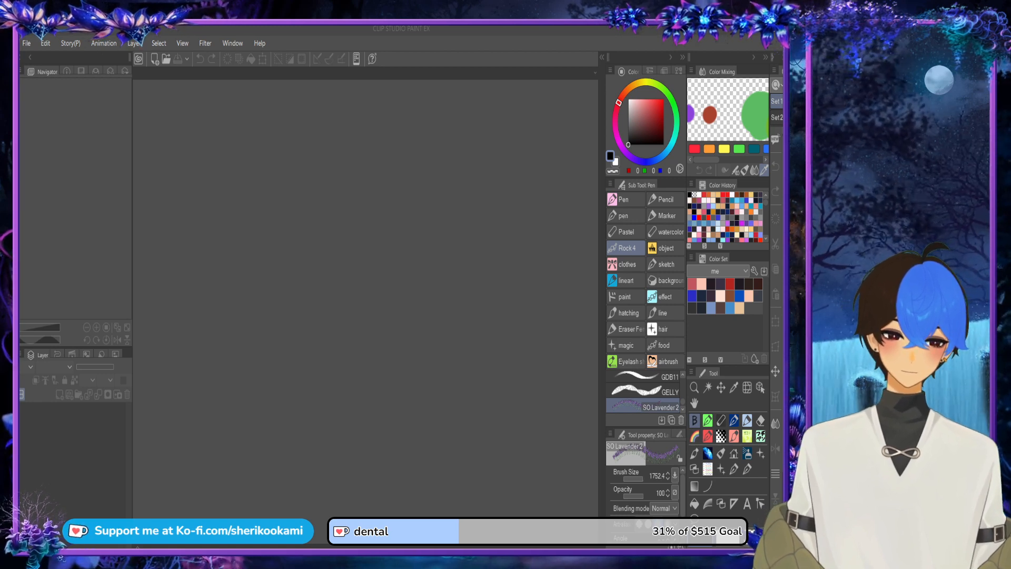
Step: Create a new 1080 x 1920 px illustration at 300 dpi and test a K Charcoal stroke on it
left_click(512, 184)
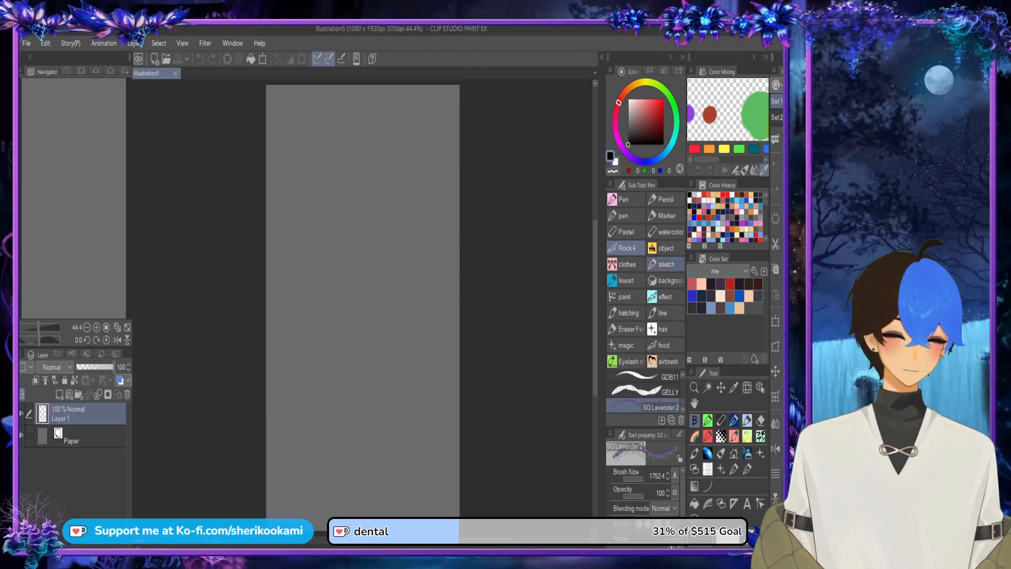
scroll(643, 392, "down", 3)
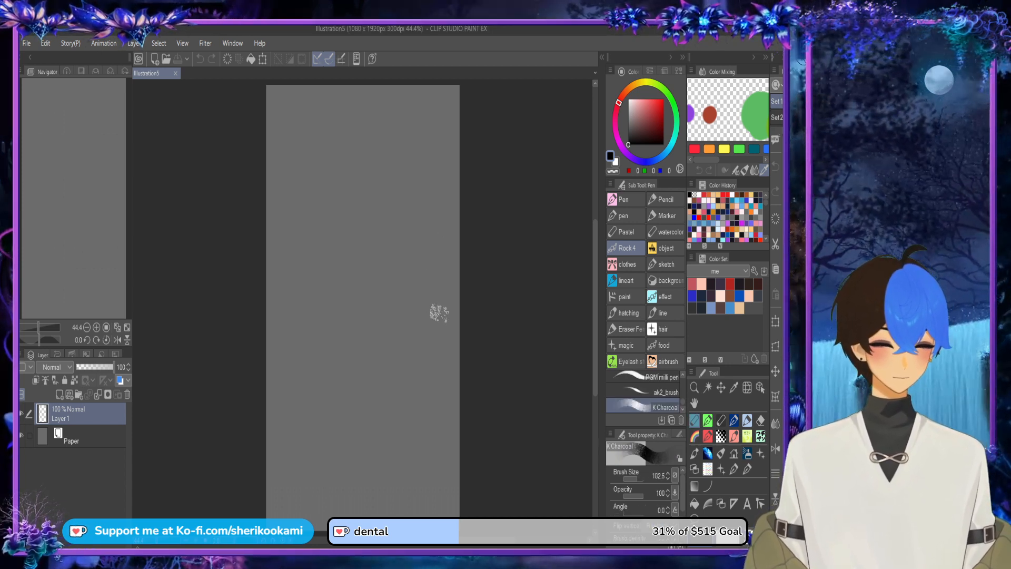
mouse_move(323, 266)
left_mouse_down()
mouse_move(350, 338)
mouse_move(393, 285)
left_mouse_up()
key("ctrl+z")
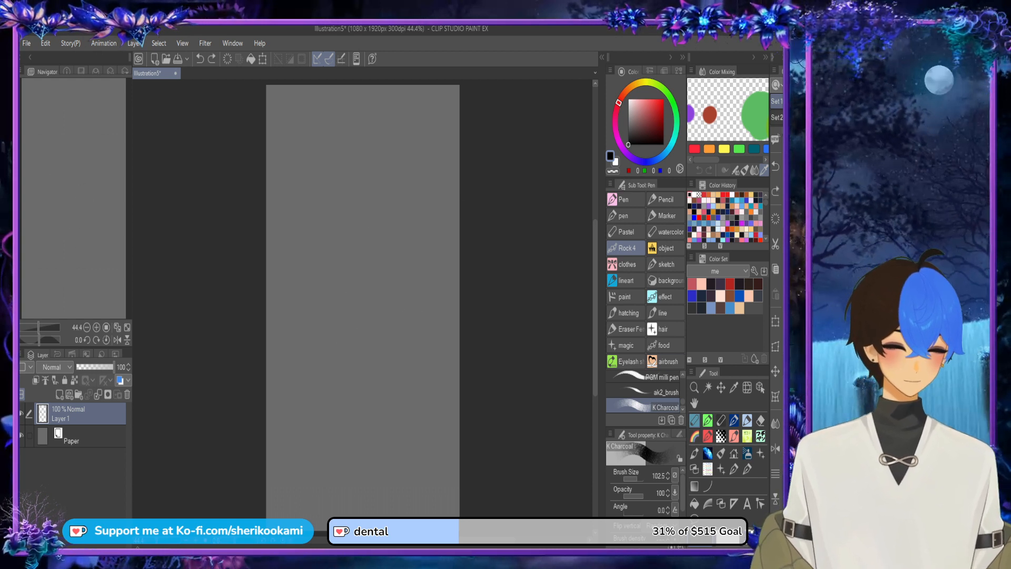
Step: Try the ballpoint brushes with a short test stroke and choose the Realistic Ballpoint Pen at size 10
scroll(645, 390, "up", 2)
left_click(644, 388)
scroll(645, 390, "up", 2)
left_click_drag(644, 387, 645, 405)
left_click(644, 392)
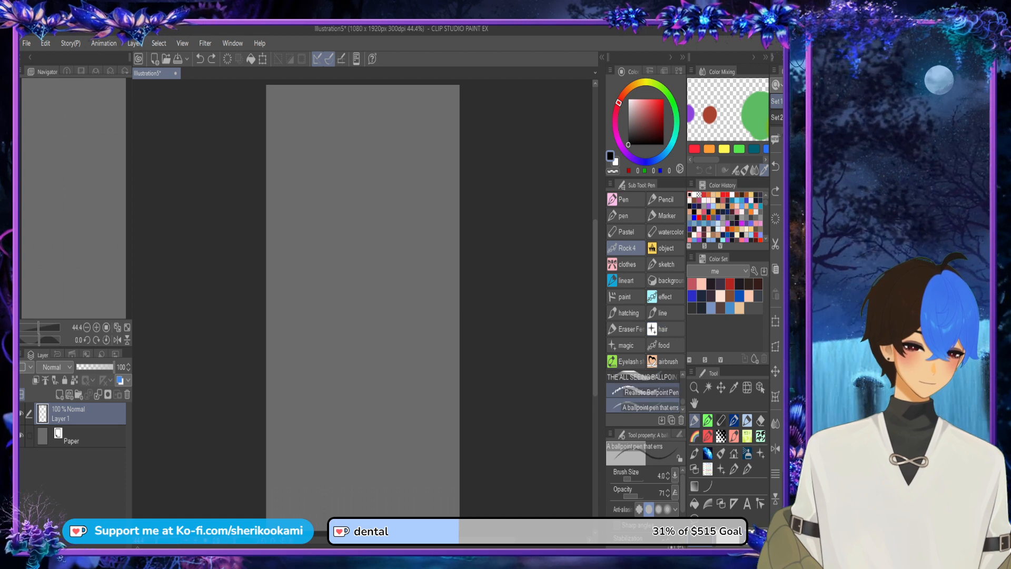
left_click_drag(409, 371, 426, 384)
key("ctrl+z")
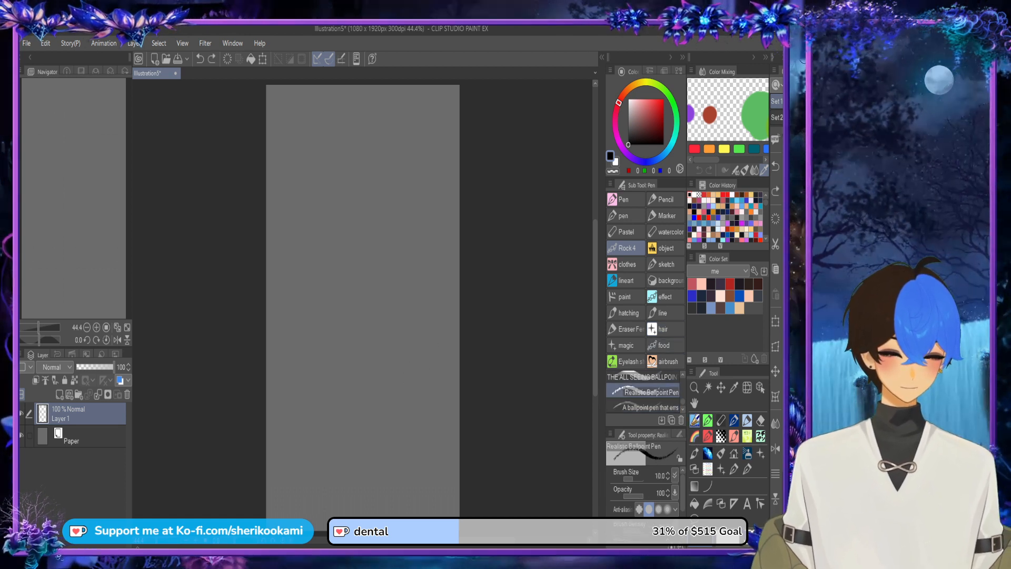
Step: Set the drawing colour to bright red (255, 0, 5) and test a stroke on the canvas
left_click(664, 99)
mouse_move(344, 265)
left_mouse_down()
mouse_move(364, 279)
mouse_move(374, 270)
mouse_move(359, 240)
left_mouse_up()
key("ctrl+z")
Step: Place a vertical two-line symmetrical ruler with line symmetry on Layer 1 and shift it towards the canvas centre
key("u")
key("ctrl+z")
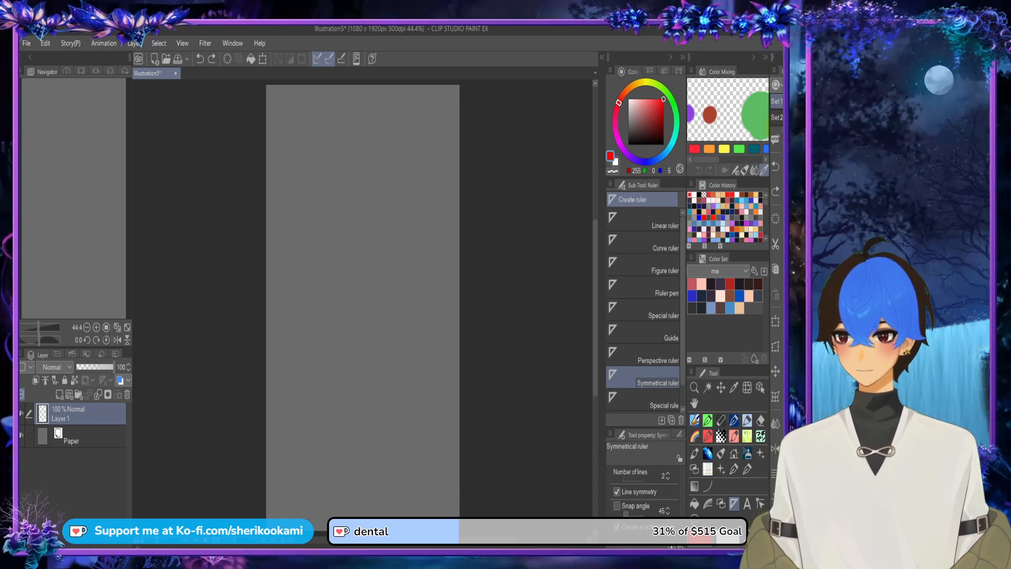
left_click_drag(375, 232, 374, 297)
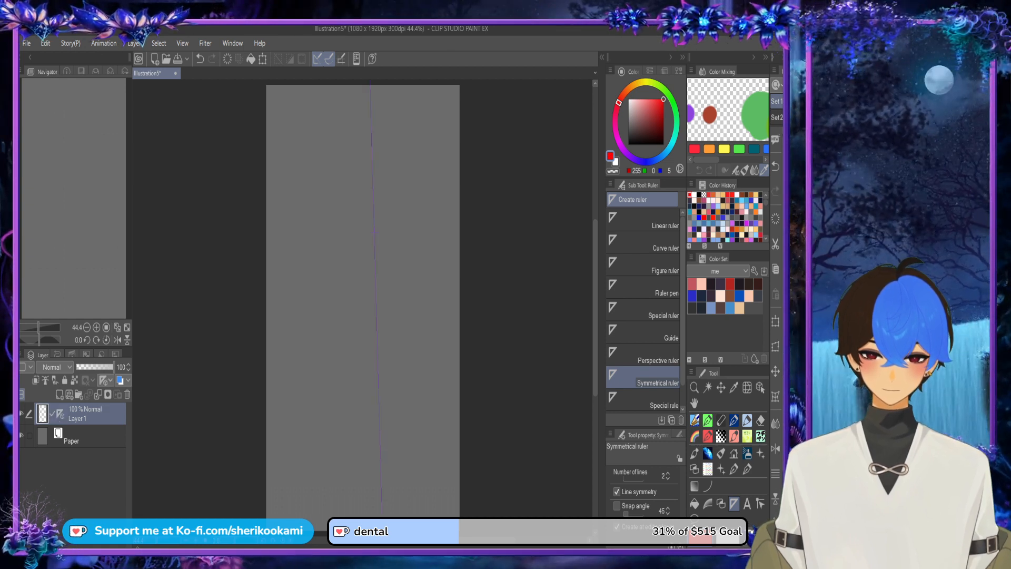
key("ctrl+z")
left_click_drag(375, 259, 375, 314)
key("ctrl+z")
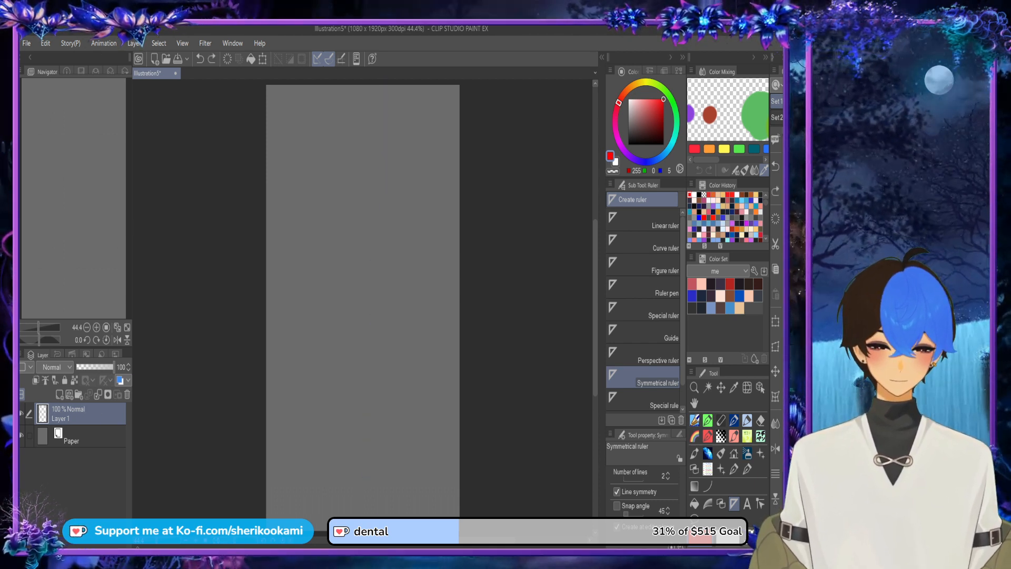
left_click_drag(354, 215, 352, 262)
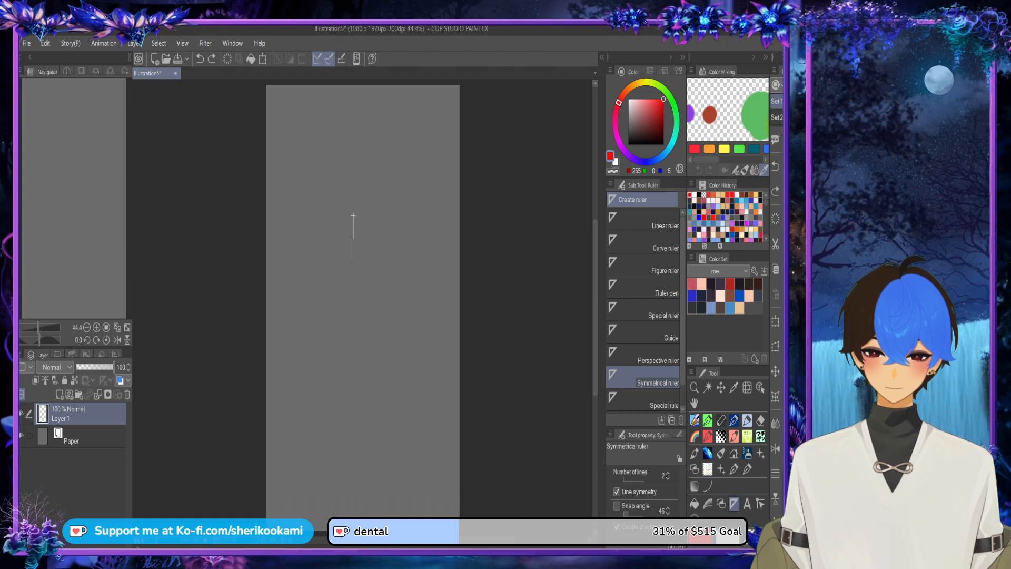
left_click_drag(354, 263, 353, 266)
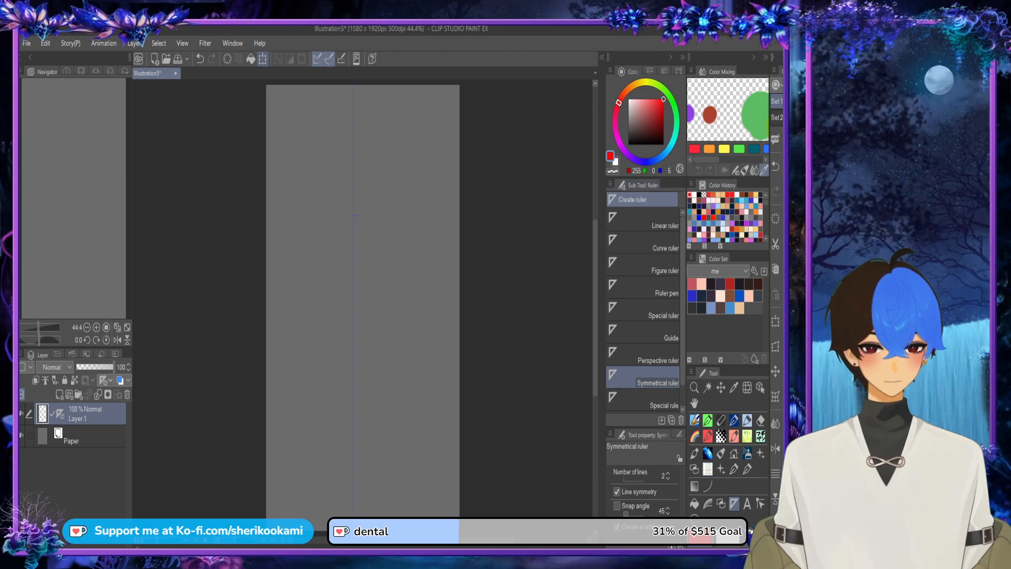
key("ctrl+t")
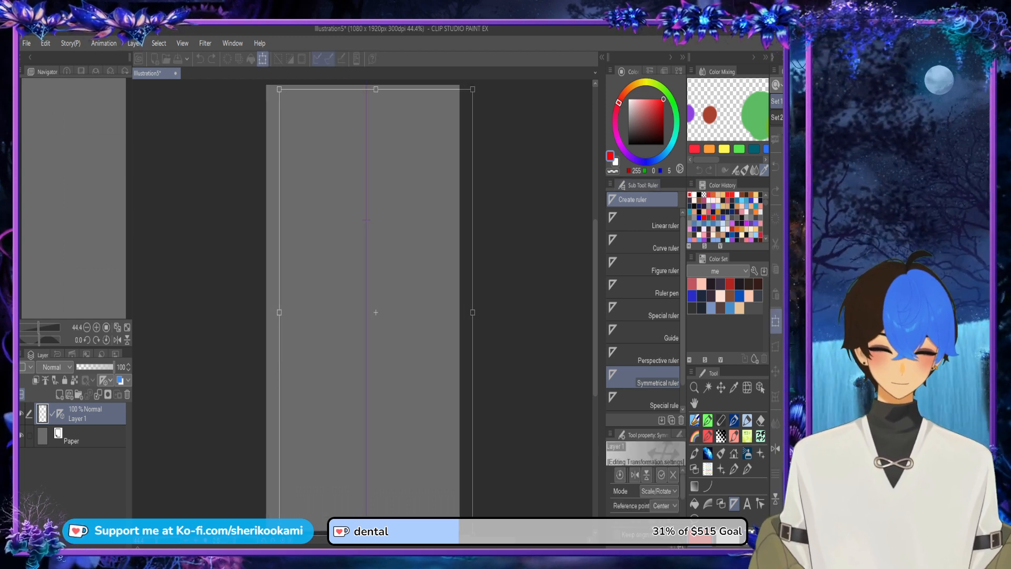
key("Return")
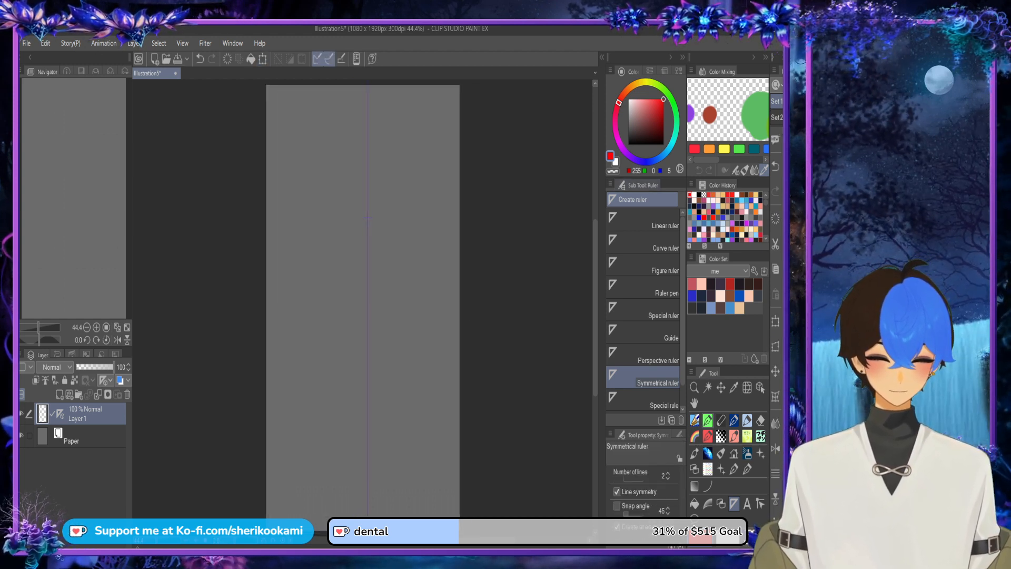
Step: Sketch a mirrored oval head, short neck and tapering torso in red with the Realistic Ballpoint Pen
left_click(708, 421)
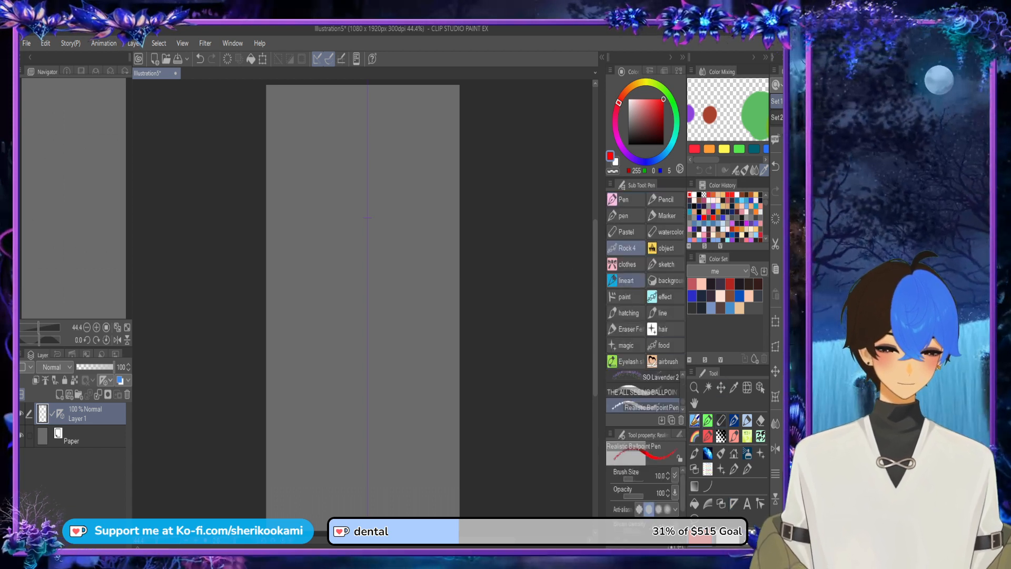
mouse_move(385, 173)
left_mouse_down()
mouse_move(410, 227)
mouse_move(331, 177)
mouse_move(409, 237)
mouse_move(331, 174)
mouse_move(394, 222)
left_mouse_up()
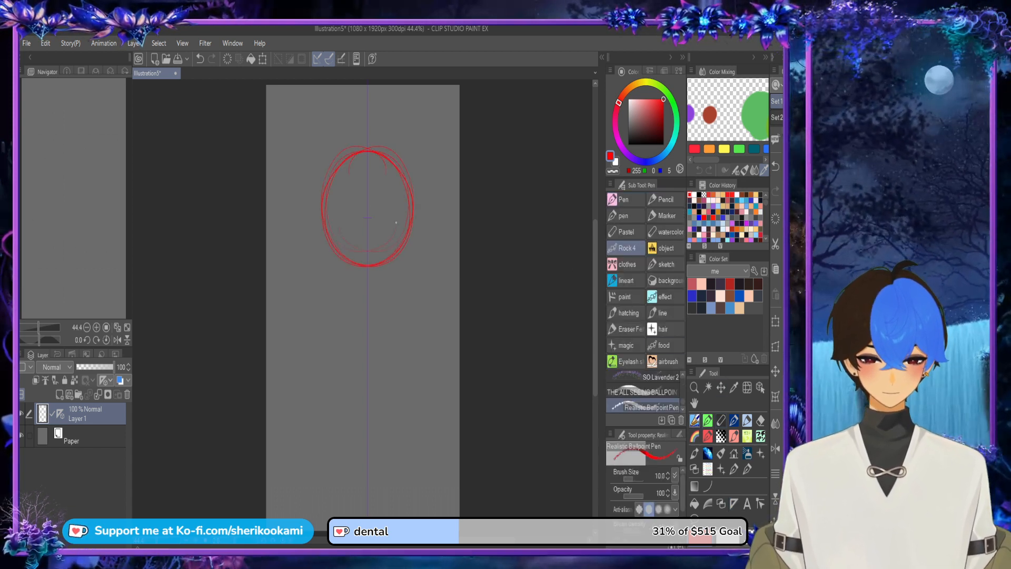
mouse_move(380, 264)
left_mouse_down()
mouse_move(358, 283)
mouse_move(368, 269)
mouse_move(381, 276)
mouse_move(355, 277)
mouse_move(373, 283)
mouse_move(359, 286)
mouse_move(383, 267)
mouse_move(337, 294)
mouse_move(343, 350)
left_mouse_up()
key("ctrl+z")
key("ctrl+z")
mouse_move(330, 307)
left_mouse_down()
mouse_move(349, 357)
mouse_move(385, 357)
mouse_move(407, 303)
left_mouse_up()
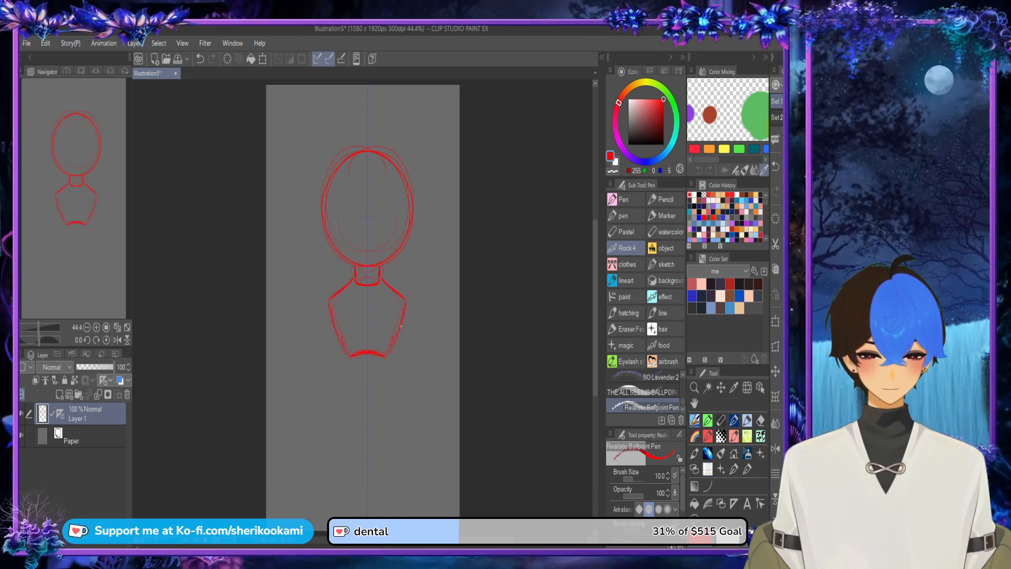
key("ctrl+t")
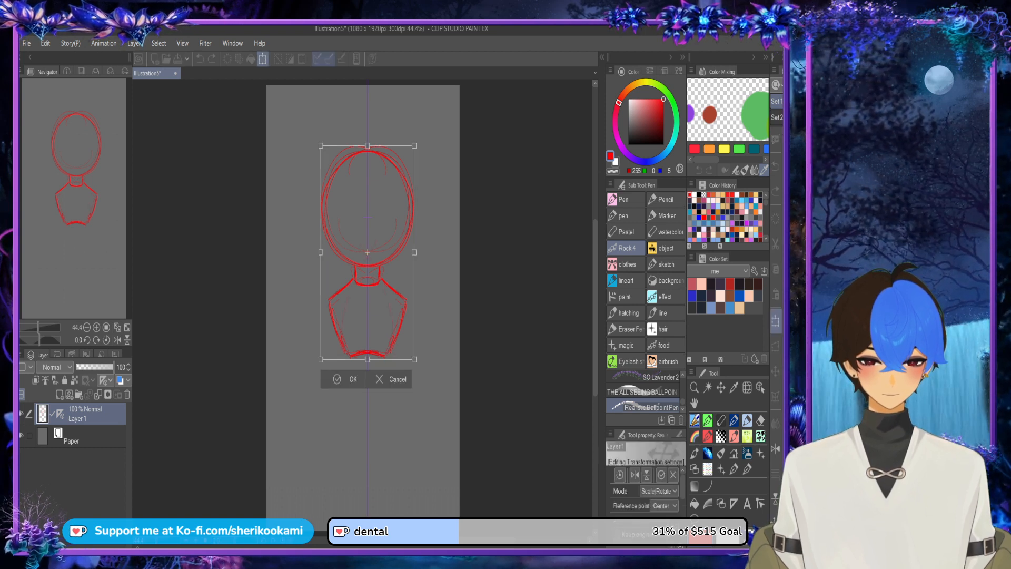
left_click_drag(414, 359, 420, 373)
left_click_drag(424, 377, 428, 375)
key("ctrl+z")
key("ctrl+z")
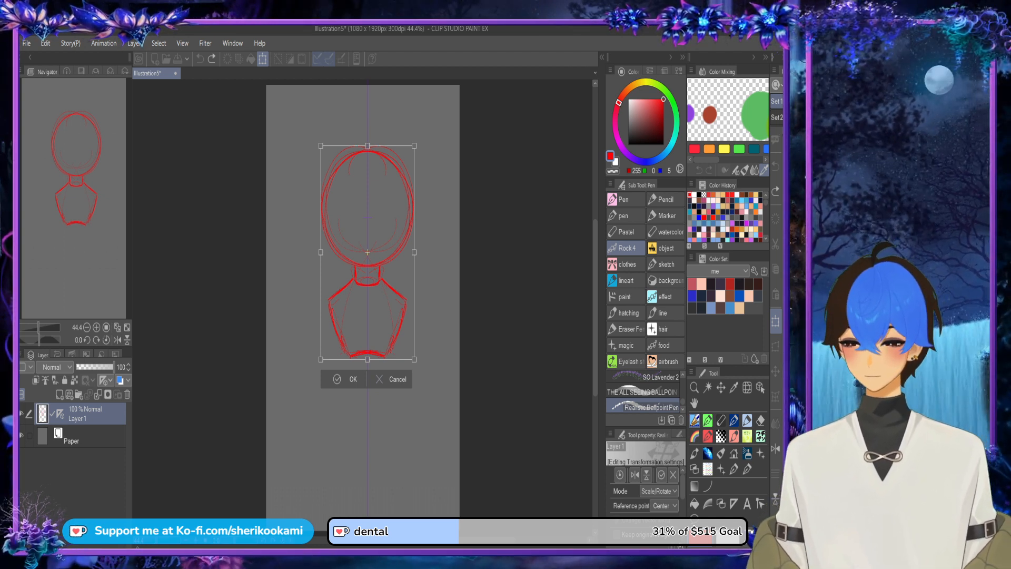
left_click(384, 384)
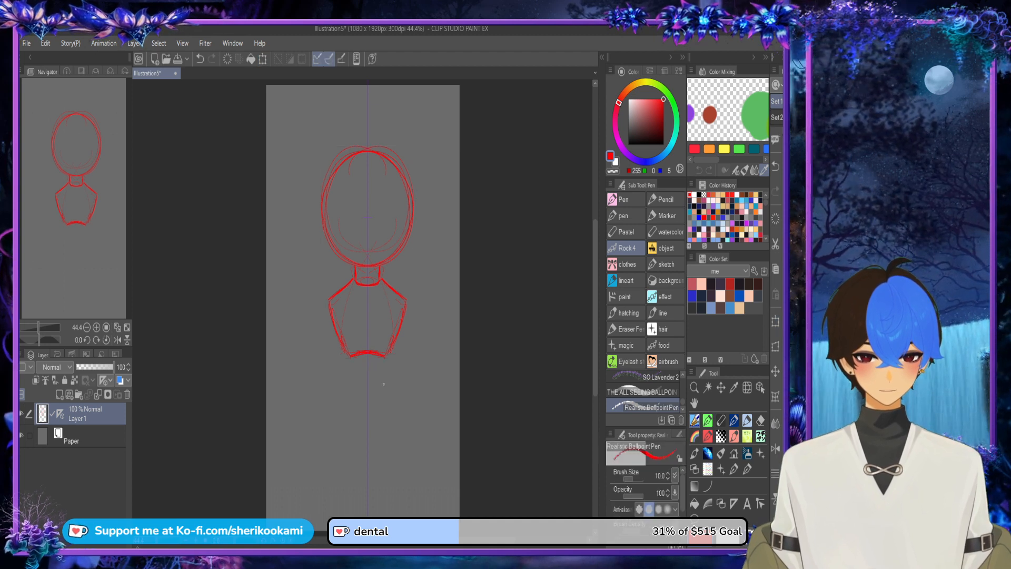
Step: Undo the head, neck and torso sketch, keeping the centred symmetry ruler in place
key("ctrl+z")
key("ctrl+z")
key("ctrl+z")
key("ctrl+z")
key("ctrl+z")
key("ctrl+z")
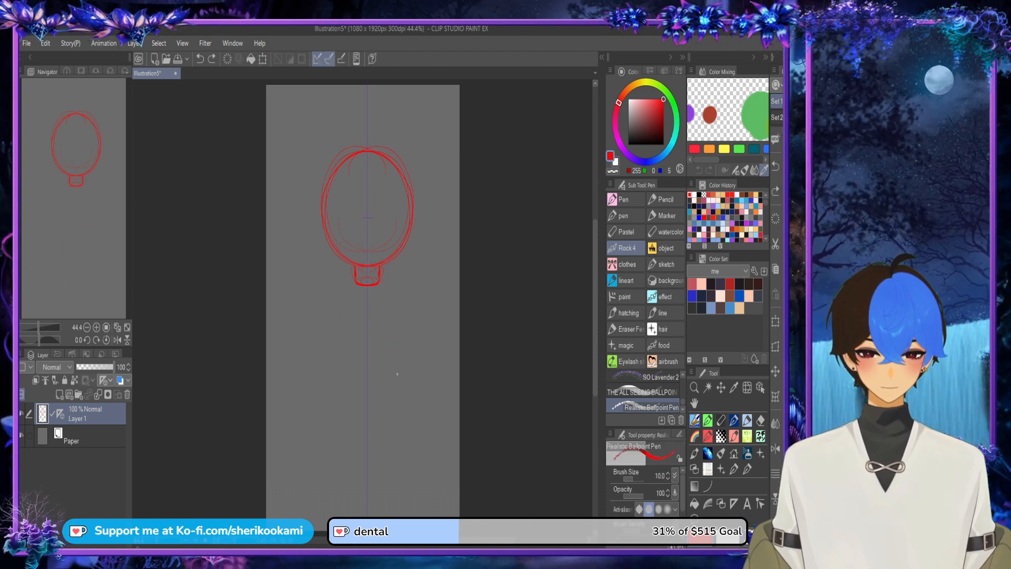
key("ctrl+z")
key("ctrl+z")
key("ctrl+z")
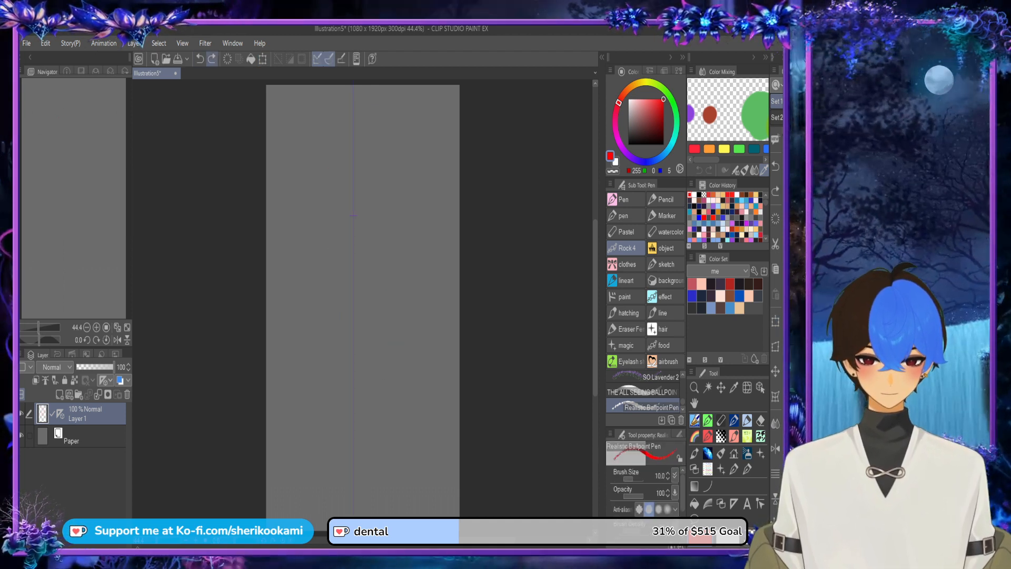
left_click(211, 59)
Step: Add a new layer above the ruler layer and make it the drawing layer with the symmetry ruler showing on it
left_click(59, 394)
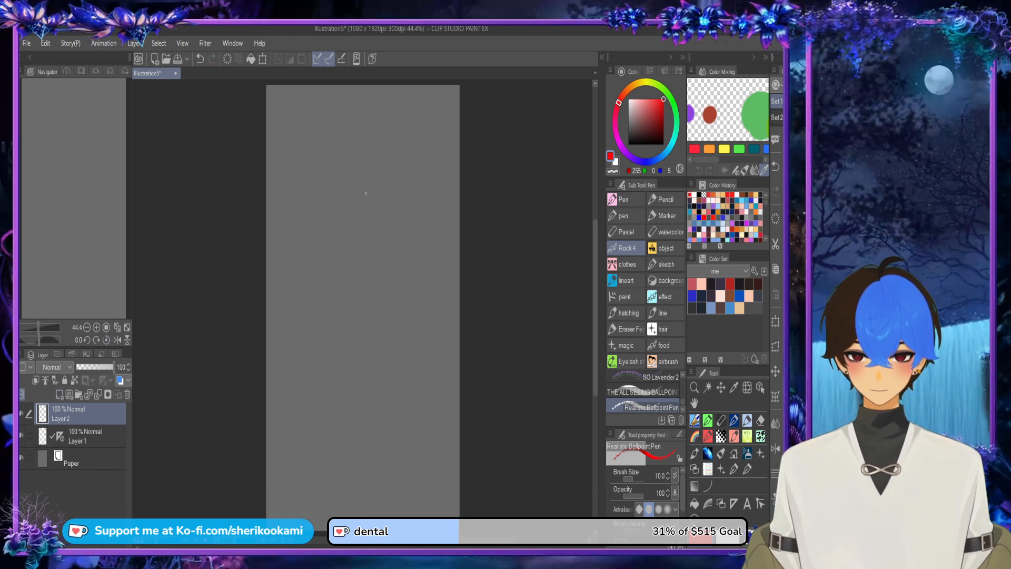
left_click(84, 436)
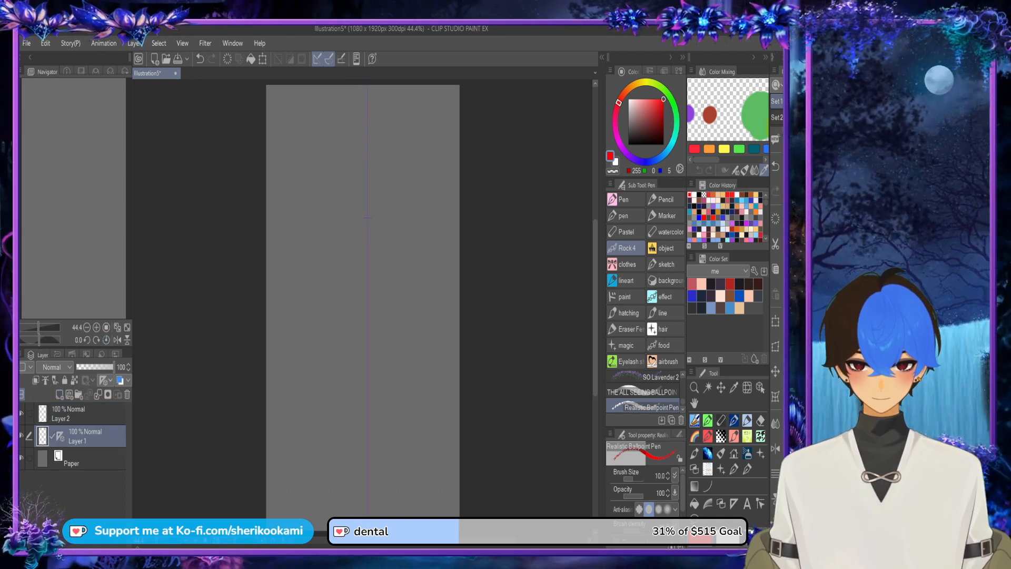
left_click(85, 414)
Step: Sketch a mirrored rounded oval head centred on the symmetry line in the upper part of the canvas
left_click_drag(355, 179, 363, 265)
scroll(393, 179, "up", 2)
key("ctrl+z")
mouse_move(345, 154)
left_mouse_down()
mouse_move(355, 154)
mouse_move(402, 284)
left_mouse_up()
key("ctrl+z")
mouse_move(336, 154)
left_mouse_down()
mouse_move(412, 256)
mouse_move(375, 312)
mouse_move(405, 278)
left_mouse_up()
scroll(395, 235, "down", 1)
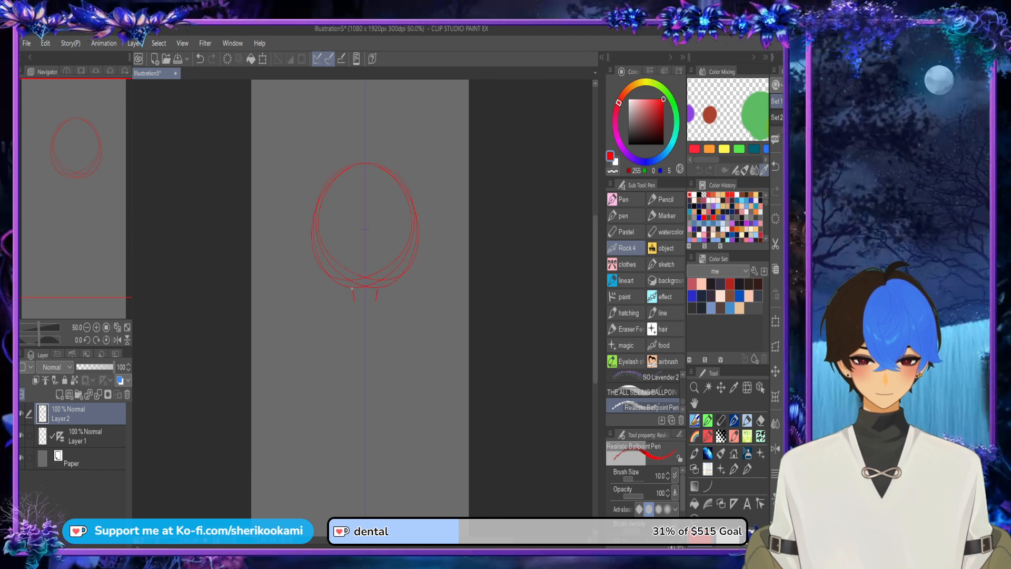
Step: Redraw the neck as a short block under the head and add a curved jaw line above it
key("ctrl+z")
mouse_move(351, 290)
left_mouse_down()
mouse_move(352, 308)
mouse_move(365, 310)
left_mouse_up()
mouse_move(319, 243)
left_mouse_down()
mouse_move(348, 291)
mouse_move(365, 294)
left_mouse_up()
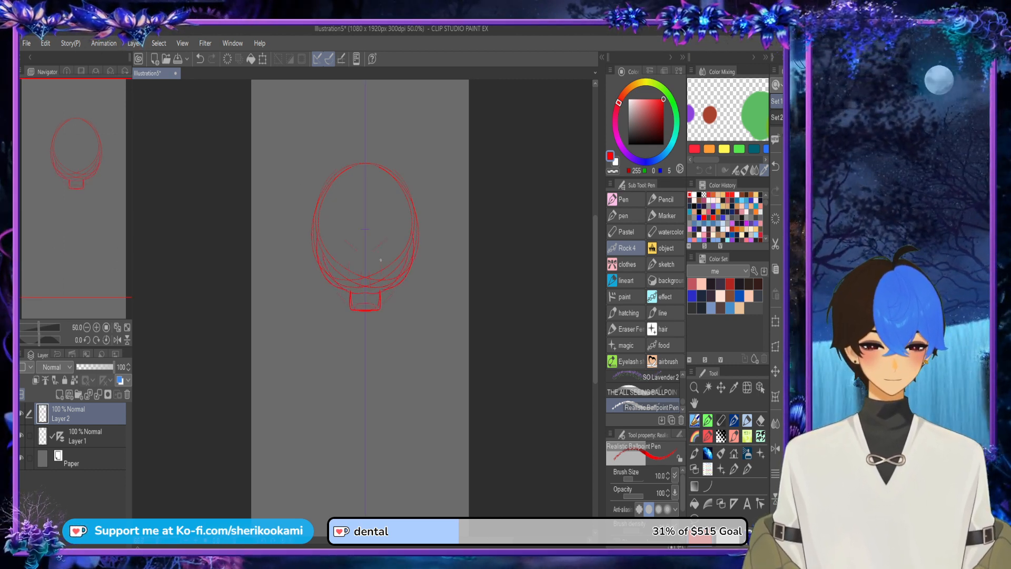
Step: Try a lower chin curve and small facial marks on the head, and step back to the single jaw curve
left_click_drag(324, 247, 366, 300)
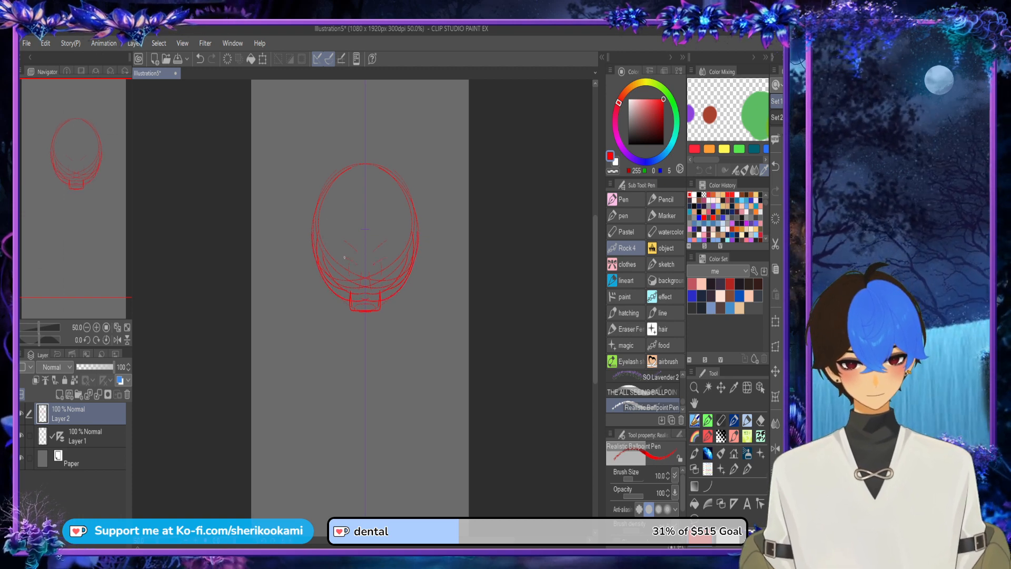
key("ctrl+z")
left_click_drag(345, 259, 356, 261)
key("ctrl+z")
key("ctrl+z")
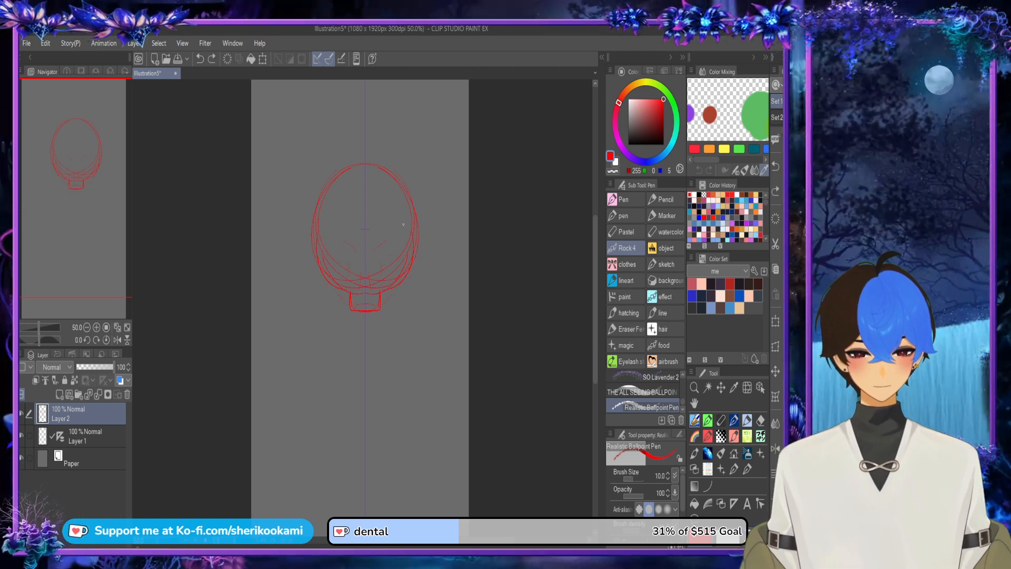
key("ctrl+z")
key("ctrl+z")
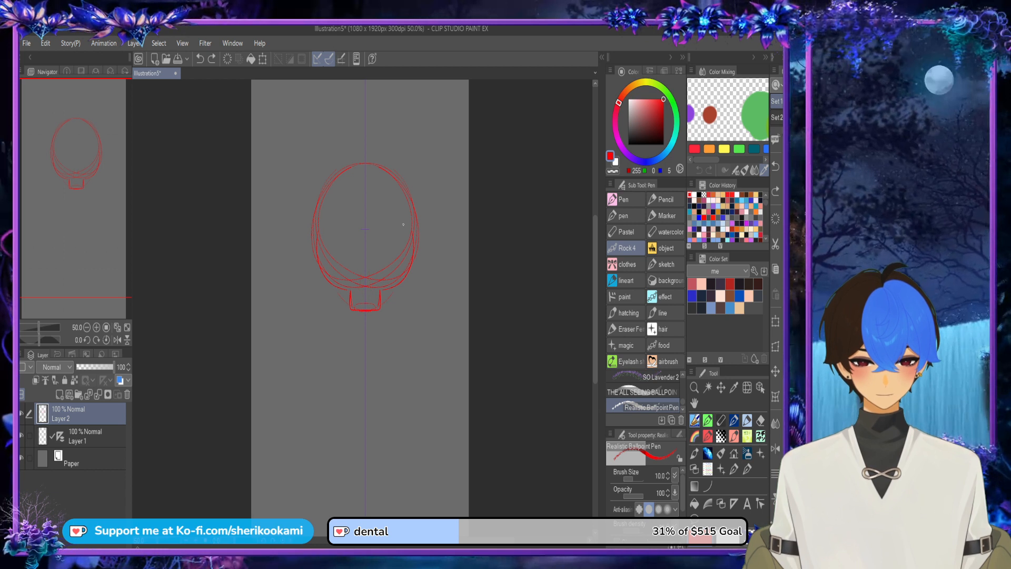
key("ctrl+z")
key("ctrl+y")
key("ctrl+y")
key("ctrl+y")
key("ctrl+y")
key("ctrl+y")
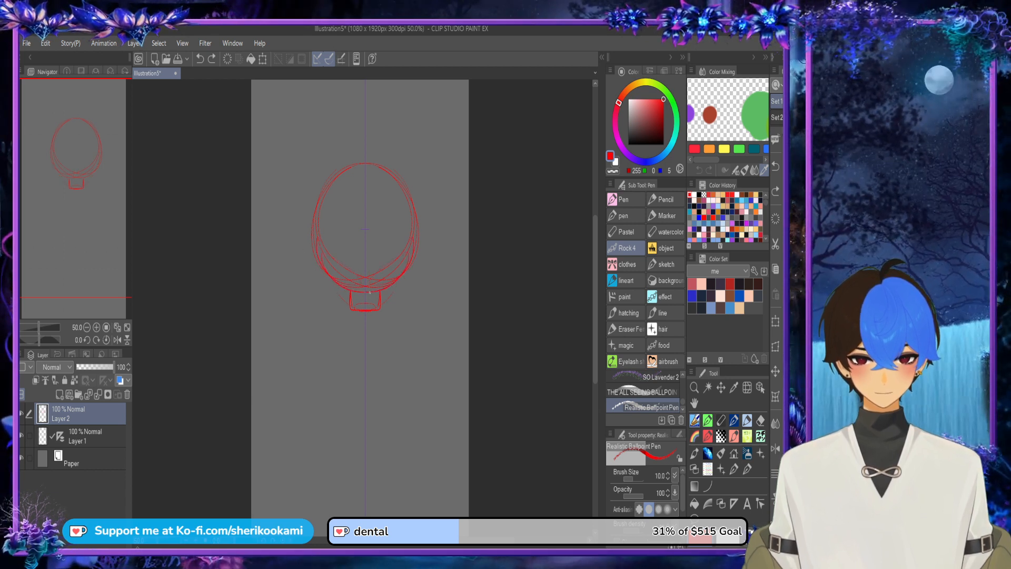
Step: Sketch a mirrored pair of large oval ears on the upper sides of the head
mouse_move(402, 176)
left_mouse_down()
mouse_move(418, 157)
mouse_move(404, 162)
mouse_move(423, 203)
mouse_move(437, 158)
mouse_move(410, 213)
mouse_move(441, 177)
mouse_move(424, 156)
mouse_move(416, 216)
left_mouse_up()
left_click_drag(421, 195, 424, 156)
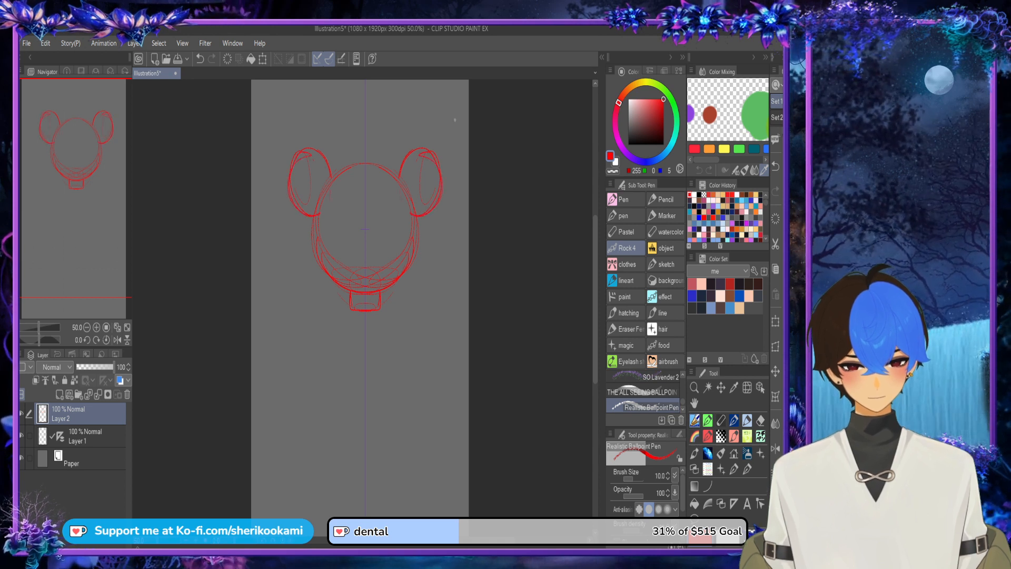
Step: Sketch sloping shoulders, a tapering chest and a short waist block below the neck
scroll(344, 273, "down", 2)
left_click_drag(344, 272, 314, 293)
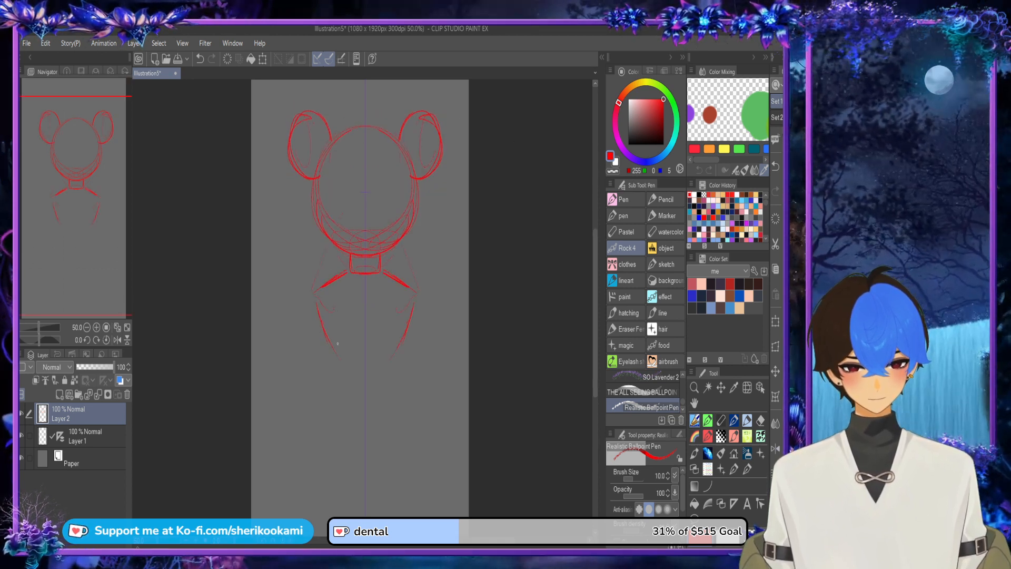
left_click_drag(339, 354, 364, 350)
mouse_move(337, 356)
left_mouse_down()
mouse_move(370, 351)
mouse_move(394, 395)
left_mouse_up()
left_click_drag(334, 401, 386, 399)
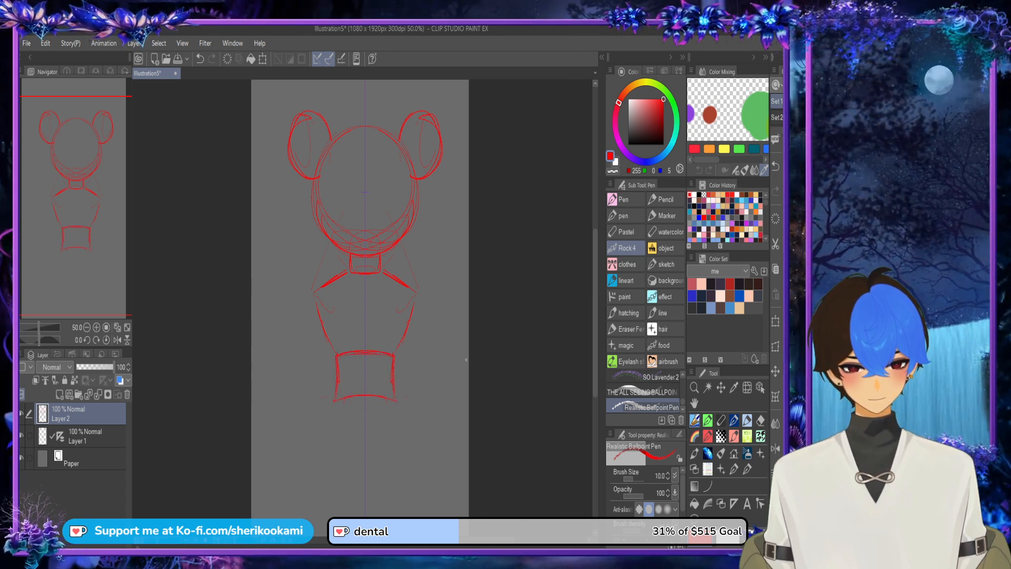
Step: Sketch the mirrored angular hips below the waist and the beginnings of the legs under them
left_click_drag(595, 349, 595, 372)
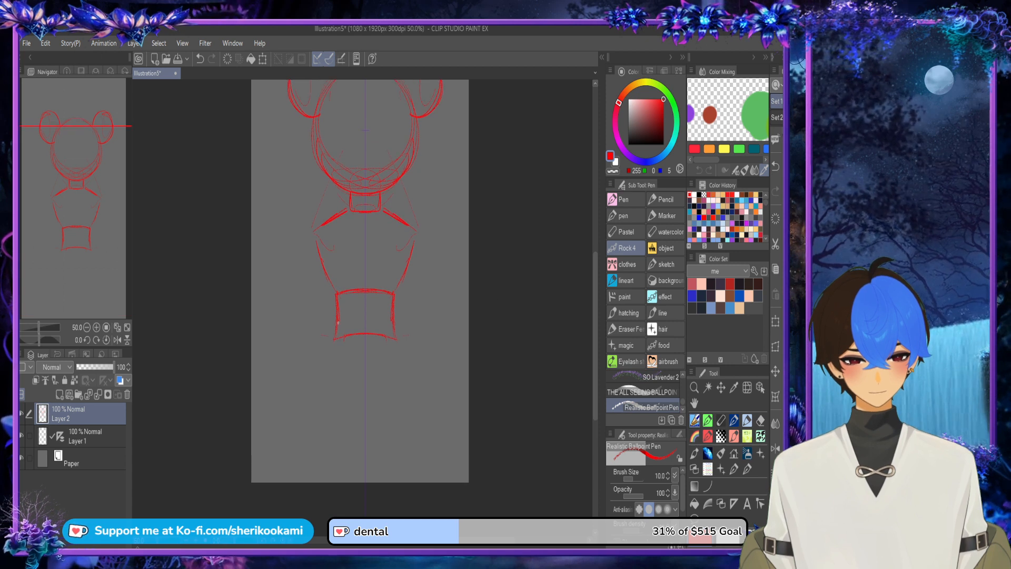
mouse_move(334, 326)
left_mouse_down()
mouse_move(320, 353)
mouse_move(345, 403)
mouse_move(386, 400)
left_mouse_up()
mouse_move(348, 403)
left_mouse_down()
mouse_move(374, 399)
mouse_move(411, 361)
mouse_move(390, 451)
left_mouse_up()
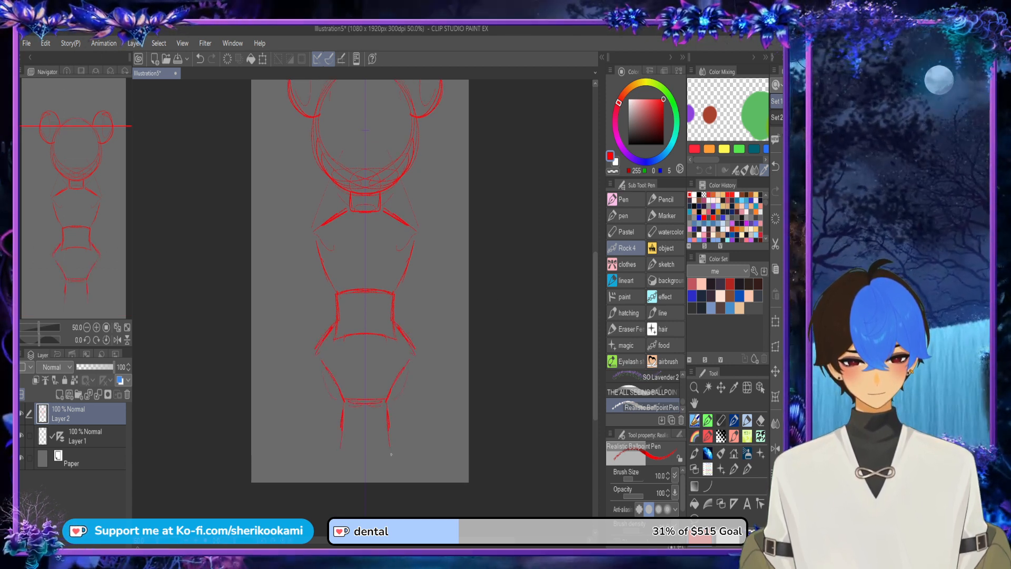
Step: Undo the leg strokes drawn below the hips
scroll(404, 360, "down", 2)
left_click_drag(595, 306, 595, 288)
key("ctrl+z")
key("ctrl+z")
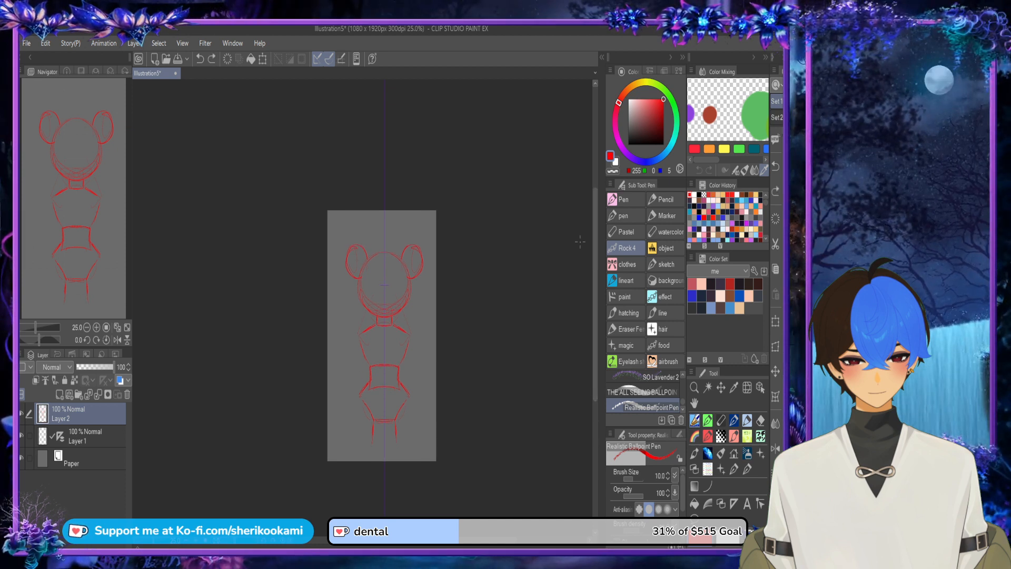
Step: Scale the whole head and torso sketch down and position it on the symmetry line in the upper part of the canvas
left_click(262, 58)
mouse_move(424, 244)
left_mouse_down()
mouse_move(388, 327)
mouse_move(401, 296)
left_mouse_up()
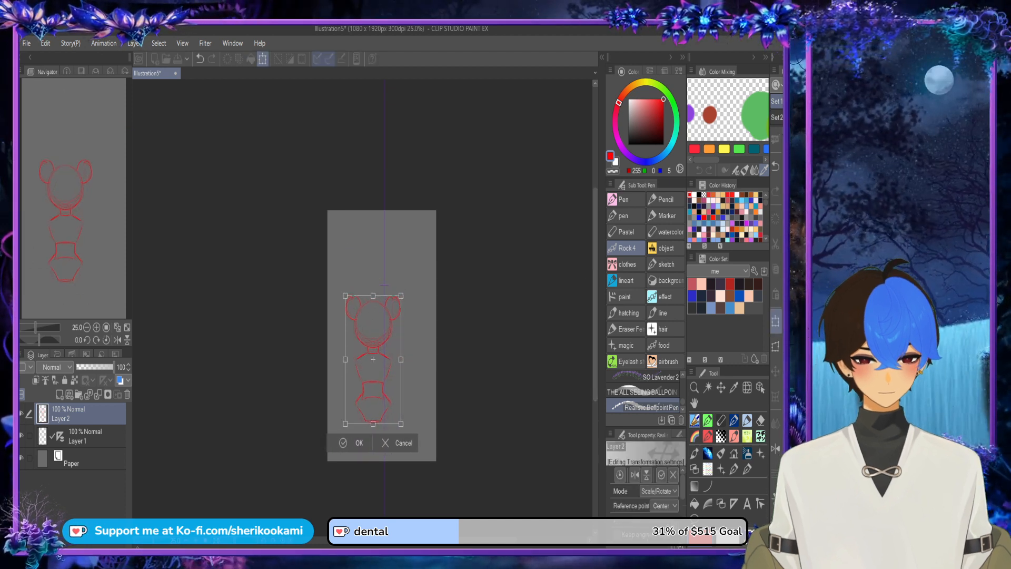
mouse_move(375, 364)
left_mouse_down()
mouse_move(398, 341)
mouse_move(379, 354)
left_mouse_up()
scroll(408, 352, "up", 3)
left_click_drag(343, 304, 343, 301)
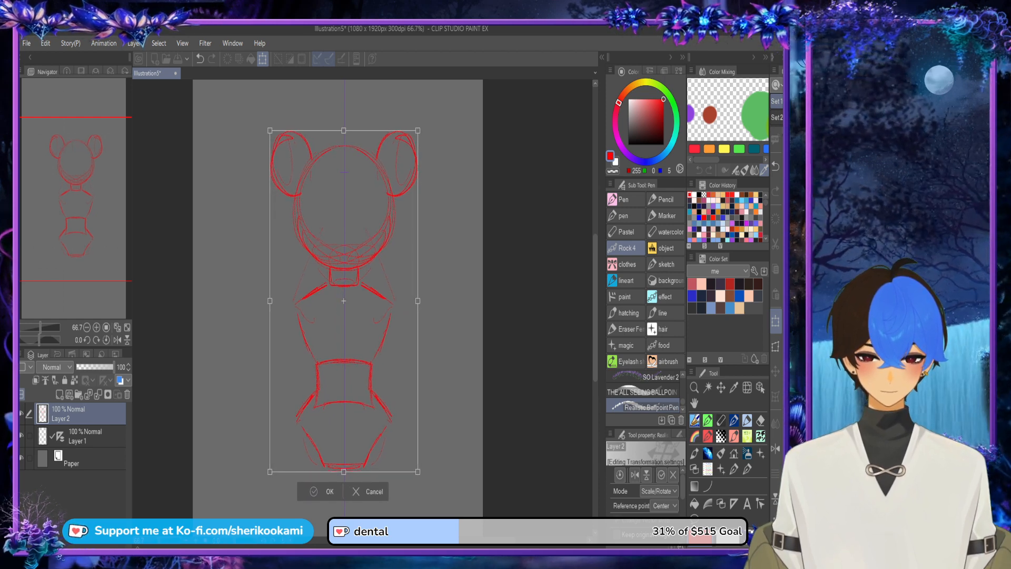
left_click(314, 491)
scroll(468, 383, "down", 2)
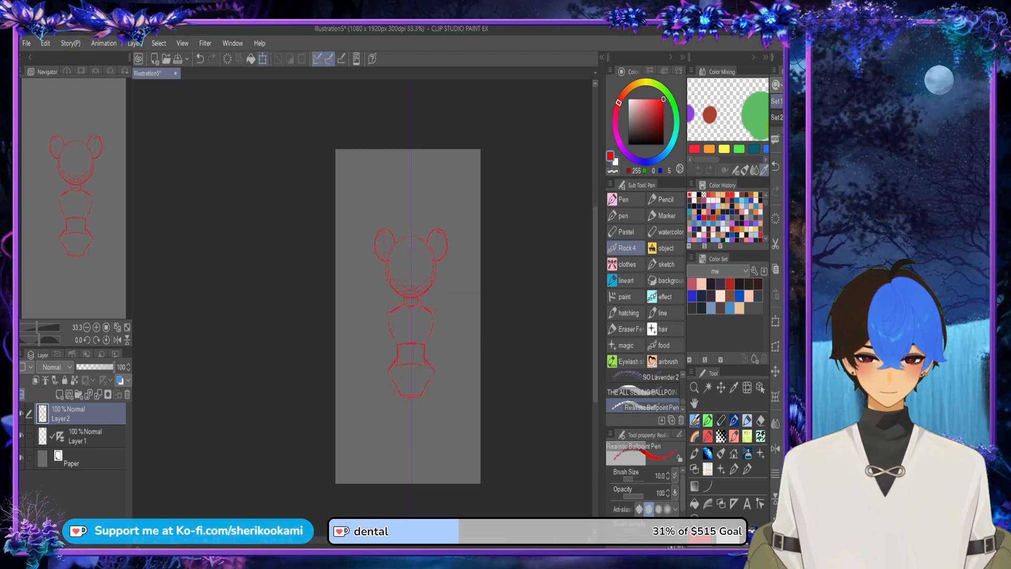
left_click(262, 59)
left_click_drag(411, 311, 410, 277)
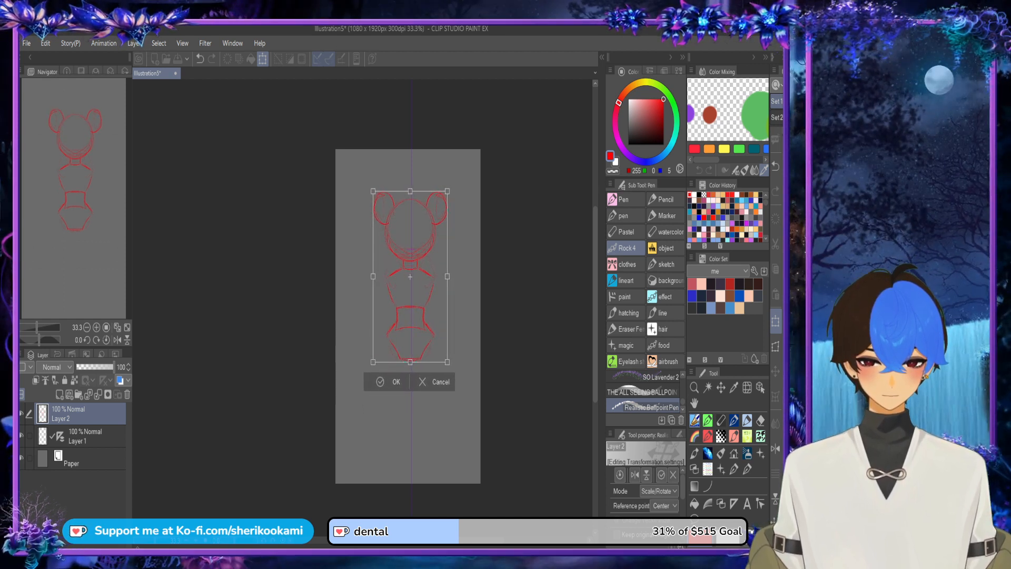
left_click(387, 382)
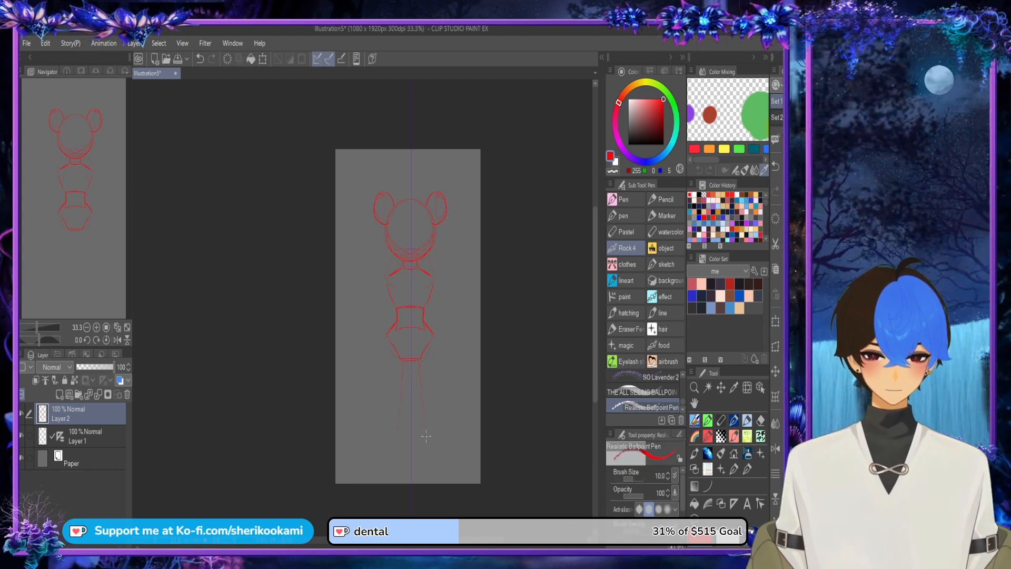
Step: Sketch long mirrored legs that widen from the hips toward the canvas's lower edge, and add rounded feet with curved toe lines
left_click_drag(426, 436, 431, 463)
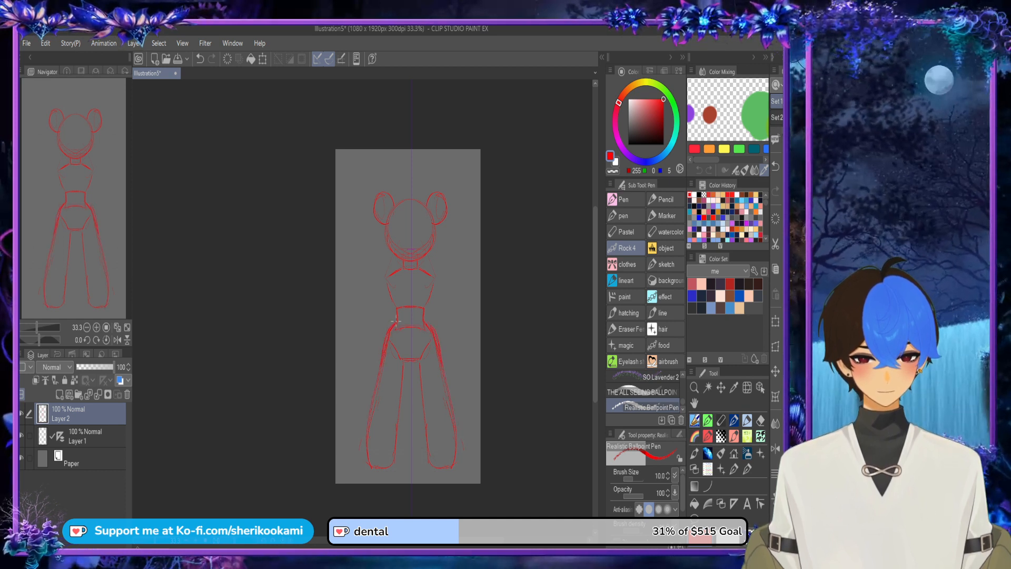
left_click_drag(399, 361, 417, 362)
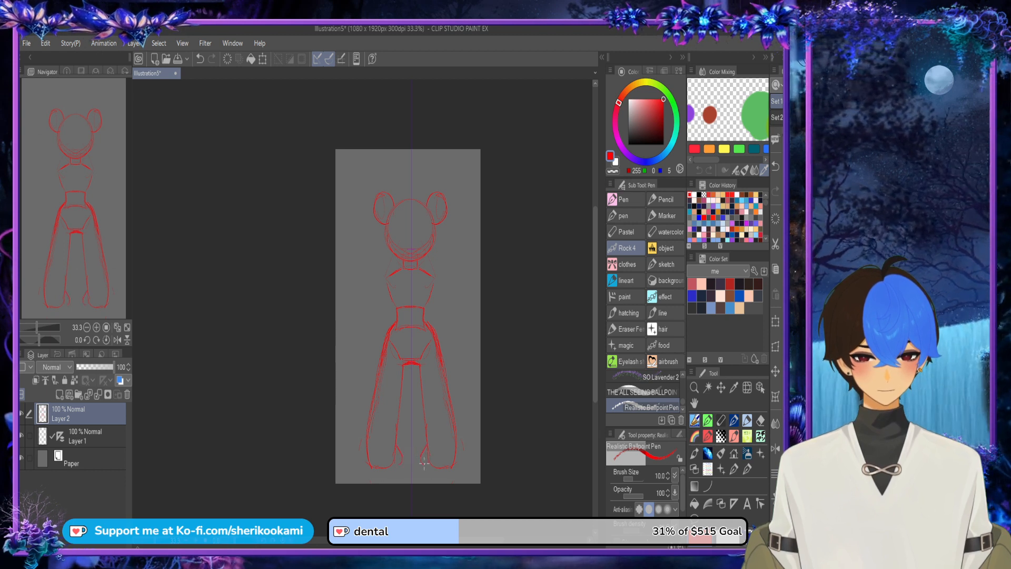
left_click_drag(424, 463, 453, 463)
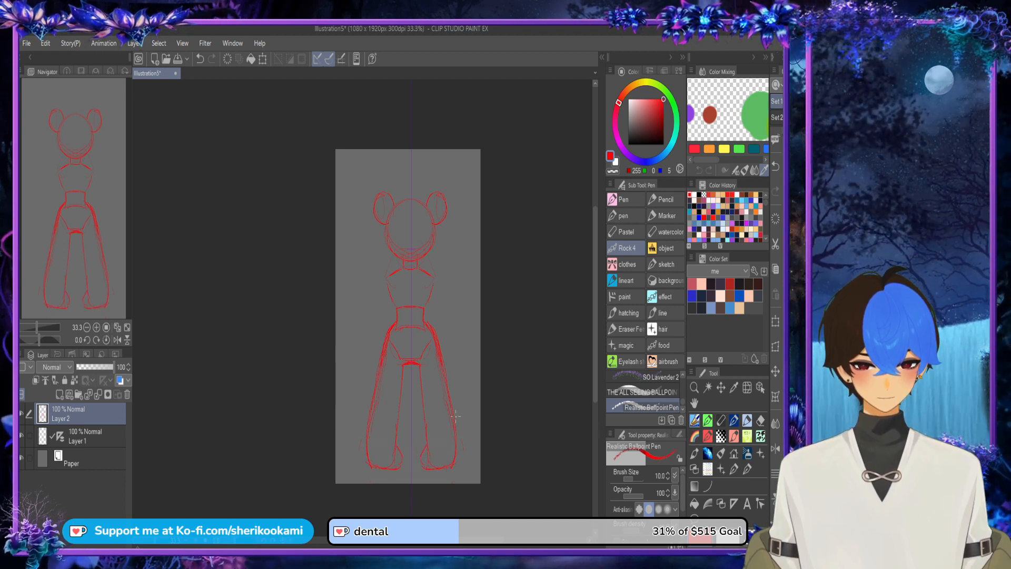
key("ctrl+z")
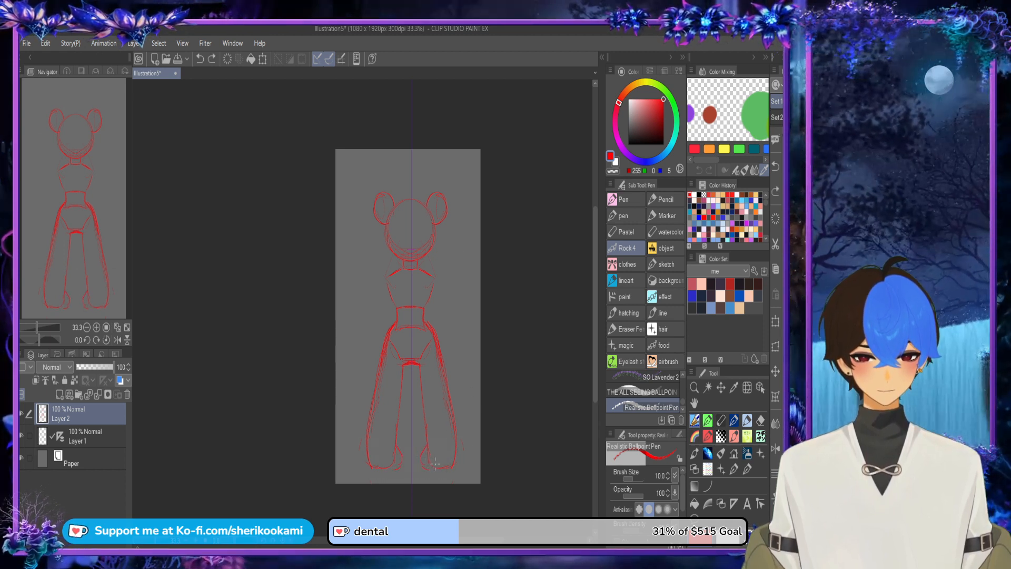
scroll(435, 457, "up", 2)
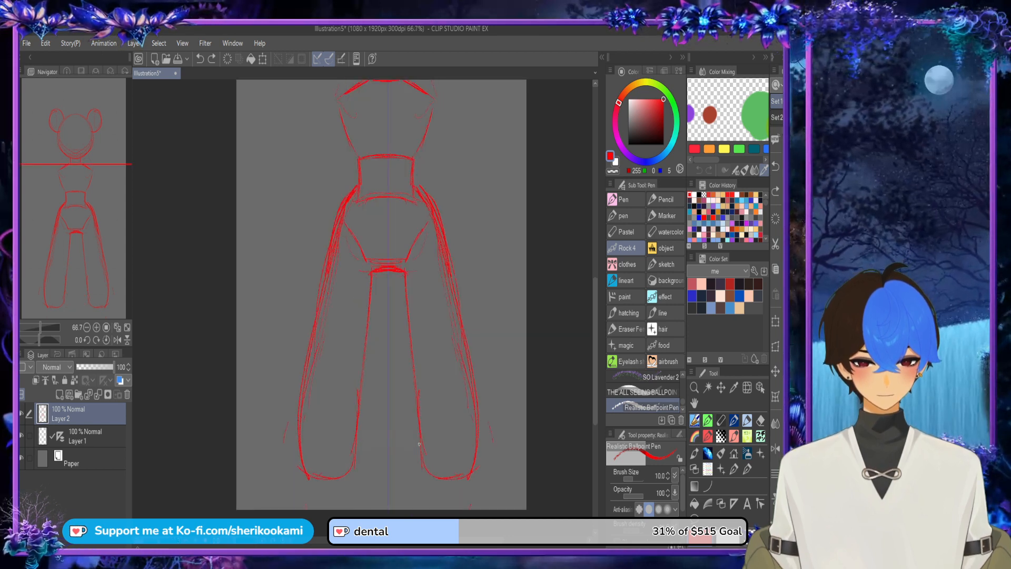
mouse_move(419, 437)
left_mouse_down()
mouse_move(411, 463)
mouse_move(427, 492)
mouse_move(450, 493)
mouse_move(477, 436)
mouse_move(464, 484)
mouse_move(410, 480)
mouse_move(417, 437)
mouse_move(443, 492)
mouse_move(489, 362)
mouse_move(423, 433)
mouse_move(422, 483)
mouse_move(437, 442)
mouse_move(442, 478)
left_mouse_up()
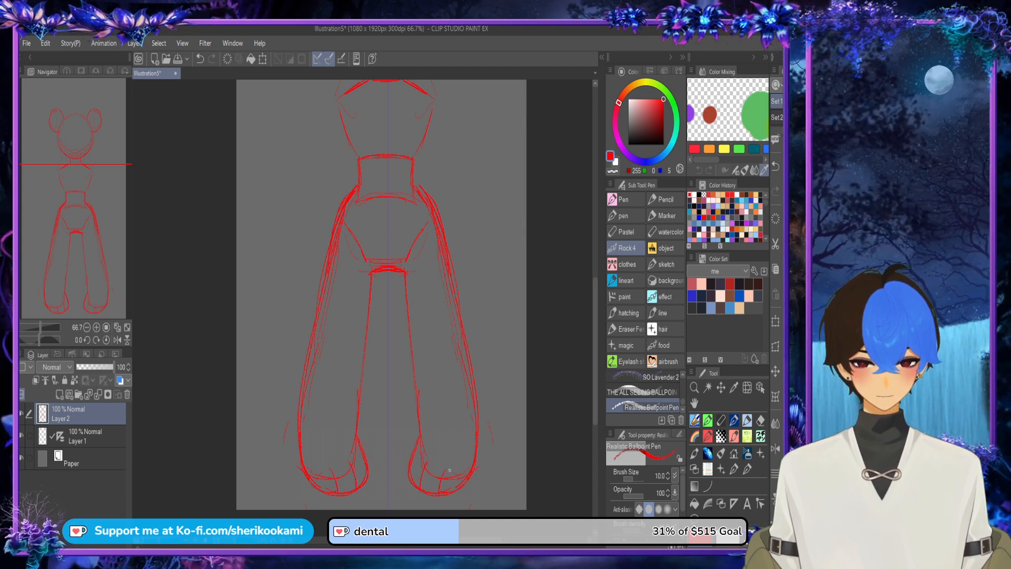
Step: Sketch mirrored hands beside the hips, each with an oval palm and elongated oval fingers
scroll(528, 311, "down", 2)
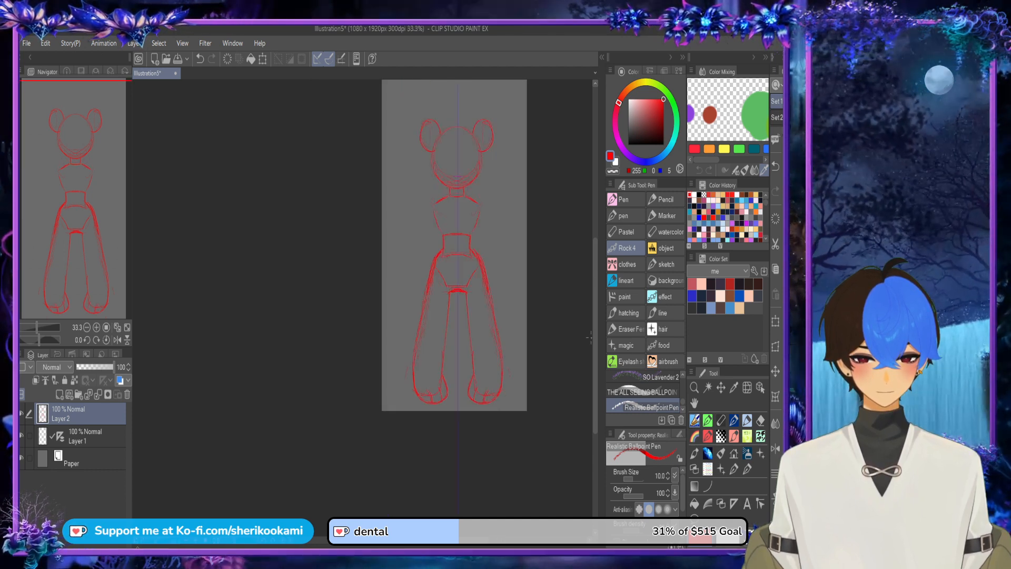
left_click_drag(595, 336, 595, 297)
left_click_drag(454, 539, 480, 540)
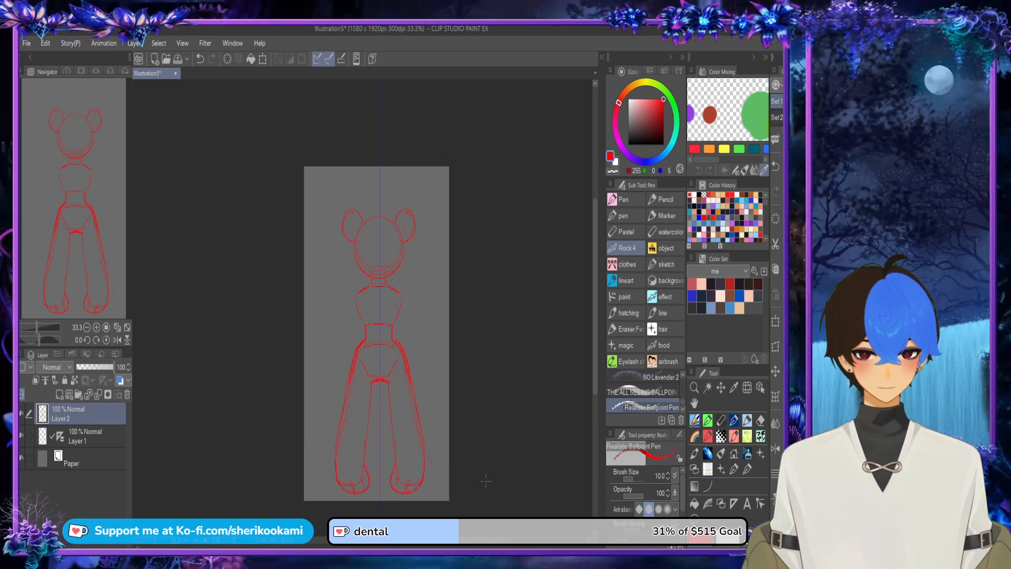
scroll(435, 318, "up", 2)
mouse_move(404, 363)
left_mouse_down()
mouse_move(430, 404)
mouse_move(409, 395)
mouse_move(409, 365)
mouse_move(433, 389)
mouse_move(414, 404)
mouse_move(411, 390)
mouse_move(418, 420)
mouse_move(407, 412)
mouse_move(411, 384)
mouse_move(436, 428)
left_mouse_up()
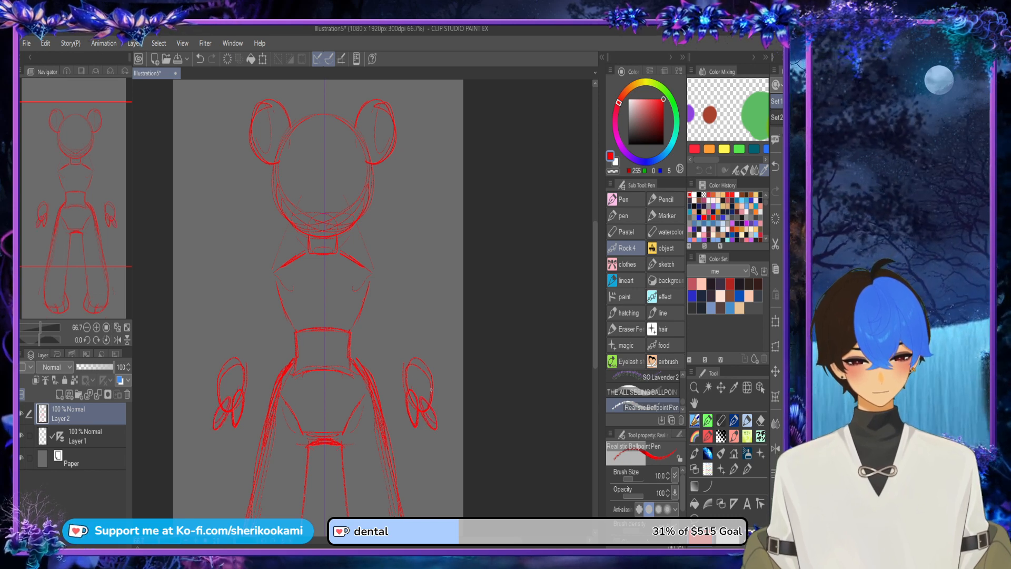
mouse_move(433, 394)
left_mouse_down()
mouse_move(436, 419)
mouse_move(436, 391)
left_mouse_up()
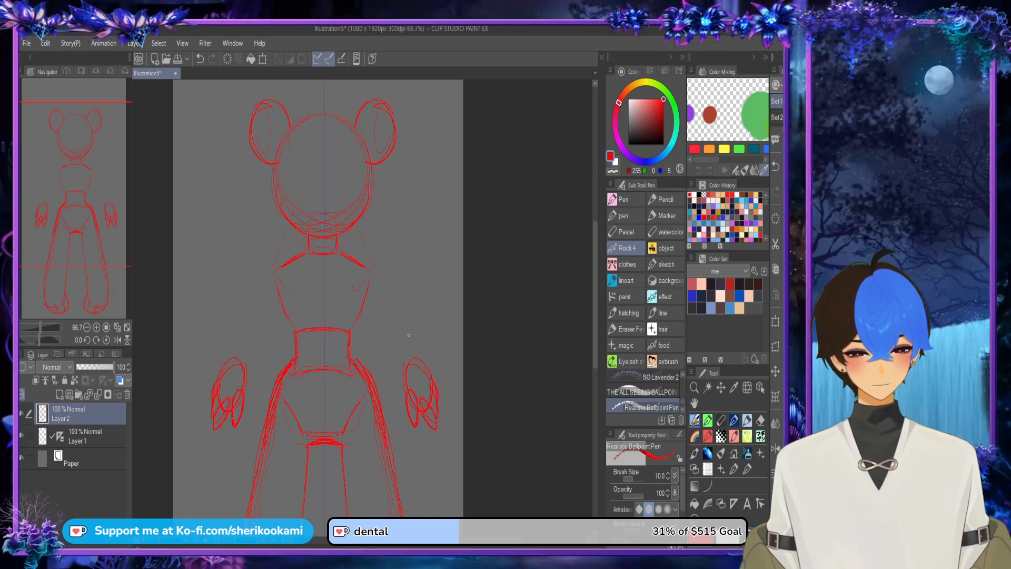
Step: Sketch mirrored arms from the shoulders down to the hands, with curved upper-arm joints and strengthened outer contours
mouse_move(371, 282)
left_mouse_down()
mouse_move(409, 364)
mouse_move(382, 312)
left_mouse_up()
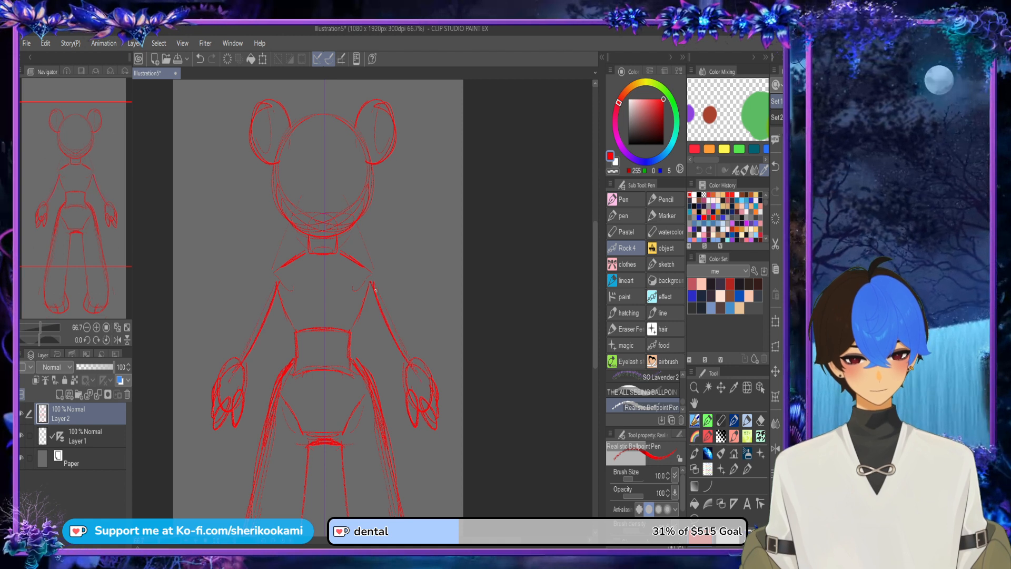
mouse_move(369, 272)
left_mouse_down()
mouse_move(376, 311)
mouse_move(380, 300)
mouse_move(368, 326)
left_mouse_up()
left_click_drag(389, 369, 400, 393)
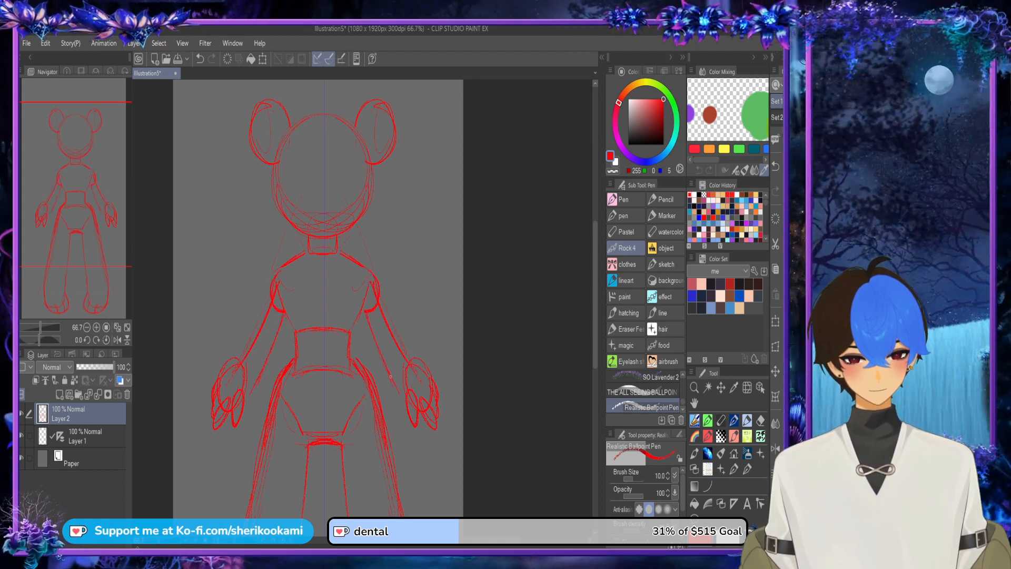
mouse_move(378, 350)
left_mouse_down()
mouse_move(402, 400)
mouse_move(363, 321)
mouse_move(366, 335)
left_mouse_up()
key("ctrl+z")
key("ctrl+z")
left_click_drag(380, 296, 426, 370)
left_click_drag(398, 322, 435, 392)
scroll(434, 257, "down", 2)
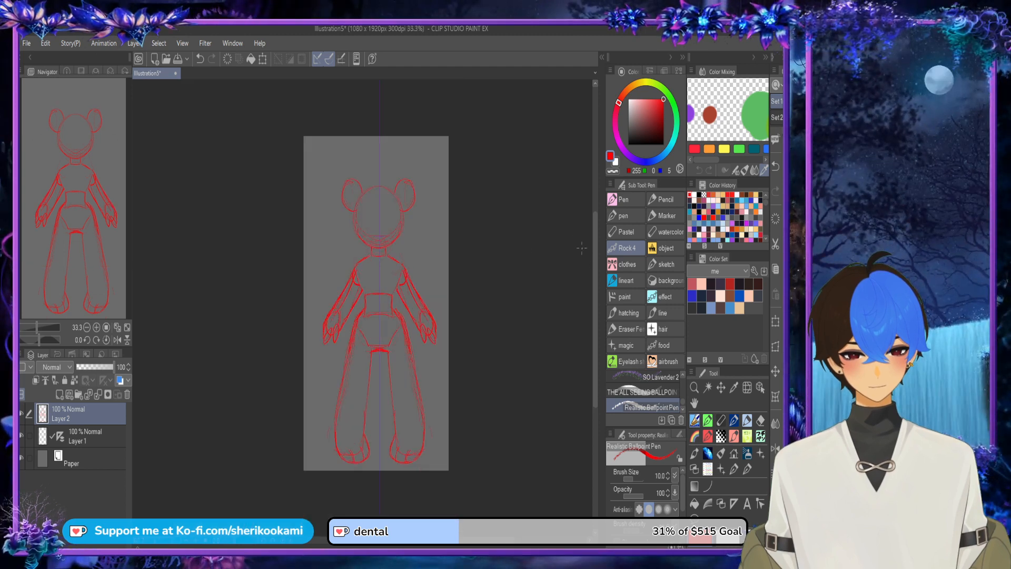
key("ctrl+t")
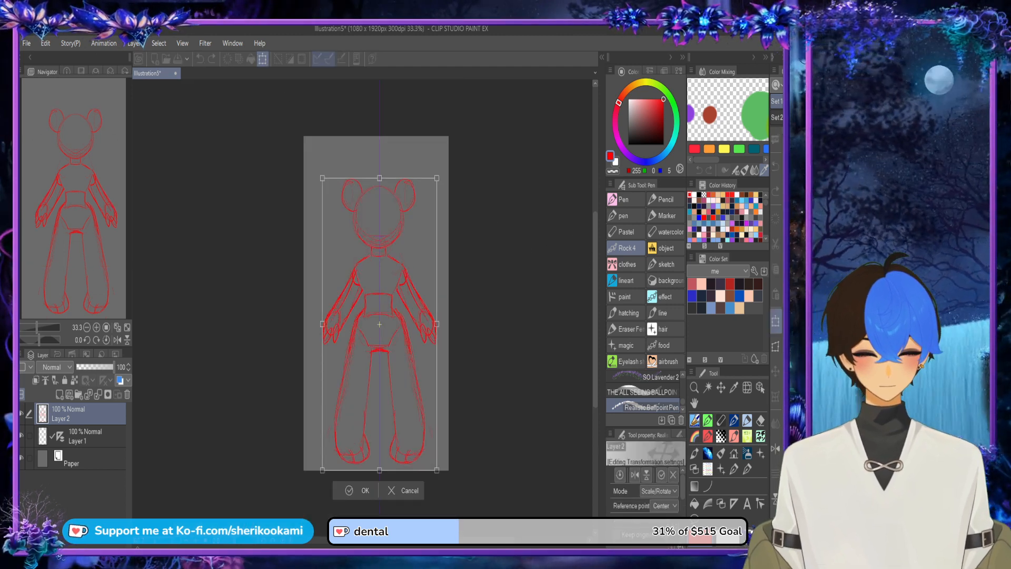
left_click(349, 489)
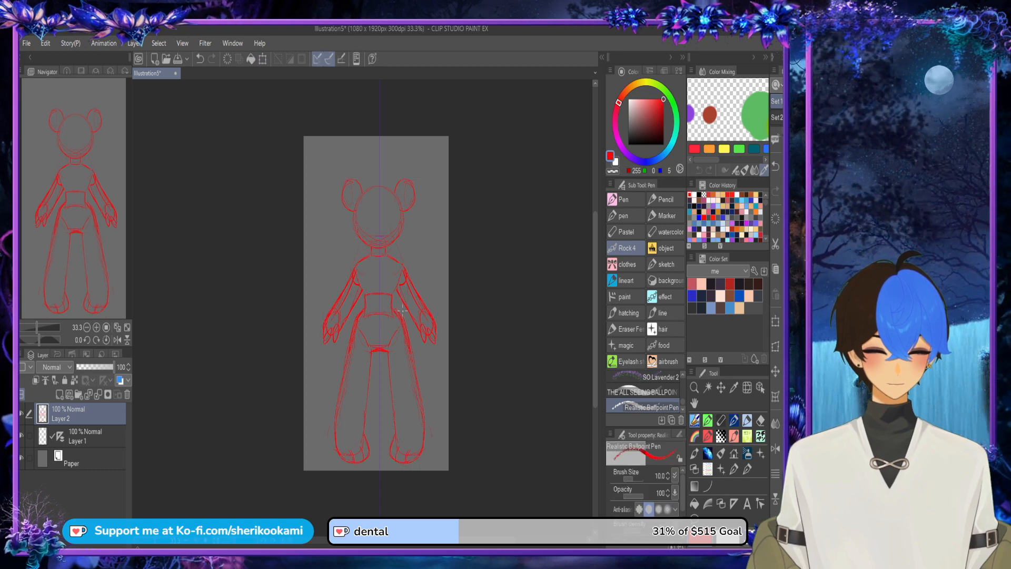
Step: Rework the mirrored side lines between the chest and the waist block, undoing the strokes that do not fit
scroll(385, 287, "up", 3)
mouse_move(384, 248)
left_mouse_down()
mouse_move(387, 313)
mouse_move(380, 285)
mouse_move(387, 304)
left_mouse_up()
key("ctrl+z")
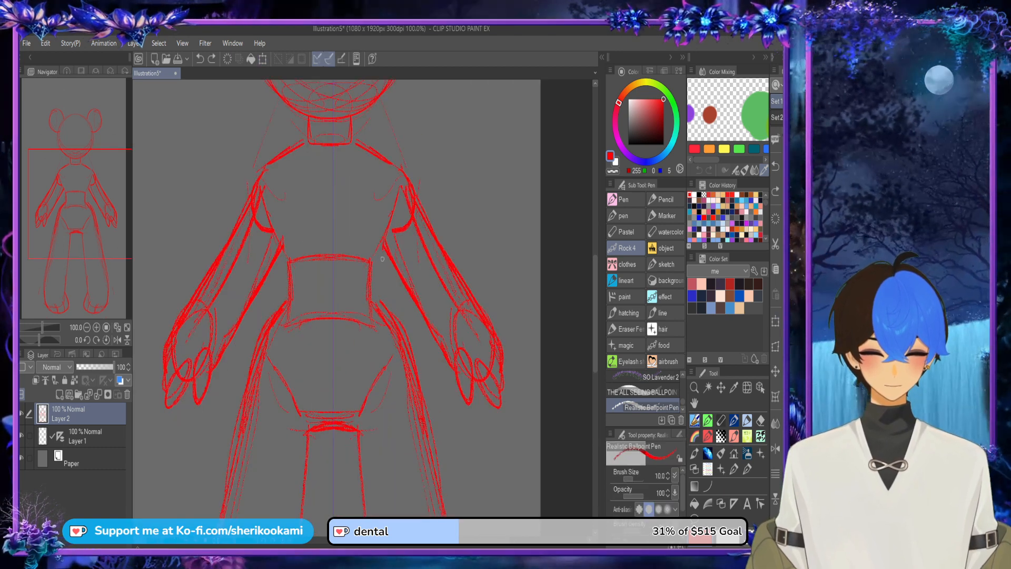
mouse_move(384, 246)
left_mouse_down()
mouse_move(396, 324)
mouse_move(387, 293)
left_mouse_up()
left_click_drag(385, 240, 394, 201)
left_click_drag(385, 236, 395, 201)
key("ctrl+z")
scroll(386, 158, "down", 2)
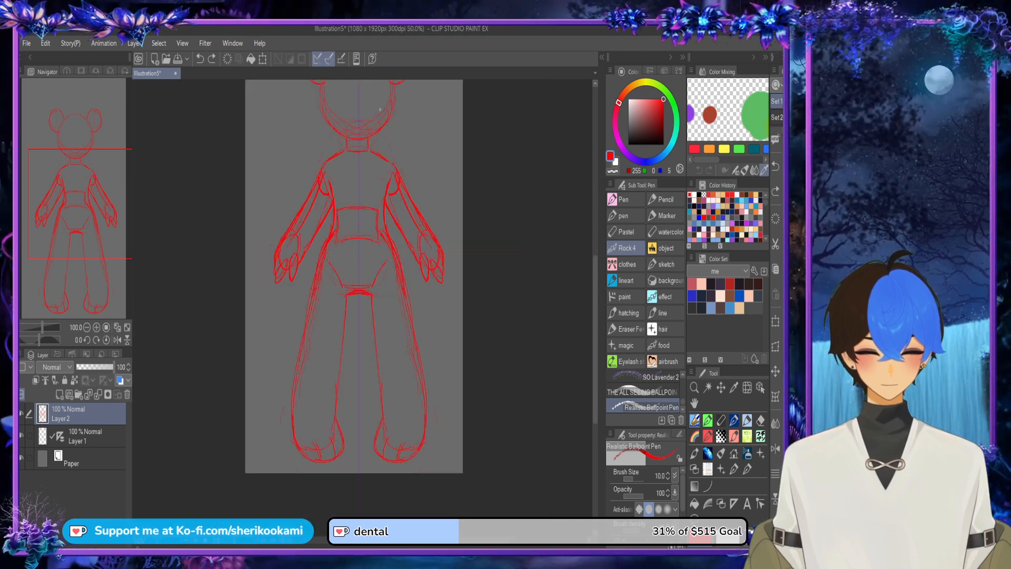
Step: Shift the symmetrical ruler on Layer 1 slightly left to the middle of the canvas
left_click(88, 436)
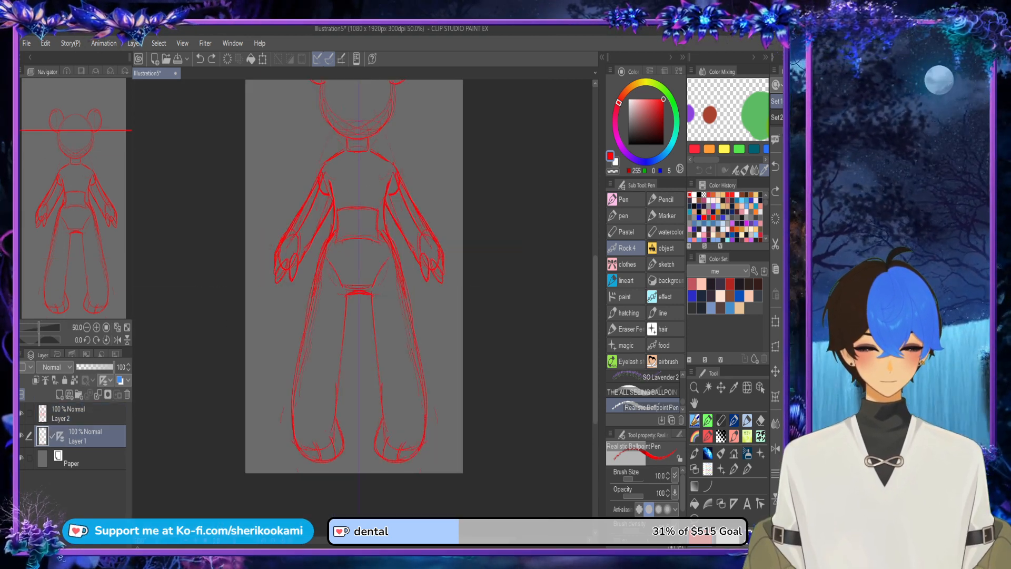
left_click(84, 414)
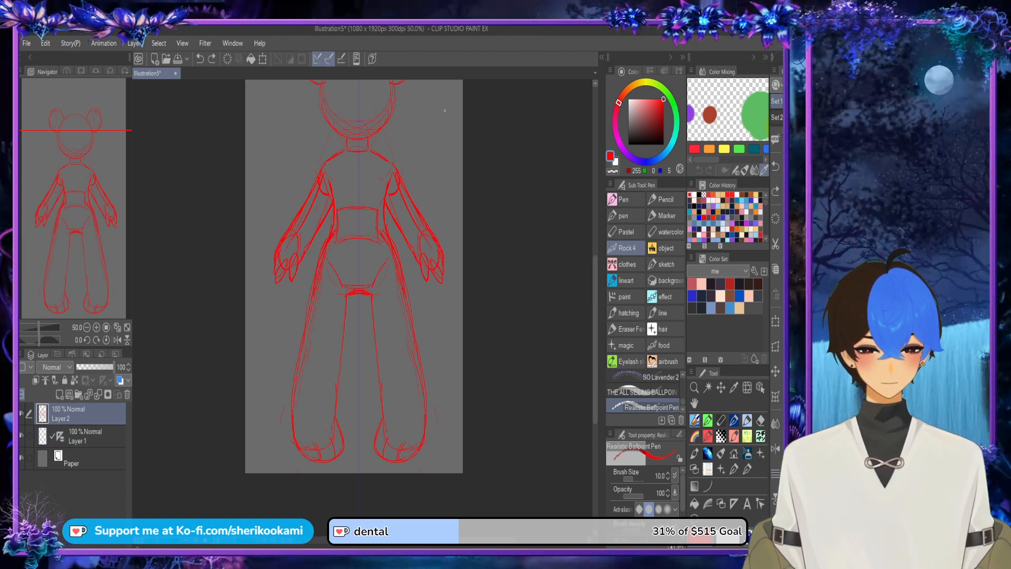
left_click(85, 436)
left_click(262, 59)
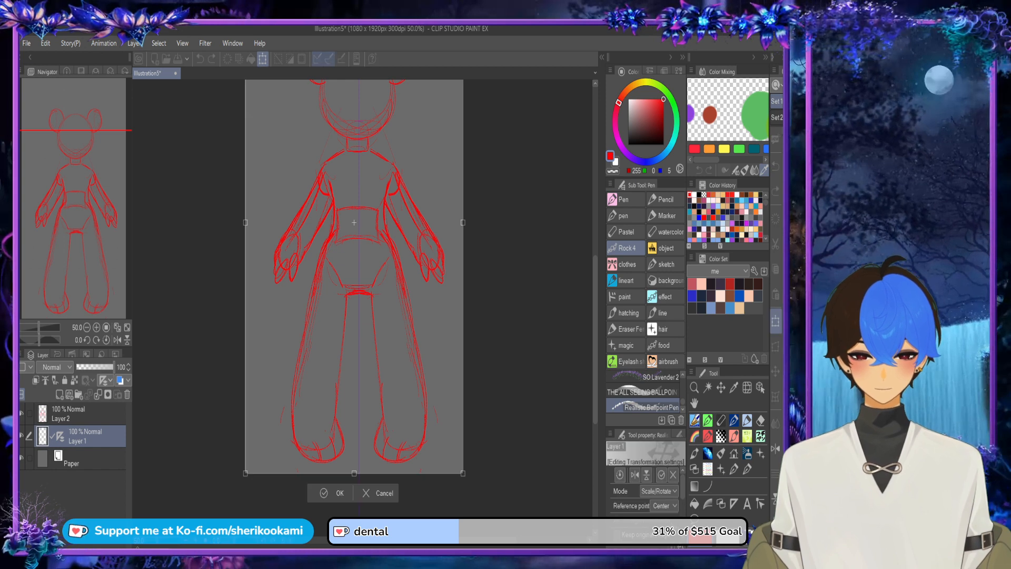
left_click_drag(348, 222, 349, 223)
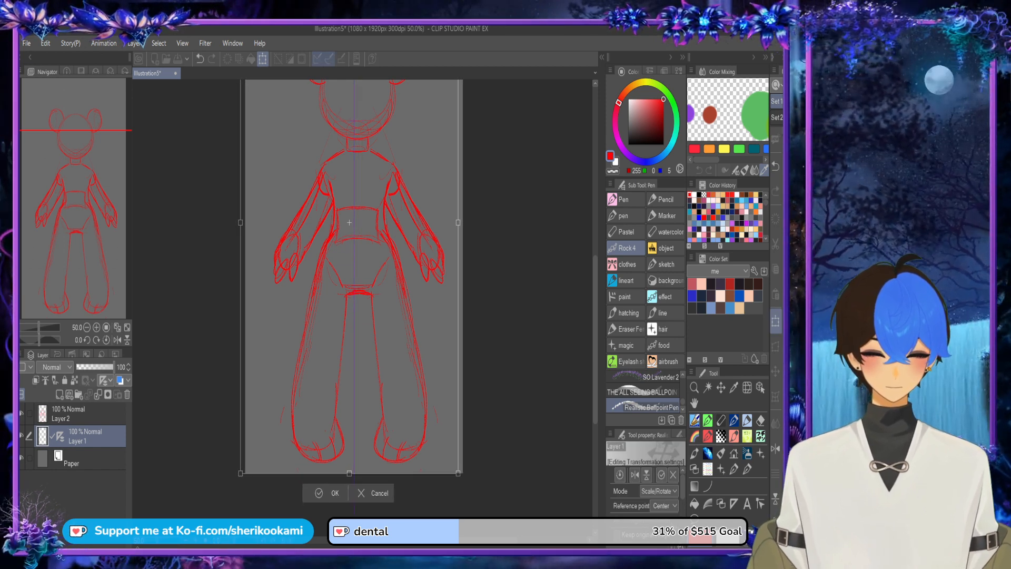
left_click(329, 493)
Step: Move the character sketch on Layer 2 slightly left to centre it on the shifted symmetry line
left_click(73, 414)
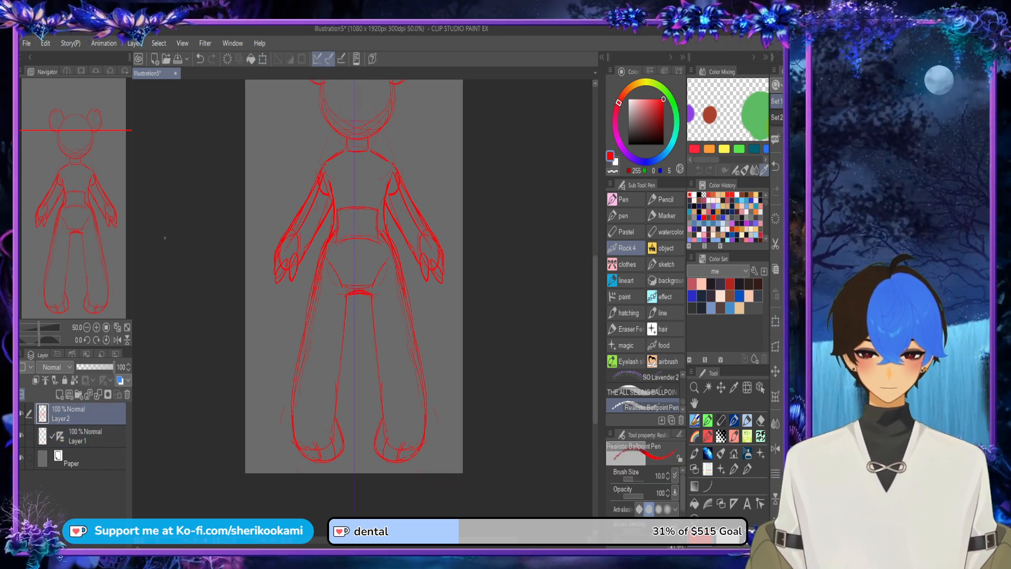
left_click(262, 59)
left_click_drag(354, 224, 351, 225)
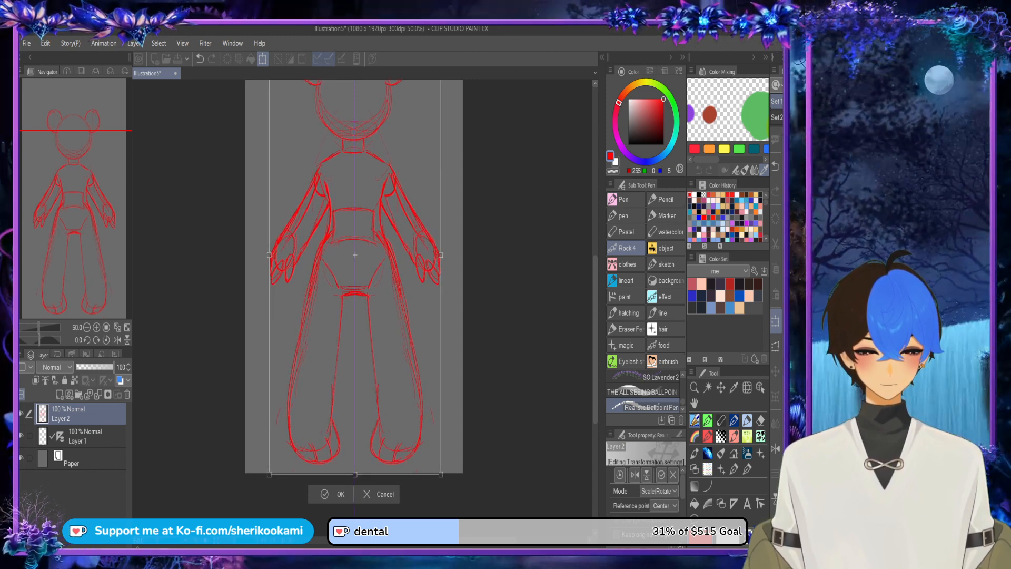
left_click(324, 493)
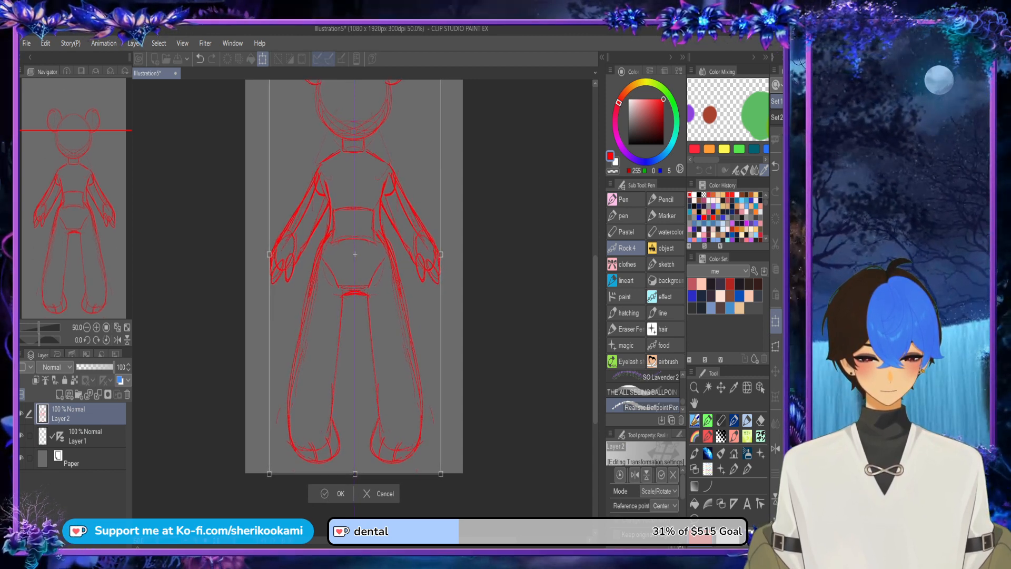
Step: Redraw the mirrored ears with taller, rounder outlines that arch above the old ones and meet the head
scroll(354, 285, "up", 4)
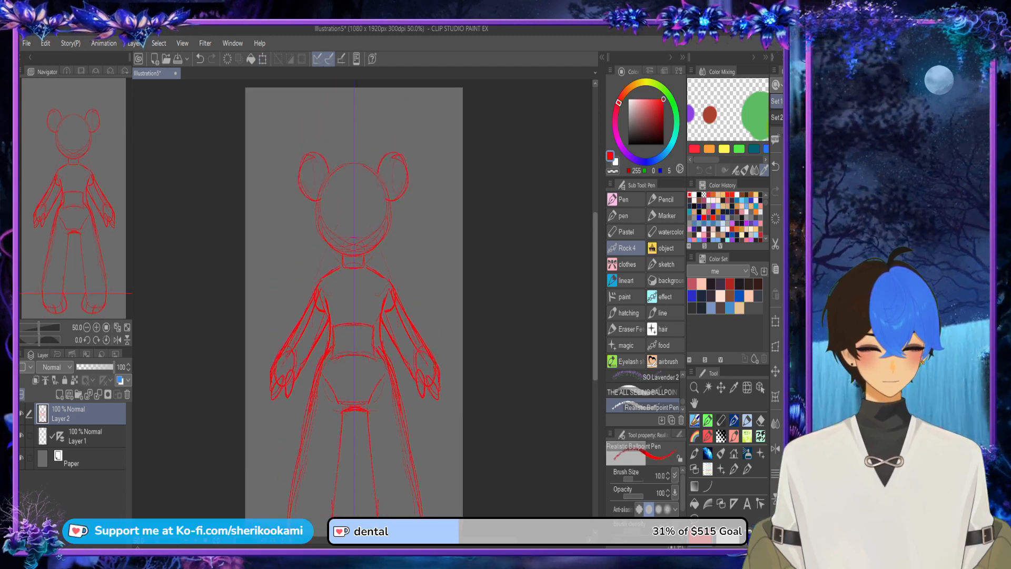
left_click_drag(455, 375, 467, 377)
key("ctrl+z")
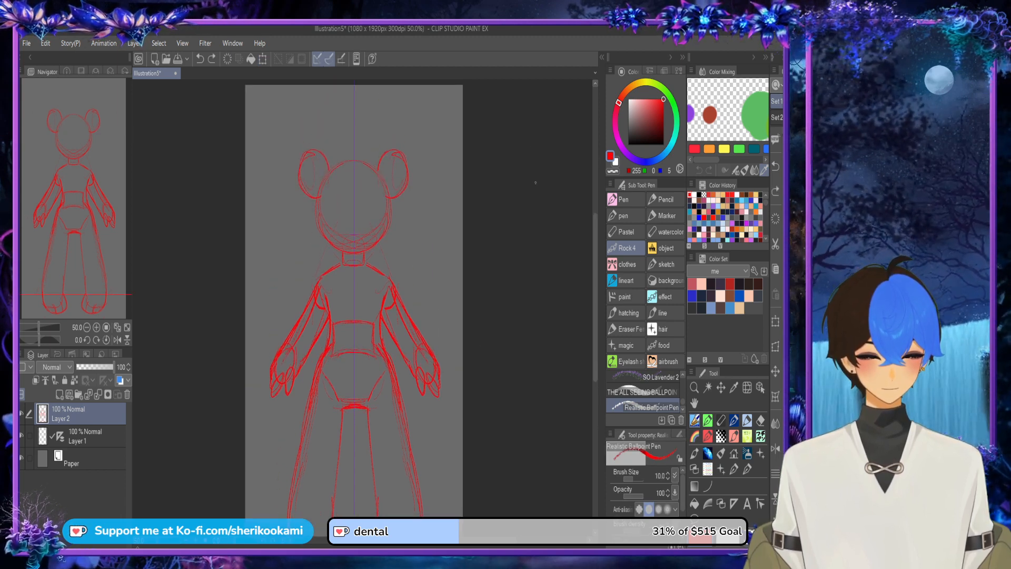
scroll(366, 172, "up", 3)
mouse_move(372, 185)
left_mouse_down()
mouse_move(373, 163)
mouse_move(427, 136)
mouse_move(406, 242)
mouse_move(397, 138)
left_mouse_up()
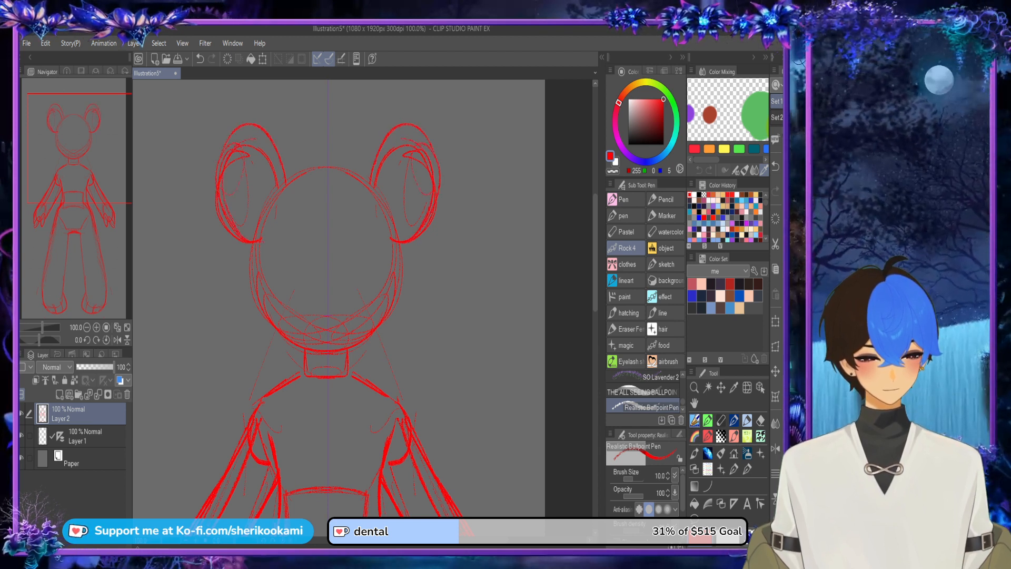
Step: Switch the drawing colour to blue (RGB 0, 56, 255) and sketch mirrored curly hair locks from below the ears to the shoulders
left_click(652, 161)
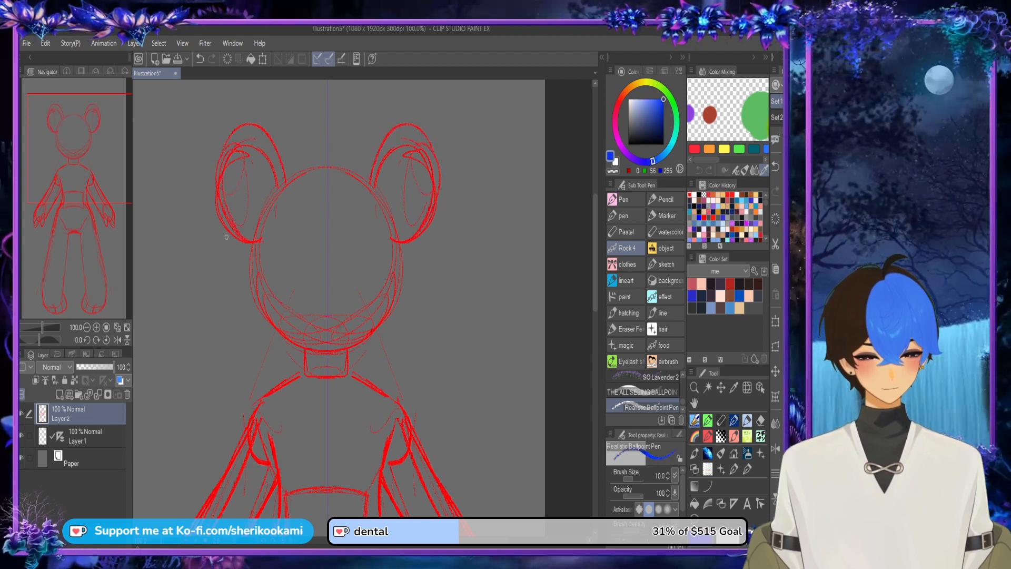
mouse_move(230, 231)
left_mouse_down()
mouse_move(199, 272)
mouse_move(228, 286)
mouse_move(233, 278)
left_mouse_up()
mouse_move(230, 283)
left_mouse_down()
mouse_move(215, 316)
mouse_move(236, 361)
mouse_move(253, 371)
left_mouse_up()
mouse_move(239, 310)
left_mouse_down()
mouse_move(258, 342)
mouse_move(264, 379)
mouse_move(252, 391)
left_mouse_up()
mouse_move(263, 361)
left_mouse_down()
mouse_move(245, 390)
mouse_move(280, 386)
mouse_move(281, 414)
mouse_move(308, 413)
left_mouse_up()
left_click_drag(304, 357, 315, 406)
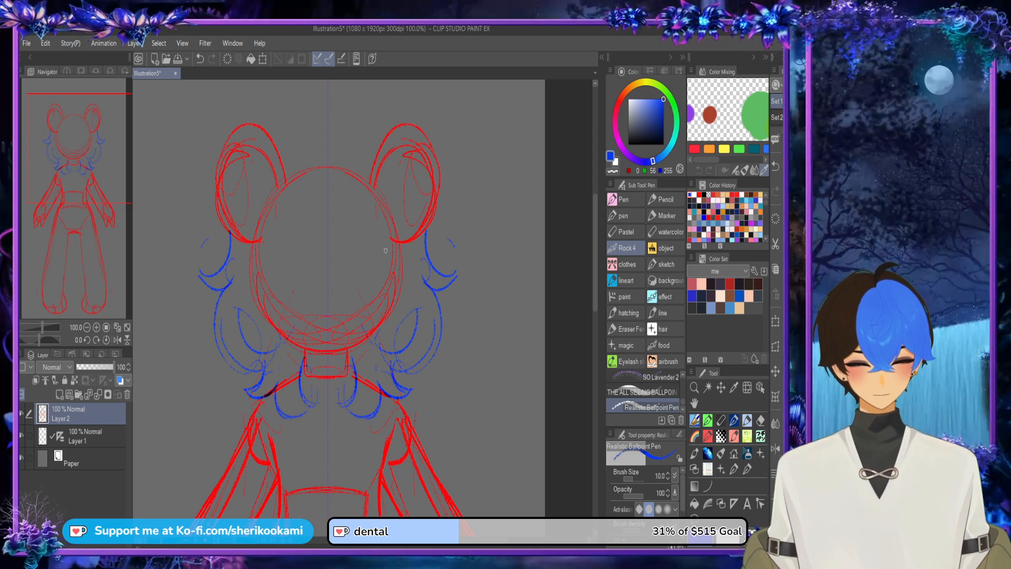
Step: Add mirrored outer curls beside the jaw and thicken the hair outline down to its rounded lower ends
mouse_move(437, 299)
left_mouse_down()
mouse_move(465, 311)
mouse_move(453, 310)
left_mouse_up()
mouse_move(466, 304)
left_mouse_down()
mouse_move(459, 333)
mouse_move(444, 330)
left_mouse_up()
mouse_move(467, 316)
left_mouse_down()
mouse_move(450, 372)
mouse_move(441, 345)
mouse_move(433, 393)
left_mouse_up()
mouse_move(441, 338)
left_mouse_down()
mouse_move(433, 394)
mouse_move(435, 356)
mouse_move(402, 403)
left_mouse_up()
left_click_drag(437, 372, 409, 403)
left_click_drag(421, 177, 424, 212)
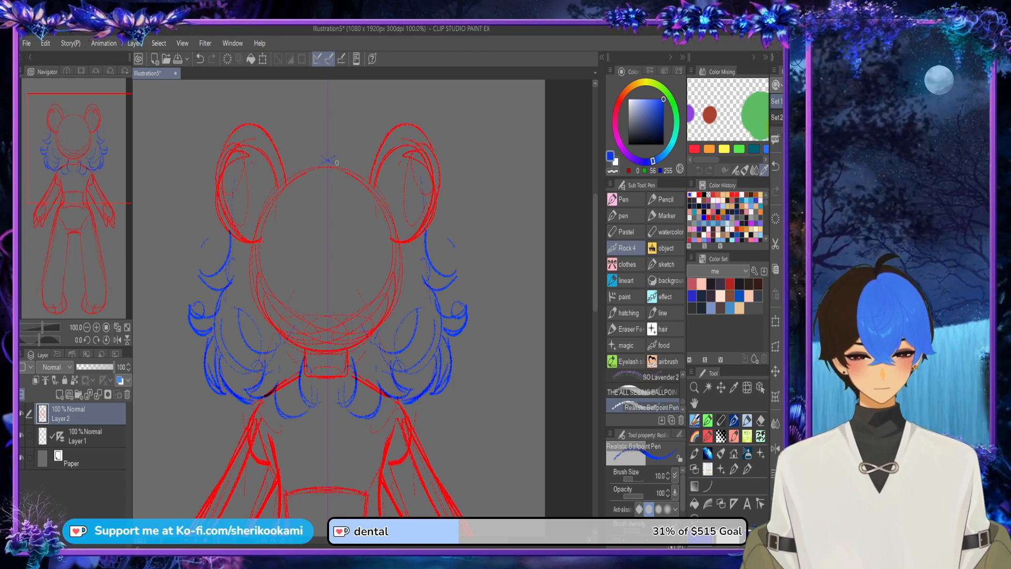
Step: Sketch the mirrored upper hair contours curving past the ears and the side locks framing the face, undoing the first attempts
left_click_drag(337, 162, 379, 203)
mouse_move(328, 143)
left_mouse_down()
mouse_move(334, 156)
mouse_move(235, 216)
left_mouse_up()
key("ctrl+z")
Step: Draw mirrored pointed bangs across the forehead, replacing the first short strands
key("ctrl+z")
left_click_drag(255, 182, 231, 236)
mouse_move(257, 184)
left_mouse_down()
mouse_move(237, 238)
mouse_move(271, 305)
mouse_move(261, 302)
mouse_move(269, 212)
left_mouse_up()
mouse_move(374, 205)
left_mouse_down()
mouse_move(377, 255)
mouse_move(388, 254)
mouse_move(394, 215)
left_mouse_up()
mouse_move(303, 183)
left_mouse_down()
mouse_move(305, 258)
mouse_move(318, 200)
left_mouse_up()
key("ctrl+z")
key("ctrl+z")
left_click_drag(306, 248, 317, 207)
mouse_move(313, 216)
left_mouse_down()
mouse_move(321, 262)
mouse_move(332, 259)
left_mouse_up()
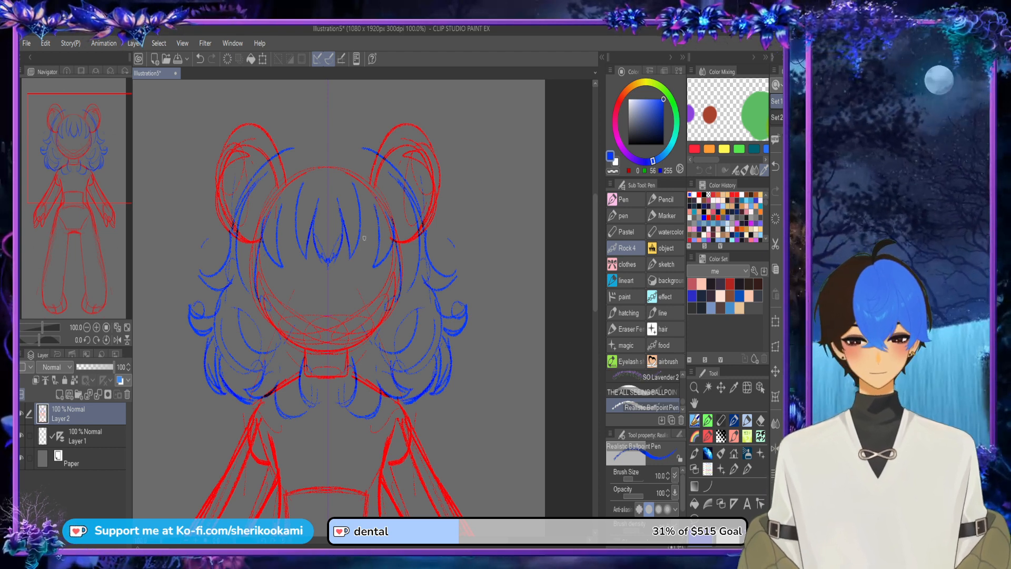
left_click_drag(360, 197, 379, 230)
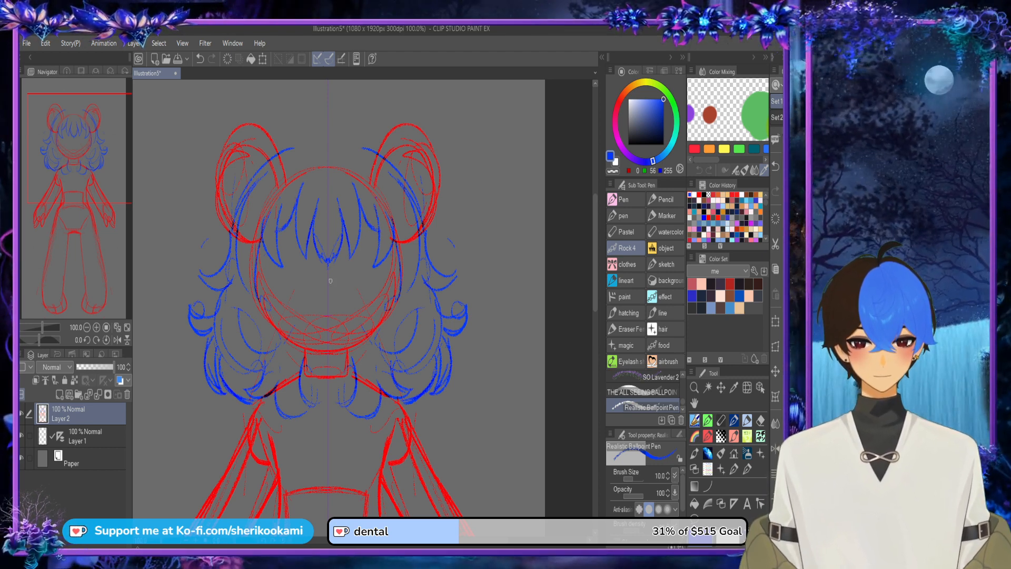
Step: Outline the cheeks and chin in blue along the red head circle, undoing the strokes that do not fit
mouse_move(253, 266)
left_mouse_down()
mouse_move(285, 338)
mouse_move(244, 251)
mouse_move(263, 309)
mouse_move(313, 356)
left_mouse_up()
left_click_drag(268, 318, 329, 352)
key("ctrl+z")
left_click_drag(268, 318, 328, 352)
key("ctrl+z")
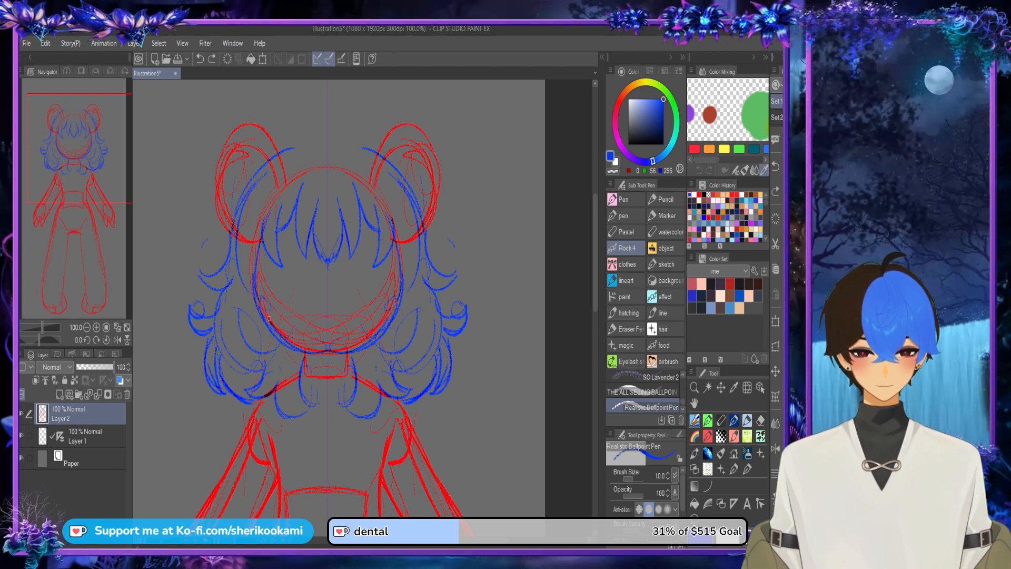
key("ctrl+z")
key("ctrl+z")
mouse_move(256, 297)
left_mouse_down()
mouse_move(301, 349)
mouse_move(328, 357)
left_mouse_up()
Step: Sketch mirrored narrowed eyes with slanted upper lids, angled eyebrows above them and rounded irises below the lids
mouse_move(339, 266)
left_mouse_down()
mouse_move(391, 251)
mouse_move(368, 293)
left_mouse_up()
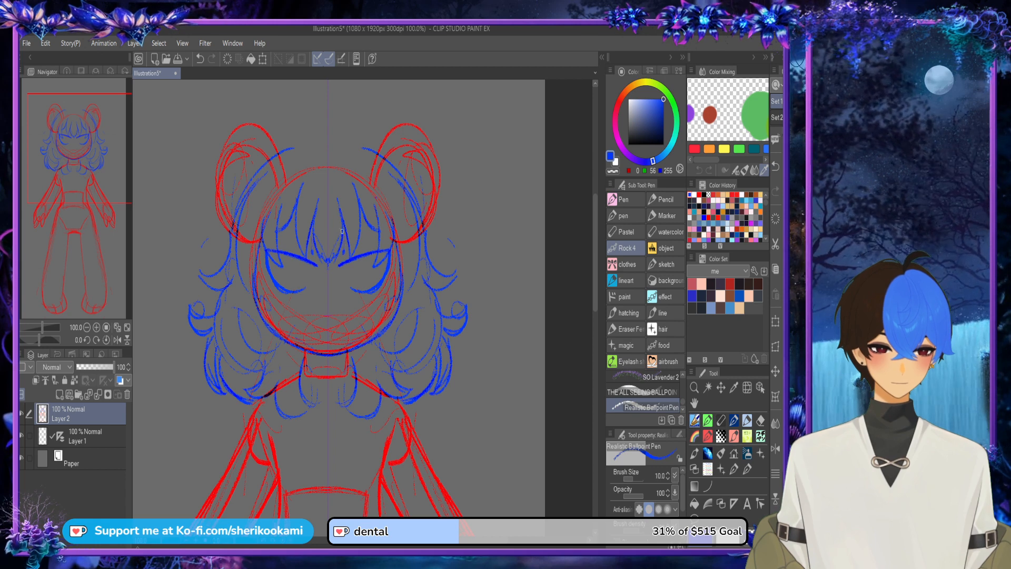
mouse_move(343, 233)
left_mouse_down()
mouse_move(361, 205)
mouse_move(378, 202)
left_mouse_up()
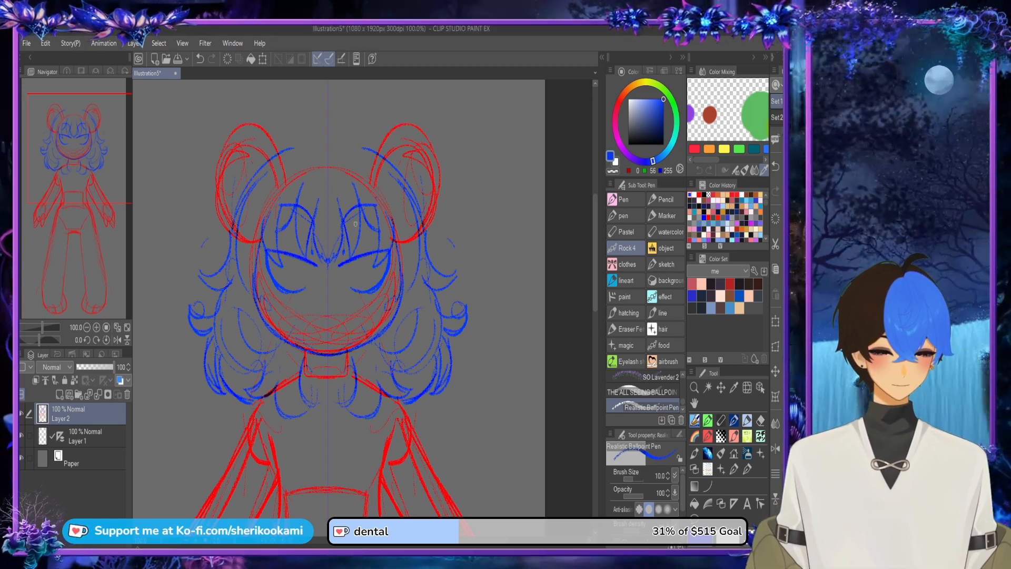
mouse_move(342, 264)
left_mouse_down()
mouse_move(366, 267)
mouse_move(350, 284)
mouse_move(345, 264)
mouse_move(349, 281)
mouse_move(365, 273)
mouse_move(347, 260)
left_mouse_up()
left_click(347, 254, "alt")
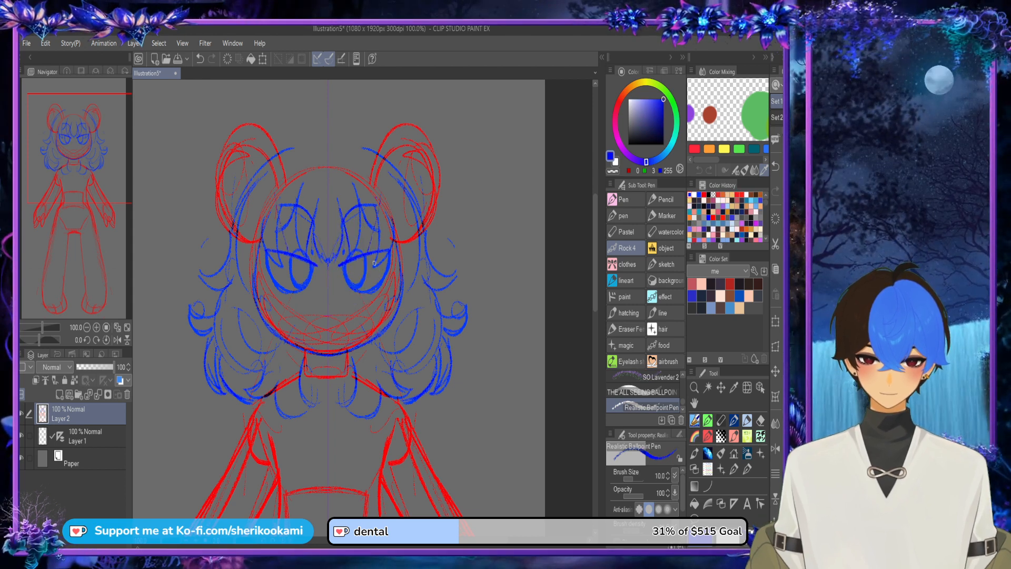
Step: Step back through the latest eye strokes and restore only enough to keep thin iris outlines
key("ctrl+z")
Step: Sketch a small nose between the eyes and mirrored smile corners on the lower face, undoing the unwanted mouth strokes
key("ctrl+z")
key("ctrl+z")
key("ctrl+z")
key("ctrl+z")
key("ctrl+y")
key("ctrl+y")
key("ctrl+y")
key("ctrl+y")
key("ctrl+y")
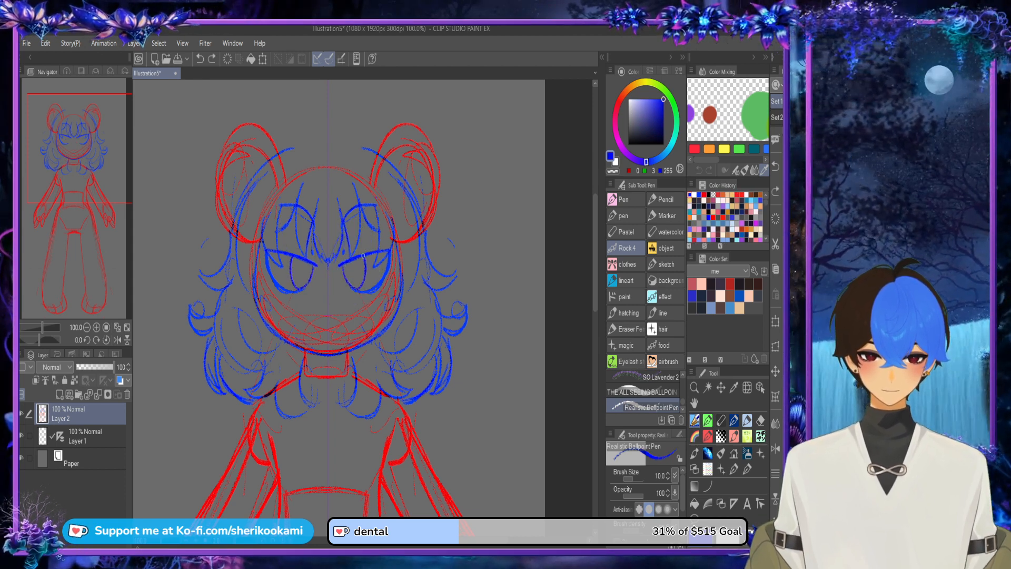
mouse_move(320, 291)
left_mouse_down()
mouse_move(337, 289)
mouse_move(320, 288)
mouse_move(352, 320)
mouse_move(351, 296)
mouse_move(368, 283)
mouse_move(352, 317)
left_mouse_up()
key("ctrl+z")
key("ctrl+z")
key("ctrl+z")
key("ctrl+z")
left_click_drag(360, 305, 355, 316)
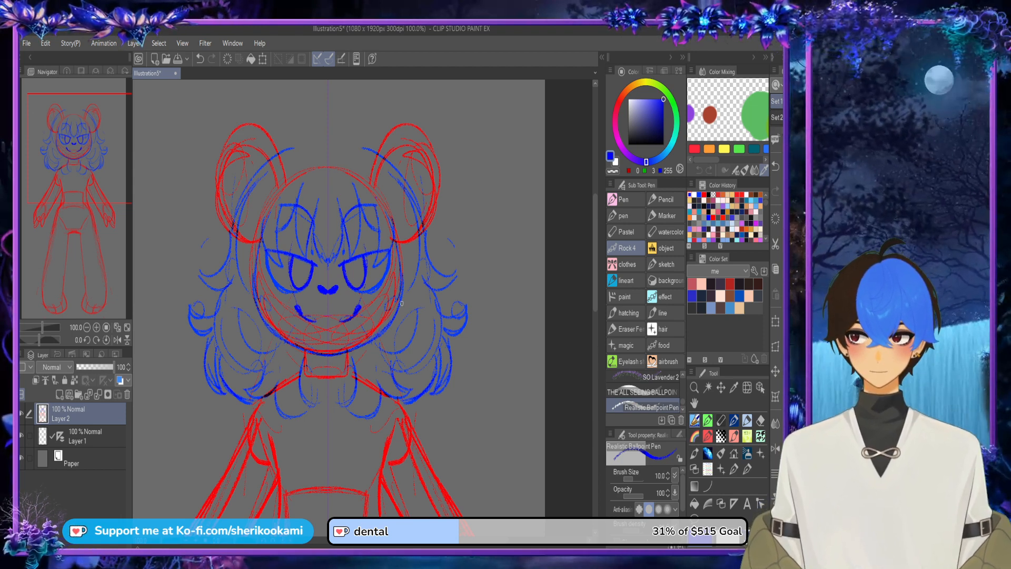
Step: Draw a small cross-shaped pupil inside each iris
scroll(359, 268, "up", 4)
mouse_move(345, 237)
left_mouse_down()
mouse_move(346, 314)
mouse_move(346, 253)
mouse_move(334, 288)
left_mouse_up()
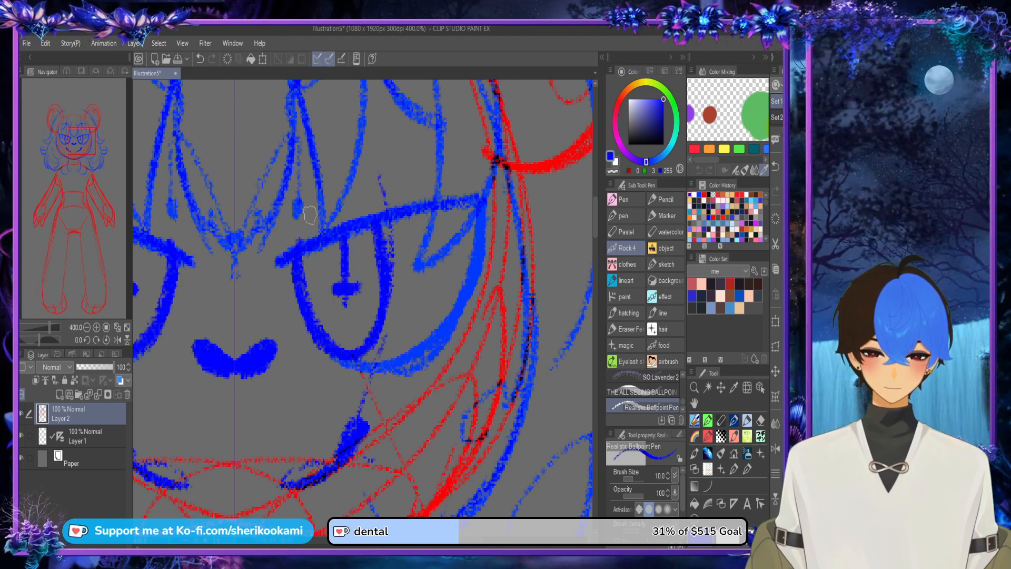
scroll(343, 108, "down", 3)
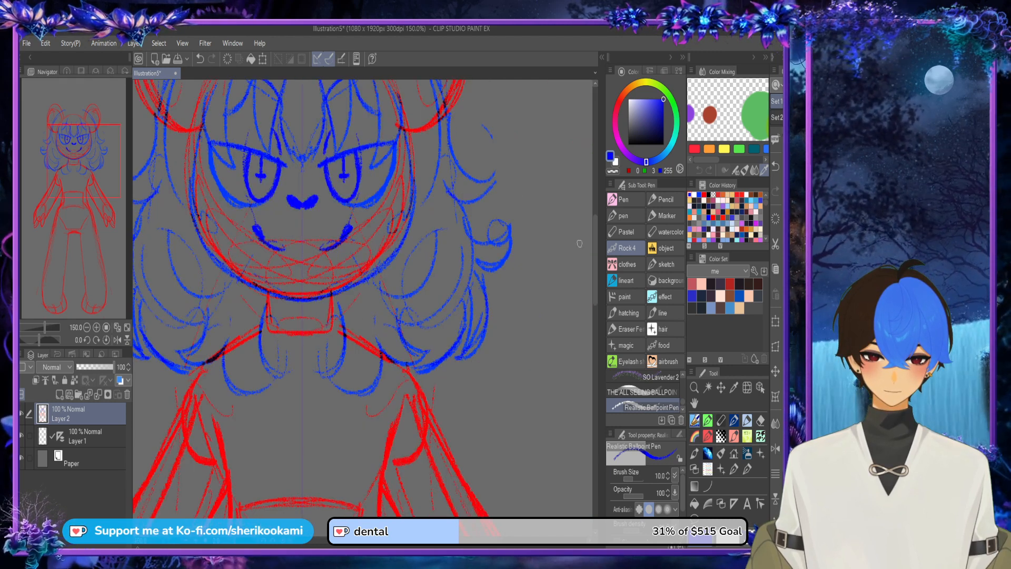
Step: Draw the rounded crown of the hair over the top of the head, joining the contours between the ears
left_click_drag(596, 243, 596, 202)
left_click_drag(595, 247, 595, 271)
left_click(77, 133)
left_click_drag(260, 195, 343, 161)
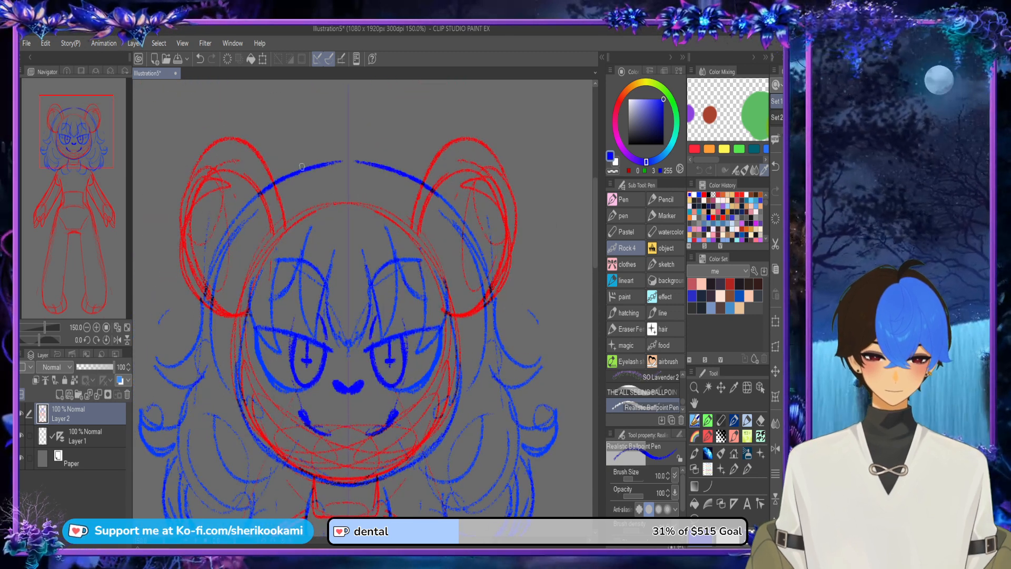
left_click_drag(286, 180, 352, 163)
Step: Sketch a wide off-shoulder collar across the chest with a curved upper edge, short sides and a curved lower edge
scroll(488, 162, "down", 2)
left_click_drag(595, 274, 595, 312)
left_click_drag(401, 539, 426, 539)
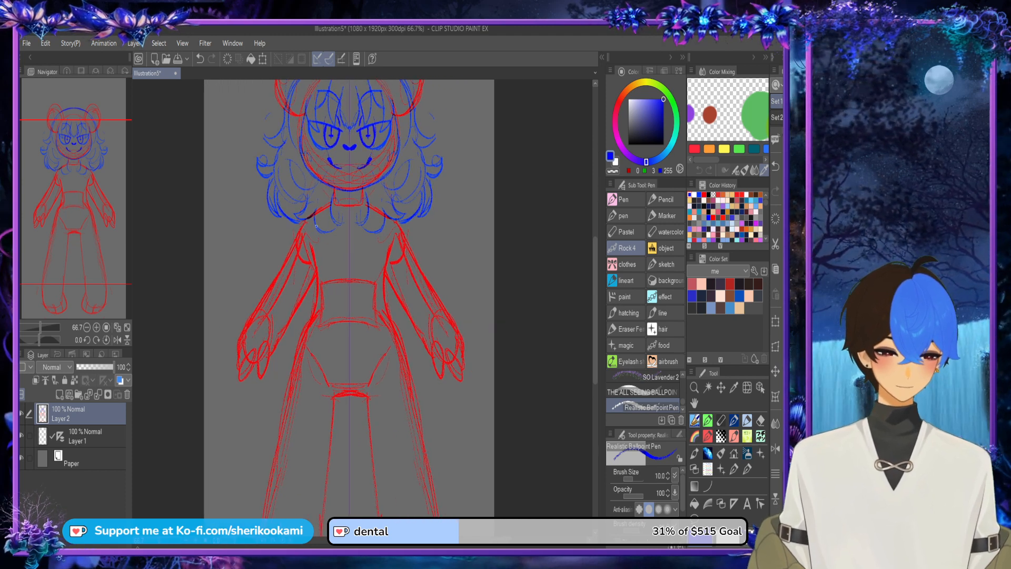
left_click_drag(303, 231, 360, 246)
key("ctrl+z")
key("ctrl+z")
left_click_drag(296, 226, 375, 243)
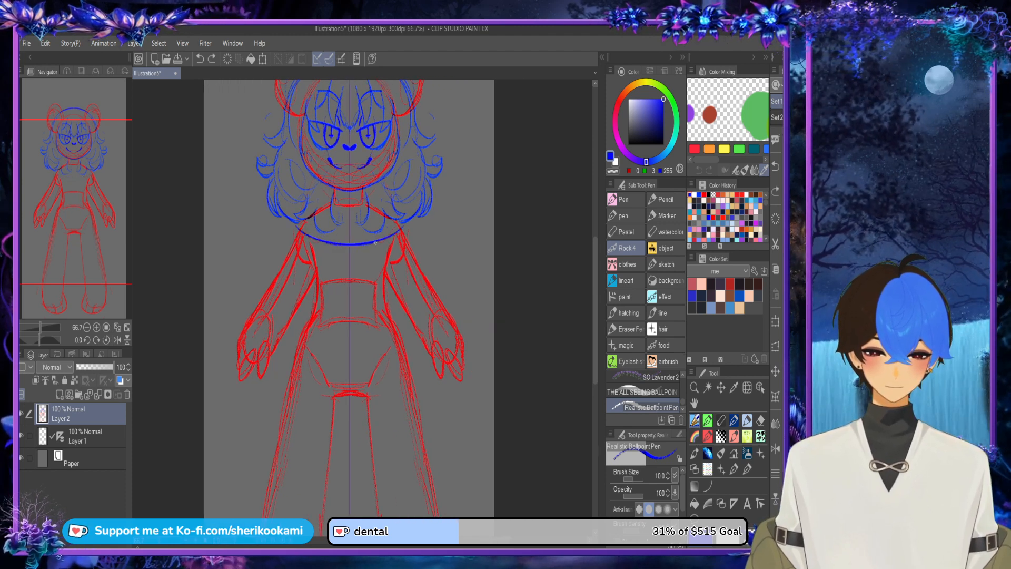
mouse_move(296, 218)
left_mouse_down()
mouse_move(282, 243)
mouse_move(341, 279)
left_mouse_up()
left_click_drag(284, 258, 357, 279)
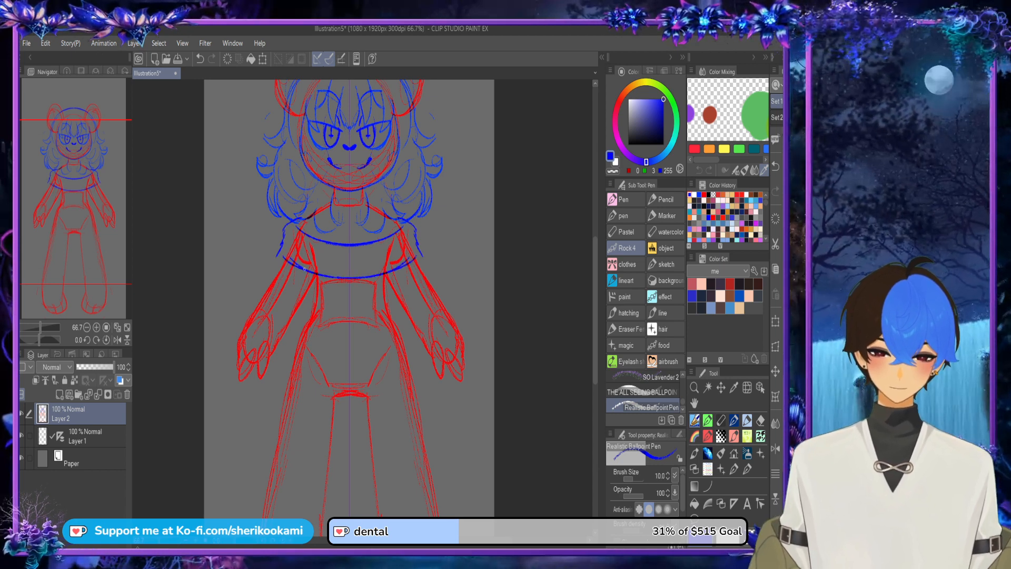
Step: Draw mirrored folded cuffs at the wrists and the sleeve outlines connecting them to the collar
mouse_move(246, 314)
left_mouse_down()
mouse_move(275, 356)
mouse_move(241, 307)
mouse_move(254, 301)
mouse_move(274, 321)
mouse_move(276, 361)
left_mouse_up()
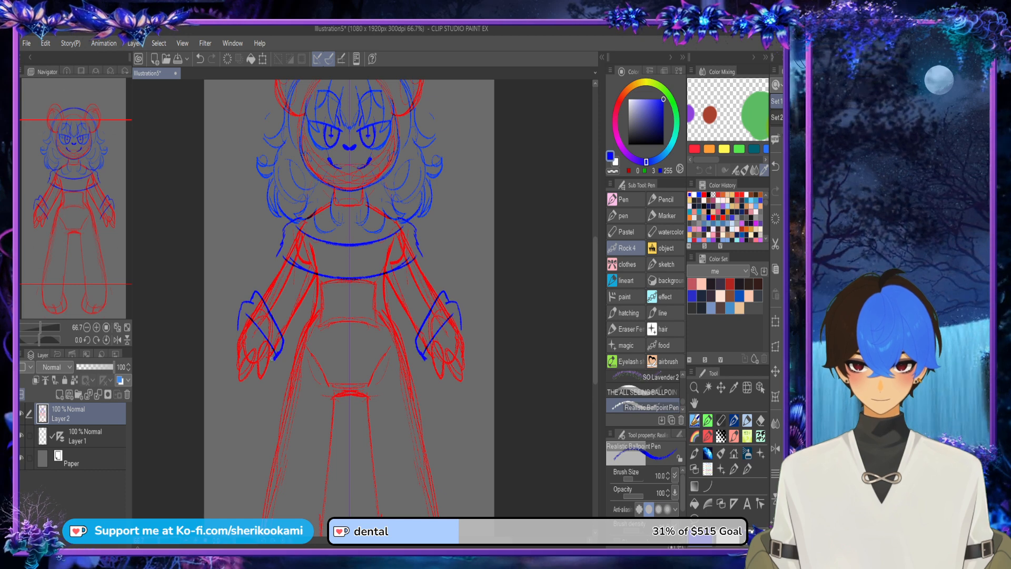
mouse_move(283, 248)
left_mouse_down()
mouse_move(257, 290)
mouse_move(281, 343)
left_mouse_up()
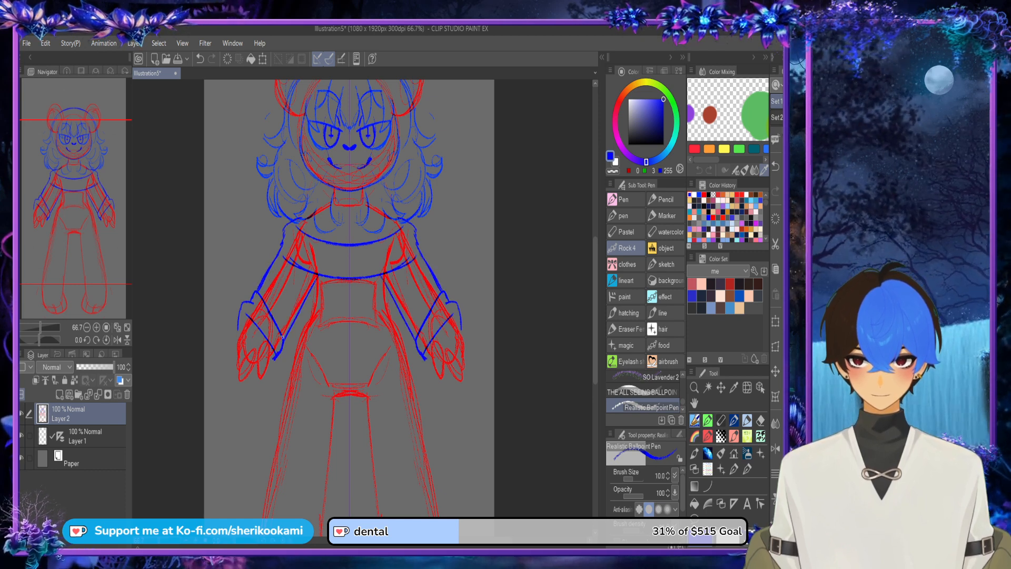
left_click_drag(308, 293, 282, 339)
Step: Undo the close-fitting waist lines and draw mirrored dress sides flaring from under the sleeves towards the ankles
mouse_move(304, 272)
left_mouse_down()
mouse_move(311, 317)
mouse_move(305, 297)
left_mouse_up()
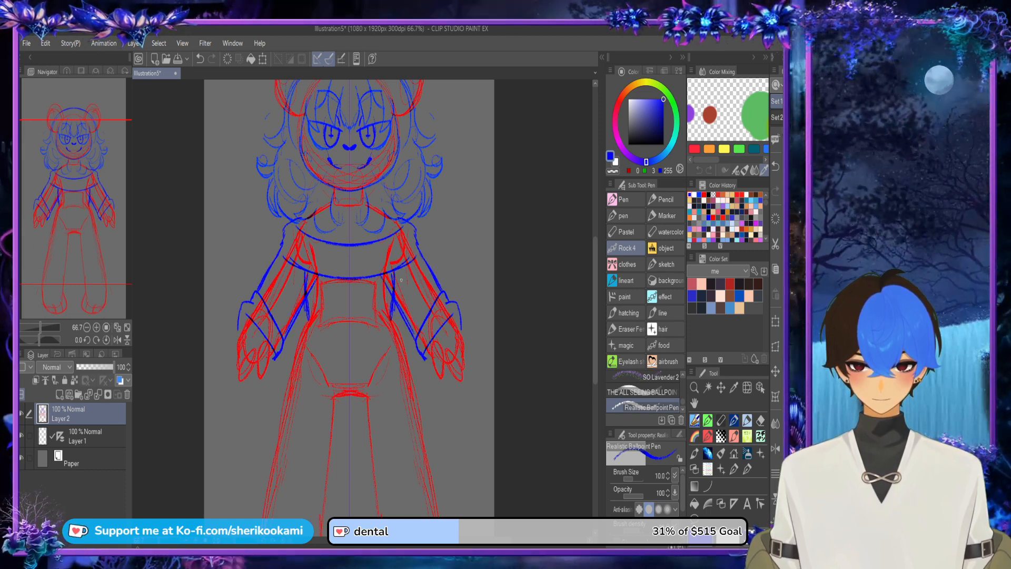
key("ctrl+z")
key("ctrl+z")
mouse_move(400, 270)
left_mouse_down()
mouse_move(397, 302)
mouse_move(397, 293)
mouse_move(423, 414)
left_mouse_up()
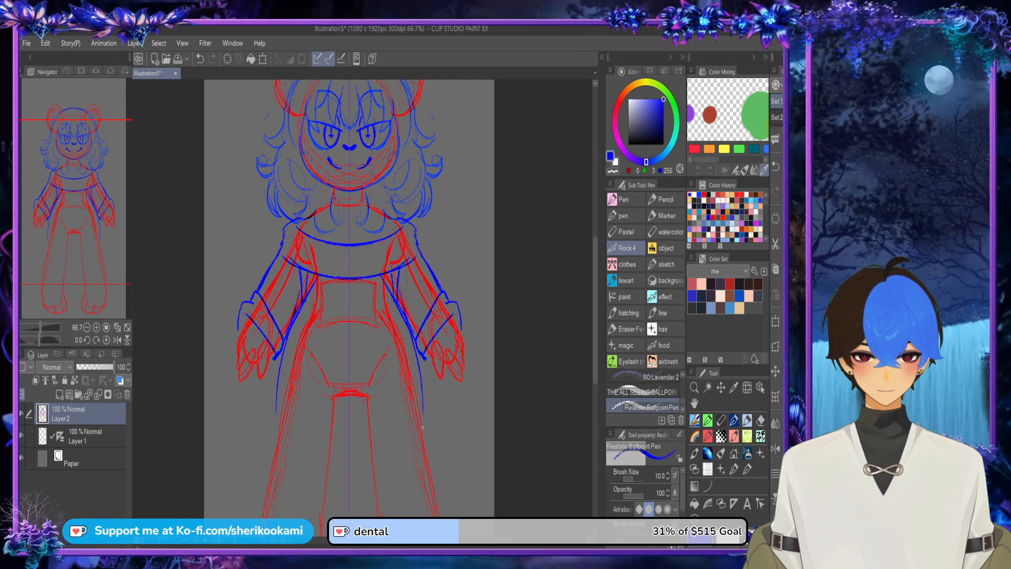
scroll(423, 427, "down", 2)
scroll(357, 324, "up", 1)
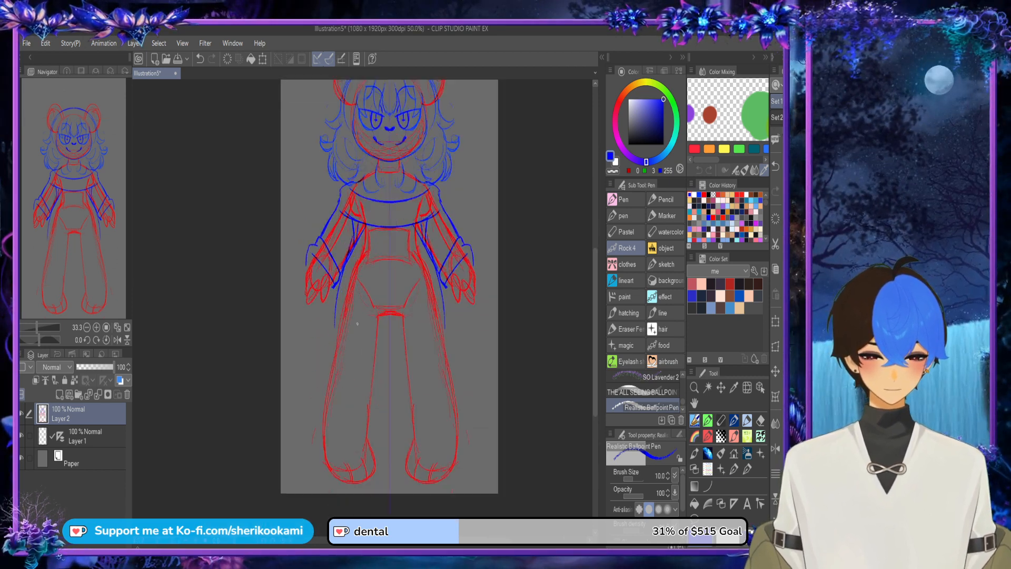
scroll(357, 324, "up", 1)
mouse_move(327, 273)
left_mouse_down()
mouse_move(302, 376)
mouse_move(303, 438)
mouse_move(458, 410)
left_mouse_up()
Step: Draw a curved hem band along the bottom of the dress with short vertical dividing lines, undoing the last one
left_click_drag(330, 426, 433, 411)
mouse_move(303, 437)
left_mouse_down()
mouse_move(317, 451)
mouse_move(437, 445)
left_mouse_up()
left_click_drag(328, 427, 325, 448)
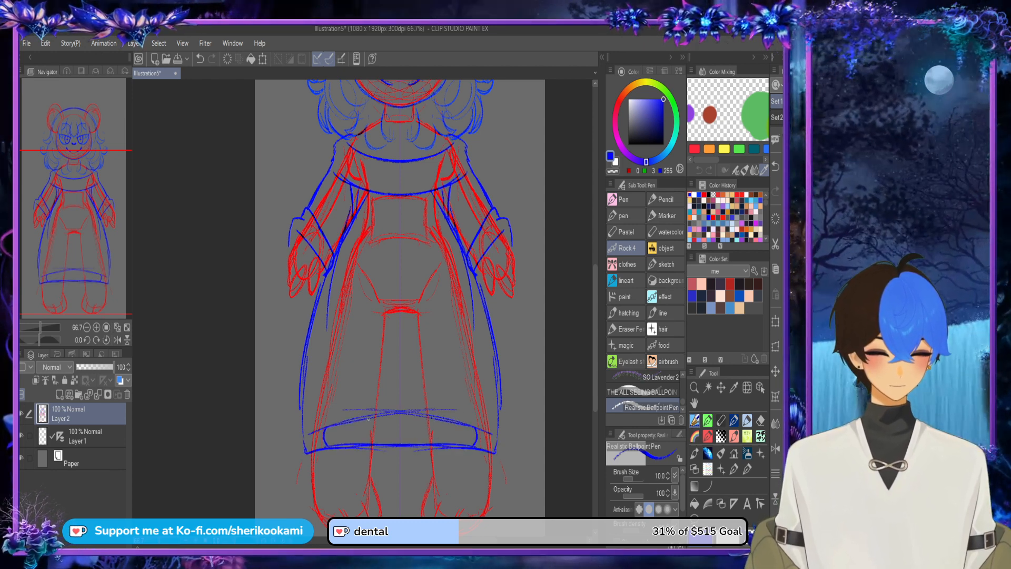
left_click_drag(366, 417, 363, 443)
left_click_drag(411, 412, 406, 441)
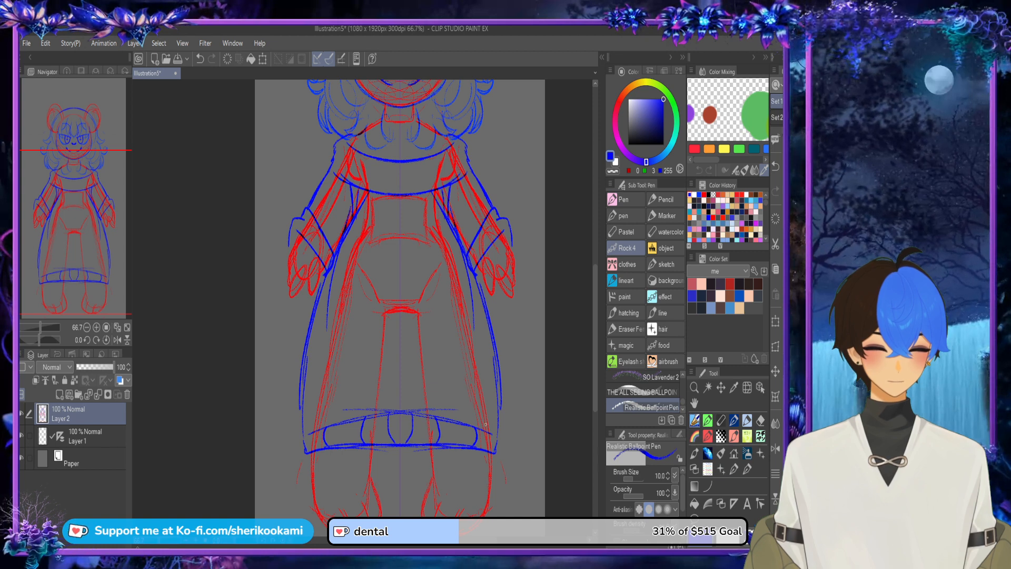
key("ctrl+z")
Step: Lower the opacity of the sketch on Layer 2 to 12% and add a new raster layer above it
scroll(480, 438, "down", 2)
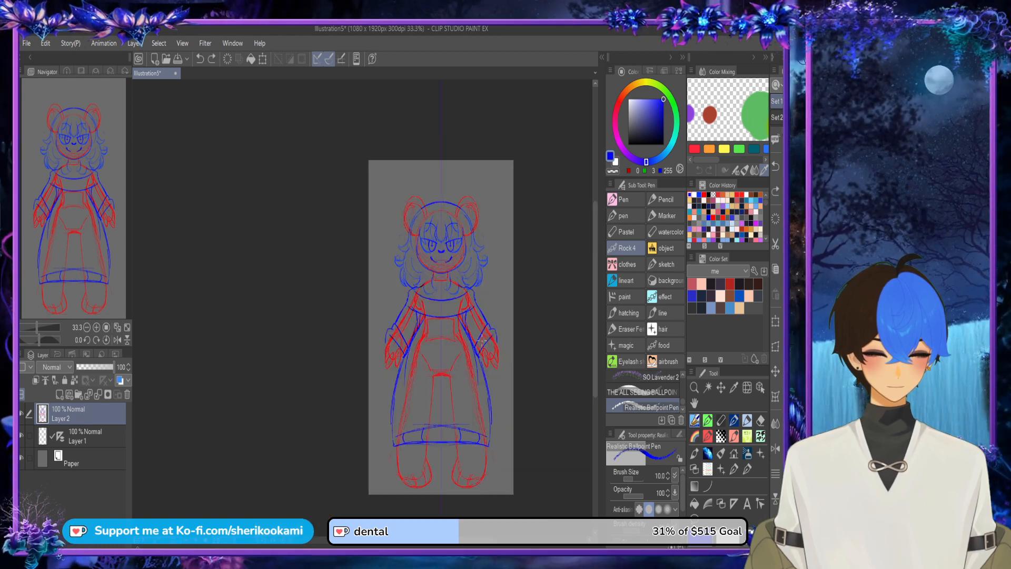
left_click_drag(376, 483, 391, 508)
left_click_drag(454, 352, 373, 352)
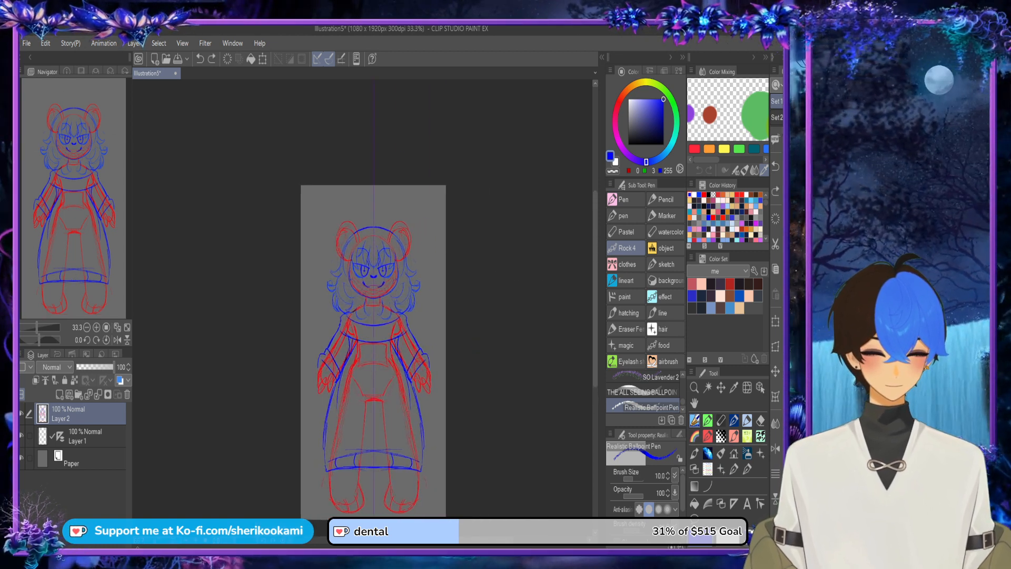
mouse_move(106, 367)
left_mouse_down()
mouse_move(88, 367)
mouse_move(114, 367)
mouse_move(79, 367)
left_mouse_up()
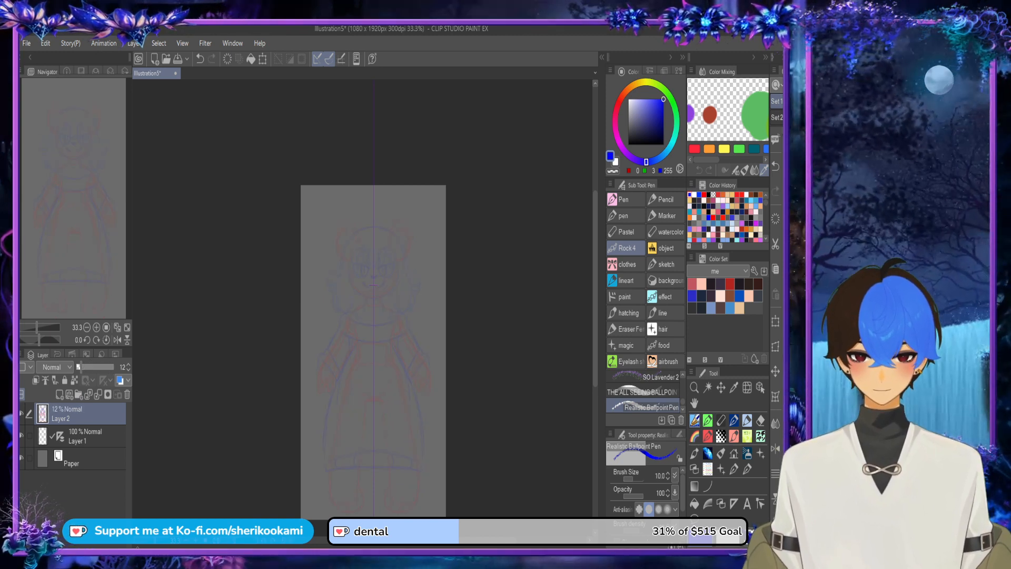
left_click(60, 395)
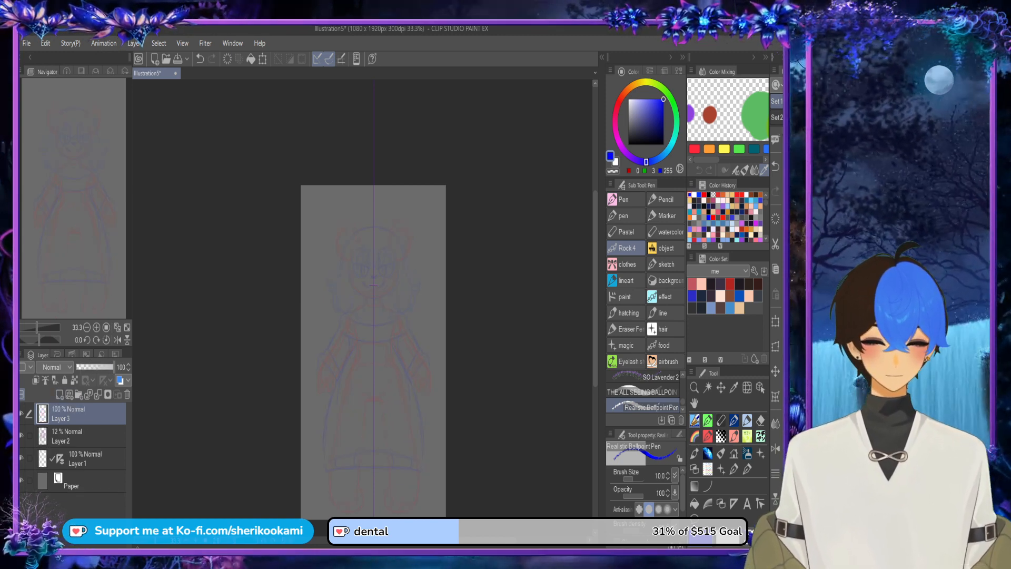
Step: Browse the brushes, test Pucho Watercolor on Layer 3, undo the mark and switch to the Chelupony brush
scroll(643, 392, "up", 3)
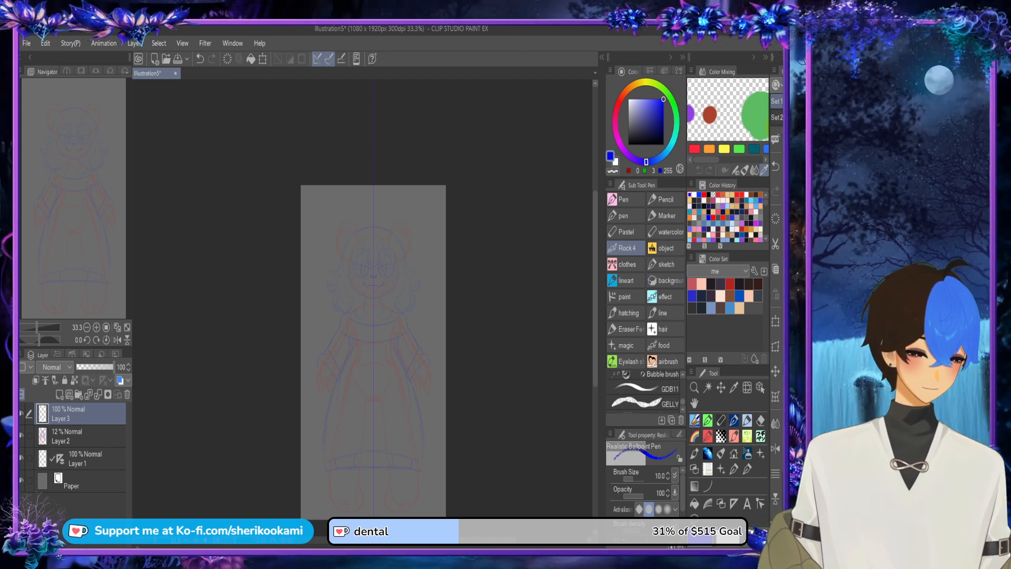
scroll(643, 392, "up", 3)
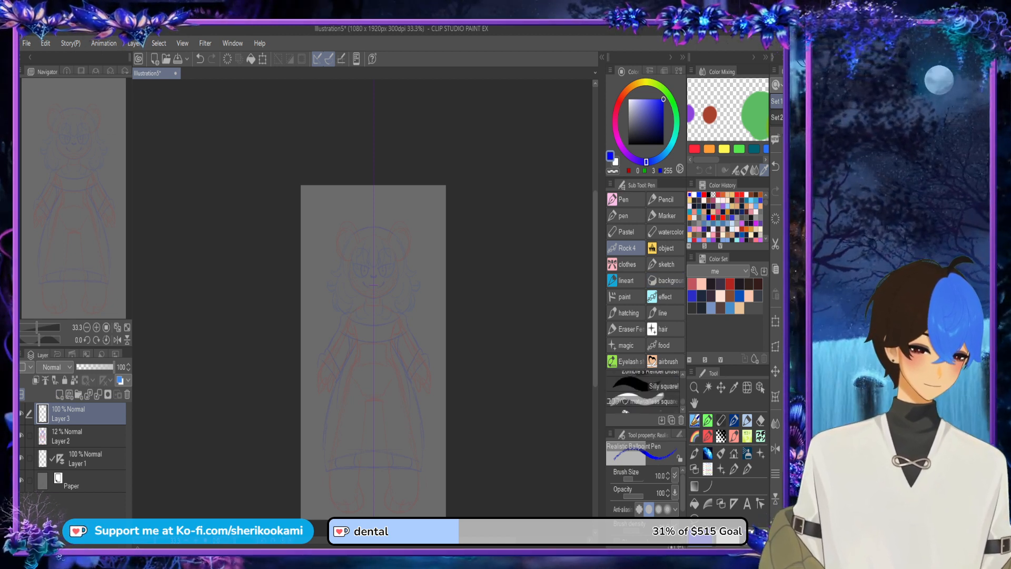
scroll(643, 393, "up", 5)
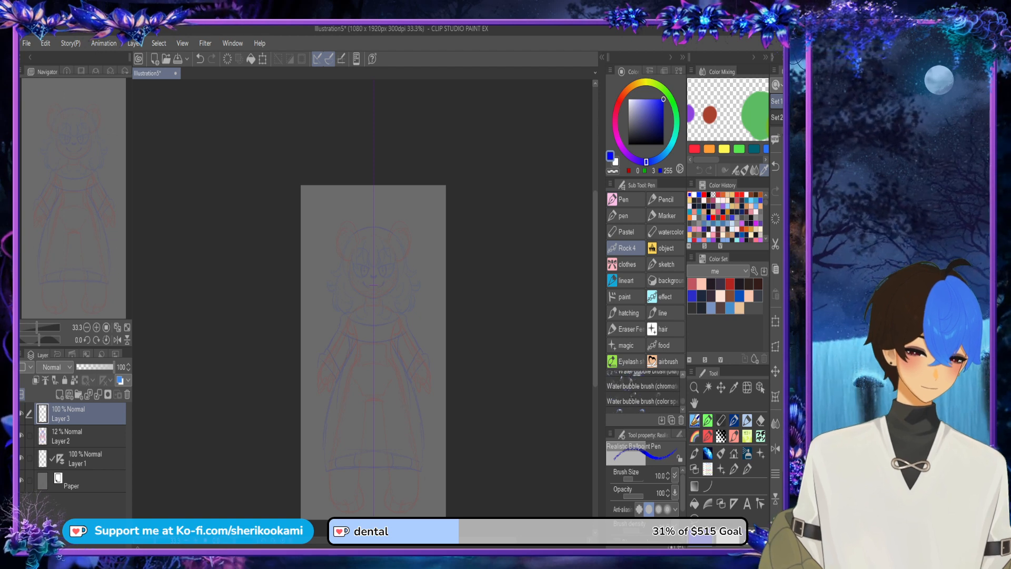
scroll(644, 393, "up", 1)
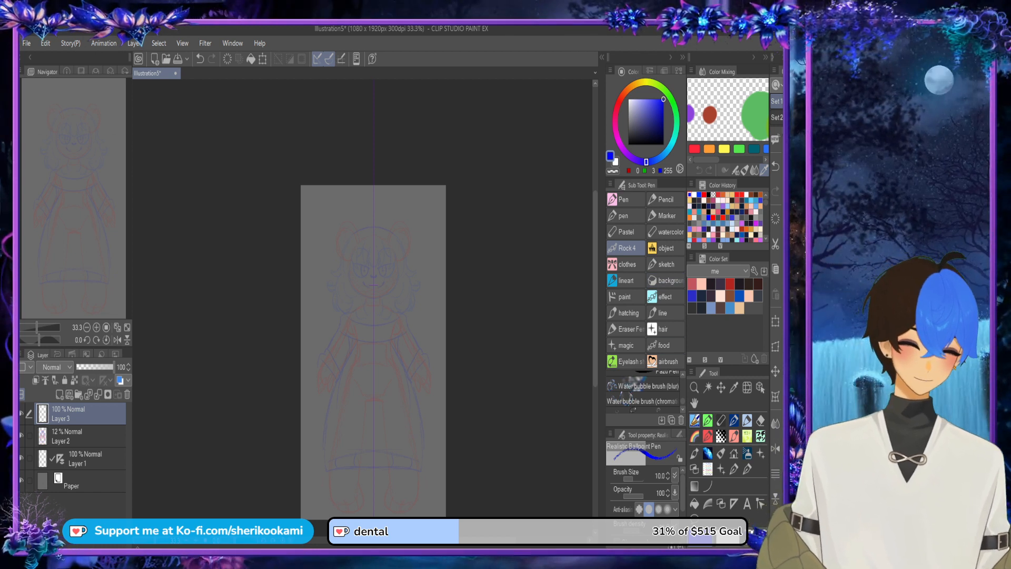
scroll(643, 393, "up", 4)
left_click(644, 394)
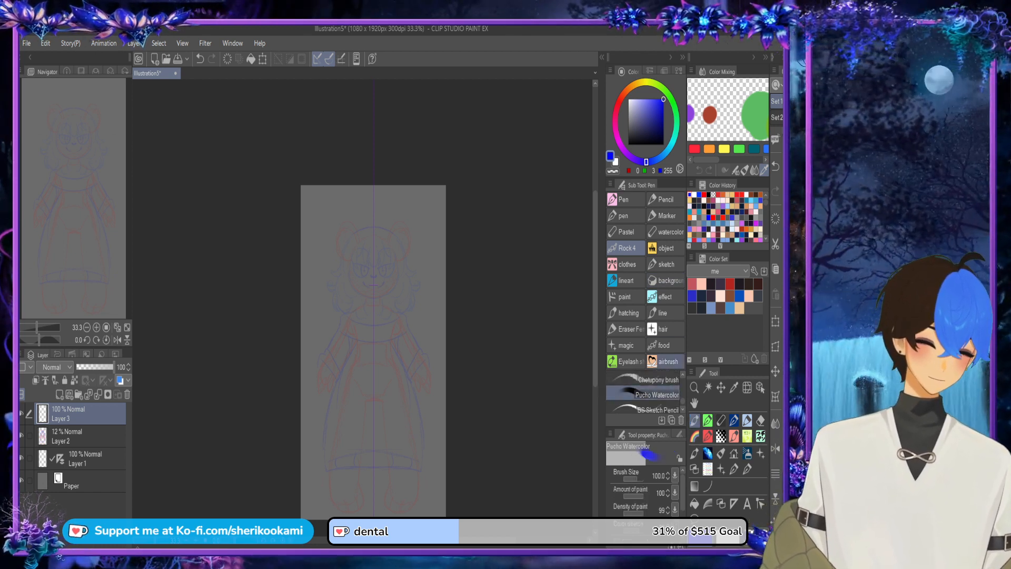
left_click(405, 412)
key("ctrl+z")
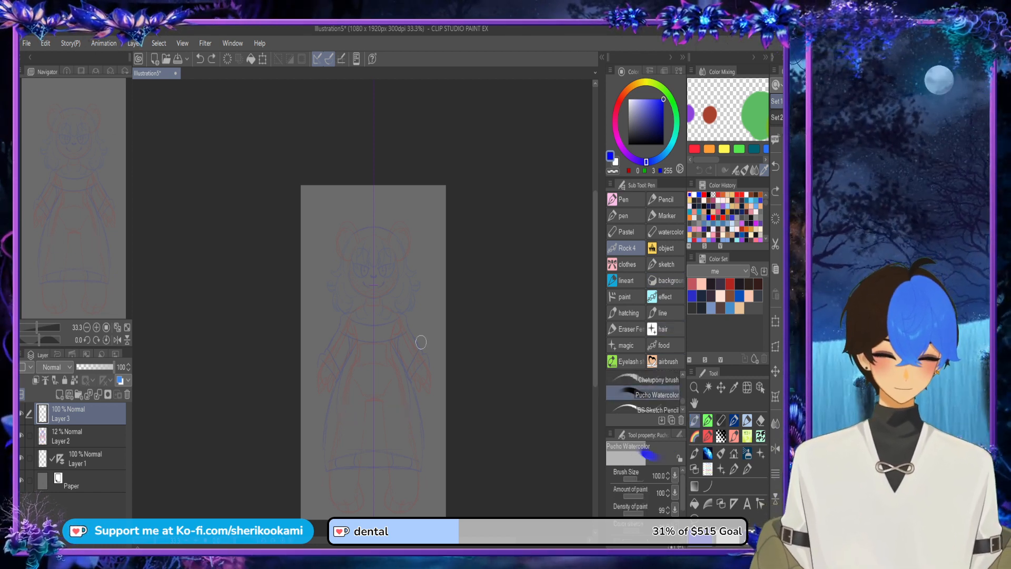
left_click(647, 379)
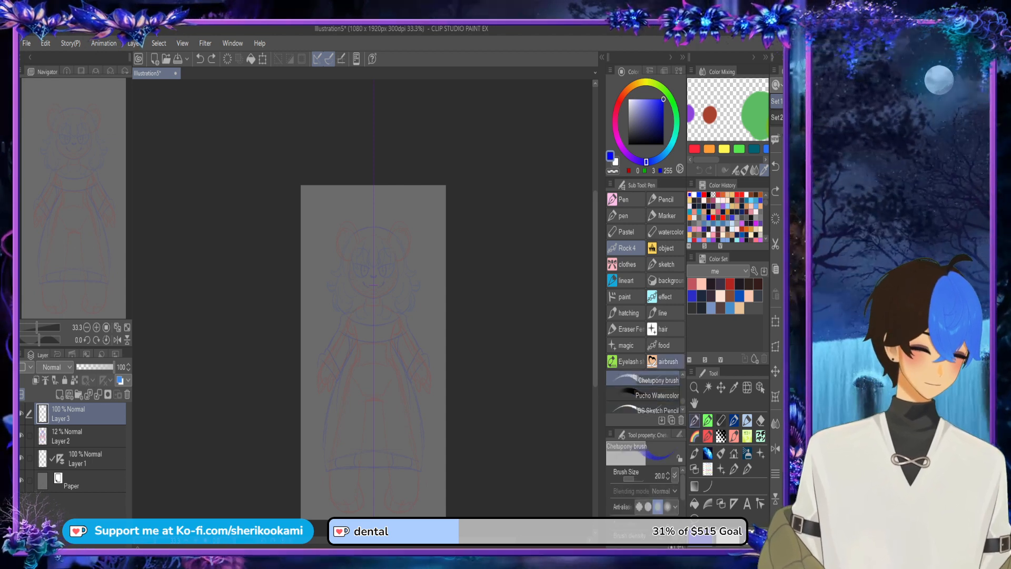
Step: Pick a near-black colour and draw thick mirrored upper lid lines over the sketched eyes on Layer 3, redoing the first stroke
left_click_drag(630, 137, 627, 145)
scroll(388, 254, "up", 4)
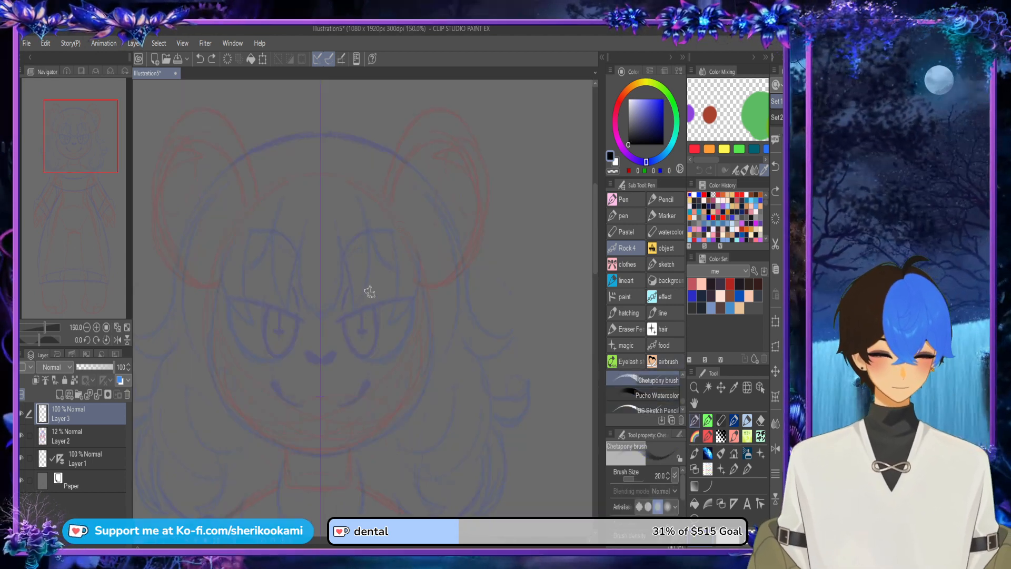
left_click_drag(345, 319, 404, 291)
key("ctrl+z")
mouse_move(343, 316)
left_mouse_down()
mouse_move(394, 292)
mouse_move(354, 313)
mouse_move(368, 298)
mouse_move(403, 292)
mouse_move(336, 316)
mouse_move(408, 294)
left_mouse_up()
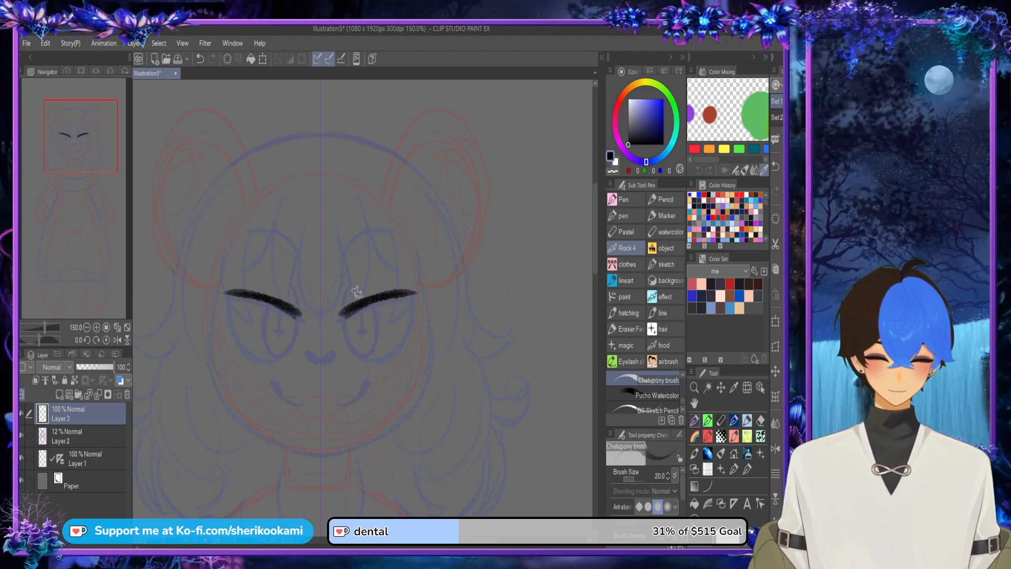
Step: Add small oval marks above the inner eye corners, reduce the brush size to 5.7 and draw arched mirrored eyebrows
mouse_move(343, 302)
left_mouse_down()
mouse_move(354, 238)
mouse_move(390, 232)
left_mouse_up()
left_click_drag(340, 265, 392, 233)
key("ctrl+z")
key("ctrl+z")
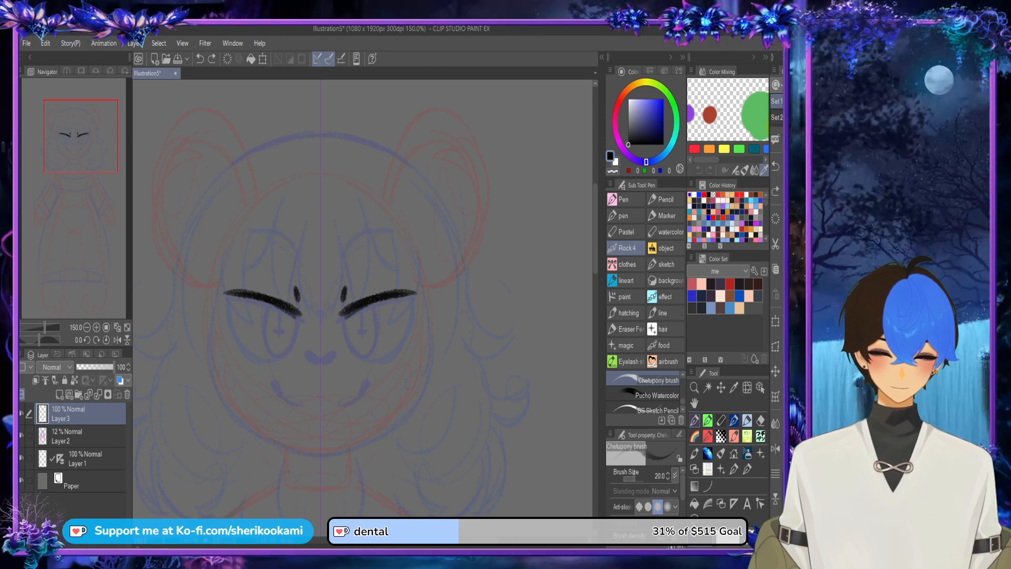
left_click_drag(634, 478, 627, 479)
left_click(628, 479)
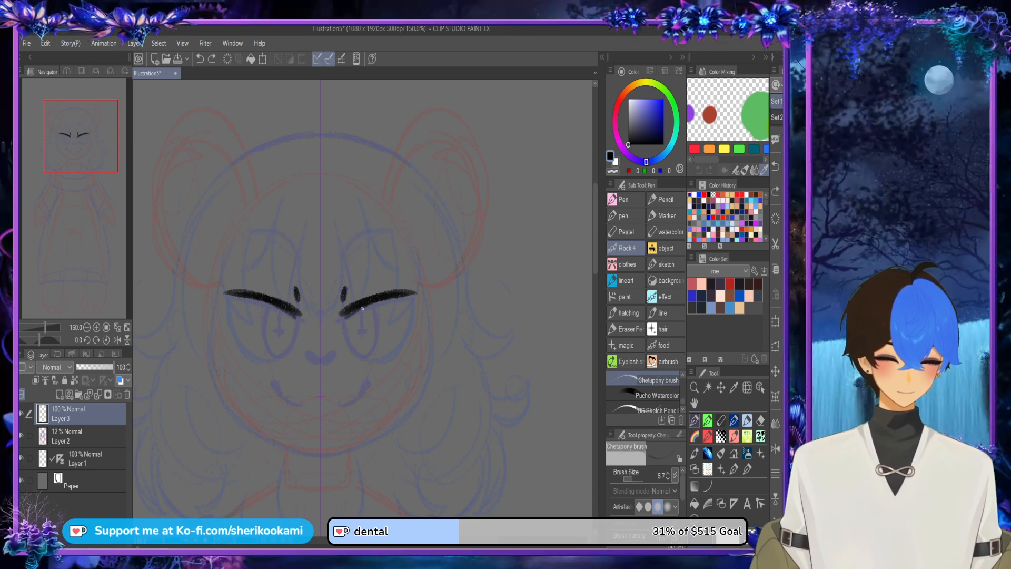
mouse_move(339, 267)
left_mouse_down()
mouse_move(366, 233)
mouse_move(390, 231)
left_mouse_up()
mouse_move(337, 263)
left_mouse_down()
mouse_move(375, 247)
mouse_move(367, 236)
mouse_move(389, 233)
left_mouse_up()
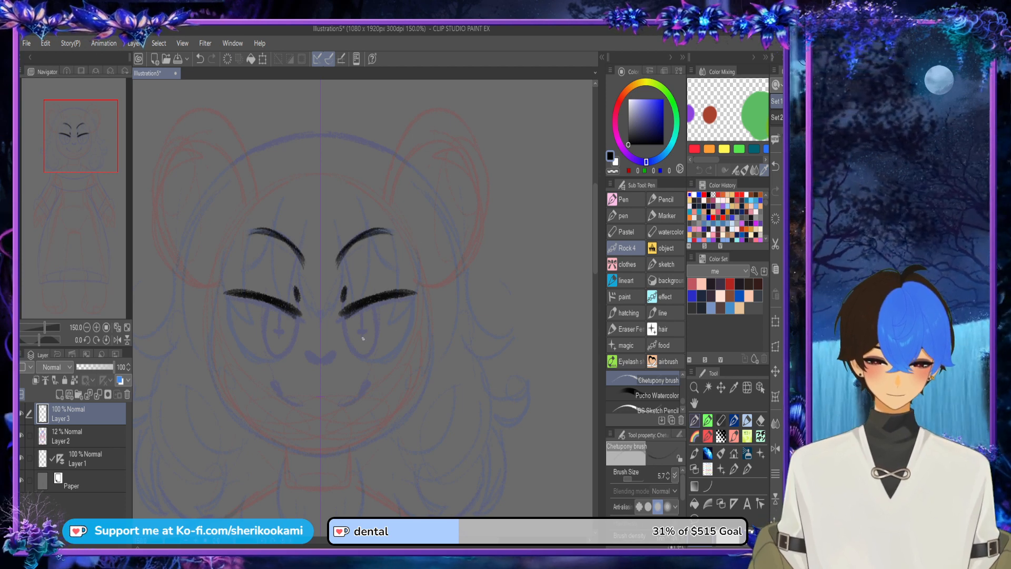
Step: Outline the rounded sides and lower curves of both eyes beneath the thick upper lids
mouse_move(342, 315)
left_mouse_down()
mouse_move(412, 327)
mouse_move(349, 339)
left_mouse_up()
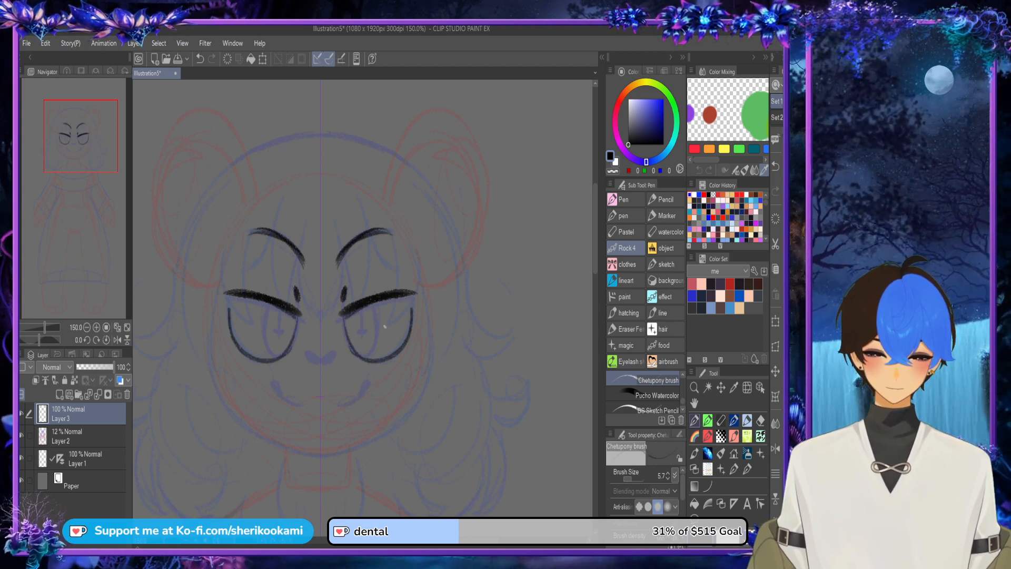
left_click_drag(411, 295, 402, 340)
left_click_drag(344, 317, 372, 364)
mouse_move(360, 360)
left_mouse_down()
mouse_move(354, 316)
mouse_move(398, 347)
left_mouse_up()
mouse_move(349, 321)
left_mouse_down()
mouse_move(399, 348)
mouse_move(417, 327)
left_mouse_up()
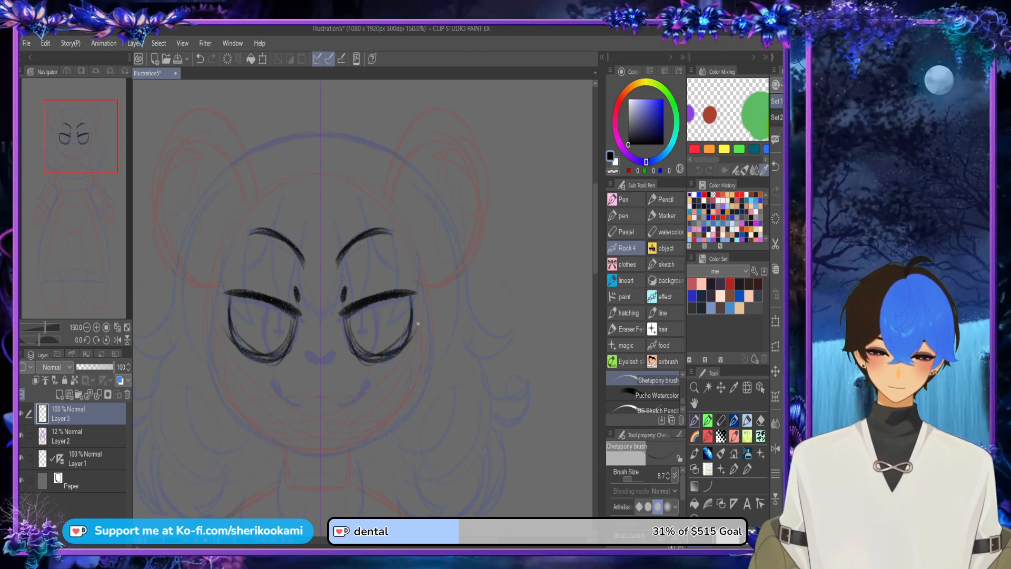
Step: Undo the last three eye strokes and draw oval irises with cross-shaped pupils
key("ctrl+z")
key("ctrl+z")
key("ctrl+z")
key("ctrl+z")
left_click_drag(346, 321, 365, 358)
mouse_move(346, 323)
left_mouse_down()
mouse_move(370, 357)
mouse_move(393, 345)
mouse_move(371, 357)
mouse_move(369, 308)
mouse_move(378, 356)
mouse_move(377, 342)
mouse_move(360, 345)
mouse_move(372, 334)
left_mouse_up()
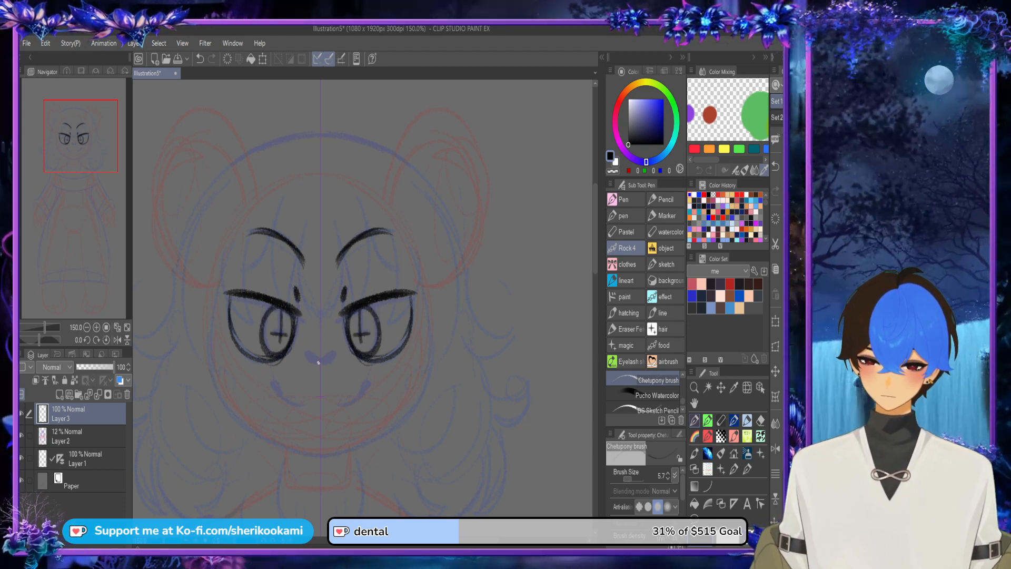
Step: Fill in the small nose, dot freckles beside the eyes and draw a wide smile curve with upturned corners
left_click_drag(318, 362, 321, 359)
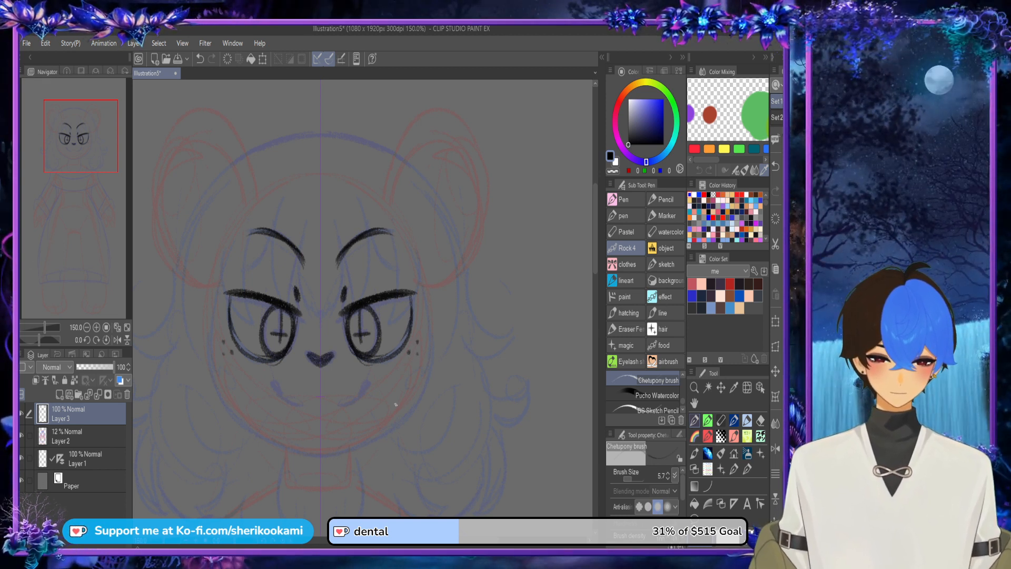
mouse_move(378, 383)
left_mouse_down()
mouse_move(328, 411)
mouse_move(380, 388)
left_mouse_up()
key("ctrl+z")
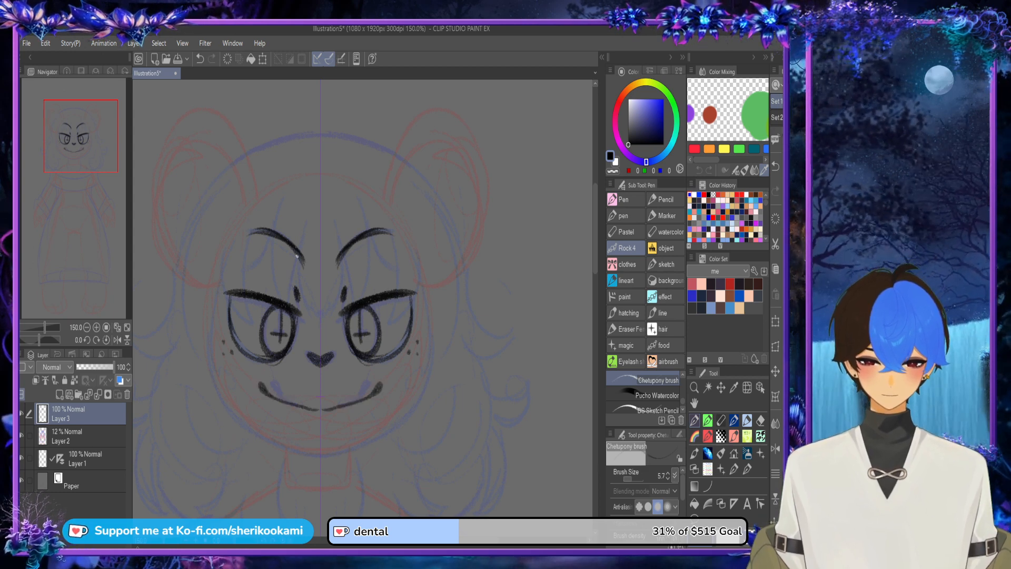
Step: Draw the deep lower edge of the open grin down to the chin, replacing the first attempt with a more pointed curve
mouse_move(267, 401)
left_mouse_down()
mouse_move(281, 427)
mouse_move(318, 442)
left_mouse_up()
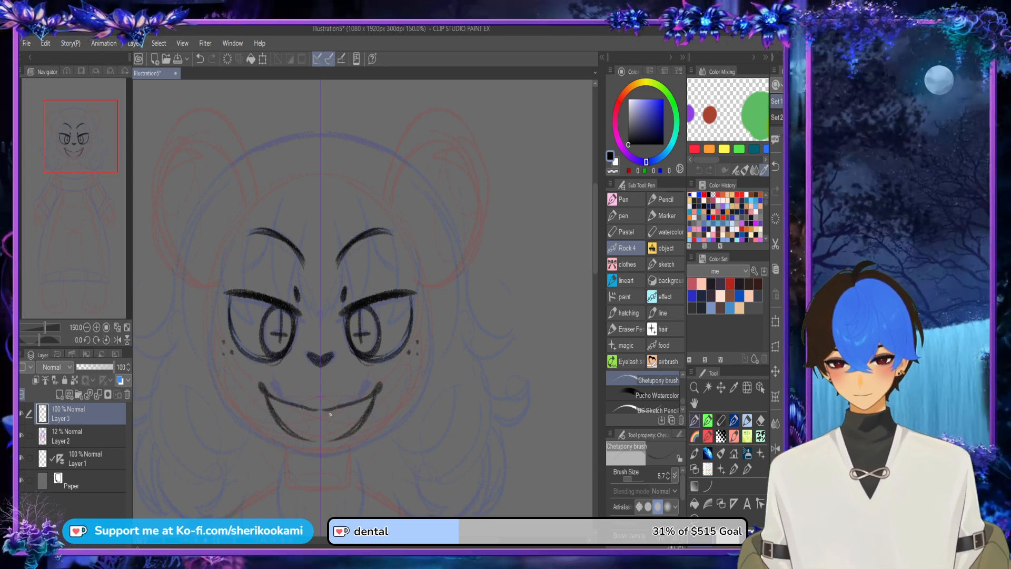
key("ctrl+z")
left_click_drag(264, 395, 288, 430)
left_click_drag(267, 395, 313, 445)
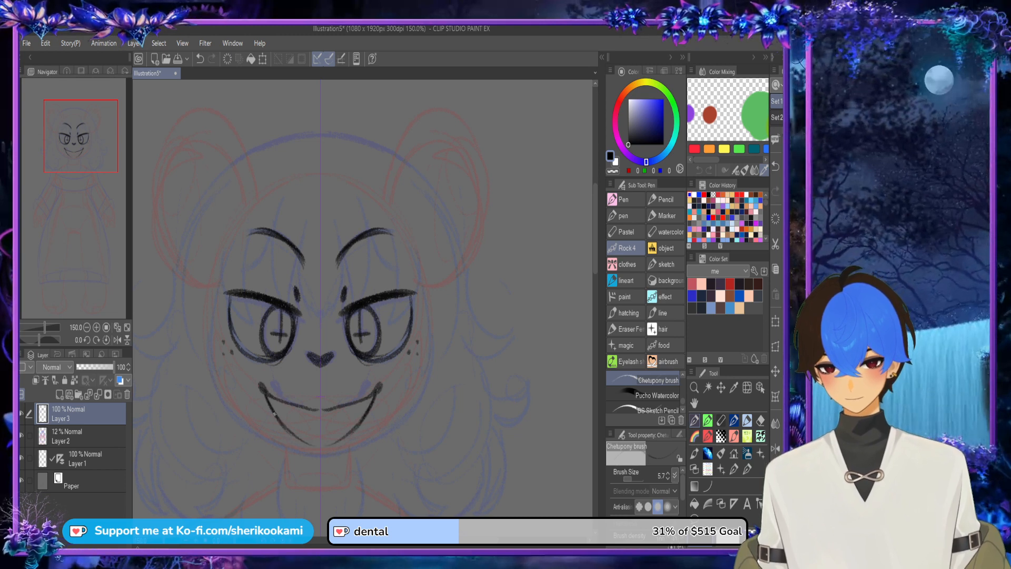
mouse_move(272, 414)
left_mouse_down()
mouse_move(320, 449)
mouse_move(334, 442)
left_mouse_up()
Step: Add pointed fangs along the upper edge of the mouth and a heart-shaped tongue at its bottom
mouse_move(278, 405)
left_mouse_down()
mouse_move(286, 416)
mouse_move(298, 406)
mouse_move(321, 415)
left_mouse_up()
key("ctrl+z")
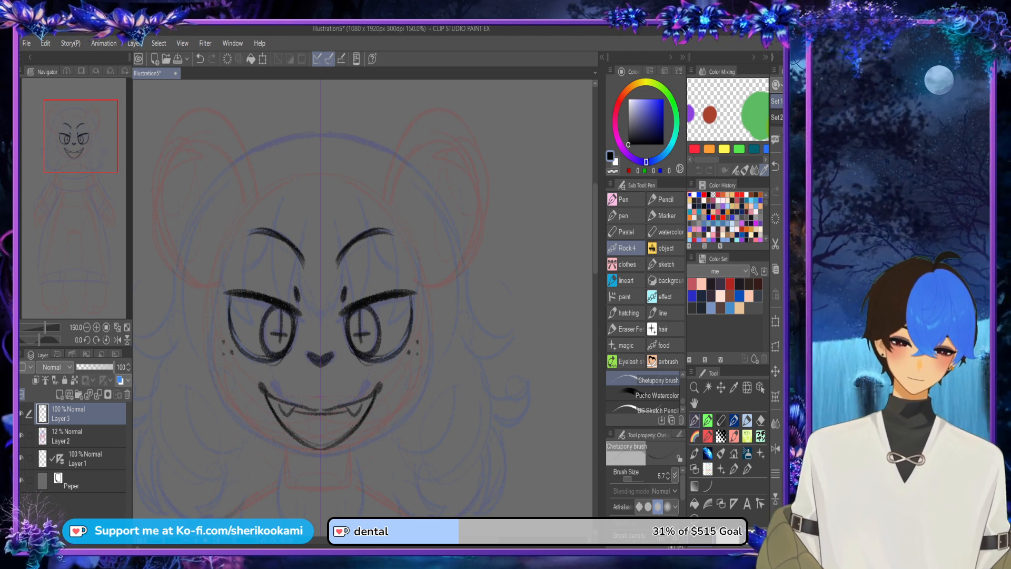
key("c")
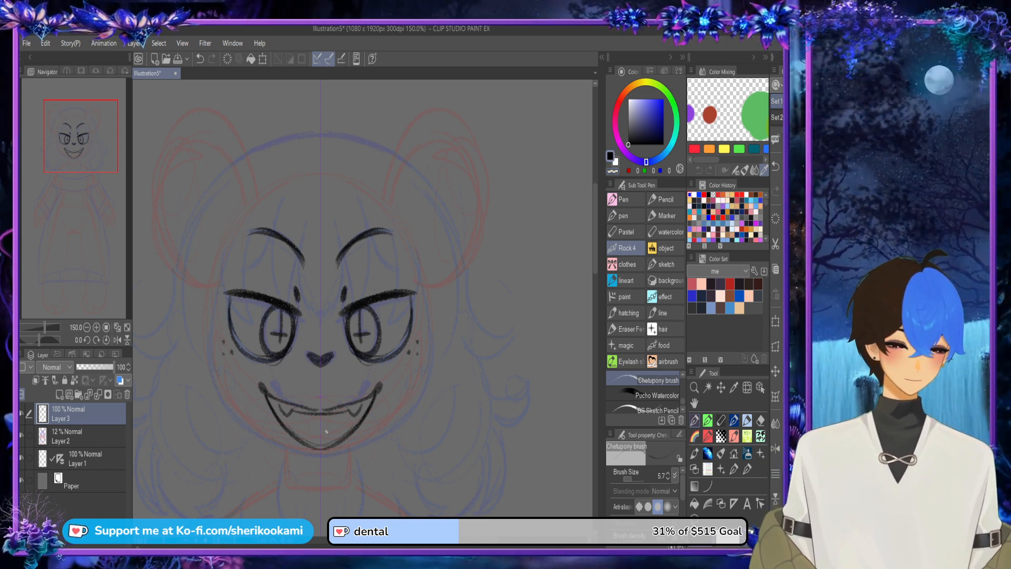
mouse_move(320, 436)
left_mouse_down()
mouse_move(341, 424)
mouse_move(302, 426)
left_mouse_up()
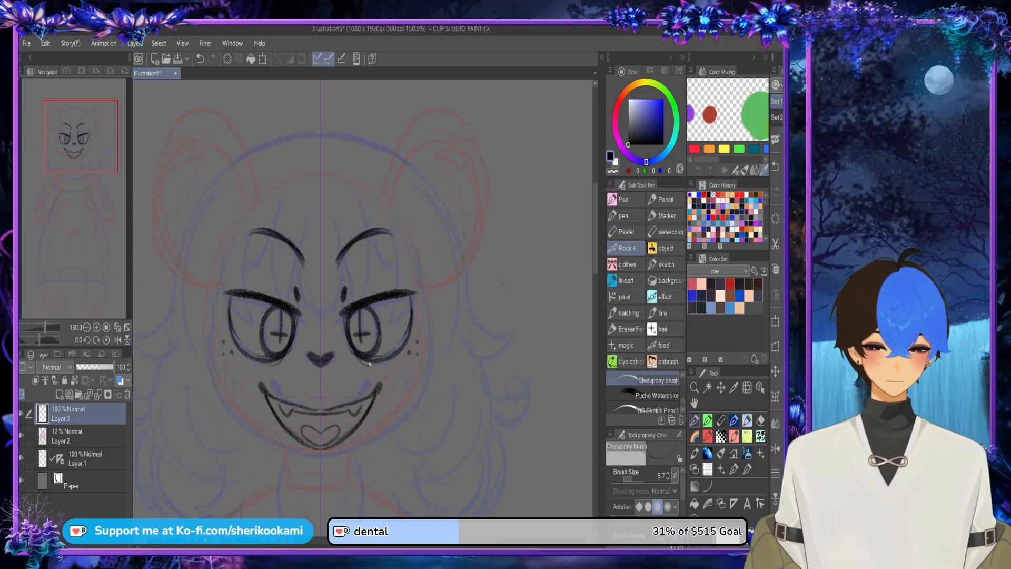
Step: Hatch blush lines on both cheeks and outline the rounded sides and chin of the face, redoing strokes that miss
left_click_drag(407, 346, 430, 335)
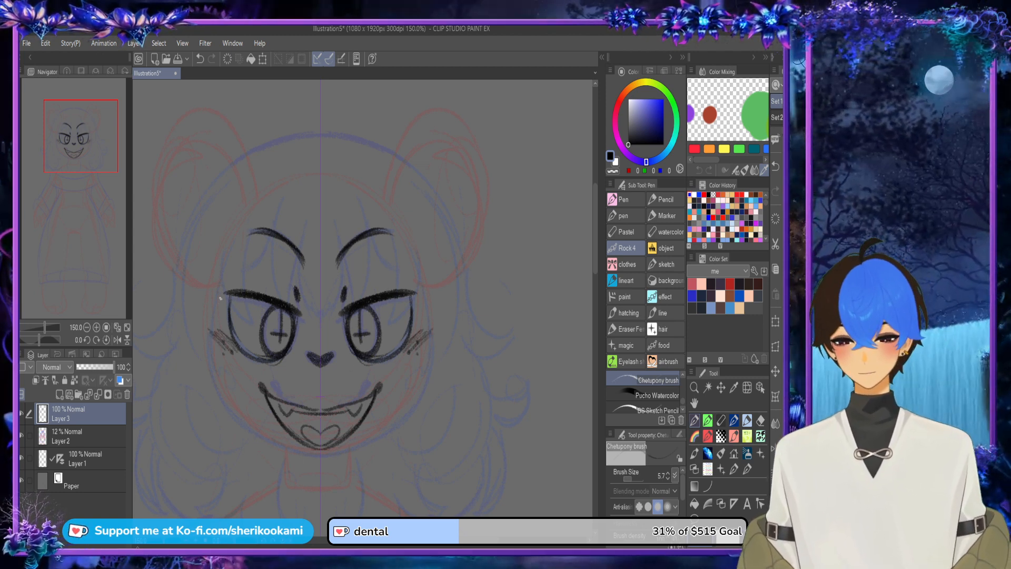
mouse_move(209, 350)
left_mouse_down()
mouse_move(207, 319)
mouse_move(207, 360)
left_mouse_up()
key("ctrl+z")
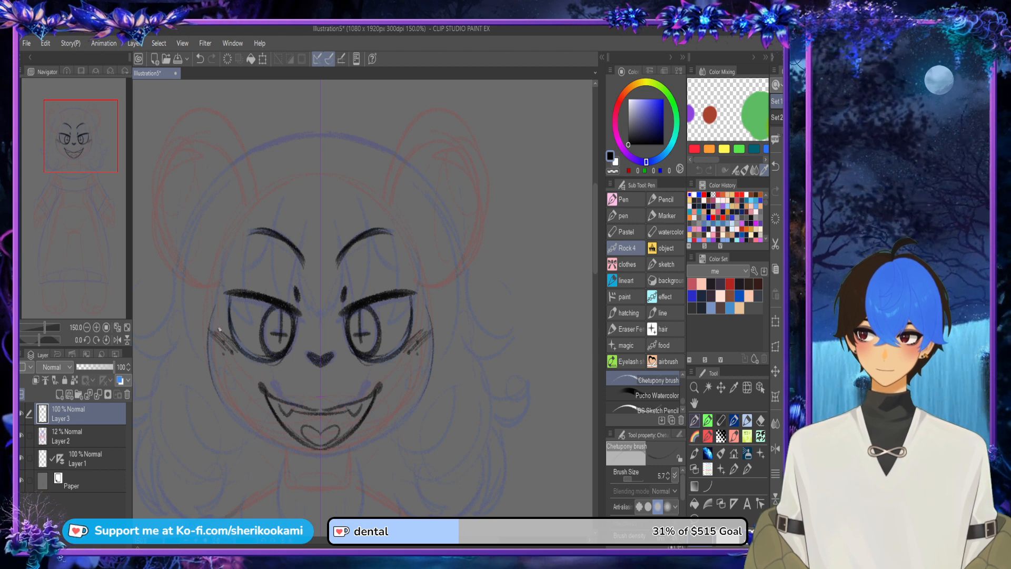
left_click_drag(212, 318, 237, 401)
key("ctrl+z")
left_click_drag(212, 320, 241, 421)
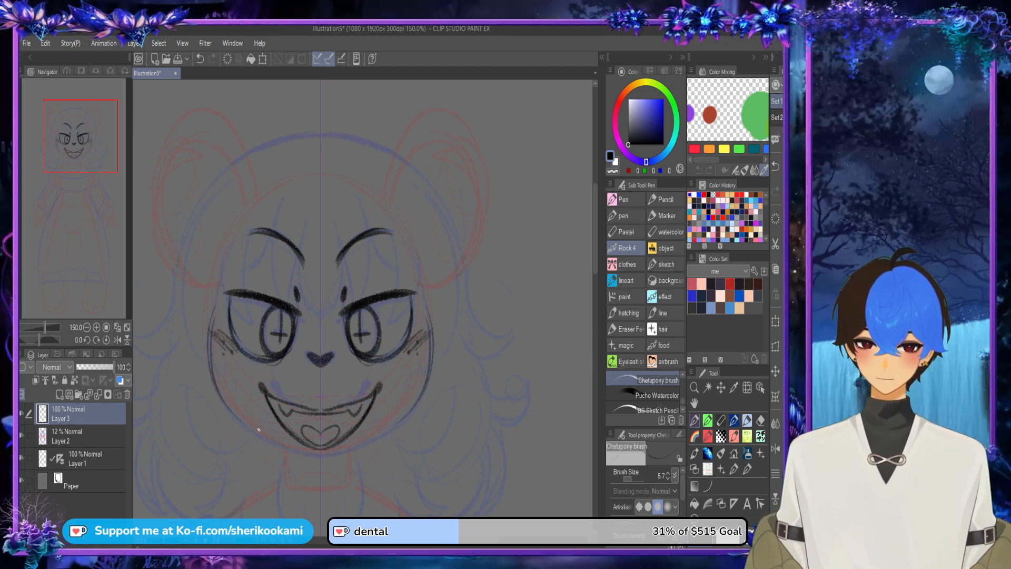
mouse_move(211, 348)
left_mouse_down()
mouse_move(251, 434)
mouse_move(292, 451)
left_mouse_up()
mouse_move(231, 406)
left_mouse_down()
mouse_move(315, 453)
mouse_move(285, 453)
mouse_move(212, 377)
mouse_move(224, 299)
mouse_move(218, 375)
left_mouse_up()
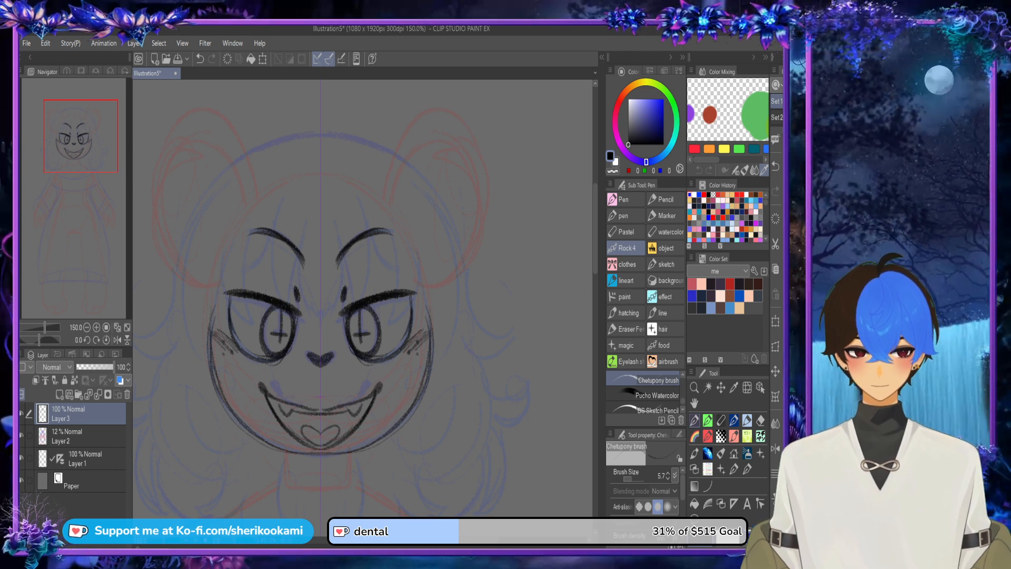
Step: Draw the short mirrored neck sides below the chin with shaded wedges under the jaw
scroll(356, 312, "down", 5)
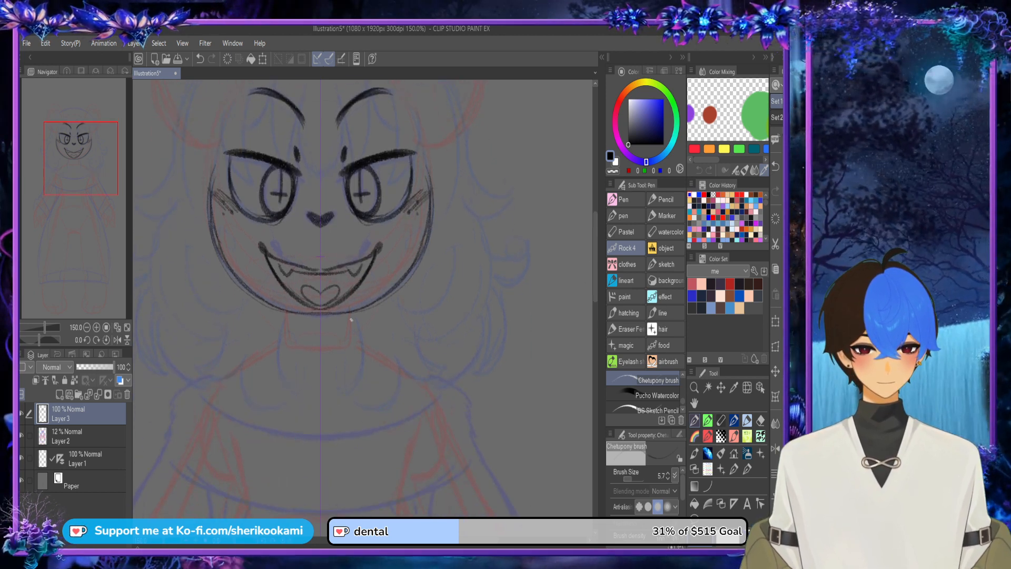
mouse_move(352, 333)
left_mouse_down()
mouse_move(355, 311)
mouse_move(355, 338)
left_mouse_up()
mouse_move(293, 330)
left_mouse_down()
mouse_move(310, 339)
mouse_move(291, 317)
mouse_move(300, 327)
mouse_move(307, 317)
left_mouse_up()
key("ctrl+0")
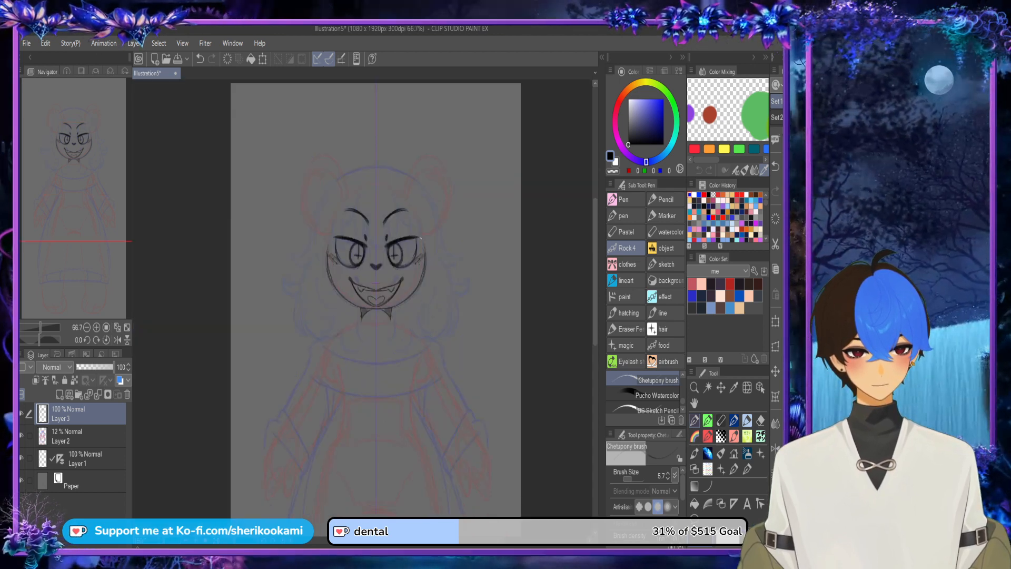
key("ctrl+0")
Step: Draw sloping mirrored shoulder lines from the neck down to the upper arms, redoing the stroke nearest the neck
mouse_move(358, 317)
left_mouse_down()
mouse_move(295, 359)
mouse_move(256, 424)
left_mouse_up()
mouse_move(305, 346)
left_mouse_down()
mouse_move(287, 365)
mouse_move(357, 312)
left_mouse_up()
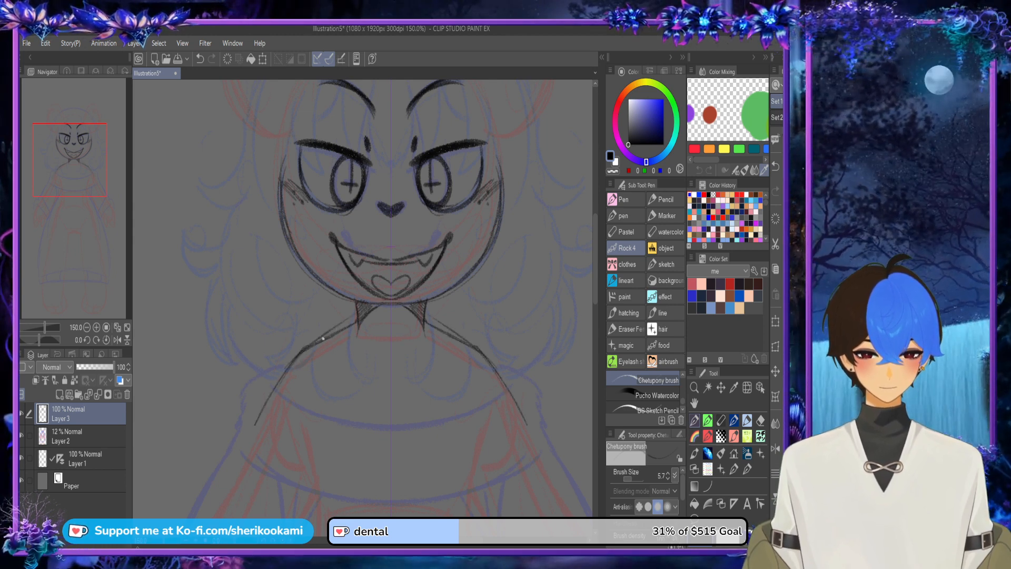
key("ctrl+z")
mouse_move(298, 356)
left_mouse_down()
mouse_move(357, 320)
mouse_move(355, 333)
left_mouse_up()
mouse_move(354, 324)
left_mouse_down()
mouse_move(354, 334)
mouse_move(392, 268)
mouse_move(389, 254)
left_mouse_up()
Step: Draw mirrored torso sides curving from the armpits to the waist, undoing the wider attempts in favour of narrower curves
scroll(391, 287, "down", 2)
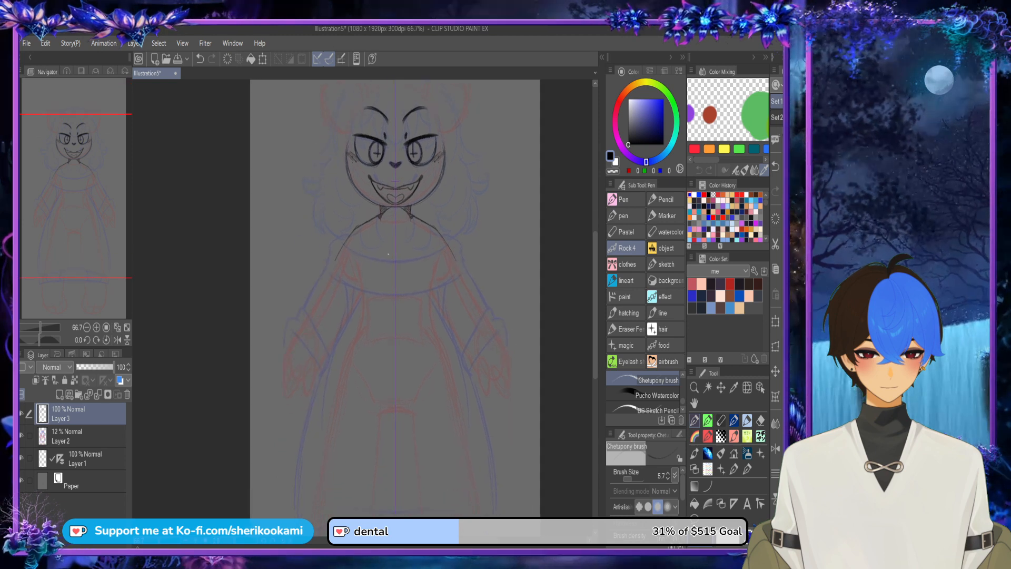
left_click(351, 268, "alt")
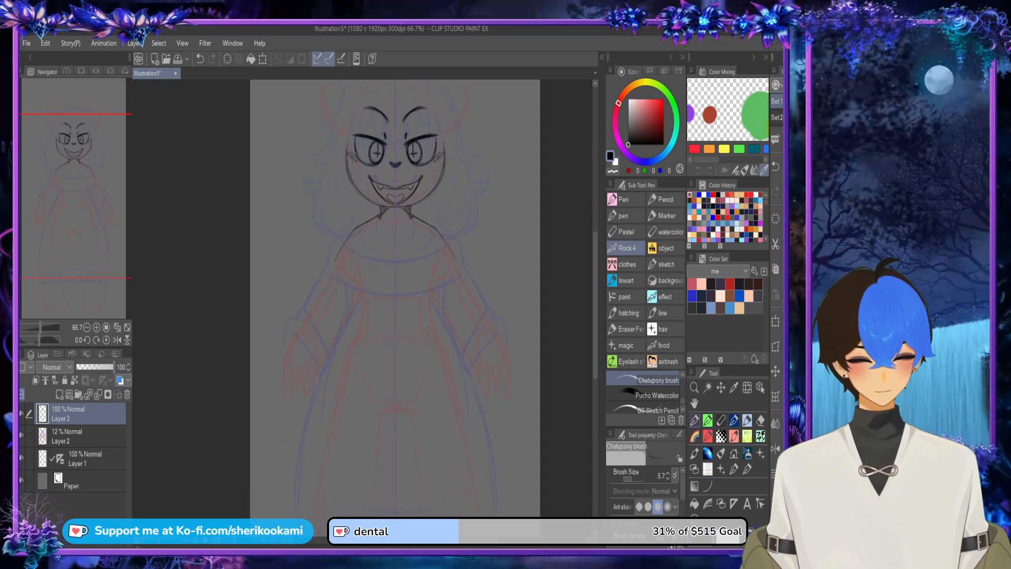
mouse_move(357, 241)
left_mouse_down()
mouse_move(344, 288)
mouse_move(355, 312)
left_mouse_up()
left_click_drag(350, 260, 345, 294)
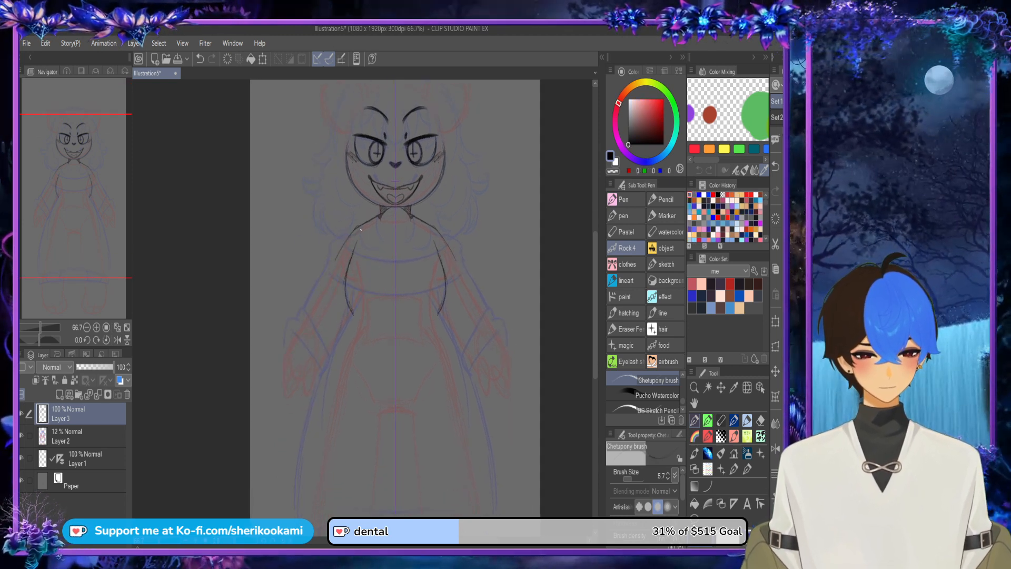
key("ctrl+z")
key("ctrl+z")
key("ctrl+z")
mouse_move(361, 236)
left_mouse_down()
mouse_move(349, 270)
mouse_move(356, 305)
mouse_move(351, 264)
mouse_move(356, 303)
mouse_move(350, 283)
left_mouse_up()
key("ctrl+z")
key("ctrl+z")
key("ctrl+z")
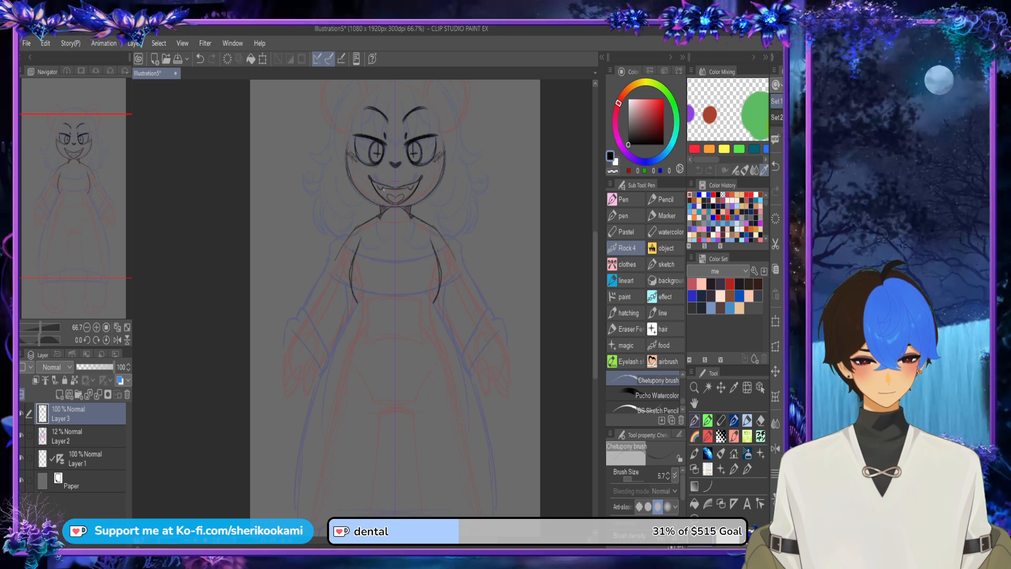
Step: Draw the mirrored hip curves from the waist to the thighs and the short angled crotch lines between the legs
scroll(585, 272, "down", 4)
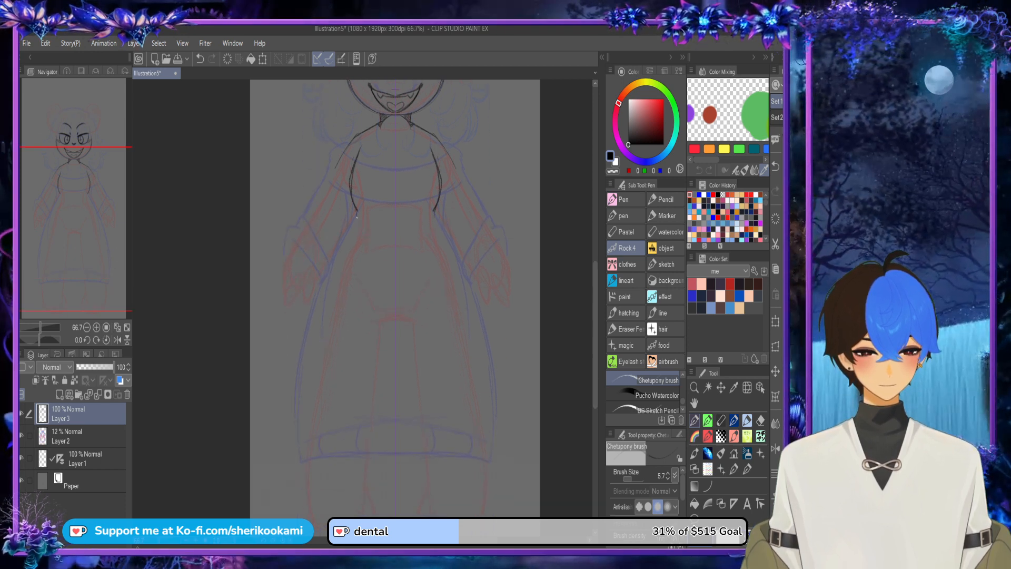
left_click_drag(354, 225, 332, 311)
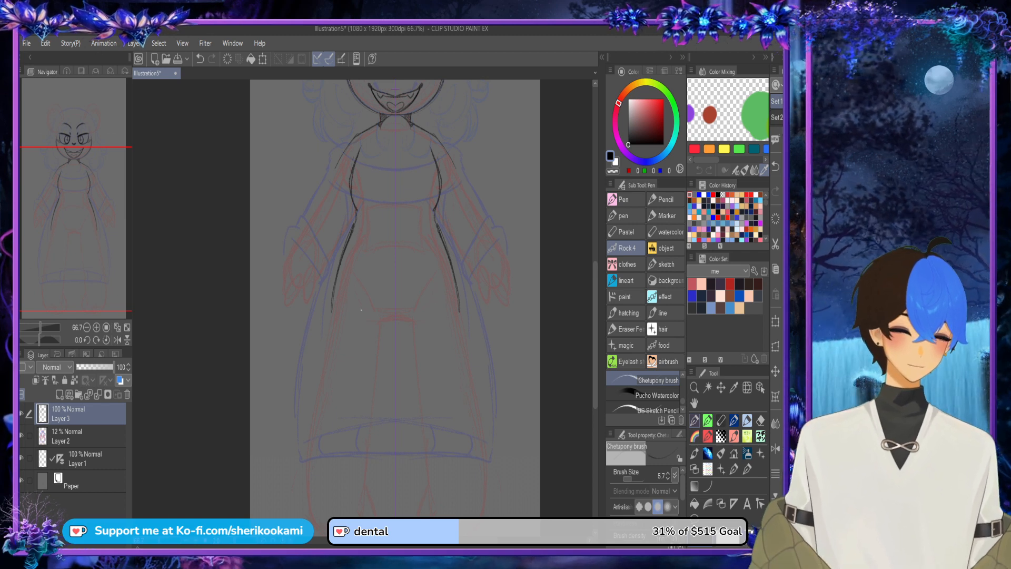
mouse_move(397, 320)
left_mouse_down()
mouse_move(425, 296)
mouse_move(409, 321)
left_mouse_up()
Step: Draw the outer leg lines from the hips down to the outer edges of the feet, undoing misplaced strokes
scroll(581, 318, "down", 3)
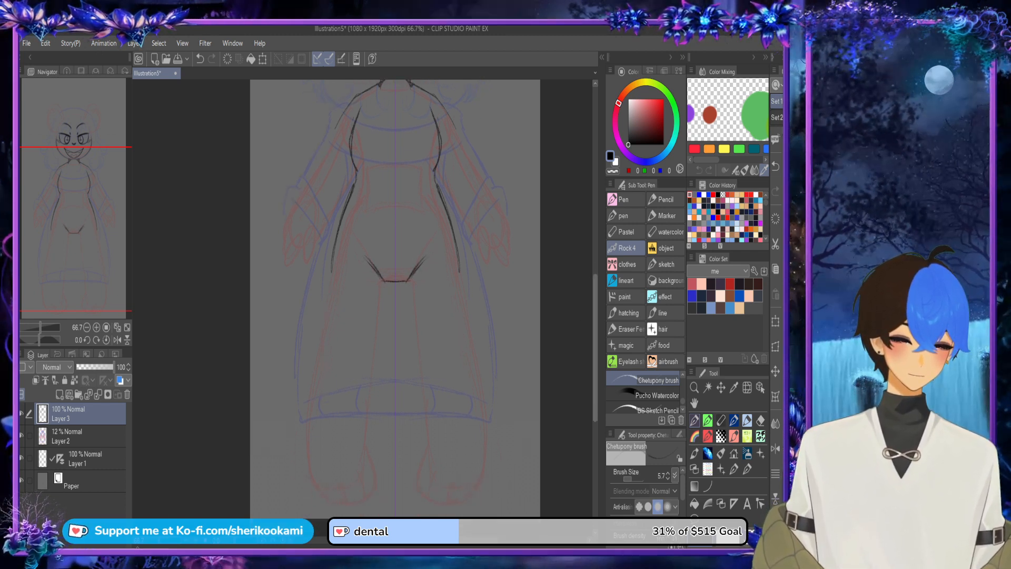
left_click_drag(332, 246, 320, 290)
key("ctrl+z")
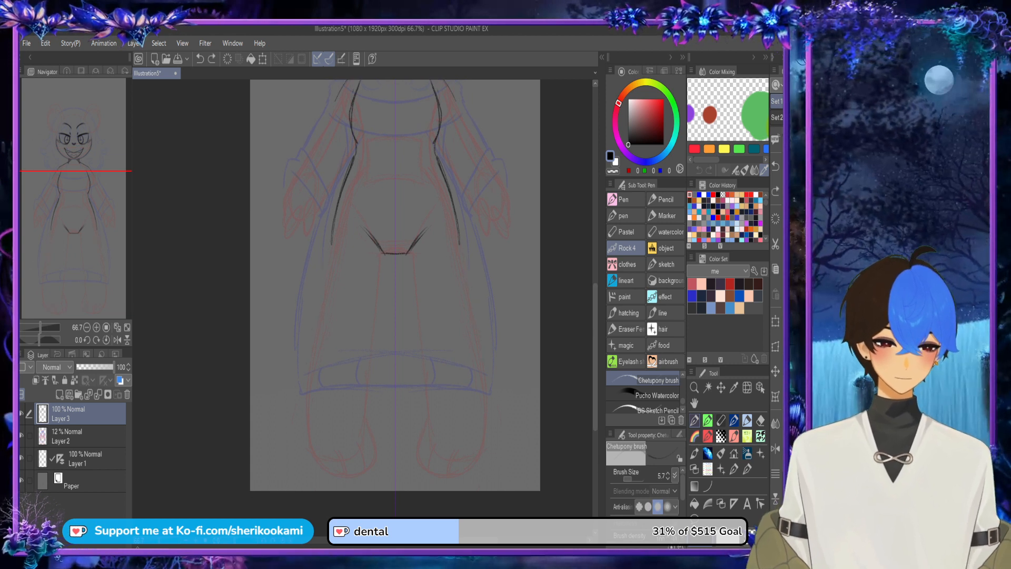
mouse_move(322, 471)
left_mouse_down()
mouse_move(309, 452)
mouse_move(312, 371)
left_mouse_up()
left_click_drag(307, 438, 313, 365)
left_click_drag(311, 404, 337, 199)
key("ctrl+z")
left_click_drag(315, 363, 329, 256)
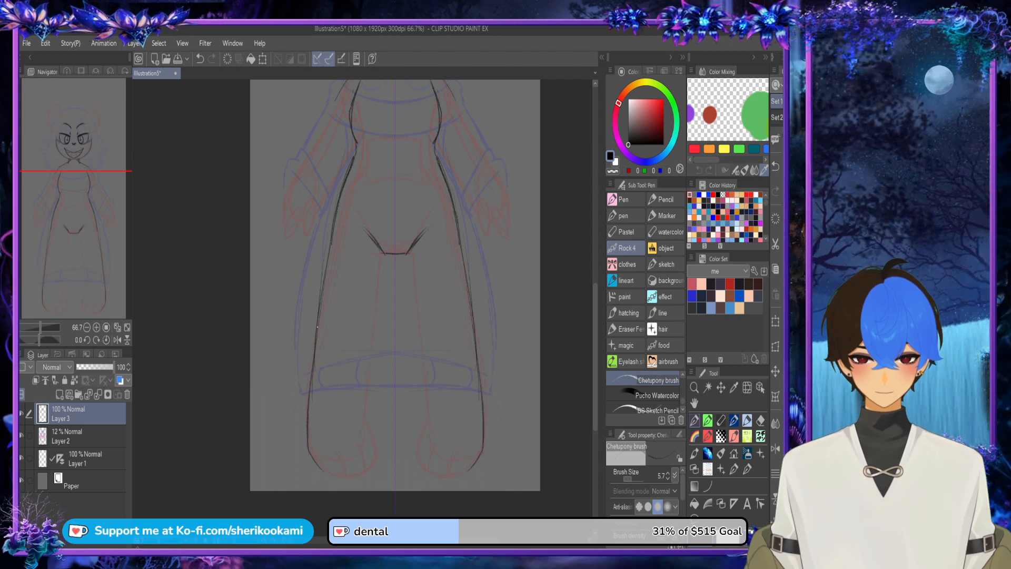
left_click_drag(320, 307, 335, 230)
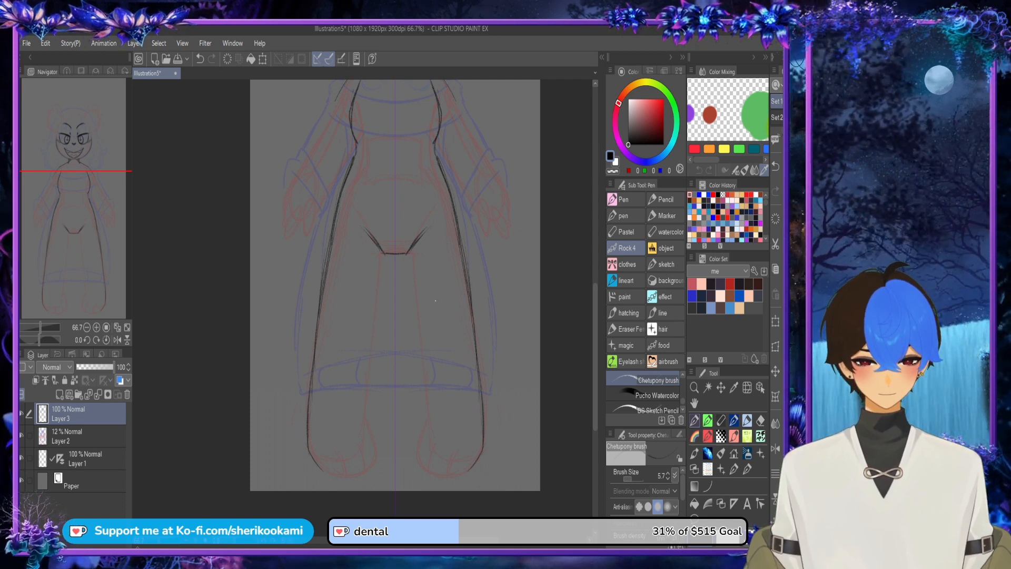
Step: Draw the mirrored inner leg lines from the crotch to the ankles, redoing the first strokes
left_click_drag(410, 253, 429, 421)
key("ctrl+z")
key("ctrl+z")
left_click_drag(424, 387, 426, 402)
Step: Outline the rounded feet below the ankles and add two curved toe lines on each foot
scroll(430, 361, "down", 3)
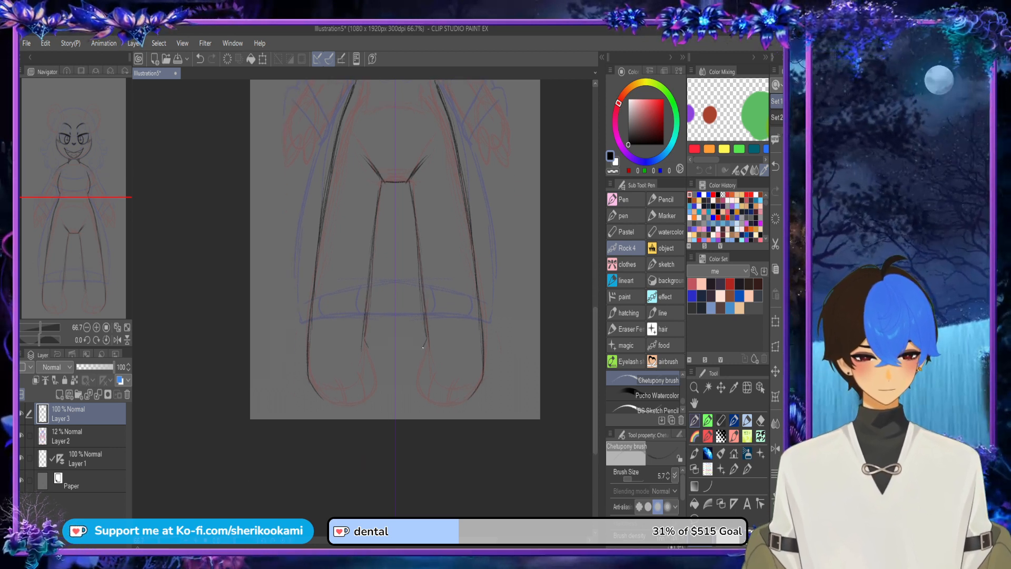
mouse_move(423, 345)
left_mouse_down()
mouse_move(425, 391)
mouse_move(414, 380)
mouse_move(435, 406)
mouse_move(427, 398)
mouse_move(460, 406)
mouse_move(478, 387)
left_mouse_up()
key("ctrl+z")
key("ctrl+z")
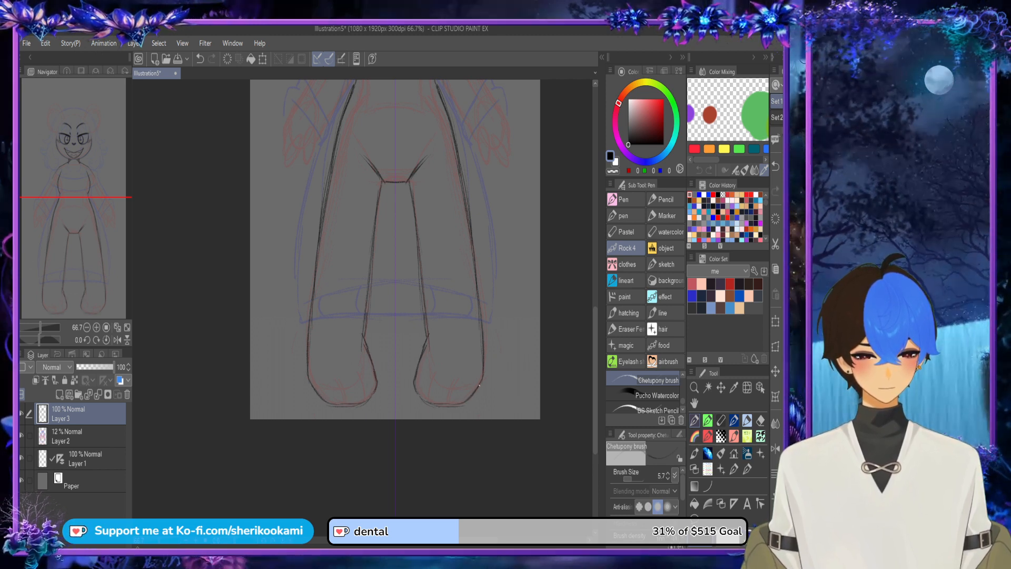
left_click_drag(425, 403, 436, 369)
left_click_drag(449, 404, 456, 380)
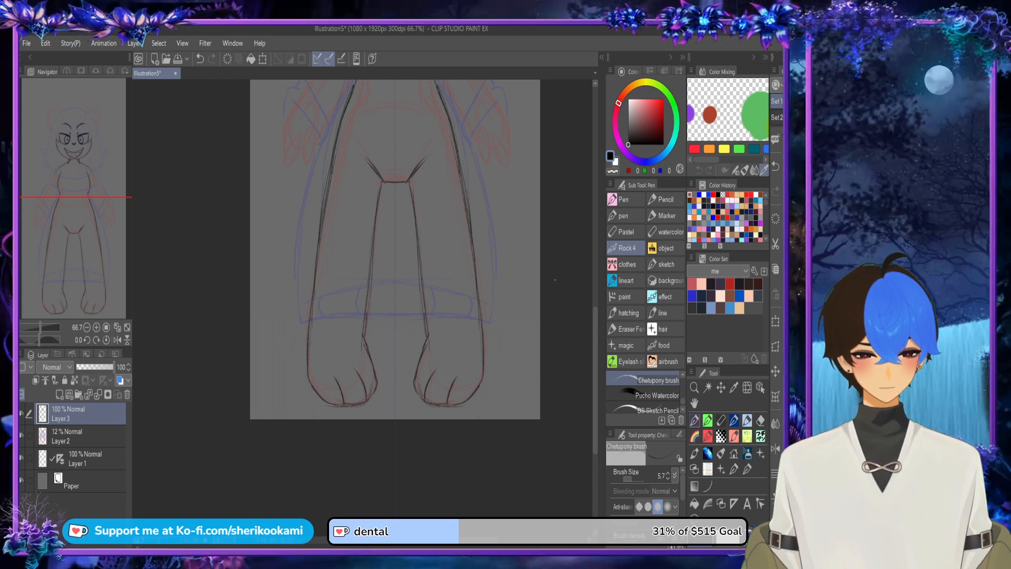
Step: Draw the mirrored inner arm lines from the waist down into the hands and outline the pointed fingers
scroll(571, 331, "down", 1)
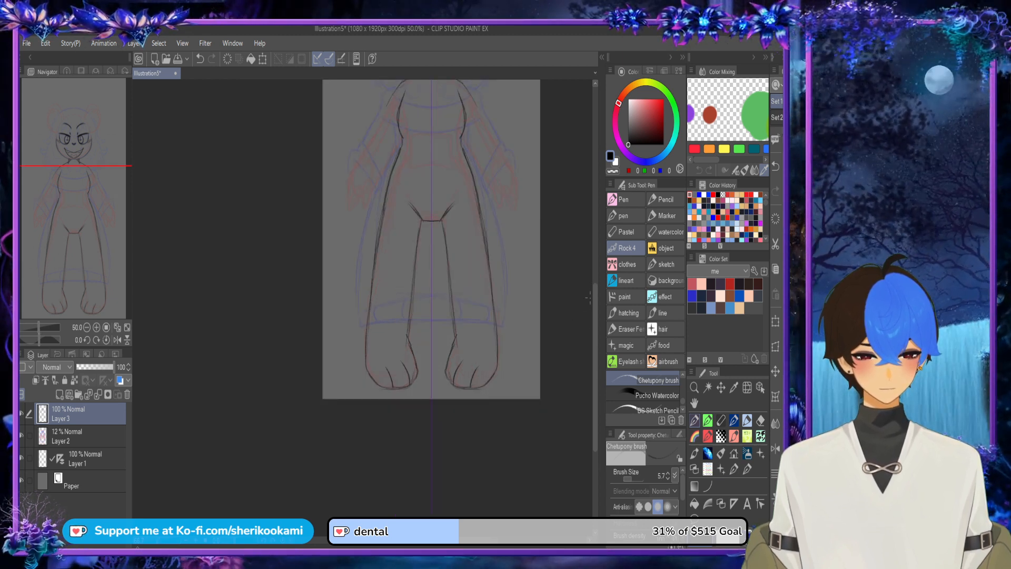
scroll(589, 297, "up", 3)
scroll(368, 271, "up", 4)
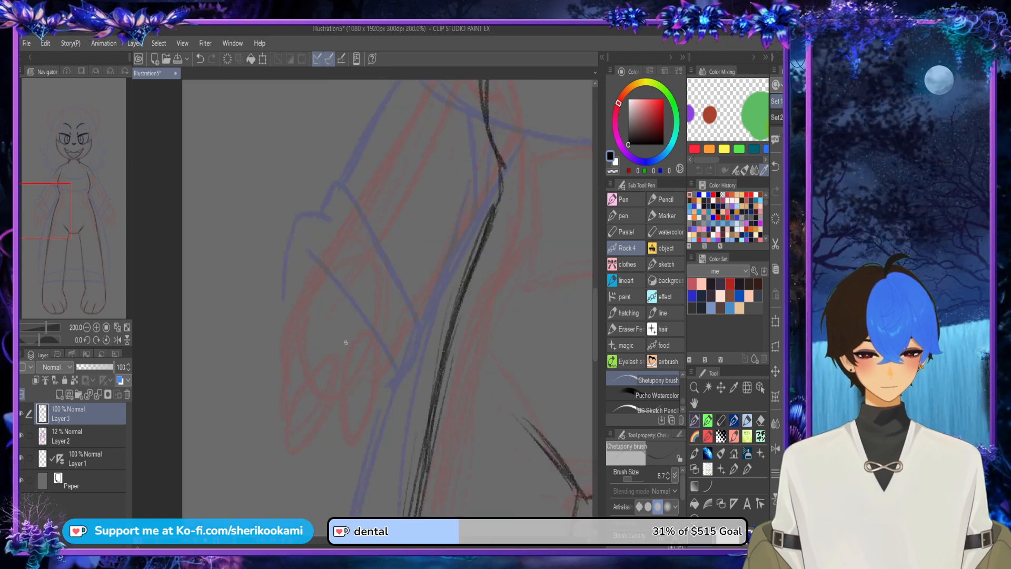
mouse_move(328, 403)
left_mouse_down()
mouse_move(343, 392)
mouse_move(350, 448)
mouse_move(495, 188)
mouse_move(435, 295)
left_mouse_up()
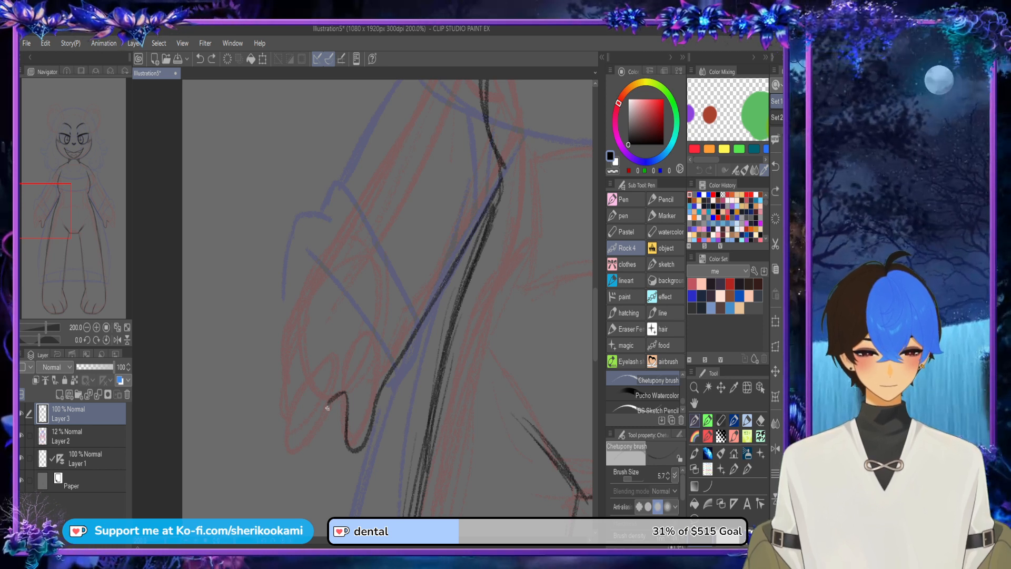
mouse_move(331, 403)
left_mouse_down()
mouse_move(292, 477)
mouse_move(280, 470)
mouse_move(283, 441)
mouse_move(302, 396)
left_mouse_up()
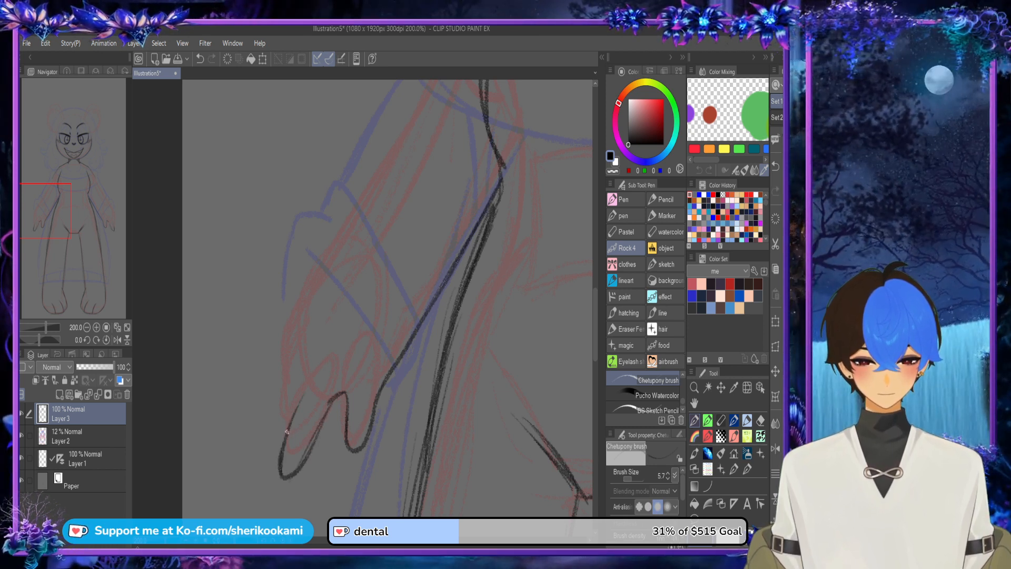
left_click_drag(282, 462, 321, 366)
left_click_drag(286, 441, 318, 372)
left_click_drag(287, 436, 307, 340)
Step: Draw the outer hand edges and outer arm lines up toward the shoulders, undoing and redrawing the misplaced strokes
mouse_move(286, 395)
left_mouse_down()
mouse_move(304, 344)
mouse_move(291, 368)
mouse_move(294, 346)
left_mouse_up()
left_click_drag(290, 349, 400, 131)
key("ctrl+z")
left_click_drag(288, 397, 287, 338)
mouse_move(285, 372)
left_mouse_down()
mouse_move(316, 280)
mouse_move(392, 156)
left_mouse_up()
scroll(421, 99, "down", 3)
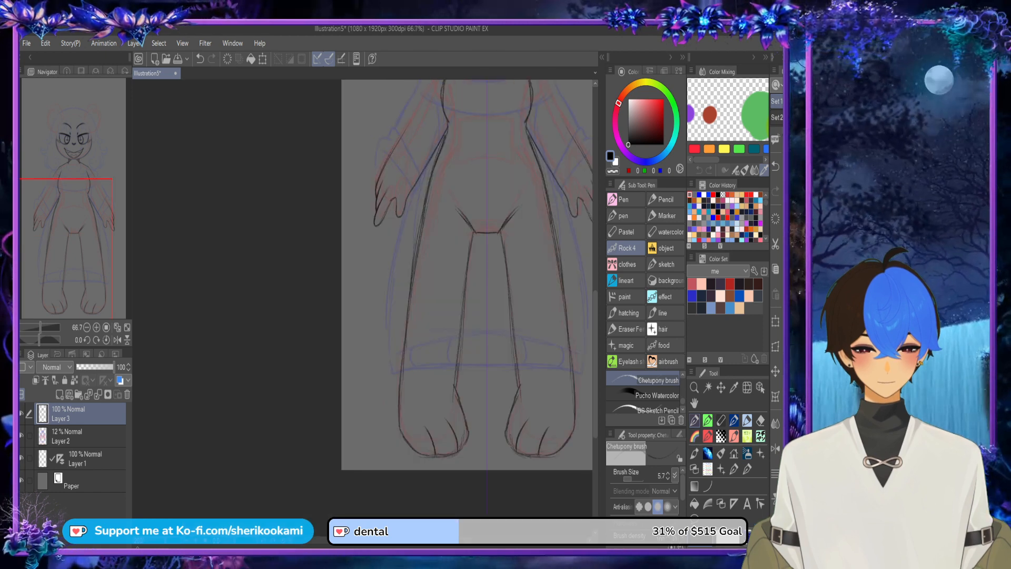
left_click_drag(421, 100, 390, 202)
scroll(372, 241, "up", 3)
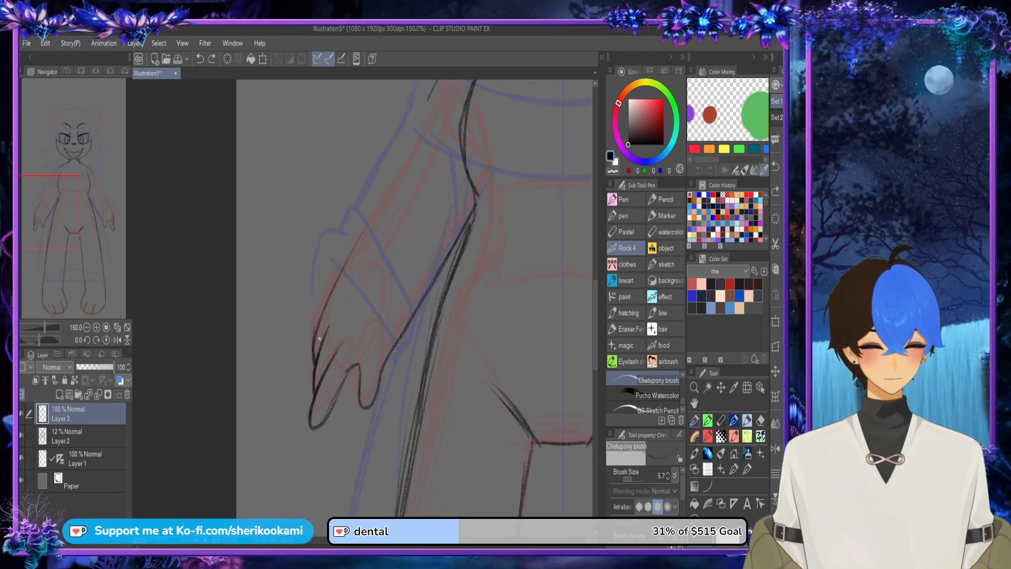
key("ctrl+z")
mouse_move(427, 99)
left_mouse_down()
mouse_move(309, 350)
mouse_move(394, 164)
left_mouse_up()
left_click_drag(326, 289, 413, 120)
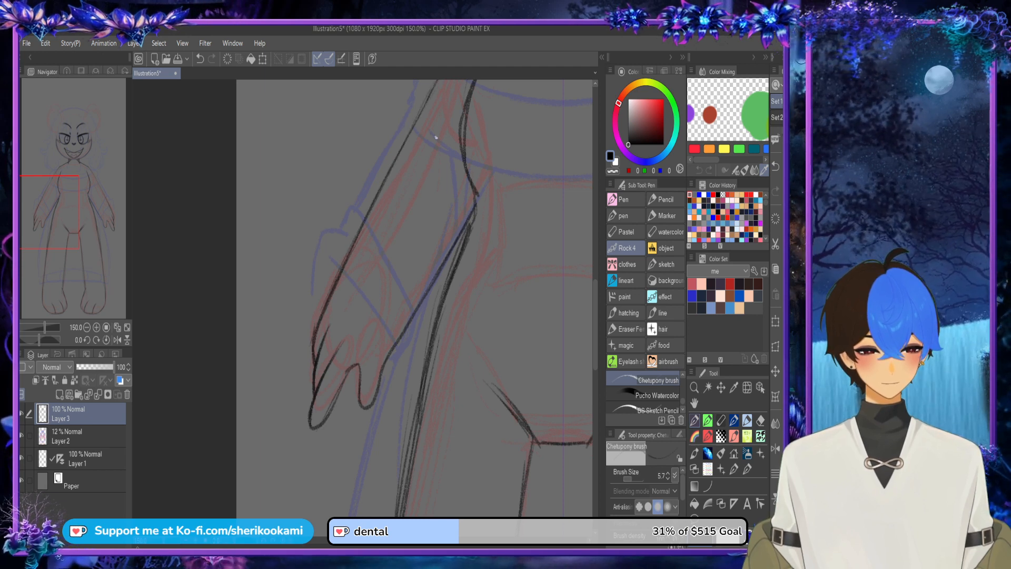
scroll(436, 137, "down", 4)
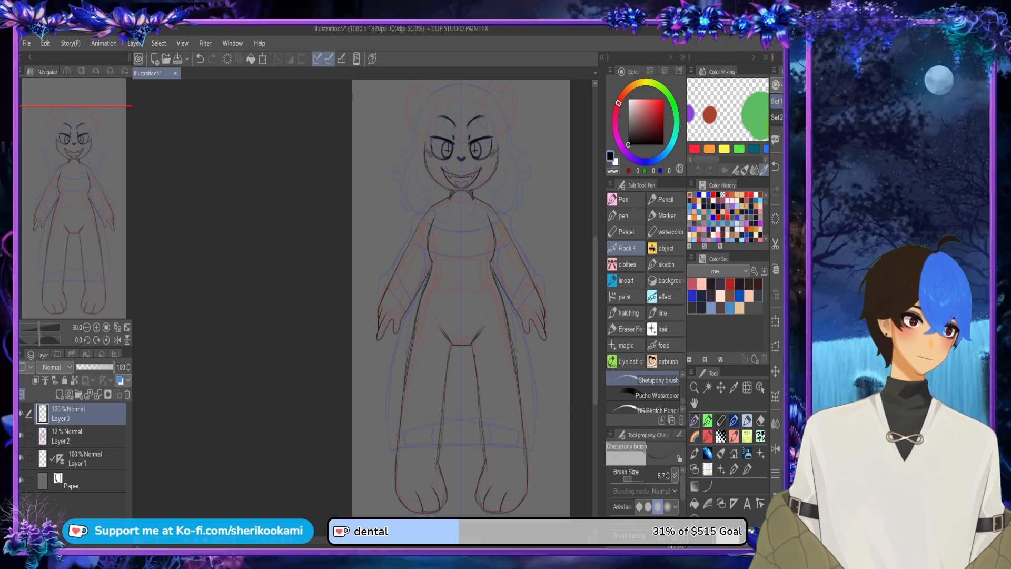
Step: Outline the large rounded ears on both sides of the head and add the curved inner-ear lines
left_click_drag(462, 211, 445, 316)
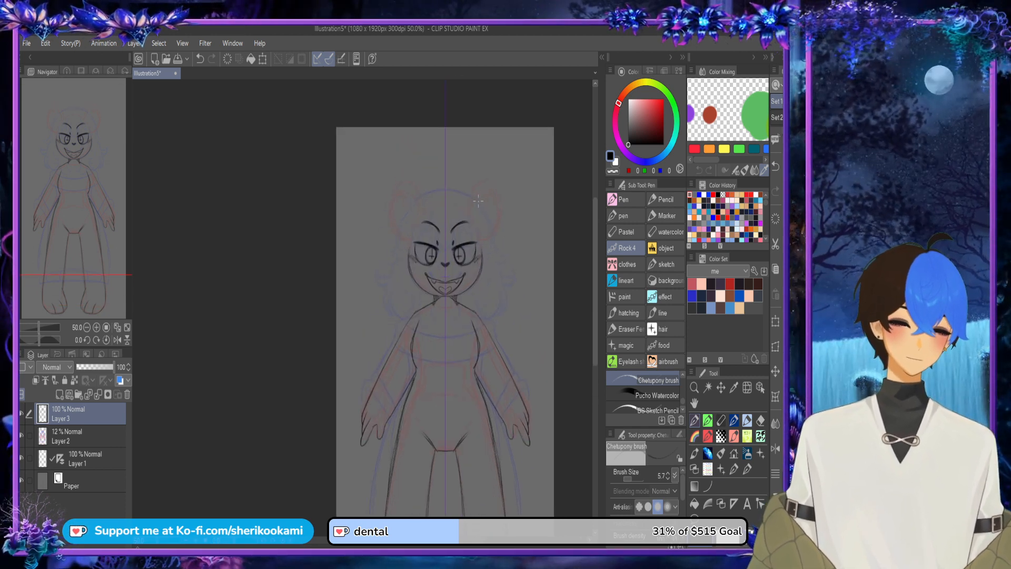
scroll(478, 200, "up", 5)
mouse_move(442, 213)
left_mouse_down()
mouse_move(559, 208)
mouse_move(492, 320)
left_mouse_up()
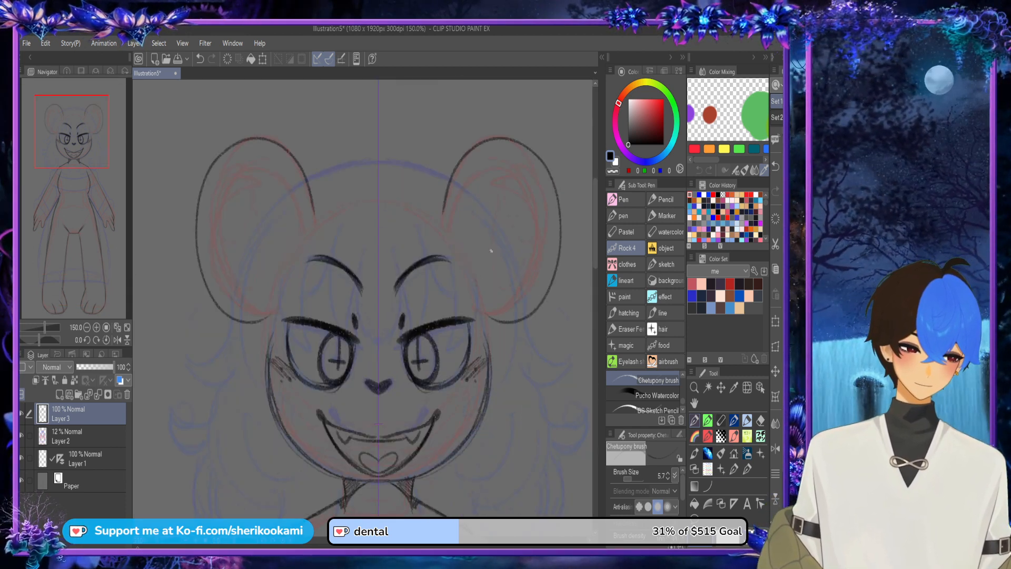
mouse_move(473, 266)
left_mouse_down()
mouse_move(473, 250)
mouse_move(508, 211)
mouse_move(500, 298)
mouse_move(486, 302)
left_mouse_up()
key("ctrl+z")
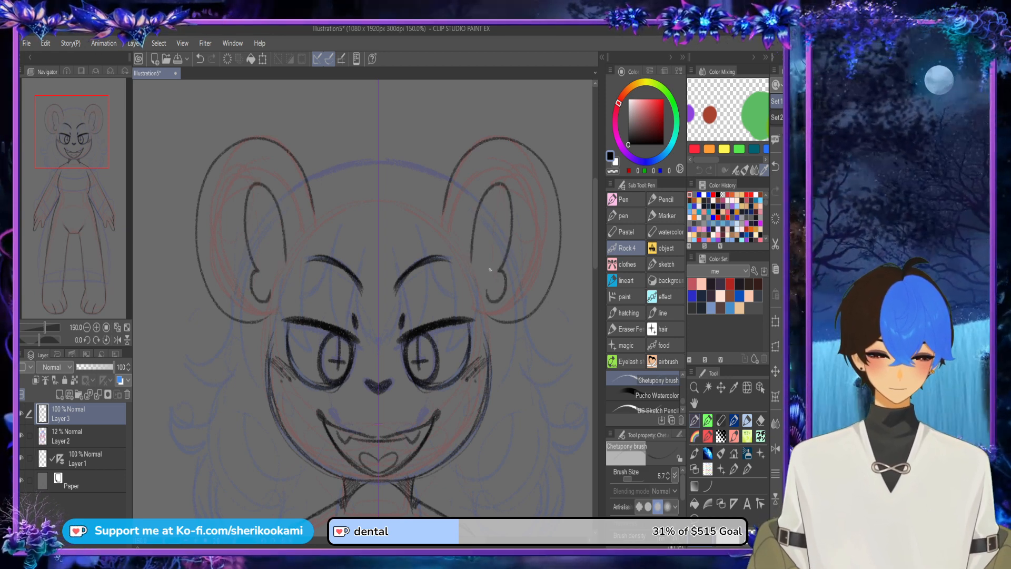
Step: Draw the mirrored hair lines from beside the eyes down to the chin, plus curves sweeping outward from the neck around the cheeks
scroll(564, 237, "down", 3)
left_click_drag(563, 237, 517, 180)
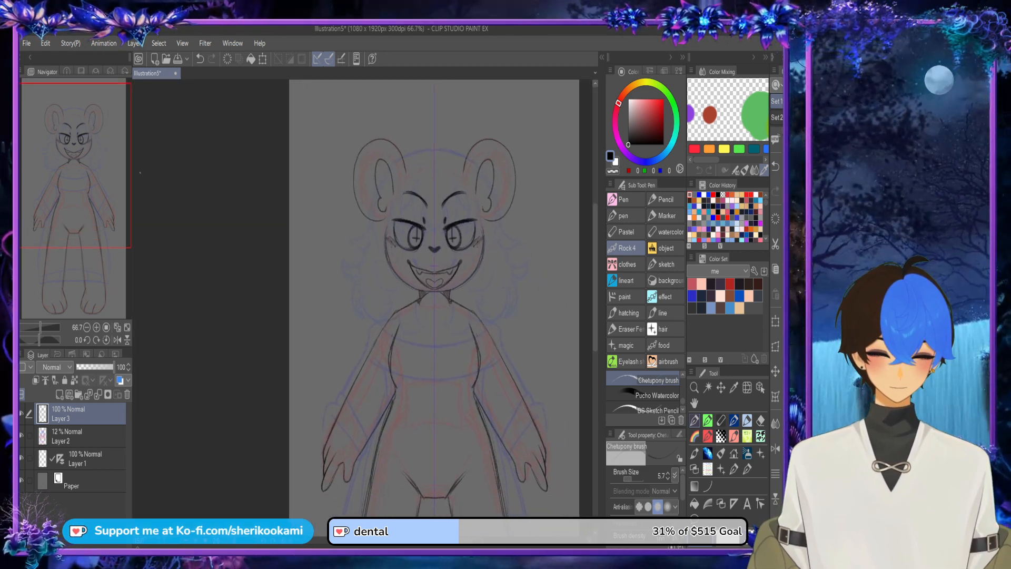
scroll(480, 243, "up", 3)
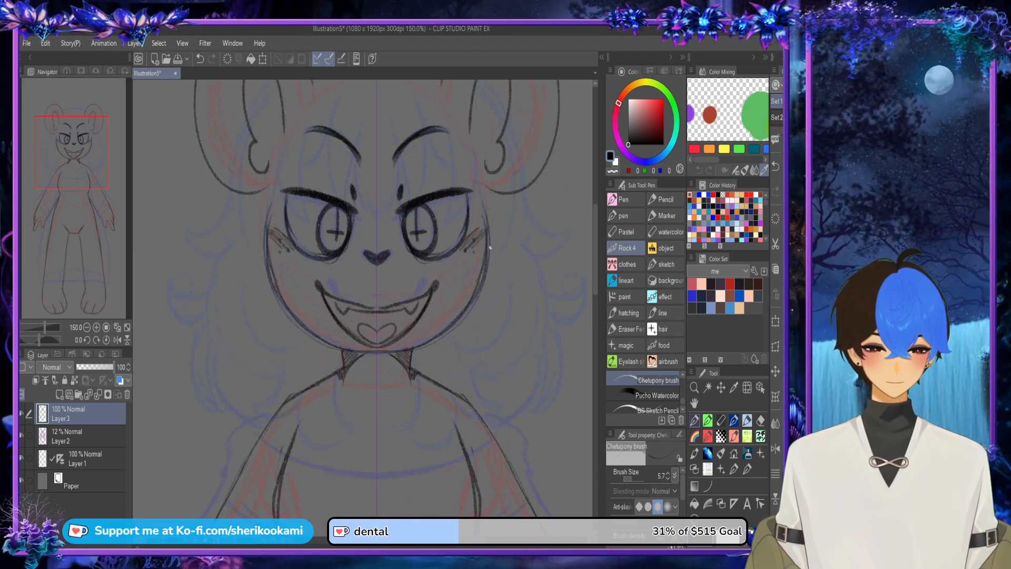
mouse_move(467, 197)
left_mouse_down()
mouse_move(465, 241)
mouse_move(404, 345)
left_mouse_up()
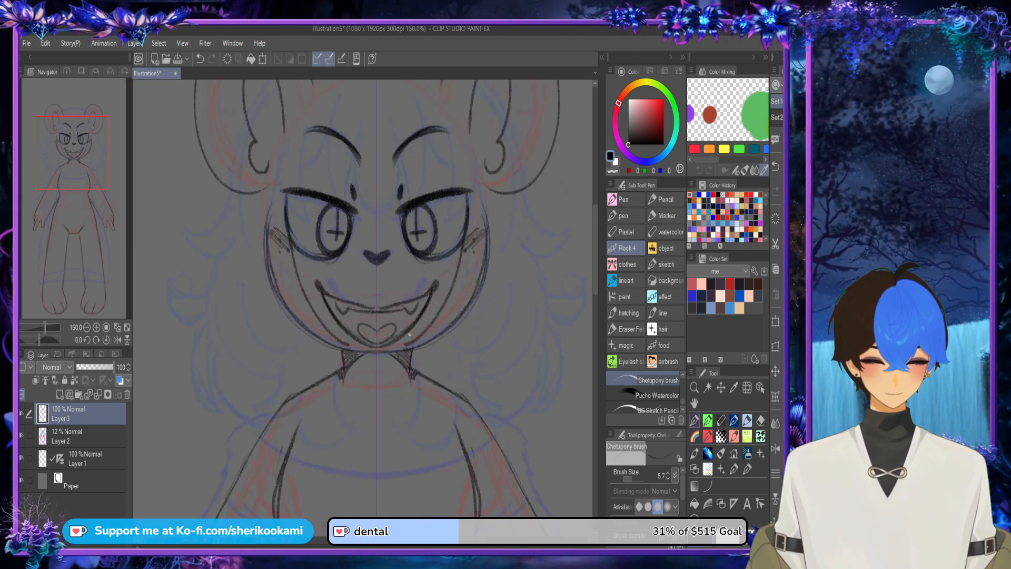
key("ctrl+z")
mouse_move(472, 208)
left_mouse_down()
mouse_move(443, 335)
mouse_move(411, 350)
left_mouse_up()
mouse_move(414, 359)
left_mouse_down()
mouse_move(489, 318)
mouse_move(498, 275)
left_mouse_up()
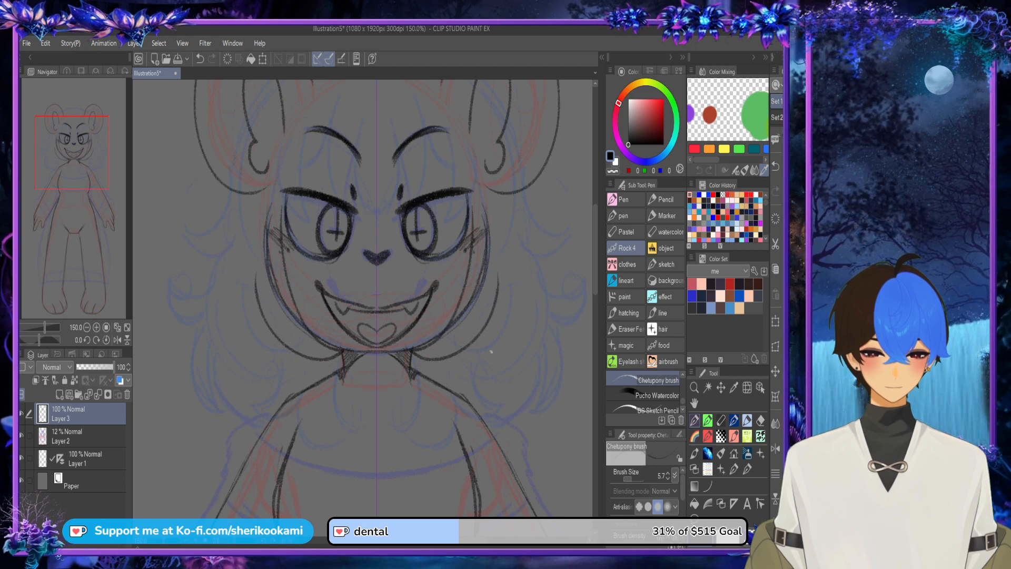
Step: Draw the pointed hair locks falling from the neck over both shoulders, redoing the outer curve
mouse_move(416, 359)
left_mouse_down()
mouse_move(421, 437)
mouse_move(458, 398)
left_mouse_up()
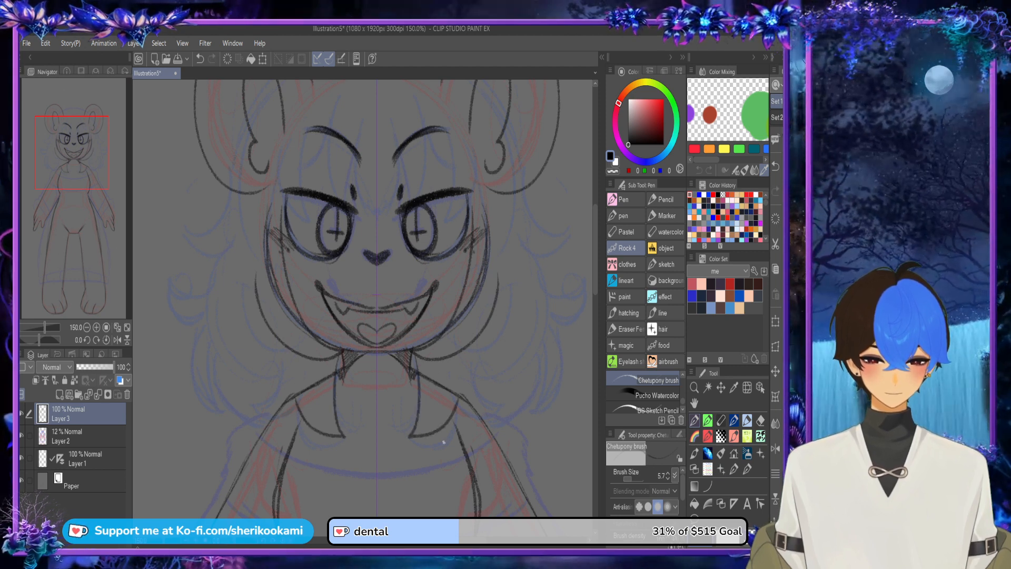
mouse_move(433, 435)
left_mouse_down()
mouse_move(467, 426)
mouse_move(476, 353)
left_mouse_up()
key("ctrl+z")
left_click_drag(435, 435, 476, 359)
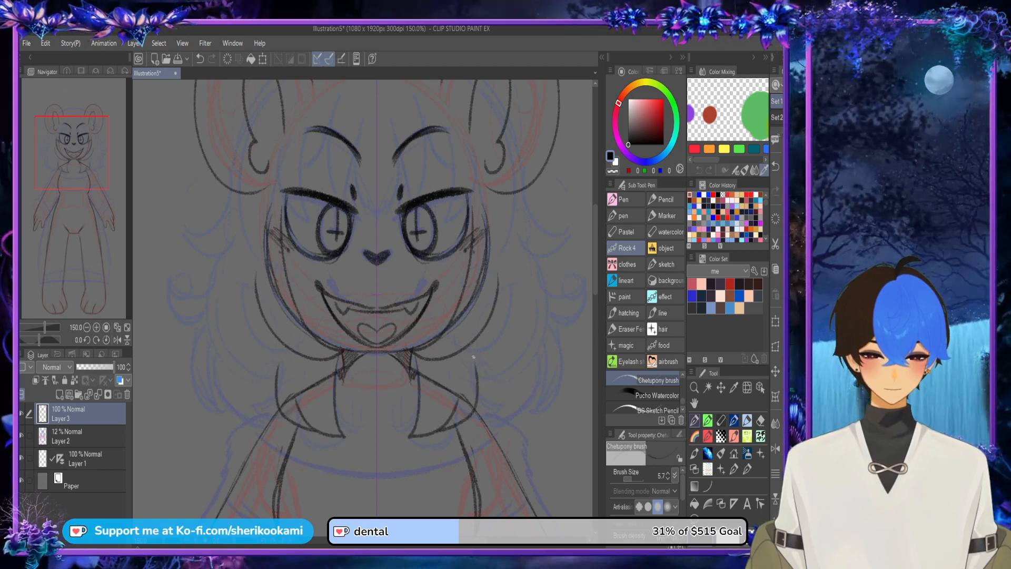
Step: Draw the curled hair tufts below the ears and the long side strands sweeping toward the shoulders
mouse_move(225, 186)
left_mouse_down()
mouse_move(214, 210)
mouse_move(148, 192)
left_mouse_up()
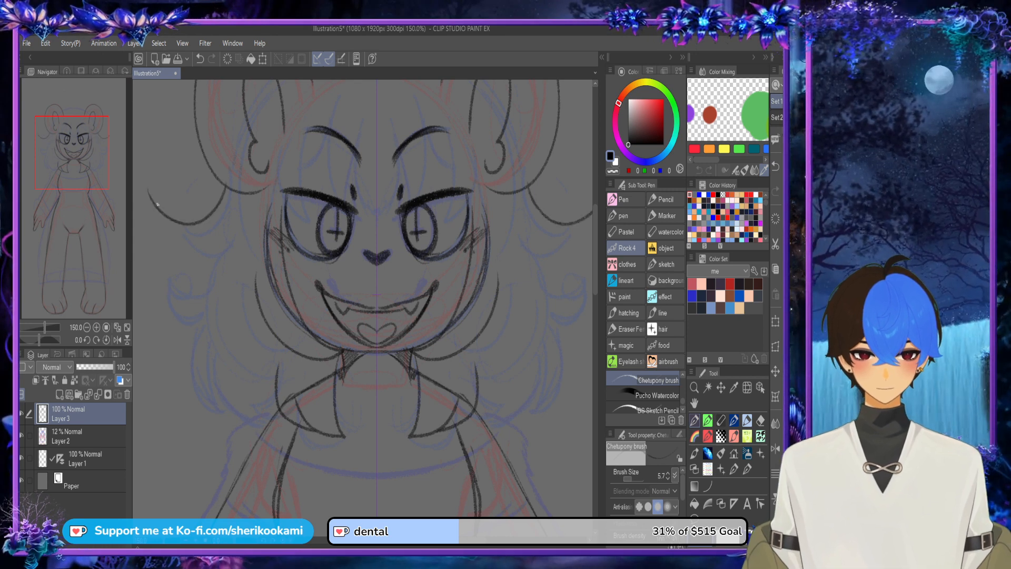
key("ctrl+z")
mouse_move(212, 172)
left_mouse_down()
mouse_move(211, 193)
mouse_move(177, 214)
mouse_move(215, 258)
mouse_move(225, 242)
mouse_move(209, 281)
mouse_move(254, 363)
left_mouse_up()
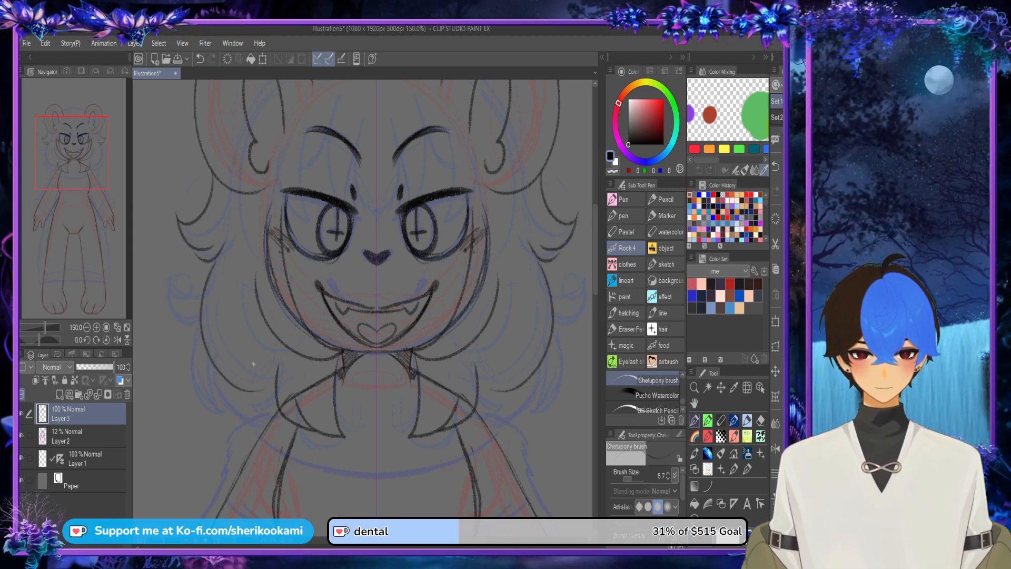
left_click_drag(240, 315, 277, 388)
left_click_drag(242, 337, 288, 379)
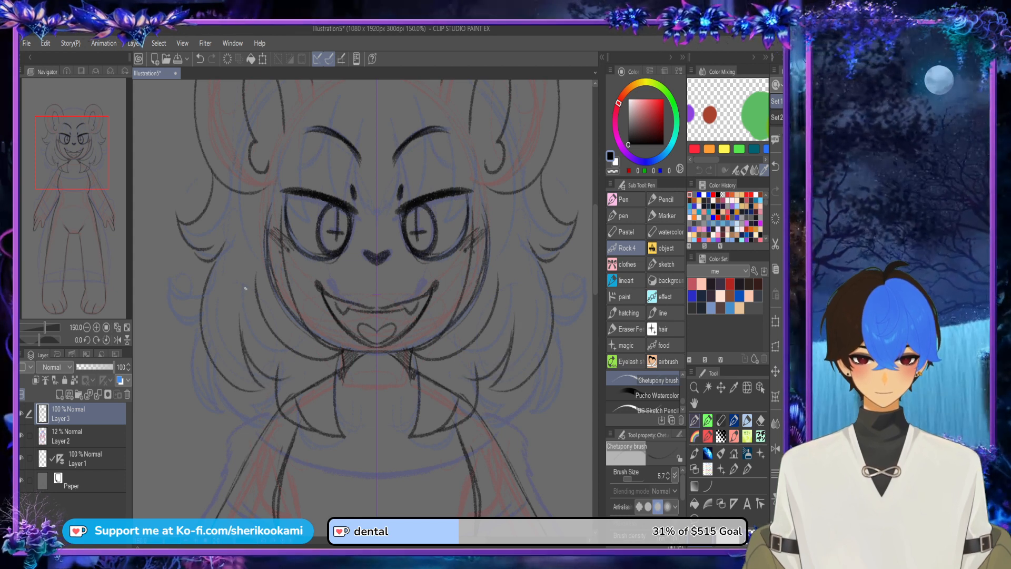
Step: Draw the outer wavy hair contours down to pointed tips beside the upper arms, undoing misplaced strokes
mouse_move(200, 258)
left_mouse_down()
mouse_move(196, 270)
mouse_move(155, 269)
mouse_move(172, 247)
mouse_move(168, 306)
mouse_move(187, 311)
mouse_move(196, 396)
mouse_move(197, 316)
left_mouse_up()
key("ctrl+z")
key("ctrl+z")
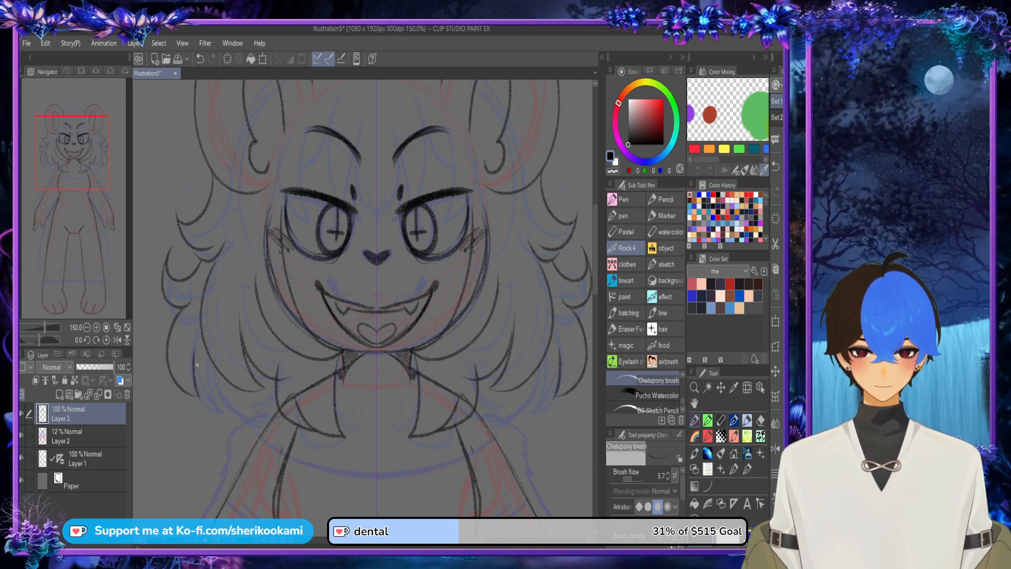
mouse_move(197, 365)
left_mouse_down()
mouse_move(180, 444)
mouse_move(217, 378)
left_mouse_up()
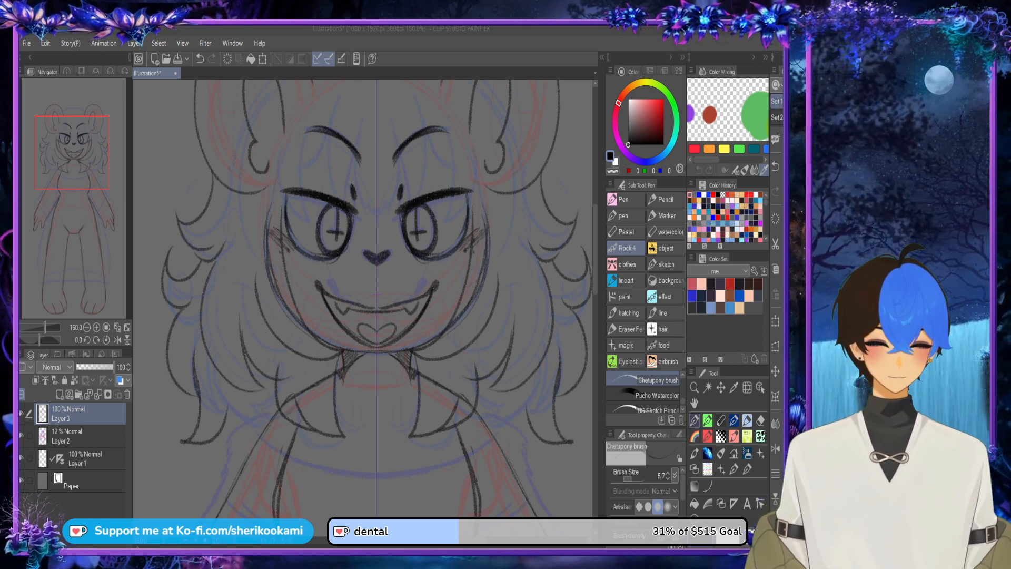
left_click_drag(227, 413, 250, 451)
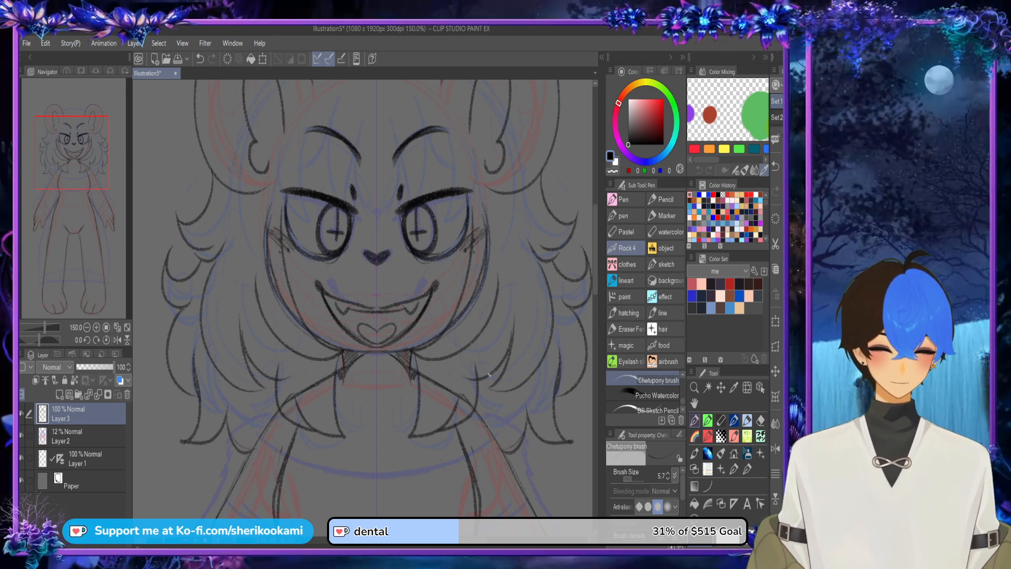
Step: Draw the curved top of the hair across the head between the two ears
scroll(489, 375, "down", 2)
scroll(416, 228, "up", 3)
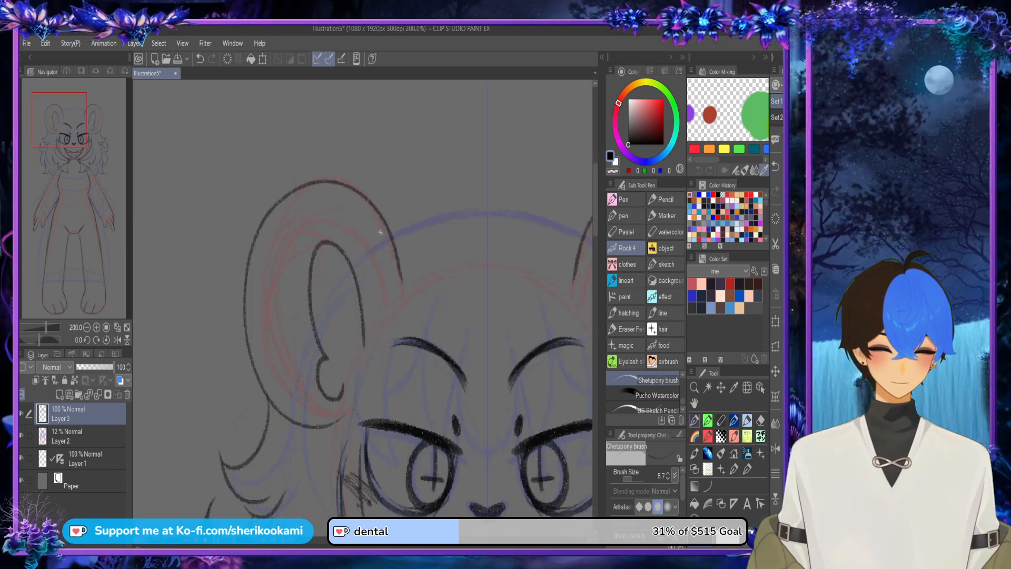
mouse_move(388, 226)
left_mouse_down()
mouse_move(480, 196)
mouse_move(546, 197)
left_mouse_up()
scroll(552, 186, "down", 2)
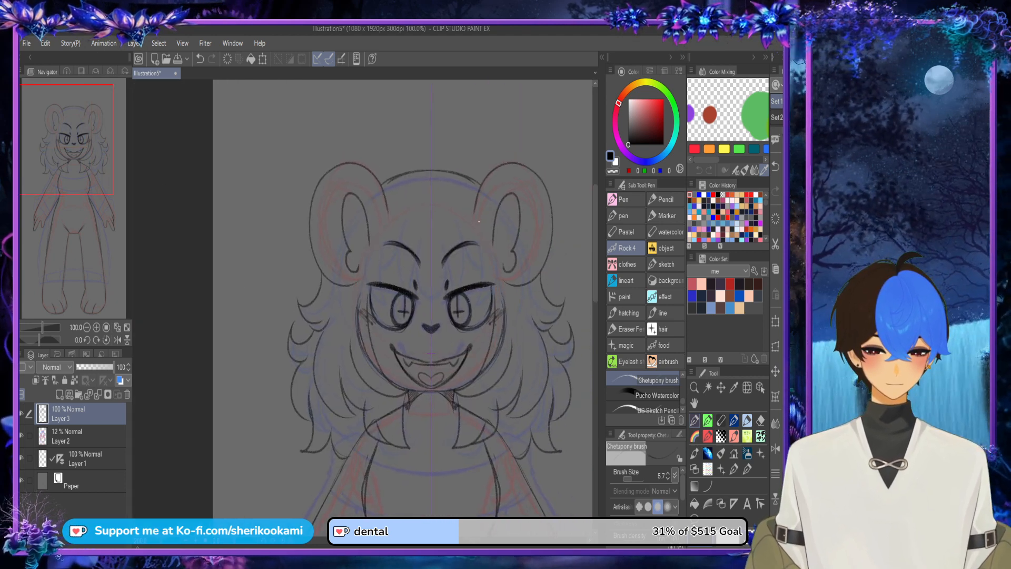
Step: Draw the mirrored bang strands over the forehead and brows, adding short strands at the outer eye corners
scroll(481, 220, "up", 2)
mouse_move(398, 255)
left_mouse_down()
mouse_move(417, 294)
mouse_move(424, 362)
mouse_move(434, 240)
left_mouse_up()
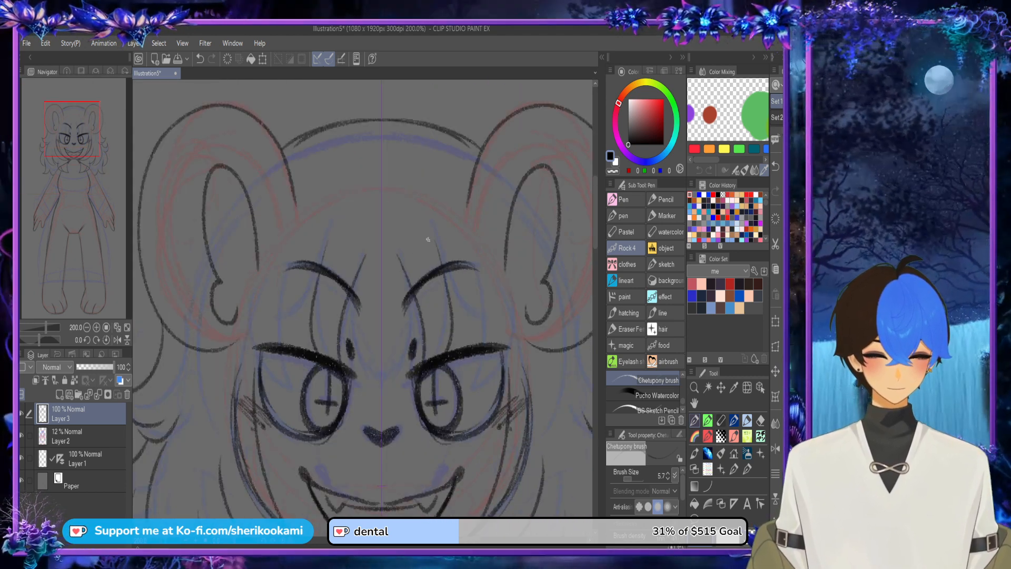
left_click_drag(456, 286, 477, 326)
left_click_drag(476, 271, 482, 345)
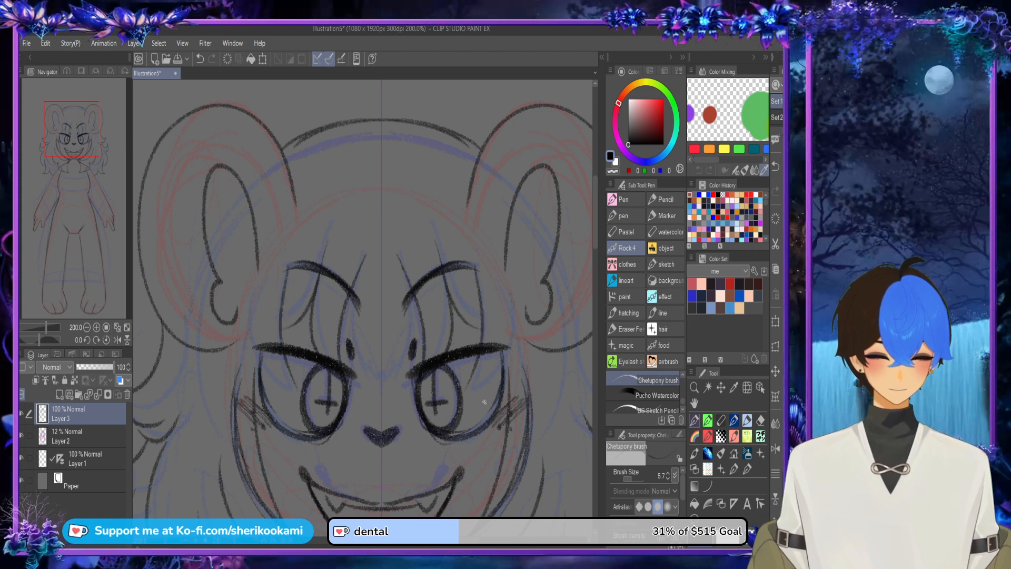
left_click_drag(464, 393, 502, 379)
mouse_move(514, 296)
left_mouse_down()
mouse_move(525, 362)
mouse_move(523, 312)
left_mouse_up()
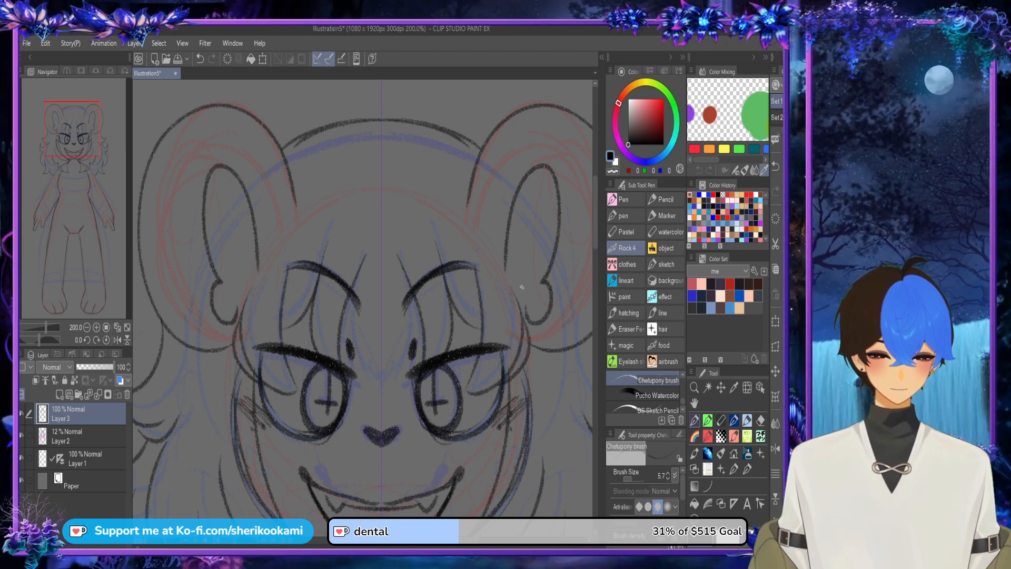
Step: Draw the central bang tapering to a point above the nose, redoing its sides and upper strand ends
left_click_drag(366, 303, 382, 395)
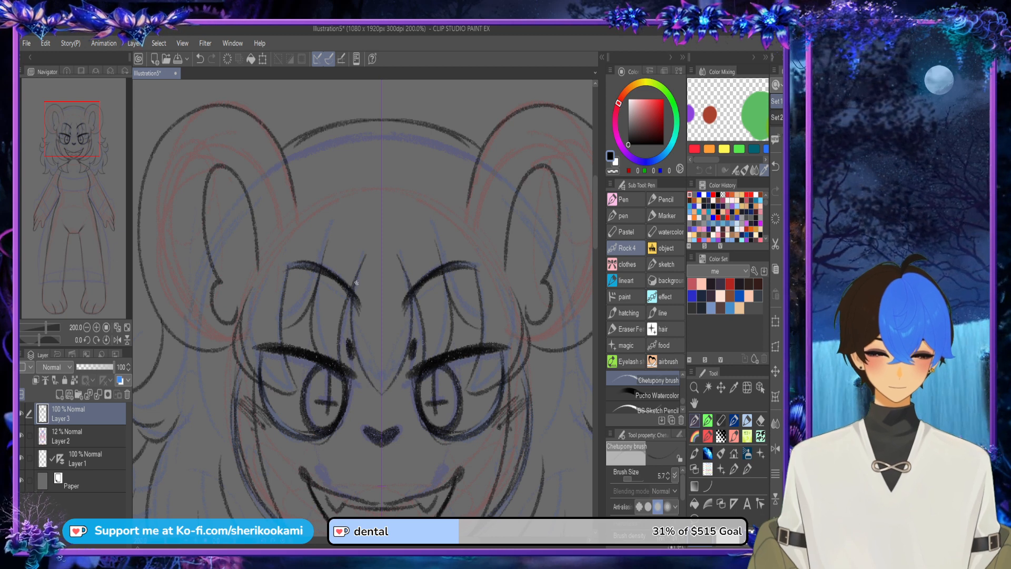
left_click_drag(352, 302, 382, 394)
key("ctrl+z")
left_click_drag(353, 328, 382, 396)
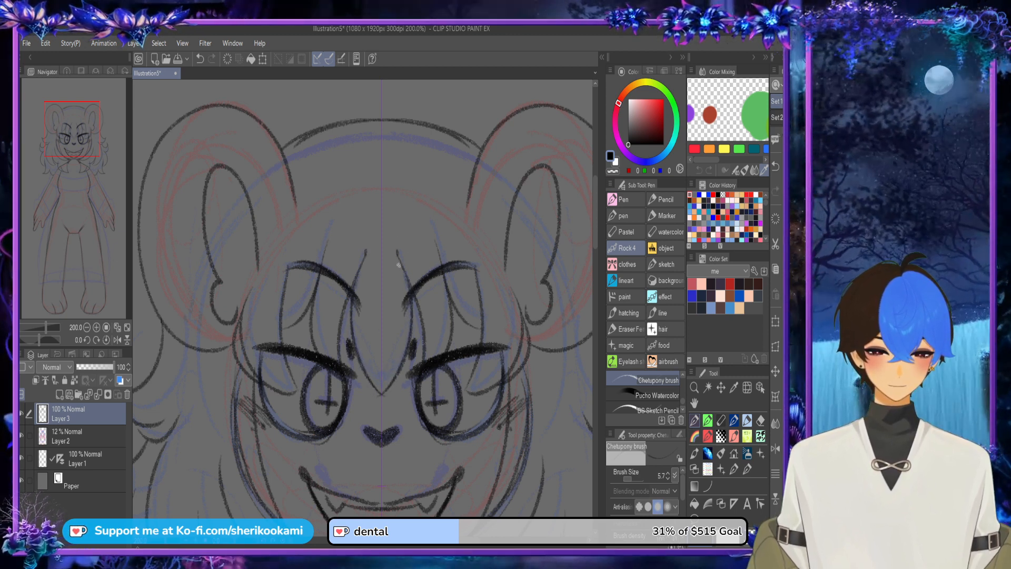
left_click_drag(399, 264, 403, 275)
key("ctrl+z")
key("ctrl+z")
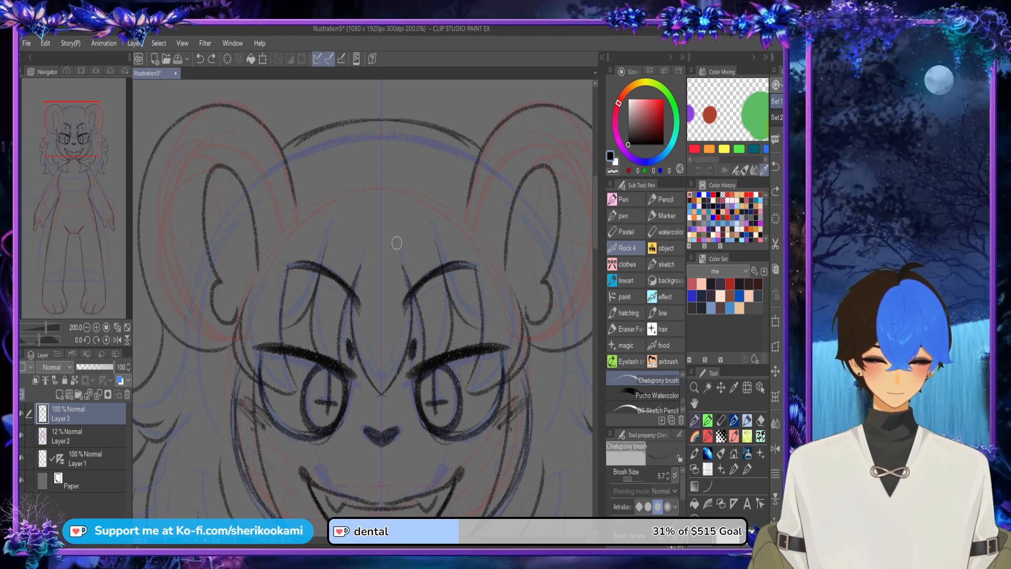
left_click_drag(403, 267, 410, 287)
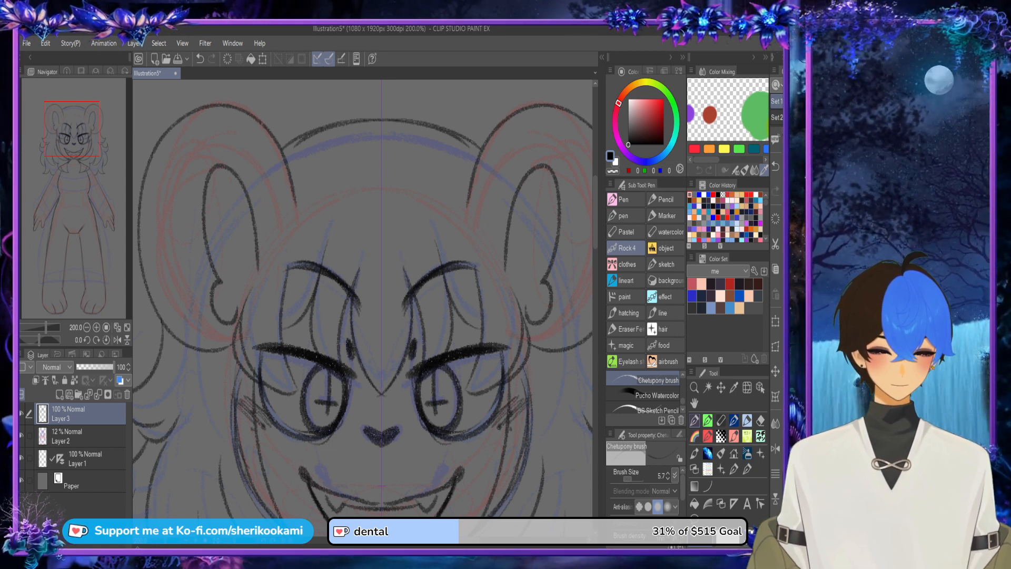
Step: Draw the mirrored hairline from the temples up past the ears and darken the corners where it meets the ears
mouse_move(238, 326)
left_mouse_down()
mouse_move(296, 216)
mouse_move(322, 191)
left_mouse_up()
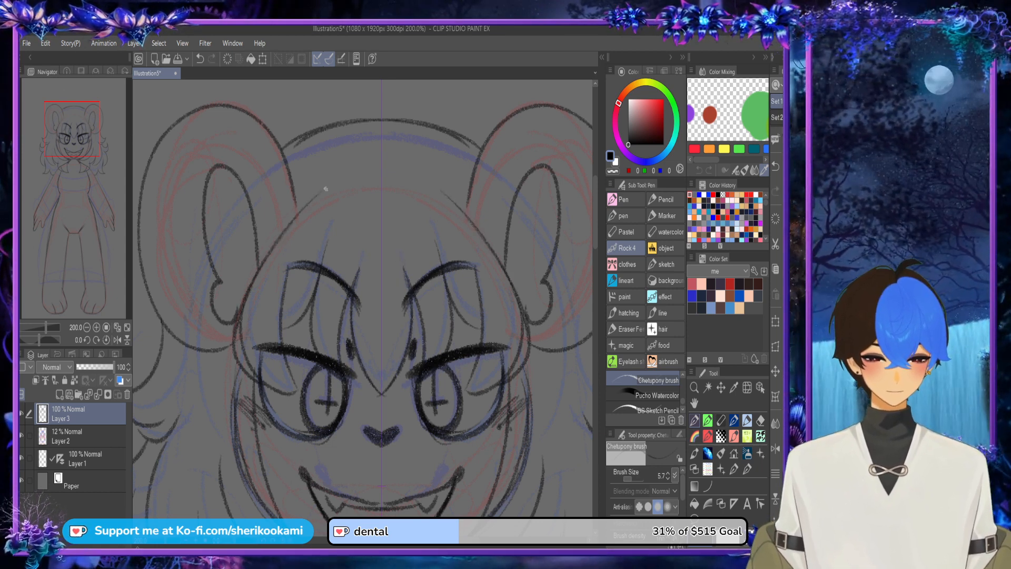
mouse_move(259, 267)
left_mouse_down()
mouse_move(311, 206)
mouse_move(295, 190)
mouse_move(296, 215)
mouse_move(307, 206)
mouse_move(300, 213)
left_mouse_up()
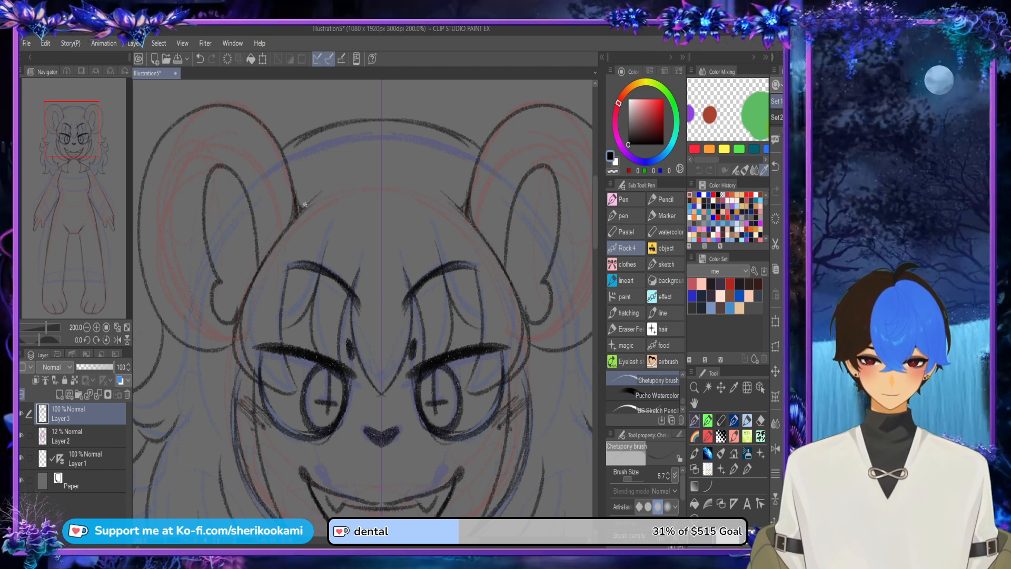
scroll(479, 172, "down", 2)
scroll(532, 209, "down", 1)
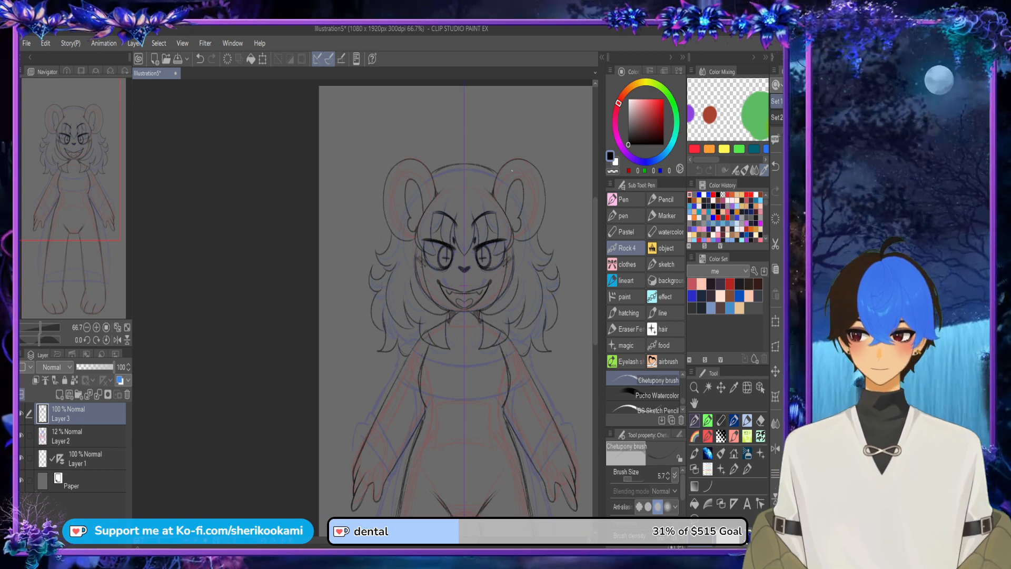
Step: Add a new layer above Layer 3 and draw the collar's curved upper edge across the upper chest in black
left_click_drag(506, 300, 470, 208)
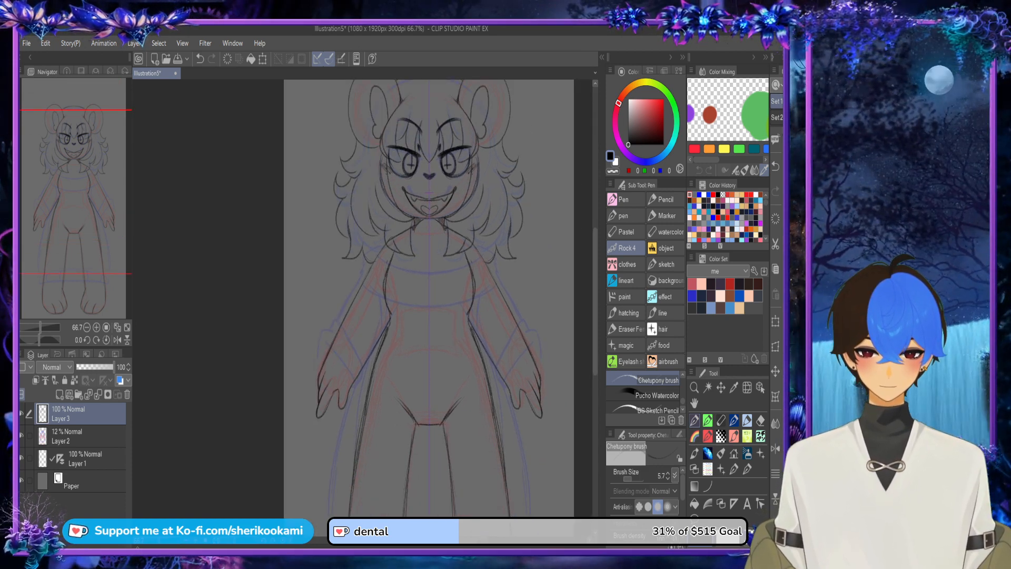
scroll(540, 288, "down", 2)
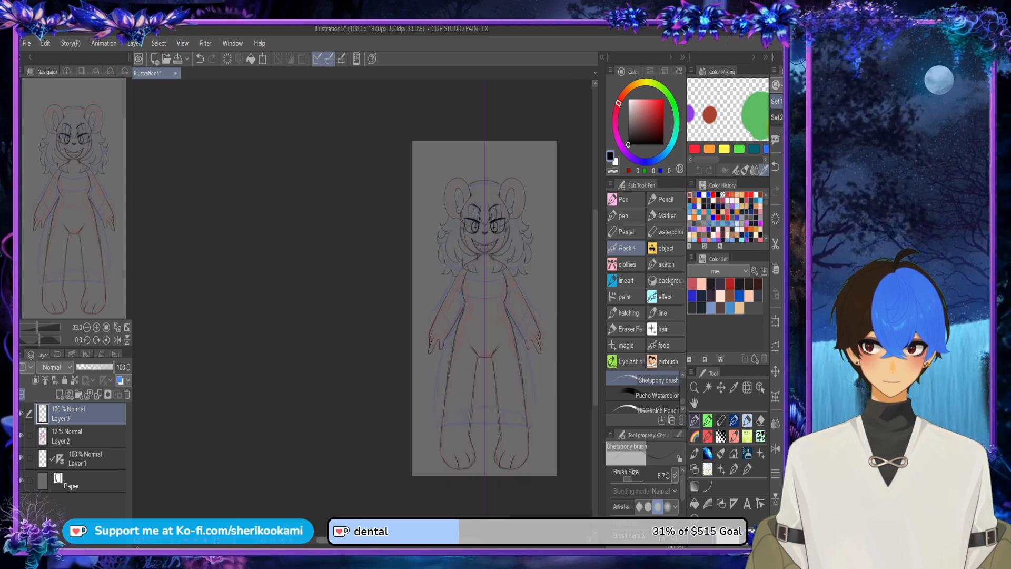
left_click_drag(284, 540, 323, 539)
key("ctrl+shift+n")
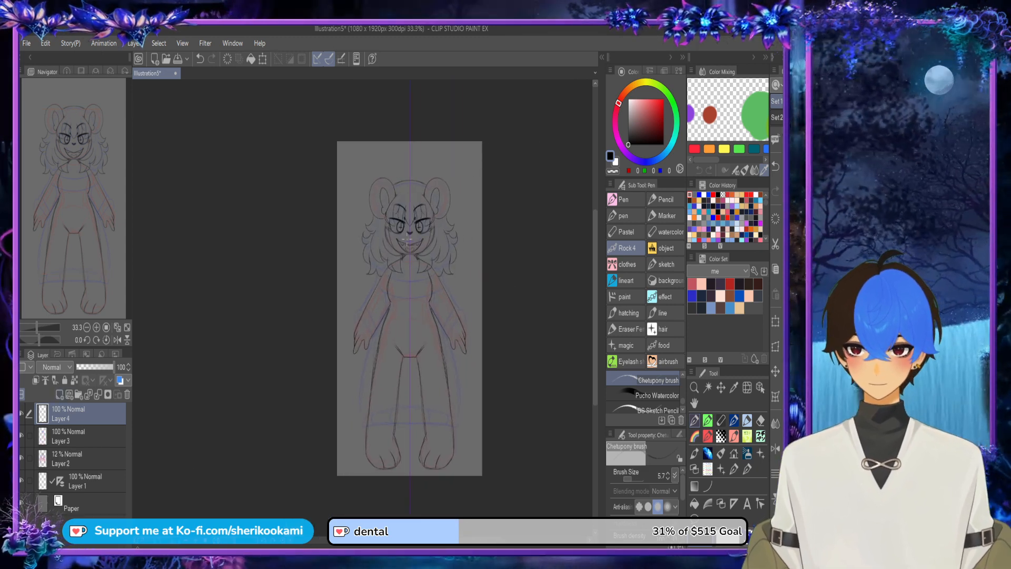
scroll(460, 282, "up", 4)
left_click_drag(358, 295, 461, 286)
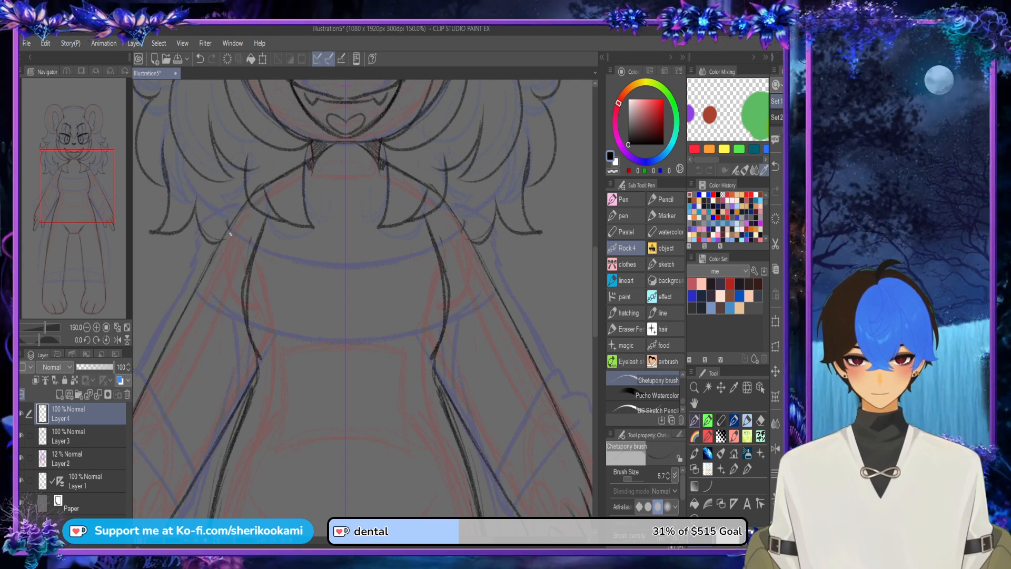
left_click_drag(228, 224, 283, 255)
left_click(328, 262, "alt")
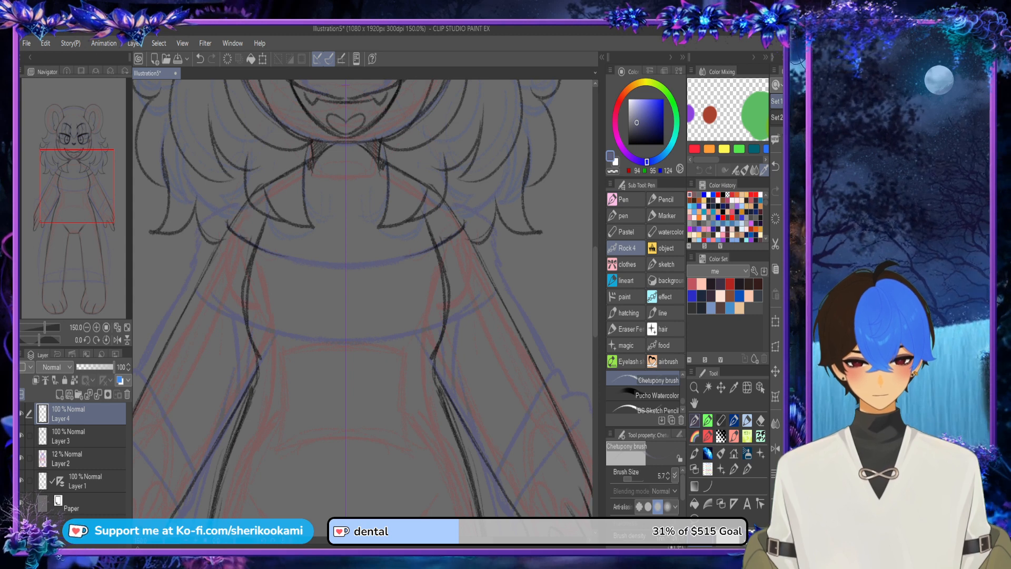
left_click(628, 144)
key("ctrl+z")
left_click_drag(269, 255, 363, 265)
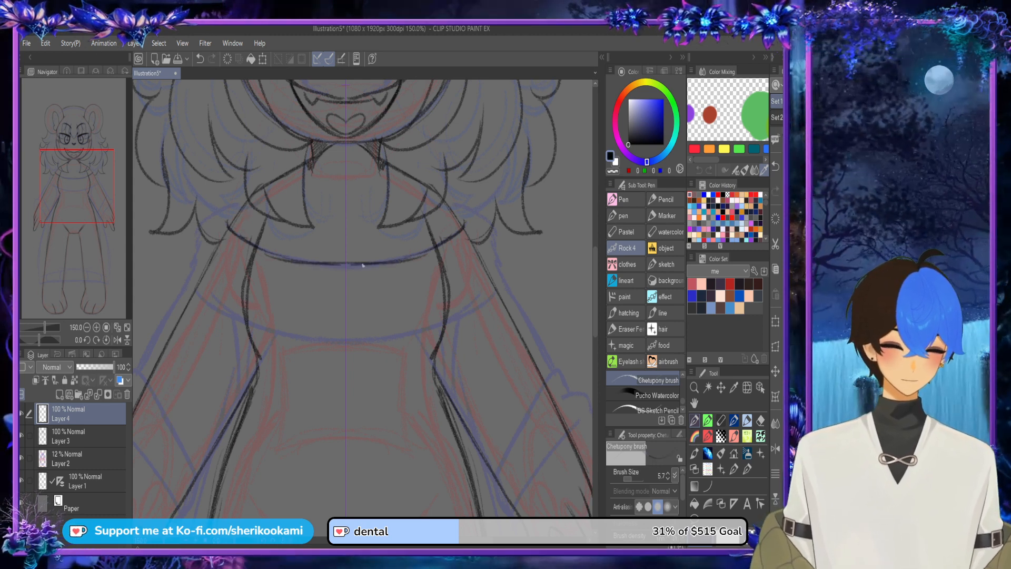
Step: Draw the mirrored rounded sides and the curved lower edge of the wide collar band around the shoulders
mouse_move(231, 206)
left_mouse_down()
mouse_move(208, 224)
mouse_move(190, 281)
mouse_move(209, 305)
mouse_move(312, 341)
left_mouse_up()
key("ctrl+z")
left_click_drag(251, 329, 377, 352)
left_click_drag(289, 345, 367, 349)
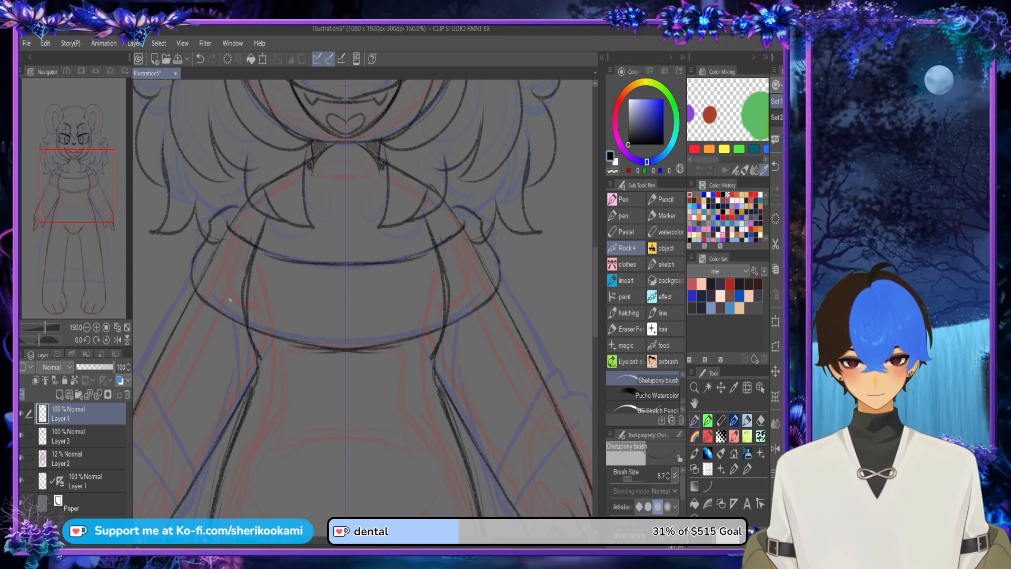
Step: Add mirrored curved vertical rib lines inside the collar band
mouse_move(220, 312)
left_mouse_down()
mouse_move(238, 235)
mouse_move(230, 252)
left_mouse_up()
mouse_move(284, 338)
left_mouse_down()
mouse_move(295, 268)
mouse_move(333, 298)
mouse_move(331, 346)
left_mouse_up()
key("ctrl+z")
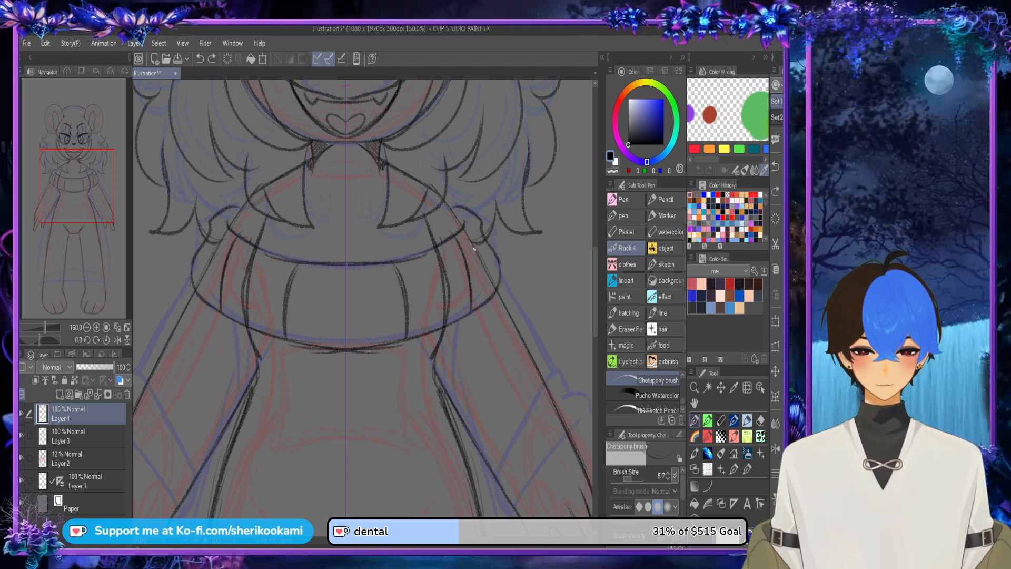
Step: Draw the mirrored wide sleeve cuffs around both wrists, with curved upper and lower edges
scroll(494, 329, "down", 2)
left_click_drag(252, 268, 252, 197)
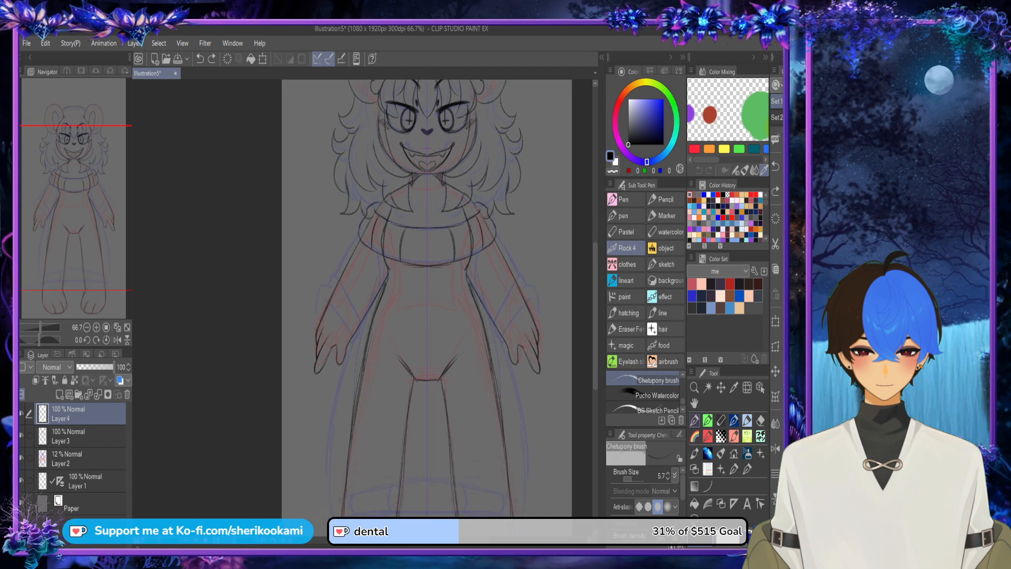
scroll(367, 260, "up", 2)
mouse_move(265, 378)
left_mouse_down()
mouse_move(339, 441)
mouse_move(330, 418)
left_mouse_up()
mouse_move(259, 404)
left_mouse_down()
mouse_move(282, 326)
mouse_move(345, 393)
mouse_move(357, 420)
mouse_move(333, 444)
mouse_move(356, 407)
left_mouse_up()
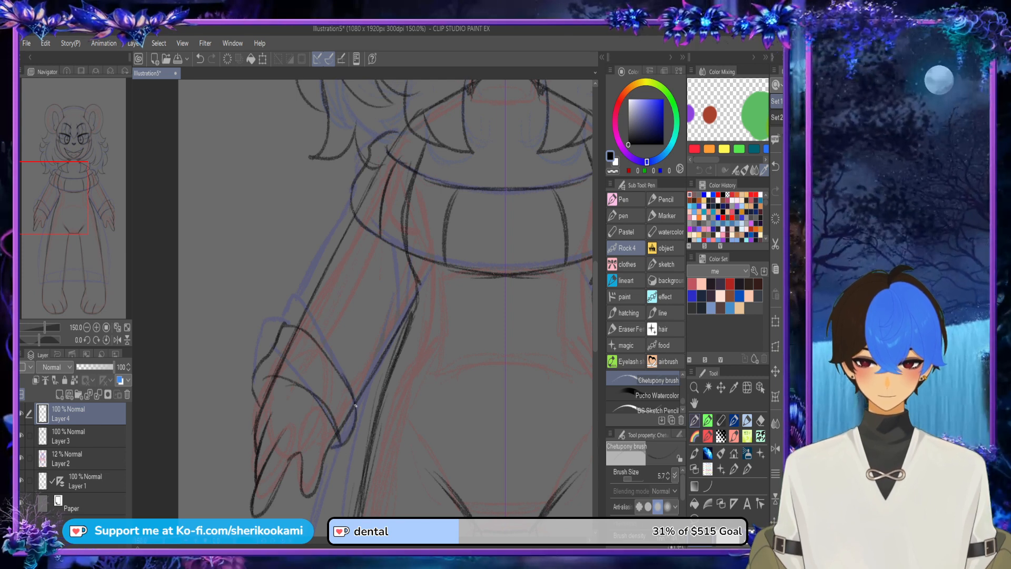
Step: Draw the mirrored outer and inner sleeve edges connecting the cuffs to the collar and torso
mouse_move(285, 324)
left_mouse_down()
mouse_move(354, 195)
mouse_move(340, 219)
left_mouse_up()
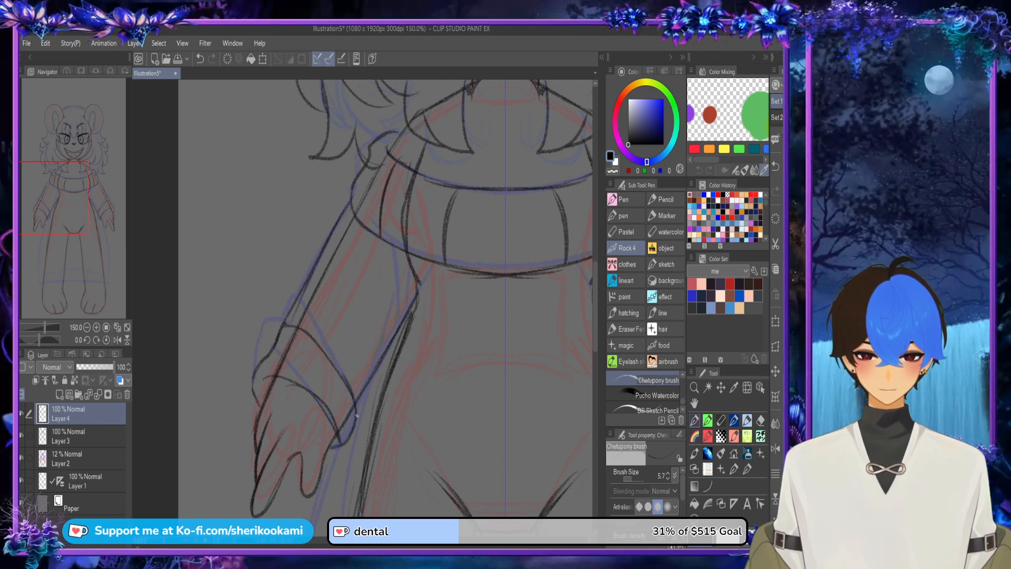
left_click_drag(356, 416, 419, 296)
left_click_drag(365, 399, 418, 304)
Step: Draw the mirrored flared sides of the long dress from the waist down to the hem, redoing the first stroke
scroll(446, 265, "down", 2)
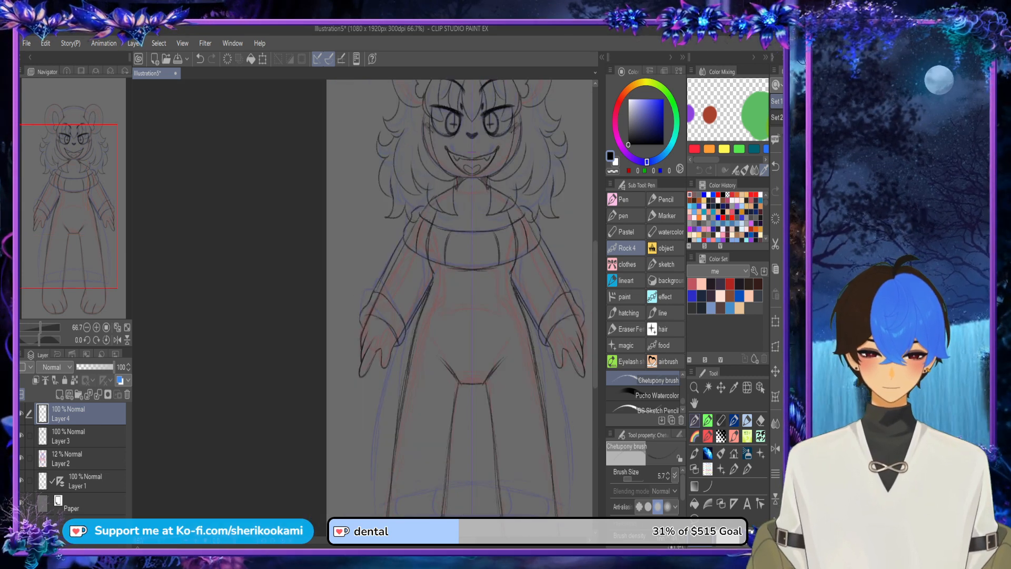
scroll(445, 265, "right", 5)
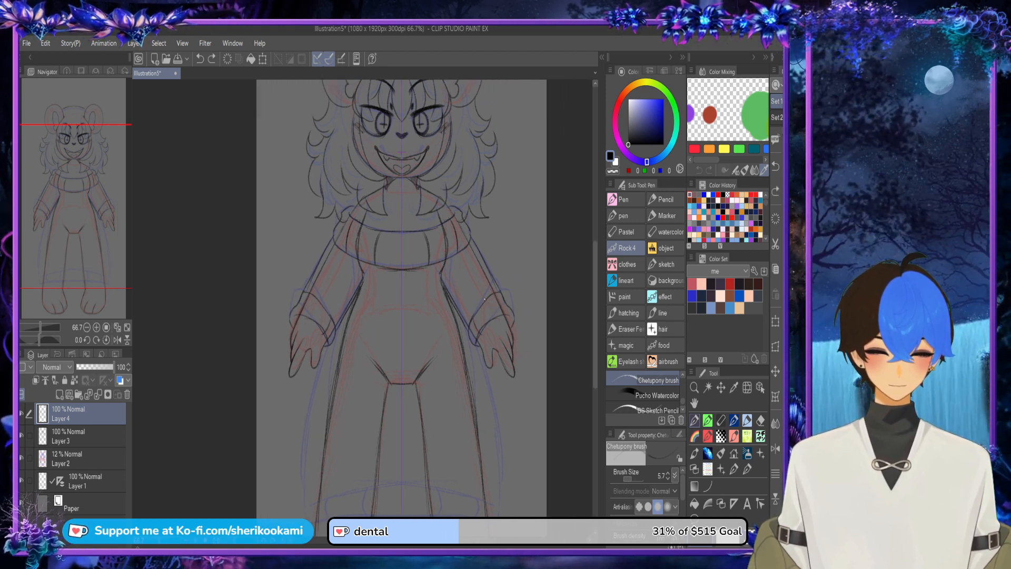
scroll(350, 234, "down", 3)
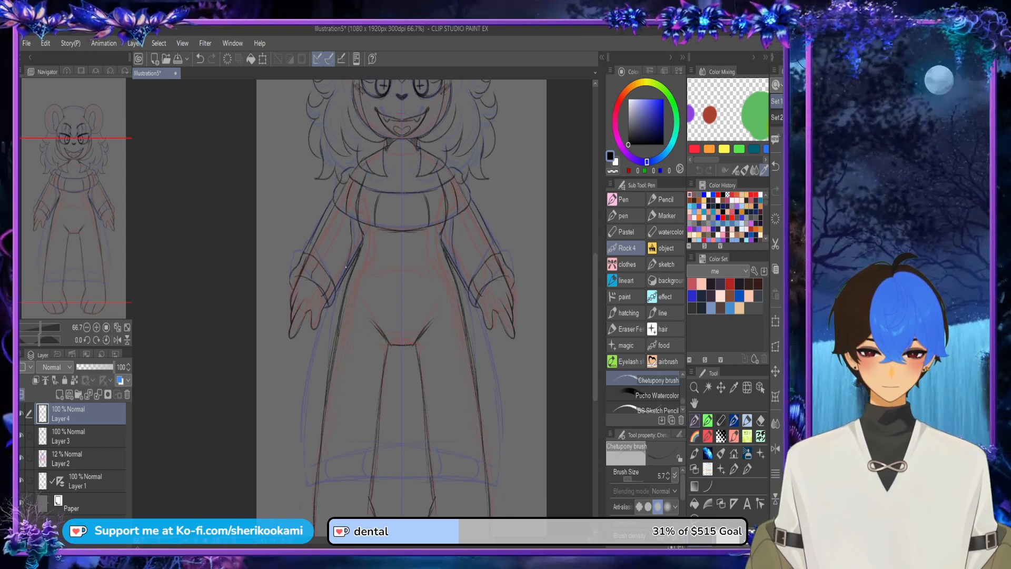
left_click_drag(346, 267, 323, 350)
key("ctrl+z")
mouse_move(303, 425)
left_mouse_down()
mouse_move(328, 309)
mouse_move(353, 250)
left_mouse_up()
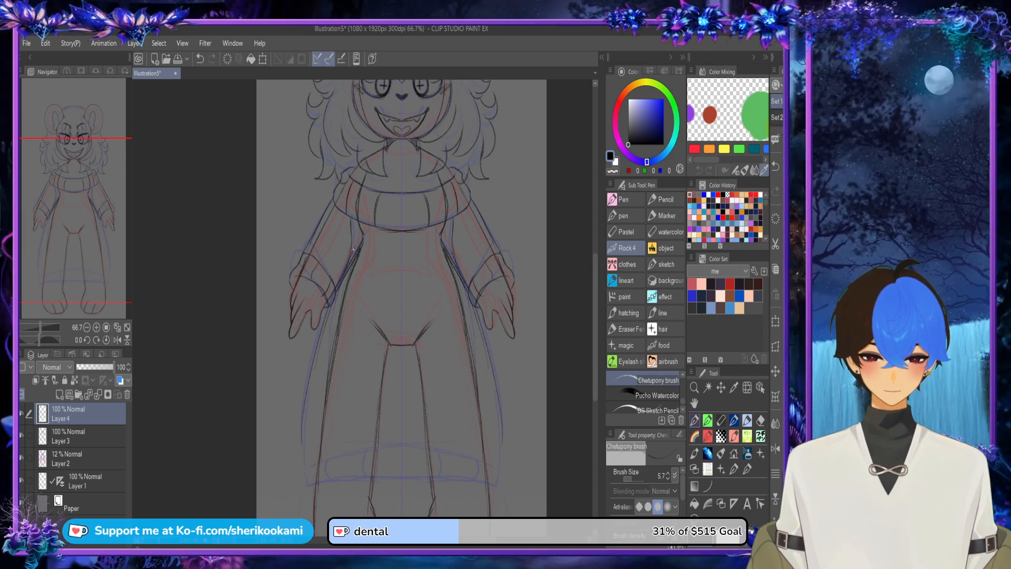
left_click_drag(301, 431, 303, 430)
Step: Draw the curved hem band across the lower legs and add mirrored rib lines inside it
left_click_drag(349, 453, 307, 463)
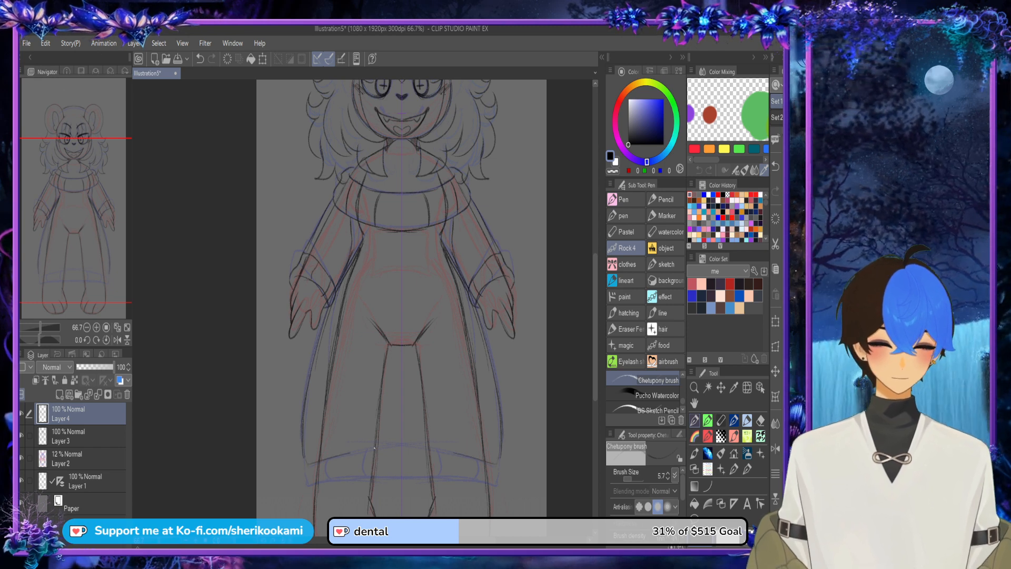
mouse_move(401, 449)
left_mouse_down()
mouse_move(320, 460)
mouse_move(316, 484)
mouse_move(439, 478)
left_mouse_up()
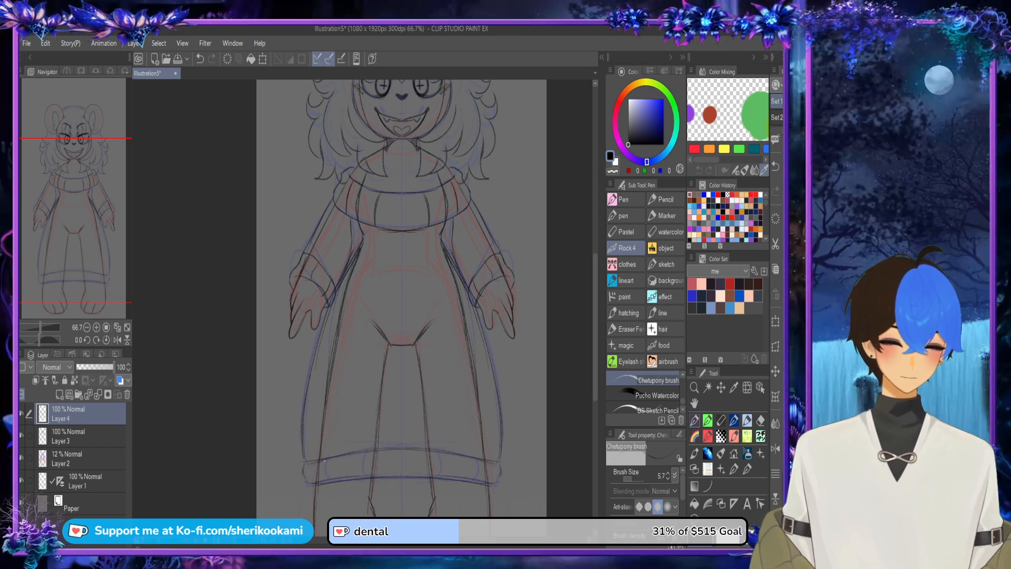
left_click_drag(325, 460, 321, 482)
left_click_drag(367, 454, 364, 469)
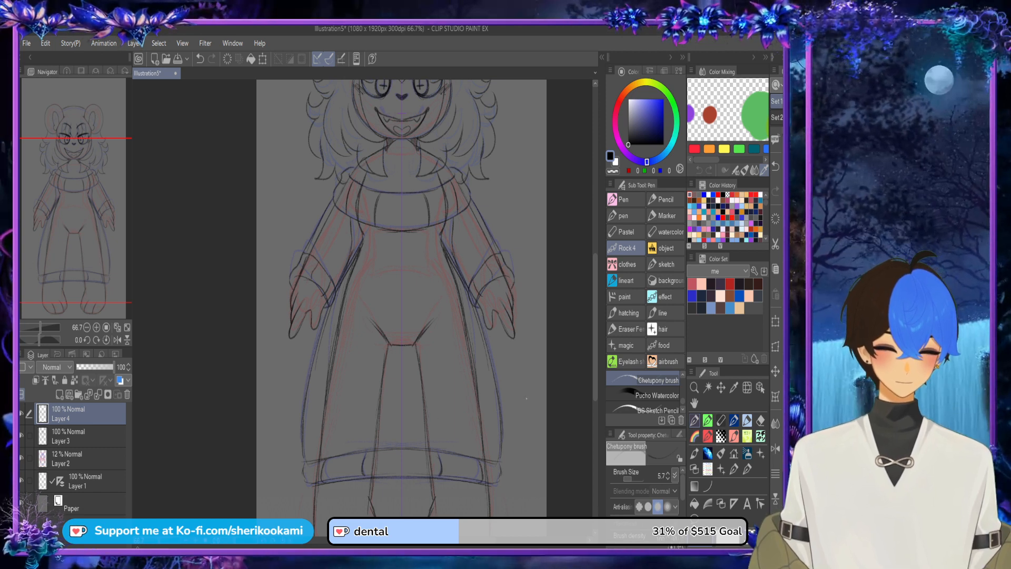
Step: Hide the faint Layer 2 sketch and check the whole figure's dark linework
scroll(585, 309, "up", 3)
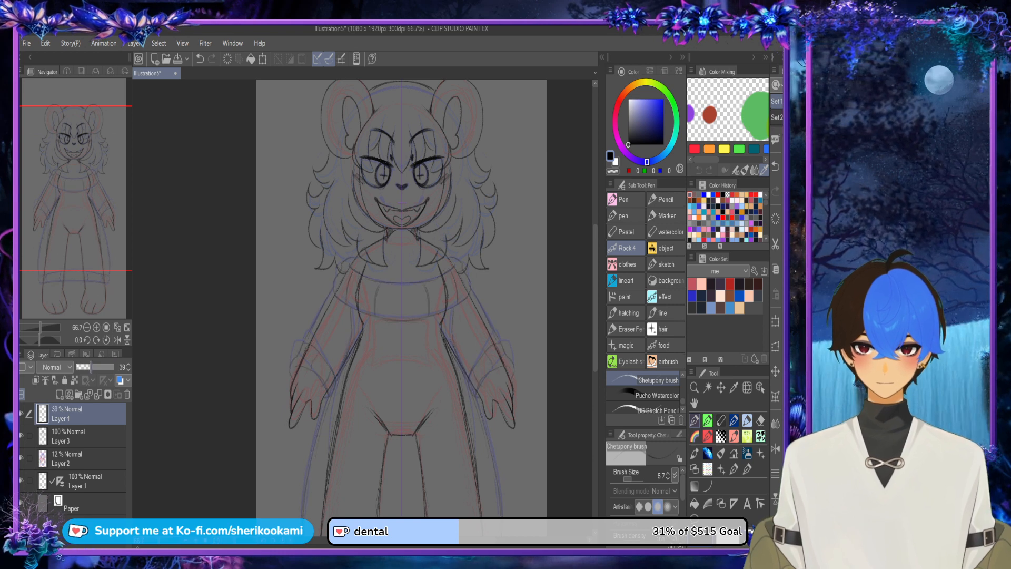
left_click(21, 459)
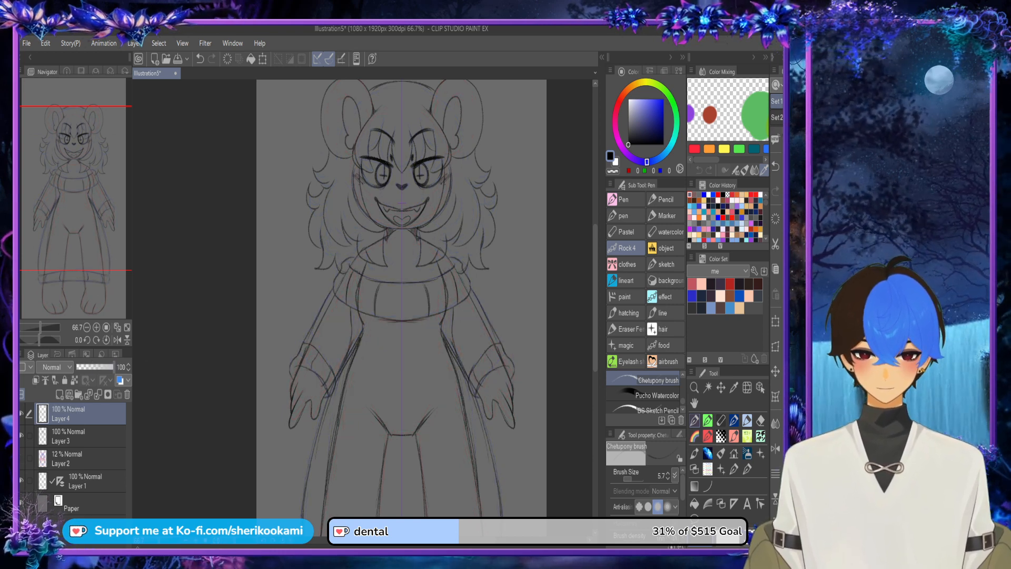
key("ctrl+minus")
key("ctrl+minus")
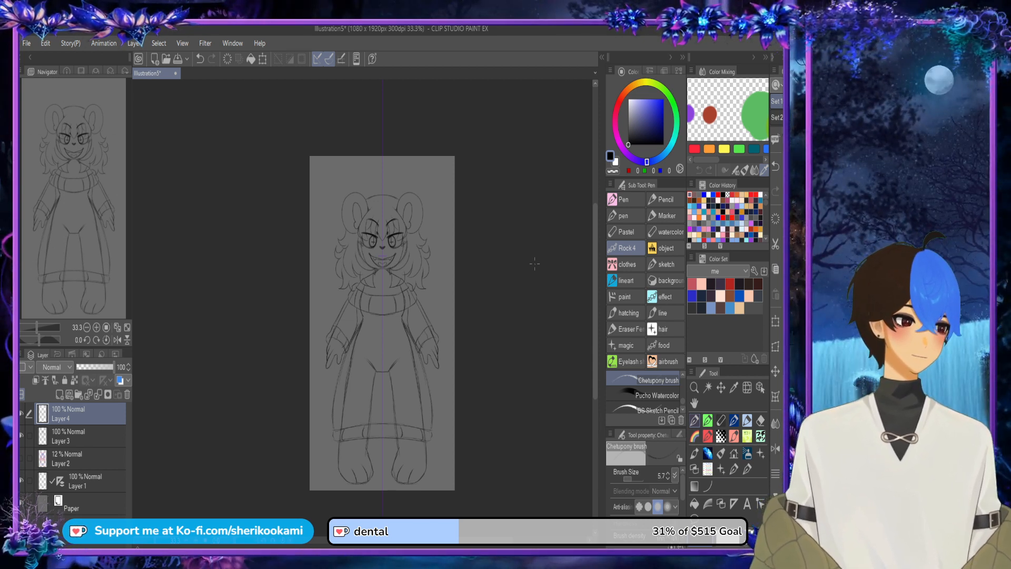
Step: Create two layer folders above Layer 4, naming the upper one eyes and the one beneath it mouth
left_click(79, 395)
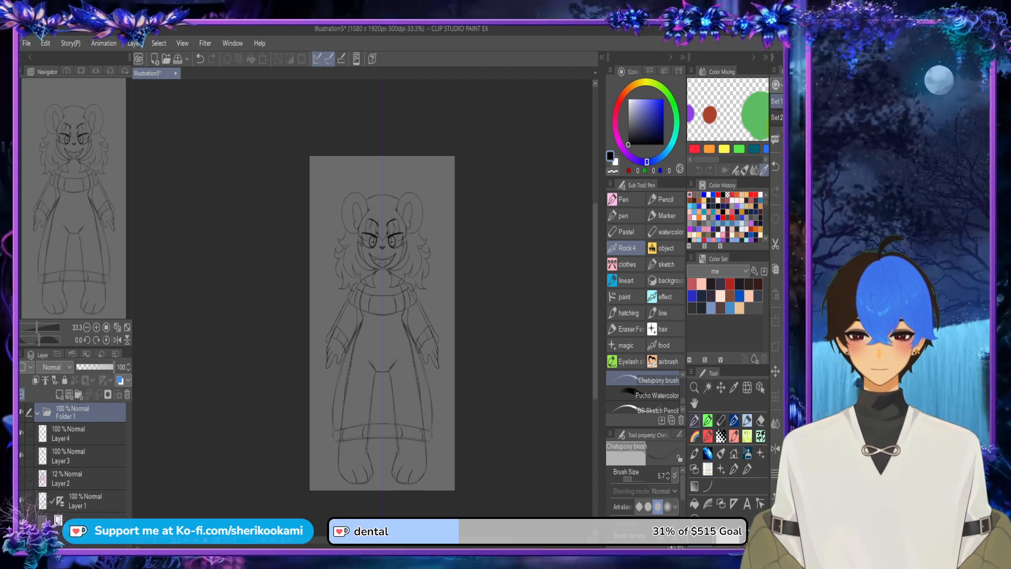
type("eyes")
key("Return")
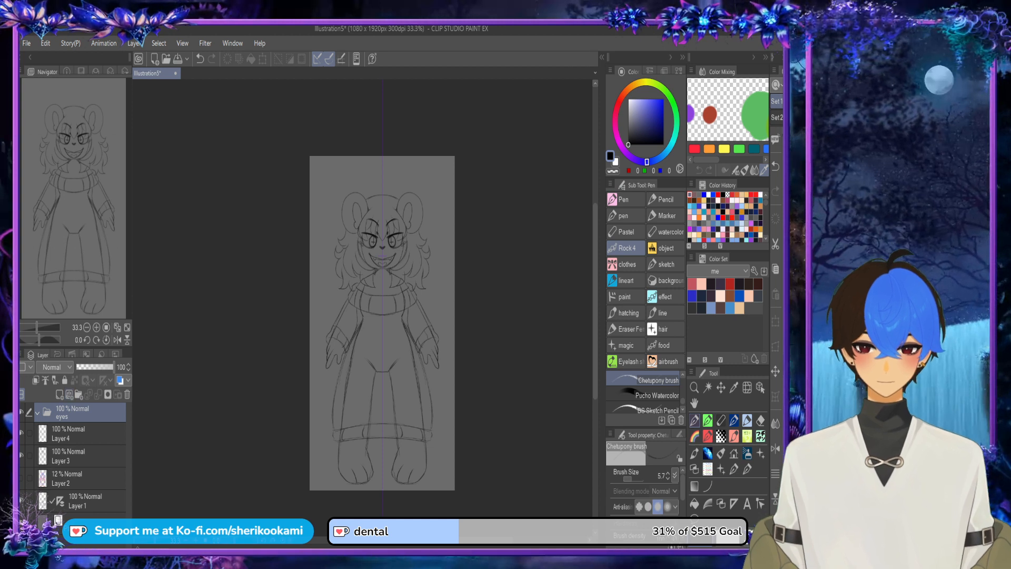
left_click(74, 433)
left_click(79, 395)
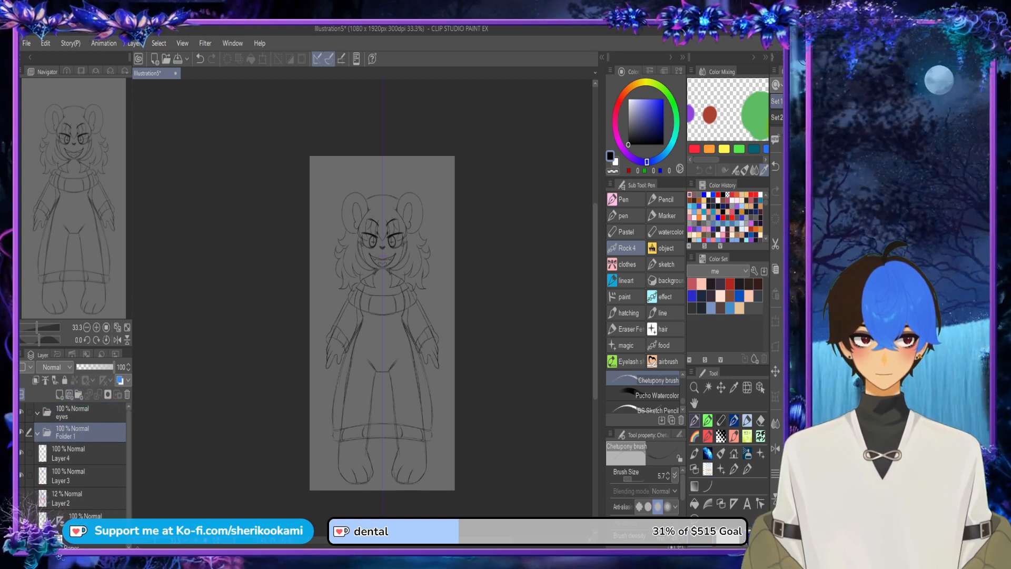
type("mouth")
key("Return")
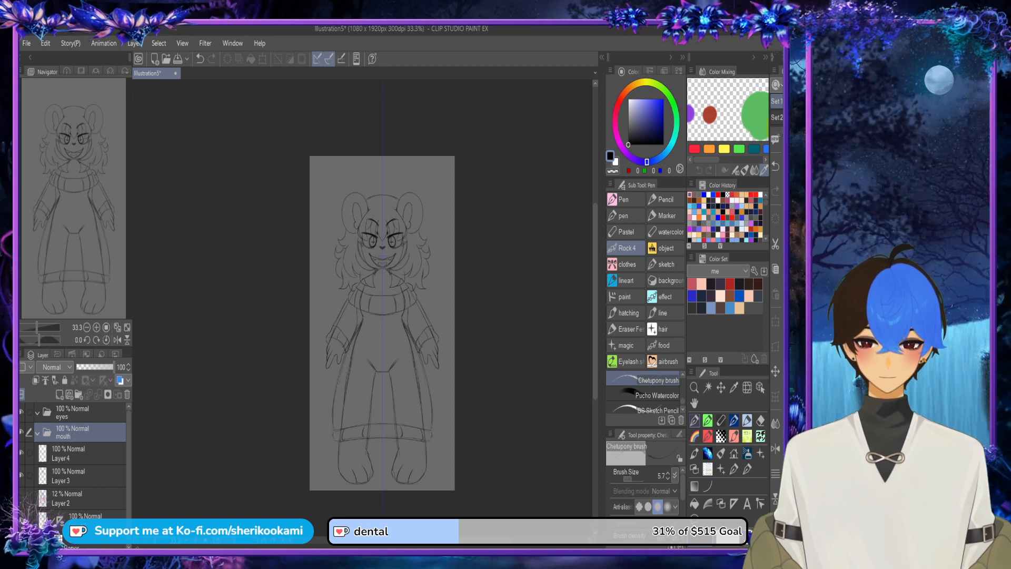
Step: Create a layer folder between the mouth folder and Layer 4 and name it eye brows
left_click(74, 453)
left_click(79, 394)
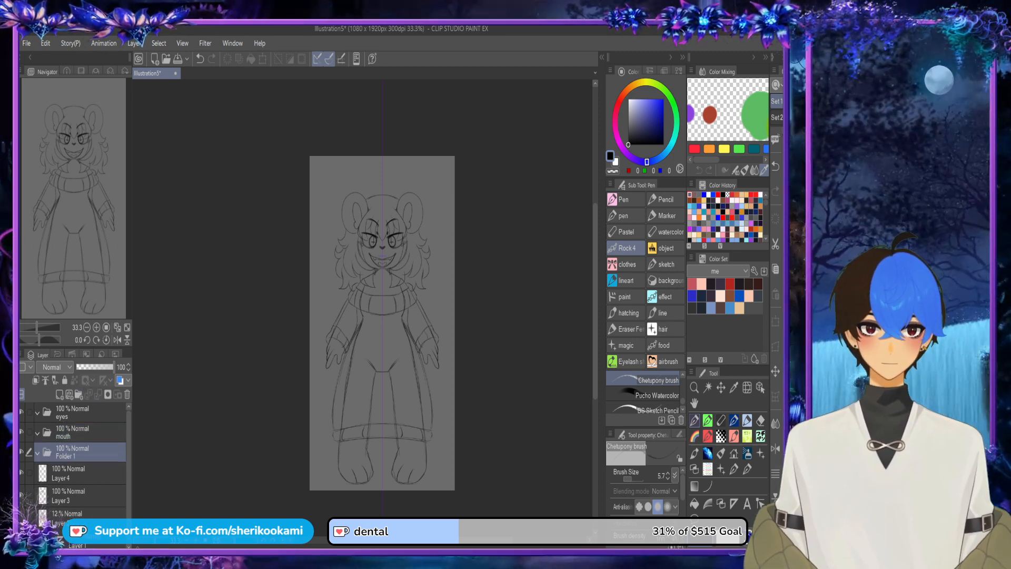
key("y")
key("o")
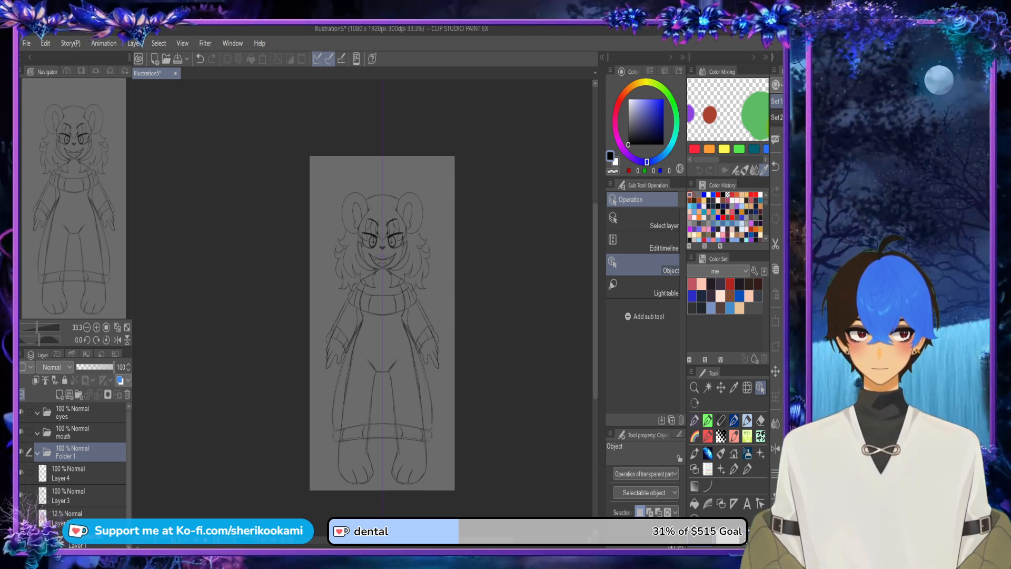
type("eye brows")
key("Return")
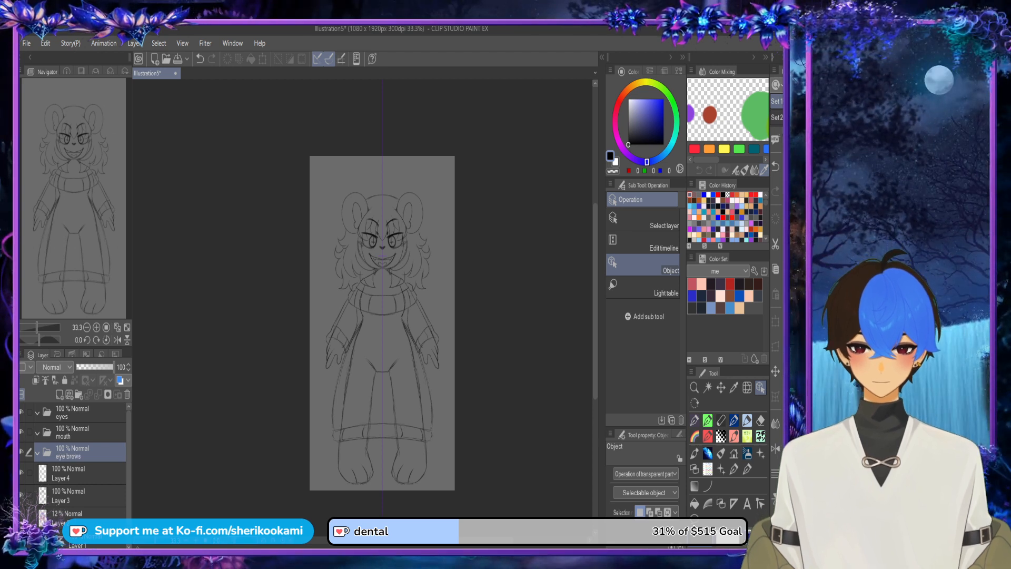
Step: Add a new layer below the eye brows folder, try naming it nose, and undo the renaming
key("ctrl+shift+n")
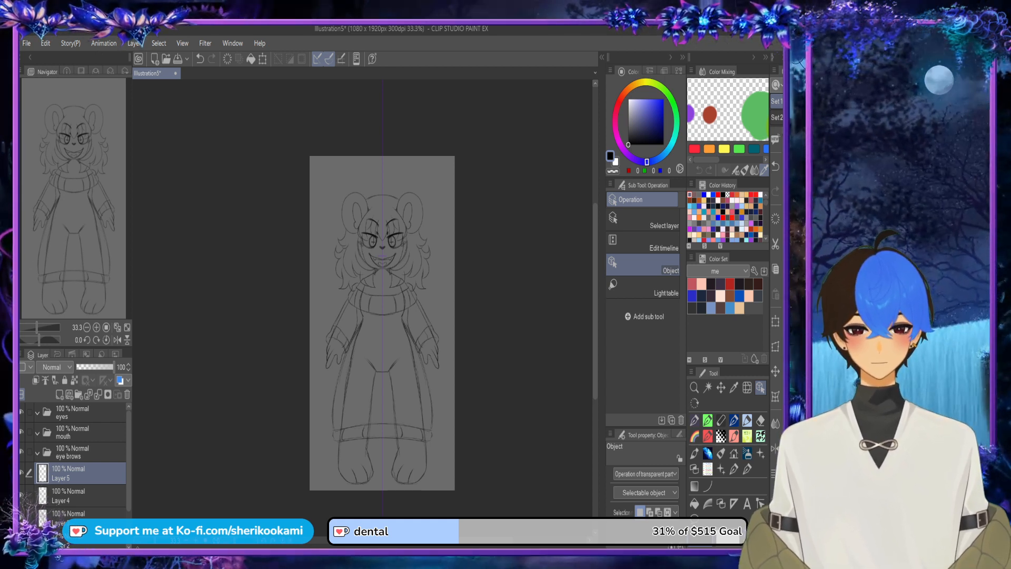
type("nose")
key("Return")
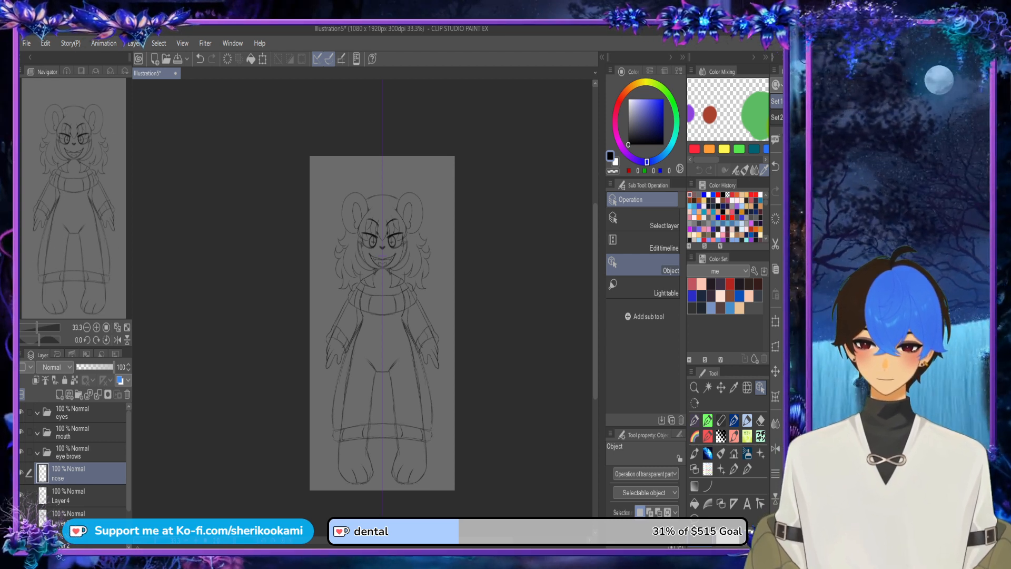
key("ctrl+z")
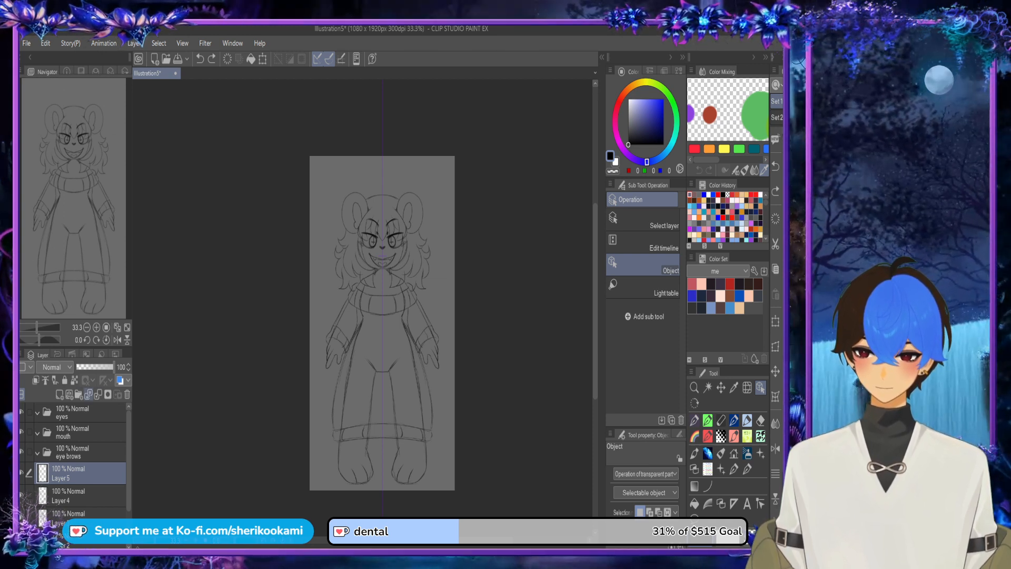
Step: Create a folder named face base below the eye brows folder and a folder named face above the eyes folder
left_click(79, 395)
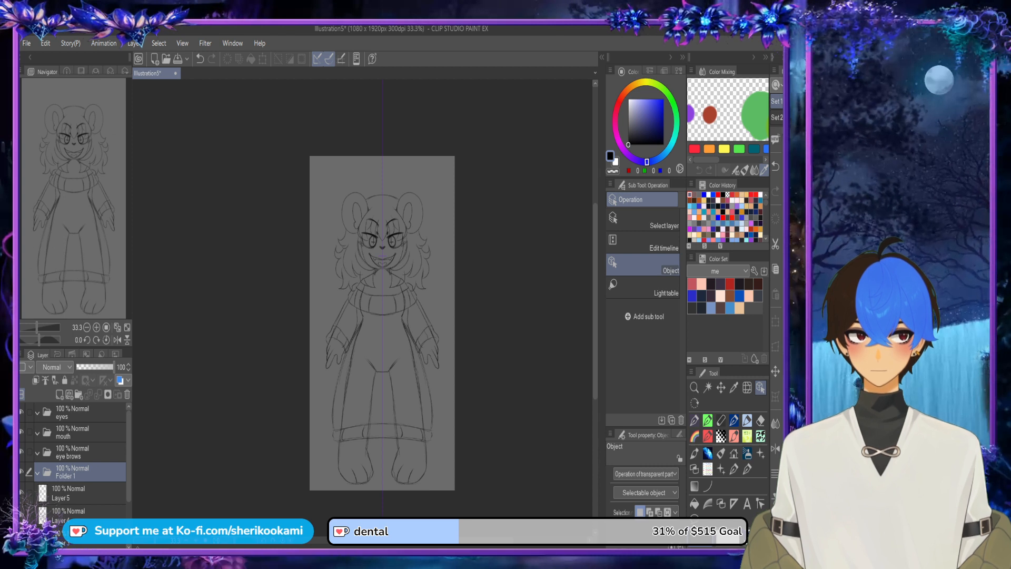
type("face base")
key("Return")
left_click(79, 413)
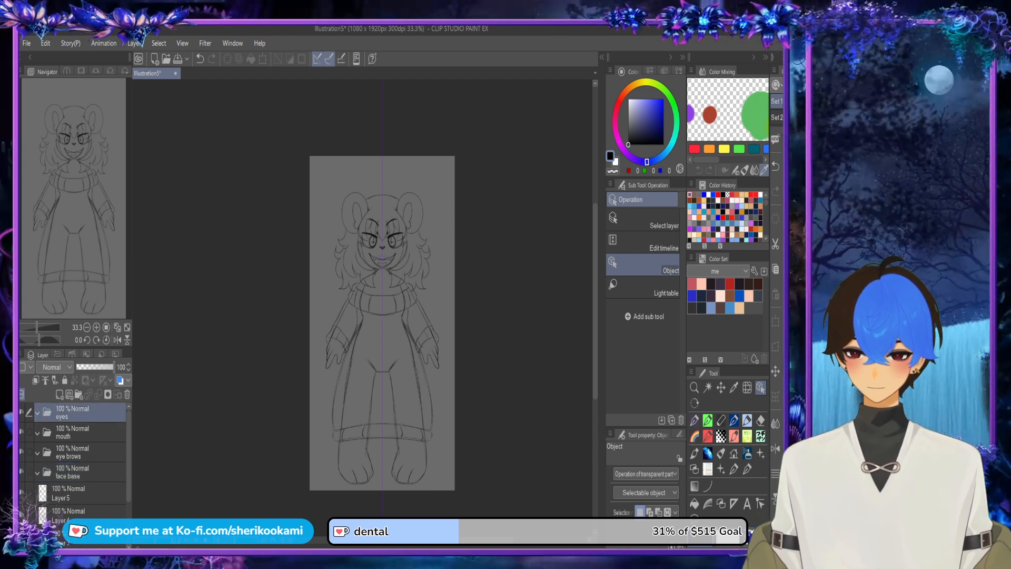
left_click(79, 394)
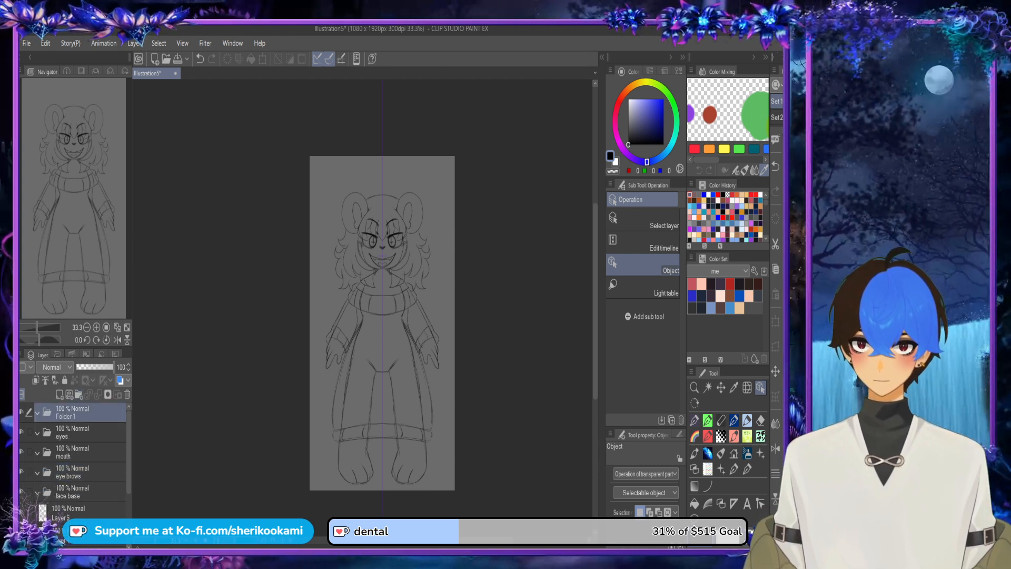
type("face")
key("Return")
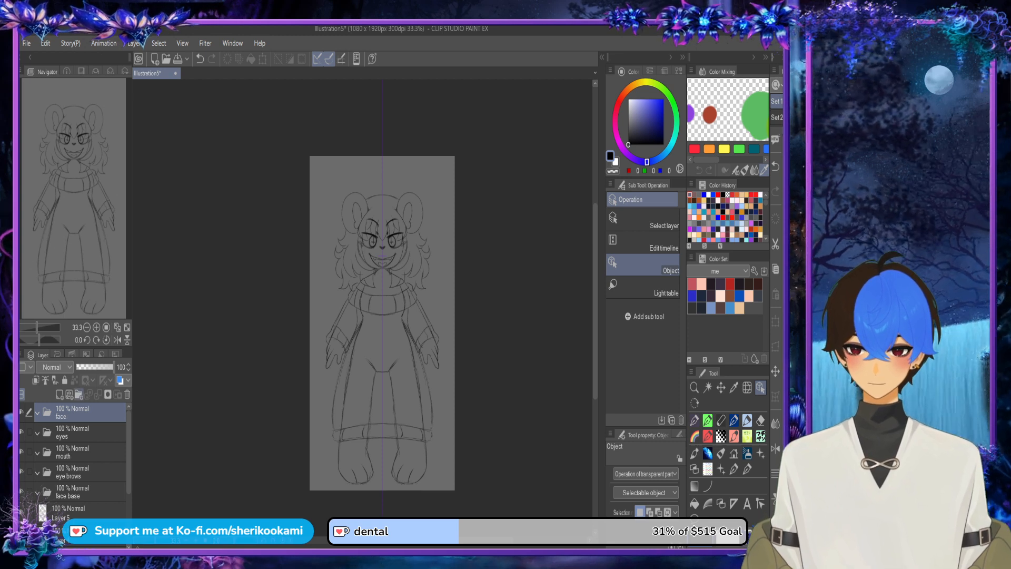
Step: Move the eyes, mouth, eye brows and face base folders into the face folder and collapse it
left_click(79, 432)
left_click(79, 452, "ctrl")
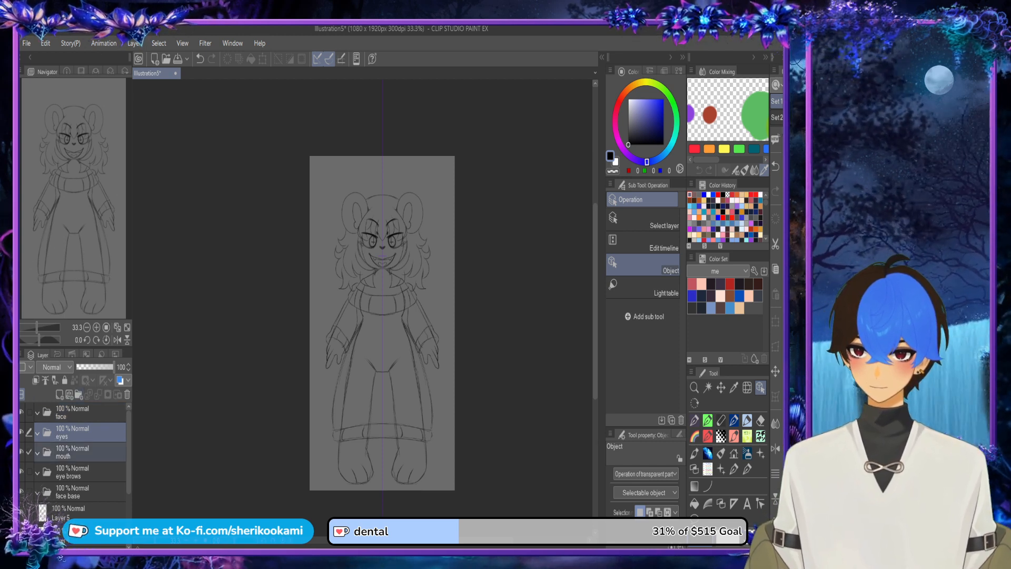
left_click(79, 472, "ctrl")
left_click(79, 492, "ctrl")
left_click_drag(79, 433, 79, 412)
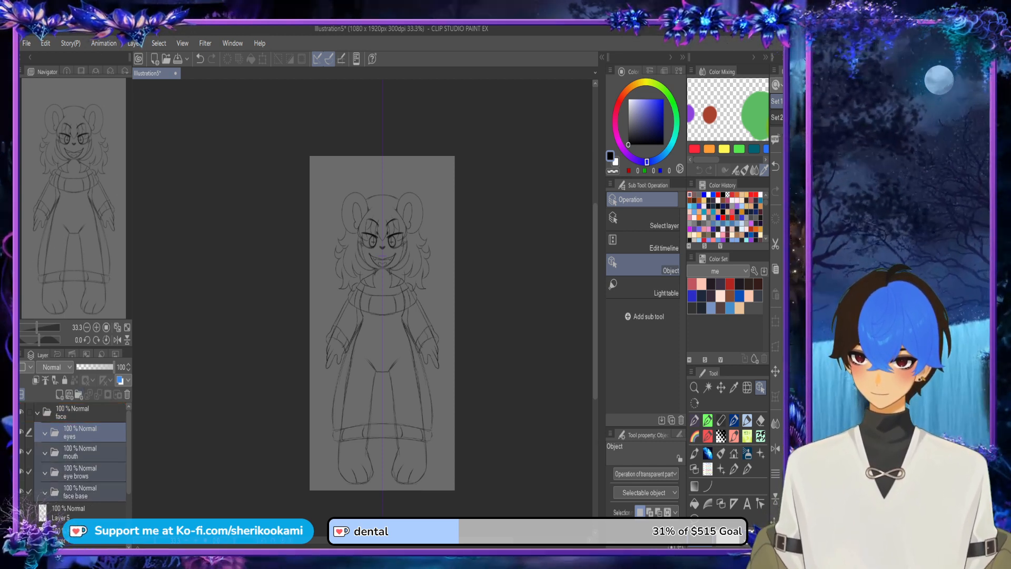
left_click(38, 413)
Step: Add a new layer above Layer 5 and create a folder named body above it
left_click(79, 433)
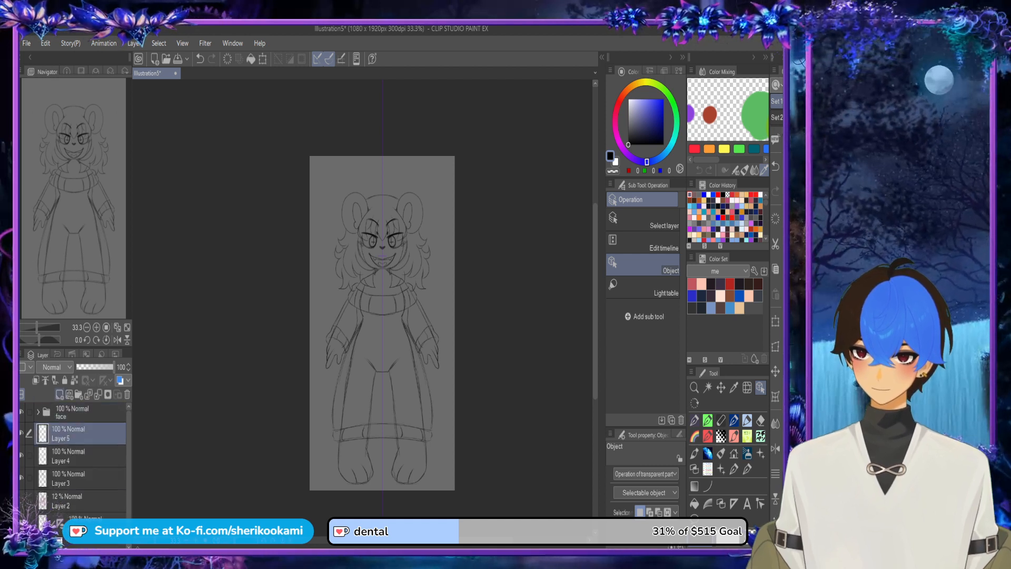
left_click(59, 394)
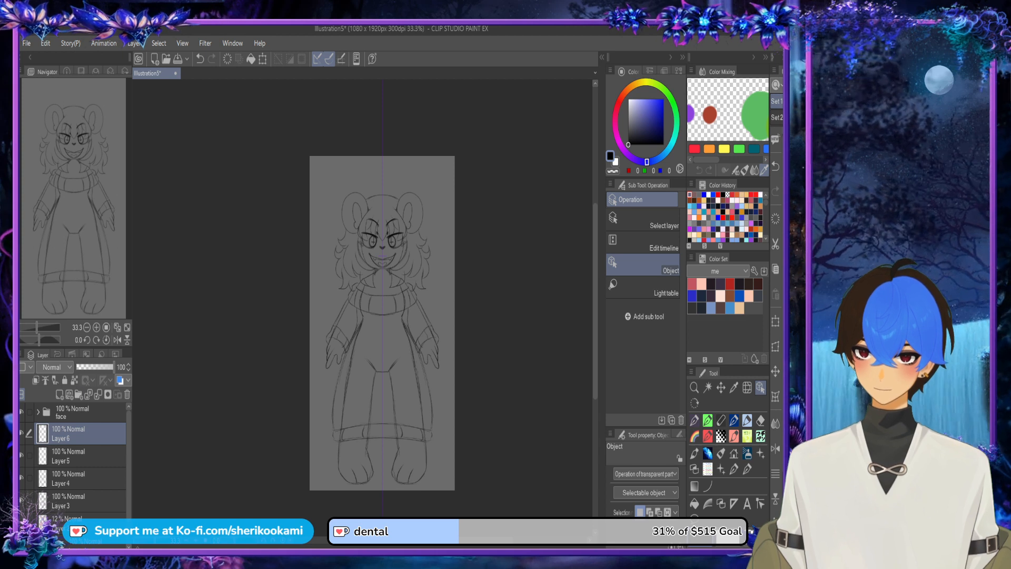
left_click(79, 395)
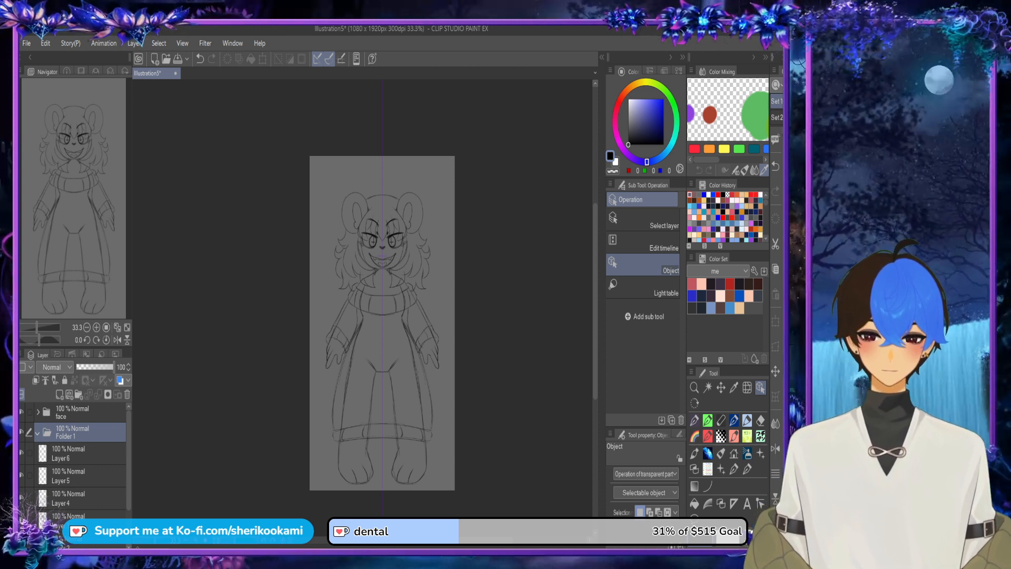
type("body")
key("Return")
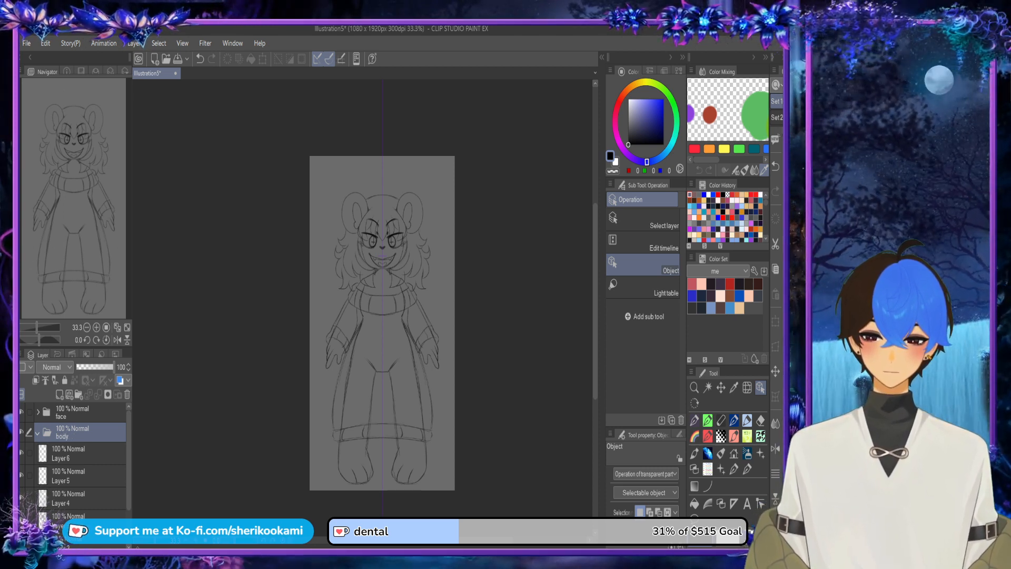
Step: Create a folder named torso inside the body folder, then try adding a layer in it and undo that
left_click(79, 394)
left_click_drag(74, 432, 73, 453)
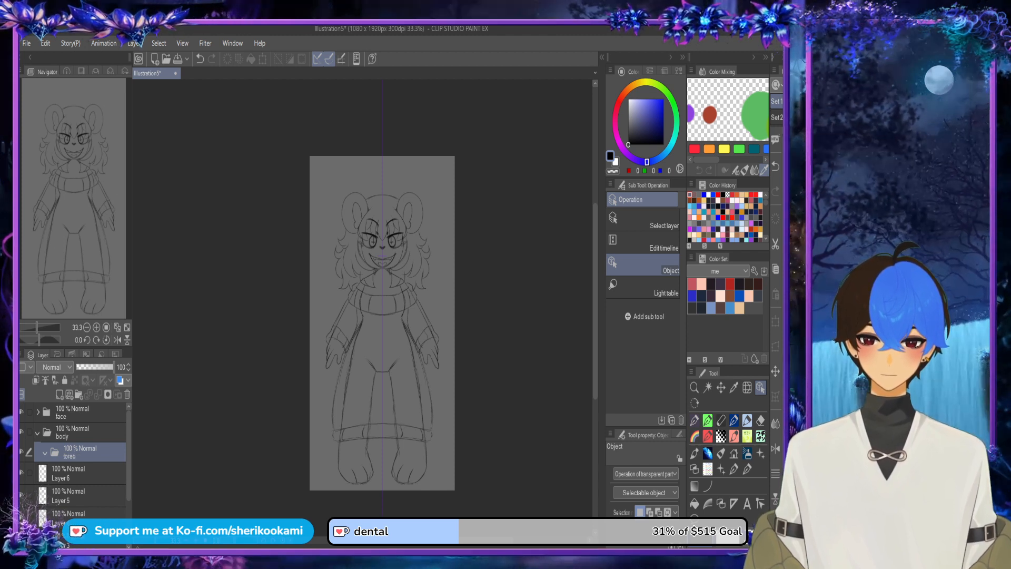
left_click(59, 395)
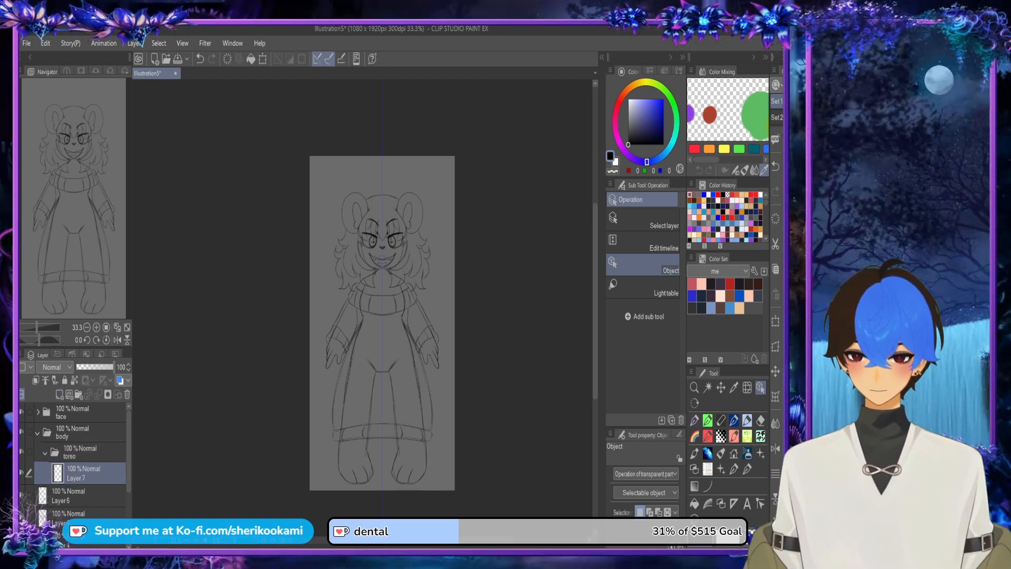
key("ctrl+z")
Step: Create a folder named hand above the torso folder and one named fingers above the hand folder
left_click(78, 394)
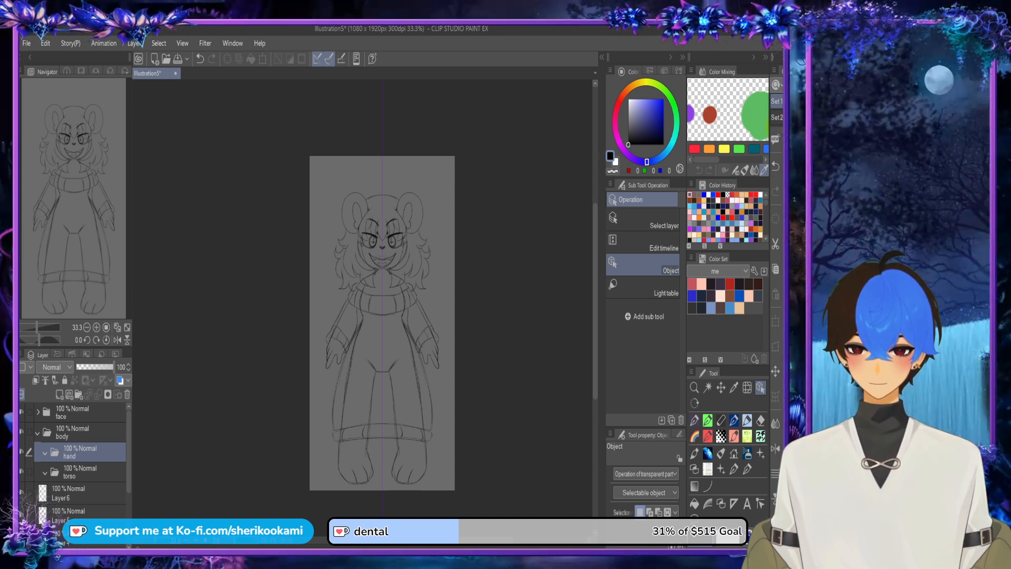
left_click(78, 394)
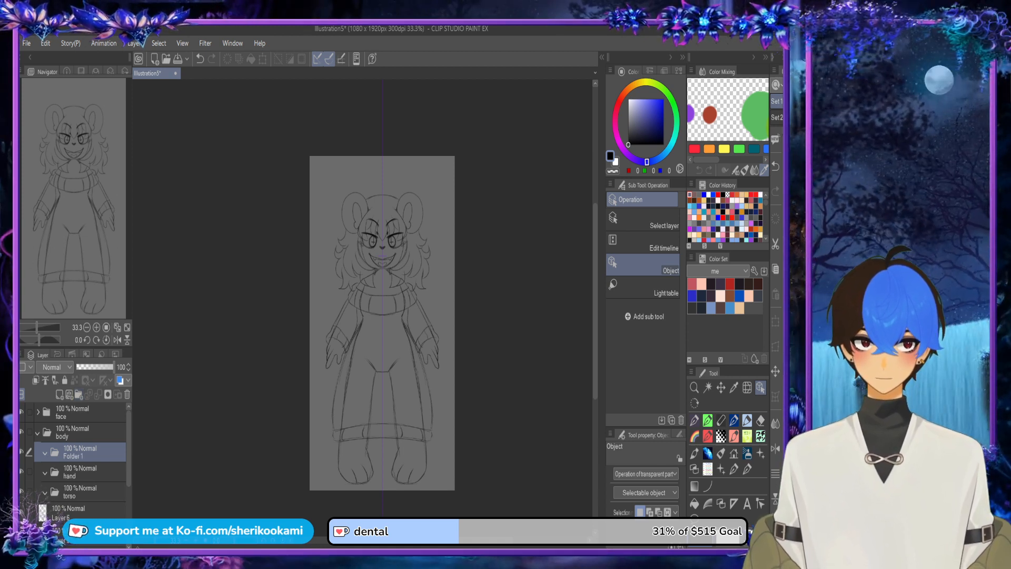
type("fingers")
key("Return")
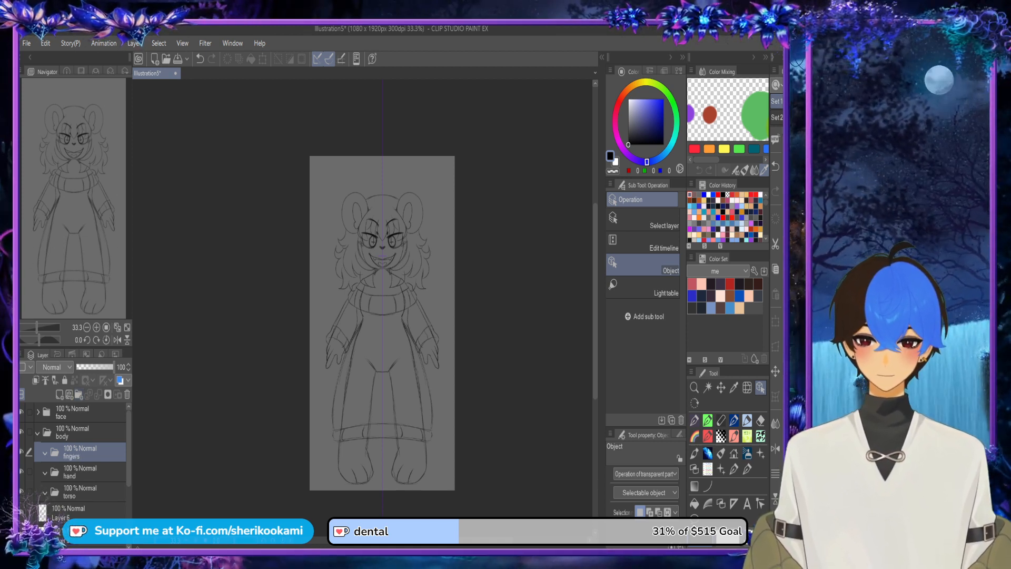
Step: Create a folder named legs above the fingers folder, then try adding a layer and undo that
left_click(78, 395)
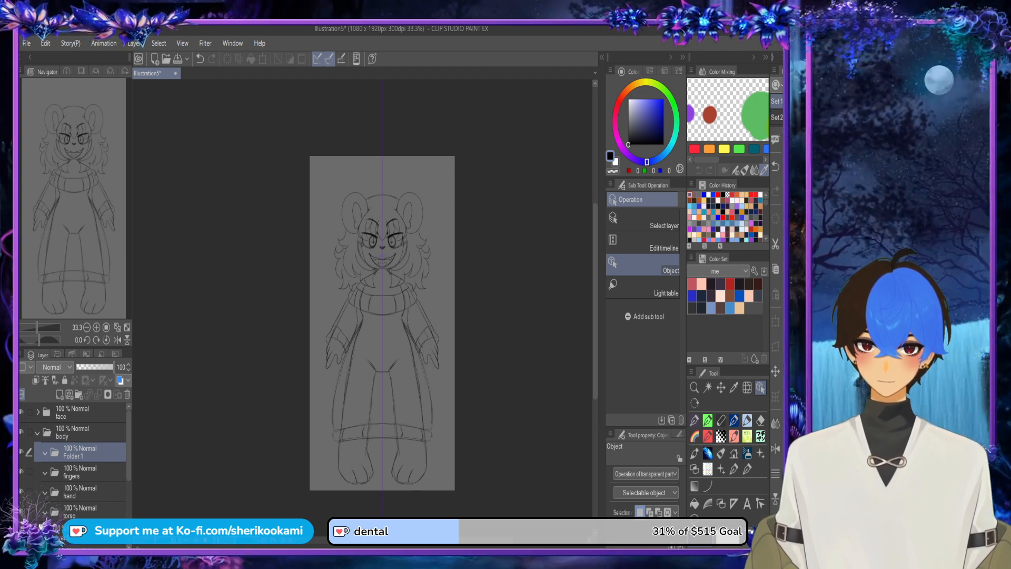
type("legs")
key("Return")
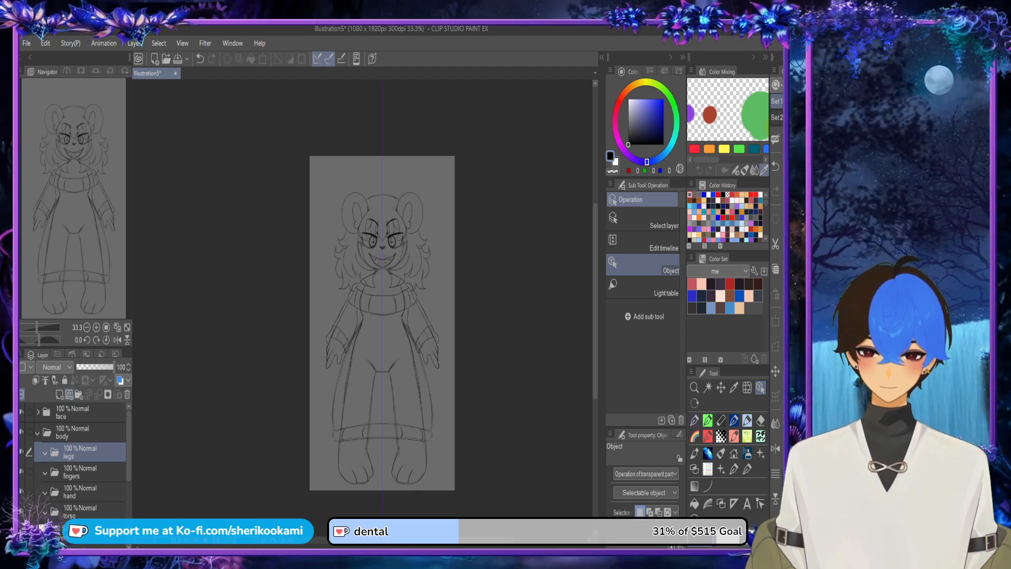
left_click(59, 394)
key("ctrl+z")
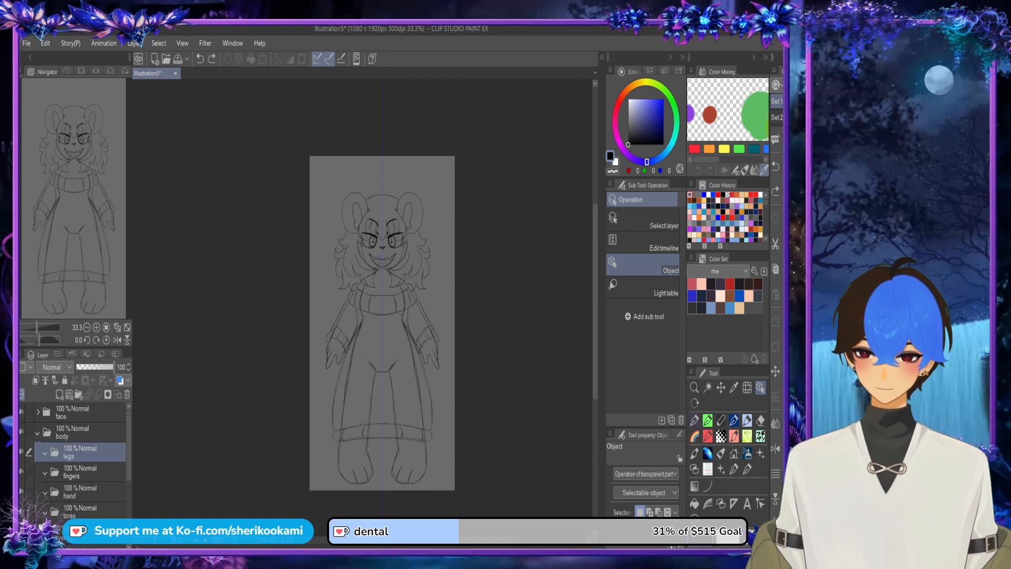
Step: Add a new folder above the legs folder inside body and rename the legs folder top legs
left_click(78, 394)
left_click(84, 472)
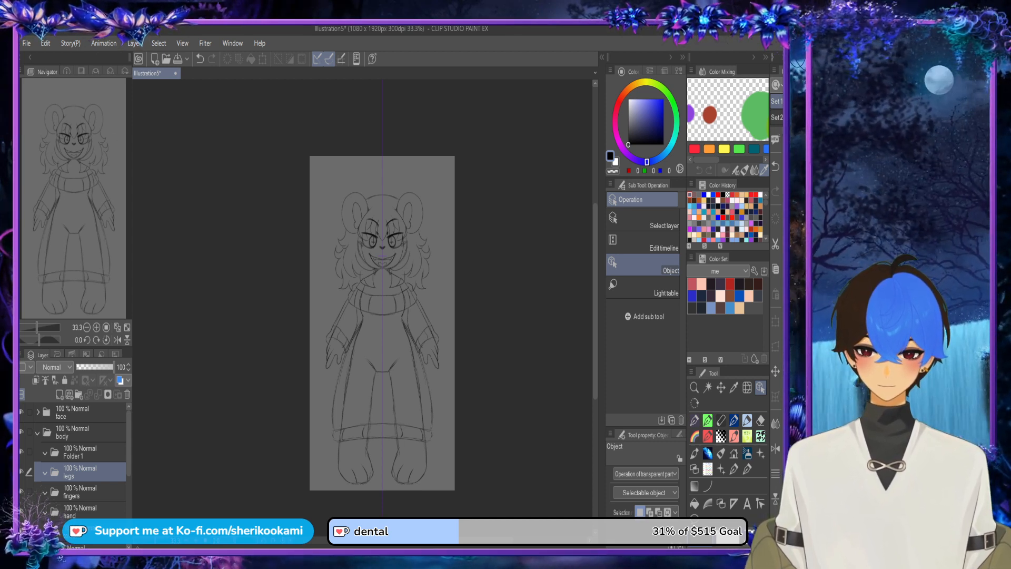
key("Return")
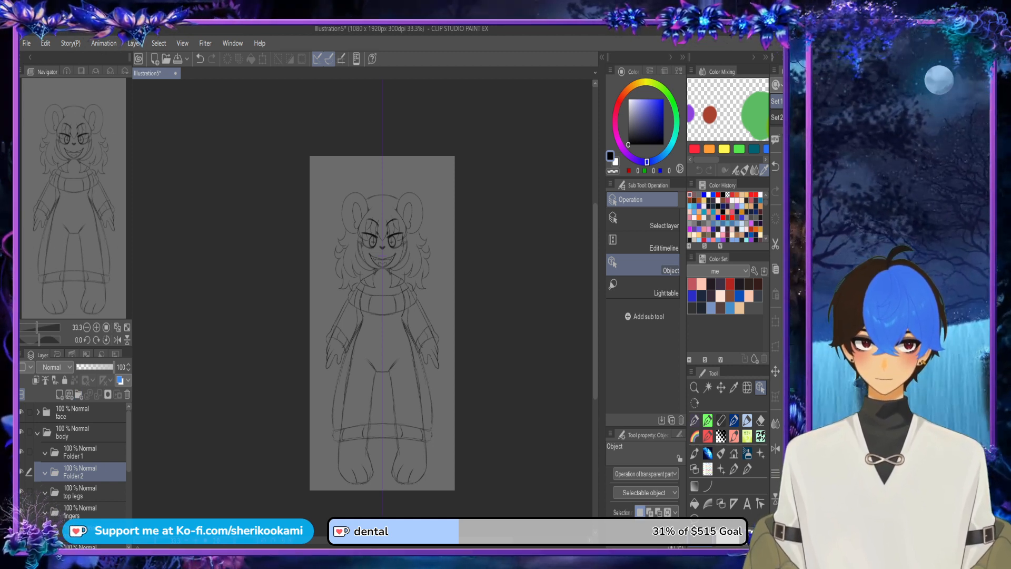
Step: Name the new folder above top legs bottom legs and create a folder named feet above it
type("bottom legs")
key("Return")
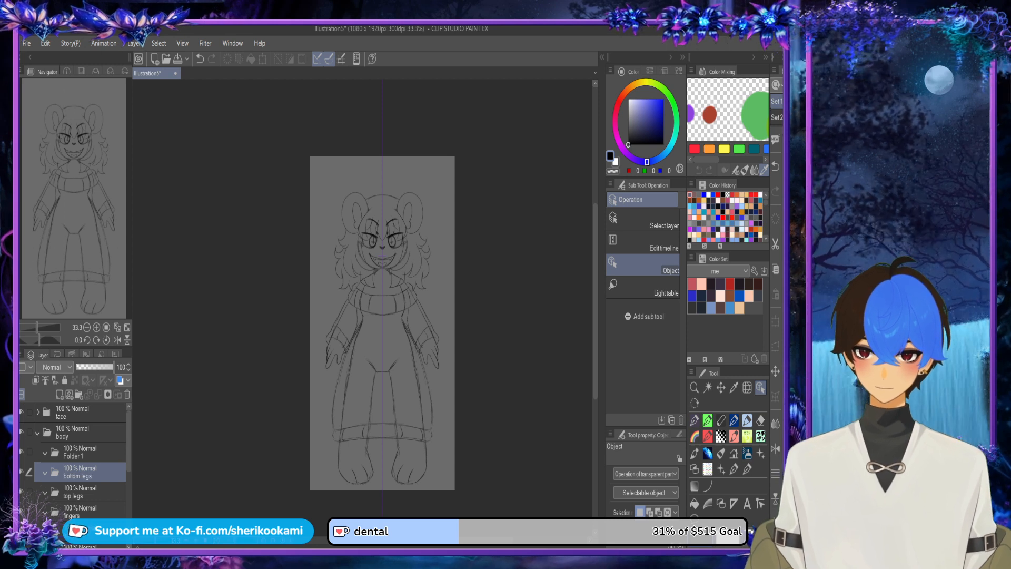
left_click(78, 394)
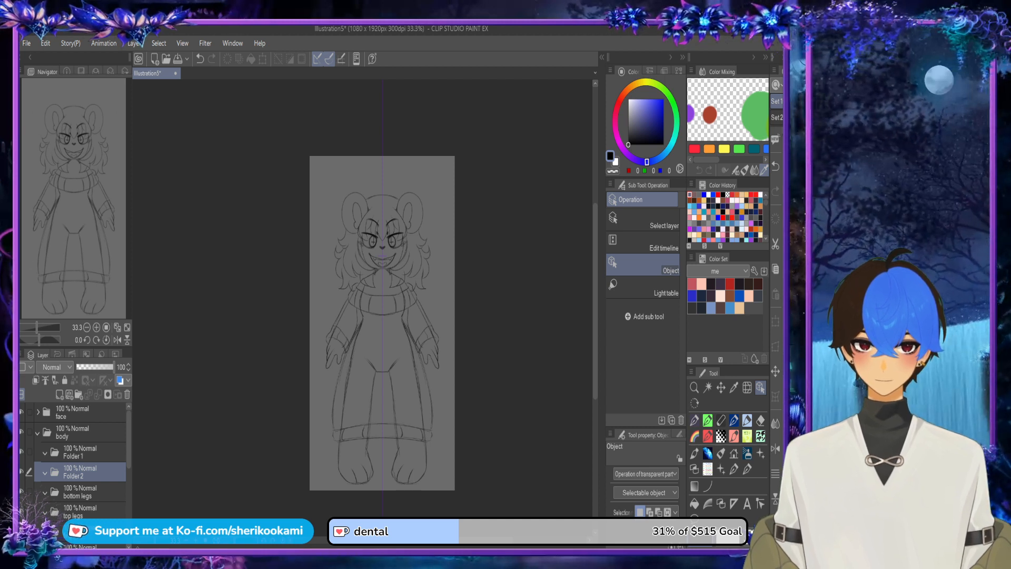
type("feet")
key("Return")
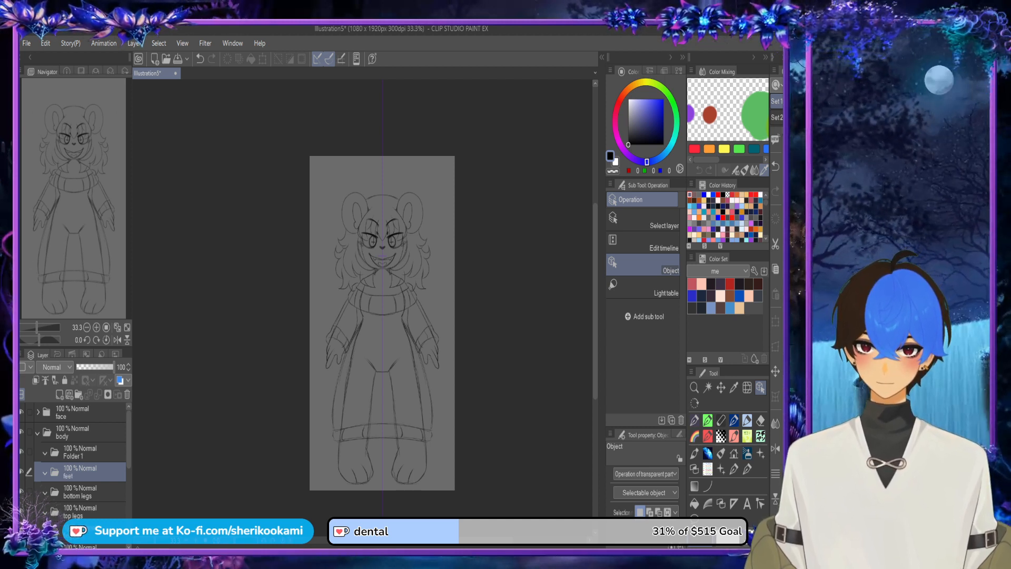
Step: Create a folder named arms directly above the feet folder
left_click(79, 394)
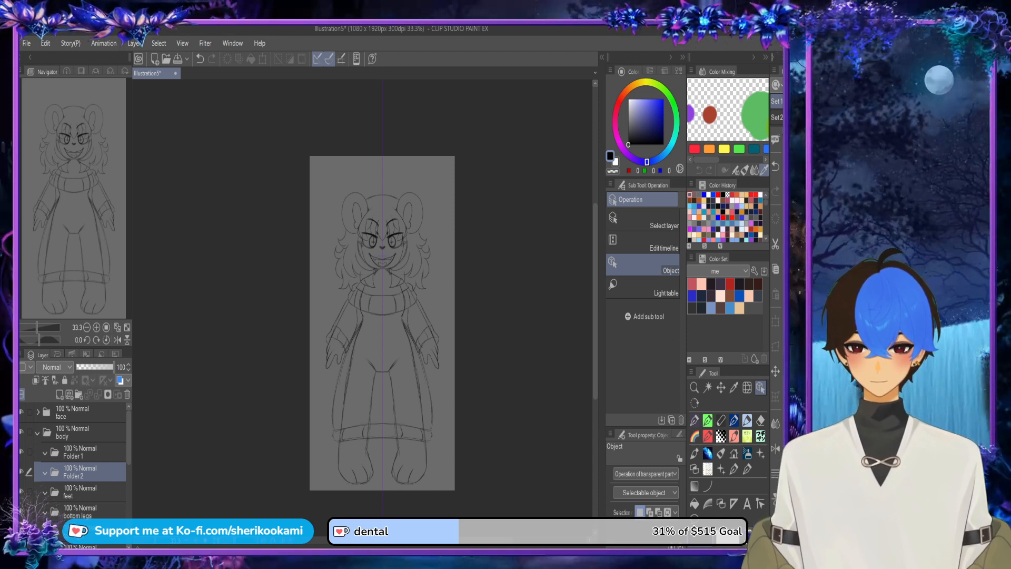
type("arms")
key("Return")
mouse_move(128, 438)
left_mouse_down()
mouse_move(128, 465)
mouse_move(129, 437)
left_mouse_up()
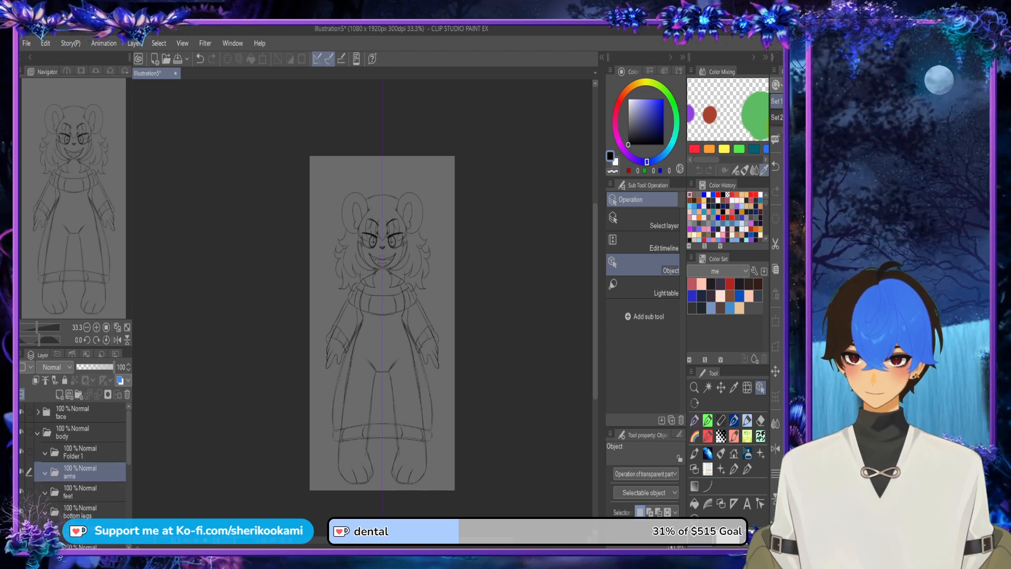
Step: Rename the unnamed folder above arms as sweater and create a folder named torso inside it
left_click(80, 453)
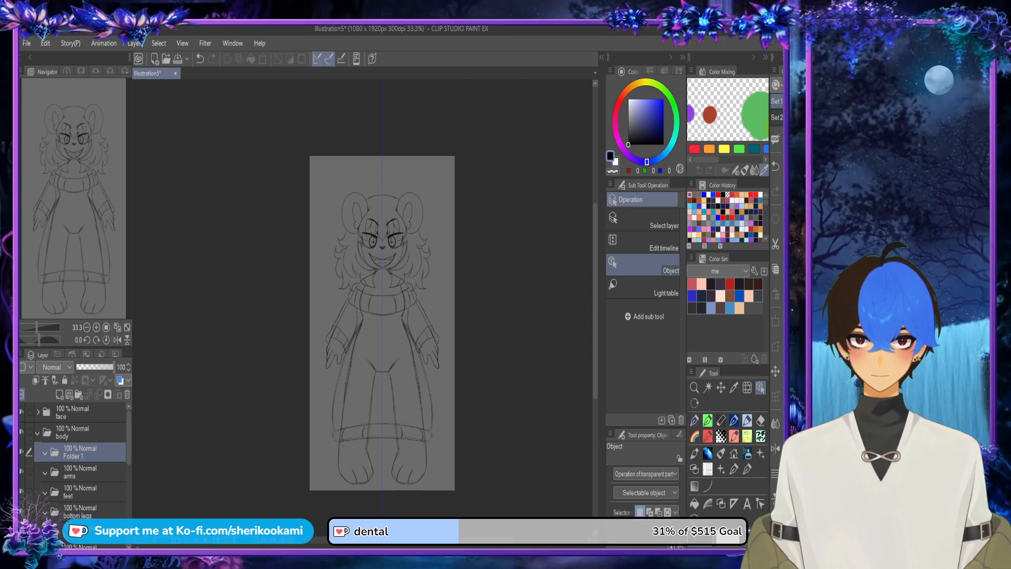
type("sweater")
key("Return")
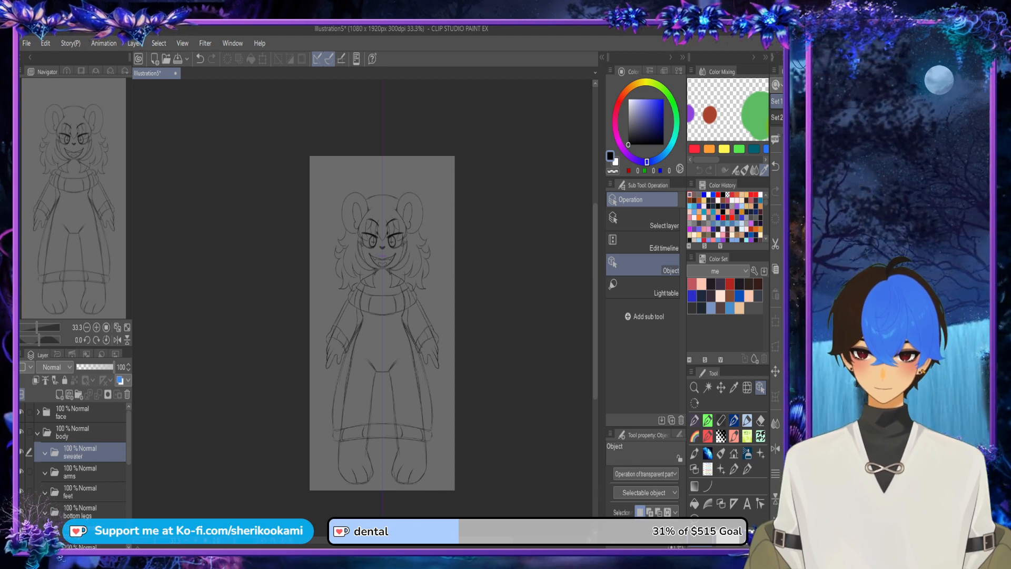
left_click(79, 394)
left_click_drag(82, 453, 82, 472)
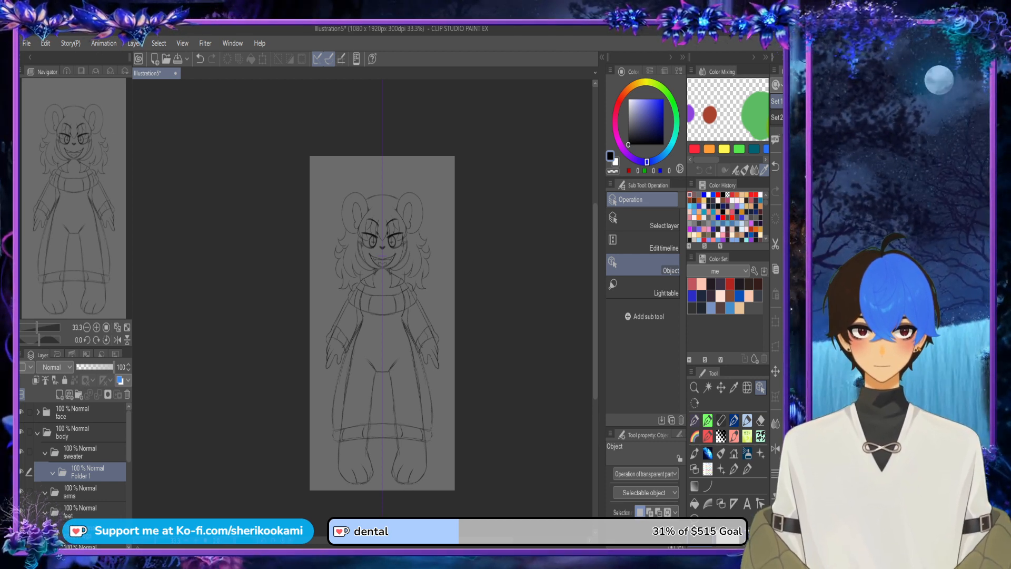
type("torso")
key("Return")
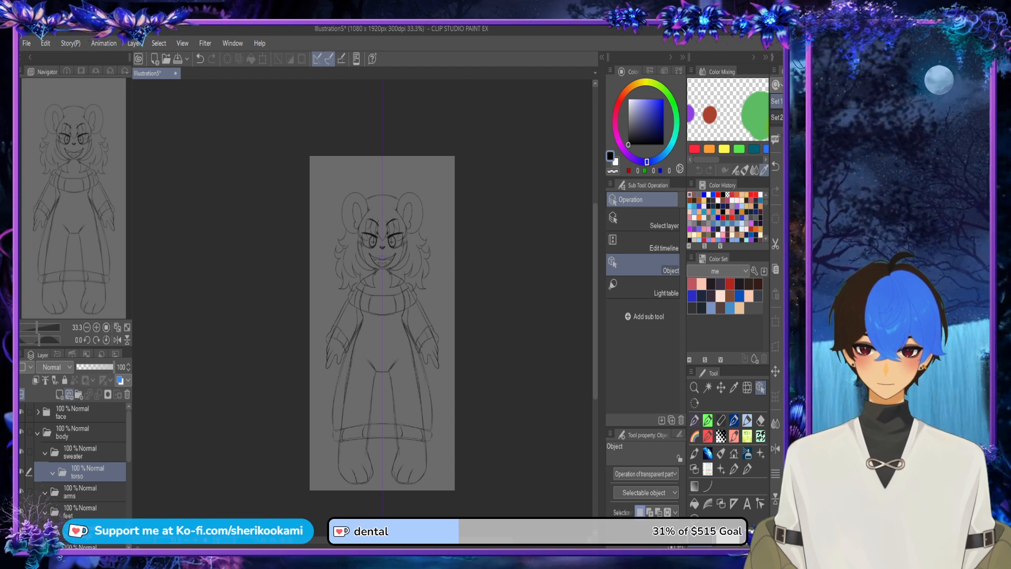
Step: Create a folder named left sleeve above the sweater's torso folder, and delete the extra folder added above it
left_click(79, 394)
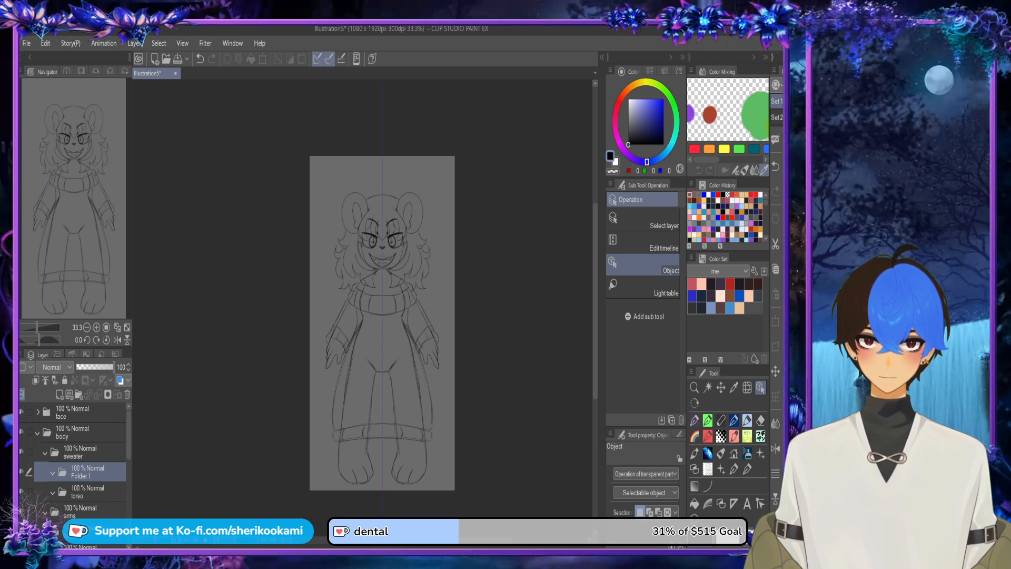
type("left sleeve")
key("Return")
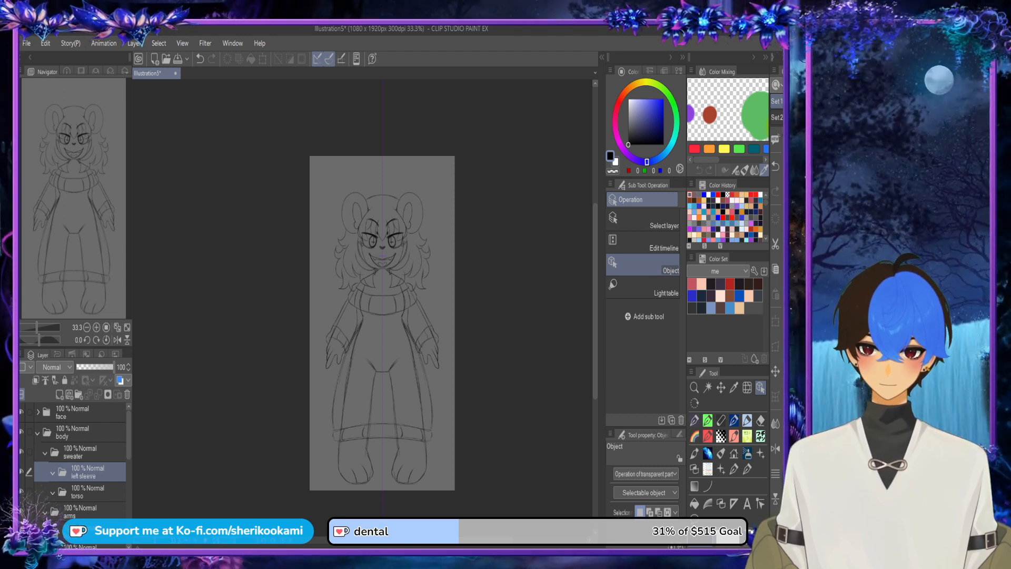
left_click(79, 394)
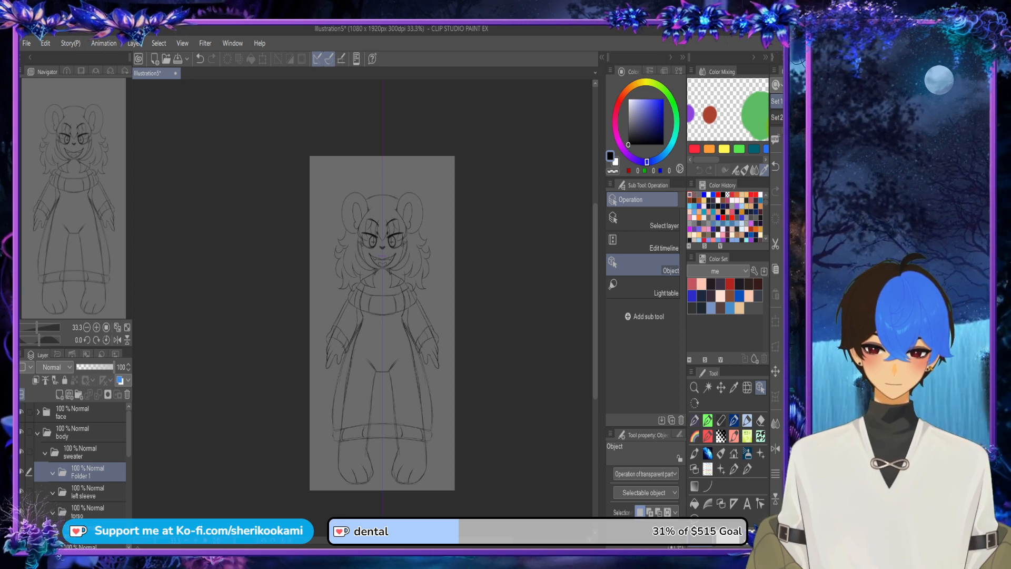
left_click(127, 394)
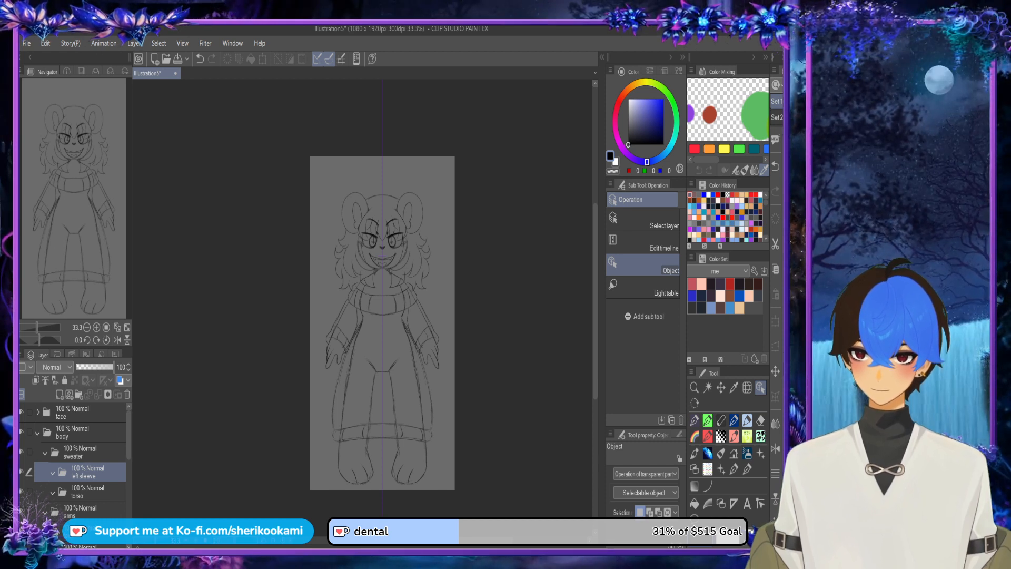
Step: Rename the left sleeve folder as sleeve
key("ctrl+s")
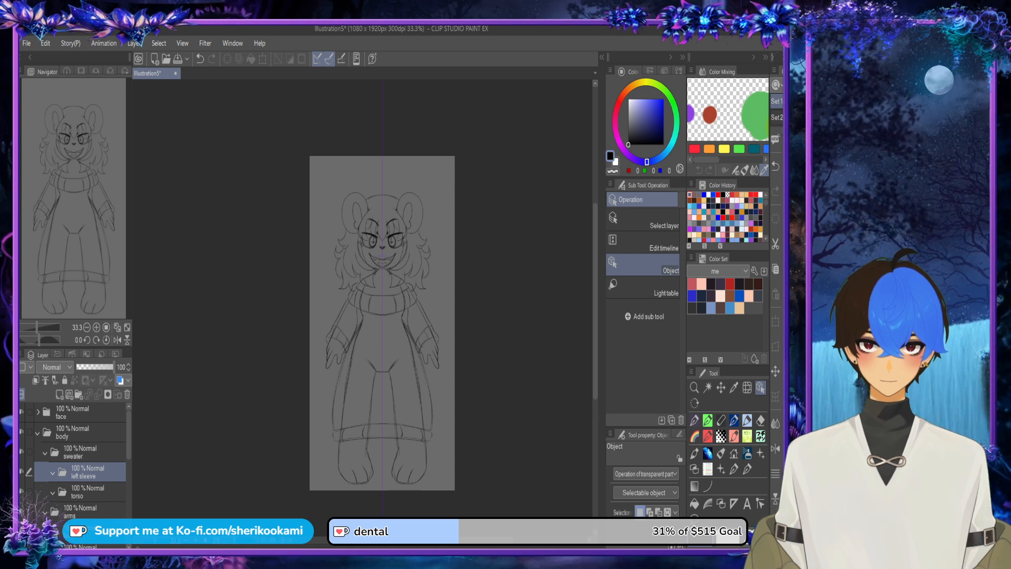
key("Return")
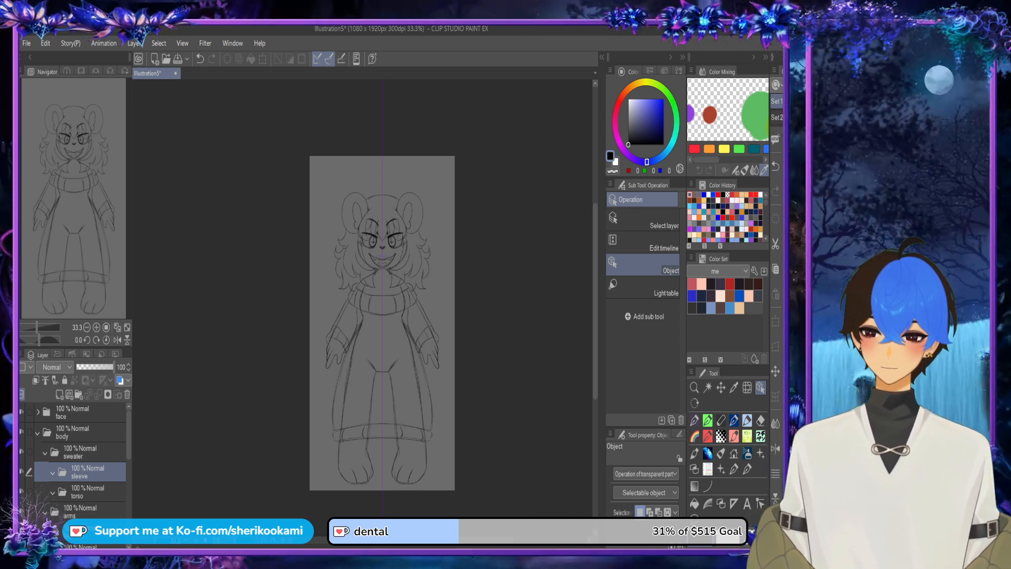
Step: Collapse the sweater and body folders and select Layer 6
left_click(46, 452)
left_click(37, 432)
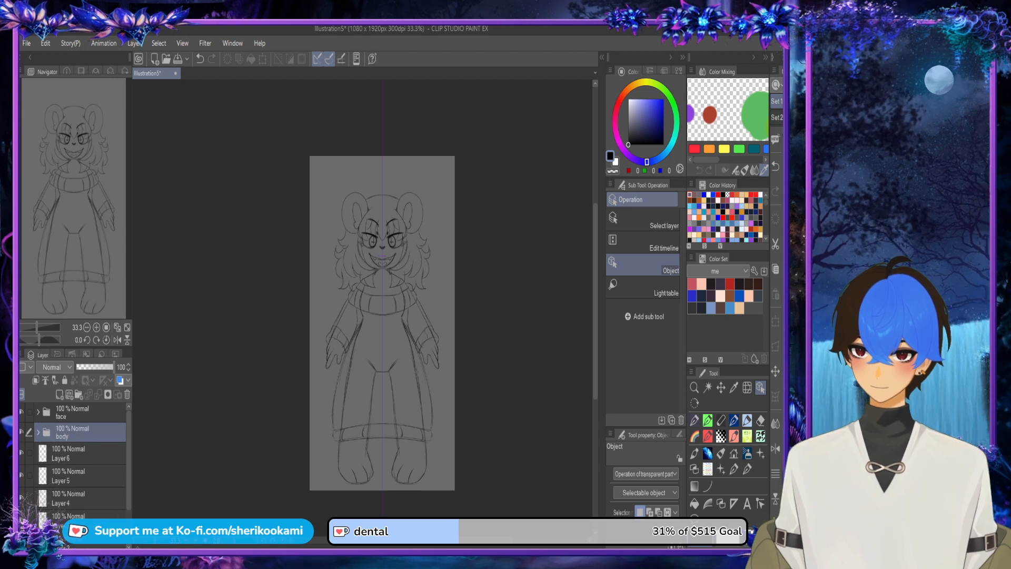
left_click(79, 395)
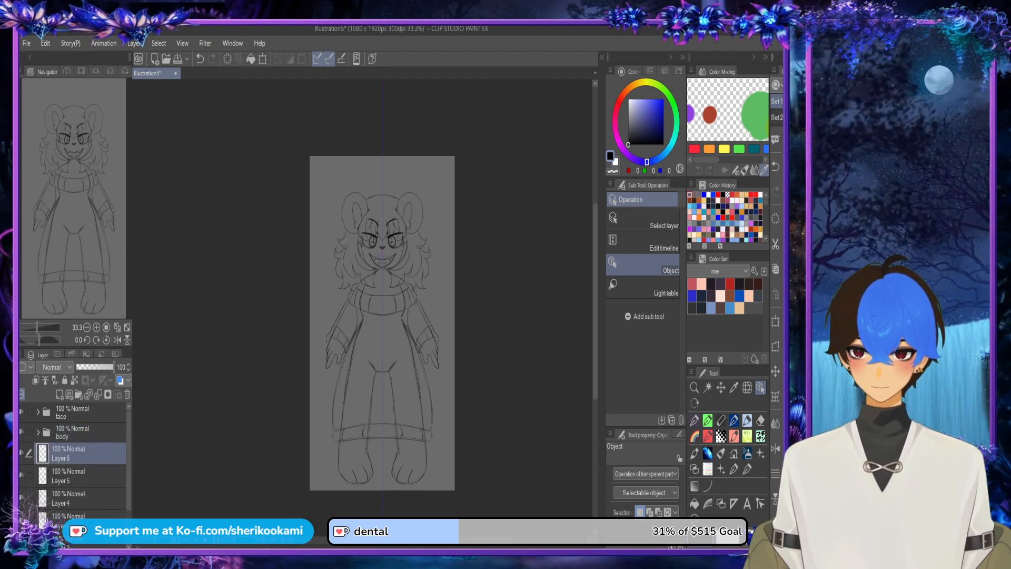
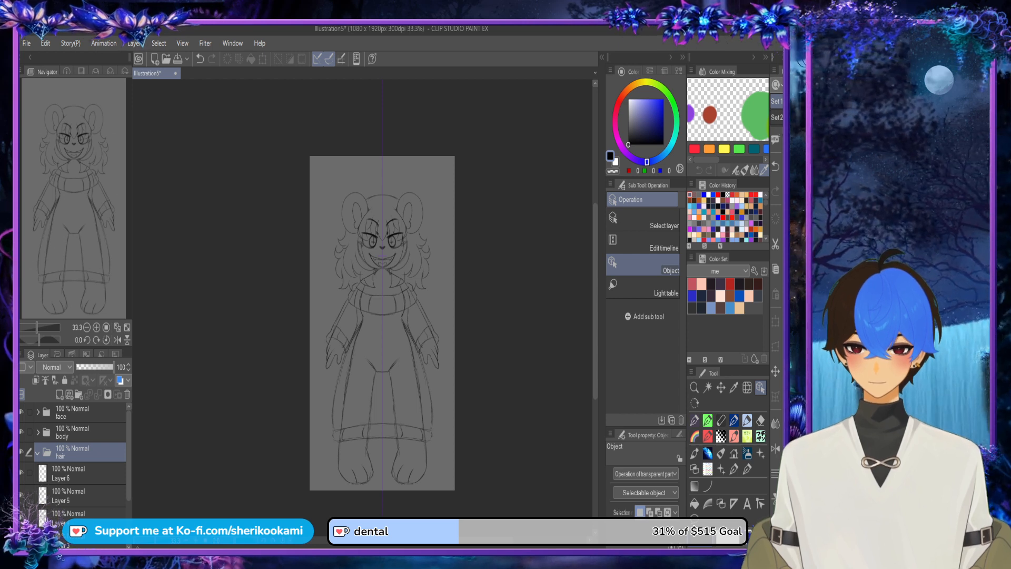
Step: Rename the hair folder as back hair and create a folder named side hair above the body folder
type("back hair")
key("Return")
left_click(79, 432)
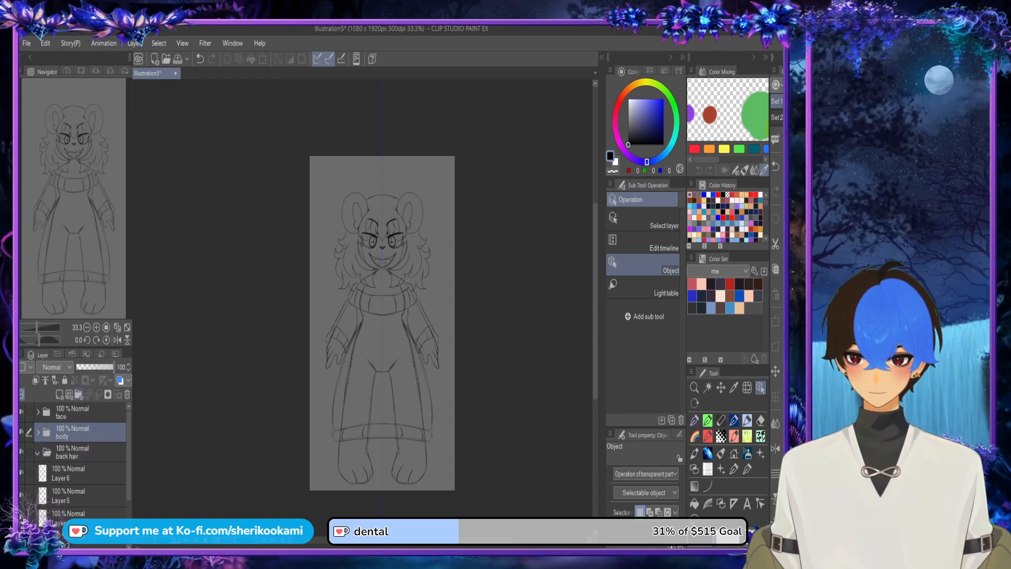
left_click(78, 395)
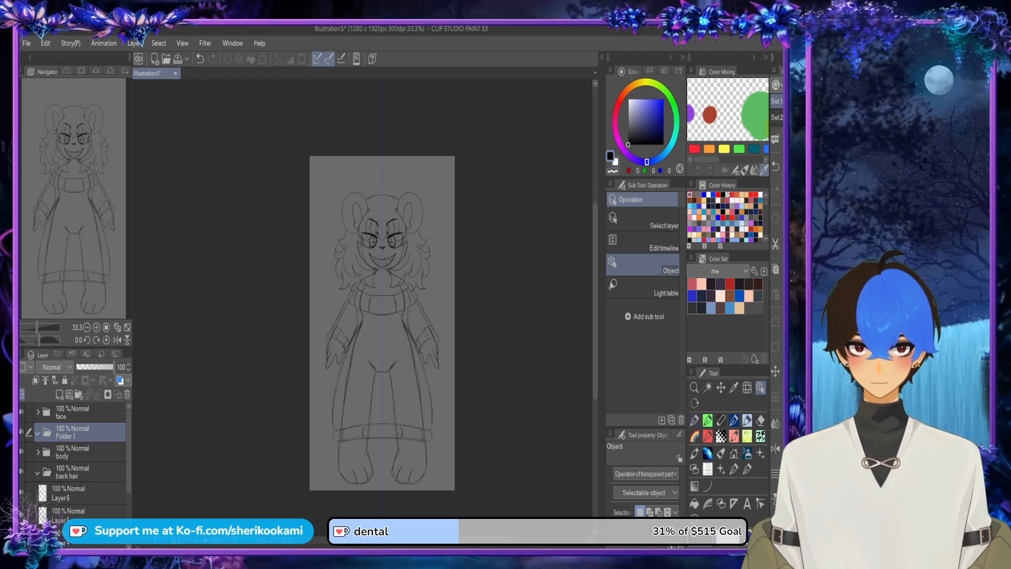
type("side hair")
key("Return")
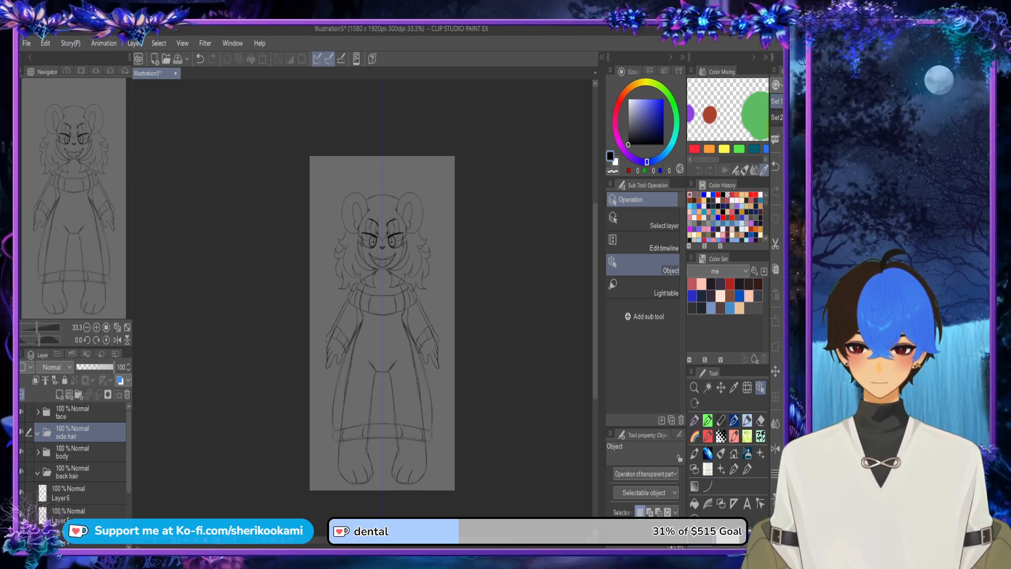
Step: Create a folder named top hair above the face folder
left_click(79, 413)
left_click(79, 393)
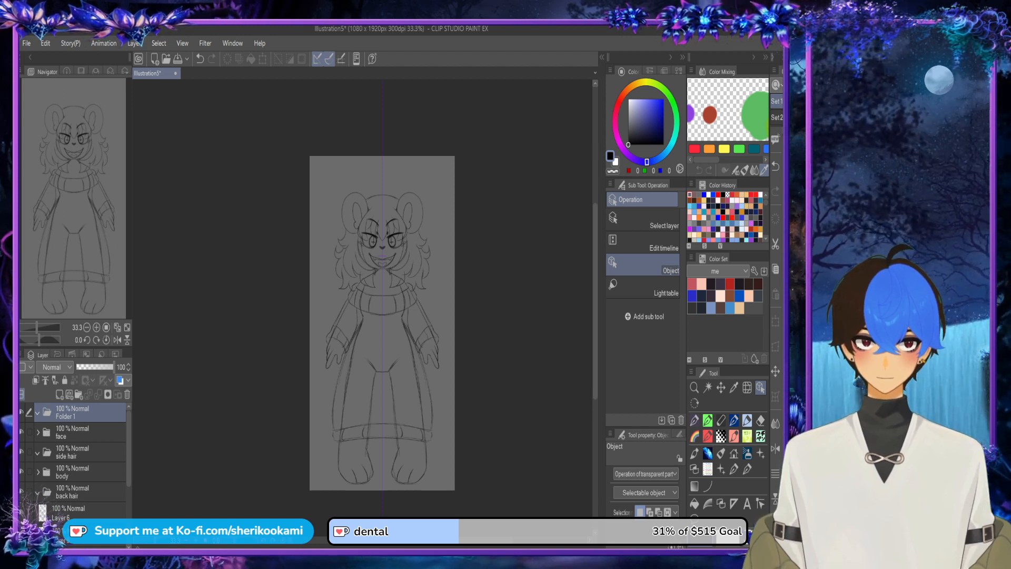
type("top hair")
key("Return")
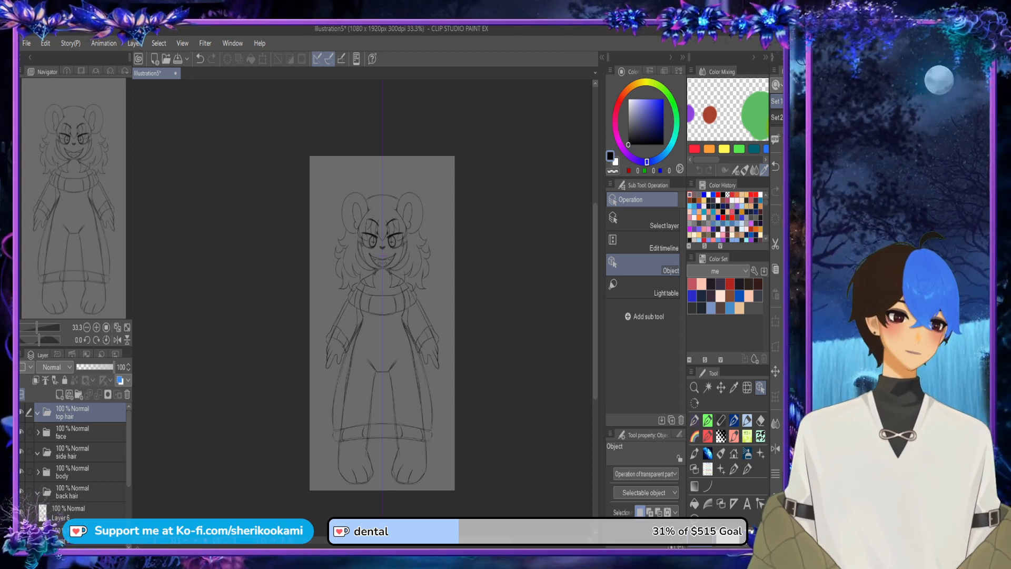
left_click(84, 532)
left_click(90, 367)
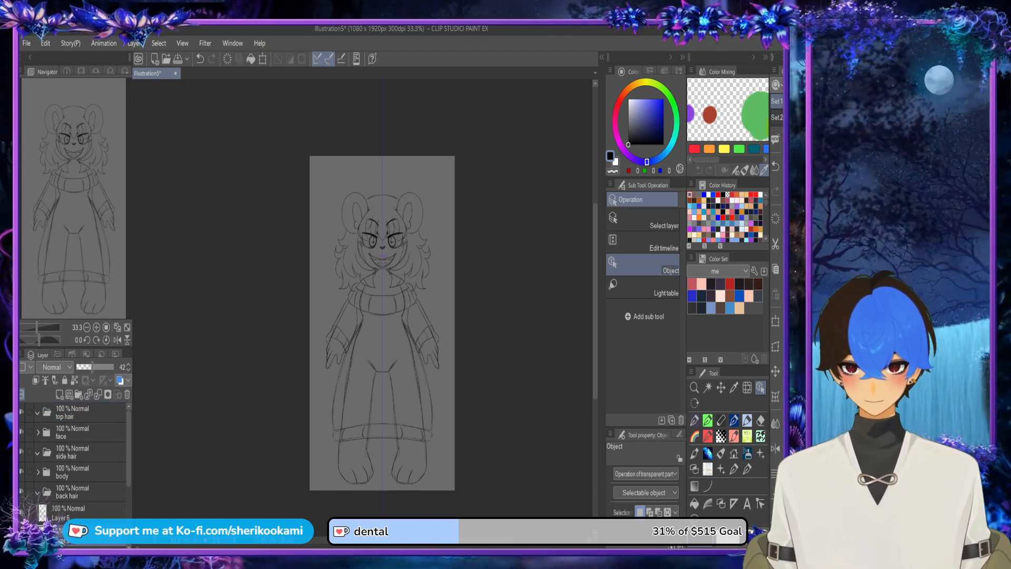
left_click(100, 367)
left_click_drag(100, 367, 114, 367)
Step: Group Layer 4 and Layer 3 with the other sketch layers in a new folder, collapse it and lower its opacity to 22%
left_click_drag(129, 451, 129, 500)
left_click(84, 484)
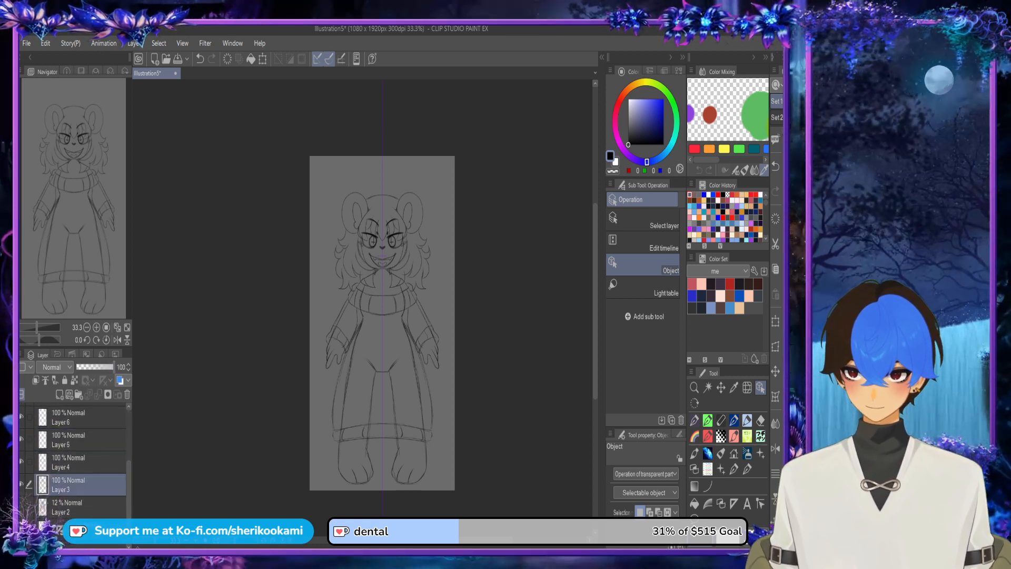
left_click(84, 462)
left_click(78, 394)
left_click(85, 482)
left_click(84, 505, "shift")
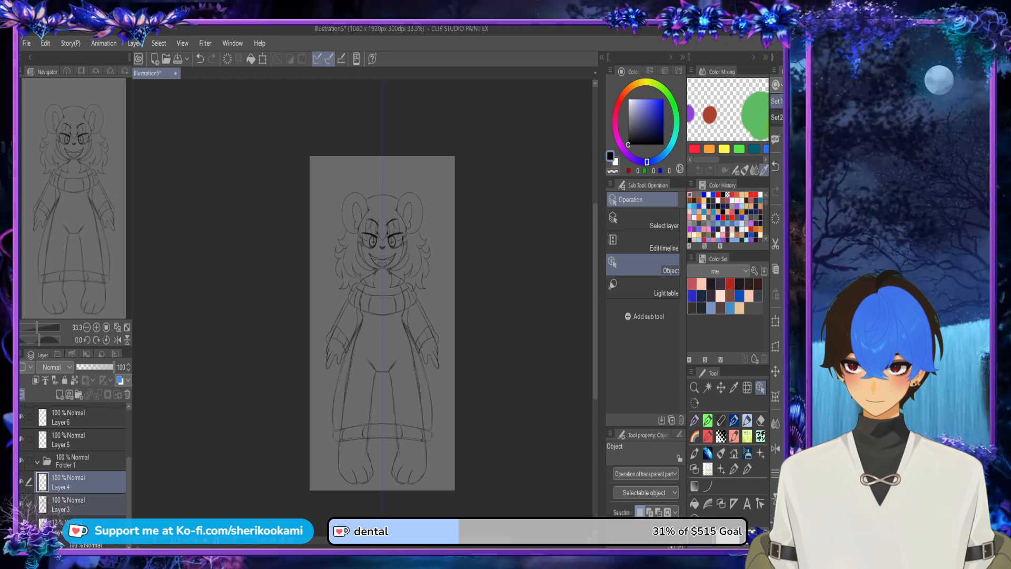
left_click_drag(84, 484, 85, 462)
left_click(37, 461)
left_click_drag(90, 367, 85, 367)
scroll(74, 458, "up", 3)
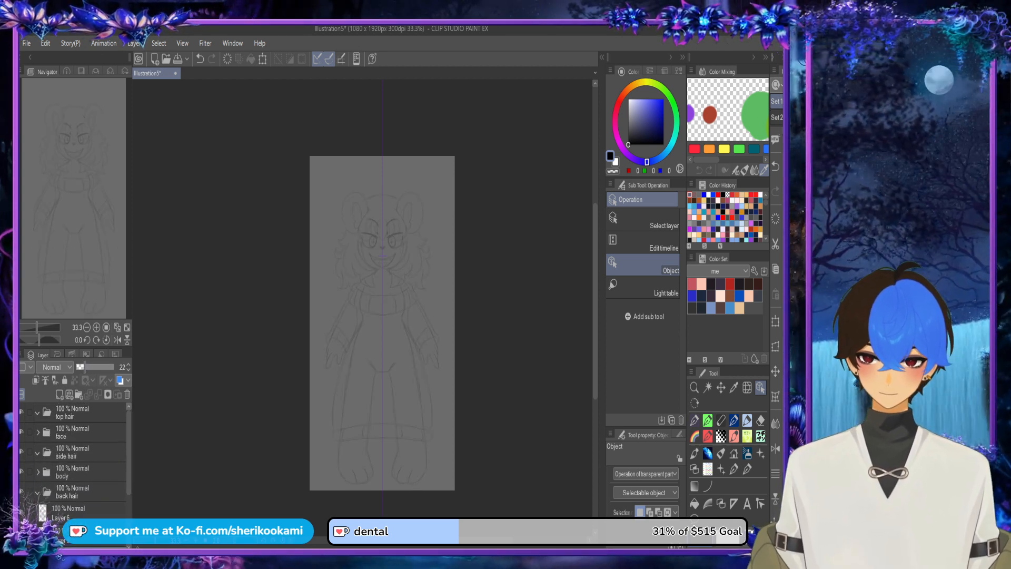
Step: Inside the face's eyes folder, add a new layer and place it in a new folder named top lash line
left_click(38, 432)
left_click(90, 452)
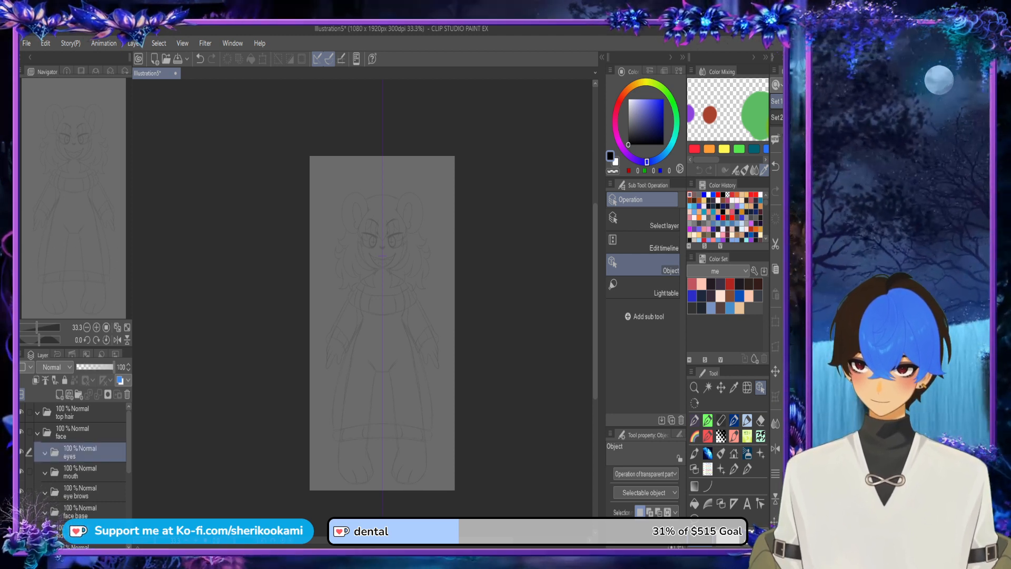
left_click(59, 394)
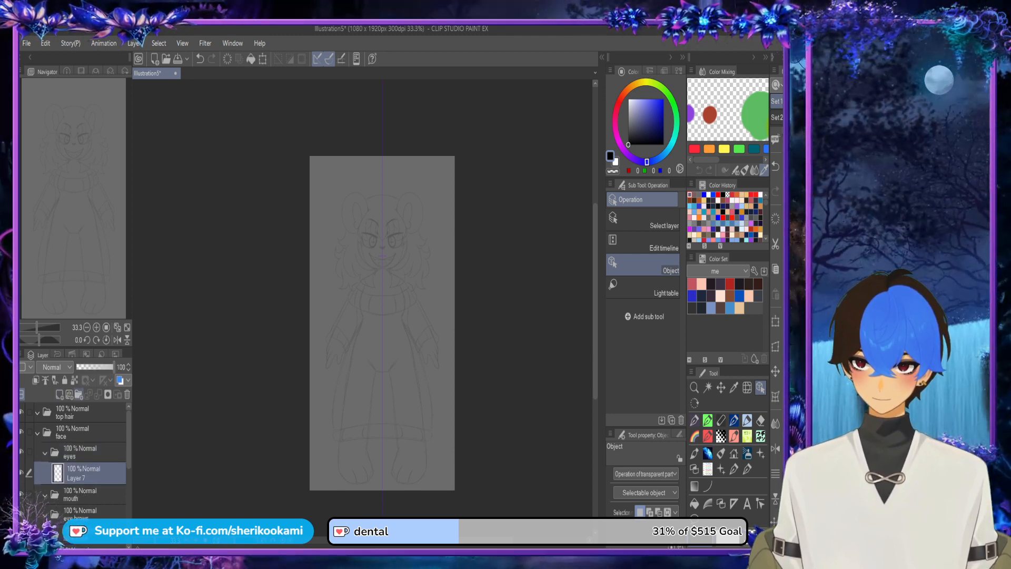
left_click(79, 395)
left_click_drag(90, 493, 90, 472)
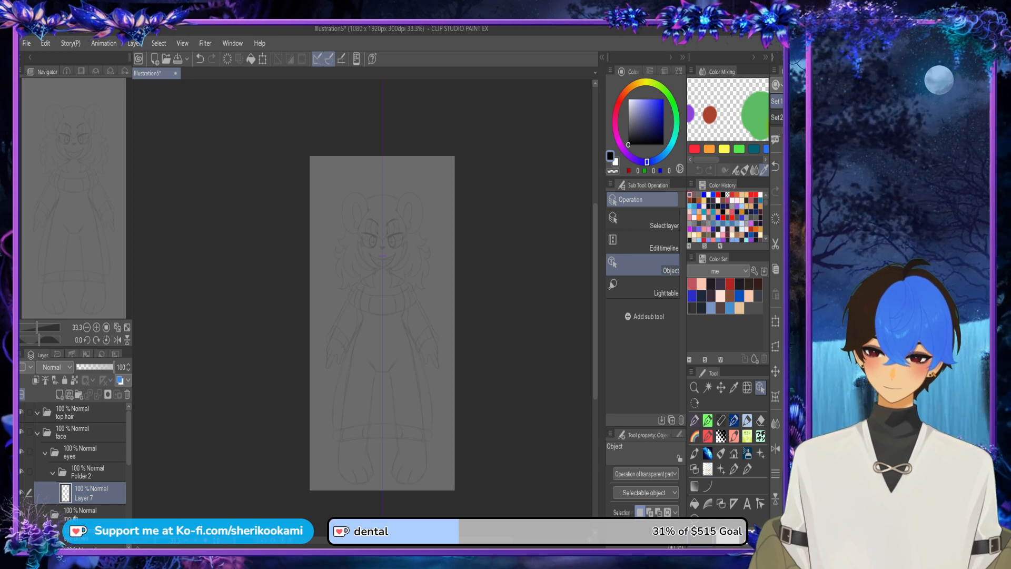
left_click(95, 472)
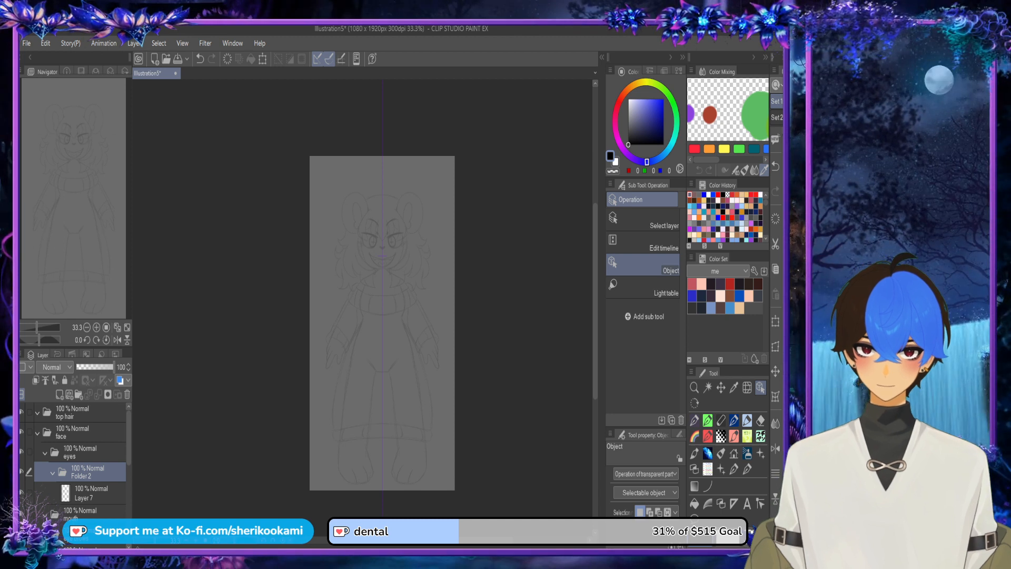
type("top lash line")
key("Return")
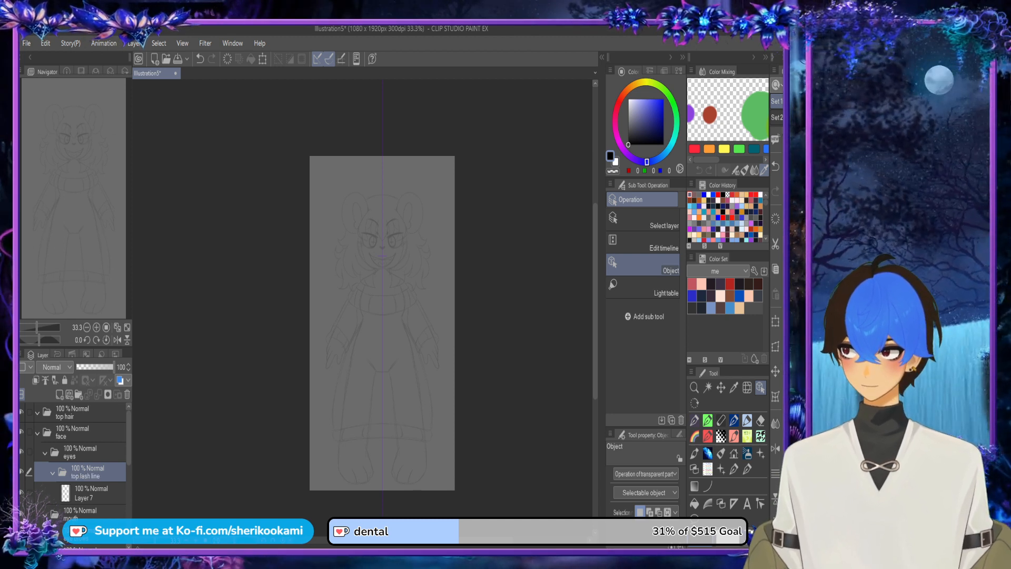
Step: Create a folder named bottom lash line in the eyes folder and move it below the top lash line's layer
left_click(79, 394)
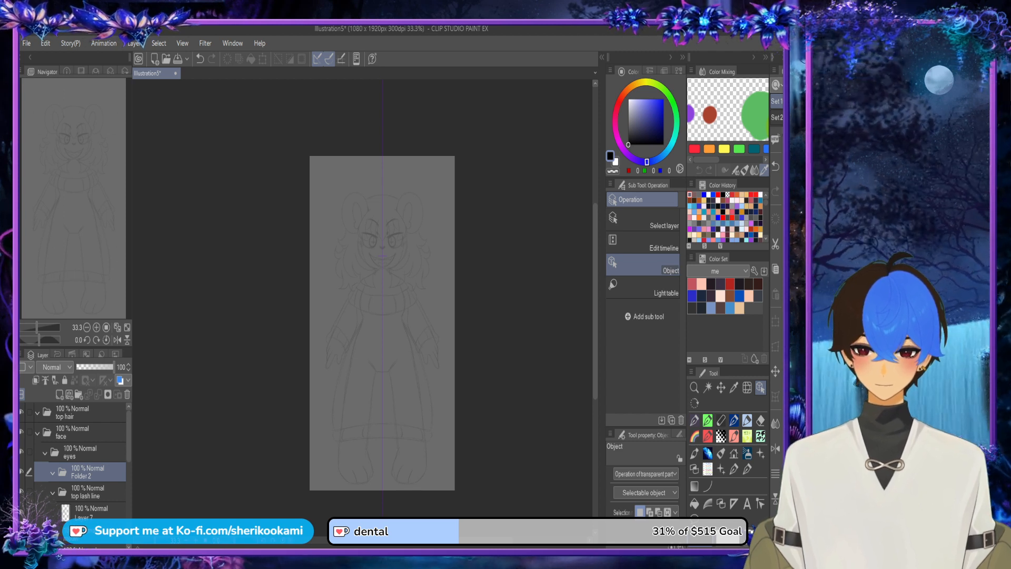
type("bottom lash line")
key("Return")
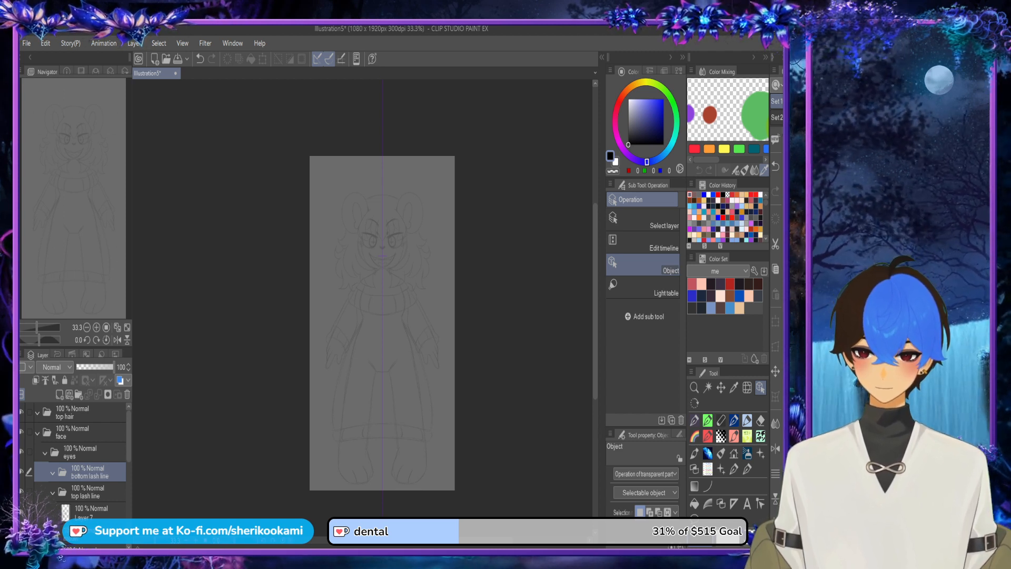
left_click_drag(97, 473, 100, 523)
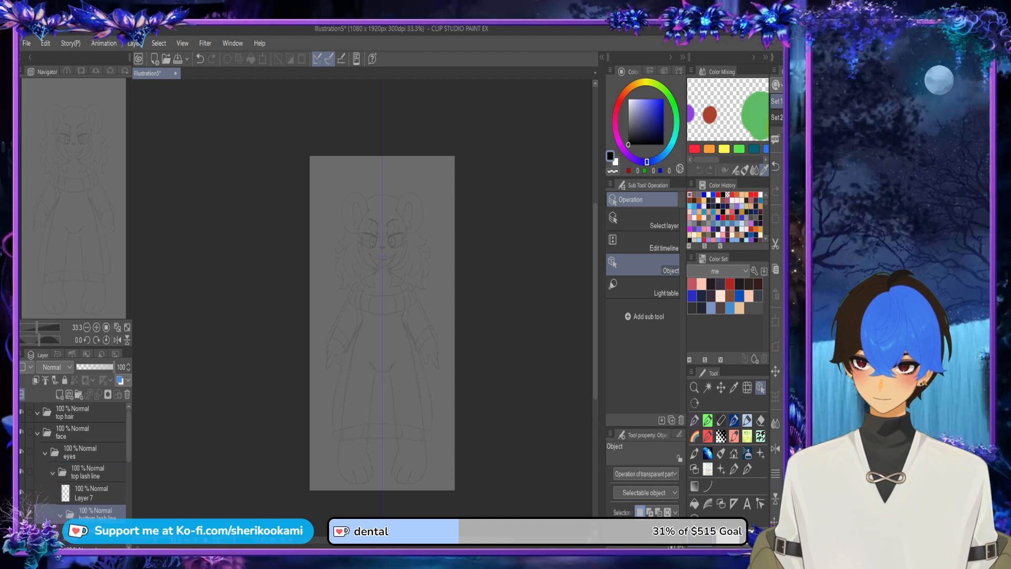
Step: Add folders named eye white and eye color above the bottom lash line folder, with eye color on top
left_click(79, 395)
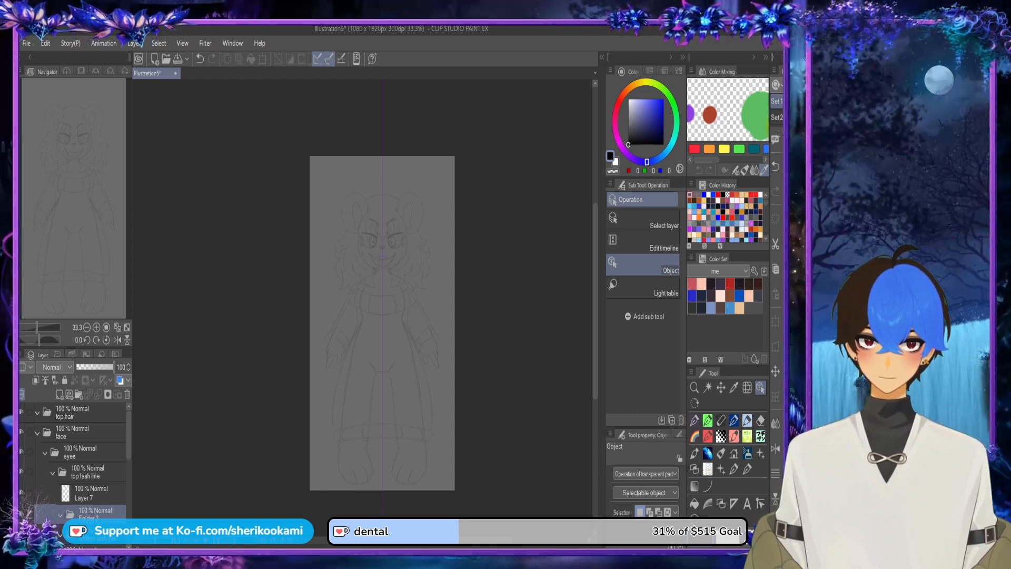
left_click(79, 394)
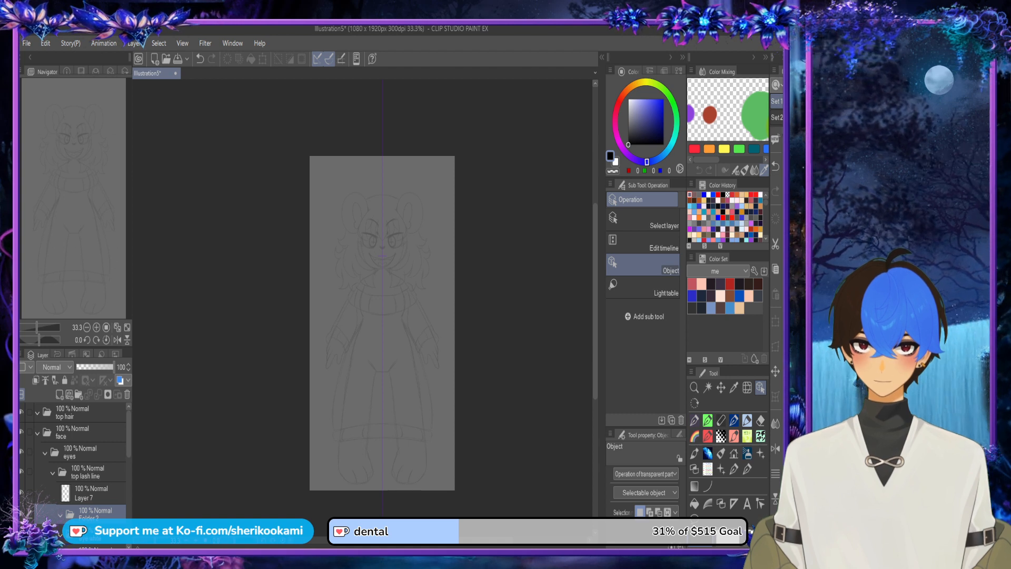
left_click_drag(129, 434, 129, 451)
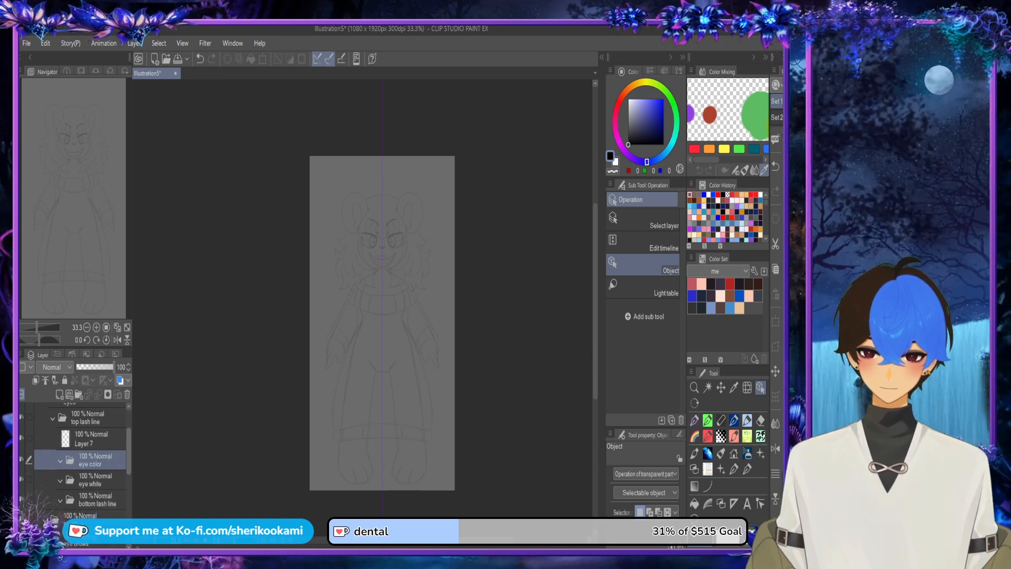
Step: Select Layer 7 in the top lash line folder and choose the Smoth lineart brush from the pen lineart group
left_click(92, 439)
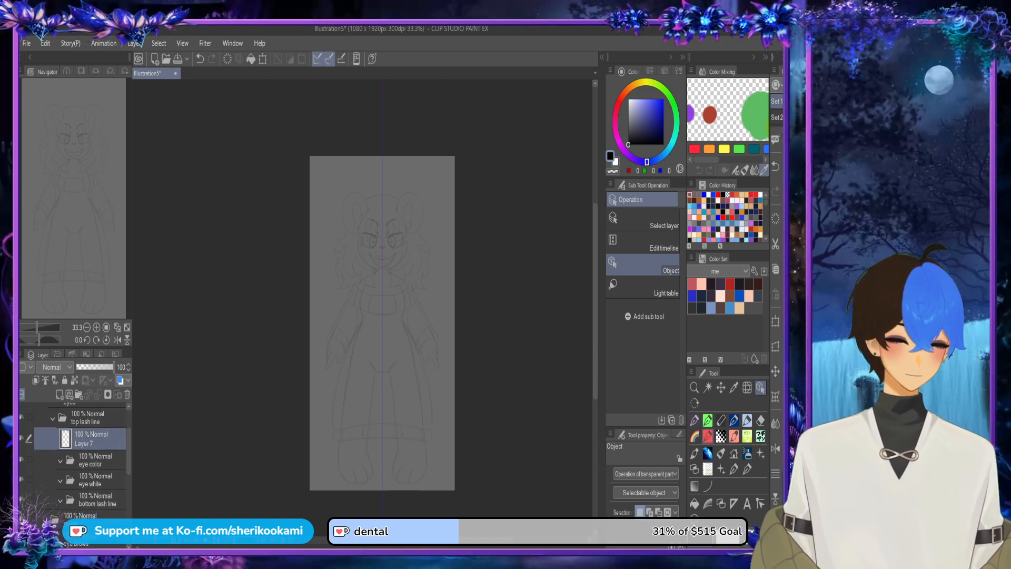
key("p")
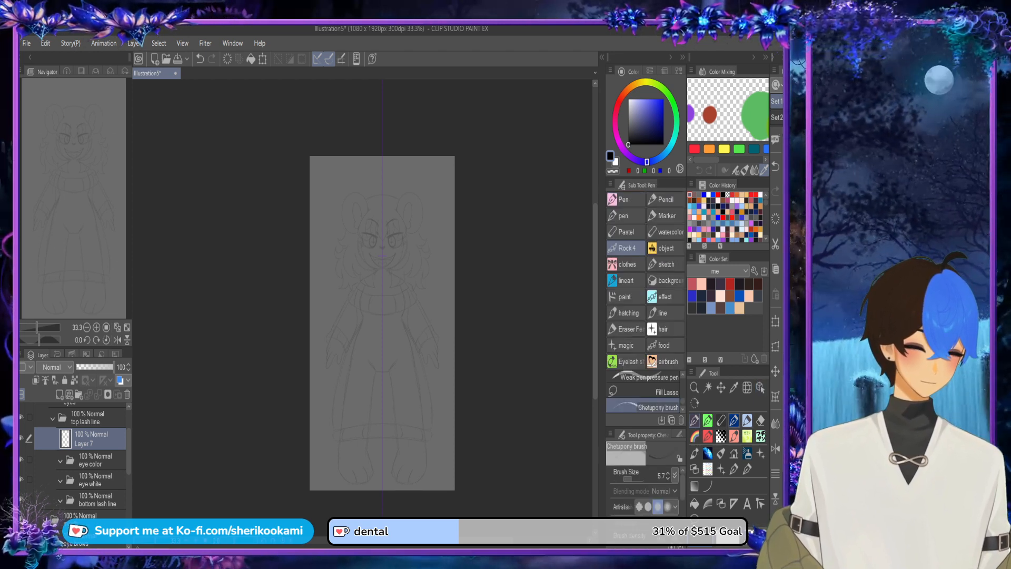
key("p")
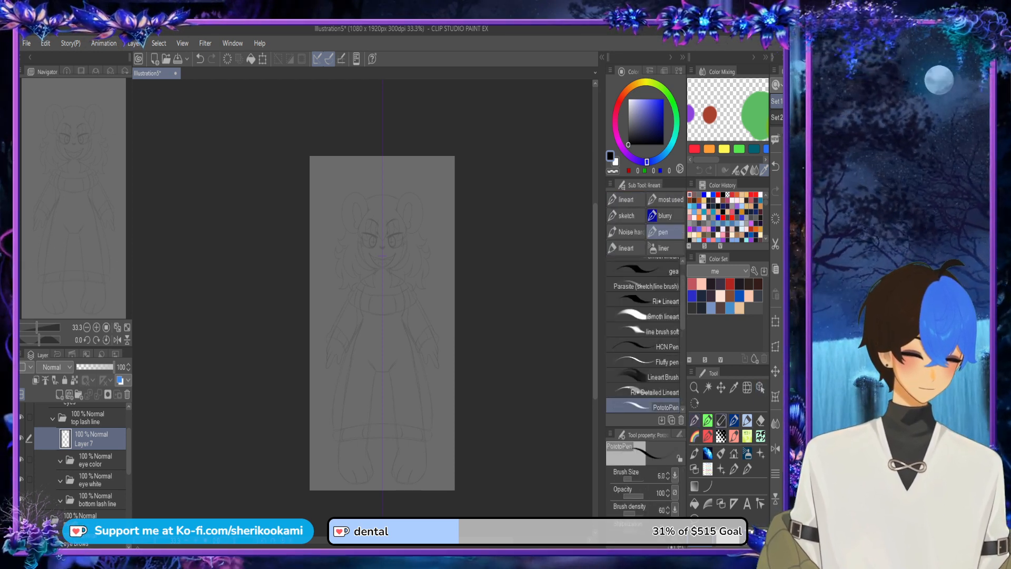
left_click_drag(684, 302, 683, 293)
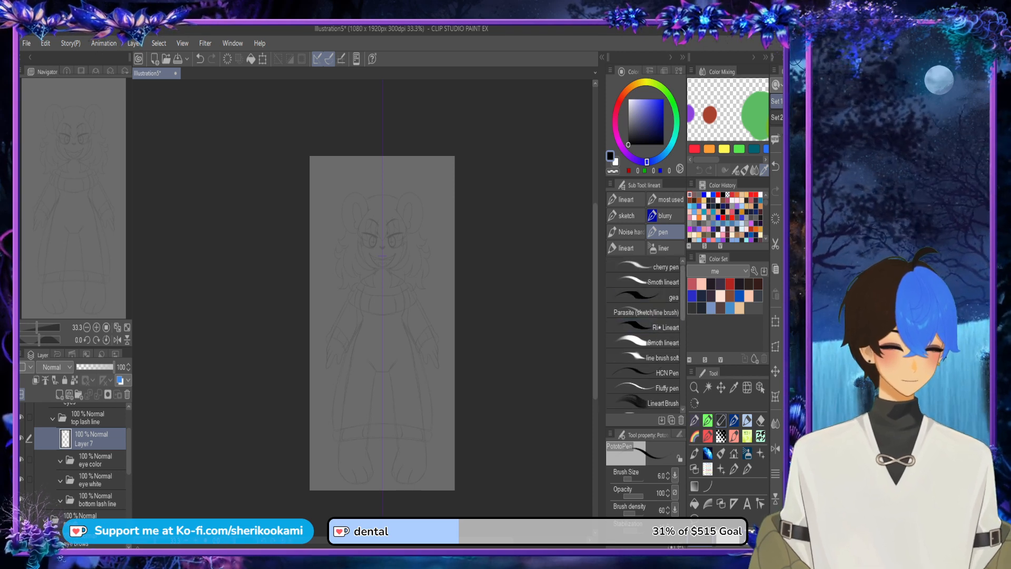
left_click(653, 281)
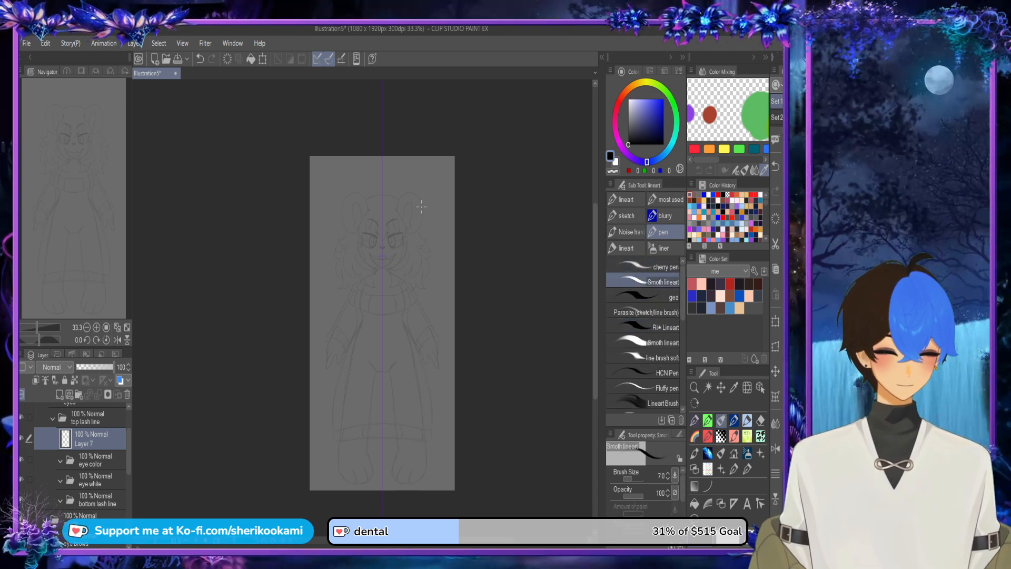
Step: Draw the curved upper lash line over the sketched eye, mirrored across the symmetry ruler
scroll(422, 206, "up", 5)
scroll(240, 371, "up", 4)
mouse_move(199, 339)
left_mouse_down()
mouse_move(237, 313)
mouse_move(543, 221)
left_mouse_up()
scroll(302, 325, "down", 2)
mouse_move(363, 284)
left_mouse_down()
mouse_move(531, 225)
mouse_move(430, 251)
mouse_move(351, 291)
mouse_move(439, 242)
mouse_move(558, 228)
mouse_move(357, 286)
mouse_move(555, 227)
left_mouse_up()
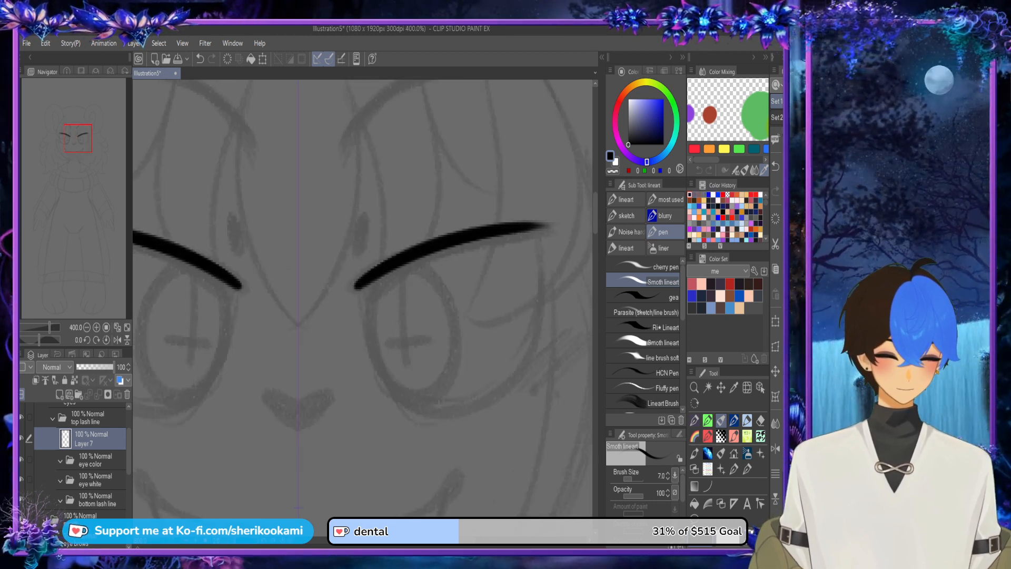
Step: Draw an upward-slanting wing stroke from the outer end of the upper lash line, redoing the first attempt
scroll(362, 304, "right", 4)
left_click_drag(410, 236, 473, 191)
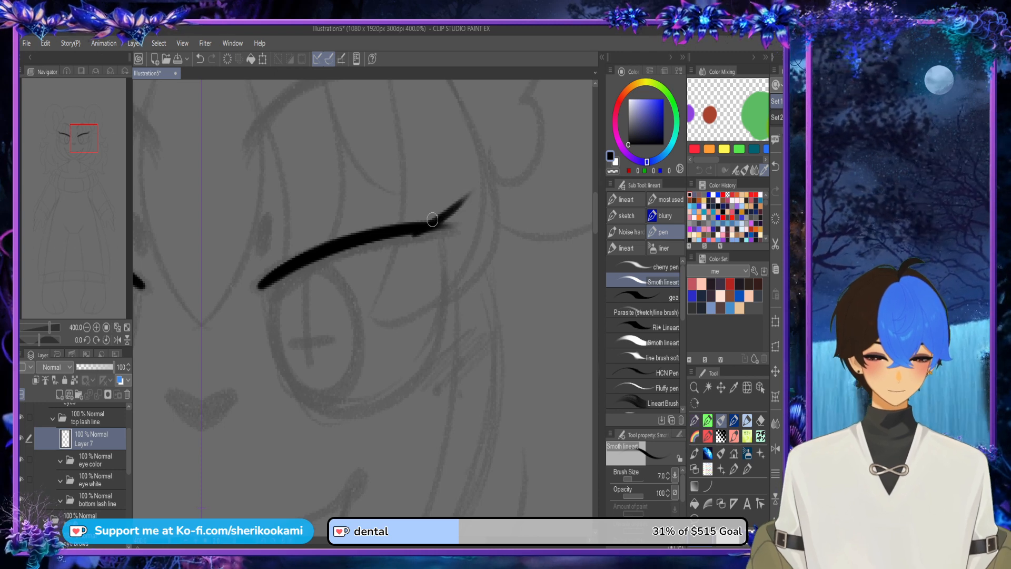
key("ctrl+z")
left_click_drag(421, 225, 496, 168)
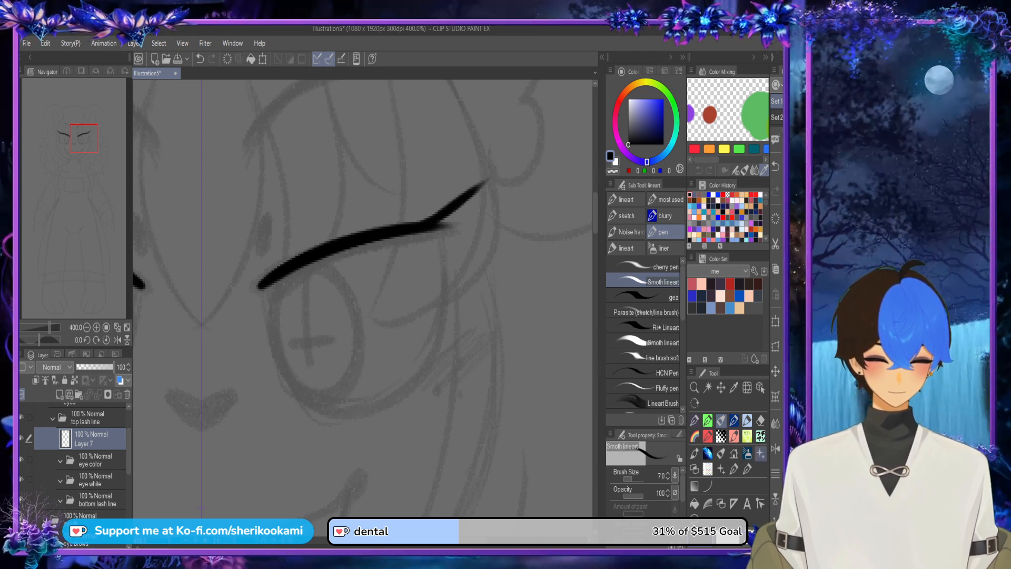
Step: Flip the canvas horizontally and fill the lash wing into a solid pointed shape that tapers down toward the eye's outer corner
left_click(776, 449)
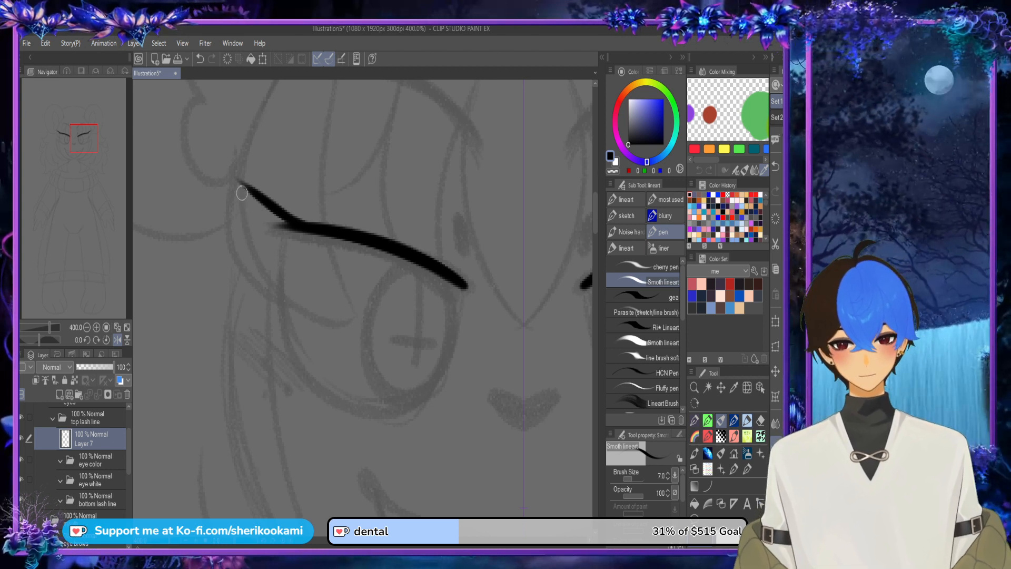
left_click_drag(237, 181, 262, 238)
key("ctrl+z")
mouse_move(237, 182)
left_mouse_down()
mouse_move(266, 241)
mouse_move(245, 192)
mouse_move(282, 213)
mouse_move(276, 258)
mouse_move(294, 225)
mouse_move(247, 200)
mouse_move(263, 231)
mouse_move(277, 247)
mouse_move(254, 204)
mouse_move(277, 216)
mouse_move(271, 239)
mouse_move(248, 204)
mouse_move(258, 179)
mouse_move(256, 193)
mouse_move(295, 215)
mouse_move(259, 198)
mouse_move(370, 244)
left_mouse_up()
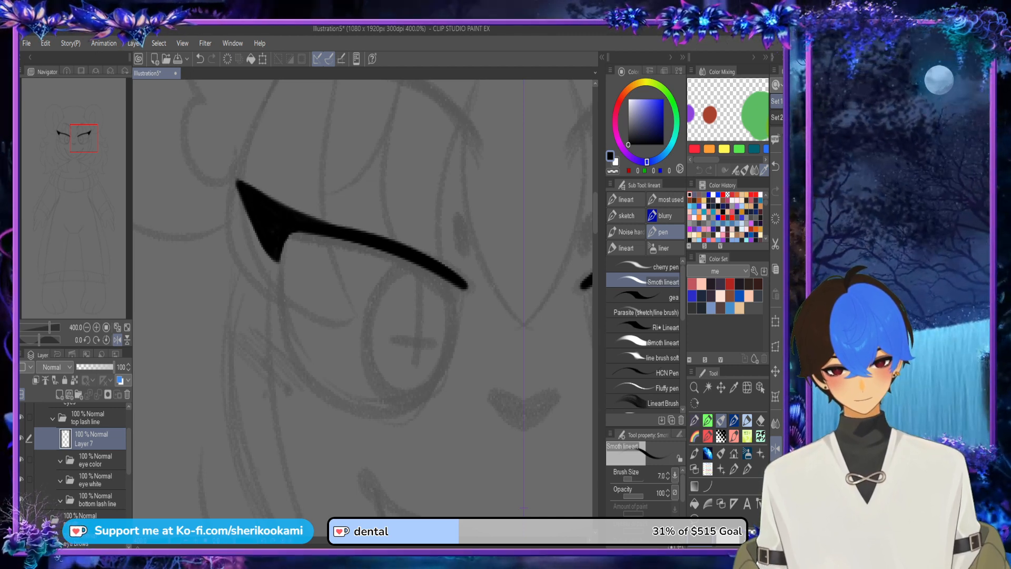
Step: Restore the unflipped canvas view and thicken the upper edge of the lash line from the inner corner to the wing
left_click(776, 448)
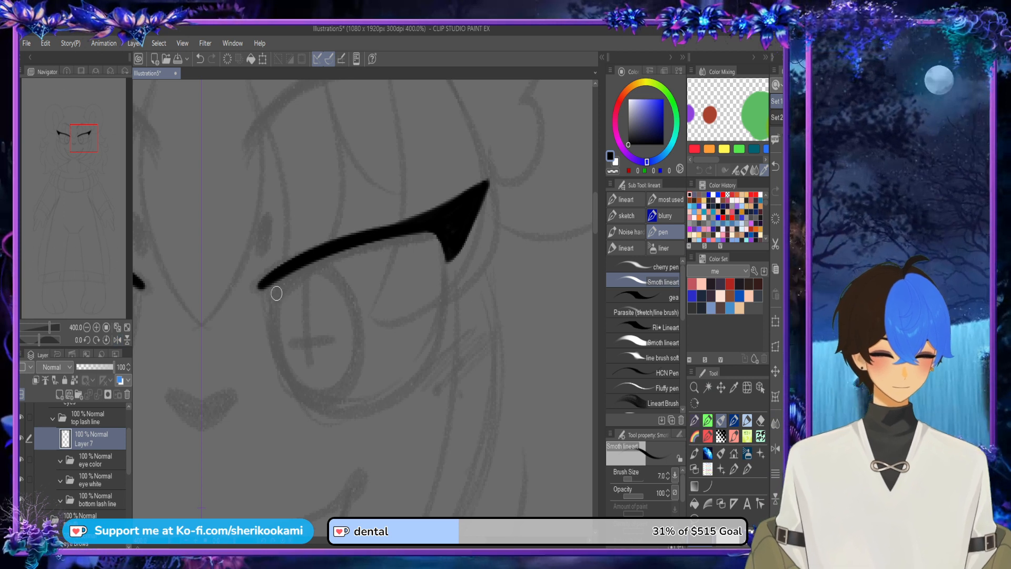
mouse_move(262, 284)
left_mouse_down()
mouse_move(367, 226)
mouse_move(457, 213)
mouse_move(262, 283)
mouse_move(415, 215)
mouse_move(432, 211)
mouse_move(259, 282)
mouse_move(363, 227)
mouse_move(454, 214)
left_mouse_up()
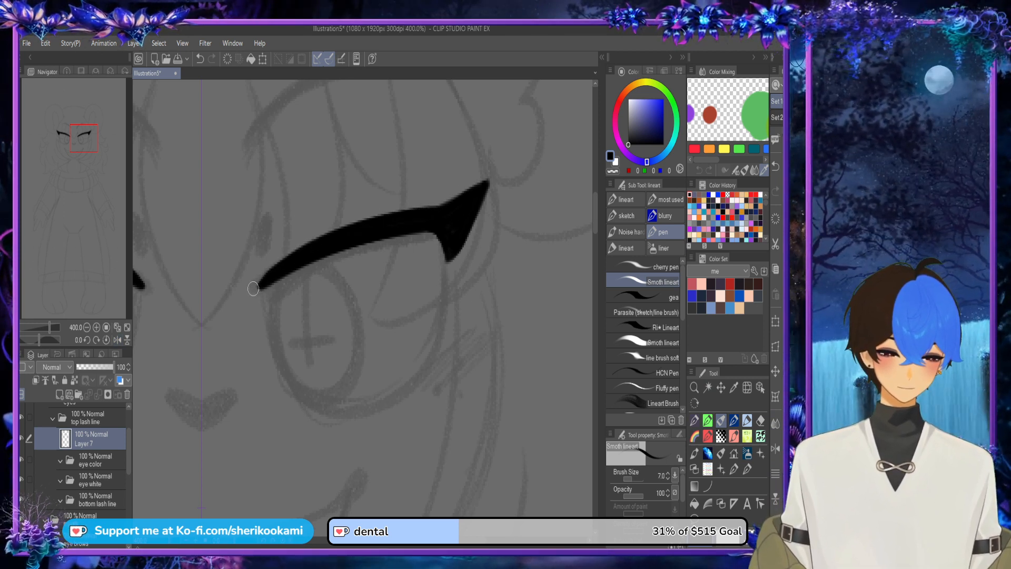
left_click_drag(260, 281, 464, 212)
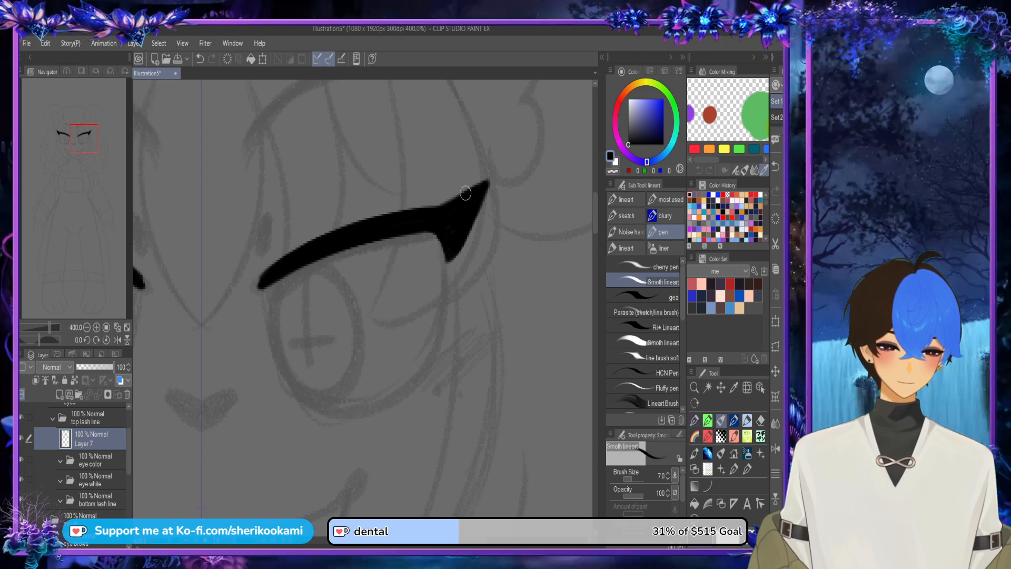
Step: Trim the edges of the lash wing with the transparent color to sharpen its outer tips
scroll(466, 193, "down", 3)
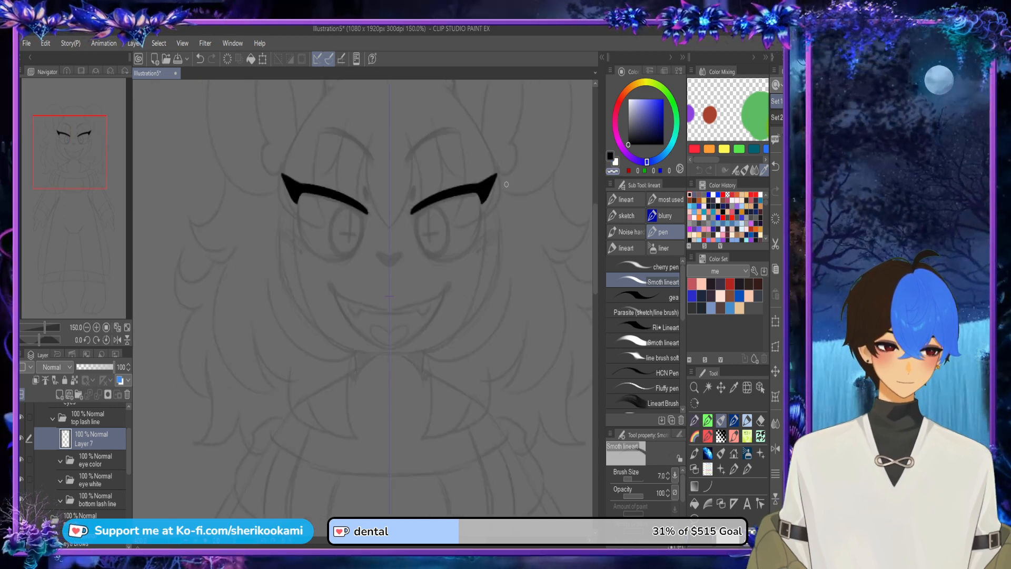
scroll(470, 181, "up", 3)
mouse_move(498, 139)
left_mouse_down()
mouse_move(407, 284)
mouse_move(425, 258)
mouse_move(420, 265)
left_mouse_up()
left_click_drag(431, 170, 513, 136)
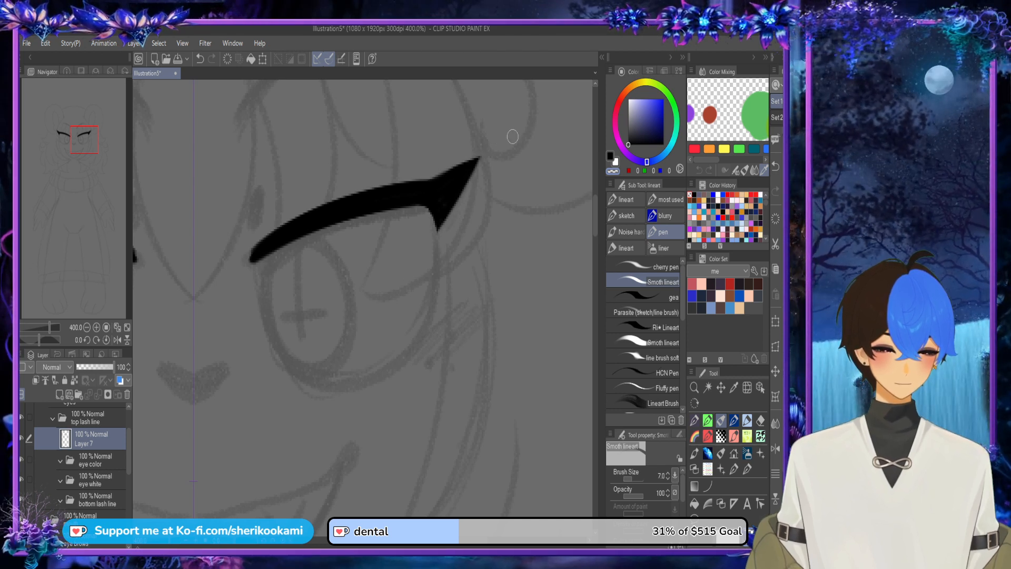
Step: Smooth the upper edge of the lash line where it flows into the wing, using the drawing color
left_click_drag(421, 170, 533, 128)
key("ctrl+z")
left_click(610, 156)
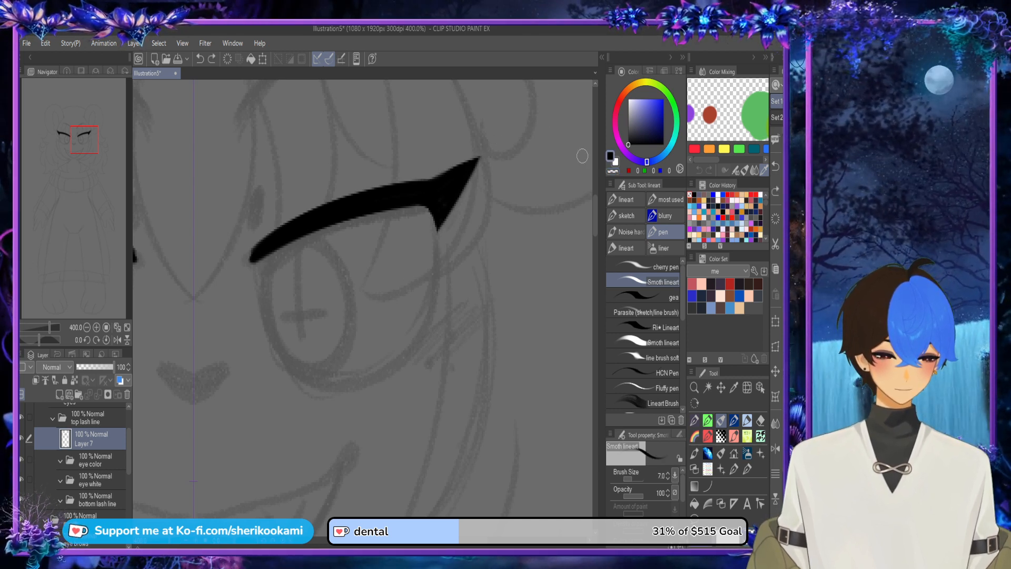
left_click_drag(384, 193, 467, 172)
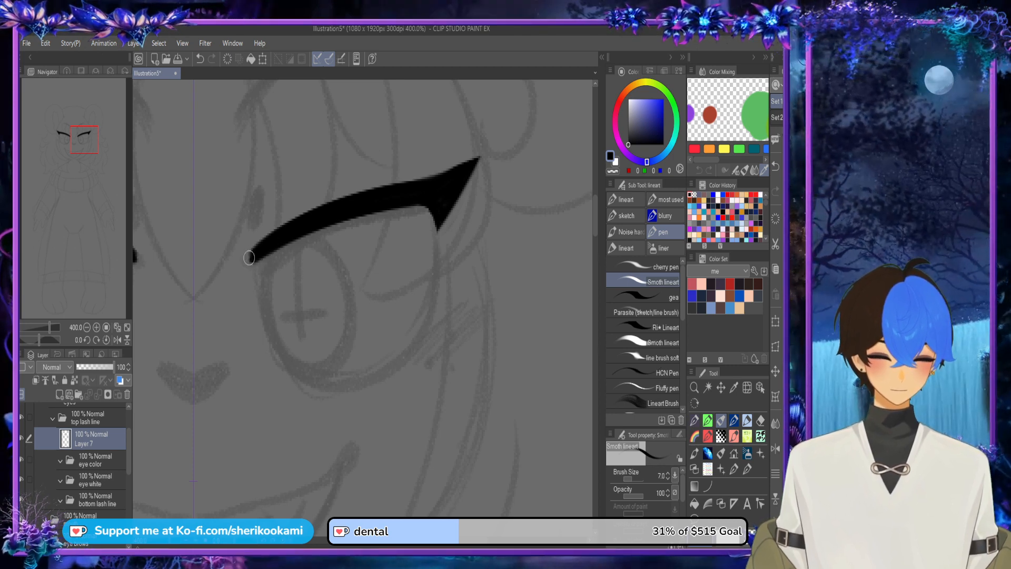
scroll(494, 155, "down", 3)
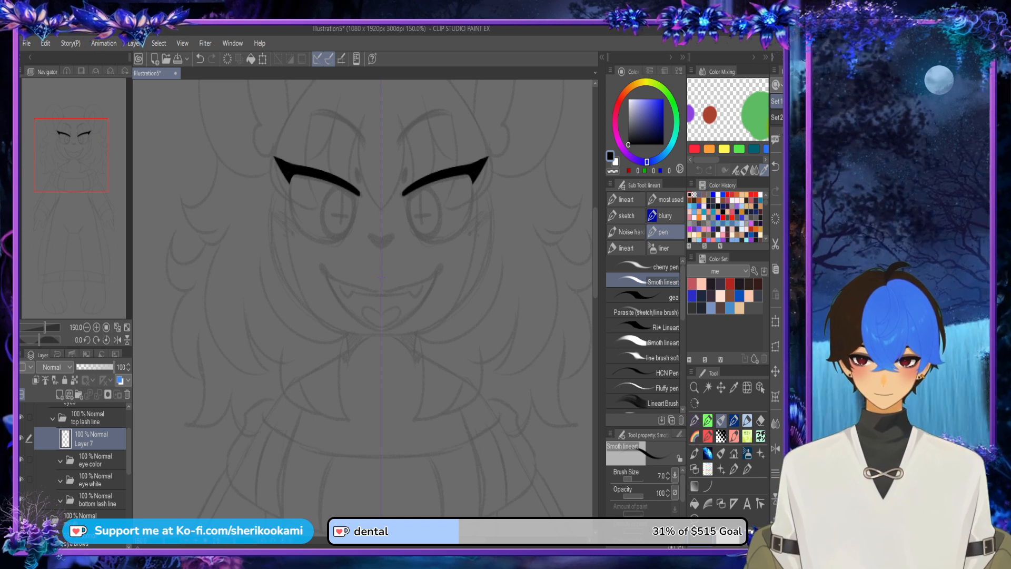
Step: Add a layer in the bottom lash line folder and outline the lower eye from inner corner to wing, thickening it at the inner corner
left_click(96, 500)
left_click(59, 394)
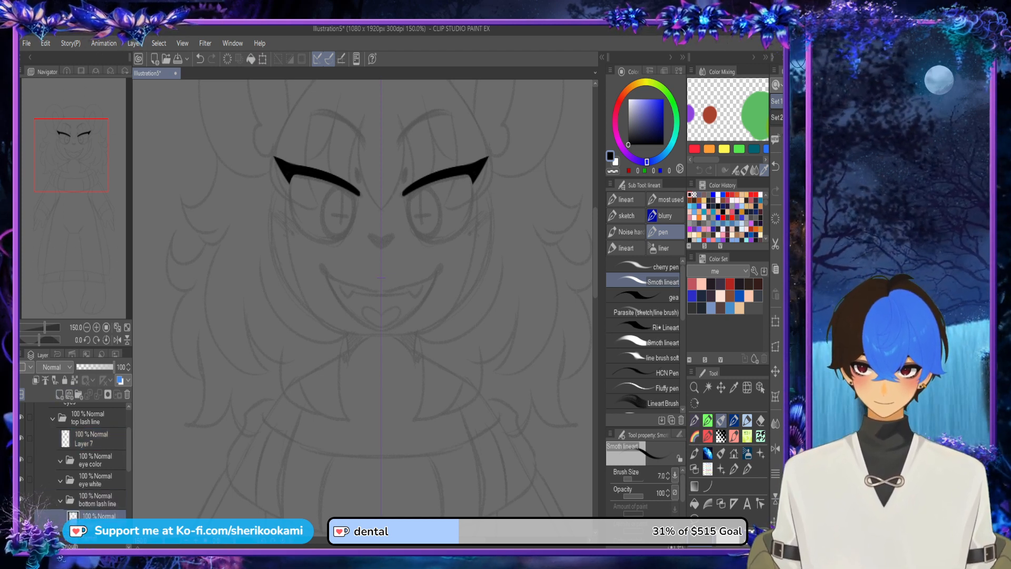
mouse_move(403, 195)
left_mouse_down()
mouse_move(437, 243)
mouse_move(468, 221)
mouse_move(474, 177)
left_mouse_up()
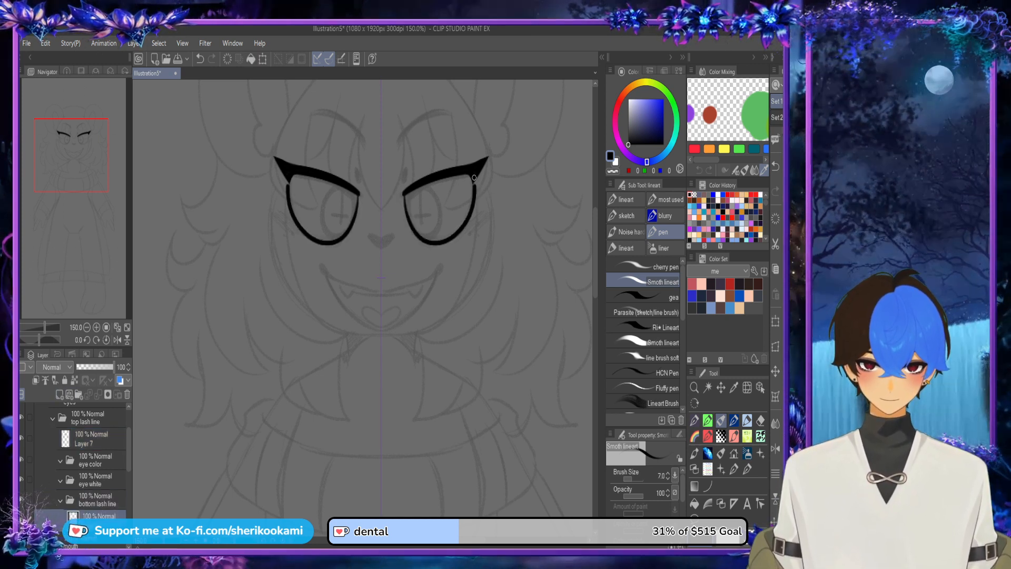
scroll(414, 186, "up", 3)
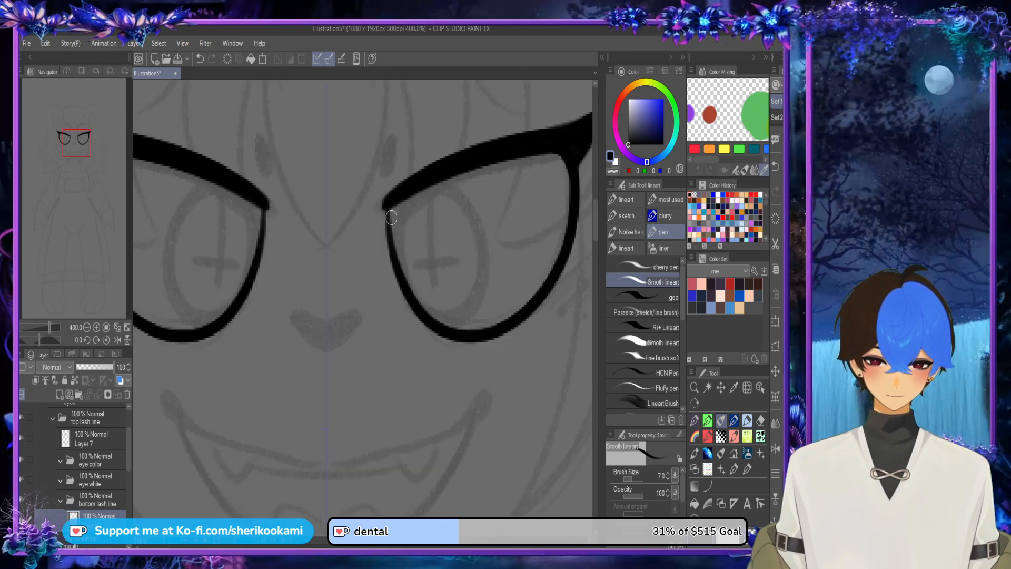
left_click_drag(389, 200, 403, 280)
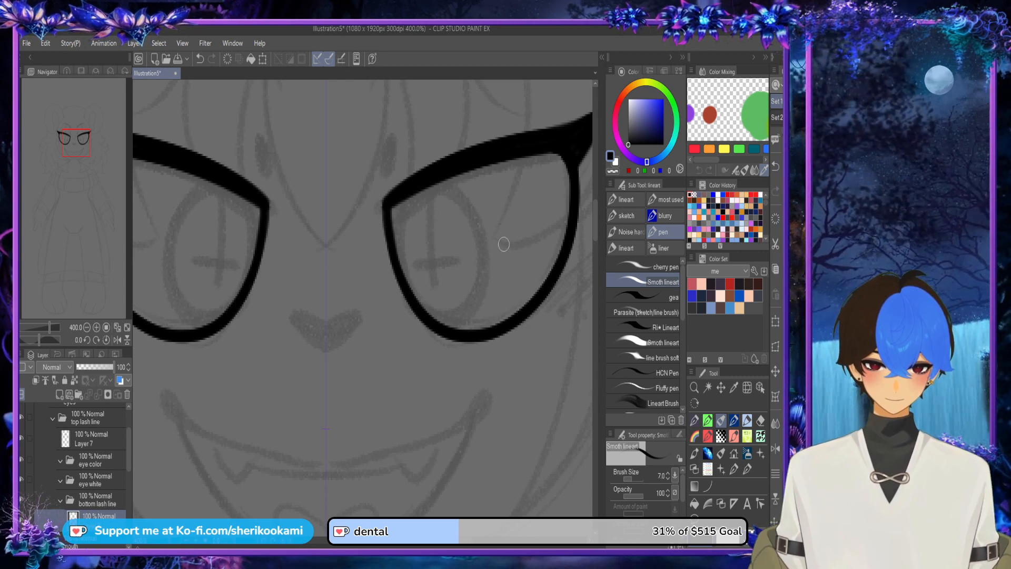
scroll(503, 244, "down", 3)
Step: Draw two solid lashes on the outer side of the bottom lash line and sharpen their tips with the transparent color
scroll(495, 221, "up", 5)
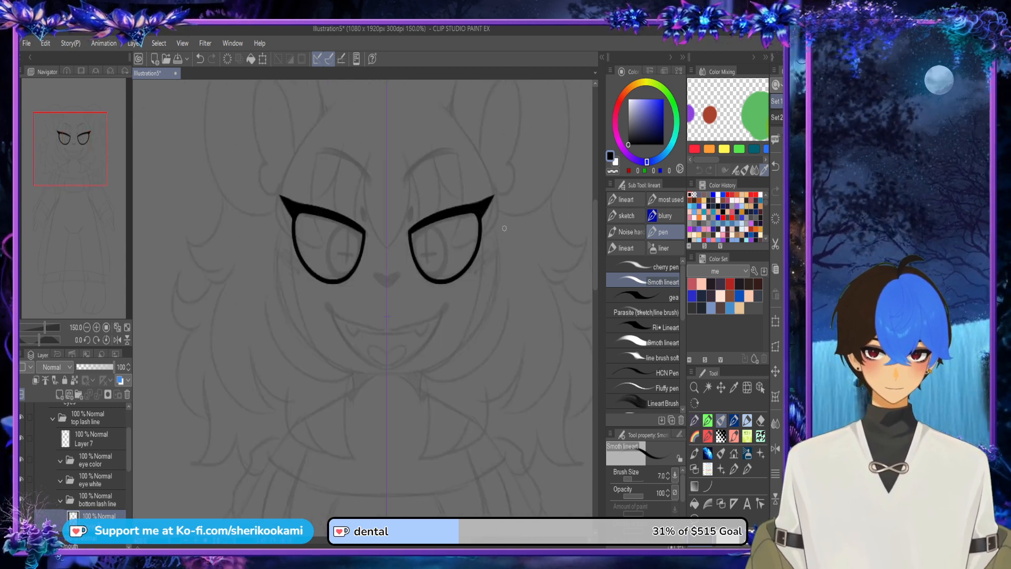
mouse_move(424, 197)
left_mouse_down()
mouse_move(496, 183)
mouse_move(429, 259)
left_mouse_up()
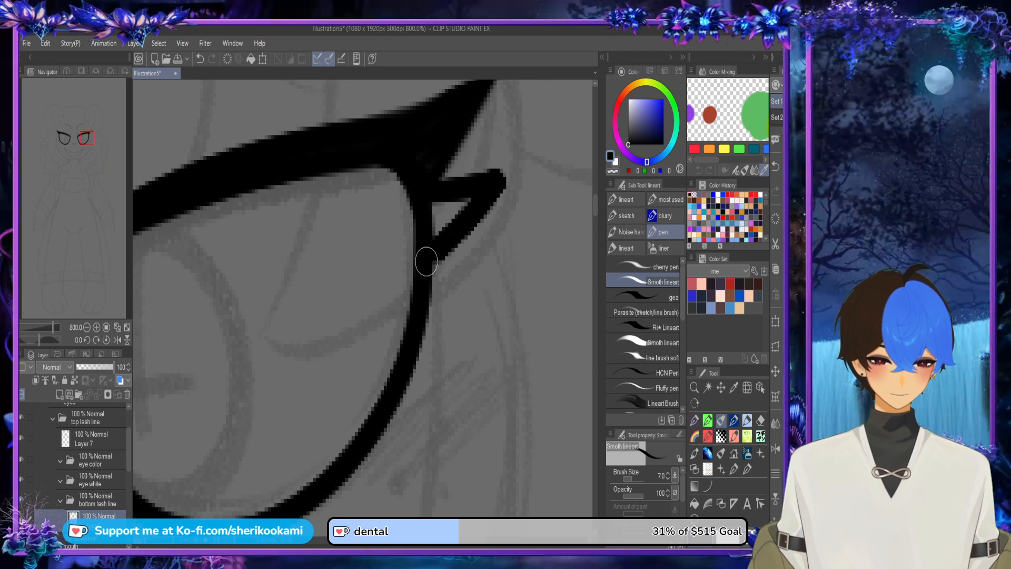
key("ctrl+z")
mouse_move(422, 343)
left_mouse_down()
mouse_move(490, 354)
mouse_move(422, 387)
mouse_move(365, 440)
mouse_move(412, 380)
mouse_move(464, 356)
mouse_move(410, 376)
mouse_move(445, 368)
mouse_move(375, 431)
mouse_move(423, 428)
mouse_move(339, 478)
left_mouse_up()
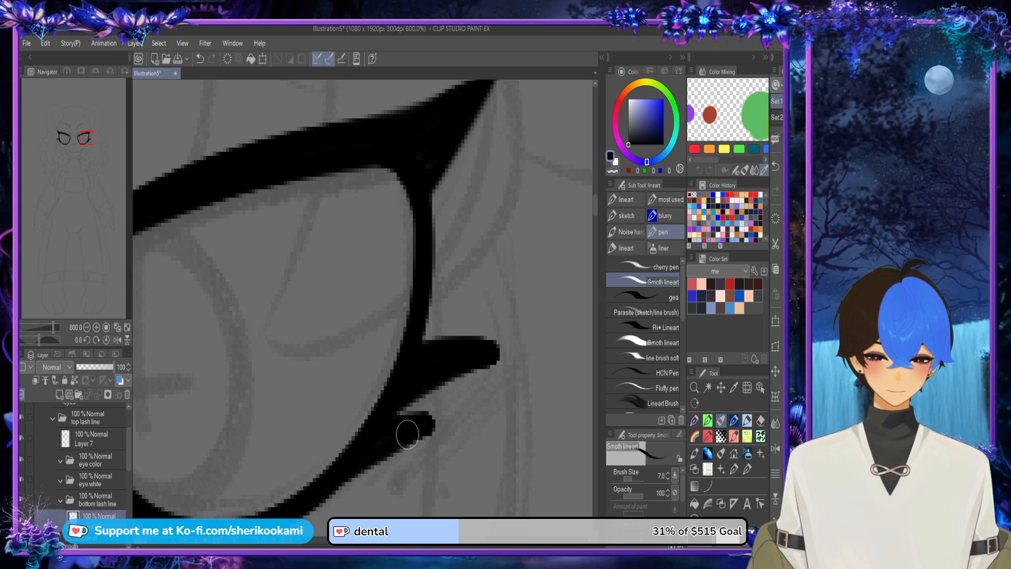
mouse_move(374, 441)
left_mouse_down()
mouse_move(454, 422)
mouse_move(494, 359)
mouse_move(427, 412)
mouse_move(510, 357)
left_mouse_up()
key("ctrl+z")
key("ctrl+z")
key("c")
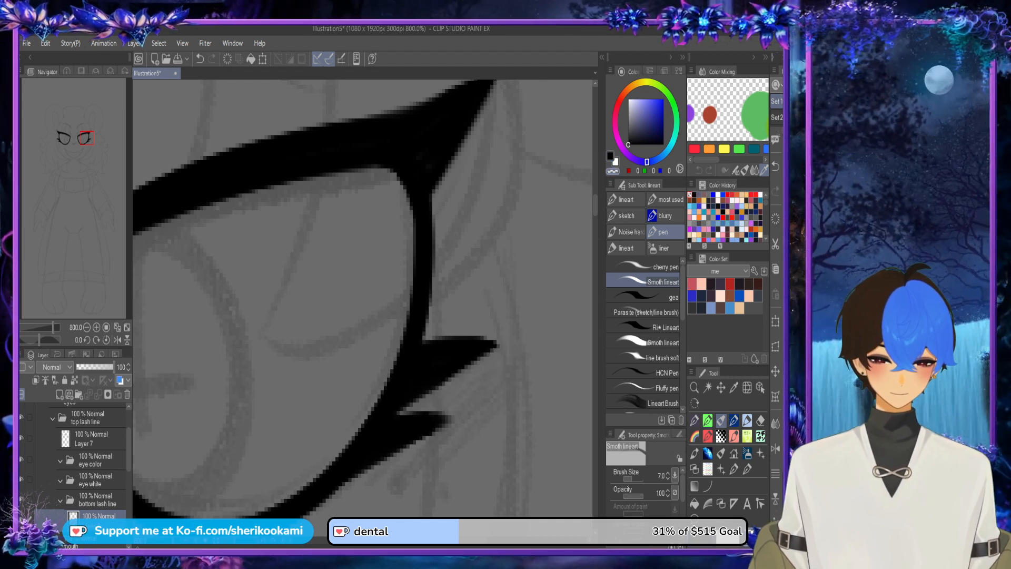
key("c")
scroll(463, 352, "down", 9)
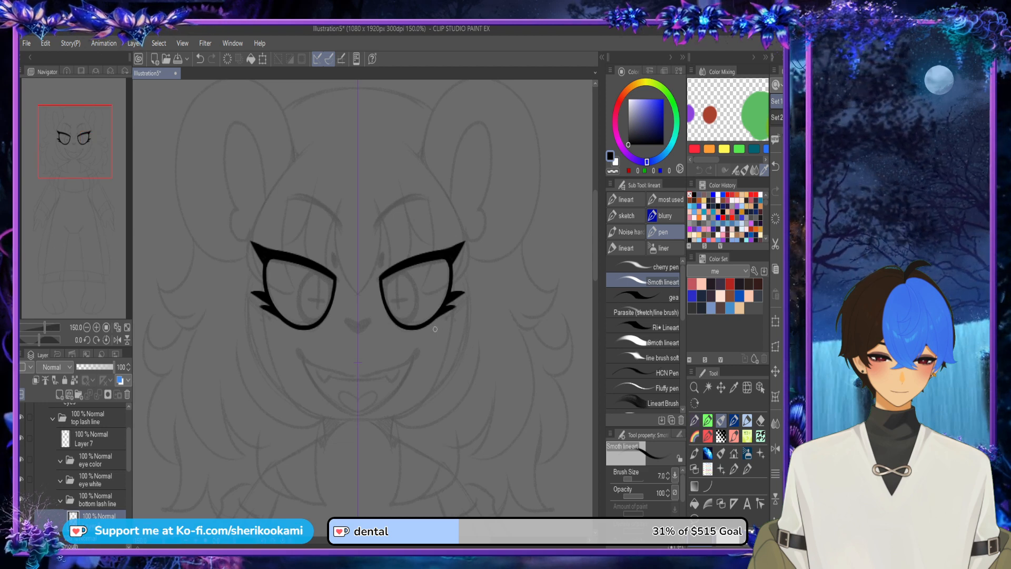
scroll(435, 329, "up", 3)
mouse_move(423, 314)
left_mouse_down()
mouse_move(444, 308)
mouse_move(412, 321)
mouse_move(447, 308)
mouse_move(404, 323)
left_mouse_up()
key("ctrl+z")
key("ctrl+z")
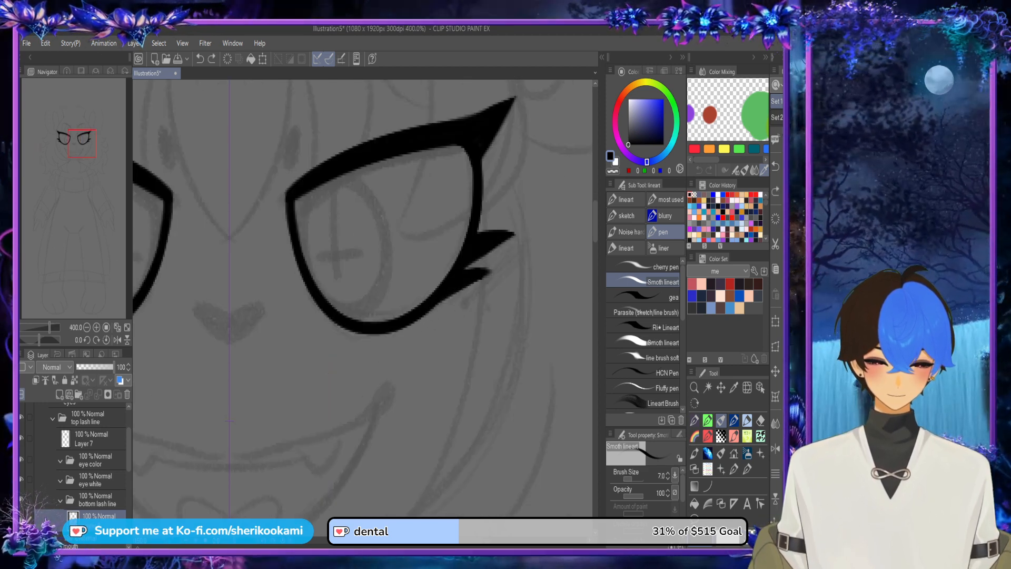
Step: Flip the canvas horizontally and draw a third, smaller pointed lash below the two lower lashes, cleaning up its tip
left_click(776, 449)
left_click_drag(285, 299, 262, 316)
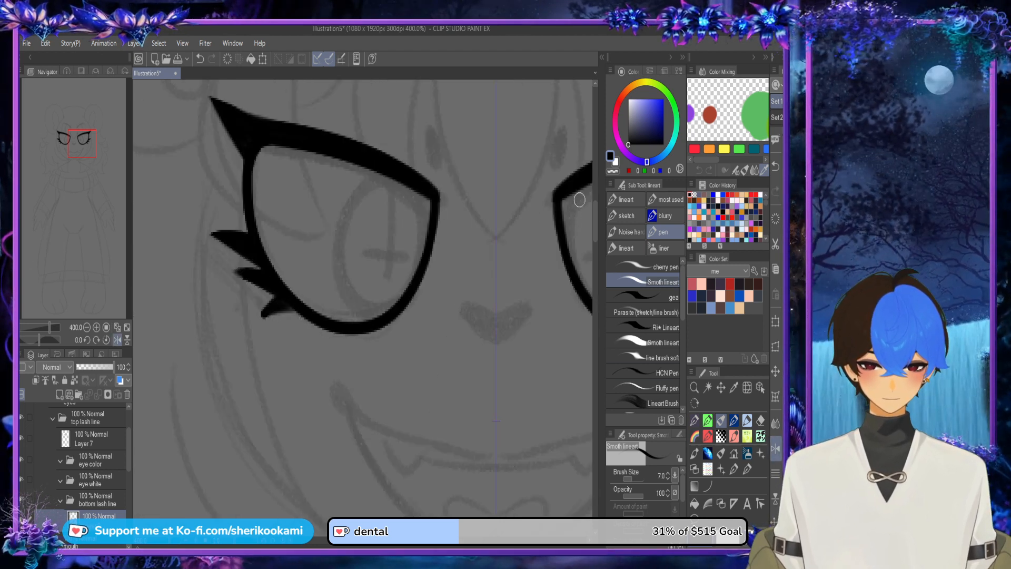
key("c")
left_click_drag(257, 324, 290, 317)
key("ctrl+z")
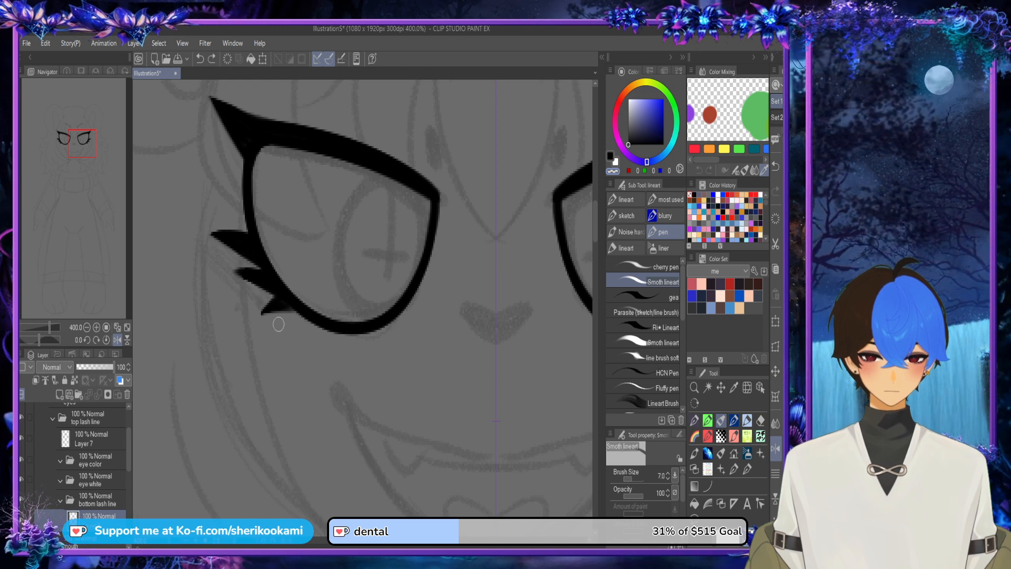
key("c")
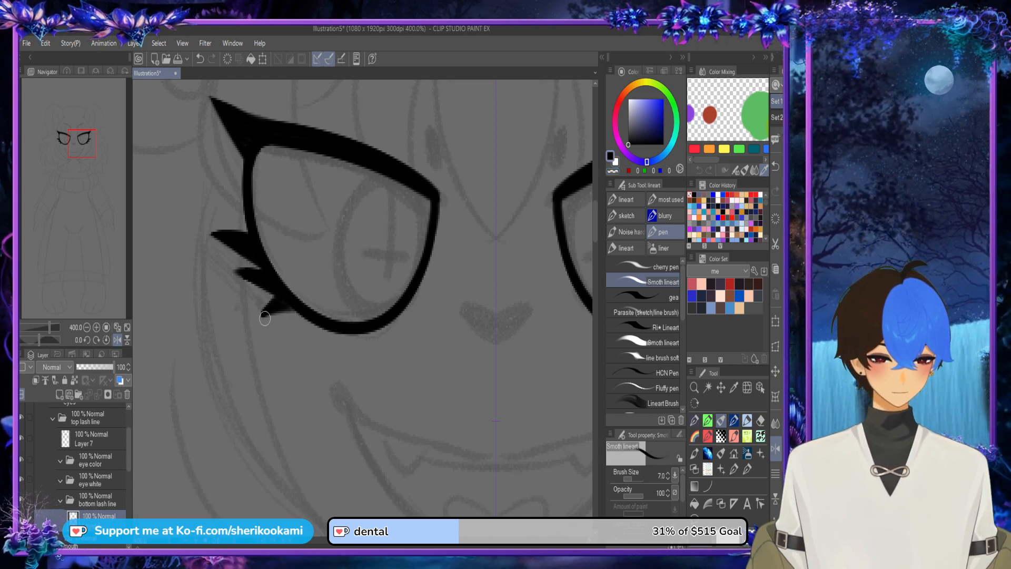
left_click_drag(264, 319, 311, 313)
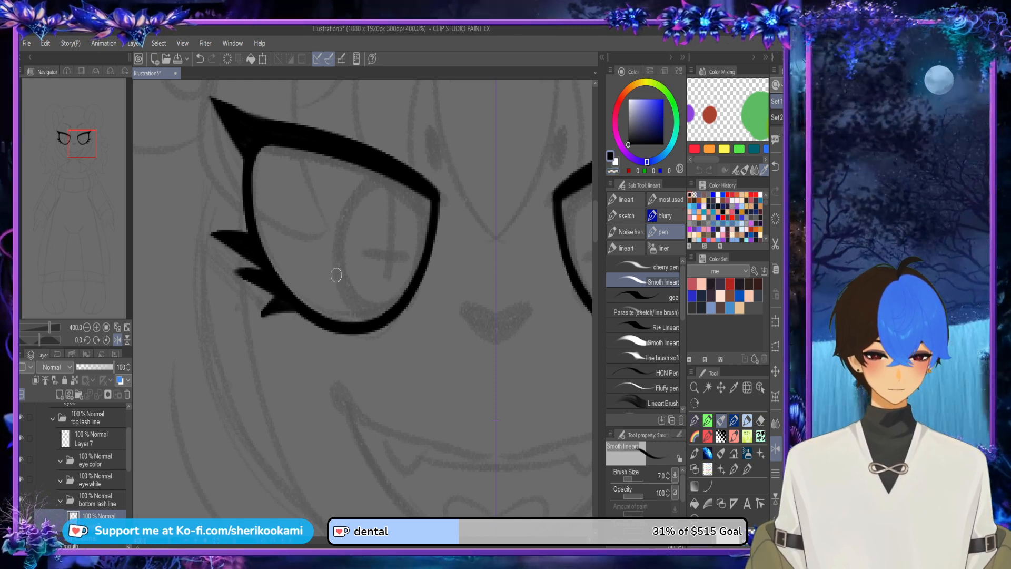
scroll(336, 274, "down", 3)
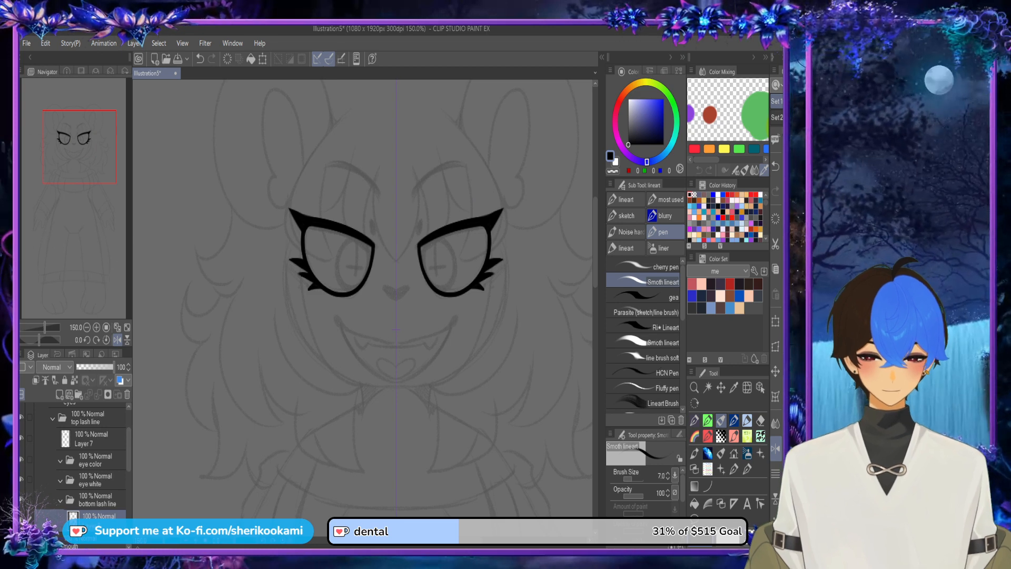
Step: On the top lash line layer, draw a solid curved lash beside the wing and sharpen its tip with the transparent color
left_click(91, 439)
left_click_drag(363, 264, 342, 320)
scroll(292, 276, "up", 3)
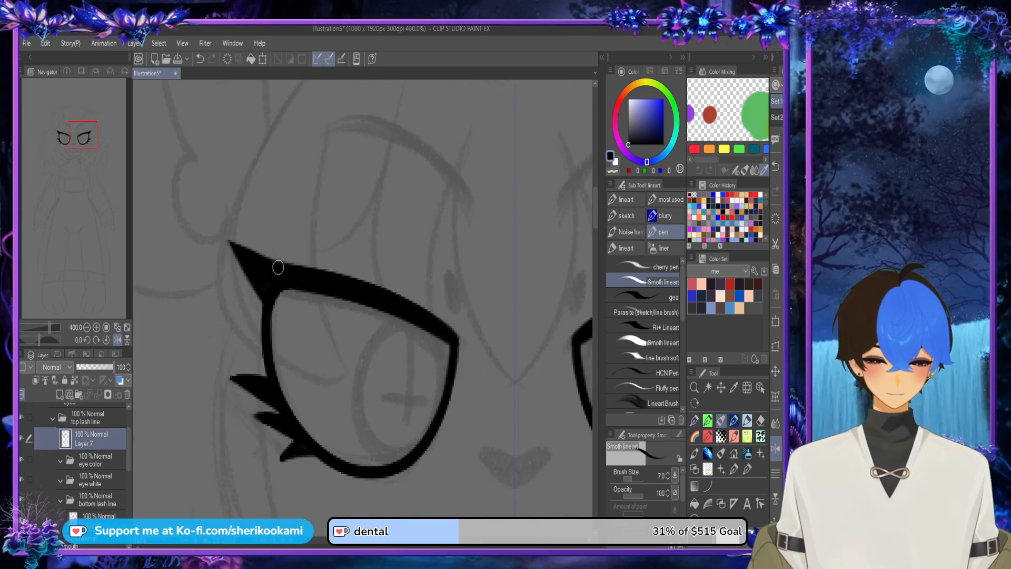
left_click_drag(269, 240, 266, 218)
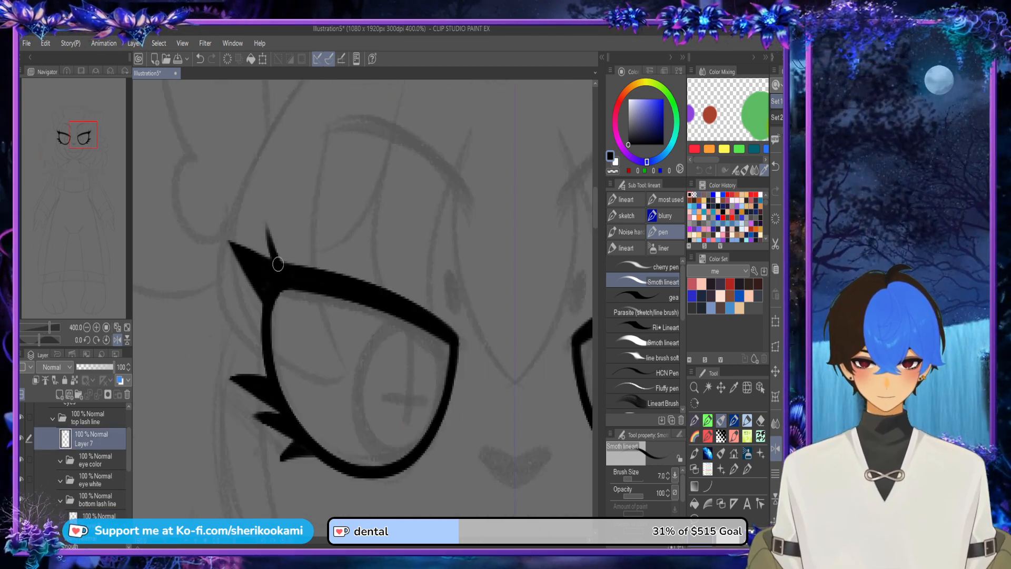
mouse_move(279, 264)
left_mouse_down()
mouse_move(300, 254)
mouse_move(343, 279)
left_mouse_up()
mouse_move(283, 241)
left_mouse_down()
mouse_move(348, 288)
mouse_move(287, 244)
mouse_move(306, 275)
left_mouse_up()
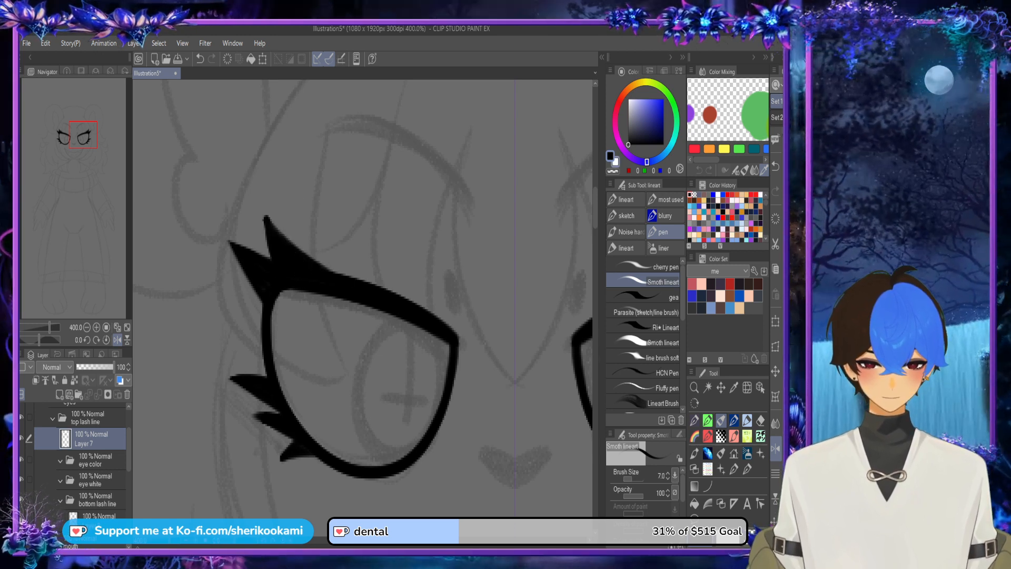
key("c")
mouse_move(265, 205)
left_mouse_down()
mouse_move(346, 274)
mouse_move(278, 227)
mouse_move(332, 256)
left_mouse_up()
key("ctrl+z")
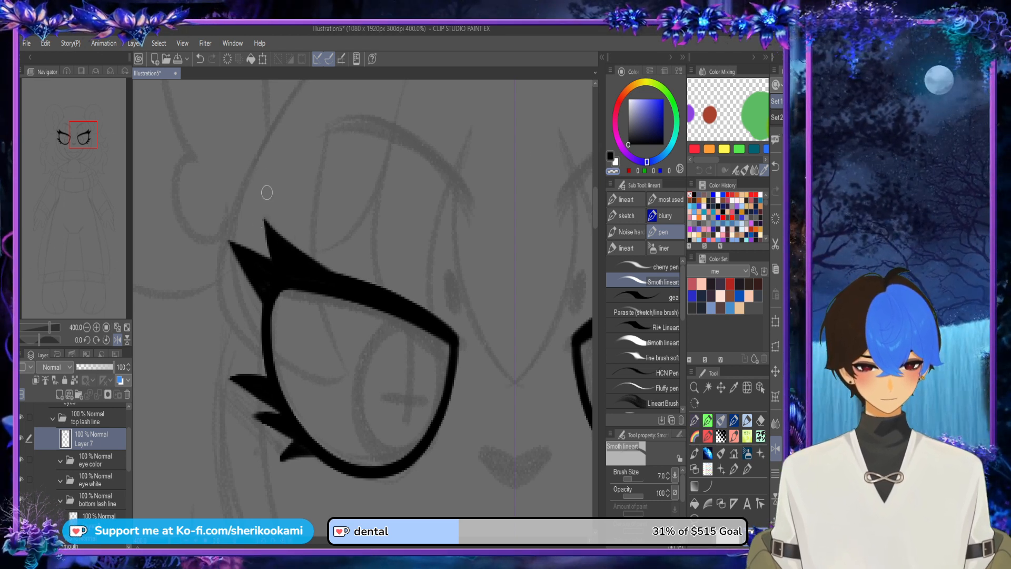
Step: Add another solid upper lash closer to the inner corner and trim its tip to a point with the transparent color
key("c")
mouse_move(336, 279)
left_mouse_down()
mouse_move(312, 207)
mouse_move(328, 271)
mouse_move(316, 228)
mouse_move(379, 289)
left_mouse_up()
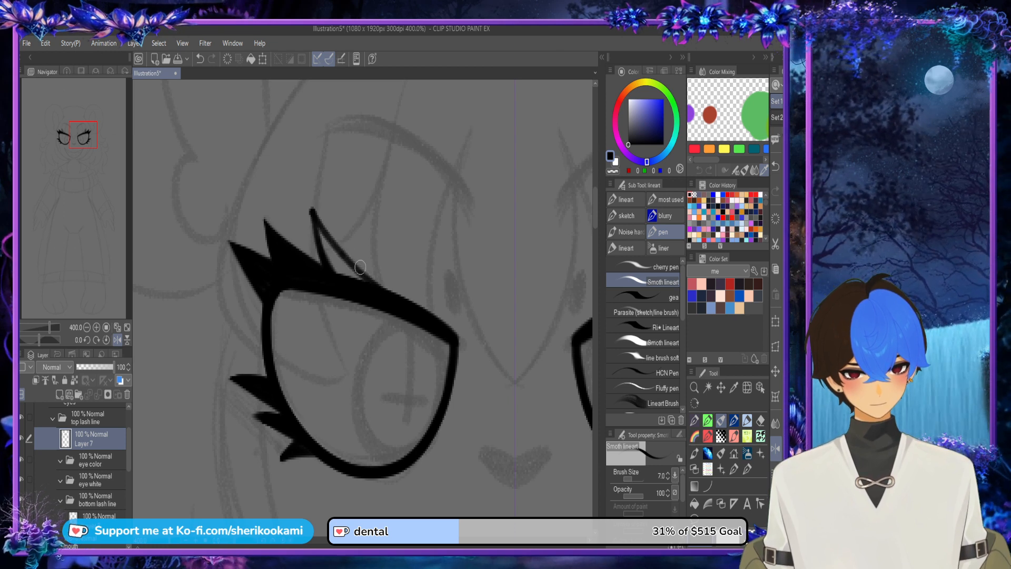
left_click_drag(312, 213, 386, 298)
mouse_move(323, 234)
left_mouse_down()
mouse_move(351, 287)
mouse_move(352, 269)
left_mouse_up()
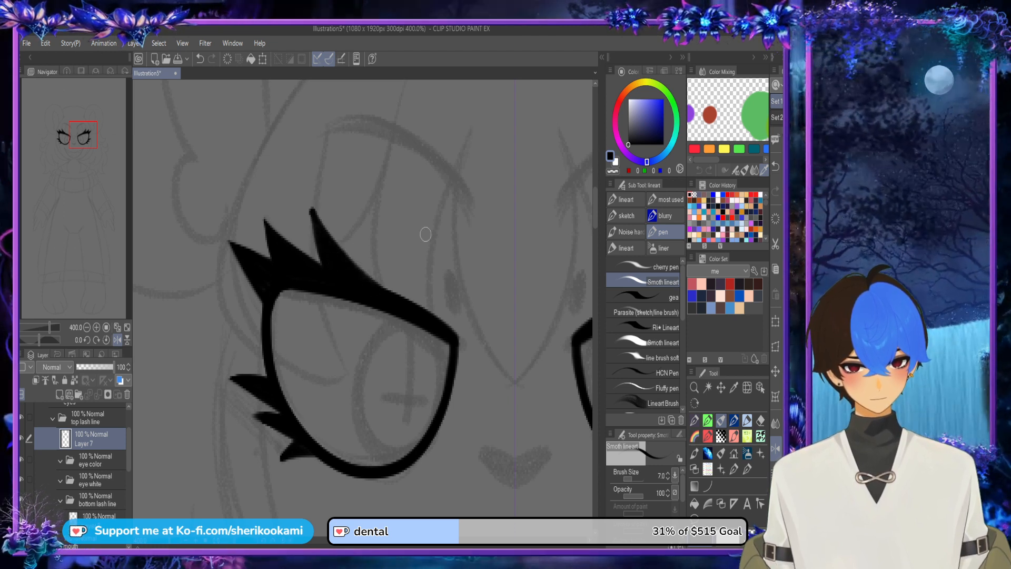
key("c")
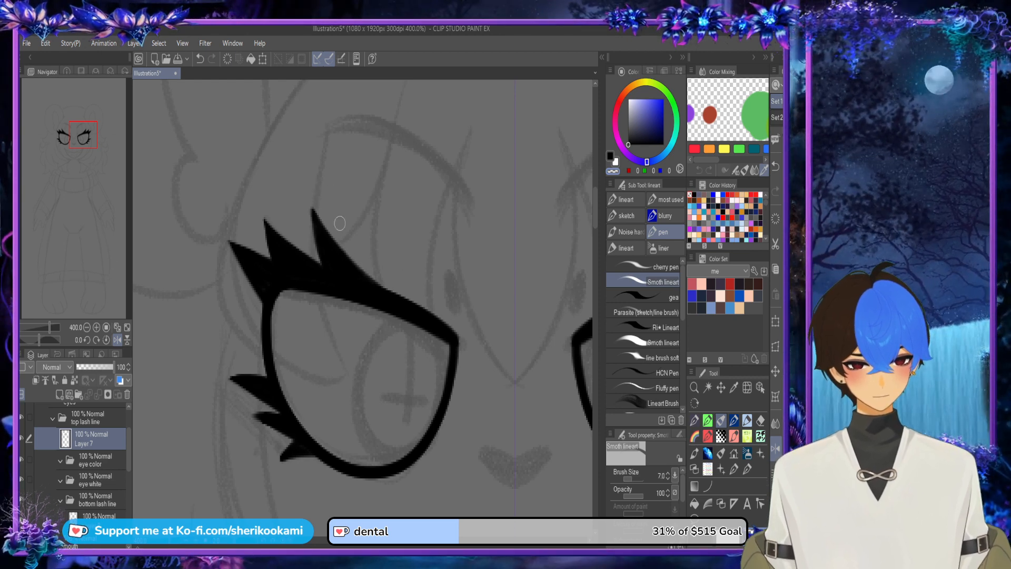
key("ctrl+z")
left_click_drag(298, 177, 386, 277)
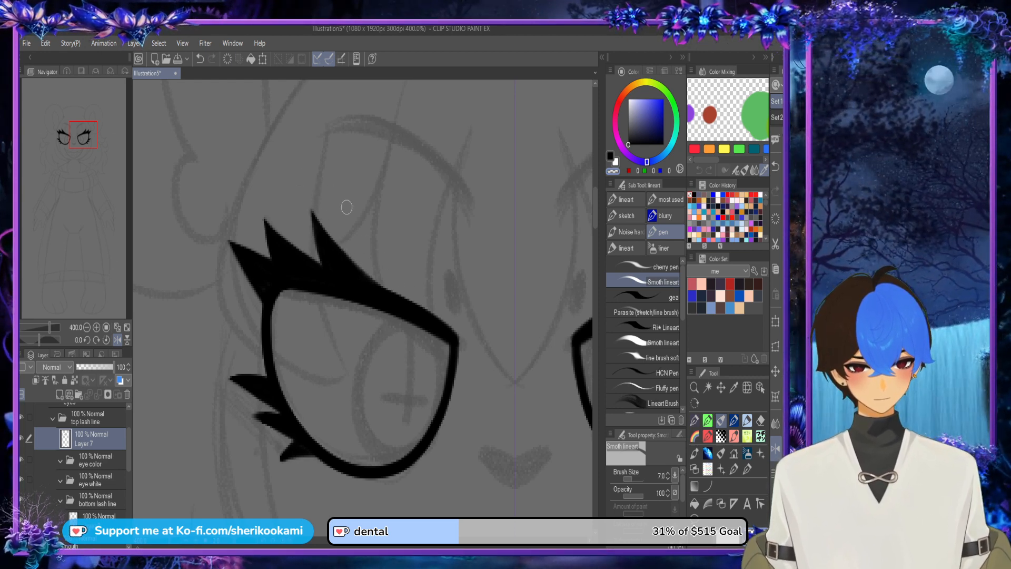
scroll(346, 206, "down", 4)
key("c")
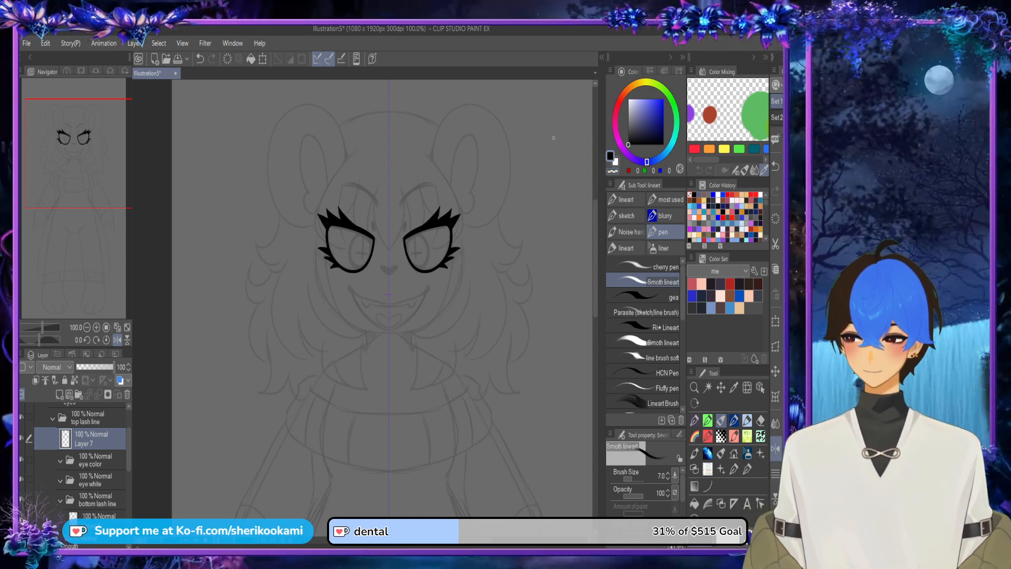
Step: Add a new layer inside the eye color folder, undoing the folder created by mistake
left_click_drag(438, 540, 450, 540)
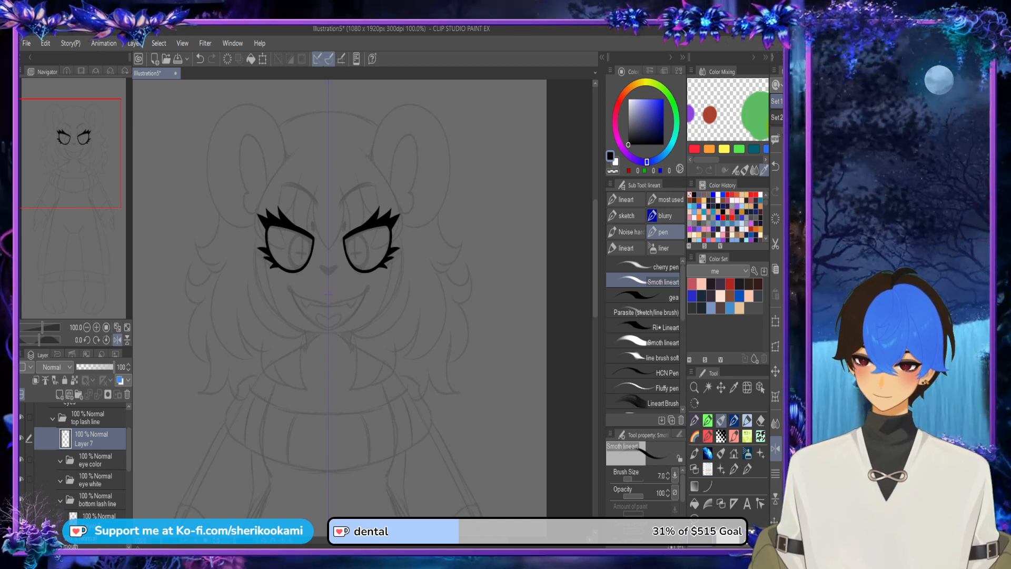
left_click(95, 460)
left_click(79, 395)
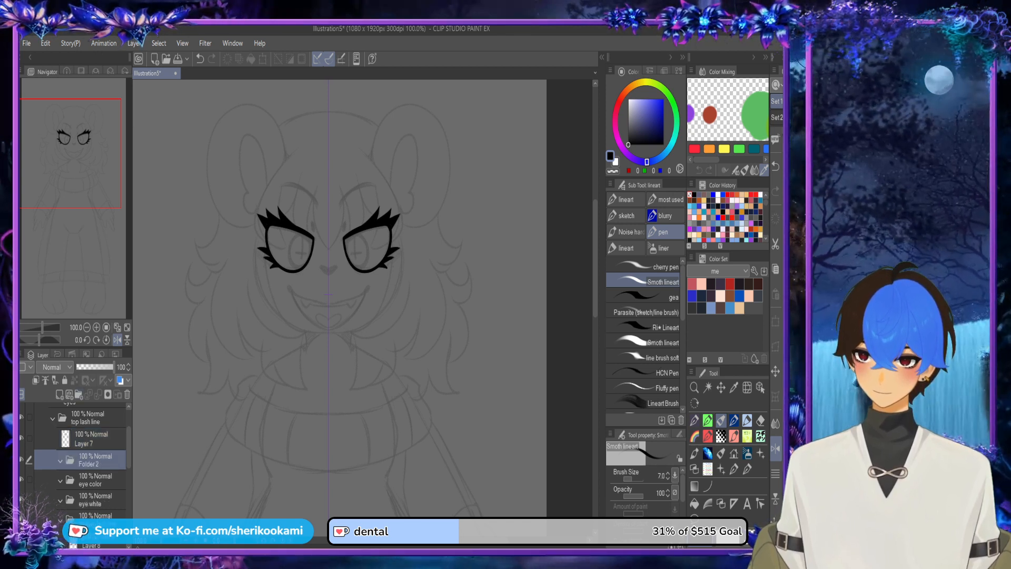
key("ctrl+z")
left_click(95, 480)
left_click(95, 460)
left_click(60, 394)
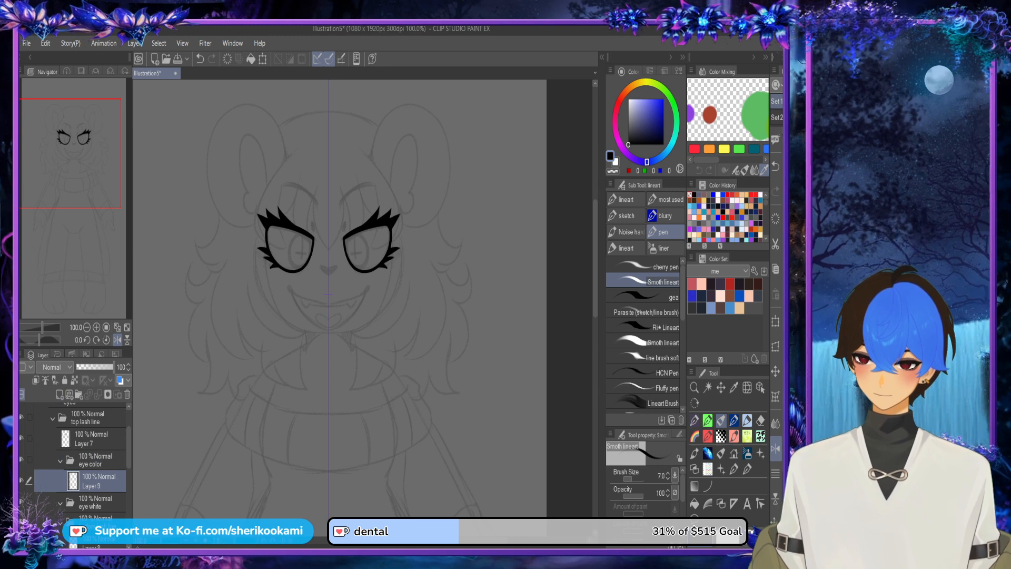
scroll(373, 215, "up", 6)
scroll(298, 332, "down", 2)
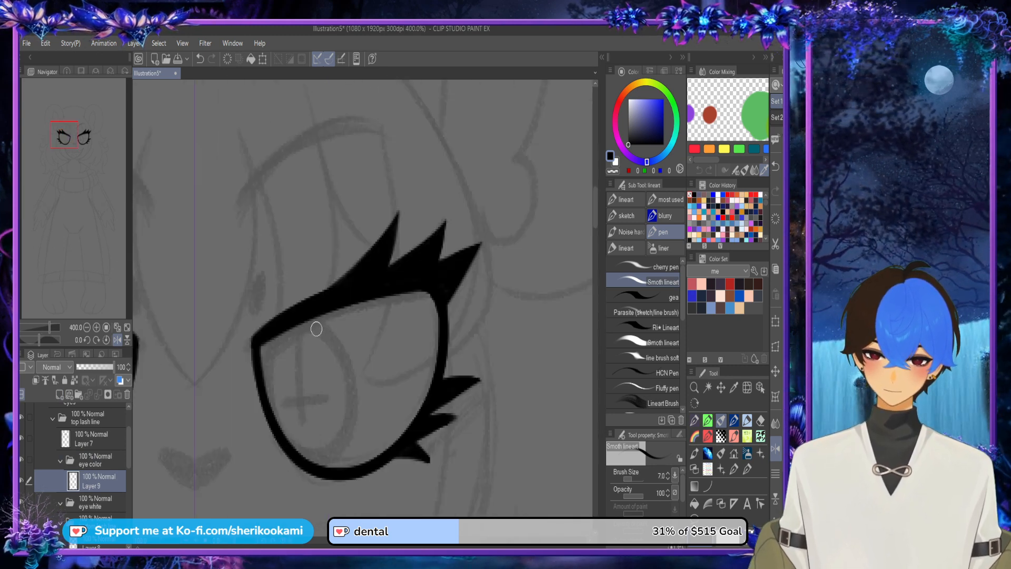
mouse_move(285, 325)
left_mouse_down()
mouse_move(296, 458)
mouse_move(365, 297)
mouse_move(270, 387)
mouse_move(284, 416)
mouse_move(276, 365)
mouse_move(363, 388)
mouse_move(270, 360)
mouse_move(293, 449)
mouse_move(300, 258)
mouse_move(329, 482)
mouse_move(288, 439)
left_mouse_up()
key("ctrl+z")
key("ctrl+z")
key("ctrl+z")
mouse_move(287, 284)
left_mouse_down()
mouse_move(355, 404)
mouse_move(285, 389)
left_mouse_up()
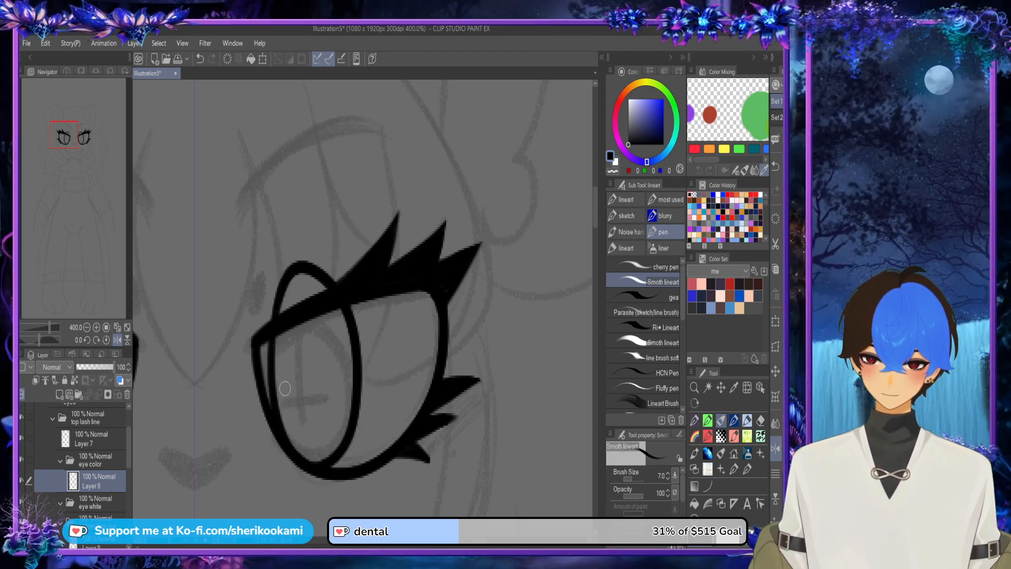
Step: Outline the iris as a tall oval extending above the upper lash line and down to the bottom lash line, redrawing until it fits
key("ctrl+z")
mouse_move(282, 295)
left_mouse_down()
mouse_move(311, 464)
mouse_move(313, 271)
mouse_move(294, 445)
left_mouse_up()
key("ctrl+z")
mouse_move(308, 272)
left_mouse_down()
mouse_move(274, 386)
mouse_move(332, 480)
mouse_move(358, 370)
mouse_move(296, 268)
mouse_move(304, 286)
mouse_move(279, 299)
mouse_move(302, 445)
mouse_move(358, 445)
left_mouse_up()
key("ctrl+z")
key("ctrl+z")
mouse_move(273, 295)
left_mouse_down()
mouse_move(273, 319)
mouse_move(366, 442)
mouse_move(282, 281)
mouse_move(271, 333)
mouse_move(272, 321)
mouse_move(372, 401)
left_mouse_up()
Step: Draw the slightly slanted vertical stroke of the cross-shaped pupil inside the iris, redoing it until the angle suits
key("ctrl+z")
mouse_move(369, 365)
left_mouse_down()
mouse_move(297, 282)
mouse_move(275, 317)
mouse_move(366, 382)
mouse_move(301, 280)
mouse_move(273, 354)
mouse_move(313, 411)
left_mouse_up()
key("ctrl+z")
key("ctrl+z")
left_click_drag(303, 298, 317, 423)
key("ctrl+z")
left_click_drag(305, 315, 312, 418)
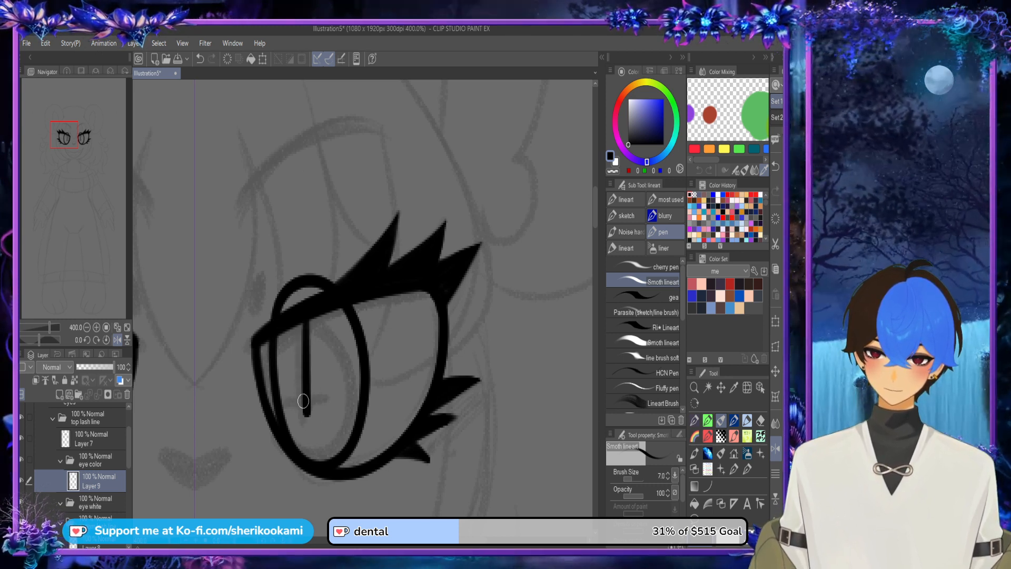
key("ctrl+z")
left_click_drag(305, 293, 317, 424)
key("ctrl+z")
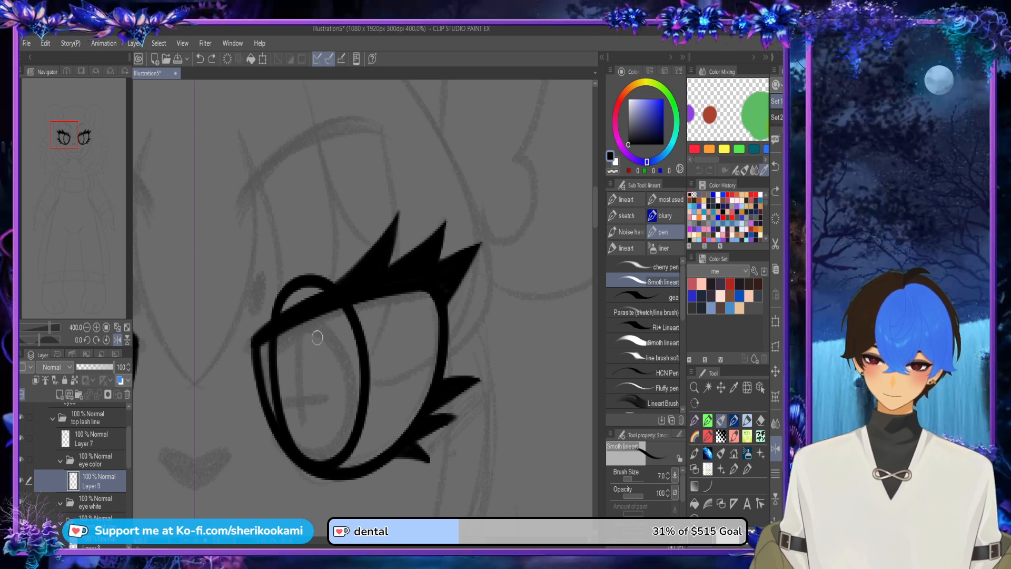
left_click_drag(304, 299, 316, 417)
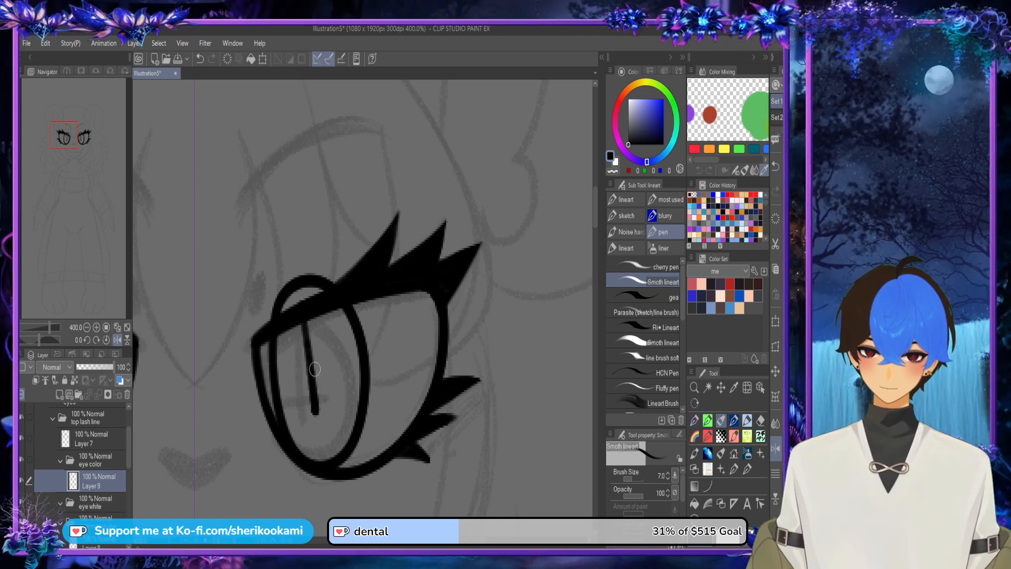
Step: Redraw the vertical stroke of the pupil and add a short slanted crossbar to complete the cross inside the iris
key("ctrl+z")
left_click_drag(302, 293, 316, 415)
left_click_drag(293, 388, 329, 374)
scroll(344, 411, "down", 3)
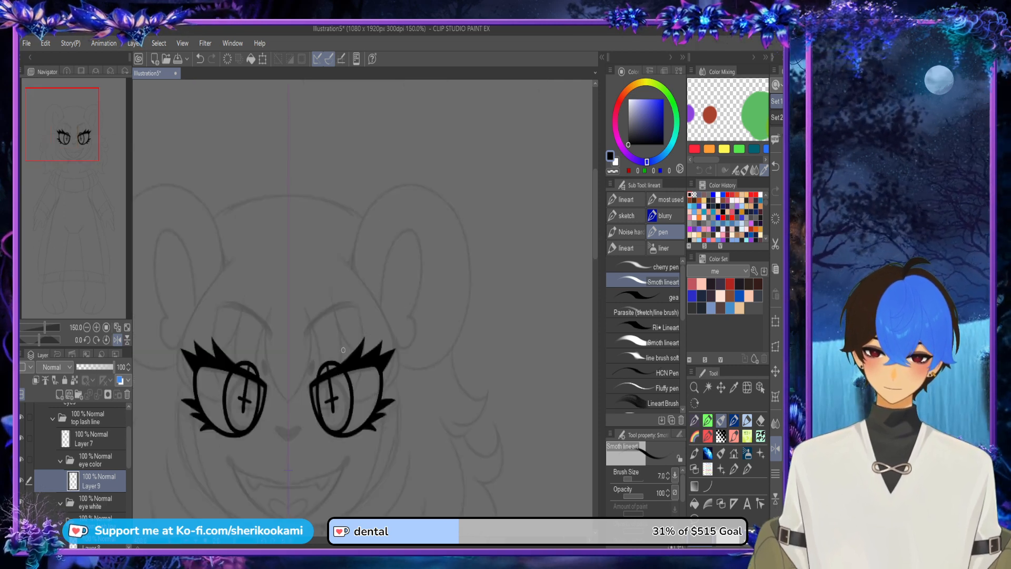
scroll(339, 428, "up", 1)
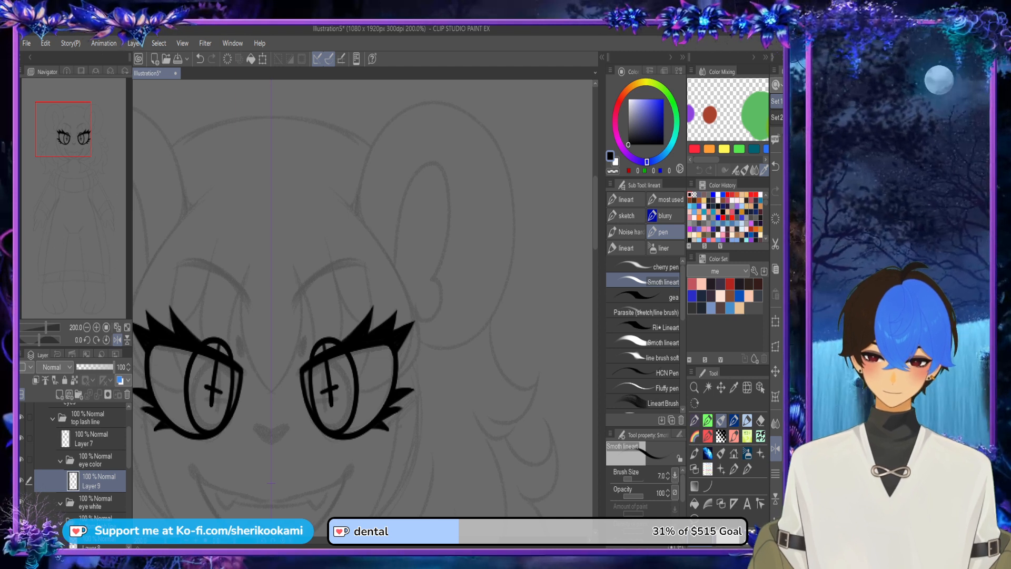
Step: Add a new layer inside the eye white folder
left_click(91, 438)
left_click_drag(129, 446, 129, 455)
left_click(95, 473)
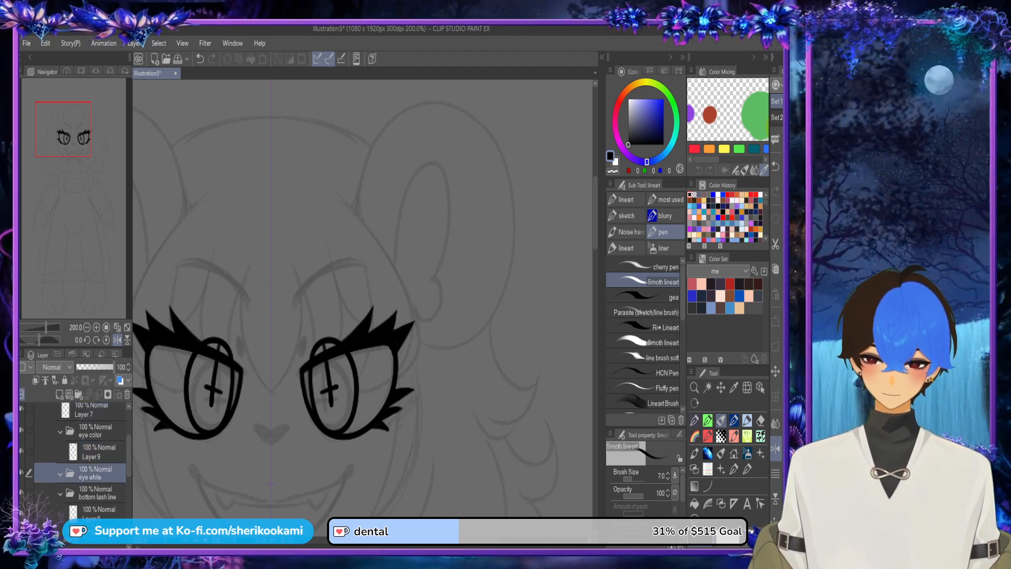
left_click(59, 394)
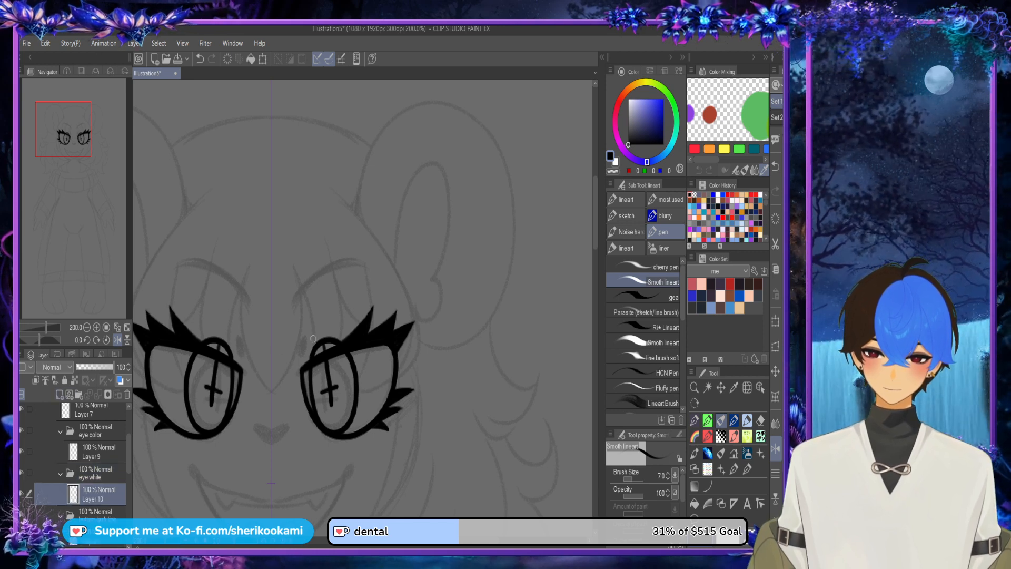
scroll(334, 324, "down", 2)
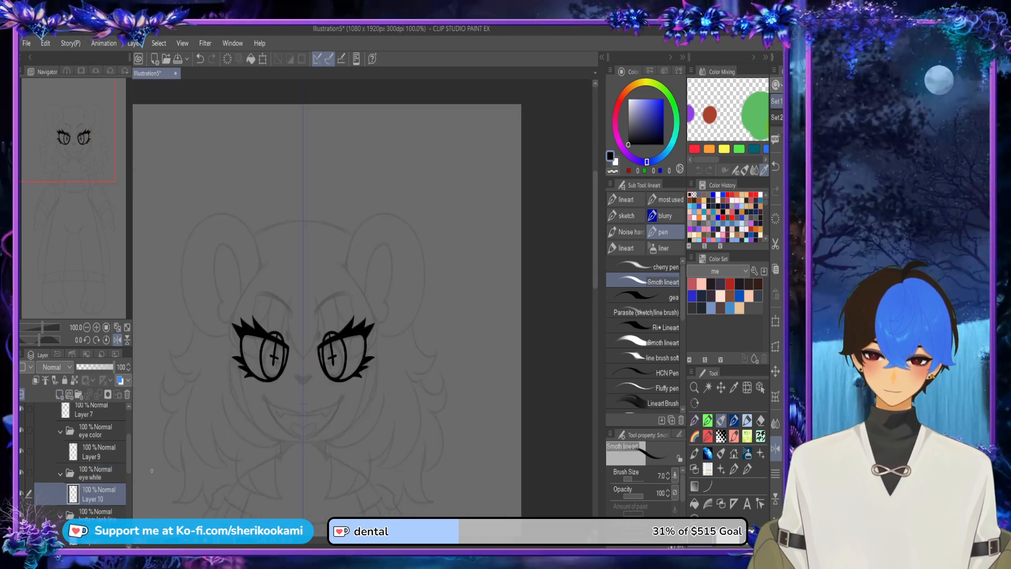
Step: Collapse the eyes folder and hide it
left_click_drag(128, 456, 128, 436)
left_click(45, 436)
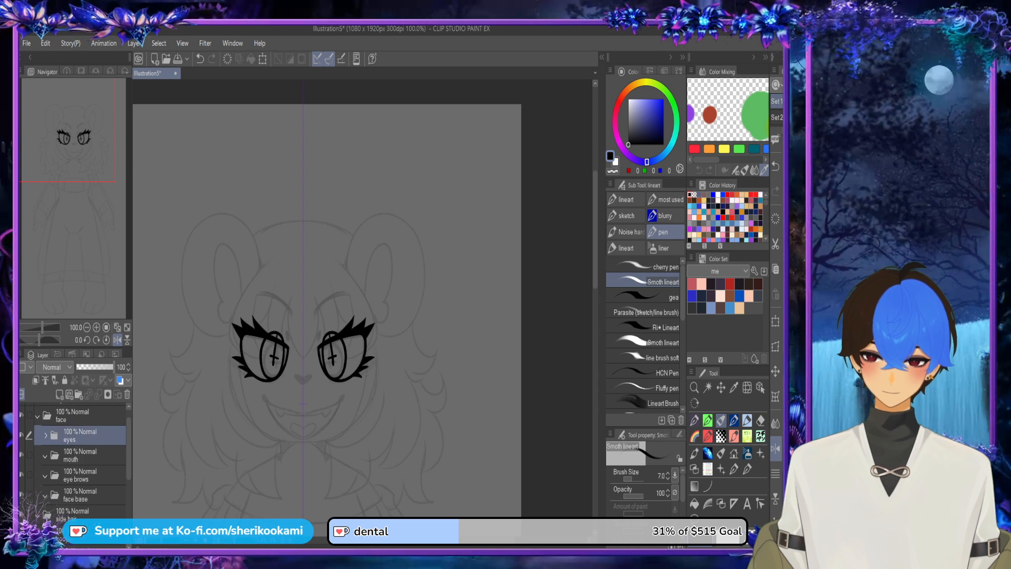
left_click(21, 434)
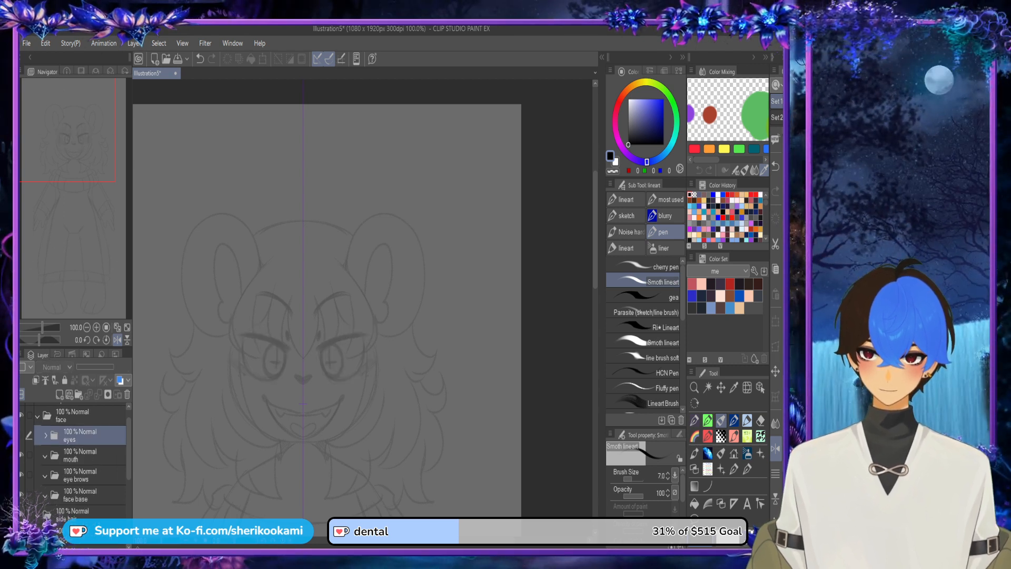
Step: Create a folder named "top lip" inside the mouth folder, undoing the one first added outside it
left_click(74, 455)
left_click(45, 456)
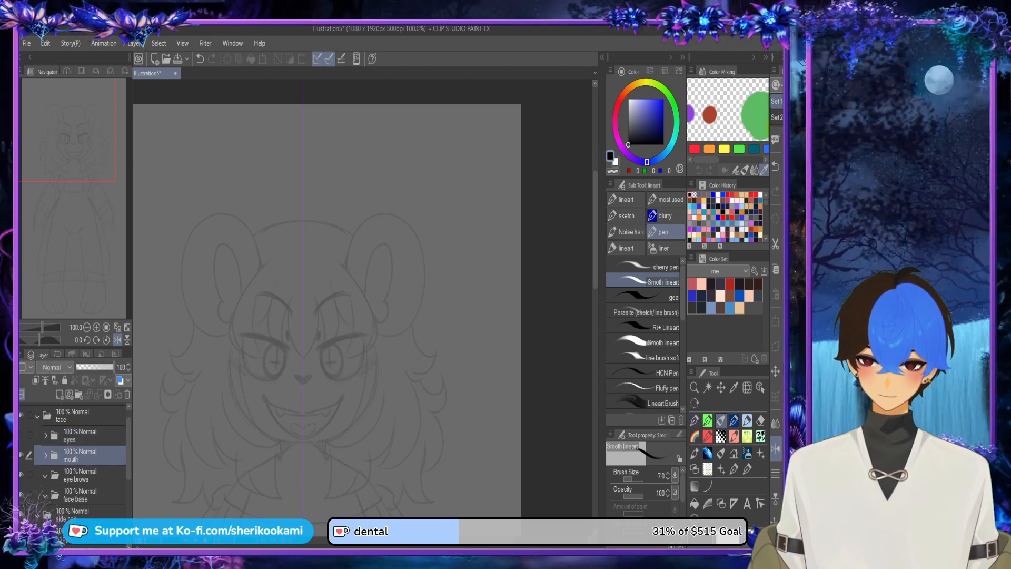
left_click(79, 394)
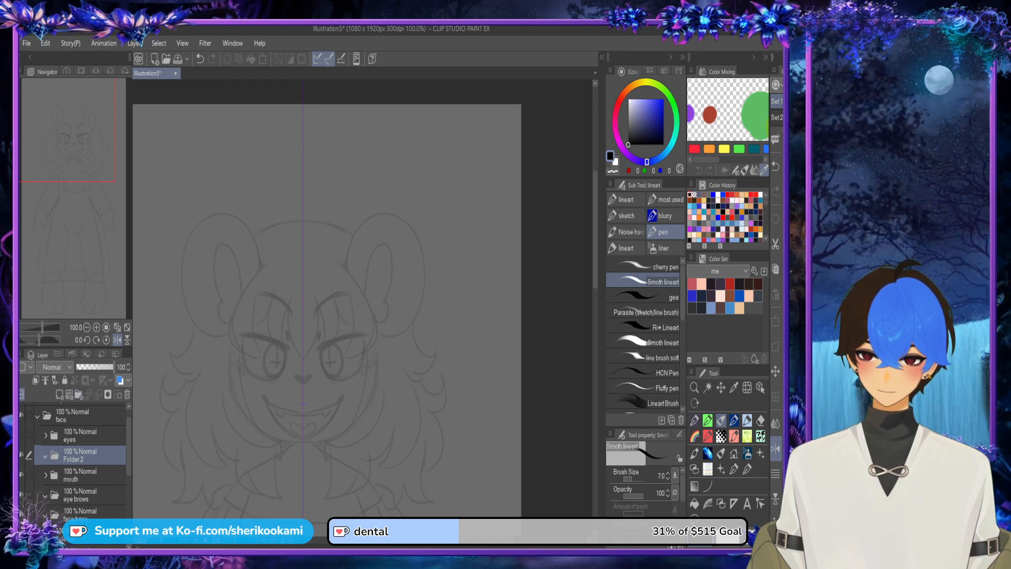
key("ctrl+z")
left_click(46, 456)
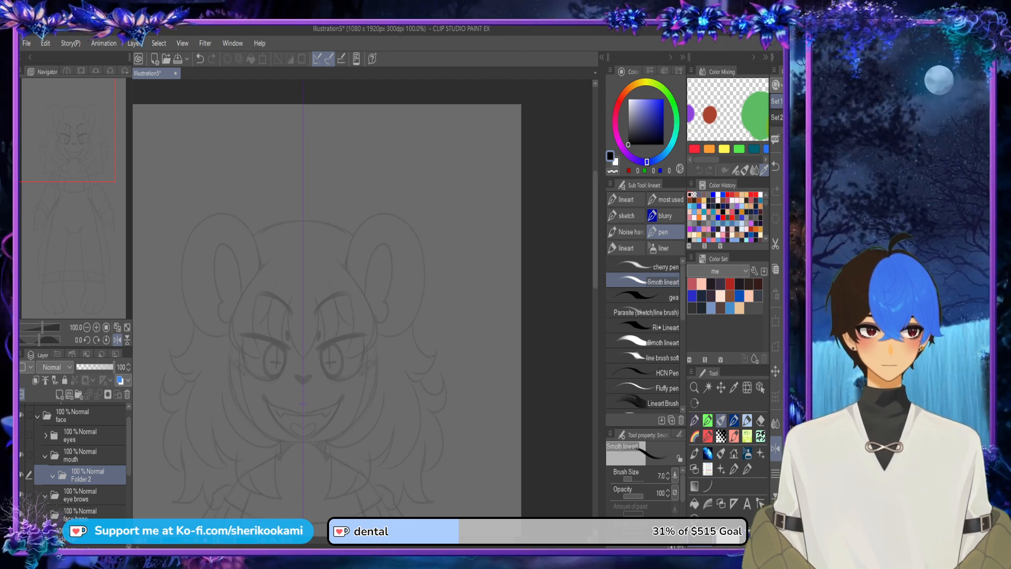
type("top.lip")
key("Return")
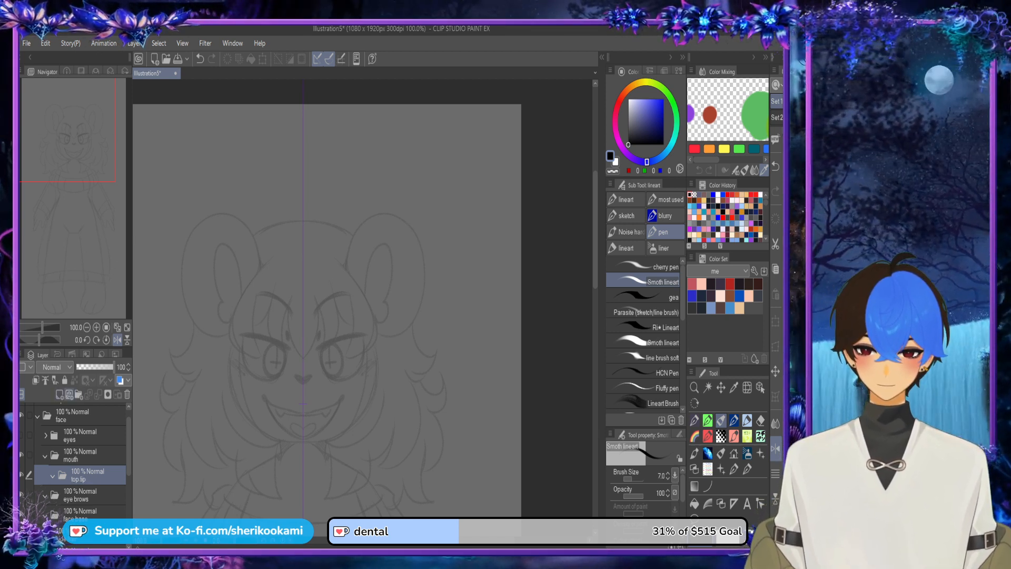
Step: Add a "bottom lip" folder, move it below the top lip folder, and add a "teeth" folder above it
left_click(79, 394)
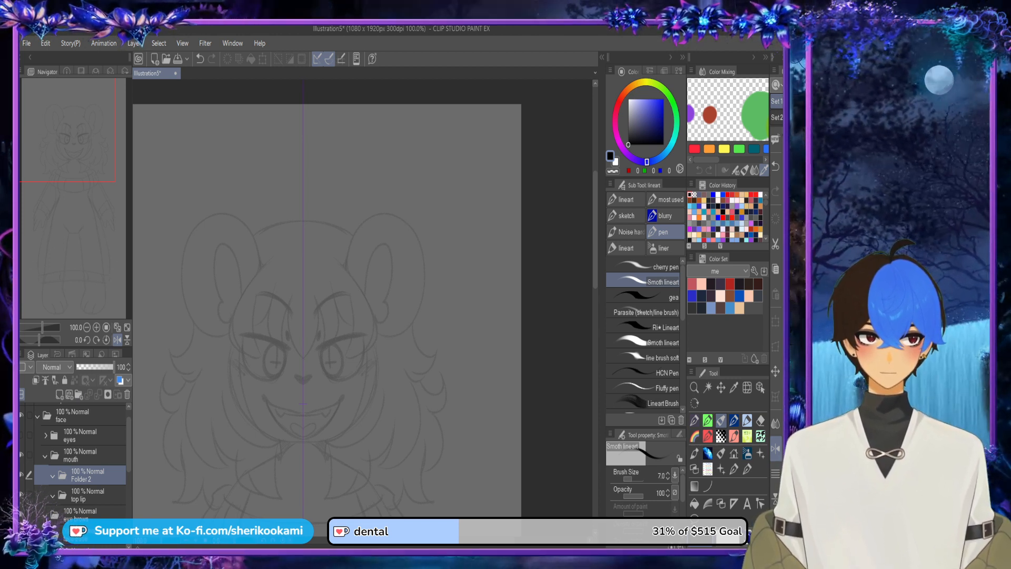
left_click_drag(95, 476, 95, 495)
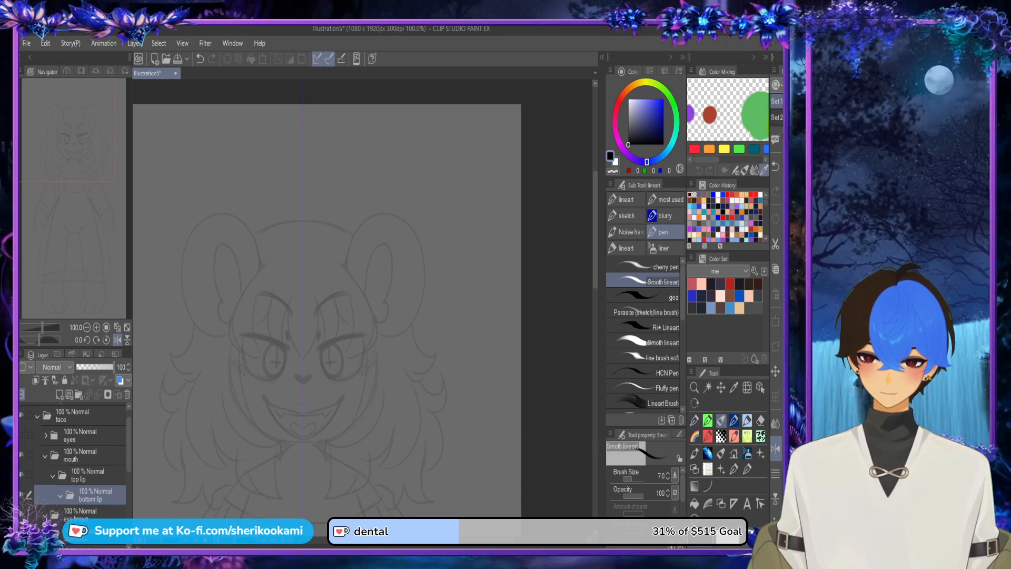
key("ctrl+z")
key("ctrl+y")
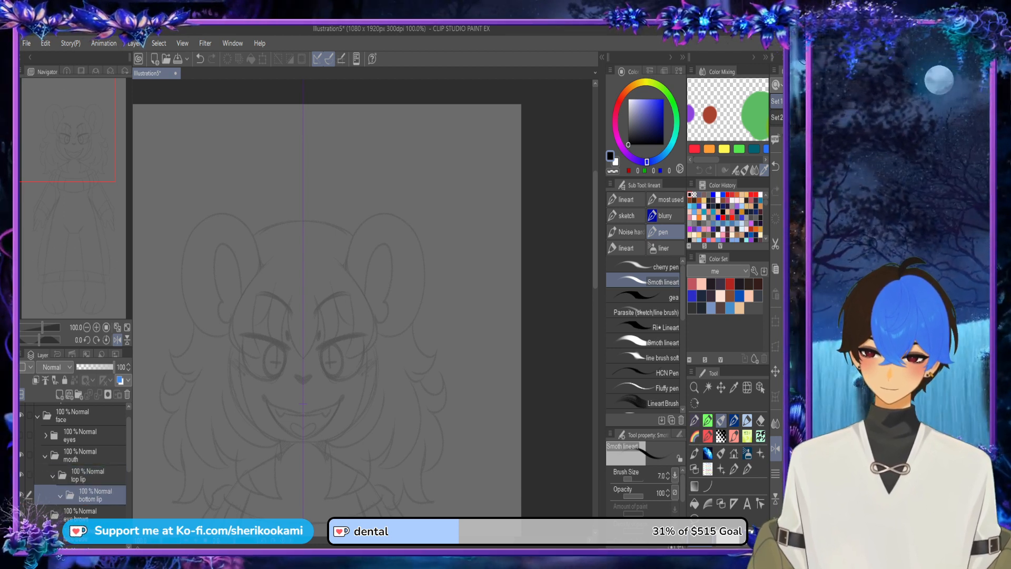
left_click(79, 394)
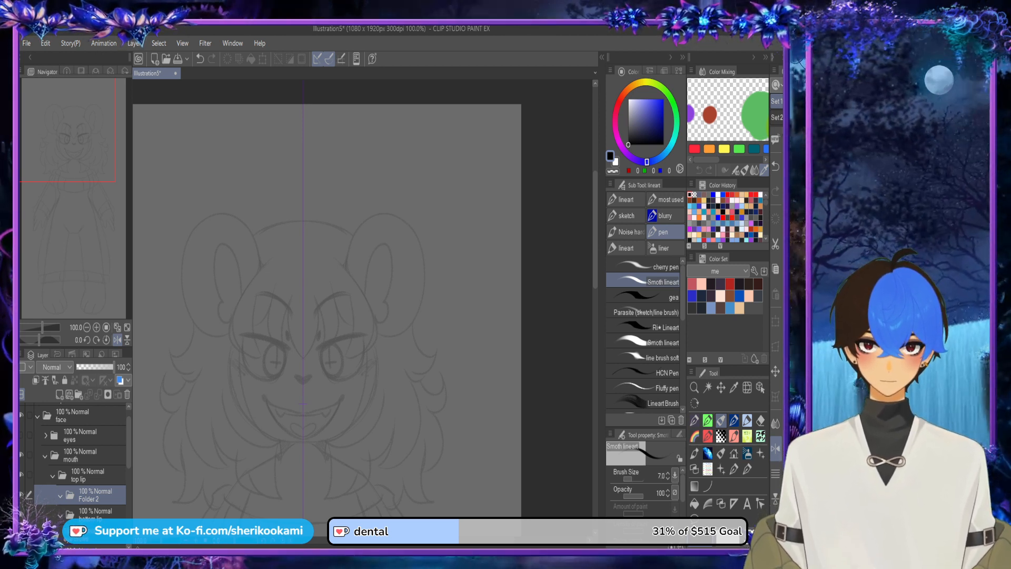
Step: Add folders named "tounge" and "inner mouth" below the teeth folder, with tounge above inner mouth at the same level
left_click(79, 394)
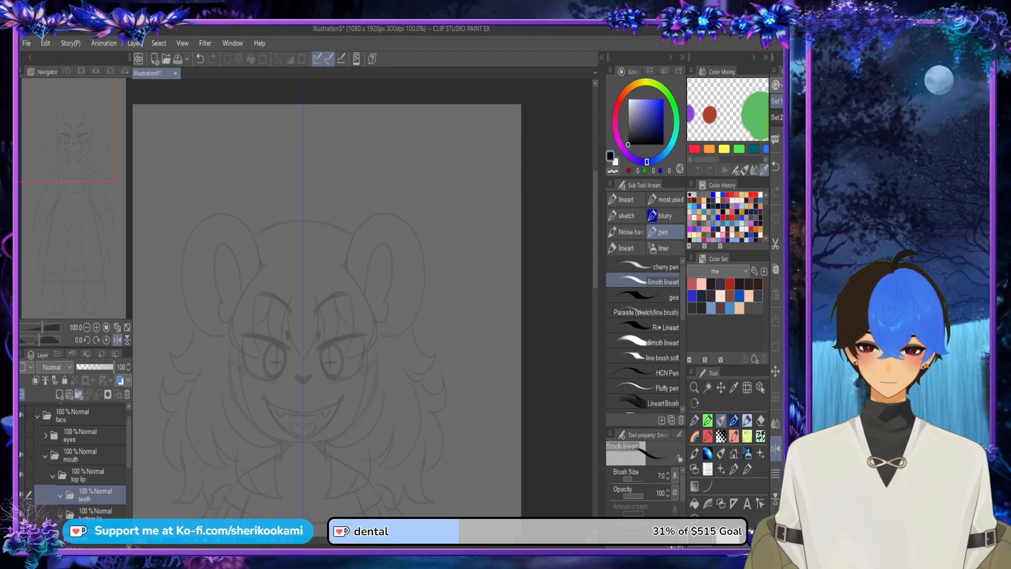
left_click_drag(98, 496, 97, 513)
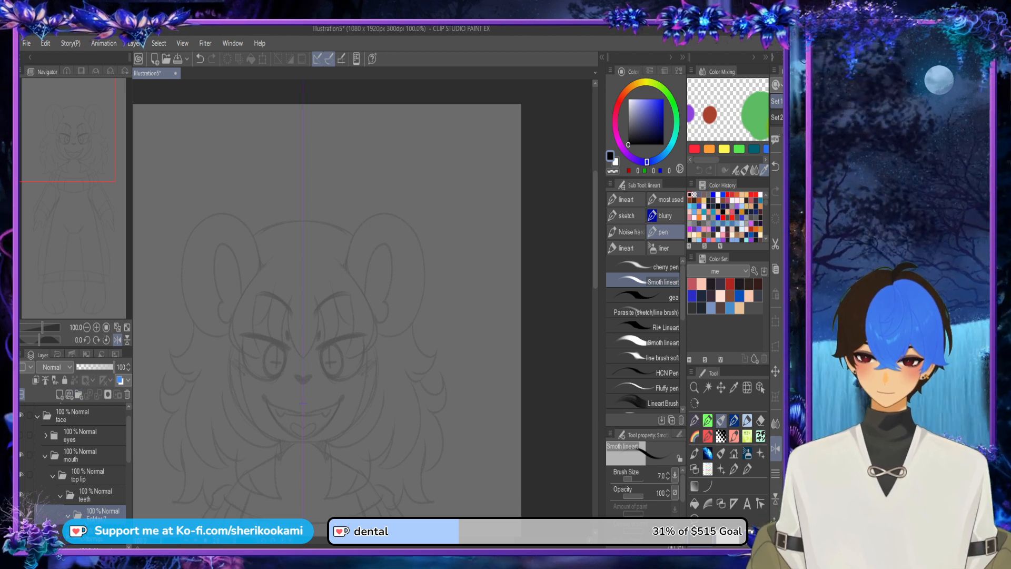
scroll(74, 458, "down", 2)
left_click_drag(100, 484, 97, 512)
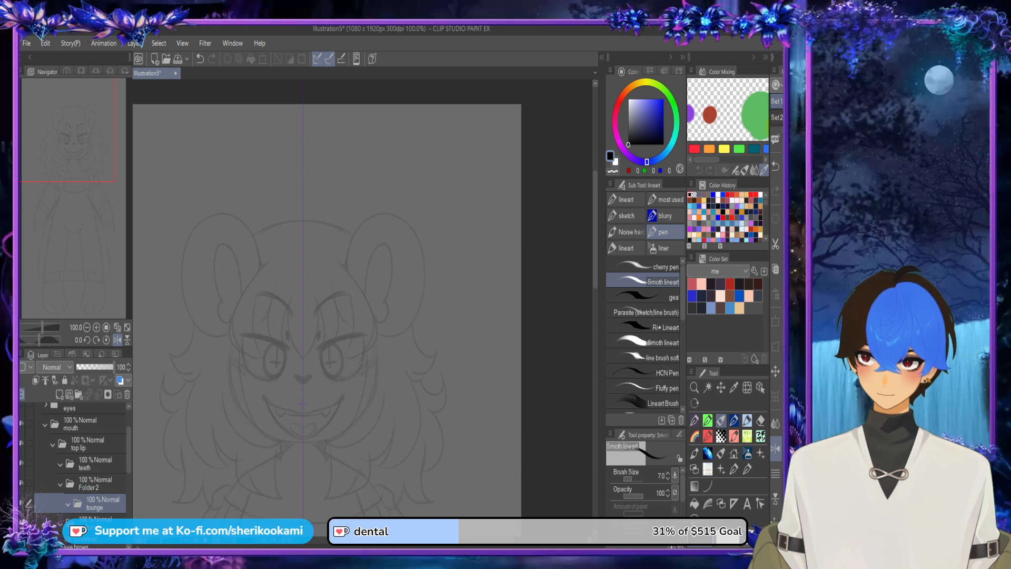
left_click(99, 483)
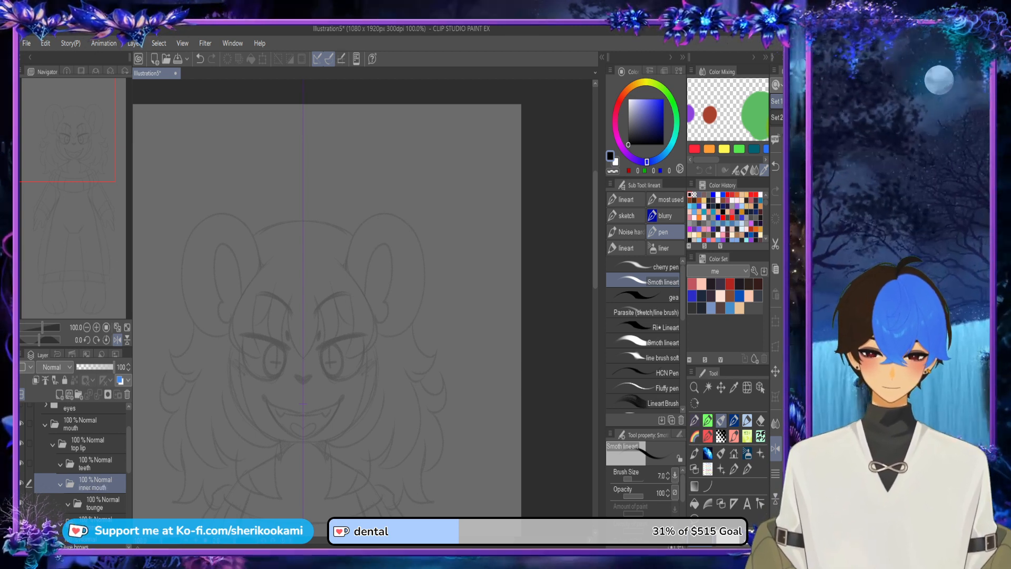
left_click_drag(101, 503, 100, 474)
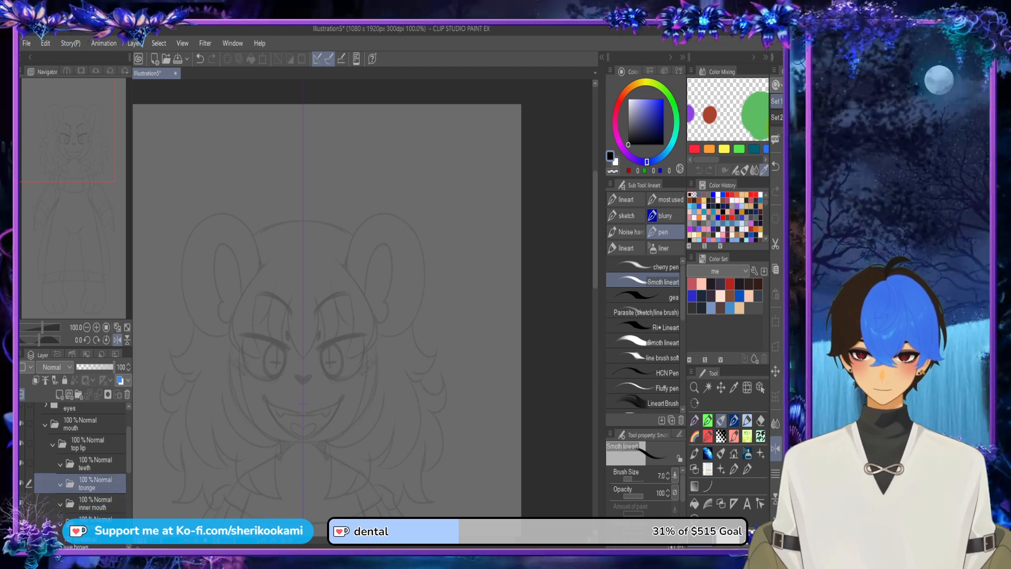
Step: Select the teeth, tounge, inner mouth and bottom lip folders together and move them out of the top lip folder
left_click(95, 444)
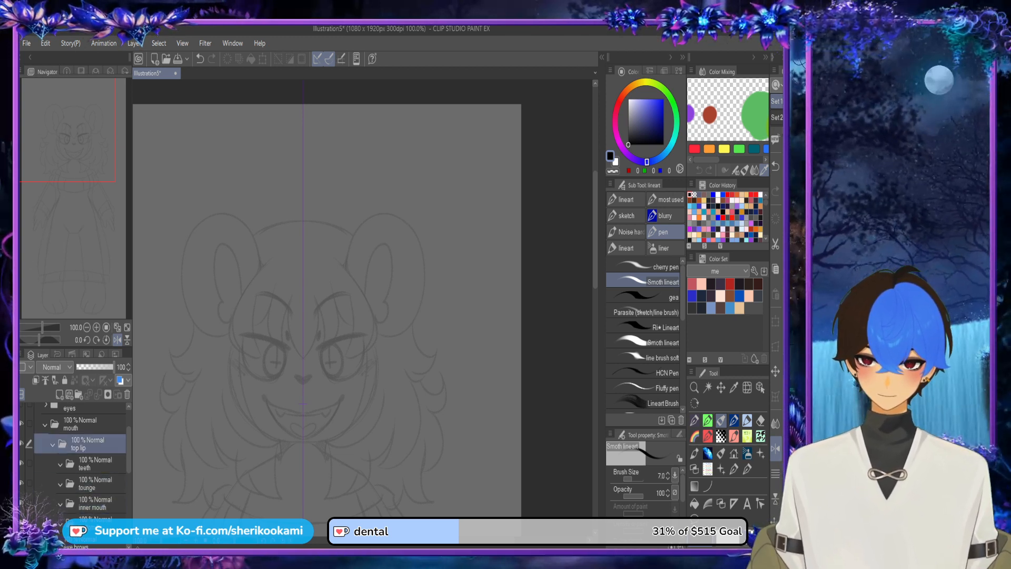
left_click(98, 464)
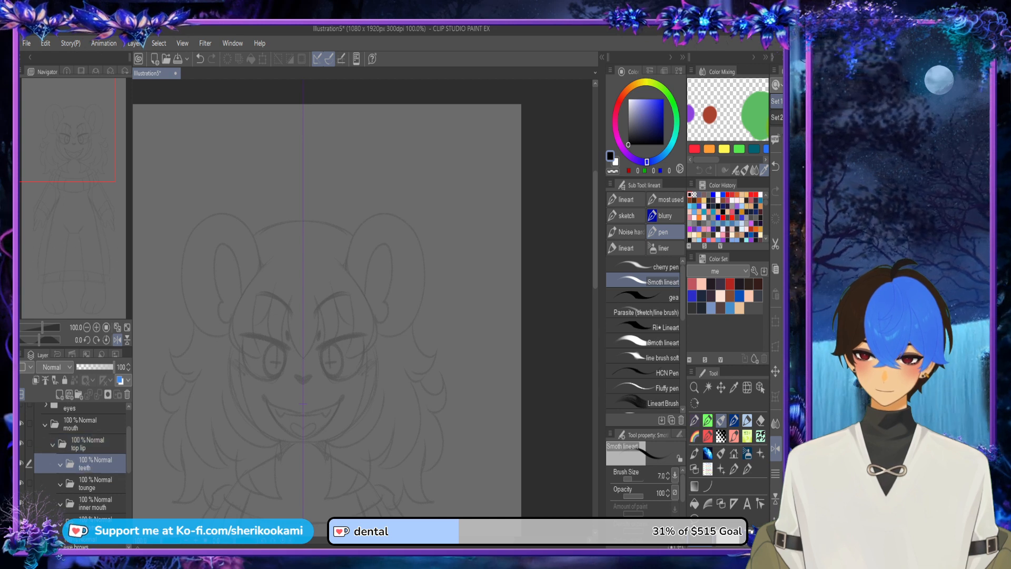
left_click(97, 483, "ctrl")
left_click(97, 504, "ctrl")
left_click(97, 521, "ctrl")
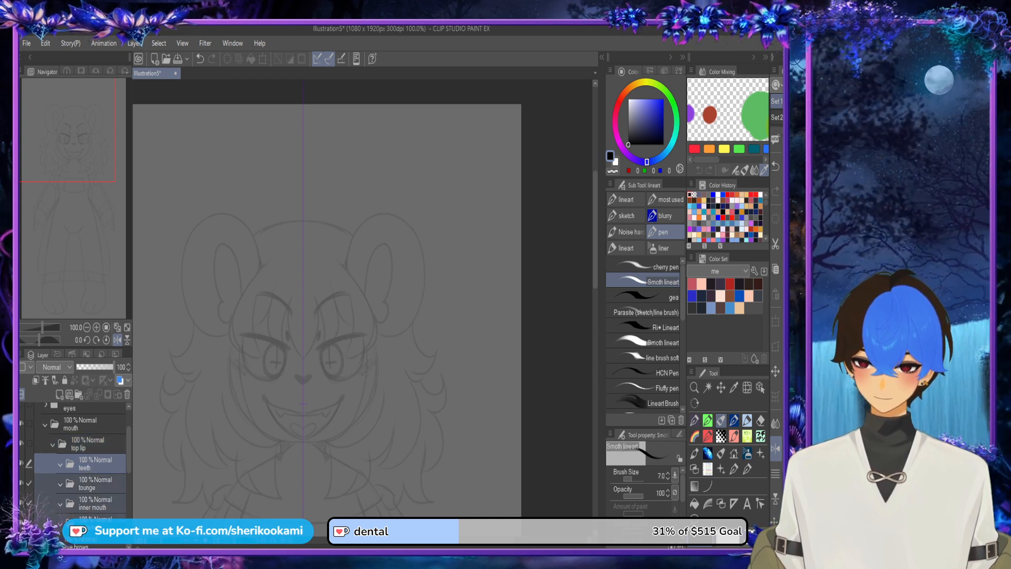
left_click_drag(98, 520, 79, 534)
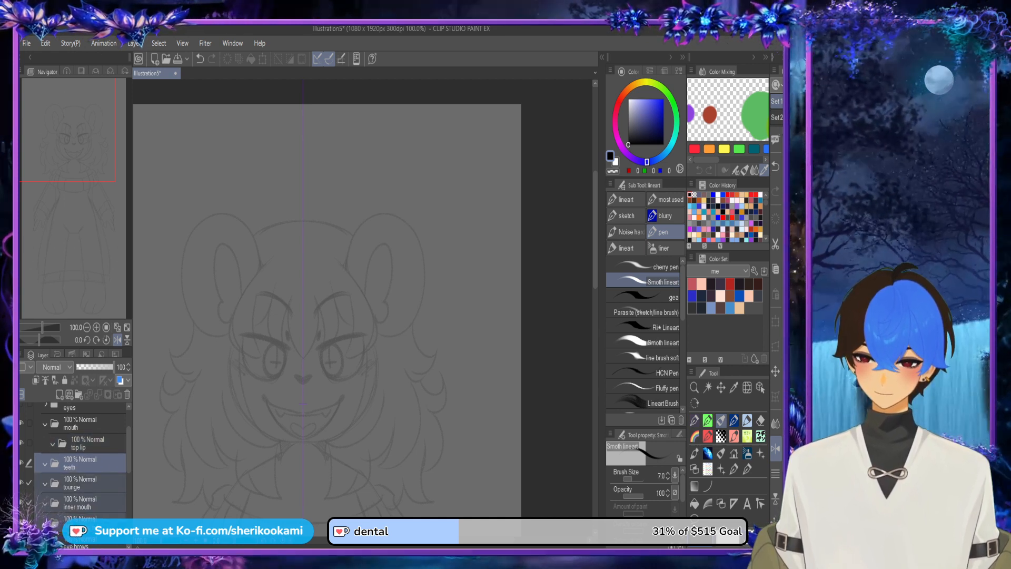
Step: Move the teeth, tounge, inner mouth and bottom lip folders into the mouth folder, on the same level as top lip
left_click(95, 443)
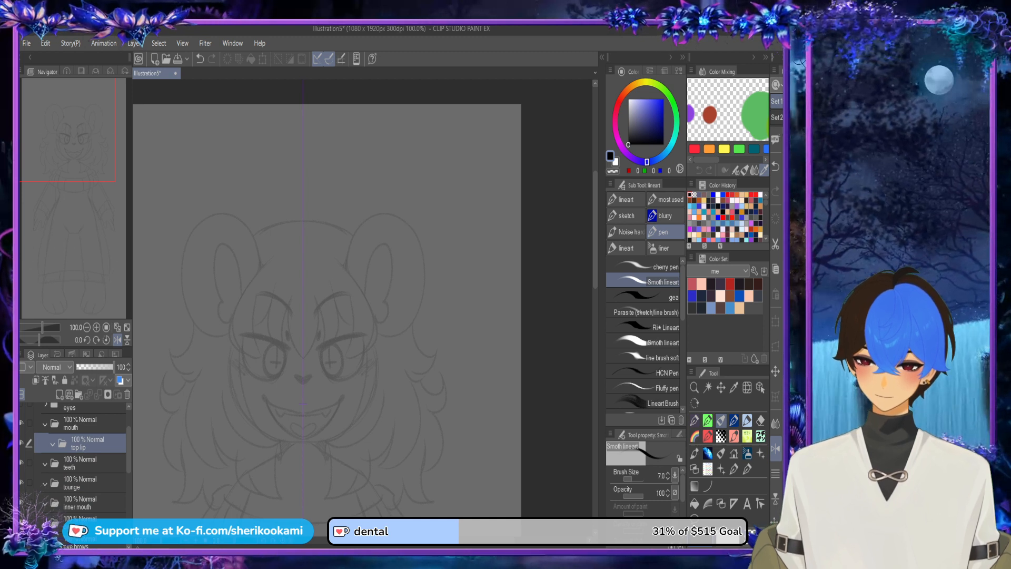
left_click(45, 424)
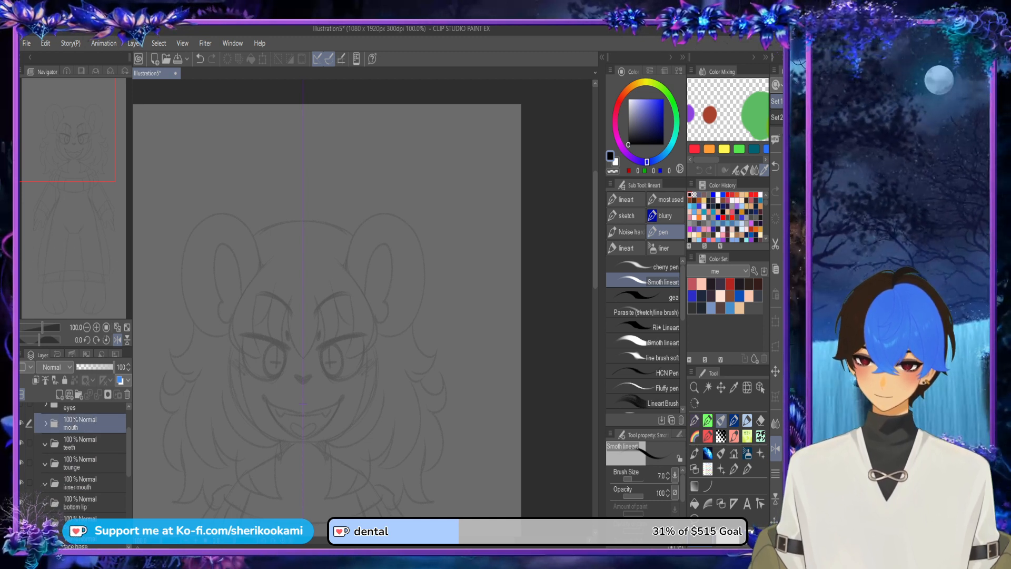
left_click(45, 424)
left_click(45, 424)
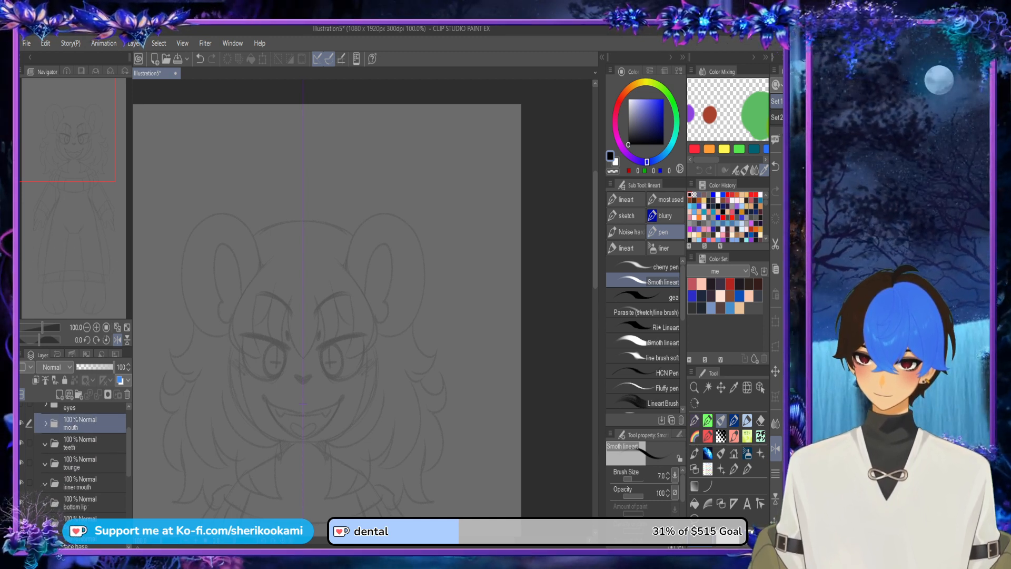
left_click(89, 443)
left_click(89, 463, "ctrl")
left_click(89, 483, "ctrl")
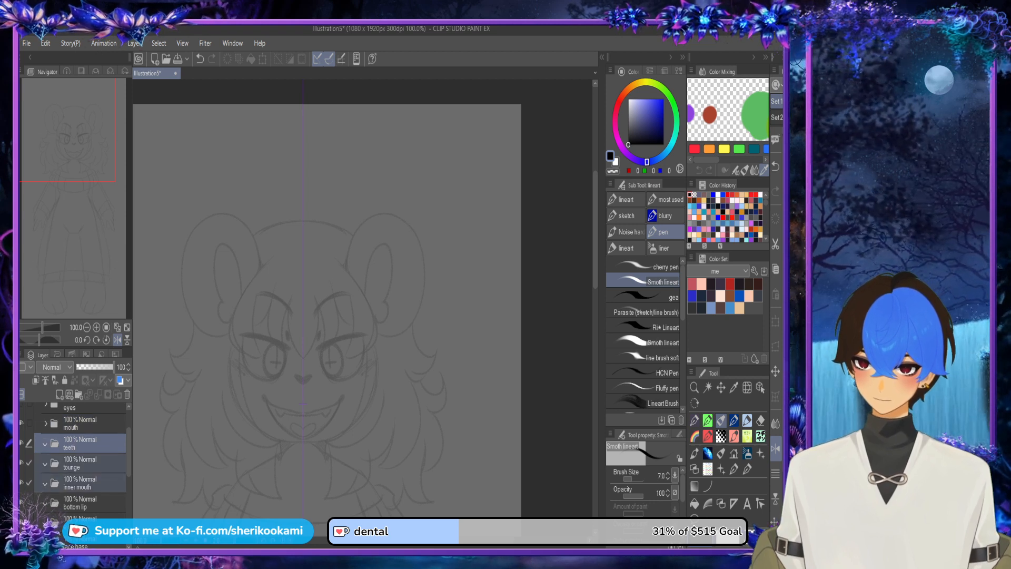
left_click(90, 502, "ctrl")
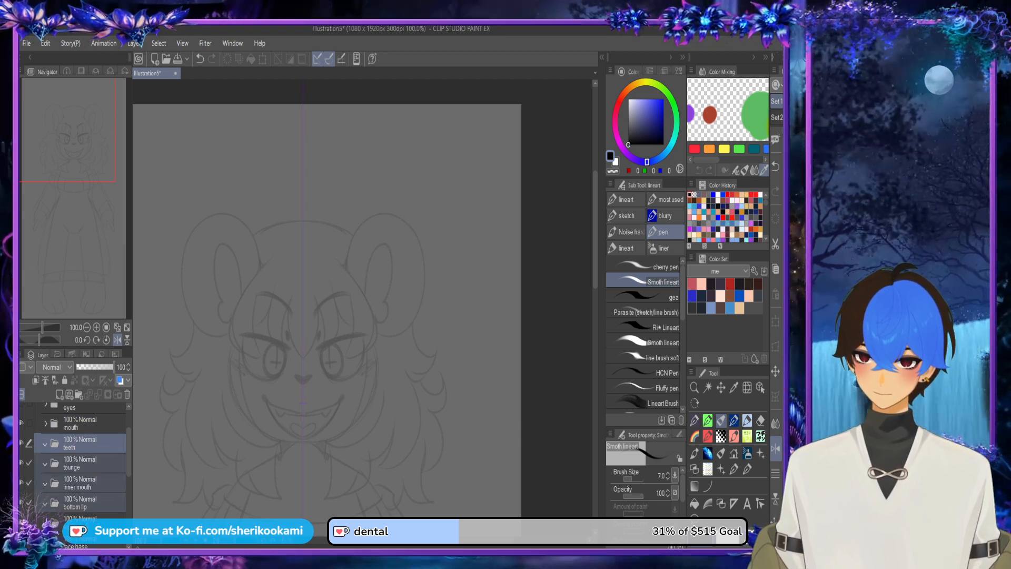
left_click_drag(89, 444, 85, 423)
left_click(45, 423)
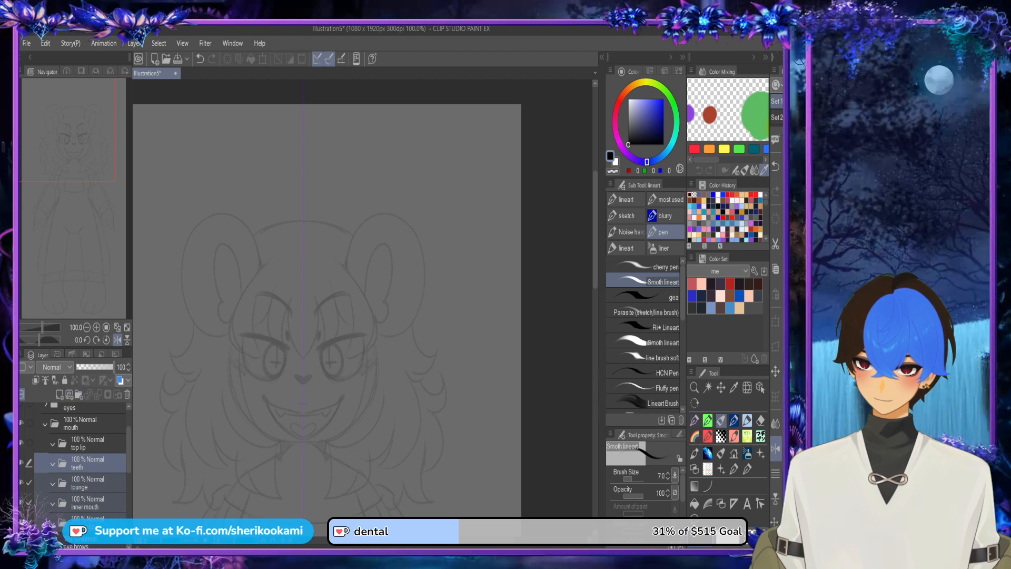
Step: Add a new layer inside the top lip folder
scroll(79, 453, "down", 3)
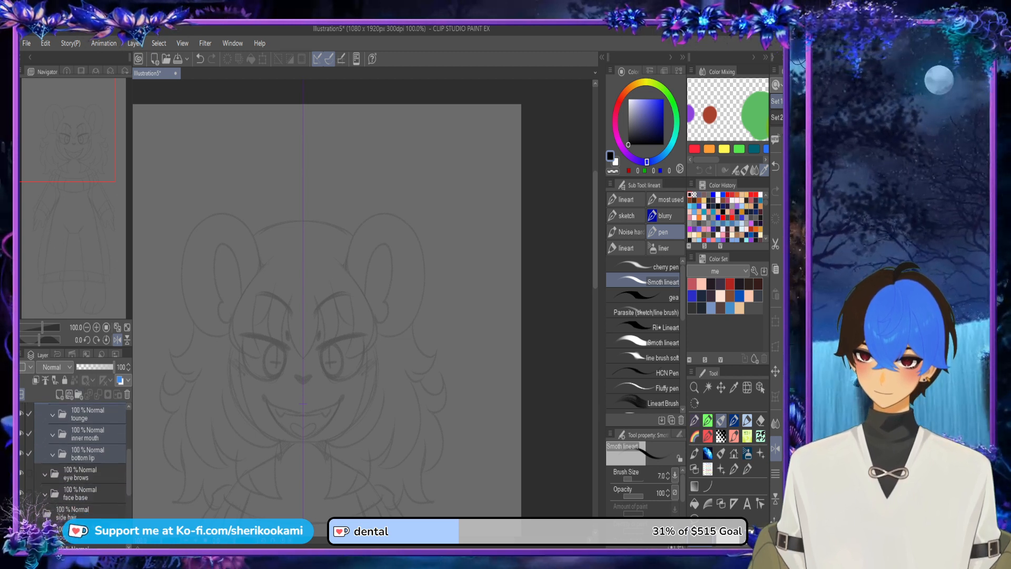
left_click_drag(129, 470, 129, 457)
left_click(89, 434)
left_click(89, 414)
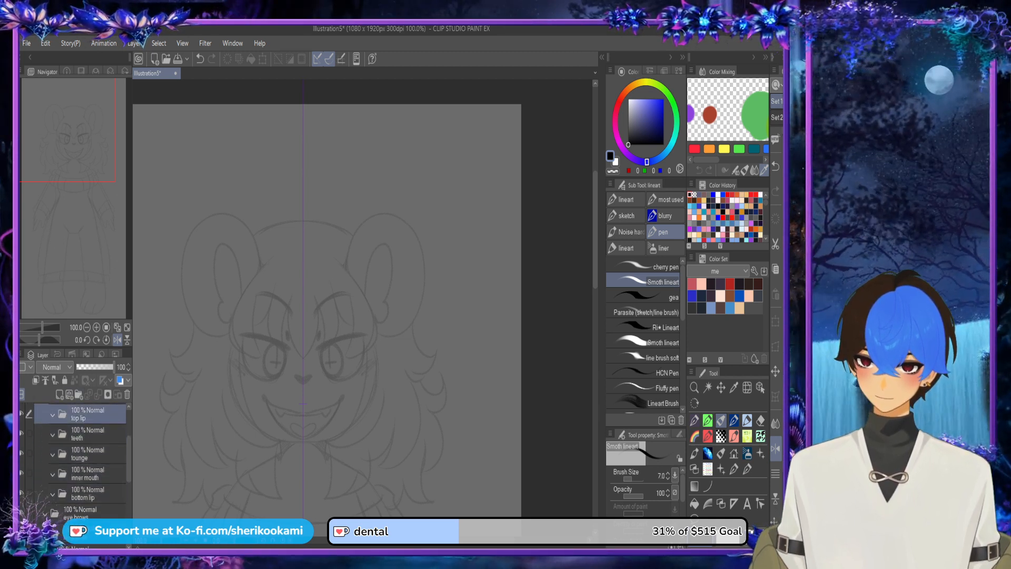
left_click(60, 394)
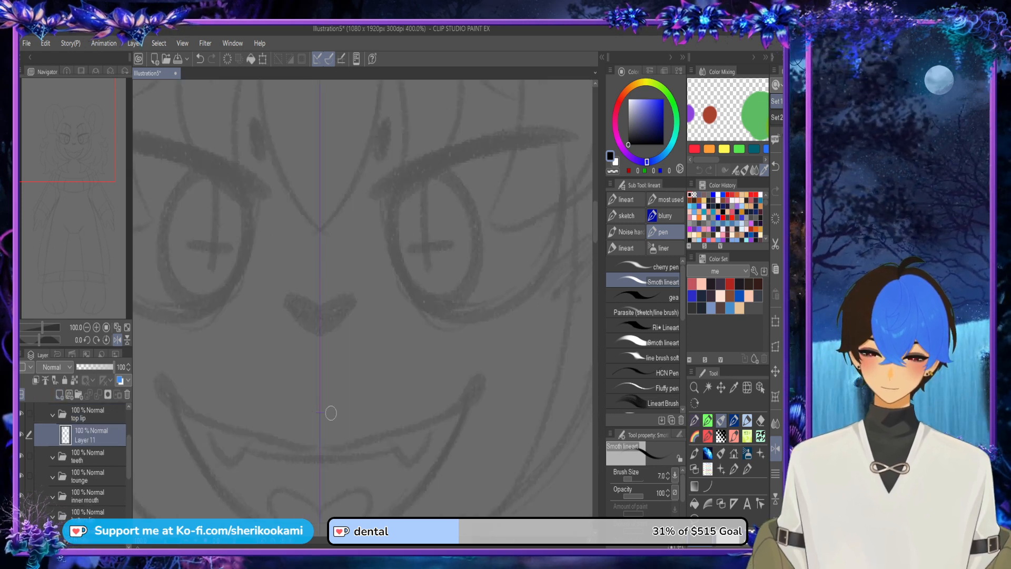
Step: Try to draw the mirrored upper lip line from the corner of the mouth toward the centre
scroll(316, 405, "up", 5)
mouse_move(179, 396)
left_mouse_down()
mouse_move(185, 404)
mouse_move(362, 398)
left_mouse_up()
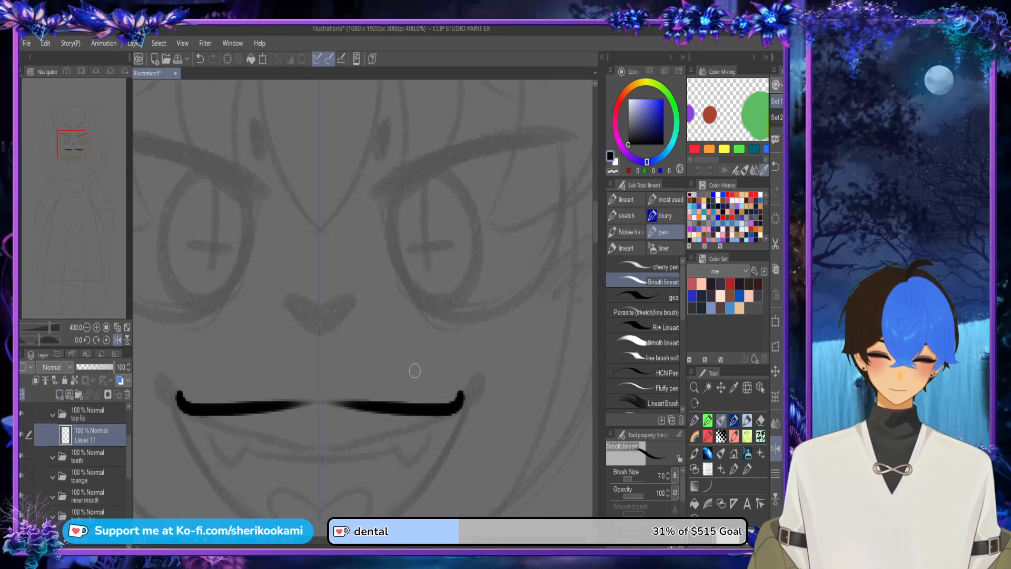
key("ctrl+z")
Step: Make the eyes folder visible again
left_click_drag(129, 457, 129, 444)
left_click(22, 415)
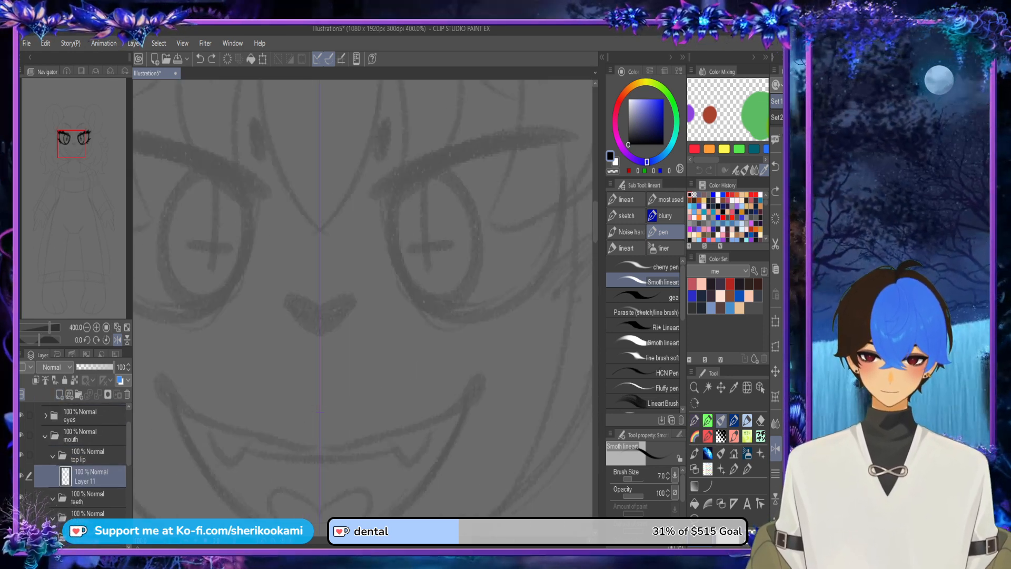
Step: Draw the mirrored upper lip line across the face and thicken its upturned corners on the top lip layer
mouse_move(151, 369)
left_mouse_down()
mouse_move(185, 406)
mouse_move(439, 393)
left_mouse_up()
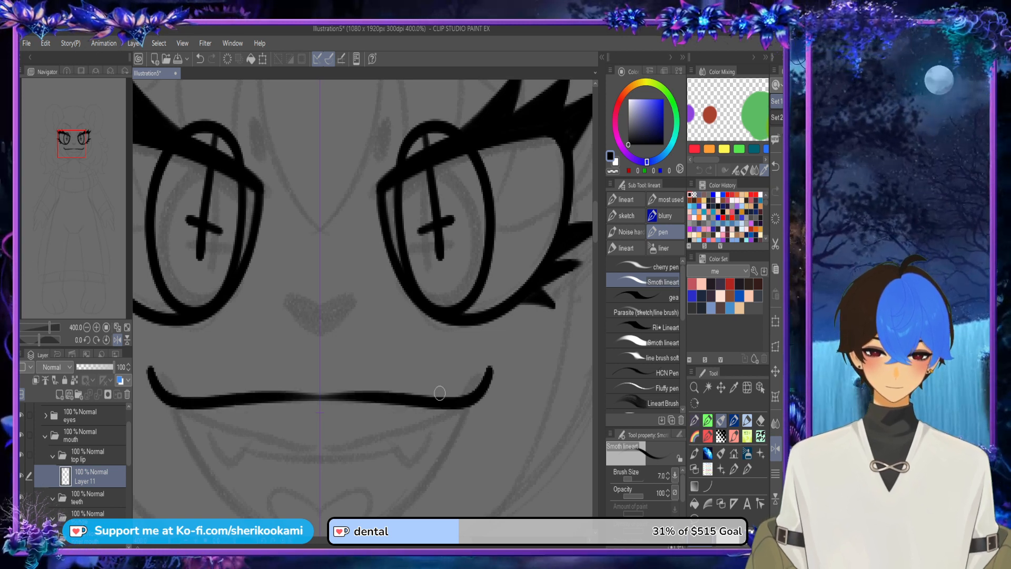
left_click_drag(151, 363, 199, 407)
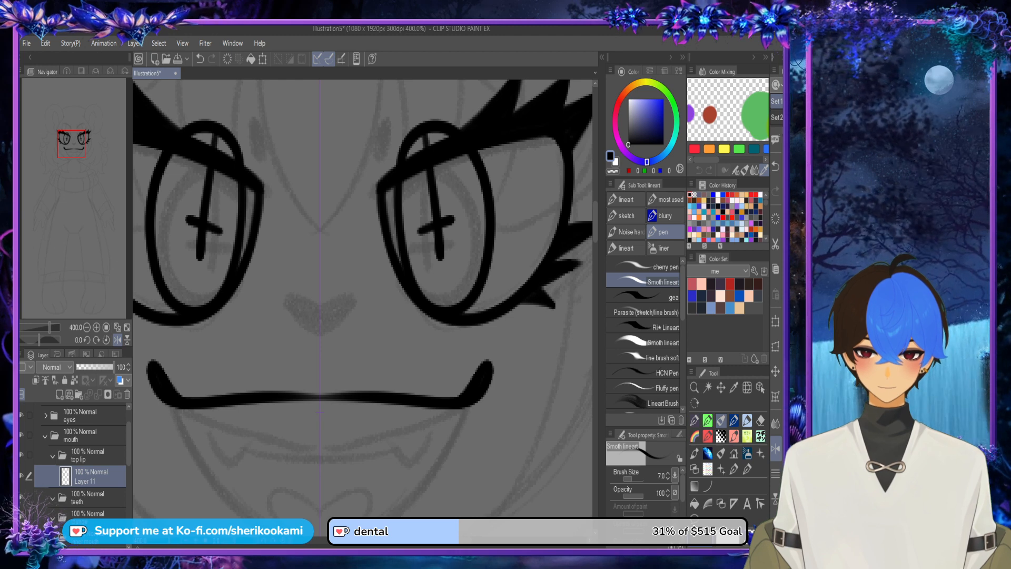
Step: Add a new layer inside the teeth folder and draw the mirrored fangs and curved teeth edge below the upper lip
left_click(62, 498)
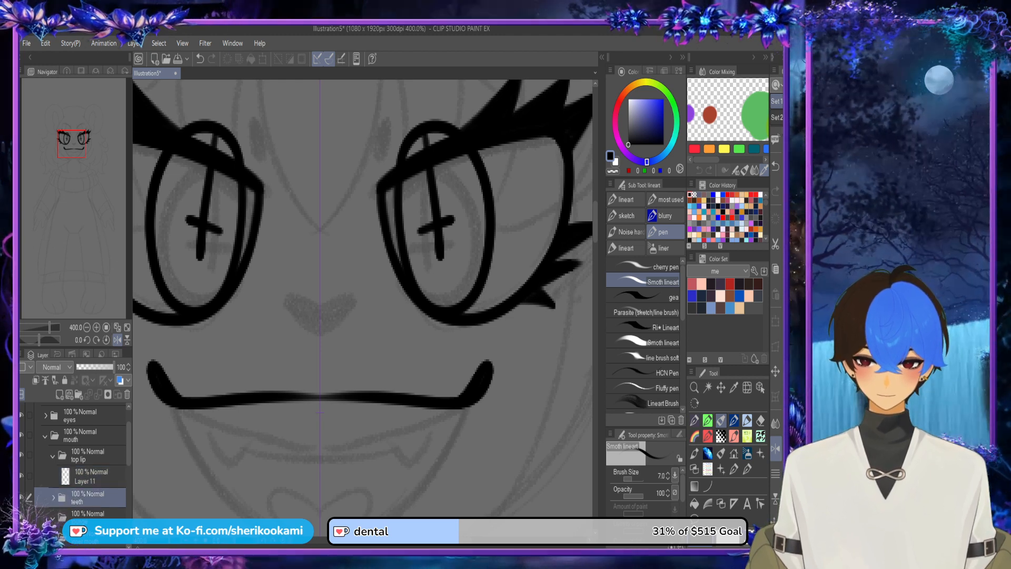
left_click(59, 394)
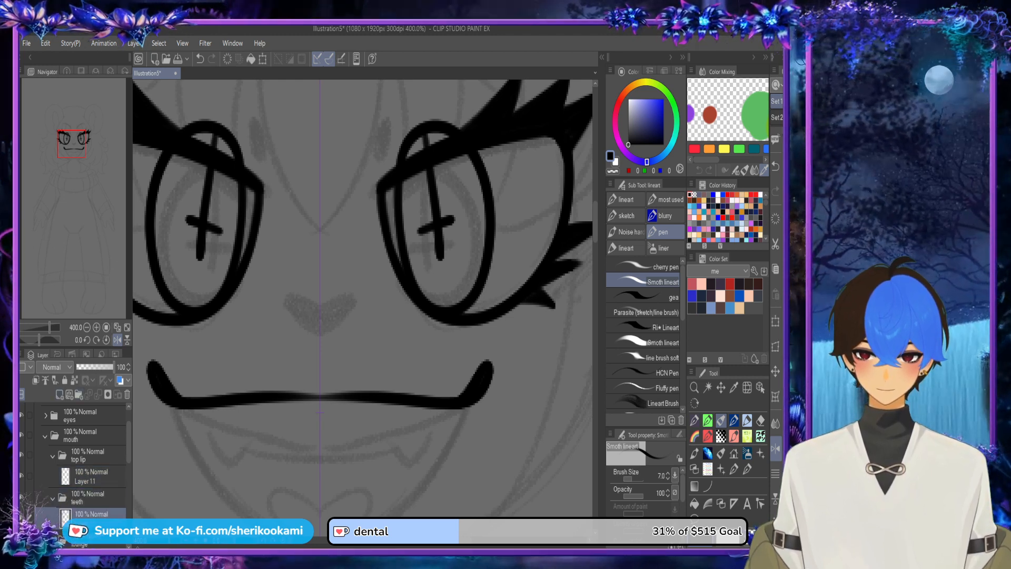
mouse_move(208, 428)
left_mouse_down()
mouse_move(242, 279)
mouse_move(247, 300)
mouse_move(273, 284)
mouse_move(239, 289)
mouse_move(279, 295)
mouse_move(323, 283)
left_mouse_up()
key("ctrl+z")
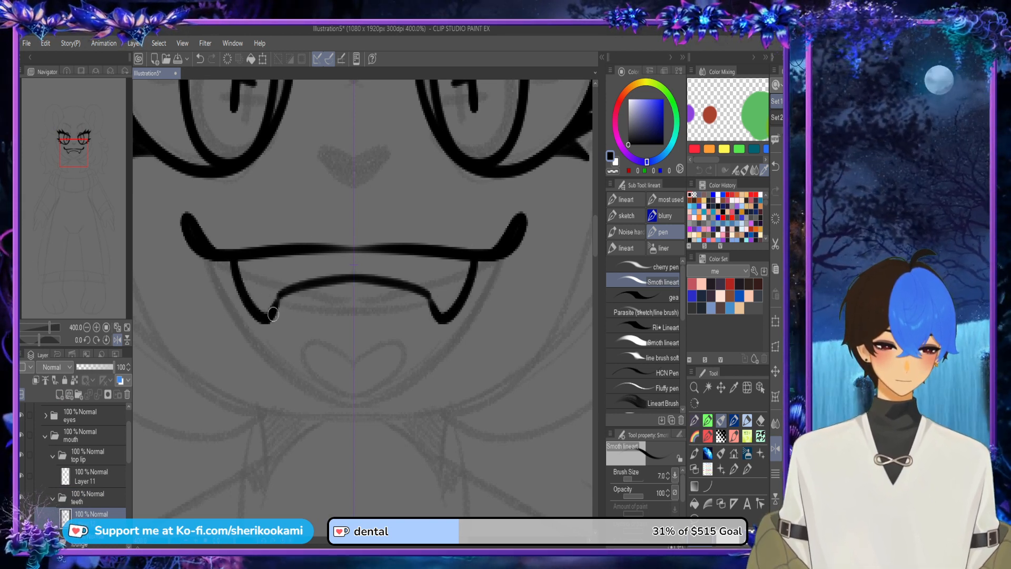
left_click_drag(273, 314, 278, 295)
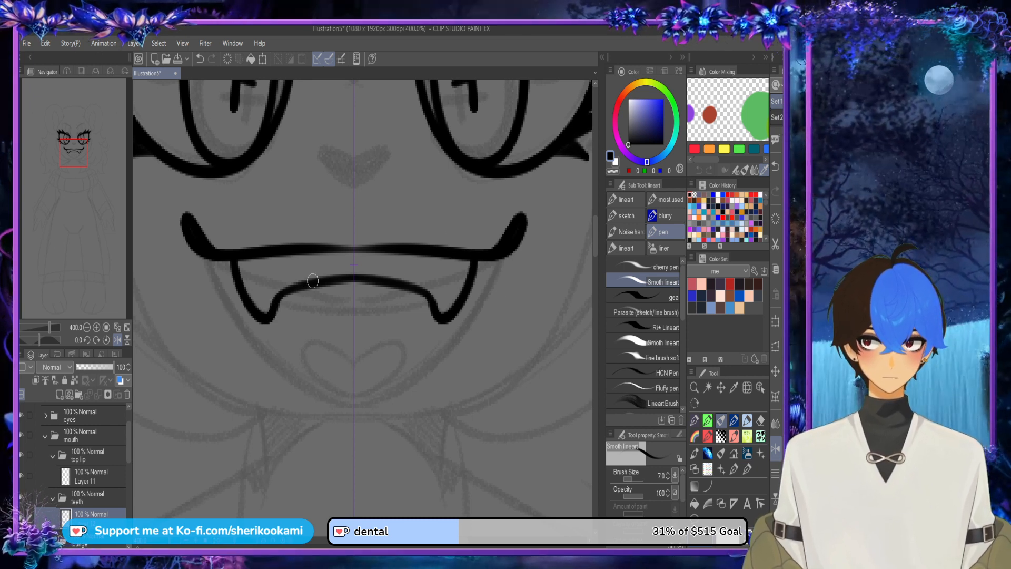
Step: Add a new layer inside the tounge folder and draw a mirrored heart-shaped tongue outline below the teeth
left_click_drag(128, 444, 129, 454)
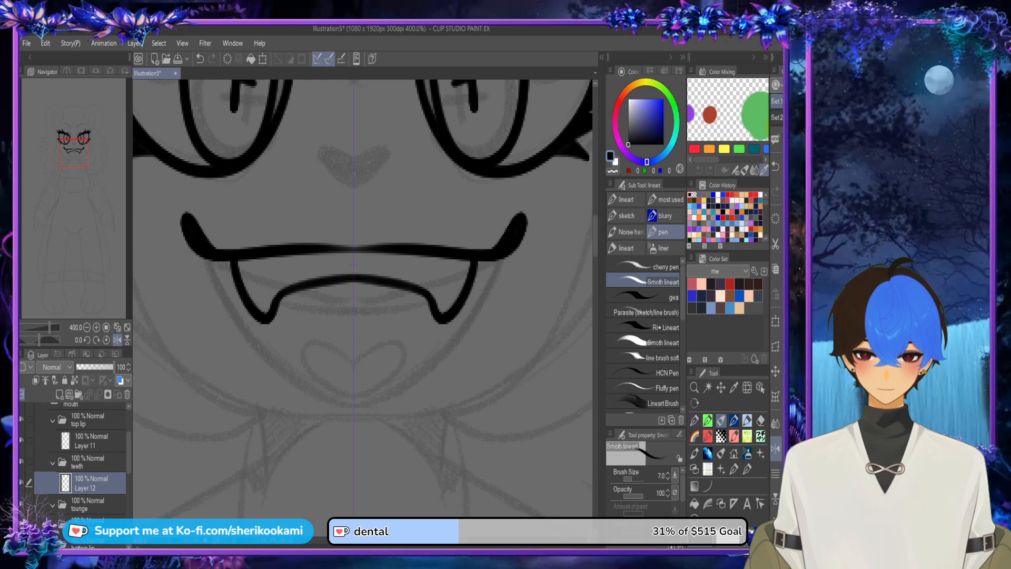
left_click(101, 505)
left_click(59, 395)
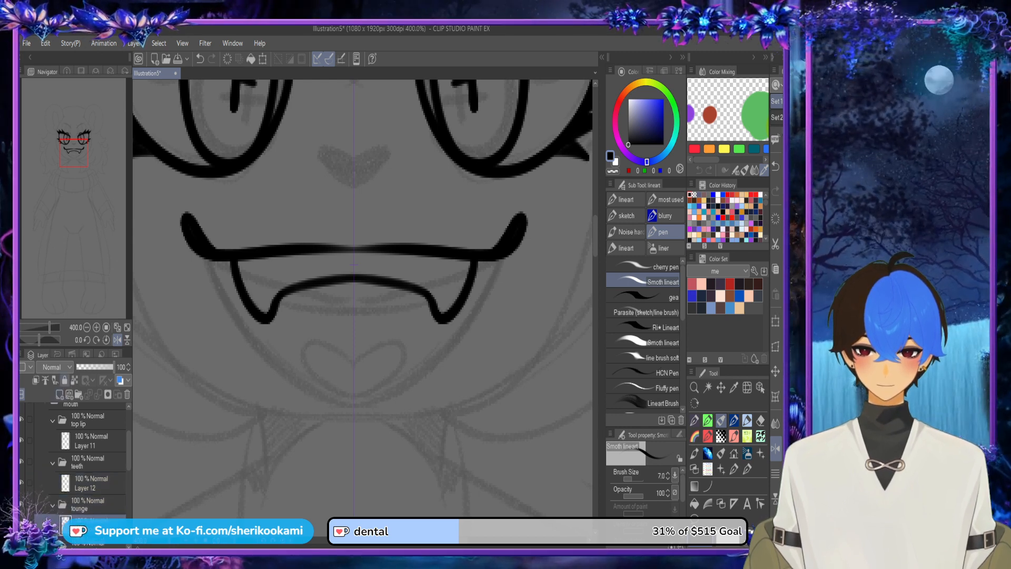
left_click_drag(363, 328, 349, 266)
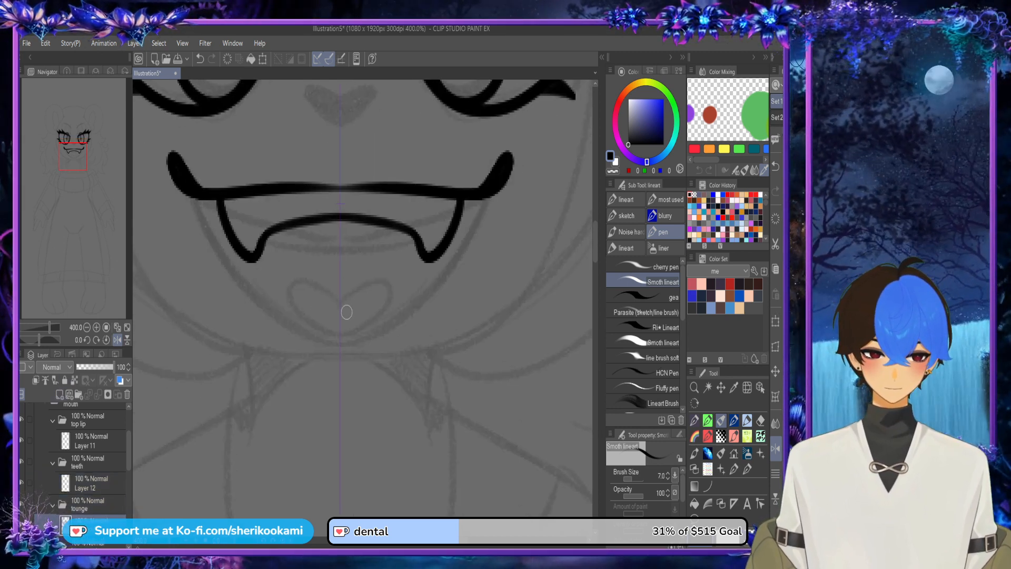
mouse_move(341, 305)
left_mouse_down()
mouse_move(368, 282)
mouse_move(404, 297)
mouse_move(352, 337)
mouse_move(376, 276)
mouse_move(366, 330)
mouse_move(337, 344)
mouse_move(391, 284)
mouse_move(353, 280)
mouse_move(339, 294)
mouse_move(392, 278)
mouse_move(362, 323)
mouse_move(339, 331)
left_mouse_up()
key("ctrl+z")
key("ctrl+z")
key("ctrl+z")
key("ctrl+z")
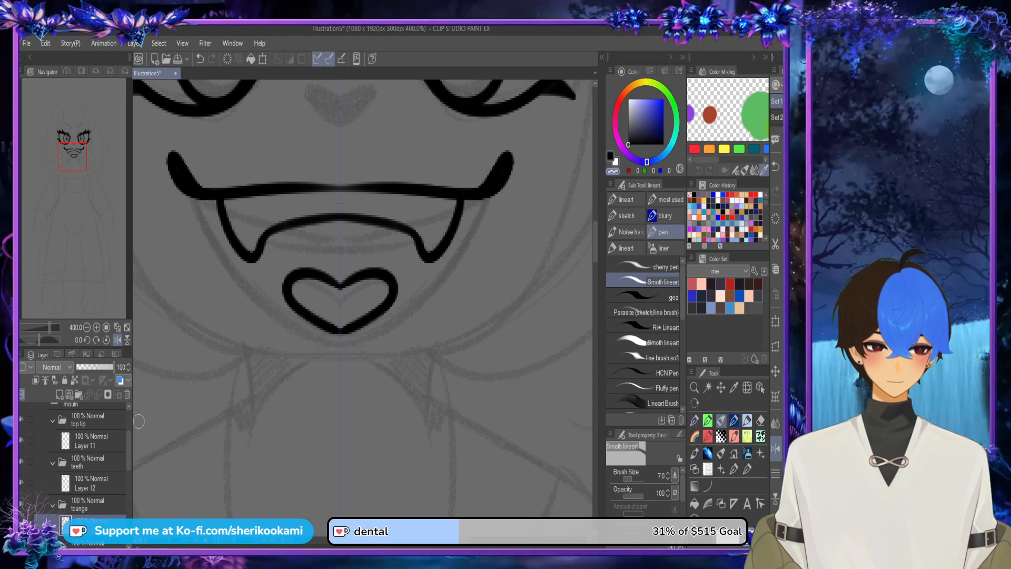
Step: Add a new layer inside the bottom lip folder and draw the mirrored lower mouth curve from the lip corners around the tongue
left_click_drag(128, 451, 128, 461)
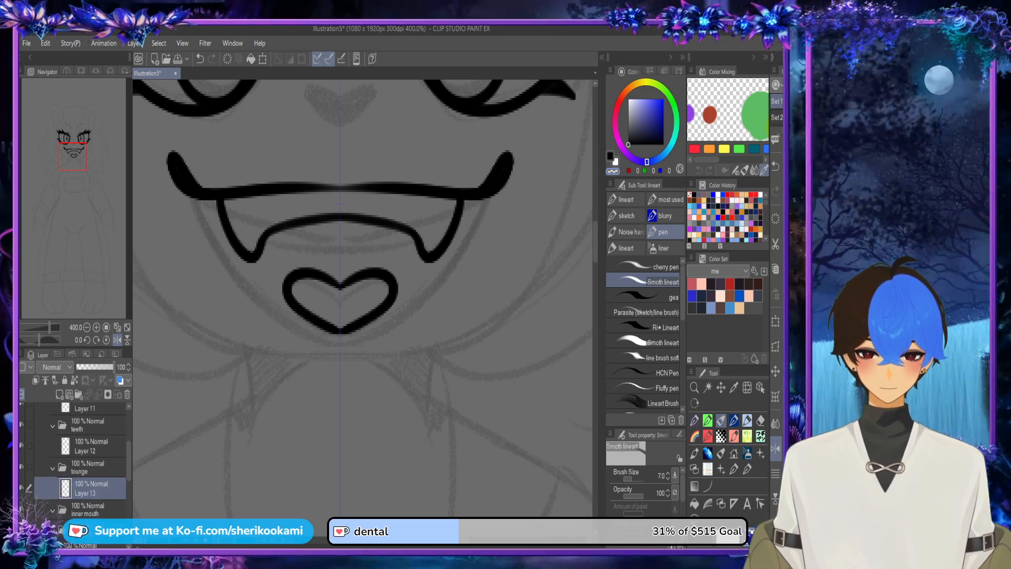
left_click(87, 530)
left_click(60, 394)
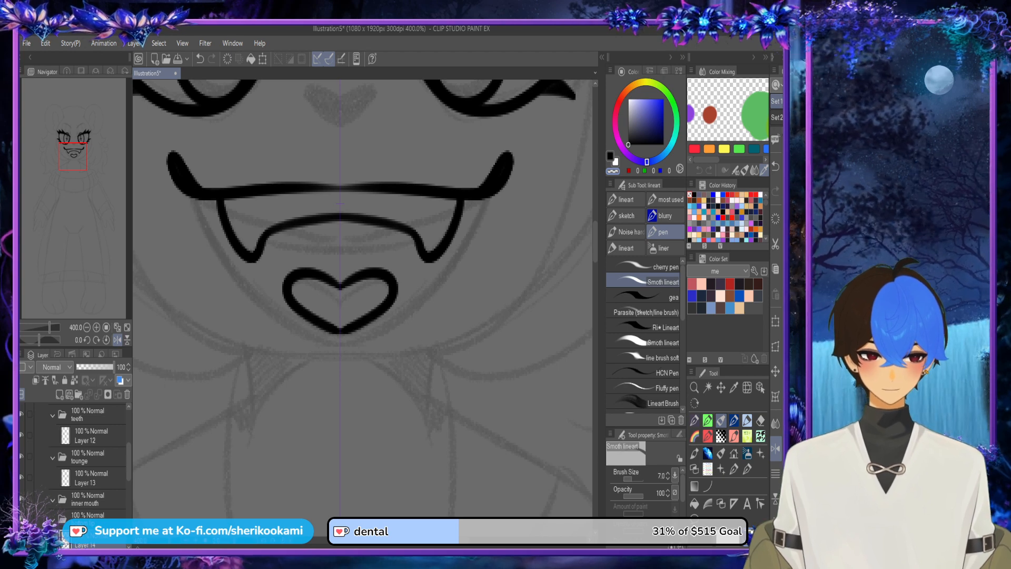
mouse_move(194, 193)
left_mouse_down()
mouse_move(232, 281)
mouse_move(381, 363)
left_mouse_up()
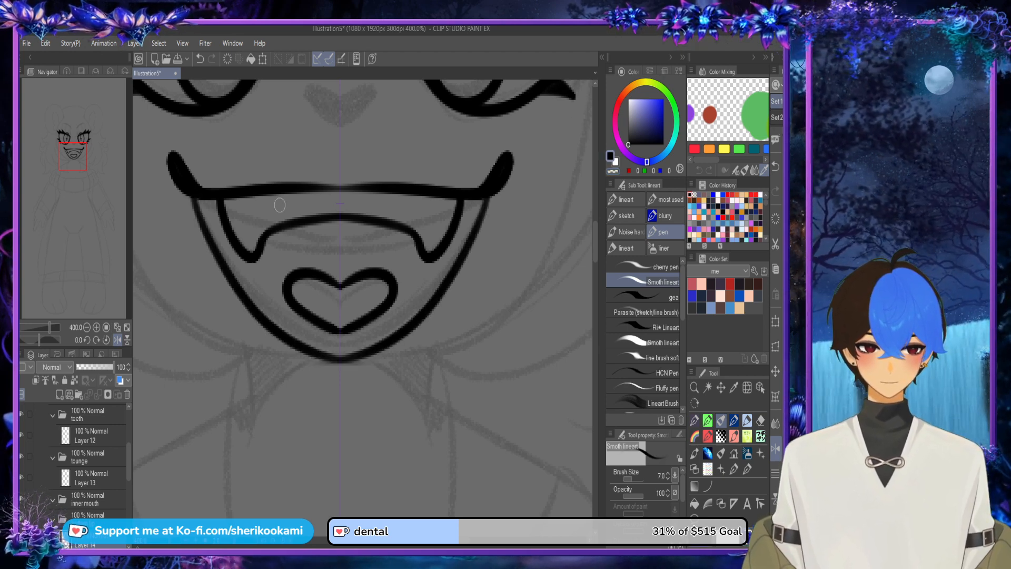
left_click_drag(184, 182, 257, 313)
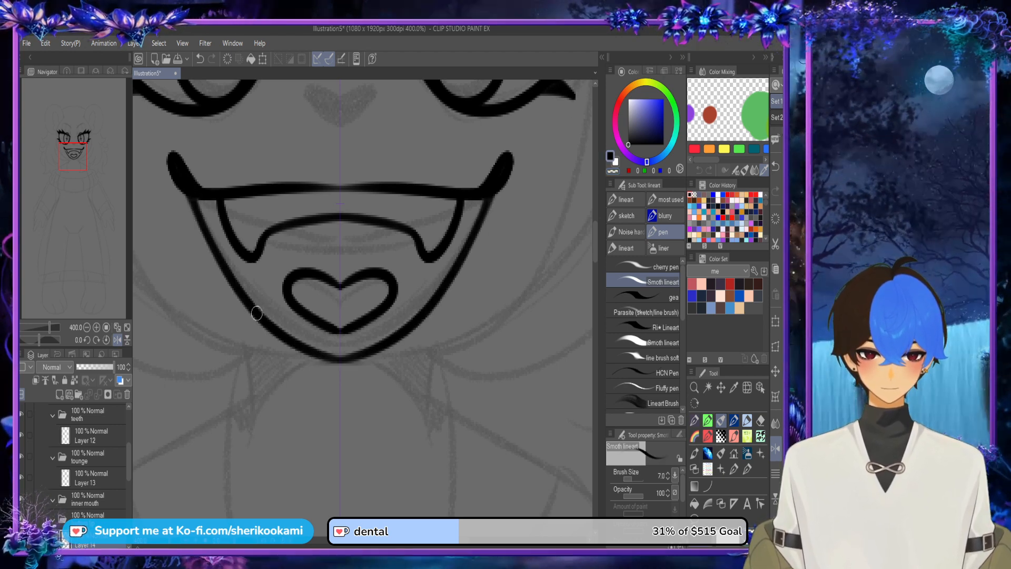
Step: Collapse the mouth folder, keeping the face folder's subfolders listed
scroll(268, 280, "down", 4)
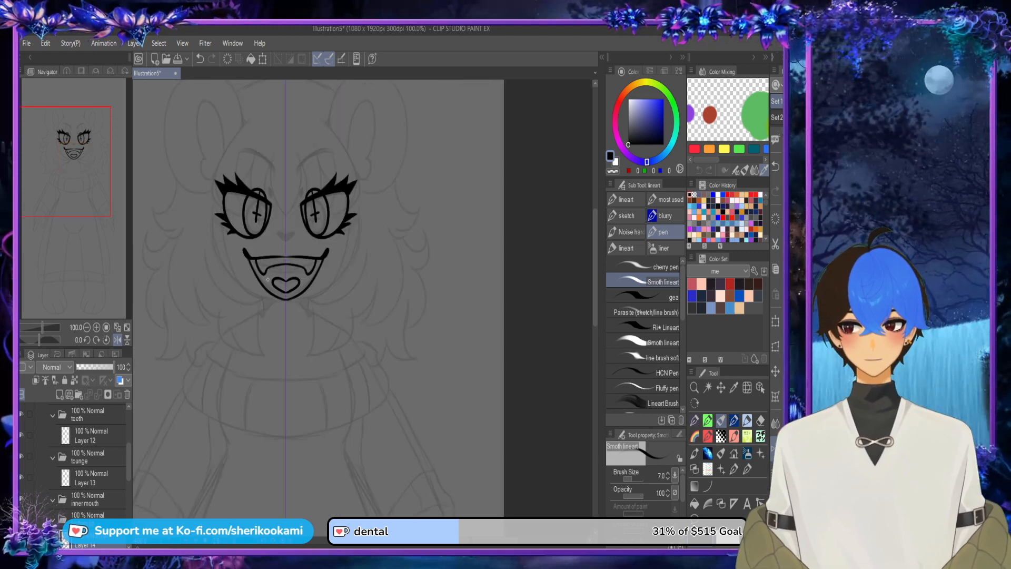
left_click_drag(129, 461, 128, 439)
left_click(46, 439)
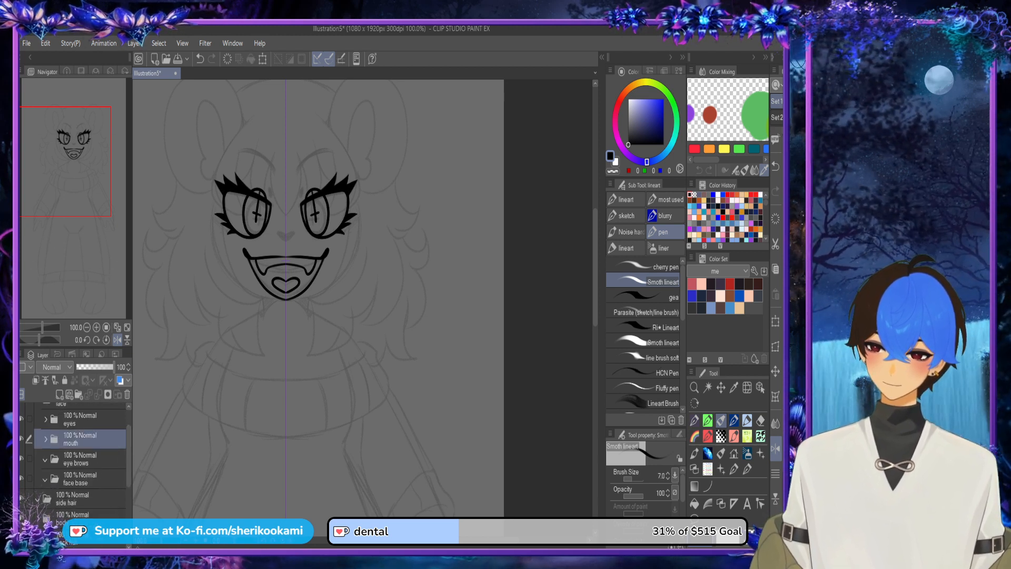
left_click_drag(129, 448, 129, 433)
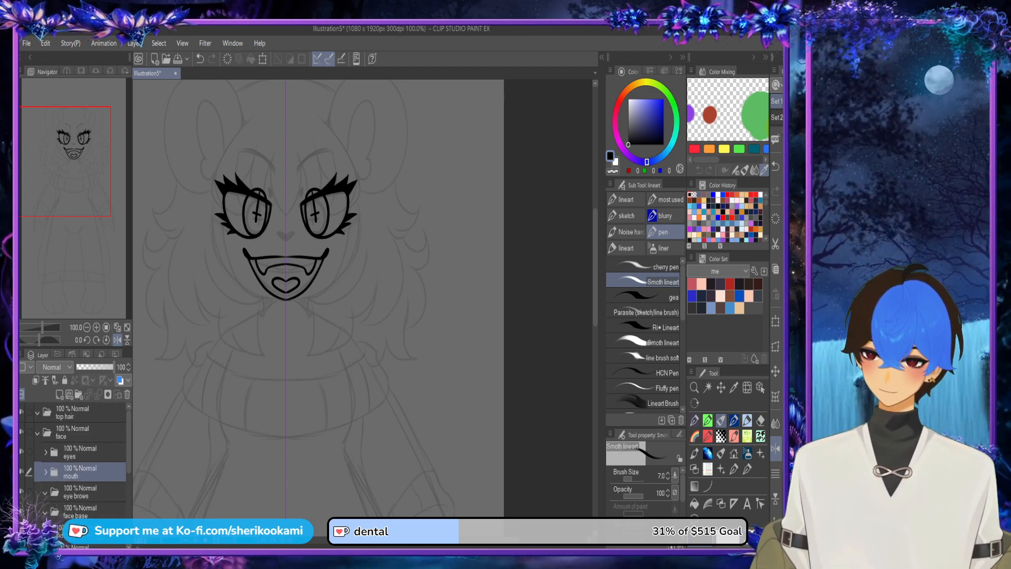
left_click(38, 432)
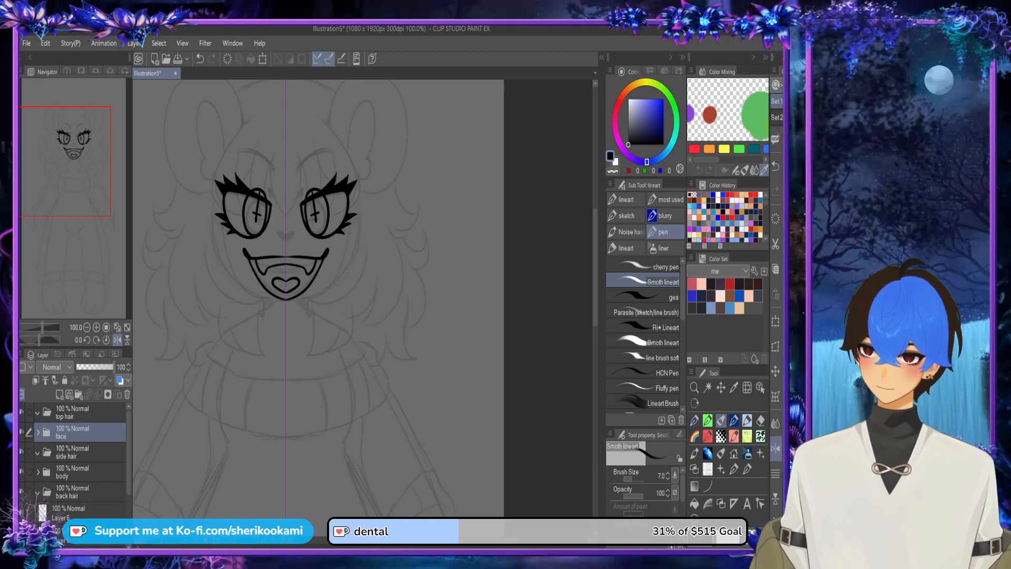
left_click(38, 432)
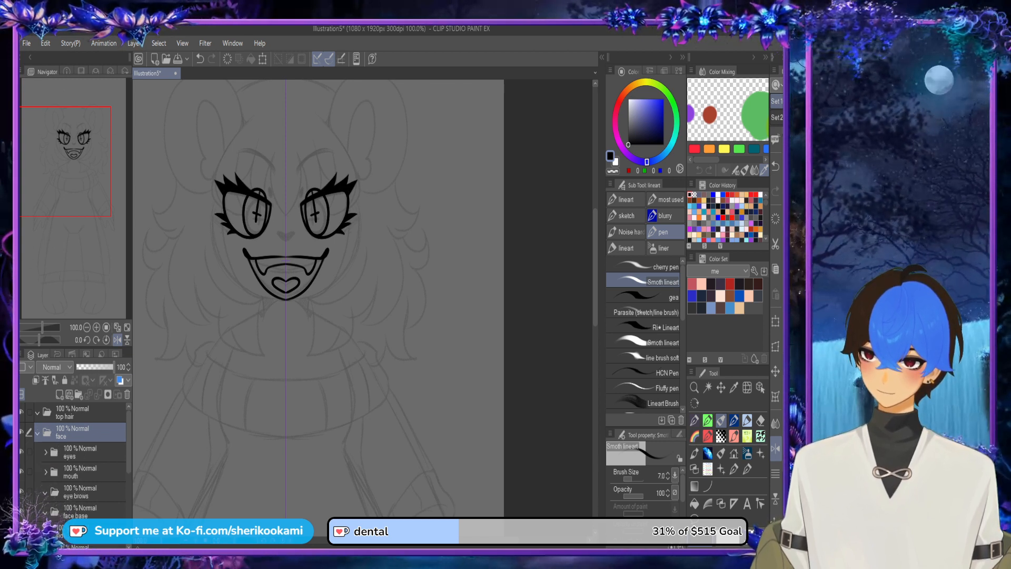
Step: Add a new layer inside the eye brows folder and draw mirrored arched eyebrows above the eyes
left_click_drag(128, 441, 129, 454)
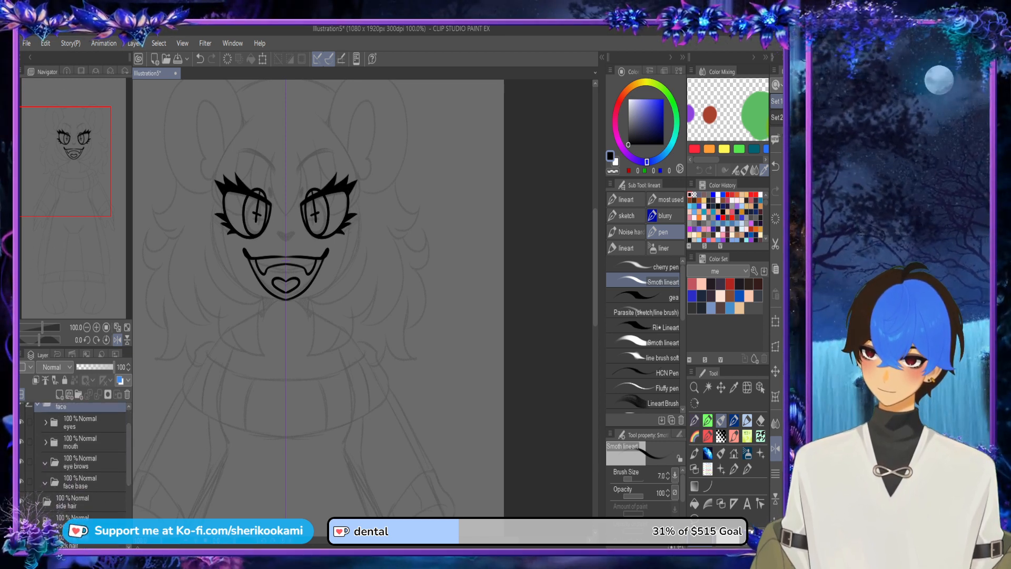
left_click(84, 463)
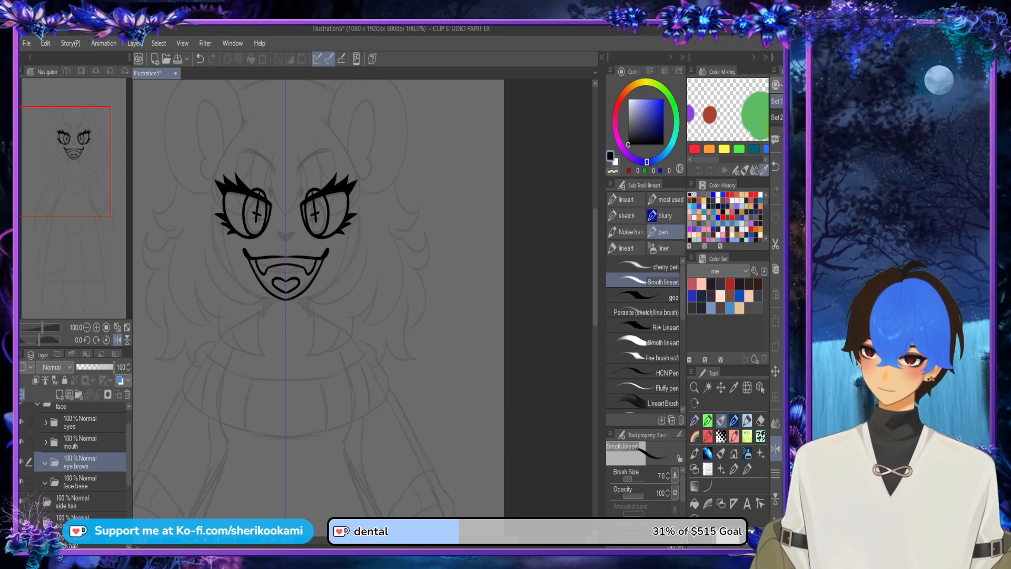
left_click(59, 395)
left_click_drag(158, 103, 165, 133)
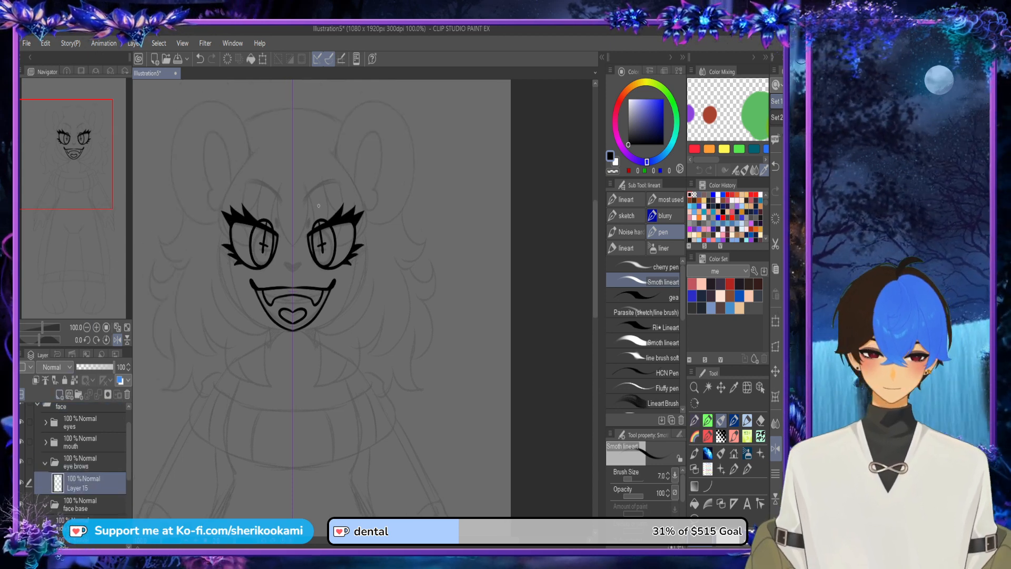
scroll(318, 206, "up", 1)
mouse_move(295, 202)
left_mouse_down()
mouse_move(340, 159)
mouse_move(360, 172)
mouse_move(306, 187)
mouse_move(348, 162)
mouse_move(375, 197)
left_mouse_up()
key("ctrl+z")
key("ctrl+z")
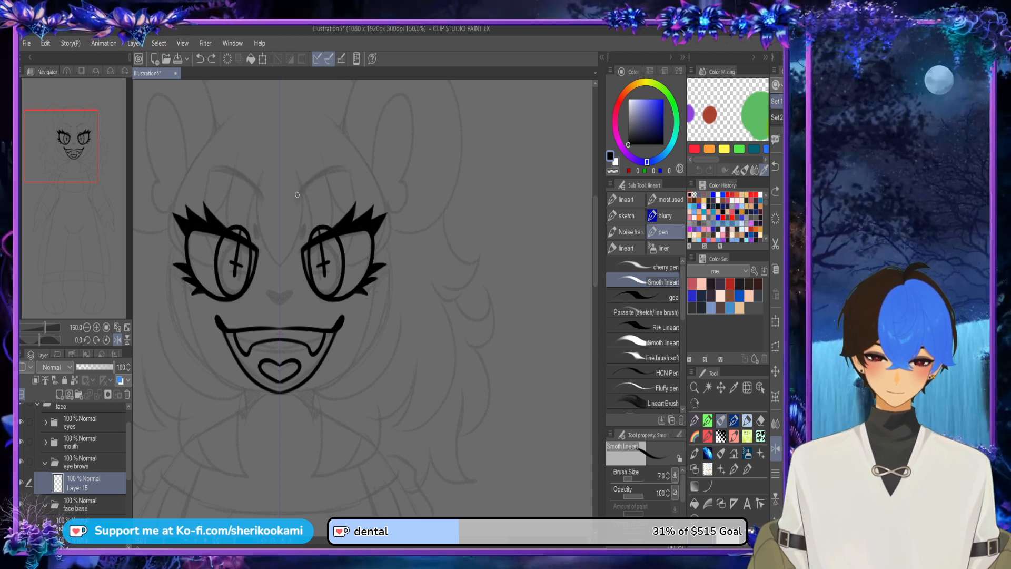
mouse_move(297, 195)
left_mouse_down()
mouse_move(328, 166)
mouse_move(367, 185)
left_mouse_up()
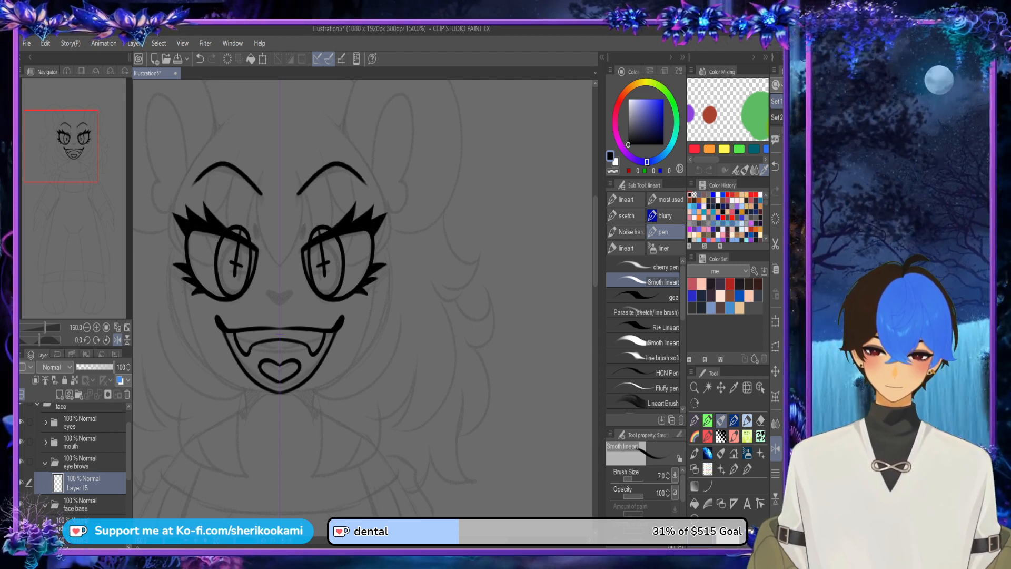
Step: Add a new layer inside the face base folder and draw the mirrored lower face outline from beside the eyes to the chin
left_click(90, 504)
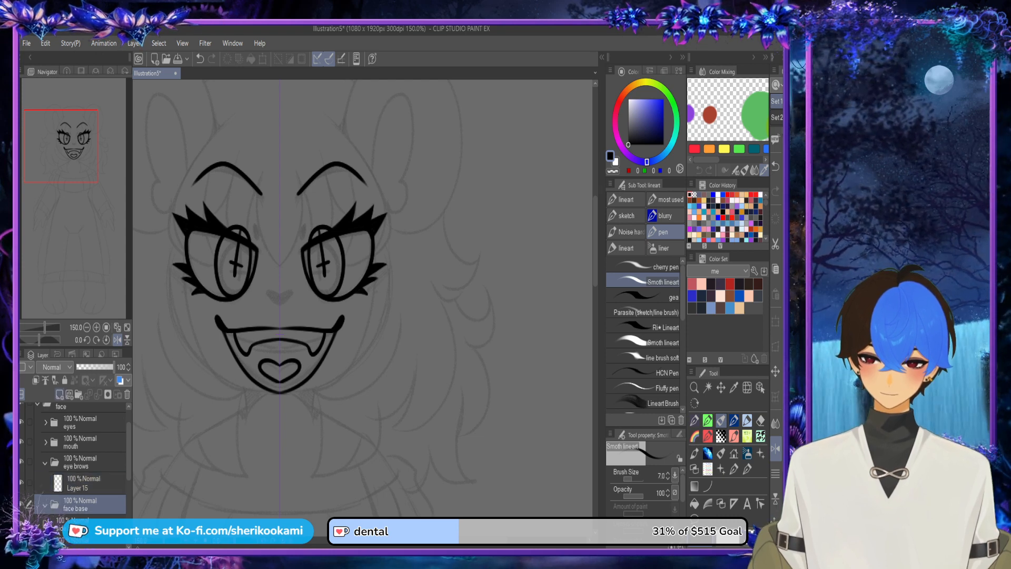
left_click(60, 394)
left_click_drag(169, 238, 209, 375)
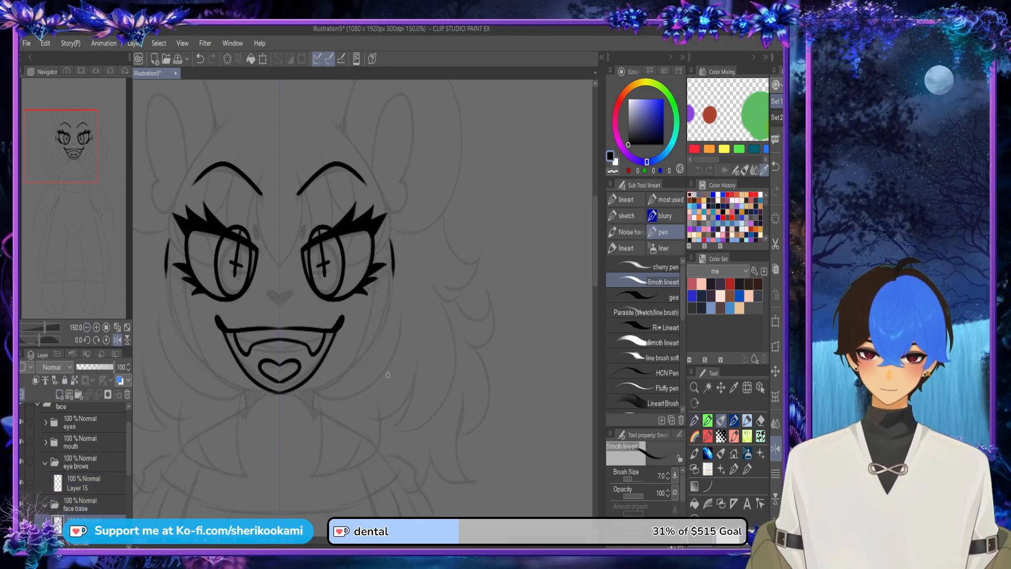
key("ctrl+z")
left_click_drag(169, 235, 273, 419)
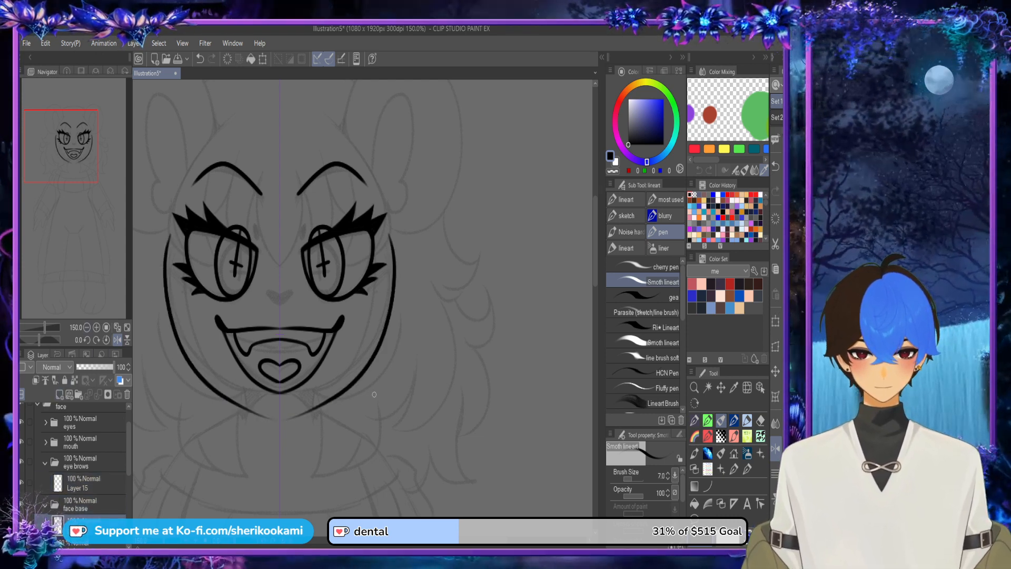
key("ctrl+z")
left_click_drag(166, 240, 266, 403)
key("ctrl+z")
mouse_move(164, 234)
left_mouse_down()
mouse_move(276, 404)
mouse_move(248, 396)
mouse_move(161, 271)
mouse_move(172, 229)
left_mouse_up()
key("ctrl+z")
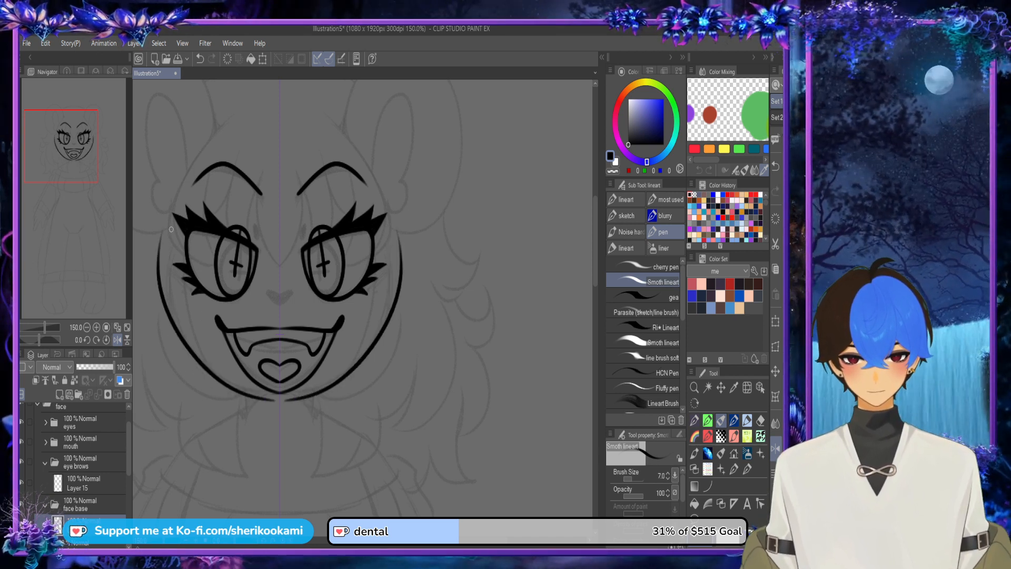
key("ctrl+z")
left_click_drag(393, 232, 310, 385)
key("ctrl+z")
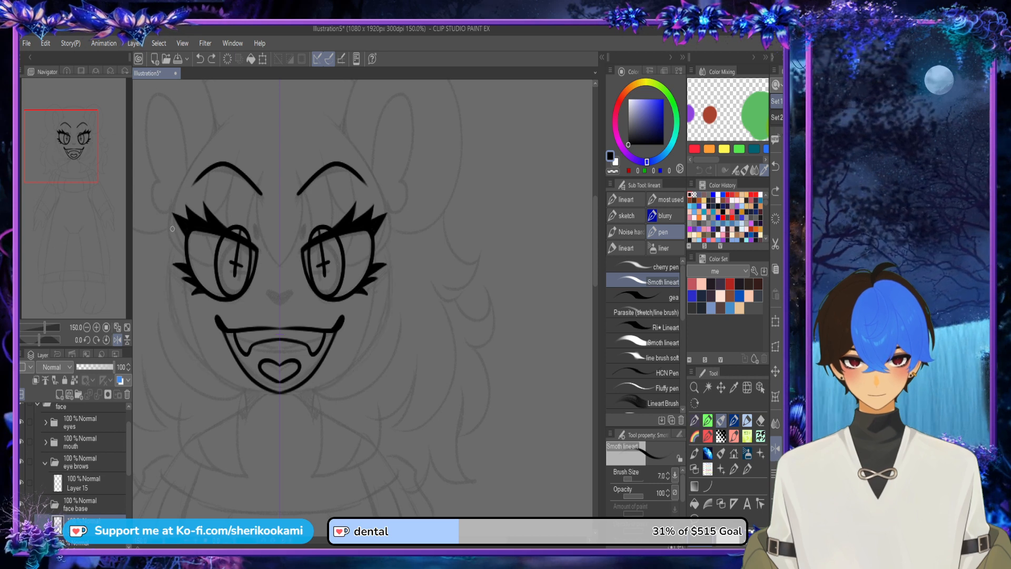
left_click_drag(167, 235, 266, 398)
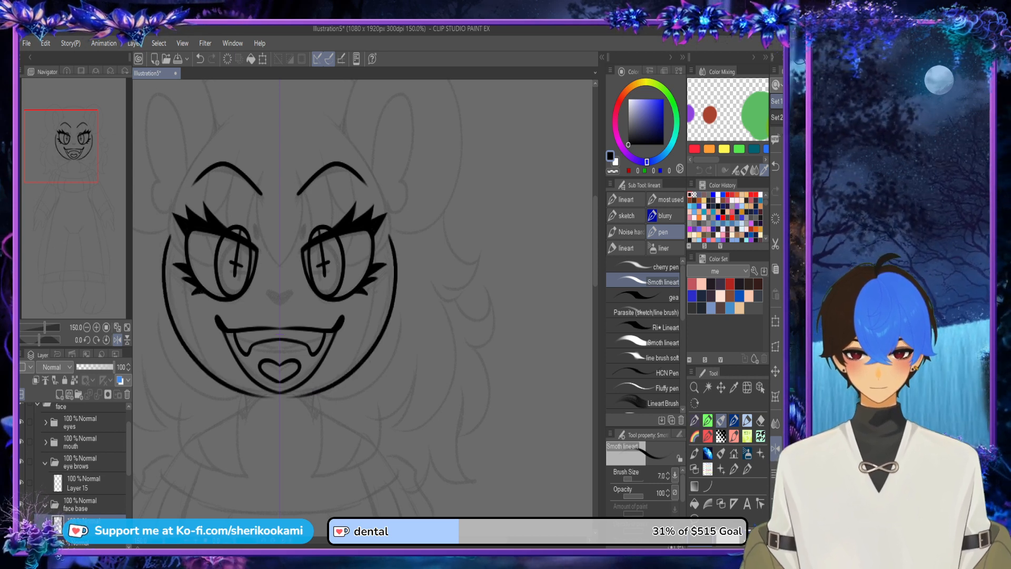
Step: Draw the mirrored upper head outline from the sides of the face up to the crown on the face base layer
left_click_drag(337, 274, 304, 320)
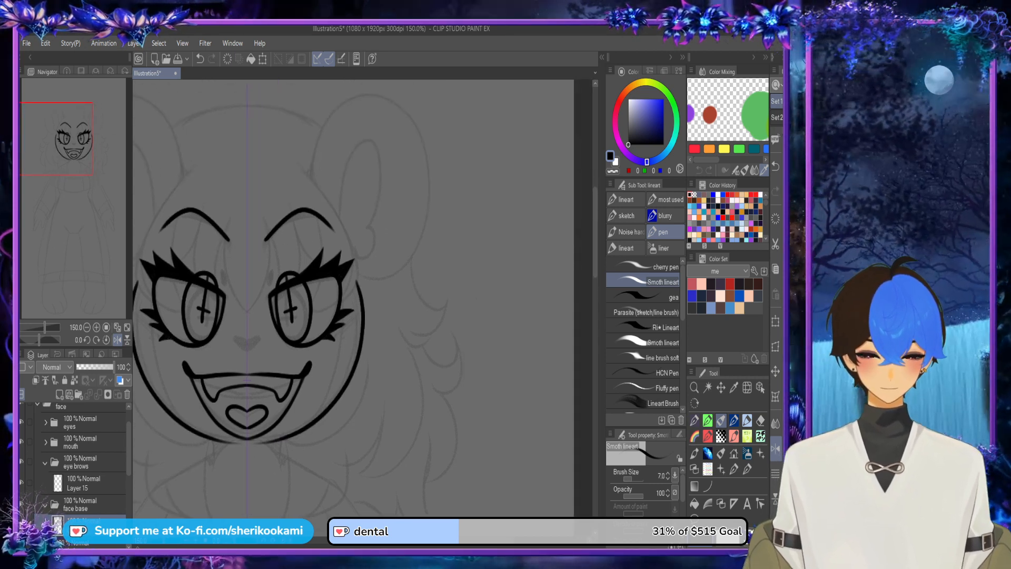
left_click_drag(210, 268, 341, 268)
mouse_move(266, 286)
left_mouse_down()
mouse_move(318, 169)
mouse_move(377, 143)
left_mouse_up()
key("ctrl+z")
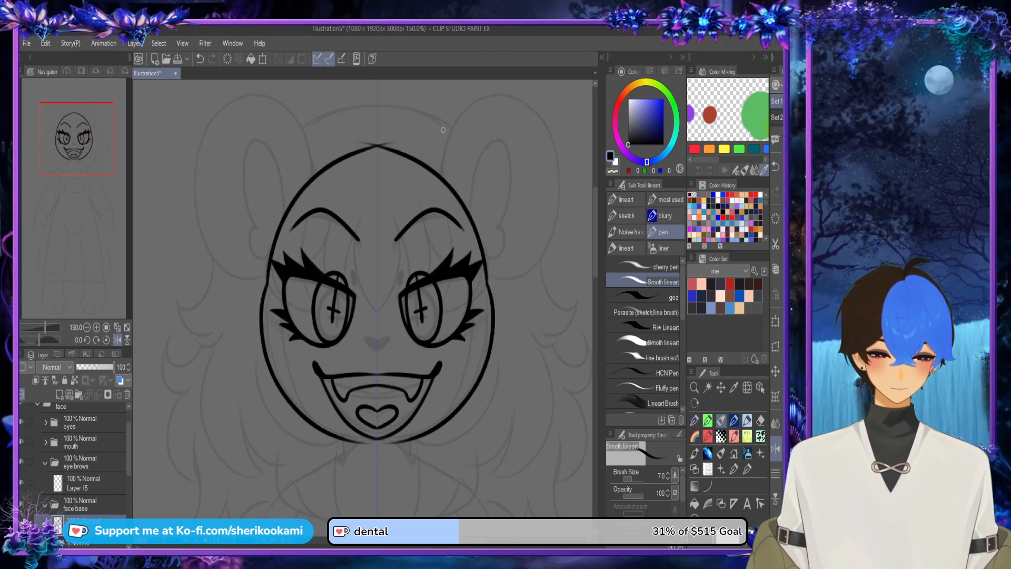
key("ctrl+z")
left_click_drag(488, 289, 382, 150)
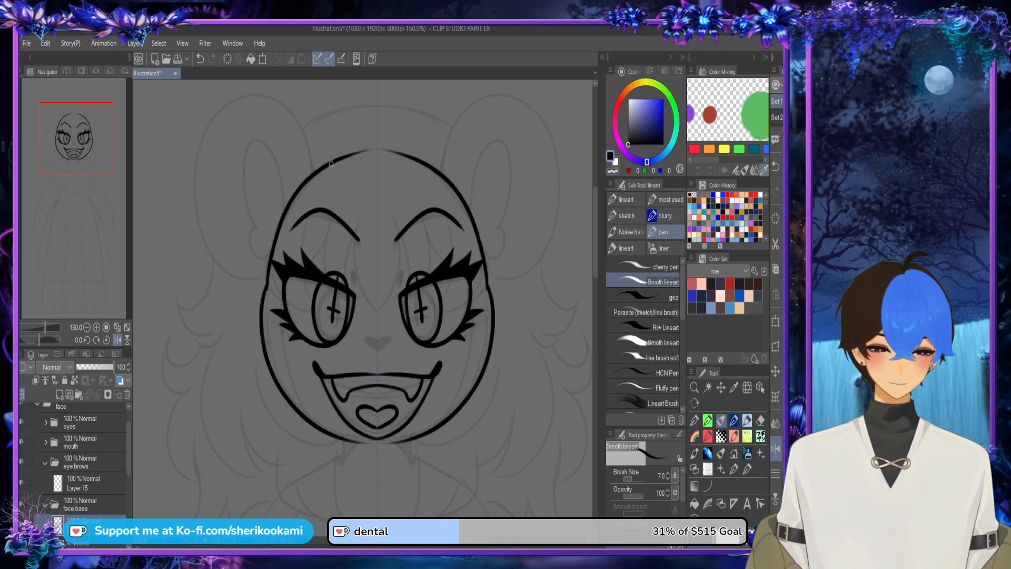
left_click_drag(320, 169, 434, 167)
key("ctrl+z")
key("ctrl+z")
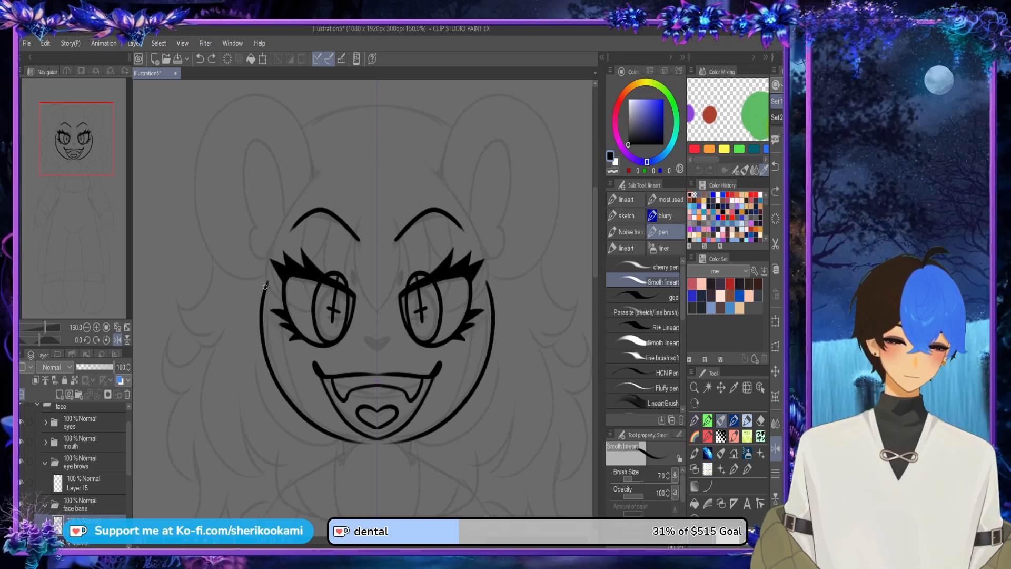
left_click_drag(265, 288, 389, 165)
key("ctrl+z")
mouse_move(267, 287)
left_mouse_down()
mouse_move(273, 239)
mouse_move(378, 154)
left_mouse_up()
key("ctrl+z")
mouse_move(268, 282)
left_mouse_down()
mouse_move(343, 147)
mouse_move(398, 147)
left_mouse_up()
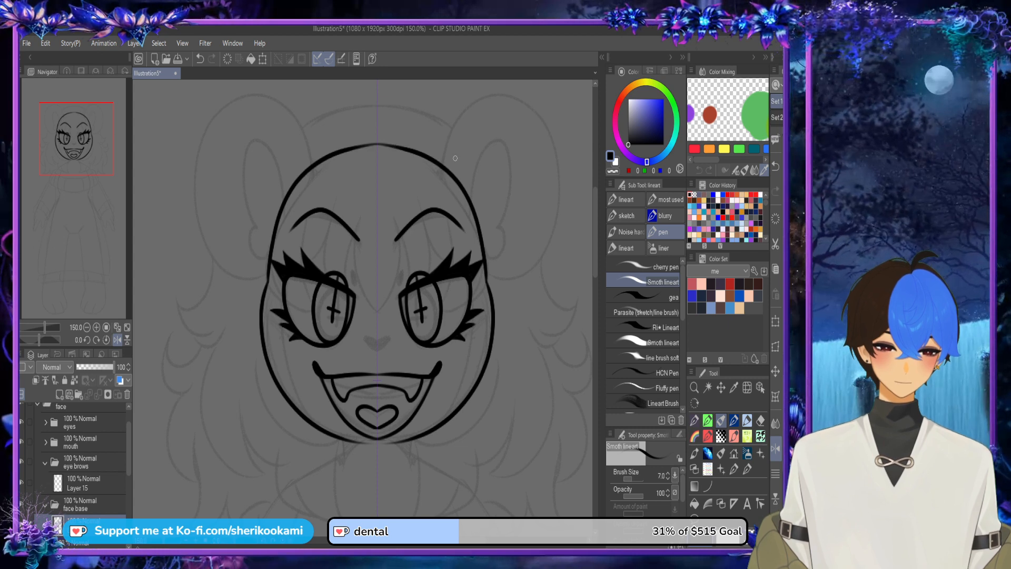
Step: Close the mirrored head outline across the crown
left_click_drag(306, 173, 392, 147)
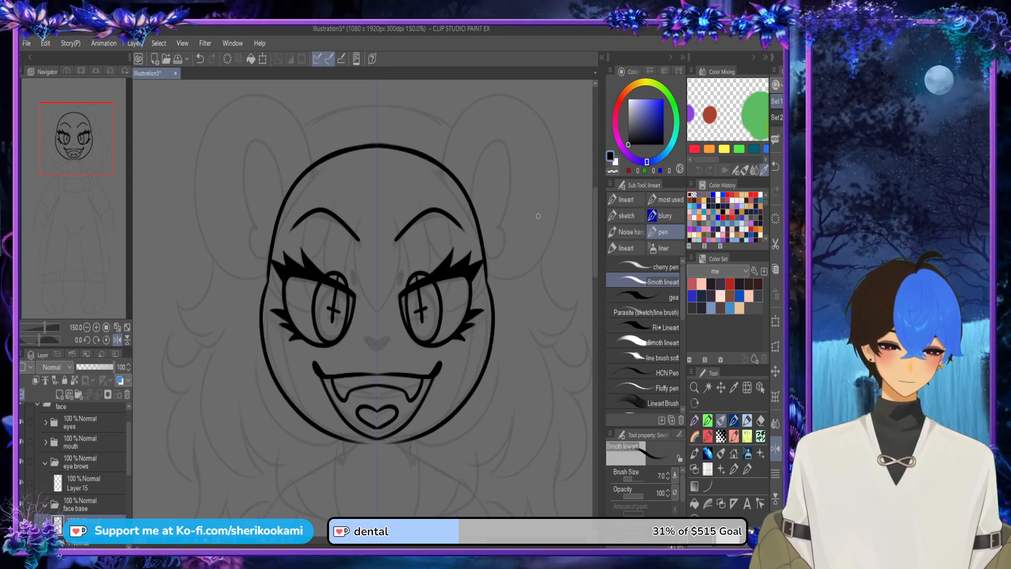
scroll(538, 216, "down", 3)
scroll(549, 323, "up", 3)
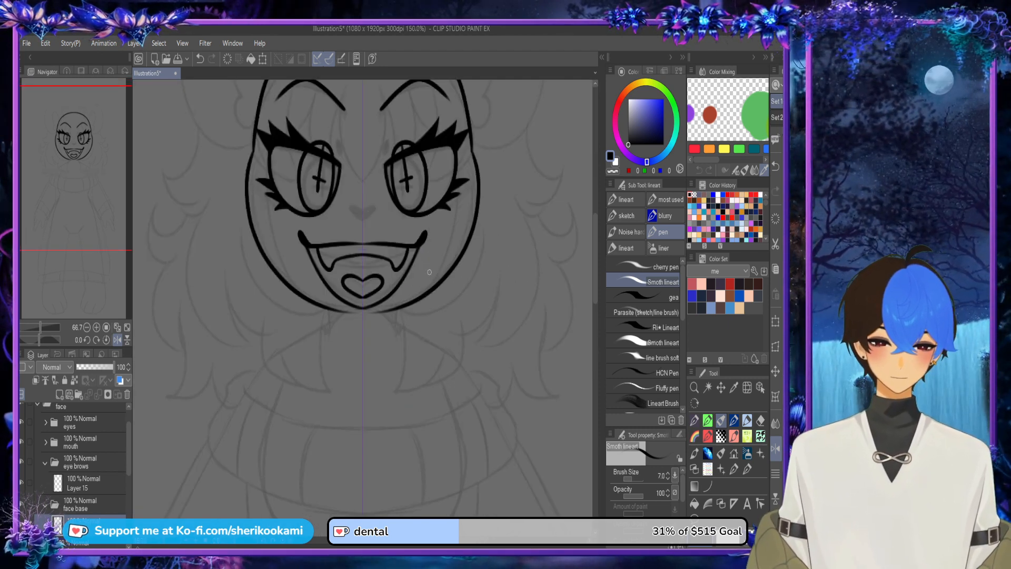
scroll(364, 295, "down", 3)
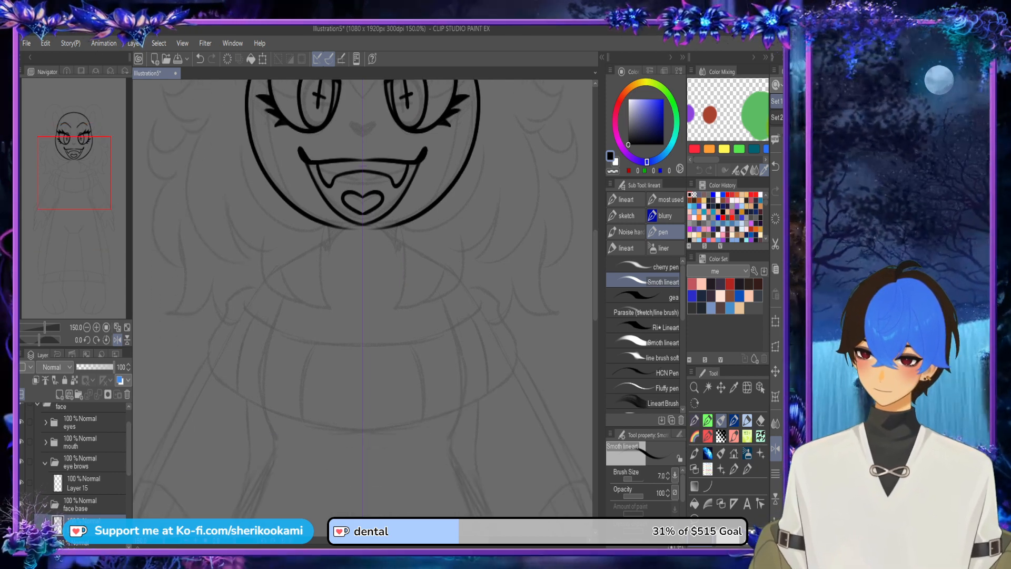
scroll(73, 458, "up", 1)
Step: Collapse the face folder, add a folder named neck above sweater inside the body folder, and collapse the body folder
left_click(37, 433)
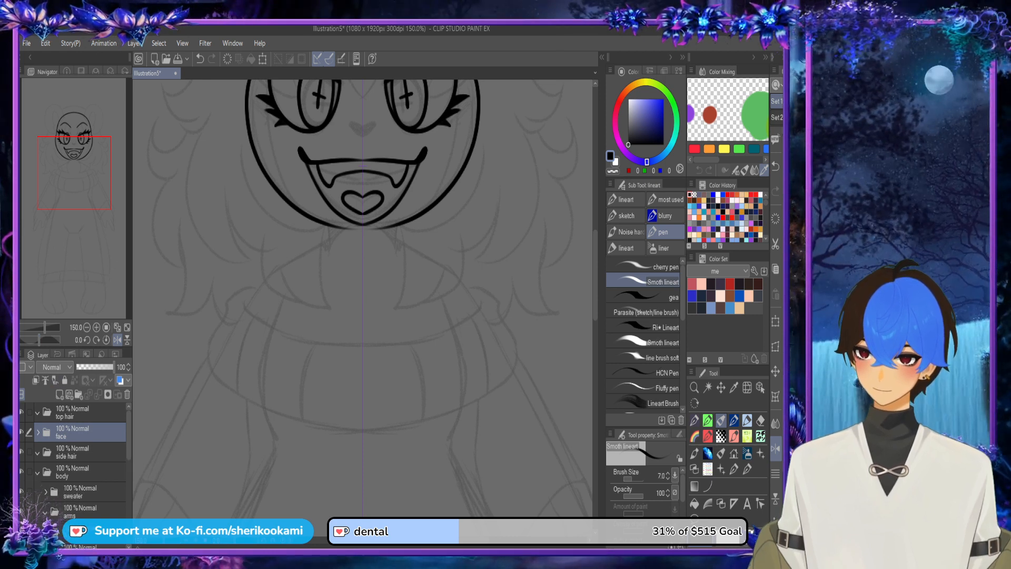
left_click(84, 492)
left_click(79, 394)
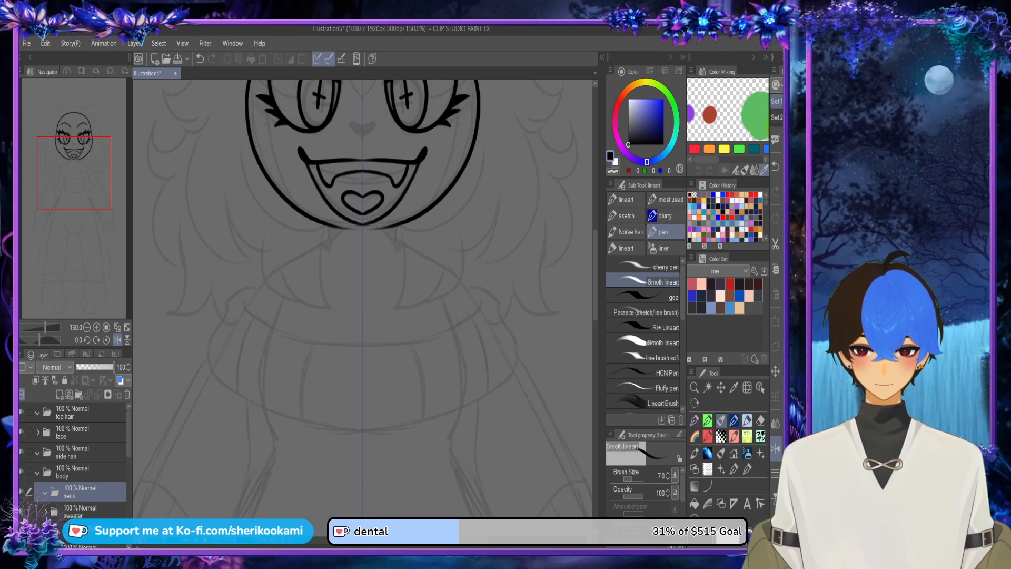
left_click(37, 472)
left_click(73, 452)
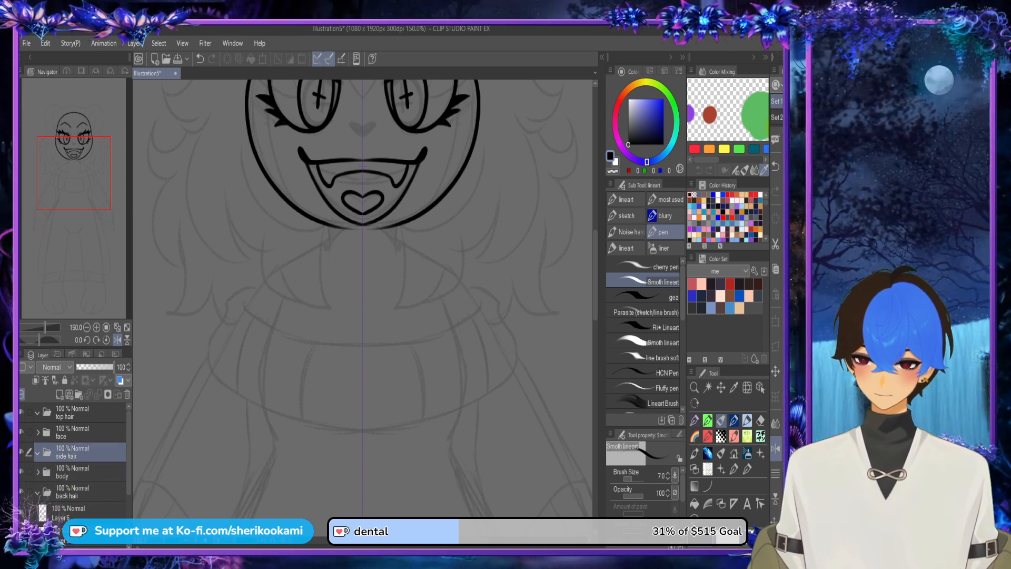
Step: Add a new layer inside the top hair folder
left_click(74, 413)
left_click(60, 394)
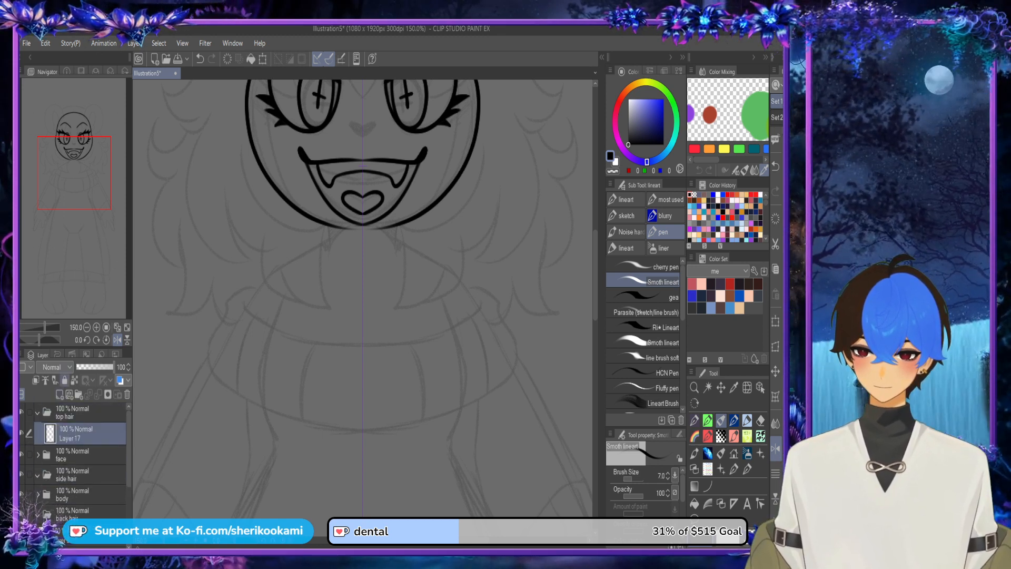
left_click_drag(363, 210, 331, 417)
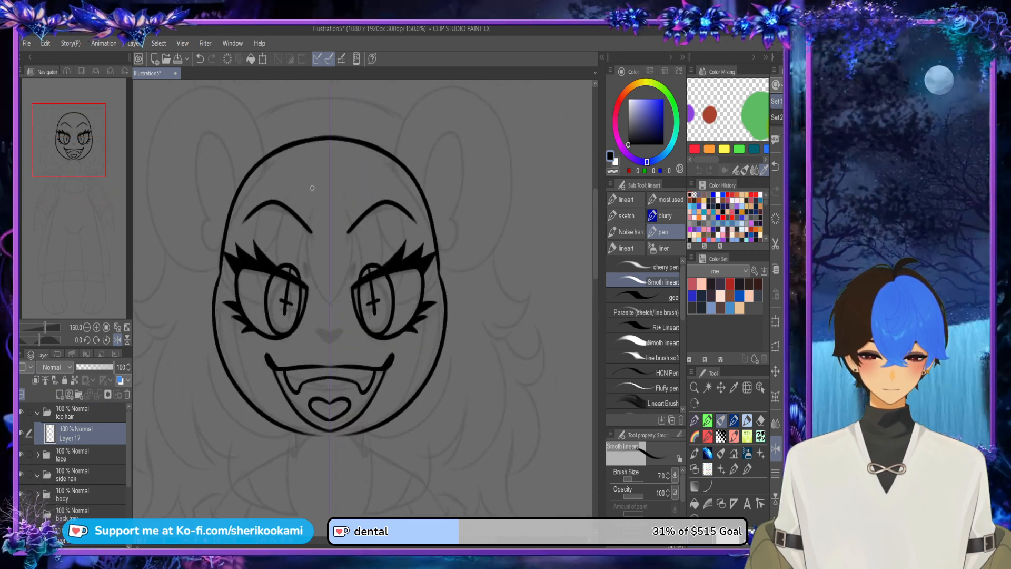
Step: Hide the face folder and try drawing mirrored centre bang strands over the forehead on the top hair layer
left_click_drag(310, 176, 297, 282)
key("ctrl+z")
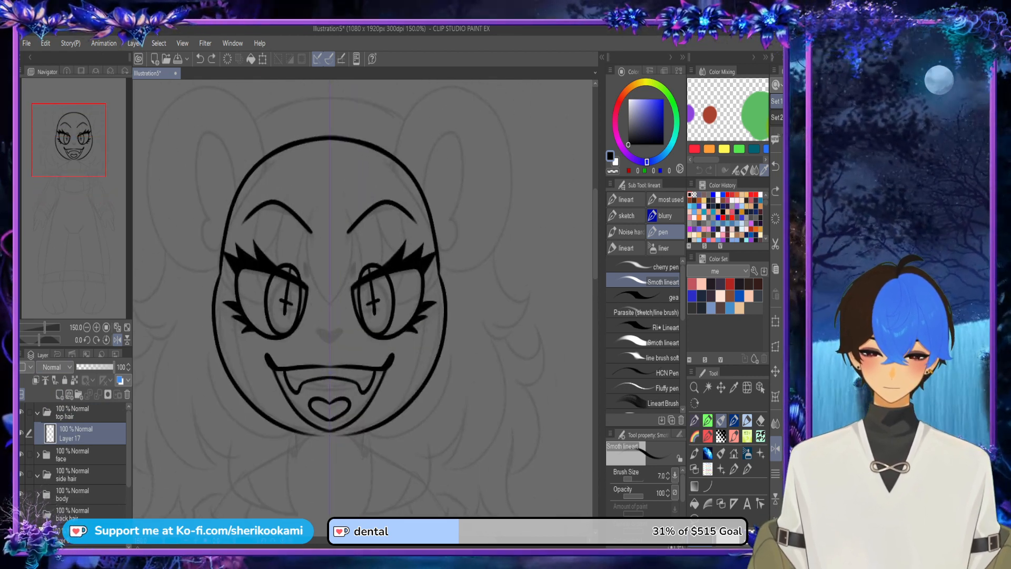
mouse_move(312, 184)
left_mouse_down()
mouse_move(311, 300)
mouse_move(312, 254)
left_mouse_up()
key("ctrl+z")
mouse_move(312, 298)
left_mouse_down()
mouse_move(313, 254)
mouse_move(332, 305)
left_mouse_up()
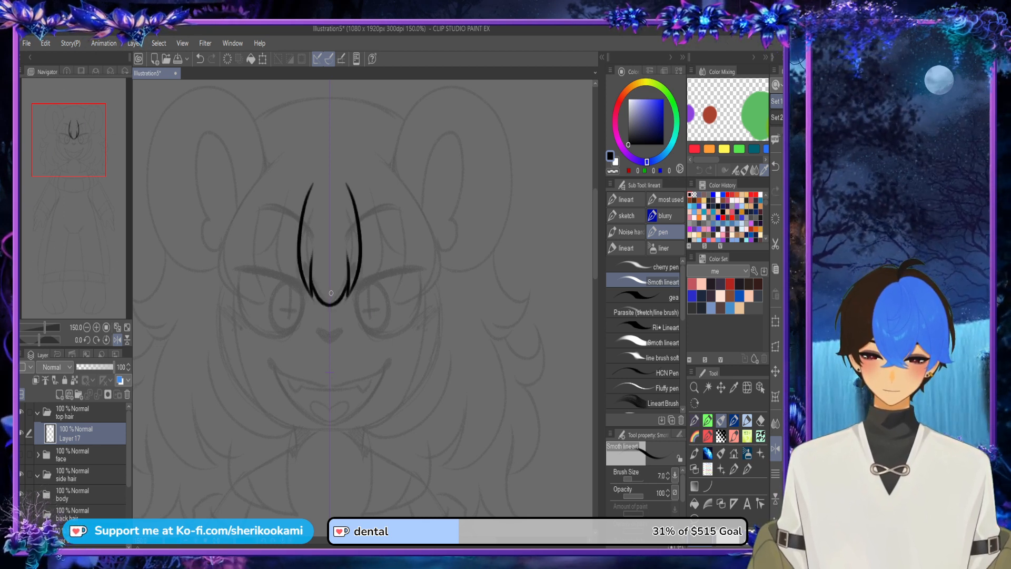
Step: Create a folder named ears directly below the face folder, and make the top hair layer active again
left_click(90, 455)
left_click(79, 394)
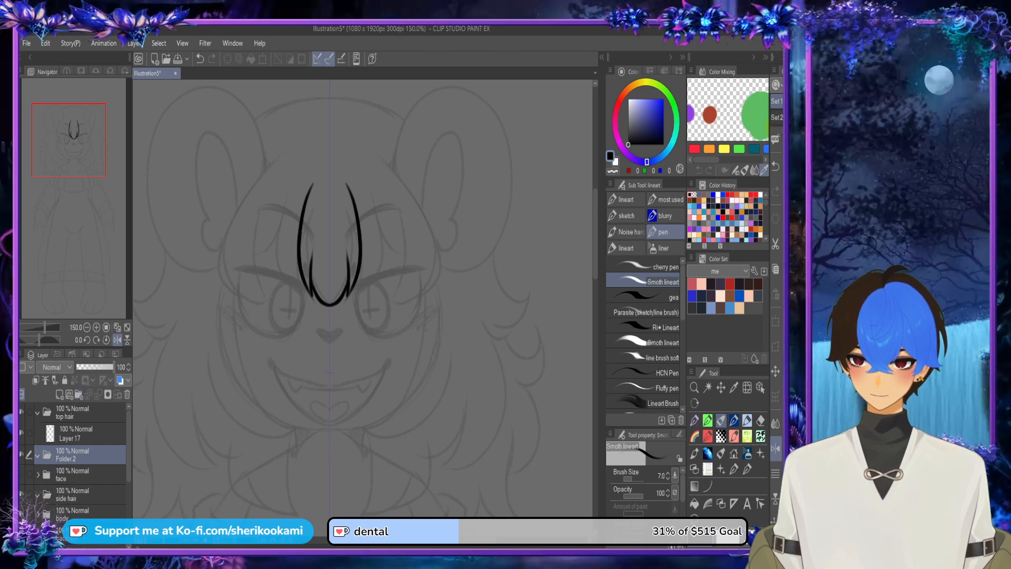
left_click_drag(91, 454, 91, 482)
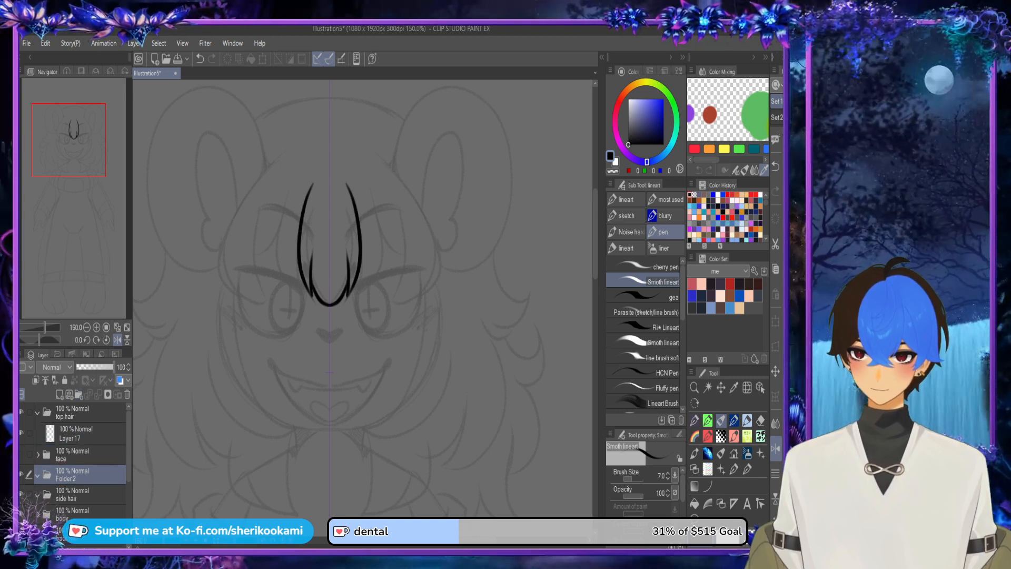
type("ears")
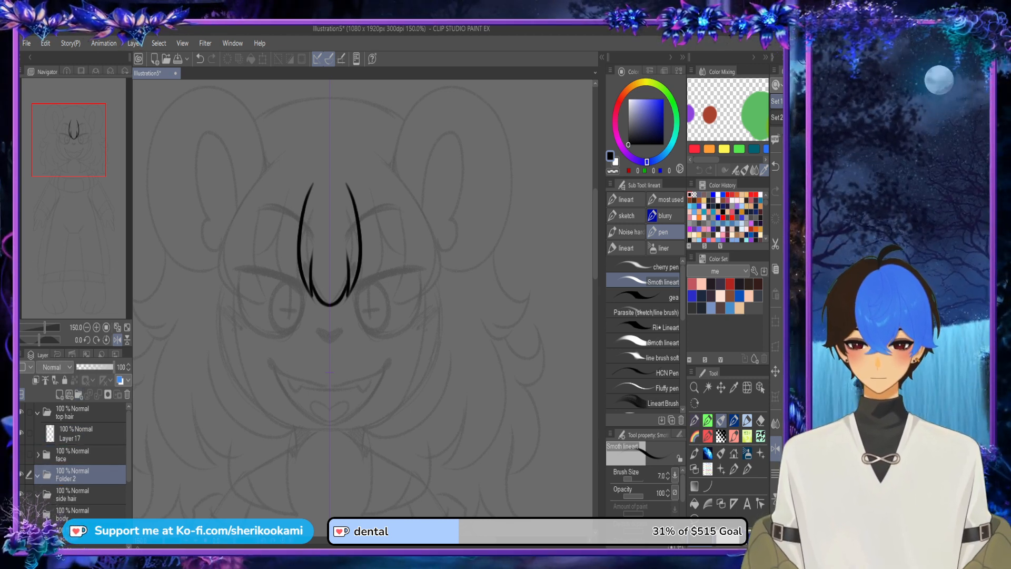
key("Return")
left_click(79, 433)
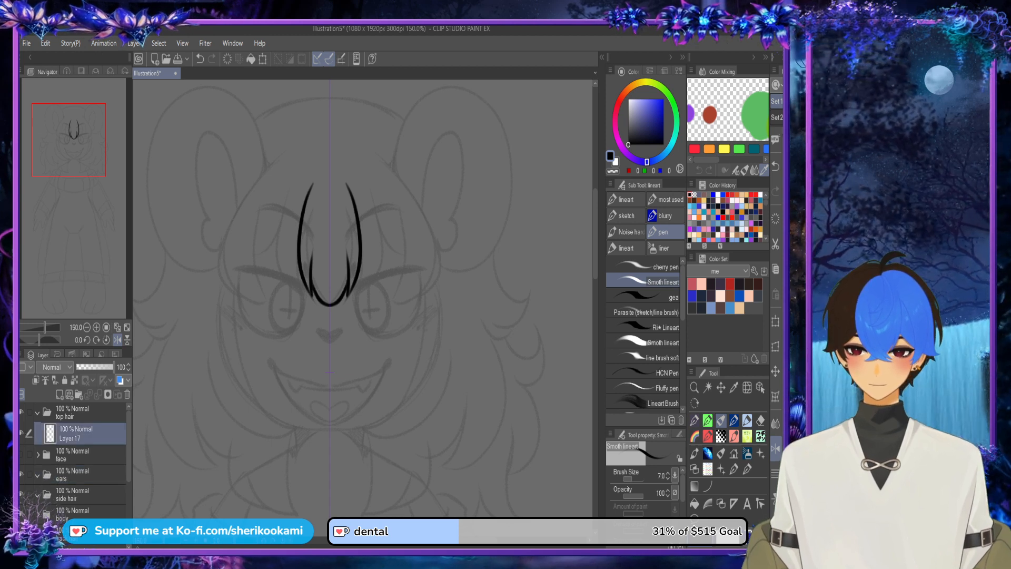
key("ctrl+z")
key("ctrl+z")
key("ctrl+z")
key("ctrl+z")
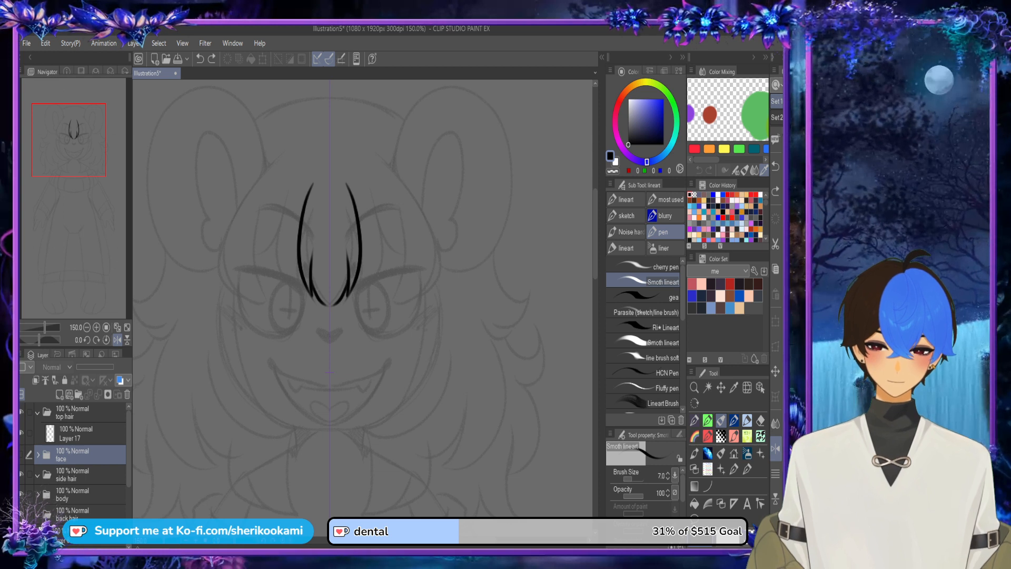
left_click(212, 58)
left_click(211, 58)
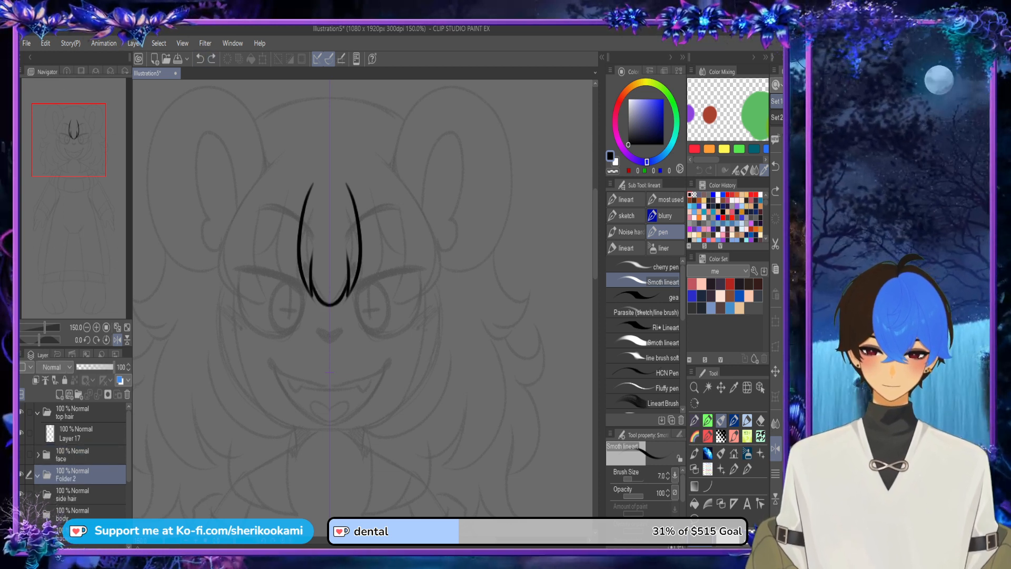
left_click(212, 59)
left_click(84, 434)
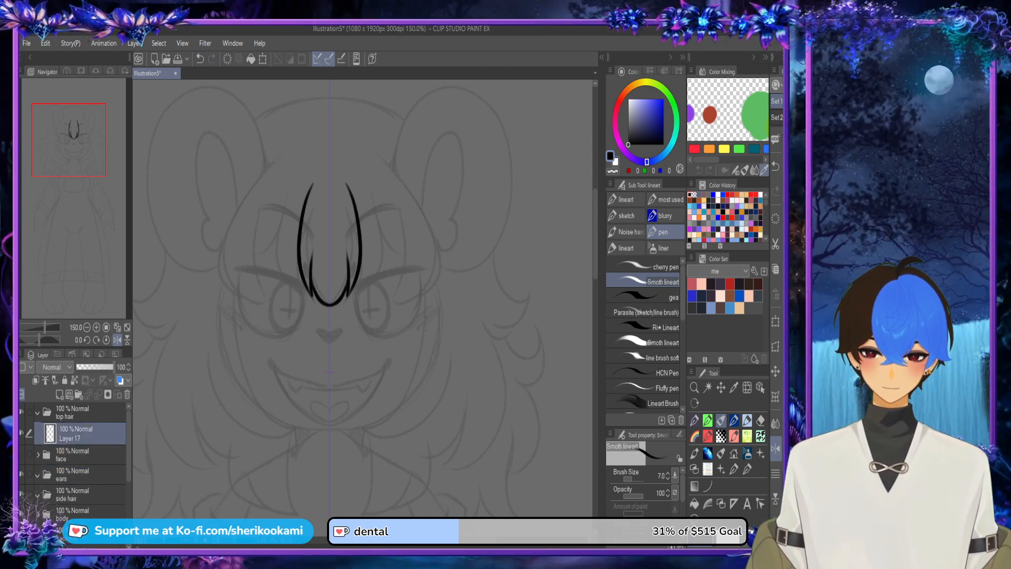
Step: Redraw the centre bangs as one mirrored pointed lock between the brows, and add another layer in the top hair folder
key("ctrl+z")
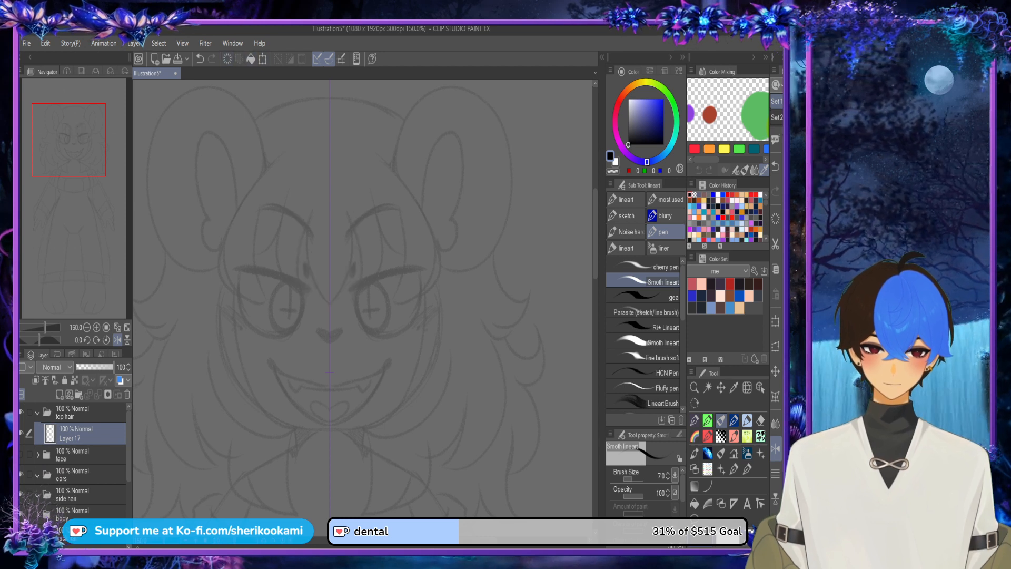
key("ctrl+z")
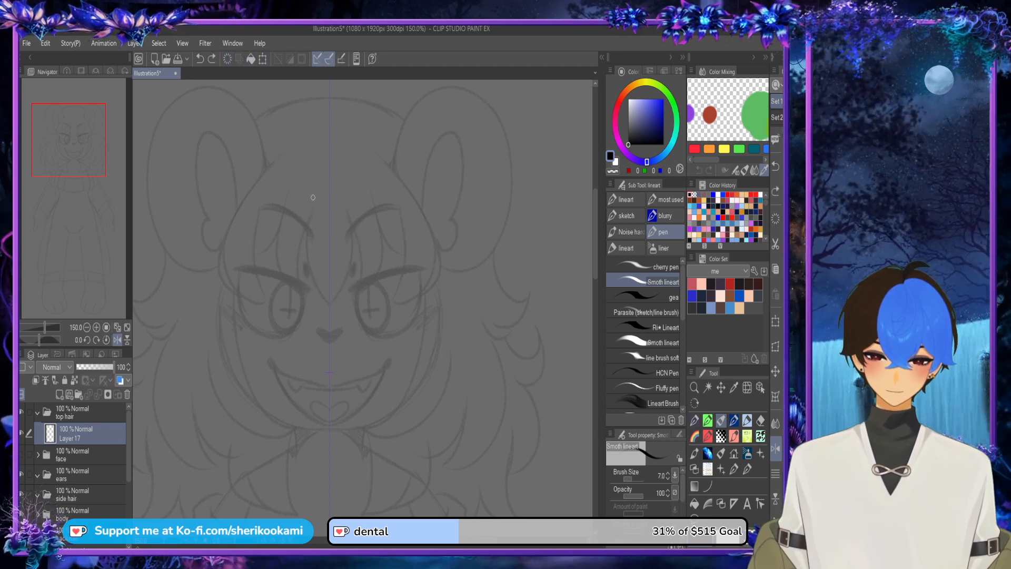
left_click_drag(311, 199, 329, 304)
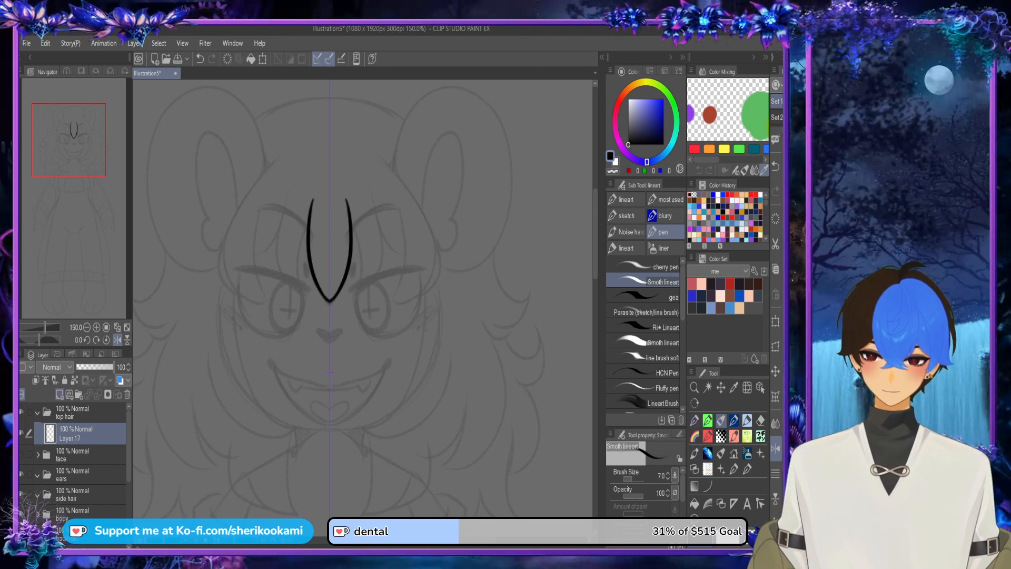
key("ctrl+shift+n")
mouse_move(351, 223)
left_mouse_down()
mouse_move(360, 297)
mouse_move(382, 218)
mouse_move(363, 301)
left_mouse_up()
key("ctrl+z")
key("ctrl+z")
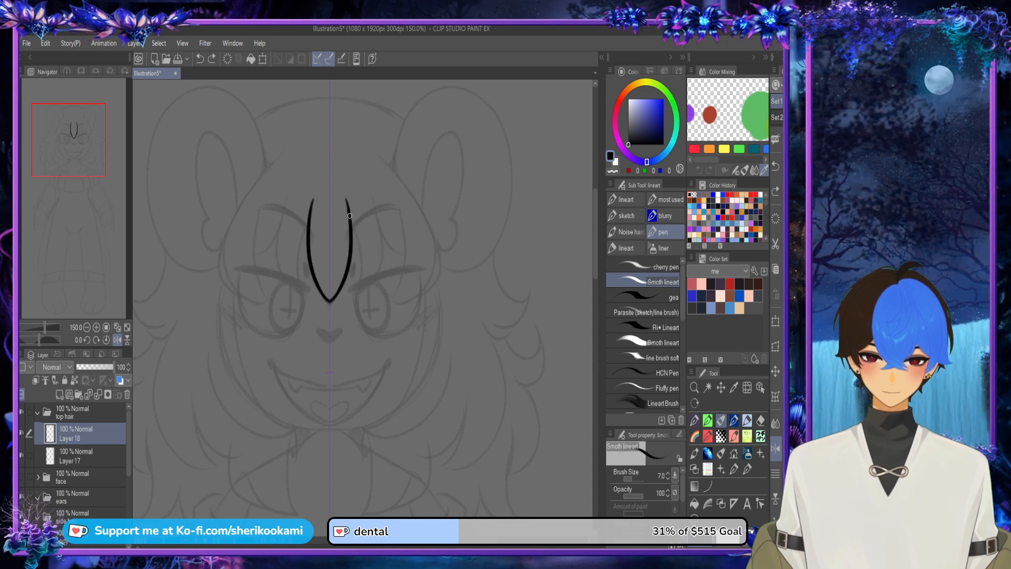
mouse_move(349, 212)
left_mouse_down()
mouse_move(357, 307)
mouse_move(379, 208)
mouse_move(356, 311)
mouse_move(383, 248)
mouse_move(374, 192)
left_mouse_up()
key("ctrl+z")
key("ctrl+z")
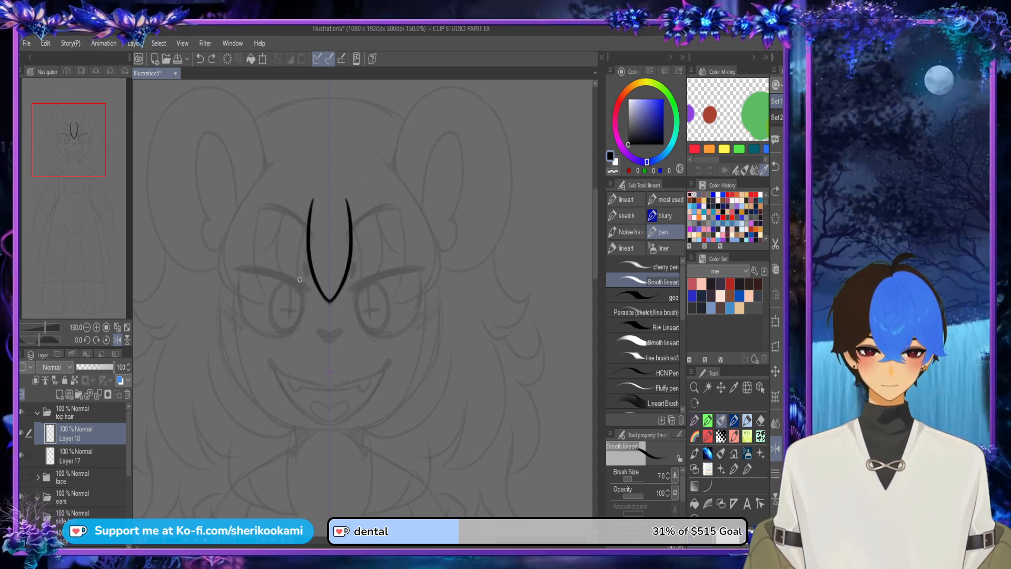
Step: Draw mirrored pointed bangs on both sides of the centre lock, with their tips reaching down over the inner eyes
left_click_drag(300, 299, 311, 219)
mouse_move(298, 300)
left_mouse_down()
mouse_move(278, 227)
mouse_move(291, 182)
left_mouse_up()
scroll(300, 300, "up", 3)
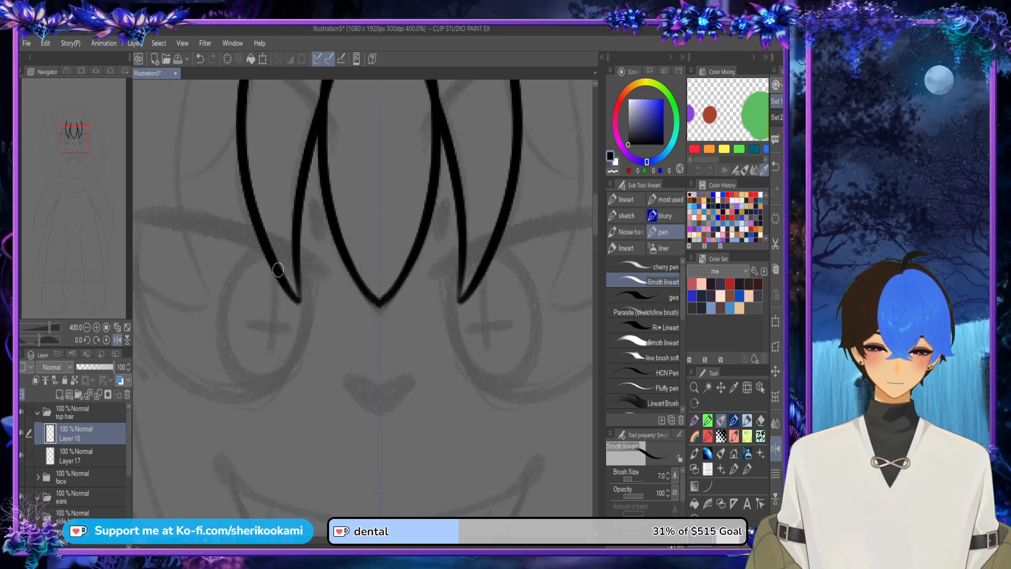
left_click_drag(292, 295, 309, 129)
scroll(382, 323, "down", 3)
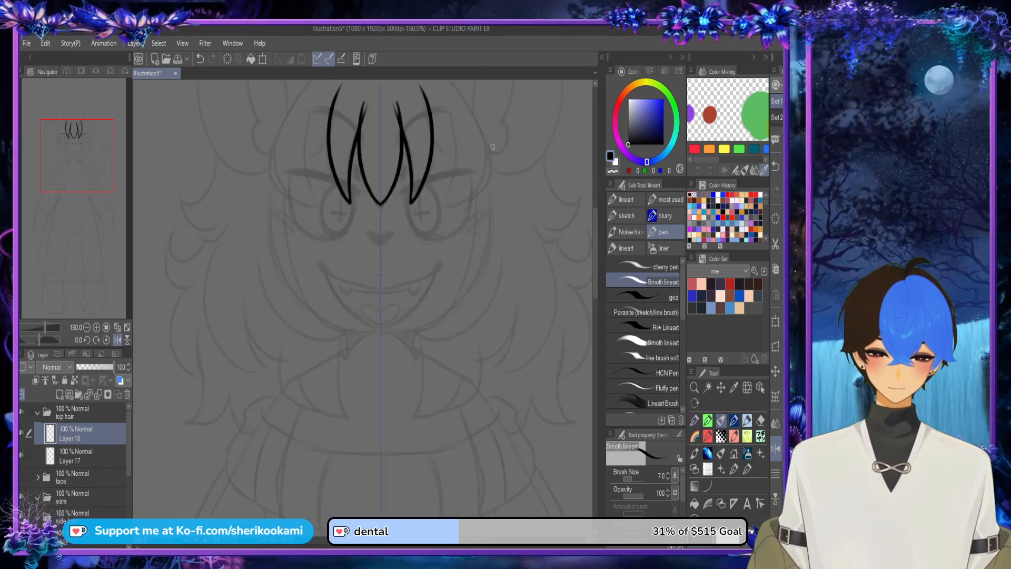
Step: Move the side bangs layer below the centre lock layer and add two new layers beneath it in the top hair folder
left_click_drag(595, 240, 596, 232)
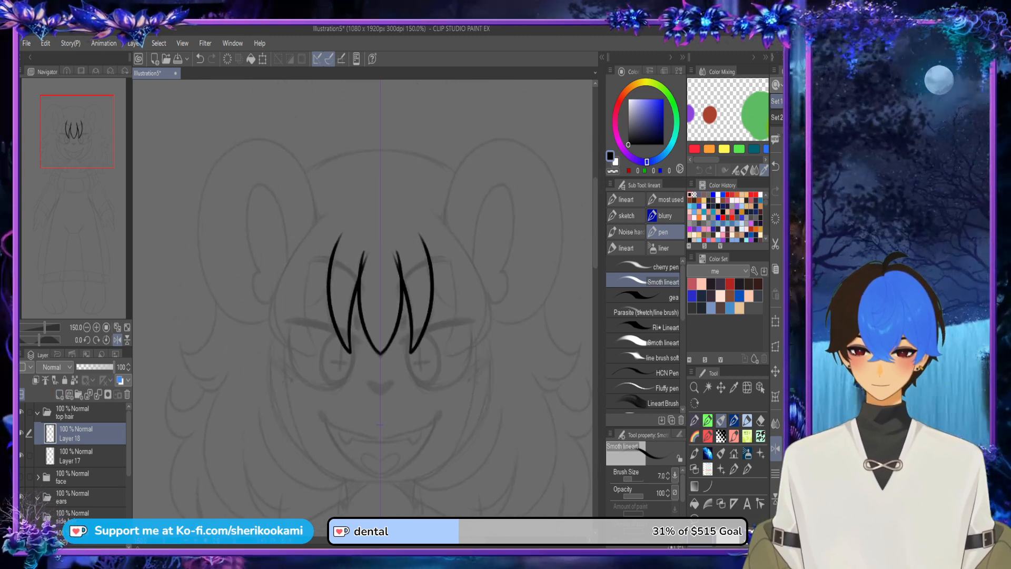
left_click_drag(79, 434, 79, 488)
left_click(59, 394)
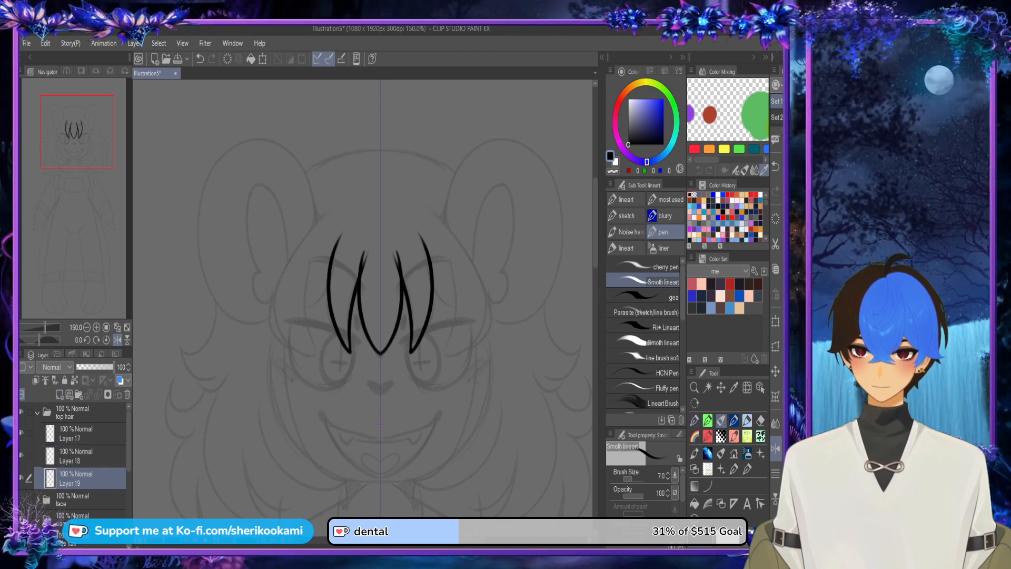
left_click(59, 395)
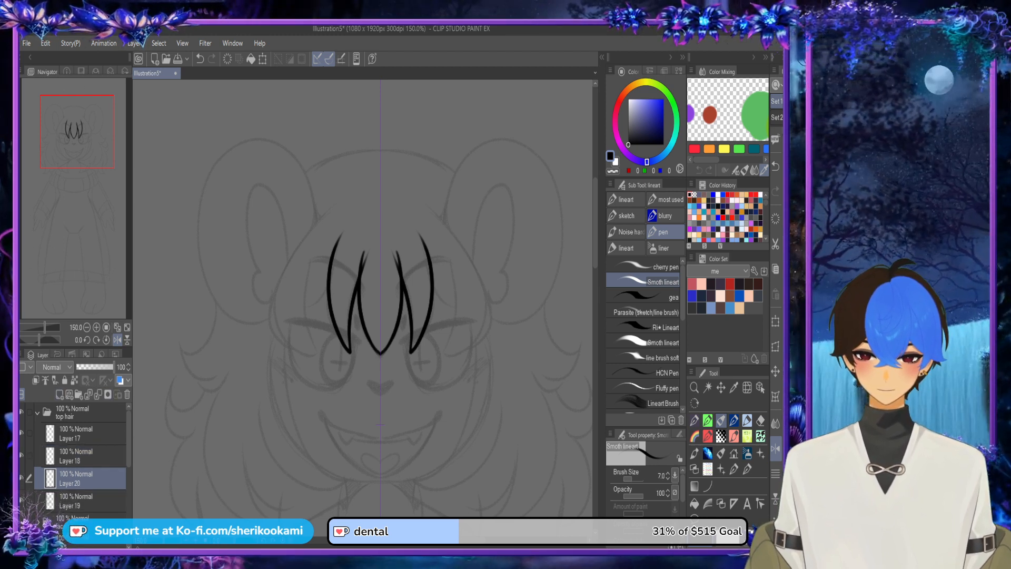
Step: Draw mirrored outer bangs flaring out from the side bangs to points above the outer brows on the upper new layer
mouse_move(328, 287)
left_mouse_down()
mouse_move(307, 307)
mouse_move(311, 260)
mouse_move(288, 317)
mouse_move(319, 247)
left_mouse_up()
key("ctrl+z")
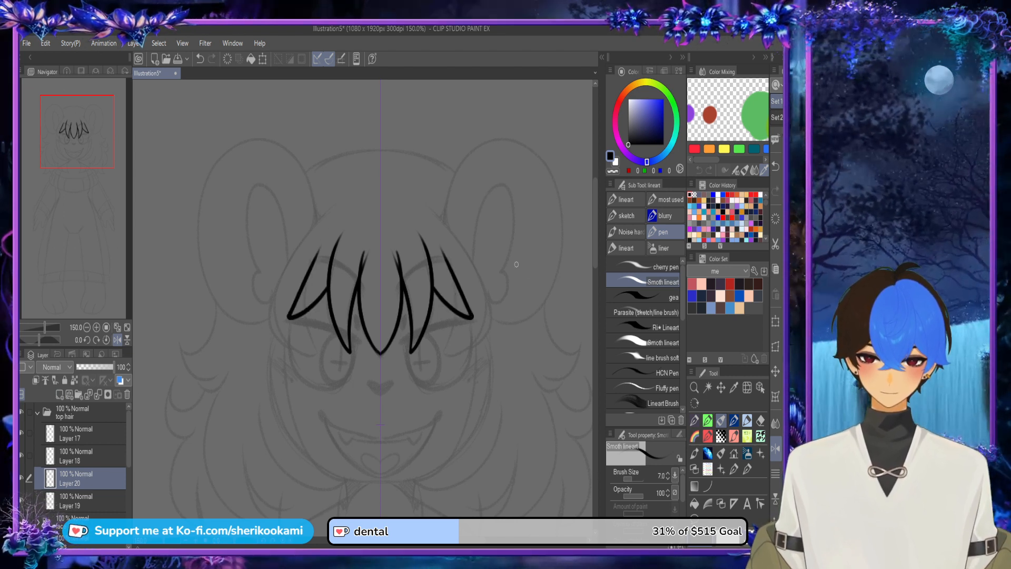
key("ctrl+z")
mouse_move(435, 291)
left_mouse_down()
mouse_move(474, 315)
mouse_move(437, 247)
left_mouse_up()
scroll(316, 262, "up", 5)
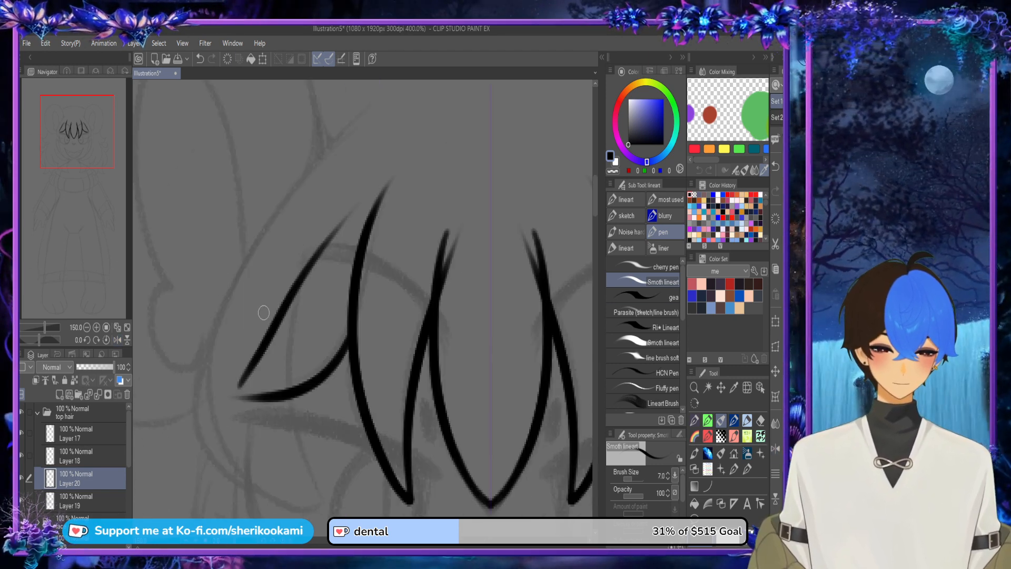
Step: Redraw the outer edge of the outer bangs from the closed tip up in a long curve toward the top of the forehead
mouse_move(225, 394)
left_mouse_down()
mouse_move(279, 395)
mouse_move(287, 264)
left_mouse_up()
key("ctrl+z")
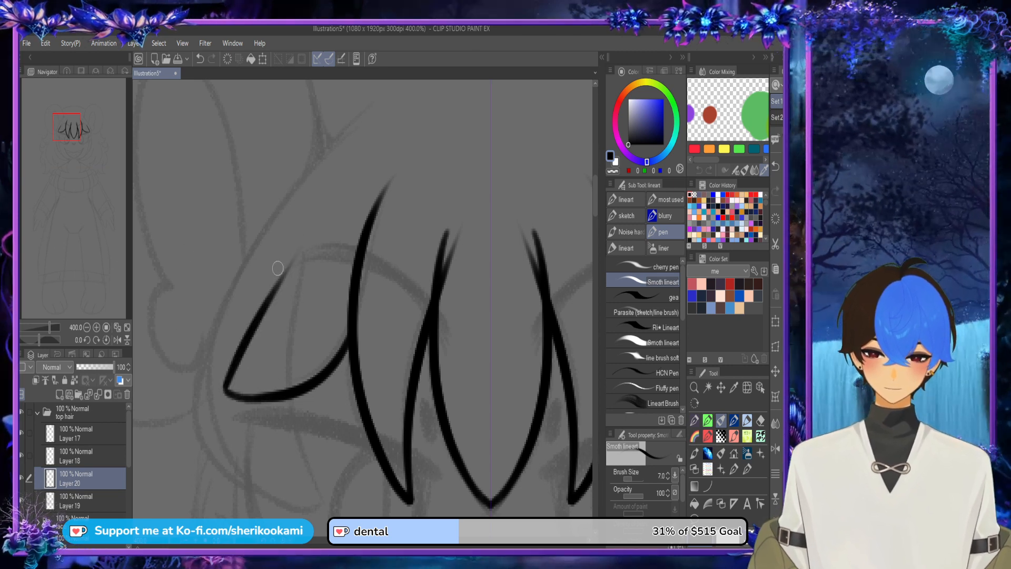
key("ctrl+z")
mouse_move(225, 389)
left_mouse_down()
mouse_move(293, 299)
mouse_move(259, 343)
mouse_move(316, 226)
left_mouse_up()
key("ctrl+z")
left_click_drag(254, 359, 401, 131)
key("ctrl+z")
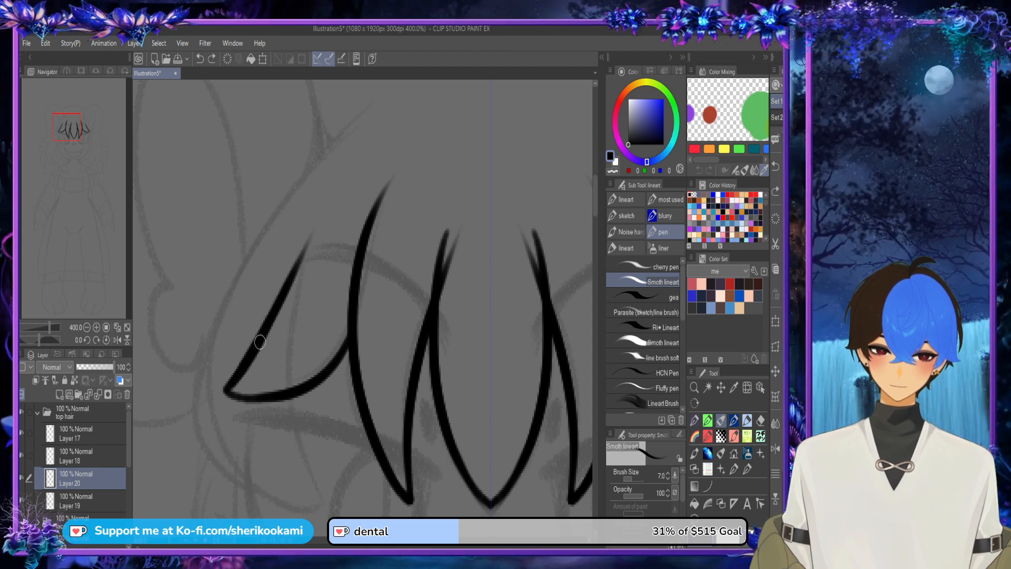
mouse_move(261, 342)
left_mouse_down()
mouse_move(289, 277)
mouse_move(406, 124)
left_mouse_up()
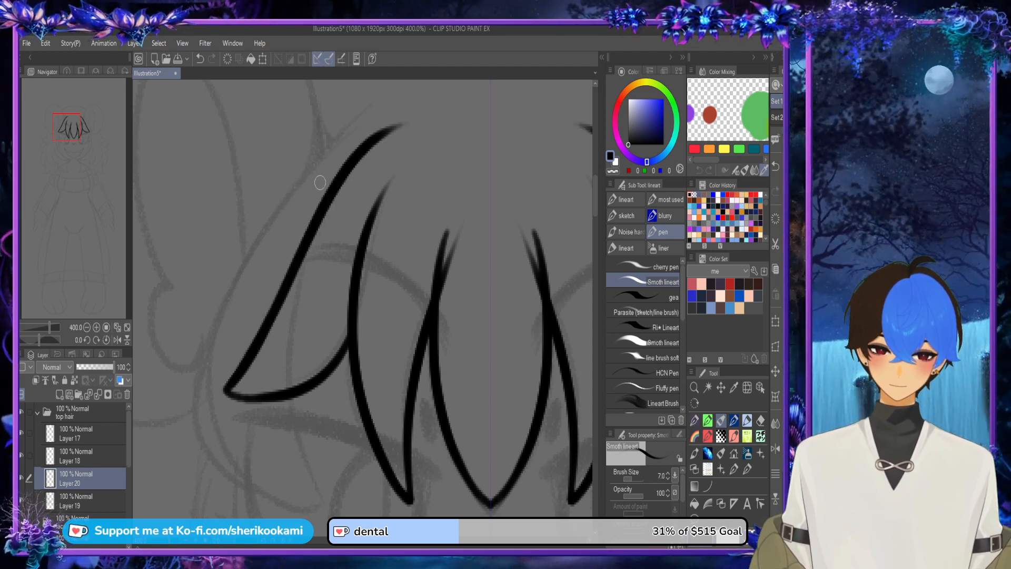
scroll(335, 231, "down", 3)
scroll(305, 289, "up", 3)
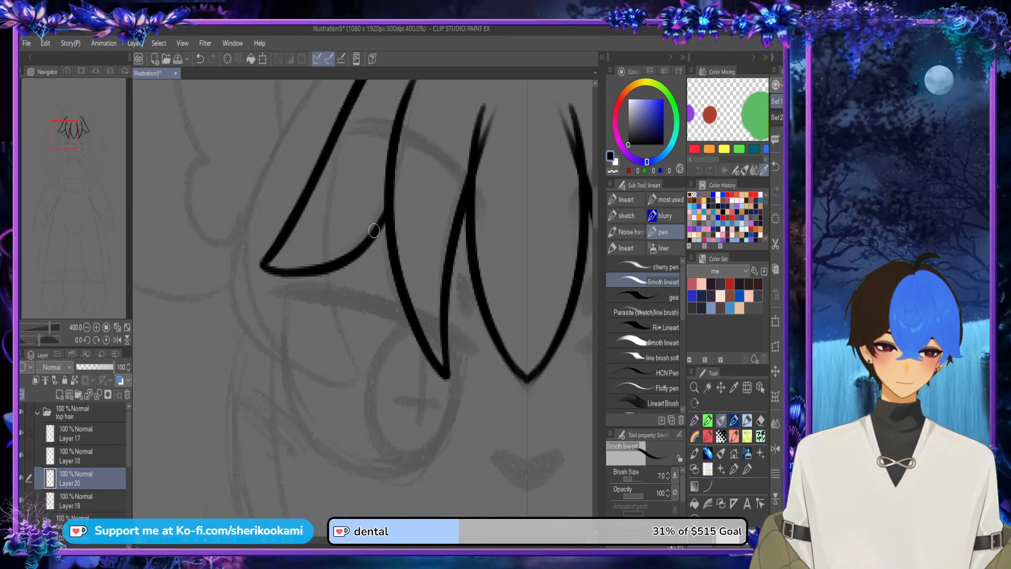
scroll(369, 387, "down", 2)
key("ctrl+z")
mouse_move(377, 309)
left_mouse_down()
mouse_move(363, 331)
mouse_move(376, 275)
left_mouse_up()
key("ctrl+z")
scroll(373, 319, "up", 2)
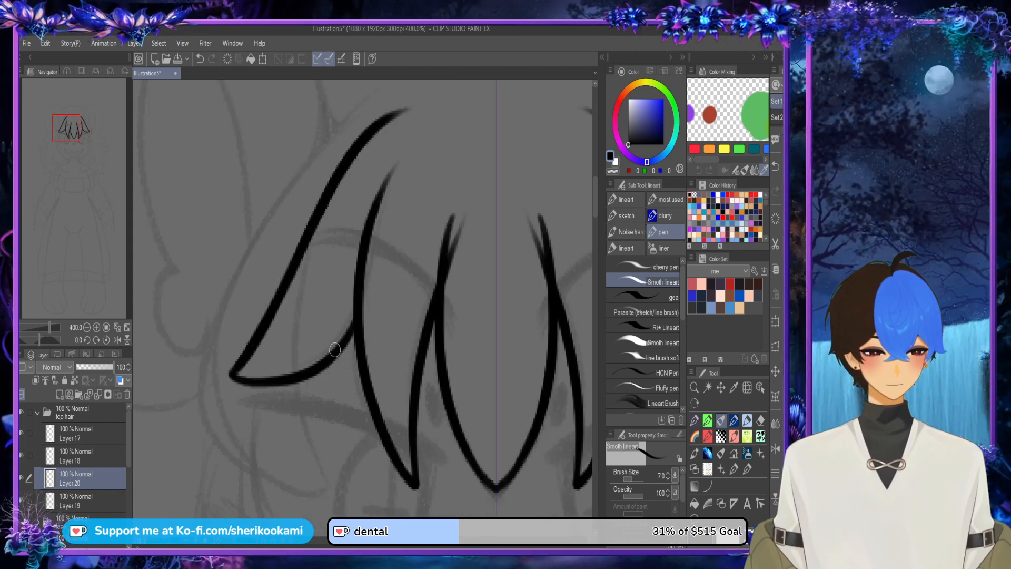
scroll(493, 237, "down", 3)
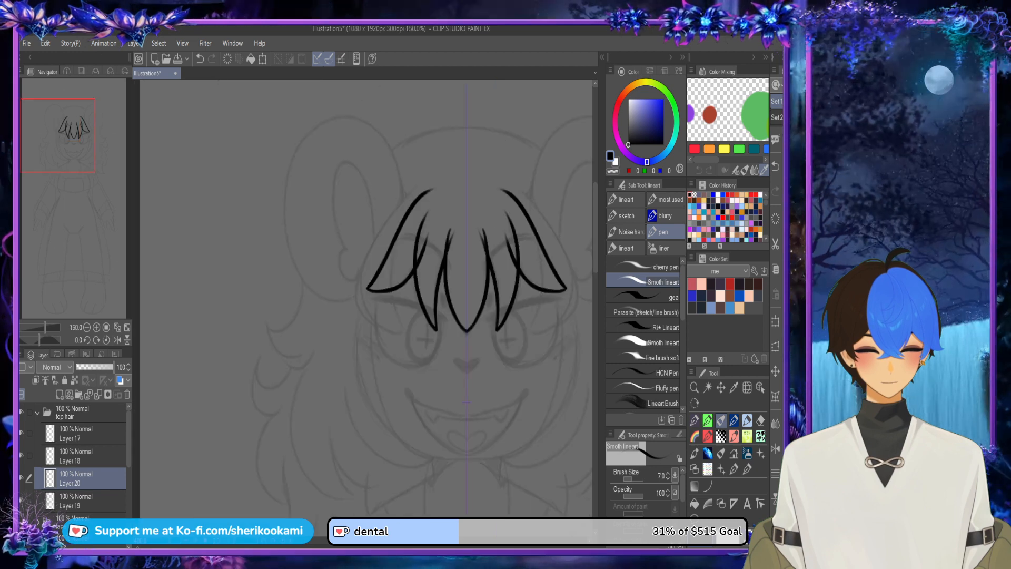
Step: Add a new layer in the top hair folder and draw the mirrored inner edges of the outermost bangs down over the outer eyes
left_click_drag(467, 295, 321, 295)
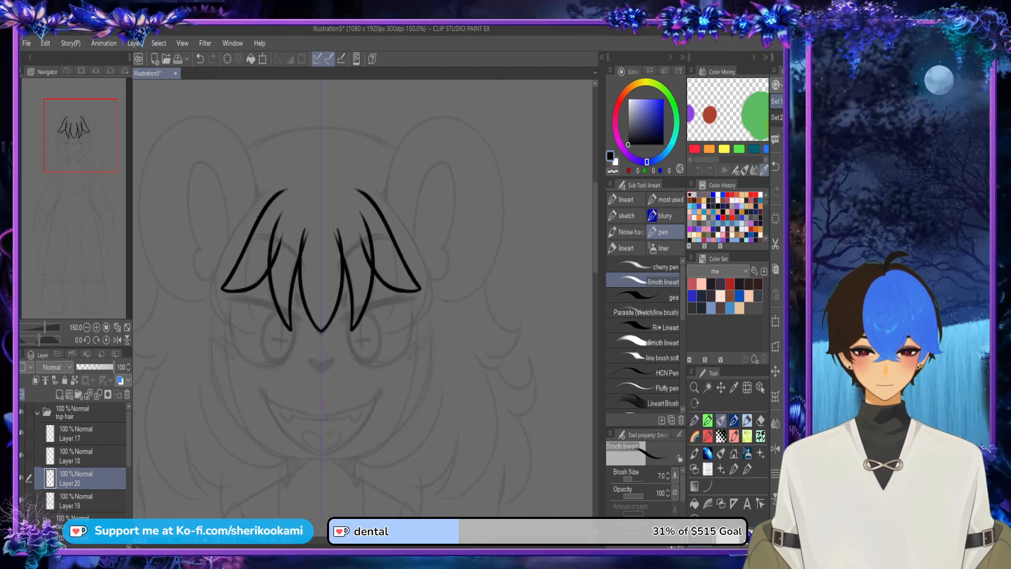
left_click(60, 395)
left_click_drag(257, 332, 244, 251)
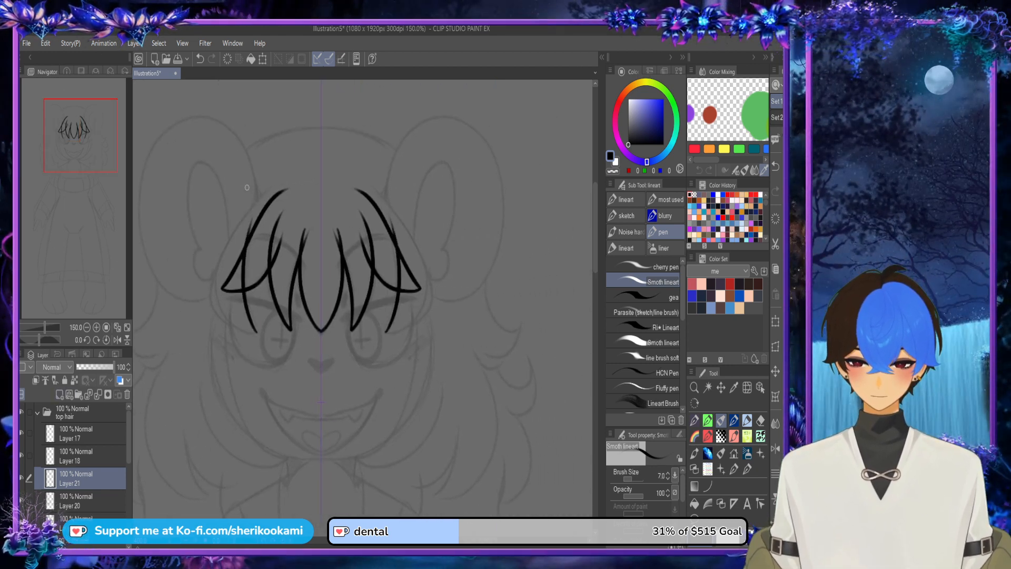
key("ctrl+z")
mouse_move(256, 332)
left_mouse_down()
mouse_move(248, 297)
mouse_move(255, 212)
left_mouse_up()
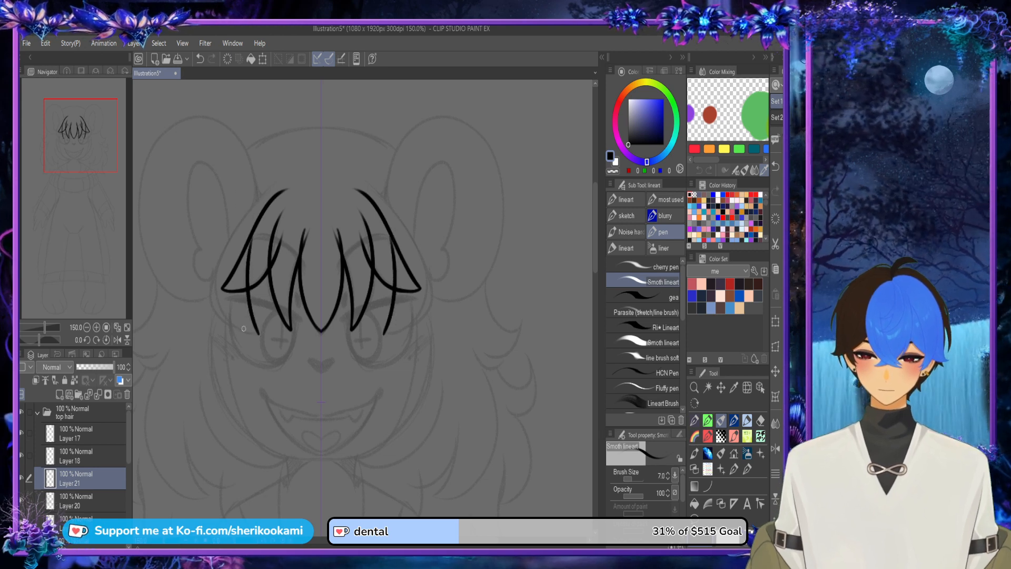
Step: Draw the mirrored outer edges of the outermost bangs, curving from the pointed tips out around the temples and up beside the forehead
left_click_drag(259, 335, 219, 275)
key("ctrl+z")
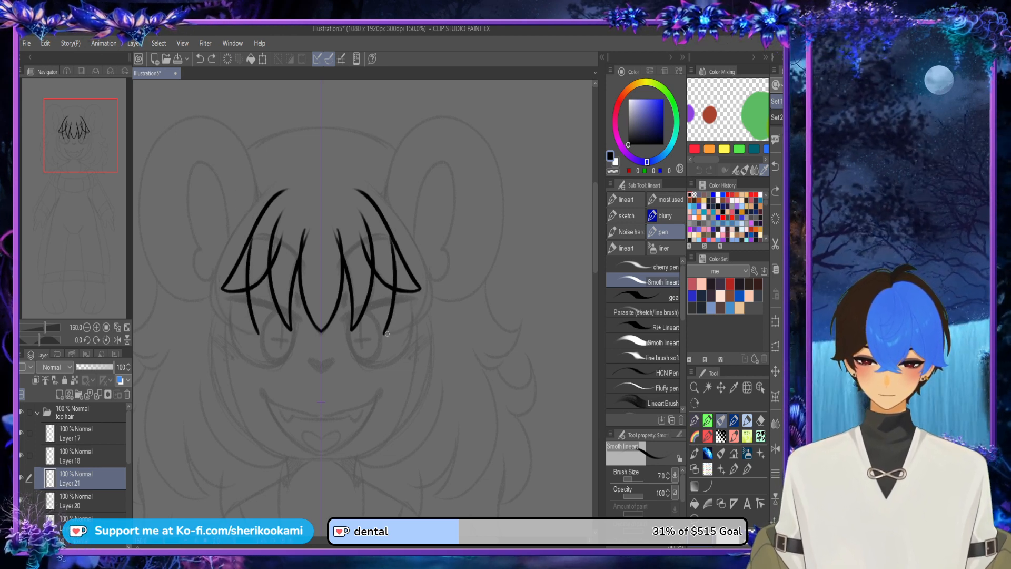
mouse_move(387, 334)
left_mouse_down()
mouse_move(437, 306)
mouse_move(343, 158)
left_mouse_up()
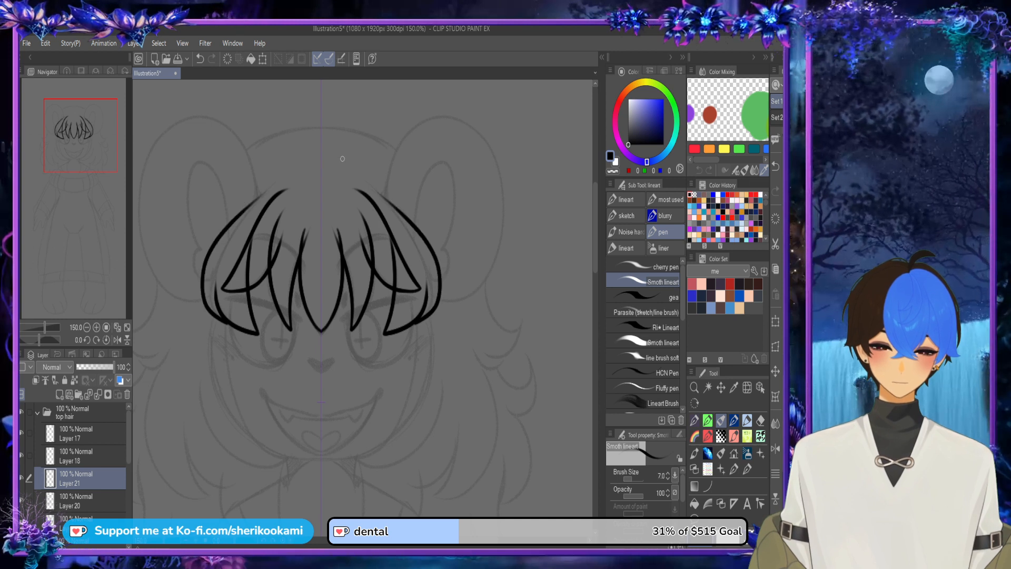
key("ctrl+z")
left_click_drag(227, 326, 247, 202)
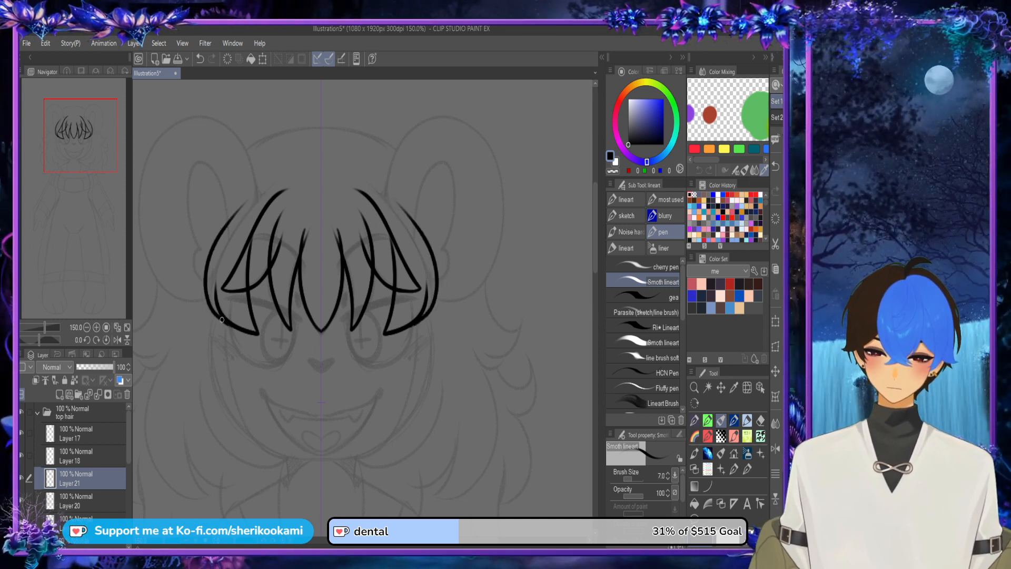
left_click_drag(213, 309, 217, 296)
key("ctrl+z")
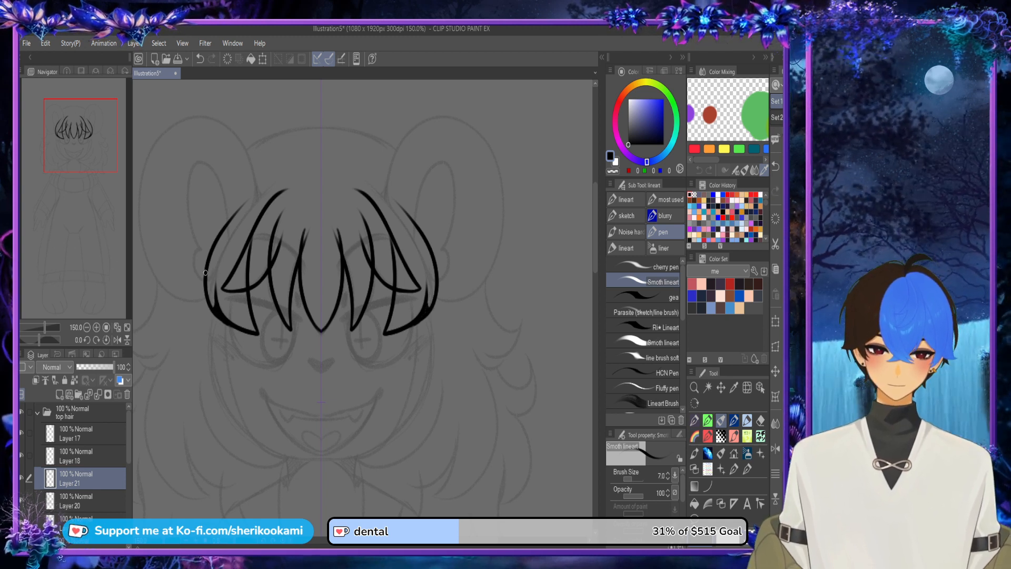
Step: Extend the outer edges of the outermost bangs in a smooth curve up toward the crown and check the whole fringe
left_click_drag(216, 253, 263, 189)
key("ctrl+z")
left_click_drag(210, 256, 287, 176)
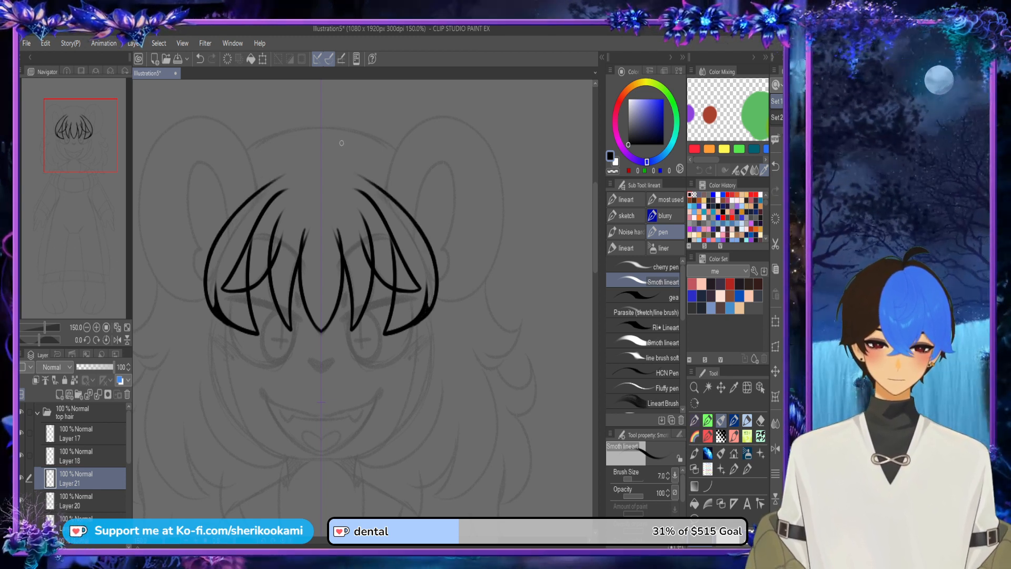
scroll(342, 143, "down", 1)
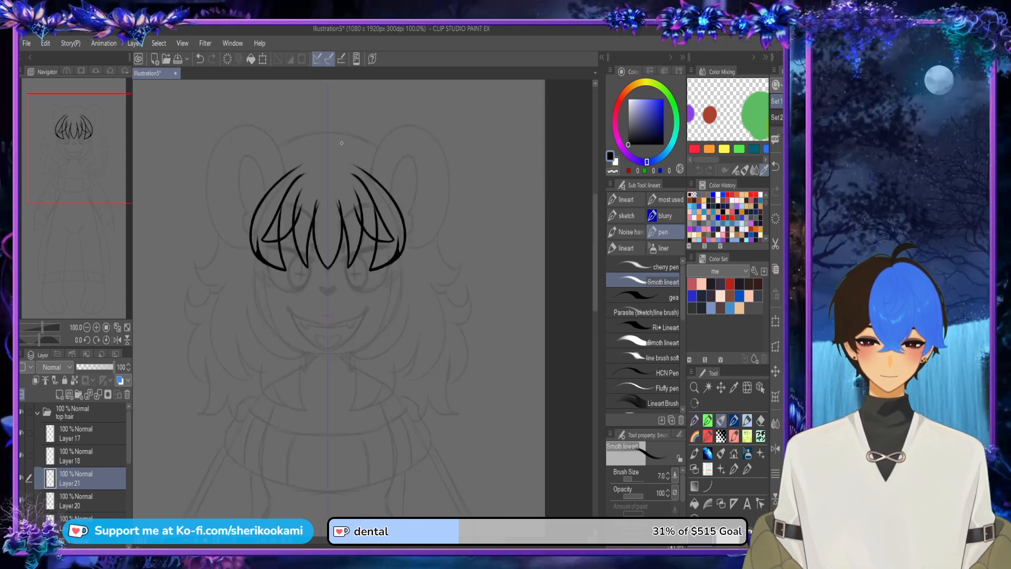
scroll(372, 204, "up", 2)
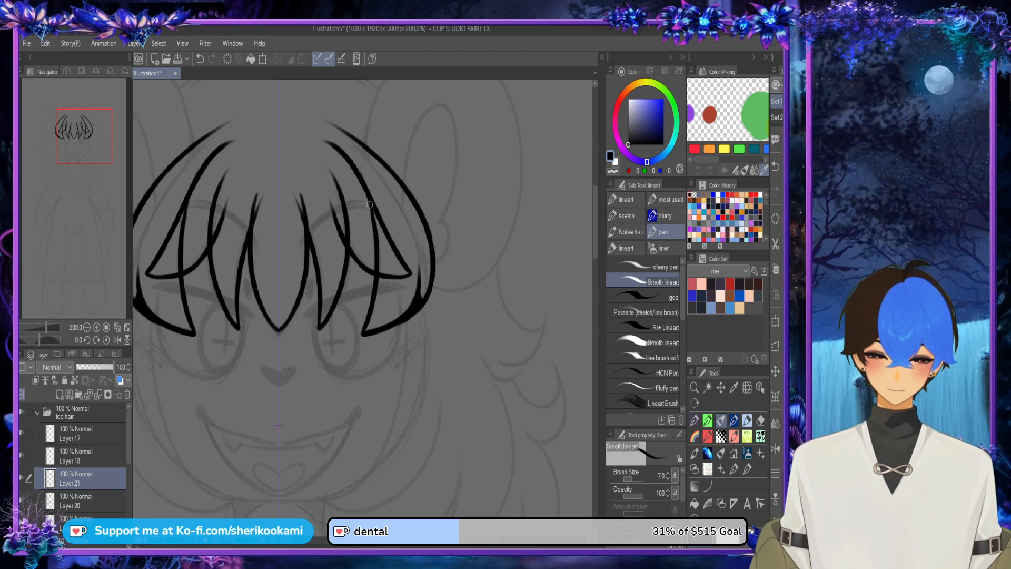
scroll(390, 187, "down", 2)
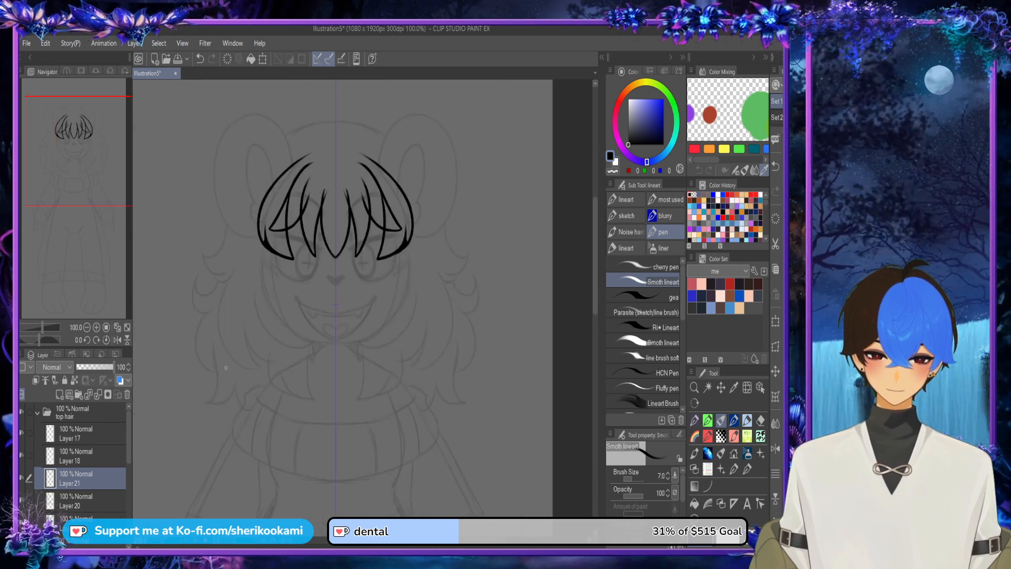
Step: Collapse the top hair folder, move the side hair folder above the ears folder, and add a new layer inside it
left_click(37, 413)
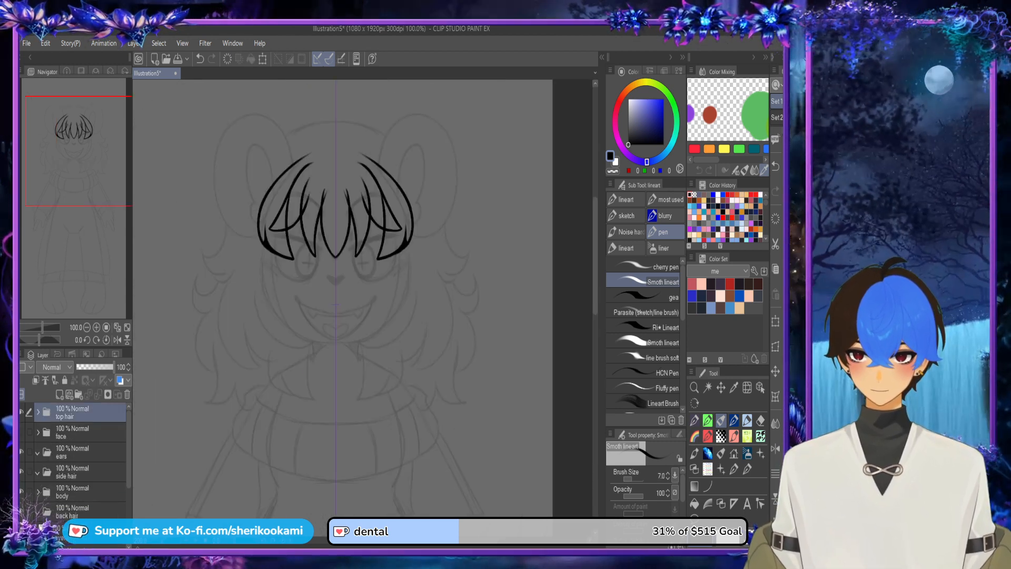
left_click(79, 452)
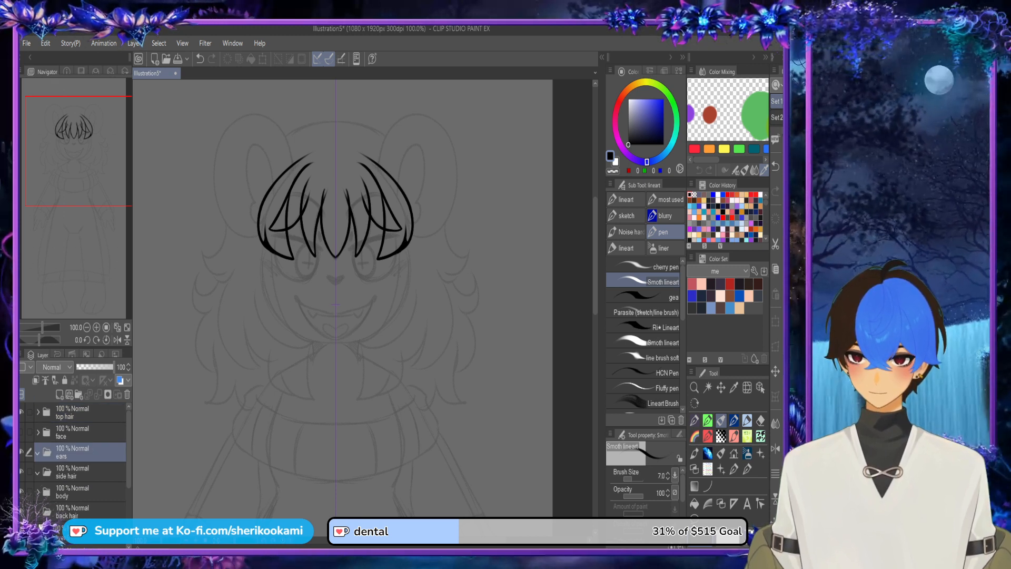
left_click_drag(79, 472, 79, 452)
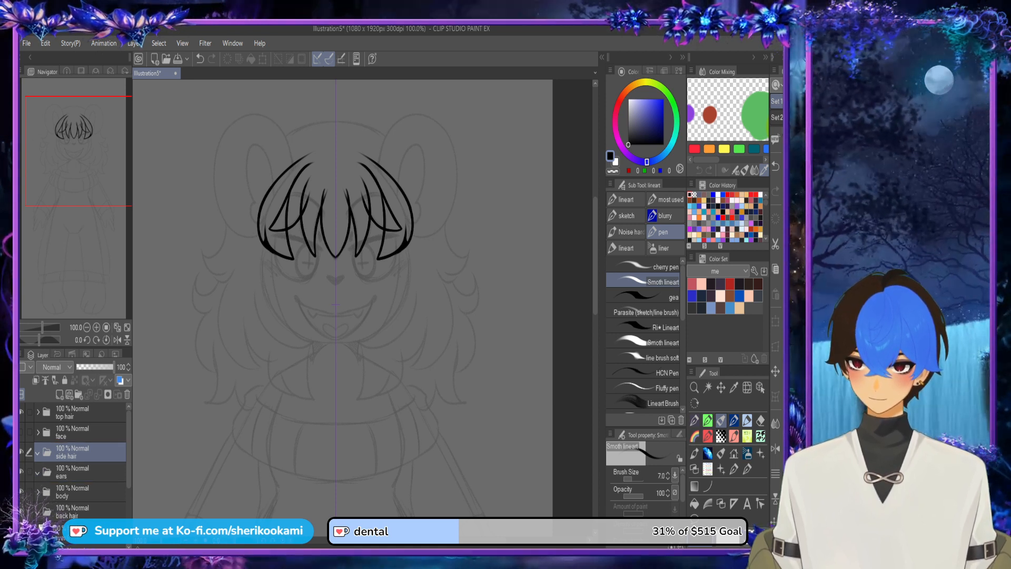
left_click(60, 395)
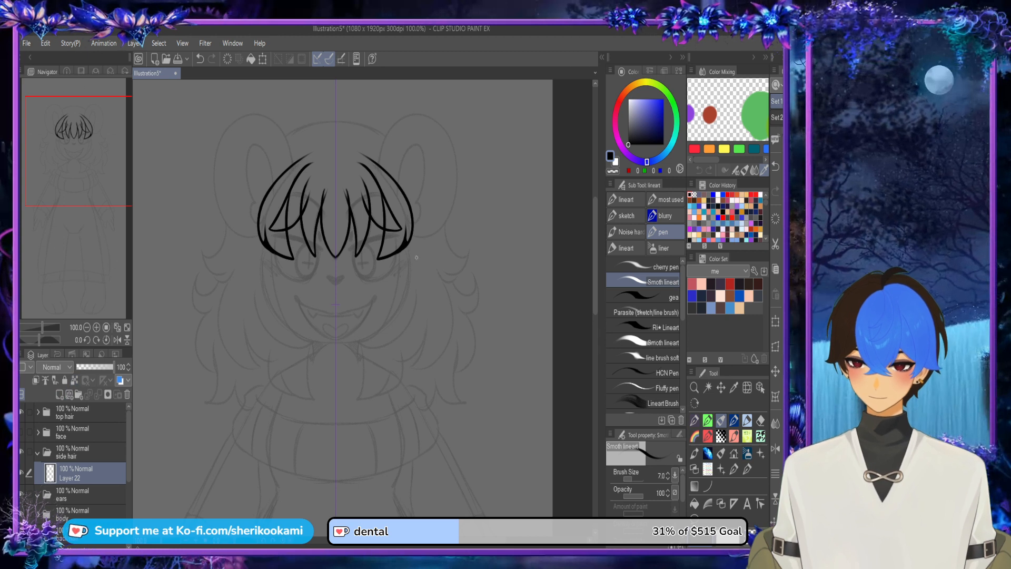
Step: Draw mirrored long side locks running from under the bangs down to points beside the chin, with curved outer edges
left_click_drag(396, 256, 380, 330)
key("ctrl+z")
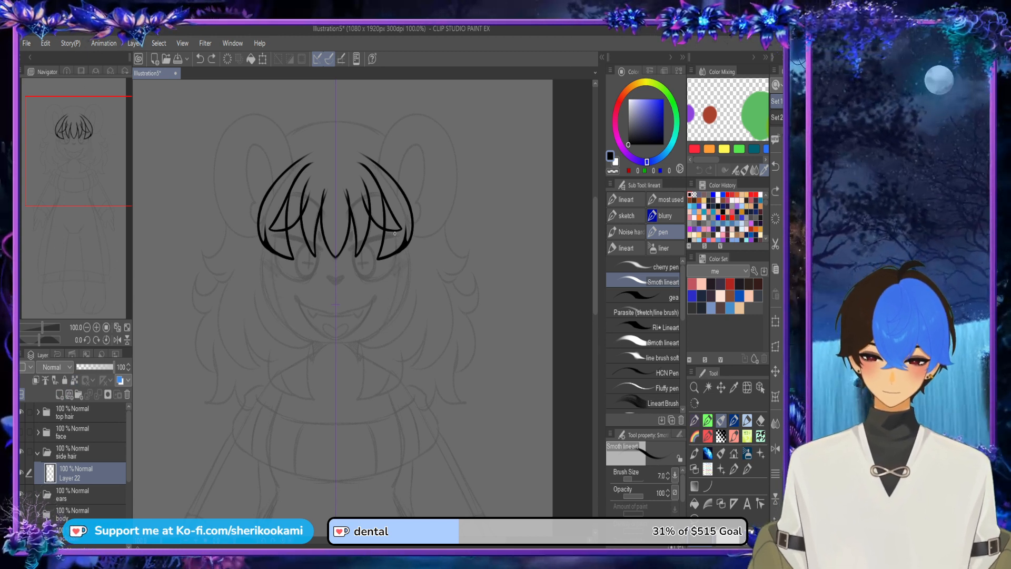
mouse_move(396, 233)
left_mouse_down()
mouse_move(380, 337)
mouse_move(421, 266)
left_mouse_up()
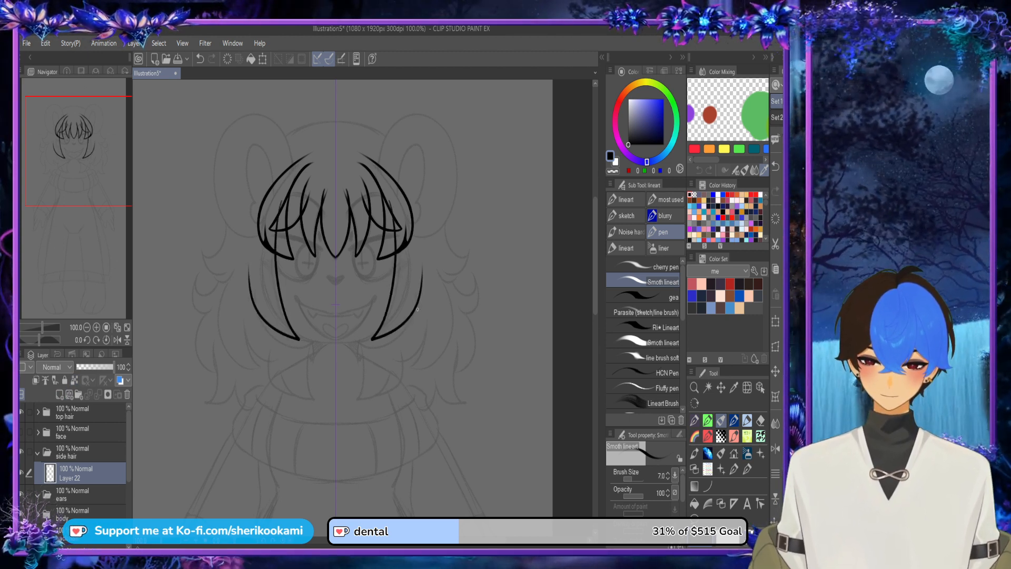
left_click_drag(413, 312, 422, 302)
key("ctrl+z")
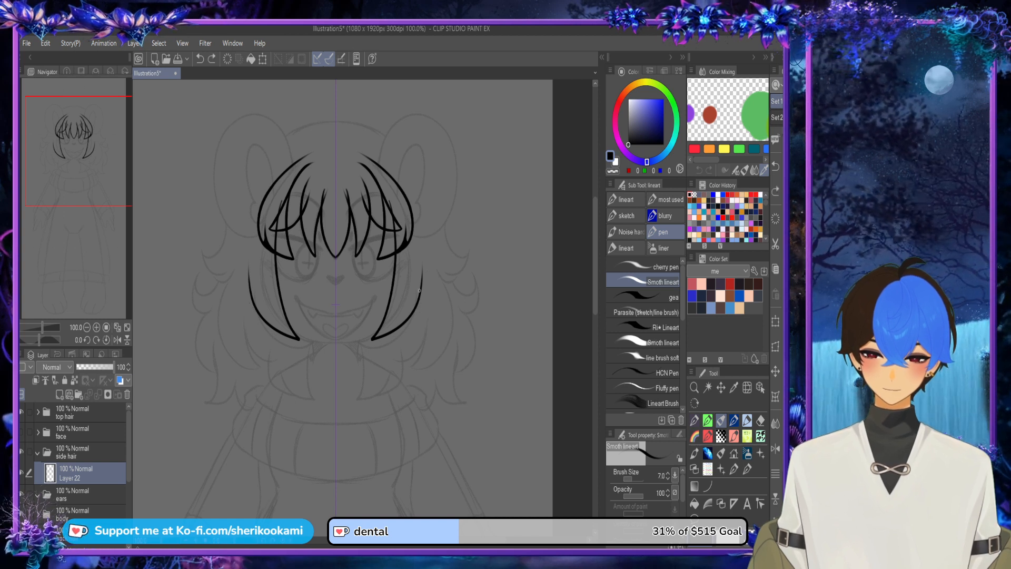
left_click_drag(418, 234, 422, 288)
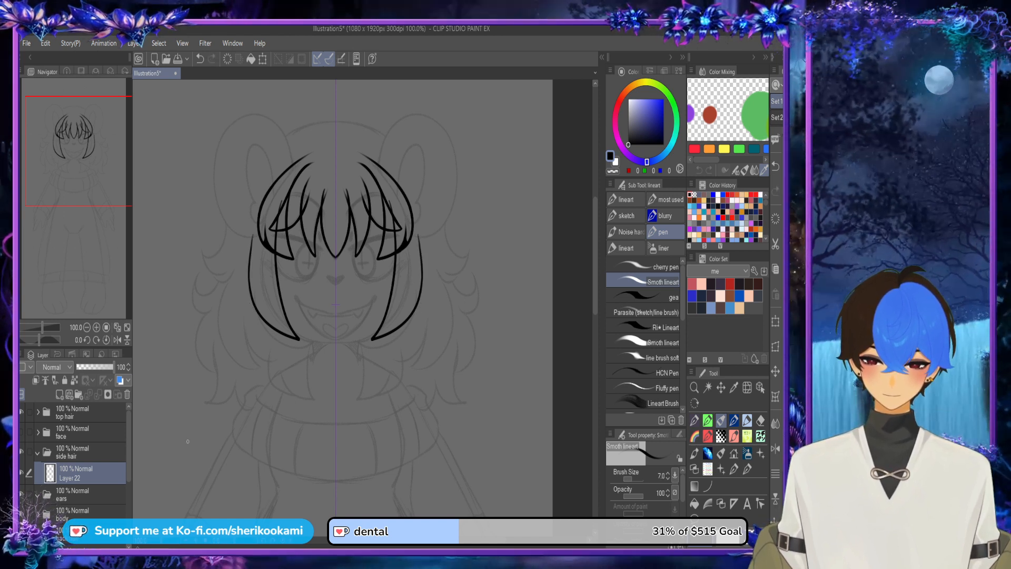
Step: Add two new layers in the side hair folder and draw mirrored outward flicks beside the cheeks on the first one
left_click(59, 395)
mouse_move(243, 234)
left_mouse_down()
mouse_move(211, 254)
mouse_move(217, 265)
mouse_move(248, 262)
mouse_move(250, 251)
mouse_move(239, 240)
mouse_move(226, 250)
mouse_move(265, 338)
left_mouse_up()
key("ctrl+z")
key("ctrl+z")
left_click(60, 395)
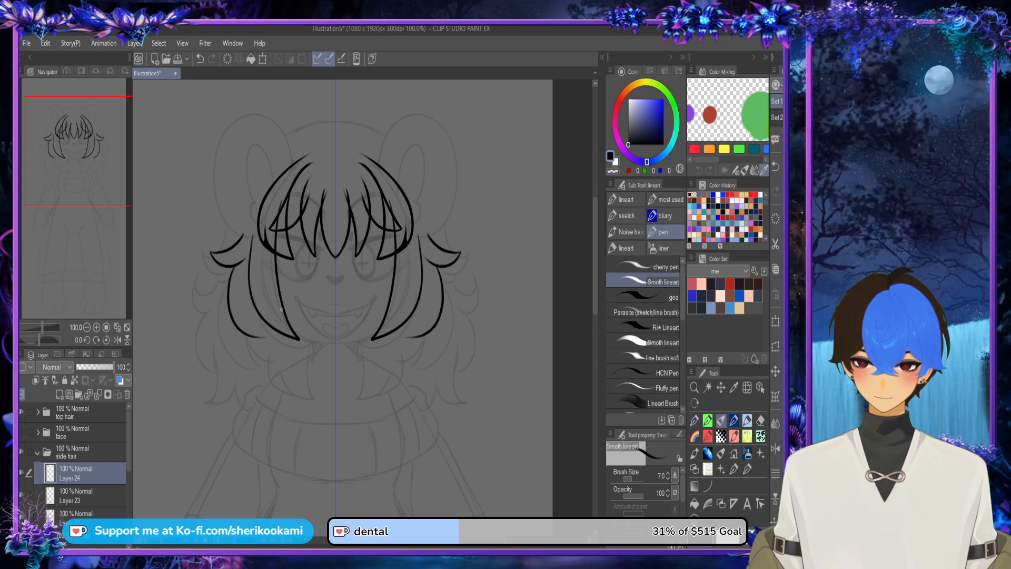
Step: Redraw the mirrored outer side locks curving from the flicks down to the front locks, and add an inner strand line ending at their tips
key("ctrl+z")
mouse_move(233, 265)
left_mouse_down()
mouse_move(234, 295)
mouse_move(265, 328)
left_mouse_up()
key("ctrl+z")
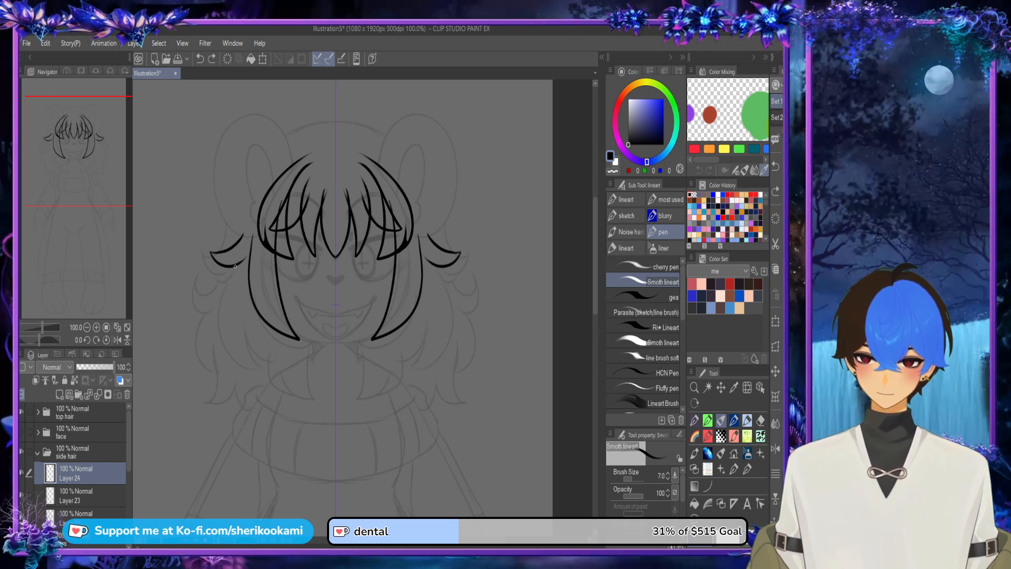
mouse_move(231, 264)
left_mouse_down()
mouse_move(248, 325)
mouse_move(274, 332)
left_mouse_up()
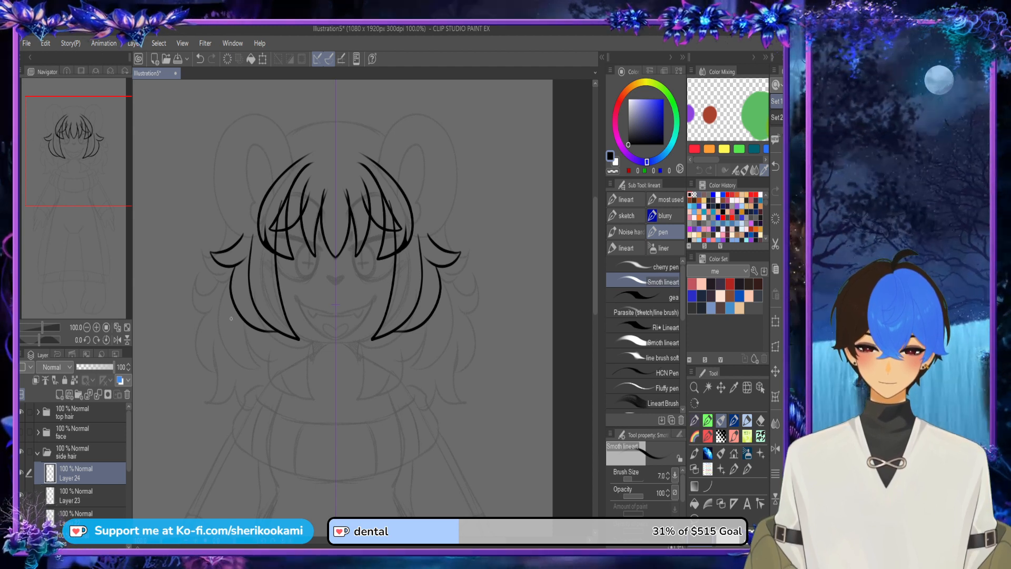
left_click_drag(279, 329, 258, 273)
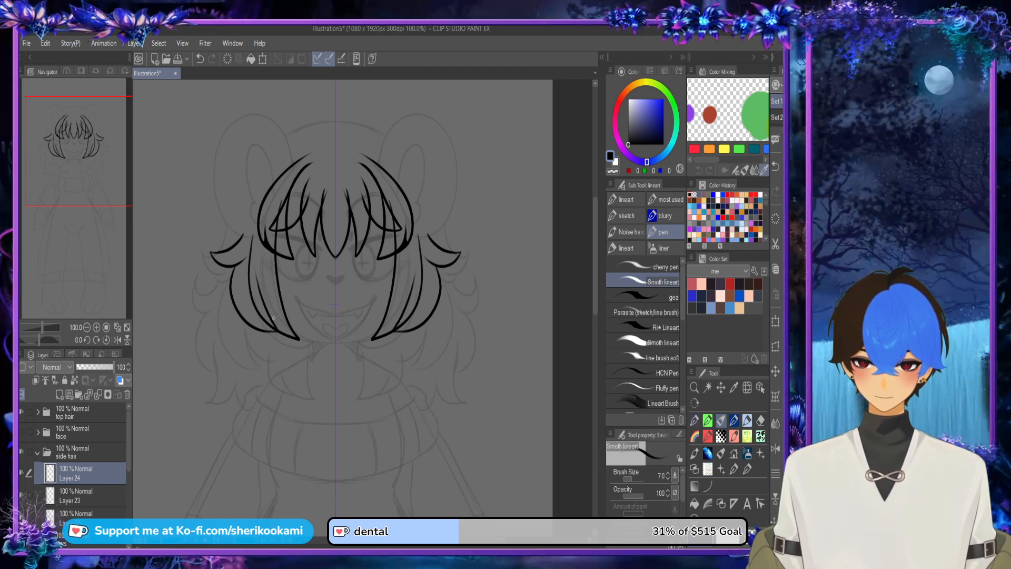
scroll(274, 318, "up", 2)
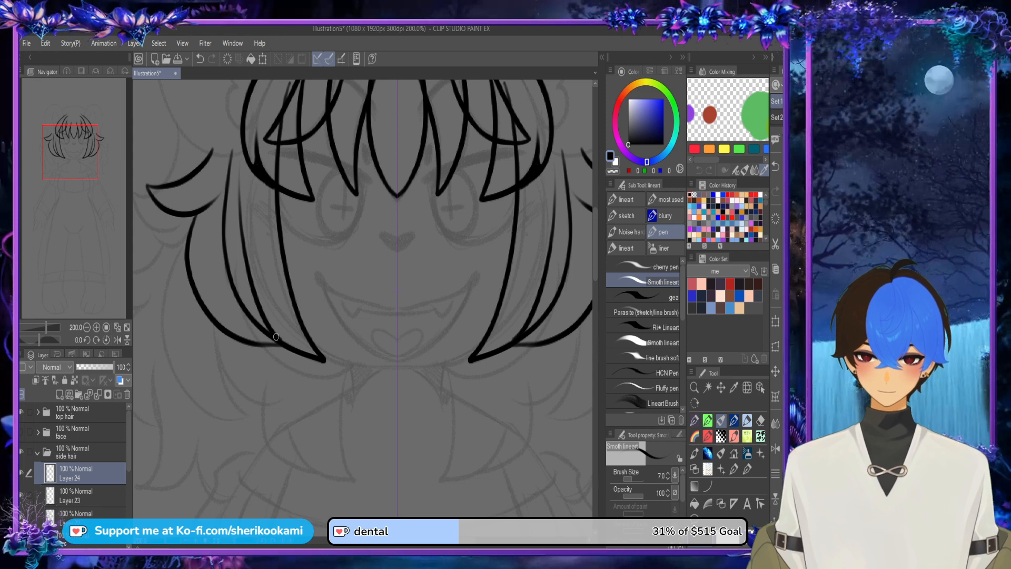
left_click_drag(244, 342, 283, 341)
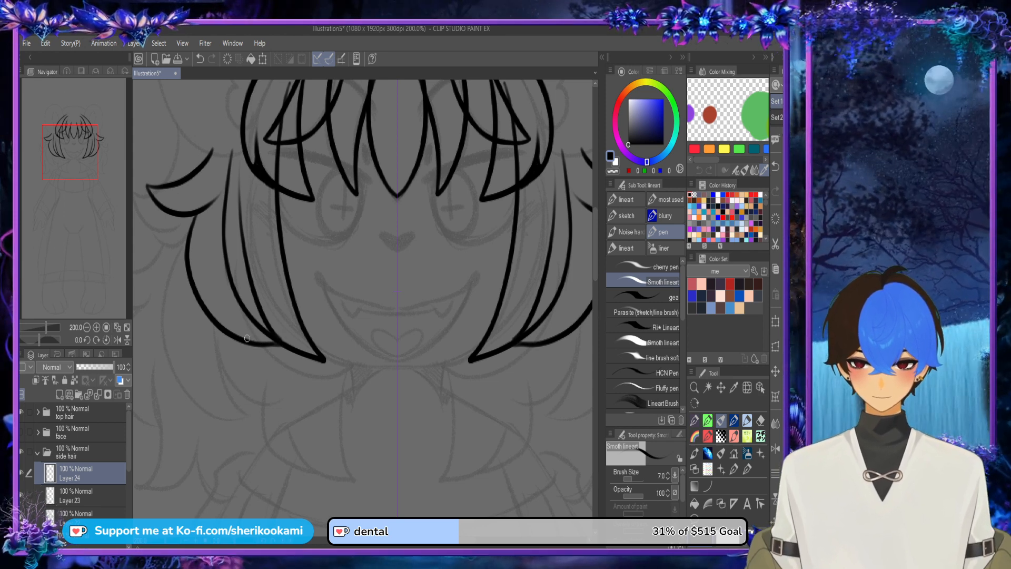
Step: Toggle the outer side lock layer's visibility to check its lines and move it below the flick layer
scroll(278, 188, "down", 3)
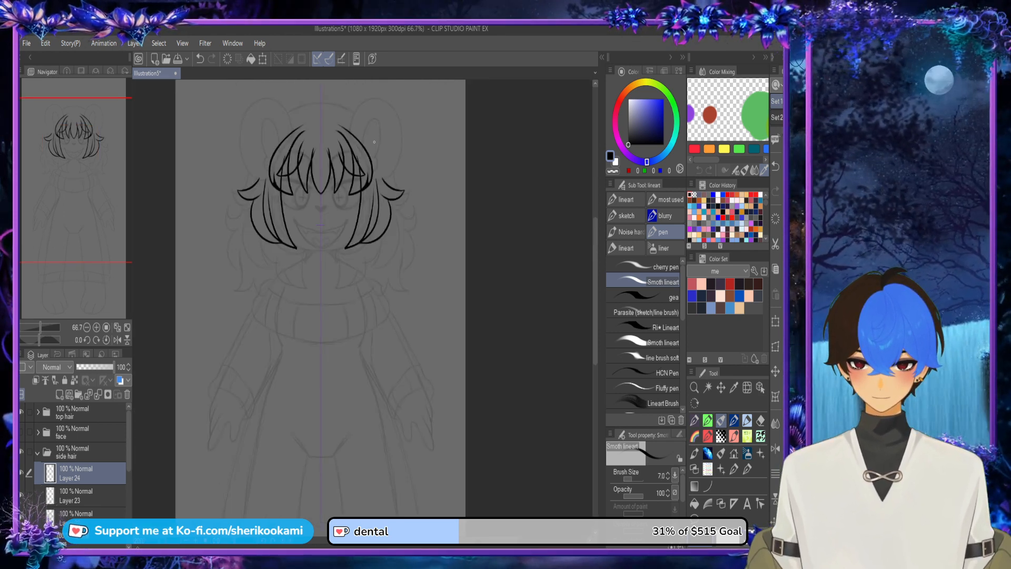
key("ctrl+z")
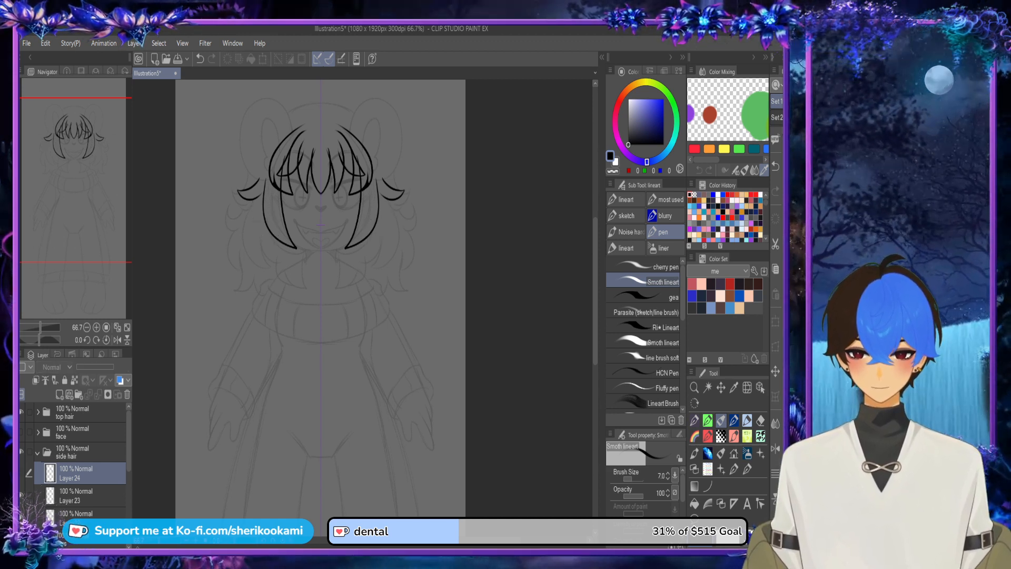
key("ctrl+y")
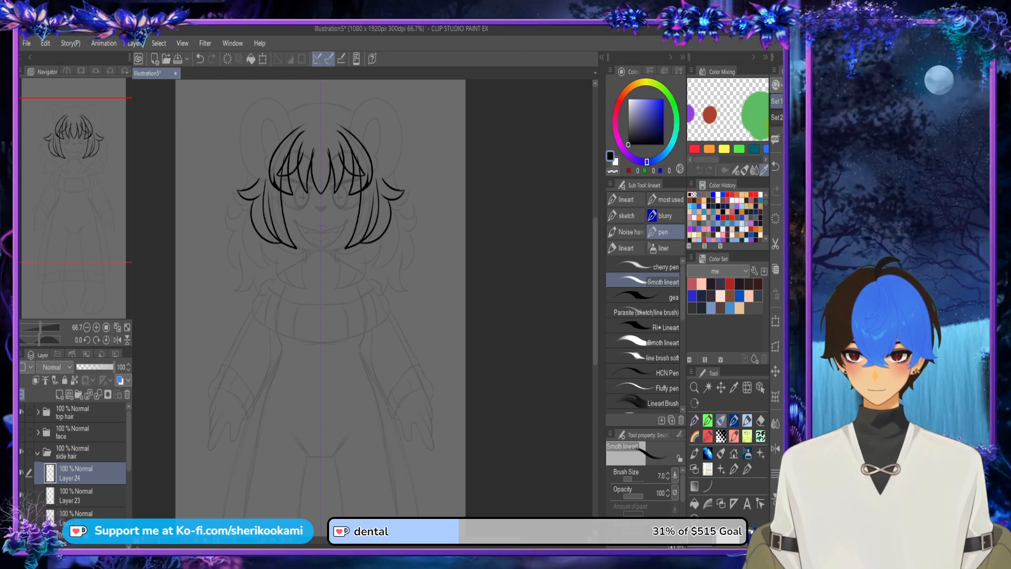
left_click_drag(87, 473, 87, 506)
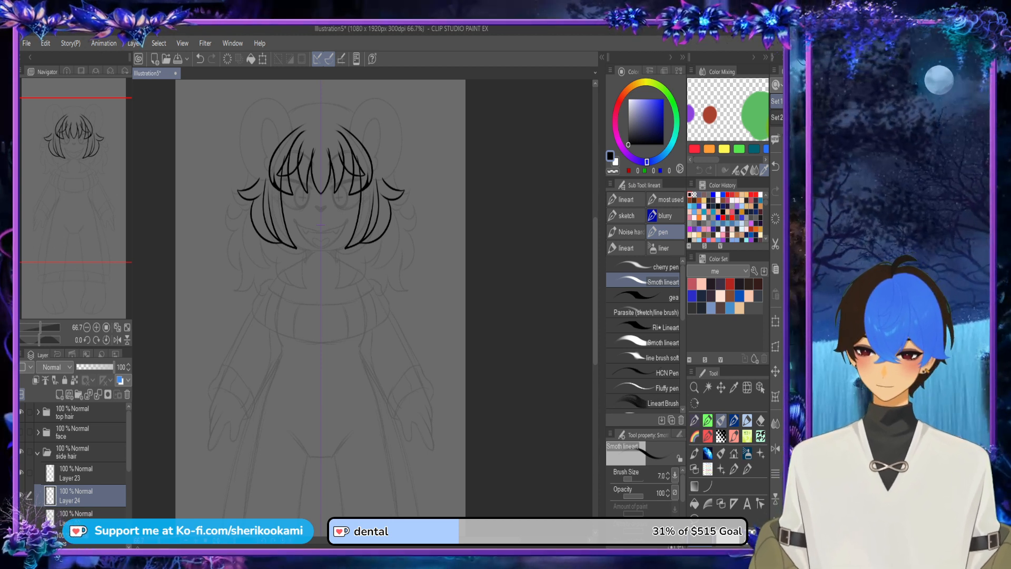
Step: Toggle the flick and front side lock layers to identify them, and move the front lock layer to the top of the side hair folder
key("ctrl+z")
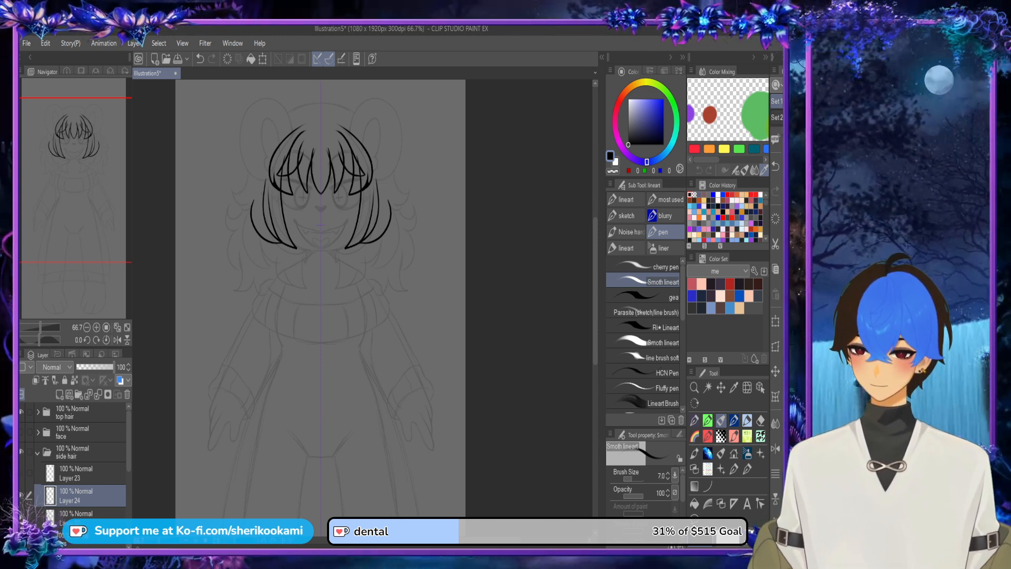
key("ctrl+y")
key("ctrl+z")
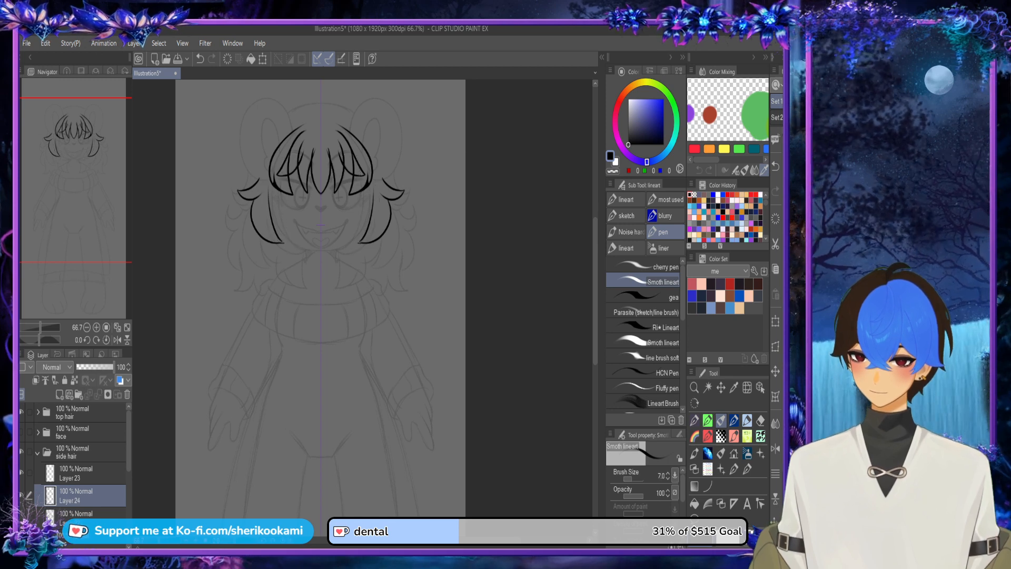
key("ctrl+y")
left_click_drag(84, 515, 84, 465)
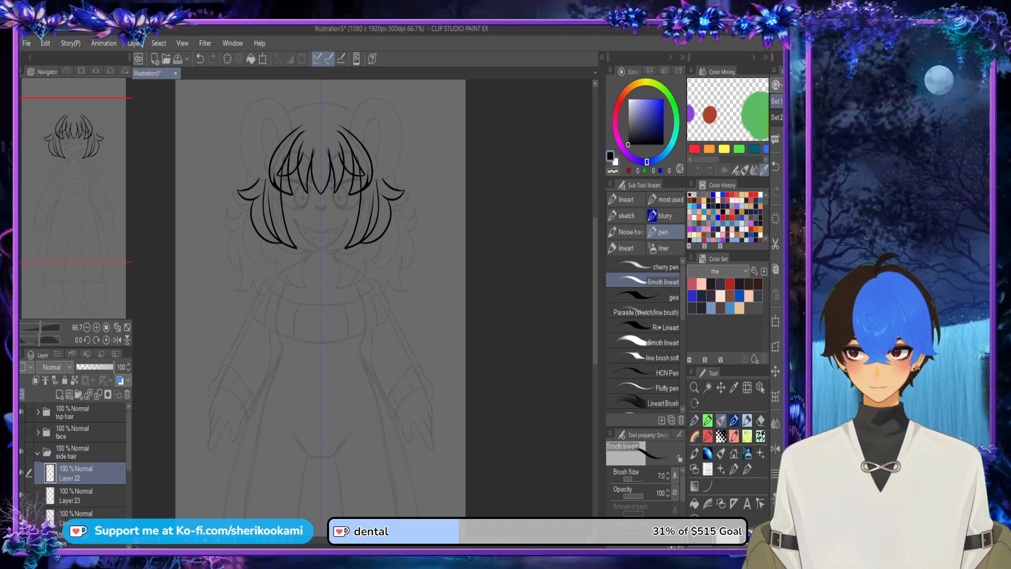
Step: Discard an extra new layer, collapse the side hair folder and hide it
left_click(60, 395)
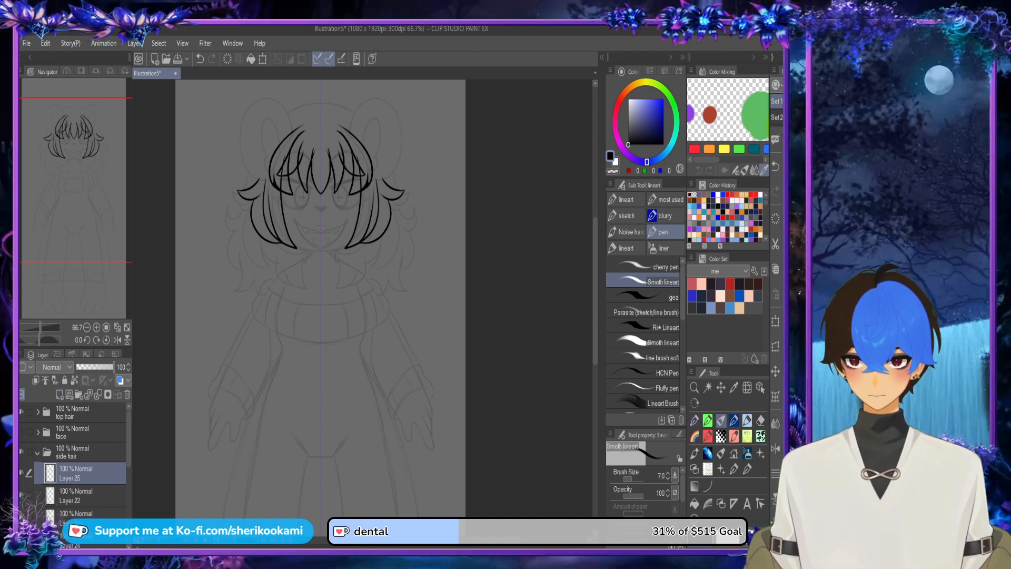
key("ctrl+z")
left_click(38, 453)
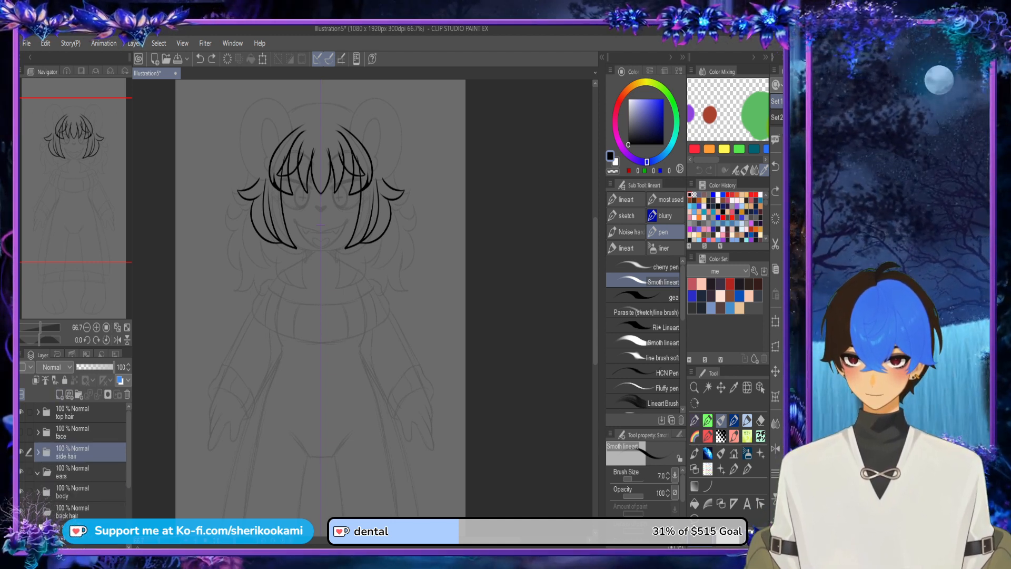
left_click(21, 452)
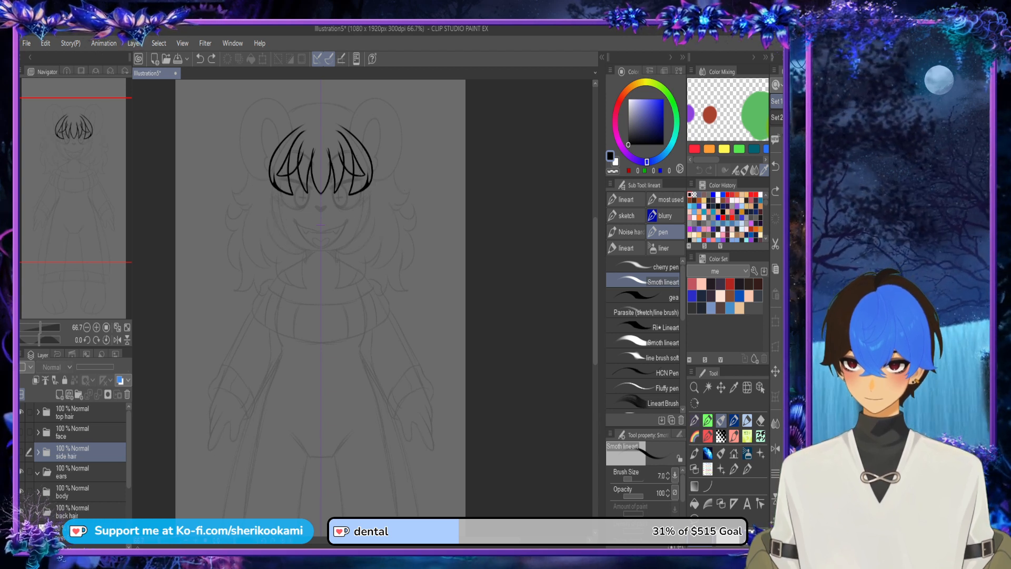
Step: Hide the top hair folder and add a new layer inside the ears folder
left_click(21, 412)
left_click(38, 473)
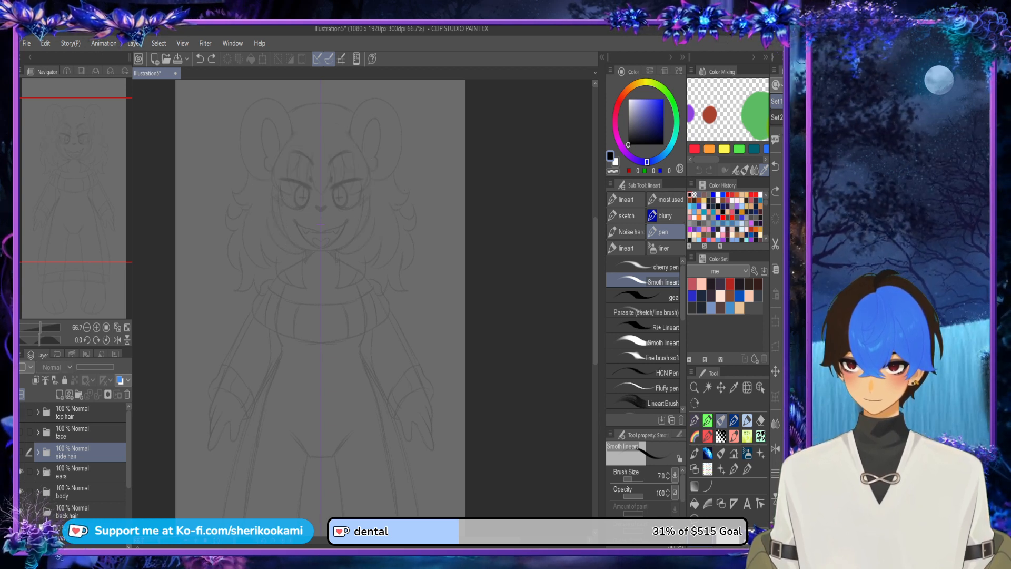
left_click(38, 472)
left_click(80, 472)
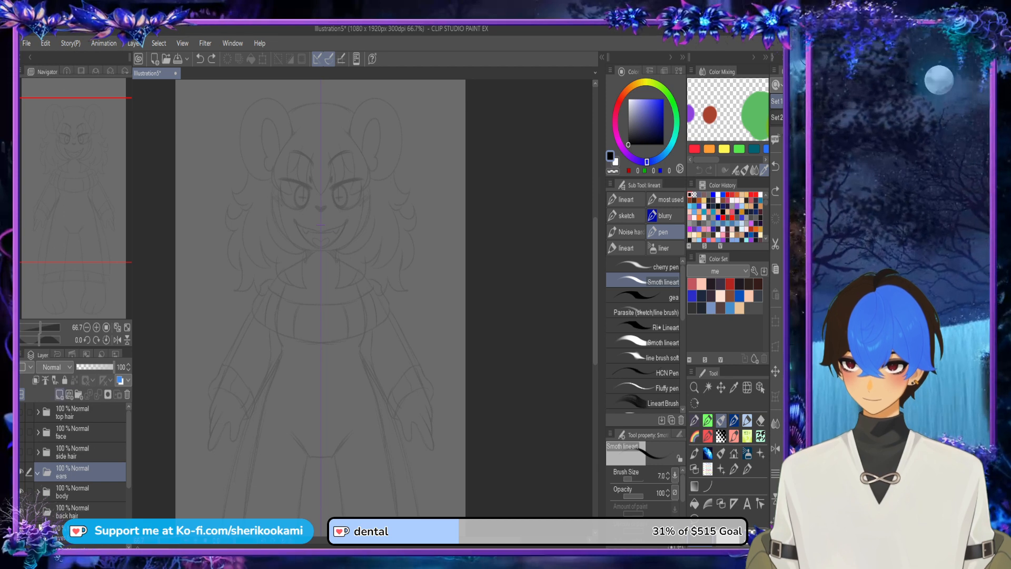
left_click(60, 395)
Step: Draw the mirrored outer ear outlines over the sketch, redoing the first attempt with a taller, rounded curve
mouse_move(367, 132)
left_mouse_down()
mouse_move(367, 211)
mouse_move(328, 203)
mouse_move(429, 306)
mouse_move(400, 330)
left_mouse_up()
scroll(367, 210, "up", 2)
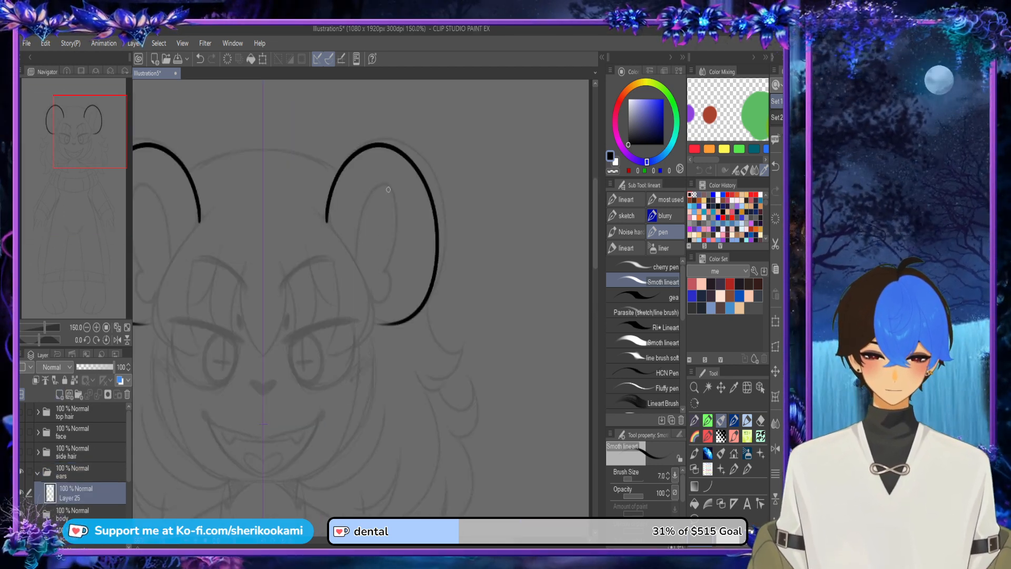
key("ctrl+z")
mouse_move(327, 226)
left_mouse_down()
mouse_move(437, 188)
mouse_move(377, 320)
left_mouse_up()
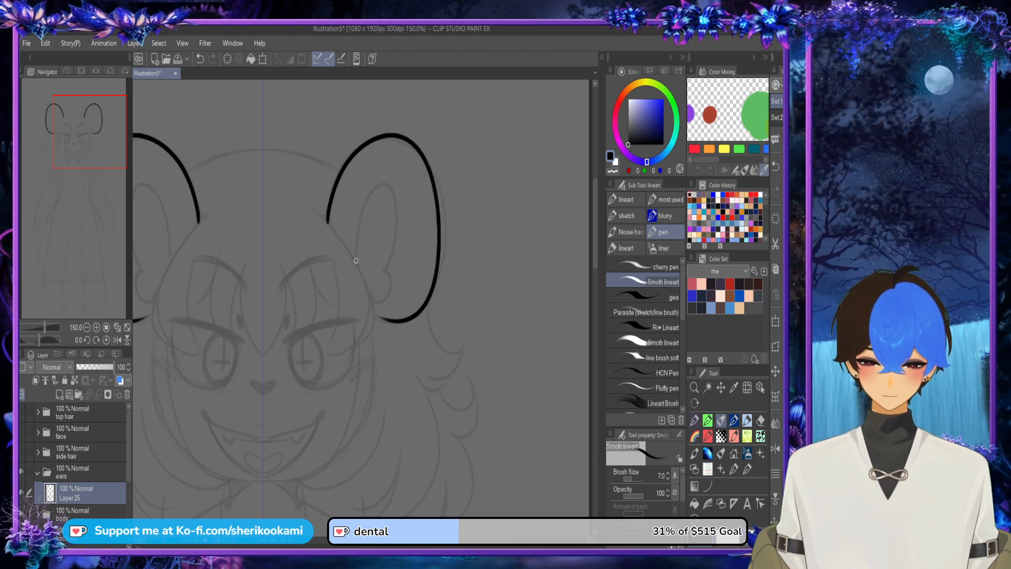
Step: Draw the inner ear curves with a notched lower lobe and extend the outer ears' lower edge to the head
mouse_move(355, 268)
left_mouse_down()
mouse_move(382, 187)
mouse_move(387, 267)
left_mouse_up()
mouse_move(371, 301)
left_mouse_down()
mouse_move(388, 304)
mouse_move(387, 264)
left_mouse_up()
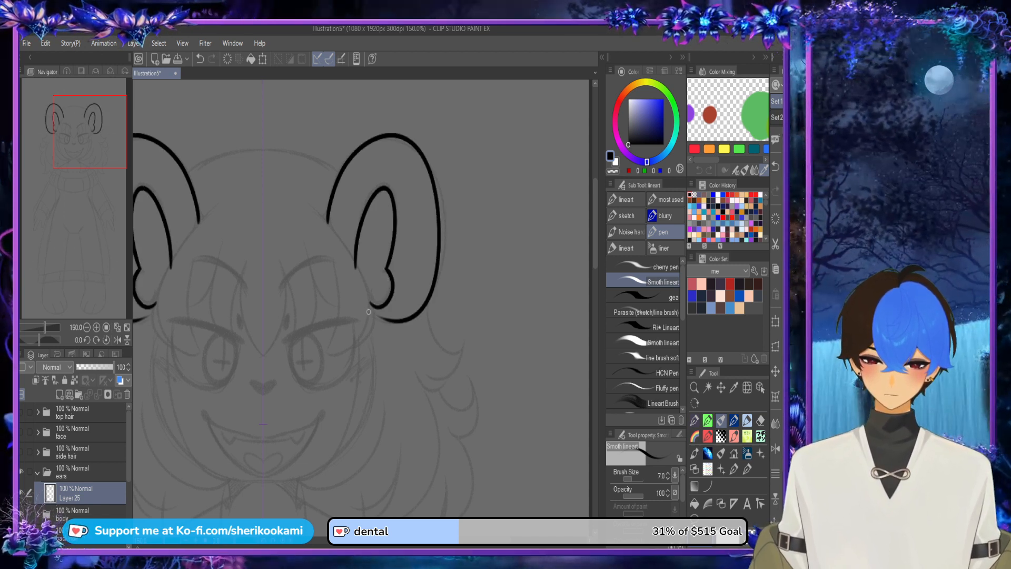
left_click_drag(369, 312, 403, 320)
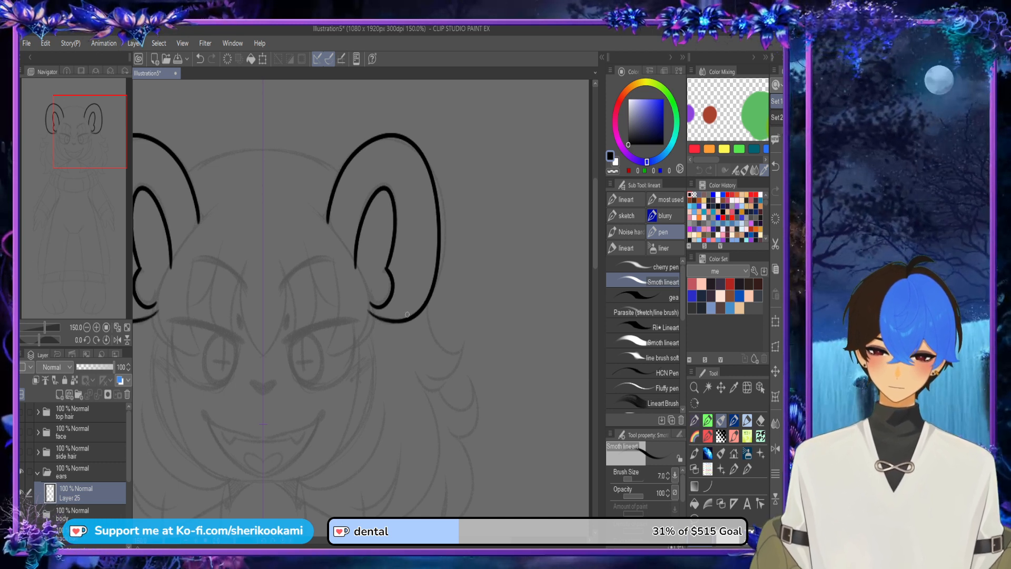
scroll(408, 227, "down", 2)
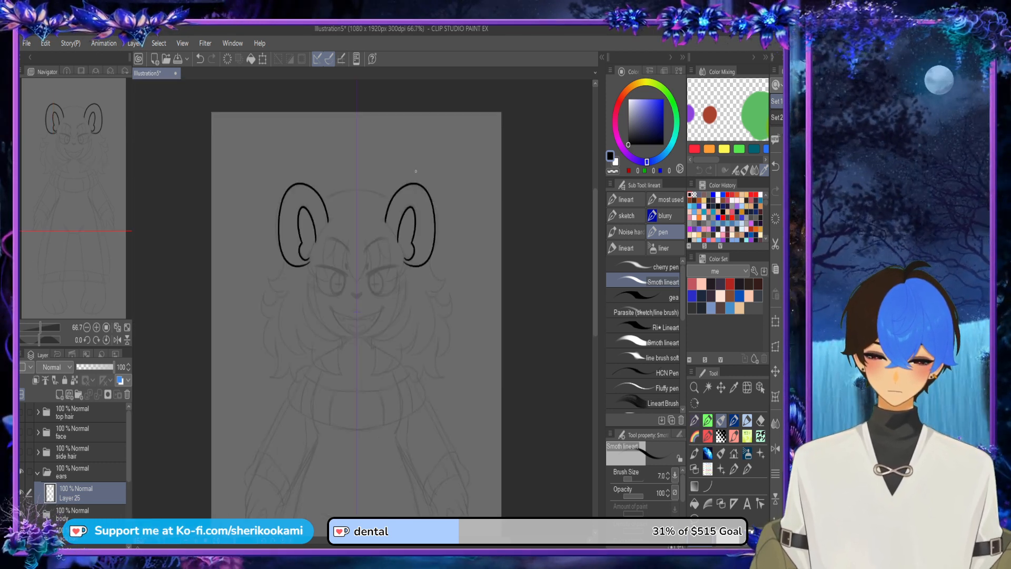
Step: Draw a solid round stud on each earlobe, just beside the inner ear's lower curve
scroll(408, 253, "up", 3)
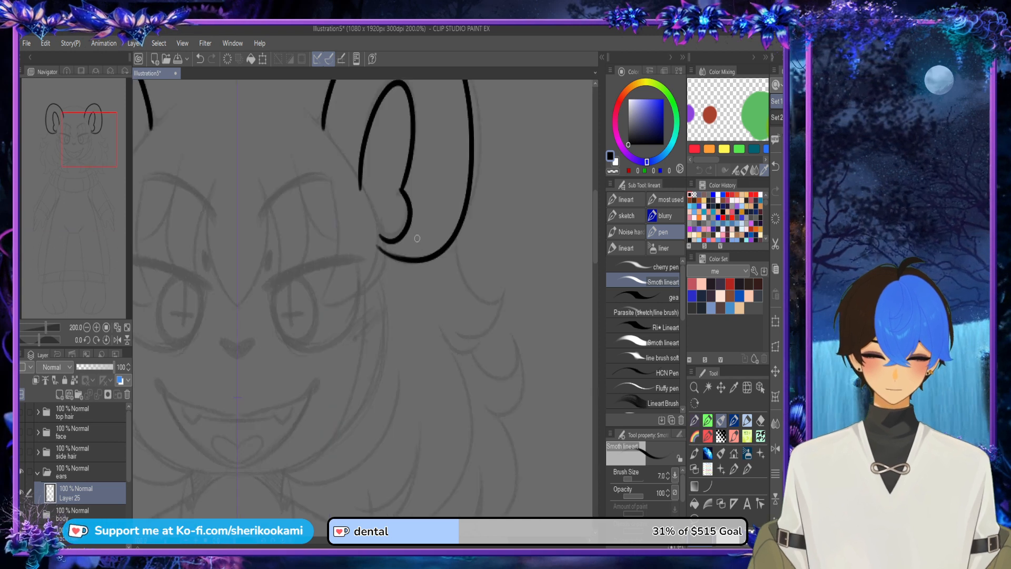
mouse_move(410, 239)
left_mouse_down()
mouse_move(411, 249)
mouse_move(417, 242)
left_mouse_up()
key("ctrl+z")
scroll(476, 250, "down", 2)
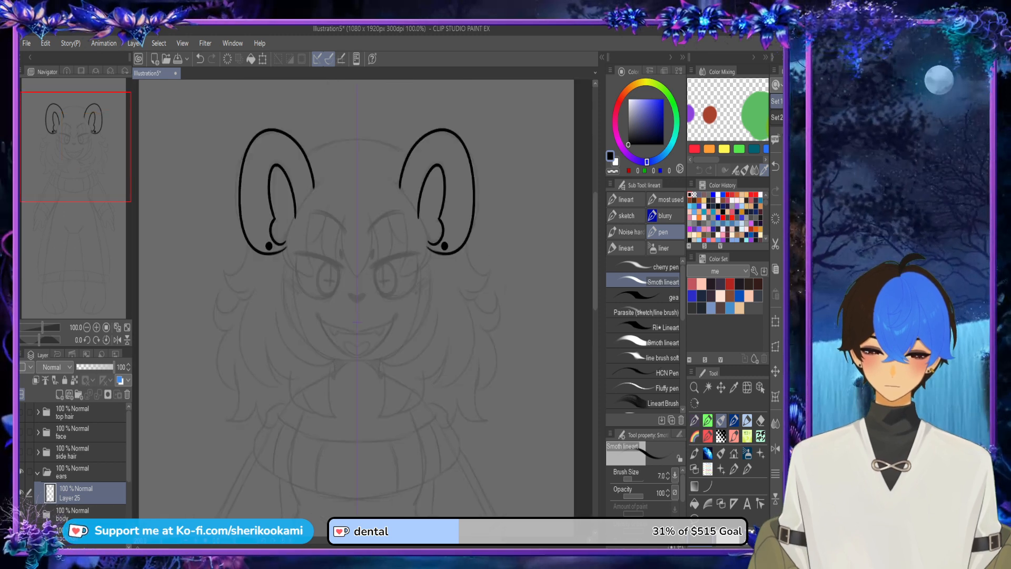
scroll(462, 243, "up", 2)
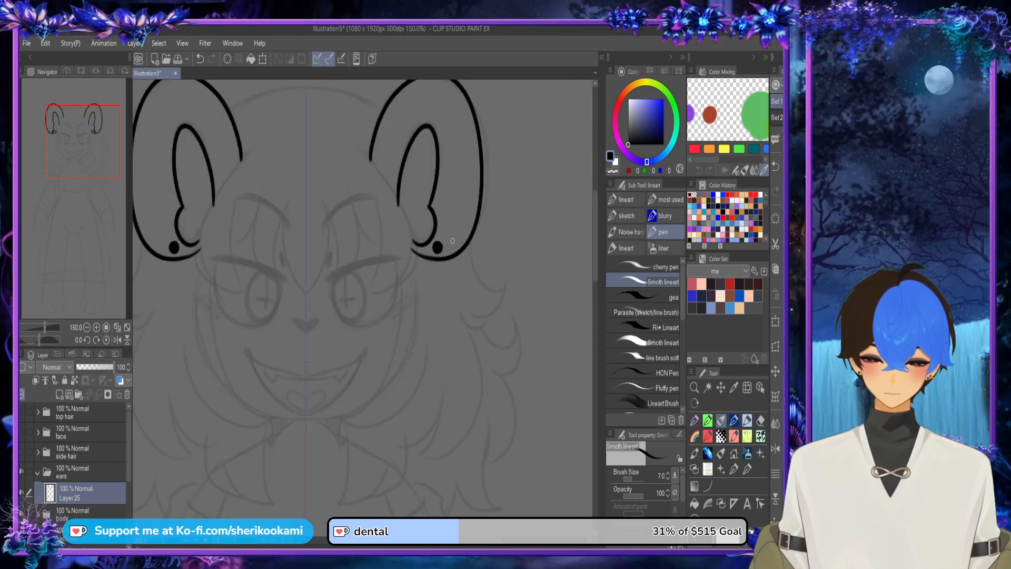
Step: Draw a small slanted rectangular cuff over each ear's lower outer edge and erase the ear line inside it
left_click_drag(452, 238, 458, 253)
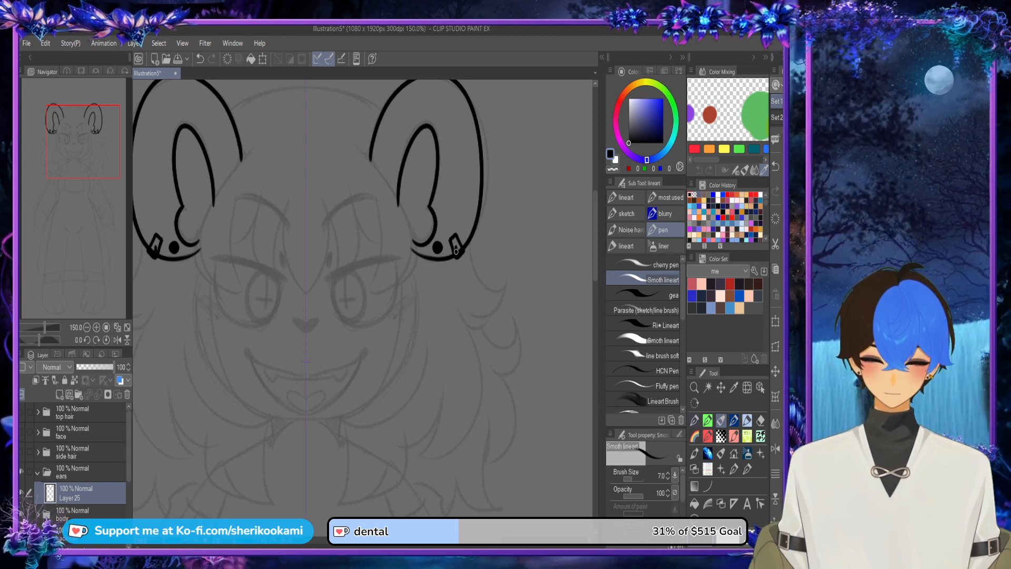
key("ctrl+z")
scroll(456, 247, "up", 3)
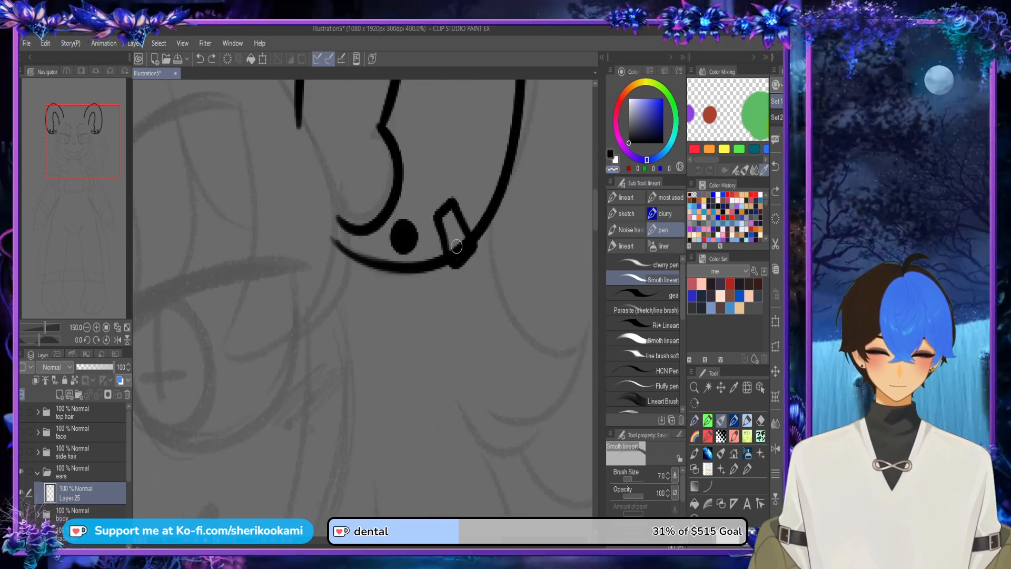
left_click_drag(457, 253, 460, 238)
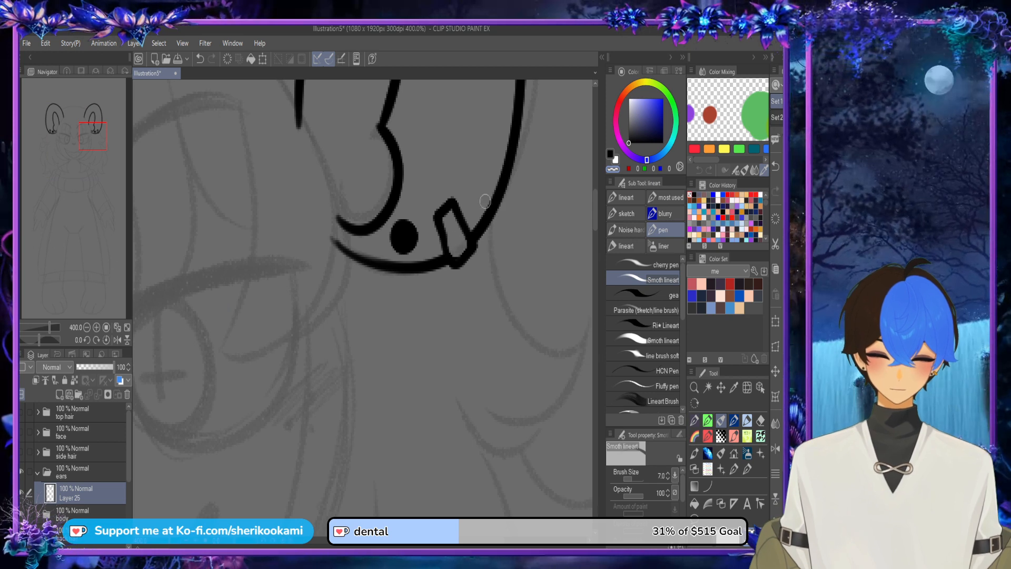
key("c")
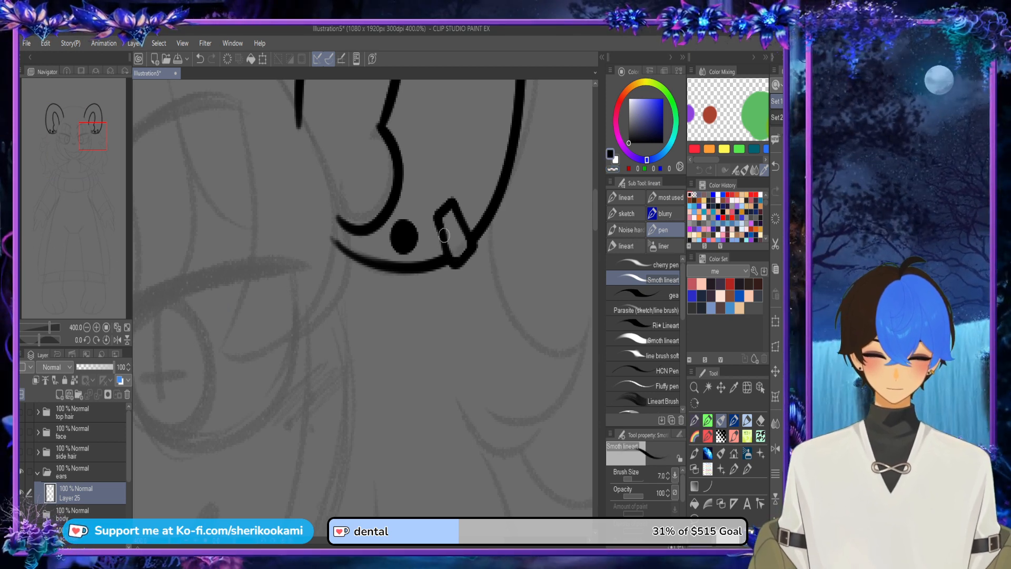
scroll(495, 180, "down", 4)
scroll(363, 295, "down", 1)
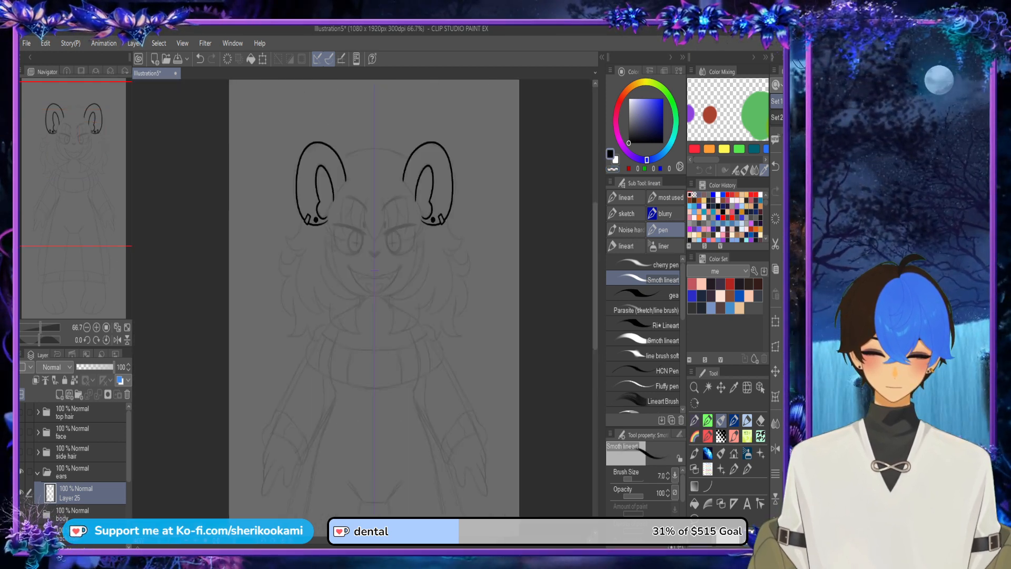
Step: Show the side hair, face and top hair folders to check them against the ears, then hide the hair folders
left_click_drag(406, 540, 419, 540)
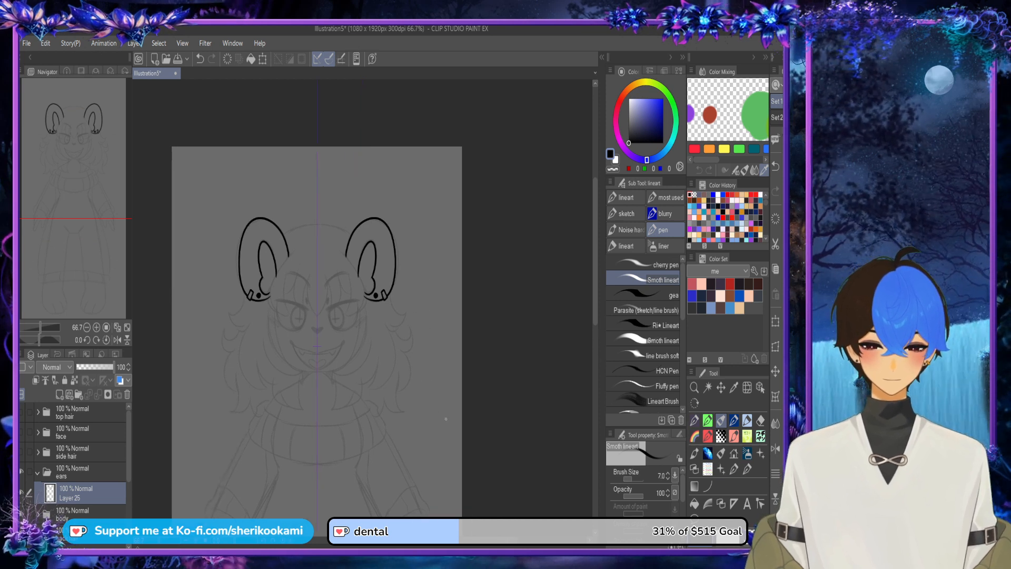
left_click_drag(595, 258, 595, 264)
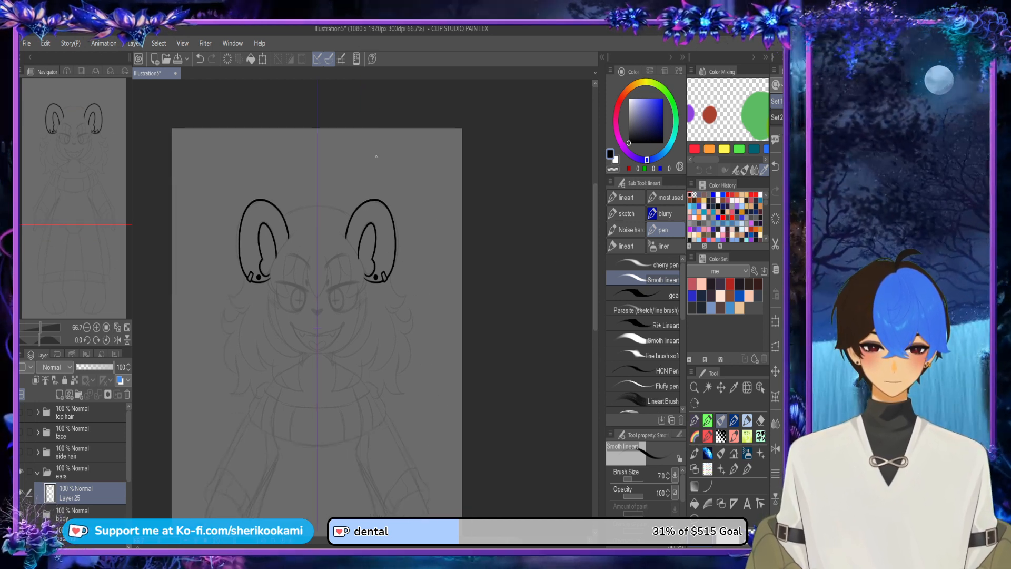
left_click_drag(596, 211, 595, 227)
left_click(22, 452)
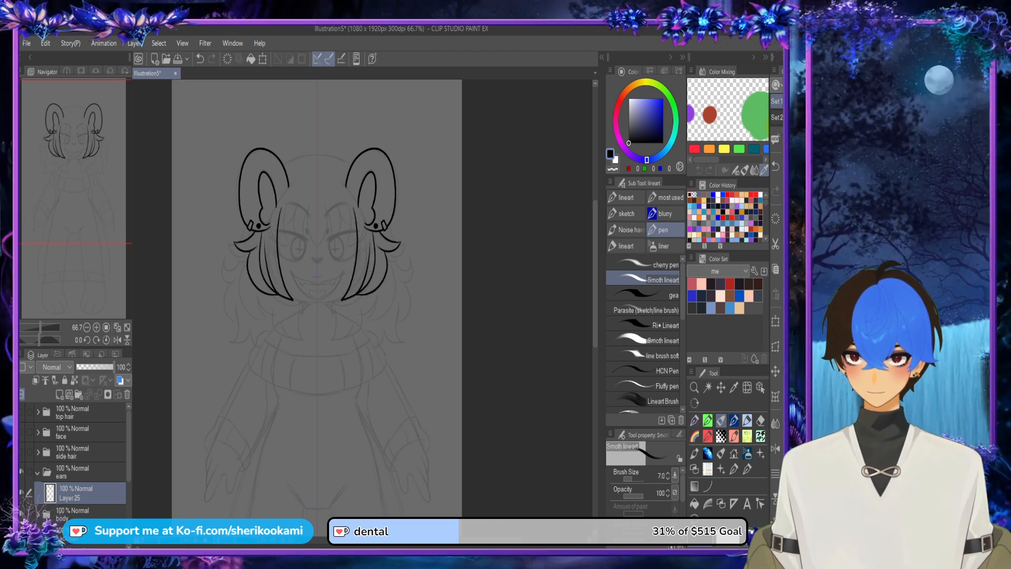
left_click(21, 452)
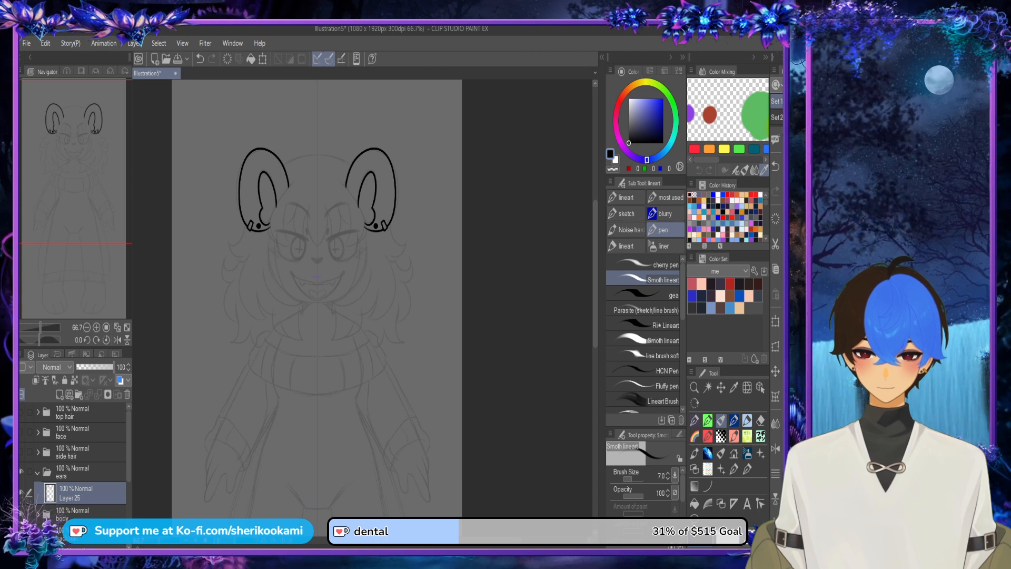
left_click(21, 452)
left_click(22, 432)
left_click(22, 411)
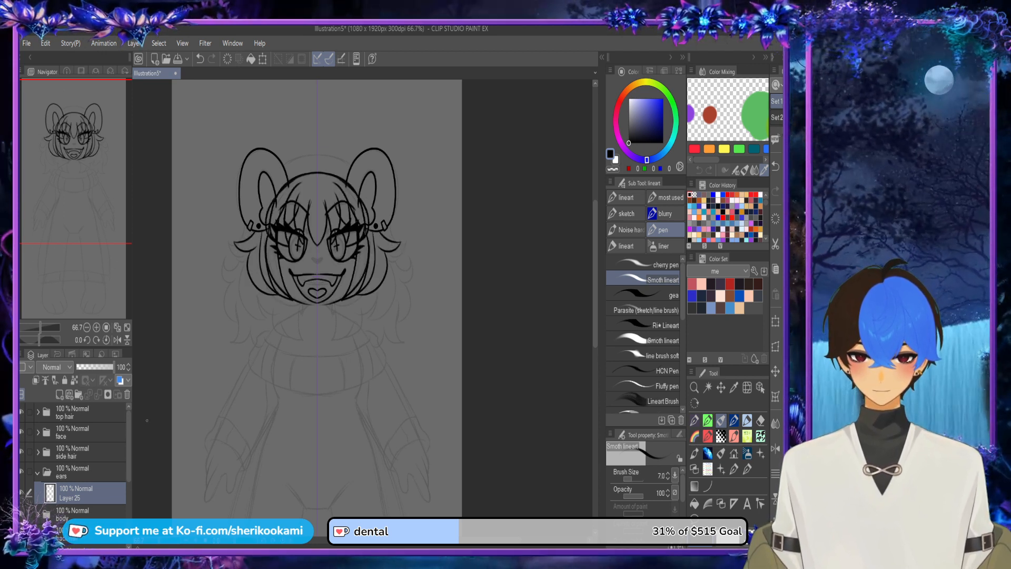
left_click(22, 412)
left_click(22, 431)
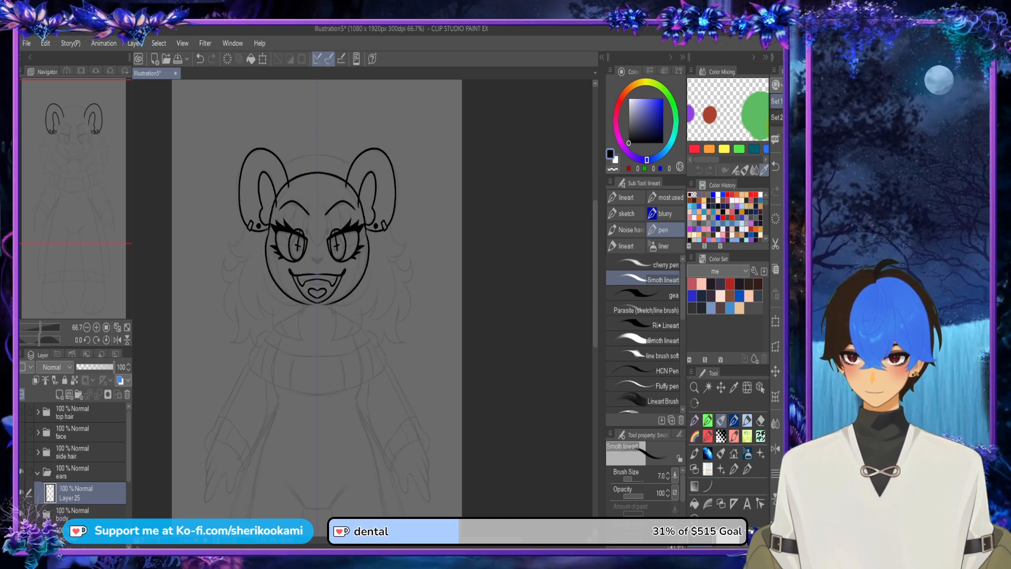
Step: Hide and collapse the ears folder, then expand the body folder and select its neck folder
left_click(21, 472)
left_click(37, 472)
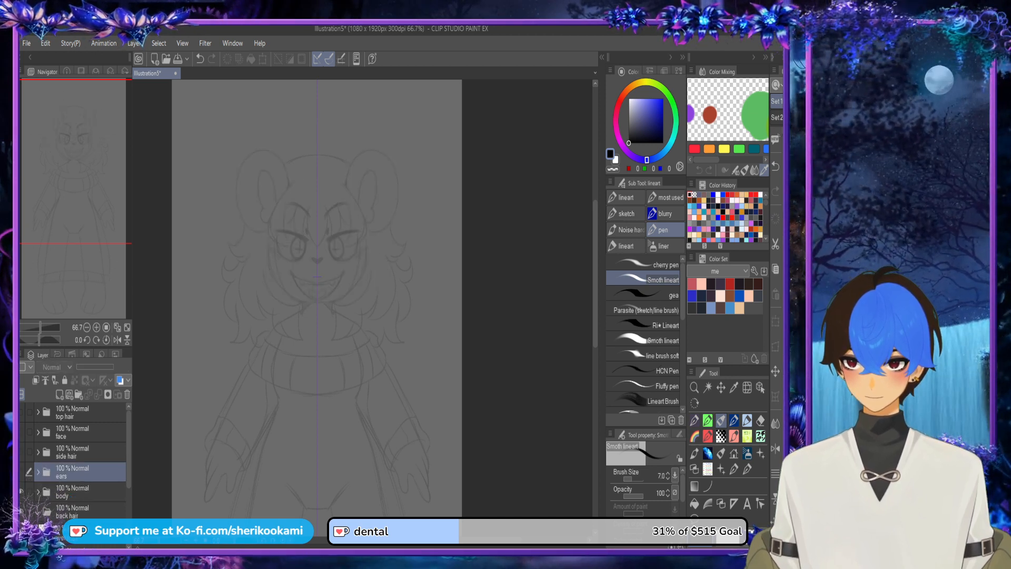
left_click(38, 492)
left_click(80, 512)
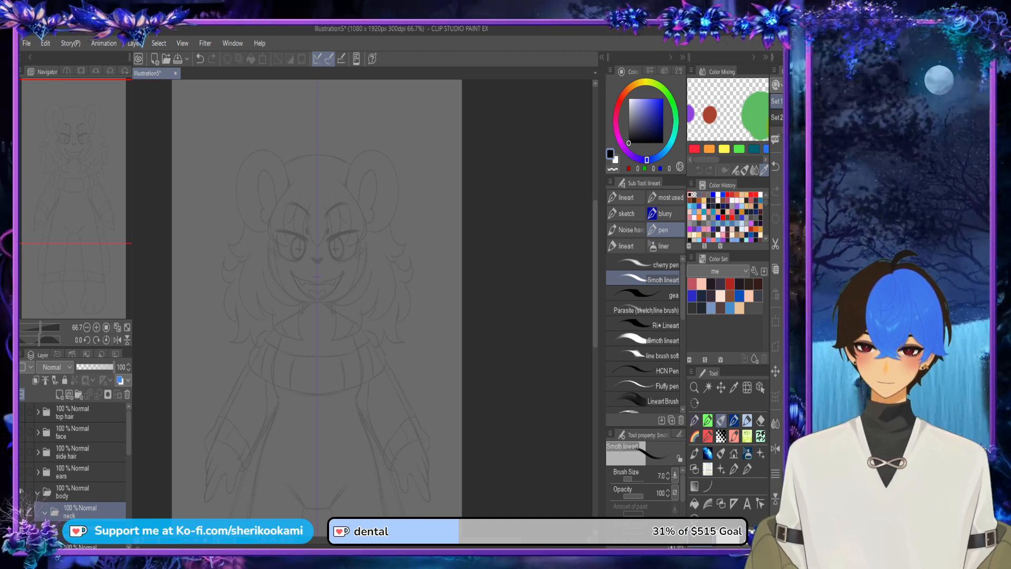
Step: Expand and show the side hair folder, then add a new layer and move it below Layer 24
left_click(38, 452)
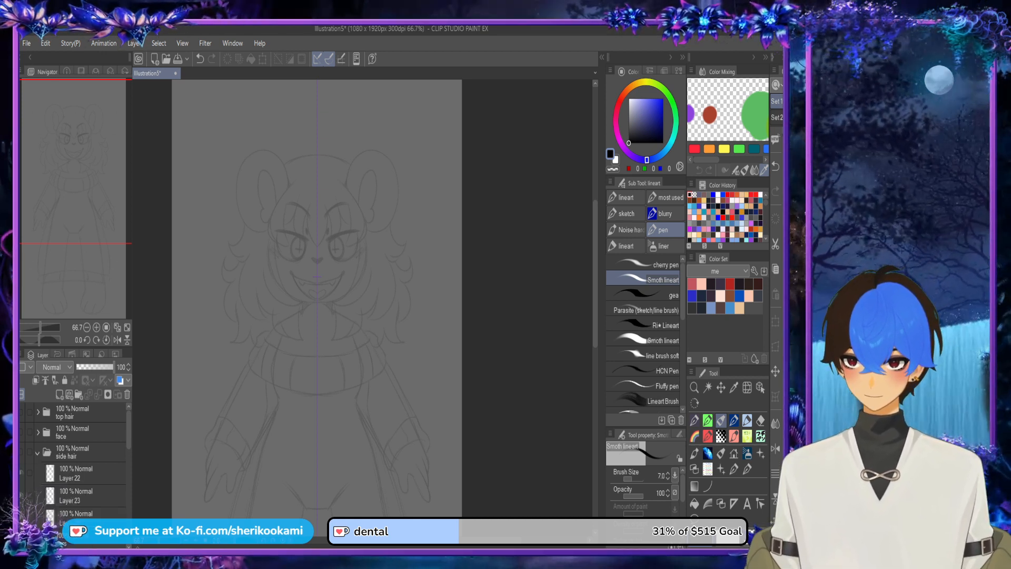
left_click(80, 514)
left_click(21, 452)
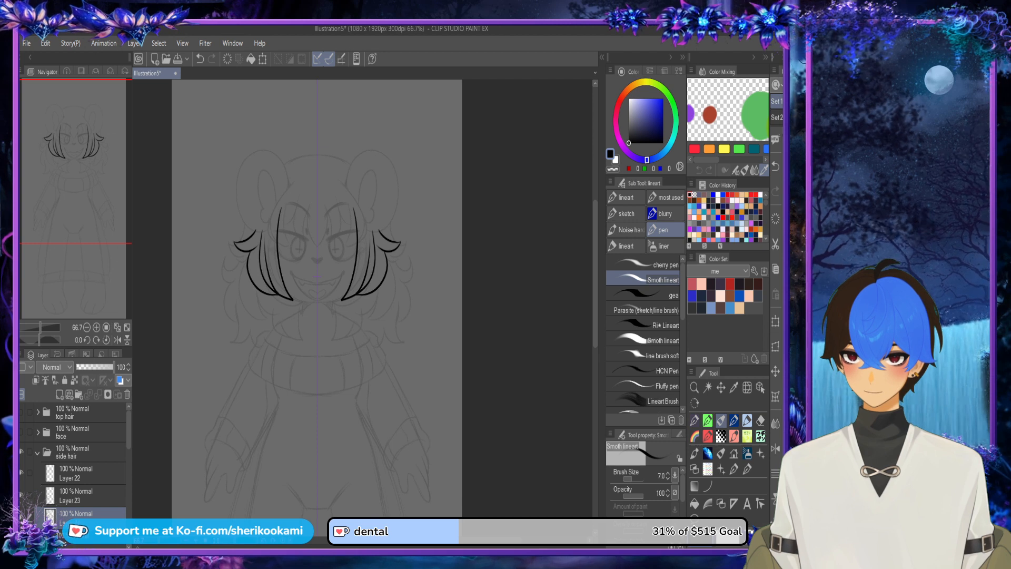
left_click(84, 473)
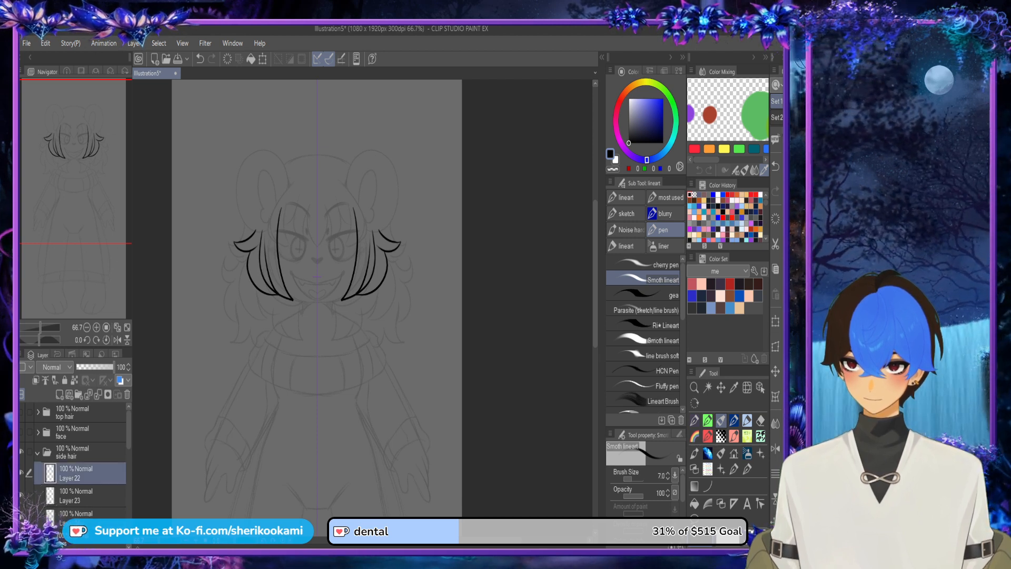
left_click(80, 514)
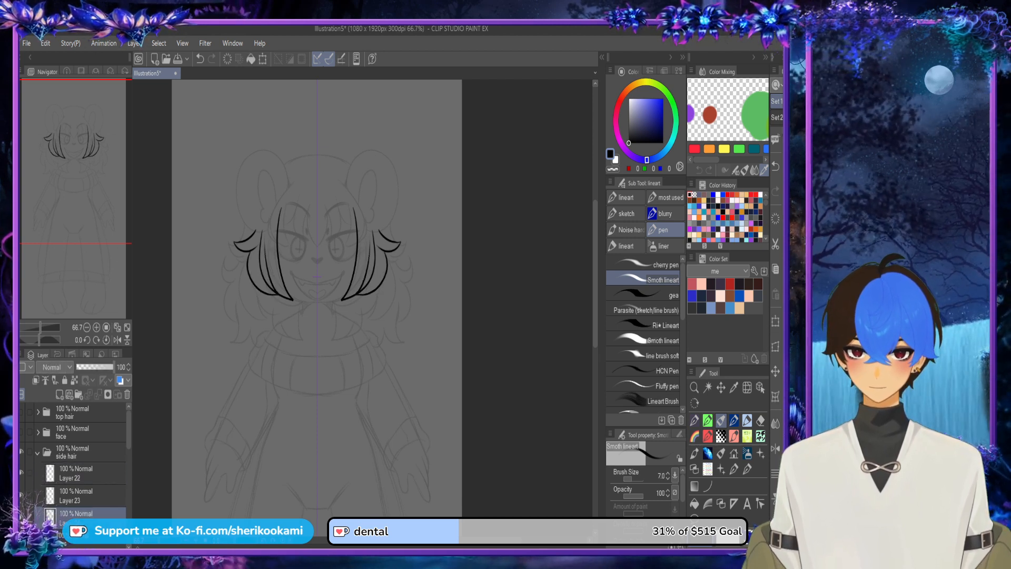
left_click(59, 394)
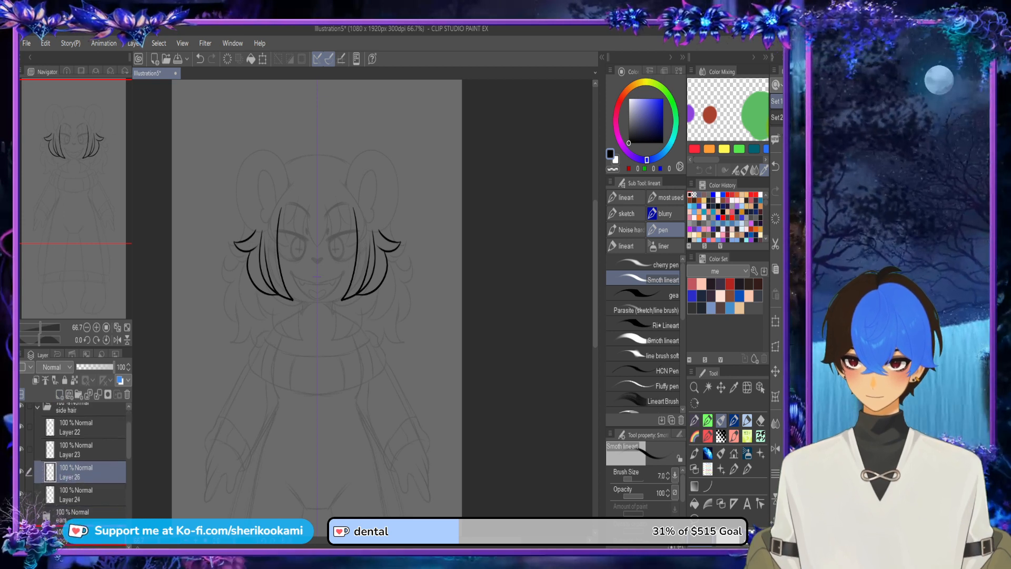
left_click_drag(79, 472, 78, 505)
Step: Draw a mirrored pair of pointed lower hair locks below the chin, curving down onto the collar
scroll(340, 319, "up", 4)
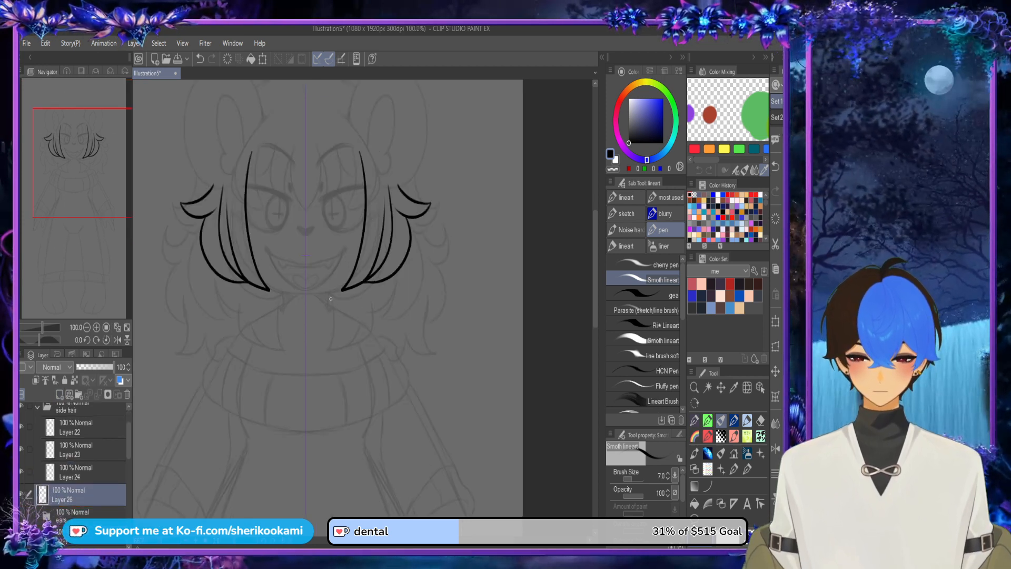
mouse_move(328, 284)
left_mouse_down()
mouse_move(333, 351)
mouse_move(320, 407)
mouse_move(377, 371)
mouse_move(395, 303)
left_mouse_up()
key("ctrl+z")
mouse_move(328, 284)
left_mouse_down()
mouse_move(330, 410)
mouse_move(350, 404)
mouse_move(396, 295)
left_mouse_up()
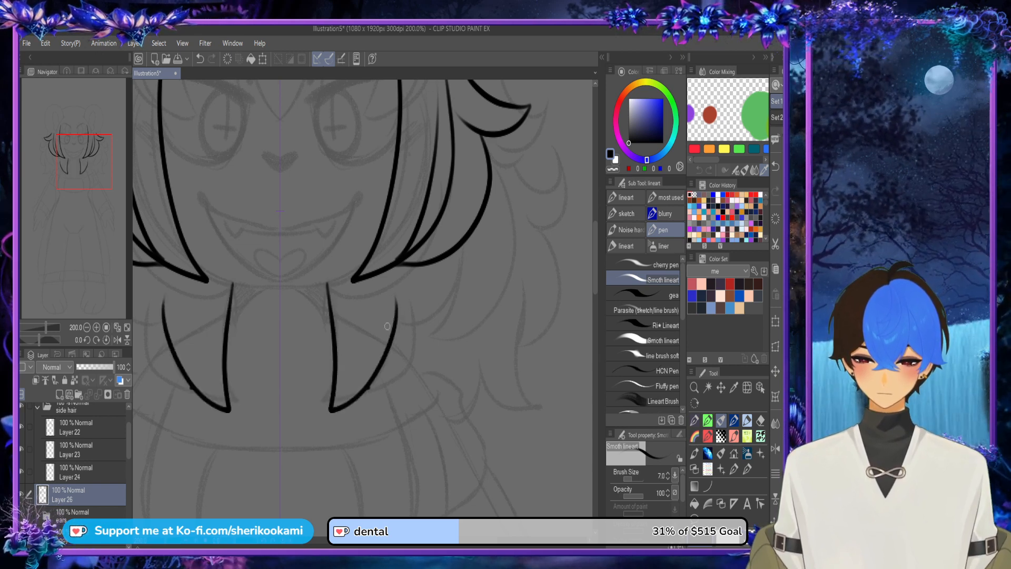
Step: Extend both upper ends of the lower locks so they reach up behind the front side locks
key("ctrl+z")
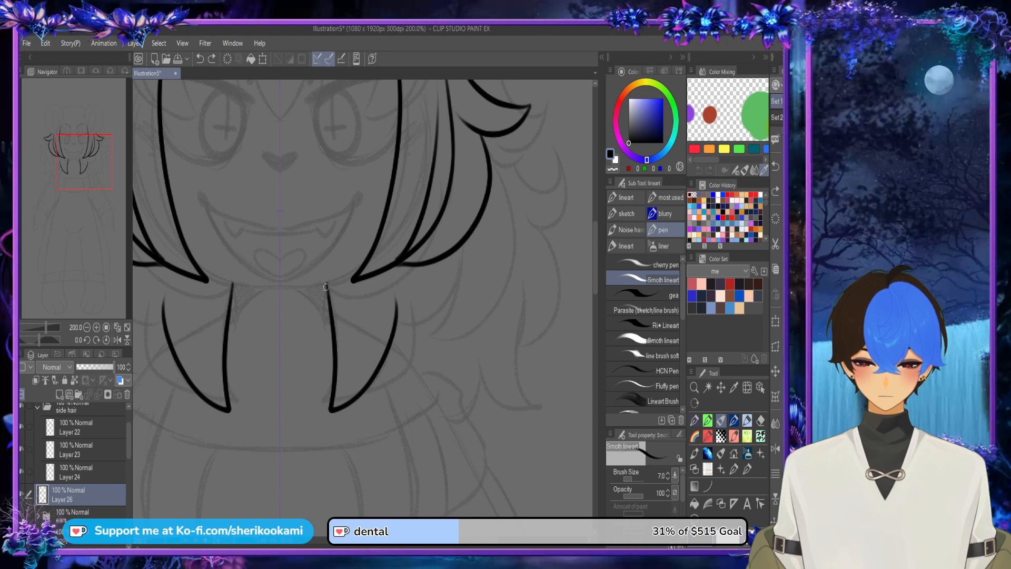
key("ctrl+z")
left_click_drag(325, 274, 328, 304)
key("ctrl+z")
left_click_drag(322, 265, 328, 303)
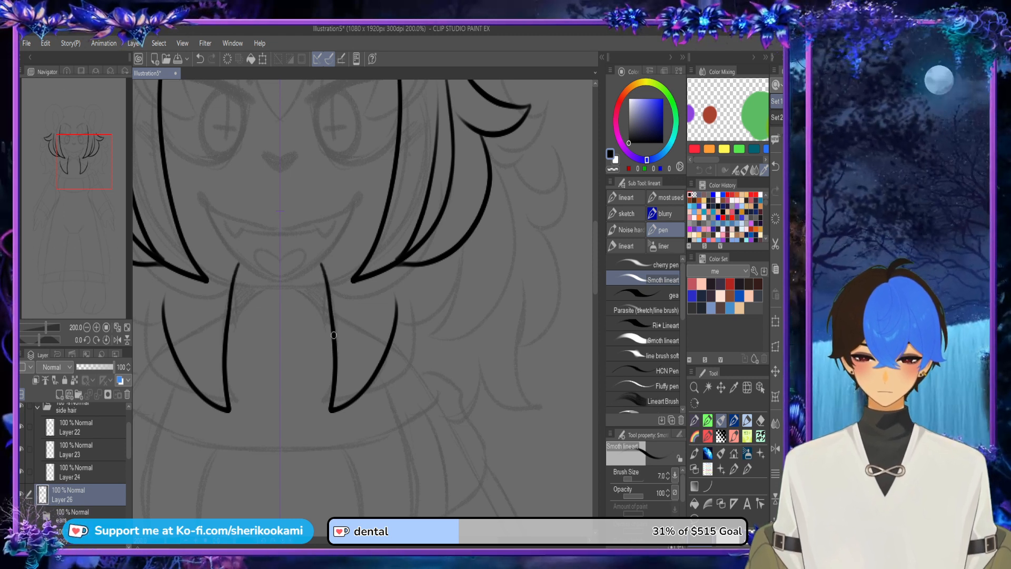
mouse_move(390, 261)
left_mouse_down()
mouse_move(391, 344)
mouse_move(396, 285)
mouse_move(396, 329)
left_mouse_up()
key("ctrl+z")
key("ctrl+z")
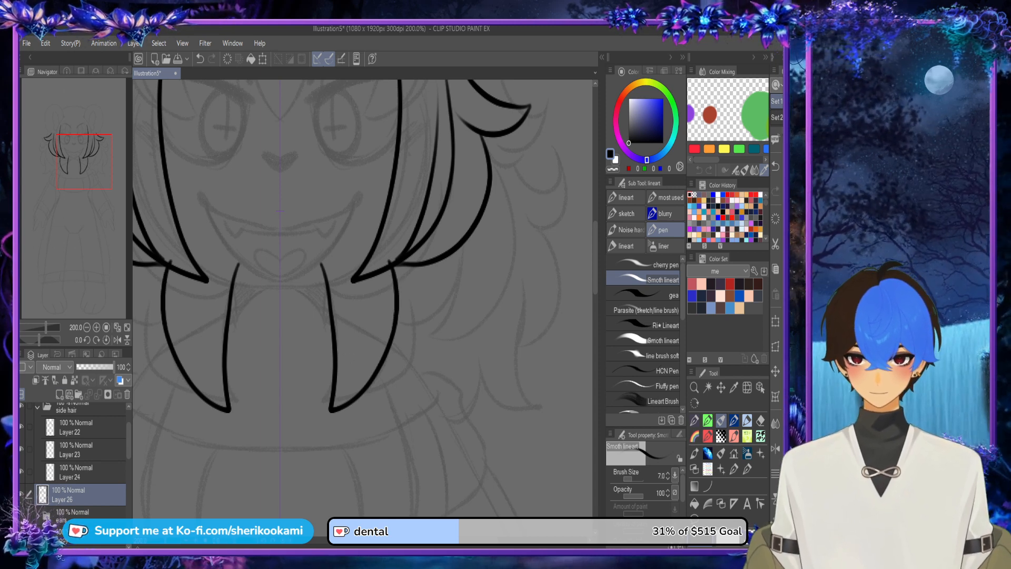
Step: Add a new layer above the lower-lock layer, Layer 26, in the side hair folder and check which lines that layer holds
left_click(59, 394)
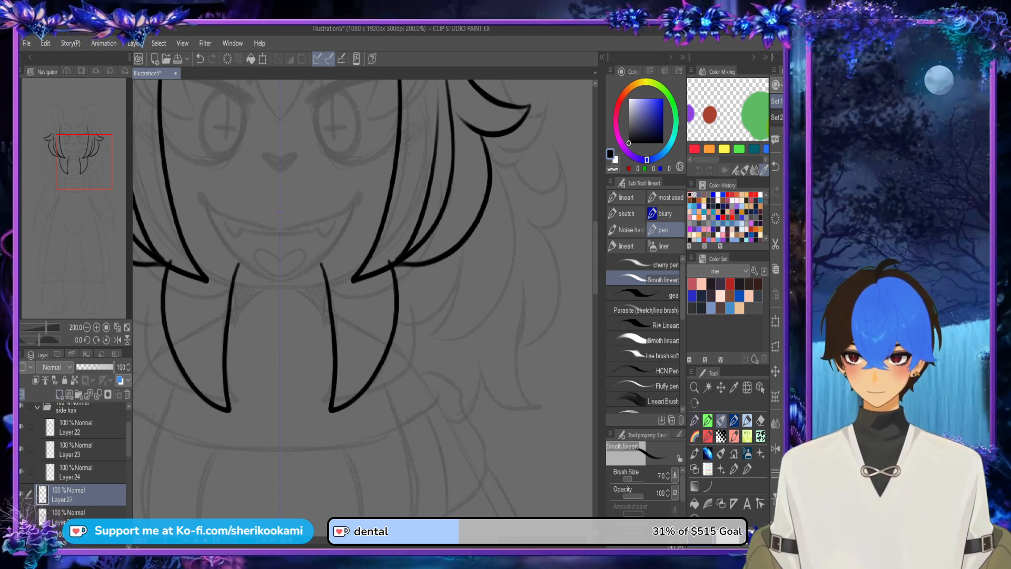
left_click_drag(87, 512, 87, 431)
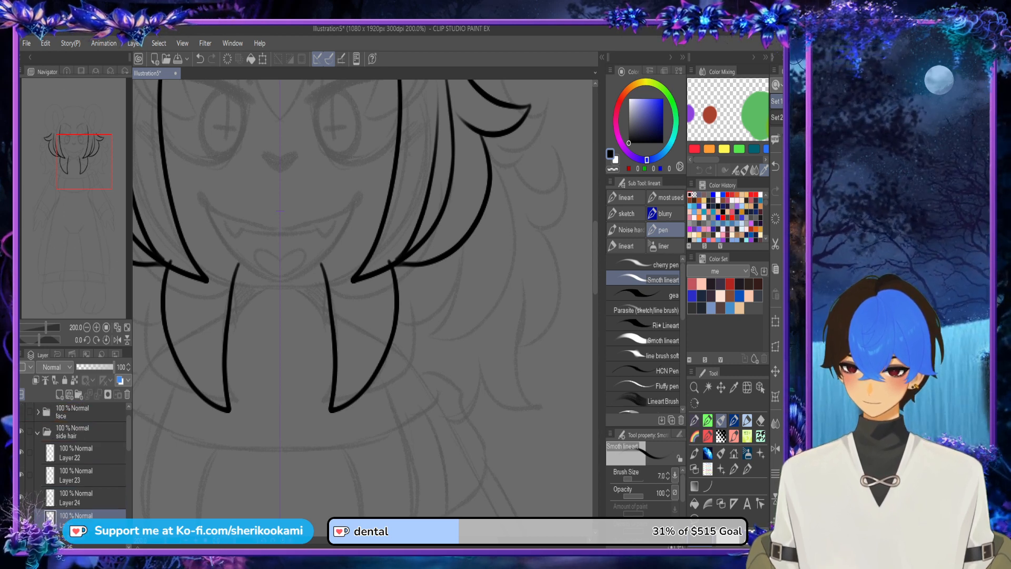
left_click_drag(86, 541, 87, 431)
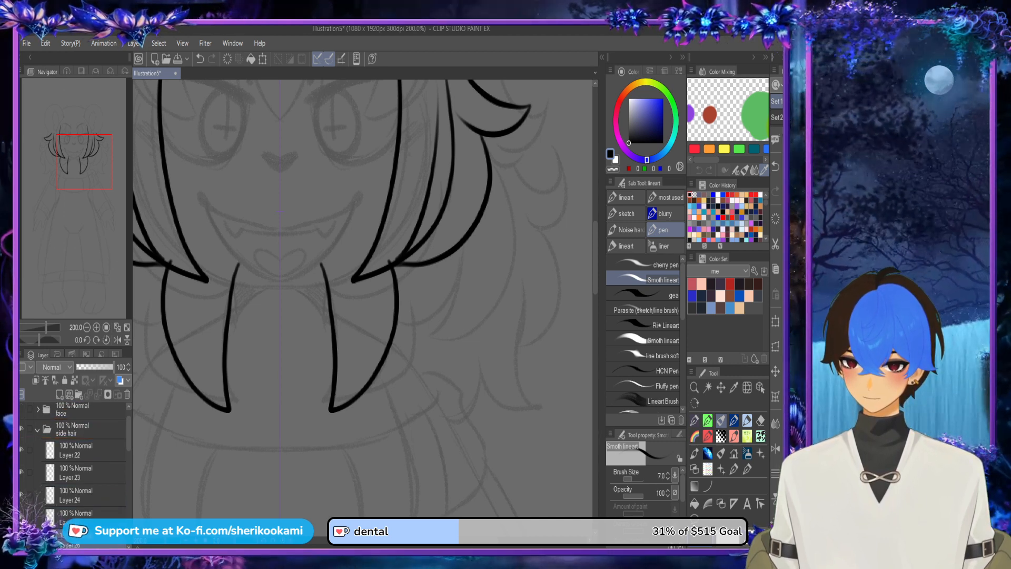
left_click(22, 540)
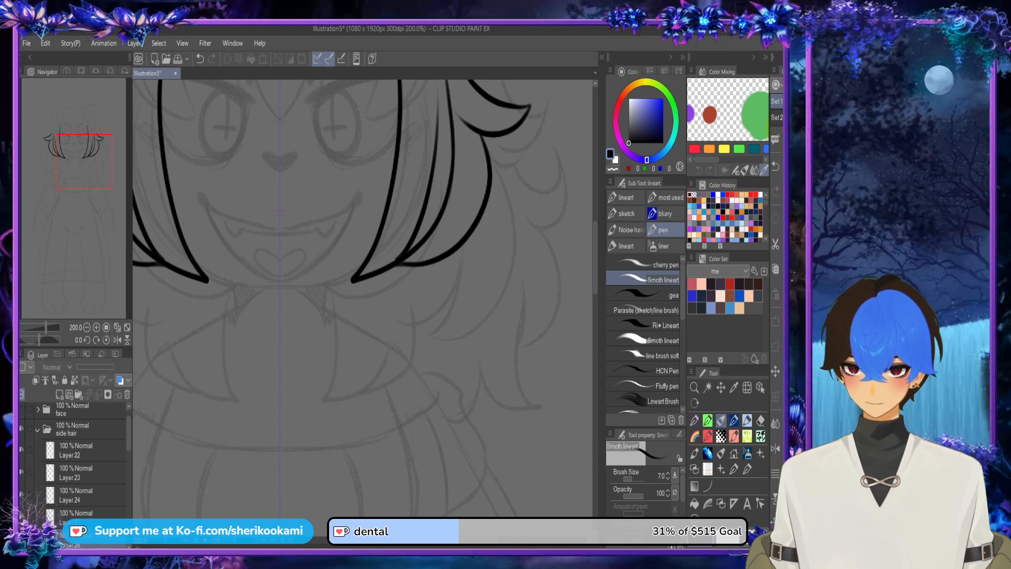
left_click(22, 540)
left_click(87, 516)
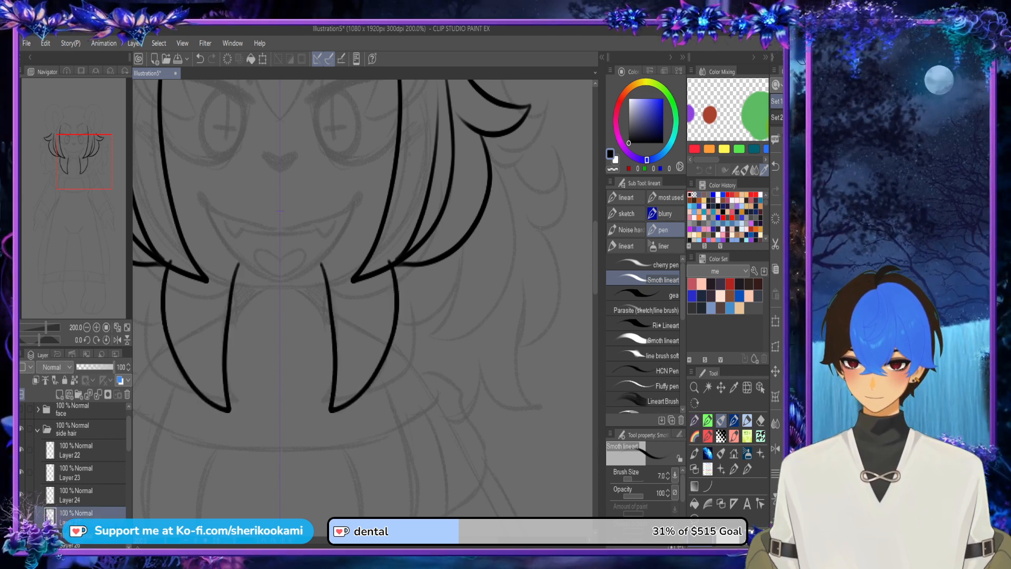
left_click(87, 539, "shift")
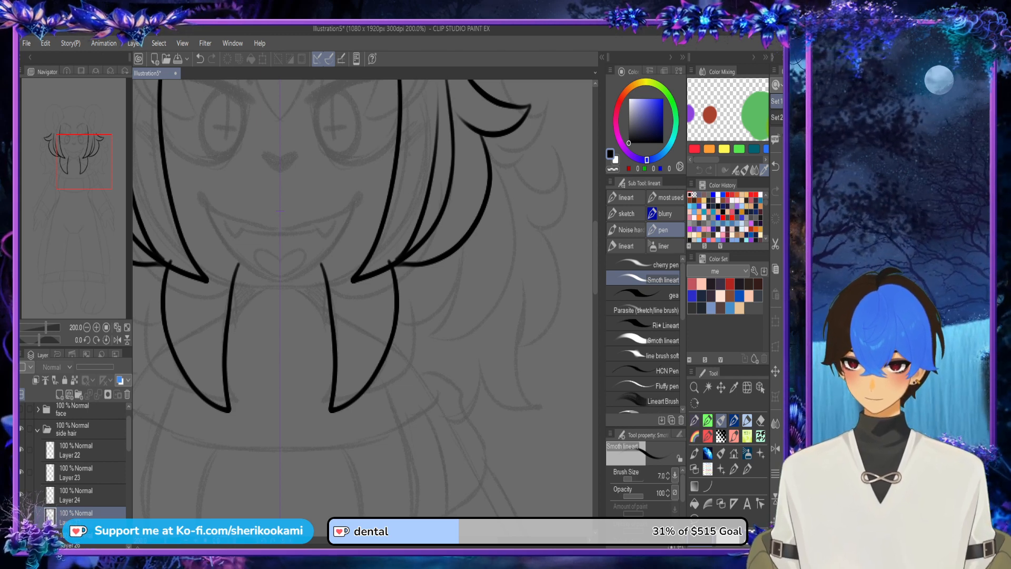
Step: Draw a mirrored outer curve beside each lower hair lock, bowing from near its tip up to the side locks
left_click_drag(366, 390, 424, 266)
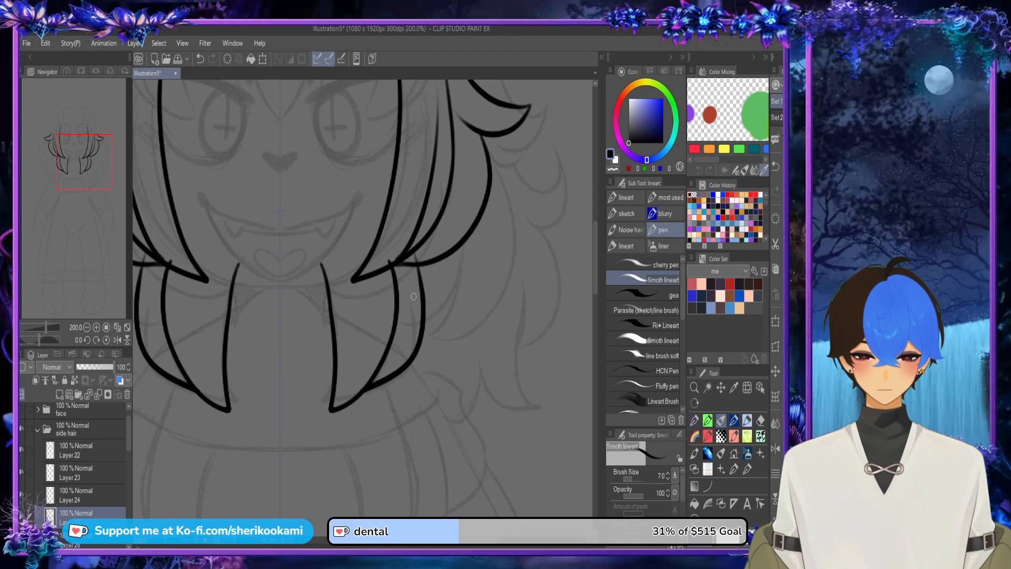
key("ctrl+z")
mouse_move(376, 276)
left_mouse_down()
mouse_move(376, 317)
mouse_move(344, 411)
mouse_move(374, 394)
mouse_move(414, 257)
left_mouse_up()
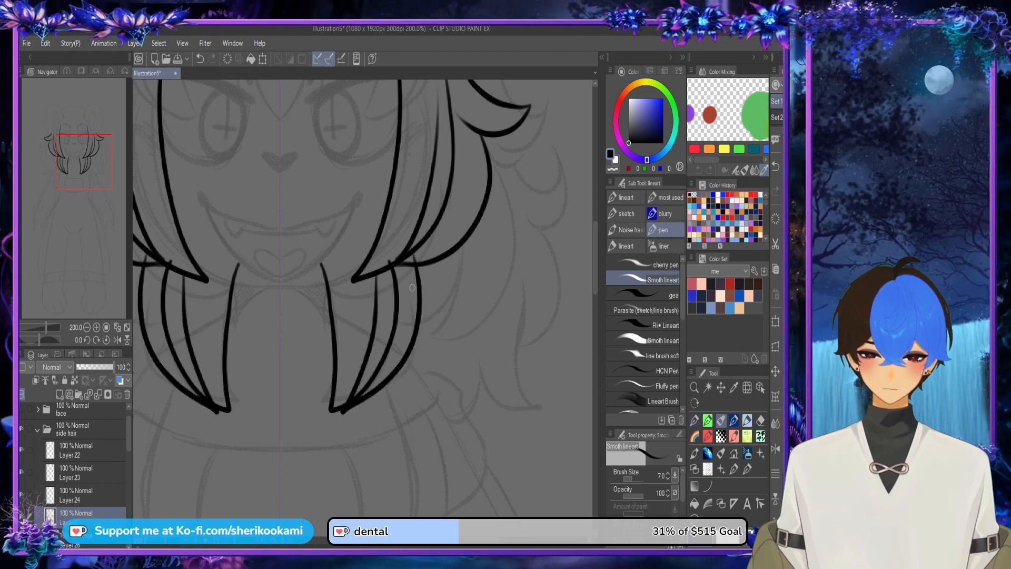
key("ctrl+z")
mouse_move(352, 392)
left_mouse_down()
mouse_move(376, 385)
mouse_move(428, 303)
mouse_move(412, 251)
left_mouse_up()
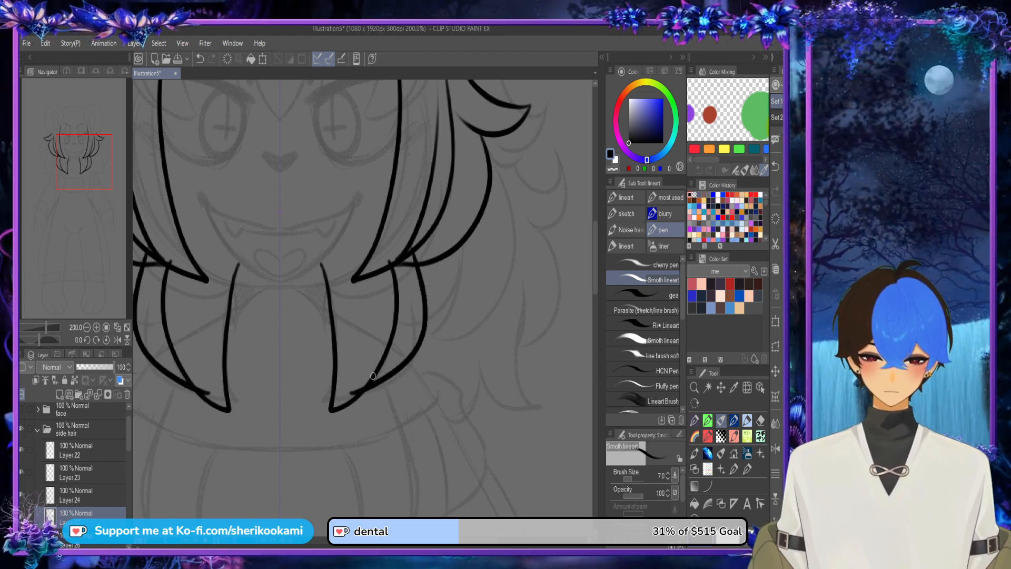
Step: Draw a mirrored inner strand line through each lower lock, joining the outer curve near its tip
left_click_drag(351, 392, 377, 276)
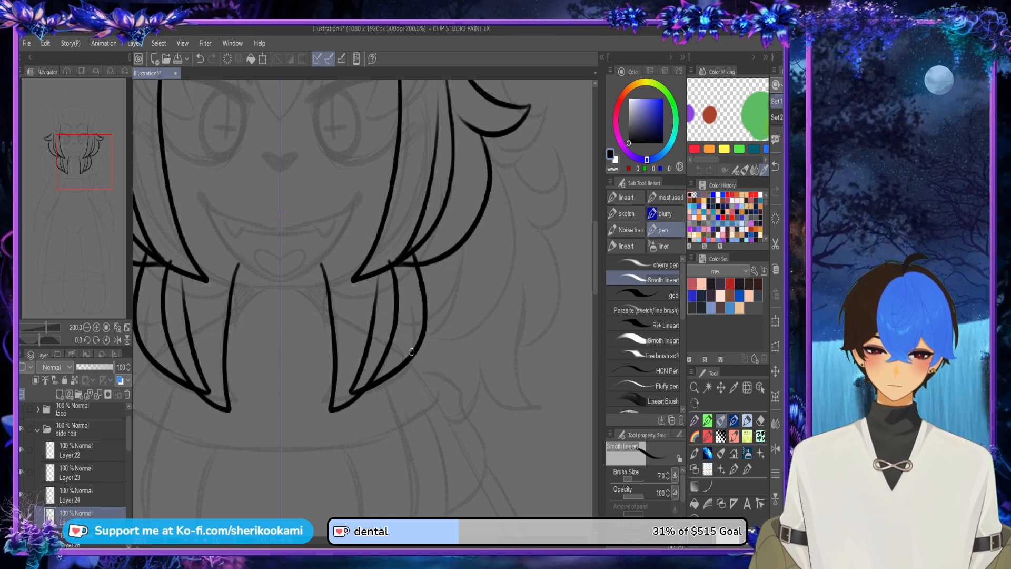
key("ctrl+z")
mouse_move(351, 393)
left_mouse_down()
mouse_move(383, 276)
mouse_move(406, 314)
mouse_move(393, 368)
left_mouse_up()
scroll(441, 340, "down", 2)
scroll(414, 321, "up", 2)
left_click_drag(405, 284, 391, 372)
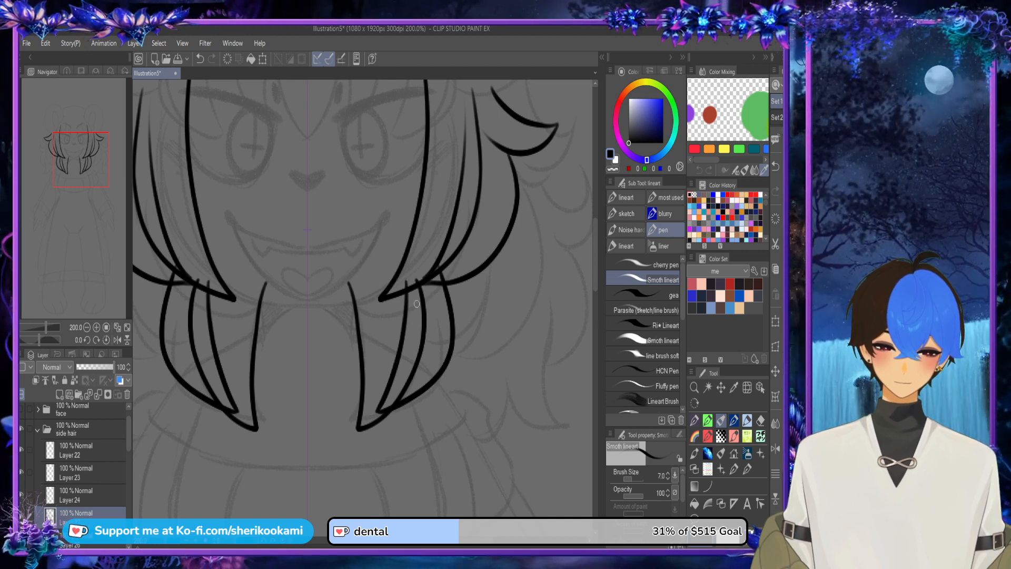
scroll(440, 306, "down", 3)
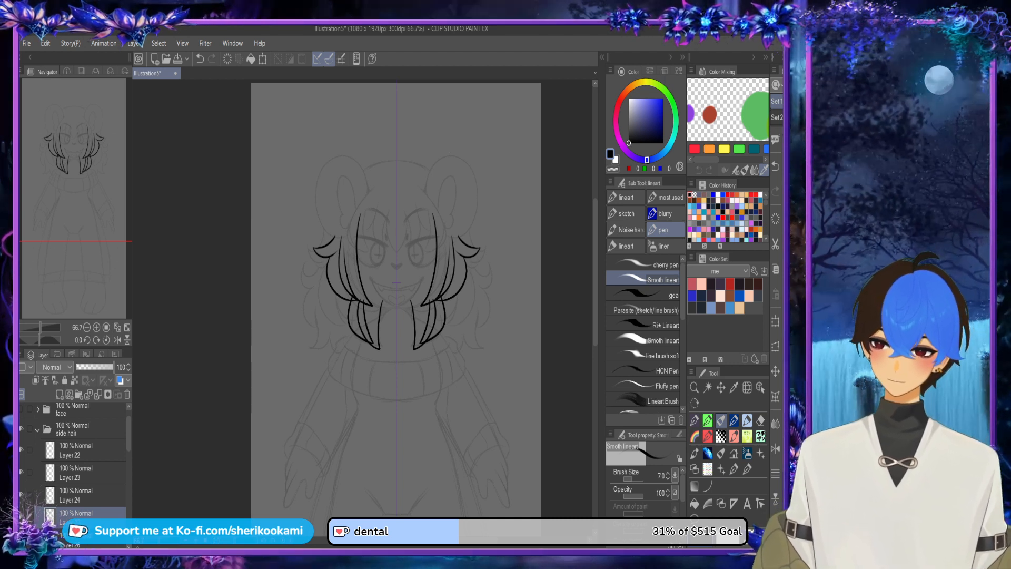
Step: Hide Layer 22, Layer 23 and Layer 24 in the side hair folder, leaving only the lower locks showing
scroll(74, 458, "up", 1)
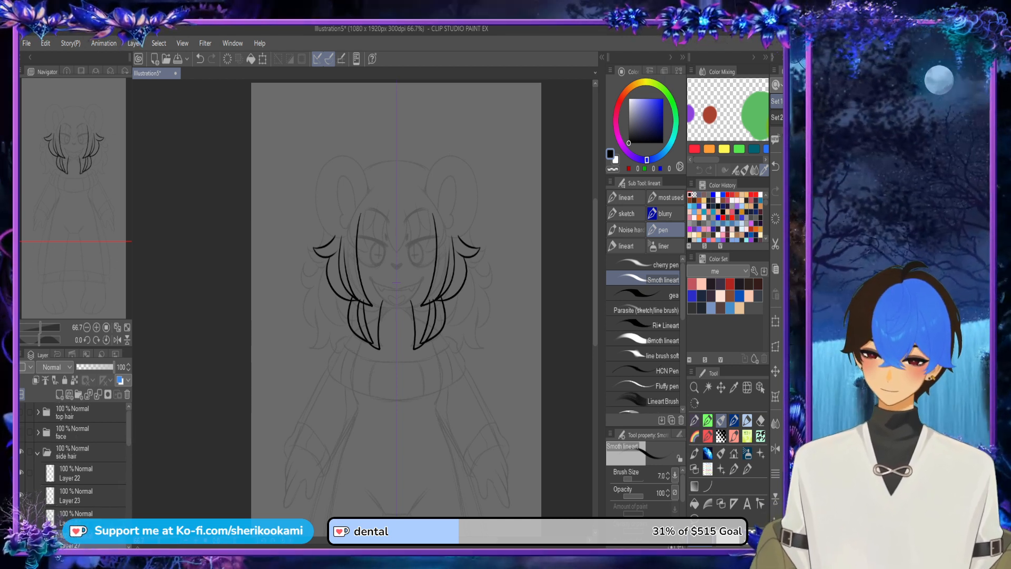
left_click(85, 473)
key("ctrl+s")
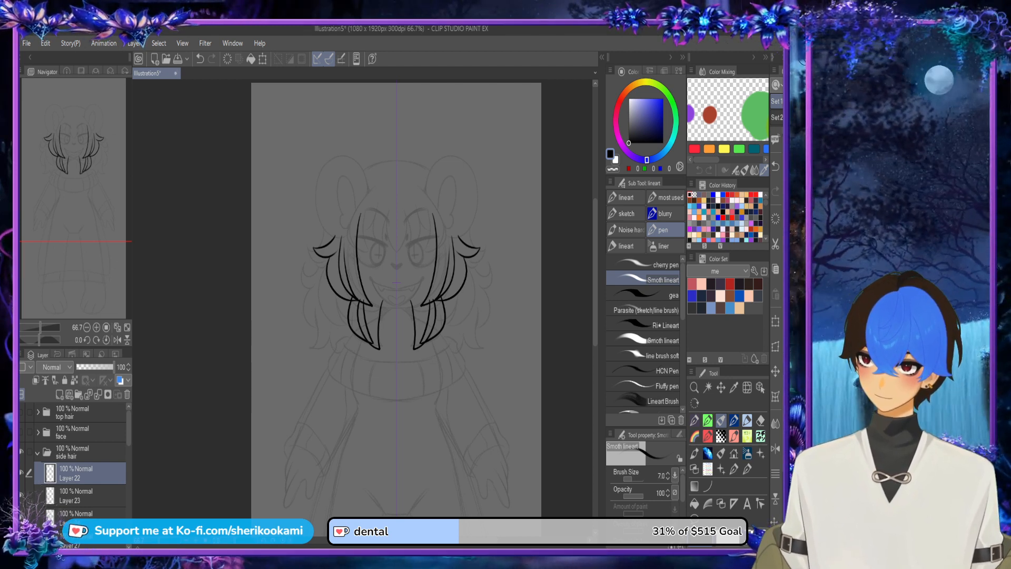
key("ctrl+z")
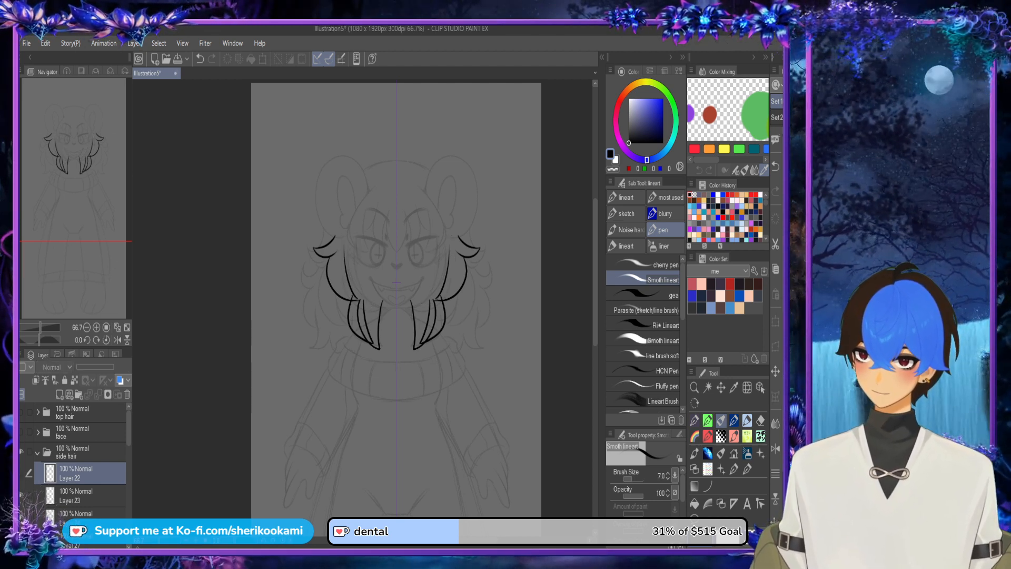
key("ctrl+z")
key("ctrl+z")
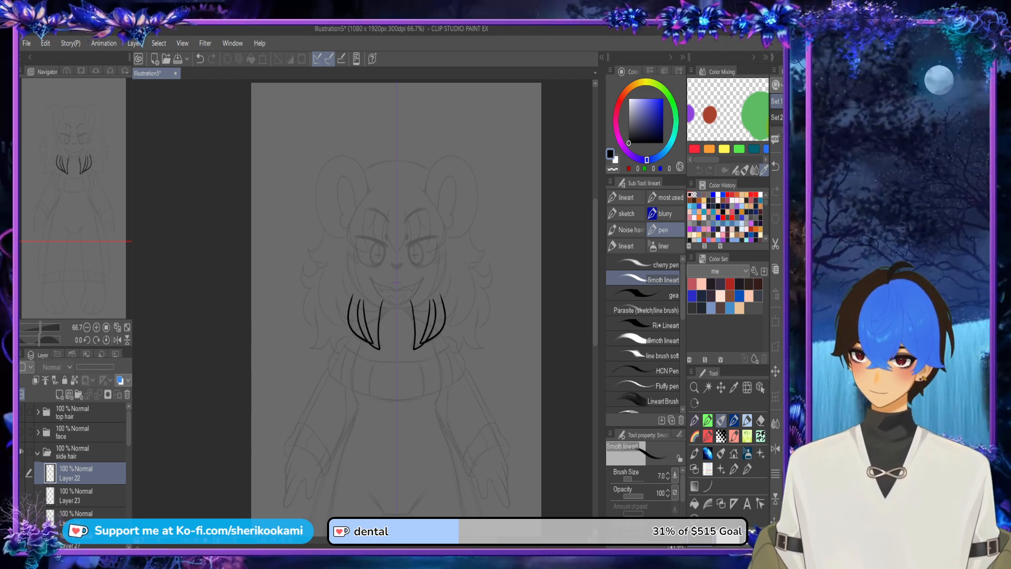
Step: Move Layers 22, 23 and 24 into the top hair folder, check its contents and collapse it
left_click_drag(79, 473, 74, 413)
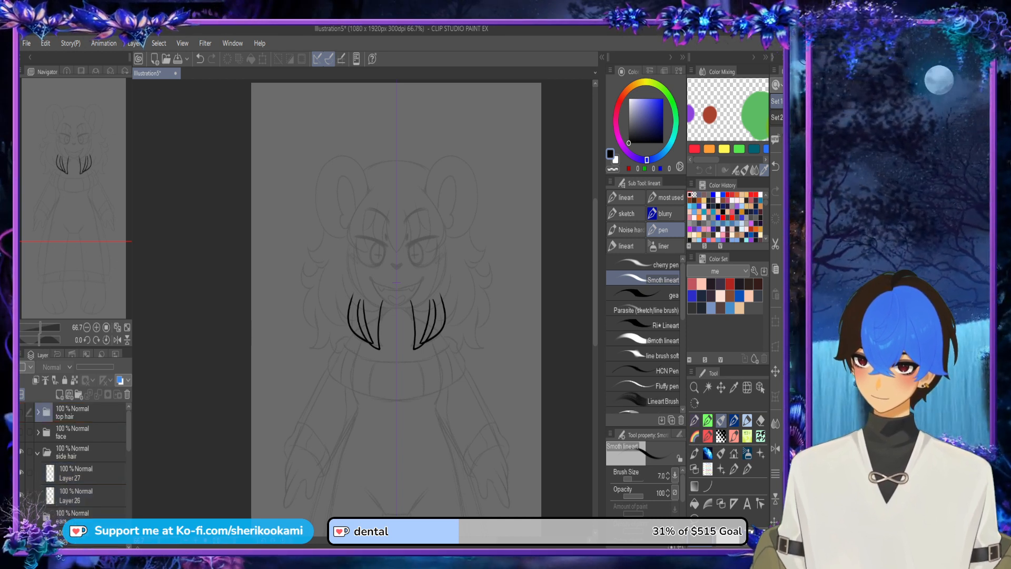
left_click(38, 412)
mouse_move(128, 424)
left_mouse_down()
mouse_move(129, 445)
mouse_move(129, 437)
left_mouse_up()
left_click(37, 412)
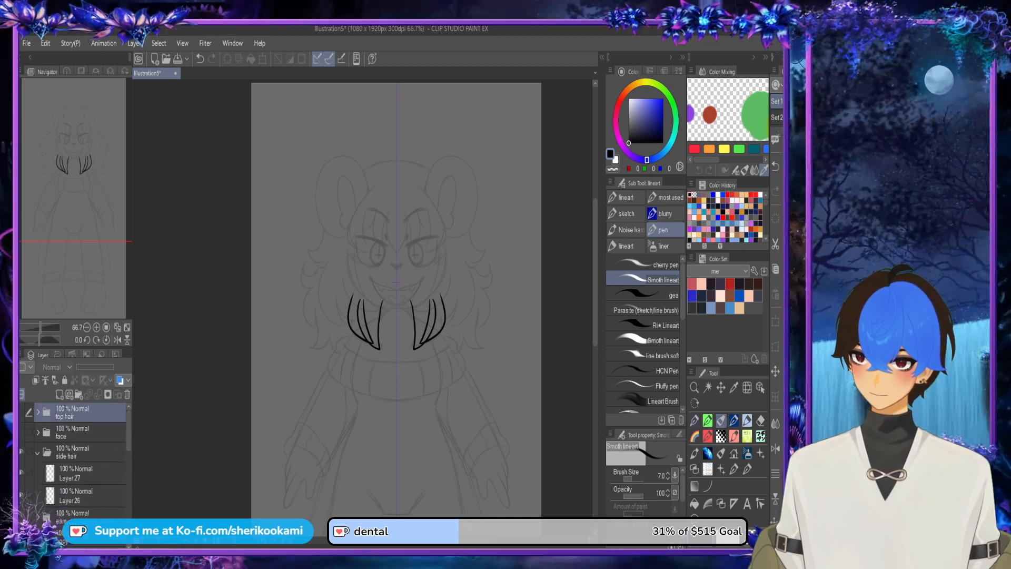
left_click(22, 412)
left_click(22, 412)
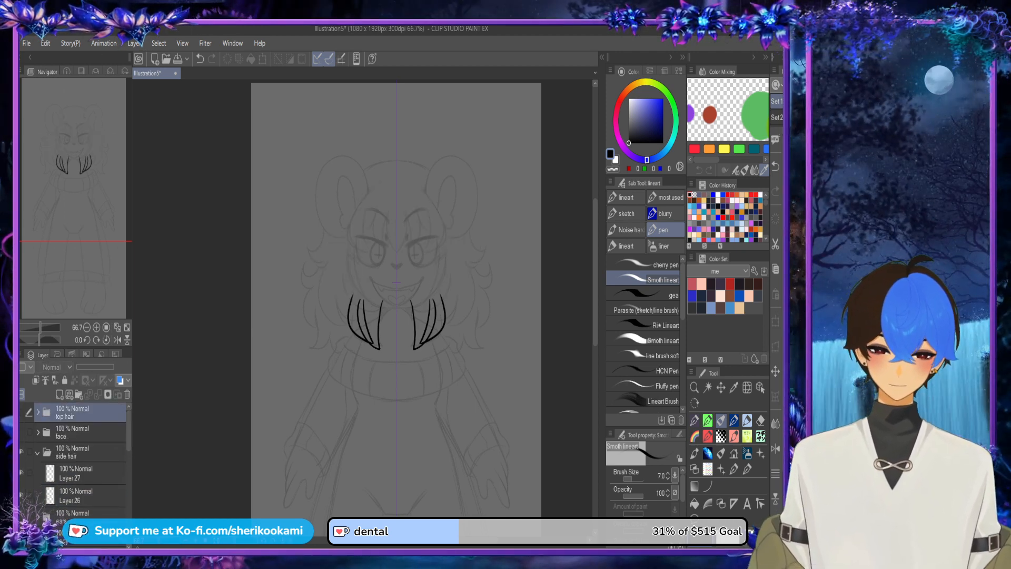
Step: Collapse and hide the side hair folder, and show the face folder
left_click(37, 452)
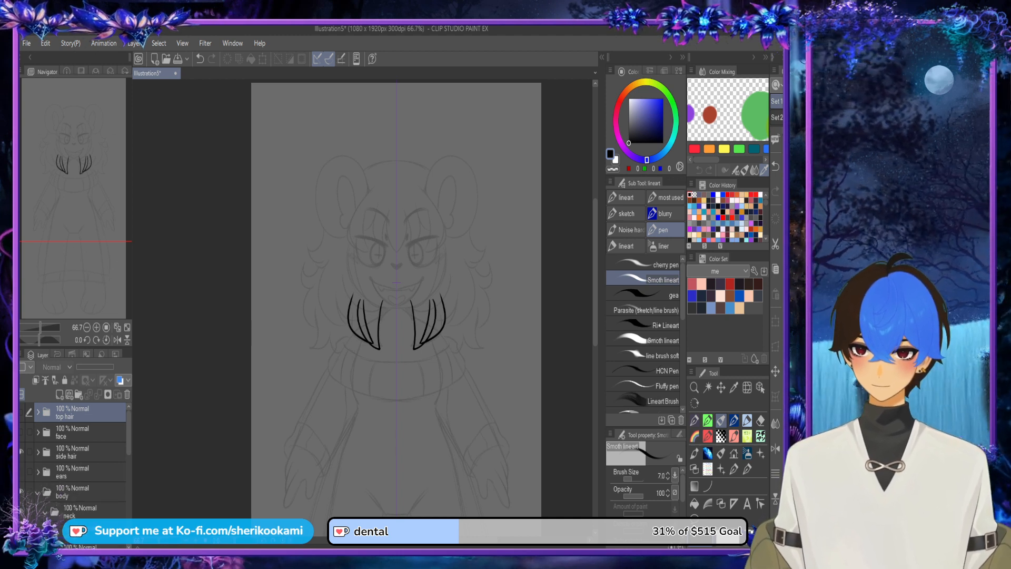
left_click(22, 452)
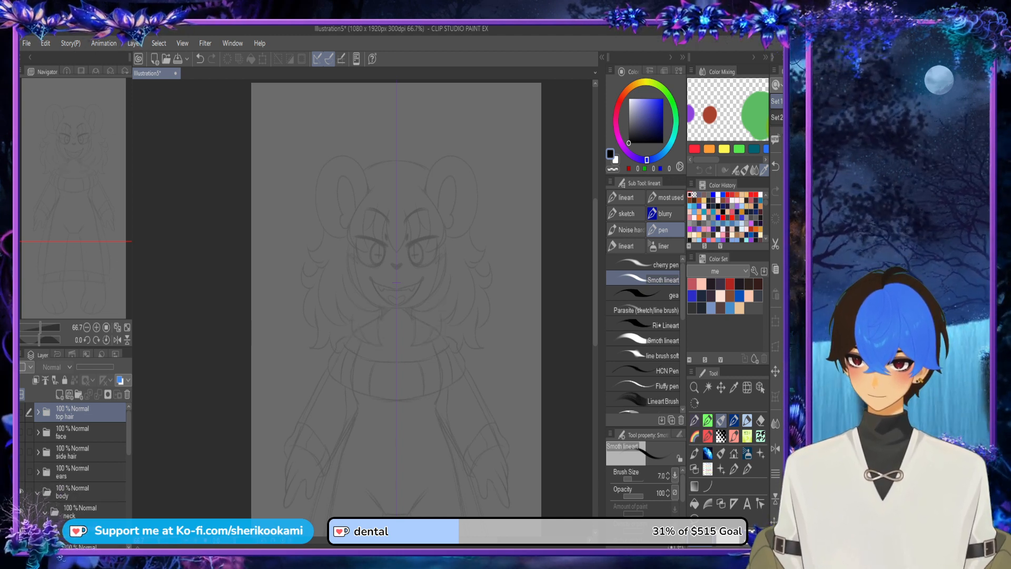
scroll(73, 459, "down", 3)
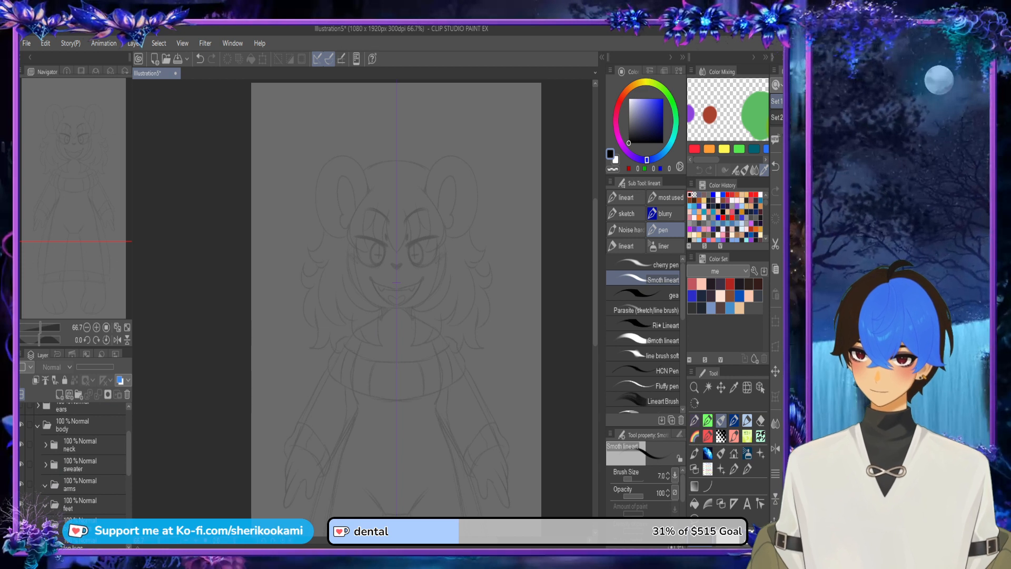
left_click_drag(128, 454, 129, 432)
left_click(22, 432)
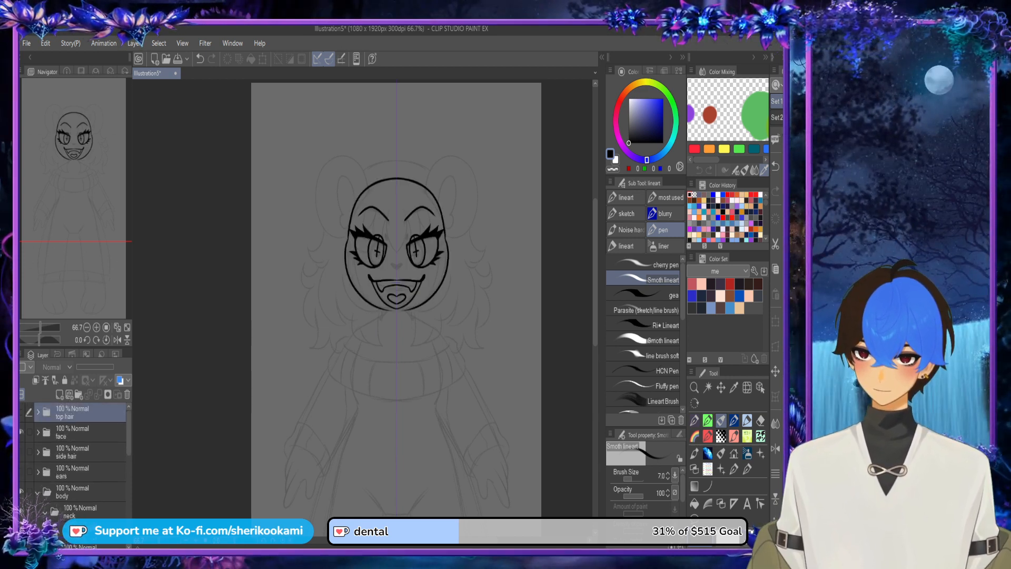
Step: Add a new layer in the neck folder and draw short mirrored neck sides flaring outward below the jaw
scroll(74, 458, "down", 2)
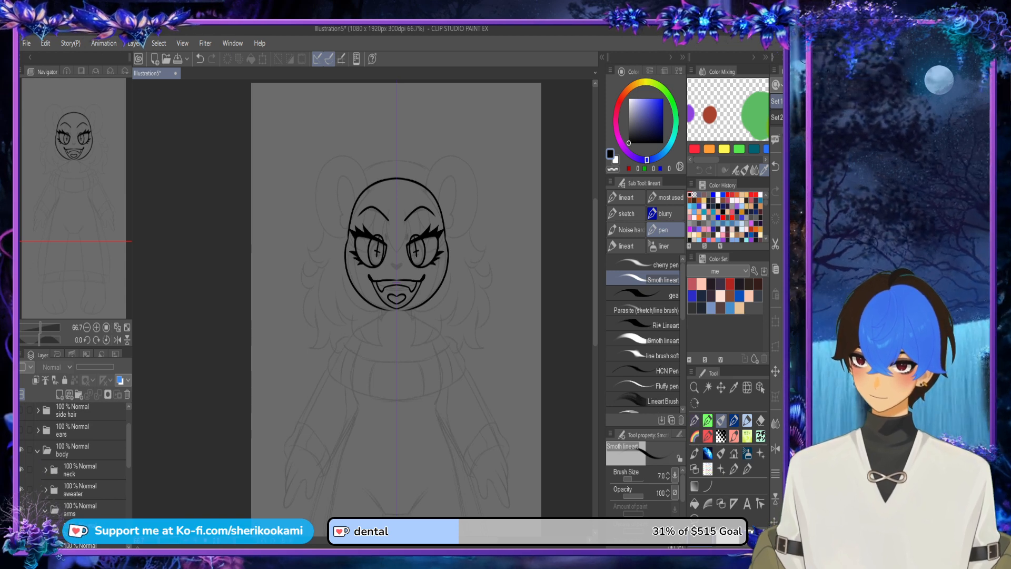
left_click(79, 470)
left_click(59, 394)
scroll(385, 316, "up", 3)
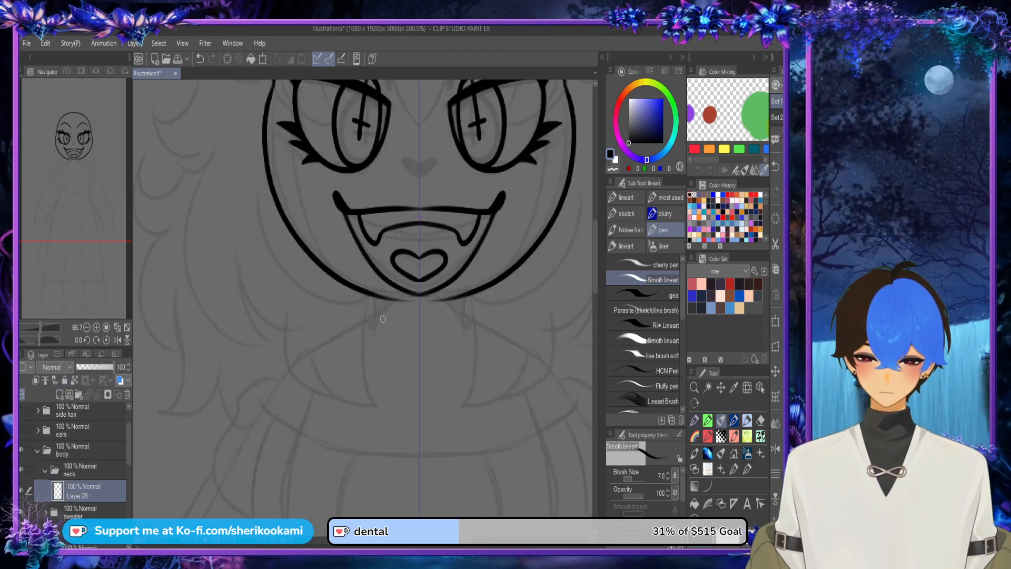
mouse_move(377, 337)
left_mouse_down()
mouse_move(371, 279)
mouse_move(373, 333)
mouse_move(358, 366)
left_mouse_up()
key("ctrl+z")
key("ctrl+z")
mouse_move(372, 292)
left_mouse_down()
mouse_move(373, 327)
mouse_move(357, 348)
left_mouse_up()
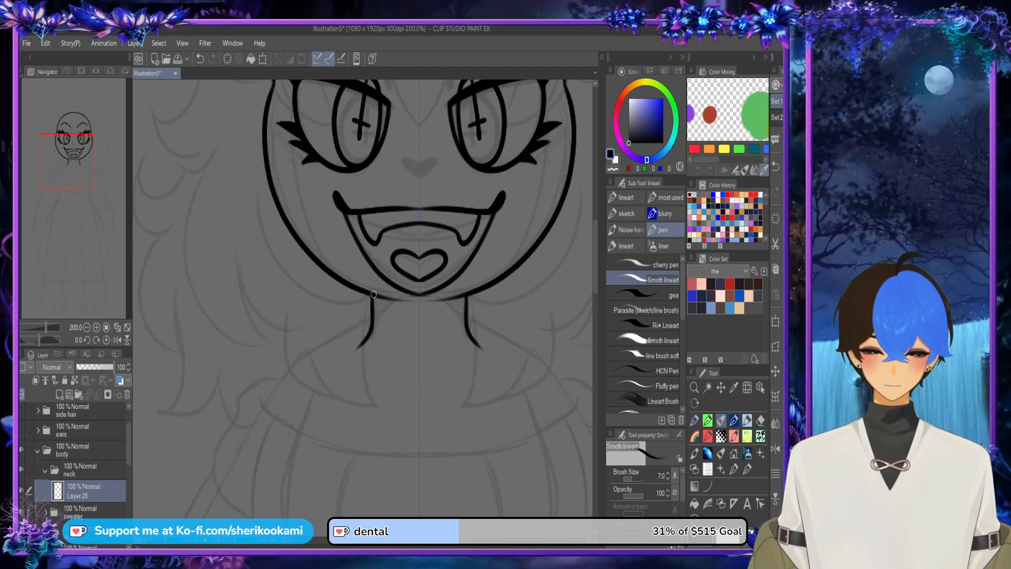
Step: Extend both neck lines up through the chin and close them with a rounded top across the mouth
mouse_move(374, 295)
left_mouse_down()
mouse_move(389, 245)
mouse_move(421, 229)
left_mouse_up()
key("ctrl+z")
mouse_move(373, 299)
left_mouse_down()
mouse_move(373, 246)
mouse_move(442, 221)
left_mouse_up()
key("ctrl+z")
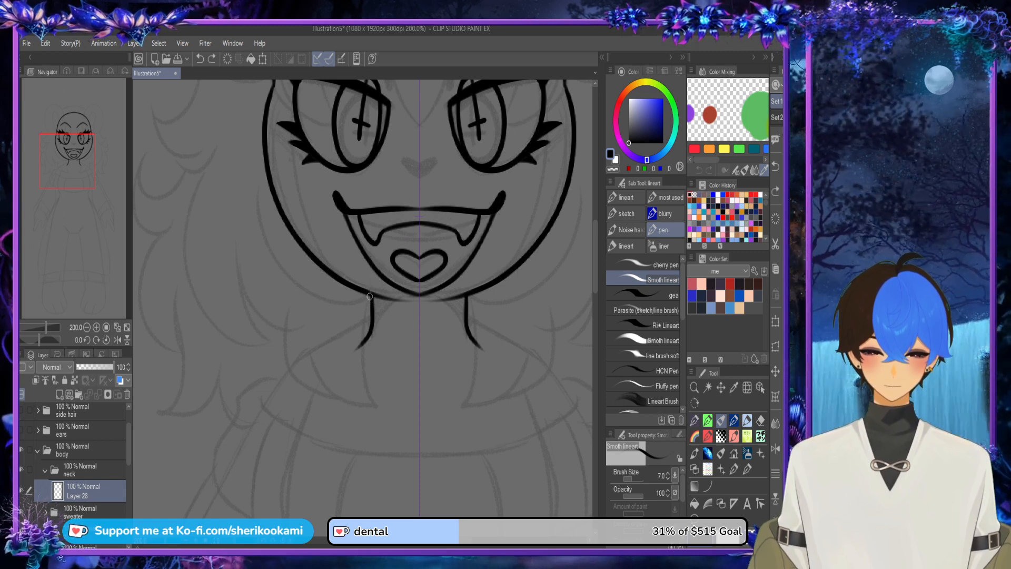
mouse_move(369, 297)
left_mouse_down()
mouse_move(369, 253)
mouse_move(401, 195)
mouse_move(437, 194)
left_mouse_up()
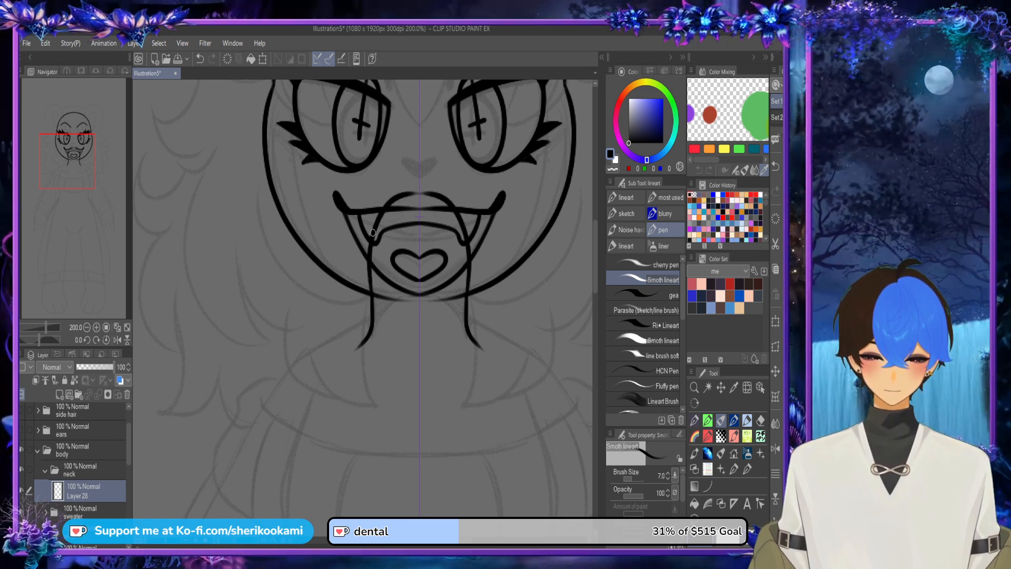
mouse_move(373, 232)
left_mouse_down()
mouse_move(399, 196)
mouse_move(444, 195)
left_mouse_up()
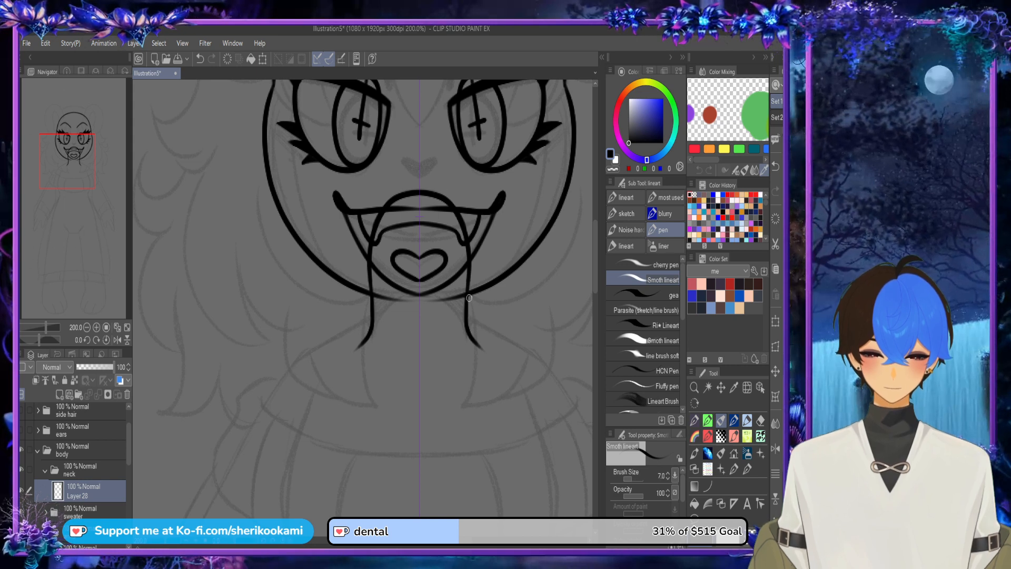
scroll(468, 297, "down", 1)
left_click_drag(483, 281, 462, 206)
scroll(79, 453, "down", 2)
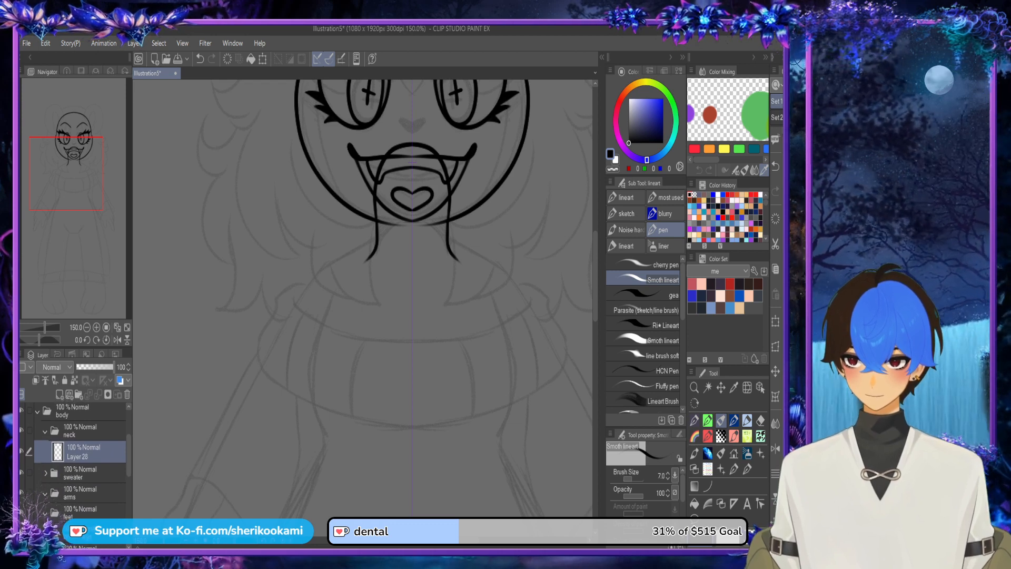
Step: Collapse the neck folder, move the sweater folder above the body folder, and place and select the torso folder below neck
left_click(45, 432)
scroll(79, 458, "down", 5)
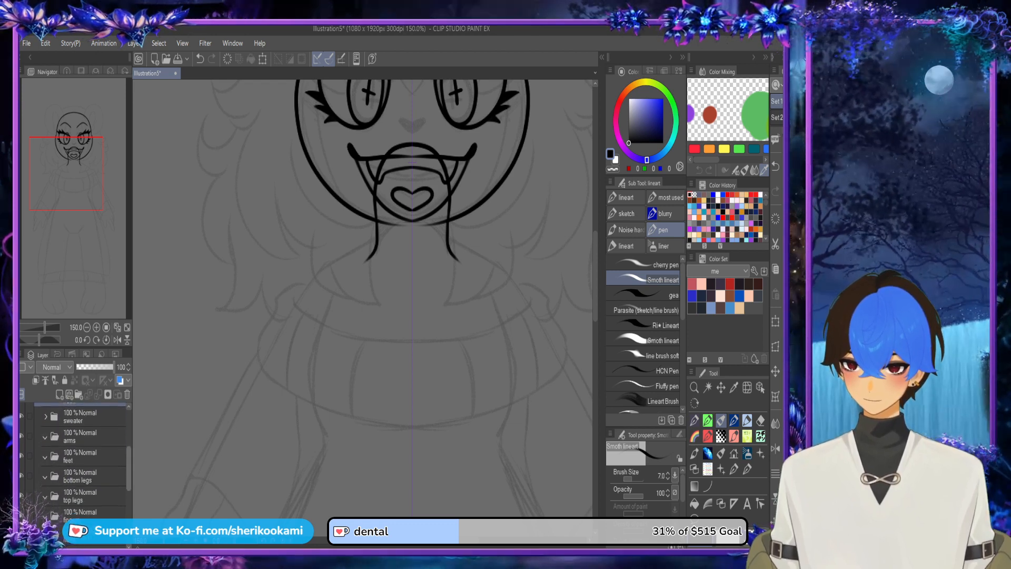
left_click_drag(87, 494, 87, 429)
left_click(86, 501)
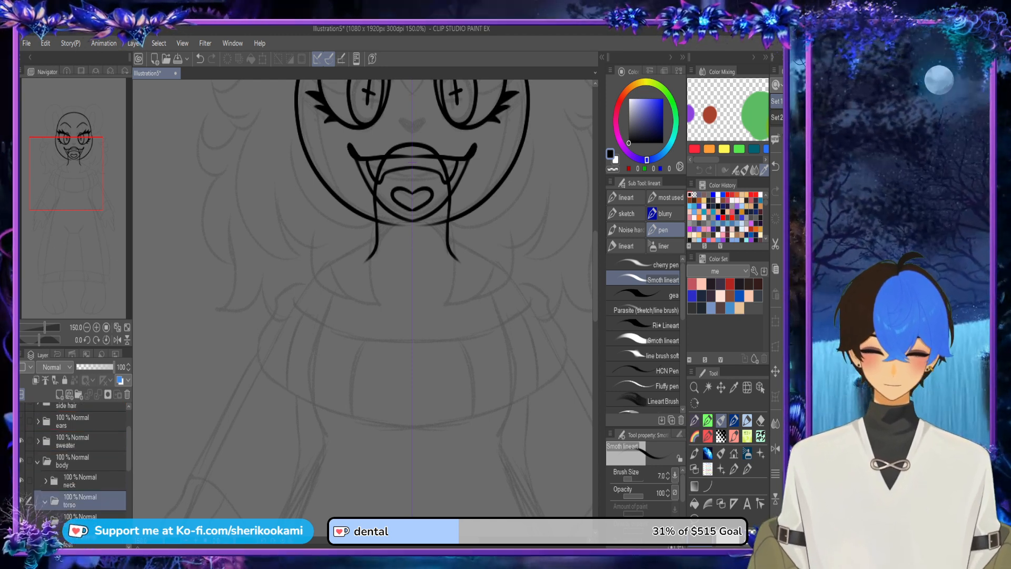
Step: Add a new layer in the torso folder and draw a mirrored shoulder line arching across the base of the neck
left_click(60, 394)
left_click_drag(377, 228, 348, 246)
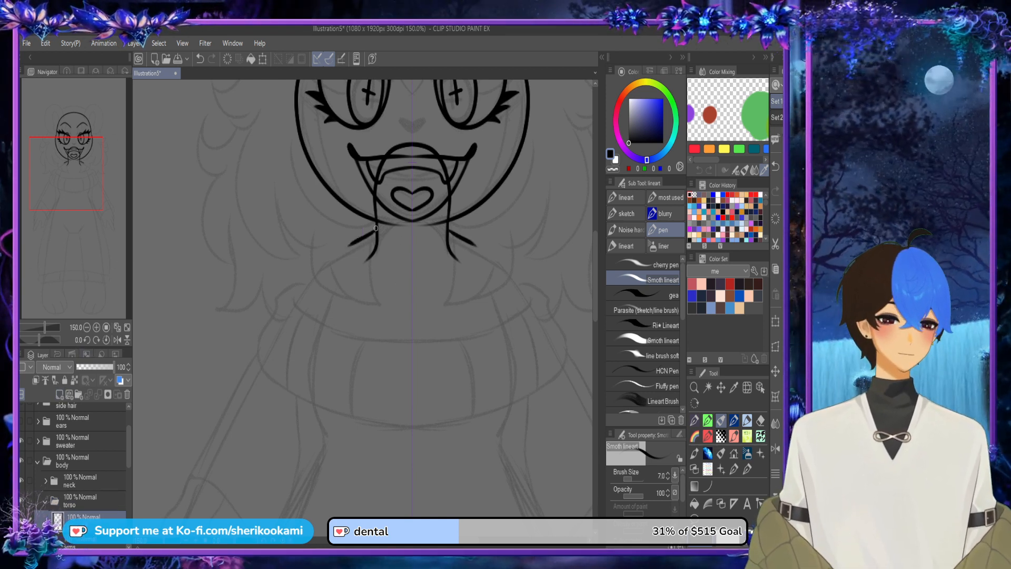
key("ctrl+z")
left_click_drag(324, 268, 413, 238)
key("ctrl+z")
left_click_drag(323, 268, 412, 240)
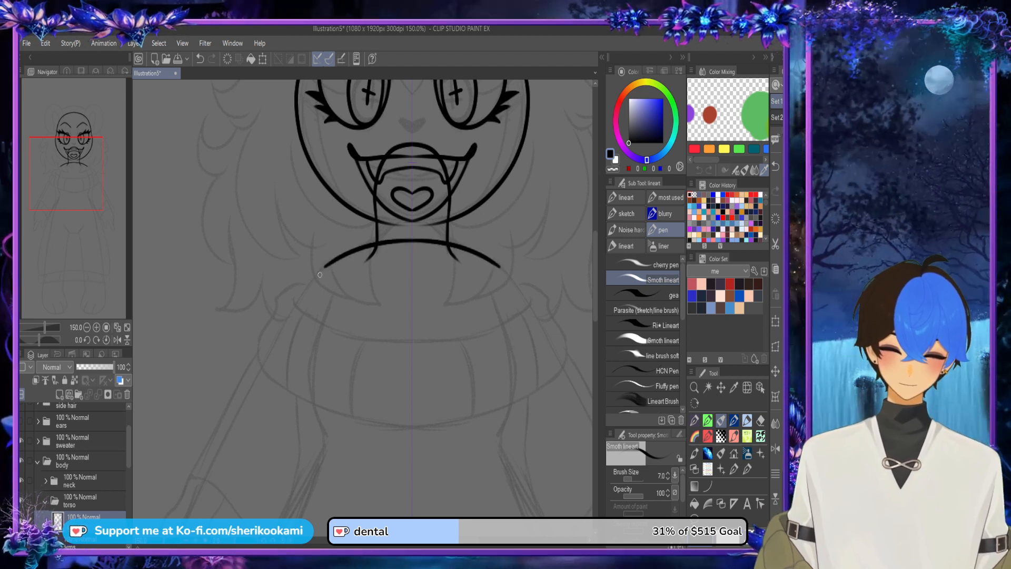
Step: Draw mirrored torso sides curving from the shoulder ends down past the collar to the waist
left_click_drag(325, 266, 317, 302)
key("ctrl+z")
mouse_move(326, 266)
left_mouse_down()
mouse_move(310, 387)
mouse_move(326, 436)
left_mouse_up()
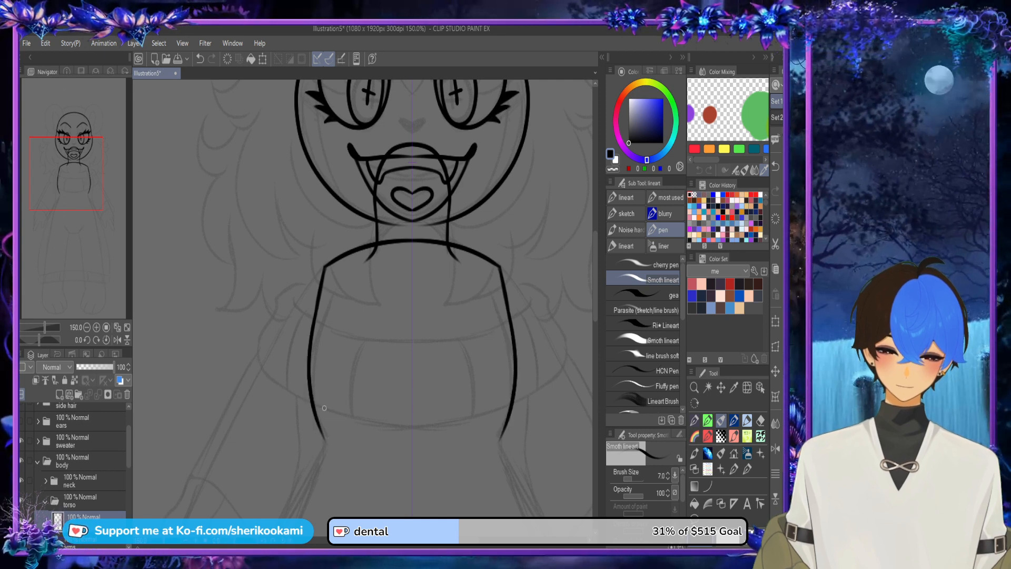
Step: Extend both torso sides down to the waist with mirrored strokes that turn in at its narrowest point
scroll(591, 298, "down", 3)
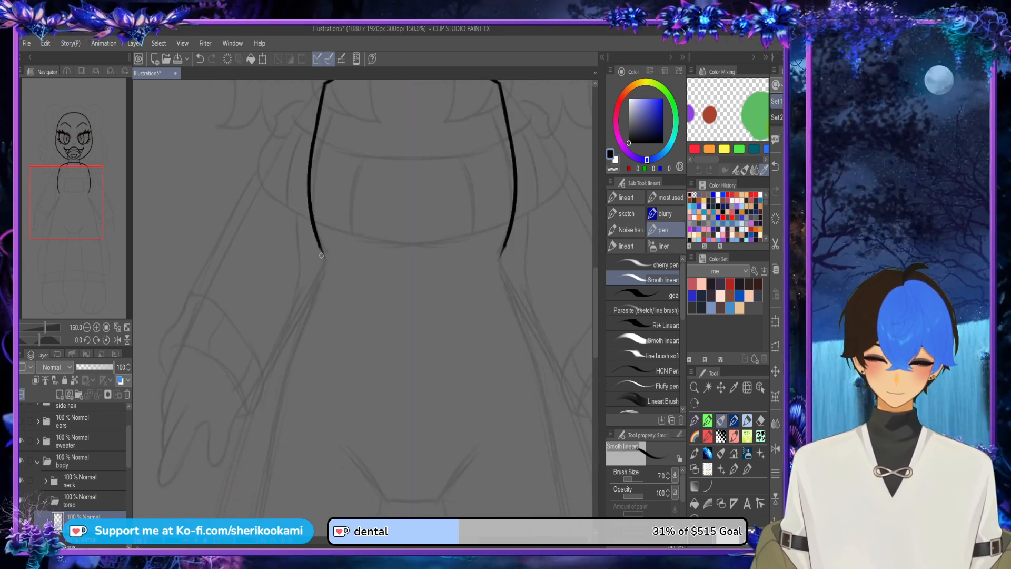
left_click_drag(321, 255, 323, 275)
key("ctrl+z")
left_click_drag(318, 237, 322, 278)
key("ctrl+z")
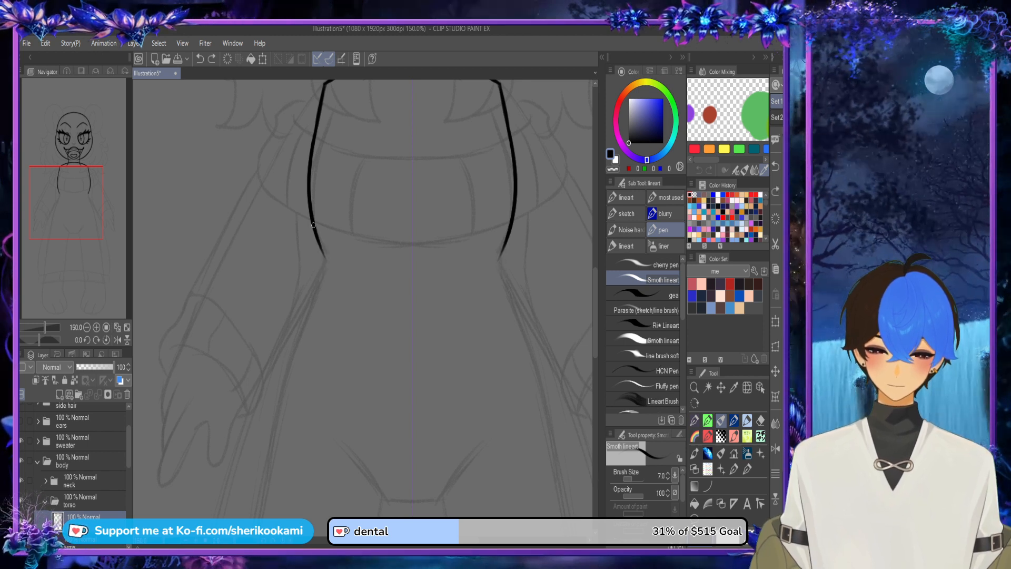
left_click_drag(316, 232, 323, 277)
key("ctrl+z")
Step: Draw mirrored hip lines curving outward and down from the waist points
mouse_move(317, 238)
left_mouse_down()
mouse_move(322, 277)
mouse_move(286, 377)
left_mouse_up()
key("ctrl+z")
mouse_move(322, 272)
left_mouse_down()
mouse_move(286, 360)
mouse_move(276, 416)
left_mouse_up()
key("ctrl+z")
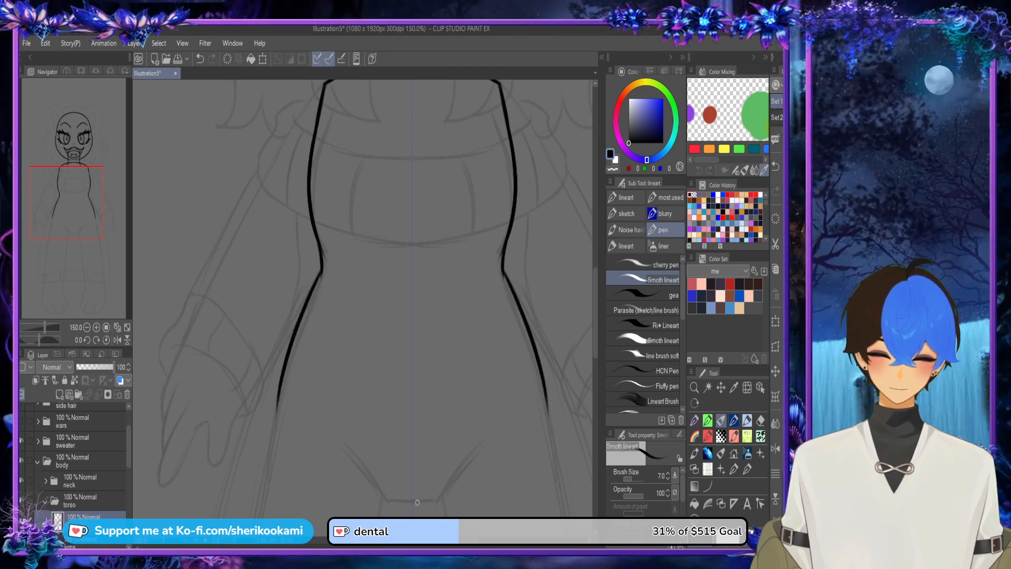
Step: Draw a short flat line across the centre of the torso's base, following the sketch
mouse_move(417, 503)
left_mouse_down()
mouse_move(391, 500)
mouse_move(434, 501)
mouse_move(505, 427)
left_mouse_up()
key("ctrl+z")
Step: Try drawing mirrored leg-opening curves from the ends of the flat base line out to the hips
key("ctrl+z")
mouse_move(436, 501)
left_mouse_down()
mouse_move(488, 452)
mouse_move(556, 419)
left_mouse_up()
key("ctrl+z")
mouse_move(436, 499)
left_mouse_down()
mouse_move(492, 453)
mouse_move(549, 438)
left_mouse_up()
right_click(553, 441)
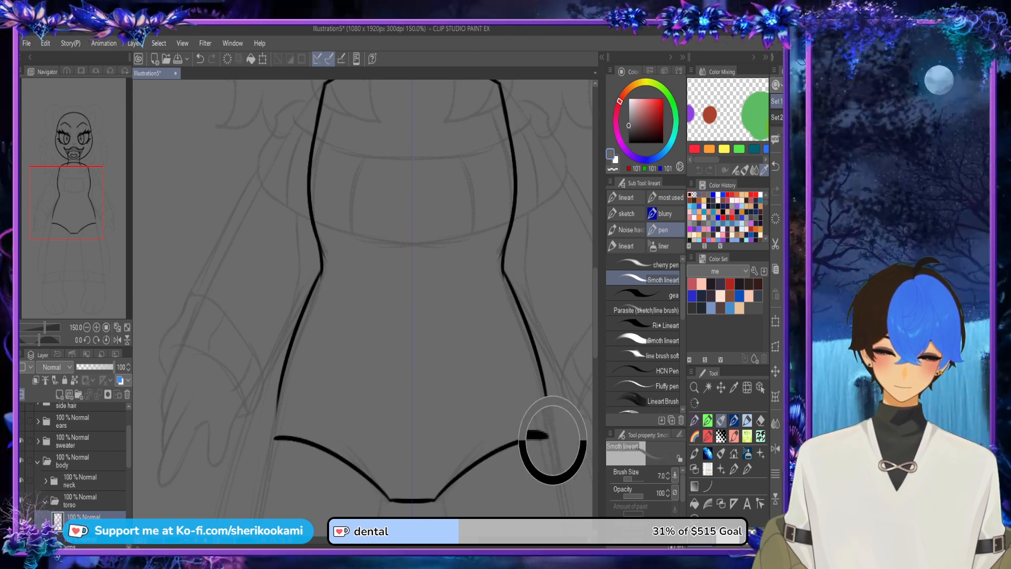
key("ctrl+z")
right_click(278, 406)
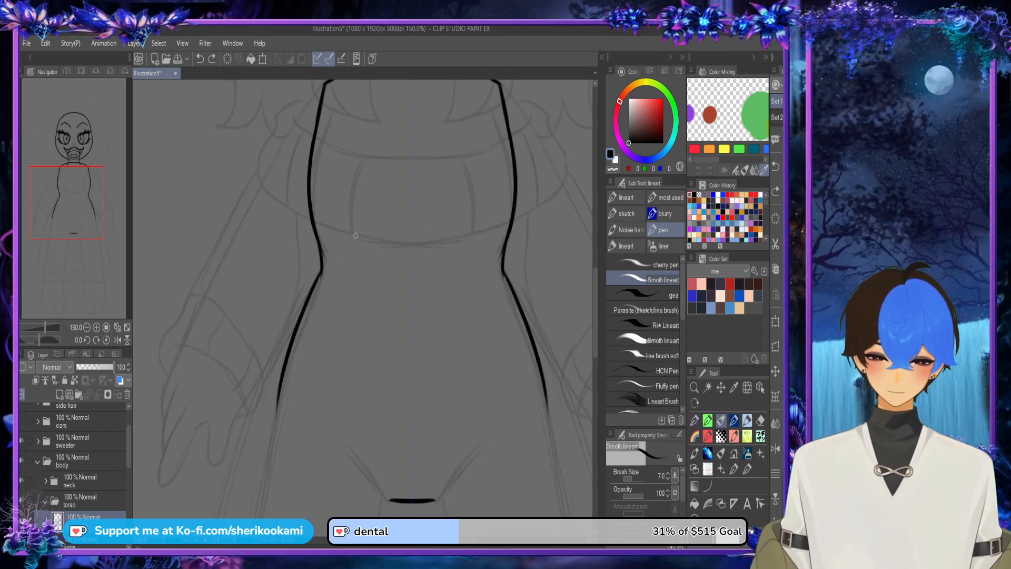
Step: Draw short mirrored diagonal strokes rising outward from both ends of the flat line at the torso's base
left_click_drag(323, 270, 316, 287)
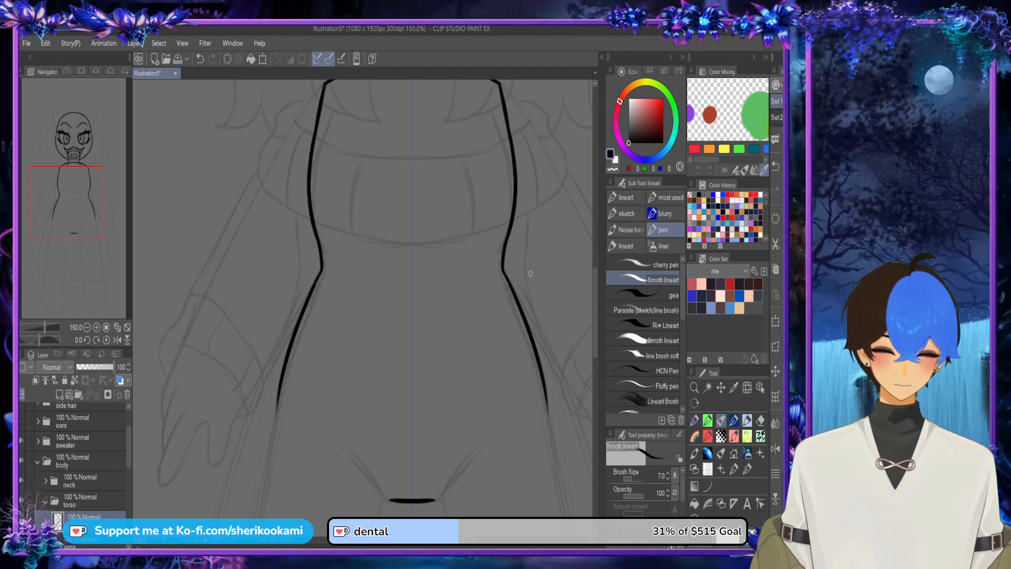
scroll(533, 326, "down", 2)
left_click_drag(287, 308, 219, 329)
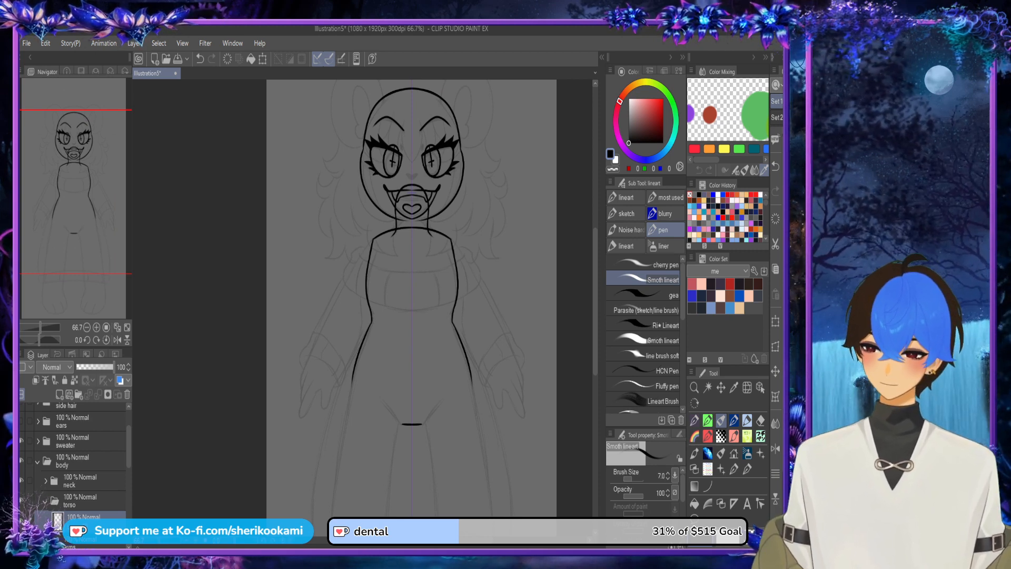
scroll(585, 311, "down", 2)
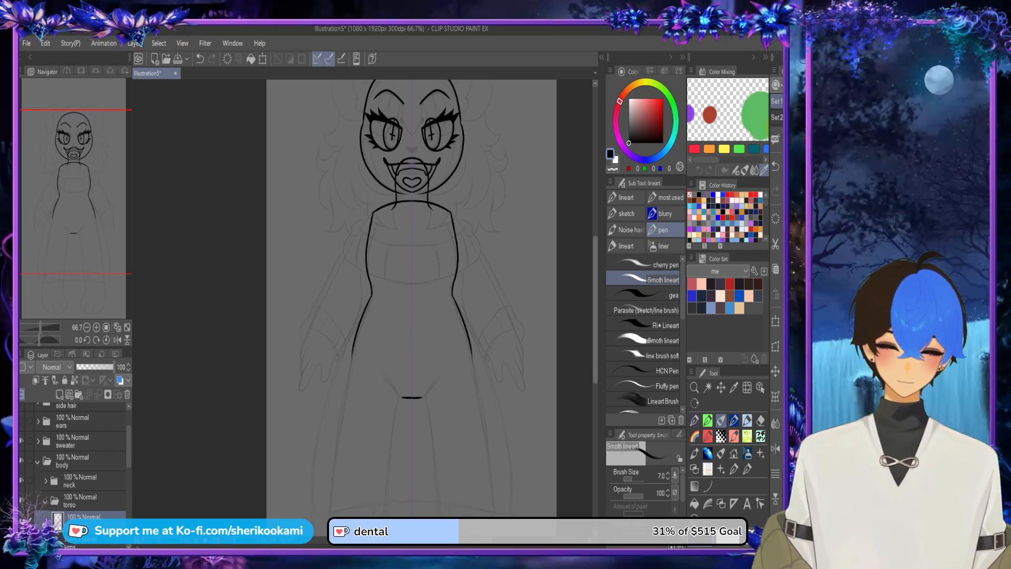
scroll(429, 375, "up", 3)
left_click_drag(299, 331, 457, 330)
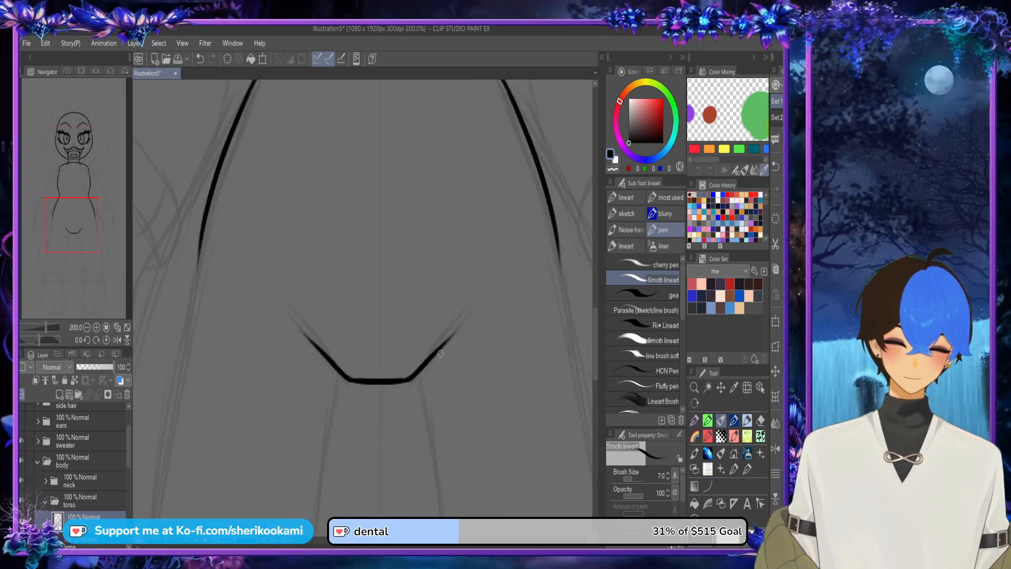
Step: Move the arms folder above the torso folder inside body and add a new layer in it
scroll(454, 343, "down", 3)
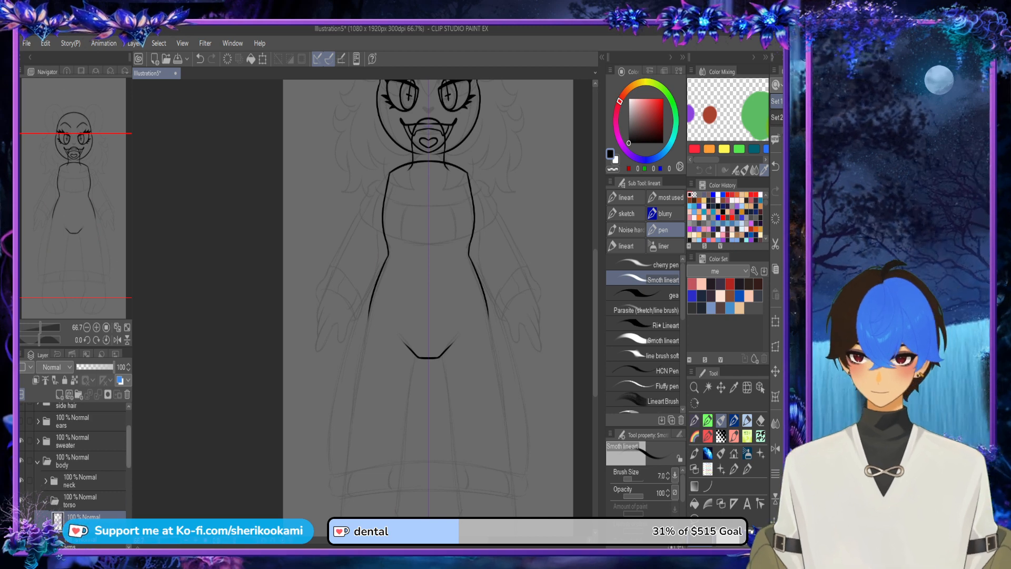
scroll(79, 453, "down", 2)
left_click(85, 493)
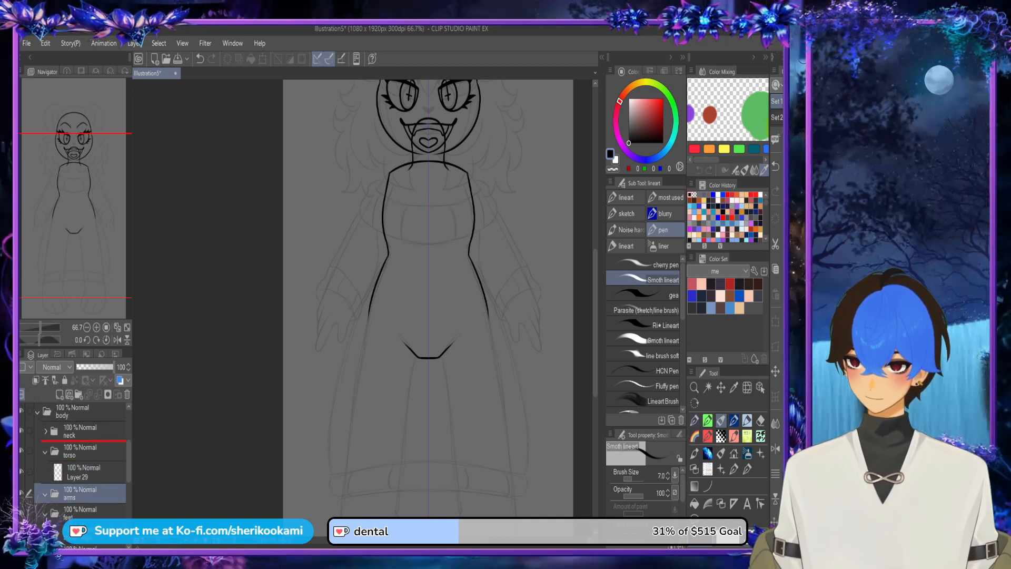
left_click_drag(84, 493, 85, 442)
left_click(60, 394)
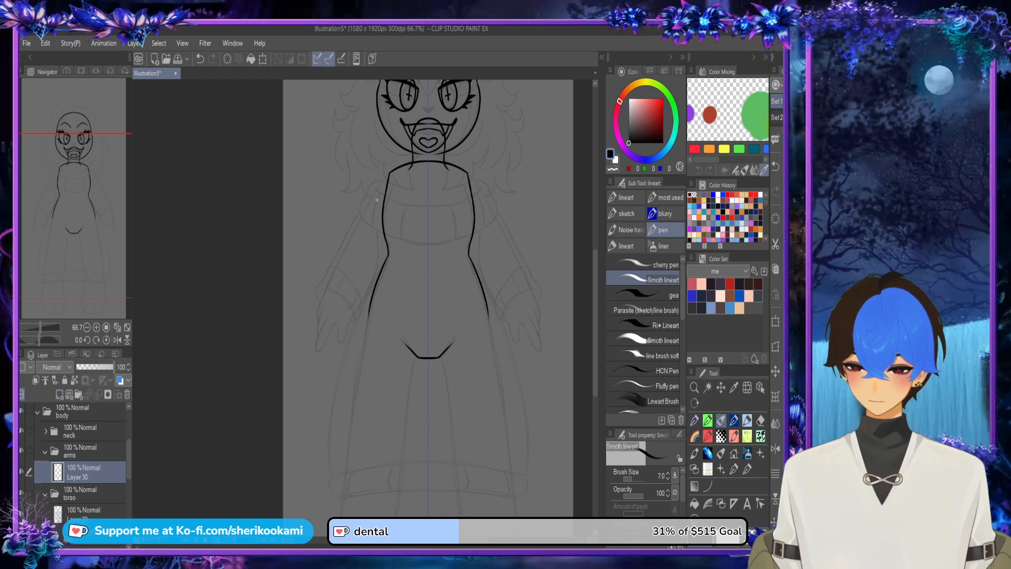
Step: Draw mirrored outer arm lines running from the shoulders straight down to the wrists
scroll(377, 200, "up", 5)
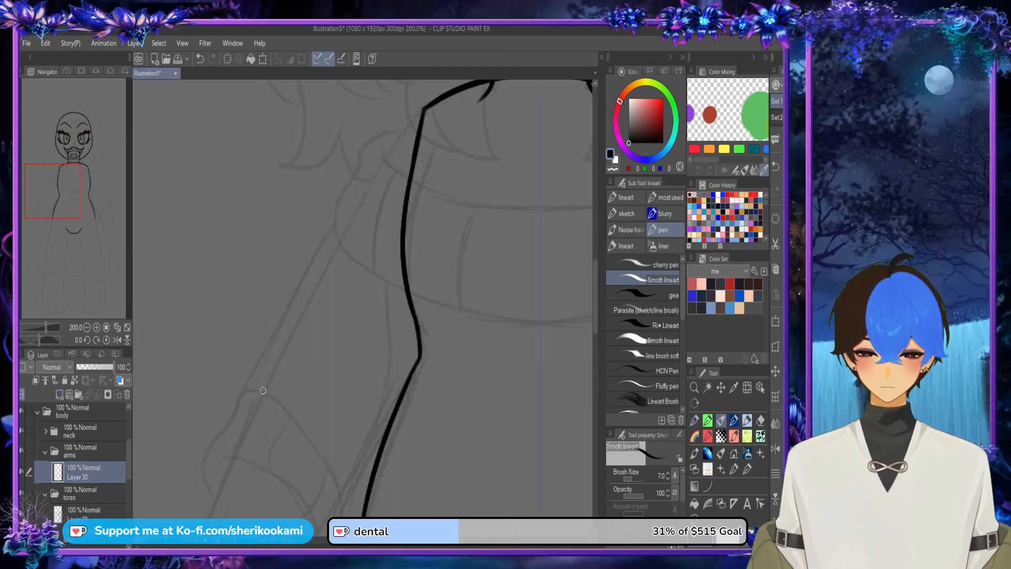
mouse_move(263, 390)
left_mouse_down()
mouse_move(342, 227)
mouse_move(452, 87)
mouse_move(417, 112)
mouse_move(224, 463)
mouse_move(217, 359)
left_mouse_up()
key("ctrl+z")
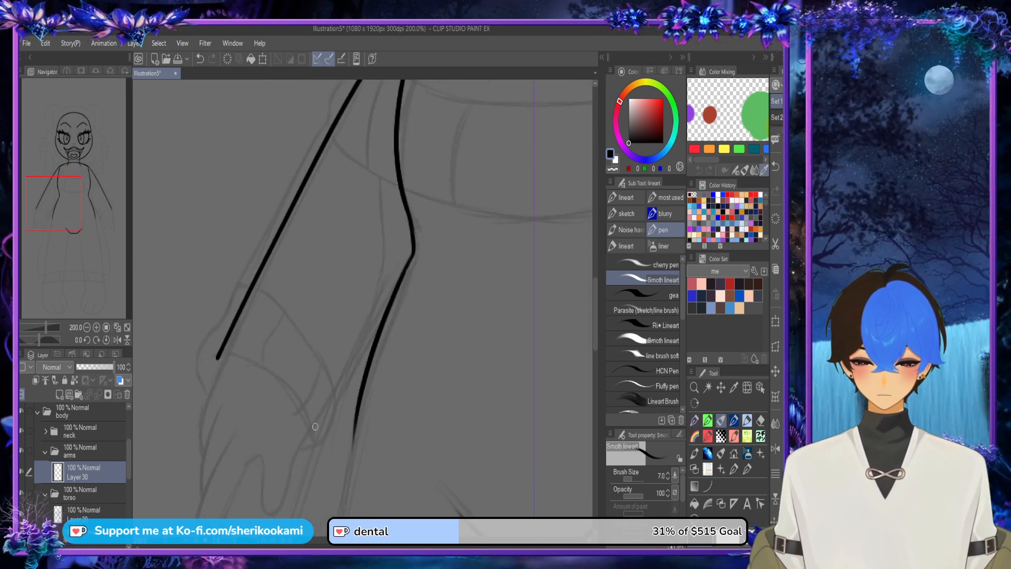
Step: Try drawing the mirrored inner arm lines from the wrists up towards the torso
left_click_drag(315, 424, 412, 240)
key("ctrl+z")
left_click_drag(319, 423, 335, 398)
key("ctrl+z")
Step: On the torso layer, erase the shoulder corners and the upper ends of the torso sides where the arms attach
scroll(400, 258, "down", 3)
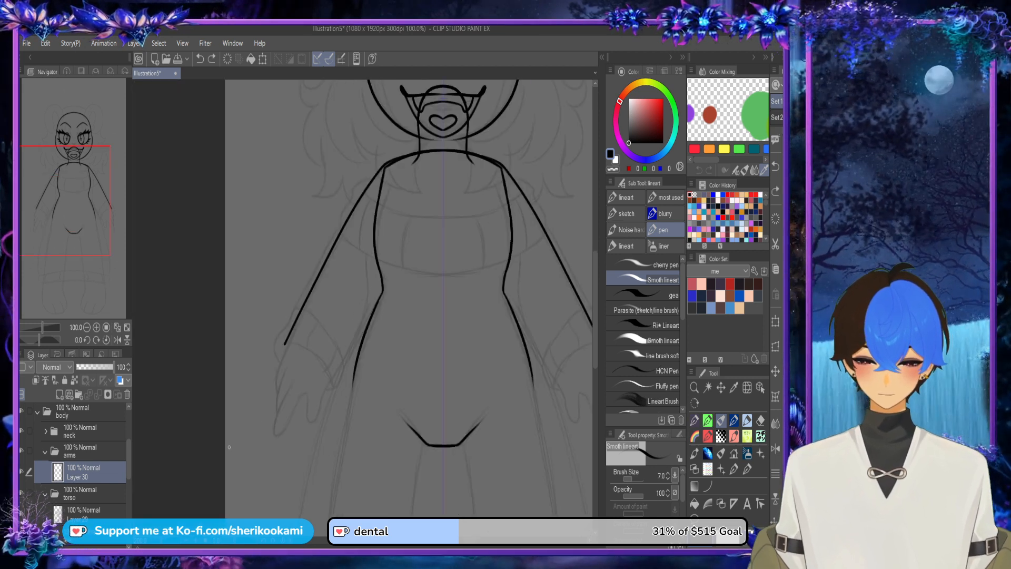
left_click(387, 172)
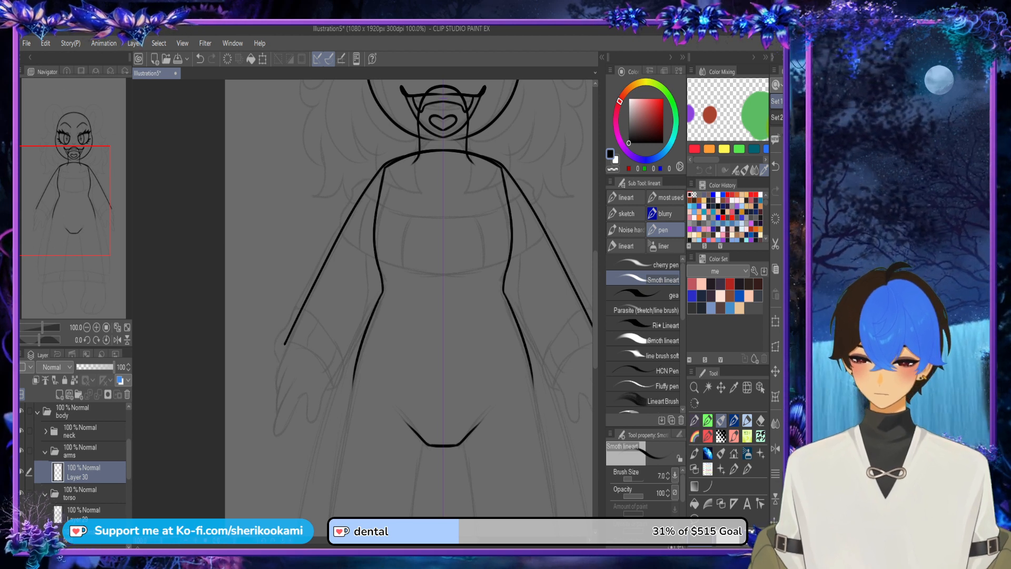
left_click(84, 493)
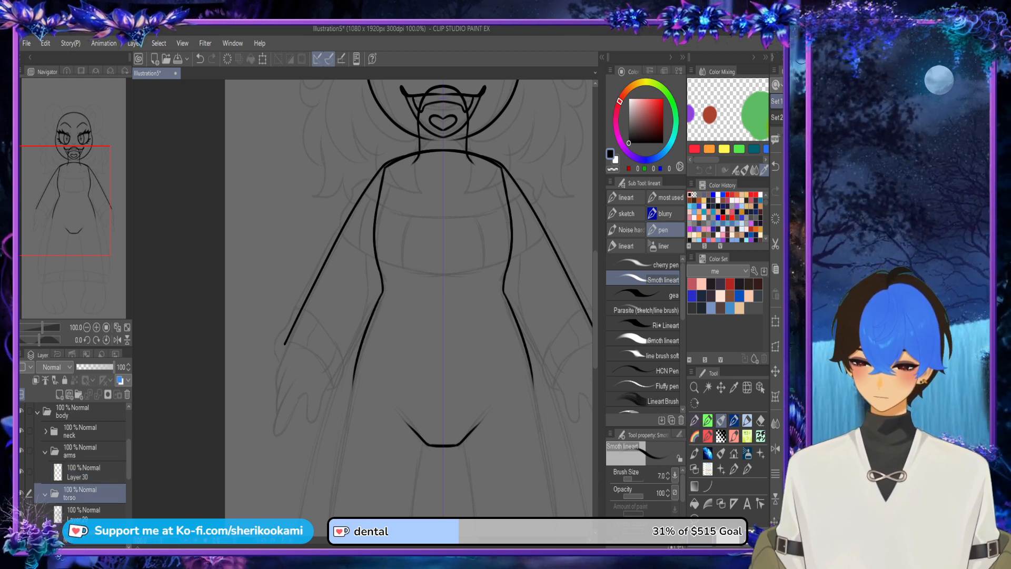
left_click(85, 511)
mouse_move(376, 216)
left_mouse_down()
mouse_move(391, 166)
mouse_move(412, 161)
mouse_move(386, 169)
mouse_move(404, 160)
mouse_move(381, 196)
mouse_move(382, 185)
mouse_move(383, 279)
left_mouse_up()
key("ctrl+z")
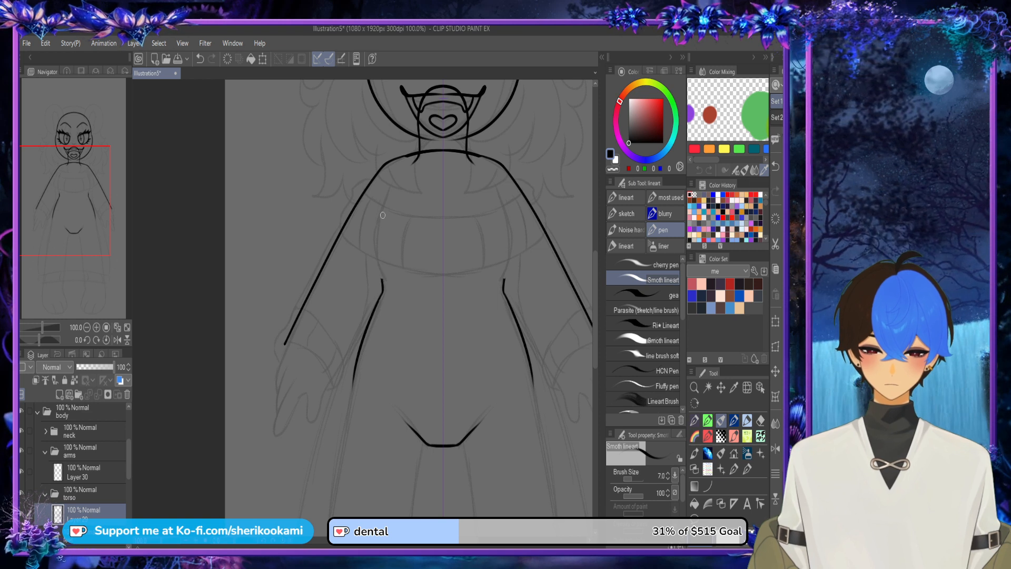
key("ctrl+z")
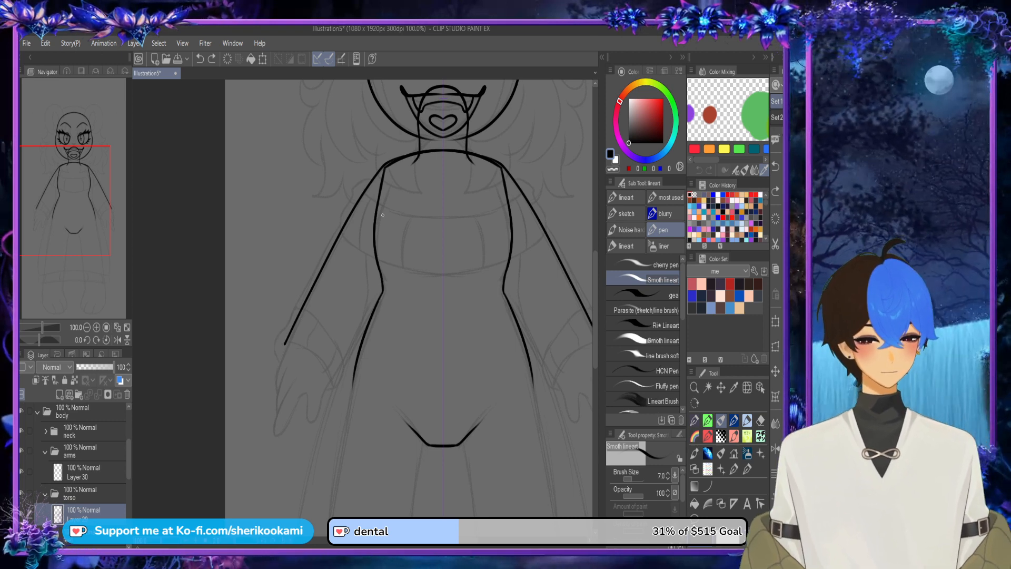
mouse_move(391, 182)
left_mouse_down()
mouse_move(381, 200)
mouse_move(382, 179)
mouse_move(400, 161)
mouse_move(418, 170)
mouse_move(411, 154)
left_mouse_up()
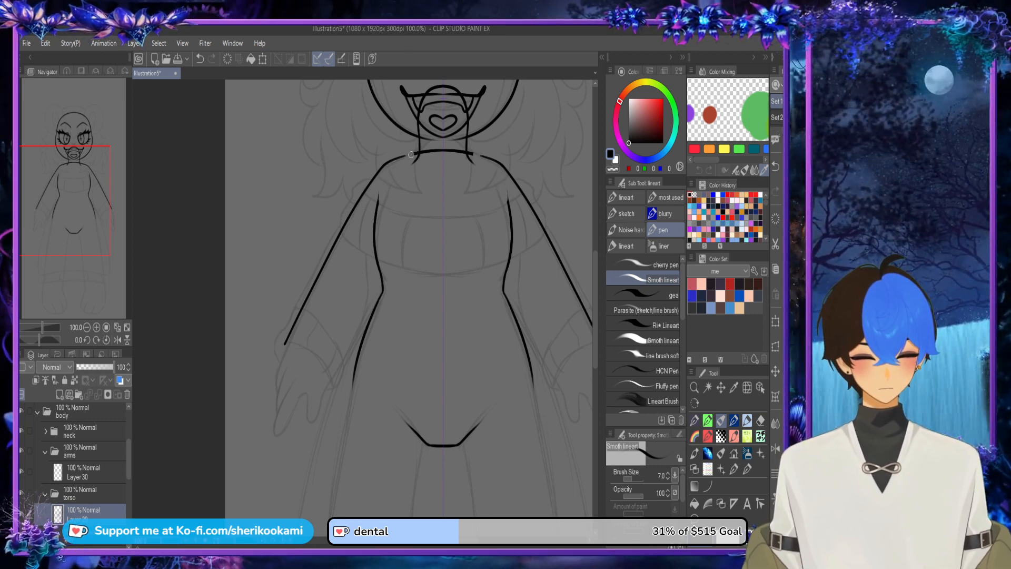
scroll(404, 194, "up", 4)
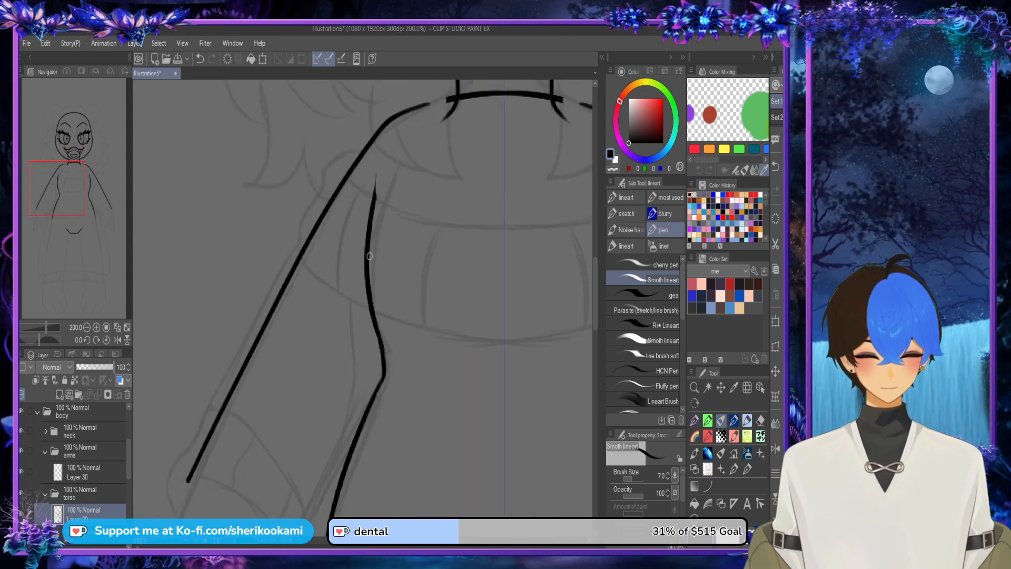
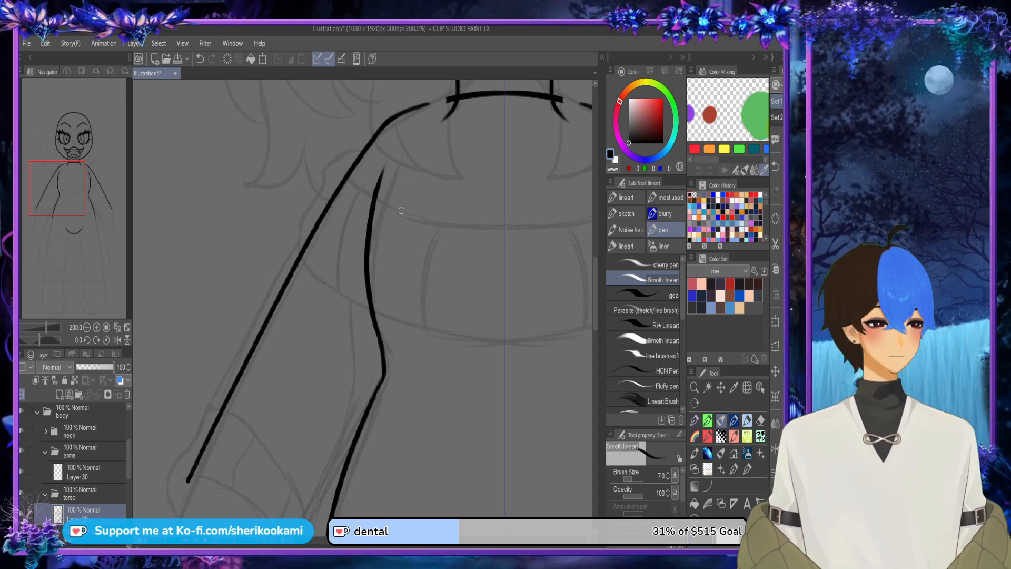
Step: Try extending the mirrored shoulder lines on the arms layer up to the base of the neck
left_click_drag(373, 222, 389, 157)
key("ctrl+z")
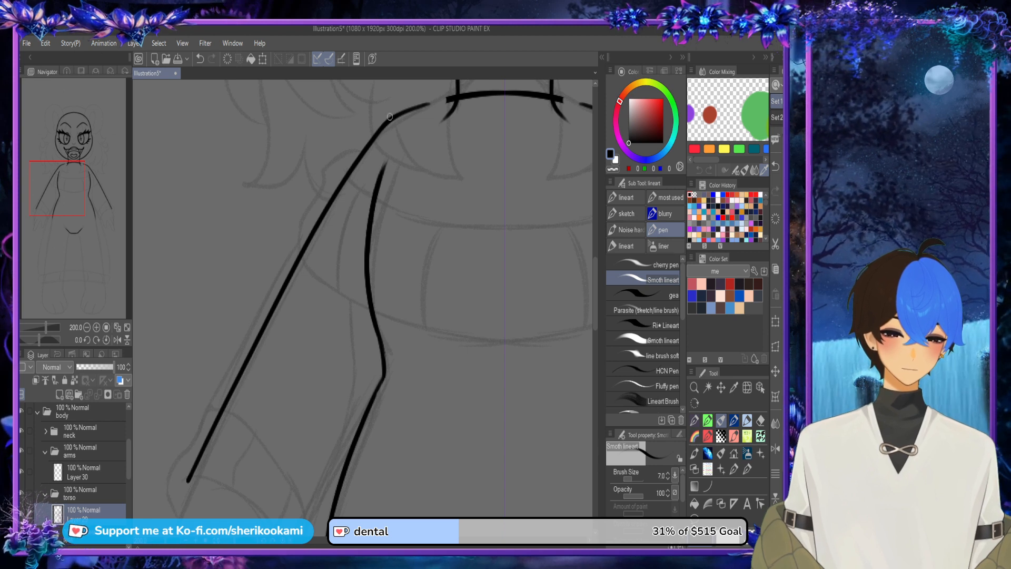
left_click(85, 472)
left_click_drag(391, 123, 459, 96)
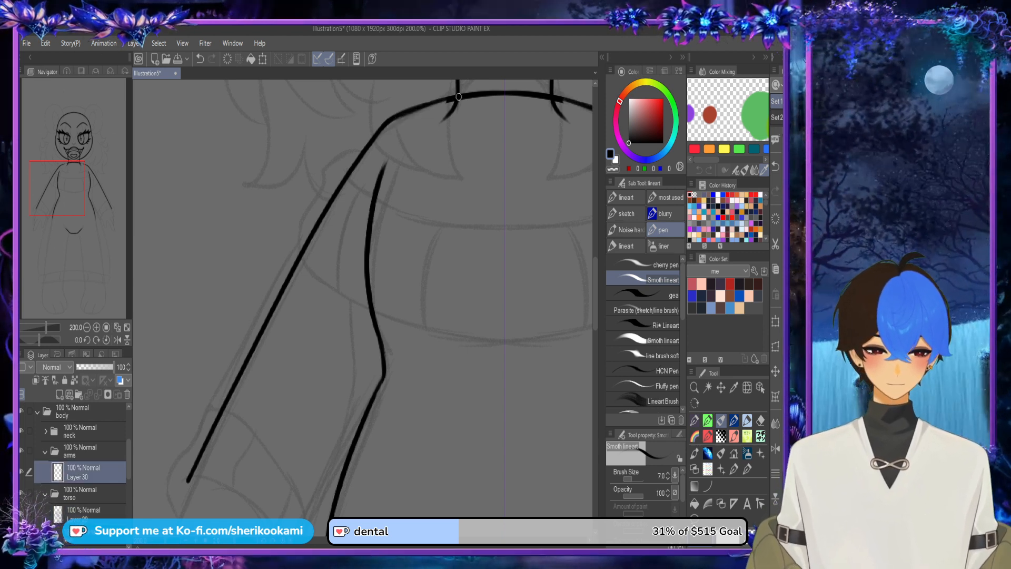
key("ctrl+z")
left_click_drag(393, 121, 455, 98)
key("ctrl+z")
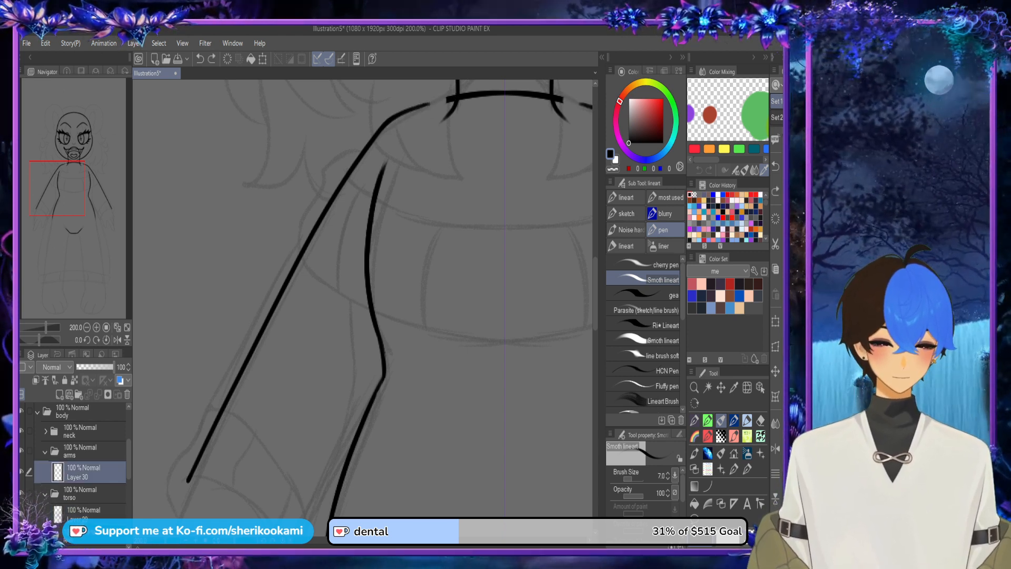
key("ctrl+z")
left_click_drag(420, 108, 463, 96)
key("ctrl+z")
key("ctrl+z")
Step: On the arms layer, draw mirrored inner arm lines from the wrists up to the torso sides
scroll(483, 180, "down", 3)
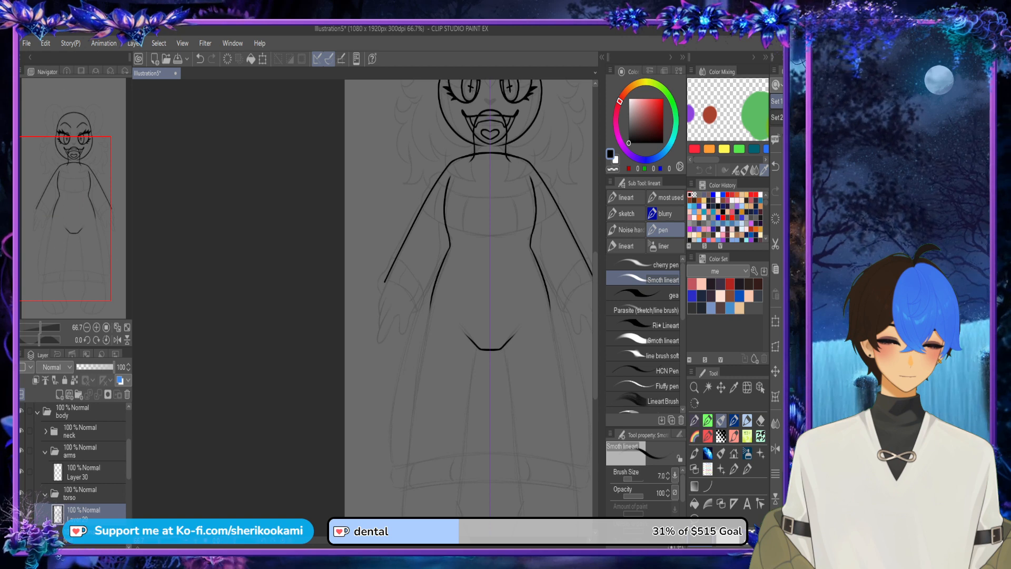
left_click_drag(483, 211, 423, 207)
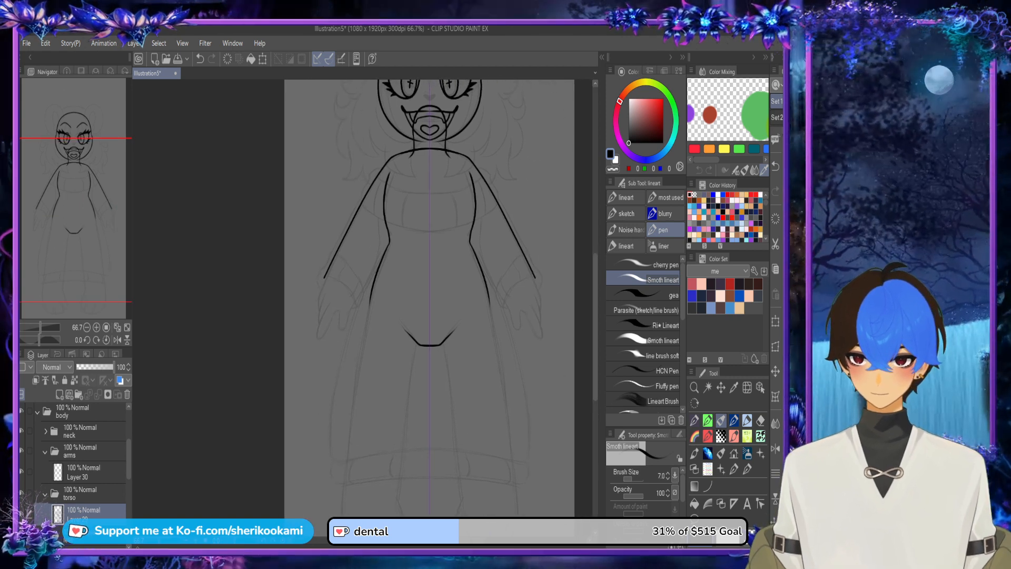
left_click(85, 472)
scroll(359, 295, "up", 3)
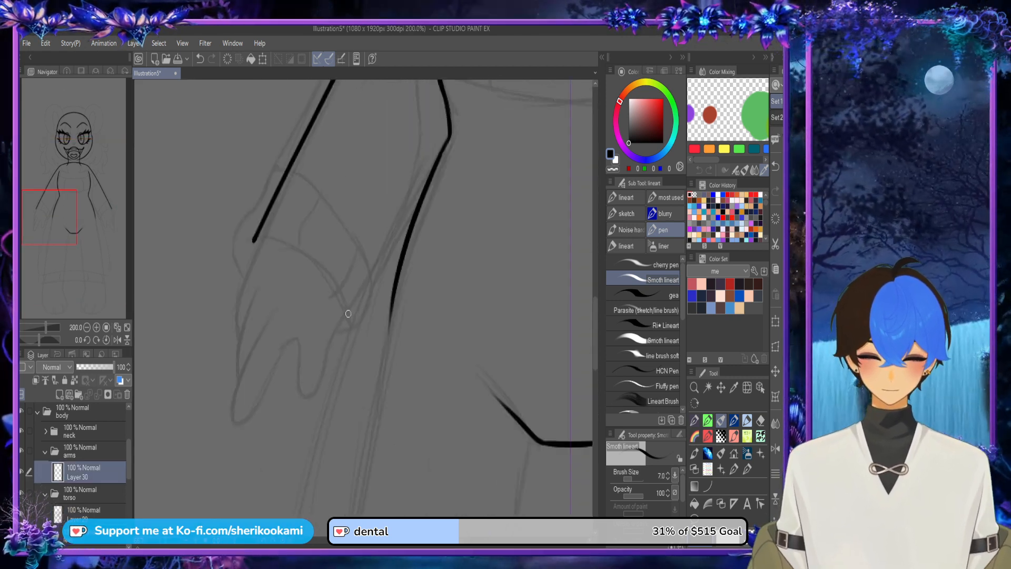
left_click_drag(345, 313, 419, 197)
key("ctrl+z")
left_click_drag(345, 314, 429, 179)
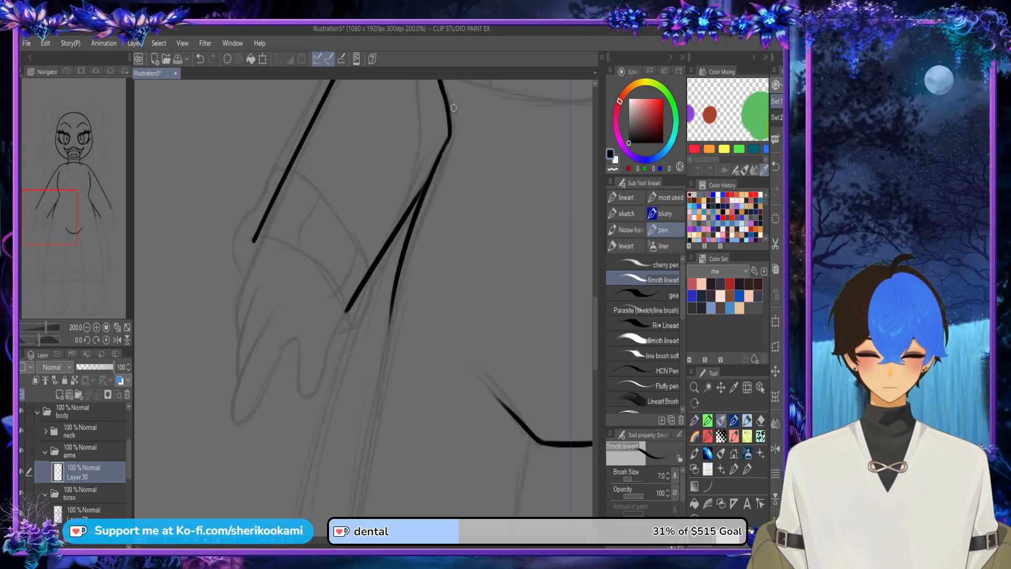
Step: Extend the upper ends of the mirrored inner arm lines until they meet the torso at the waist
left_click_drag(380, 257, 430, 171)
key("ctrl+z")
left_click_drag(392, 235, 433, 165)
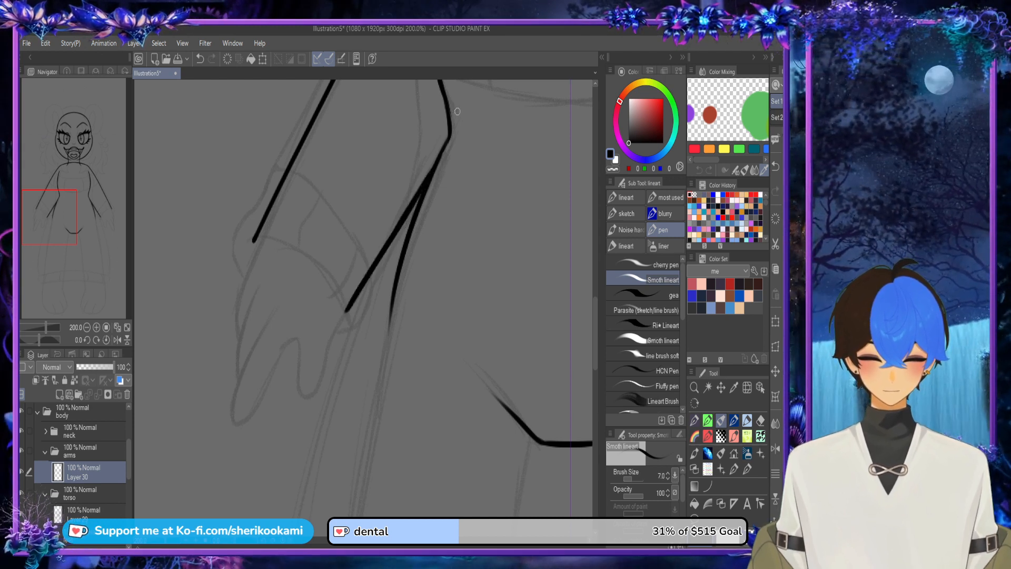
key("ctrl+z")
left_click_drag(392, 235, 444, 142)
key("ctrl+z")
left_click_drag(413, 206, 446, 138)
Step: Move the torso folder above the arms folder inside body
scroll(450, 142, "down", 4)
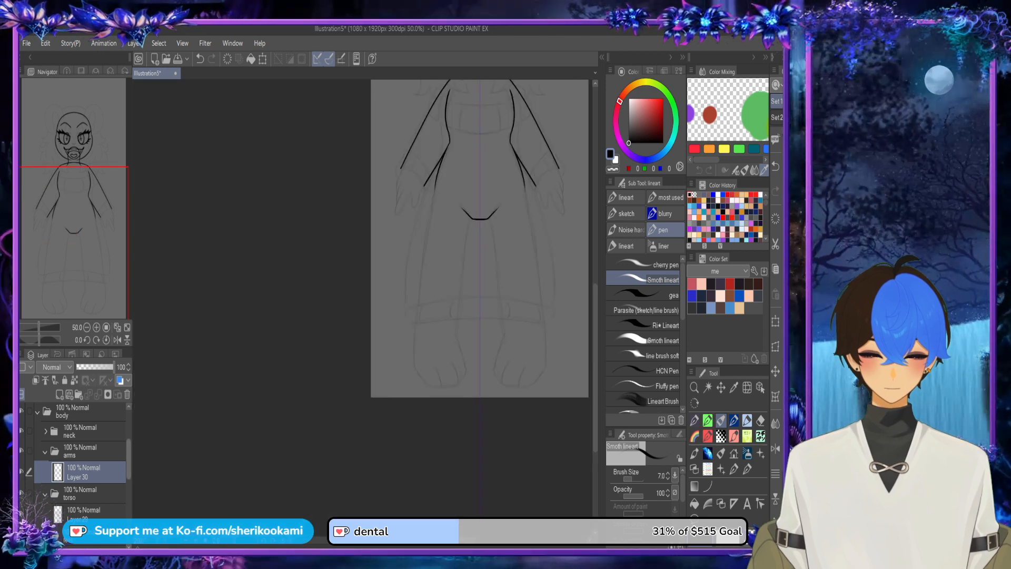
left_click_drag(129, 458, 128, 448)
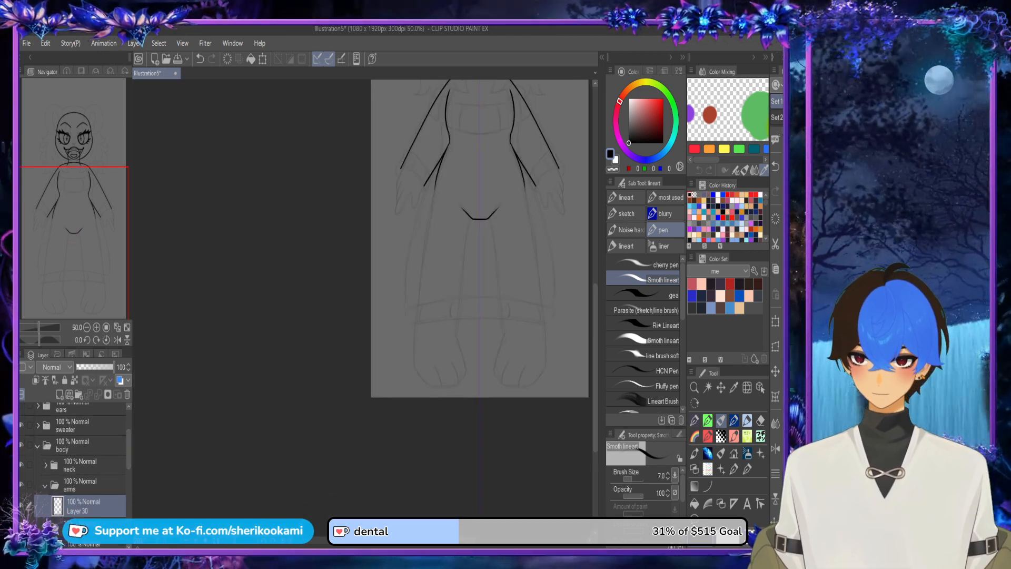
left_click_drag(87, 526, 87, 476)
left_click_drag(129, 448, 128, 454)
left_click_drag(84, 295, 85, 290)
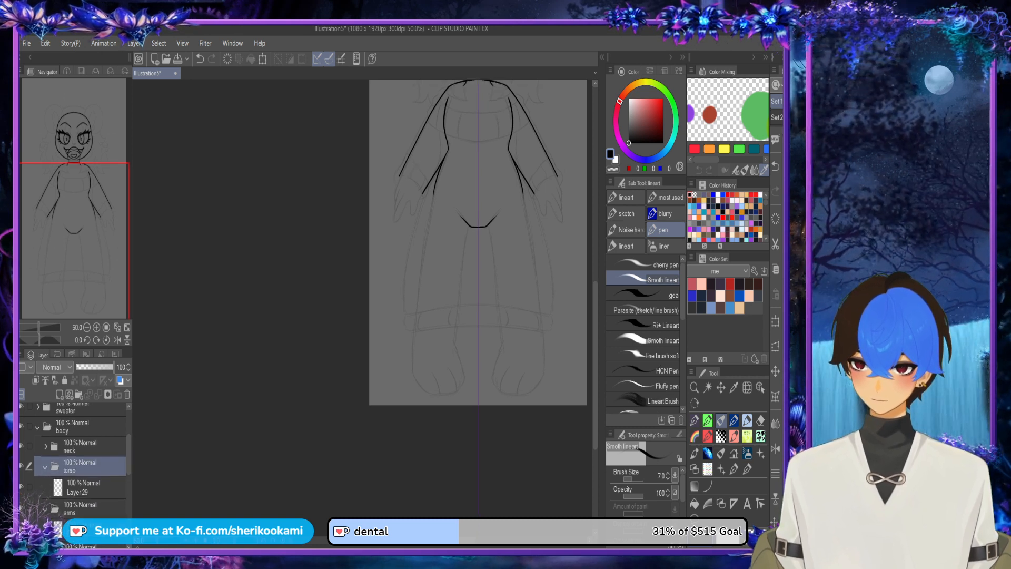
Step: Move the hand folder directly below the arms folder and add a new layer in it
left_click_drag(464, 222, 440, 336)
left_click_drag(455, 295, 373, 295)
left_click_drag(128, 454, 128, 470)
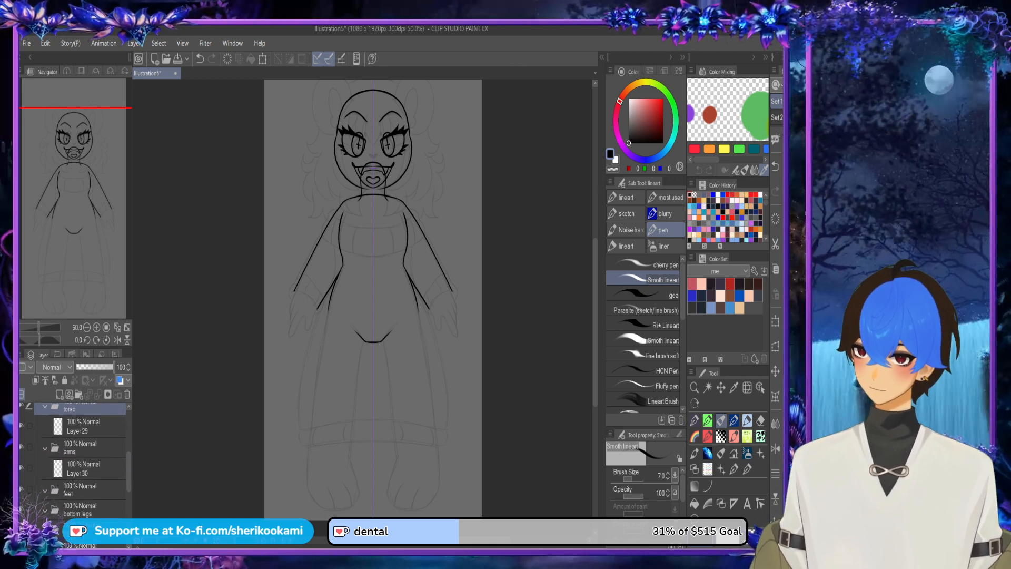
left_click_drag(129, 472, 129, 489)
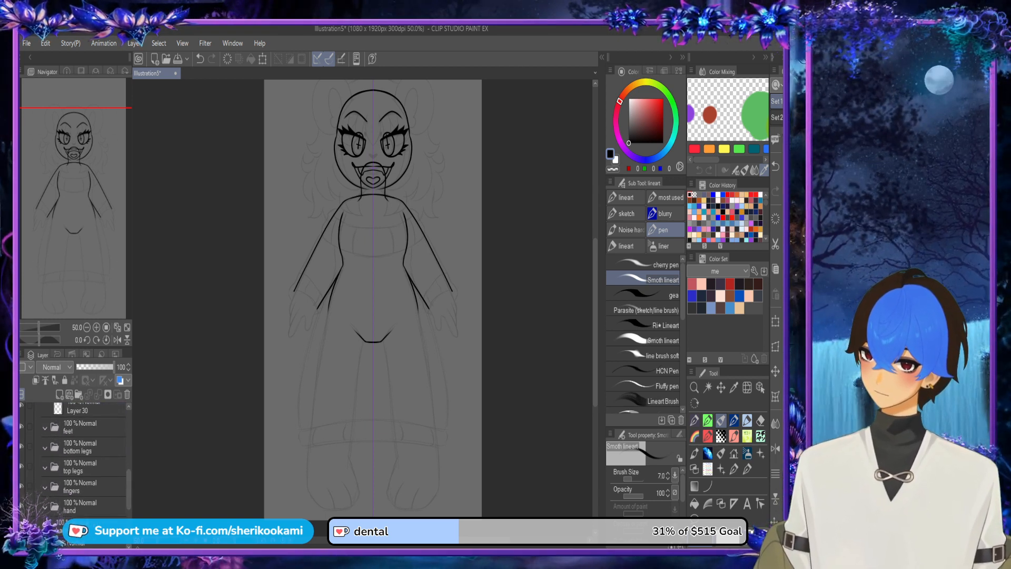
mouse_move(84, 427)
left_mouse_down()
mouse_move(84, 415)
mouse_move(85, 470)
left_mouse_up()
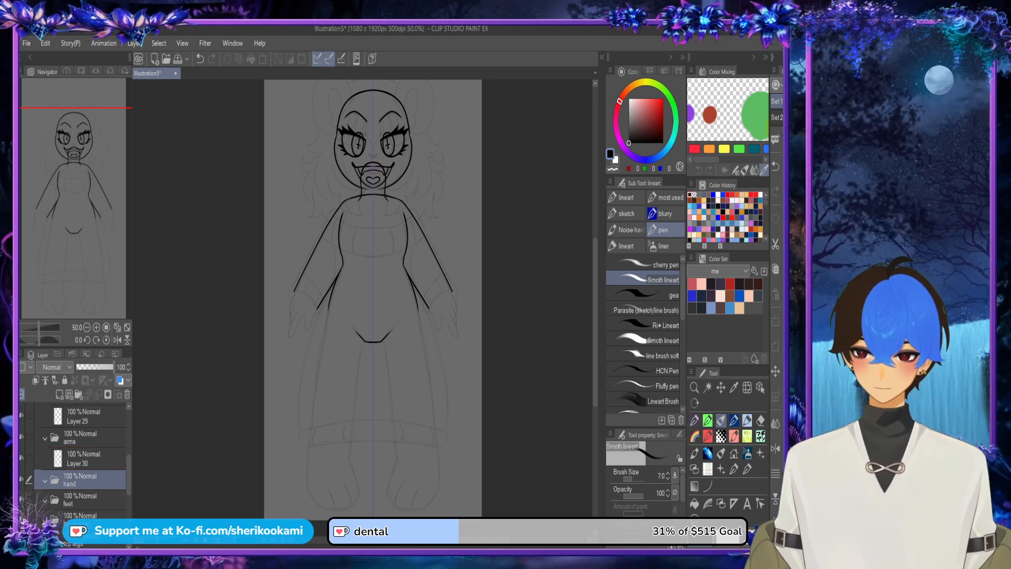
scroll(314, 323, "up", 3)
key("ctrl+shift+n")
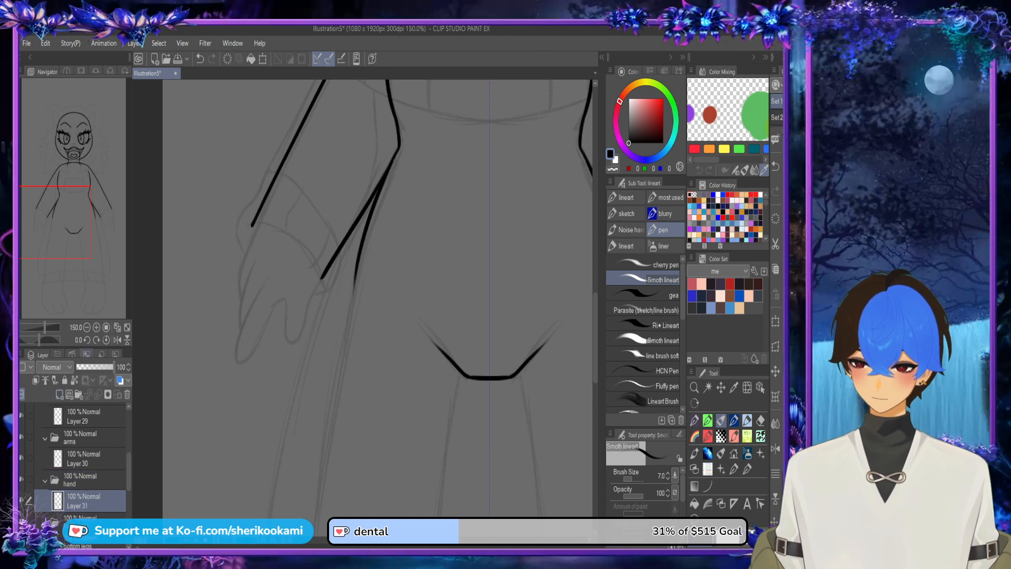
Step: Draw the mirrored hand outlines, covering the outer edges, the inner wrist edges and the short curve beside the thumb
mouse_move(253, 225)
left_mouse_down()
mouse_move(241, 261)
mouse_move(261, 203)
mouse_move(255, 223)
left_mouse_up()
key("ctrl+z")
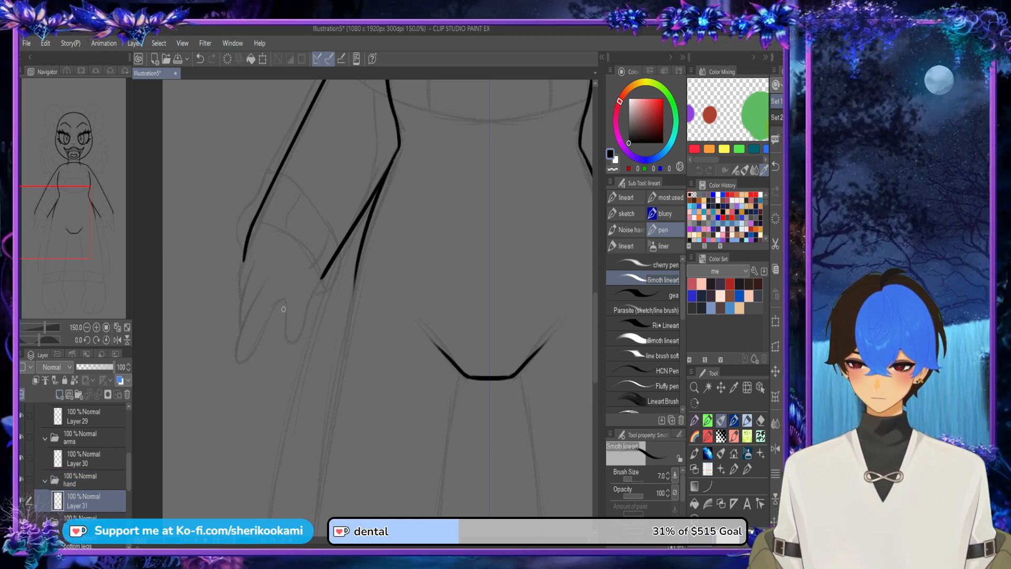
mouse_move(270, 308)
left_mouse_down()
mouse_move(318, 289)
mouse_move(325, 264)
left_mouse_up()
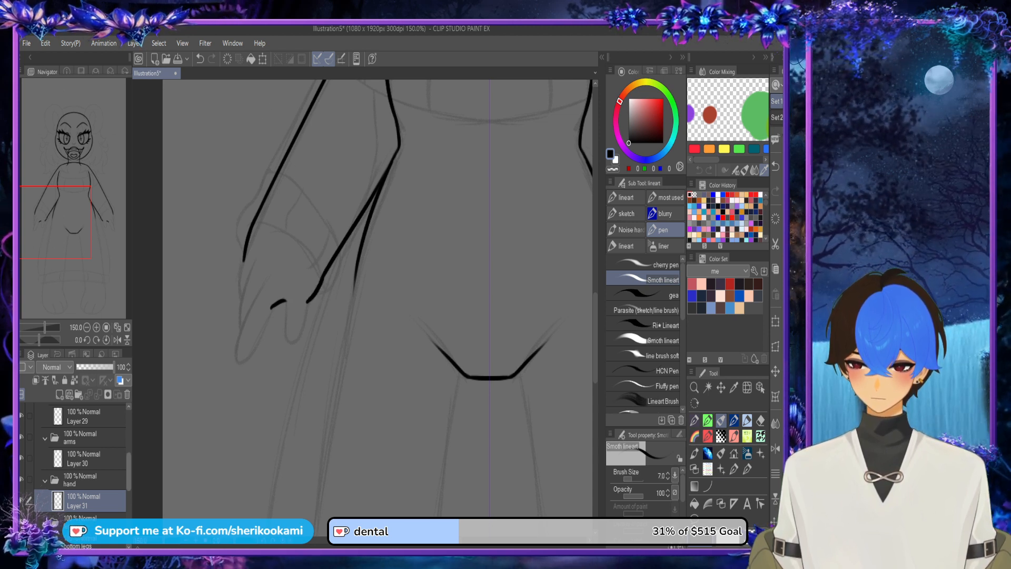
Step: Move the fingers folder directly below the hand folder and add a new layer in it
left_click_drag(129, 470, 89, 438)
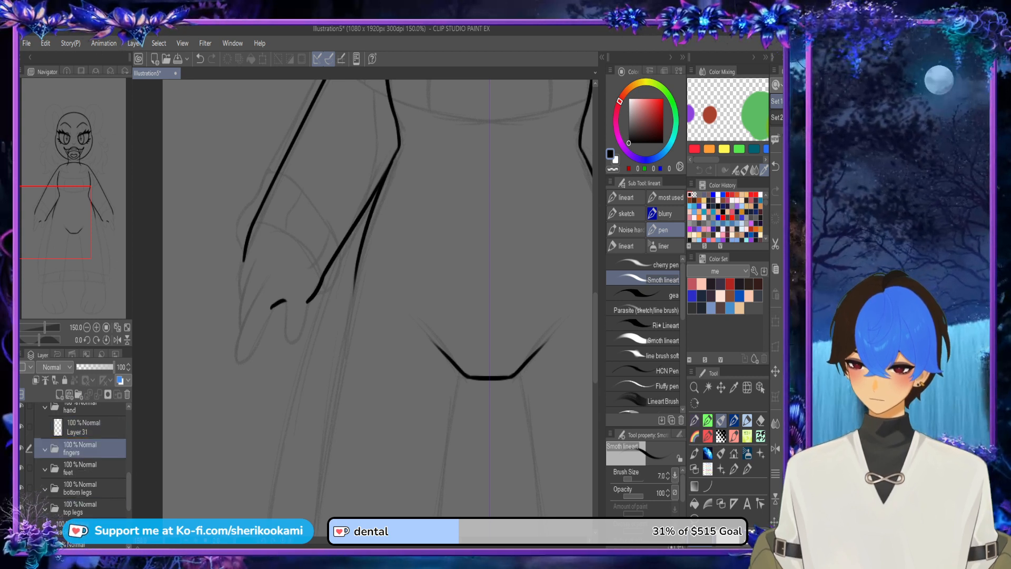
left_click(59, 394)
scroll(254, 301, "up", 1)
Step: Draw the mirrored finger outlines with pointed tips and separating lines at the outer side of each hand
mouse_move(267, 274)
left_mouse_down()
mouse_move(239, 341)
mouse_move(242, 375)
mouse_move(286, 298)
mouse_move(262, 286)
mouse_move(233, 369)
mouse_move(243, 383)
mouse_move(272, 321)
mouse_move(252, 369)
mouse_move(233, 378)
mouse_move(269, 271)
left_mouse_up()
key("ctrl+z")
key("ctrl+z")
mouse_move(242, 345)
left_mouse_down()
mouse_move(239, 275)
mouse_move(252, 249)
left_mouse_up()
left_click_drag(239, 292, 242, 235)
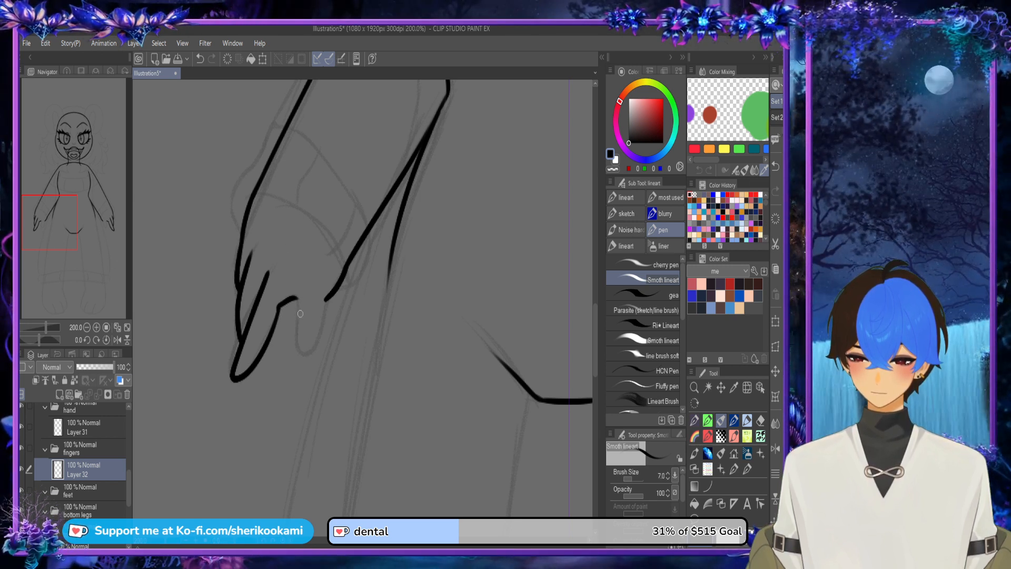
Step: Draw the mirrored thumbs joining the fingers to the inner wrists and touch up the outer hand edges
mouse_move(298, 299)
left_mouse_down()
mouse_move(304, 351)
mouse_move(345, 275)
mouse_move(334, 293)
mouse_move(296, 297)
mouse_move(313, 350)
mouse_move(341, 282)
mouse_move(296, 328)
mouse_move(313, 338)
mouse_move(332, 295)
mouse_move(294, 326)
mouse_move(306, 345)
mouse_move(328, 298)
left_mouse_up()
key("ctrl+z")
key("ctrl+z")
key("ctrl+z")
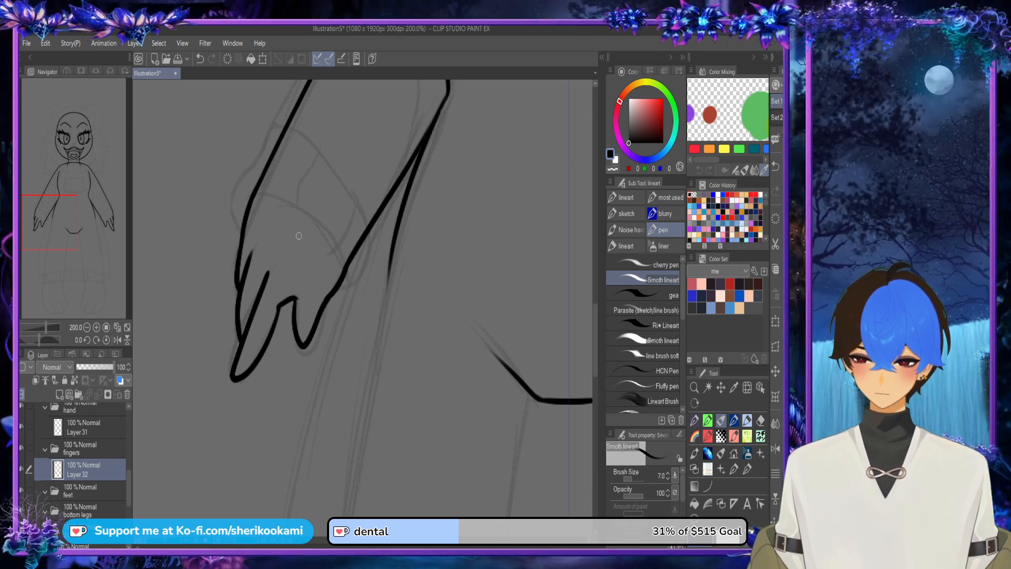
left_click_drag(237, 273, 244, 213)
key("ctrl+z")
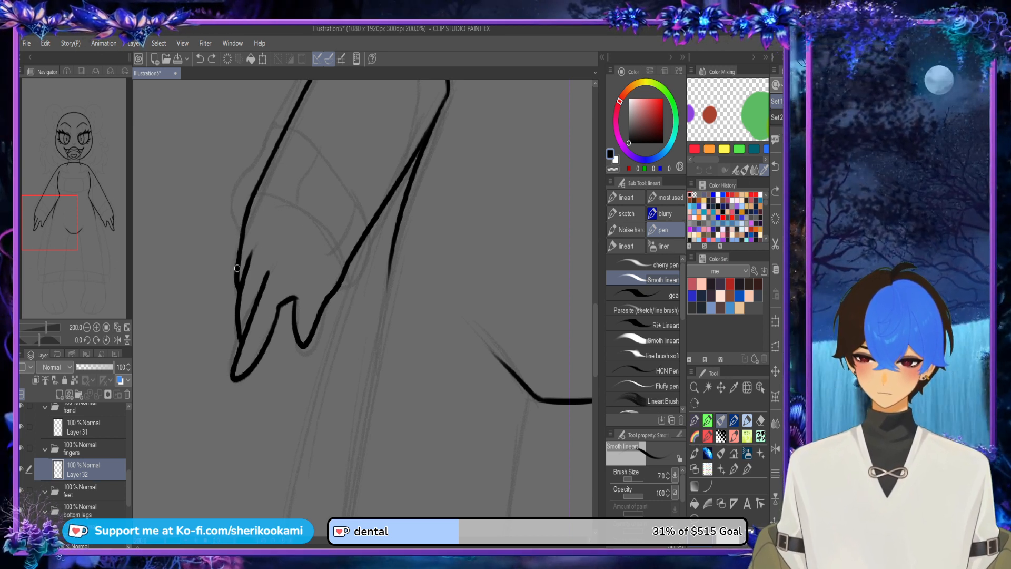
left_click_drag(237, 271, 239, 236)
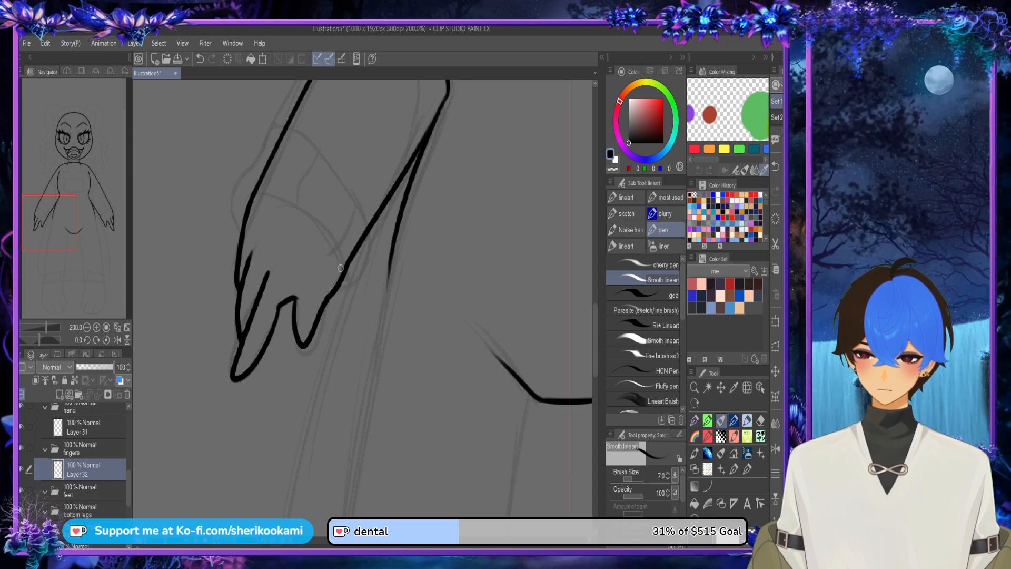
Step: Move the top legs folder above the feet and bottom legs folders and add a new layer in it
scroll(337, 265, "down", 1)
scroll(340, 266, "down", 2)
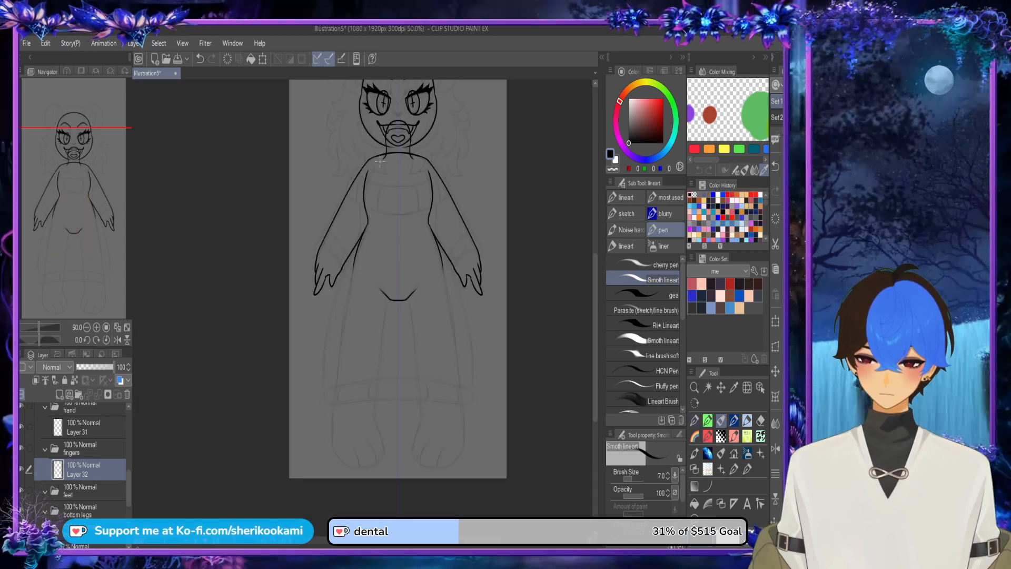
left_click_drag(340, 266, 324, 286)
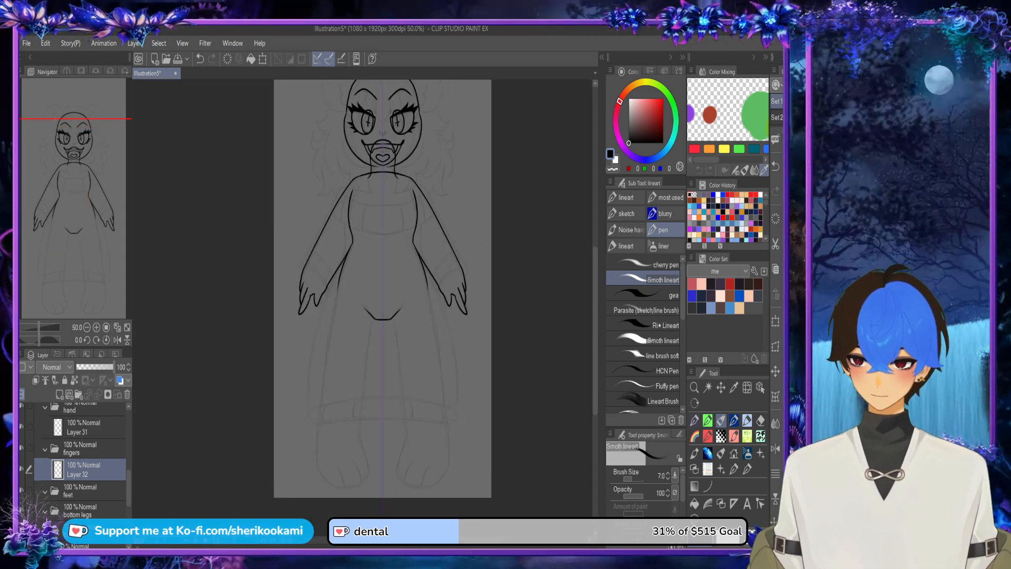
scroll(79, 458, "down", 2)
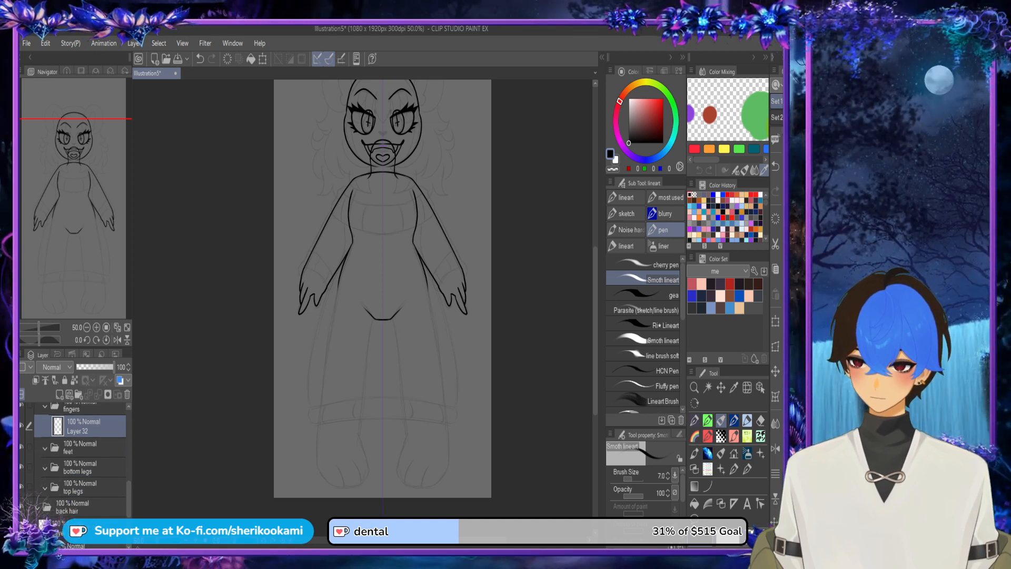
left_click(87, 467)
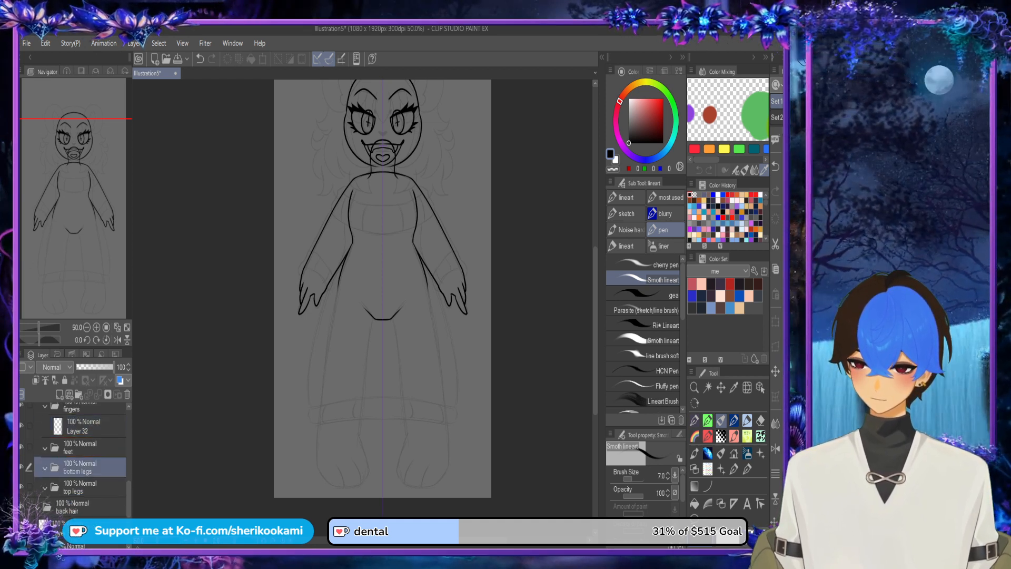
left_click_drag(84, 487, 84, 440)
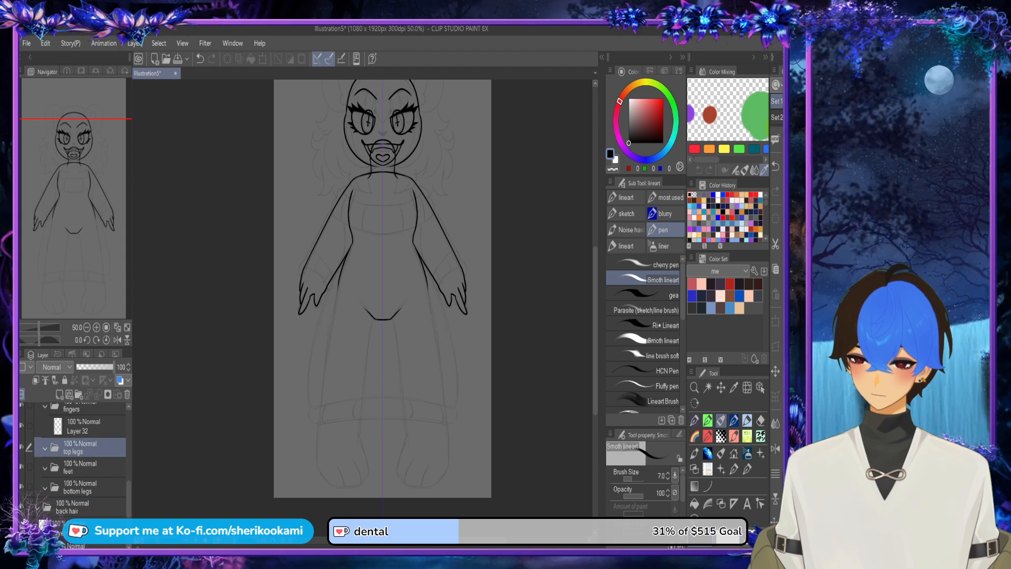
left_click(60, 395)
Step: Draw mirrored inner and outer thigh lines from the crotch and hips down towards the skirt hem
scroll(392, 327, "up", 2)
left_click_drag(388, 310, 409, 510)
key("ctrl+z")
left_click_drag(459, 236, 499, 487)
scroll(574, 323, "down", 3)
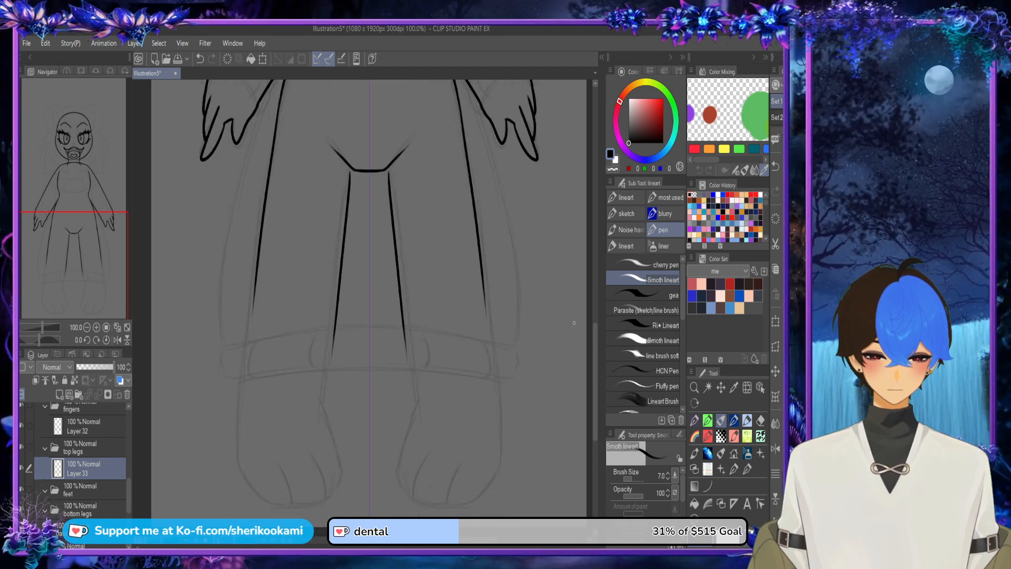
Step: Trim the lower ends of the inner thigh lines and strengthen their upper ends where they meet the crotch line
left_click_drag(404, 314, 416, 386)
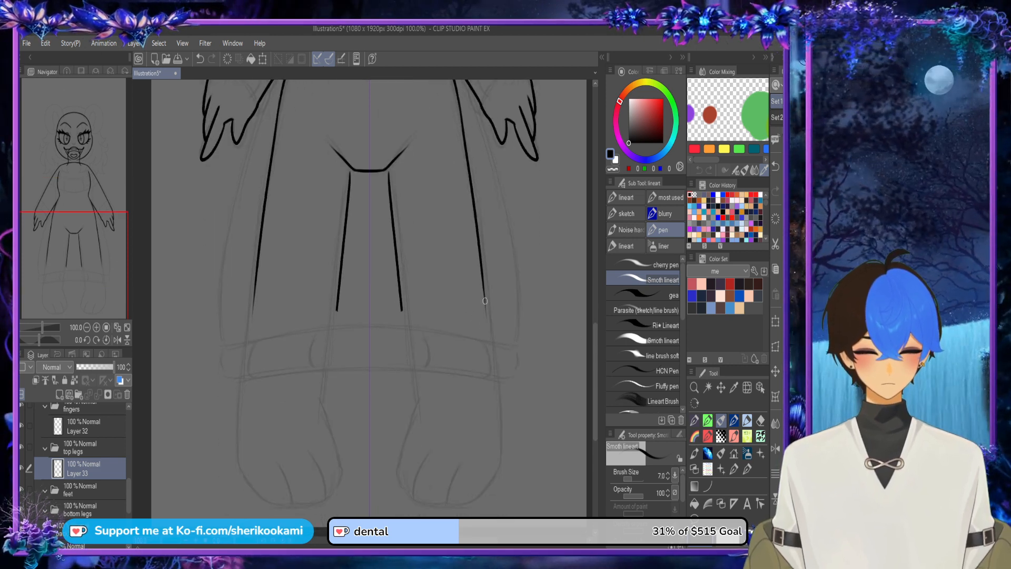
scroll(388, 153, "up", 2)
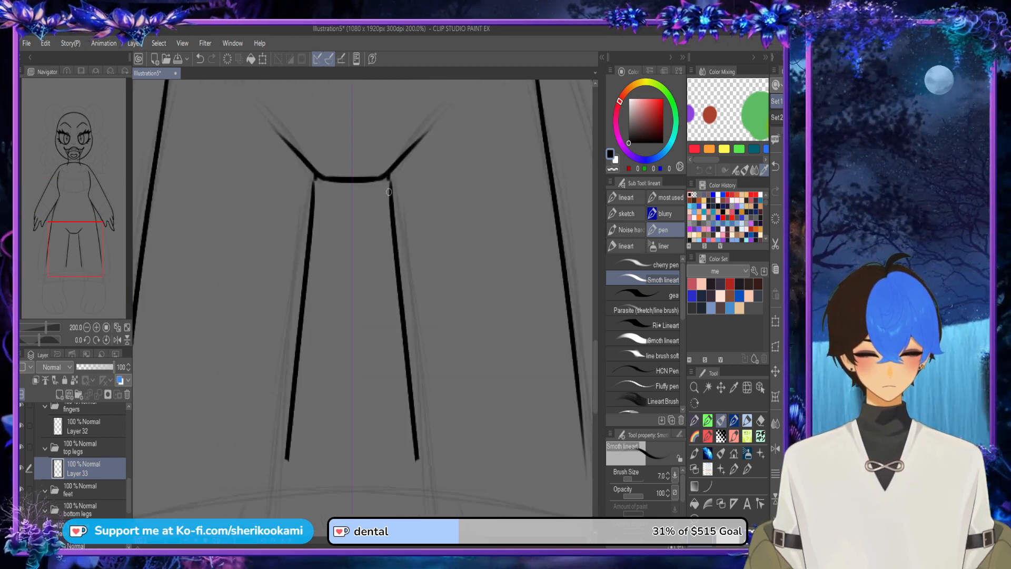
left_click_drag(390, 205, 399, 269)
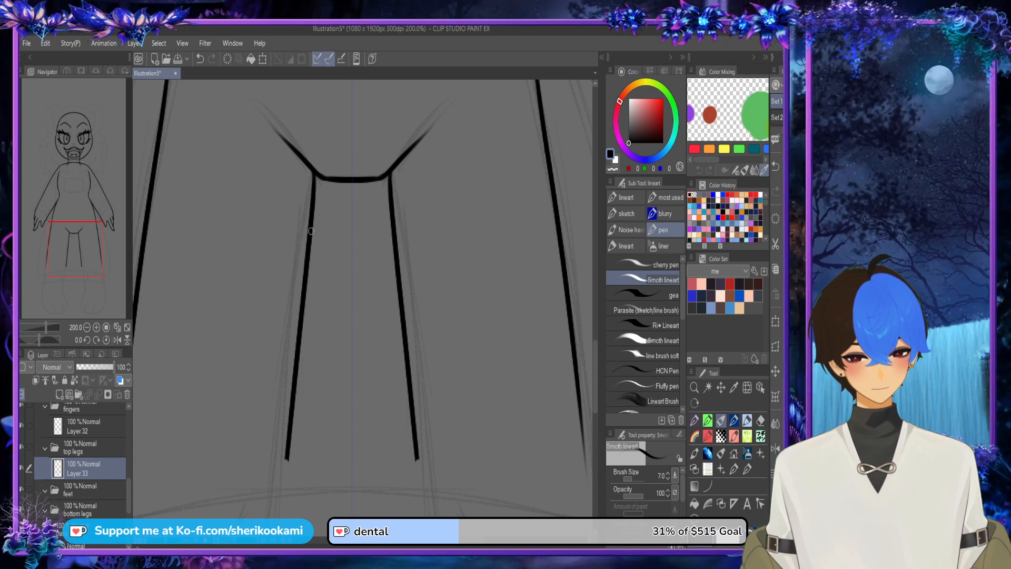
Step: Move the bottom legs folder directly below the top legs folder and add a new layer in it
left_click_drag(94, 509, 95, 481)
left_click(60, 395)
left_click_drag(316, 395, 332, 230)
Step: Try drawing mirrored inner lower-leg lines between the ankles and the ends of the thigh lines
left_click_drag(458, 496, 427, 271)
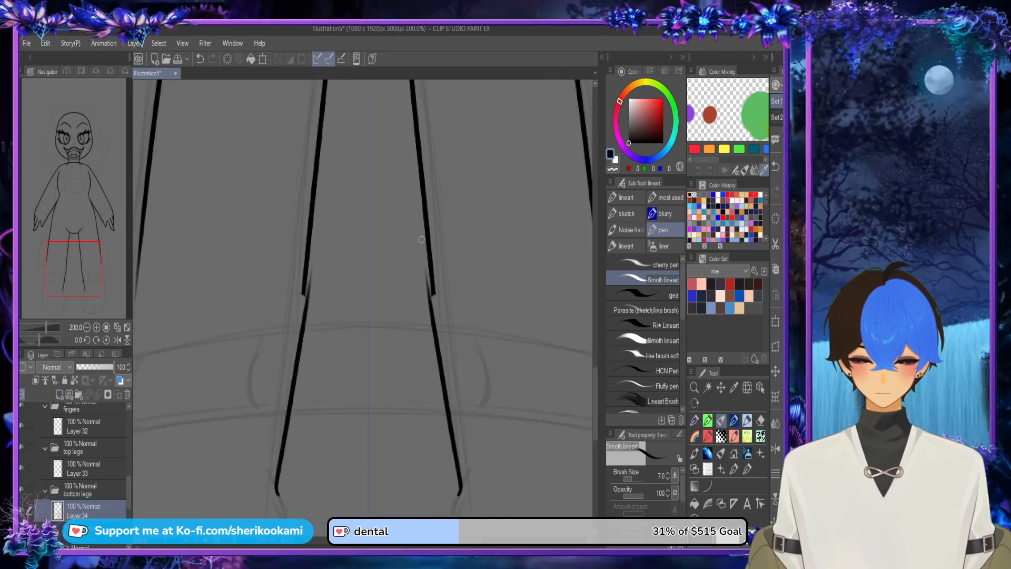
key("ctrl+z")
left_click_drag(461, 495, 427, 261)
key("ctrl+z")
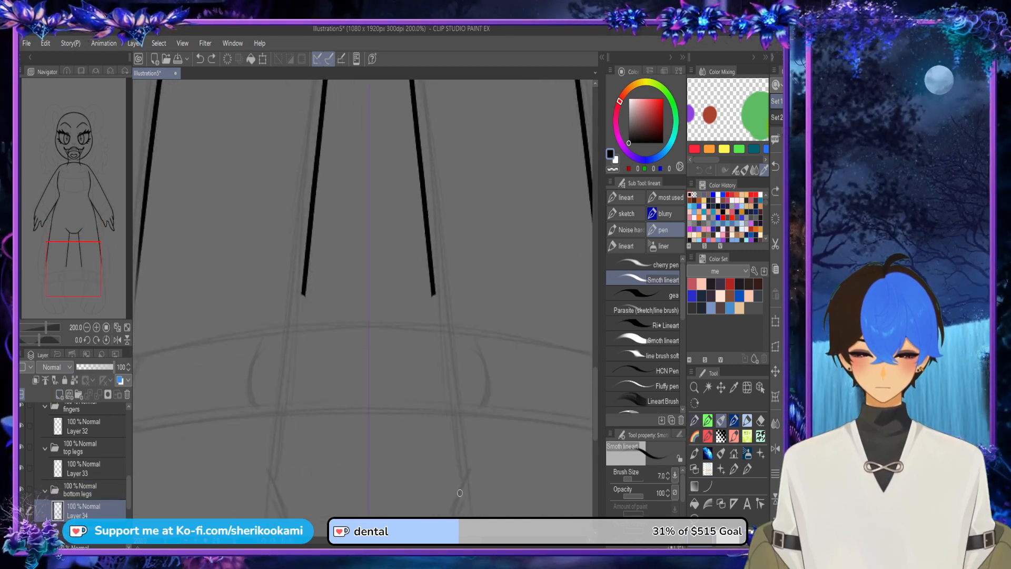
left_click_drag(461, 495, 424, 258)
key("ctrl+z")
mouse_move(462, 489)
left_mouse_down()
mouse_move(433, 287)
mouse_move(463, 510)
left_mouse_up()
key("ctrl+z")
key("ctrl+z")
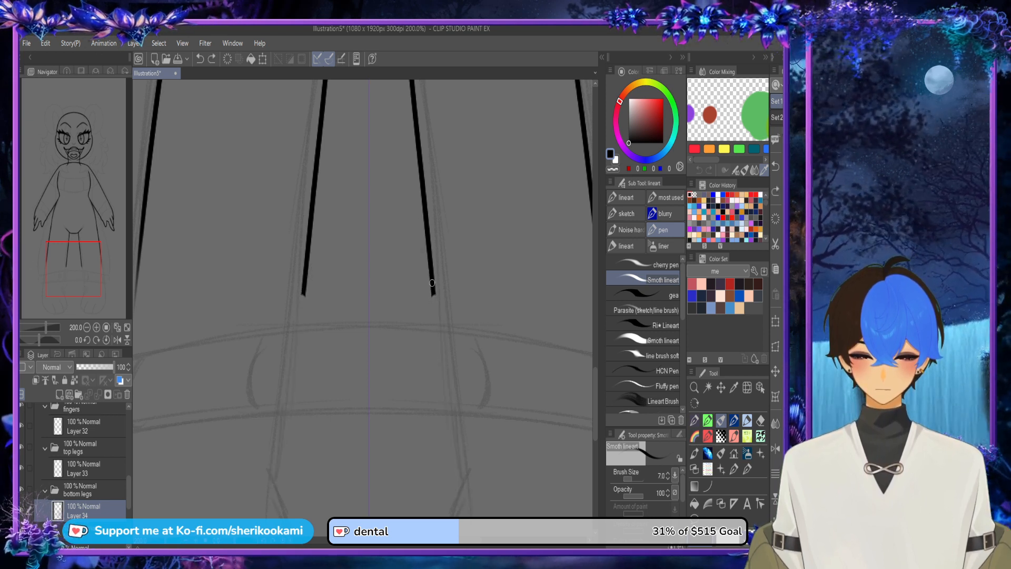
mouse_move(429, 279)
left_mouse_down()
mouse_move(457, 489)
mouse_move(429, 340)
left_mouse_up()
Step: Flip the canvas view horizontally and draw the mirrored inner lower-leg lines from the thighs straight down to the ankles
key("ctrl+z")
key("h")
key("ctrl+z")
left_click_drag(421, 289, 441, 493)
key("ctrl+z")
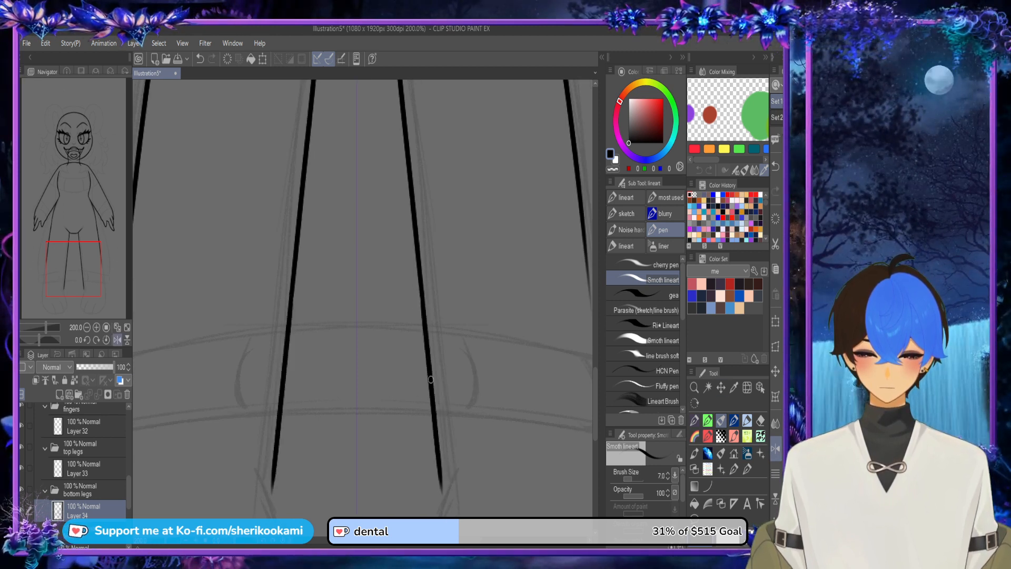
Step: Redraw the mirrored outer lower-leg lines from the thighs straight down to the ankles
scroll(429, 364, "down", 2)
scroll(271, 417, "up", 2)
left_click_drag(250, 486, 293, 129)
key("ctrl+z")
key("ctrl+z")
key("ctrl+z")
left_click_drag(250, 486, 294, 107)
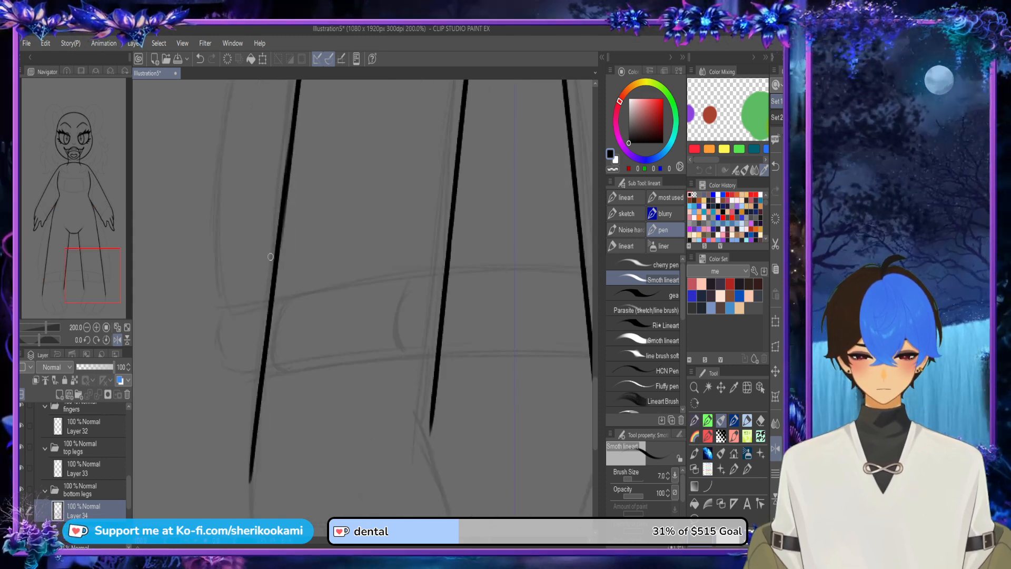
Step: Add a new layer in the folder below bottom legs and draw mirrored rounded foot outlines joining the inner and outer ankle ends
scroll(406, 367, "down", 3)
left_click_drag(368, 538, 394, 538)
left_click_drag(595, 390, 595, 411)
scroll(411, 388, "up", 1)
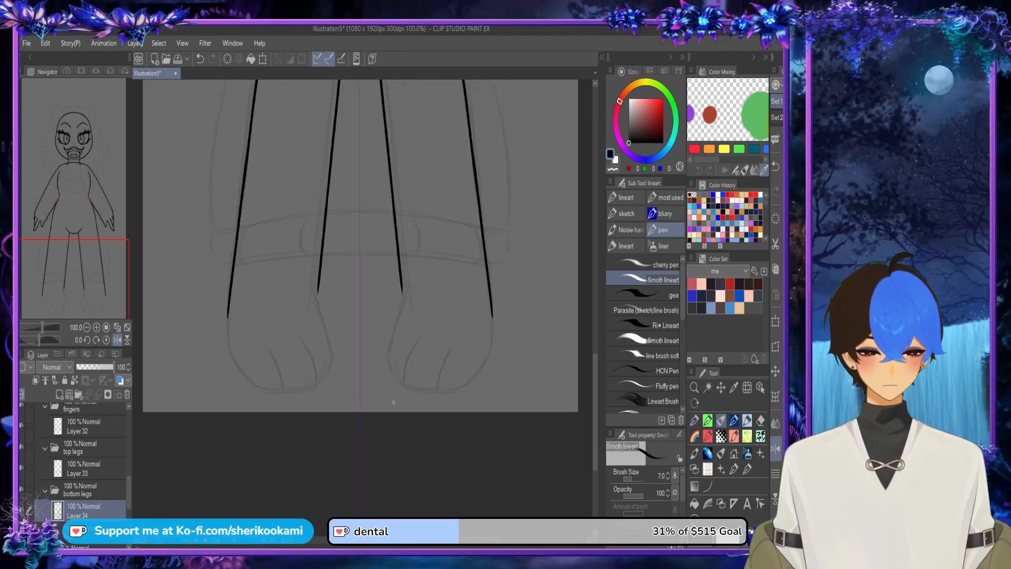
scroll(447, 297, "up", 1)
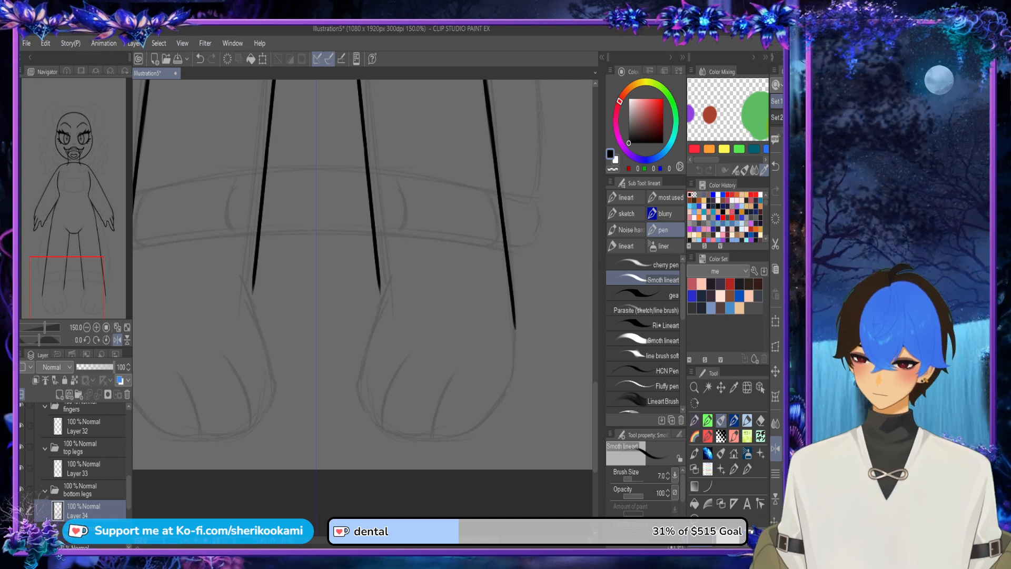
left_click(101, 530)
left_click(59, 394)
mouse_move(380, 290)
left_mouse_down()
mouse_move(349, 367)
mouse_move(381, 429)
mouse_move(485, 415)
mouse_move(514, 321)
mouse_move(503, 377)
mouse_move(467, 425)
left_mouse_up()
left_click(515, 325, "alt")
left_click(509, 261, "alt")
key("ctrl+z")
key("ctrl+z")
mouse_move(515, 323)
left_mouse_down()
mouse_move(493, 402)
mouse_move(431, 439)
left_mouse_up()
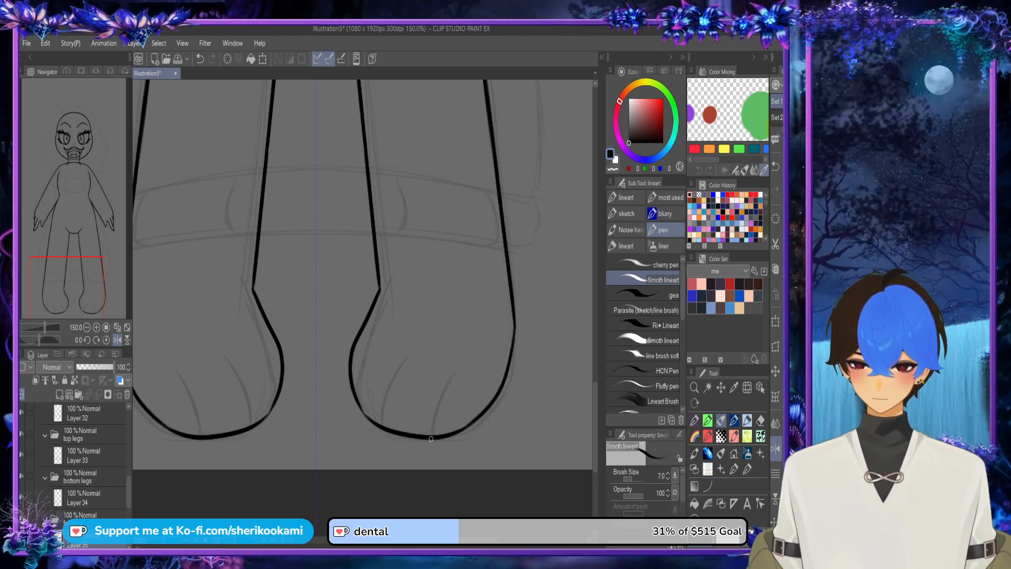
Step: Draw two curved toe lines rising from the lower edge of each foot, mirrored on both feet
mouse_move(365, 414)
left_mouse_down()
mouse_move(387, 427)
mouse_move(380, 398)
mouse_move(403, 343)
left_mouse_up()
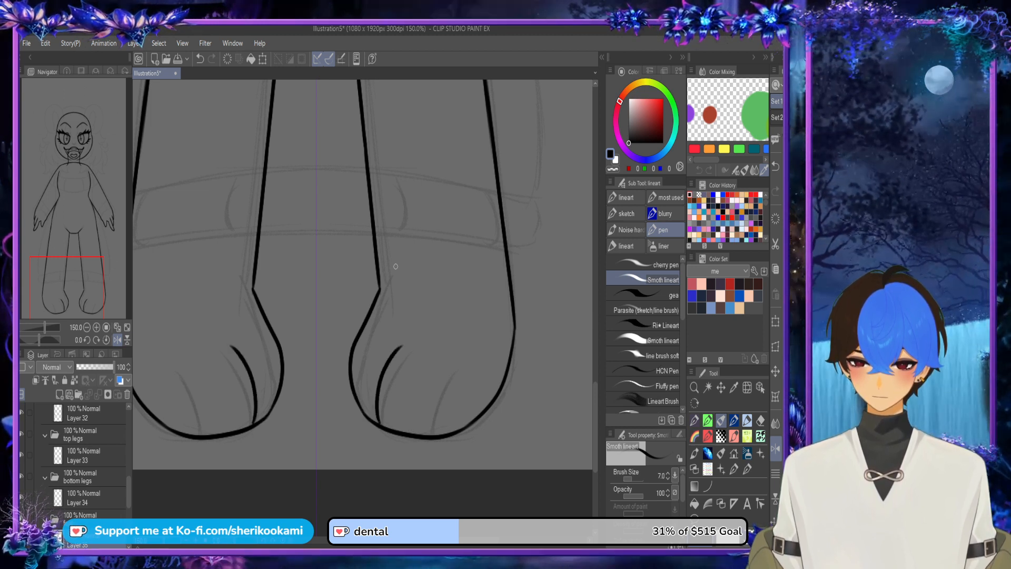
key("ctrl+z")
mouse_move(379, 428)
left_mouse_down()
mouse_move(387, 365)
mouse_move(406, 348)
left_mouse_up()
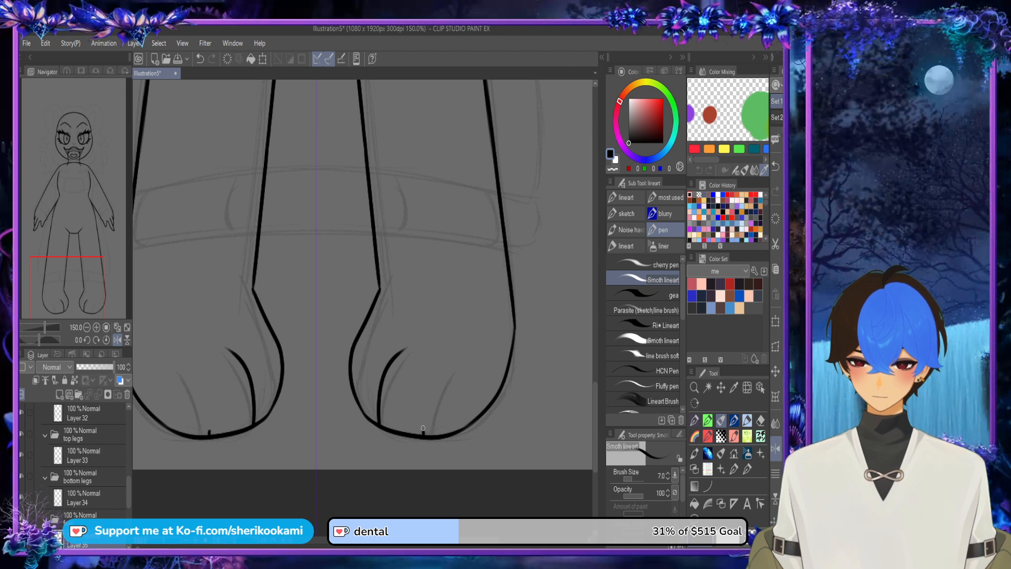
left_click_drag(424, 431, 452, 370)
key("ctrl+z")
mouse_move(420, 426)
left_mouse_down()
mouse_move(421, 392)
mouse_move(444, 368)
left_mouse_up()
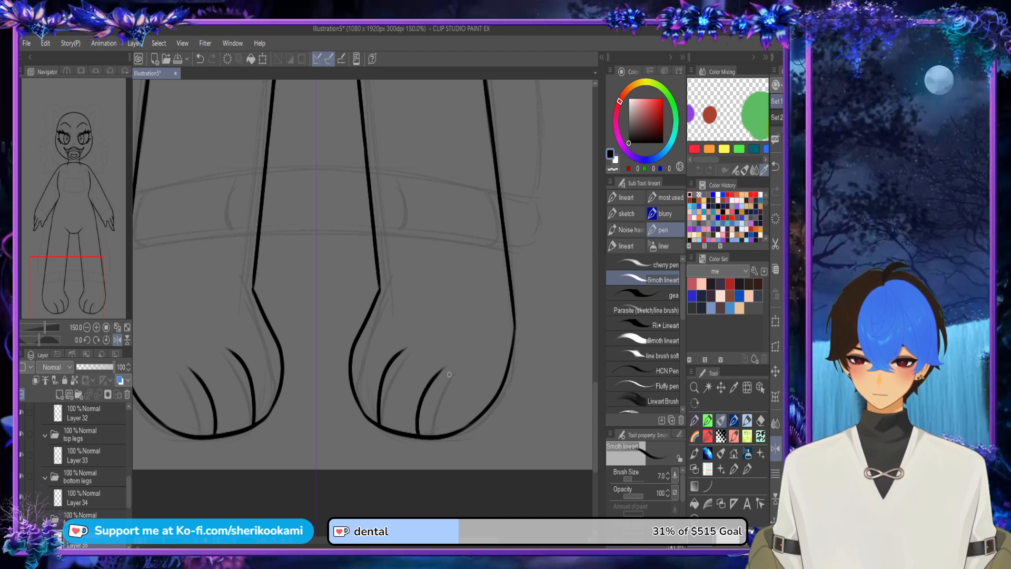
key("ctrl+z")
key("ctrl+z")
left_click_drag(368, 414, 394, 339)
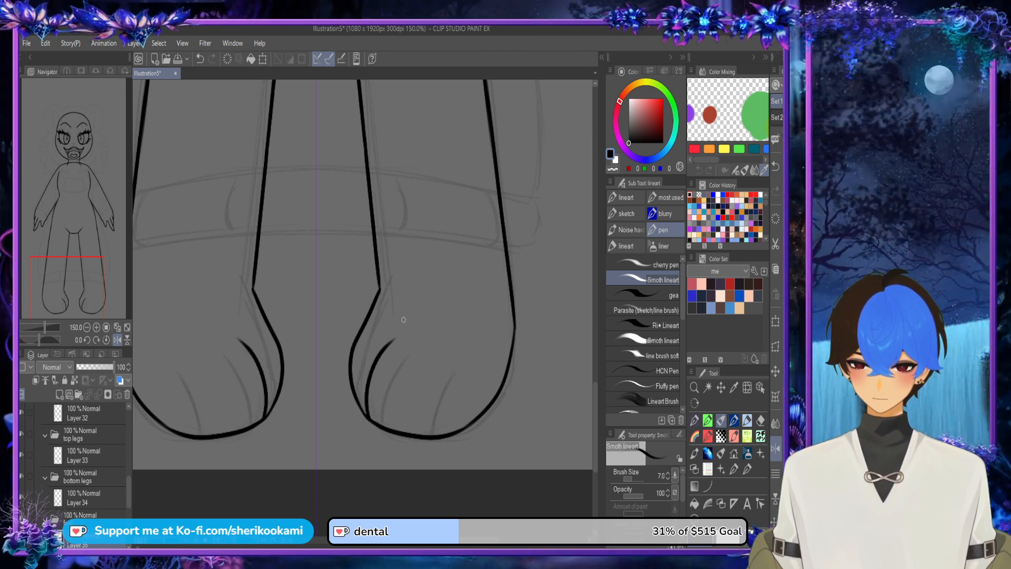
left_click_drag(417, 432, 441, 360)
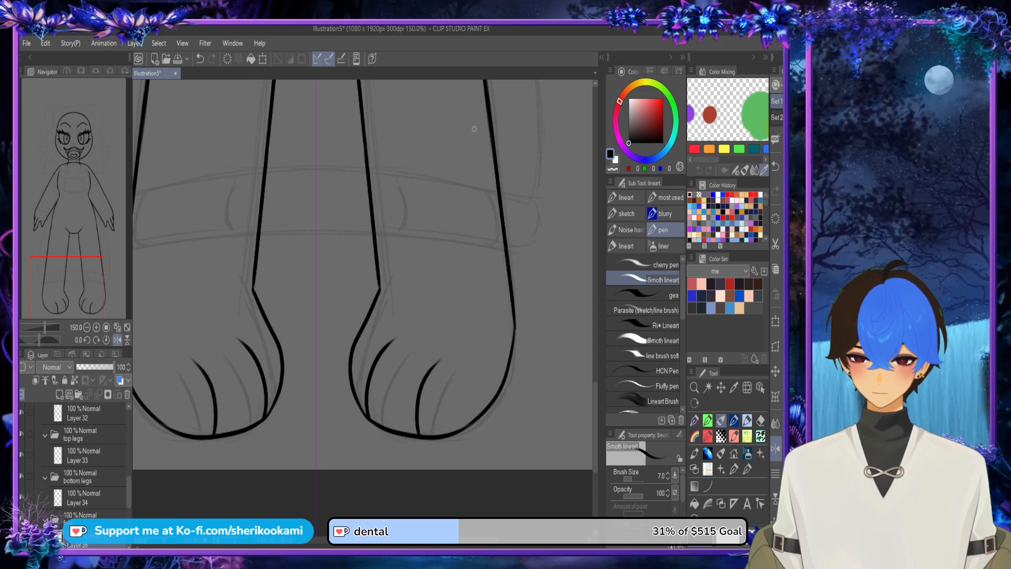
Step: Collapse the body folder, expand the sweater folder and add a new layer inside its sleeve folder
scroll(468, 245, "down", 2)
left_click_drag(596, 379, 595, 244)
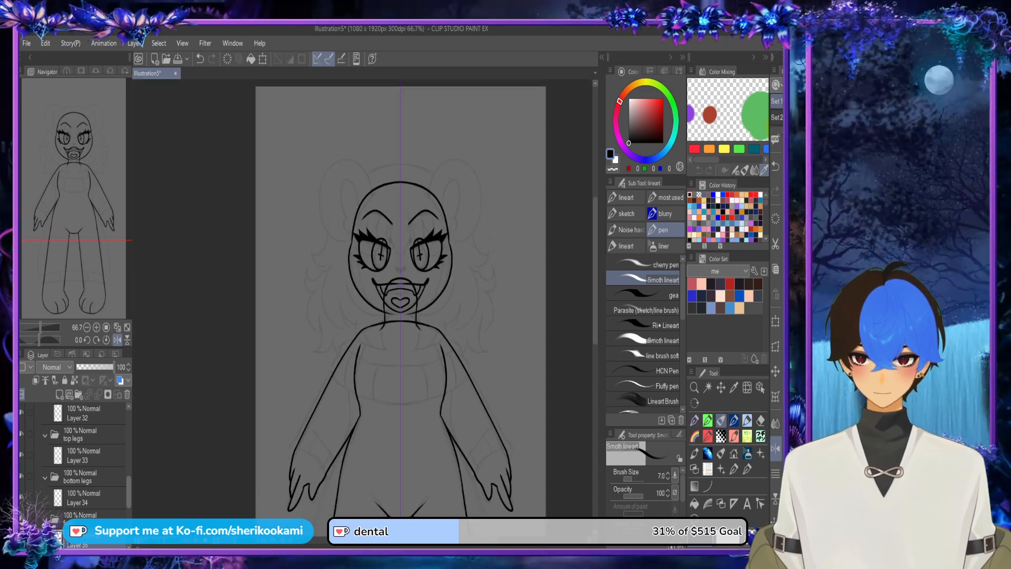
left_click_drag(128, 492, 129, 442)
left_click(38, 443)
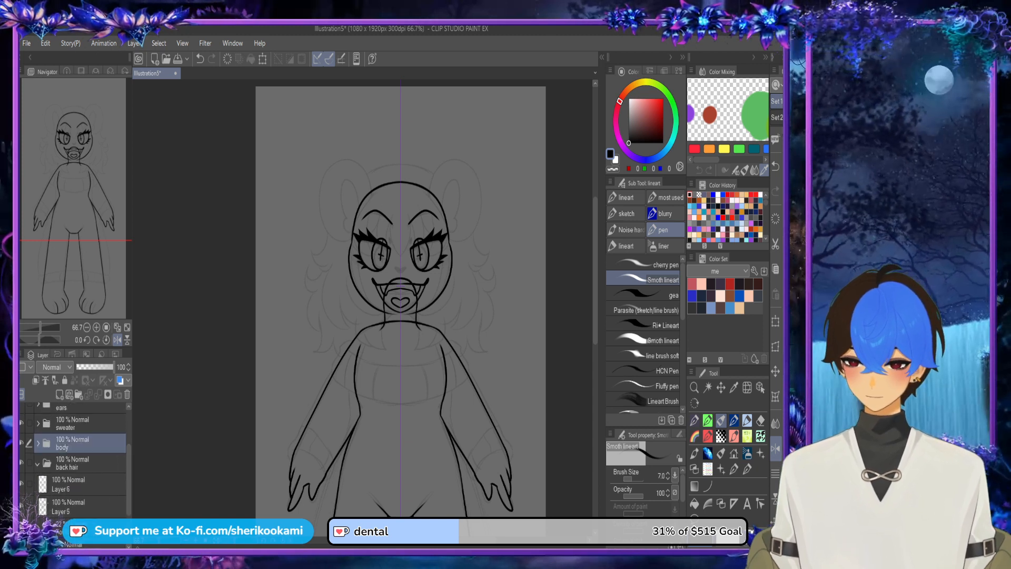
left_click(38, 423)
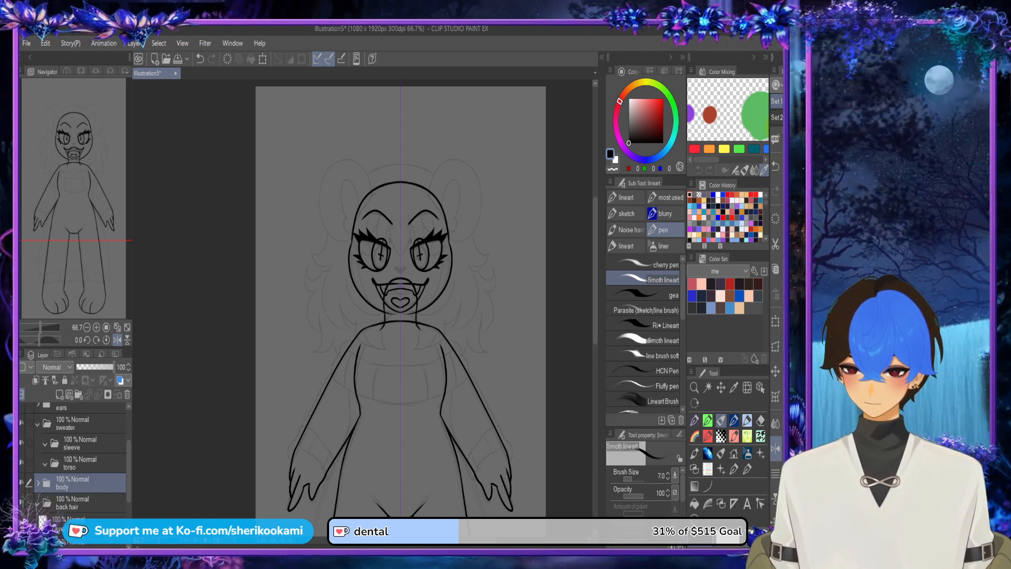
left_click(80, 443)
left_click(60, 395)
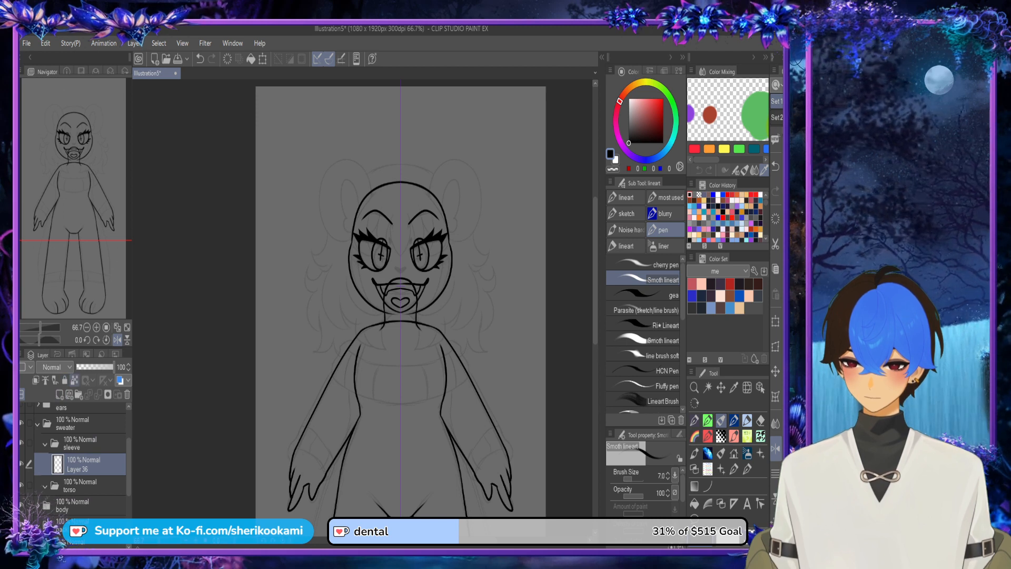
Step: Try drawing the mirrored outer sleeve edge along the arms down to the forearms
scroll(324, 435, "up", 3)
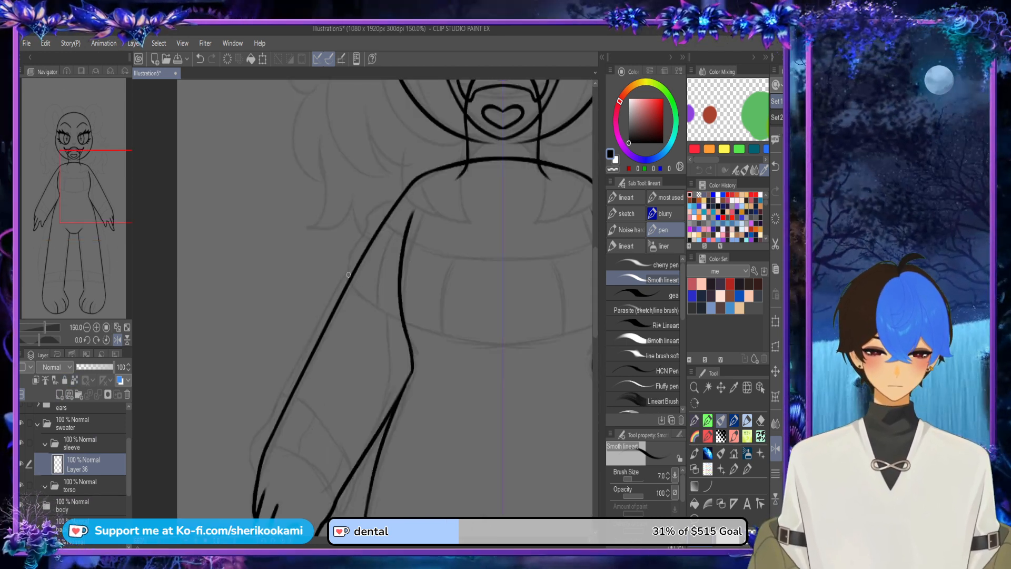
left_click_drag(349, 279, 270, 408)
key("ctrl+z")
left_click_drag(346, 285, 284, 400)
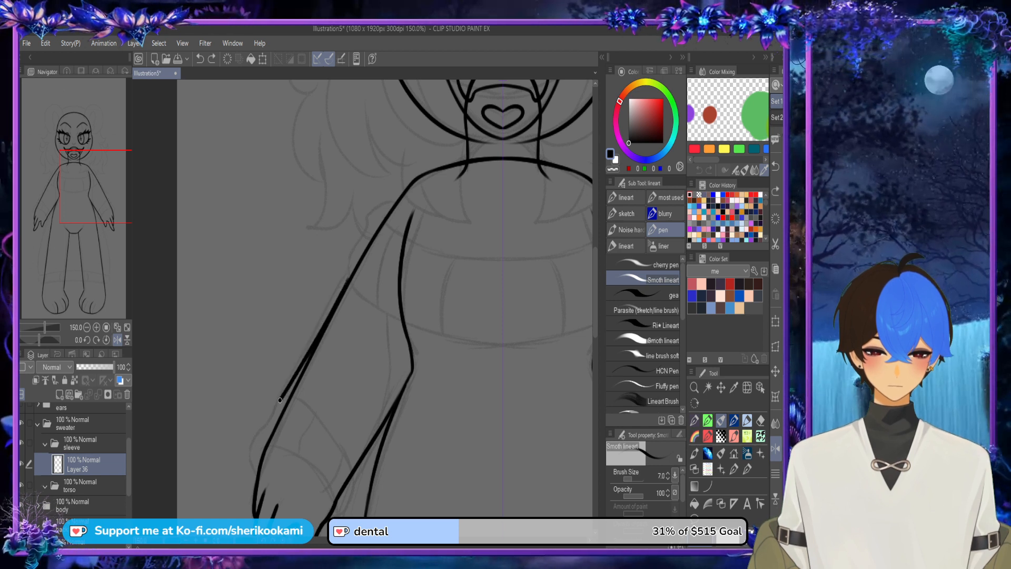
key("ctrl+z")
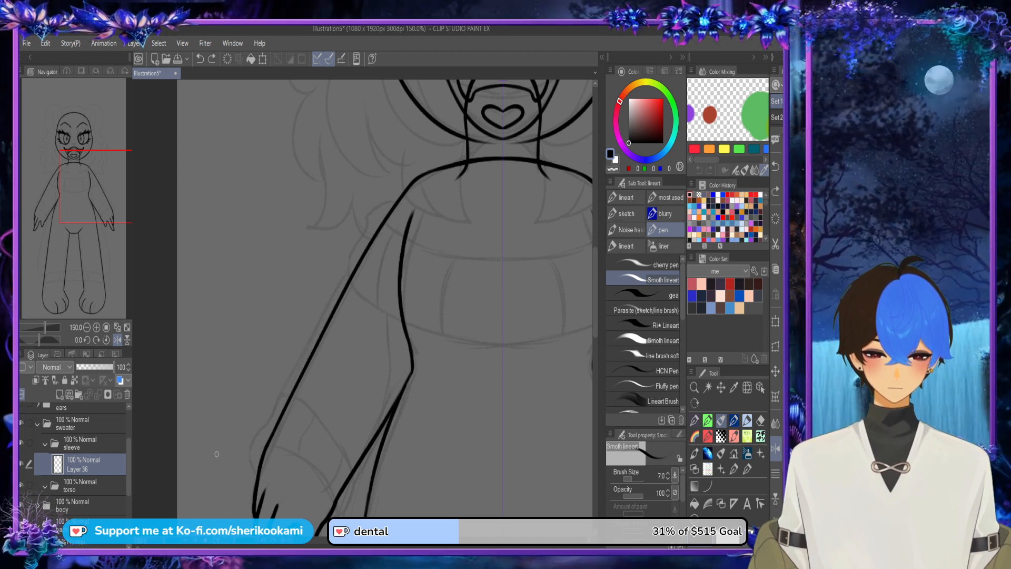
Step: Move the torso folder above the sleeve folder and make the sleeve's layer active
left_click_drag(85, 486, 82, 443)
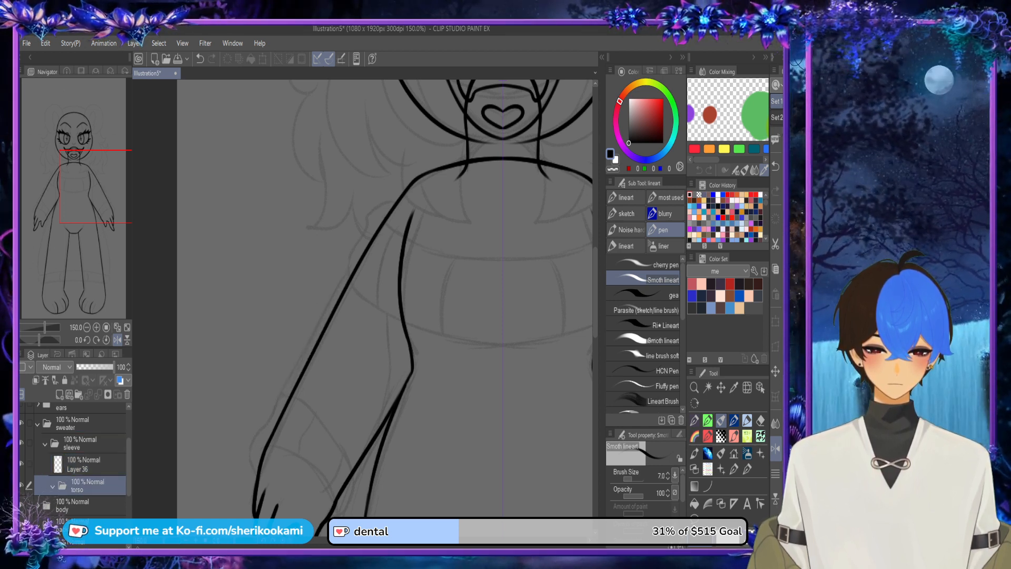
left_click_drag(84, 486, 83, 434)
left_click(85, 485)
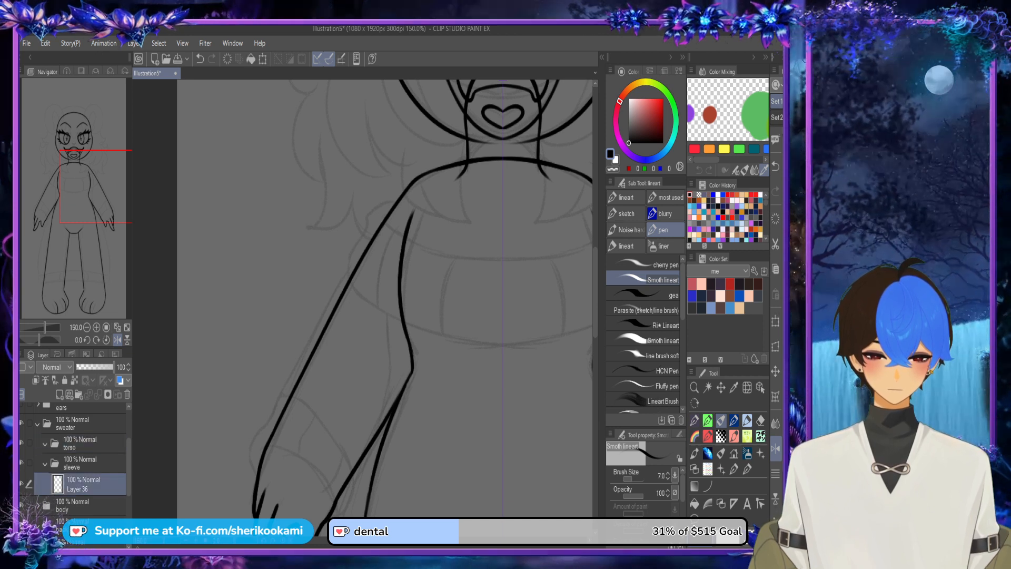
Step: Draw the mirrored outlines of the puffy sleeve cuffs around the wrists and close their inner ends
mouse_move(259, 479)
left_mouse_down()
mouse_move(266, 419)
mouse_move(290, 402)
mouse_move(356, 478)
left_mouse_up()
mouse_move(261, 473)
left_mouse_down()
mouse_move(262, 452)
mouse_move(337, 516)
left_mouse_up()
scroll(344, 440, "down", 3)
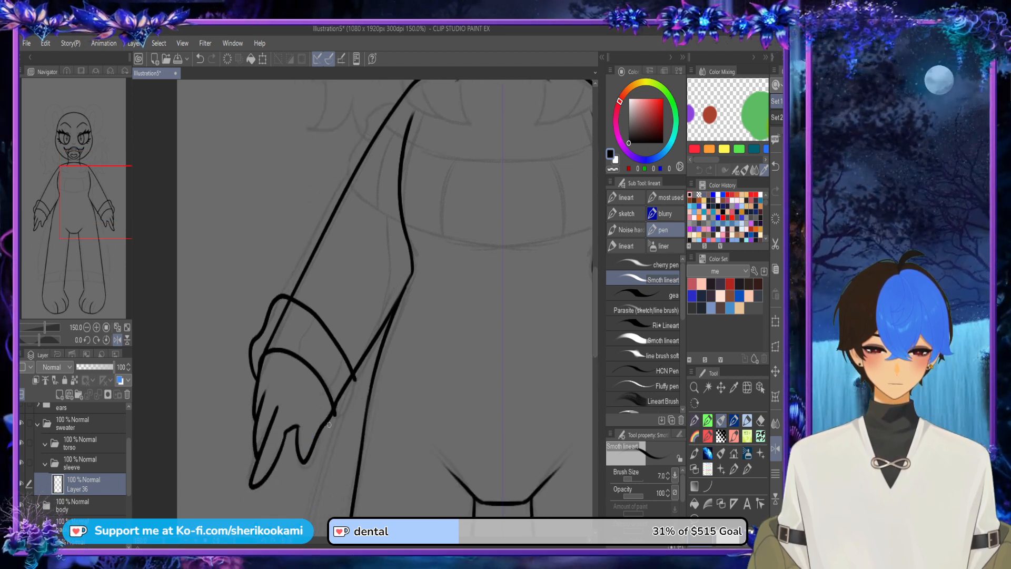
mouse_move(329, 425)
left_mouse_down()
mouse_move(352, 402)
mouse_move(356, 377)
left_mouse_up()
Step: Add rib lines across the cuffs and draw the sleeve edges running up along the arms
left_click_drag(280, 349, 301, 307)
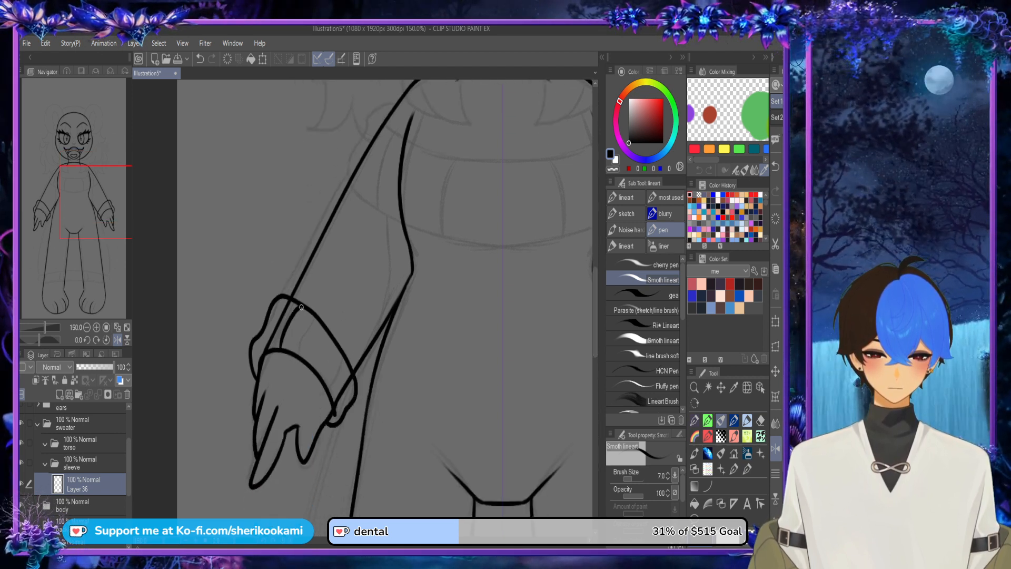
left_click_drag(316, 370, 335, 341)
left_click_drag(332, 400, 348, 371)
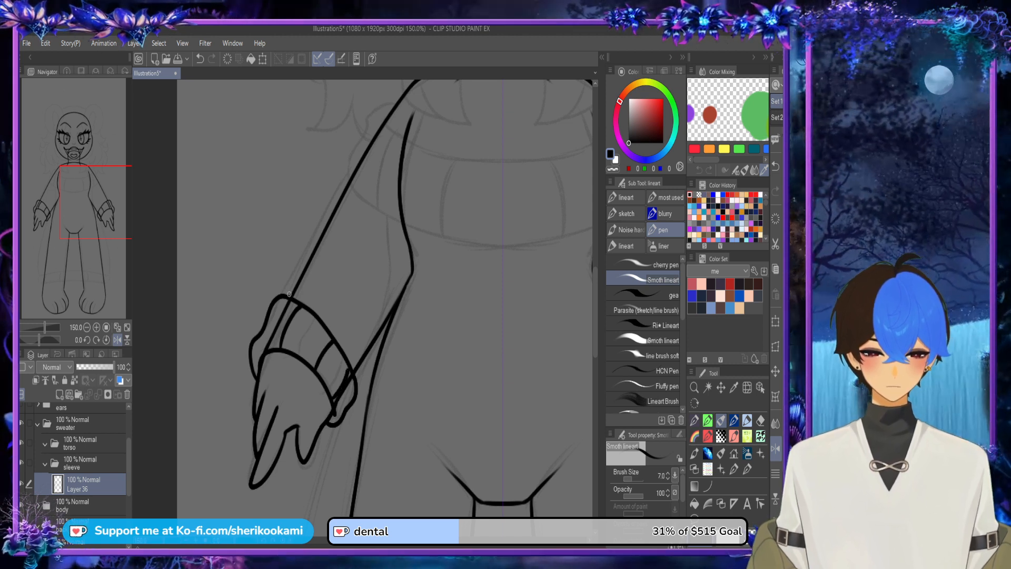
left_click_drag(287, 293, 346, 180)
left_click_drag(362, 385, 385, 333)
Step: Add a new layer inside the torso folder of the sweater
scroll(384, 371, "down", 2)
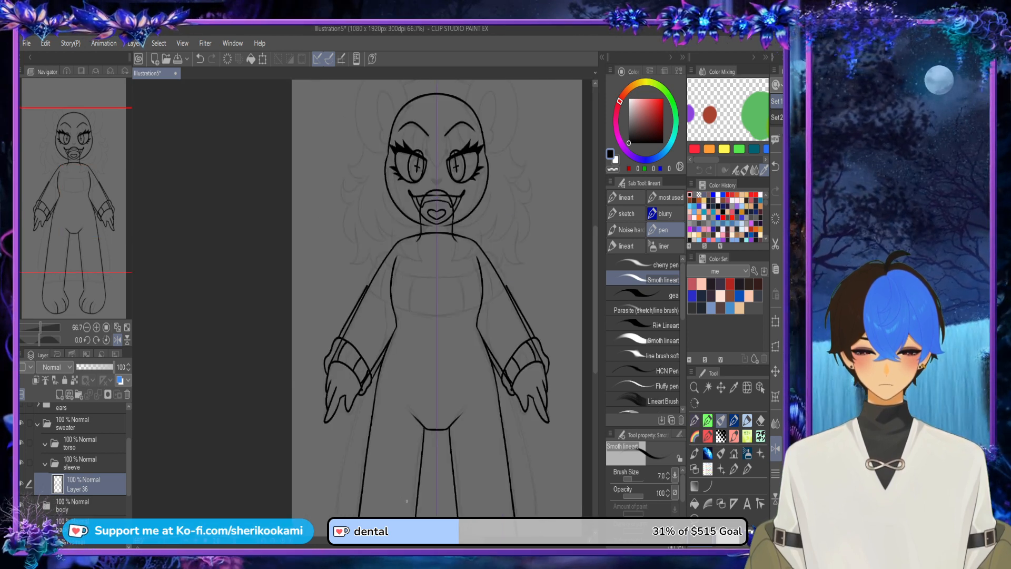
left_click_drag(414, 540, 435, 540)
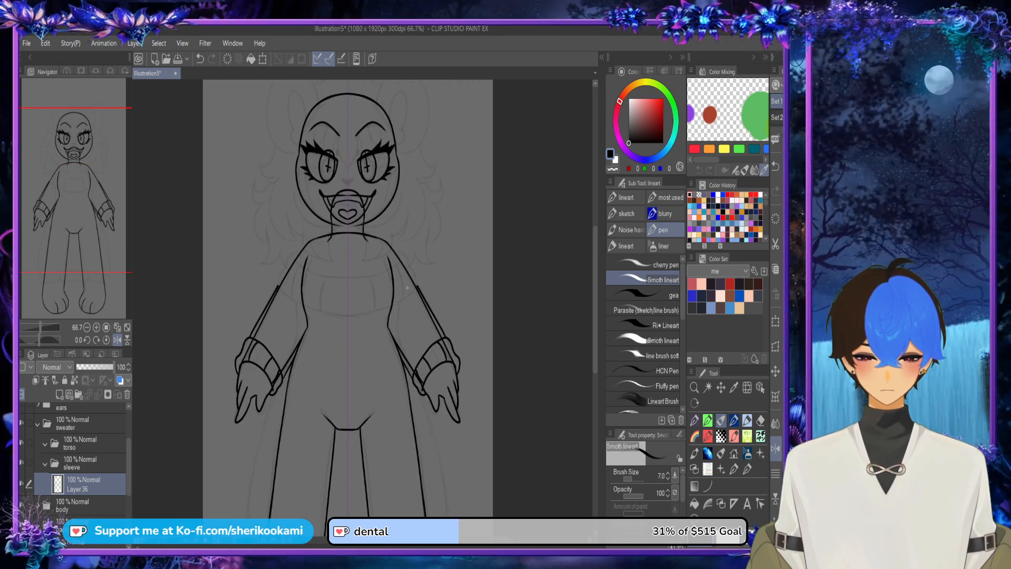
scroll(418, 280, "up", 2)
scroll(418, 280, "down", 2)
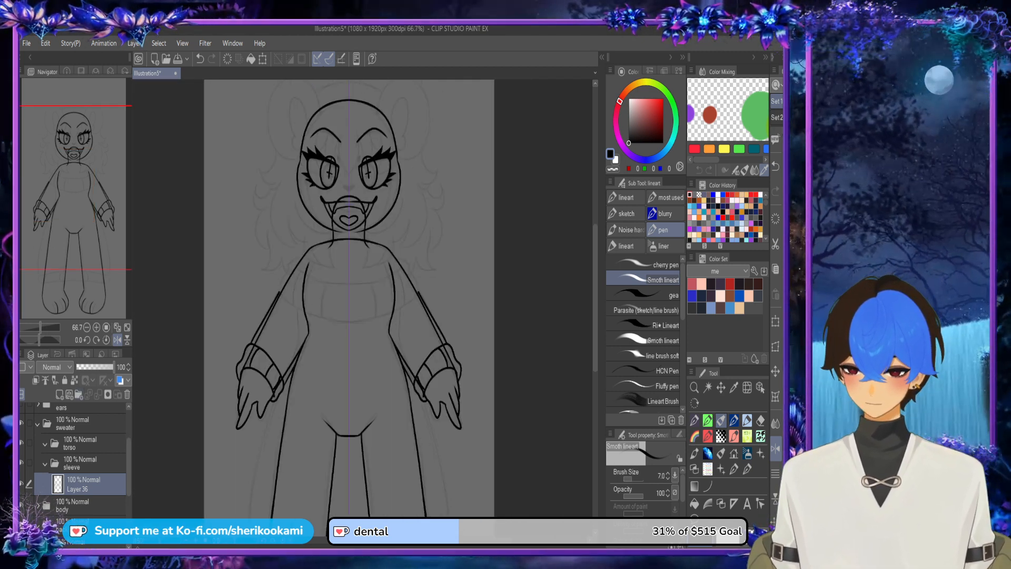
left_click(84, 444)
scroll(302, 268, "up", 4)
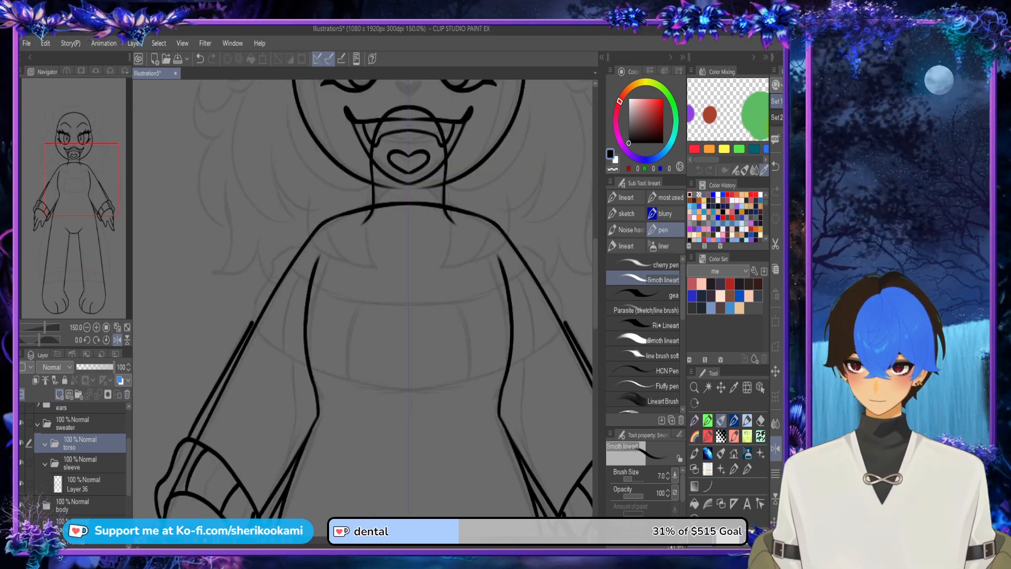
left_click(59, 394)
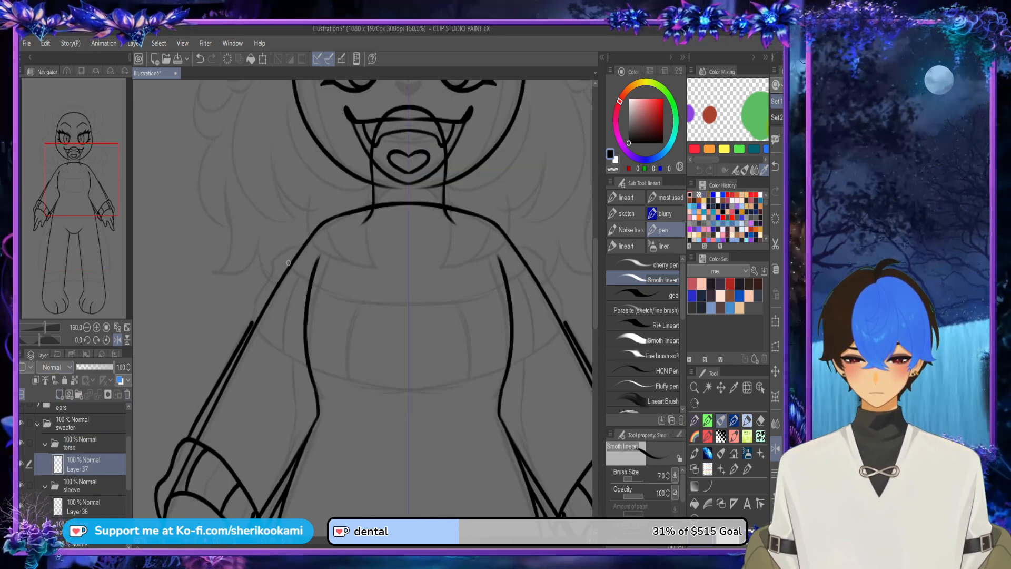
Step: Draw the sweater's wide off-shoulder collar with a curved upper line, bumpy mirrored side edges and a curved lower edge
left_click_drag(288, 263, 485, 292)
key("ctrl+z")
left_click_drag(287, 266, 487, 293)
key("ctrl+z")
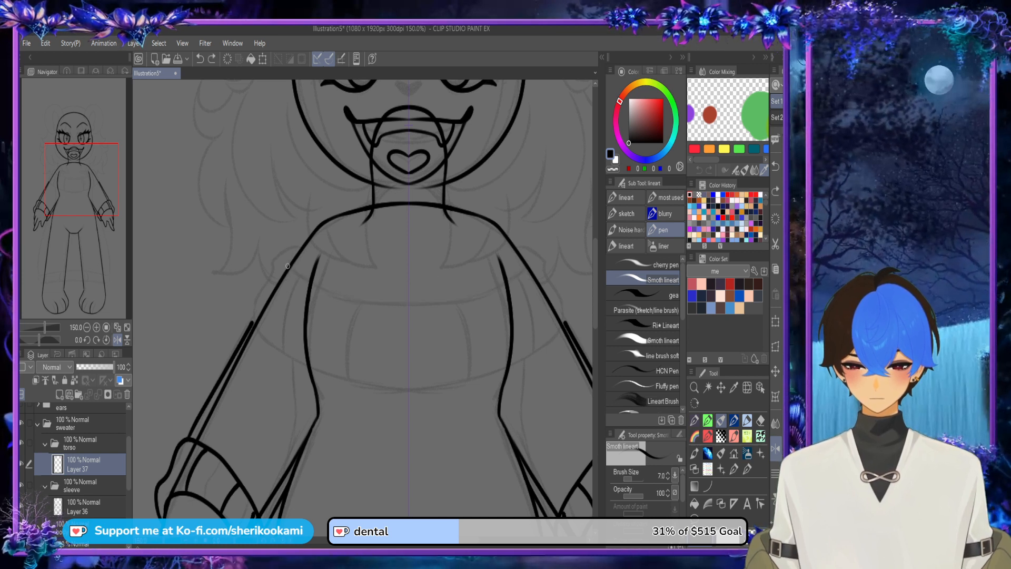
left_click_drag(287, 266, 471, 296)
left_click_drag(298, 249, 251, 323)
key("ctrl+z")
mouse_move(298, 248)
left_mouse_down()
mouse_move(272, 281)
mouse_move(306, 366)
mouse_move(398, 379)
left_mouse_up()
key("ctrl+z")
mouse_move(298, 249)
left_mouse_down()
mouse_move(269, 276)
mouse_move(259, 345)
mouse_move(414, 381)
left_mouse_up()
left_click_drag(307, 365, 455, 386)
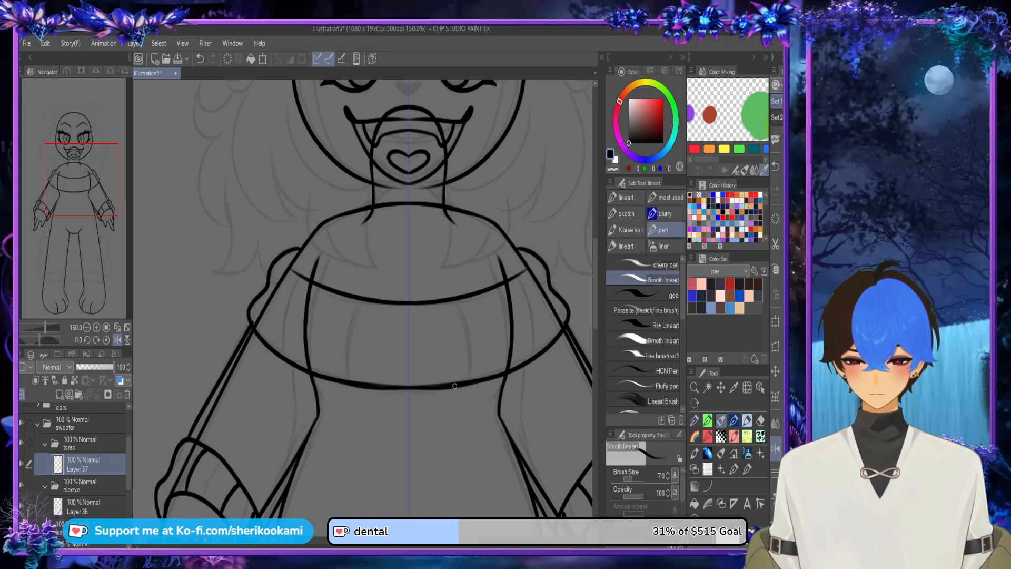
Step: Extend the collar's upper line to its outer edges and draw two mirrored pairs of curved rib lines across the collar
left_click_drag(285, 263, 305, 278)
key("ctrl+z")
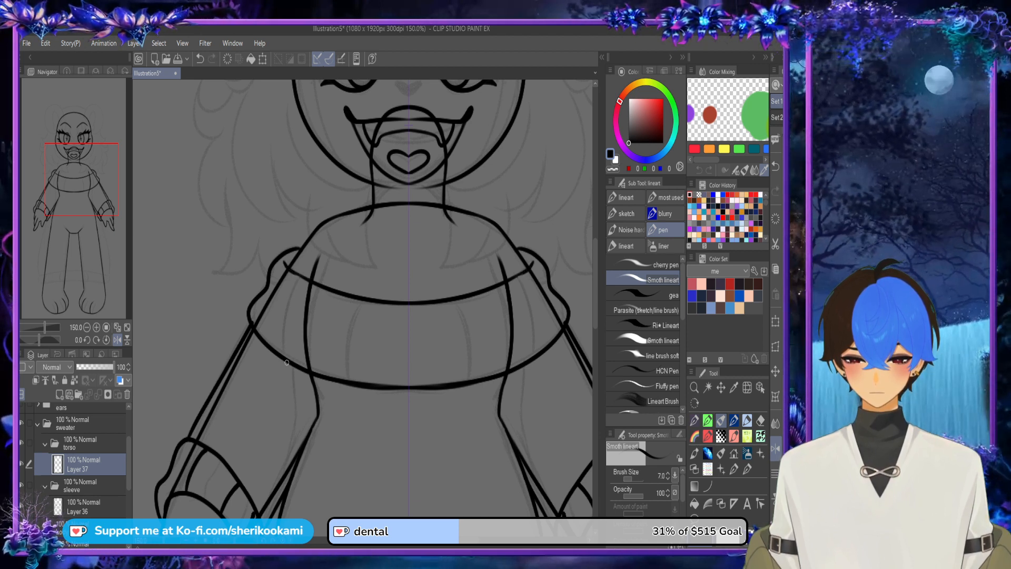
left_click_drag(286, 363, 307, 280)
left_click_drag(356, 379, 372, 304)
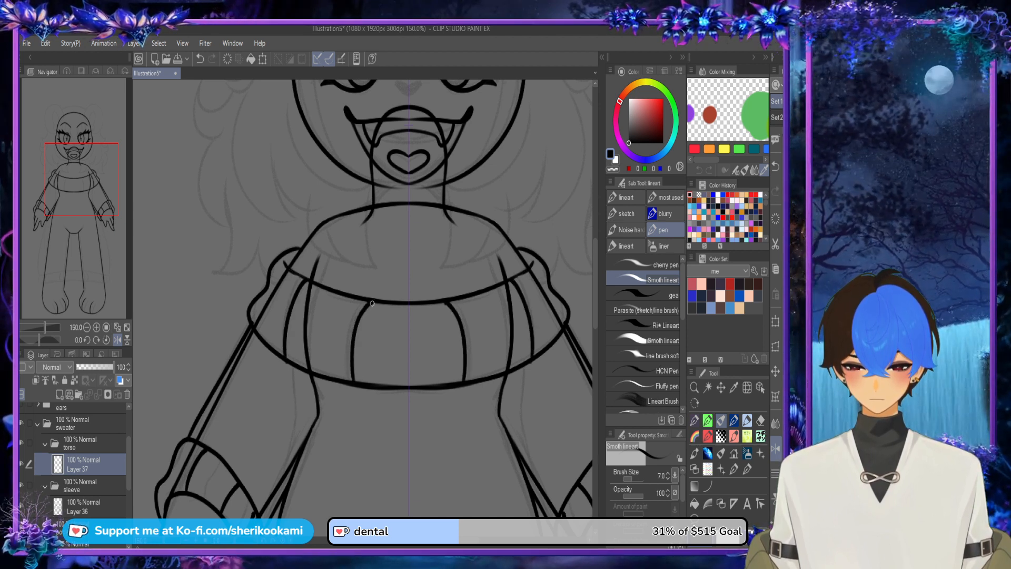
Step: Draw the sweater's long flared sides from the collar to the lower legs and join them with a curved line
scroll(379, 279, "down", 3)
left_click_drag(293, 338, 315, 251)
mouse_move(360, 227)
left_mouse_down()
mouse_move(316, 471)
mouse_move(421, 446)
left_mouse_up()
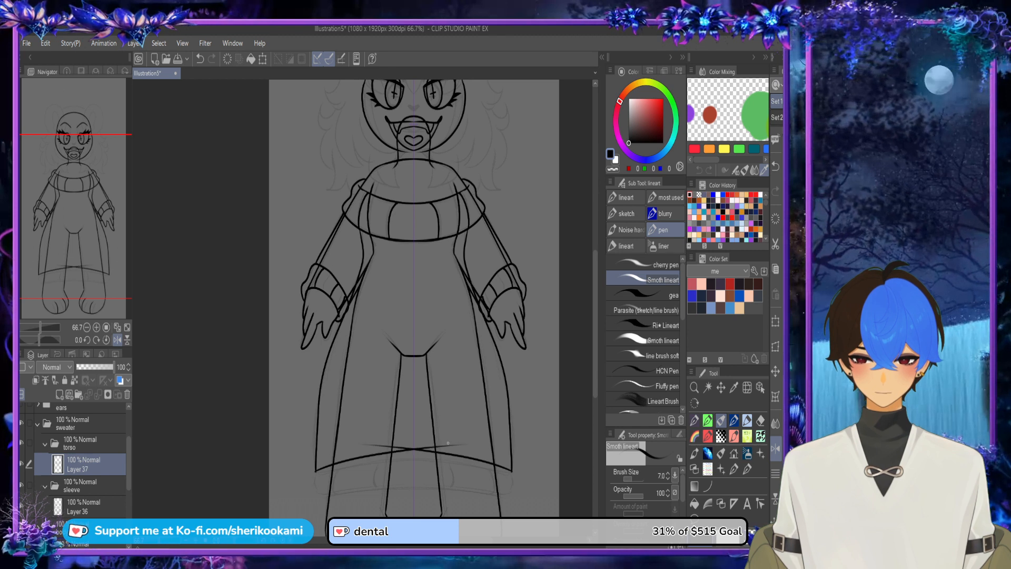
key("ctrl+z")
left_click_drag(316, 472, 446, 456)
key("ctrl+z")
left_click_drag(317, 472, 463, 459)
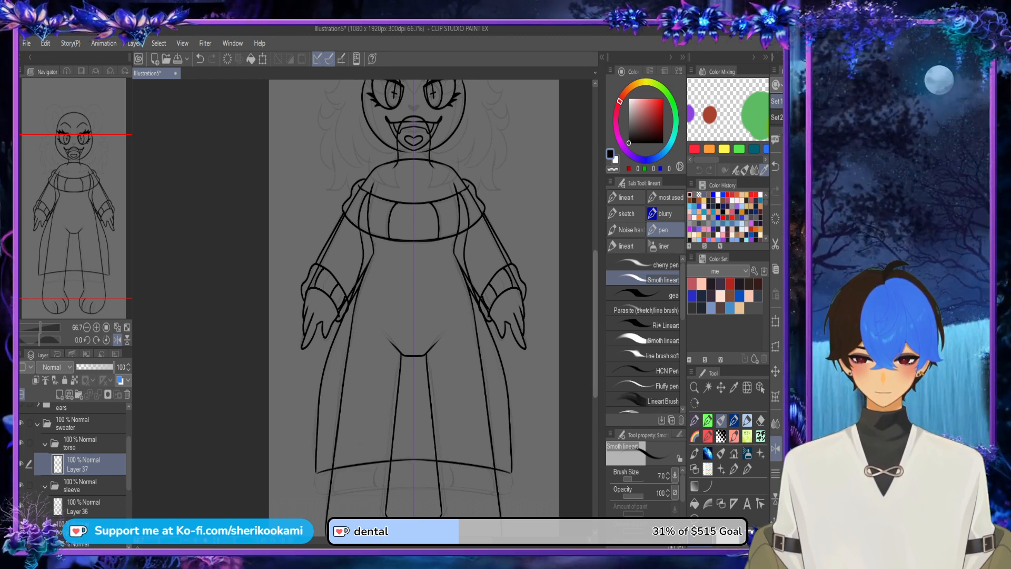
Step: Draw the hem band's bulging side ends and its curved lower edge below the sweater's lower line
scroll(332, 389, "down", 3)
scroll(332, 389, "up", 2)
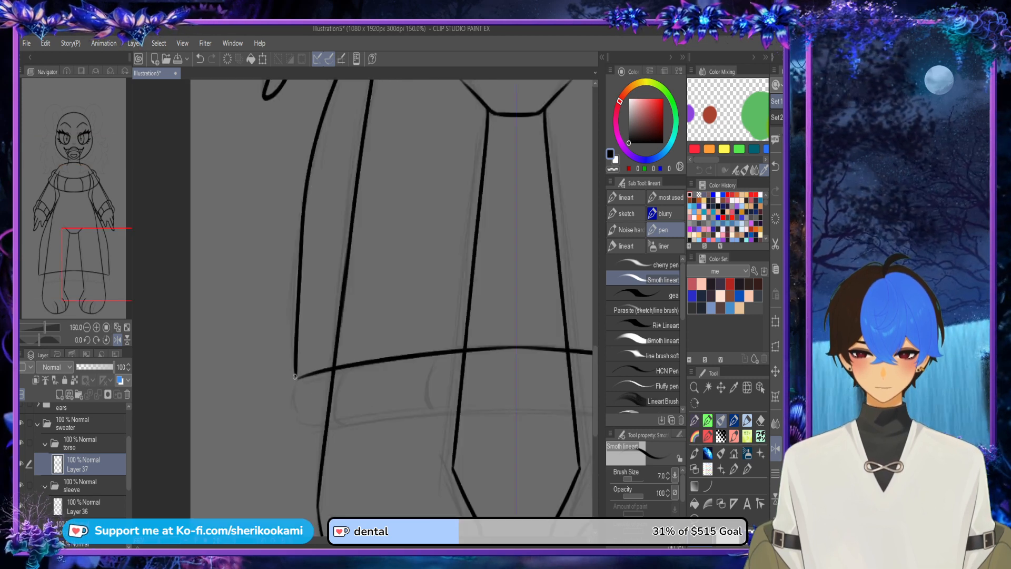
mouse_move(295, 376)
left_mouse_down()
mouse_move(293, 411)
mouse_move(313, 436)
left_mouse_up()
left_click_drag(466, 409, 571, 405)
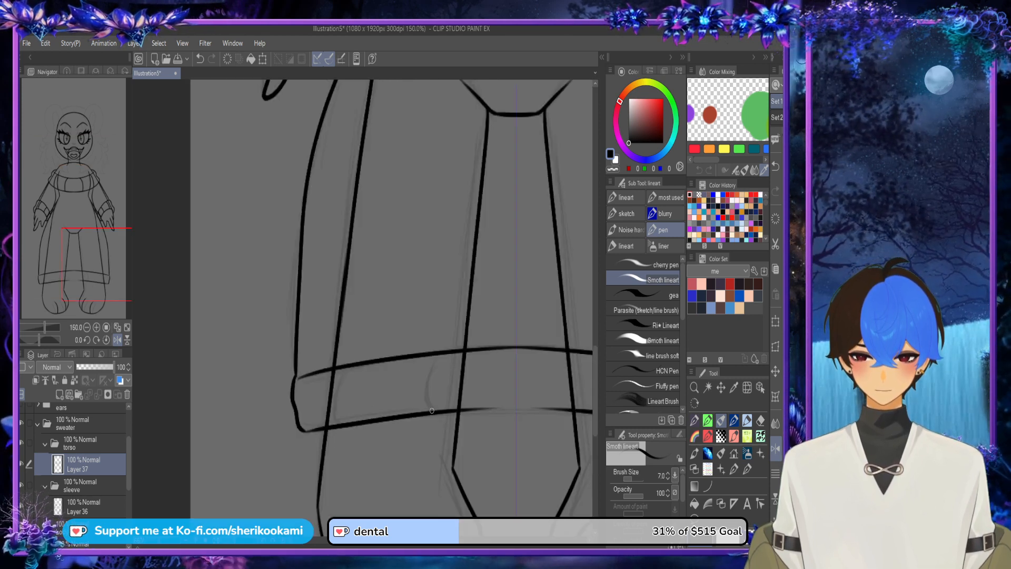
key("ctrl+z")
left_click_drag(300, 431, 590, 414)
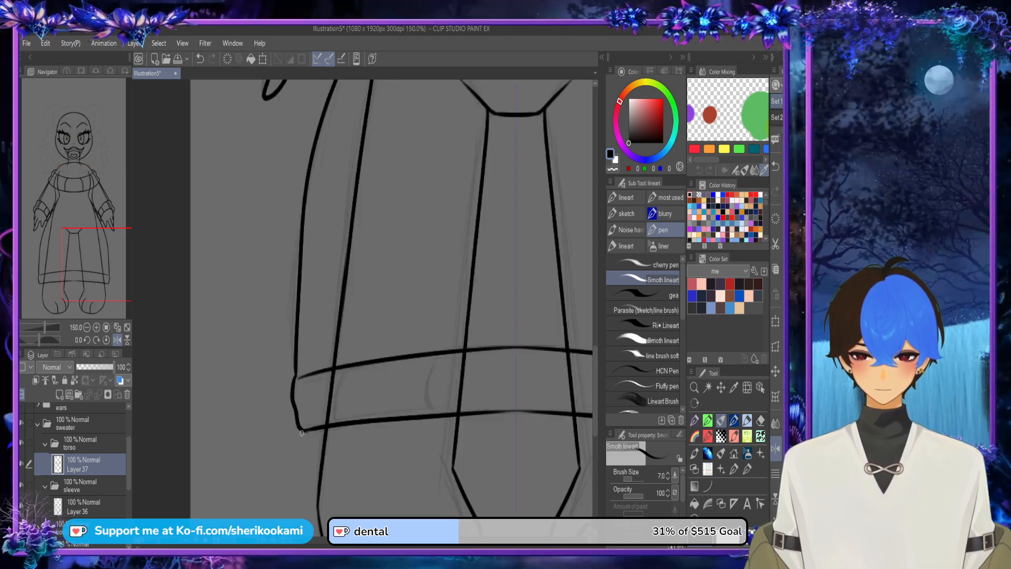
Step: Redraw the hem band's curved lower edge and draw two mirrored pairs of curved rib lines across the band
key("ctrl+z")
left_click_drag(302, 433, 567, 418)
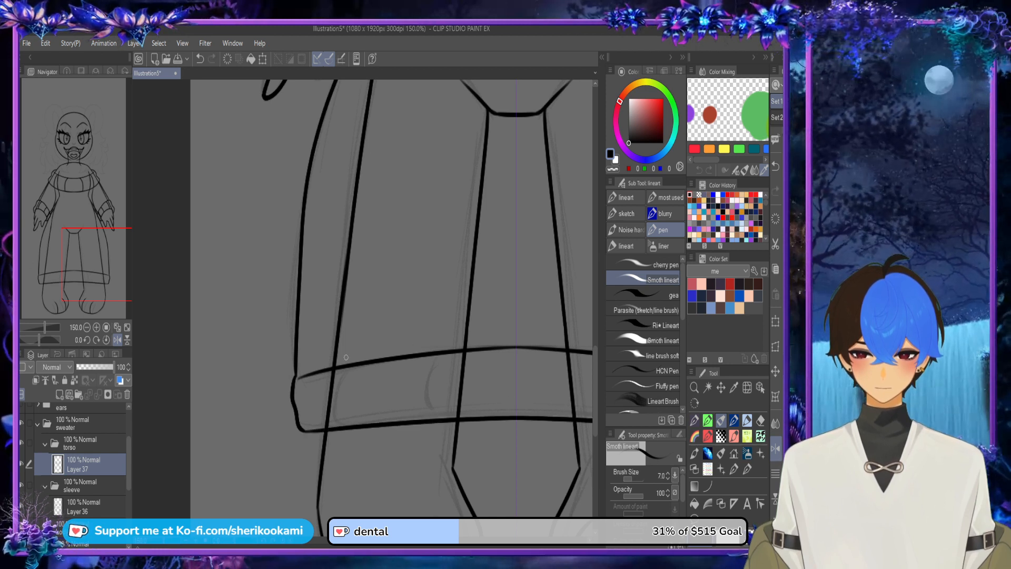
left_click_drag(346, 367, 349, 429)
key("ctrl+z")
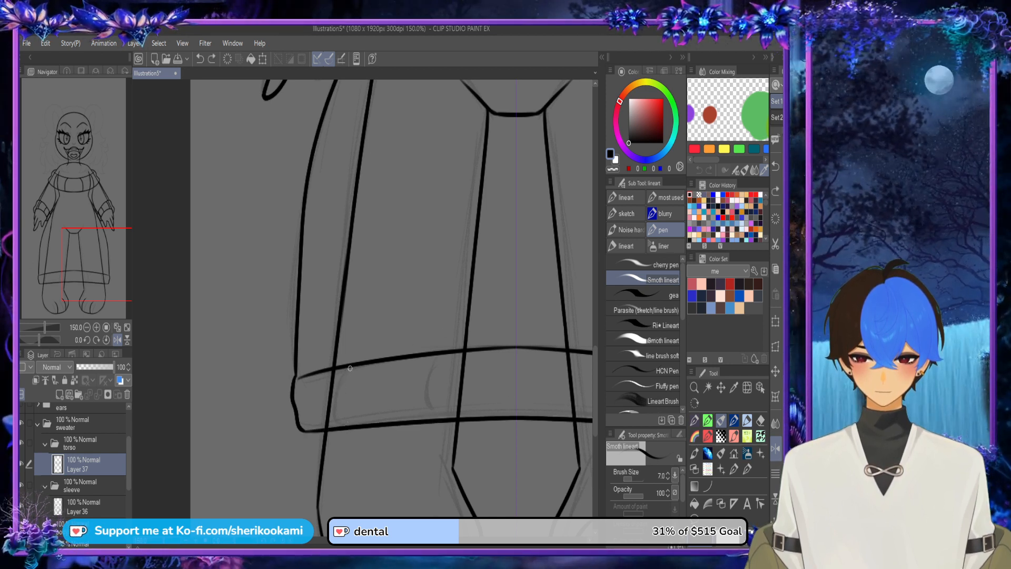
mouse_move(345, 367)
left_mouse_down()
mouse_move(341, 396)
mouse_move(351, 430)
mouse_move(343, 385)
mouse_move(352, 422)
left_mouse_up()
key("ctrl+z")
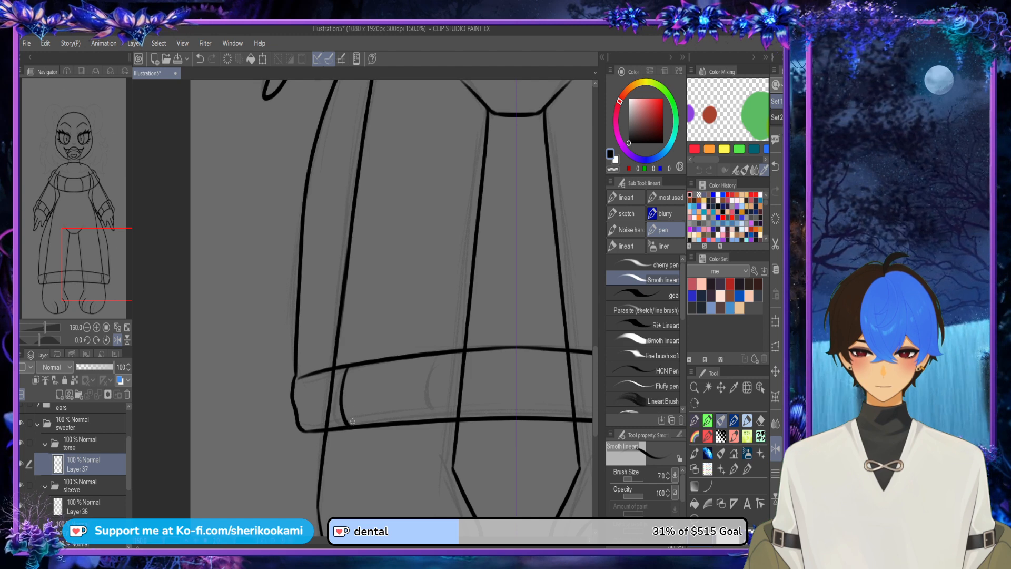
left_click_drag(452, 356, 452, 421)
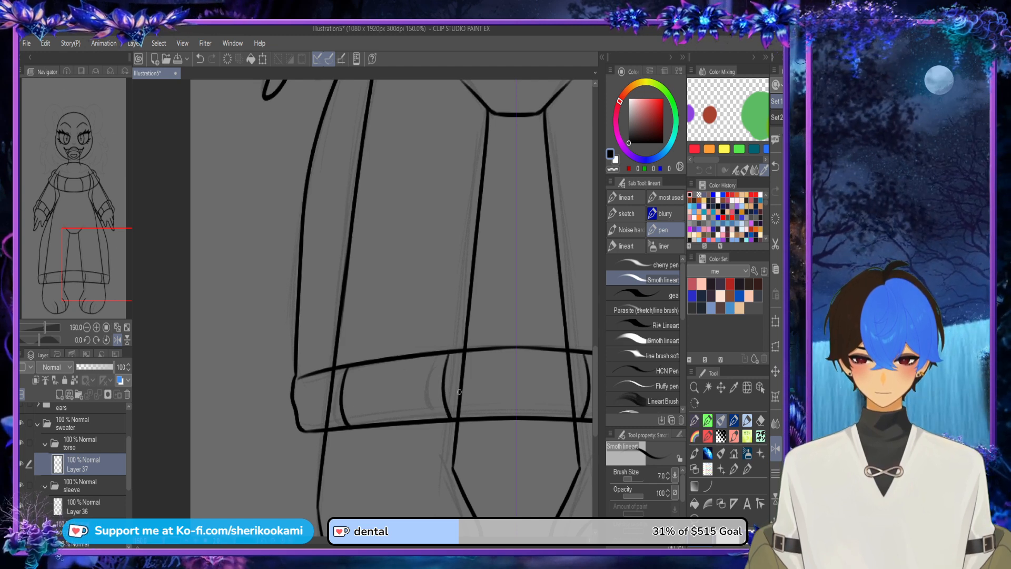
scroll(459, 392, "down", 3)
scroll(478, 295, "up", 5)
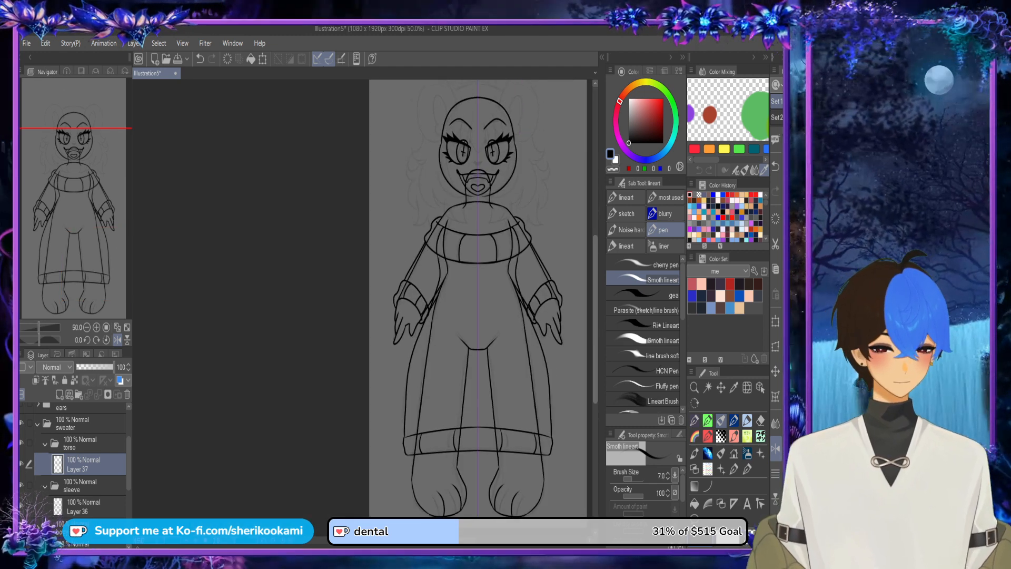
scroll(452, 316, "right", 3)
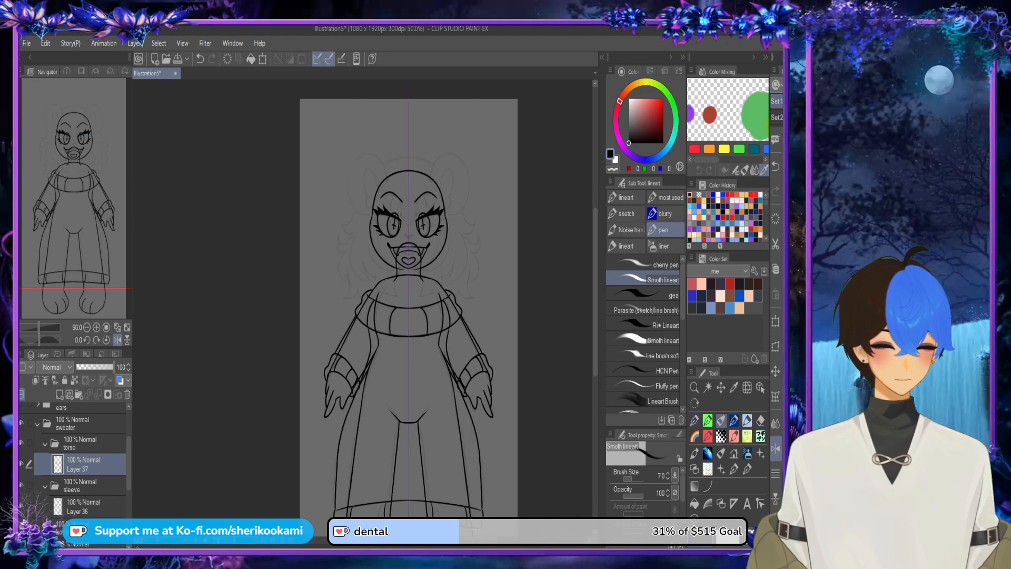
Step: Collapse the sweater folder and draw the first pointed, mirrored tuft beside the eyes on Layer 6 of the back hair folder
left_click(37, 423)
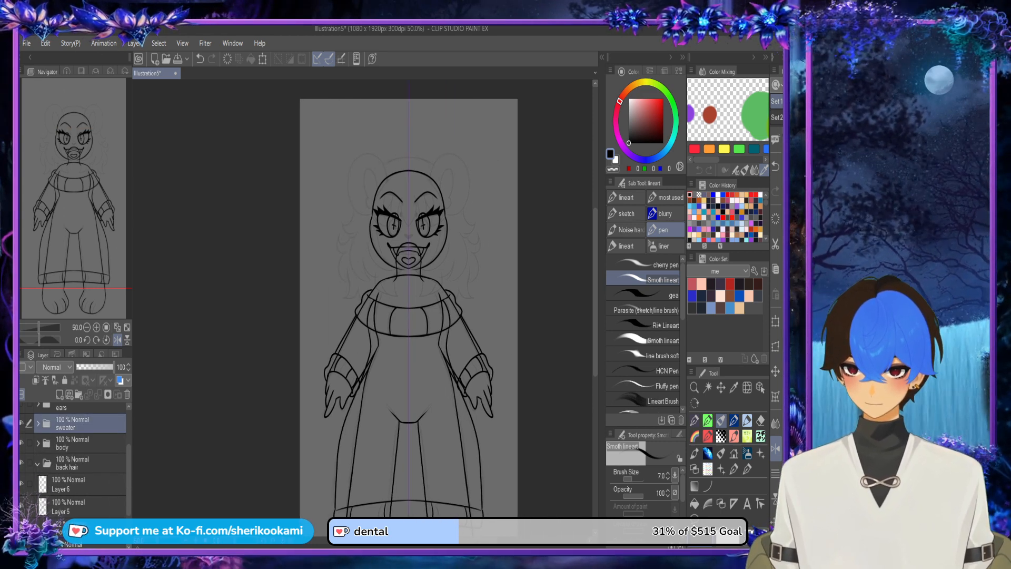
left_click(79, 484)
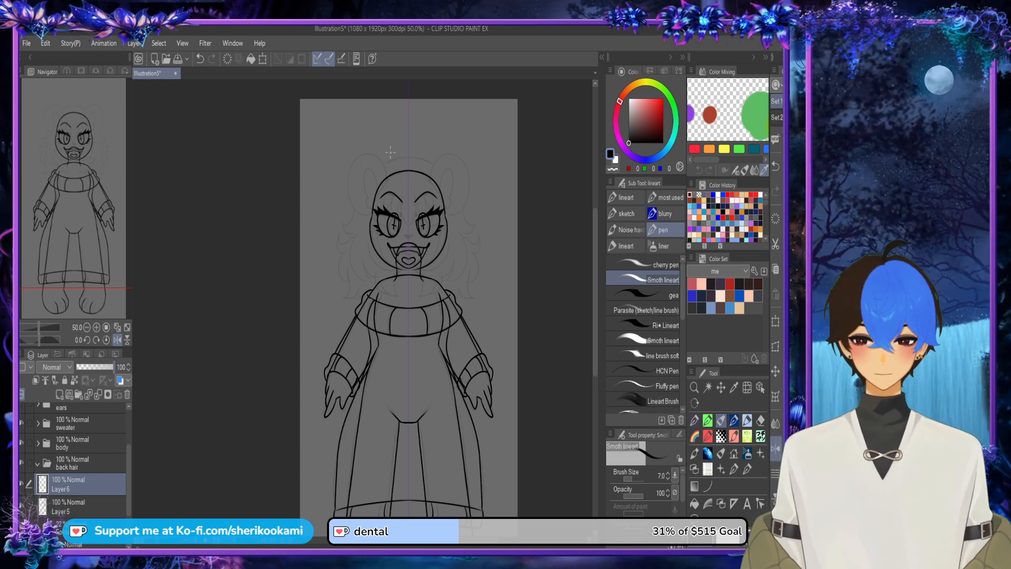
scroll(401, 260, "up", 3)
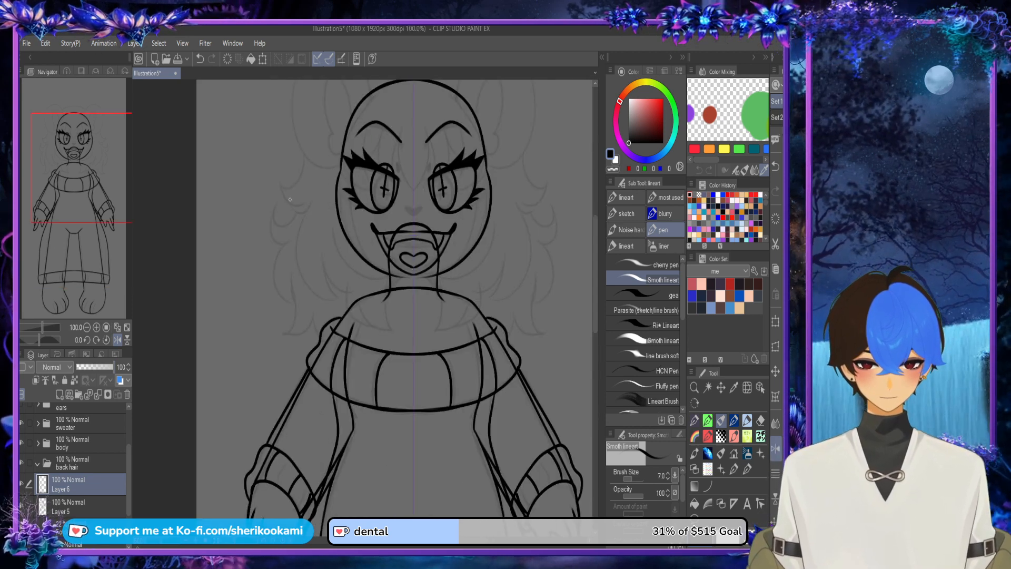
scroll(290, 199, "up", 2)
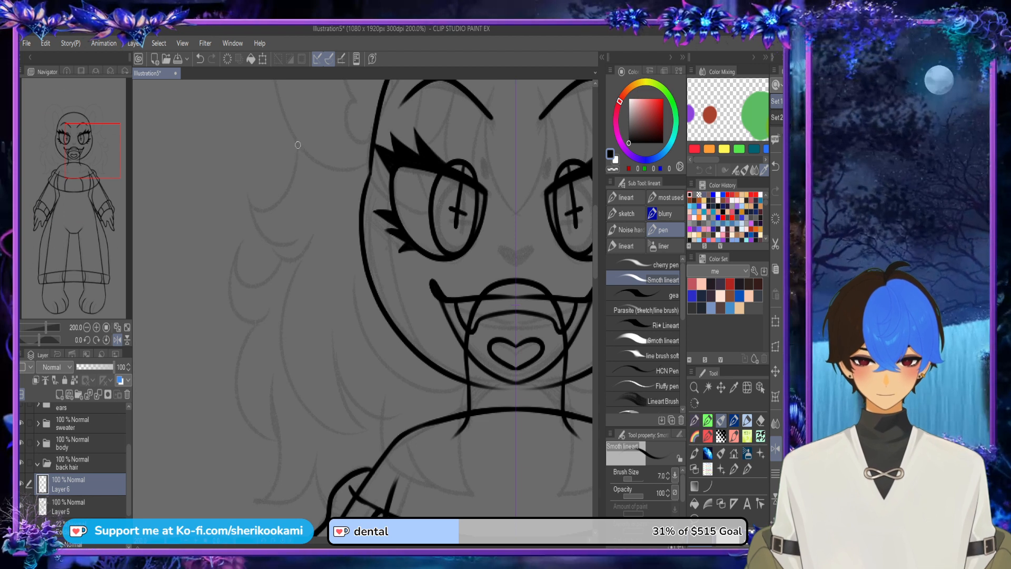
mouse_move(298, 138)
left_mouse_down()
mouse_move(252, 221)
mouse_move(240, 210)
mouse_move(290, 176)
mouse_move(248, 196)
mouse_move(251, 227)
mouse_move(311, 246)
left_mouse_up()
key("ctrl+z")
key("ctrl+z")
mouse_move(245, 188)
left_mouse_down()
mouse_move(247, 205)
mouse_move(311, 231)
left_mouse_up()
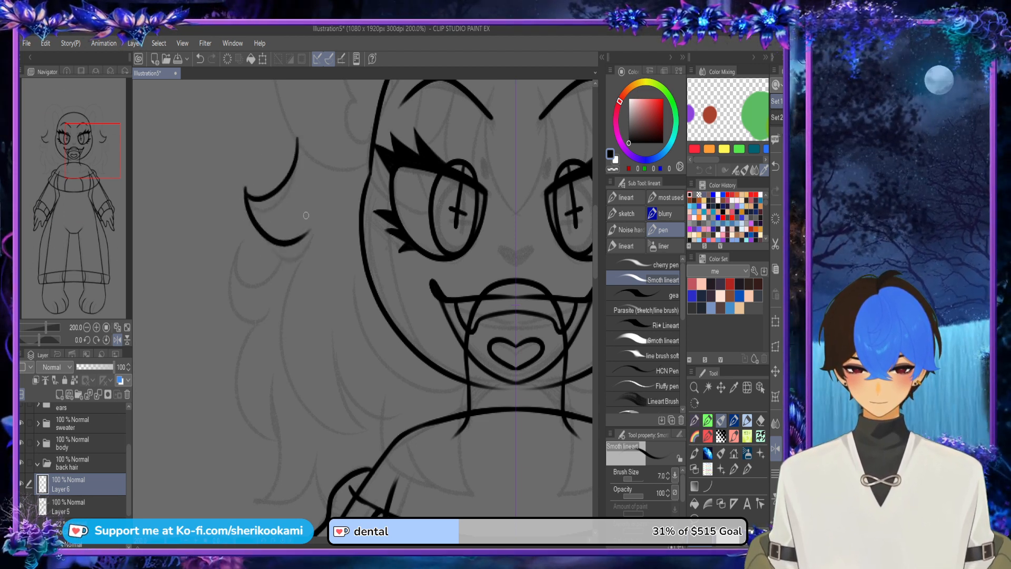
key("ctrl+z")
mouse_move(245, 188)
left_mouse_down()
mouse_move(258, 232)
mouse_move(307, 231)
left_mouse_up()
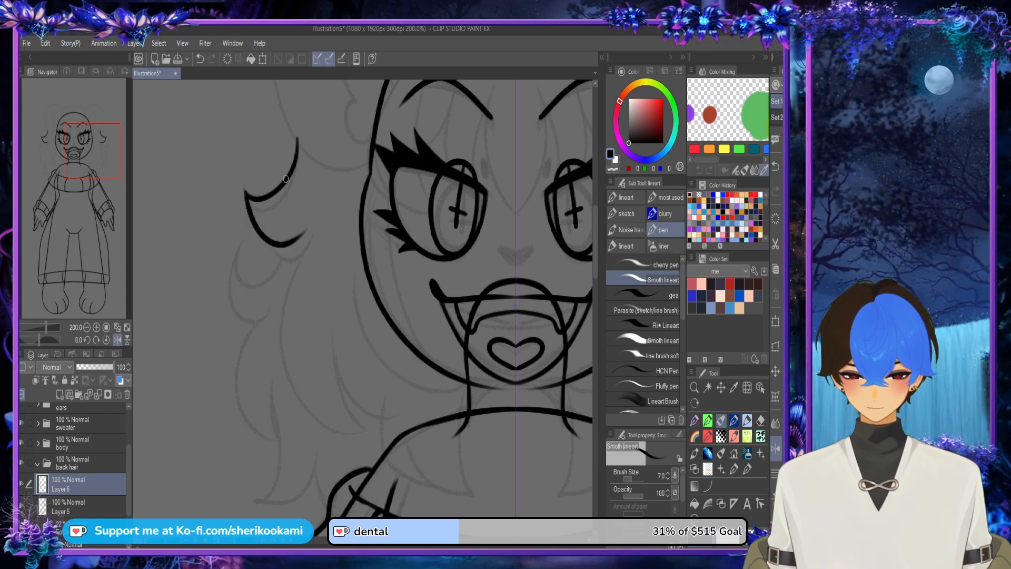
key("ctrl+z")
left_click_drag(245, 188, 307, 231)
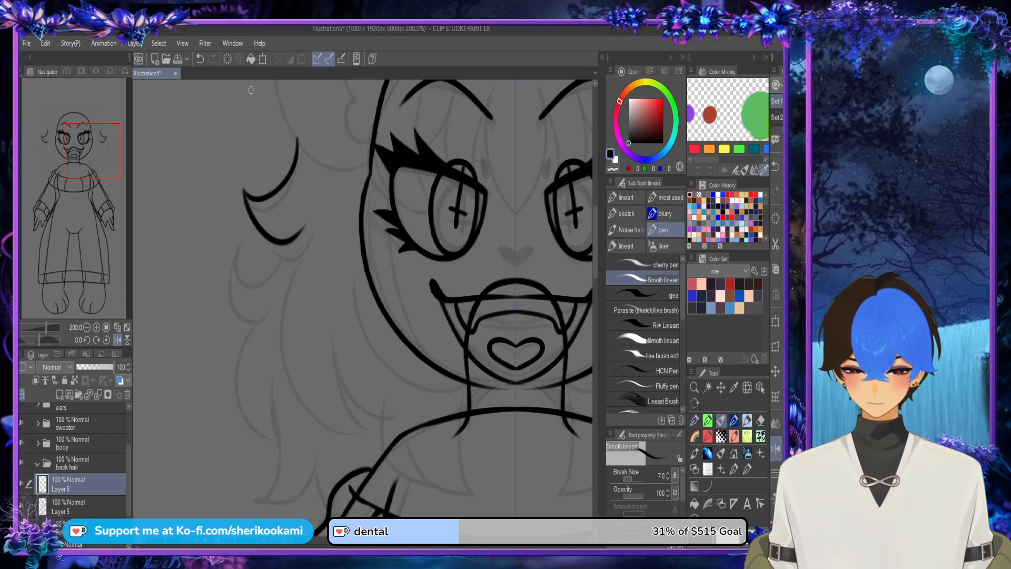
Step: On two new back hair layers, draw a small tuft under the first one and a long pointed lock curving down towards the shoulder
left_click(59, 395)
mouse_move(298, 227)
left_mouse_down()
mouse_move(269, 229)
mouse_move(263, 218)
mouse_move(297, 259)
mouse_move(316, 241)
mouse_move(306, 198)
left_mouse_up()
key("ctrl+z")
key("ctrl+z")
left_click(59, 394)
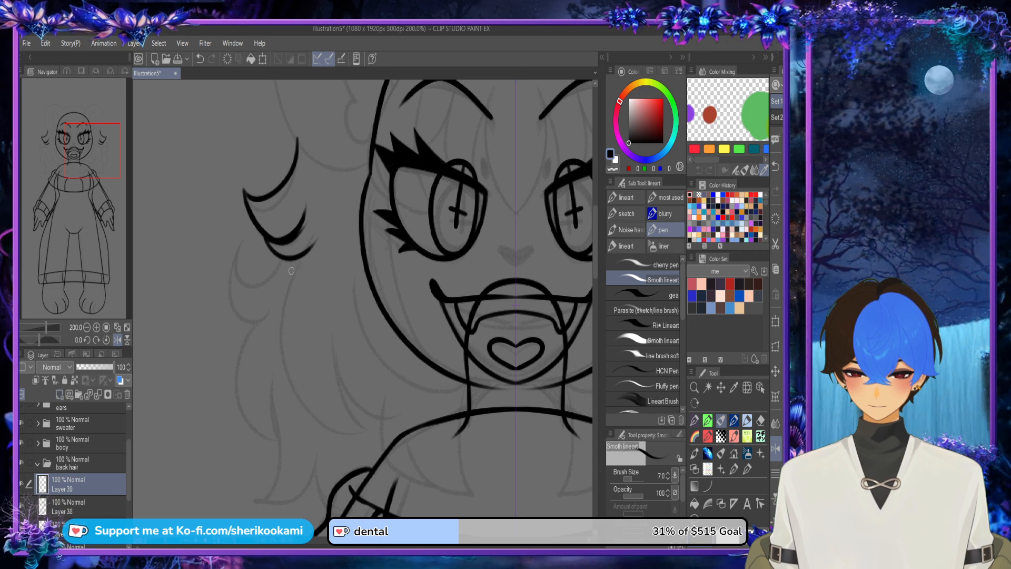
mouse_move(298, 258)
left_mouse_down()
mouse_move(315, 422)
mouse_move(364, 438)
mouse_move(332, 308)
left_mouse_up()
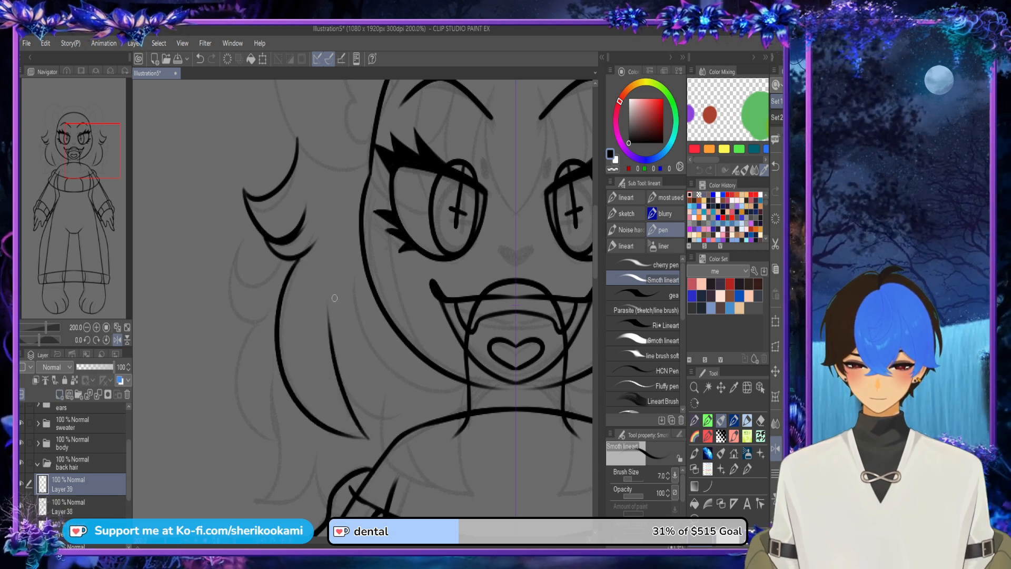
Step: On another new layer, draw the mirrored inner hair locks sweeping from the cheeks under the jaw towards the neck
left_click(59, 394)
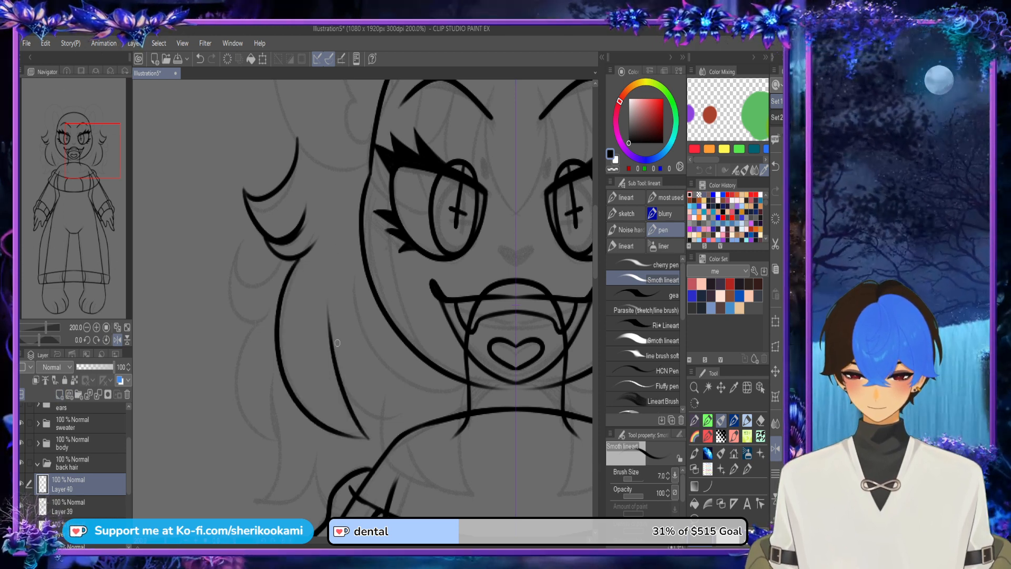
key("ctrl+z")
mouse_move(315, 302)
left_mouse_down()
mouse_move(362, 409)
mouse_move(415, 416)
left_mouse_up()
key("ctrl+z")
left_click_drag(315, 294, 431, 421)
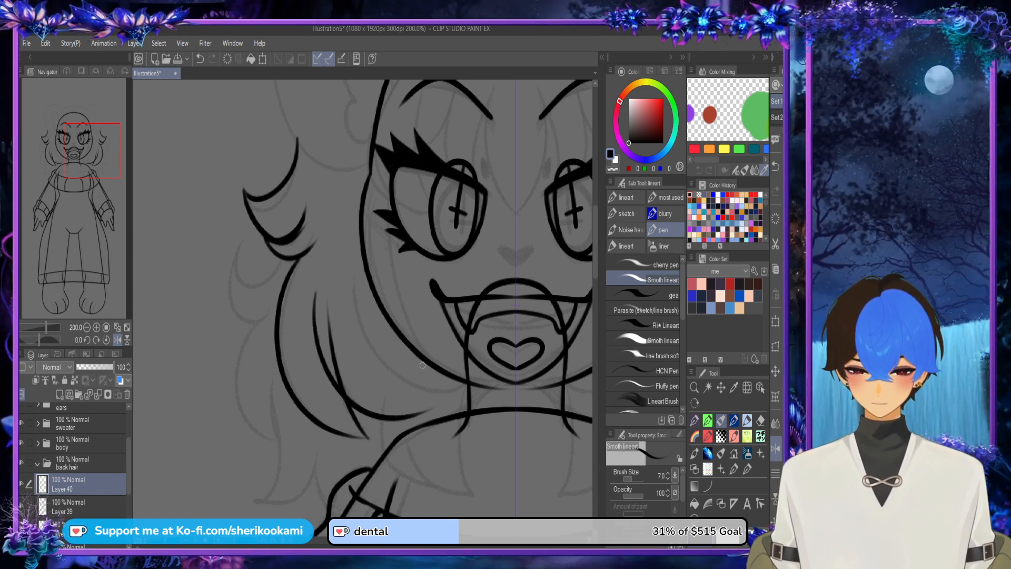
left_click_drag(352, 277, 436, 399)
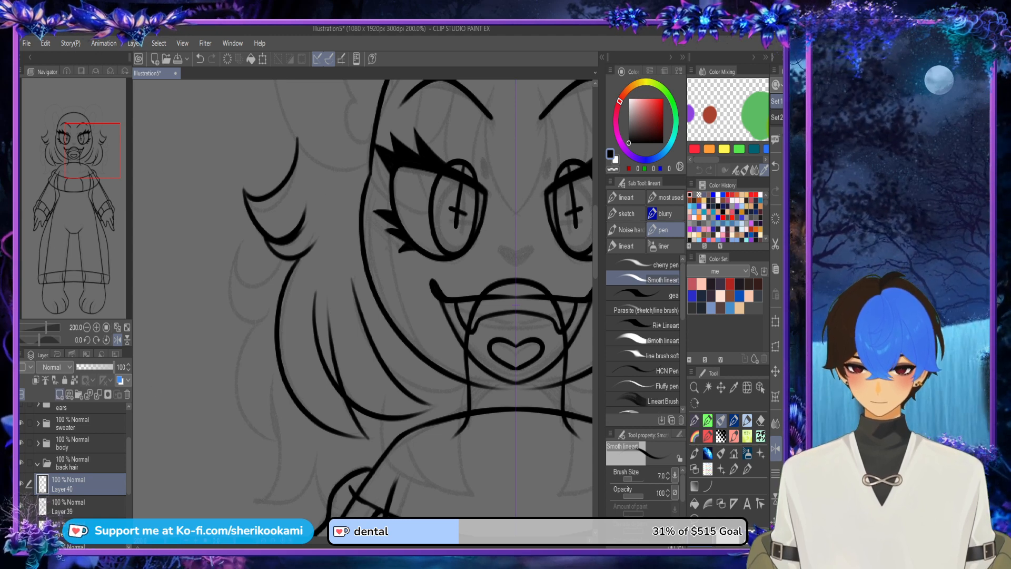
Step: Add two empty layers to the back hair folder, placed beneath the hair layers already drawn
left_click(60, 394)
scroll(79, 463, "down", 3)
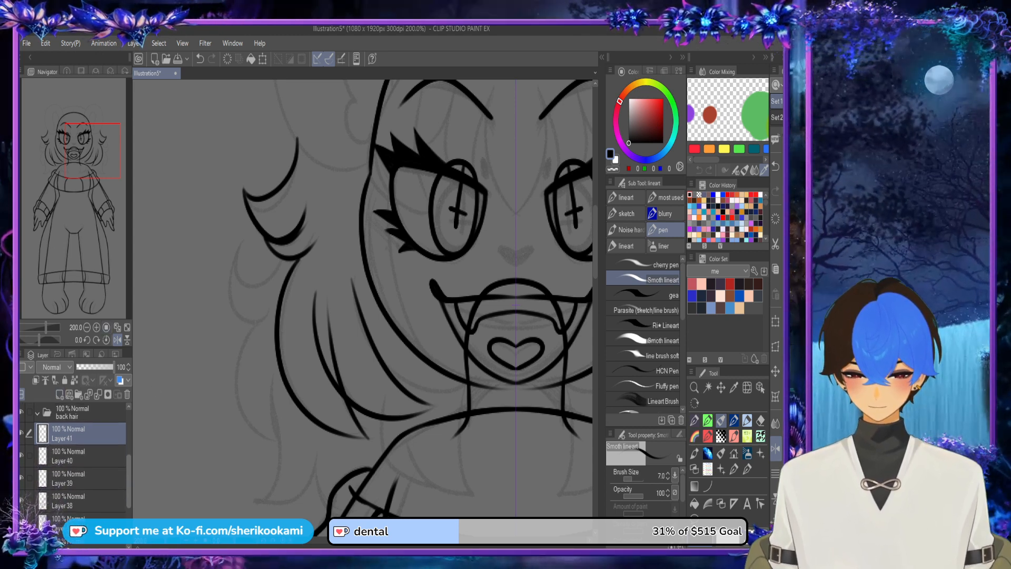
left_click_drag(79, 544, 79, 507)
left_click(59, 395)
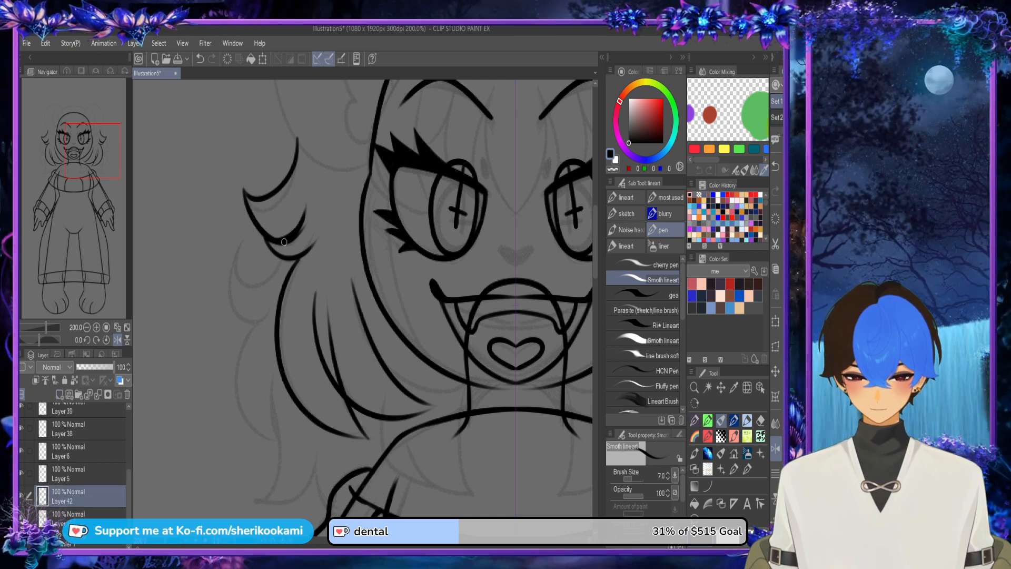
Step: On Layer 42, draw a larger mirrored tuft curling outward behind the small side tufts, with curved upper and lower edges
mouse_move(296, 217)
left_mouse_down()
mouse_move(238, 279)
mouse_move(230, 248)
left_mouse_up()
key("ctrl+z")
mouse_move(303, 191)
left_mouse_down()
mouse_move(303, 210)
mouse_move(228, 227)
mouse_move(225, 295)
left_mouse_up()
key("ctrl+z")
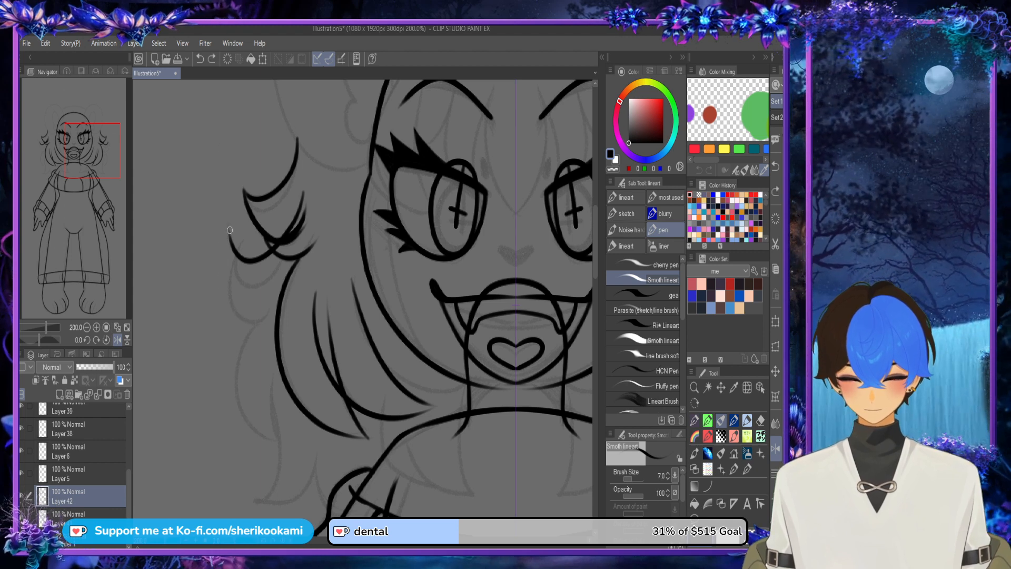
mouse_move(229, 227)
left_mouse_down()
mouse_move(226, 259)
mouse_move(285, 295)
left_mouse_up()
key("ctrl+z")
left_click_drag(229, 226, 283, 299)
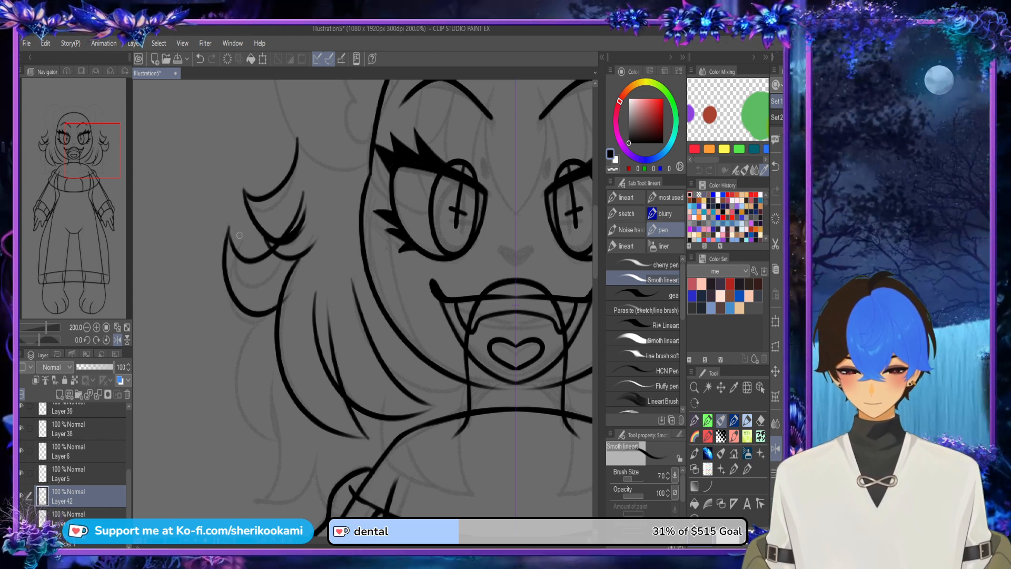
key("ctrl+z")
mouse_move(228, 225)
left_mouse_down()
mouse_move(243, 316)
mouse_move(281, 299)
left_mouse_up()
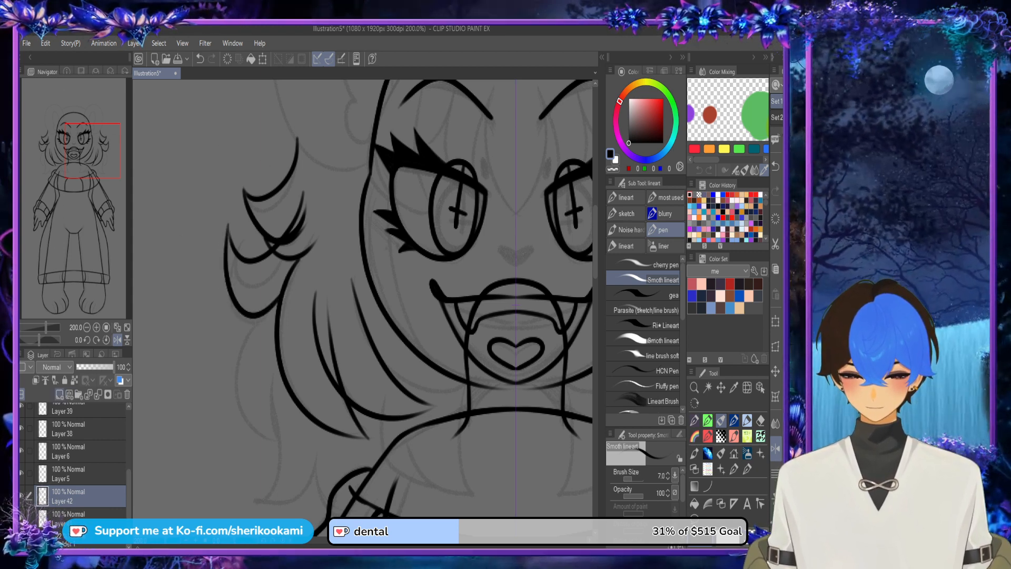
Step: On the layer below Layer 42, draw a long outer hair lock whose curved edges meet in a downward point
left_click(79, 514)
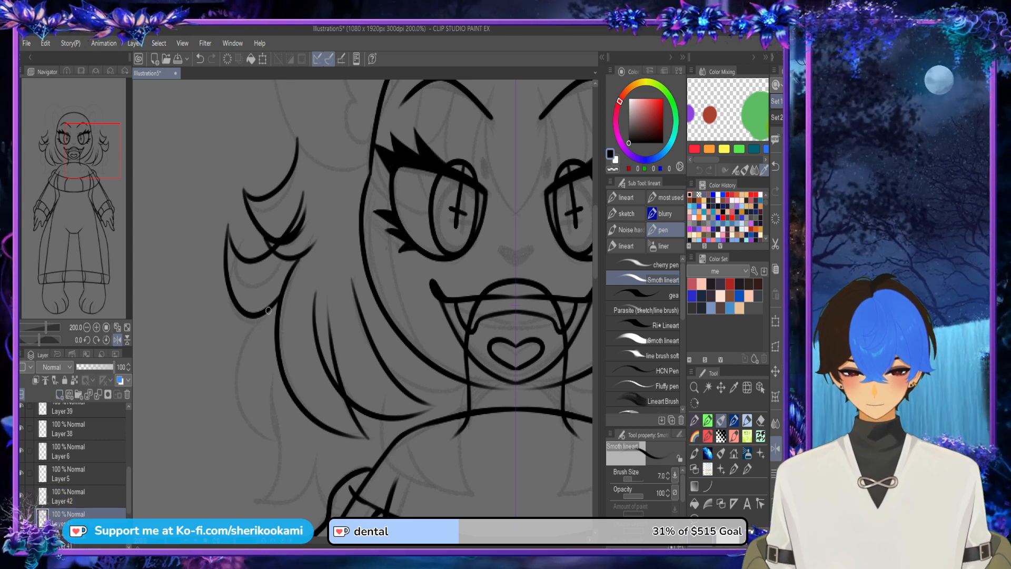
left_click_drag(283, 275, 293, 452)
key("ctrl+z")
mouse_move(288, 269)
left_mouse_down()
mouse_move(245, 402)
mouse_move(289, 452)
mouse_move(272, 285)
mouse_move(290, 458)
left_mouse_up()
key("ctrl+z")
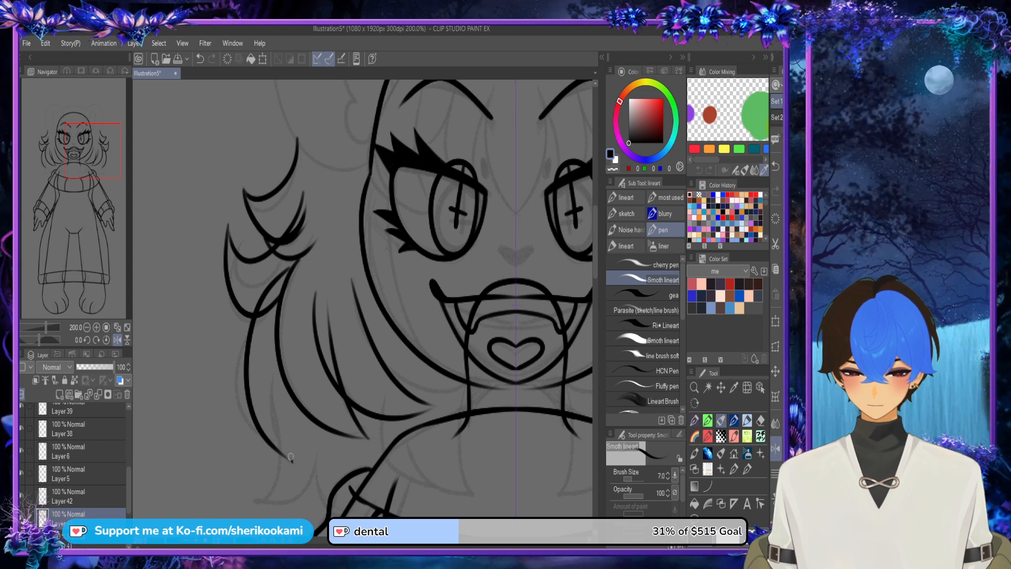
mouse_move(285, 311)
left_mouse_down()
mouse_move(293, 459)
mouse_move(255, 416)
left_mouse_up()
key("ctrl+z")
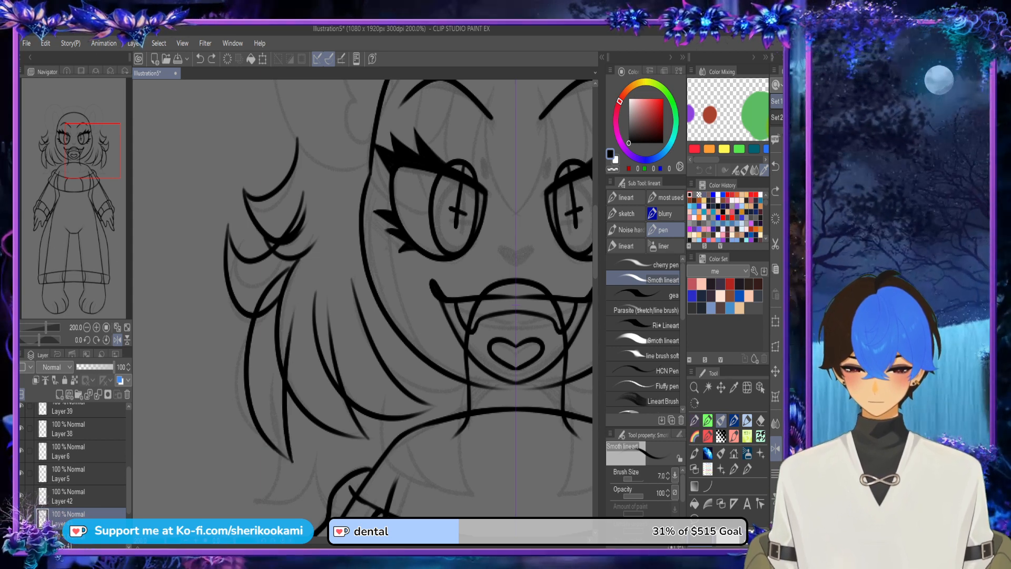
mouse_move(293, 463)
left_mouse_down()
mouse_move(245, 393)
mouse_move(252, 418)
mouse_move(244, 388)
mouse_move(255, 287)
left_mouse_up()
key("ctrl+z")
key("ctrl+z")
Step: Draw a mirrored hair lock with an outward-curling tip, hanging below the long pointed outer lock just above the shoulder
scroll(258, 377, "down", 2)
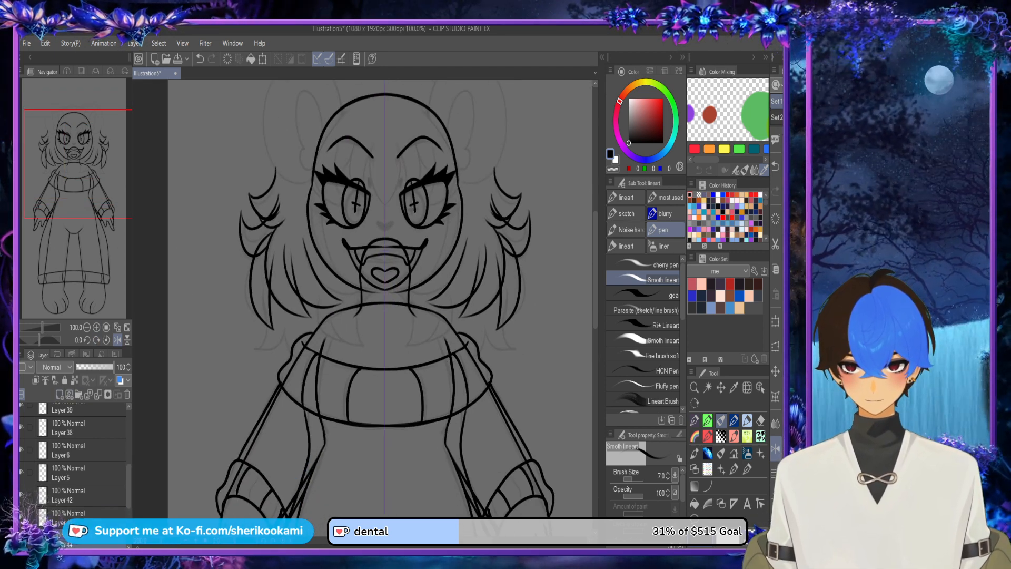
left_click_drag(275, 334, 275, 282)
scroll(275, 282, "up", 1)
scroll(274, 282, "up", 1)
mouse_move(244, 185)
left_mouse_down()
mouse_move(238, 301)
mouse_move(226, 306)
mouse_move(233, 317)
mouse_move(221, 315)
mouse_move(281, 224)
left_mouse_up()
key("ctrl+z")
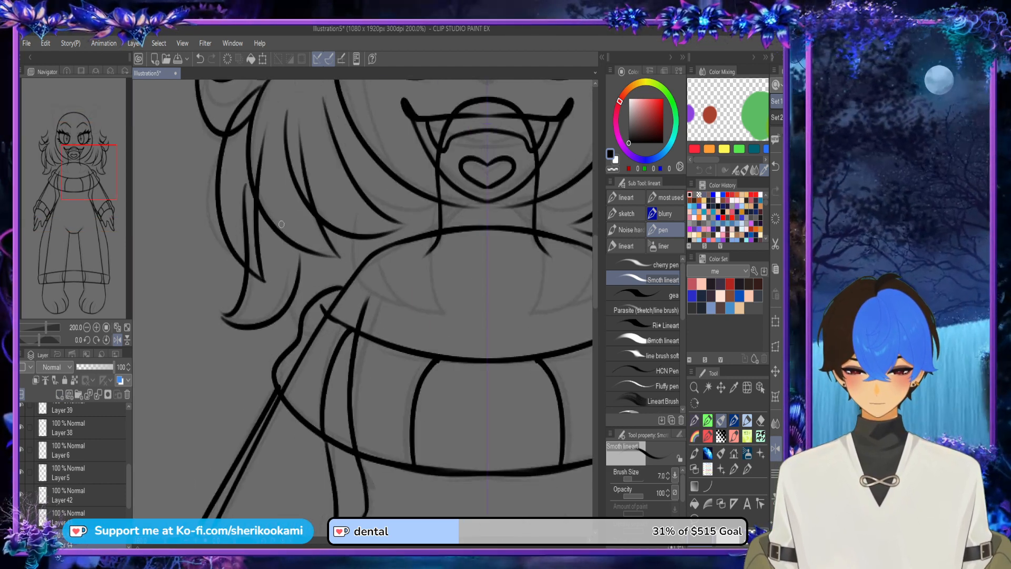
key("ctrl+z")
left_click_drag(223, 316, 281, 215)
key("ctrl+z")
left_click_drag(224, 316, 289, 230)
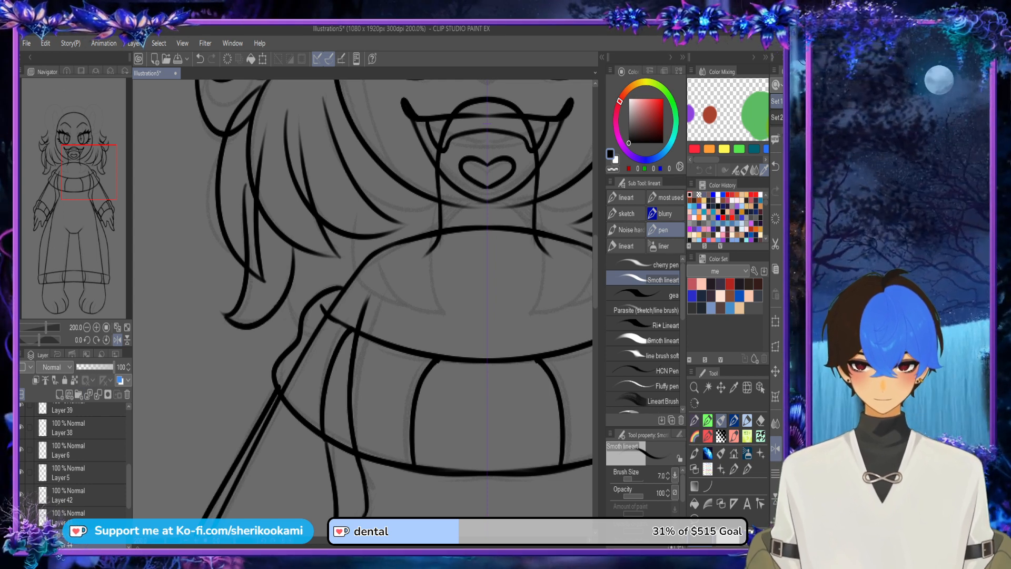
Step: On a new layer beneath the outer locks, draw the curved edges of the mirrored inner locks hanging over the shoulders and collar
scroll(74, 463, "down", 2)
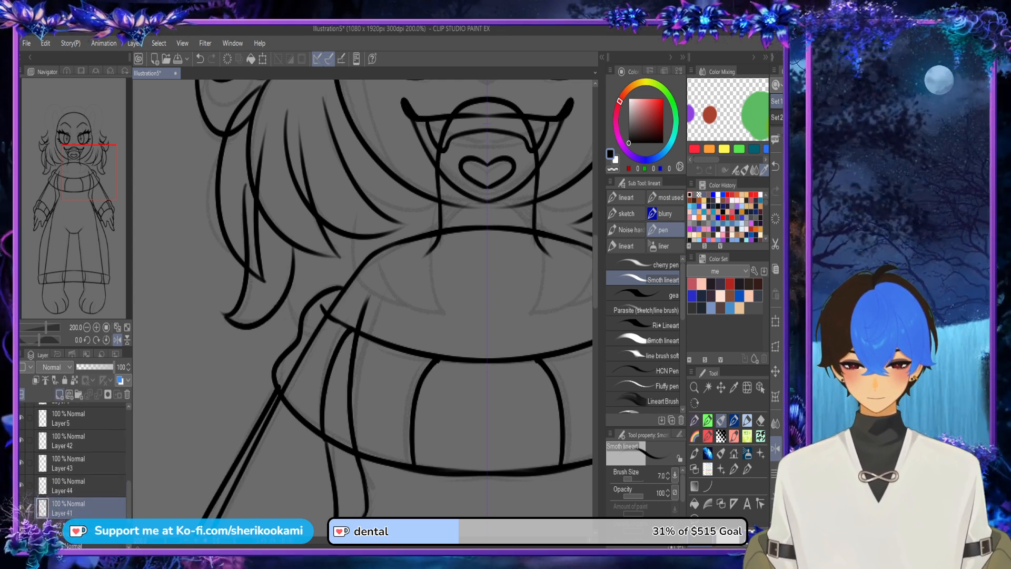
left_click(59, 394)
mouse_move(287, 226)
left_mouse_down()
mouse_move(282, 285)
mouse_move(359, 331)
left_mouse_up()
key("ctrl+z")
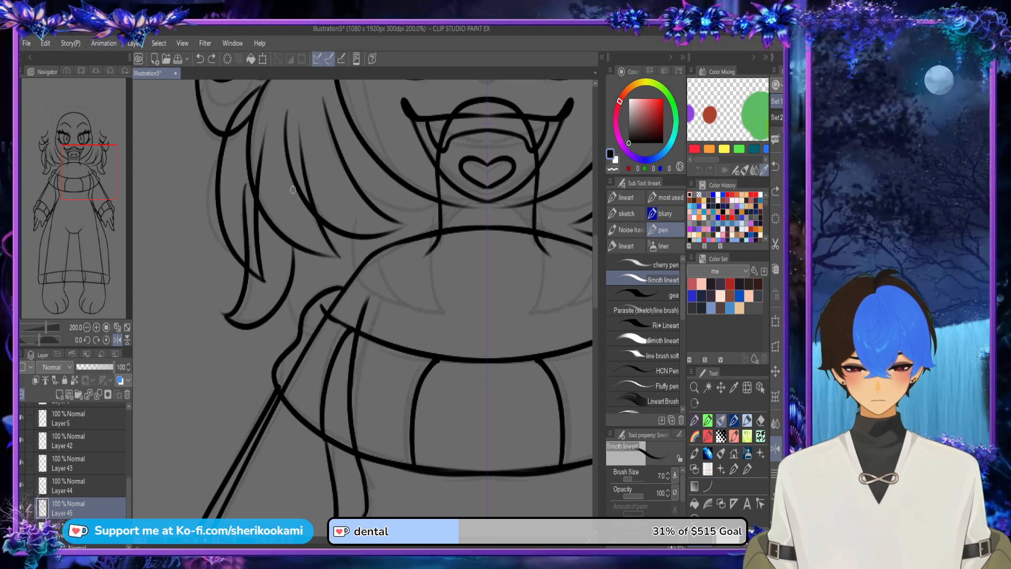
mouse_move(288, 195)
left_mouse_down()
mouse_move(288, 318)
mouse_move(390, 339)
mouse_move(347, 210)
left_mouse_up()
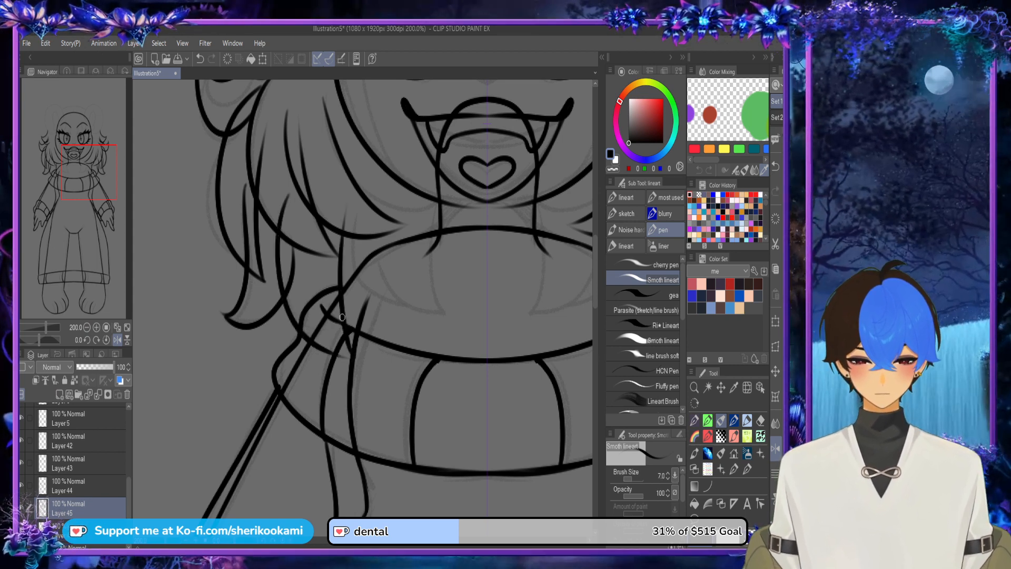
left_click_drag(332, 355, 357, 361)
key("ctrl+z")
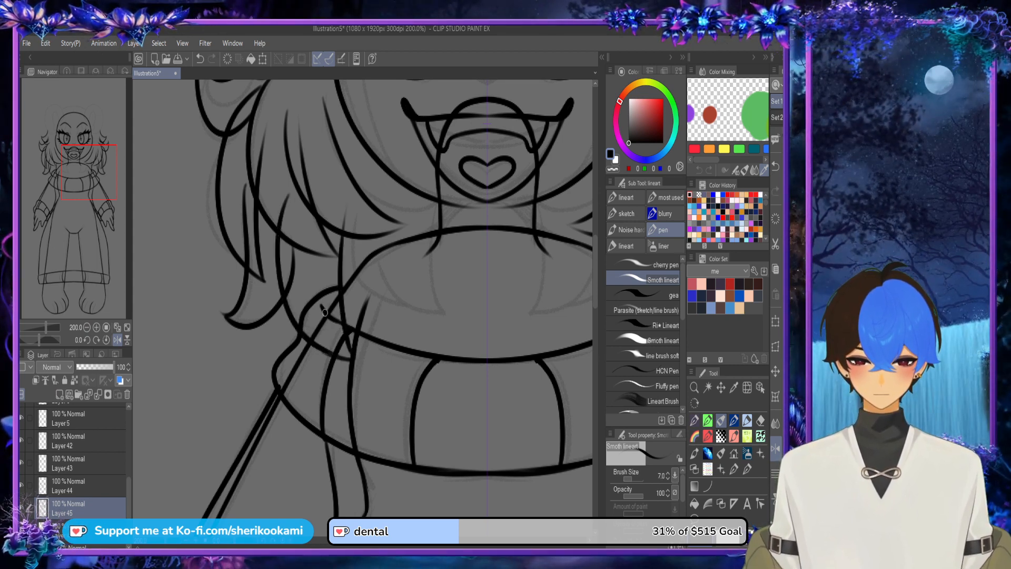
left_click_drag(322, 306, 198, 324)
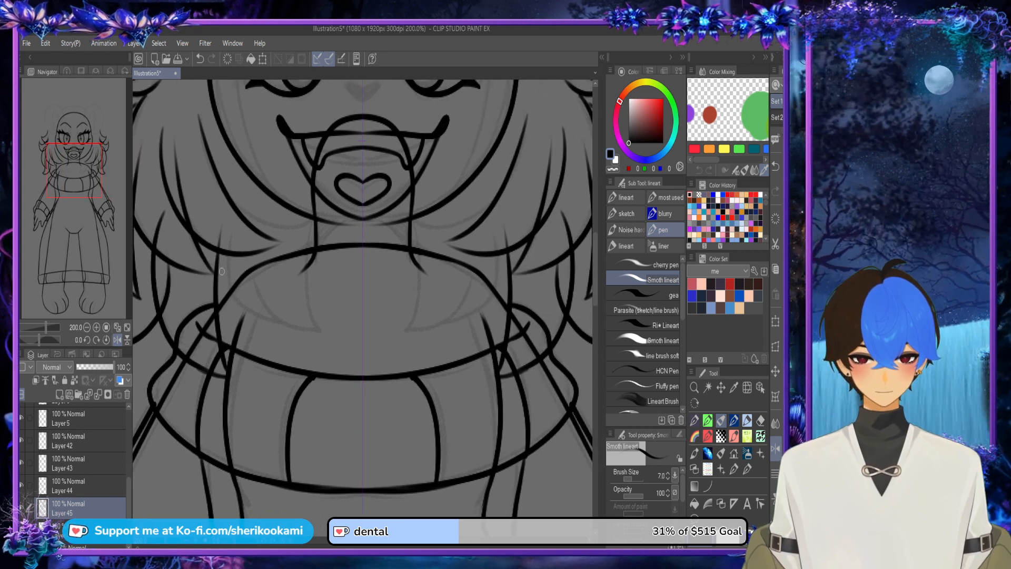
mouse_move(218, 252)
left_mouse_down()
mouse_move(231, 327)
mouse_move(338, 392)
left_mouse_up()
key("ctrl+z")
mouse_move(218, 257)
left_mouse_down()
mouse_move(327, 411)
mouse_move(363, 409)
left_mouse_up()
scroll(257, 259, "down", 2)
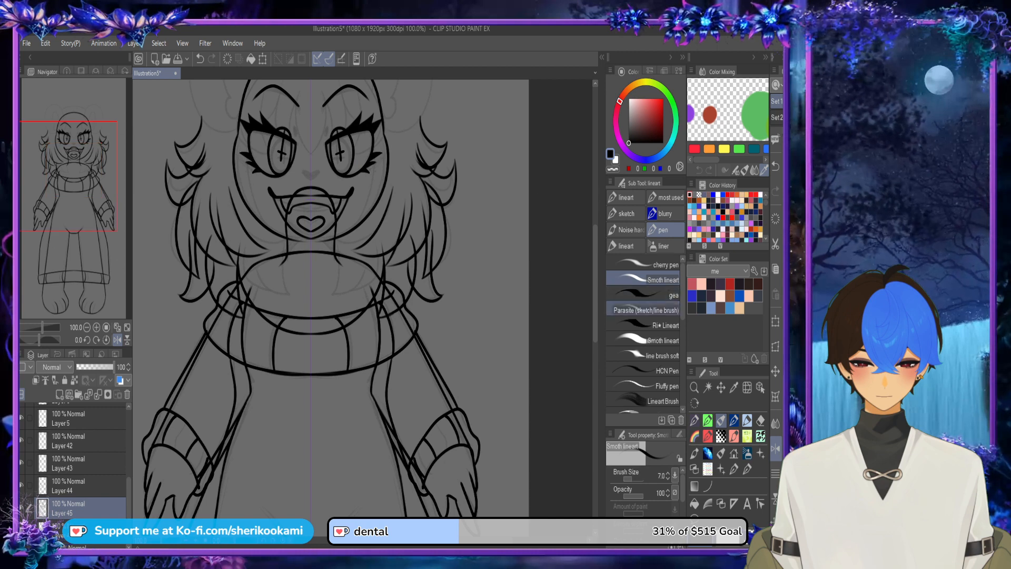
Step: Draw the mirrored outer hair outline arching over the head from the upper side tufts to a centred crown
left_click_drag(595, 259, 596, 216)
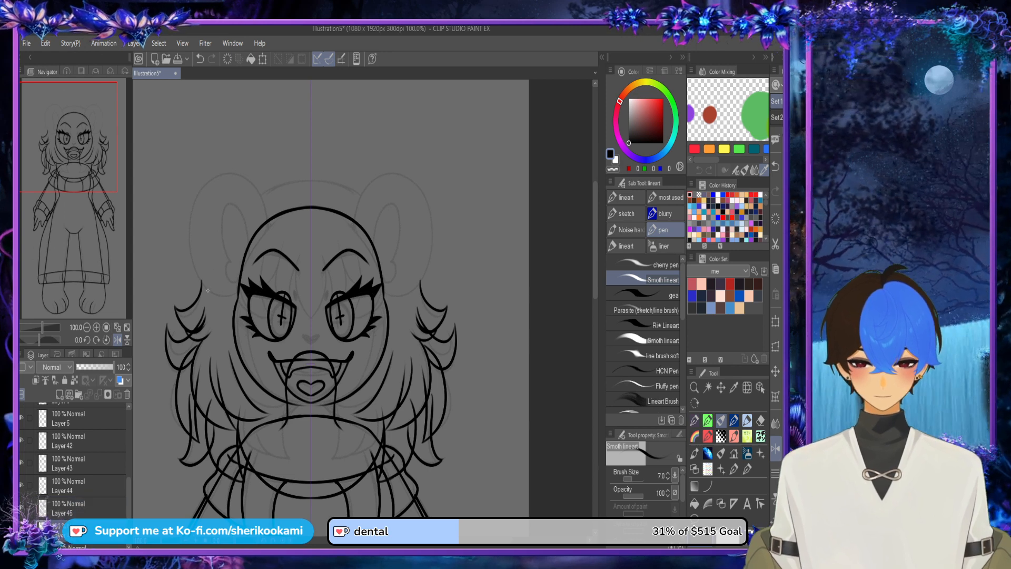
mouse_move(202, 288)
left_mouse_down()
mouse_move(223, 229)
mouse_move(320, 185)
left_mouse_up()
key("ctrl+z")
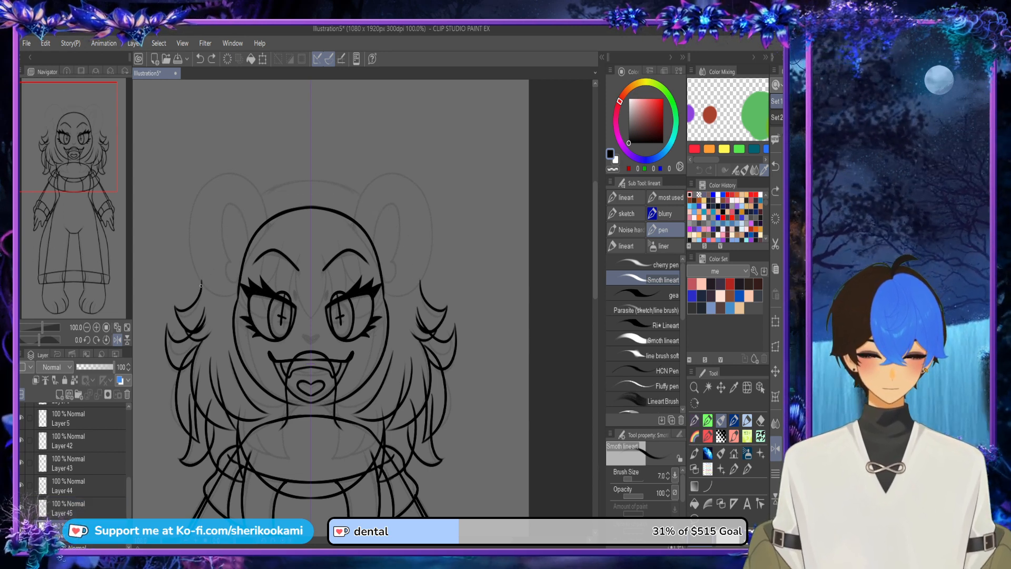
mouse_move(202, 288)
left_mouse_down()
mouse_move(234, 207)
mouse_move(372, 199)
left_mouse_up()
key("ctrl+z")
mouse_move(202, 288)
left_mouse_down()
mouse_move(214, 225)
mouse_move(313, 177)
left_mouse_up()
key("ctrl+z")
mouse_move(202, 287)
left_mouse_down()
mouse_move(207, 249)
mouse_move(311, 162)
left_mouse_up()
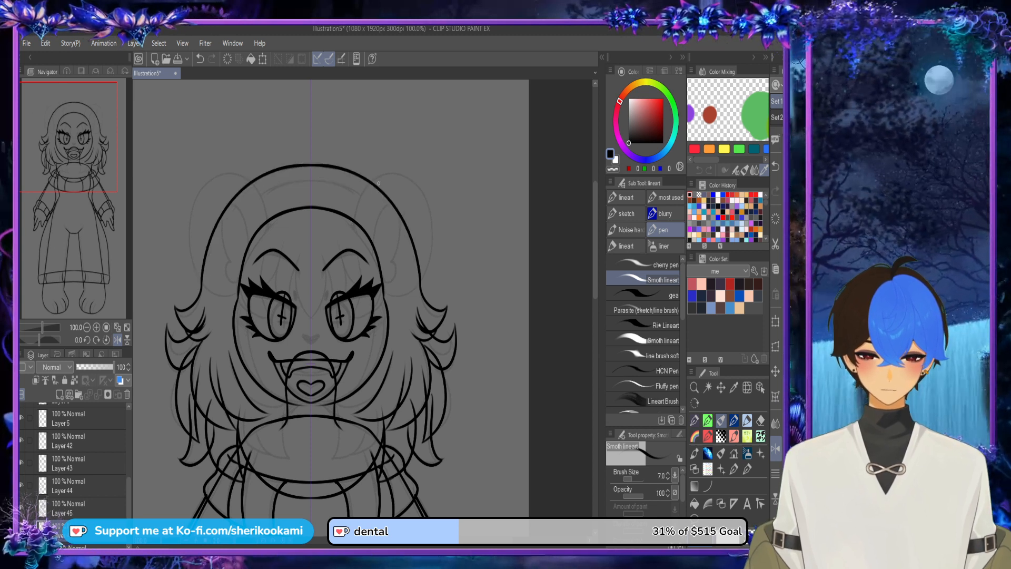
key("ctrl+z")
mouse_move(202, 288)
left_mouse_down()
mouse_move(268, 175)
mouse_move(311, 163)
left_mouse_up()
key("ctrl+z")
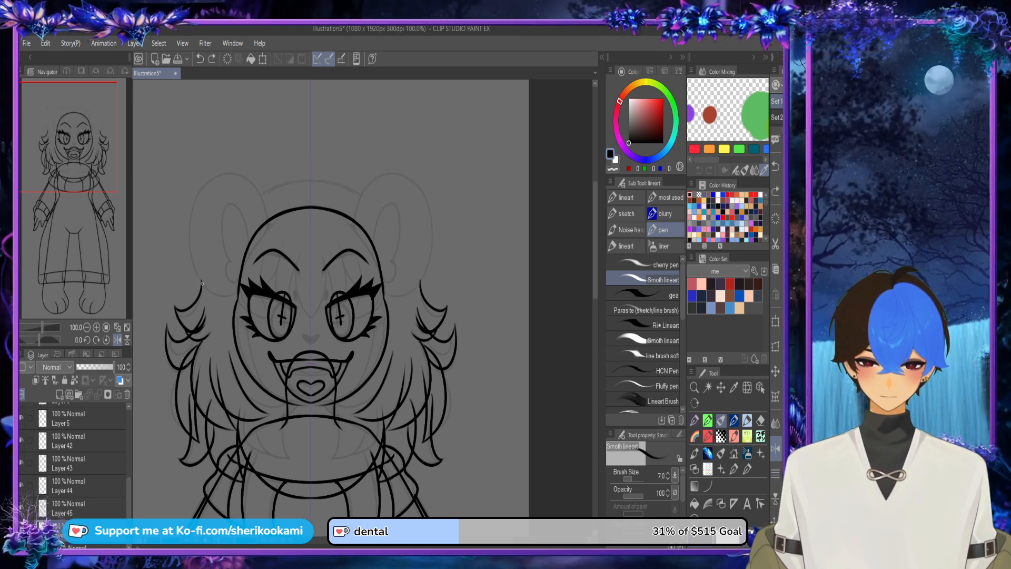
left_click_drag(201, 288, 310, 165)
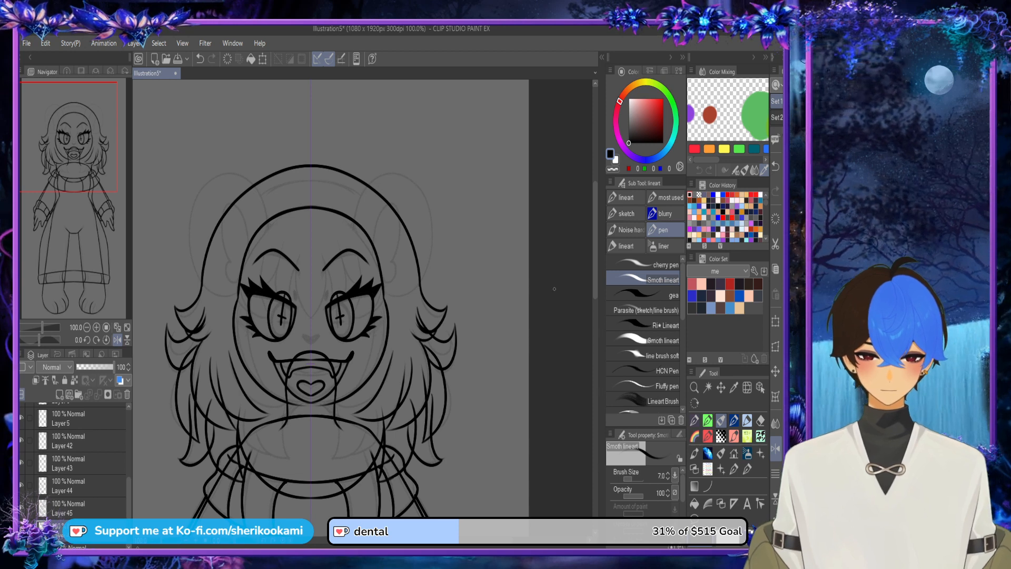
Step: Gather the loose back-hair layers into the back hair folder and collapse it
scroll(554, 288, "down", 1)
left_click_drag(595, 291, 596, 300)
left_click_drag(447, 540, 470, 540)
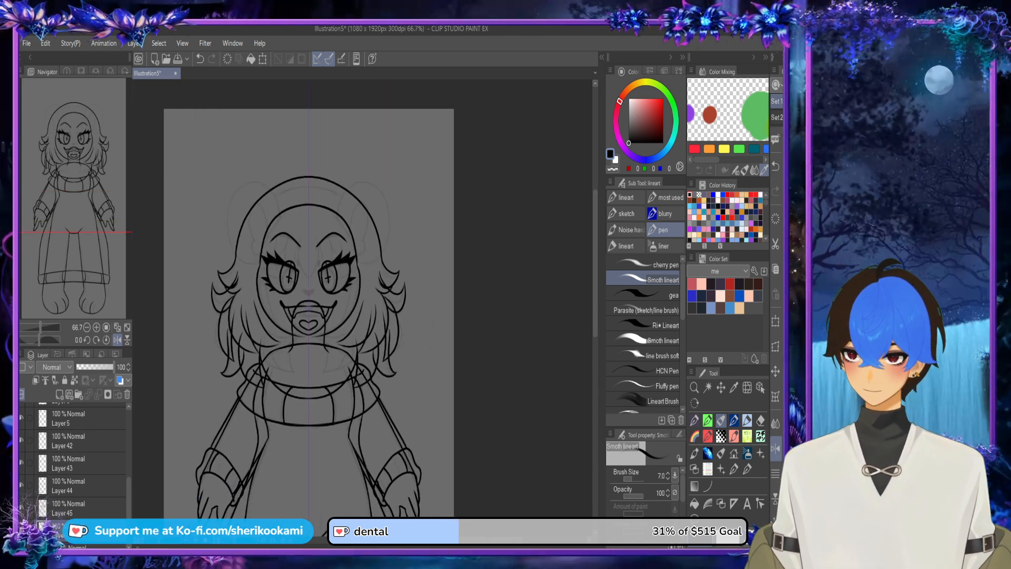
scroll(79, 458, "up", 5)
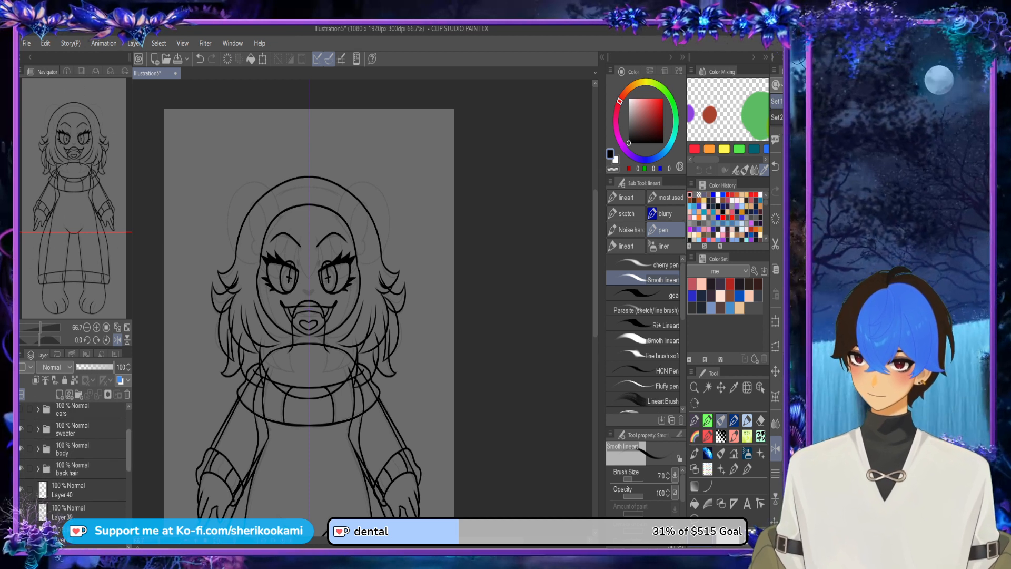
left_click(84, 469)
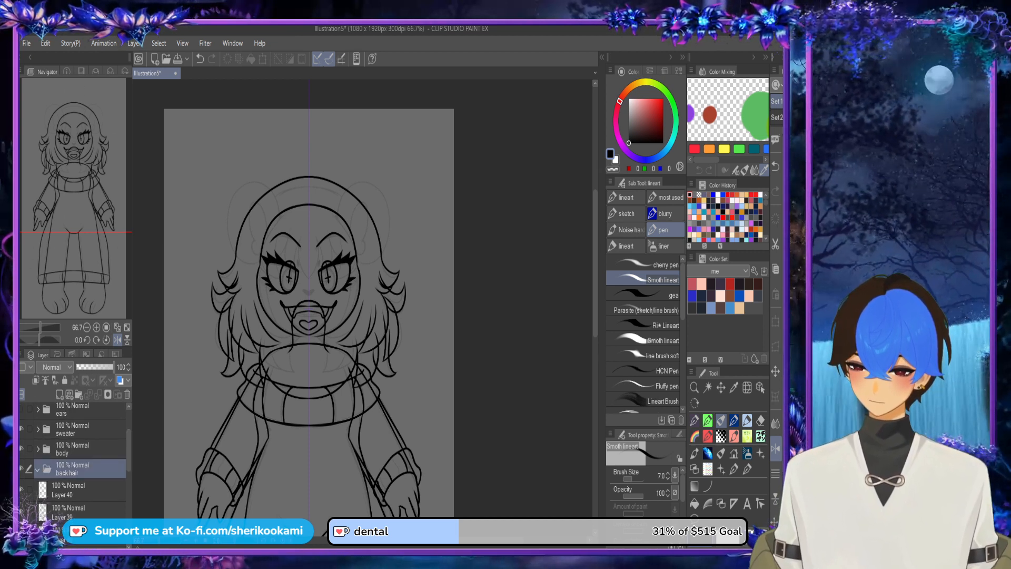
left_click(84, 490)
mouse_move(129, 450)
left_mouse_down()
mouse_move(128, 510)
mouse_move(129, 434)
left_mouse_up()
left_click(84, 458, "ctrl")
left_click(85, 480, "ctrl")
left_click(84, 503, "ctrl")
left_click(84, 522, "ctrl")
left_click(85, 477, "ctrl")
left_click(84, 498, "ctrl")
left_click(84, 515, "ctrl")
left_click(85, 490, "ctrl")
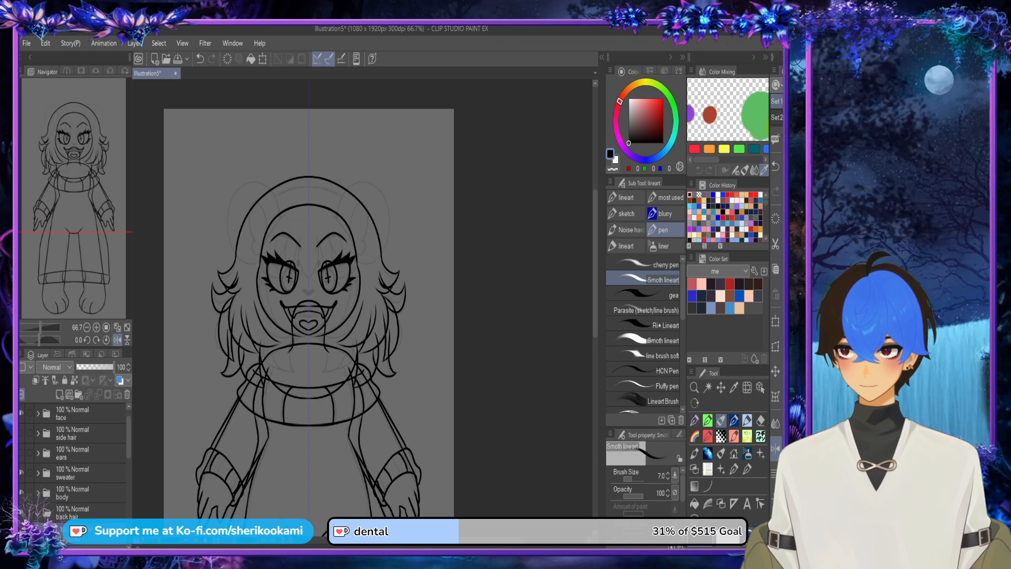
left_click(38, 512)
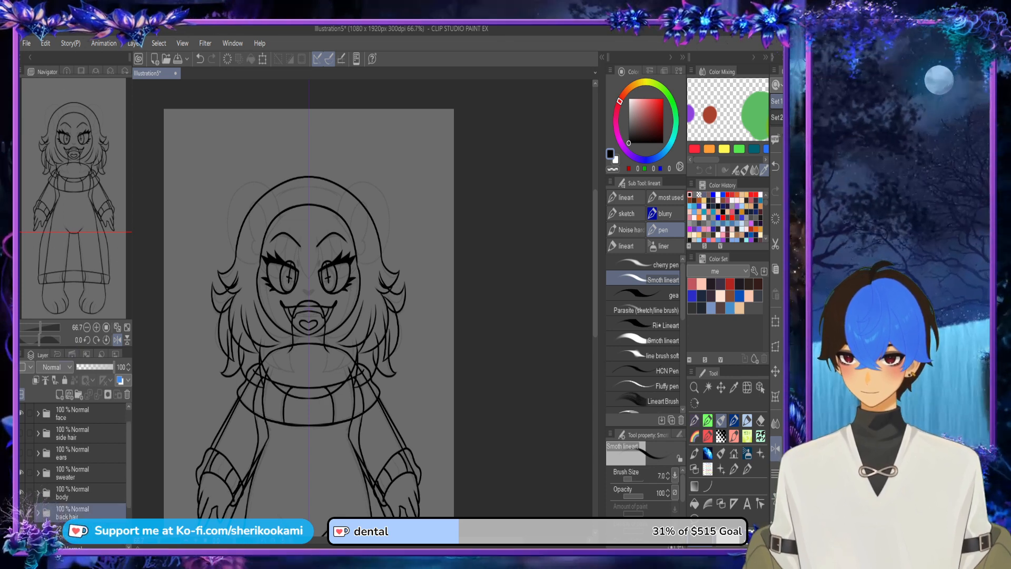
left_click_drag(129, 461, 128, 447)
Step: Select the top hair folder and hide the face, sweater, body and back hair folders and the faded sketch
left_click(79, 412)
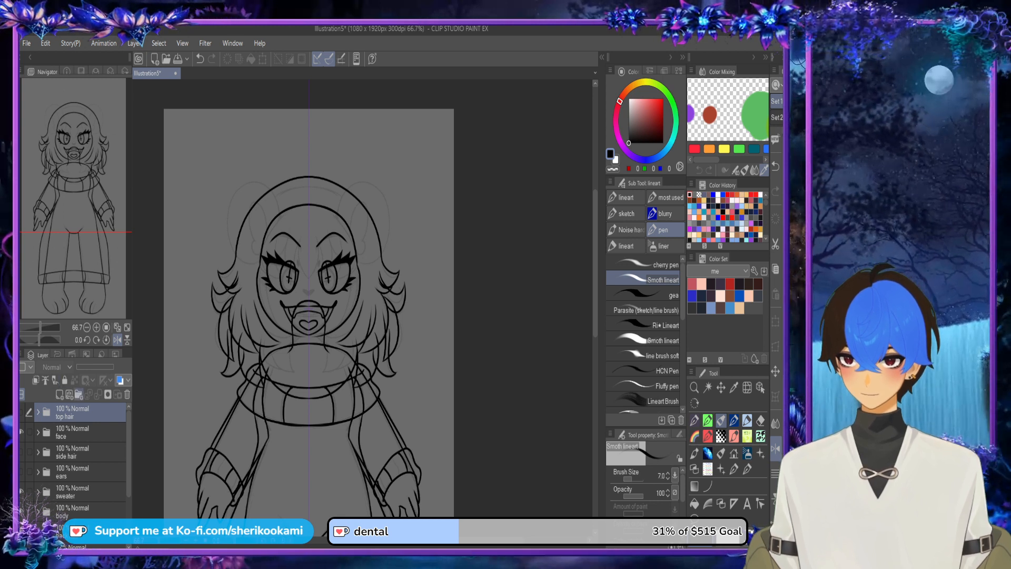
left_click(22, 432)
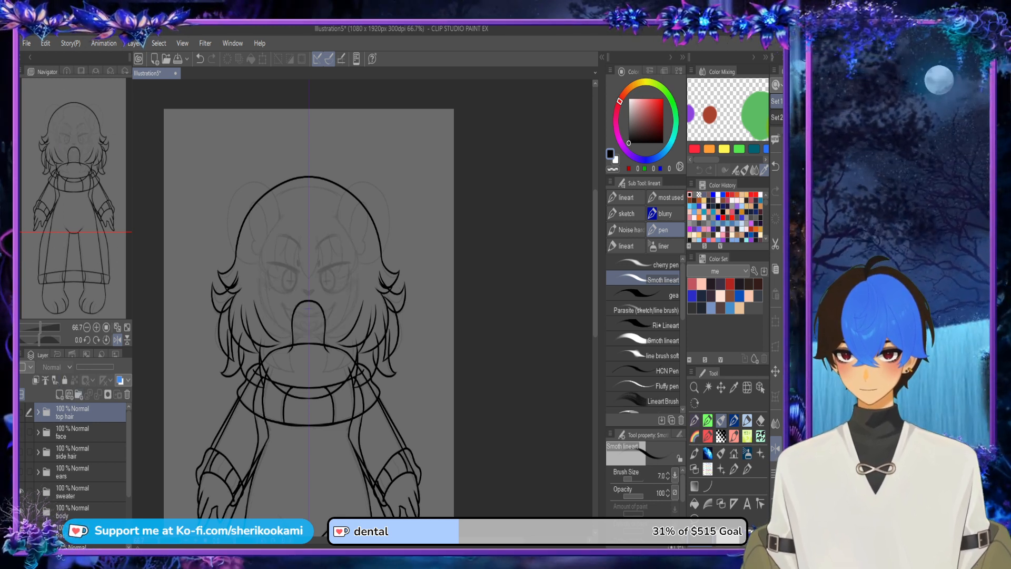
left_click(21, 491)
left_click(22, 511)
left_click(22, 531)
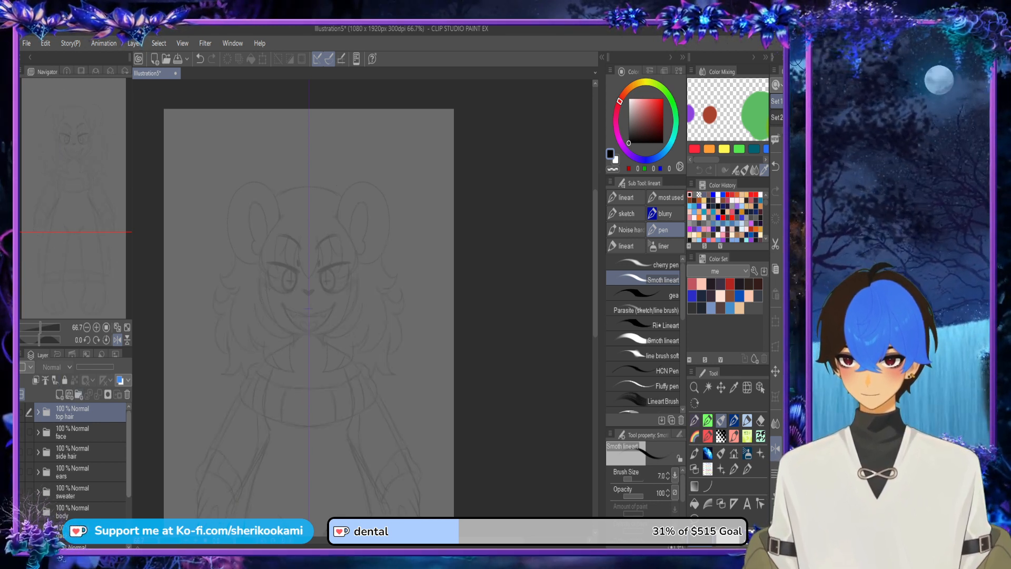
mouse_move(129, 469)
left_mouse_down()
mouse_move(129, 489)
mouse_move(129, 453)
left_mouse_up()
left_click(22, 517)
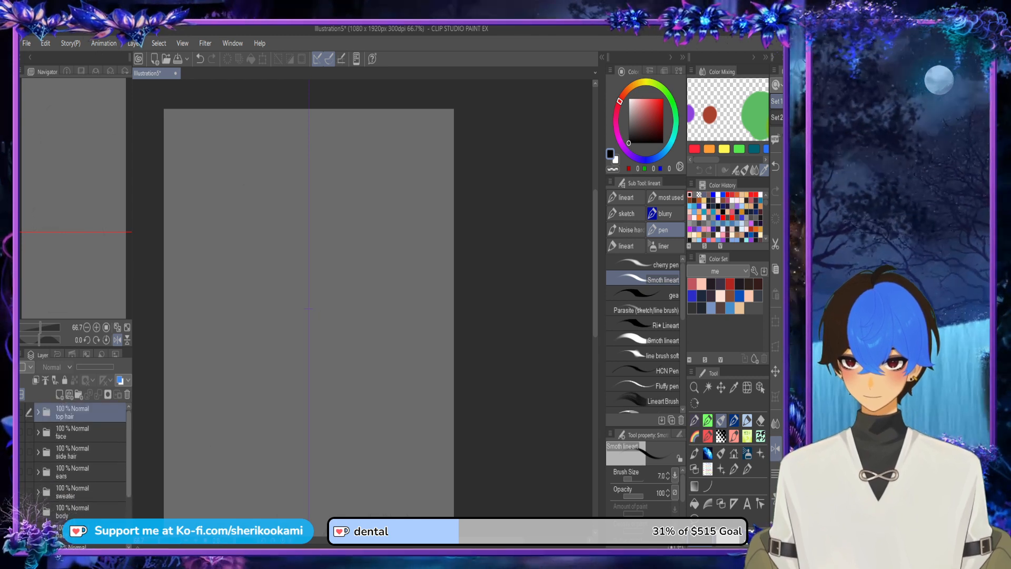
Step: Expand and show the top hair folder, hiding every layer inside it except Layer 17 with the centre bang lock
left_click(38, 413)
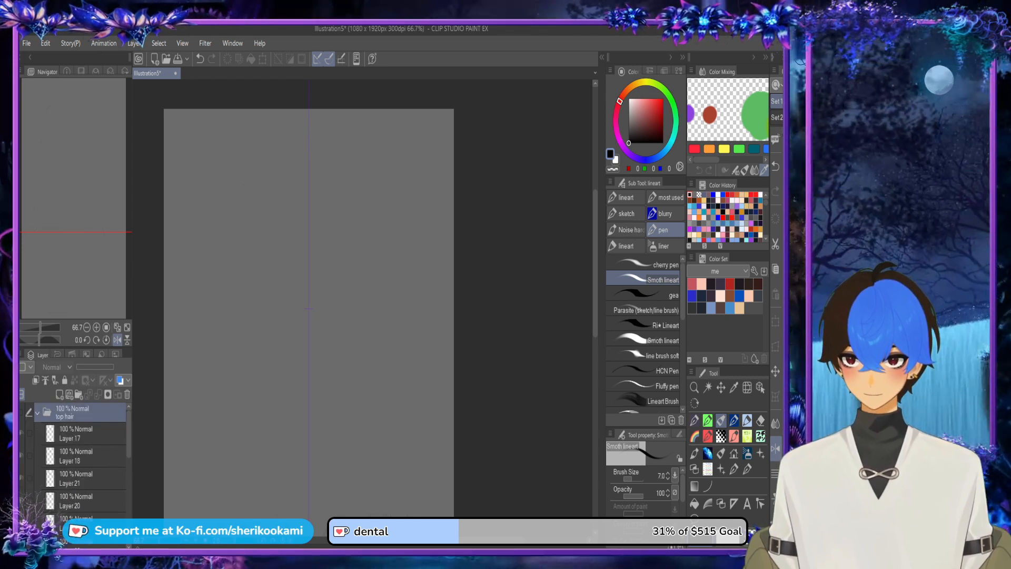
left_click(84, 434)
left_click(22, 412)
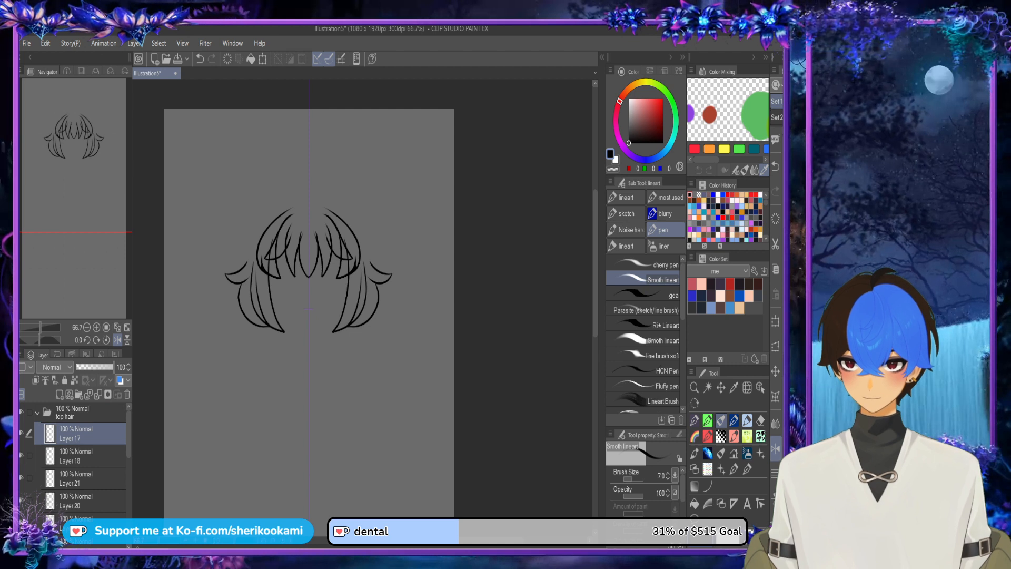
left_click(22, 456)
left_click(22, 478)
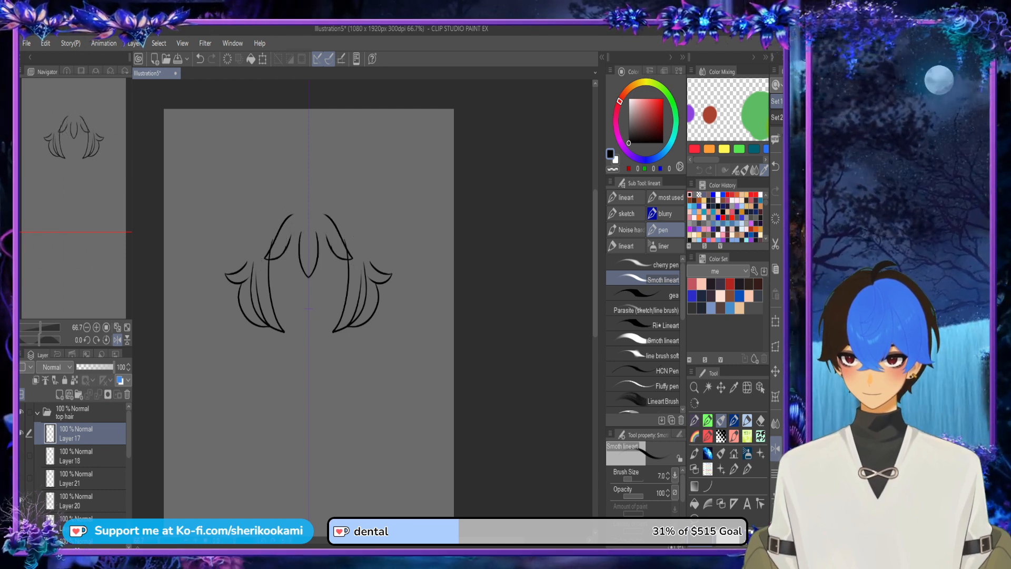
left_click(22, 500)
left_click(21, 523)
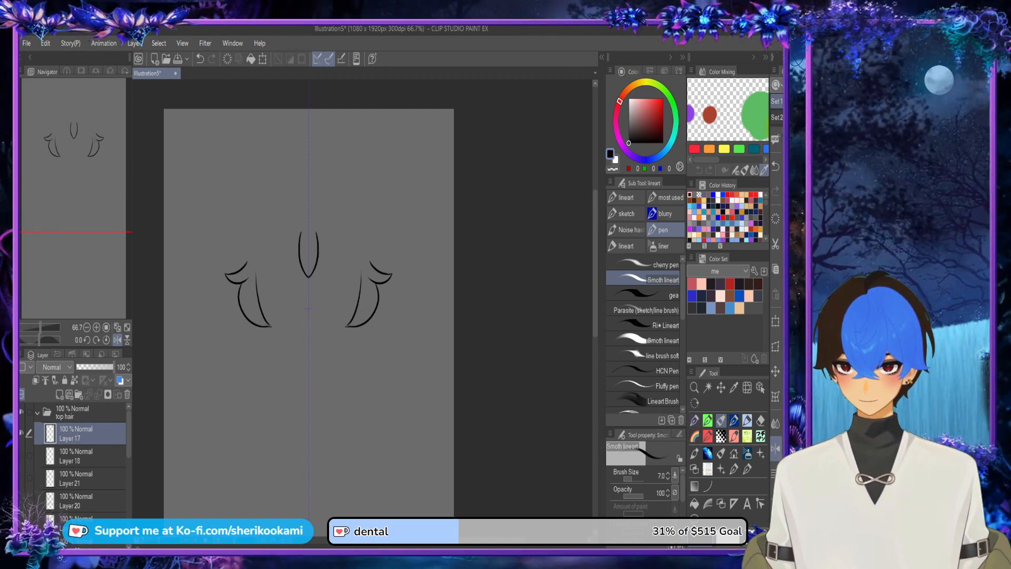
mouse_move(128, 435)
left_mouse_down()
mouse_move(129, 467)
mouse_move(128, 435)
left_mouse_up()
left_click(22, 448)
left_click(22, 492)
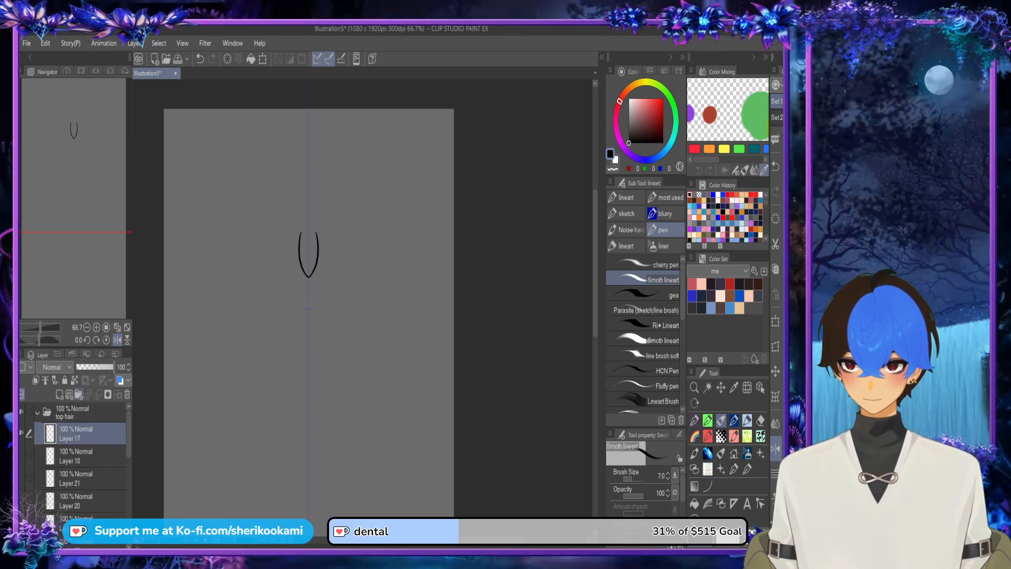
Step: Put Layer 17 into a new folder inside top hair and add an empty layer beneath it
left_click(79, 394)
left_click(83, 454)
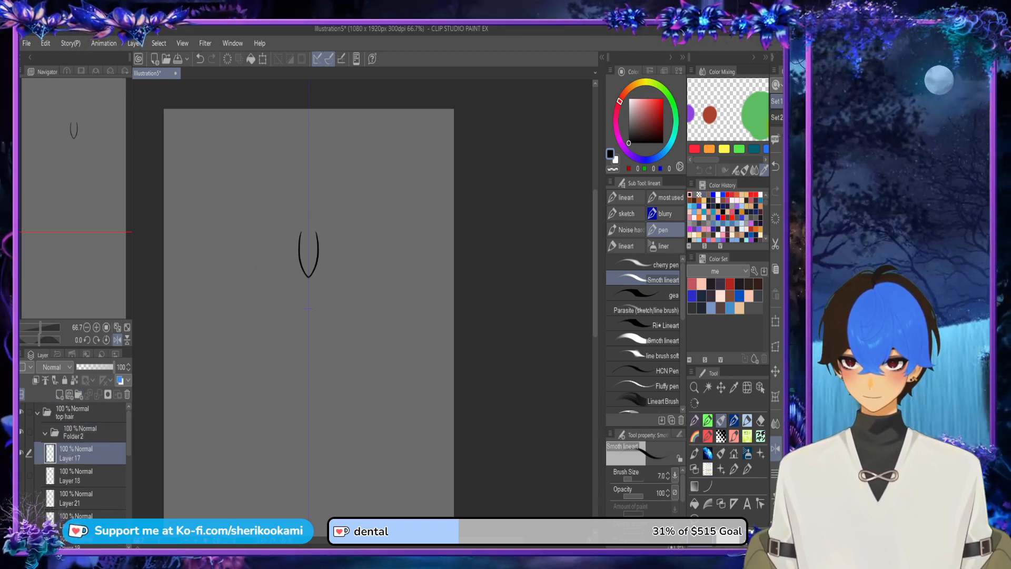
left_click_drag(83, 453, 81, 432)
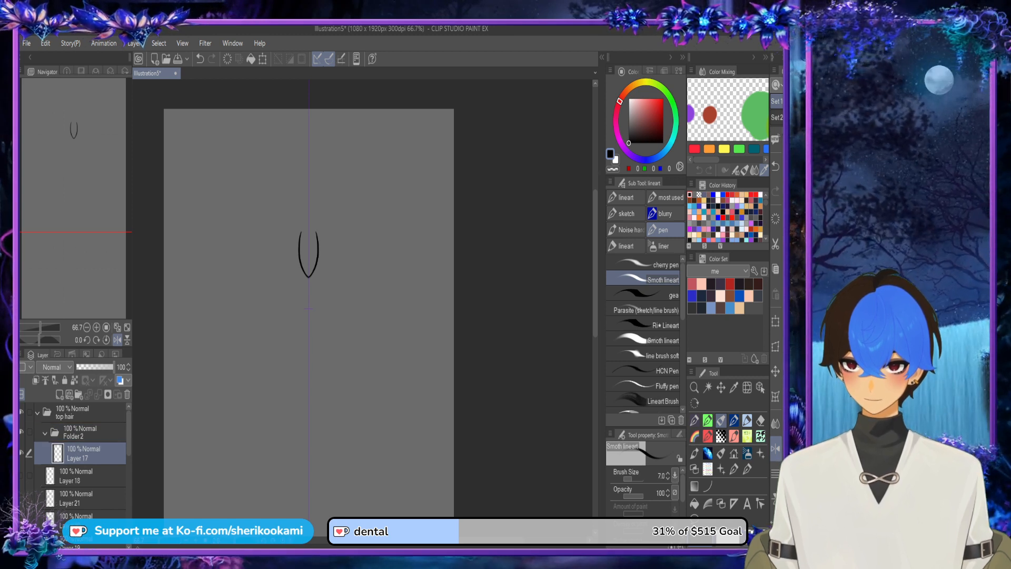
left_click(59, 395)
left_click_drag(84, 454, 83, 484)
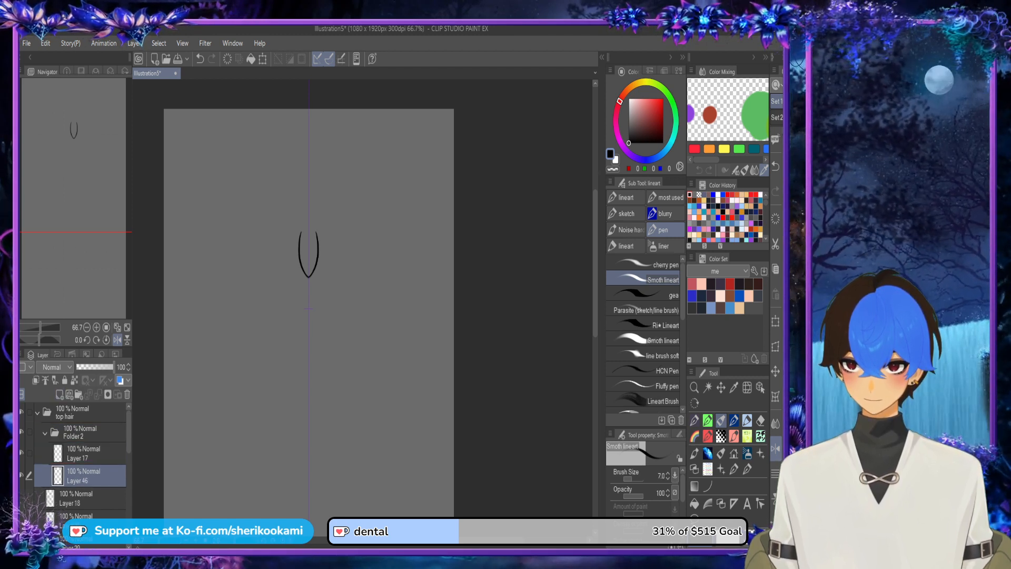
Step: On the layer beneath Layer 17, outline the centre bang lock in blue, extend it to a rounded top and fill it
left_click(739, 296)
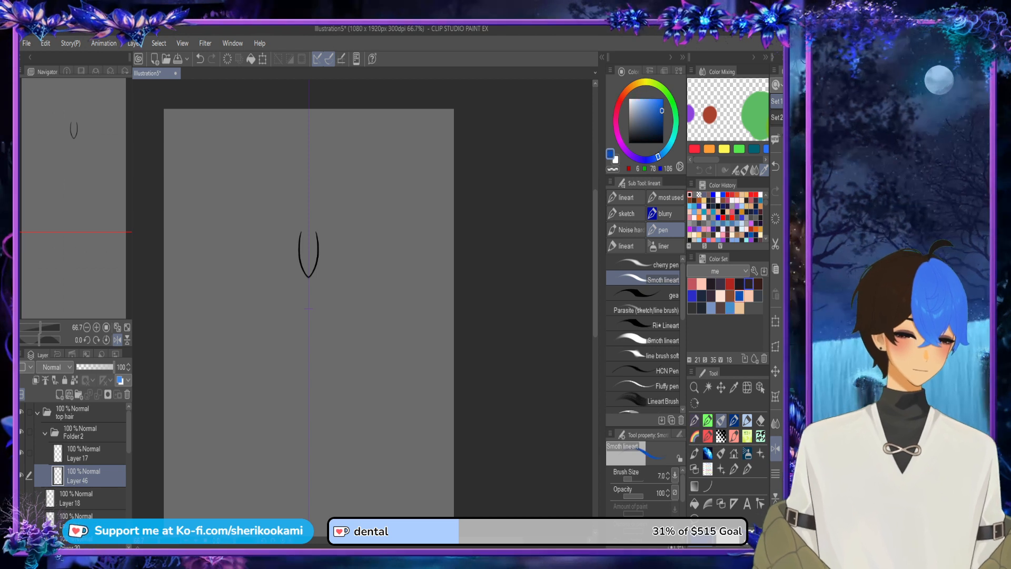
scroll(304, 260, "up", 5)
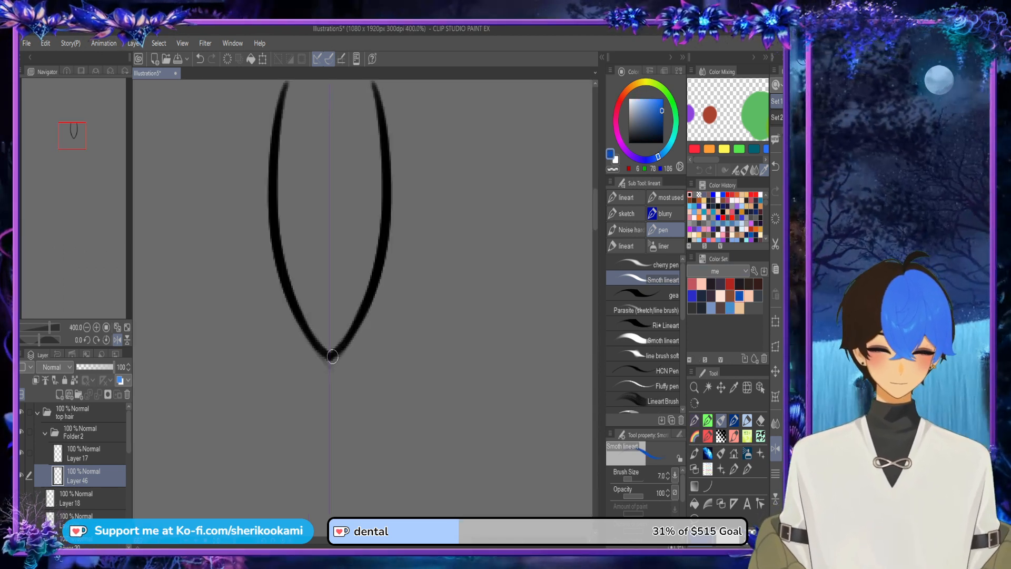
mouse_move(332, 355)
left_mouse_down()
mouse_move(303, 299)
mouse_move(284, 172)
left_mouse_up()
scroll(558, 288, "down", 2)
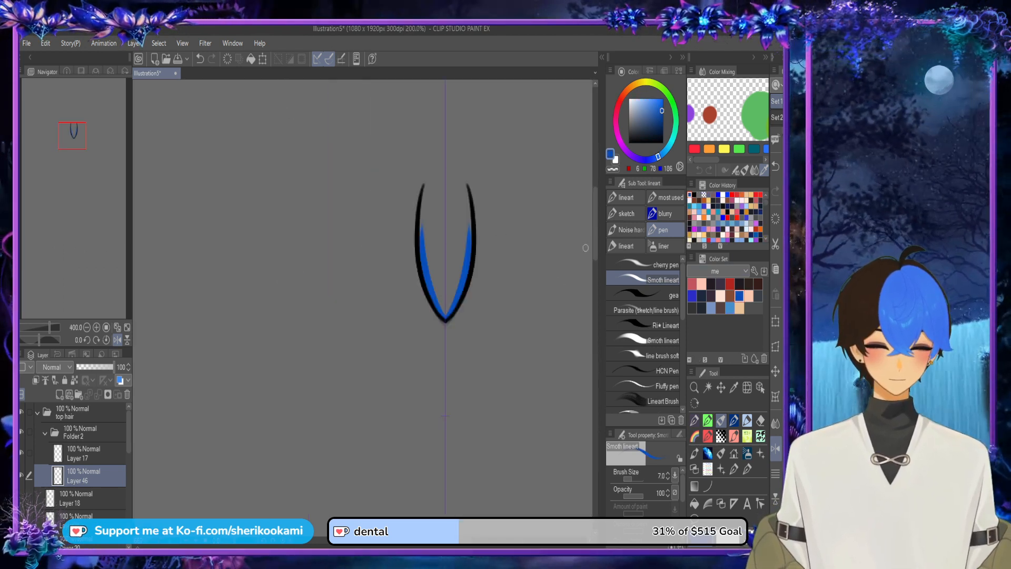
mouse_move(421, 305)
left_mouse_down()
mouse_move(424, 246)
mouse_move(443, 240)
left_mouse_up()
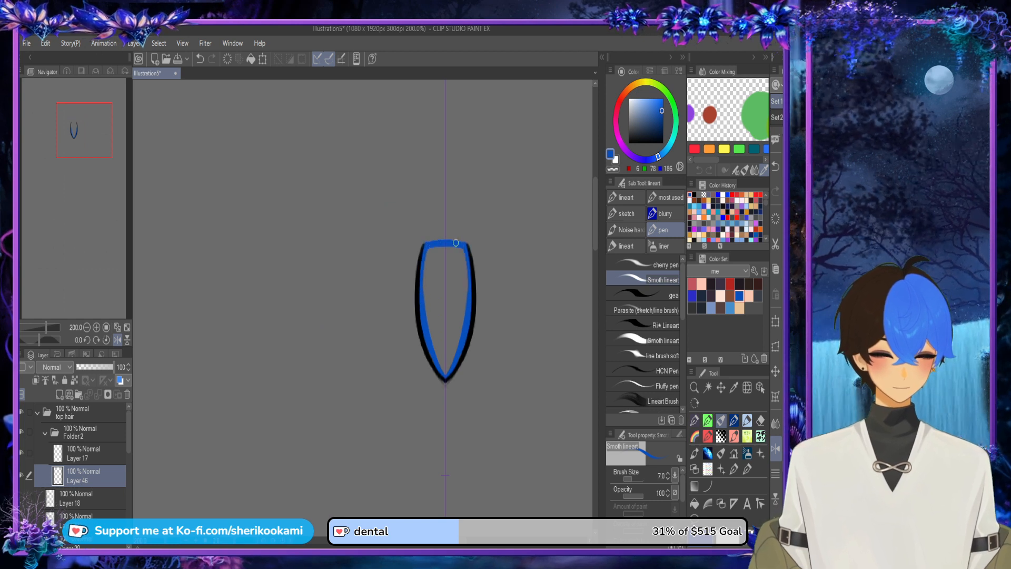
key("ctrl+z")
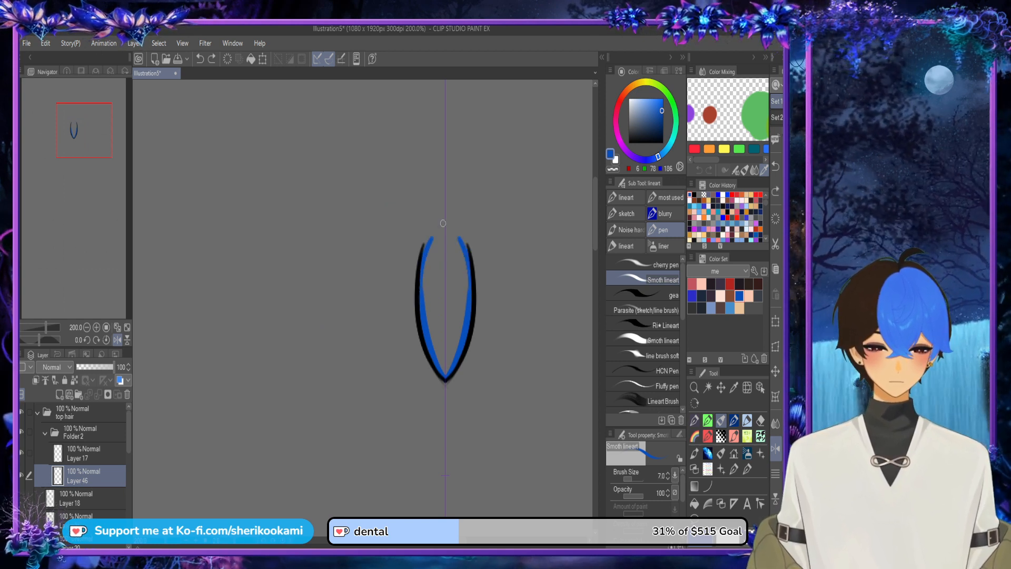
left_click_drag(421, 300, 443, 216)
left_click_drag(423, 271, 454, 204)
key("ctrl+z")
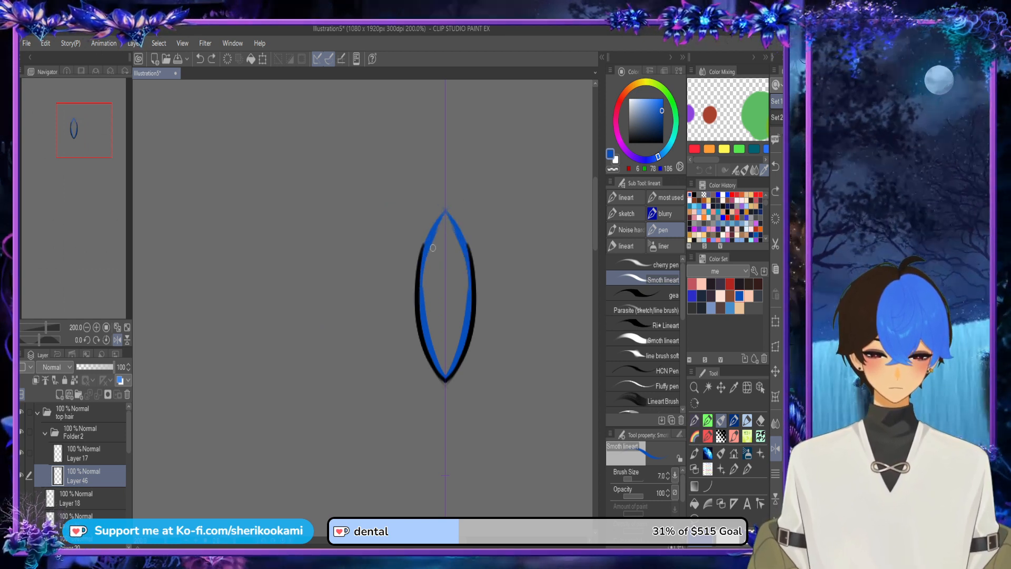
key("ctrl+z")
mouse_move(422, 269)
left_mouse_down()
mouse_move(446, 216)
mouse_move(464, 247)
mouse_move(452, 238)
mouse_move(467, 296)
left_mouse_up()
key("ctrl+z")
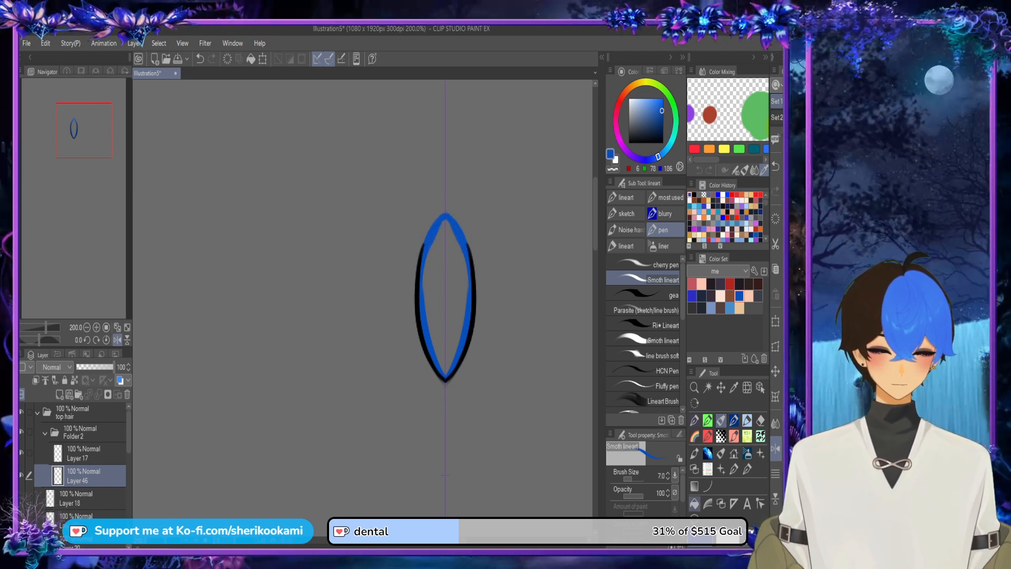
left_click(695, 504)
left_click(448, 295)
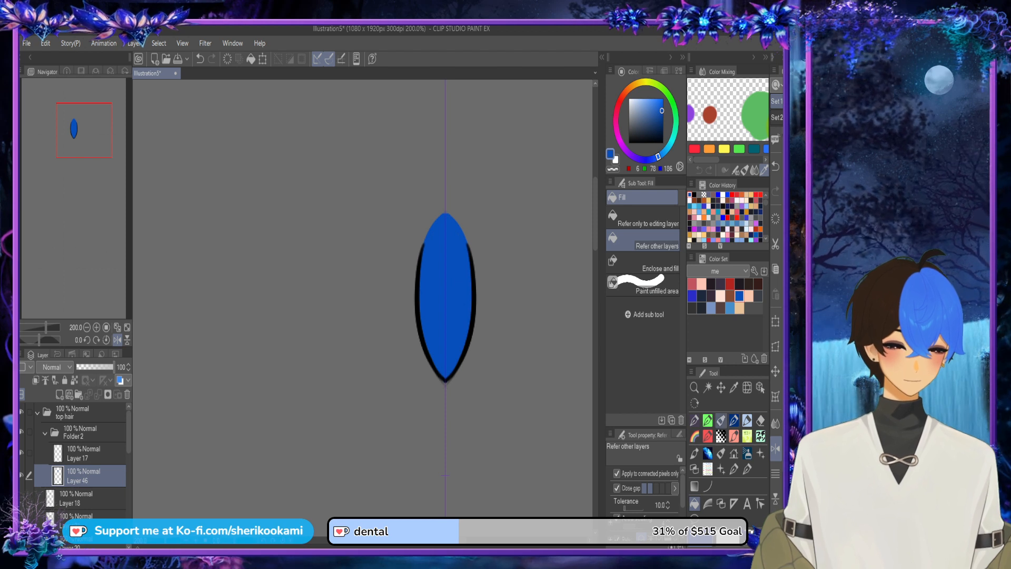
Step: Clean up the pointed tip of the centre lock's line art on Layer 17 using the pen with transparent colour
left_click(721, 420)
left_click(84, 499)
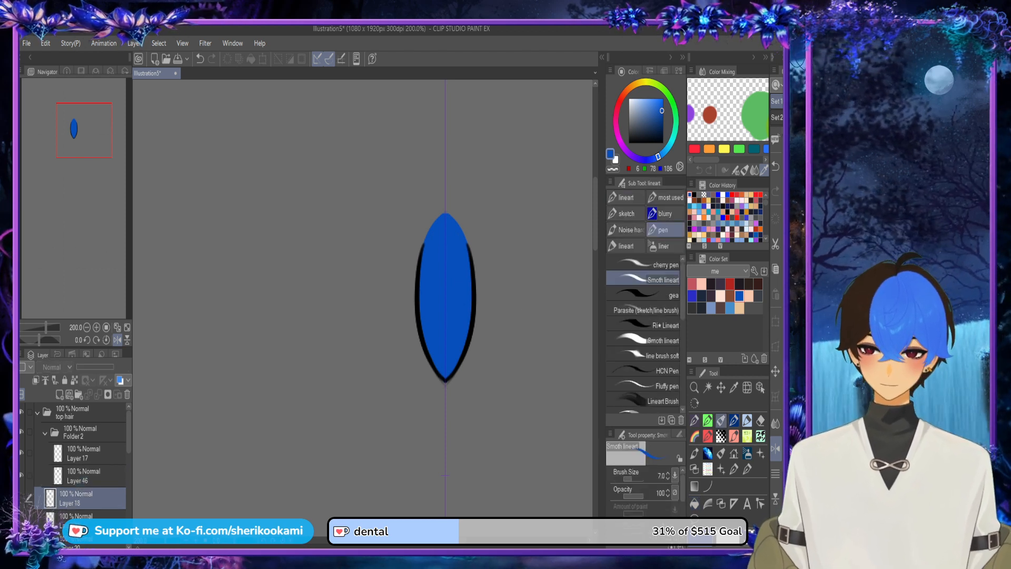
left_click(87, 453)
key("c")
left_click_drag(455, 377, 445, 387)
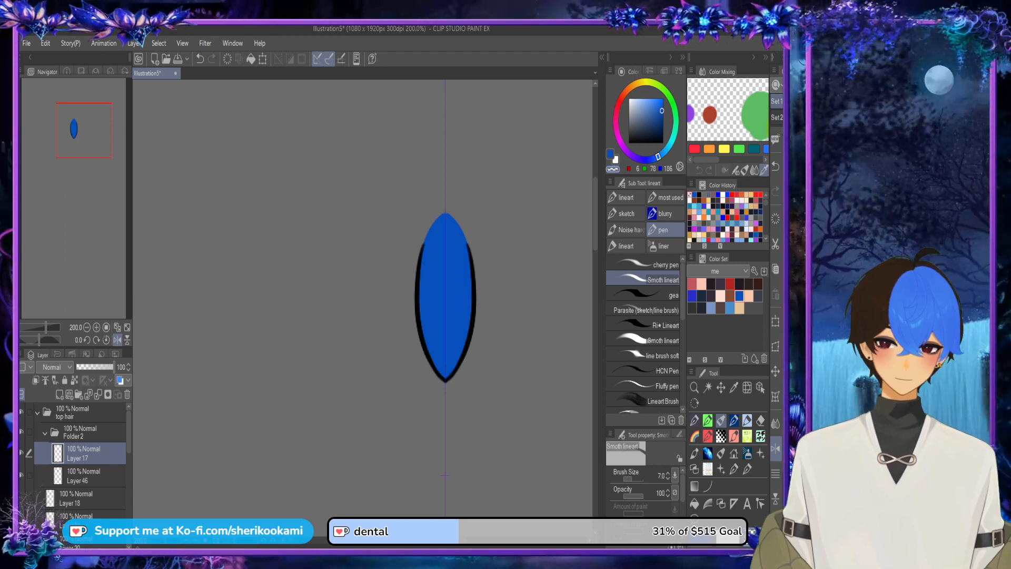
Step: Show Layer 18 with the neighbouring bang locks, and collapse and hide Folder 2
left_click(21, 498)
left_click(46, 432)
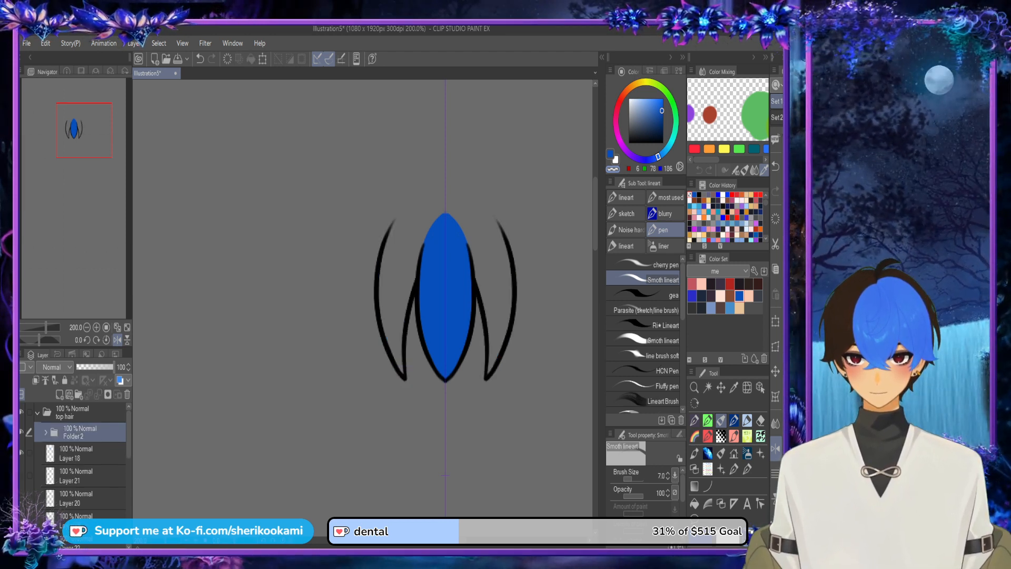
left_click(22, 433)
Step: Add a new empty layer and a new folder directly below Layer 18 in the top hair folder
left_click(79, 476)
left_click(60, 395)
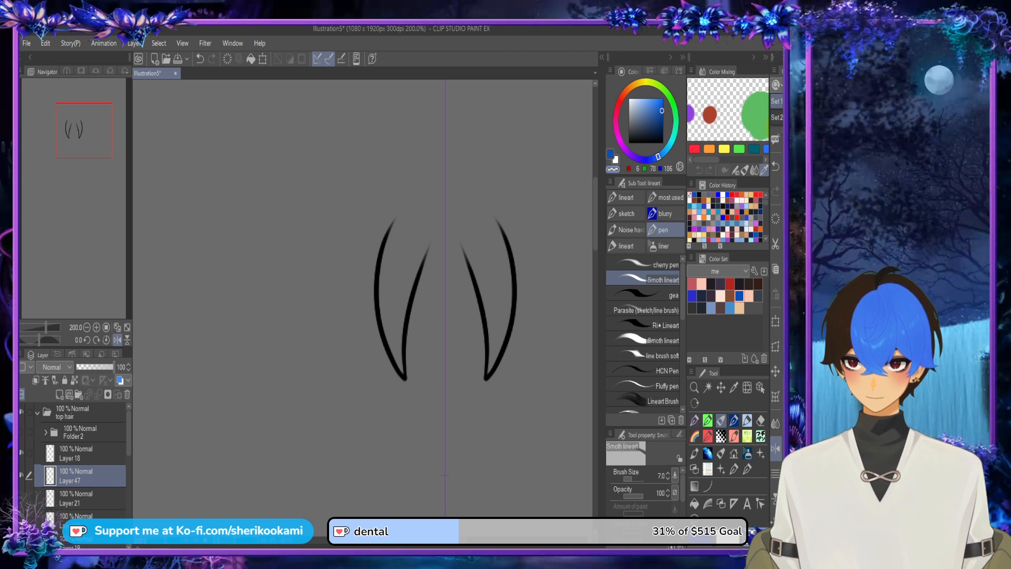
left_click(21, 453)
left_click(22, 453)
left_click(79, 395)
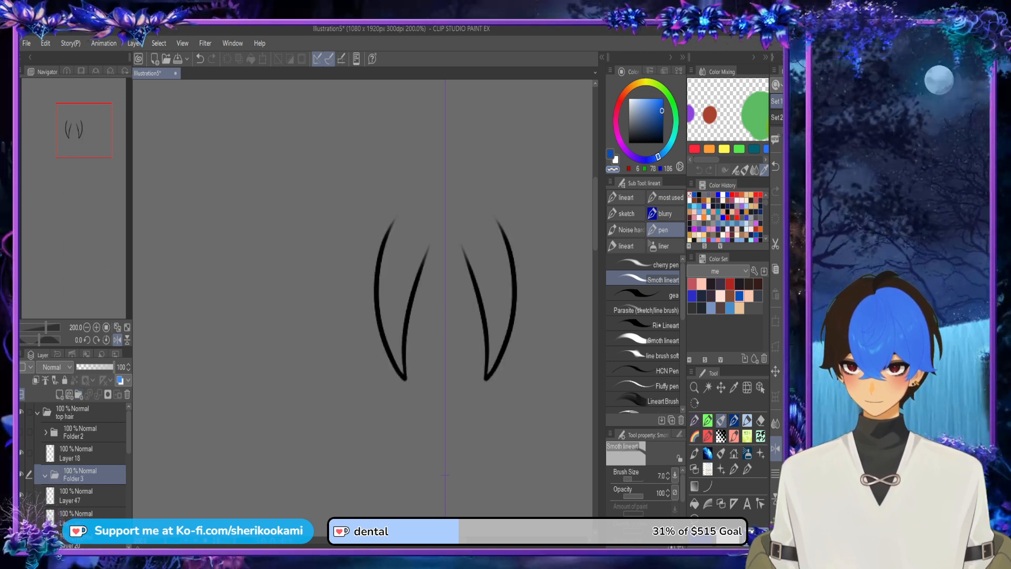
Step: Move Folder 3 above Layer 18 and place Layer 18 and the empty Layer 47 inside it
left_click_drag(79, 475, 79, 443)
left_click(79, 473)
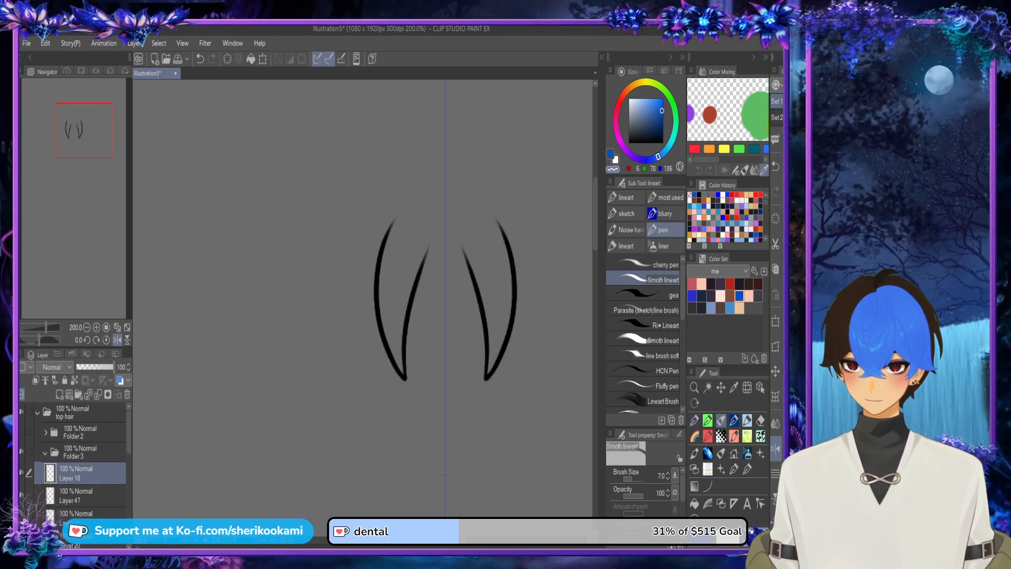
left_click(79, 495, "shift")
left_click_drag(79, 494, 79, 453)
left_click(83, 496)
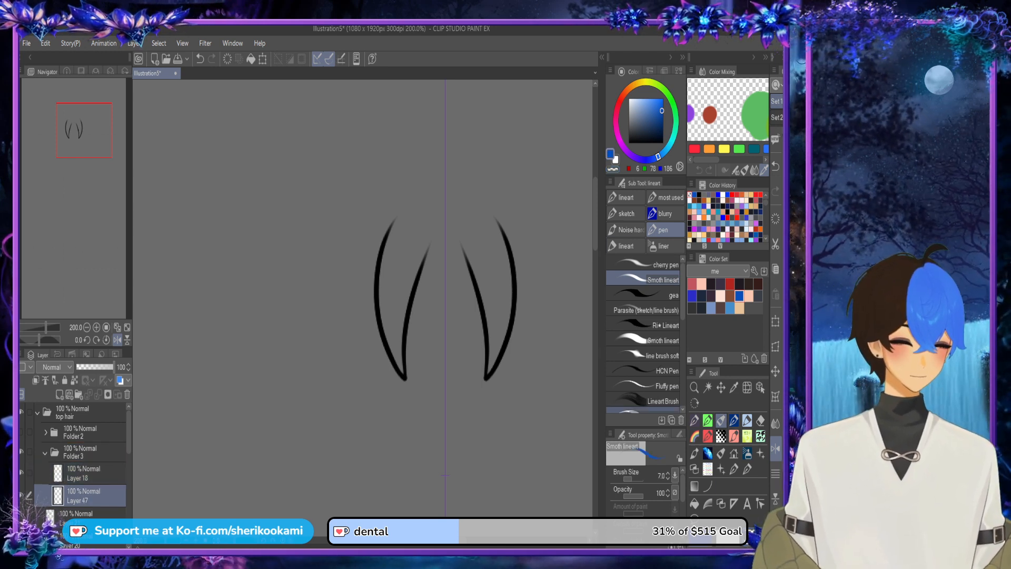
Step: On Layer 47, outline the bang locks beside the centre in blue, extend them to rounded tops and fill them
mouse_move(403, 372)
left_mouse_down()
mouse_move(402, 317)
mouse_move(430, 253)
left_mouse_up()
left_click_drag(401, 342, 430, 242)
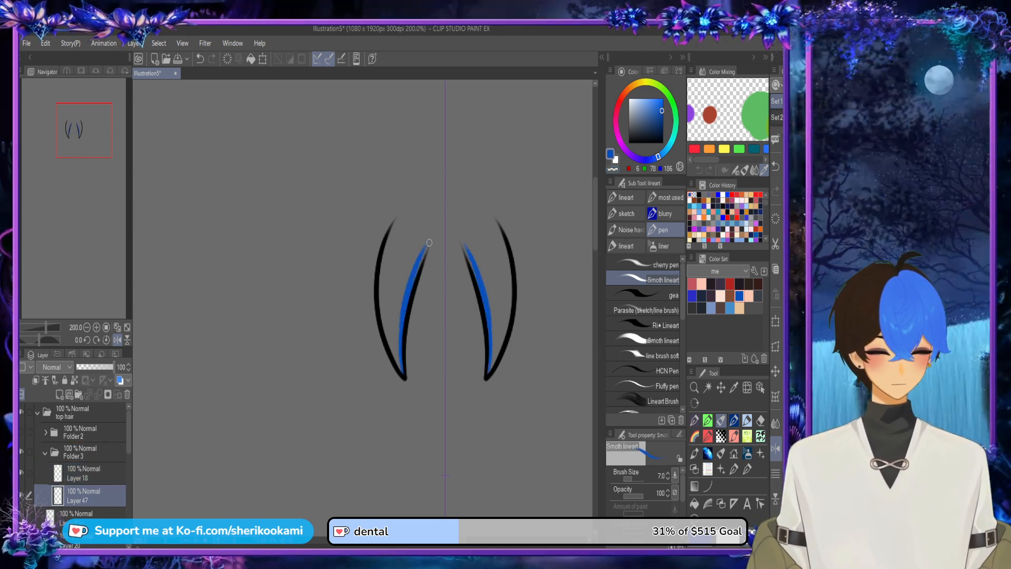
left_click_drag(408, 308, 432, 241)
left_click_drag(403, 371, 380, 290)
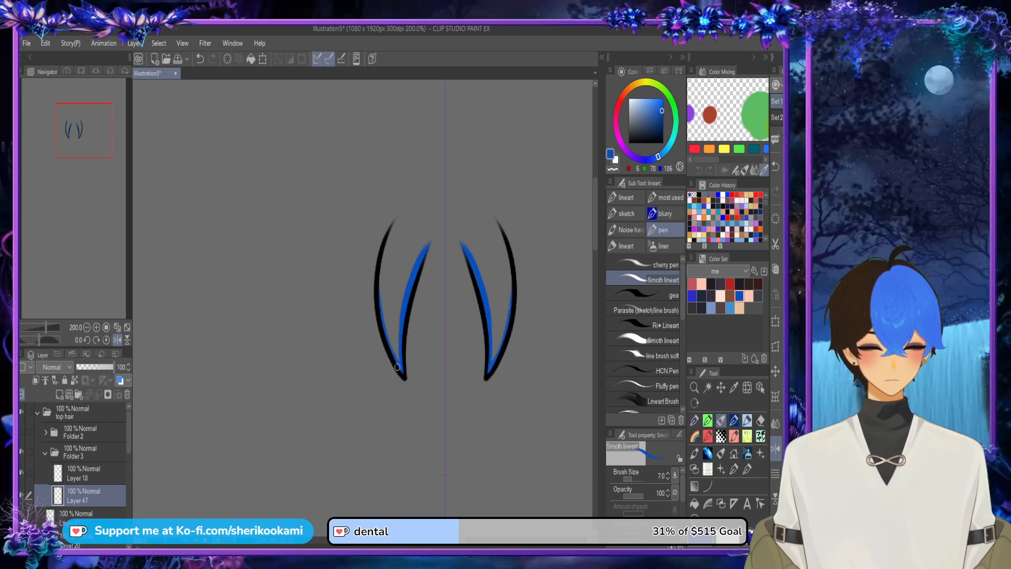
mouse_move(392, 349)
left_mouse_down()
mouse_move(381, 276)
mouse_move(395, 227)
left_mouse_up()
left_click_drag(382, 286, 402, 209)
mouse_move(387, 245)
left_mouse_down()
mouse_move(407, 206)
mouse_move(424, 199)
mouse_move(432, 223)
mouse_move(414, 295)
left_mouse_up()
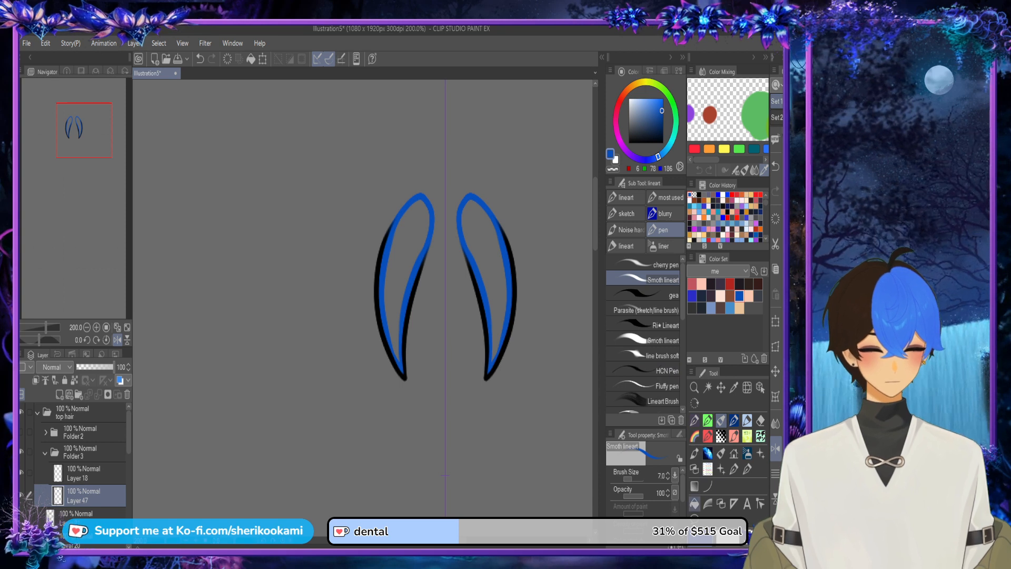
left_click(694, 504)
left_click(402, 253)
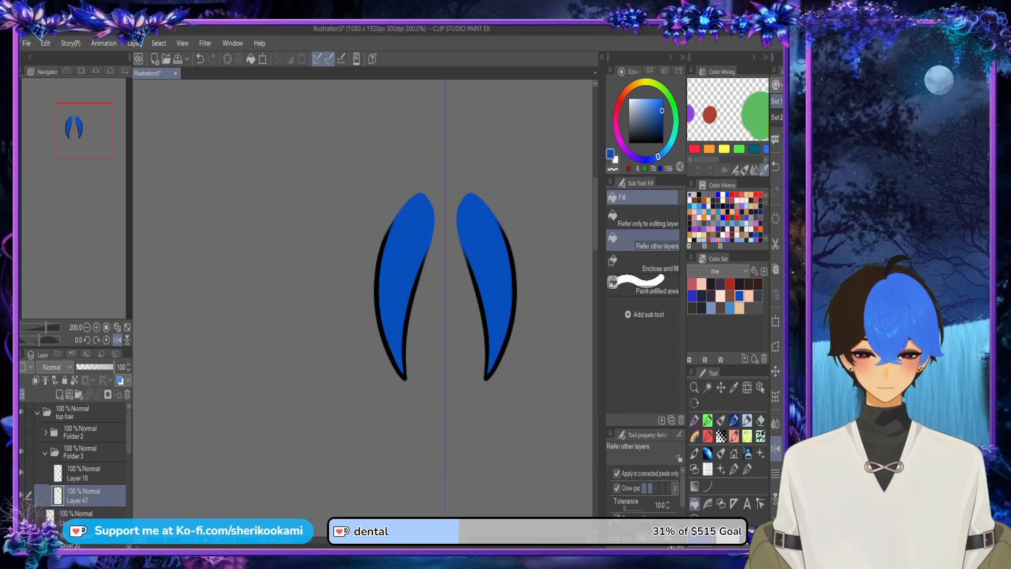
Step: Show Folder 2 and paint blue on Layer 47 across the gap behind the centre lock to join both bang locks
left_click(22, 432)
left_click(21, 432)
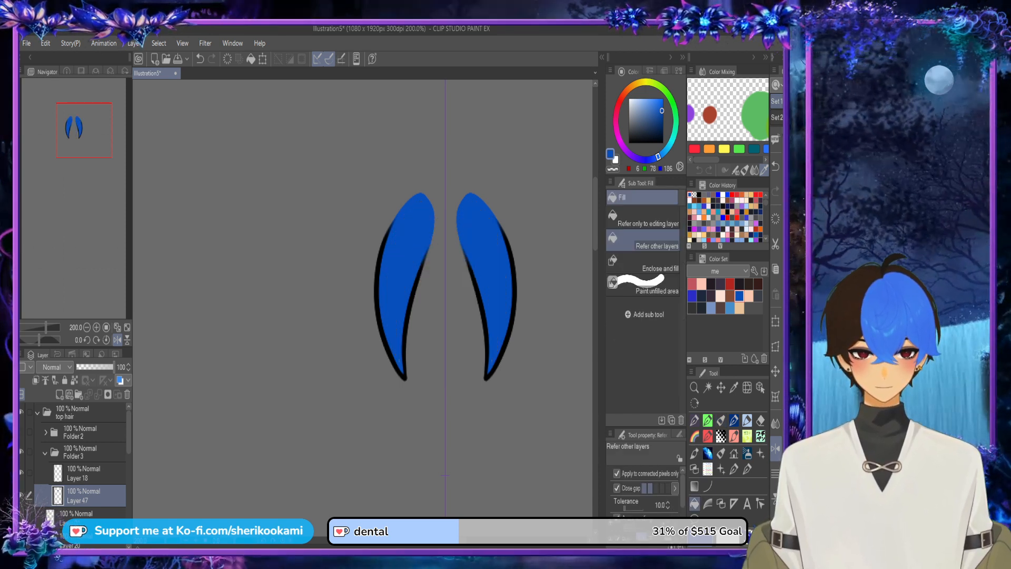
left_click(21, 432)
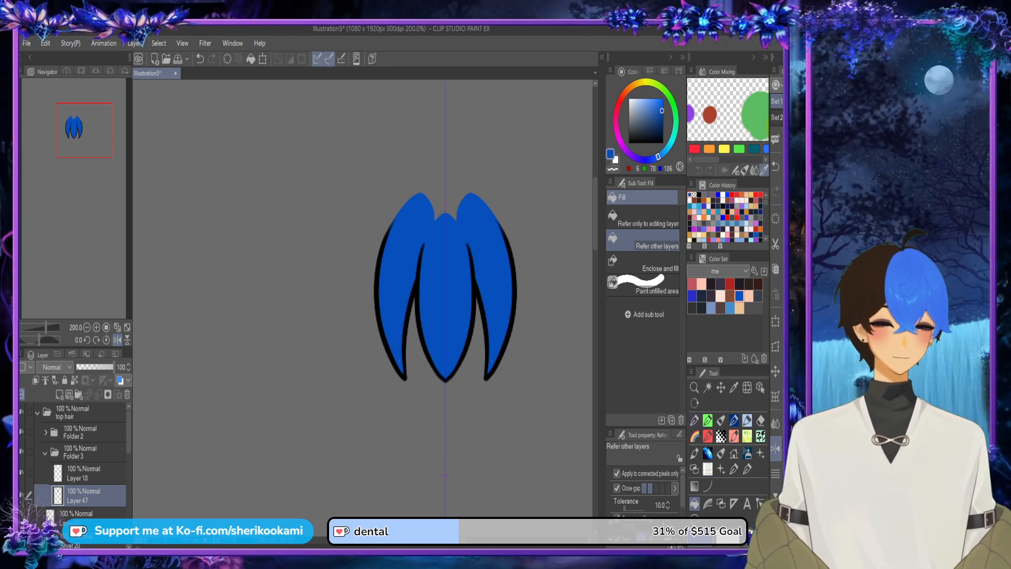
key("p")
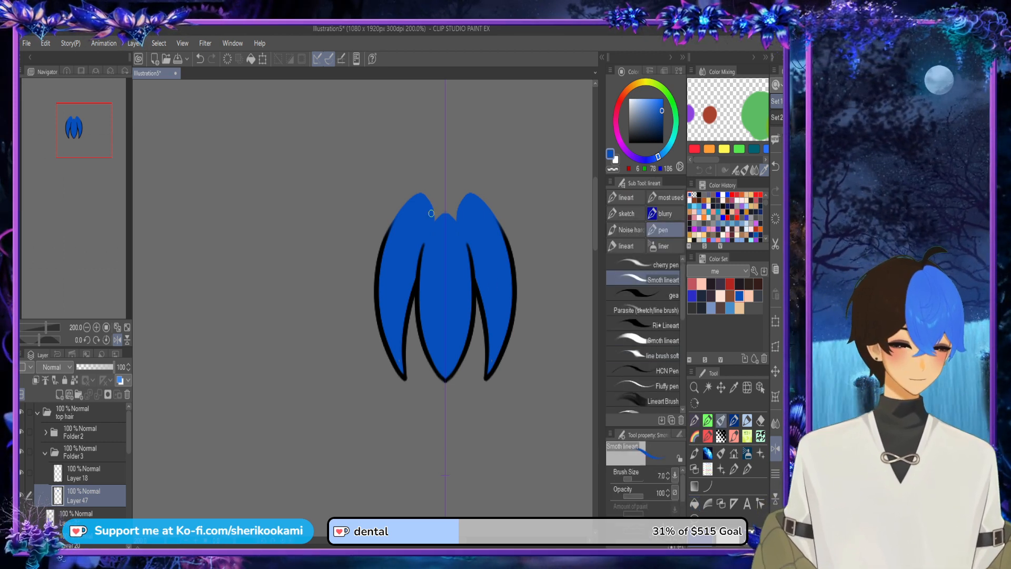
mouse_move(411, 201)
left_mouse_down()
mouse_move(452, 189)
mouse_move(464, 195)
mouse_move(428, 208)
mouse_move(478, 196)
mouse_move(409, 203)
mouse_move(473, 199)
mouse_move(445, 218)
left_mouse_up()
key("ctrl+z")
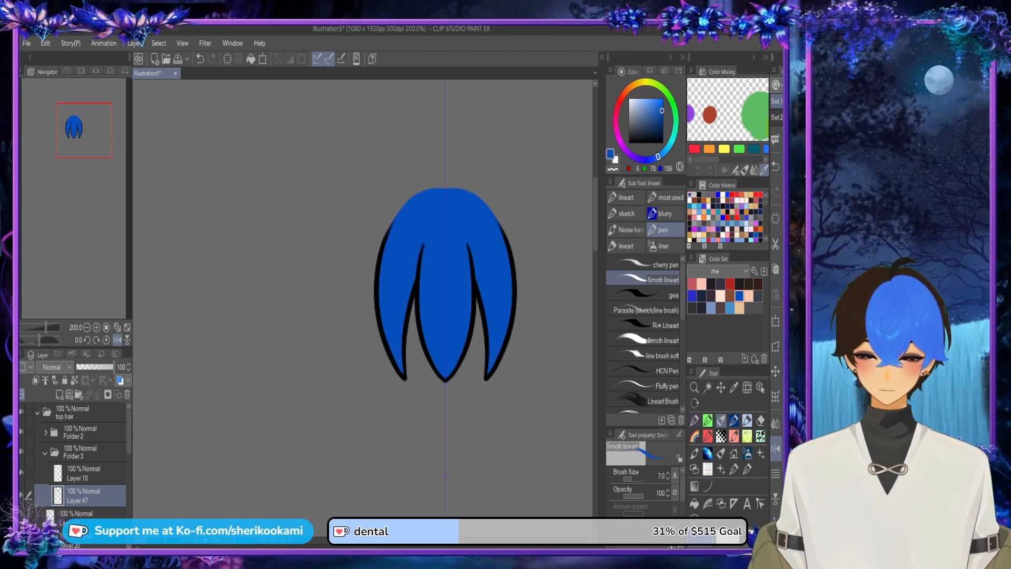
left_click(22, 431)
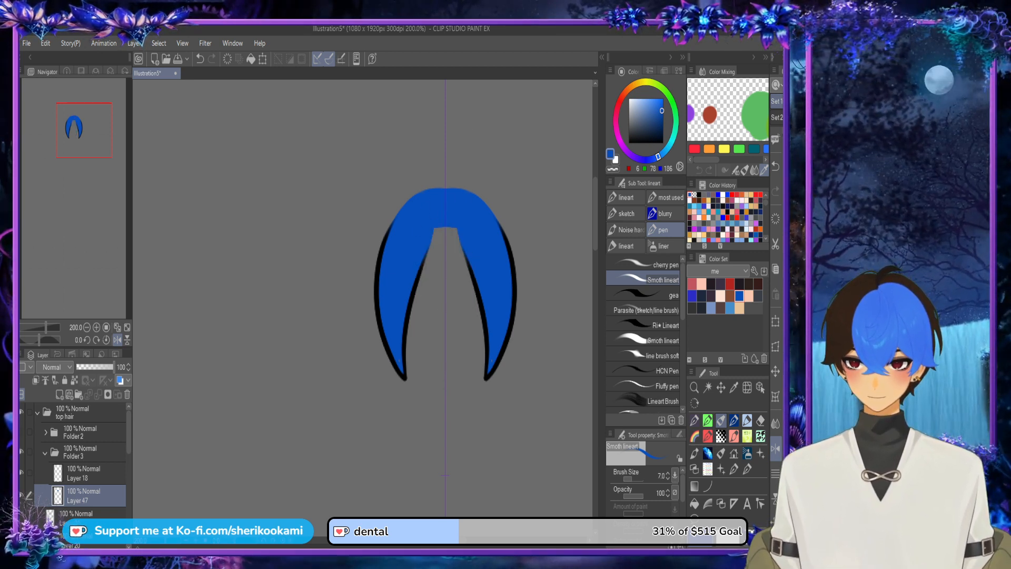
mouse_move(427, 247)
left_mouse_down()
mouse_move(469, 246)
mouse_move(428, 246)
mouse_move(468, 231)
mouse_move(440, 228)
left_mouse_up()
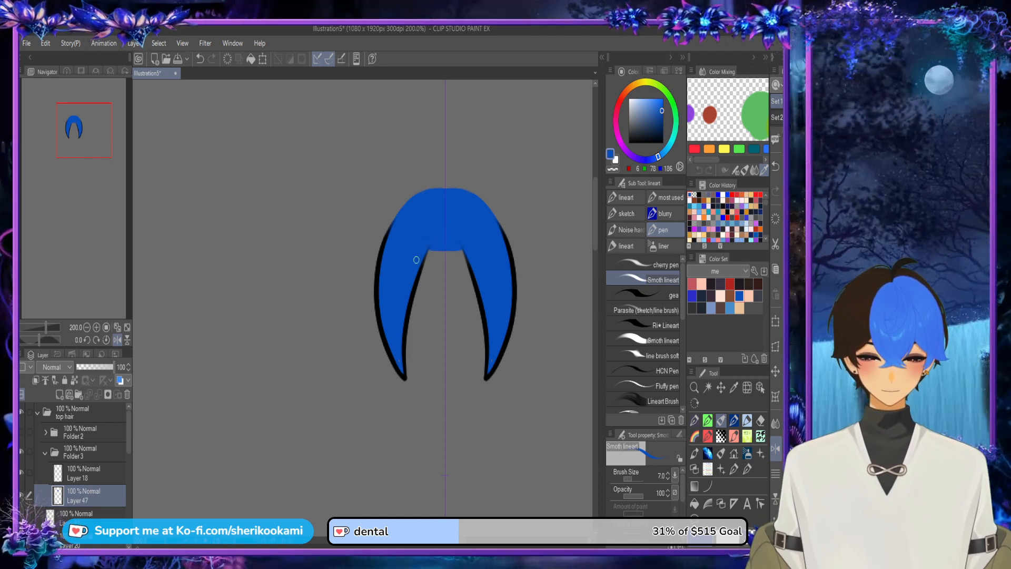
left_click(21, 432)
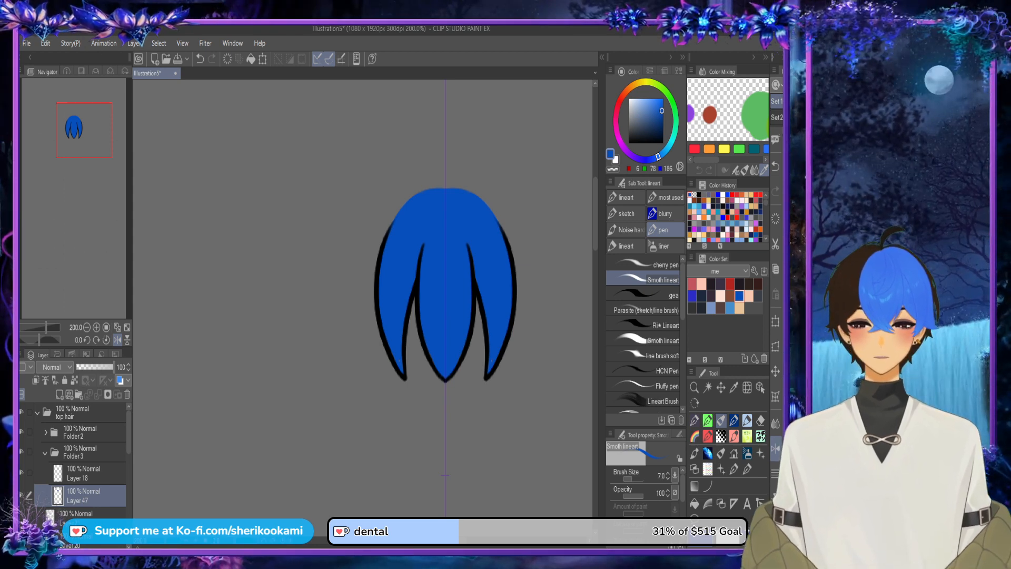
Step: Test-rotate the centre lock in Folder 2 slightly to check the base colour behind it, and undo the rotation
left_click(80, 431)
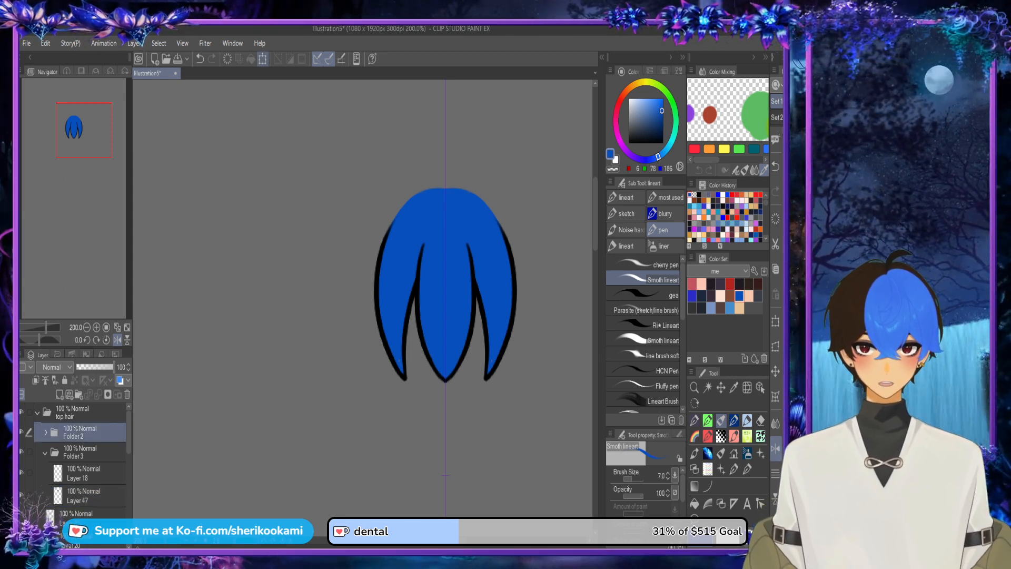
left_click(263, 59)
mouse_move(403, 196)
left_mouse_down()
mouse_move(462, 185)
mouse_move(365, 248)
mouse_move(400, 197)
mouse_move(380, 218)
mouse_move(440, 196)
mouse_move(420, 198)
left_mouse_up()
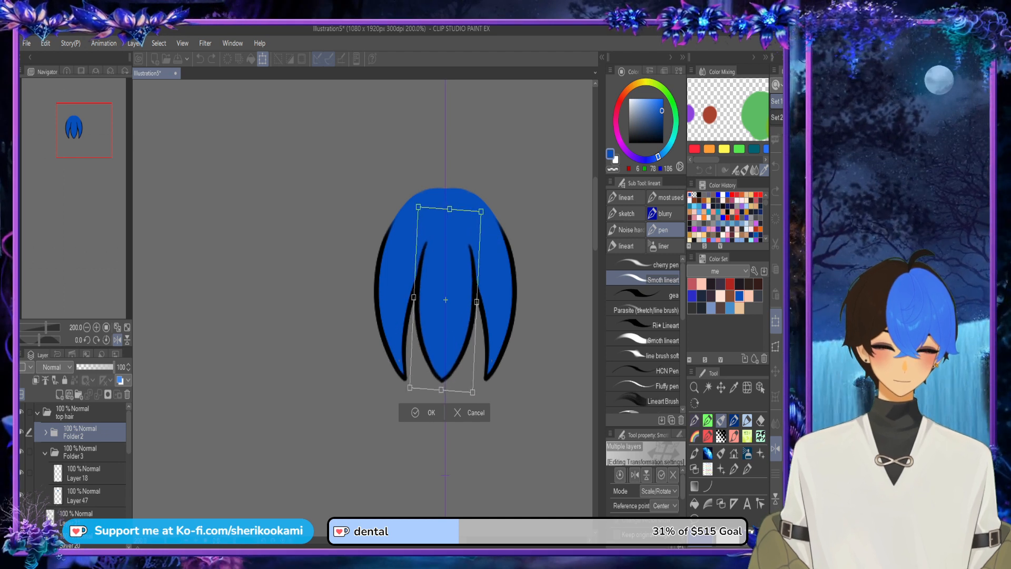
key("ctrl+z")
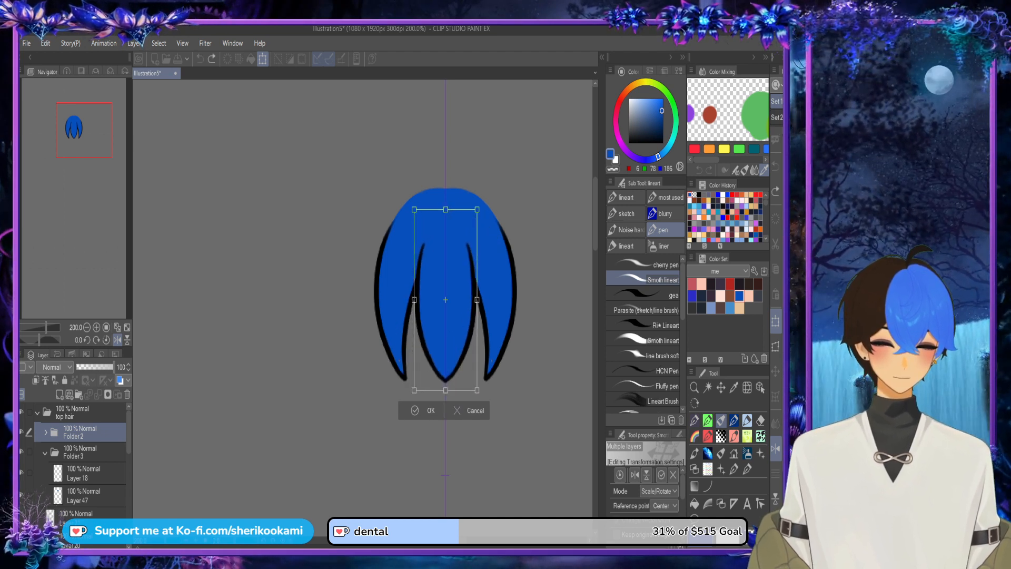
key("Return")
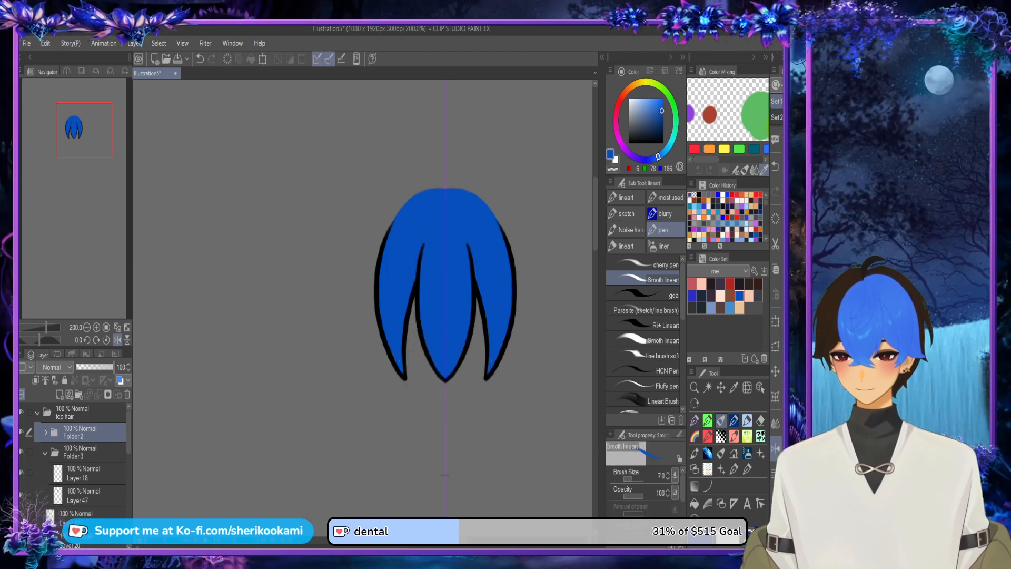
Step: Collapse Folder 3, show Layer 21 and put it in a new folder with a new empty layer beneath it
left_click(45, 452)
left_click(84, 474)
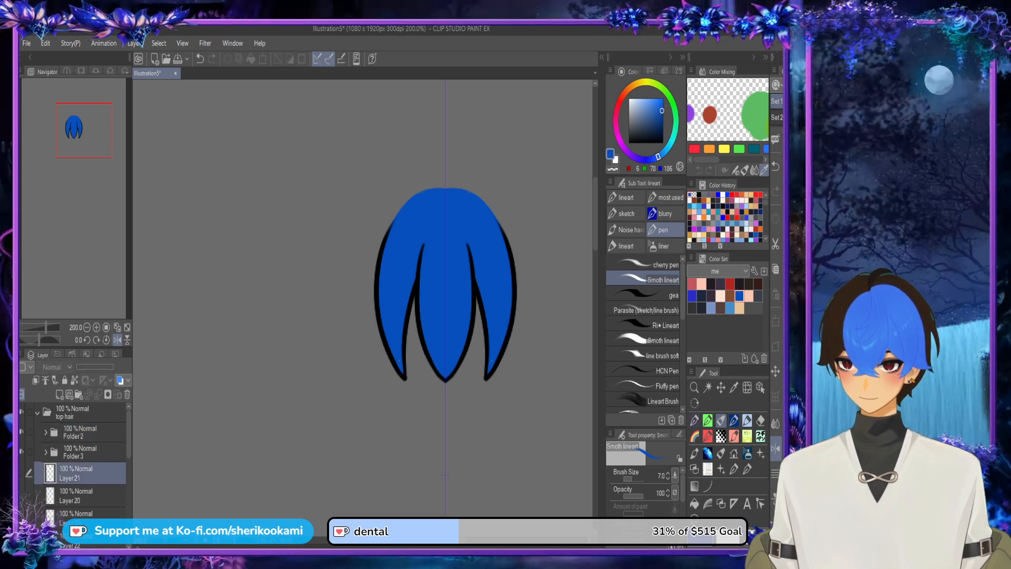
left_click(22, 473)
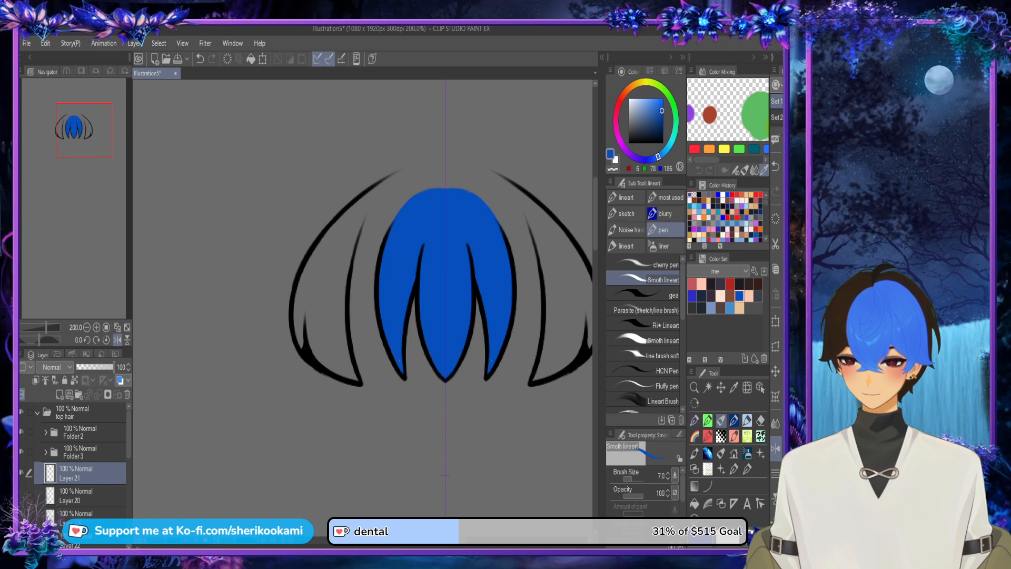
left_click(79, 394)
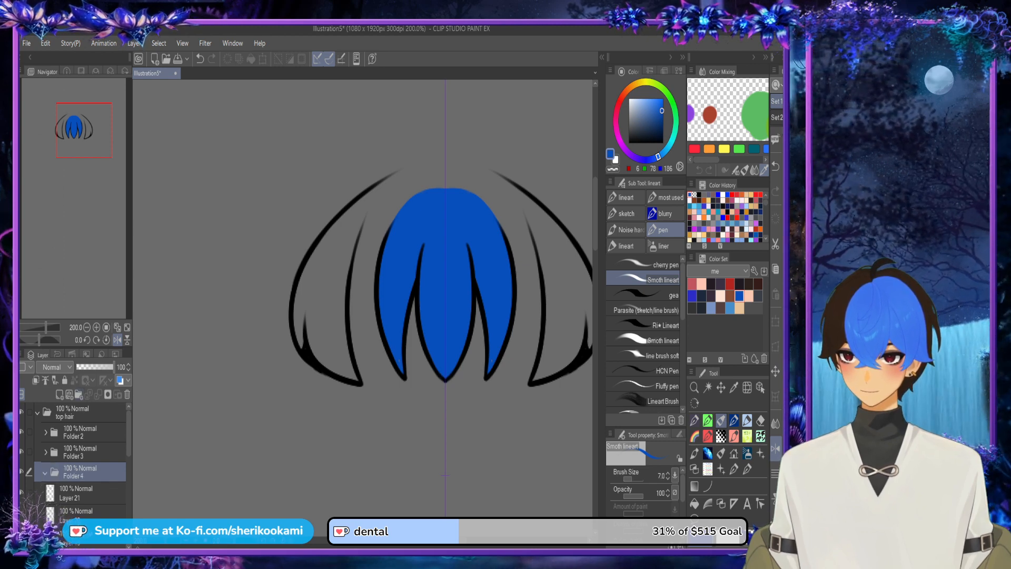
left_click_drag(87, 492, 87, 522)
left_click(60, 395)
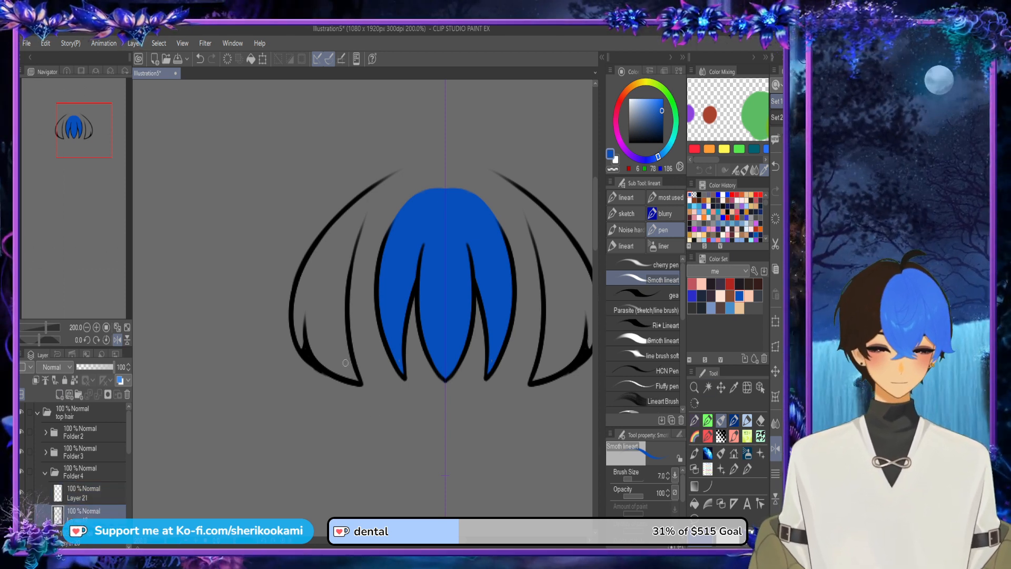
Step: On the new layer beneath Layer 21, outline the side locks in blue inside their line art and fill them
mouse_move(356, 379)
left_mouse_down()
mouse_move(348, 265)
mouse_move(358, 381)
mouse_move(350, 266)
left_mouse_up()
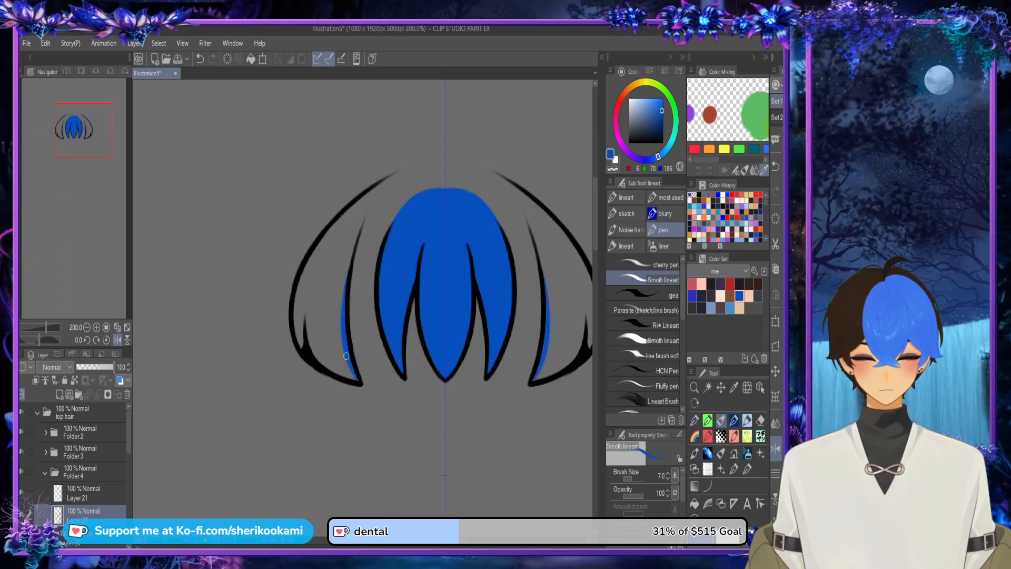
left_click_drag(346, 355, 358, 243)
mouse_move(346, 288)
left_mouse_down()
mouse_move(400, 172)
mouse_move(368, 212)
mouse_move(396, 170)
left_mouse_up()
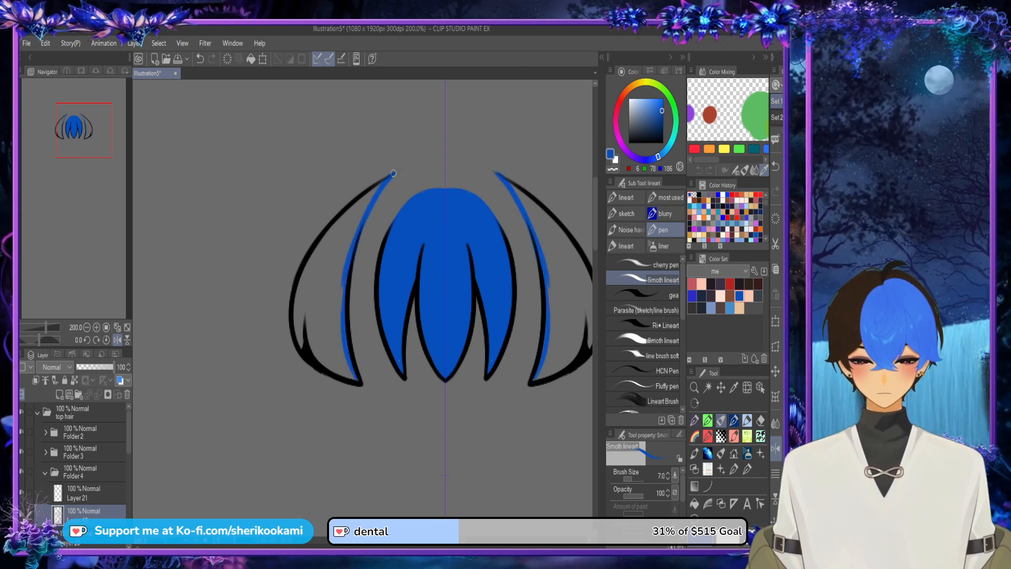
mouse_move(302, 351)
left_mouse_down()
mouse_move(298, 297)
mouse_move(342, 220)
mouse_move(297, 324)
mouse_move(299, 342)
mouse_move(332, 234)
left_mouse_up()
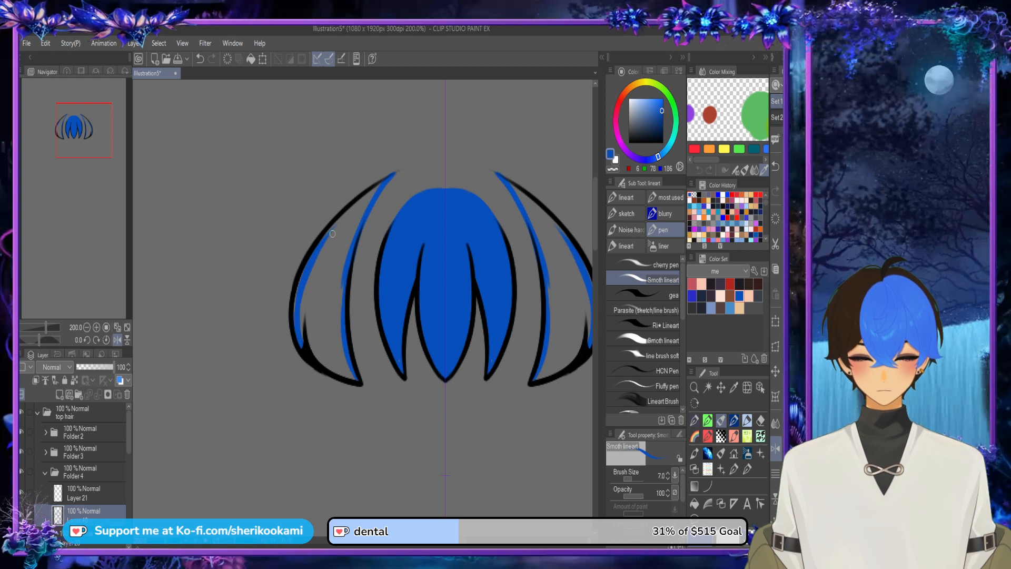
mouse_move(296, 320)
left_mouse_down()
mouse_move(303, 272)
mouse_move(381, 181)
left_mouse_up()
left_click_drag(311, 268, 381, 179)
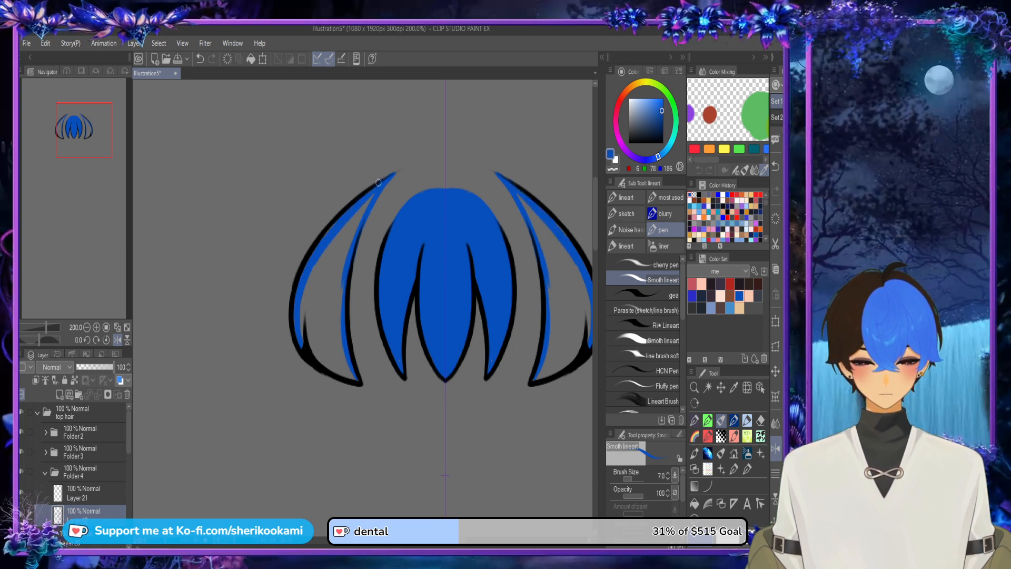
mouse_move(302, 332)
left_mouse_down()
mouse_move(341, 224)
mouse_move(304, 309)
mouse_move(318, 356)
mouse_move(342, 368)
mouse_move(314, 356)
mouse_move(356, 381)
left_mouse_up()
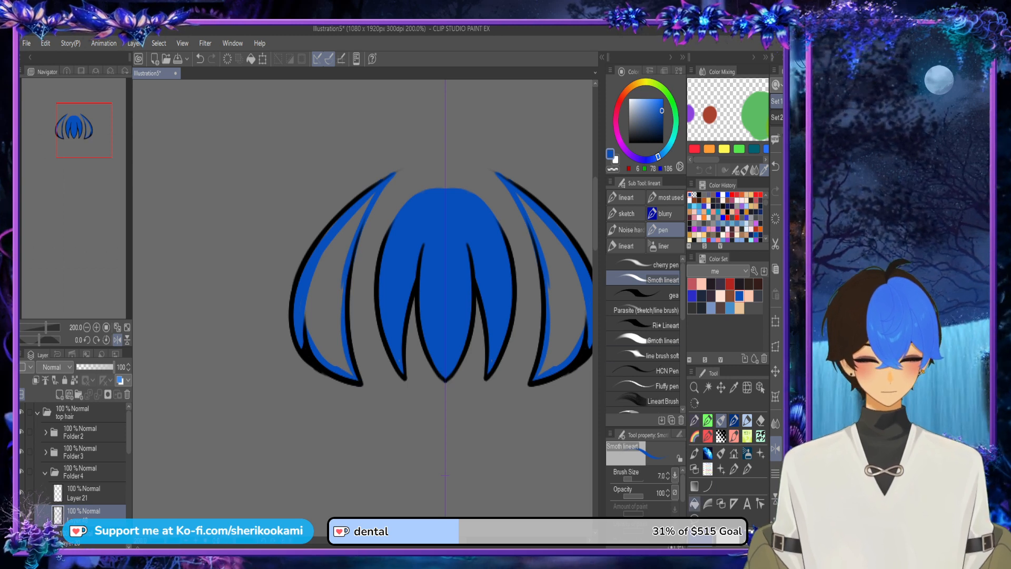
left_click(694, 504)
left_click(328, 311)
Step: Extend the blue base colour to the upper tips of the side locks with the pen, and collapse Folder 4
left_click(721, 420)
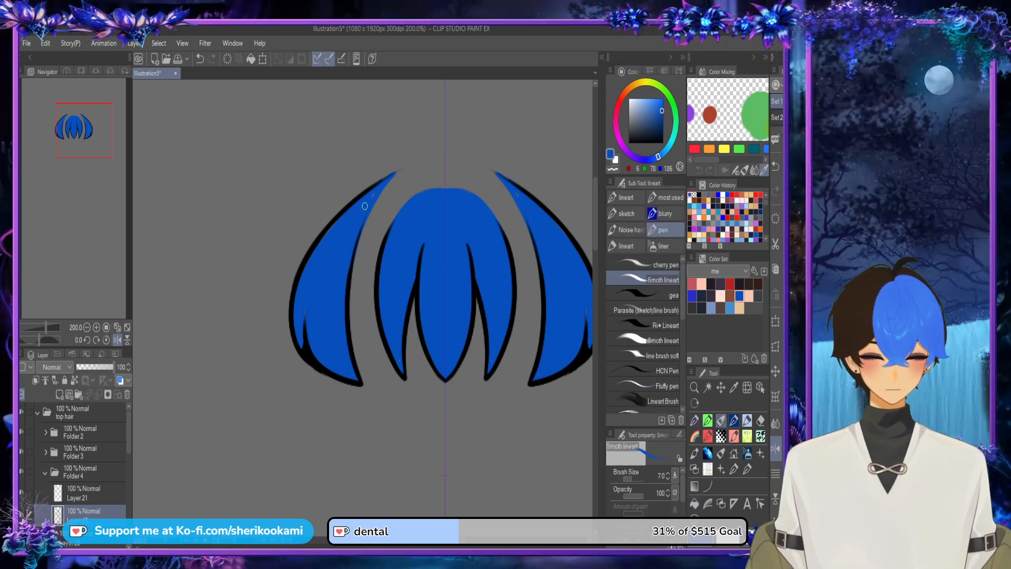
key("x")
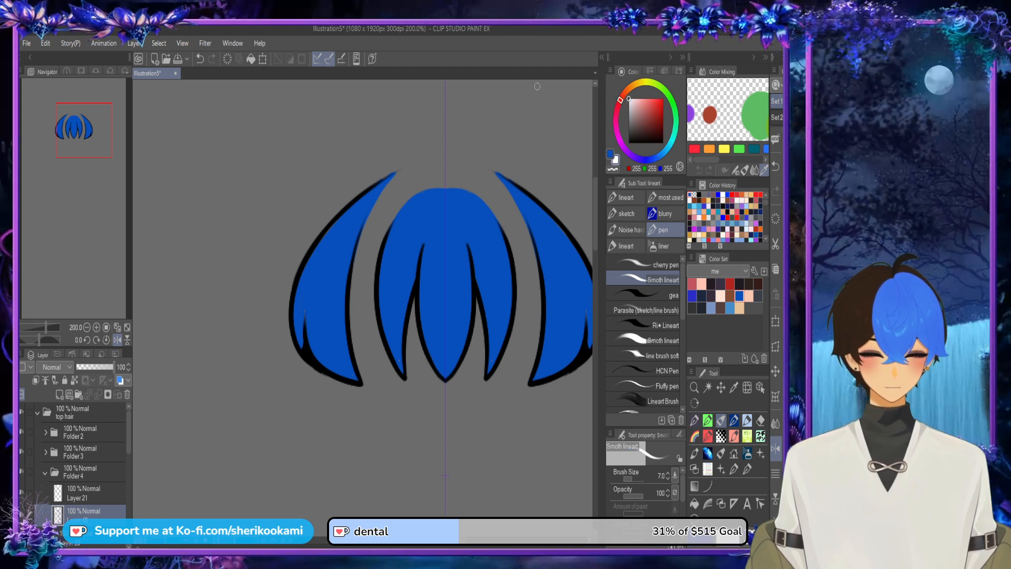
left_click_drag(488, 168, 530, 192)
key("ctrl+z")
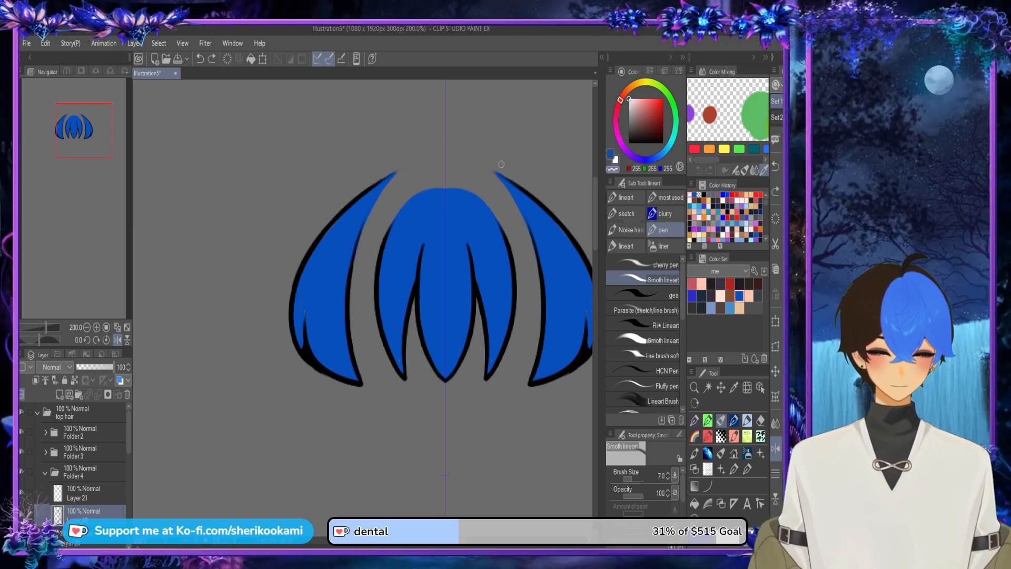
key("x")
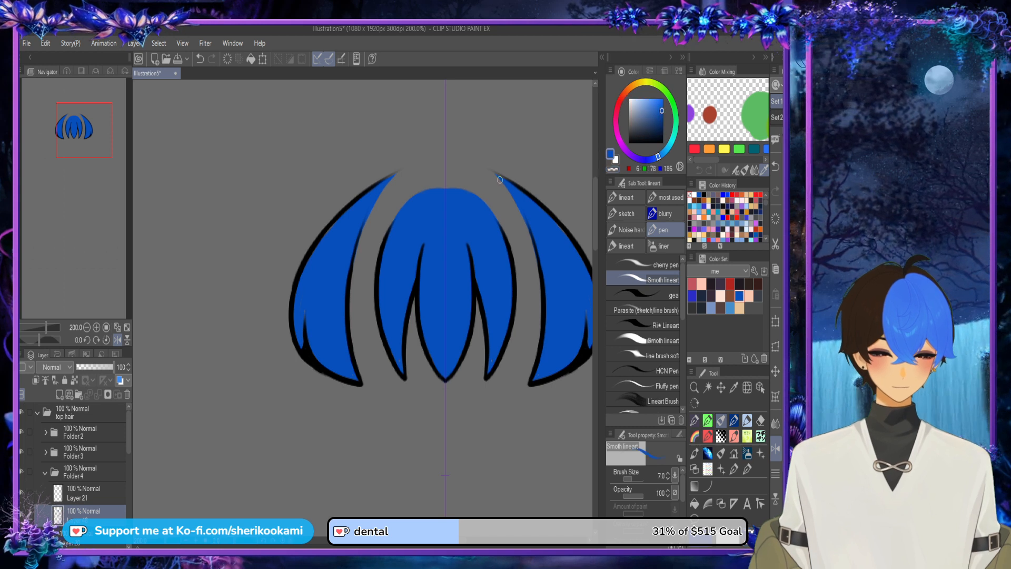
left_click_drag(496, 172, 546, 222)
key("ctrl+z")
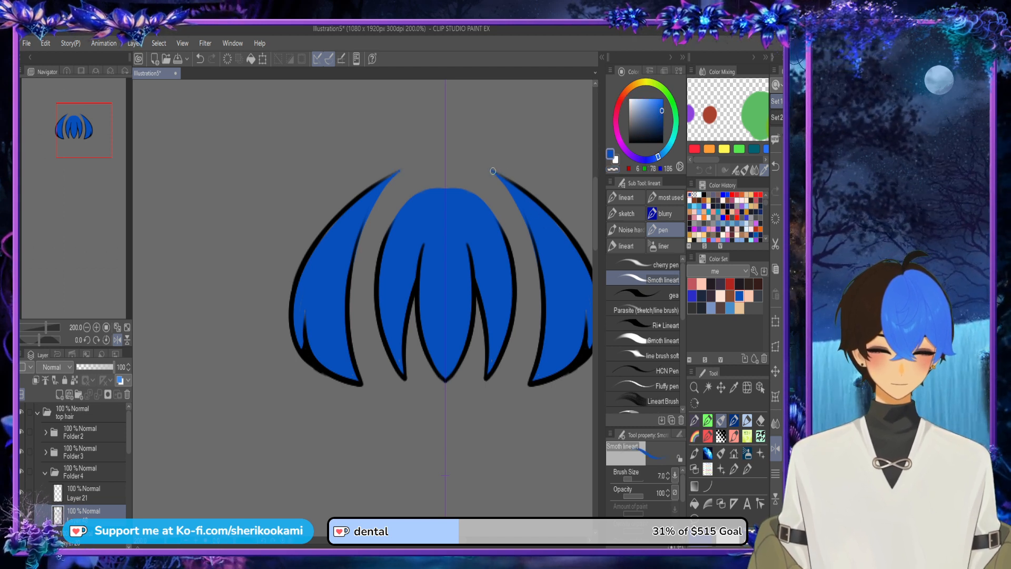
left_click_drag(493, 171, 538, 228)
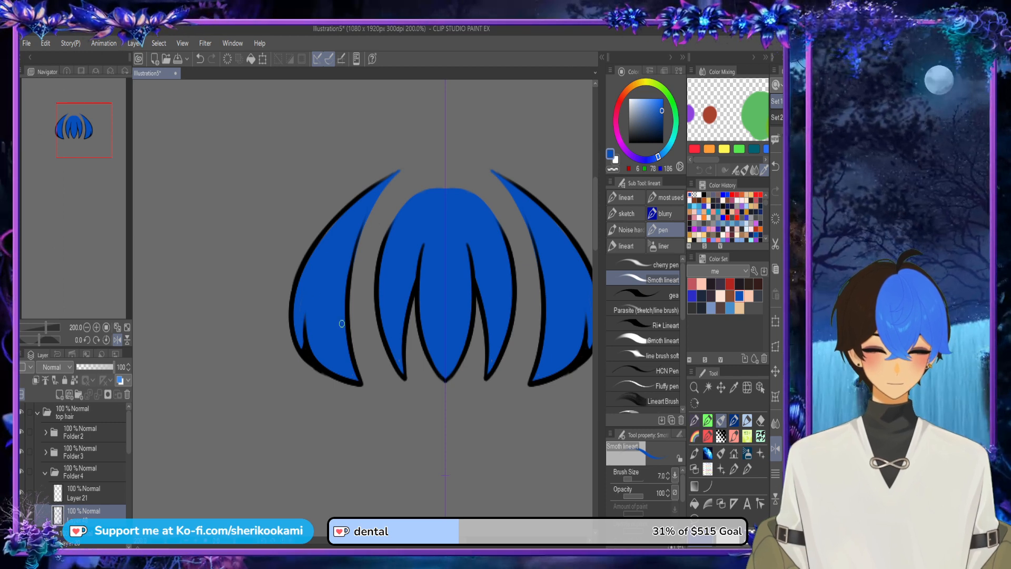
scroll(364, 272, "down", 2)
scroll(334, 279, "up", 2)
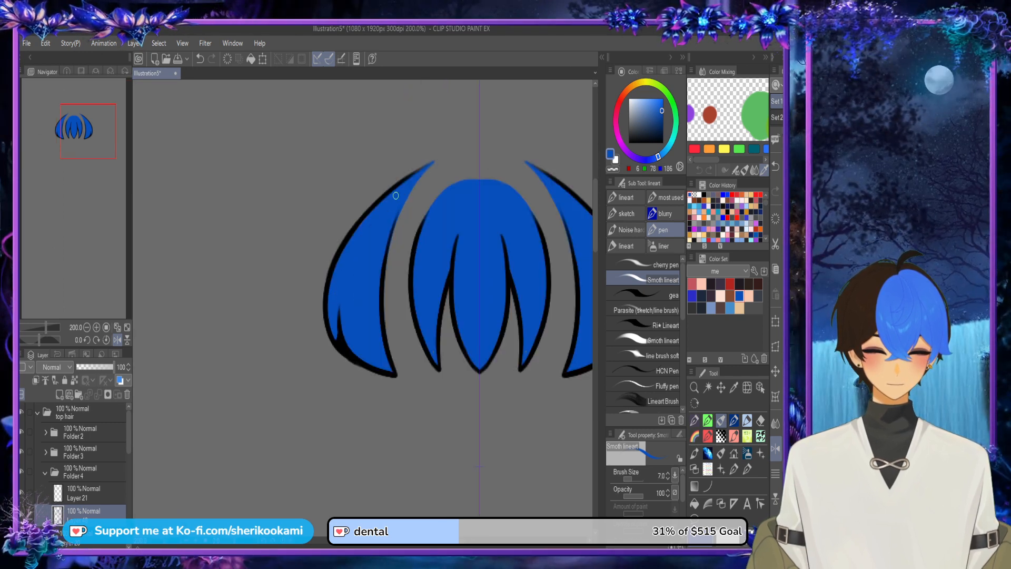
scroll(427, 300, "down", 1)
left_click_drag(426, 300, 348, 331)
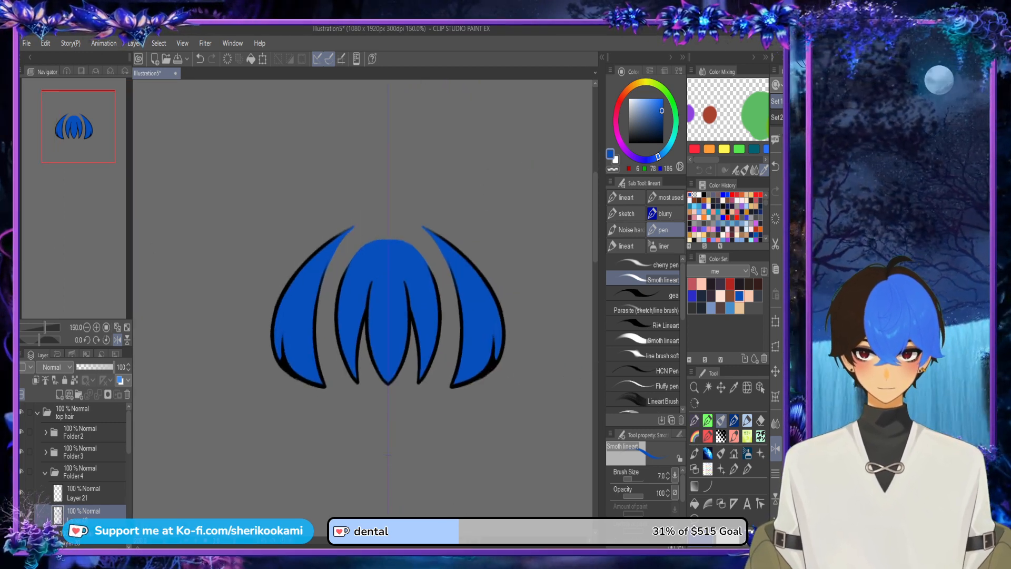
left_click(45, 472)
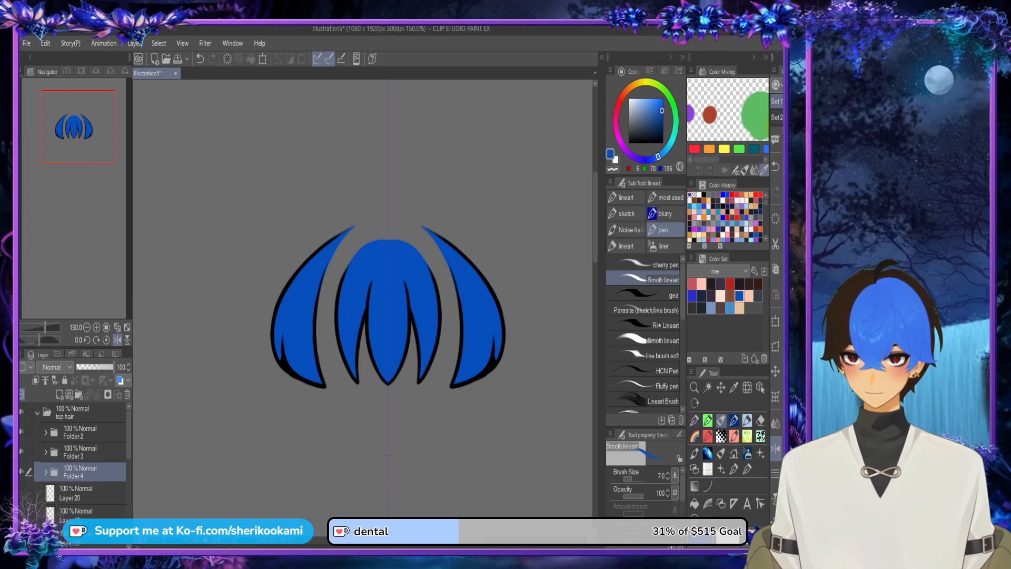
Step: Show Layer 20 and put it in a new folder with a new empty layer beneath it
left_click(22, 492)
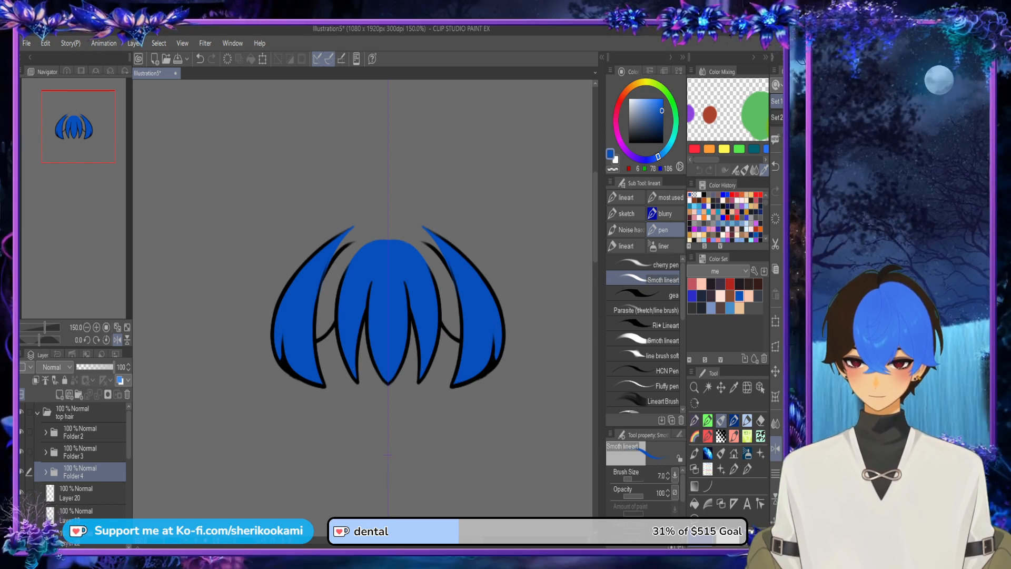
left_click(79, 493)
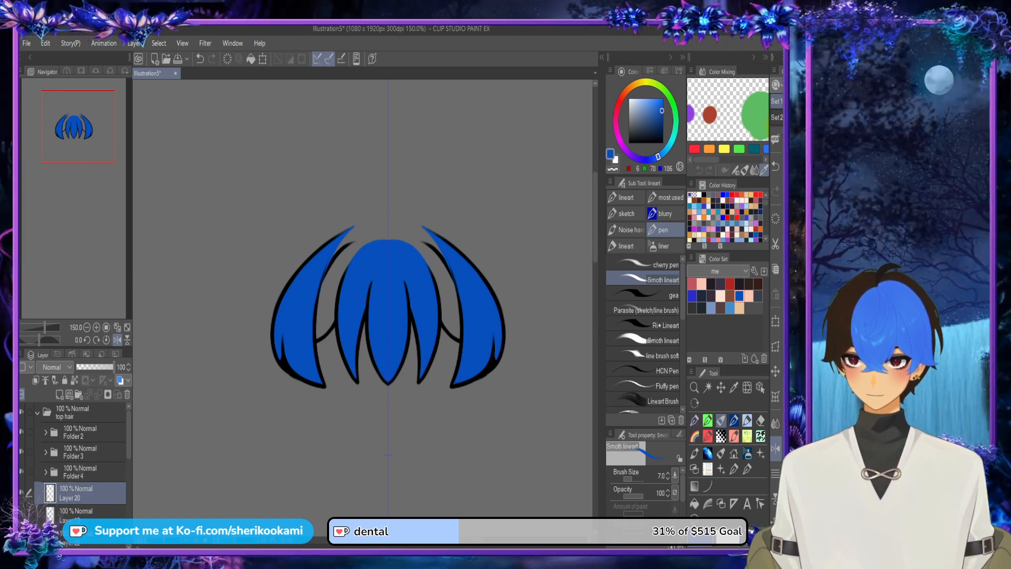
left_click(79, 393)
left_click_drag(84, 511, 83, 535)
left_click(59, 394)
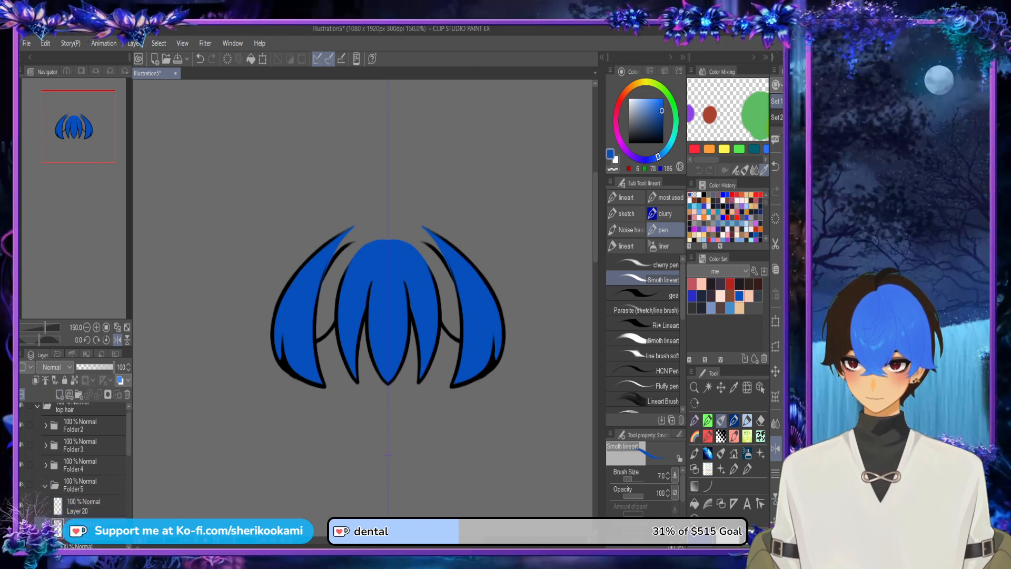
Step: On the new layer beneath Layer 20, outline the inner side locks in blue, hiding Folder 4 to reach the tips, and fill them
mouse_move(319, 292)
left_mouse_down()
mouse_move(356, 241)
mouse_move(326, 284)
mouse_move(344, 250)
mouse_move(375, 244)
left_mouse_up()
left_click_drag(330, 322, 309, 343)
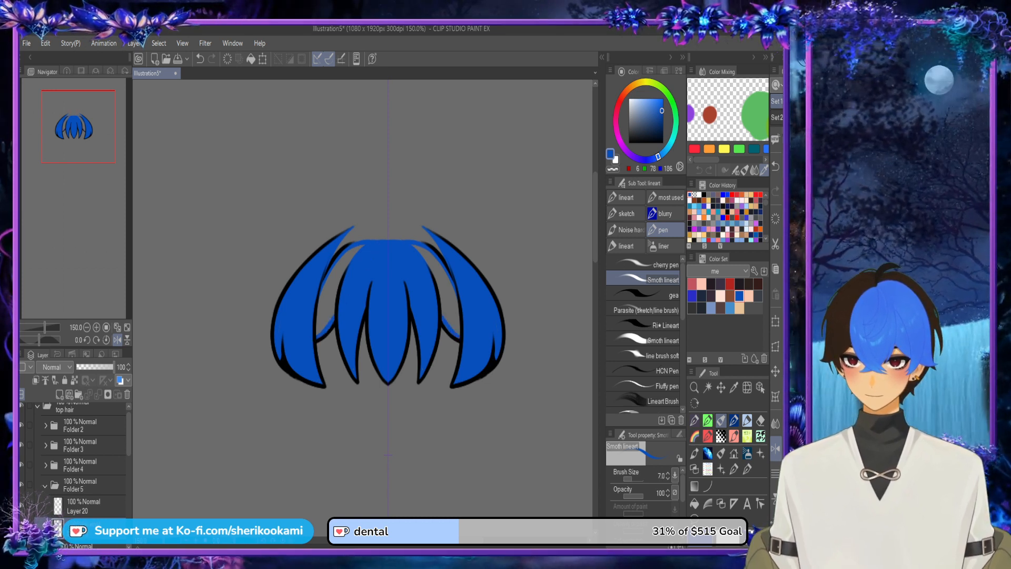
left_click(21, 465)
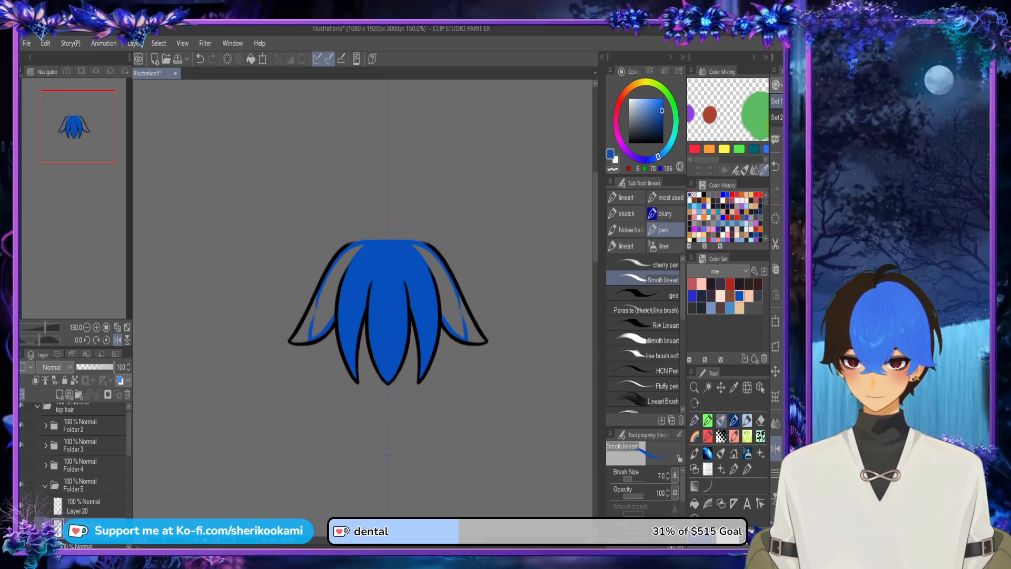
mouse_move(296, 333)
left_mouse_down()
mouse_move(316, 300)
mouse_move(295, 339)
mouse_move(316, 337)
left_mouse_up()
left_click(695, 504)
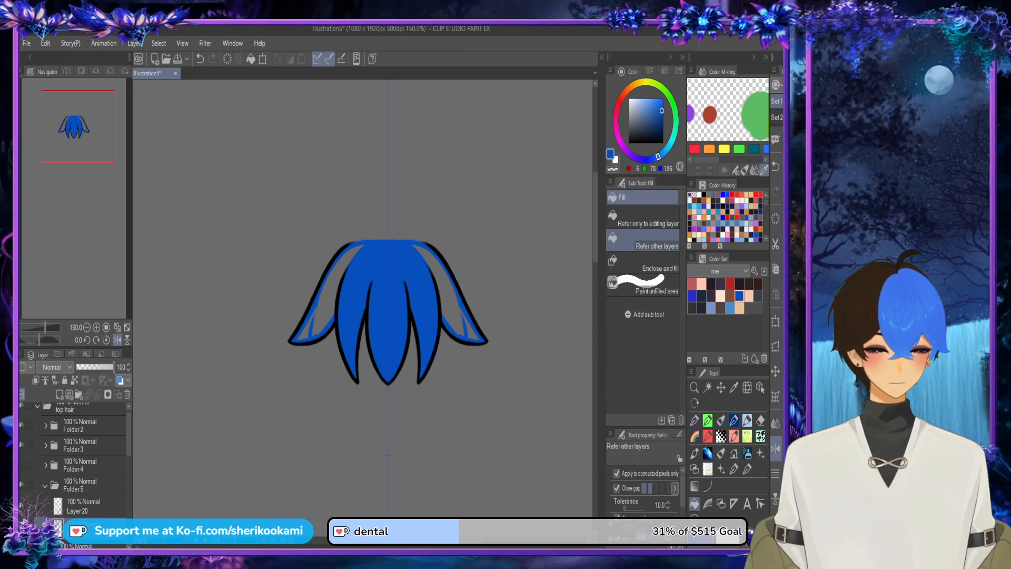
left_click(330, 303)
left_click(306, 331)
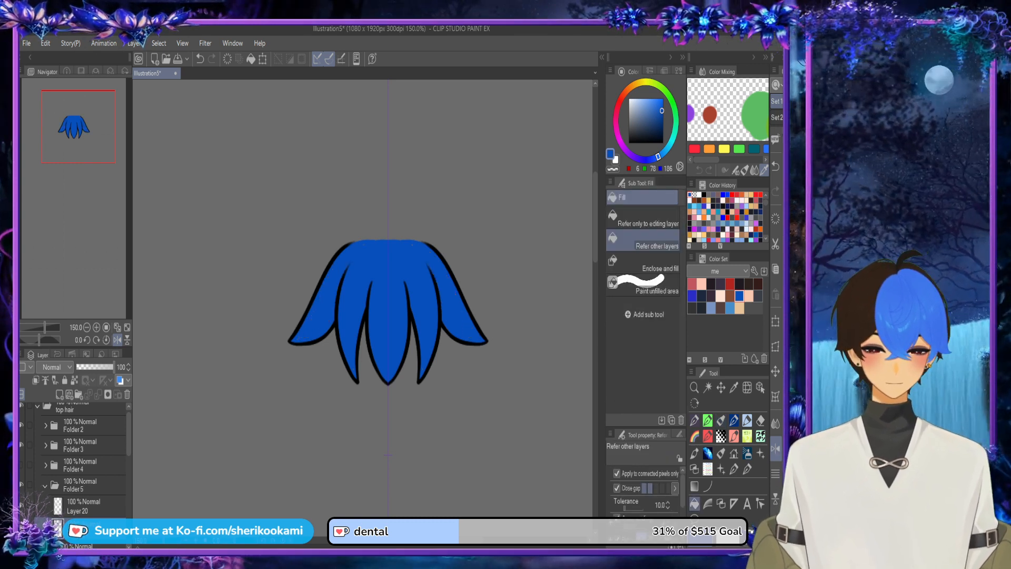
Step: Hide Folder 3 and paint the remaining gaps along the inner edges and upper ends of Folder 5's locks blue
left_click(22, 445)
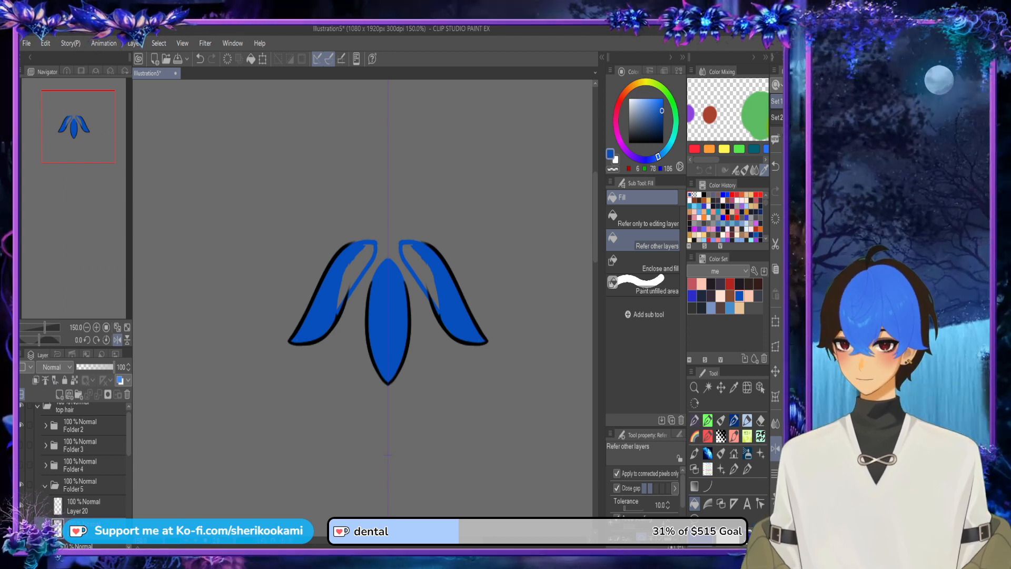
key("p")
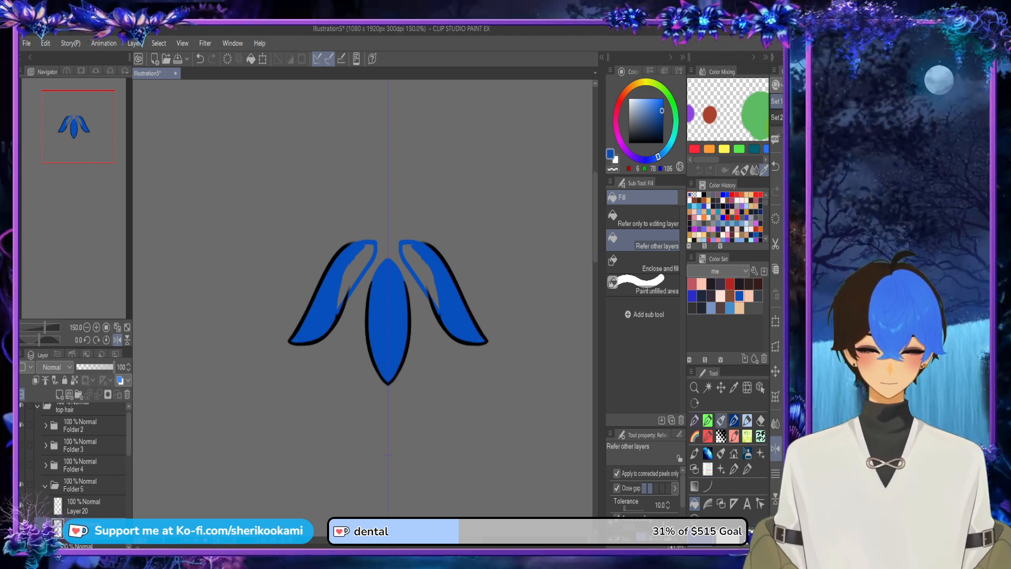
mouse_move(412, 245)
left_mouse_down()
mouse_move(439, 308)
mouse_move(407, 252)
left_mouse_up()
mouse_move(437, 302)
left_mouse_down()
mouse_move(410, 250)
mouse_move(437, 282)
mouse_move(414, 252)
mouse_move(438, 287)
mouse_move(402, 257)
mouse_move(428, 271)
mouse_move(411, 256)
mouse_move(441, 297)
mouse_move(426, 269)
left_mouse_up()
left_click(442, 294, "alt")
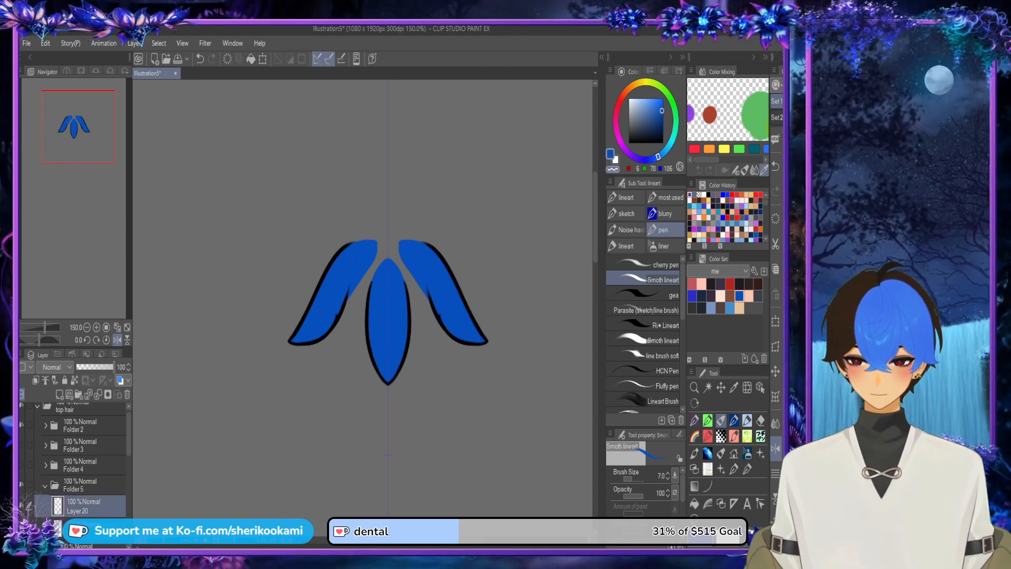
mouse_move(439, 313)
left_mouse_down()
mouse_move(446, 328)
mouse_move(440, 318)
left_mouse_up()
key("ctrl+z")
key("ctrl+z")
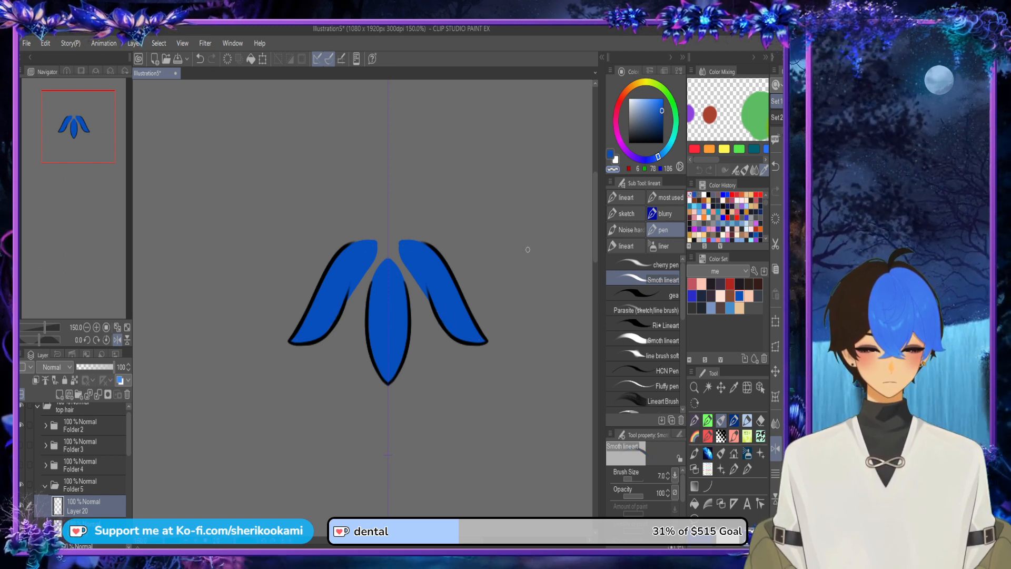
key("c")
left_click(100, 525)
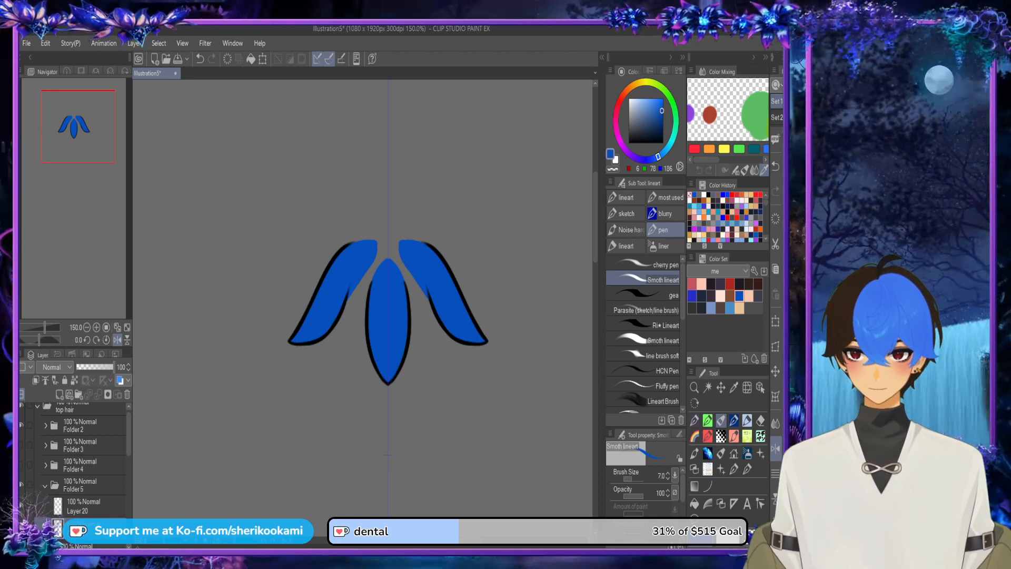
Step: Show Folder 4 and extend its blue base inward on Layer 48, outlining the area and filling it with Folder 5 hidden
left_click_drag(422, 227, 451, 387)
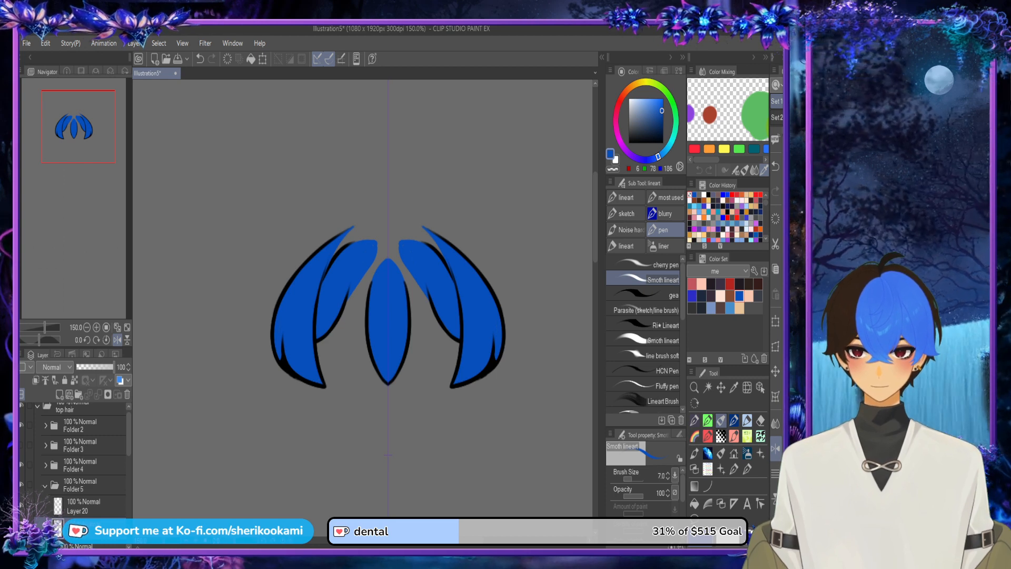
left_click(46, 465)
left_click(90, 508)
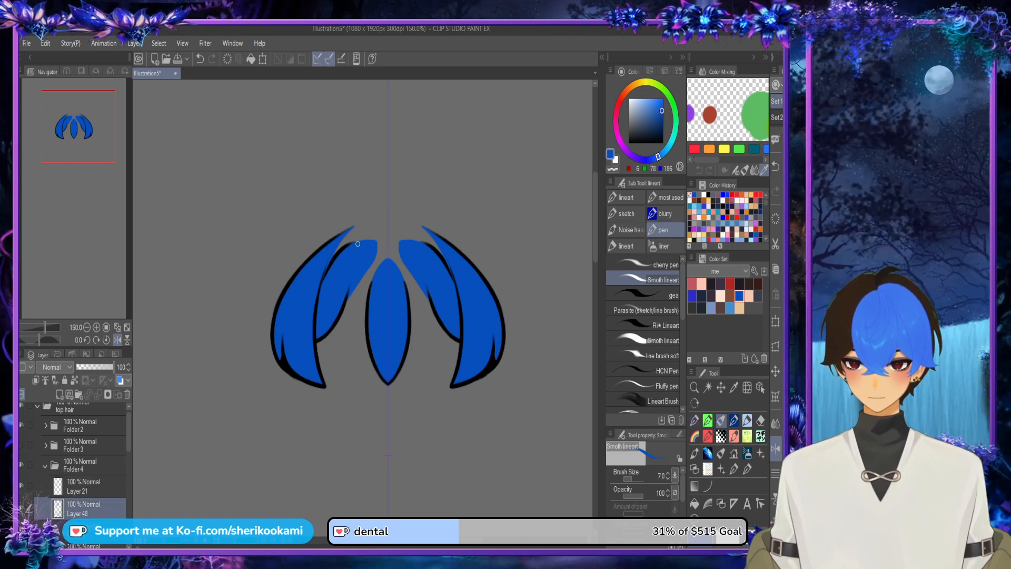
scroll(358, 244, "up", 3)
mouse_move(336, 204)
left_mouse_down()
mouse_move(367, 183)
mouse_move(389, 278)
left_mouse_up()
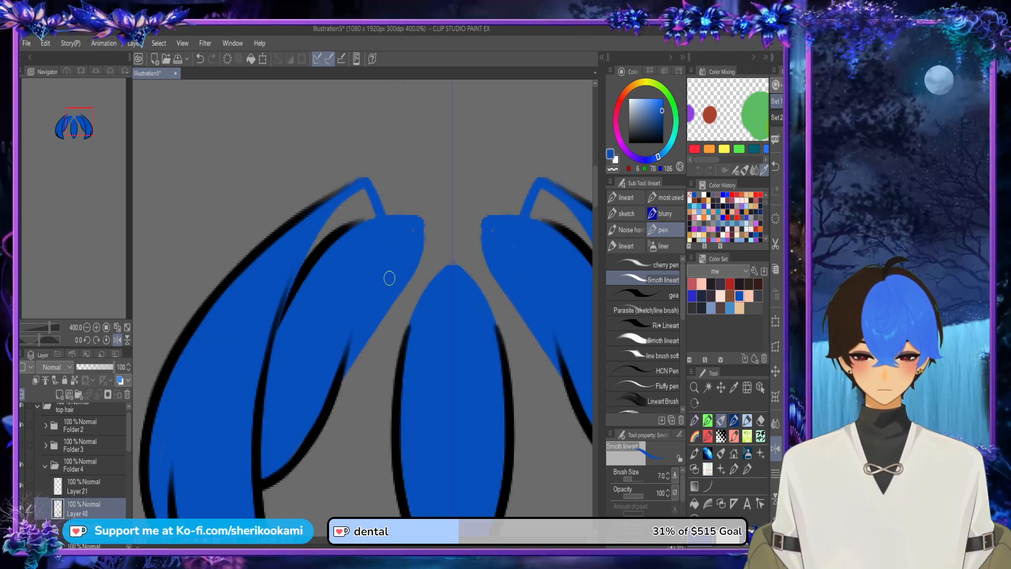
left_click_drag(129, 433, 129, 446)
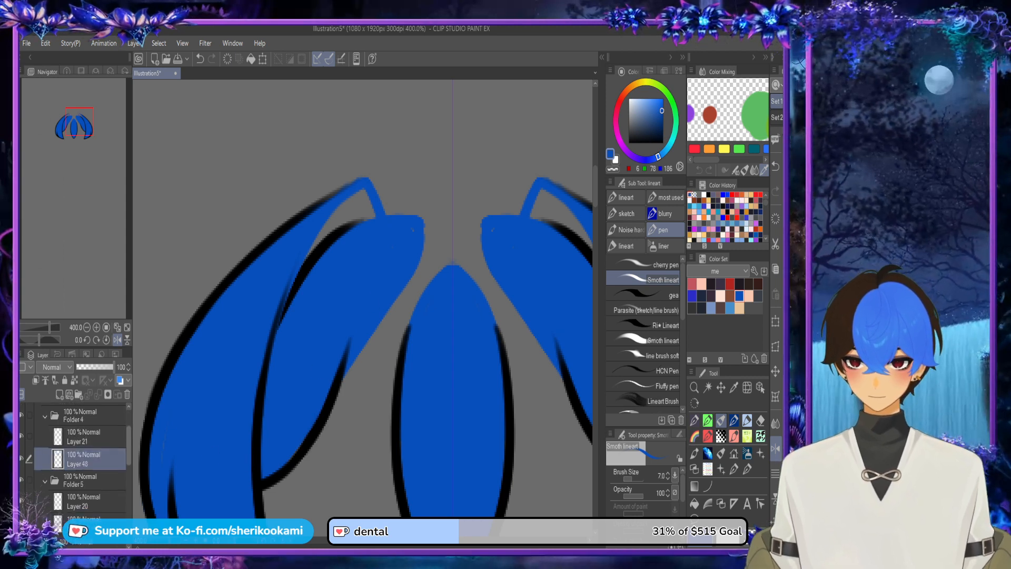
left_click(21, 480)
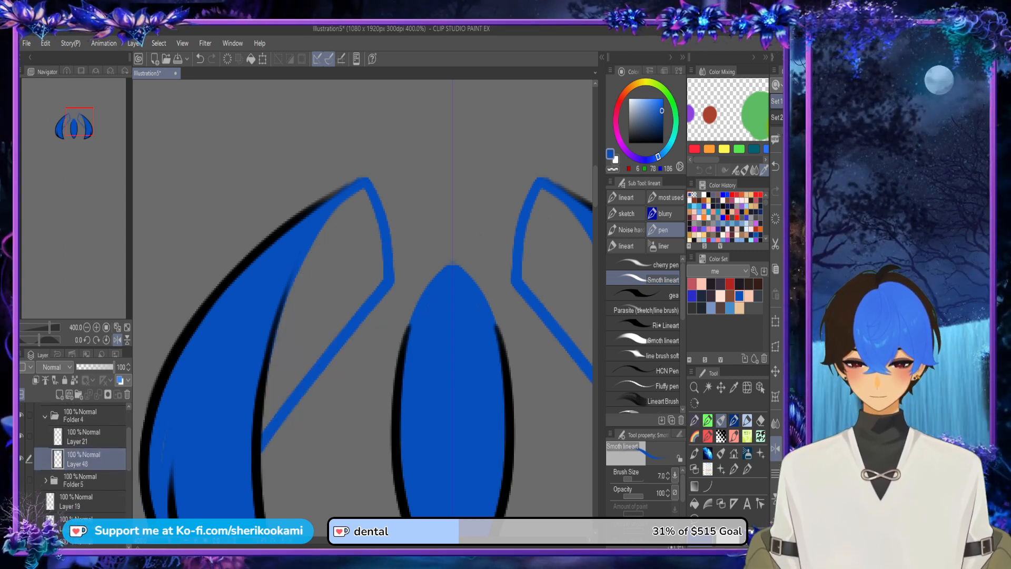
left_click(695, 504)
left_click(344, 284)
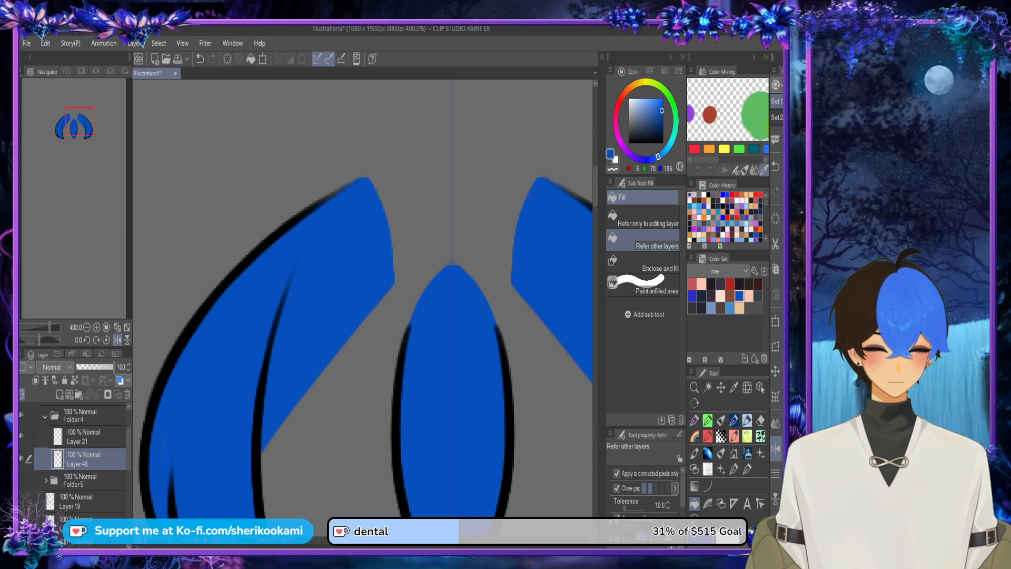
Step: Show Folders 5 and 3 again, and paint the gap between the outer side locks' upper ends blue on Layer 48
left_click(721, 420)
scroll(383, 245, "down", 2)
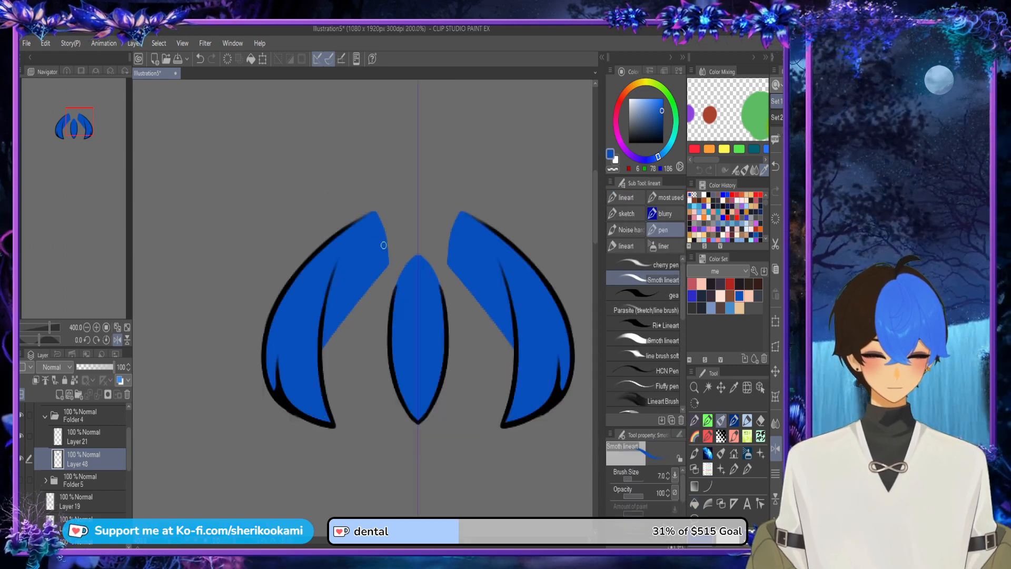
left_click(21, 481)
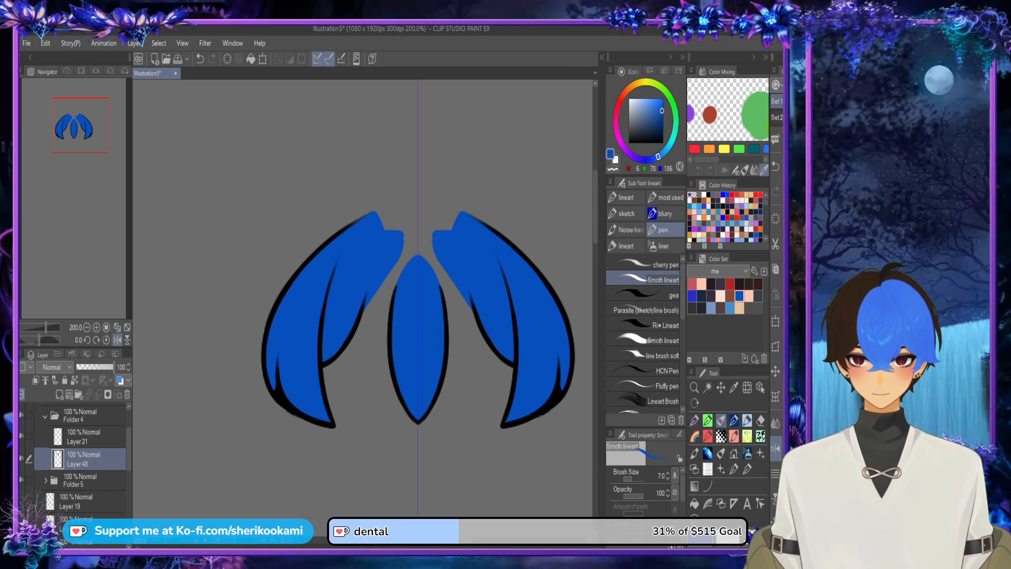
scroll(74, 463, "up", 2)
left_click(22, 452)
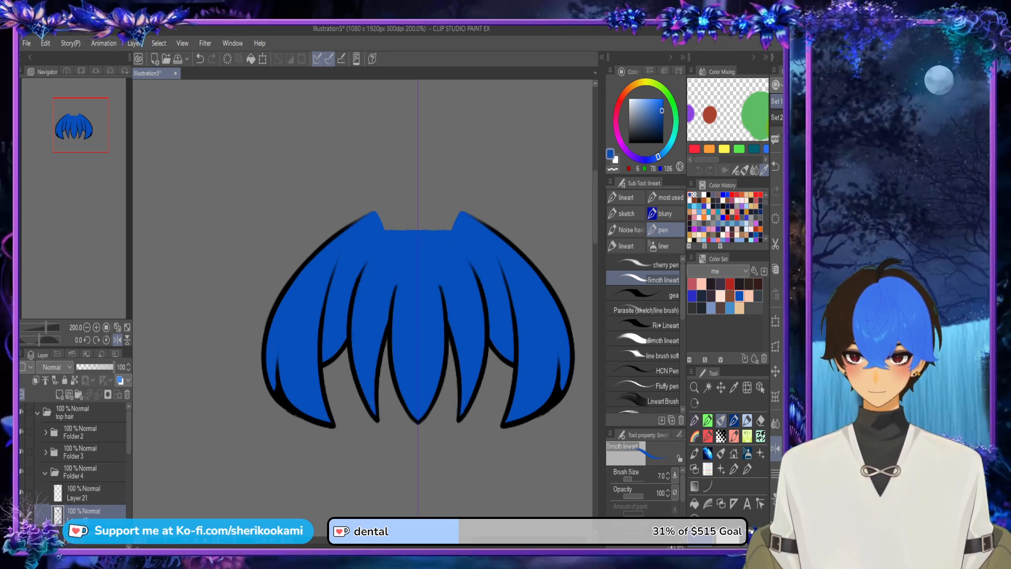
key("ctrl+minus")
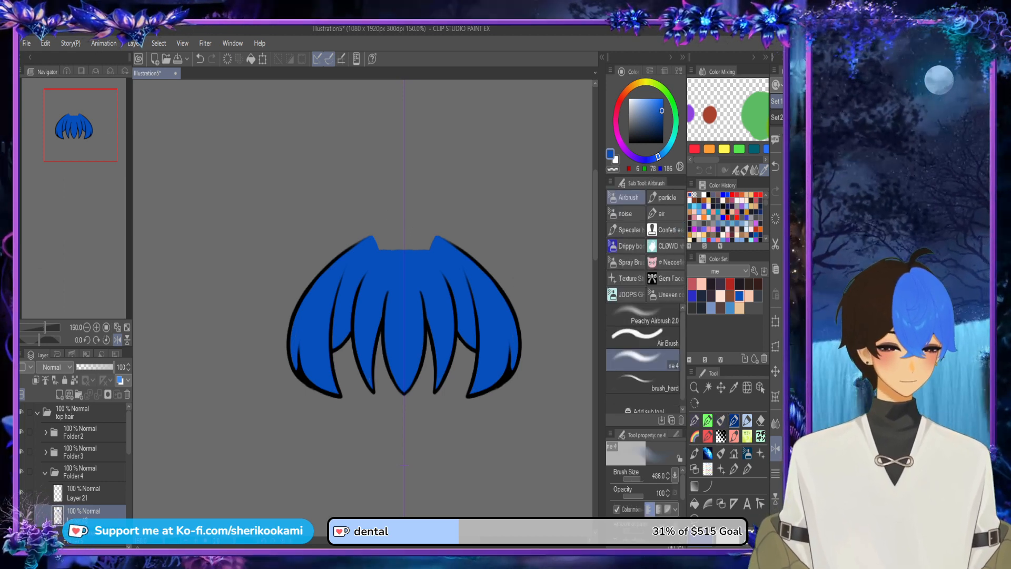
left_click_drag(365, 246, 439, 241)
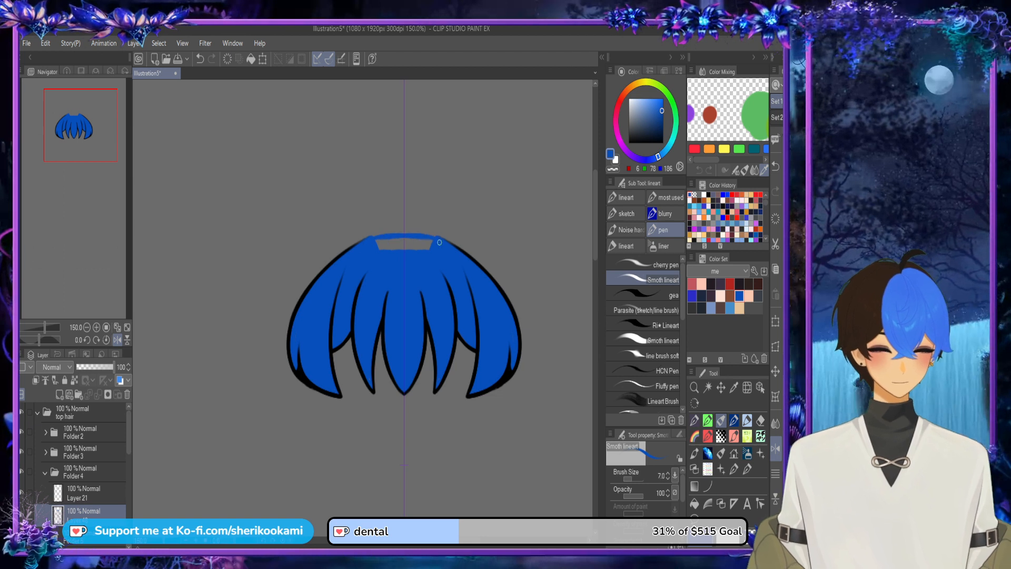
scroll(389, 258, "up", 1)
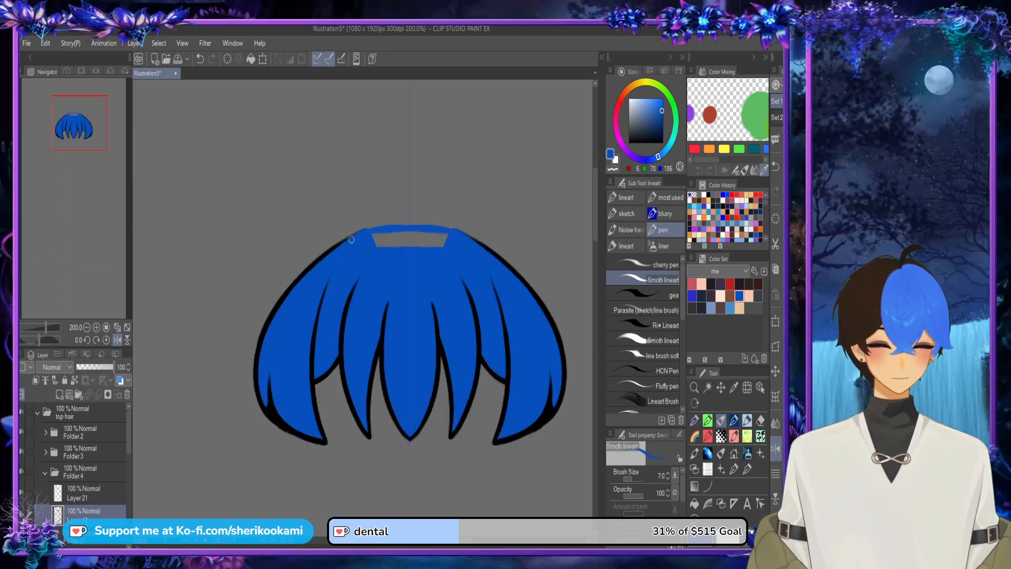
mouse_move(354, 236)
left_mouse_down()
mouse_move(417, 224)
mouse_move(355, 244)
mouse_move(458, 238)
mouse_move(373, 241)
mouse_move(443, 234)
mouse_move(362, 243)
mouse_move(461, 248)
left_mouse_up()
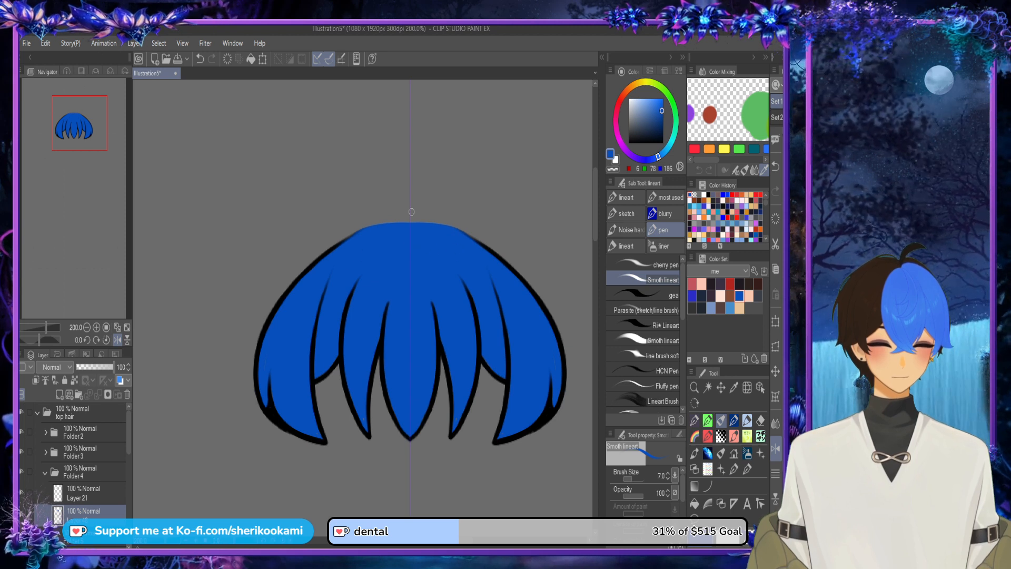
Step: Hide Folders 3 and 2, and toggle Folder 4, Layer 21 and the top hair folder off and on to check the base colour
left_click(21, 452)
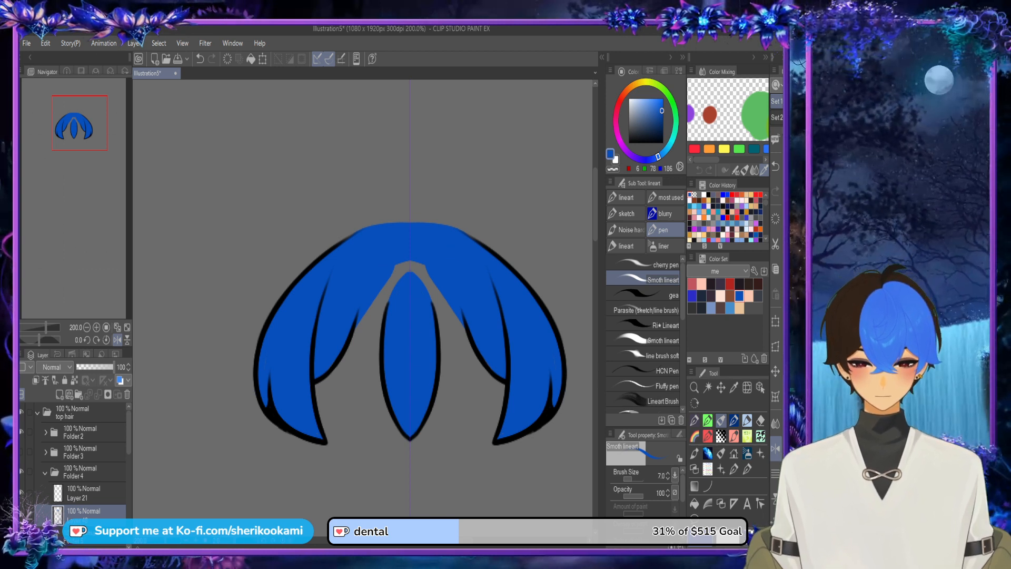
left_click(21, 471)
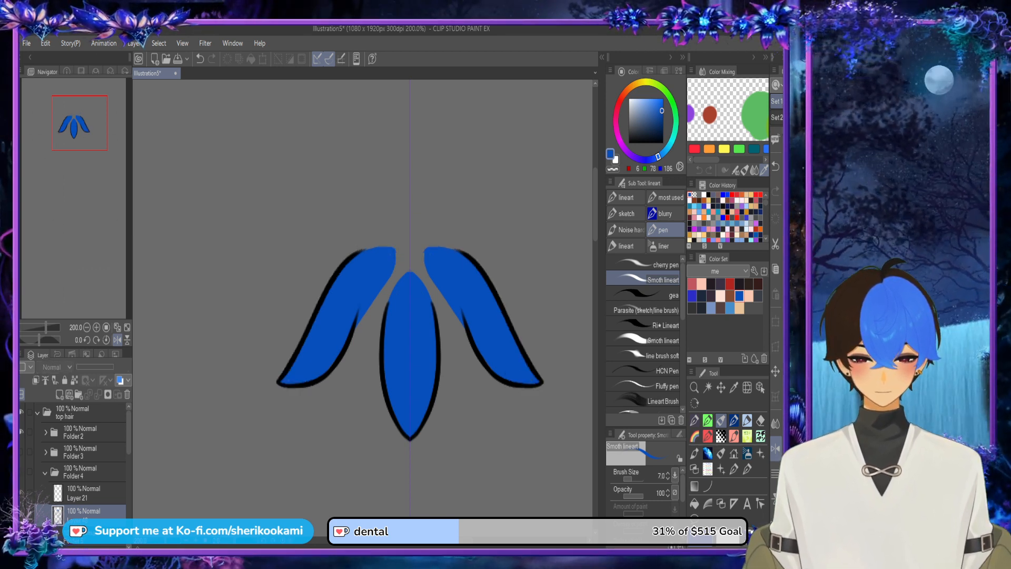
left_click(22, 472)
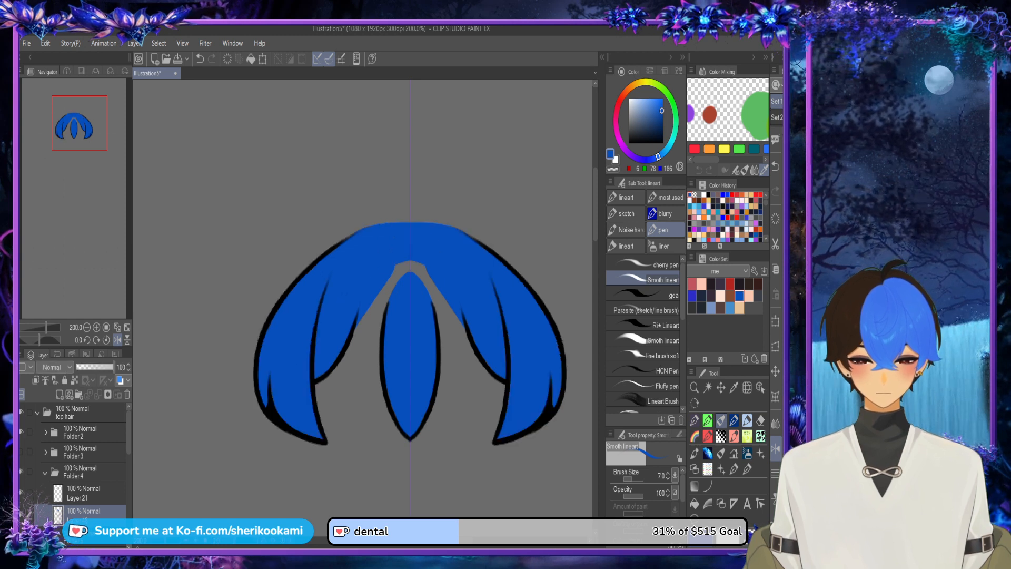
left_click(21, 492)
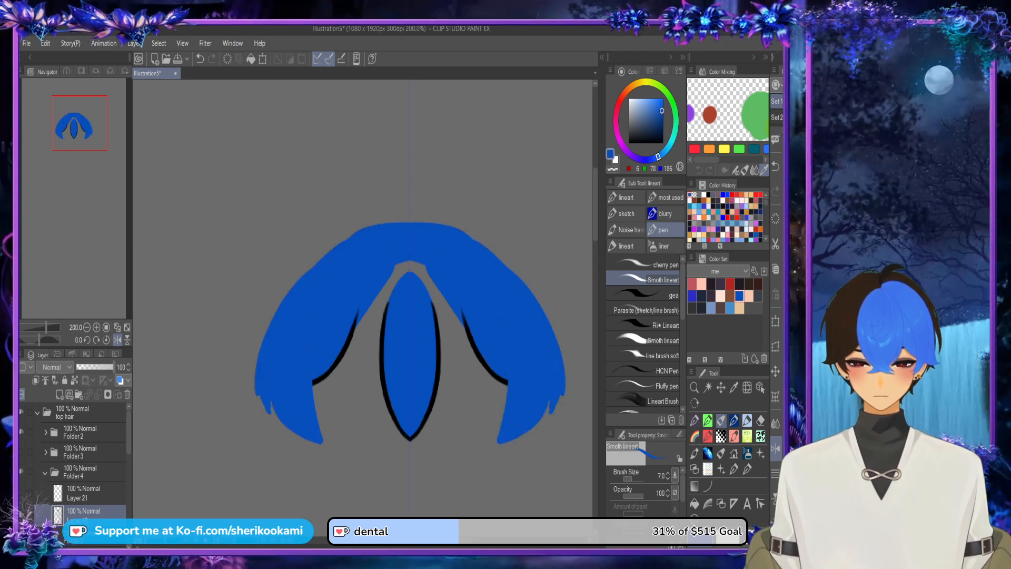
left_click(22, 492)
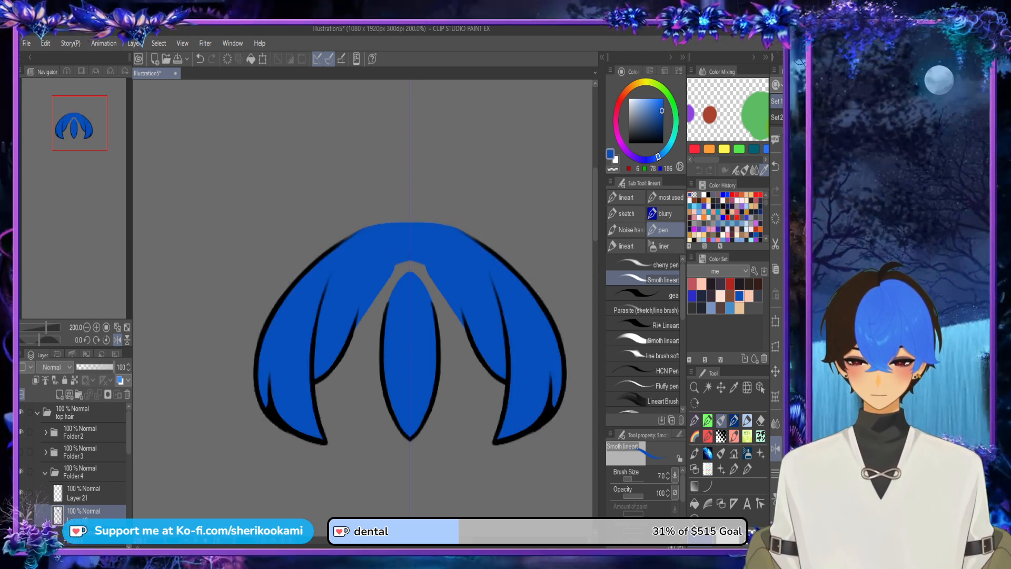
left_click(22, 432)
left_click(21, 412)
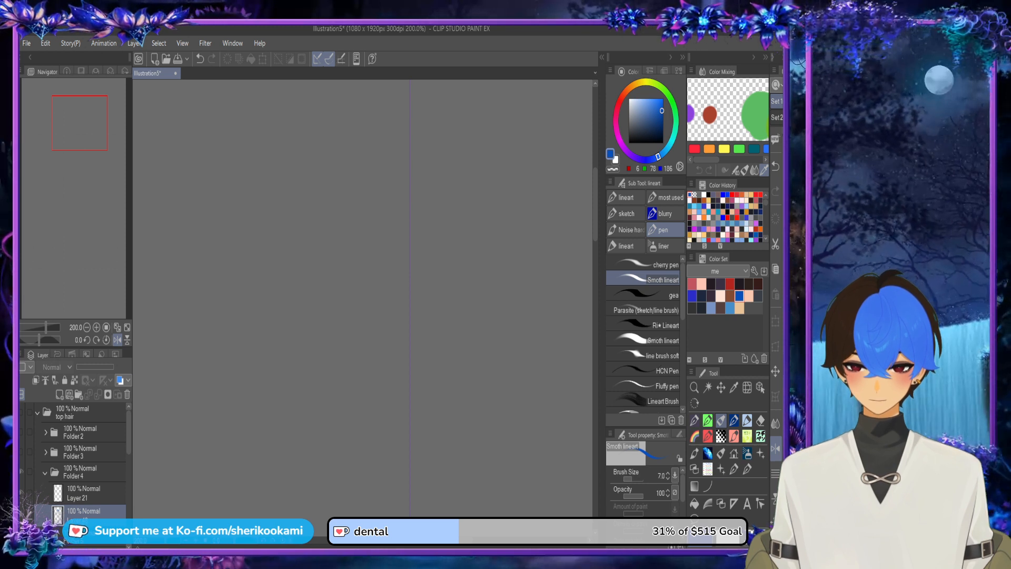
left_click(22, 411)
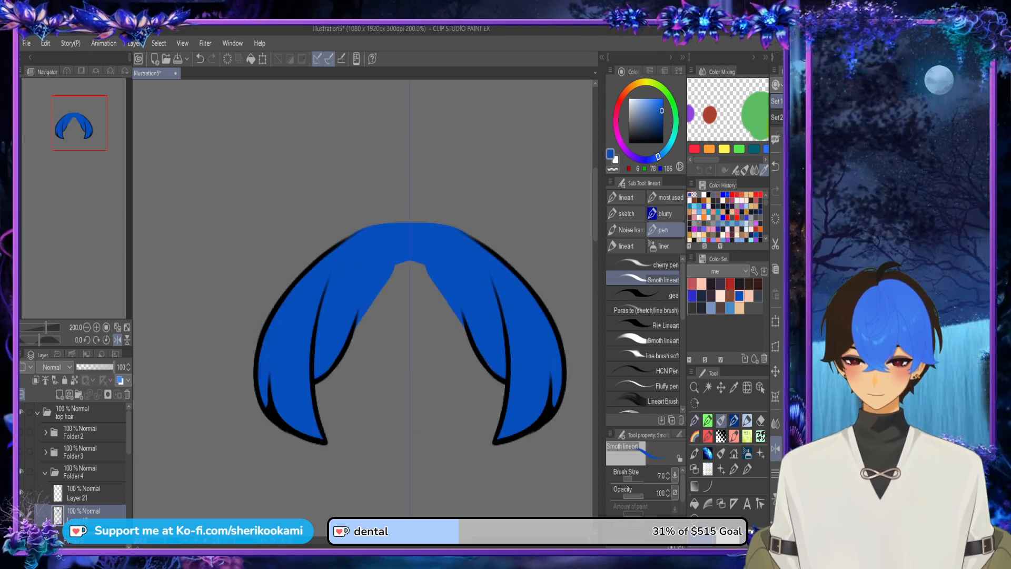
Step: Collapse Folder 4 and hide Folder 5 so only the outer side locks are shown
left_click(45, 473)
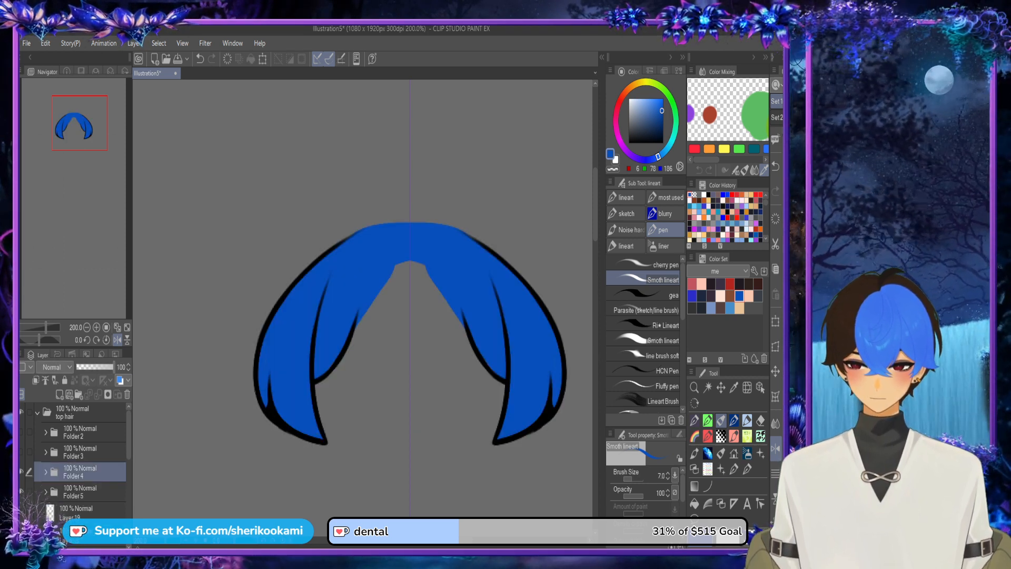
left_click(22, 492)
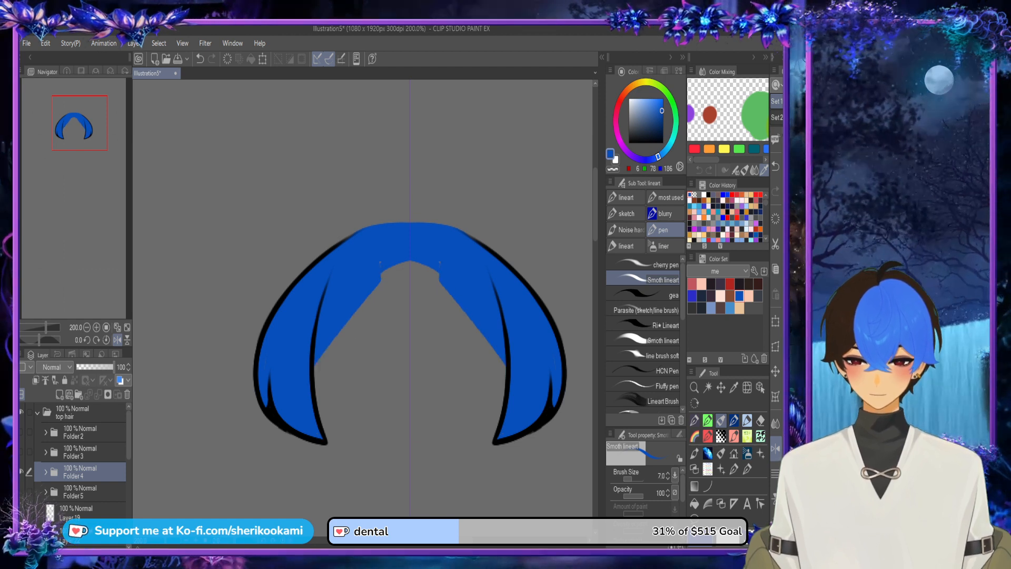
left_click(22, 492)
left_click(21, 492)
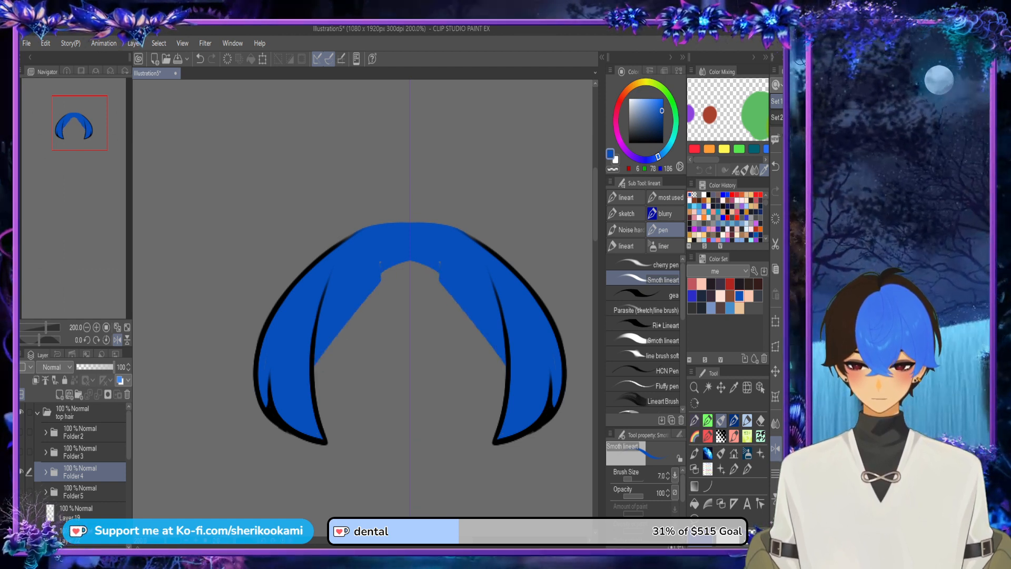
Step: Save the illustration and paint the inner edge of the outer side locks' blue base in Folder 4 into a smooth arch
key("ctrl+s")
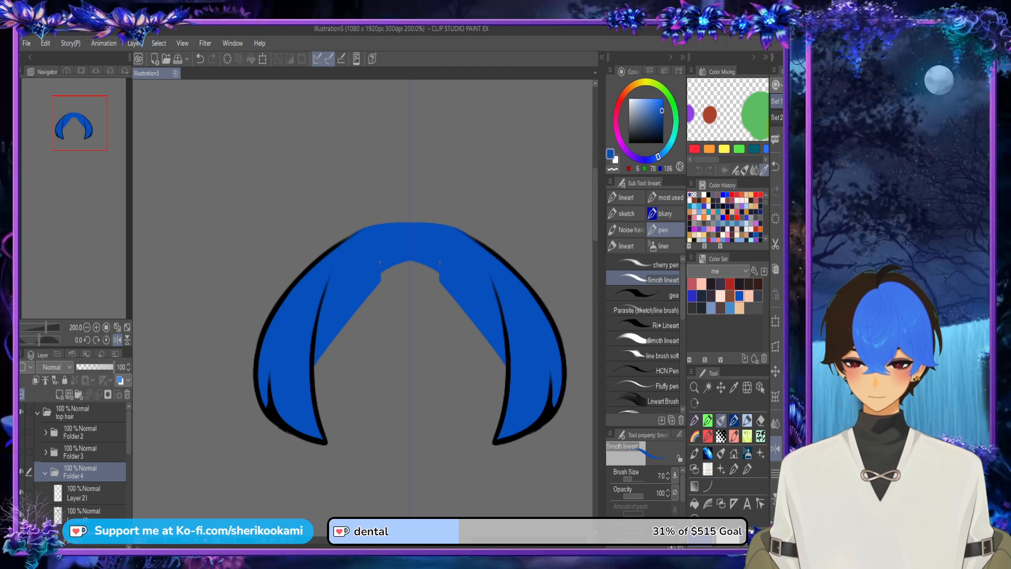
left_click(84, 512)
left_click_drag(353, 308, 456, 271)
mouse_move(378, 285)
left_mouse_down()
mouse_move(435, 267)
mouse_move(404, 260)
left_mouse_up()
mouse_move(313, 371)
left_mouse_down()
mouse_move(331, 335)
mouse_move(443, 263)
mouse_move(356, 293)
mouse_move(442, 266)
mouse_move(374, 268)
mouse_move(395, 259)
left_mouse_up()
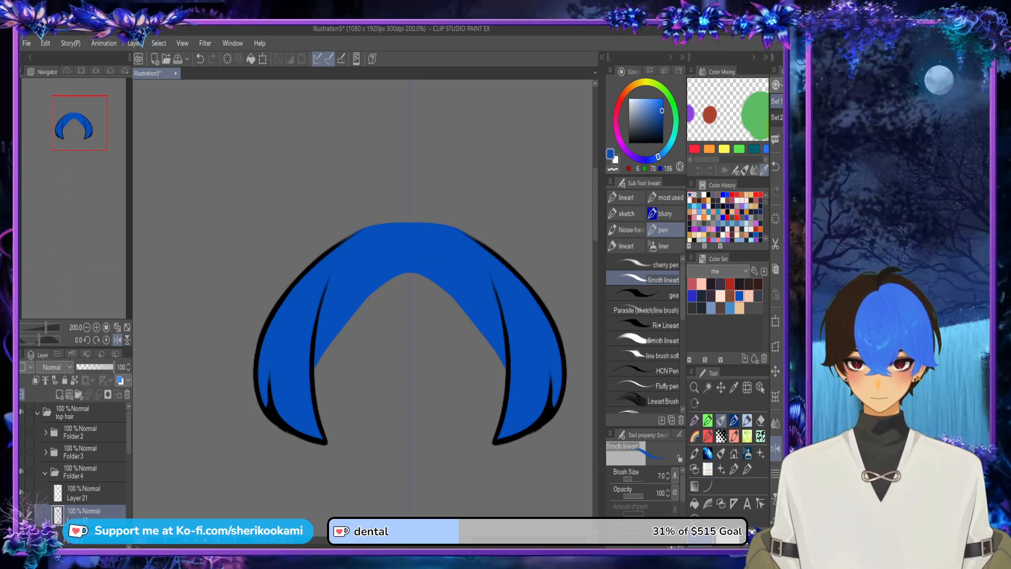
Step: Show Folders 3, 2 and 5 again and collapse Folder 4
left_click(22, 452)
left_click(21, 431)
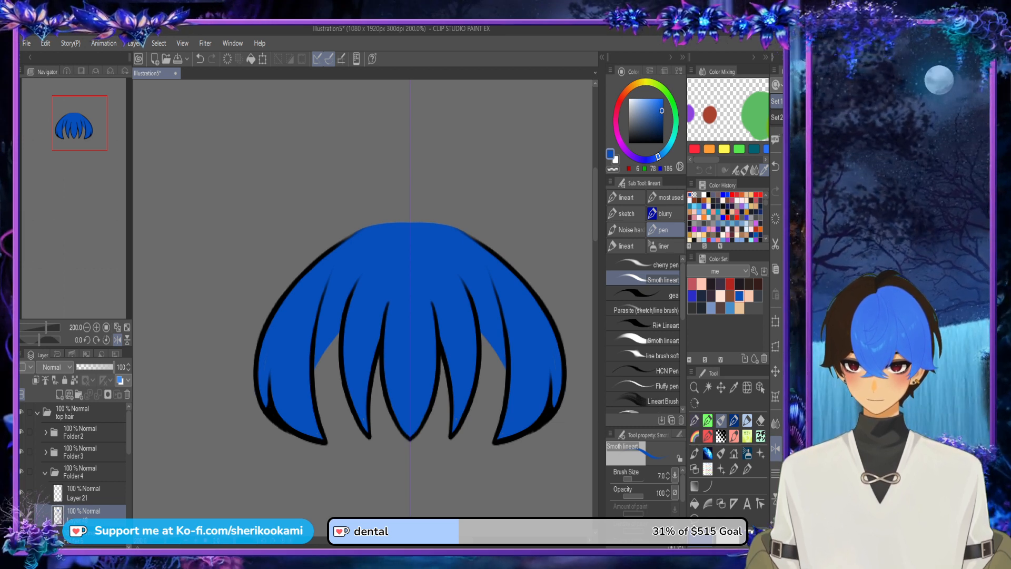
left_click(22, 537)
left_click(46, 473)
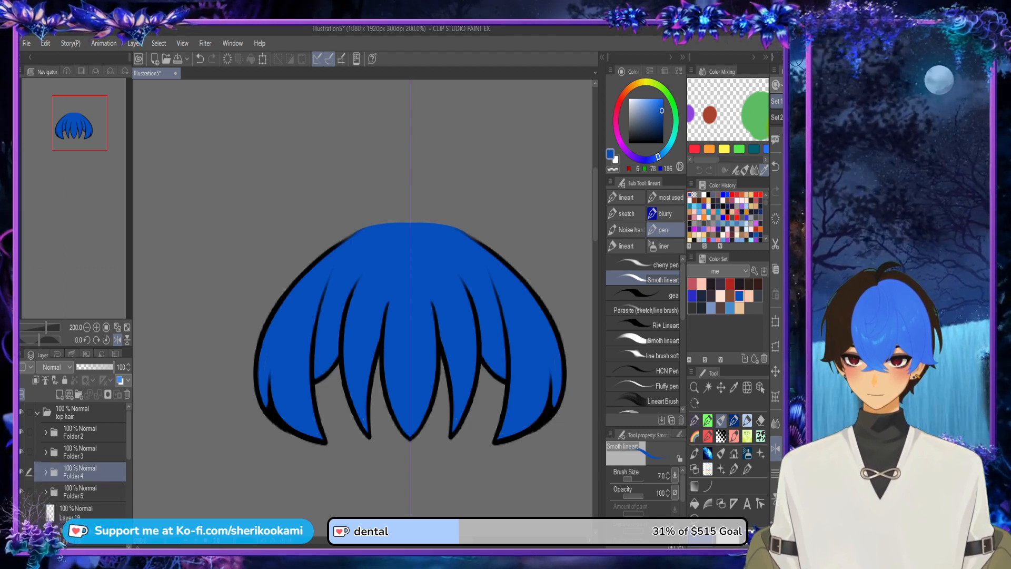
key("ctrl+minus")
key("ctrl+minus")
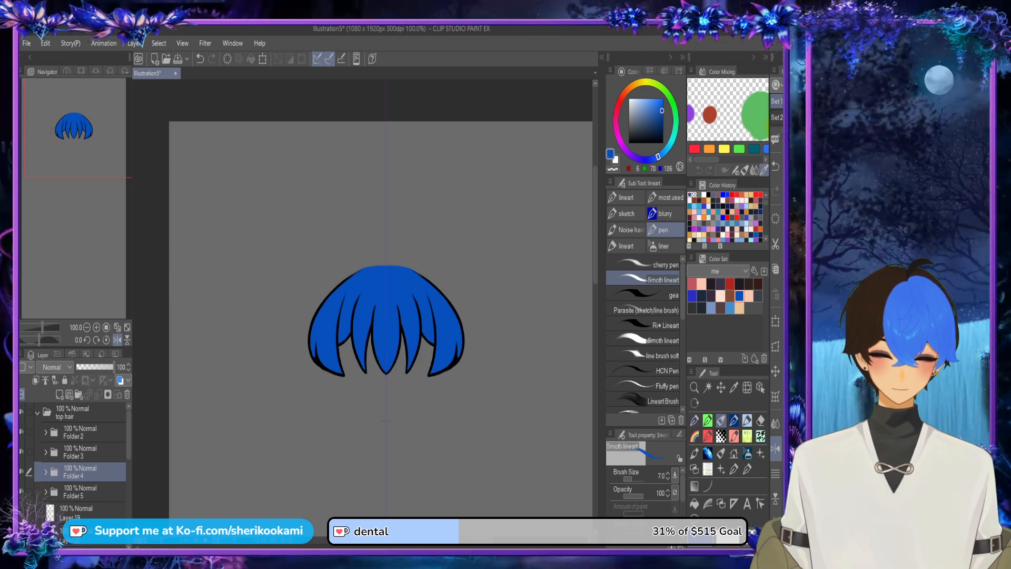
Step: Show the long side locks' line art on Layer 22 and put Layers 22 and 19 into a new folder below Folder 5
scroll(79, 453, "down", 2)
left_click(79, 470)
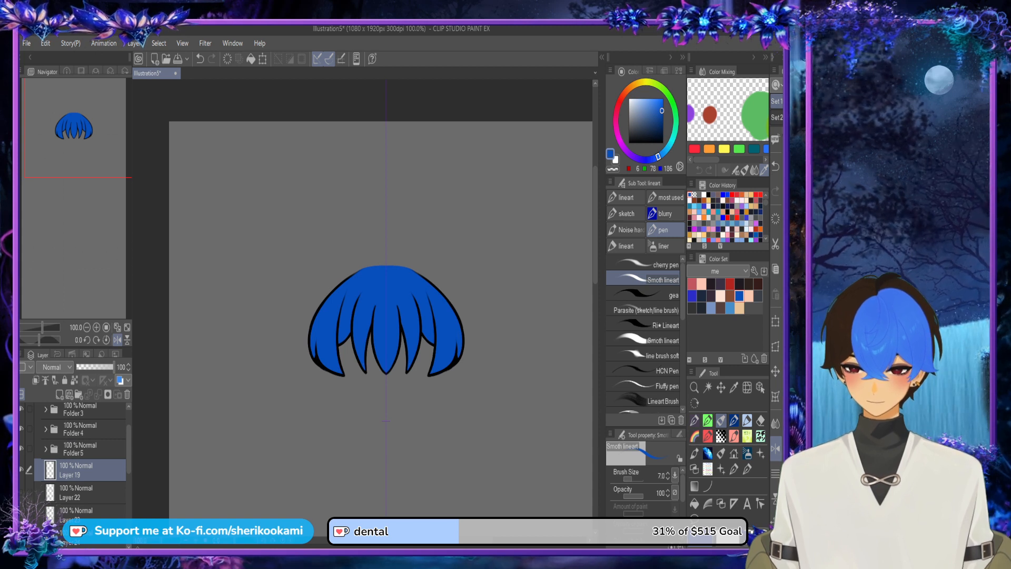
left_click(21, 492)
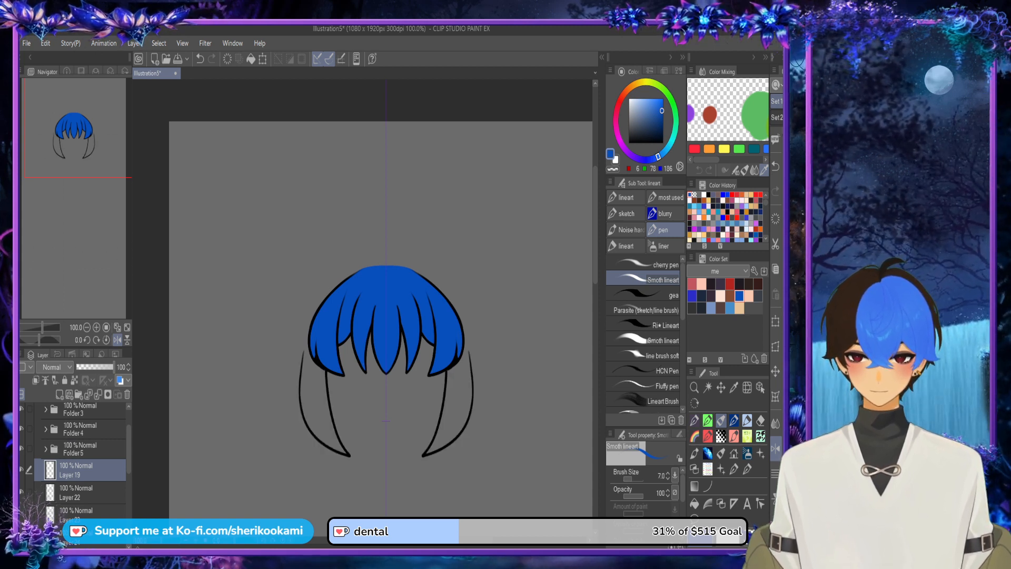
scroll(380, 305, "down", 1)
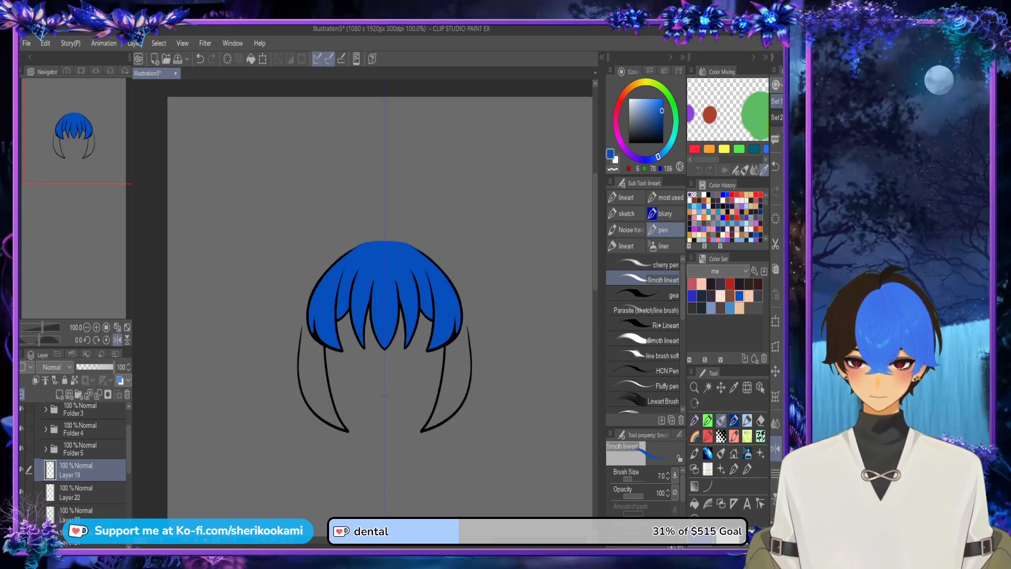
left_click(90, 493)
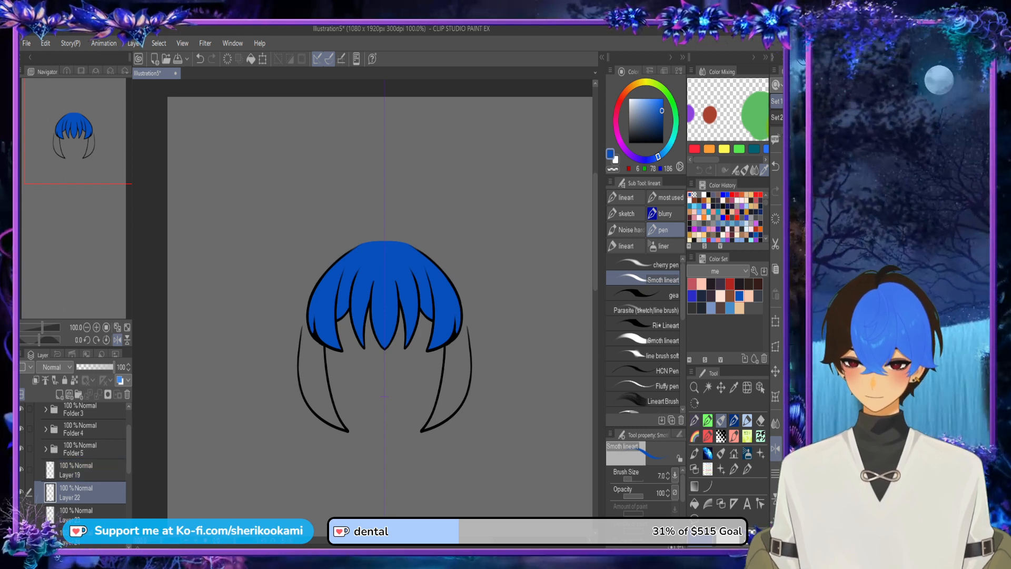
left_click(79, 394)
left_click_drag(90, 492, 90, 521)
left_click(90, 490)
left_click(90, 512, "shift")
left_click(90, 490)
left_click(89, 533, "shift")
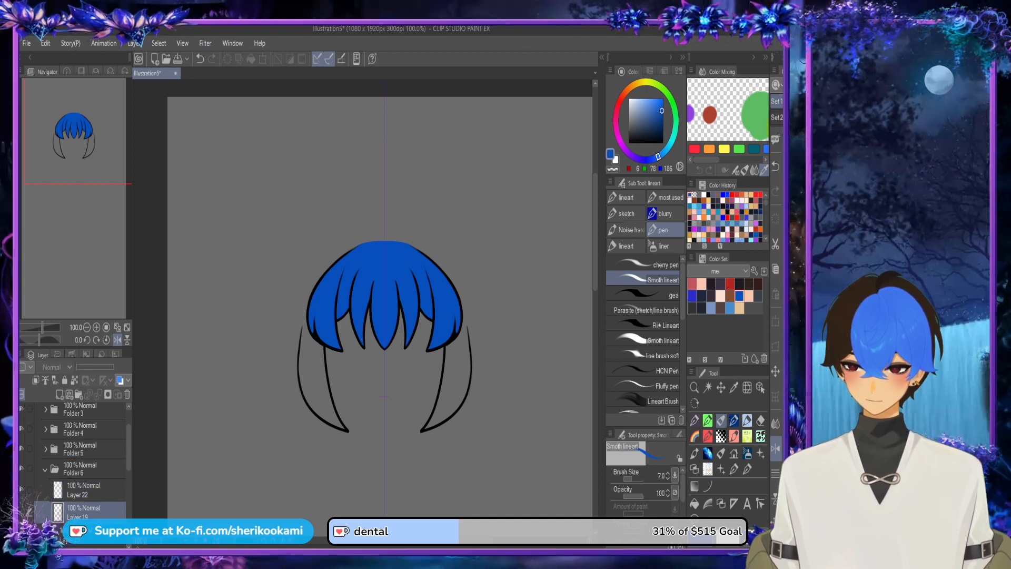
left_click(89, 510)
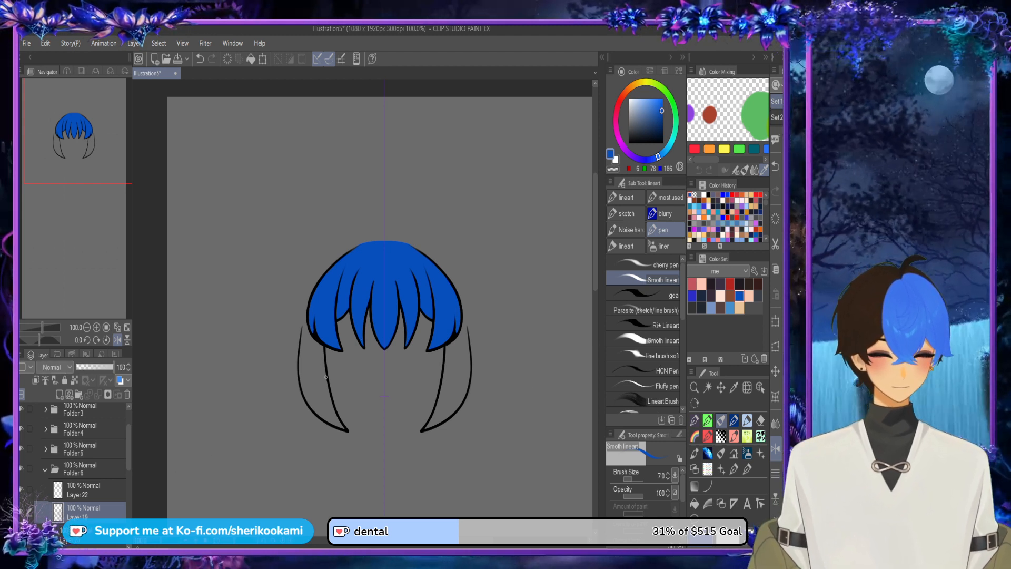
Step: Extend the long side locks' outer edge upward in blue on Layer 19, and hide Folders 5, 4, 3 and 2
left_click_drag(301, 386, 306, 316)
key("ctrl+z")
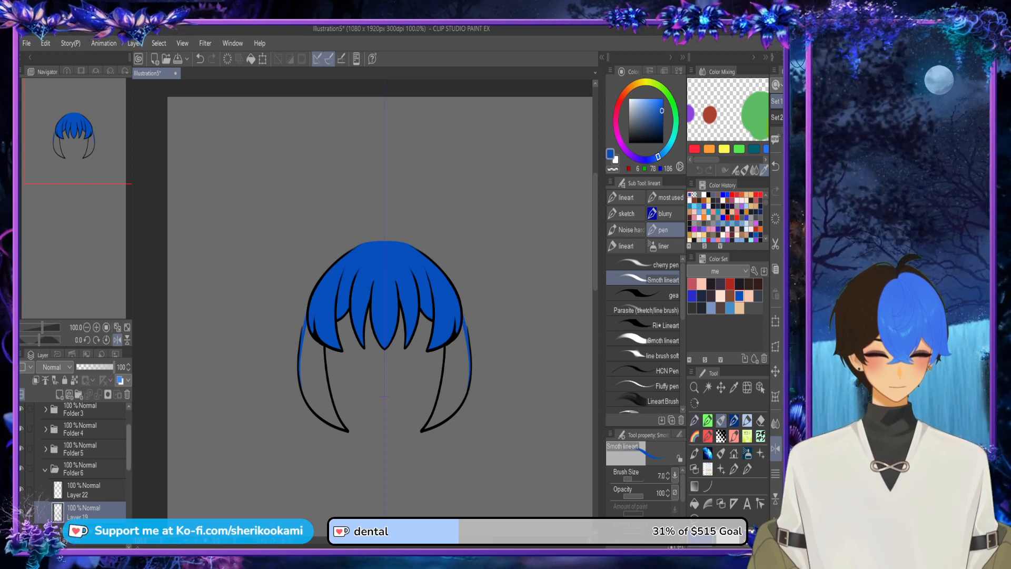
left_click_drag(128, 448, 128, 434)
left_click(22, 491)
left_click(22, 471)
left_click(21, 450)
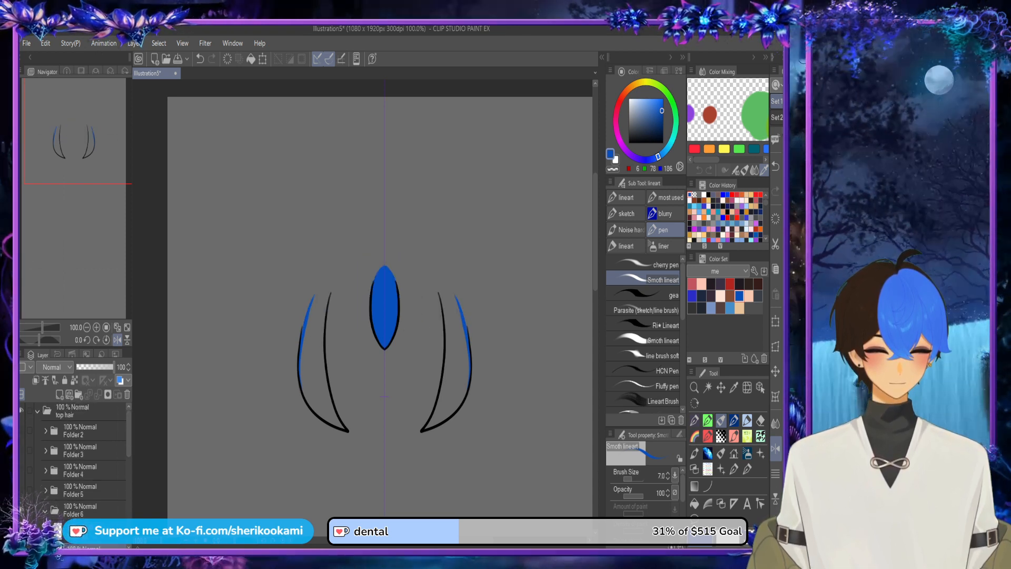
left_click(22, 430)
left_click_drag(129, 447, 129, 469)
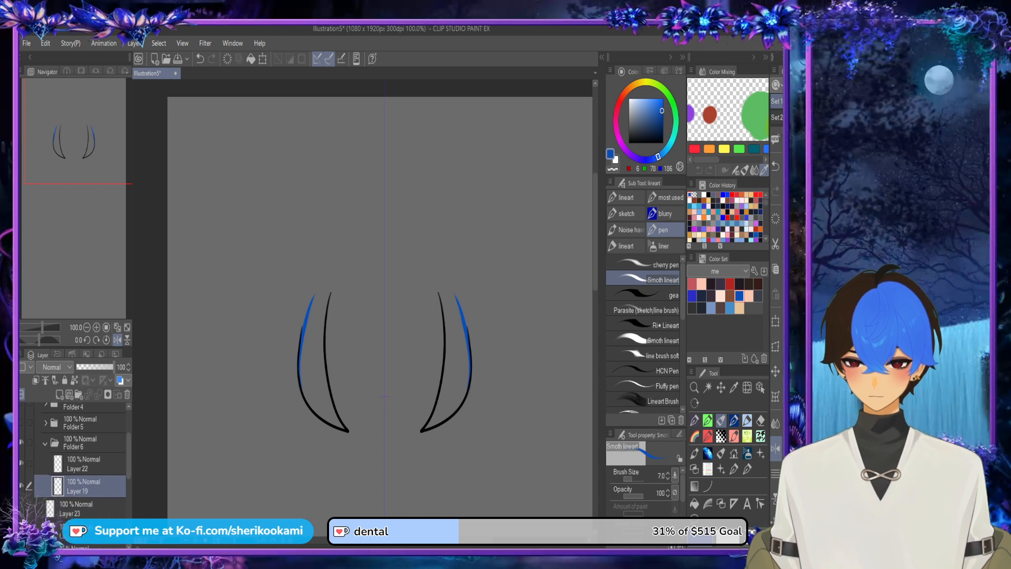
Step: Close the long side locks' upper ends with a blue outline on Layer 19 and fill both locks blue
left_click_drag(300, 341, 316, 287)
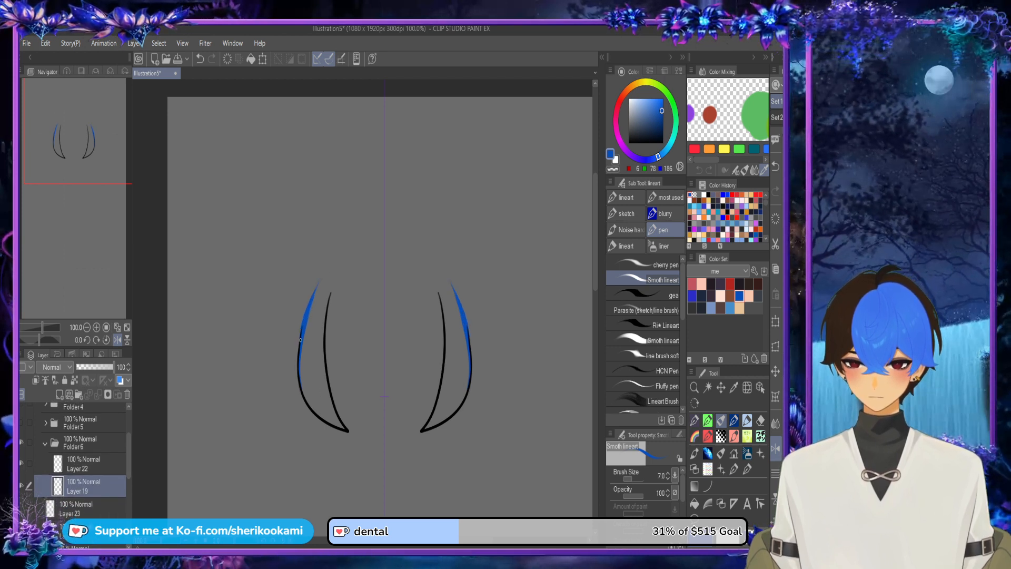
key("ctrl+z")
mouse_move(304, 331)
left_mouse_down()
mouse_move(329, 276)
mouse_move(330, 299)
left_mouse_up()
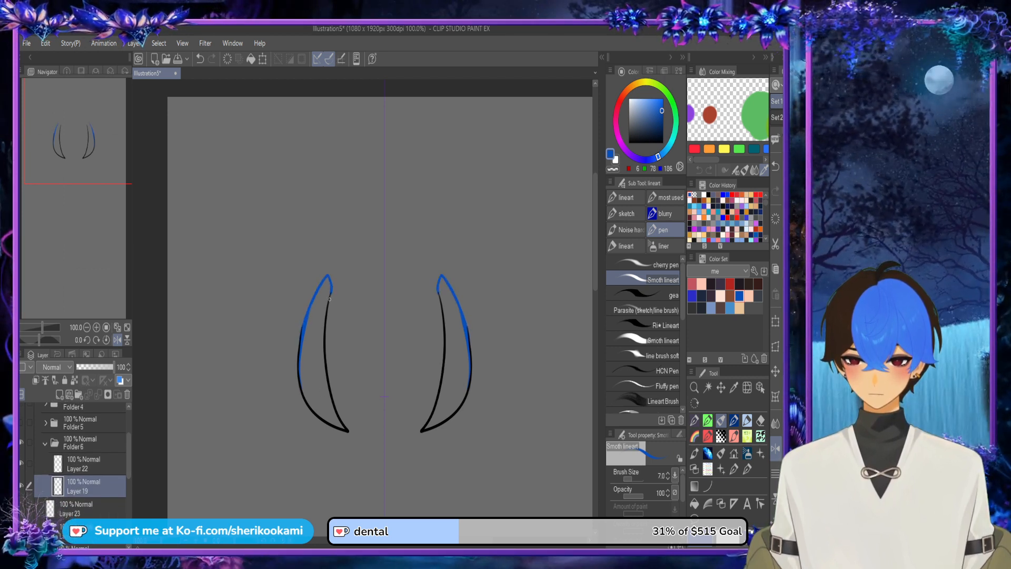
left_click(694, 504)
left_click(315, 363)
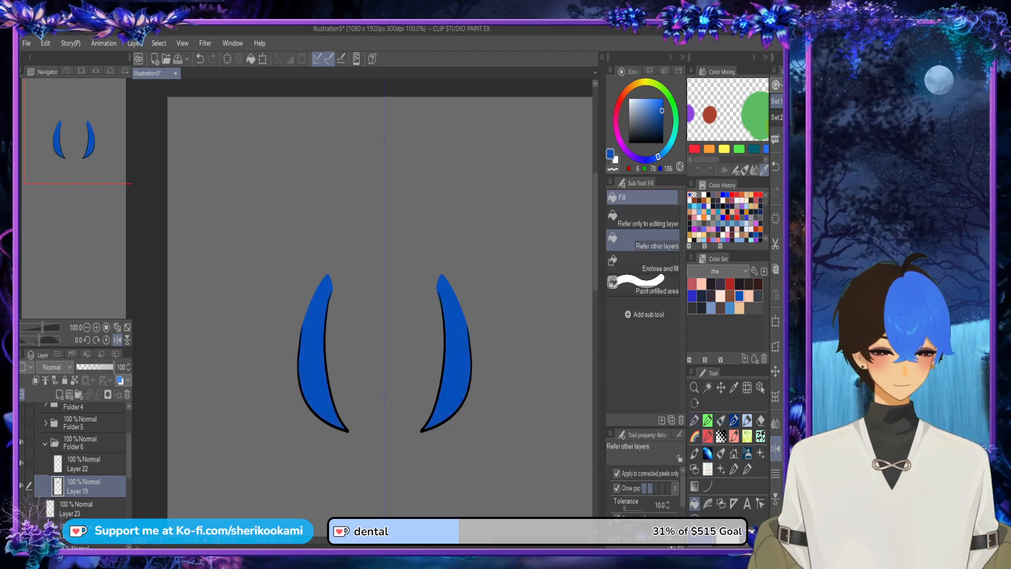
Step: Smooth the upper outer edge of the long side locks' blue base on Layer 19
left_click(721, 420)
scroll(313, 322, "up", 3)
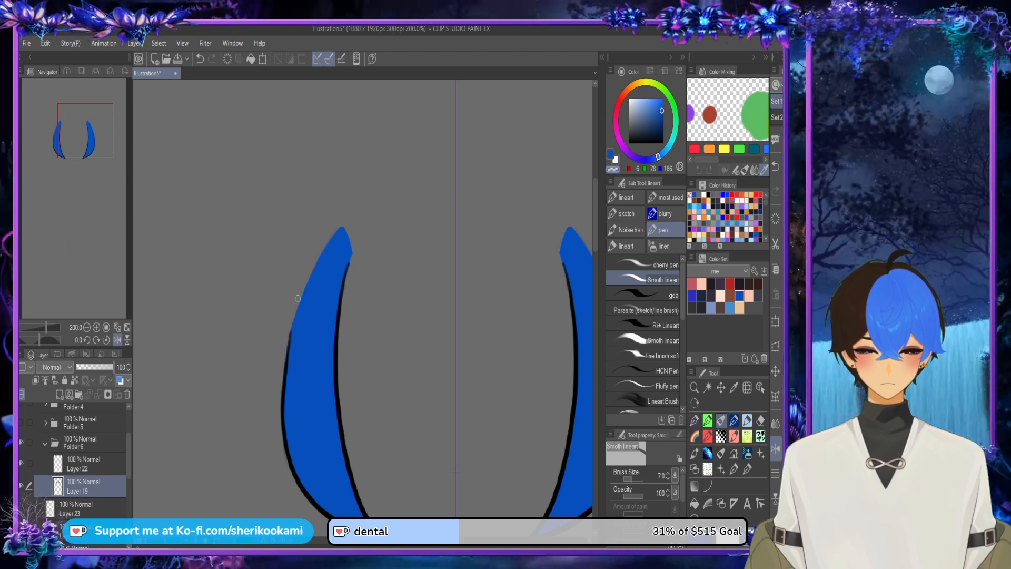
left_click_drag(292, 342, 319, 260)
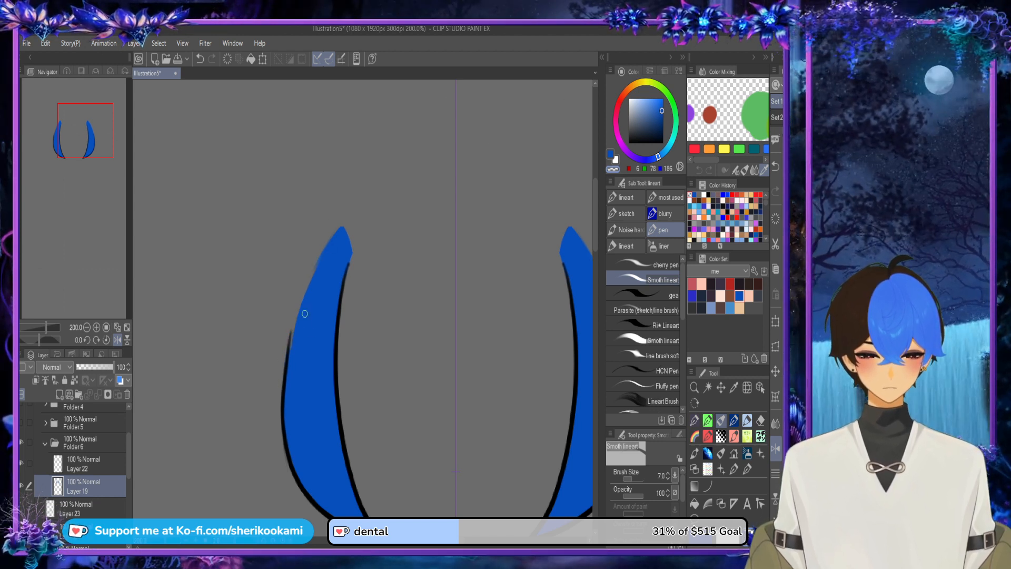
key("ctrl+z")
key("c")
left_click_drag(287, 353, 332, 248)
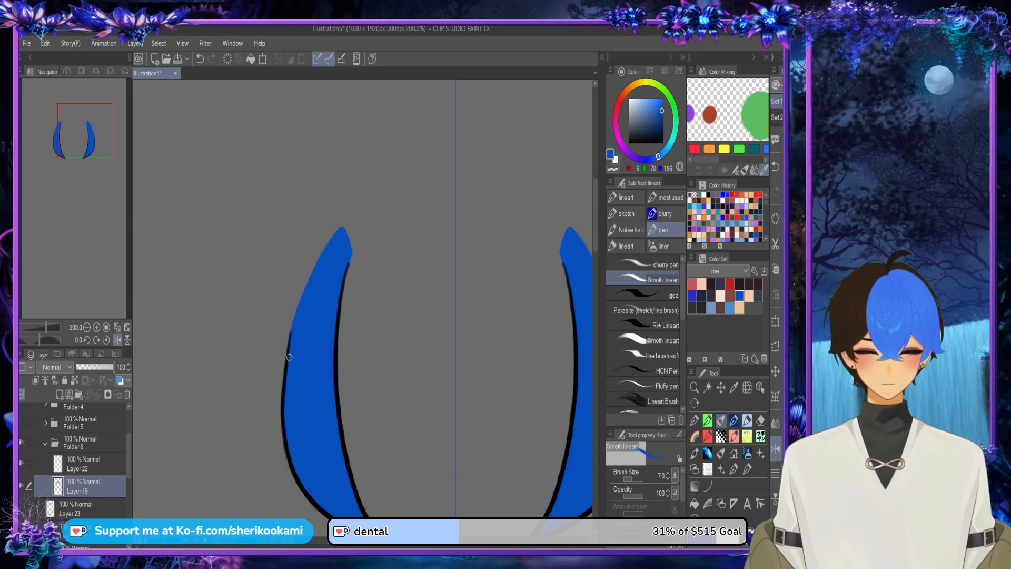
Step: Show Folders 5, 4, 3 and 2 again to see the long side locks with the rest of the top hair
scroll(465, 255, "down", 3)
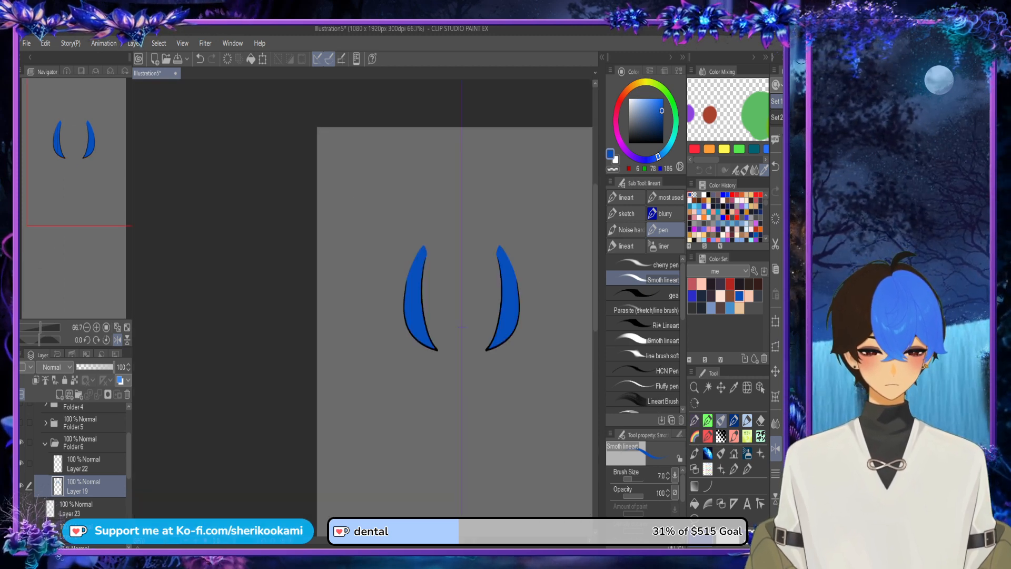
left_click_drag(465, 255, 405, 239)
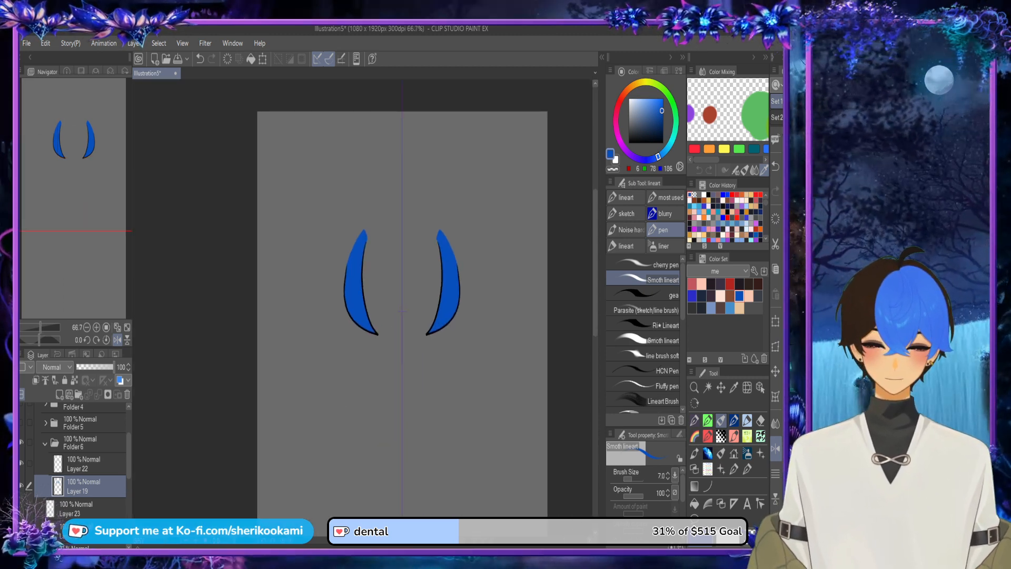
left_click(21, 423)
left_click_drag(129, 456, 129, 437)
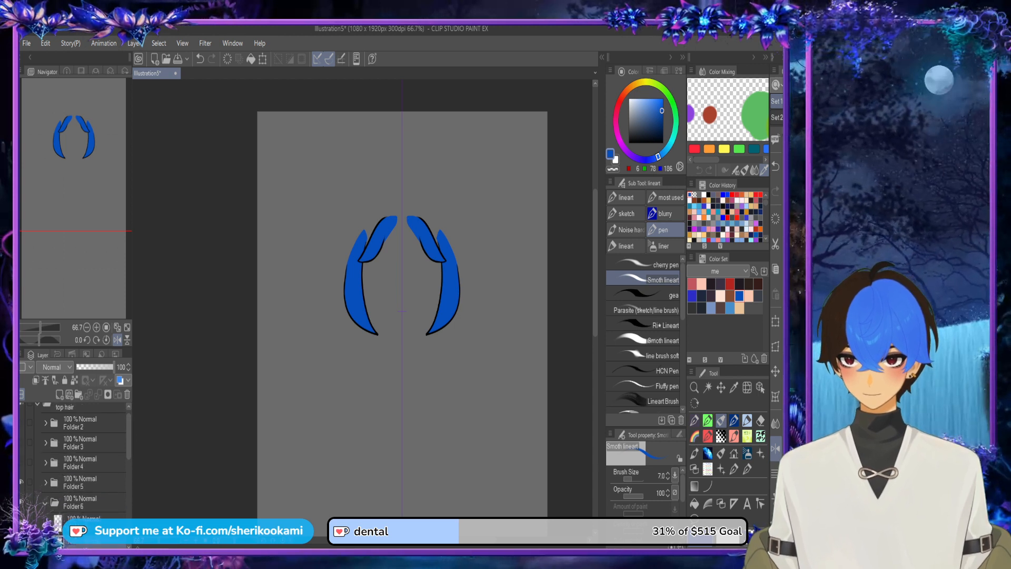
left_click(22, 462)
left_click(22, 442)
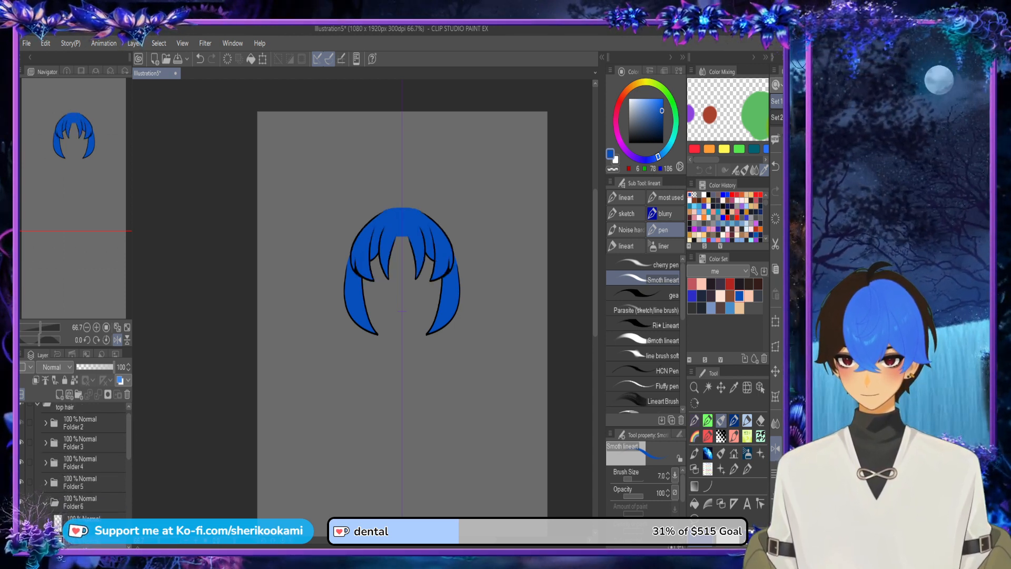
left_click(22, 423)
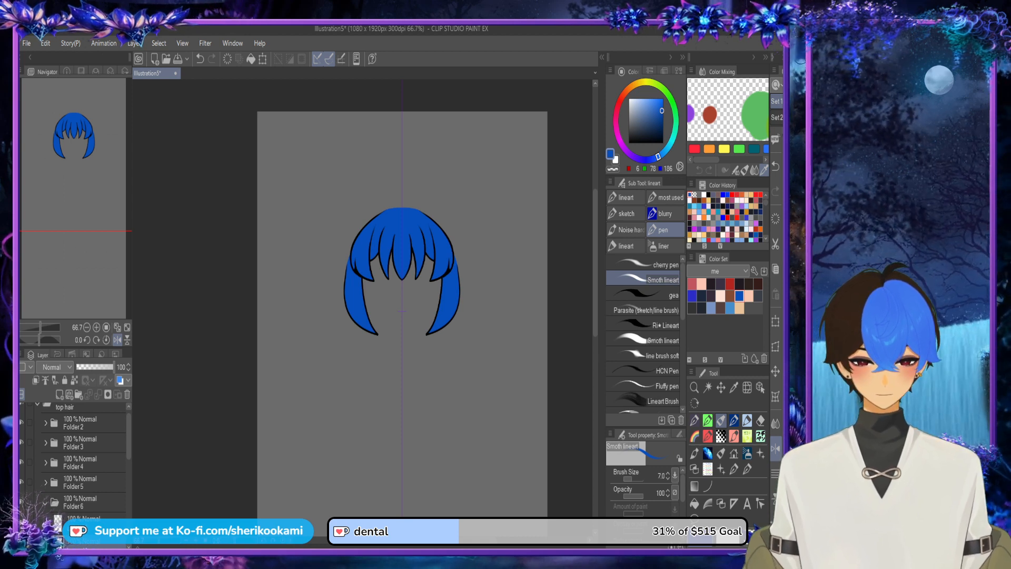
Step: Show the small outer hair flicks on Layer 23 and add a new folder above that layer, with Folder 6 collapsed
left_click_drag(129, 436, 129, 462)
left_click(85, 488)
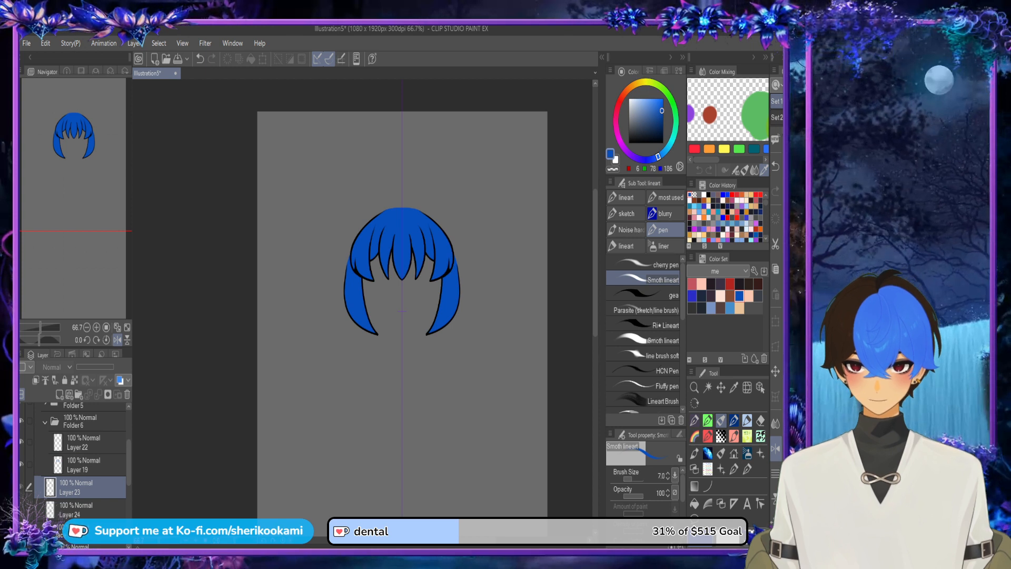
left_click(21, 486)
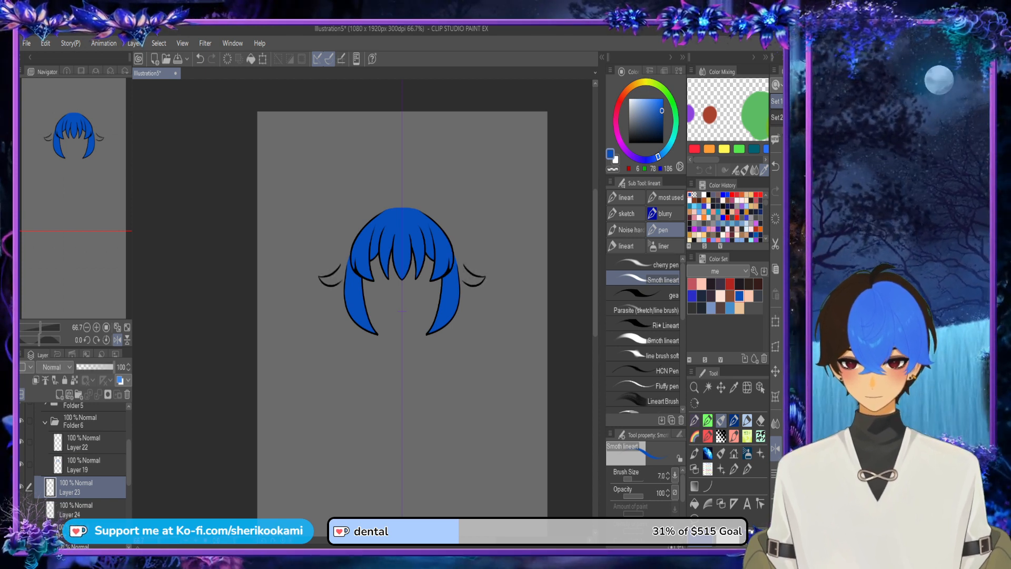
left_click(45, 421)
left_click(78, 395)
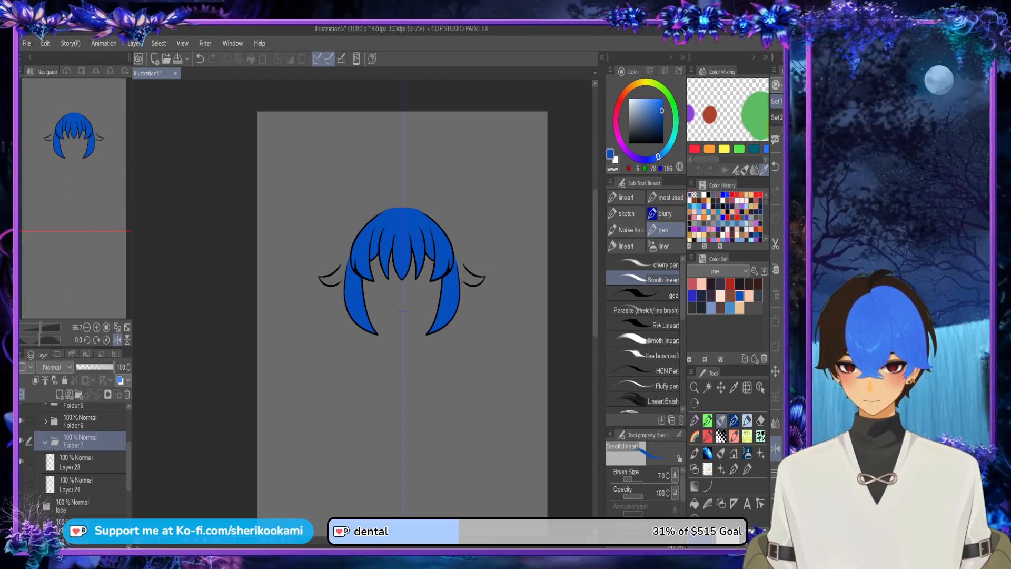
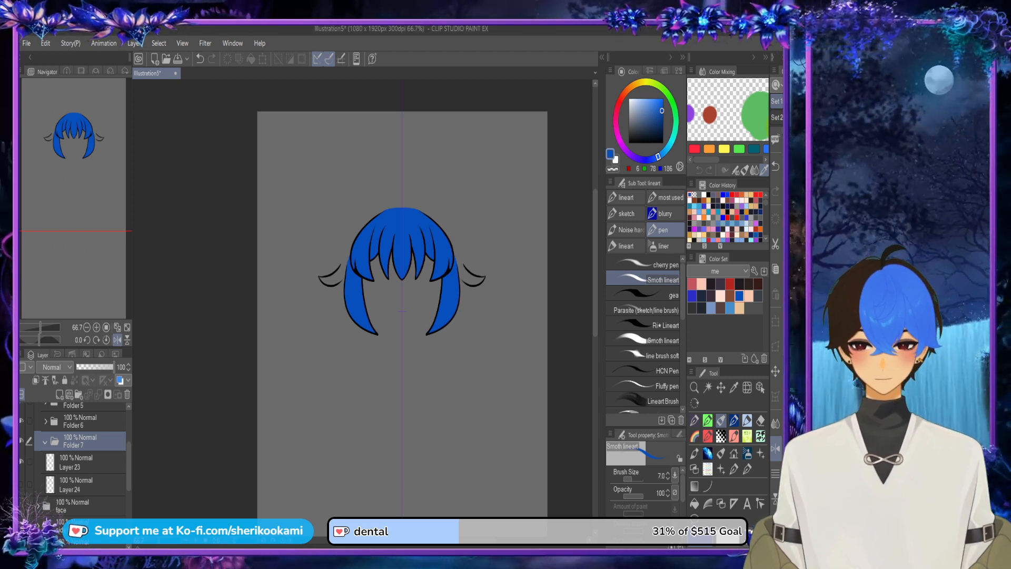
Step: Move Layer 23 into Folder 7 and add a new layer beneath it for the base colour
left_click(84, 462)
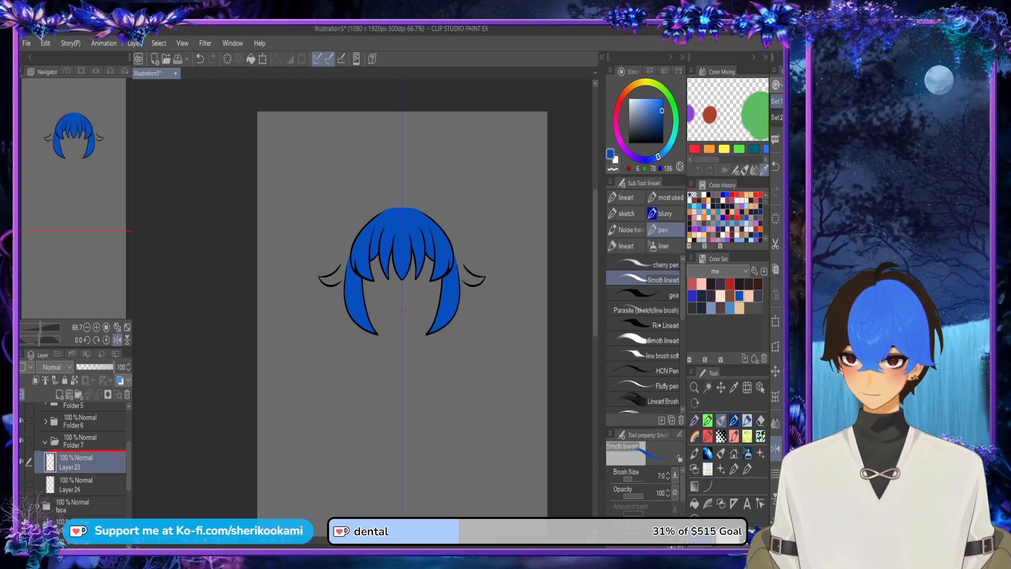
left_click_drag(84, 462, 84, 493)
left_click(59, 394)
Step: Outline the small outer hair flicks in blue on Layer 50, extending their inner ends up to the side of the head
scroll(339, 271, "up", 5)
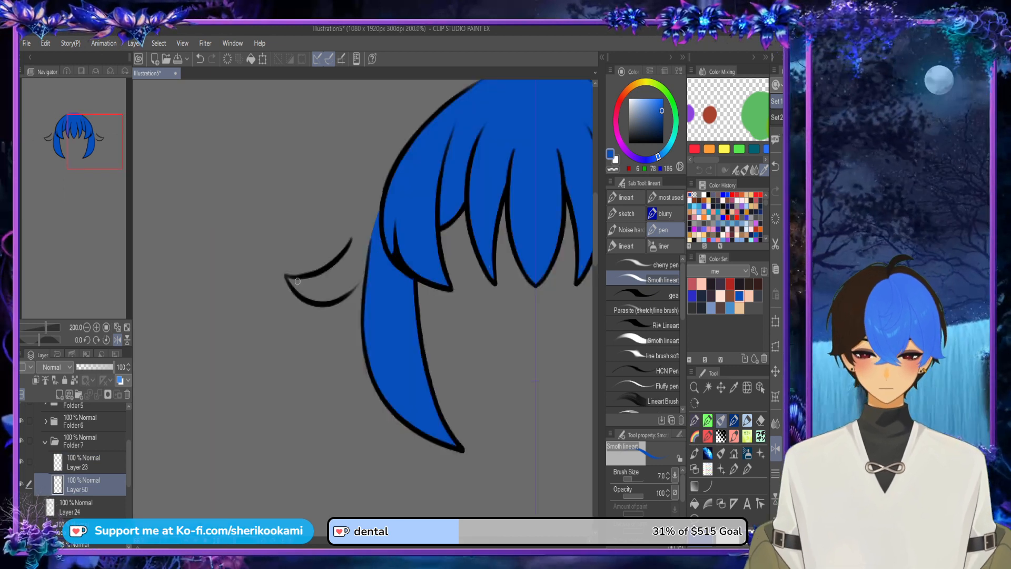
mouse_move(292, 280)
left_mouse_down()
mouse_move(341, 265)
mouse_move(359, 237)
left_mouse_up()
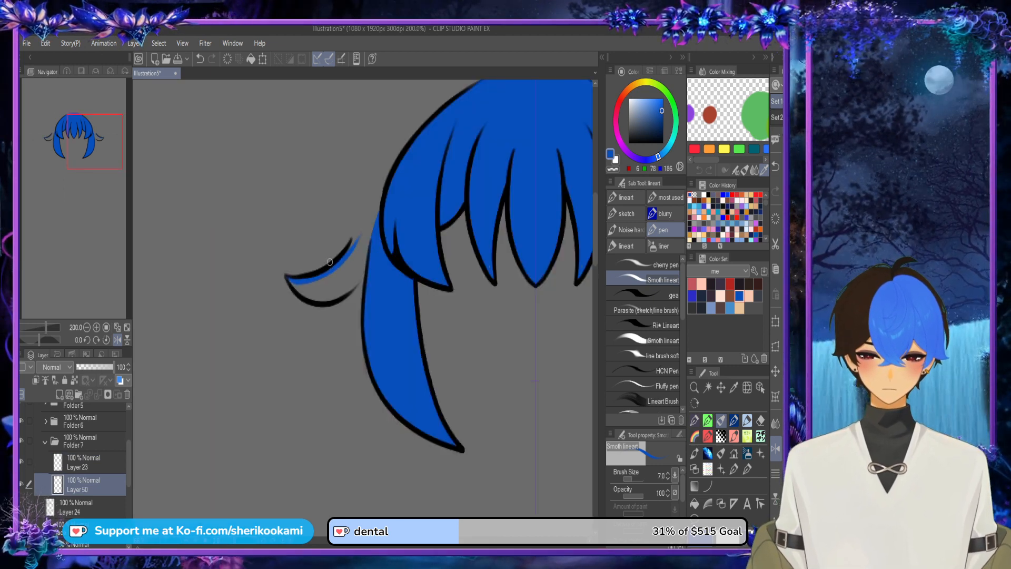
left_click_drag(326, 271, 379, 198)
left_click_drag(352, 236, 381, 195)
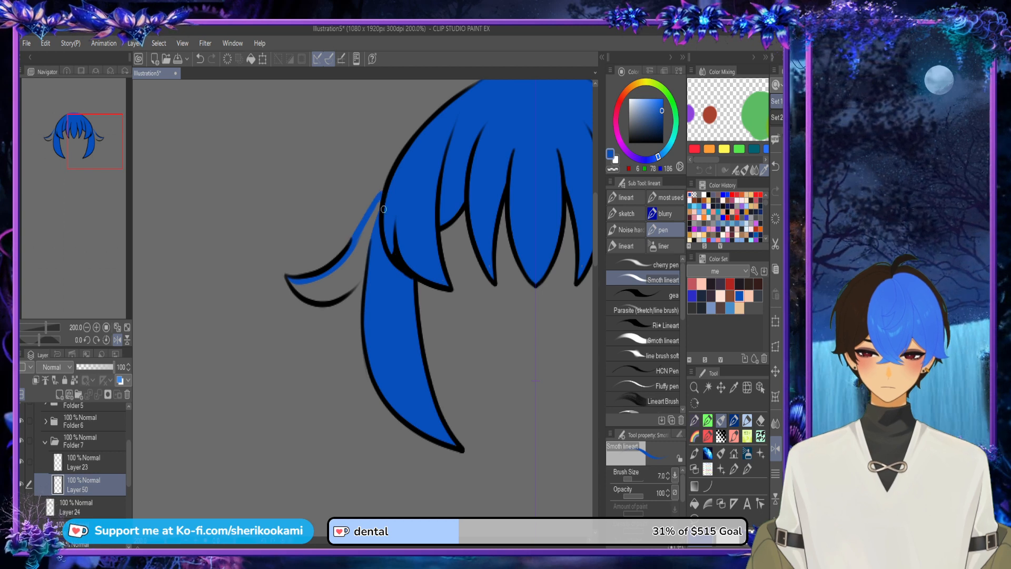
left_click_drag(363, 276, 335, 298)
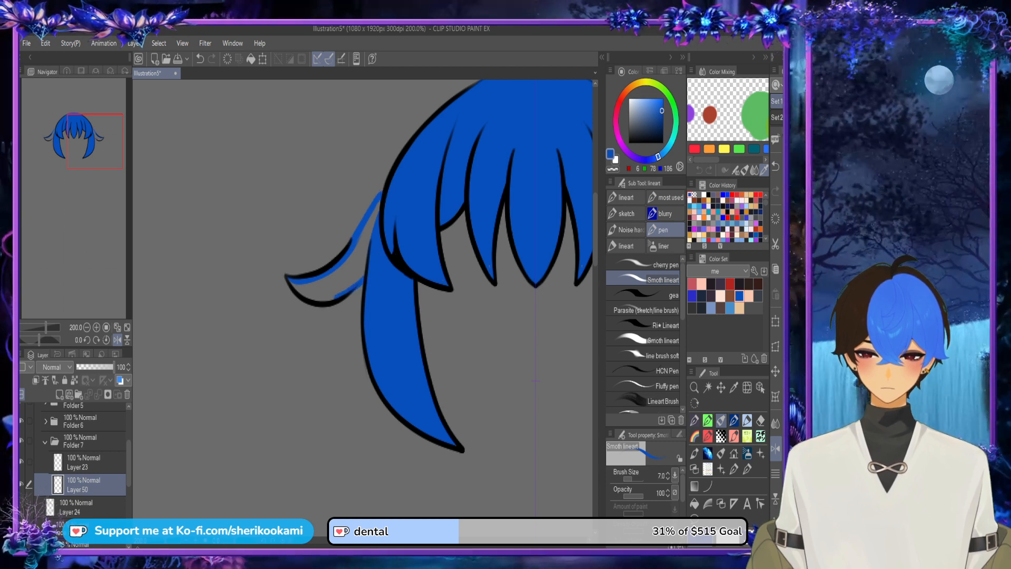
Step: Hide Folders 6, 5 and 4 and fill the outlined outer hair flicks with blue on Layer 50
left_click(21, 421)
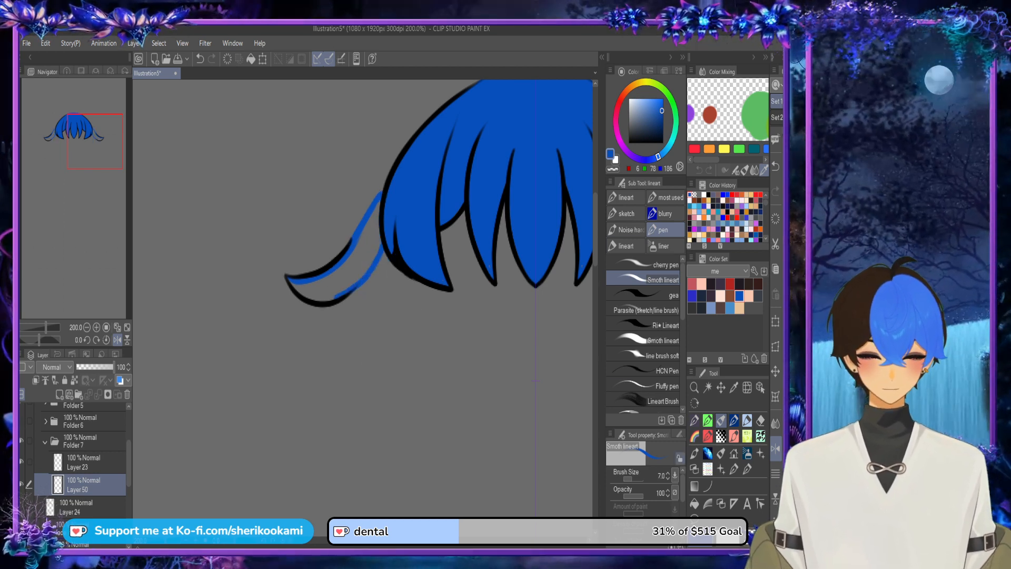
scroll(84, 463, "up", 2)
left_click(21, 440)
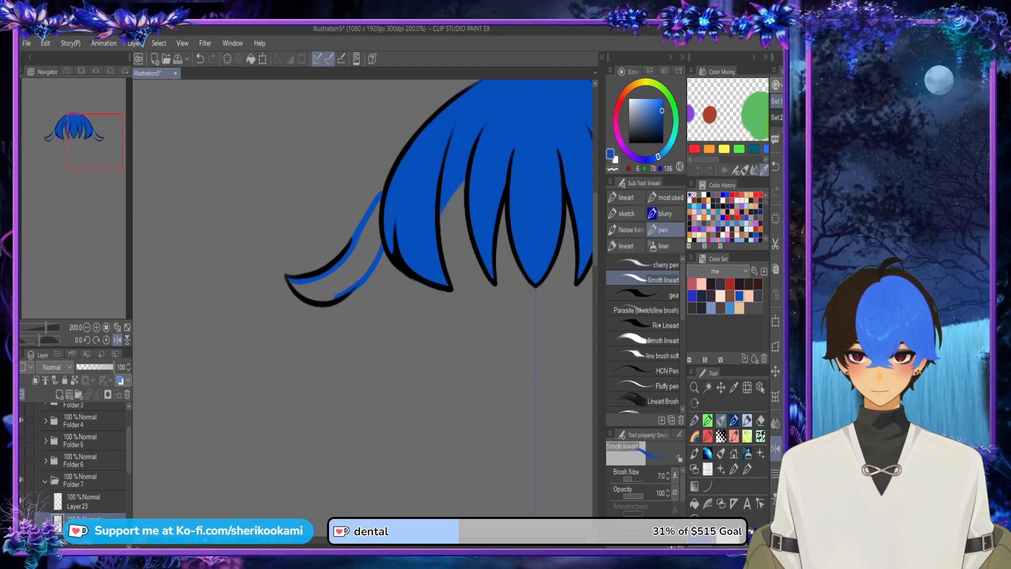
left_click(21, 421)
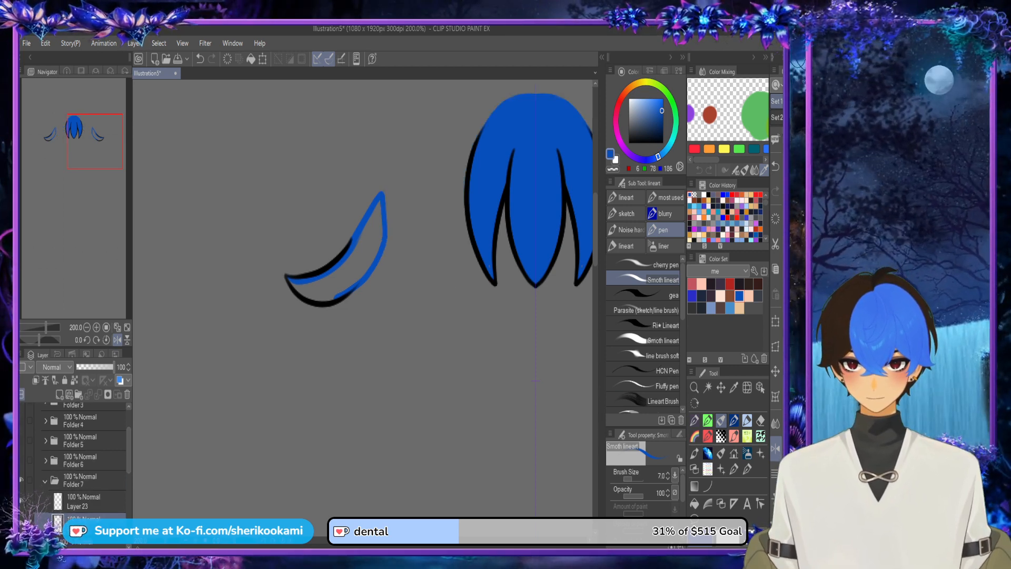
left_click(695, 504)
left_click(354, 266)
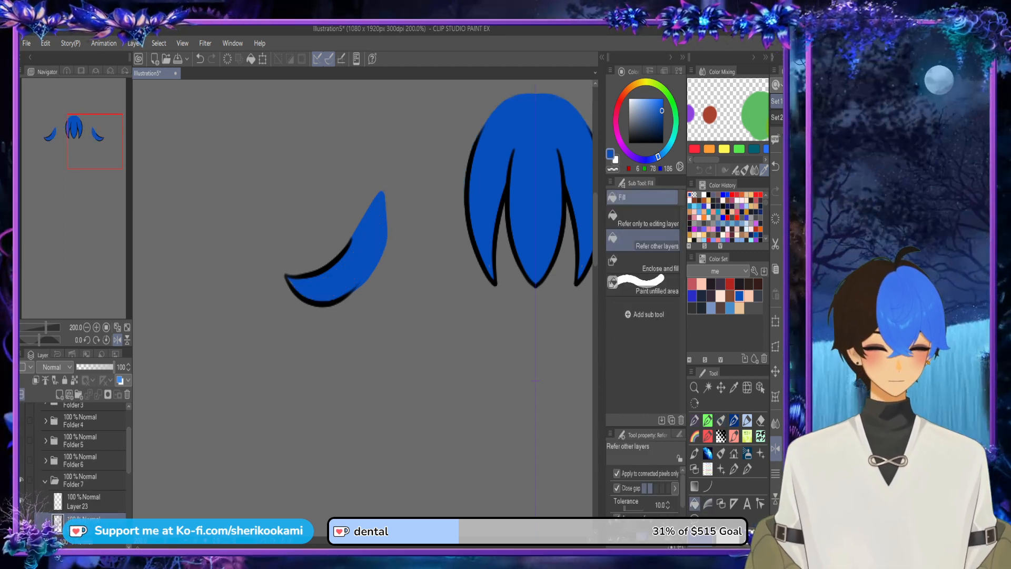
left_click(721, 421)
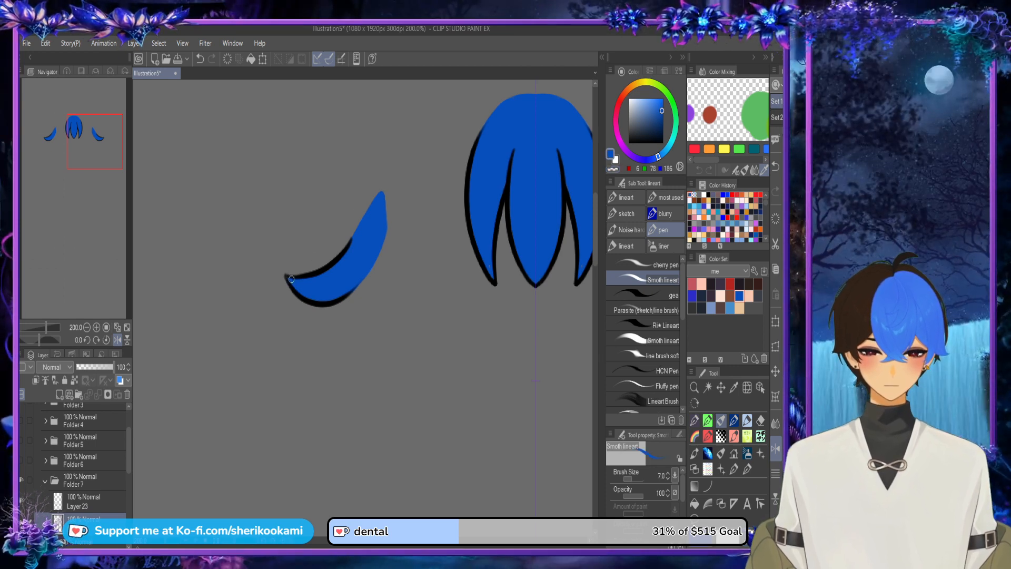
Step: Show Folders 6, 5 and 4 again to see the outer flicks with the rest of the top hair
scroll(443, 276, "down", 3)
left_click_drag(238, 138, 205, 119)
left_click(22, 460)
left_click(21, 441)
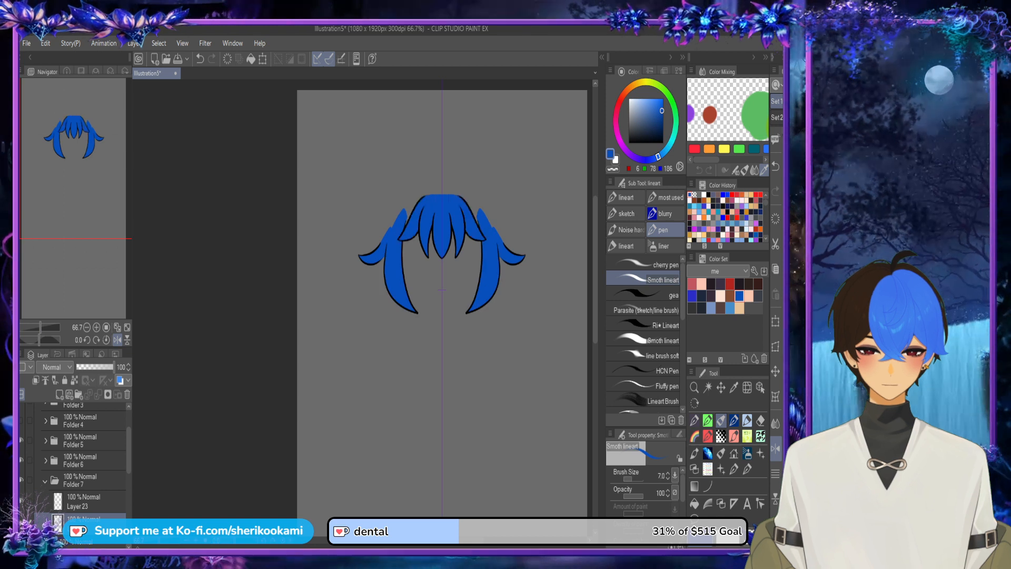
left_click(21, 420)
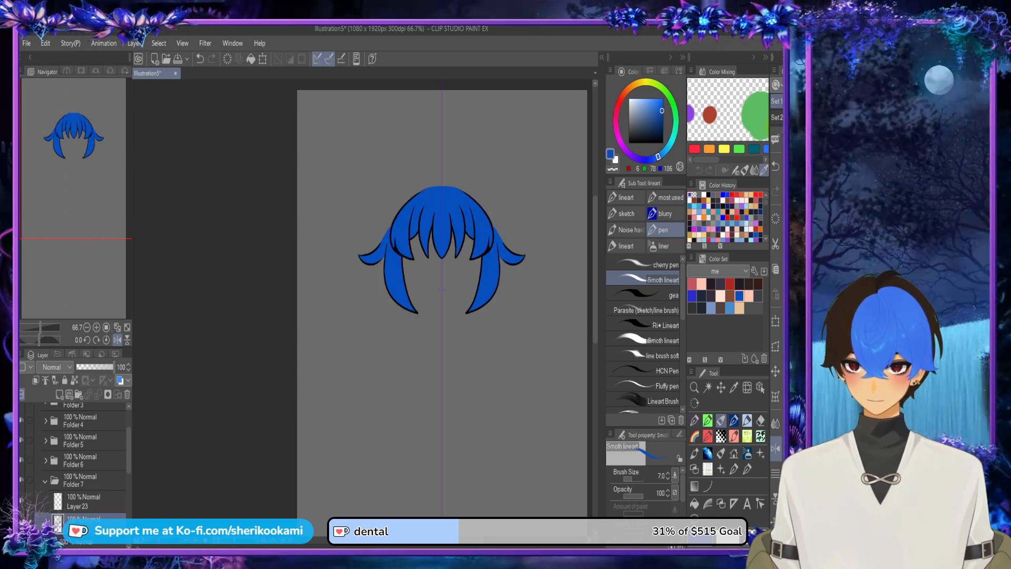
Step: Show and select Layer 24 with the curved locks behind the long side locks
left_click_drag(129, 452, 129, 469)
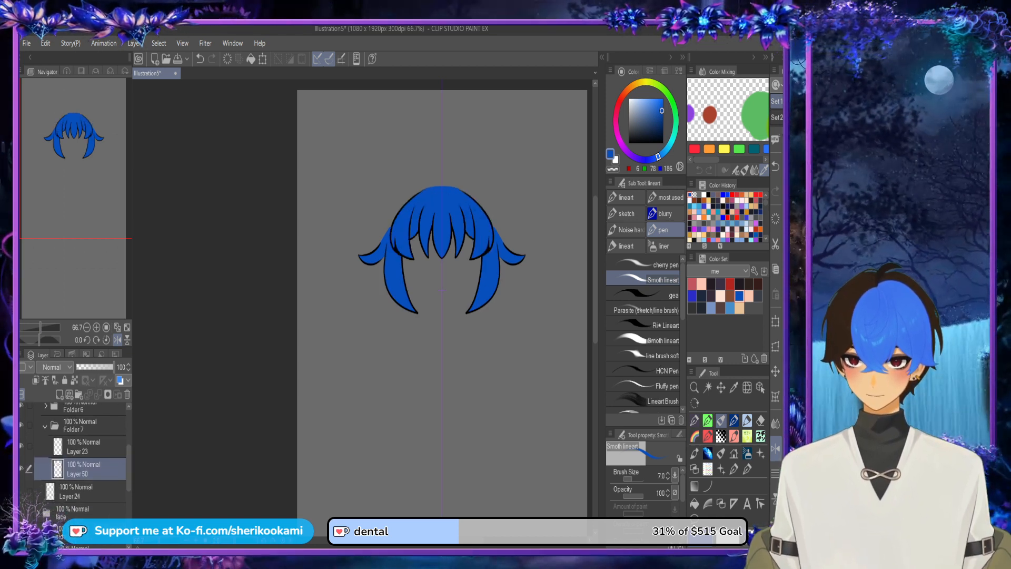
left_click(22, 490)
left_click(79, 491)
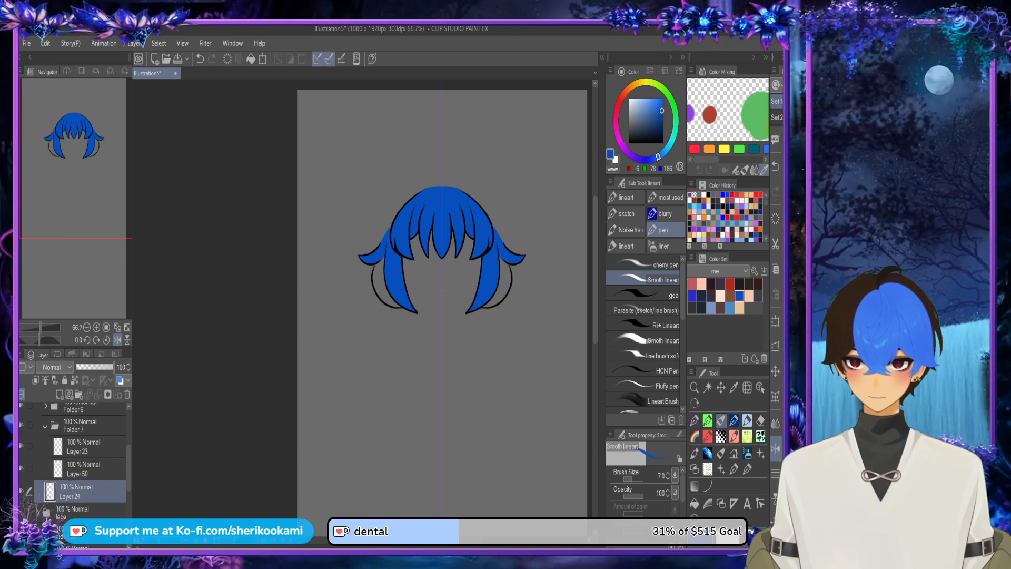
Step: Add a new layer and a new folder, placing Layer 24 in the folder with the new layer beneath it
left_click(60, 394)
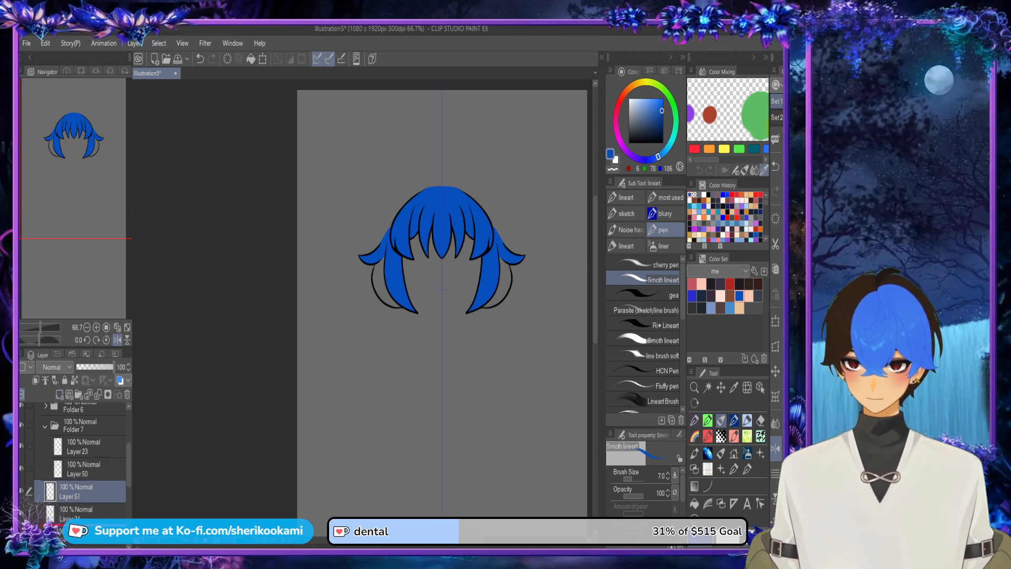
left_click_drag(79, 490, 79, 521)
left_click(79, 491)
left_click(78, 394)
left_click(79, 511)
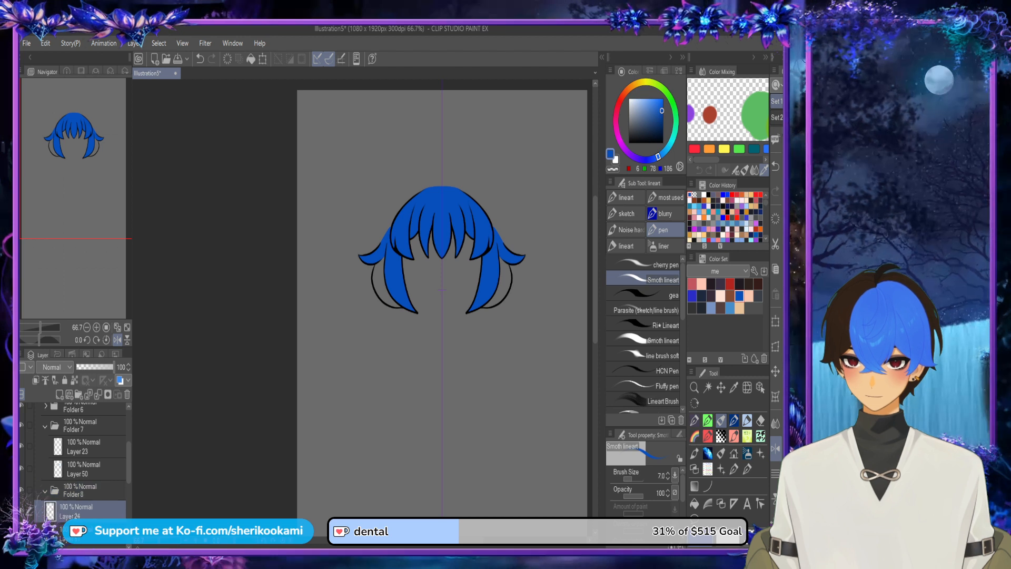
left_click(79, 533, "shift")
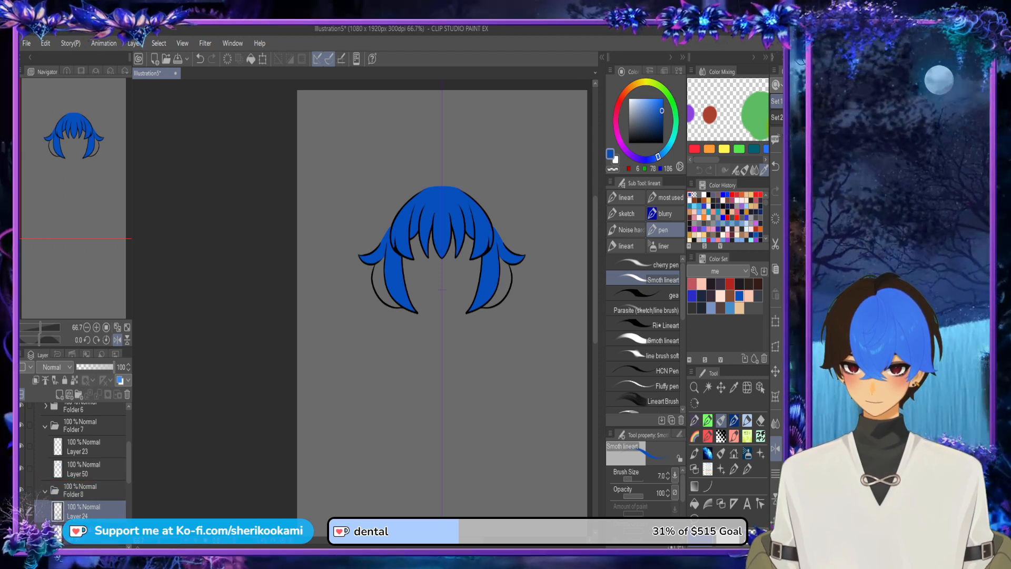
left_click(79, 533)
left_click_drag(131, 463, 131, 463)
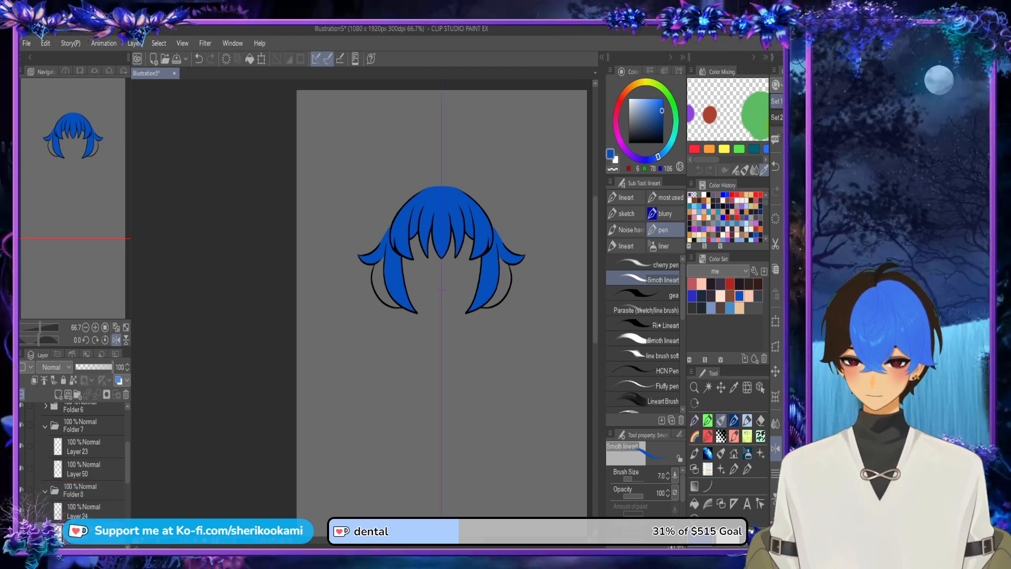
Step: Collapse Folder 7 and hide Folders 7, 6 and 5 to isolate the curved back locks on Layer 24
left_click(45, 426)
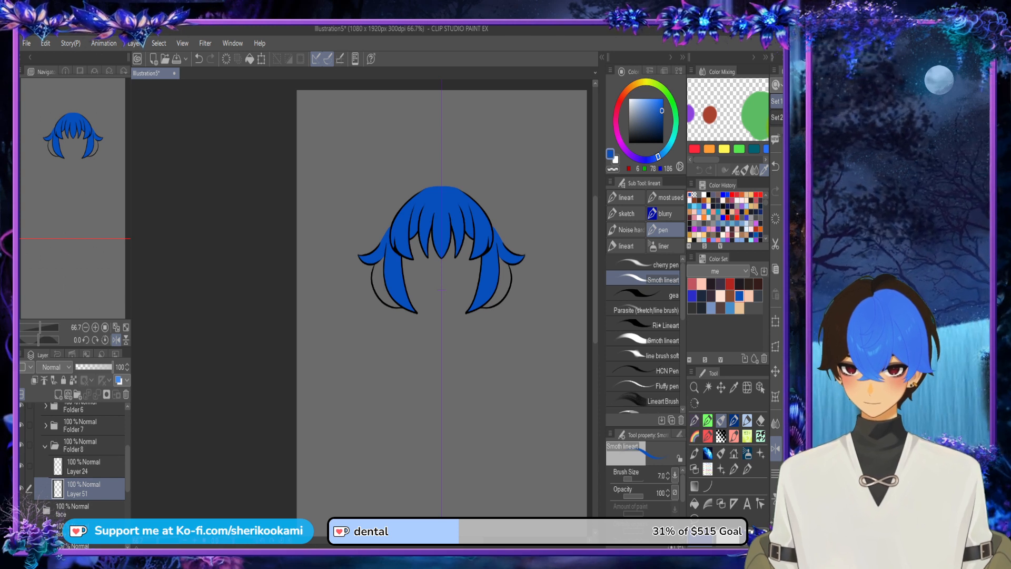
left_click(21, 425)
left_click_drag(128, 468, 128, 449)
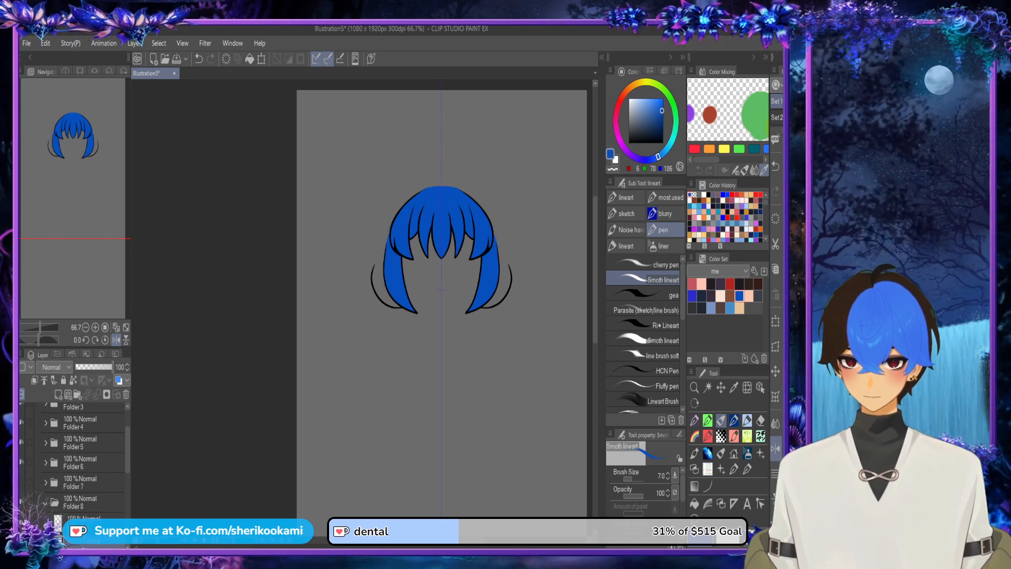
left_click(21, 462)
left_click(22, 442)
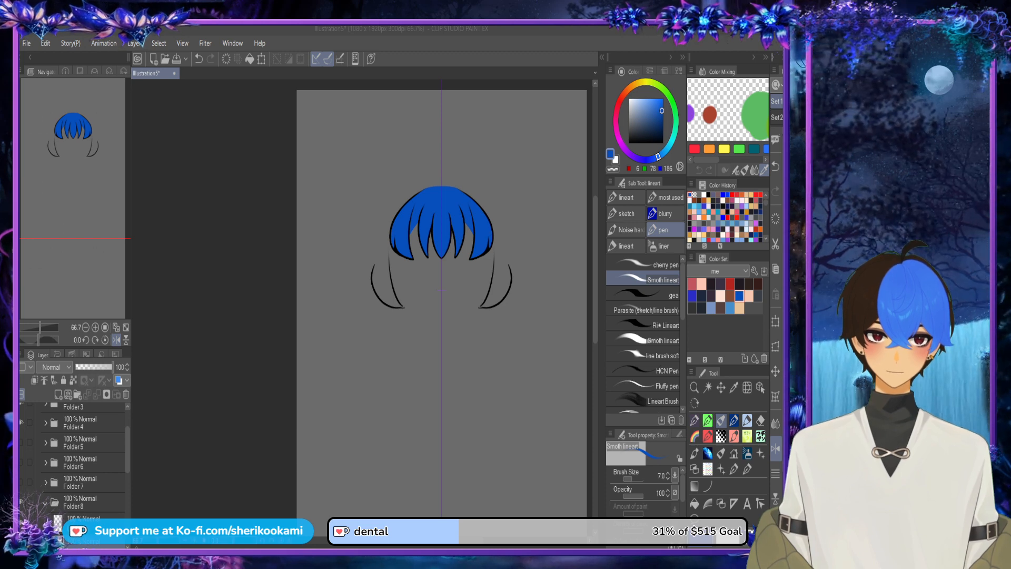
left_click_drag(441, 290, 407, 298)
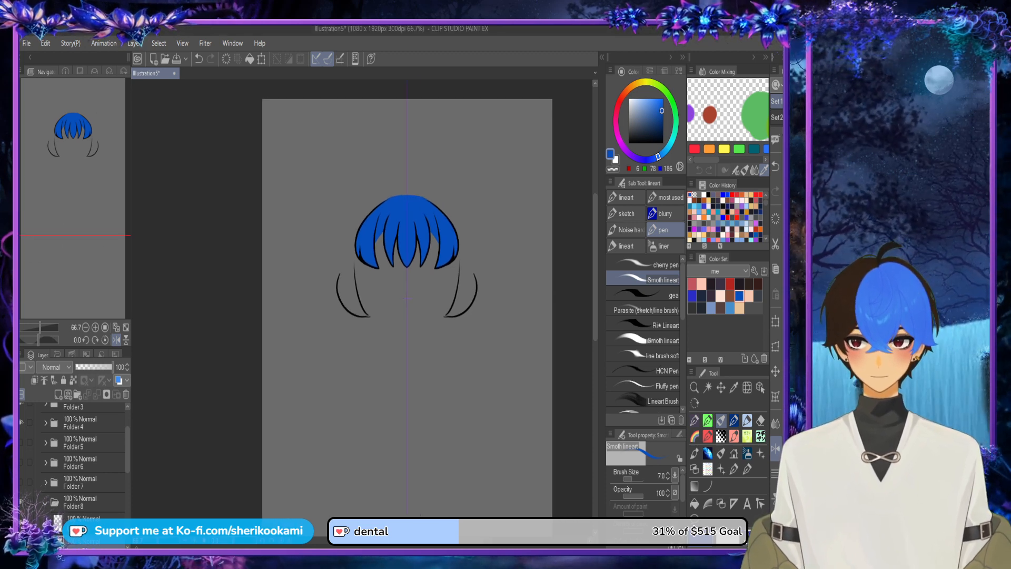
scroll(351, 280, "up", 4)
left_click_drag(311, 346, 307, 267)
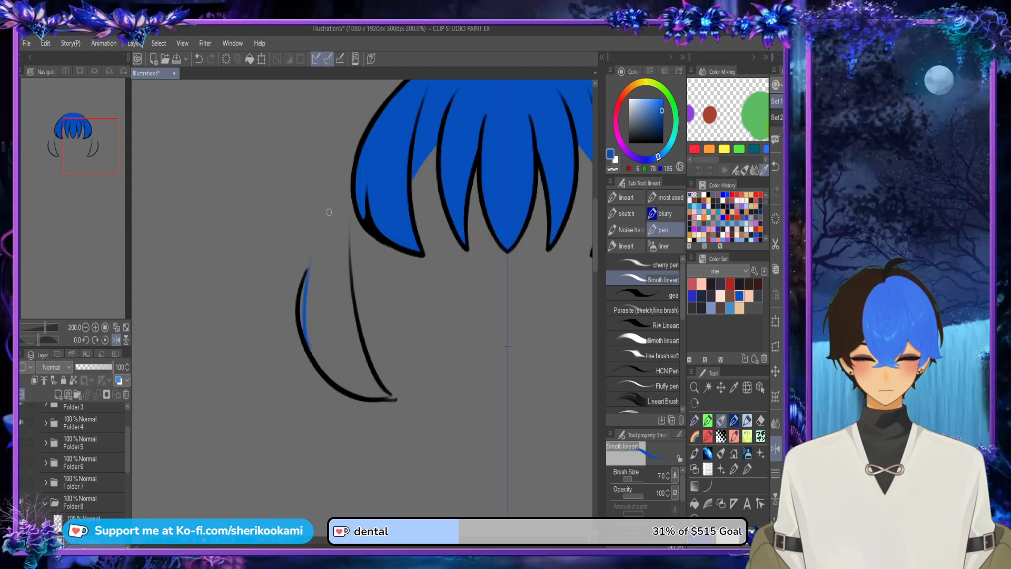
key("ctrl+z")
mouse_move(321, 361)
left_mouse_down()
mouse_move(302, 282)
mouse_move(310, 256)
left_mouse_up()
key("ctrl+z")
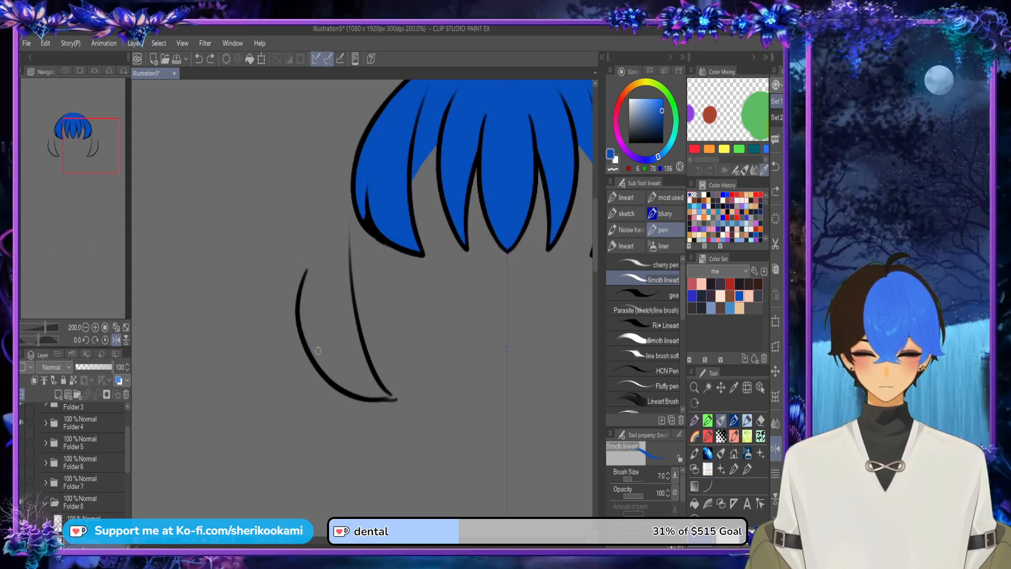
Step: Outline the curved back locks in blue on Layer 51, joining both edges in a point beside the fringe
mouse_move(319, 363)
left_mouse_down()
mouse_move(307, 342)
mouse_move(309, 260)
left_mouse_up()
left_click_drag(302, 320, 348, 184)
left_click_drag(298, 324, 351, 180)
left_click_drag(308, 270, 322, 232)
mouse_move(354, 177)
left_mouse_down()
mouse_move(346, 267)
mouse_move(365, 343)
left_mouse_up()
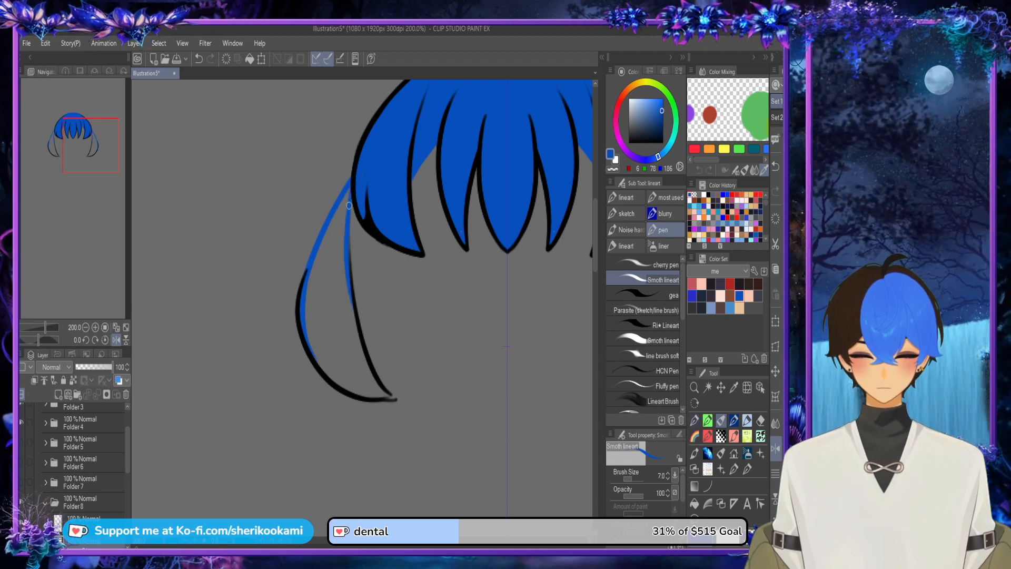
mouse_move(349, 205)
left_mouse_down()
mouse_move(351, 309)
mouse_move(390, 396)
left_mouse_up()
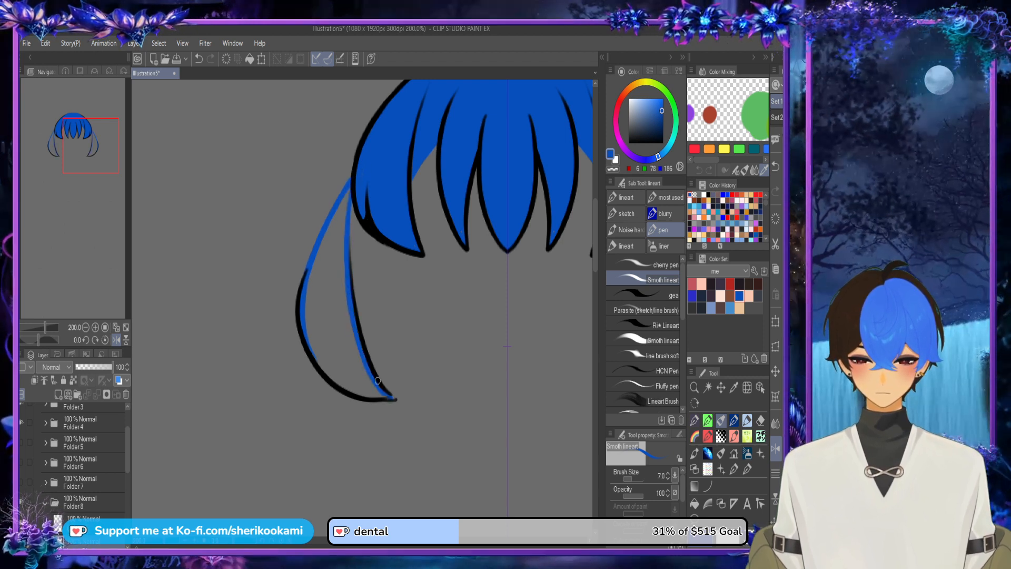
mouse_move(307, 335)
left_mouse_down()
mouse_move(364, 400)
mouse_move(374, 392)
mouse_move(346, 384)
mouse_move(383, 398)
left_mouse_up()
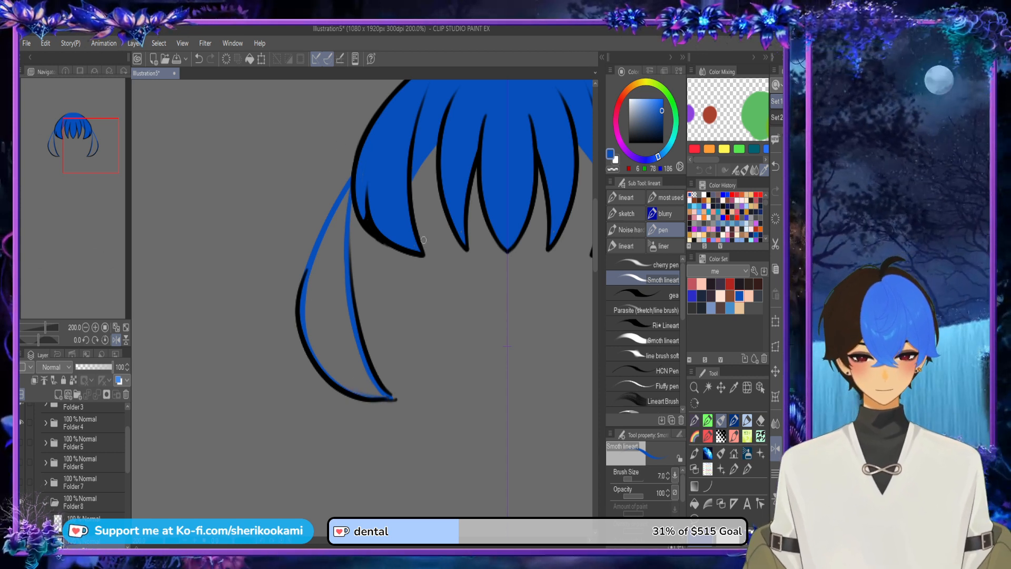
Step: Fill the outlined curved back locks with blue on Layer 51
left_click(695, 504)
left_click(329, 295)
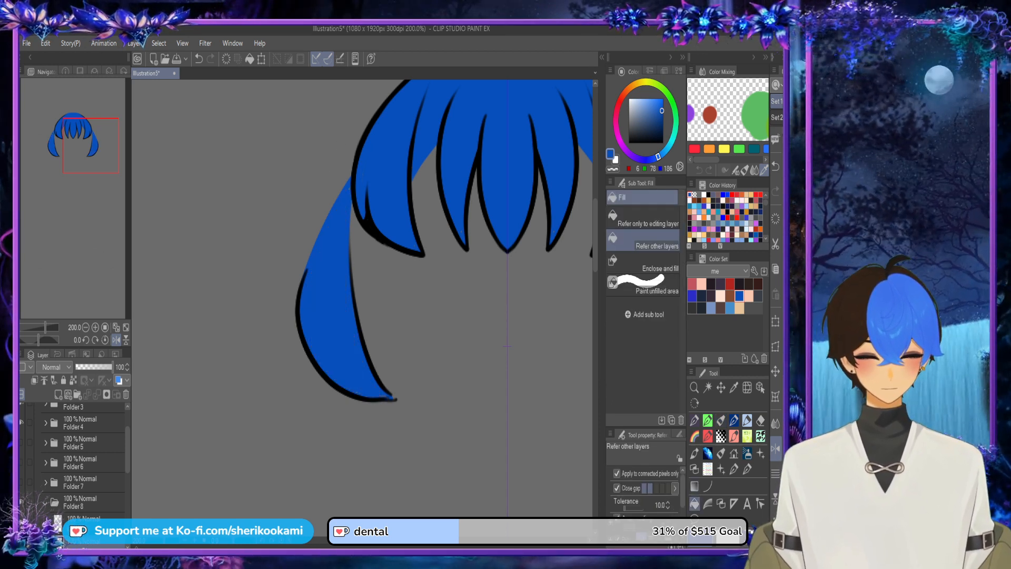
left_click(721, 419)
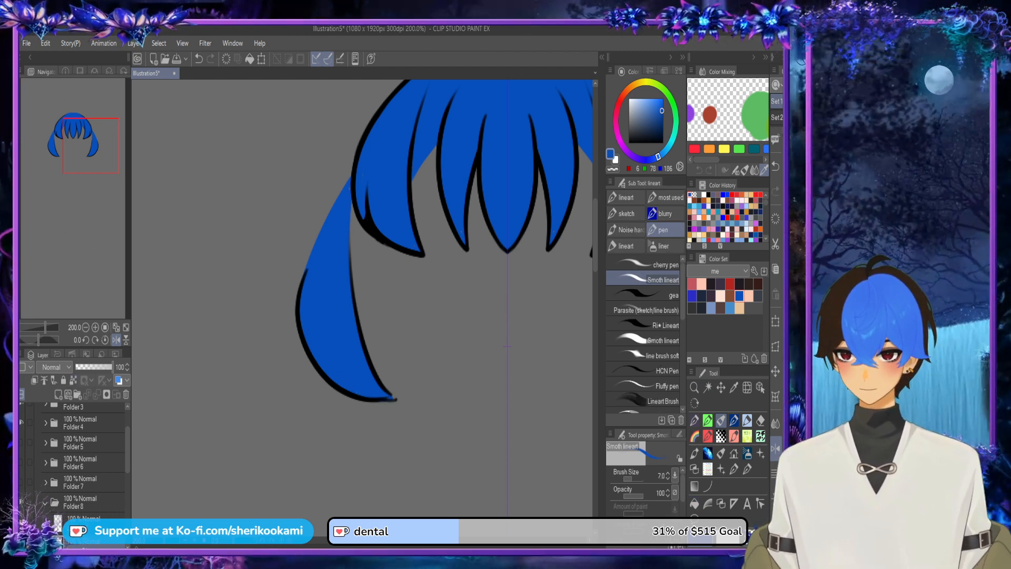
Step: Retouch the curved back locks' lower tips in black on Layer 24 and flip the canvas view horizontally
left_click(628, 143)
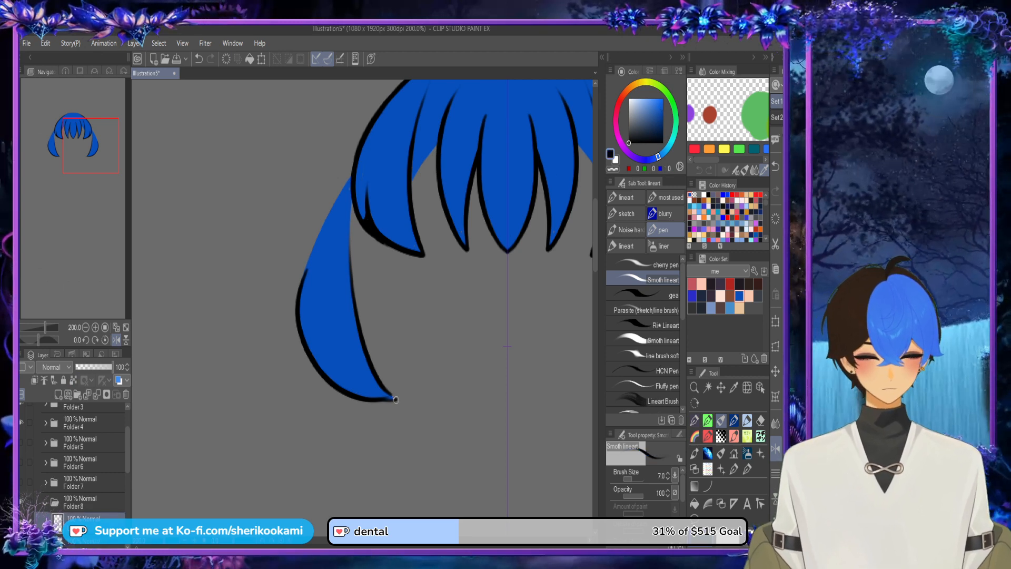
mouse_move(394, 399)
left_mouse_down()
mouse_move(375, 377)
mouse_move(386, 387)
left_mouse_up()
key("ctrl+z")
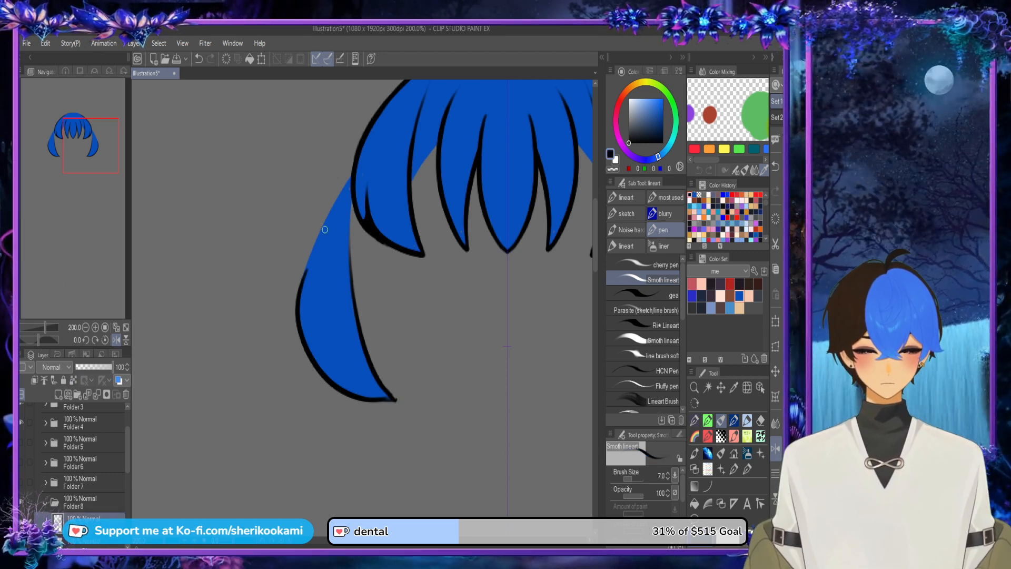
left_click(775, 448)
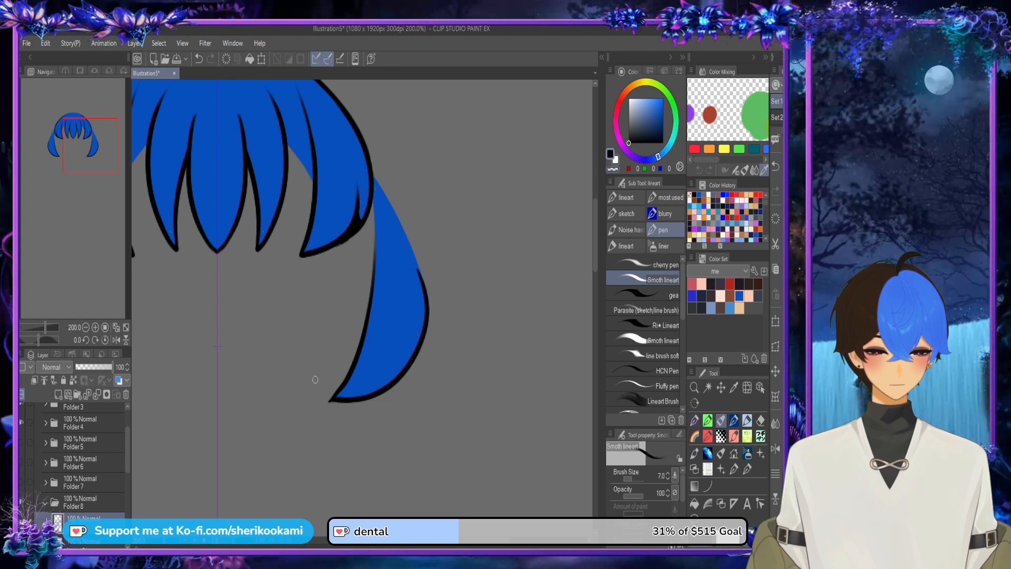
left_click_drag(332, 400, 361, 356)
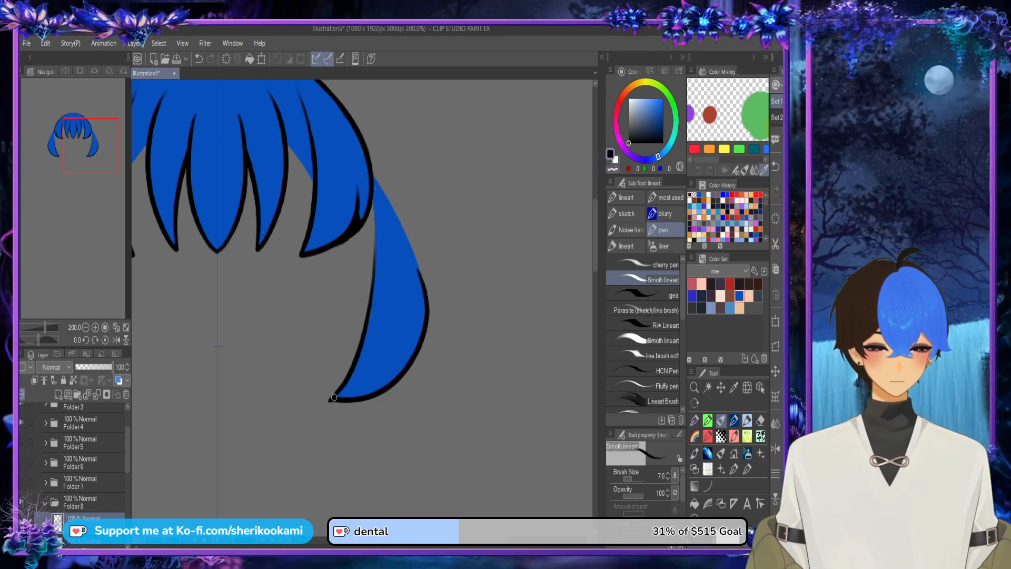
key("ctrl+z")
left_click_drag(330, 401, 358, 347)
key("ctrl+z")
left_click_drag(331, 400, 354, 367)
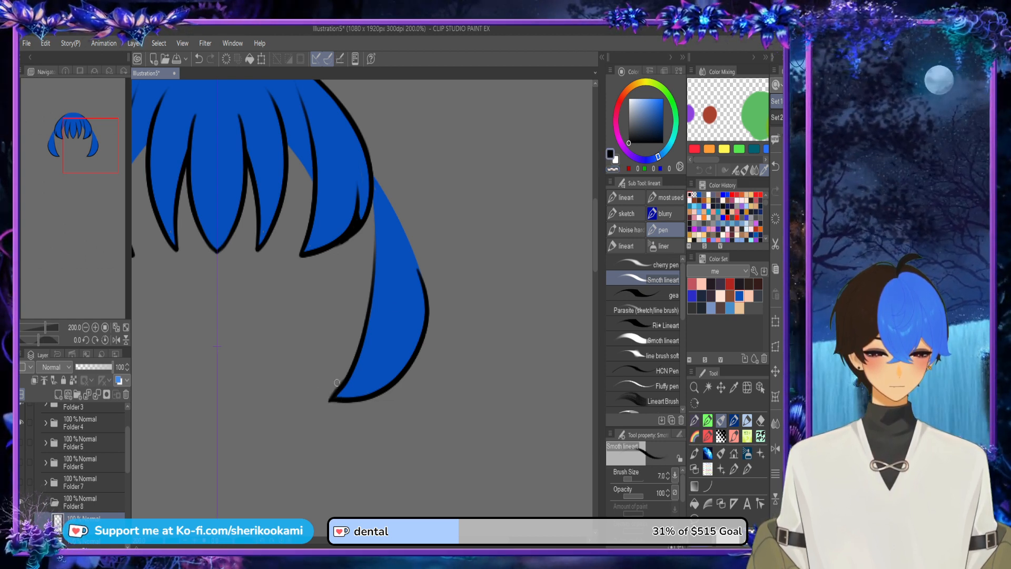
key("ctrl+z")
left_click_drag(330, 400, 360, 354)
key("ctrl+z")
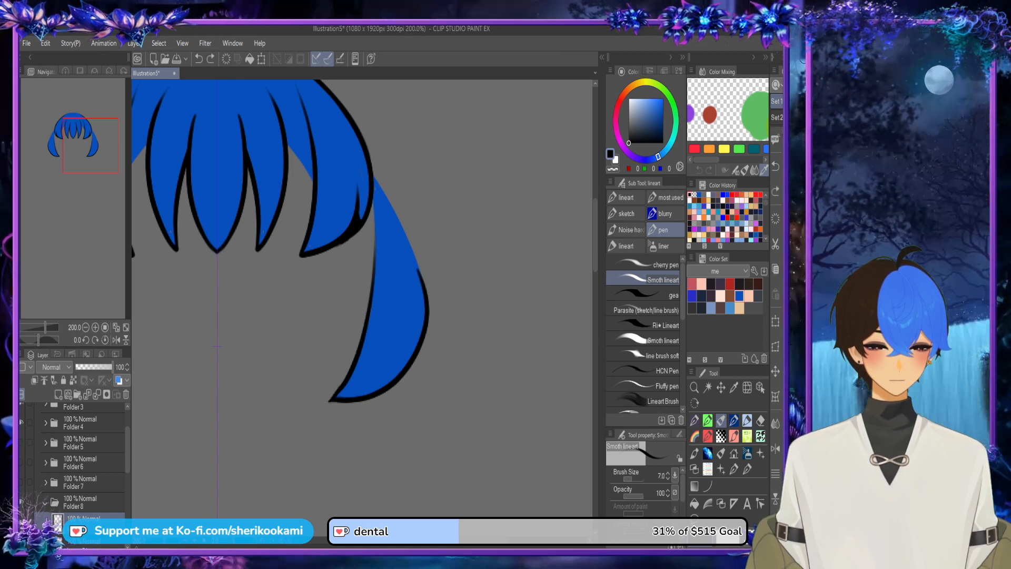
Step: Reduce the brush size to 3.8 and retouch the curved back locks' lower tips in black on Layer 24
left_click(627, 479)
scroll(518, 422, "up", 3)
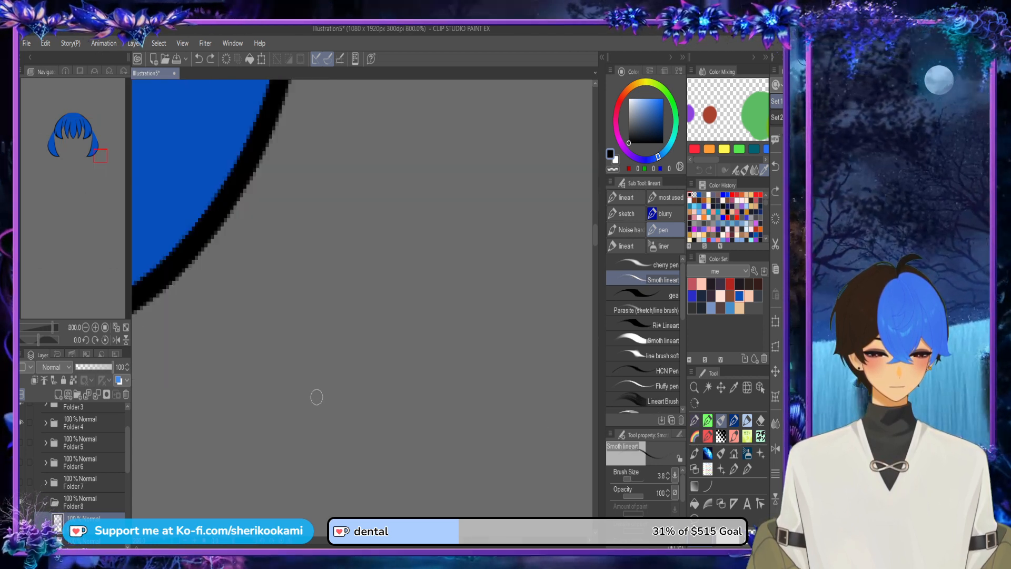
scroll(300, 398, "down", 1)
left_click_drag(495, 540, 463, 540)
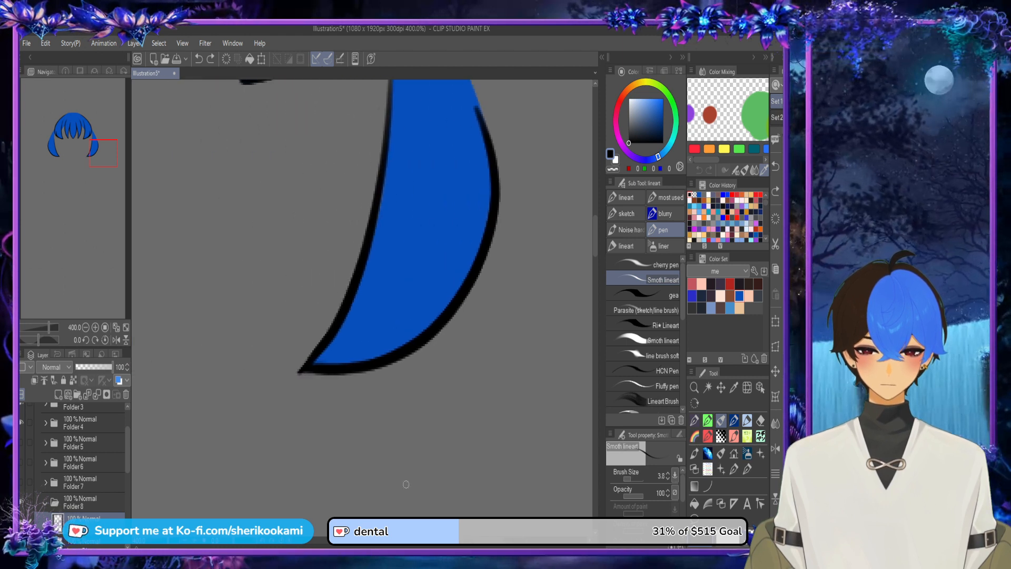
left_click_drag(300, 371, 332, 330)
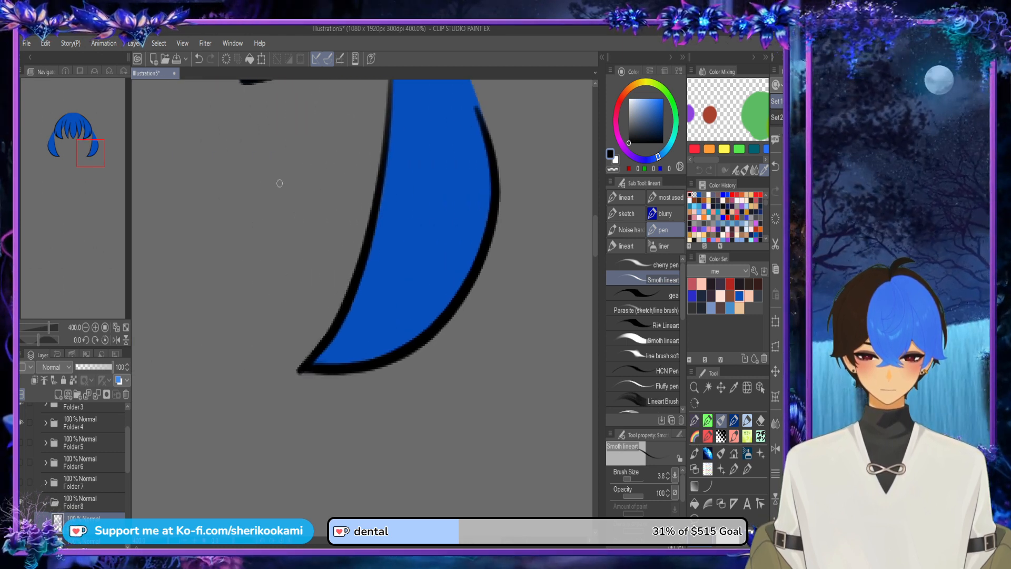
key("ctrl+z")
left_click_drag(304, 365, 343, 369)
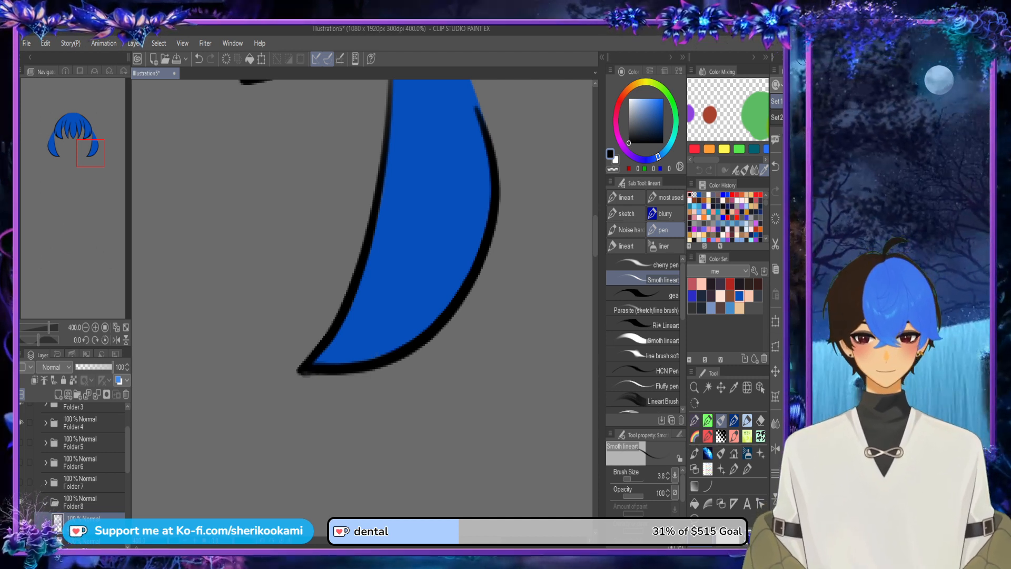
Step: Show Folders 7, 6 and 5 again to bring back all the top hair locks
scroll(429, 296, "down", 6)
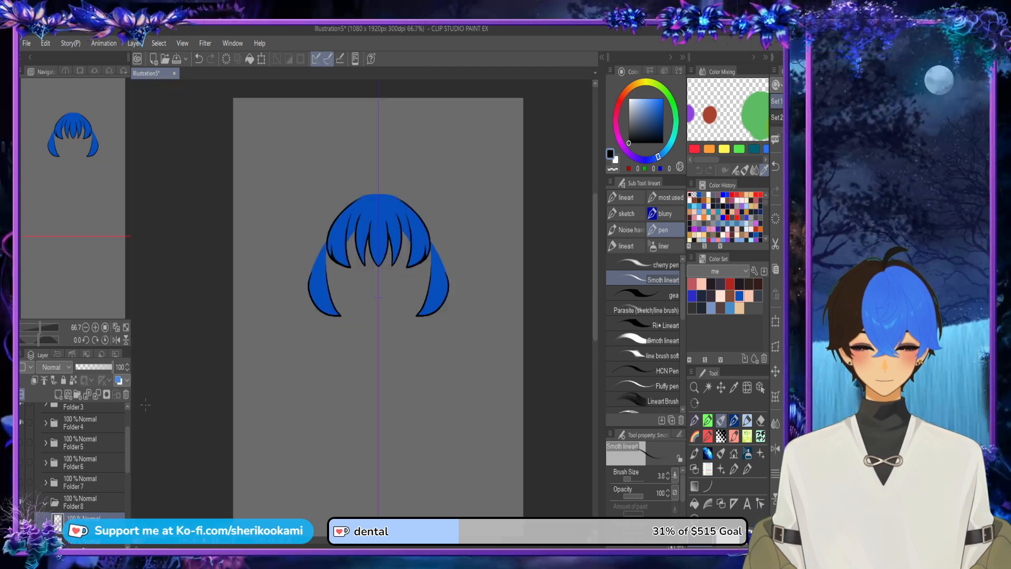
left_click(22, 482)
left_click(22, 461)
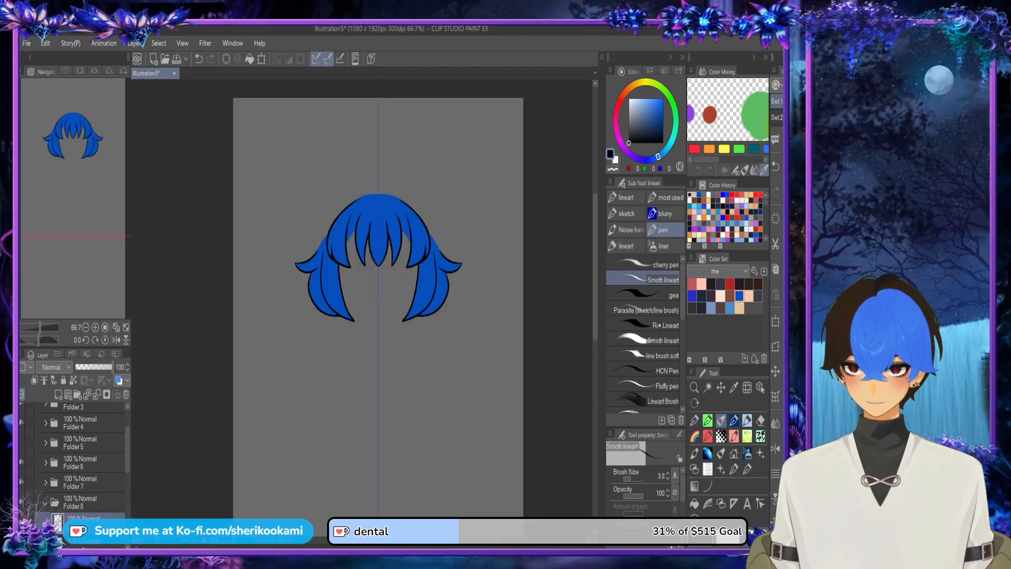
left_click(22, 442)
key("ctrl+minus")
key("ctrl+minus")
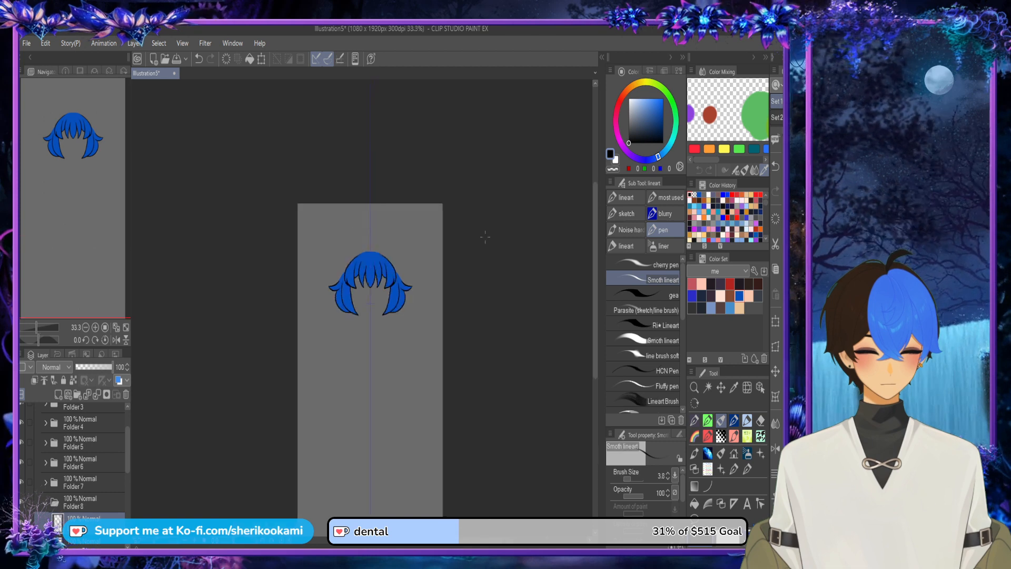
Step: Collapse and hide the top hair folder, and expand and show the face folder
mouse_move(127, 448)
left_mouse_down()
mouse_move(127, 432)
mouse_move(128, 488)
mouse_move(127, 433)
left_mouse_up()
left_click(38, 412)
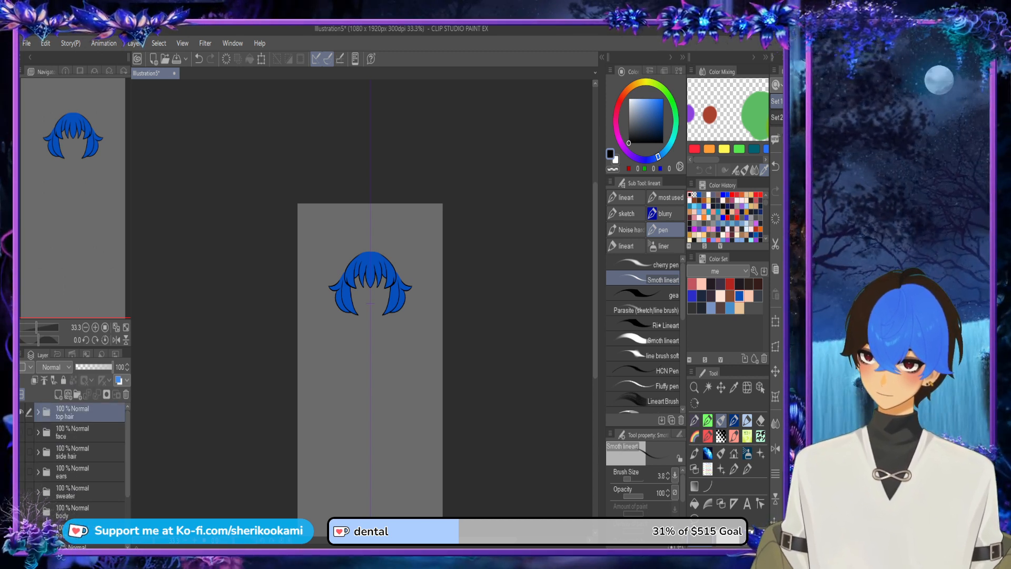
left_click(21, 412)
left_click(38, 432)
left_click(21, 432)
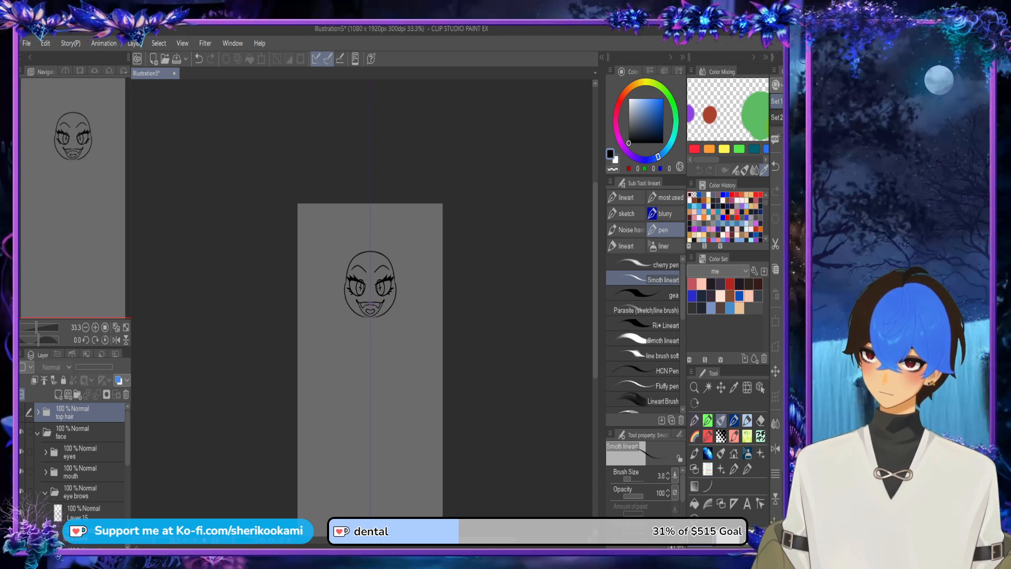
Step: Expand the eyes folder and add a new layer directly beneath Layer 7 in the top lash line folder
left_click(46, 452)
left_click_drag(127, 429, 90, 478)
left_click(90, 447)
left_click(59, 394)
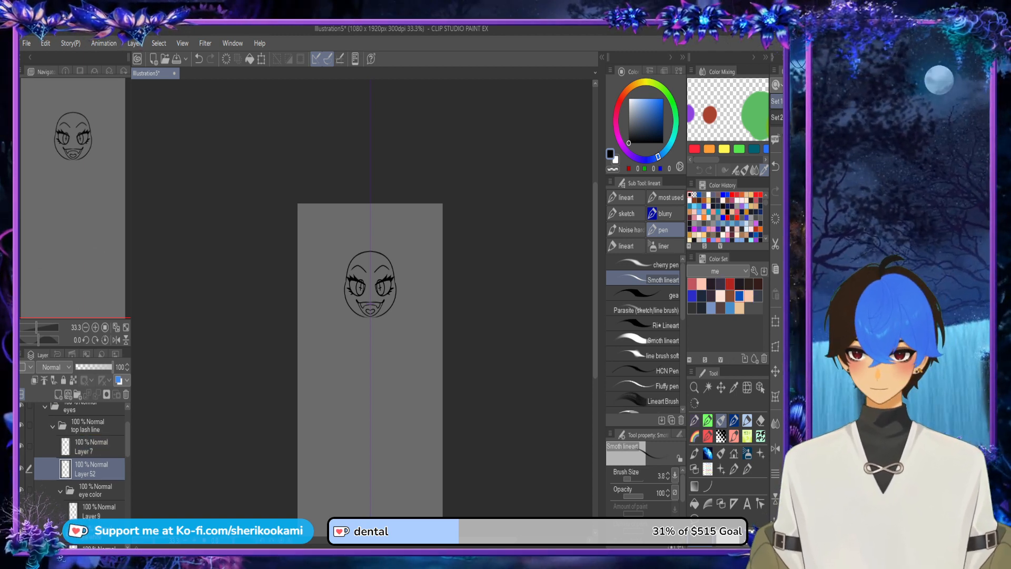
Step: Hide the eye color, bottom lash line and mouth folders to isolate the upper lashes
left_click(22, 490)
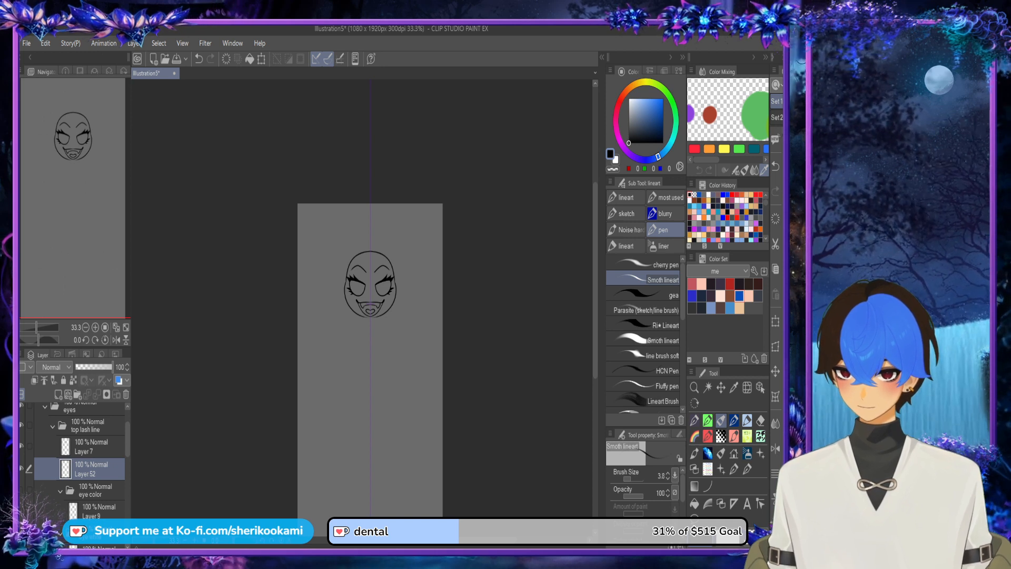
scroll(79, 458, "down", 3)
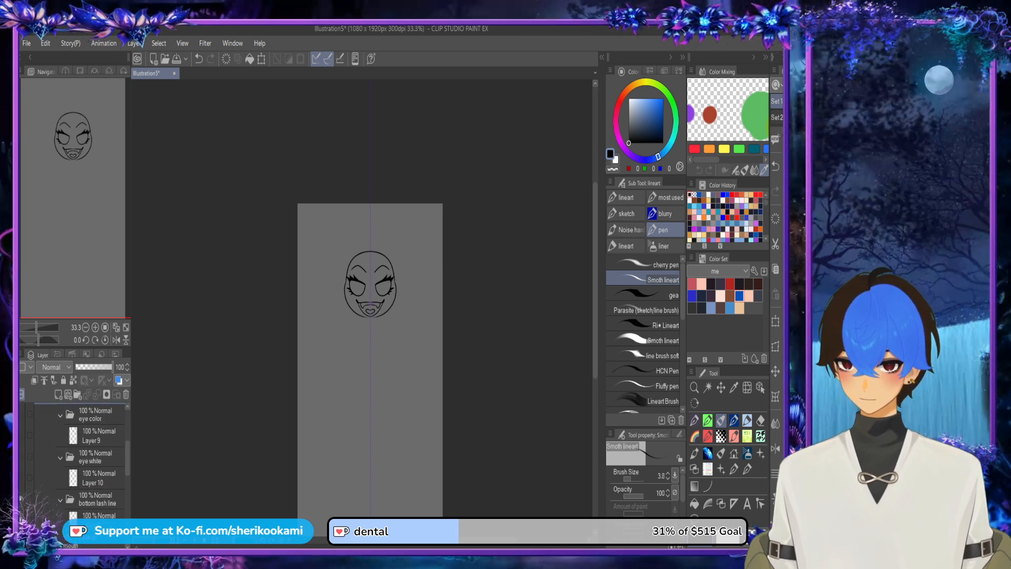
left_click(22, 499)
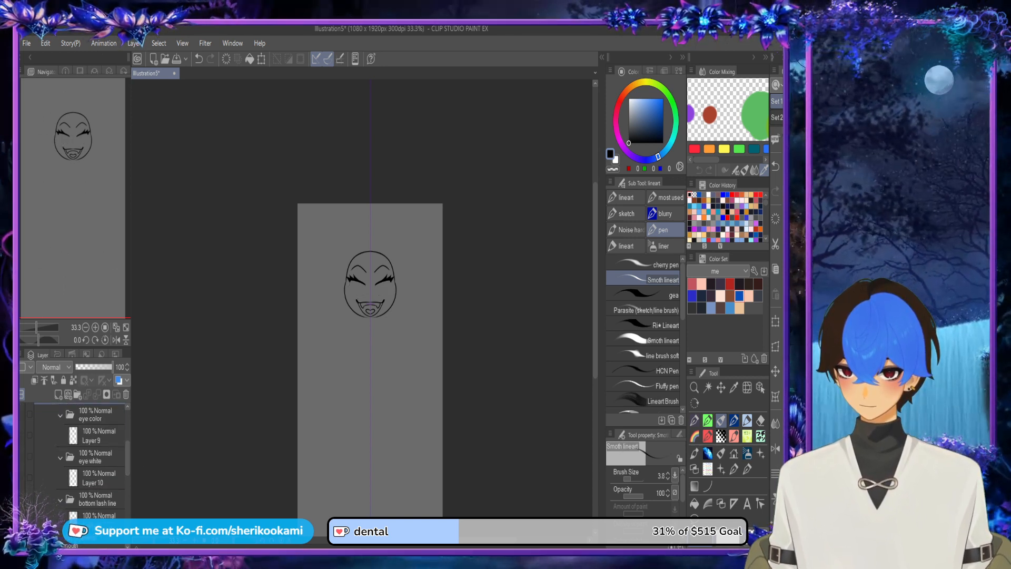
left_click(22, 542)
scroll(79, 458, "down", 2)
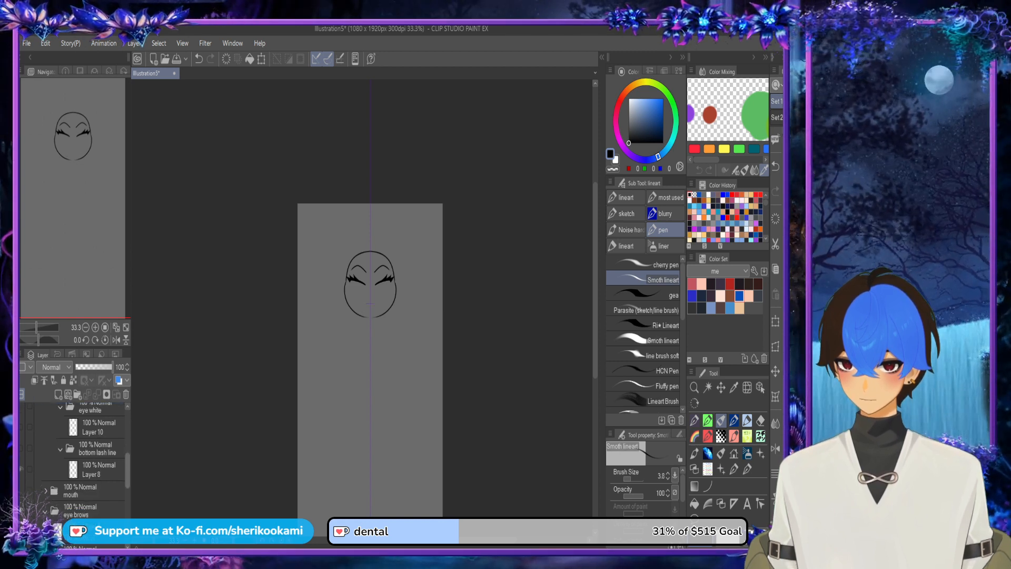
Step: Choose dark grey from the panda color set and outline the rounded eyelids above the upper lashes on Layer 52
scroll(79, 458, "up", 4)
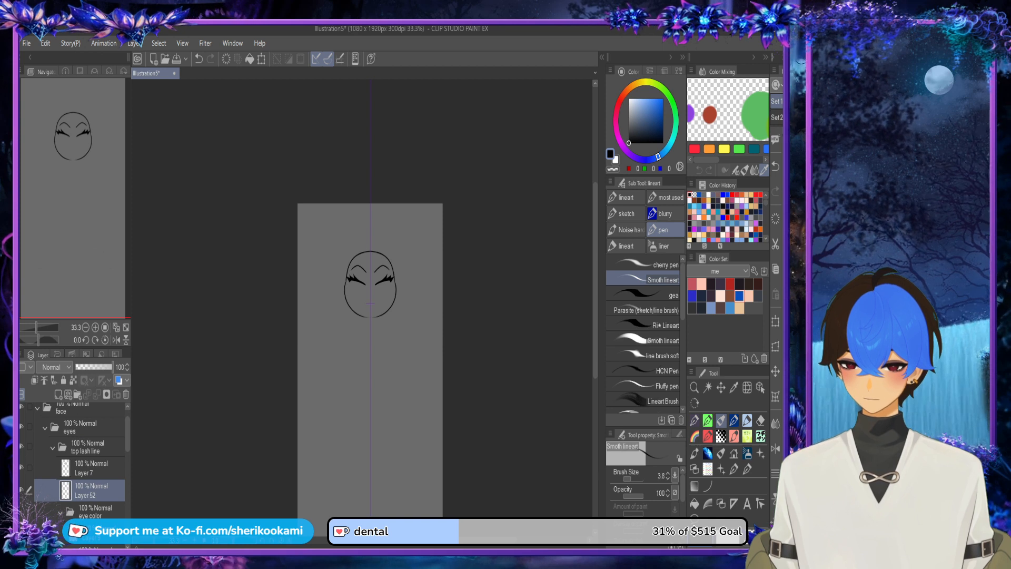
scroll(79, 458, "down", 3)
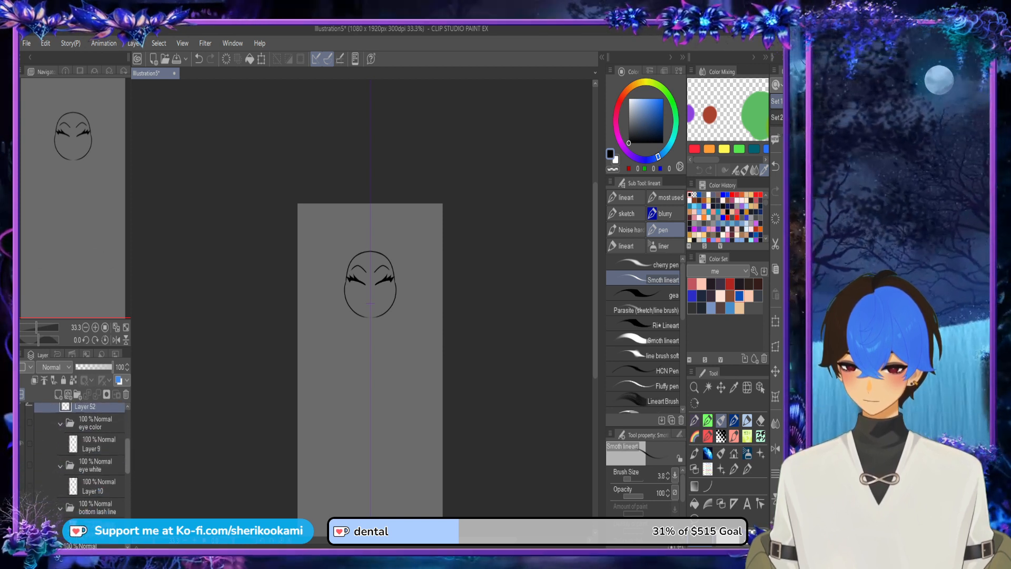
scroll(85, 453, "up", 3)
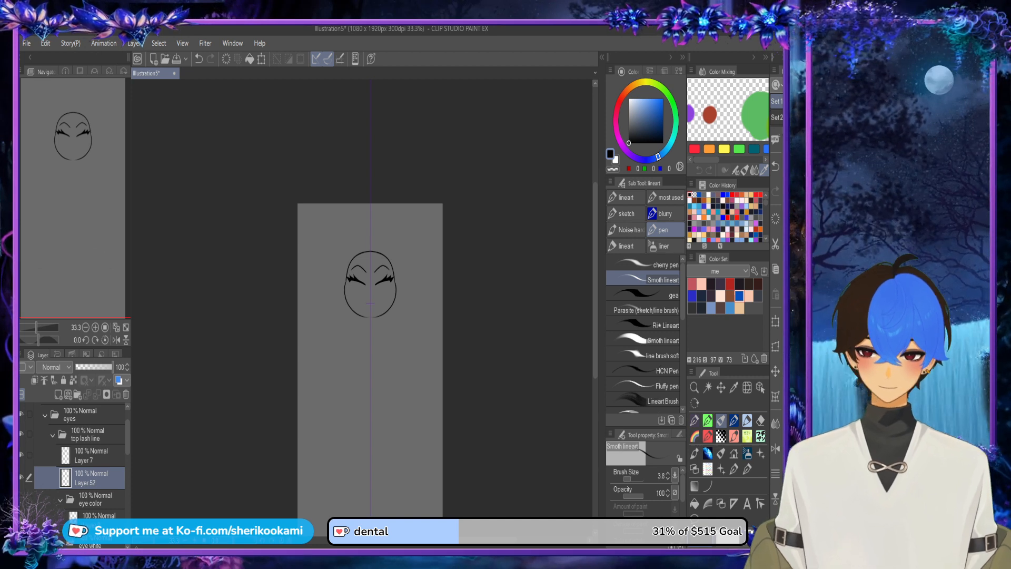
left_click(727, 296)
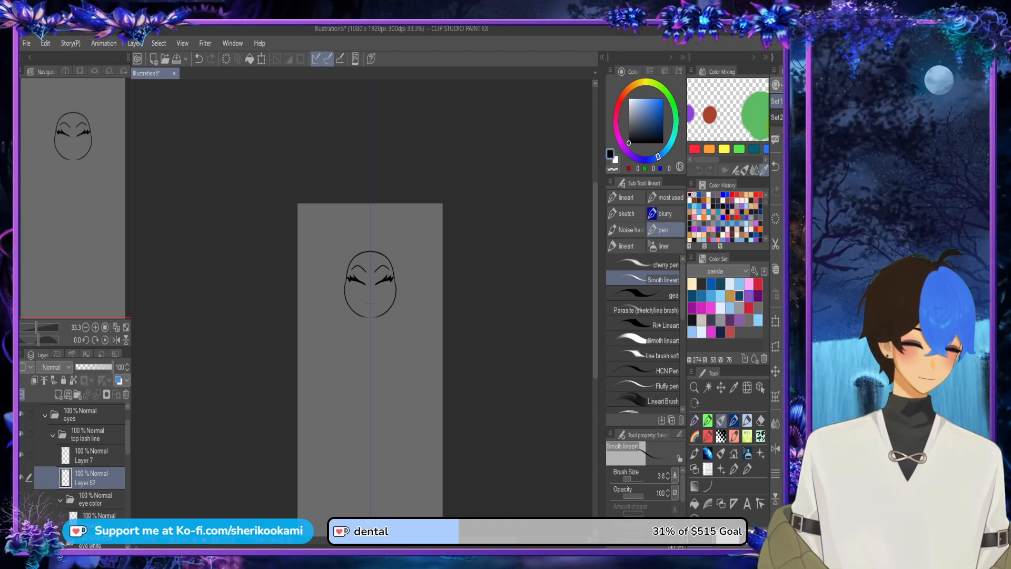
left_click(702, 284)
scroll(376, 276, "up", 5)
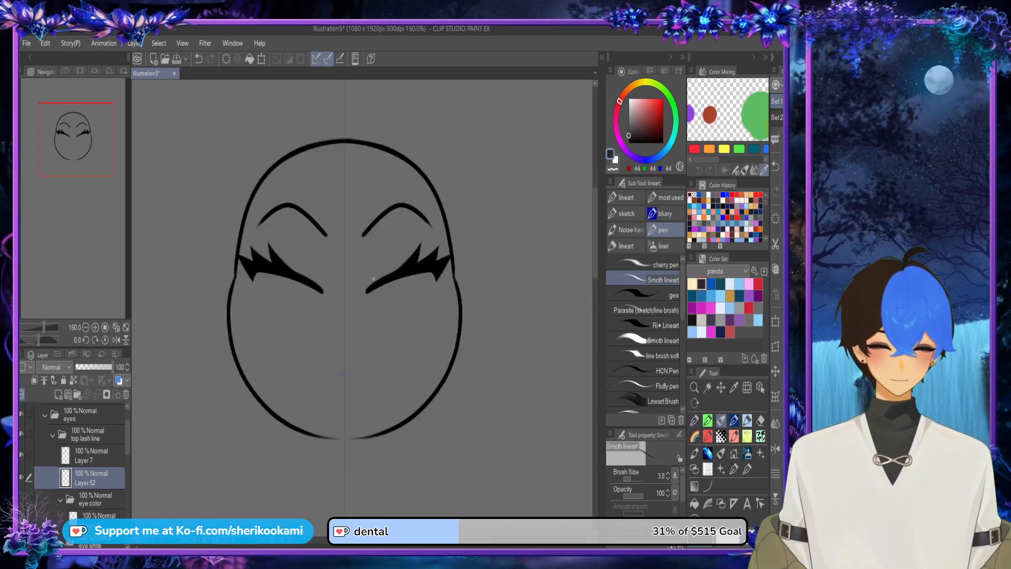
mouse_move(370, 291)
left_mouse_down()
mouse_move(374, 261)
mouse_move(406, 226)
mouse_move(433, 249)
left_mouse_up()
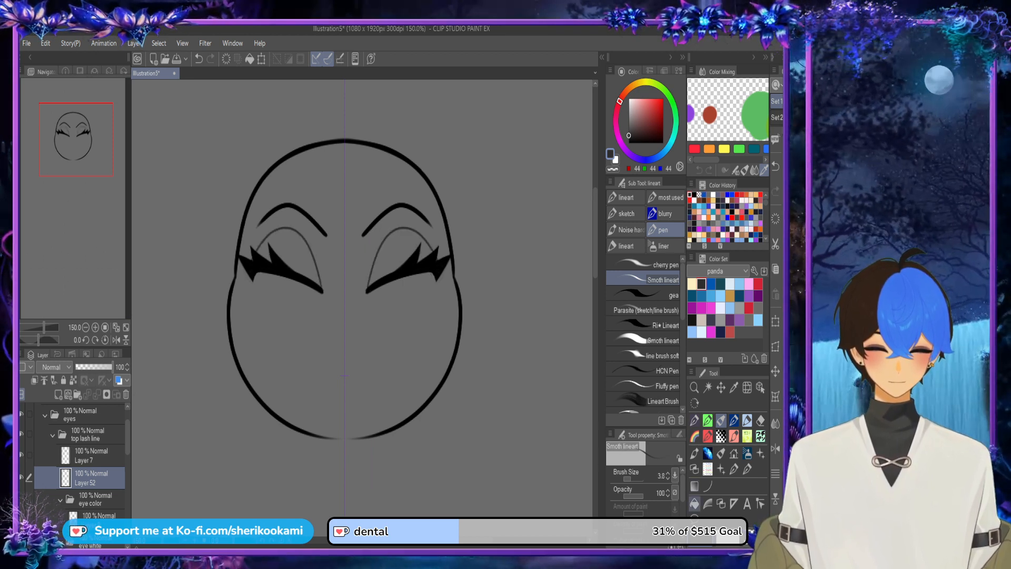
Step: Fill the outlined eyelids with dark grey on Layer 52 using Refer other layers, and return to the Smoth lineart pen
left_click(695, 504)
left_click(426, 248)
left_click(396, 250)
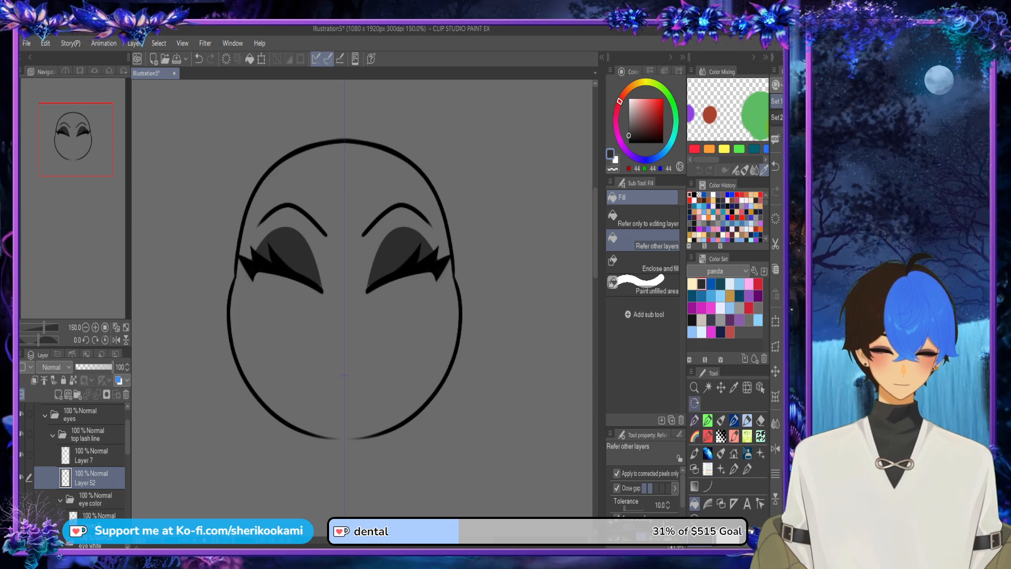
left_click(722, 420)
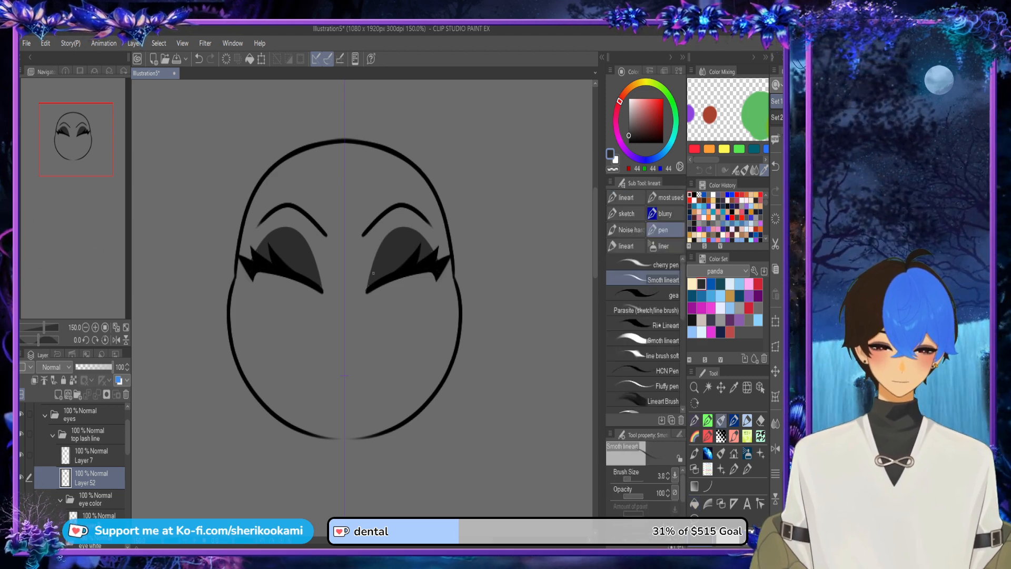
scroll(435, 258, "up", 1)
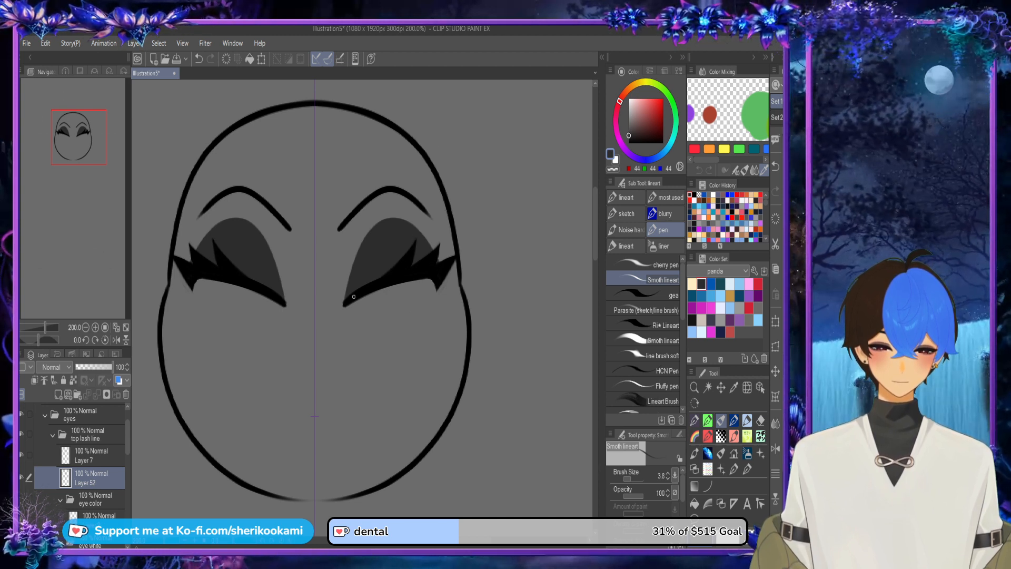
left_click(95, 456)
key("c")
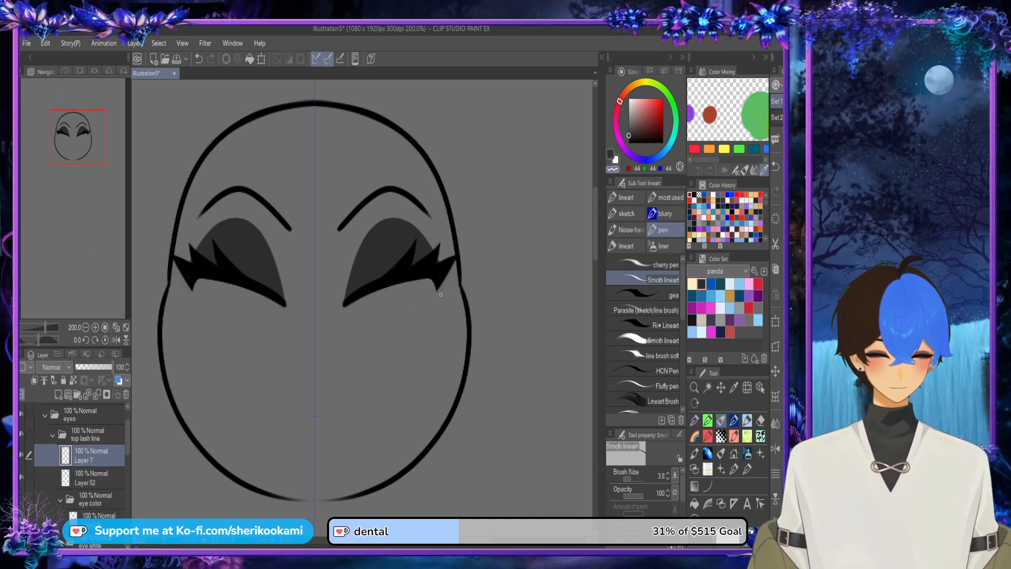
left_click(611, 154)
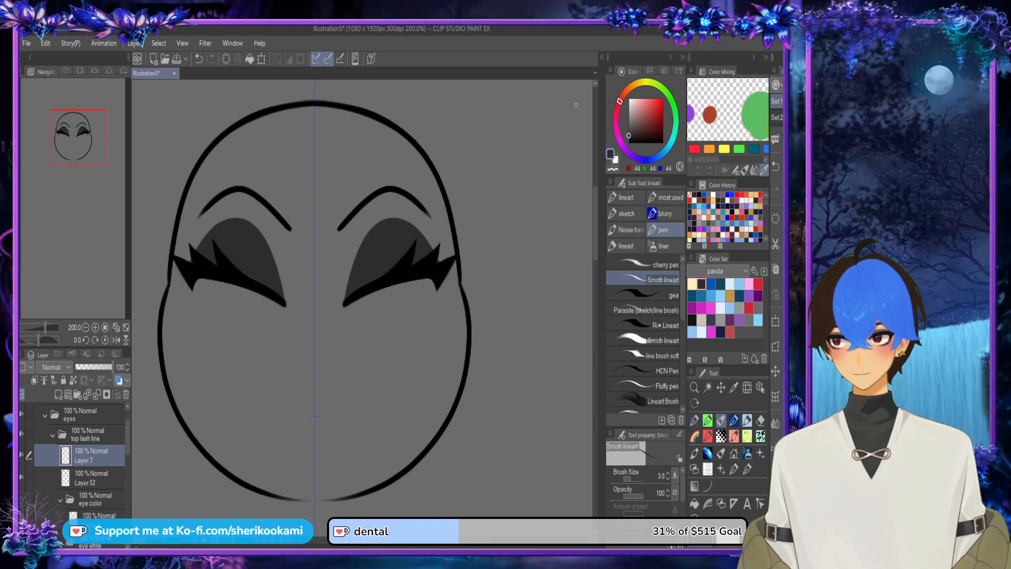
Step: Show the eye color folder again beneath the upper lashes
left_click(21, 499)
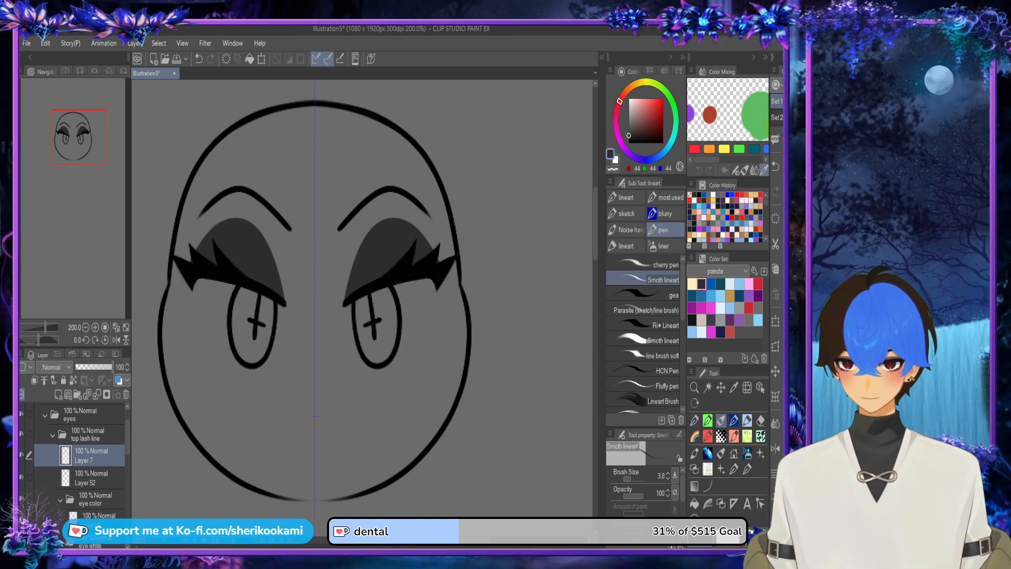
left_click(53, 434)
left_click(22, 435)
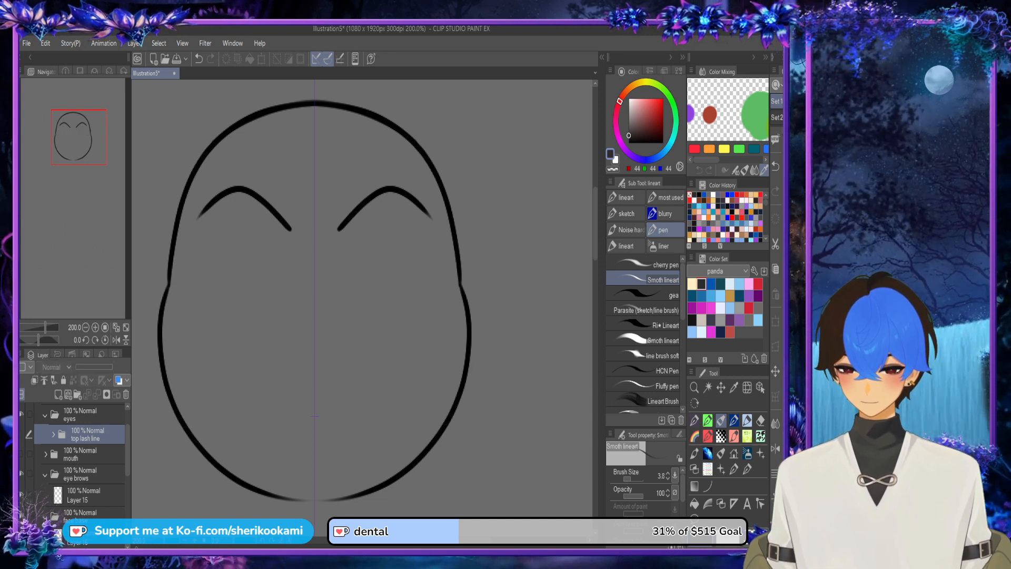
left_click(53, 435)
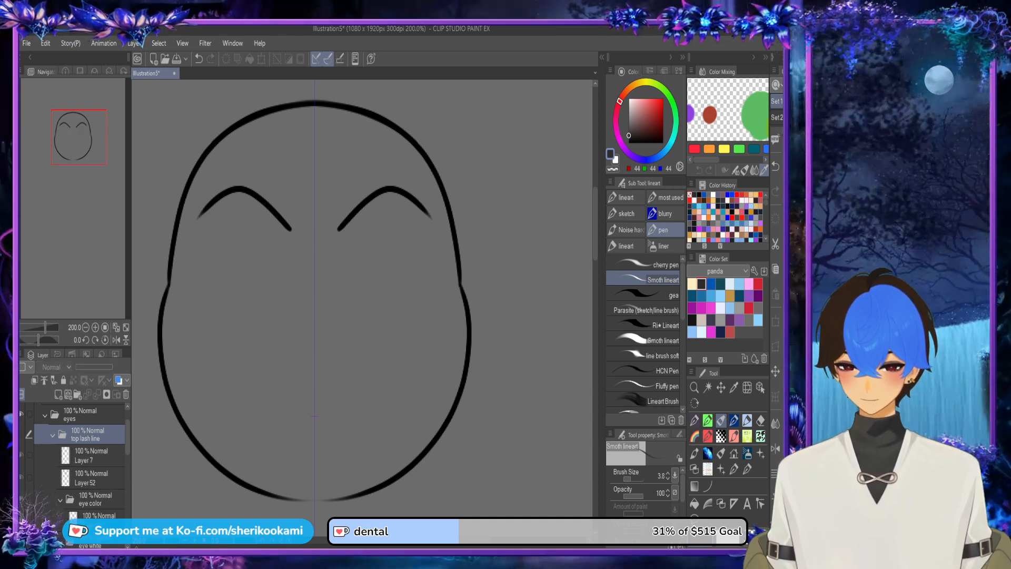
scroll(79, 458, "down", 2)
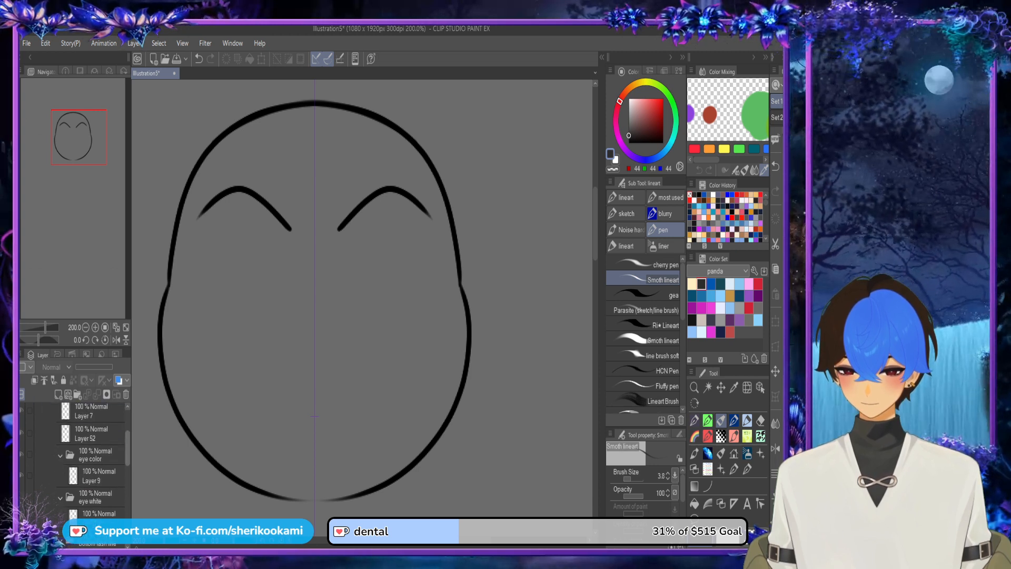
scroll(79, 459, "up", 2)
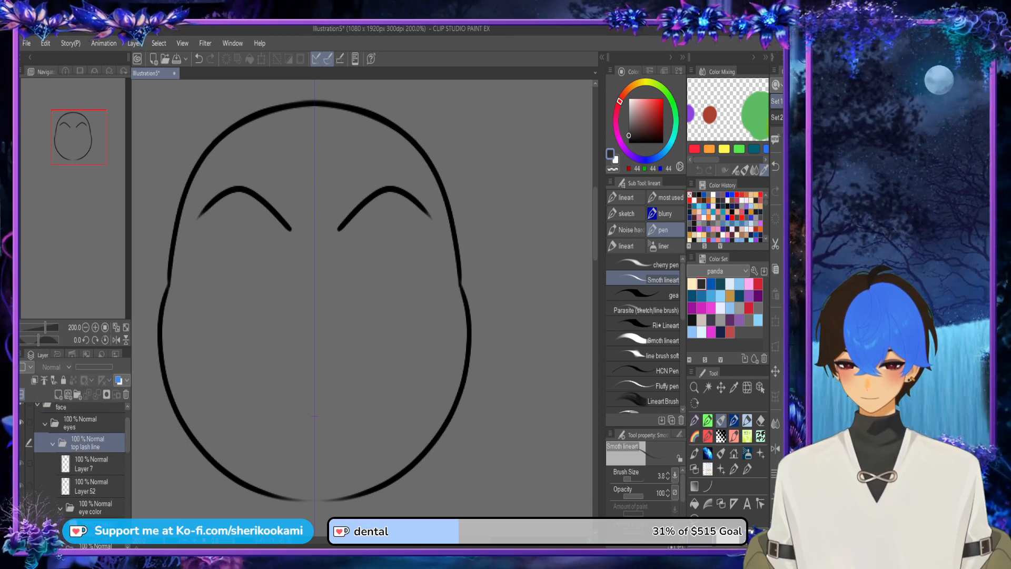
left_click(22, 443)
Step: Move the eye color and eye white folders out of the top lash line folder into the eyes folder, and collapse top lash line
left_click(91, 464)
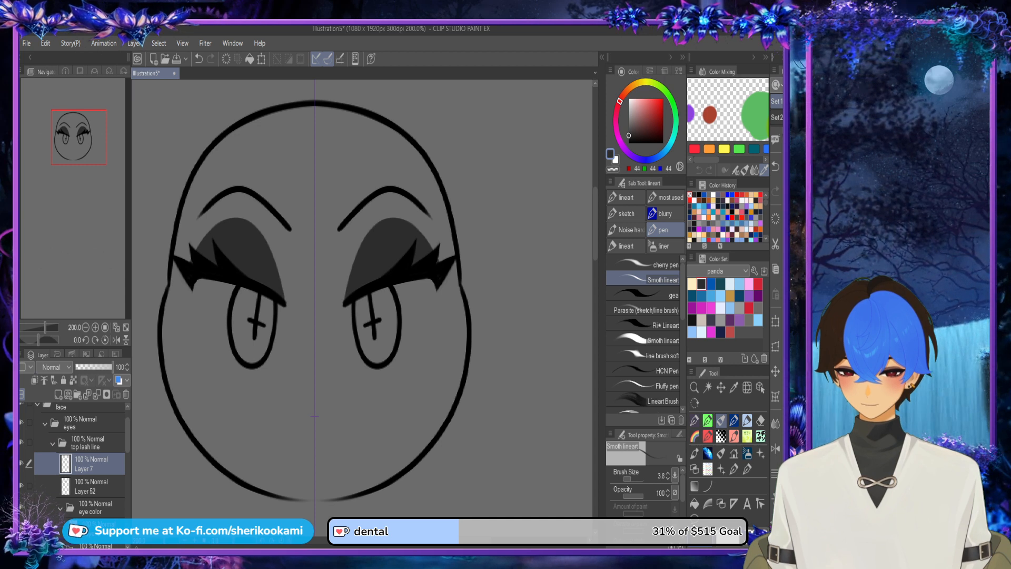
left_click(93, 507)
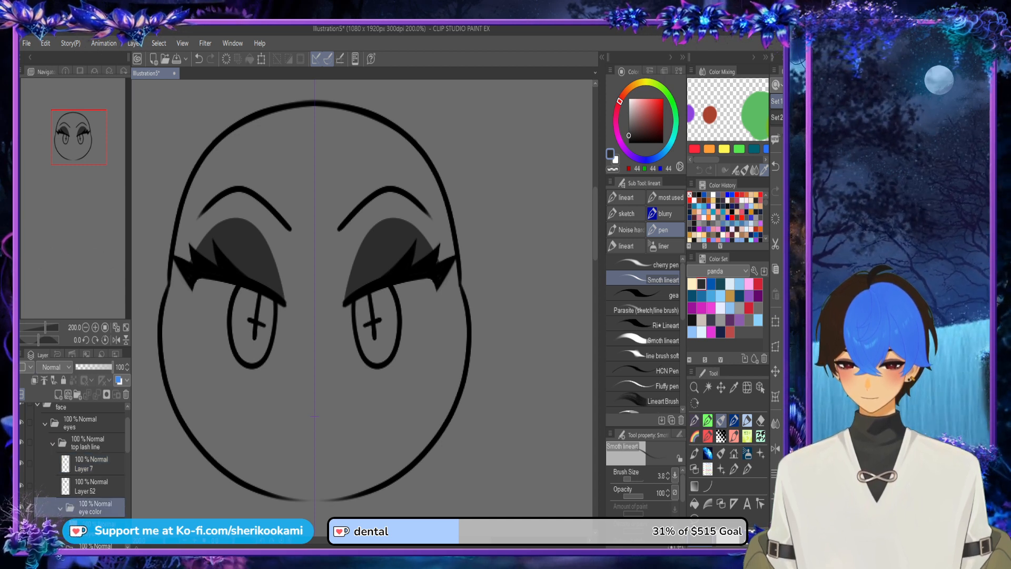
left_click_drag(127, 434, 127, 441)
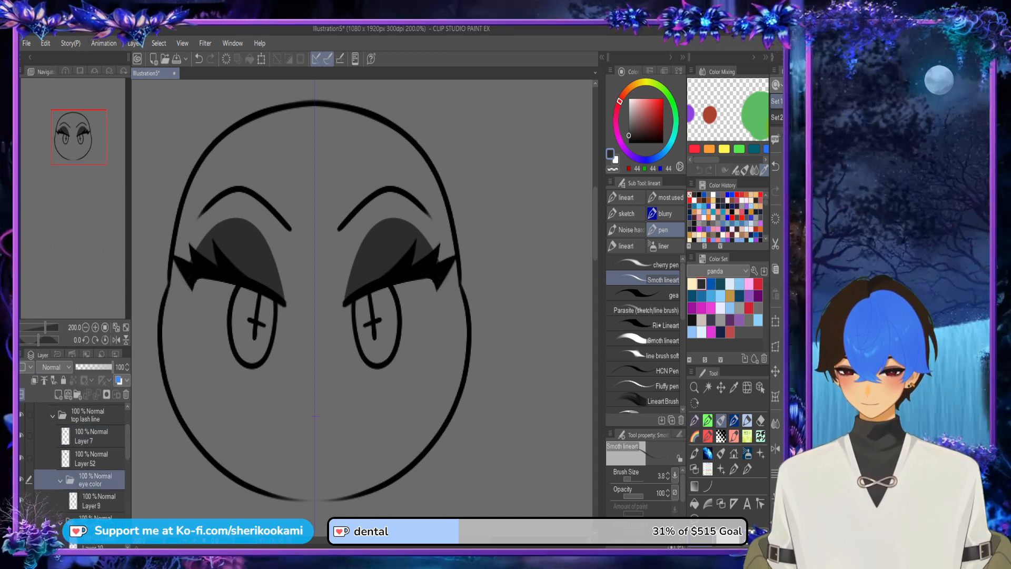
left_click(93, 522, "ctrl")
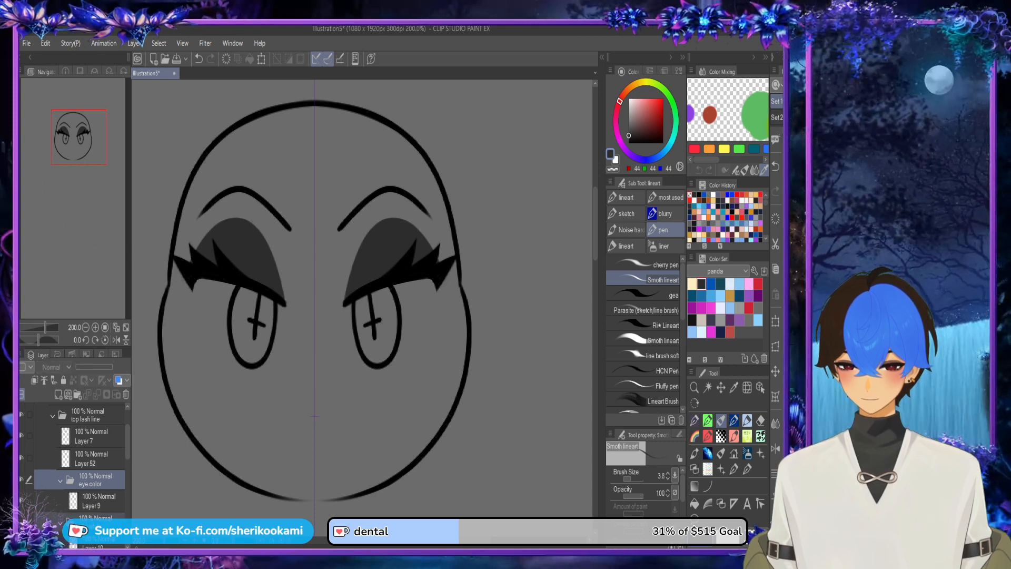
mouse_move(127, 442)
left_mouse_down()
mouse_move(127, 465)
mouse_move(128, 433)
left_mouse_up()
left_click(95, 468, "ctrl")
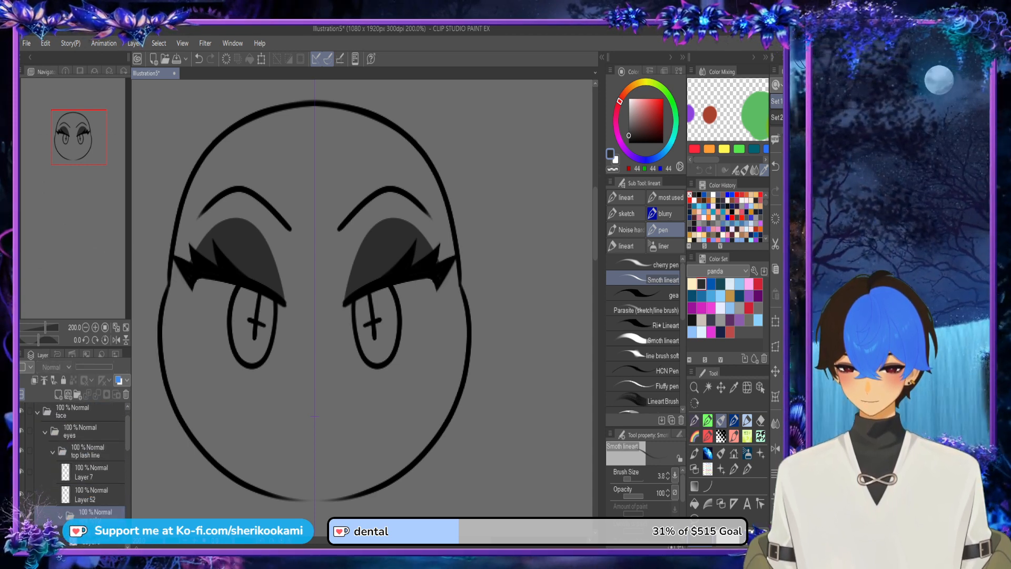
left_click_drag(93, 514, 84, 432)
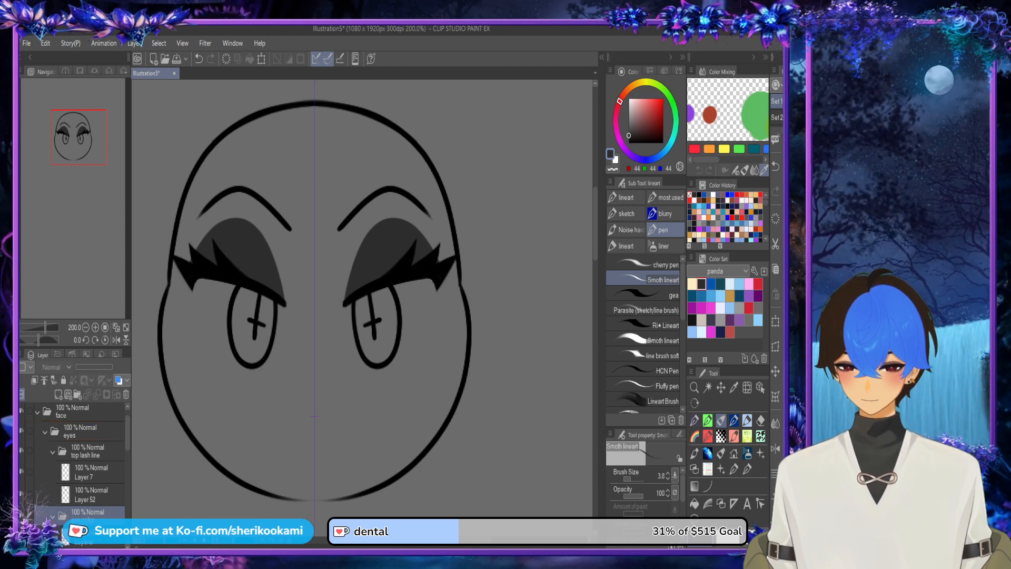
left_click(52, 452)
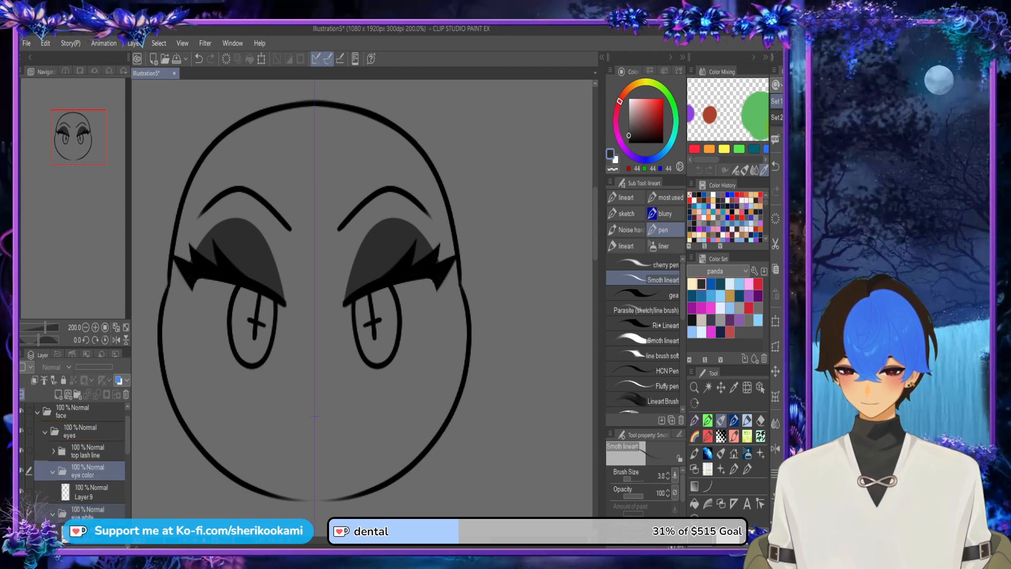
Step: Hide the top lash line folder and add a new layer beneath Layer 9 in the eye color folder
left_click(21, 450)
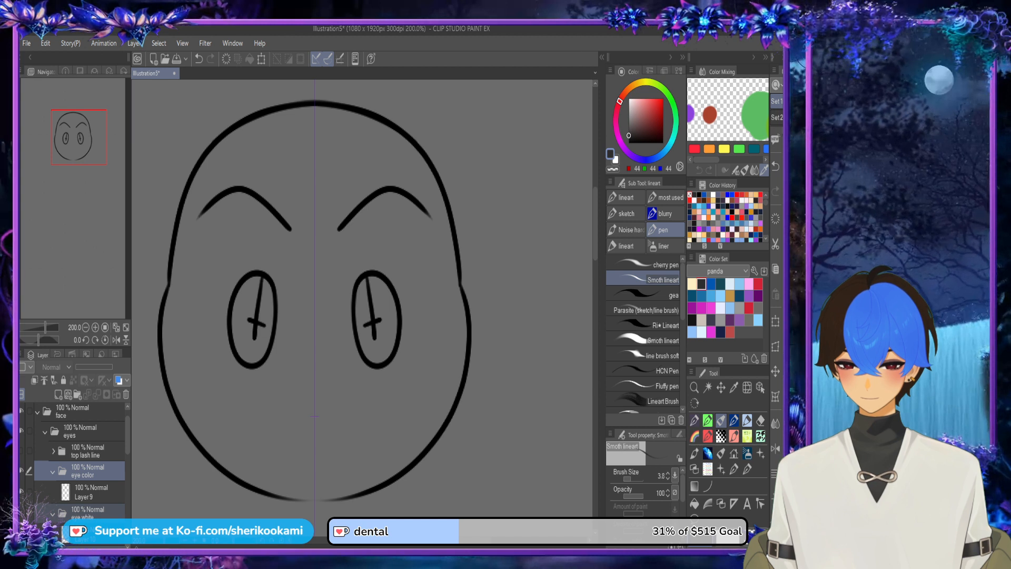
left_click(91, 492)
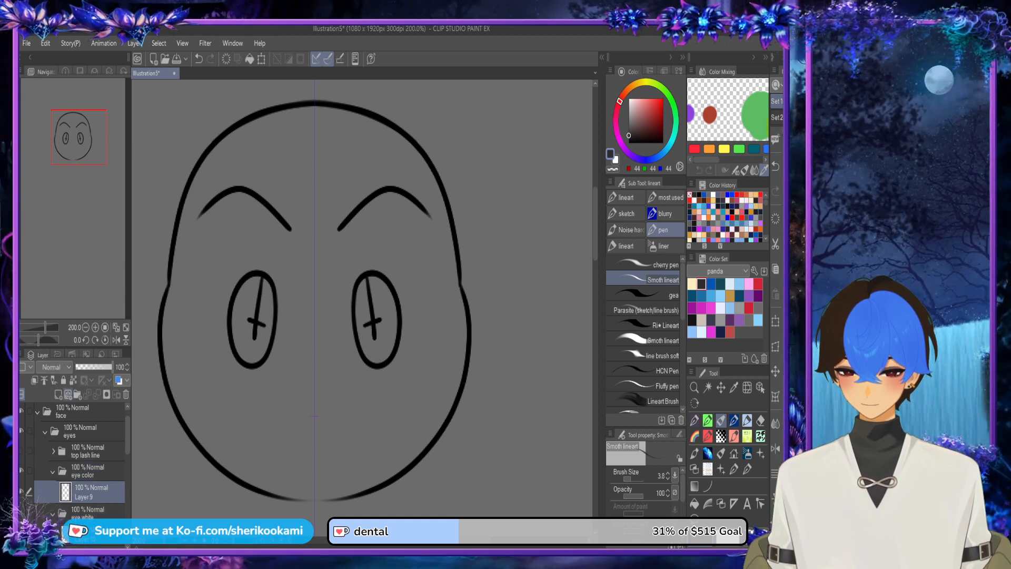
left_click(59, 394)
left_click_drag(92, 492, 92, 522)
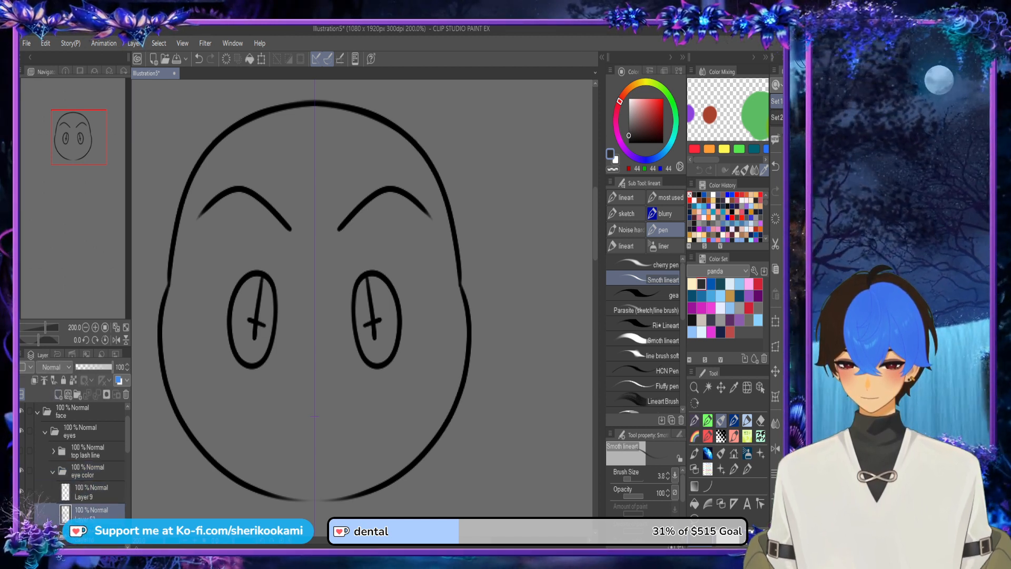
Step: Fill both irises with red from the panda color set on the new layer, using Refer other layers
left_click(758, 283)
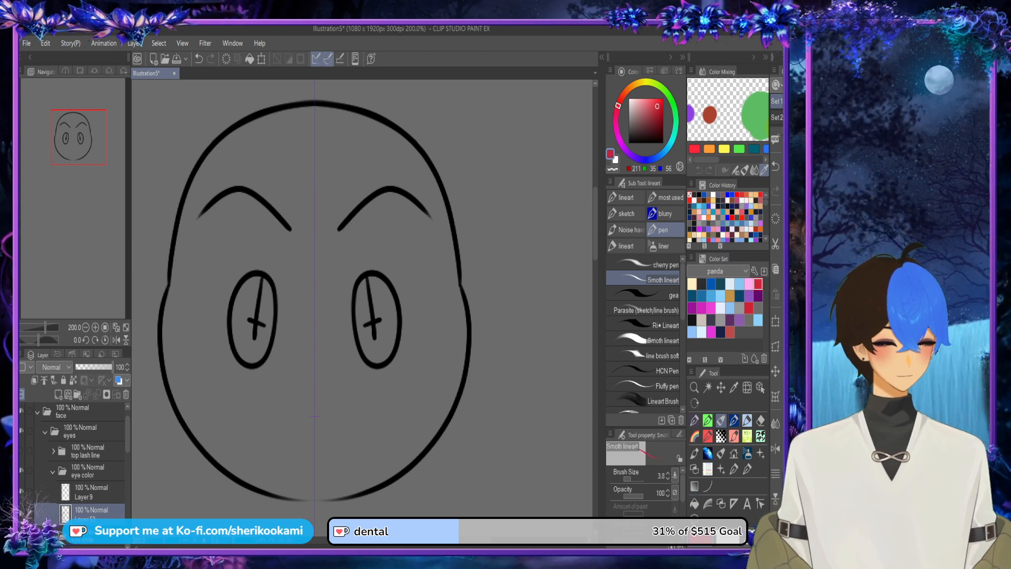
left_click(695, 504)
left_click(245, 334)
left_click(385, 334)
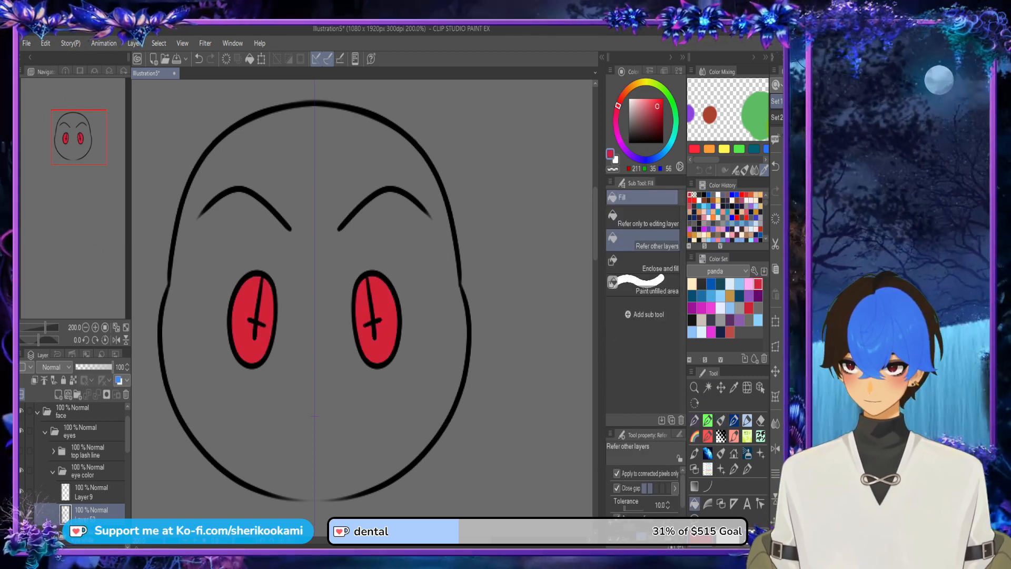
Step: Collapse and hide the eye color folder, and show the top lash line and bottom lash line folders again
left_click(53, 471)
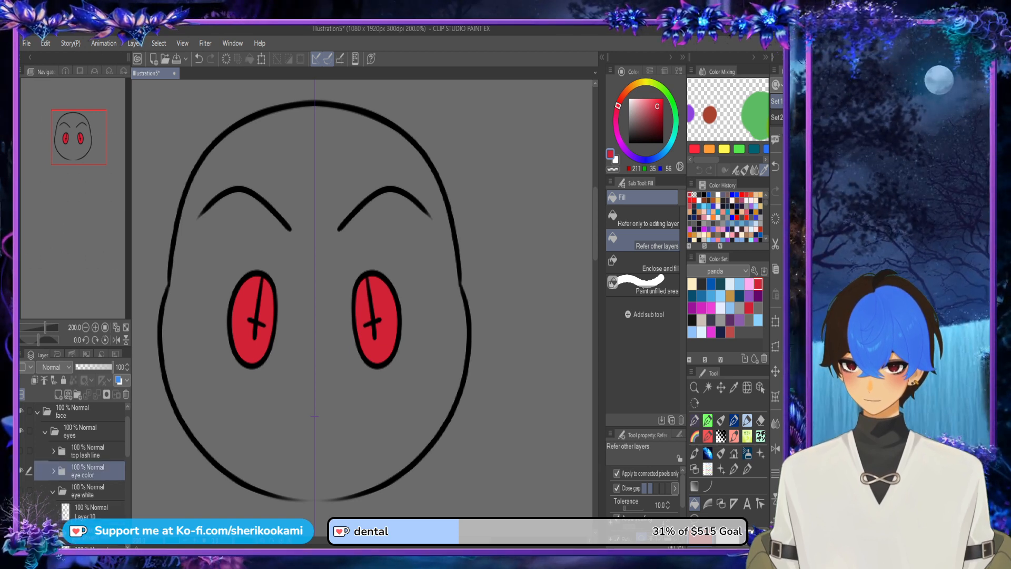
left_click(22, 471)
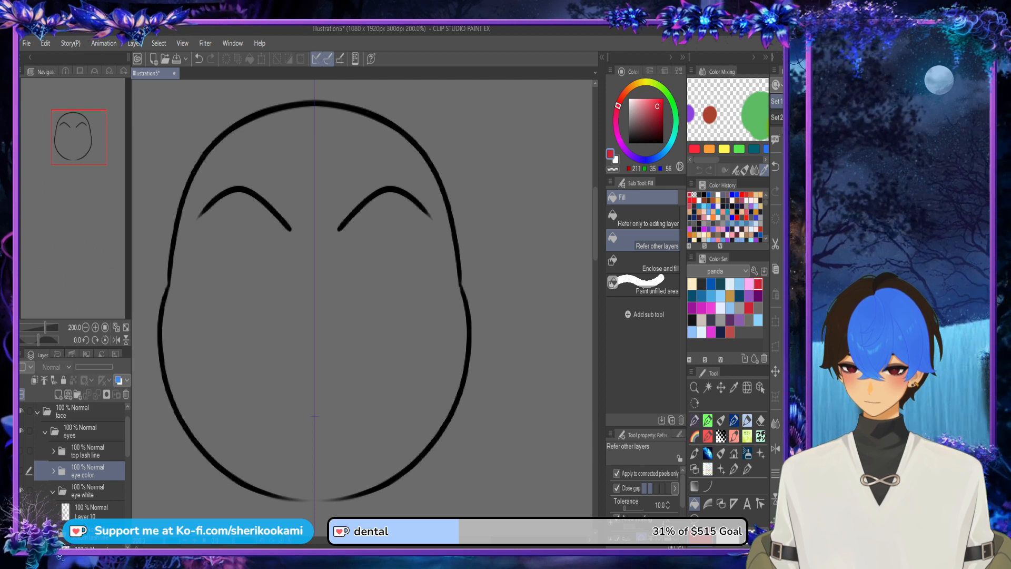
left_click(22, 450)
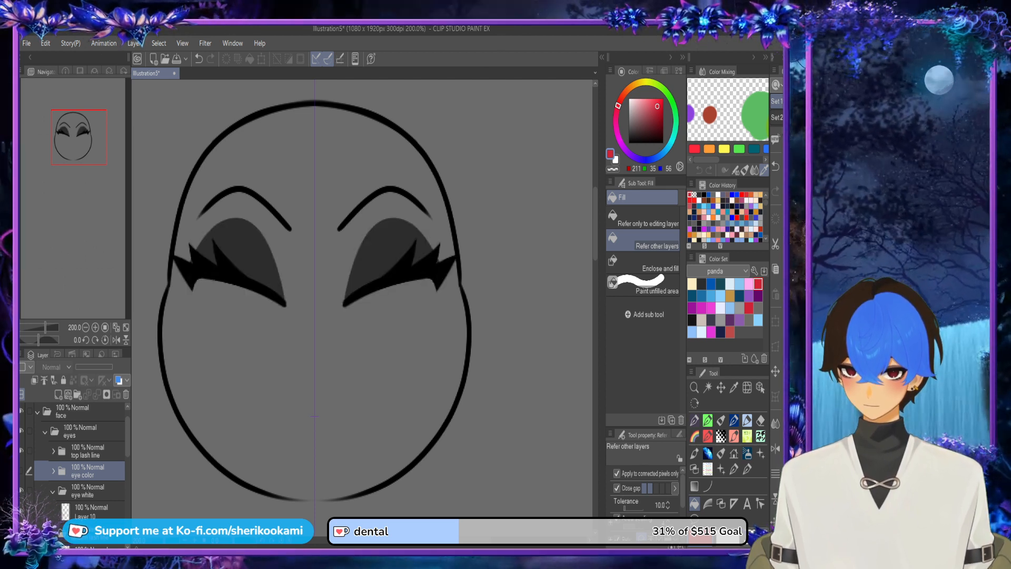
left_click(21, 533)
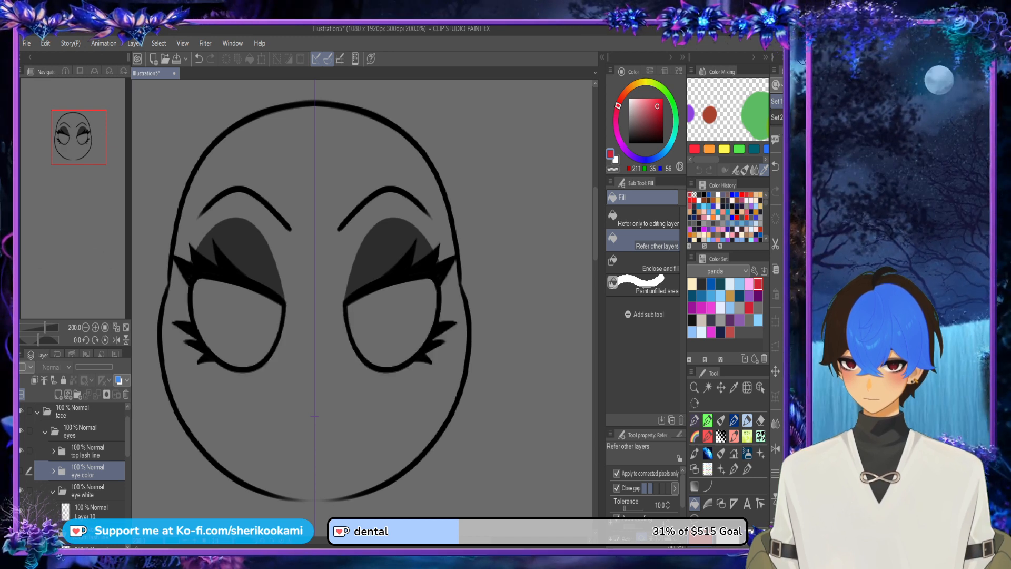
Step: Add a new layer beneath Layer 8 in the bottom lash line folder
left_click_drag(128, 437, 128, 456)
left_click(92, 485)
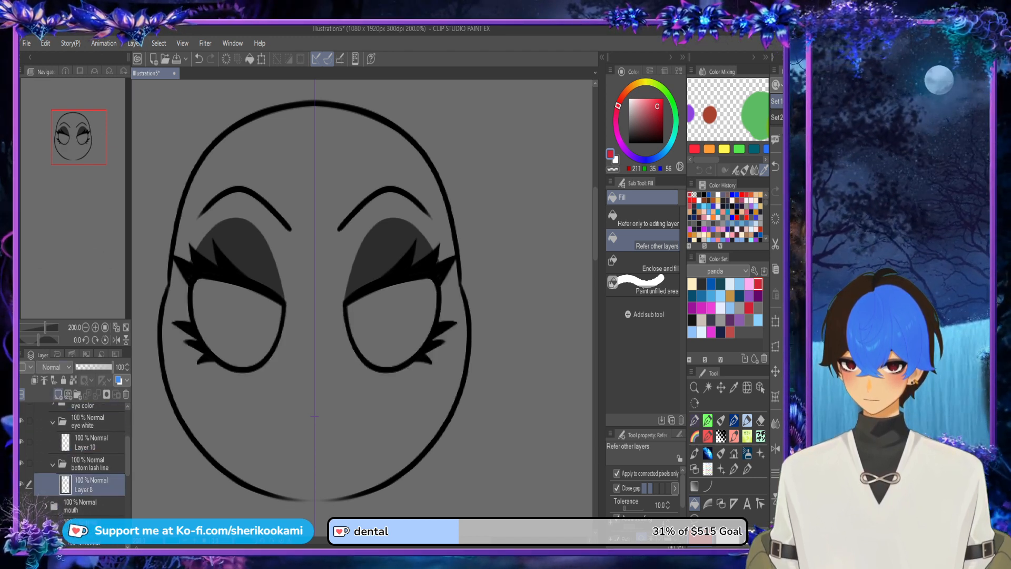
left_click(59, 394)
left_click_drag(92, 484, 93, 517)
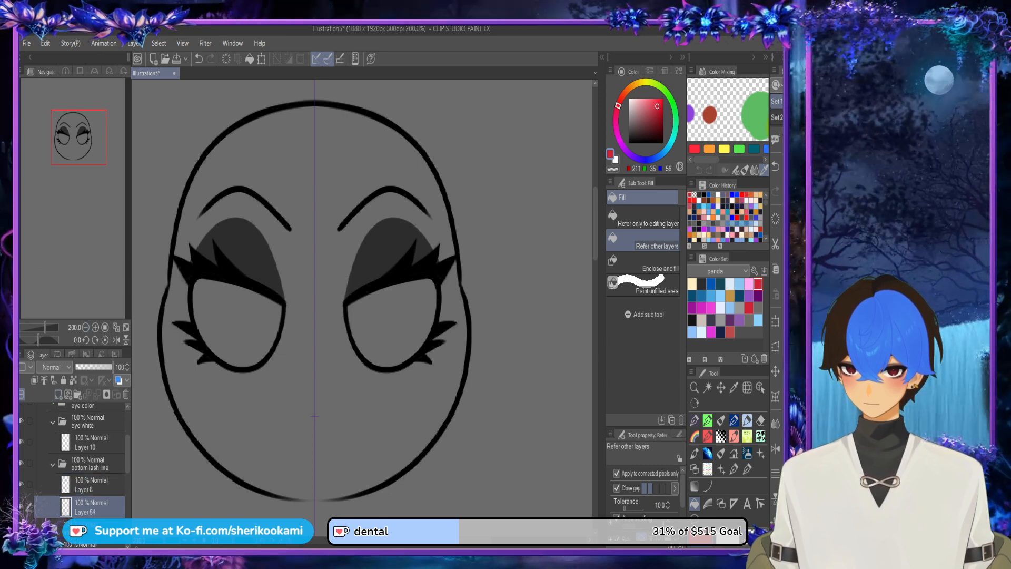
Step: Sample the eyelids' dark grey and outline a curved shadow under both eyes with the Smoth lineart pen on Layer 54
left_click(250, 259, "alt")
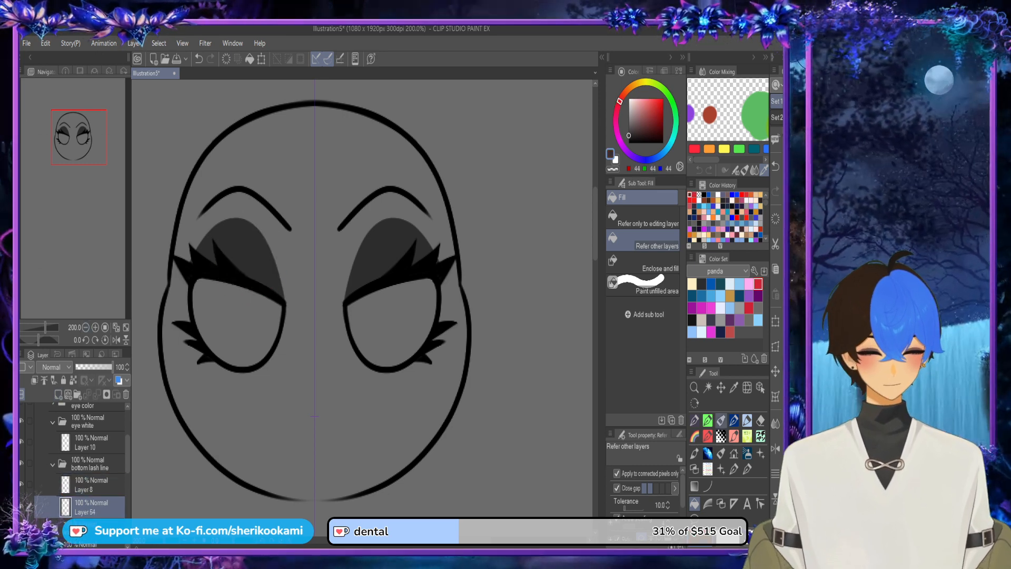
left_click(721, 420)
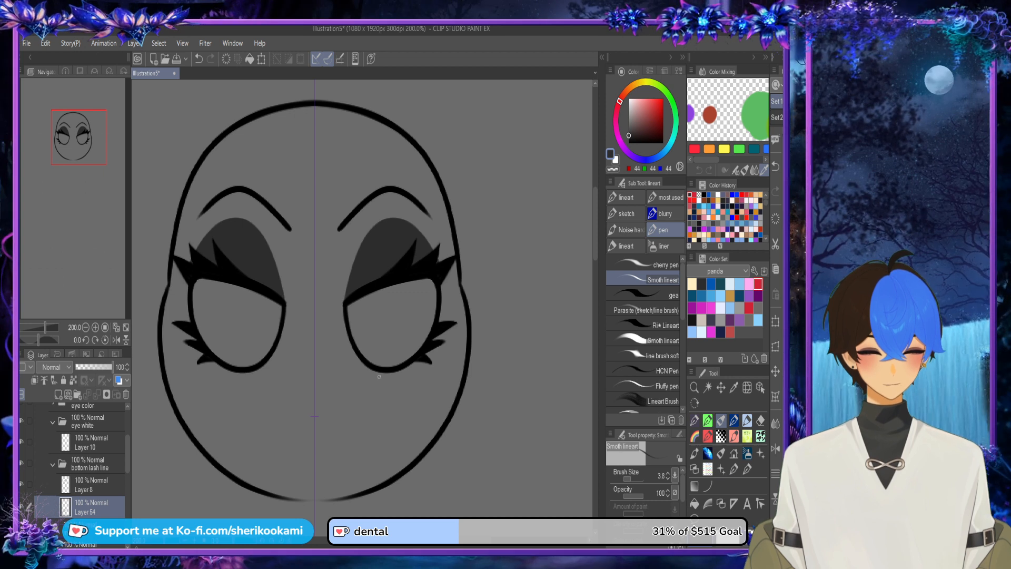
mouse_move(374, 374)
left_mouse_down()
mouse_move(414, 384)
mouse_move(442, 324)
mouse_move(444, 286)
left_mouse_up()
key("ctrl+z")
mouse_move(361, 360)
left_mouse_down()
mouse_move(372, 376)
mouse_move(429, 366)
mouse_move(440, 284)
left_mouse_up()
key("ctrl+z")
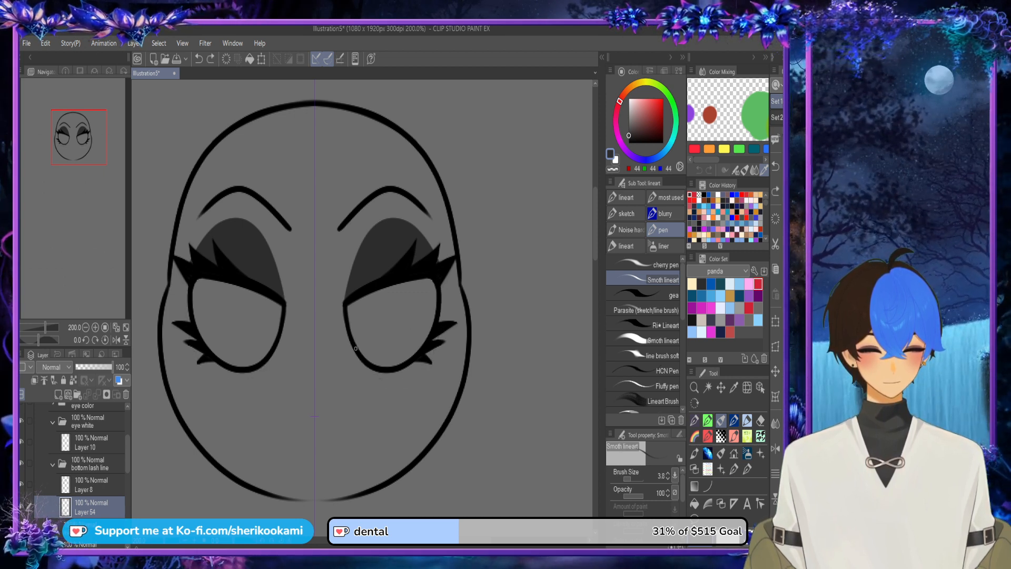
mouse_move(363, 363)
left_mouse_down()
mouse_move(443, 345)
mouse_move(437, 269)
left_mouse_up()
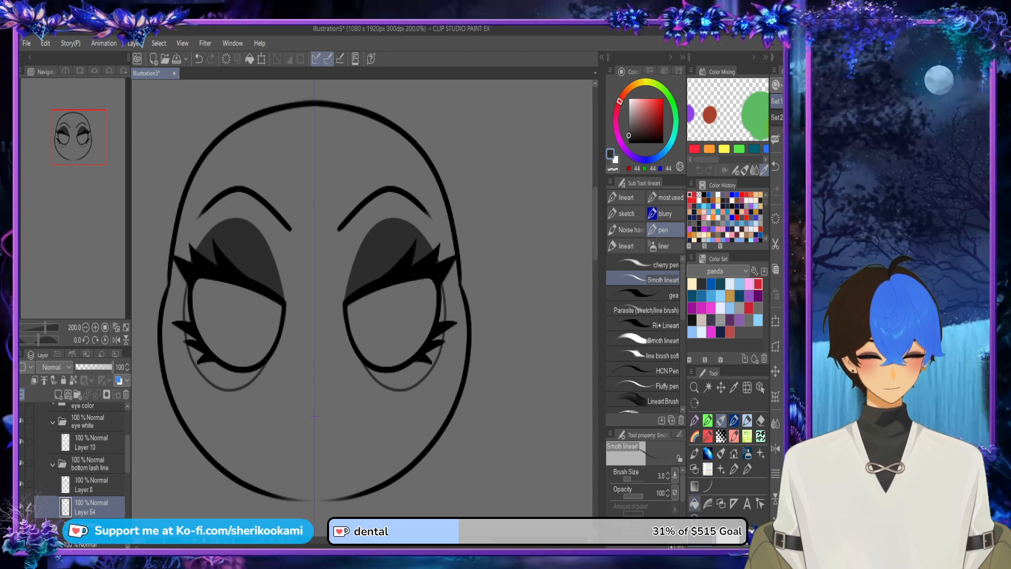
Step: Fill the outlined under-eye shadow and the areas between the bottom lashes with dark grey using Refer other layers
left_click(695, 504)
left_click(403, 381)
left_click(435, 354)
left_click(437, 338)
left_click(444, 313)
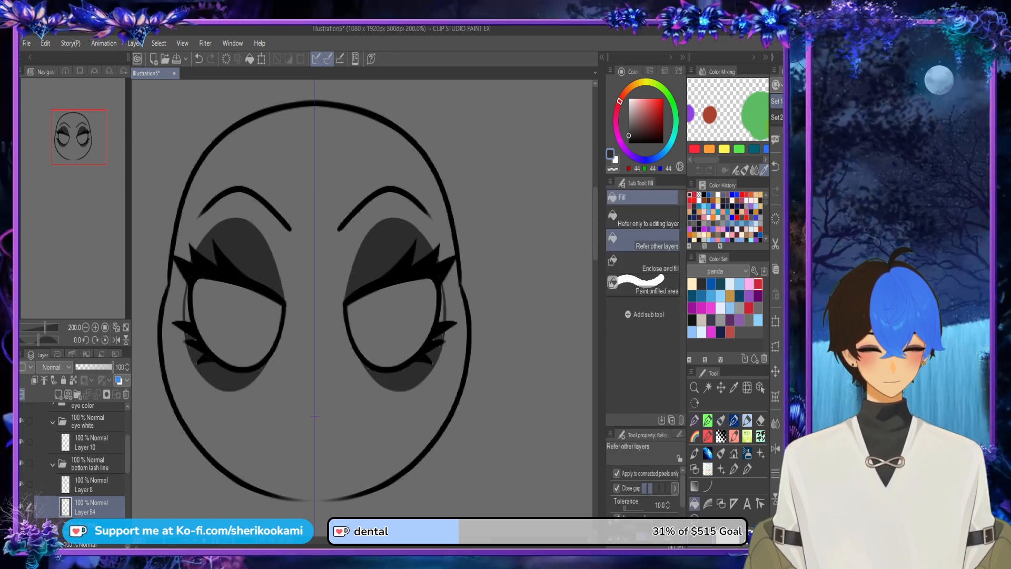
Step: Paint over the remaining gaps in the under-eye shadow with the Smoth lineart pen in dark grey
left_click(721, 421)
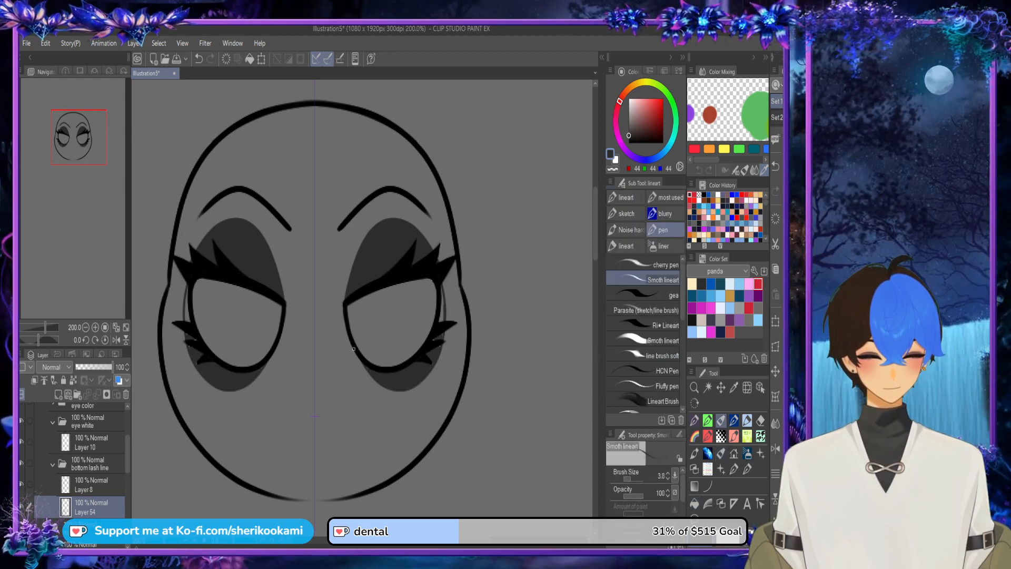
left_click_drag(353, 350, 371, 376)
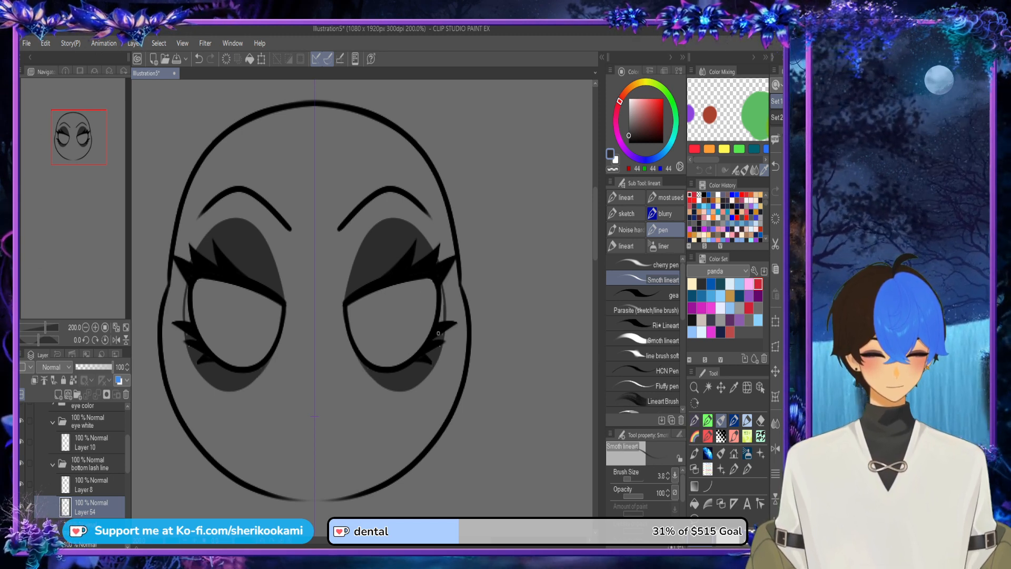
left_click_drag(442, 288, 442, 303)
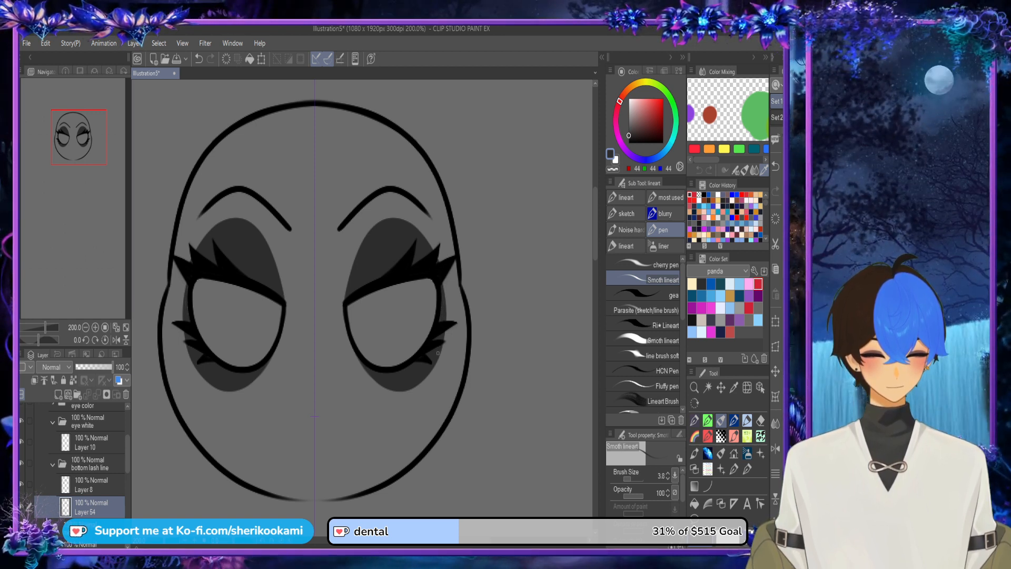
Step: Choose cream from the panda color set and try filling the eye whites on Layer 10 with Refer other layers
scroll(445, 337, "down", 1)
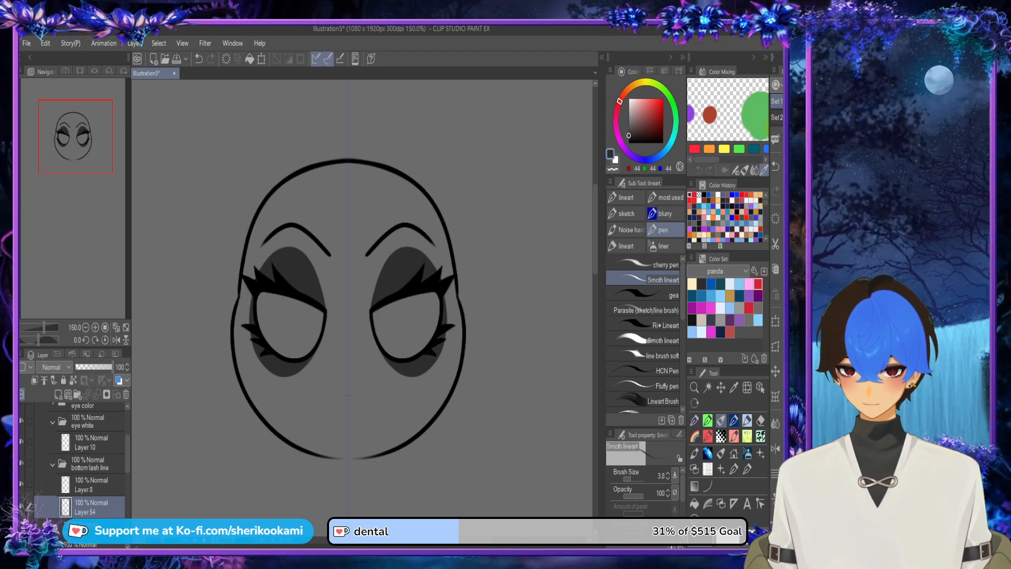
left_click(91, 442)
left_click(692, 284)
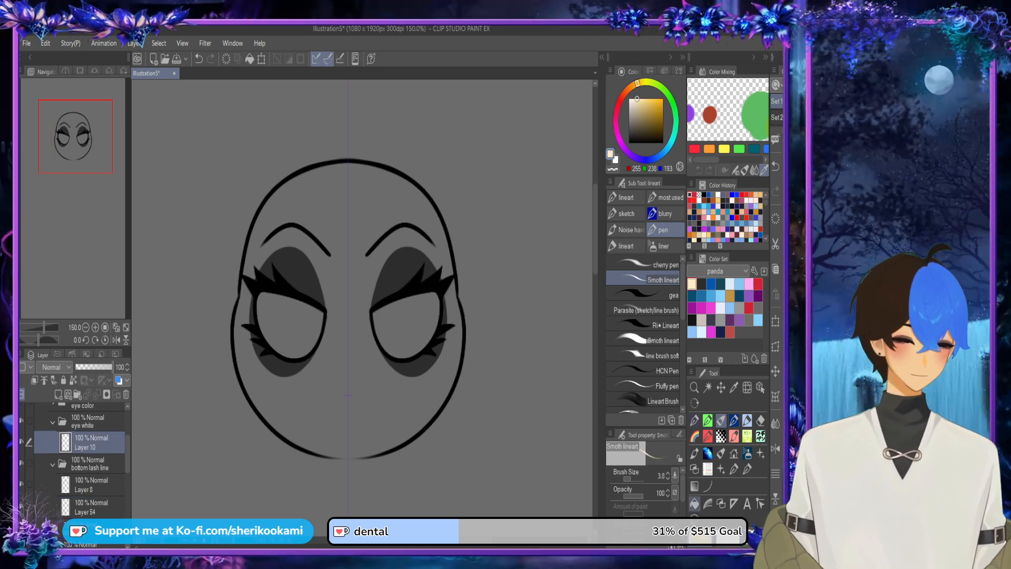
left_click(695, 504)
left_click(408, 327)
key("ctrl+z")
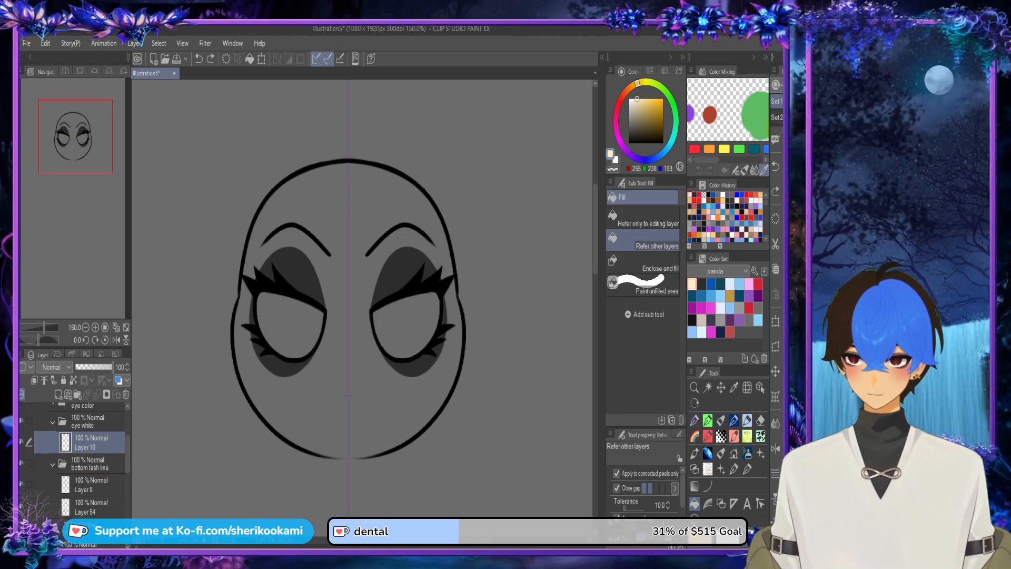
Step: Move the eye white folder beneath Layer 54 inside the bottom lash line folder and fill the eye whites with cream on Layer 10
left_click_drag(89, 422, 91, 518)
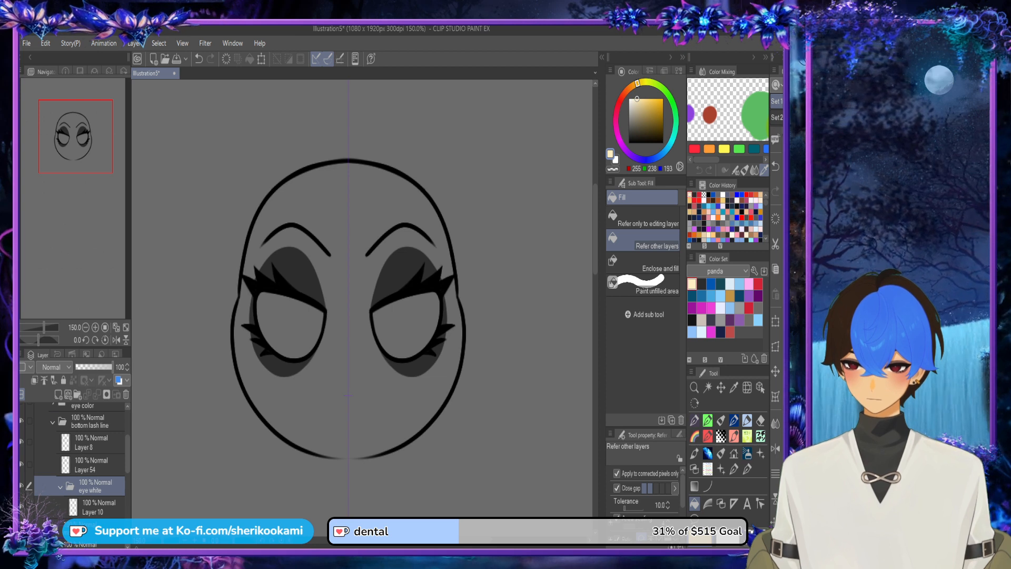
left_click(98, 507)
left_click(292, 327)
scroll(443, 336, "down", 1)
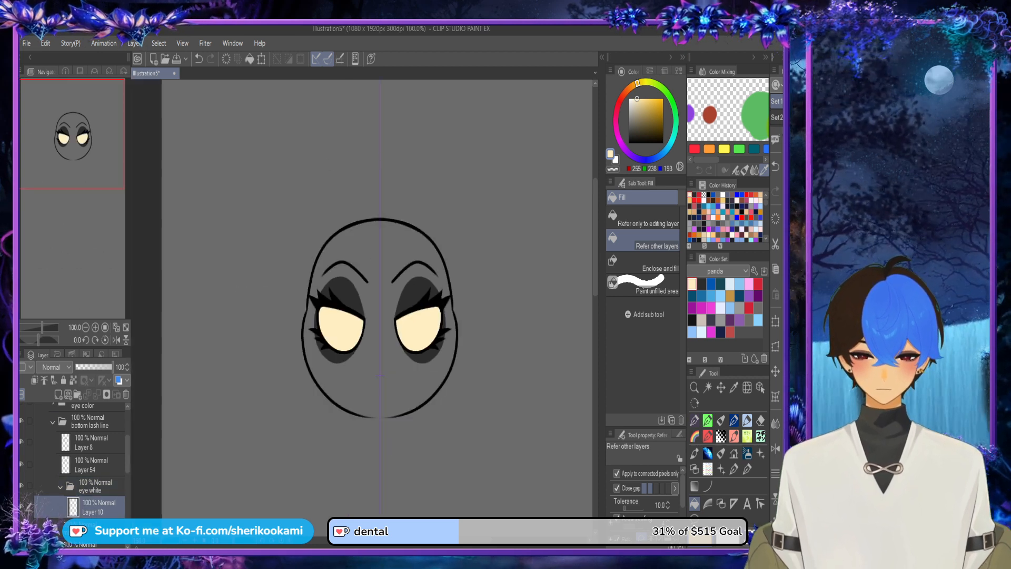
Step: Show the eye color folder again and move the bottom lash line folder above it
left_click_drag(127, 453, 127, 444)
left_click(21, 437)
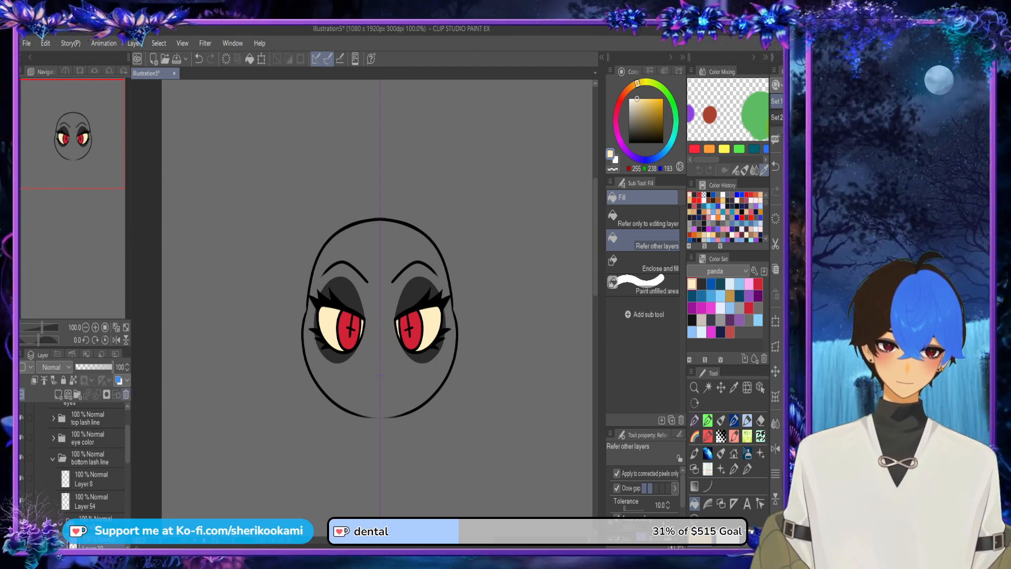
left_click_drag(88, 457, 89, 428)
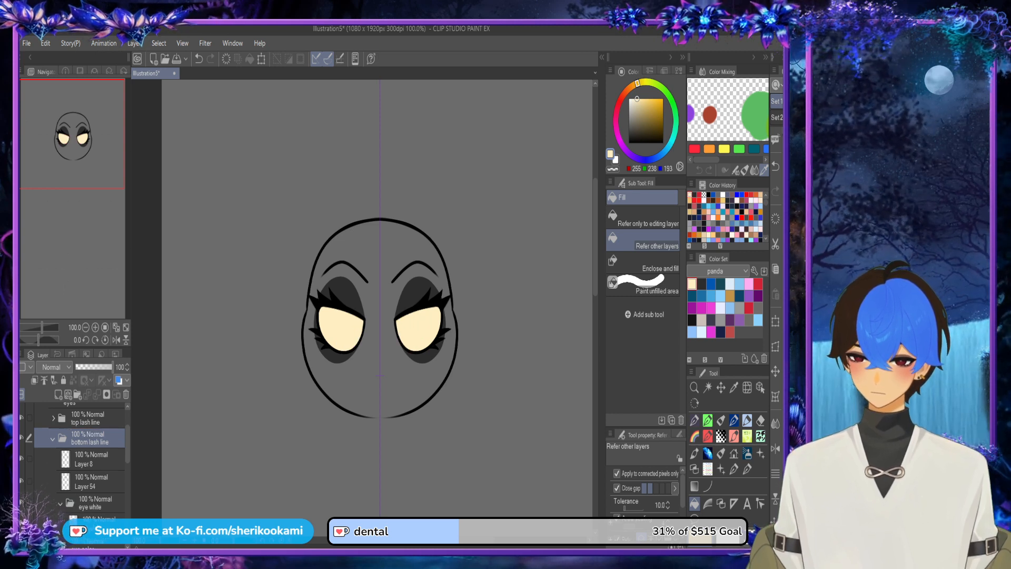
key("ctrl+z")
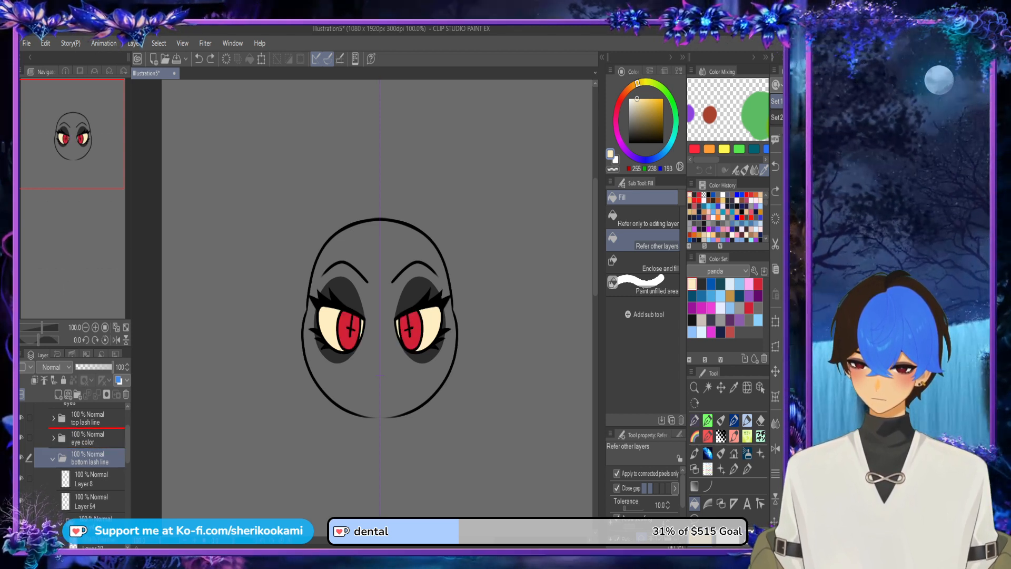
key("ctrl+y")
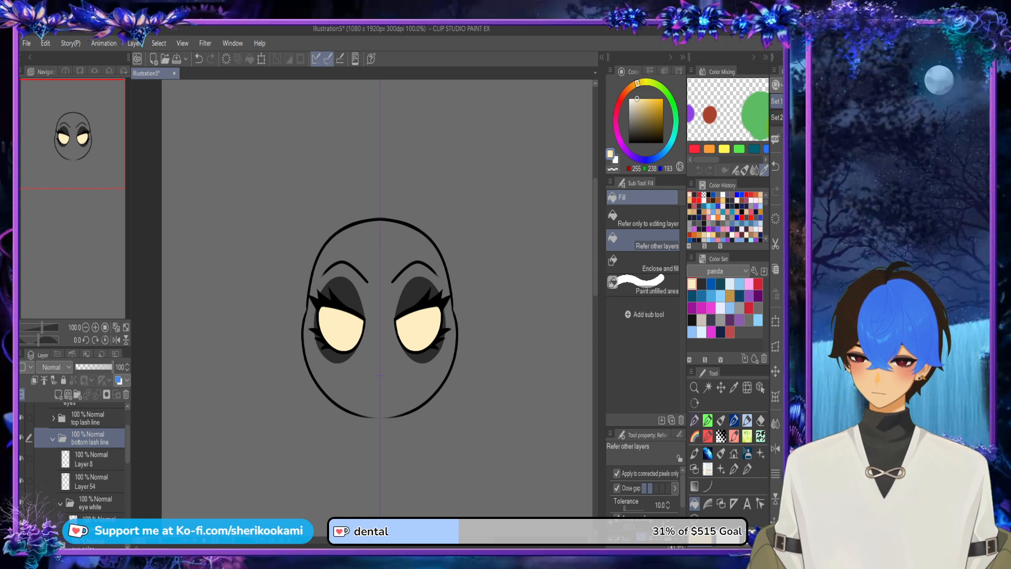
Step: Undo and redo the bottom lash line folder's move above the eye color folder, and collapse the folder
scroll(73, 458, "up", 3)
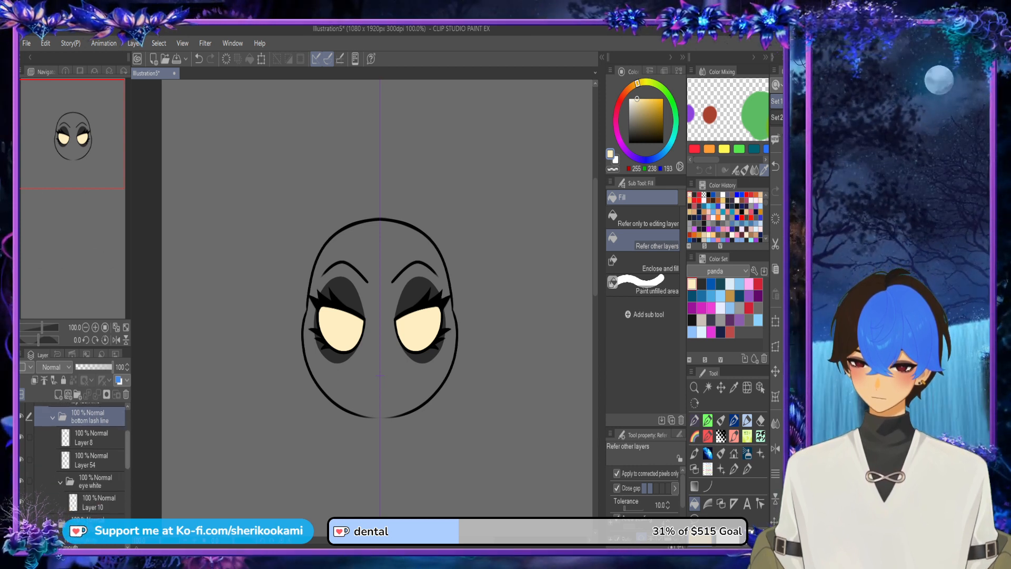
scroll(74, 458, "down", 2)
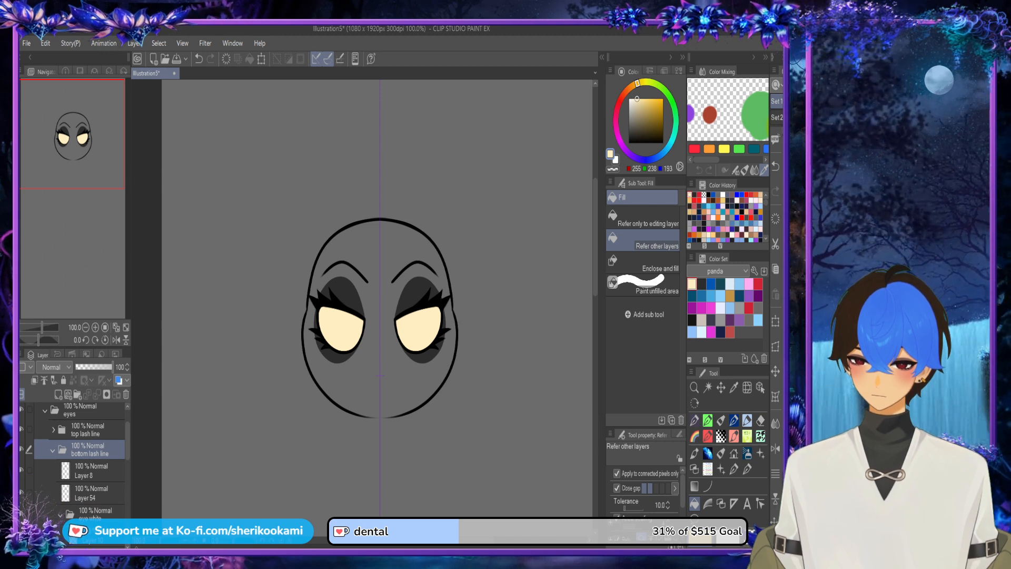
key("ctrl+z")
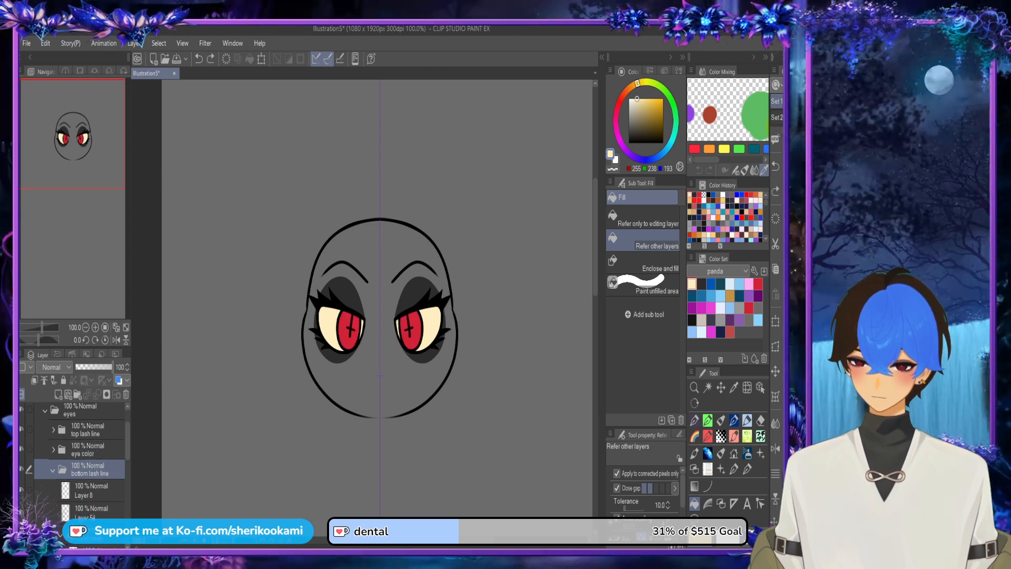
left_click(52, 470)
key("ctrl+y")
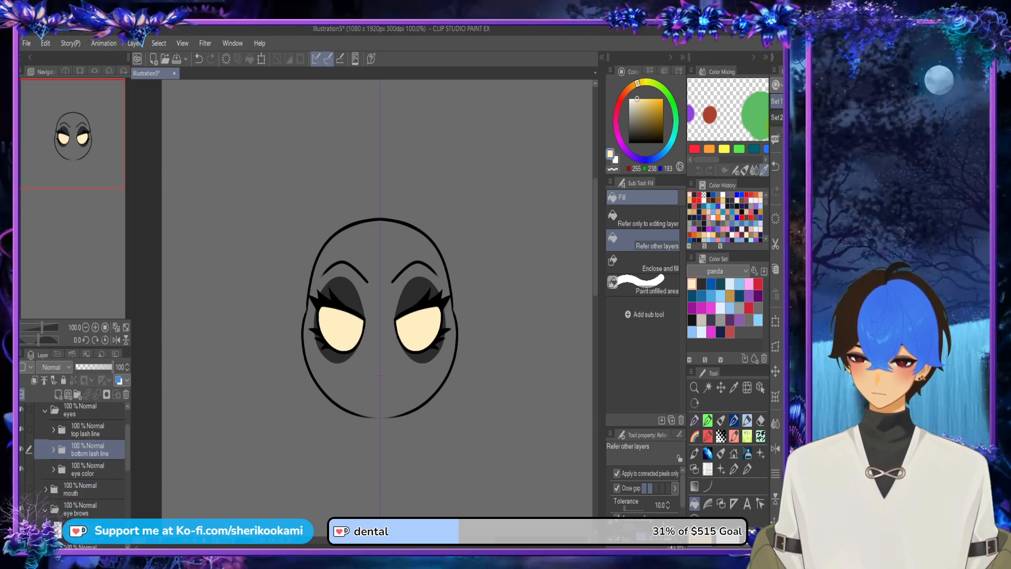
Step: Move the mouth folder beneath the eye brows folder
left_click(79, 490)
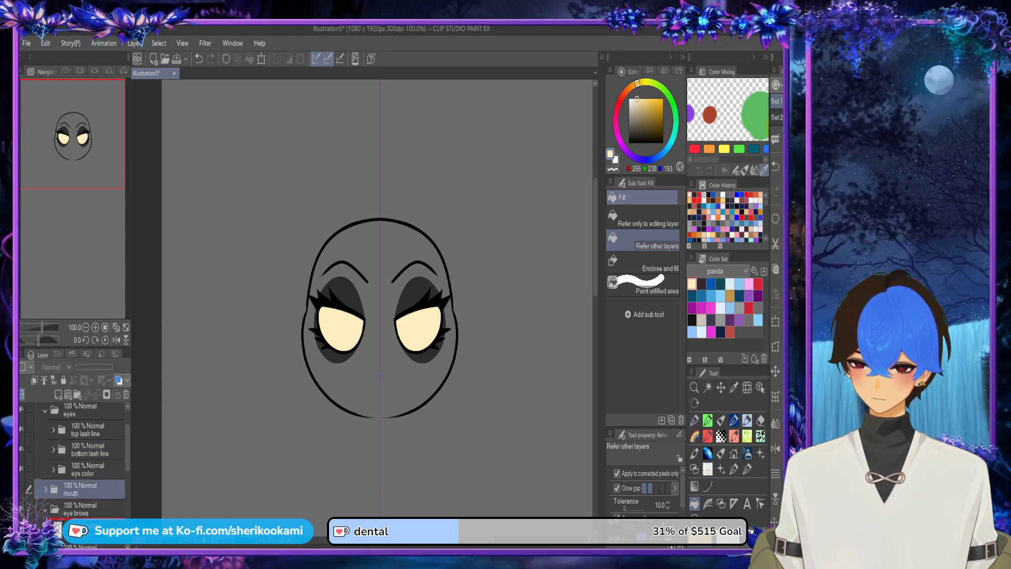
scroll(79, 474, "down", 3)
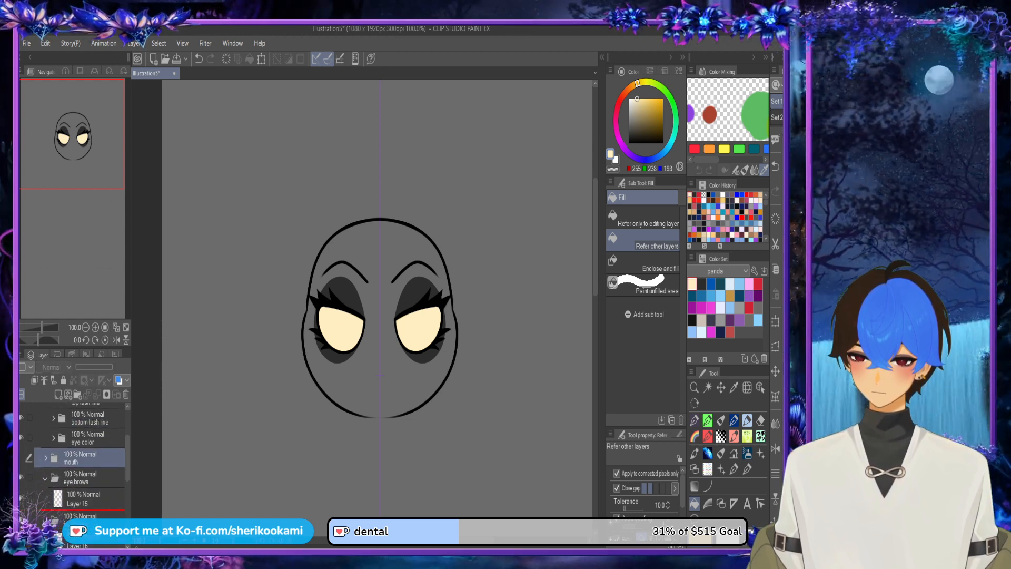
left_click_drag(79, 507, 79, 508)
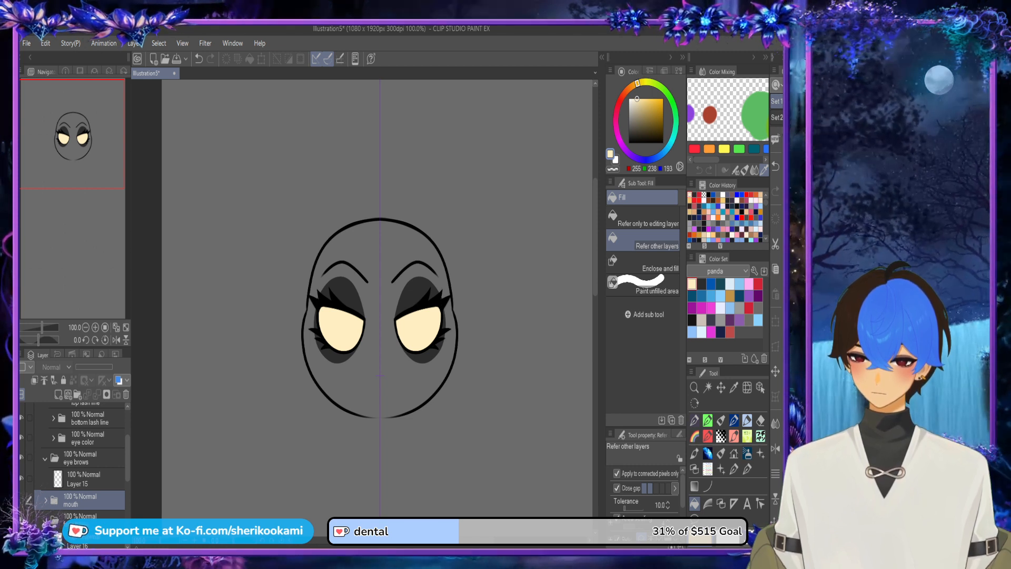
Step: Collapse the eyes and eye brows folders and expand the mouth folder
scroll(73, 458, "up", 6)
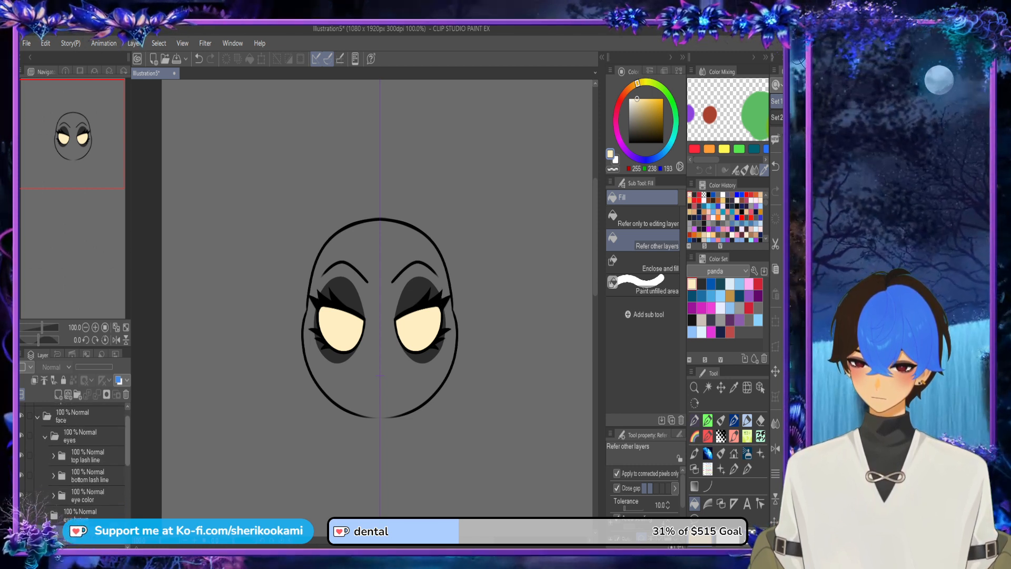
left_click(44, 452)
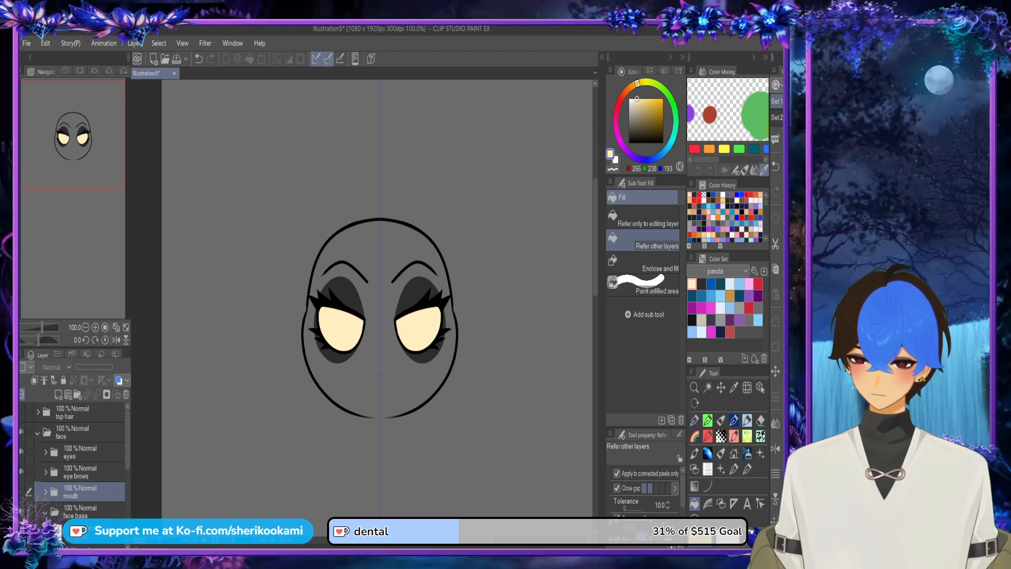
left_click(45, 492)
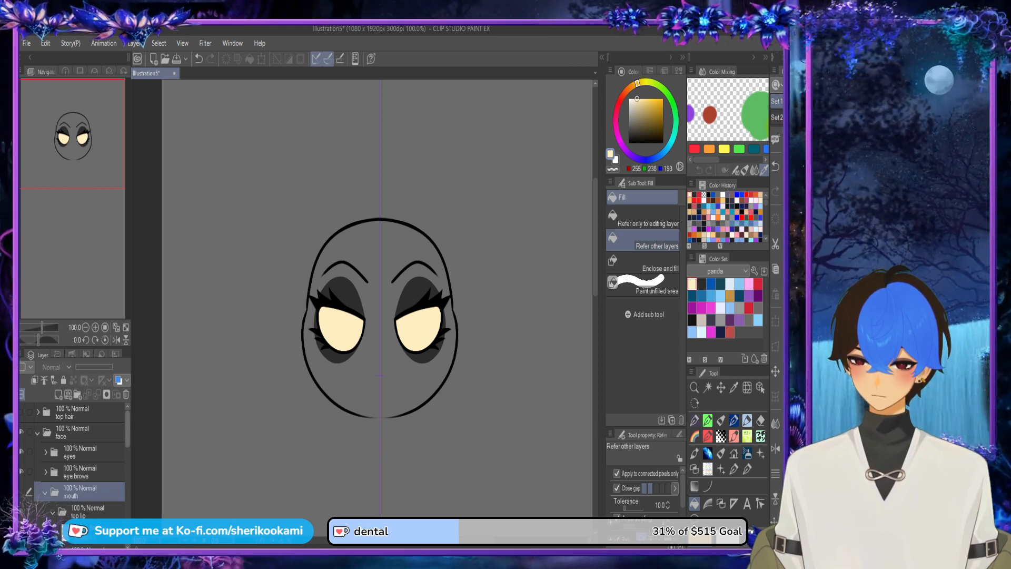
left_click_drag(127, 431, 127, 450)
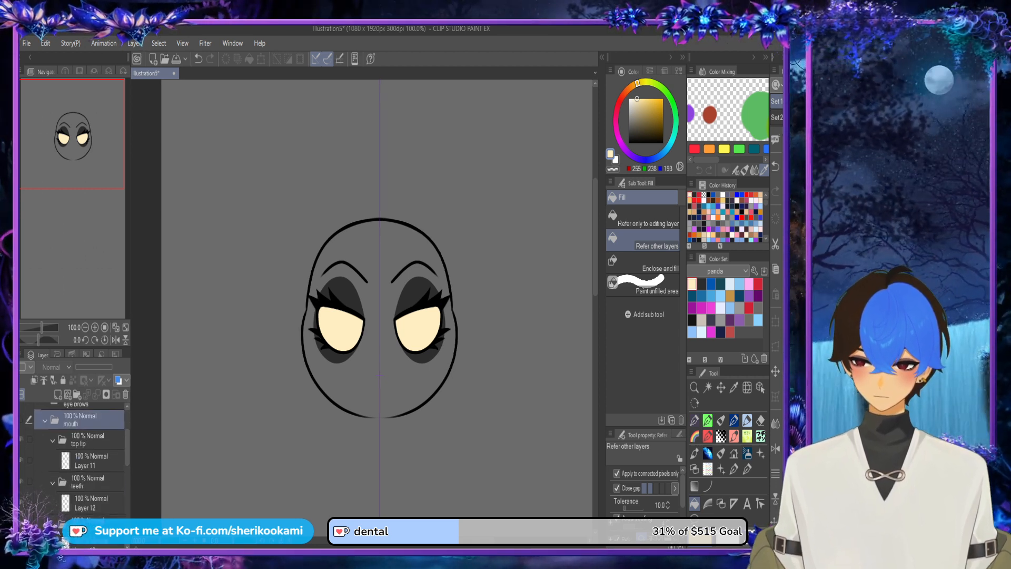
Step: Reopen the eyes folder and look through the layers inside the eye color folder
scroll(74, 458, "up", 5)
left_click(45, 438)
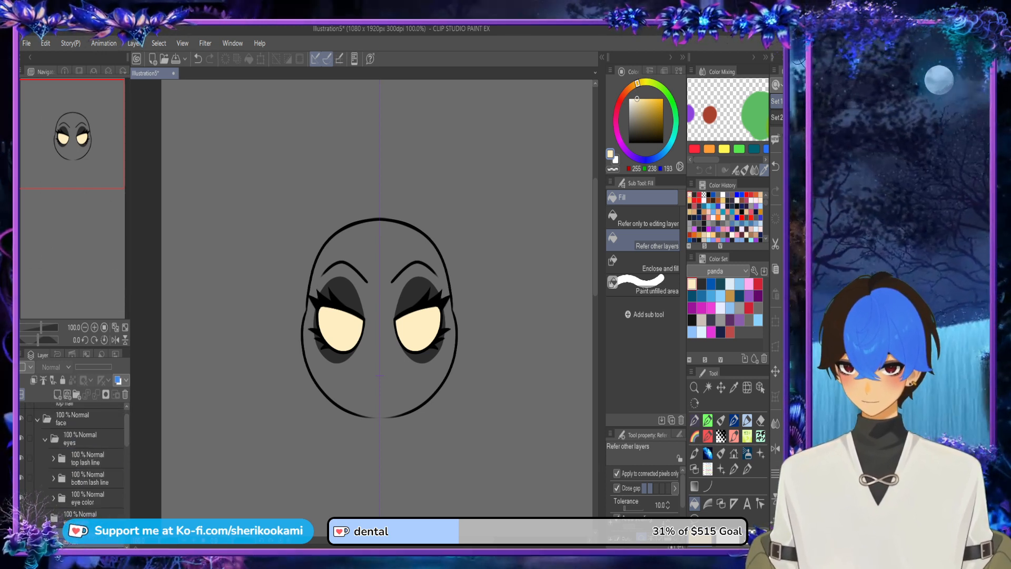
left_click(53, 498)
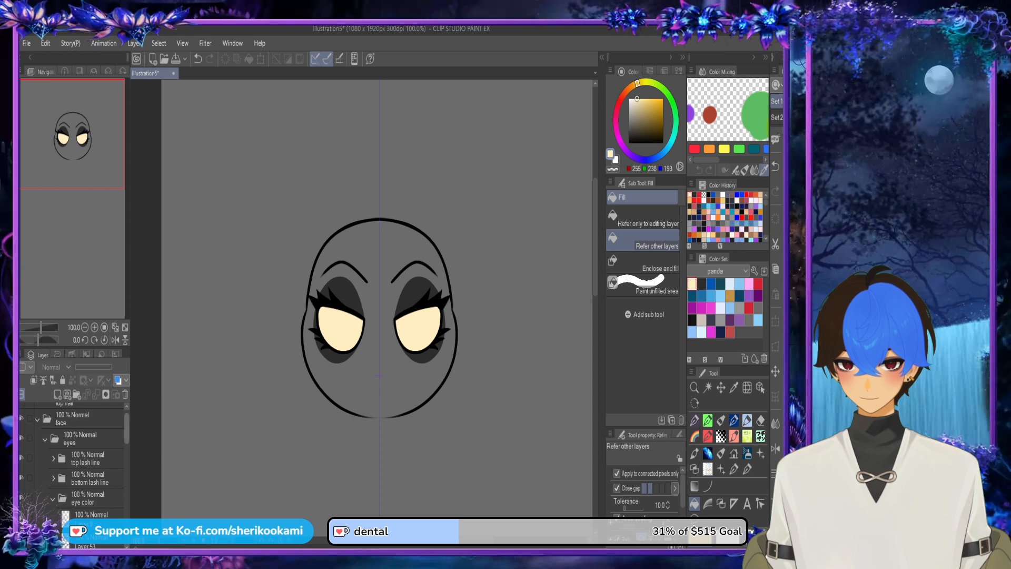
scroll(73, 458, "down", 6)
scroll(74, 458, "up", 4)
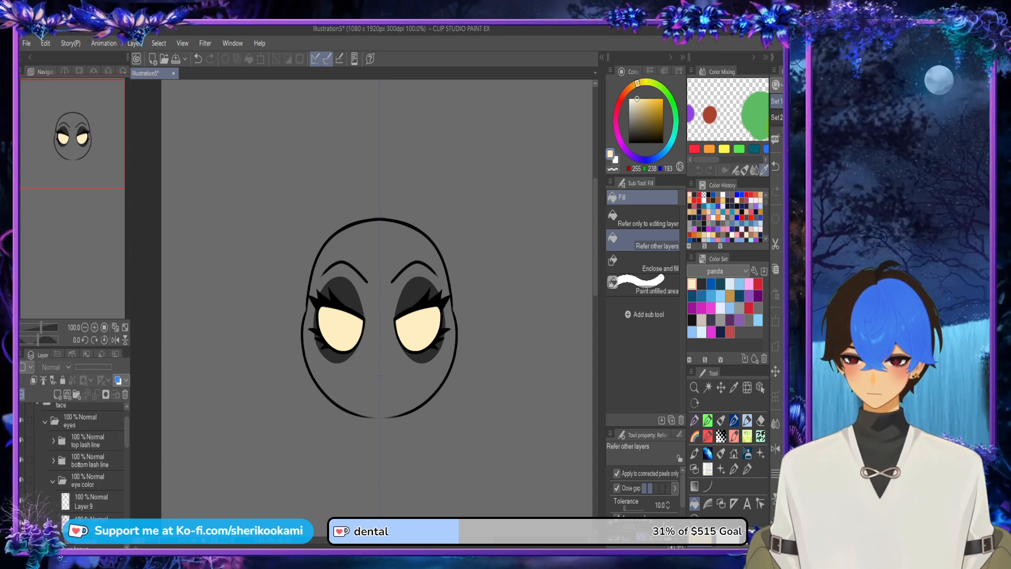
left_click(53, 480)
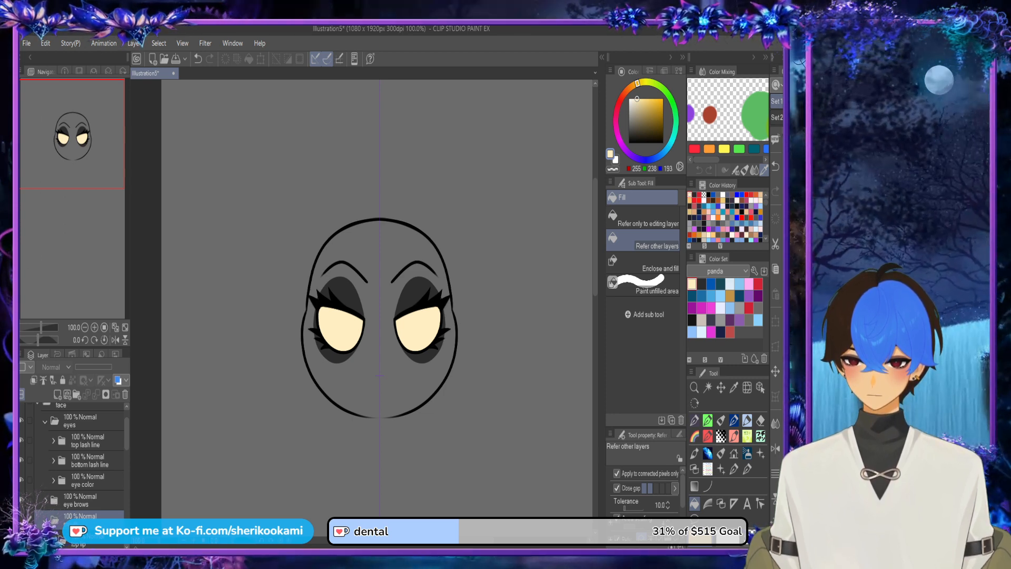
Step: Pick the eye white with the Object tool, move its eye white folder beneath the eye color folder and collapse the eyes folder
left_click(761, 387)
left_click(433, 345)
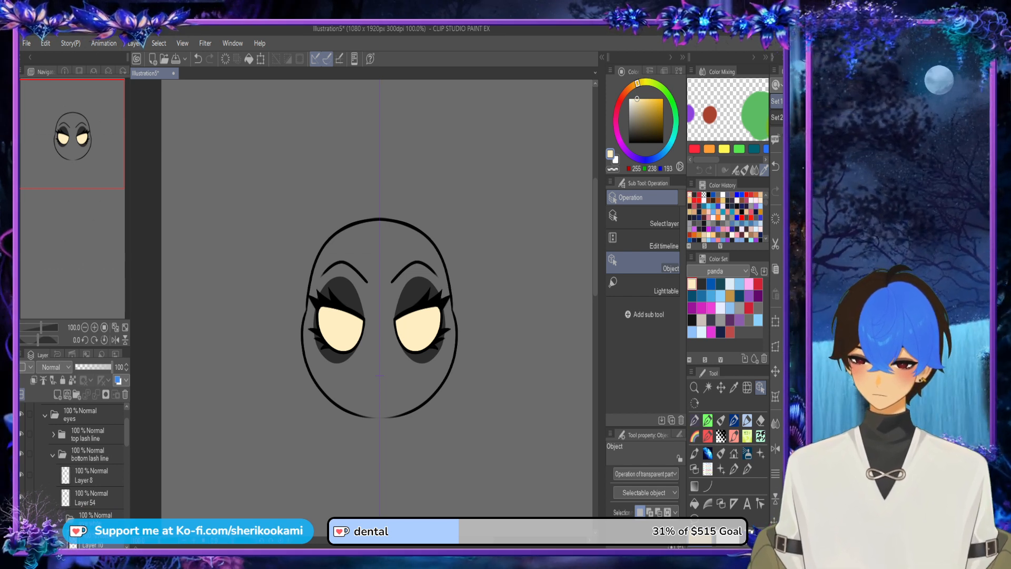
left_click_drag(127, 432, 127, 454)
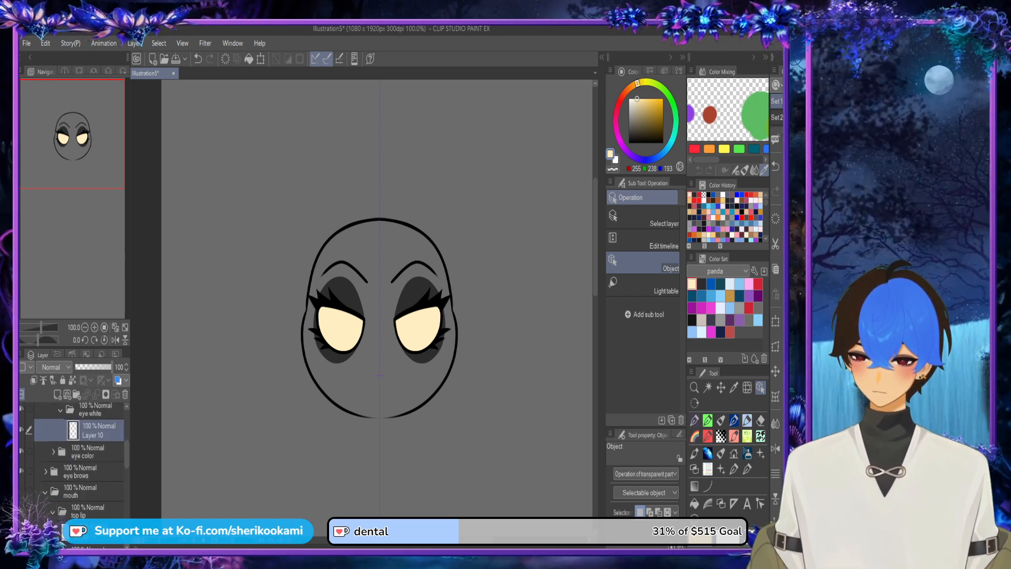
left_click_drag(96, 409, 95, 465)
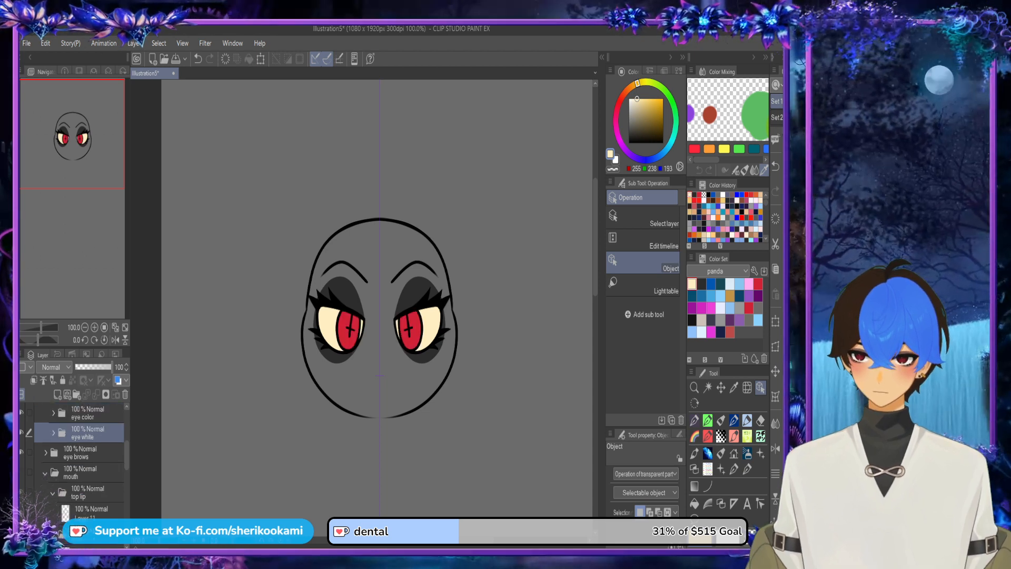
scroll(79, 458, "up", 4)
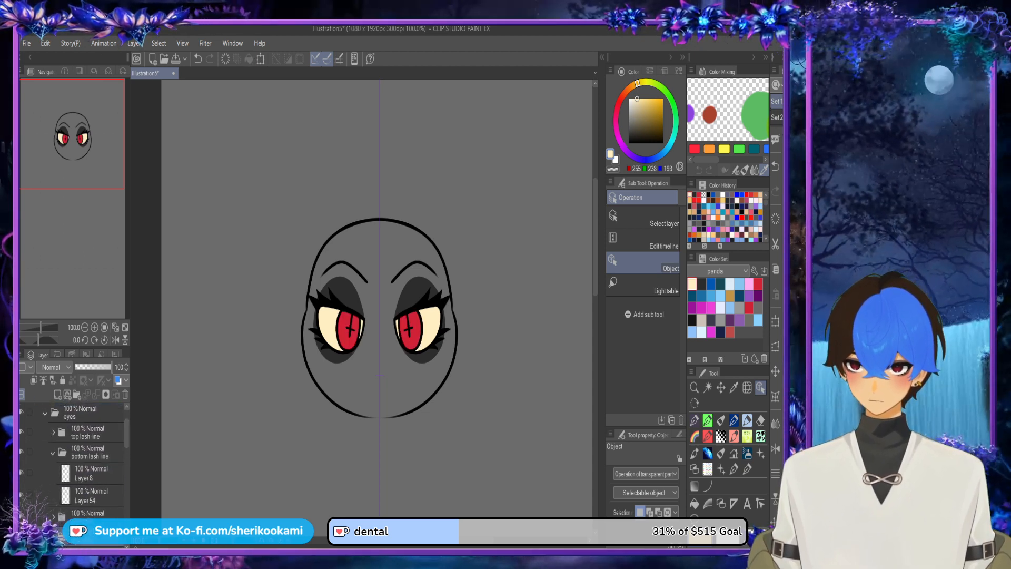
left_click(52, 452)
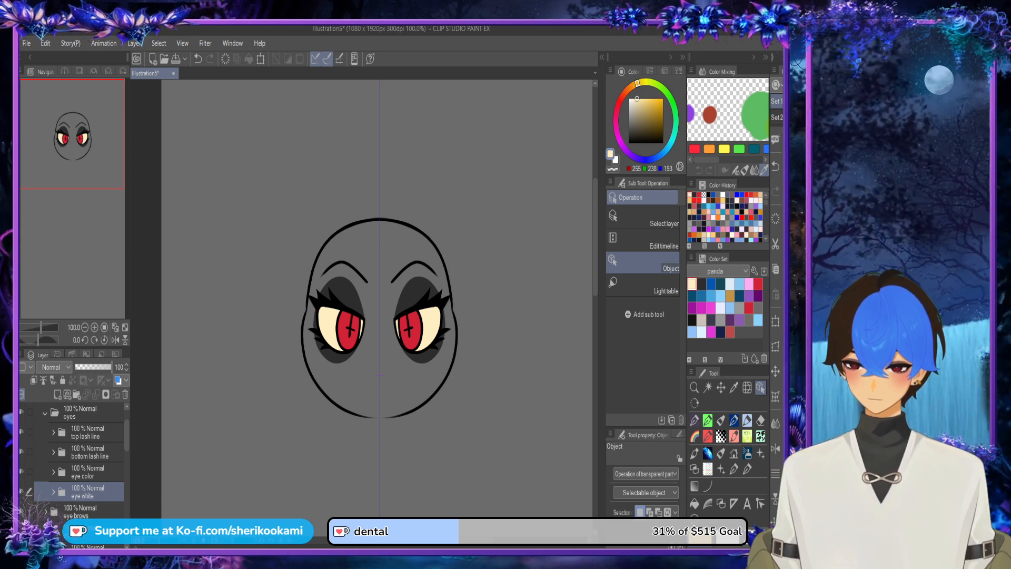
left_click(45, 413)
Step: Add a new layer beneath Layer 11 in the top lip folder of the mouth folder
mouse_move(126, 438)
left_mouse_down()
mouse_move(126, 427)
mouse_move(127, 437)
left_mouse_up()
left_click(91, 497)
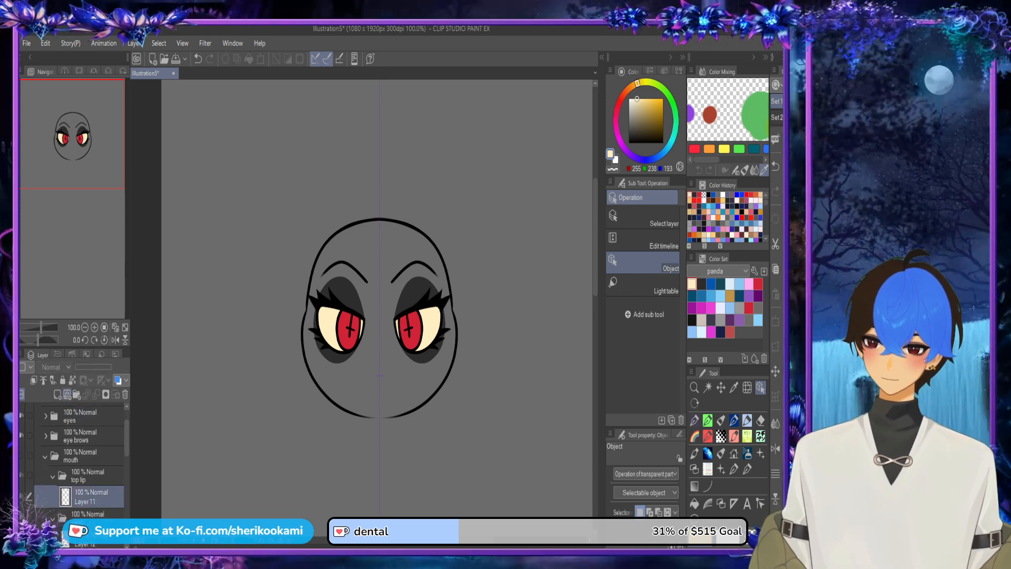
left_click(58, 395)
left_click_drag(91, 497, 90, 528)
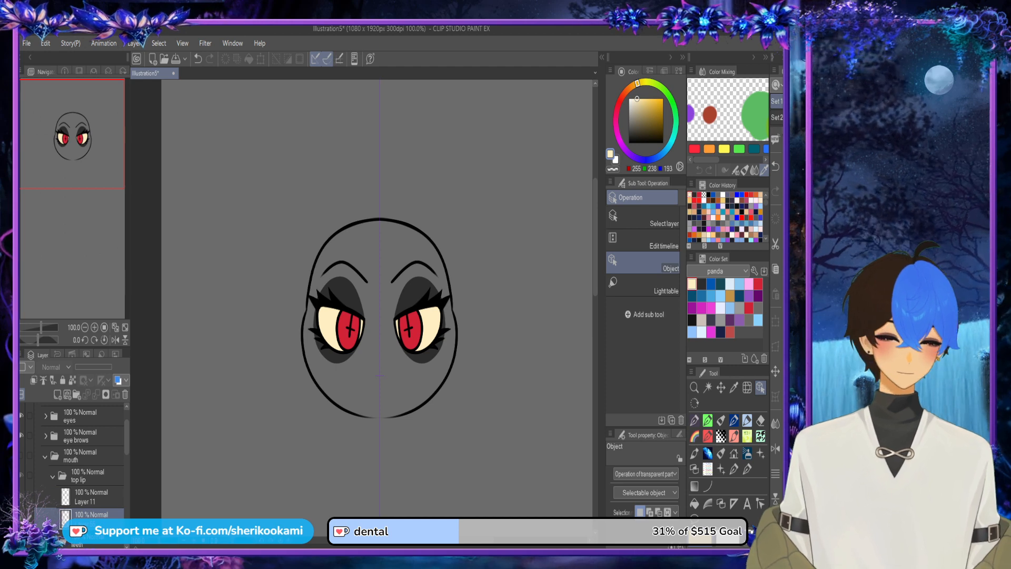
Step: Choose dark grey from the panda color set and show the mouth folder, checking Layer 11 while keeping the new layer selected
left_click(702, 283)
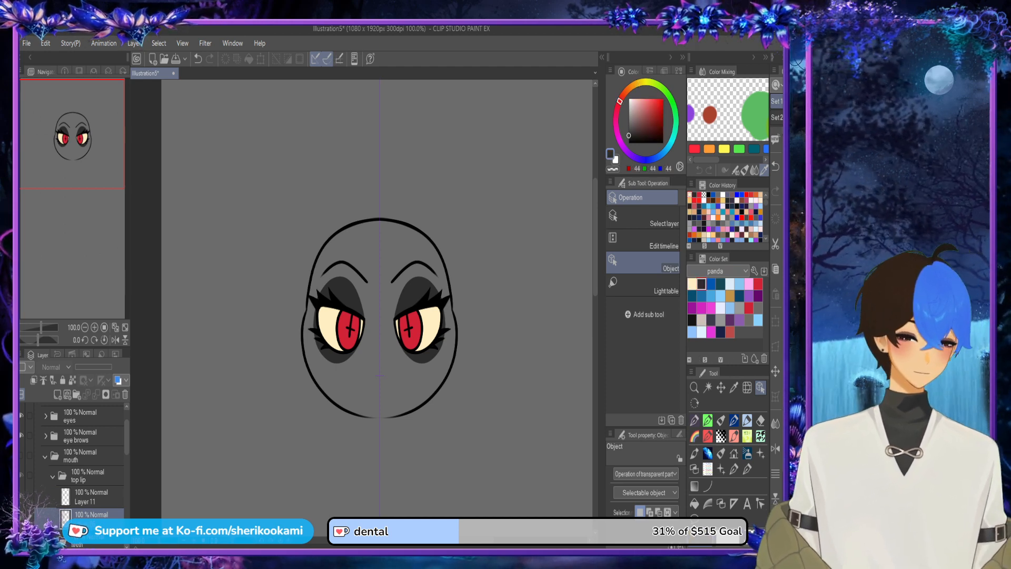
left_click(21, 456)
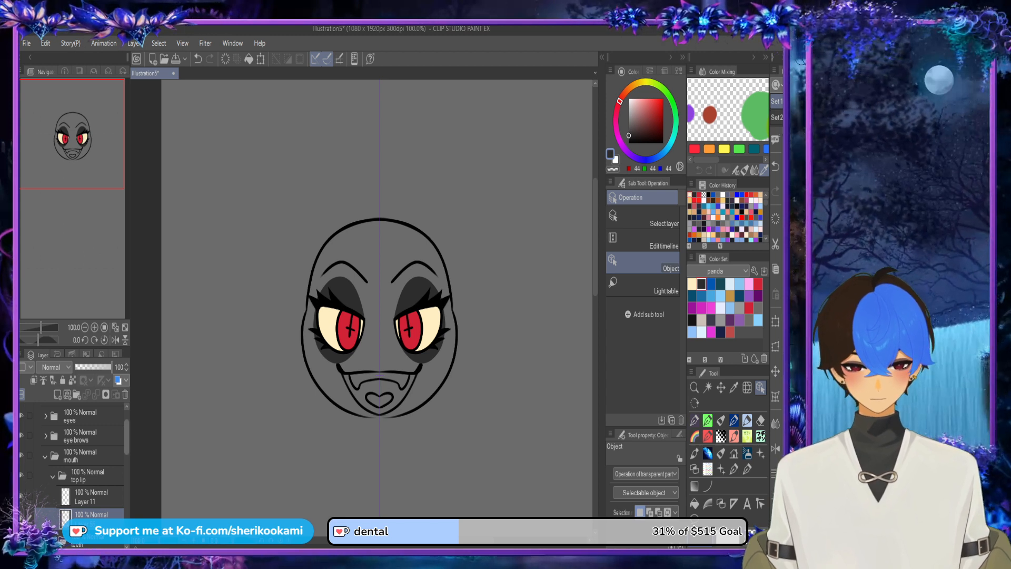
left_click_drag(126, 438, 126, 452)
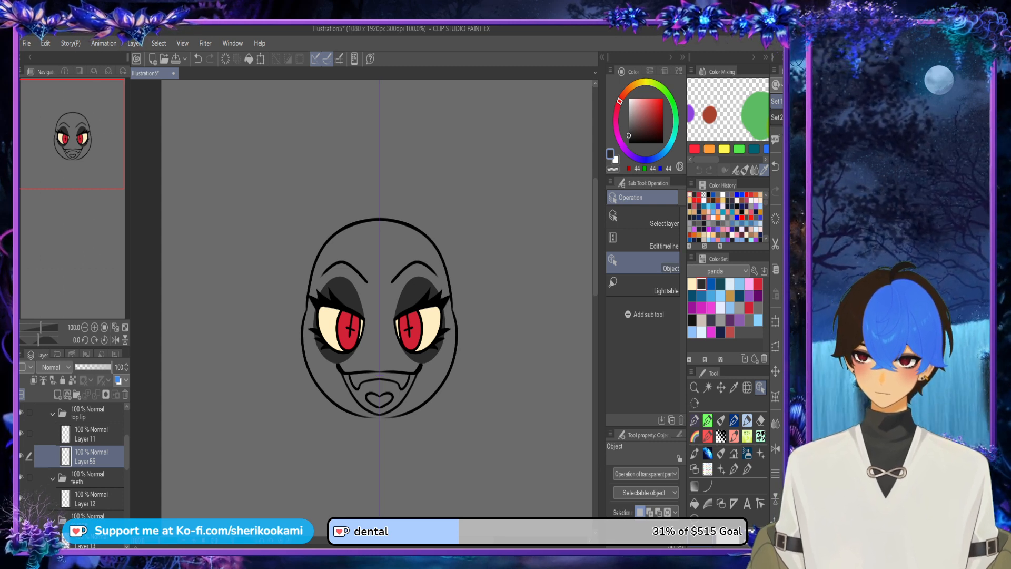
left_click(91, 434)
left_click(90, 457)
left_click(21, 433)
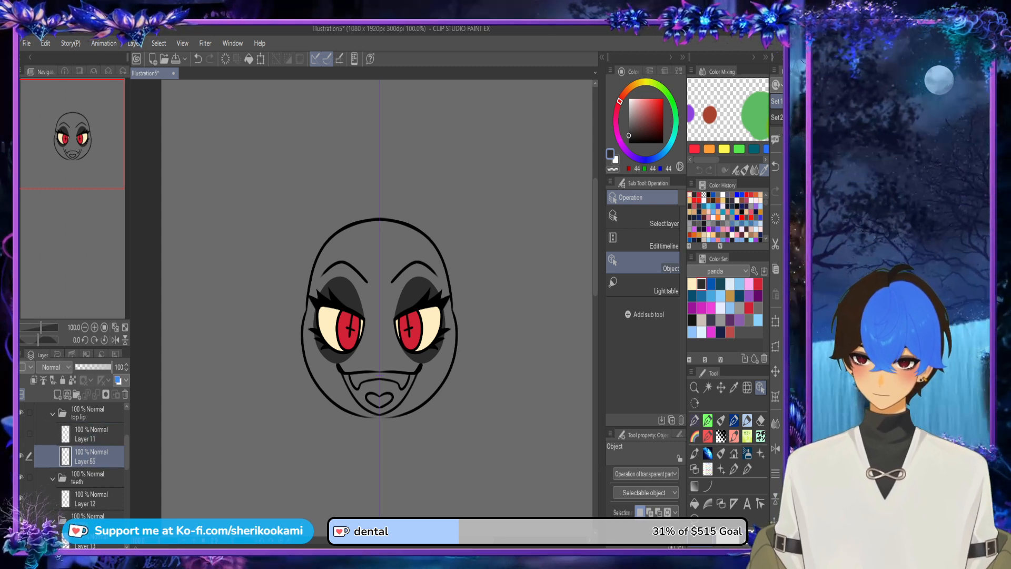
left_click(21, 434)
Step: Outline the curved upper lip above the mouth line on the new layer with the Smoth lineart pen in dark grey
scroll(371, 362, "up", 5)
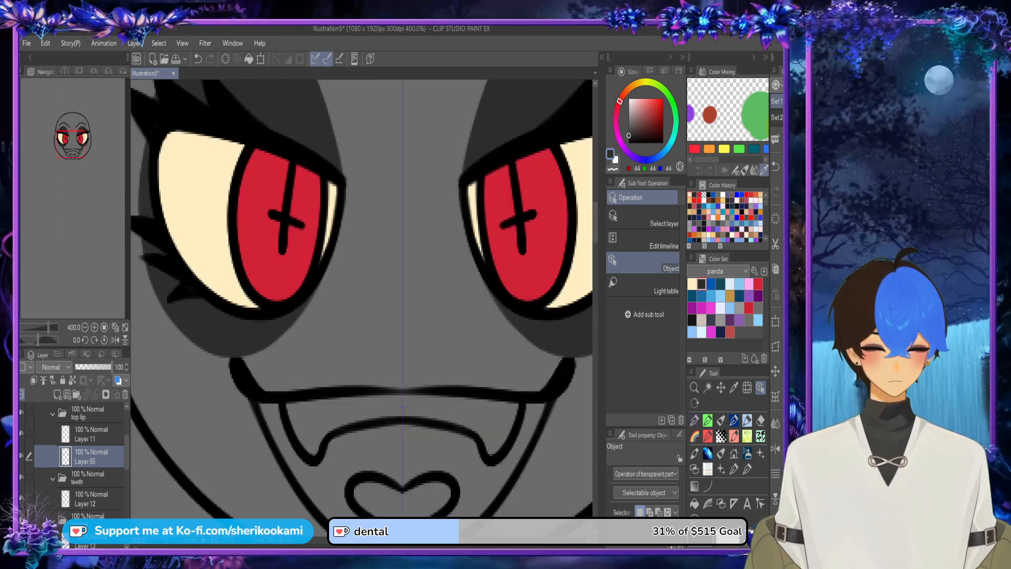
left_click(721, 420)
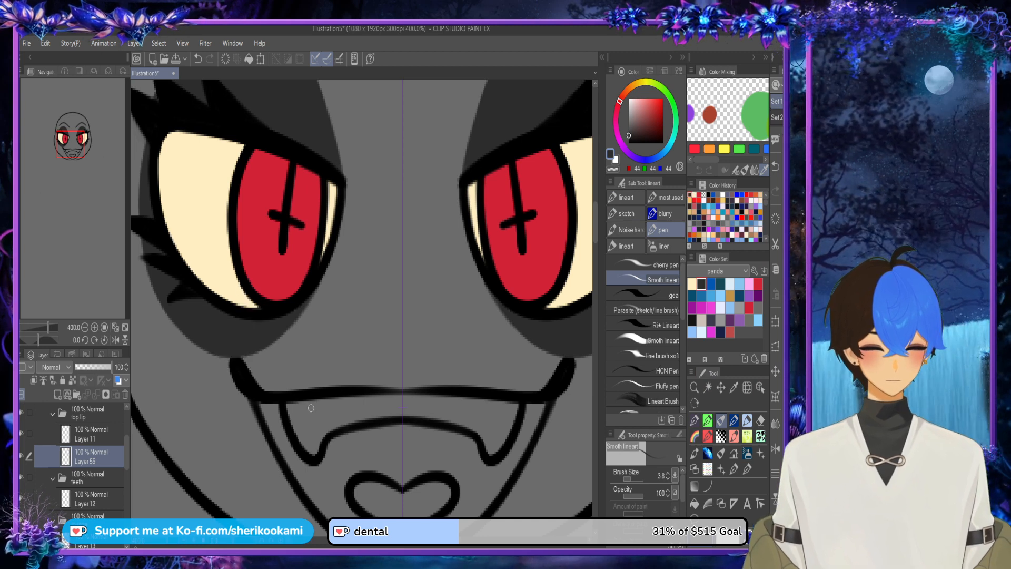
mouse_move(268, 392)
left_mouse_down()
mouse_move(307, 371)
mouse_move(428, 373)
mouse_move(285, 378)
mouse_move(414, 359)
mouse_move(294, 381)
mouse_move(452, 366)
left_mouse_up()
key("ctrl+z")
key("ctrl+z")
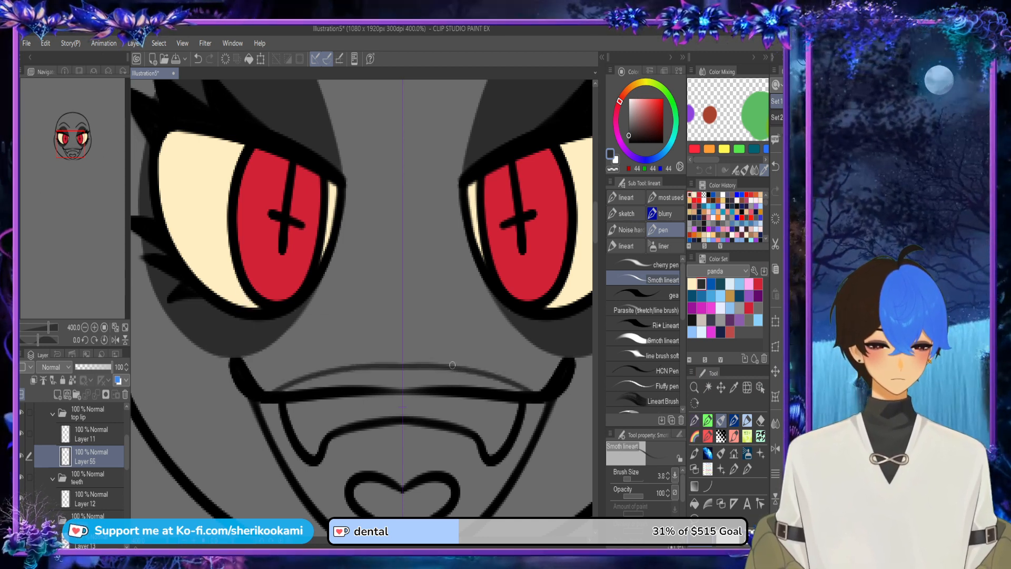
left_click_drag(277, 390, 462, 372)
mouse_move(268, 391)
left_mouse_down()
mouse_move(323, 372)
mouse_move(399, 360)
mouse_move(263, 396)
mouse_move(298, 378)
mouse_move(451, 366)
mouse_move(350, 366)
mouse_move(259, 398)
mouse_move(283, 382)
mouse_move(438, 362)
left_mouse_up()
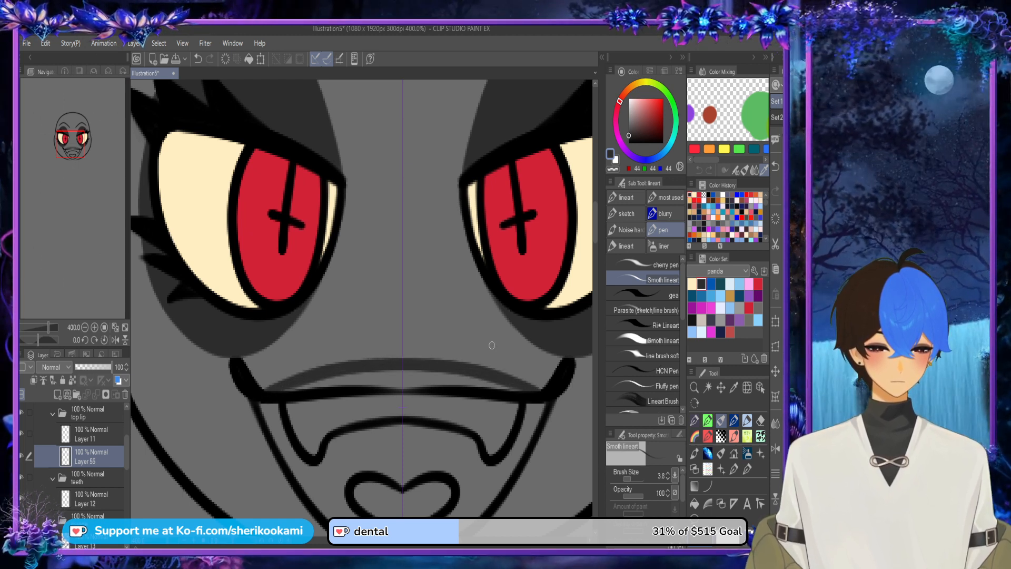
Step: Fill the outlined upper lip with dark grey using Refer other layers
left_click(694, 503)
left_click(411, 380)
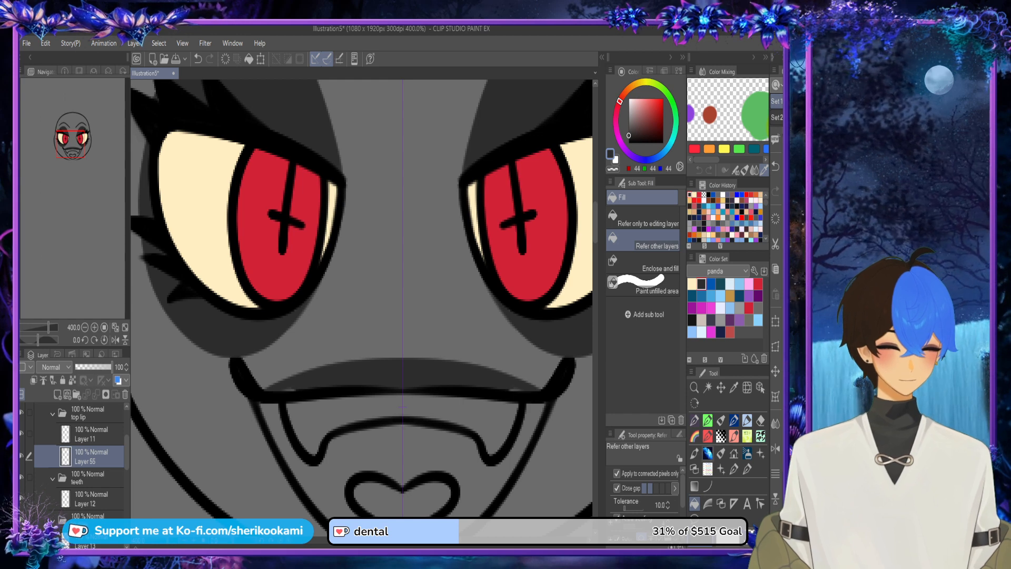
key("p")
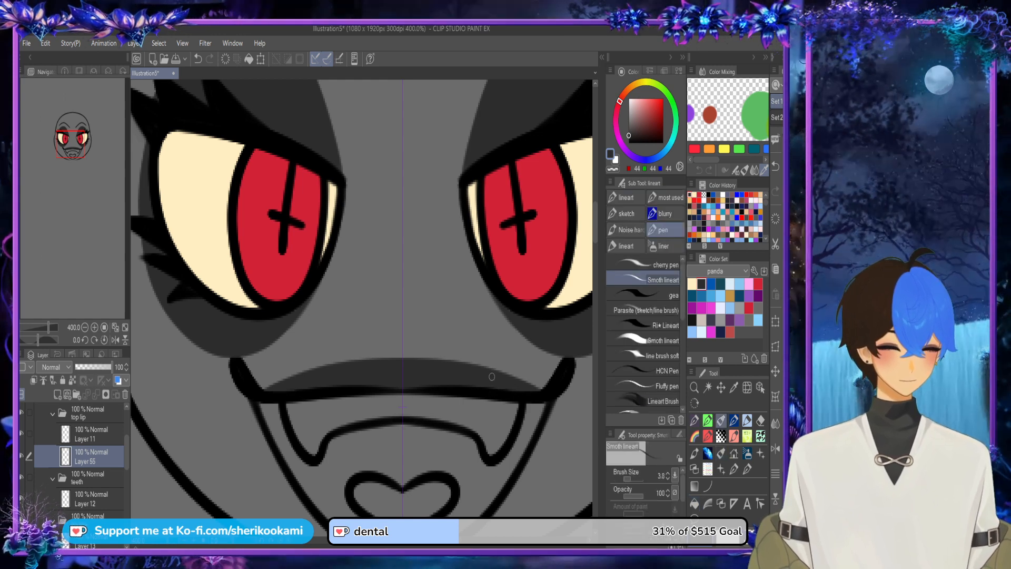
Step: Expand the eyes folder and its bottom lash line folder and select the eye shadow layer beneath Layer 8
scroll(492, 377, "down", 3)
left_click_drag(334, 339, 291, 312)
left_click_drag(127, 453, 127, 429)
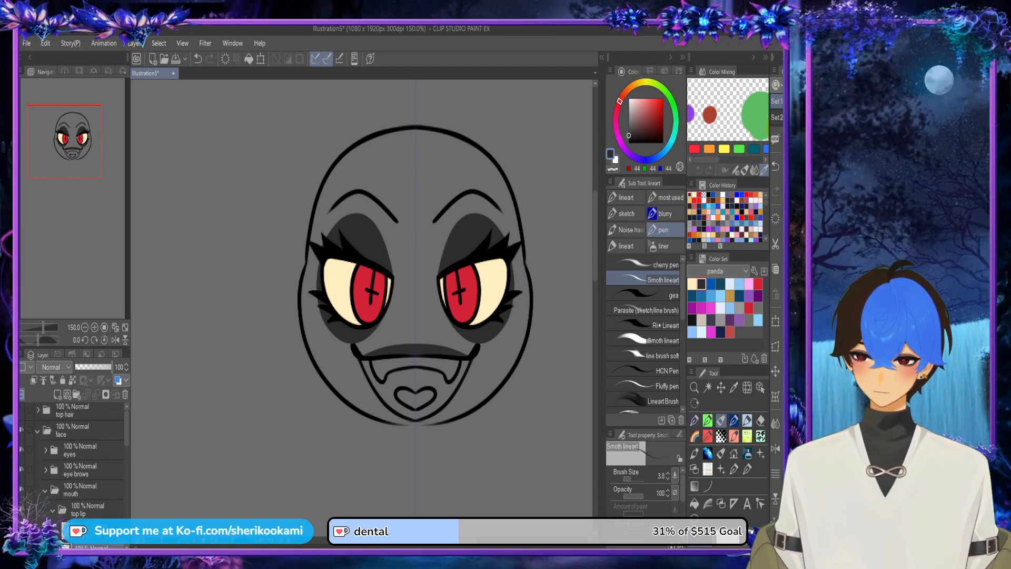
left_click(45, 450)
left_click(90, 490)
left_click(54, 491)
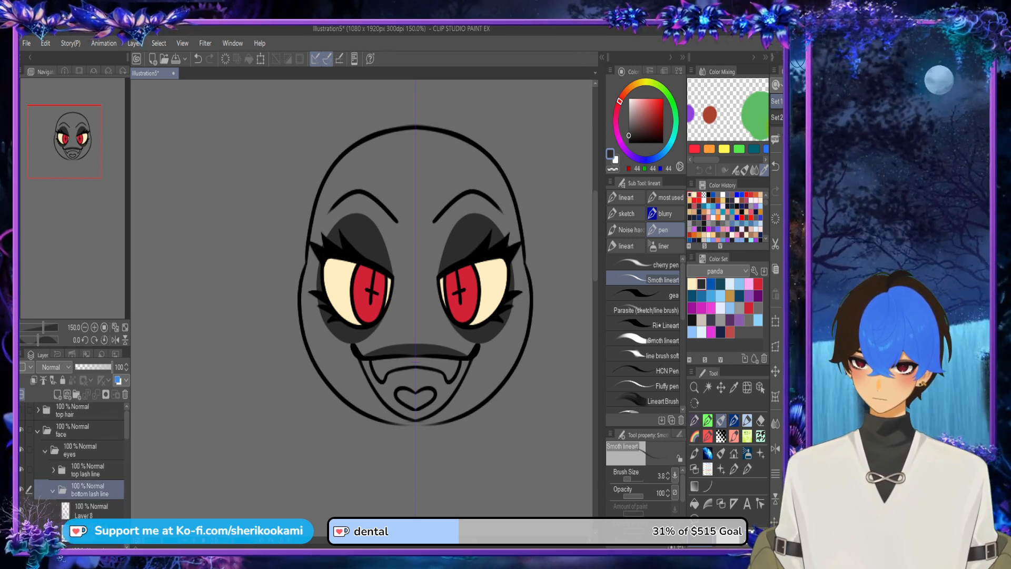
Step: Flip the canvas view horizontally and trim the lower edge of the dark under-eye shadow with the Smoth lineart pen in transparent colour
scroll(356, 318, "up", 5)
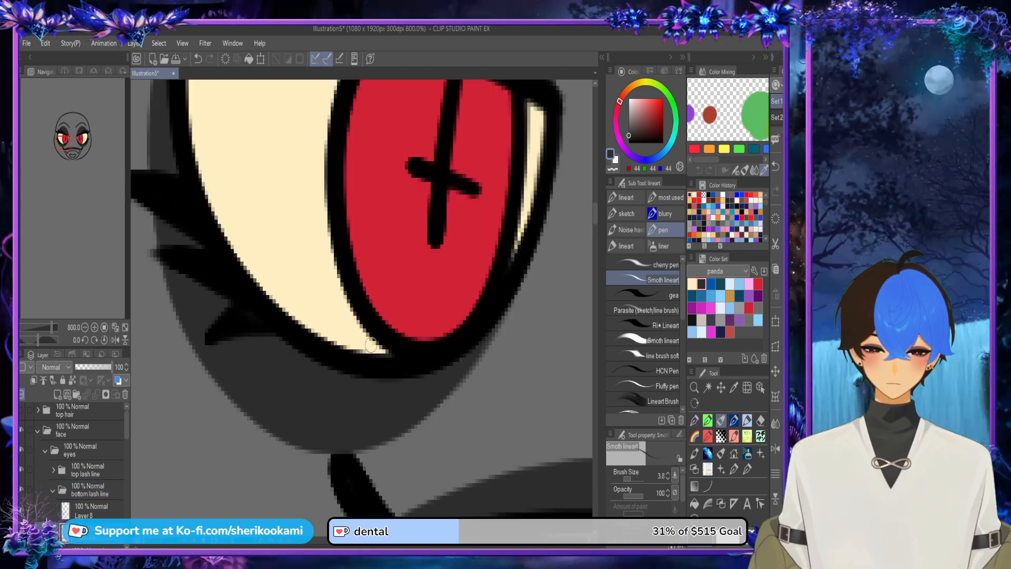
left_click(775, 449)
left_click_drag(223, 328, 295, 417)
key("ctrl+z")
key("c")
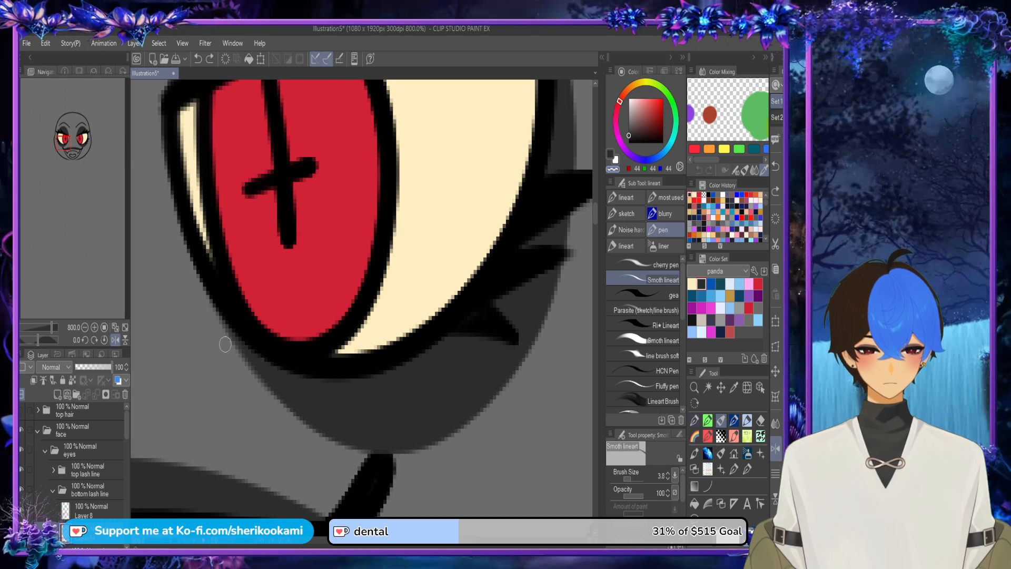
left_click_drag(225, 344, 527, 397)
left_click_drag(255, 374, 410, 458)
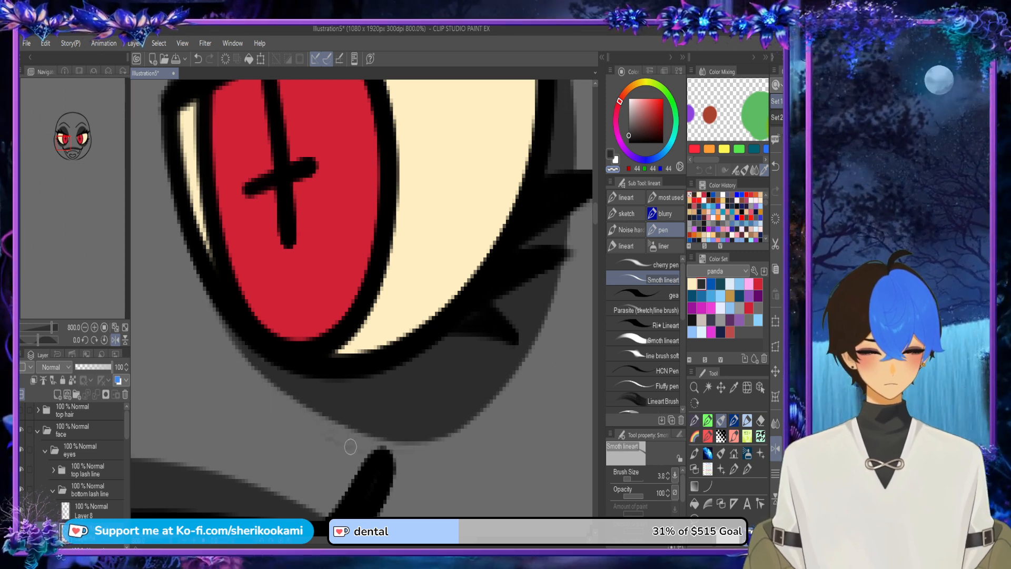
Step: Rotate the canvas and smooth the under-eye shadow's curve toward the inner eye corner by erasing its uneven outer edge
mouse_move(506, 330)
left_mouse_down()
mouse_move(393, 429)
mouse_move(213, 410)
left_mouse_up()
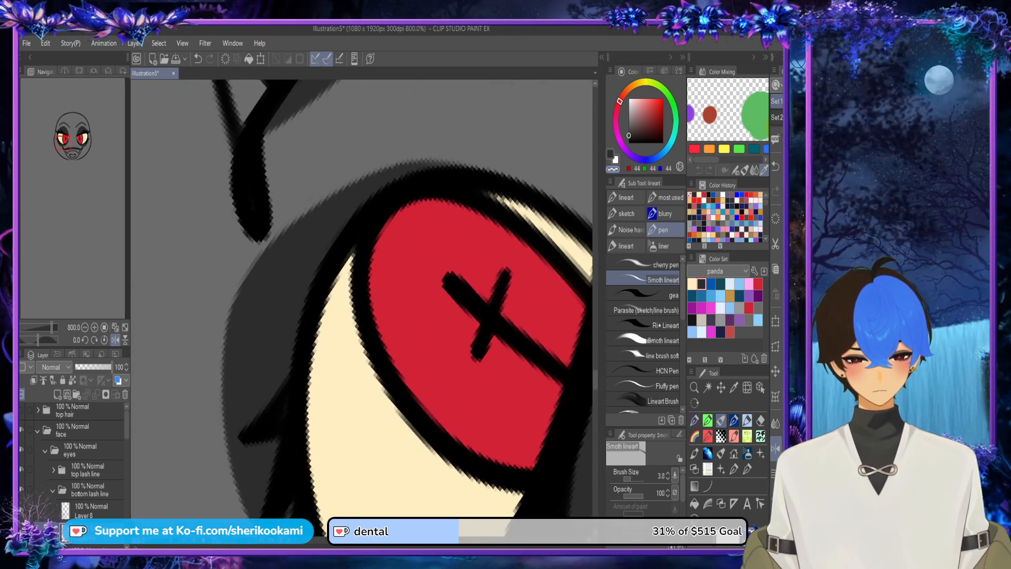
mouse_move(223, 464)
left_mouse_down()
mouse_move(264, 263)
mouse_move(302, 202)
left_mouse_up()
mouse_move(219, 419)
left_mouse_down()
mouse_move(283, 227)
mouse_move(396, 143)
left_mouse_up()
left_click_drag(221, 340, 392, 145)
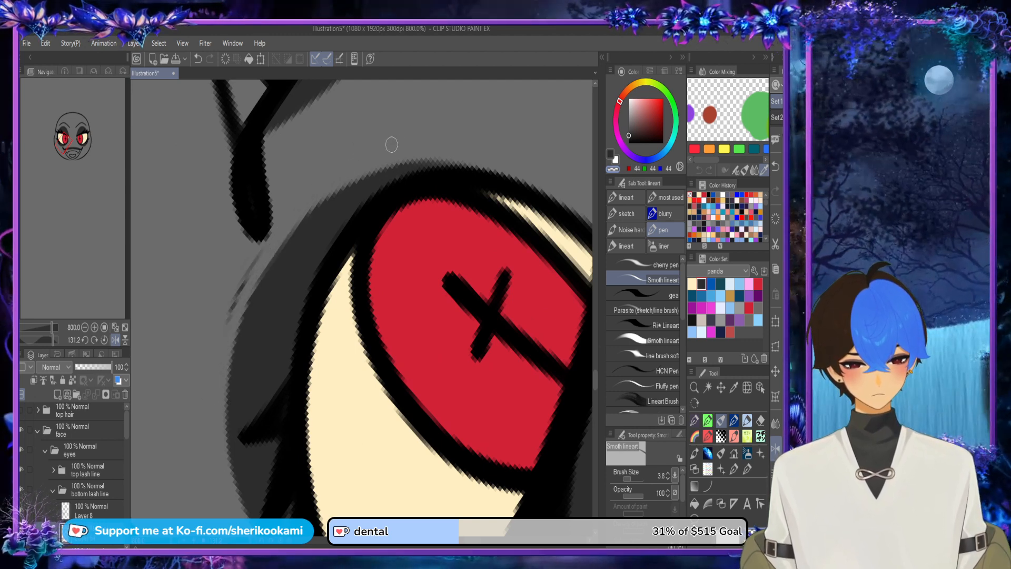
left_click_drag(221, 343, 335, 161)
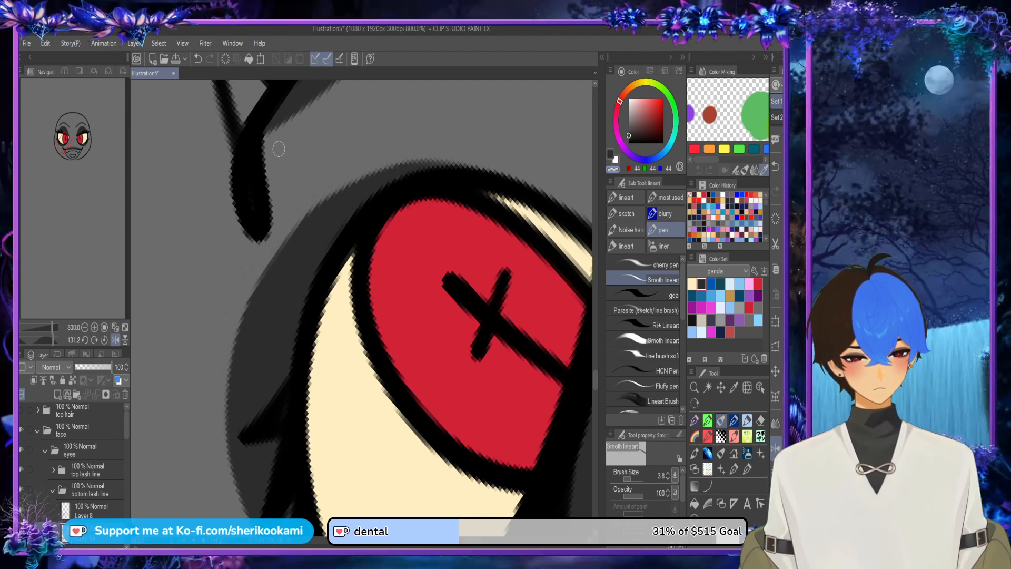
left_click_drag(222, 425, 410, 152)
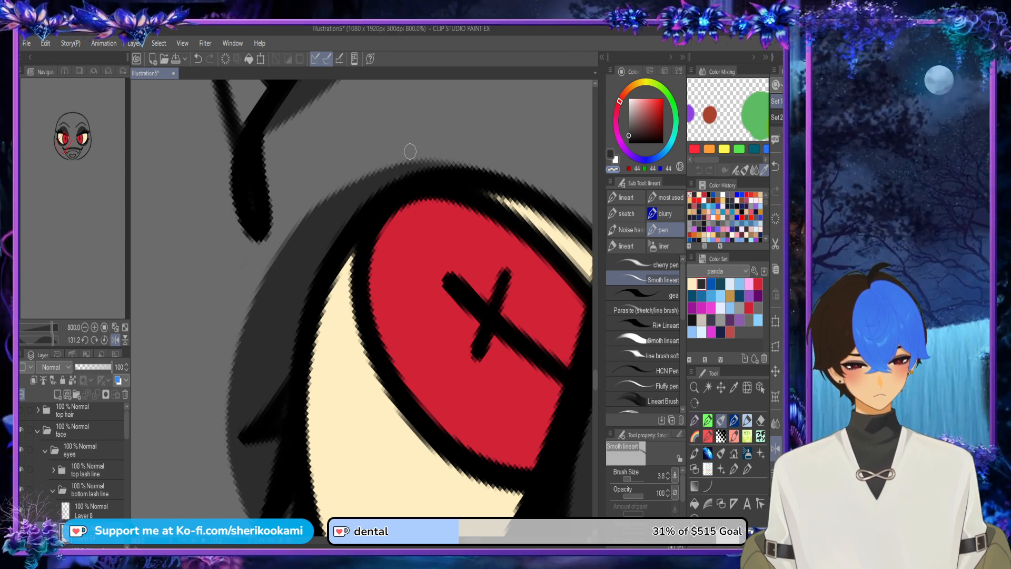
left_click_drag(234, 322, 481, 135)
mouse_move(232, 343)
left_mouse_down()
mouse_move(344, 185)
mouse_move(498, 155)
left_mouse_up()
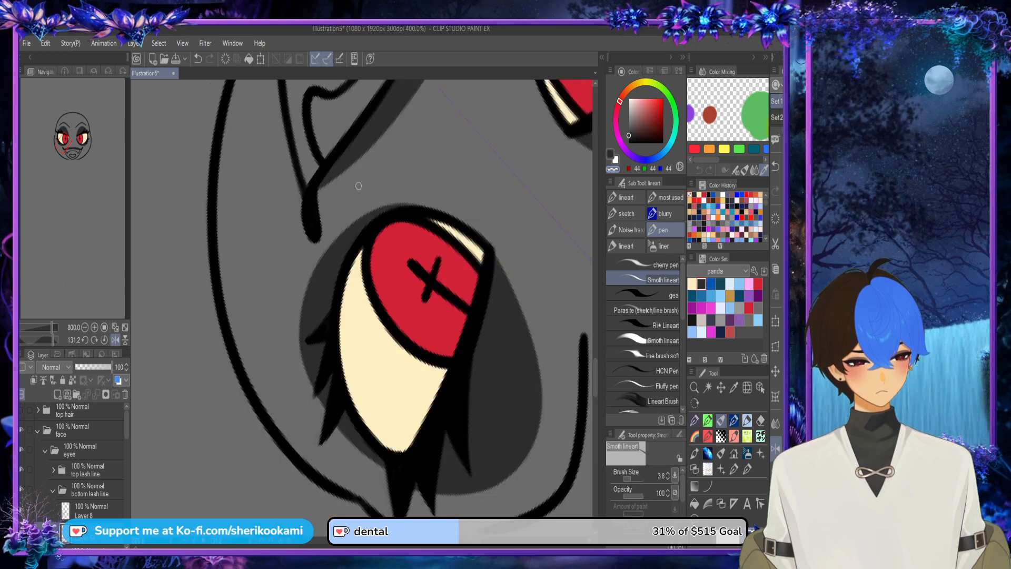
Step: Erase the stray shadow fringe beside the lower lashes at the outer eye corner, and reset the canvas rotation
scroll(372, 243, "down", 2)
scroll(318, 391, "up", 2)
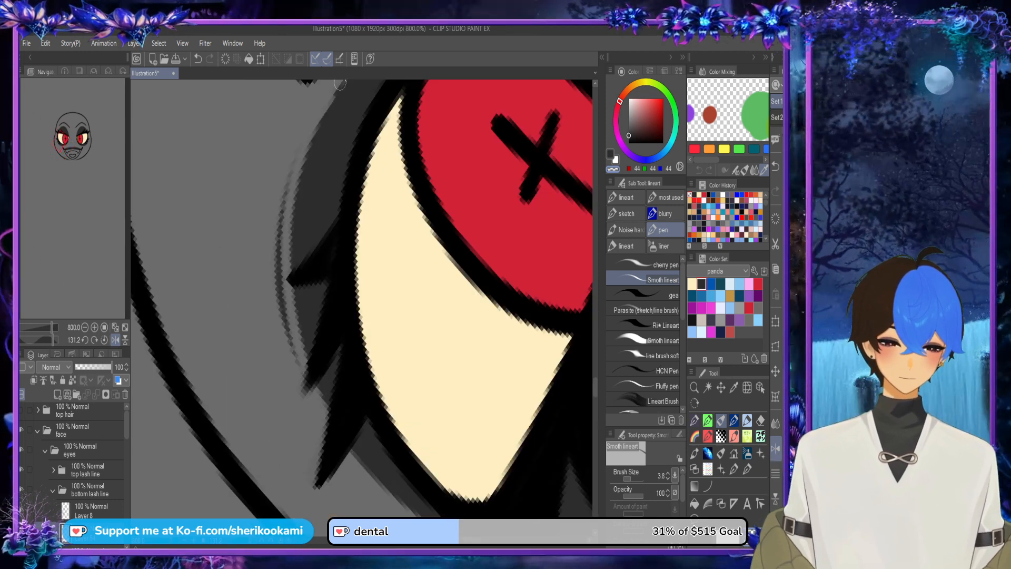
mouse_move(325, 421)
left_mouse_down()
mouse_move(289, 320)
mouse_move(313, 117)
left_mouse_up()
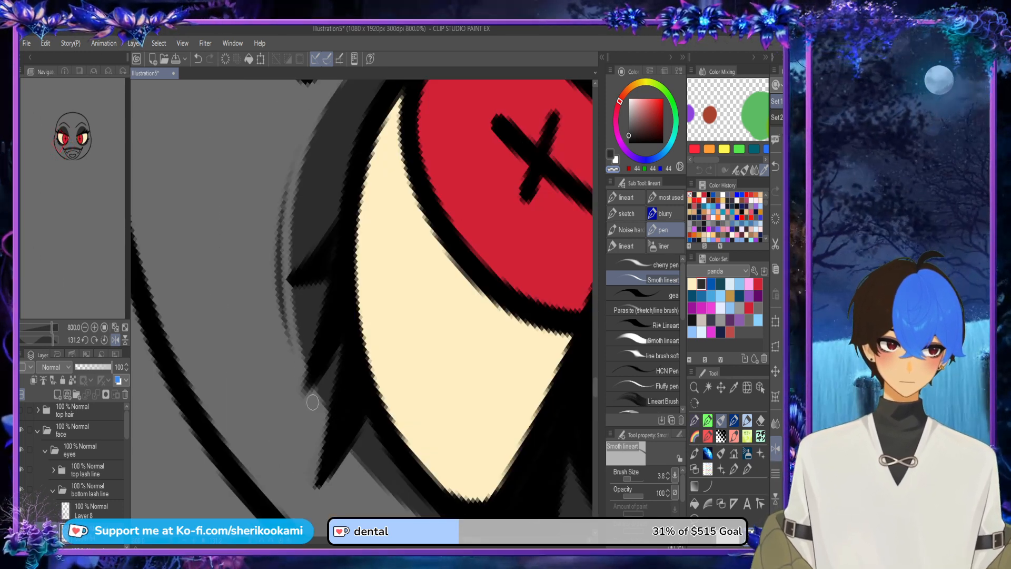
mouse_move(313, 402)
left_mouse_down()
mouse_move(299, 372)
mouse_move(298, 140)
left_mouse_up()
left_click_drag(296, 374, 294, 150)
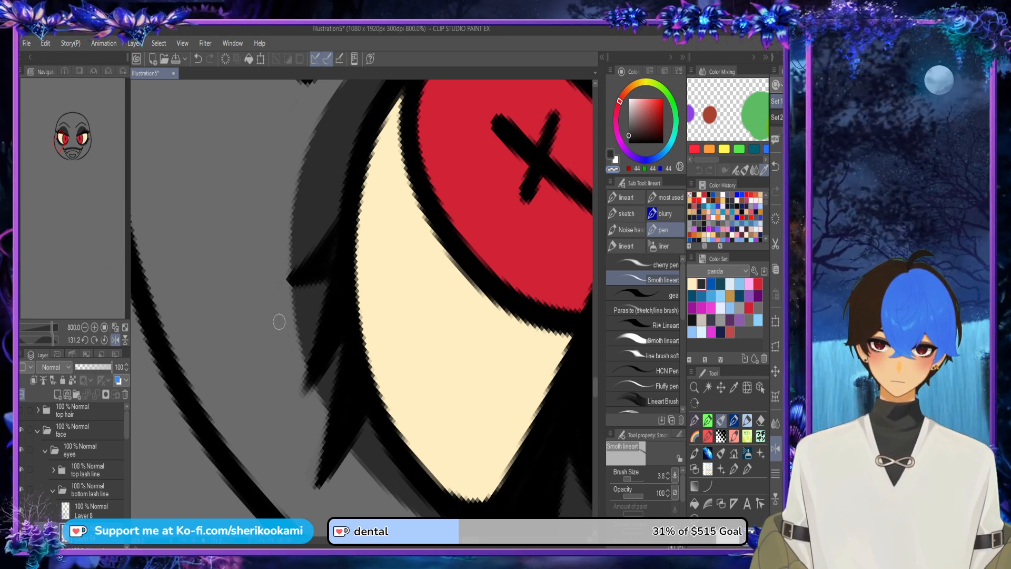
left_click_drag(347, 446, 429, 517)
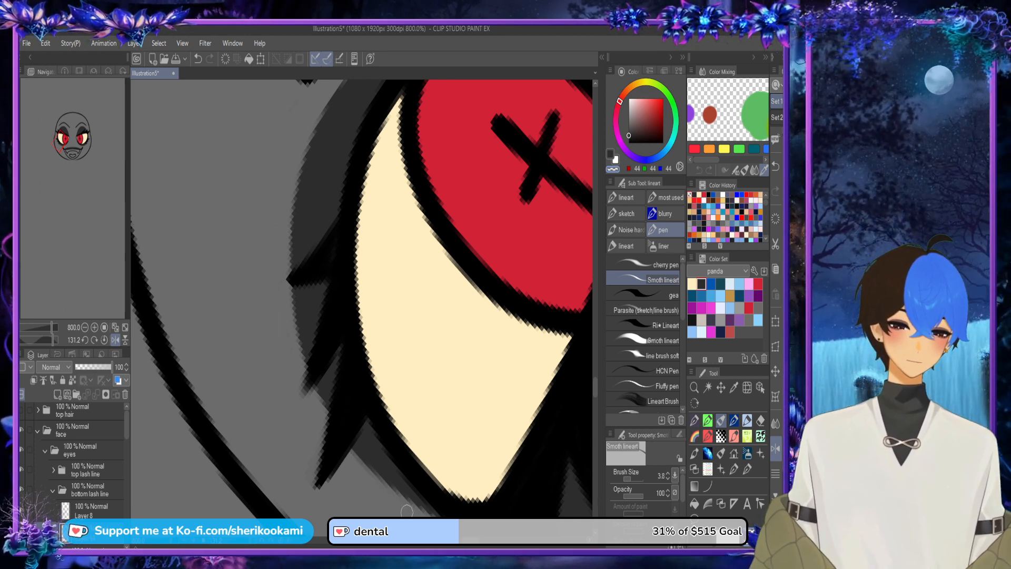
scroll(361, 362, "down", 4)
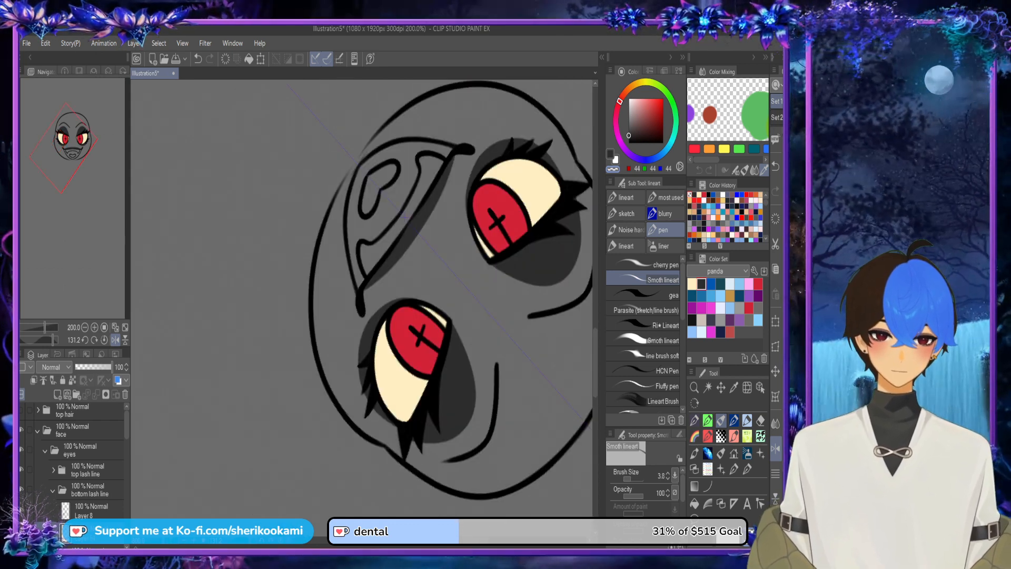
key("ctrl+at")
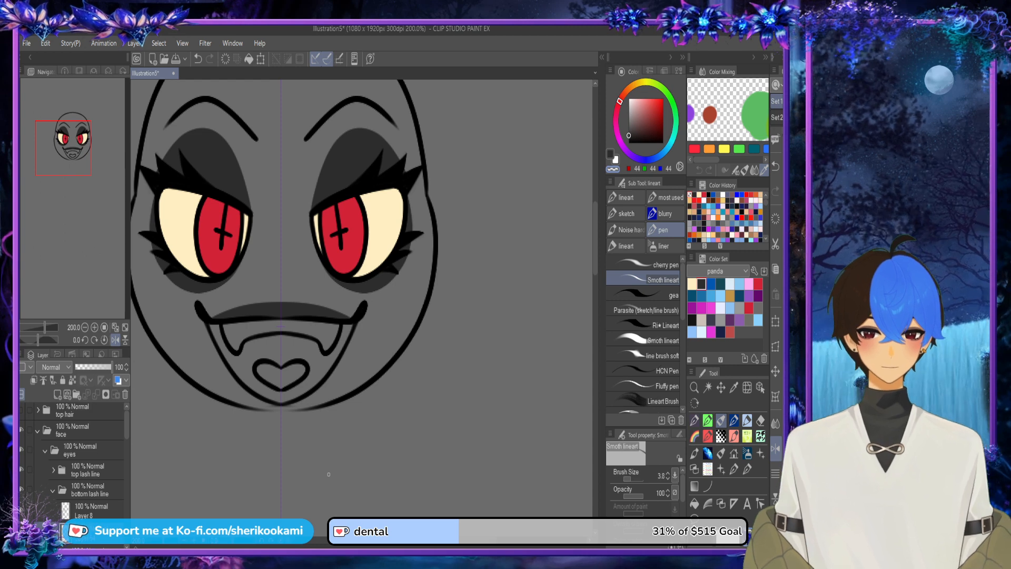
scroll(323, 295, "up", 4)
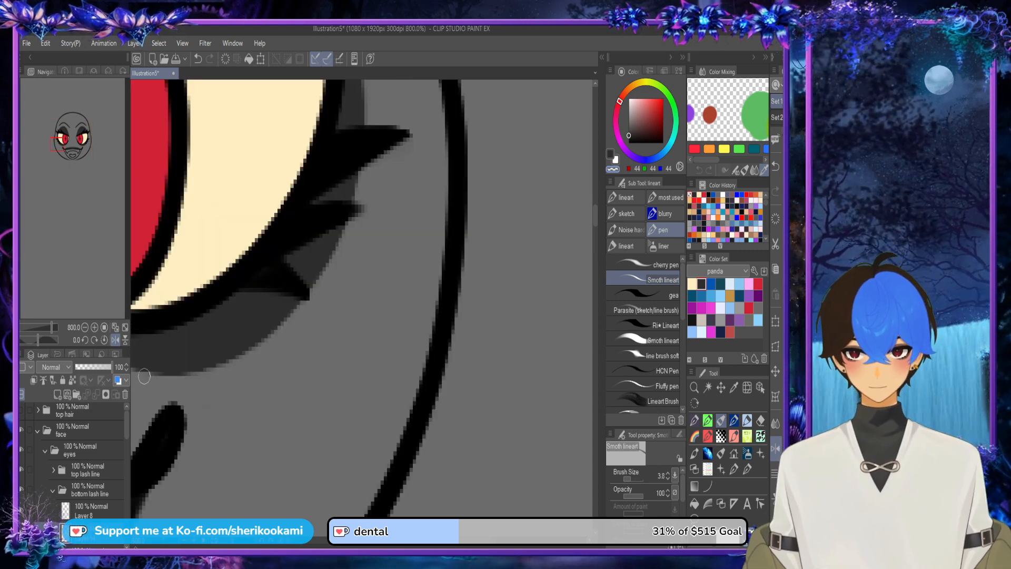
left_click_drag(146, 376, 232, 364)
key("ctrl+z")
left_click_drag(149, 377, 196, 375)
key("ctrl+z")
Step: Add a new layer beneath Layer 12 in the teeth folder and sample the cream colour from the eye white
scroll(208, 339, "down", 4)
mouse_move(207, 339)
left_mouse_down()
mouse_move(522, 336)
mouse_move(630, 379)
mouse_move(503, 406)
left_mouse_up()
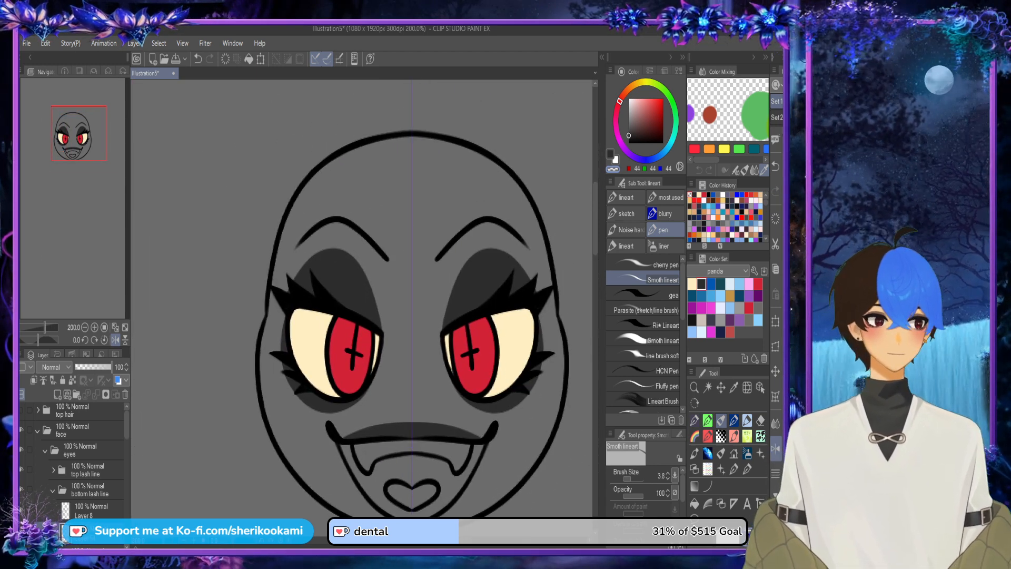
left_click_drag(503, 405, 483, 305)
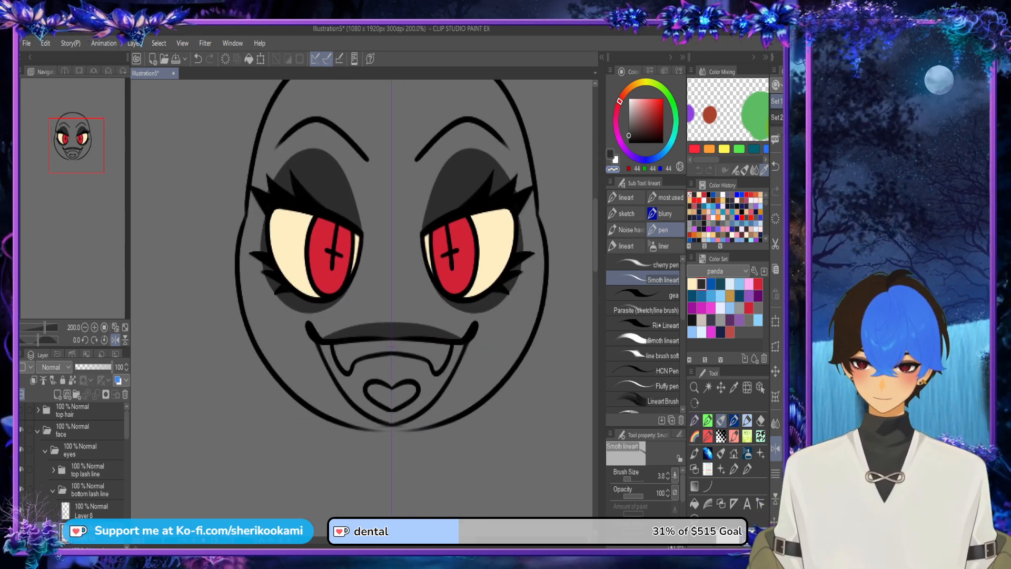
scroll(574, 305, "up", 3)
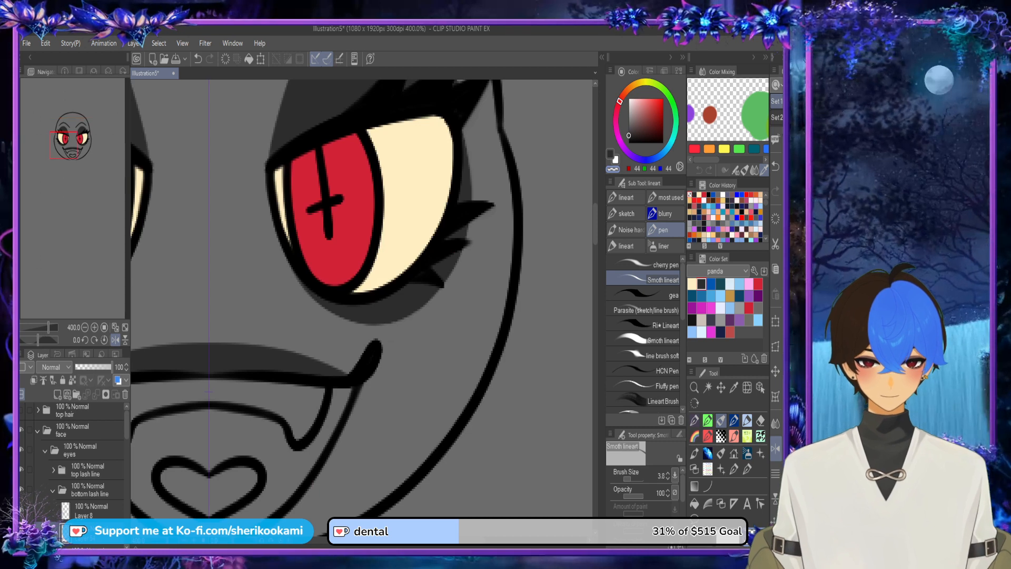
left_click_drag(209, 391, 425, 270)
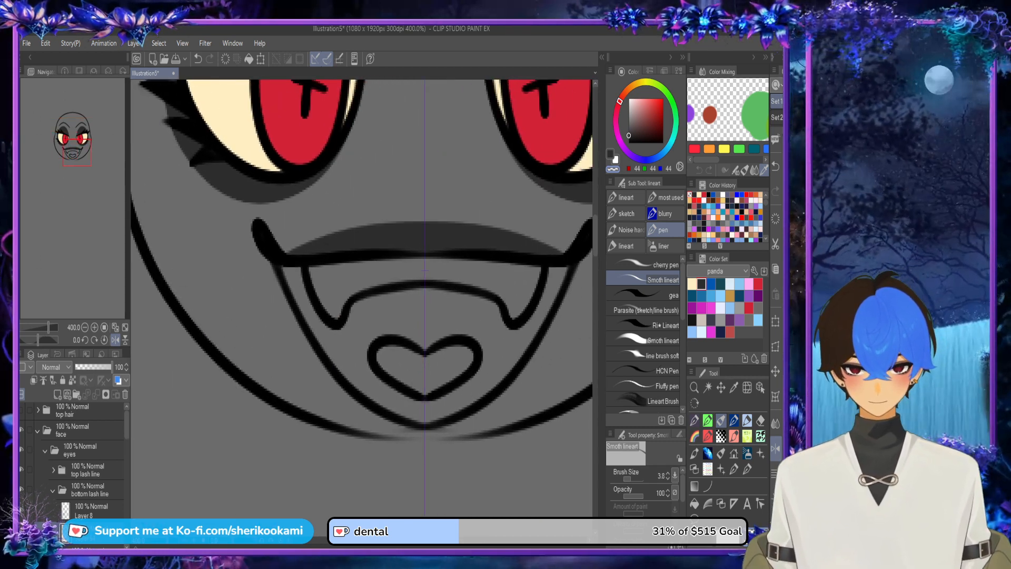
left_click_drag(127, 426, 127, 463)
left_click(53, 417)
left_click(95, 499)
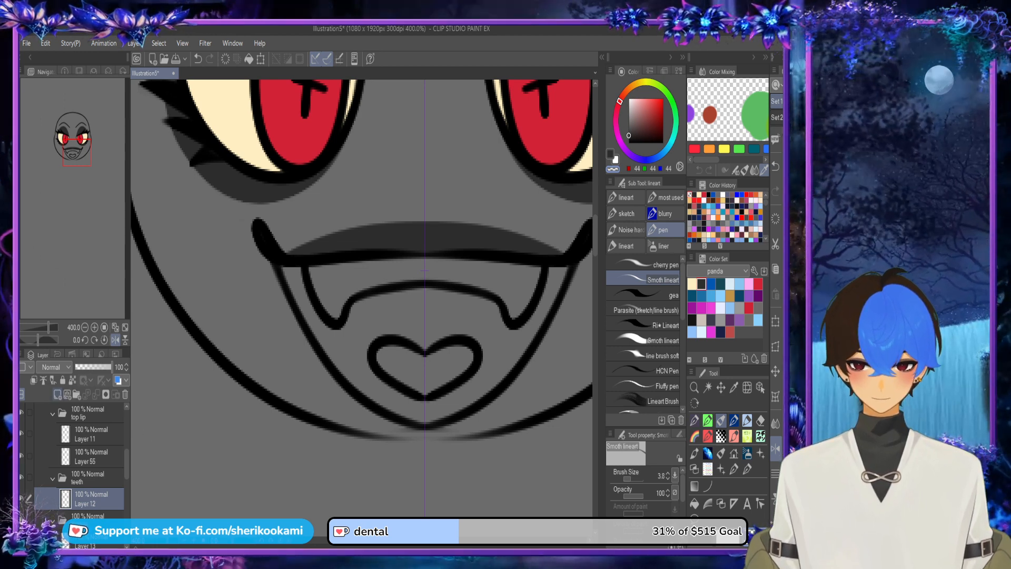
left_click(58, 395)
left_click_drag(100, 498, 100, 527)
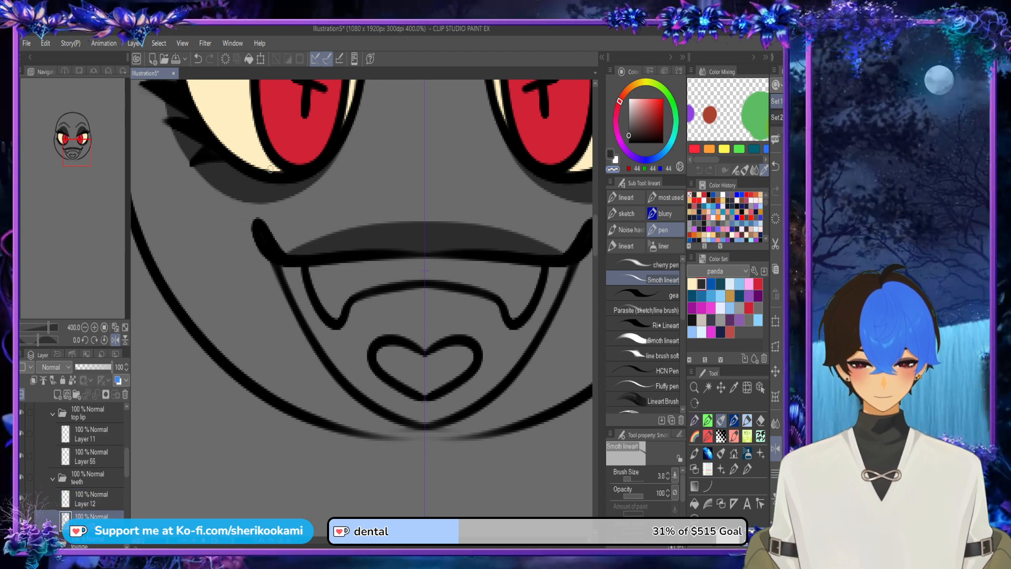
left_click(248, 146, "alt")
left_click_drag(314, 265, 318, 299)
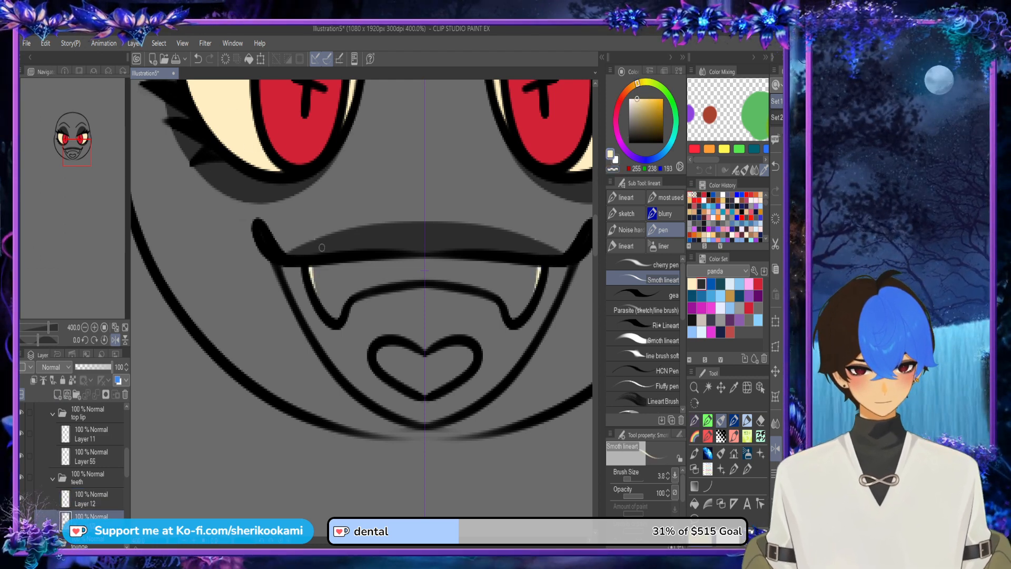
key("ctrl+z")
key("ctrl+z")
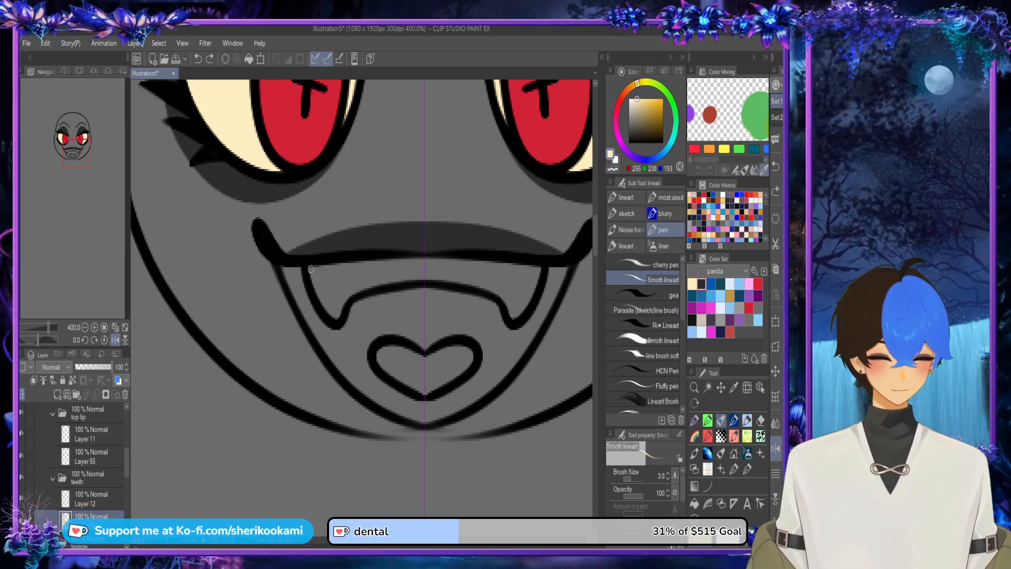
Step: Hide the top lip folder and close off the upper edge of the teeth with a symmetrical cream line between the fangs
left_click(452, 239)
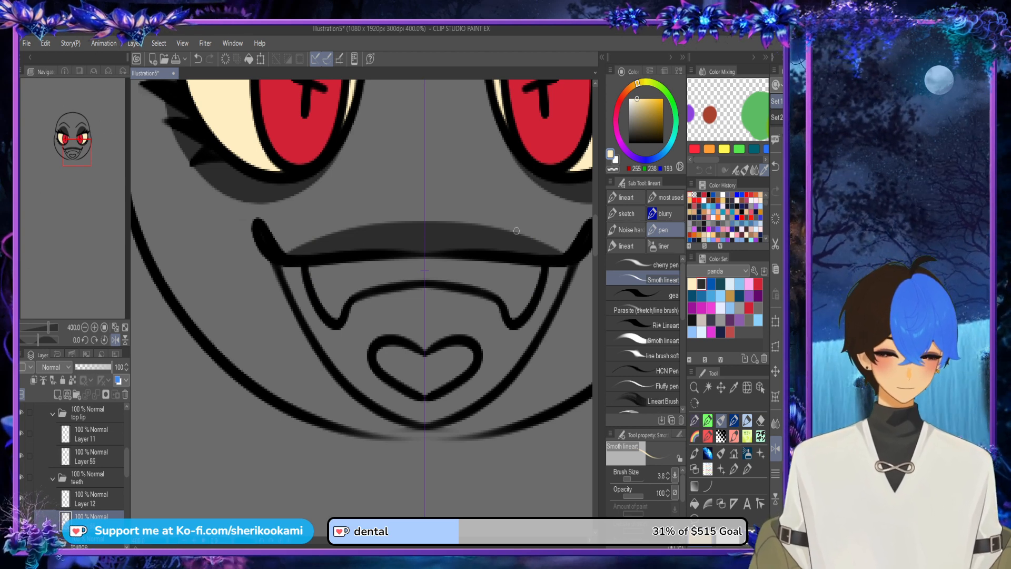
left_click(53, 414)
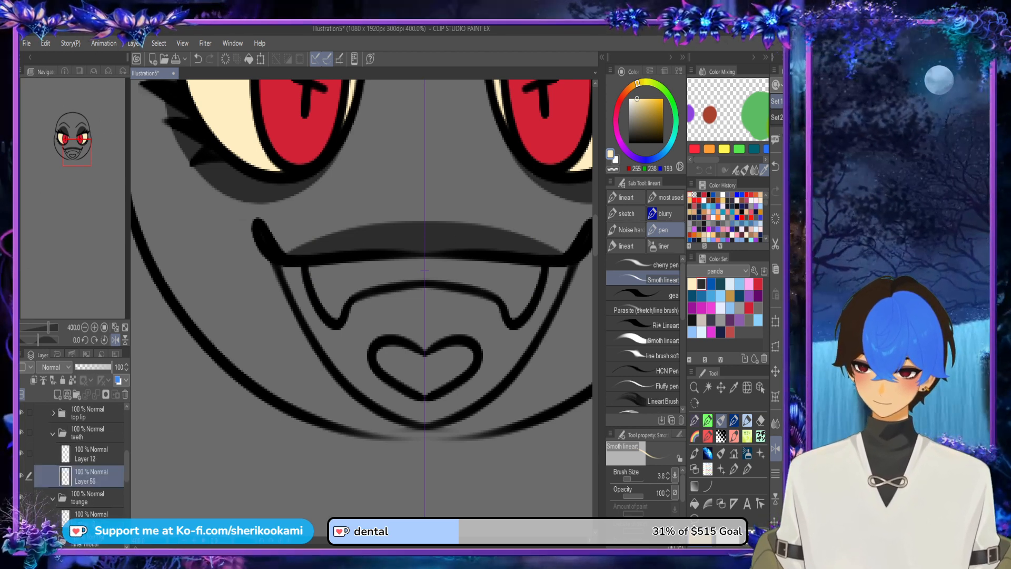
key("ctrl+z")
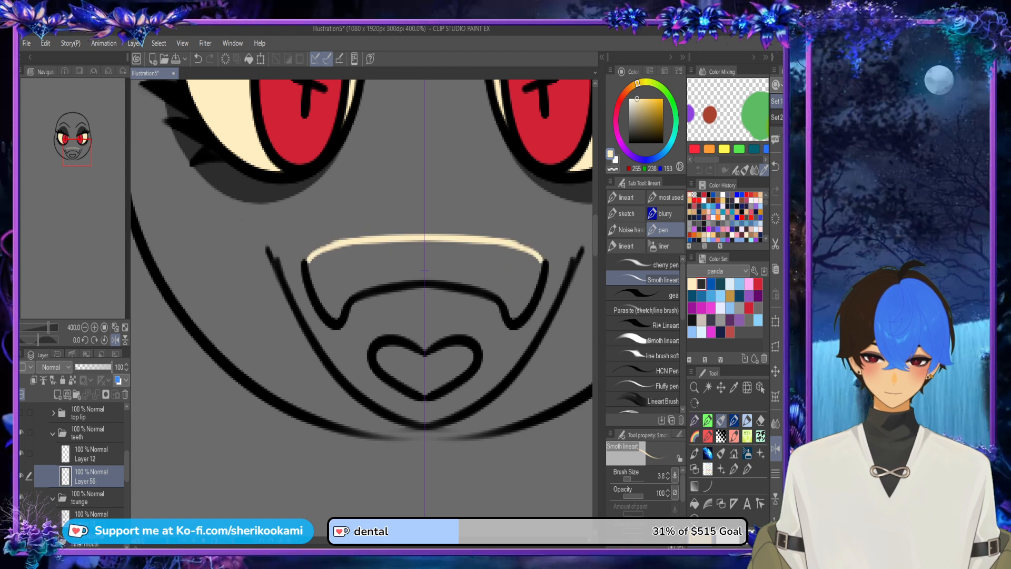
left_click_drag(304, 262, 348, 242)
Step: Fill the teeth with cream using Refer other layers, touch up their upper edge, and show the top lip folder again
key("g")
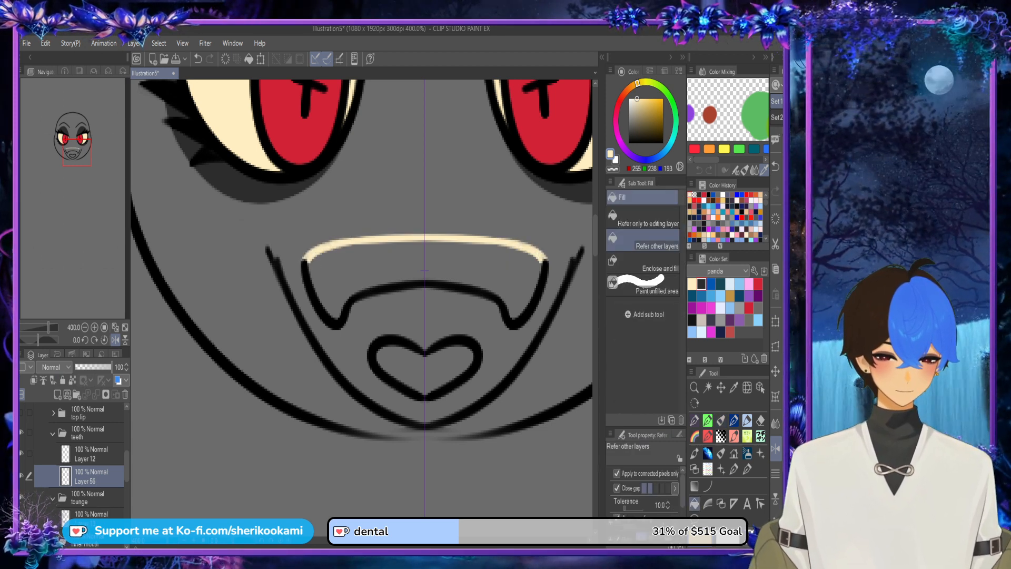
left_click(424, 271)
key("p")
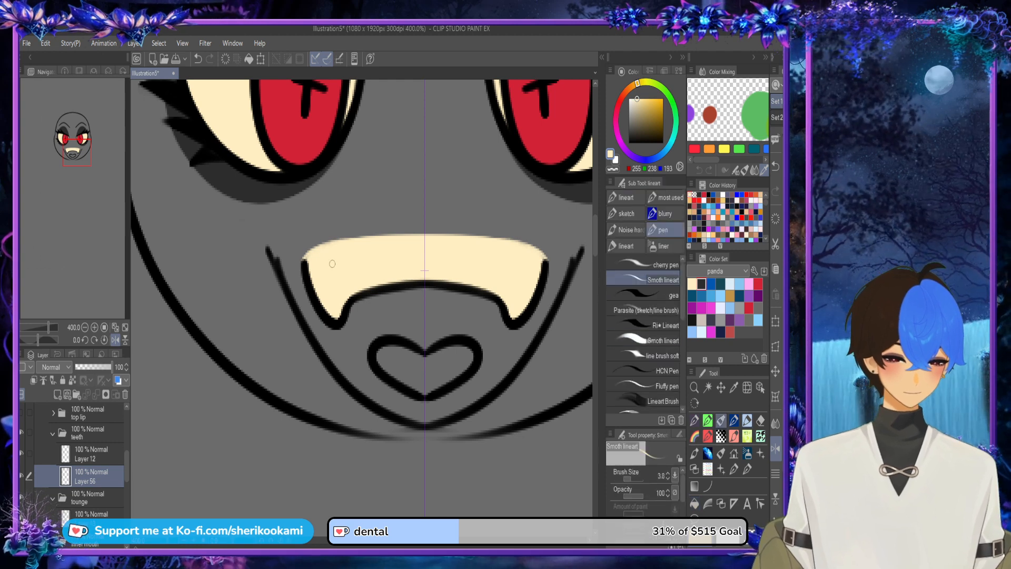
left_click_drag(334, 245, 361, 240)
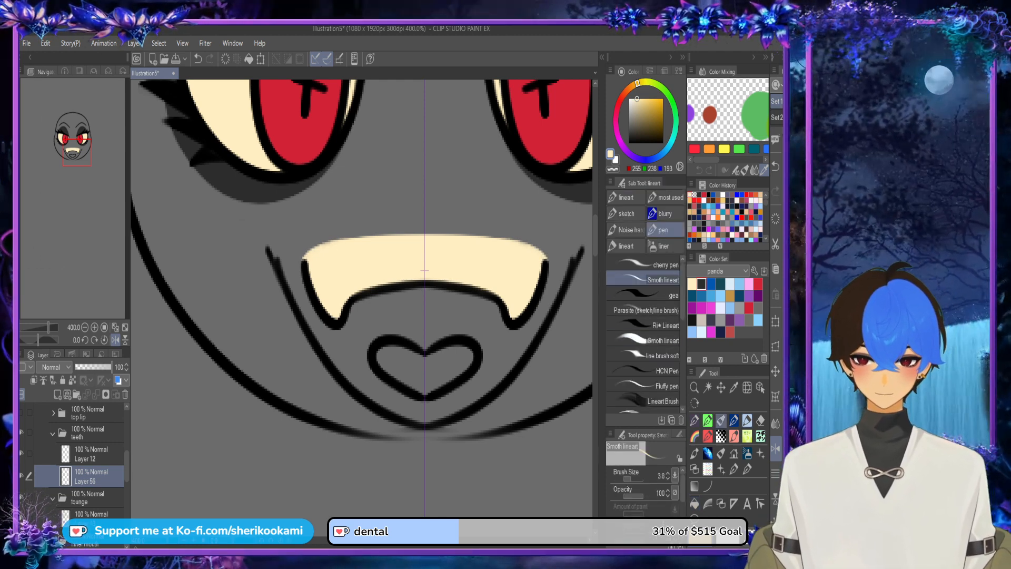
left_click(22, 413)
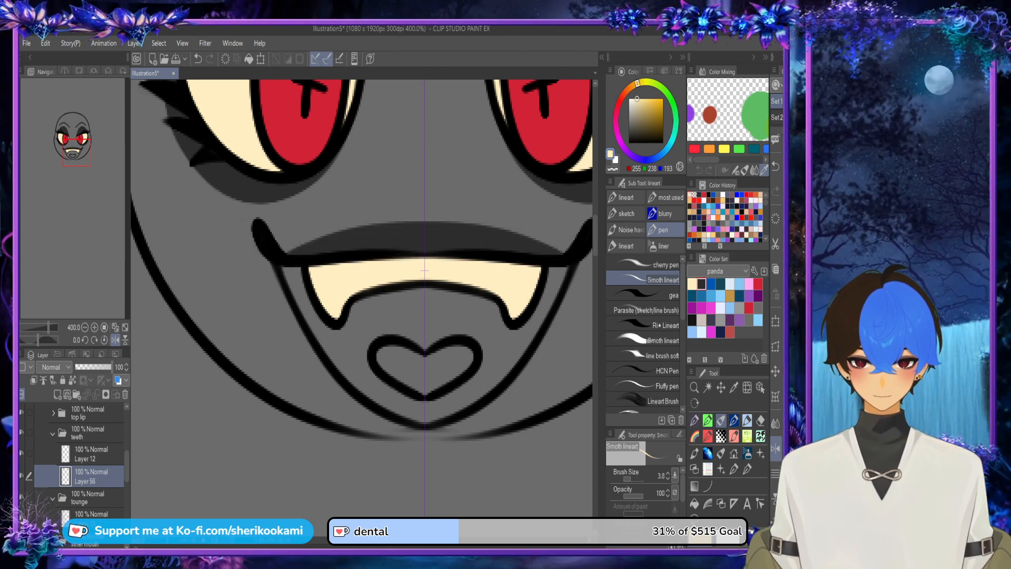
scroll(424, 270, "down", 2)
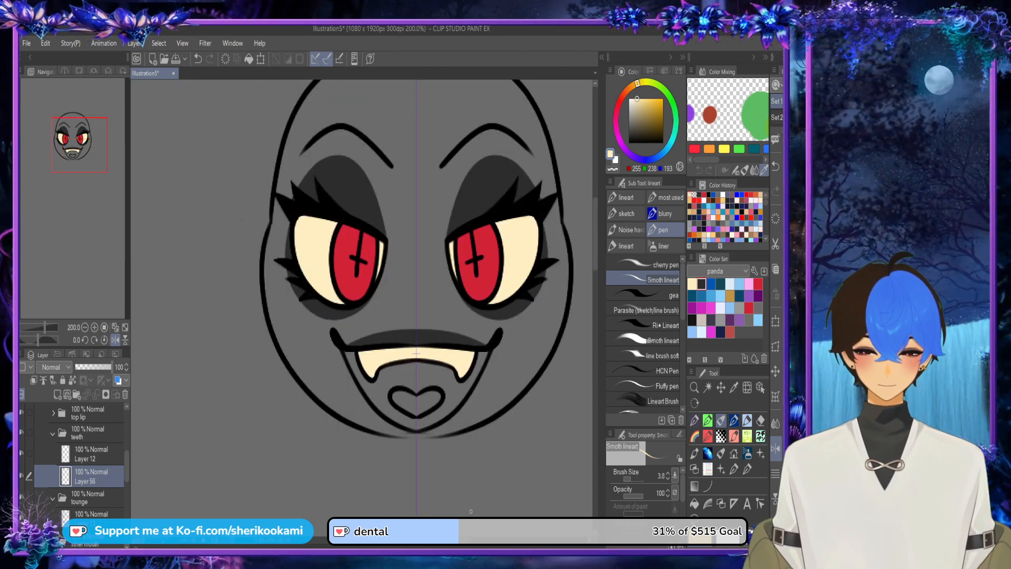
left_click_drag(464, 539, 472, 539)
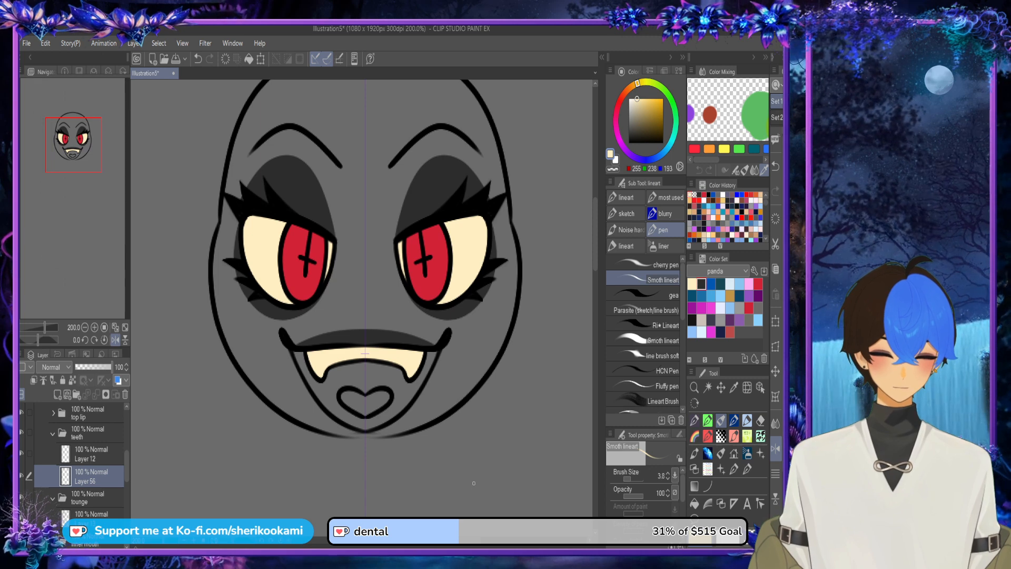
Step: Add a new layer beneath Layer 13 in the tounge folder and choose blue from the panda color set for the Fill tool
left_click_drag(126, 466, 99, 501)
left_click(92, 469)
left_click(58, 394)
left_click(711, 284)
left_click(695, 503)
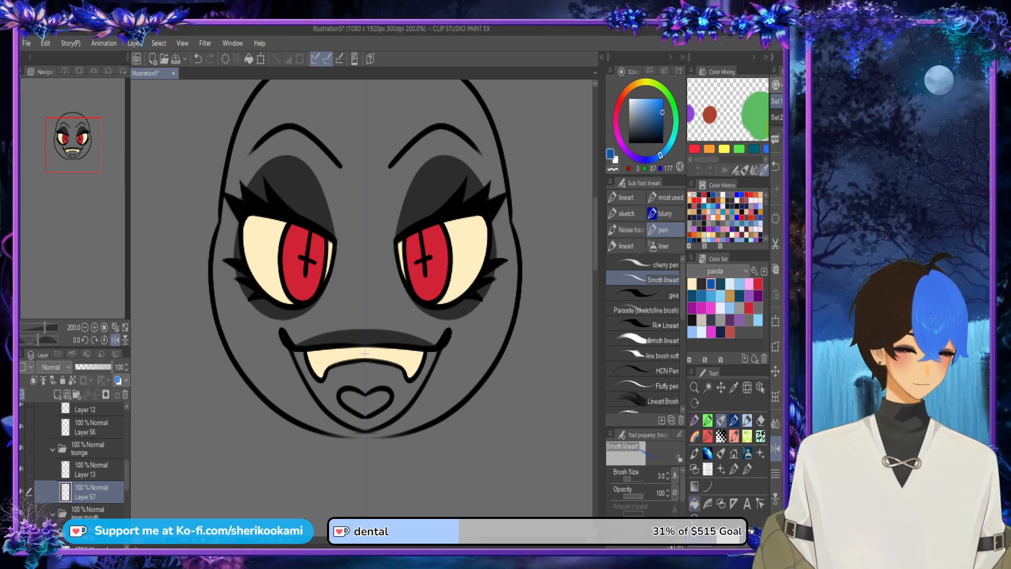
Step: Fill the tongue with blue and move the inner mouth folder beneath Layer 14 in the bottom lip folder
left_click(365, 403)
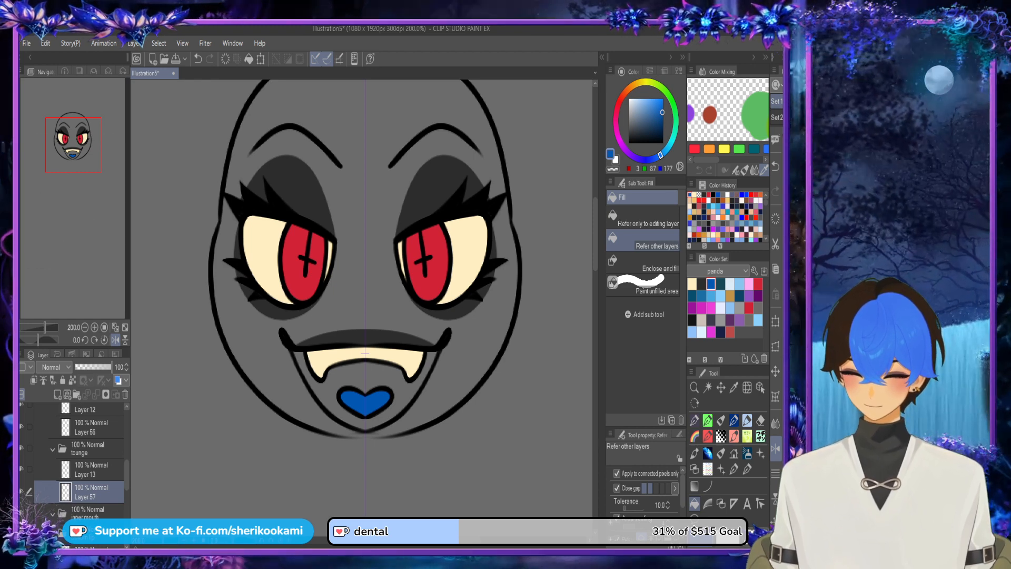
left_click_drag(127, 475, 127, 490)
left_click(92, 478)
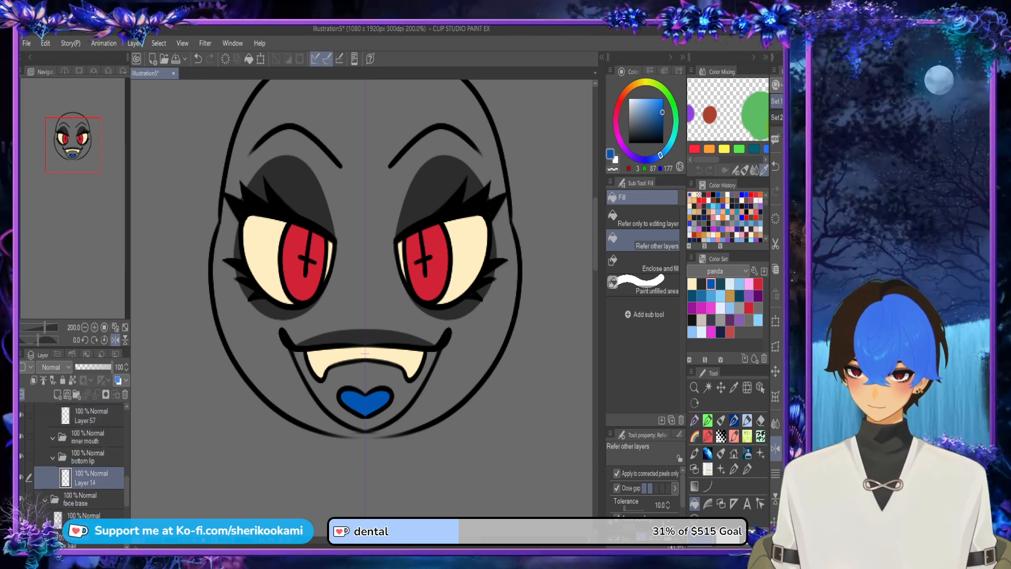
left_click_drag(84, 437, 93, 483)
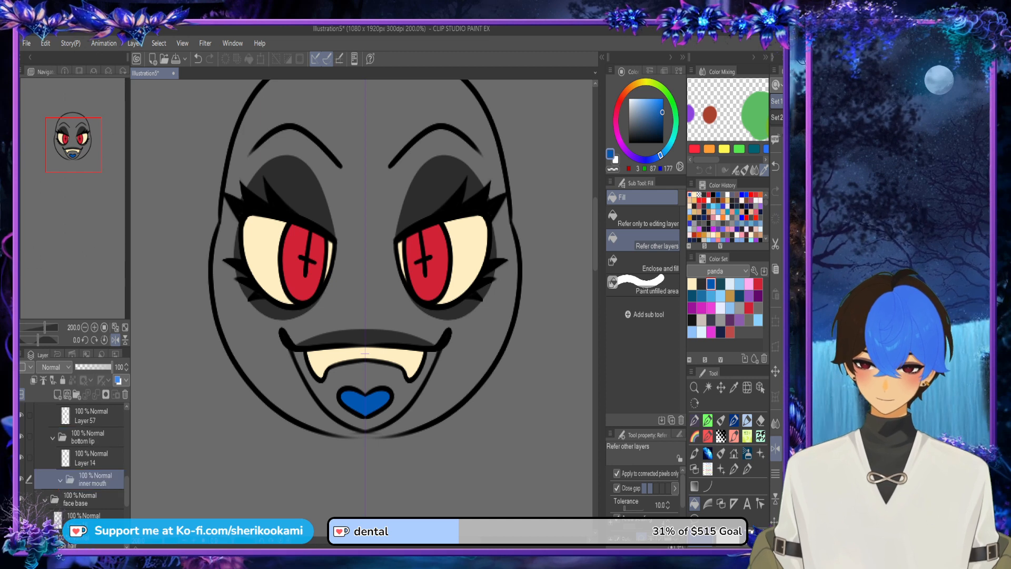
left_click(87, 438)
left_click(91, 458)
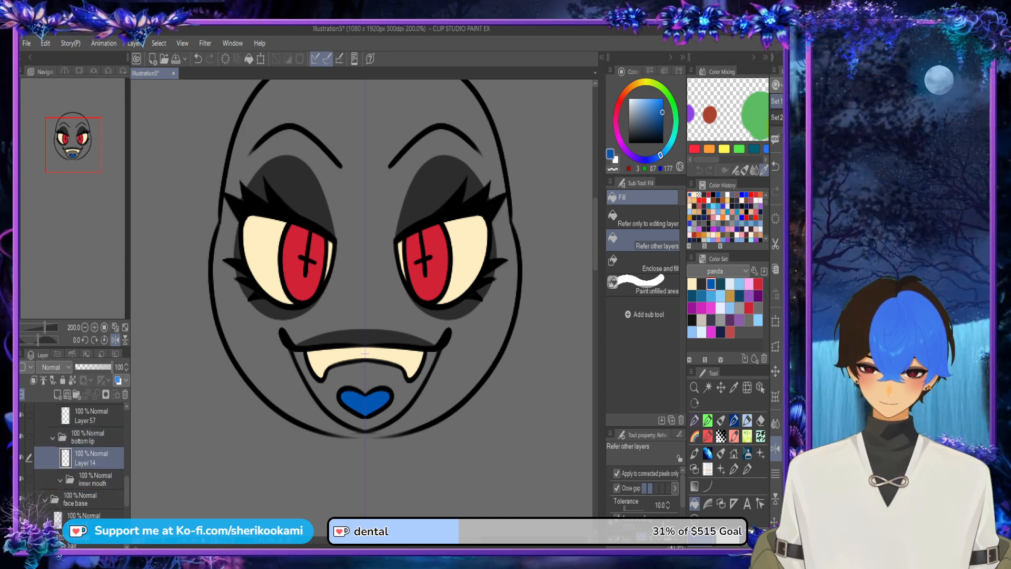
scroll(369, 425, "up", 5)
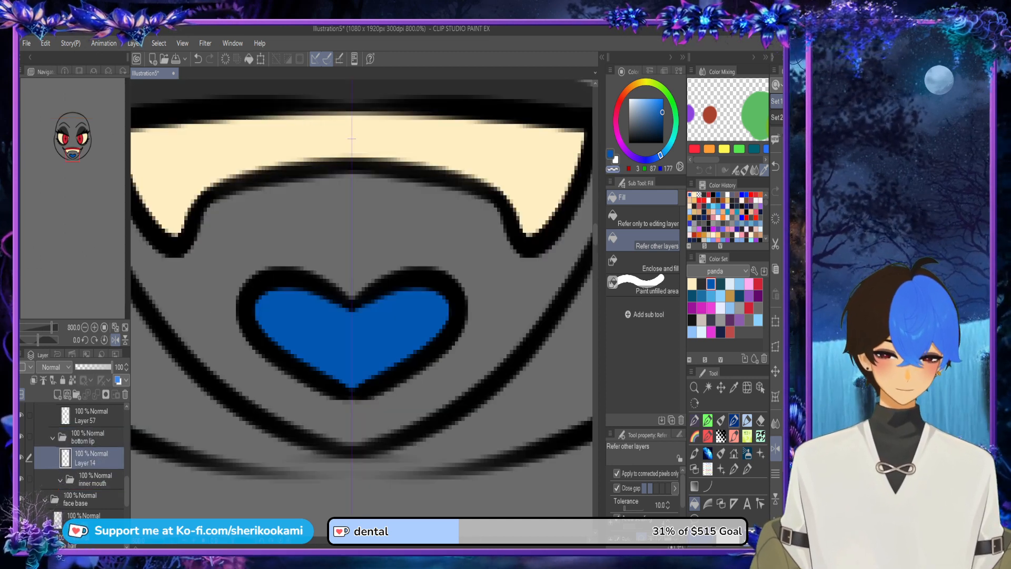
left_click(721, 420)
left_click_drag(368, 465, 398, 456)
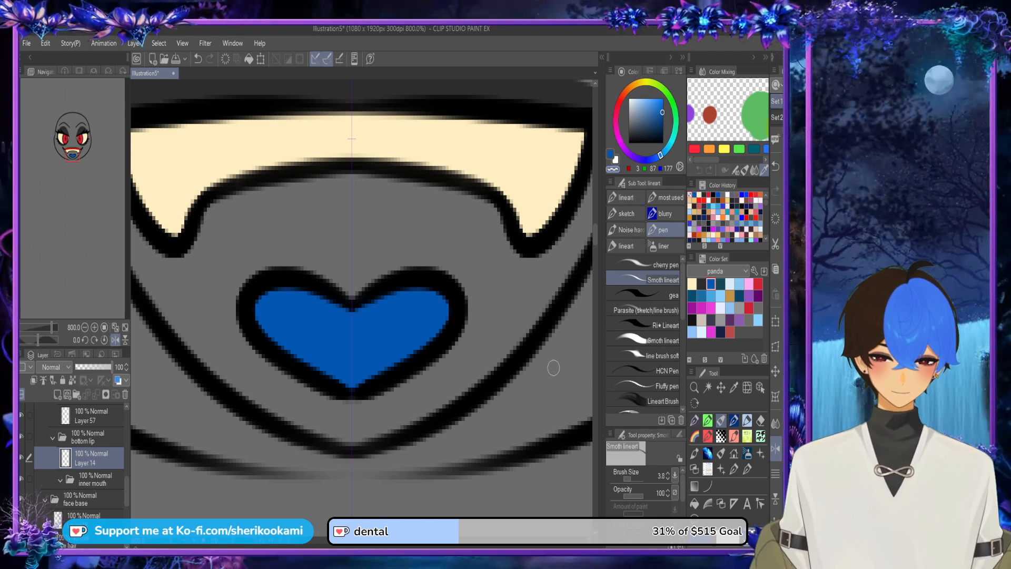
scroll(553, 368, "down", 5)
left_click_drag(503, 302, 389, 357)
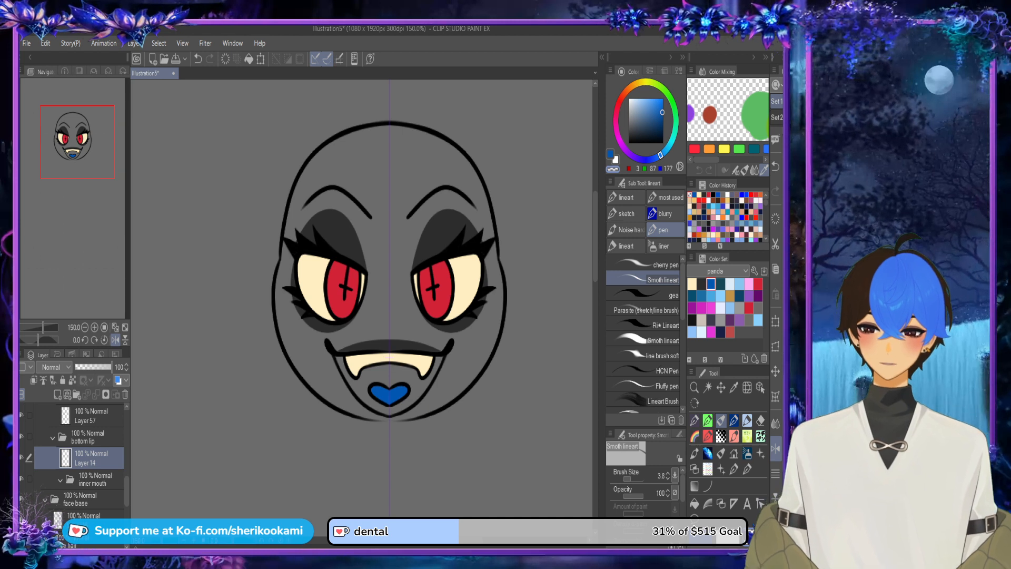
Step: Add a new layer inside the inner mouth folder
left_click(61, 480)
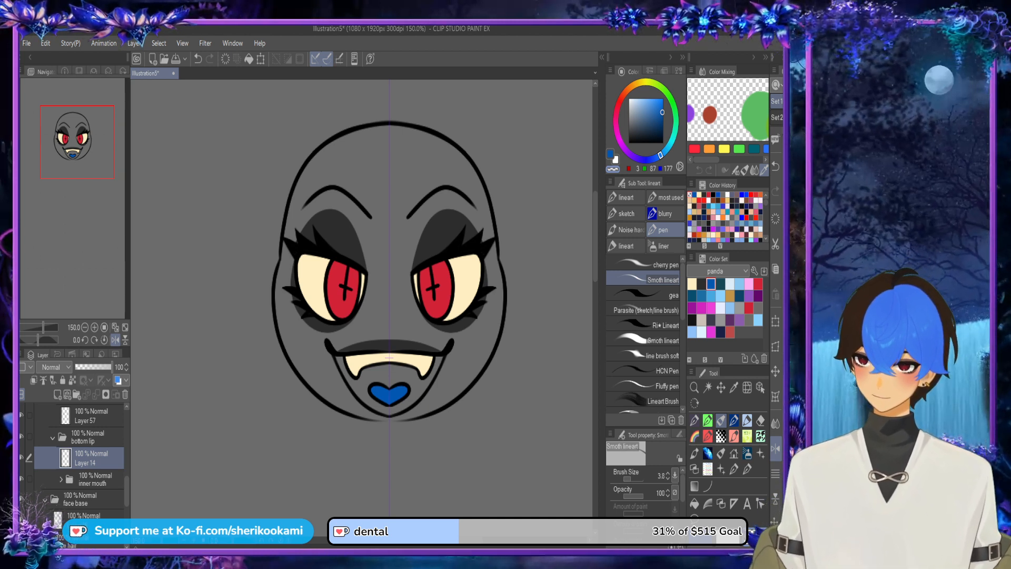
left_click(94, 479)
left_click(58, 395)
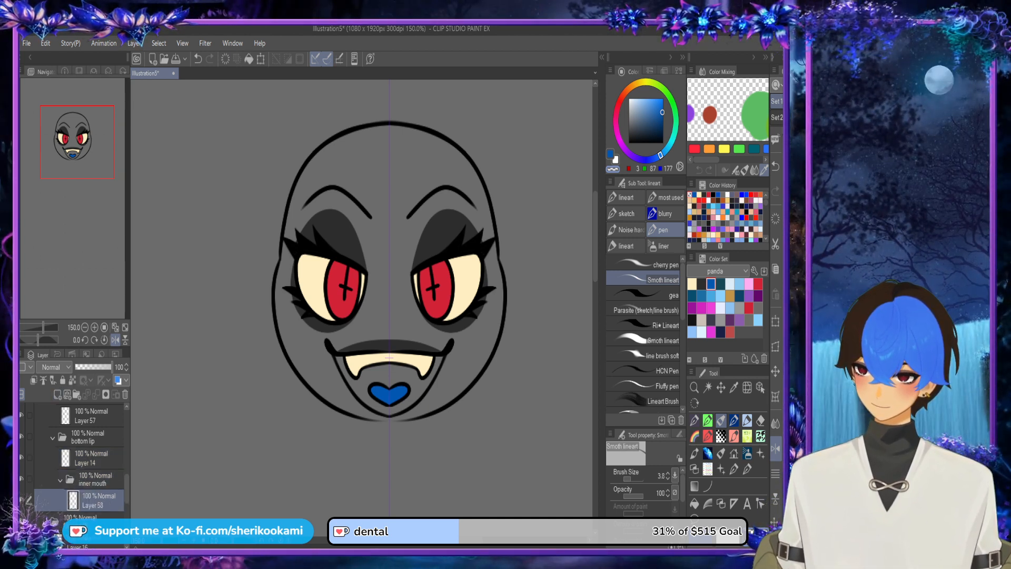
Step: Collapse the teeth and tounge folders and hide both
scroll(74, 453, "up", 4)
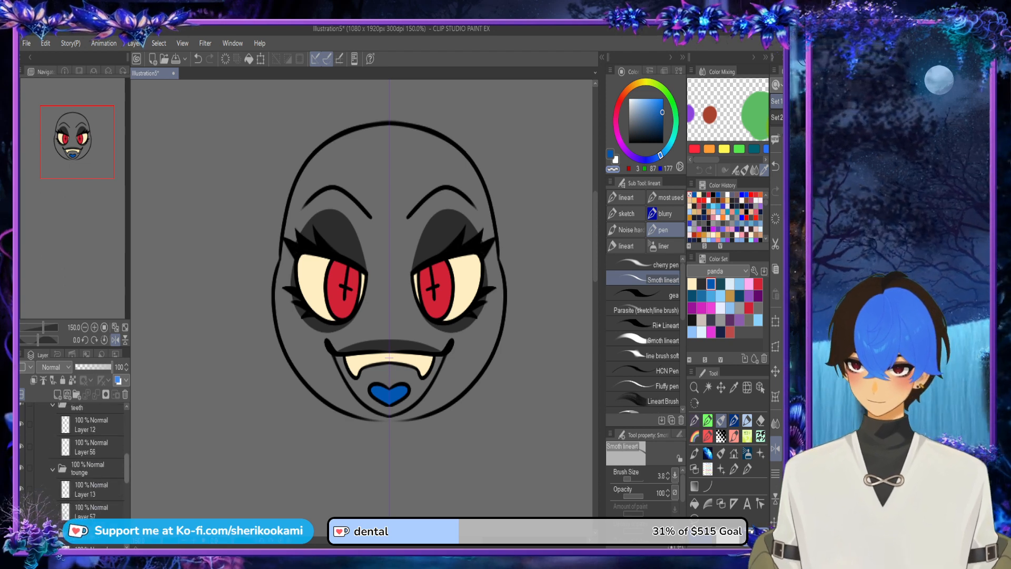
left_click(53, 444)
scroll(53, 448, "up", 2)
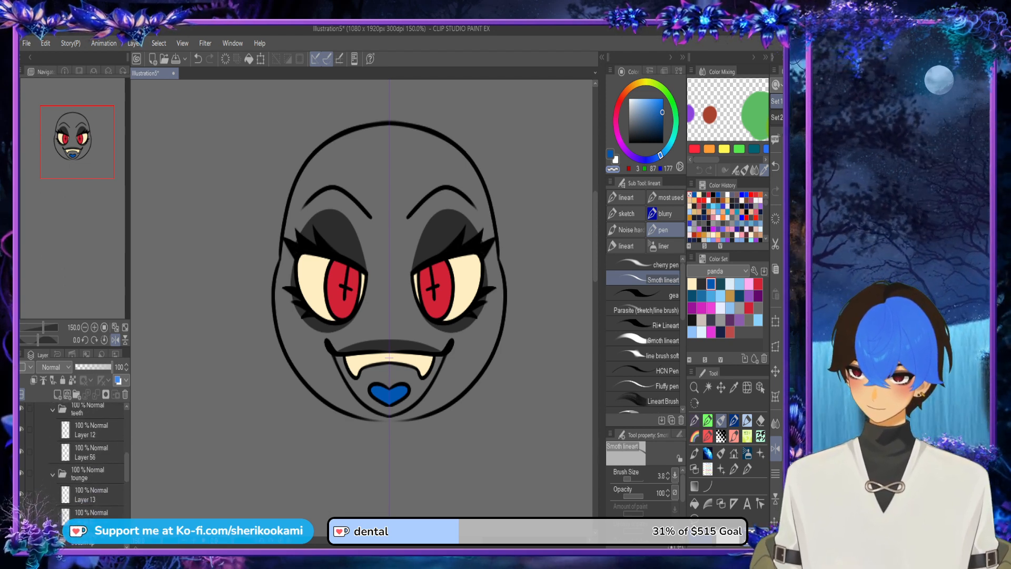
left_click(53, 409)
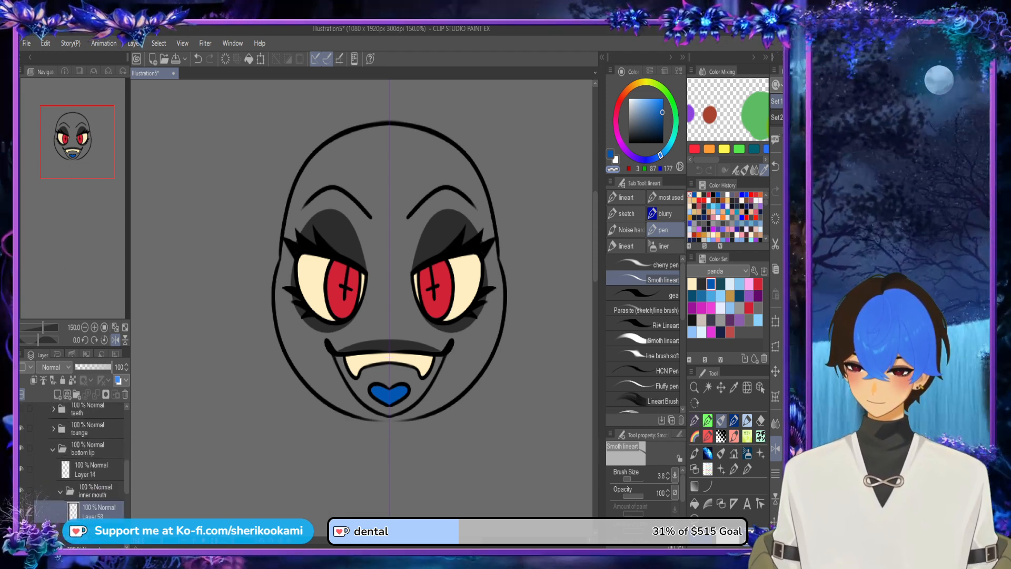
left_click(22, 409)
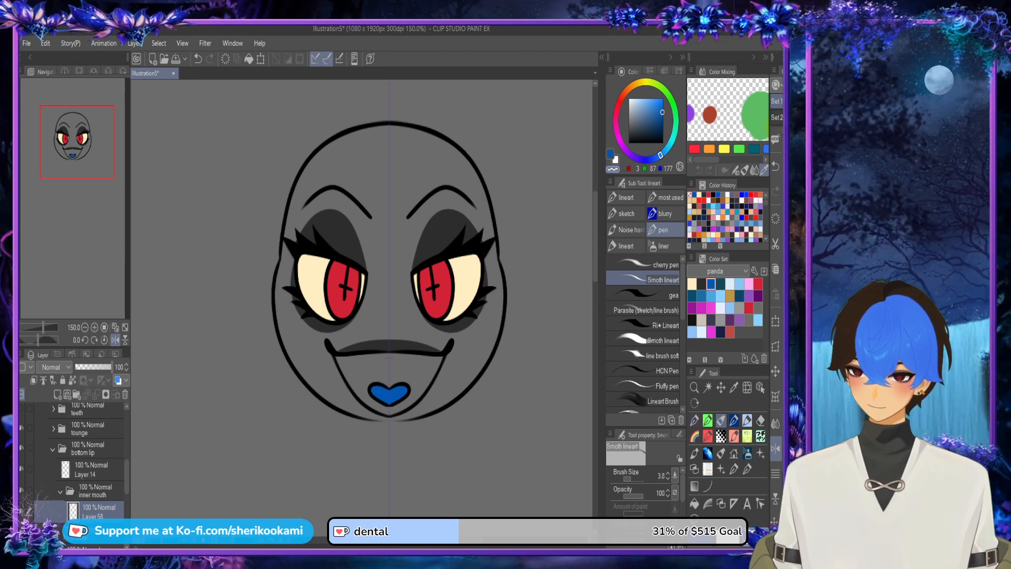
key("ctrl+z")
Step: Fill the mouth interior with dark navy from the panda color set using Refer other layers
key("g")
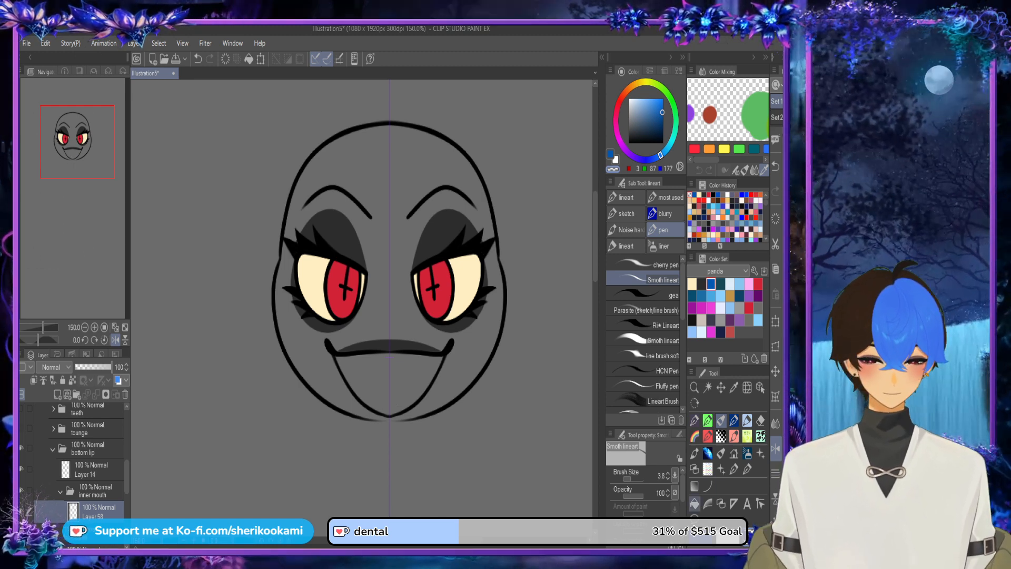
left_click(720, 331)
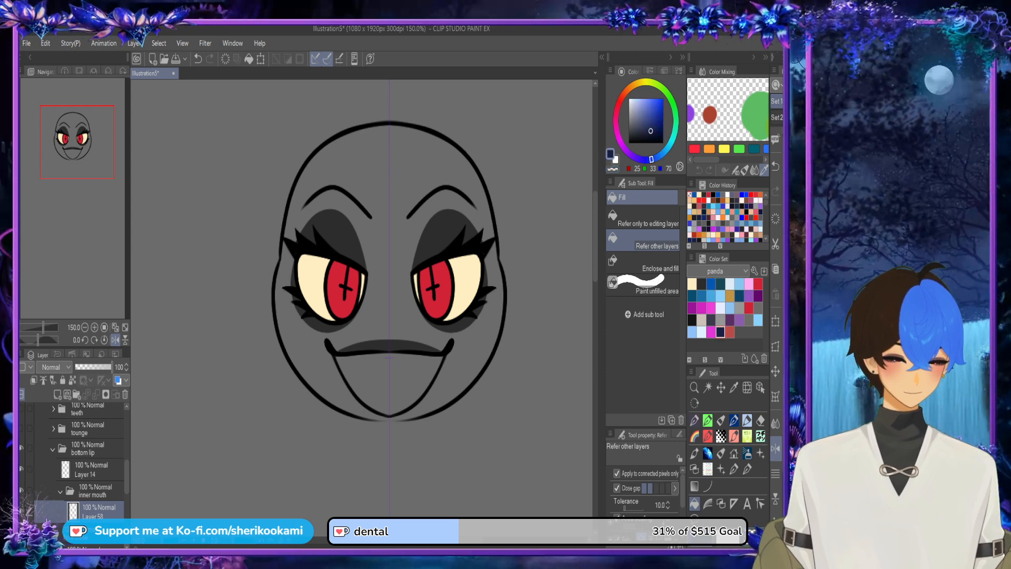
left_click(389, 381)
key("p")
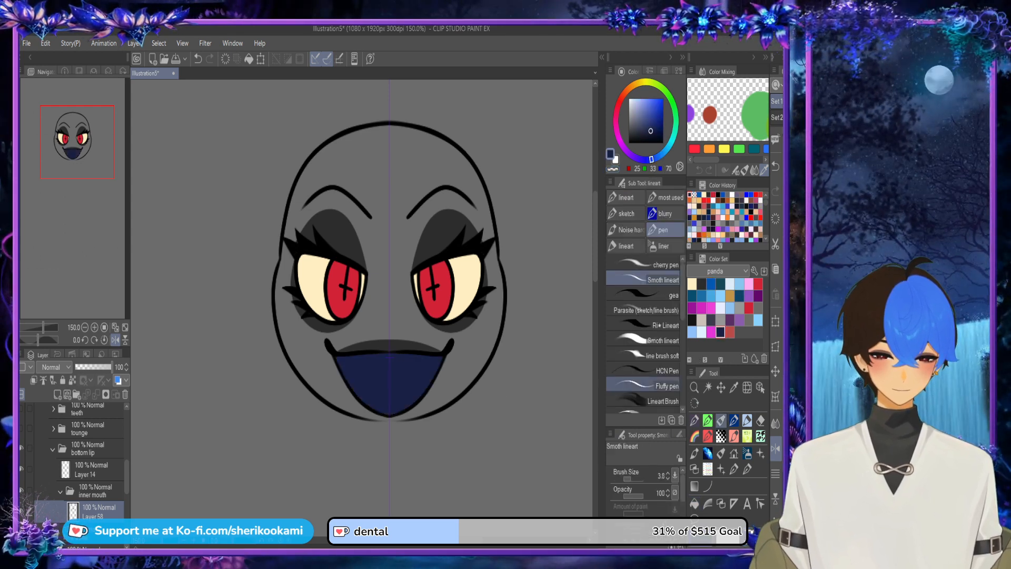
scroll(363, 386, "up", 5)
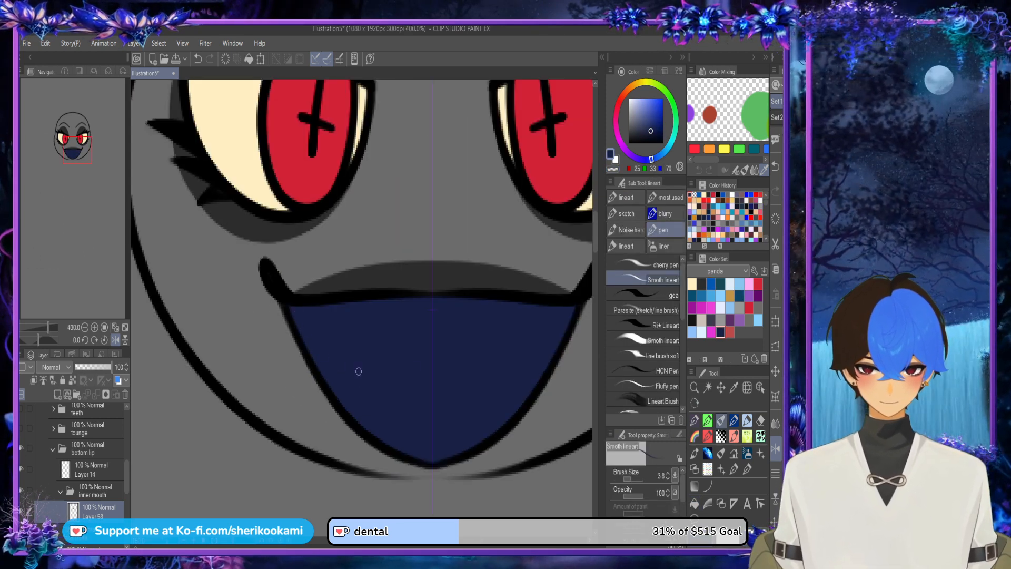
scroll(513, 291, "down", 5)
left_click_drag(474, 258, 337, 316)
scroll(308, 358, "up", 5)
mouse_move(259, 337)
left_mouse_down()
mouse_move(293, 442)
mouse_move(371, 514)
left_mouse_up()
key("ctrl+z")
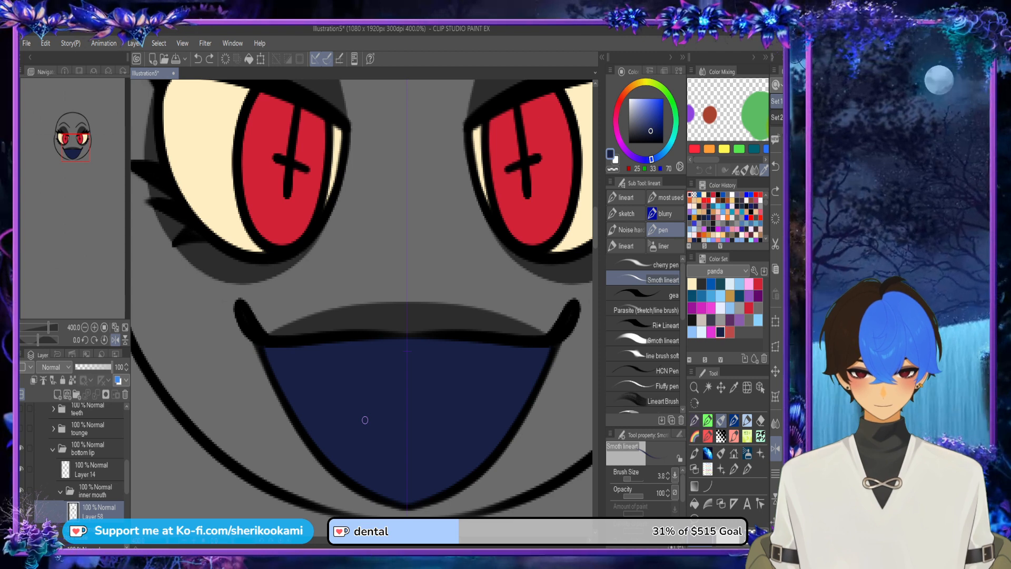
scroll(365, 420, "down", 5)
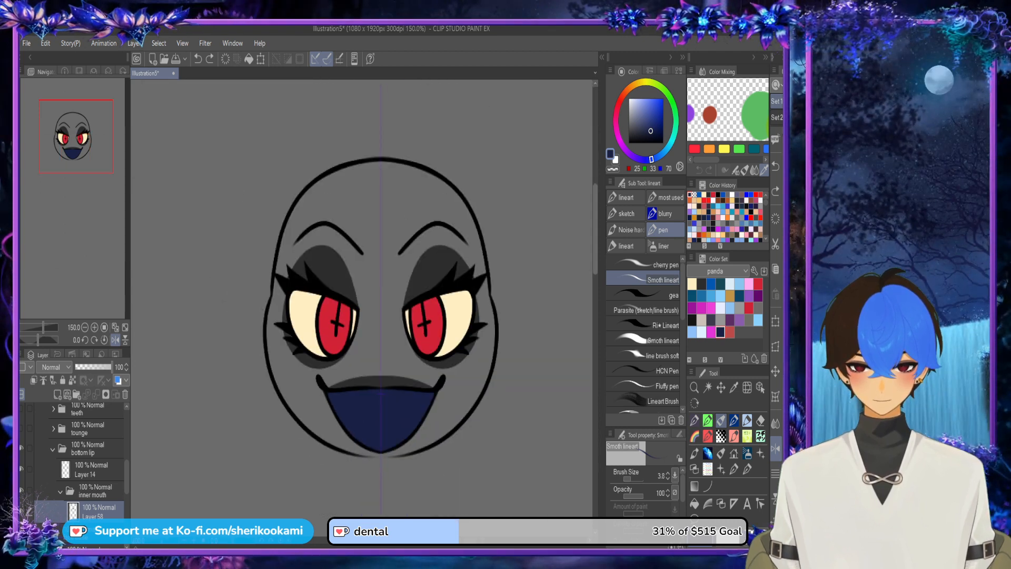
left_click_drag(595, 241, 595, 257)
Step: Collapse the inner mouth folder, add a new layer beneath Layer 14 in the bottom lip folder, and choose light beige from the panda color set
left_click(60, 491)
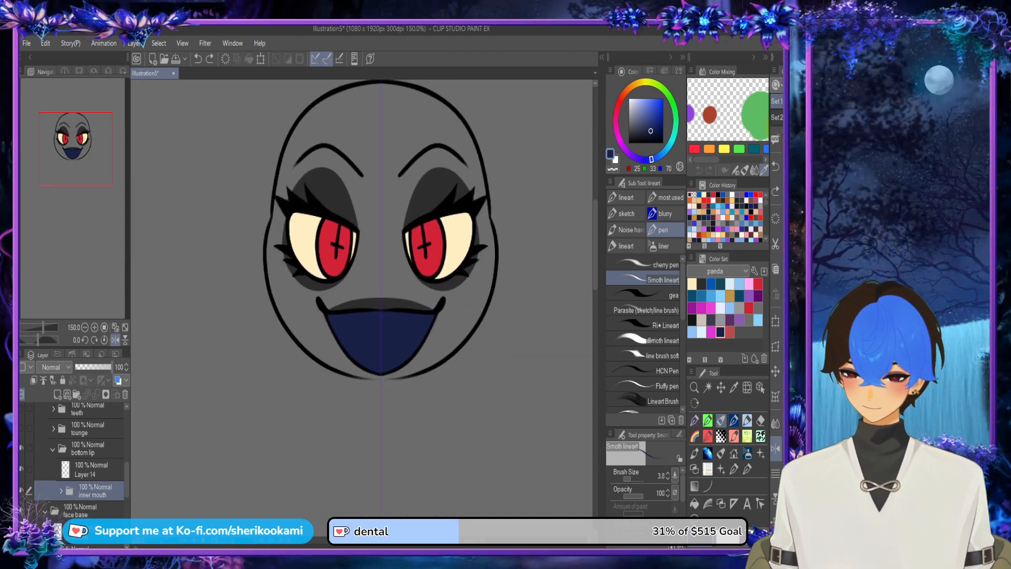
left_click(91, 469)
left_click(57, 394)
left_click_drag(94, 470, 99, 502)
left_click(702, 320)
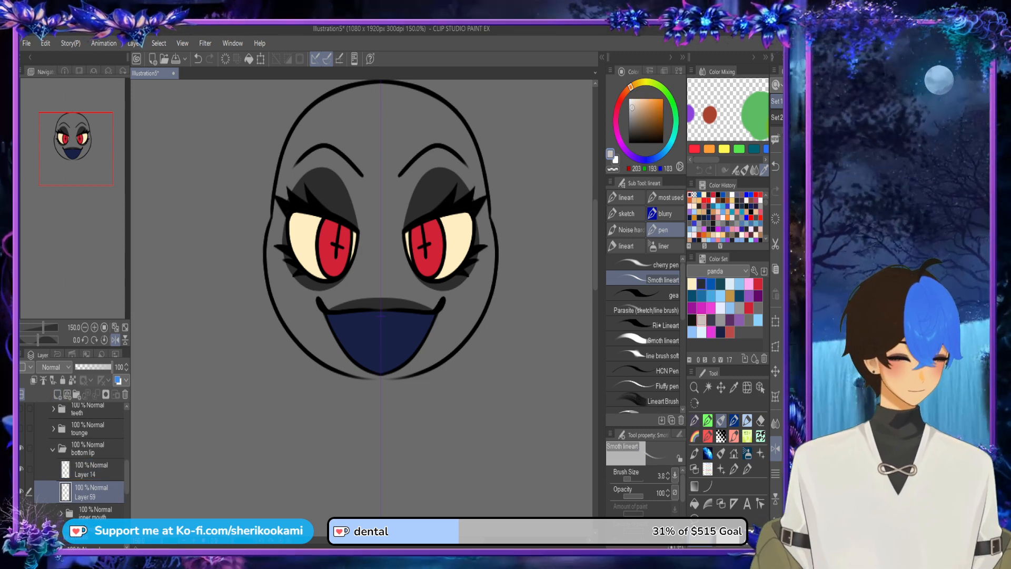
mouse_move(321, 311)
left_mouse_down()
mouse_move(322, 328)
mouse_move(385, 392)
left_mouse_up()
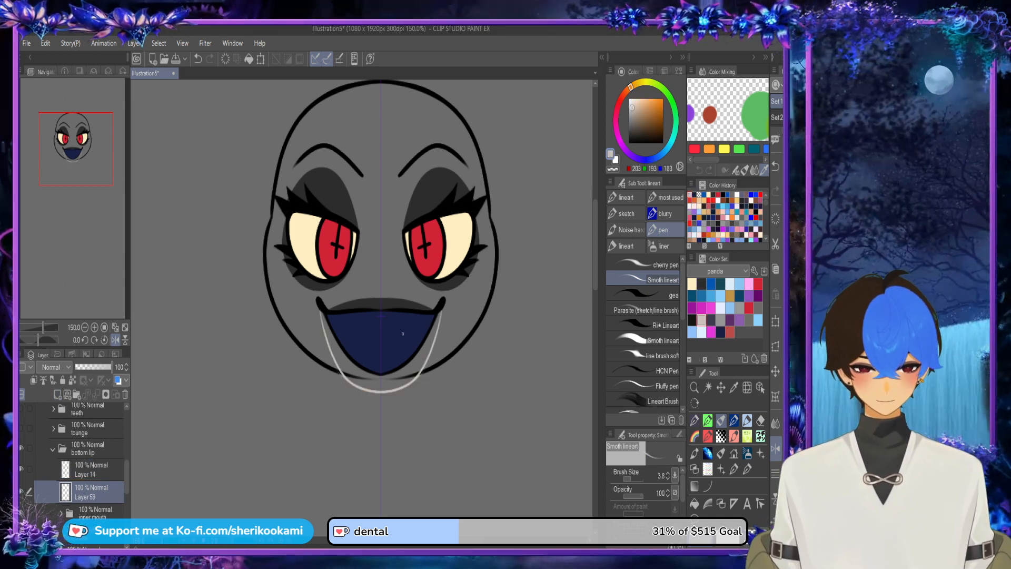
key("ctrl+z")
mouse_move(319, 310)
left_mouse_down()
mouse_move(339, 357)
mouse_move(405, 383)
left_mouse_up()
key("ctrl+z")
mouse_move(320, 311)
left_mouse_down()
mouse_move(327, 344)
mouse_move(387, 393)
left_mouse_up()
key("ctrl+z")
mouse_move(317, 304)
left_mouse_down()
mouse_move(333, 349)
mouse_move(400, 390)
left_mouse_up()
key("ctrl+z")
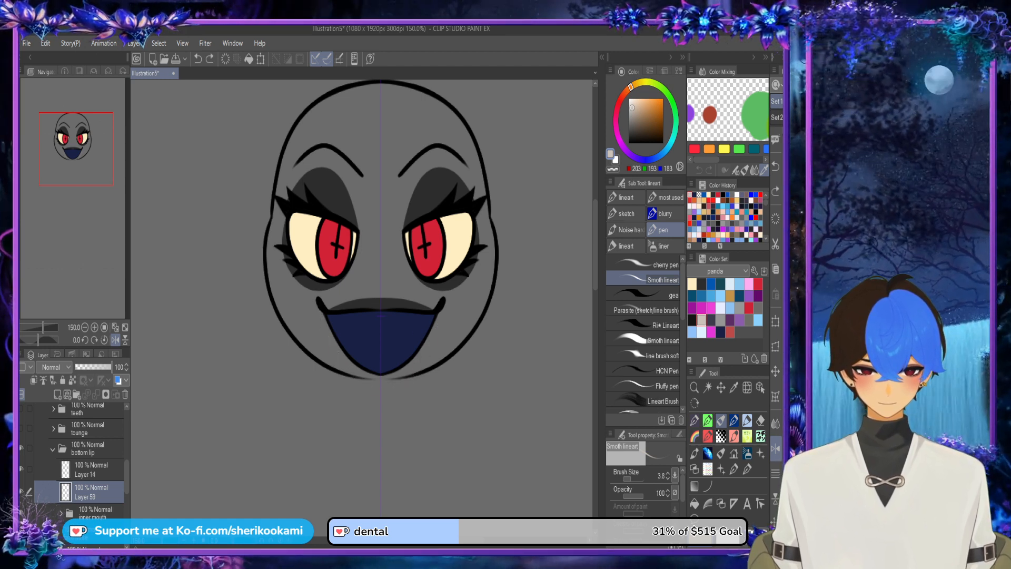
Step: Draw a symmetrical beige curve around the mouth's lower edge, fill the enclosed lower lip area, and cover the leftover dark gaps
mouse_move(321, 314)
left_mouse_down()
mouse_move(370, 389)
mouse_move(398, 374)
left_mouse_up()
scroll(387, 396, "up", 3)
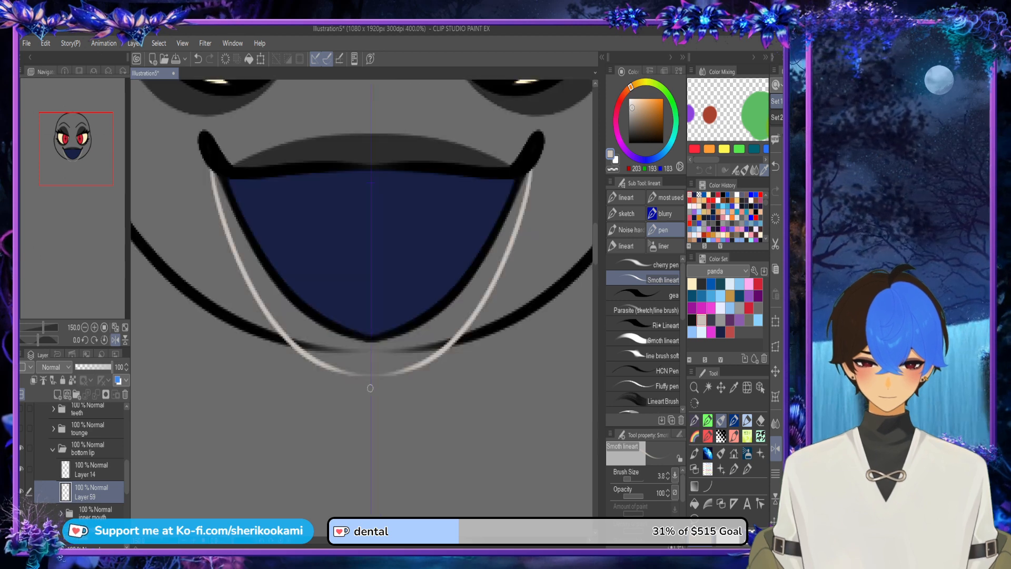
mouse_move(315, 358)
left_mouse_down()
mouse_move(413, 376)
mouse_move(399, 372)
left_mouse_up()
key("g")
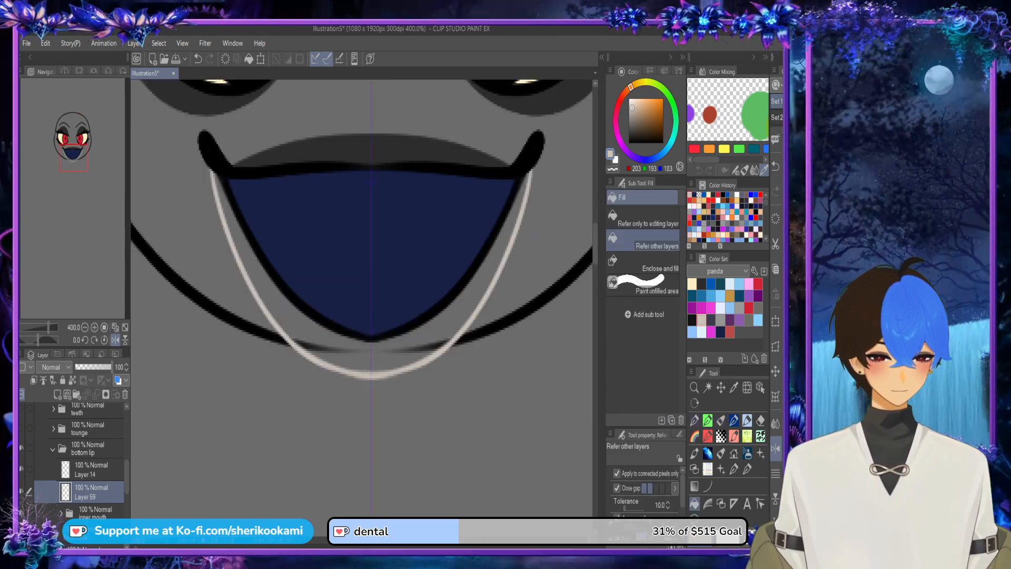
left_click(369, 359)
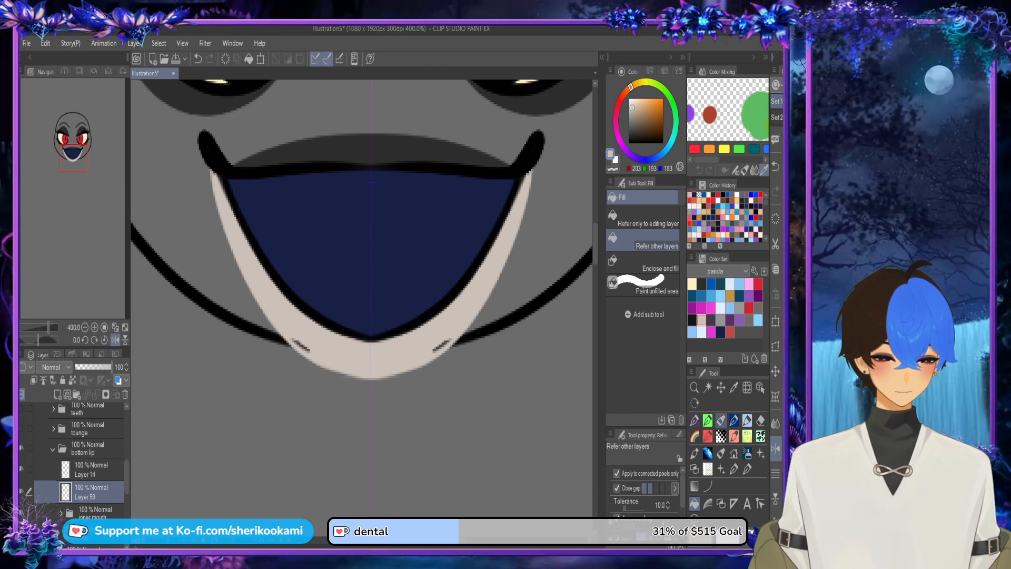
key("p")
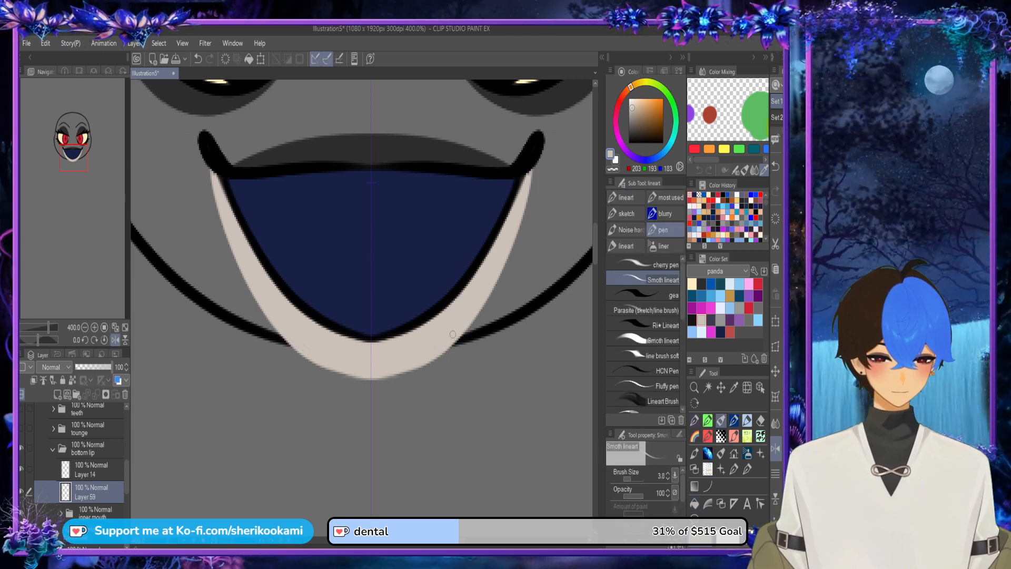
Step: Add a new layer beneath Layer 55 in the top lip folder
scroll(550, 298, "down", 2)
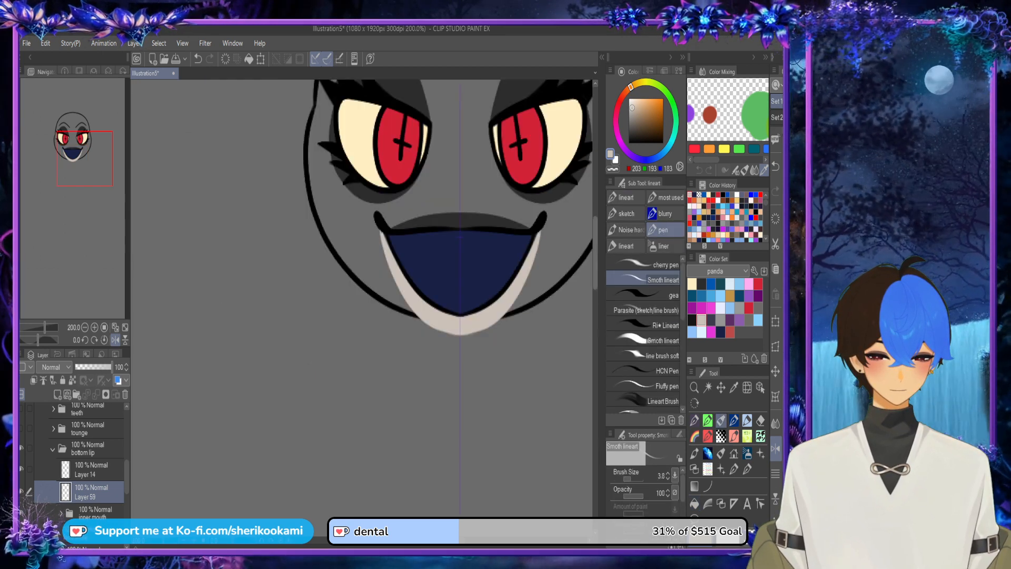
left_click_drag(595, 255, 595, 242)
left_click_drag(397, 541, 420, 541)
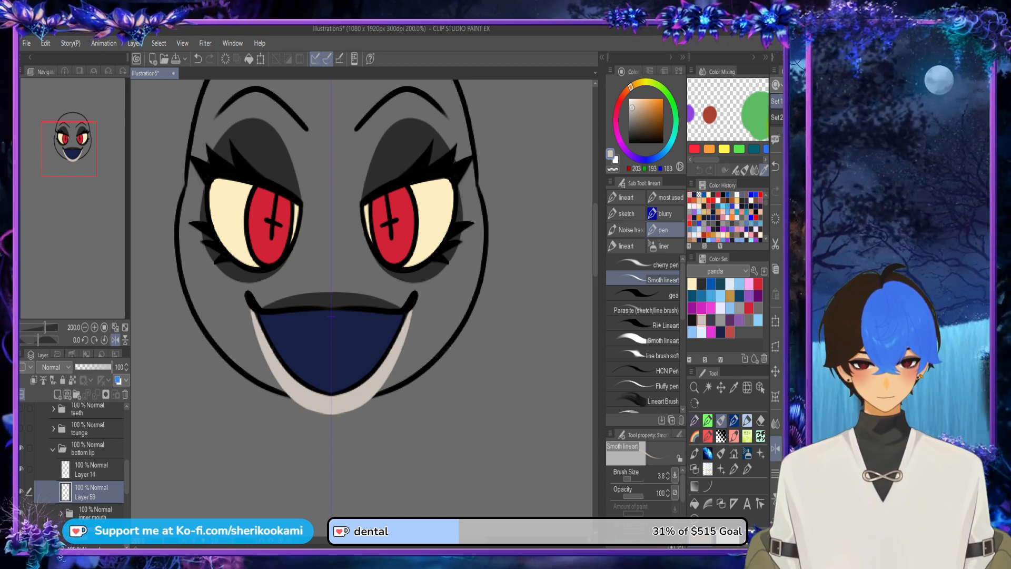
scroll(74, 459, "up", 3)
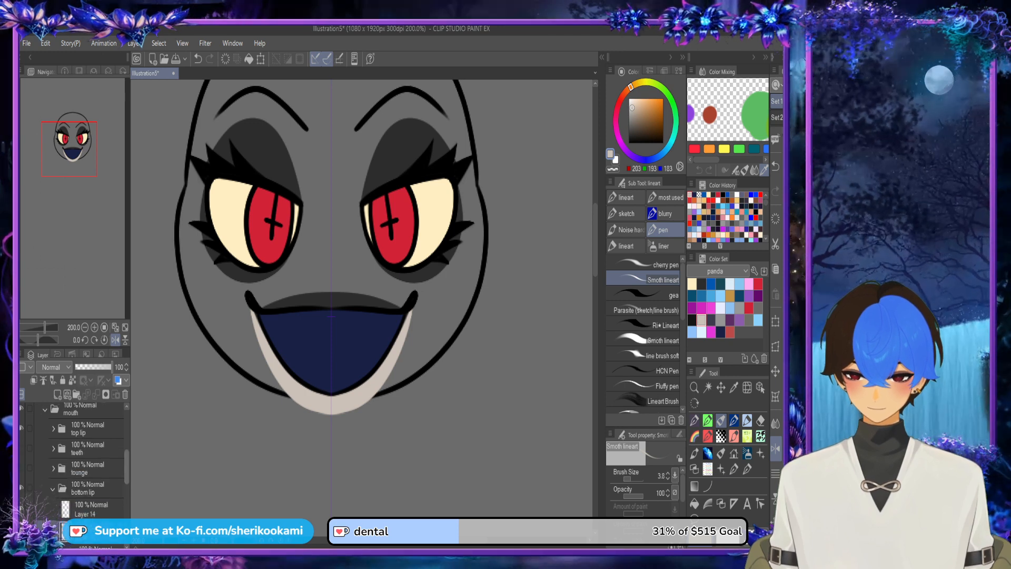
left_click(53, 454)
left_click(92, 497)
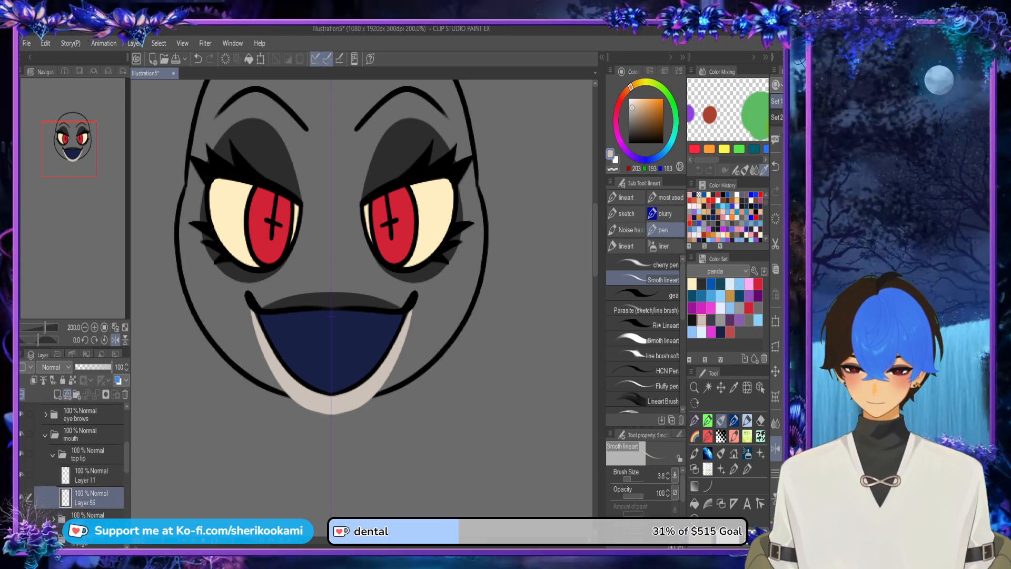
left_click_drag(91, 498, 92, 527)
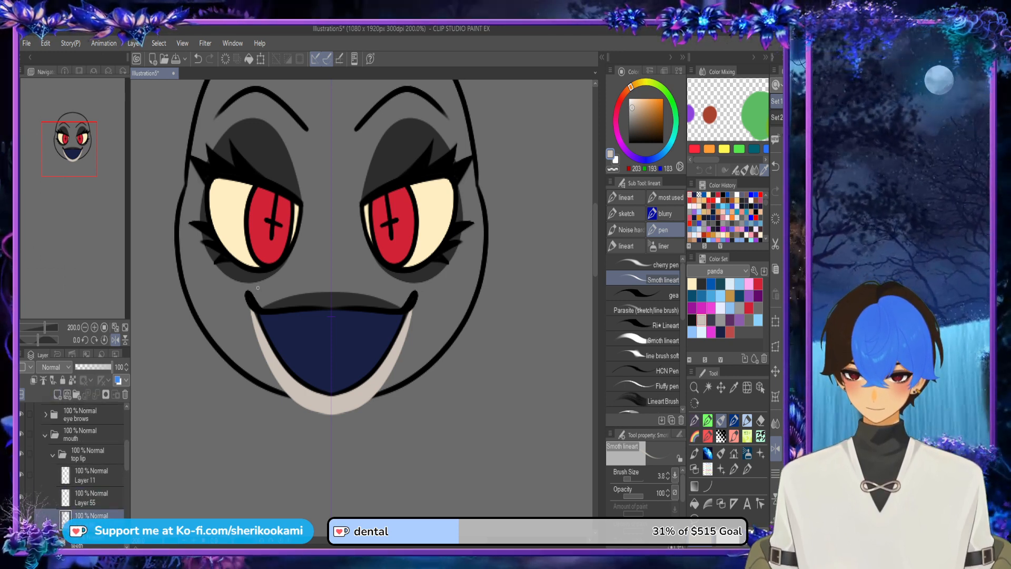
Step: Draw a symmetrical beige arch above the mouth between its corners and fill the area down to the upper lip line
left_click_drag(255, 299, 406, 296)
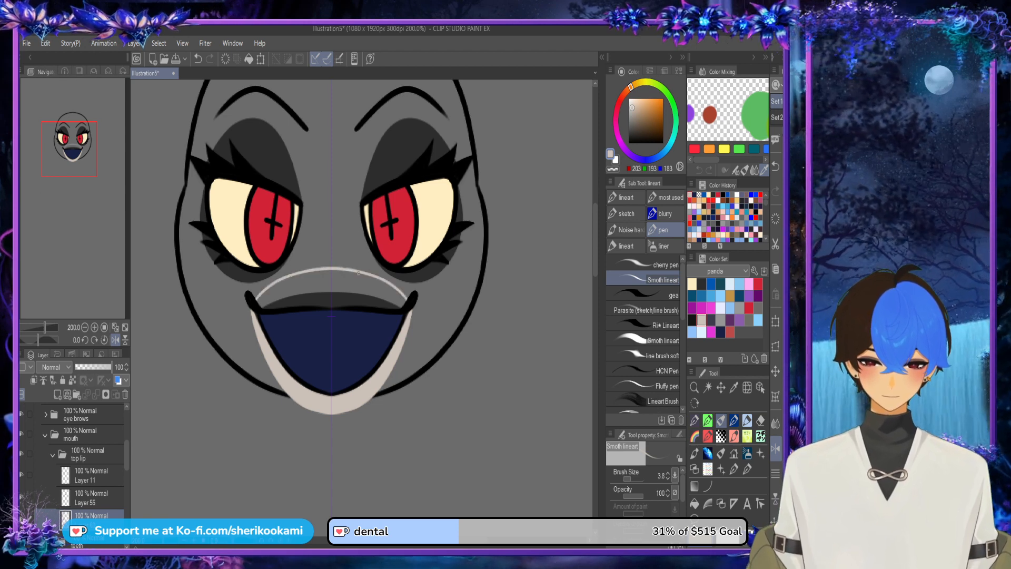
left_click(696, 504)
left_click(331, 285)
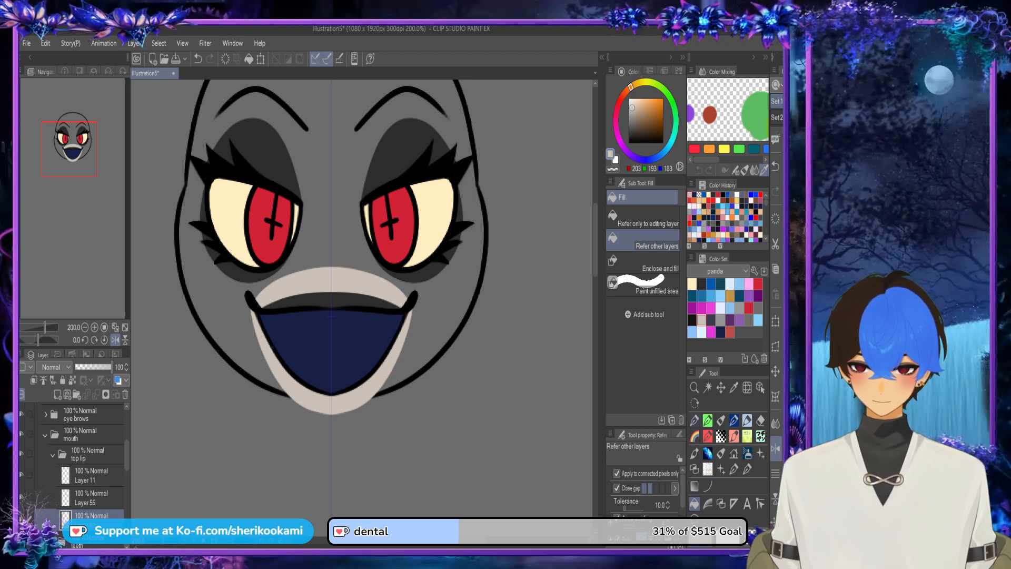
left_click(332, 305)
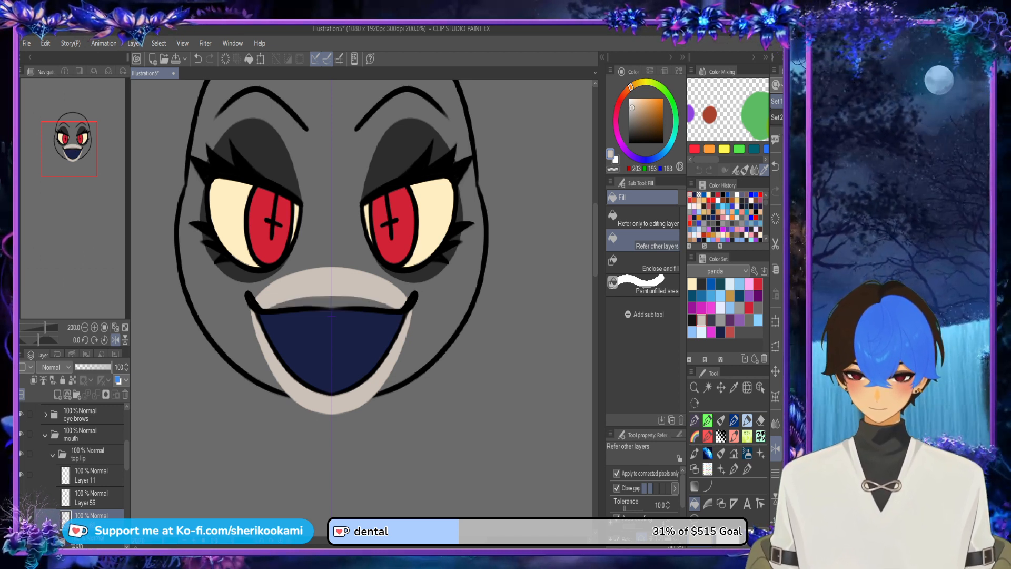
Step: Show Layer 55 in the top lip folder and erase excess beige along the bottom lip's lower edge on Layer 59
key("p")
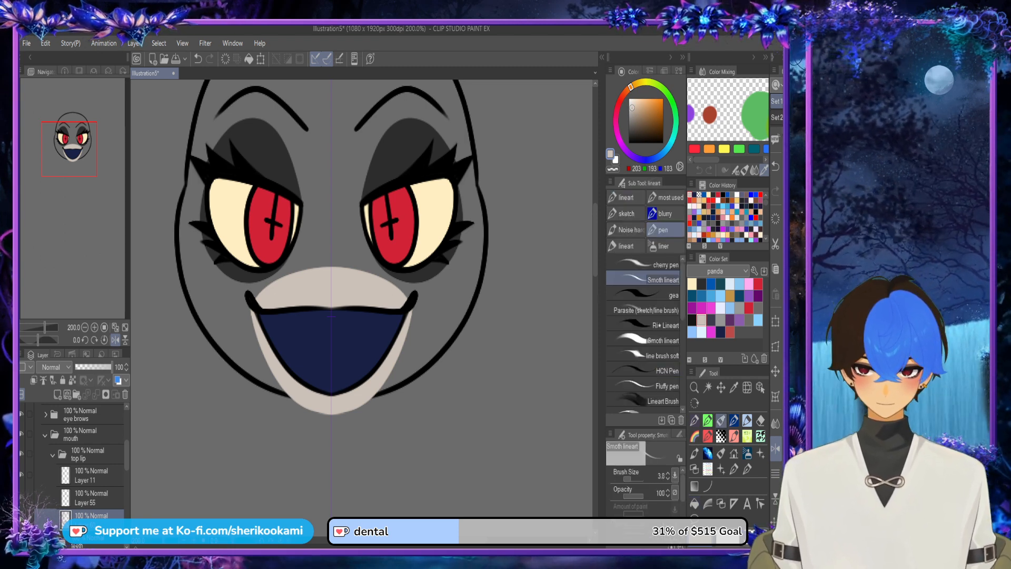
left_click(22, 497)
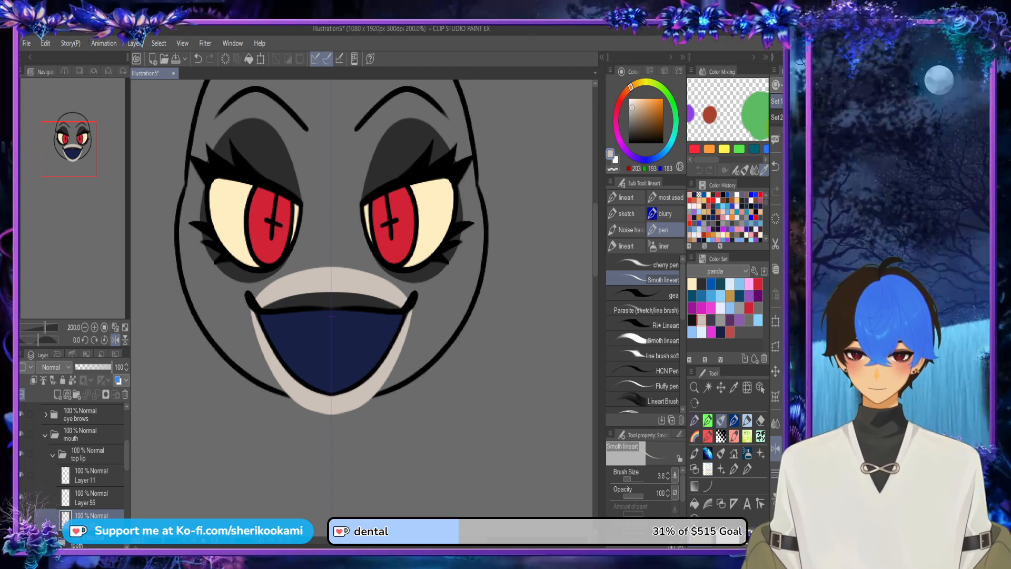
left_click(612, 169)
scroll(74, 458, "down", 5)
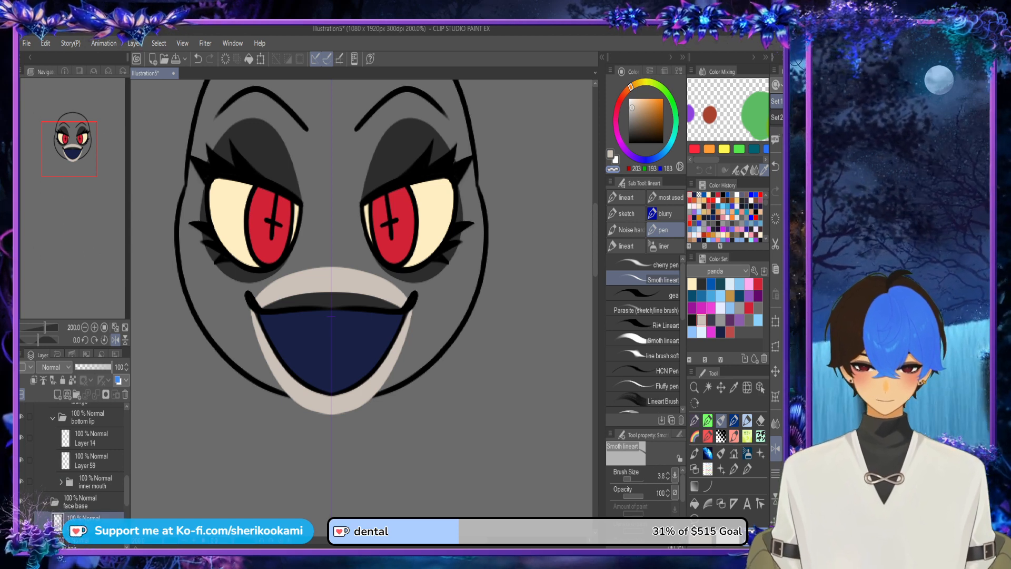
left_click(91, 461)
mouse_move(249, 305)
left_mouse_down()
mouse_move(279, 383)
mouse_move(334, 415)
mouse_move(300, 373)
mouse_move(302, 401)
mouse_move(277, 386)
mouse_move(333, 413)
mouse_move(364, 405)
mouse_move(276, 393)
mouse_move(361, 404)
left_mouse_up()
mouse_move(297, 405)
left_mouse_down()
mouse_move(265, 373)
mouse_move(333, 411)
left_mouse_up()
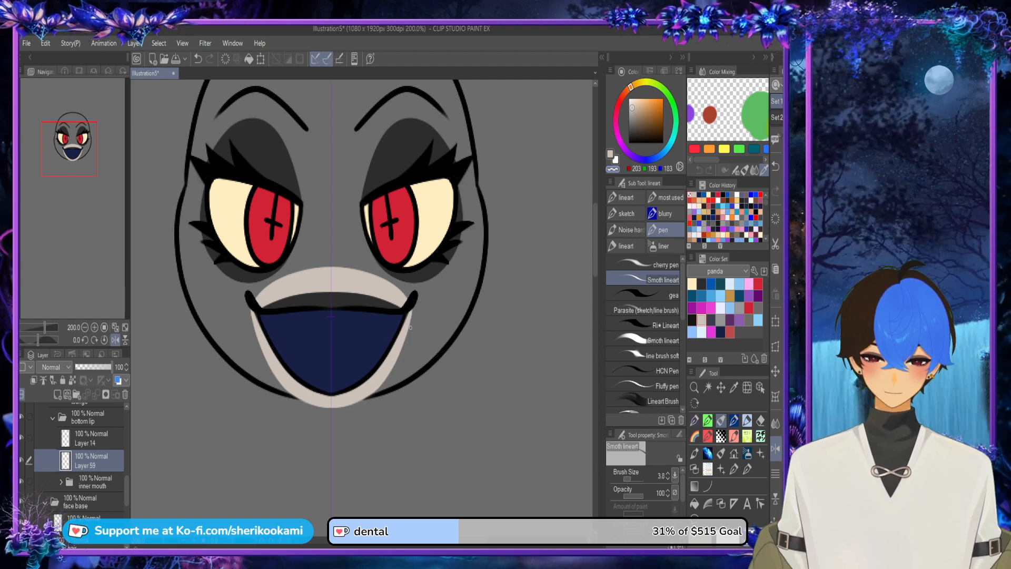
Step: Show the teeth and tounge folders, and collapse the bottom lip, top lip and mouth folders
left_click_drag(127, 491, 127, 473)
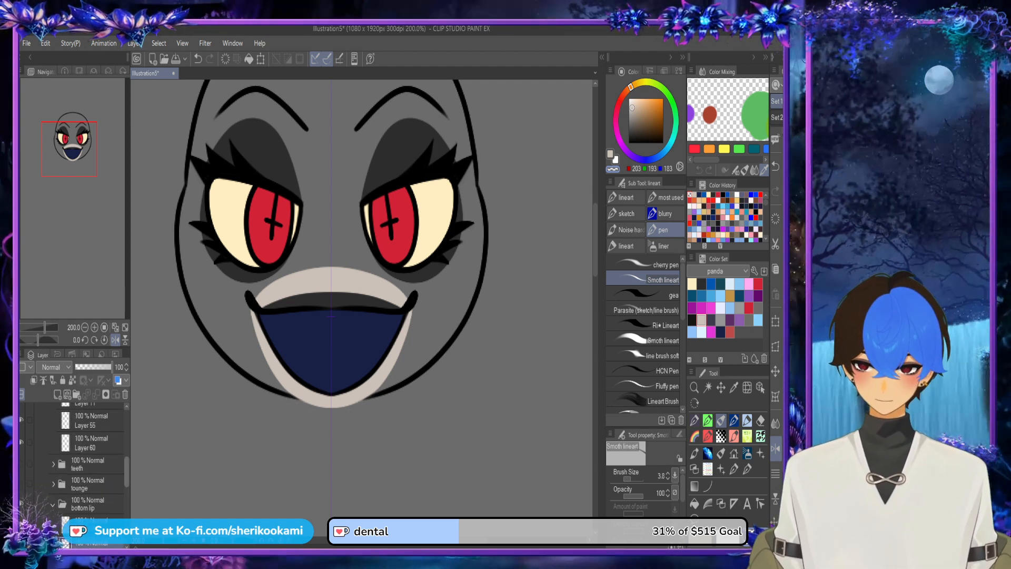
left_click(22, 484)
left_click(22, 464)
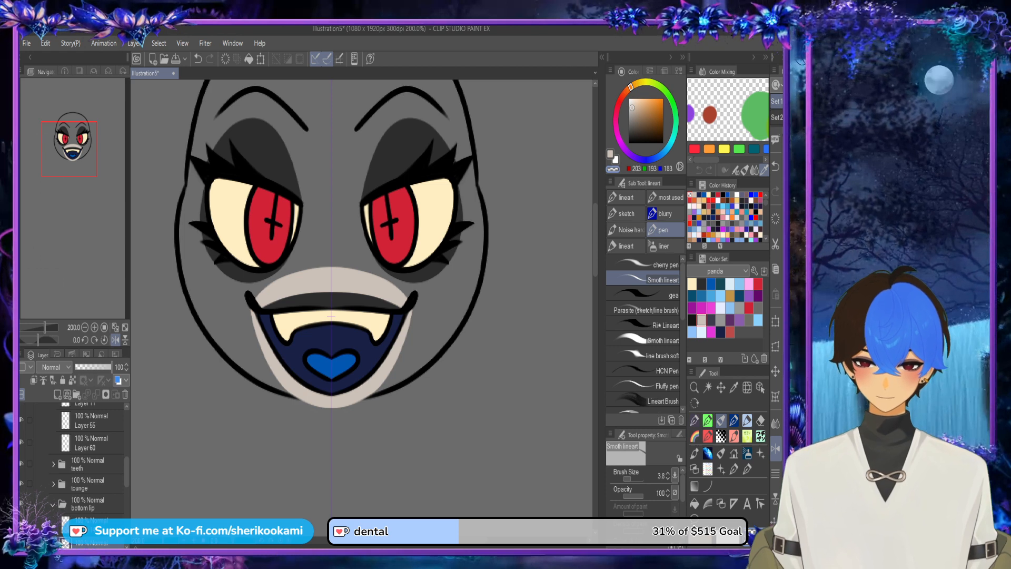
scroll(442, 298, "down", 1)
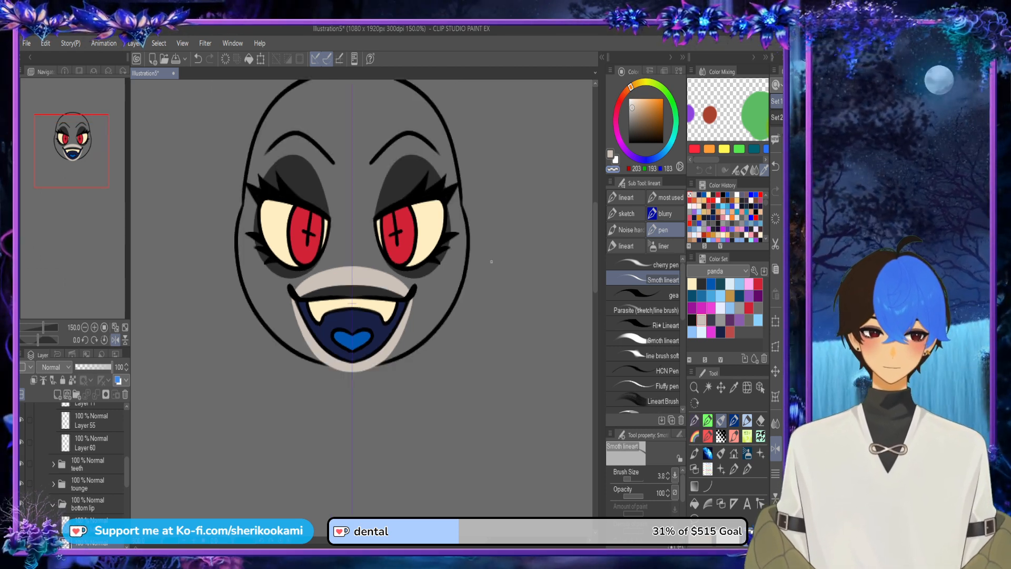
left_click(53, 504)
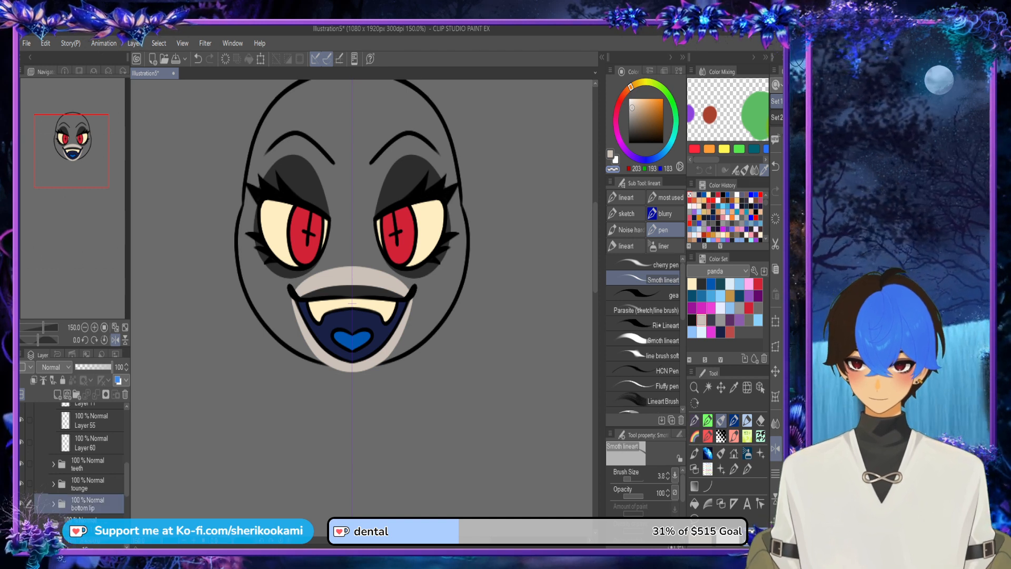
left_click_drag(127, 479, 127, 462)
left_click(53, 449)
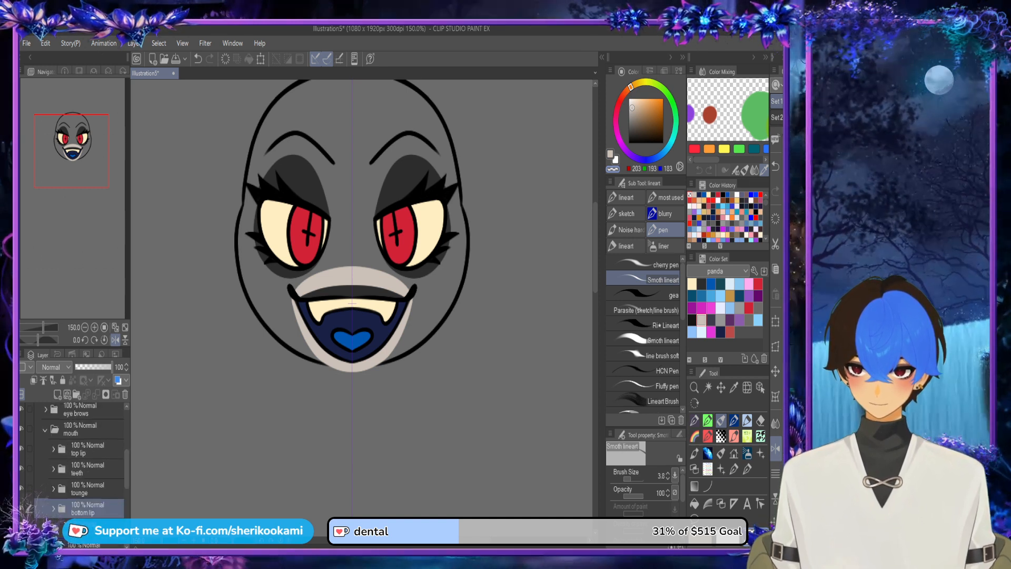
left_click(46, 429)
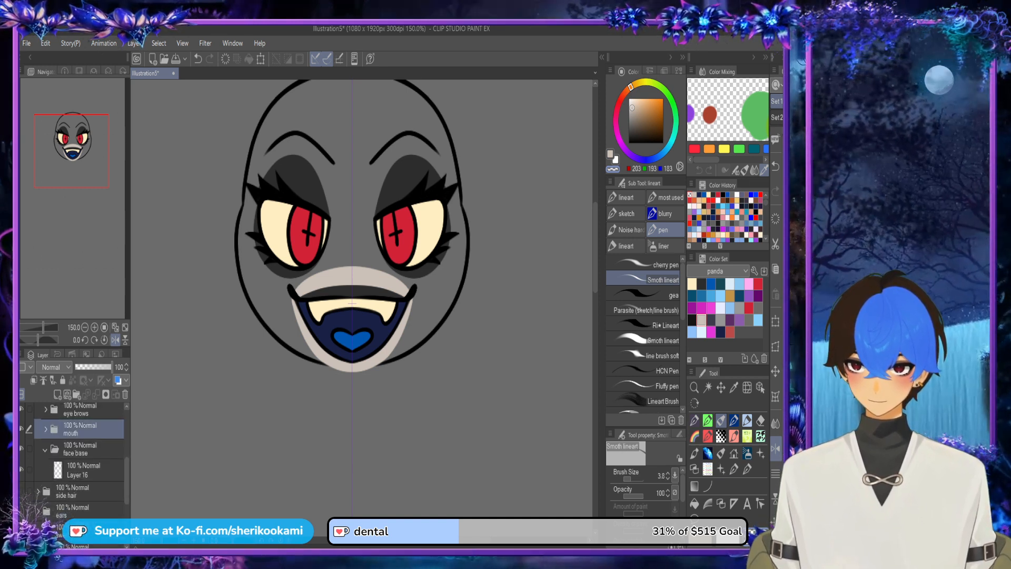
Step: Hide the mouth, eyes and eye brows folders so only the face outline is left, collapsing the eyes folder
left_click(22, 429)
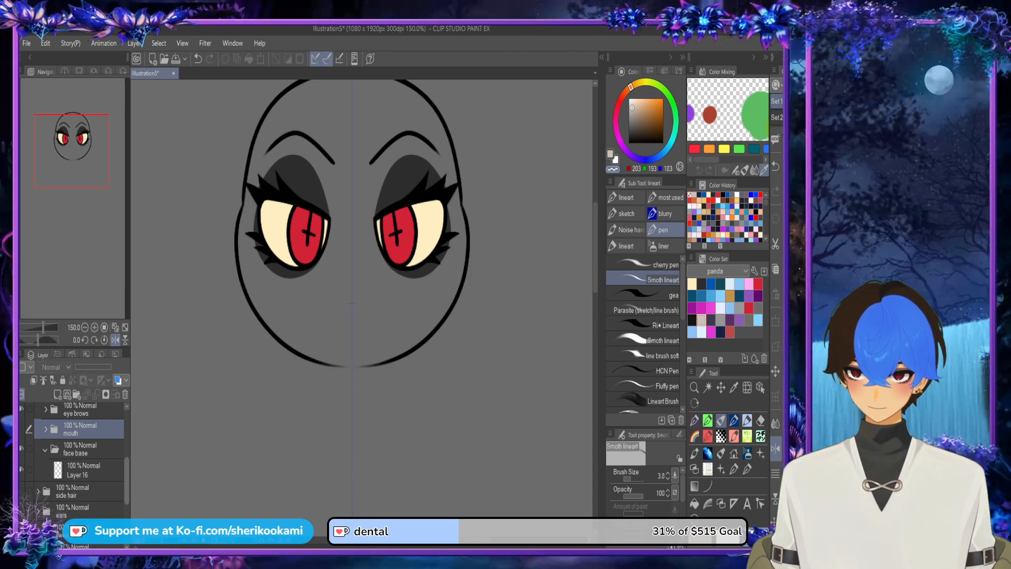
left_click_drag(127, 479, 127, 433)
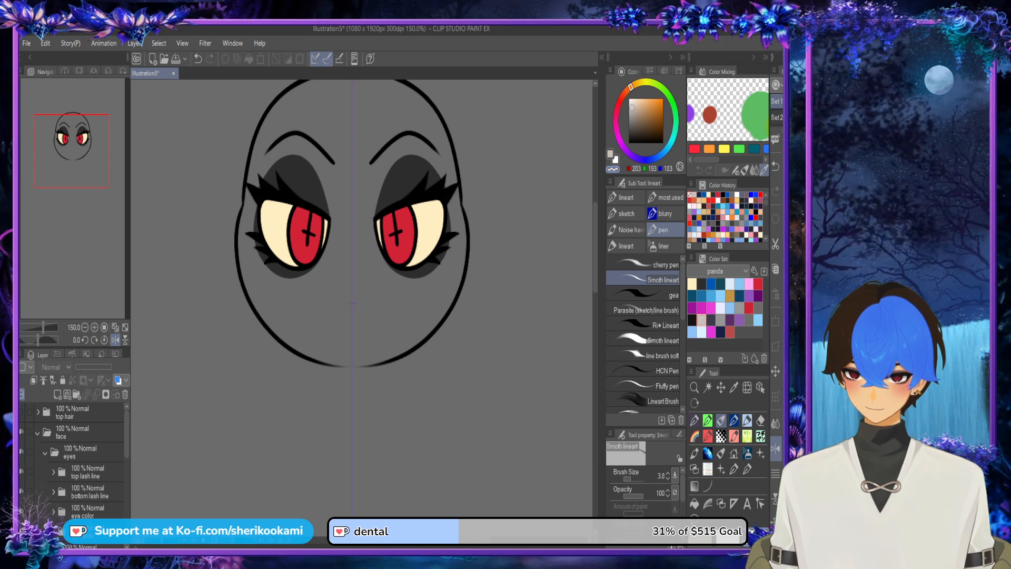
left_click(44, 453)
left_click(22, 452)
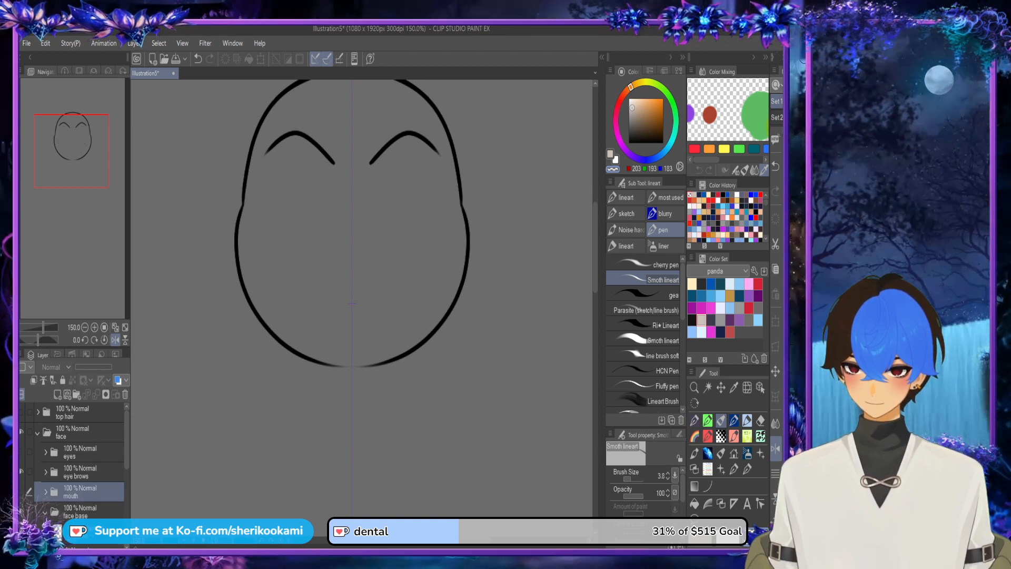
left_click(21, 472)
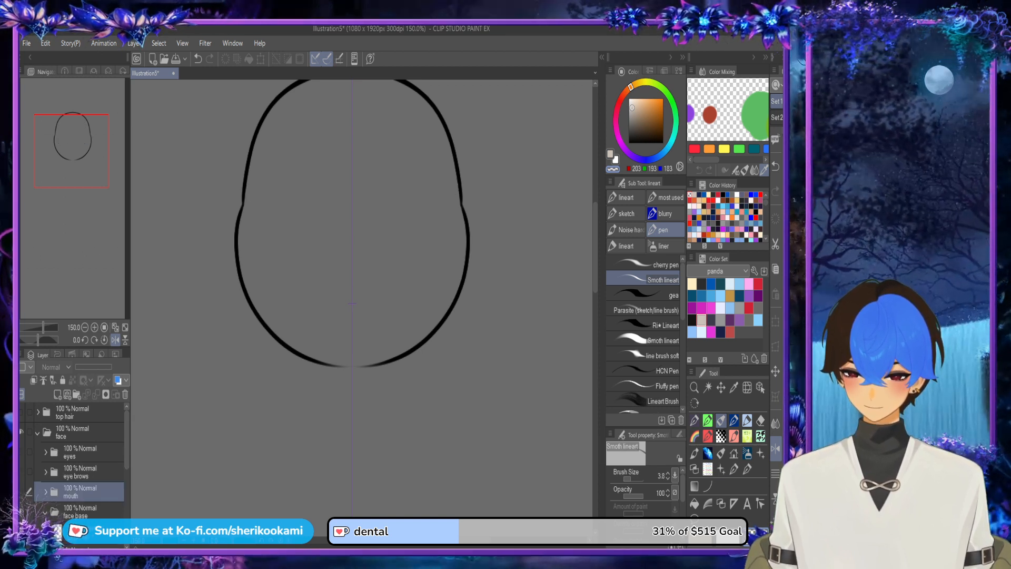
Step: Place a new layer beneath Layer 16 in the face base folder, bridge the chin gap in beige and fill the face with light beige
left_click_drag(127, 441, 127, 448)
left_click(84, 511)
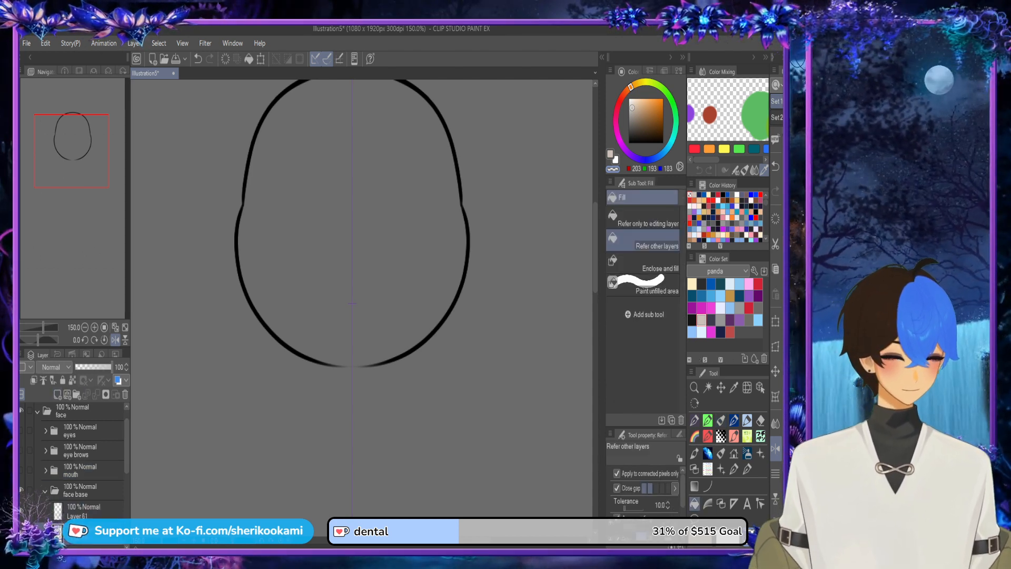
key("ctrl+z")
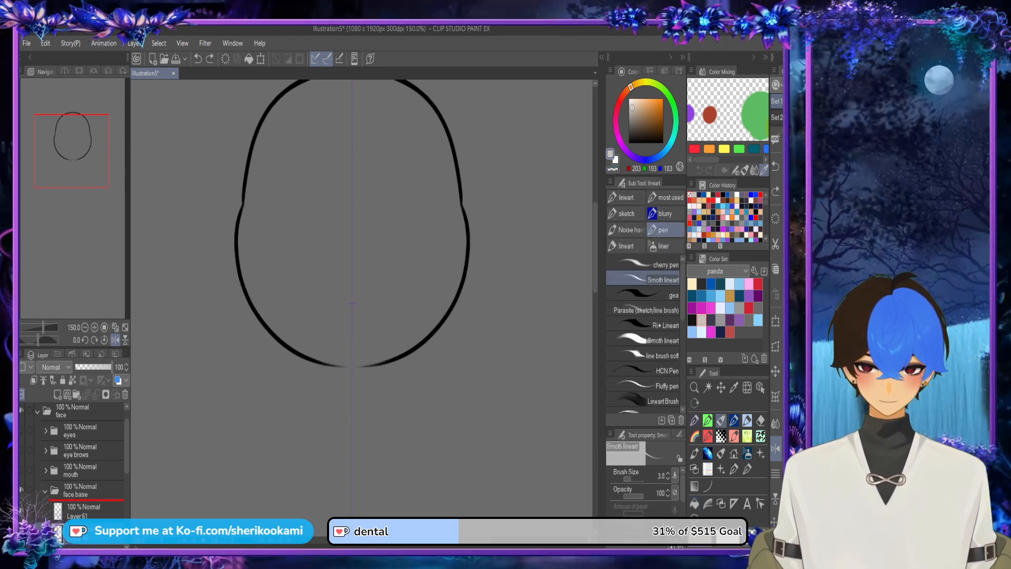
left_click_drag(333, 365, 382, 363)
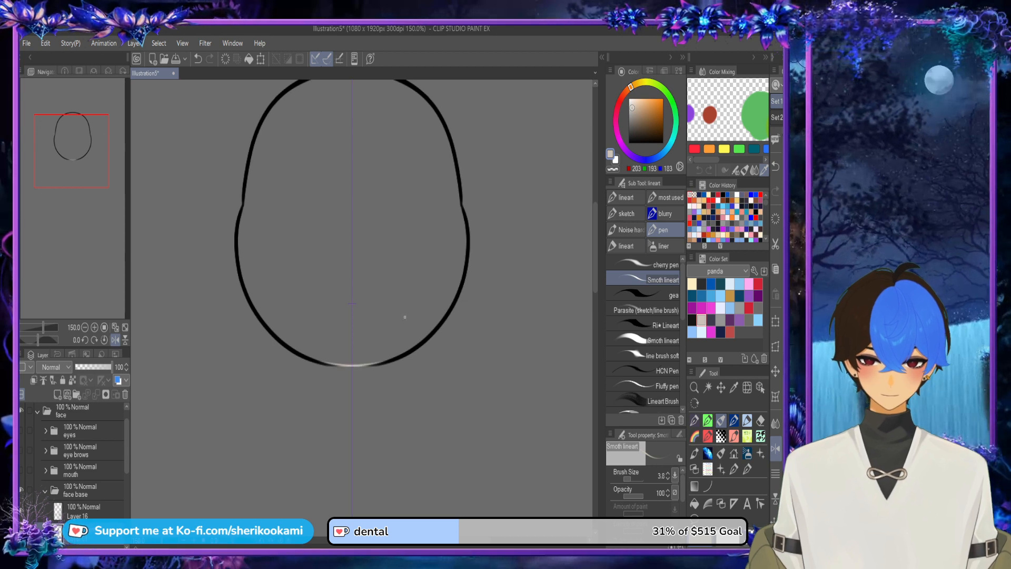
left_click(695, 504)
left_click(416, 281)
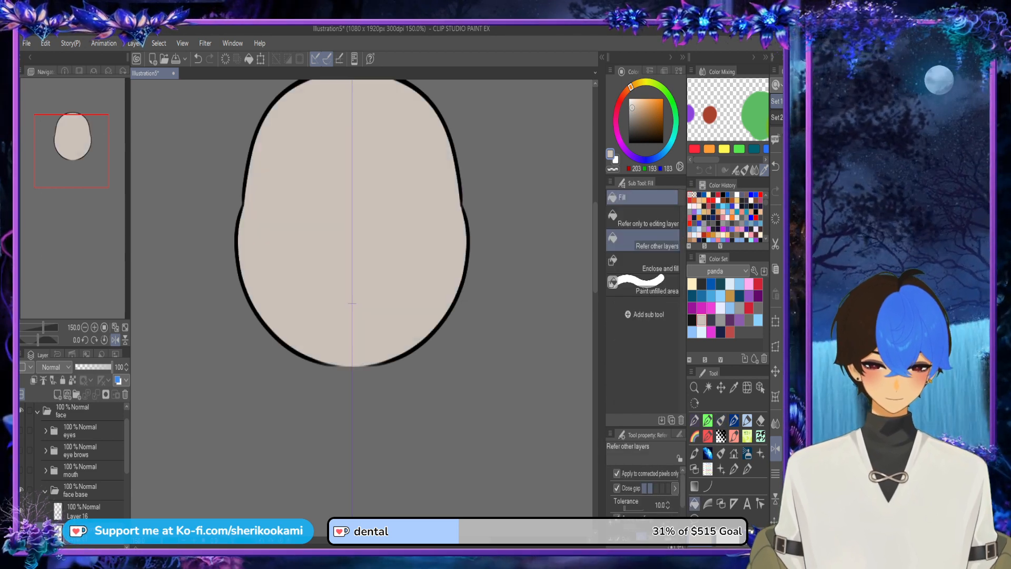
Step: Show the mouth, eye brows, eyes and hair folders again over the filled face
scroll(496, 282, "down", 2)
left_click_drag(456, 94, 481, 418)
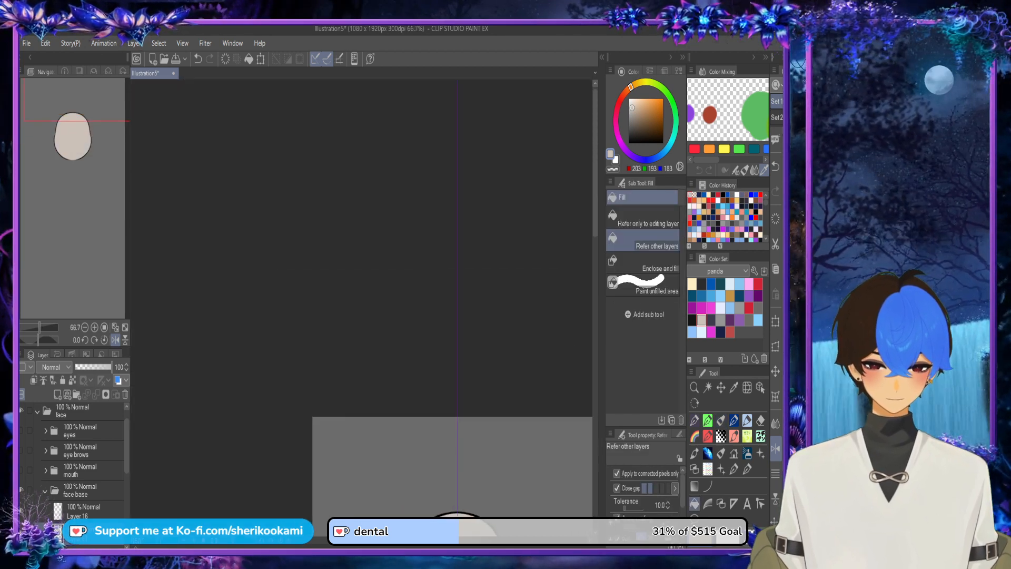
scroll(481, 418, "down", 2)
mouse_move(468, 516)
left_mouse_down()
mouse_move(464, 404)
mouse_move(479, 362)
left_mouse_up()
scroll(464, 412, "up", 1)
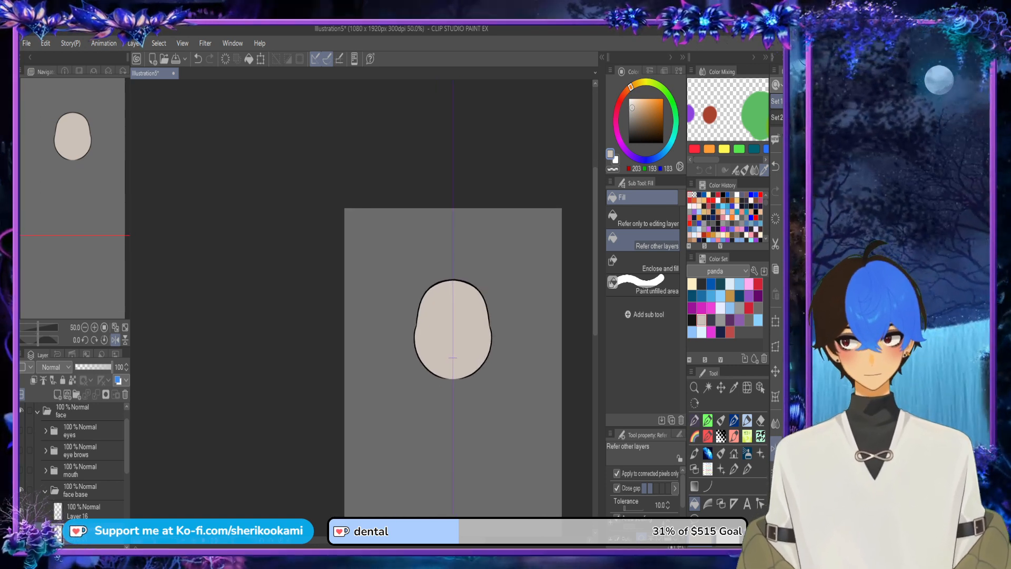
left_click(22, 469)
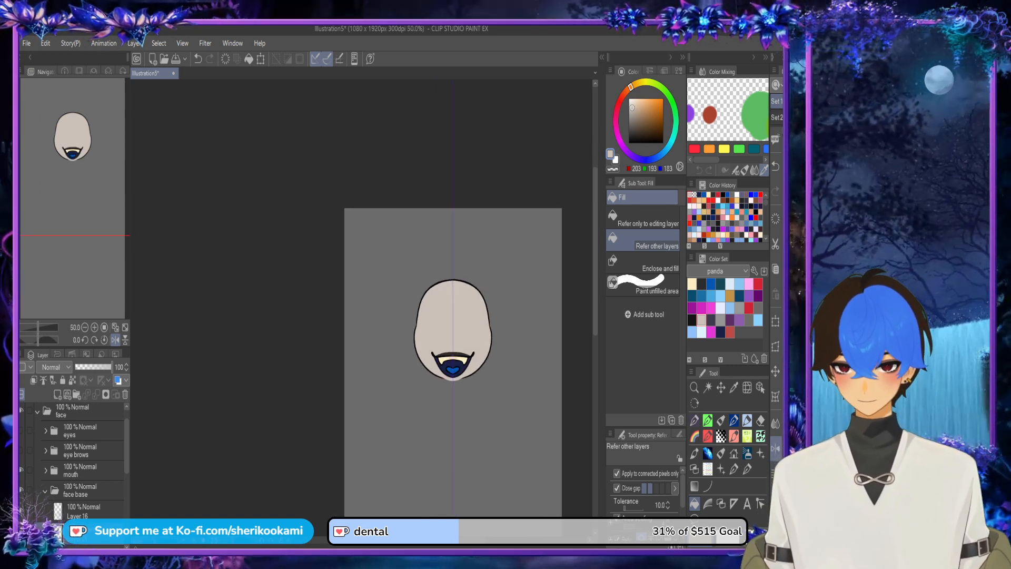
left_click(21, 450)
left_click(22, 430)
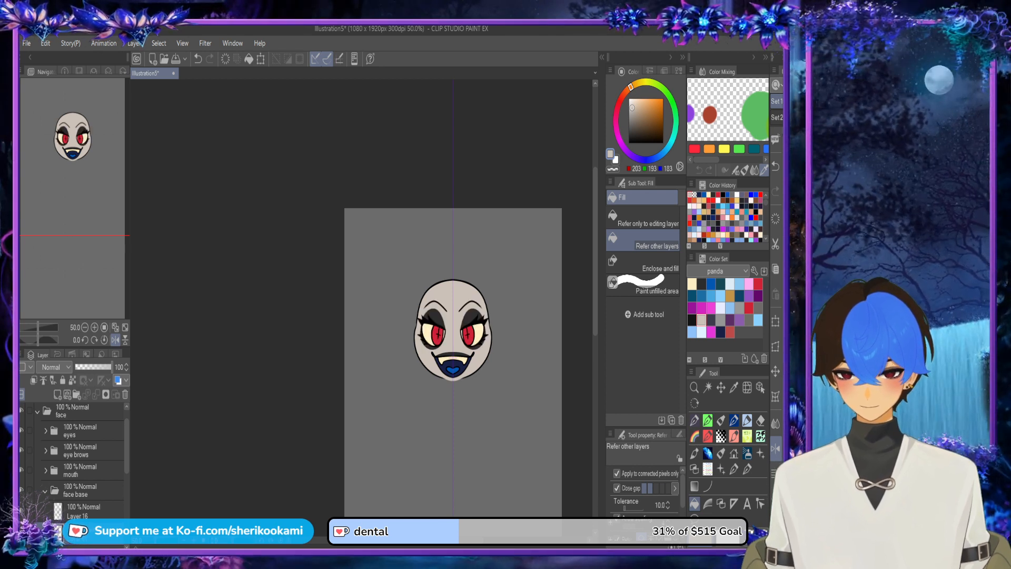
scroll(74, 453, "up", 1)
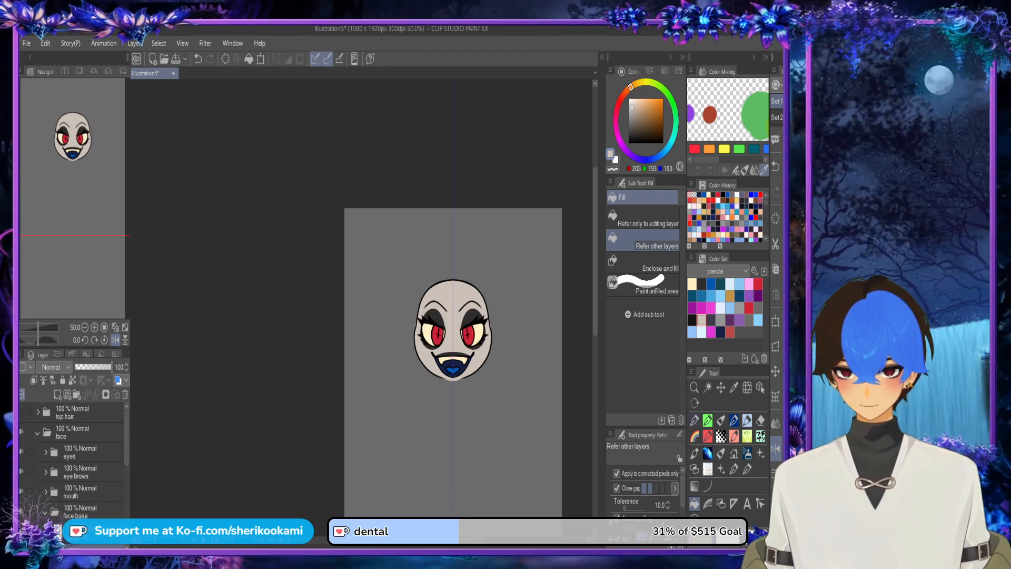
left_click(22, 412)
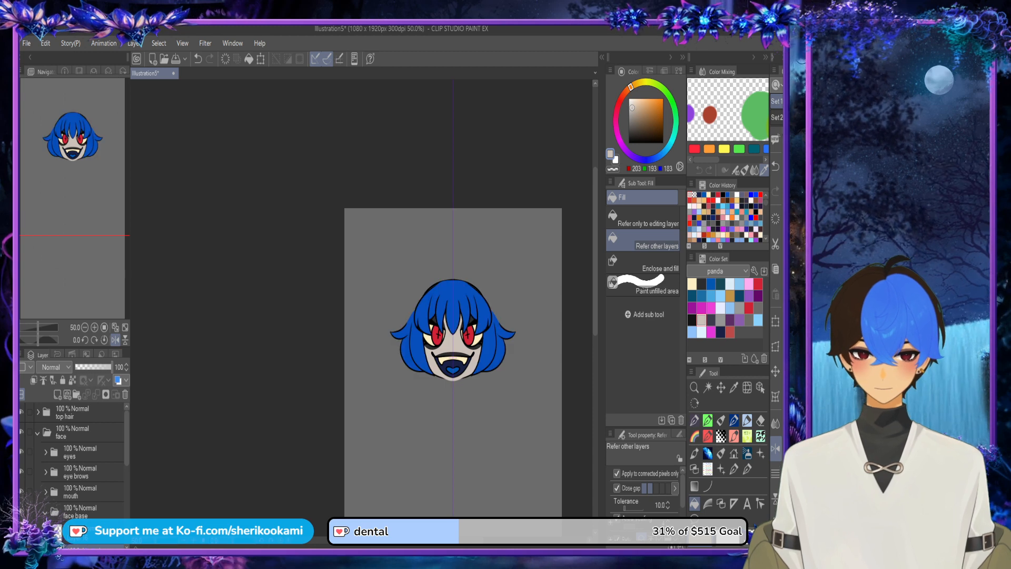
Step: Choose dark grey from the panda color set and try a nose stroke on Layer 16 beneath the fringe
left_click_drag(337, 539, 369, 538)
left_click_drag(595, 284, 596, 295)
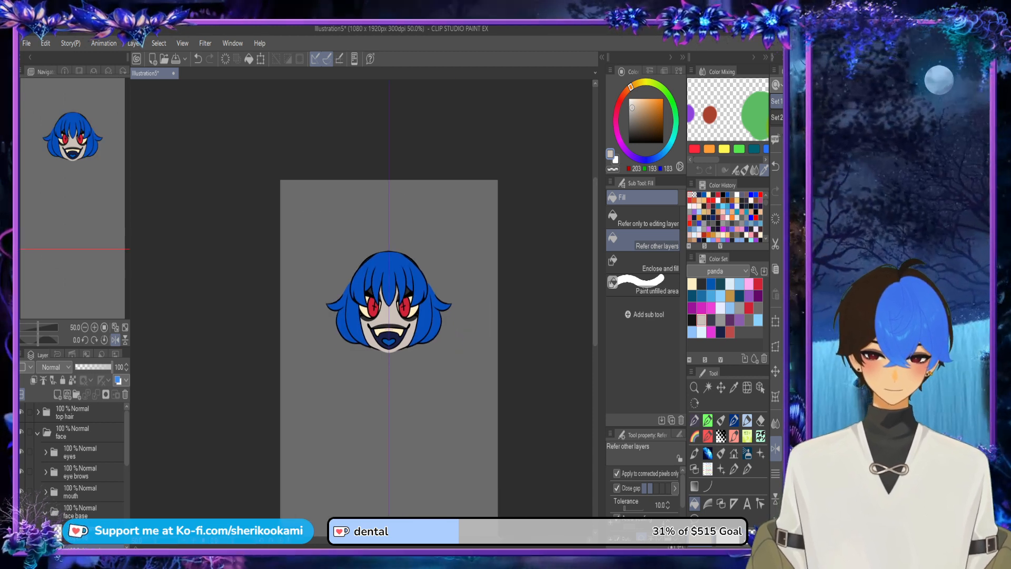
scroll(398, 333, "up", 2)
scroll(398, 333, "up", 1)
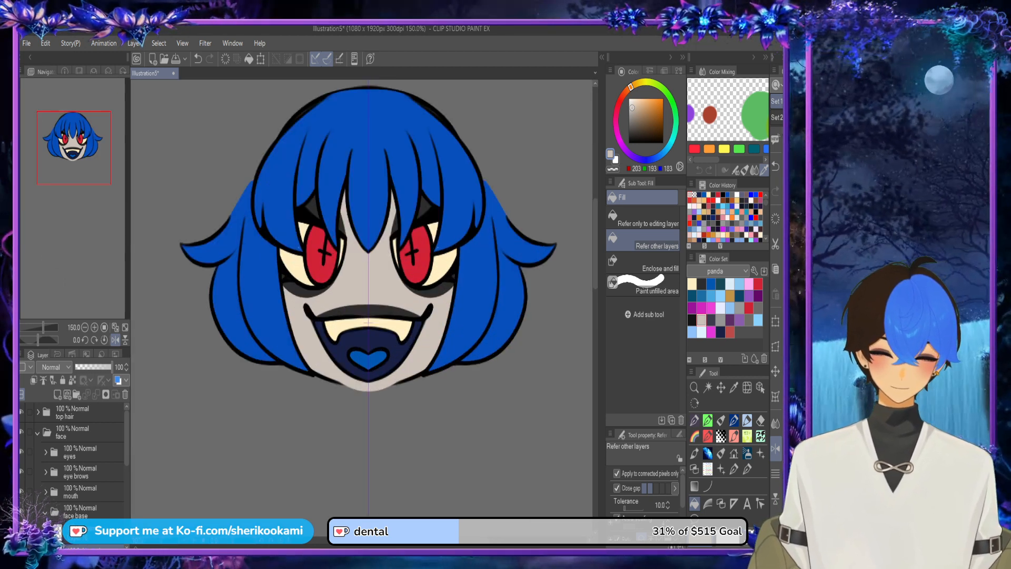
left_click_drag(127, 440, 127, 460)
left_click(87, 477)
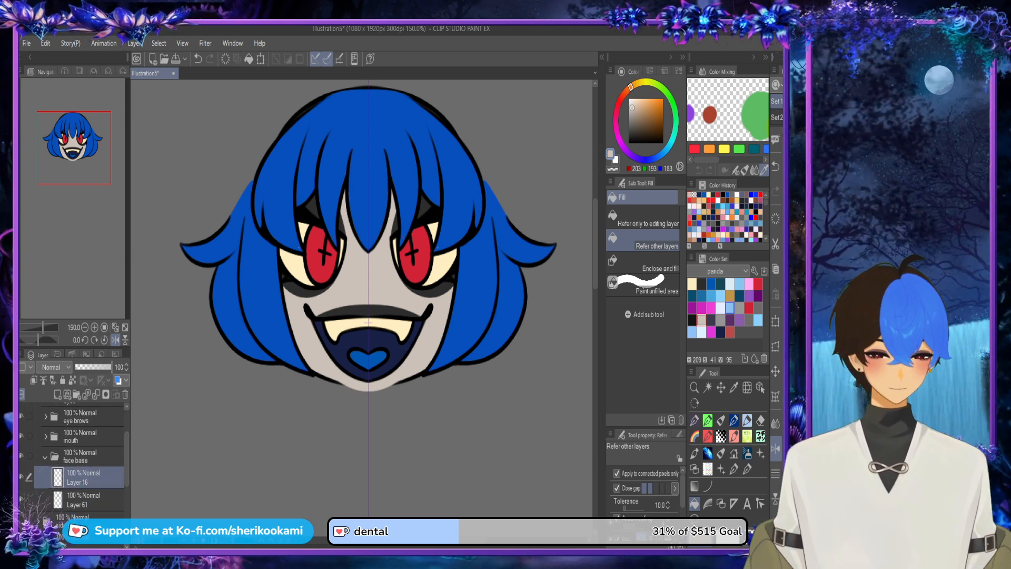
left_click(702, 284)
scroll(361, 287, "up", 3)
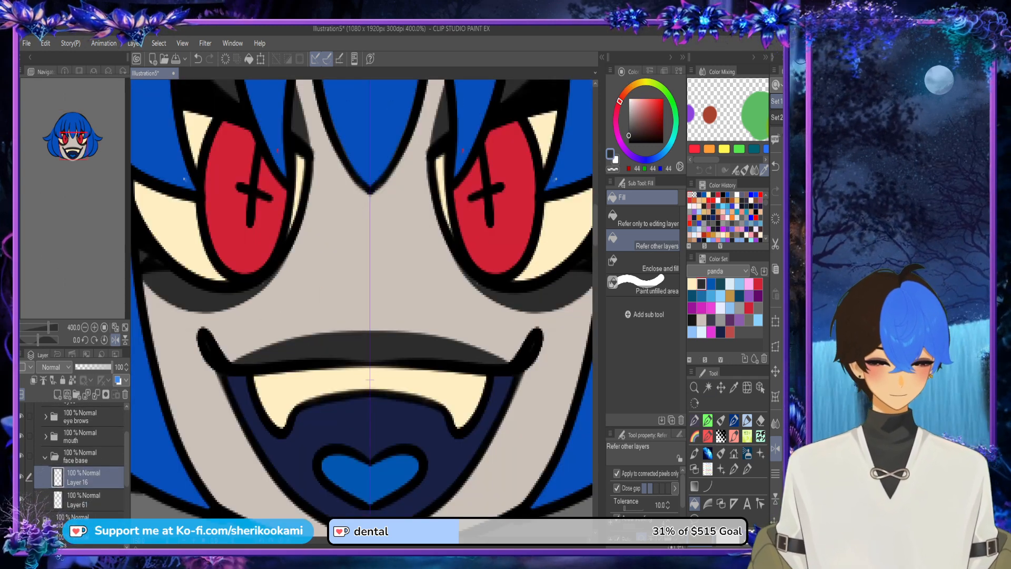
key("p")
mouse_move(370, 273)
left_mouse_down()
mouse_move(391, 258)
mouse_move(395, 280)
left_mouse_up()
key("ctrl+z")
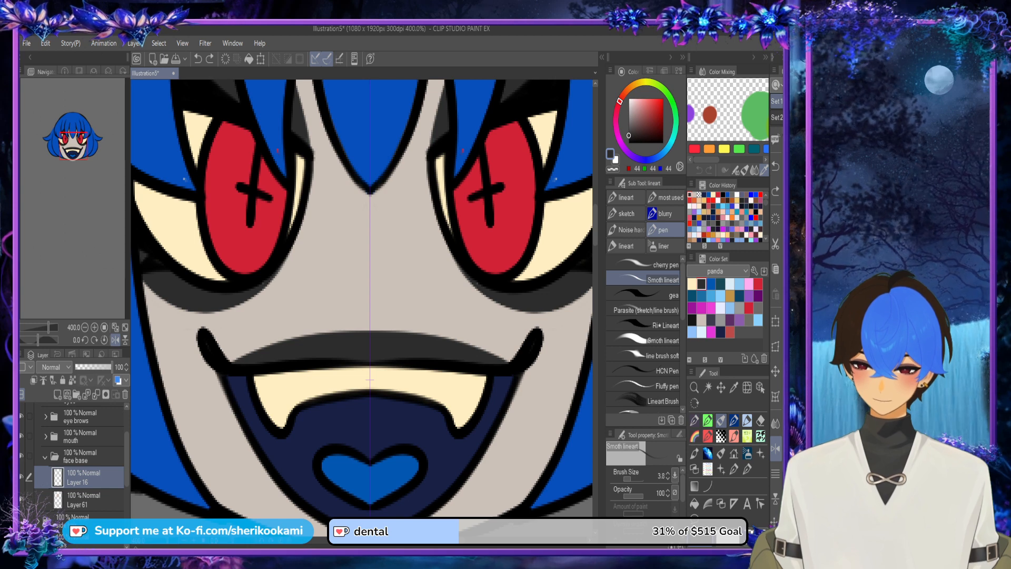
Step: Move Layer 16 to the top of the face folder, above the eyes folder
key("ctrl+minus")
key("ctrl+minus")
left_click_drag(84, 477, 79, 432)
key("ctrl+plus")
key("ctrl+plus")
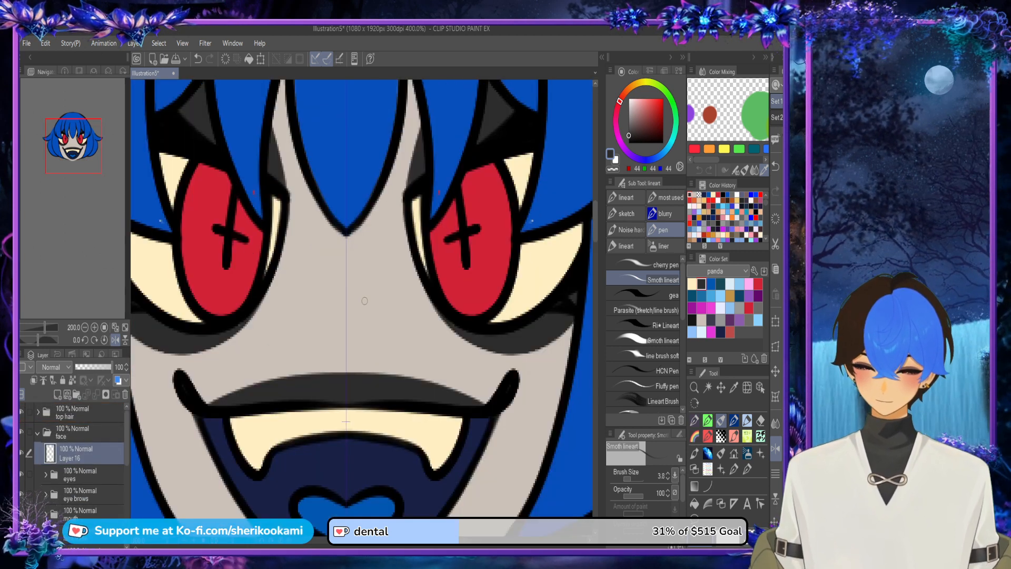
Step: Draw a small symmetrical dark grey heart-shaped nose between the eyes and mouth, and rename its layer nose
mouse_move(344, 306)
left_mouse_down()
mouse_move(383, 295)
mouse_move(346, 341)
mouse_move(364, 304)
mouse_move(346, 344)
mouse_move(367, 308)
mouse_move(346, 343)
mouse_move(364, 317)
mouse_move(349, 334)
mouse_move(364, 319)
mouse_move(354, 321)
left_mouse_up()
key("ctrl+z")
key("ctrl+z")
scroll(415, 278, "down", 3)
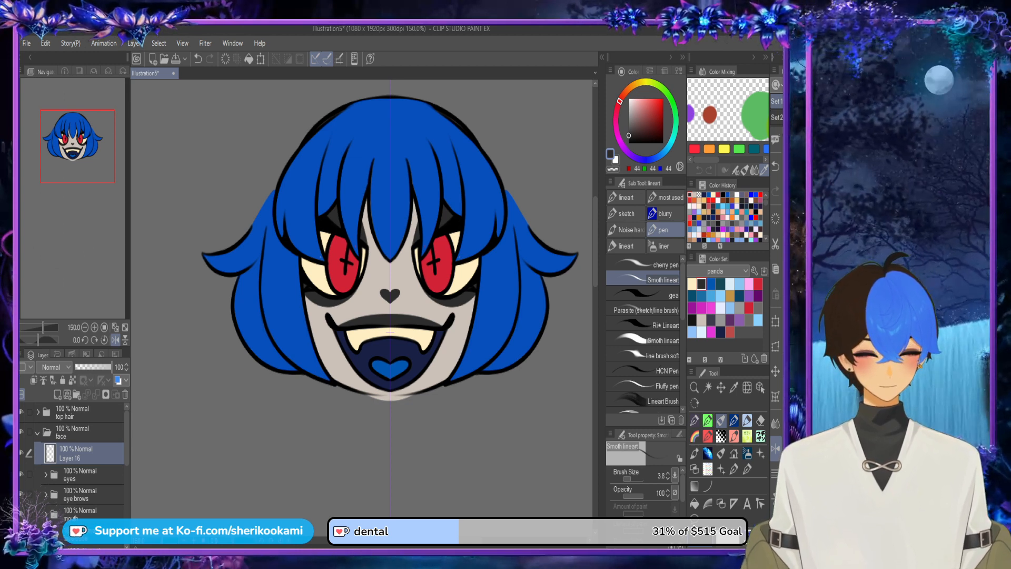
type("nose")
key("Return")
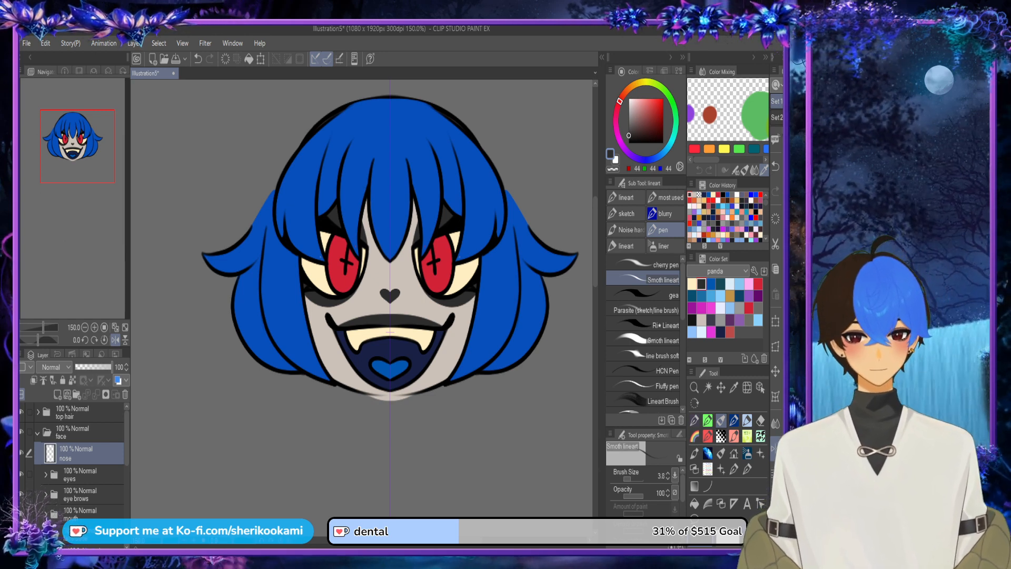
Step: Collapse the face folder and hide the top hair, face and side hair folders
scroll(463, 353, "down", 2)
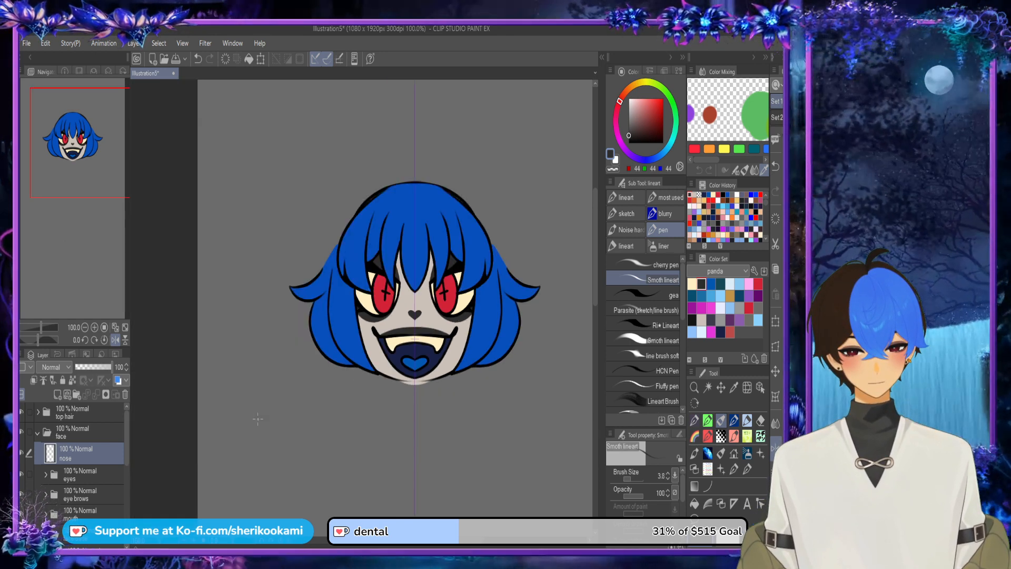
left_click(38, 433)
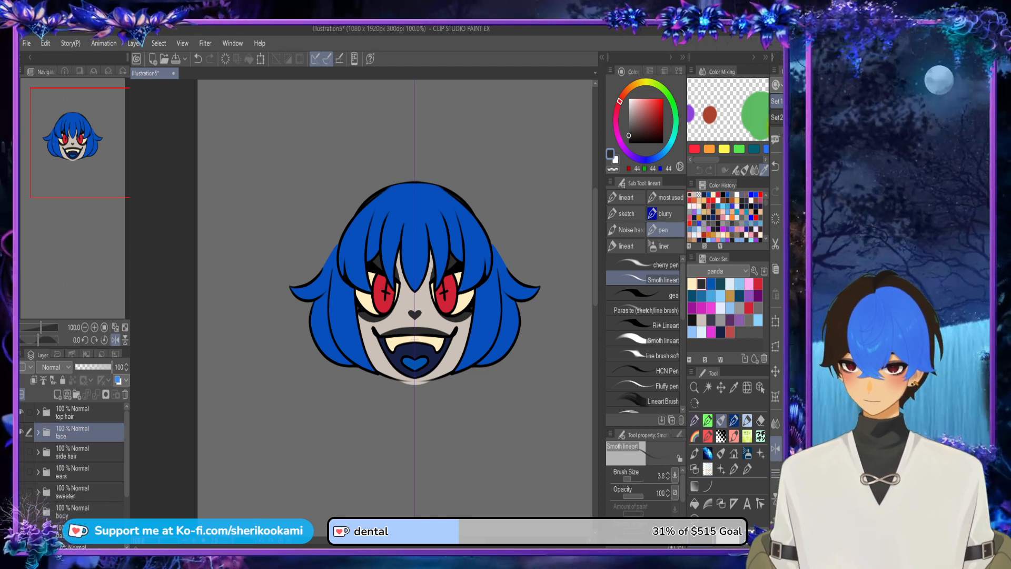
left_click(22, 412)
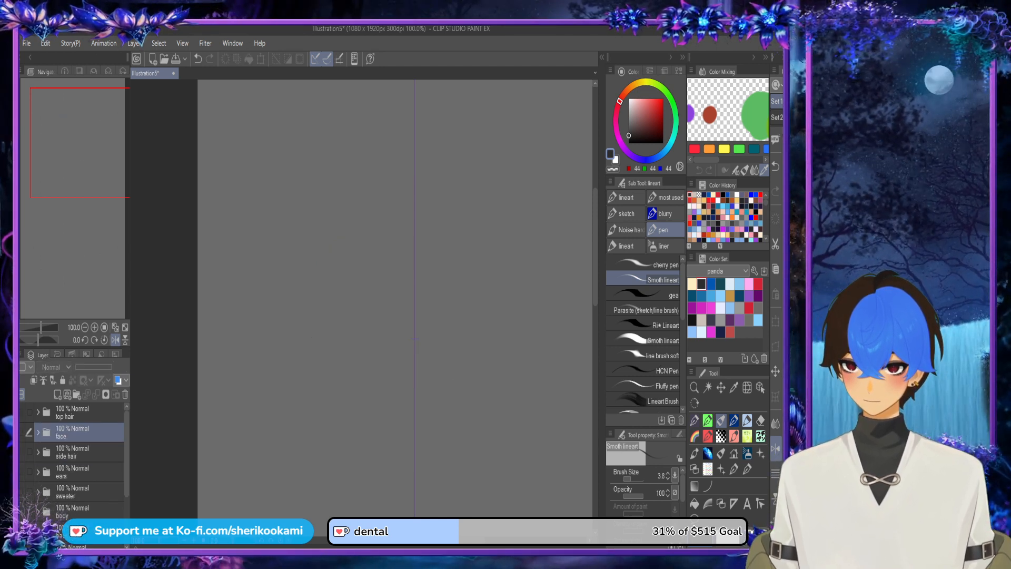
Step: Show the side hair folder on the canvas and expand it to list its layers
left_click(22, 452)
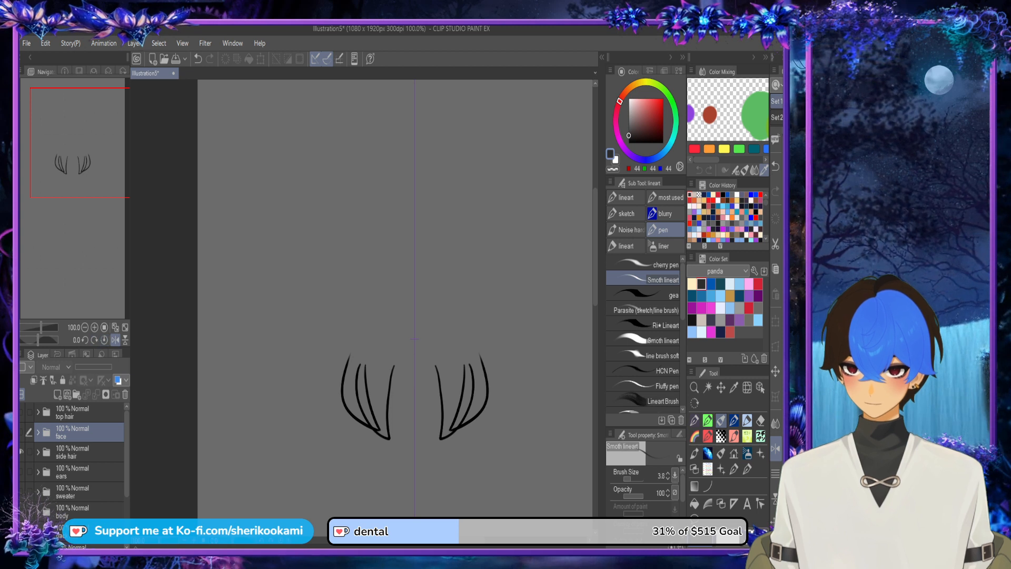
left_click(38, 432)
left_click(38, 432)
left_click(37, 452)
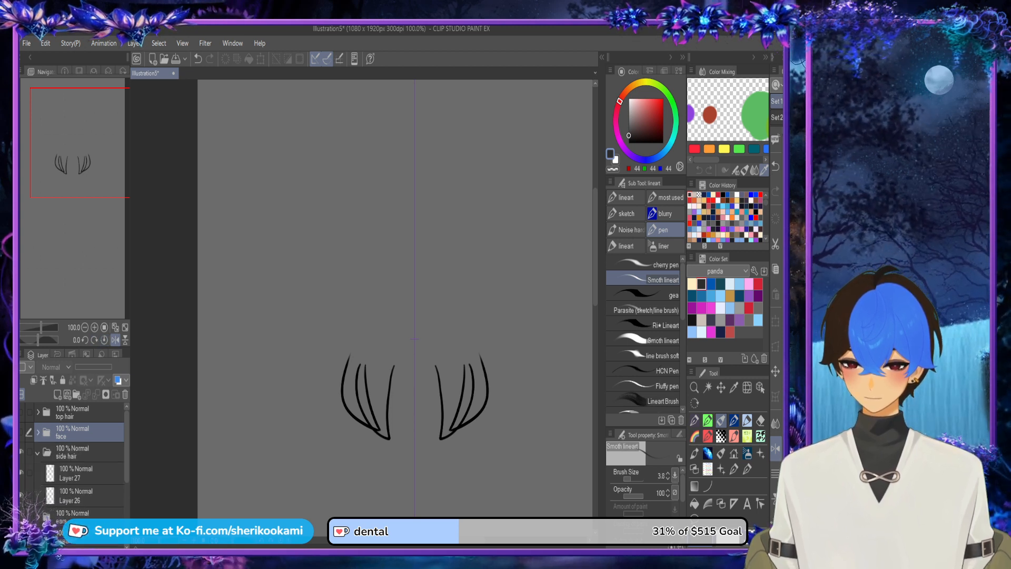
Step: Put Layer 27 and Layer 26 each into its own new subfolder inside the side hair folder
left_click(79, 472)
left_click(77, 394)
left_click_drag(79, 493, 79, 472)
left_click(79, 513)
left_click(77, 393)
left_click_drag(79, 534, 79, 514)
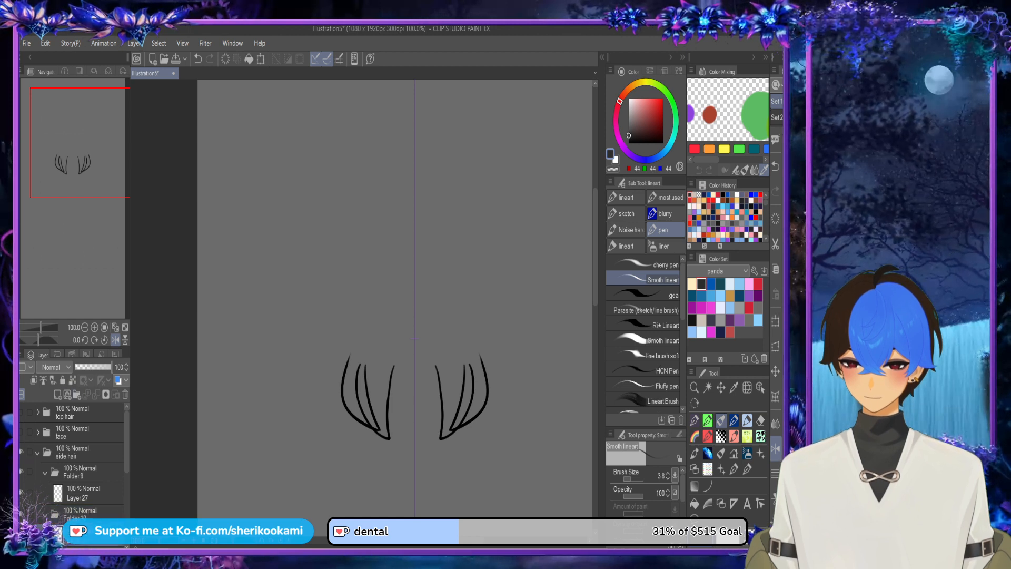
Step: Isolate the outer side locks on Layer 27, choose blue from the panda color set and try a stroke at their open tops
left_click(79, 493)
left_click_drag(414, 339, 379, 289)
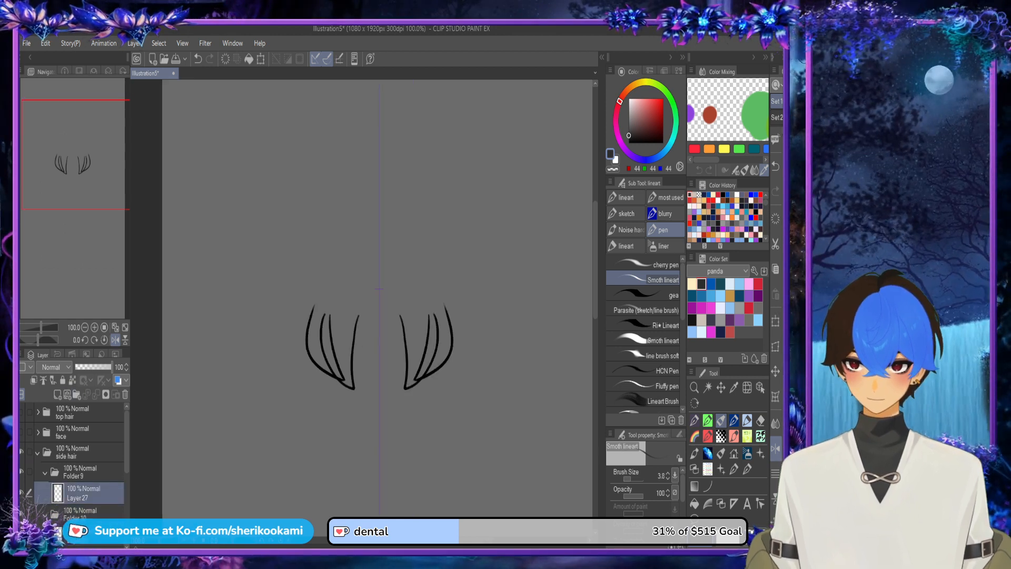
key("Delete")
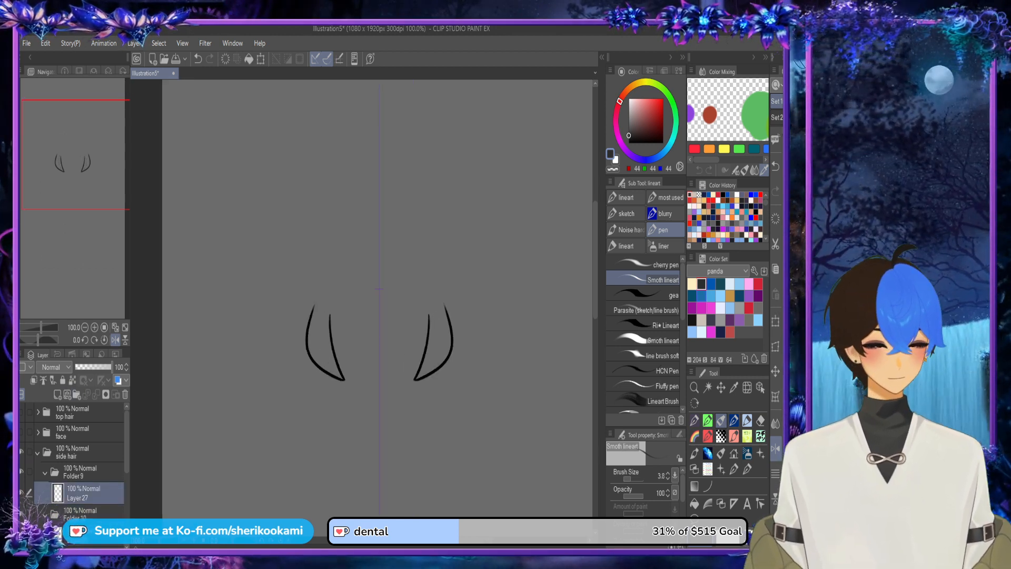
left_click(711, 283)
scroll(431, 347, "up", 3)
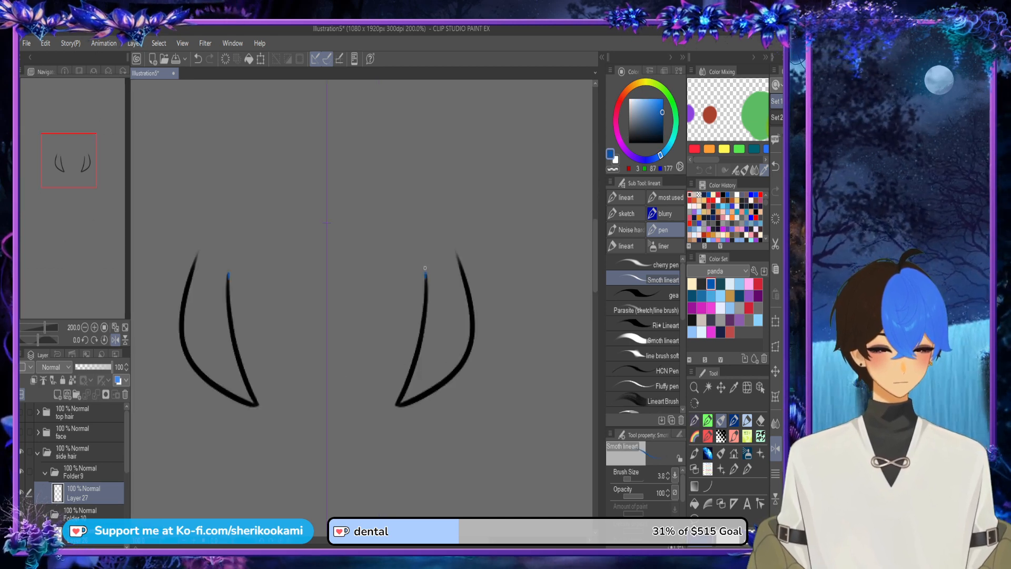
mouse_move(425, 268)
left_mouse_down()
mouse_move(424, 229)
mouse_move(456, 251)
left_mouse_up()
key("ctrl+z")
Step: On a new layer beneath Layer 27, close the outer locks' tops in blue, fill them, and trim the tips' outer edges
left_click(57, 394)
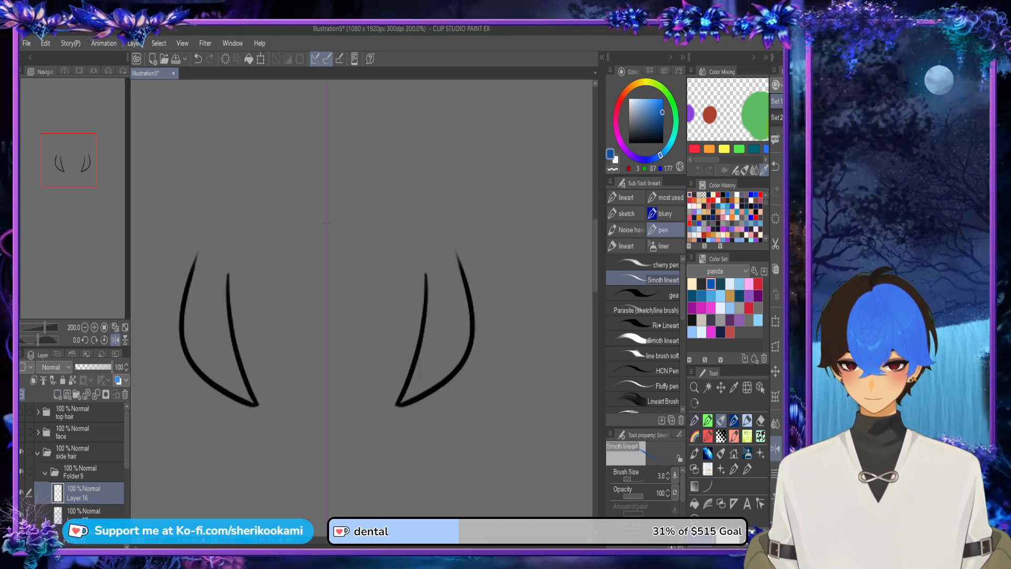
left_click_drag(100, 494, 105, 524)
mouse_move(427, 281)
left_mouse_down()
mouse_move(428, 233)
mouse_move(454, 240)
mouse_move(458, 257)
left_mouse_up()
left_click(694, 504)
left_click(447, 314)
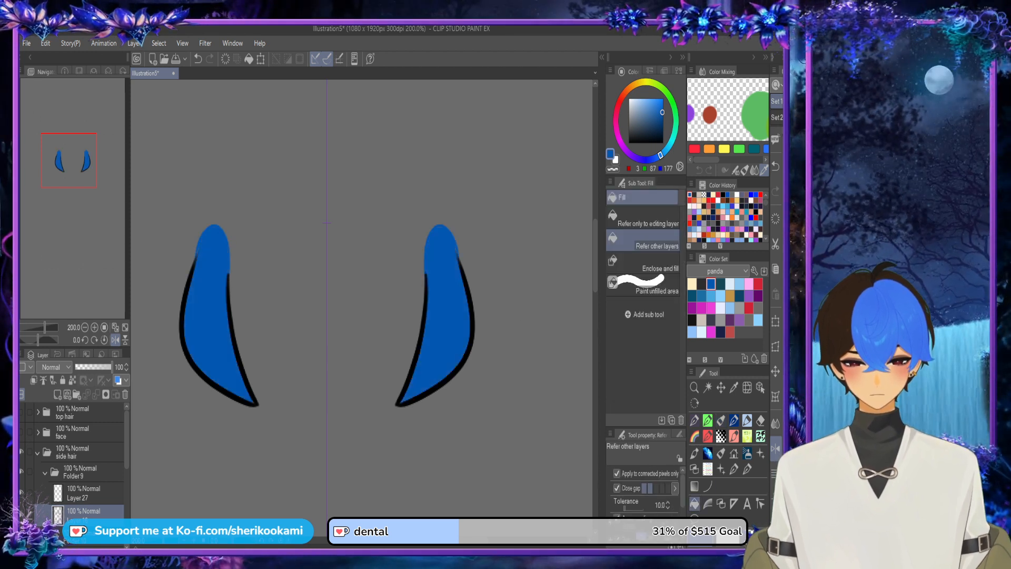
key("p")
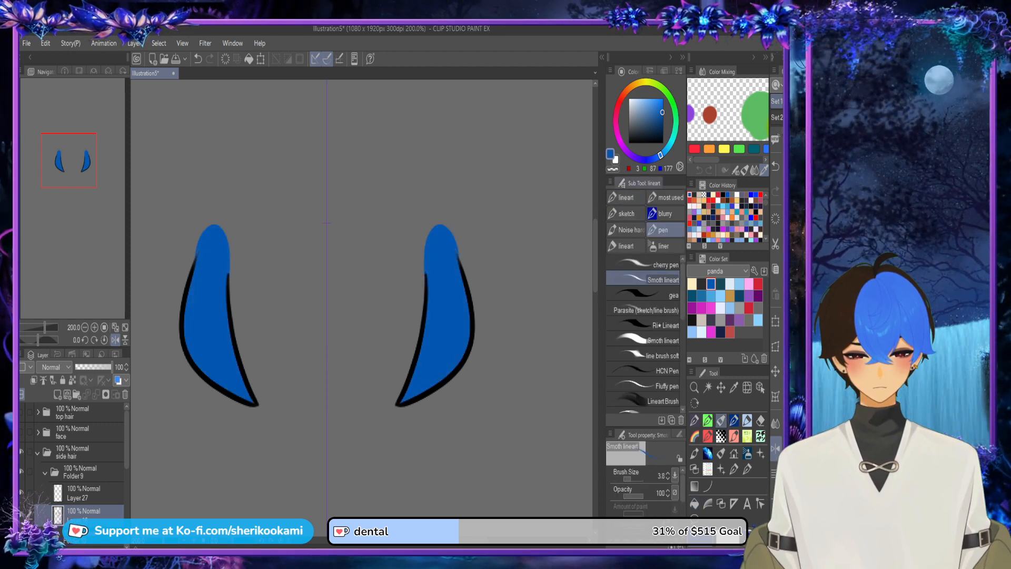
left_click_drag(447, 224, 476, 286)
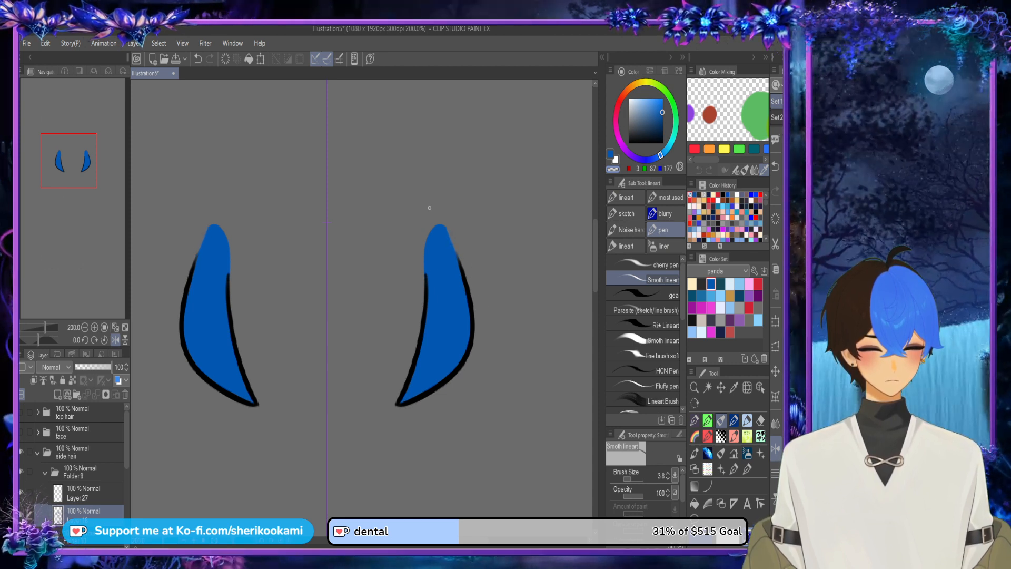
Step: Collapse and hide Folder 9, show the inner locks, and add a new layer beneath Layer 26 in Folder 10
left_click(46, 472)
left_click(84, 511)
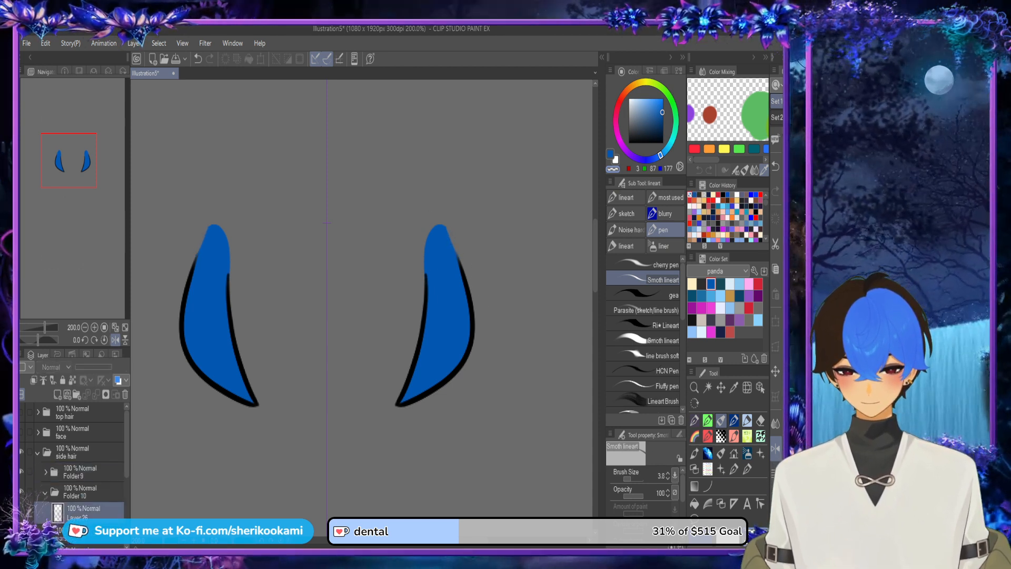
left_click(57, 394)
mouse_move(84, 512)
left_mouse_down()
mouse_move(84, 545)
mouse_move(84, 517)
left_mouse_up()
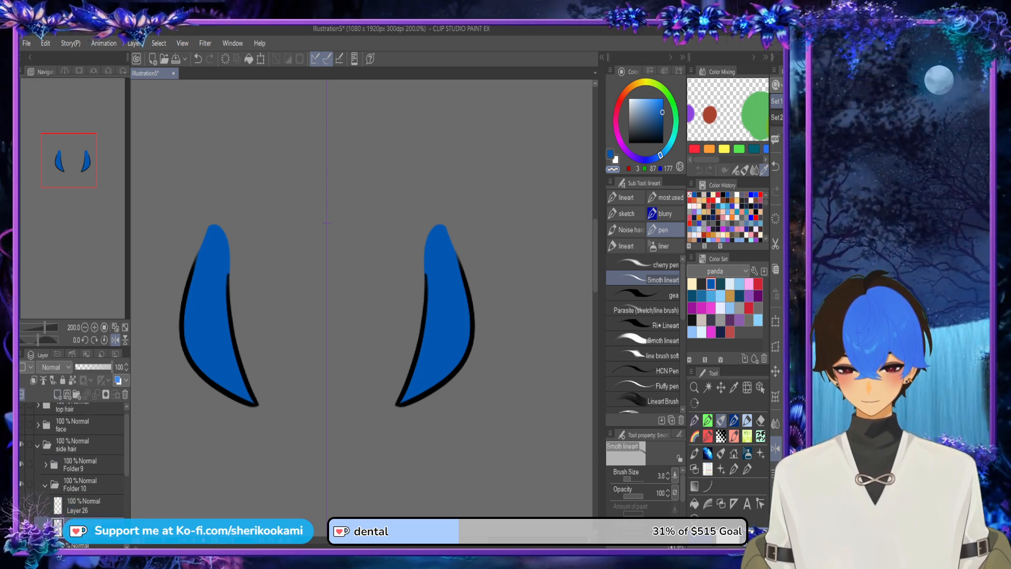
left_click_drag(286, 276, 256, 405)
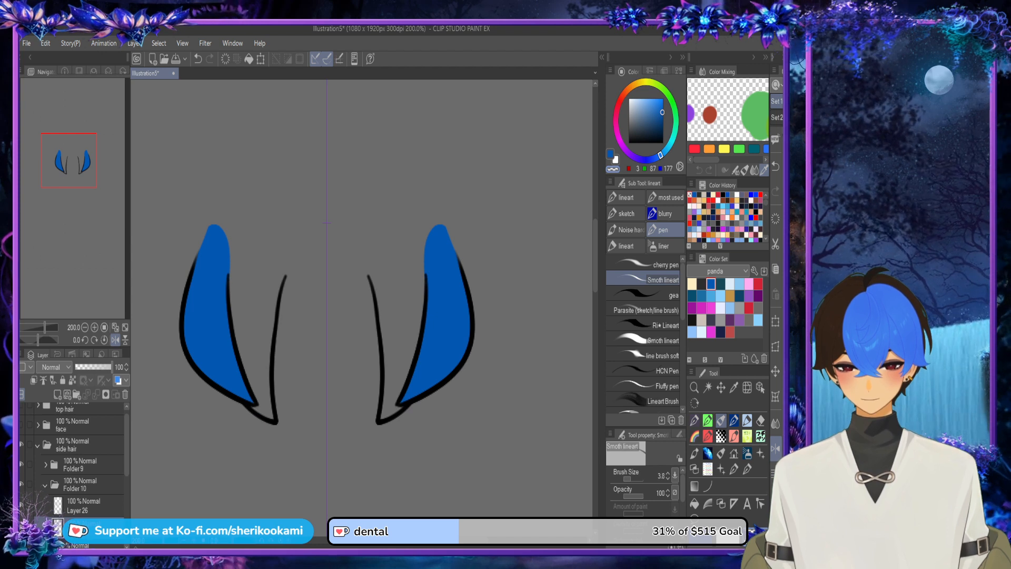
left_click(21, 465)
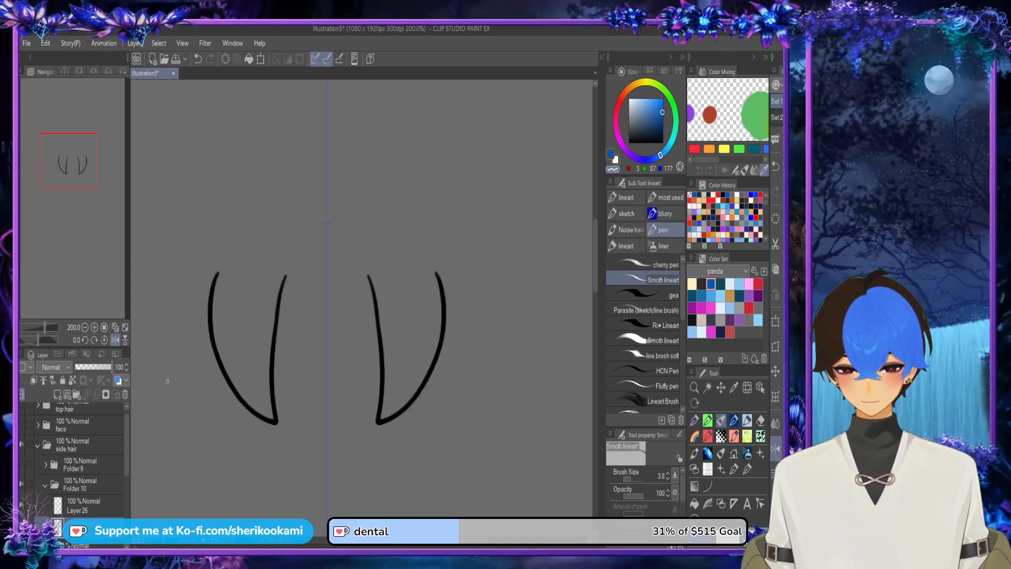
Step: Close the inner locks' open tops with blue strokes, fill both with blue, show Folder 9 again and collapse Folder 10
mouse_move(217, 274)
left_mouse_down()
mouse_move(265, 218)
mouse_move(282, 216)
mouse_move(287, 279)
left_mouse_up()
key("ctrl+z")
mouse_move(217, 273)
left_mouse_down()
mouse_move(259, 230)
mouse_move(285, 238)
mouse_move(286, 275)
left_mouse_up()
left_click(695, 504)
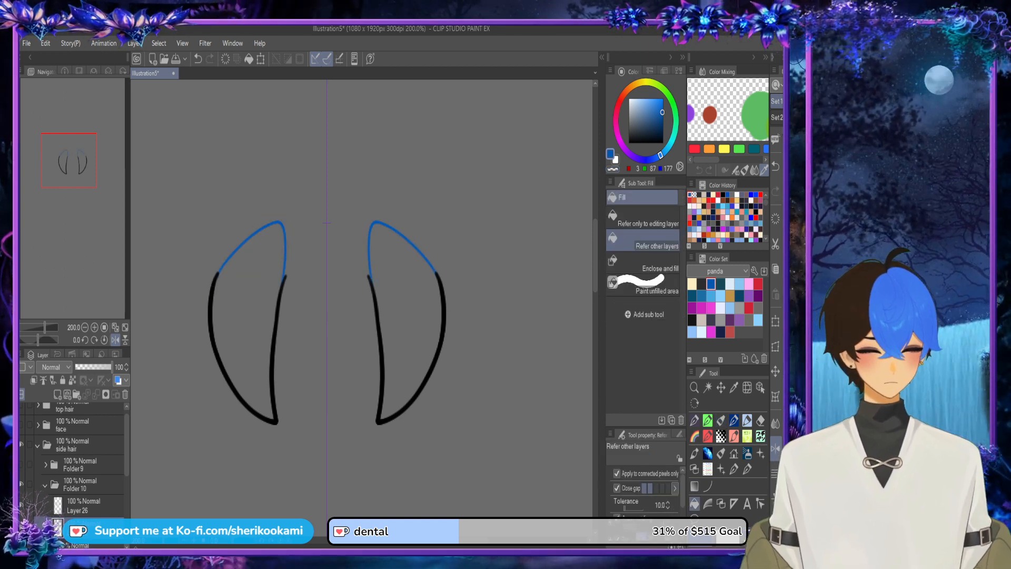
left_click(246, 316)
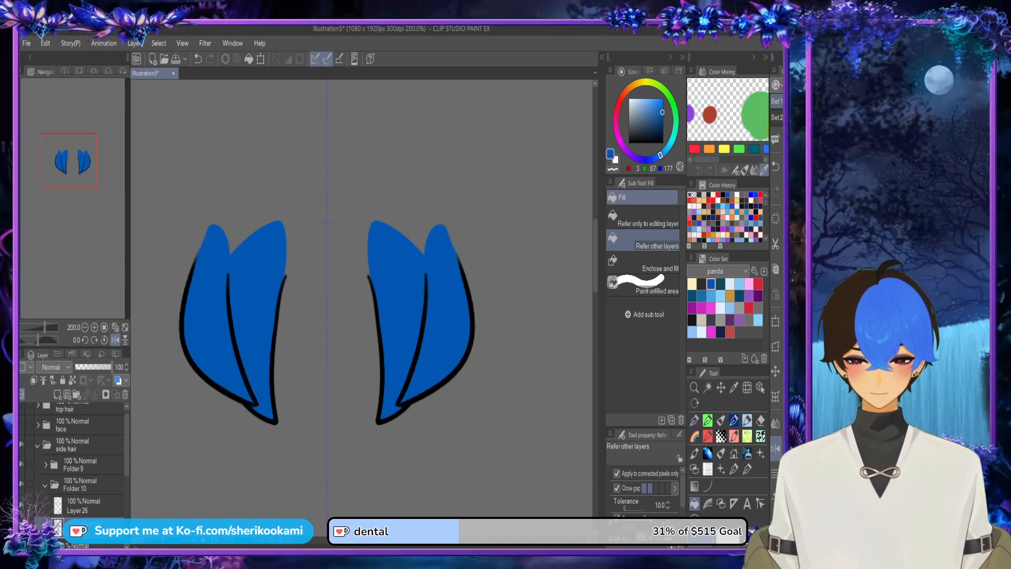
left_click(45, 484)
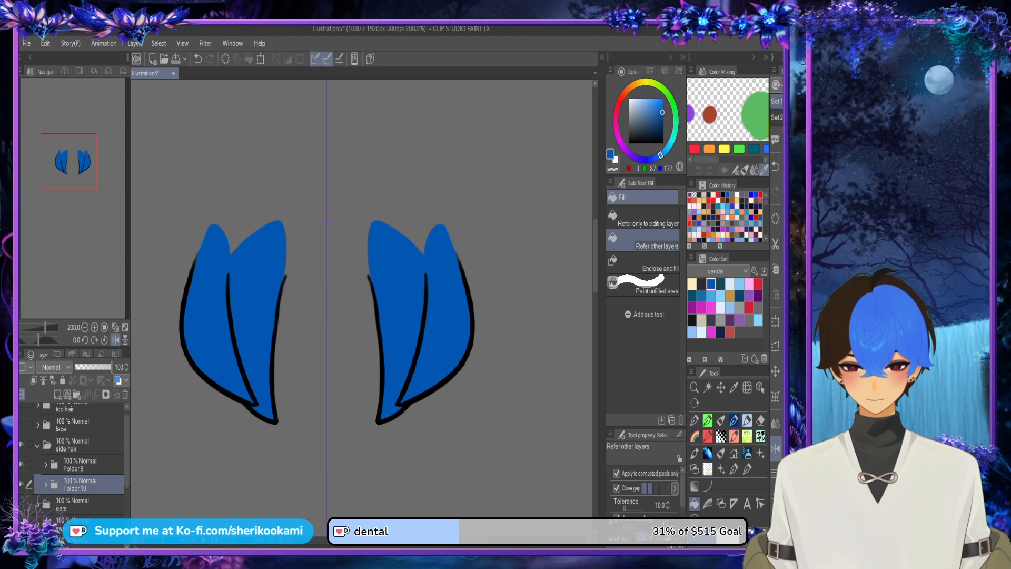
Step: Show the face and top hair folders to compare the side hair in context, save the illustration, and hide both folders again
left_click(22, 425)
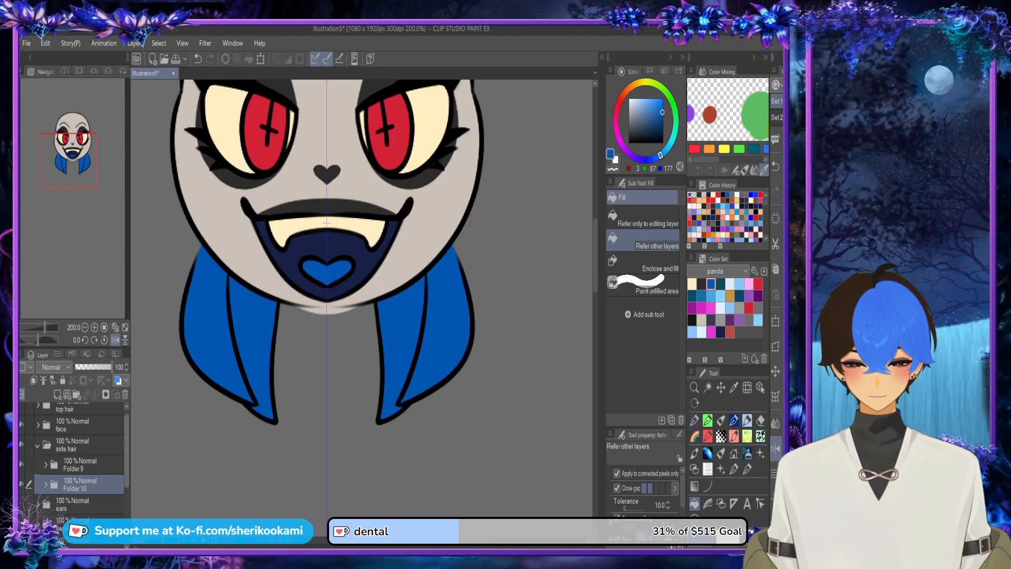
scroll(73, 459, "up", 1)
left_click(22, 413)
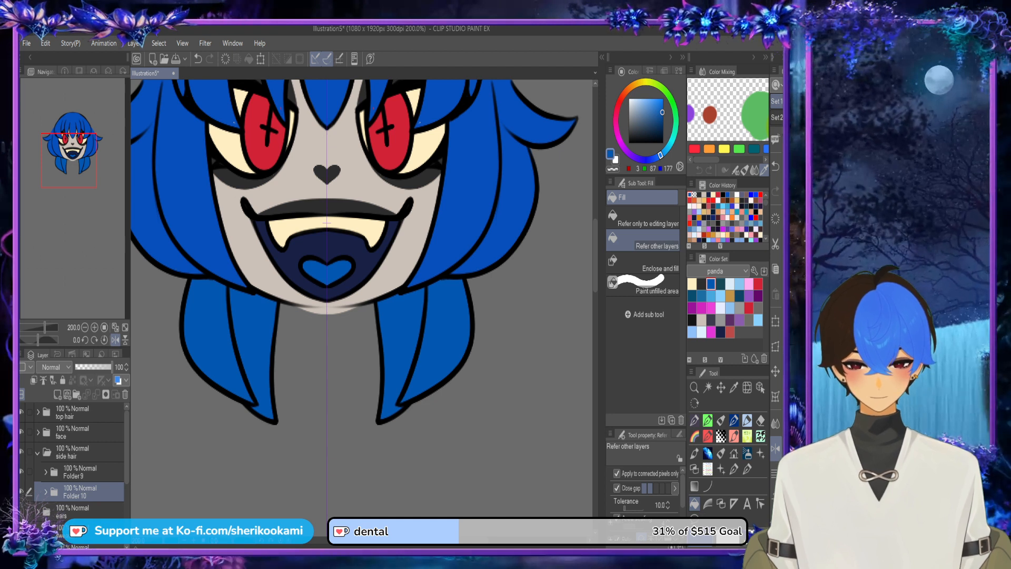
key("ctrl+s")
left_click(21, 432)
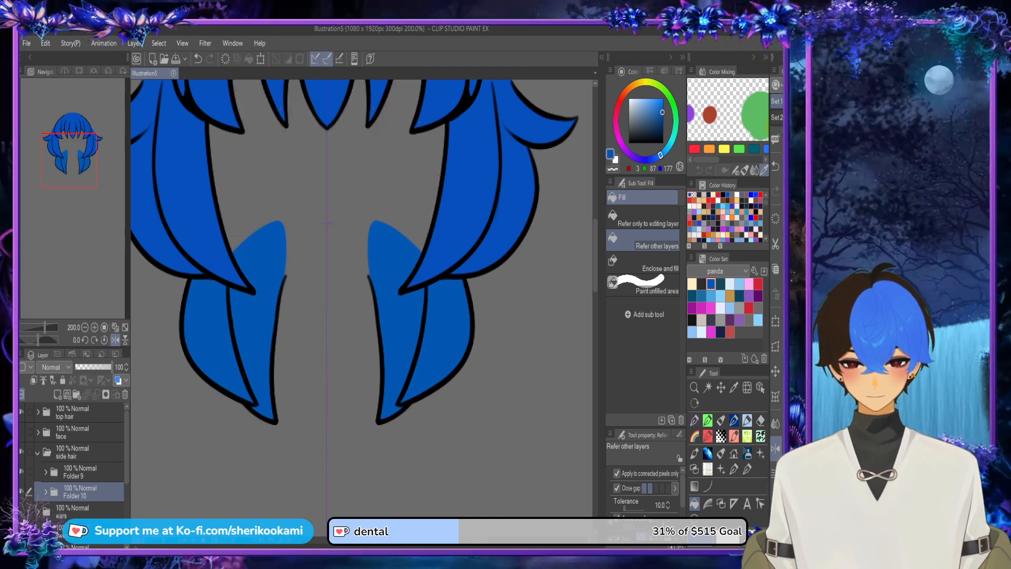
left_click(22, 412)
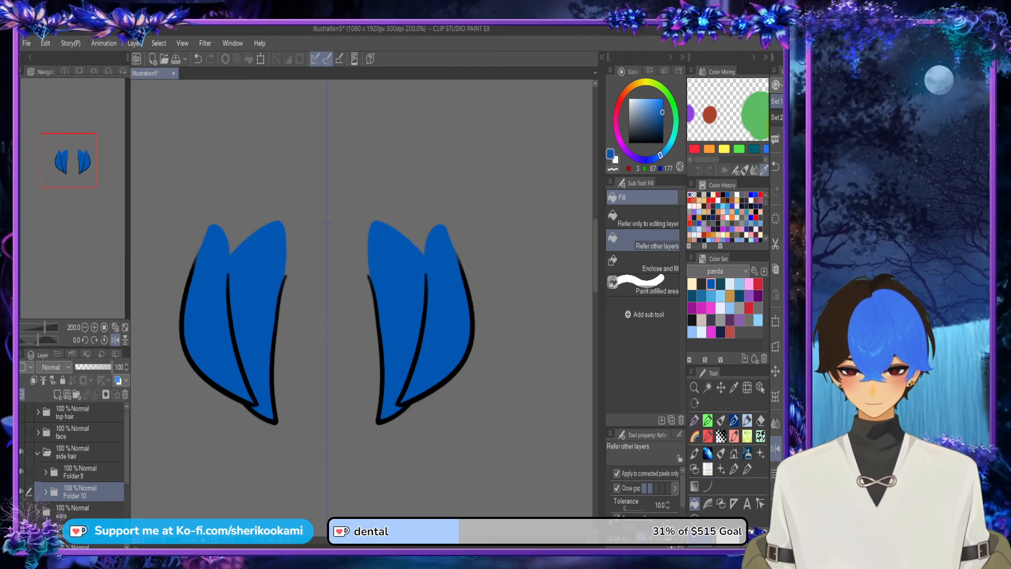
Step: Expand Folder 9, choose dark navy from the panda color set and try filling the outer side locks with it
left_click(45, 472)
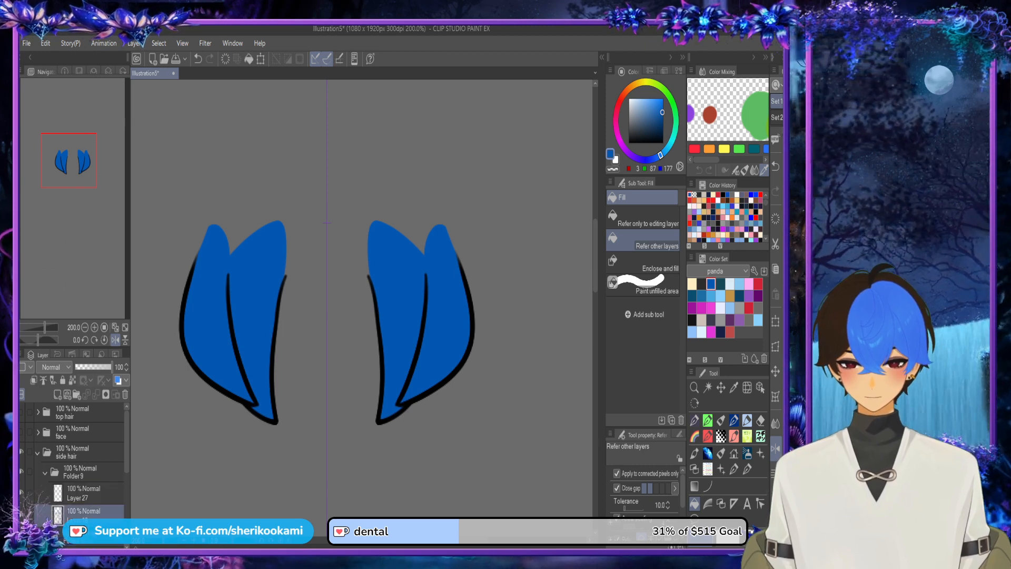
left_click(721, 332)
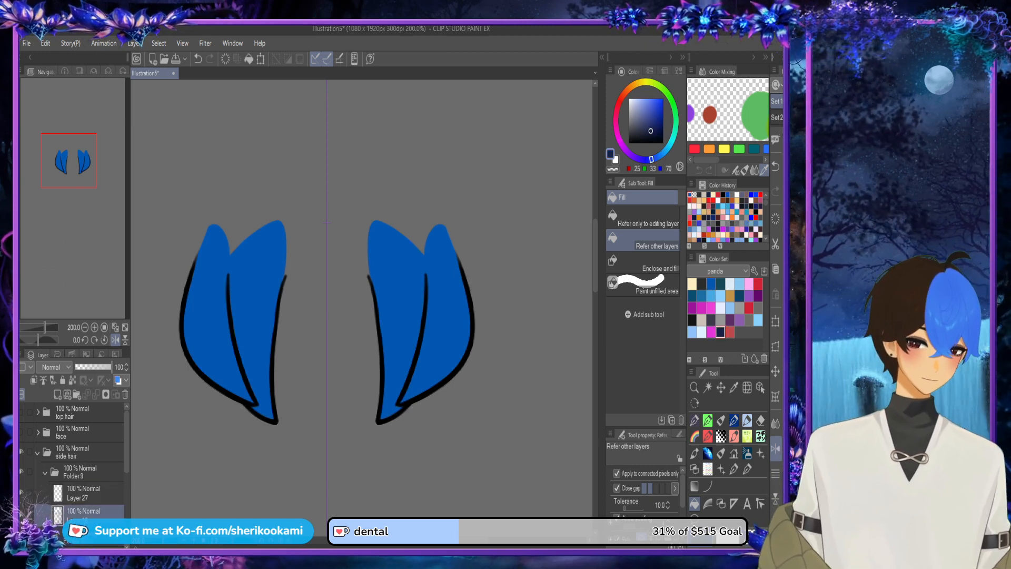
left_click(442, 308)
key("ctrl+z")
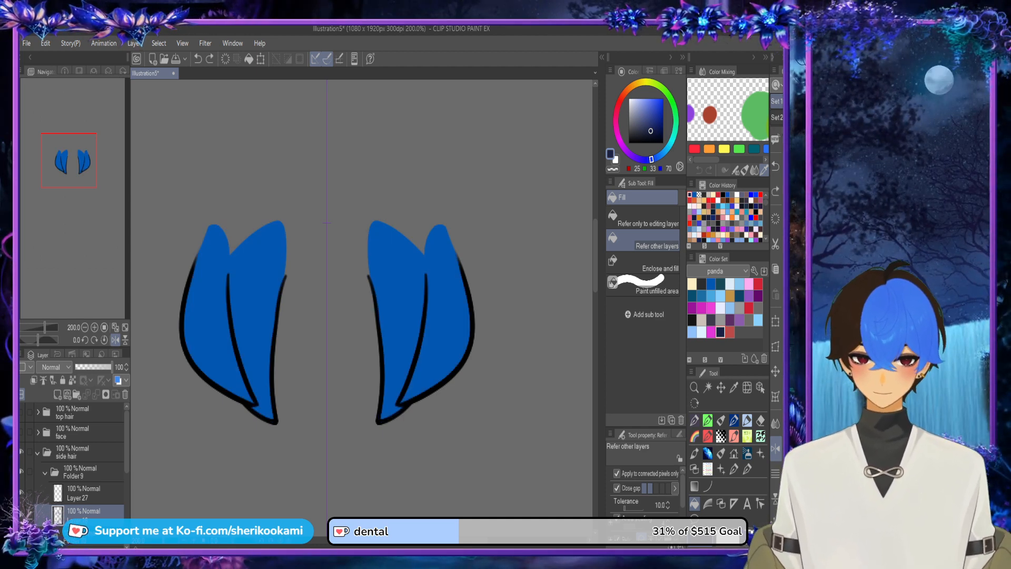
Step: Hide Folder 9 and fill the inner locks with dark navy on the colour layer beneath Layer 26 in Folder 10
left_click(21, 472)
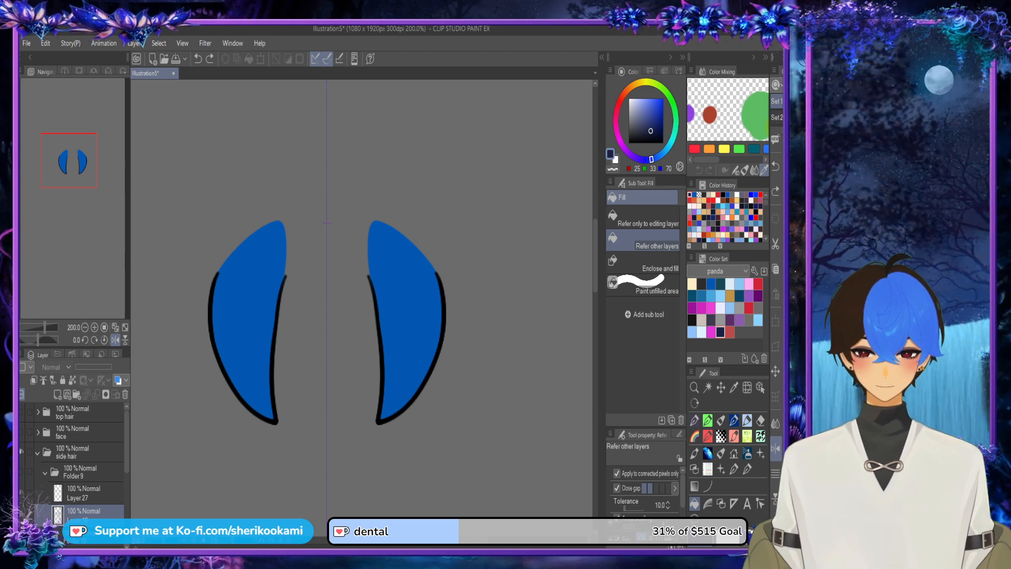
scroll(73, 459, "down", 2)
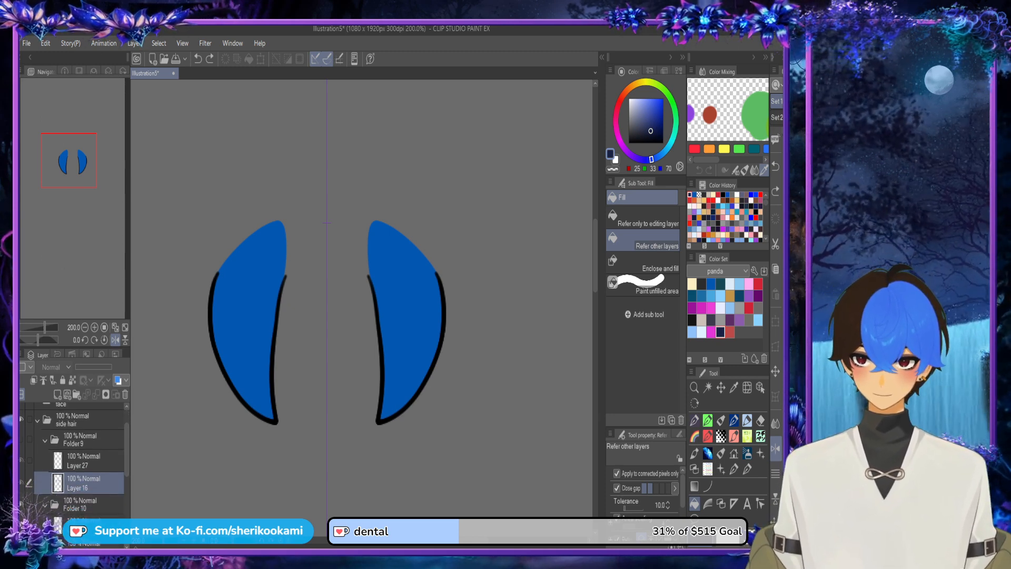
left_click(84, 544)
left_click(248, 316)
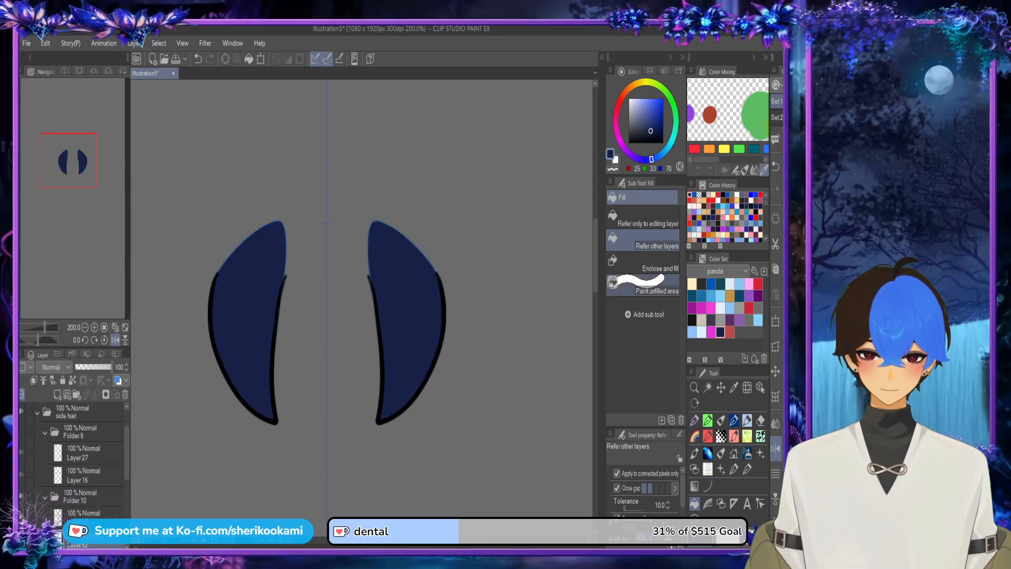
Step: Paint over the remaining blue edge around the inner locks' tops in dark navy with the Smoth lineart pen
key("p")
scroll(372, 279, "up", 3)
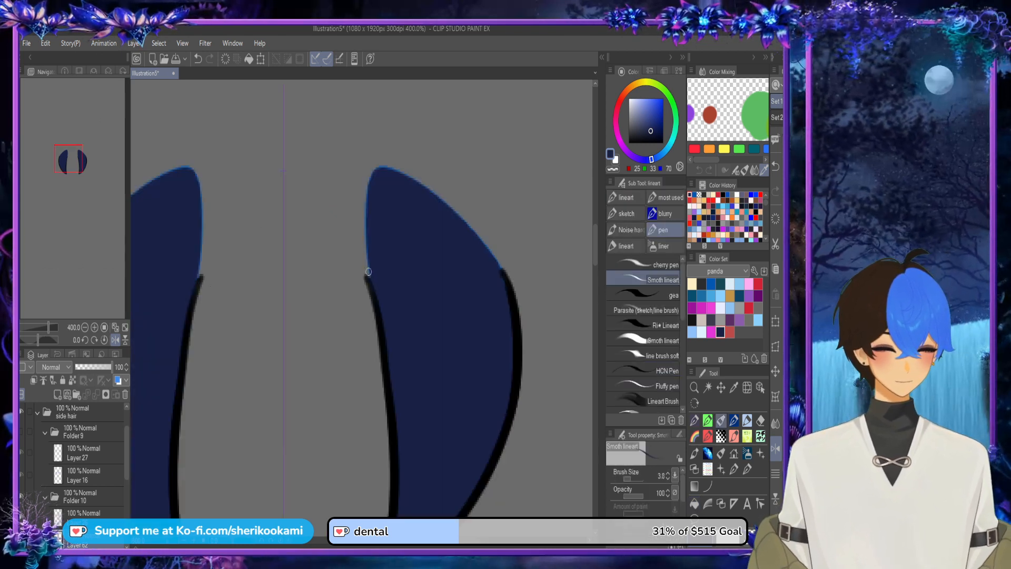
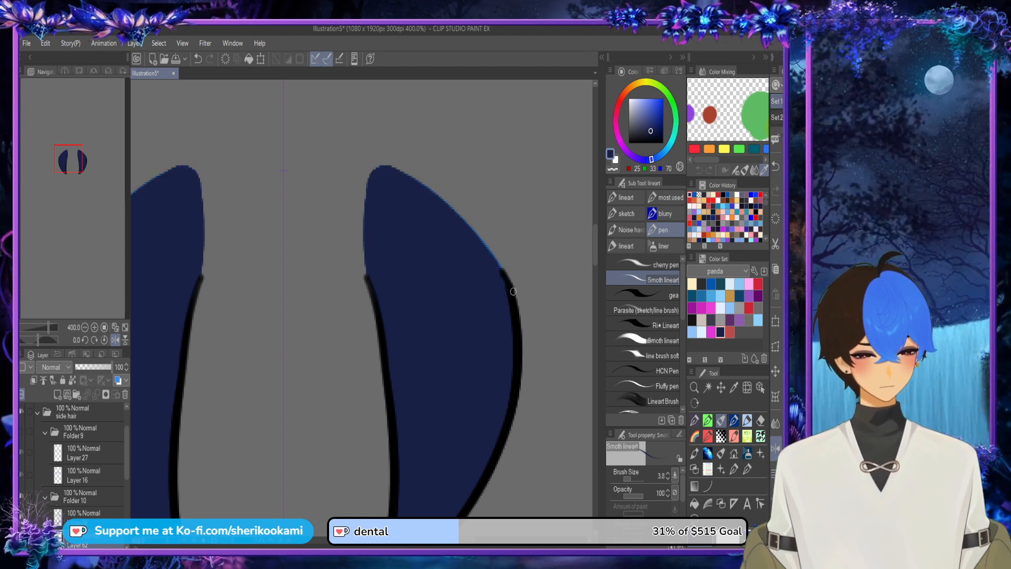
Step: Smooth the outer upper edge of the inner side hair locks with the dark blue lineart pen
mouse_move(435, 196)
left_mouse_down()
mouse_move(490, 249)
mouse_move(509, 291)
left_mouse_up()
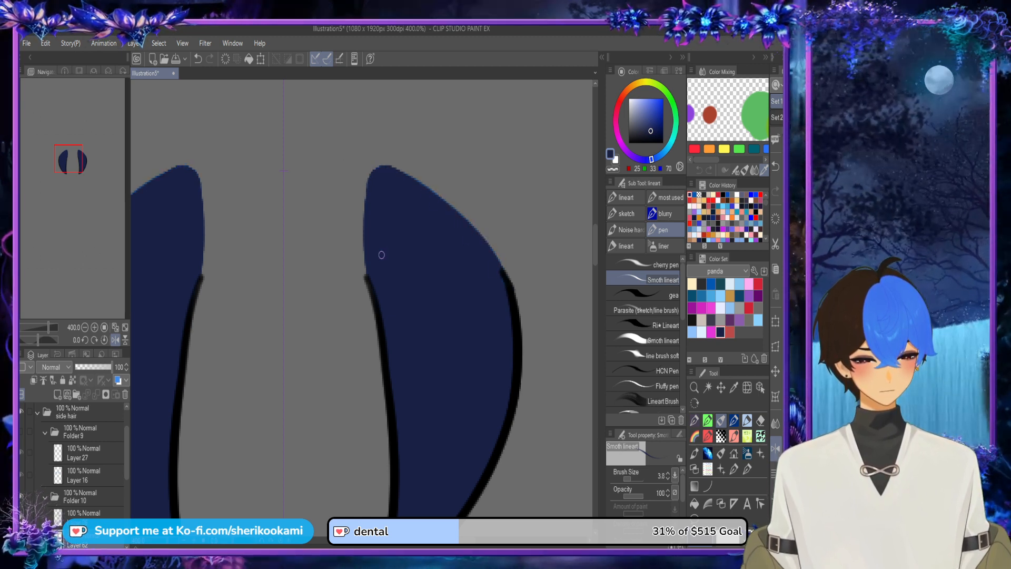
scroll(422, 217, "down", 3)
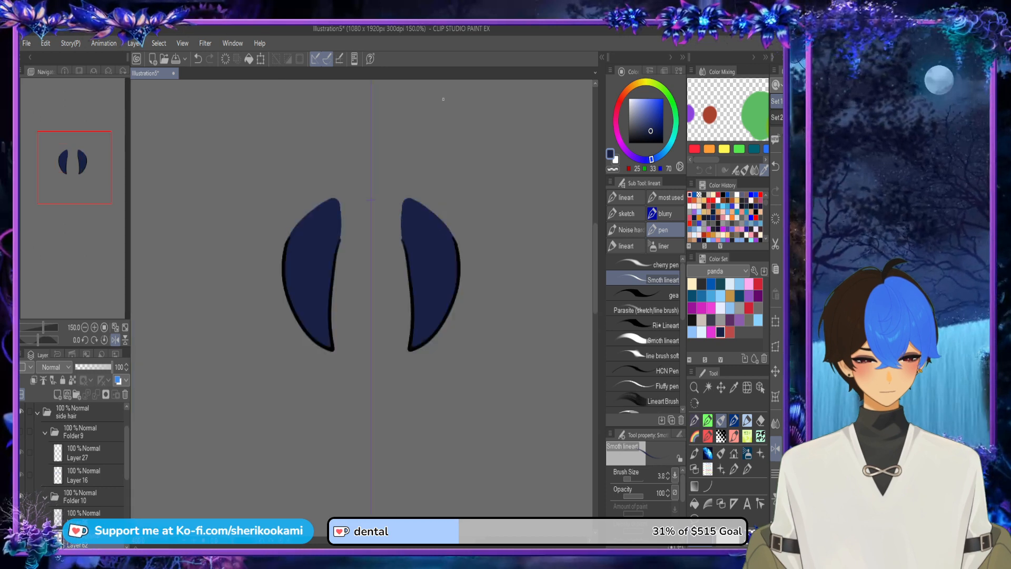
Step: Show Folder 9, hide Folder 10, and fill the outer side hair locks with dark blue on Layer 16
left_click(85, 475)
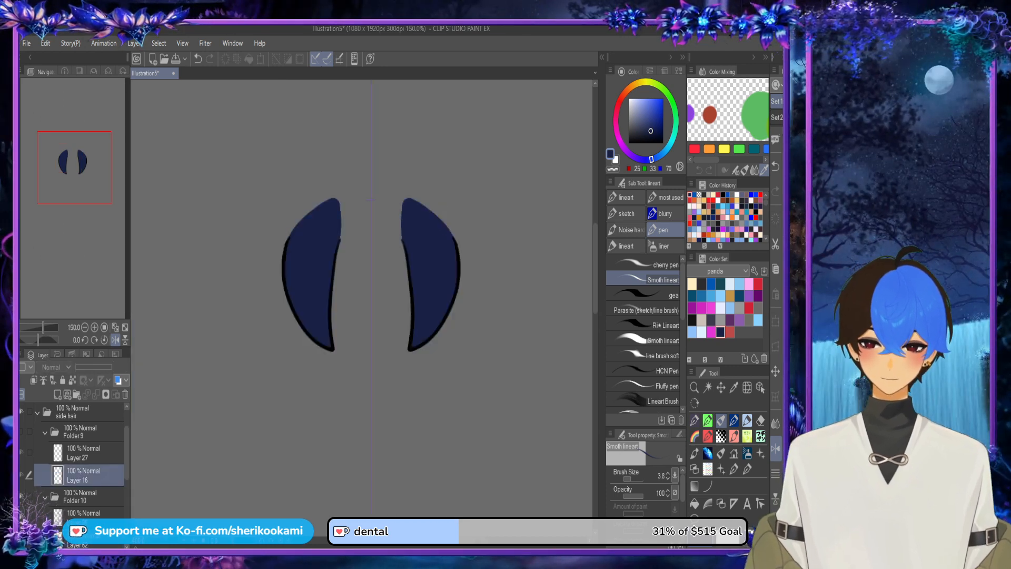
left_click(22, 432)
key("g")
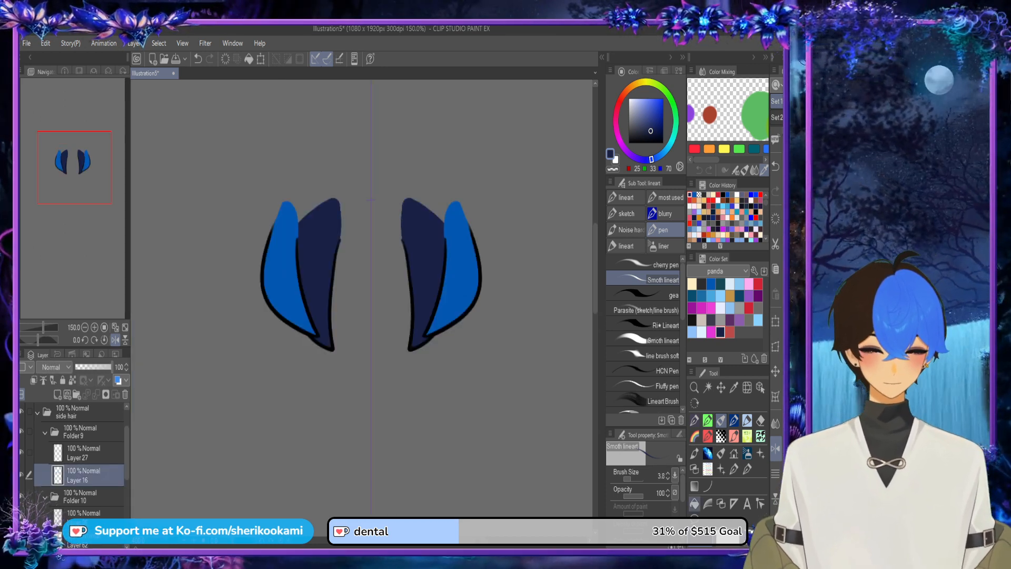
left_click(46, 496)
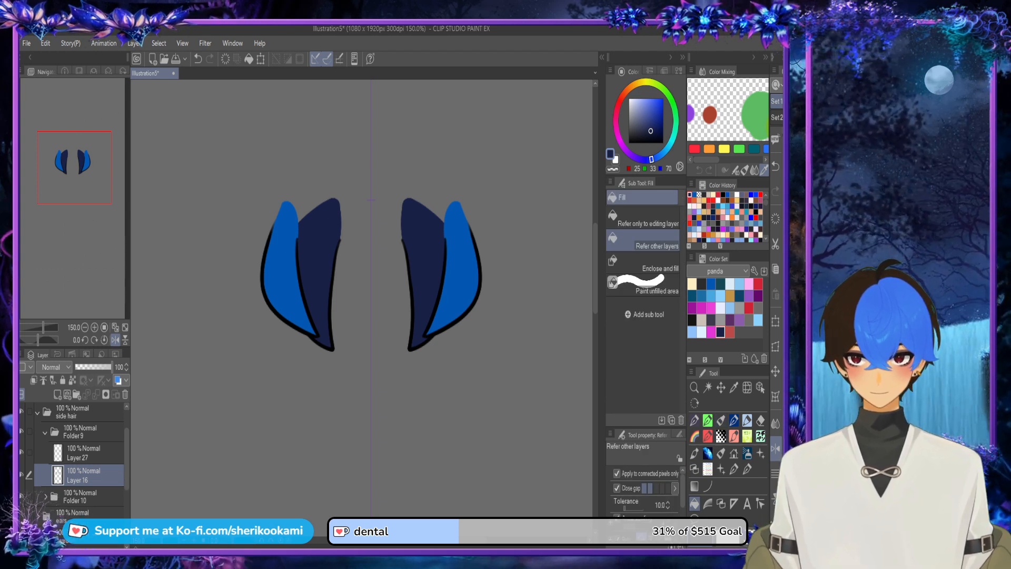
left_click(22, 496)
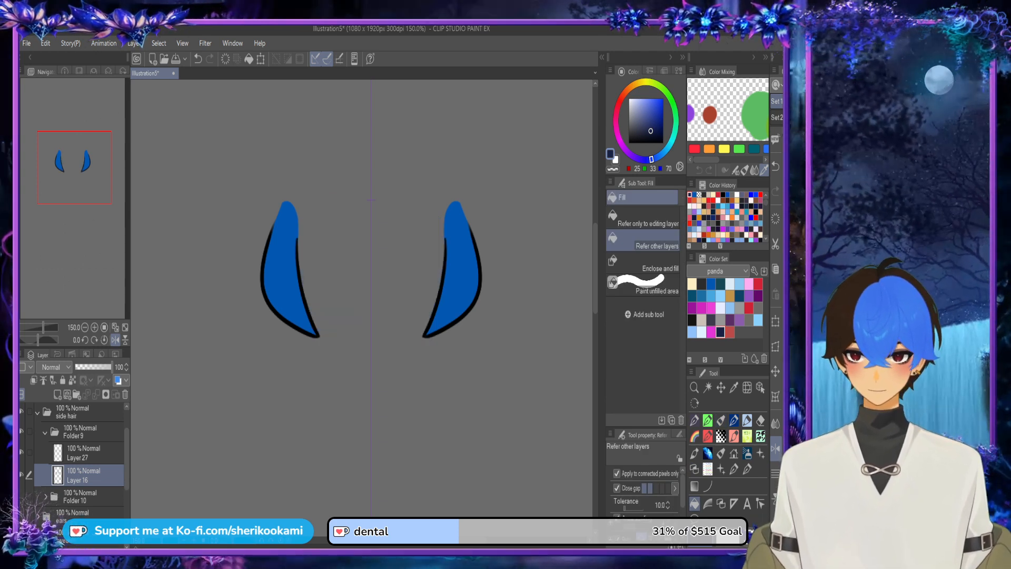
left_click(285, 279)
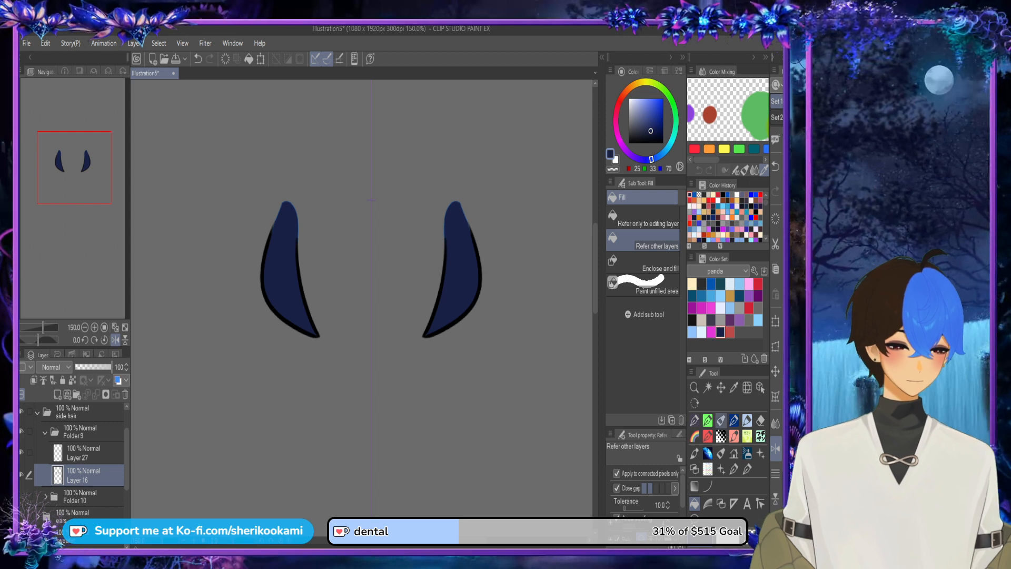
Step: Paint over the leftover bright blue edges at the upper ends of the outer side hair locks in dark blue
key("p")
scroll(250, 213, "up", 5)
mouse_move(393, 374)
left_mouse_down()
mouse_move(392, 278)
mouse_move(385, 319)
mouse_move(400, 201)
mouse_move(434, 169)
mouse_move(389, 257)
mouse_move(408, 183)
mouse_move(445, 157)
mouse_move(465, 166)
mouse_move(483, 208)
mouse_move(535, 378)
left_mouse_up()
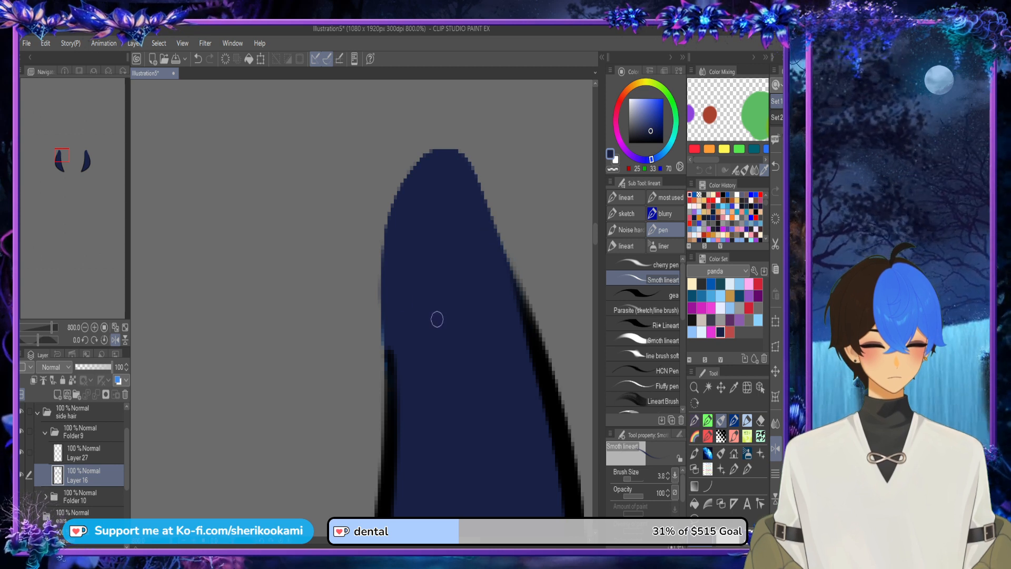
scroll(393, 211, "down", 5)
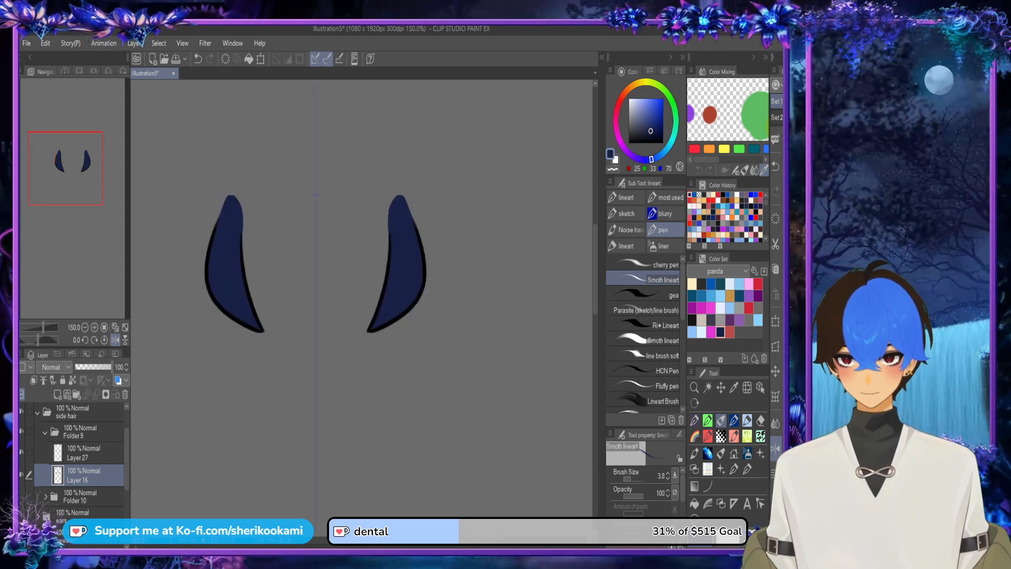
Step: Show Folder 10 again and move it above Folder 9 so the inner locks overlap the outer ones
left_click(21, 496)
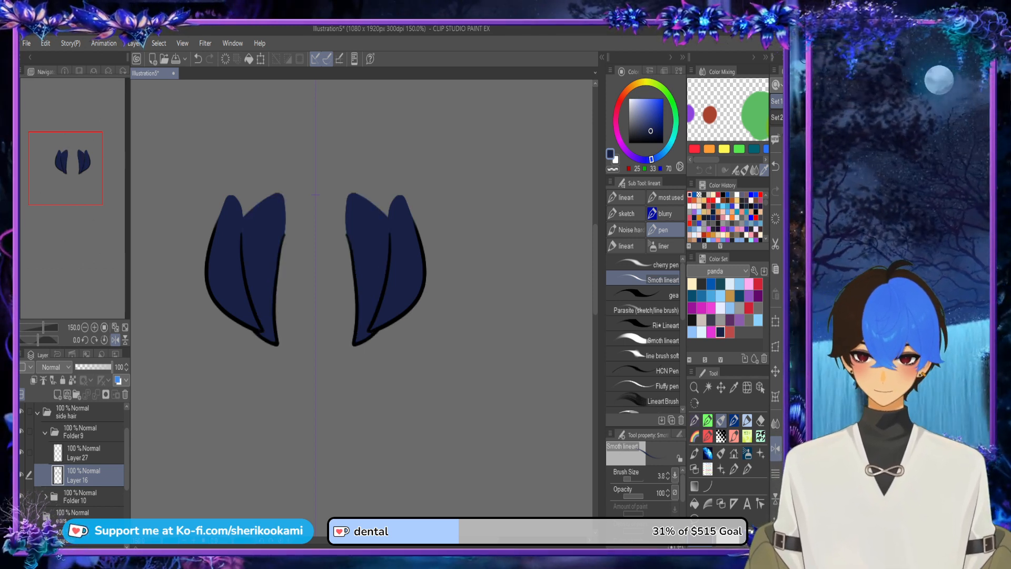
left_click(45, 431)
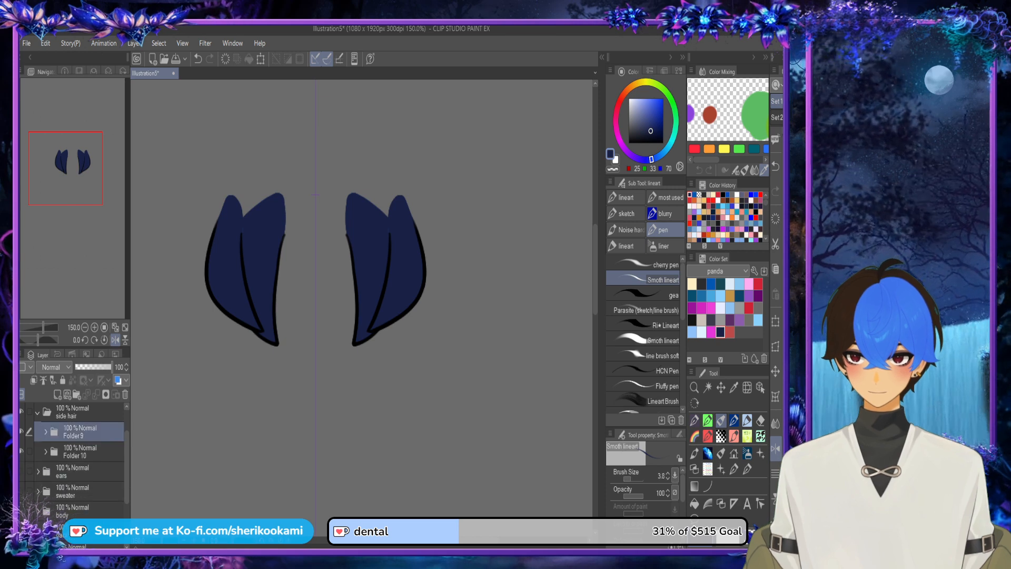
left_click_drag(79, 451, 79, 424)
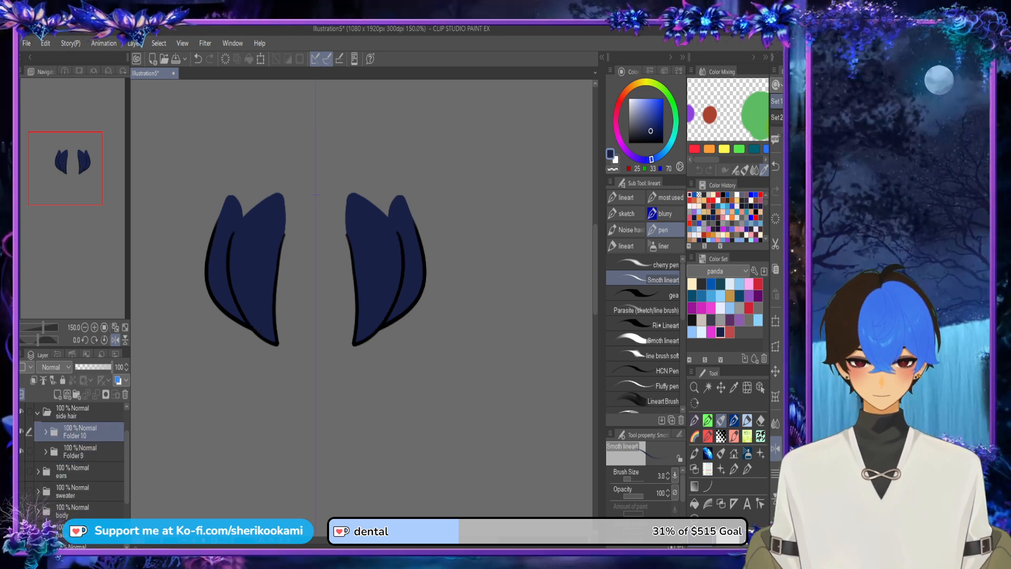
Step: Collapse the side hair folder and make the ears folder visible
scroll(547, 237, "down", 1)
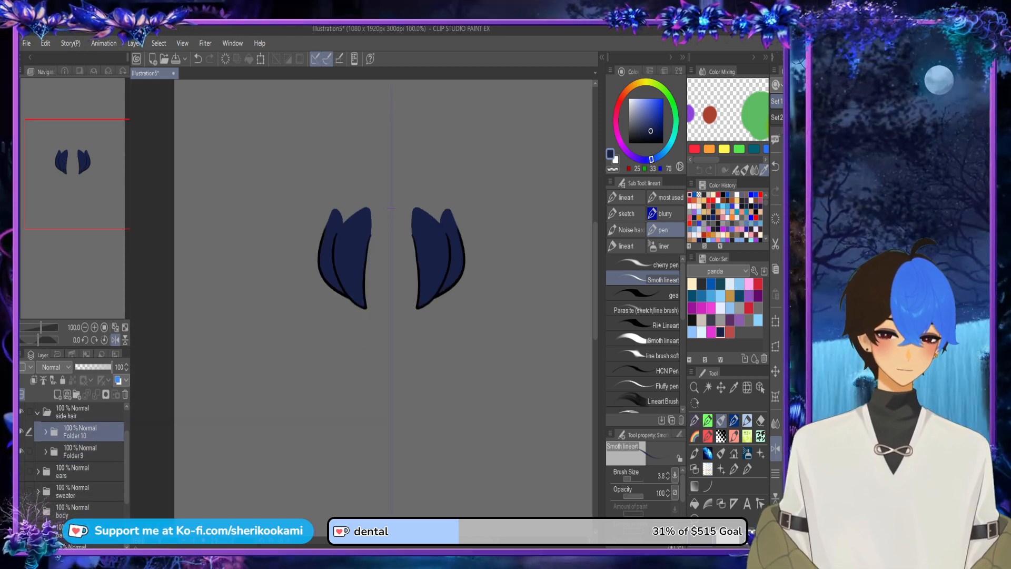
left_click_drag(547, 237, 508, 352)
left_click_drag(595, 250, 595, 249)
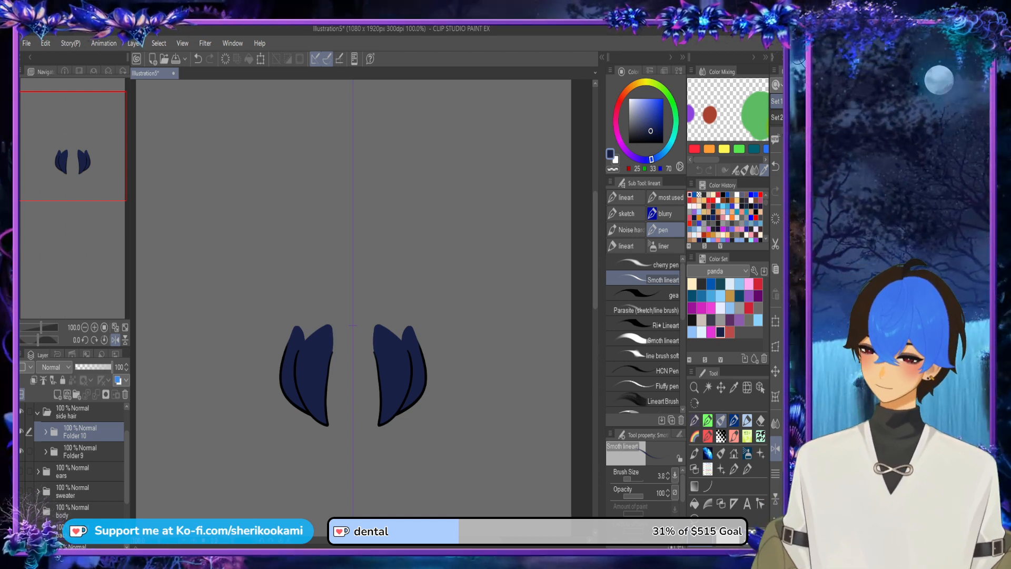
left_click(37, 413)
left_click(22, 432)
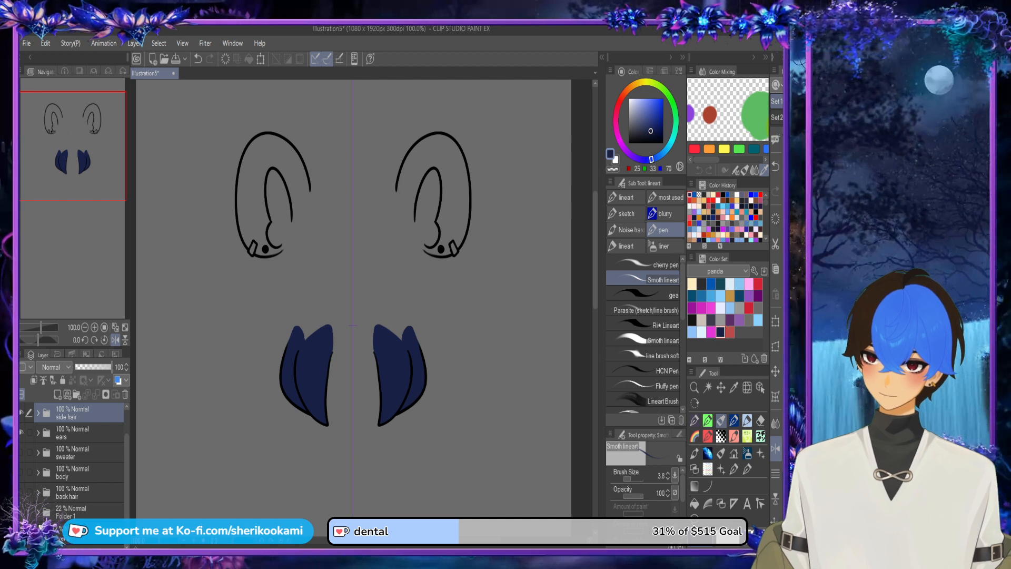
Step: Add a new layer in the ears folder and place it below the ear line art on Layer 25
left_click(37, 432)
left_click(79, 455)
left_click(58, 394)
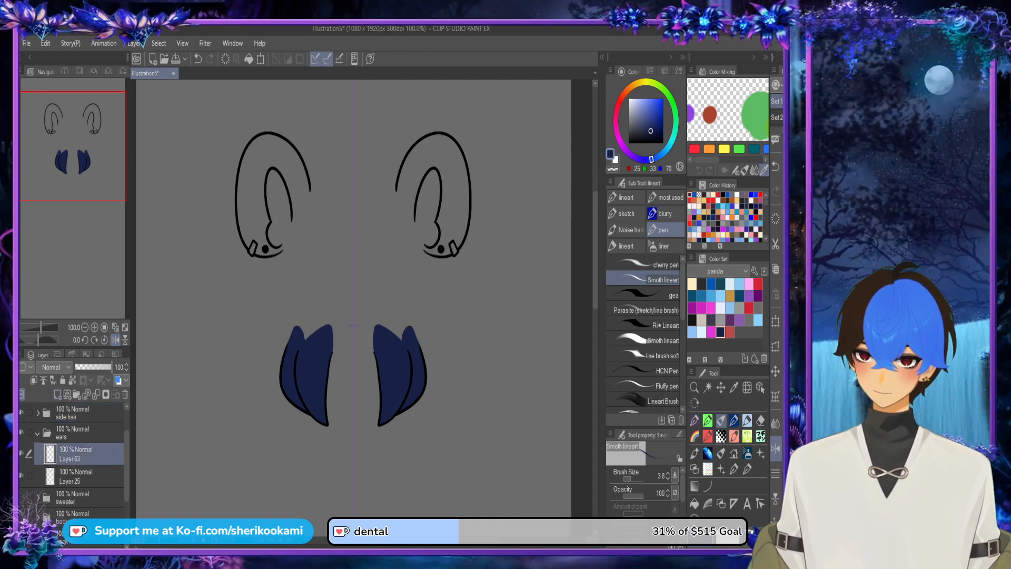
left_click_drag(79, 454, 80, 486)
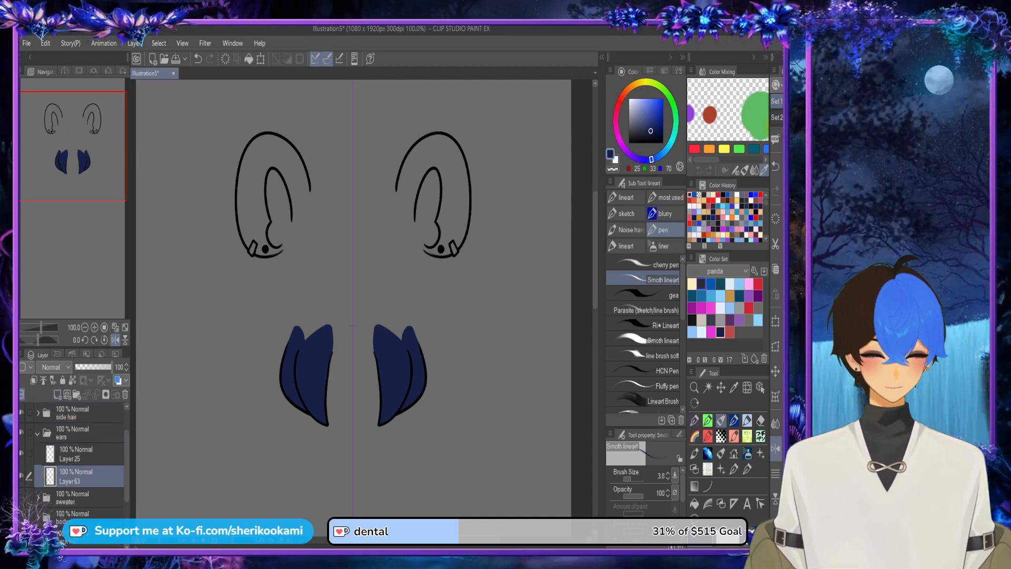
Step: Close the open edge of the inner ear with a pale beige line and fill the inner ears with that beige
left_click(709, 194)
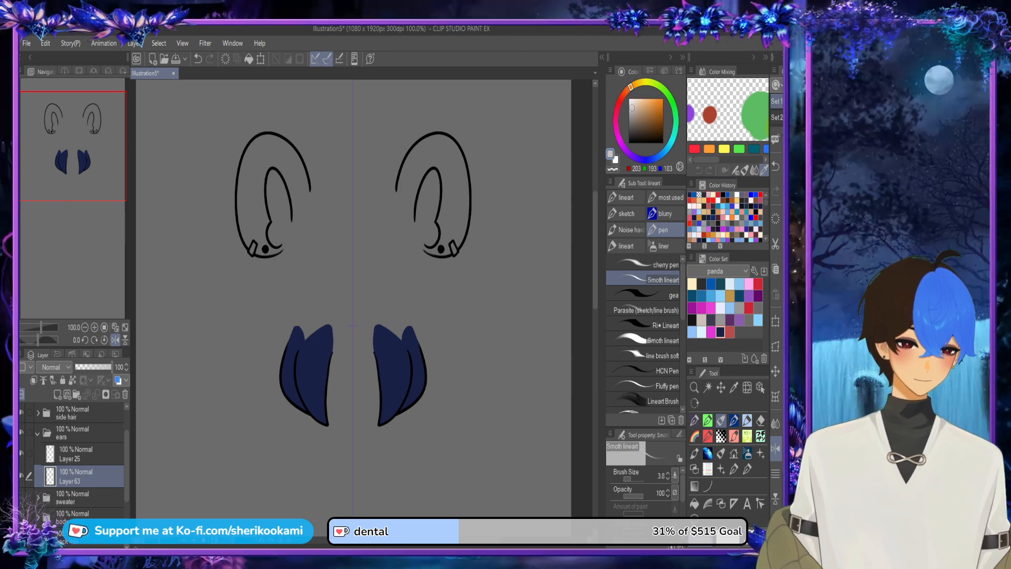
scroll(425, 202, "up", 5)
mouse_move(384, 254)
left_mouse_down()
mouse_move(437, 350)
mouse_move(388, 268)
mouse_move(381, 219)
left_mouse_up()
key("ctrl+z")
key("ctrl+z")
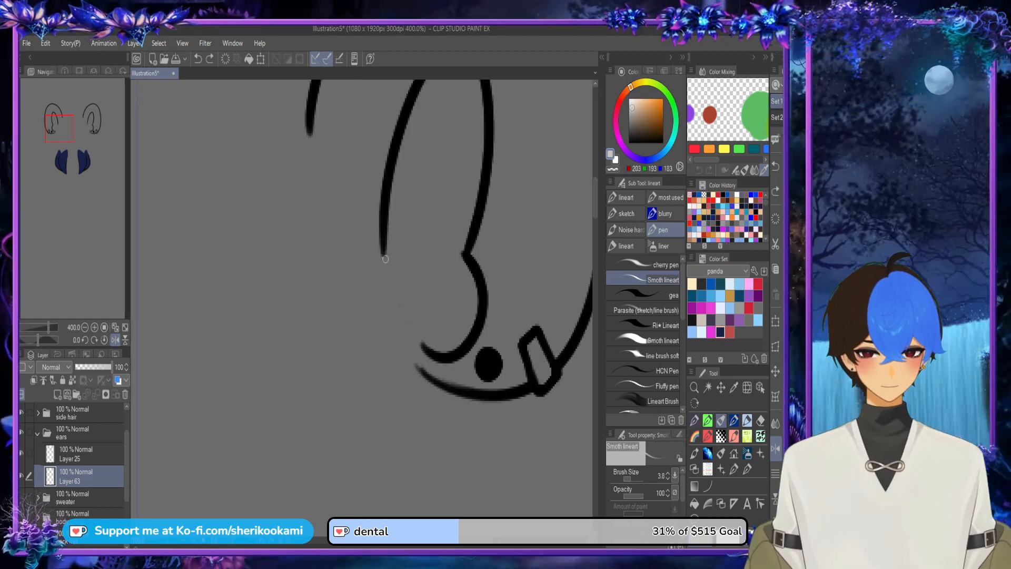
left_click_drag(384, 256, 424, 347)
left_click(695, 503)
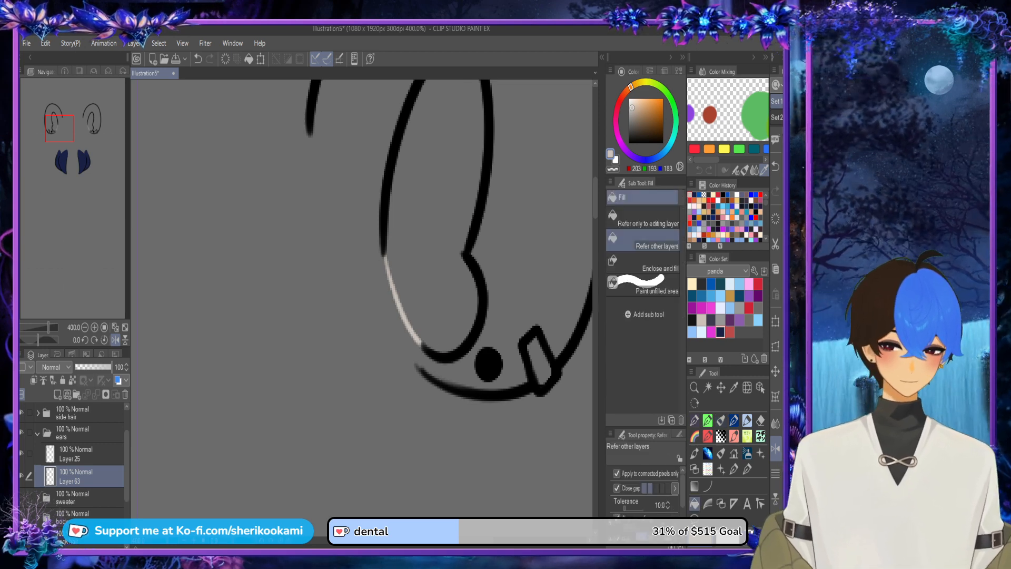
left_click(434, 288)
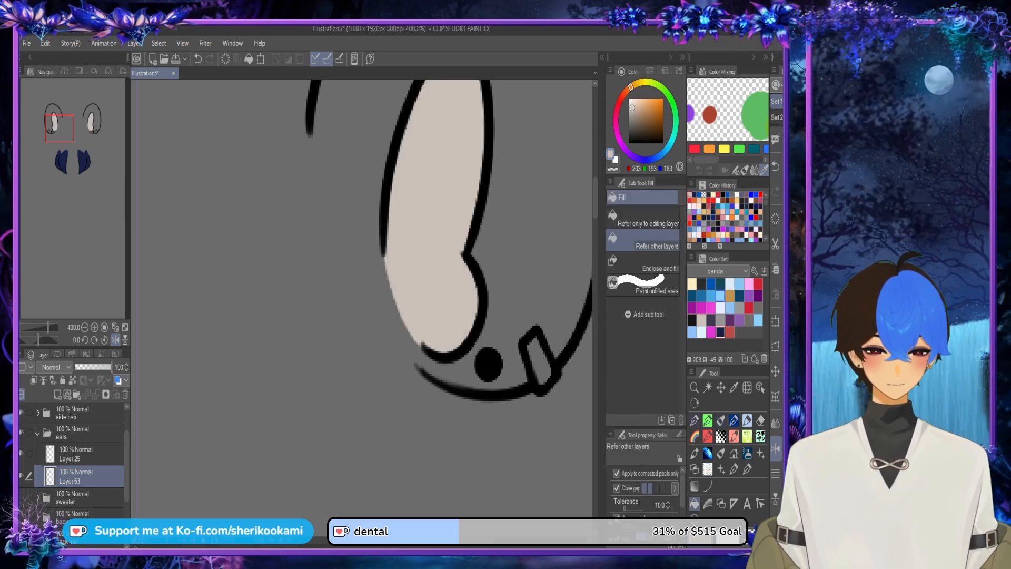
Step: Close the gaps at the earlobe and inner ear edge with dark grey lines, and fill the outer ears dark grey
left_click(701, 284)
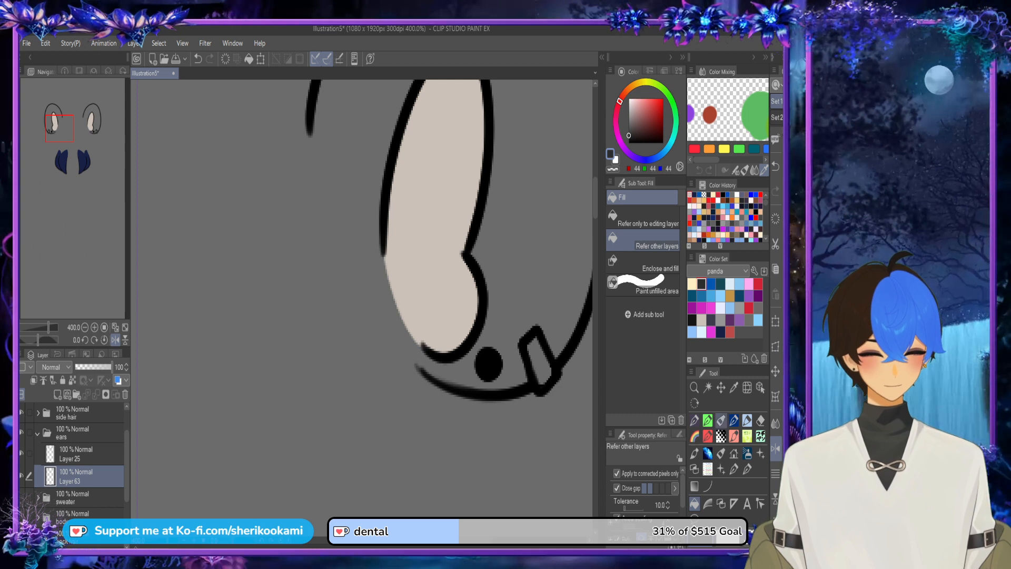
left_click(721, 420)
left_click_drag(422, 346, 427, 375)
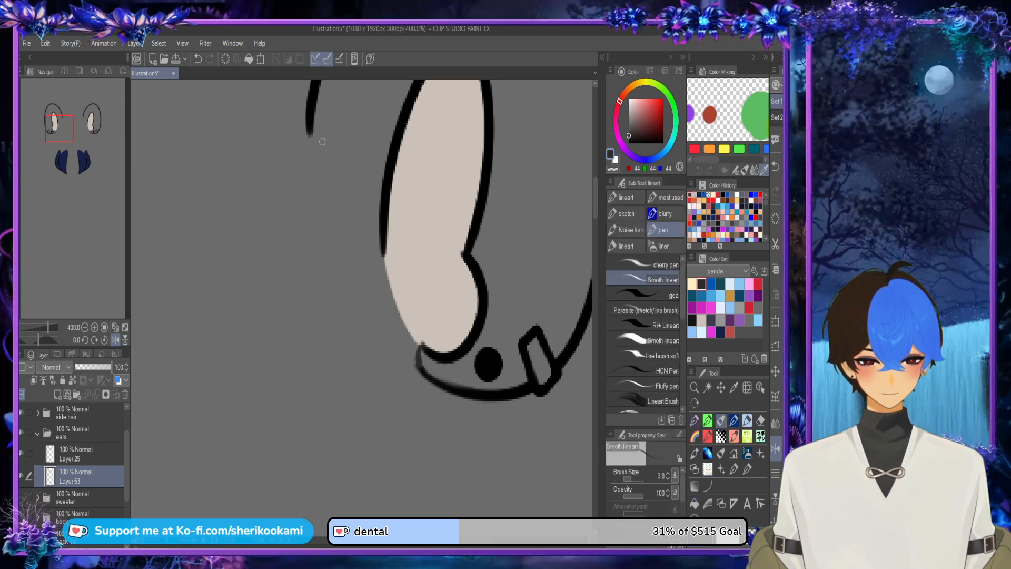
mouse_move(312, 126)
left_mouse_down()
mouse_move(385, 258)
mouse_move(321, 148)
left_mouse_up()
key("ctrl+z")
left_click_drag(383, 254, 311, 107)
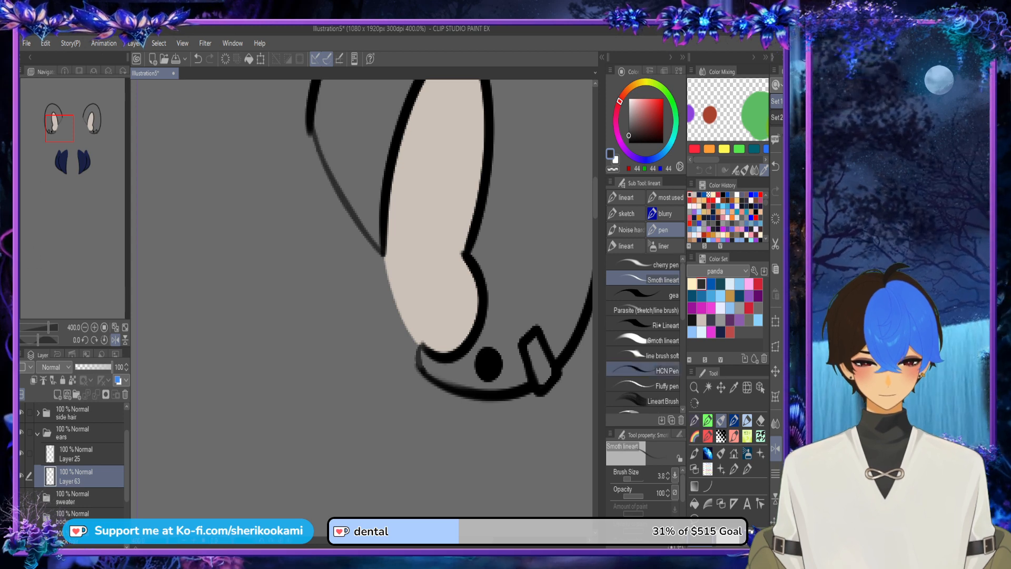
left_click(695, 504)
left_click(538, 253)
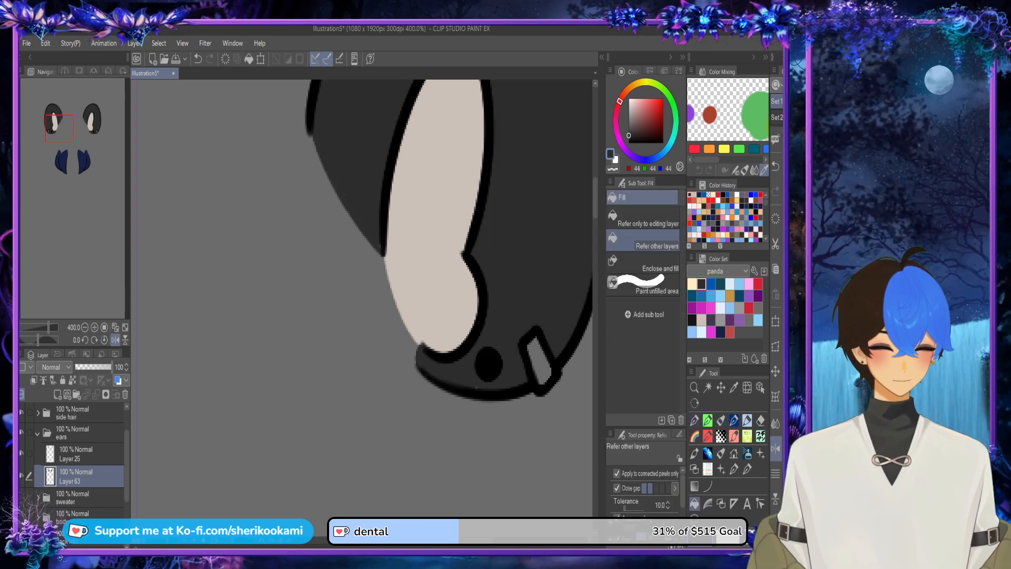
Step: Mix a golden yellow of RGB 201, 147, 30 and fill the rectangular earrings with it
left_click(721, 420)
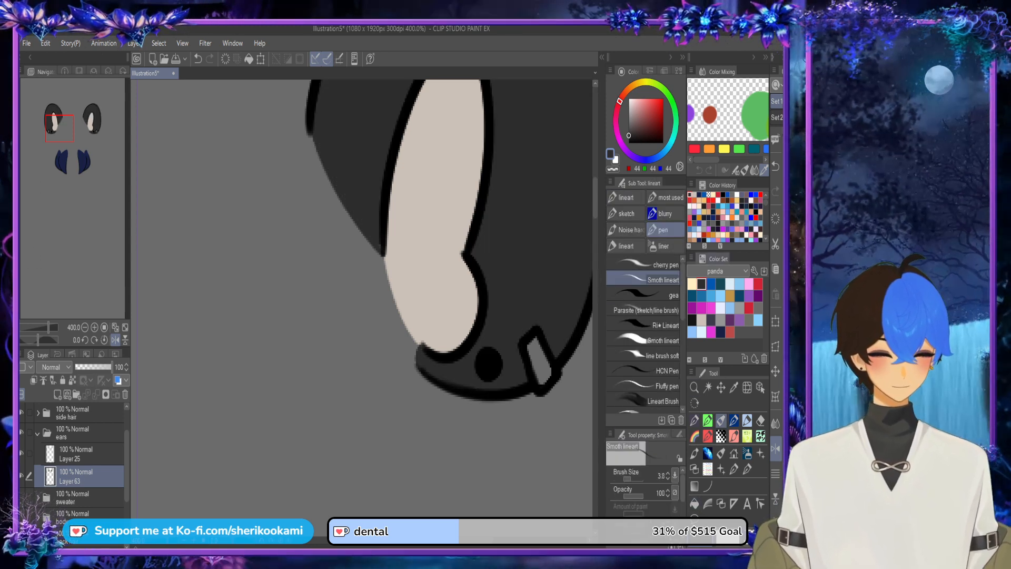
scroll(390, 93, "down", 2)
left_click_drag(390, 93, 367, 285)
left_click(640, 82)
left_click(650, 113)
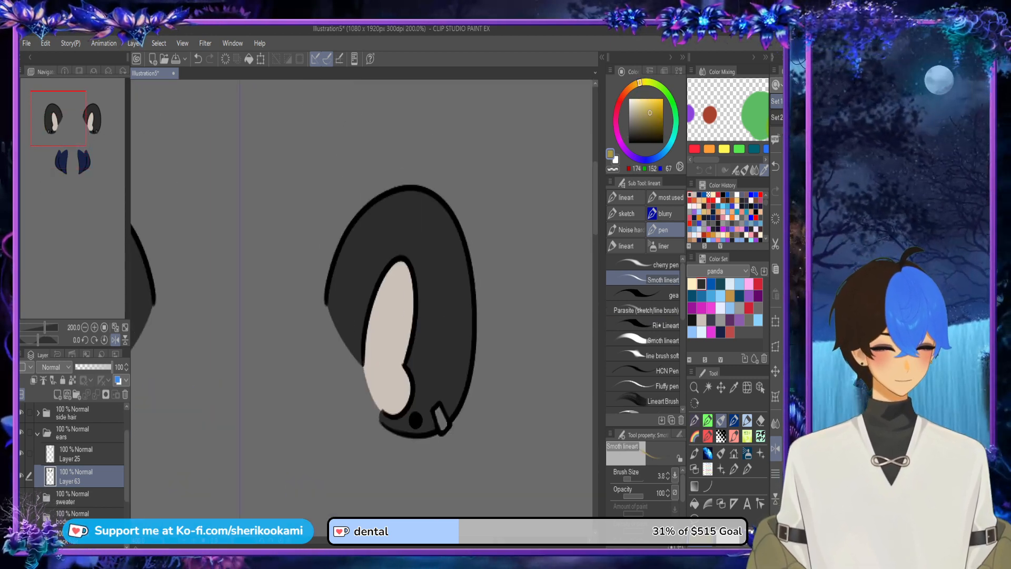
left_click(651, 124)
left_click(633, 86)
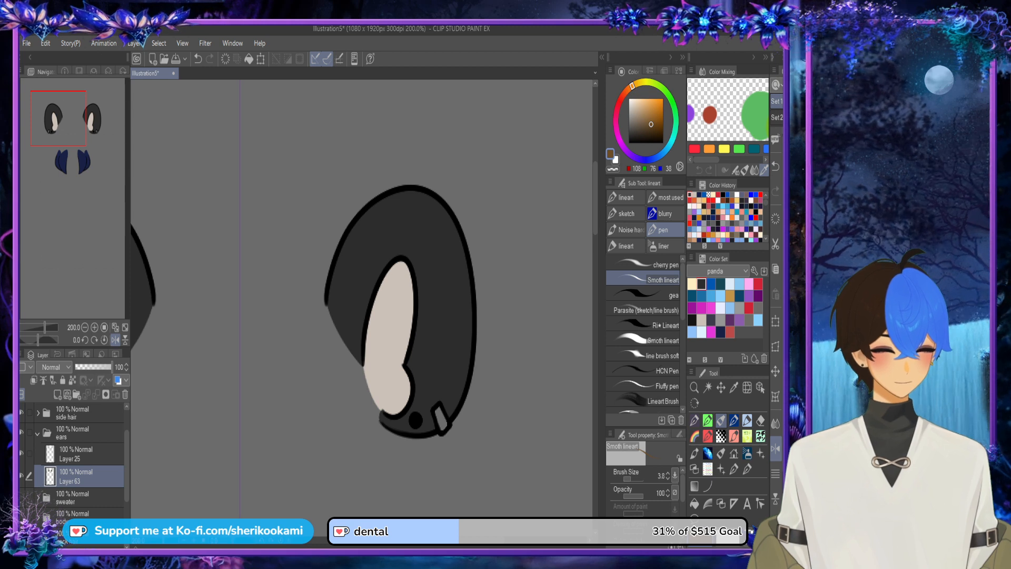
left_click(636, 84)
left_click(658, 108)
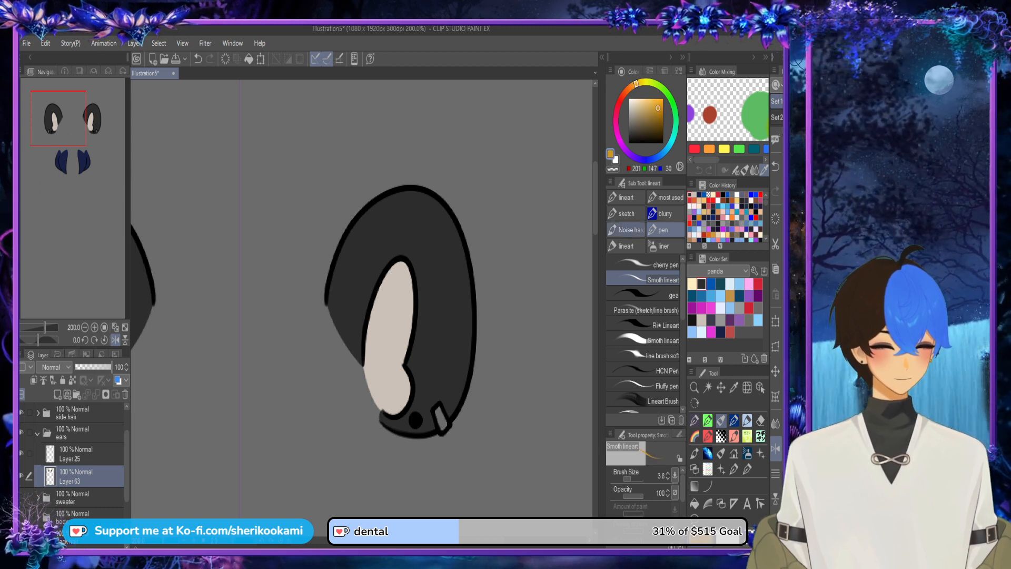
left_click(694, 504)
left_click(441, 418)
scroll(471, 216, "down", 2)
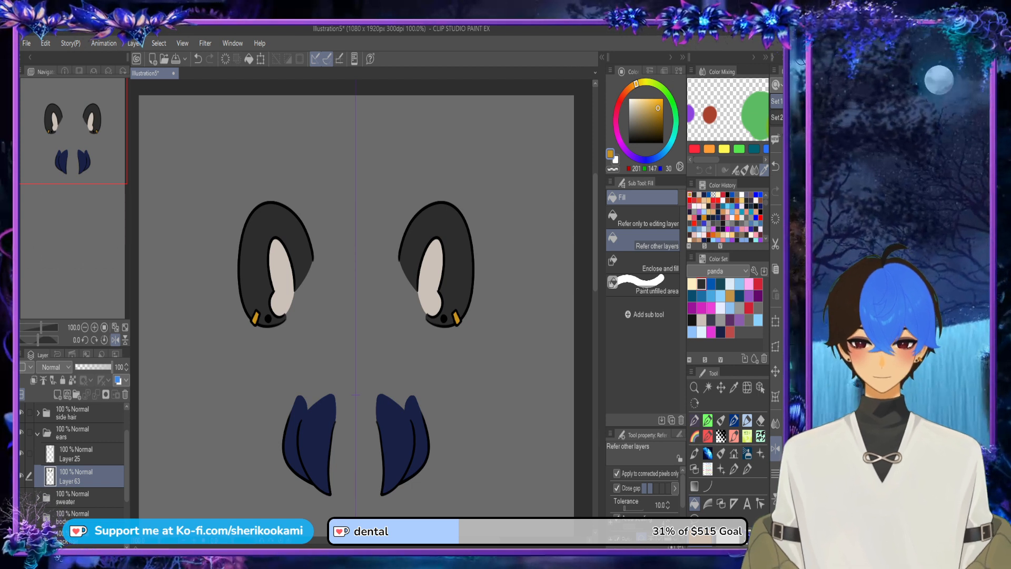
Step: Collapse the ears folder and make the face and top hair folders visible
left_click(38, 434)
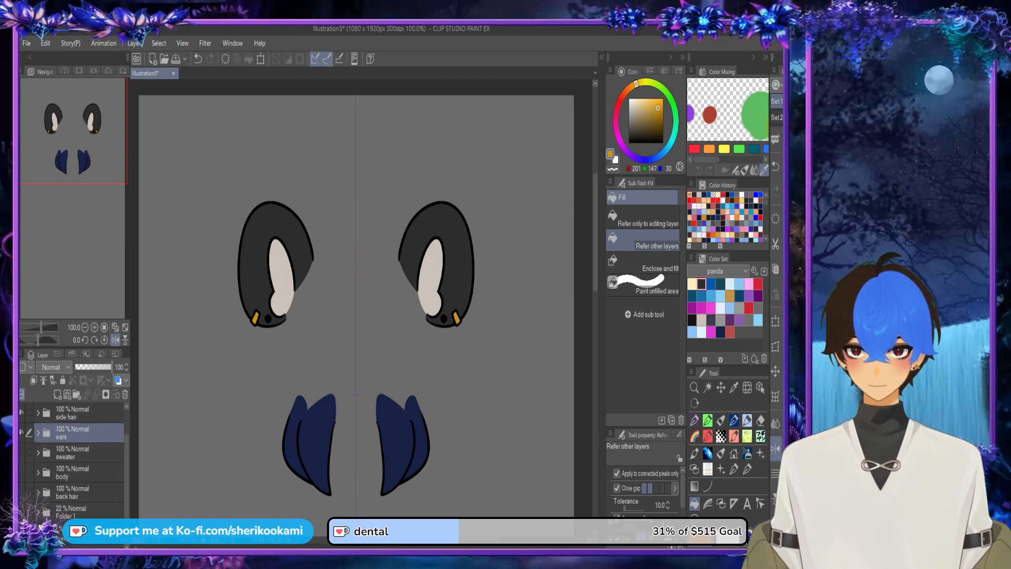
scroll(73, 447, "up", 2)
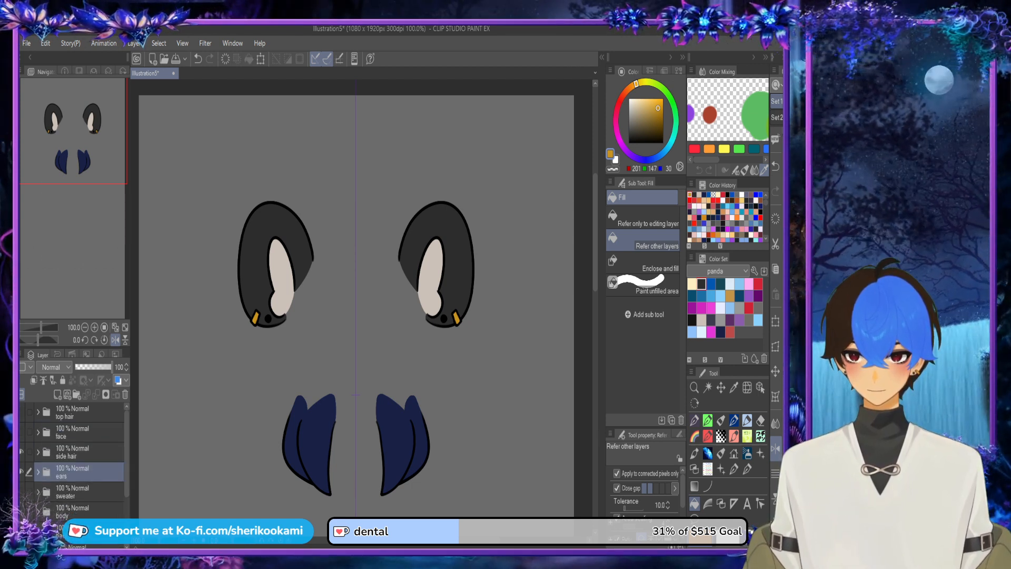
left_click(21, 432)
left_click(21, 412)
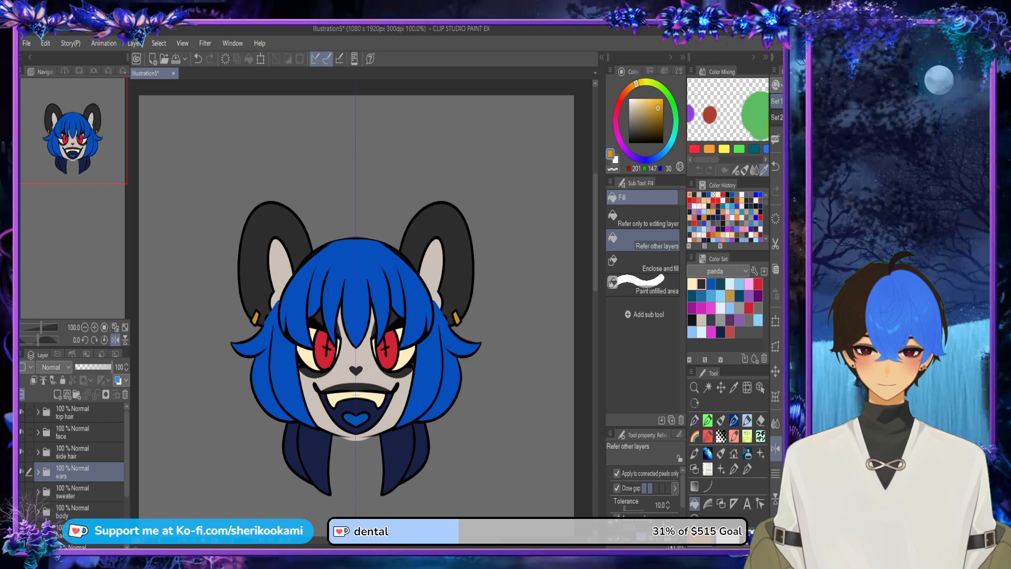
Step: Draw the missing black outline with the Smoth lineart pen where the side hair meets the ear, on Folder 7's line layer
left_click(760, 388)
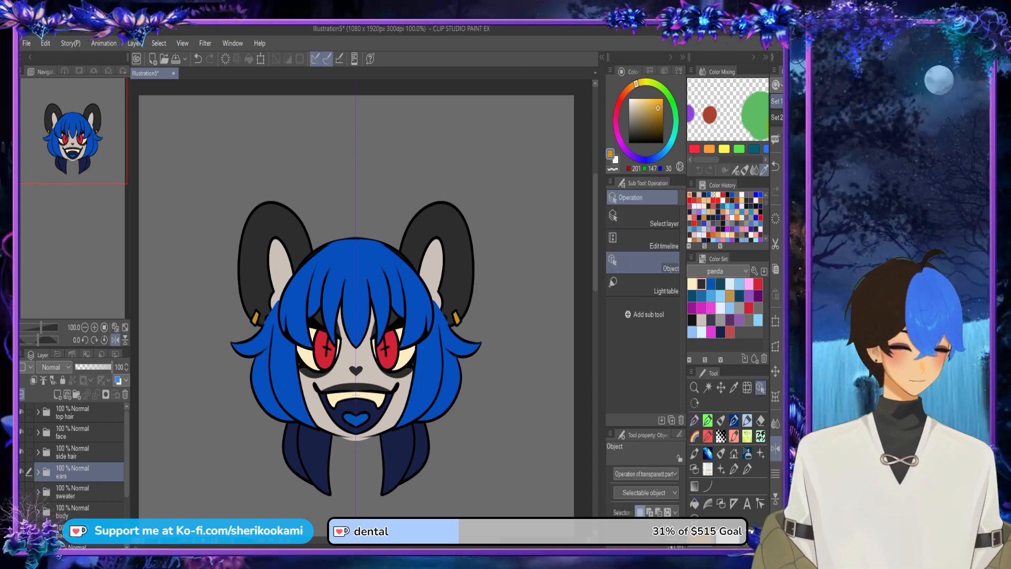
left_click(356, 280)
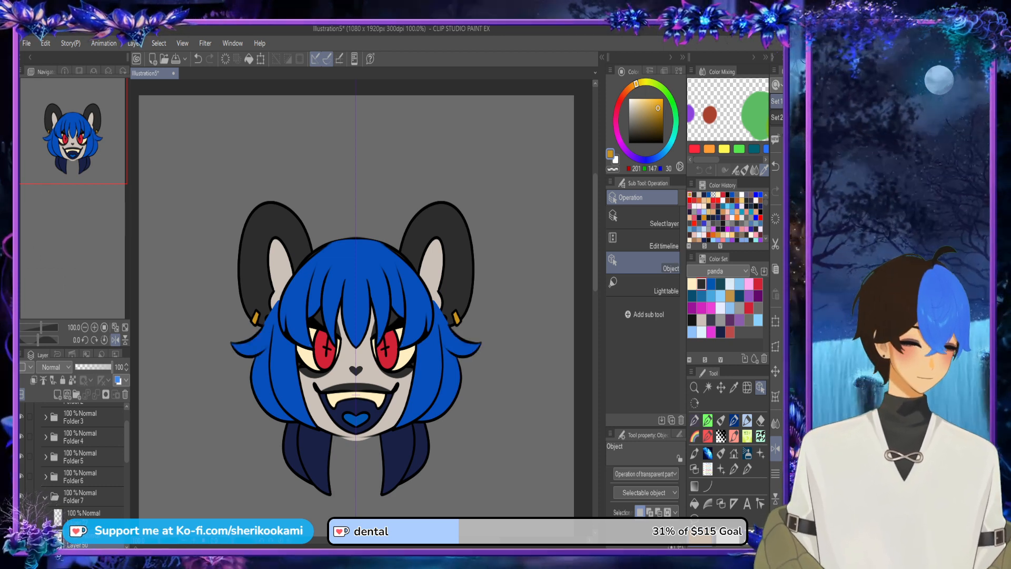
left_click(630, 142)
scroll(284, 321, "up", 1)
scroll(277, 321, "up", 3)
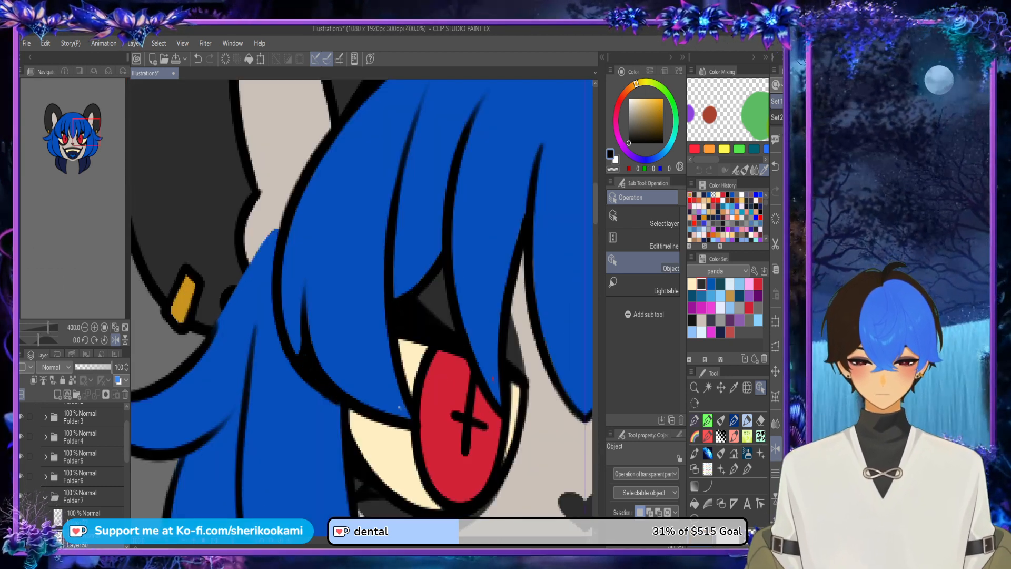
left_click_drag(276, 321, 371, 348)
left_click(87, 514)
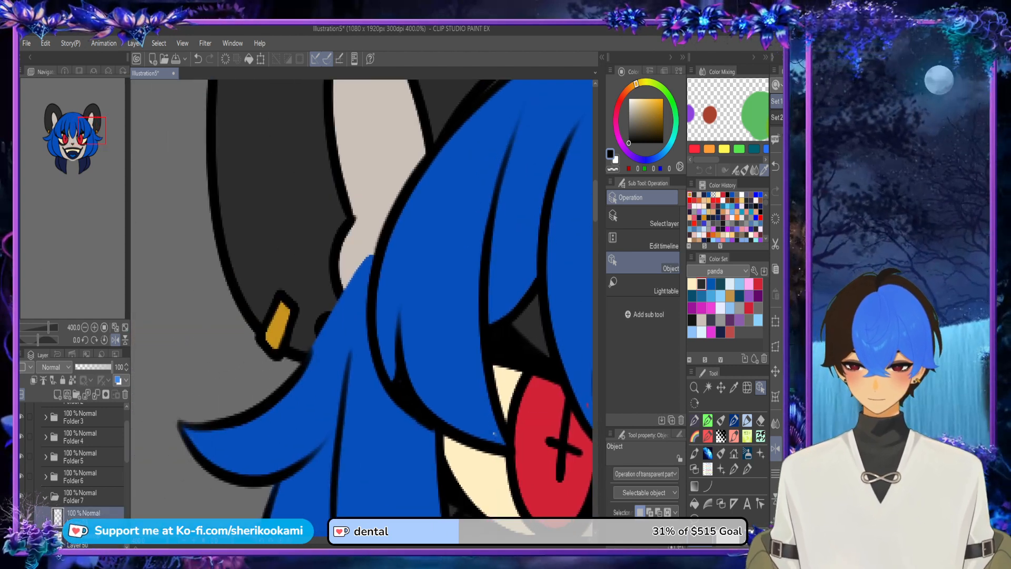
key("p")
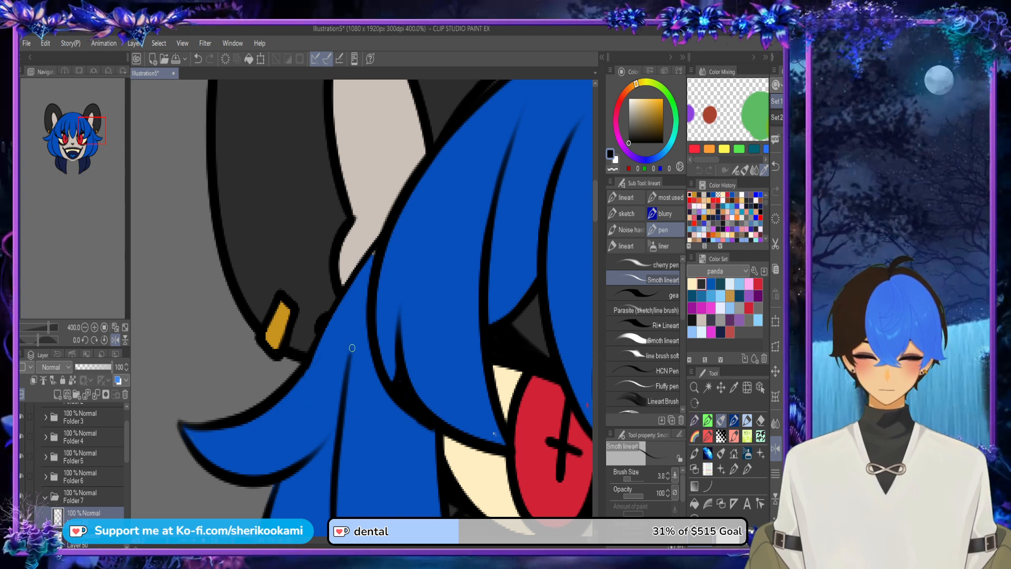
Step: Sample the hair blue of RGB 6, 78, 186 and touch up the fill at the bang tip beside the eye
left_click(340, 328, "alt")
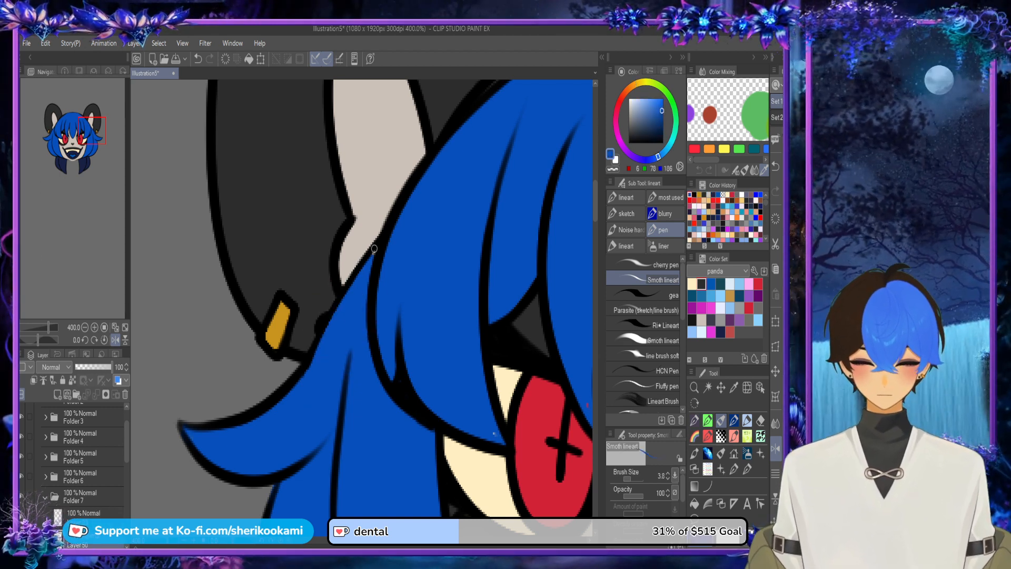
scroll(424, 256, "down", 3)
scroll(457, 326, "up", 1)
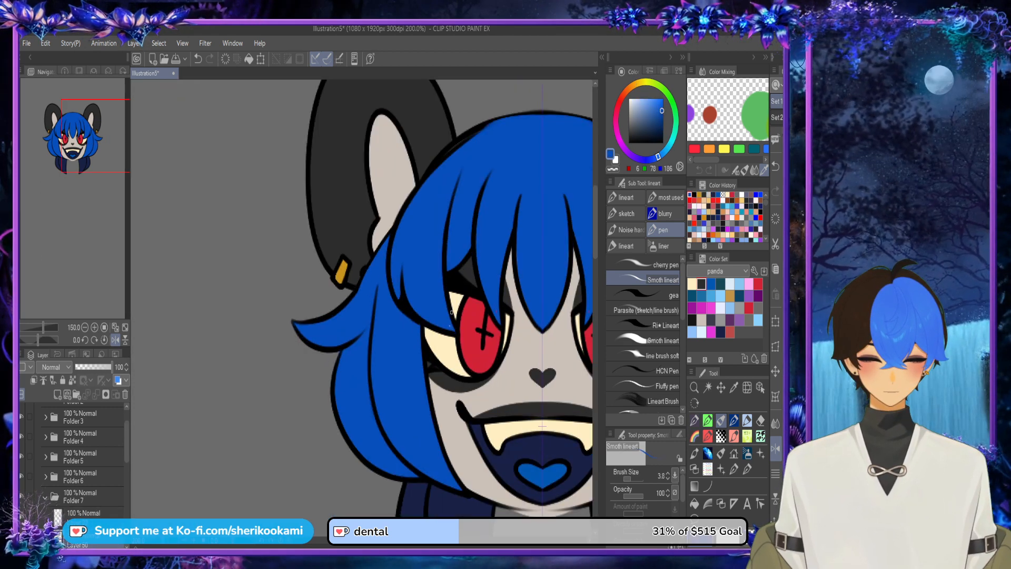
left_click(760, 388)
left_click(437, 306)
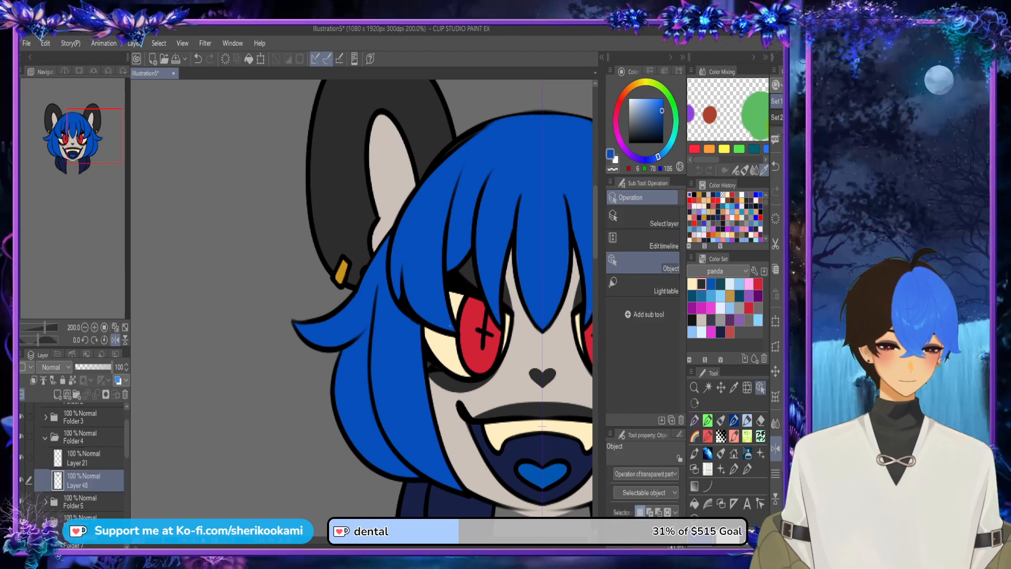
left_click(721, 420)
scroll(441, 301, "up", 5)
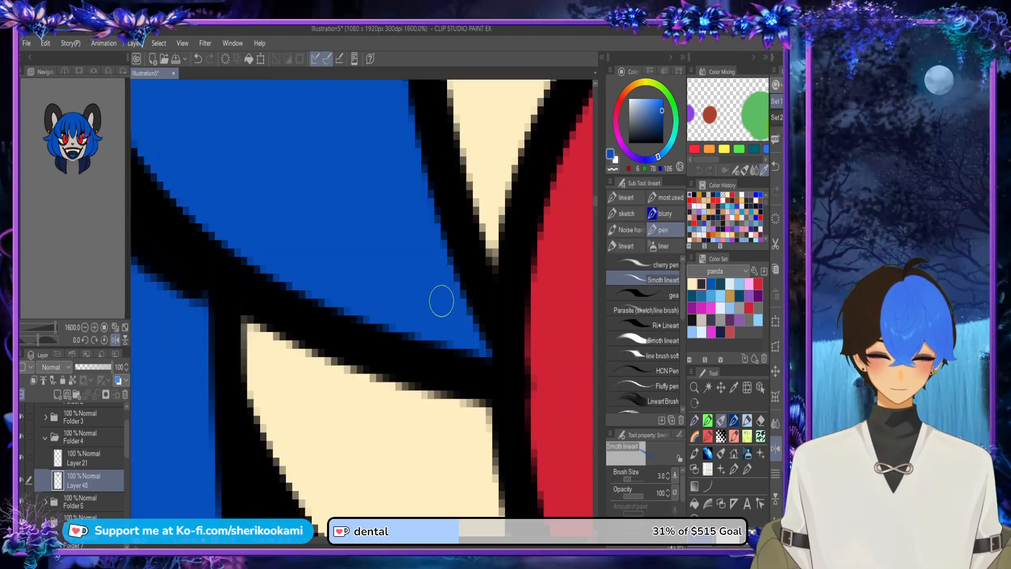
scroll(453, 316, "down", 2)
scroll(479, 123, "down", 3)
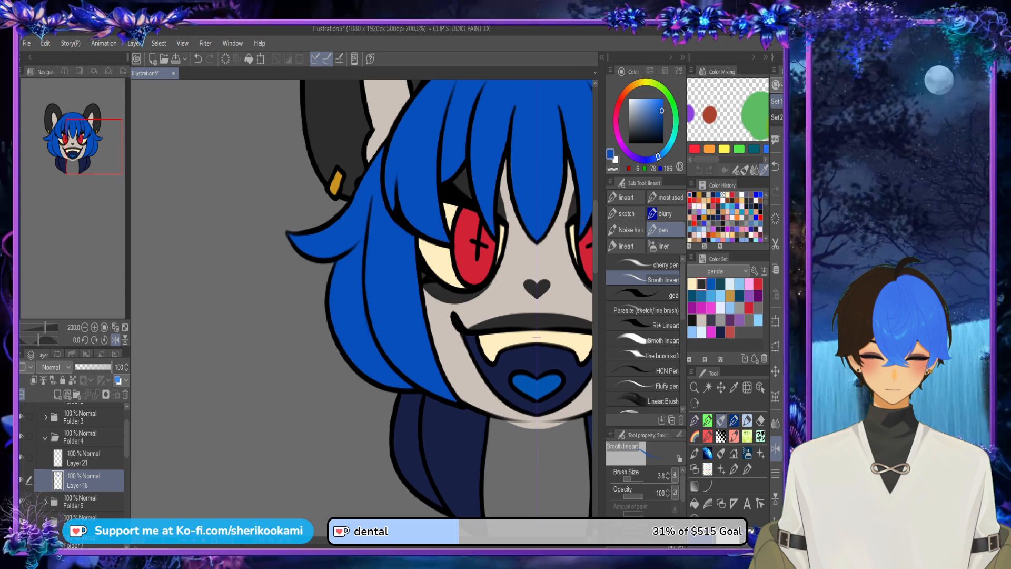
Step: Select the colour layer of the bang strand in Folder 3 and touch it up with the same blue
left_click_drag(492, 224, 254, 297)
left_click(760, 388)
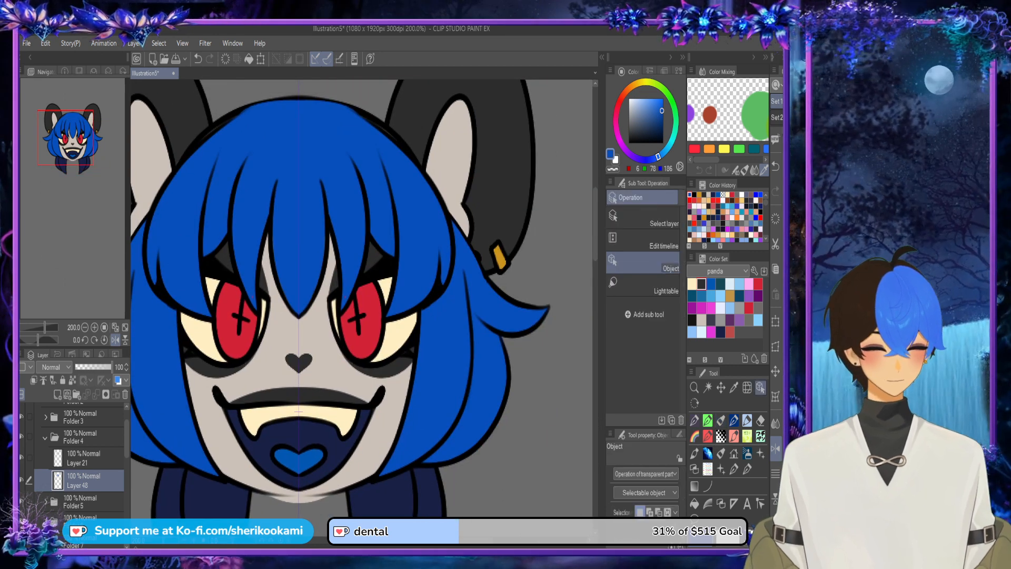
left_click(411, 221)
key("p")
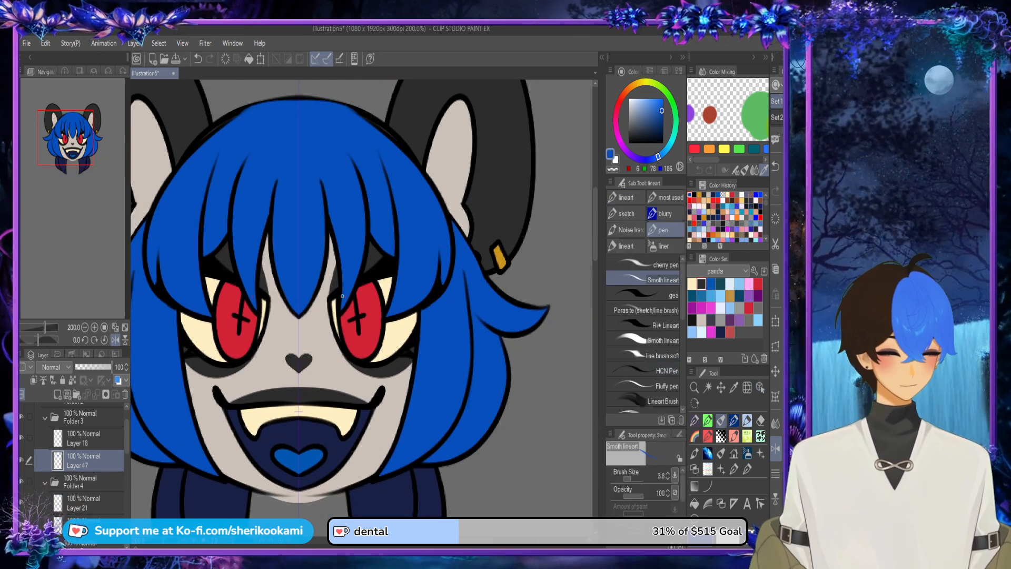
scroll(389, 249, "down", 3)
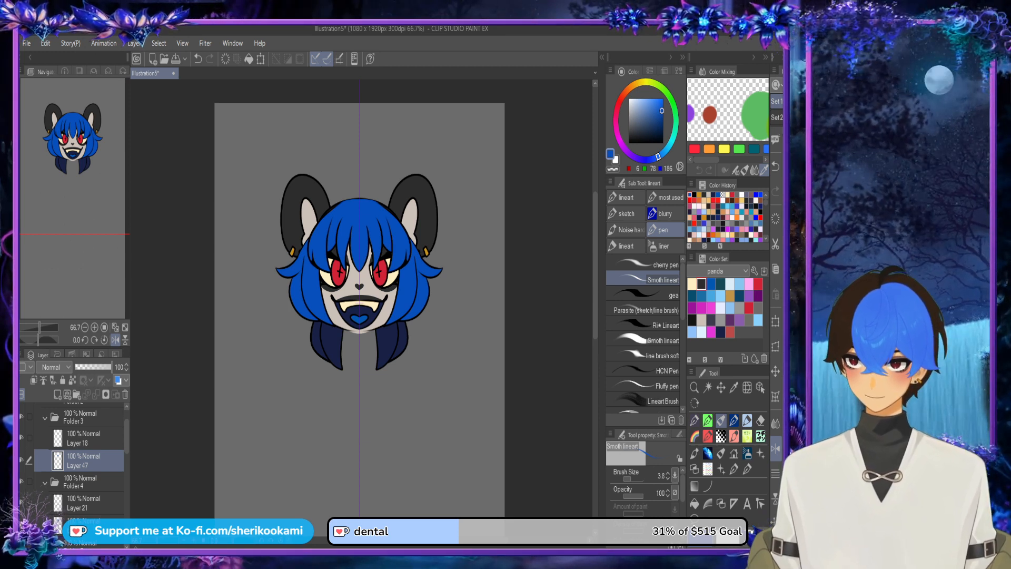
Step: Collapse the top hair folder and hide the top hair, face, side hair and ears folders
left_click(44, 418)
left_click_drag(127, 439, 127, 430)
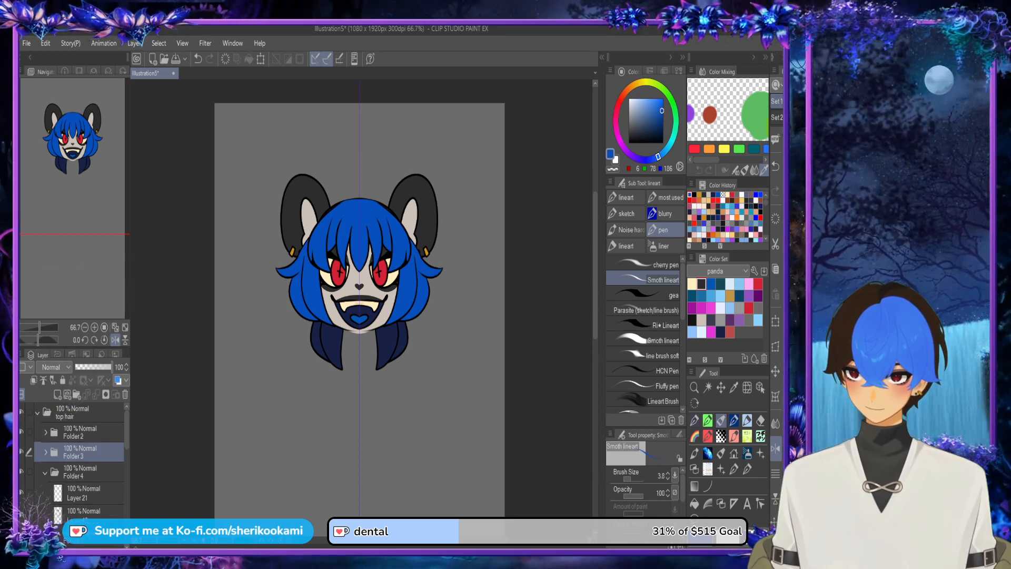
left_click(38, 412)
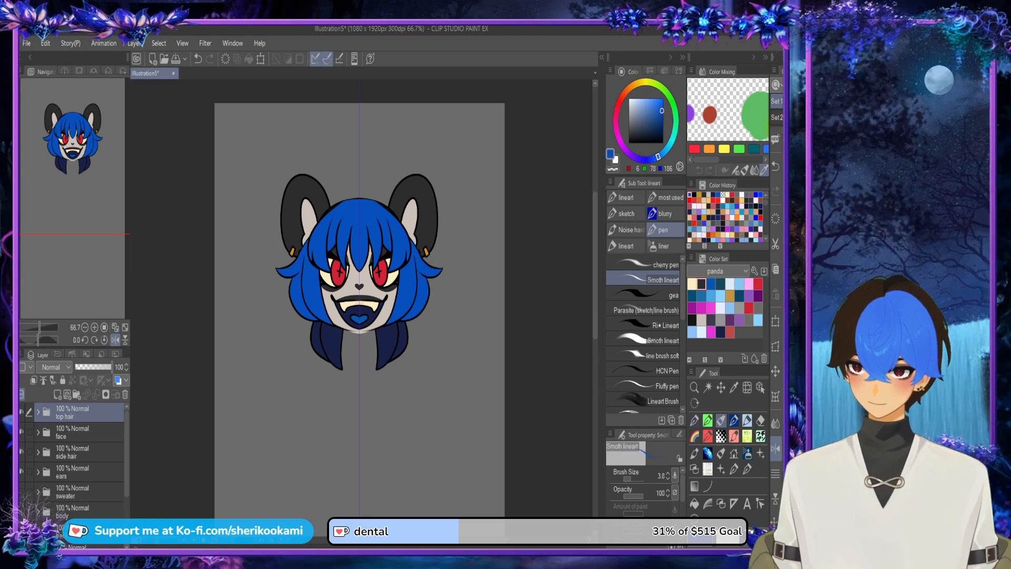
left_click(22, 432)
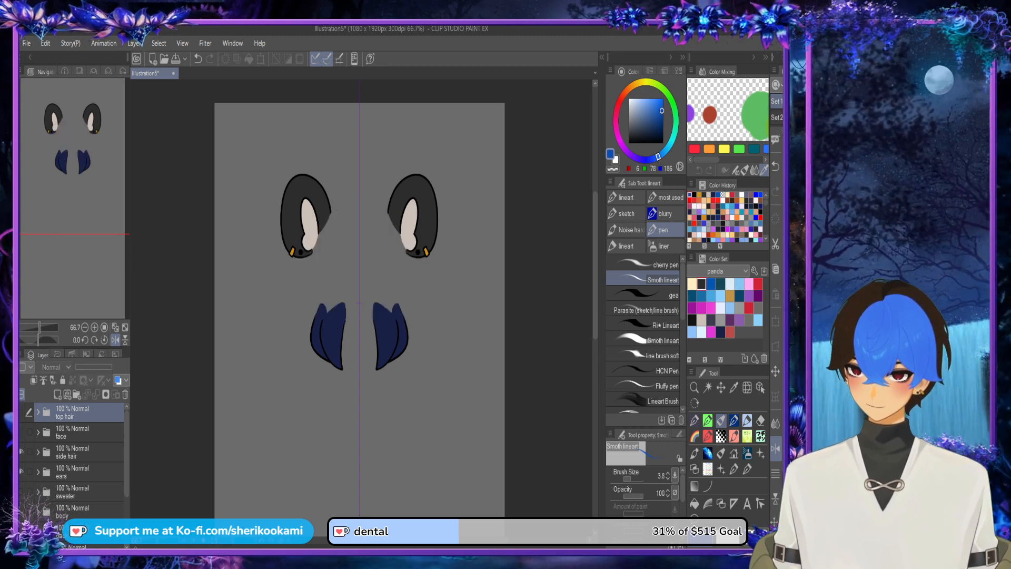
left_click(21, 452)
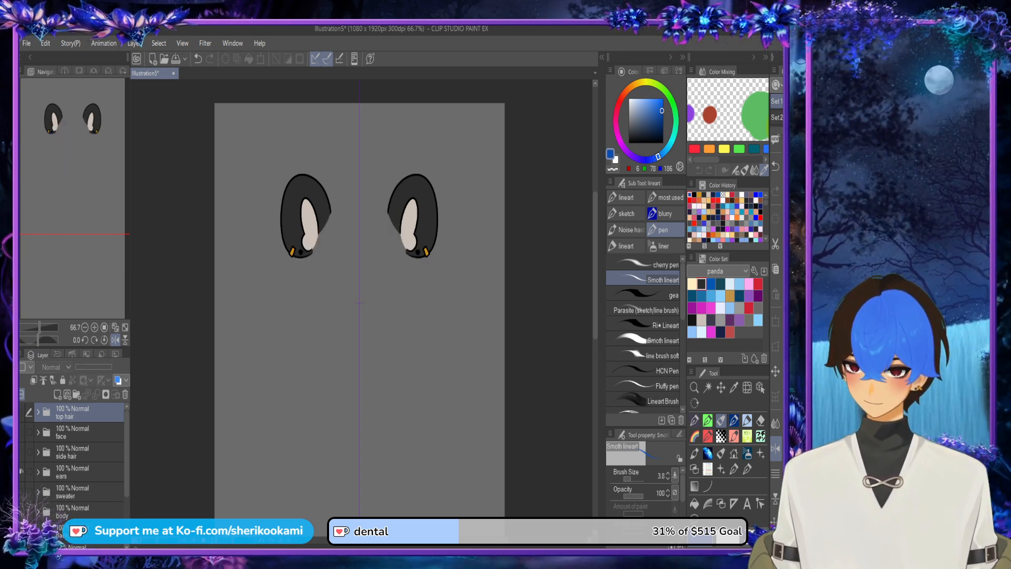
left_click(22, 472)
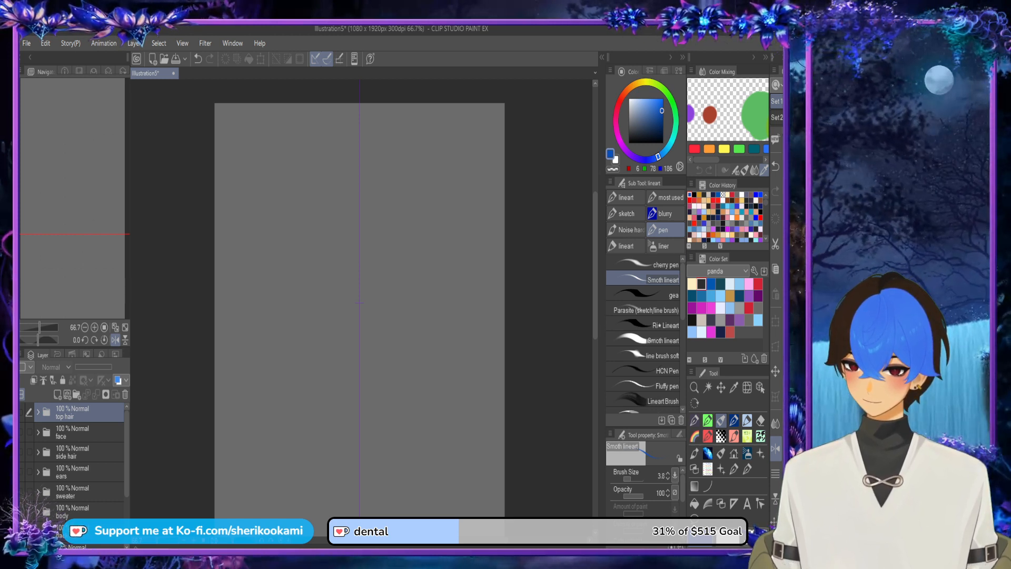
Step: Move the neck folder directly above the sweater folder and add a new layer beneath its line art
left_click(38, 512)
left_click_drag(74, 529, 74, 481)
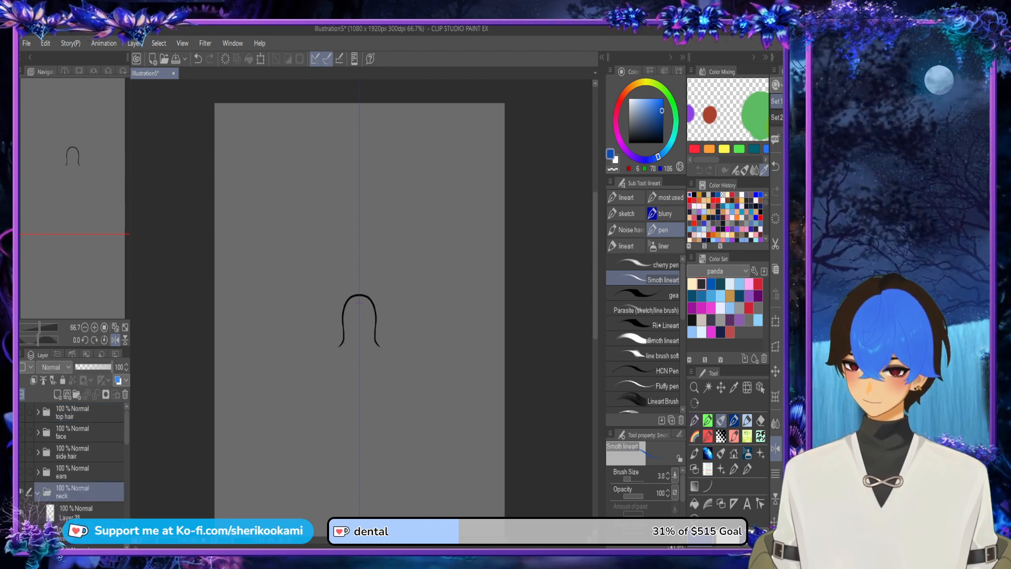
left_click(76, 512)
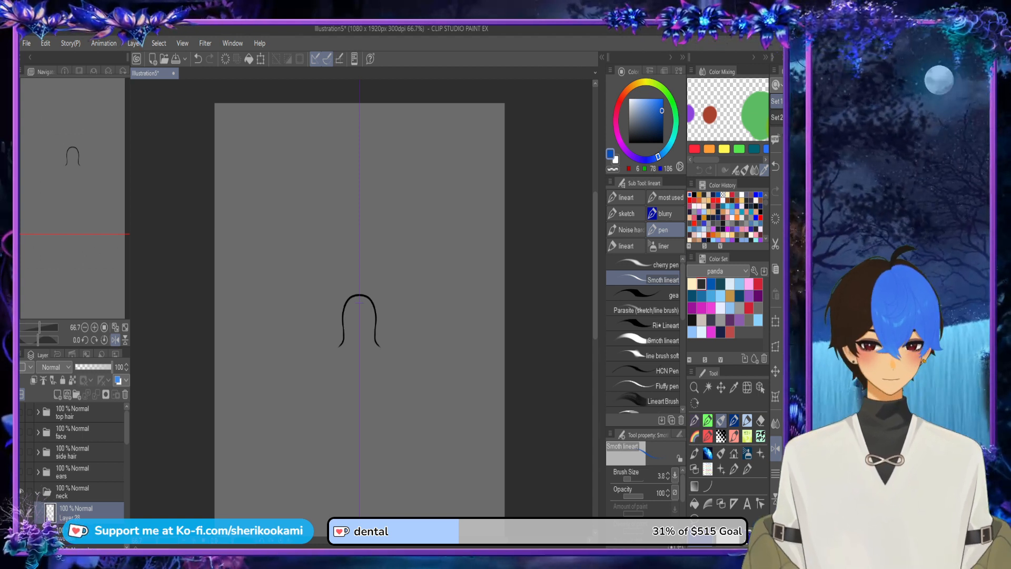
left_click(57, 395)
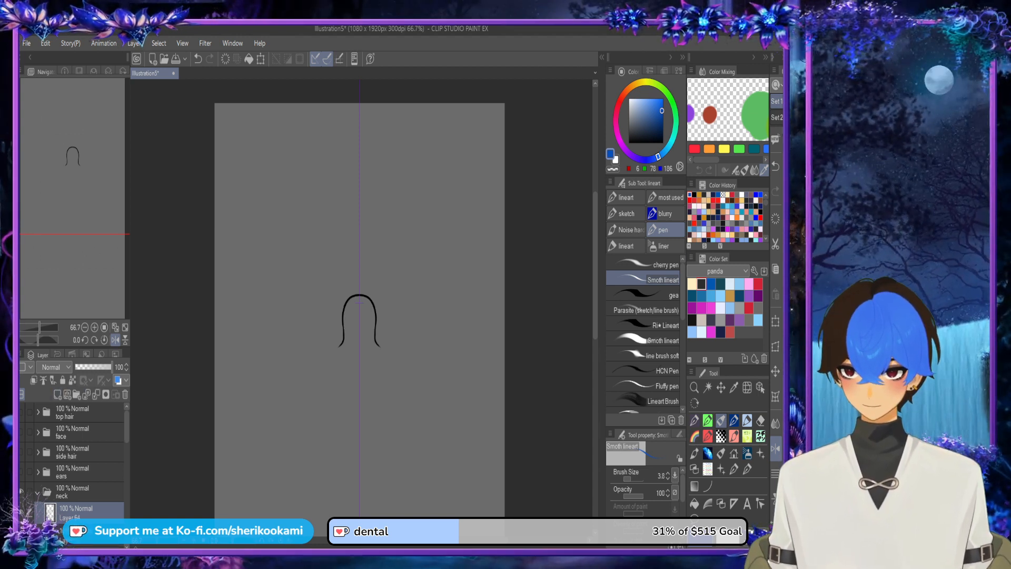
left_click_drag(79, 531, 79, 505)
left_click(79, 531)
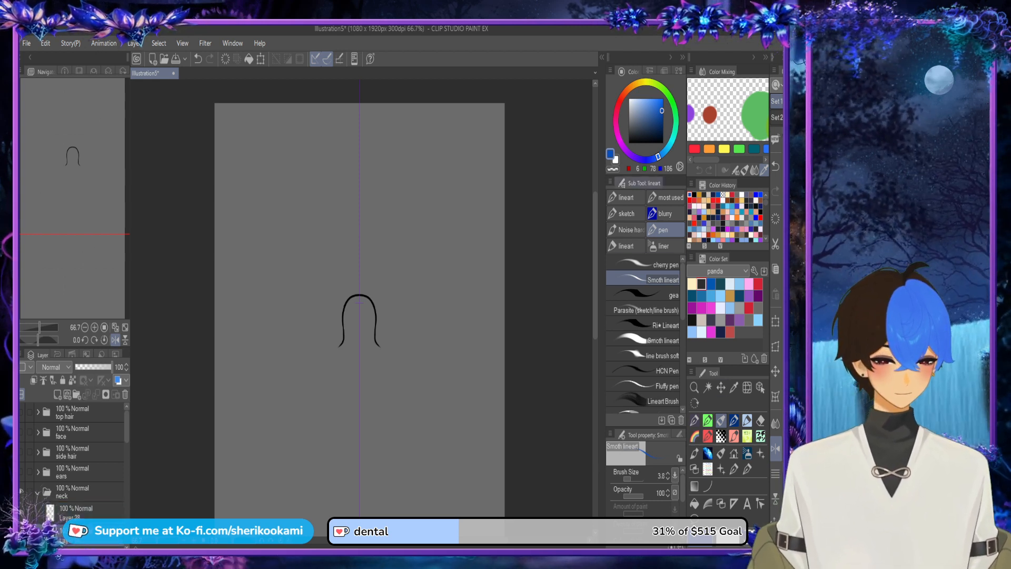
Step: Set the drawing colour to the beige of RGB 203, 193, 183 for the neck
left_click(702, 320)
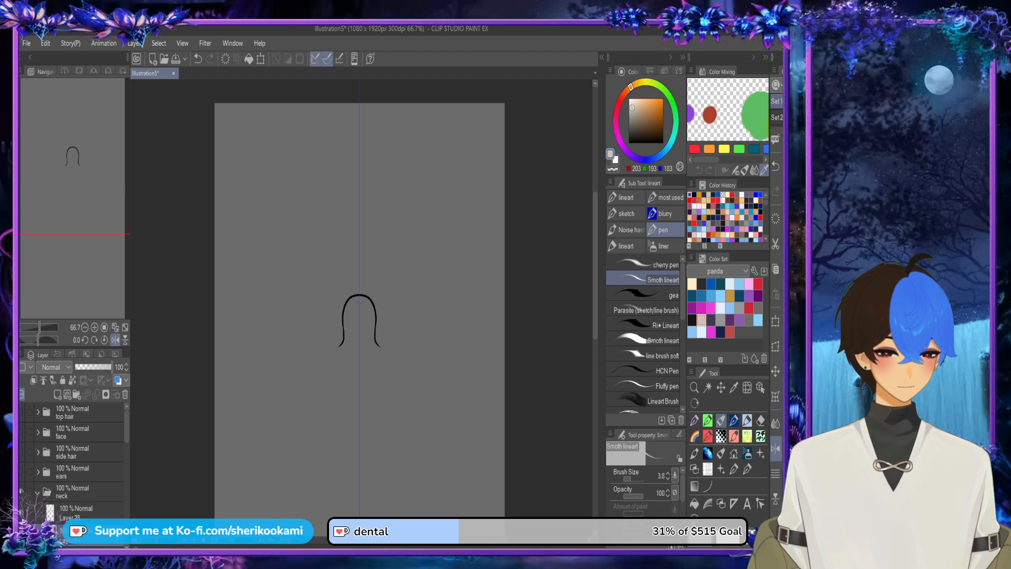
scroll(343, 350, "up", 6)
left_click_drag(320, 314, 421, 377)
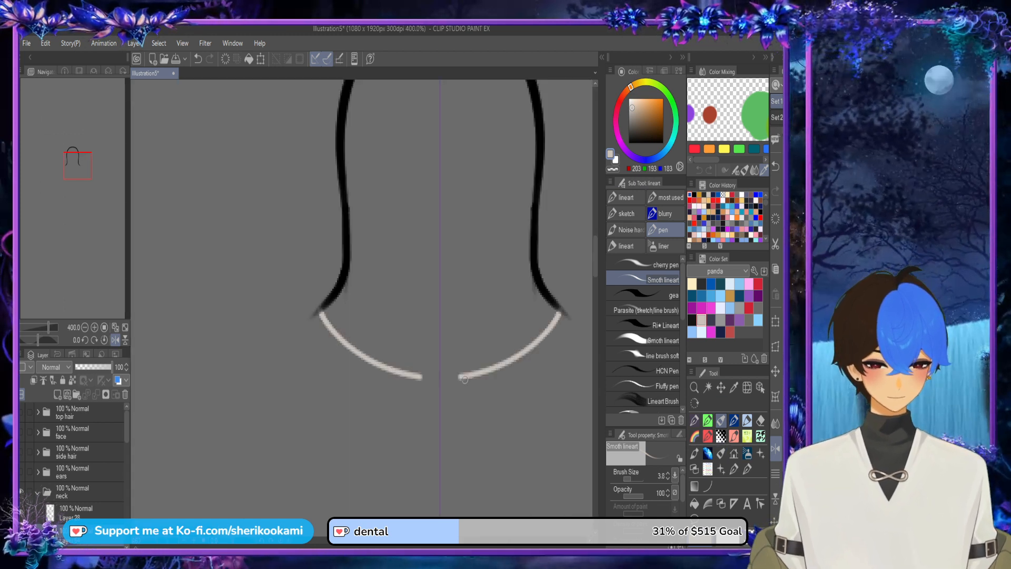
key("ctrl+z")
key("ctrl+y")
key("ctrl+z")
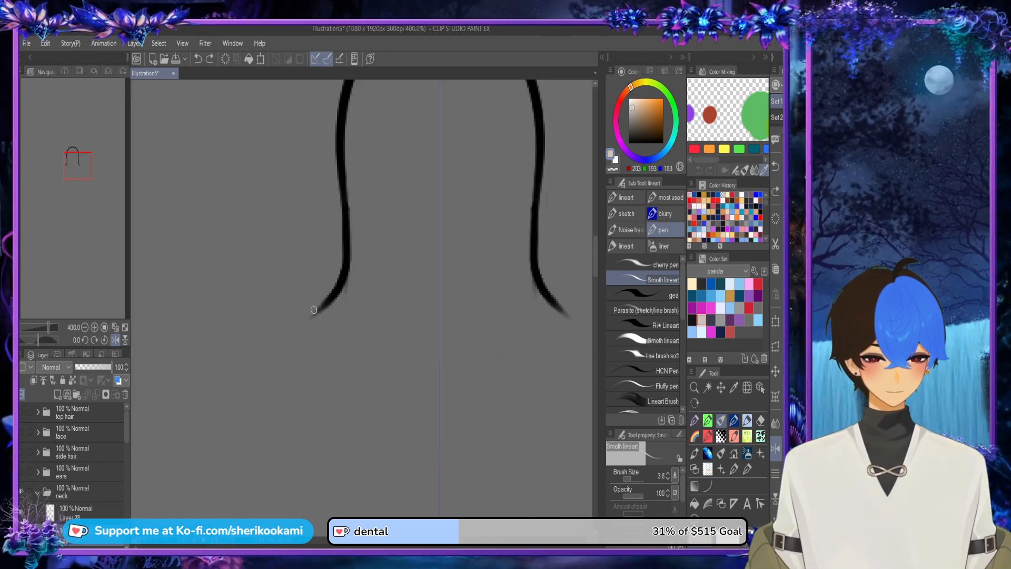
Step: Close the bottom of the neck outline with one curved beige line and fill the neck with that beige
left_click_drag(314, 310, 559, 314)
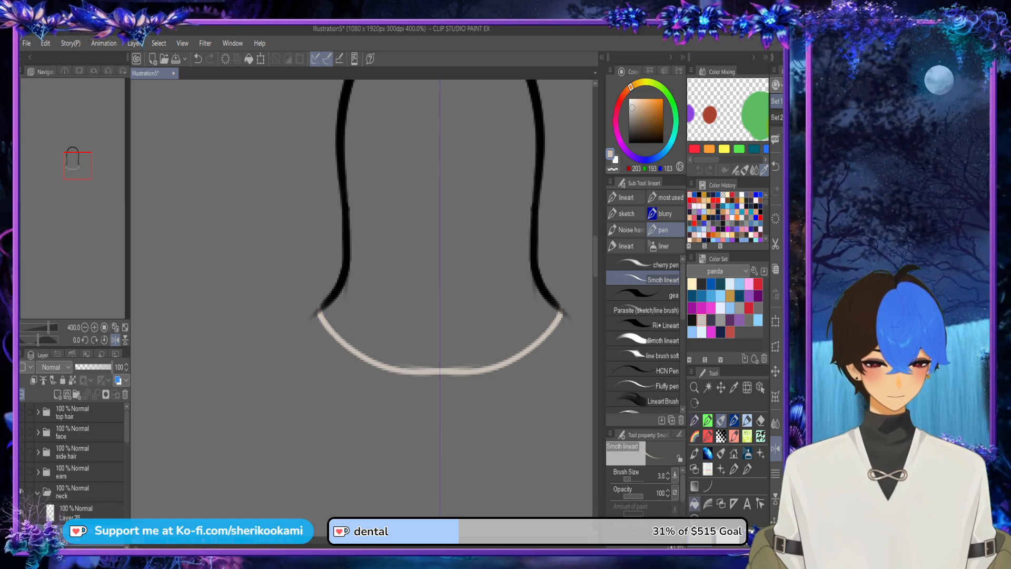
key("g")
left_click(447, 295)
Step: Paint over the small holes along the neck fill's lower edge and erase the excess beige at its corner
left_click(721, 421)
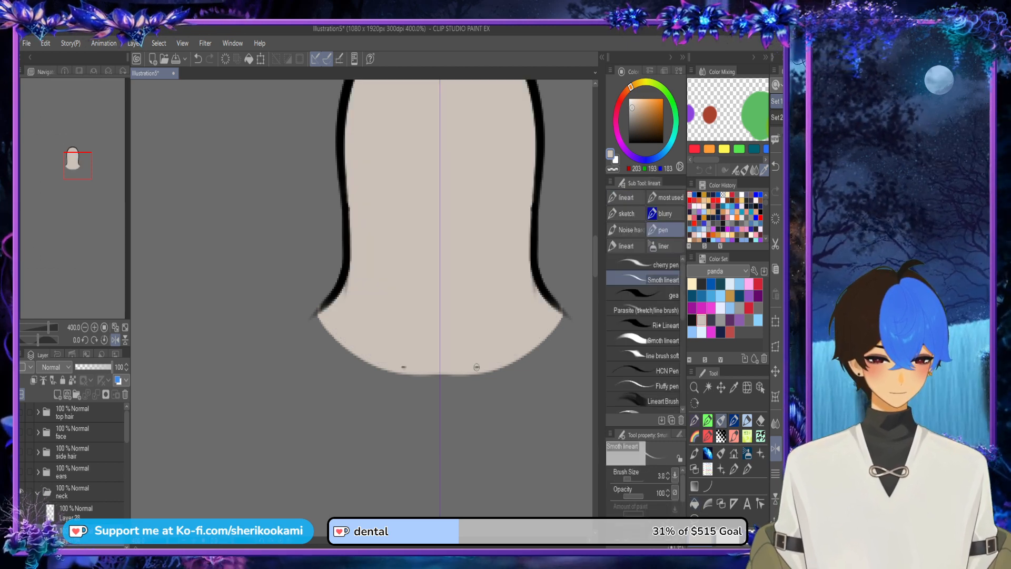
left_click_drag(472, 367, 480, 367)
left_click_drag(371, 540, 391, 539)
left_click(612, 169)
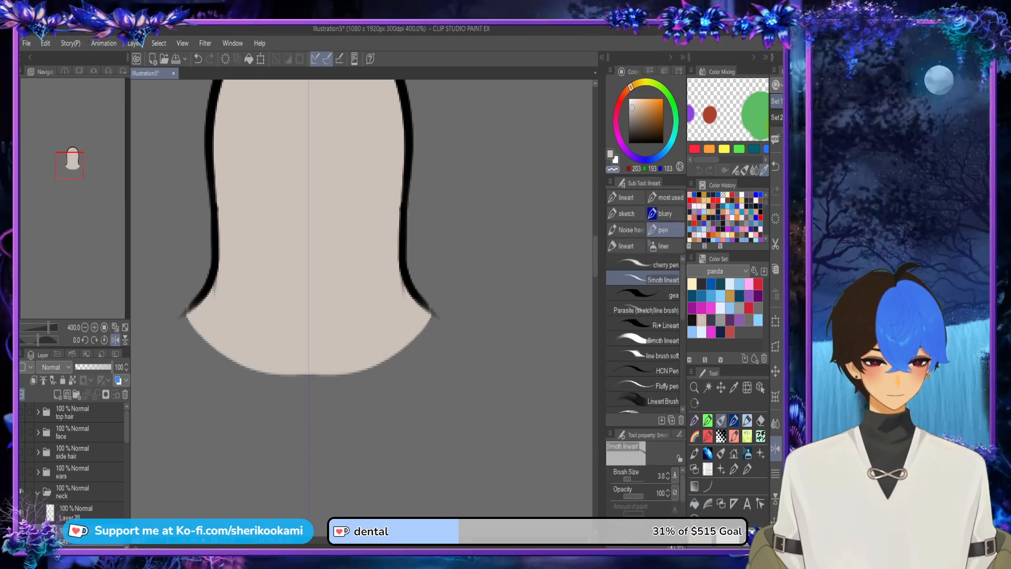
left_click_drag(426, 299, 433, 314)
key("ctrl+minus")
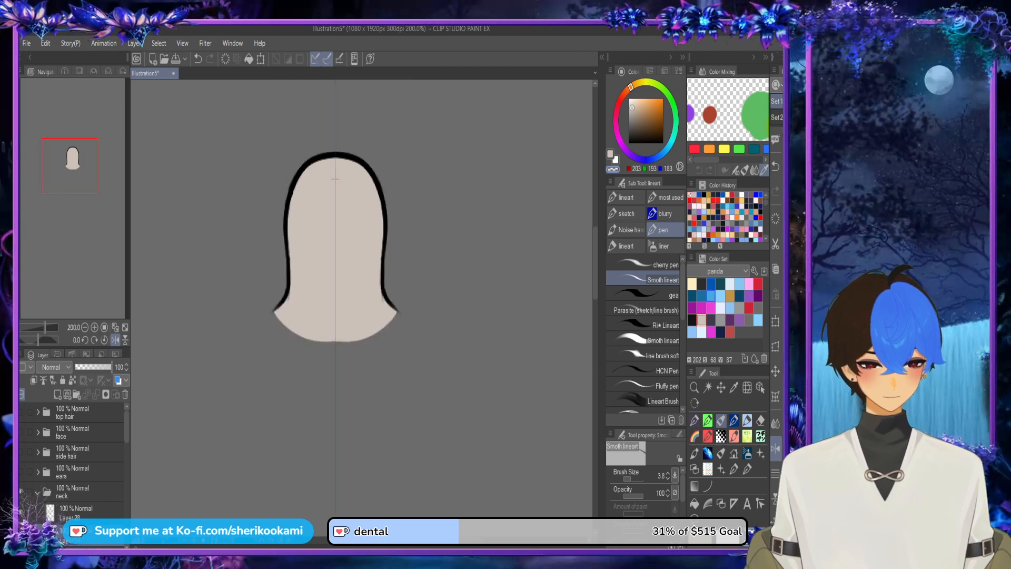
Step: Draw a curved dividing line across the lower neck in dark grey RGB 44, 44, 44 and fill the area above it
left_click(702, 284)
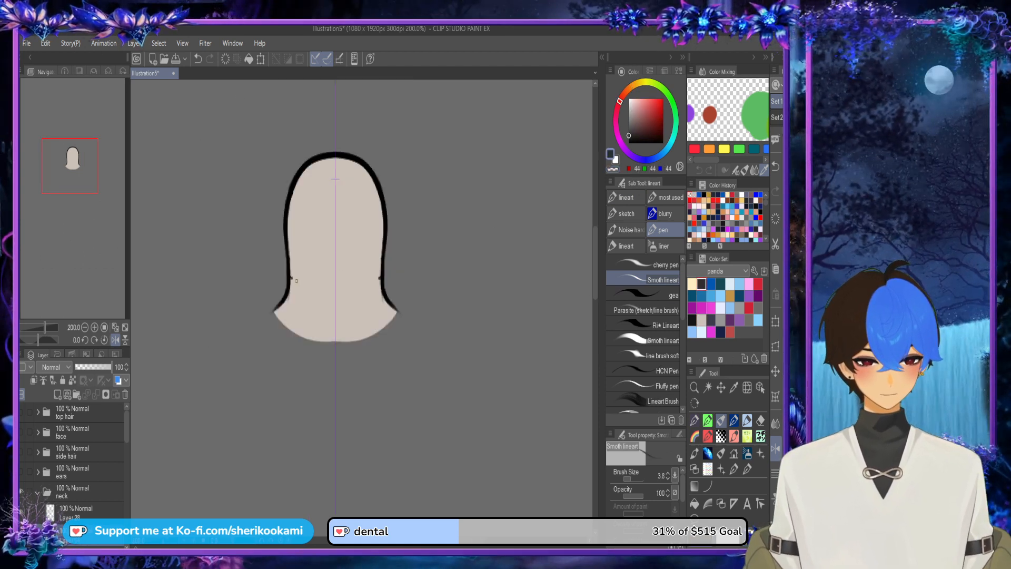
mouse_move(291, 281)
left_mouse_down()
mouse_move(332, 287)
mouse_move(315, 291)
left_mouse_up()
key("ctrl+z")
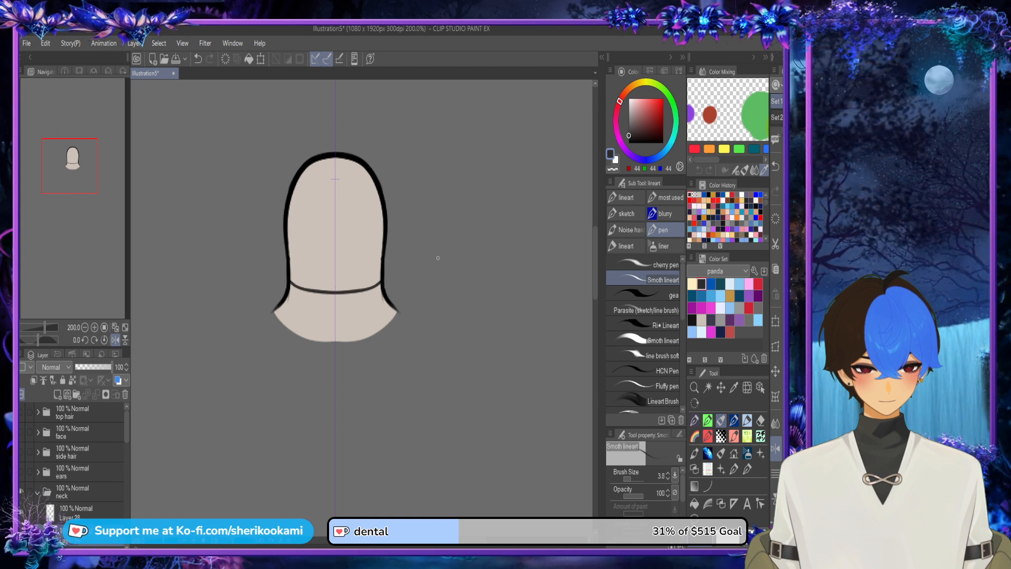
left_click(695, 503)
left_click(335, 221)
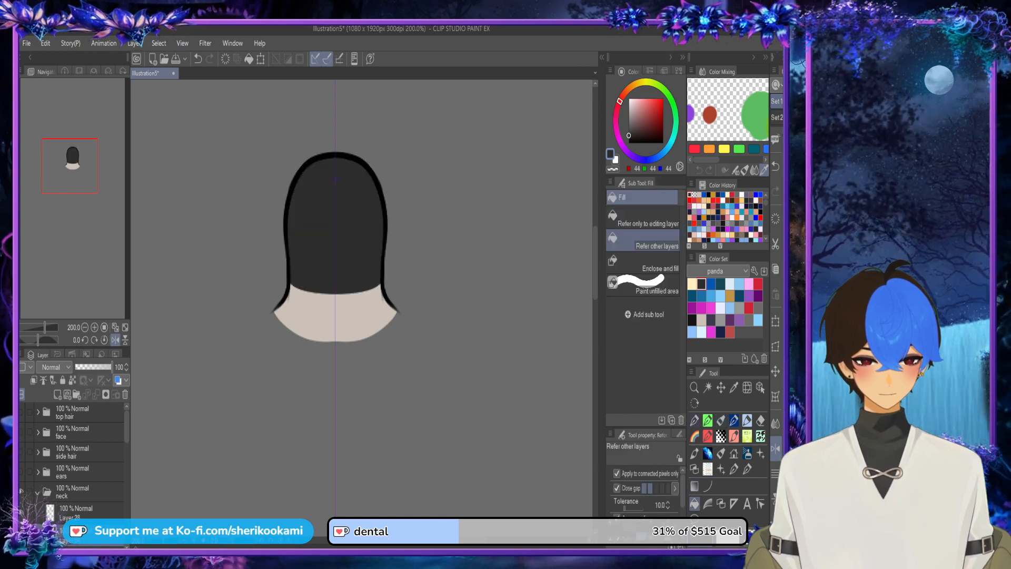
Step: Show the face folder to check the neck colours beneath it, and hide it again
key("ctrl+minus")
left_click(22, 432)
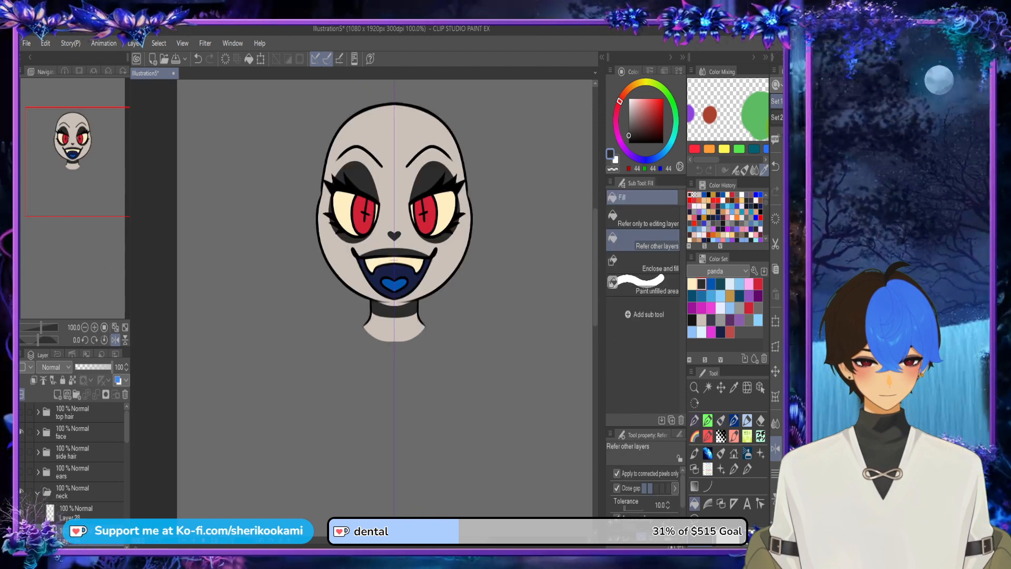
left_click(21, 432)
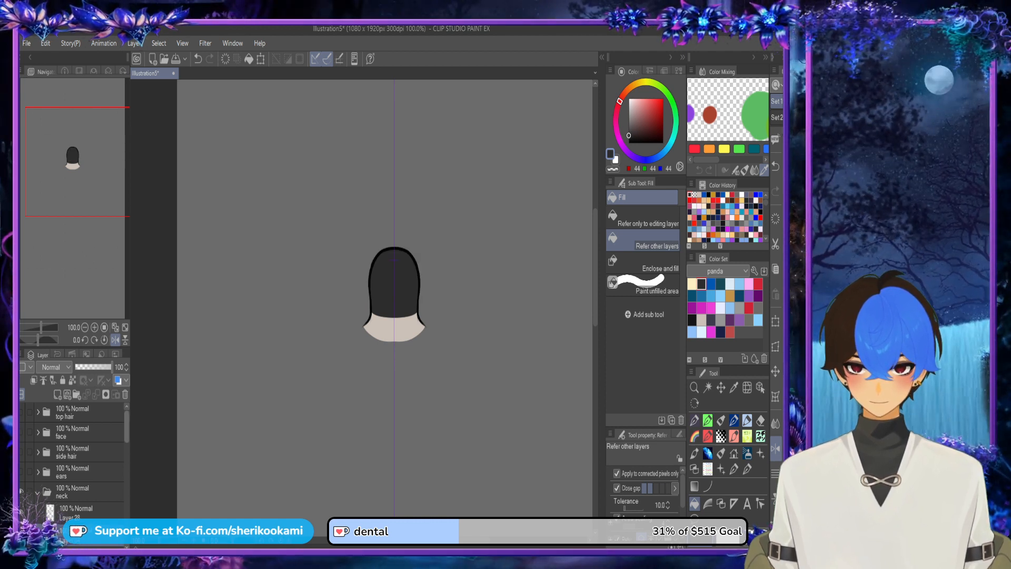
Step: Collapse the neck folder
left_click_drag(126, 427, 126, 437)
left_click(38, 453)
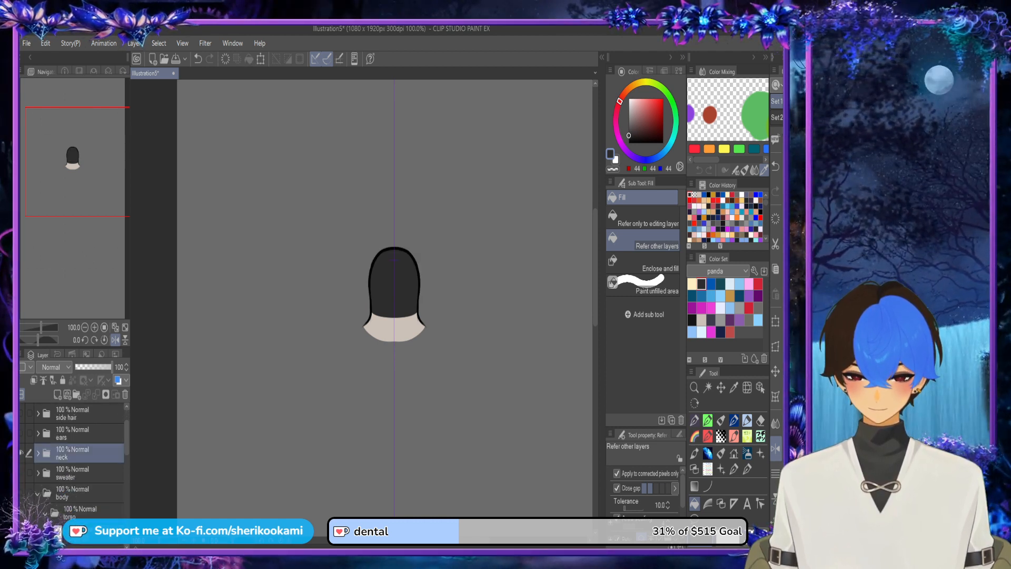
Step: Hide the neck folder, show and expand the sweater folder, and isolate its torso line art by hiding the sleeve folder
left_click(22, 453)
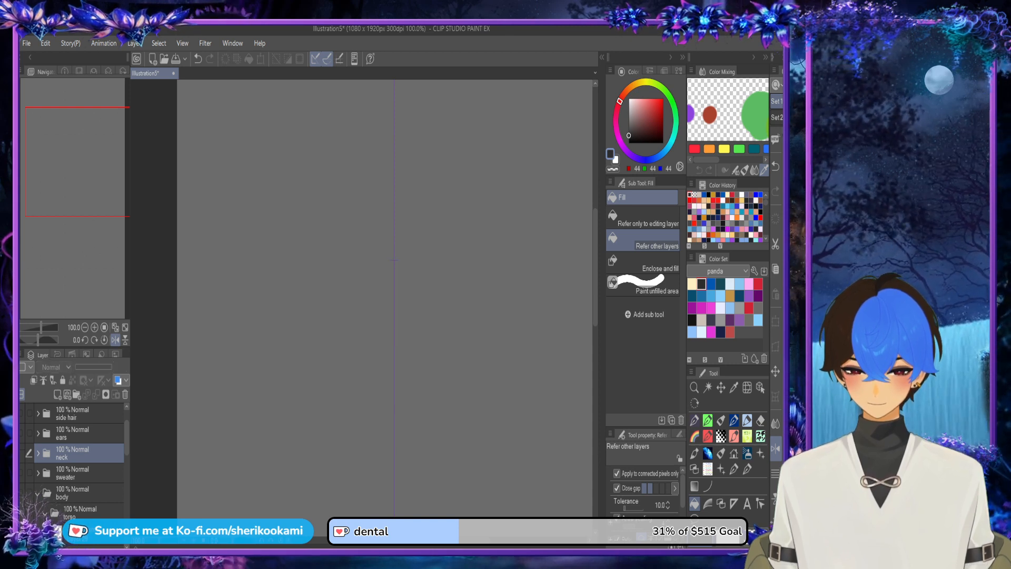
left_click(38, 473)
left_click(22, 473)
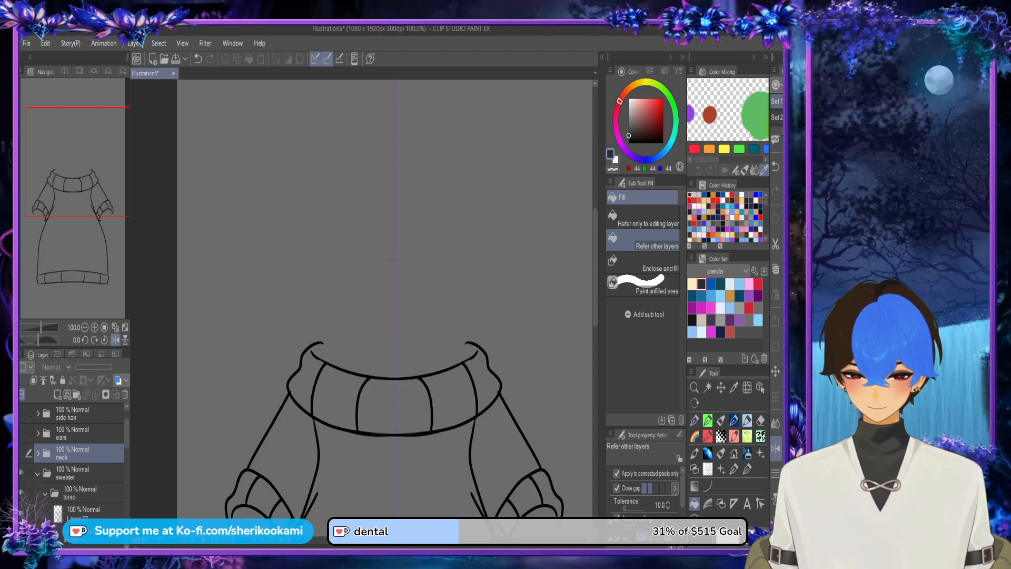
mouse_move(127, 434)
left_mouse_down()
mouse_move(127, 450)
mouse_move(127, 442)
left_mouse_up()
left_click(84, 480)
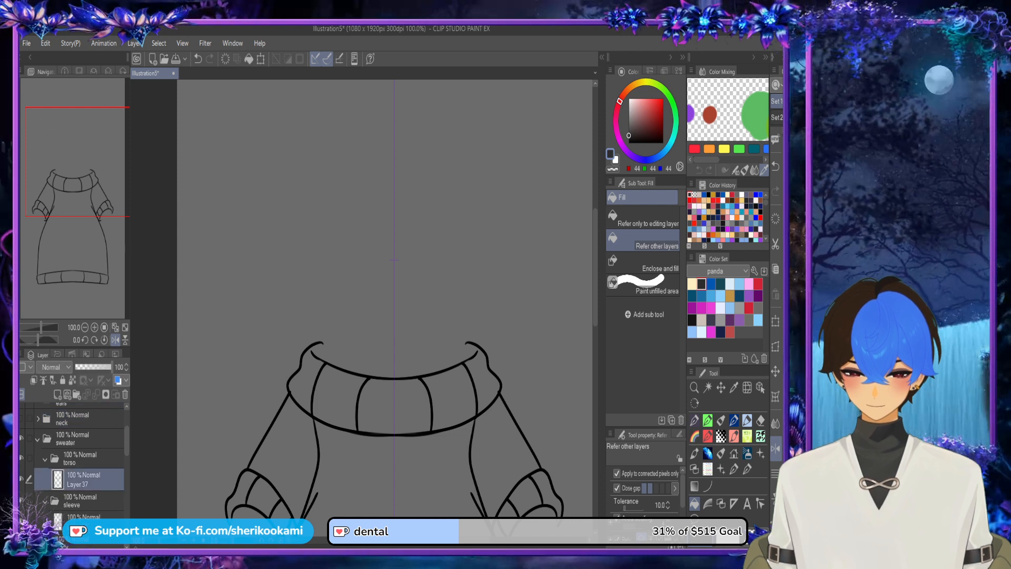
scroll(394, 316, "down", 3)
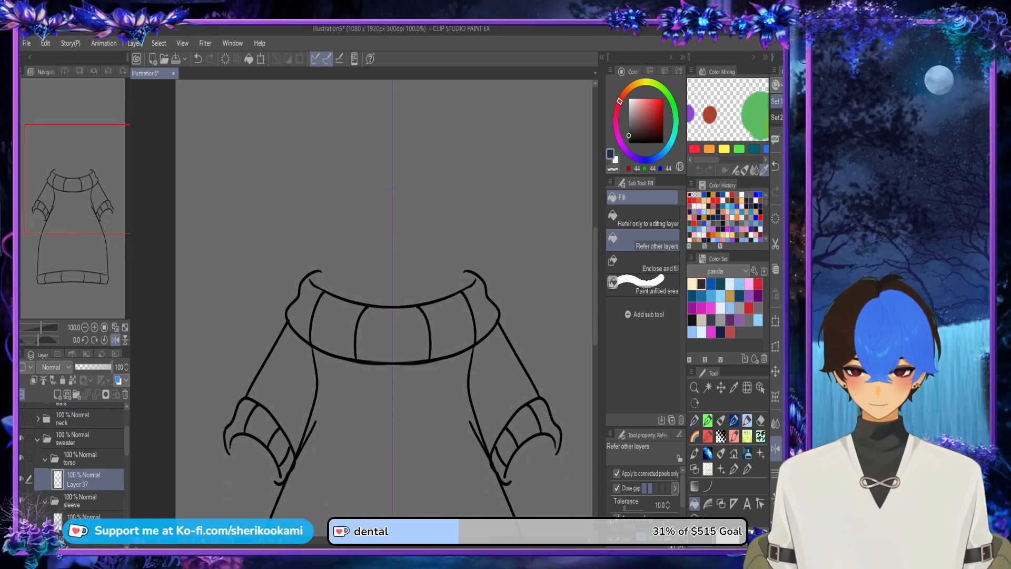
left_click(21, 500)
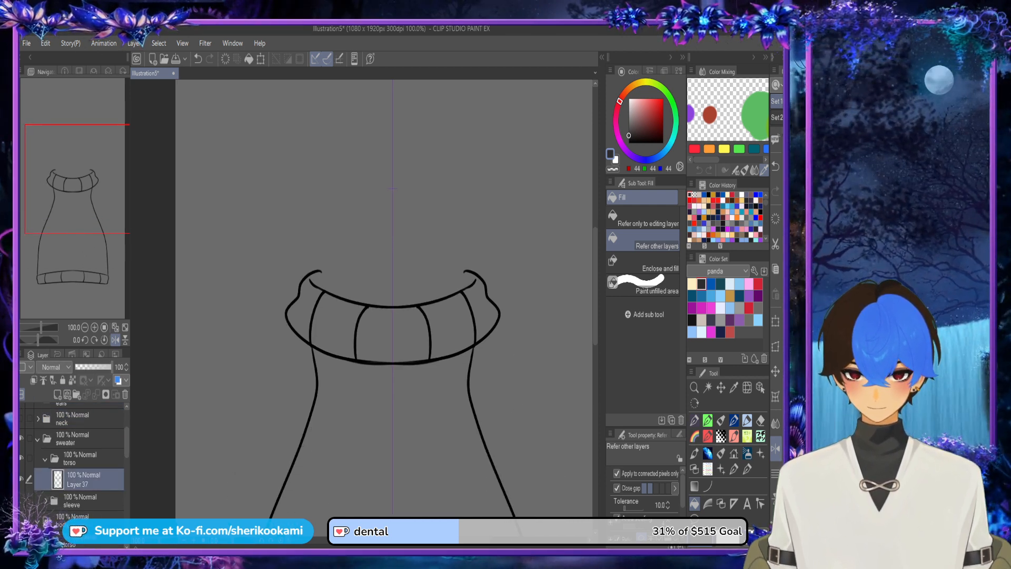
Step: Choose light blue RGB 136, 198, 239 and add a new layer beneath the sweater's torso line art
left_click(740, 284)
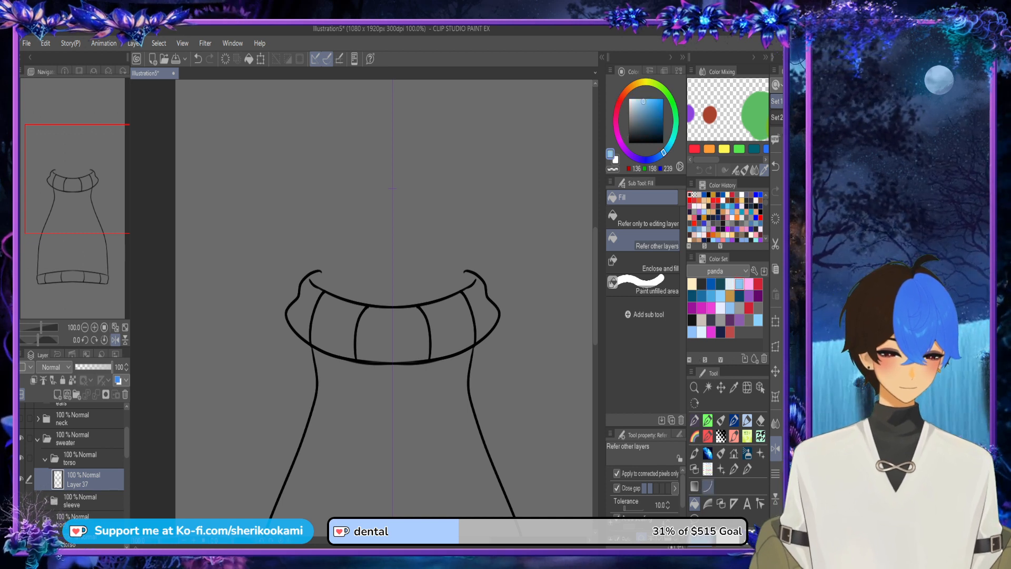
left_click(484, 315)
key("ctrl+z")
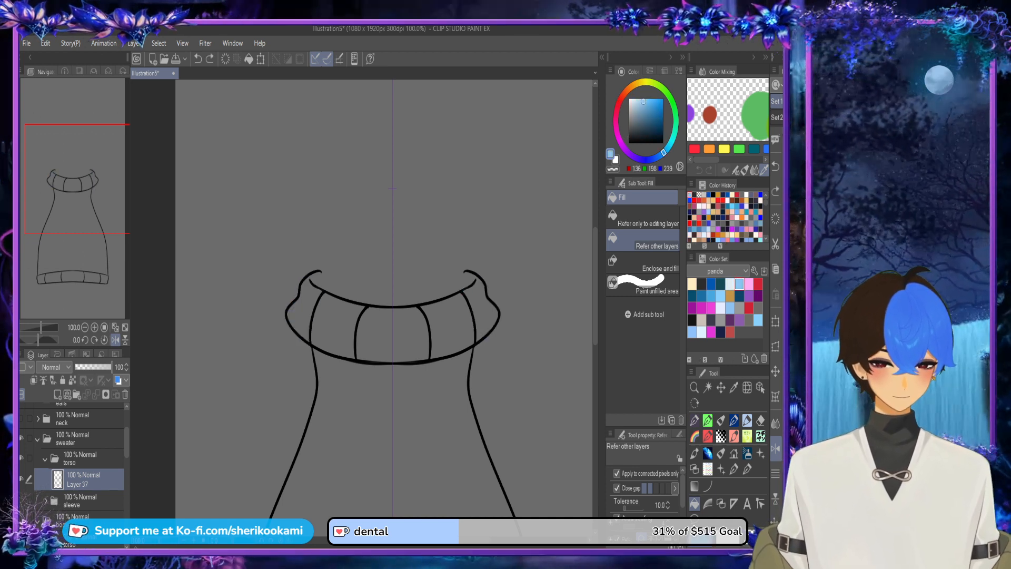
left_click(58, 395)
left_click_drag(94, 480, 97, 511)
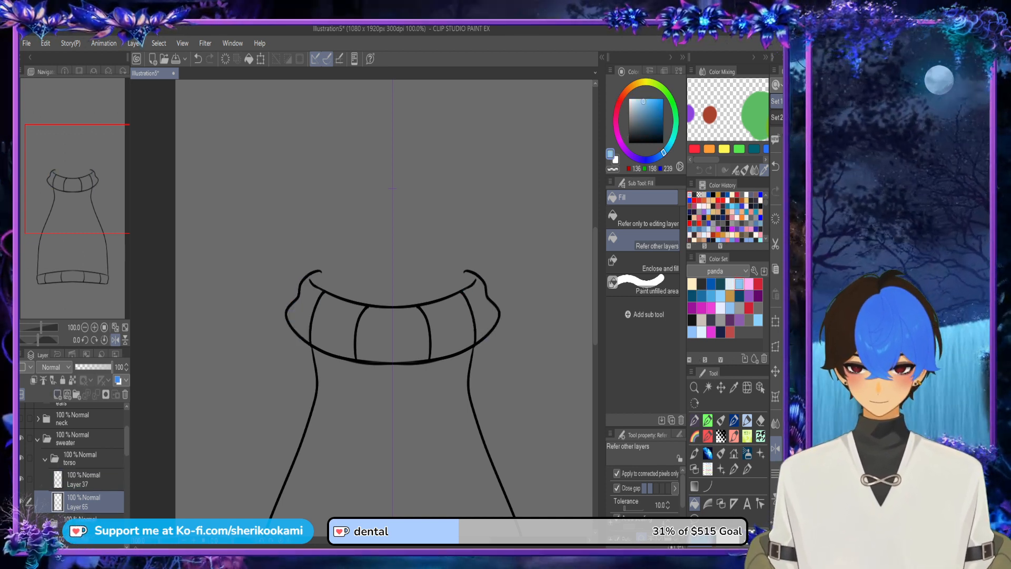
Step: Fill the sweater's collar sections and main torso area with the light blue
left_click(484, 315)
left_click(450, 328)
left_click(400, 336)
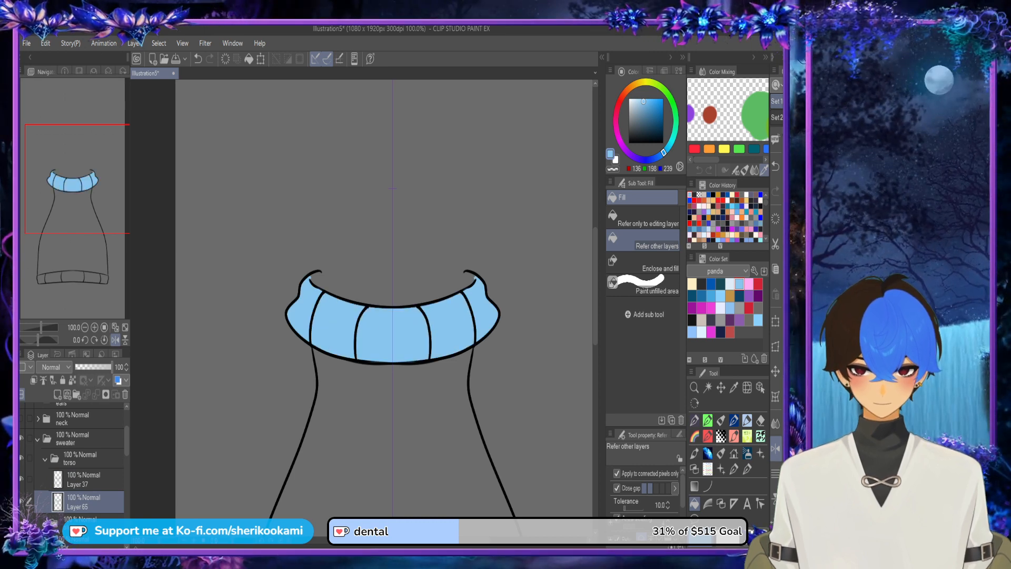
left_click(402, 422)
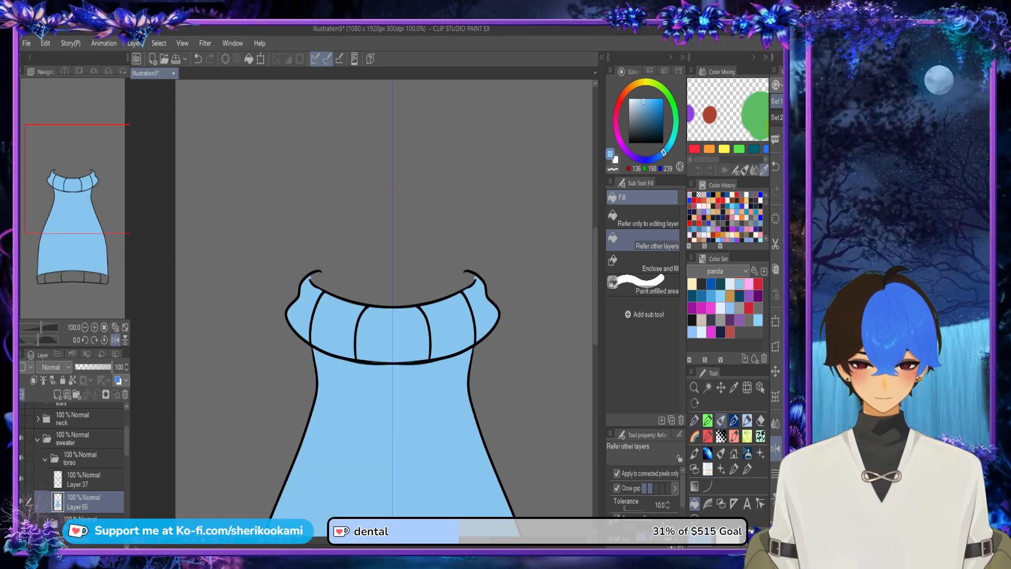
Step: Paint light blue into the unfilled tips of the sweater's collar with the Smoth lineart pen
left_click(721, 420)
scroll(460, 280, "up", 3)
left_click_drag(471, 265, 492, 274)
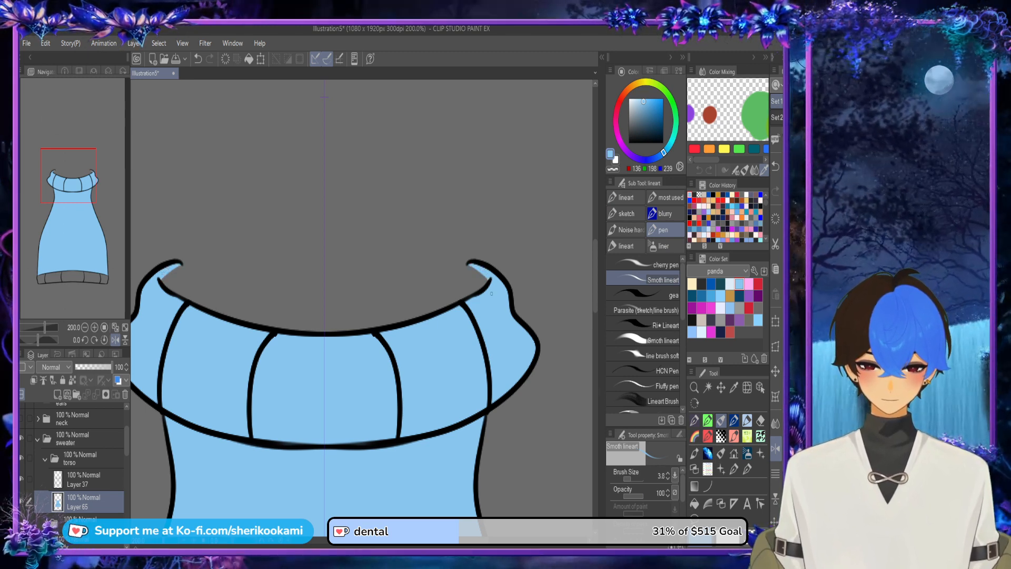
Step: Fill all the ribbed sections of the sweater's bottom hem with light blue
scroll(490, 318, "down", 3)
left_click_drag(595, 316, 595, 350)
left_click(694, 503)
left_click(488, 498)
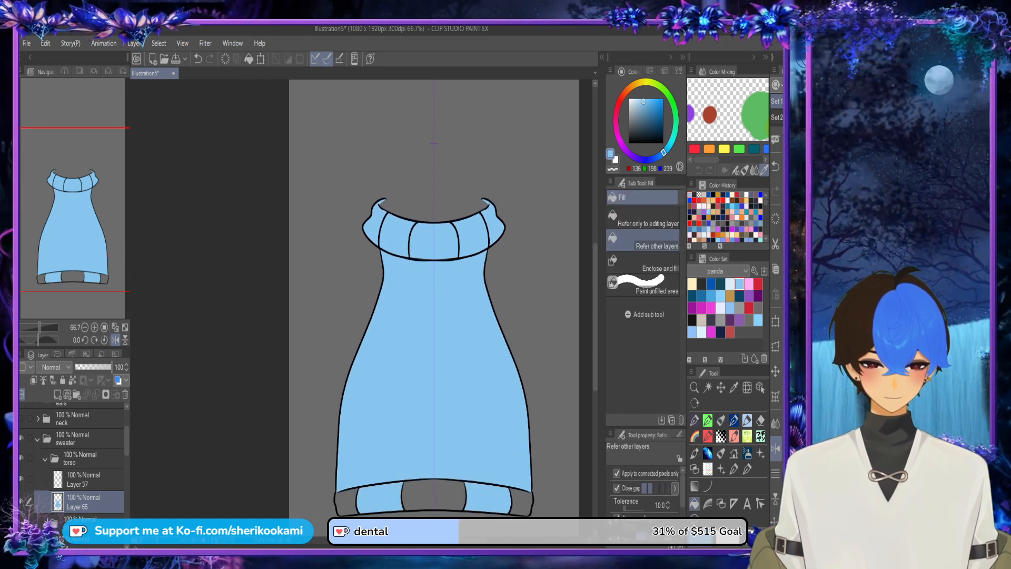
left_click(522, 503)
left_click(440, 496)
left_click_drag(413, 541, 428, 540)
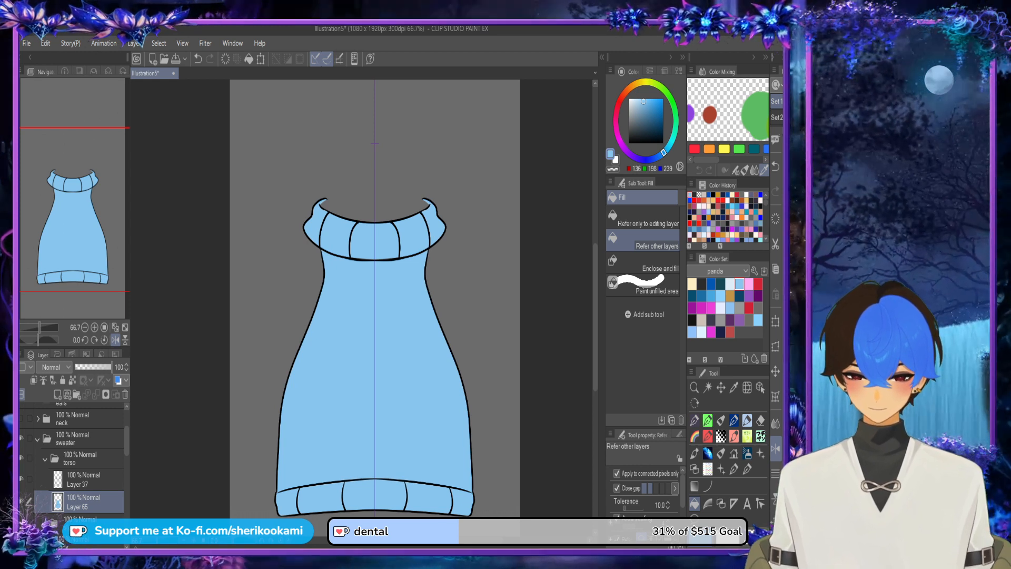
Step: Isolate the sweater's sleeve line art by hiding the torso folder, and add a new layer beneath it
left_click(21, 522)
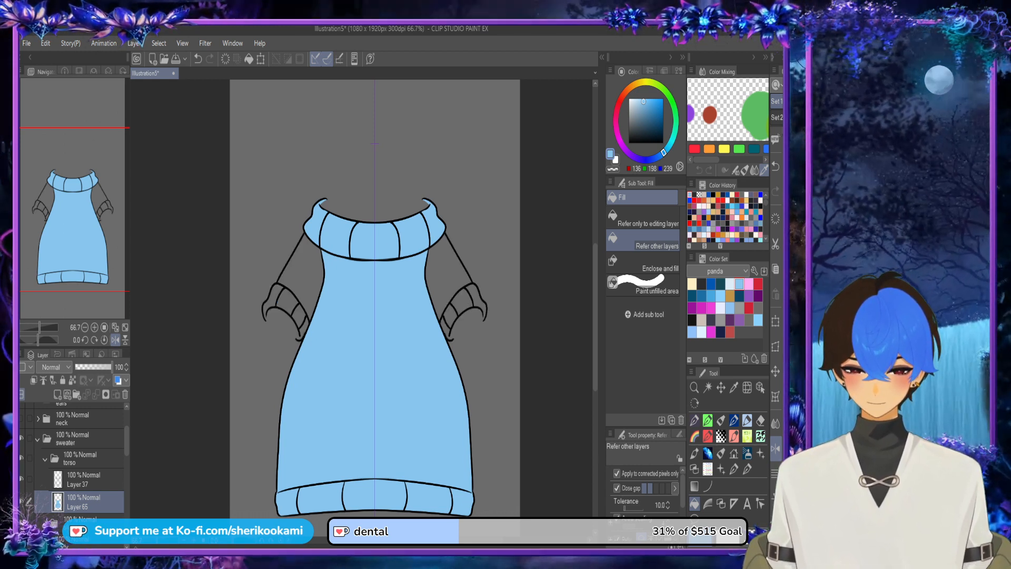
left_click(45, 459)
left_click(21, 458)
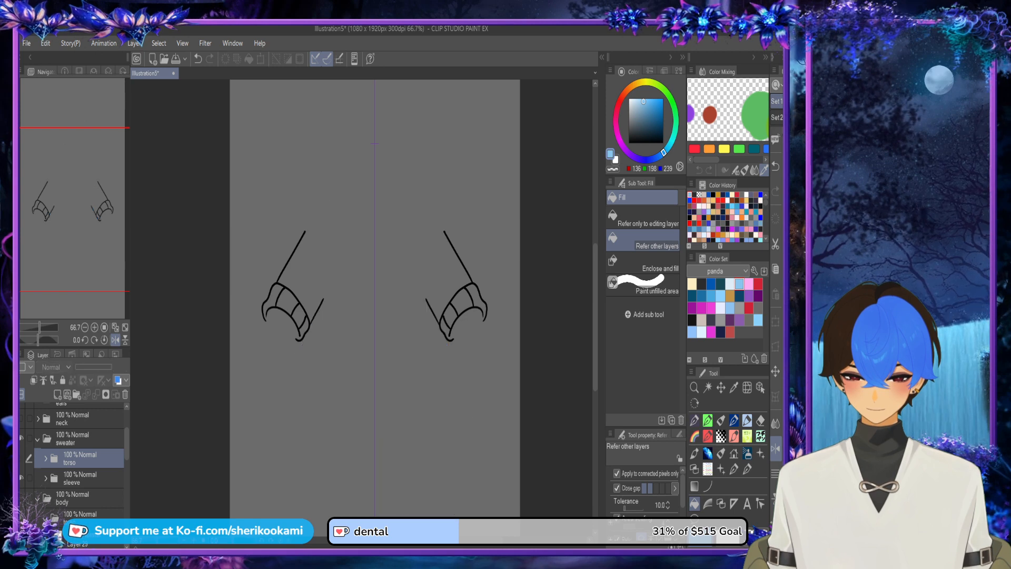
left_click(721, 420)
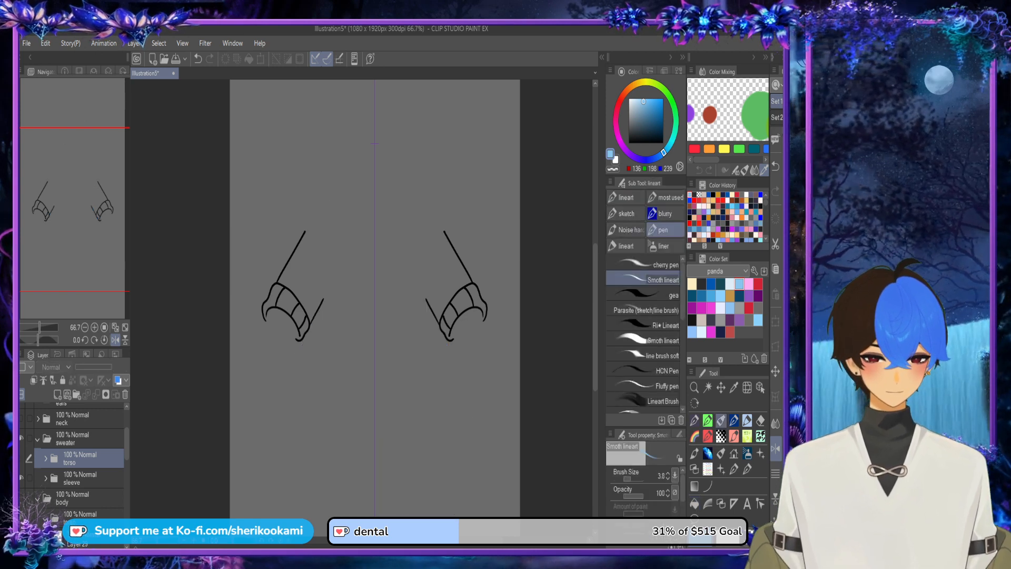
scroll(431, 267, "up", 3)
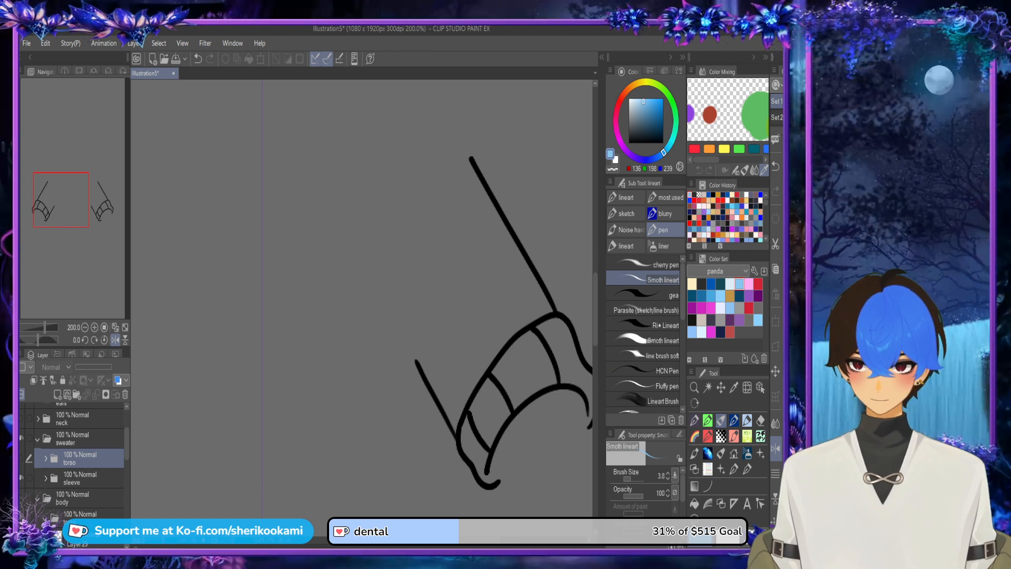
key("ctrl+shift+n")
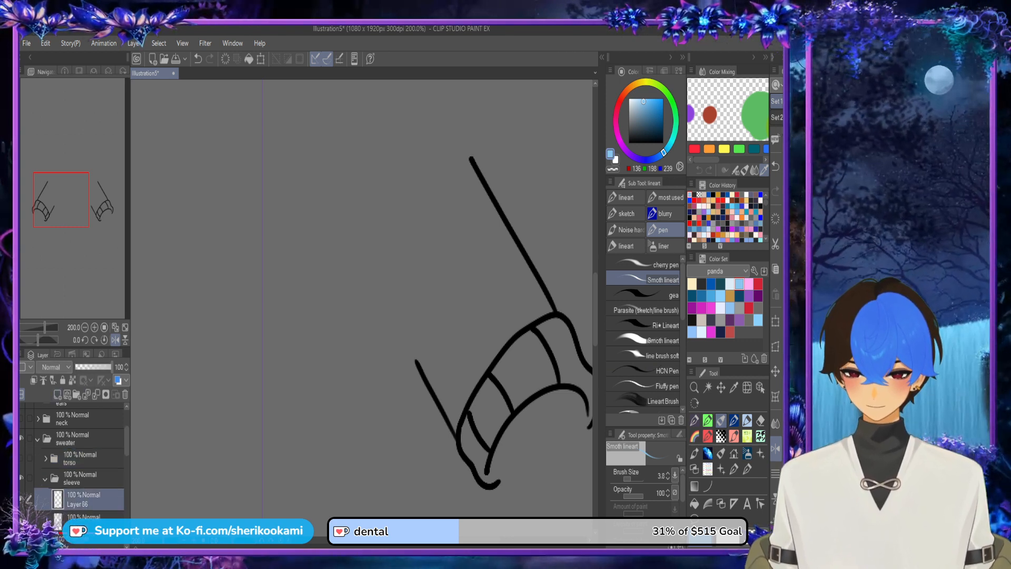
left_click_drag(85, 499, 85, 527)
Step: Draw a light blue curve closing the open upper end of the sleeve and fill the enclosed area
mouse_move(418, 356)
left_mouse_down()
mouse_move(397, 292)
mouse_move(423, 169)
mouse_move(477, 169)
left_mouse_up()
key("g")
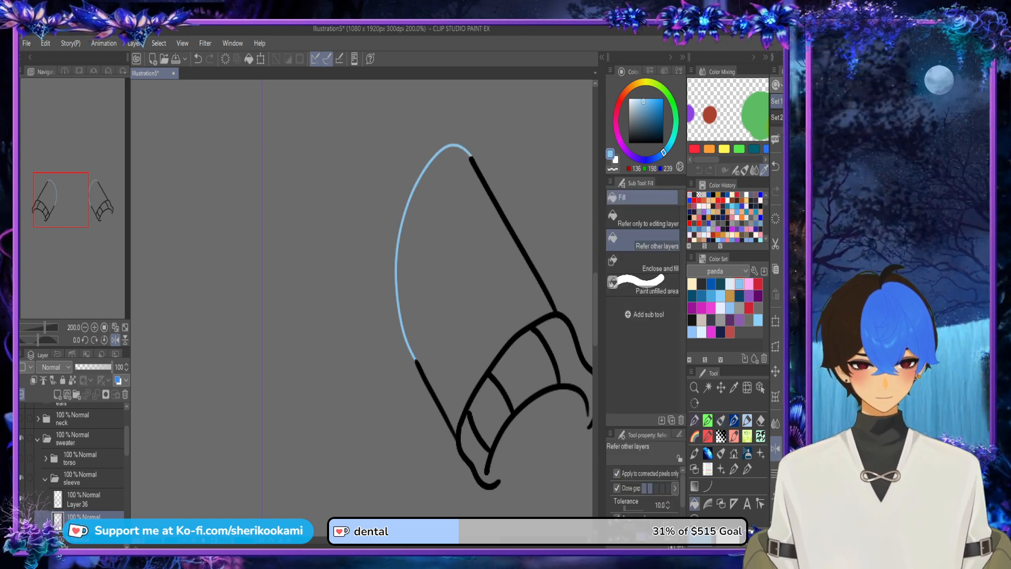
left_click(493, 253)
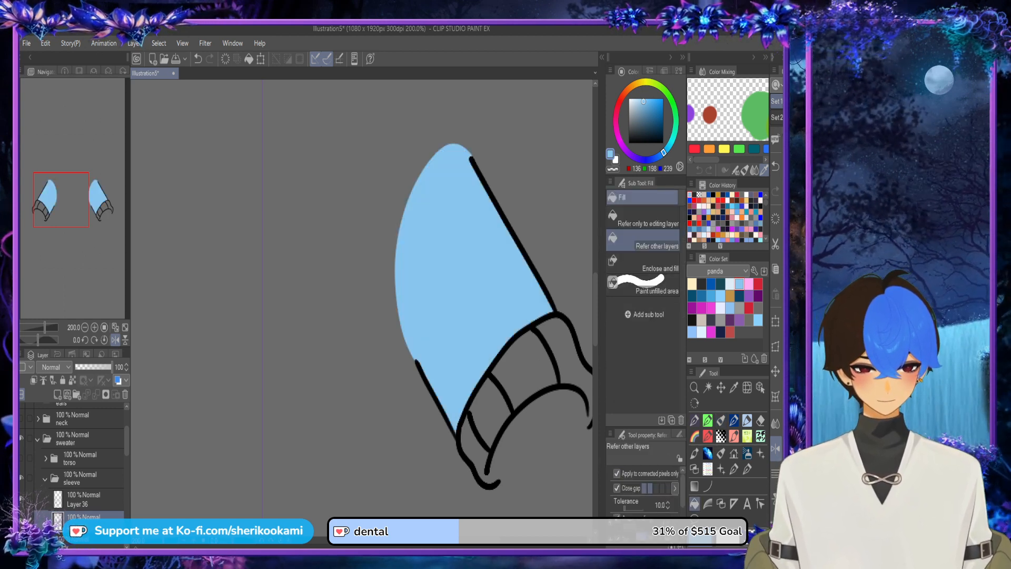
Step: Close the cuff's open ends with light blue pen strokes and fill each cuff section
key("p")
mouse_move(488, 472)
left_mouse_down()
mouse_move(498, 479)
mouse_move(391, 485)
mouse_move(399, 482)
left_mouse_up()
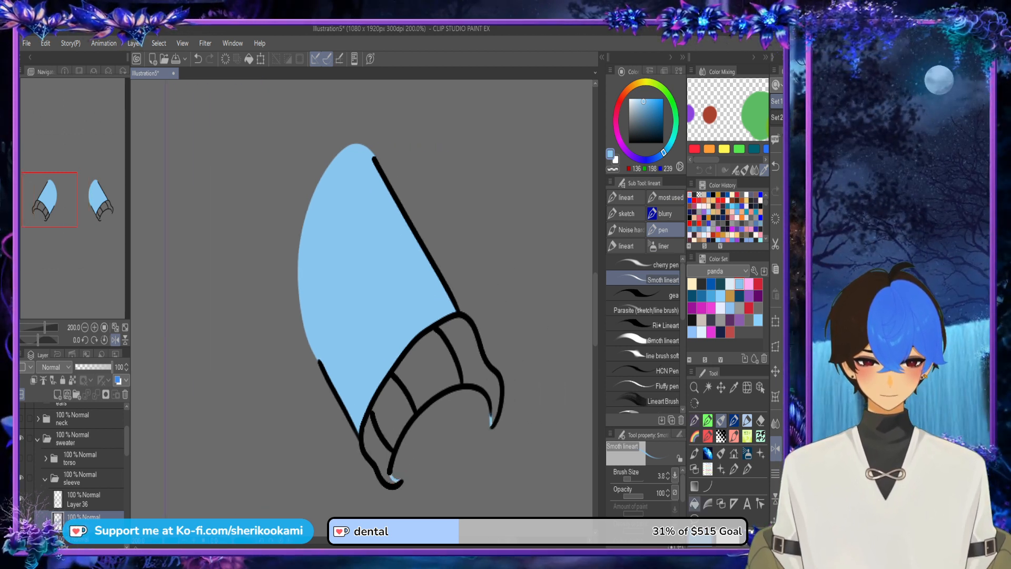
key("g")
left_click(467, 352)
left_click(429, 367)
left_click(393, 410)
left_click(375, 446)
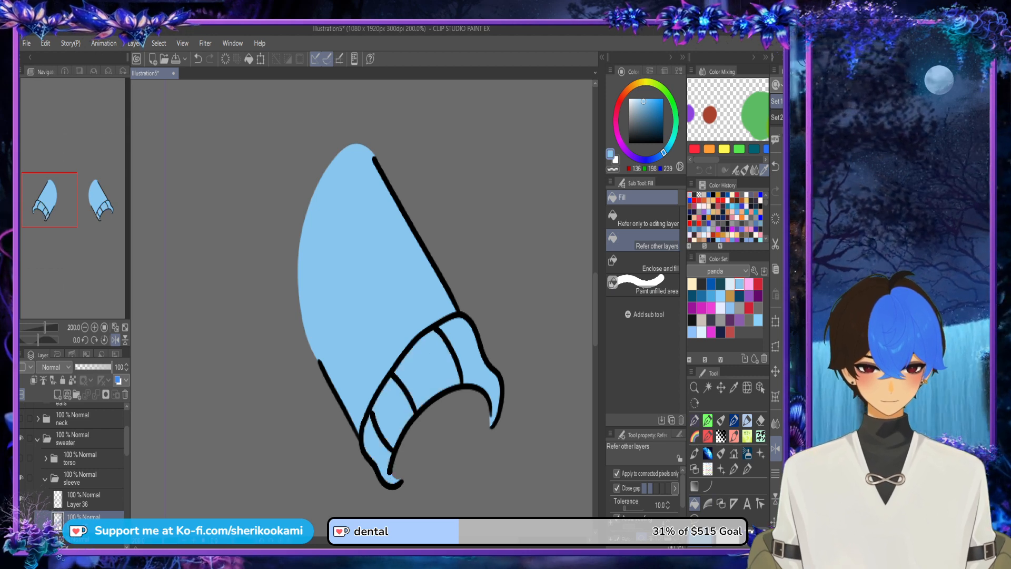
Step: Show the torso folder to check the whole coloured sweater, and collapse and hide the sweater folder
scroll(463, 484, "down", 3)
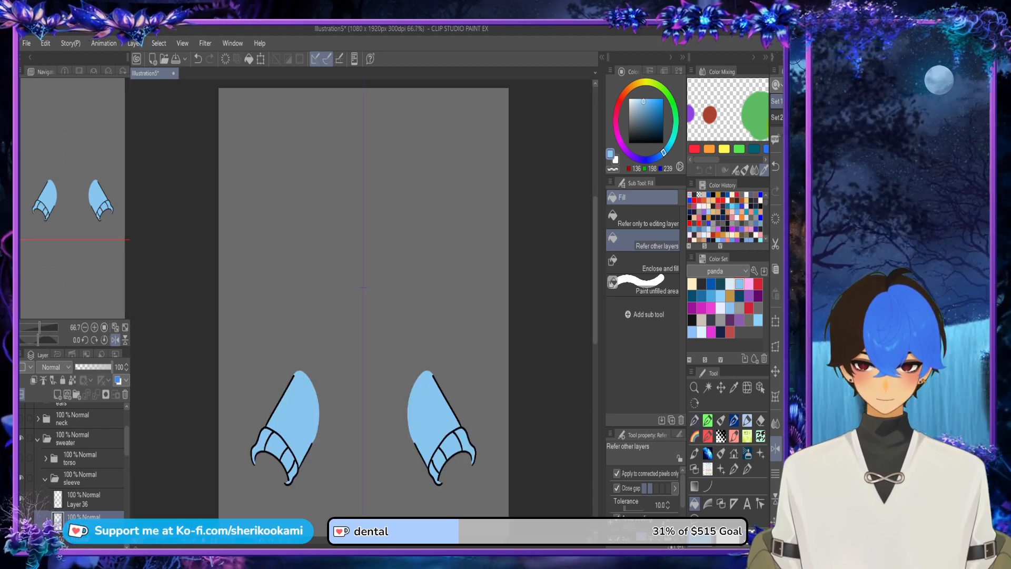
left_click(22, 458)
scroll(364, 310, "down", 1)
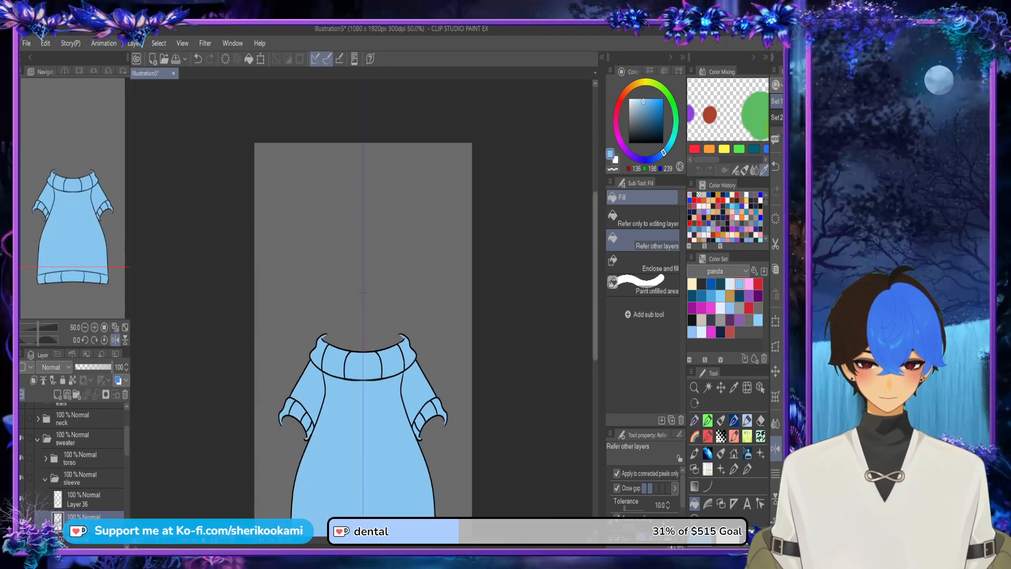
scroll(364, 311, "down", 2)
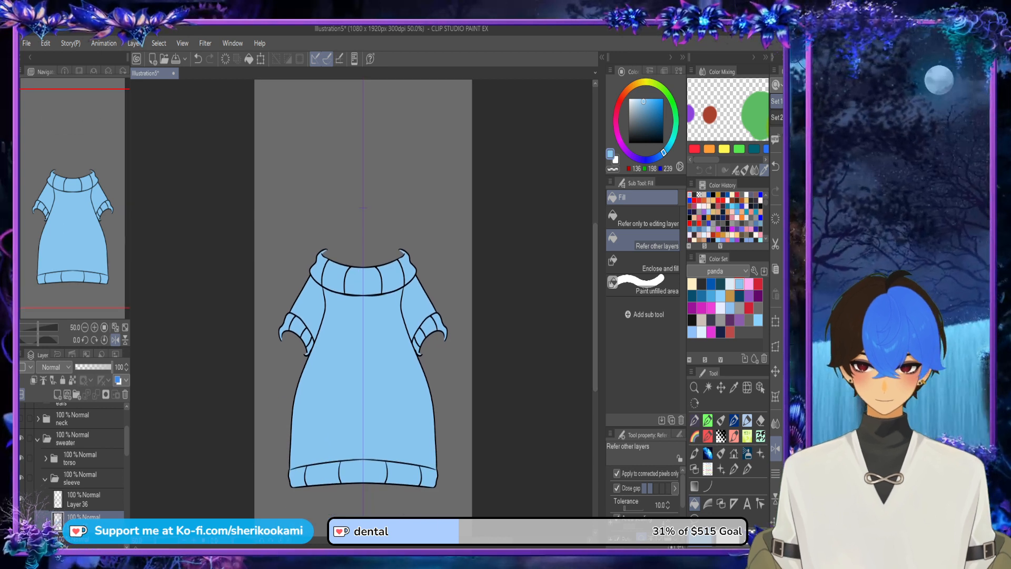
left_click(37, 439)
left_click(21, 438)
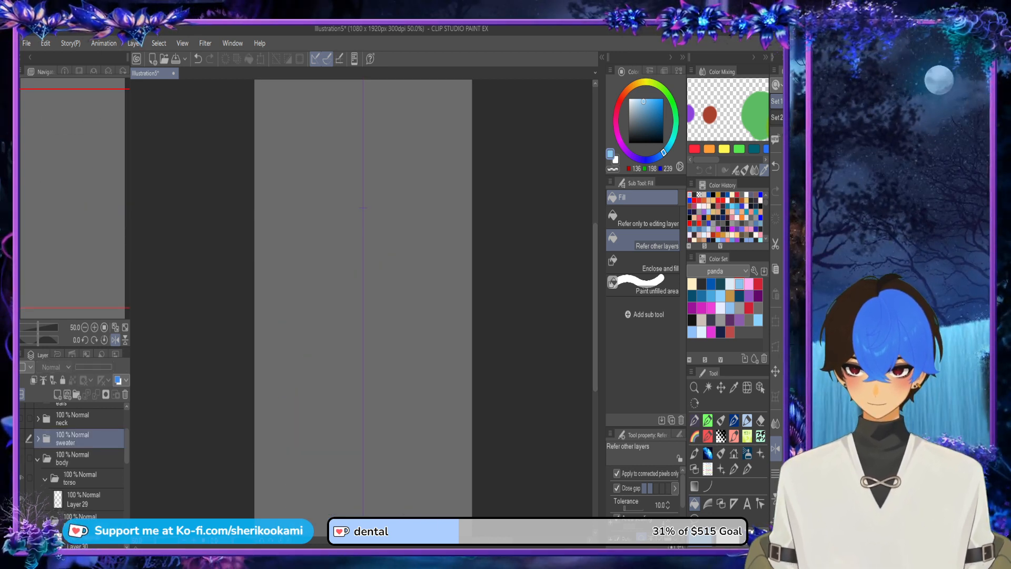
Step: Show the body folder and add a new layer in its torso folder
left_click(21, 458)
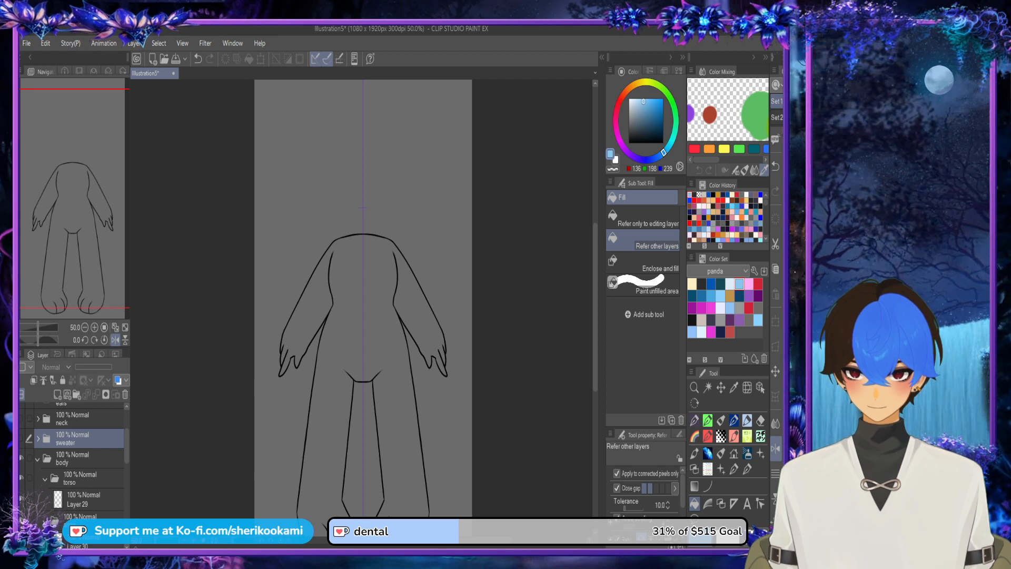
left_click(84, 499)
left_click(57, 395)
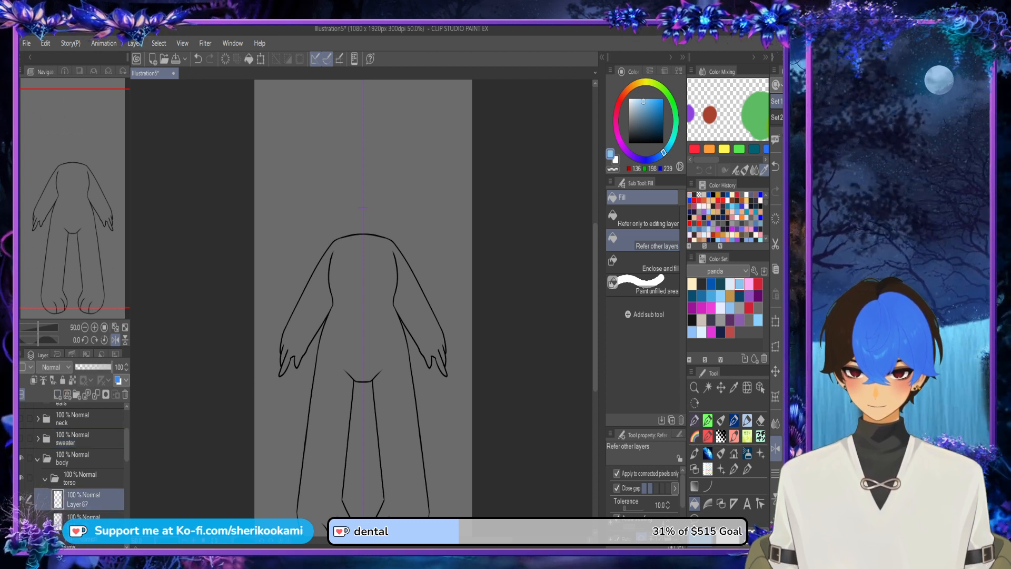
Step: Hide the arm, hand, finger, leg and foot folders to isolate the body's torso, and select its line art layer
scroll(74, 458, "down", 3)
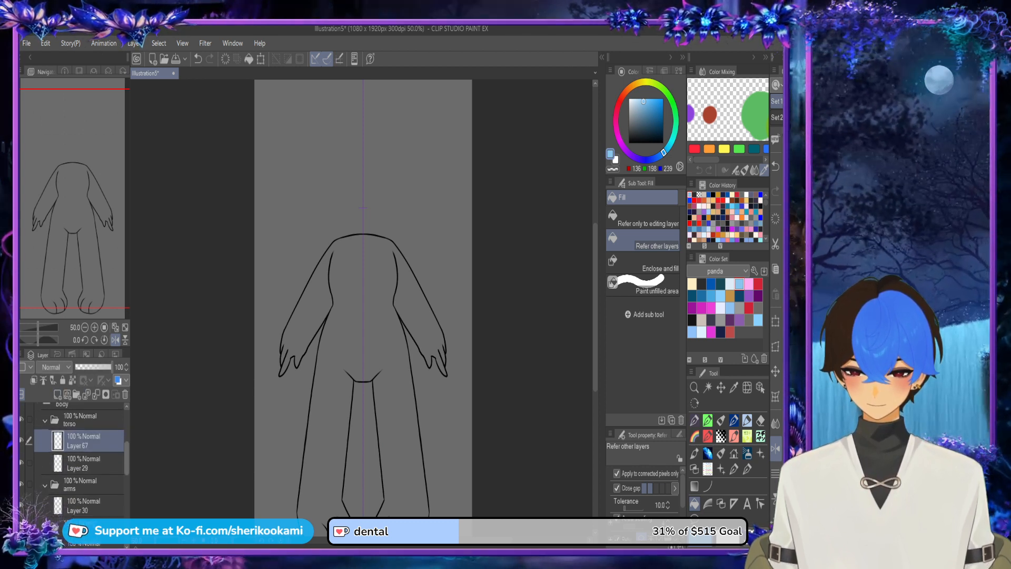
left_click(45, 505)
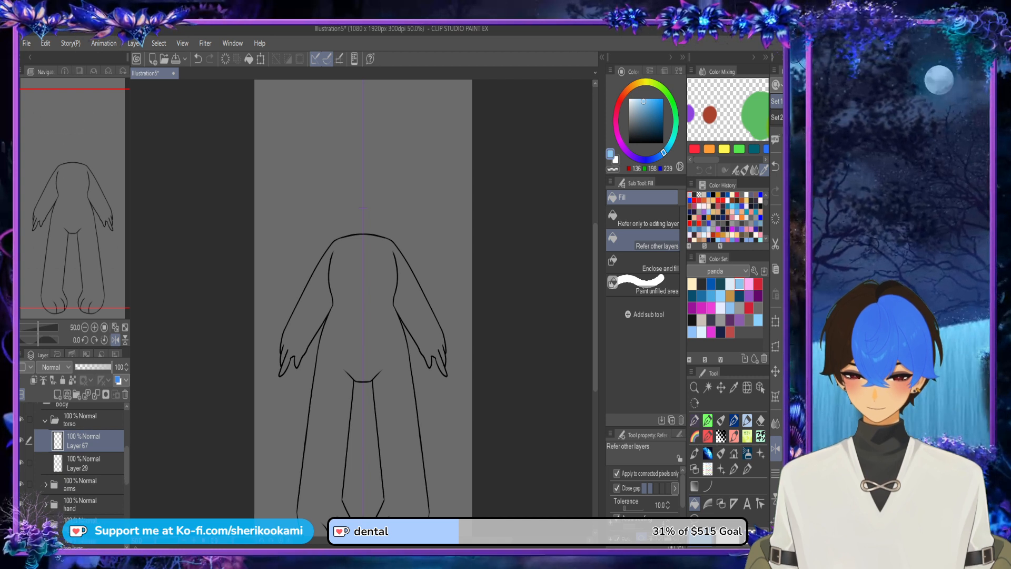
left_click(22, 484)
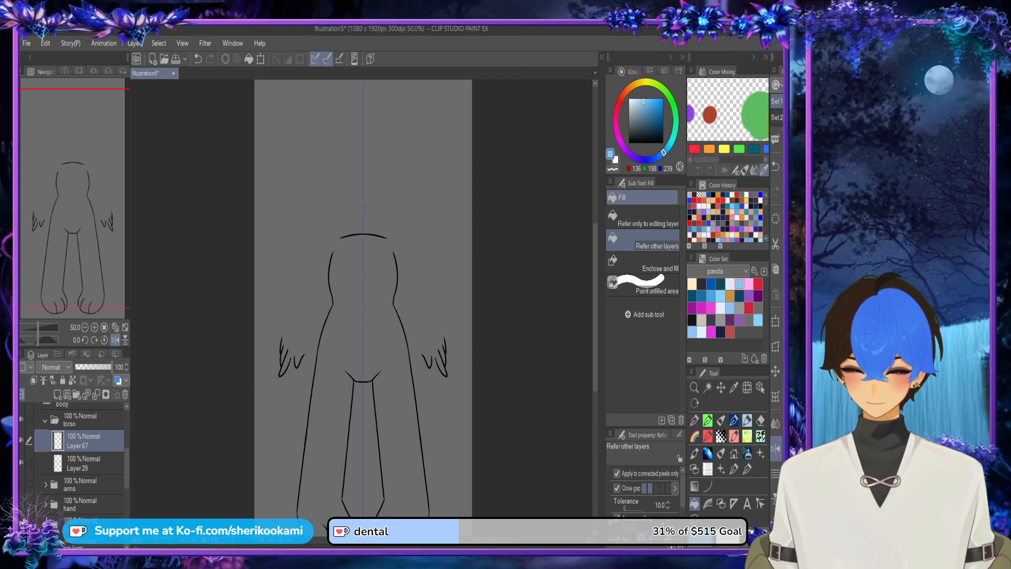
left_click(21, 504)
scroll(74, 458, "down", 4)
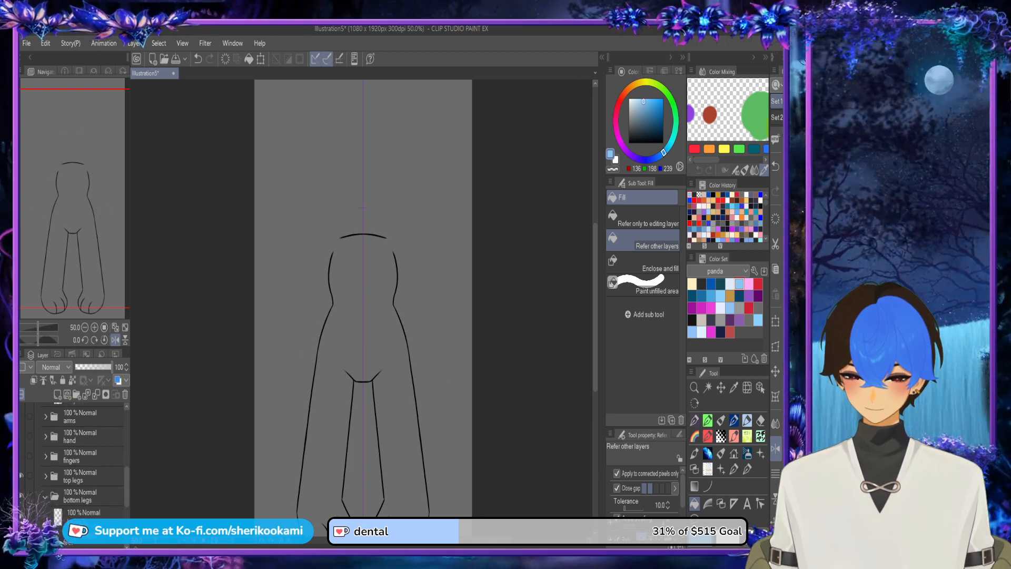
left_click(21, 475)
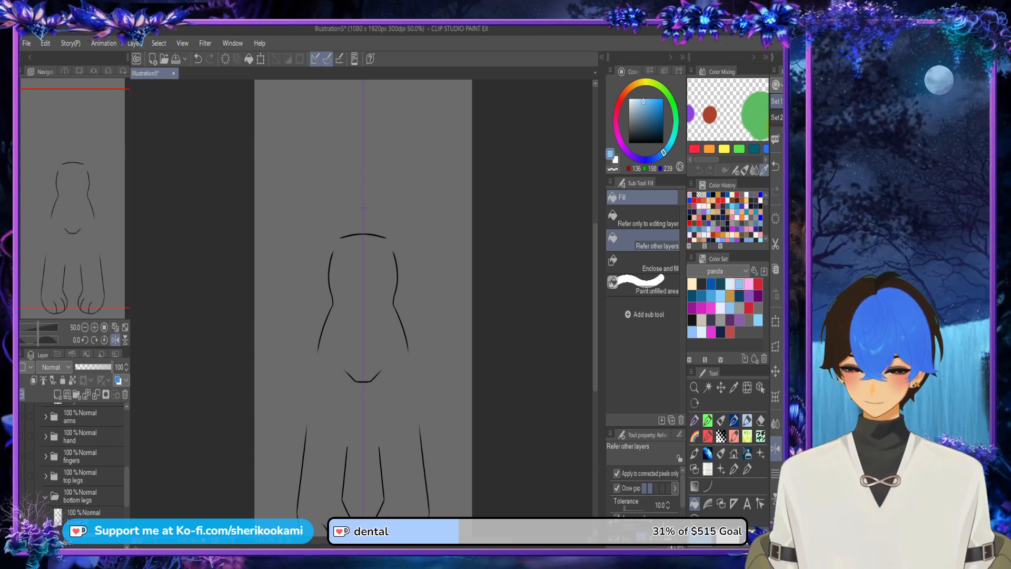
left_click(21, 496)
left_click(21, 516)
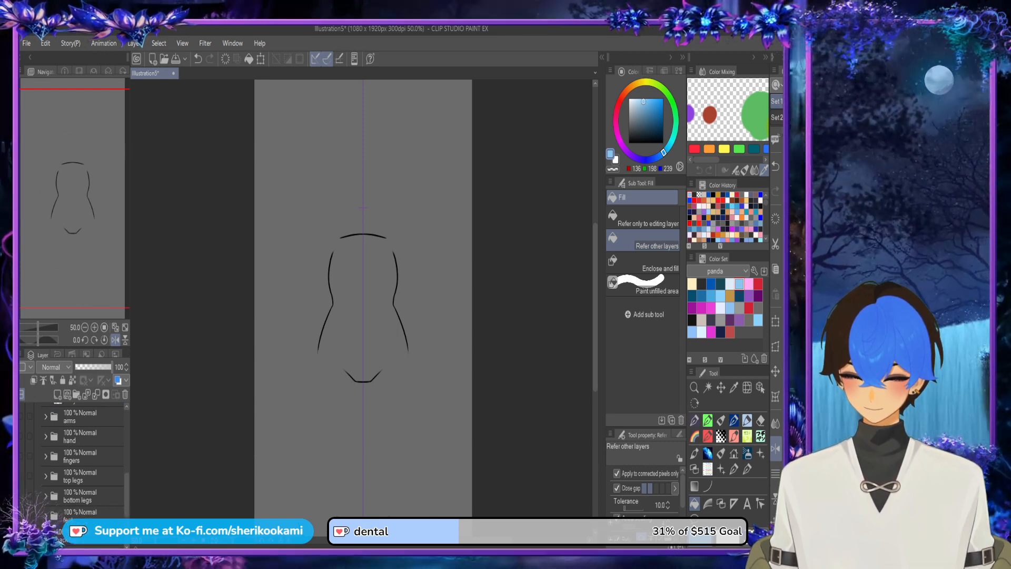
left_click_drag(127, 494, 127, 469)
left_click(85, 474)
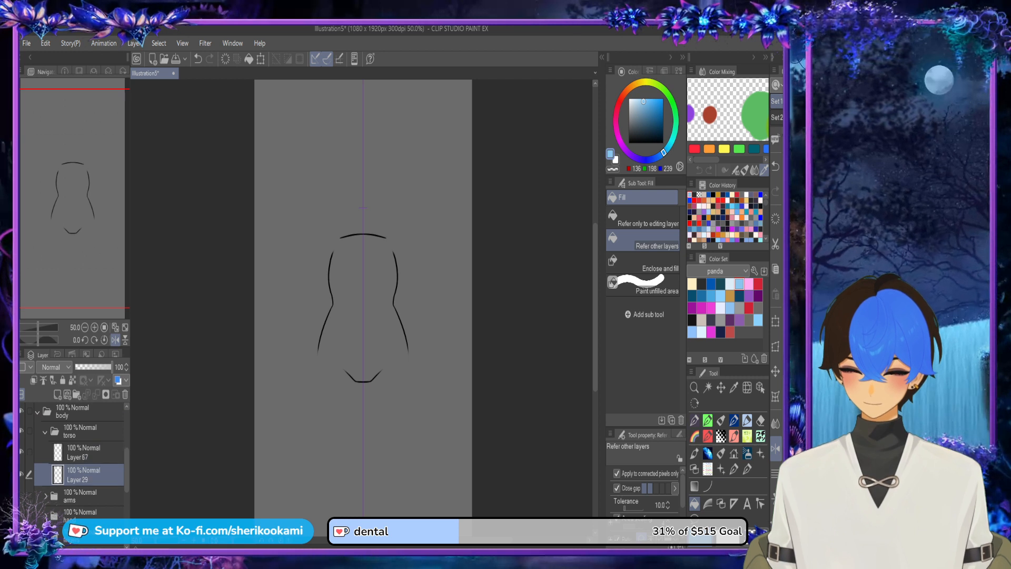
Step: Choose light beige from the panda colour set and the Smoth lineart pen for the torso's base
left_click(702, 319)
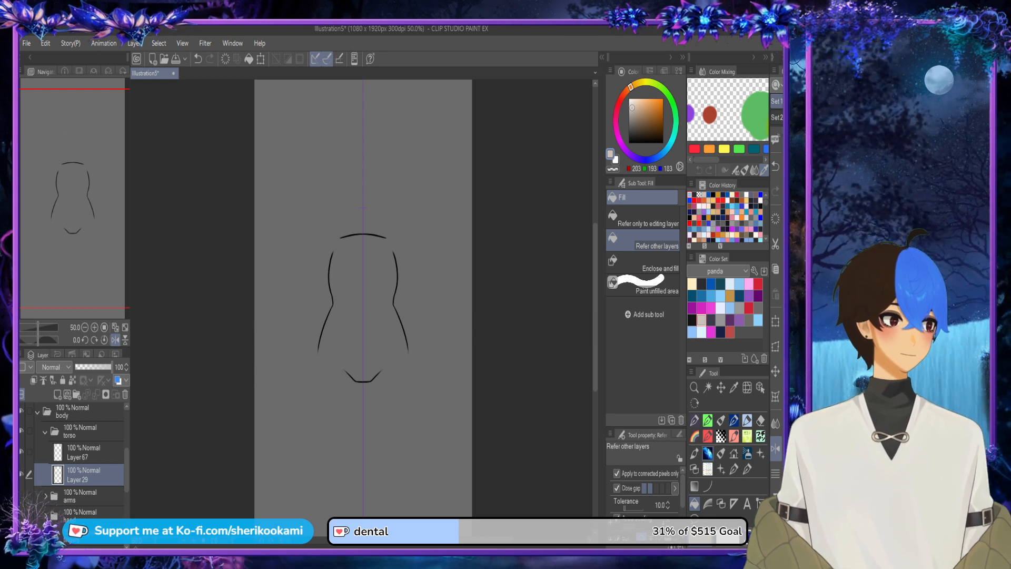
left_click(721, 420)
scroll(388, 346, "up", 3)
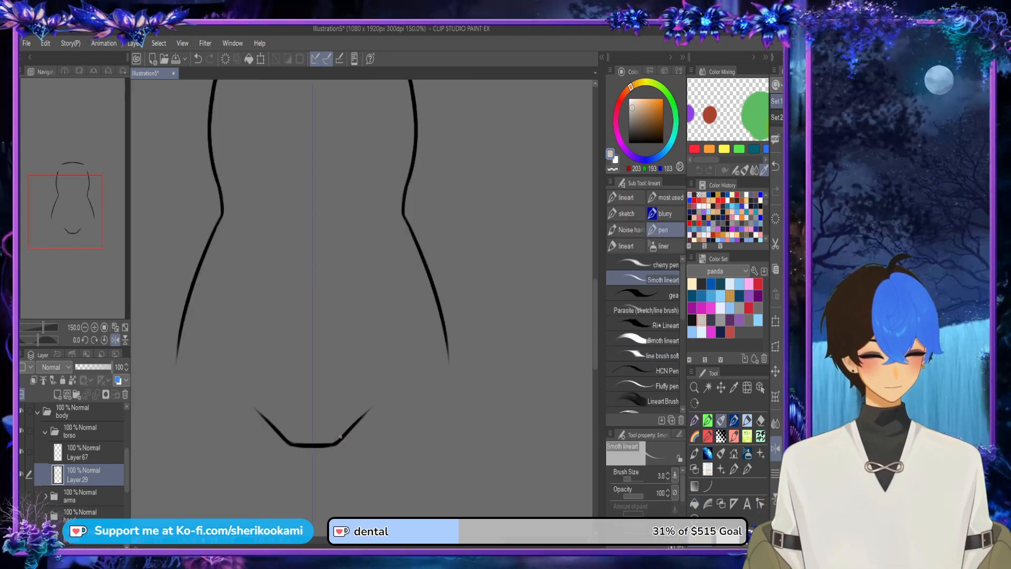
left_click_drag(341, 436, 446, 356)
key("ctrl+z")
left_click_drag(341, 436, 446, 356)
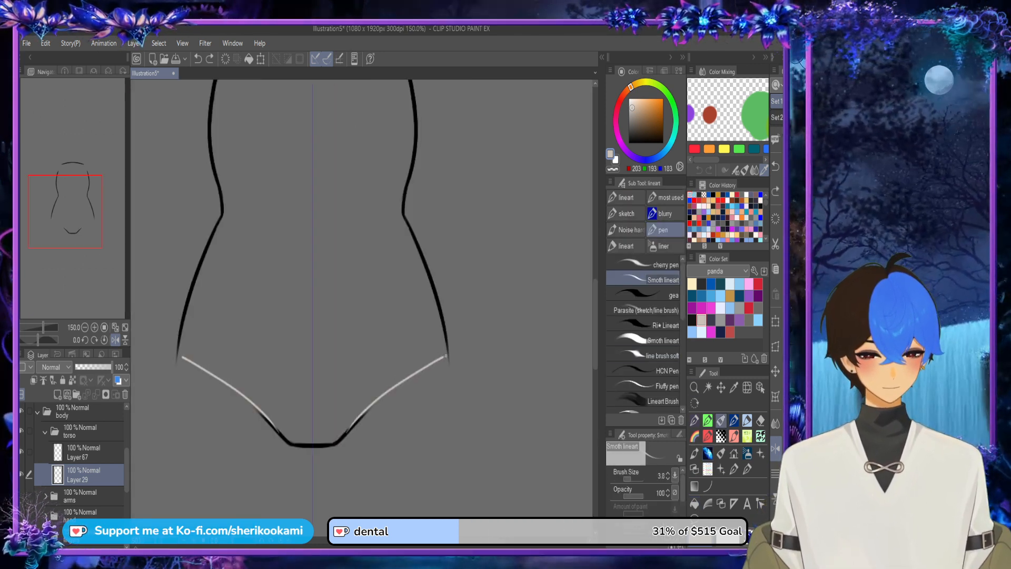
key("ctrl+z")
left_click_drag(343, 435, 446, 357)
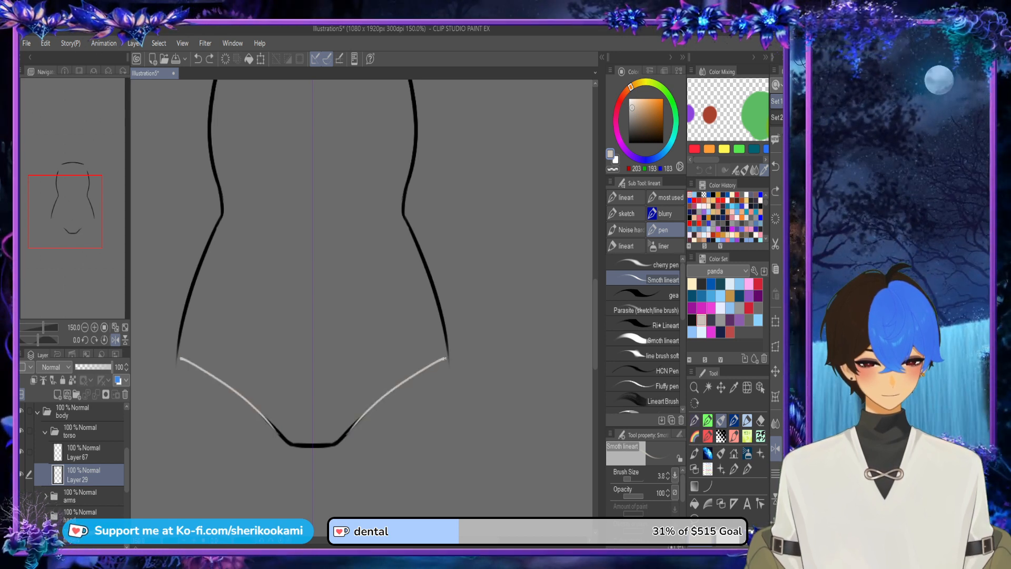
key("ctrl+z")
Step: Replace the empty layer in the body's torso folder with a new one placed beneath the line art layer
left_click(84, 452)
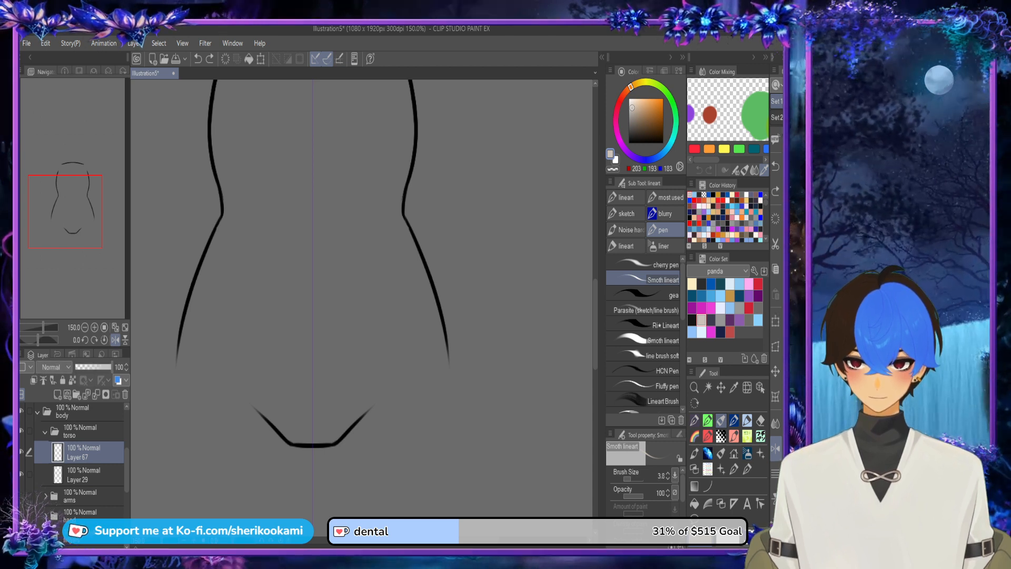
left_click(22, 474)
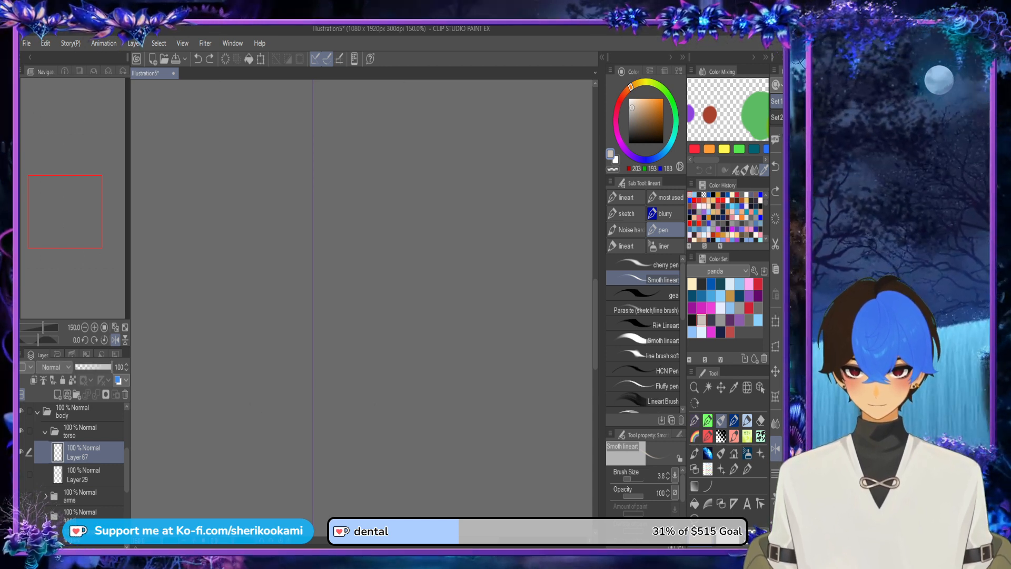
left_click(126, 394)
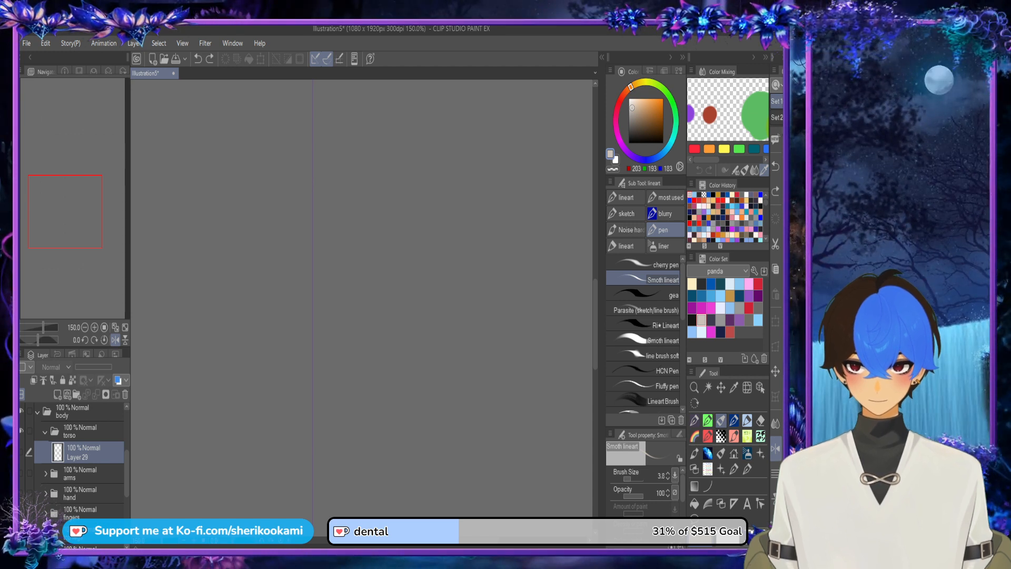
left_click(58, 395)
left_click_drag(85, 484, 85, 483)
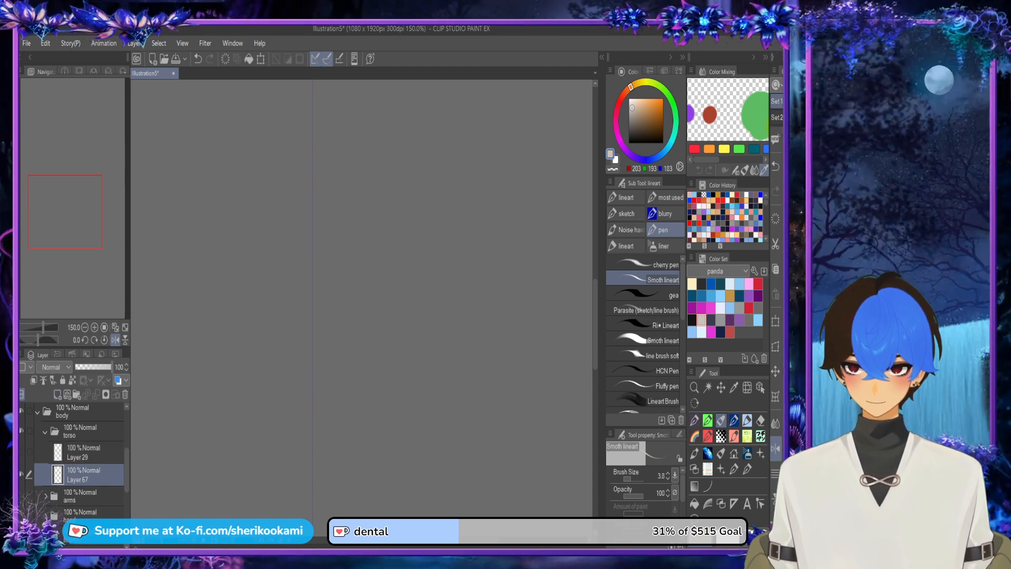
left_click(21, 451)
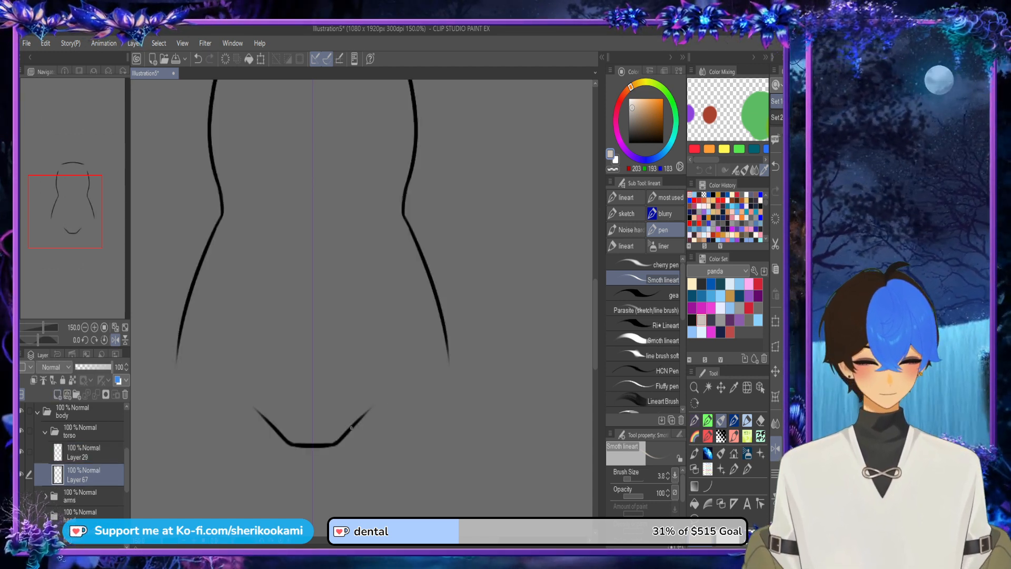
Step: Close the torso's leg openings and shoulder gaps with beige pen strokes and fill the torso beige
left_click_drag(184, 361, 446, 359)
scroll(389, 204, "up", 5)
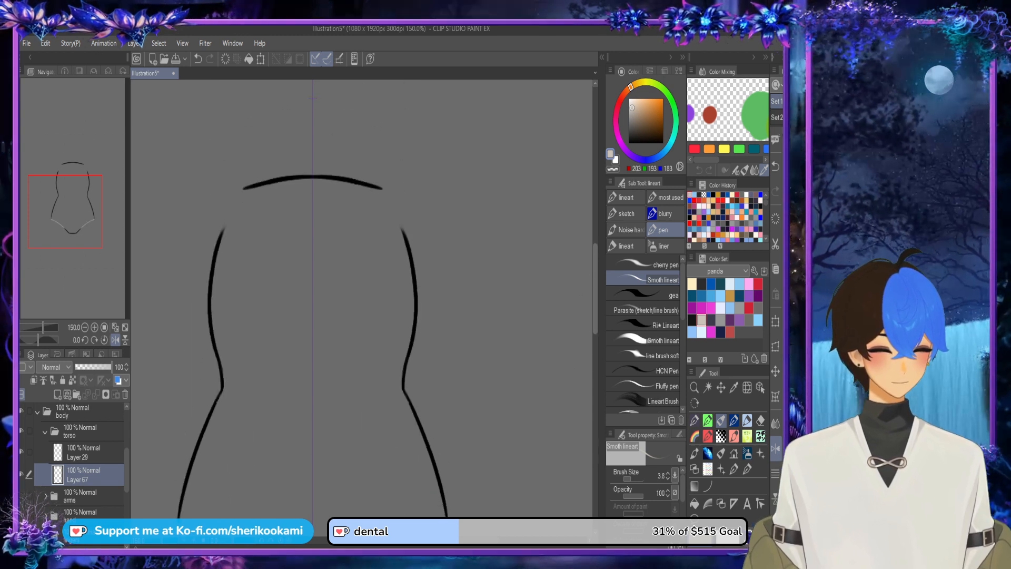
left_click_drag(382, 204, 405, 248)
key("ctrl+z")
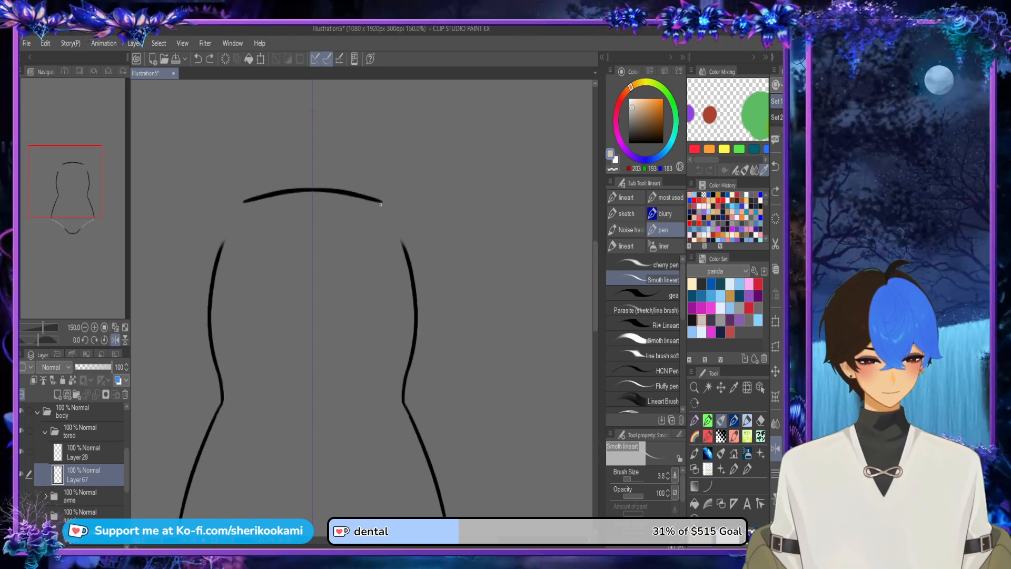
left_click_drag(383, 205, 404, 246)
key("ctrl+z")
left_click_drag(382, 203, 406, 264)
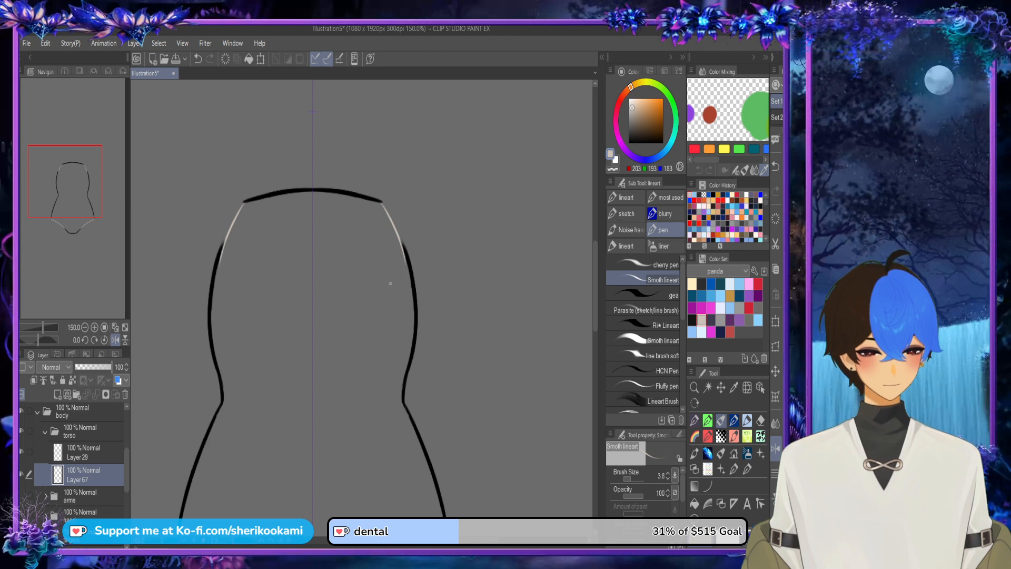
key("g")
left_click(364, 416)
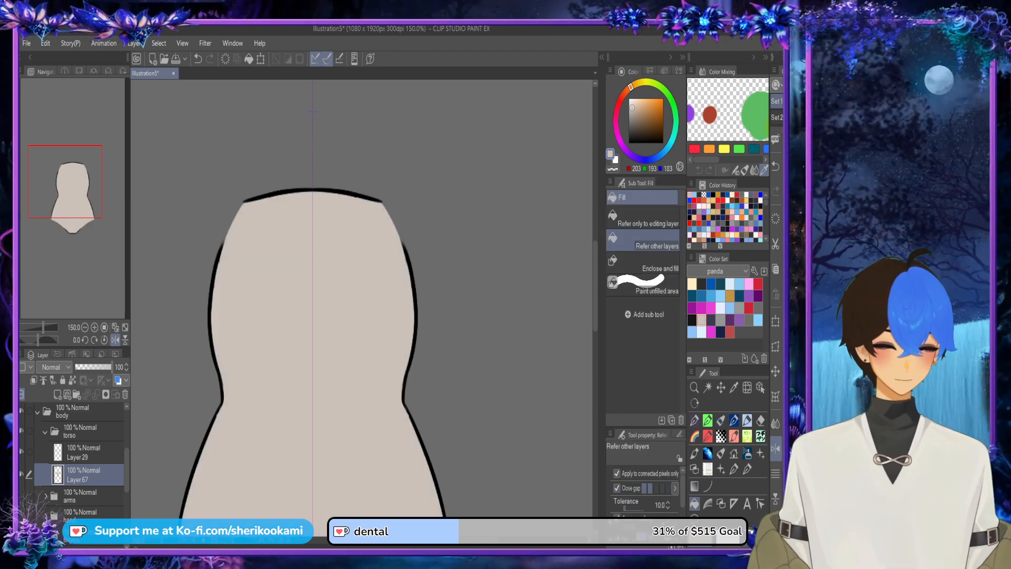
scroll(380, 431, "down", 2)
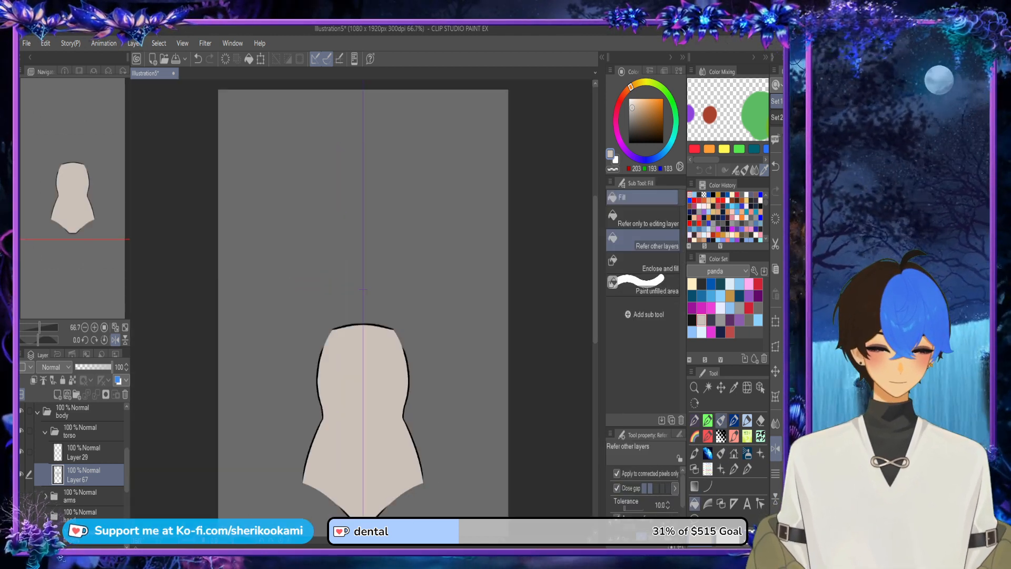
Step: Choose the pen in dark grey (44, 44, 44) and add a layer clipped to the beige torso base
left_click(721, 420)
left_click(702, 284)
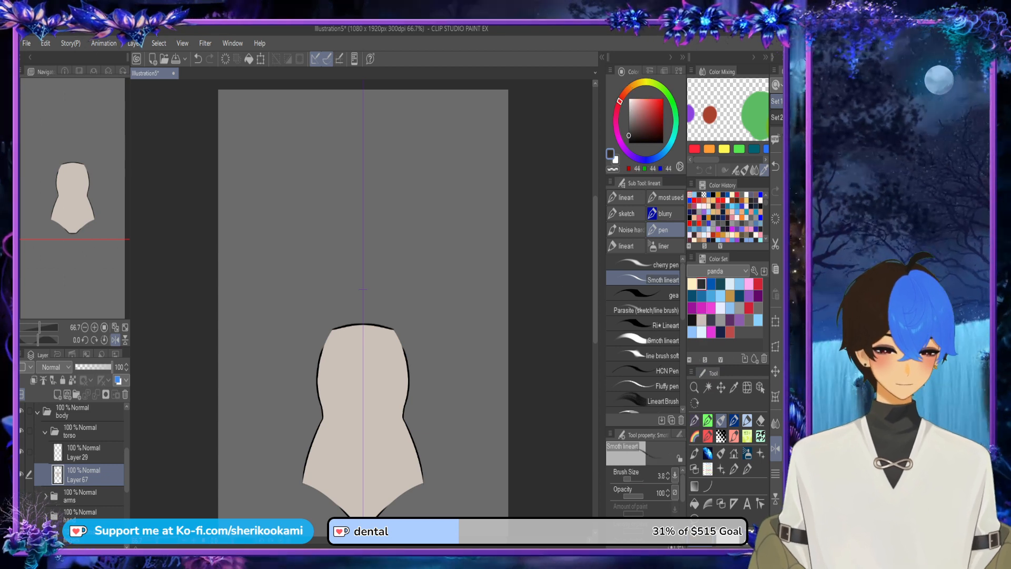
left_click(57, 395)
left_click(34, 381)
Step: Draw a symmetrical, downward-curving underwear waistline across the hips with the dark grey pen
scroll(384, 473, "up", 3)
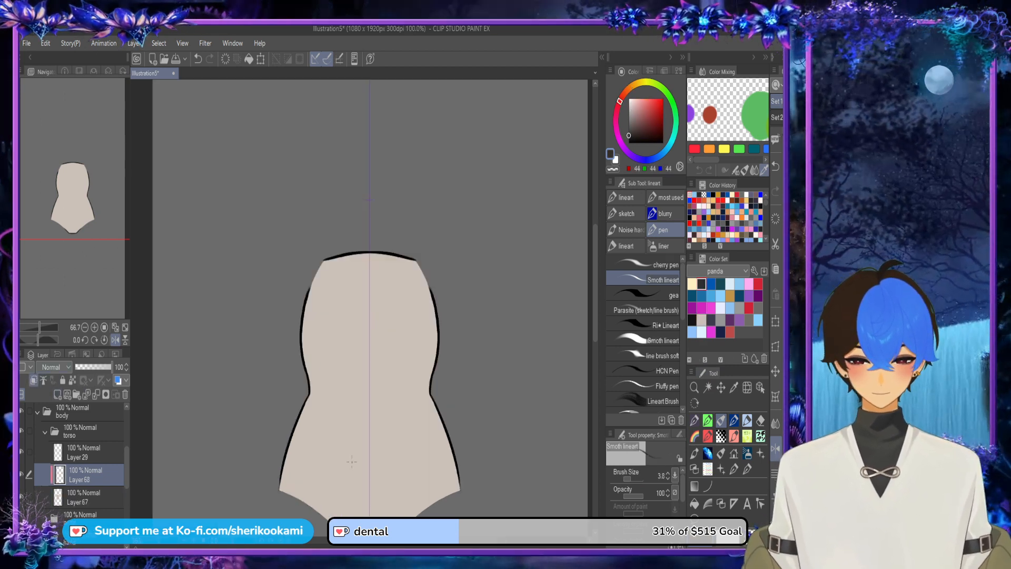
left_click_drag(264, 424, 379, 456)
key("ctrl+z")
key("ctrl+z")
mouse_move(263, 425)
left_mouse_down()
mouse_move(351, 453)
mouse_move(439, 445)
mouse_move(379, 456)
left_mouse_up()
key("ctrl+z")
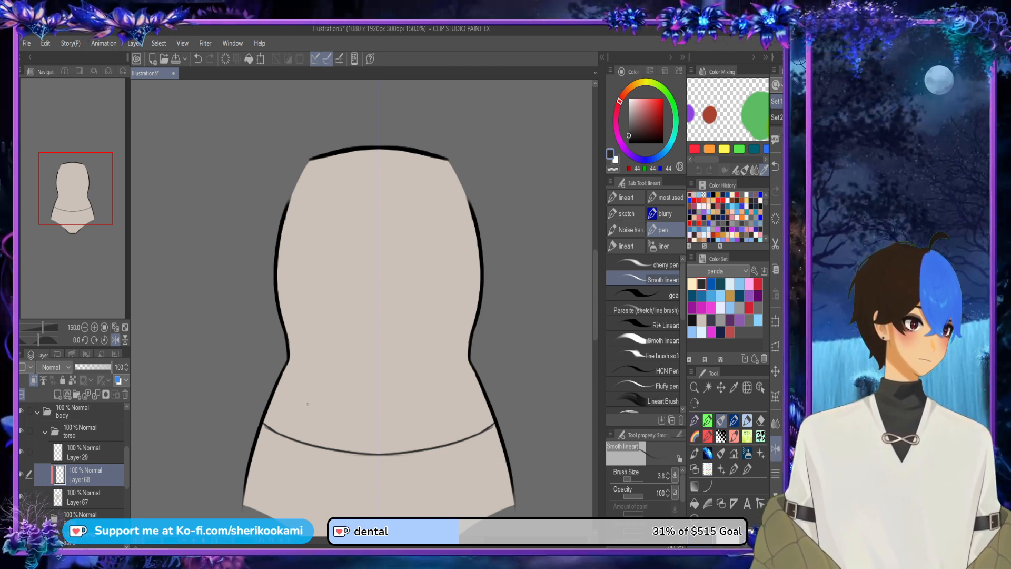
Step: Draw an upward-arching hem for the dark top across the torso, just above the narrowest part of the waist
left_click_drag(289, 345, 379, 337)
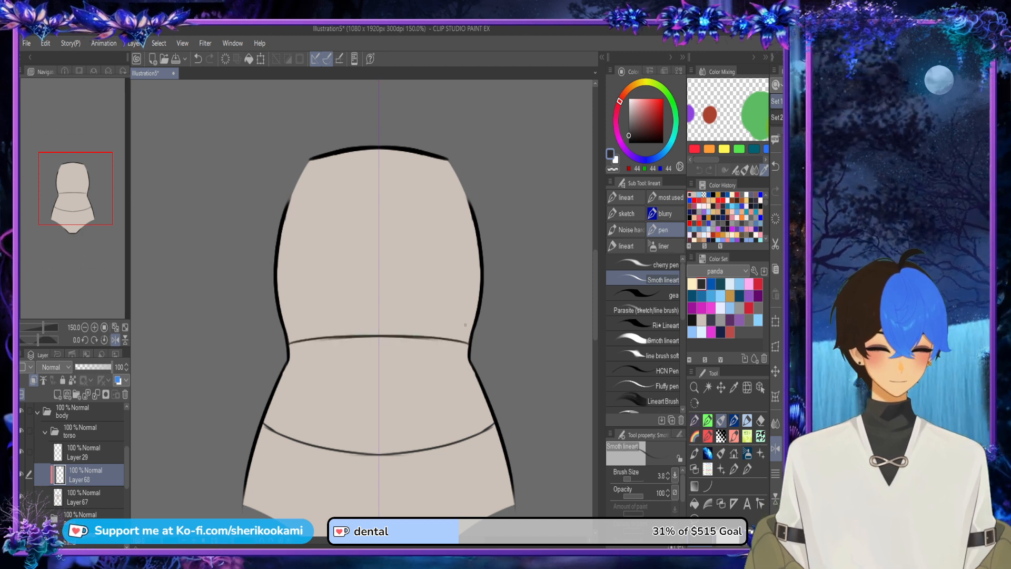
key("ctrl+z")
left_click_drag(298, 342, 379, 332)
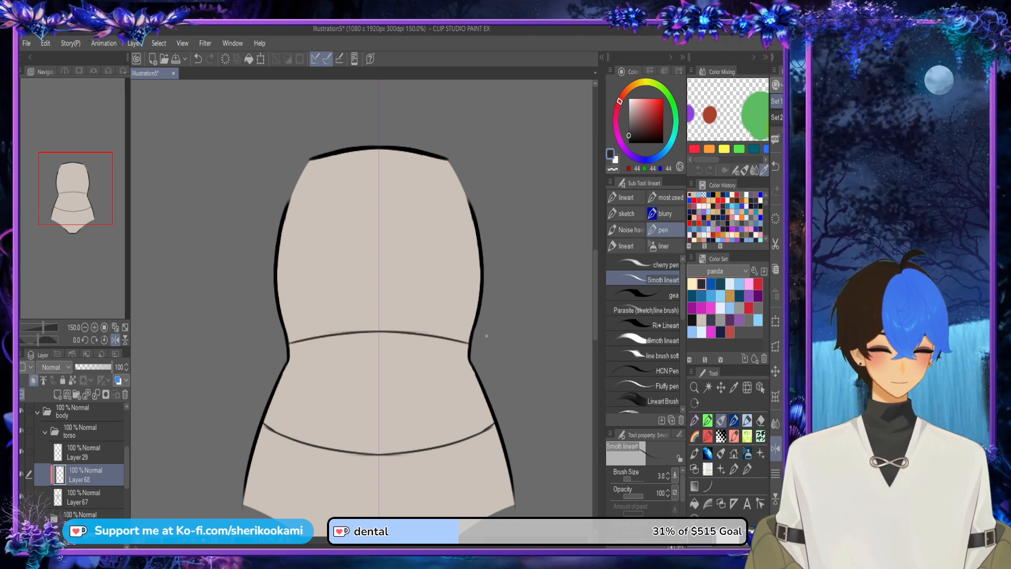
Step: Fill the chest area above the hem and the hip area below the waistline with dark grey
left_click(695, 504)
left_click(416, 290)
left_click(379, 490)
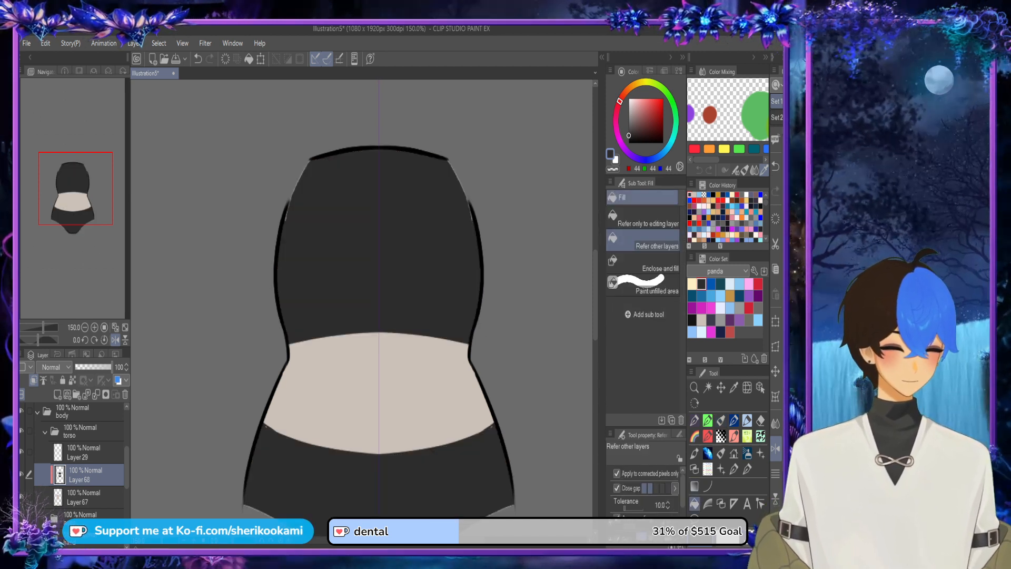
Step: Cover the beige rims along both shoulder edges of the top with dark grey pen strokes
key("p")
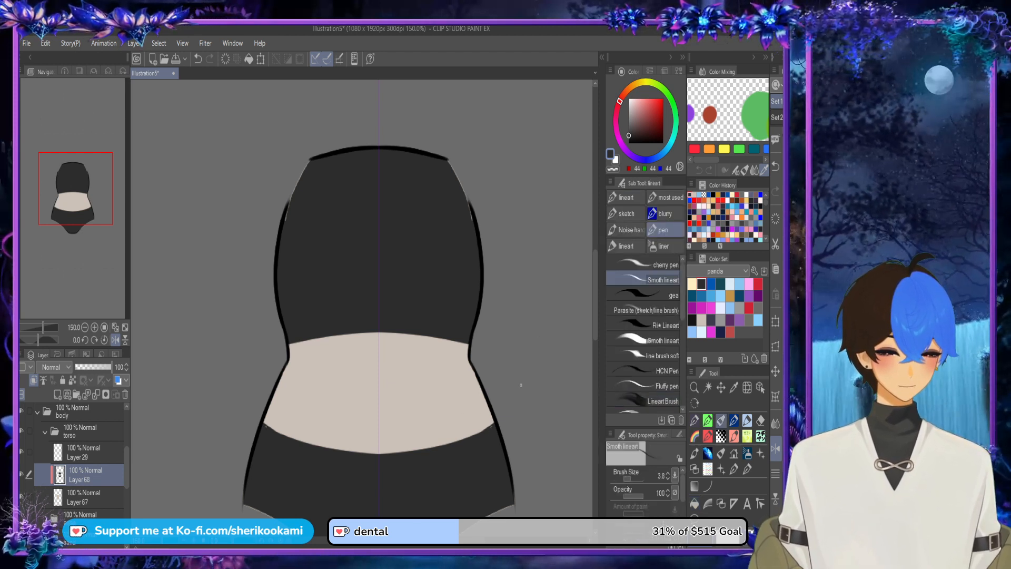
left_click(776, 449)
left_click_drag(232, 425, 238, 431)
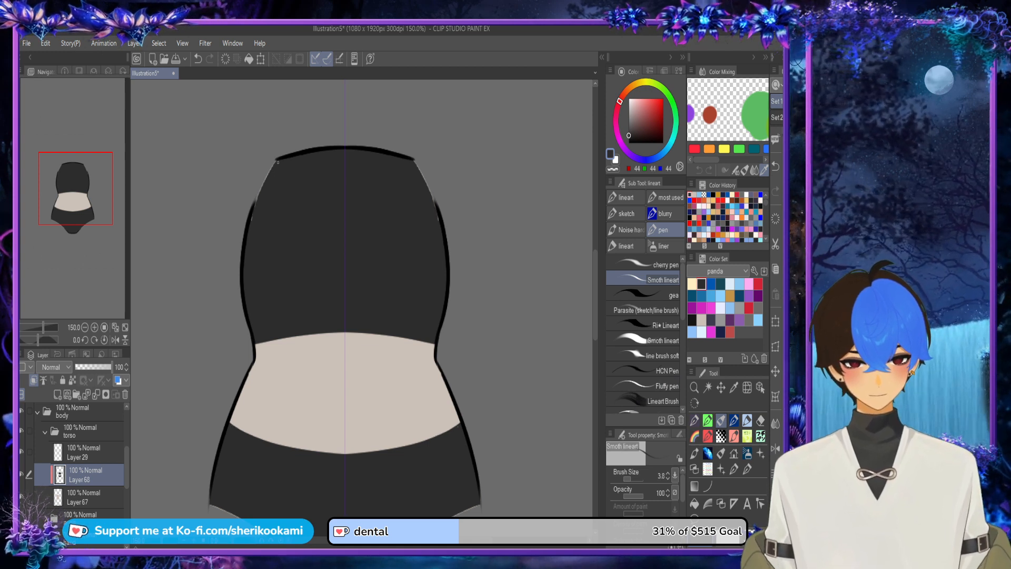
left_click_drag(257, 207, 273, 172)
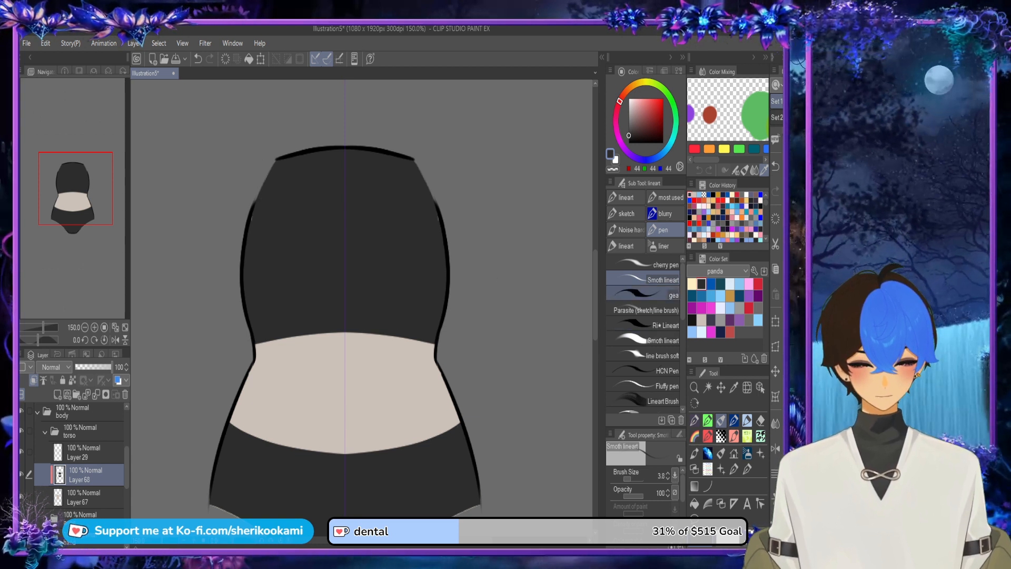
Step: Cover the beige rims along the underwear's leg openings with dark grey strokes, enlarging the brush to 19.2
scroll(509, 351, "down", 3)
scroll(390, 443, "up", 5)
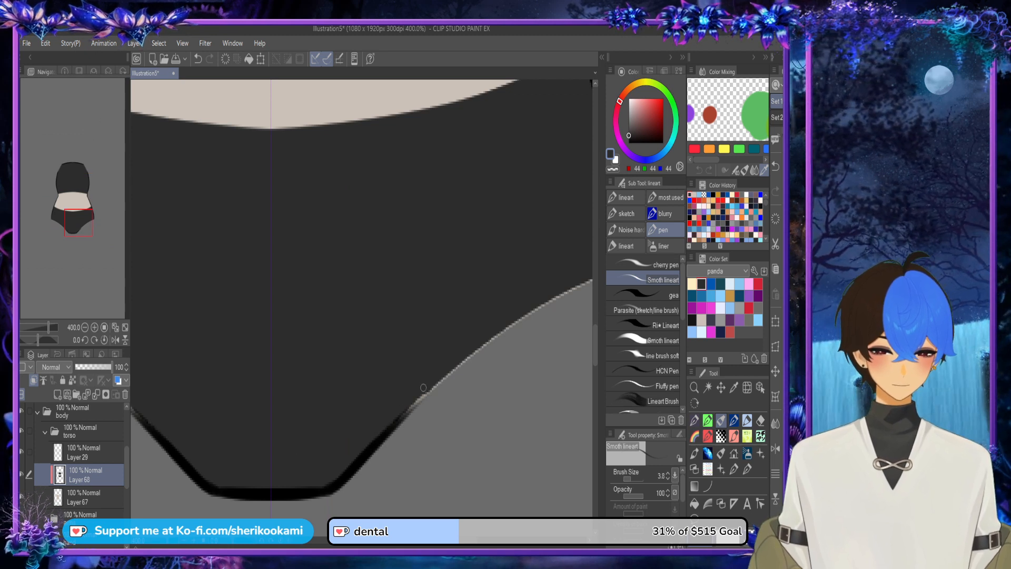
left_click_drag(403, 414, 561, 294)
scroll(561, 294, "down", 2)
left_click(637, 479)
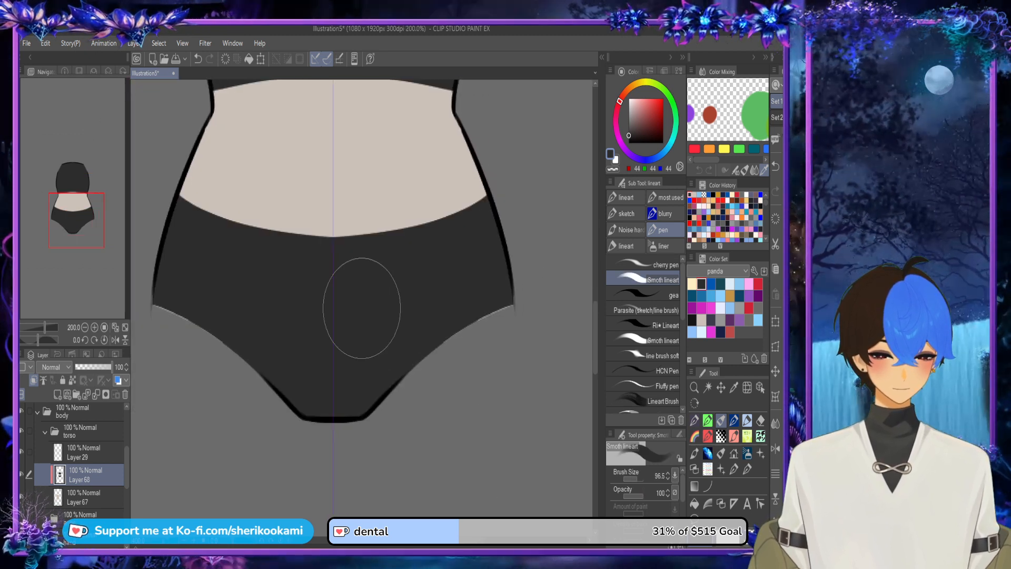
left_click_drag(421, 389, 534, 298)
left_click(634, 479)
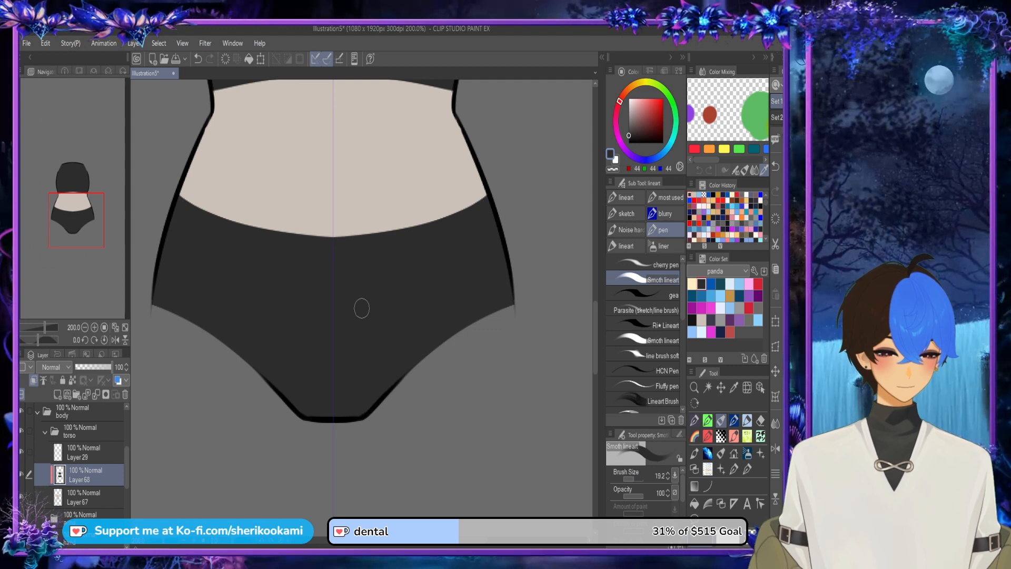
key("ctrl+minus")
mouse_move(596, 322)
left_mouse_down()
mouse_move(595, 281)
mouse_move(595, 291)
left_mouse_up()
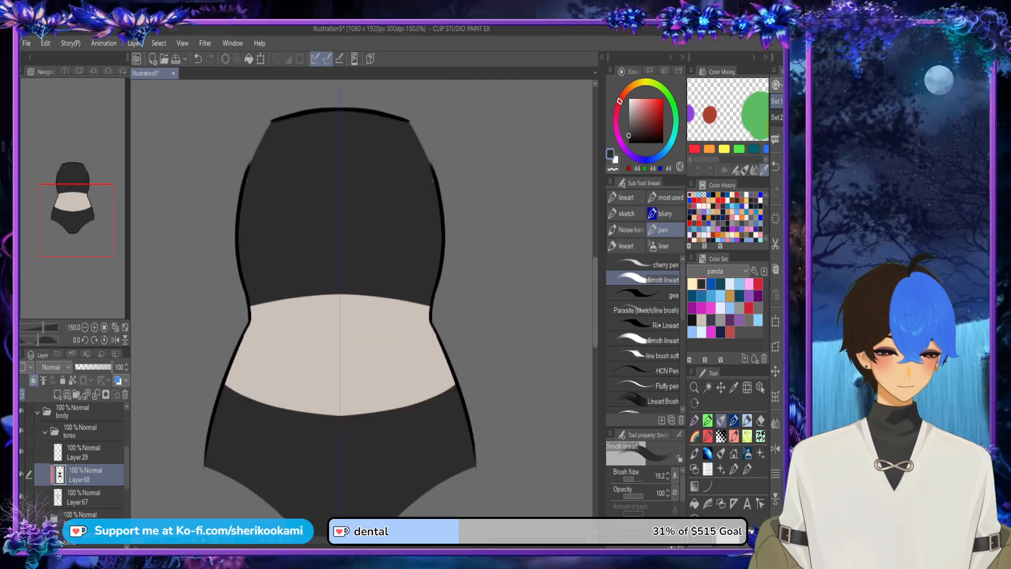
Step: Select the beige torso base layer and sample its skin colour from the midriff
left_click(87, 497)
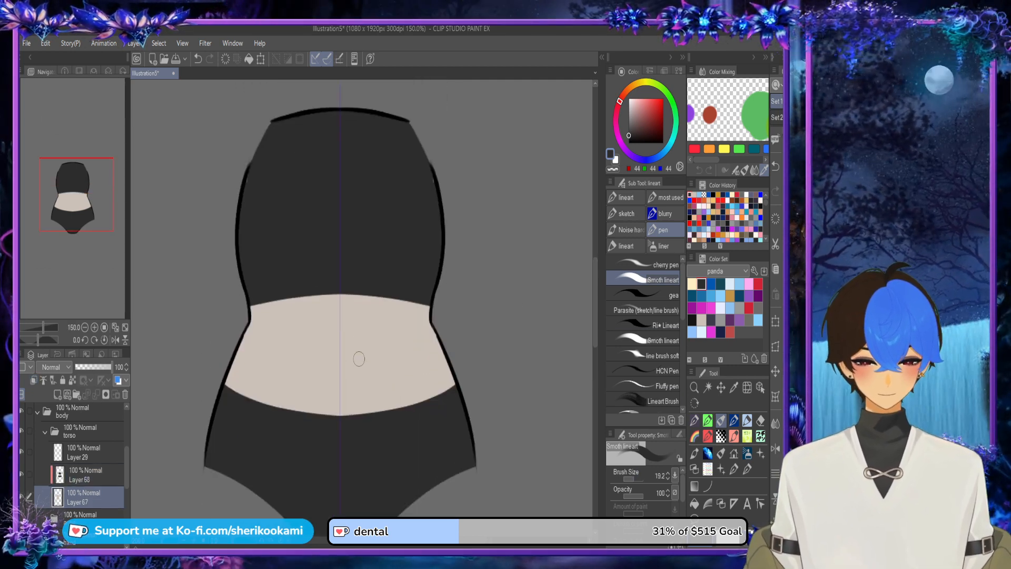
left_click(371, 343, "alt")
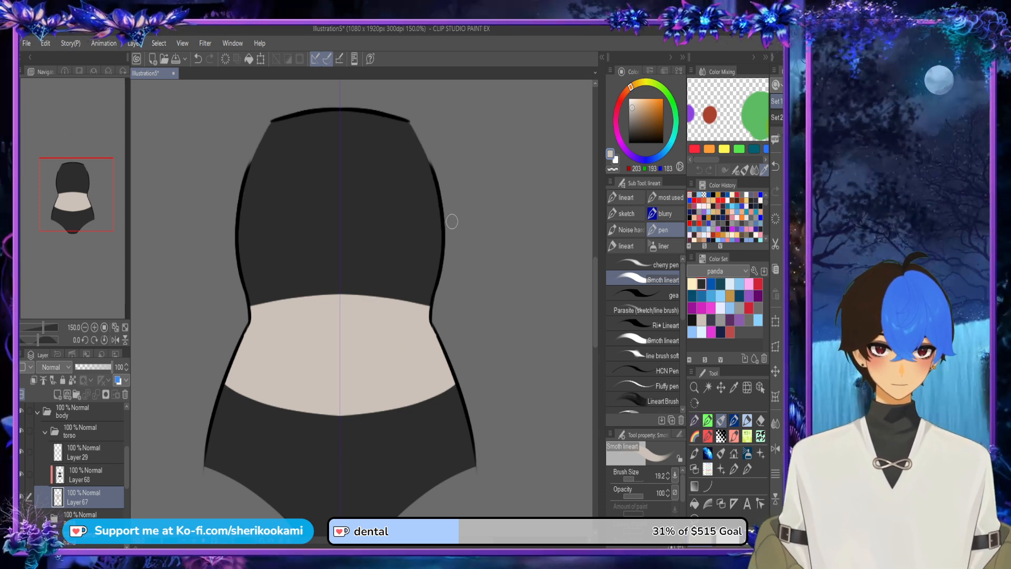
Step: Show the neck folder briefly to compare its colouring with the torso, and hide it again
scroll(438, 272, "down", 2)
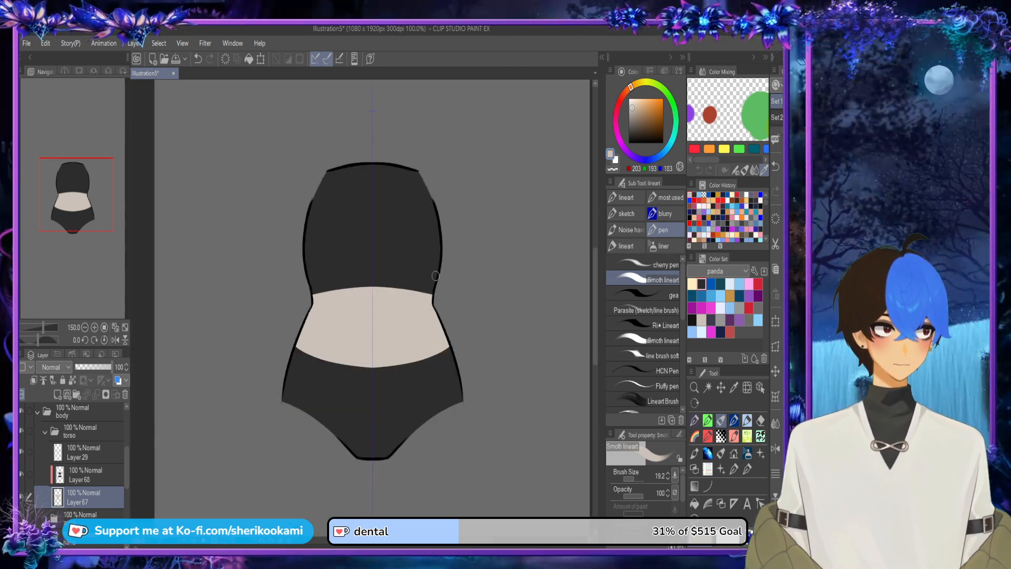
scroll(436, 275, "down", 1)
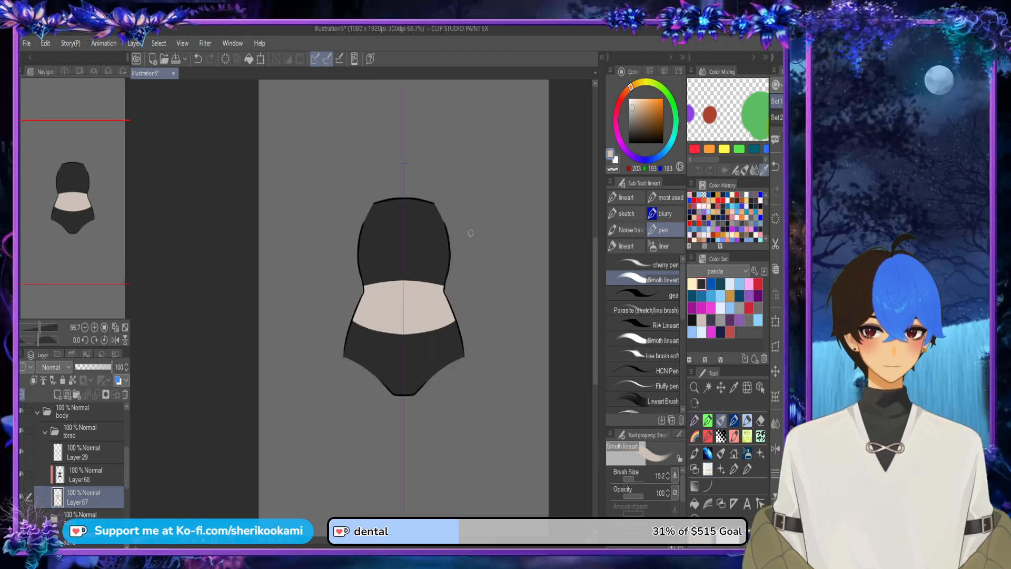
scroll(74, 458, "up", 2)
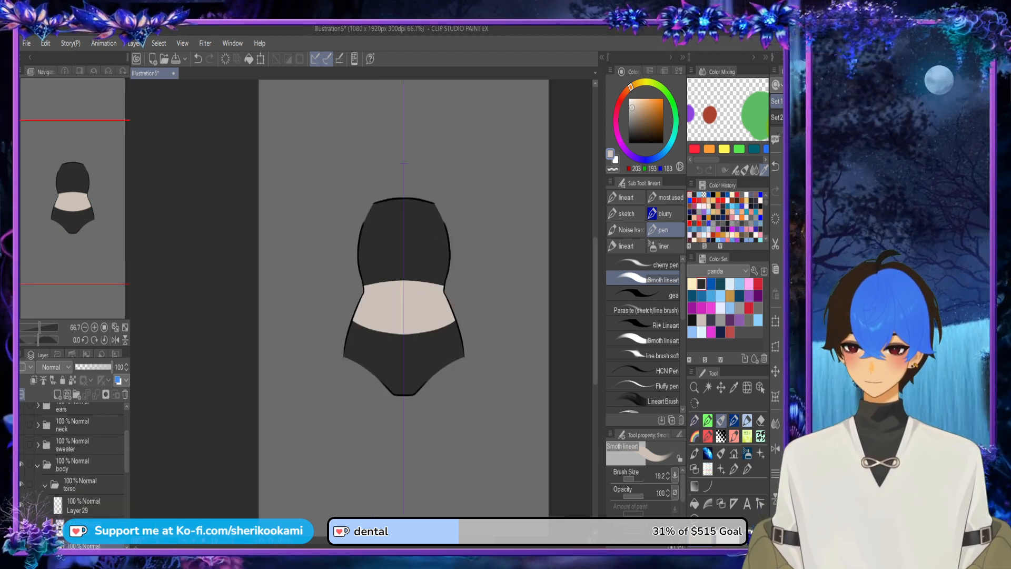
left_click(22, 425)
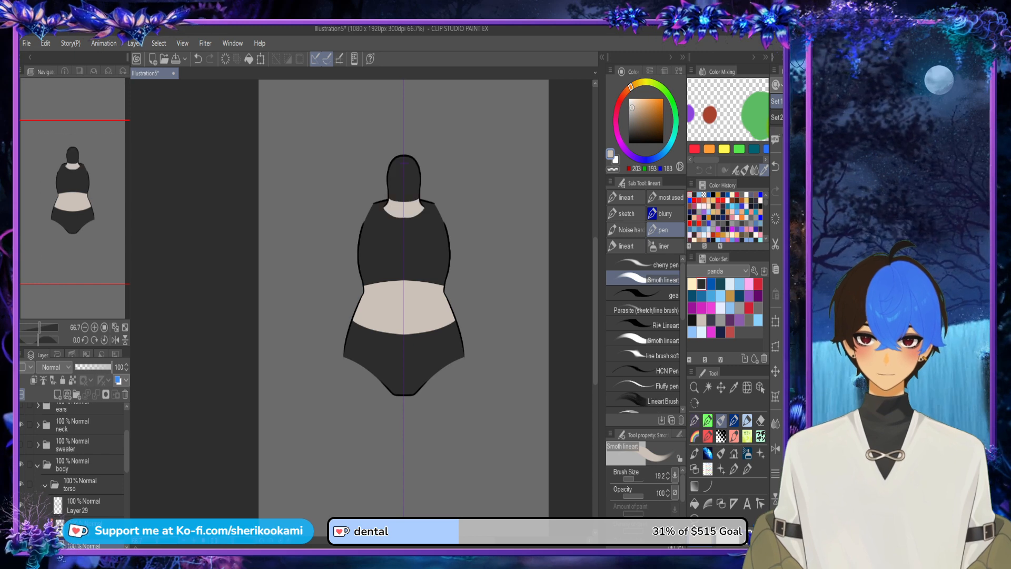
left_click(21, 425)
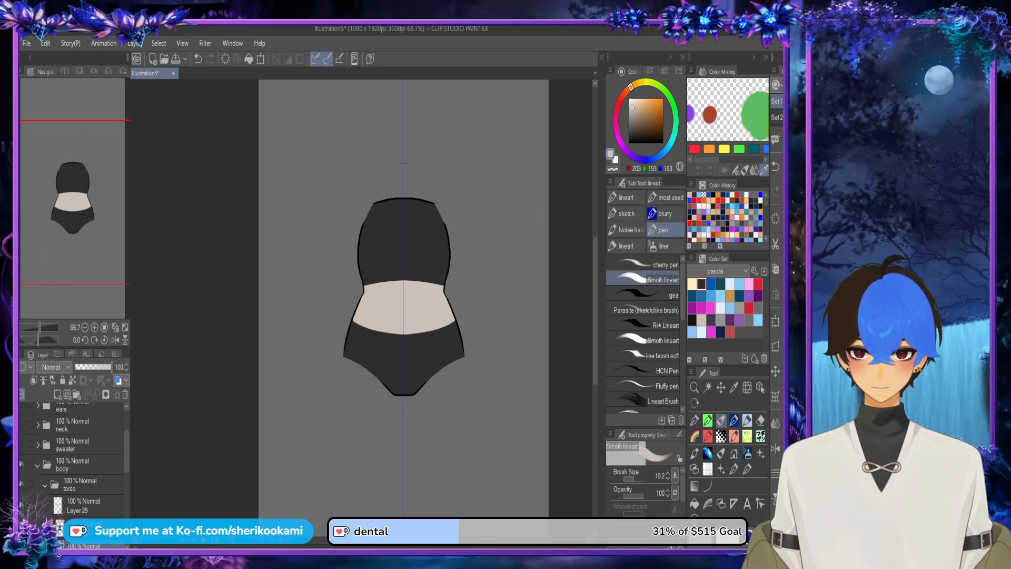
scroll(424, 221, "up", 4)
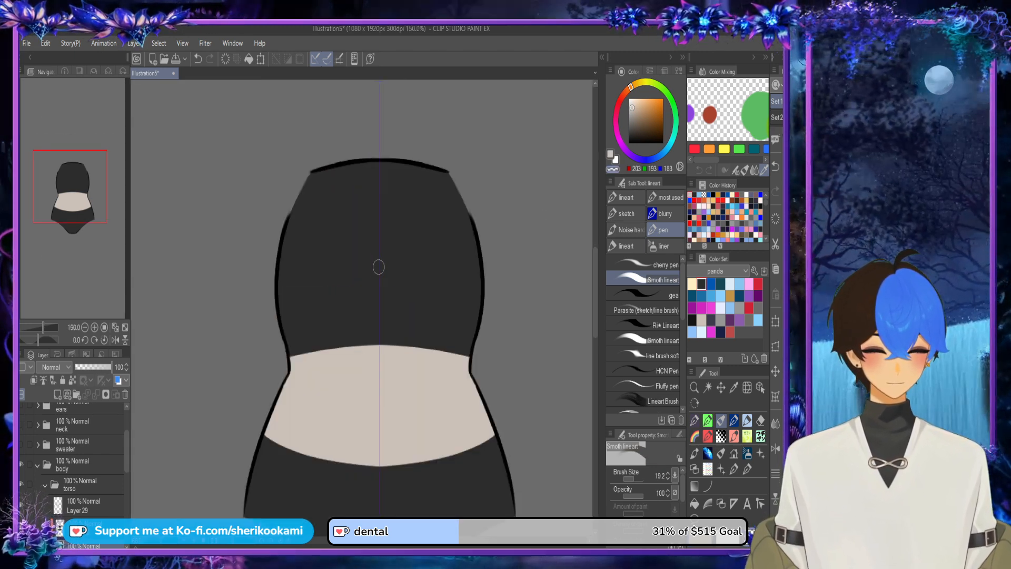
Step: Paint the chest area above the top beige with mirrored pen strokes, shaping a sweetheart neckline
key("ctrl+z")
key("ctrl+z")
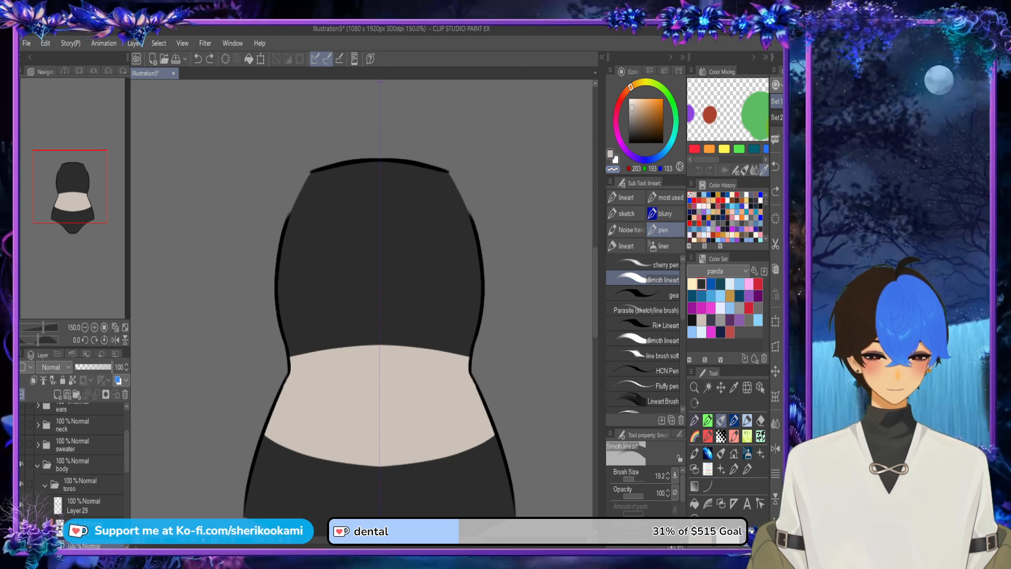
left_click(87, 526)
left_click_drag(376, 241, 472, 208)
key("ctrl+z")
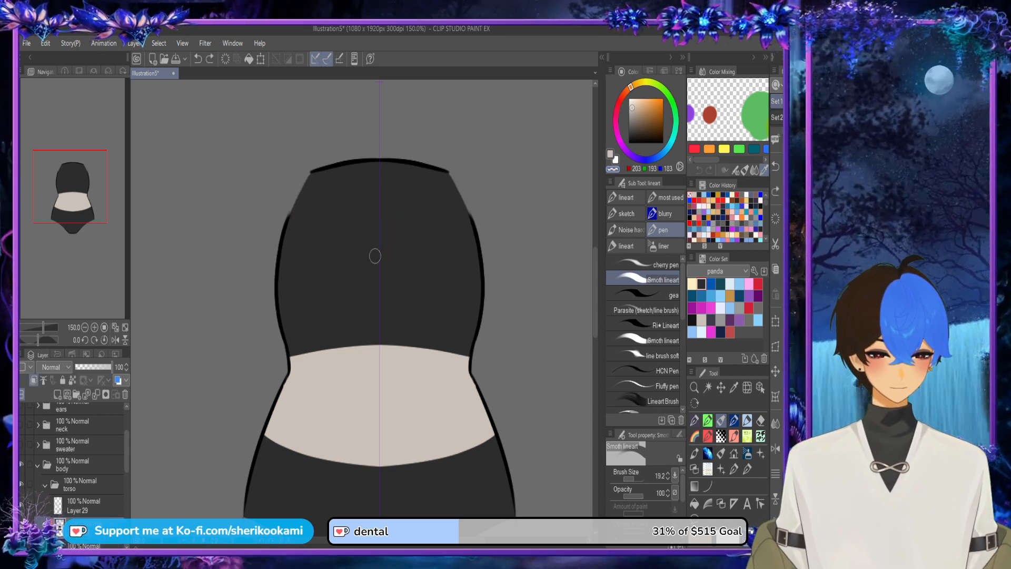
mouse_move(375, 256)
left_mouse_down()
mouse_move(418, 224)
mouse_move(477, 250)
left_mouse_up()
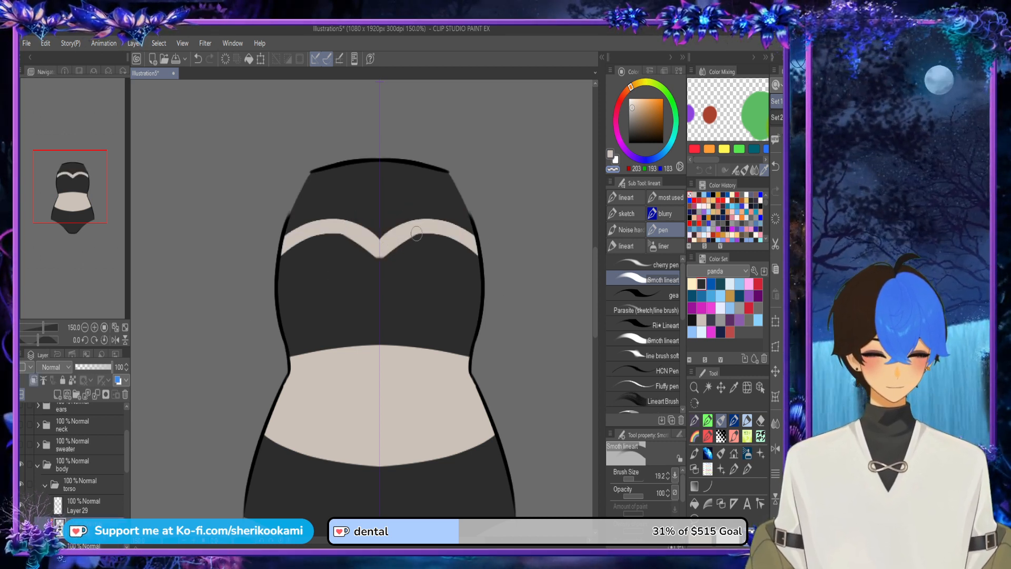
mouse_move(293, 232)
left_mouse_down()
mouse_move(365, 152)
mouse_move(331, 159)
mouse_move(415, 122)
mouse_move(273, 234)
mouse_move(366, 177)
mouse_move(325, 192)
mouse_move(405, 154)
mouse_move(311, 215)
mouse_move(400, 180)
mouse_move(335, 215)
mouse_move(387, 232)
mouse_move(379, 235)
mouse_move(371, 206)
mouse_move(395, 207)
left_mouse_up()
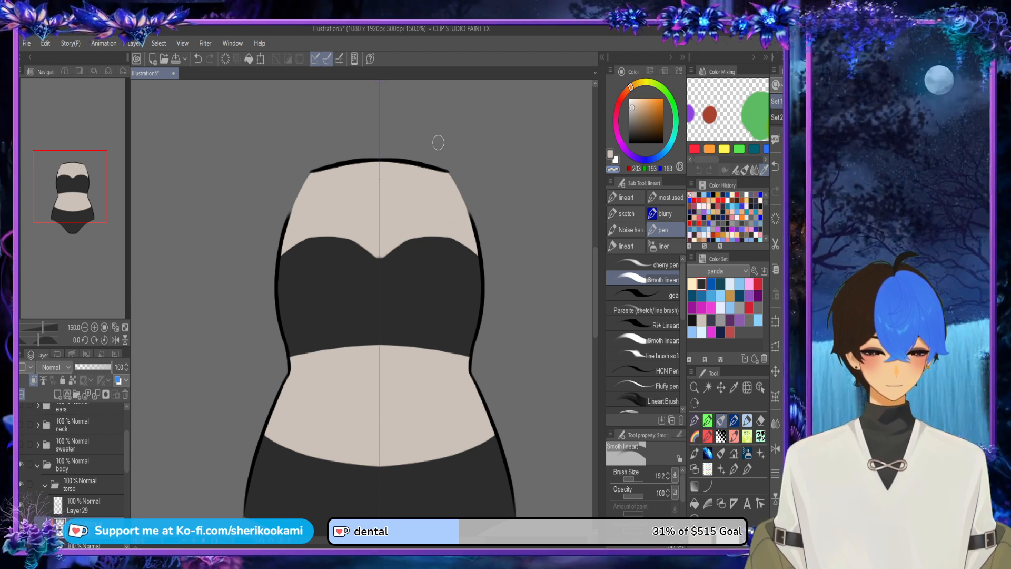
mouse_move(264, 271)
left_mouse_down()
mouse_move(317, 232)
mouse_move(361, 236)
left_mouse_up()
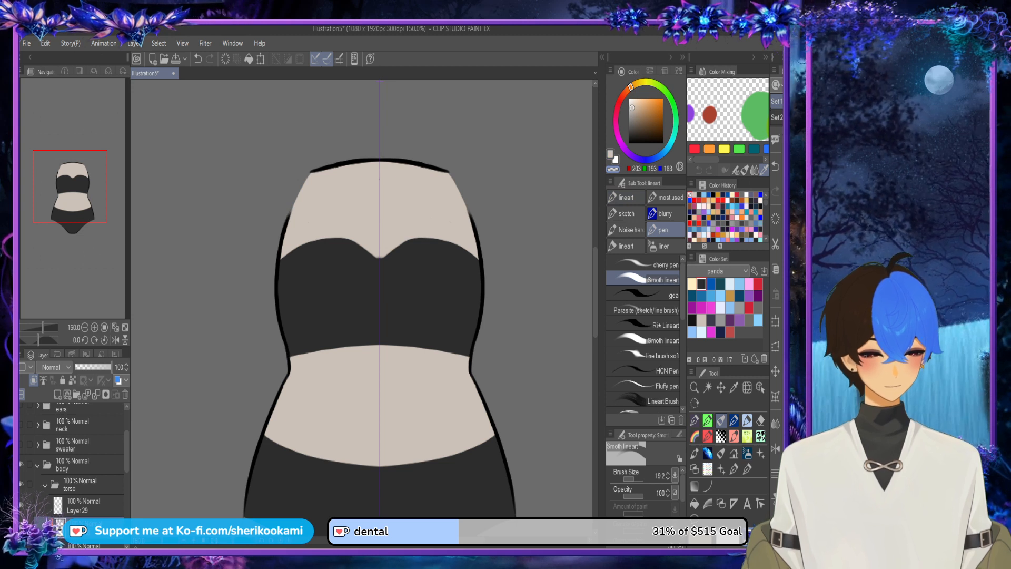
Step: Smooth the curves of the top's sweetheart neckline with dark grey from the colour set
left_click(701, 284)
mouse_move(375, 275)
left_mouse_down()
mouse_move(392, 258)
mouse_move(430, 250)
mouse_move(377, 278)
mouse_move(414, 245)
mouse_move(440, 249)
mouse_move(389, 267)
mouse_move(439, 248)
mouse_move(468, 265)
left_mouse_up()
key("ctrl+z")
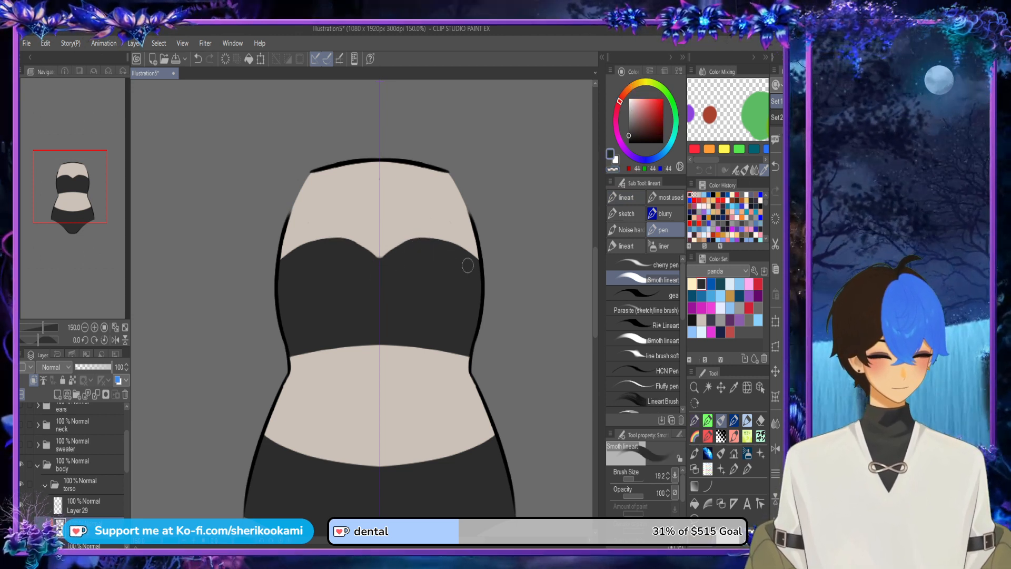
scroll(511, 281, "down", 2)
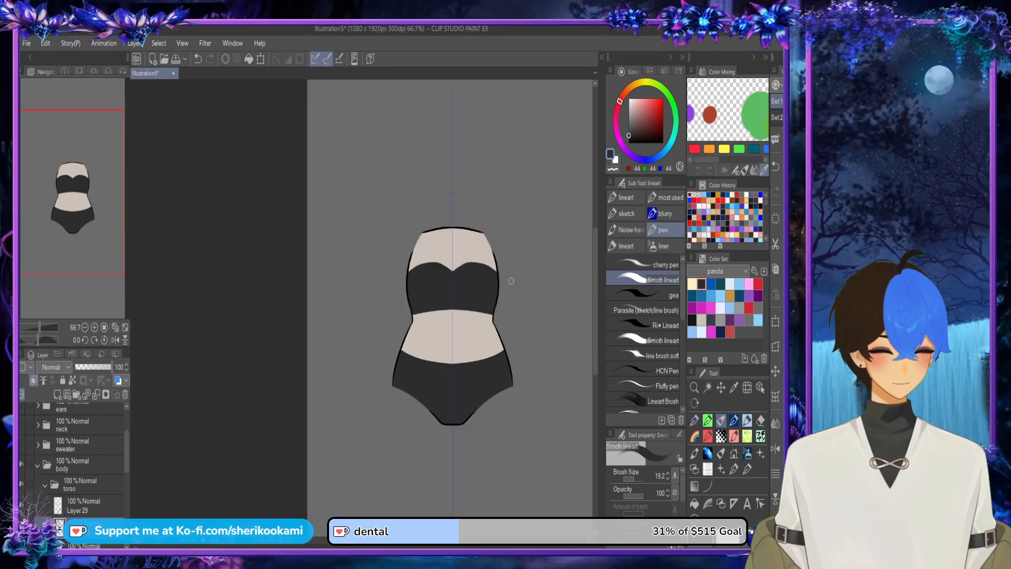
left_click_drag(511, 282, 427, 250)
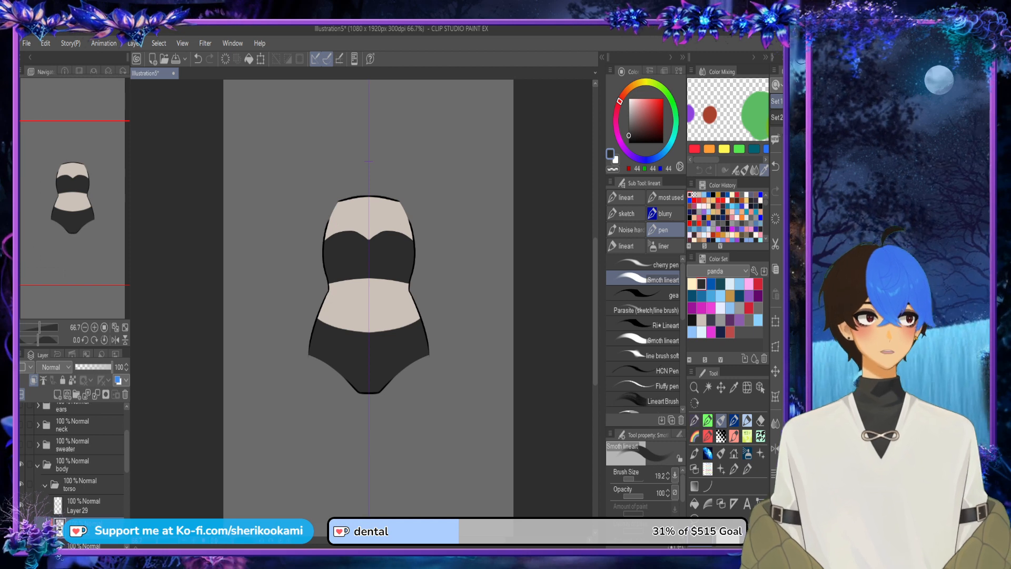
scroll(79, 458, "up", 3)
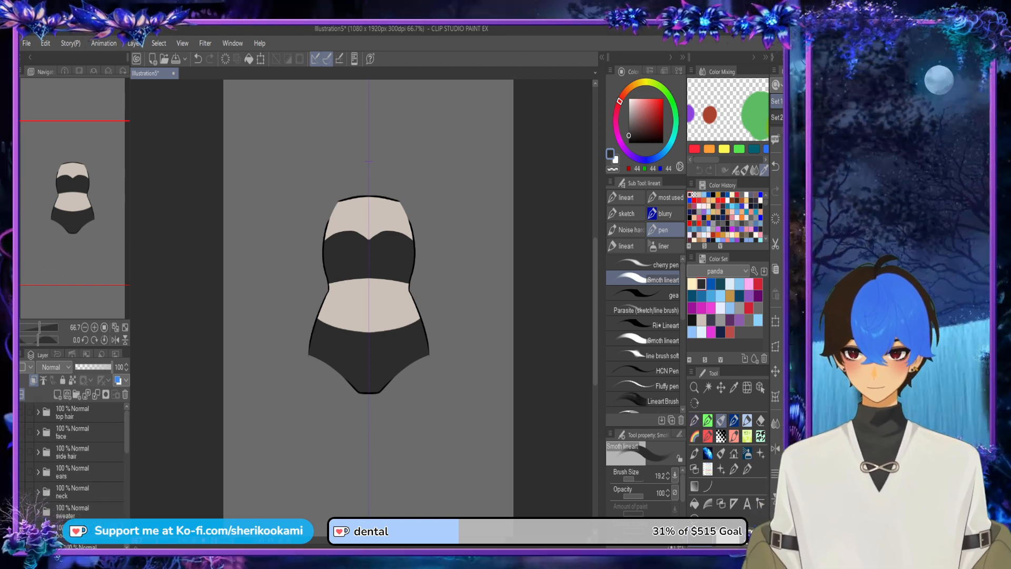
scroll(74, 458, "down", 5)
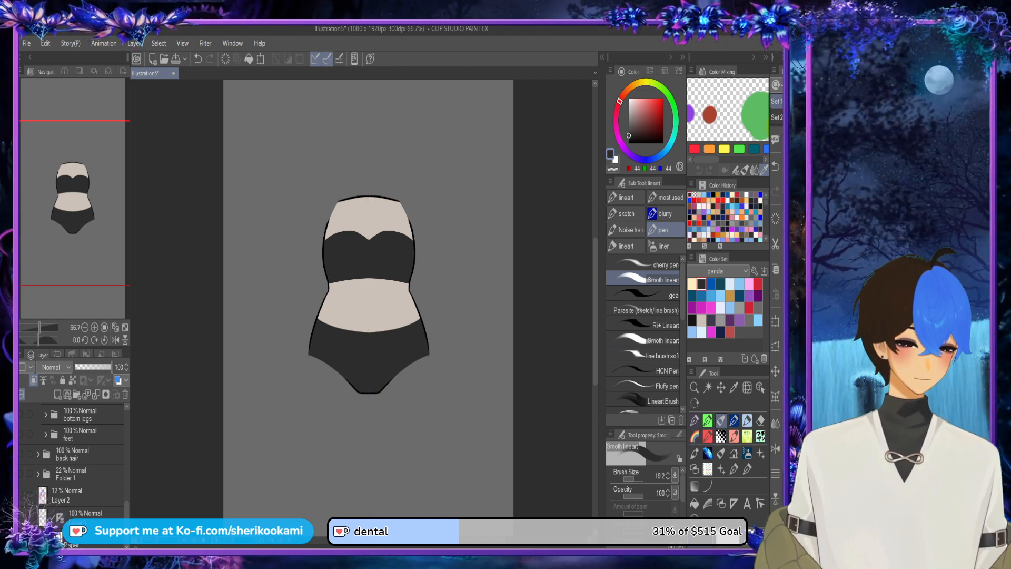
scroll(359, 227, "up", 4)
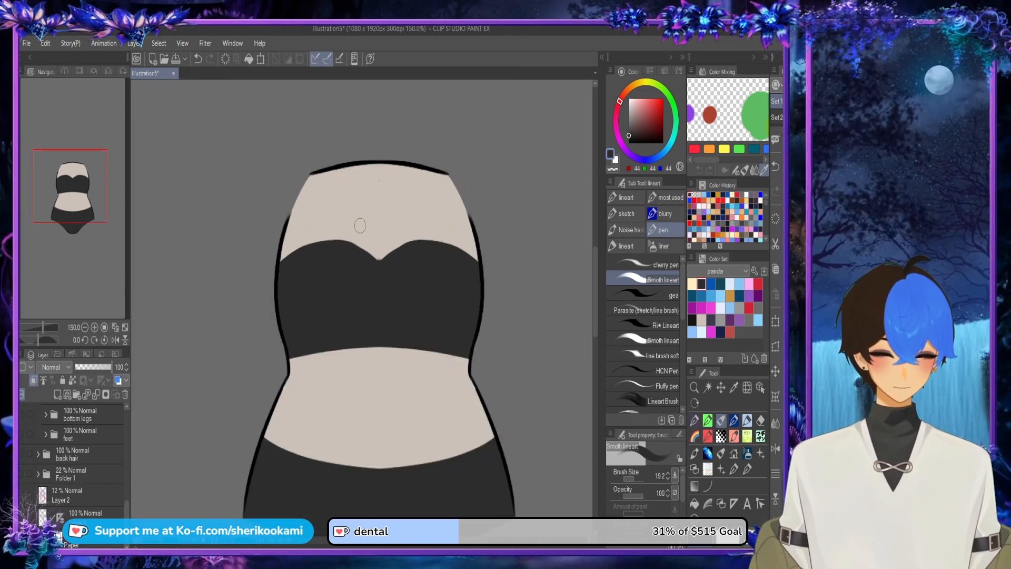
Step: Draw a single small dark grey heart on the chest just above the neckline, without mirroring
mouse_move(359, 227)
left_mouse_down()
mouse_move(369, 221)
mouse_move(360, 247)
mouse_move(372, 227)
left_mouse_up()
scroll(370, 205, "up", 1)
key("ctrl+z")
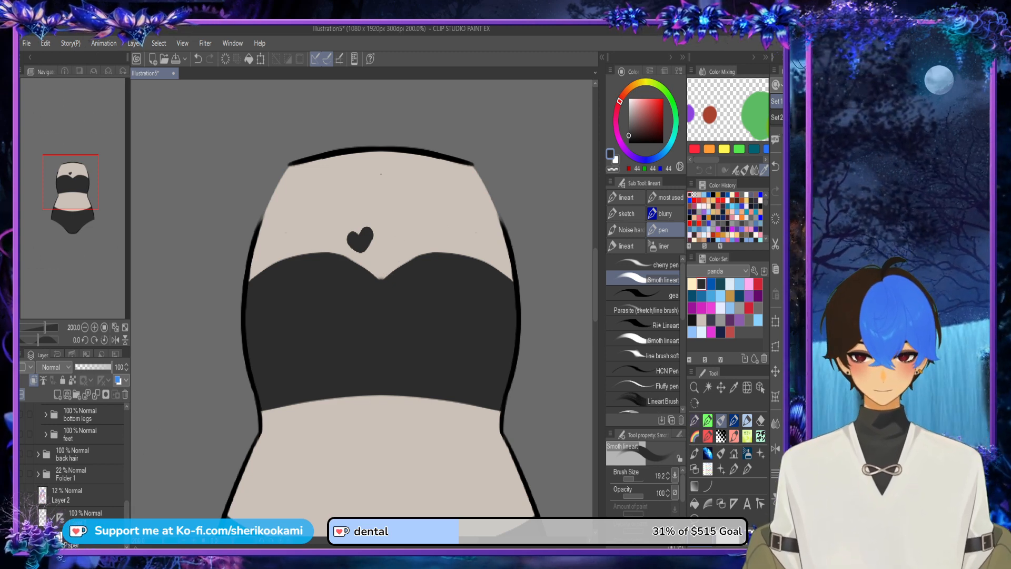
Step: Turn mirrored drawing back on, refine the neckline's centre and paint dark grey bands along both sides of the chest
left_click(59, 518, "shift")
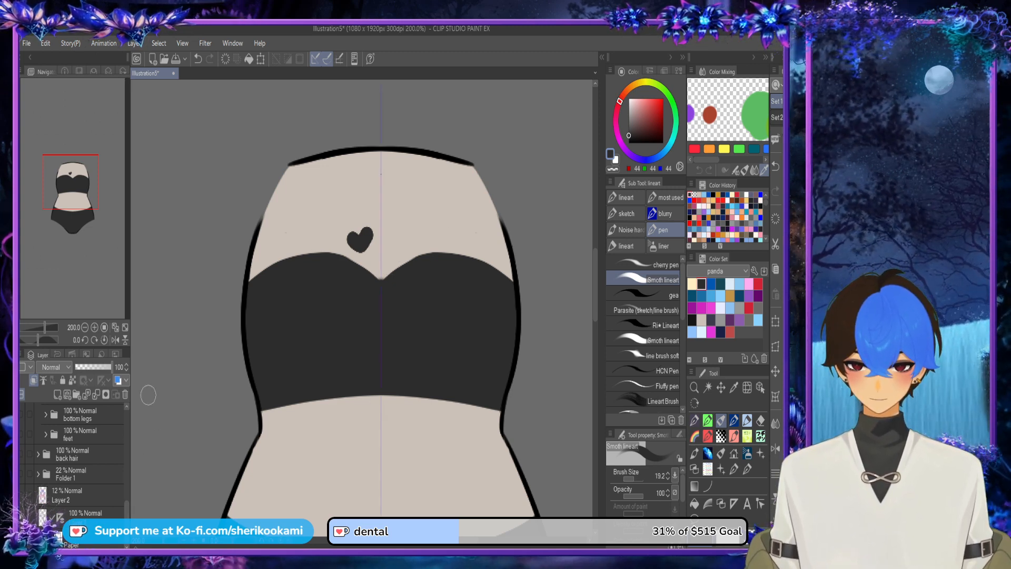
left_click_drag(380, 288, 441, 265)
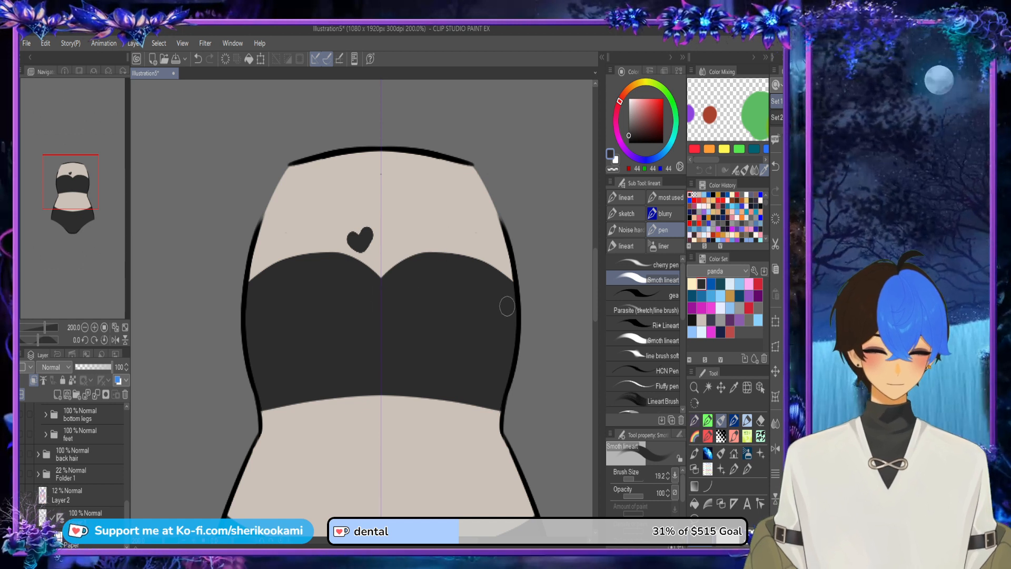
scroll(479, 299, "down", 4)
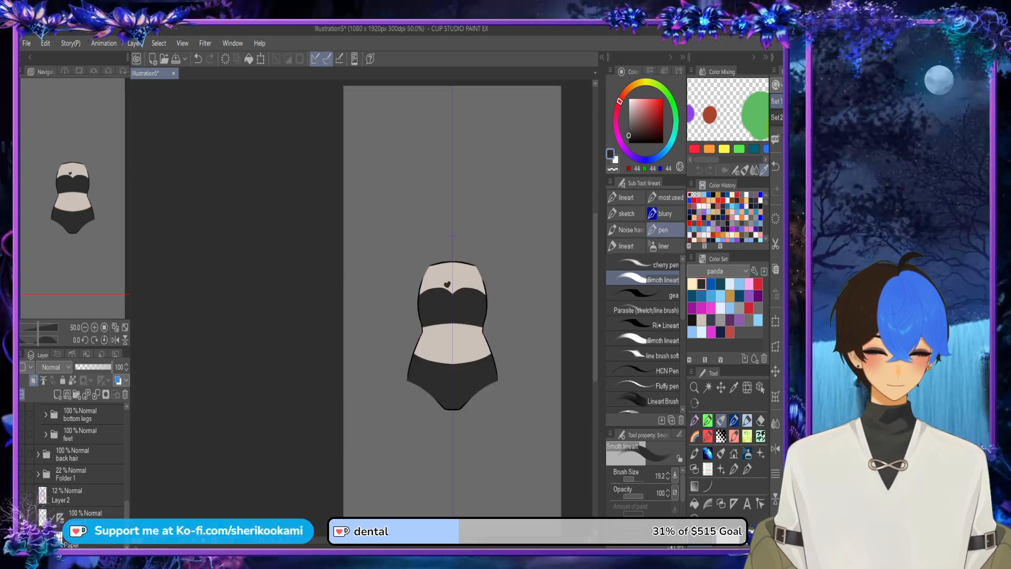
left_click_drag(459, 318, 408, 300)
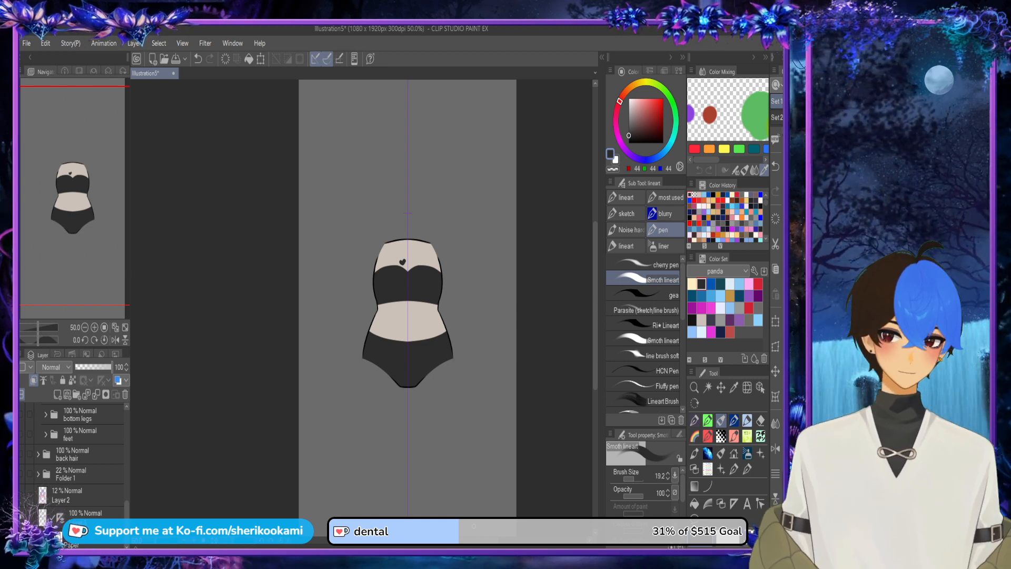
scroll(444, 269, "up", 2)
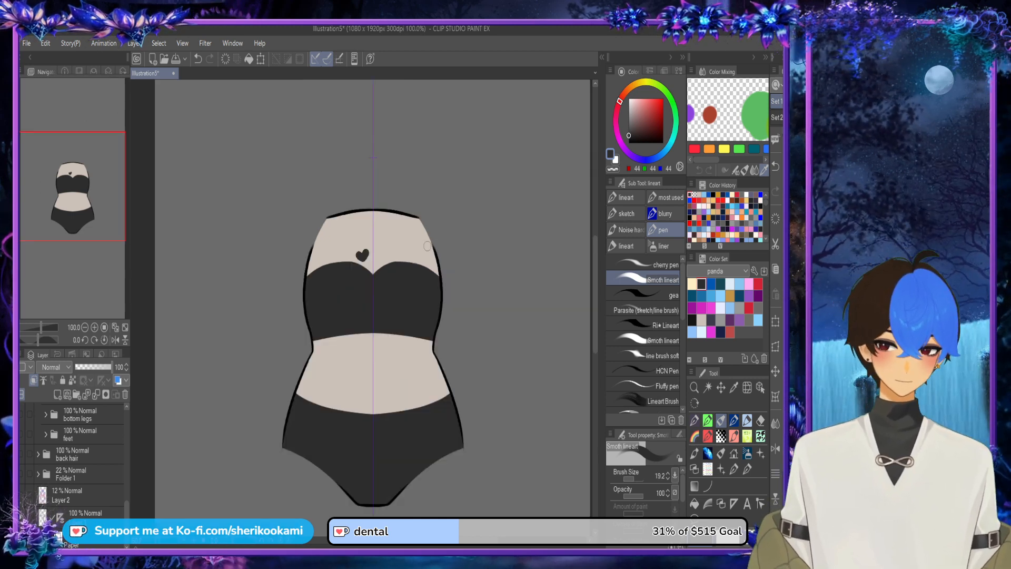
left_click_drag(426, 228, 438, 310)
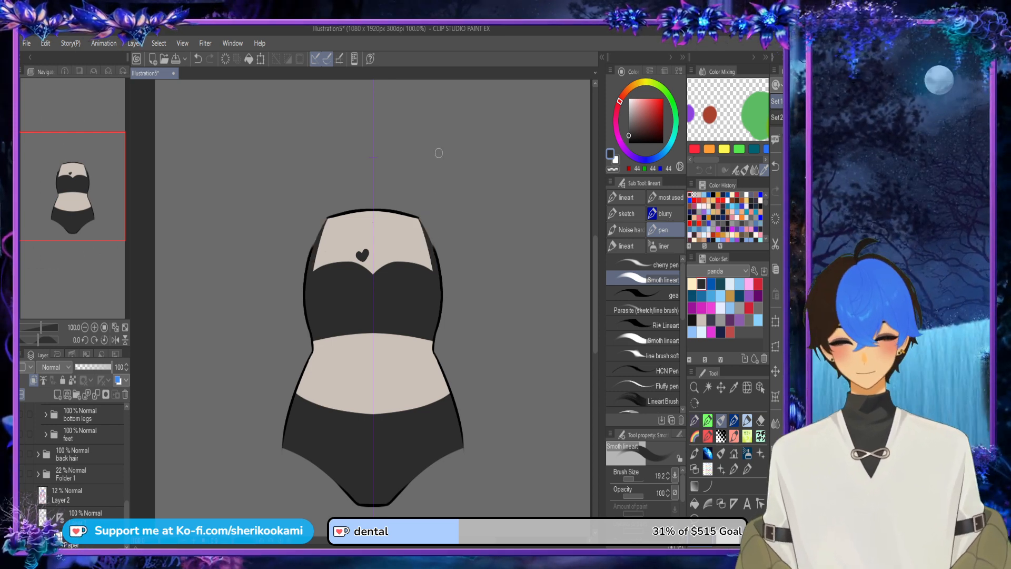
Step: Merge the torso's clipped colour layer down into the base layer and collapse the torso folder
left_click_drag(126, 511, 126, 460)
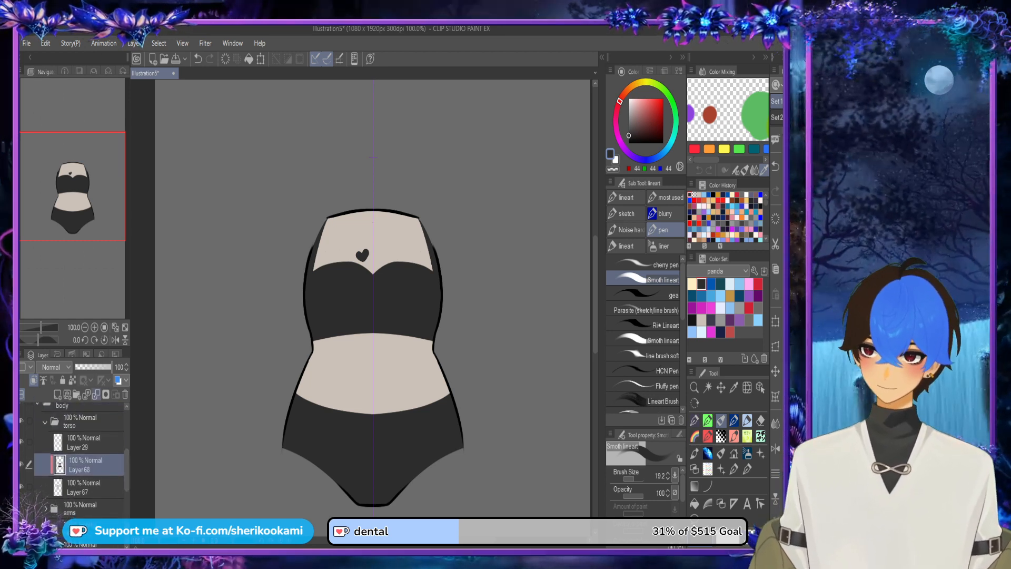
left_click(96, 395)
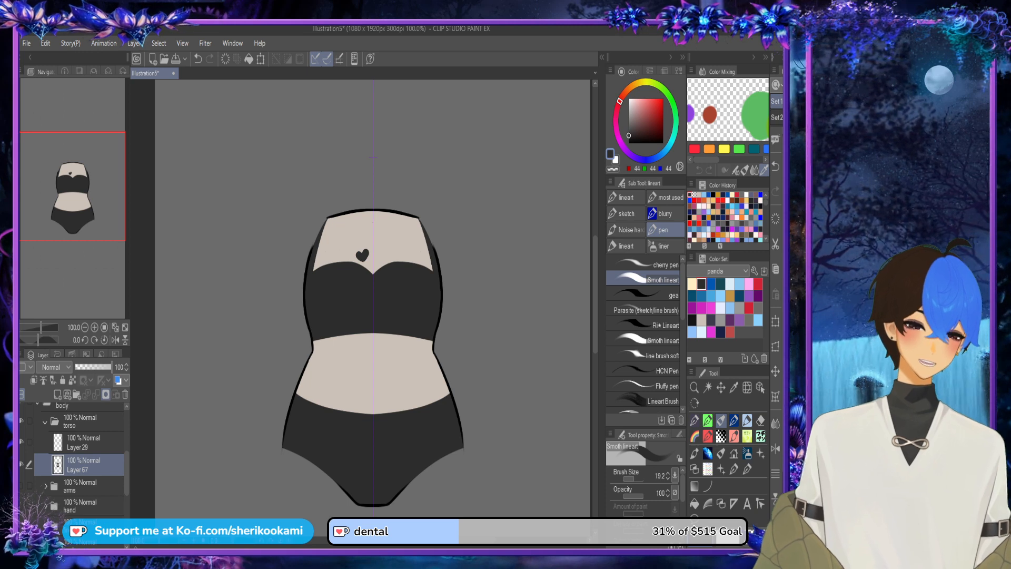
left_click(46, 422)
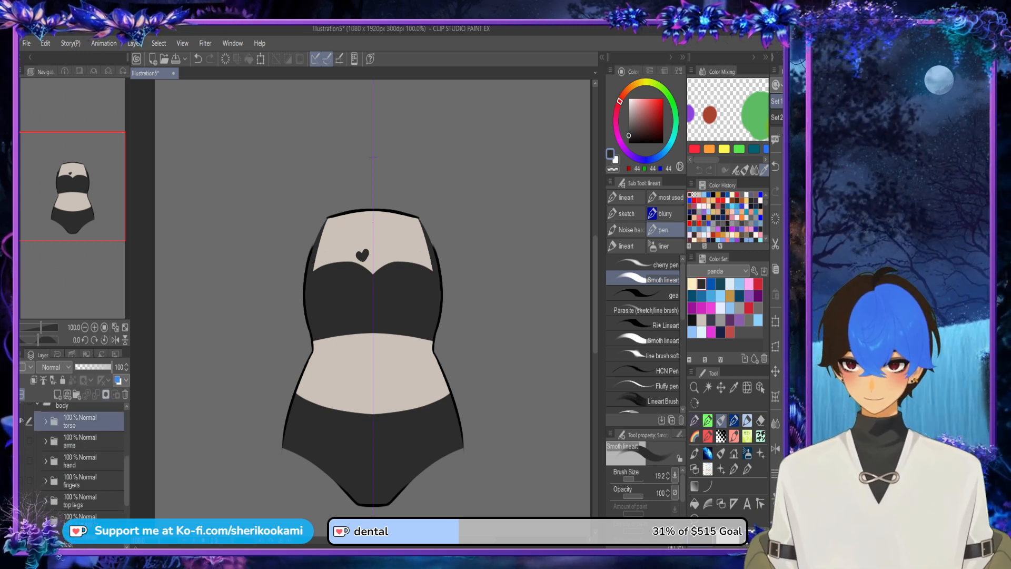
Step: Show the arms folder with a new raster layer added inside it, and hide the torso
left_click(46, 441)
left_click(22, 441)
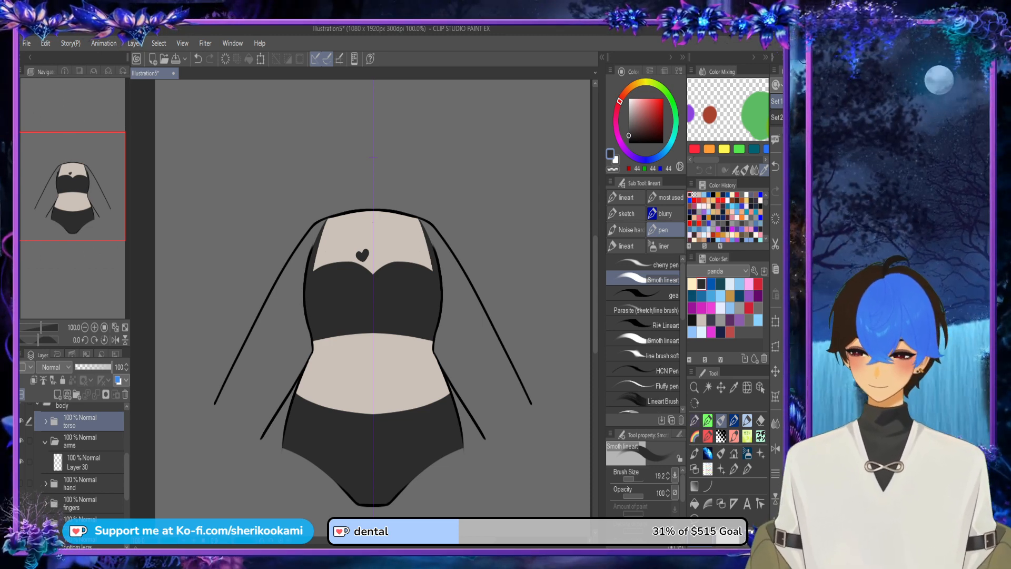
left_click(84, 462)
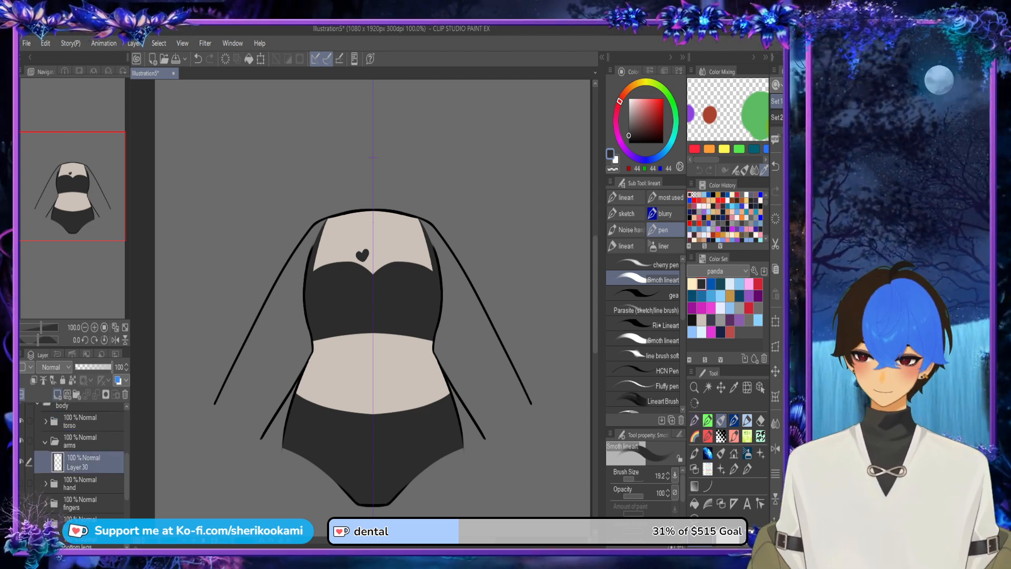
left_click(58, 394)
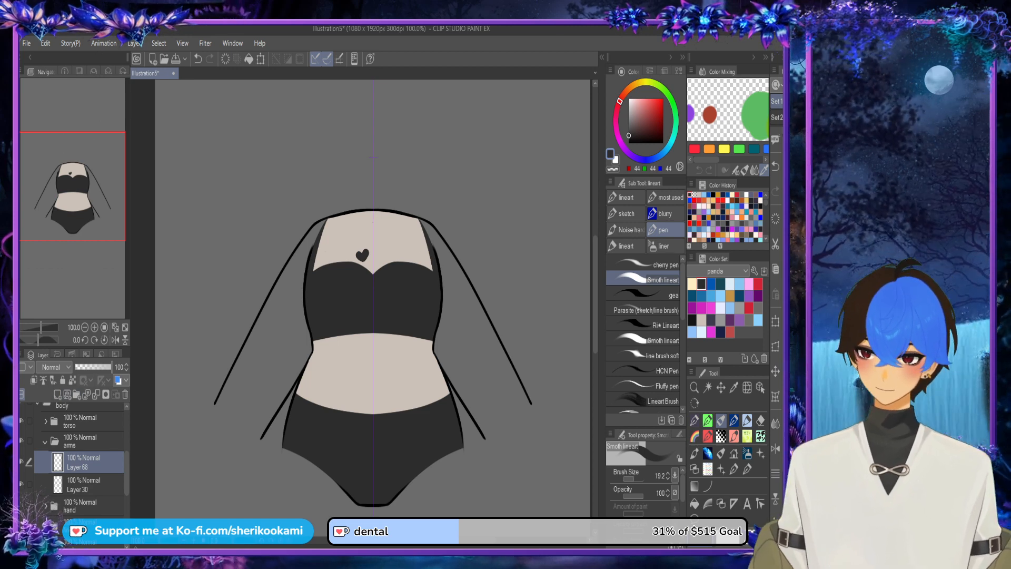
left_click(21, 421)
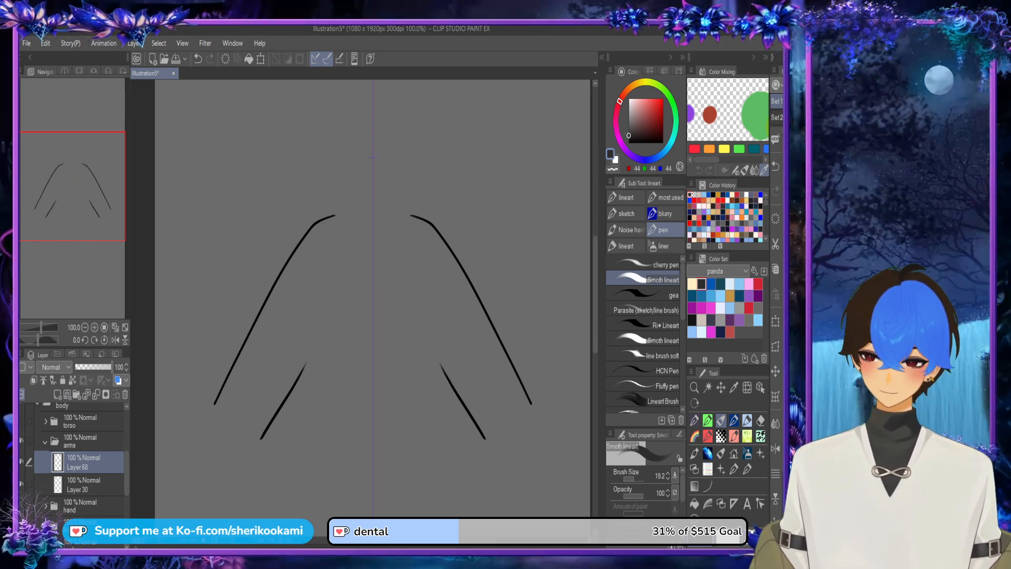
Step: Move the arms' line art layer above the new empty layer and make the empty layer active
left_click(84, 484)
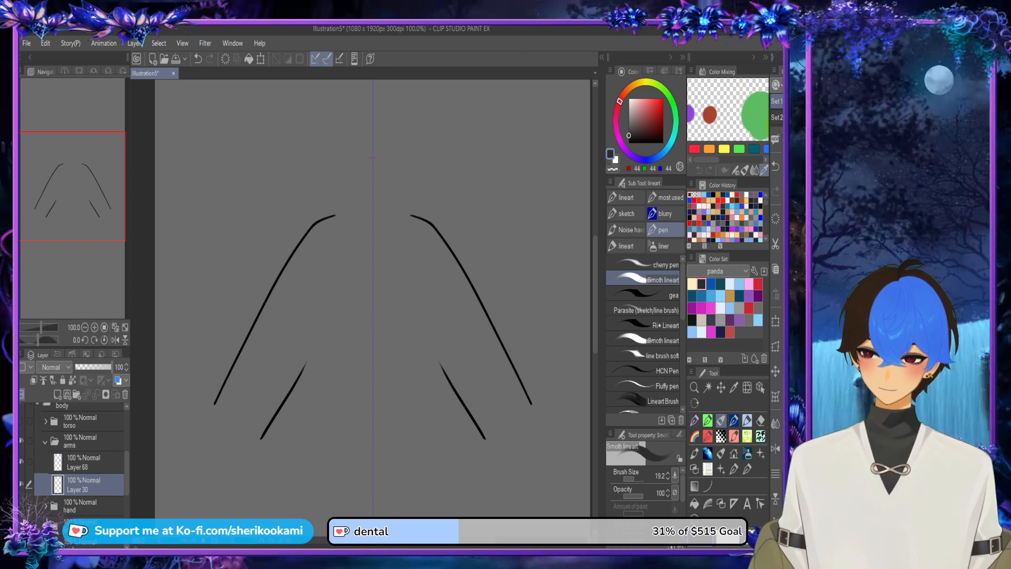
left_click(22, 484)
left_click(21, 484)
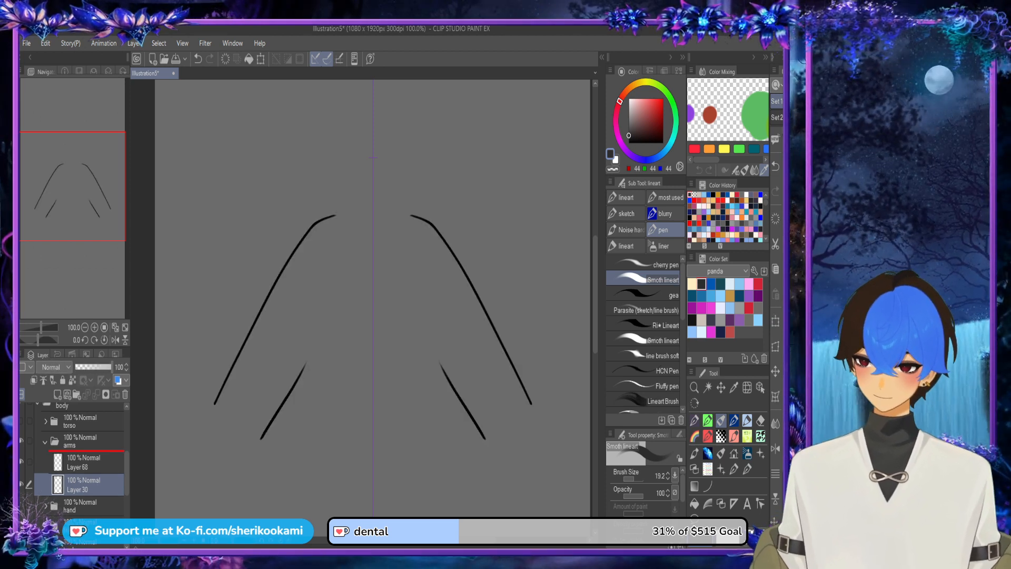
left_click_drag(84, 485, 85, 453)
left_click(84, 484)
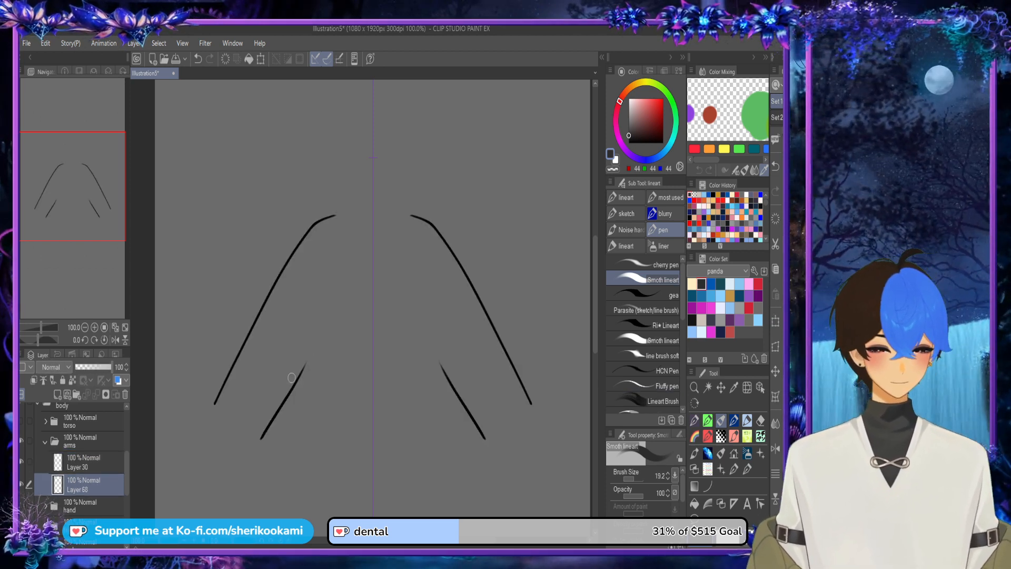
Step: Close the open inner side of both arms with mirrored dark grey strokes from the shoulders down to the wrists
left_click_drag(290, 384, 311, 336)
key("ctrl+z")
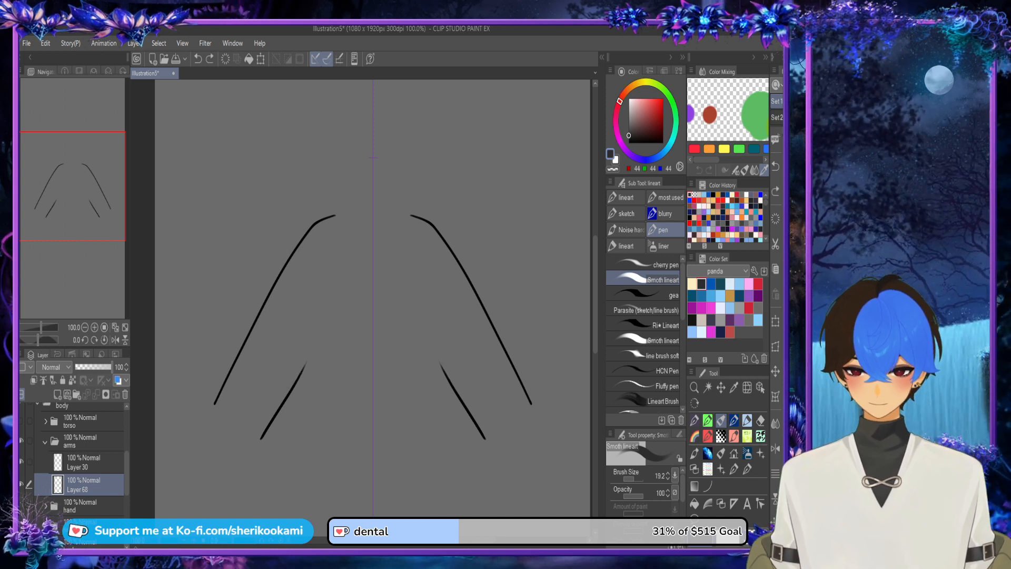
left_click(22, 484)
left_click(22, 484)
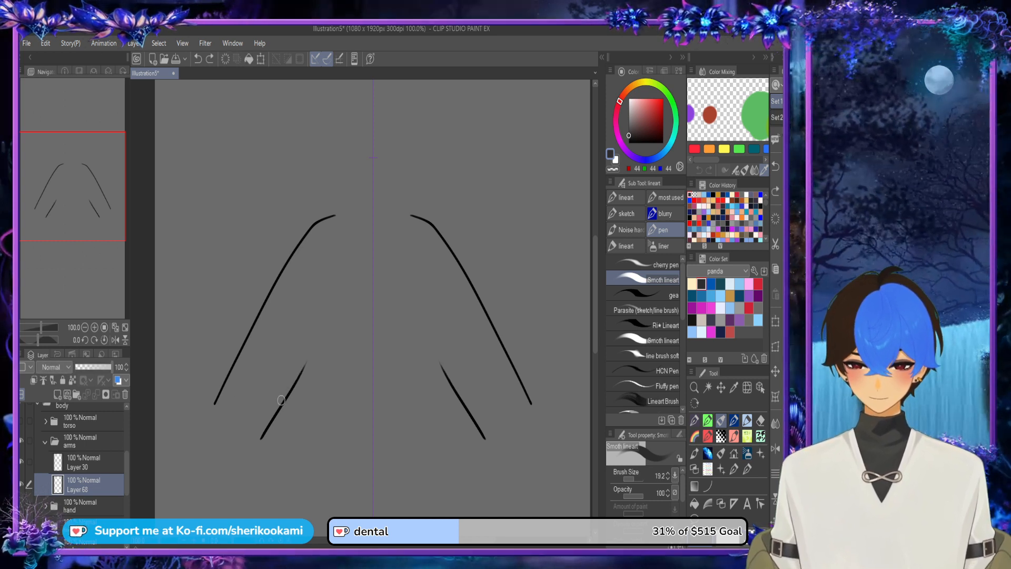
mouse_move(282, 401)
left_mouse_down()
mouse_move(320, 329)
mouse_move(333, 217)
left_mouse_up()
key("ctrl+z")
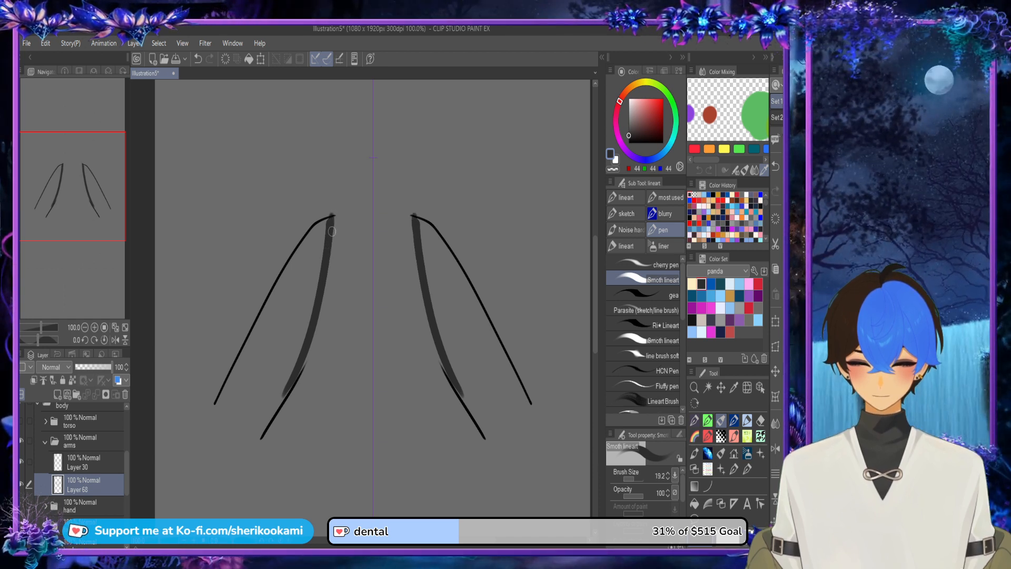
left_click_drag(334, 217, 331, 236)
key("ctrl+z")
mouse_move(315, 325)
left_mouse_down()
mouse_move(275, 418)
mouse_move(310, 337)
left_mouse_up()
key("ctrl+z")
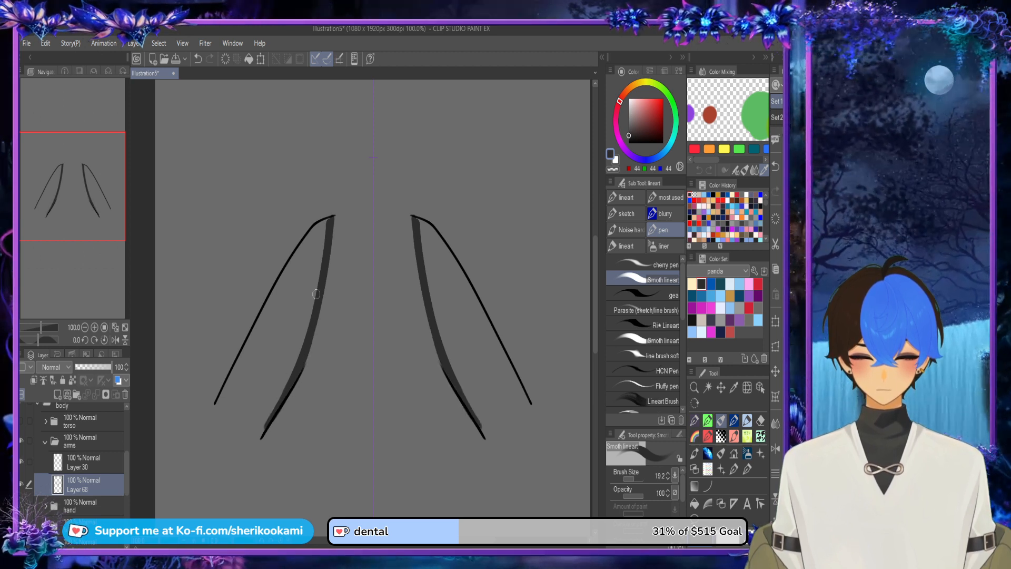
Step: Close both wrist ends with mirrored dark grey strokes and erase the overshoot at the corners with the transparent colour
mouse_move(215, 405)
left_mouse_down()
mouse_move(261, 438)
mouse_move(280, 389)
left_mouse_up()
key("c")
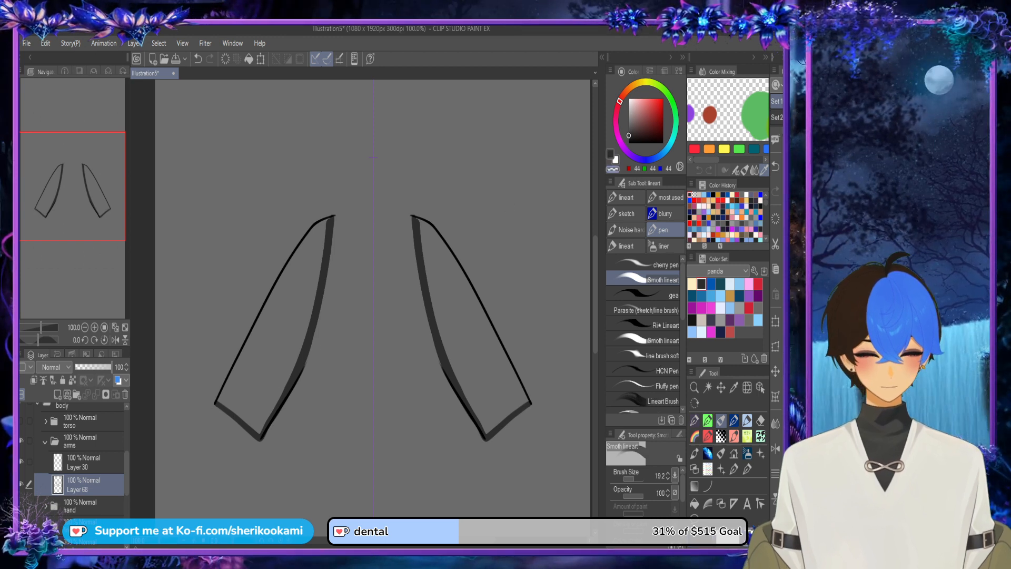
left_click_drag(260, 448, 290, 410)
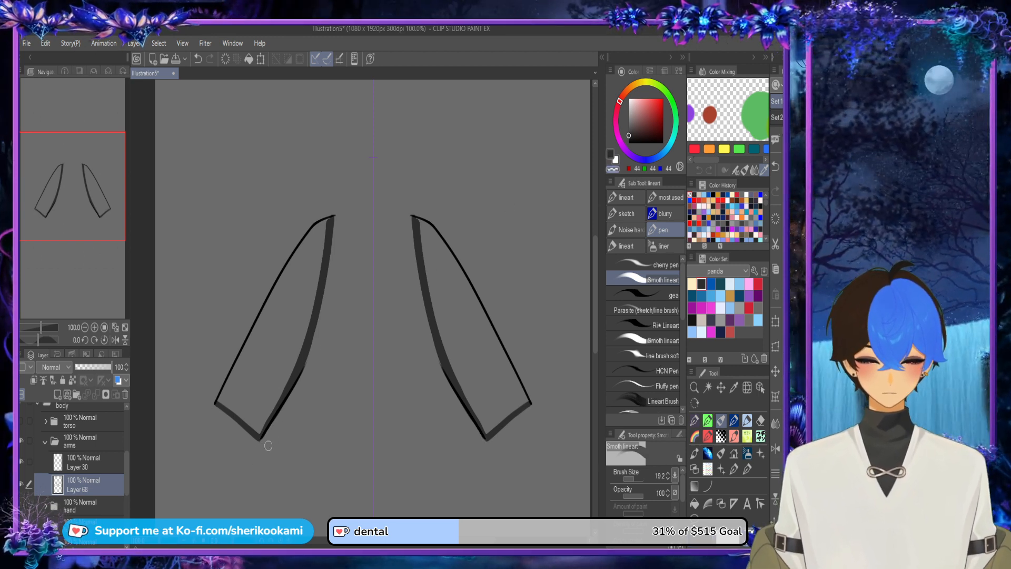
Step: Fill the closed outlines of both arms with dark grey on the layer below the line art
left_click(694, 503)
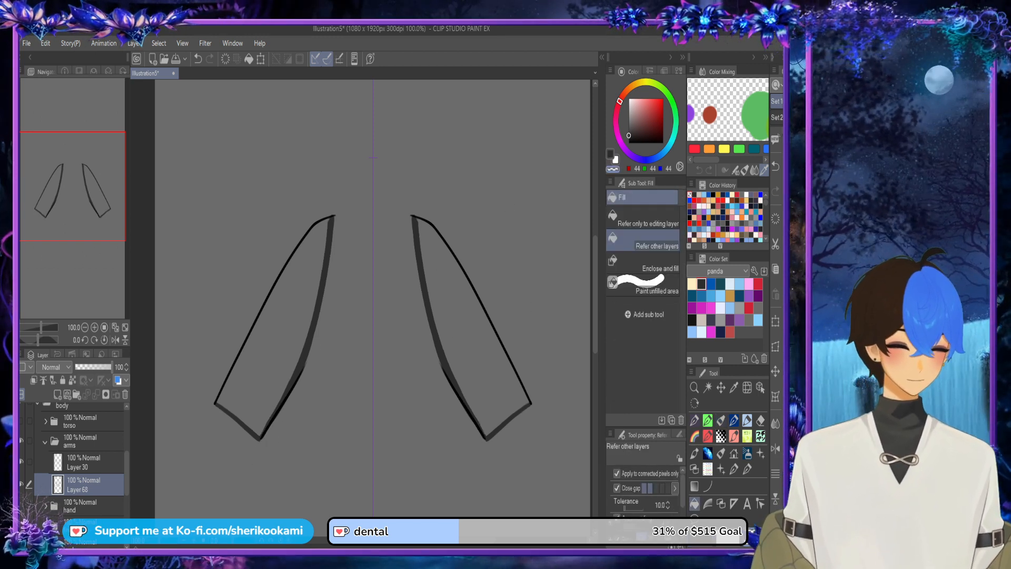
key("ctrl+z")
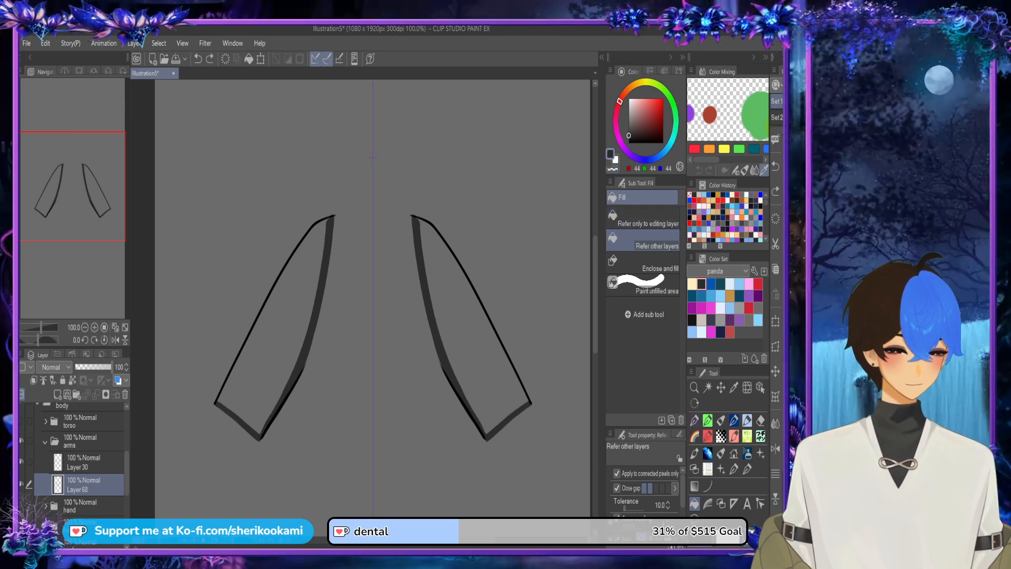
key("ctrl+y")
key("p")
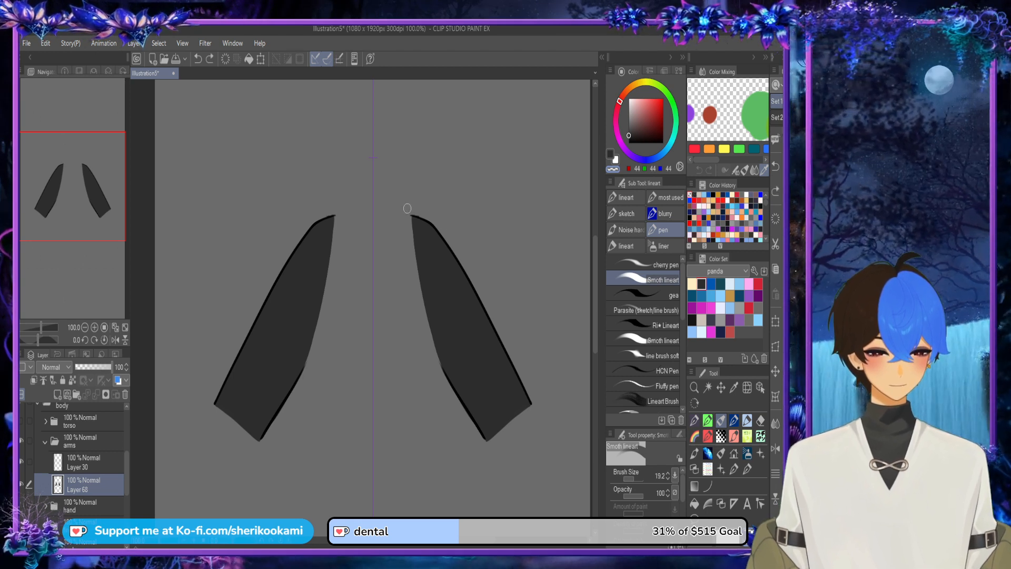
key("ctrl+z")
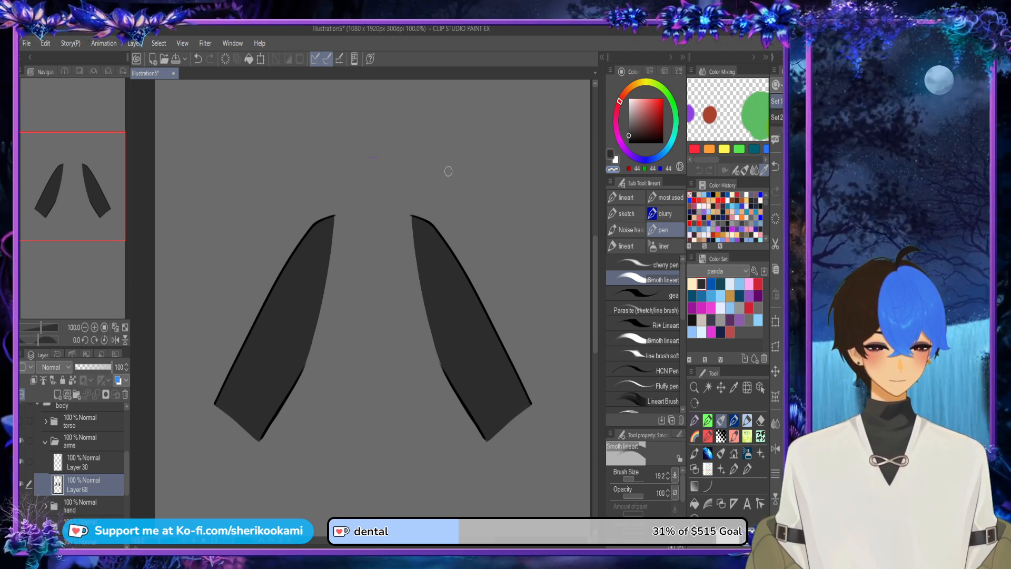
Step: Compare the arms with the torso, hide the torso again and smooth the arms' inner edges above the elbows with mirrored dark grey strokes
scroll(448, 171, "down", 2)
left_click(22, 421)
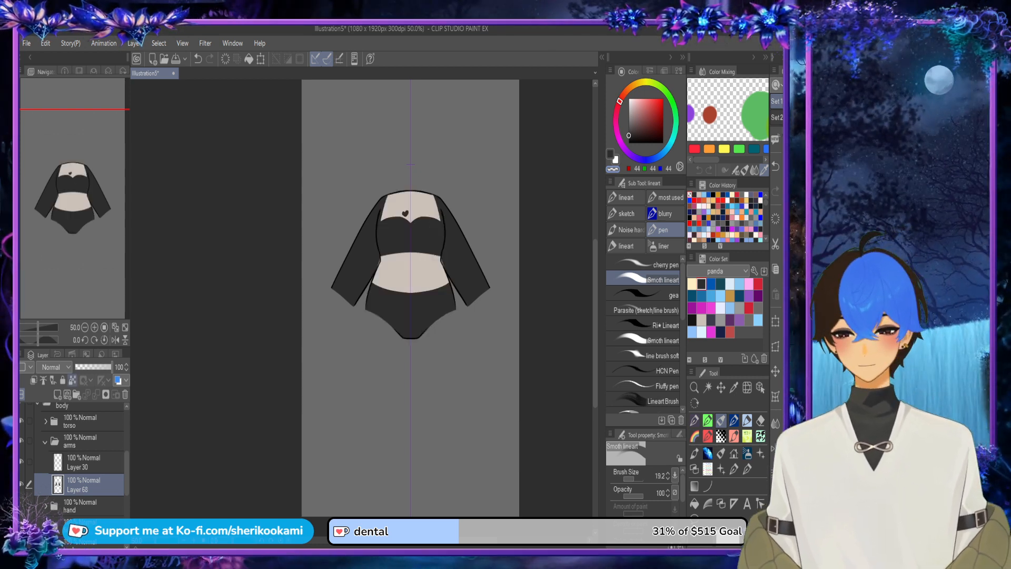
left_click(21, 422)
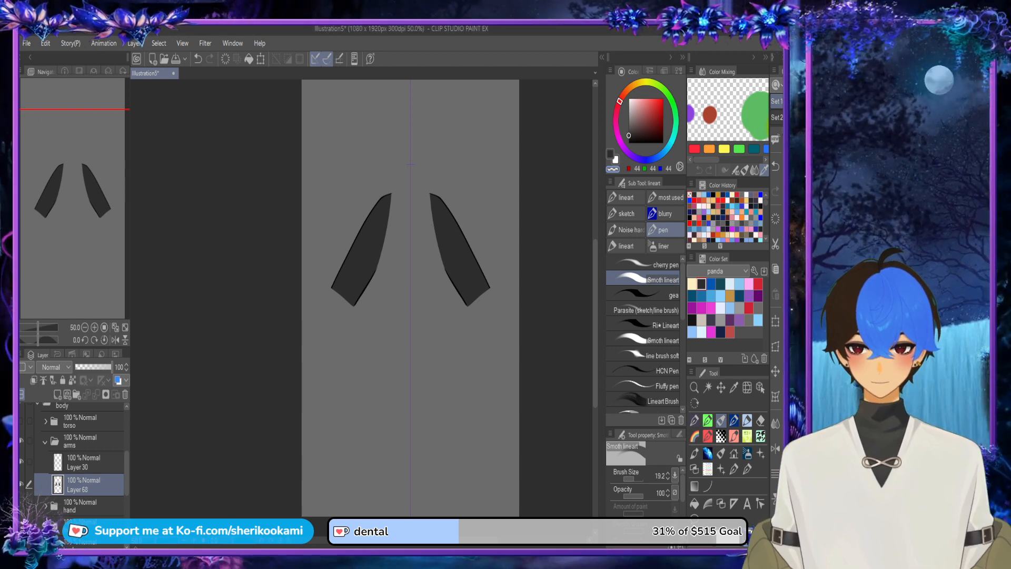
scroll(371, 275, "up", 3)
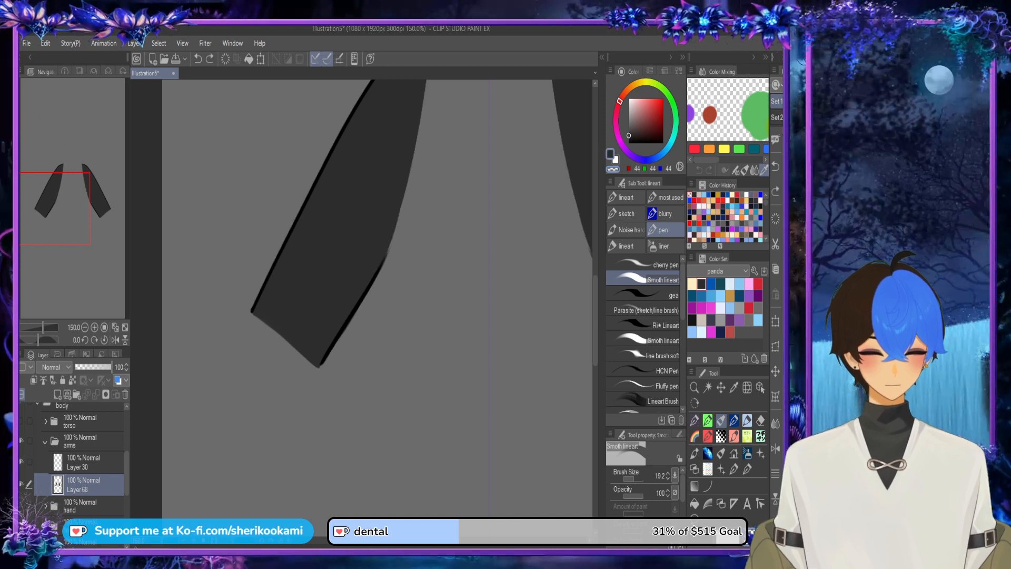
left_click_drag(531, 359, 422, 359)
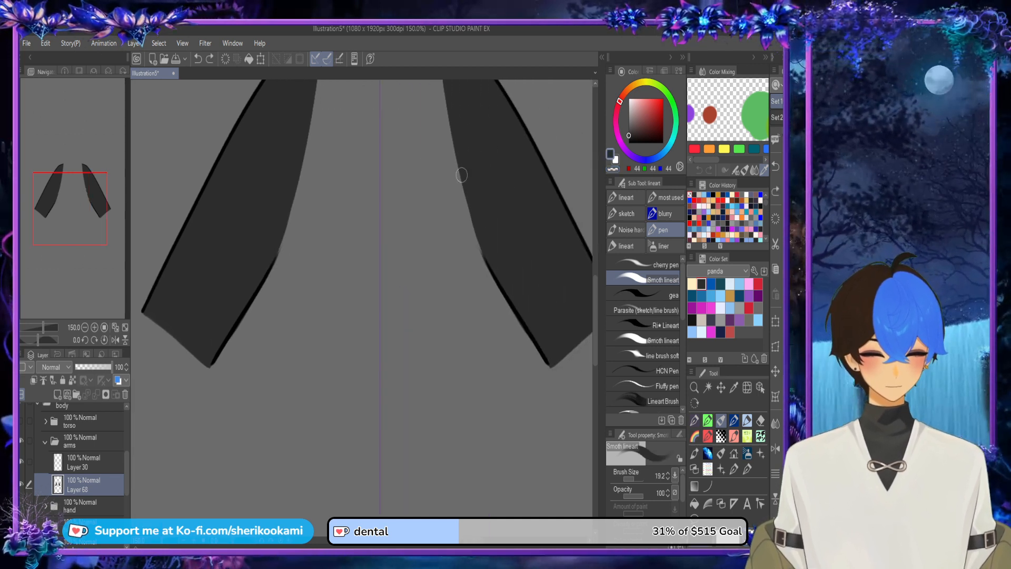
left_click_drag(450, 114, 496, 265)
left_click_drag(467, 189, 482, 255)
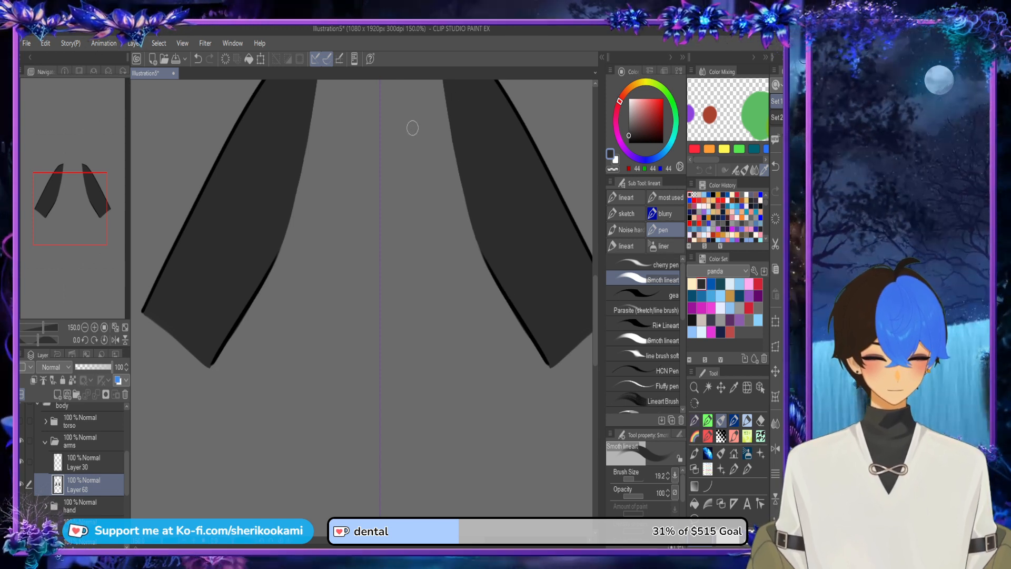
Step: Recheck the arms against the torso and widen their inner edges with mirrored dark grey strokes from the elbows up to the shoulders
left_click(21, 422)
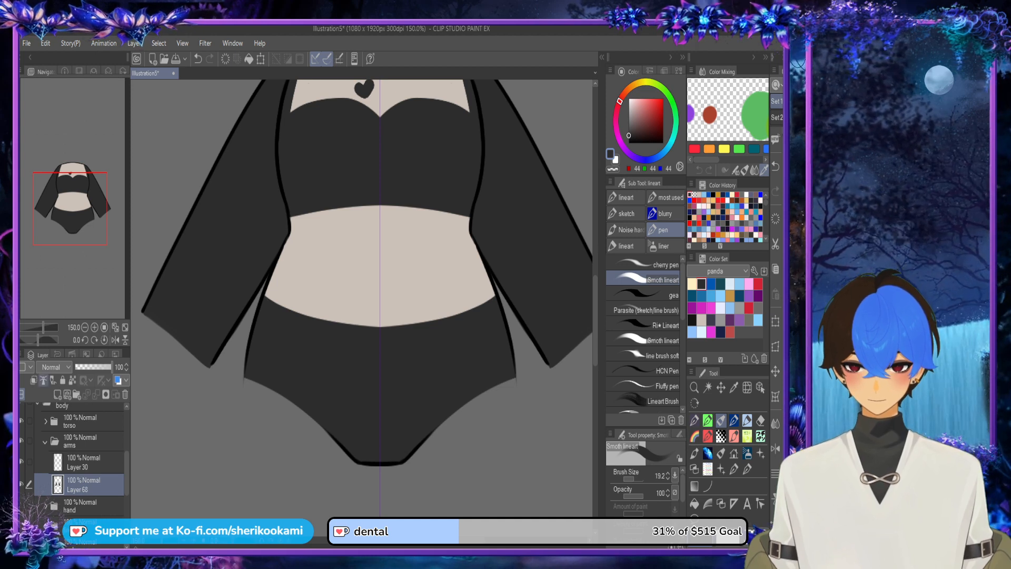
left_click(22, 421)
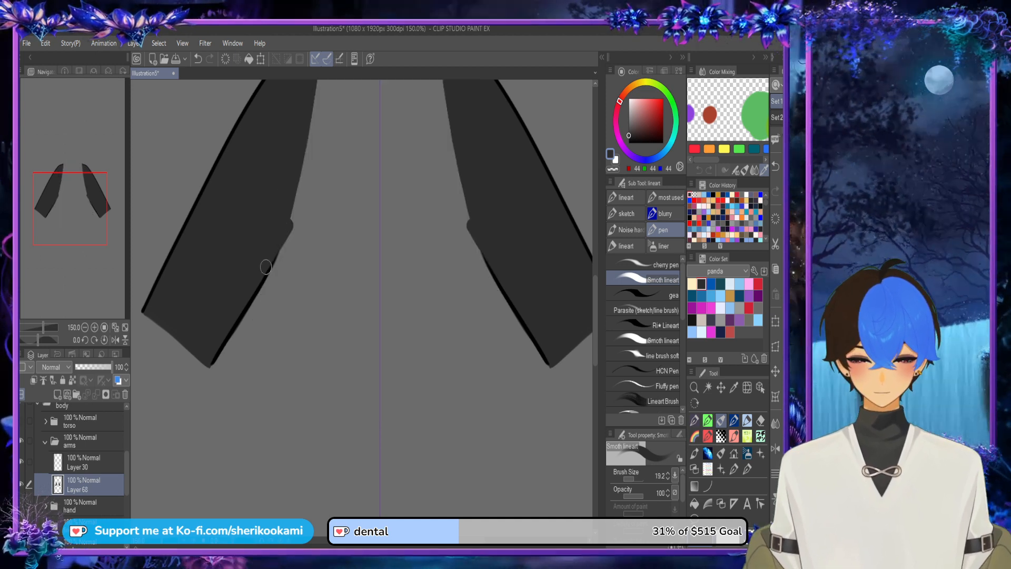
left_click_drag(289, 229, 316, 94)
scroll(362, 298, "up", 5)
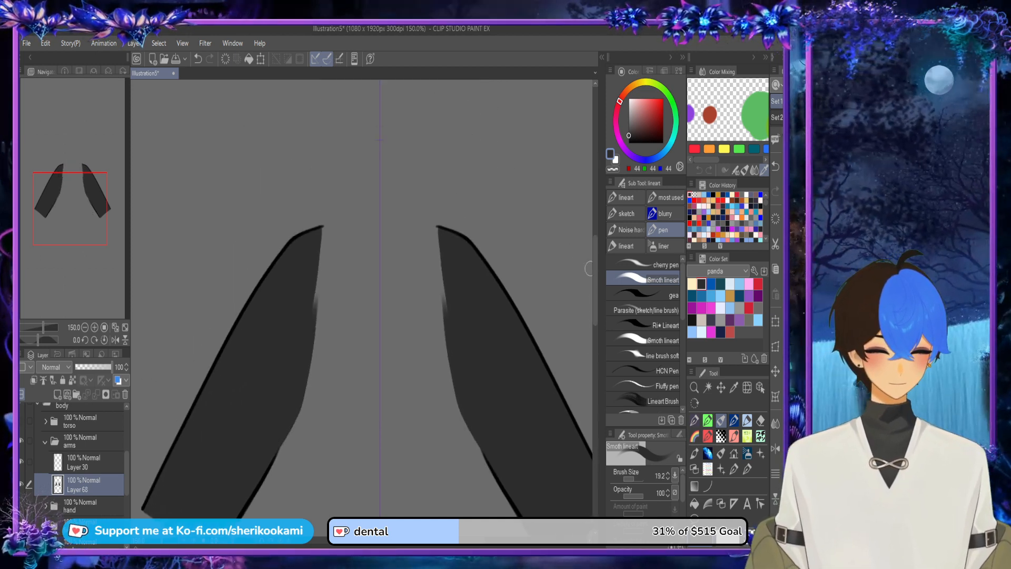
left_click_drag(439, 228, 451, 365)
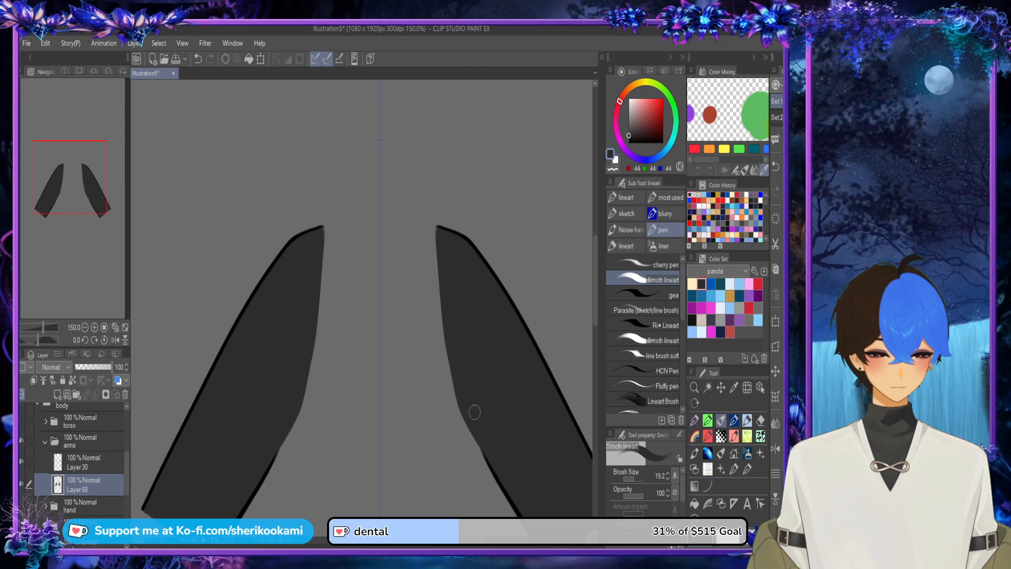
scroll(460, 301, "down", 3)
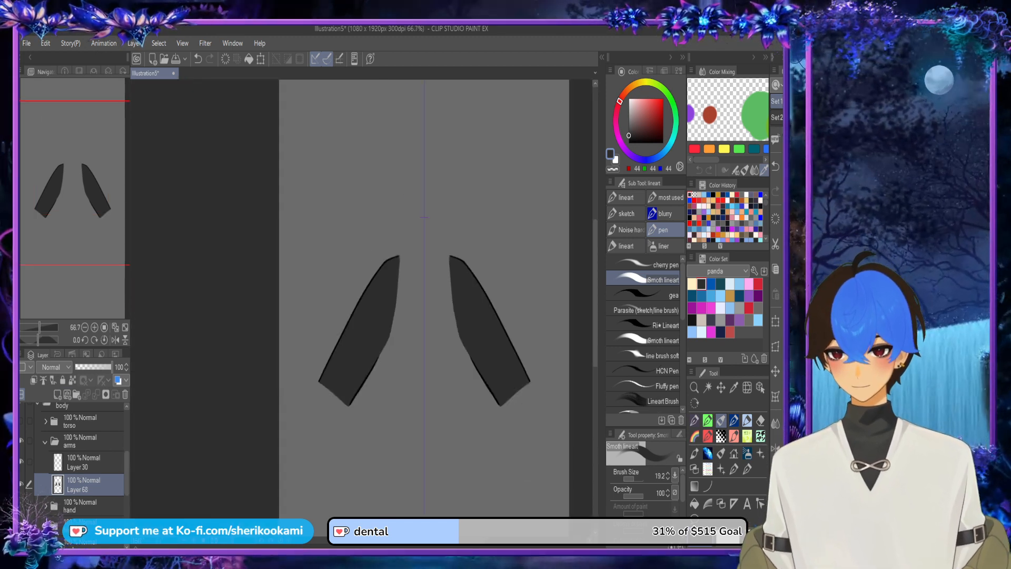
Step: Show the torso and the hands' line art together with the filled arms
left_click(22, 421)
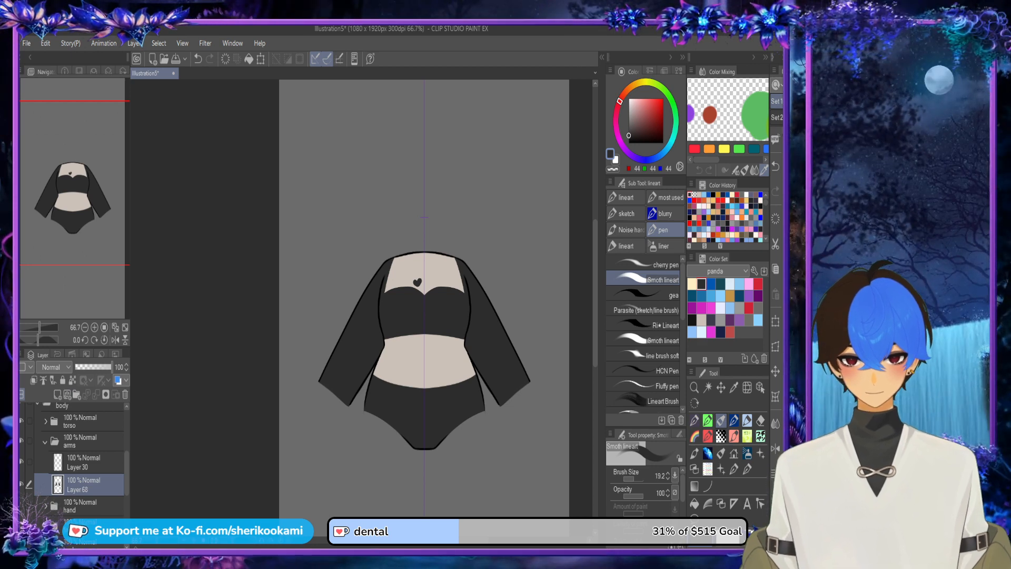
left_click_drag(432, 337, 417, 235)
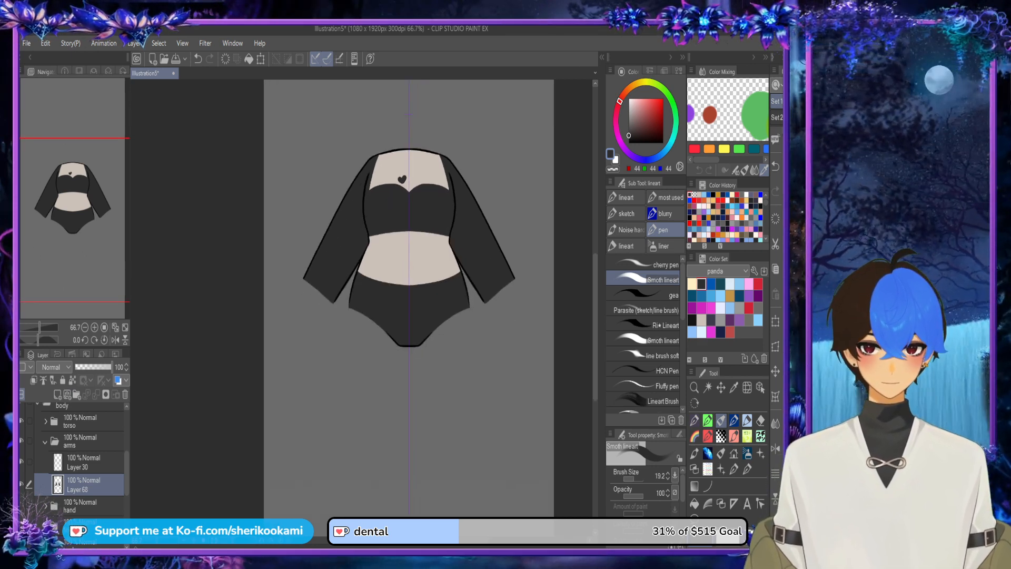
key("ctrl+z")
key("ctrl+z")
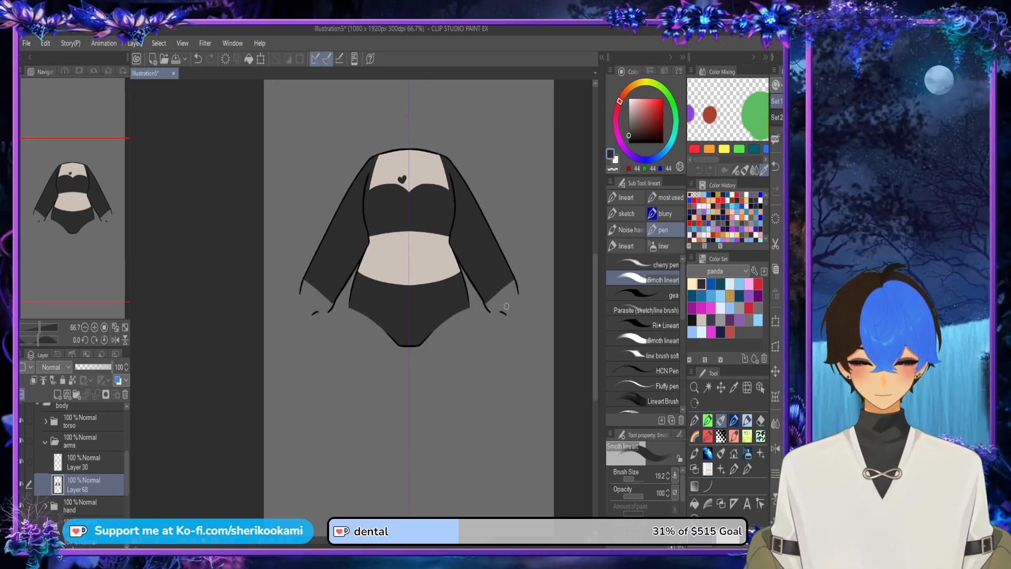
scroll(506, 306, "up", 3)
scroll(492, 298, "up", 1)
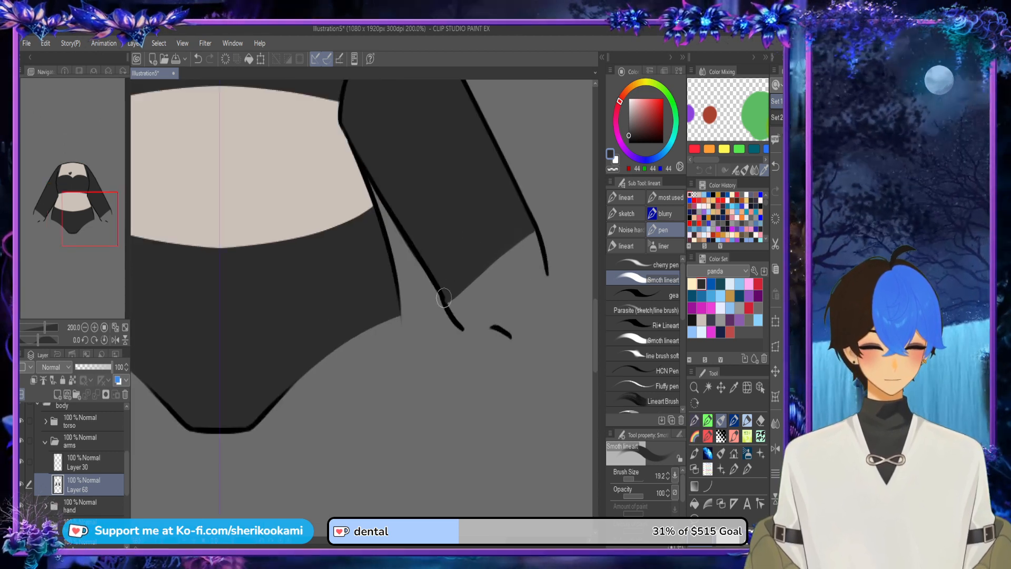
left_click(613, 169)
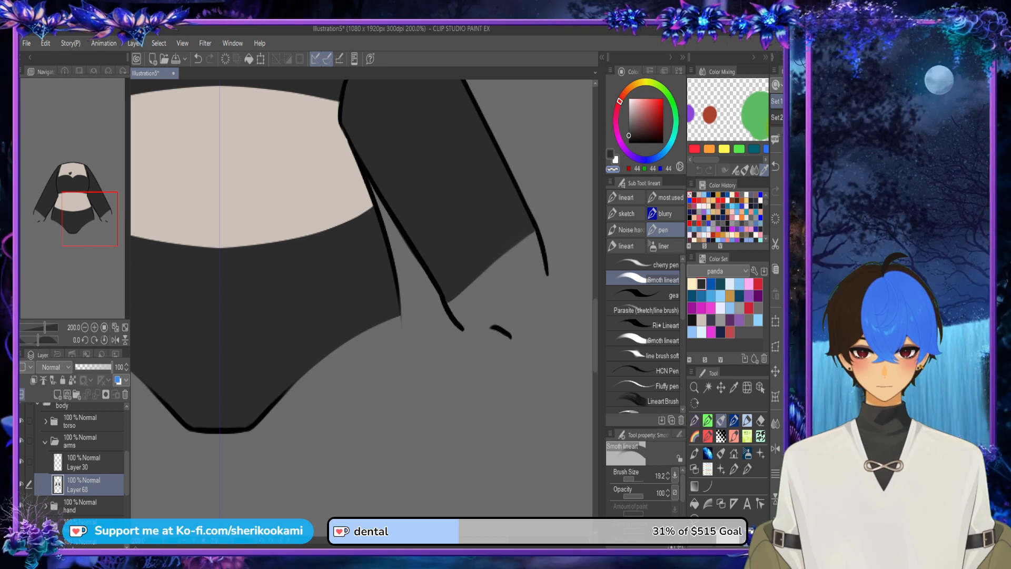
left_click_drag(369, 316, 445, 256)
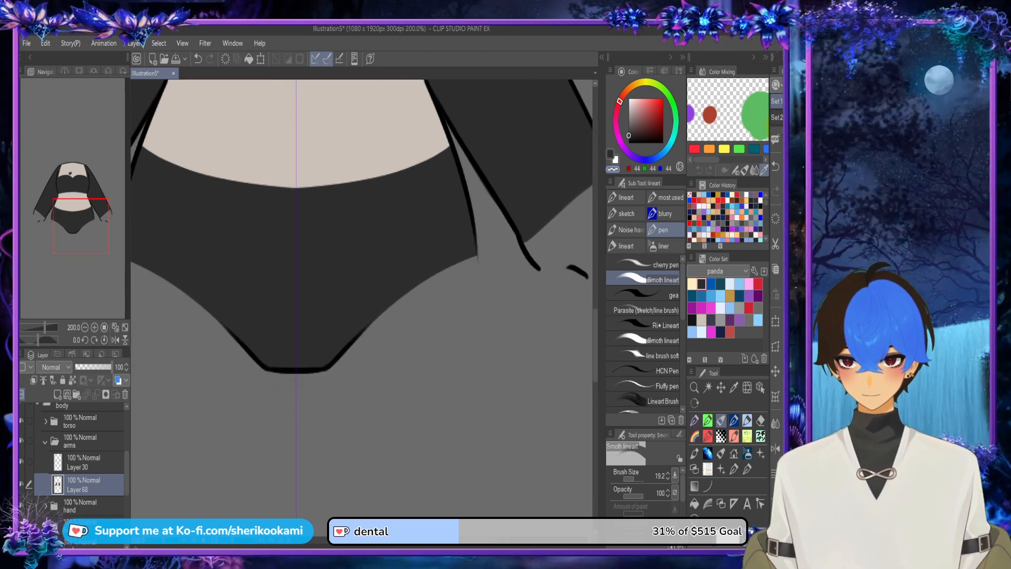
Step: Add a new raster layer in the hand folder and place it below the hands' line art layer
left_click(84, 507)
left_click(58, 395)
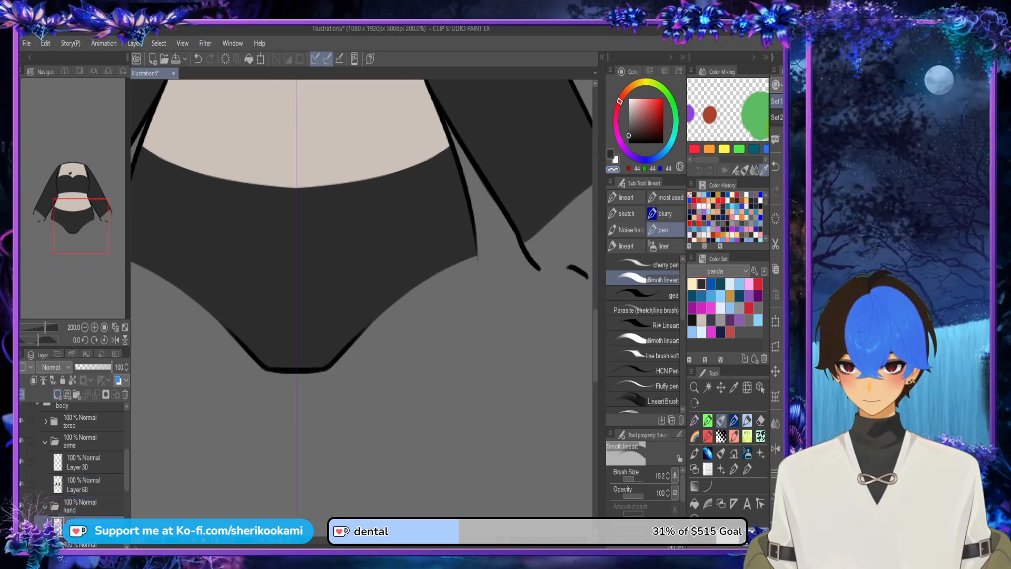
mouse_move(87, 527)
left_mouse_down()
mouse_move(88, 542)
mouse_move(89, 528)
left_mouse_up()
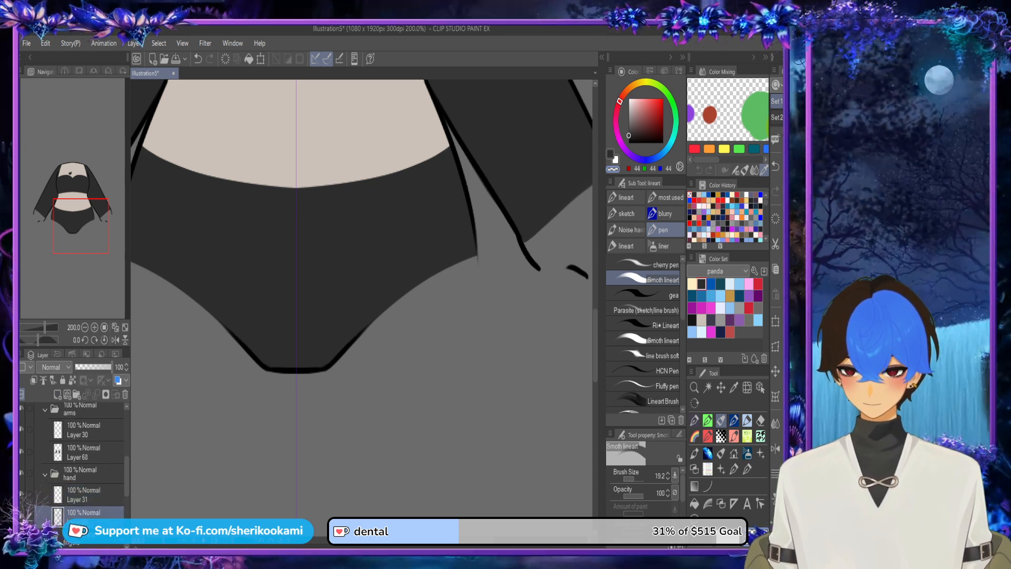
key("ctrl+z")
key("ctrl+z")
key("ctrl+y")
key("ctrl+y")
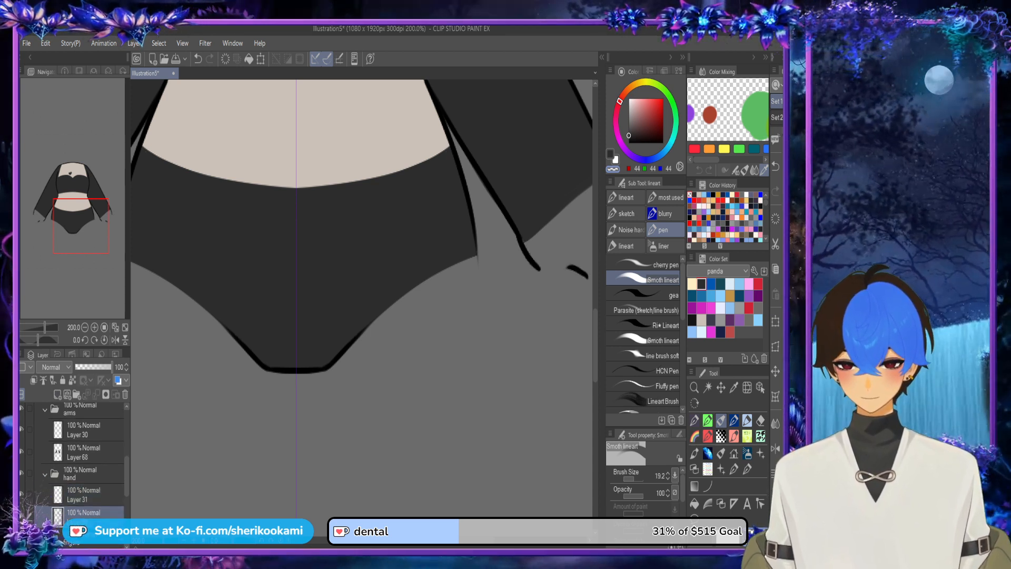
Step: Outline the sides and finger end of both hands with mirrored dark grey strokes along the line art
left_click_drag(559, 197, 355, 206)
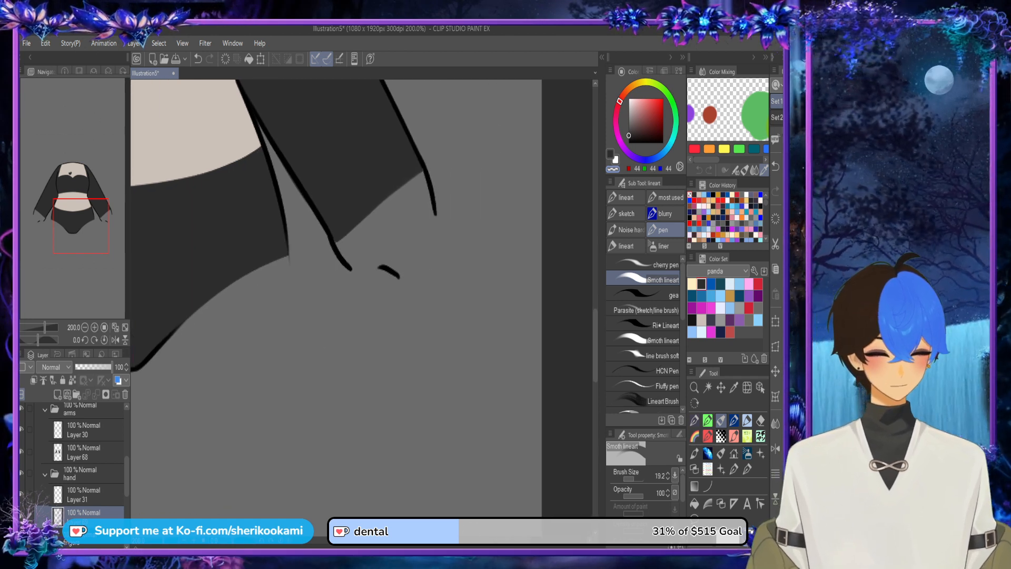
left_click(610, 154)
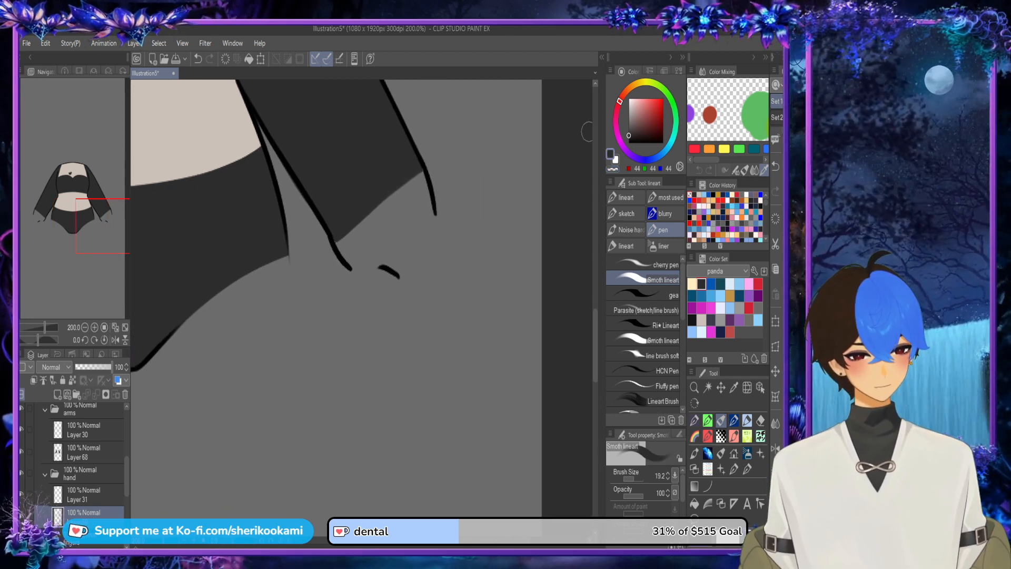
mouse_move(340, 238)
left_mouse_down()
mouse_move(353, 253)
mouse_move(387, 255)
mouse_move(400, 269)
mouse_move(422, 234)
mouse_move(421, 170)
mouse_move(432, 219)
mouse_move(398, 277)
left_mouse_up()
key("ctrl+z")
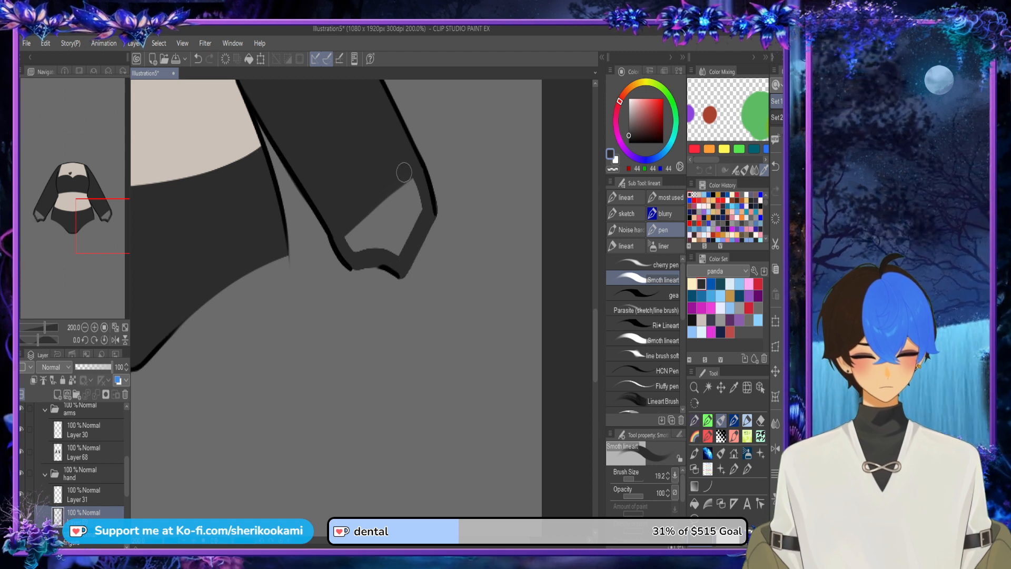
Step: Collapse the arms folder and hide the arms, keeping the hand folder shown
left_click(45, 409)
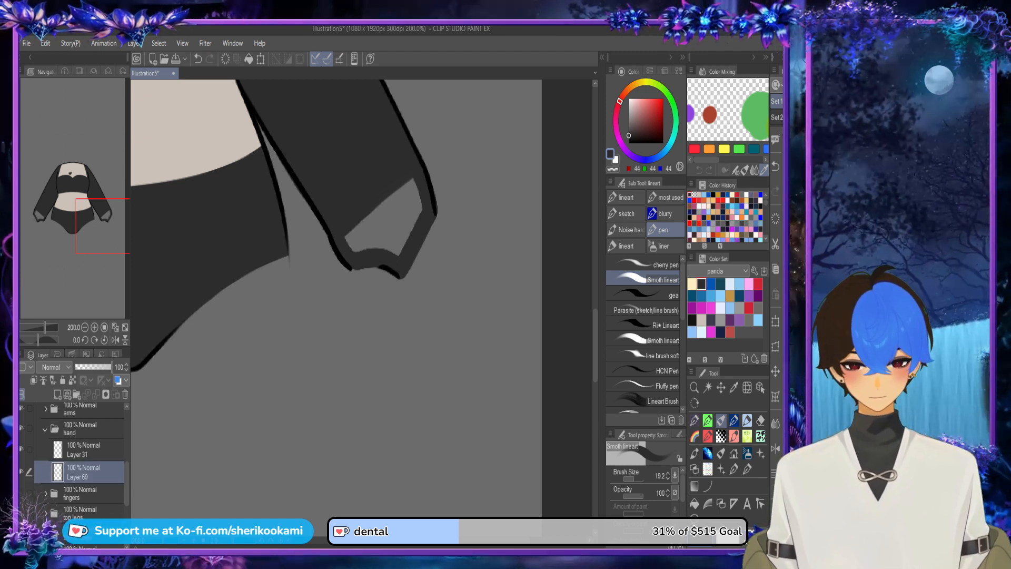
left_click(22, 428)
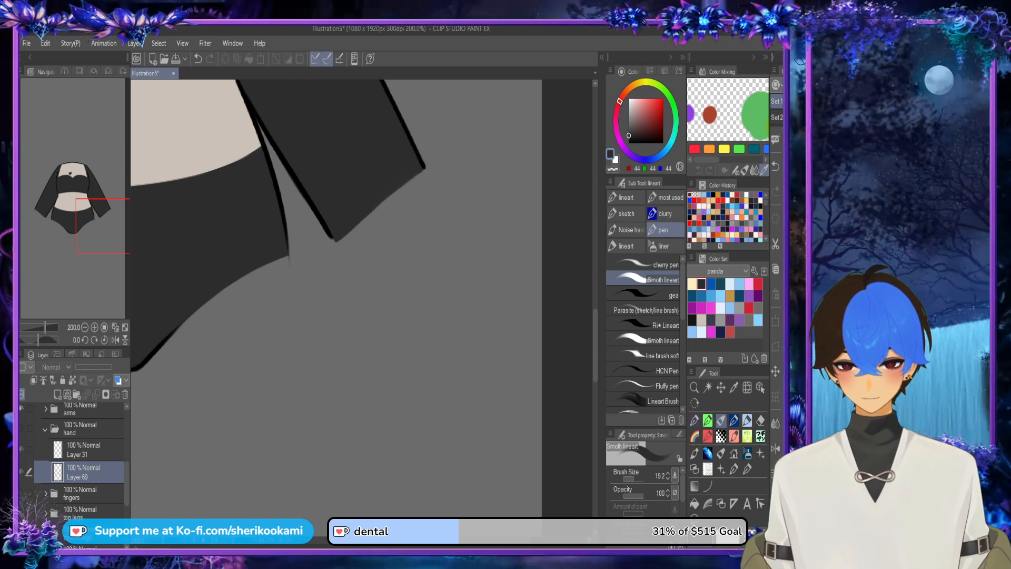
left_click(22, 429)
left_click(22, 409)
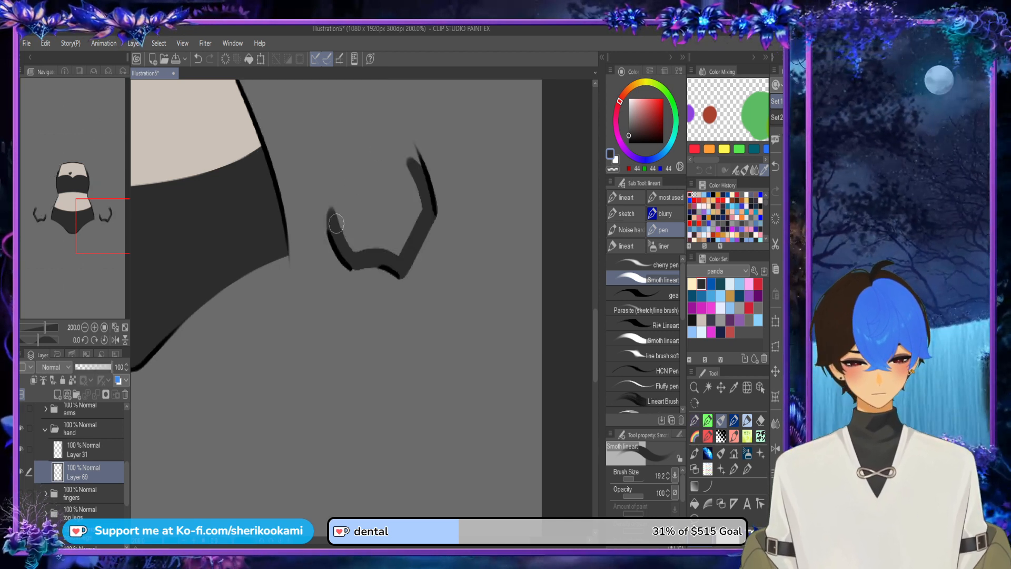
Step: Close the wrist side of both hands with a rounded mirrored dark grey stroke and fill the outlined hands with dark grey
mouse_move(336, 238)
left_mouse_down()
mouse_move(343, 182)
mouse_move(396, 144)
left_mouse_up()
mouse_move(363, 173)
left_mouse_down()
mouse_move(400, 144)
mouse_move(425, 196)
left_mouse_up()
key("ctrl+z")
mouse_move(353, 180)
left_mouse_down()
mouse_move(383, 149)
mouse_move(411, 151)
mouse_move(428, 216)
left_mouse_up()
left_click(695, 504)
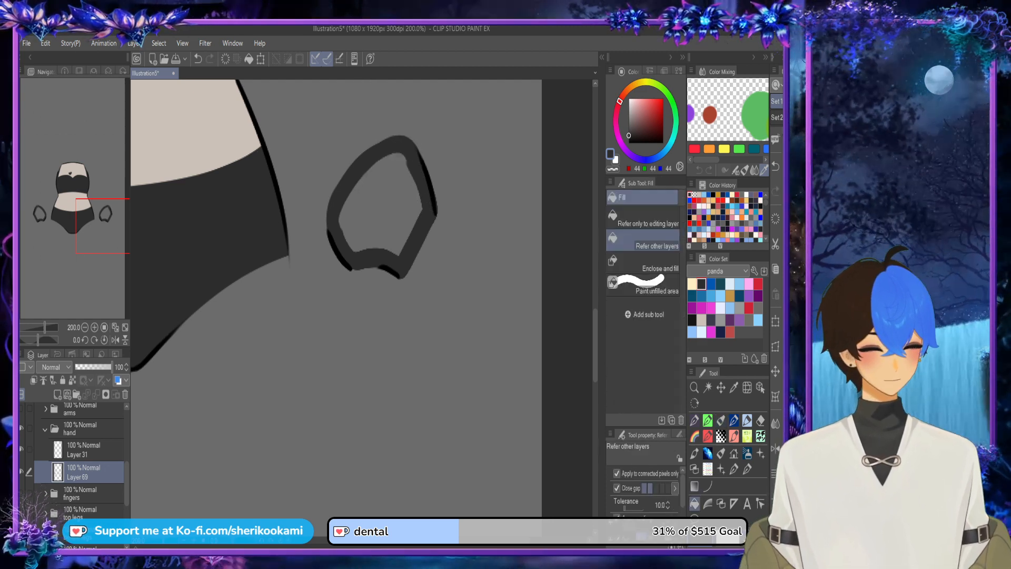
left_click(378, 158)
left_click(721, 420)
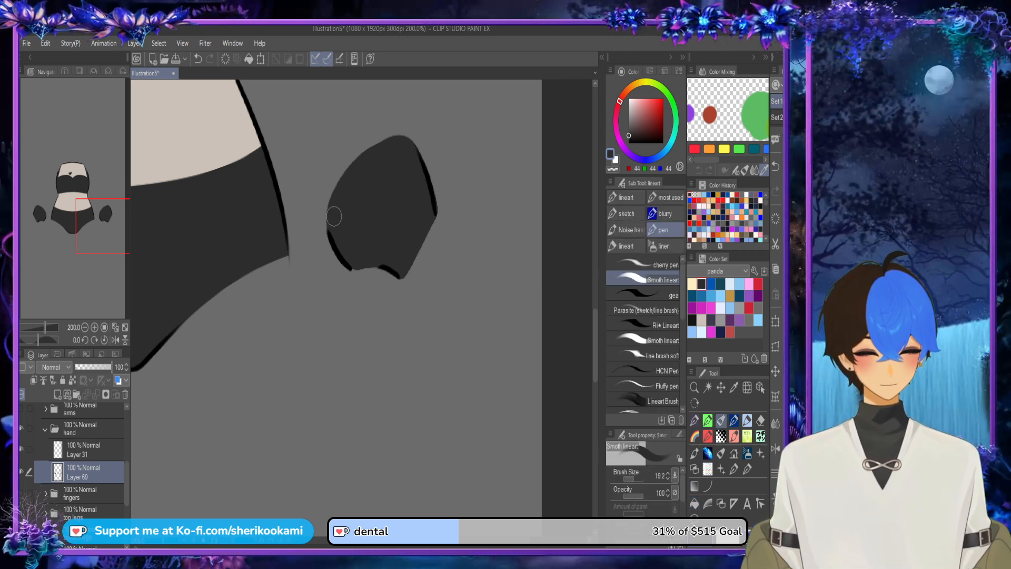
Step: Smooth the rounded wrist edge of both hands with a mirrored dark grey stroke, undoing the unwanted attempts
left_click_drag(334, 217, 392, 143)
key("ctrl+z")
mouse_move(329, 223)
left_mouse_down()
mouse_move(361, 159)
mouse_move(402, 144)
left_mouse_up()
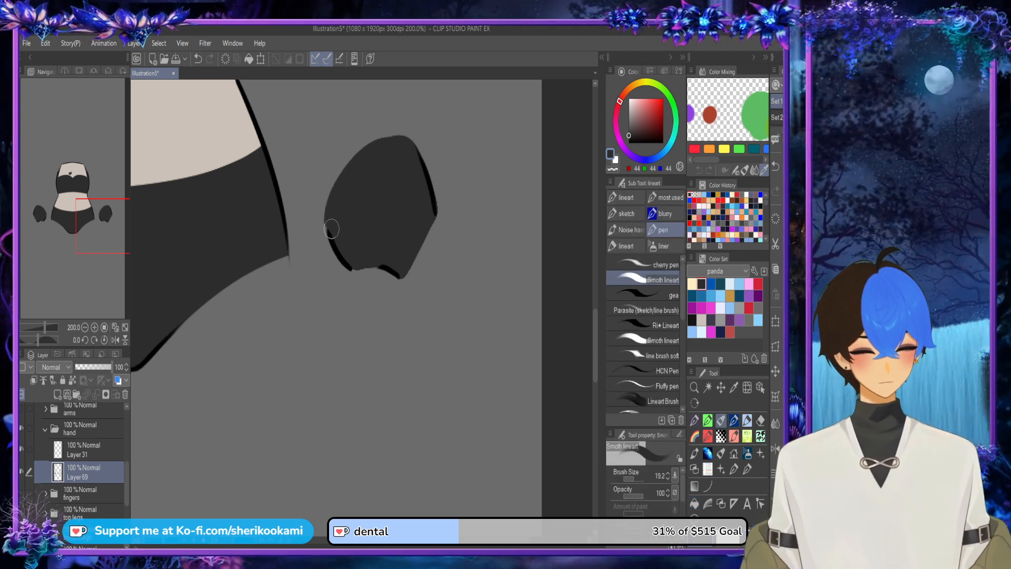
key("ctrl+z")
left_click_drag(339, 206, 393, 144)
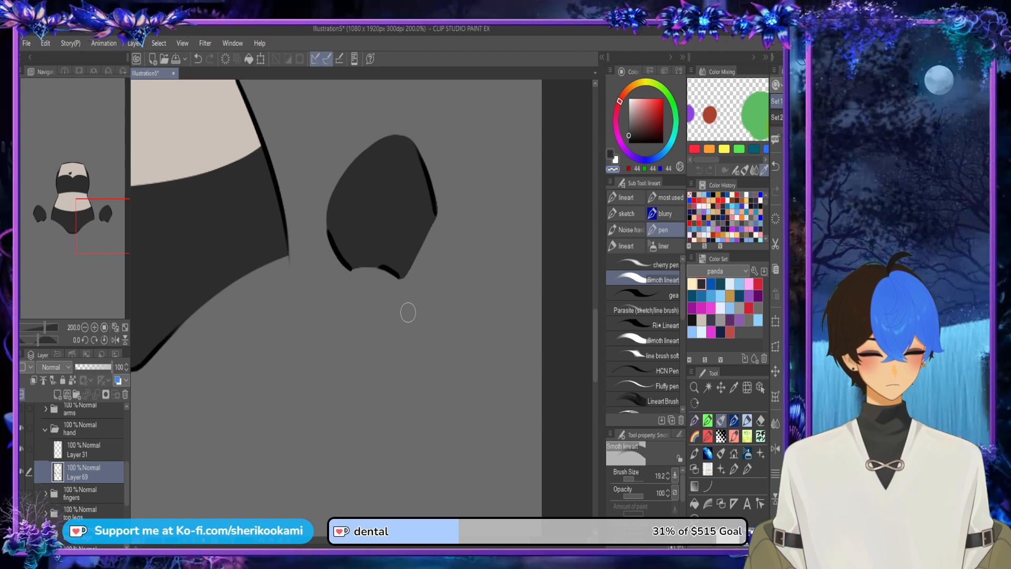
Step: Show and expand the fingers folder, and collapse the hand folder with its opacity lowered to 32%
scroll(408, 313, "down", 4)
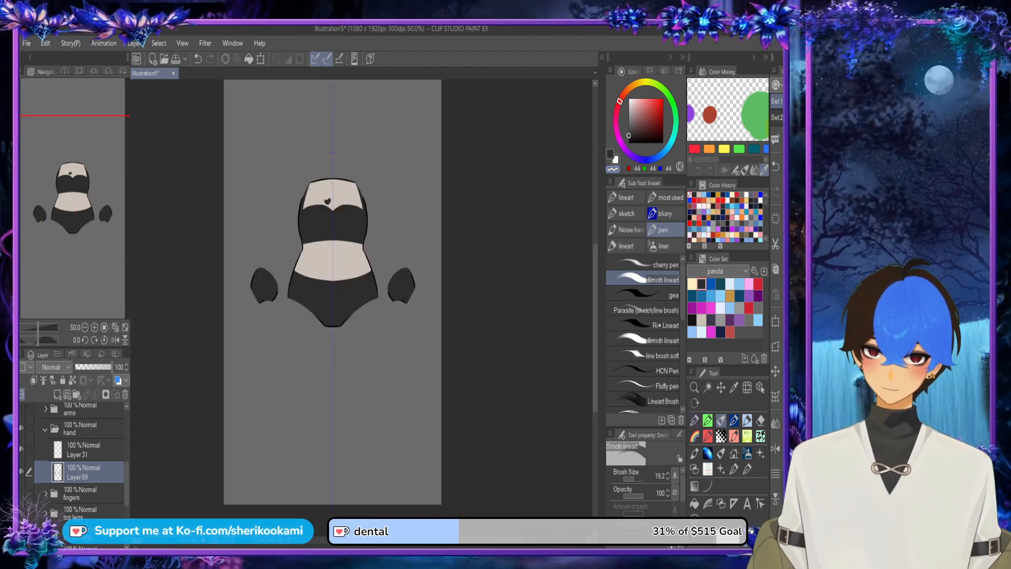
left_click(22, 494)
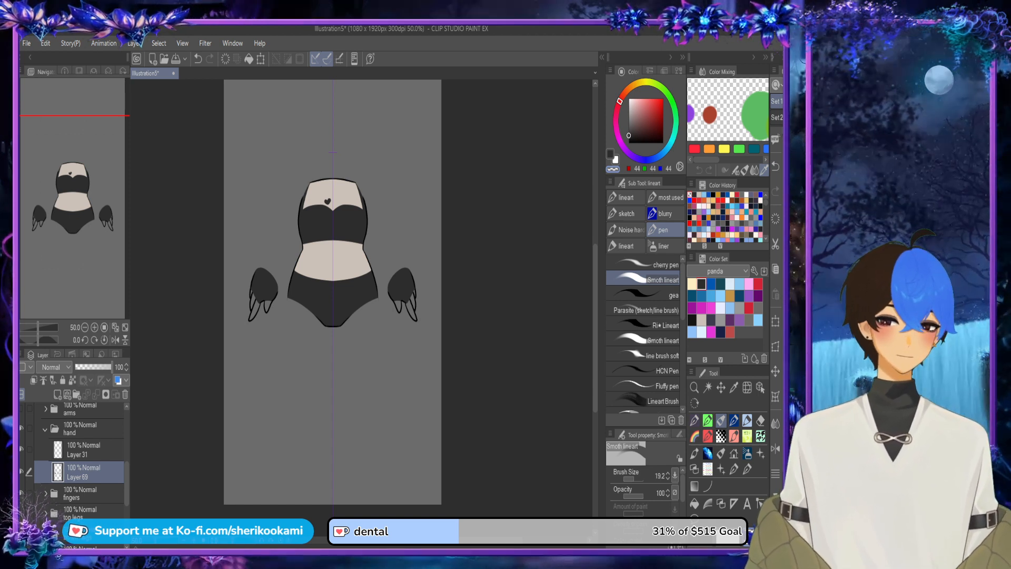
left_click(45, 430)
left_click(21, 428)
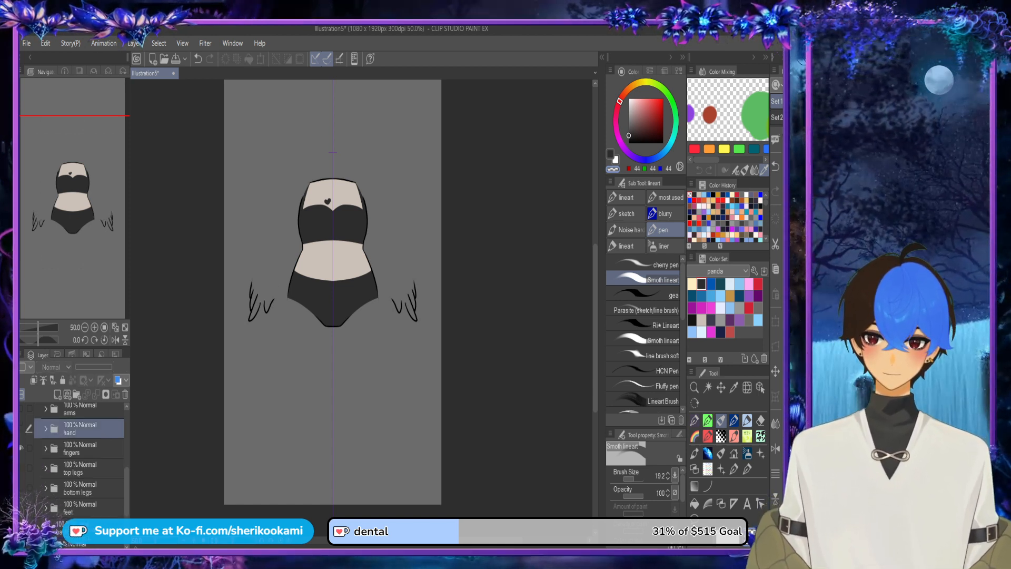
left_click(46, 448)
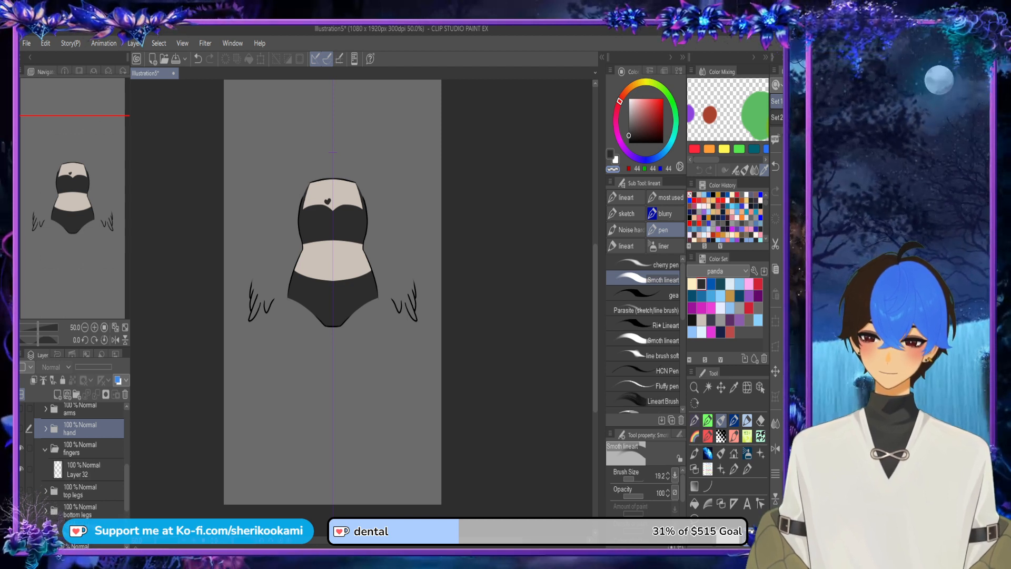
left_click(22, 428)
left_click(87, 367)
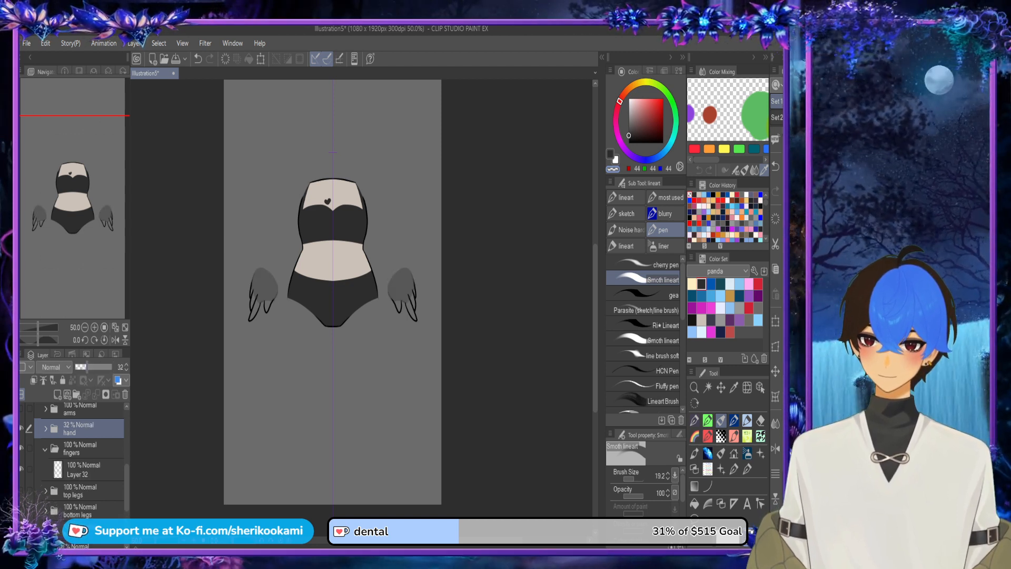
Step: Add a new layer in the fingers folder and place it beneath the line art layer
left_click(84, 469)
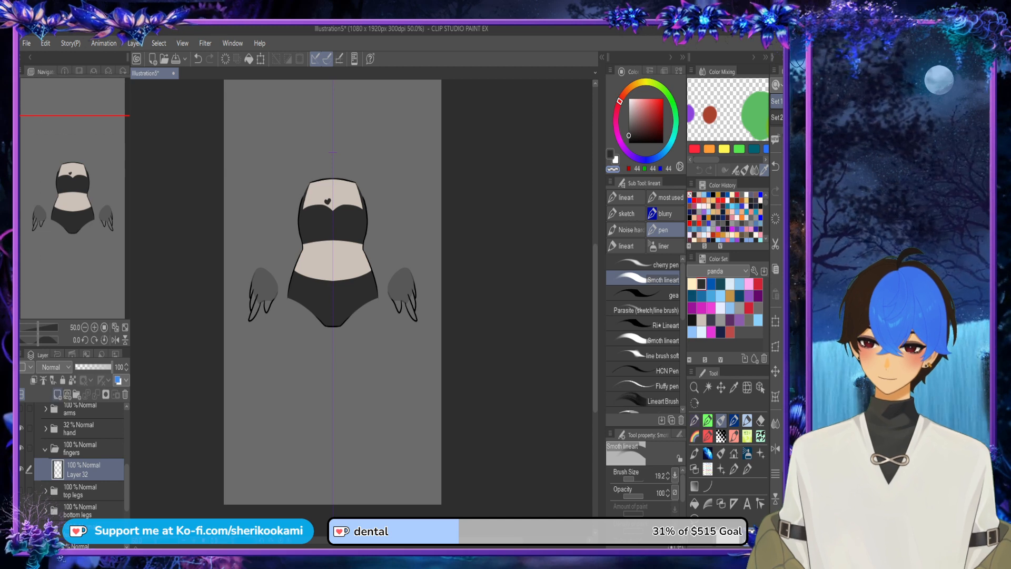
left_click(57, 394)
left_click_drag(84, 470, 85, 500)
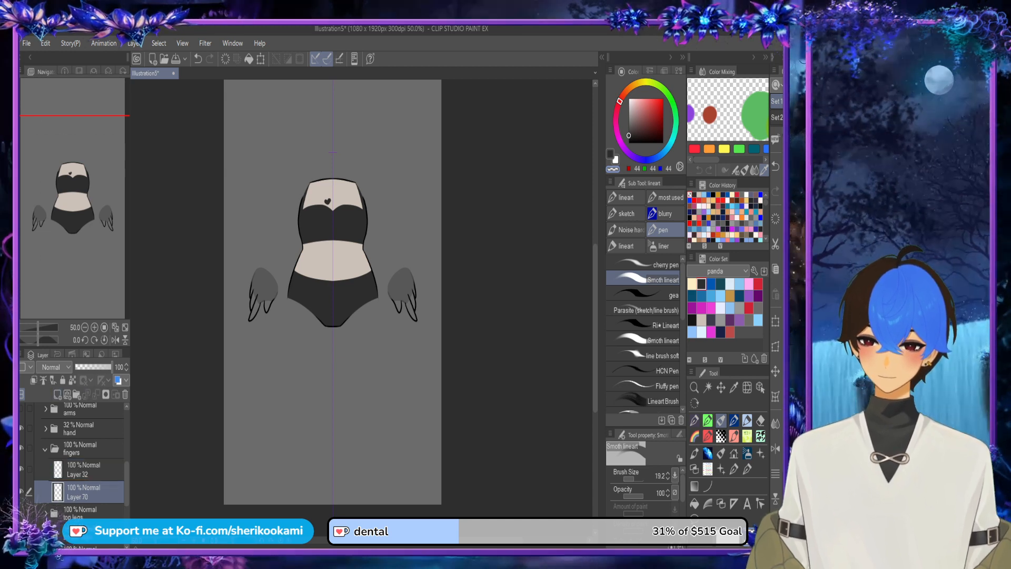
Step: Colour the mirrored fingers of both hands dark grey and the area between the two outer fingers beige
scroll(387, 290, "up", 4)
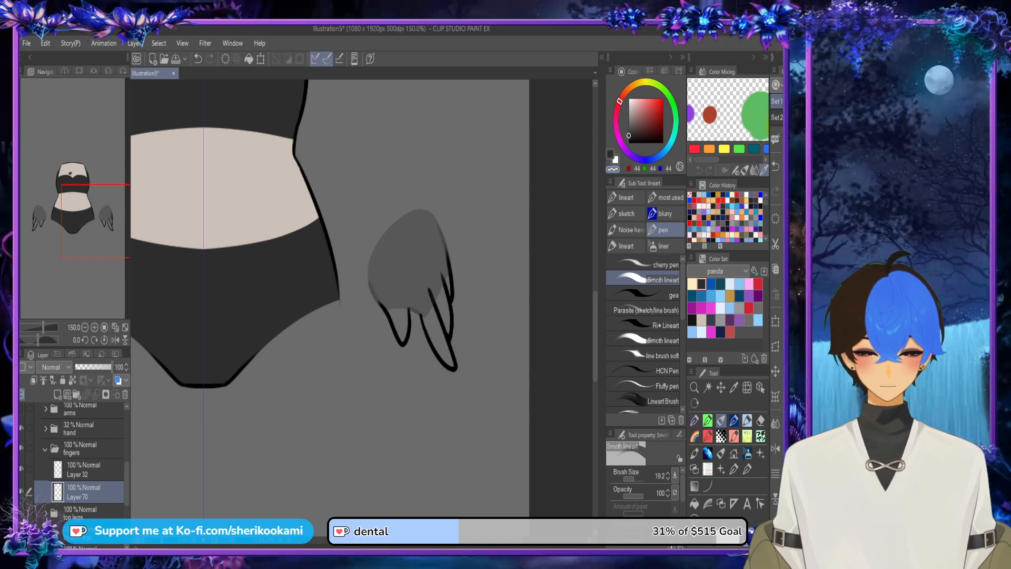
mouse_move(402, 340)
left_mouse_down()
mouse_move(390, 302)
mouse_move(401, 299)
mouse_move(403, 338)
mouse_move(402, 308)
mouse_move(451, 363)
mouse_move(422, 294)
mouse_move(432, 323)
left_mouse_up()
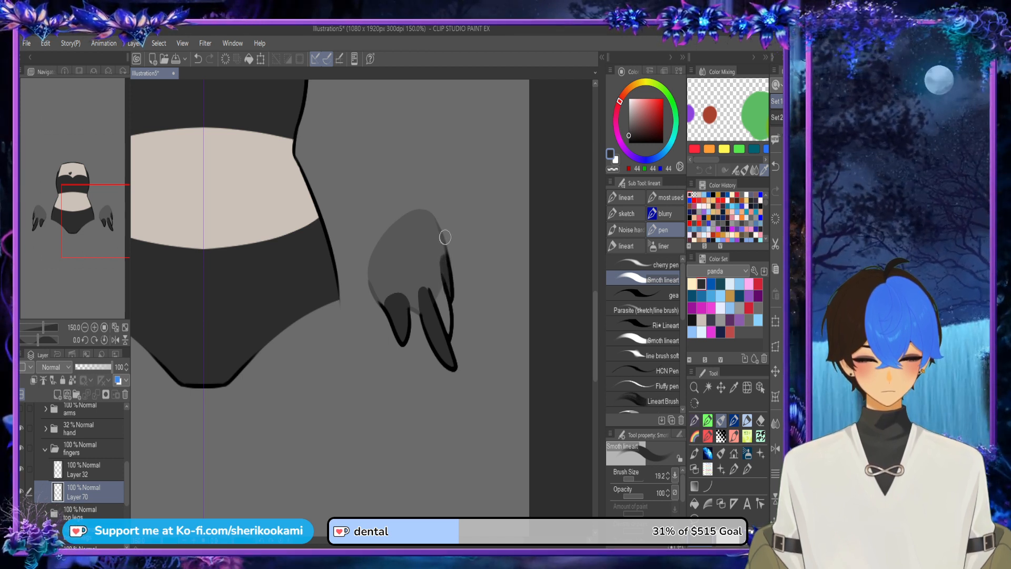
left_click(702, 320)
mouse_move(428, 279)
left_mouse_down()
mouse_move(449, 331)
mouse_move(436, 274)
left_mouse_up()
key("c")
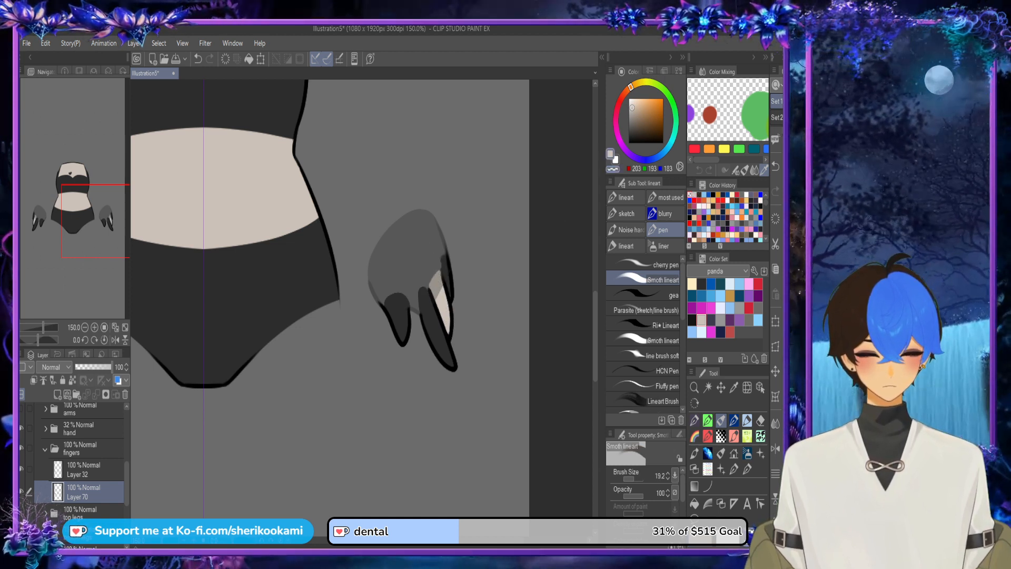
key("c")
left_click(702, 284)
left_click_drag(442, 260, 452, 258)
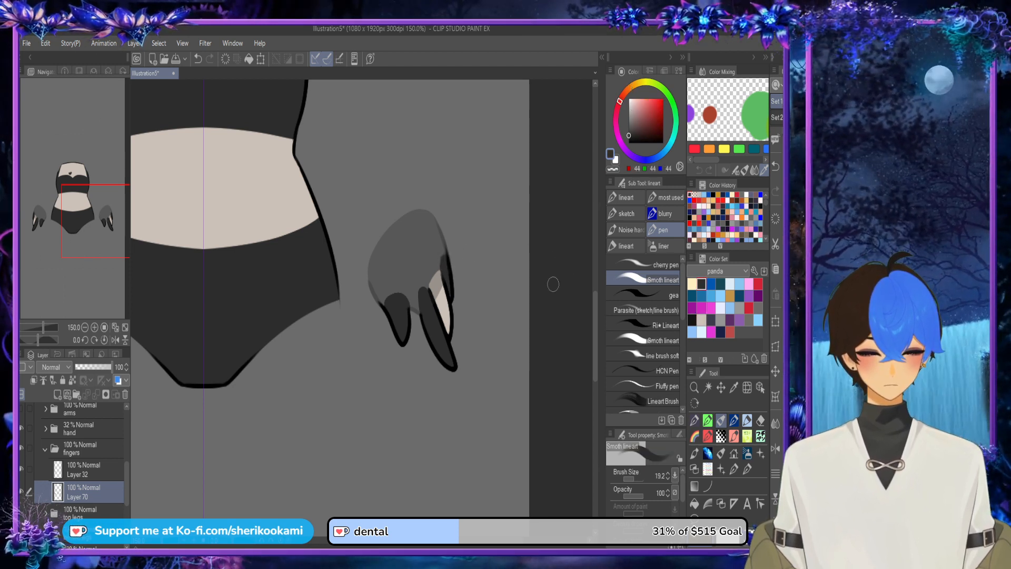
Step: Restore the hand folder to 100% opacity
scroll(553, 284, "down", 1)
scroll(553, 284, "down", 1)
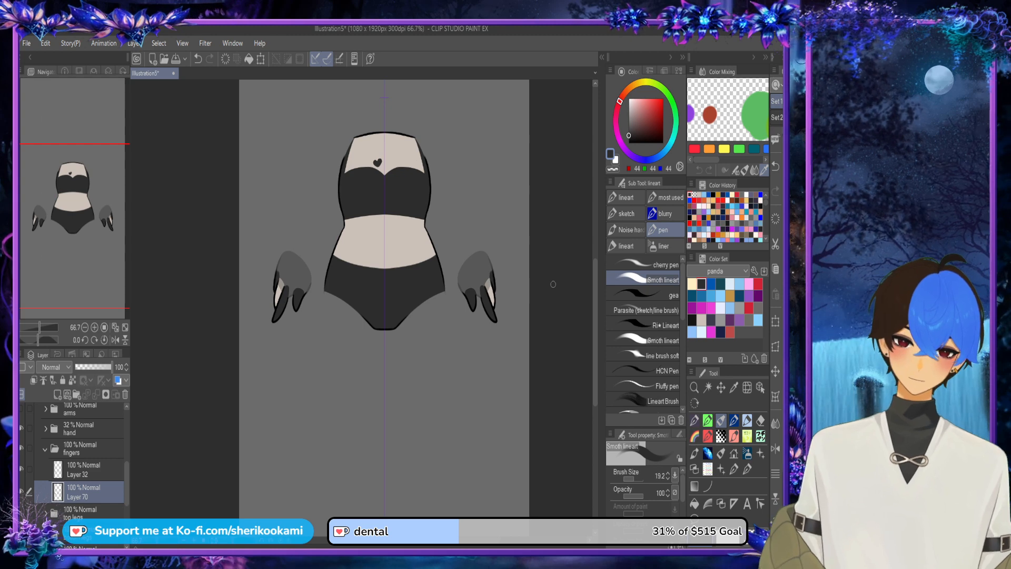
left_click(84, 428)
left_click_drag(100, 367, 112, 367)
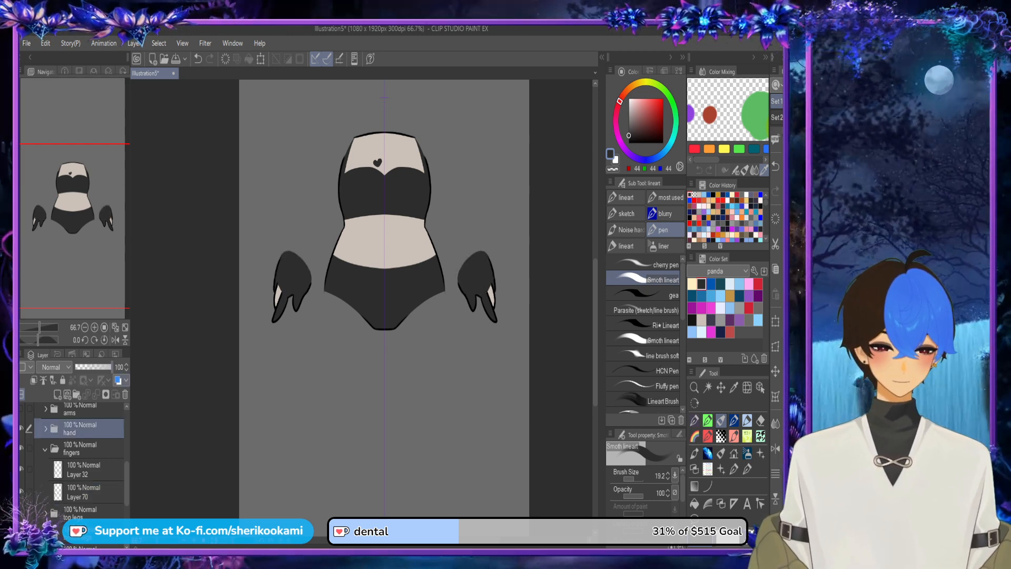
Step: Examine how the hand and finger colours meet, with the hand's colour layer selected
scroll(509, 205, "up", 2)
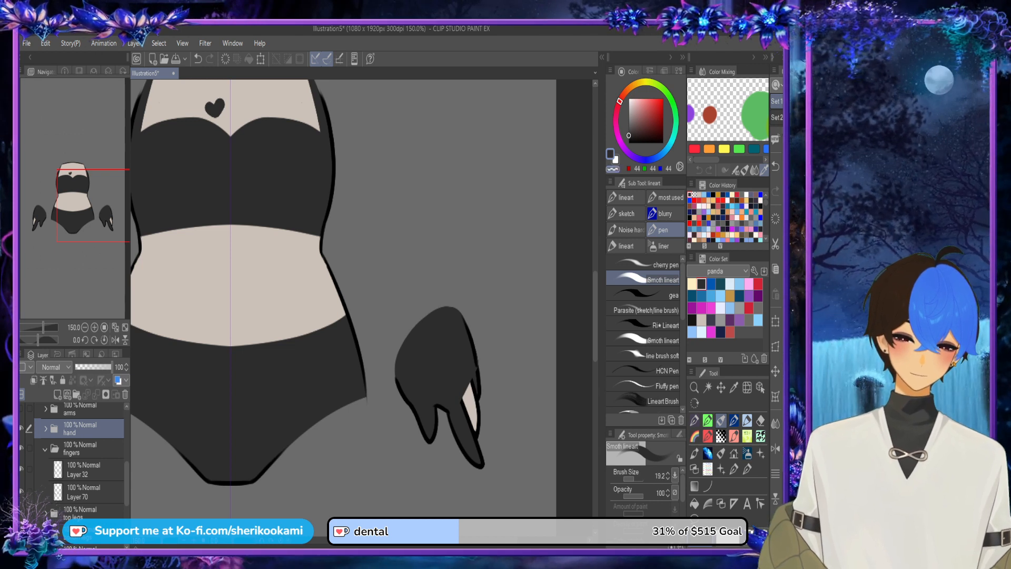
key("c")
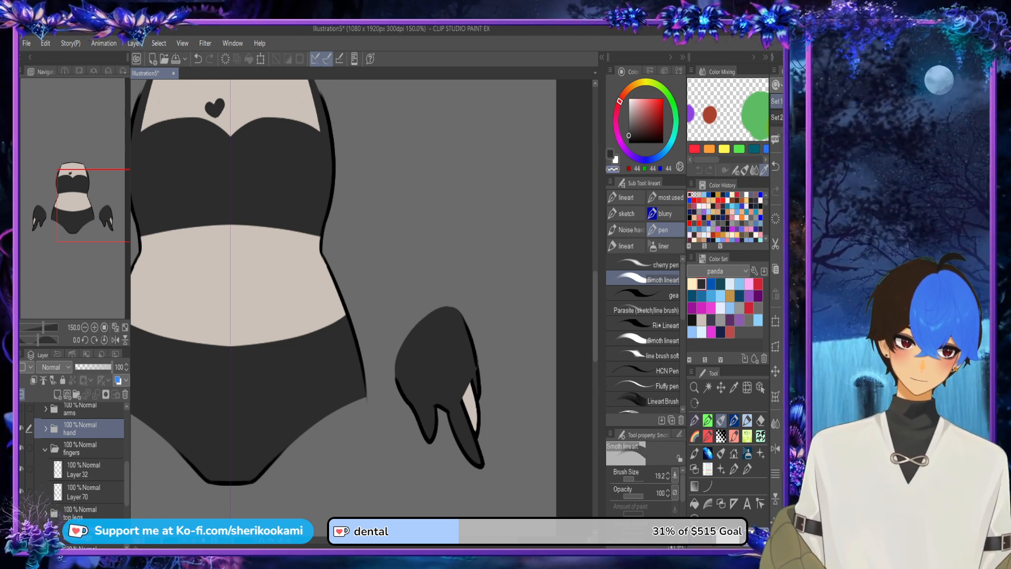
scroll(546, 322, "down", 2)
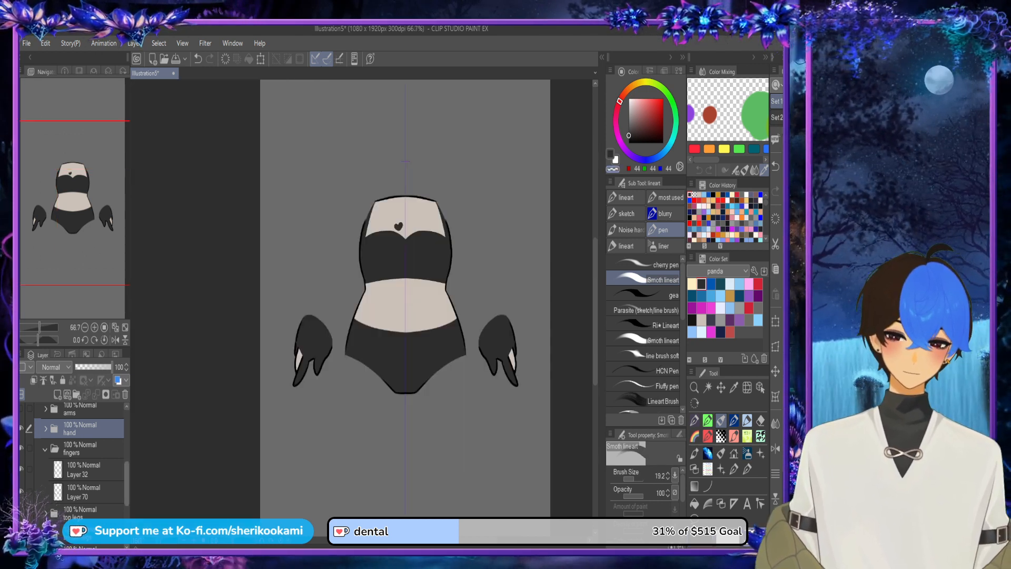
left_click(80, 410)
left_click(80, 432)
left_click(46, 432)
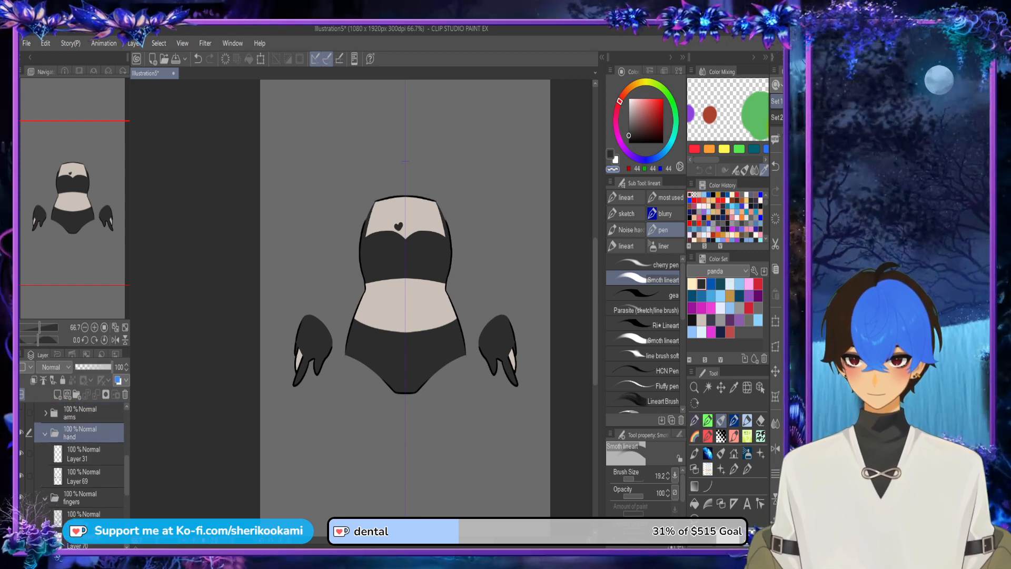
left_click(85, 476)
scroll(527, 335, "up", 3)
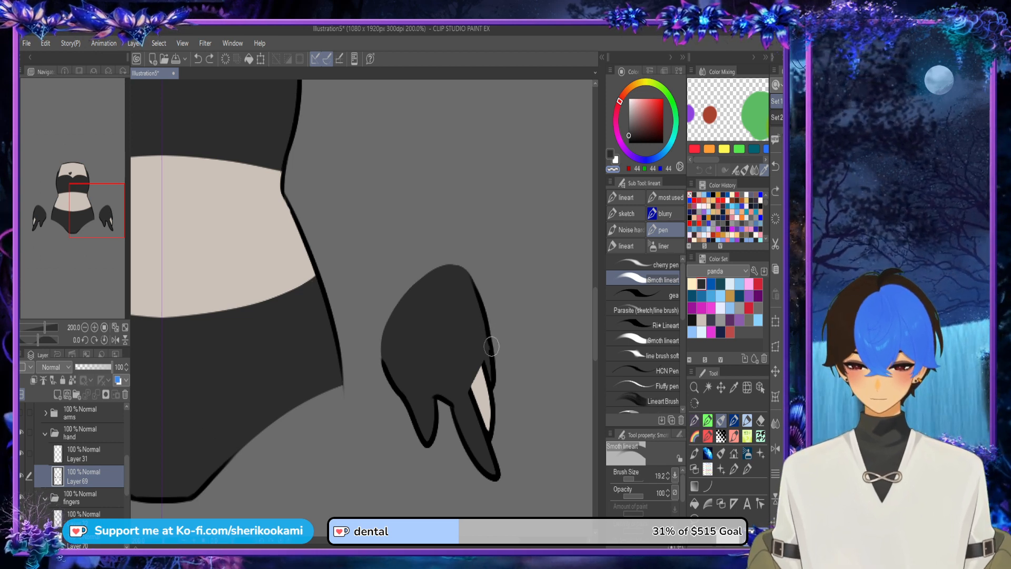
scroll(514, 144, "down", 2)
scroll(508, 135, "down", 1)
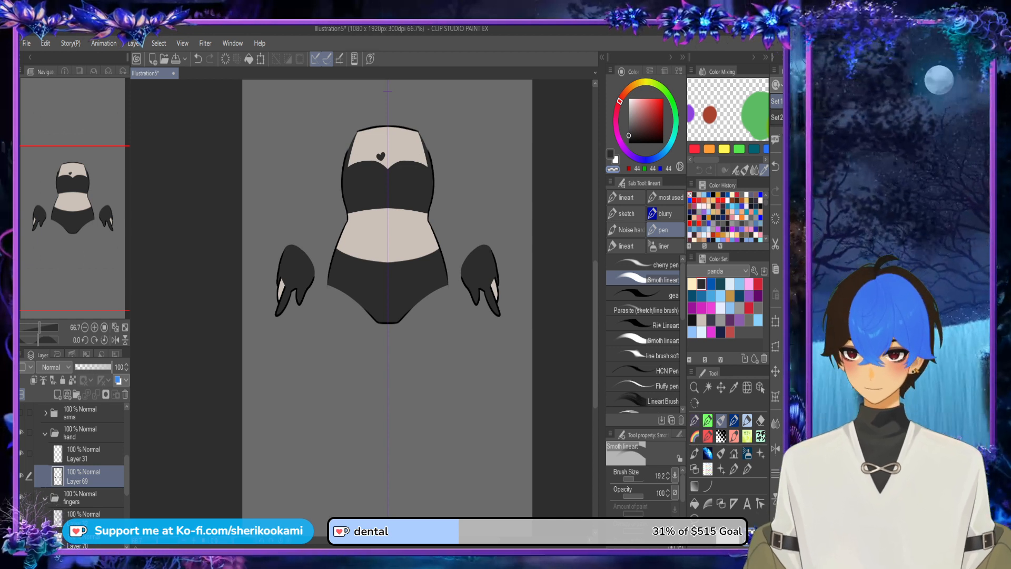
Step: Collapse the hand and fingers folders, hide both, and show the top legs folder
left_click(45, 433)
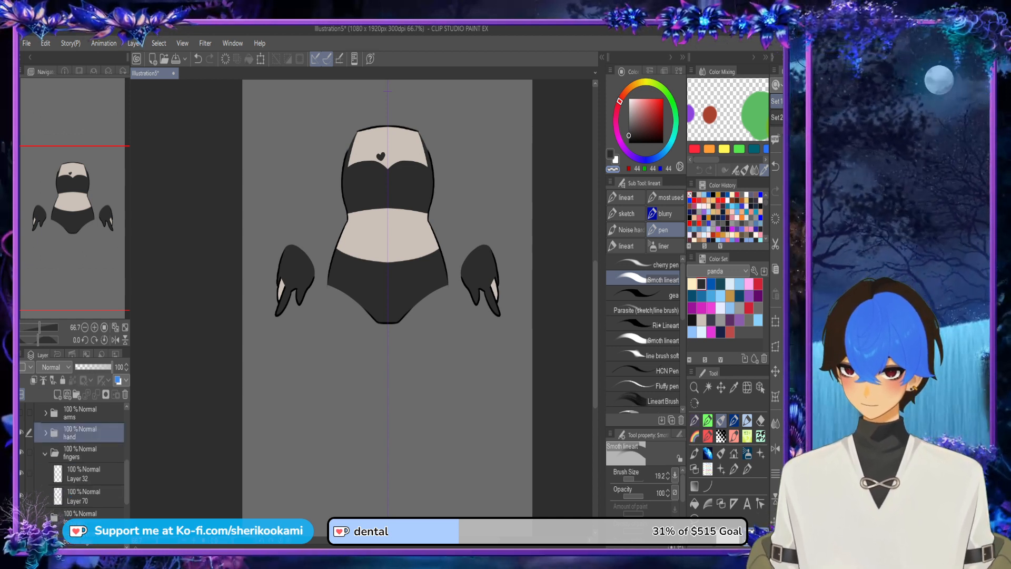
left_click(45, 453)
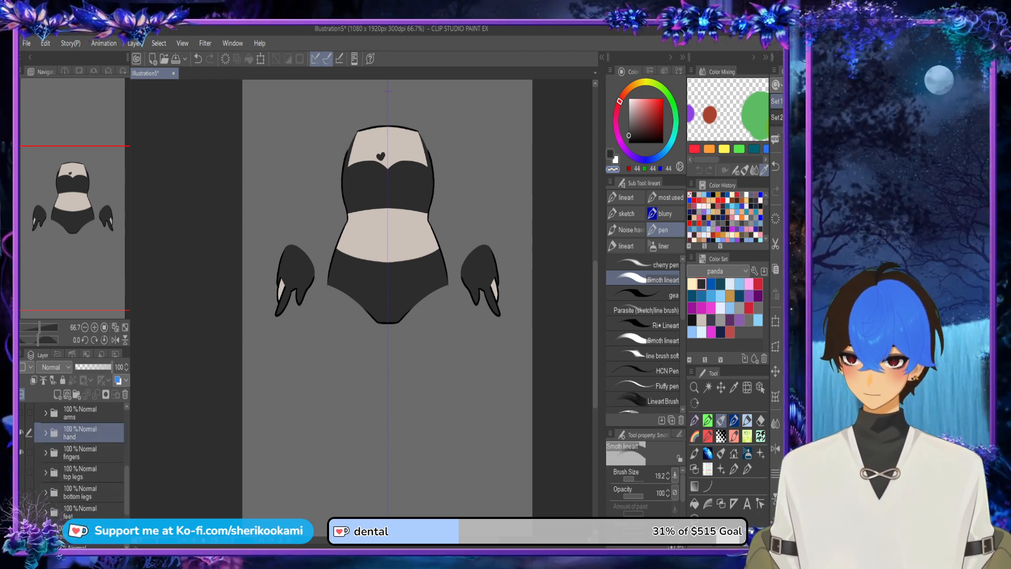
left_click(22, 473)
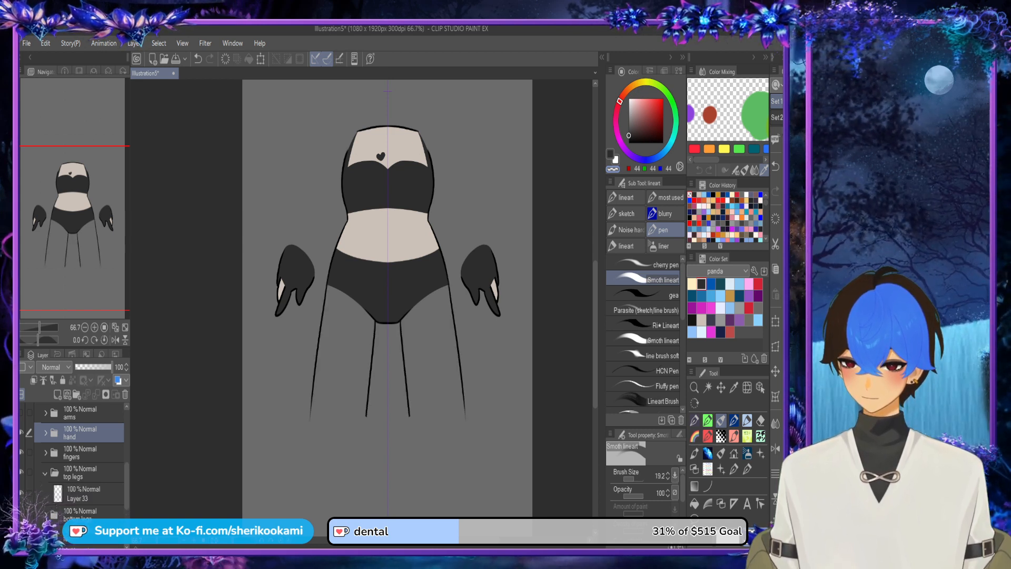
scroll(74, 458, "up", 3)
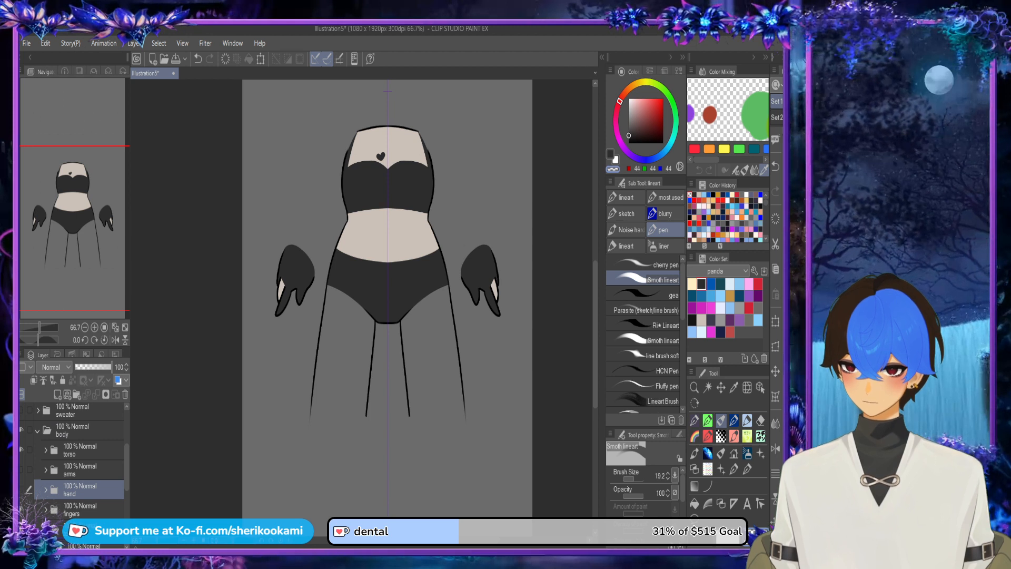
left_click(22, 489)
left_click(21, 509)
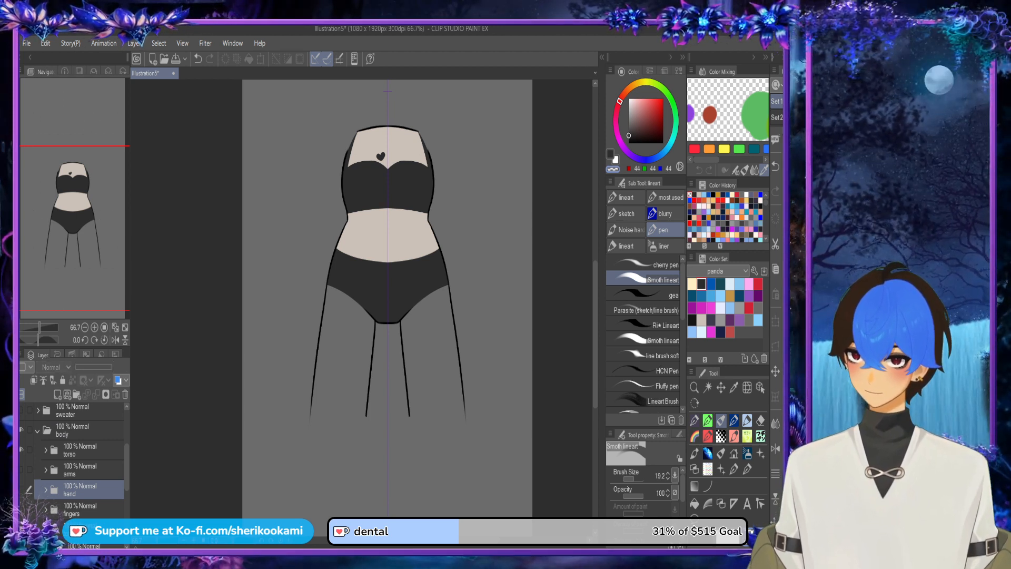
Step: Lower the torso folder's opacity to 42%
left_click(79, 430)
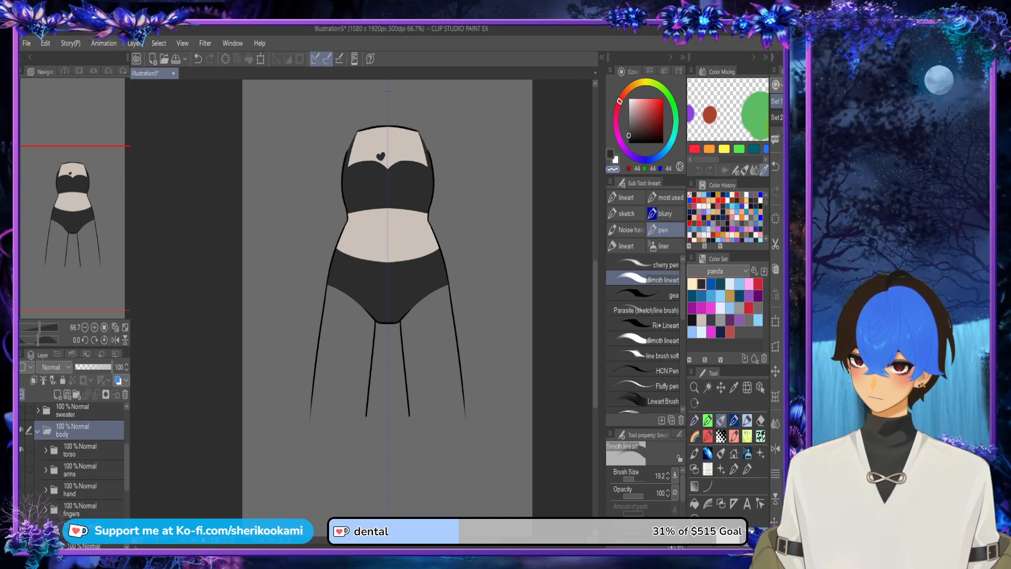
left_click(79, 451)
left_click(91, 367)
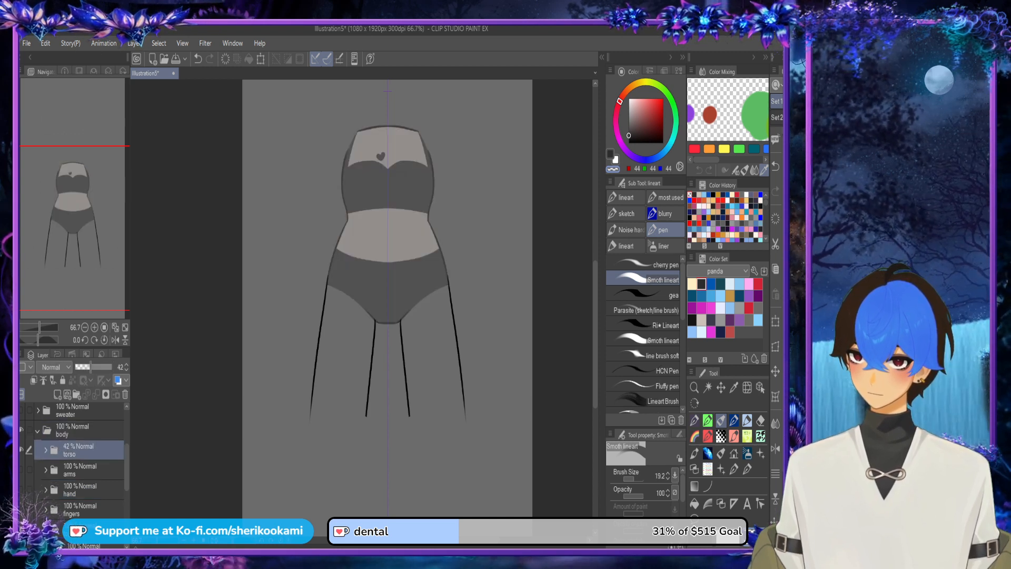
Step: Select the line art layer of the top legs and choose the beige skin colour from the panda colour set
left_click_drag(127, 465, 127, 488)
left_click(84, 483)
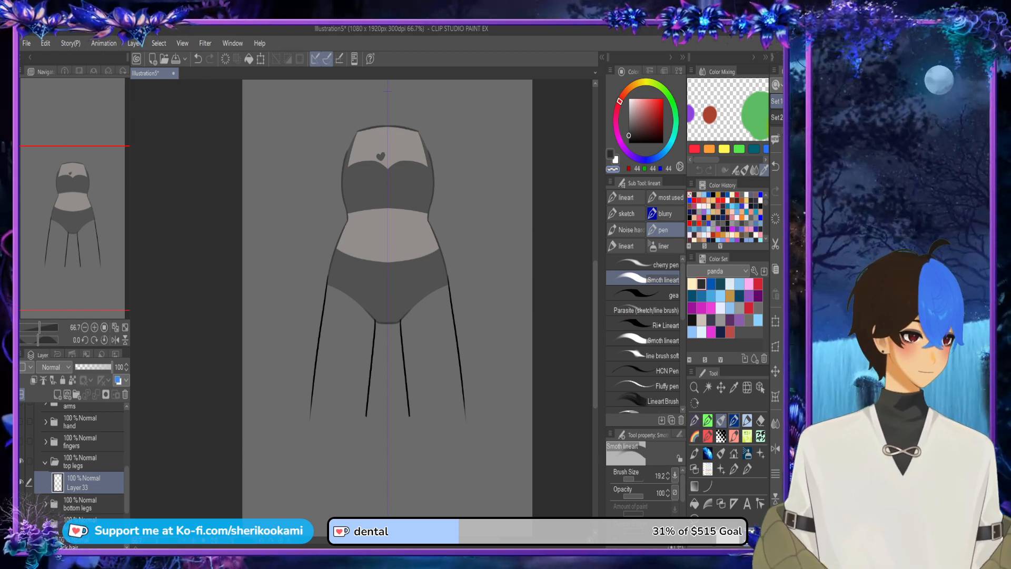
left_click(702, 319)
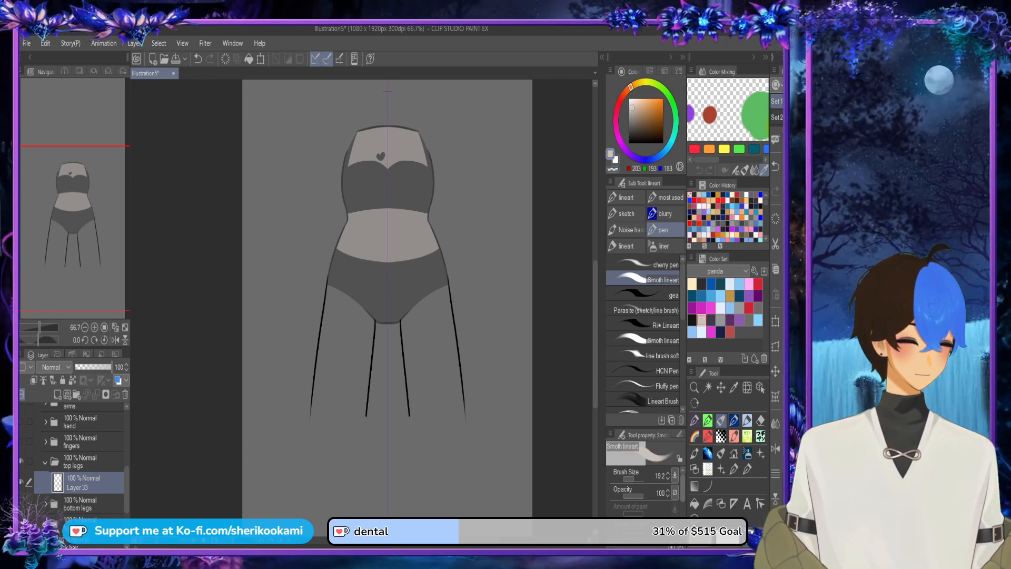
left_click_drag(403, 331, 415, 293)
key("ctrl+z")
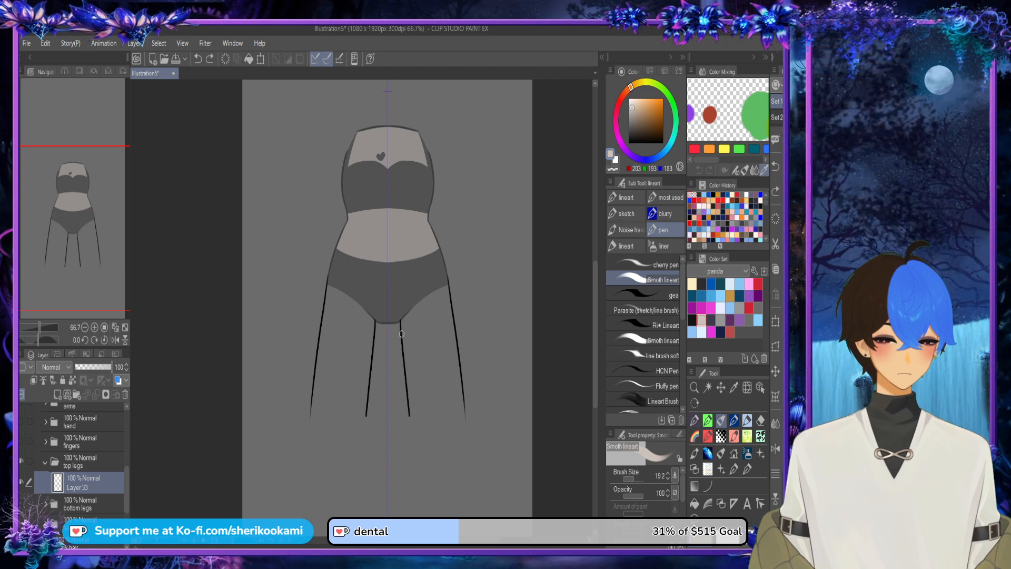
left_click_drag(403, 335, 402, 315)
key("ctrl+z")
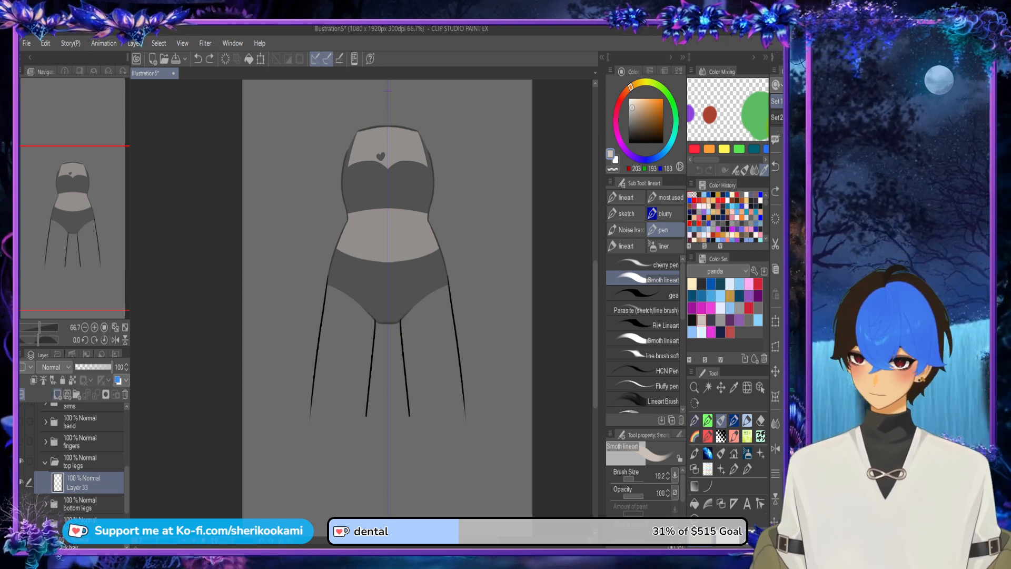
Step: Add a layer beneath the top legs line art and draw the curved upper edges of both thighs in mirrored beige strokes
key("ctrl+shift+n")
left_click_drag(87, 483, 87, 514)
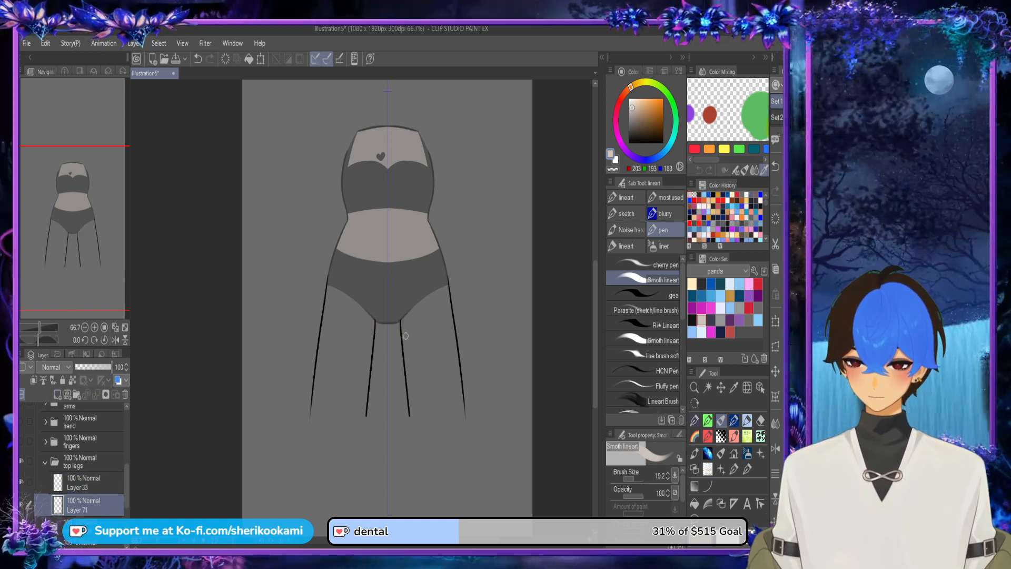
mouse_move(406, 336)
left_mouse_down()
mouse_move(405, 300)
mouse_move(446, 275)
mouse_move(455, 300)
left_mouse_up()
key("c")
key("ctrl+z")
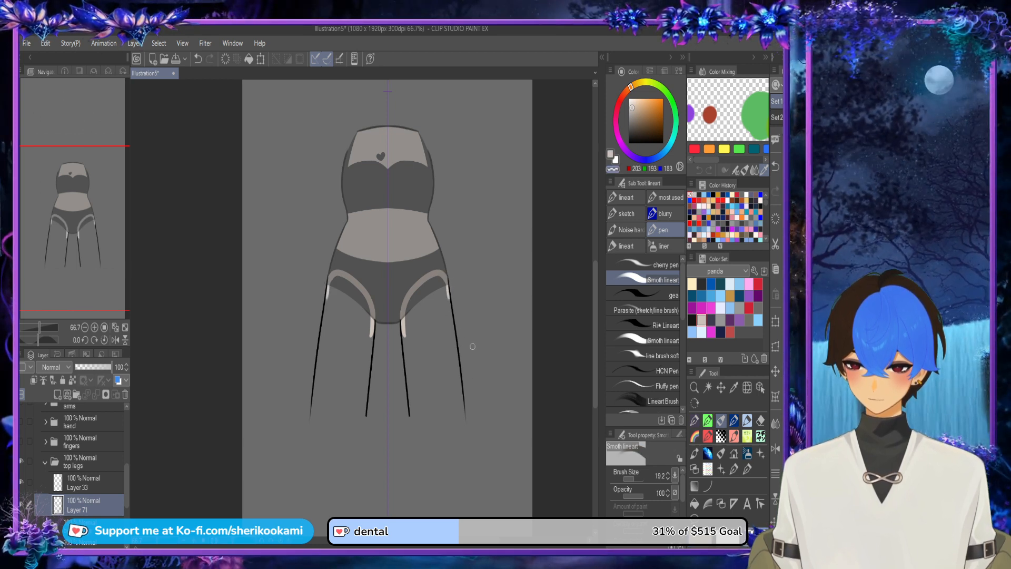
Step: Outline the sides and rounded lower ends of both upper legs with mirrored beige strokes, undoing the stray stroke
key("c")
mouse_move(404, 334)
left_mouse_down()
mouse_move(422, 429)
mouse_move(464, 419)
mouse_move(455, 332)
left_mouse_up()
left_click(612, 169)
mouse_move(468, 376)
left_mouse_down()
mouse_move(469, 415)
mouse_move(470, 393)
left_mouse_up()
key("ctrl+z")
key("c")
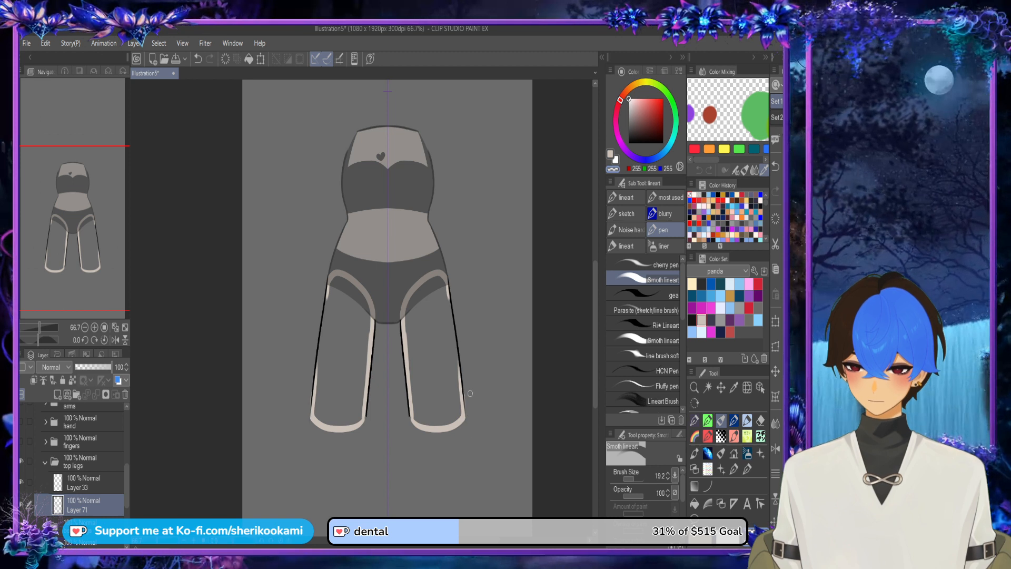
Step: Fill the outlined upper legs with beige using the Refer other layers fill
left_click(695, 503)
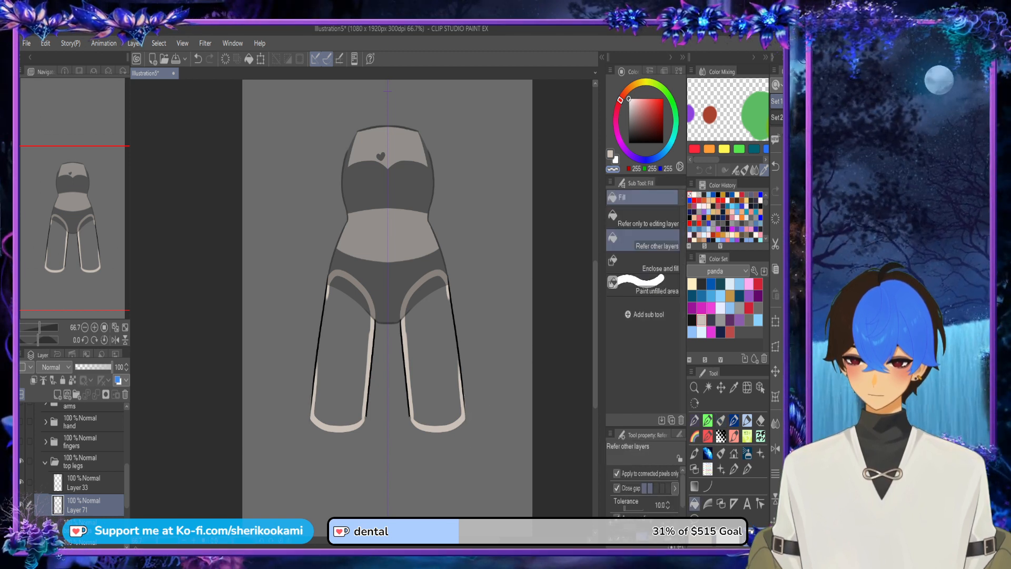
key("c")
left_click(435, 364)
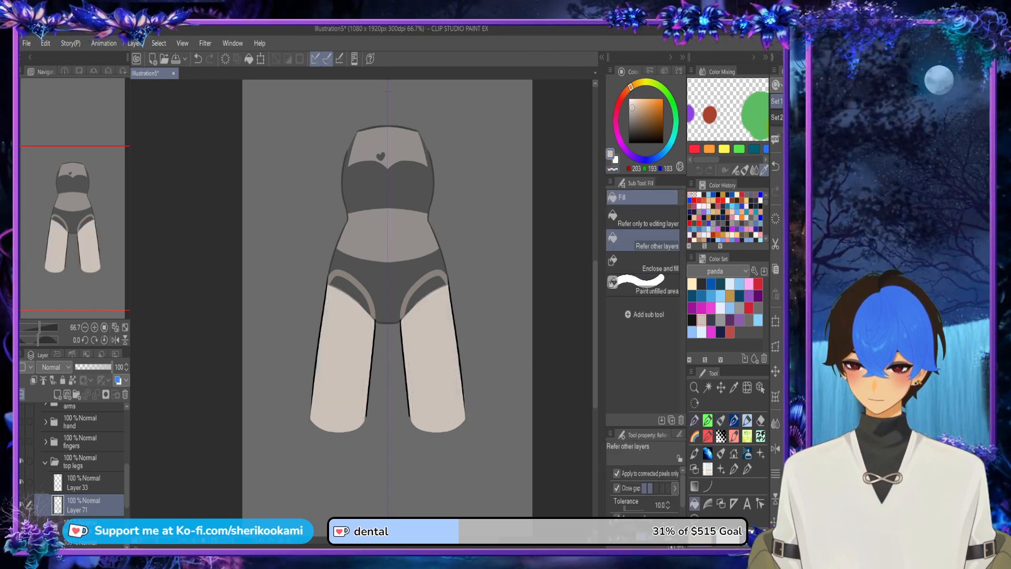
Step: Fill the remaining gaps at the tops of both thighs with beige, hiding the torso to check the leg shapes
left_click(427, 291)
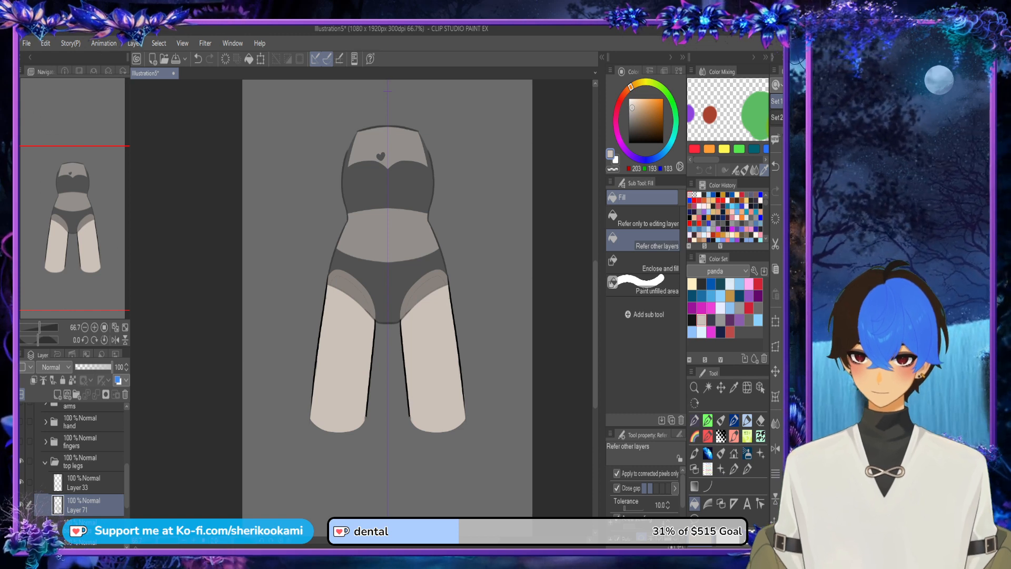
key("ctrl+z")
key("ctrl+z")
left_click_drag(130, 485, 127, 467)
left_click(21, 439)
left_click(345, 350)
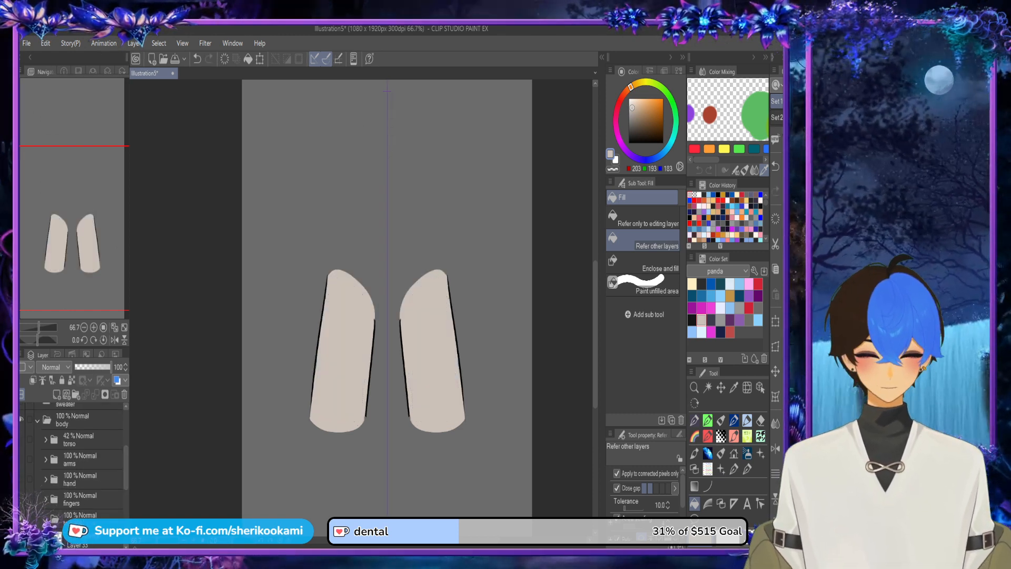
left_click(721, 419)
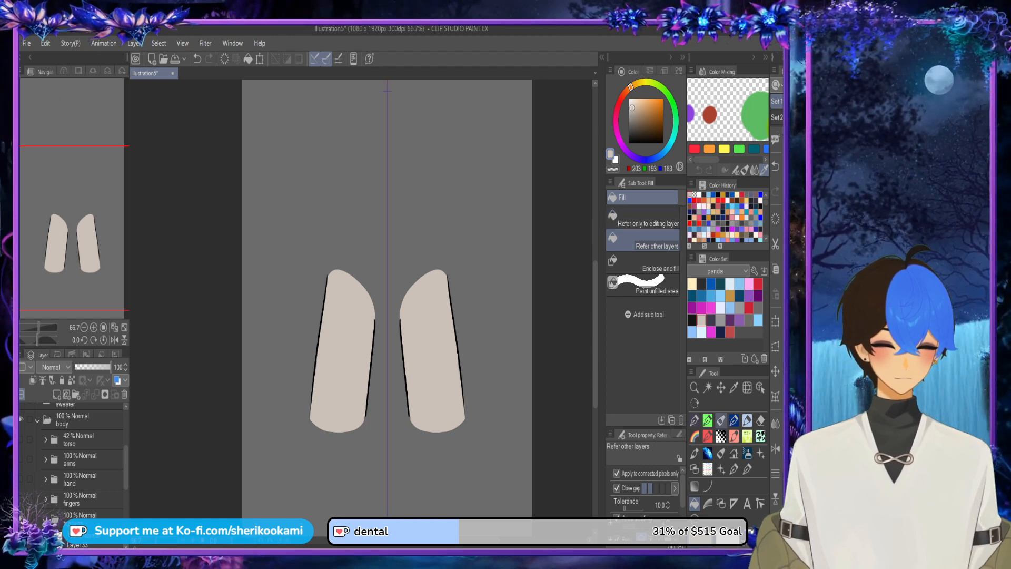
scroll(447, 418, "up", 3)
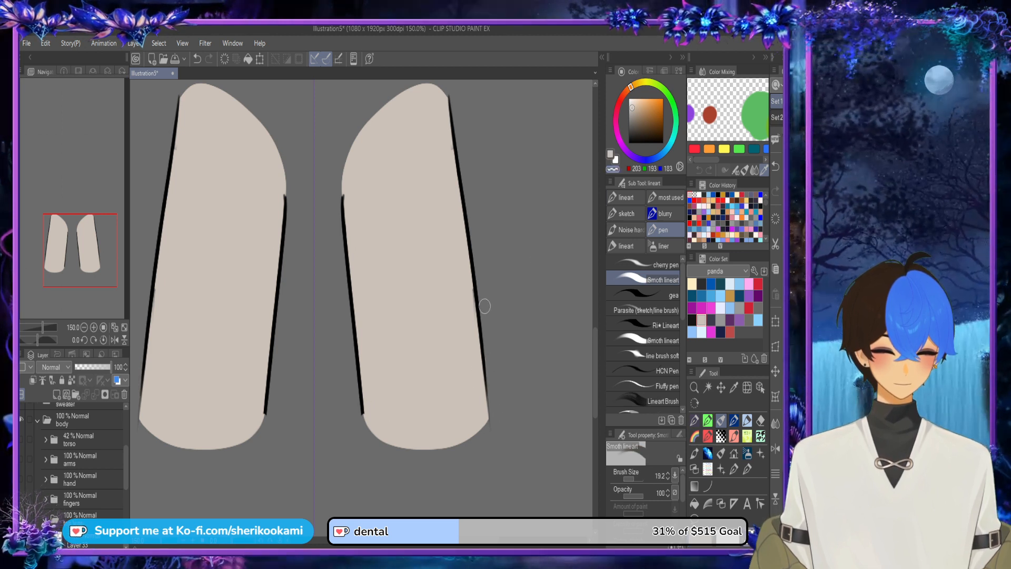
scroll(402, 189, "down", 4)
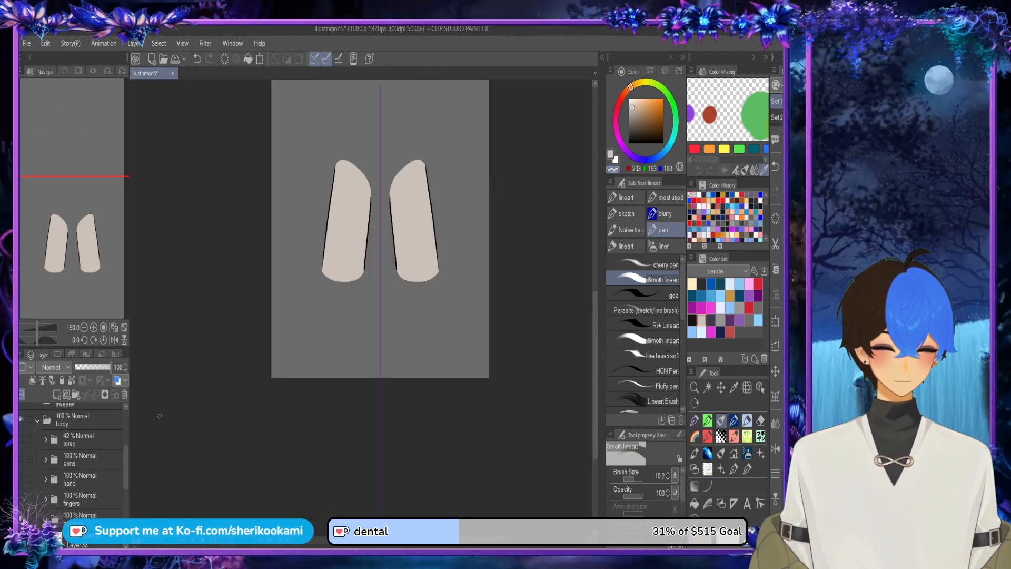
Step: Show the torso folder again and set its opacity to 100%
left_click(84, 439)
left_click(21, 439)
left_click(110, 367)
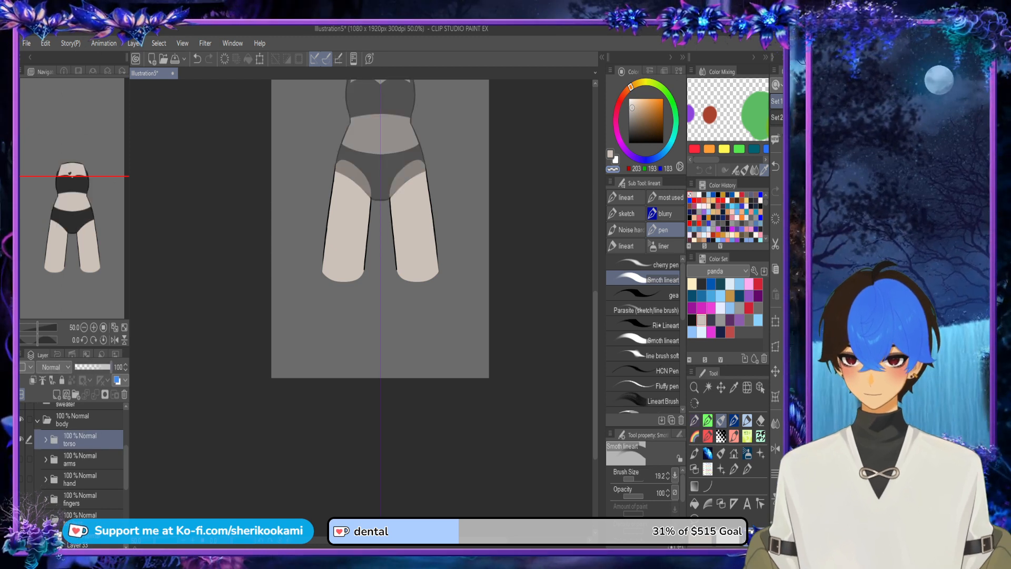
Step: Show the bottom legs line art, add a layer beneath it and choose the dark grey from the panda colour set
scroll(74, 459, "down", 3)
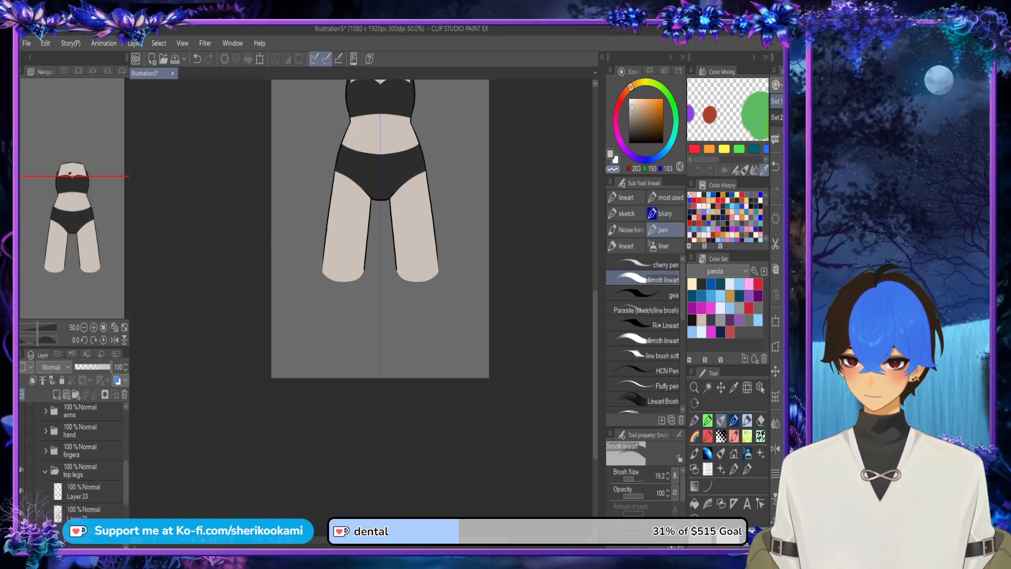
left_click_drag(325, 246, 314, 331)
left_click_drag(364, 269, 360, 318)
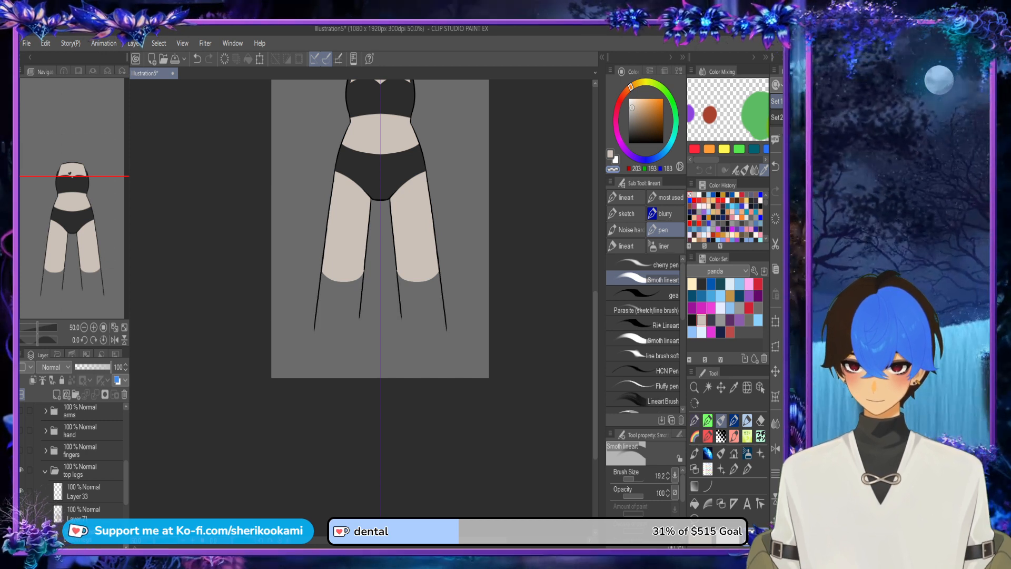
scroll(73, 459, "down", 2)
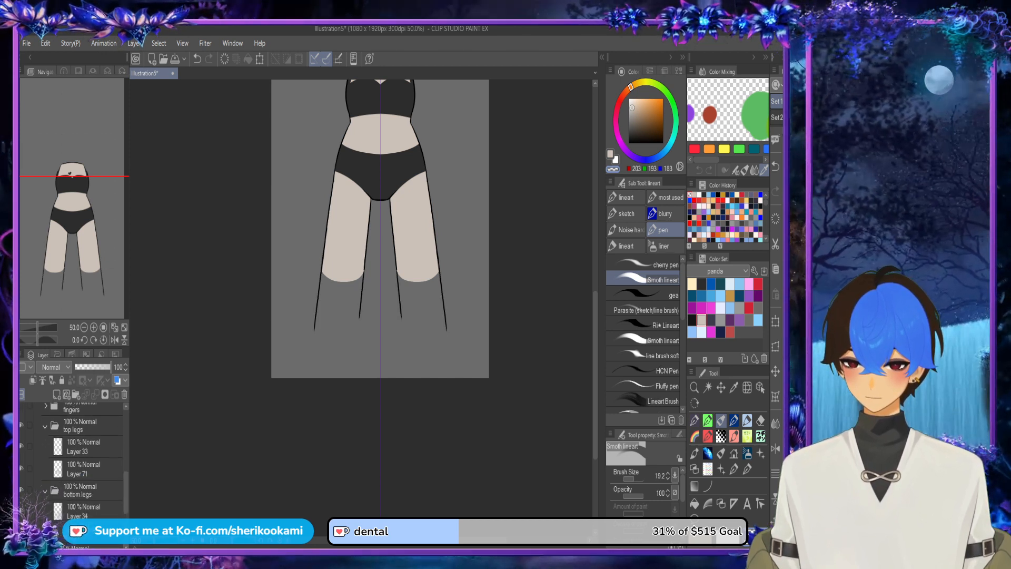
left_click(87, 511)
left_click(57, 394)
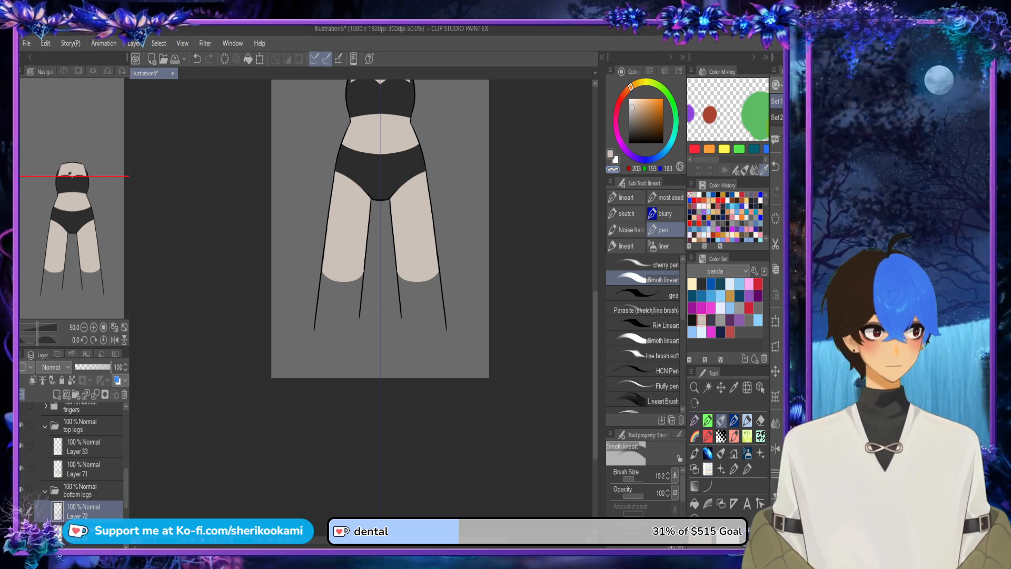
left_click_drag(87, 511, 87, 543)
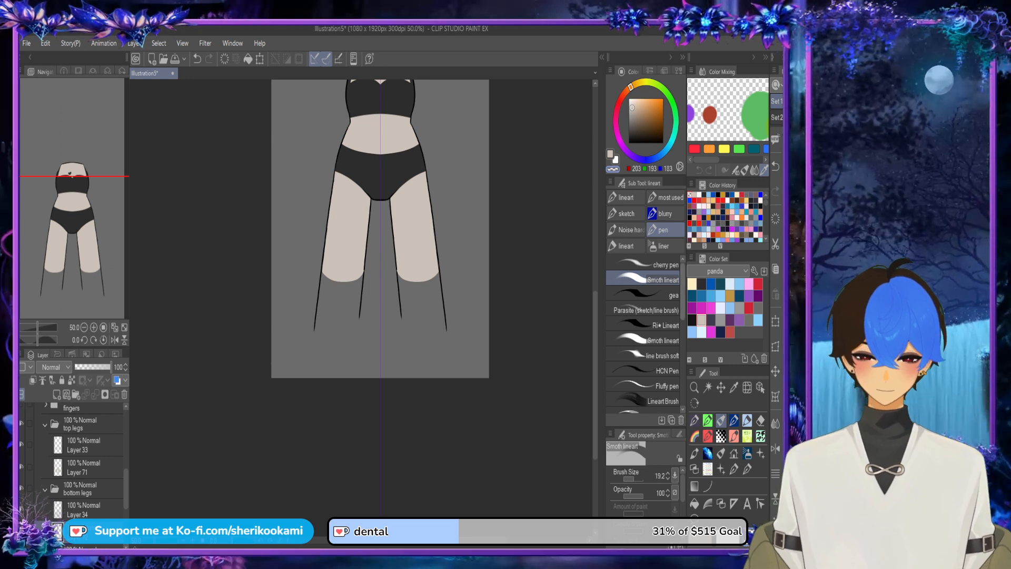
left_click(701, 283)
Step: Undo the stray dark stroke and lower the top legs colour layer's opacity to 34%
scroll(392, 265, "up", 3)
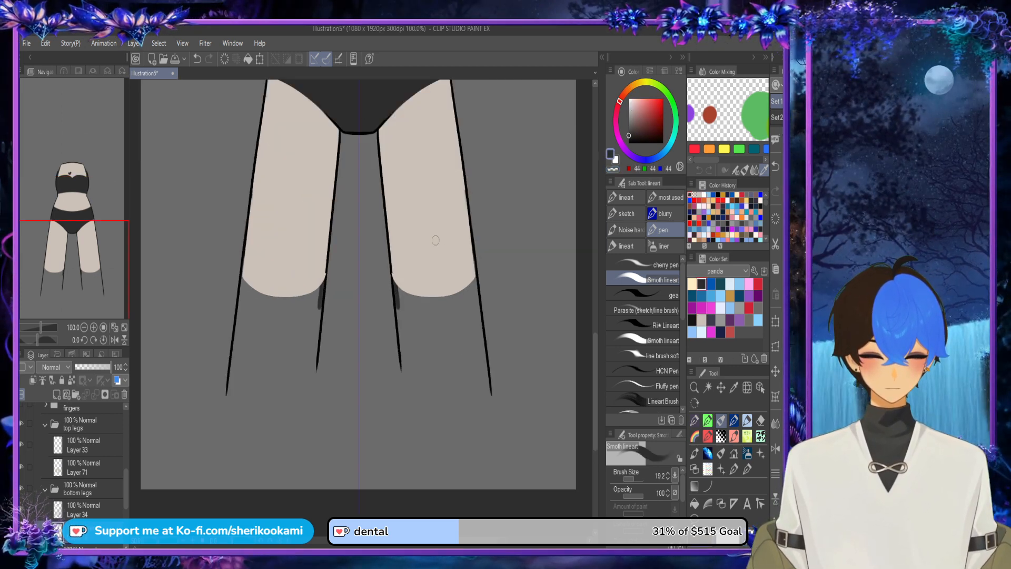
key("ctrl+z")
left_click_drag(108, 367, 87, 367)
left_click(79, 467)
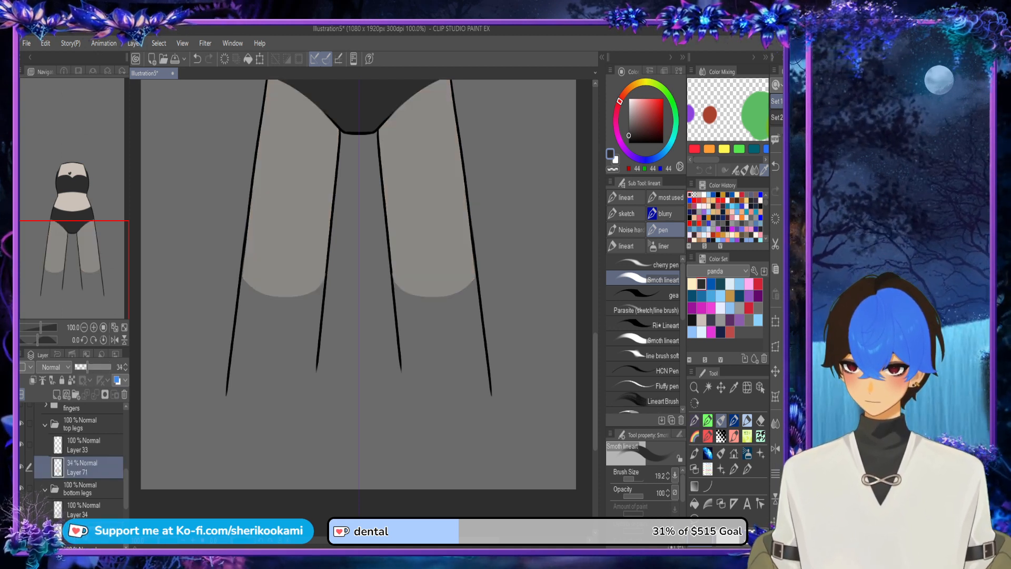
left_click(83, 510)
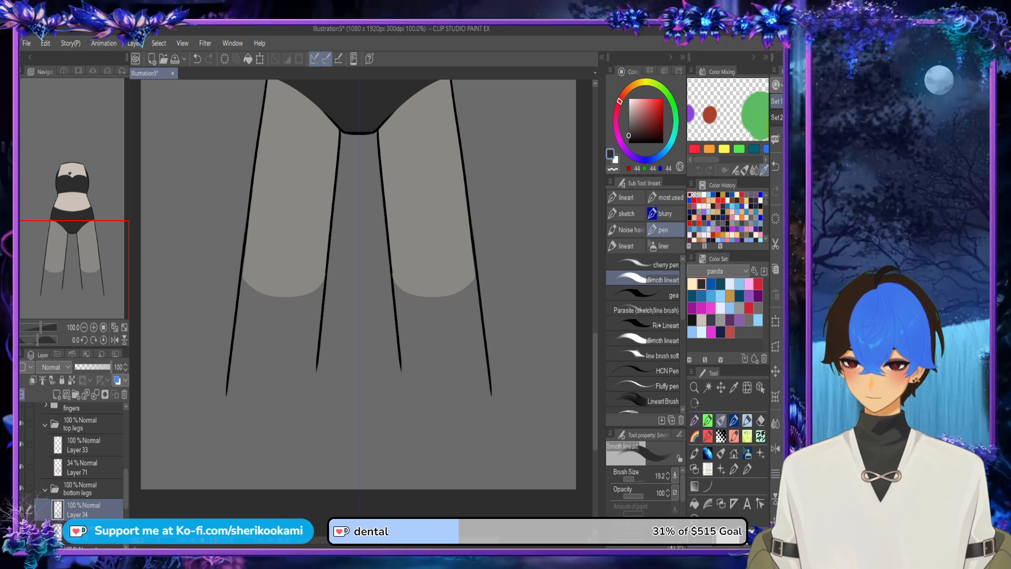
Step: Draw the curved upper edges of both lower legs at the knees in mirrored dark grey strokes, undoing the unsatisfactory attempts
mouse_move(392, 280)
left_mouse_down()
mouse_move(428, 199)
mouse_move(454, 201)
mouse_move(472, 298)
left_mouse_up()
key("ctrl+z")
mouse_move(390, 251)
left_mouse_down()
mouse_move(455, 224)
mouse_move(474, 345)
left_mouse_up()
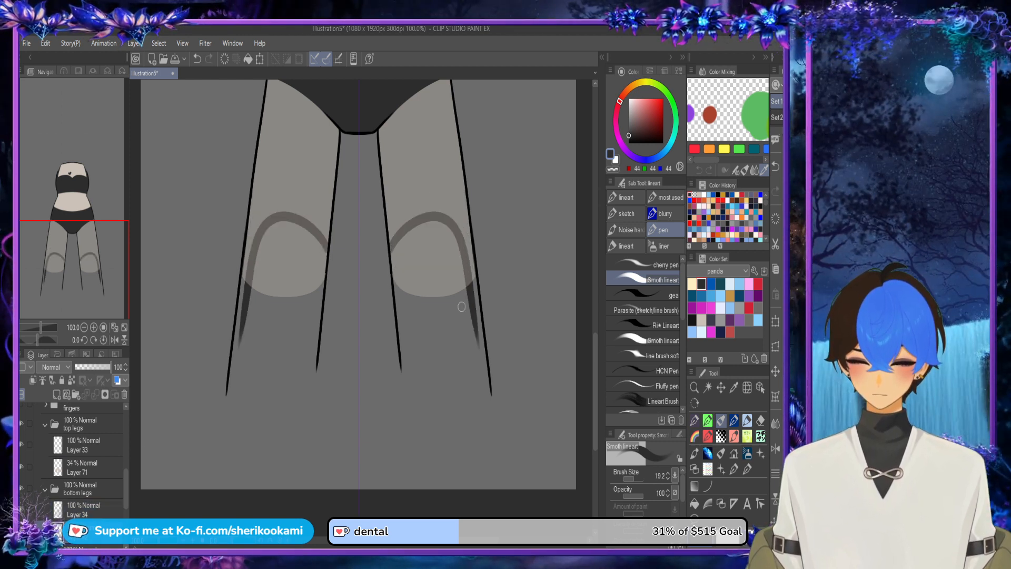
key("ctrl+z")
mouse_move(392, 257)
left_mouse_down()
mouse_move(427, 219)
mouse_move(470, 234)
mouse_move(471, 257)
left_mouse_up()
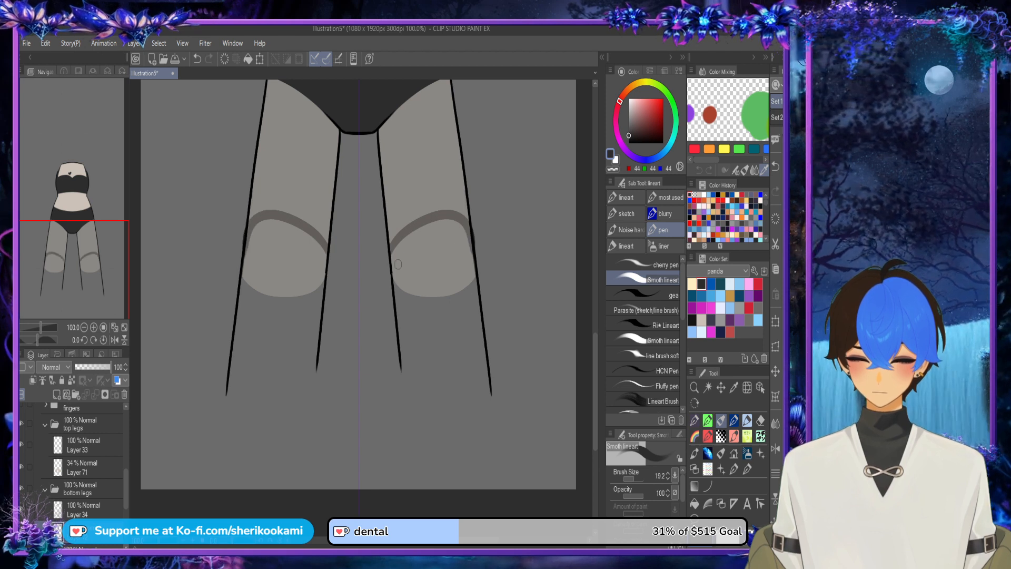
Step: Outline the sides and slanted lower ends of both lower legs with mirrored dark grey strokes, redoing the inner edge
left_click_drag(392, 249, 401, 370)
key("ctrl+z")
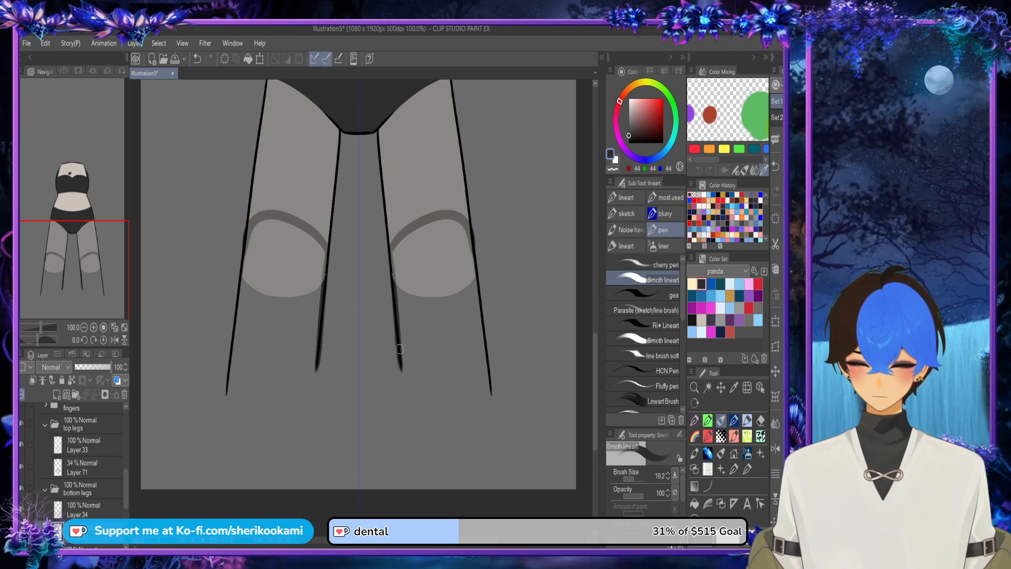
key("ctrl+z")
left_click_drag(392, 254, 401, 362)
left_click_drag(399, 307, 402, 371)
key("ctrl+z")
key("ctrl+z")
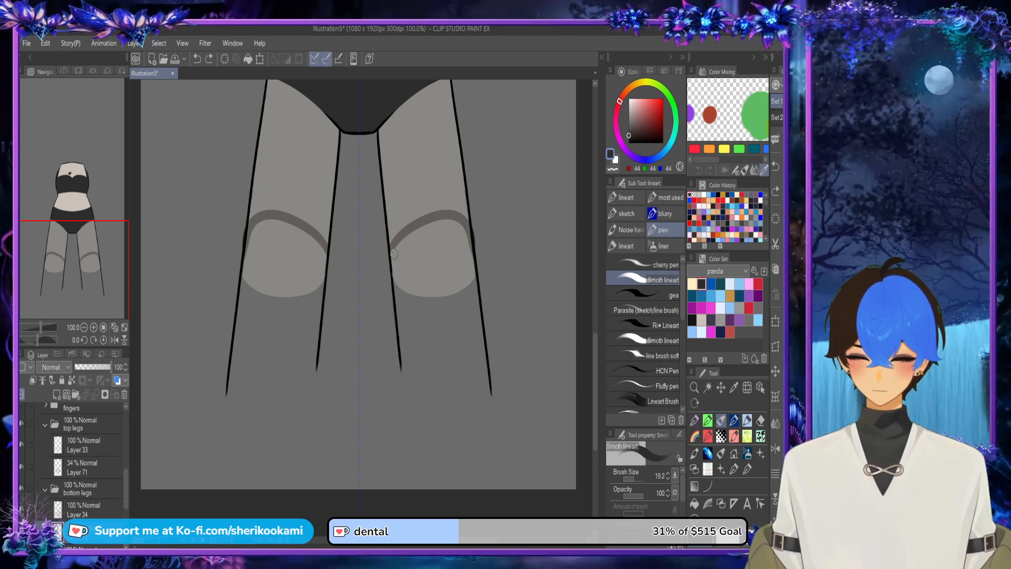
mouse_move(394, 253)
left_mouse_down()
mouse_move(417, 378)
mouse_move(487, 395)
mouse_move(482, 330)
left_mouse_up()
Step: Hide the top legs colour layer and fill the outlined lower legs with dark grey using the Refer other layers fill
left_click(695, 503)
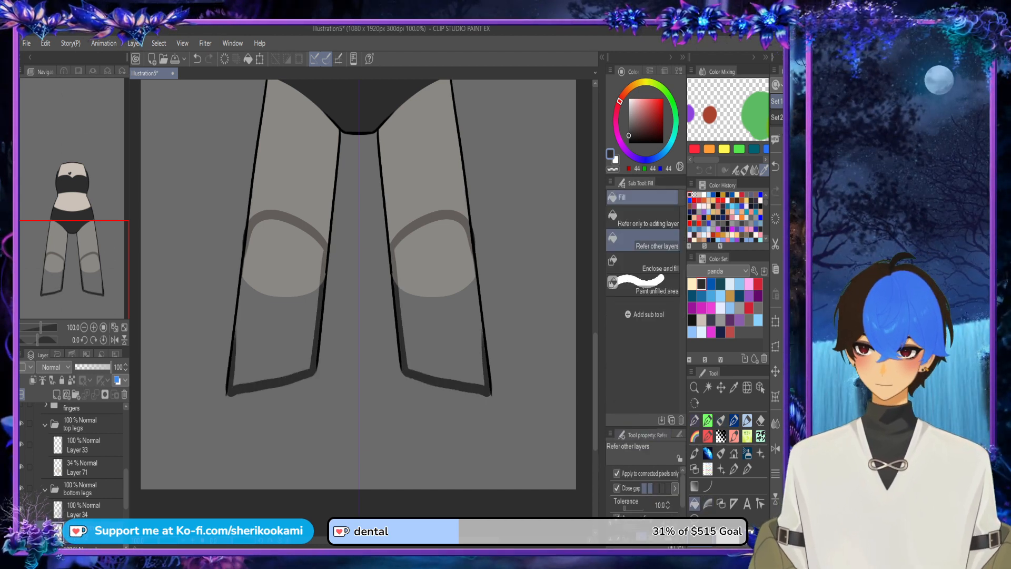
left_click(29, 467)
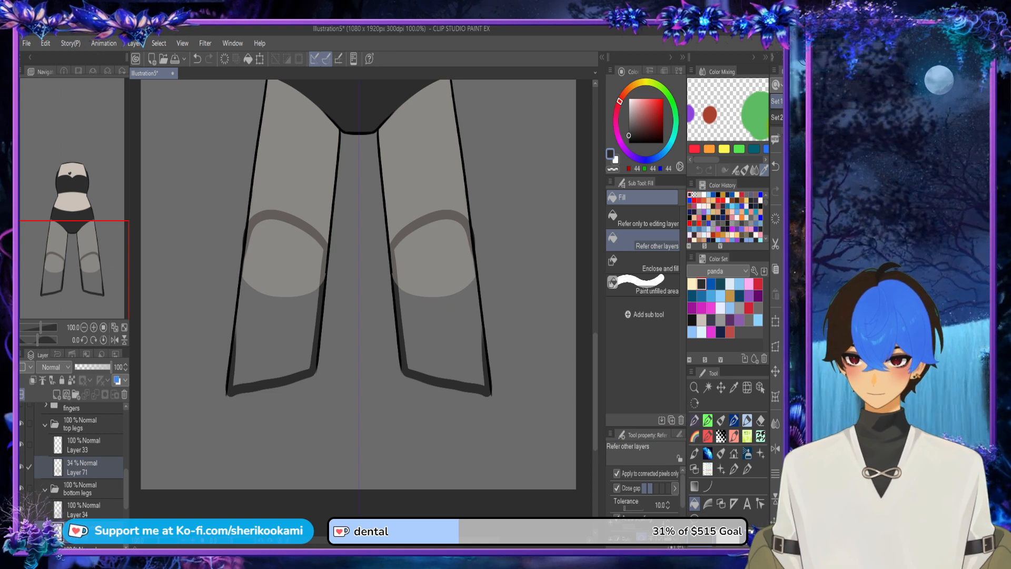
left_click(21, 467)
left_click(29, 468)
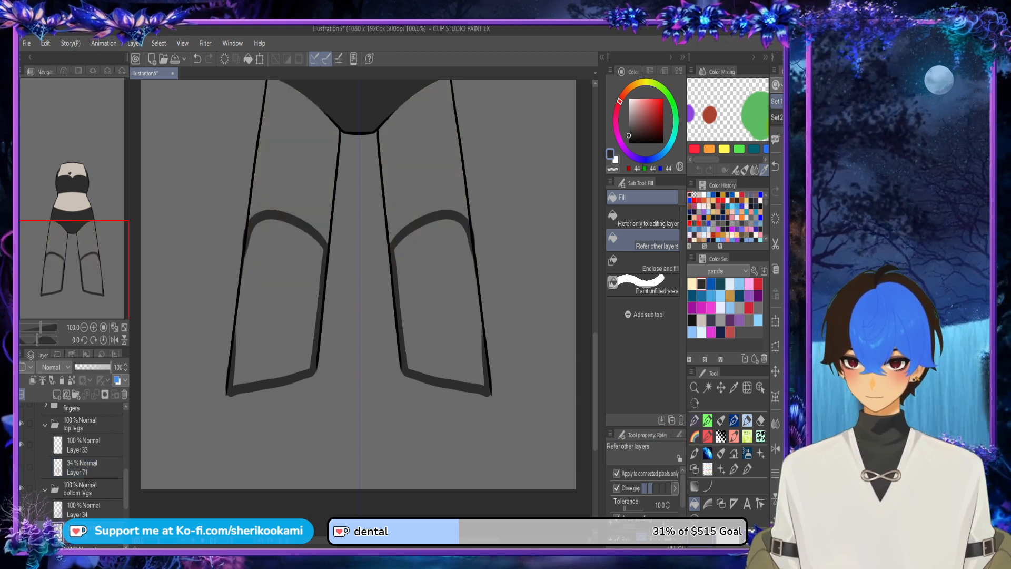
left_click(438, 303)
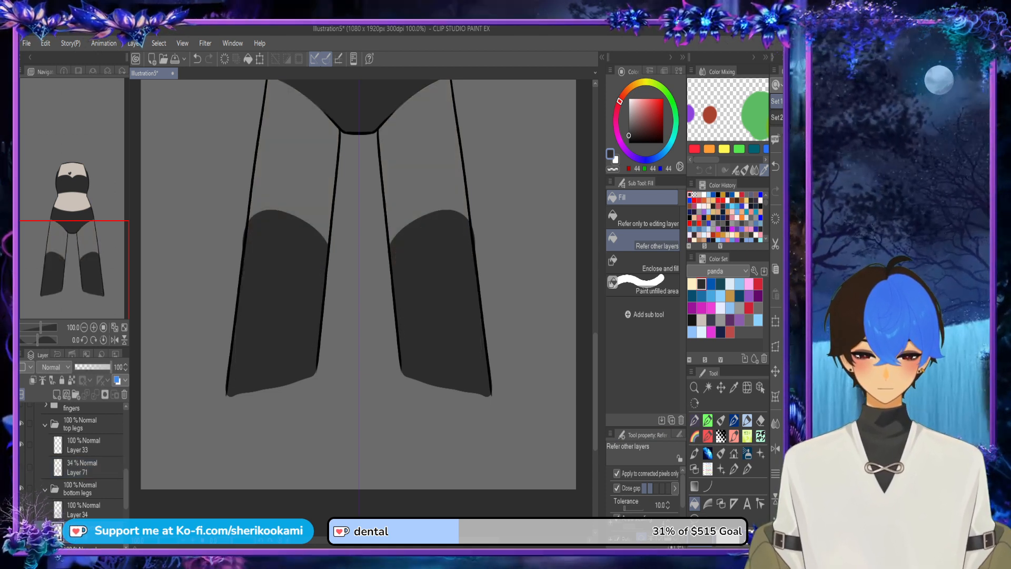
Step: Show the top legs colour layer again and set its opacity to 100%
left_click(721, 420)
left_click(613, 169)
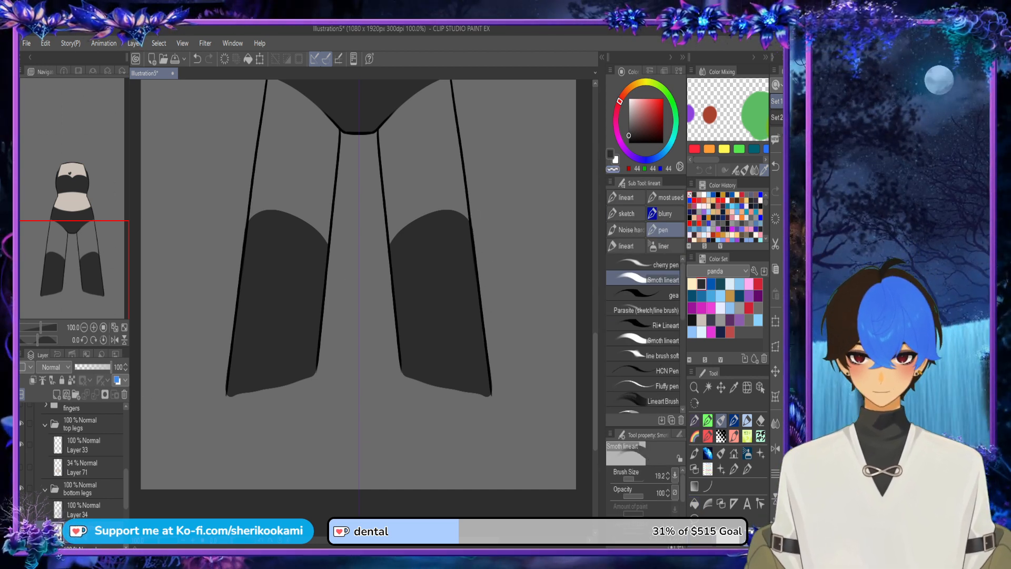
left_click(21, 467)
left_click(83, 467)
left_click(109, 367)
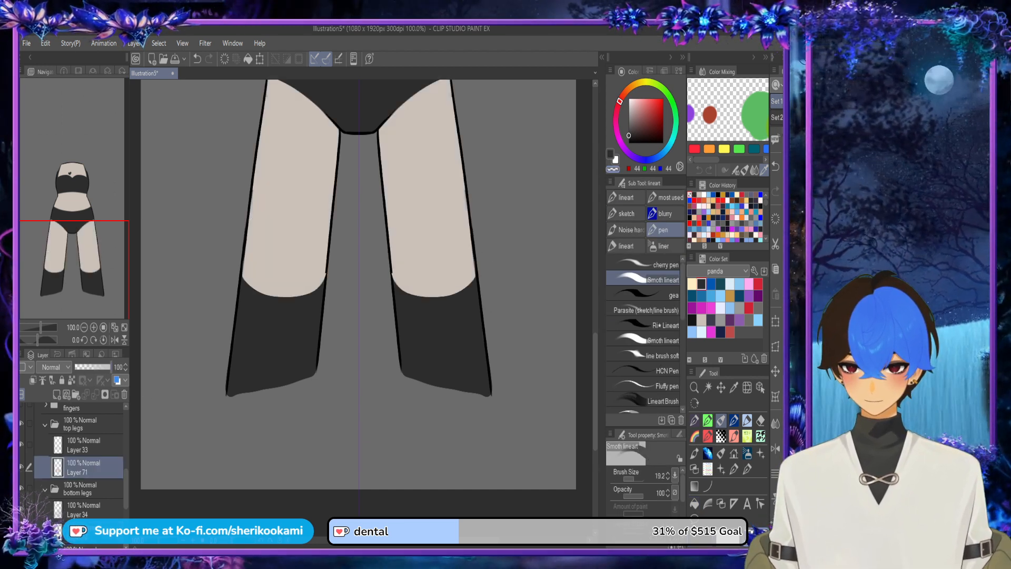
Step: Add a layer above the top legs colour layer and clip it to the layer below
left_click(84, 508)
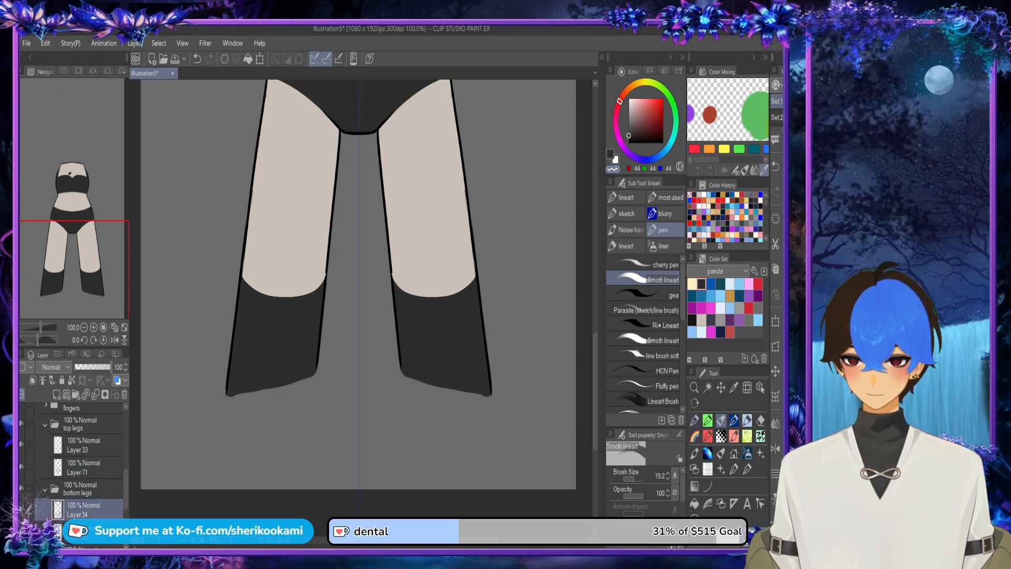
left_click(84, 467)
left_click(57, 395)
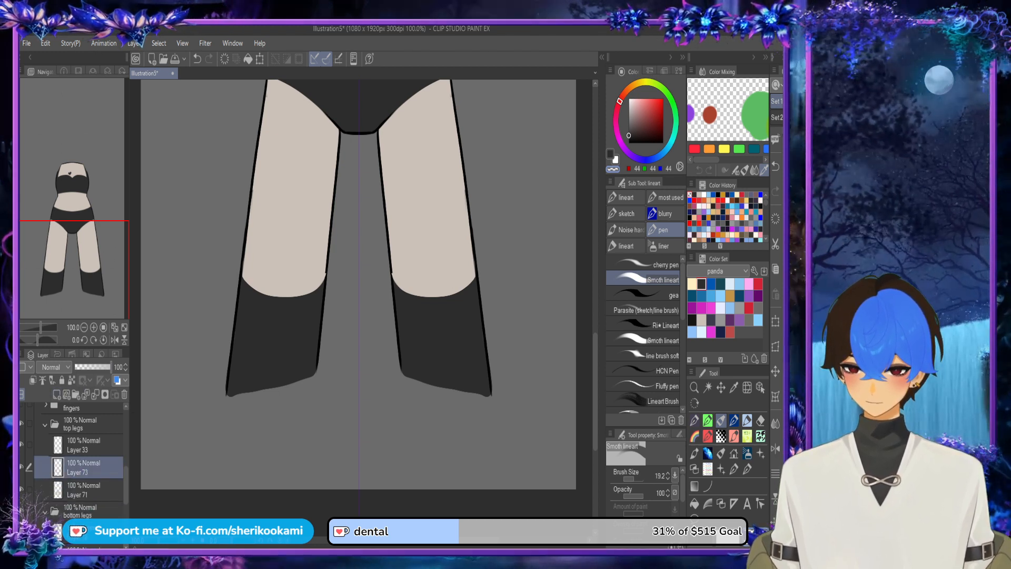
left_click(32, 380)
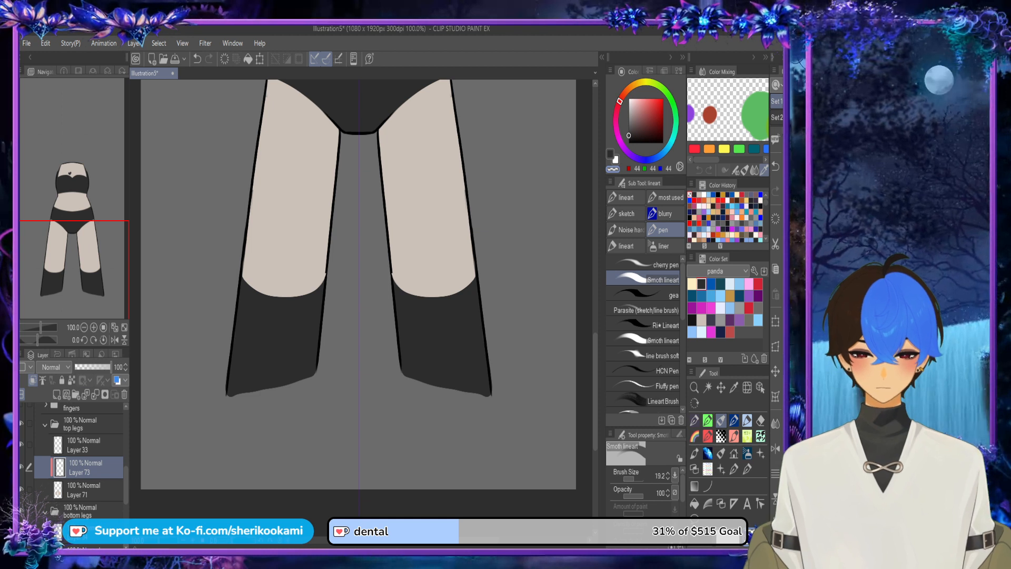
Step: Lower the top legs colour layer's opacity to 37% and draw a mirrored dark grey stocking edge curving across both thighs
left_click(83, 490)
left_click(88, 367)
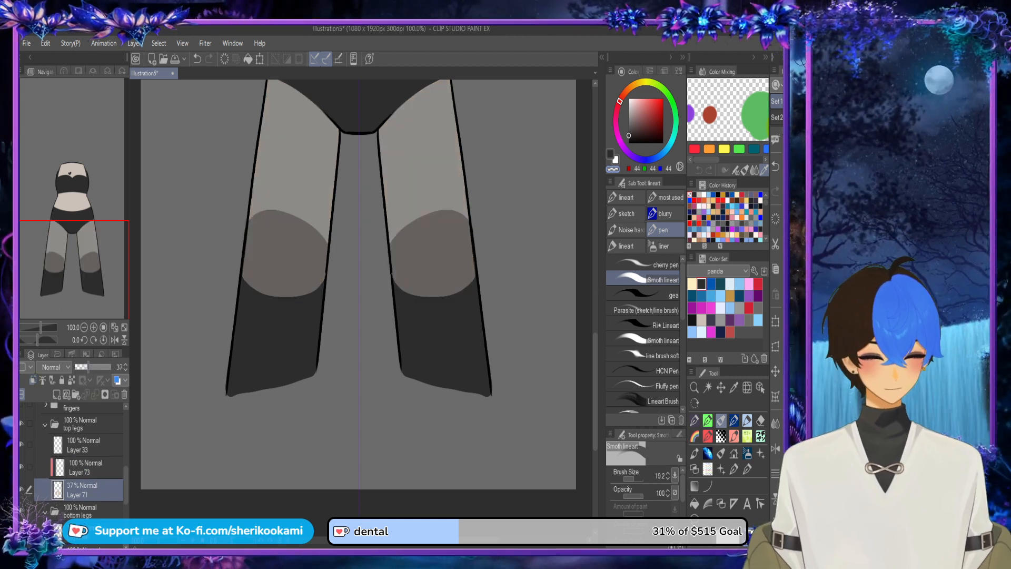
left_click_drag(391, 248, 469, 210)
key("ctrl+z")
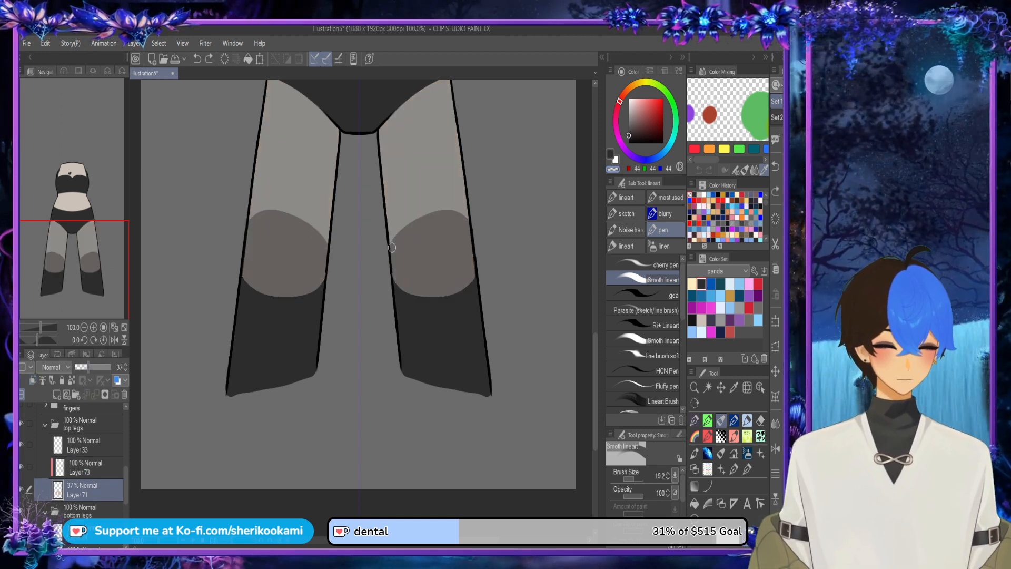
key("ctrl+y")
key("ctrl+z")
key("ctrl+y")
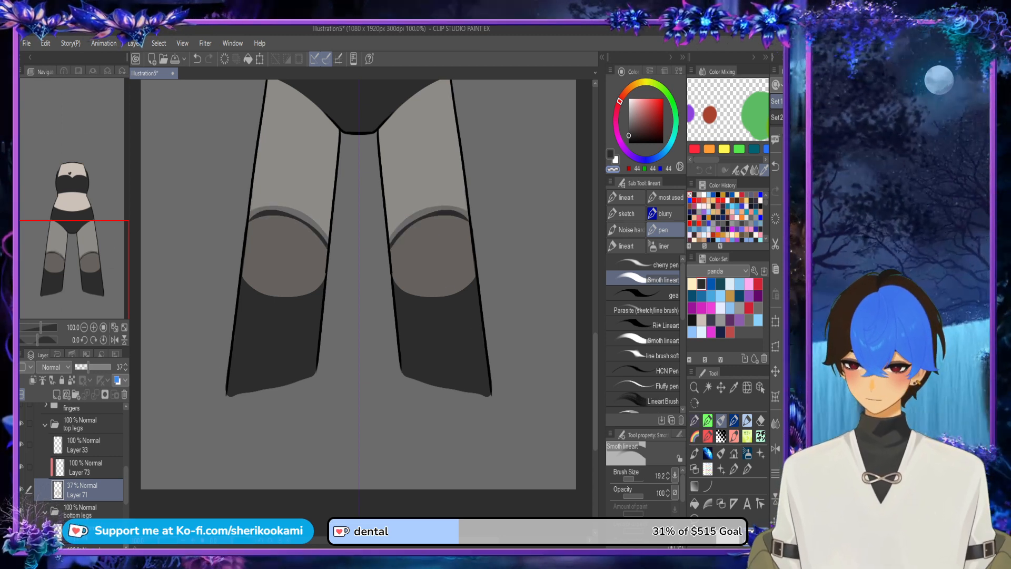
Step: Restore the top legs colour layer to 100% opacity and fill the area below the stocking edge on both thighs with dark grey
left_click_drag(89, 367, 111, 367)
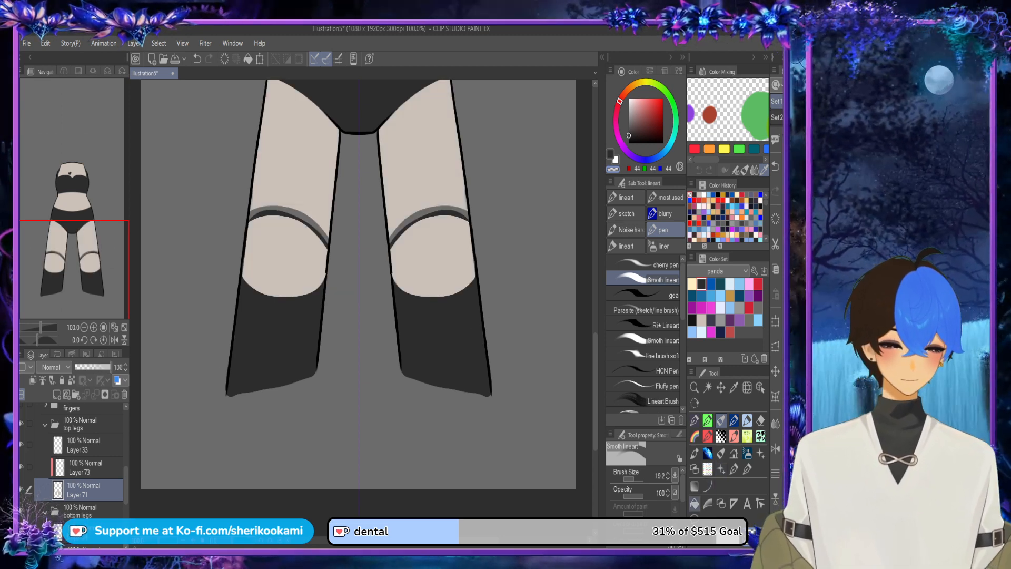
left_click(695, 504)
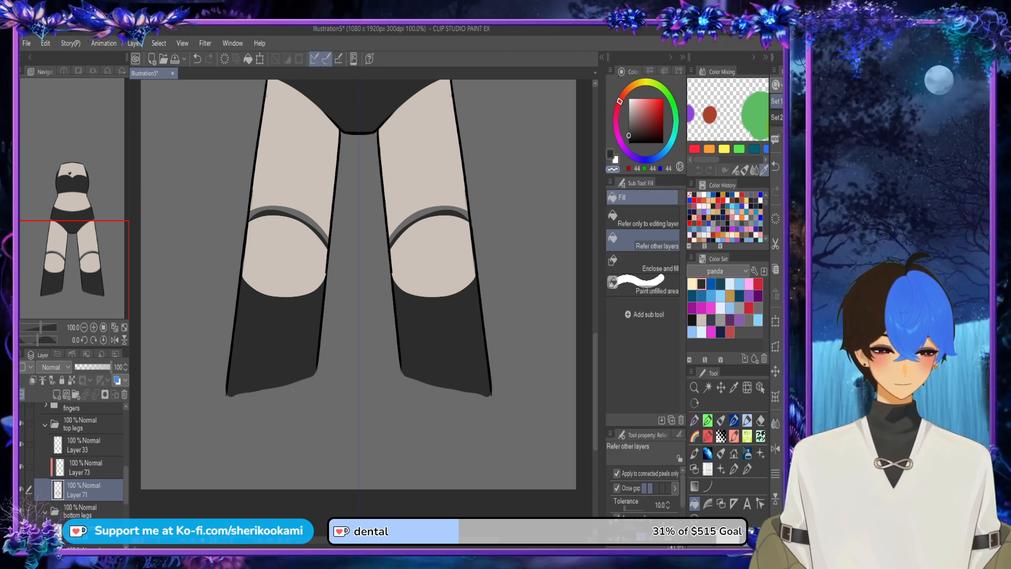
left_click(610, 154)
left_click(433, 256)
left_click(432, 208)
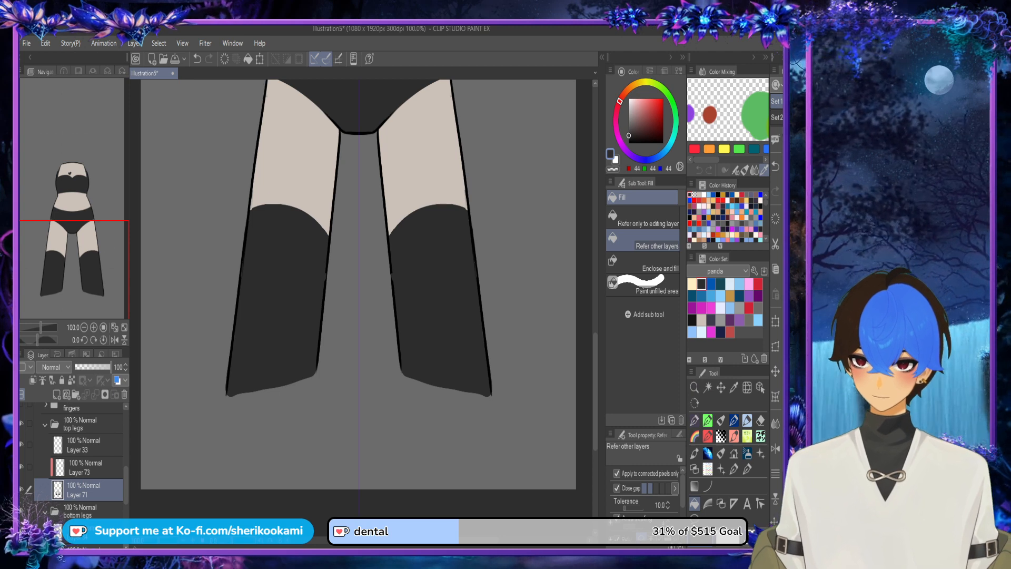
Step: Hide the bottom legs and paint over the light gaps along the stocking tops with dark grey
left_click(21, 510)
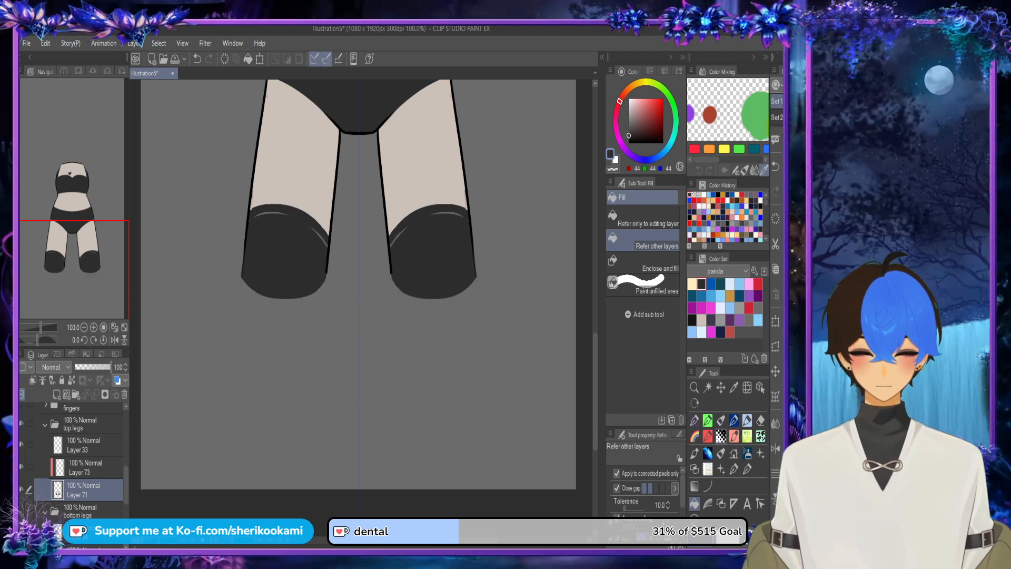
left_click(721, 420)
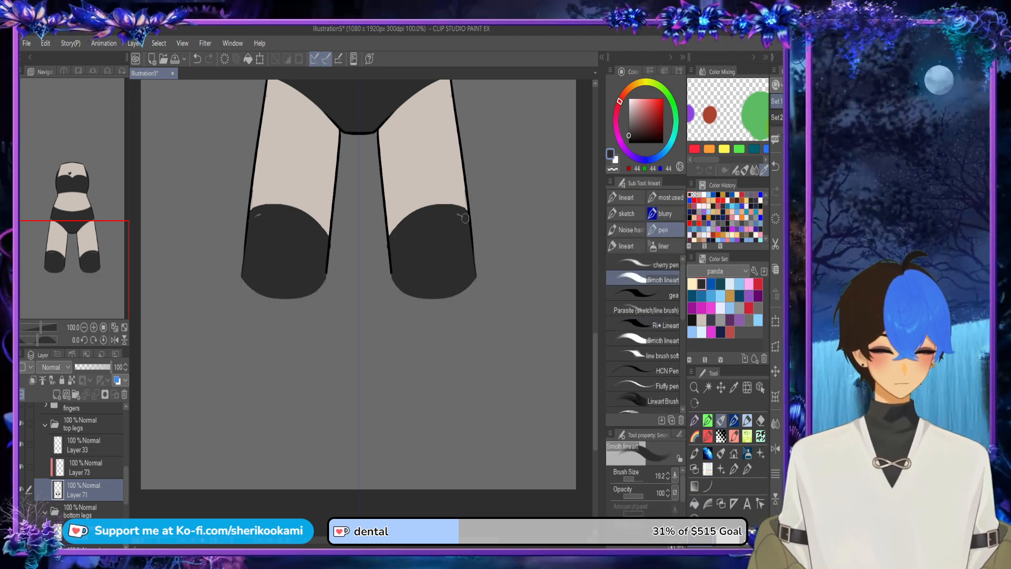
left_click_drag(465, 218, 462, 258)
key("ctrl+z")
mouse_move(391, 239)
left_mouse_down()
mouse_move(430, 215)
mouse_move(471, 221)
mouse_move(431, 219)
left_mouse_up()
key("ctrl+z")
key("c")
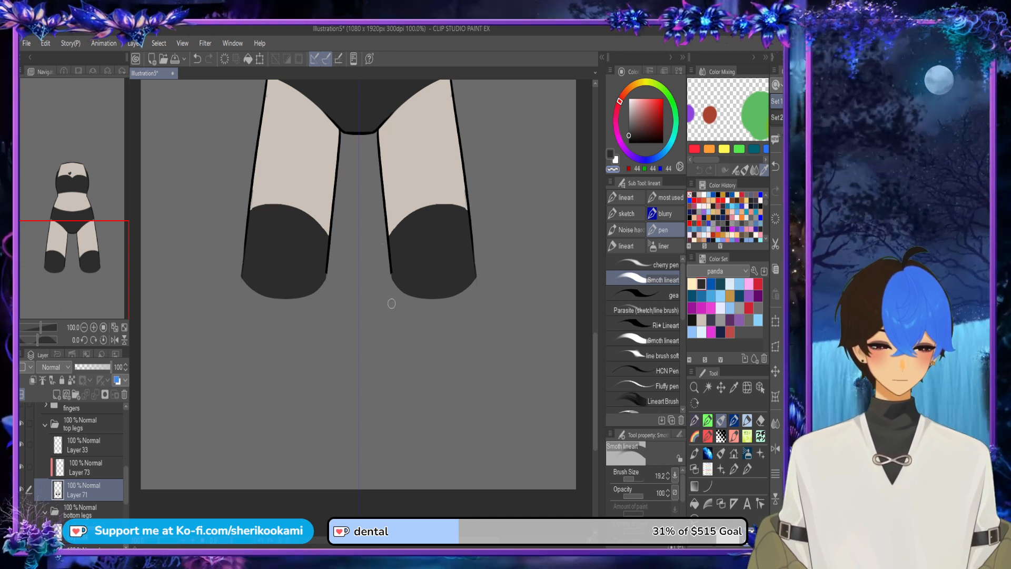
key("alt+bracketright")
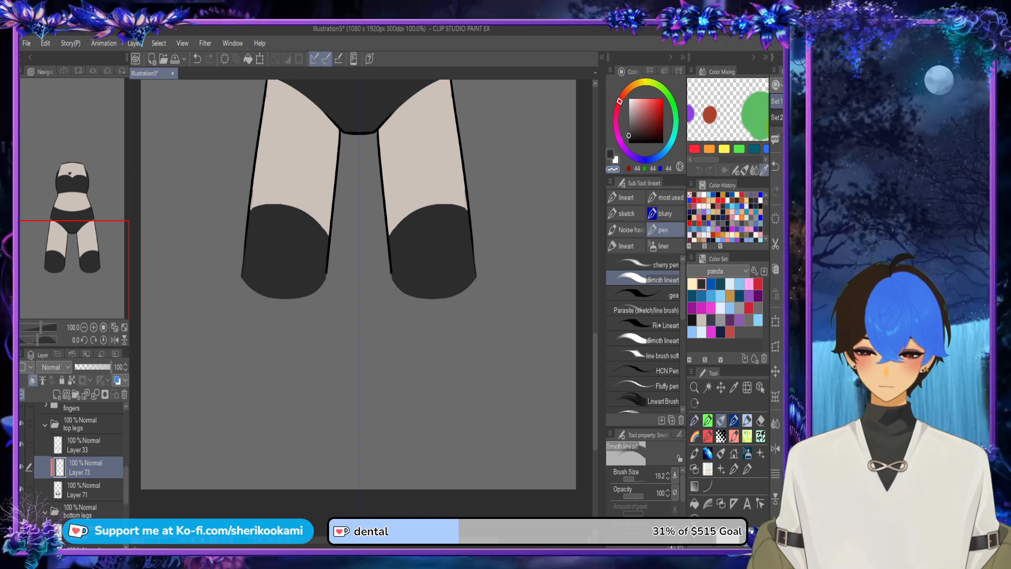
key("alt+bracketleft")
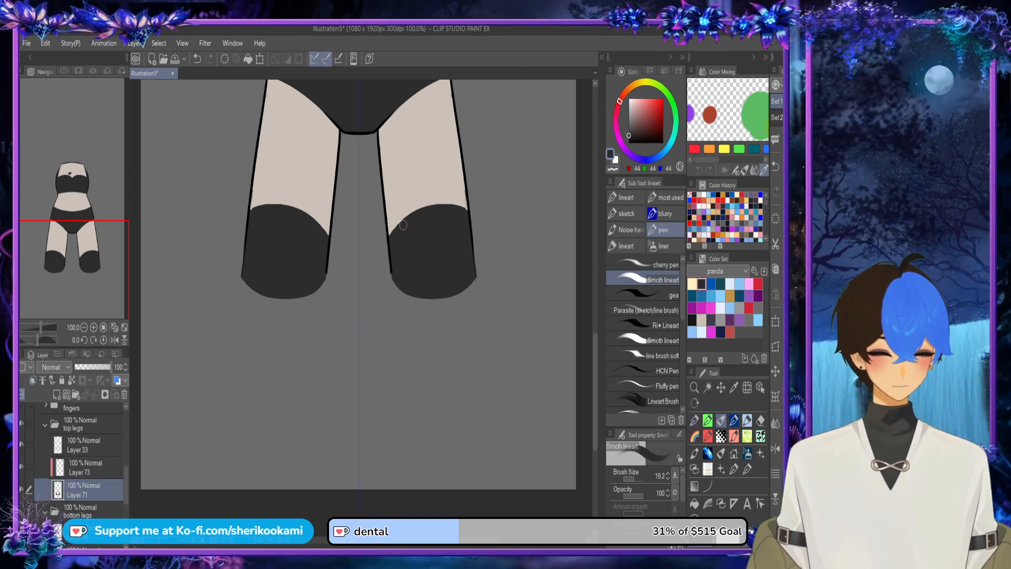
scroll(406, 230, "up", 5)
scroll(461, 175, "down", 3)
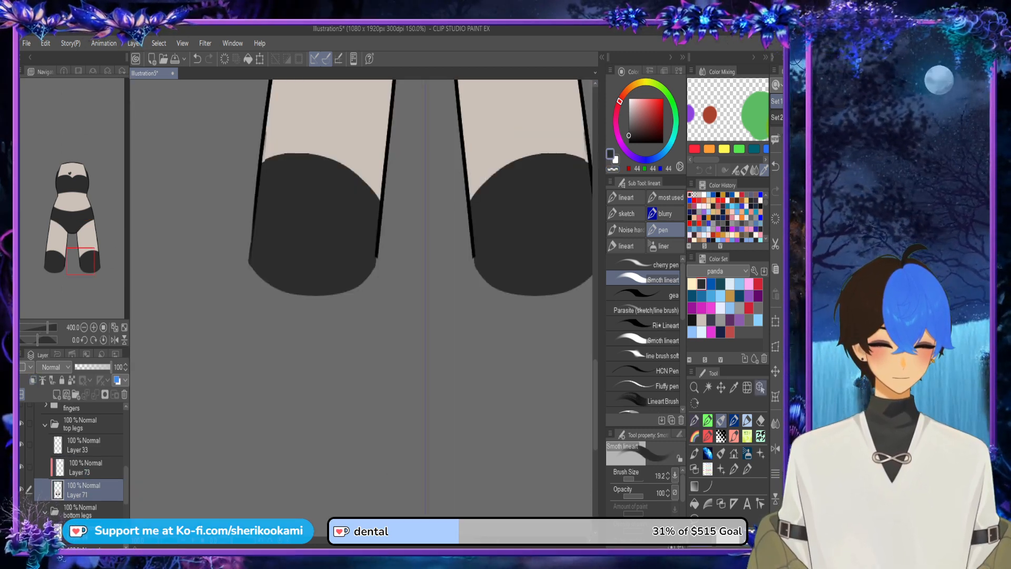
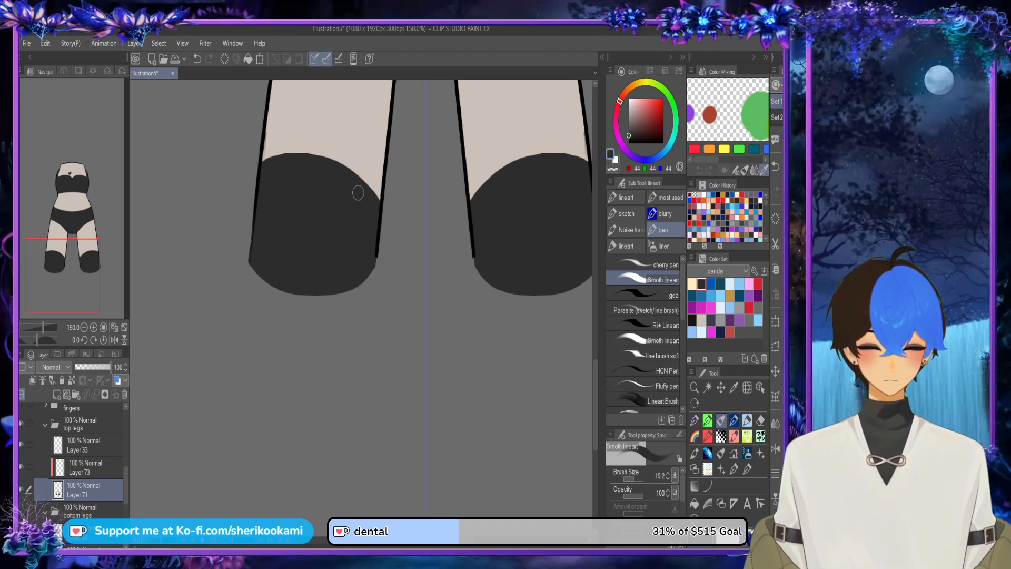
Step: Merge the clipped stocking layer down into the top legs colour layer and show the bottom legs again
scroll(356, 192, "down", 2)
left_click(85, 467)
left_click(96, 395)
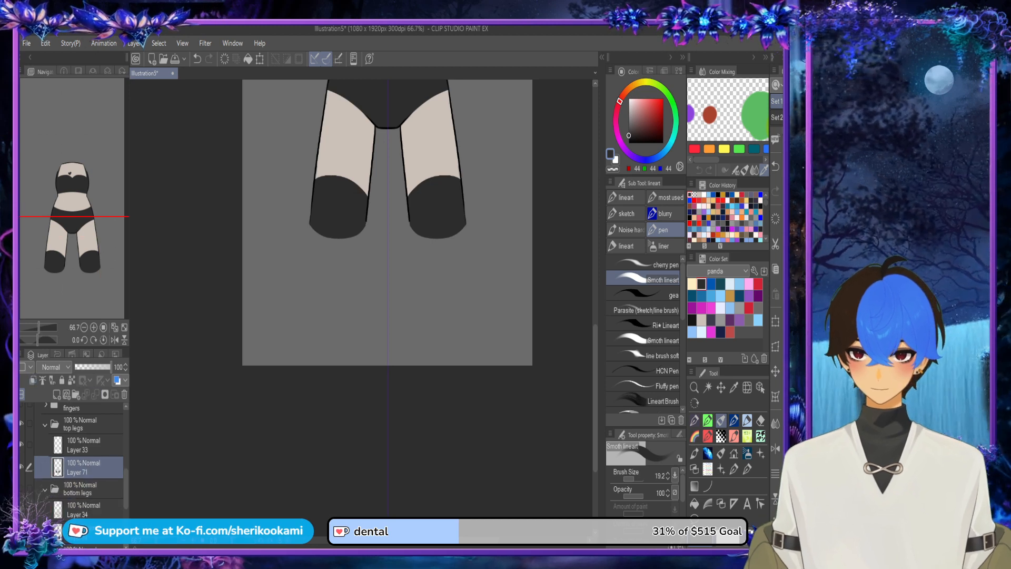
left_click(22, 489)
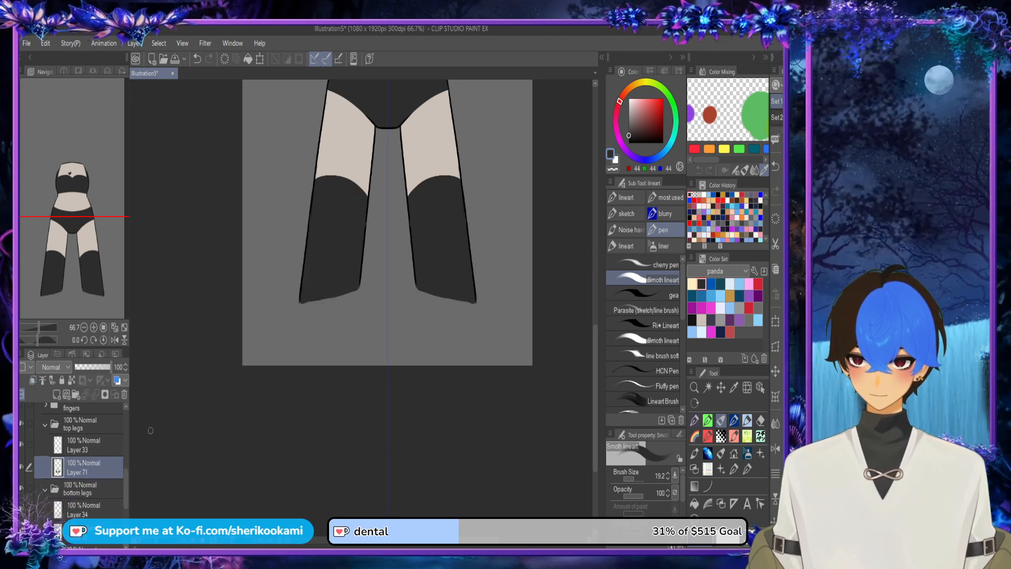
scroll(377, 253, "down", 2)
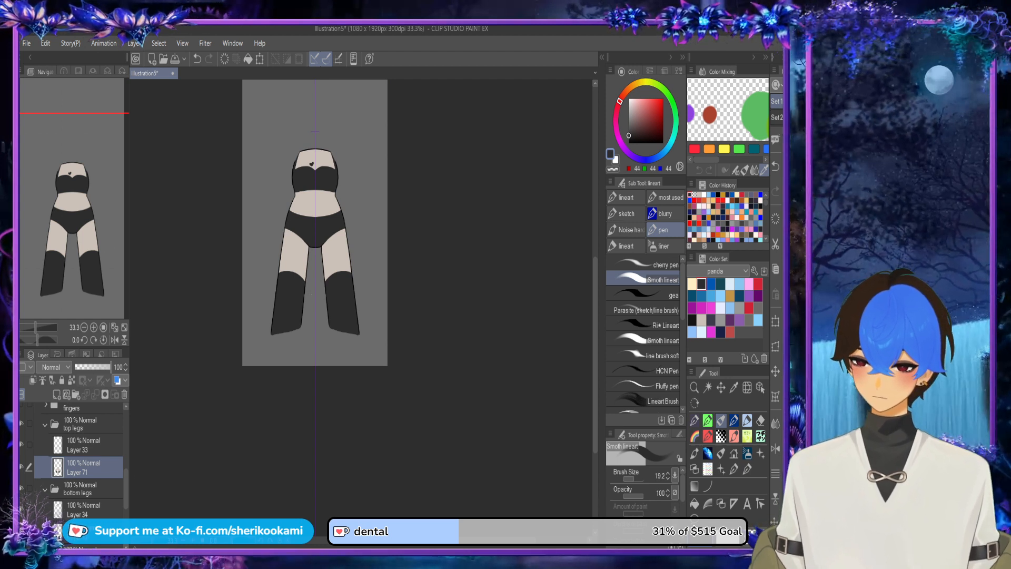
Step: Collapse the leg folders, show the feet and add a new layer beneath the feet line art
left_click(45, 424)
left_click(45, 444)
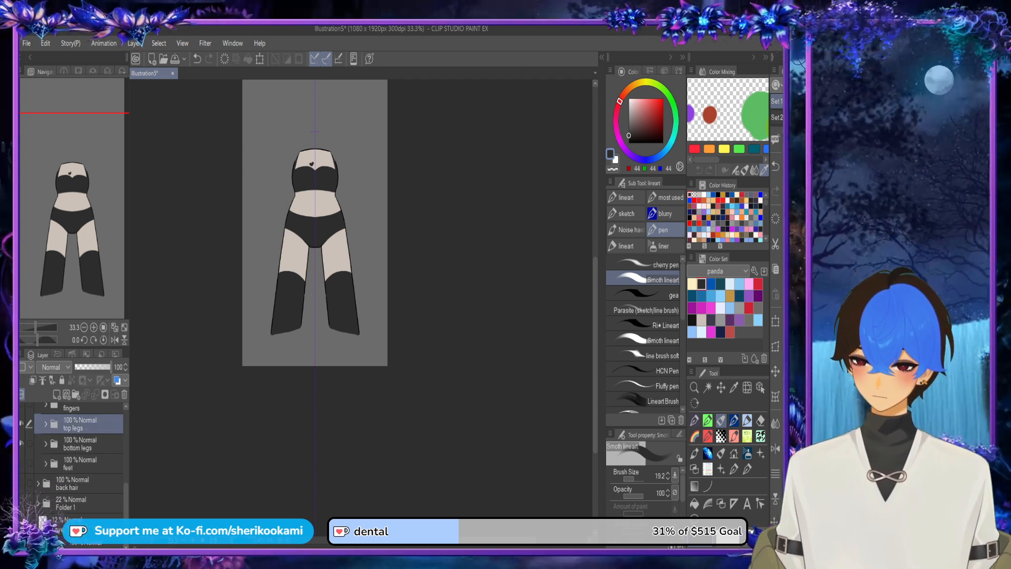
left_click(21, 463)
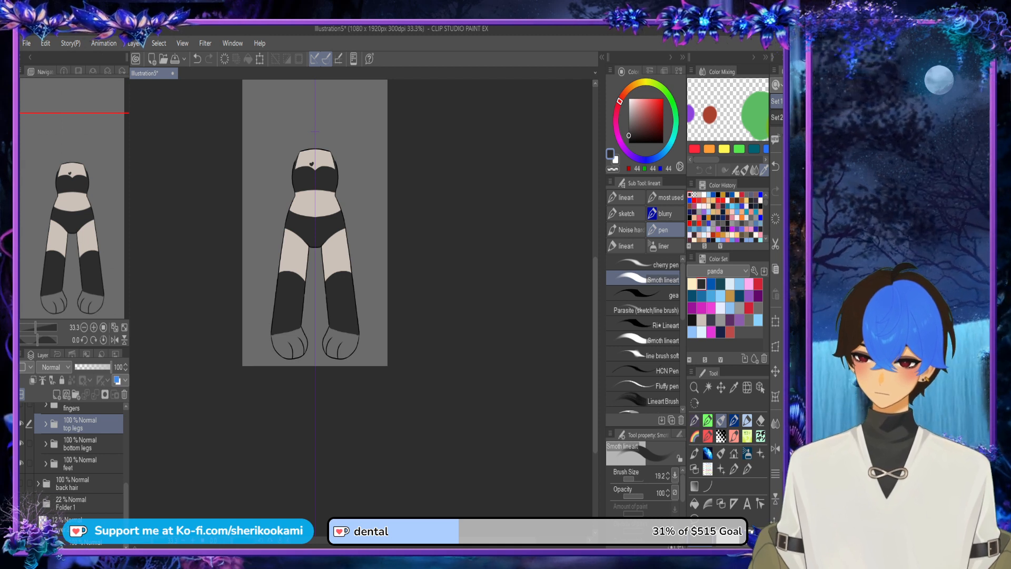
left_click(79, 463)
left_click(56, 394)
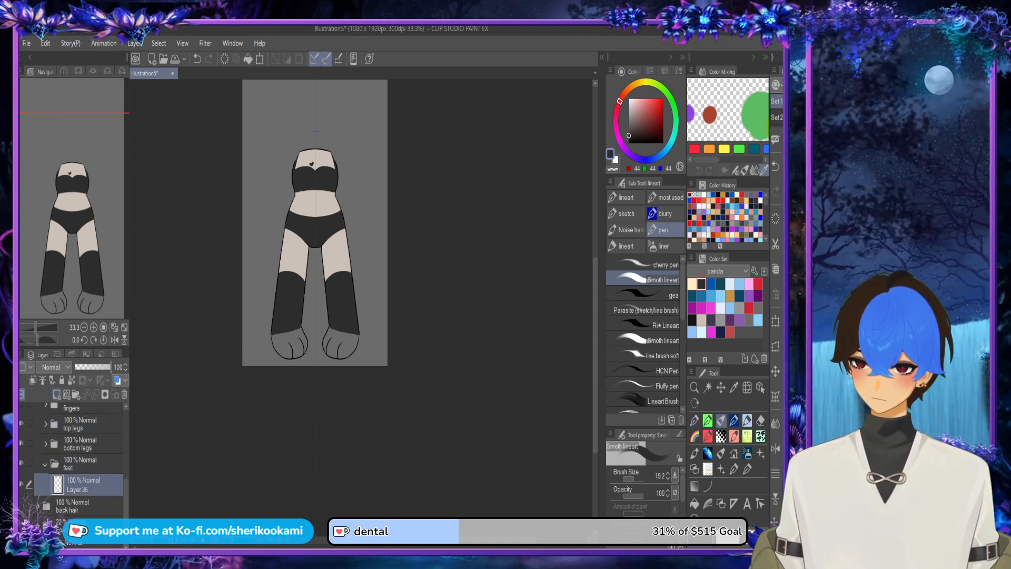
left_click(57, 395)
left_click_drag(87, 485, 89, 516)
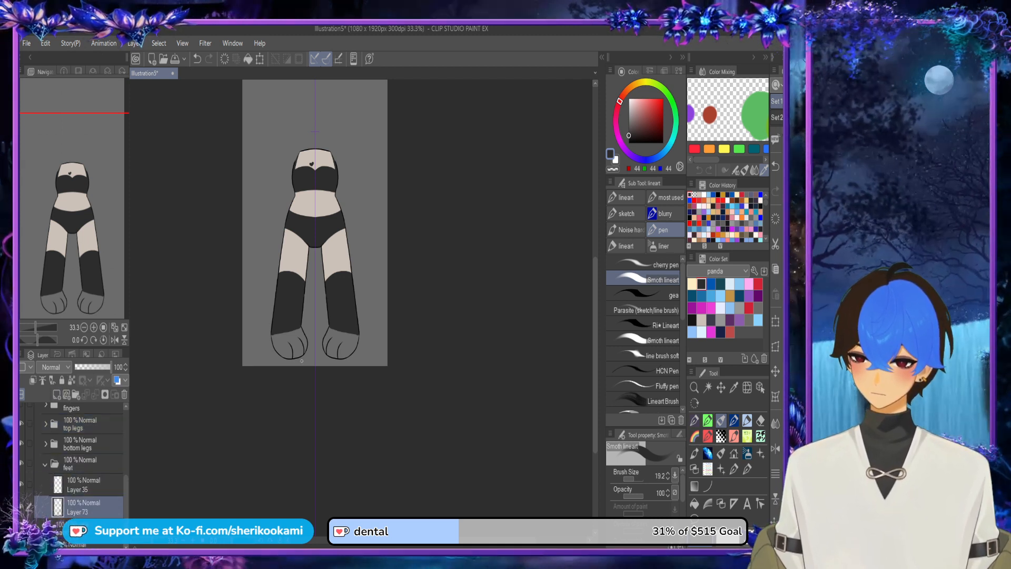
Step: Draw mirrored dark grey outlines on both feet, curving around the inner toe and along the outer edge
scroll(302, 362, "up", 5)
mouse_move(364, 331)
left_mouse_down()
mouse_move(387, 299)
mouse_move(413, 313)
mouse_move(399, 362)
mouse_move(402, 344)
mouse_move(406, 371)
mouse_move(437, 348)
mouse_move(403, 371)
mouse_move(448, 341)
mouse_move(461, 300)
left_mouse_up()
key("ctrl+z")
key("ctrl+s")
key("ctrl+z")
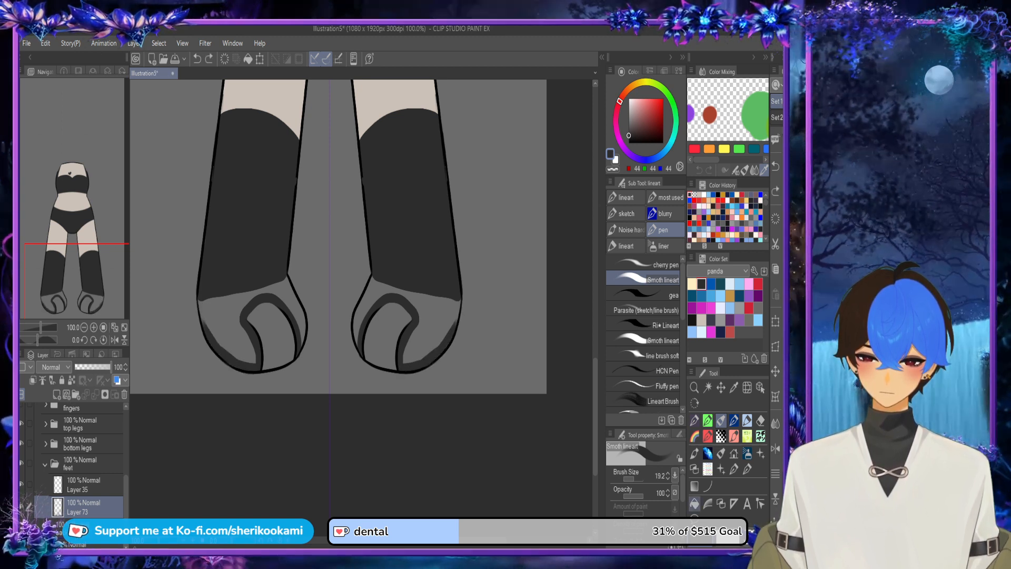
Step: Fill the outlined area around the inner toe on both feet with dark grey and touch up the outer edge
left_click(694, 503)
left_click(435, 319)
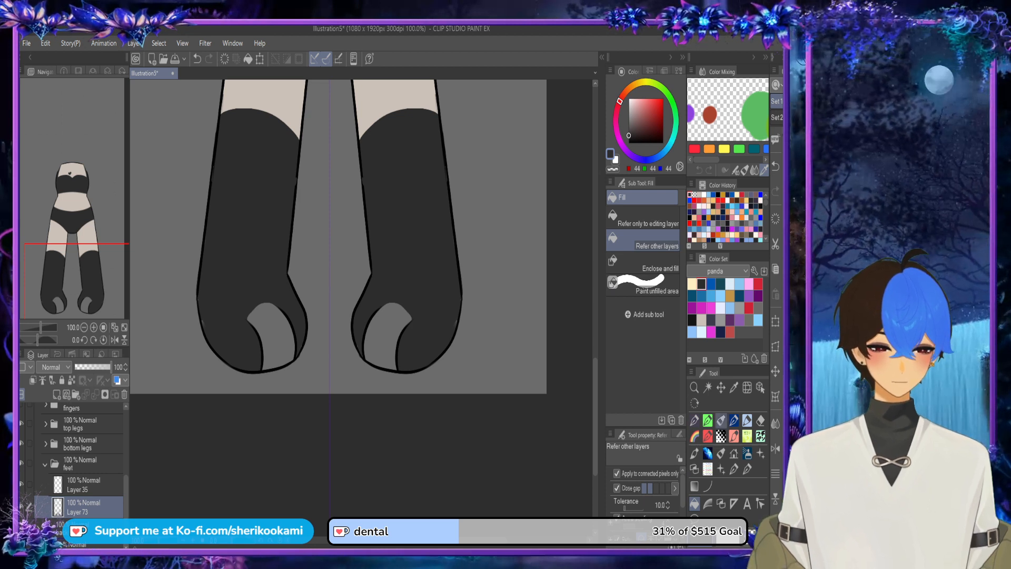
key("ctrl+z")
key("p")
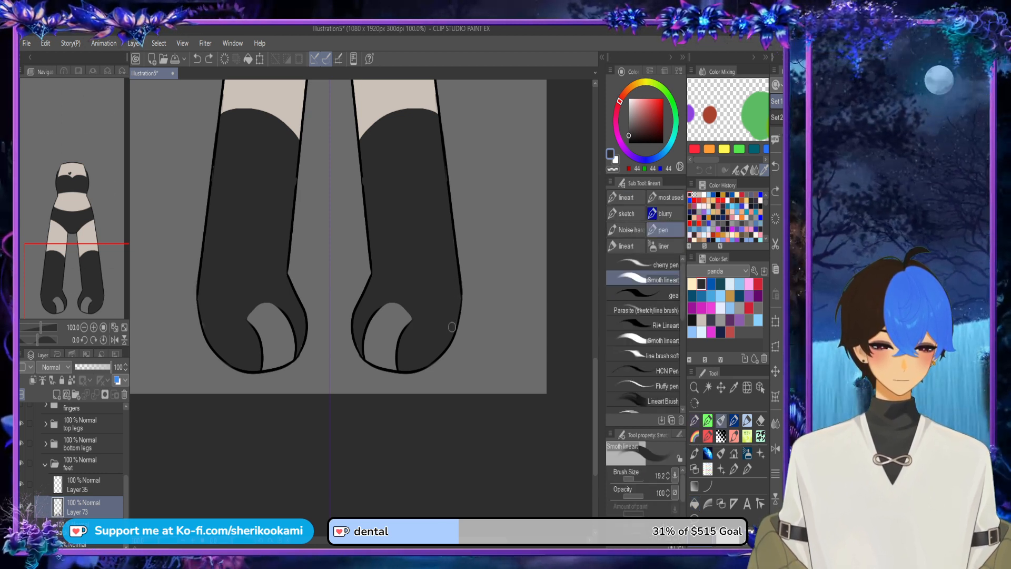
left_click_drag(451, 327, 446, 338)
Step: Lower the bottom legs folder's opacity to 49% and draw a mirrored dark grey curve over the ankles on the feet colour layer
left_click(80, 444)
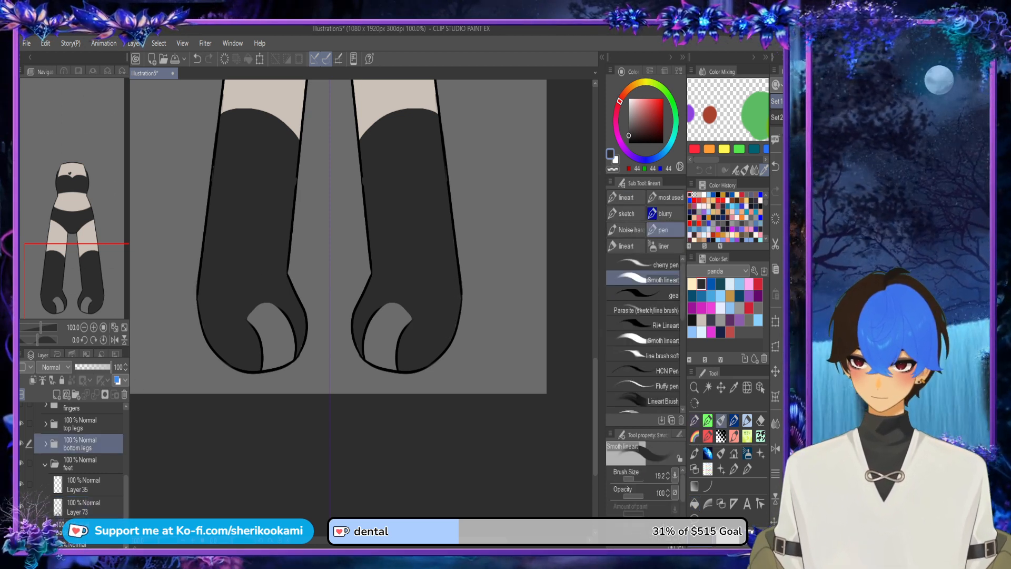
left_click(92, 367)
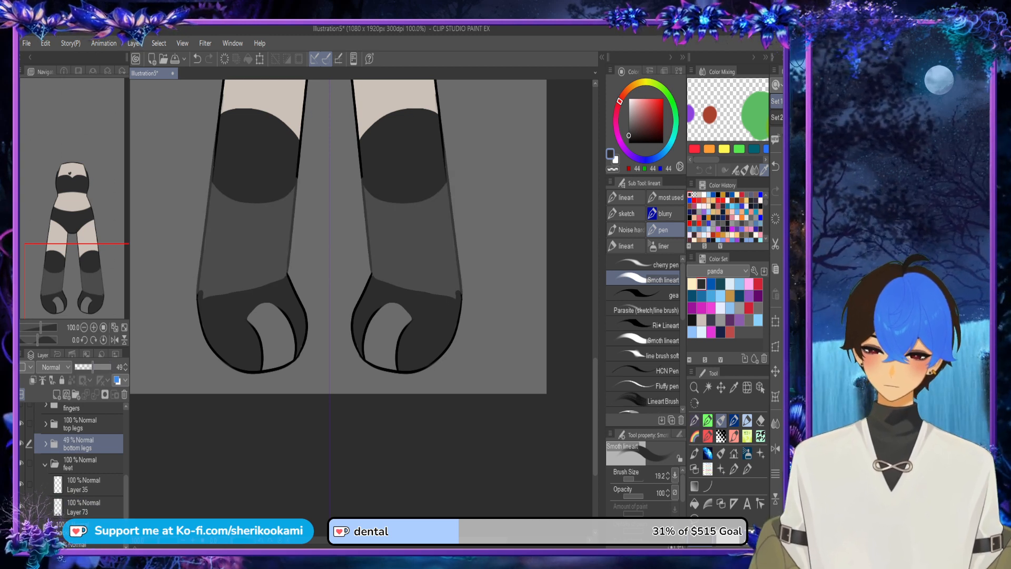
left_click(84, 507)
mouse_move(371, 280)
left_mouse_down()
mouse_move(382, 262)
mouse_move(431, 257)
mouse_move(461, 296)
left_mouse_up()
key("ctrl+z")
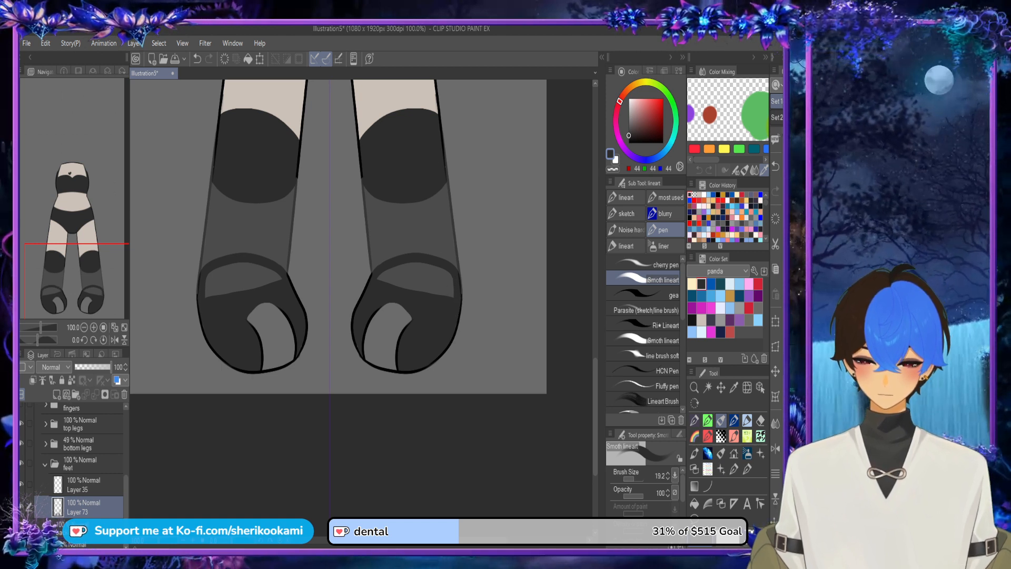
Step: Restore the bottom legs folder to 100% opacity, hide it, and fill the area inside the ankle curves with dark grey
left_click(84, 444)
left_click(110, 367)
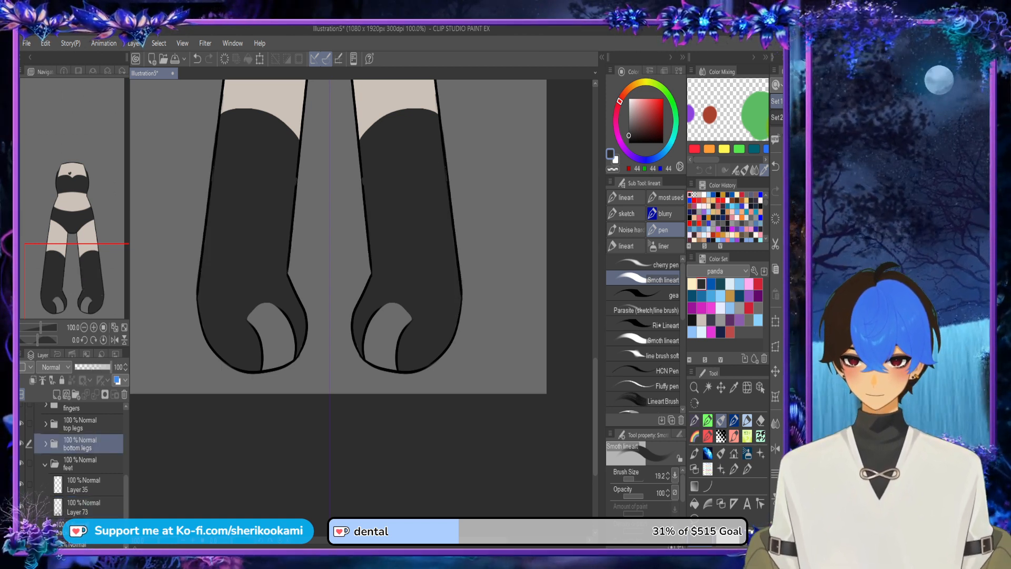
left_click(21, 443)
left_click(695, 504)
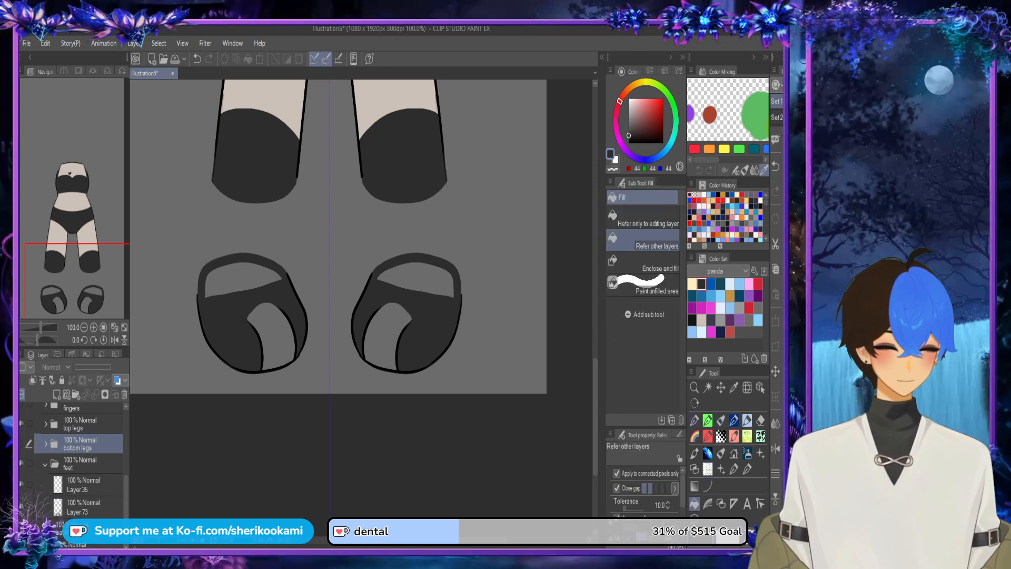
left_click(84, 508)
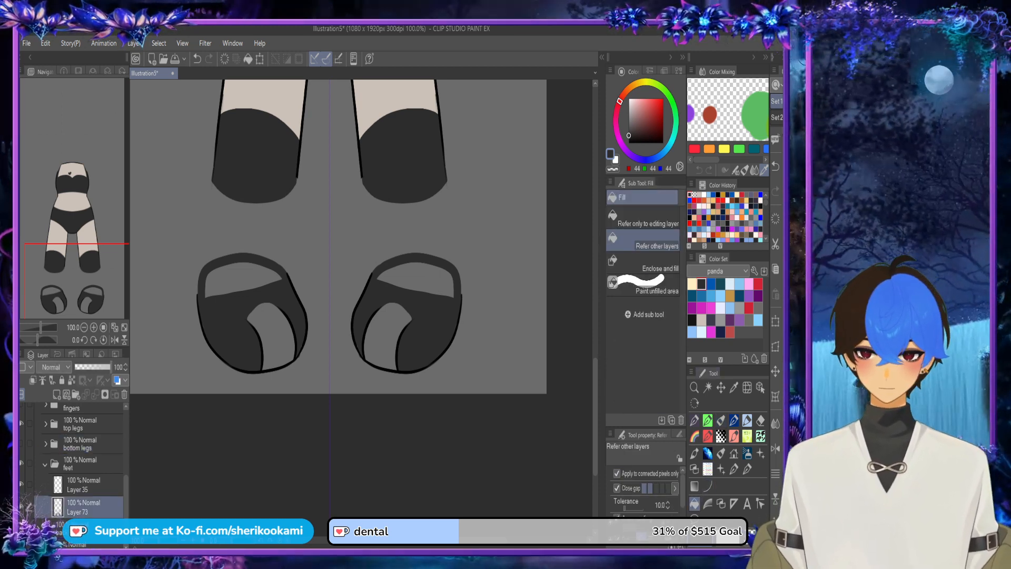
left_click(239, 280)
Step: Add a layer beneath the dark grey feet layer and fill the inner toe area of both feet with light beige
left_click(57, 394)
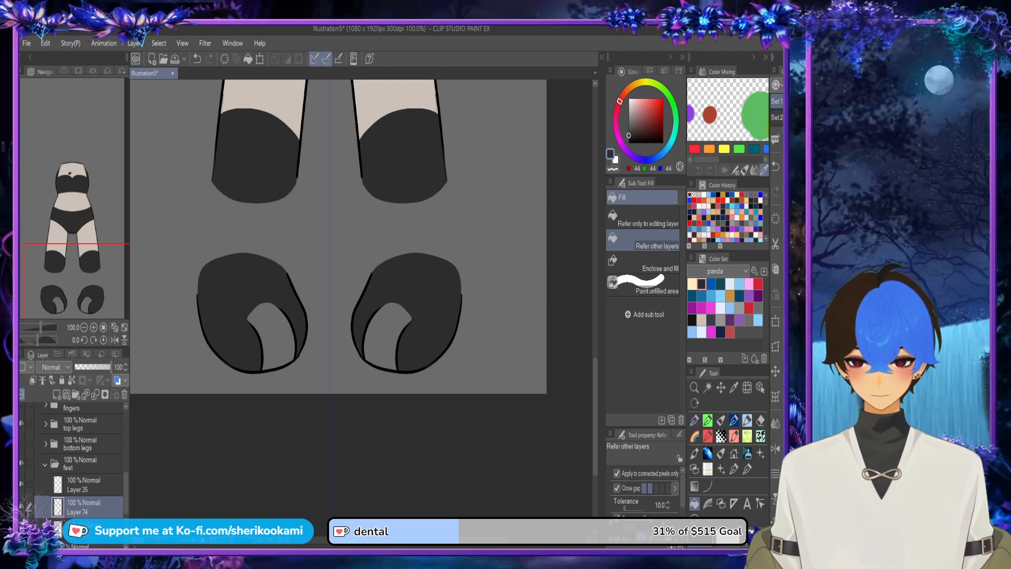
left_click_drag(85, 507, 84, 536)
left_click(692, 284)
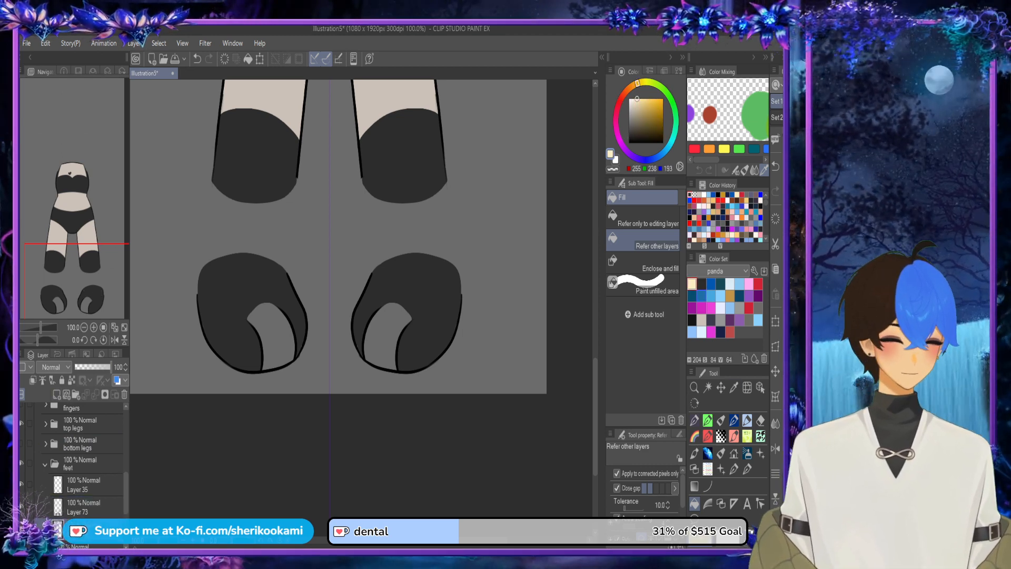
left_click(701, 320)
left_click(385, 337)
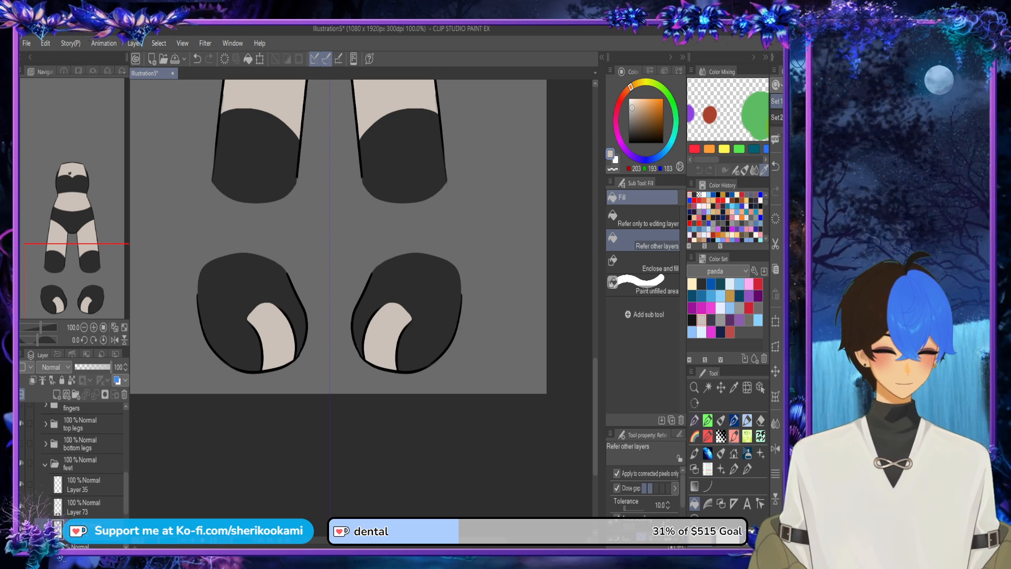
Step: Merge the dark grey feet layer down into the beige toe layer
left_click(721, 421)
left_click(100, 507)
left_click(95, 394)
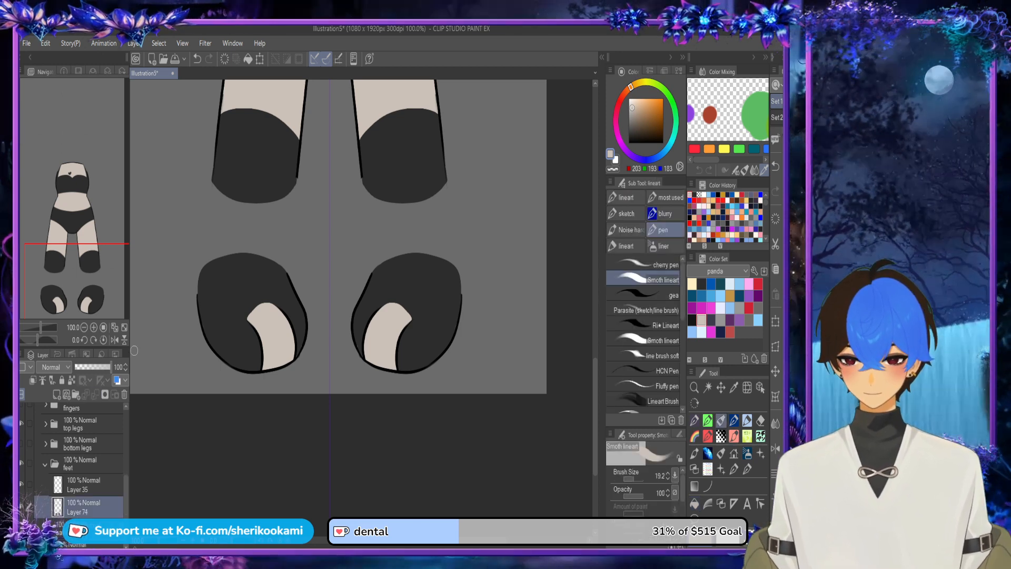
Step: Flip the canvas view horizontally and touch up the feet colours around the inner toe, sampling the dark grey
scroll(398, 314, "up", 3)
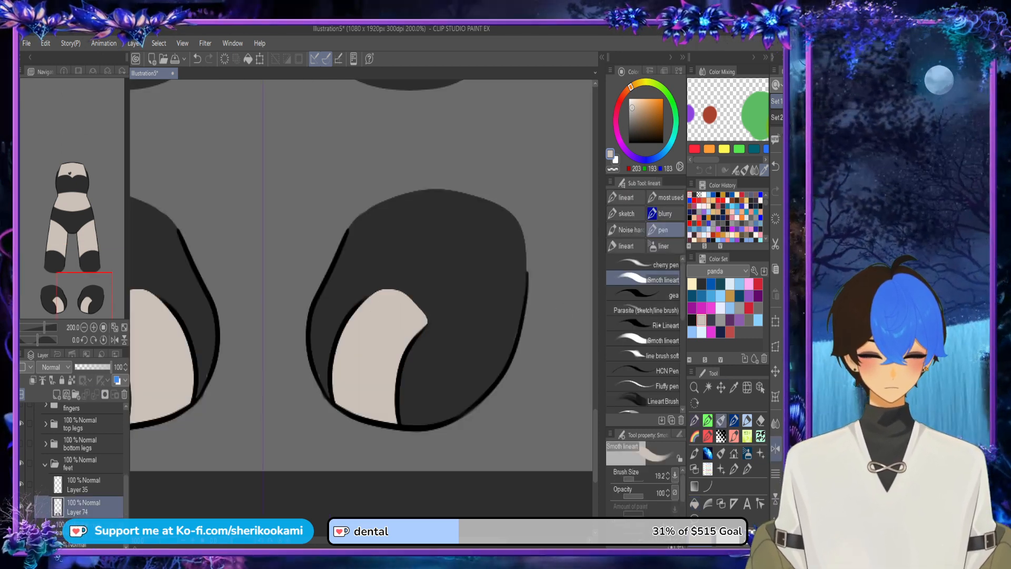
left_click(776, 448)
left_click_drag(302, 323, 333, 297)
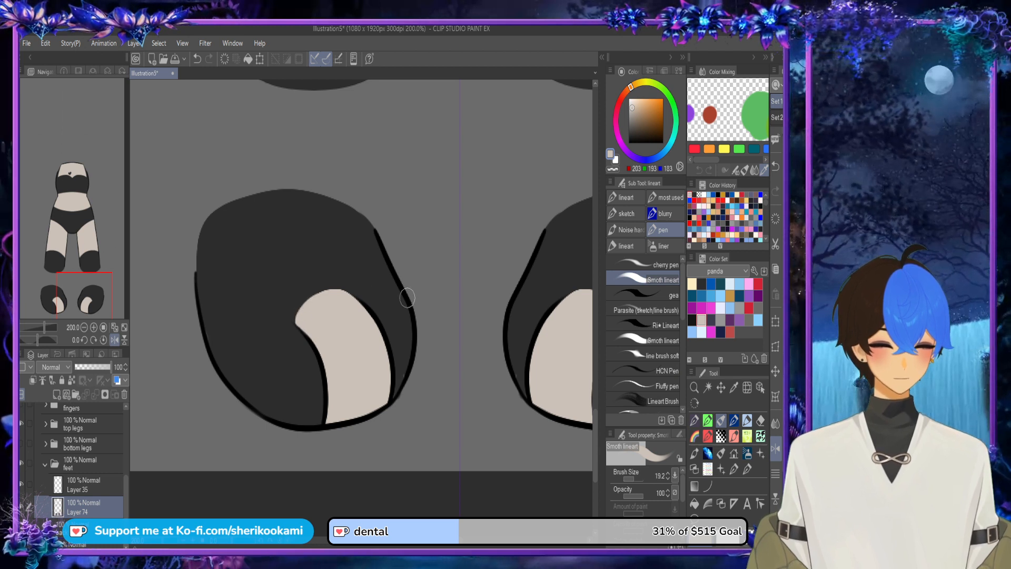
left_click(388, 328, "alt")
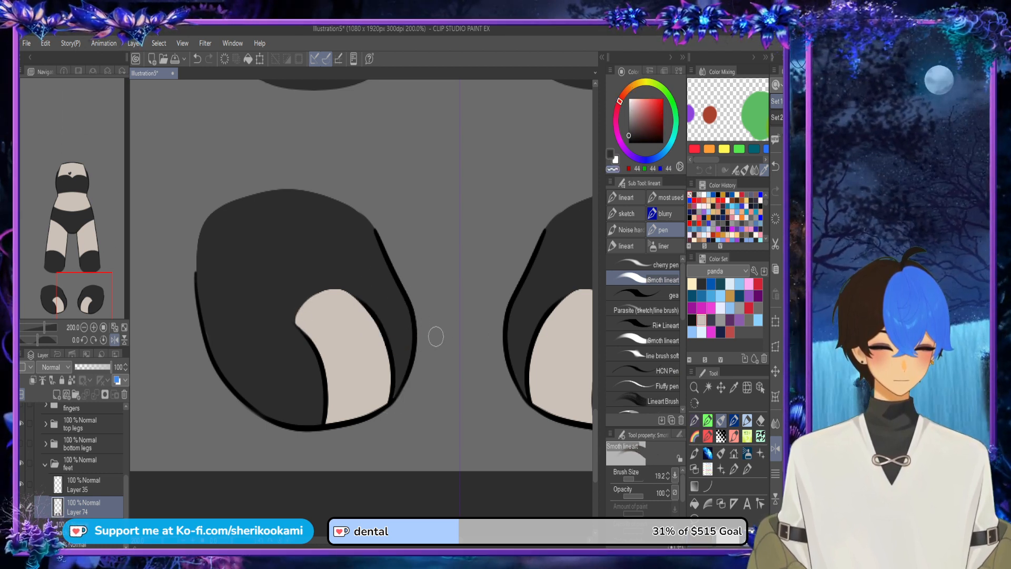
Step: Show the bottom legs, fingers, hand and arms folders again
scroll(436, 337, "down", 4)
left_click(22, 443)
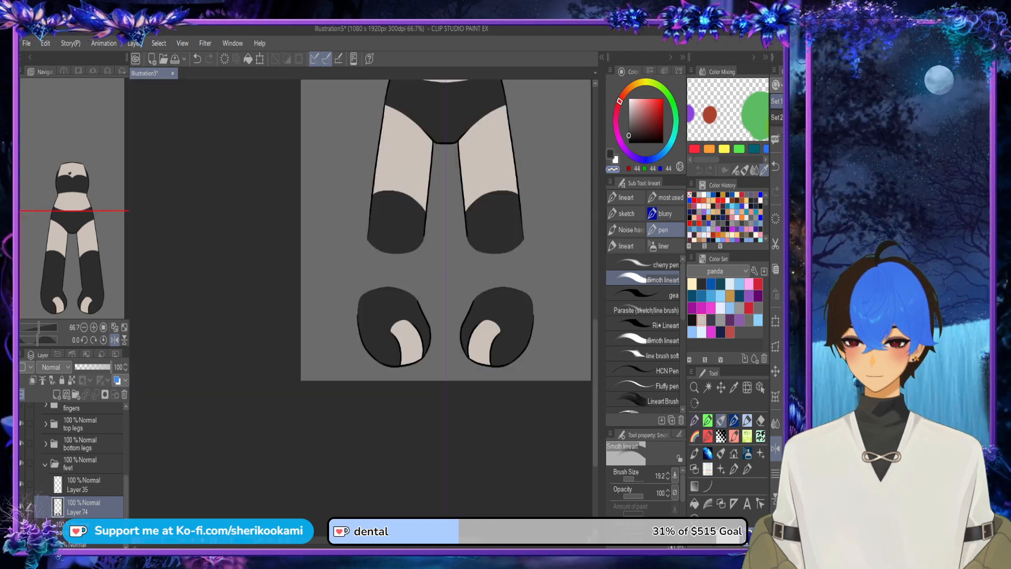
scroll(145, 232, "down", 2)
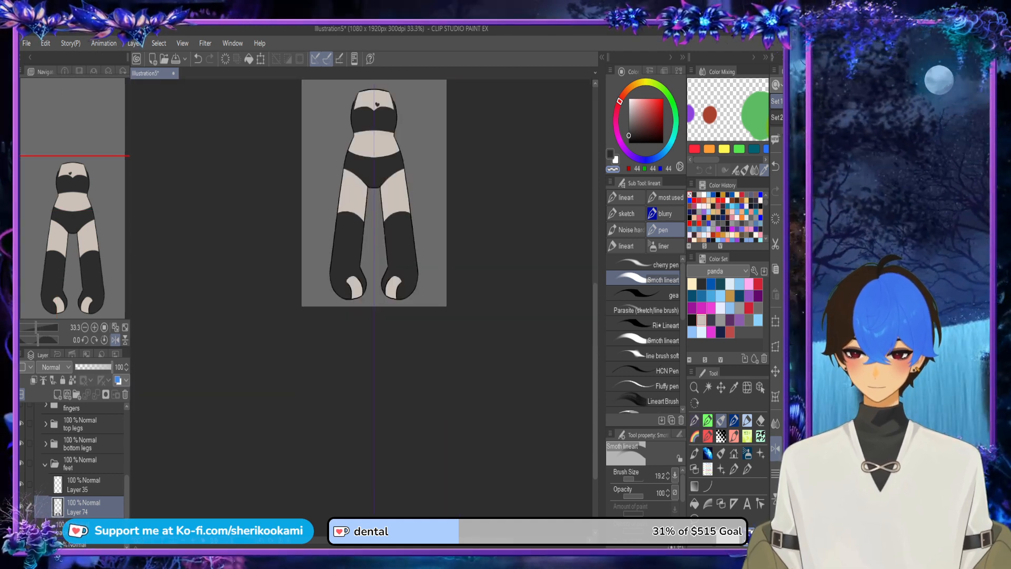
scroll(79, 453, "up", 3)
left_click(21, 474)
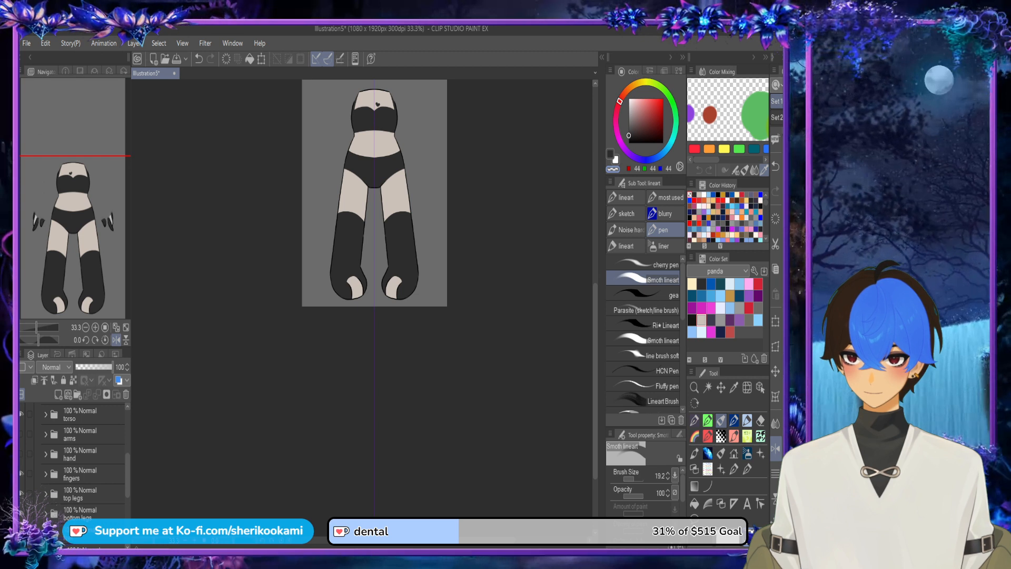
left_click(21, 454)
left_click(21, 434)
scroll(79, 453, "up", 3)
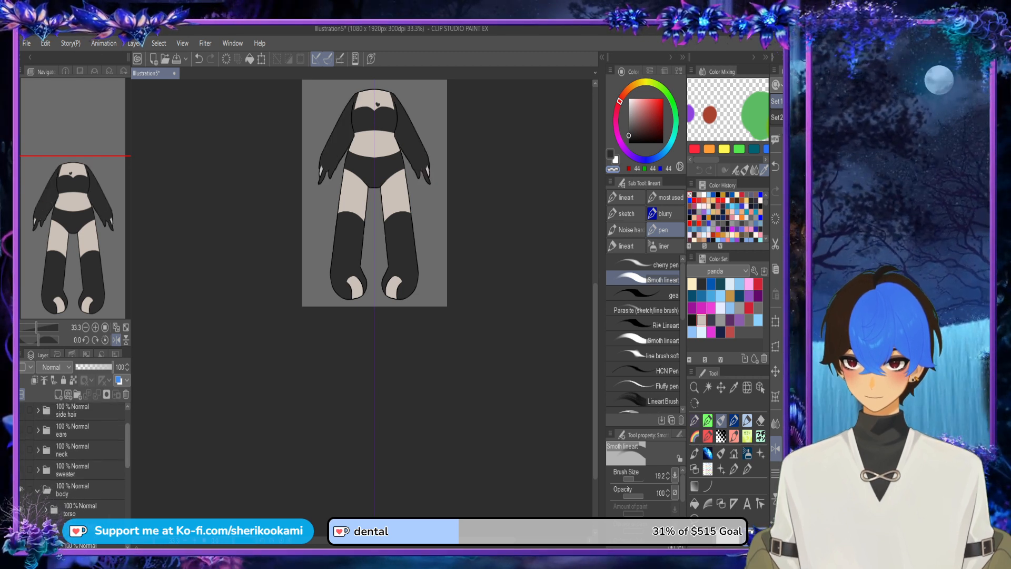
Step: Show the neck, sweater, ears, side hair, face and top hair folders to check the whole coloured character
left_click(21, 484)
left_click(22, 464)
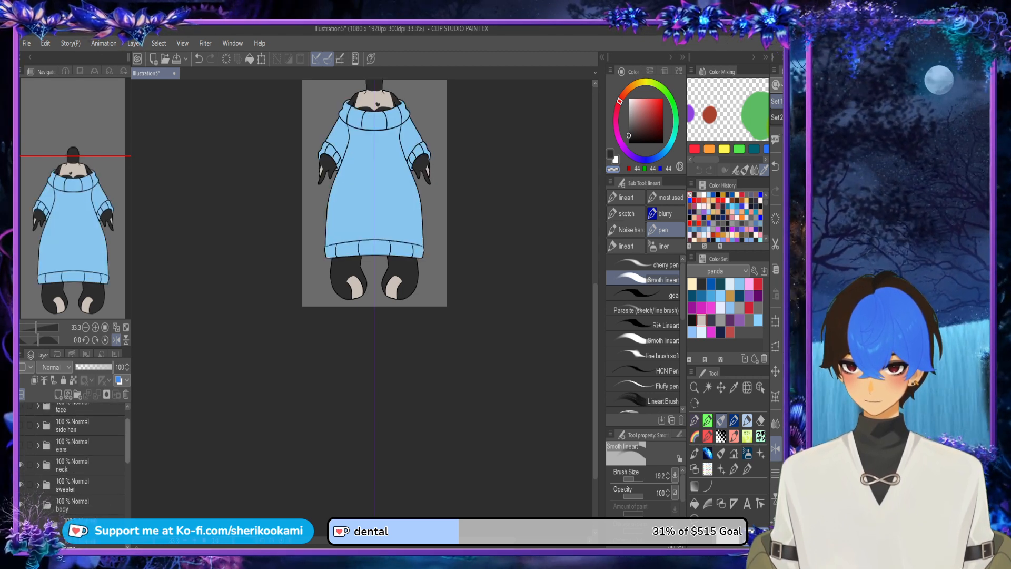
scroll(79, 453, "up", 1)
left_click(21, 472)
left_click(21, 452)
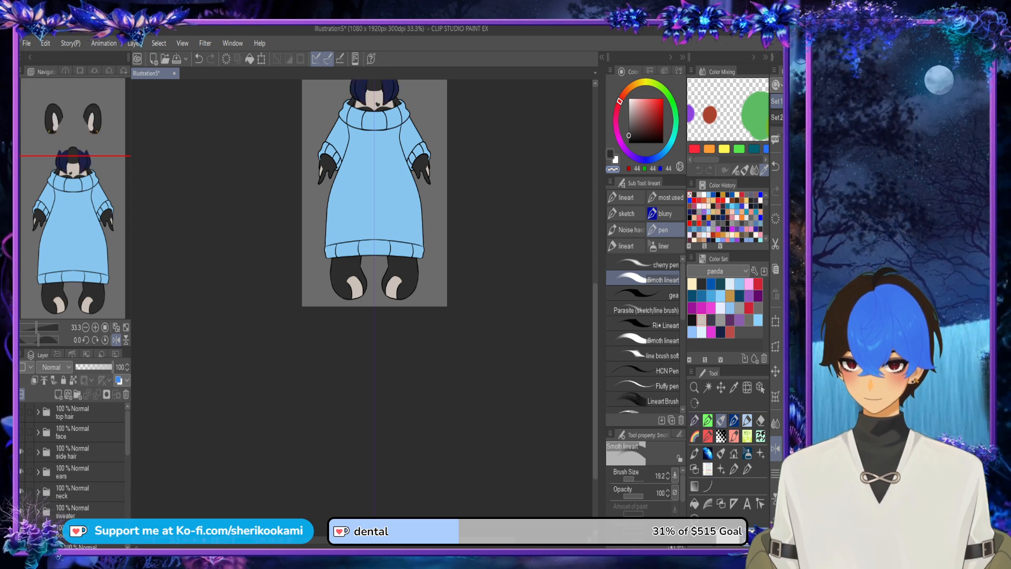
left_click(22, 432)
left_click(22, 412)
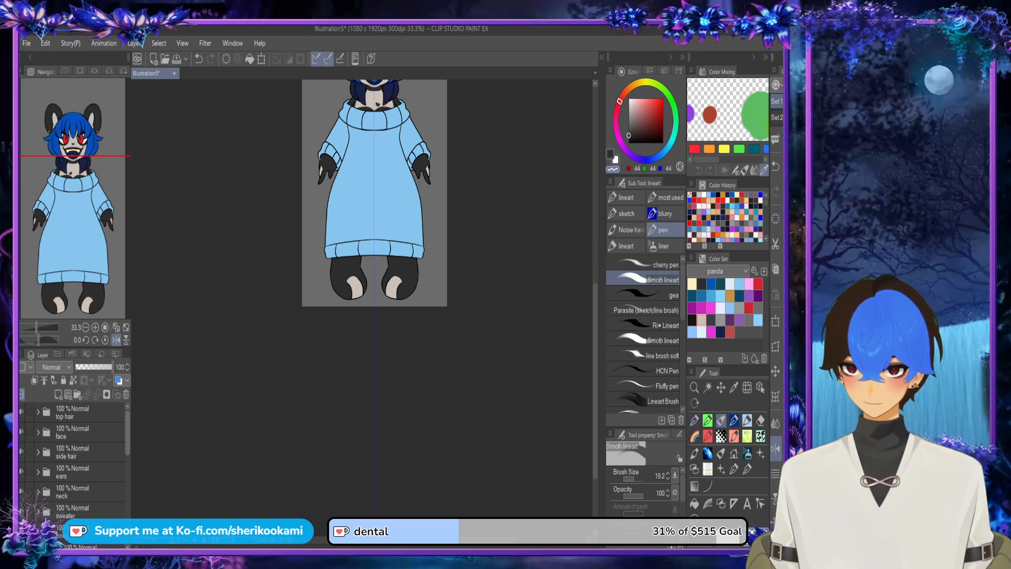
scroll(279, 321, "down", 5)
scroll(429, 220, "up", 5)
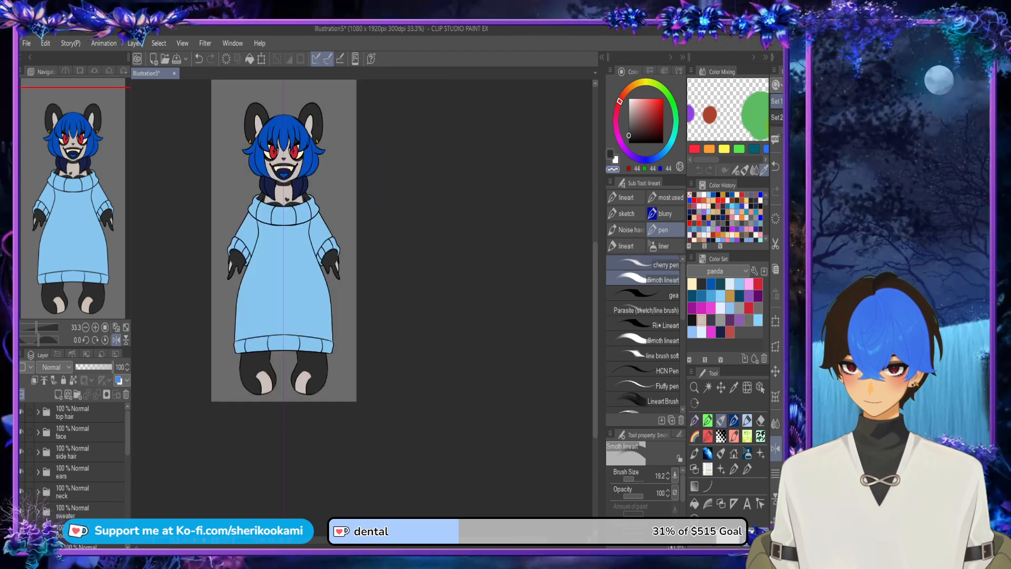
left_click_drag(595, 284, 595, 259)
left_click_drag(438, 540, 420, 539)
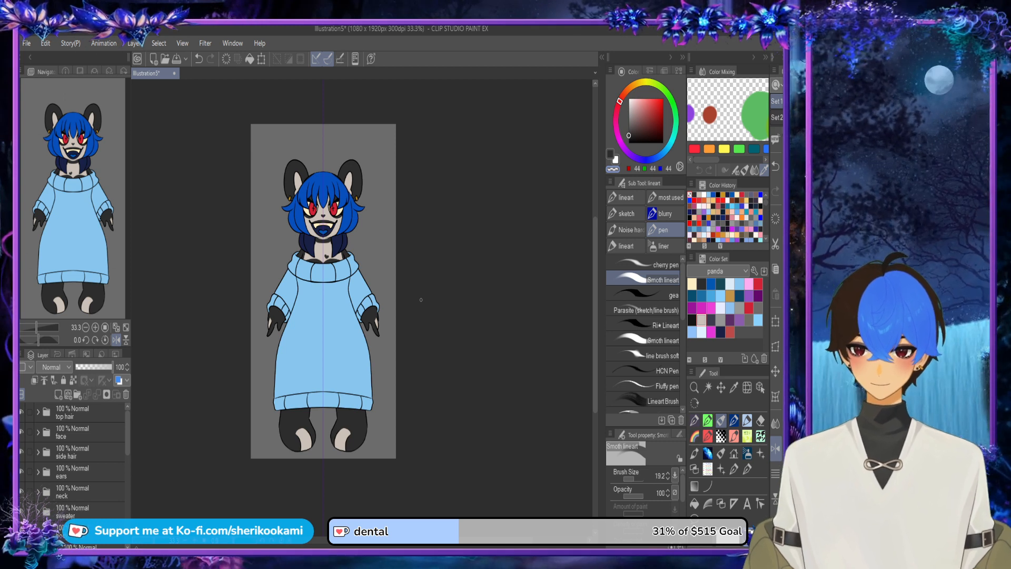
Step: Hide the top hair, face, side hair, ears, neck and sweater folders, leaving only the body on display
left_click(79, 412)
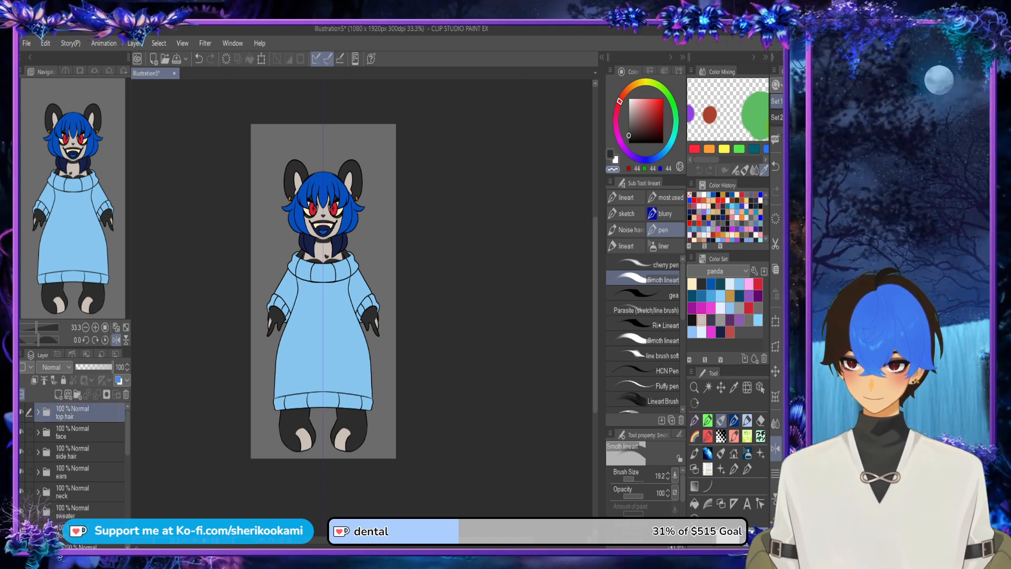
left_click(22, 412)
left_click(22, 432)
left_click(22, 452)
left_click(21, 472)
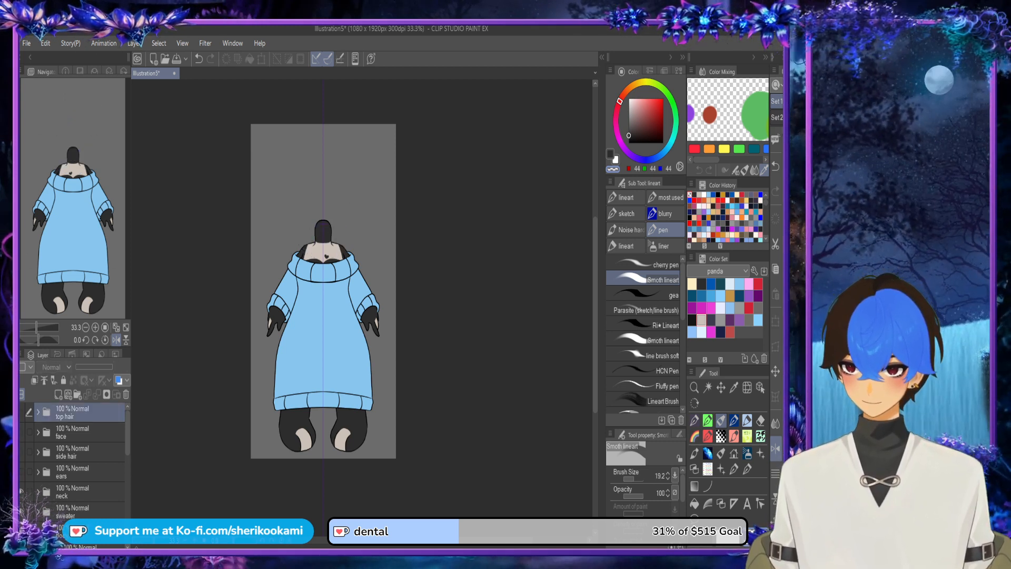
left_click(22, 492)
left_click(22, 511)
scroll(79, 458, "down", 2)
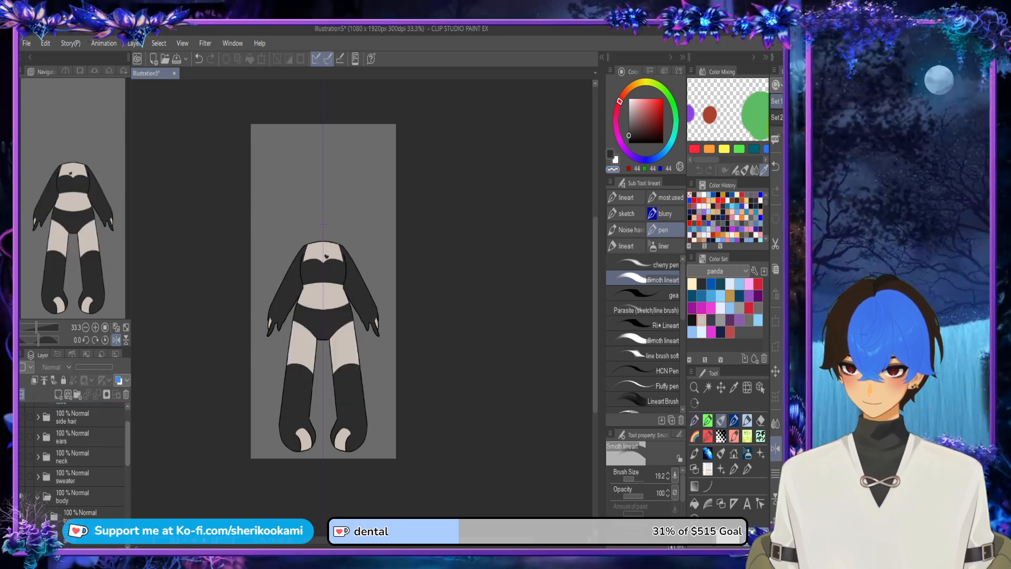
Step: Hide the body folder, then show the back hair folder and expand it to reach its line-art layers
left_click(21, 492)
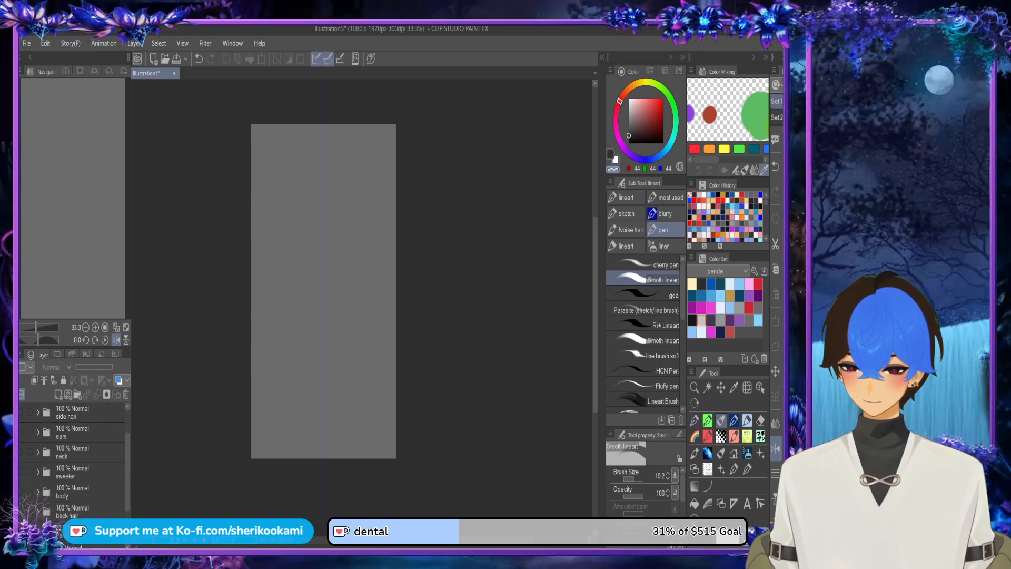
left_click(22, 511)
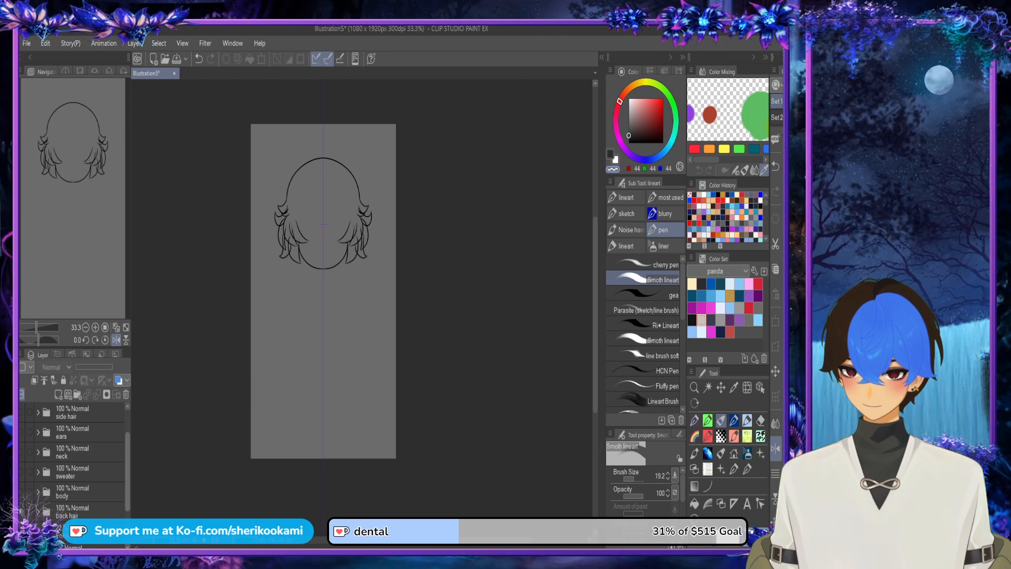
scroll(79, 459, "down", 3)
left_click(84, 454)
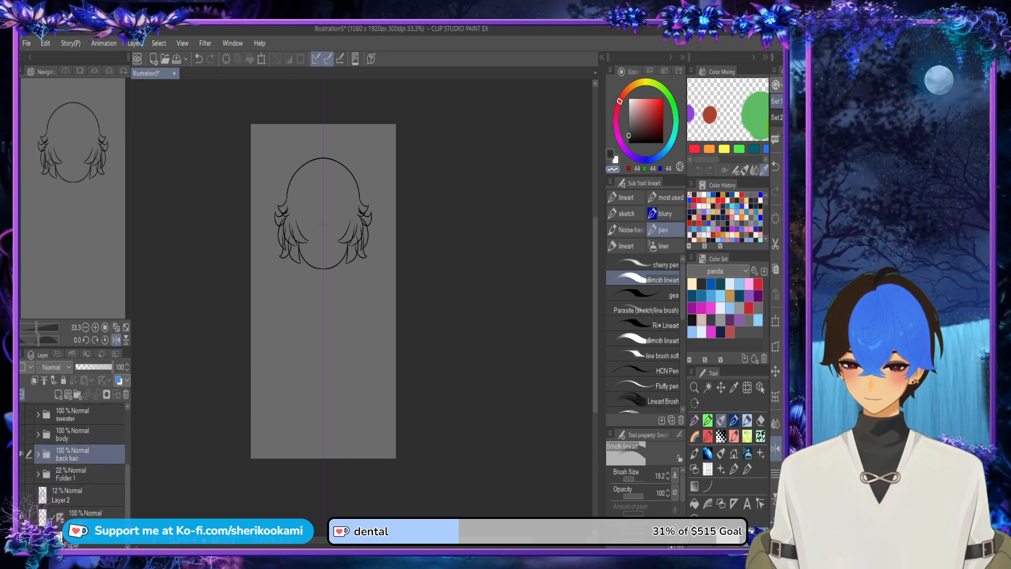
left_click(38, 454)
left_click_drag(128, 458, 128, 472)
Step: Put Layer 40, Layer 39 and Layer 38 each into its own new folder inside the back hair folder
left_click(79, 423)
left_click(77, 395)
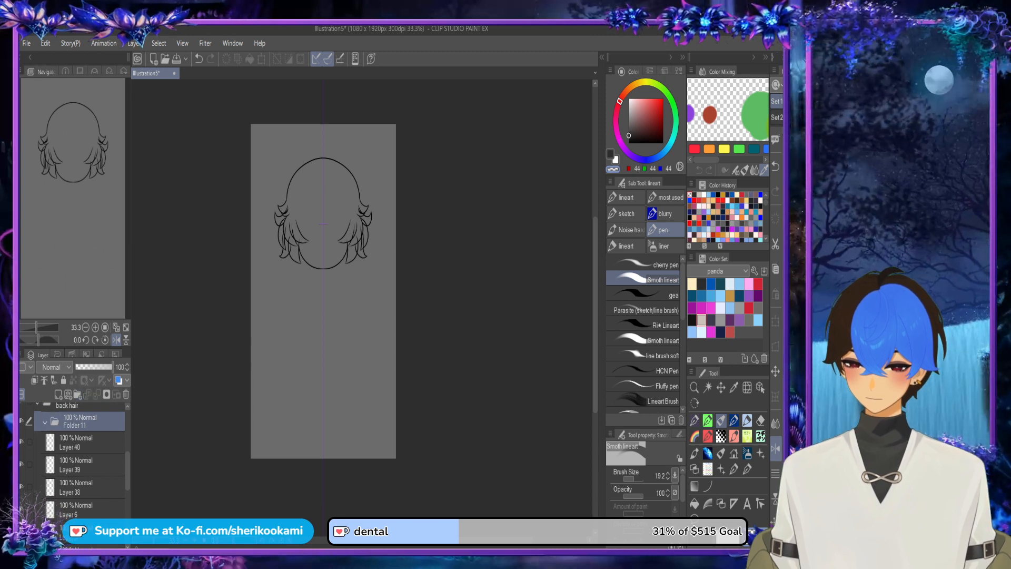
left_click_drag(79, 442, 79, 425)
left_click(79, 465)
left_click(77, 394)
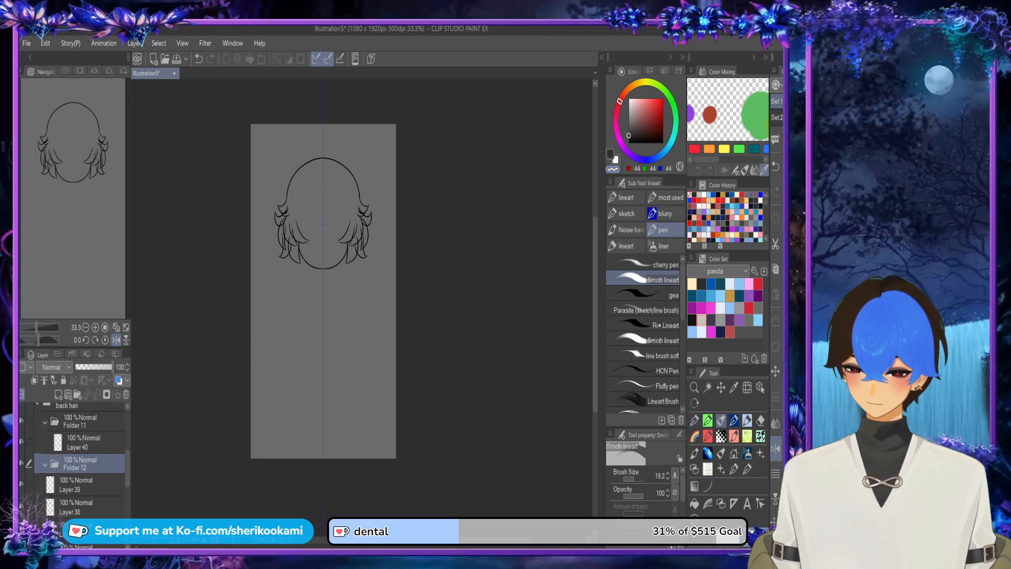
left_click_drag(79, 484, 79, 464)
left_click(79, 503)
left_click(77, 395)
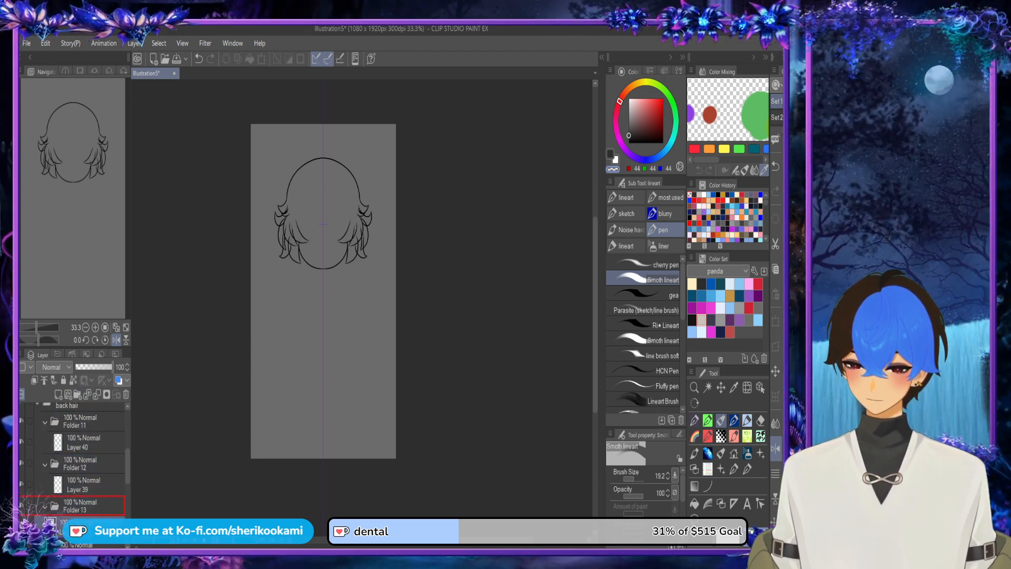
left_click_drag(79, 525, 80, 507)
Step: Put the back hair's Layer 6 and Layer 5 each into its own new folder
left_click_drag(127, 466, 128, 481)
left_click(79, 492)
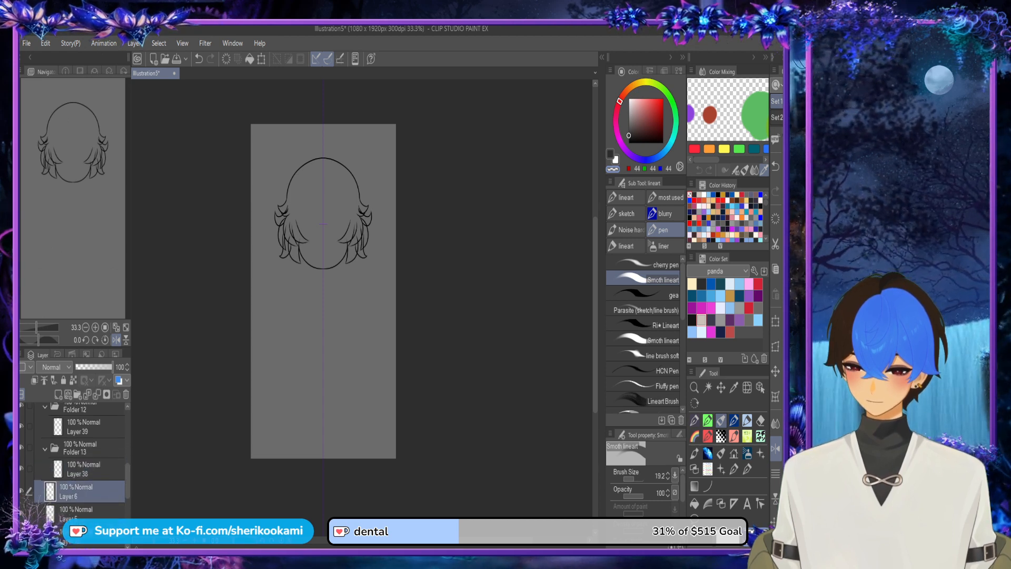
left_click(78, 395)
left_click_drag(79, 511, 79, 491)
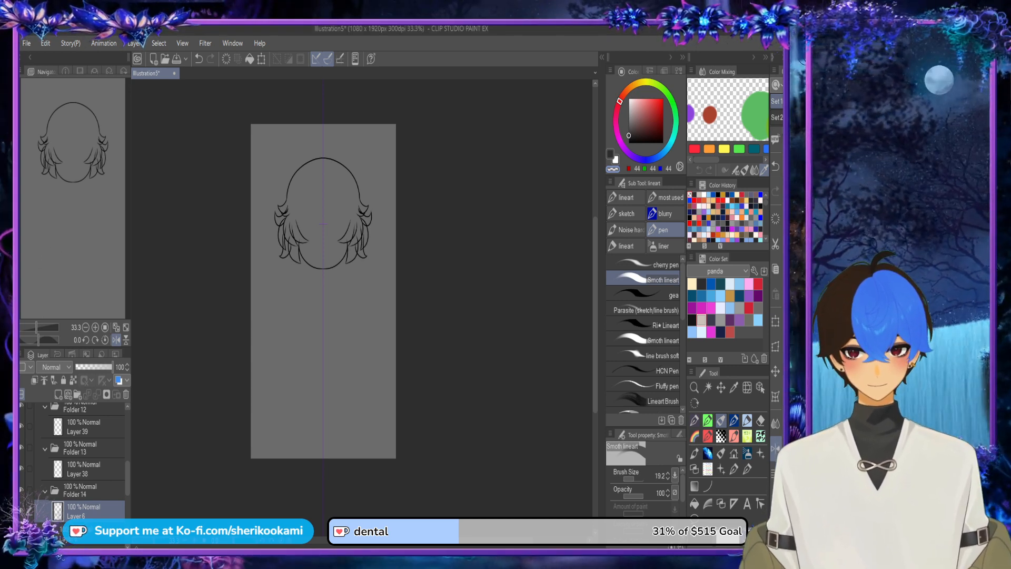
left_click(84, 532)
left_click_drag(130, 479, 82, 476)
key("ctrl+g")
Step: Put the back hair's Layer 42, Layer 43 and Layer 44 each into its own new folder
left_click(85, 517)
left_click(79, 394)
left_click(83, 516)
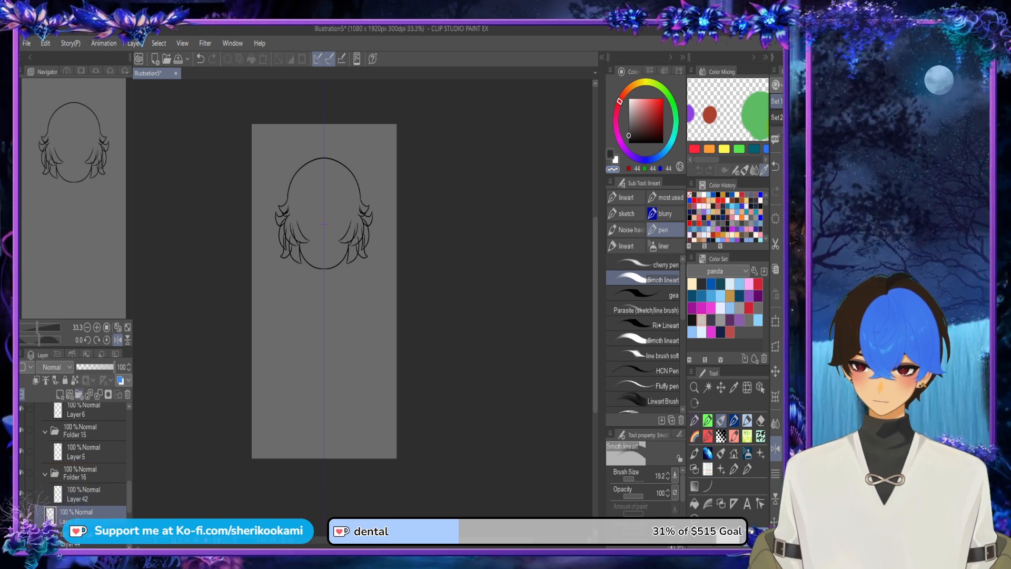
left_click(79, 394)
left_click_drag(83, 536, 83, 518)
left_click_drag(129, 493, 83, 477)
left_click(83, 477)
left_click(79, 394)
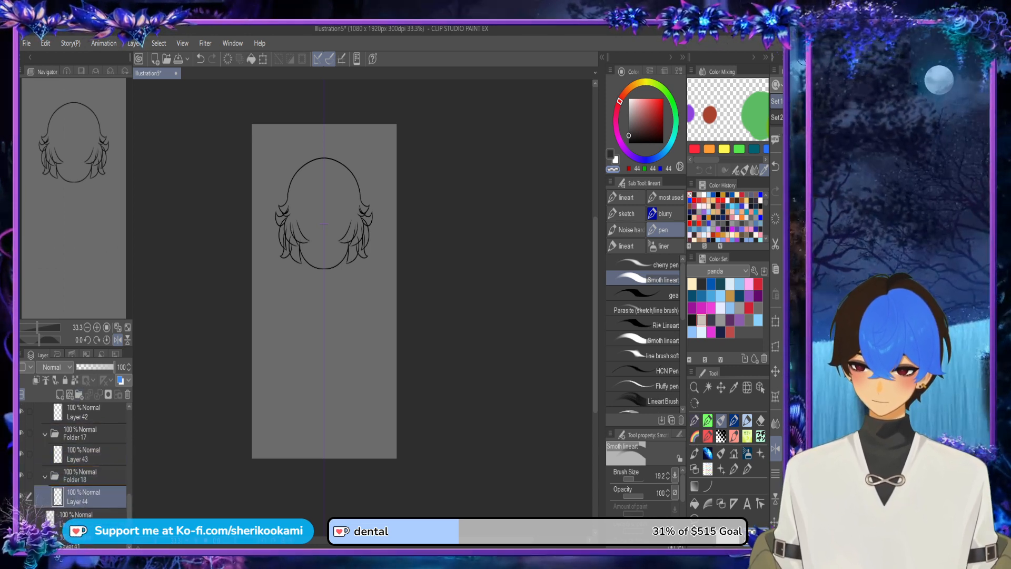
Step: Put the last two back hair line-art layers each into its own new folder
left_click(83, 516)
left_click(79, 394)
left_click_drag(83, 539, 83, 491)
scroll(84, 474, "down", 1)
left_click(81, 490)
left_click(79, 394)
Step: Collapse Folders 12 to 20 in the back hair group, leaving only Folder 11 expanded
left_click(45, 490)
left_click(45, 448)
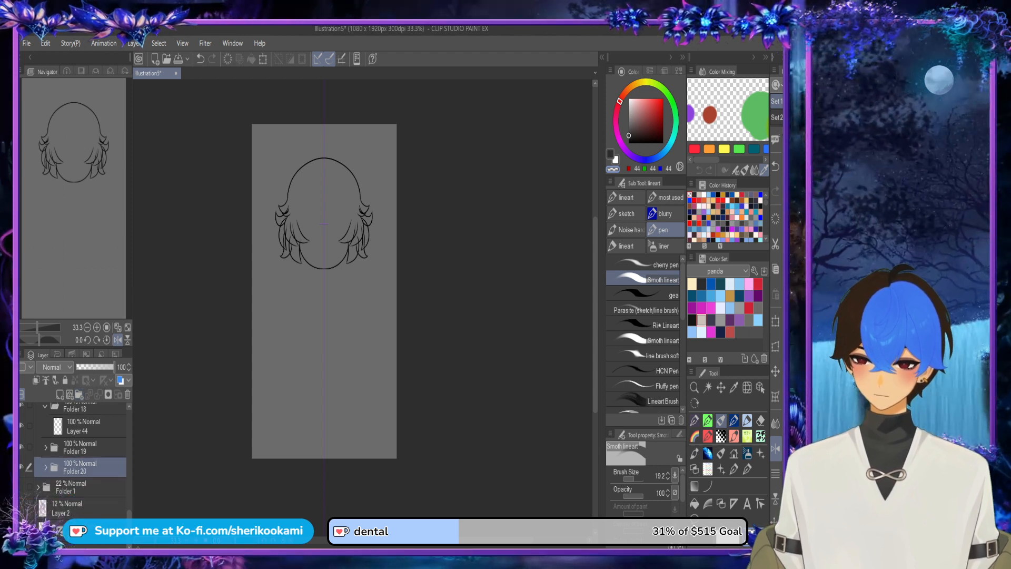
left_click_drag(129, 514, 129, 501)
left_click(45, 470)
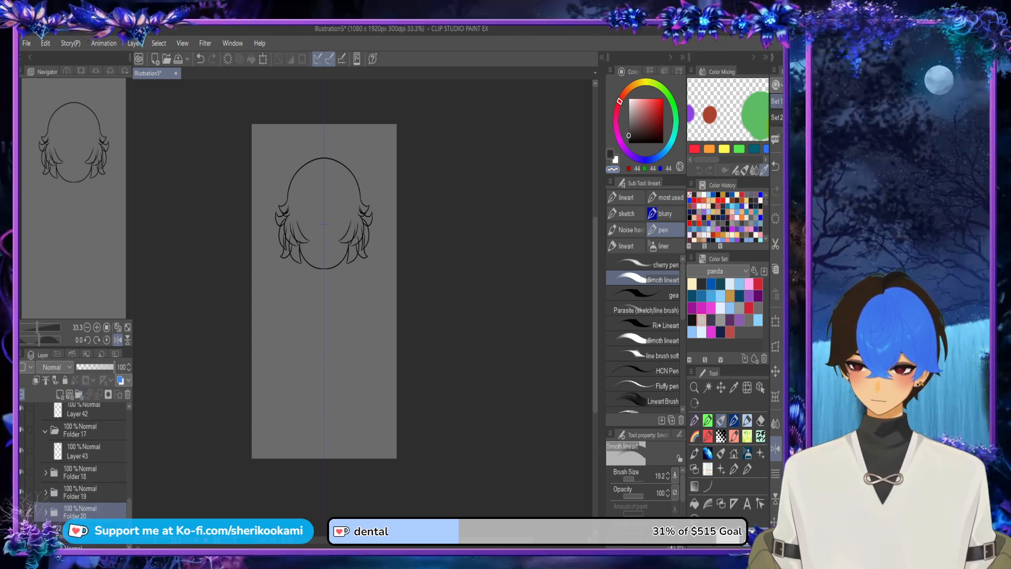
left_click(46, 430)
scroll(79, 458, "up", 2)
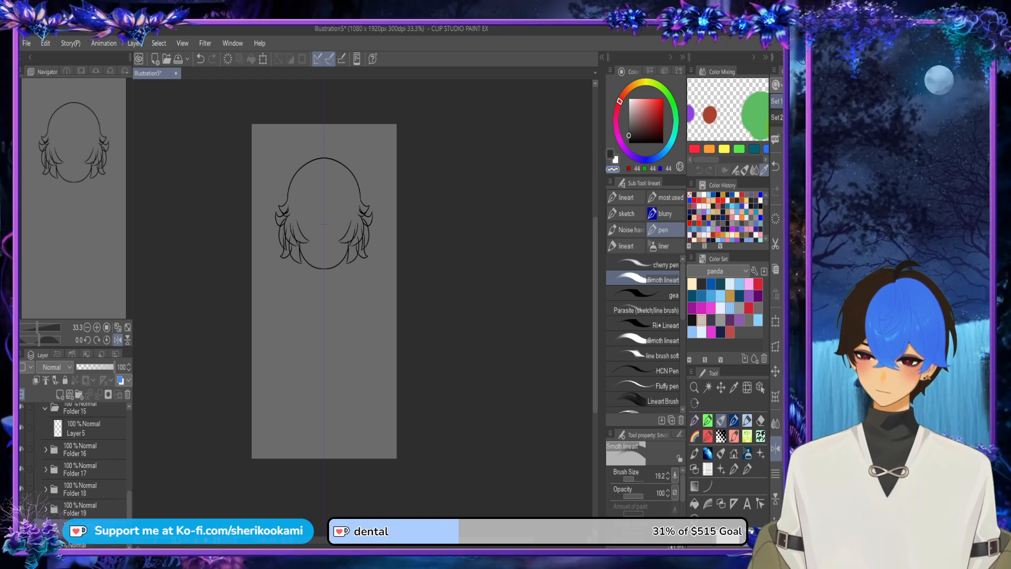
scroll(79, 458, "up", 3)
scroll(79, 458, "up", 5)
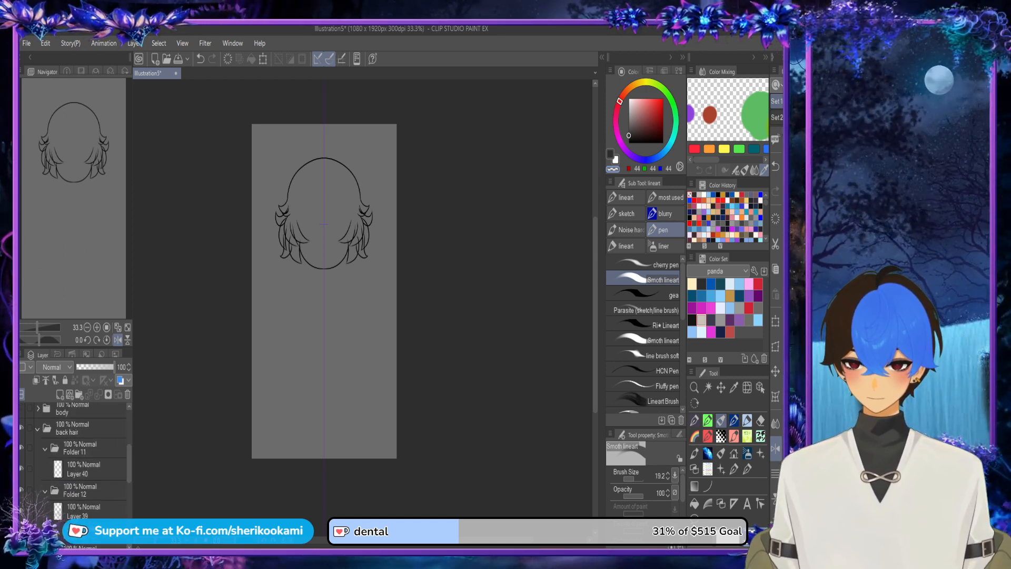
left_click(44, 491)
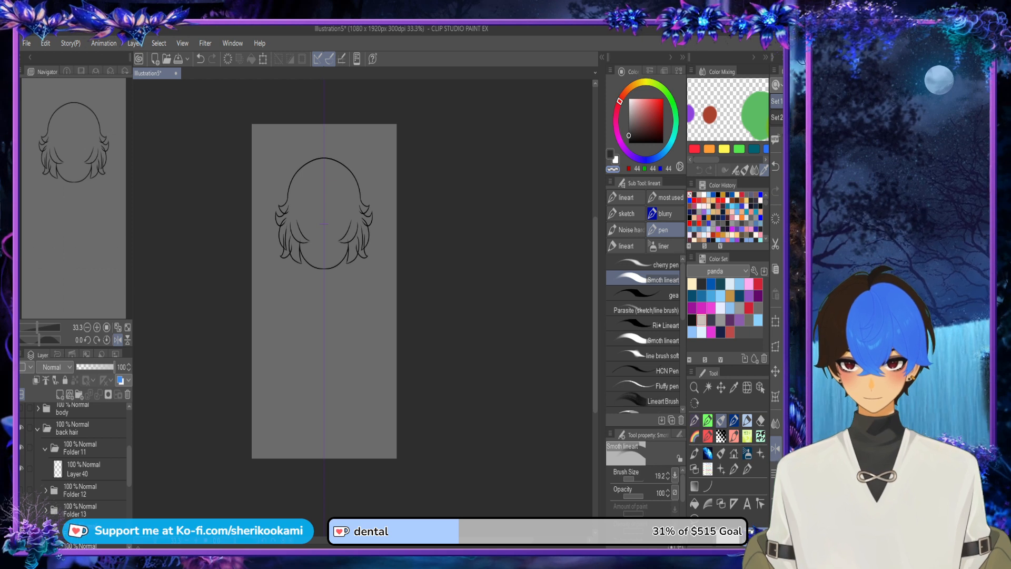
Step: Hide Folders 12 to 20 so that only the hair strand in Folder 11 is on display
scroll(79, 453, "down", 3)
left_click(21, 475)
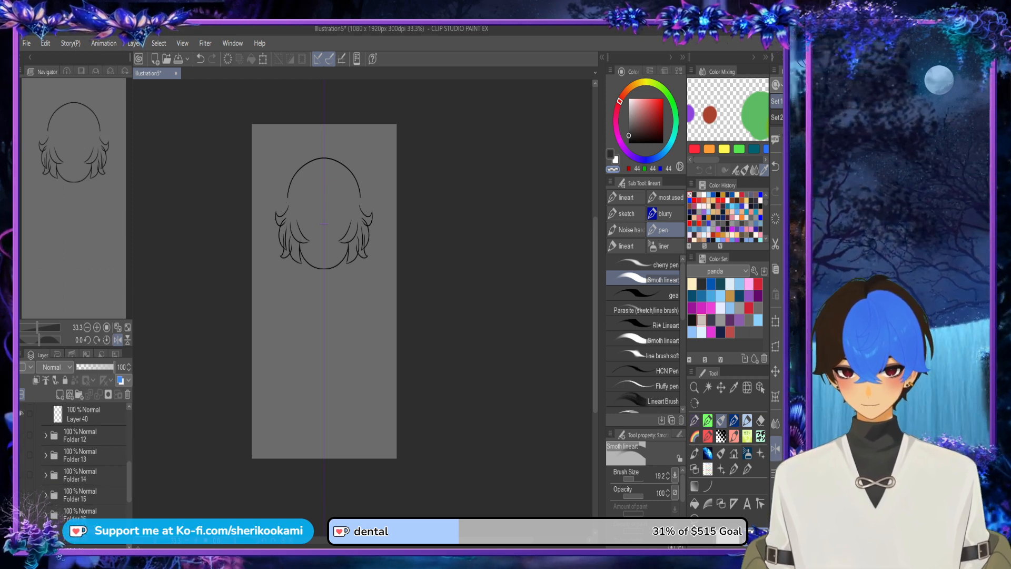
left_click(22, 494)
left_click(22, 515)
left_click_drag(129, 482, 129, 506)
left_click(22, 504)
left_click(21, 523)
left_click(22, 542)
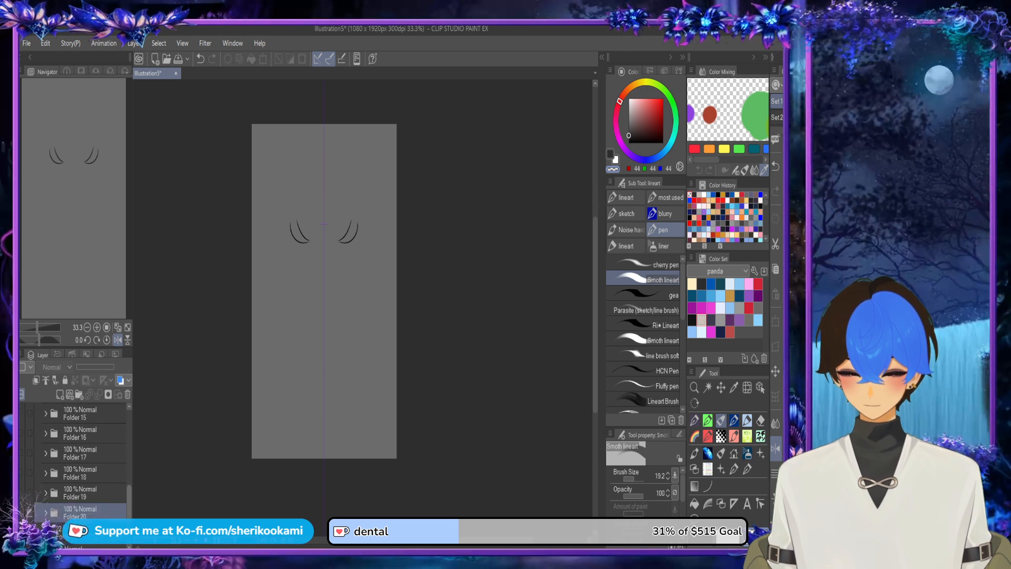
Step: Add a new layer below Layer 40 in Folder 11 and paint its hair strand dark navy (RGB 25, 33, 70)
scroll(84, 458, "up", 5)
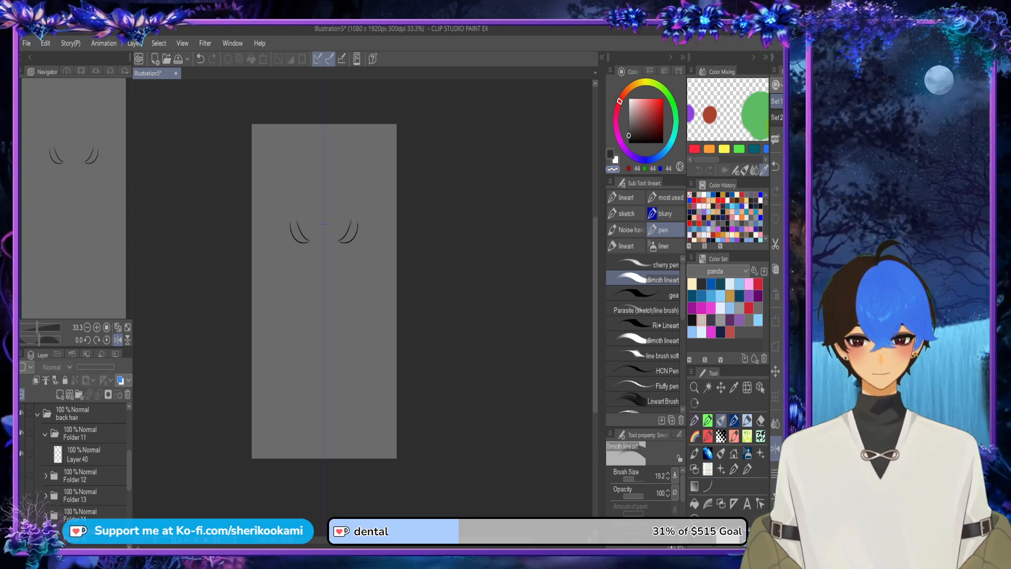
left_click(84, 455)
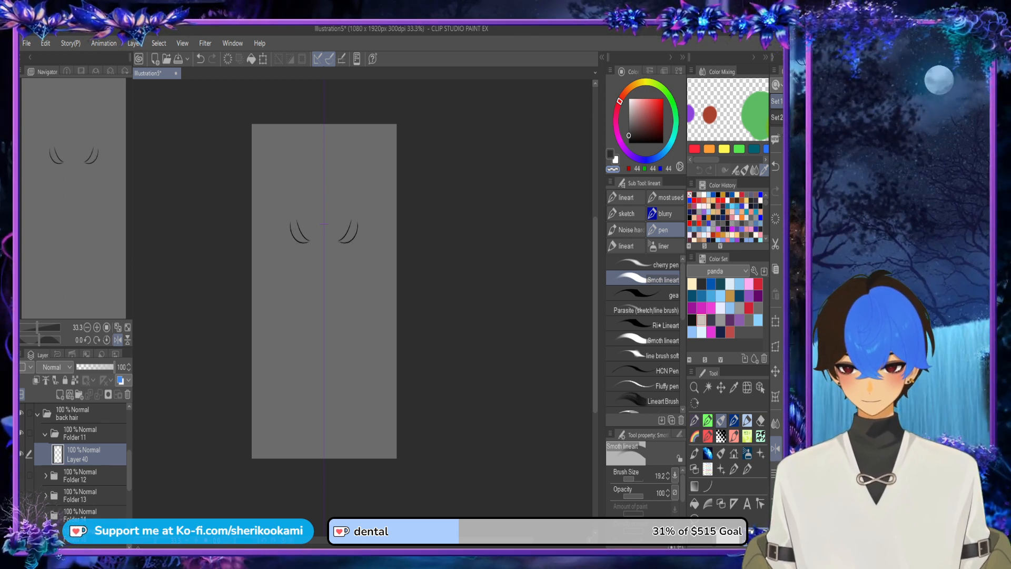
left_click(720, 332)
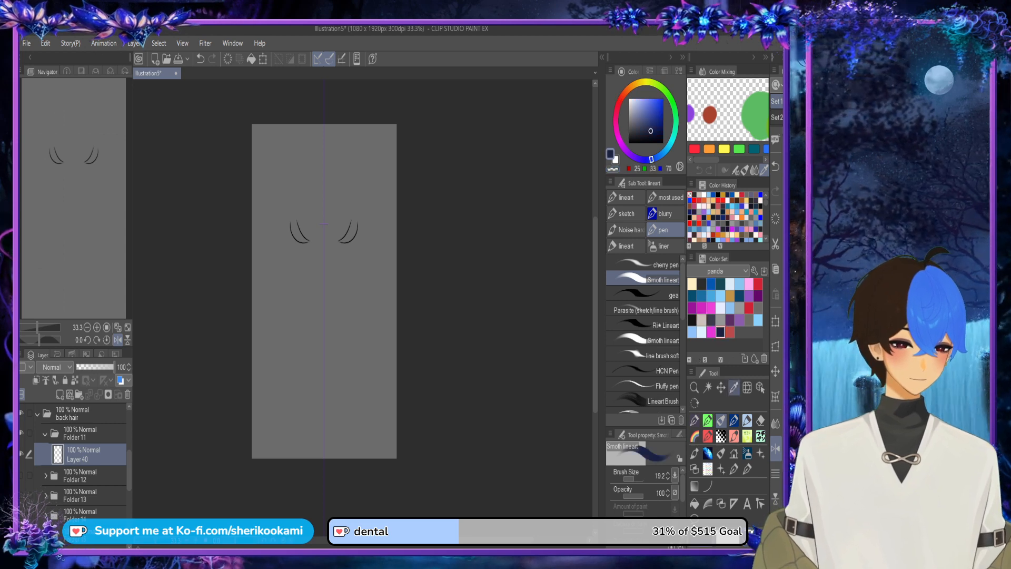
scroll(354, 268, "up", 3)
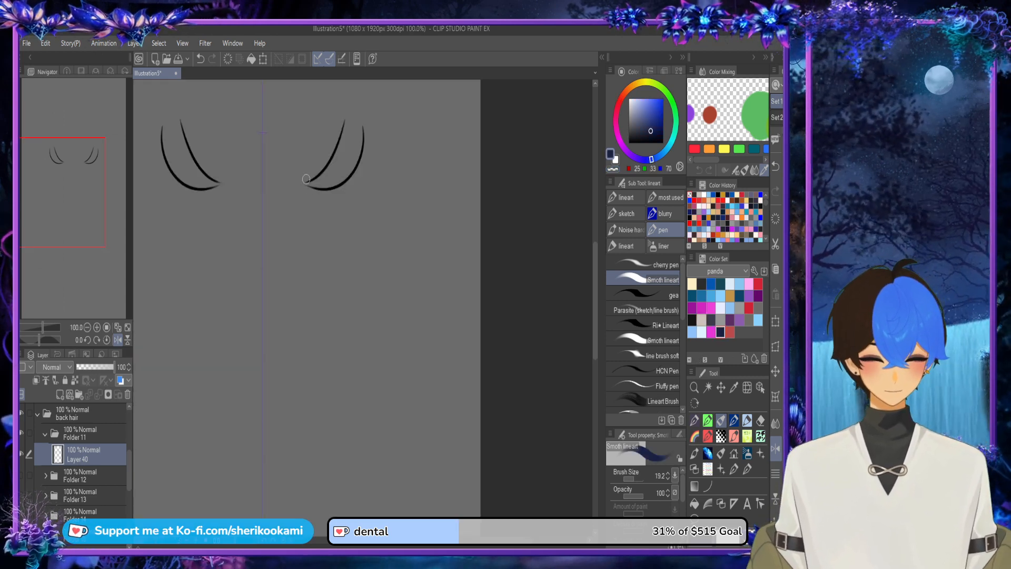
scroll(305, 179, "up", 3)
left_click(327, 272)
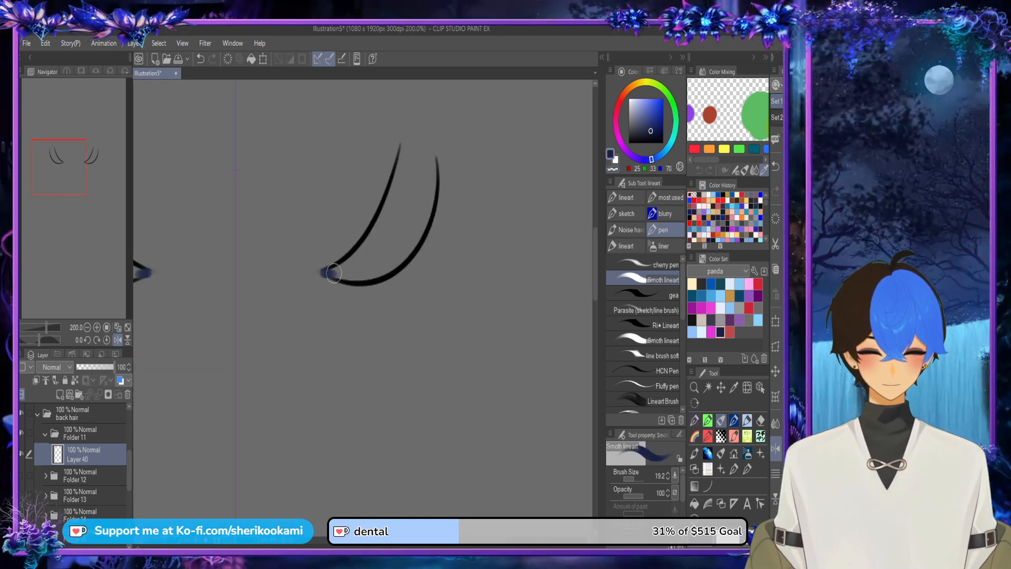
key("ctrl+z")
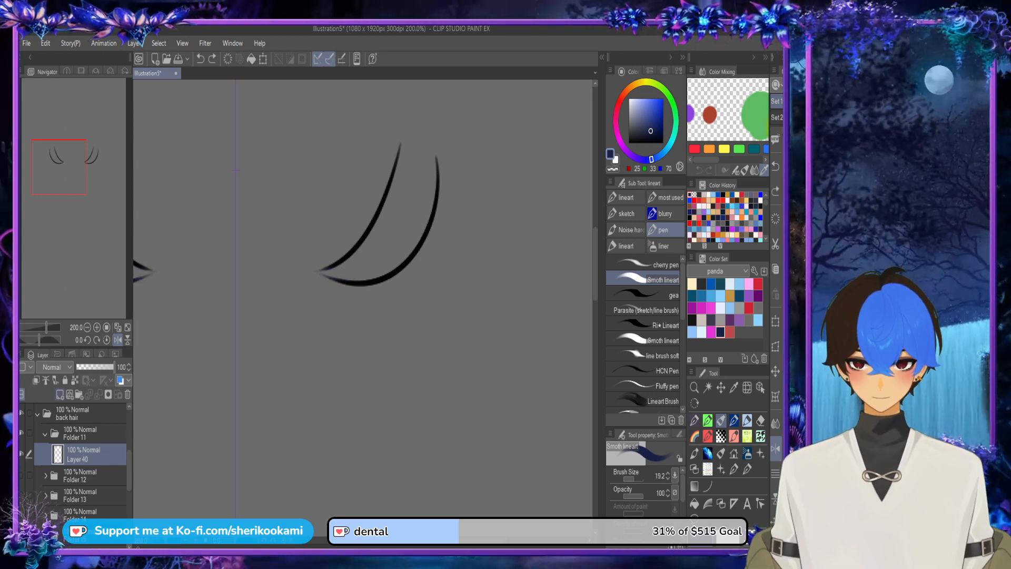
left_click(90, 394)
mouse_move(323, 272)
left_mouse_down()
mouse_move(381, 226)
mouse_move(332, 269)
mouse_move(375, 230)
mouse_move(404, 147)
mouse_move(428, 154)
mouse_move(414, 233)
mouse_move(386, 261)
mouse_move(337, 276)
mouse_move(386, 257)
mouse_move(362, 262)
mouse_move(379, 272)
mouse_move(395, 238)
mouse_move(398, 260)
mouse_move(426, 193)
mouse_move(366, 267)
mouse_move(411, 205)
mouse_move(411, 157)
mouse_move(380, 245)
mouse_move(432, 188)
left_mouse_up()
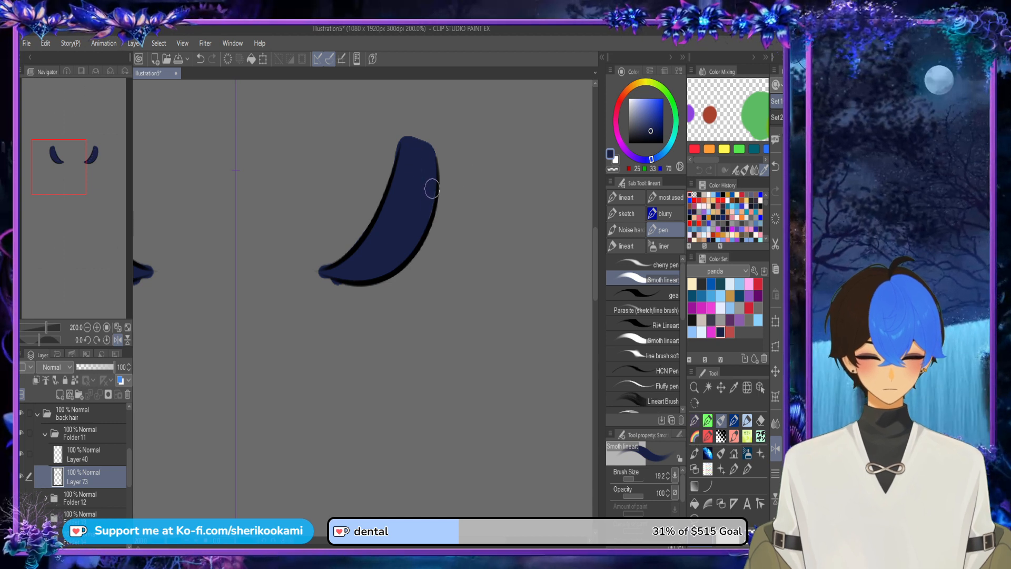
Step: Erase the navy colour spilling past the lines around the strand's pointed inner tip, using the pen with transparent colour
left_click_drag(400, 112, 363, 209)
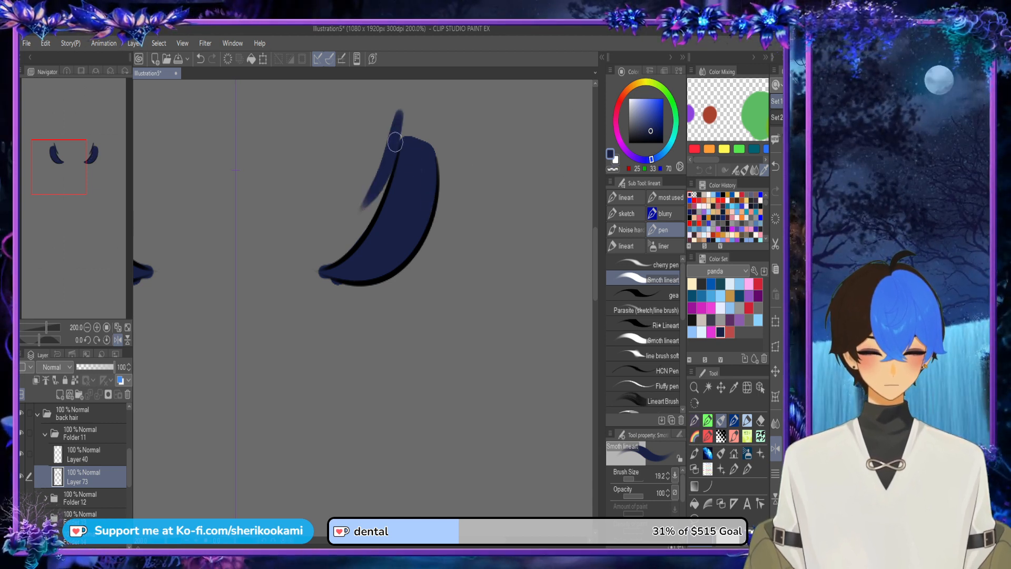
key("ctrl+z")
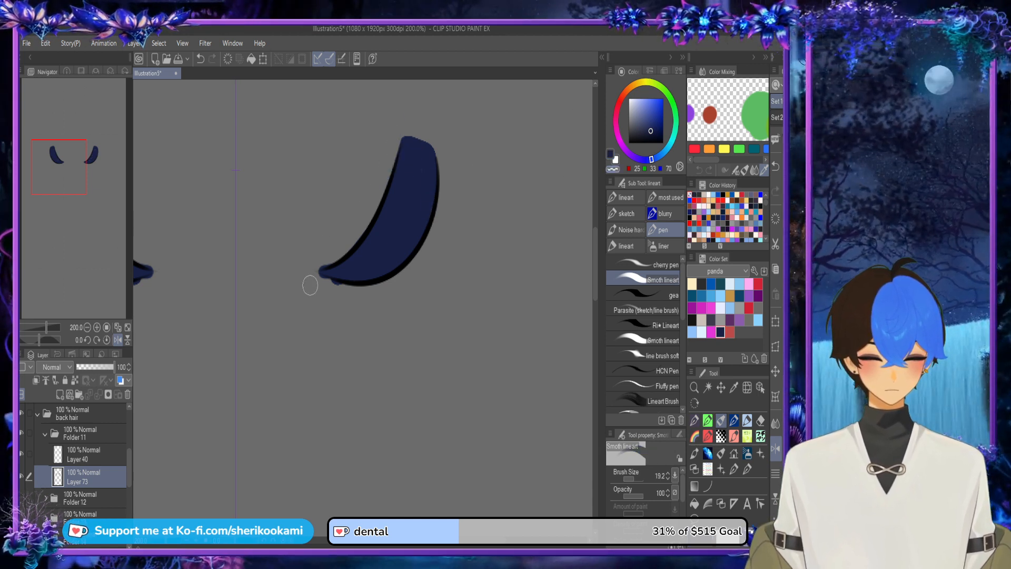
key("ctrl+z")
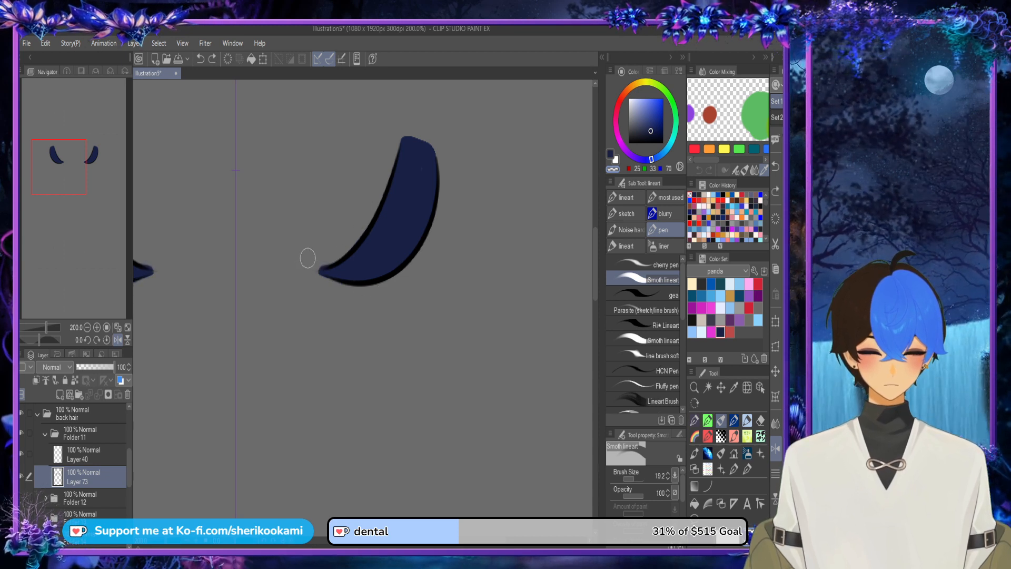
left_click_drag(310, 265, 352, 233)
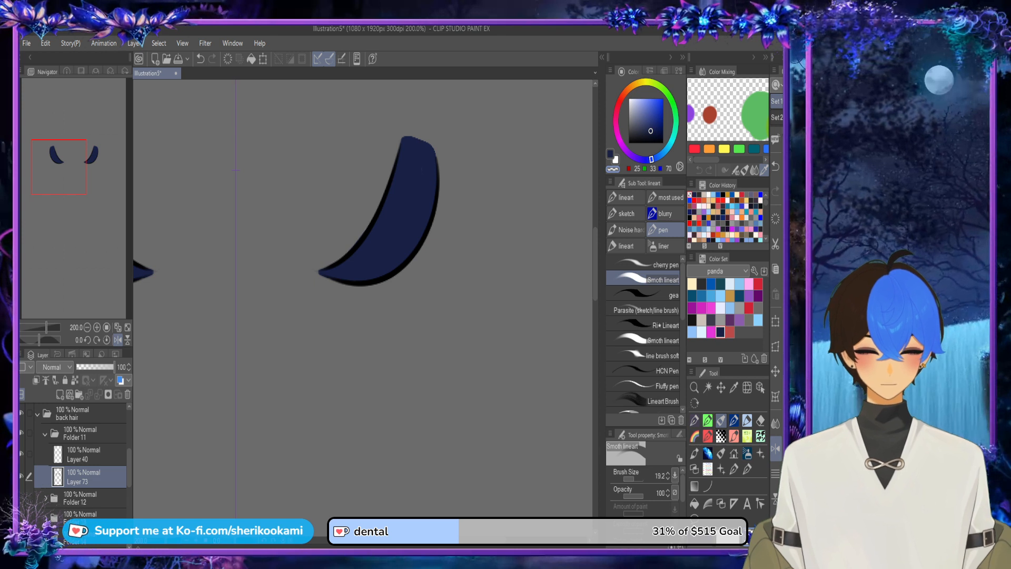
Step: Collapse and hide Folder 11, then show and expand Folder 12
scroll(363, 294, "up", 5)
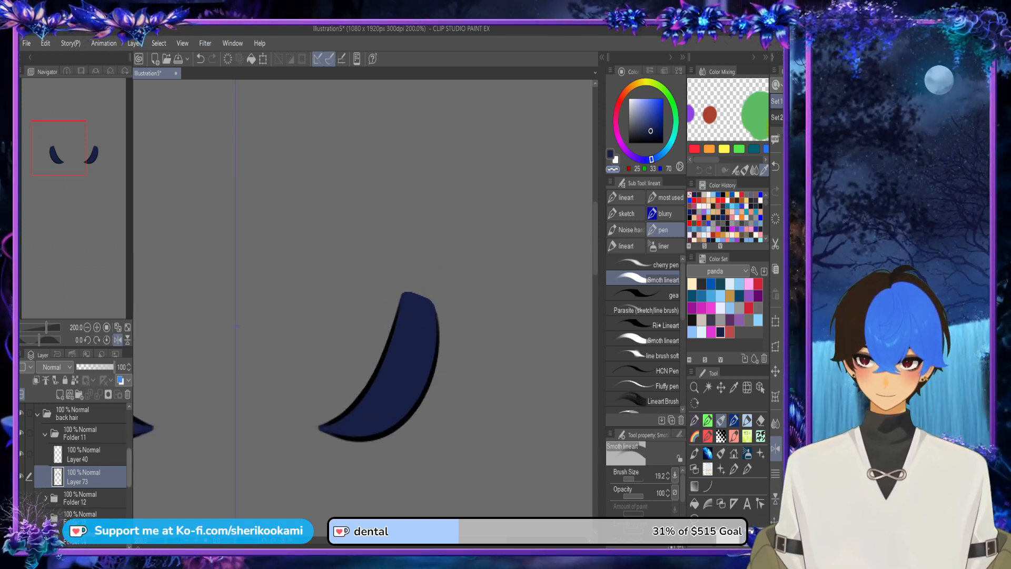
scroll(76, 458, "up", 1)
left_click(45, 445)
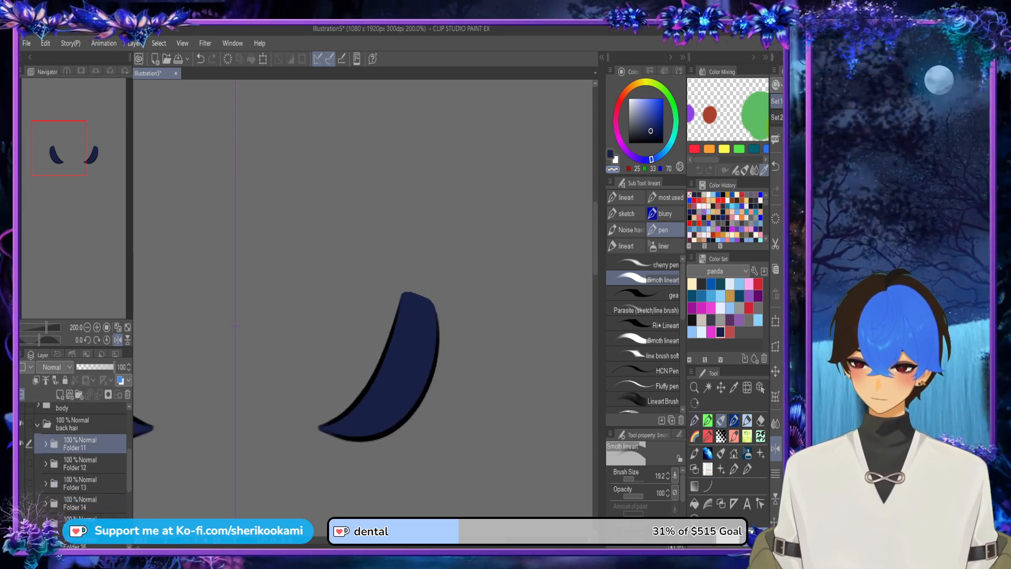
left_click_drag(451, 279, 382, 460)
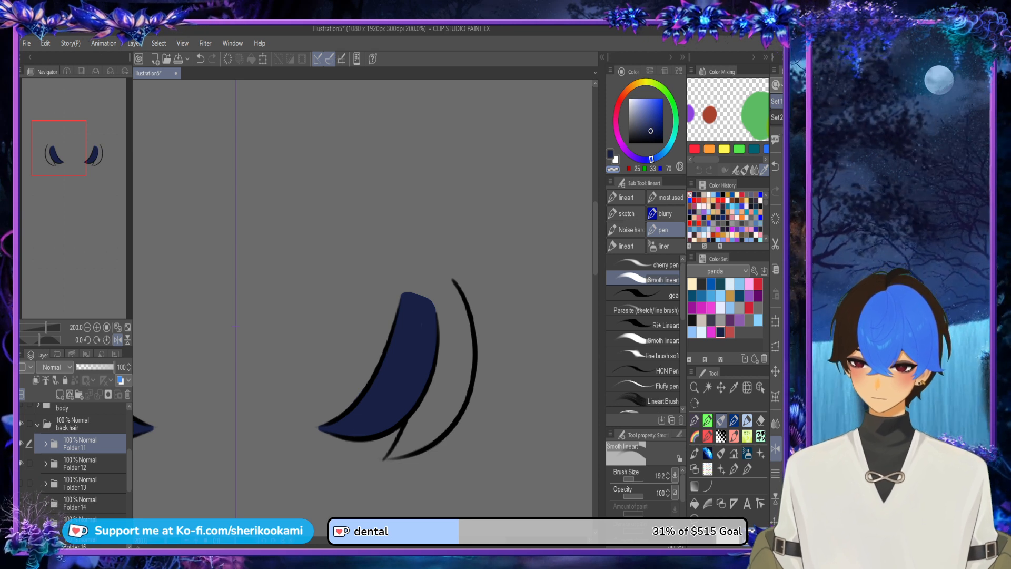
left_click(21, 423)
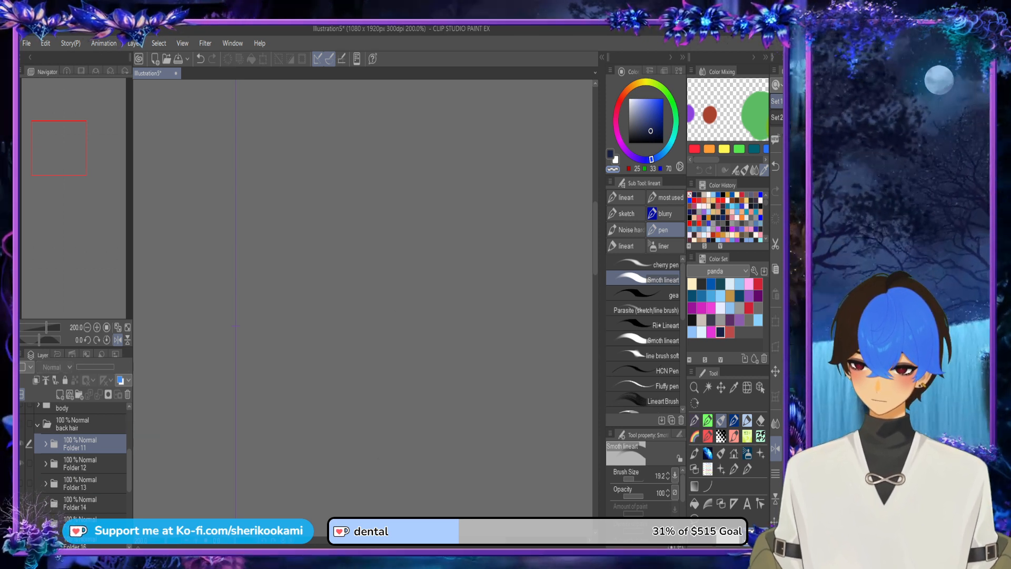
left_click(22, 423)
left_click(21, 443)
left_click(45, 464)
Step: Add a new layer below Layer 39 in Folder 12 and paint its hair strand dark navy
left_click(85, 485)
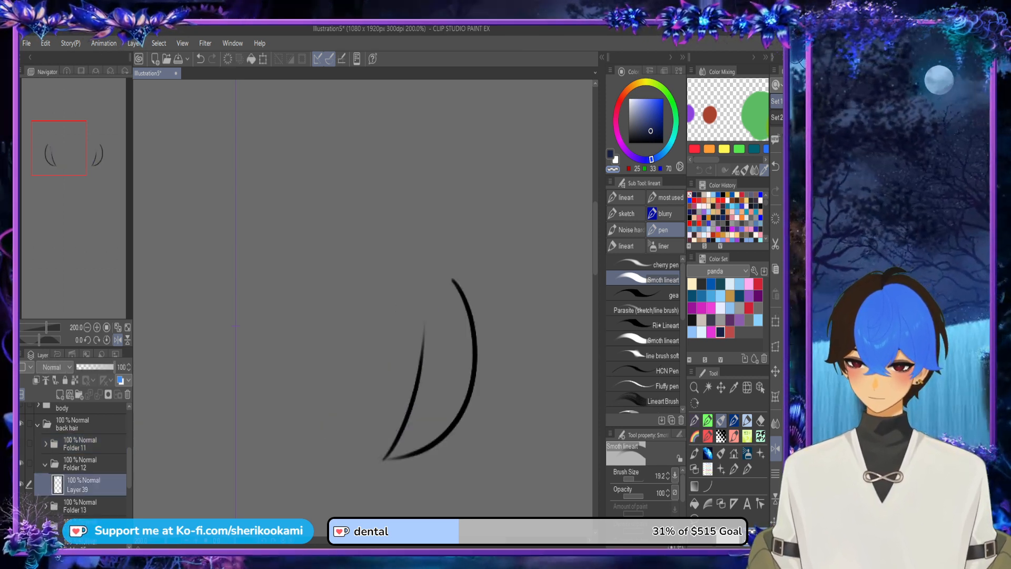
left_click(60, 395)
left_click_drag(87, 484, 87, 517)
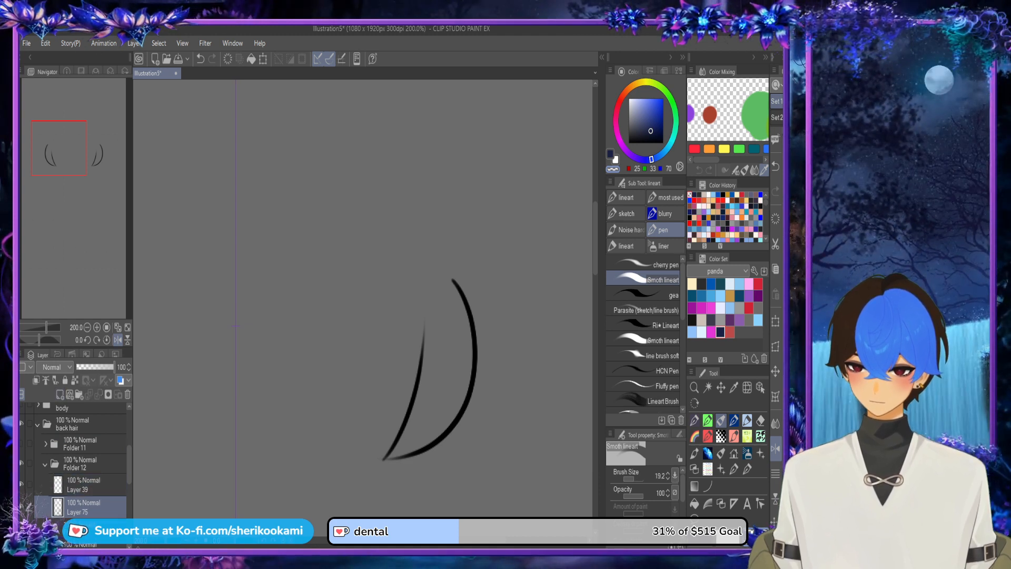
mouse_move(398, 449)
left_mouse_down()
mouse_move(421, 385)
mouse_move(409, 408)
mouse_move(425, 301)
mouse_move(428, 371)
mouse_move(433, 296)
mouse_move(448, 286)
mouse_move(467, 350)
mouse_move(460, 392)
mouse_move(467, 356)
mouse_move(453, 408)
mouse_move(403, 449)
mouse_move(455, 389)
mouse_move(422, 425)
mouse_move(456, 363)
mouse_move(456, 325)
mouse_move(459, 348)
mouse_move(439, 305)
mouse_move(432, 391)
mouse_move(436, 377)
mouse_move(416, 360)
mouse_move(398, 404)
mouse_move(418, 301)
mouse_move(394, 418)
mouse_move(406, 336)
mouse_move(393, 422)
left_mouse_up()
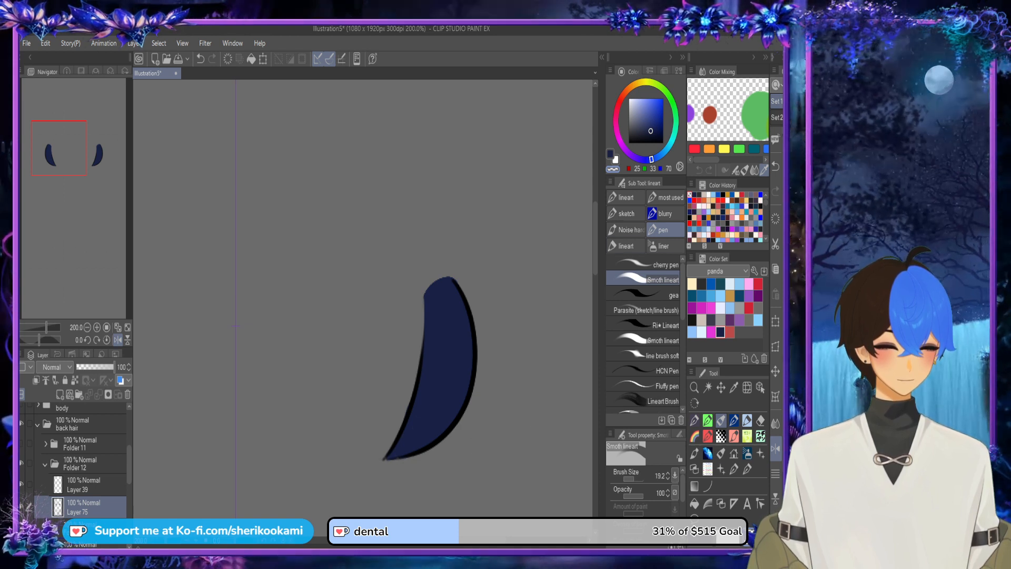
Step: Set the brush size to 7, then try touching up the strand's pointed tip in navy and its outer edge with transparent colour
left_click(611, 154)
key("bracketleft")
key("bracketleft")
key("bracketleft")
key("bracketleft")
key("bracketleft")
key("bracketleft")
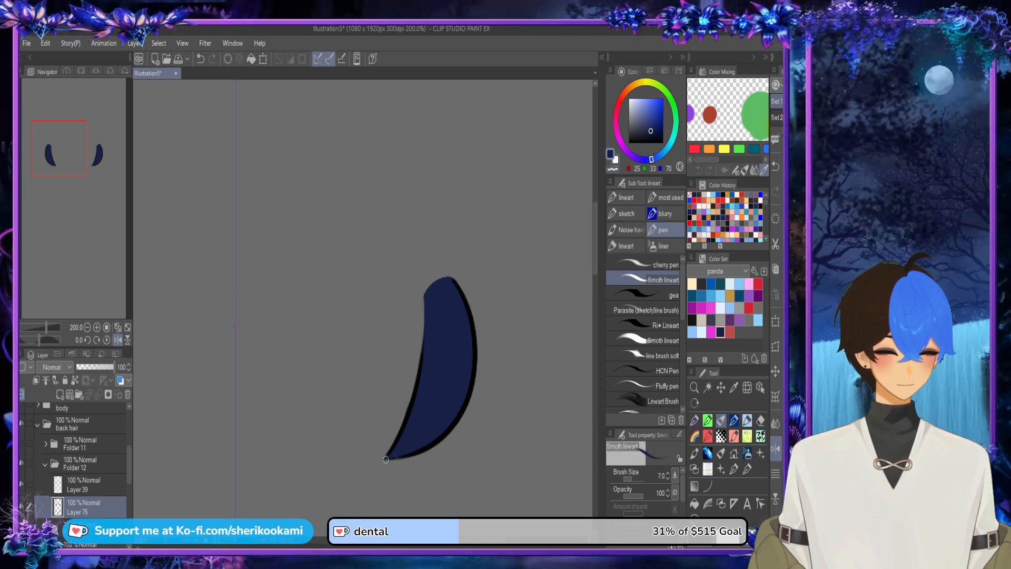
left_click_drag(386, 460, 395, 453)
key("ctrl+z")
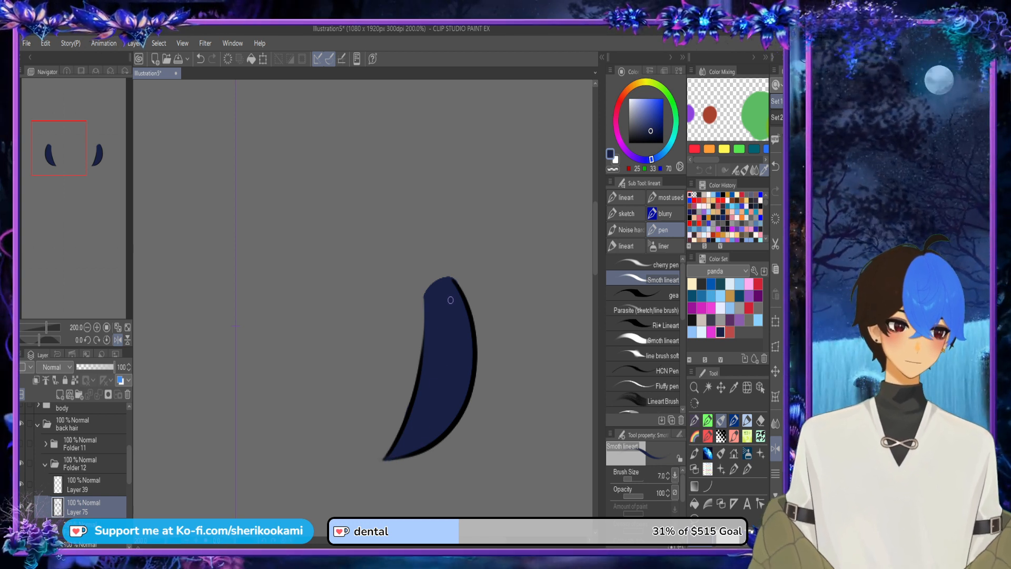
left_click(613, 169)
left_click_drag(454, 275, 485, 325)
key("ctrl+z")
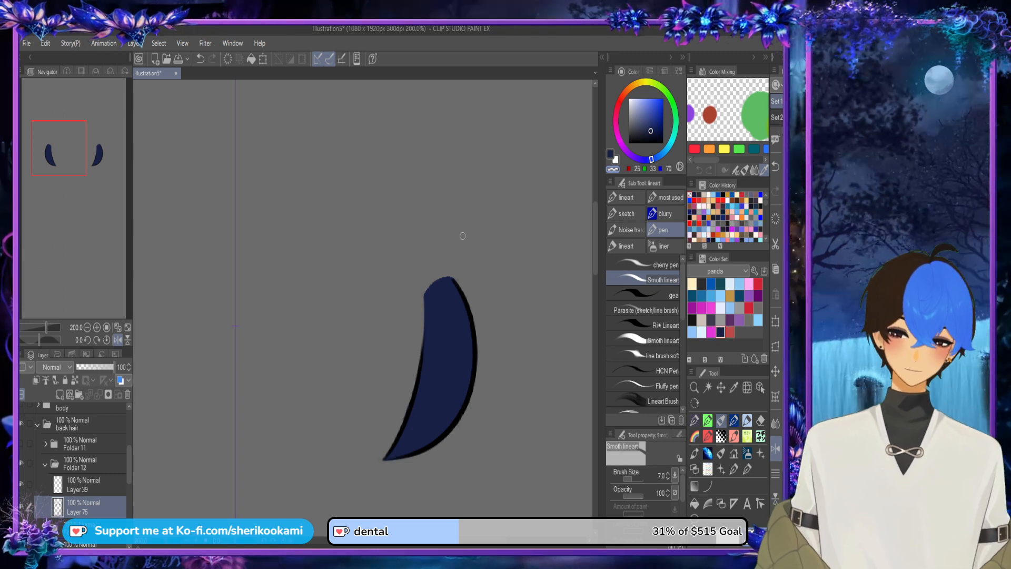
Step: Collapse and hide Folder 12, then show and expand Folder 13
left_click(45, 464)
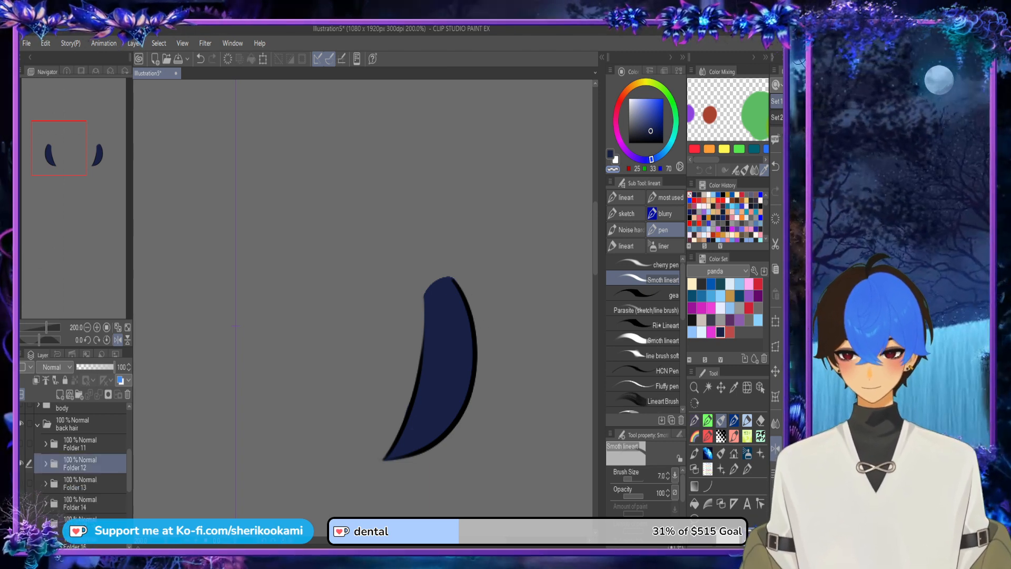
left_click(22, 463)
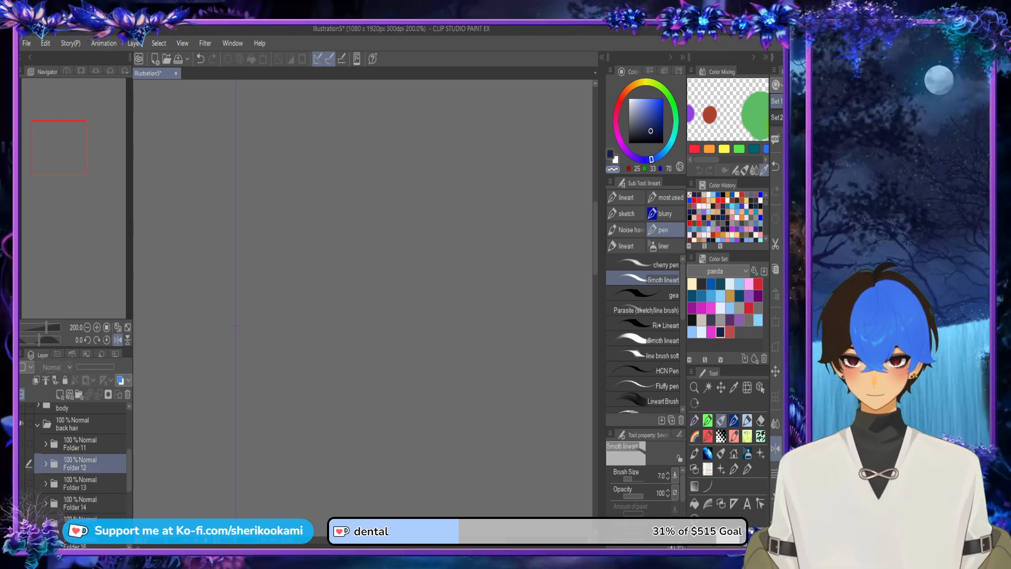
left_click(22, 463)
left_click(85, 505)
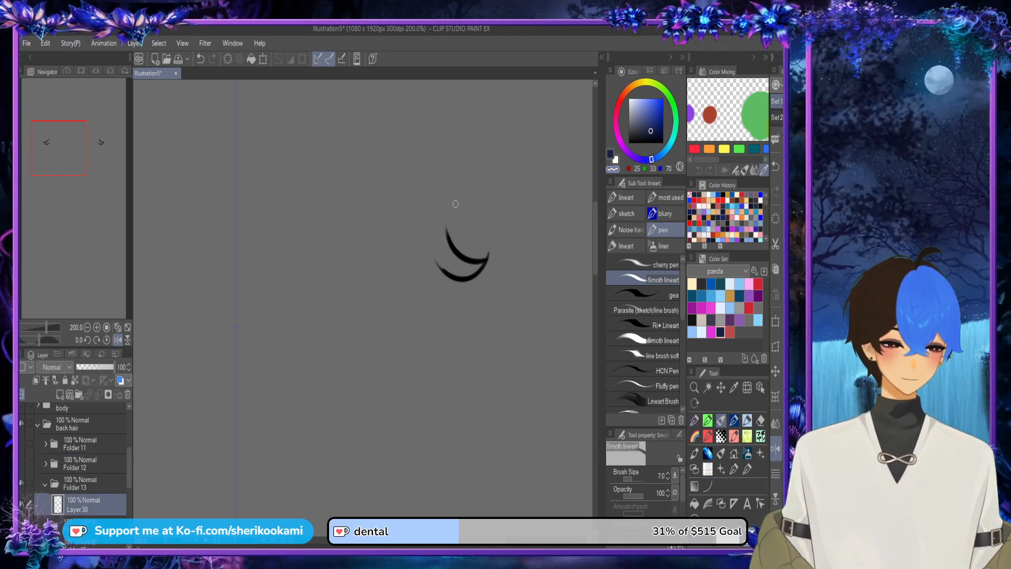
Step: Add a new layer below Layer 38 in Folder 13 and fill its small crescent hair strand dark navy
left_click(61, 395)
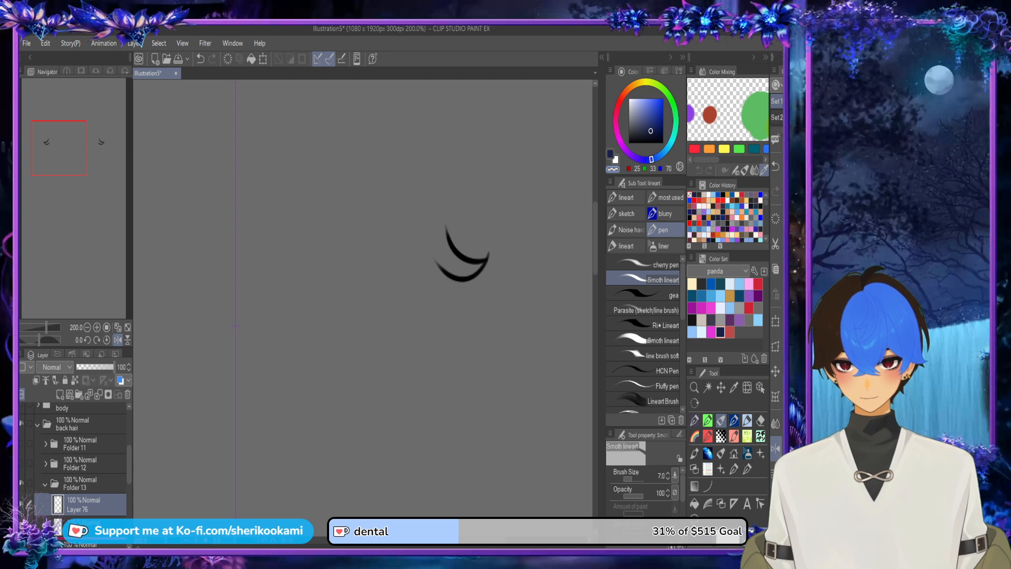
left_click_drag(84, 505, 84, 534)
key("c")
mouse_move(445, 270)
left_mouse_down()
mouse_move(445, 221)
mouse_move(472, 261)
mouse_move(463, 277)
mouse_move(472, 275)
left_mouse_up()
key("ctrl+z")
left_click(695, 504)
left_click(458, 259)
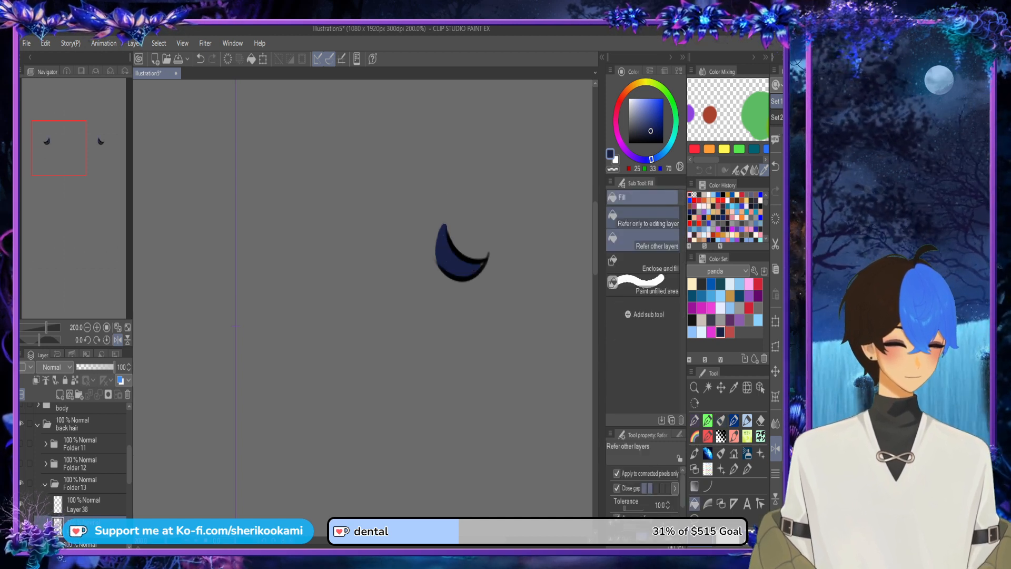
Step: Extend and smooth the navy colour along the open inner side and upper tip of the crescent strand with the pen
left_click(721, 419)
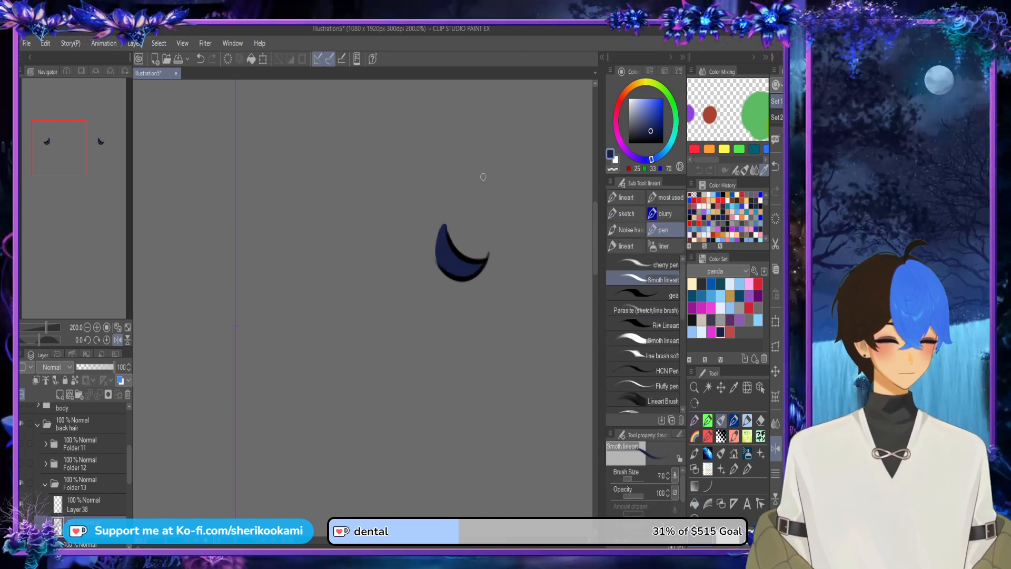
mouse_move(445, 216)
left_mouse_down()
mouse_move(464, 248)
mouse_move(441, 236)
mouse_move(436, 243)
mouse_move(443, 228)
left_mouse_up()
key("ctrl+z")
key("c")
key("c")
key("ctrl+z")
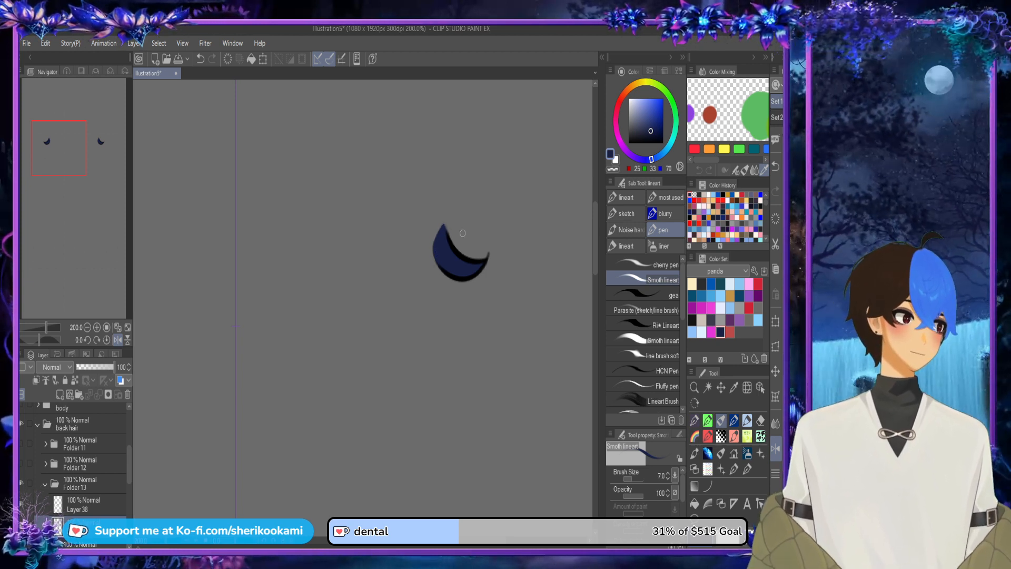
scroll(462, 234, "down", 2)
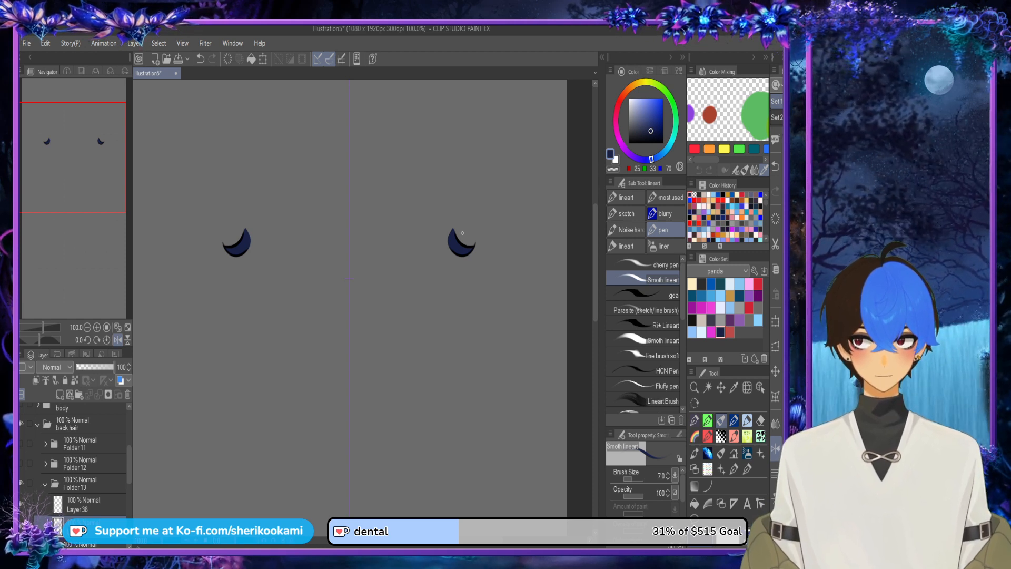
Step: Collapse Folder 13, show Folder 14 and move it above Folder 13 in the back hair folder
left_click(46, 483)
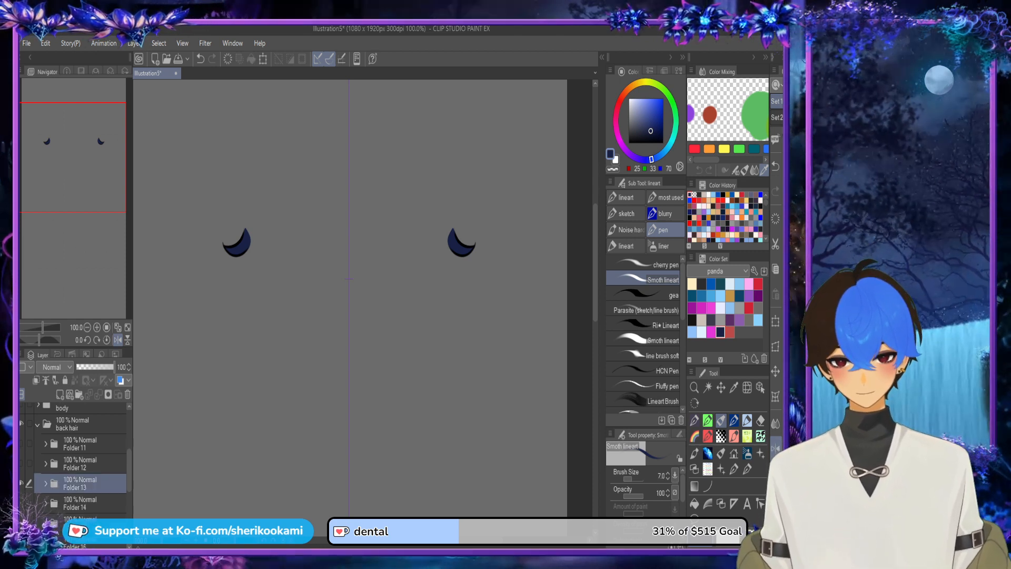
left_click(21, 503)
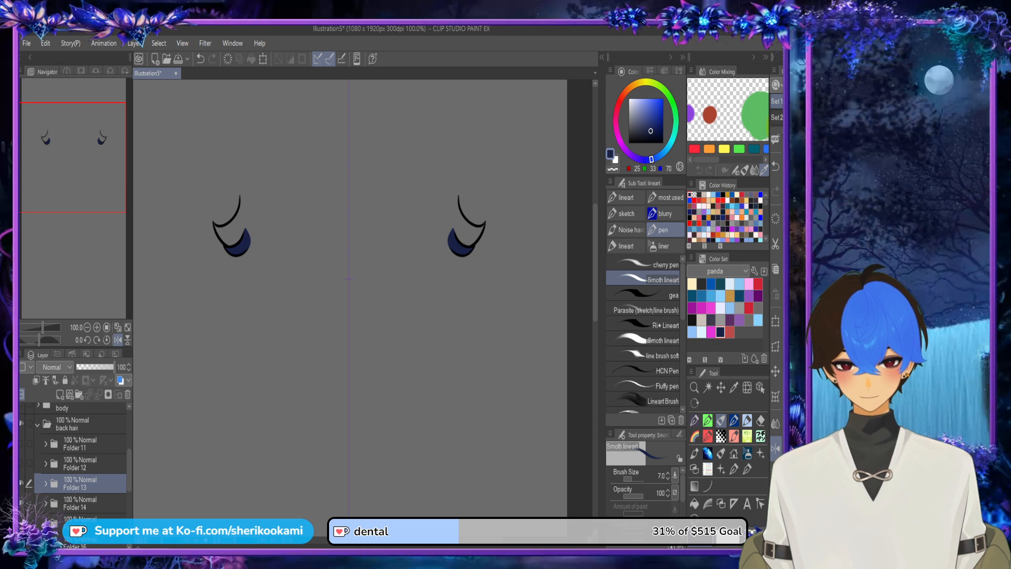
left_click_drag(80, 503, 80, 476)
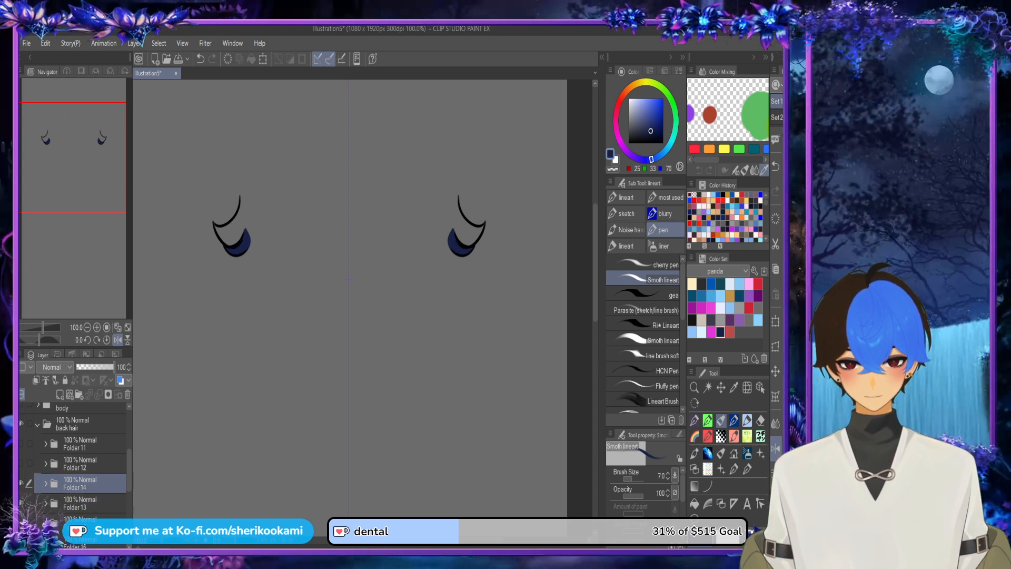
Step: Add a new layer below Layer 6 in Folder 14 and hide Folder 13
left_click(61, 394)
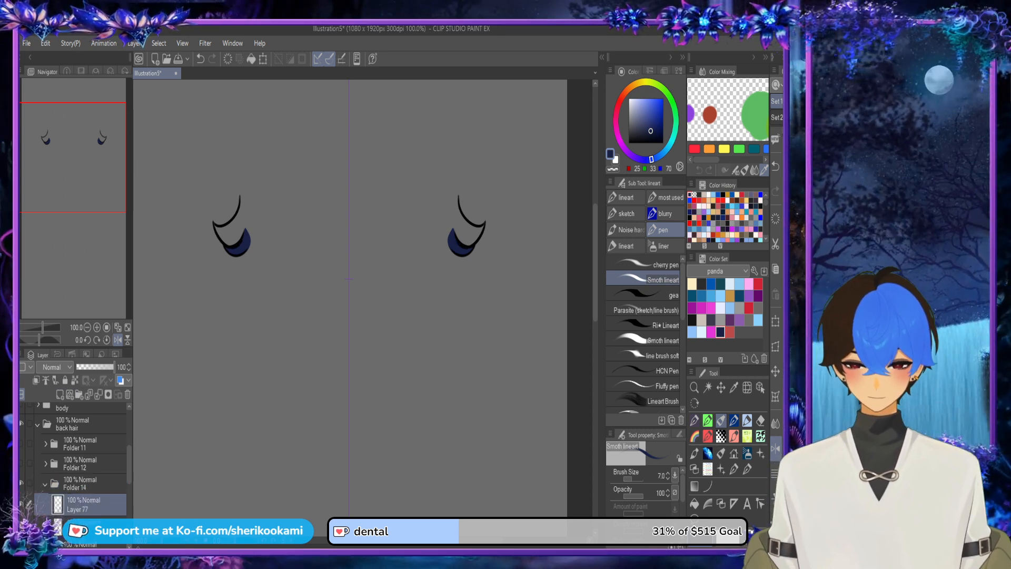
left_click_drag(84, 504, 83, 536)
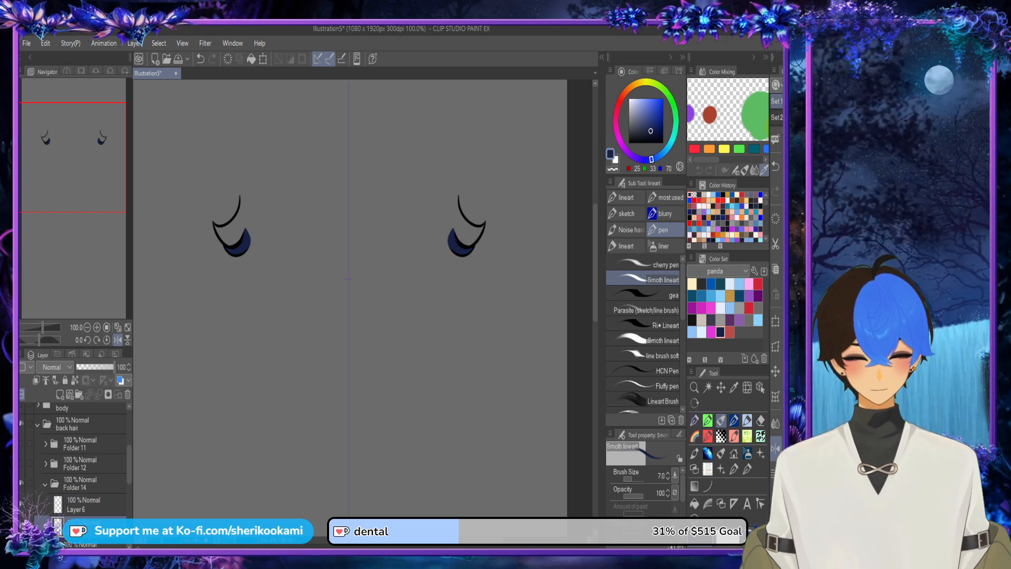
left_click_drag(129, 464, 129, 475)
left_click(22, 512)
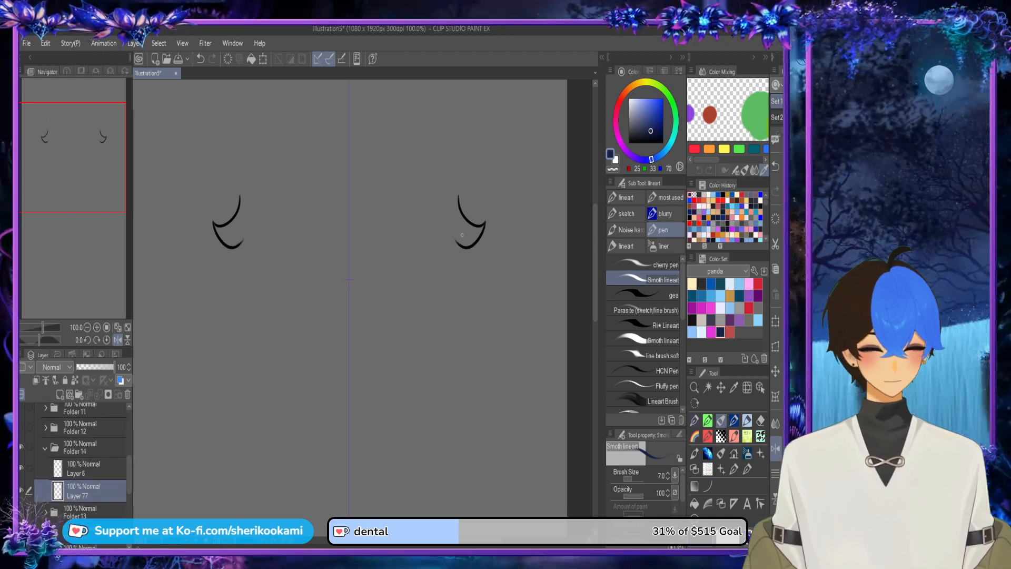
Step: Close the open inner side of Folder 14's strand with a navy pen line and fill the shape dark navy
scroll(462, 236, "up", 4)
left_click_drag(595, 223, 595, 208)
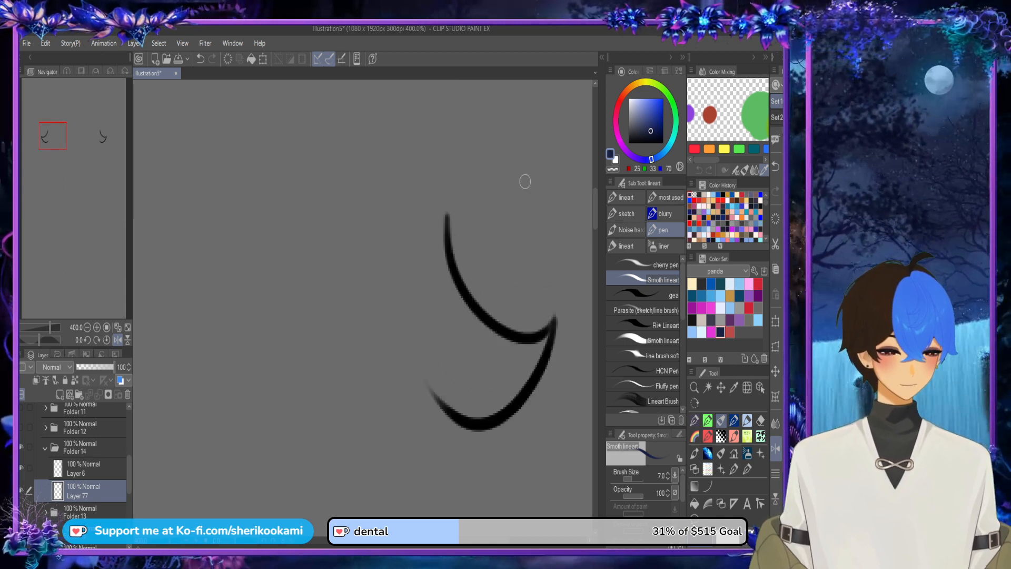
left_click_drag(441, 403, 425, 253)
mouse_move(425, 346)
left_mouse_down()
mouse_move(442, 189)
mouse_move(444, 243)
left_mouse_up()
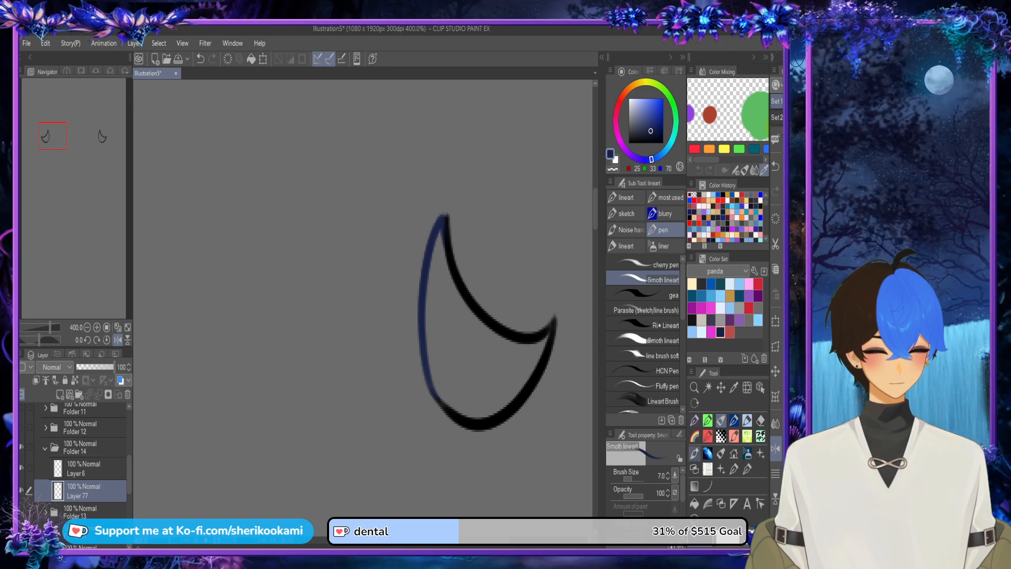
left_click(695, 504)
left_click(474, 361)
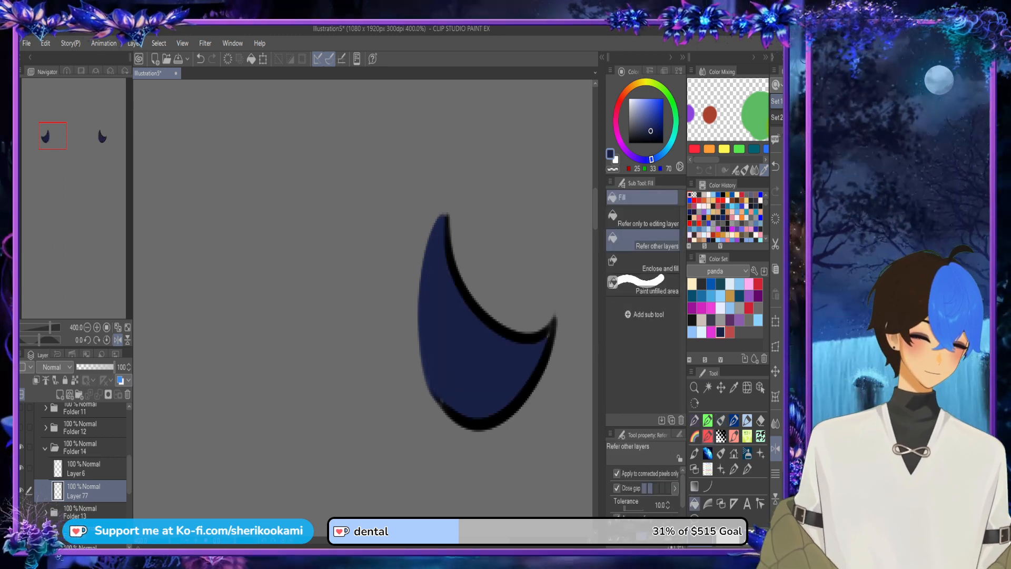
left_click(721, 420)
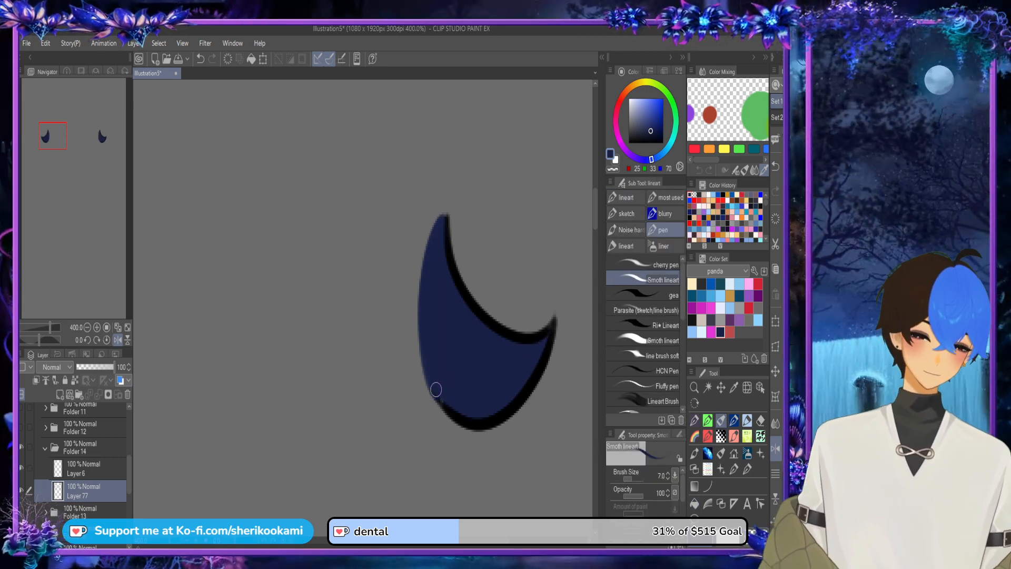
scroll(477, 356, "down", 2)
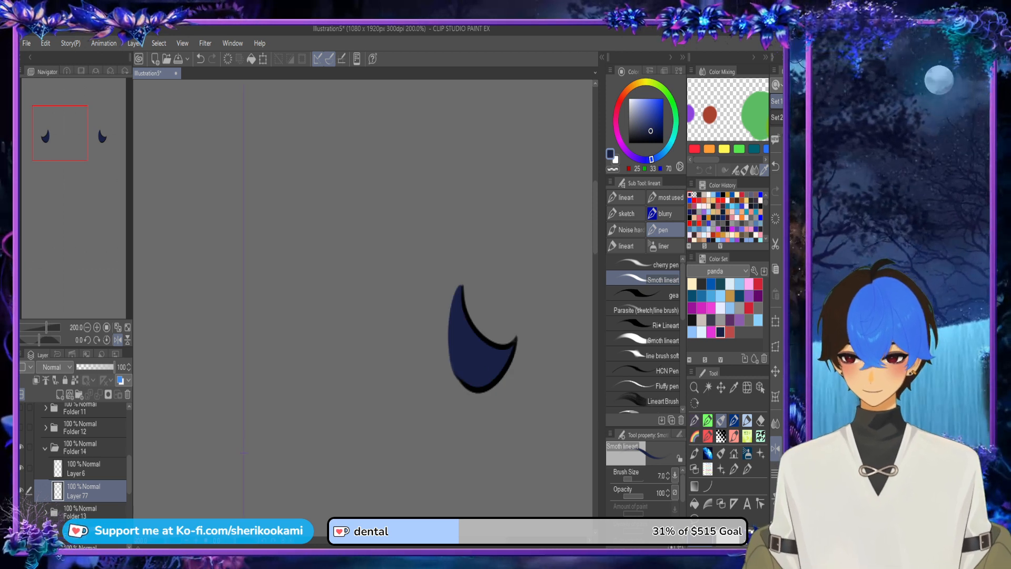
Step: Collapse and hide Folder 14, then show Folder 16 and expand it
left_click(21, 427)
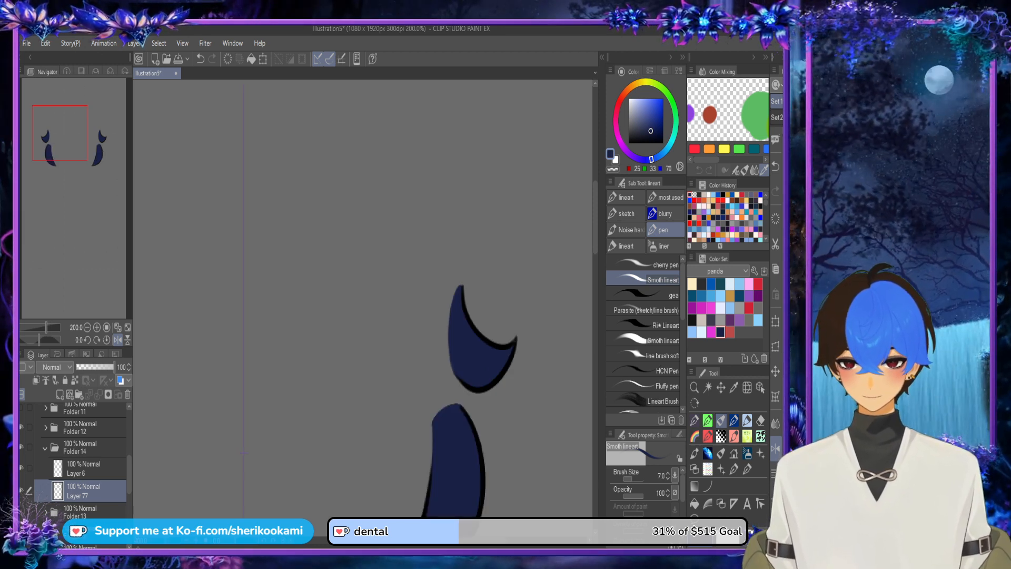
left_click(21, 447)
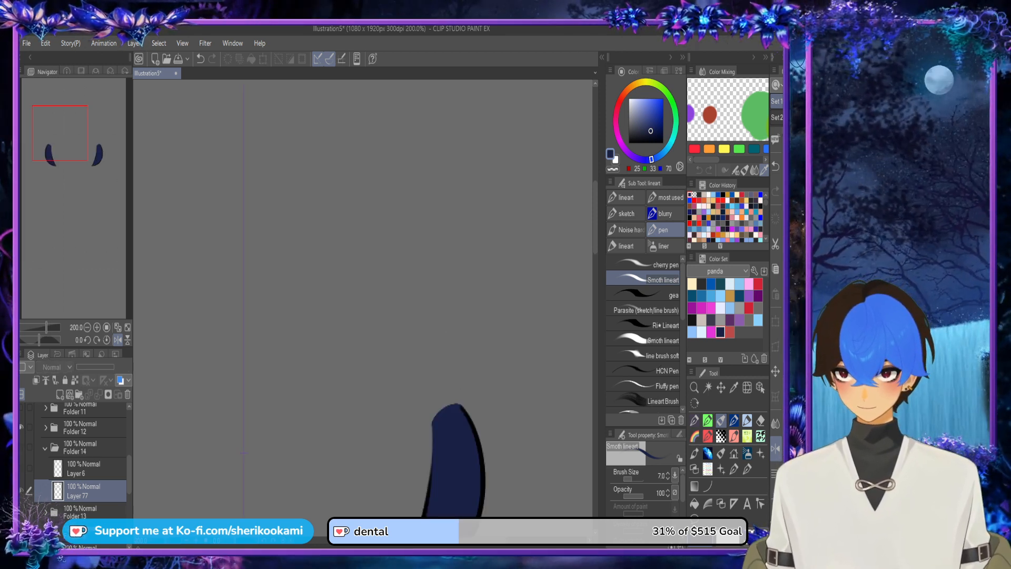
left_click(45, 448)
left_click(21, 427)
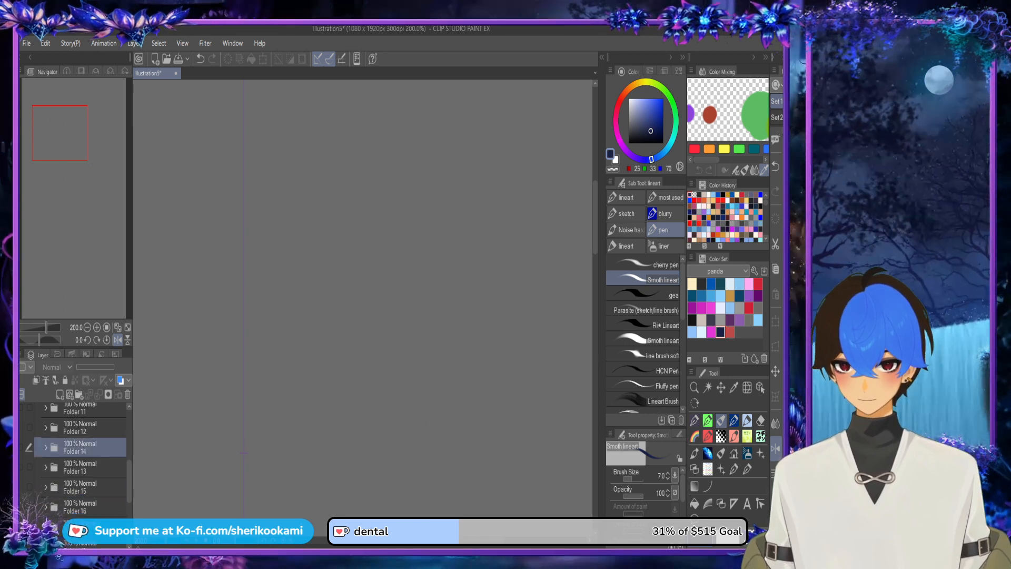
left_click(21, 466)
left_click(22, 467)
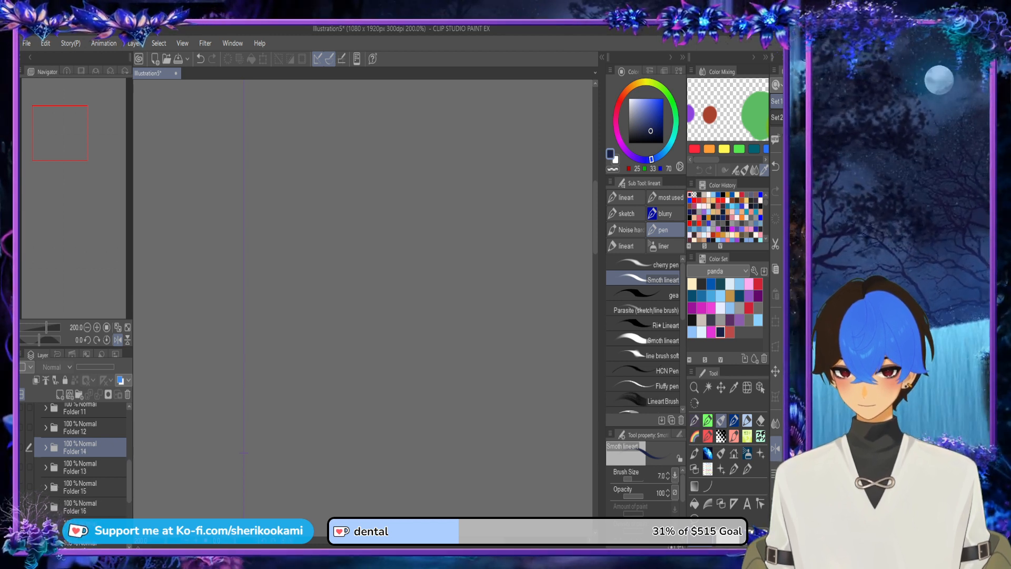
left_click(21, 506)
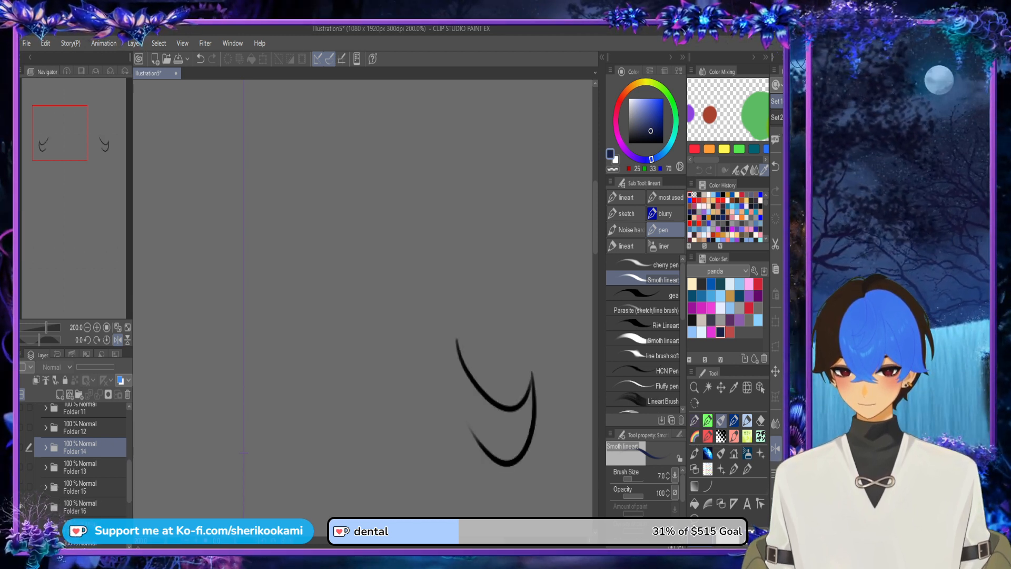
left_click(81, 526)
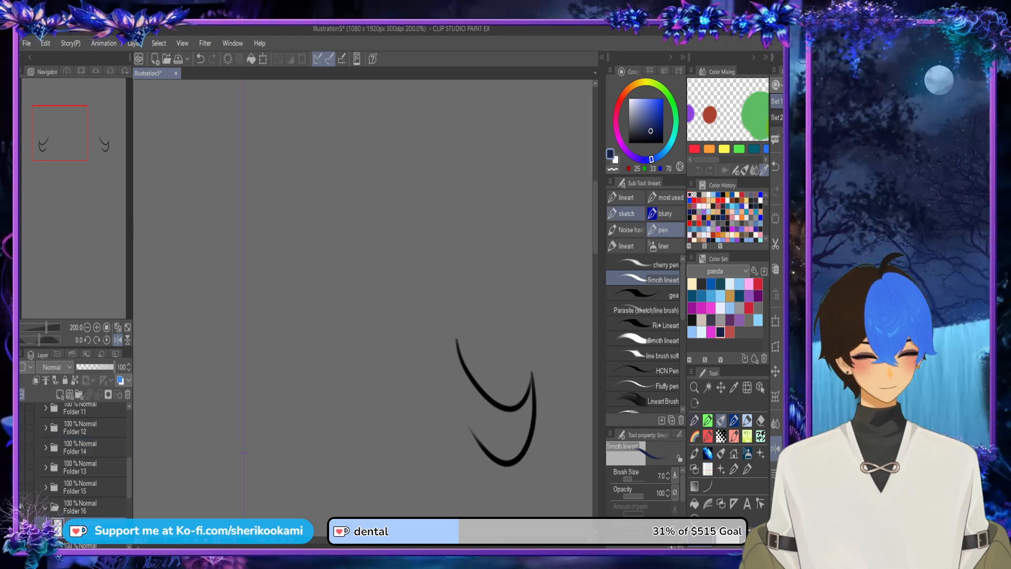
Step: Undo the stroke made on the line art layer and add a new layer below Layer 42 in Folder 16
left_click_drag(455, 347, 483, 440)
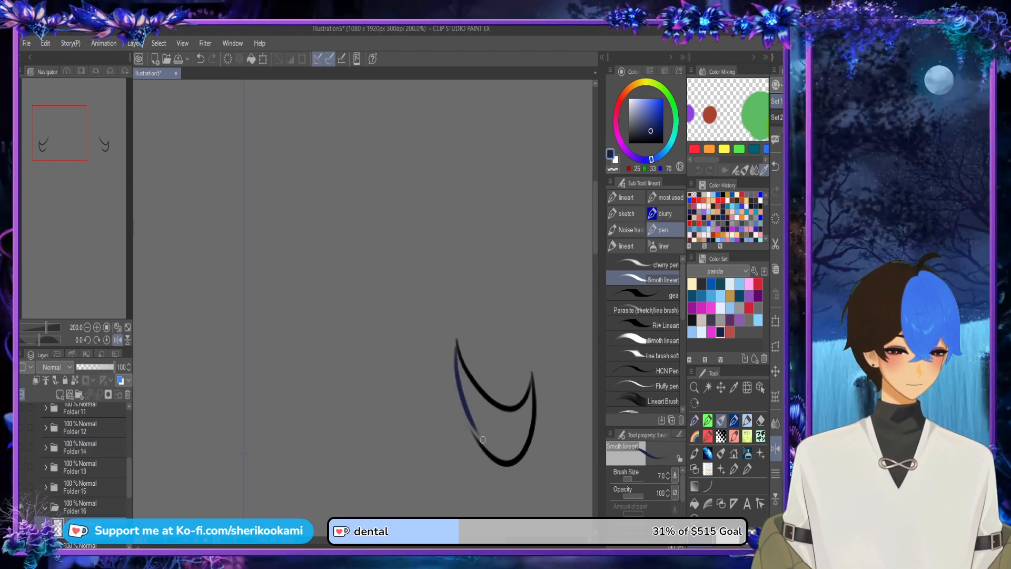
key("ctrl+z")
left_click(60, 393)
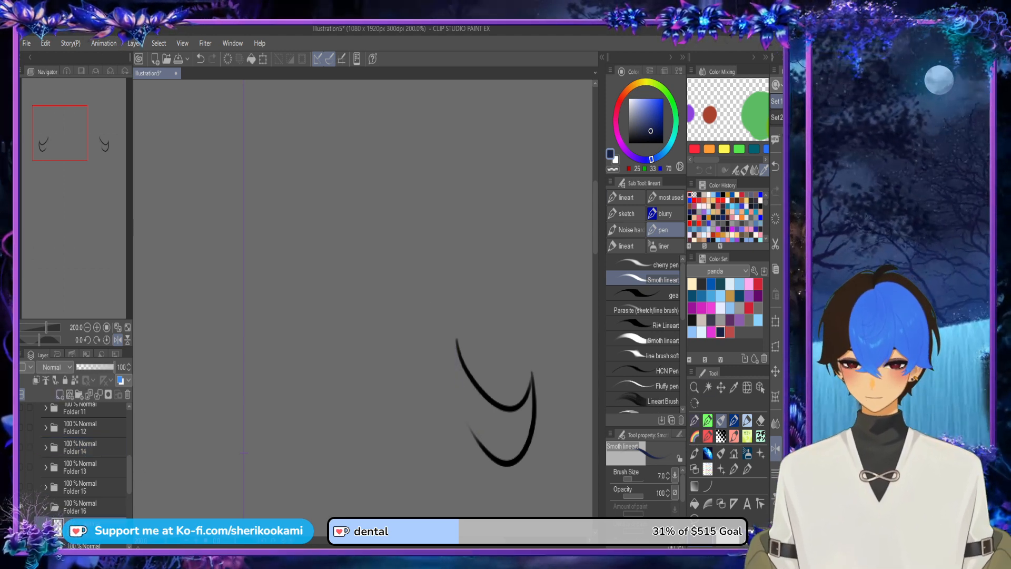
left_click_drag(87, 492, 86, 520)
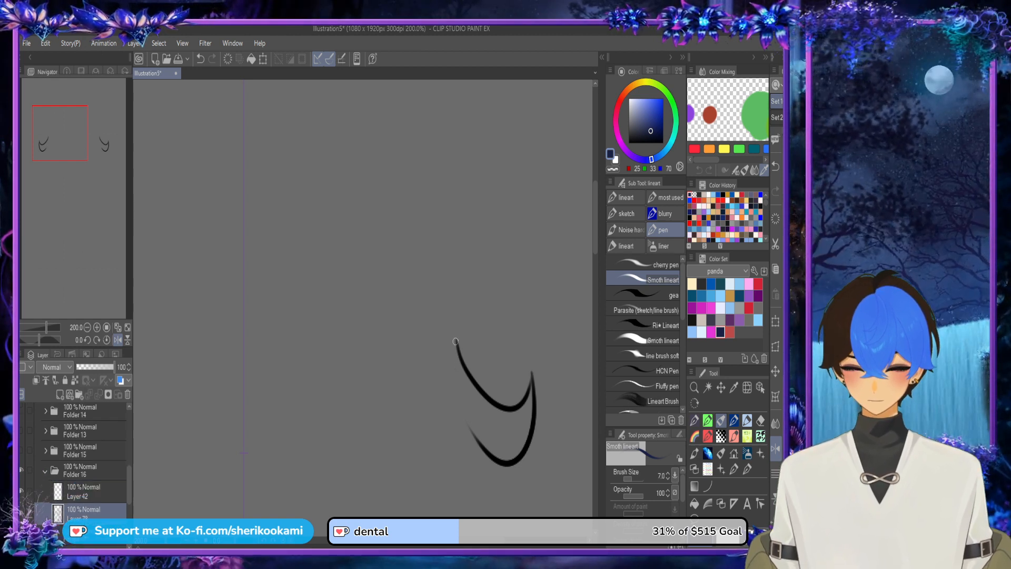
Step: Close the open inner side of the strand in navy, fill it dark navy and collapse Folder 16
left_click_drag(455, 342, 484, 442)
left_click_drag(460, 403, 491, 454)
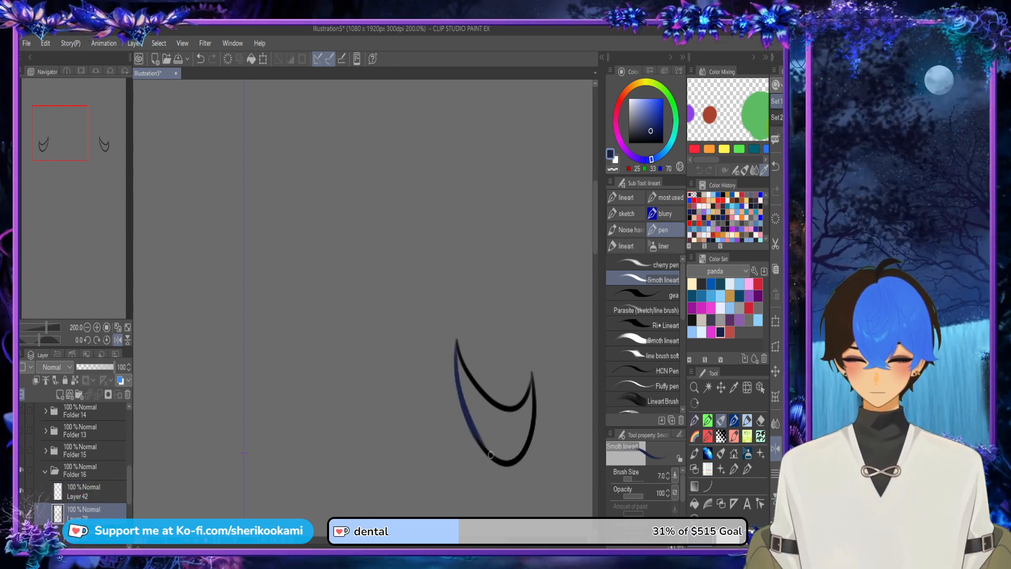
key("g")
left_click(501, 424)
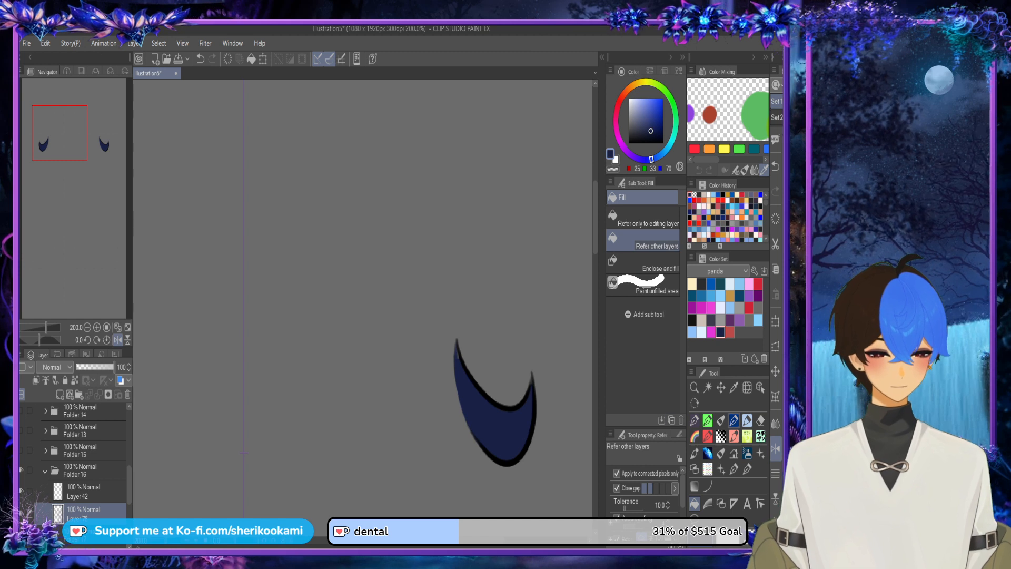
key("p")
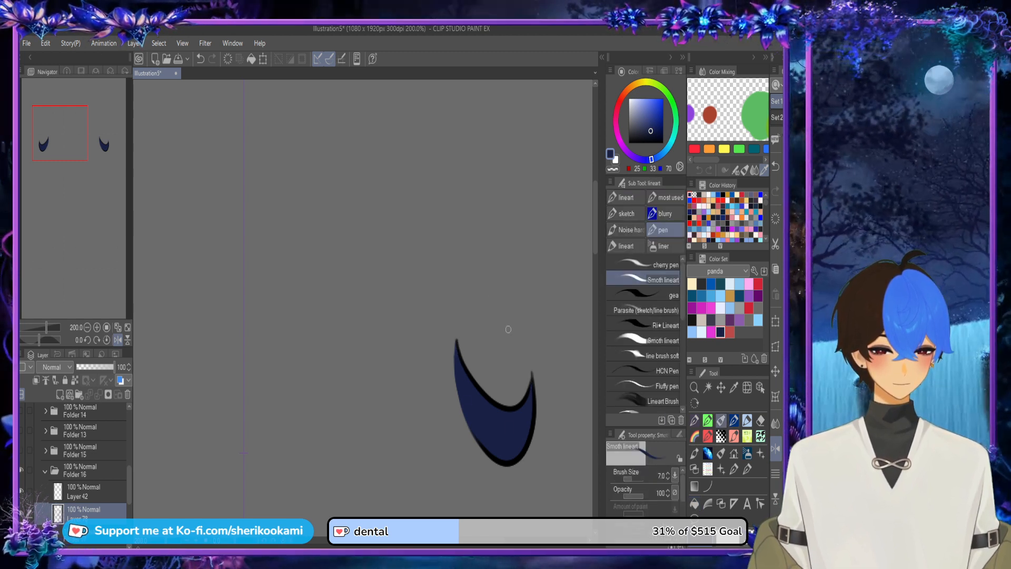
left_click(46, 471)
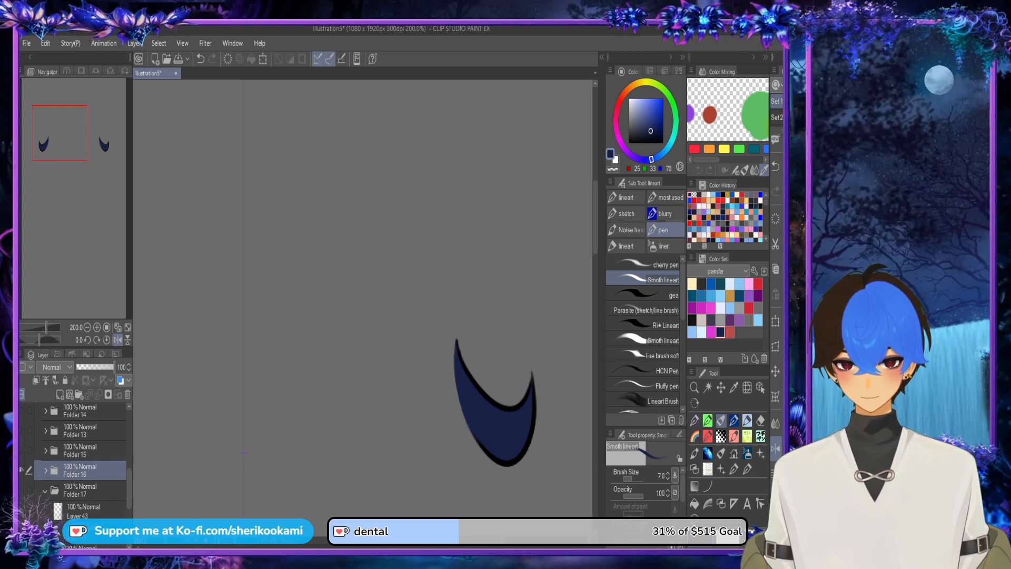
Step: Hide Folder 16, show Folder 17 and add a new layer below Layer 43
left_click(22, 470)
left_click(22, 490)
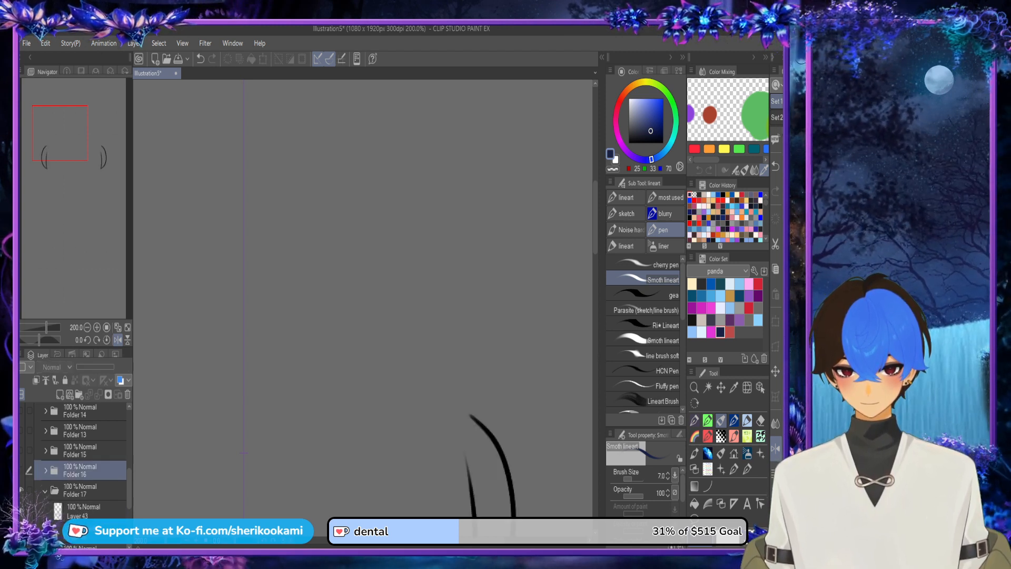
left_click(84, 510)
left_click(60, 394)
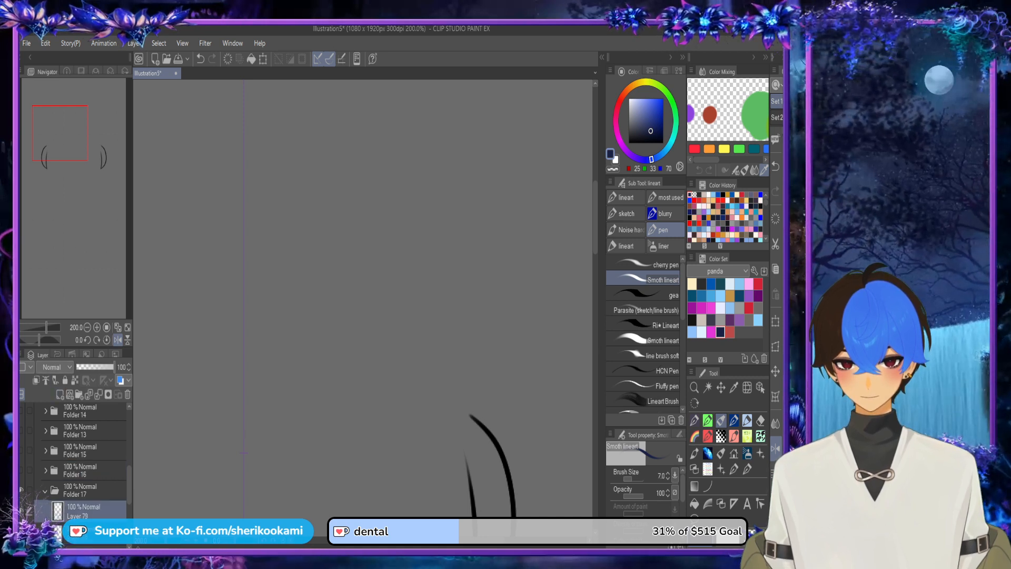
left_click_drag(84, 530, 85, 502)
left_click(84, 529)
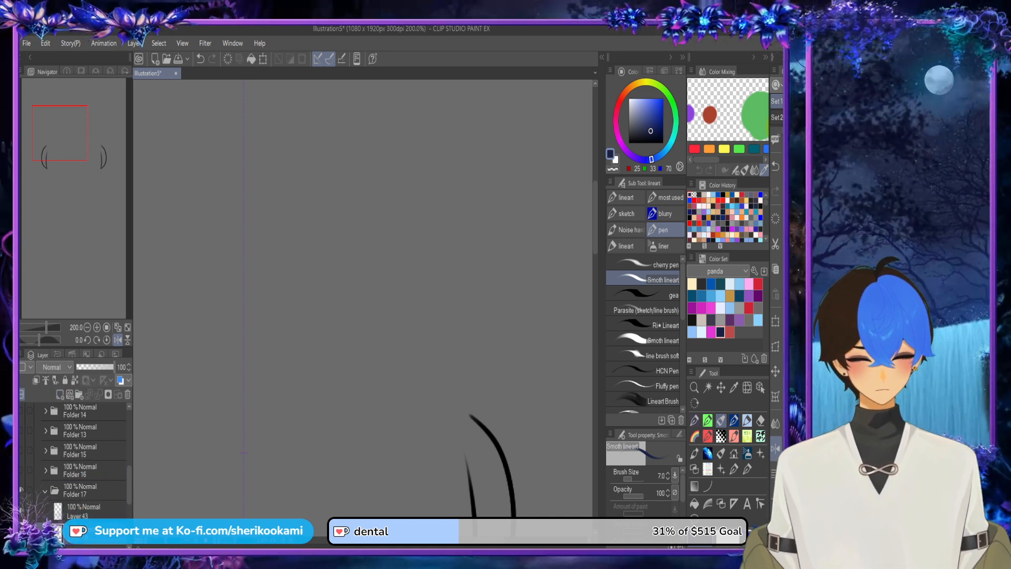
Step: Close the open upper end of Folder 17's strand with a navy pen line and fill the shape dark navy
left_click_drag(595, 219, 595, 253)
left_click_drag(460, 228, 477, 359)
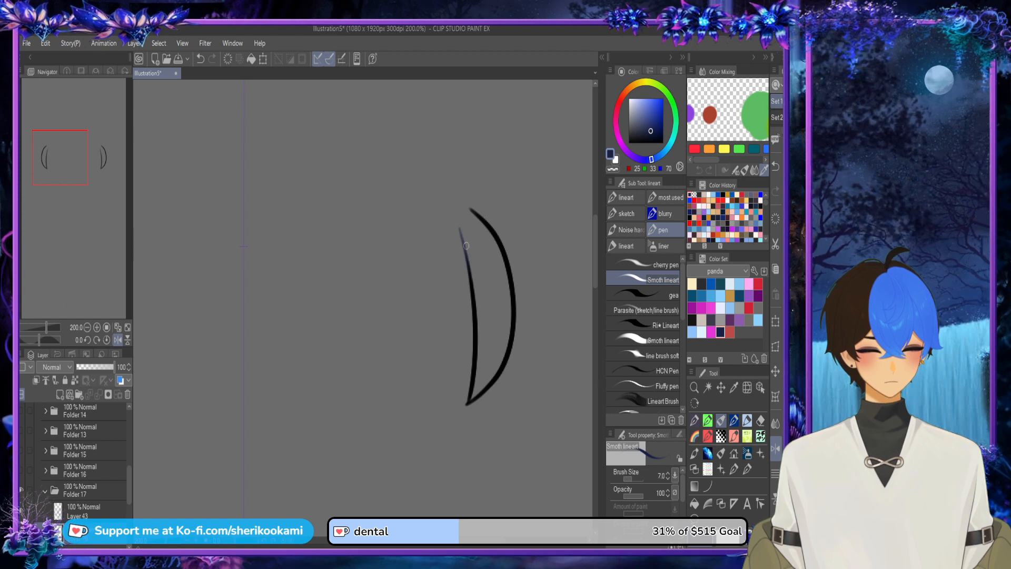
mouse_move(461, 233)
left_mouse_down()
mouse_move(474, 213)
mouse_move(476, 289)
left_mouse_up()
left_click(695, 504)
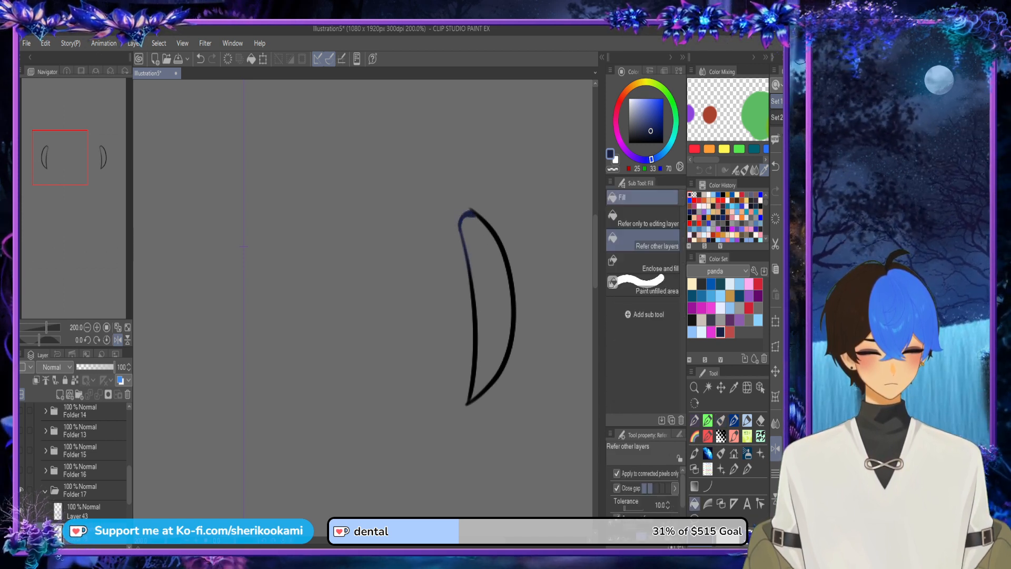
left_click(489, 300)
left_click(721, 420)
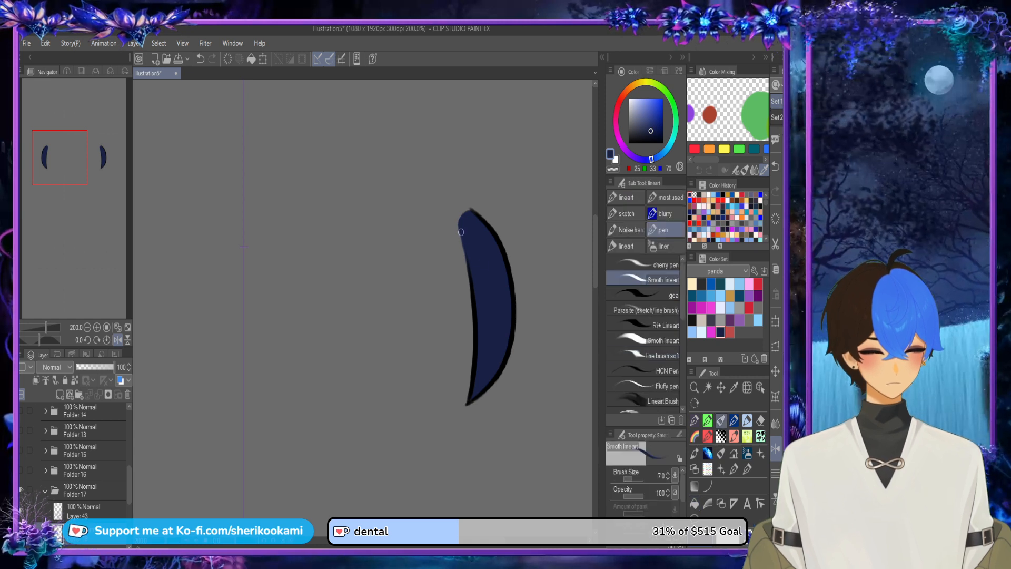
Step: Smooth the rounded tip and upper inner edge of the strand with navy pen strokes, then collapse Folder 17
left_click_drag(459, 228, 478, 318)
key("ctrl+z")
left_click_drag(460, 227, 480, 322)
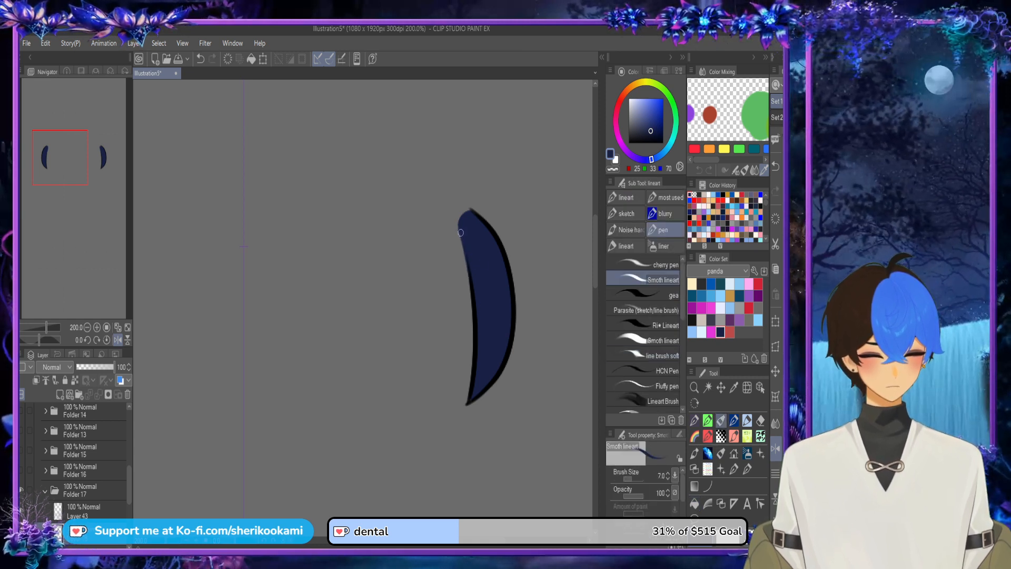
left_click_drag(464, 217, 464, 226)
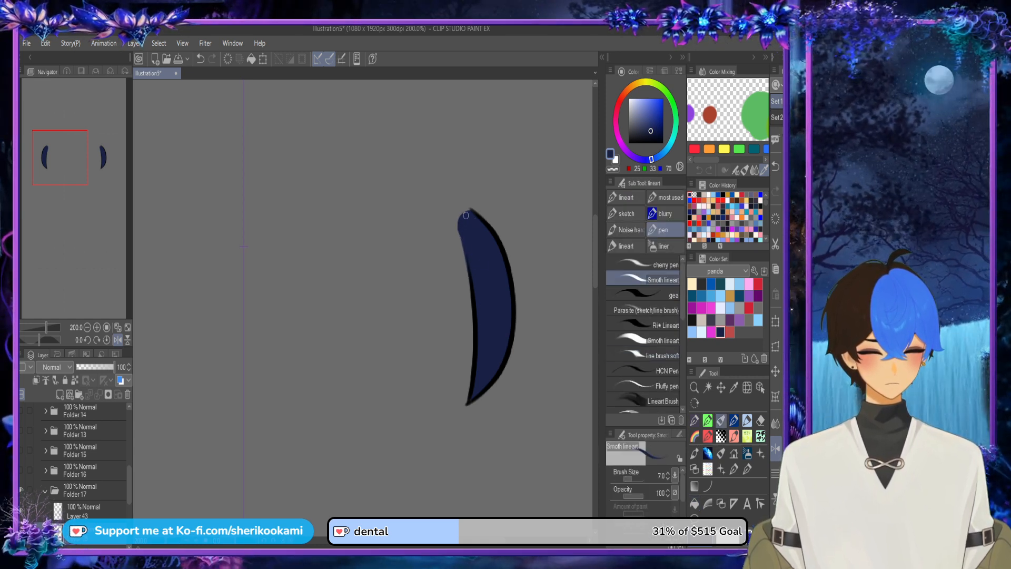
left_click(470, 215, "alt")
left_click(471, 235, "alt")
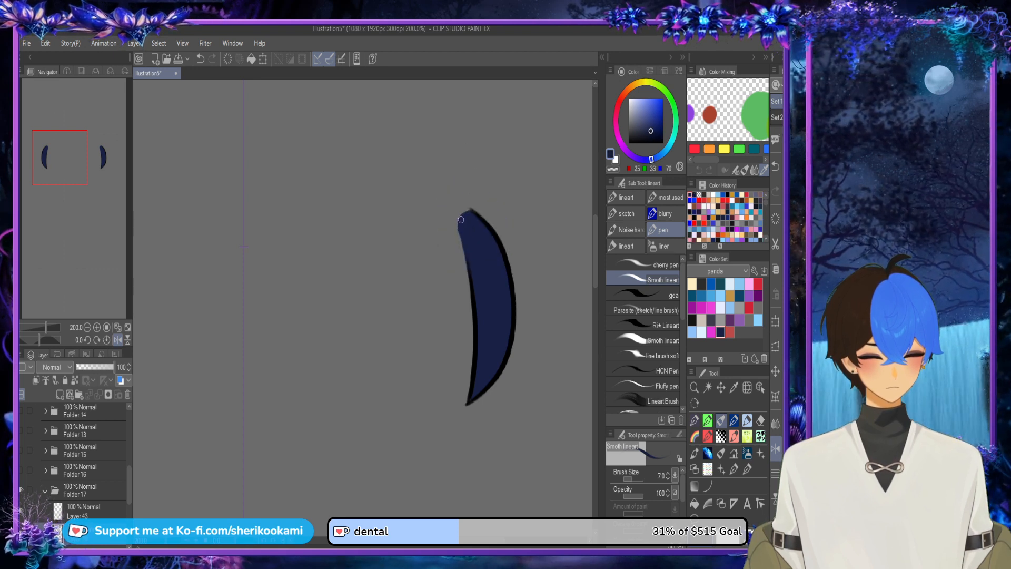
left_click_drag(461, 219, 474, 215)
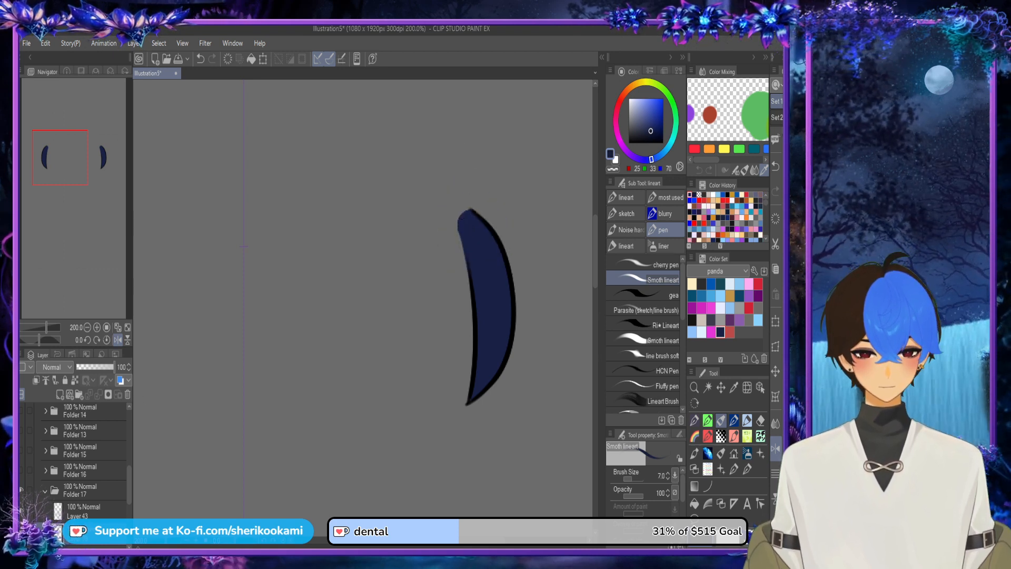
left_click(45, 491)
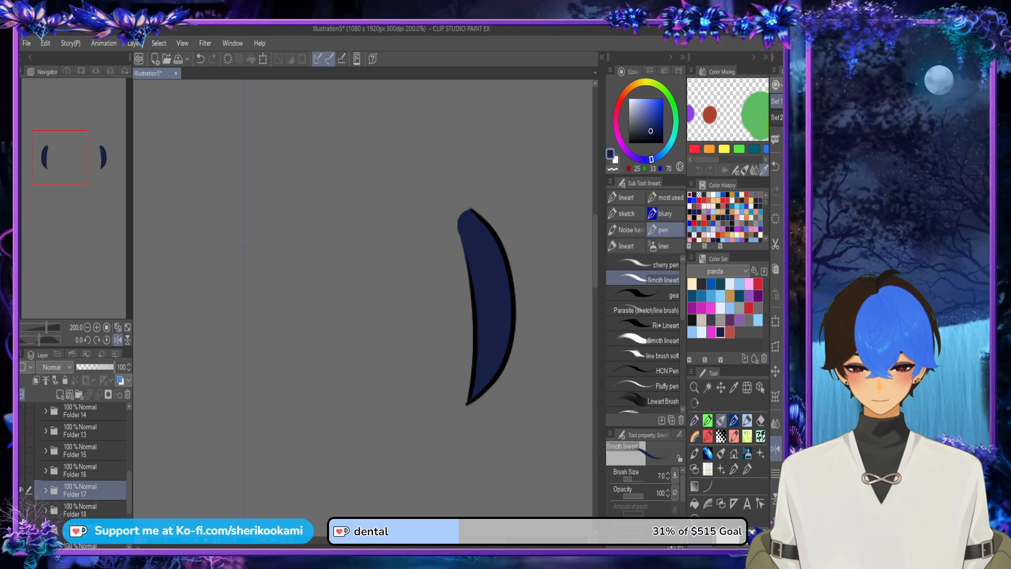
Step: Hide Folder 17, show and expand Folder 18, and add a new layer below Layer 44
left_click(21, 490)
left_click(22, 510)
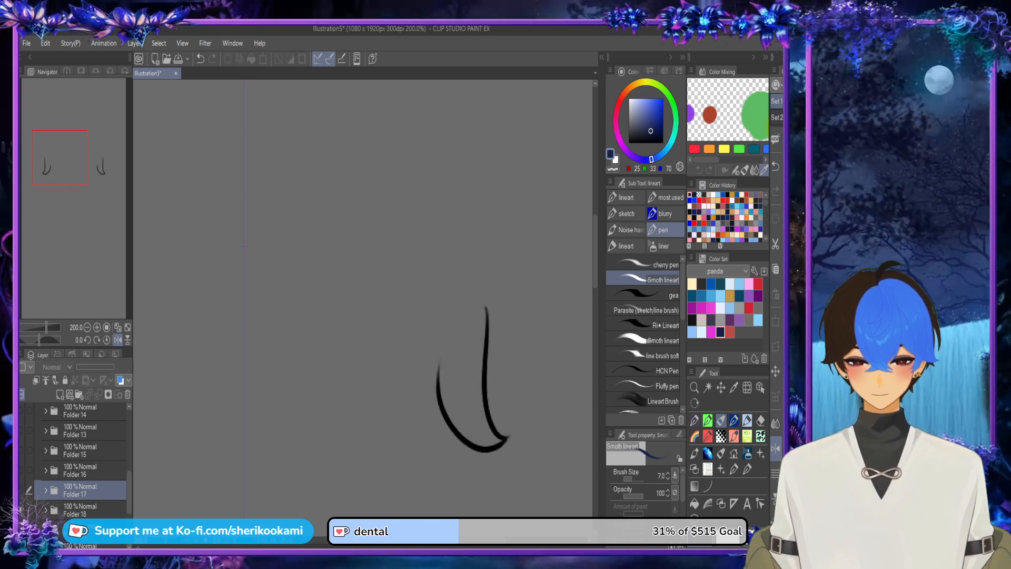
left_click(80, 509)
left_click(83, 529)
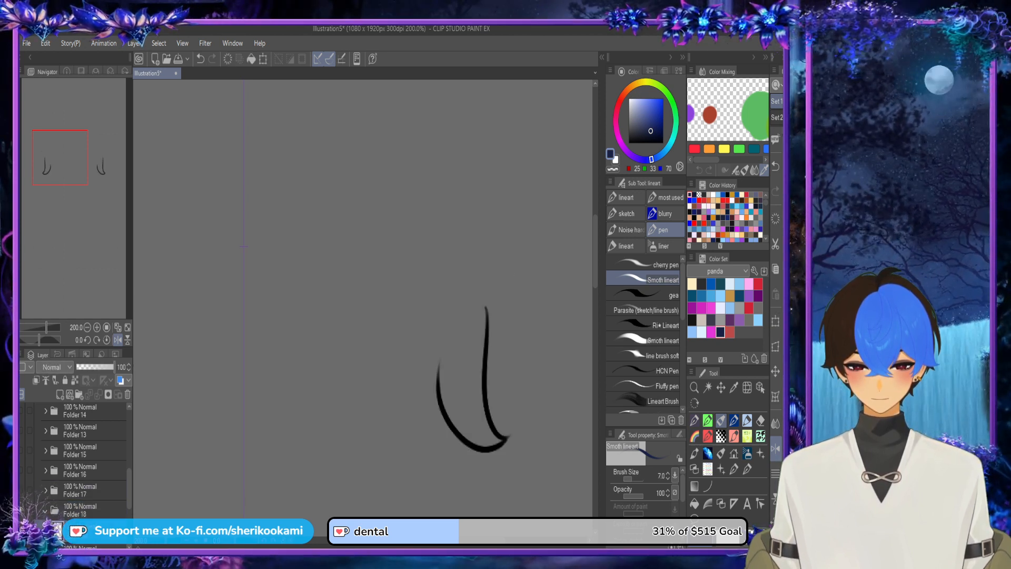
left_click(60, 394)
left_click_drag(129, 485, 129, 501)
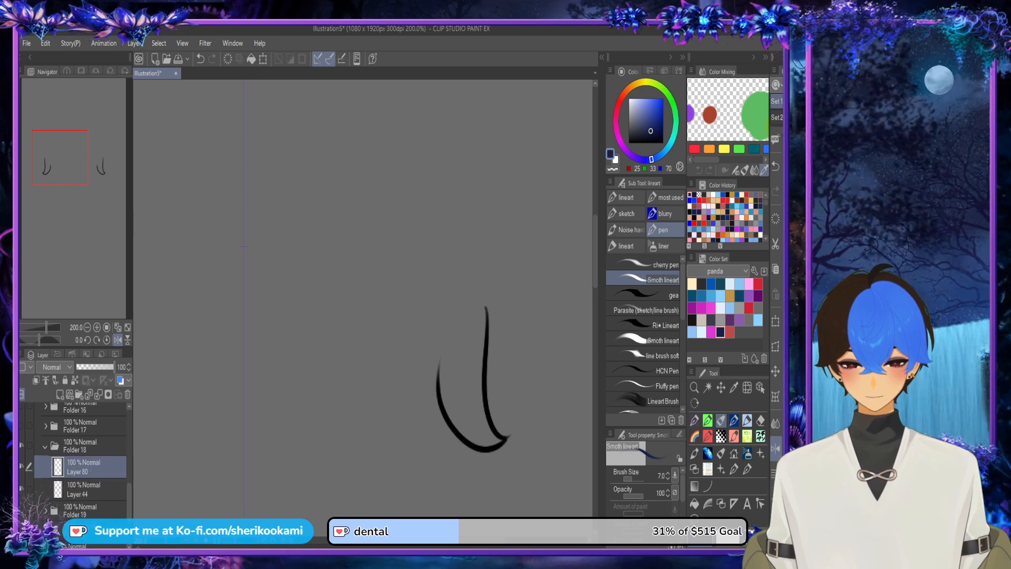
left_click_drag(89, 468, 89, 499)
Step: Close the open top of Folder 18's strand with a navy line, fill it dark navy and collapse the folder
mouse_move(442, 393)
left_mouse_down()
mouse_move(448, 342)
mouse_move(470, 306)
left_mouse_up()
mouse_move(452, 339)
left_mouse_down()
mouse_move(471, 306)
mouse_move(487, 332)
left_mouse_up()
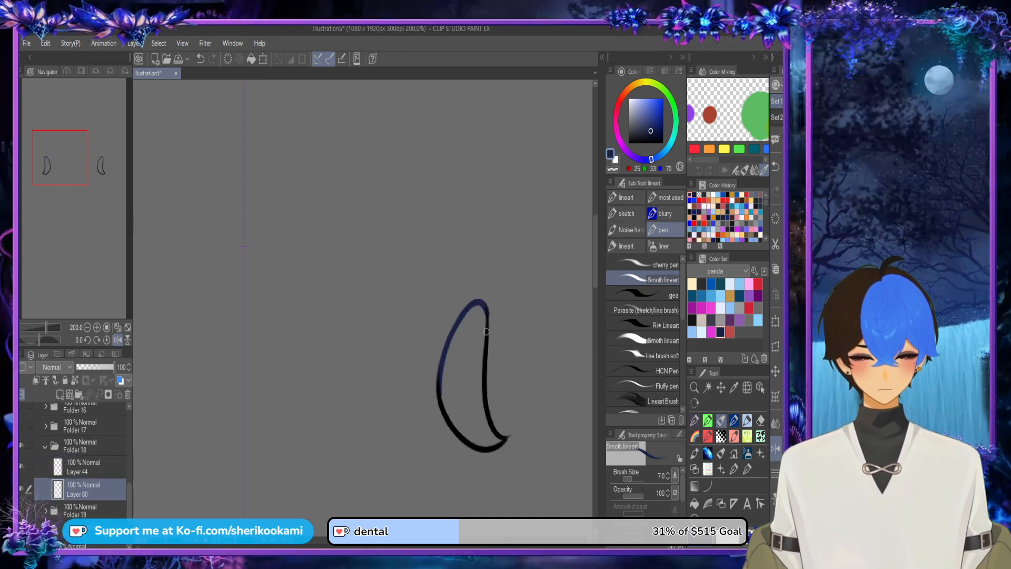
left_click(695, 503)
left_click(466, 386)
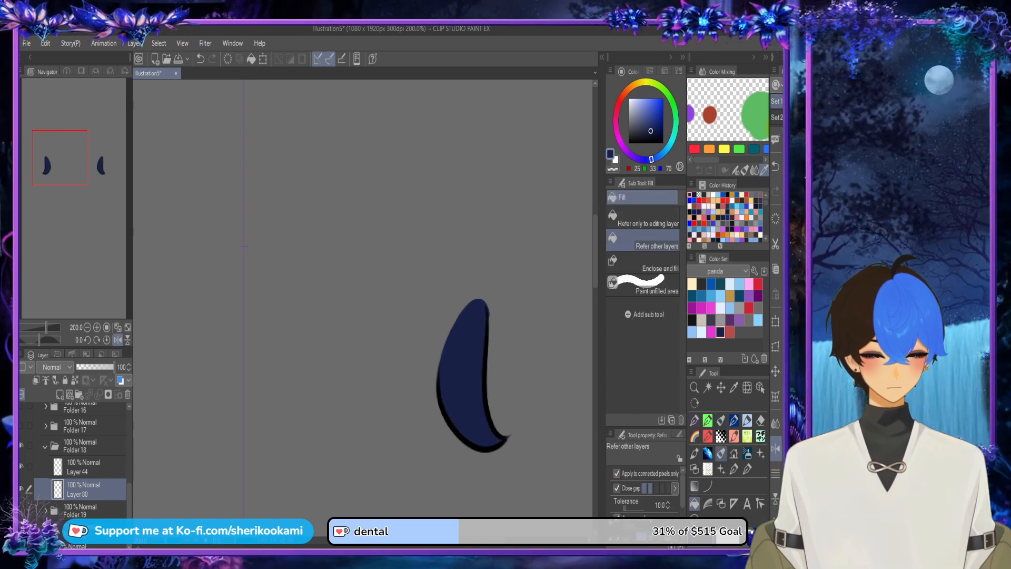
left_click(721, 453)
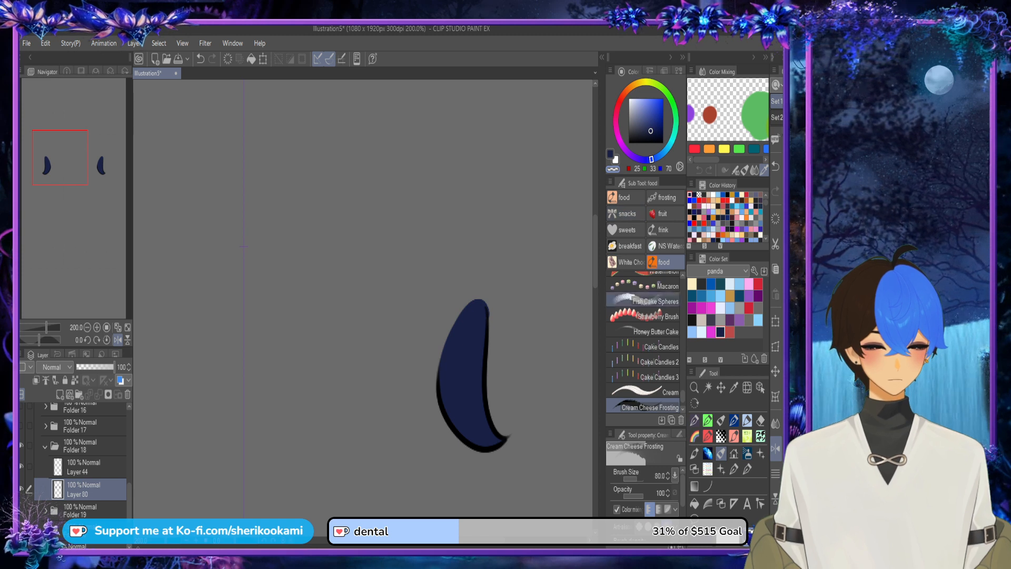
left_click(721, 420)
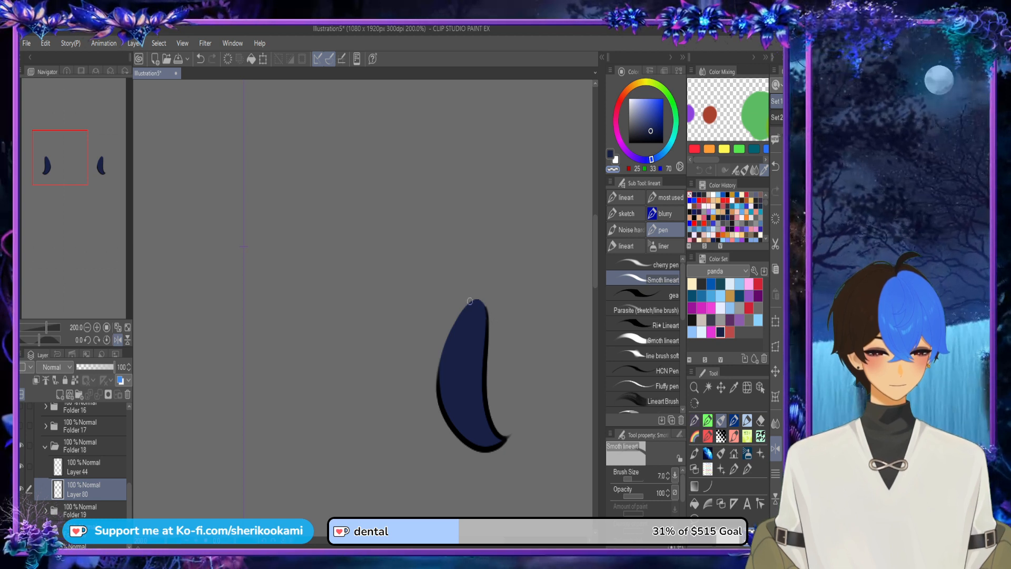
scroll(504, 297, "down", 1)
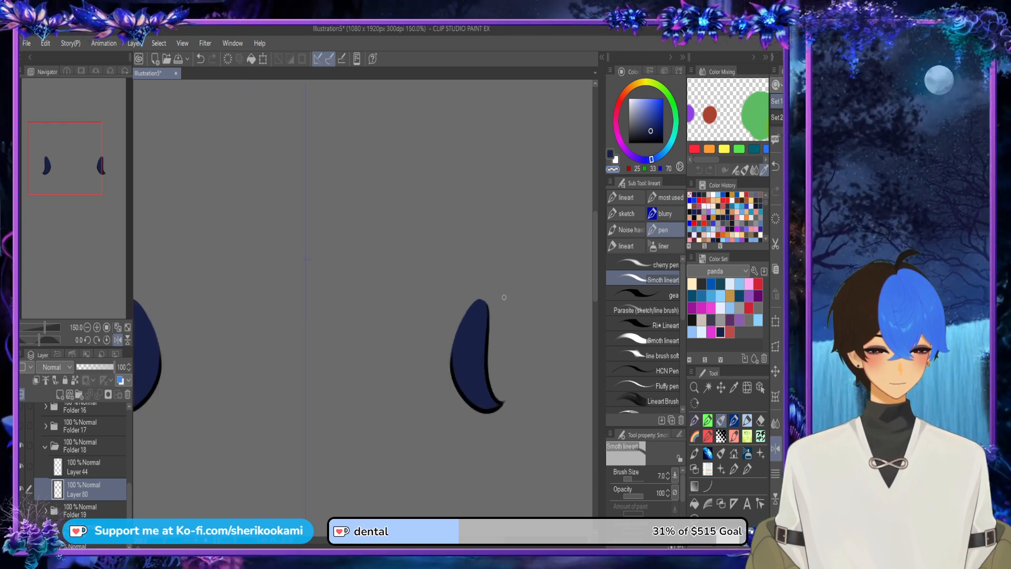
scroll(504, 297, "down", 1)
left_click(46, 447)
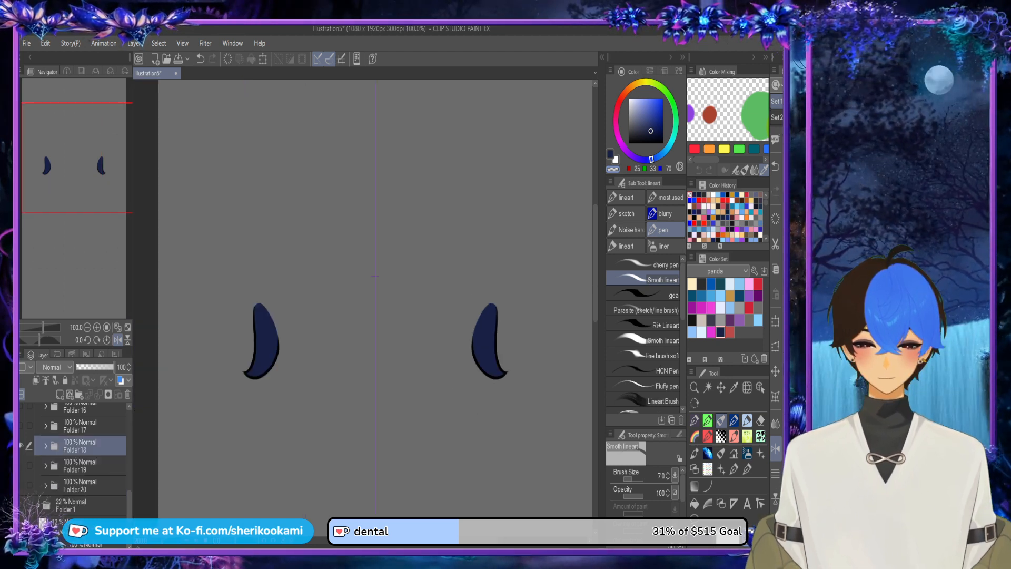
Step: Hide Folder 18, show and expand Folder 19, and add a new layer below Layer 45
left_click(21, 465)
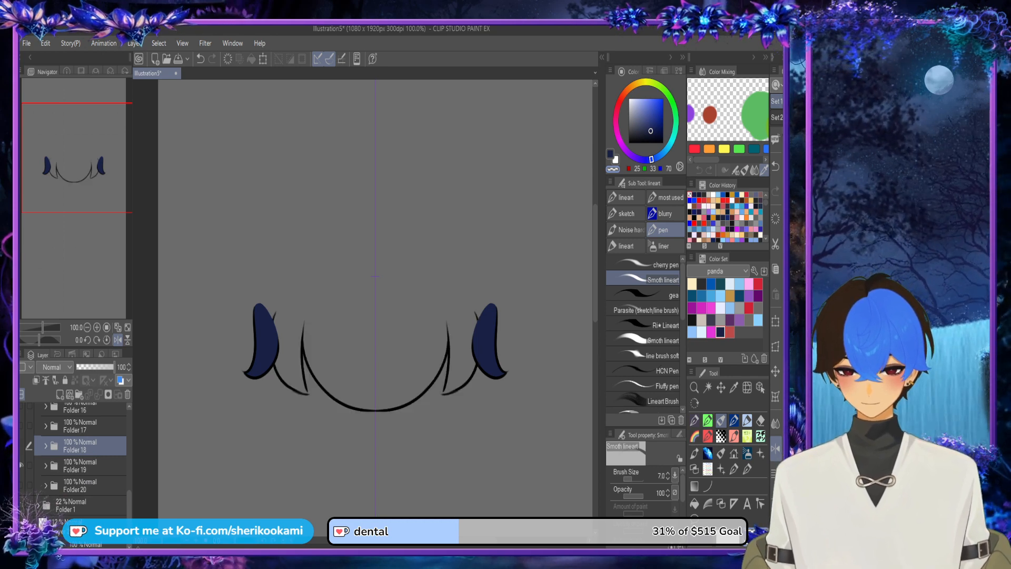
left_click(22, 446)
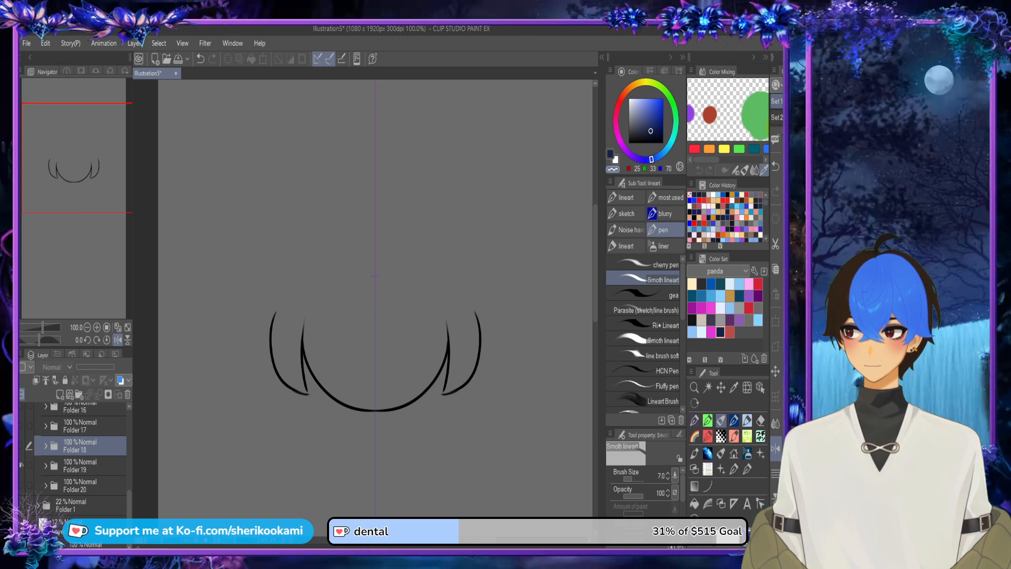
left_click(21, 486)
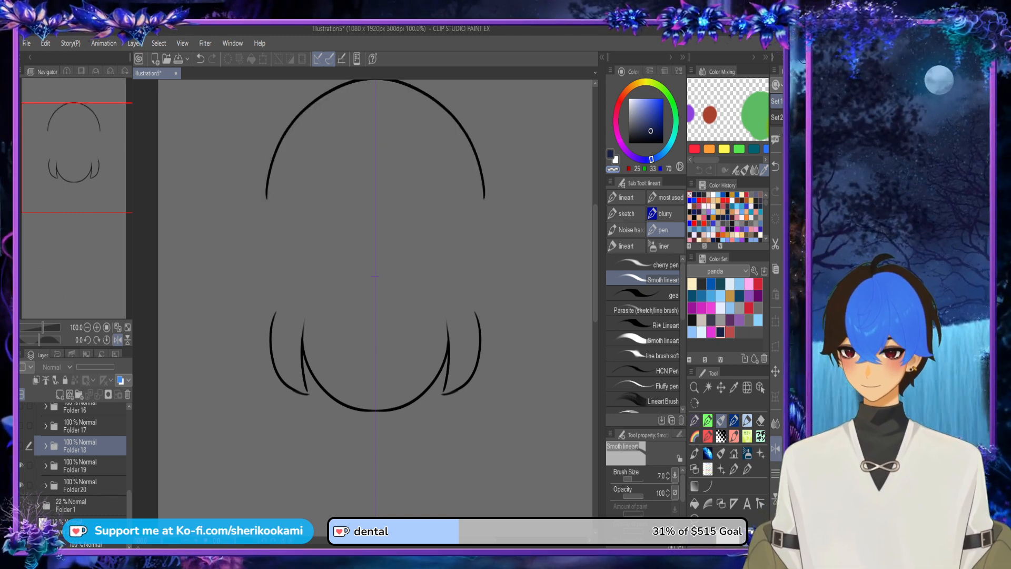
left_click(21, 486)
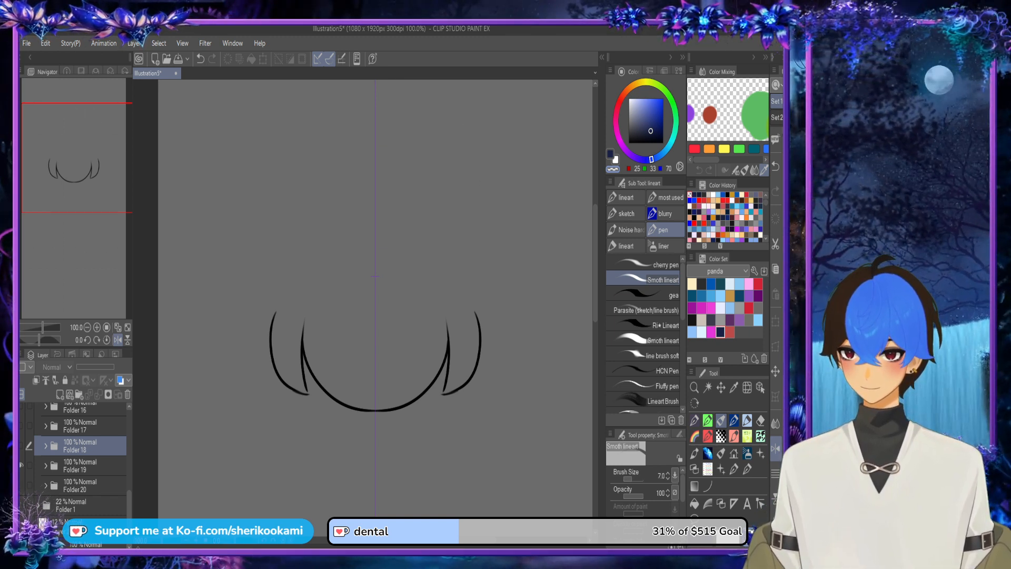
left_click(45, 466)
left_click(84, 487)
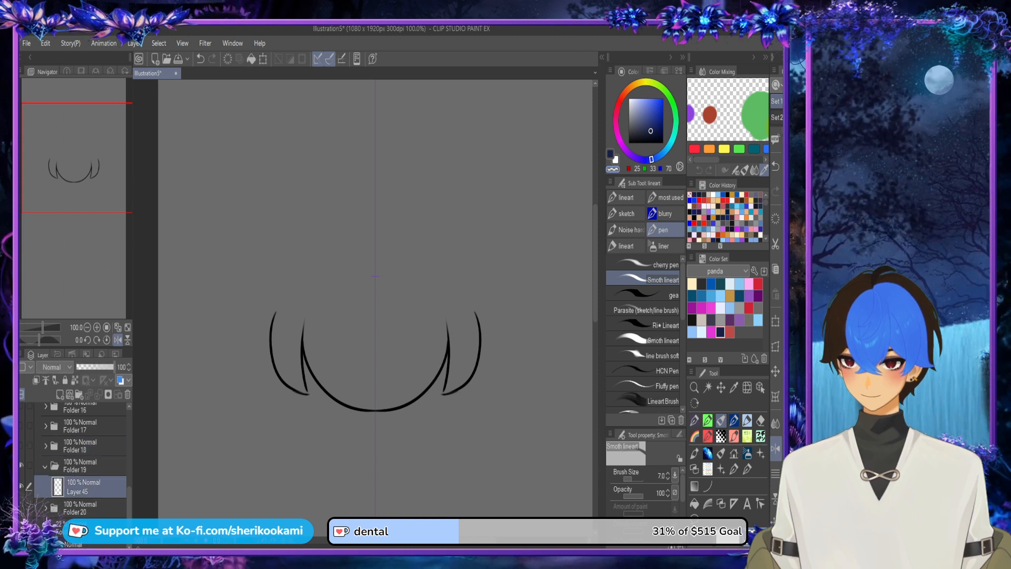
left_click(60, 394)
left_click_drag(87, 487, 87, 517)
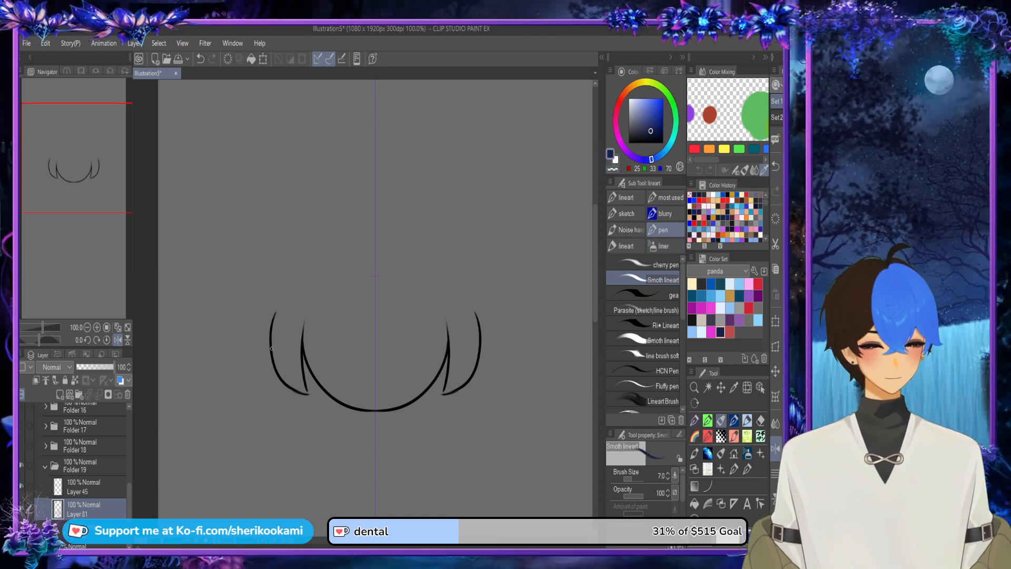
Step: Draw a symmetrical navy arch over the back hair, joining the outer ends of Folder 19's line art
left_click_drag(272, 345, 291, 283)
key("ctrl+z")
mouse_move(273, 324)
left_mouse_down()
mouse_move(300, 272)
mouse_move(372, 246)
left_mouse_up()
key("ctrl+z")
left_click_drag(305, 273, 367, 246)
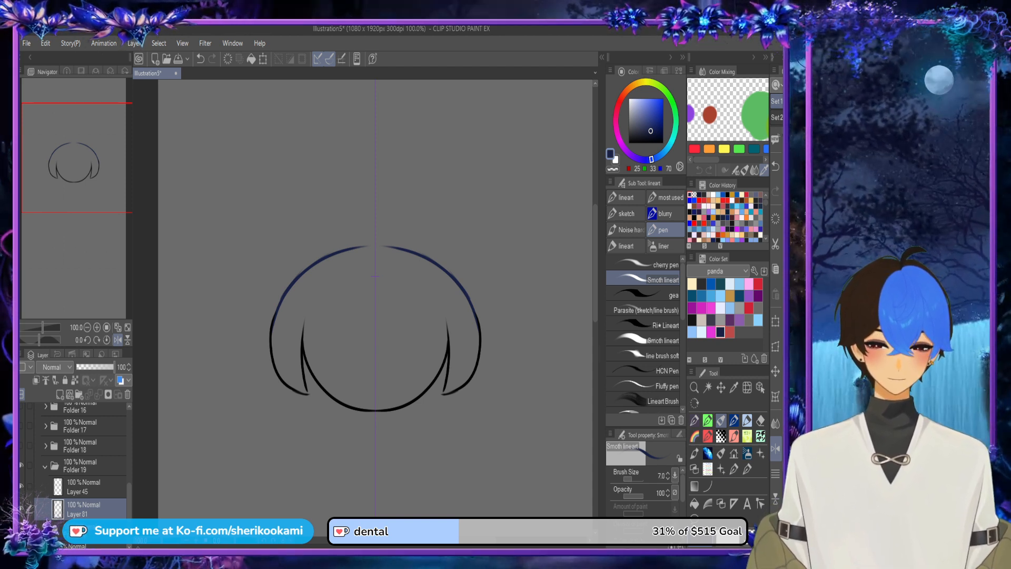
key("g")
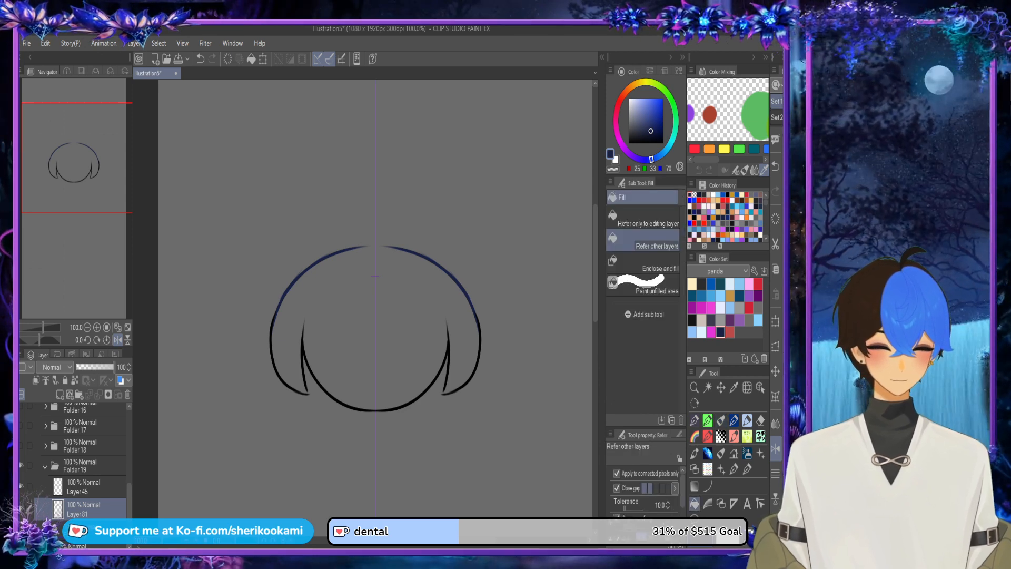
left_click(375, 275)
key("ctrl+z")
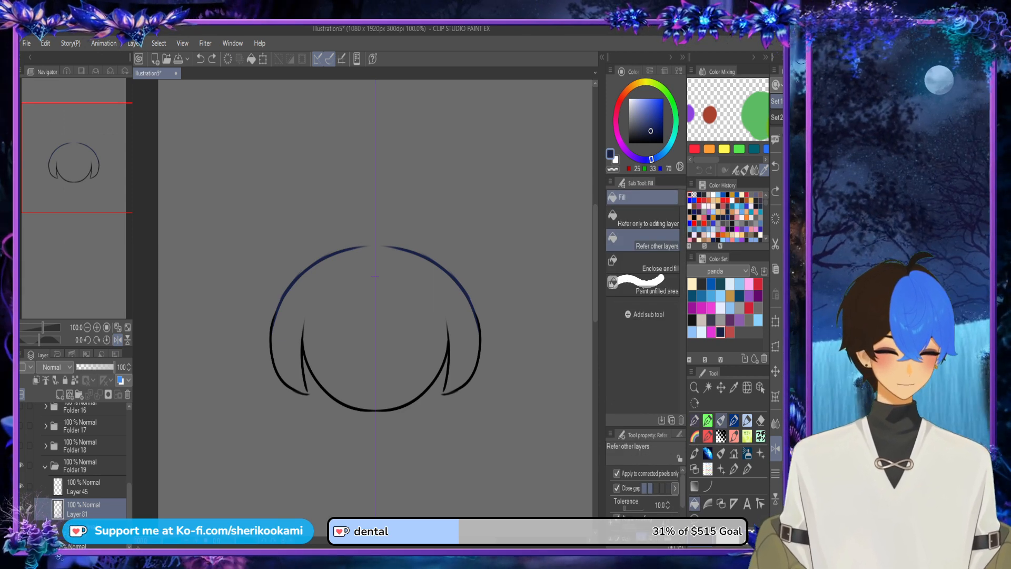
Step: Bridge the gap at the centre of the navy arch and fill the whole back hair shape dark navy
key("p")
scroll(363, 249, "up", 1)
left_click_drag(350, 247, 387, 244)
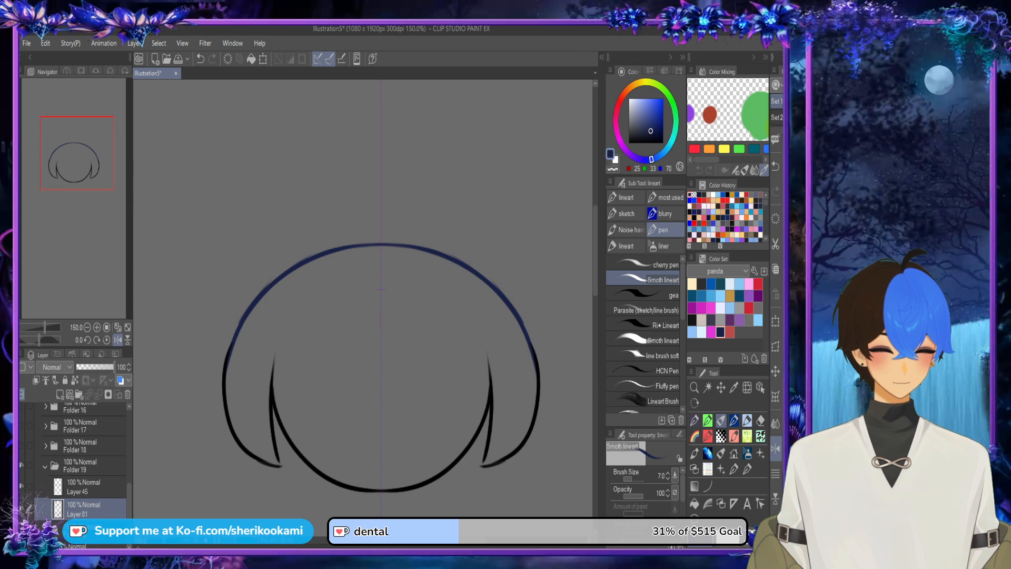
key("g")
left_click(381, 289)
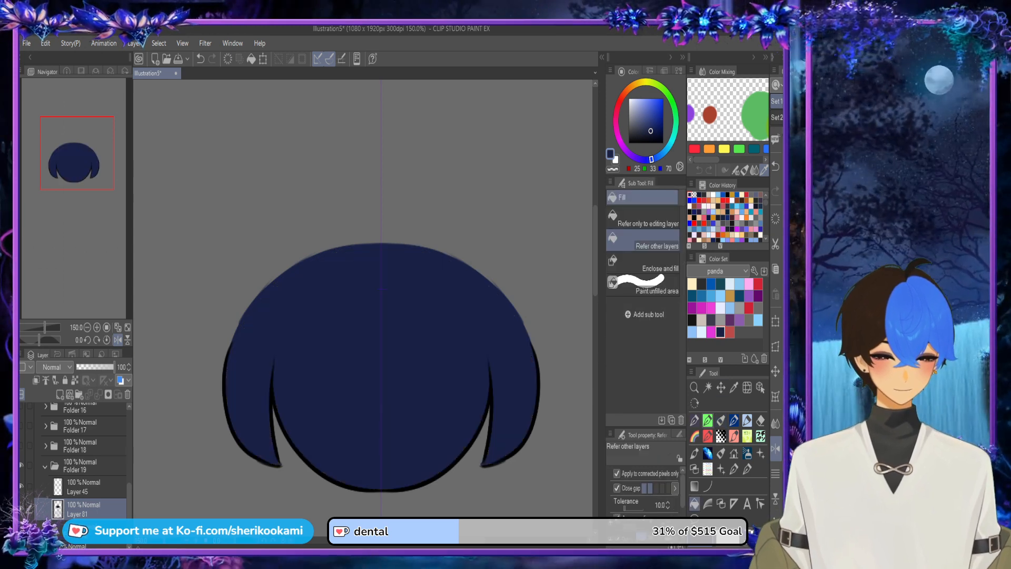
key("p")
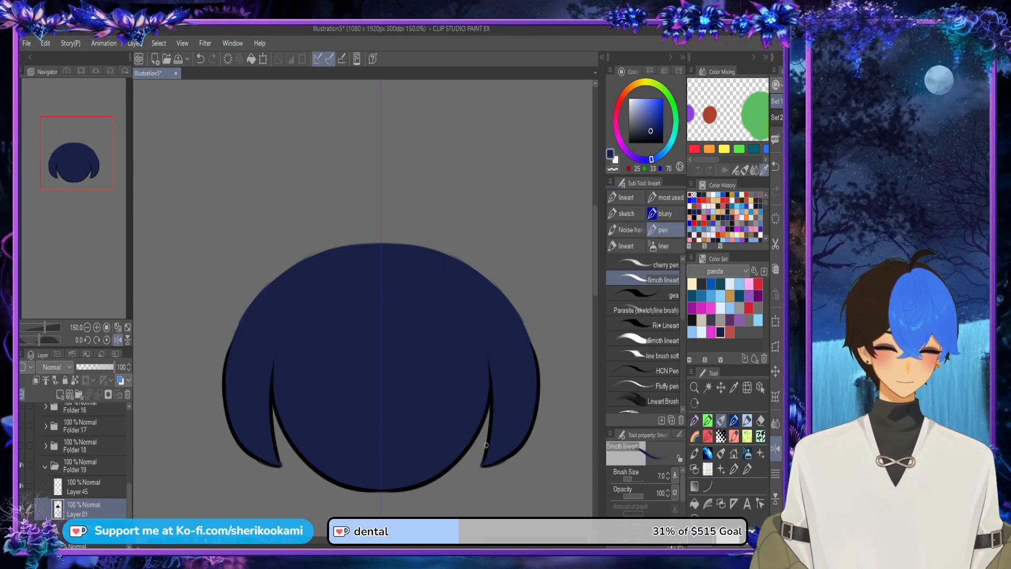
Step: Collapse and hide Folder 19, then show Folder 20 and expand it
scroll(486, 453, "down", 3)
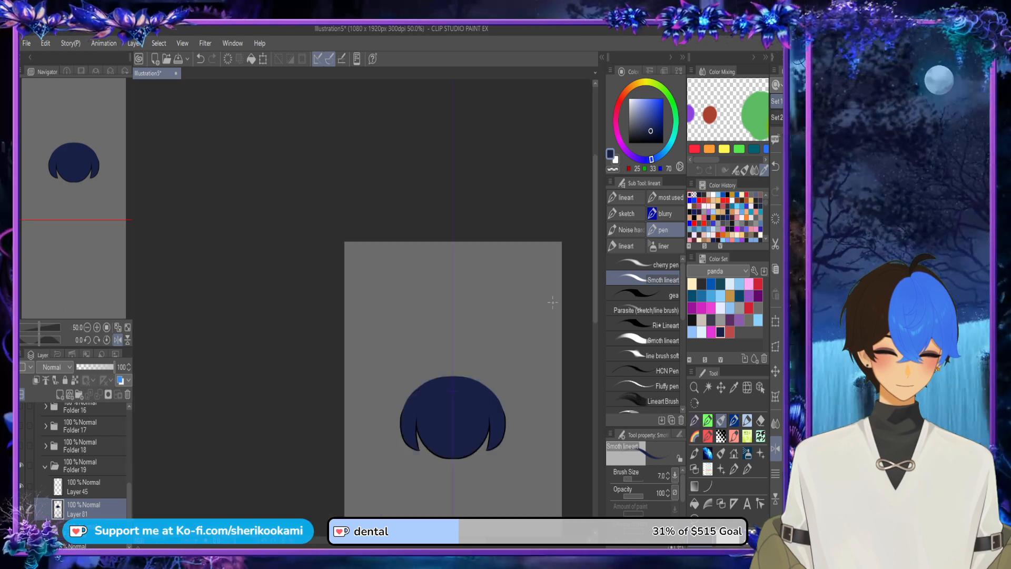
left_click(46, 466)
left_click(22, 466)
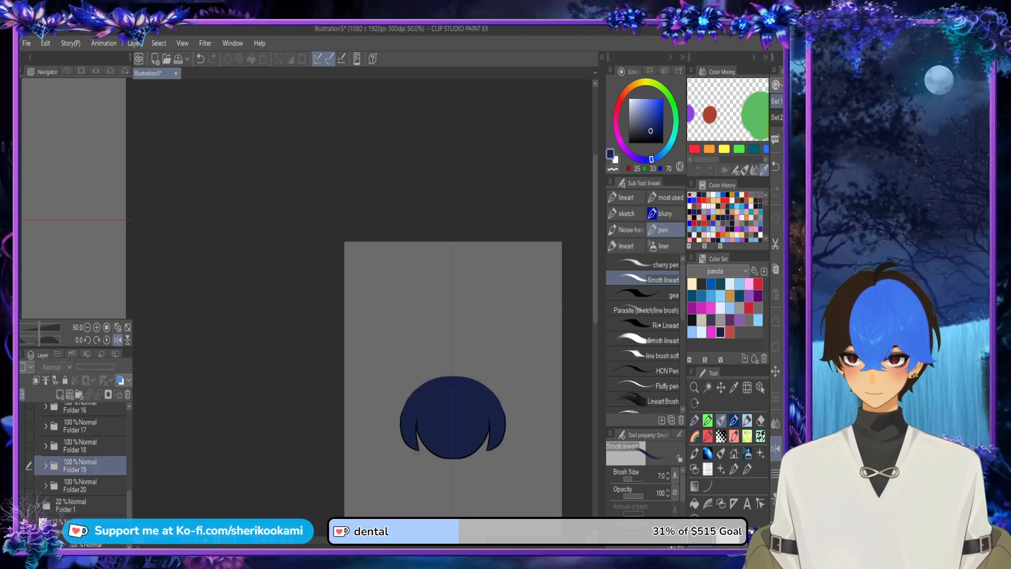
left_click(21, 485)
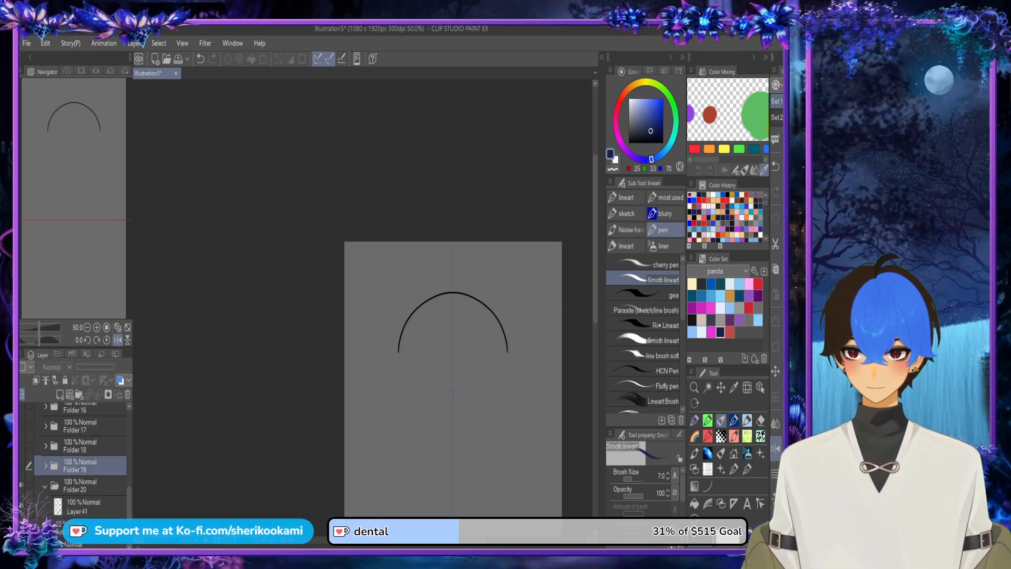
Step: Add a new layer below the Layer 41 line art in Folder 20
left_click(85, 507)
left_click(60, 395)
left_click_drag(87, 525, 87, 496)
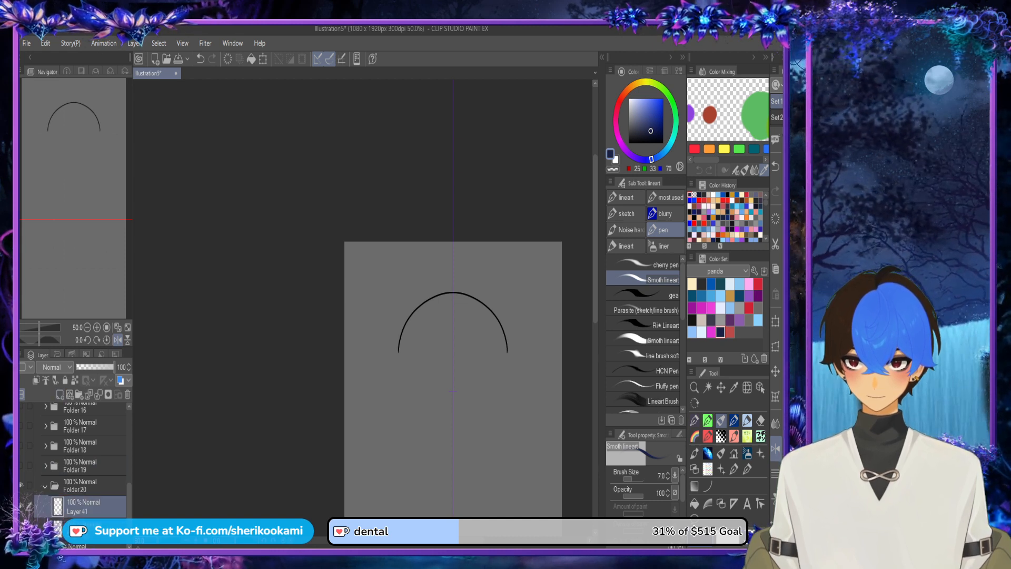
Step: Close the open bottom of Folder 20's arch with a shallow symmetrical navy line and fill the enclosed shape dark navy
scroll(427, 340, "up", 2)
left_click_drag(371, 363, 586, 364)
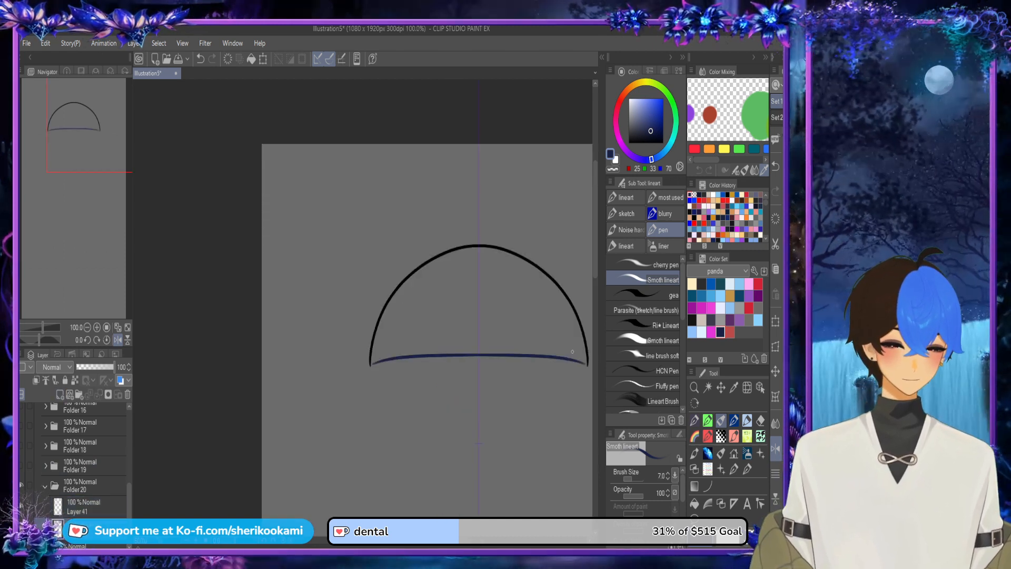
key("ctrl+z")
left_click_drag(370, 365, 588, 365)
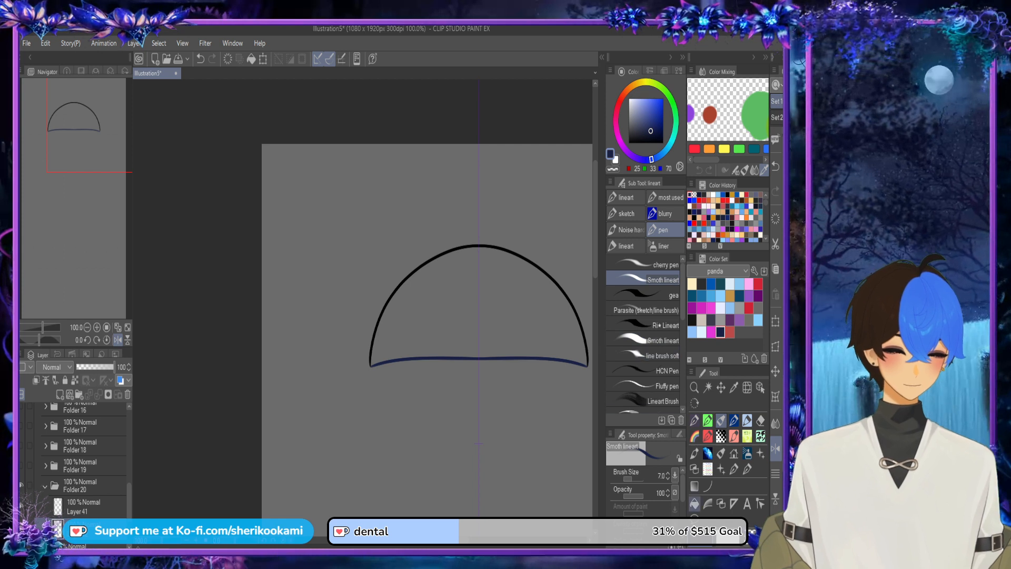
left_click(694, 503)
left_click(505, 322)
scroll(567, 367, "down", 3)
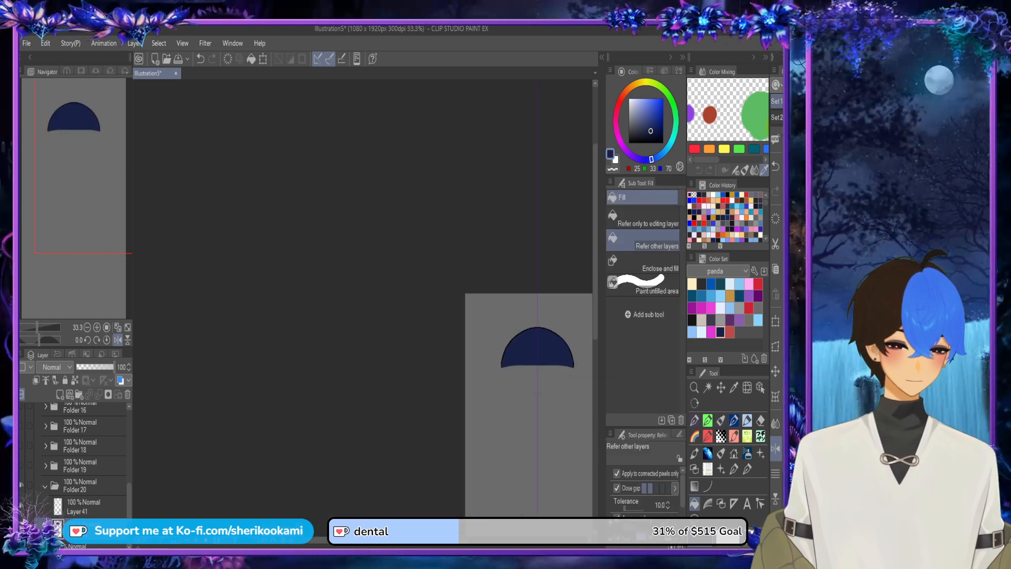
Step: Collapse Folder 20 and show the other back hair folders, Folder 11 through Folder 19
left_click(21, 466)
left_click(46, 487)
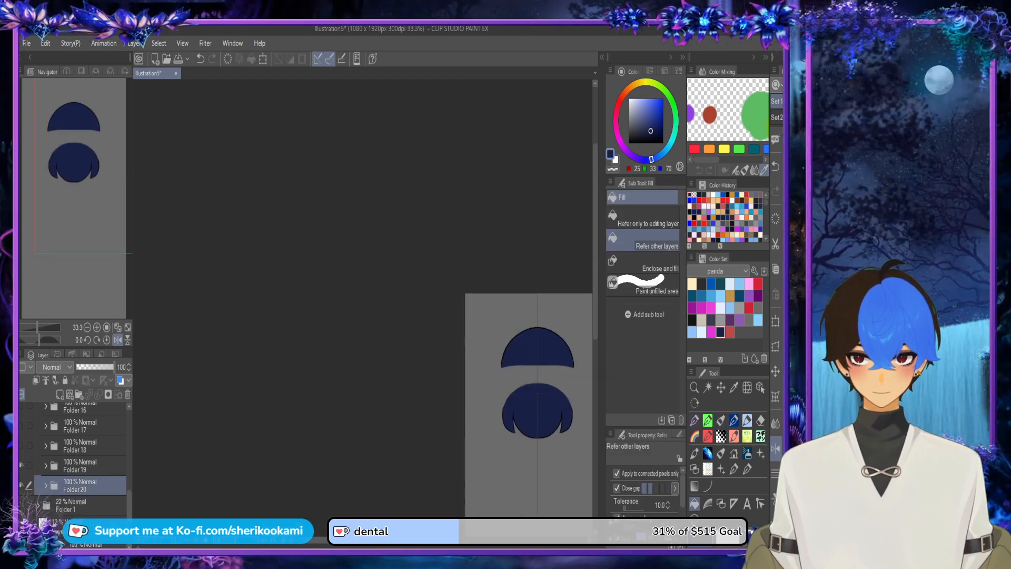
left_click(21, 446)
left_click(21, 426)
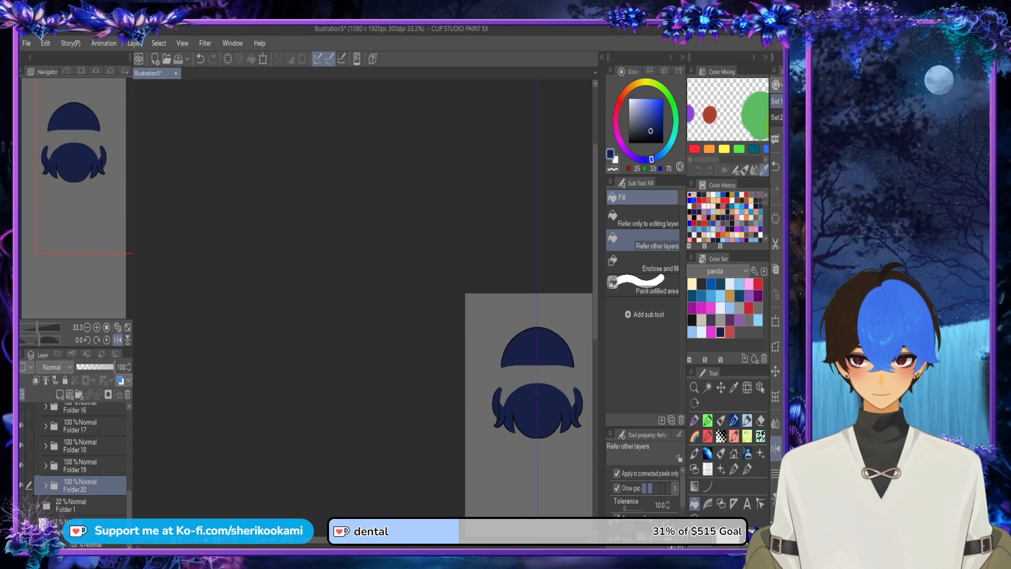
scroll(73, 453, "up", 2)
left_click(21, 452)
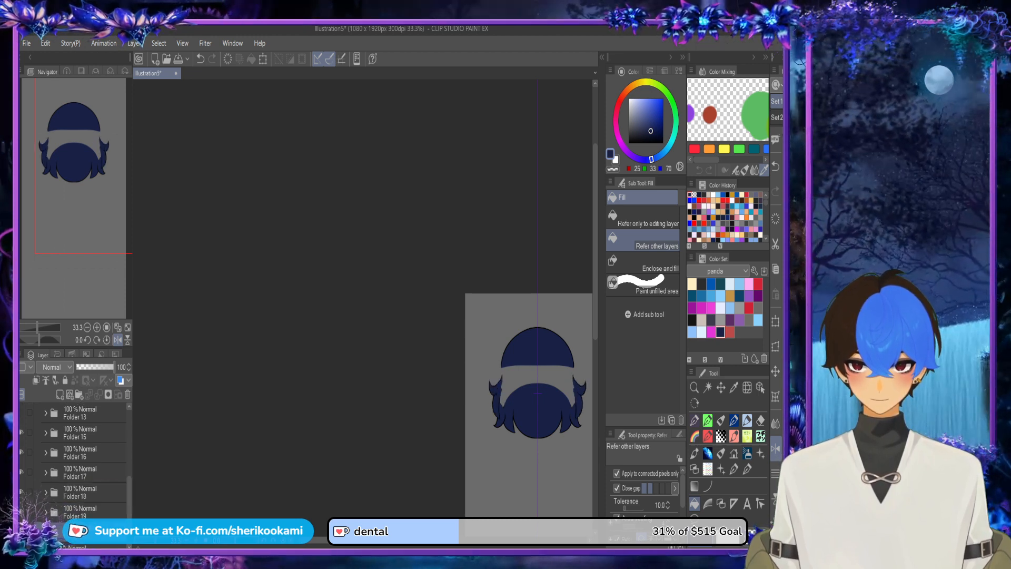
left_click(21, 412)
scroll(73, 458, "up", 2)
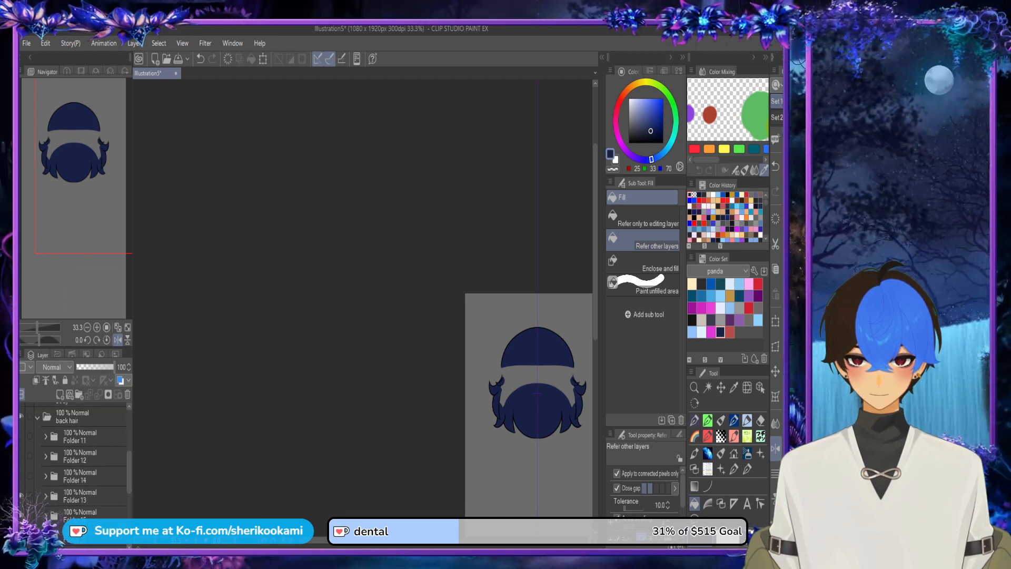
left_click(21, 476)
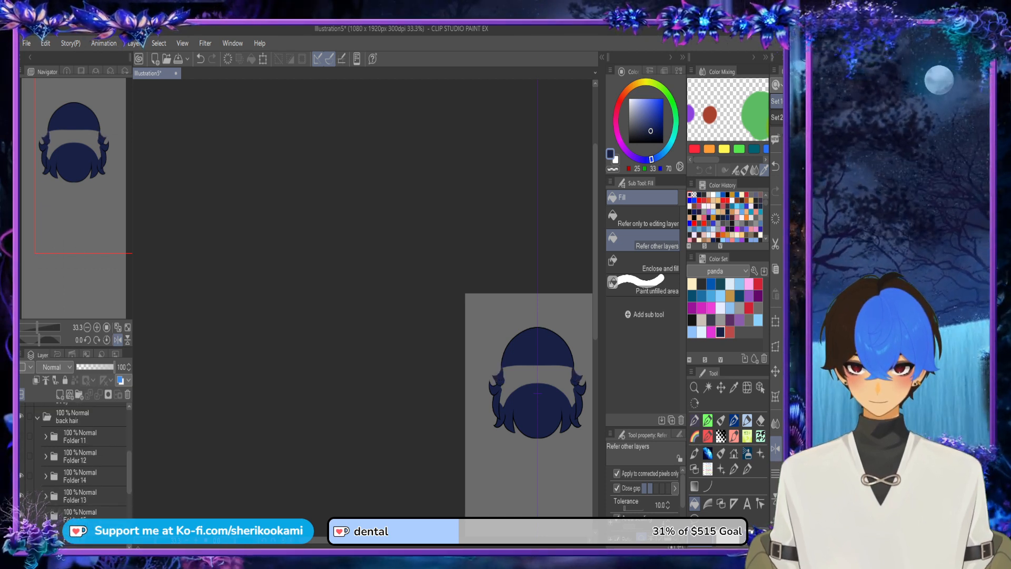
left_click(21, 436)
left_click(21, 455)
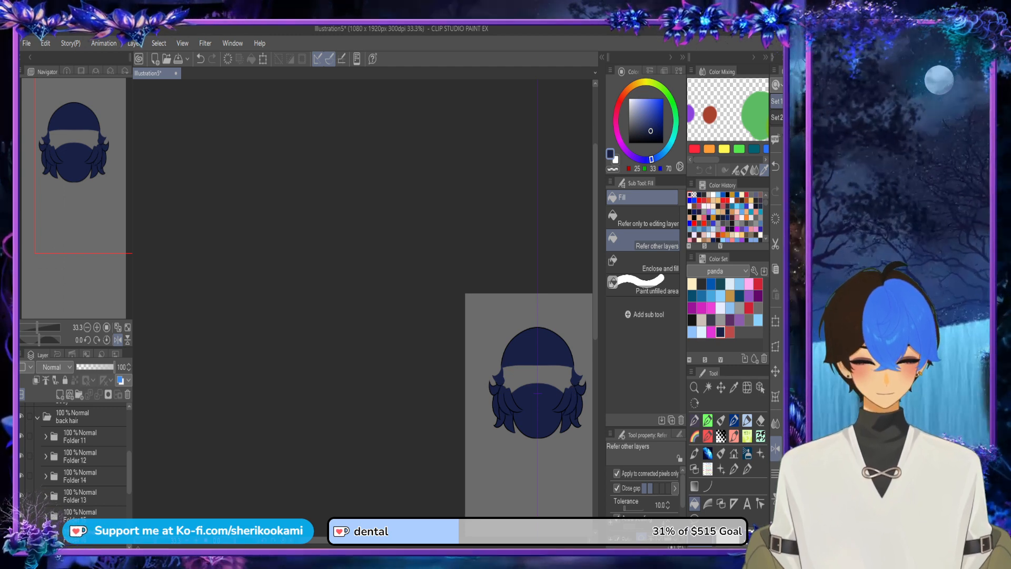
Step: Select the fill layer of the upper side flick in Folder 14 and show its line art layer, Layer 6
left_click_drag(565, 373, 534, 372)
scroll(534, 371, "up", 2)
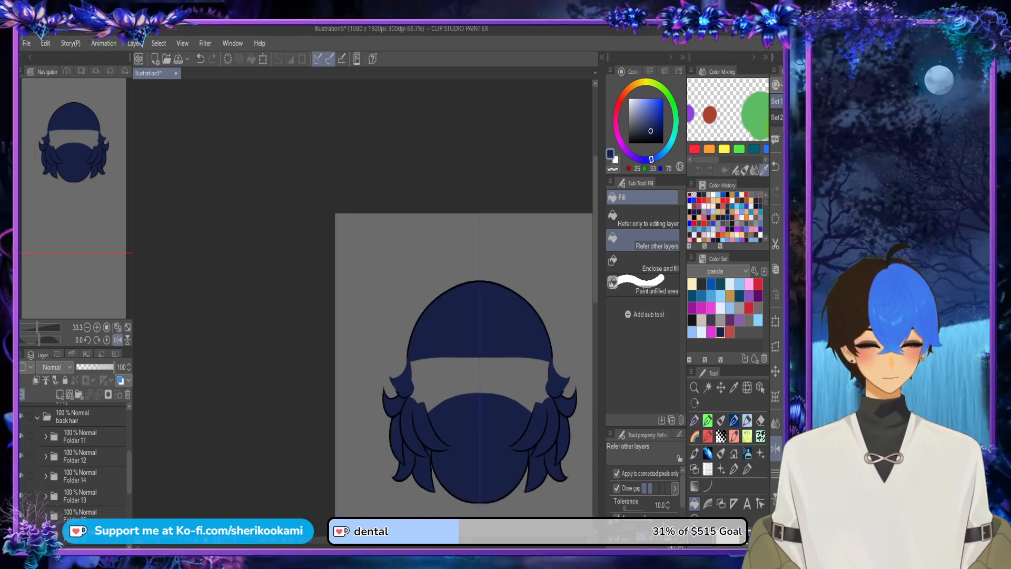
scroll(79, 453, "down", 4)
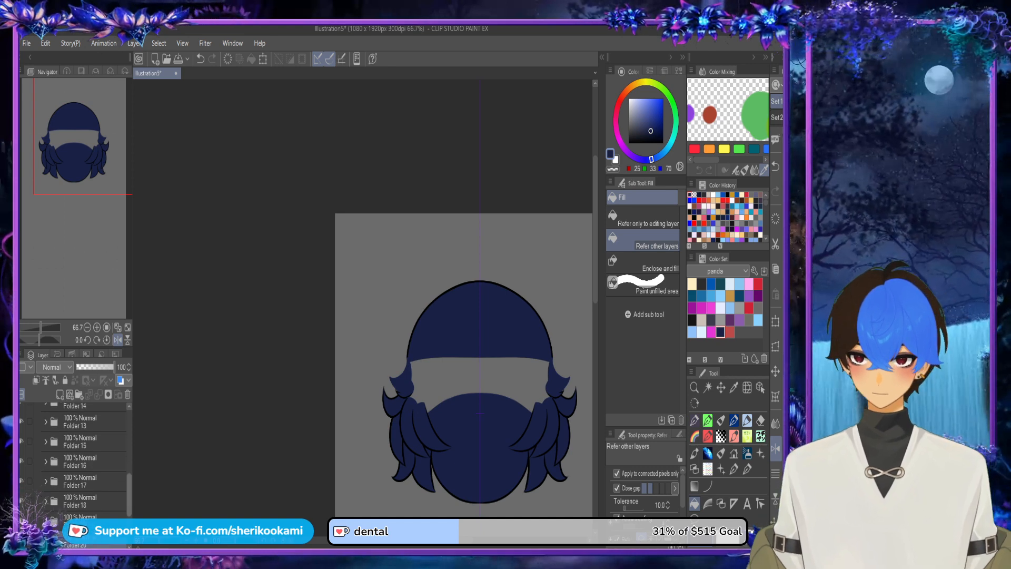
scroll(431, 405, "up", 2)
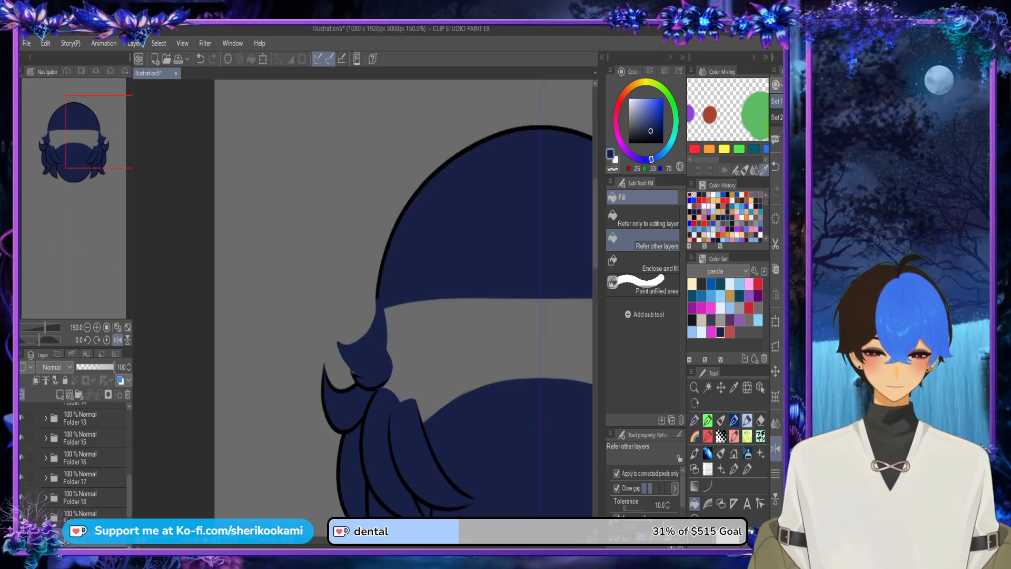
left_click(760, 388)
left_click(370, 354)
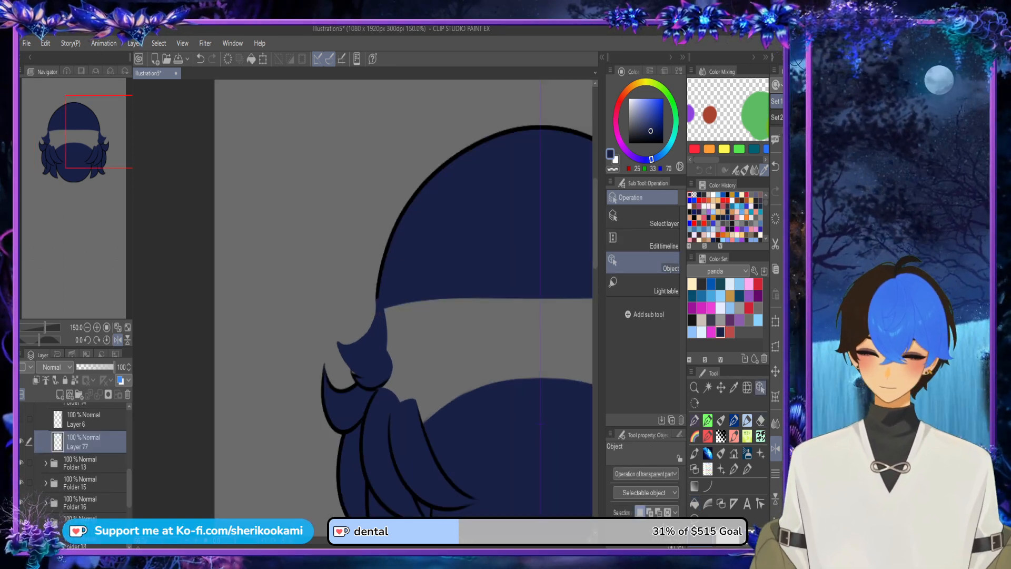
left_click(22, 420)
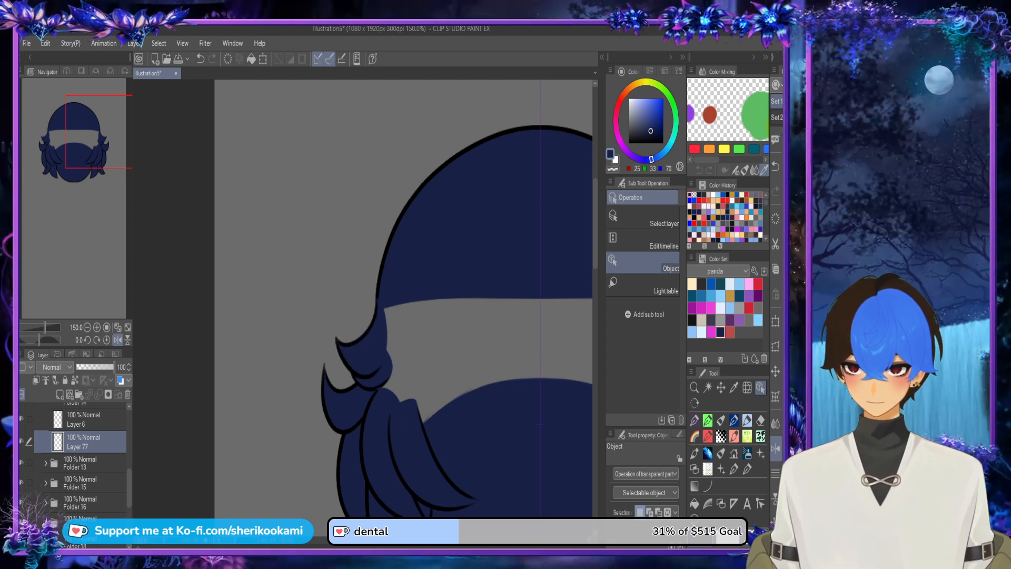
Step: Expand Folder 20, lasso an area across the grey gap behind the head, fill it dark navy and deselect
scroll(77, 459, "down", 5)
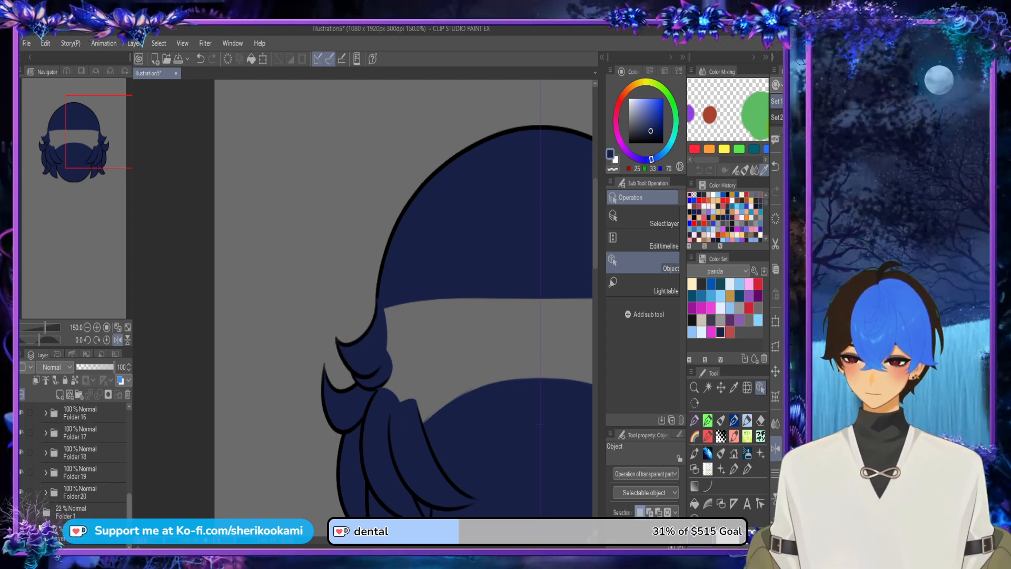
left_click(45, 493)
left_click_drag(401, 316, 253, 257)
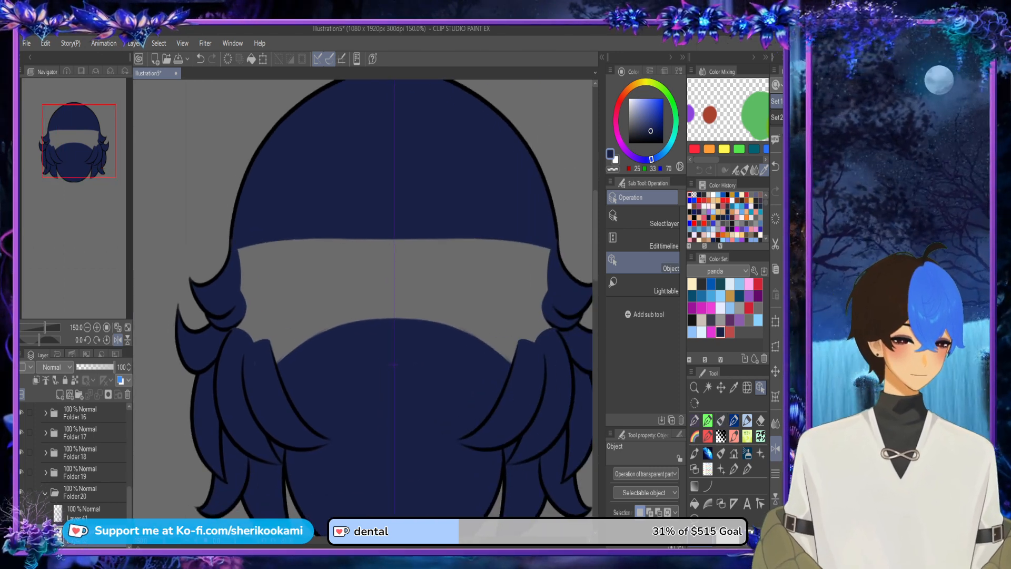
left_click(707, 388)
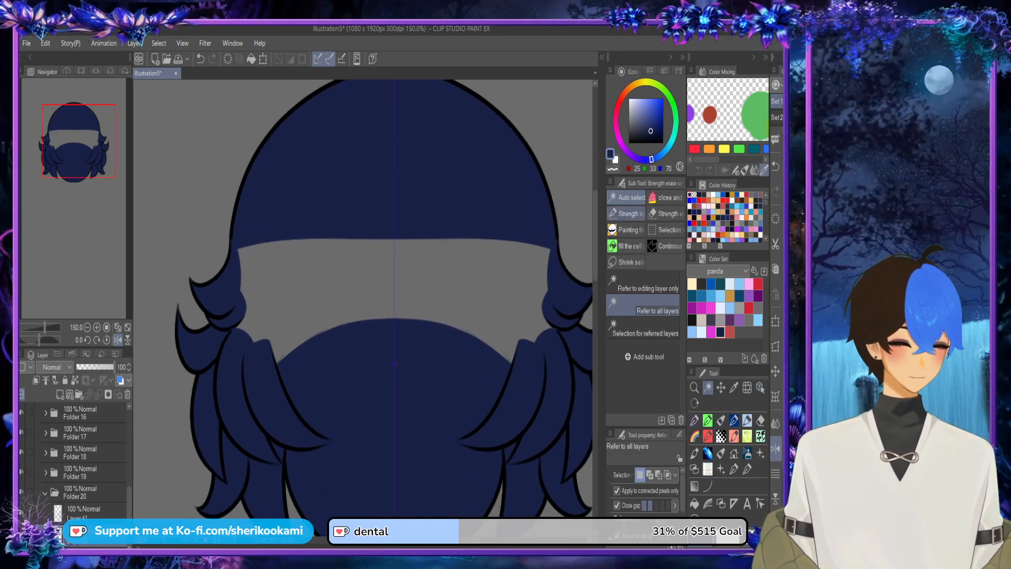
left_click(626, 214)
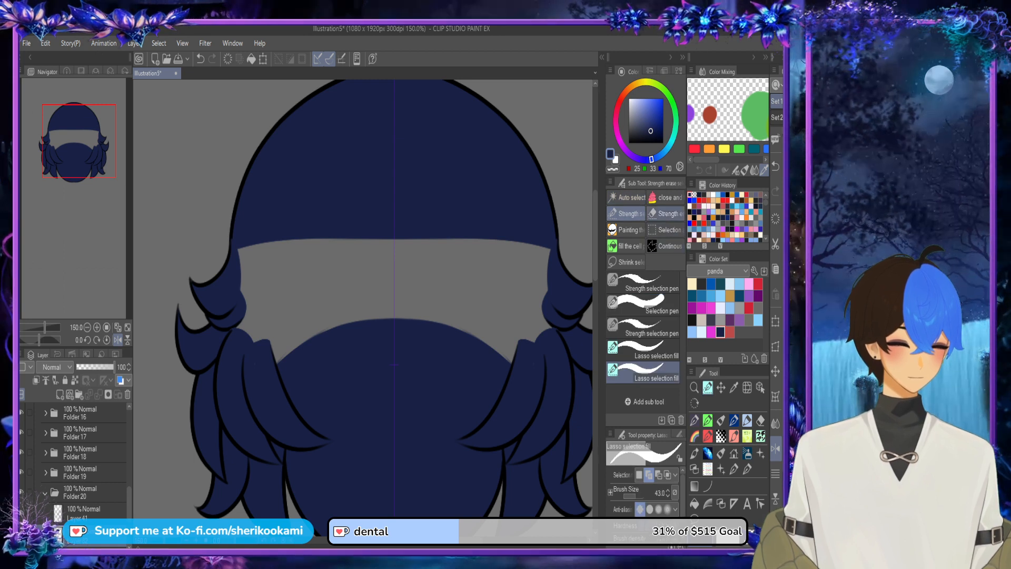
left_click(627, 262)
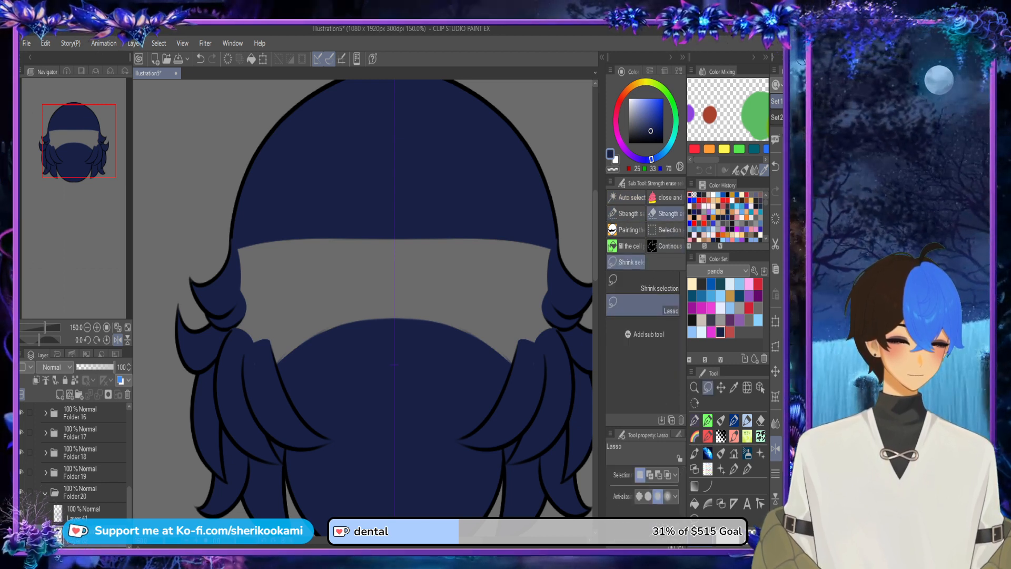
mouse_move(238, 377)
left_mouse_down()
mouse_move(223, 319)
mouse_move(232, 231)
mouse_move(265, 180)
mouse_move(354, 128)
mouse_move(464, 137)
mouse_move(319, 143)
mouse_move(233, 232)
mouse_move(238, 376)
mouse_move(273, 434)
mouse_move(396, 471)
left_mouse_up()
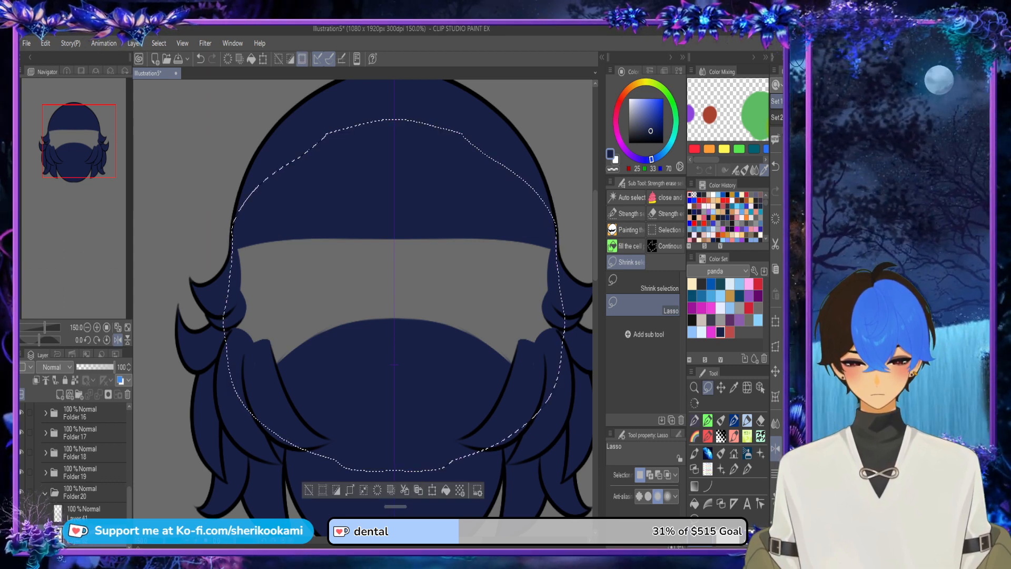
left_click(445, 490)
left_click(309, 489)
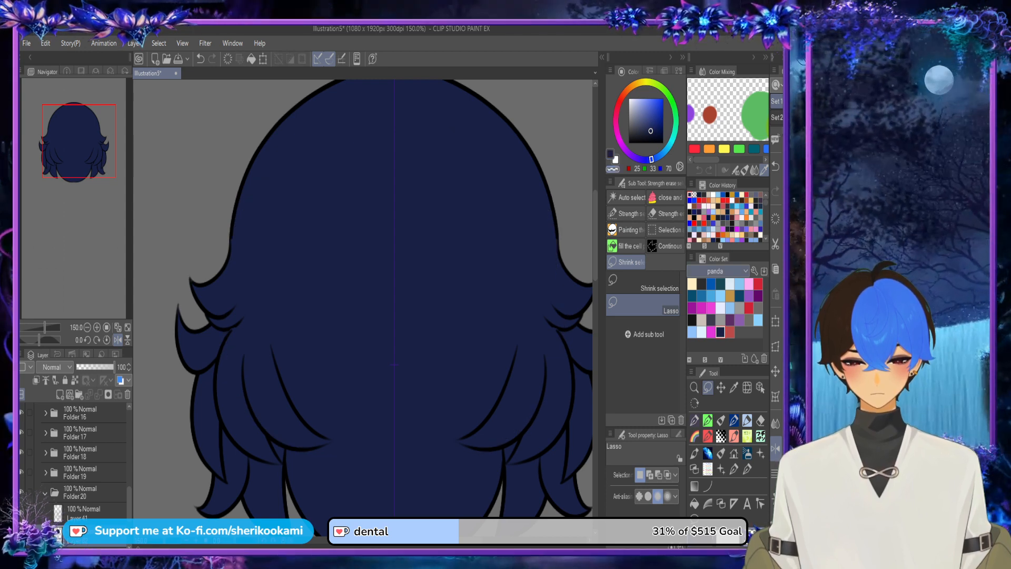
key("e")
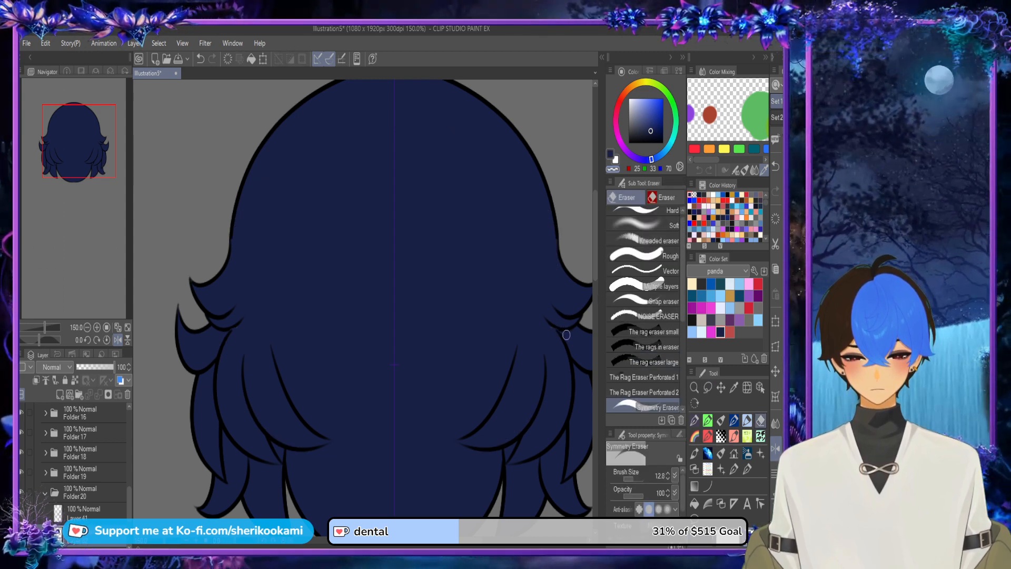
key("ctrl+z")
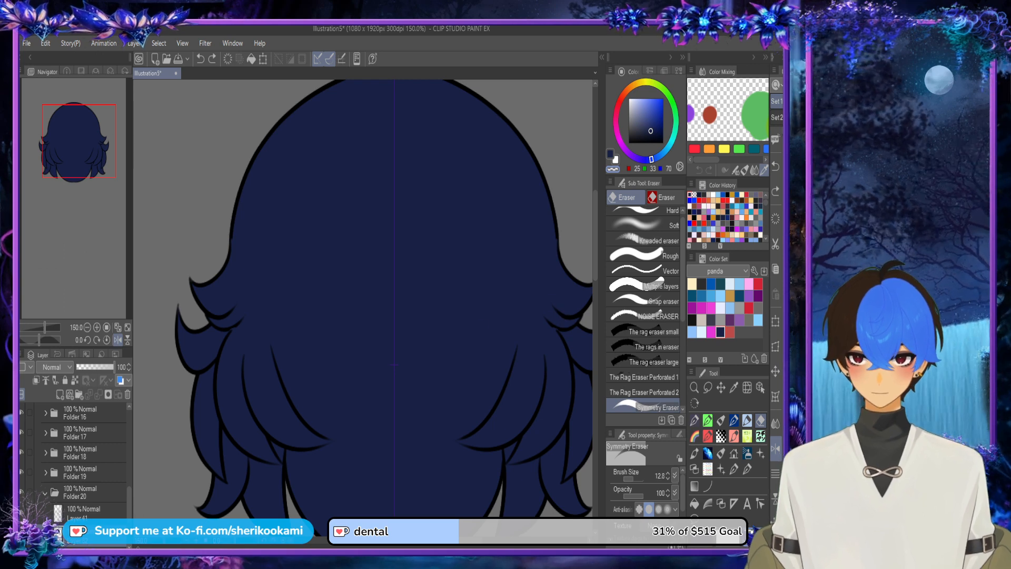
scroll(532, 291, "down", 1)
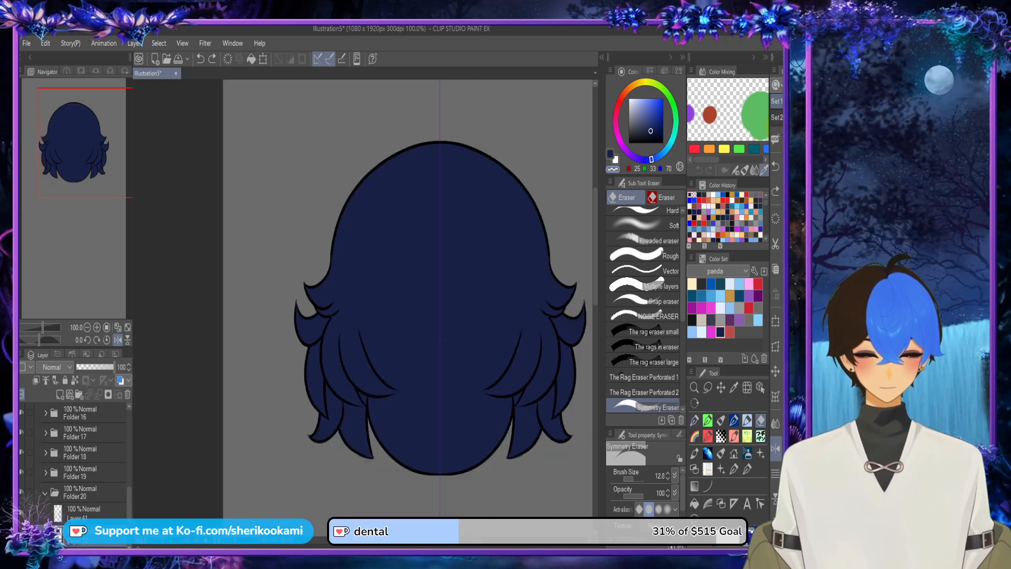
Step: Select the side strand's line art layer, Layer 38, and choose the Smoth lineart pen in black
left_click(761, 387)
scroll(555, 329, "up", 4)
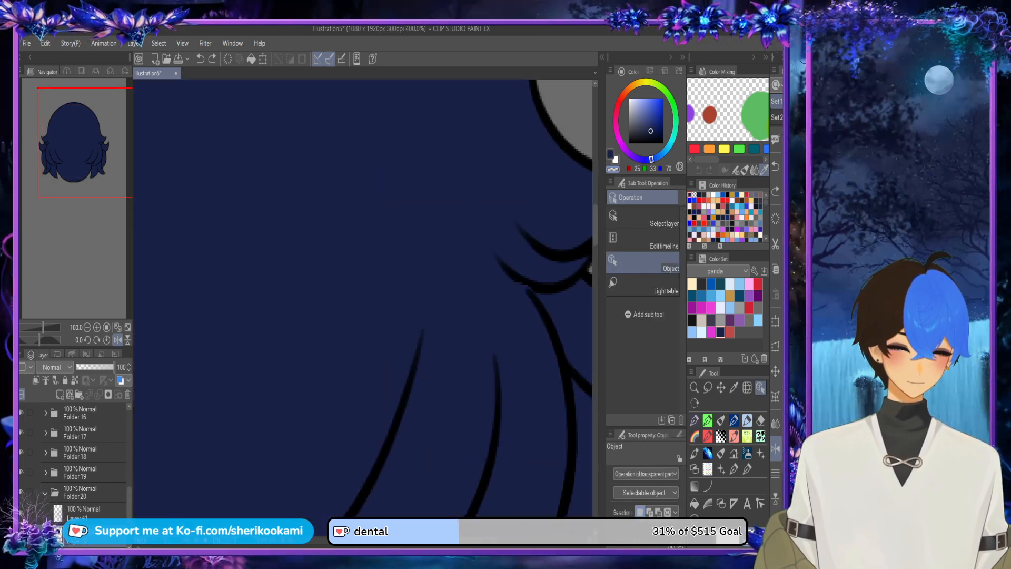
left_click(555, 331)
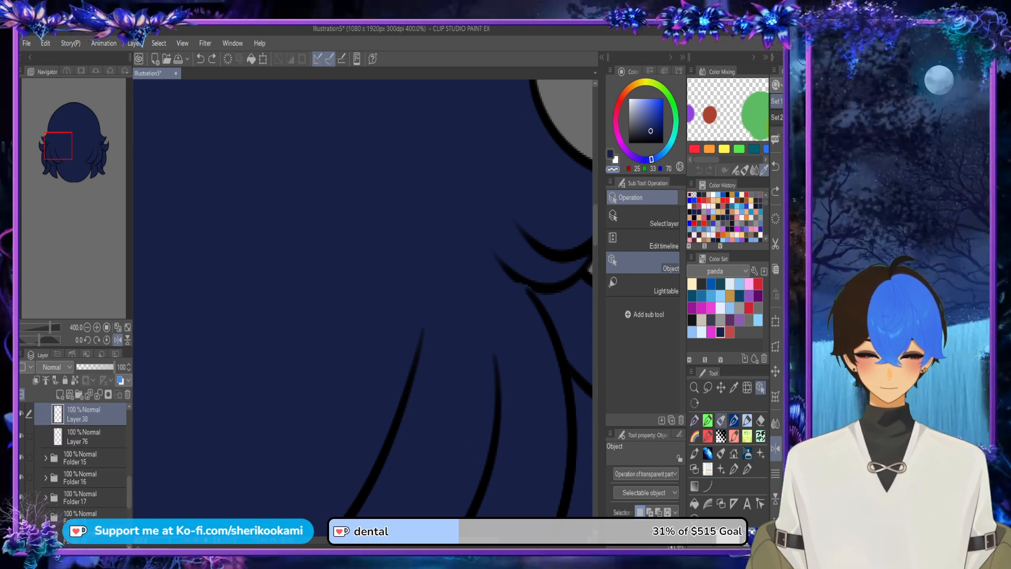
left_click(721, 420)
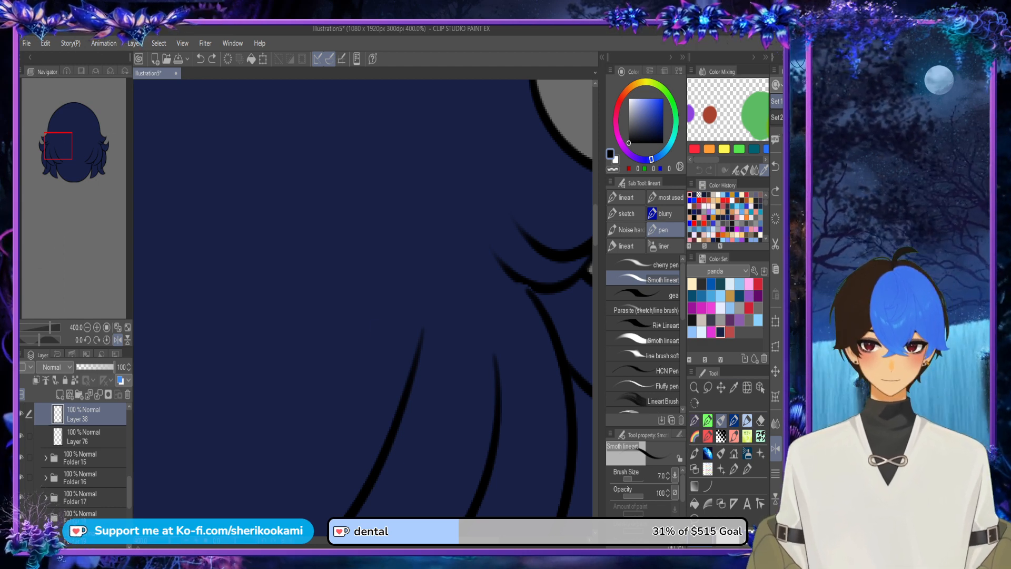
left_click_drag(129, 490, 129, 463)
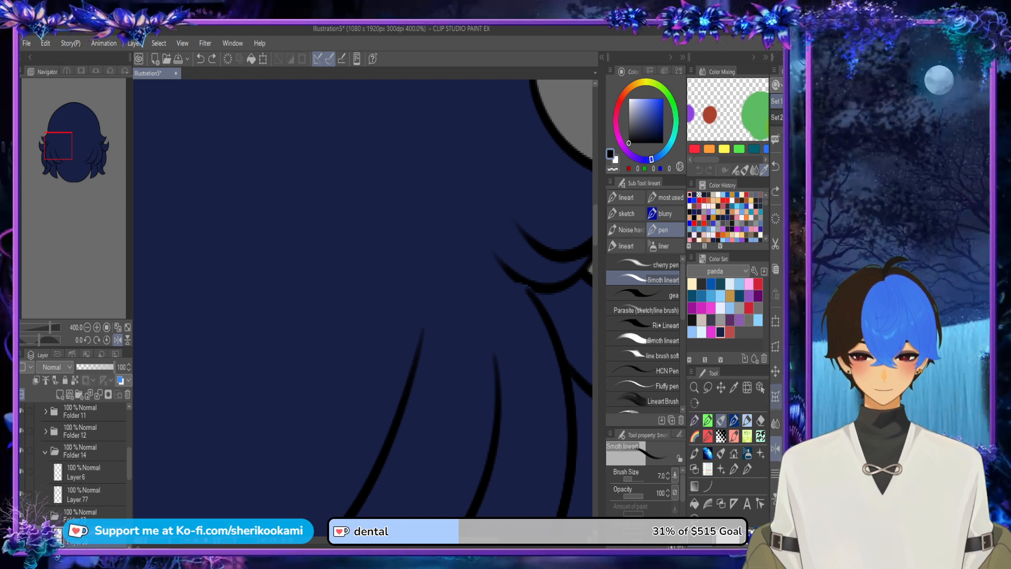
Step: Step forward and back through the recent edits to restore the short strand line below the upper side flick
left_click(760, 387)
key("ctrl+y")
key("ctrl+y")
key("ctrl+y")
key("ctrl+y")
key("ctrl+y")
key("ctrl+y")
key("ctrl+y")
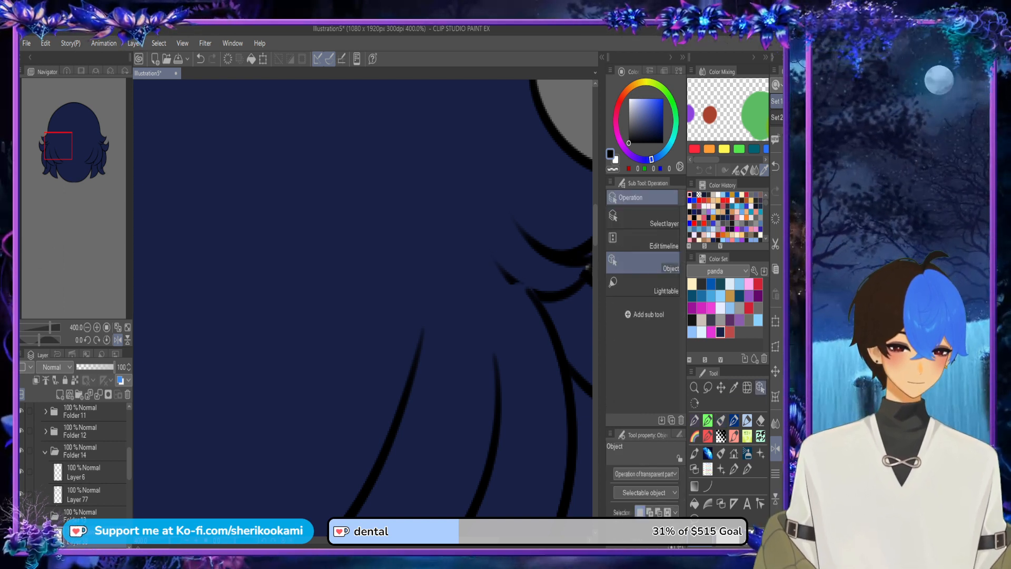
key("ctrl+z")
key("ctrl+z")
key("ctrl+z")
key("ctrl+z")
key("ctrl+z")
key("ctrl+z")
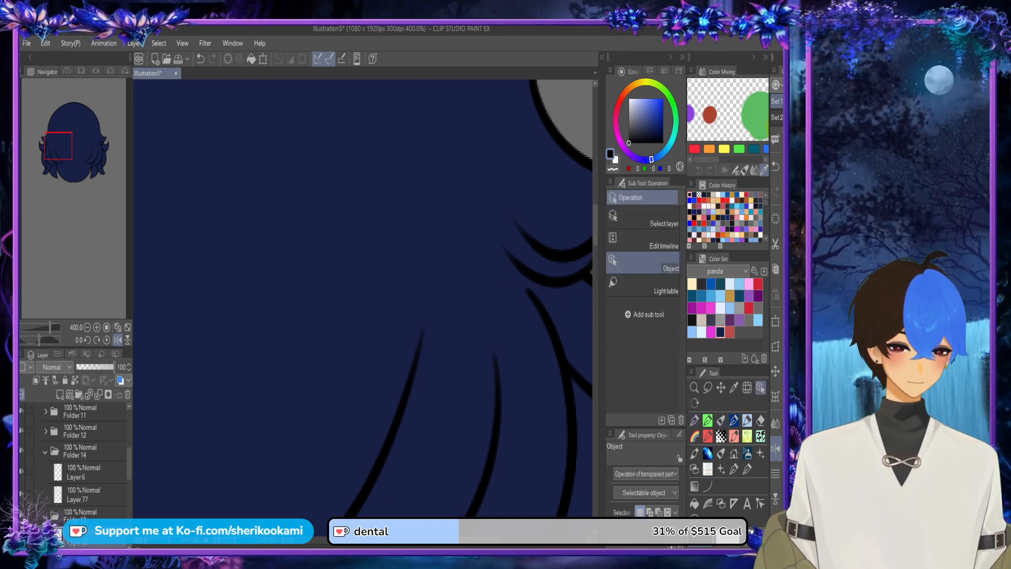
key("ctrl+z")
key("ctrl+z")
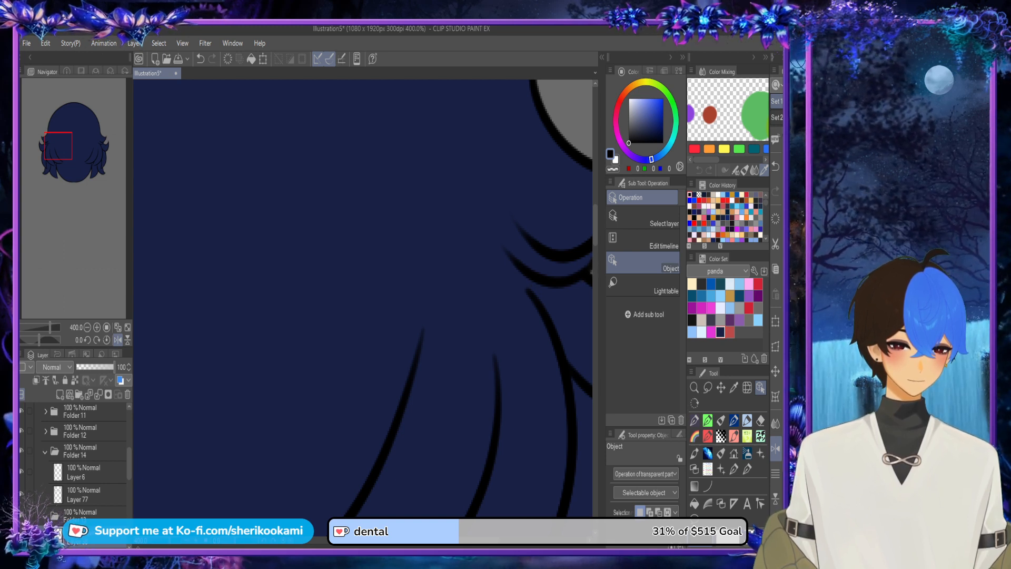
Step: Touch up the junction of the upper and lower side flicks with a short dark navy stroke of the Smoth lineart pen
scroll(363, 298, "right", 3)
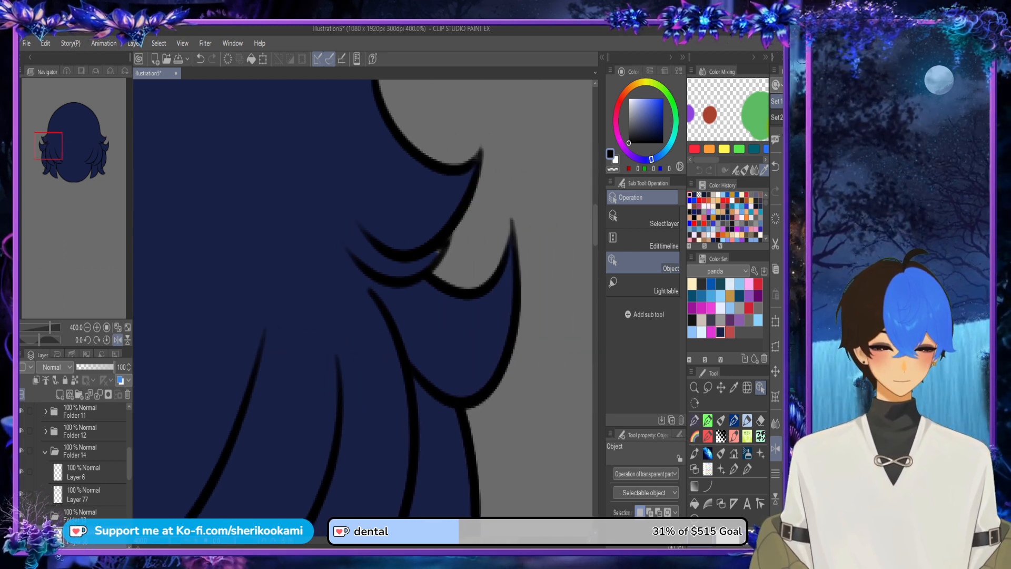
scroll(79, 464, "down", 1)
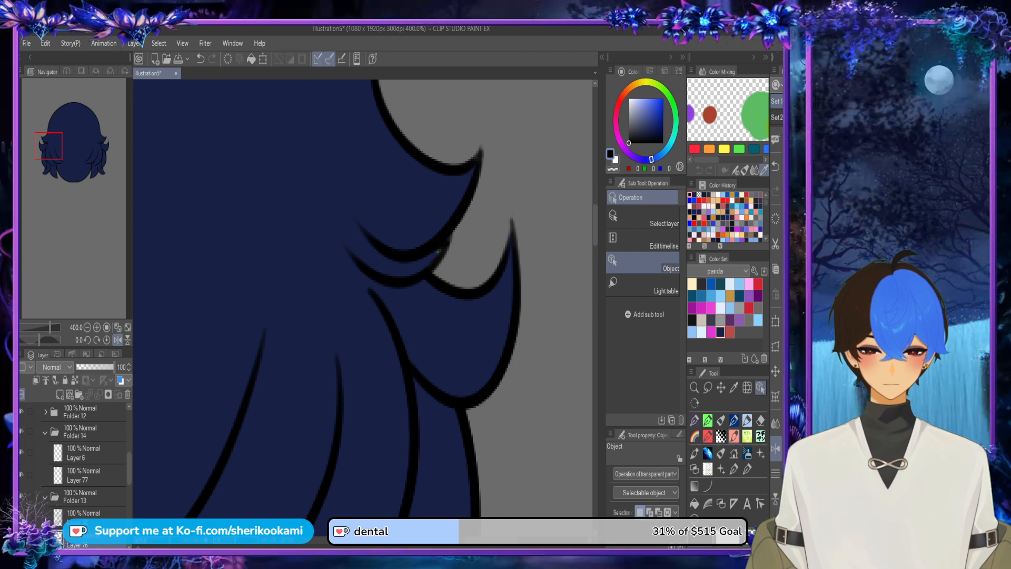
left_click(721, 420)
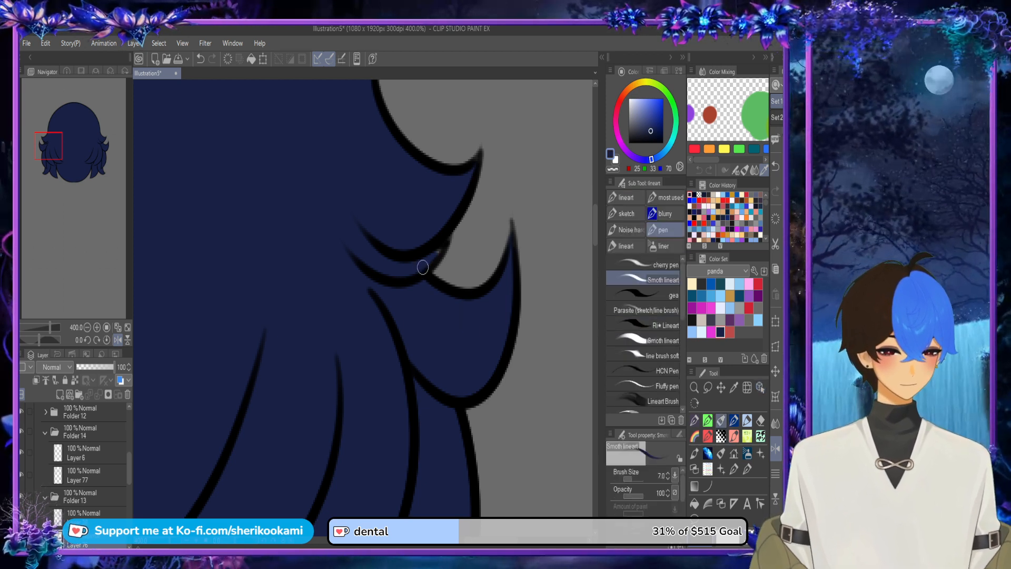
left_click_drag(433, 252, 446, 233)
left_click(444, 188, "alt")
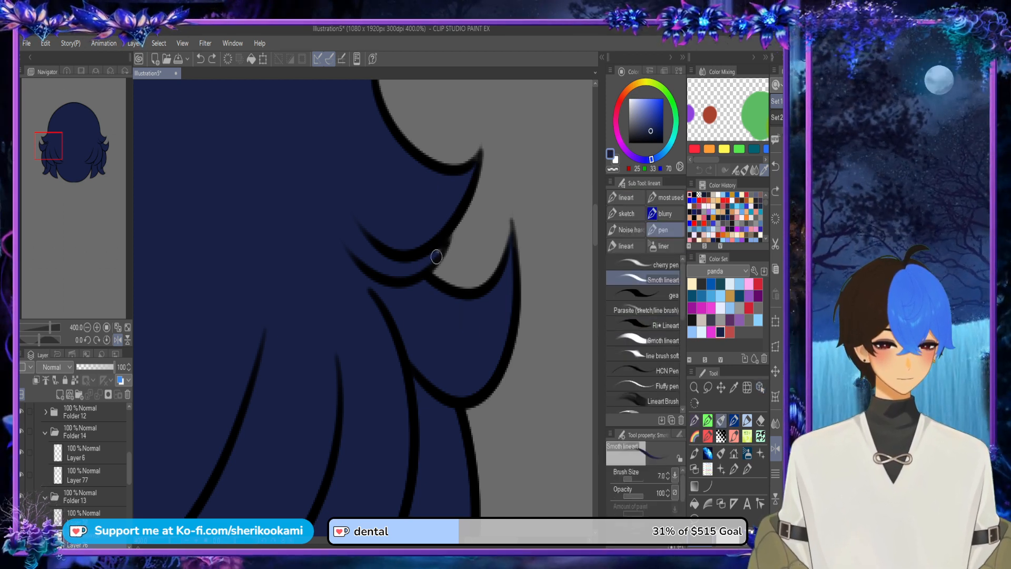
scroll(457, 218, "down", 6)
scroll(457, 221, "down", 2)
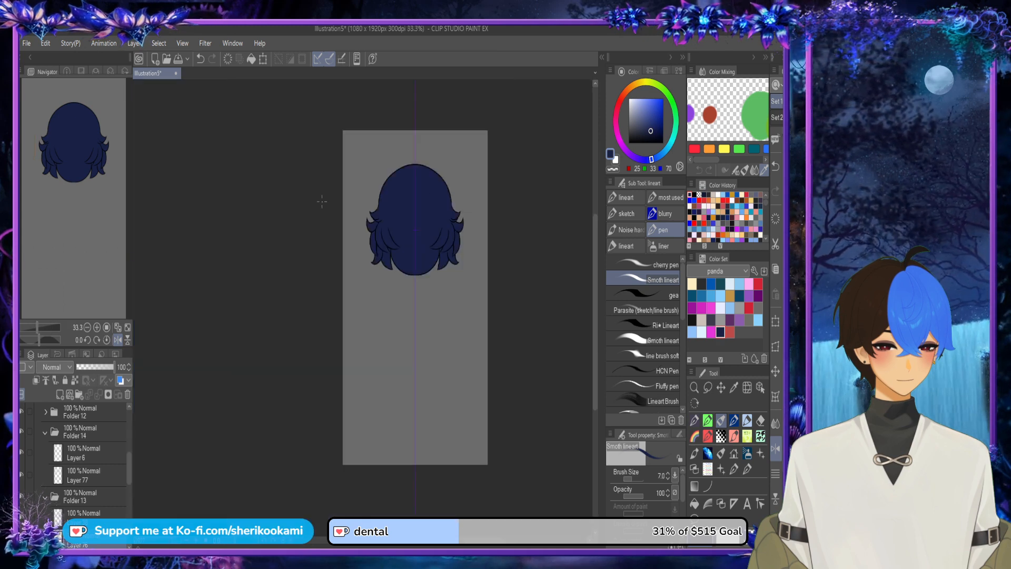
Step: Collapse the open strand folders and the back hair folder in the layer list
left_click(45, 496)
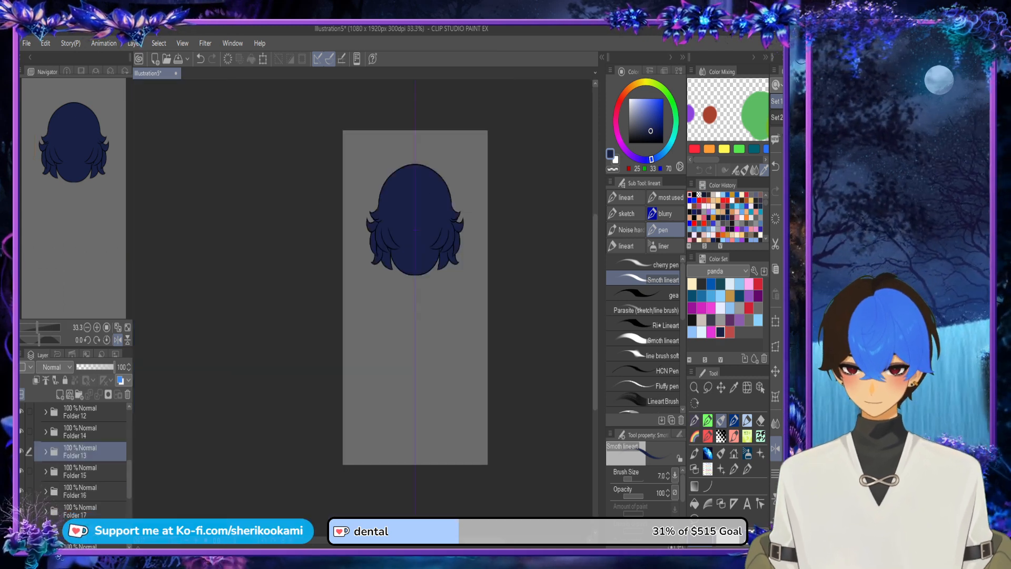
scroll(74, 458, "up", 5)
left_click(38, 487)
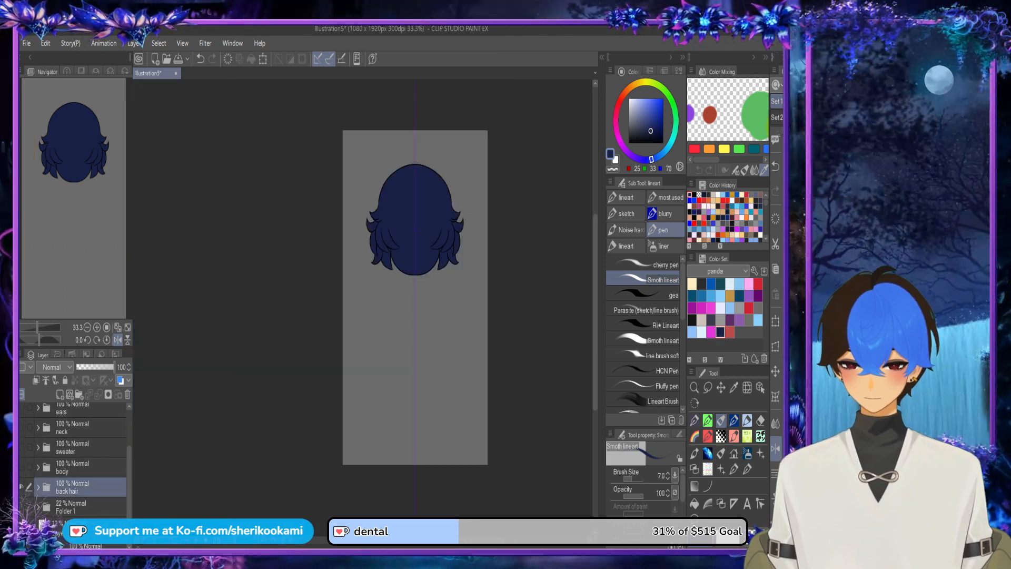
Step: Show the body, sweater, neck, ears, side hair, face and top hair folders so the whole character is displayed
left_click(22, 467)
left_click(22, 447)
left_click(21, 427)
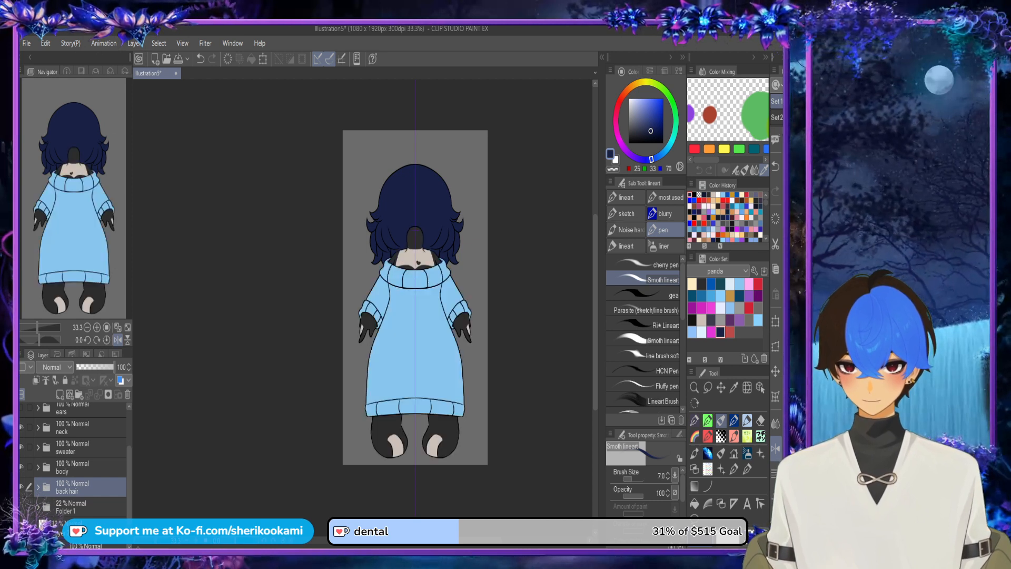
left_click_drag(129, 476, 129, 454)
left_click(21, 445)
left_click(21, 424)
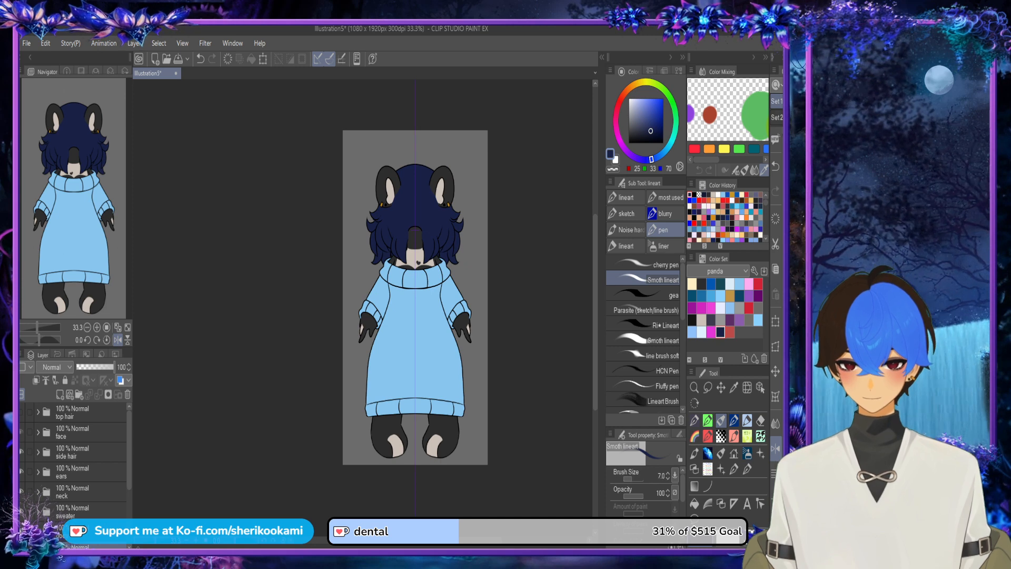
left_click(21, 432)
left_click(22, 412)
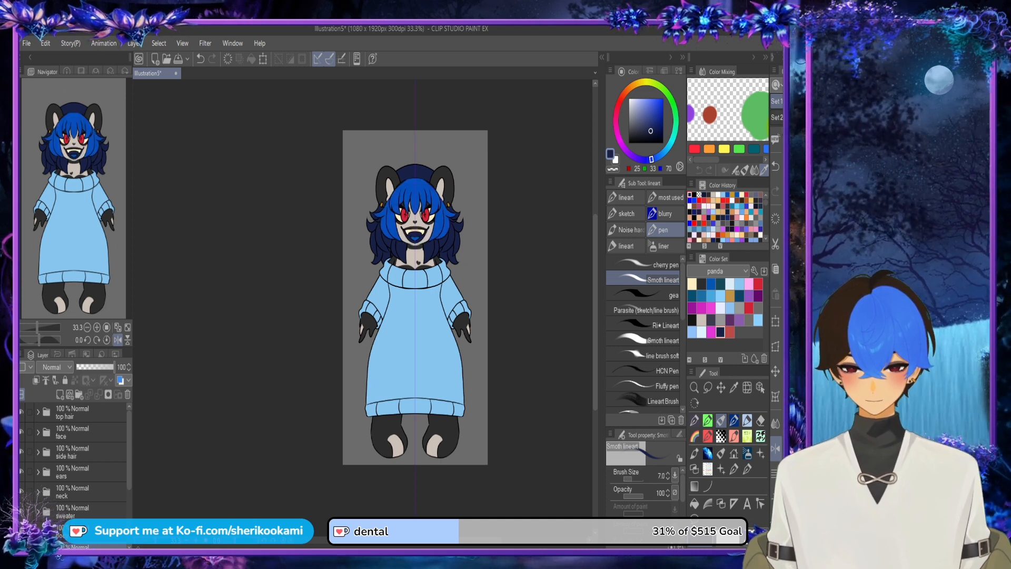
scroll(464, 206, "up", 2)
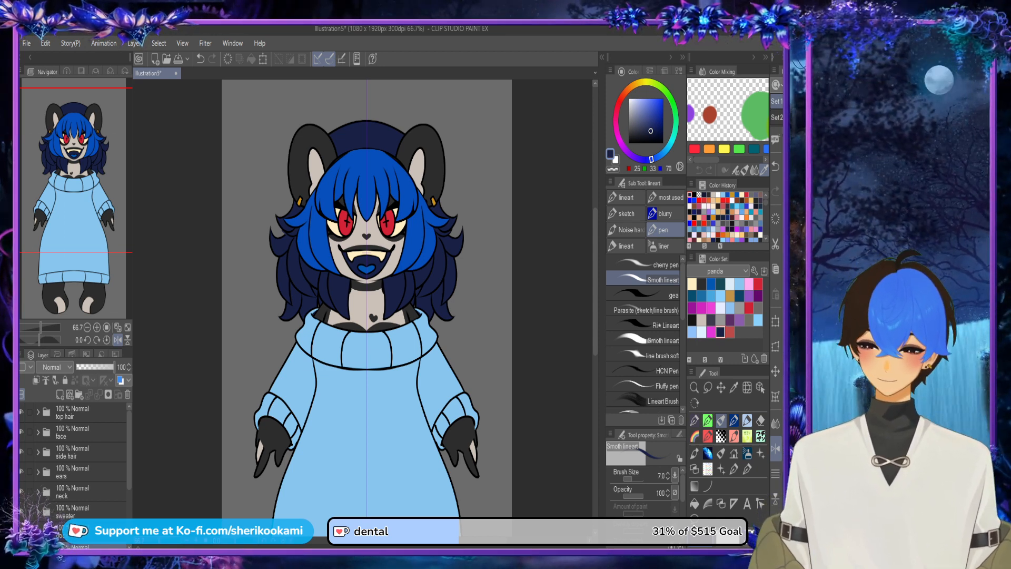
scroll(512, 271, "down", 2)
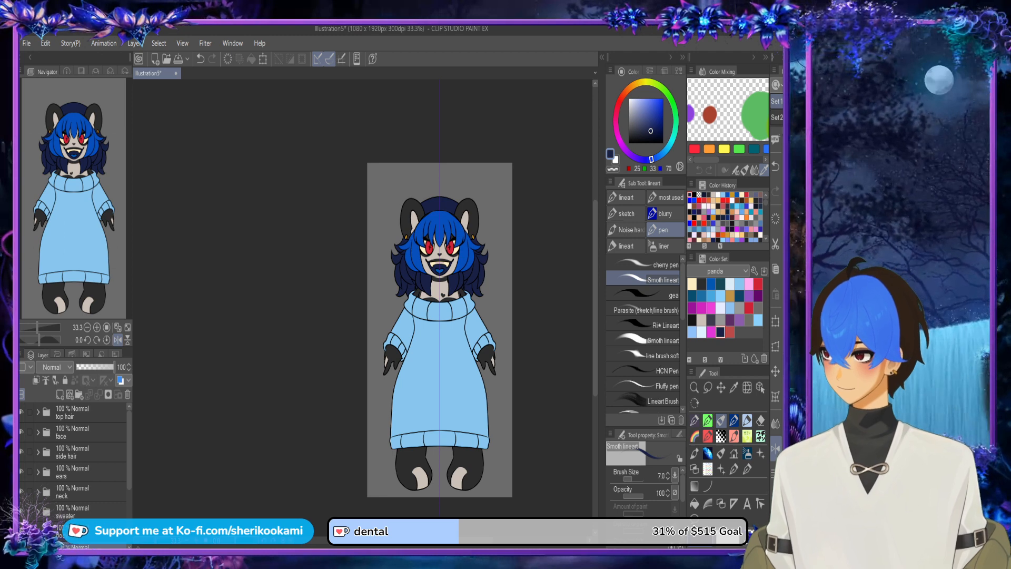
scroll(407, 330, "right", 4)
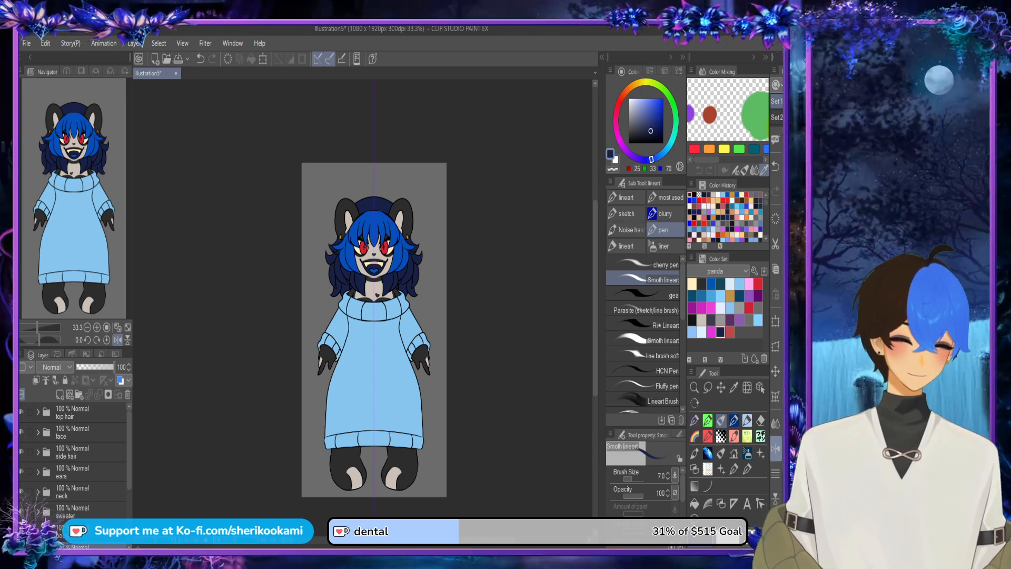
scroll(374, 330, "right", 1)
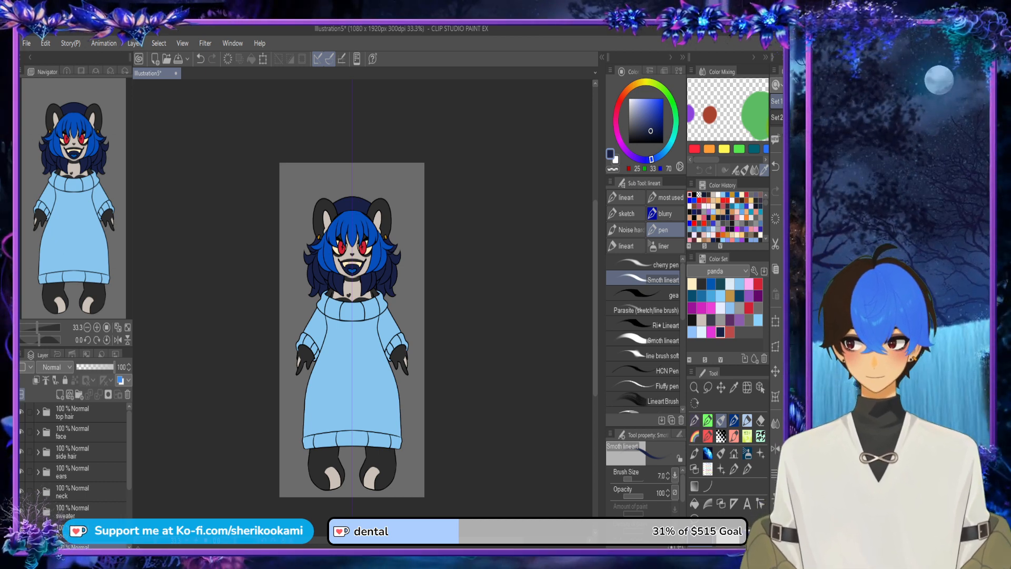
Step: Expand the top hair folder and its Folder 2, and add a new layer directly above the fill layer, Layer 46
scroll(403, 325, "up", 2)
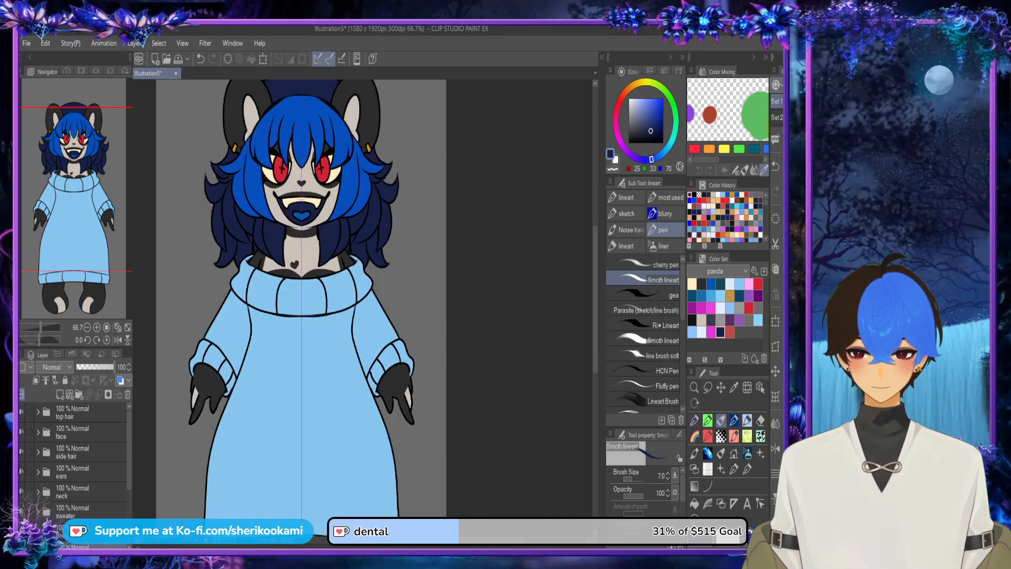
left_click(38, 412)
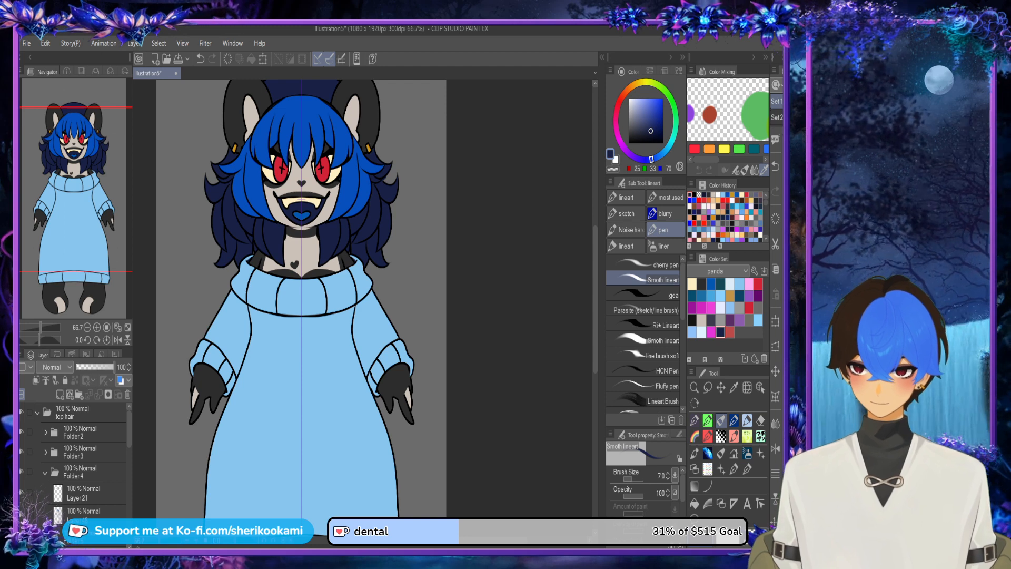
left_click(46, 432)
left_click(84, 476)
left_click(60, 394)
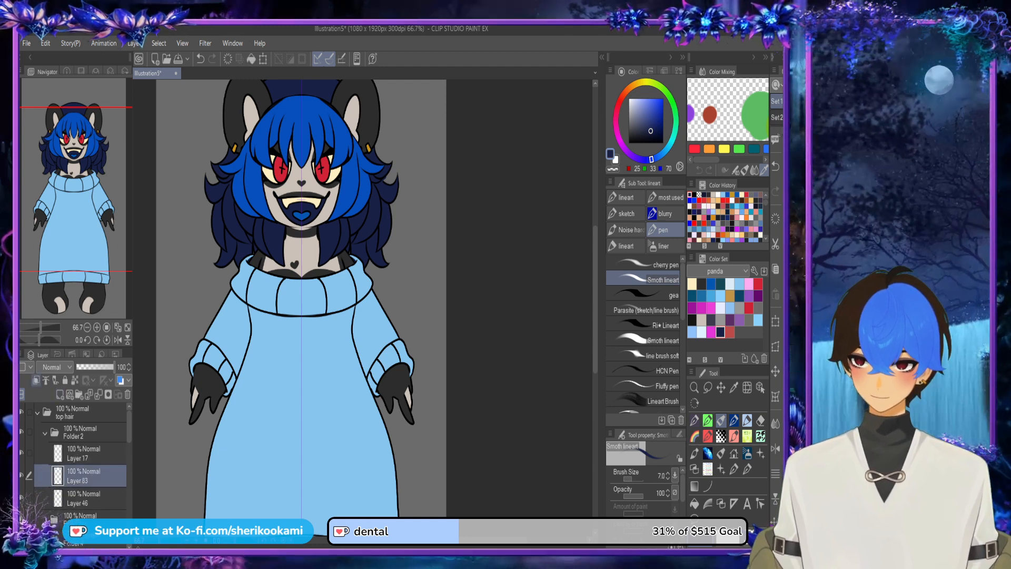
Step: Try clipping the new layer to Layer 46 below, release it, and briefly hide and show Layer 46
left_click(36, 380)
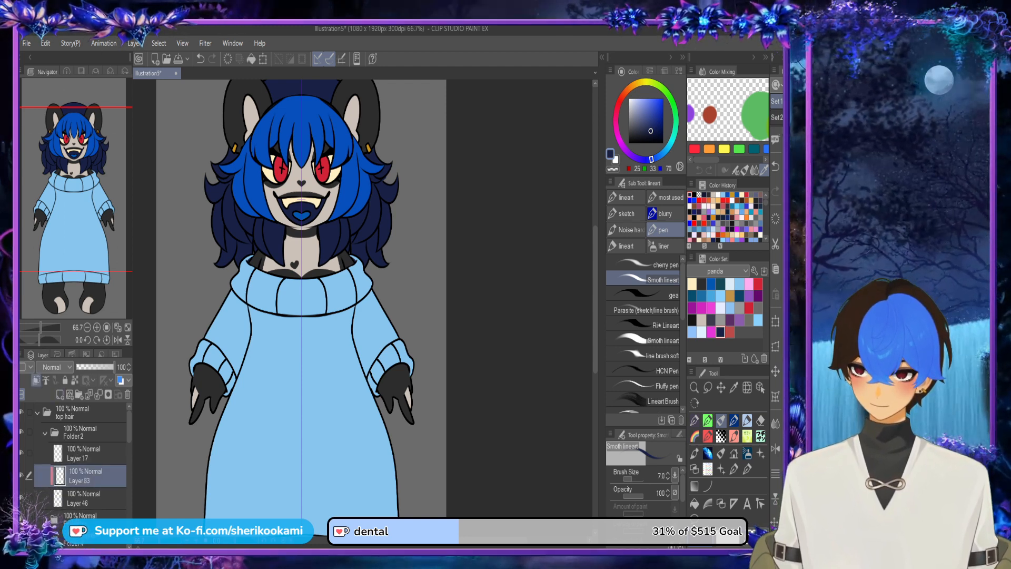
left_click(37, 380)
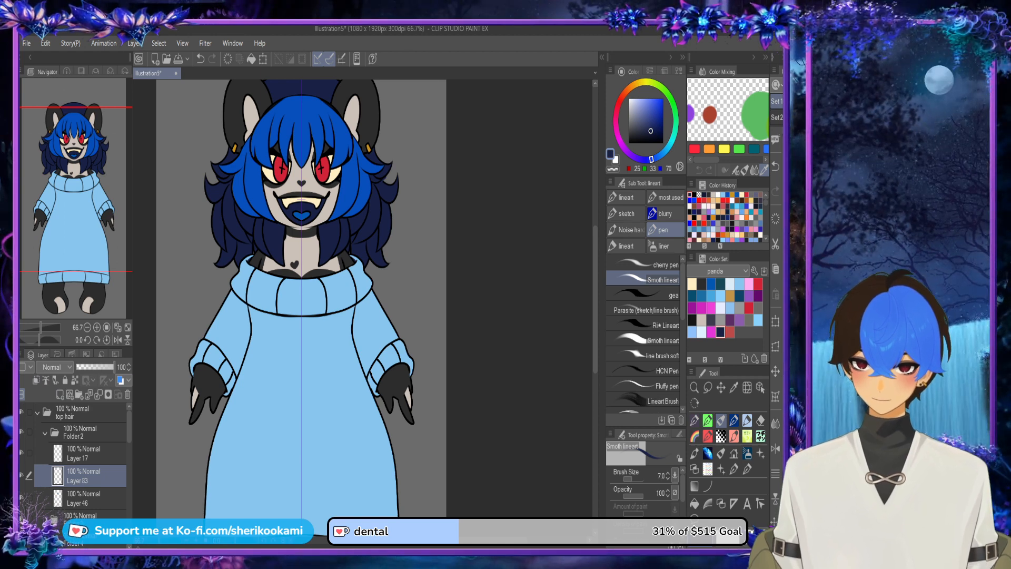
left_click(22, 497)
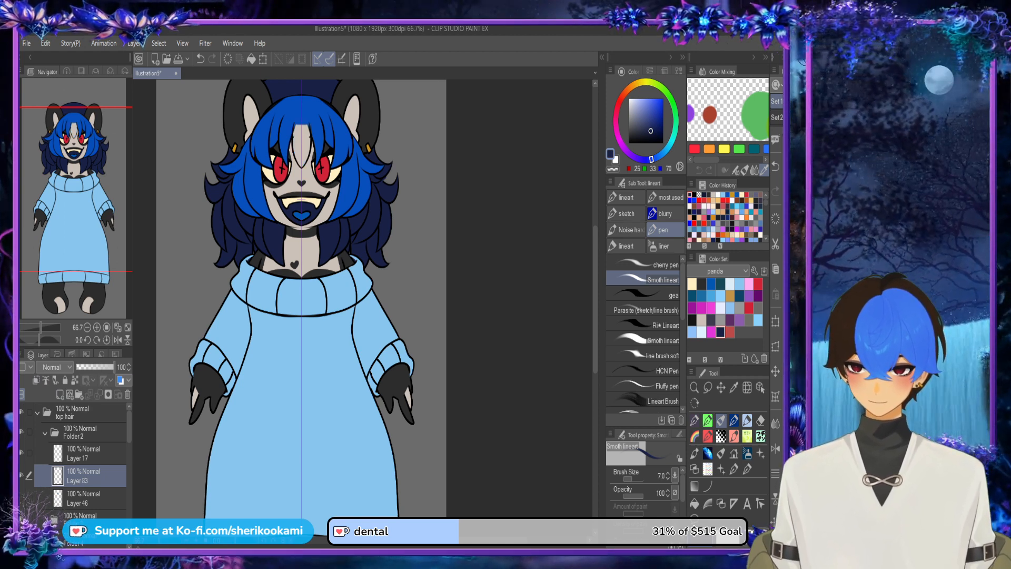
left_click(21, 497)
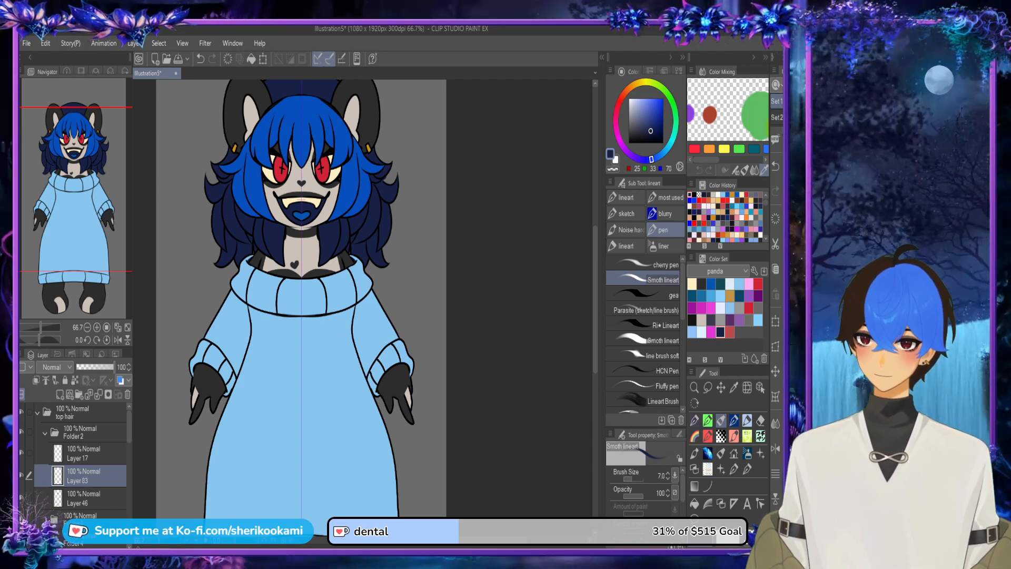
Step: Collapse Folder 2 and the top hair folder in the layer list
left_click(45, 433)
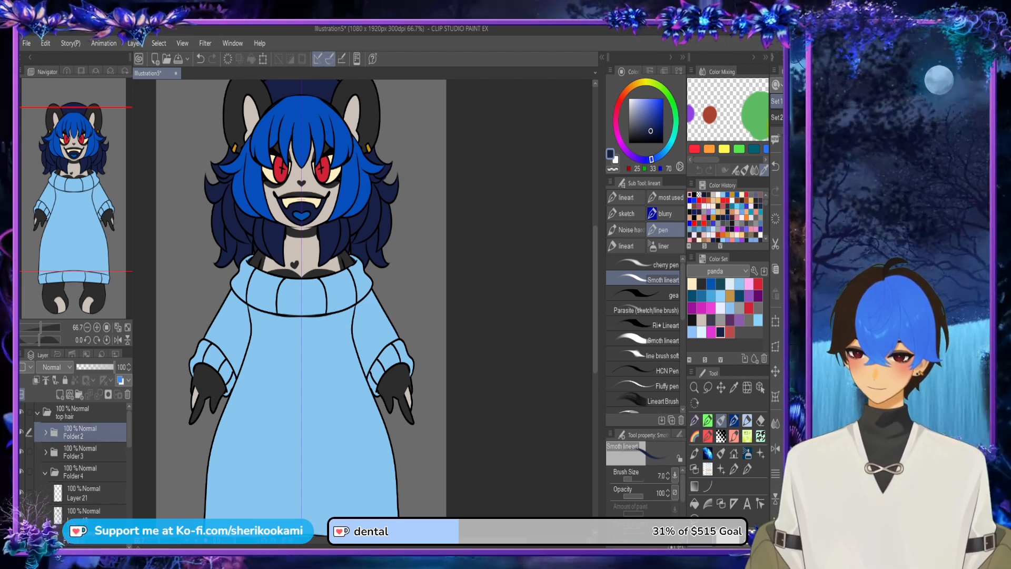
left_click(38, 413)
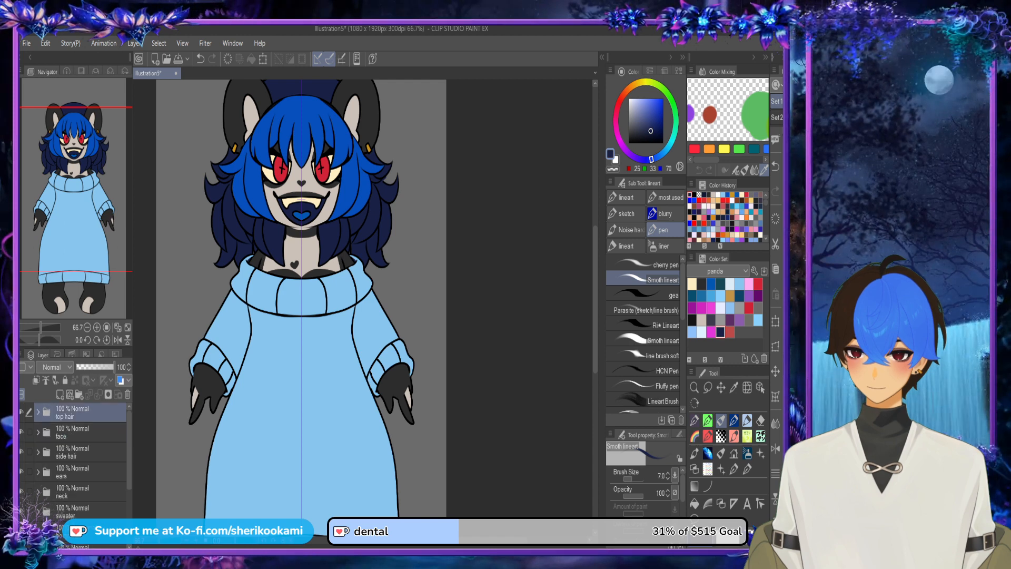
scroll(447, 249, "down", 2)
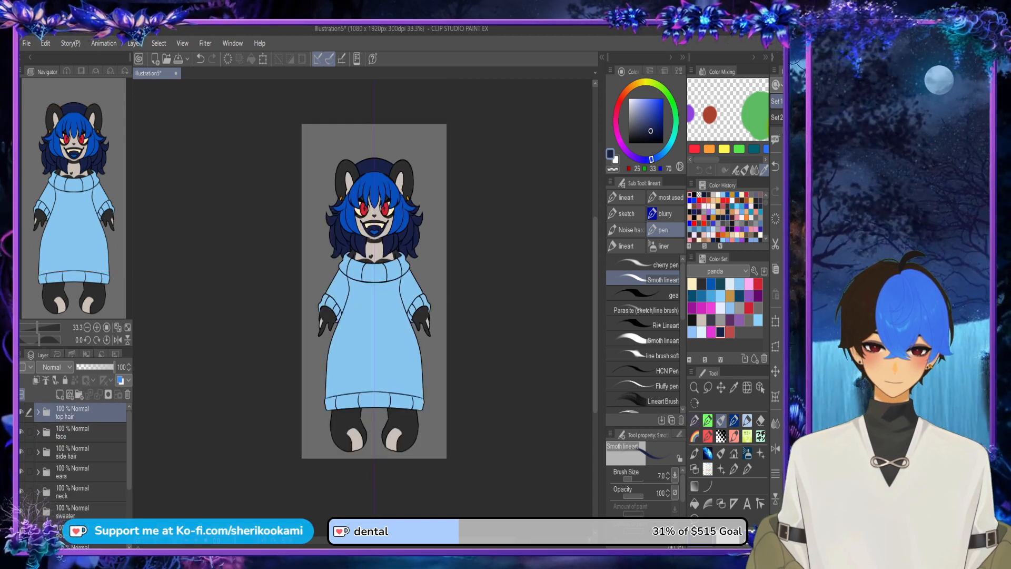
Step: Delete the 22% opacity Folder 1 and the 12% opacity Layer 2 below the back hair folder
scroll(73, 458, "down", 3)
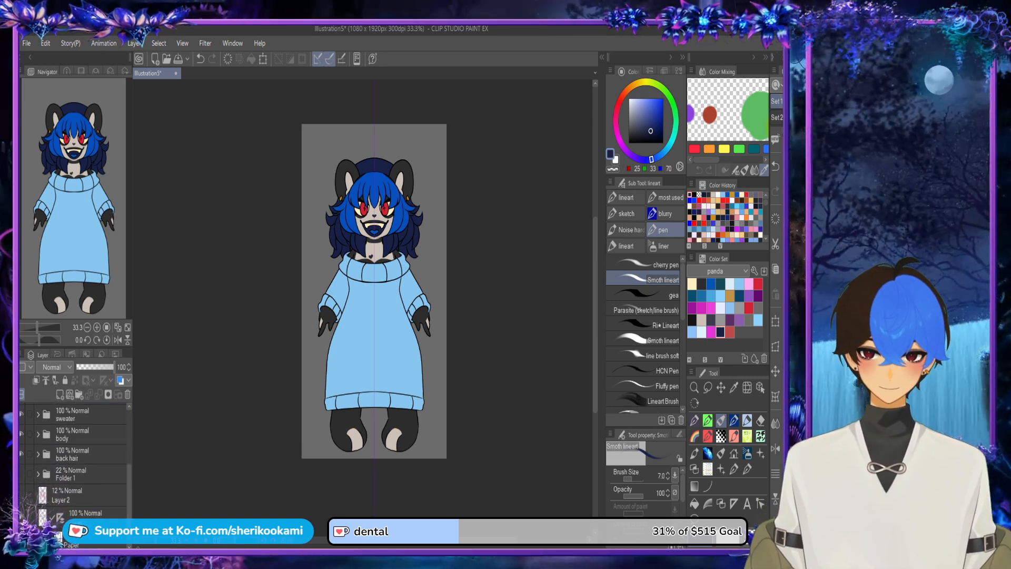
left_click(85, 474)
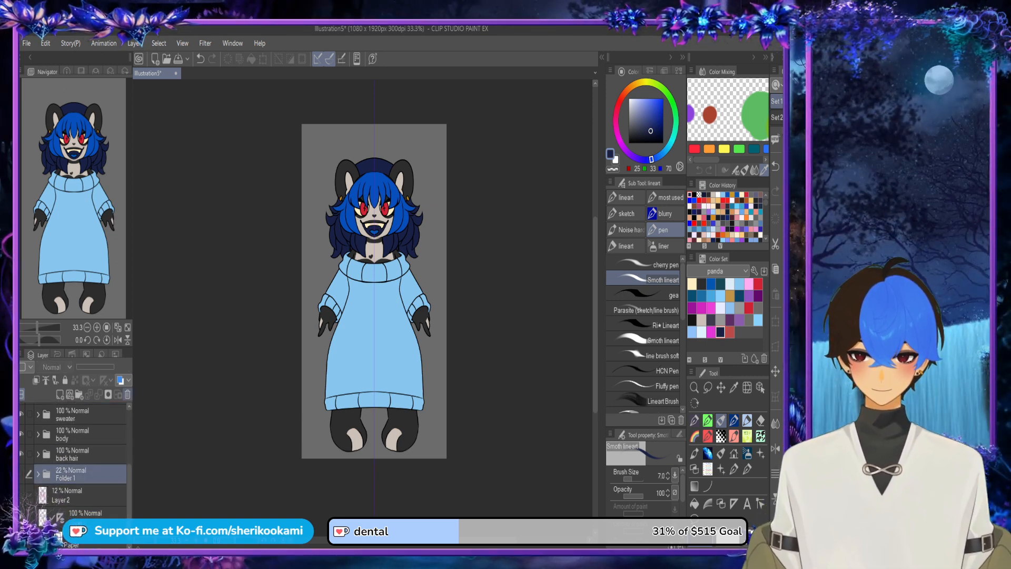
left_click(127, 394)
scroll(79, 458, "up", 1)
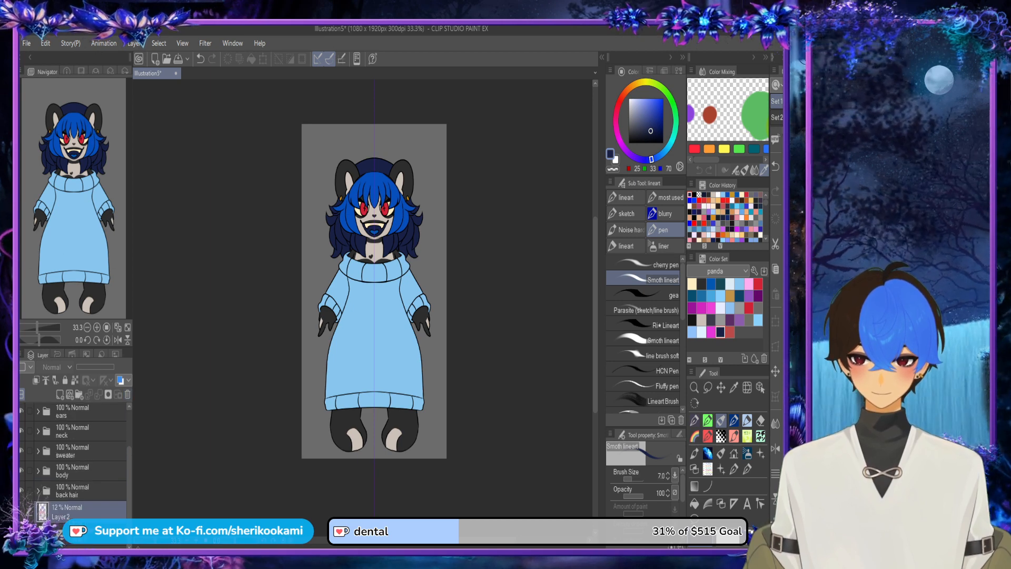
left_click(127, 394)
Step: Undo the deletion of the 12% opacity Layer 2
left_click_drag(434, 306, 398, 306)
scroll(397, 306, "up", 4)
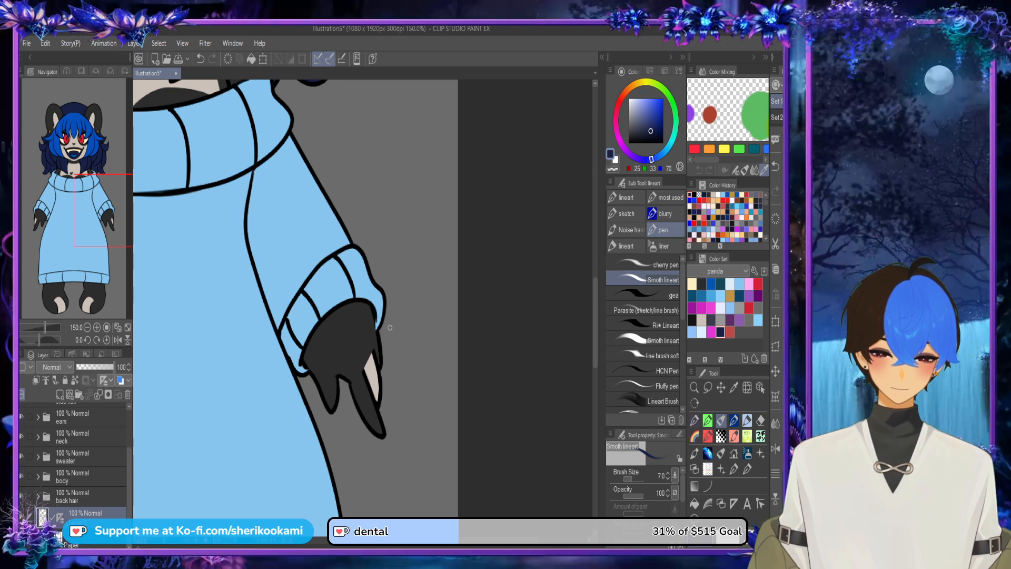
scroll(390, 326, "down", 2)
scroll(387, 325, "down", 2)
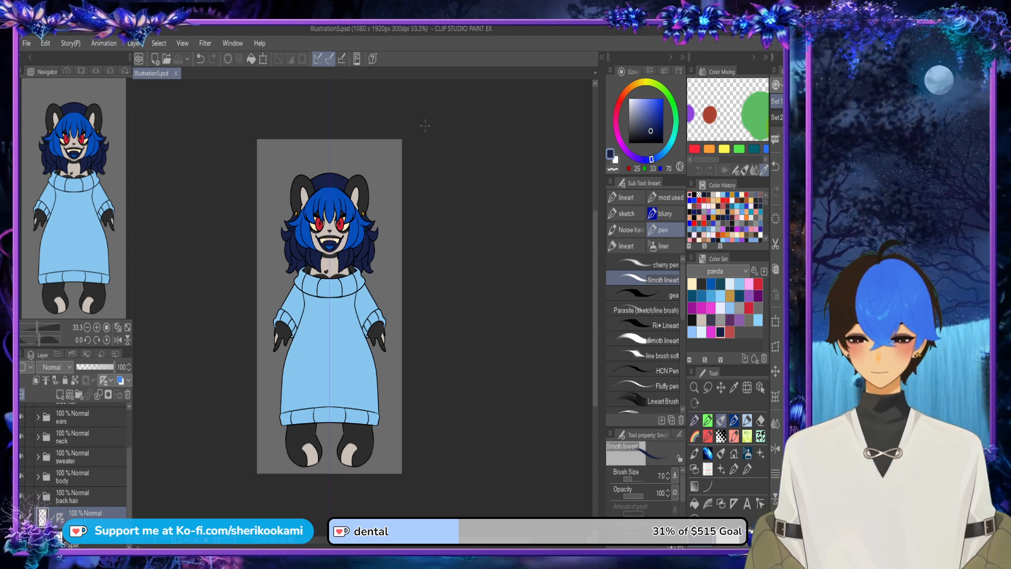
key("ctrl+z")
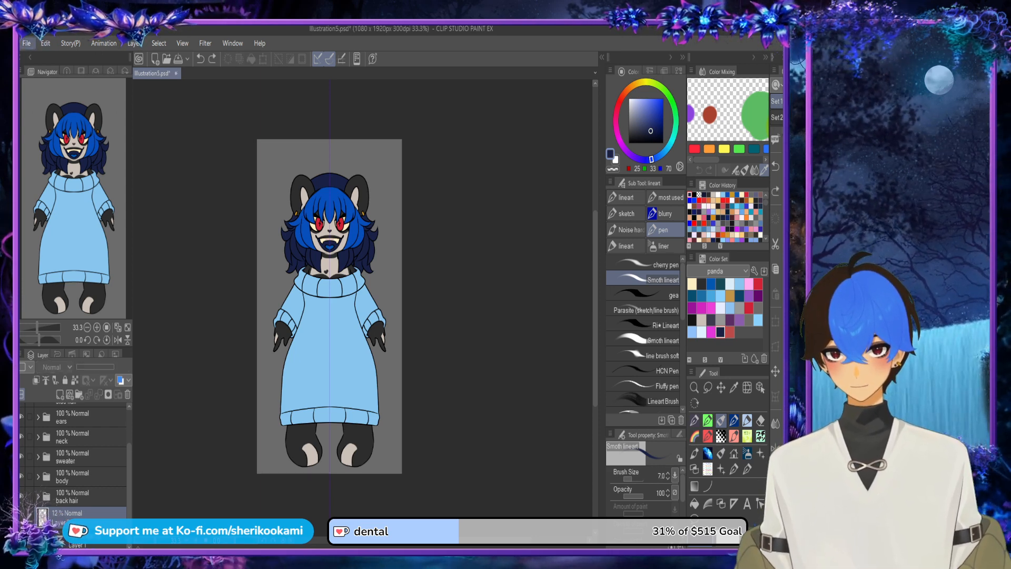
Step: Create a new 2000 x 2000 px illustration, add a vertical symmetrical ruler down its middle and return to the Smoth lineart pen
key("alt+Tab")
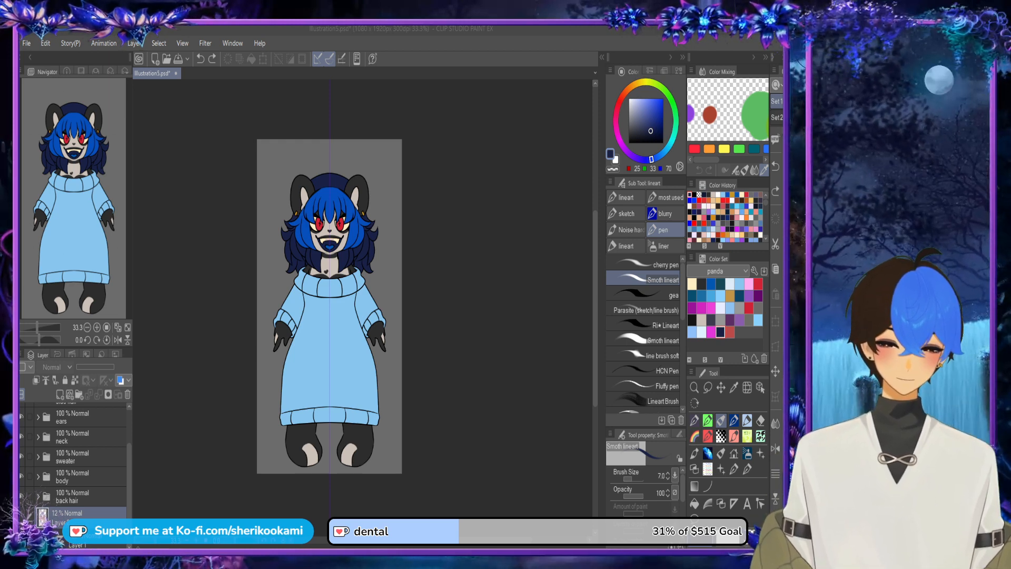
key("Return")
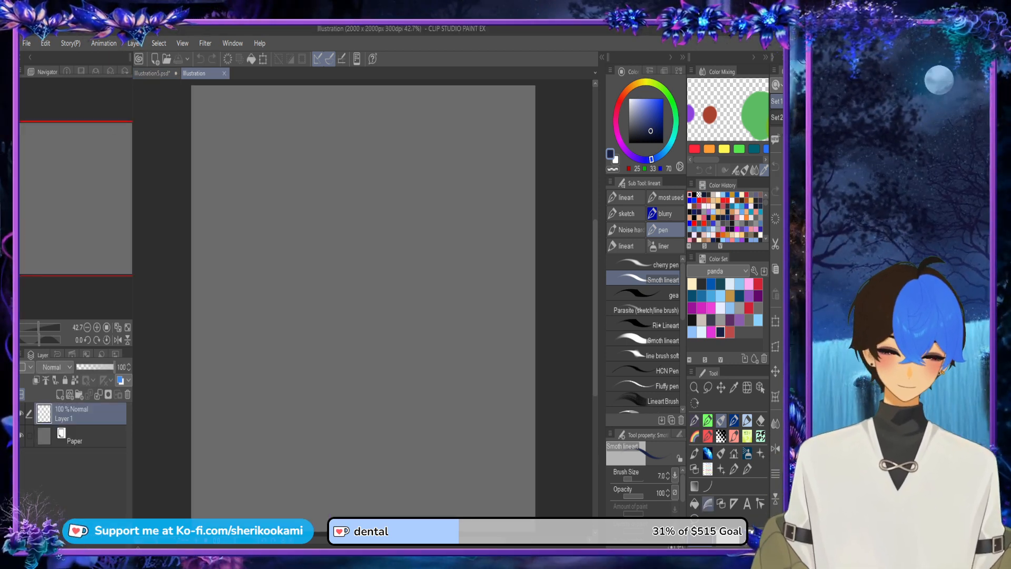
key("u")
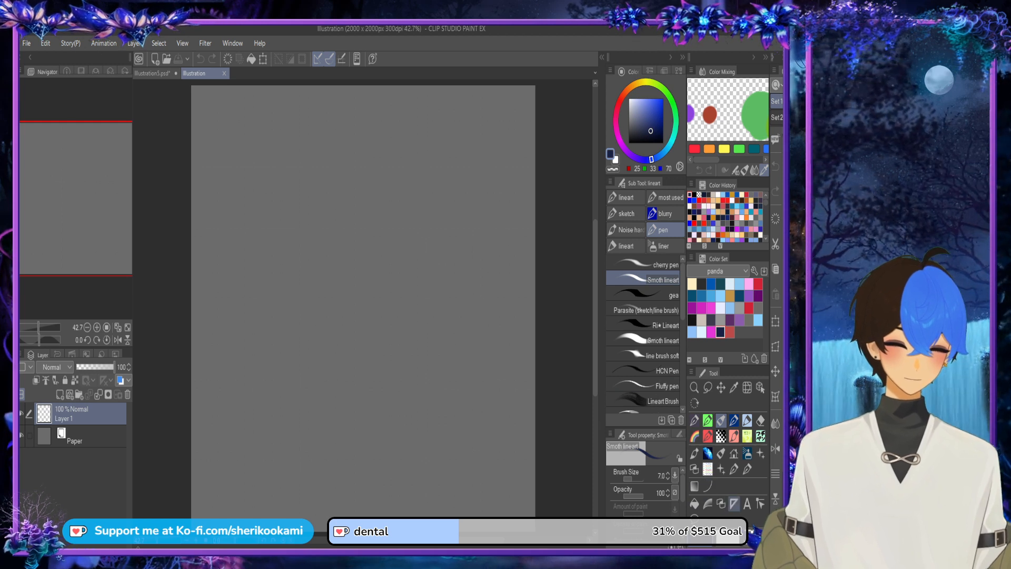
left_click_drag(367, 279, 367, 318)
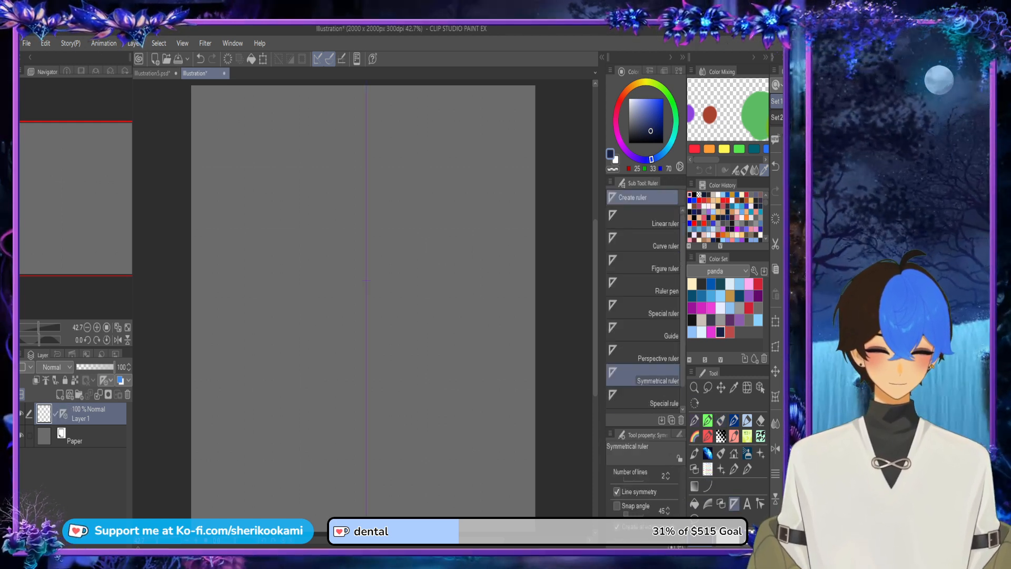
key("p")
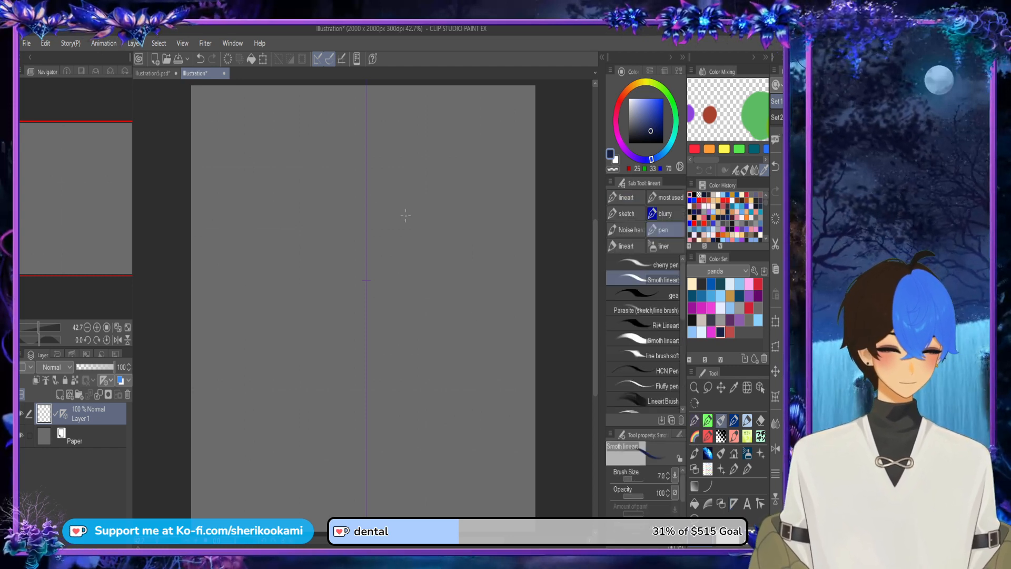
Step: Switch to the Chetupony brush and set its size to 35.1
left_click(694, 420)
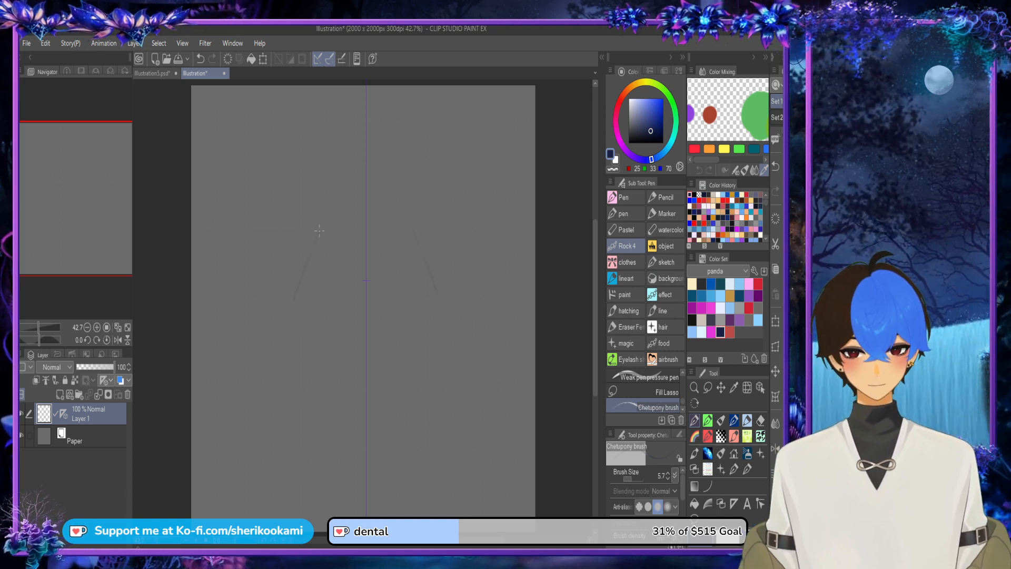
key("ctrl+z")
left_click(630, 479)
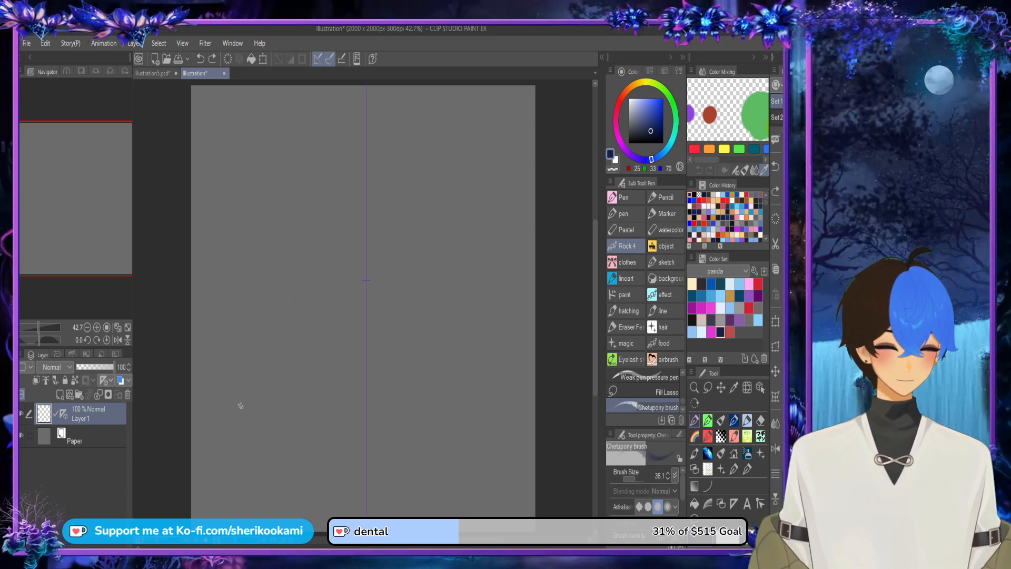
left_click_drag(250, 397, 318, 209)
key("ctrl+z")
mouse_move(248, 417)
left_mouse_down()
mouse_move(304, 215)
mouse_move(253, 376)
mouse_move(296, 176)
left_mouse_up()
key("ctrl+z")
Step: Sketch the two mirrored slanted sides of a tall triangle meeting on the symmetry line, using overlapping strokes
key("ctrl+z")
left_click_drag(367, 123, 260, 335)
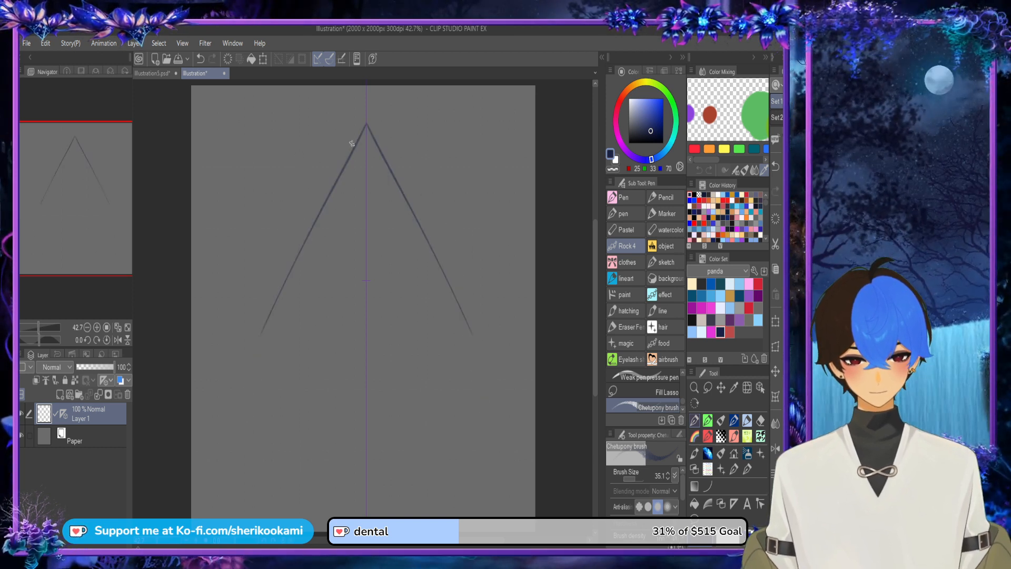
left_click_drag(351, 145, 248, 361)
left_click_drag(333, 201, 238, 371)
mouse_move(276, 295)
left_mouse_down()
mouse_move(241, 378)
mouse_move(275, 400)
mouse_move(452, 378)
left_mouse_up()
key("ctrl+z")
key("ctrl+z")
Step: Sketch the triangle's base with rounded lower corners and thicken its sides up to the peak
mouse_move(279, 400)
left_mouse_down()
mouse_move(424, 384)
mouse_move(307, 408)
mouse_move(432, 400)
left_mouse_up()
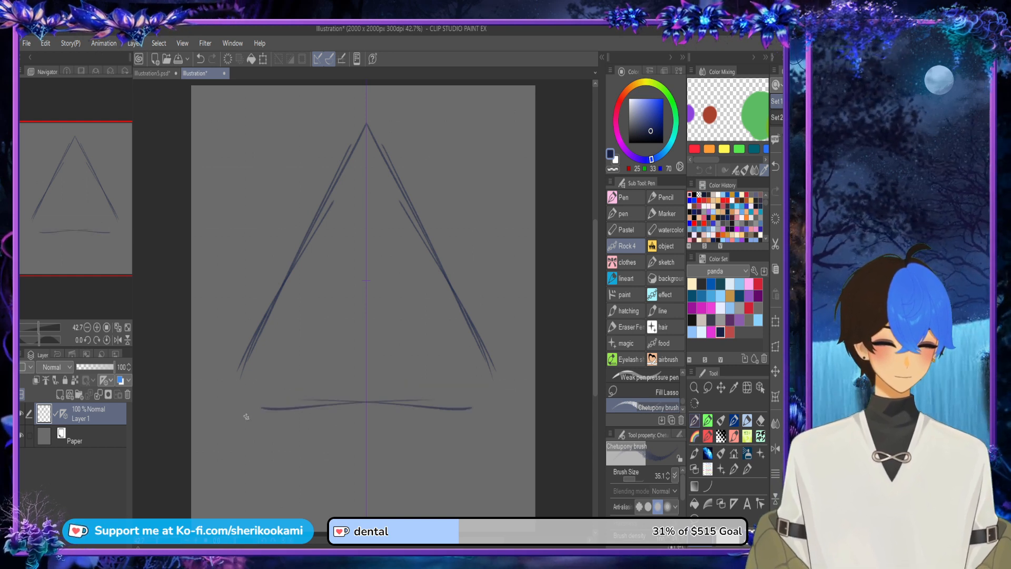
mouse_move(257, 417)
left_mouse_down()
mouse_move(486, 406)
mouse_move(476, 414)
left_mouse_up()
left_click_drag(319, 425, 495, 414)
left_click_drag(430, 421, 507, 408)
mouse_move(489, 356)
left_mouse_down()
mouse_move(503, 392)
mouse_move(486, 357)
mouse_move(504, 415)
mouse_move(506, 395)
left_mouse_up()
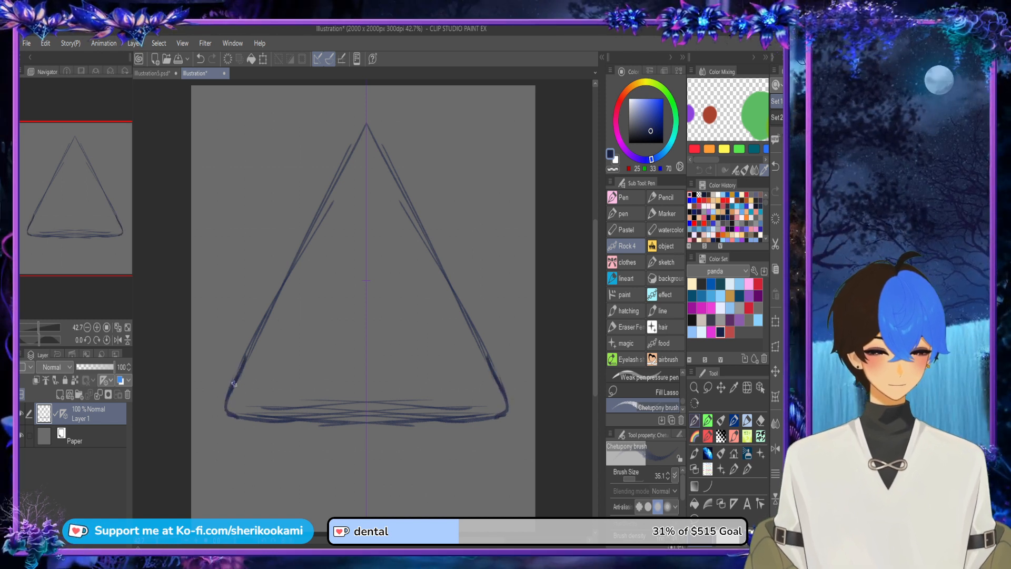
left_click_drag(234, 384, 358, 136)
left_click_drag(335, 187, 368, 126)
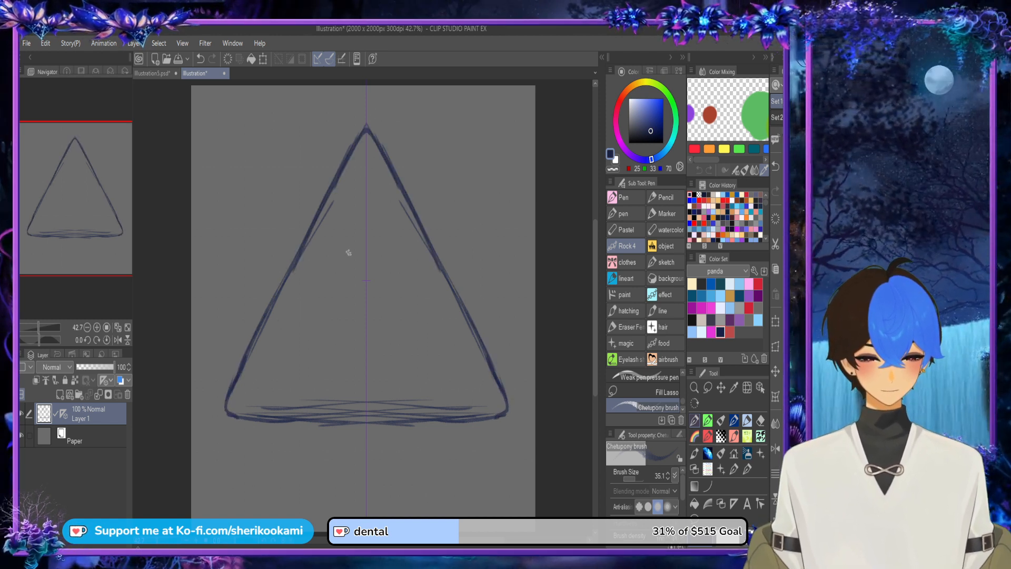
Step: Sketch a large round eye in the triangle's upper half with a vertical slit pupil and three upper lashes
left_click_drag(327, 255, 387, 199)
key("ctrl+z")
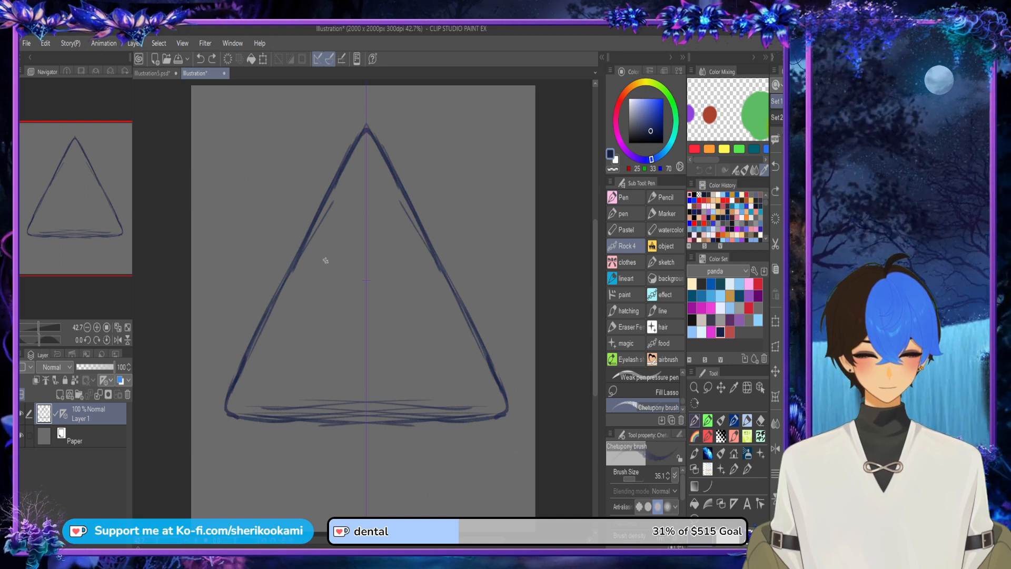
left_click_drag(323, 263, 382, 206)
mouse_move(368, 210)
left_mouse_down()
mouse_move(320, 266)
mouse_move(365, 208)
left_mouse_up()
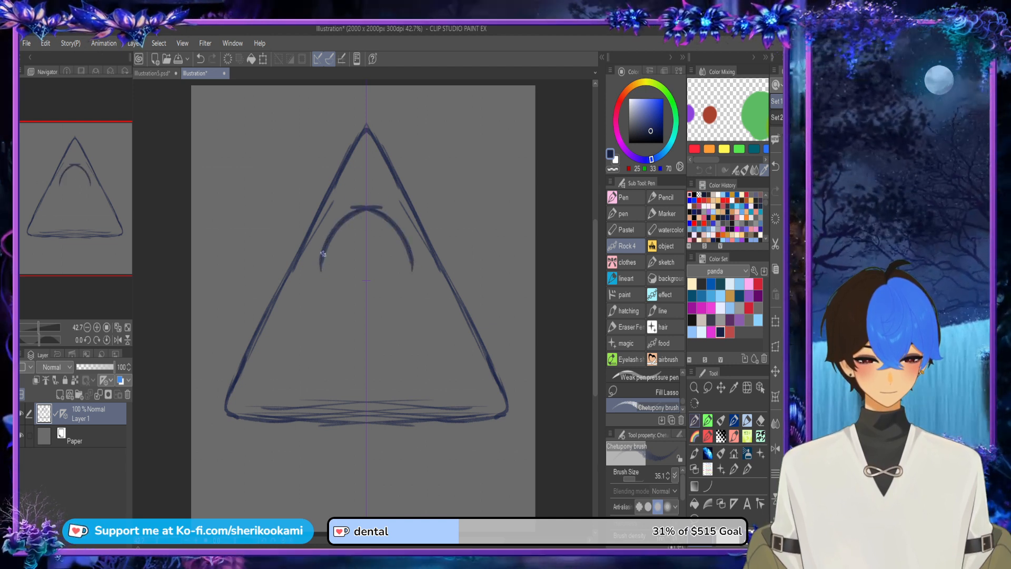
mouse_move(323, 253)
left_mouse_down()
mouse_move(366, 210)
mouse_move(332, 289)
mouse_move(397, 291)
left_mouse_up()
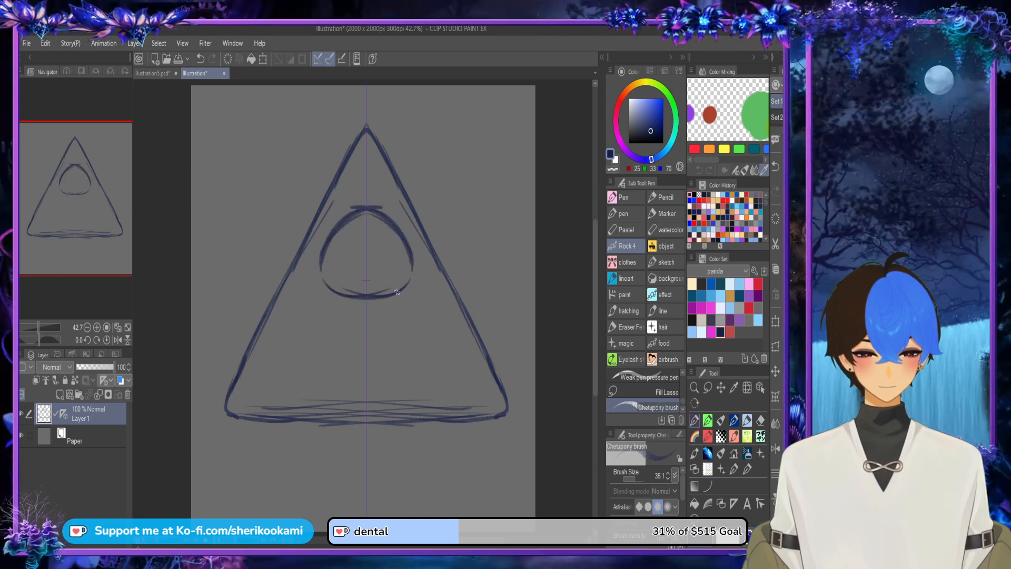
key("ctrl+z")
key("ctrl+z")
key("ctrl+z")
left_click_drag(321, 271, 380, 292)
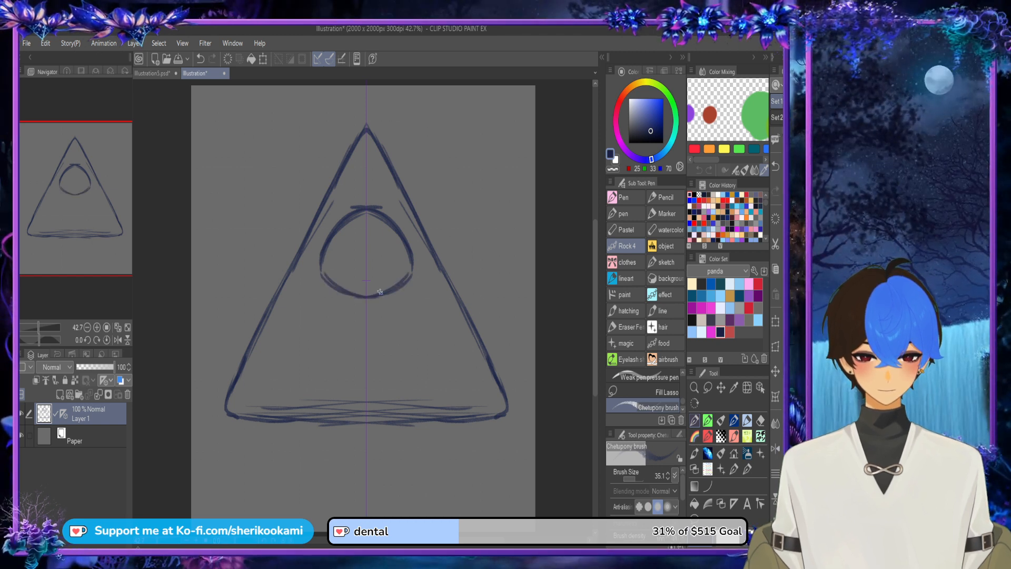
left_click_drag(366, 224, 367, 277)
mouse_move(347, 216)
left_mouse_down()
mouse_move(346, 193)
mouse_move(366, 192)
mouse_move(367, 181)
left_mouse_up()
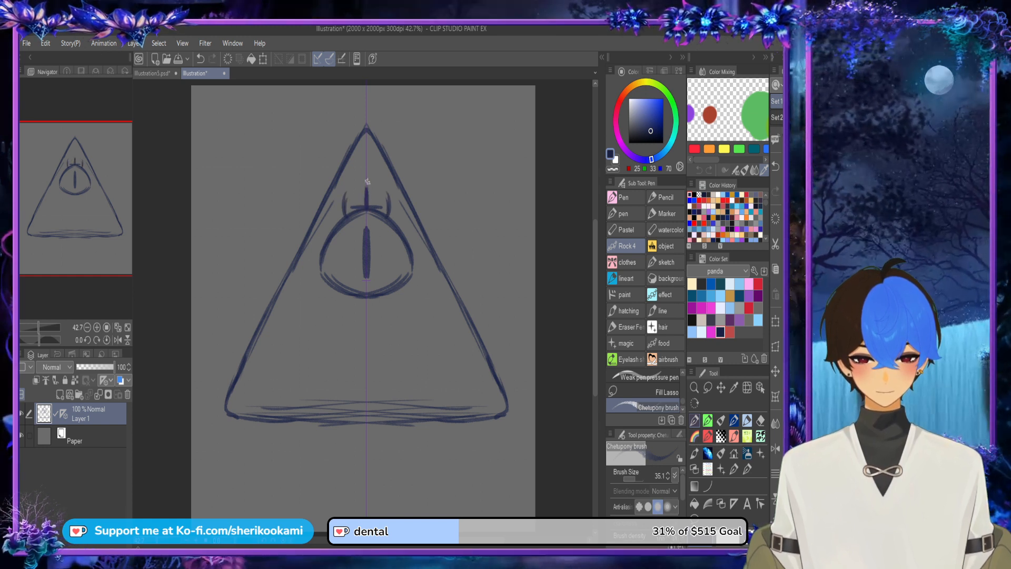
Step: Add lower lashes to the eye and sketch a hatched bow tie with a round knot beneath it
mouse_move(351, 291)
left_mouse_down()
mouse_move(368, 349)
mouse_move(358, 340)
mouse_move(414, 295)
left_mouse_up()
mouse_move(414, 295)
left_mouse_down()
mouse_move(417, 342)
mouse_move(377, 348)
mouse_move(396, 360)
mouse_move(420, 326)
mouse_move(414, 299)
left_mouse_up()
key("ctrl+z")
key("ctrl+z")
mouse_move(413, 299)
left_mouse_down()
mouse_move(374, 332)
mouse_move(406, 318)
mouse_move(416, 341)
mouse_move(402, 362)
left_mouse_up()
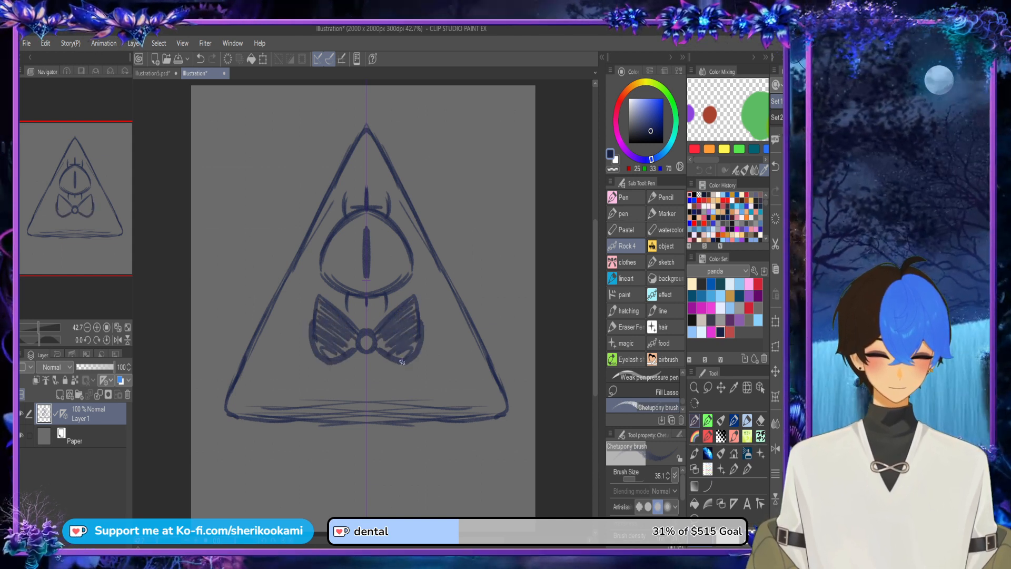
left_click_drag(133, 96, 139, 165)
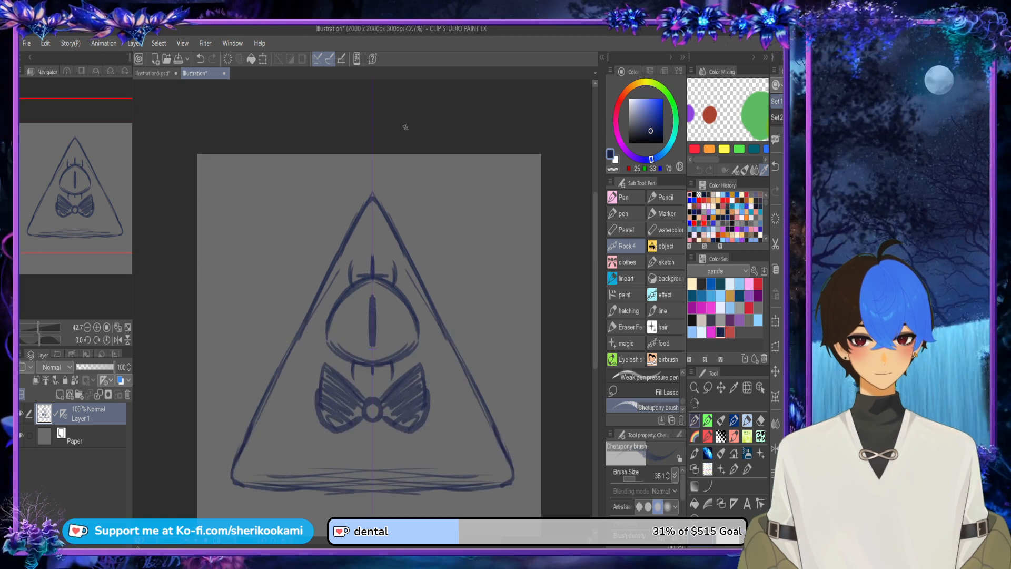
mouse_move(405, 127)
left_mouse_down()
mouse_move(283, 182)
mouse_move(434, 174)
mouse_move(285, 170)
mouse_move(428, 176)
mouse_move(407, 133)
left_mouse_up()
key("ctrl+z")
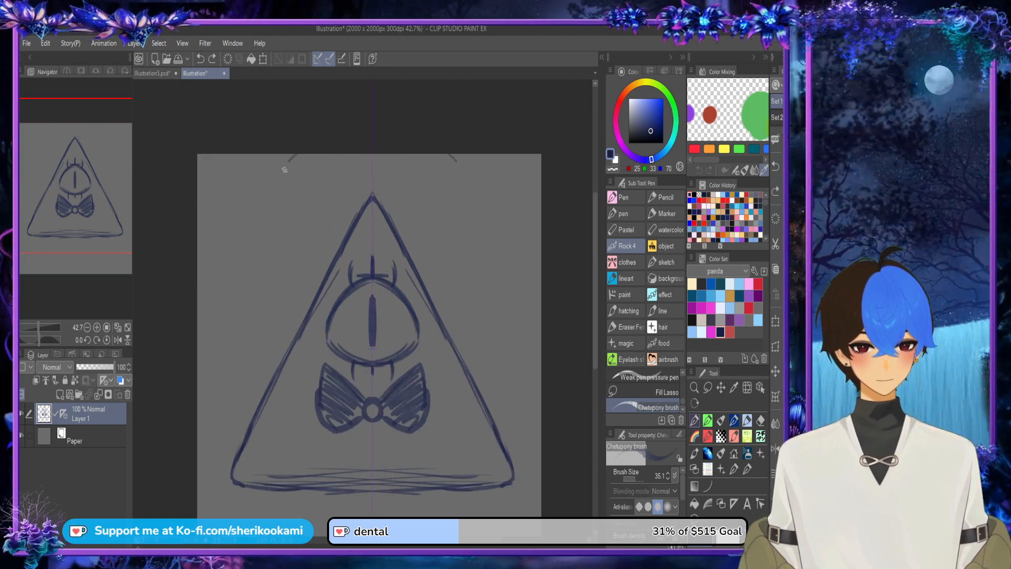
mouse_move(292, 158)
left_mouse_down()
mouse_move(409, 173)
mouse_move(343, 133)
mouse_move(325, 177)
mouse_move(447, 138)
left_mouse_up()
key("ctrl+z")
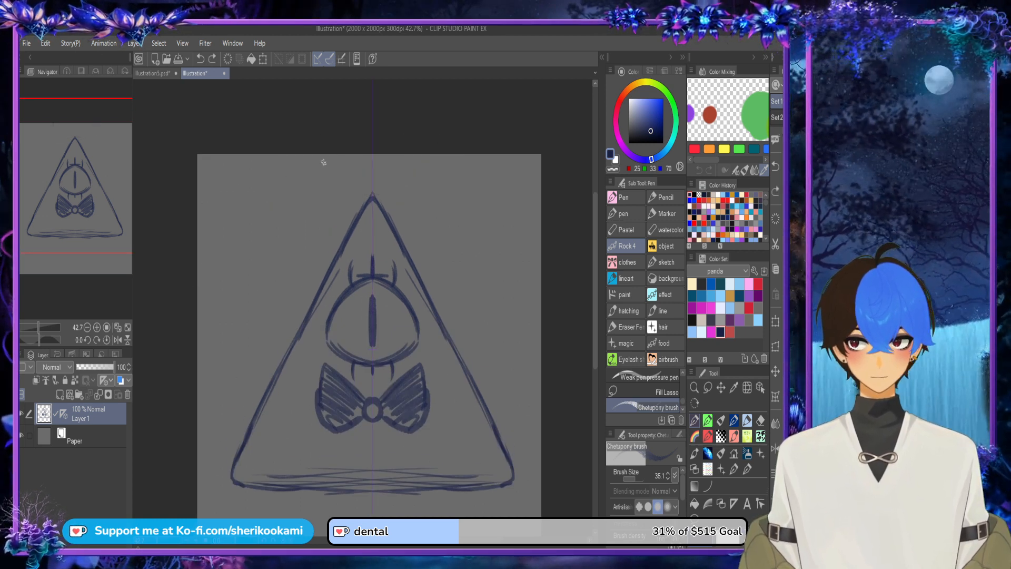
mouse_move(323, 142)
left_mouse_down()
mouse_move(339, 194)
mouse_move(448, 146)
left_mouse_up()
key("ctrl+z")
left_click_drag(276, 153, 369, 185)
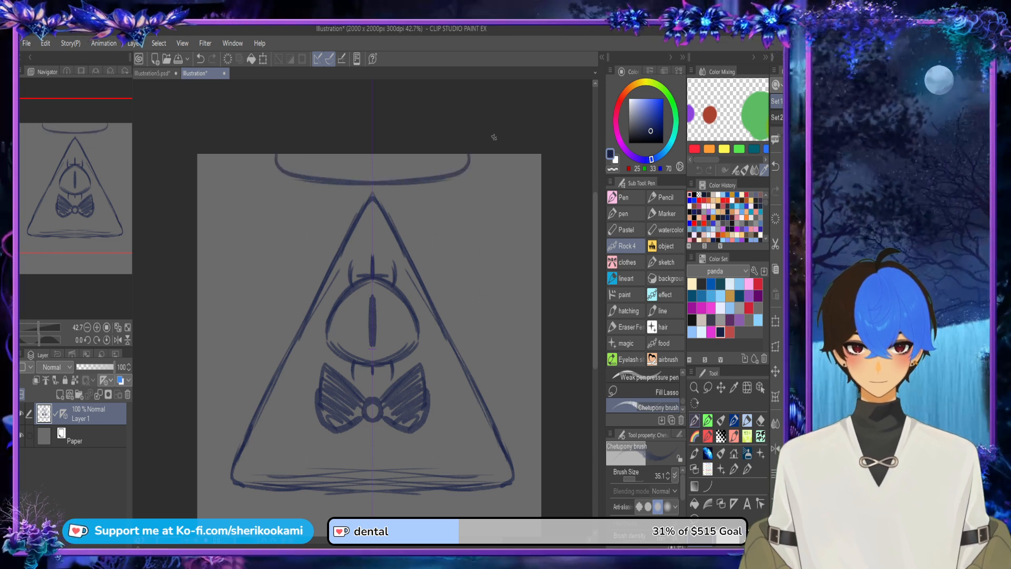
key("ctrl+z")
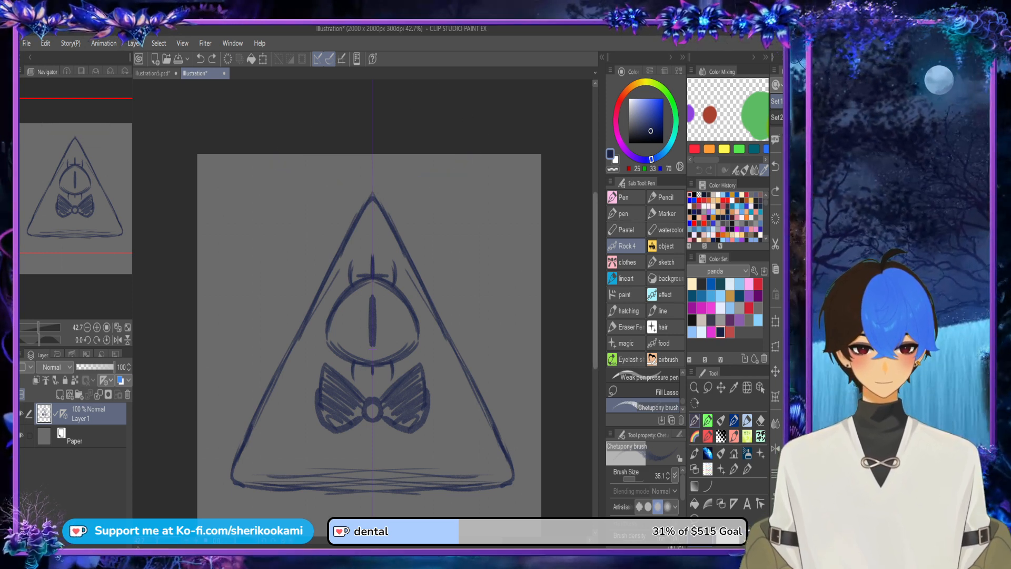
Step: Sketch a pair of mirrored raised hands beside the triangle, with oval palms and three fingers, and shade them in
scroll(501, 274, "down", 3)
mouse_move(484, 205)
left_mouse_down()
mouse_move(477, 253)
mouse_move(505, 210)
mouse_move(500, 227)
left_mouse_up()
mouse_move(471, 174)
left_mouse_down()
mouse_move(476, 218)
mouse_move(469, 187)
mouse_move(486, 201)
mouse_move(496, 161)
mouse_move(491, 205)
left_mouse_up()
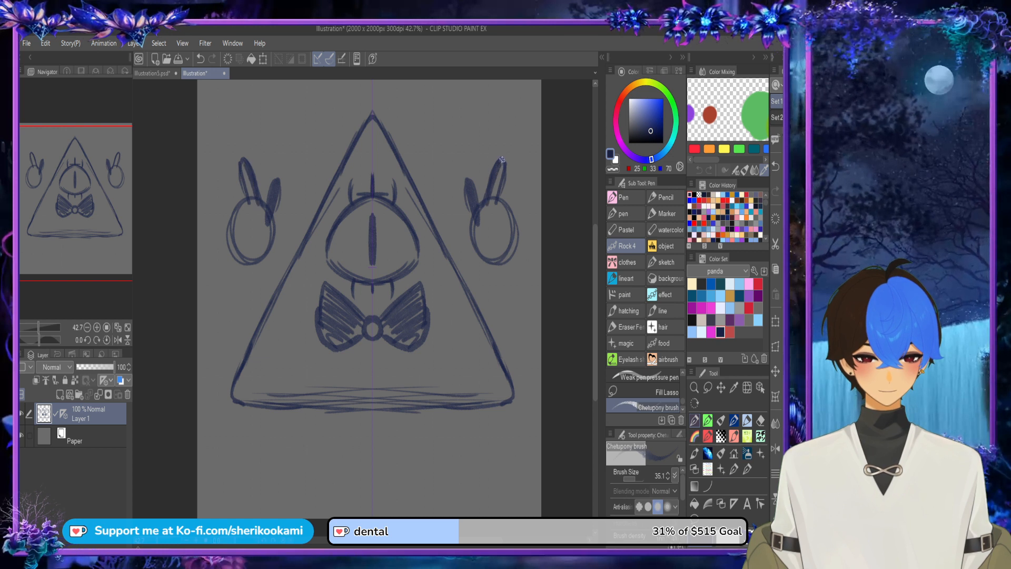
left_click_drag(497, 158, 500, 232)
mouse_move(500, 197)
left_mouse_down()
mouse_move(503, 216)
mouse_move(508, 189)
mouse_move(500, 234)
mouse_move(515, 219)
mouse_move(506, 254)
mouse_move(515, 229)
mouse_move(504, 243)
mouse_move(474, 245)
mouse_move(467, 194)
mouse_move(476, 234)
mouse_move(487, 200)
mouse_move(478, 250)
mouse_move(500, 222)
mouse_move(506, 251)
left_mouse_up()
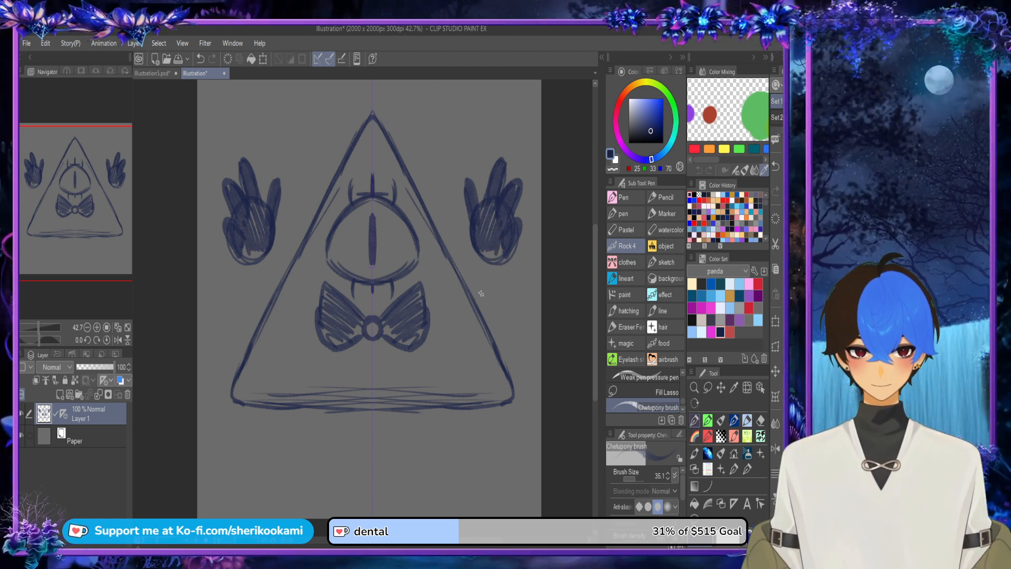
Step: Sketch the mirrored arm lines running down from the raised hands
mouse_move(485, 267)
left_mouse_down()
mouse_move(521, 342)
mouse_move(515, 271)
left_mouse_up()
key("ctrl+z")
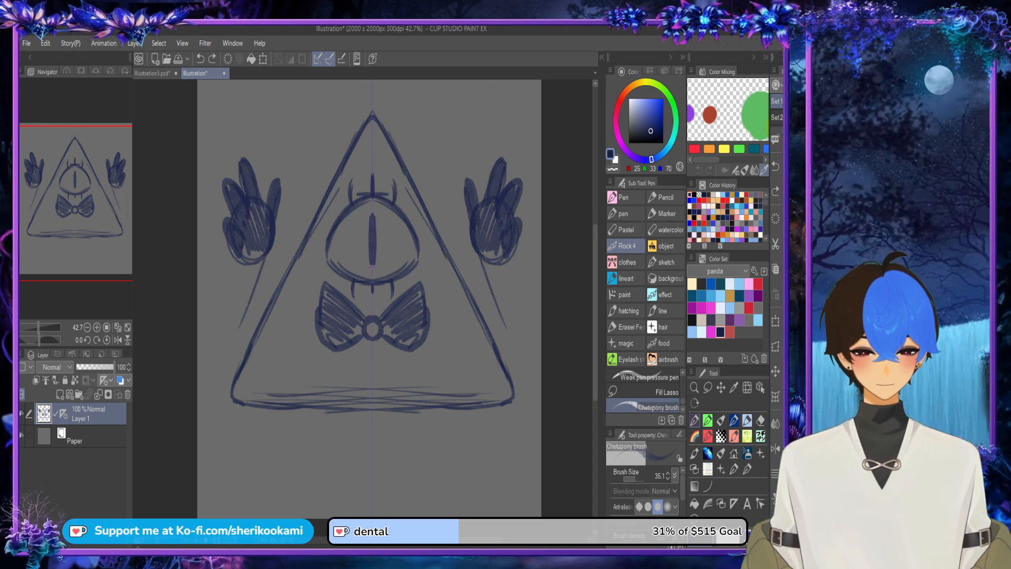
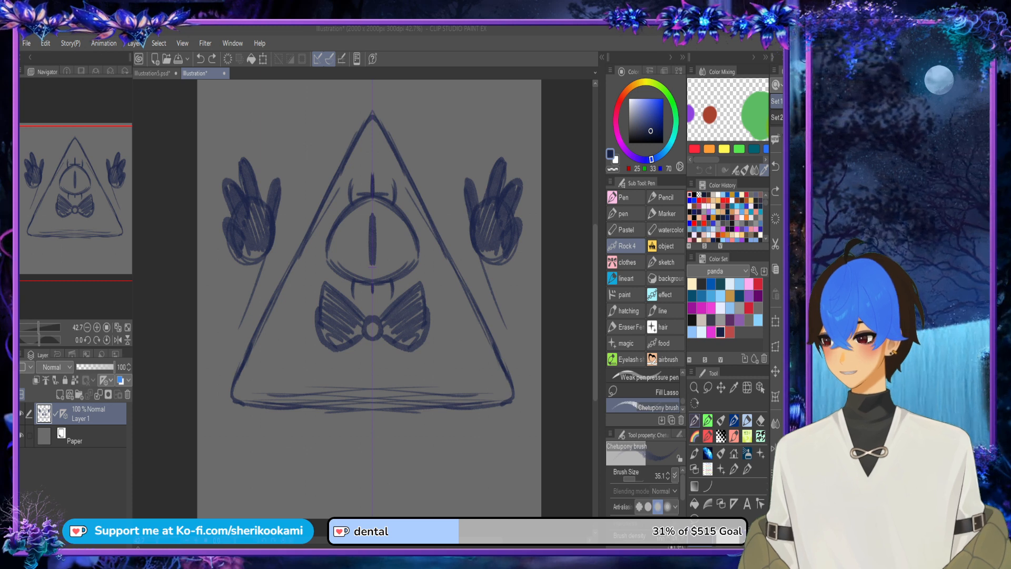
Step: Sketch a curved brow across the triangle's upper part, just above the eye's top lashes
left_click(483, 244)
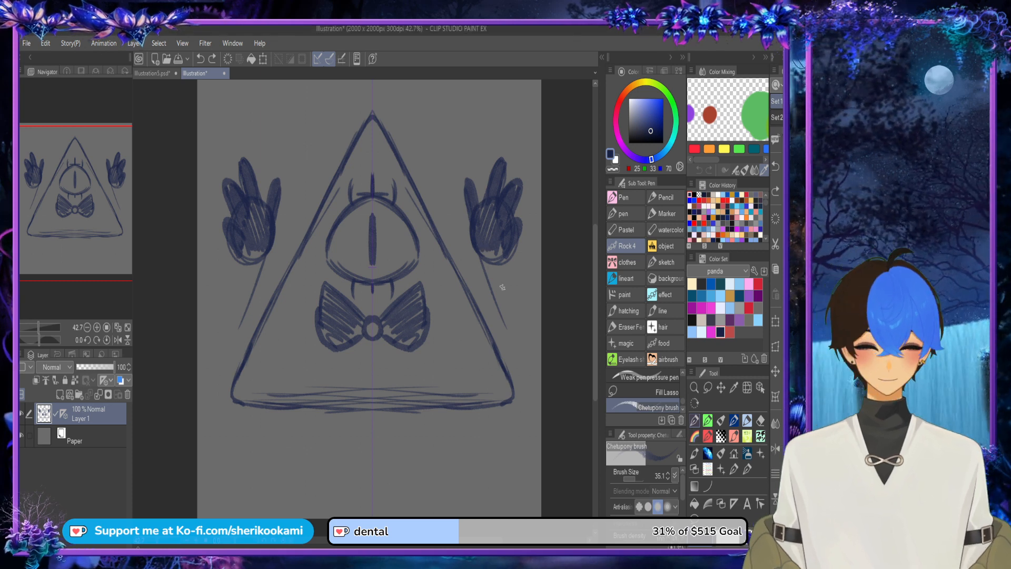
left_click(481, 257)
mouse_move(346, 167)
left_mouse_down()
mouse_move(369, 166)
mouse_move(355, 182)
mouse_move(383, 175)
mouse_move(361, 185)
mouse_move(384, 183)
left_mouse_up()
mouse_move(397, 171)
left_mouse_down()
mouse_move(377, 187)
mouse_move(409, 153)
left_mouse_up()
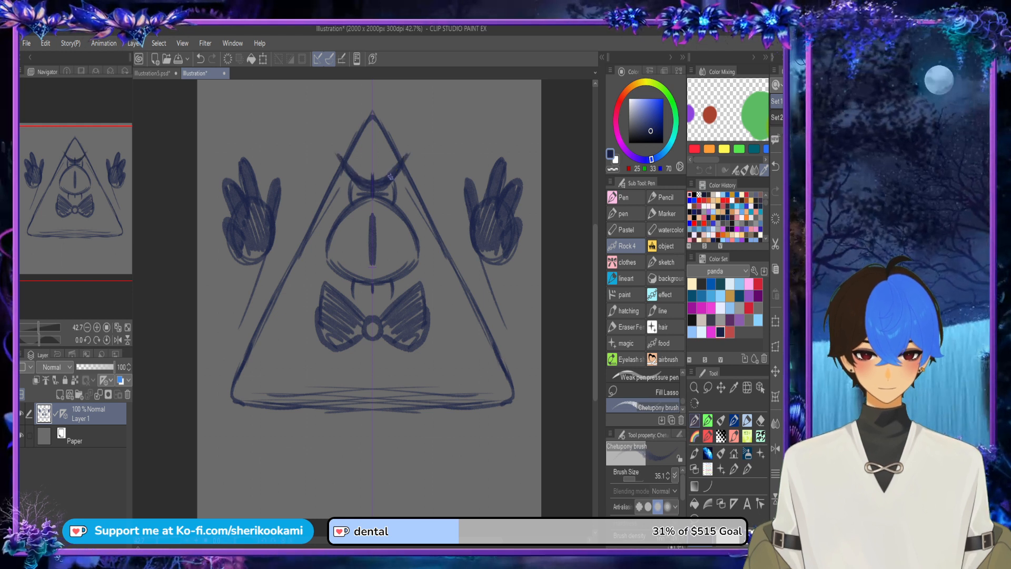
Step: Sketch mirrored forearms with rounded elbows beneath the raised hands and fill them with hatching
mouse_move(485, 267)
left_mouse_down()
mouse_move(493, 295)
mouse_move(540, 335)
mouse_move(537, 298)
left_mouse_up()
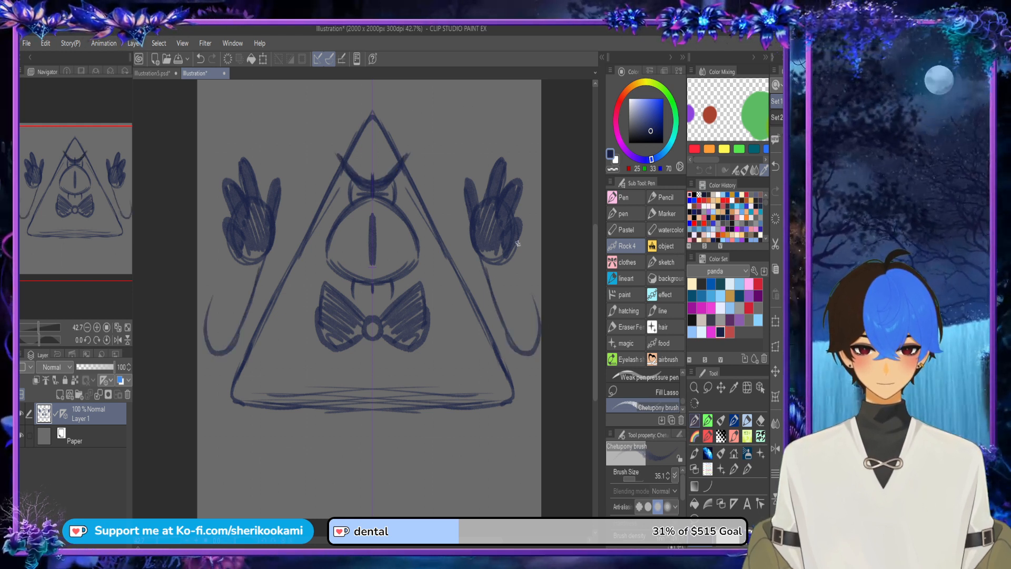
left_click_drag(519, 243, 536, 349)
left_click_drag(487, 251, 525, 340)
mouse_move(520, 289)
left_mouse_down()
mouse_move(533, 345)
mouse_move(512, 333)
left_mouse_up()
left_click_drag(519, 327, 525, 344)
left_click_drag(521, 263, 537, 322)
mouse_move(516, 240)
left_mouse_down()
mouse_move(531, 293)
mouse_move(507, 327)
left_mouse_up()
left_click_drag(477, 240, 504, 318)
mouse_move(494, 267)
left_mouse_down()
mouse_move(522, 335)
mouse_move(504, 334)
mouse_move(528, 339)
mouse_move(486, 290)
left_mouse_up()
left_click_drag(503, 325, 514, 342)
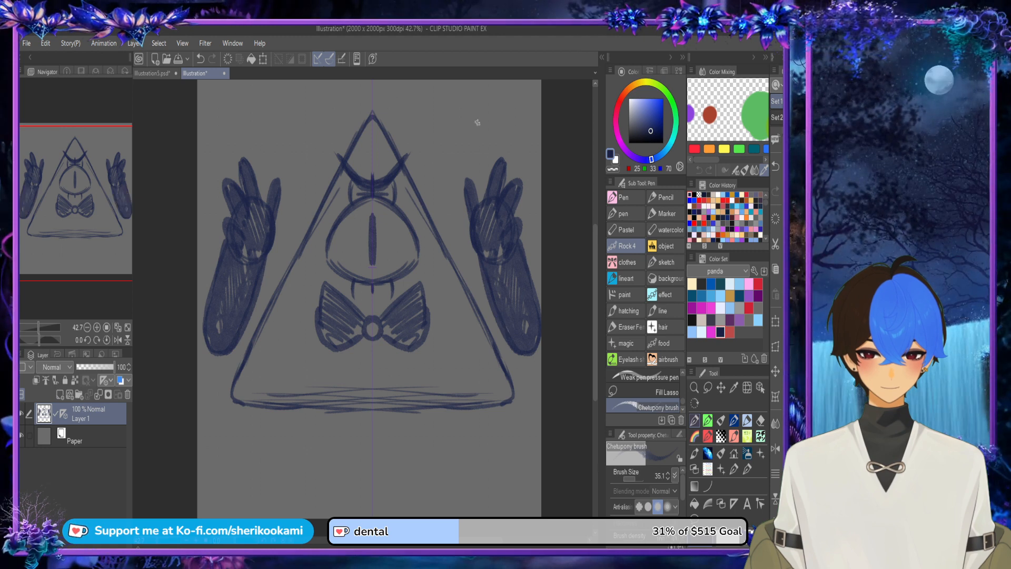
Step: Sketch mirrored upper arms joining the elbows to the triangle's sides and shade them in
mouse_move(448, 253)
left_mouse_down()
mouse_move(501, 311)
mouse_move(521, 356)
left_mouse_up()
mouse_move(487, 318)
left_mouse_down()
mouse_move(508, 347)
mouse_move(503, 340)
left_mouse_up()
mouse_move(476, 299)
left_mouse_down()
mouse_move(504, 344)
mouse_move(483, 303)
left_mouse_up()
mouse_move(475, 290)
left_mouse_down()
mouse_move(503, 332)
mouse_move(492, 335)
left_mouse_up()
left_click_drag(463, 273, 480, 316)
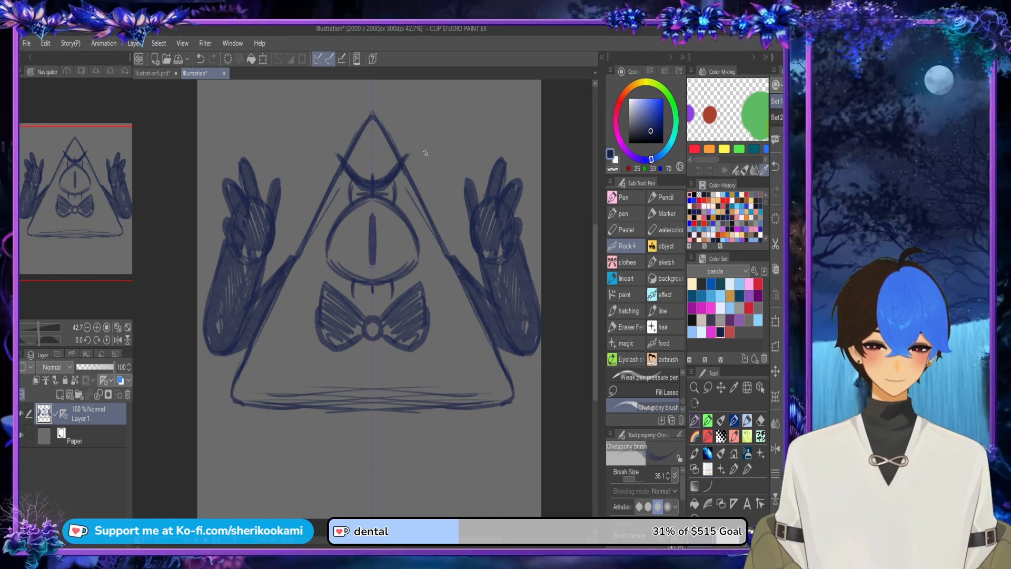
Step: Scale the whole sketch down and move it slightly lower on the canvas, leaving room above and below the triangle
scroll(422, 153, "down", 2)
left_click(262, 58)
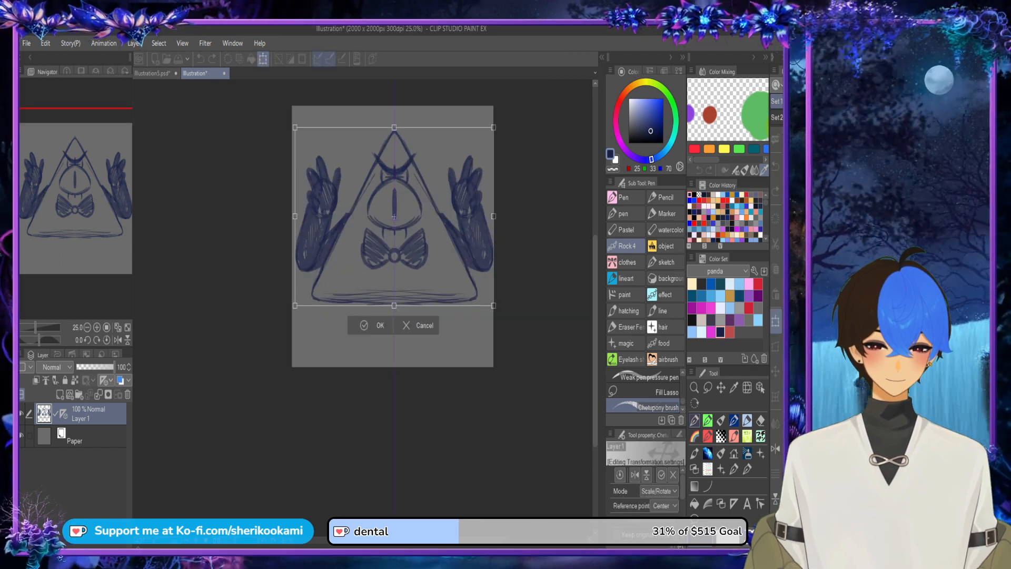
left_click_drag(482, 137, 464, 154)
left_click_drag(390, 231, 405, 238)
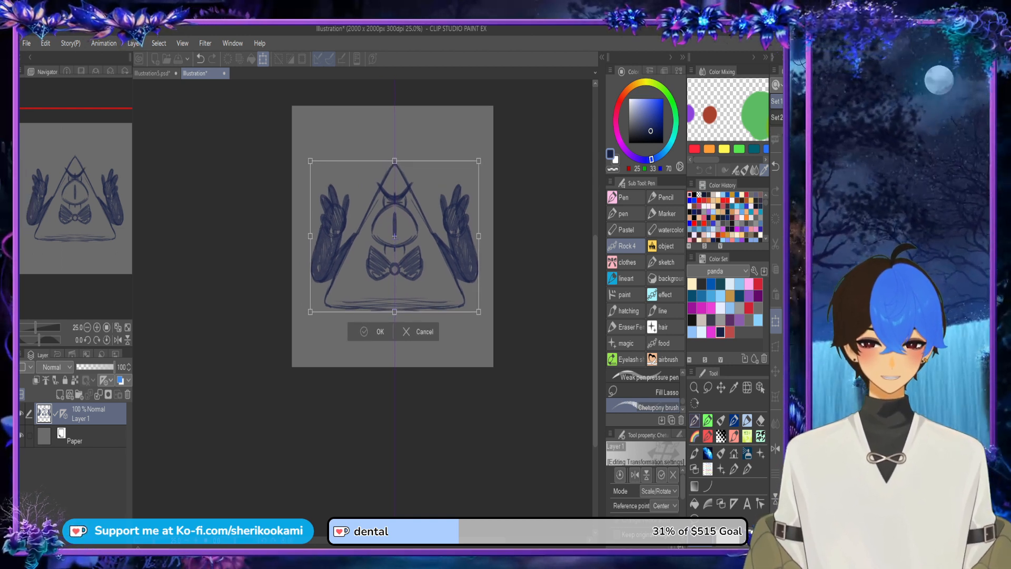
left_click(375, 332)
Step: Sketch two shaded legs with rounded feet under the triangle and a wide curved band across the canvas's upper edge
mouse_move(407, 316)
left_mouse_down()
mouse_move(409, 330)
mouse_move(432, 315)
mouse_move(409, 329)
mouse_move(429, 315)
mouse_move(428, 327)
mouse_move(416, 316)
mouse_move(428, 350)
mouse_move(416, 333)
mouse_move(417, 345)
left_mouse_up()
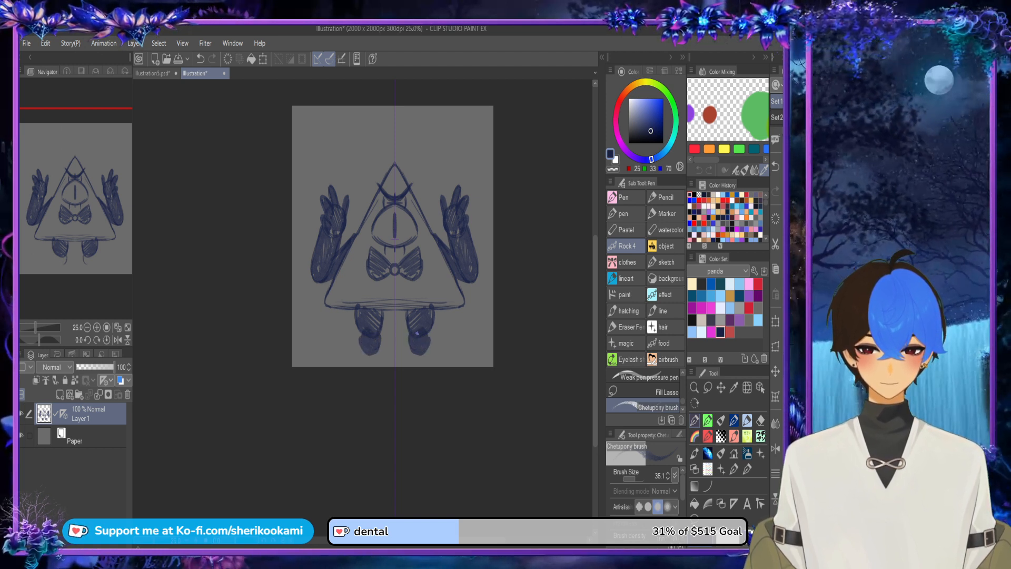
mouse_move(400, 127)
left_mouse_down()
mouse_move(369, 134)
mouse_move(488, 124)
left_mouse_up()
key("ctrl+z")
key("ctrl+z")
key("ctrl+y")
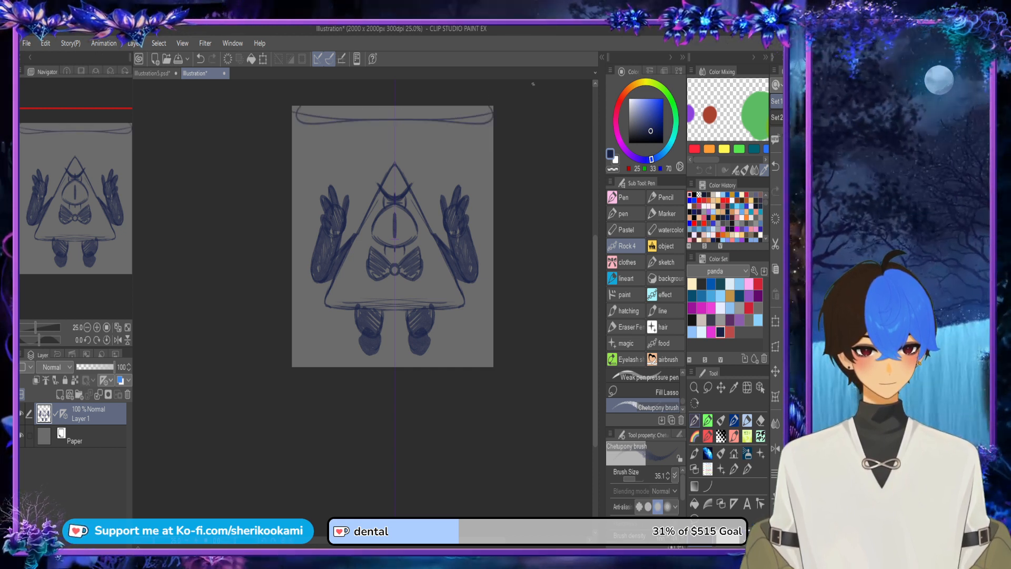
Step: Sketch a tall top hat with a wide brim above the triangle's tip and shade it in dark navy
mouse_move(394, 139)
left_mouse_down()
mouse_move(398, 115)
mouse_move(388, 124)
mouse_move(398, 152)
mouse_move(388, 153)
mouse_move(399, 127)
mouse_move(392, 162)
mouse_move(377, 155)
mouse_move(411, 156)
mouse_move(370, 155)
left_mouse_up()
left_click(384, 153, "alt")
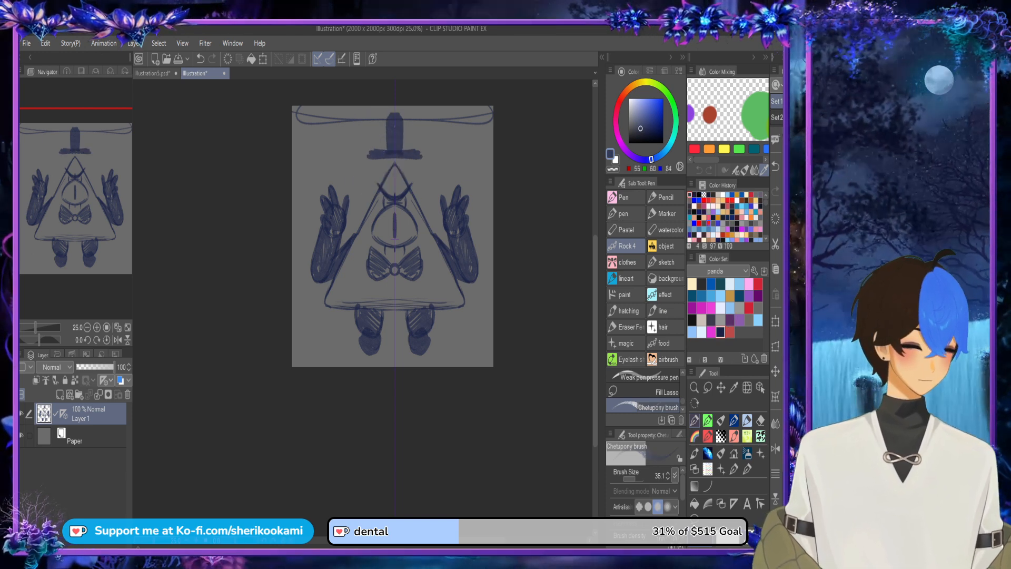
left_click(694, 195)
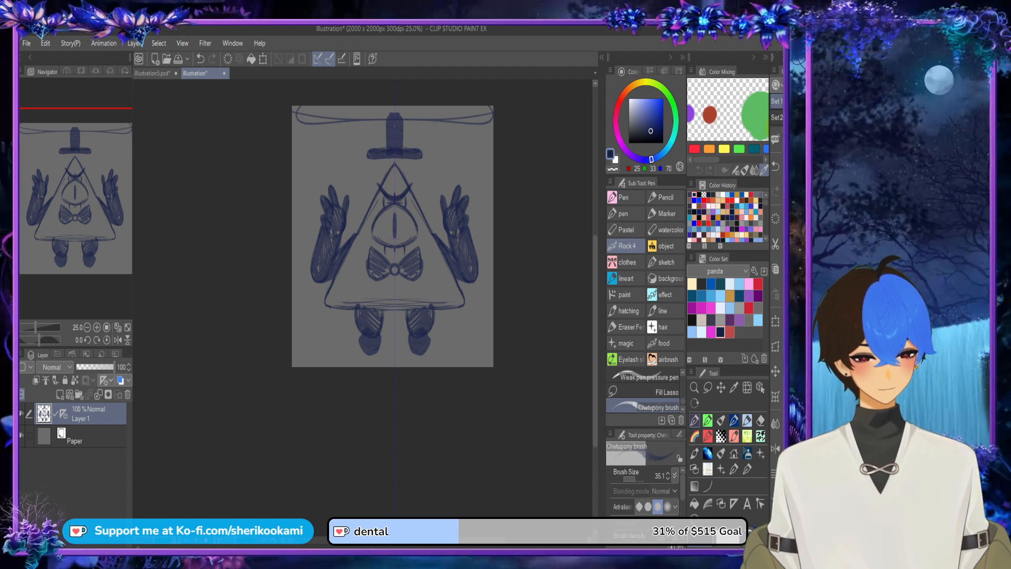
left_click_drag(386, 145, 400, 117)
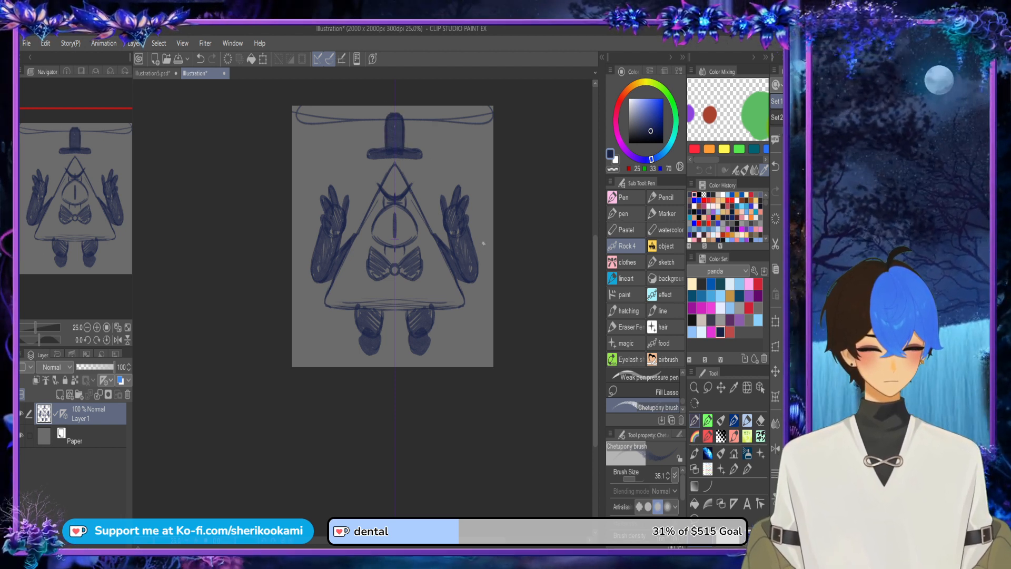
scroll(491, 230, "down", 2)
scroll(497, 225, "up", 2)
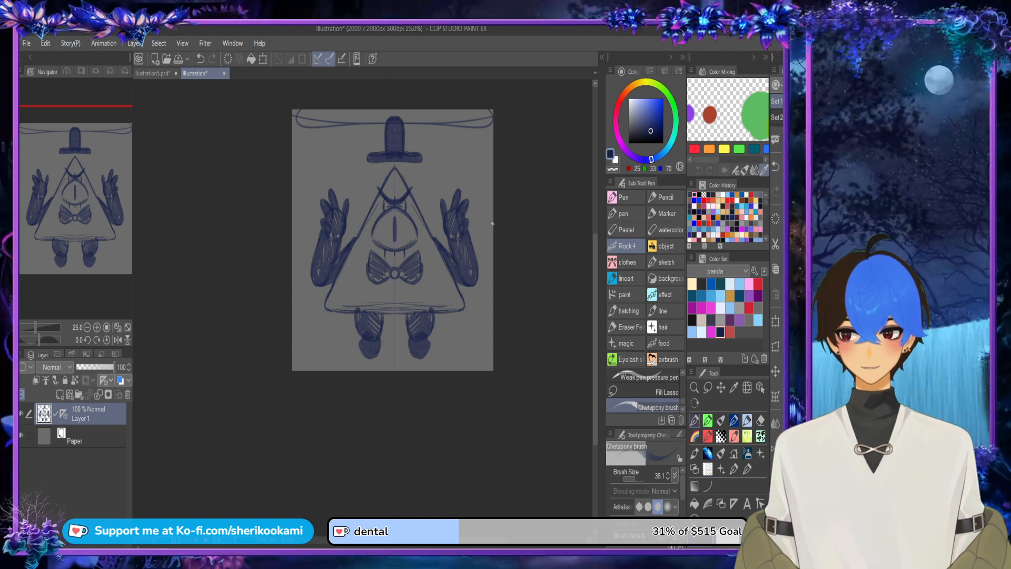
scroll(390, 126, "up", 2)
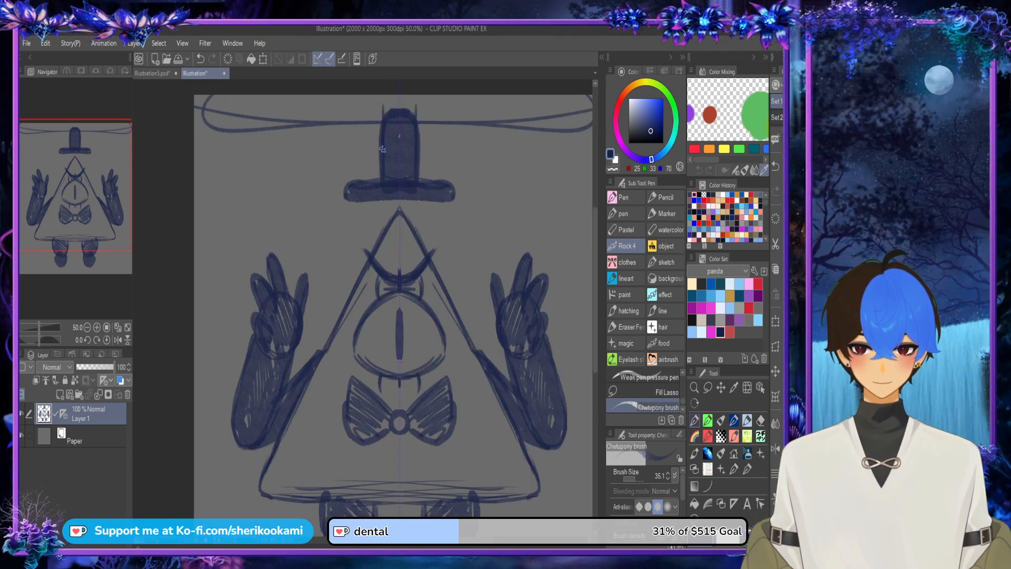
mouse_move(381, 116)
left_mouse_down()
mouse_move(416, 103)
mouse_move(387, 106)
mouse_move(422, 109)
mouse_move(382, 108)
mouse_move(416, 108)
mouse_move(409, 105)
mouse_move(413, 126)
mouse_move(390, 169)
mouse_move(406, 129)
left_mouse_up()
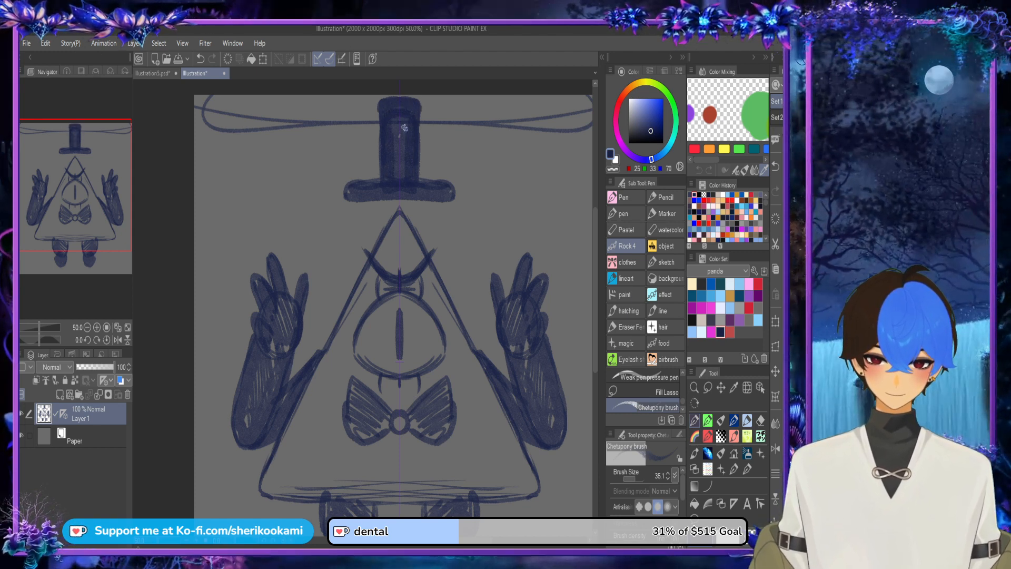
Step: Strengthen the wide curved band along the canvas's upper edge and darken the legs and feet
scroll(574, 208, "down", 2)
left_click_drag(486, 284, 442, 285)
left_click_drag(546, 504, 462, 504)
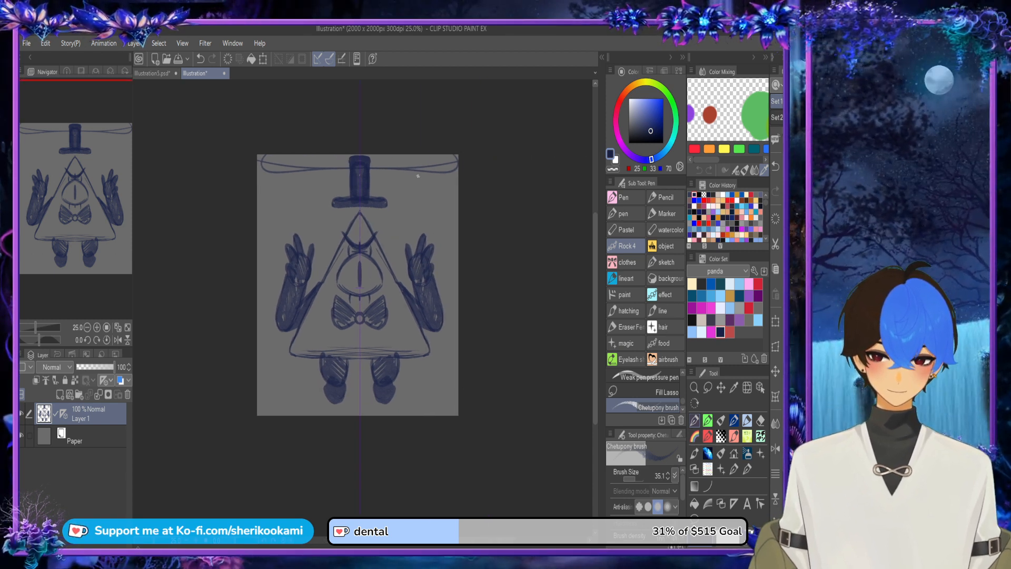
left_click_drag(262, 165, 461, 172)
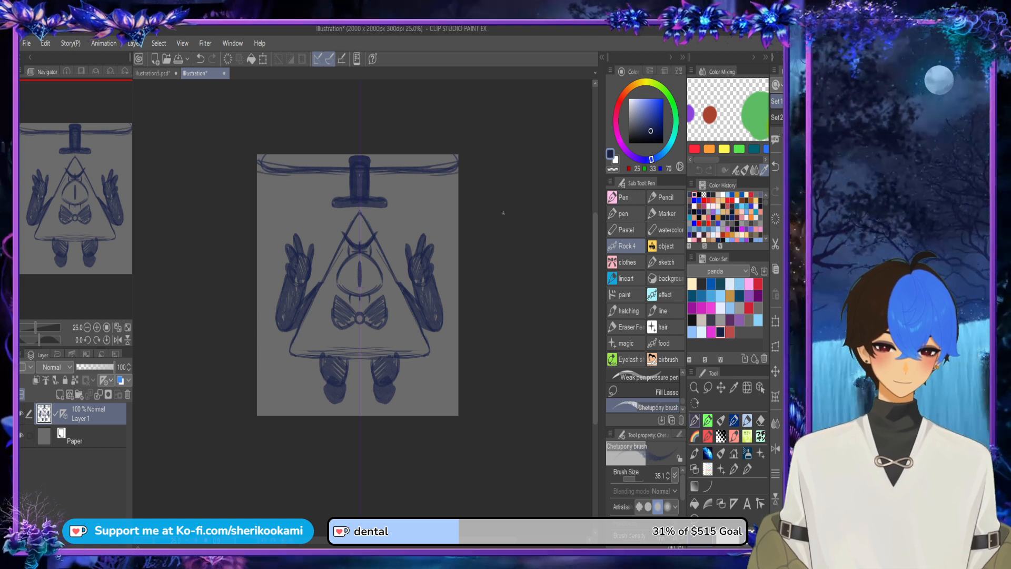
mouse_move(326, 378)
left_mouse_down()
mouse_move(325, 396)
mouse_move(322, 377)
left_mouse_up()
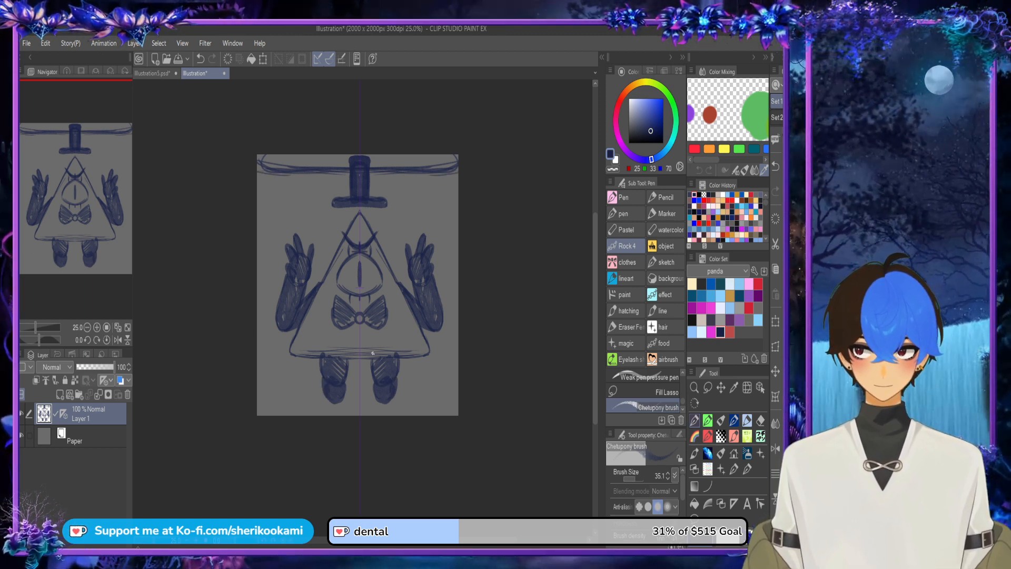
Step: Sketch a mirrored brick pattern of horizontal rows and vertical joints across the triangle's lower part
mouse_move(304, 318)
left_mouse_down()
mouse_move(336, 315)
mouse_move(357, 341)
left_mouse_up()
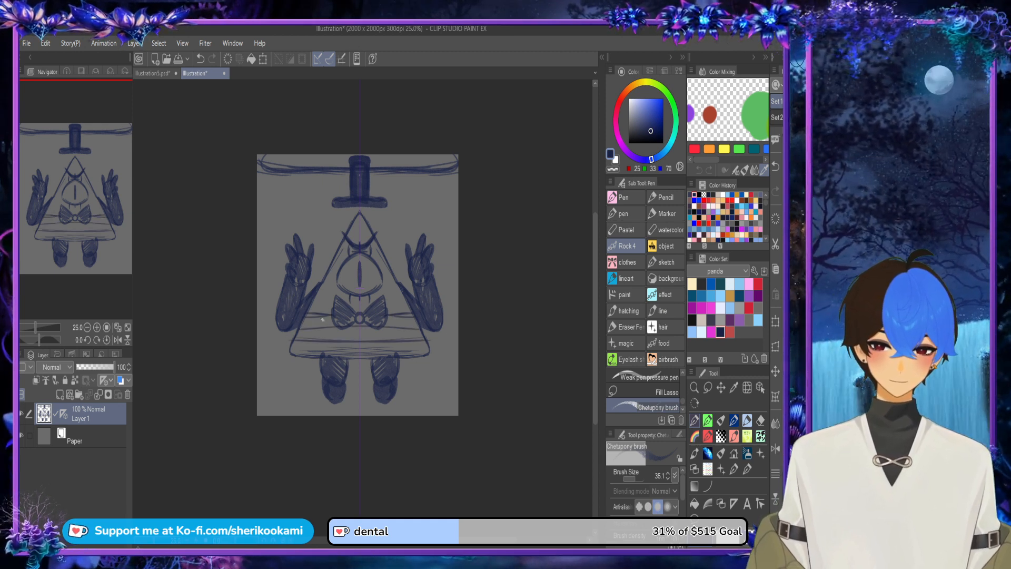
mouse_move(324, 312)
left_mouse_down()
mouse_move(323, 348)
mouse_move(359, 351)
mouse_move(360, 372)
left_mouse_up()
key("ctrl+z")
key("ctrl+z")
key("ctrl+z")
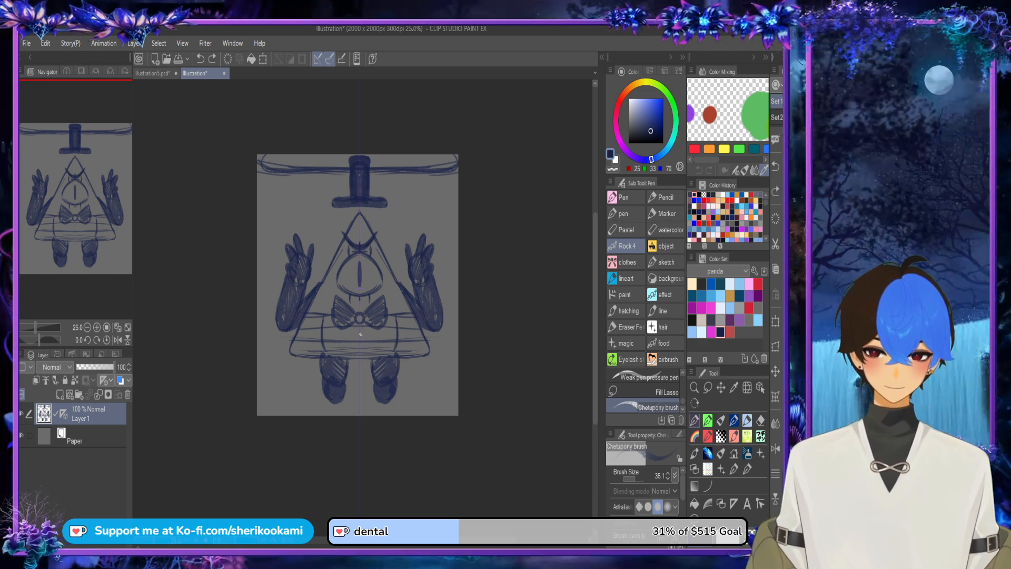
mouse_move(359, 326)
left_mouse_down()
mouse_move(359, 359)
mouse_move(411, 313)
left_mouse_up()
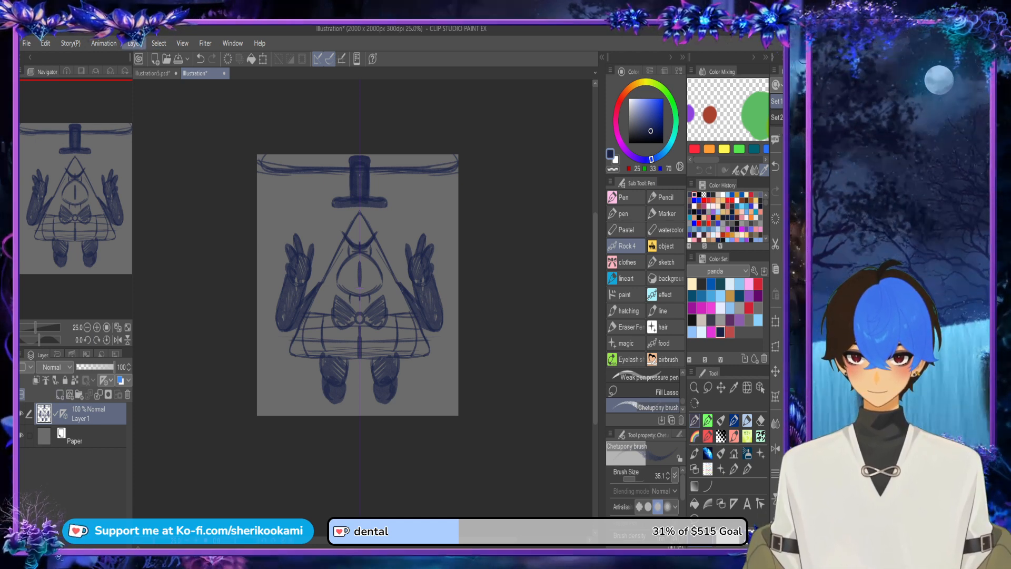
Step: Duplicate the sketch layer, clear the copy's contents and hide the original sketch
left_click(158, 93)
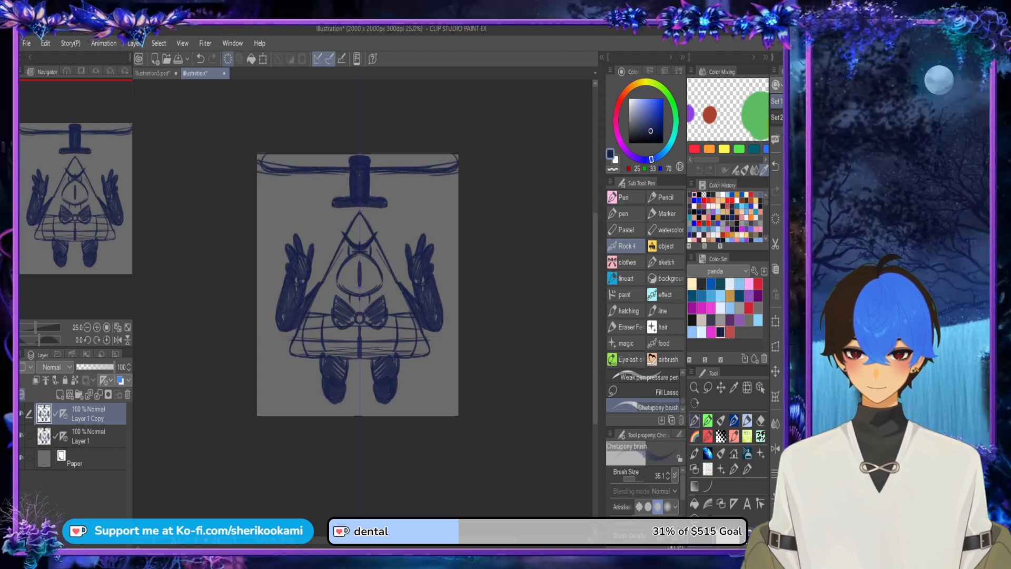
left_click(228, 58)
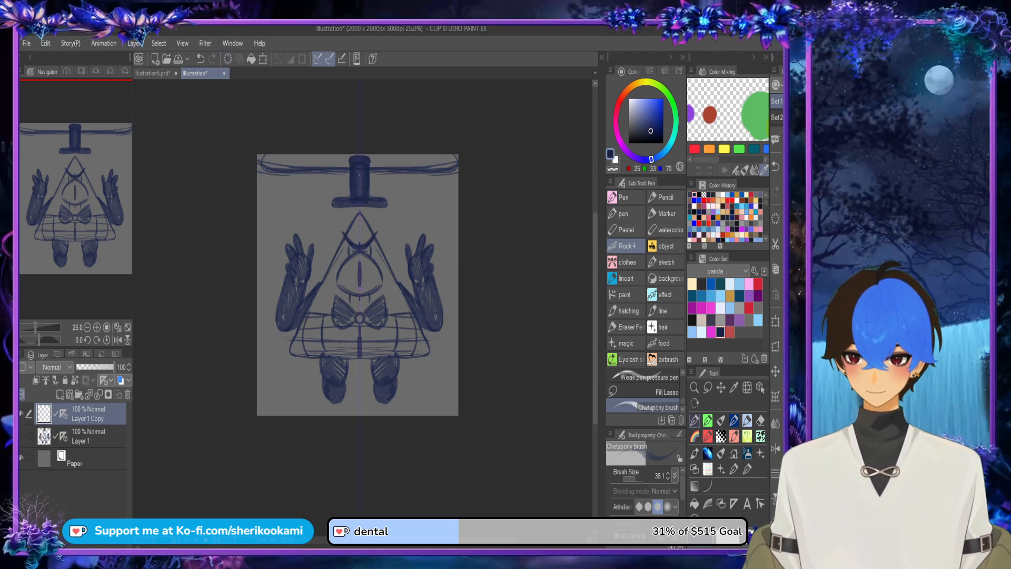
left_click(22, 436)
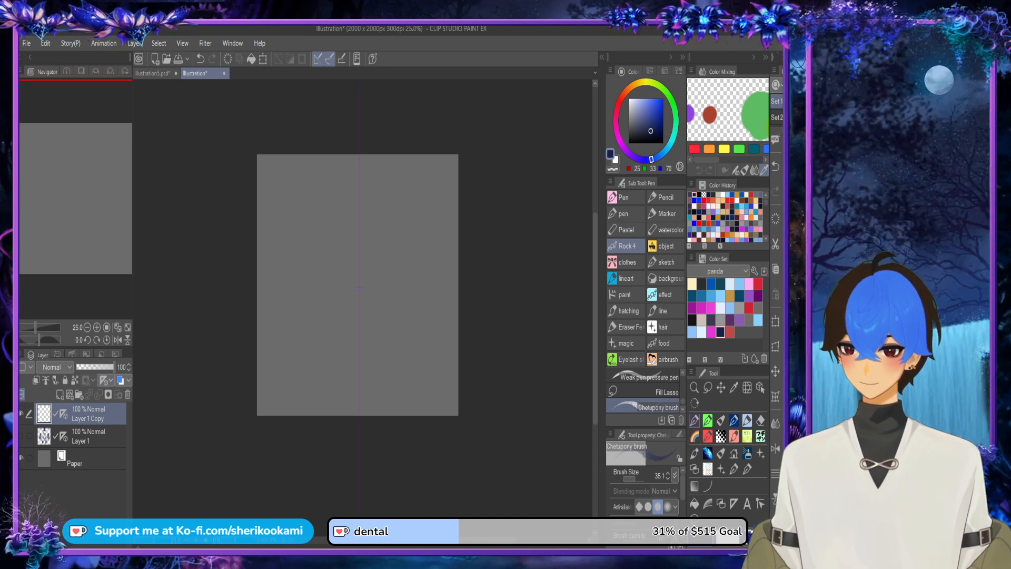
Step: Add a new layer above the original sketch layer and rough out a large oval head with a torso below it
left_click(88, 437)
left_click(60, 395)
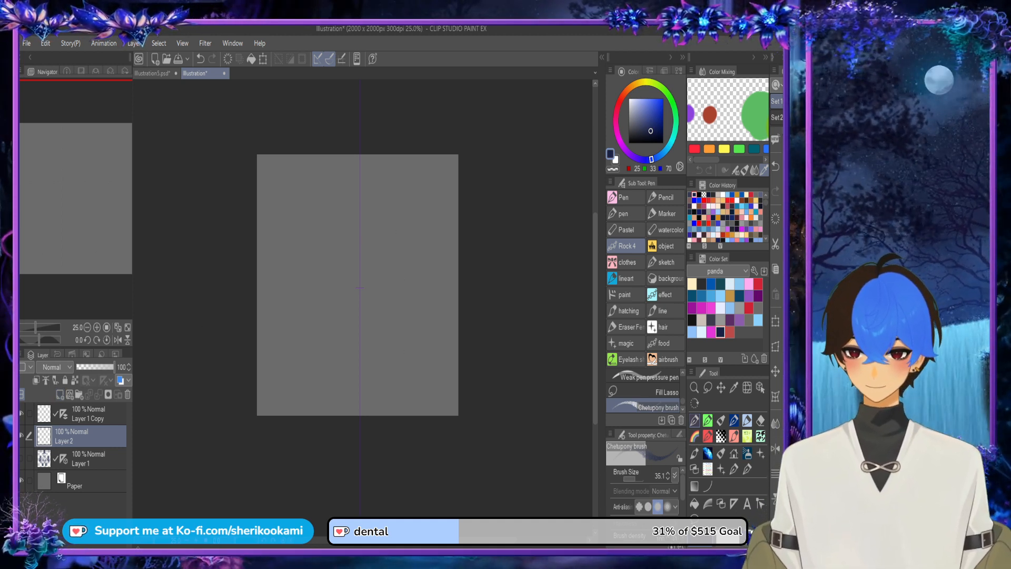
mouse_move(380, 240)
left_mouse_down()
mouse_move(416, 288)
mouse_move(328, 259)
mouse_move(411, 226)
mouse_move(368, 328)
mouse_move(345, 235)
mouse_move(369, 228)
mouse_move(439, 266)
mouse_move(372, 297)
mouse_move(414, 210)
mouse_move(393, 311)
left_mouse_up()
key("ctrl+z")
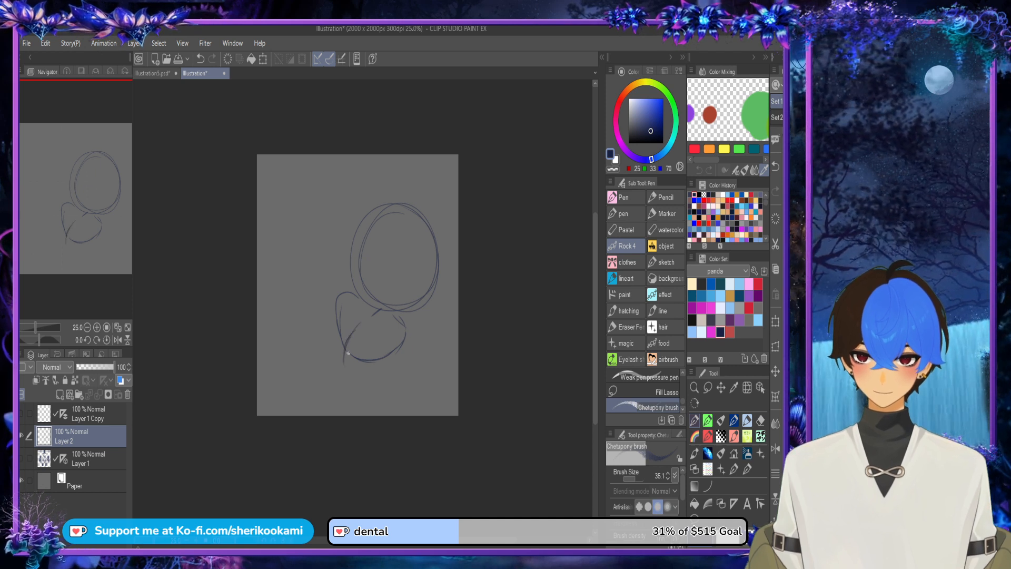
Step: Sketch a rounded lower body at the canvas's bottom edge and a forearm ending in a small circle for the hand
left_click_drag(325, 392, 329, 413)
mouse_move(333, 368)
left_mouse_down()
mouse_move(322, 401)
mouse_move(371, 370)
mouse_move(383, 399)
left_mouse_up()
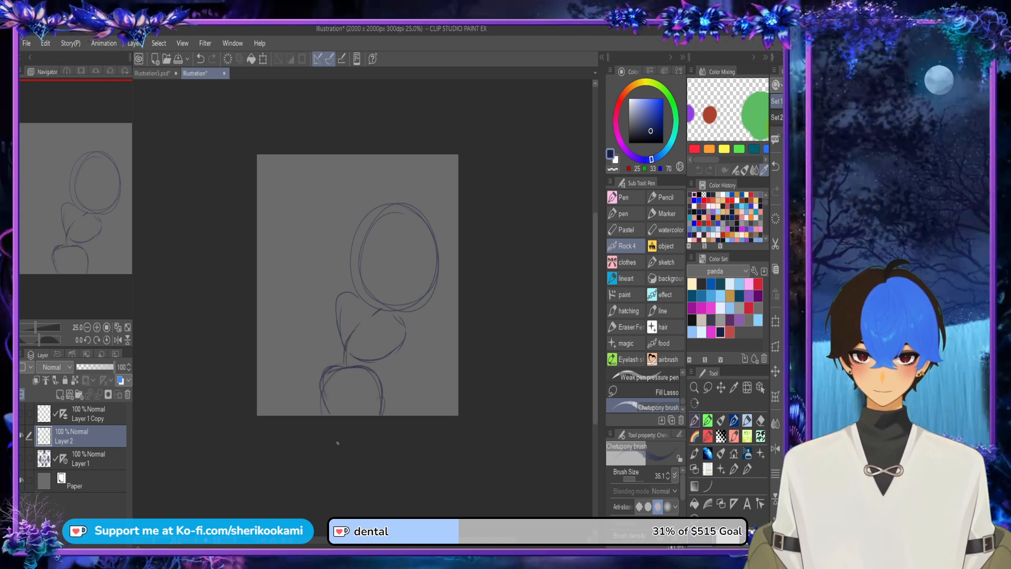
left_click_drag(322, 380, 330, 415)
mouse_move(337, 311)
left_mouse_down()
mouse_move(335, 356)
mouse_move(368, 358)
mouse_move(338, 370)
mouse_move(386, 358)
mouse_move(372, 353)
mouse_move(392, 363)
left_mouse_up()
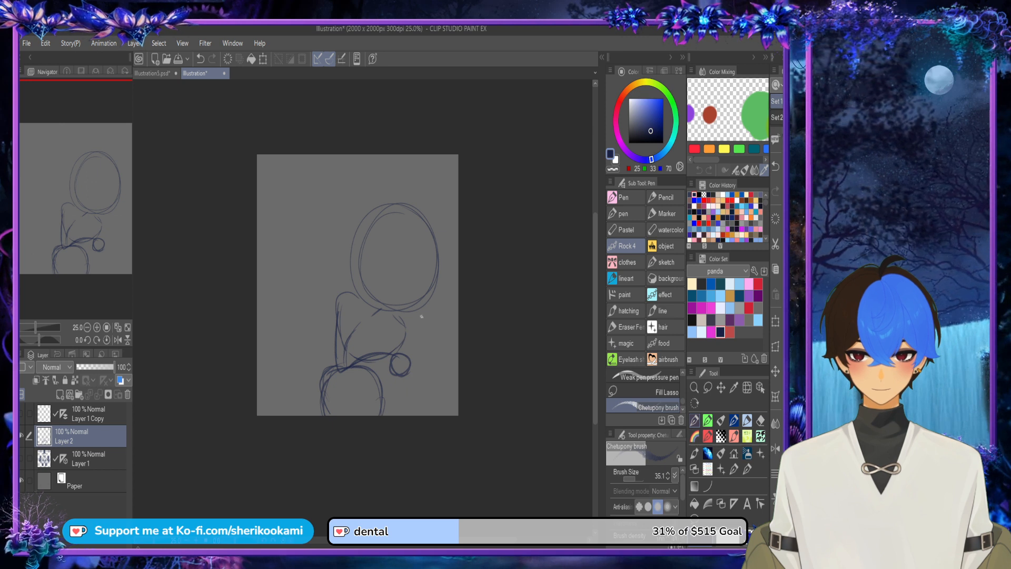
Step: Sketch a raised hand beneath the head, with an oval palm, a slender thumb and a rounded upright finger
mouse_move(420, 324)
left_mouse_down()
mouse_move(418, 347)
mouse_move(401, 354)
mouse_move(392, 316)
mouse_move(397, 348)
left_mouse_up()
key("ctrl+z")
key("ctrl+z")
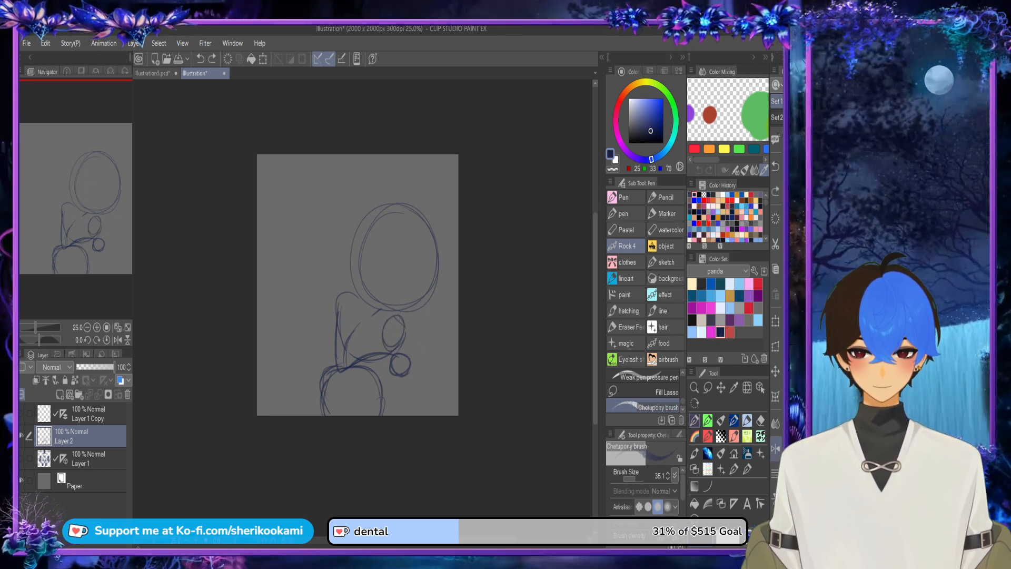
key("h")
scroll(319, 315, "up", 3)
mouse_move(325, 351)
left_mouse_down()
mouse_move(306, 287)
mouse_move(329, 323)
mouse_move(338, 389)
left_mouse_up()
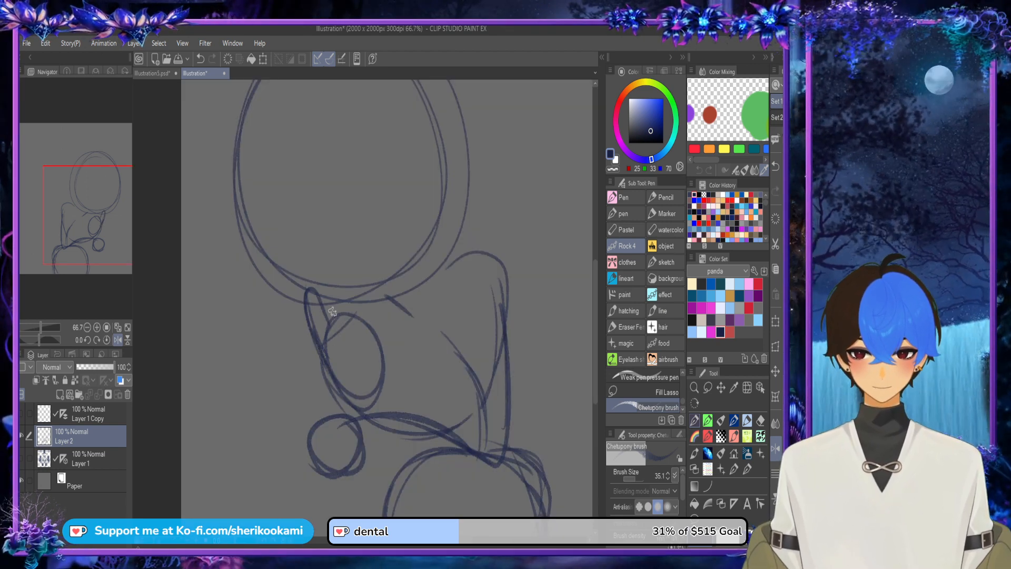
mouse_move(331, 332)
left_mouse_down()
mouse_move(334, 261)
mouse_move(332, 291)
mouse_move(372, 313)
left_mouse_up()
mouse_move(361, 271)
left_mouse_down()
mouse_move(390, 398)
mouse_move(341, 404)
left_mouse_up()
scroll(415, 293, "down", 1)
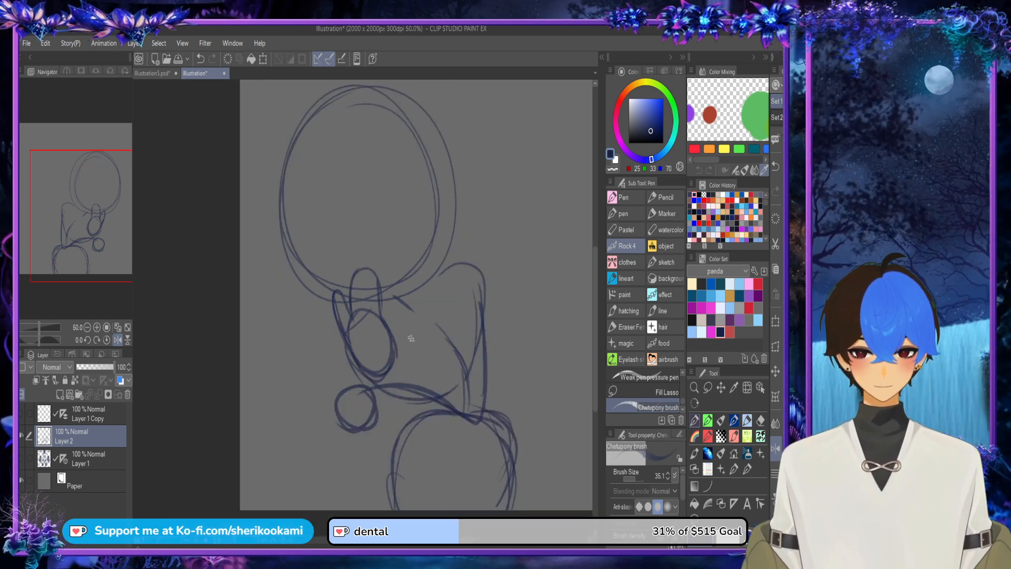
Step: Sketch a thick cane with a hooked handle at the small hand circle, its shaft running down to the canvas edge
left_click_drag(305, 450, 379, 499)
key("ctrl+z")
mouse_move(363, 411)
left_mouse_down()
mouse_move(376, 506)
mouse_move(363, 421)
mouse_move(333, 433)
mouse_move(373, 448)
mouse_move(347, 416)
mouse_move(337, 424)
mouse_move(373, 504)
mouse_move(374, 459)
mouse_move(375, 507)
left_mouse_up()
key("ctrl+z")
key("ctrl+z")
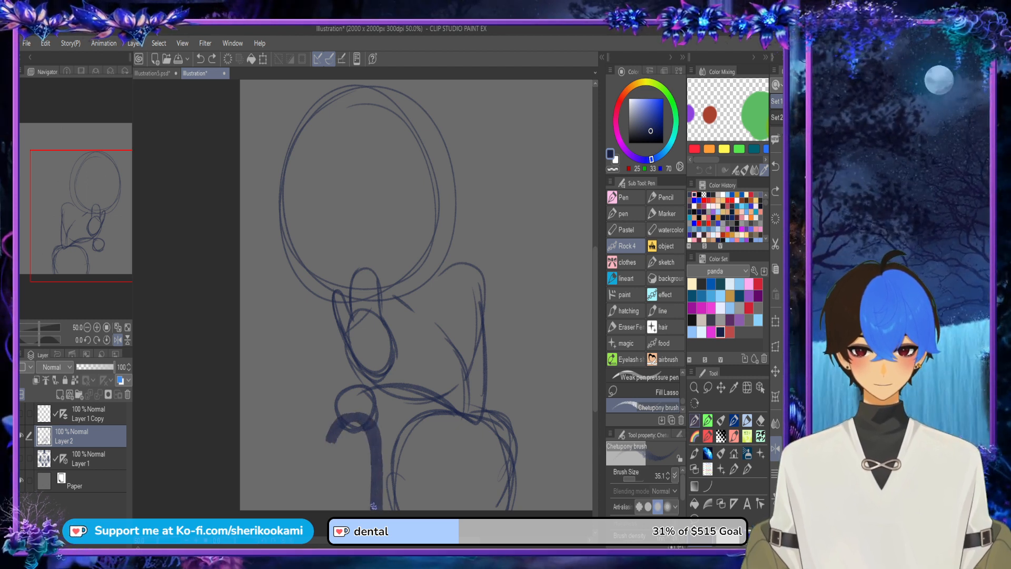
Step: Sketch a thick curved stroke around the hand circle above the cane's hook to shape the gripping hand
mouse_move(338, 403)
left_mouse_down()
mouse_move(322, 447)
mouse_move(327, 411)
mouse_move(375, 376)
mouse_move(427, 371)
left_mouse_up()
key("ctrl+z")
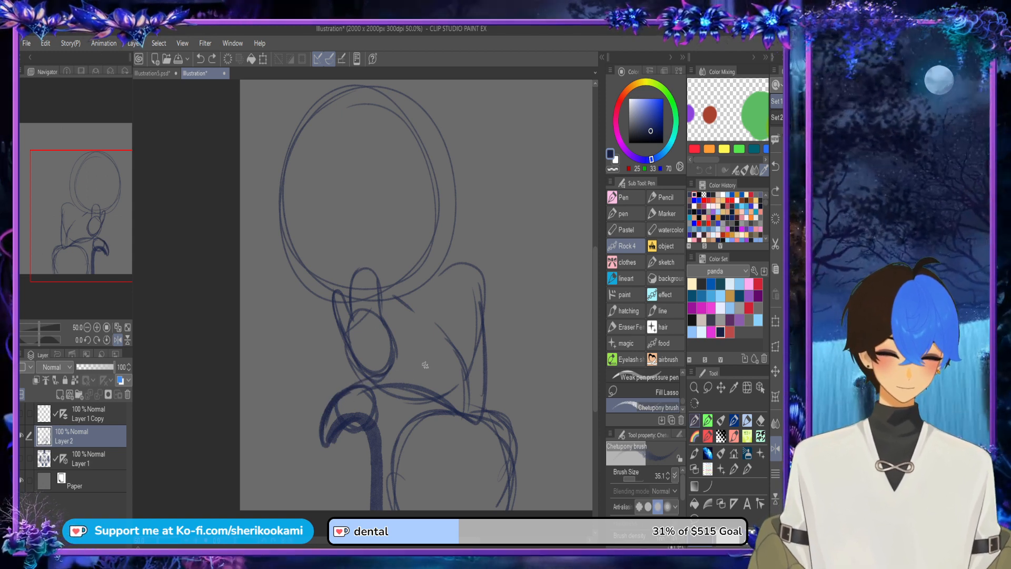
key("ctrl+z")
mouse_move(349, 388)
left_mouse_down()
mouse_move(395, 370)
mouse_move(363, 383)
mouse_move(416, 379)
left_mouse_up()
key("ctrl+z")
key("ctrl+z")
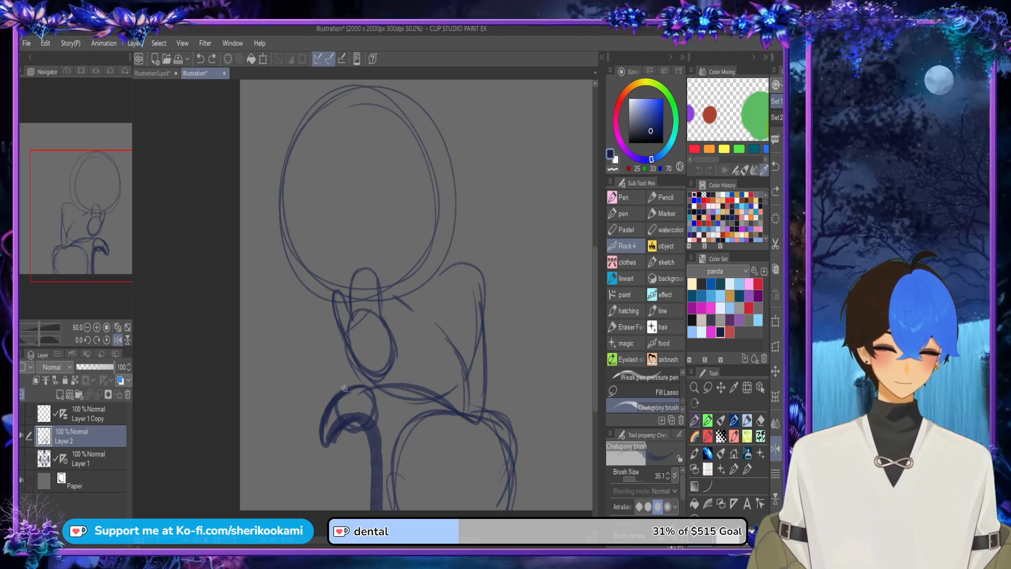
left_click_drag(342, 391, 372, 379)
Step: Sketch a long upright oval for the upper arm with a small round elbow joint at its lower end
mouse_move(464, 409)
left_mouse_down()
mouse_move(451, 388)
mouse_move(452, 332)
mouse_move(447, 356)
mouse_move(462, 332)
mouse_move(459, 271)
left_mouse_up()
mouse_move(450, 337)
left_mouse_down()
mouse_move(491, 290)
mouse_move(494, 409)
left_mouse_up()
mouse_move(495, 363)
left_mouse_down()
mouse_move(454, 401)
mouse_move(462, 419)
left_mouse_up()
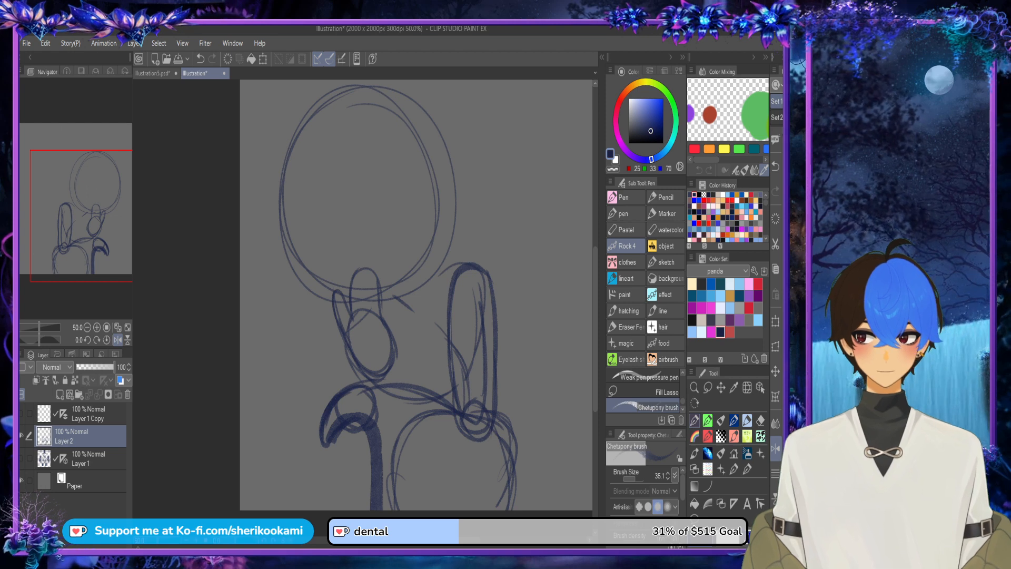
Step: Sketch thick curved strokes along the forearm's underside, running from the elbow joint to the hand gripping the cane
key("h")
mouse_move(271, 391)
left_mouse_down()
mouse_move(355, 389)
mouse_move(262, 402)
mouse_move(367, 378)
mouse_move(254, 411)
mouse_move(265, 396)
mouse_move(277, 441)
left_mouse_up()
left_click_drag(252, 430, 346, 424)
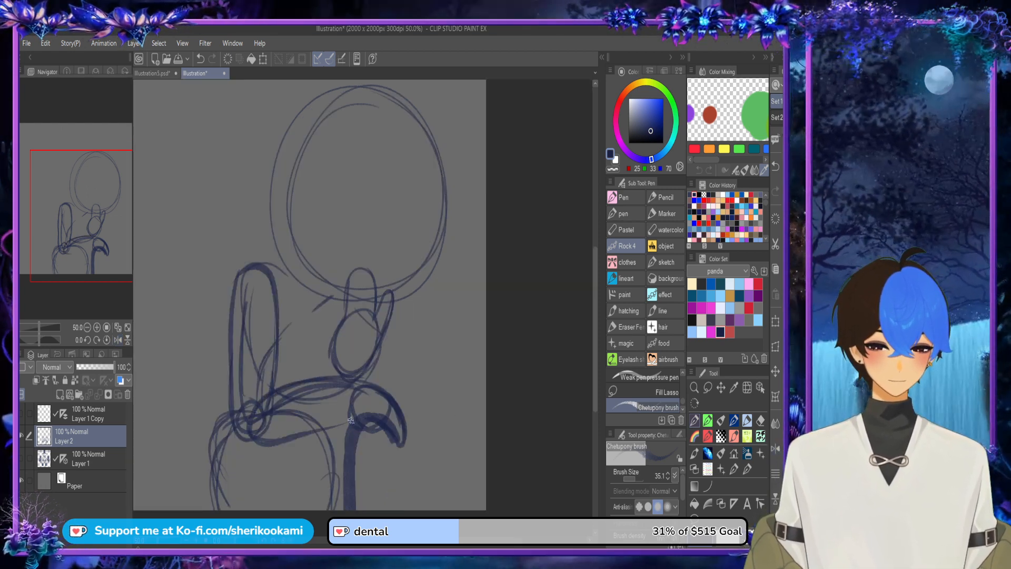
mouse_move(263, 449)
left_mouse_down()
mouse_move(359, 417)
mouse_move(240, 435)
mouse_move(240, 420)
mouse_move(345, 428)
left_mouse_up()
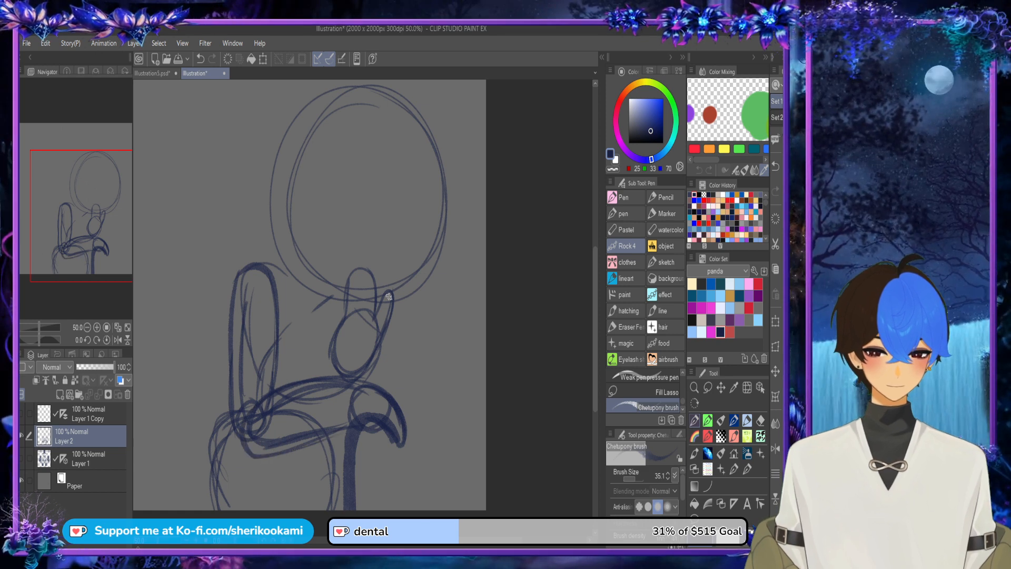
Step: Sketch a curved outer line from just below the elbow down to the canvas's lower edge
key("ctrl+minus")
key("h")
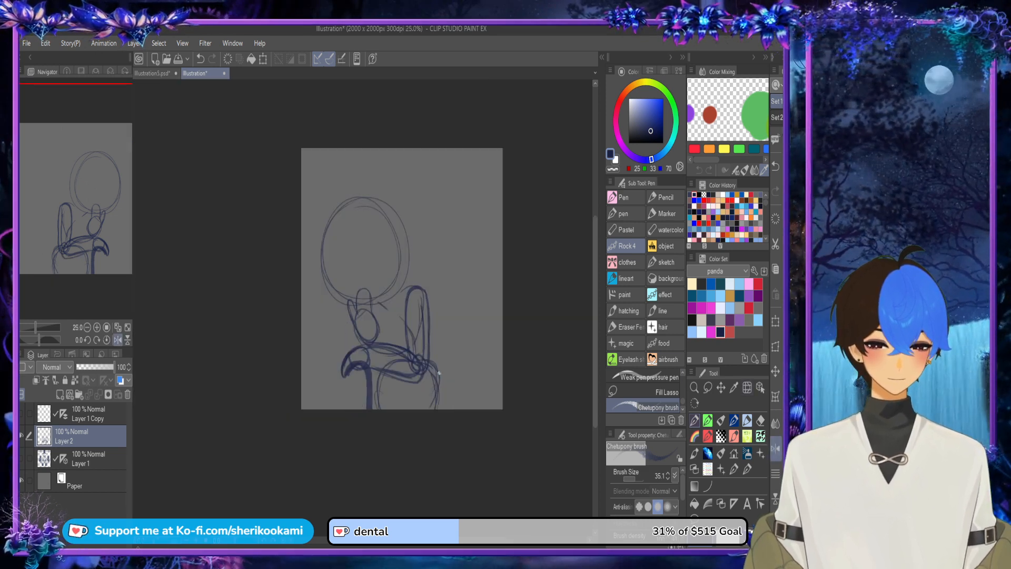
left_click_drag(439, 384, 448, 408)
left_click_drag(436, 371, 446, 409)
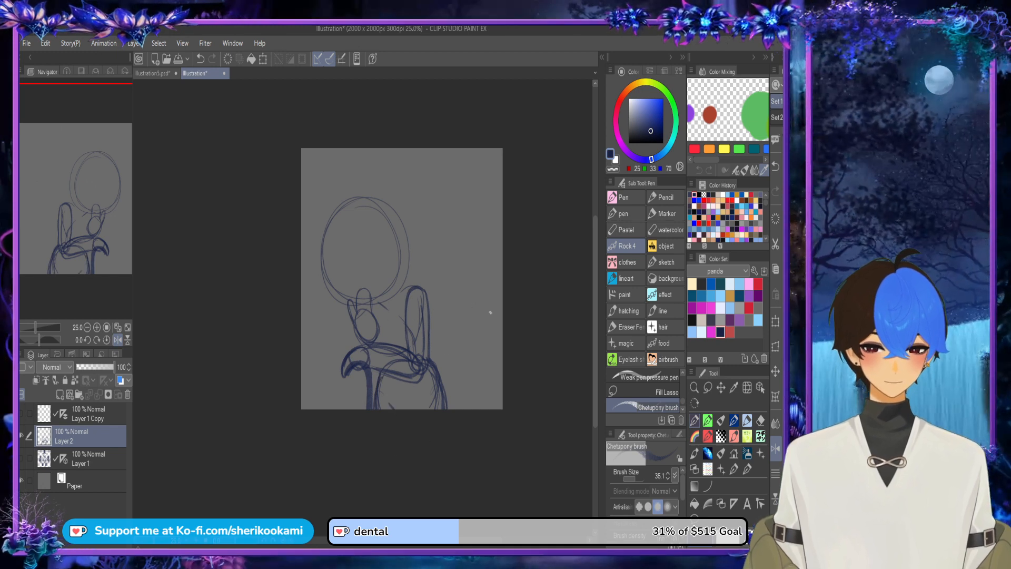
Step: Sketch facial guidelines on the head, with a curved vertical line near the front and a curved line across the lower face
scroll(375, 257, "up", 2)
mouse_move(315, 161)
left_mouse_down()
mouse_move(311, 210)
mouse_move(348, 345)
left_mouse_up()
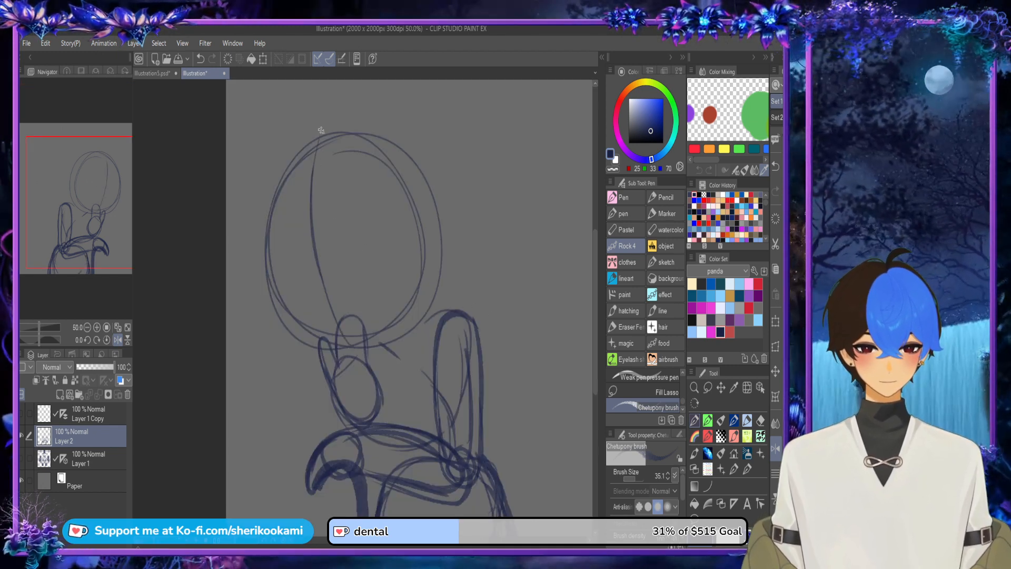
left_click_drag(320, 132, 333, 317)
mouse_move(268, 287)
left_mouse_down()
mouse_move(373, 317)
mouse_move(312, 325)
left_mouse_up()
key("ctrl+z")
mouse_move(259, 270)
left_mouse_down()
mouse_move(406, 302)
mouse_move(342, 314)
left_mouse_up()
left_click_drag(269, 283, 328, 361)
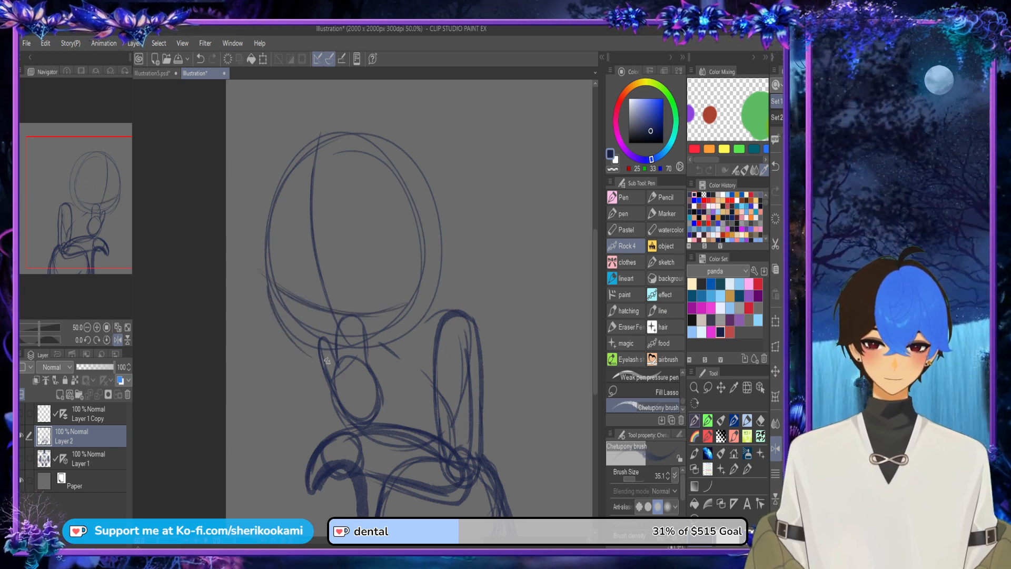
Step: Sketch a triangular eye patch at the face's front edge with a thick diagonal strap past the crown, and thicken the jaw contour
mouse_move(272, 304)
left_mouse_down()
mouse_move(323, 355)
mouse_move(262, 270)
mouse_move(282, 221)
left_mouse_up()
mouse_move(273, 258)
left_mouse_down()
mouse_move(295, 211)
mouse_move(316, 294)
mouse_move(270, 270)
mouse_move(339, 138)
left_mouse_up()
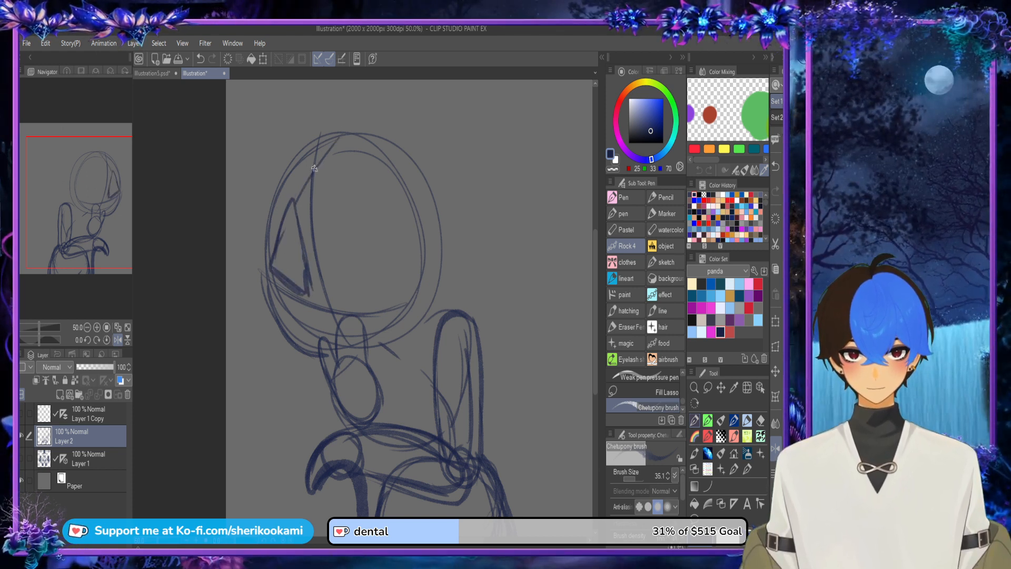
left_click_drag(303, 202, 356, 124)
left_click_drag(263, 292, 310, 171)
left_click_drag(283, 232, 350, 123)
left_click_drag(287, 212, 356, 118)
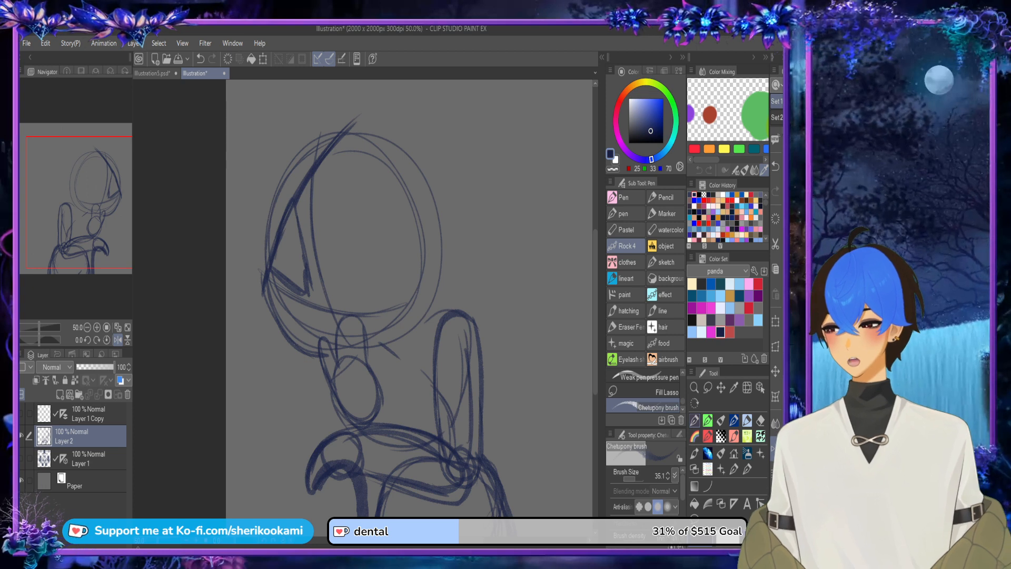
mouse_move(265, 287)
left_mouse_down()
mouse_move(293, 345)
mouse_move(324, 321)
left_mouse_up()
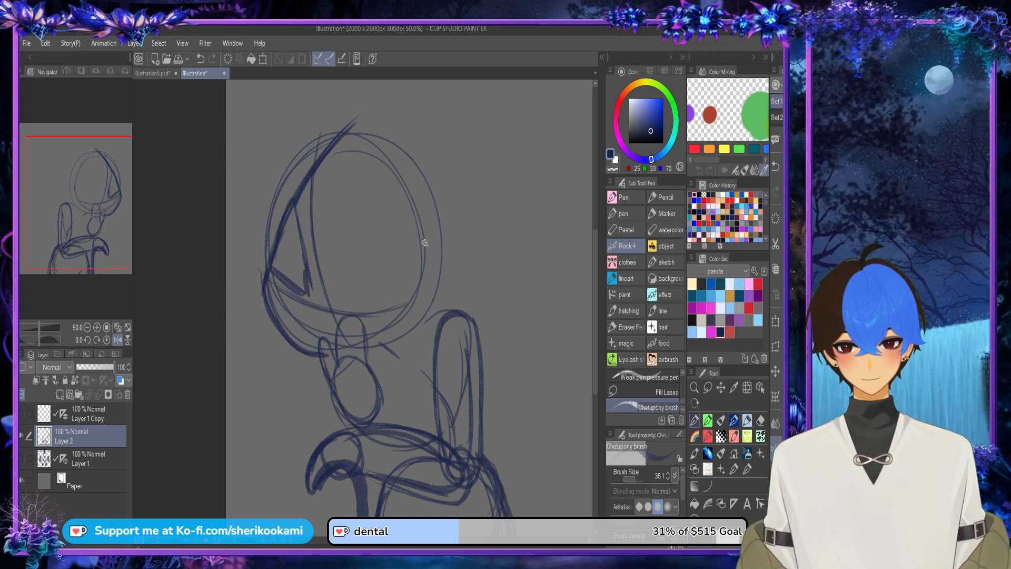
Step: Sketch a rounded ear at the back of the head and a large oval eye with a narrow pupil
mouse_move(424, 243)
left_mouse_down()
mouse_move(454, 256)
mouse_move(433, 284)
left_mouse_up()
mouse_move(442, 210)
left_mouse_down()
mouse_move(448, 282)
mouse_move(449, 210)
left_mouse_up()
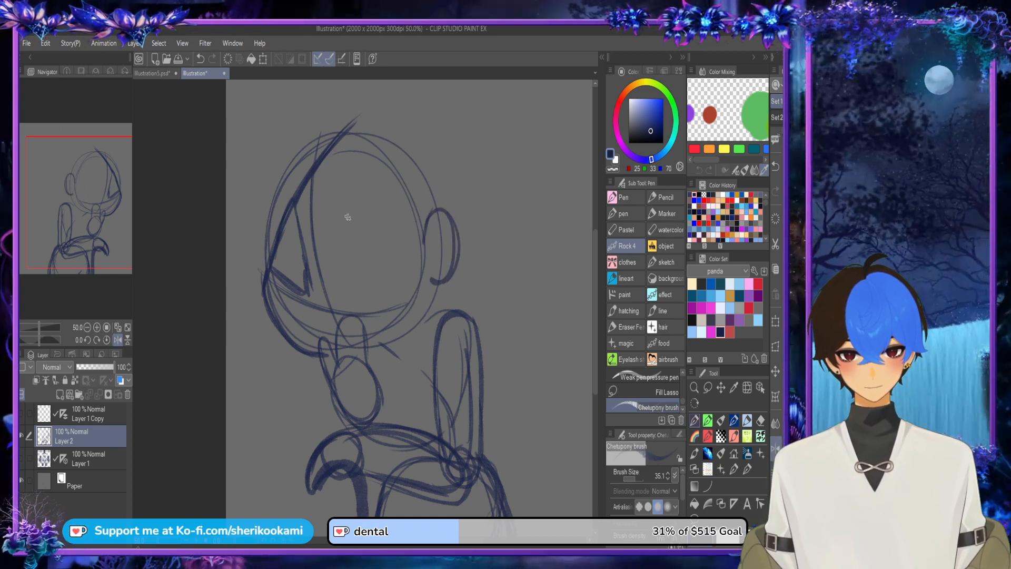
left_click(776, 448)
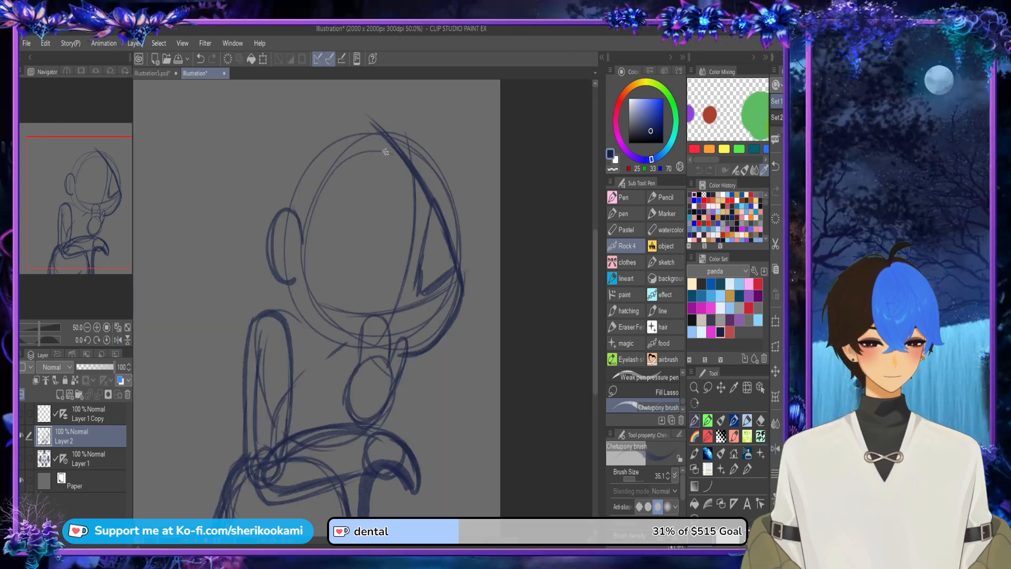
mouse_move(388, 271)
left_mouse_down()
mouse_move(380, 222)
mouse_move(337, 226)
mouse_move(387, 272)
mouse_move(400, 255)
mouse_move(370, 289)
left_mouse_up()
left_click(776, 448)
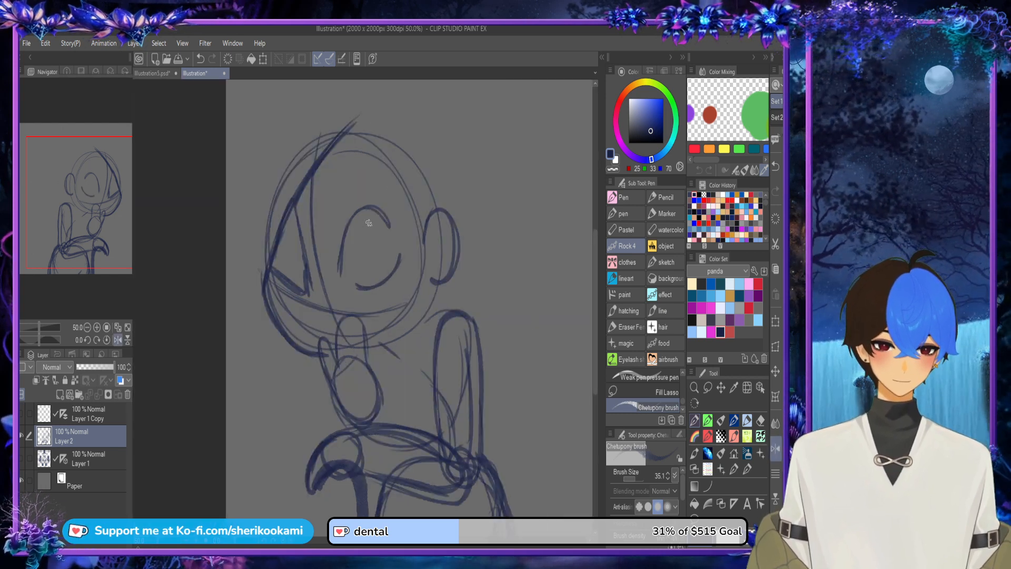
mouse_move(369, 222)
left_mouse_down()
mouse_move(386, 275)
mouse_move(369, 218)
mouse_move(396, 256)
mouse_move(375, 264)
mouse_move(377, 213)
mouse_move(385, 254)
left_mouse_up()
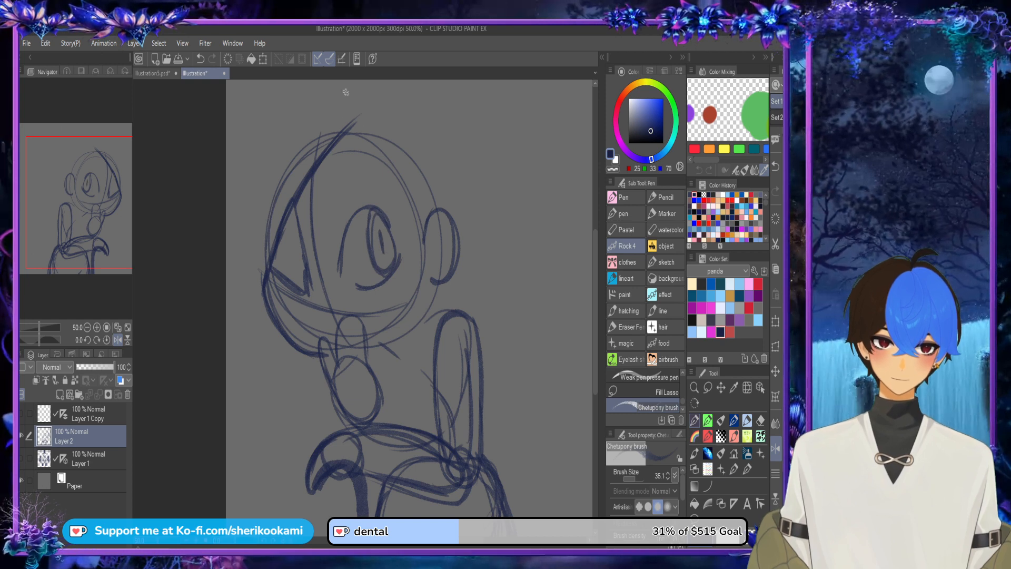
Step: Sketch an arched eyebrow above the open eye and the lower strap running from the triangular patch toward the ear
mouse_move(337, 192)
left_mouse_down()
mouse_move(352, 167)
mouse_move(370, 160)
mouse_move(378, 170)
left_mouse_up()
left_click_drag(378, 171, 338, 193)
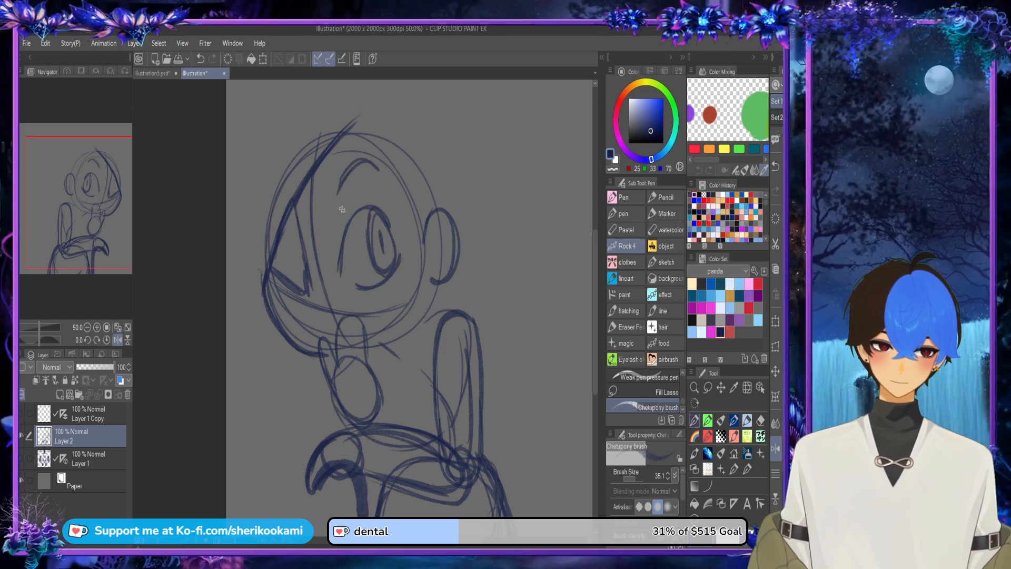
left_click_drag(316, 291, 345, 279)
left_click_drag(403, 265, 427, 247)
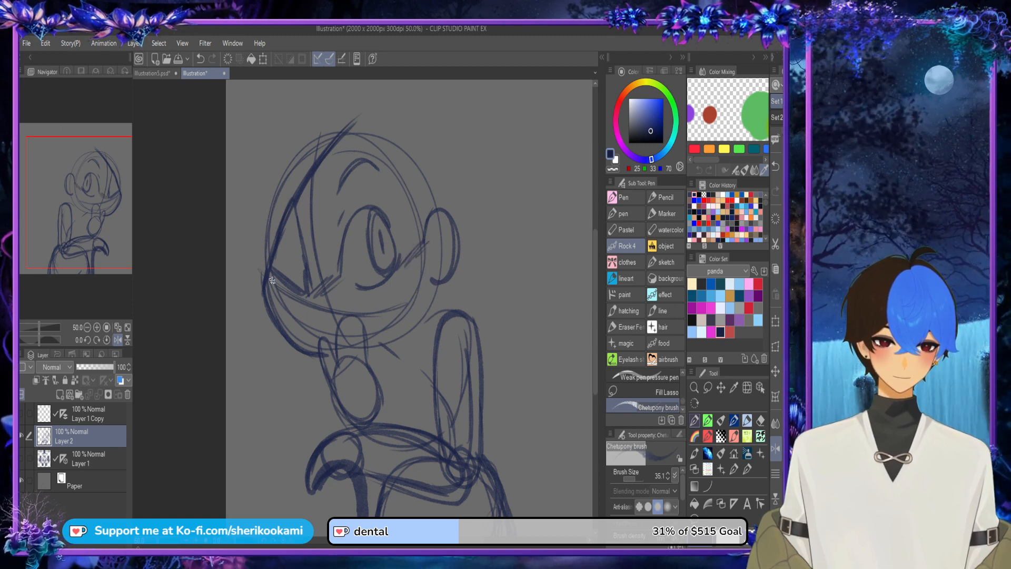
left_click_drag(275, 279, 266, 291)
left_click_drag(270, 293, 281, 283)
Step: Sketch a wide open grin across the lower face, with short strokes marking the mouth's corners
mouse_move(304, 323)
left_mouse_down()
mouse_move(389, 290)
mouse_move(377, 295)
left_mouse_up()
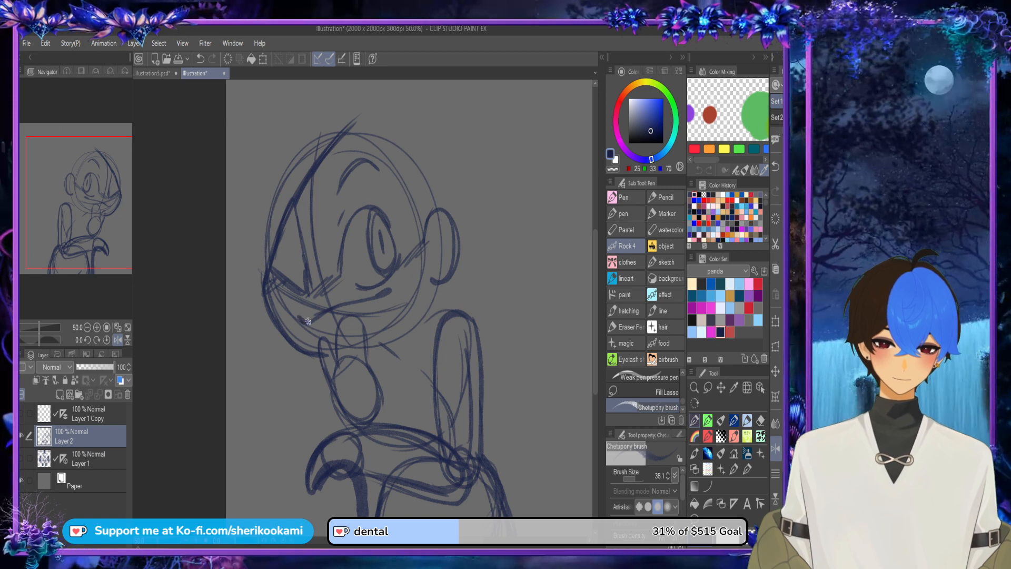
left_click_drag(305, 324, 329, 341)
mouse_move(387, 296)
left_mouse_down()
mouse_move(364, 332)
mouse_move(324, 330)
left_mouse_up()
left_click_drag(321, 319, 321, 335)
mouse_move(363, 298)
left_mouse_down()
mouse_move(366, 324)
mouse_move(373, 315)
left_mouse_up()
Step: Sketch long pointed bangs falling from the forehead between the triangular patch and the open eye
mouse_move(304, 190)
left_mouse_down()
mouse_move(345, 308)
mouse_move(360, 312)
mouse_move(341, 303)
left_mouse_up()
mouse_move(324, 173)
left_mouse_down()
mouse_move(354, 317)
mouse_move(339, 255)
mouse_move(352, 199)
left_mouse_up()
left_click_drag(341, 264, 358, 158)
Step: Sketch the hair's outer outline with swept locks in front of the face, a rounded crown and a flipped tuft below the ear
mouse_move(309, 135)
left_mouse_down()
mouse_move(244, 111)
mouse_move(274, 133)
mouse_move(227, 169)
mouse_move(227, 211)
left_mouse_up()
key("ctrl+z")
left_click_drag(238, 201, 227, 363)
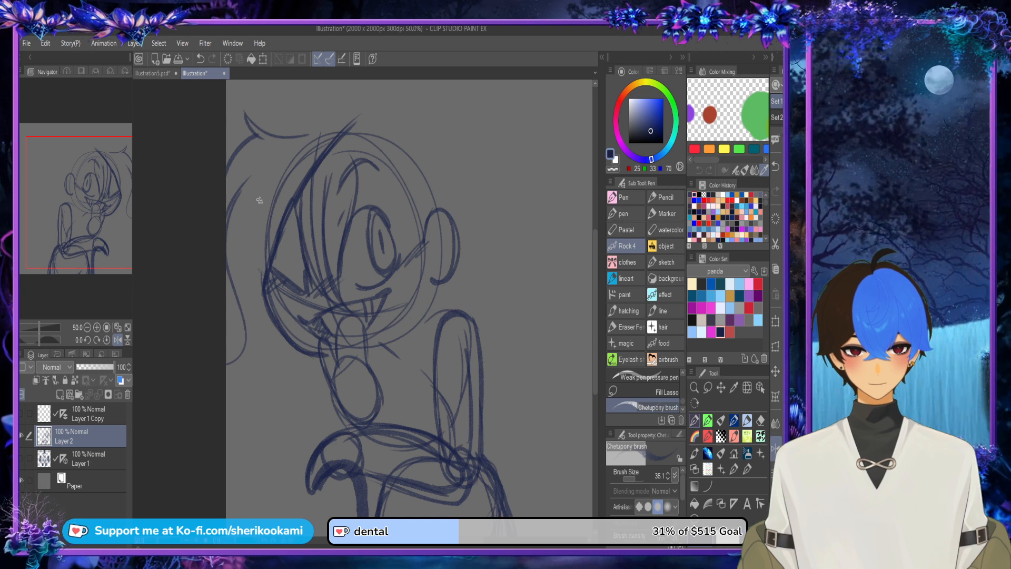
key("ctrl+z")
mouse_move(242, 193)
left_mouse_down()
mouse_move(256, 307)
mouse_move(250, 228)
mouse_move(262, 297)
left_mouse_up()
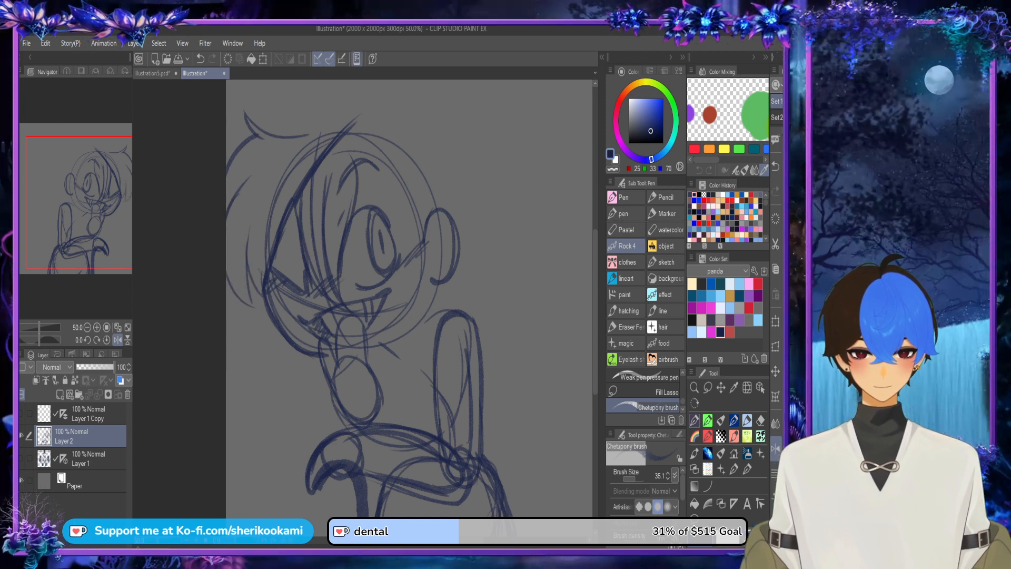
mouse_move(304, 136)
left_mouse_down()
mouse_move(385, 119)
mouse_move(334, 120)
mouse_move(390, 125)
mouse_move(429, 154)
mouse_move(444, 211)
left_mouse_up()
key("ctrl+z")
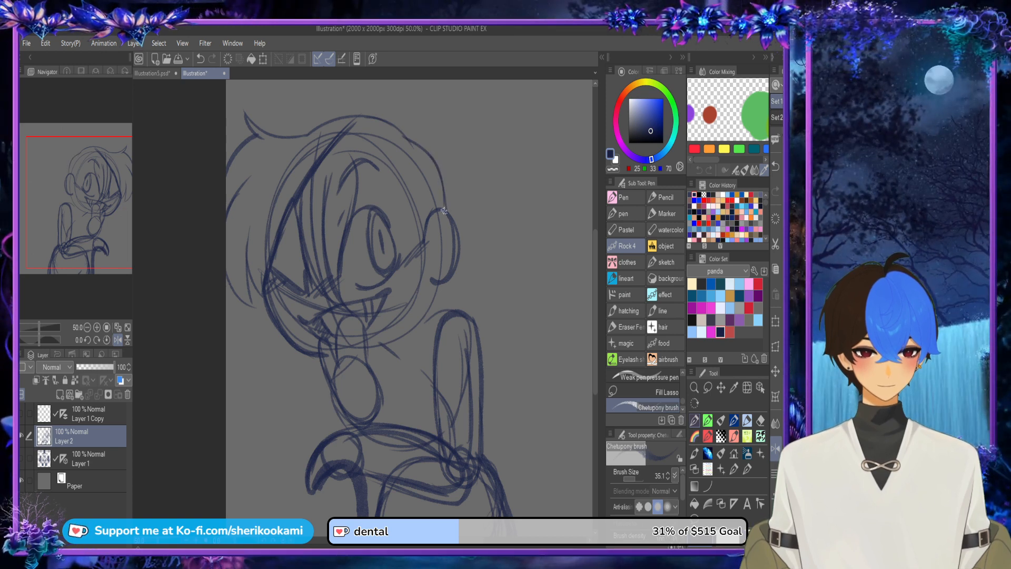
mouse_move(456, 290)
left_mouse_down()
mouse_move(480, 303)
mouse_move(467, 326)
left_mouse_up()
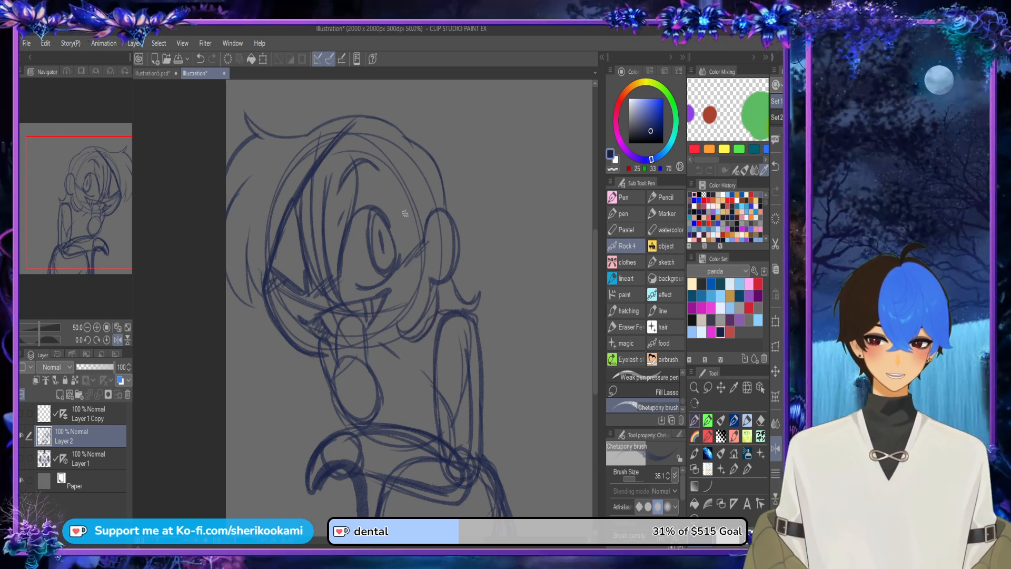
Step: Sketch long hair strands falling from the forehead past the open eye, in front of the ear
left_click_drag(363, 154, 354, 227)
key("ctrl+z")
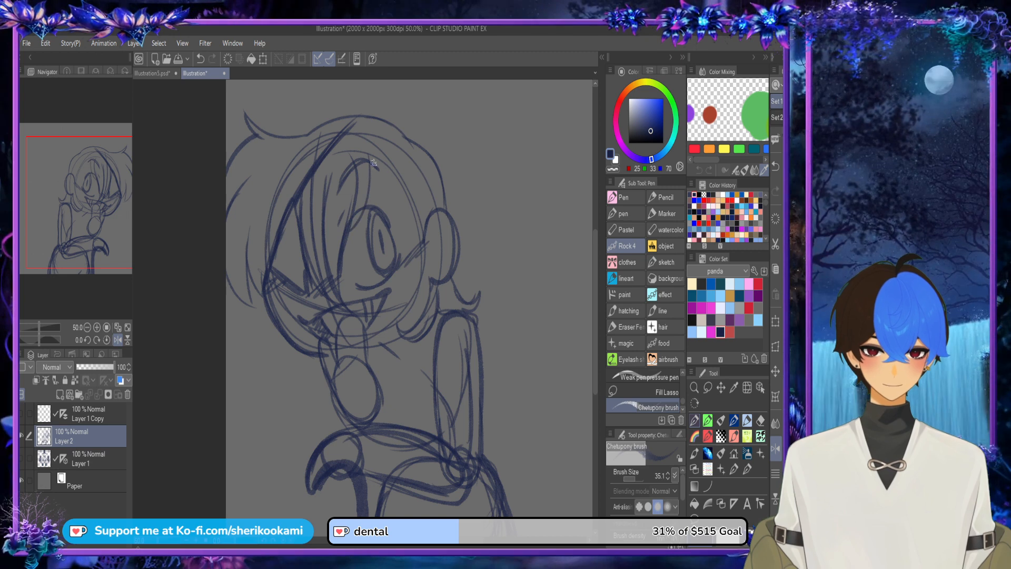
left_click_drag(373, 161, 397, 295)
left_click_drag(388, 189, 403, 309)
mouse_move(404, 307)
left_mouse_down()
mouse_move(422, 247)
mouse_move(416, 187)
left_mouse_up()
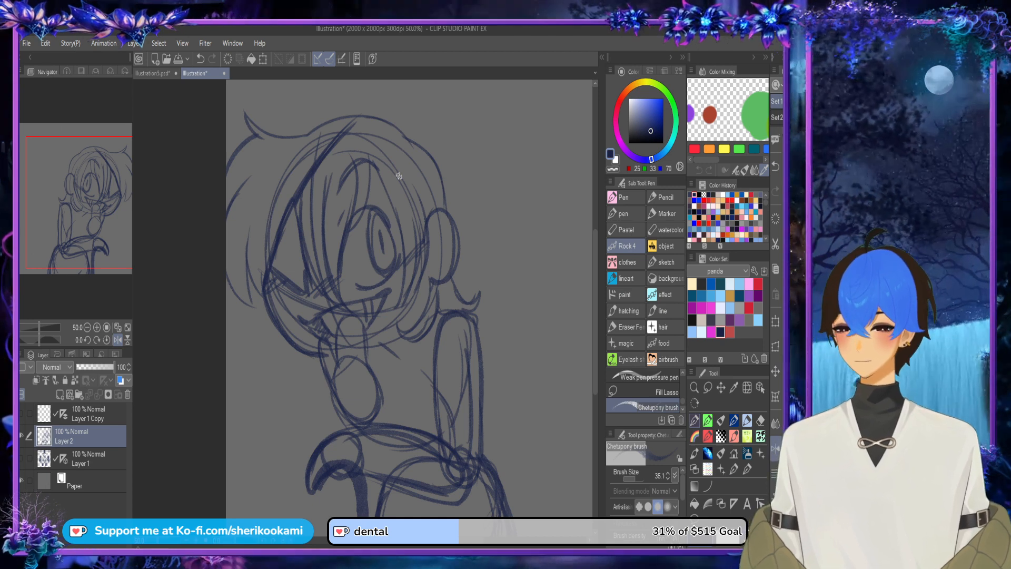
Step: Sketch pointed hair tufts and a small shaded curl below the jaw near the thumb, plus a short stroke beneath the ear
left_click_drag(274, 316, 267, 371)
mouse_move(284, 329)
left_mouse_down()
mouse_move(269, 373)
mouse_move(287, 339)
mouse_move(282, 371)
mouse_move(300, 353)
left_mouse_up()
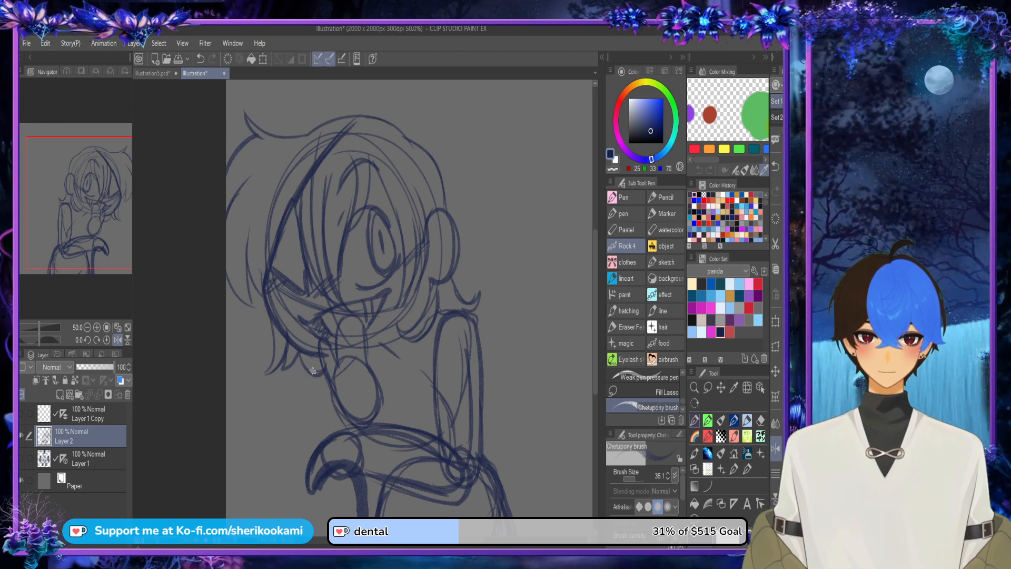
left_click_drag(264, 374, 274, 346)
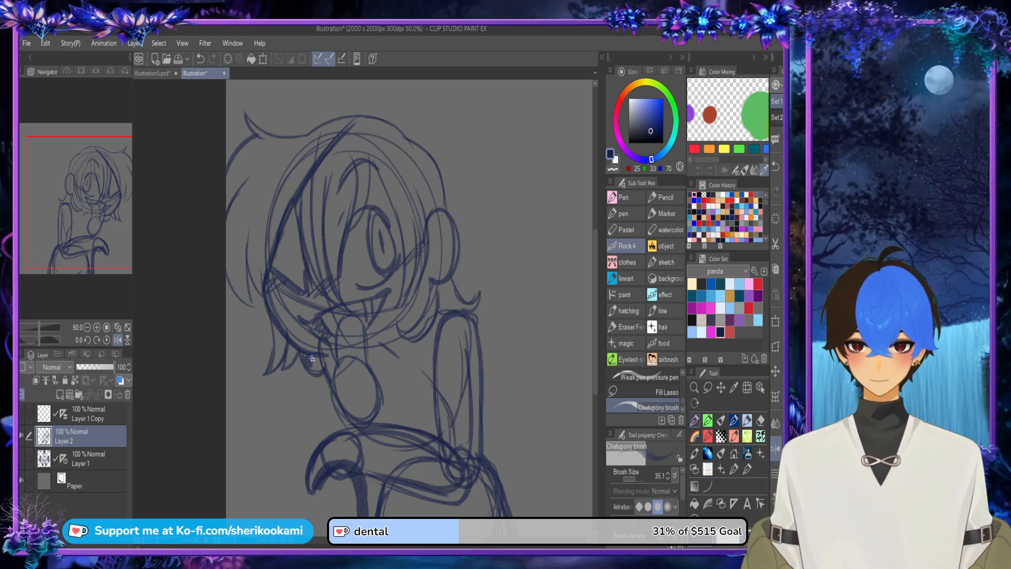
left_click_drag(312, 358, 322, 368)
left_click_drag(443, 283, 451, 311)
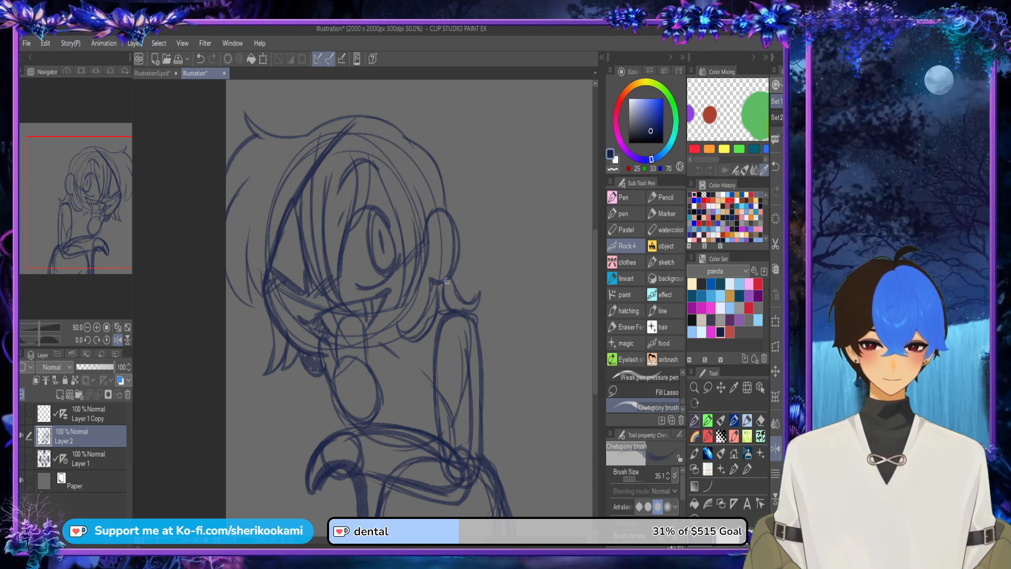
Step: Try out a brick pattern and a small eye inside the triangular eye patch
mouse_move(278, 252)
left_mouse_down()
mouse_move(301, 267)
mouse_move(301, 276)
mouse_move(276, 268)
mouse_move(292, 277)
left_mouse_up()
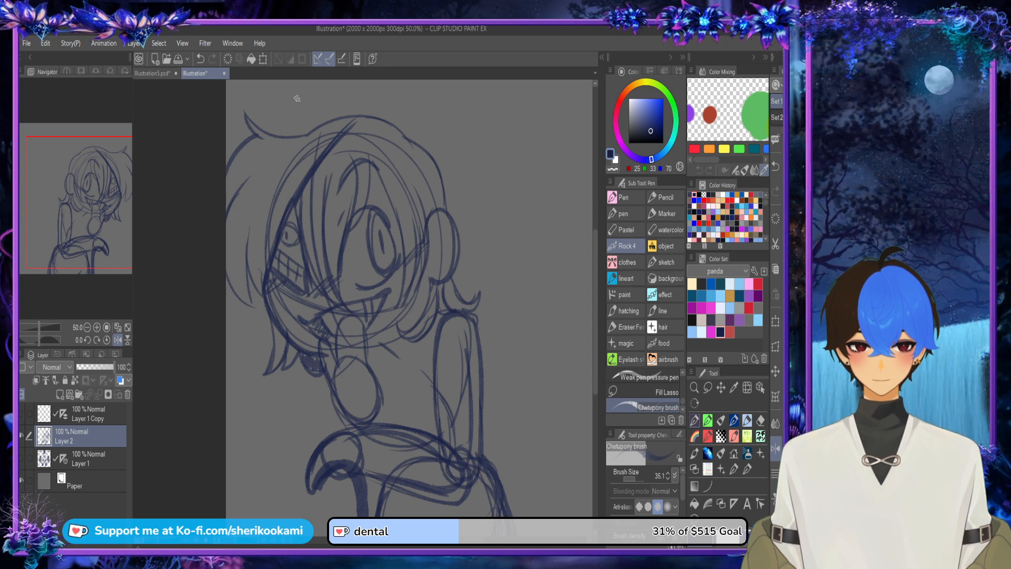
key("ctrl+z")
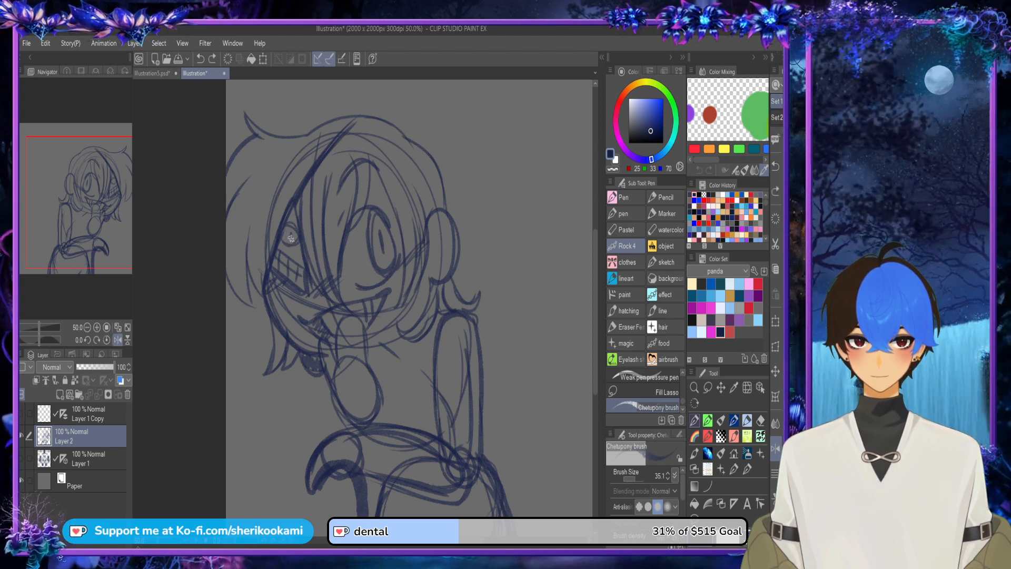
left_click_drag(291, 238, 291, 235)
key("ctrl+z")
key("ctrl+z")
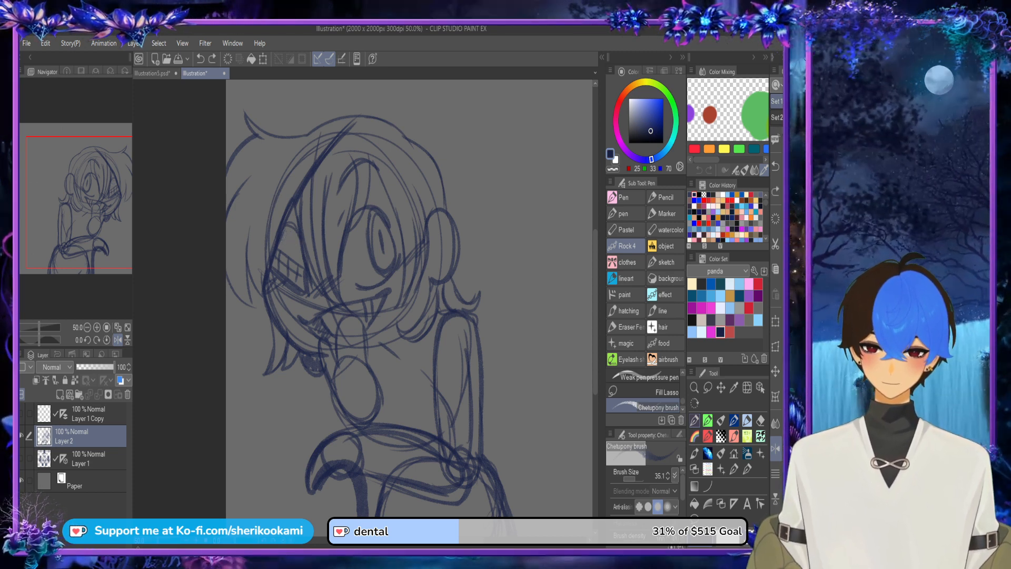
mouse_move(290, 225)
left_mouse_down()
mouse_move(288, 244)
mouse_move(291, 226)
left_mouse_up()
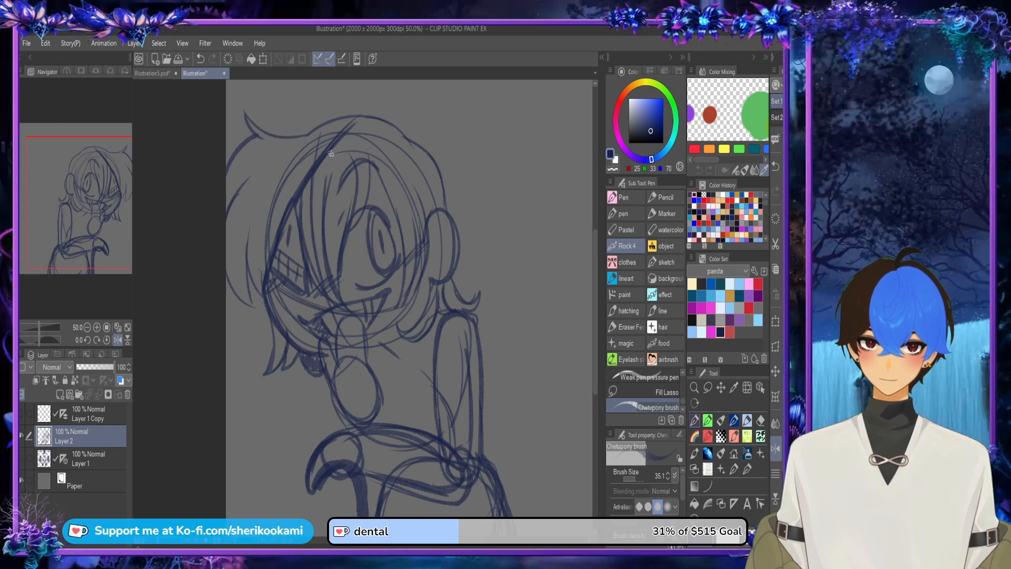
Step: Undo the small eye and brick lines inside the triangular eye patch
key("ctrl+z")
key("ctrl+z")
key("ctrl+z")
key("ctrl+z")
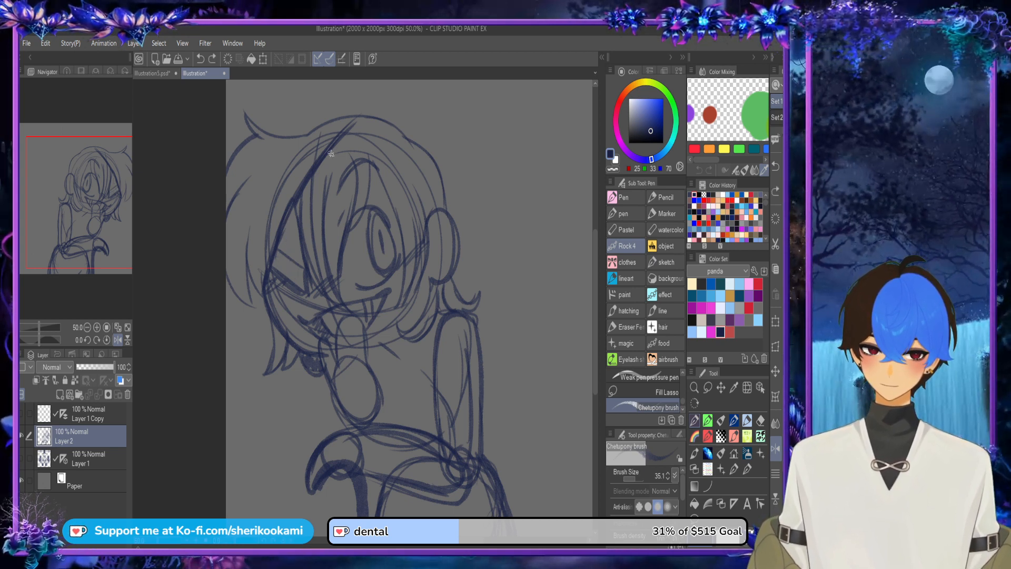
scroll(584, 274, "down", 2)
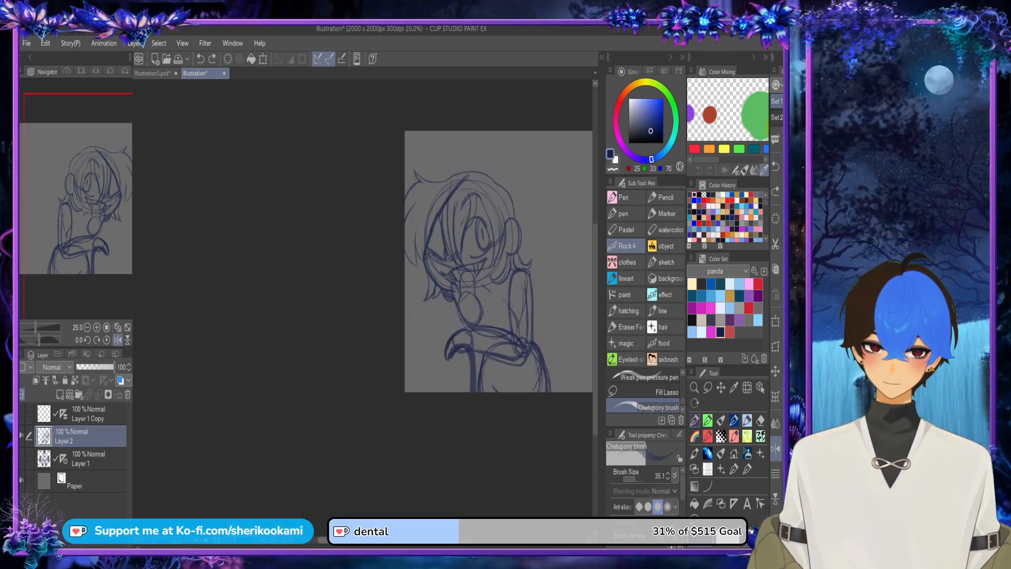
left_click_drag(400, 541, 438, 541)
scroll(409, 305, "up", 3)
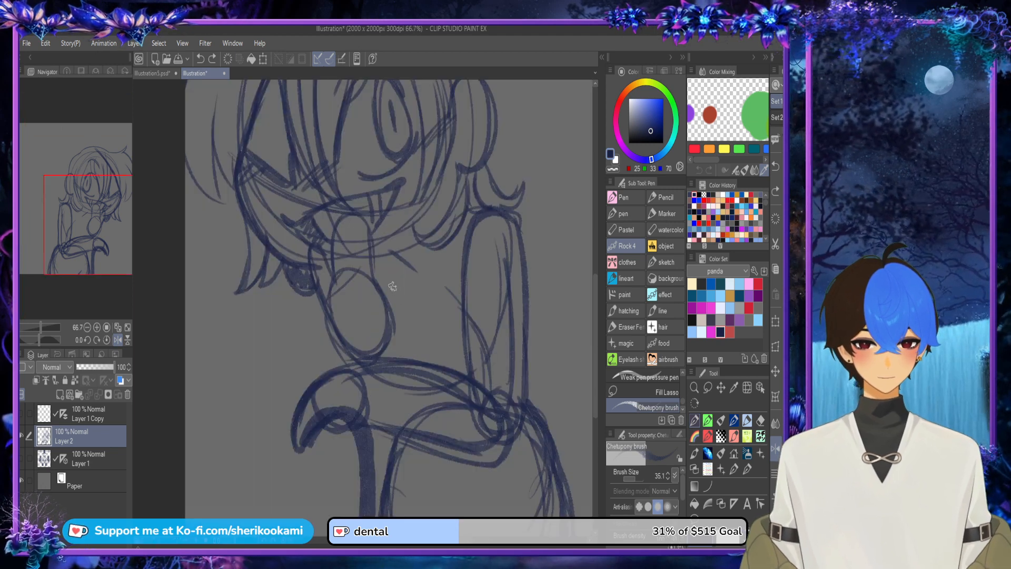
key("ctrl+z")
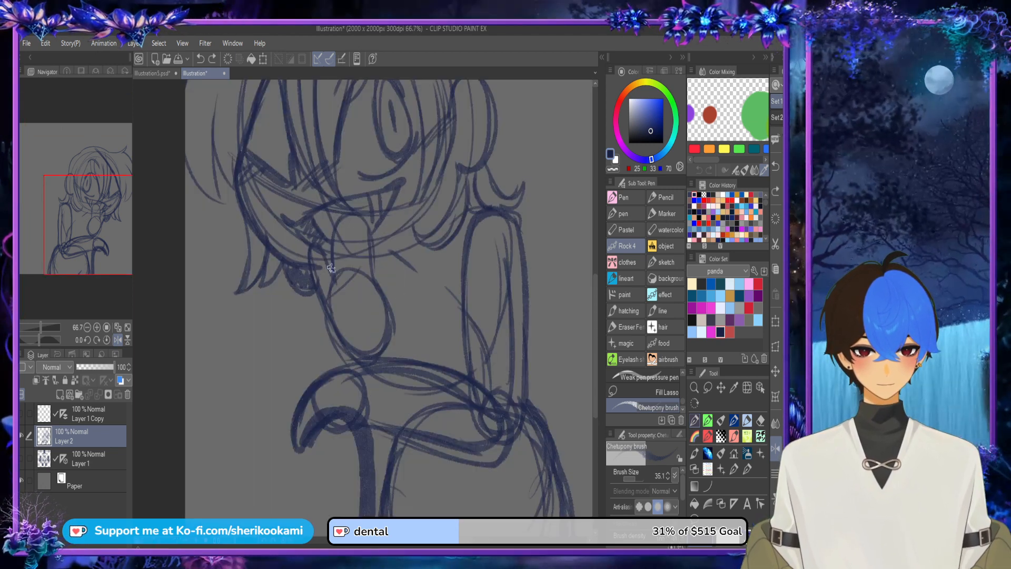
mouse_move(327, 268)
left_mouse_down()
mouse_move(396, 262)
mouse_move(418, 247)
left_mouse_up()
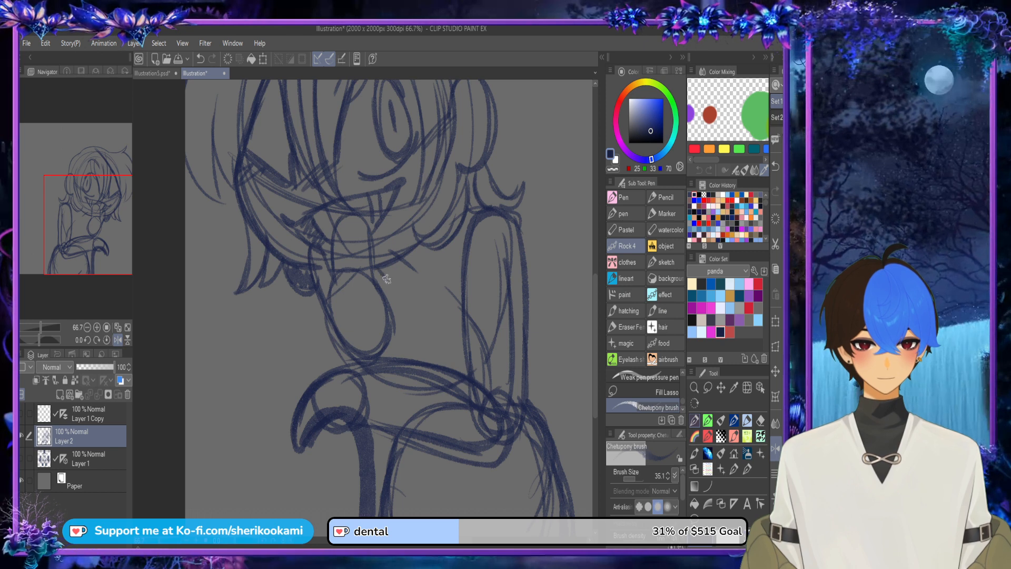
key("ctrl+z")
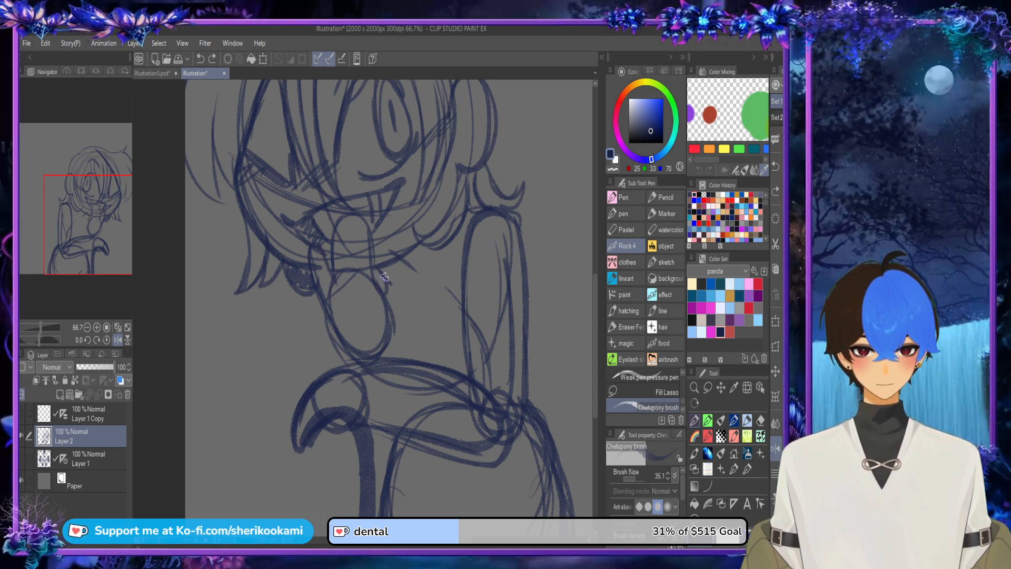
mouse_move(402, 260)
left_mouse_down()
mouse_move(383, 278)
mouse_move(375, 268)
mouse_move(388, 300)
left_mouse_up()
scroll(438, 227, "down", 2)
mouse_move(398, 224)
left_mouse_down()
mouse_move(384, 279)
mouse_move(415, 295)
mouse_move(467, 182)
mouse_move(439, 166)
mouse_move(387, 281)
mouse_move(417, 278)
mouse_move(416, 298)
left_mouse_up()
key("ctrl+z")
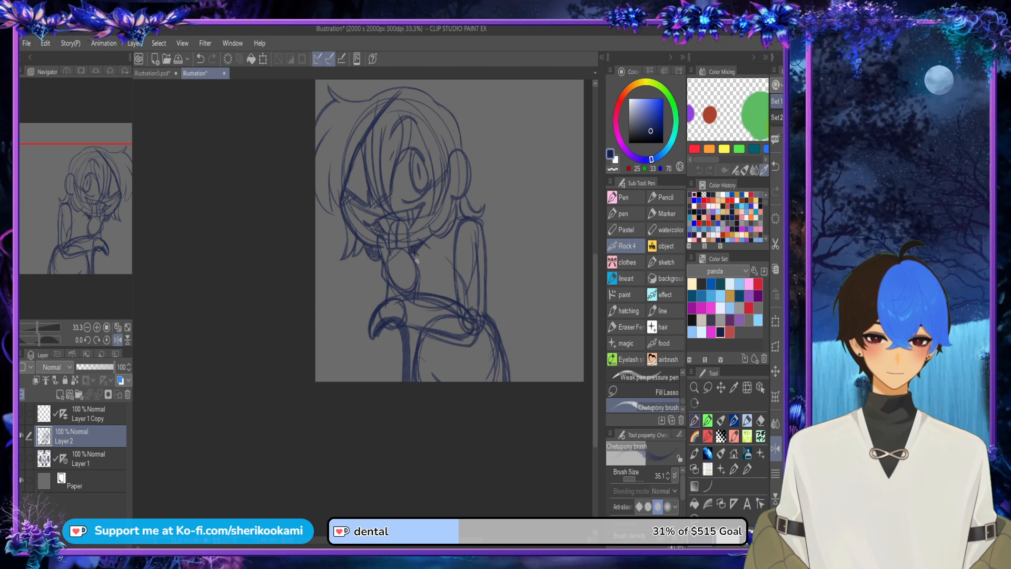
Step: Sketch a small rounded bow loop below the chin, beside the raised hand
mouse_move(416, 261)
left_mouse_down()
mouse_move(421, 249)
mouse_move(430, 266)
mouse_move(438, 236)
mouse_move(427, 270)
mouse_move(415, 263)
mouse_move(422, 271)
left_mouse_up()
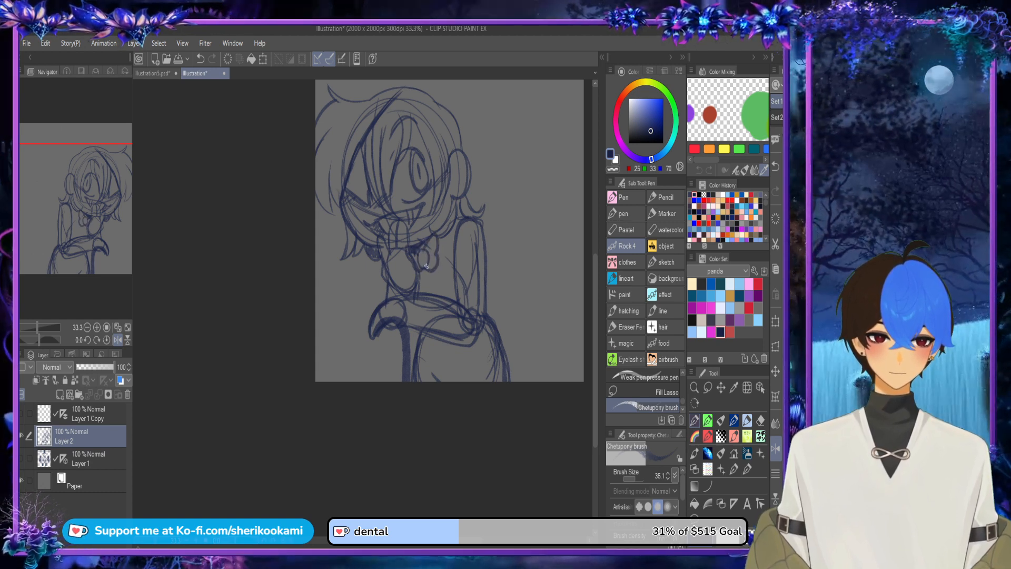
left_click_drag(441, 235, 437, 251)
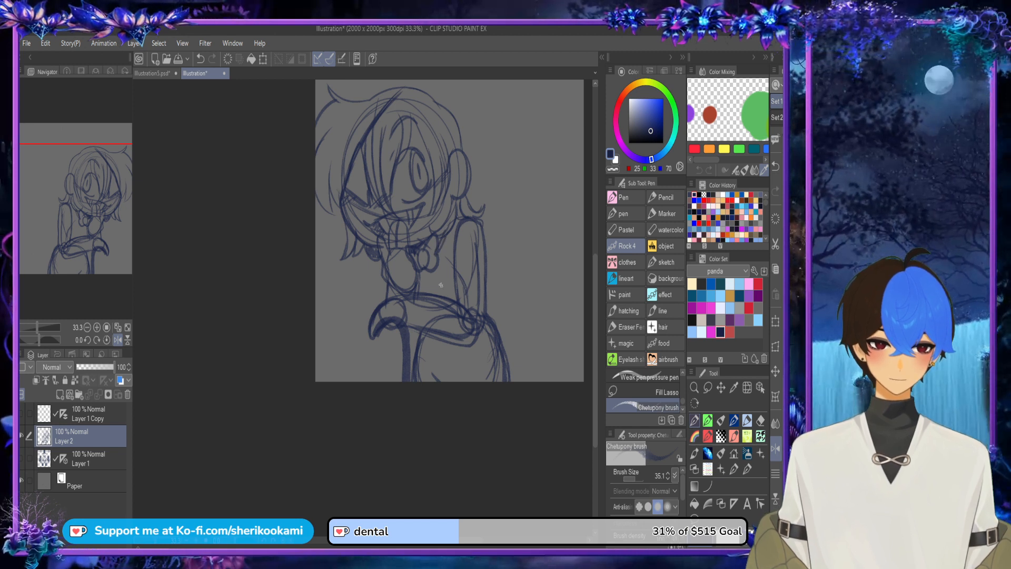
left_click_drag(419, 272, 425, 277)
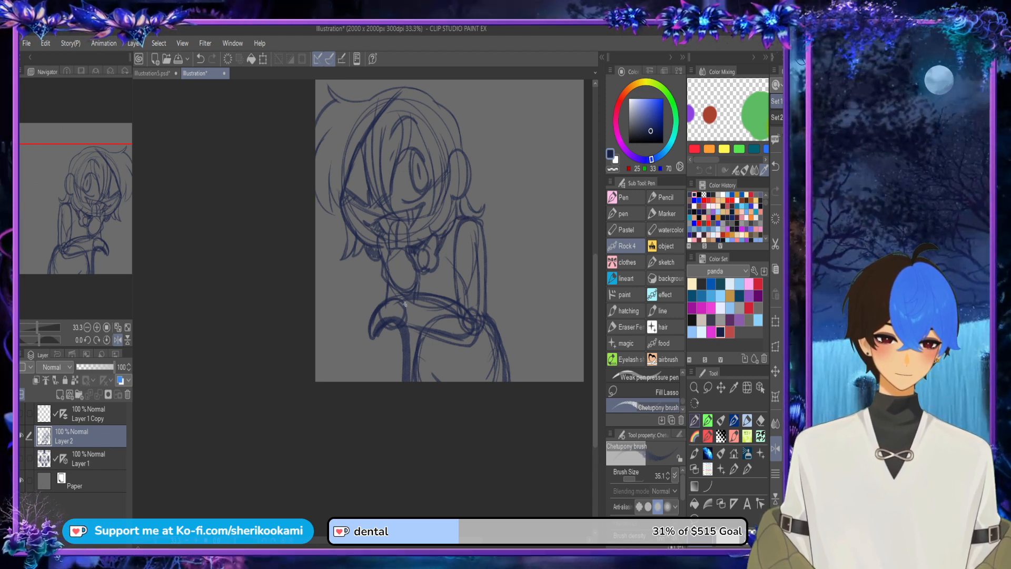
Step: Sketch a curved fold below the resting forearm, running from the cane to the elbow
mouse_move(406, 299)
left_mouse_down()
mouse_move(402, 331)
mouse_move(414, 331)
mouse_move(405, 294)
left_mouse_up()
mouse_move(415, 336)
left_mouse_down()
mouse_move(473, 359)
mouse_move(478, 344)
mouse_move(467, 349)
mouse_move(484, 325)
left_mouse_up()
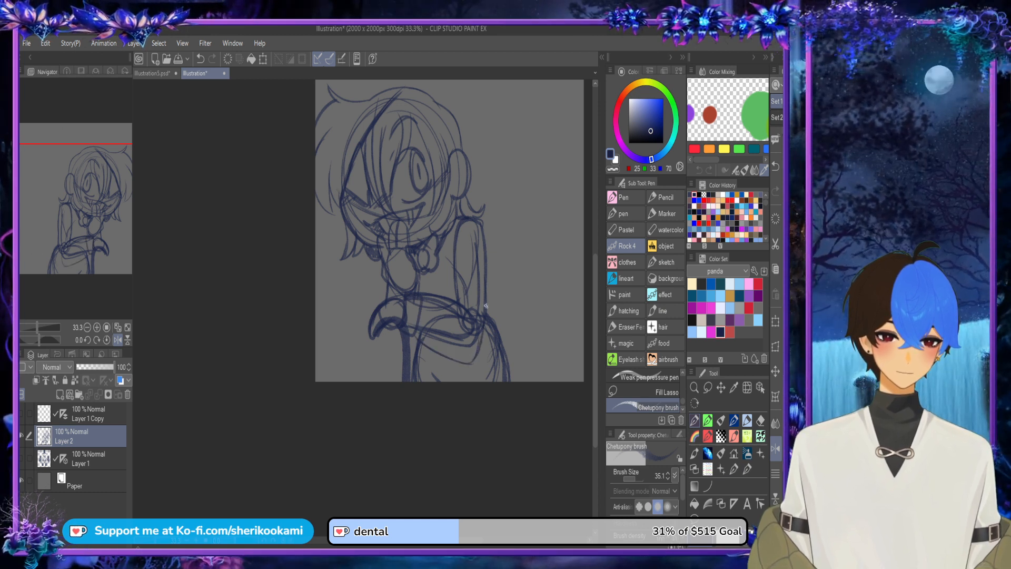
key("ctrl+z")
key("ctrl+z")
mouse_move(423, 343)
left_mouse_down()
mouse_move(473, 355)
mouse_move(419, 333)
mouse_move(469, 355)
mouse_move(420, 335)
mouse_move(465, 353)
mouse_move(483, 322)
left_mouse_up()
key("ctrl+z")
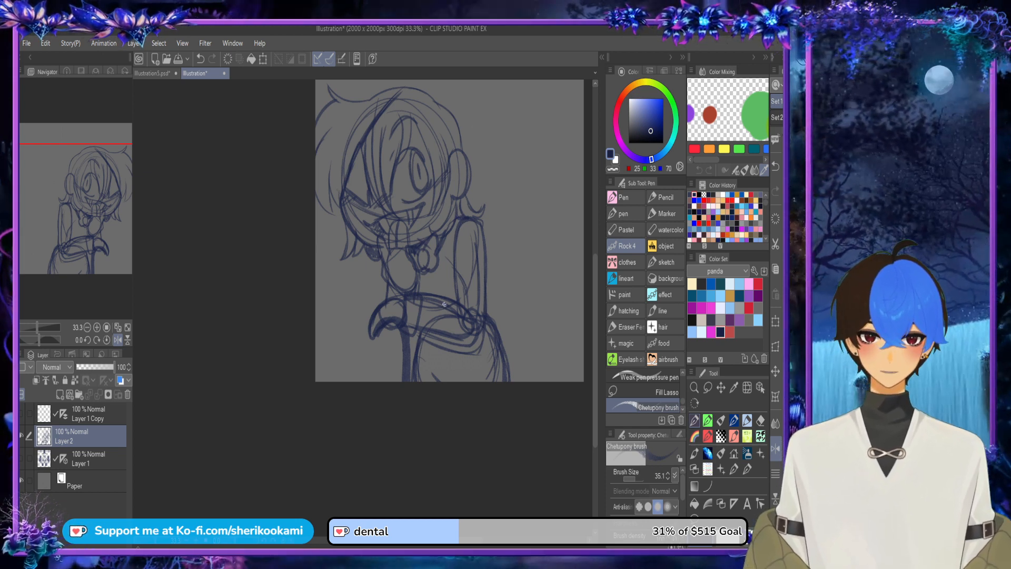
Step: Sketch the coat's back edge flaring from the upper arm to the canvas bottom, plus its front edge along the chest
mouse_move(451, 297)
left_mouse_down()
mouse_move(463, 219)
mouse_move(502, 312)
left_mouse_up()
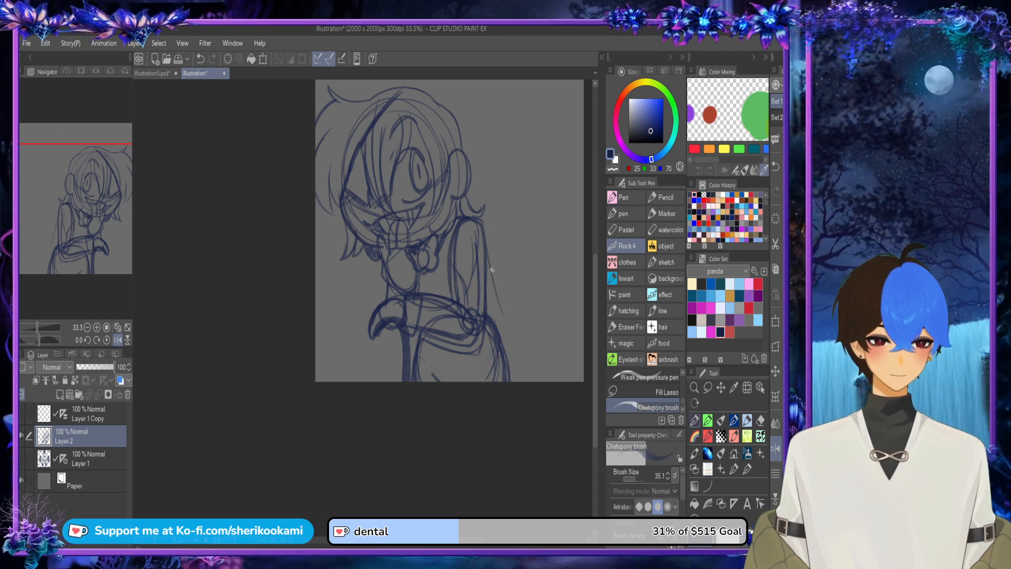
left_click_drag(486, 250, 524, 343)
left_click_drag(494, 278, 532, 379)
left_click_drag(507, 317, 531, 405)
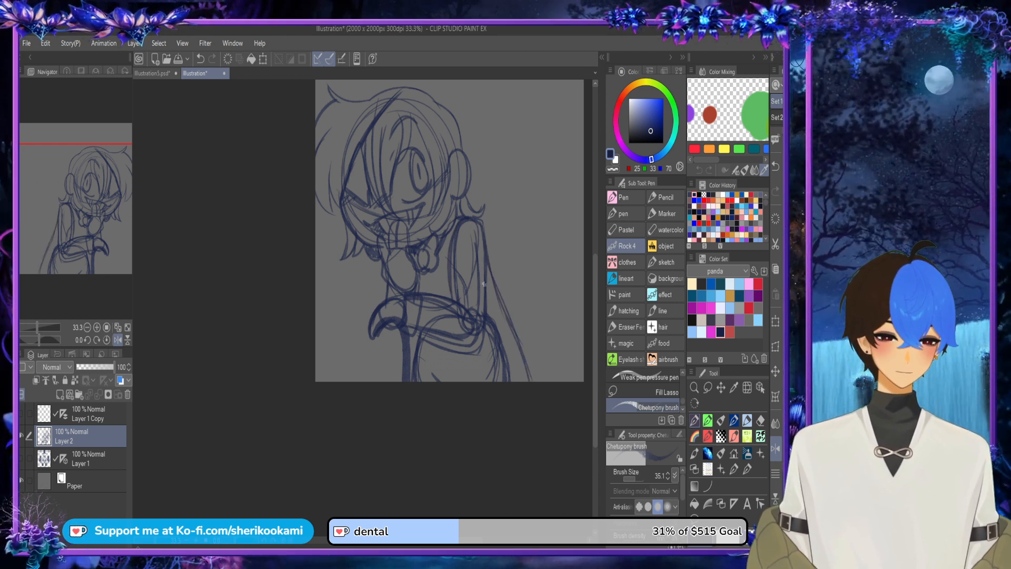
mouse_move(443, 250)
left_mouse_down()
mouse_move(449, 308)
mouse_move(443, 240)
mouse_move(443, 279)
left_mouse_up()
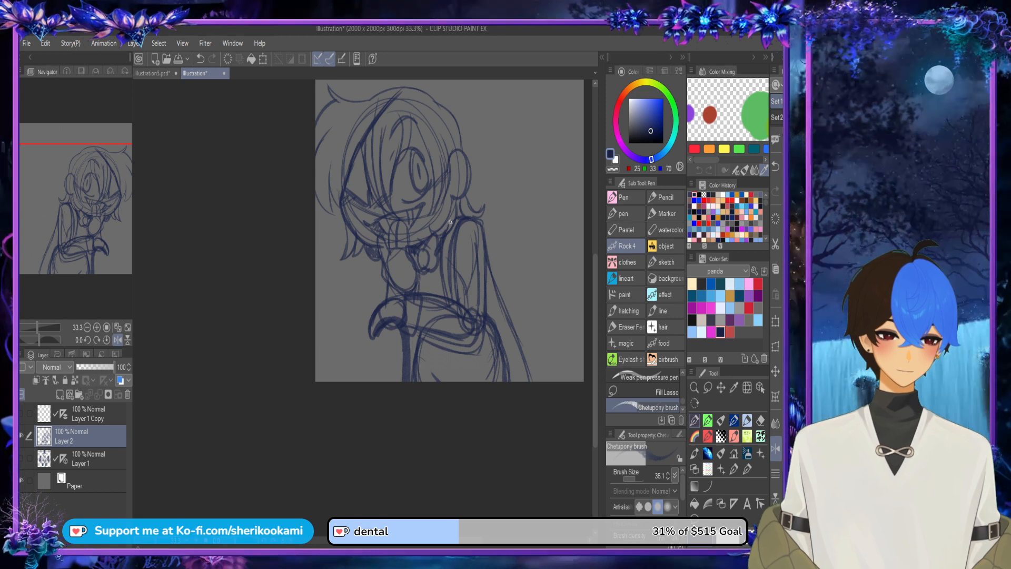
left_click_drag(456, 232, 444, 273)
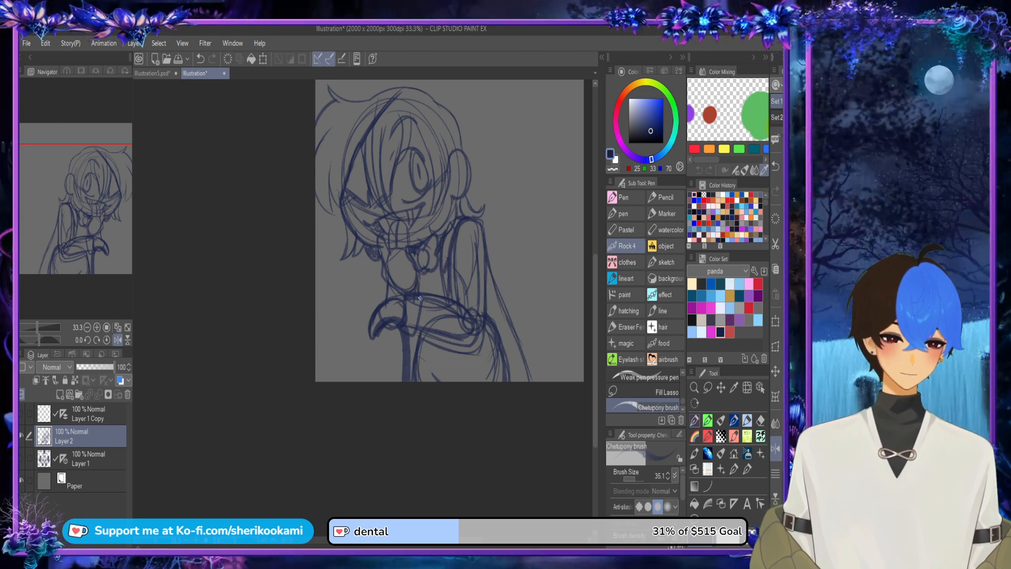
Step: Add a line beside the cane shaft and one below the elbow, and shade the raised hand and the cane hand dark
mouse_move(398, 331)
left_mouse_down()
mouse_move(402, 406)
mouse_move(398, 312)
mouse_move(448, 293)
mouse_move(519, 222)
mouse_move(498, 226)
mouse_move(417, 382)
left_mouse_up()
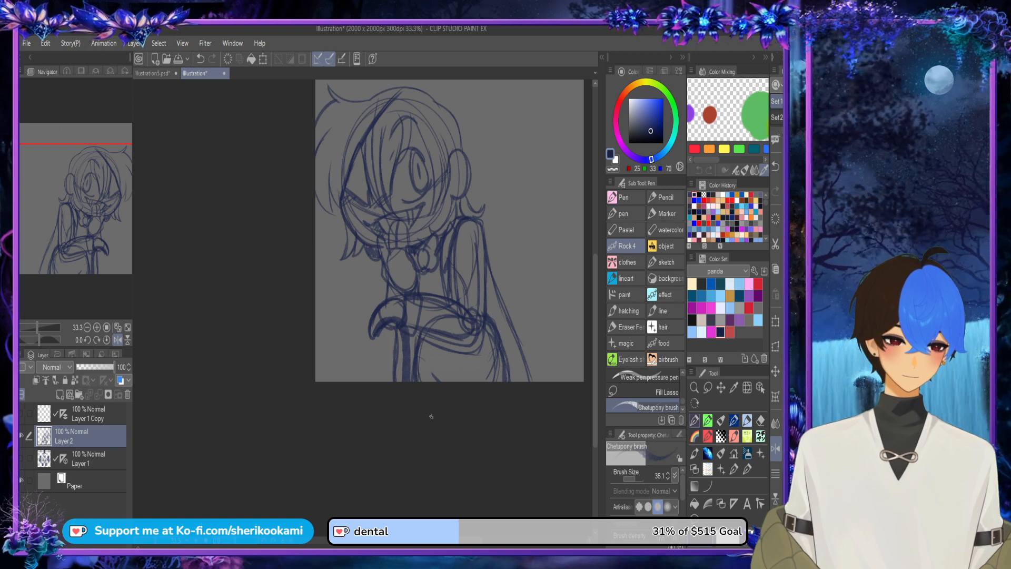
left_click_drag(475, 340, 477, 382)
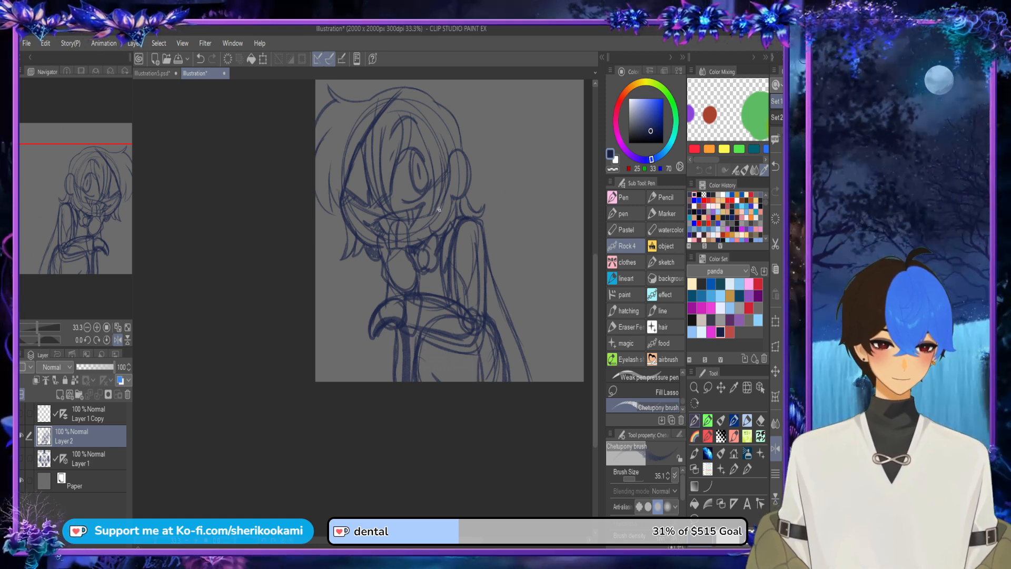
mouse_move(394, 246)
left_mouse_down()
mouse_move(389, 273)
mouse_move(407, 256)
mouse_move(396, 285)
mouse_move(415, 265)
mouse_move(410, 291)
mouse_move(379, 314)
mouse_move(390, 305)
mouse_move(401, 319)
mouse_move(375, 342)
mouse_move(392, 322)
mouse_move(396, 349)
left_mouse_up()
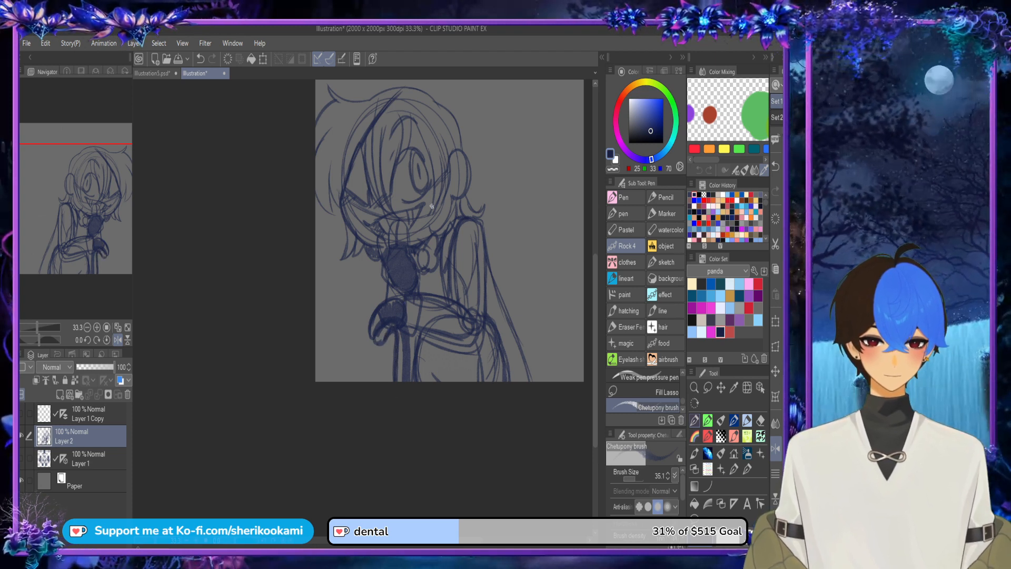
Step: Lower Layer 2's opacity to 38% and add a new layer above it
scroll(584, 203, "down", 1)
left_click_drag(595, 281, 586, 261)
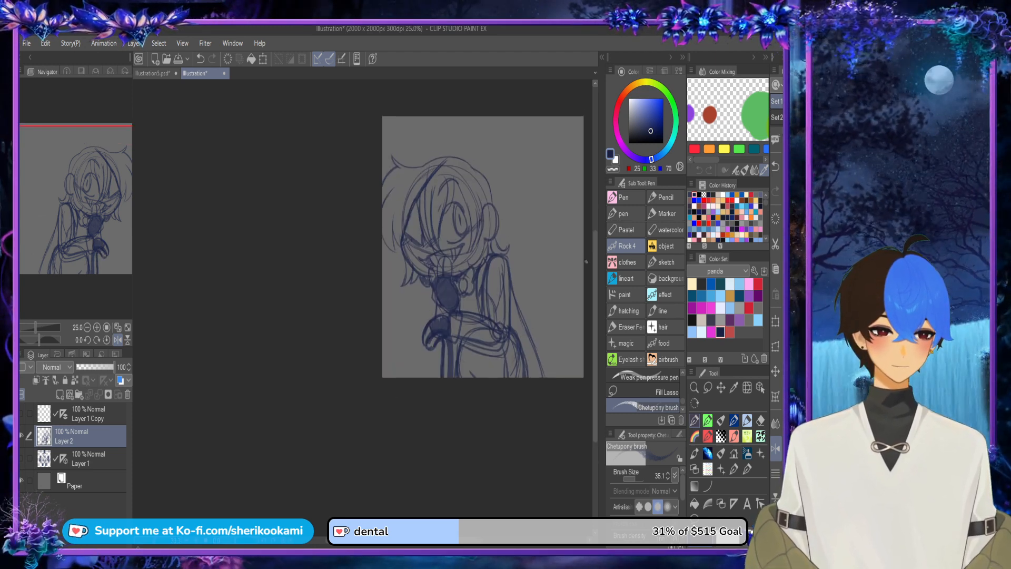
left_click_drag(416, 540, 442, 540)
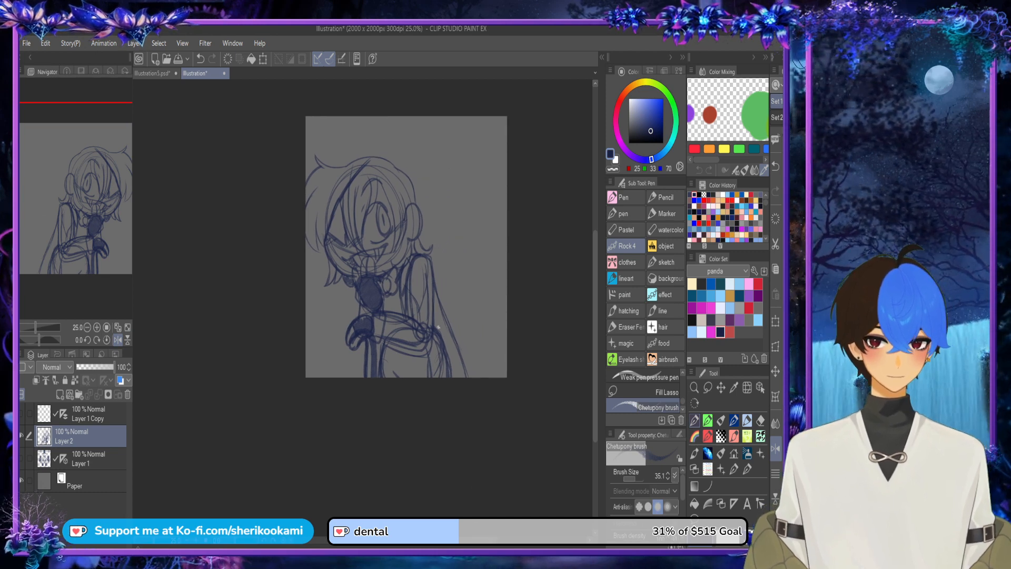
left_click(90, 367)
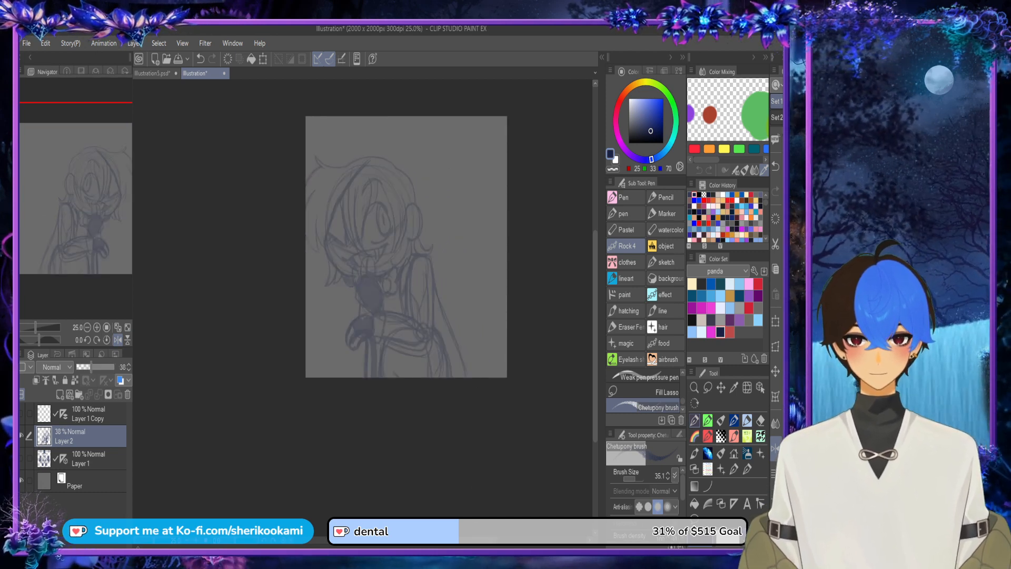
left_click(60, 394)
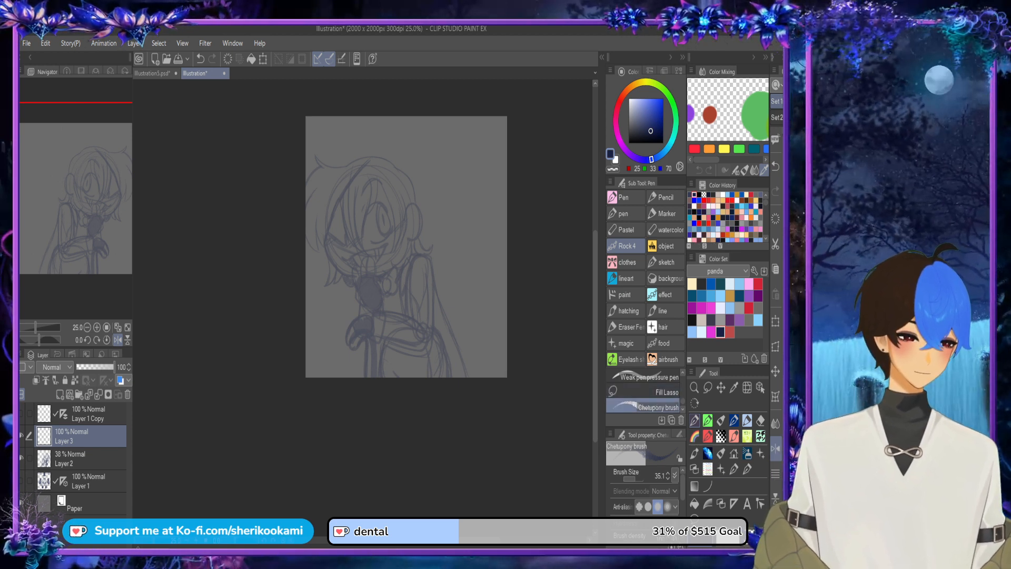
Step: Try out the BS Sketch Pencil in dark blue with strokes along the inner side of the open eye
left_click(643, 390)
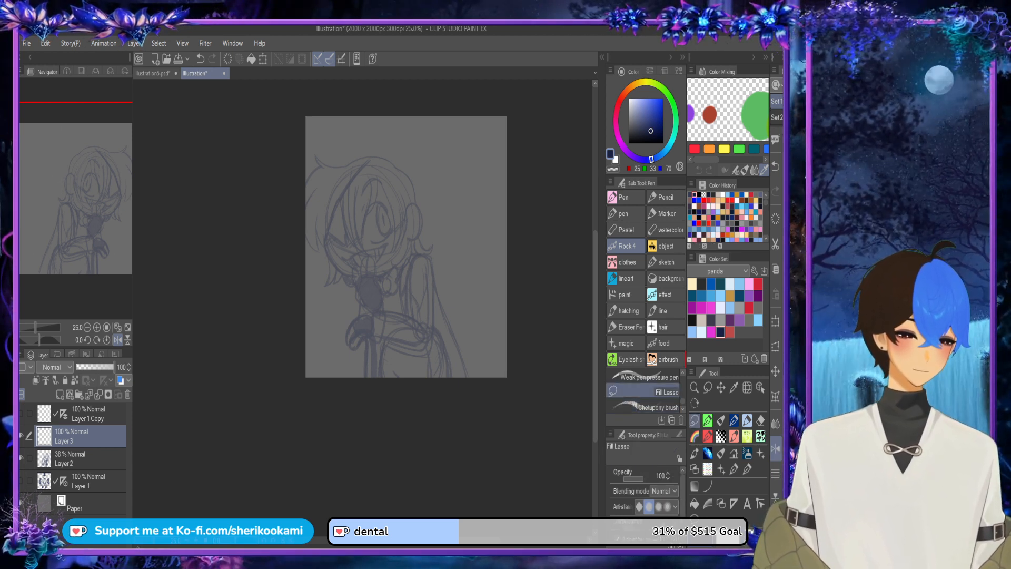
left_click_drag(643, 391, 680, 362)
scroll(644, 401, "down", 1)
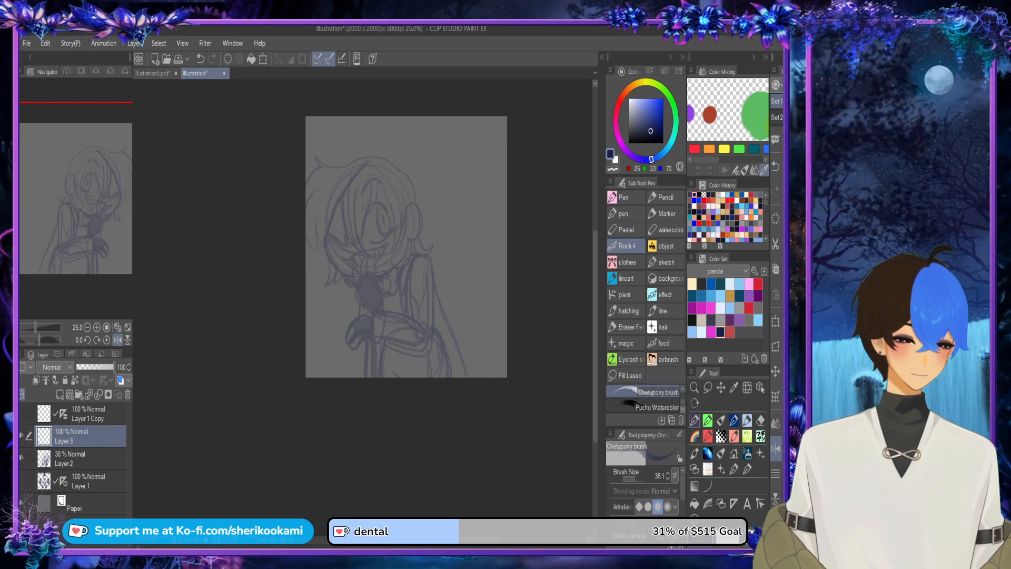
left_click(644, 407)
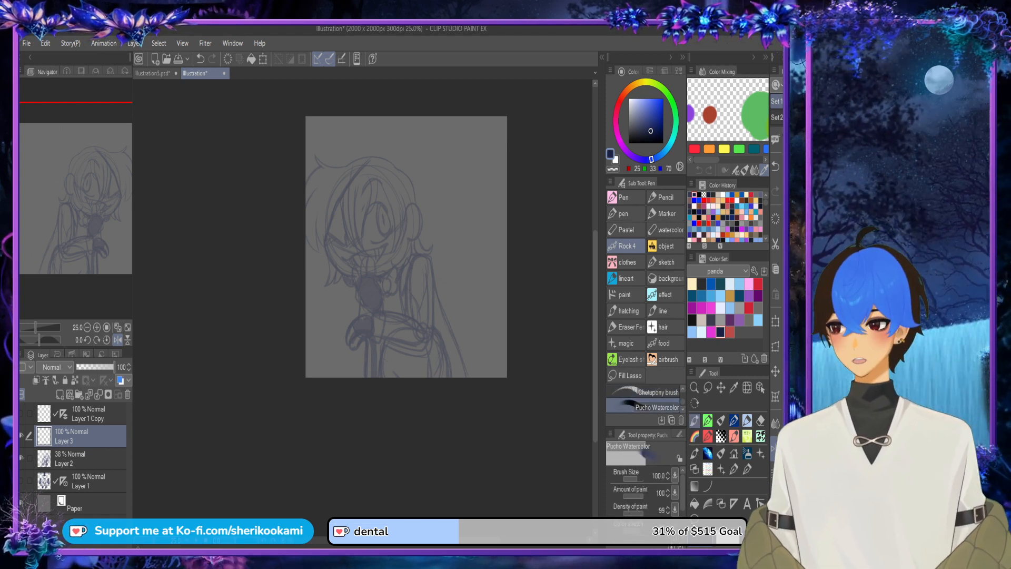
scroll(644, 401, "down", 1)
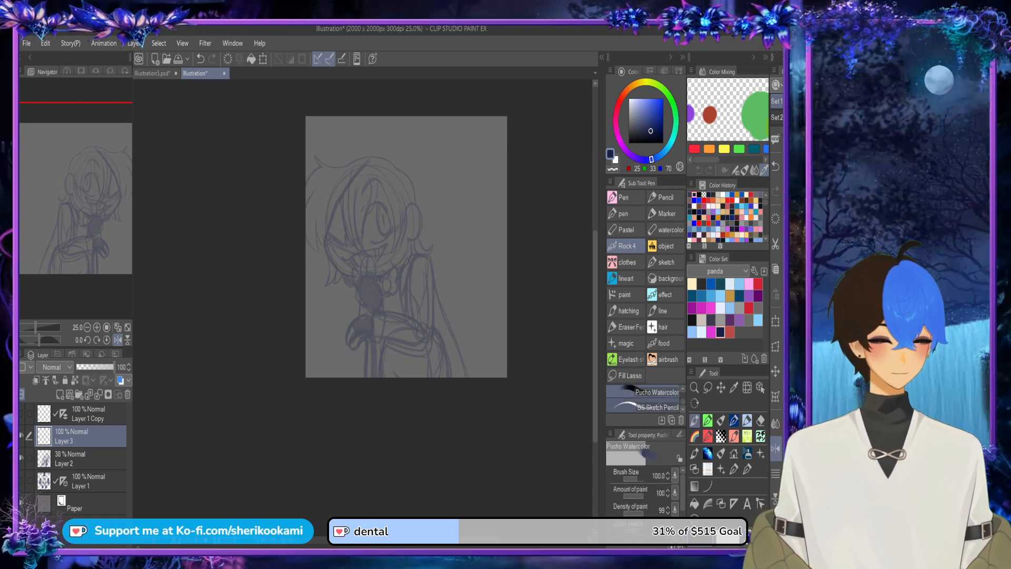
left_click(643, 407)
scroll(377, 211, "up", 4)
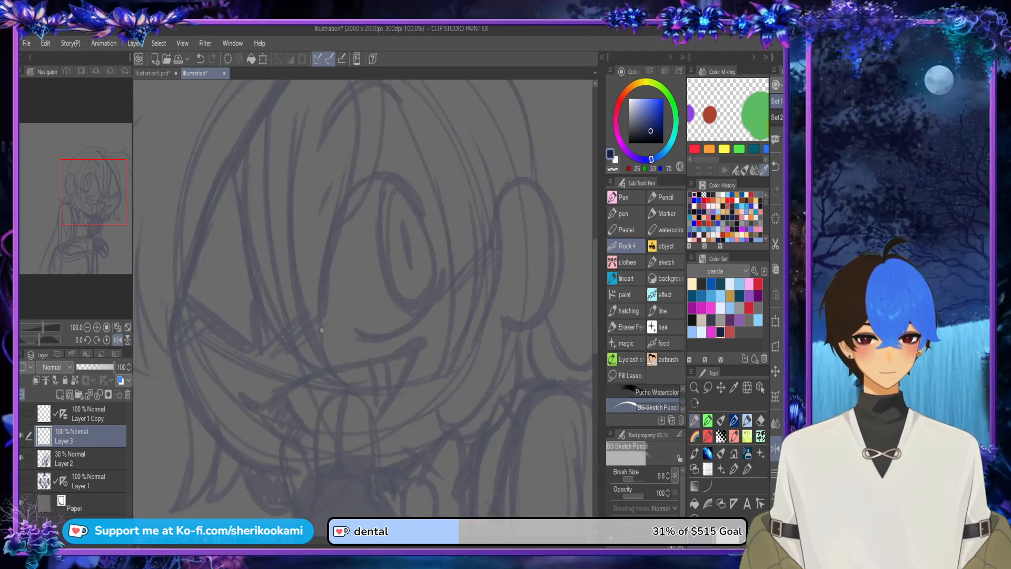
mouse_move(318, 343)
left_mouse_down()
mouse_move(333, 238)
mouse_move(353, 192)
left_mouse_up()
left_click_drag(319, 314, 358, 193)
key("ctrl+z")
key("ctrl+z")
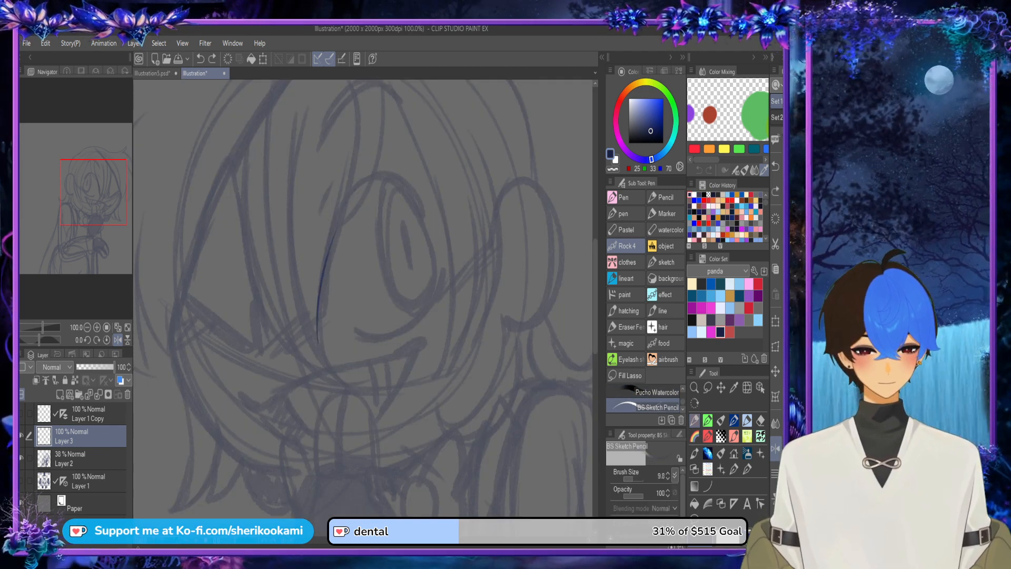
Step: Change the drawing colour to red (162, 37, 31) and test it with a stroke along the open eye
left_click(621, 100)
key("ctrl+z")
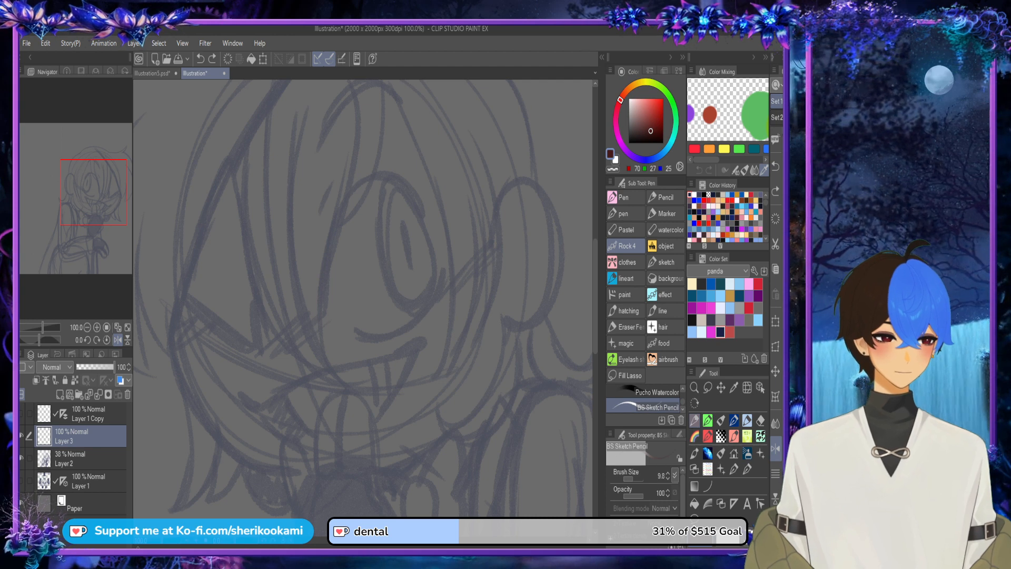
left_click(656, 115)
left_click_drag(324, 309, 334, 216)
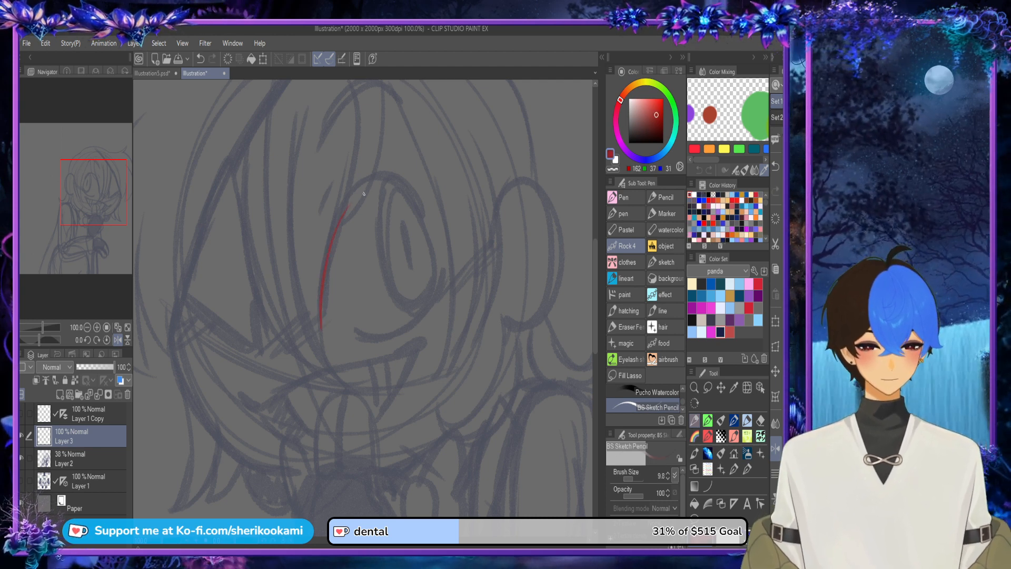
key("ctrl+z")
Step: Try out the Initial equipment pen by outlining the open eye in red, and clear the test lines
left_click(683, 409)
left_click(683, 409)
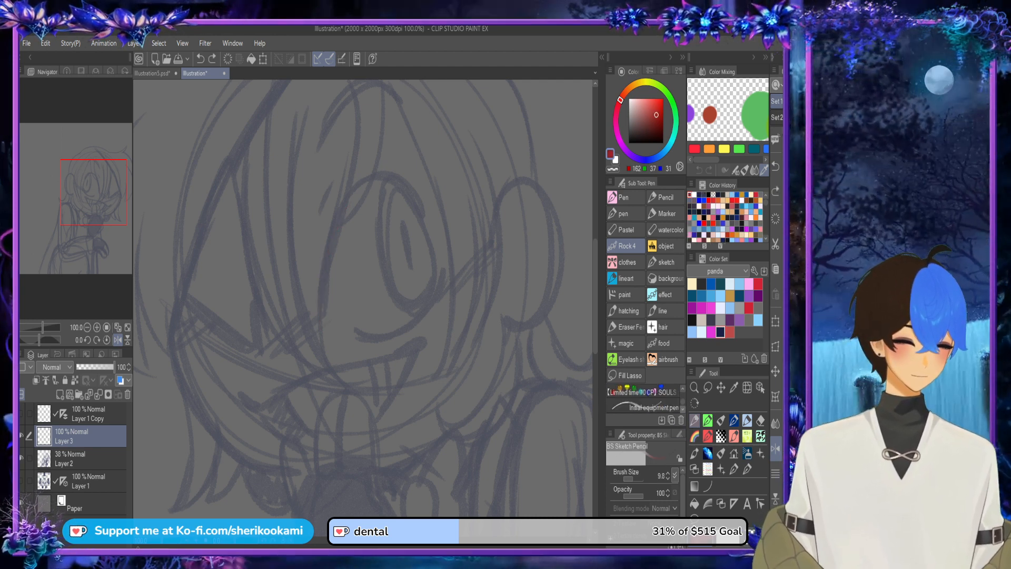
left_click(682, 410)
left_click(653, 405)
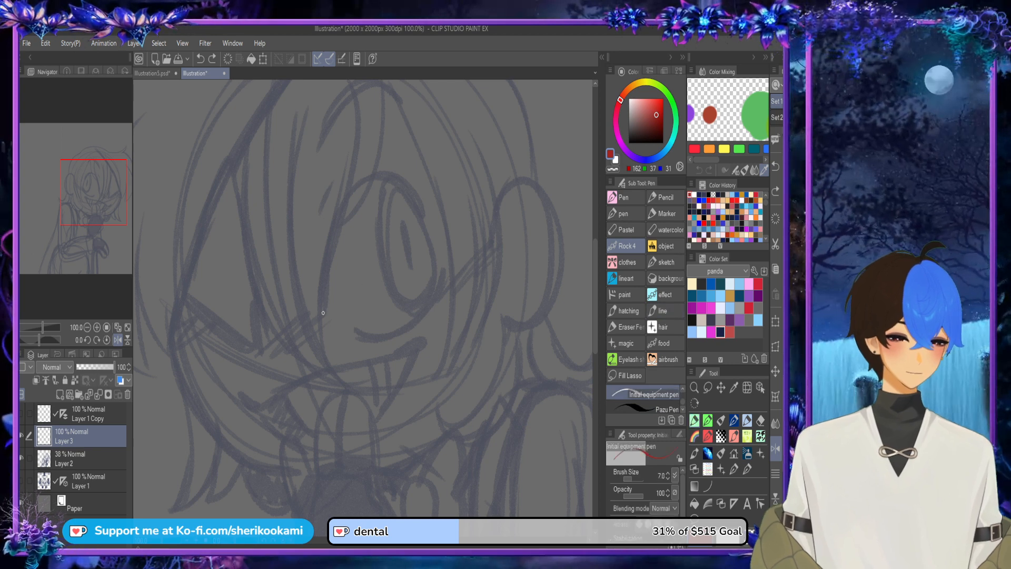
left_click_drag(322, 312, 424, 216)
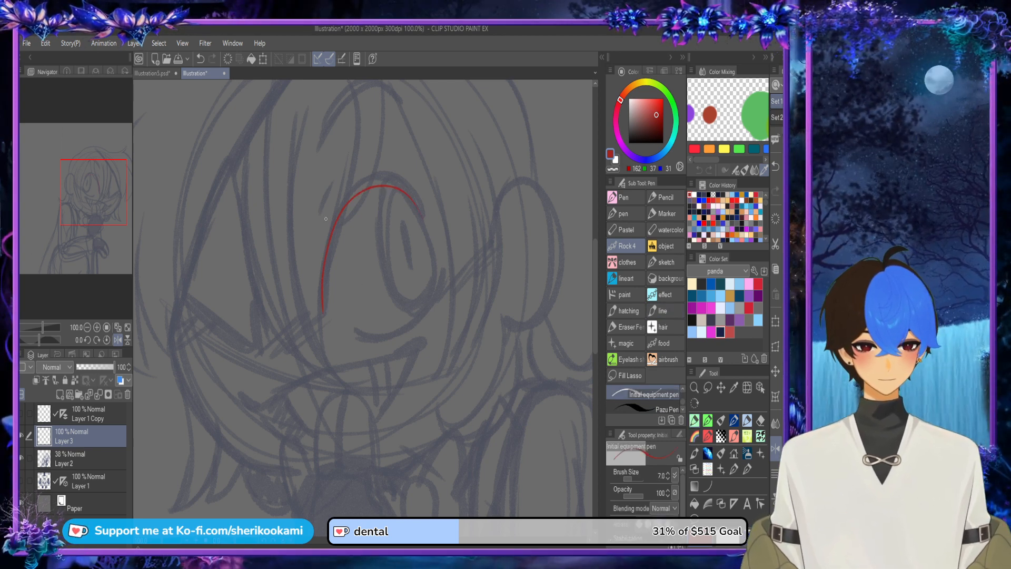
mouse_move(345, 332)
left_mouse_down()
mouse_move(388, 336)
mouse_move(423, 248)
left_mouse_up()
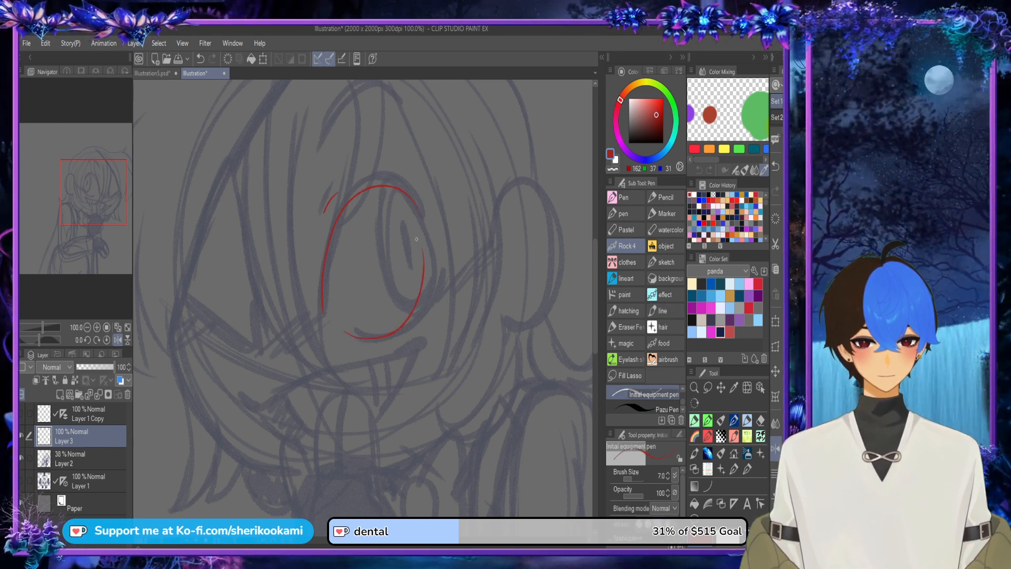
left_click(228, 58)
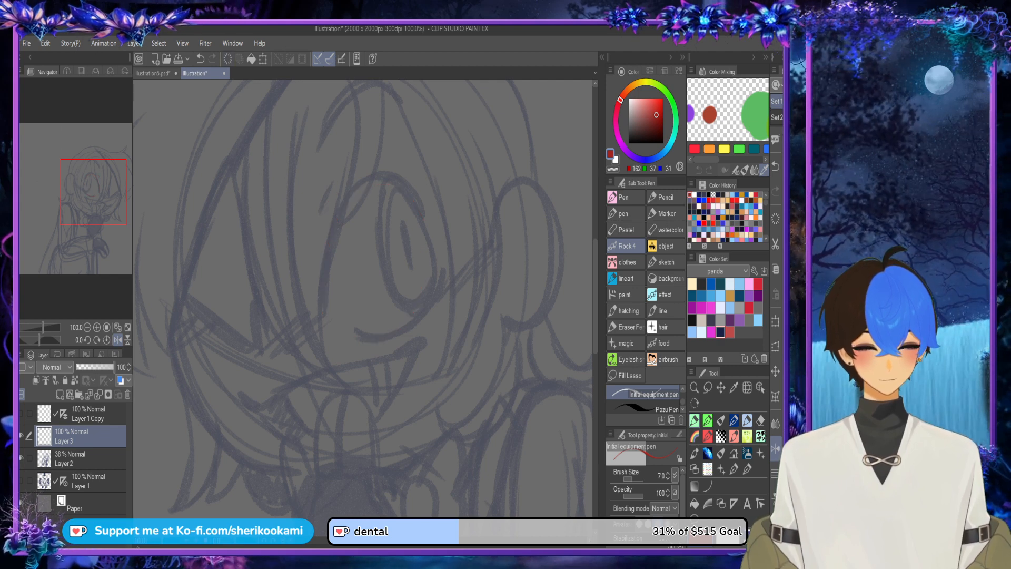
Step: Try out the Pazu Pen with a small red scribble beside the chin, and undo it
left_click(645, 408)
mouse_move(467, 378)
left_mouse_down()
mouse_move(481, 389)
mouse_move(484, 366)
left_mouse_up()
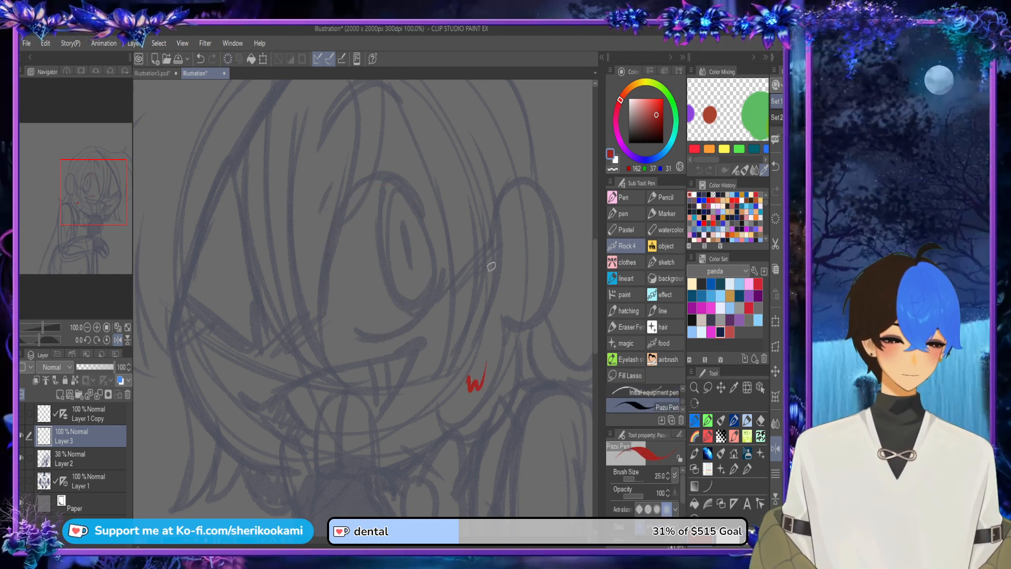
key("ctrl+z")
Step: Switch to the Realistic Ballpoint Pen and outline the open eye in red with an upper arch and a lower curve
scroll(644, 400, "down", 5)
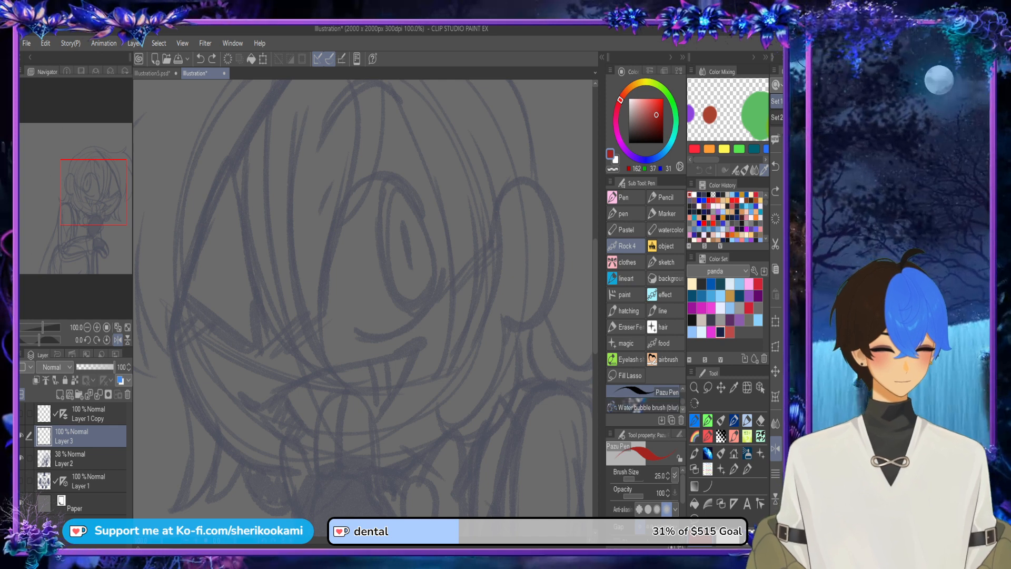
scroll(643, 401, "down", 5)
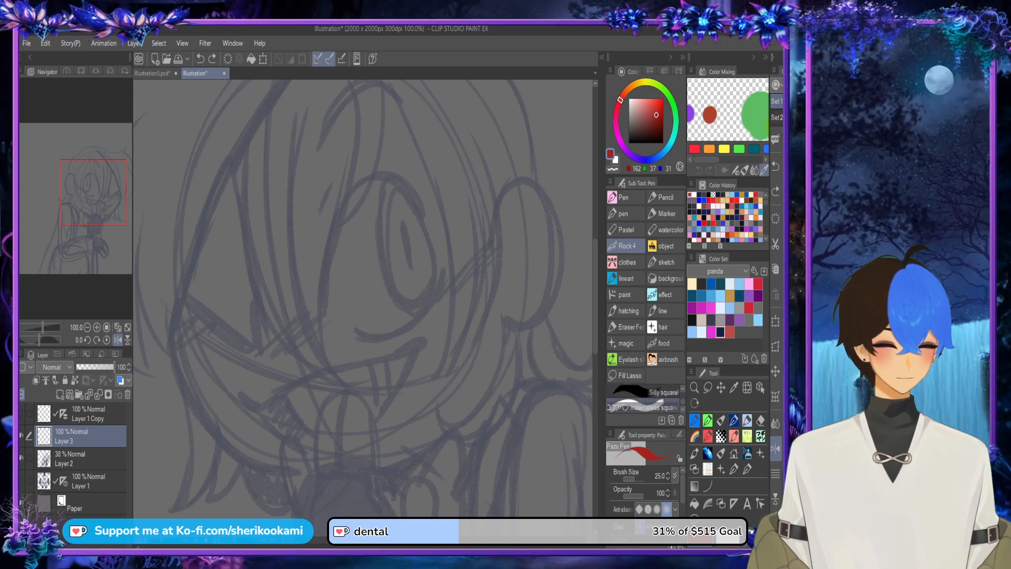
left_click(654, 407)
scroll(643, 401, "down", 5)
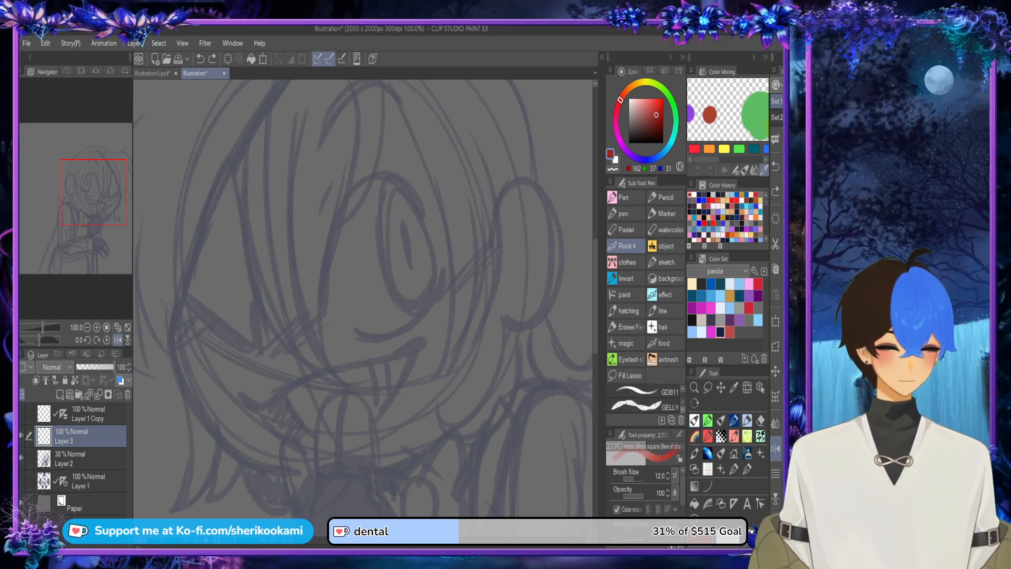
scroll(644, 401, "down", 5)
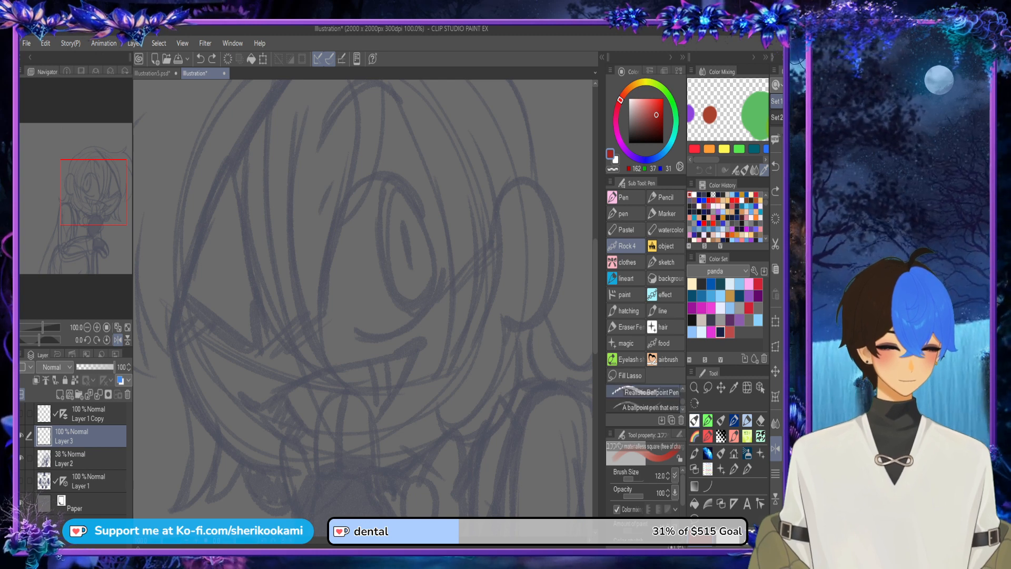
left_click(651, 393)
mouse_move(324, 311)
left_mouse_down()
mouse_move(326, 253)
mouse_move(385, 174)
mouse_move(428, 260)
left_mouse_up()
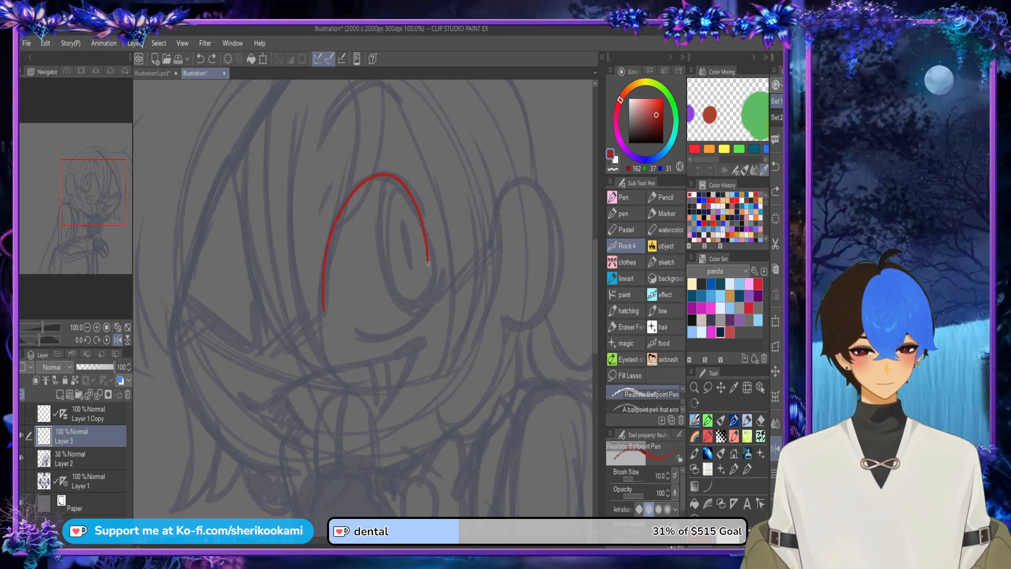
left_click_drag(347, 333, 428, 288)
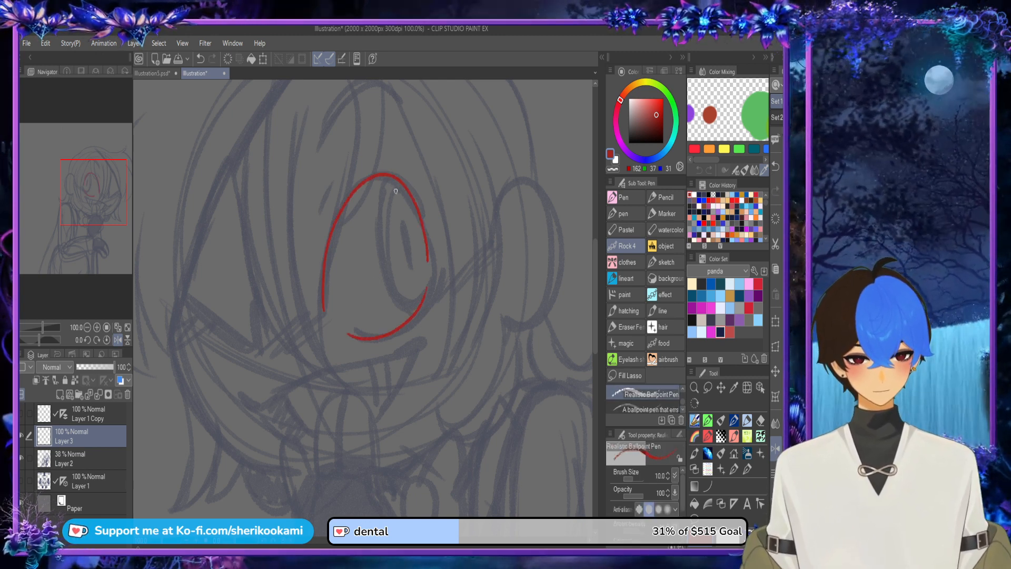
Step: Draw the tall oval iris inside the open eye and fill in a solid red pupil
mouse_move(393, 180)
left_mouse_down()
mouse_move(385, 269)
mouse_move(423, 293)
mouse_move(381, 232)
mouse_move(406, 305)
mouse_move(387, 186)
mouse_move(382, 258)
mouse_move(402, 302)
mouse_move(418, 304)
mouse_move(426, 263)
mouse_move(423, 301)
left_mouse_up()
key("ctrl+z")
mouse_move(401, 226)
left_mouse_down()
mouse_move(405, 274)
mouse_move(407, 225)
mouse_move(408, 274)
mouse_move(407, 232)
mouse_move(411, 266)
mouse_move(413, 253)
mouse_move(401, 224)
mouse_move(412, 256)
left_mouse_up()
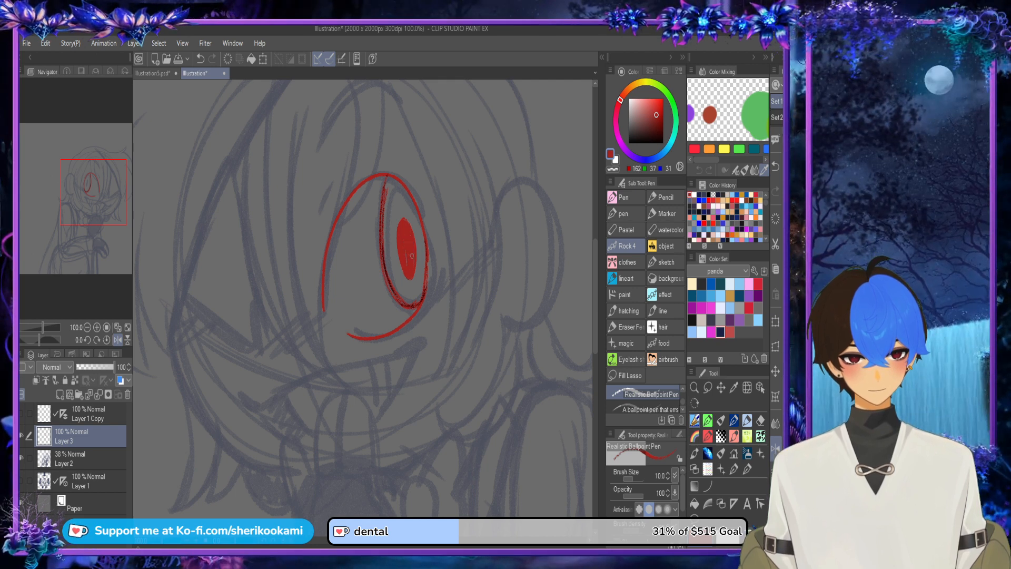
Step: Add a short crease mark beside the open eye and an arched eyebrow above it
left_click_drag(328, 209, 331, 194)
left_click_drag(357, 100, 372, 199)
mouse_move(324, 251)
left_mouse_down()
mouse_move(359, 203)
mouse_move(423, 218)
mouse_move(419, 206)
left_mouse_up()
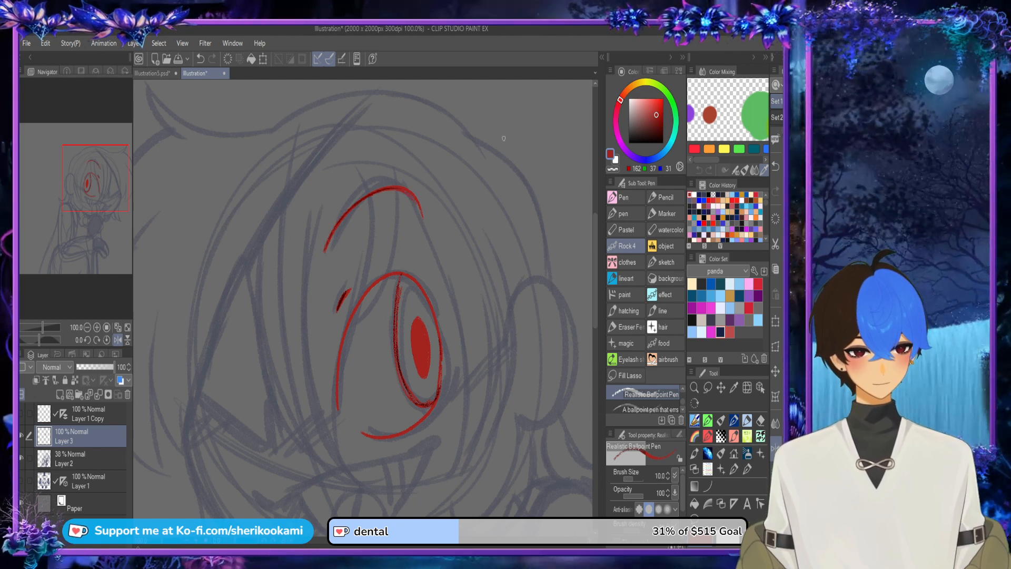
scroll(504, 138, "down", 1)
scroll(466, 321, "up", 1)
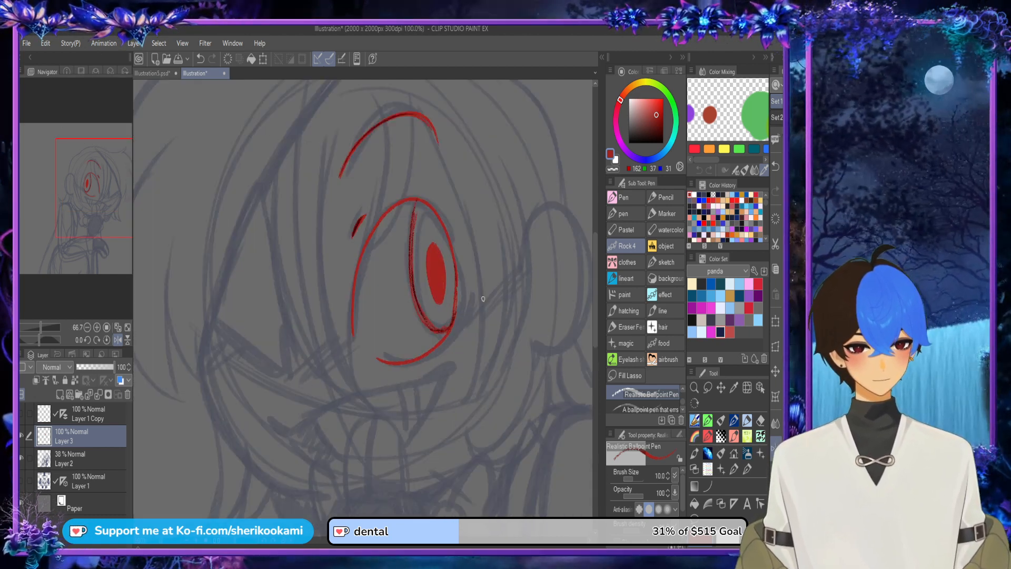
Step: Add a white highlight to the open eye's iris on a new layer above the red lines
key("x")
left_click_drag(415, 273, 406, 294)
key("ctrl+z")
key("ctrl+shift+n")
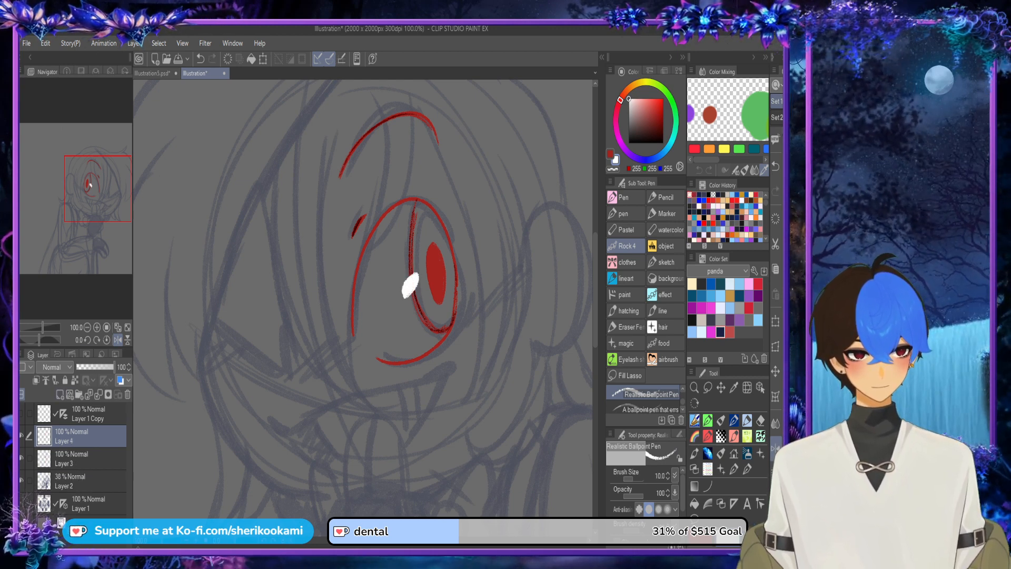
Step: Return to Layer 3 and draw the blush lines beside the eye and a small looped nose in red
left_click(79, 458)
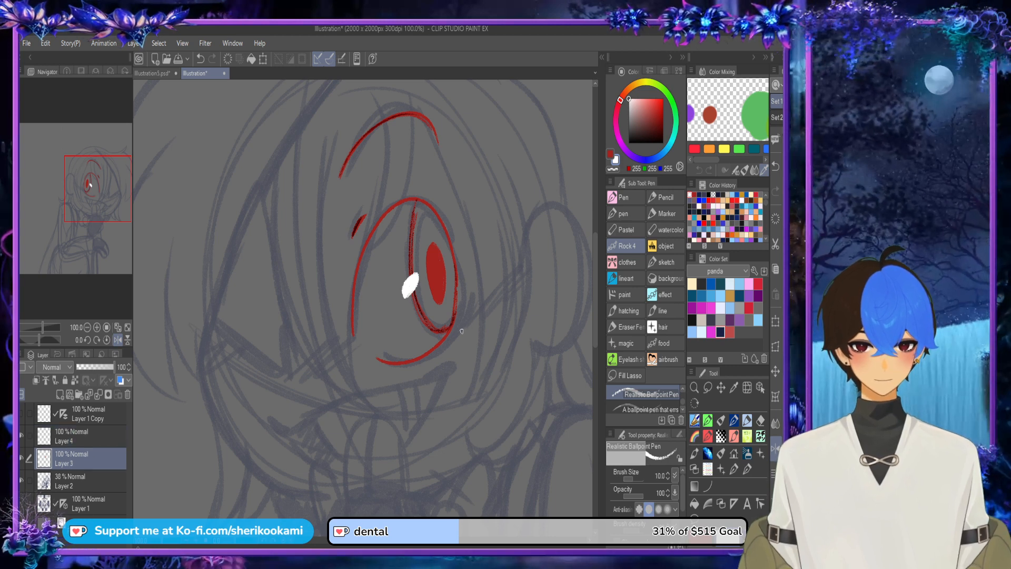
mouse_move(477, 294)
left_mouse_down()
mouse_move(456, 329)
mouse_move(480, 306)
left_mouse_up()
key("ctrl+z")
key("ctrl+z")
key("x")
mouse_move(321, 363)
left_mouse_down()
mouse_move(302, 391)
mouse_move(316, 369)
left_mouse_up()
Step: Draw the triangular eye patch in red with three thickened edges over the sketched patch
left_click_drag(267, 221, 293, 362)
left_click_drag(262, 200, 280, 305)
left_click_drag(269, 231, 283, 300)
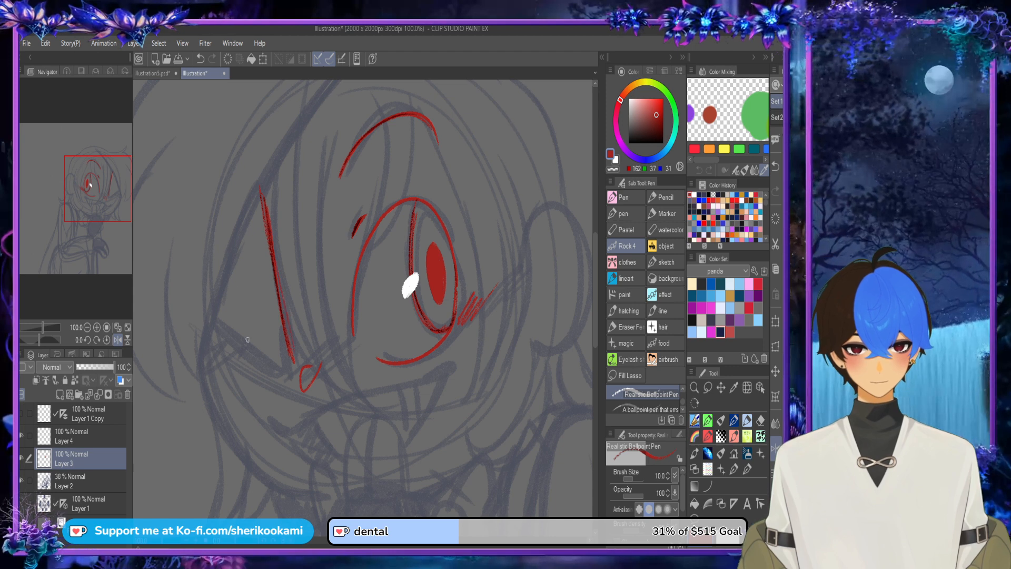
left_click_drag(209, 324, 275, 375)
mouse_move(228, 343)
left_mouse_down()
mouse_move(290, 374)
mouse_move(283, 336)
left_mouse_up()
left_click_drag(296, 379, 285, 320)
mouse_move(233, 243)
left_mouse_down()
mouse_move(206, 319)
mouse_move(263, 187)
mouse_move(220, 275)
left_mouse_up()
left_click_drag(258, 189, 216, 298)
Step: Draw the eye patch's strap as two lines running from the patch's upper corner to the top of the head
scroll(269, 148, "down", 2)
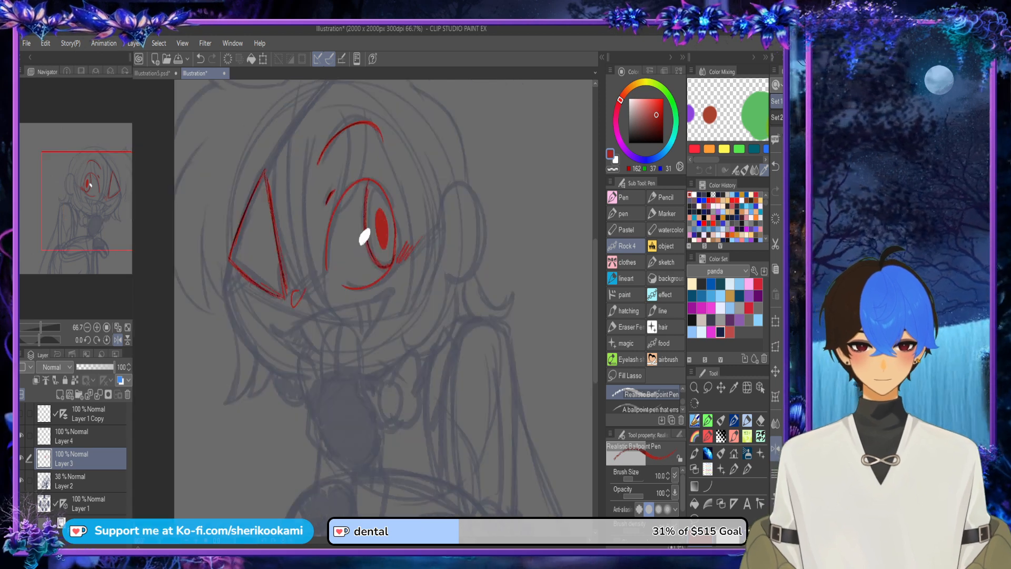
mouse_move(274, 179)
left_mouse_down()
mouse_move(282, 309)
mouse_move(349, 212)
left_mouse_up()
mouse_move(278, 313)
left_mouse_down()
mouse_move(373, 185)
mouse_move(341, 215)
mouse_move(371, 192)
left_mouse_up()
left_click_drag(271, 294, 351, 197)
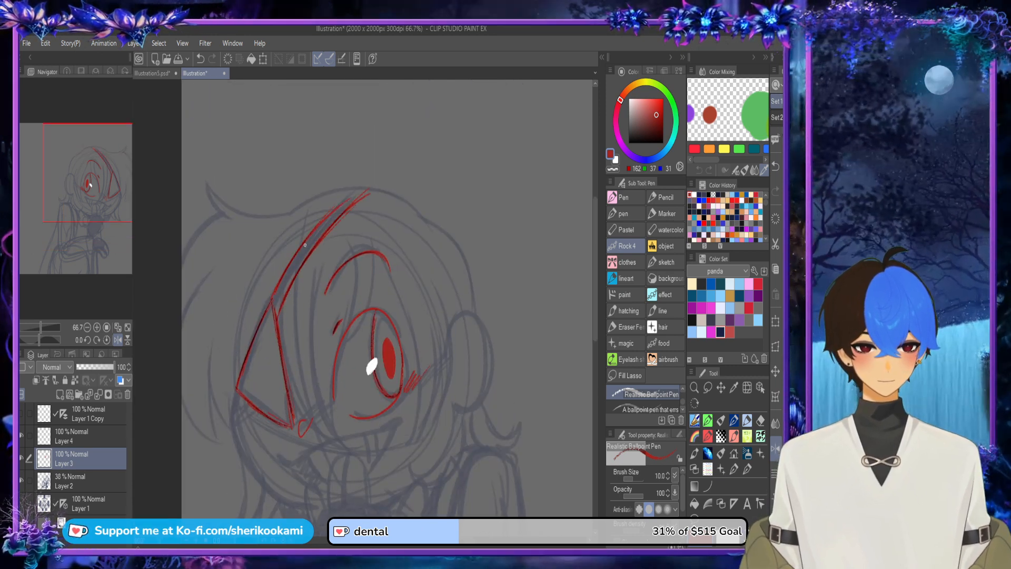
left_click_drag(283, 276, 357, 193)
left_click_drag(311, 239, 339, 205)
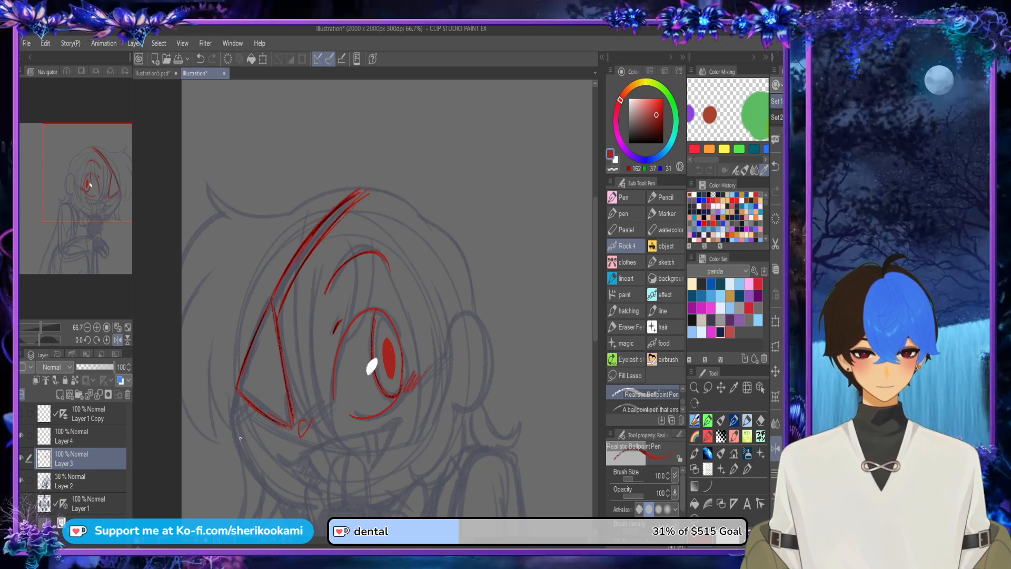
Step: Draw the pointed hair tufts beside the eye patch and the strand line above them
mouse_move(243, 398)
left_mouse_down()
mouse_move(236, 444)
mouse_move(232, 427)
left_mouse_up()
left_click_drag(239, 391, 235, 447)
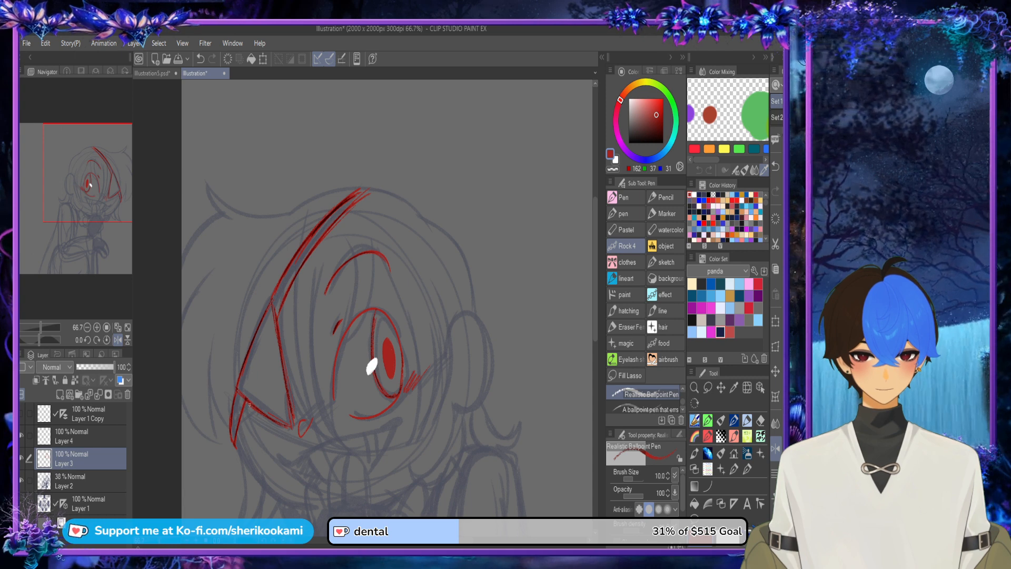
left_click_drag(219, 418, 211, 345)
left_click_drag(216, 435, 209, 397)
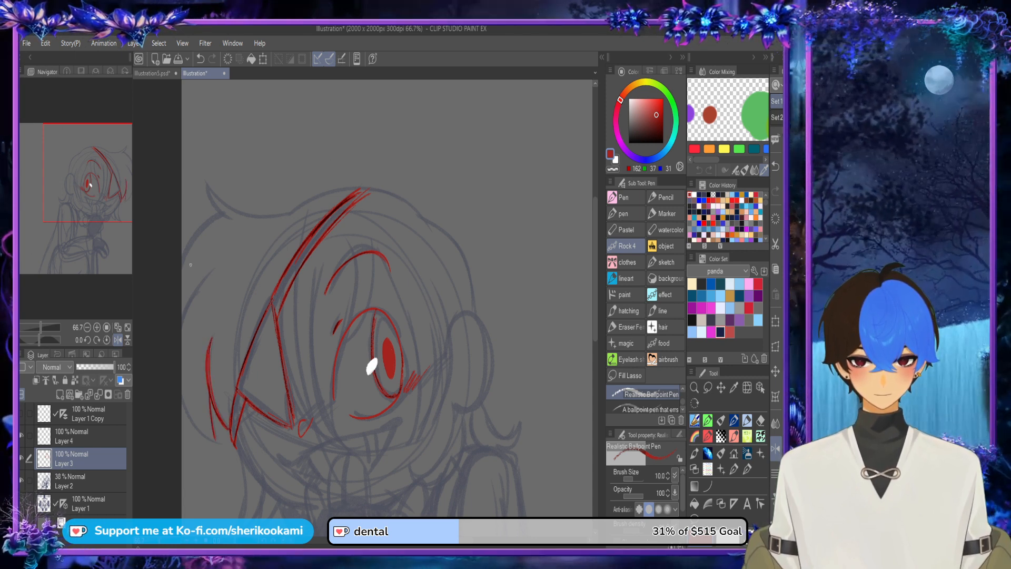
left_click_drag(213, 437, 182, 375)
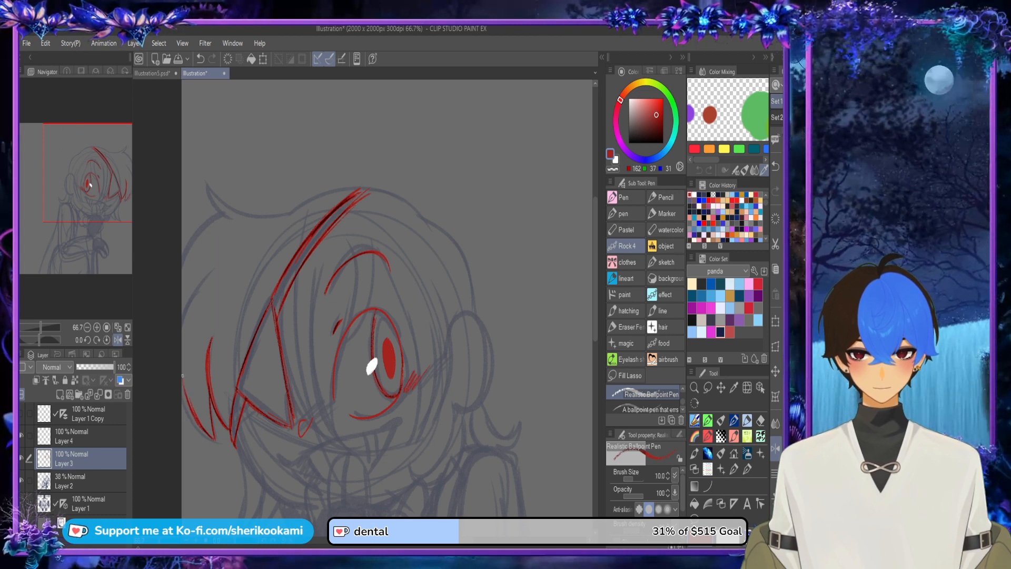
left_click_drag(196, 424, 184, 401)
left_click_drag(184, 326, 219, 265)
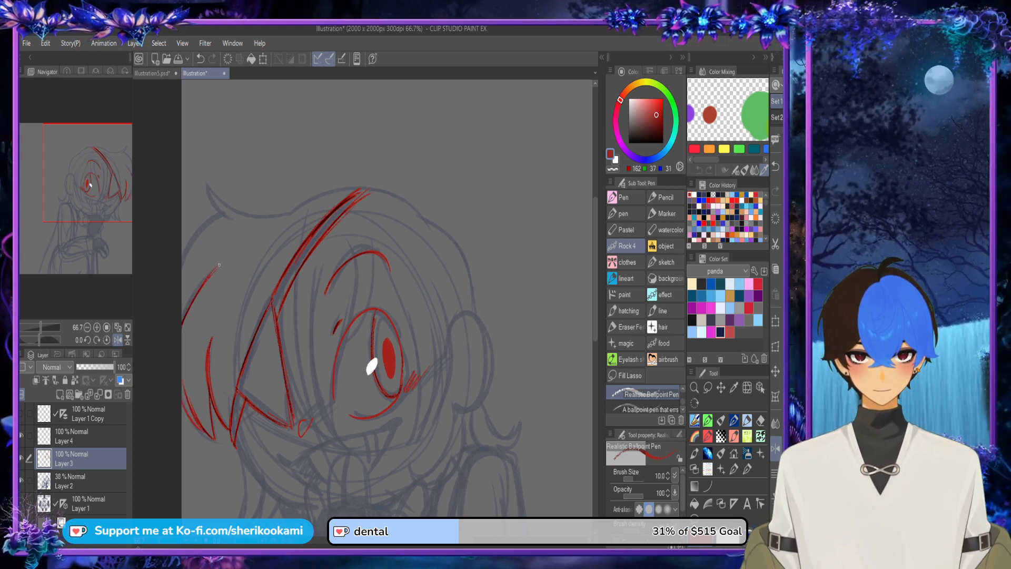
left_click_drag(177, 327, 203, 285)
Step: Mirror the canvas view and outline the crown of the hair from above the ear past the patch strap
key("ctrl+minus")
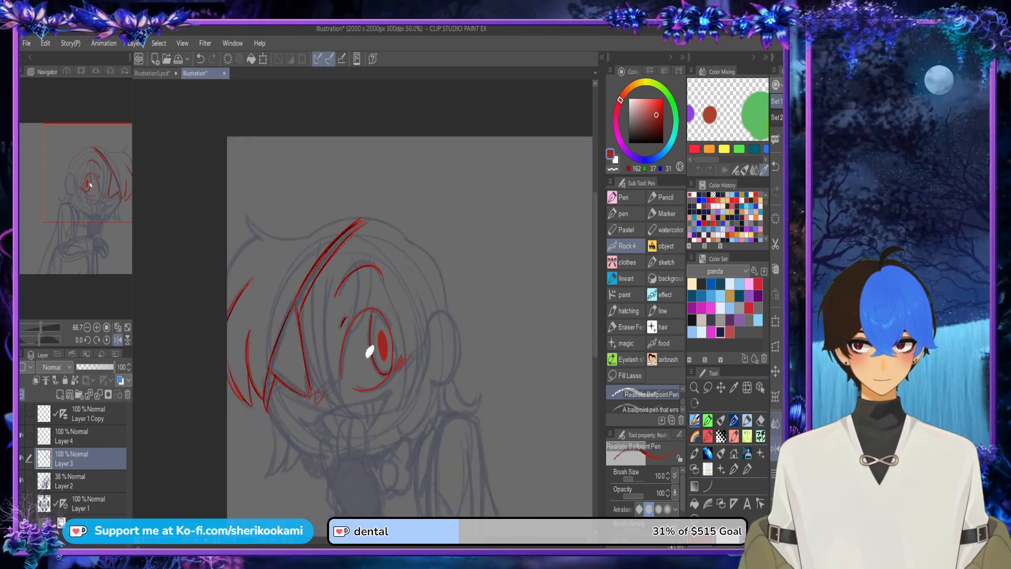
left_click(776, 448)
scroll(390, 209, "up", 2)
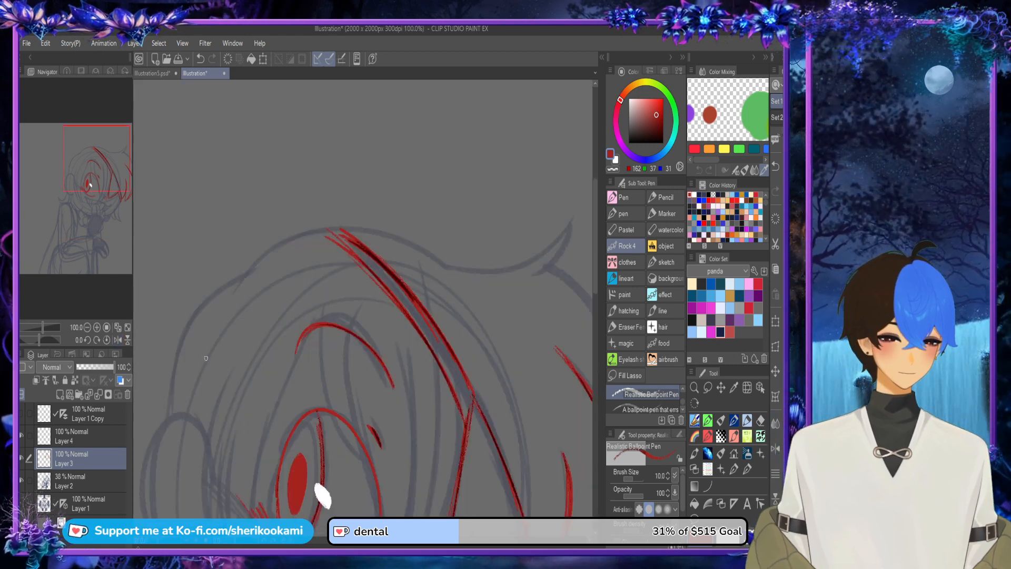
mouse_move(159, 422)
left_mouse_down()
mouse_move(207, 306)
mouse_move(302, 233)
left_mouse_up()
mouse_move(270, 255)
left_mouse_down()
mouse_move(292, 238)
mouse_move(366, 227)
mouse_move(399, 238)
left_mouse_up()
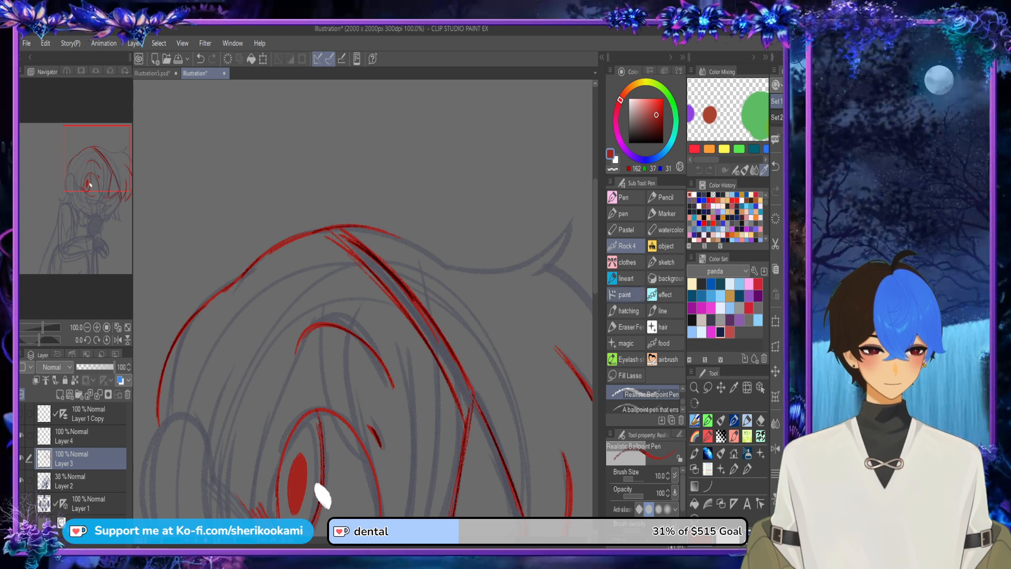
Step: Mirror the canvas view back and extend the hair's top outline from the crown towards the sketched flick
key("ctrl+minus")
key("ctrl+minus")
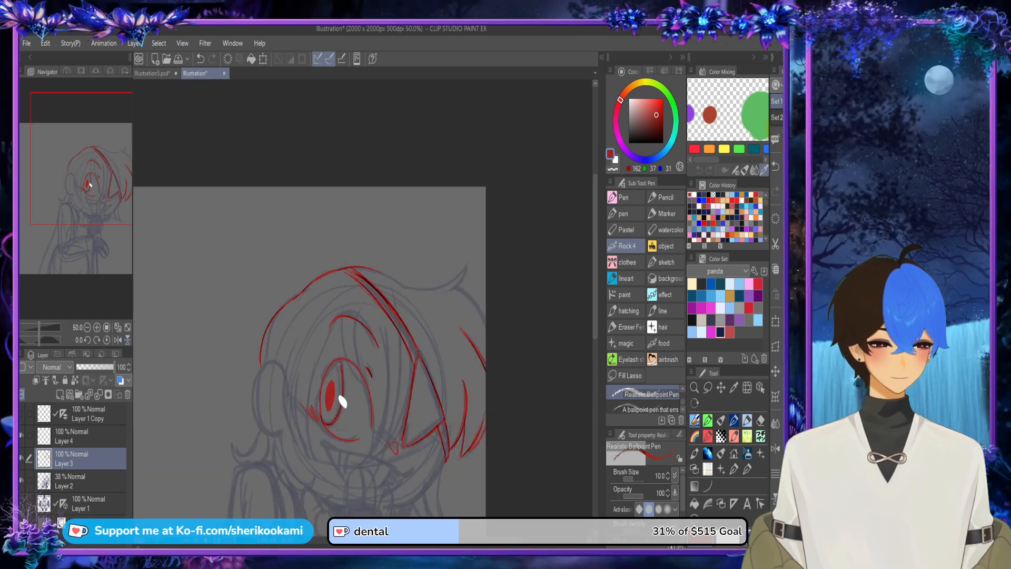
left_click(775, 449)
scroll(291, 254, "up", 2)
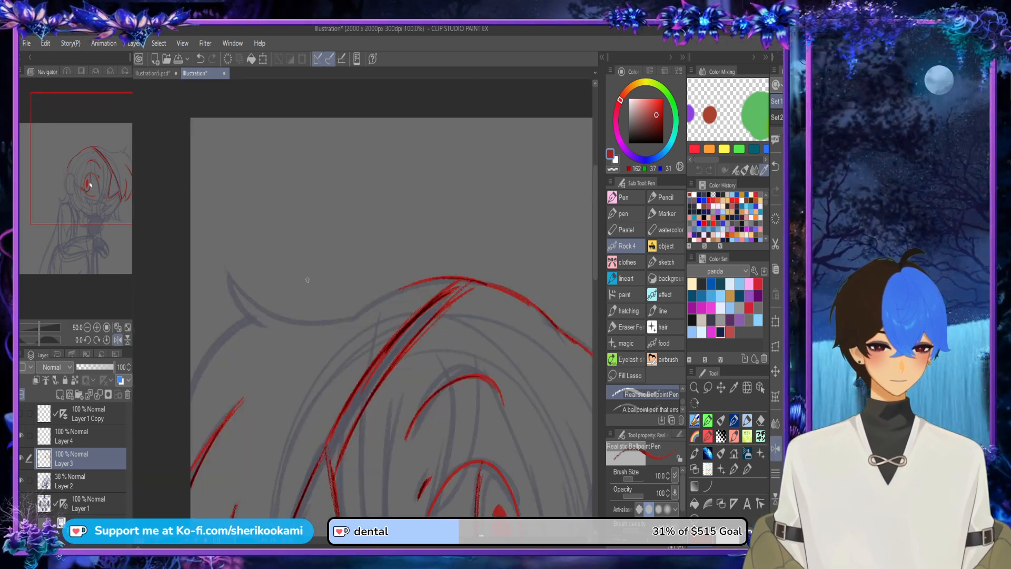
mouse_move(242, 284)
left_mouse_down()
mouse_move(292, 305)
mouse_move(375, 303)
left_mouse_up()
left_click_drag(291, 302, 392, 299)
left_click_drag(354, 305, 418, 288)
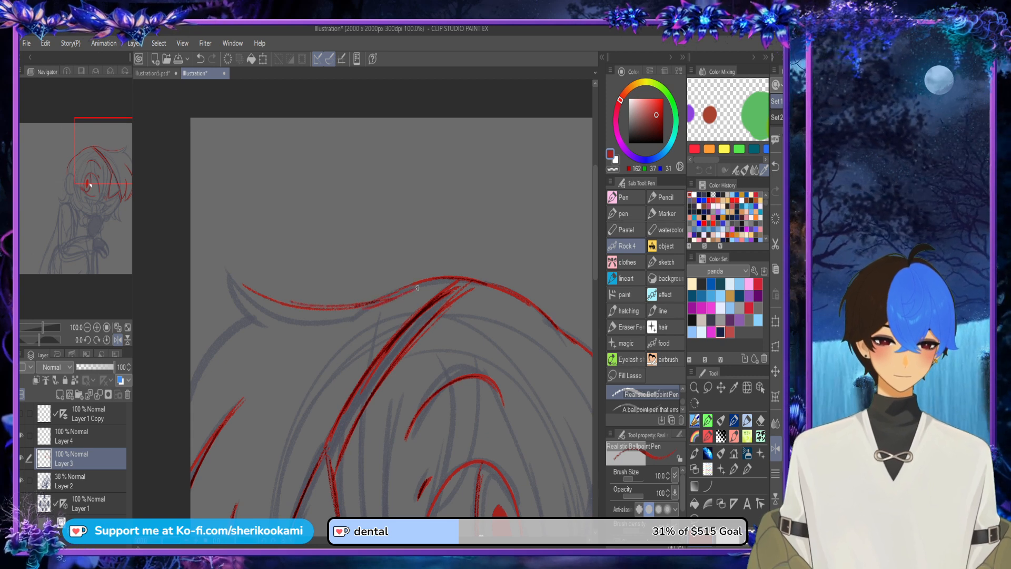
Step: Shape the pointed flick at the back of the hair and outline the hair curving down from it
left_click_drag(228, 271, 264, 318)
left_click_drag(221, 270, 316, 311)
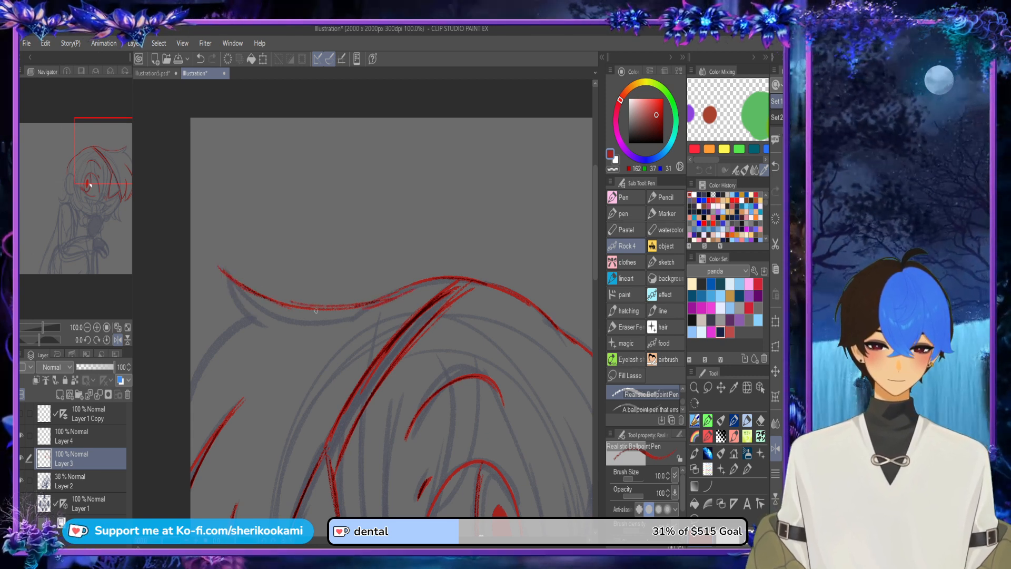
left_click_drag(225, 272, 329, 310)
left_click_drag(251, 285, 340, 310)
mouse_move(220, 273)
left_mouse_down()
mouse_move(253, 329)
mouse_move(277, 322)
mouse_move(191, 360)
mouse_move(243, 319)
left_mouse_up()
mouse_move(191, 353)
left_mouse_down()
mouse_move(213, 332)
mouse_move(240, 319)
left_mouse_up()
Step: Draw the outer edge of the hair lock from the eye patch's upper corner past the nose to the mouth
scroll(251, 289, "down", 2)
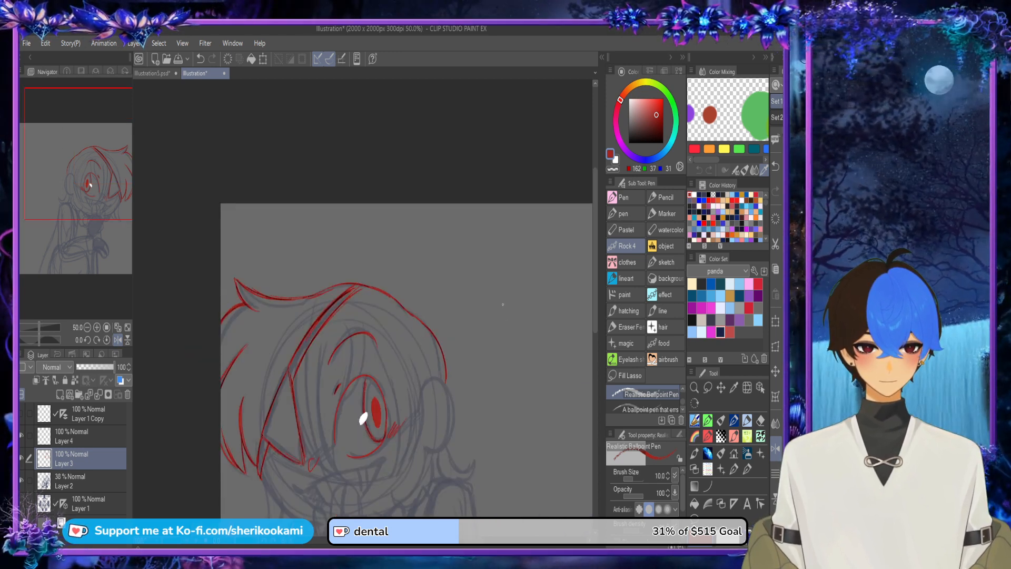
left_click_drag(595, 232, 595, 281)
scroll(297, 248, "up", 2)
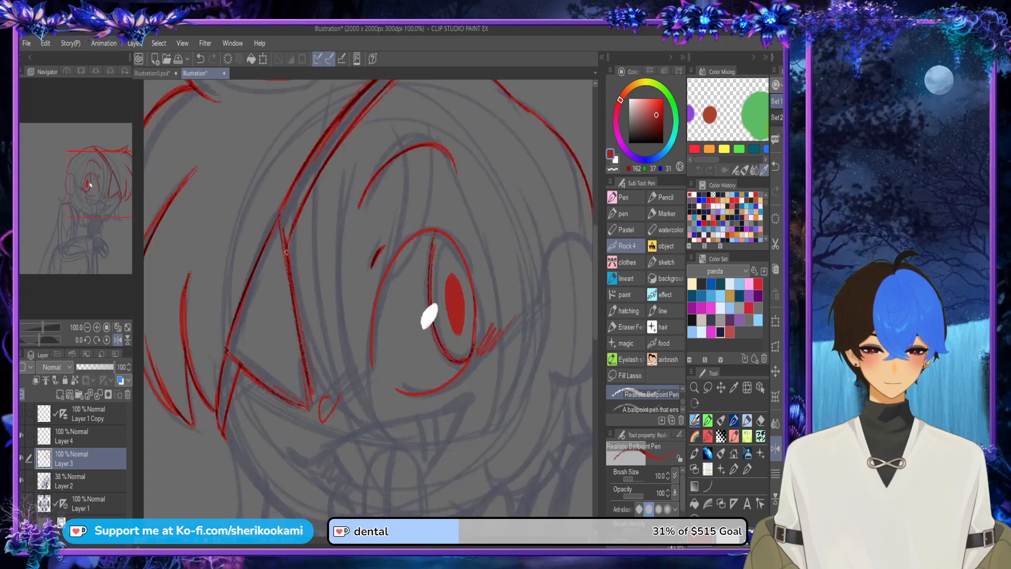
left_click_drag(281, 253, 361, 430)
key("ctrl+z")
left_click_drag(280, 232, 369, 413)
left_click_drag(292, 306, 380, 424)
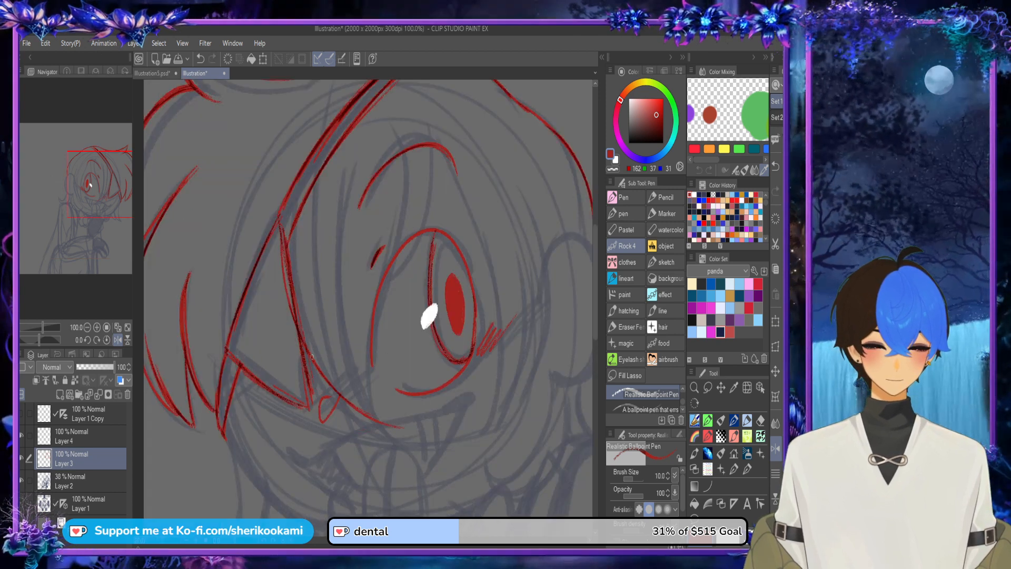
left_click_drag(308, 354, 412, 431)
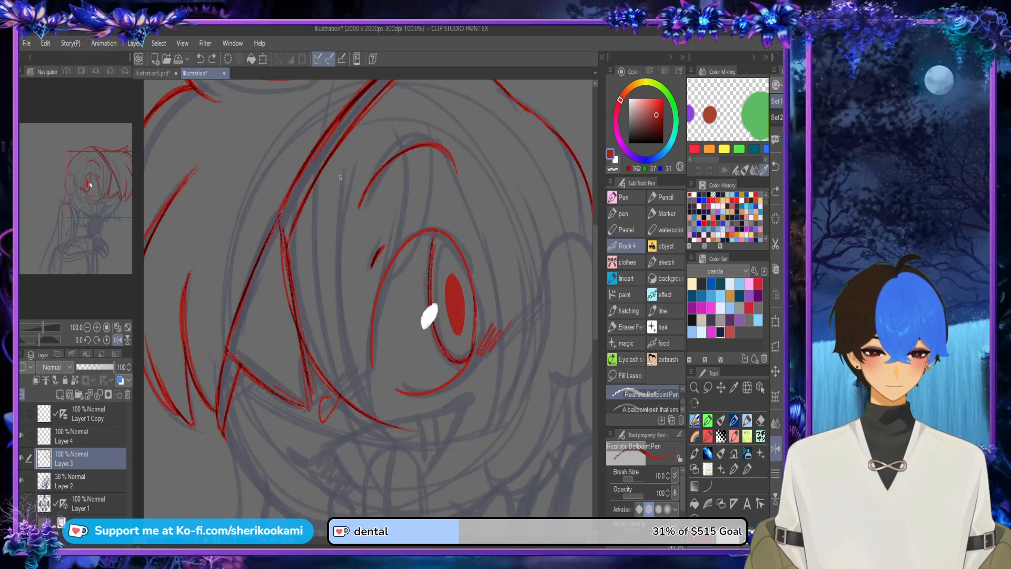
Step: Restore the red (162, 37, 31) from the colour history and close the hair lock into a point near the mouth
left_click(410, 437, "alt")
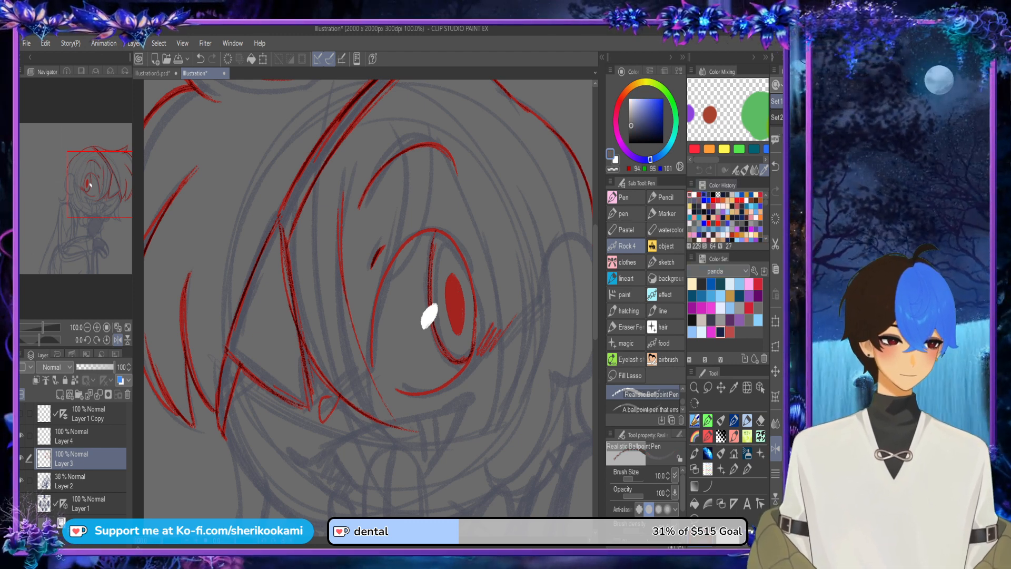
left_click(705, 195)
left_click(699, 195)
mouse_move(401, 431)
left_mouse_down()
mouse_move(366, 363)
mouse_move(395, 424)
left_mouse_up()
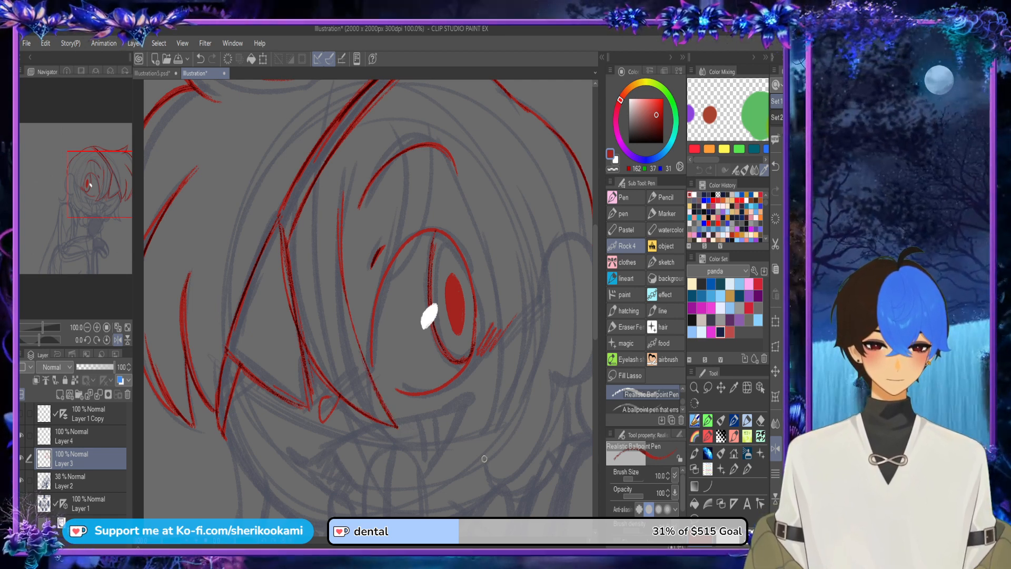
Step: Draw the curved edge of a second hair lock from the open eye's inner side up to the eyebrow
left_click_drag(370, 377, 404, 156)
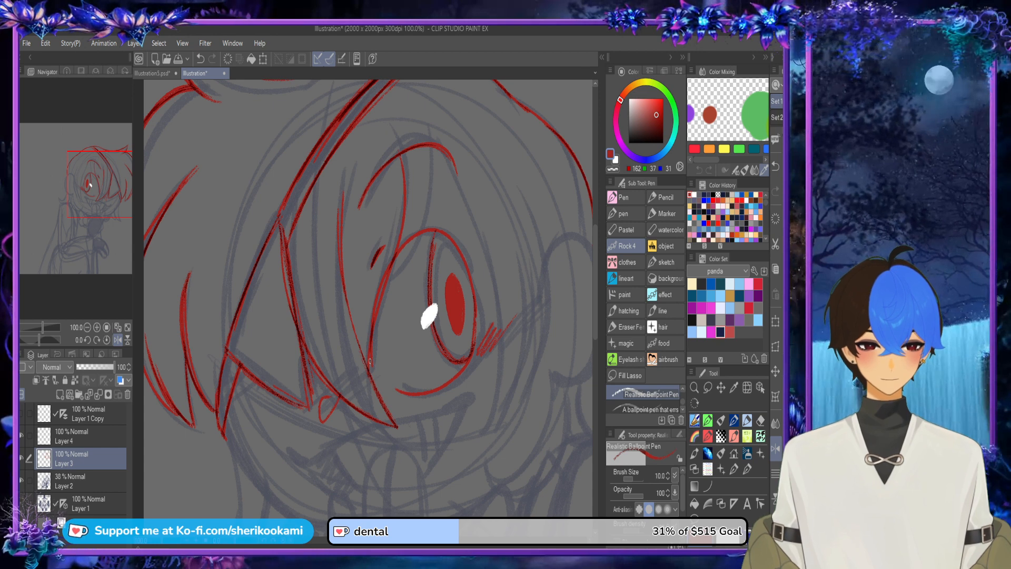
left_click_drag(369, 368, 399, 149)
key("ctrl+z")
left_click_drag(369, 368, 398, 138)
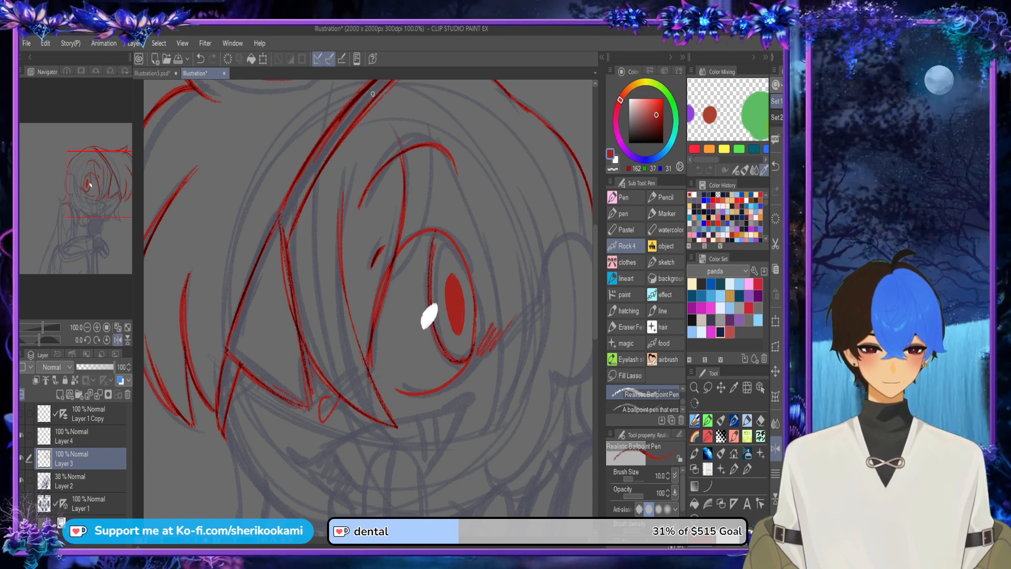
Step: Draw the other edge of the second hair lock, curving from above the eyebrow to a point beside the open eye
left_click_drag(279, 285, 251, 357)
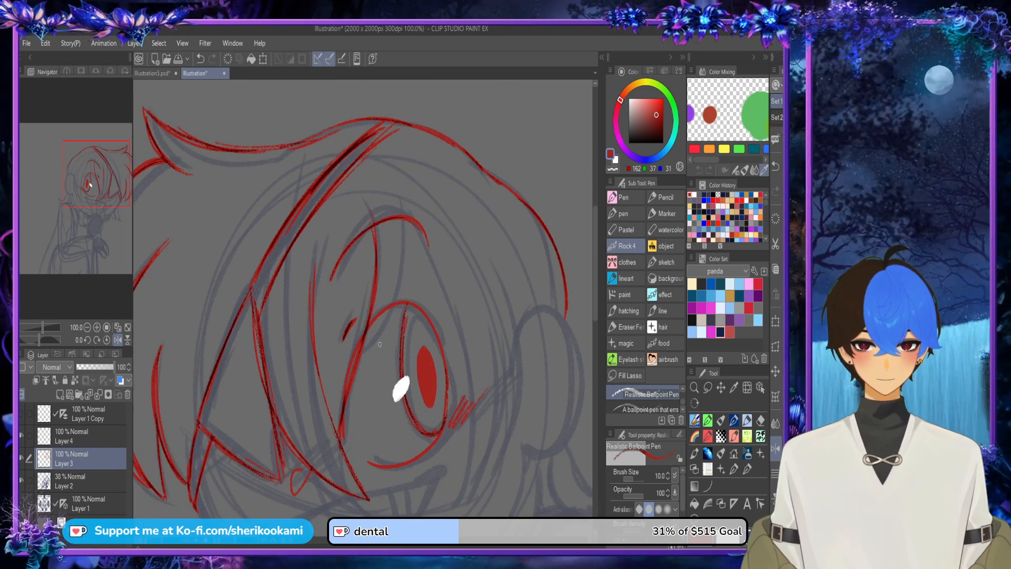
mouse_move(361, 359)
left_mouse_down()
mouse_move(403, 291)
mouse_move(402, 191)
mouse_move(401, 295)
mouse_move(373, 349)
left_mouse_up()
key("ctrl+z")
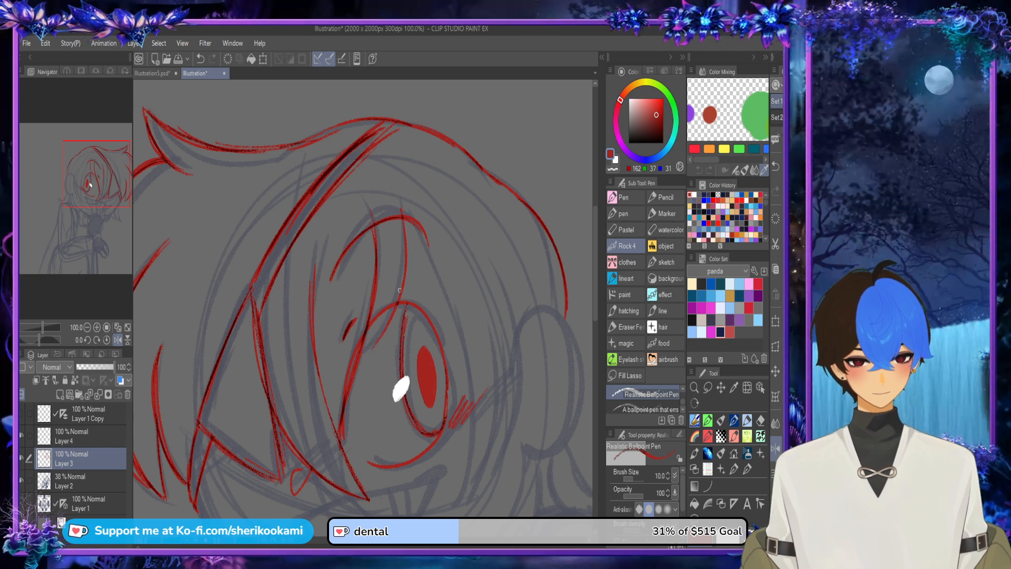
left_click_drag(401, 289, 362, 356)
Step: Draw a long strand from the second lock's top around the outer side of the open eye down to the cheek
mouse_move(363, 356)
left_mouse_down()
mouse_move(393, 314)
mouse_move(405, 235)
mouse_move(454, 323)
mouse_move(459, 513)
left_mouse_up()
key("ctrl+z")
mouse_move(401, 204)
left_mouse_down()
mouse_move(419, 234)
mouse_move(457, 511)
left_mouse_up()
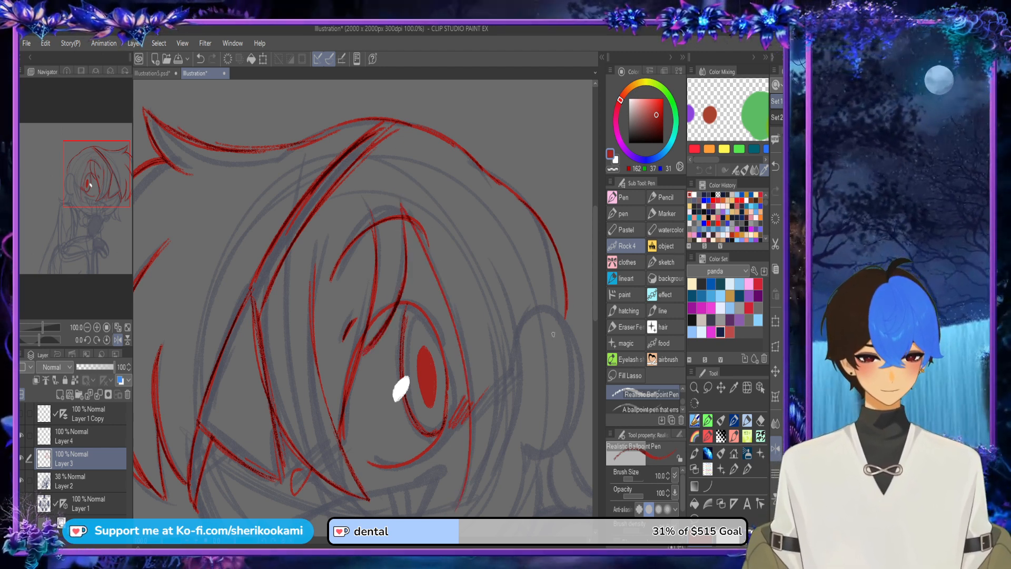
Step: Draw two curved edges of the side hair between the open eye and the ear, meeting the strand on the cheek
scroll(553, 334, "down", 3)
mouse_move(457, 407)
left_mouse_down()
mouse_move(472, 389)
mouse_move(487, 228)
mouse_move(476, 201)
left_mouse_up()
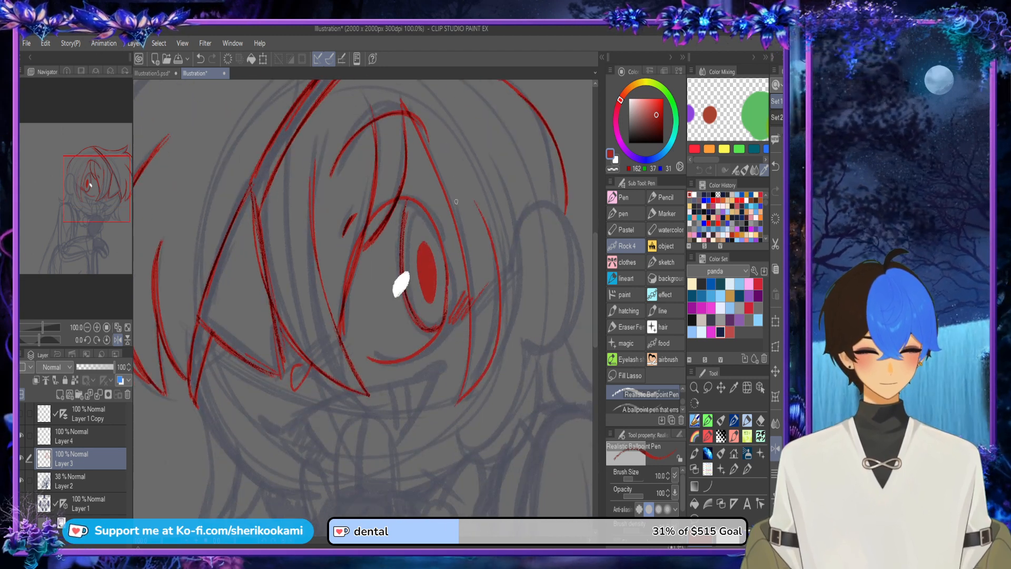
key("ctrl+z")
left_click_drag(456, 405, 493, 198)
key("ctrl+z")
mouse_move(456, 405)
left_mouse_down()
mouse_move(499, 344)
mouse_move(490, 206)
left_mouse_up()
mouse_move(495, 354)
left_mouse_down()
mouse_move(518, 315)
mouse_move(493, 175)
left_mouse_up()
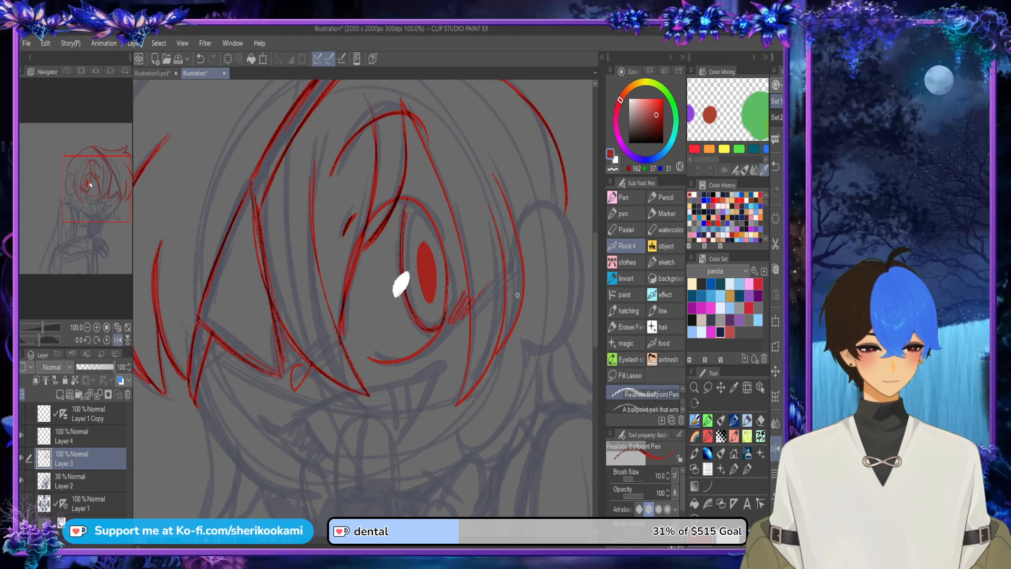
Step: Mirror the canvas horizontally and outline the rounded ear beside the side hair, closing its upper edge against the hair
scroll(518, 295, "down", 1)
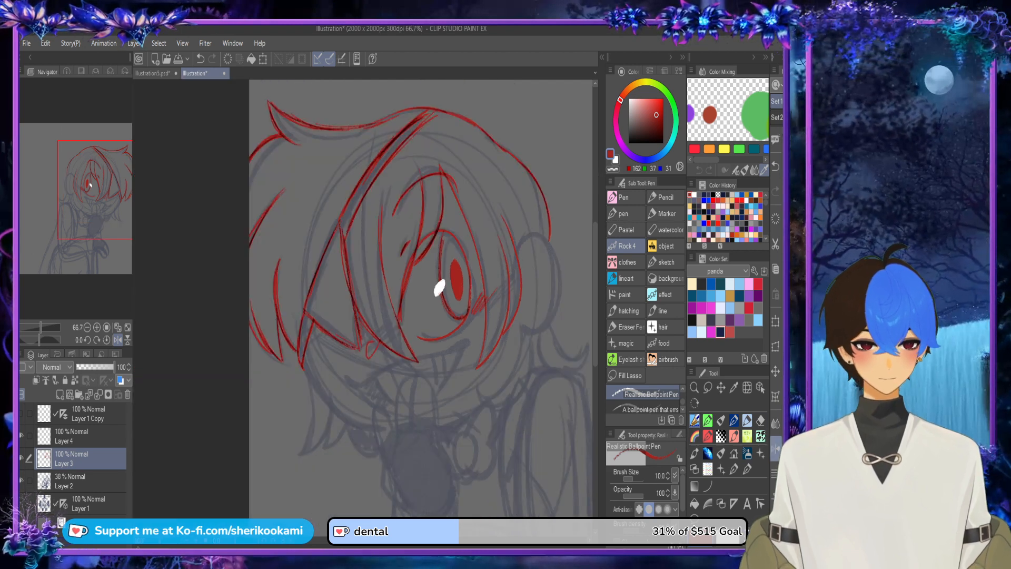
left_click(776, 448)
scroll(188, 313, "up", 1)
mouse_move(222, 226)
left_mouse_down()
mouse_move(205, 205)
mouse_move(199, 338)
left_mouse_up()
key("ctrl+z")
mouse_move(221, 222)
left_mouse_down()
mouse_move(167, 311)
mouse_move(199, 339)
mouse_move(210, 199)
left_mouse_up()
key("ctrl+z")
mouse_move(188, 334)
left_mouse_down()
mouse_move(160, 216)
mouse_move(213, 207)
left_mouse_up()
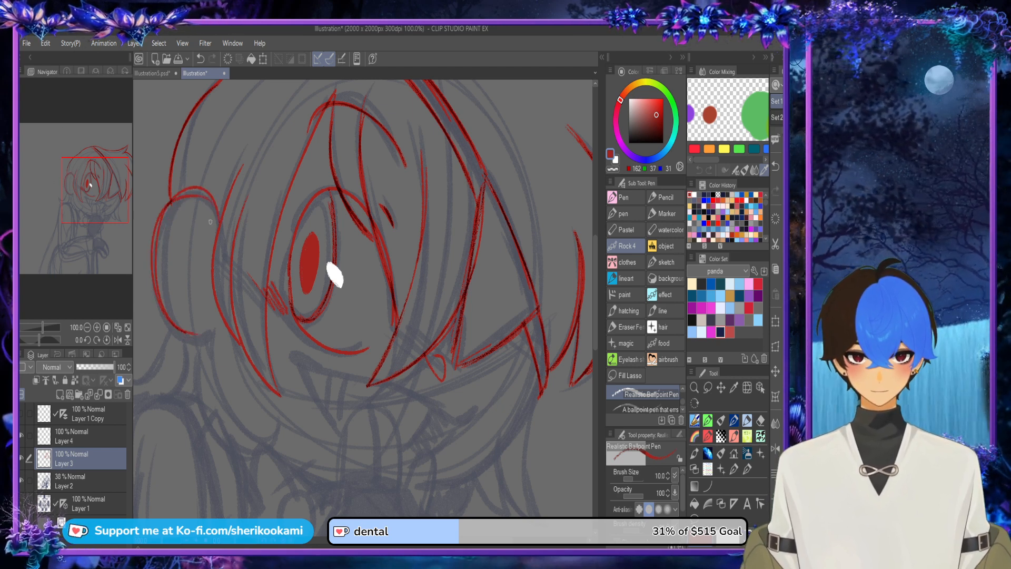
key("ctrl+z")
mouse_move(155, 263)
left_mouse_down()
mouse_move(201, 192)
mouse_move(222, 210)
left_mouse_up()
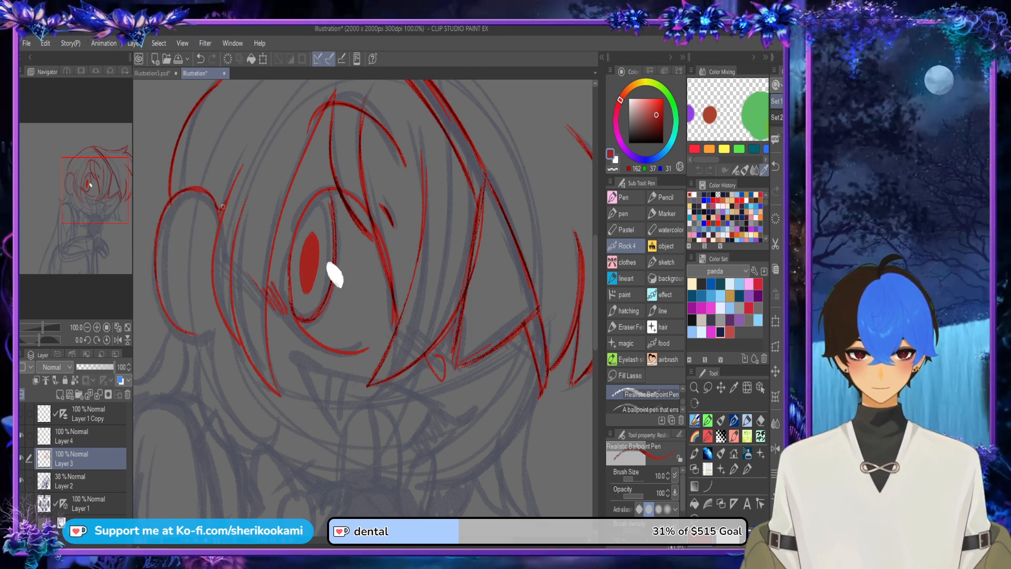
Step: Mirror the canvas back and draw the small triangular earring and the inner edge of the hair lock curling below the ear
scroll(275, 113, "down", 2)
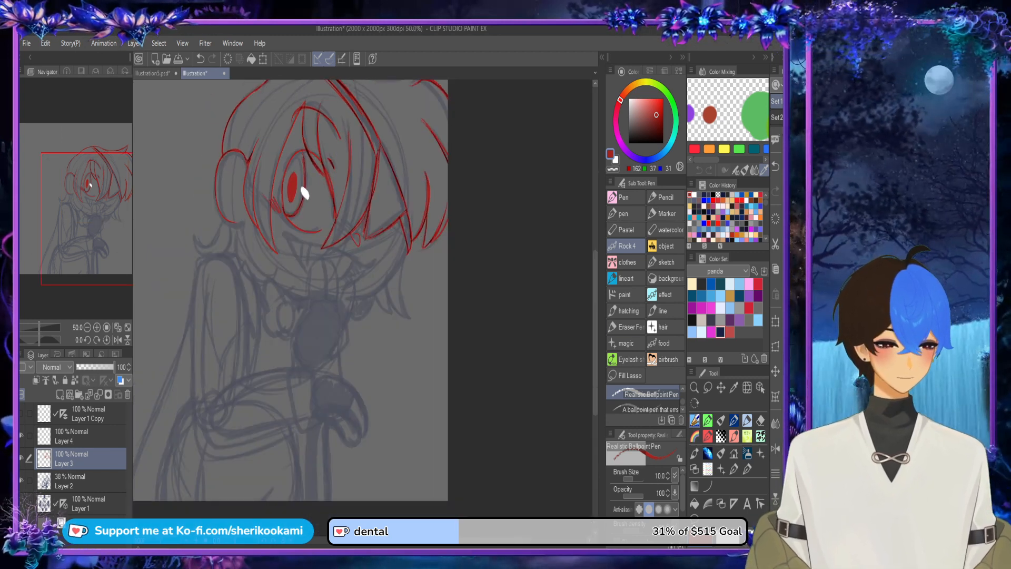
left_click(775, 449)
scroll(496, 215, "up", 2)
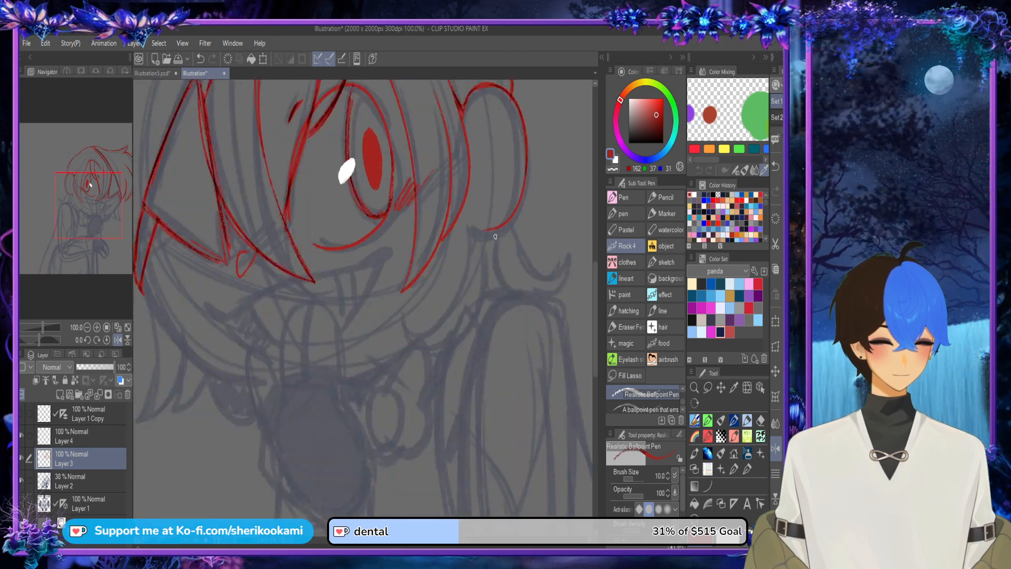
mouse_move(469, 224)
left_mouse_down()
mouse_move(492, 232)
mouse_move(513, 220)
mouse_move(482, 249)
mouse_move(500, 258)
mouse_move(484, 254)
mouse_move(500, 255)
mouse_move(491, 237)
mouse_move(492, 256)
mouse_move(496, 241)
mouse_move(407, 328)
mouse_move(394, 316)
mouse_move(445, 345)
left_mouse_up()
key("ctrl+z")
key("ctrl+z")
mouse_move(394, 324)
left_mouse_down()
mouse_move(457, 337)
mouse_move(492, 319)
mouse_move(494, 262)
left_mouse_up()
left_click_drag(436, 356, 495, 268)
key("ctrl+z")
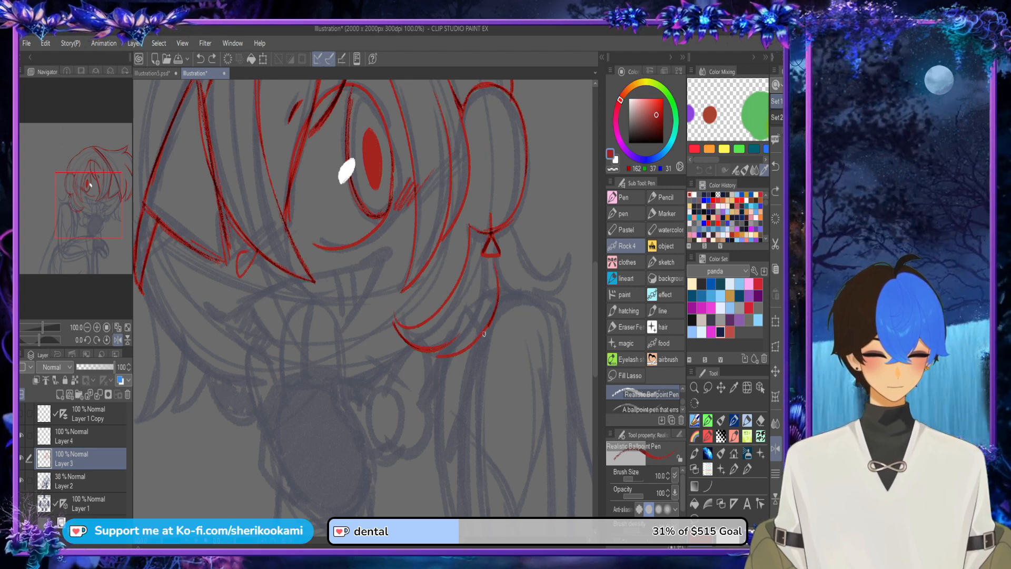
Step: Redraw the outer curve of the lock below the earring and darken its underside and pointed tip
mouse_move(438, 356)
left_mouse_down()
mouse_move(490, 326)
mouse_move(509, 300)
left_mouse_up()
key("ctrl+z")
key("ctrl+z")
key("ctrl+z")
left_click_drag(432, 359, 499, 288)
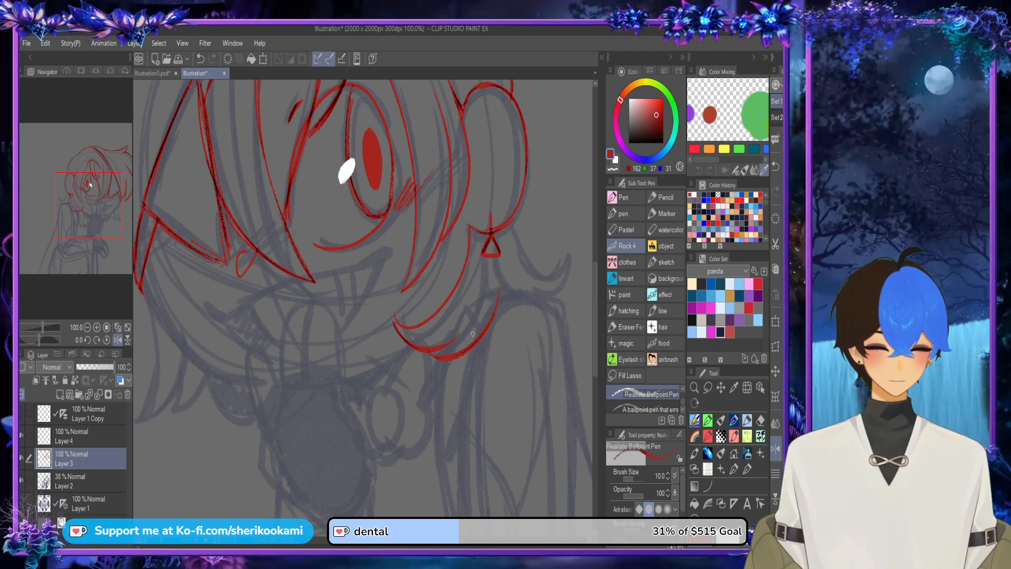
mouse_move(479, 330)
left_mouse_down()
mouse_move(495, 261)
mouse_move(479, 339)
left_mouse_up()
left_click_drag(394, 317, 399, 331)
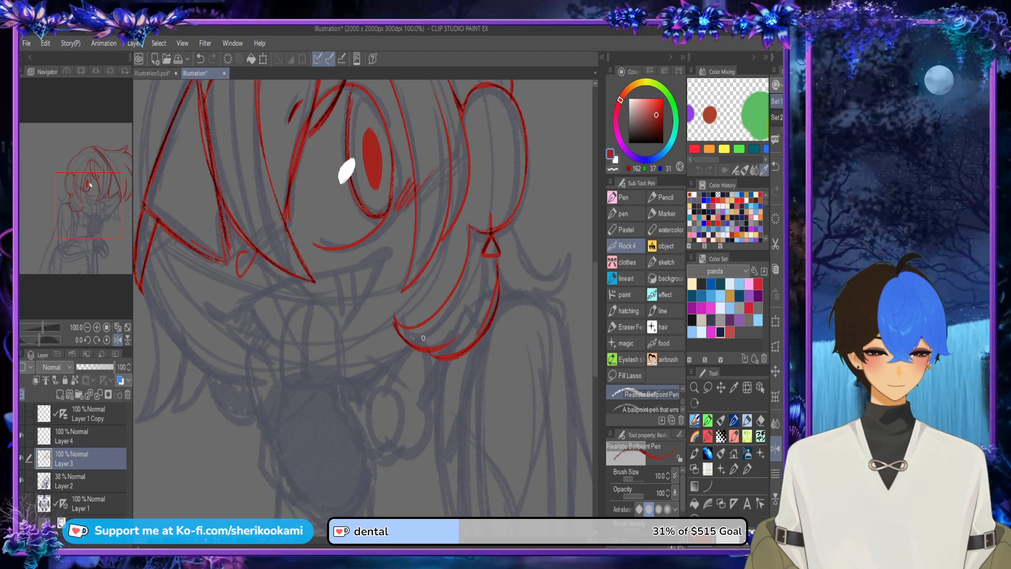
Step: Draw the outward hair flick behind the earring, mirror the canvas, and extend the flick's curled tip down toward the shoulder
mouse_move(527, 234)
left_mouse_down()
mouse_move(522, 252)
mouse_move(564, 275)
left_mouse_up()
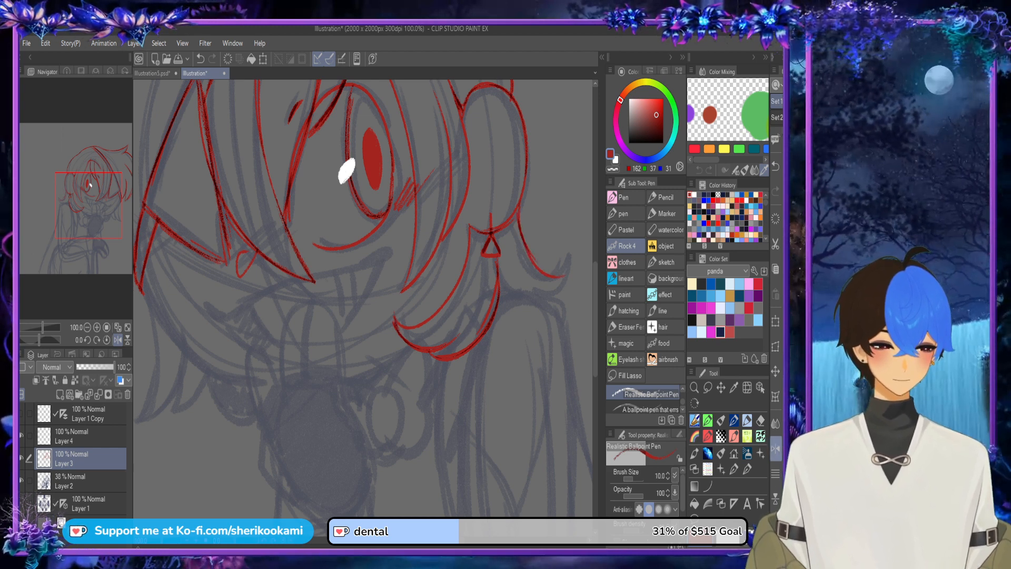
left_click(776, 448)
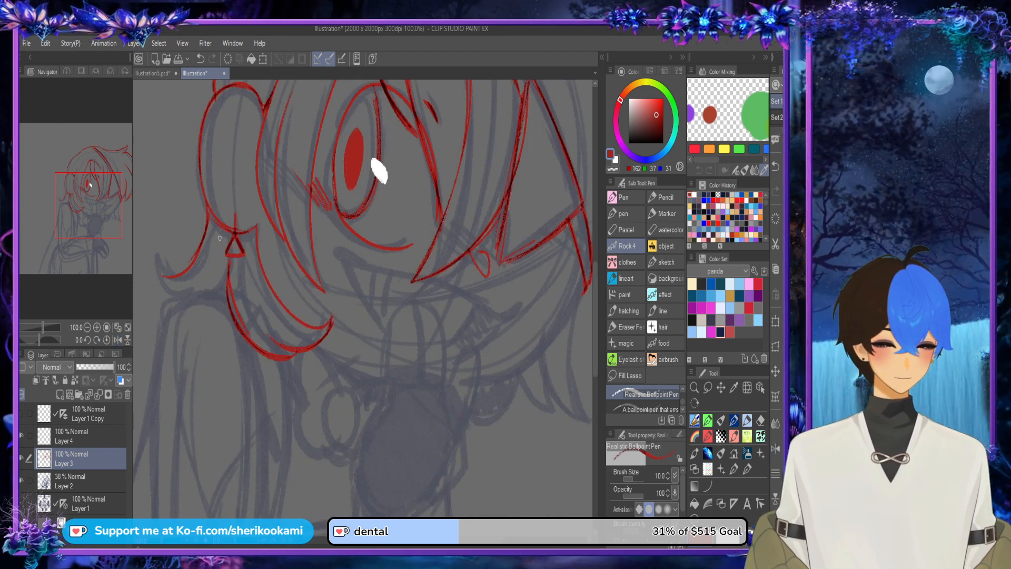
left_click_drag(157, 261, 183, 277)
mouse_move(158, 263)
left_mouse_down()
mouse_move(185, 264)
mouse_move(165, 275)
mouse_move(158, 247)
mouse_move(234, 288)
mouse_move(244, 323)
left_mouse_up()
mouse_move(235, 284)
left_mouse_down()
mouse_move(251, 317)
mouse_move(236, 312)
mouse_move(253, 329)
left_mouse_up()
left_click_drag(233, 293, 246, 327)
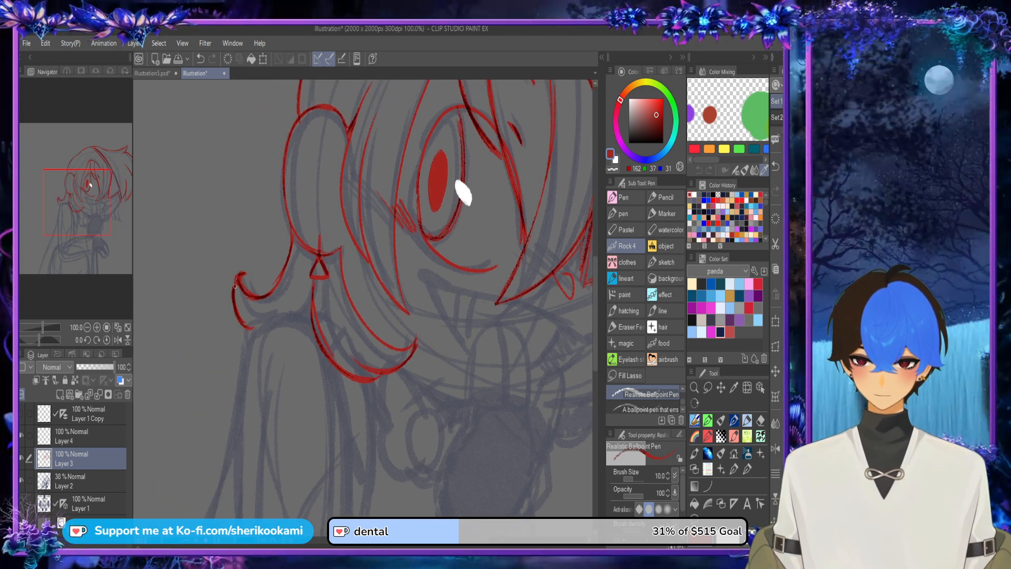
Step: Redraw the outer edge of the flick with short overlapping strokes and curl its tip into a small dark hook
mouse_move(234, 282)
left_mouse_down()
mouse_move(242, 334)
mouse_move(232, 307)
mouse_move(250, 336)
left_mouse_up()
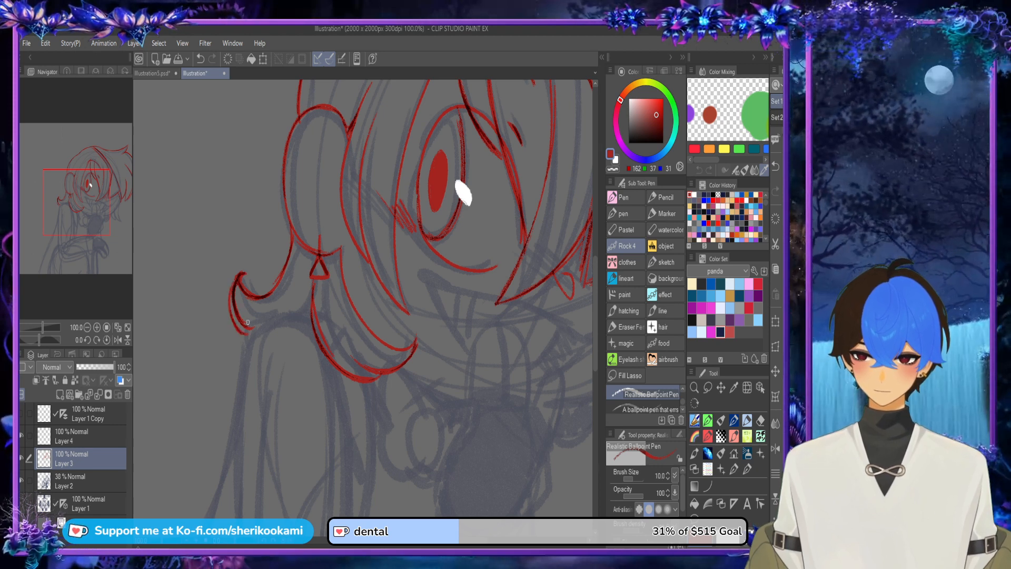
key("ctrl+z")
key("ctrl+z")
mouse_move(233, 298)
left_mouse_down()
mouse_move(234, 321)
mouse_move(243, 315)
mouse_move(252, 336)
left_mouse_up()
mouse_move(231, 308)
left_mouse_down()
mouse_move(251, 337)
mouse_move(238, 325)
left_mouse_up()
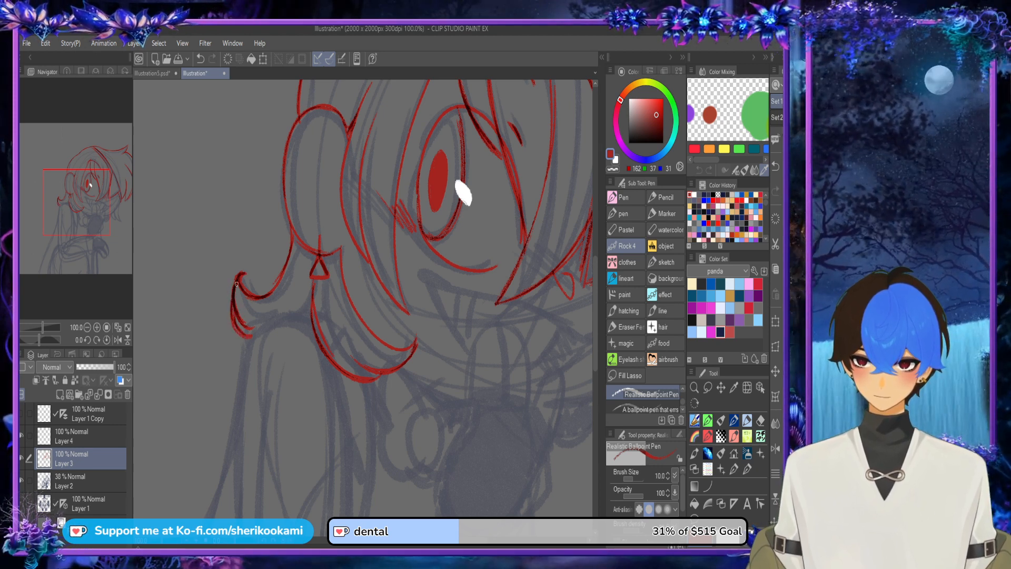
mouse_move(235, 282)
left_mouse_down()
mouse_move(249, 274)
mouse_move(248, 295)
mouse_move(253, 284)
left_mouse_up()
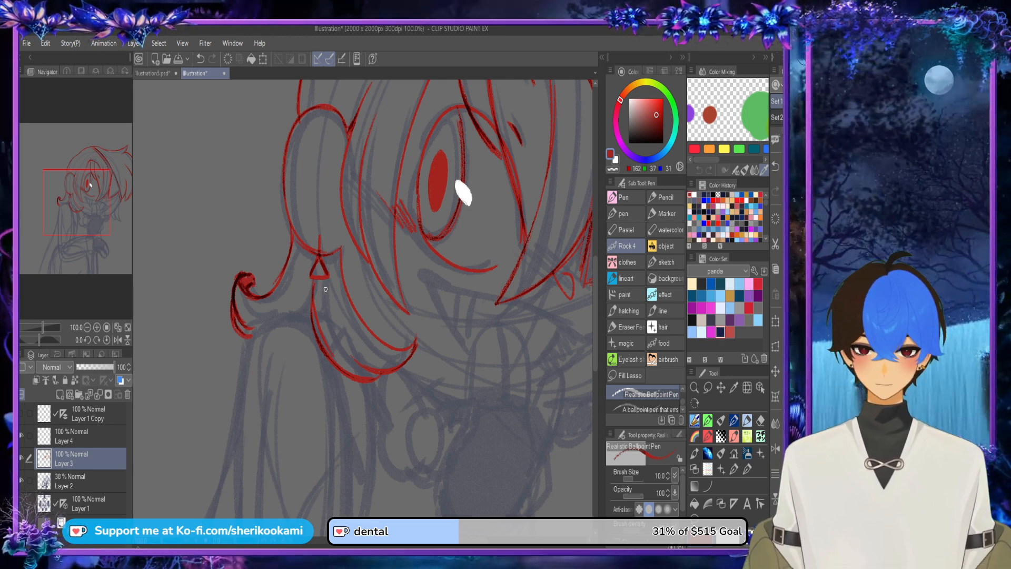
Step: Mirror the canvas back and draw the jawline from the tip of the hair beside the eye patch down to the chin
scroll(279, 355, "down", 2)
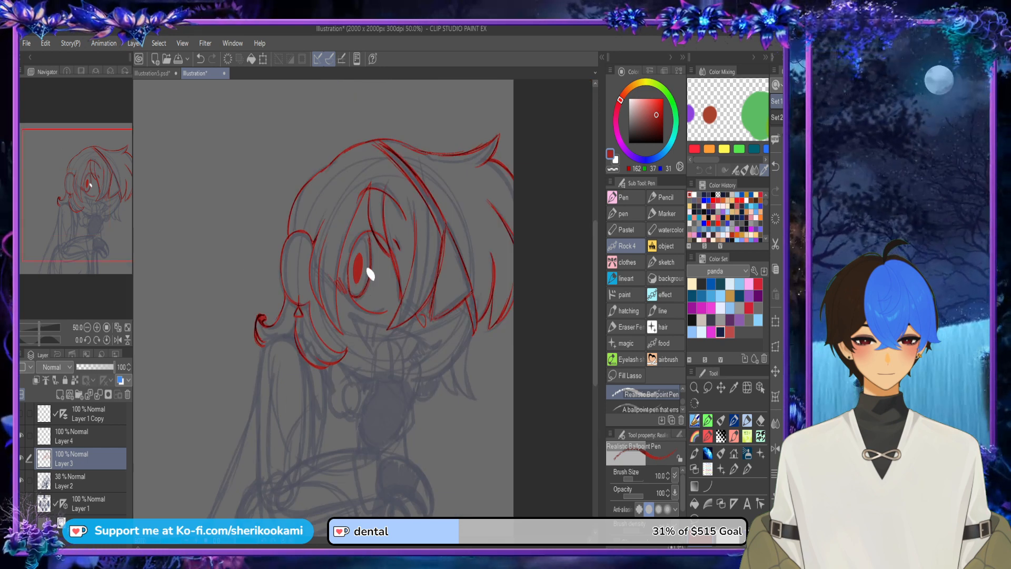
left_click(775, 449)
scroll(261, 334, "up", 2)
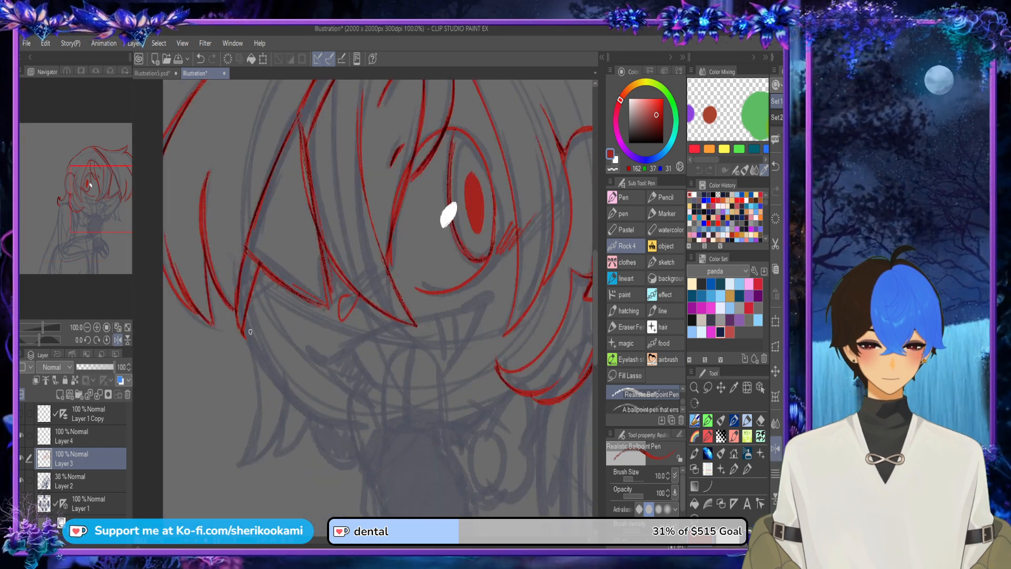
mouse_move(245, 330)
left_mouse_down()
mouse_move(313, 421)
mouse_move(327, 425)
mouse_move(328, 415)
left_mouse_up()
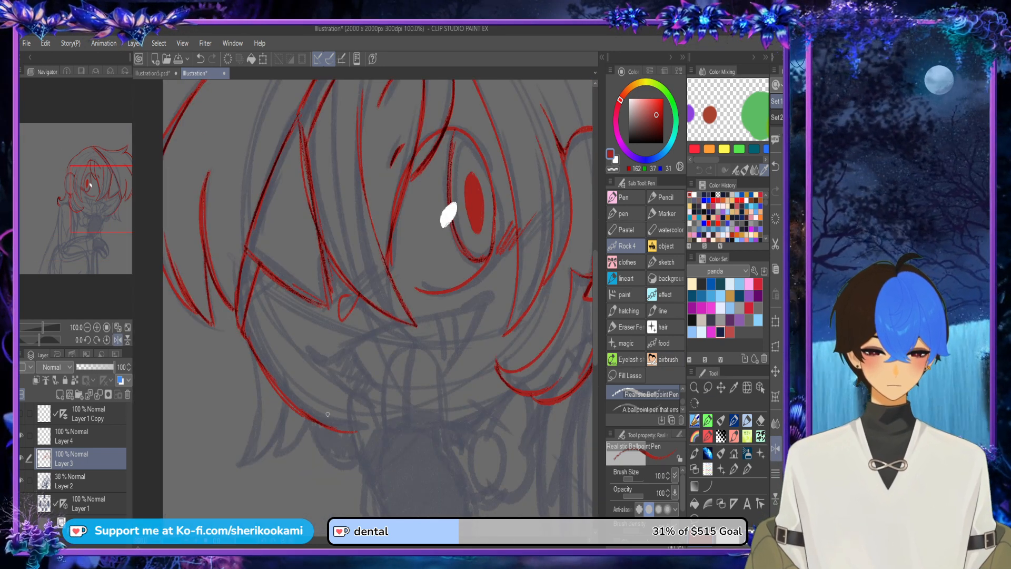
Step: Draw the raised hand's three fingers in front of the chin, with their base lines and the hand's outer edge
mouse_move(377, 482)
left_mouse_down()
mouse_move(357, 448)
mouse_move(353, 406)
left_mouse_up()
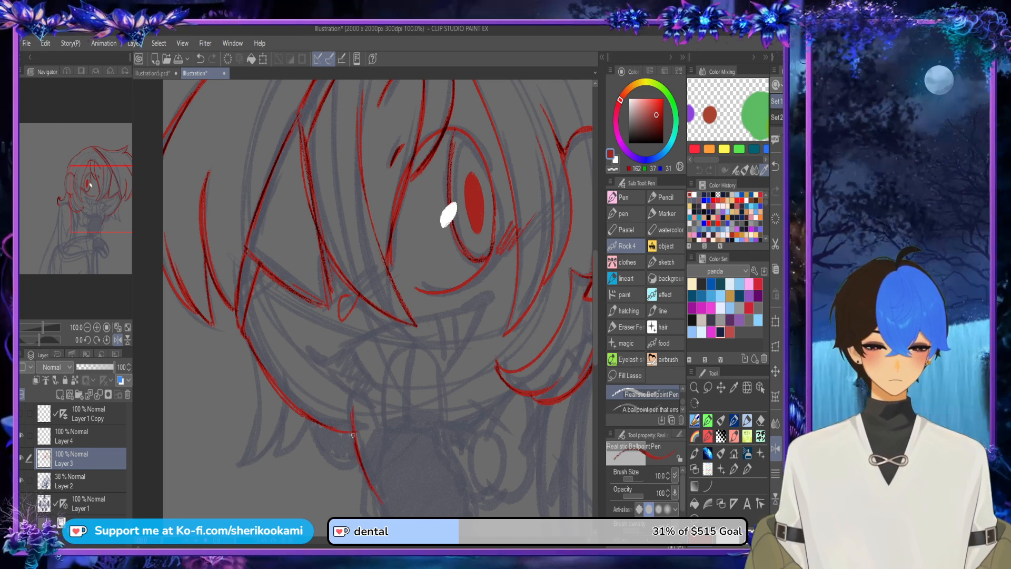
mouse_move(357, 456)
left_mouse_down()
mouse_move(356, 387)
mouse_move(385, 453)
left_mouse_up()
left_click_drag(430, 349, 408, 251)
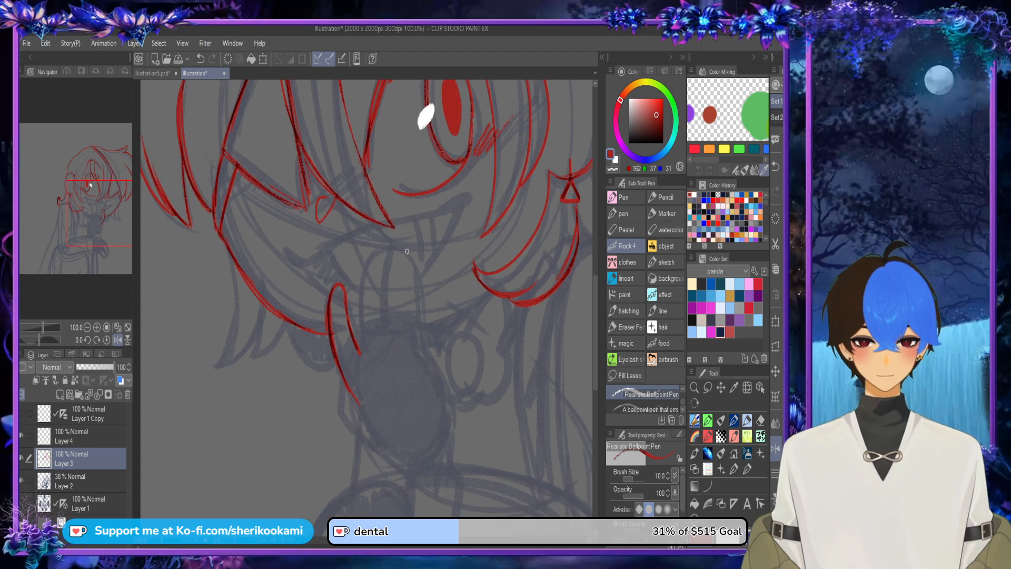
mouse_move(358, 347)
left_mouse_down()
mouse_move(367, 280)
mouse_move(379, 252)
mouse_move(388, 256)
left_mouse_up()
mouse_move(387, 326)
left_mouse_down()
mouse_move(396, 251)
mouse_move(410, 319)
mouse_move(453, 406)
mouse_move(449, 427)
mouse_move(426, 353)
left_mouse_up()
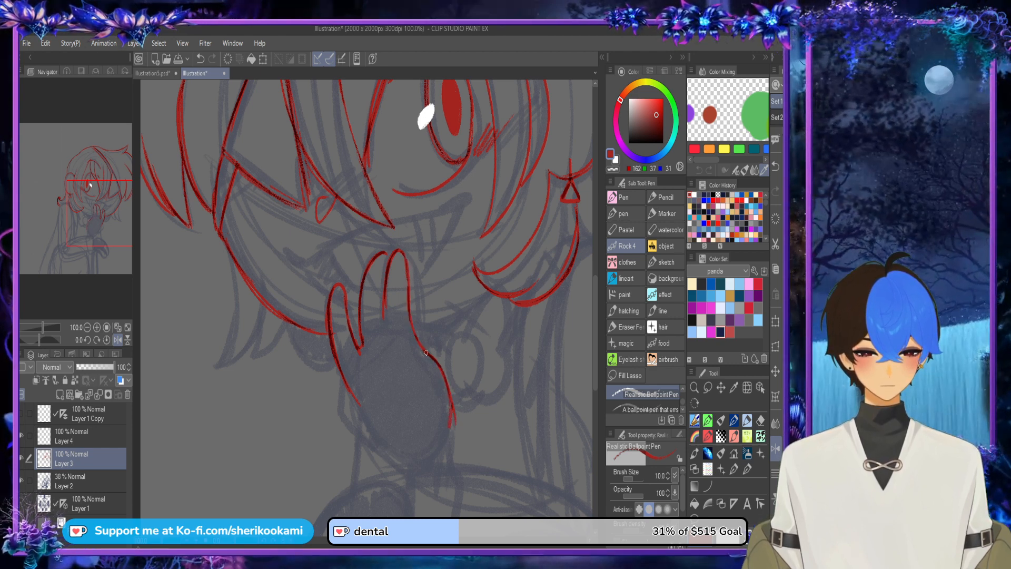
mouse_move(365, 337)
left_mouse_down()
mouse_move(381, 317)
mouse_move(392, 329)
mouse_move(384, 323)
mouse_move(346, 383)
mouse_move(365, 338)
left_mouse_up()
key("ctrl+z")
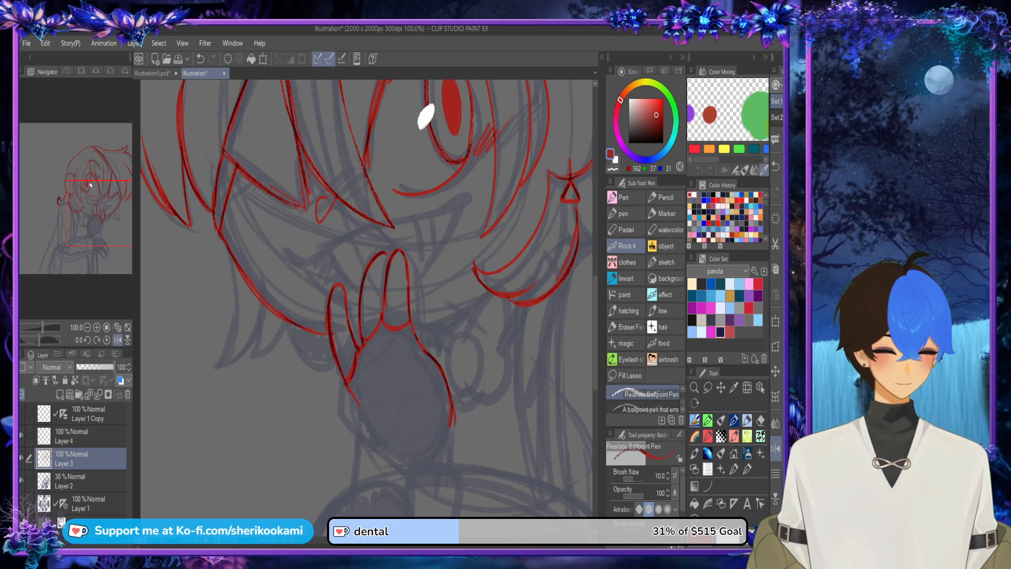
Step: Complete the lower part of the raised hand with the bulge on its side and both wrist edges
scroll(589, 328, "down", 5)
mouse_move(347, 258)
left_mouse_down()
mouse_move(341, 280)
mouse_move(355, 309)
mouse_move(394, 338)
mouse_move(367, 294)
mouse_move(372, 306)
left_mouse_up()
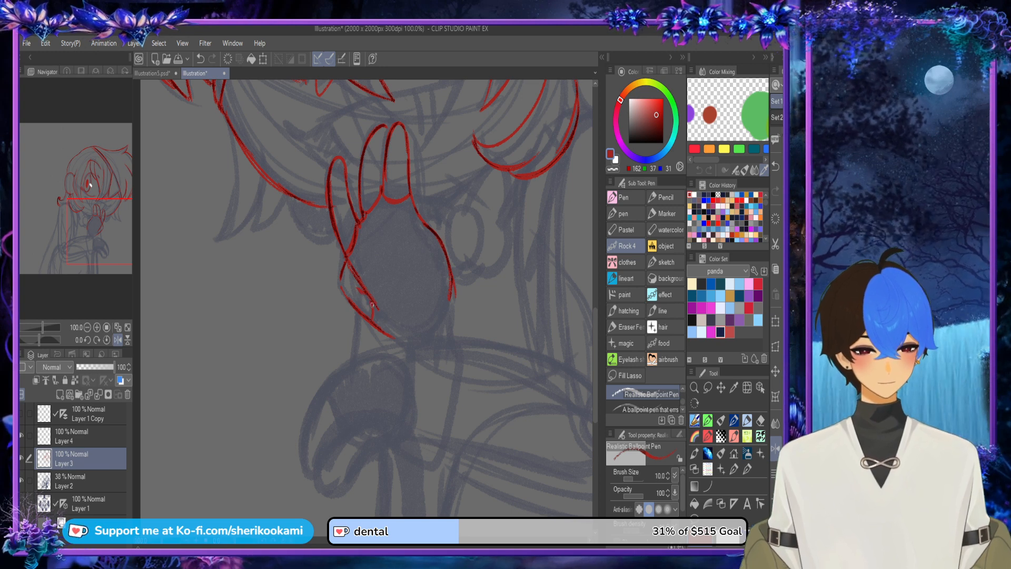
left_click_drag(456, 302, 472, 338)
Step: Outline the back of the lower hand on the cane with its first bent finger and the knuckle line
scroll(457, 274, "down", 2)
left_click_drag(436, 534, 474, 534)
scroll(277, 352, "up", 2)
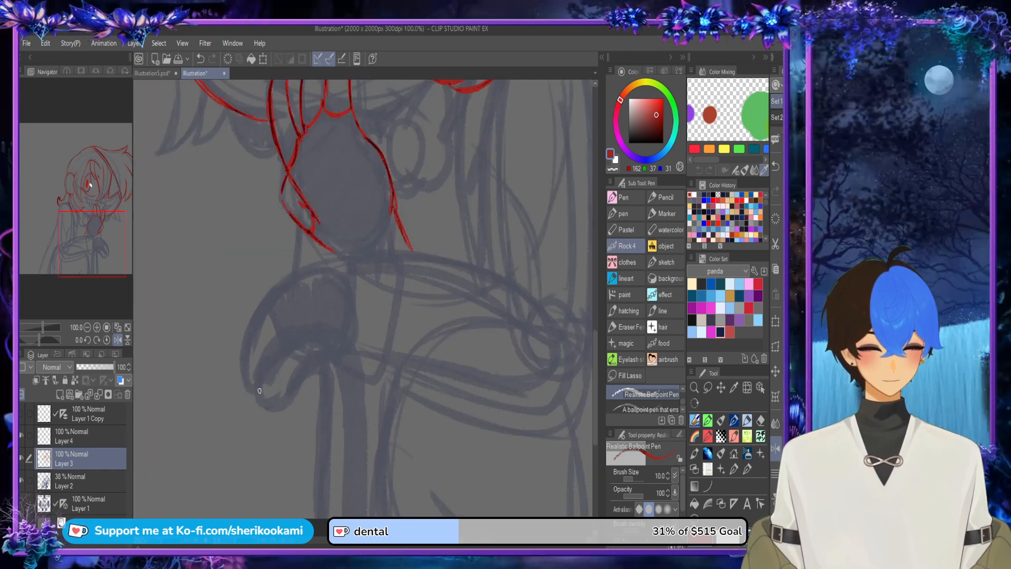
mouse_move(255, 391)
left_mouse_down()
mouse_move(254, 361)
mouse_move(290, 288)
left_mouse_up()
left_click_drag(255, 357, 312, 264)
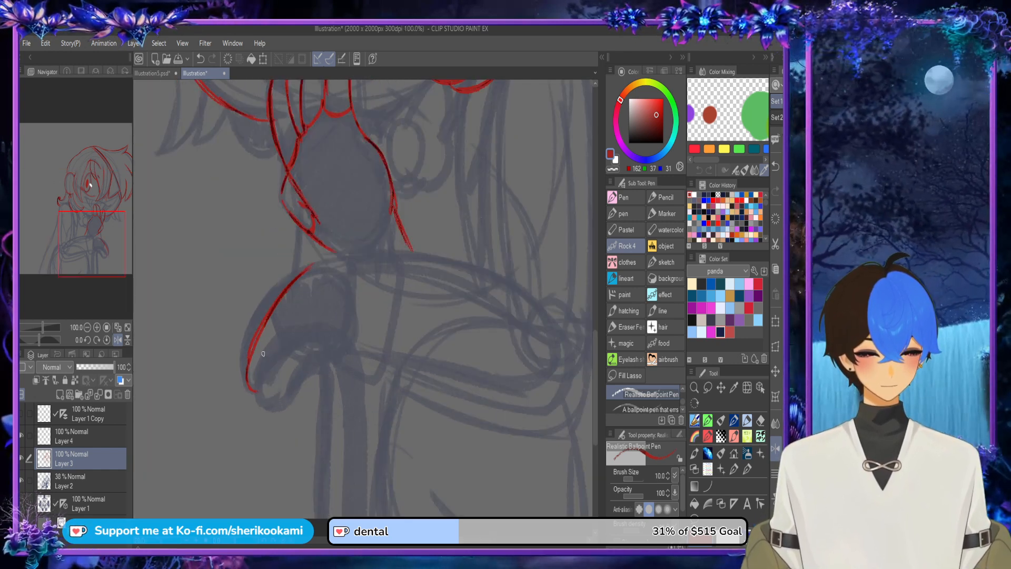
mouse_move(255, 393)
left_mouse_down()
mouse_move(285, 348)
mouse_move(347, 333)
left_mouse_up()
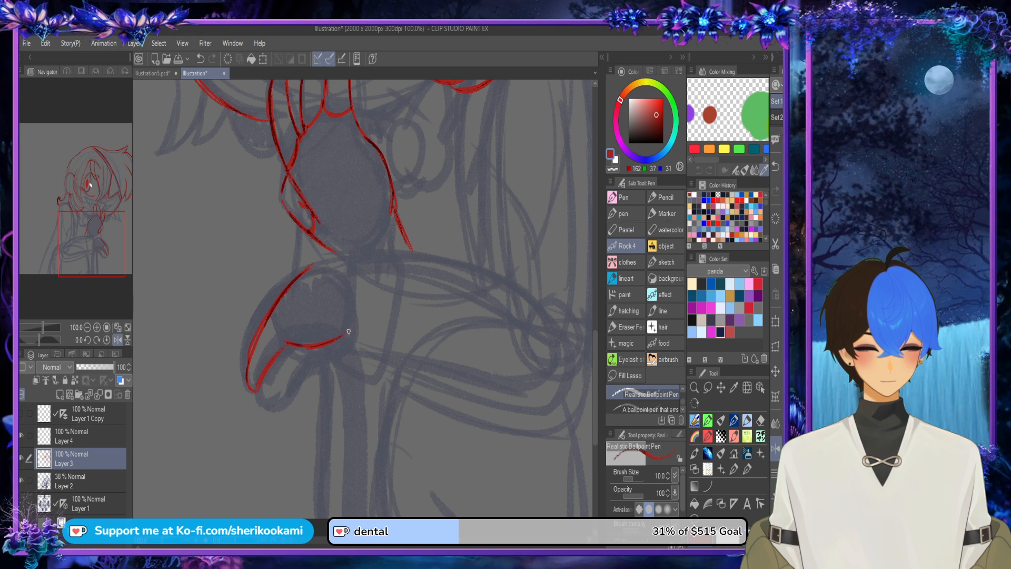
left_click_drag(277, 356, 288, 345)
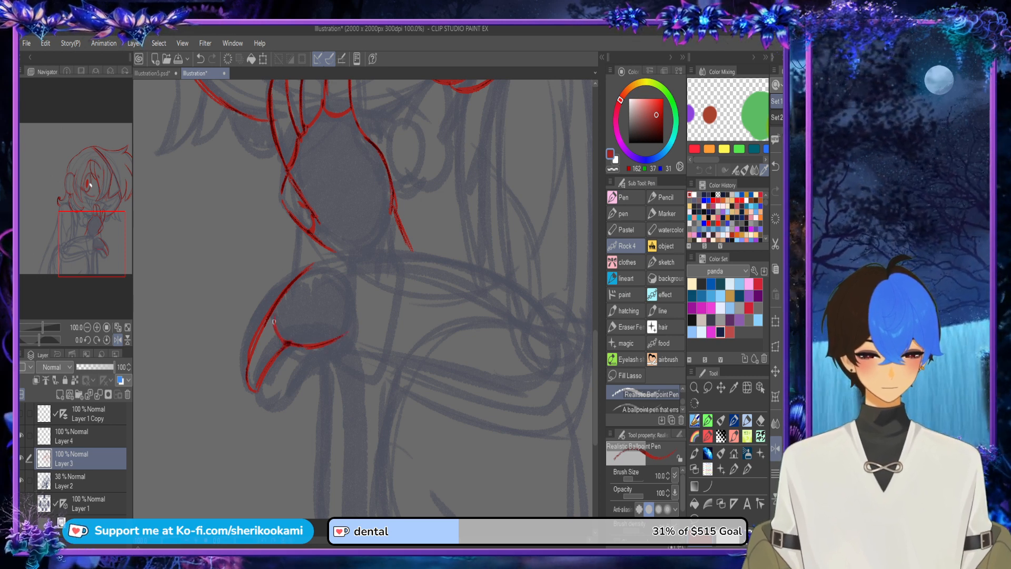
left_click_drag(273, 310, 284, 342)
Step: Draw the lower hand's second finger, the cane's two long edges, the small filled shape beside them, and the hand's inner edge
mouse_move(260, 380)
left_mouse_down()
mouse_move(270, 410)
mouse_move(319, 363)
mouse_move(327, 519)
left_mouse_up()
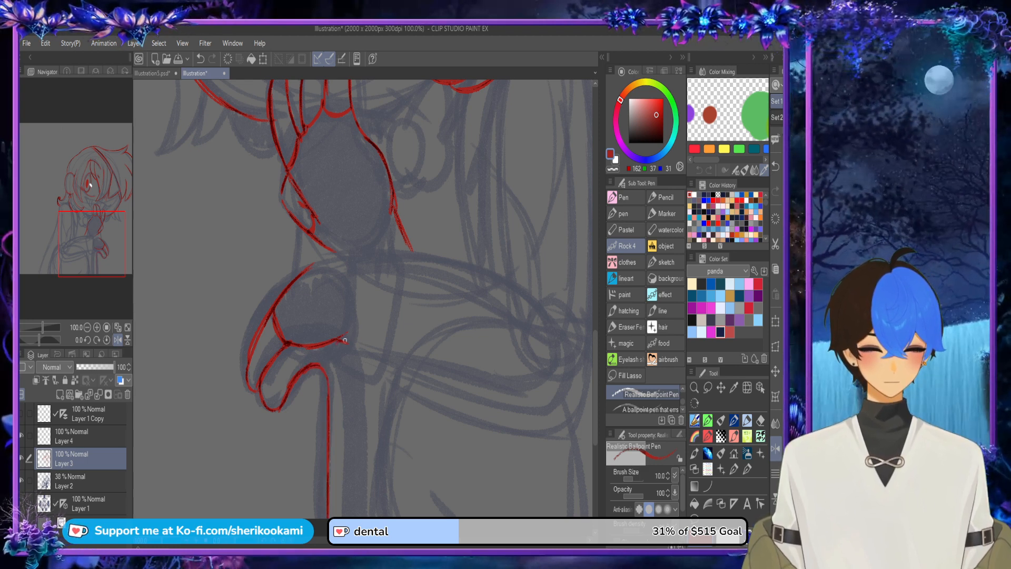
left_click_drag(342, 338, 364, 516)
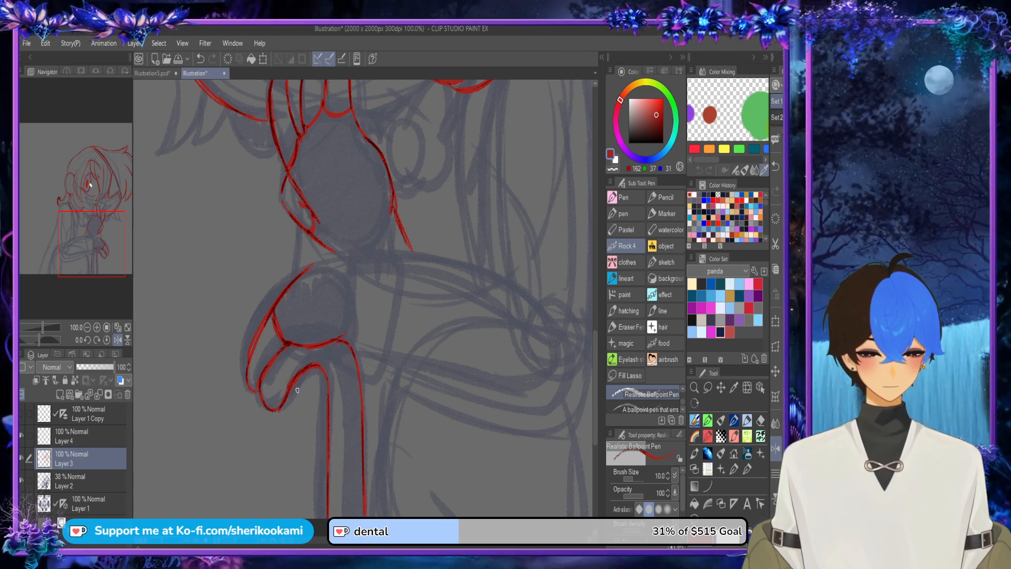
mouse_move(297, 390)
left_mouse_down()
mouse_move(294, 399)
mouse_move(313, 374)
mouse_move(298, 392)
mouse_move(308, 396)
mouse_move(314, 375)
left_mouse_up()
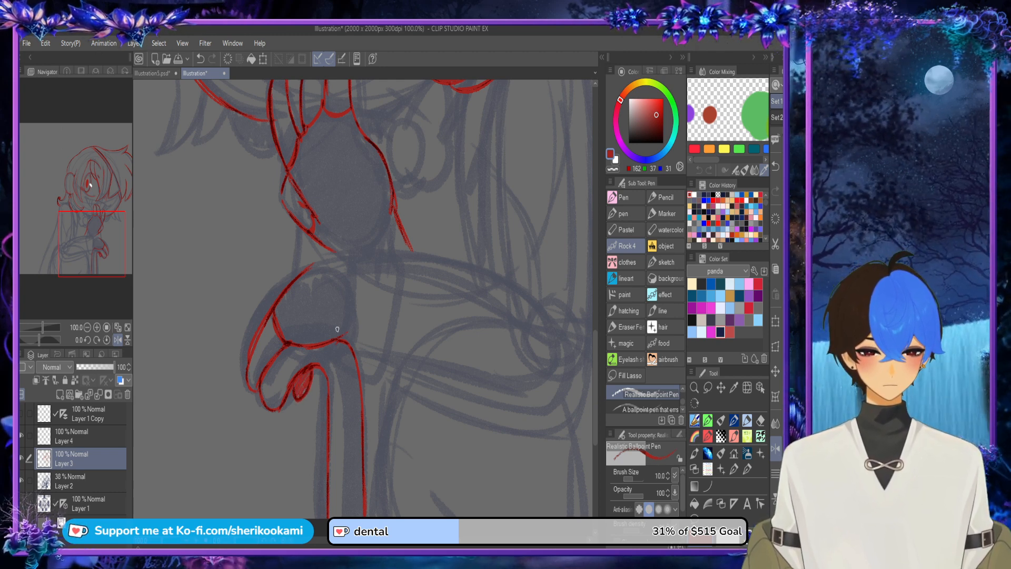
left_click_drag(348, 271, 348, 315)
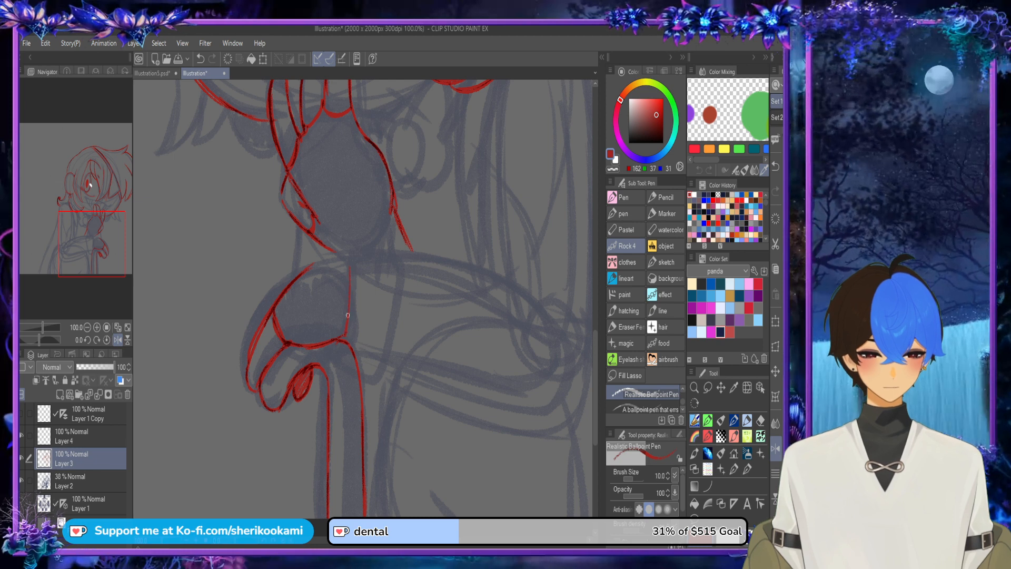
Step: Outline the bent arm with the sleeve cuff behind the lower hand, the forearm's upper edge, and the outer line around the elbow
mouse_move(301, 276)
left_mouse_down()
mouse_move(349, 262)
mouse_move(357, 248)
mouse_move(401, 258)
mouse_move(391, 348)
mouse_move(375, 386)
left_mouse_up()
scroll(412, 297, "down", 2)
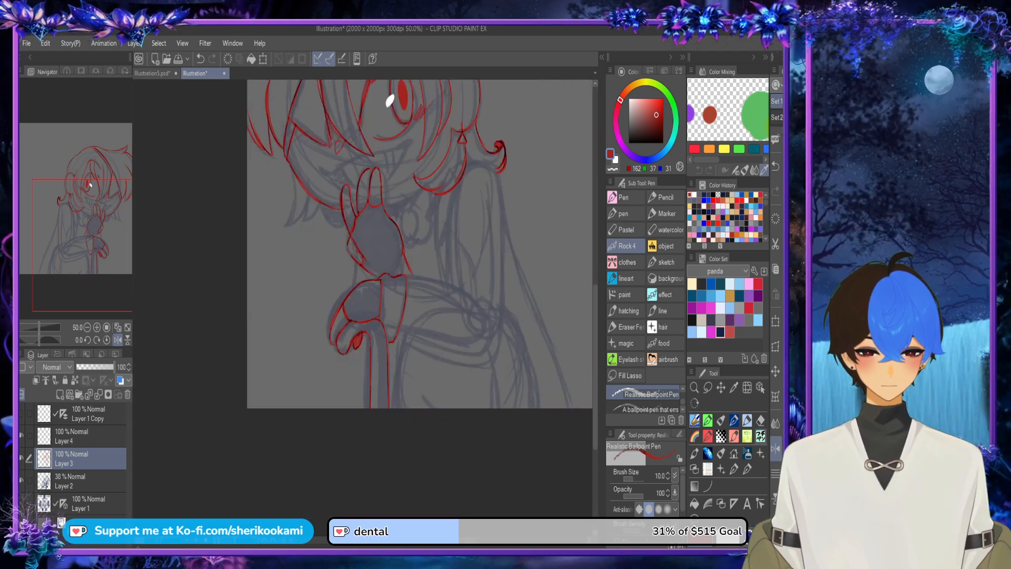
left_click(775, 448)
scroll(285, 203, "up", 1)
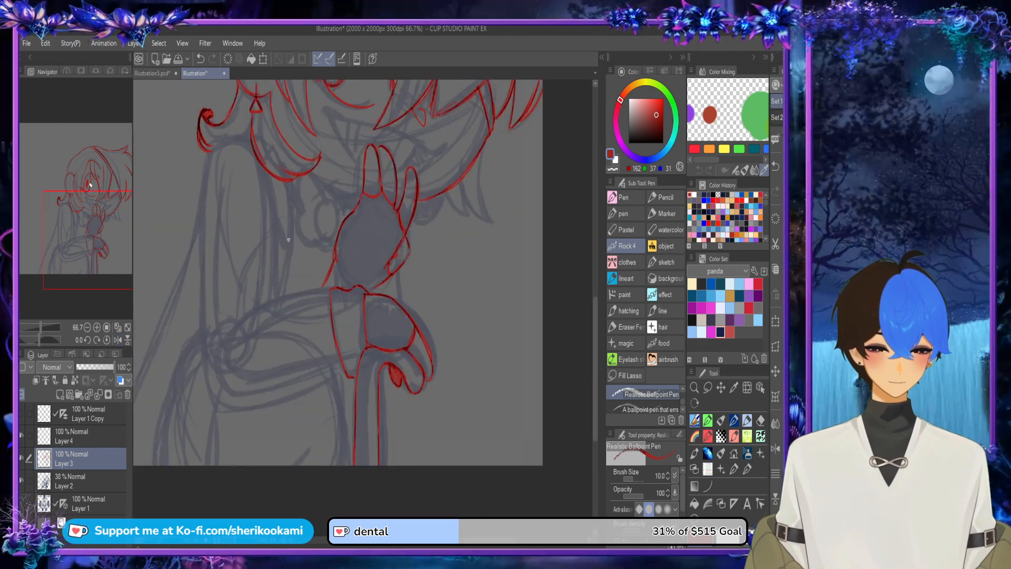
mouse_move(270, 196)
left_mouse_down()
mouse_move(278, 305)
mouse_move(257, 305)
left_mouse_up()
left_click_drag(322, 293, 242, 312)
key("ctrl+z")
mouse_move(202, 163)
left_mouse_down()
mouse_move(189, 313)
mouse_move(192, 347)
mouse_move(197, 329)
mouse_move(218, 397)
mouse_move(236, 409)
mouse_move(274, 404)
mouse_move(346, 373)
left_mouse_up()
key("ctrl+z")
key("ctrl+z")
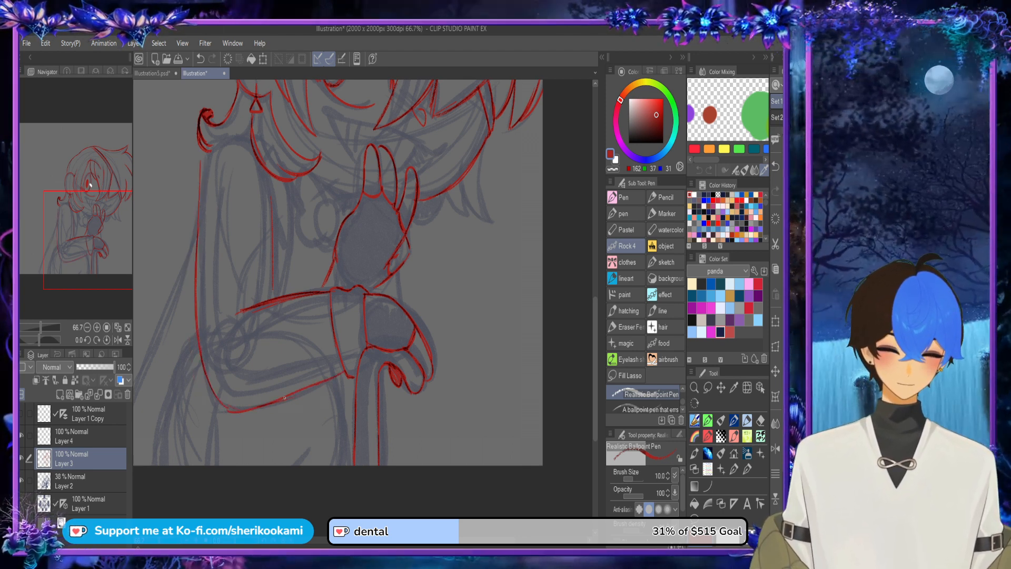
Step: Draw the shoulder curve and the garment's front edges beside the upper arm, including the pointed collar corner and zigzag notch
mouse_move(200, 203)
left_mouse_down()
mouse_move(205, 152)
mouse_move(225, 135)
mouse_move(253, 135)
left_mouse_up()
key("ctrl+z")
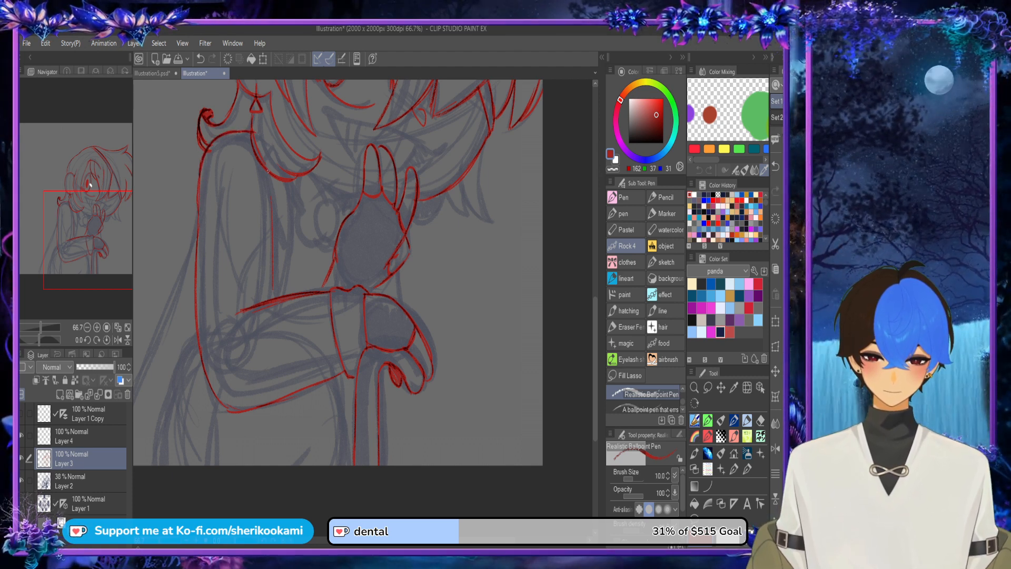
left_click_drag(291, 221, 296, 294)
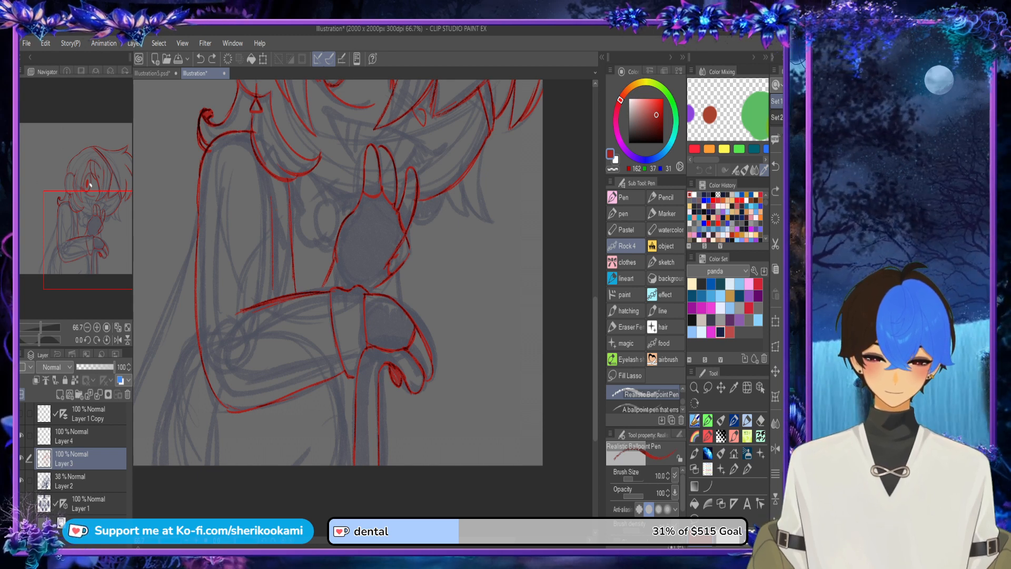
left_click_drag(272, 176, 292, 254)
left_click_drag(268, 195, 270, 175)
mouse_move(289, 254)
left_mouse_down()
mouse_move(278, 268)
mouse_move(292, 297)
left_mouse_up()
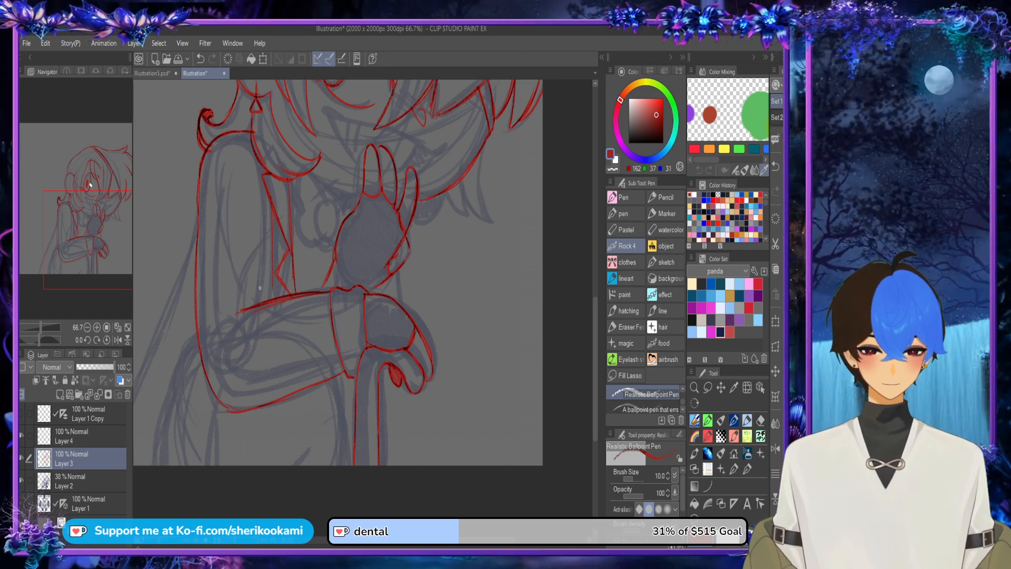
mouse_move(270, 267)
left_mouse_down()
mouse_move(272, 293)
mouse_move(272, 249)
left_mouse_up()
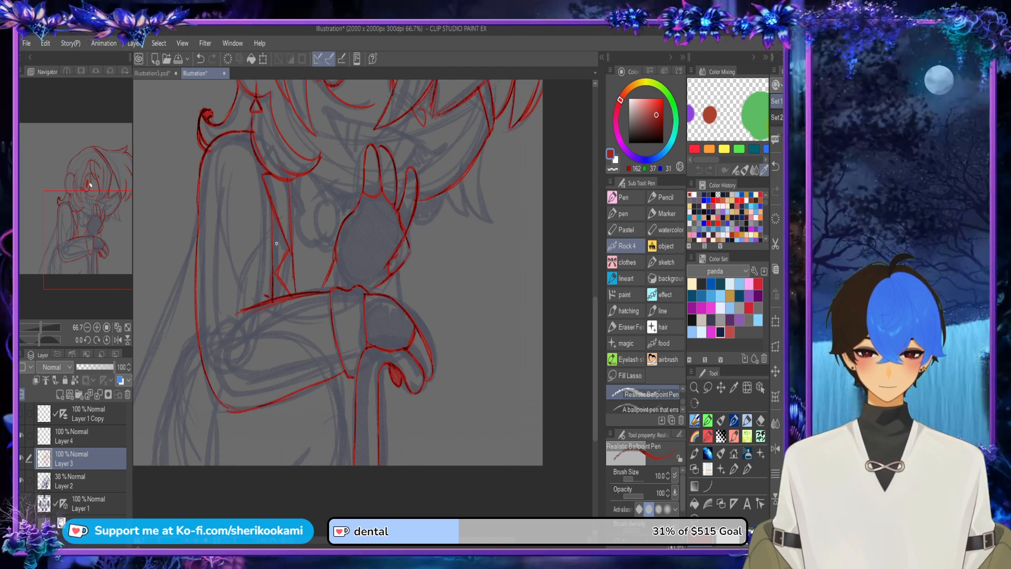
Step: Draw the body's side line below the elbow and the long sloping back edge from the upper arm to the canvas edge
scroll(272, 205, "down", 1)
left_click_drag(232, 355, 221, 430)
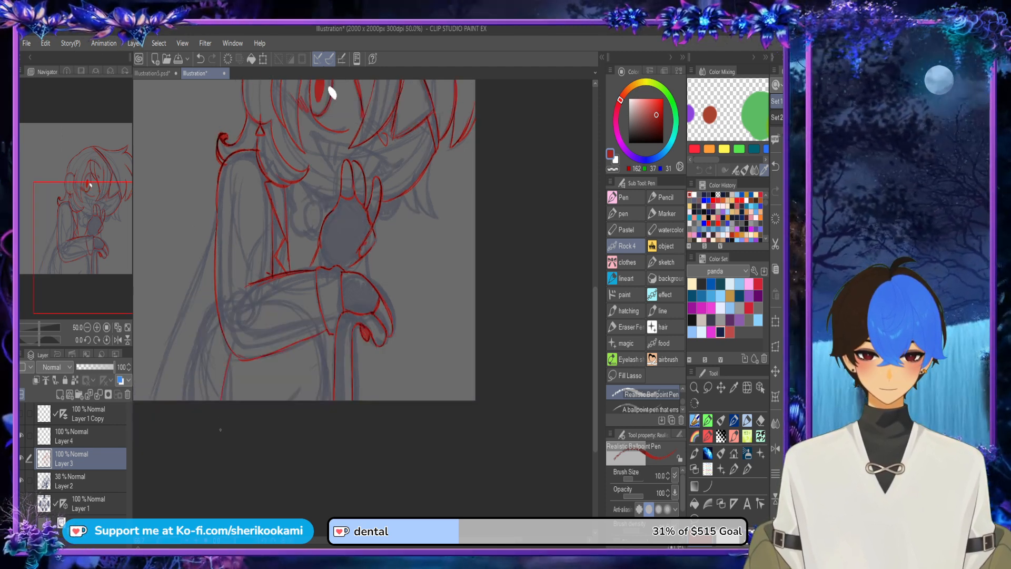
left_click_drag(231, 354, 221, 434)
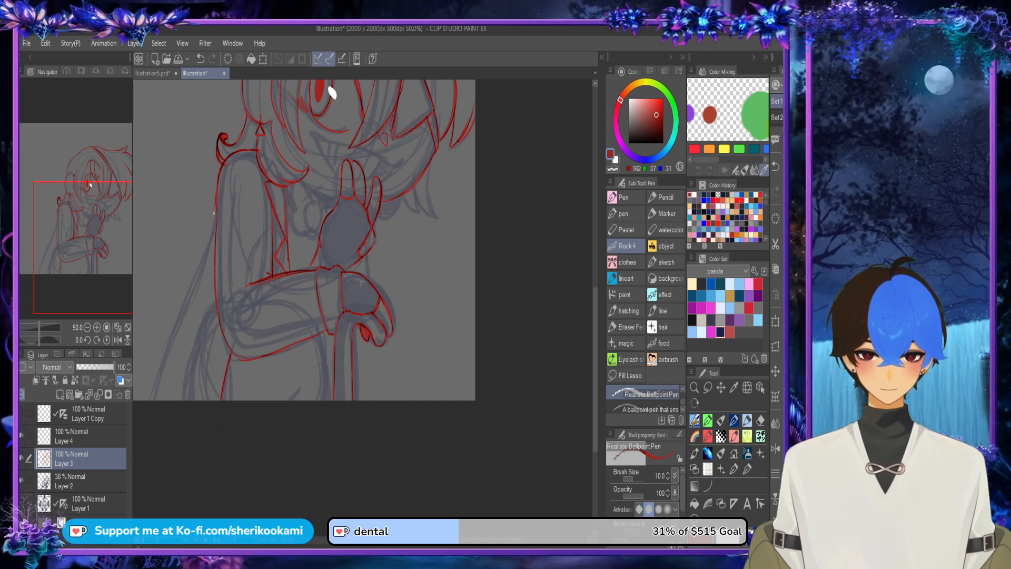
left_click_drag(214, 213, 150, 408)
left_click_drag(188, 288, 150, 406)
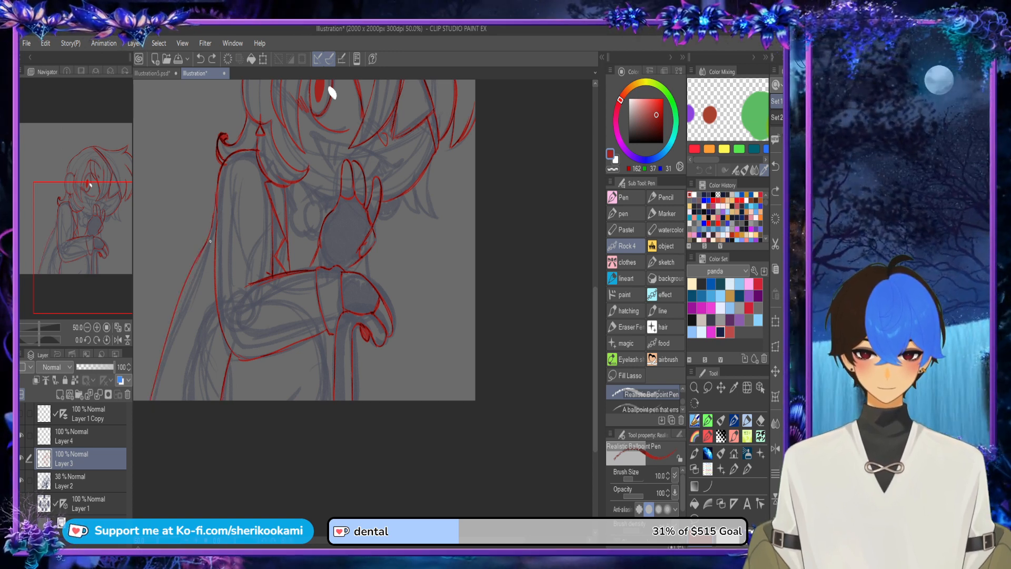
key("ctrl+z")
key("ctrl+z")
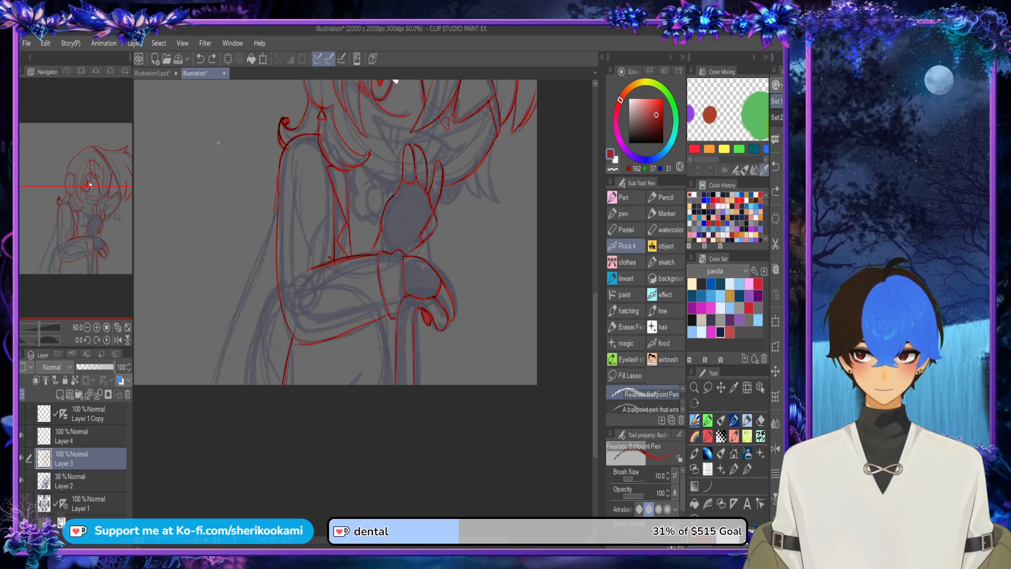
left_click_drag(274, 205, 218, 360)
left_click_drag(240, 293, 215, 385)
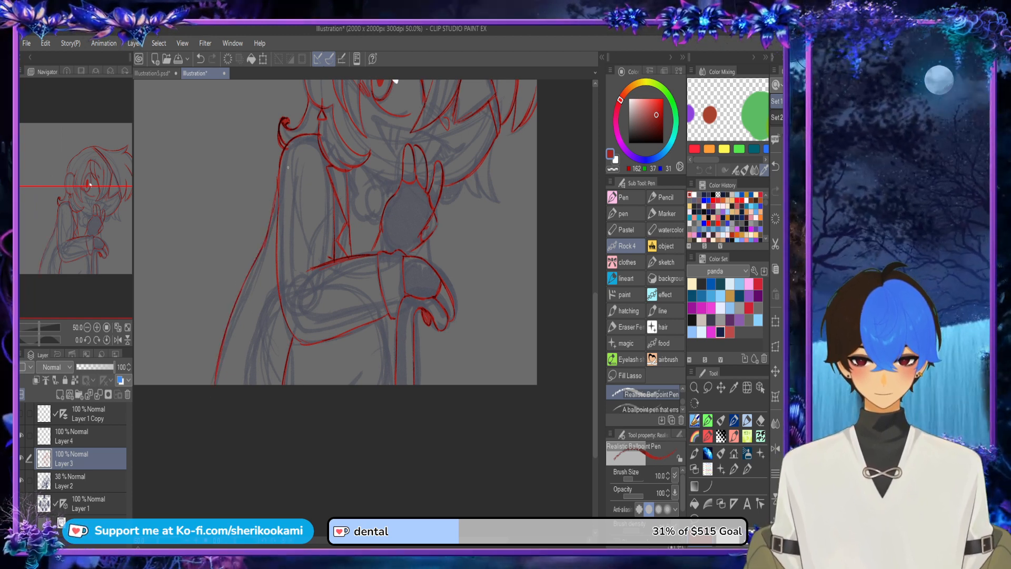
key("ctrl+z")
Step: Clean up beside the cane and draw the body lines running down on both sides of it below the lower hand
key("c")
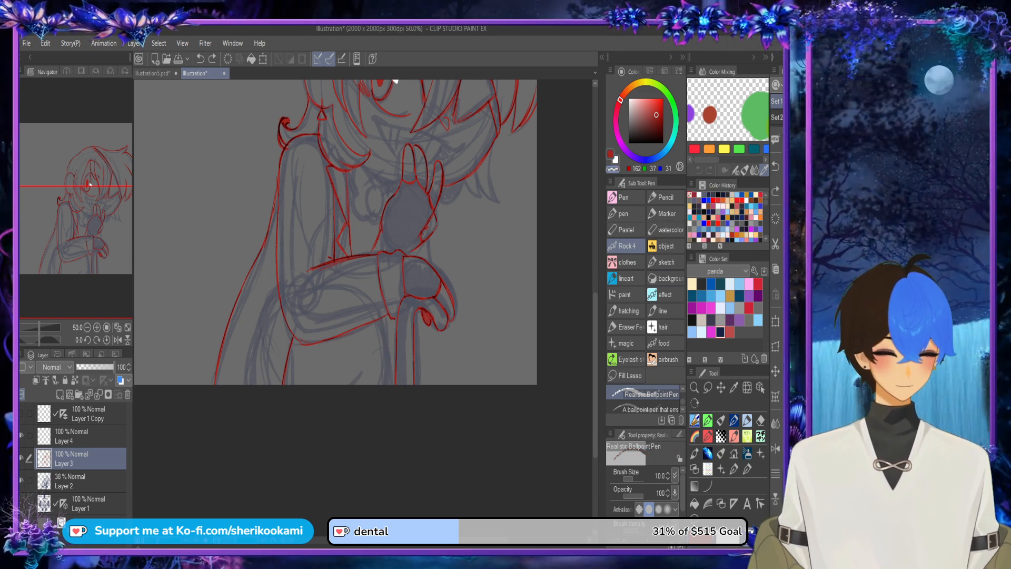
left_click(776, 448)
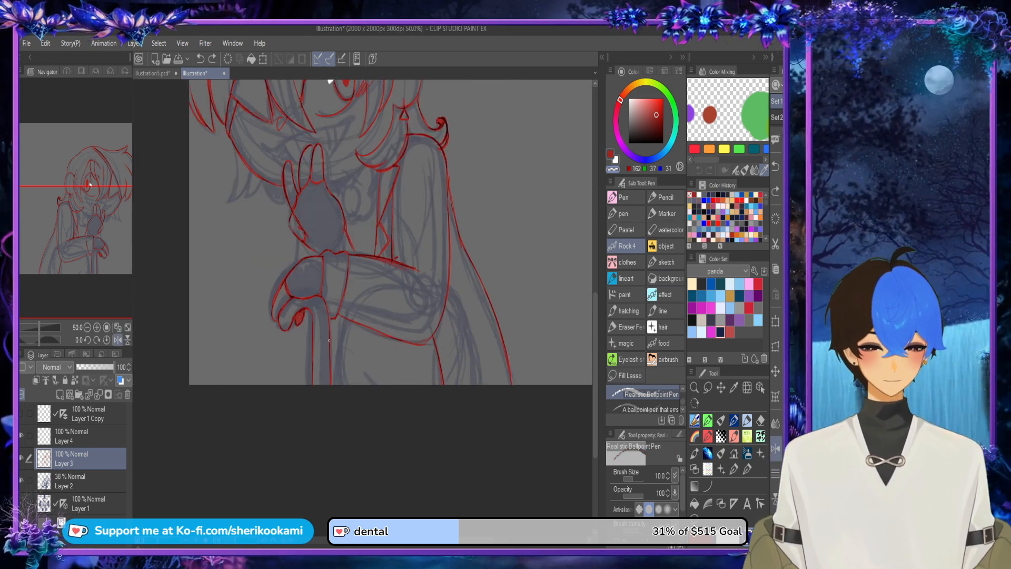
left_click_drag(345, 326, 345, 398)
key("c")
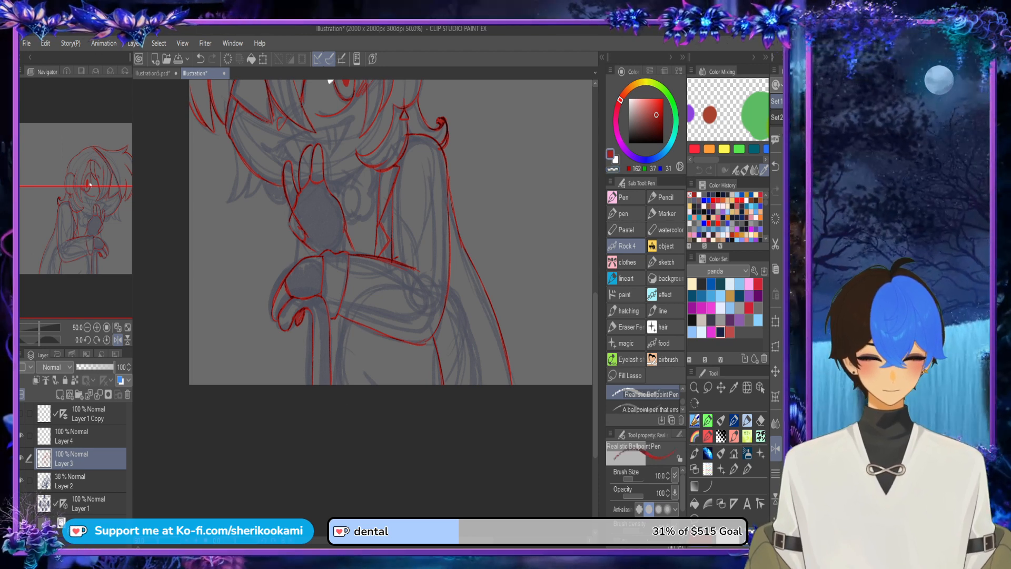
left_click_drag(343, 319, 332, 387)
key("ctrl+z")
key("ctrl+z")
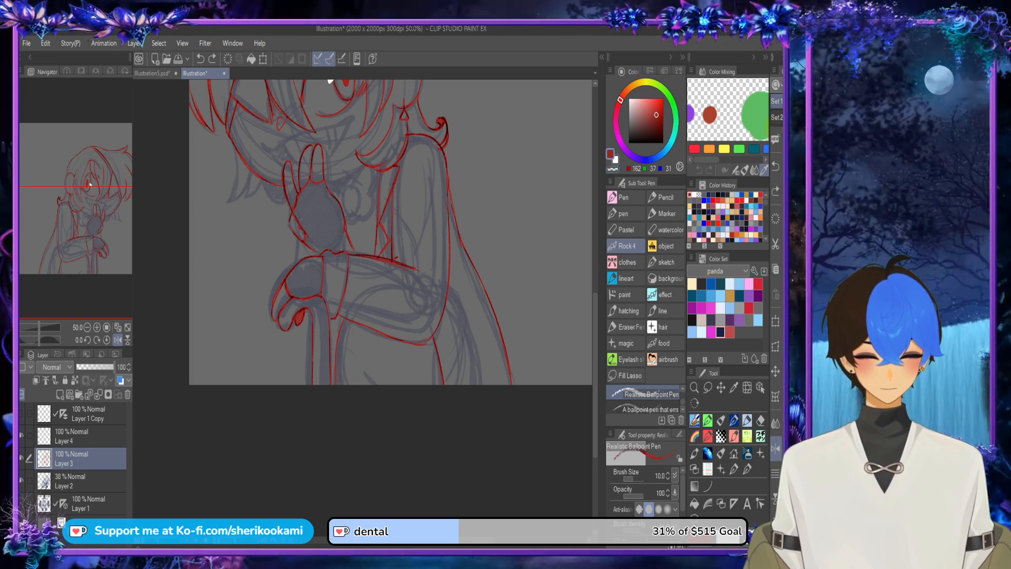
left_click_drag(343, 318, 335, 387)
left_click_drag(312, 320, 301, 385)
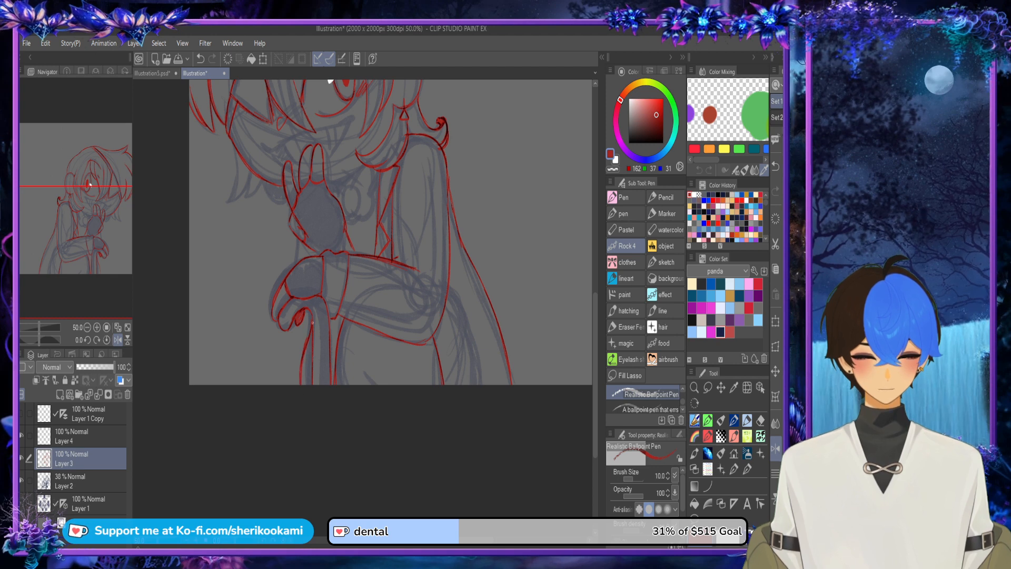
Step: Draw the neck bow beside the raised hand with its round knot and loops, and shade the gaps under the chin
scroll(342, 307, "up", 3)
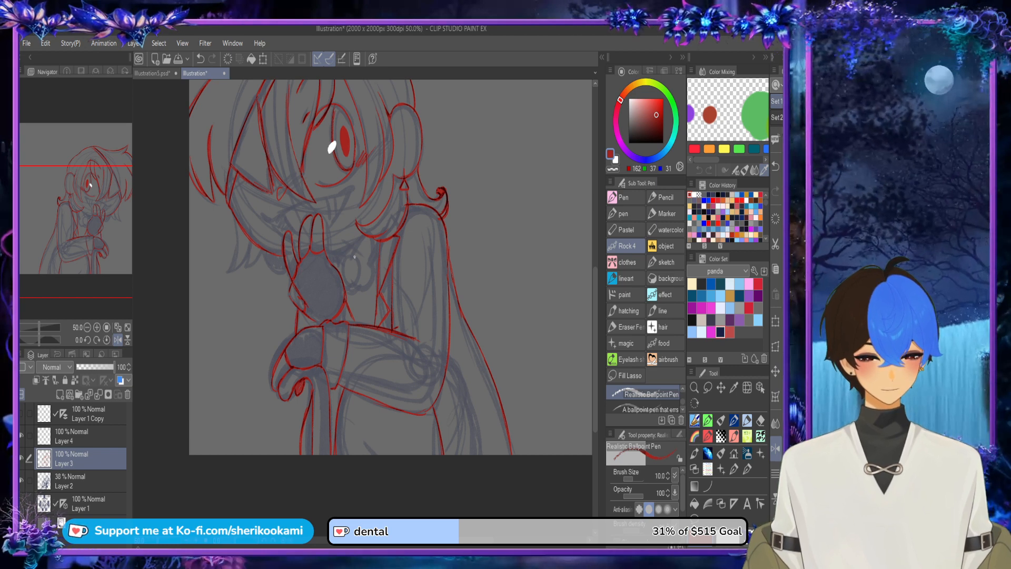
scroll(354, 257, "up", 3)
mouse_move(333, 265)
left_mouse_down()
mouse_move(366, 290)
mouse_move(335, 293)
mouse_move(368, 263)
mouse_move(349, 299)
mouse_move(371, 214)
mouse_move(391, 220)
mouse_move(389, 266)
left_mouse_up()
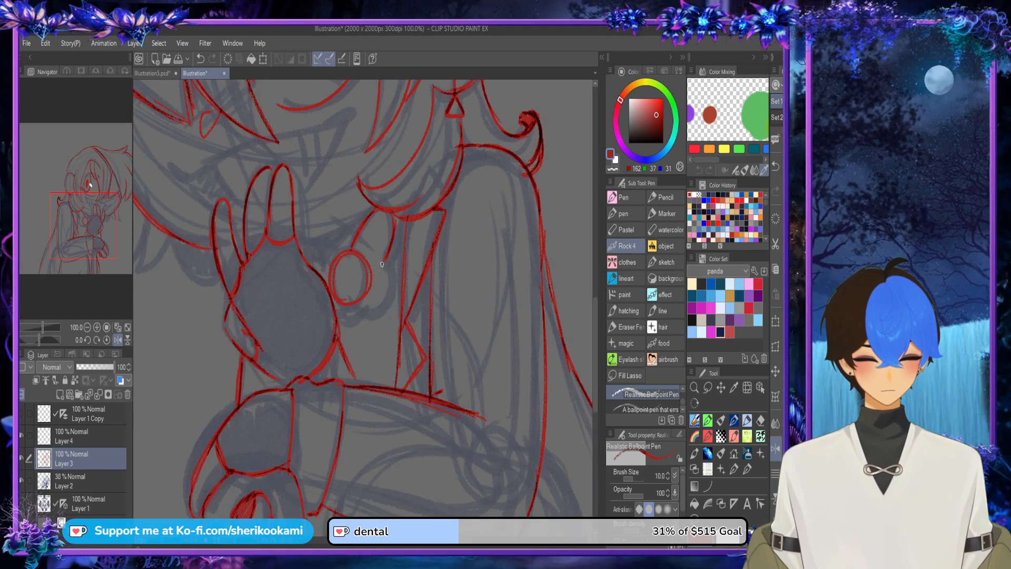
mouse_move(362, 312)
left_mouse_down()
mouse_move(386, 307)
mouse_move(375, 309)
mouse_move(387, 260)
mouse_move(386, 304)
mouse_move(363, 298)
left_mouse_up()
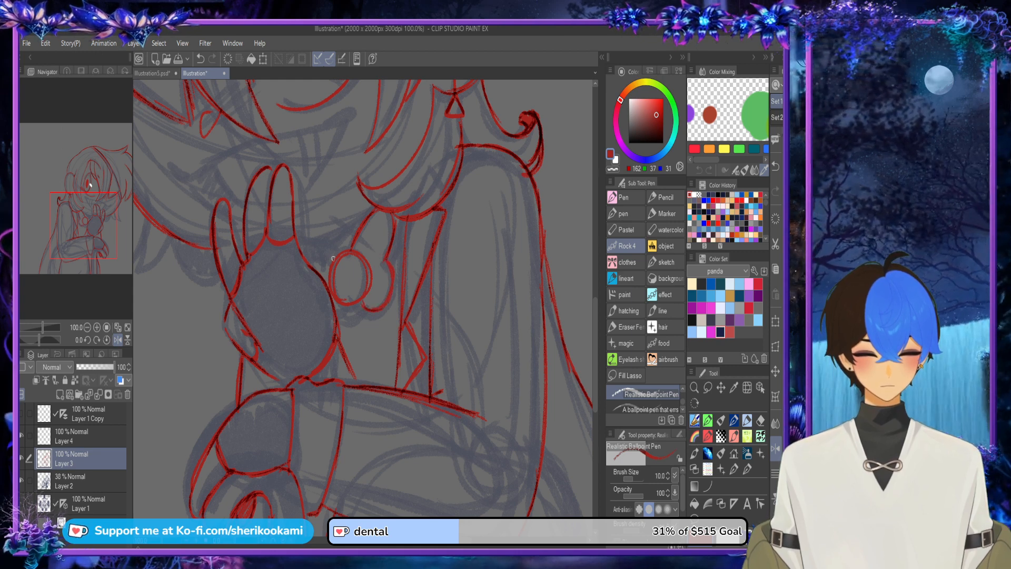
mouse_move(334, 258)
left_mouse_down()
mouse_move(306, 248)
mouse_move(318, 278)
mouse_move(315, 248)
left_mouse_up()
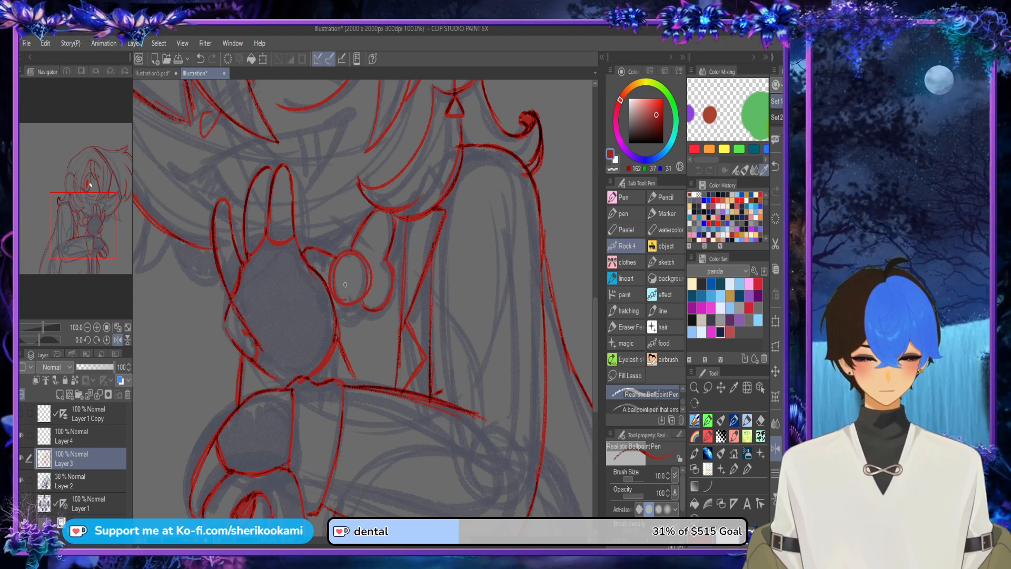
mouse_move(345, 306)
left_mouse_down()
mouse_move(340, 318)
mouse_move(392, 268)
left_mouse_up()
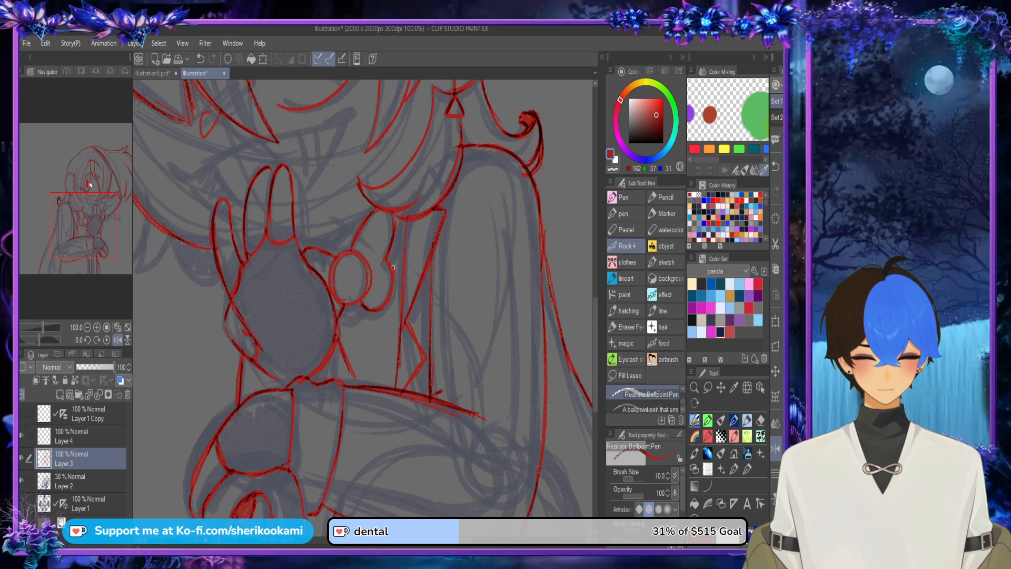
mouse_move(315, 246)
left_mouse_down()
mouse_move(366, 219)
mouse_move(323, 247)
mouse_move(352, 234)
mouse_move(405, 242)
mouse_move(403, 220)
mouse_move(398, 251)
left_mouse_up()
Step: Draw the pointed hair locks hanging below the jaw on the side with the eye patch
scroll(431, 259, "down", 2)
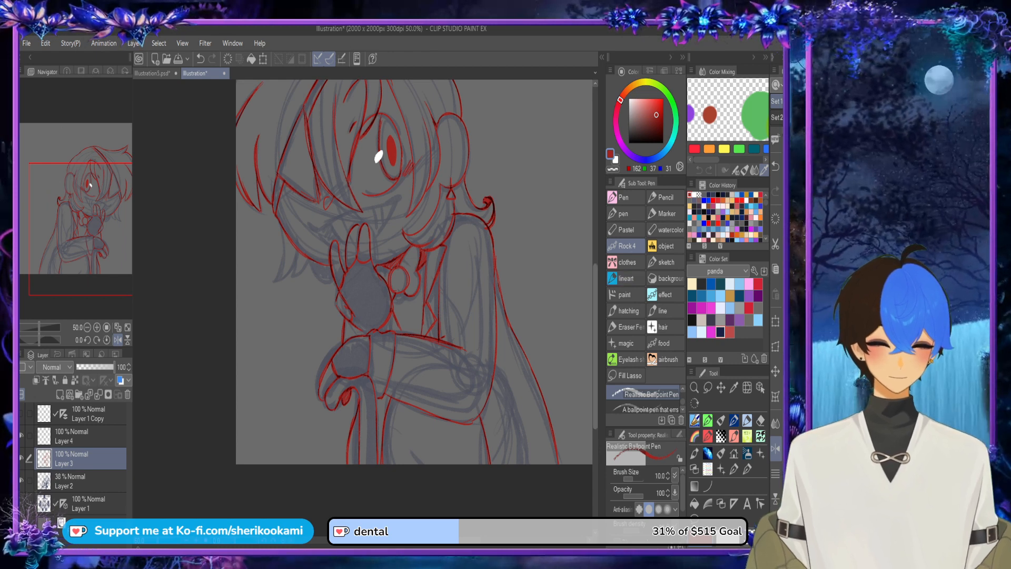
scroll(414, 297, "up", 3)
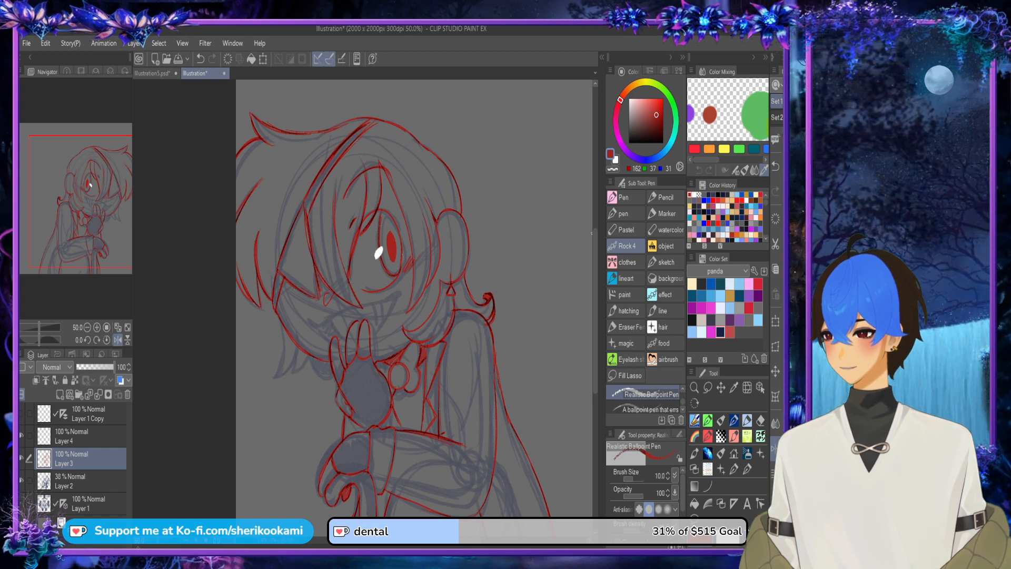
scroll(198, 146, "down", 2)
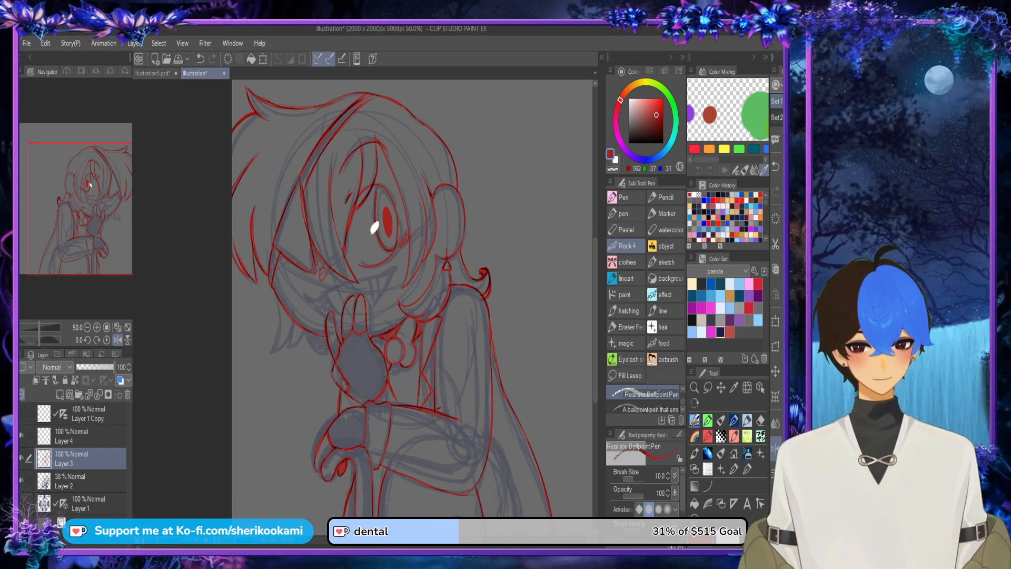
scroll(277, 309, "up", 2)
left_click_drag(277, 309, 272, 322)
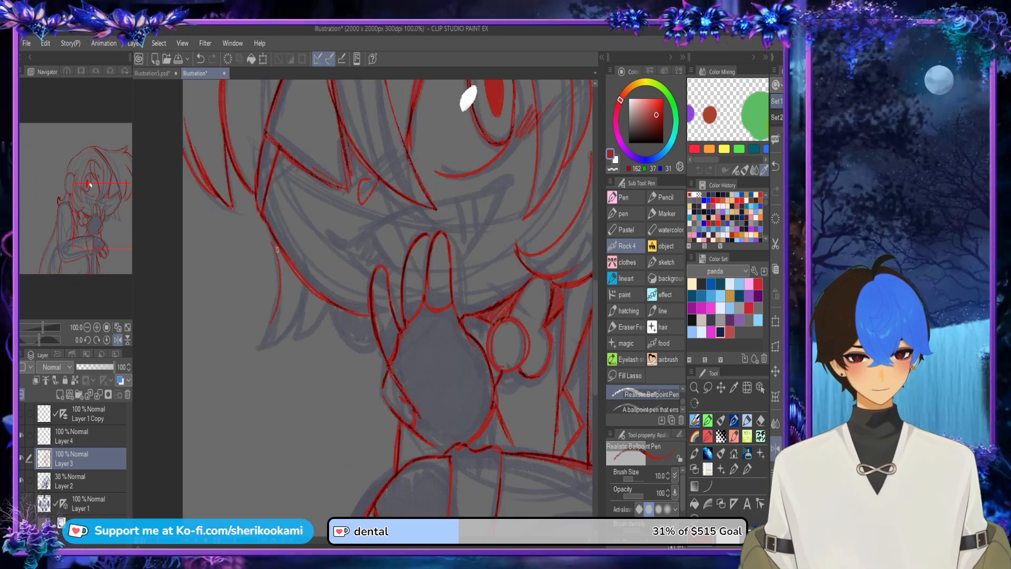
left_click_drag(274, 245, 267, 338)
left_click_drag(280, 281, 260, 350)
mouse_move(277, 307)
left_mouse_down()
mouse_move(256, 346)
mouse_move(276, 344)
mouse_move(299, 319)
left_mouse_up()
mouse_move(268, 348)
left_mouse_down()
mouse_move(282, 322)
mouse_move(302, 309)
left_mouse_up()
mouse_move(260, 349)
left_mouse_down()
mouse_move(290, 332)
mouse_move(281, 318)
mouse_move(258, 349)
left_mouse_up()
mouse_move(304, 289)
left_mouse_down()
mouse_move(290, 342)
mouse_move(329, 317)
left_mouse_up()
left_click_drag(297, 346, 336, 312)
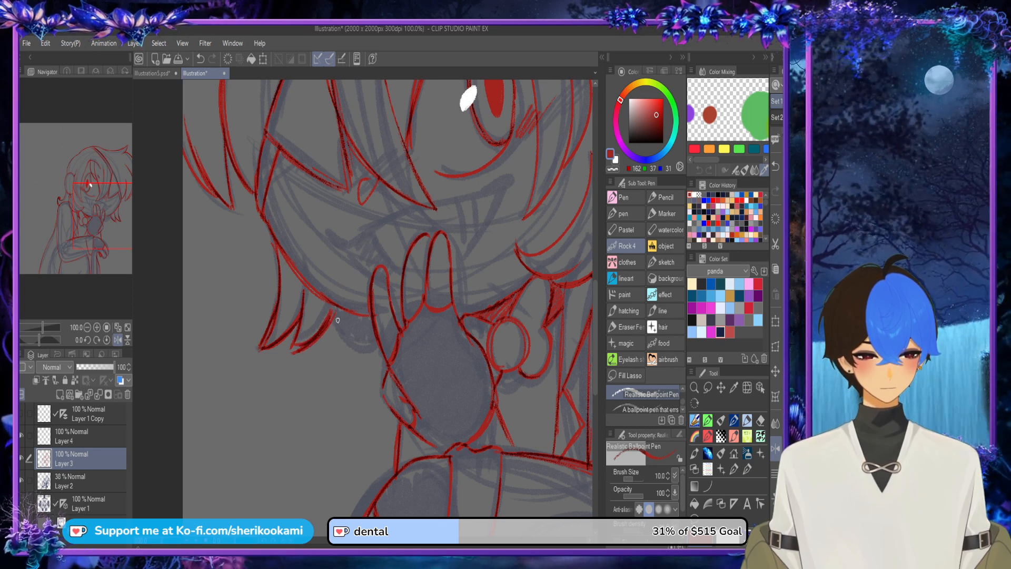
key("ctrl+z")
mouse_move(294, 346)
left_mouse_down()
mouse_move(333, 311)
mouse_move(306, 340)
mouse_move(332, 312)
mouse_move(367, 350)
left_mouse_up()
key("ctrl+z")
Step: Outline the small curved shape between the hair locks and the raised hand and fill it with red hatching
mouse_move(333, 308)
left_mouse_down()
mouse_move(341, 331)
mouse_move(362, 318)
mouse_move(369, 349)
left_mouse_up()
mouse_move(334, 315)
left_mouse_down()
mouse_move(362, 318)
mouse_move(364, 349)
mouse_move(365, 335)
mouse_move(380, 349)
left_mouse_up()
left_click_drag(350, 341, 380, 346)
mouse_move(337, 316)
left_mouse_down()
mouse_move(361, 347)
mouse_move(351, 318)
mouse_move(370, 328)
mouse_move(368, 318)
mouse_move(379, 347)
left_mouse_up()
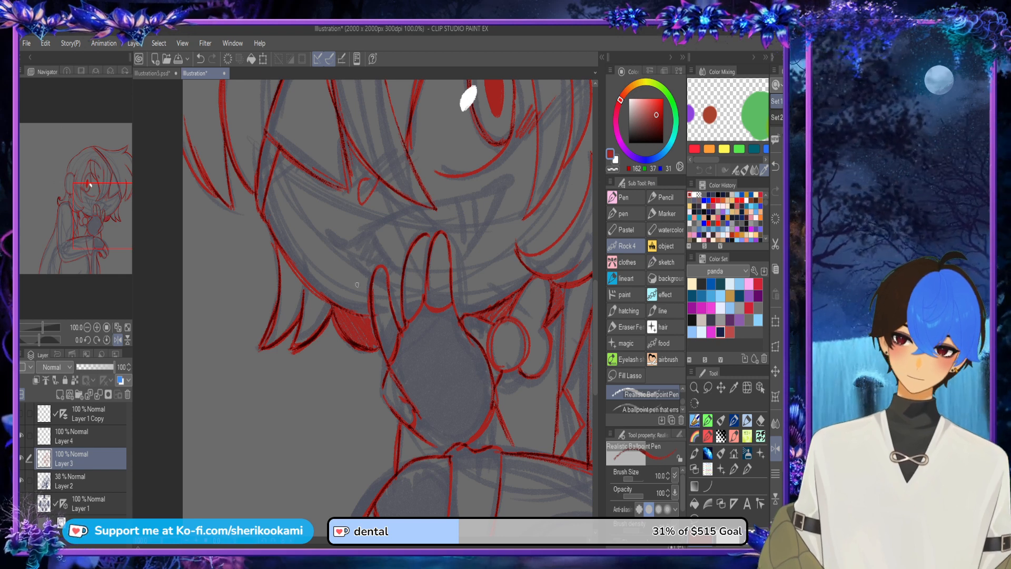
Step: Thicken the curved outline of the visible eye's iris along its outer side and top, and save the illustration
scroll(357, 285, "down", 2)
scroll(416, 298, "up", 2)
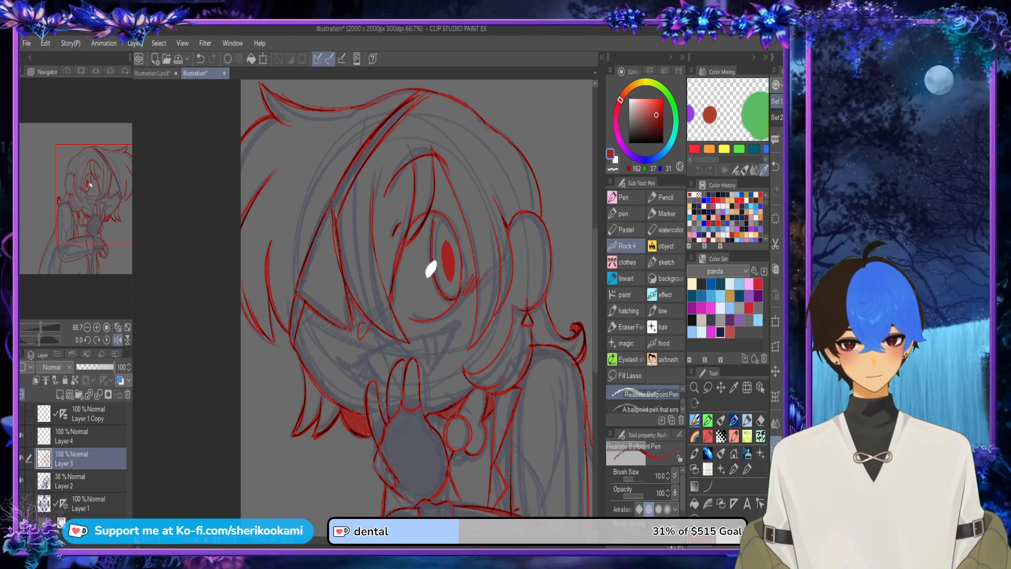
left_click(775, 448)
scroll(261, 273, "up", 2)
left_click_drag(279, 334, 269, 216)
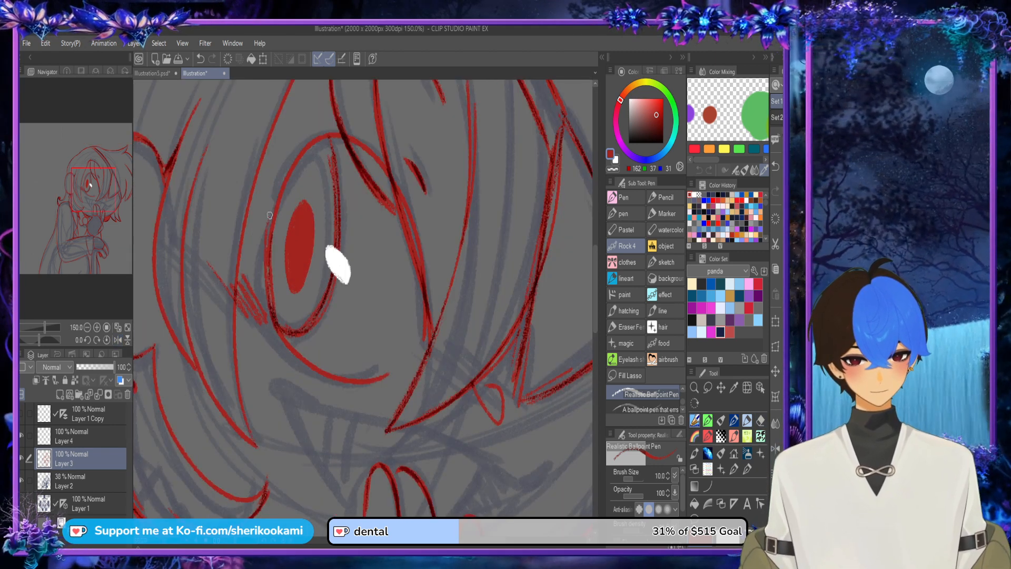
mouse_move(274, 312)
left_mouse_down()
mouse_move(267, 251)
mouse_move(285, 183)
left_mouse_up()
left_click_drag(271, 289, 313, 138)
left_click_drag(277, 207, 316, 141)
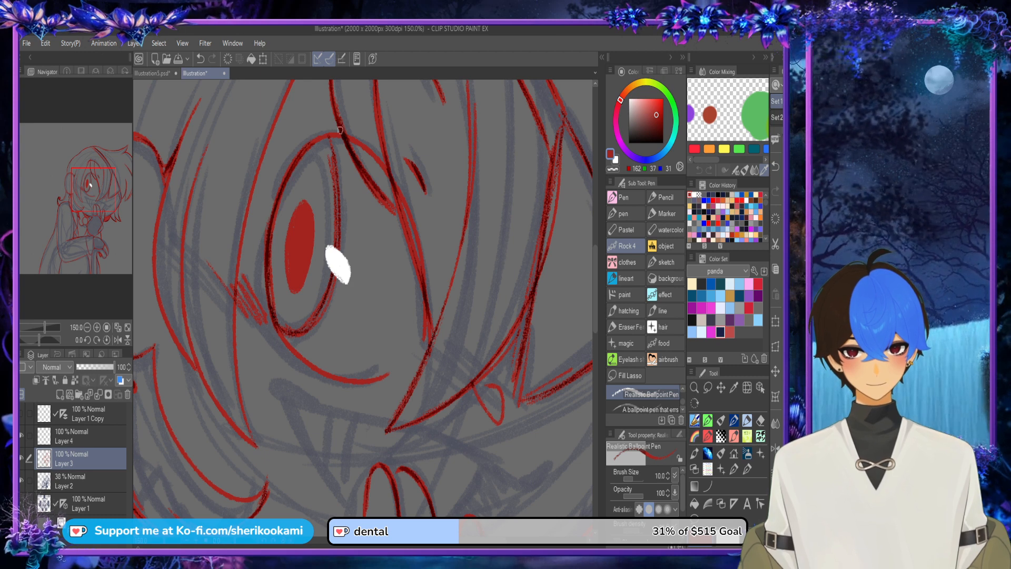
scroll(339, 130, "down", 1)
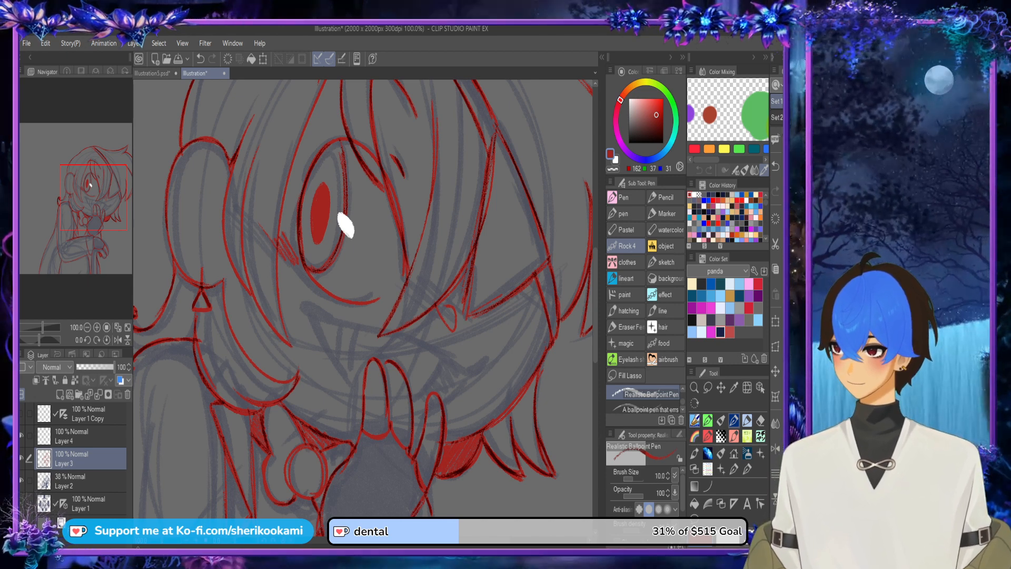
key("ctrl+s")
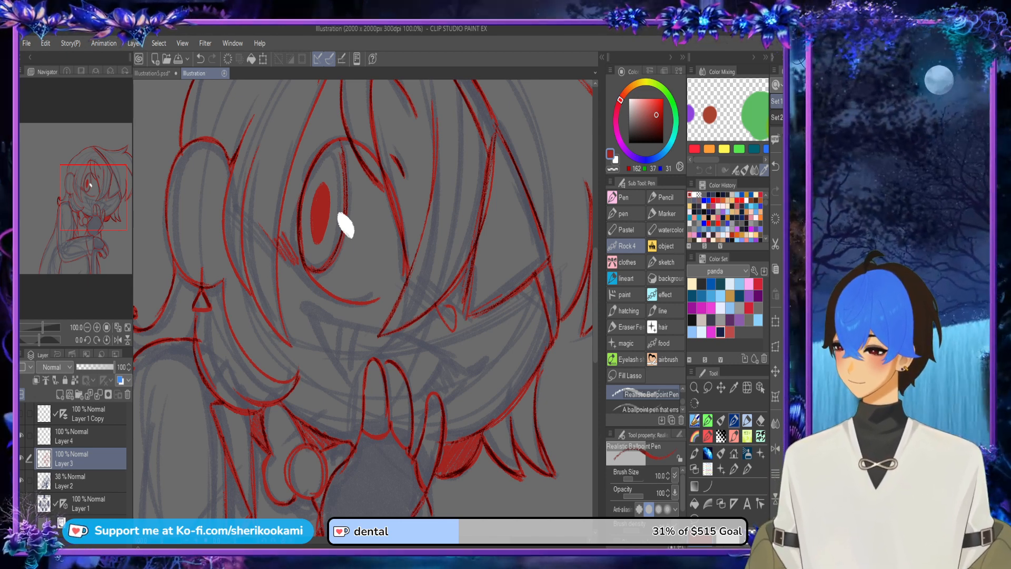
Step: Mirror the canvas view and draw the grin's long upper line across the face, thickening its raised corner below the visible eye
left_click(775, 448)
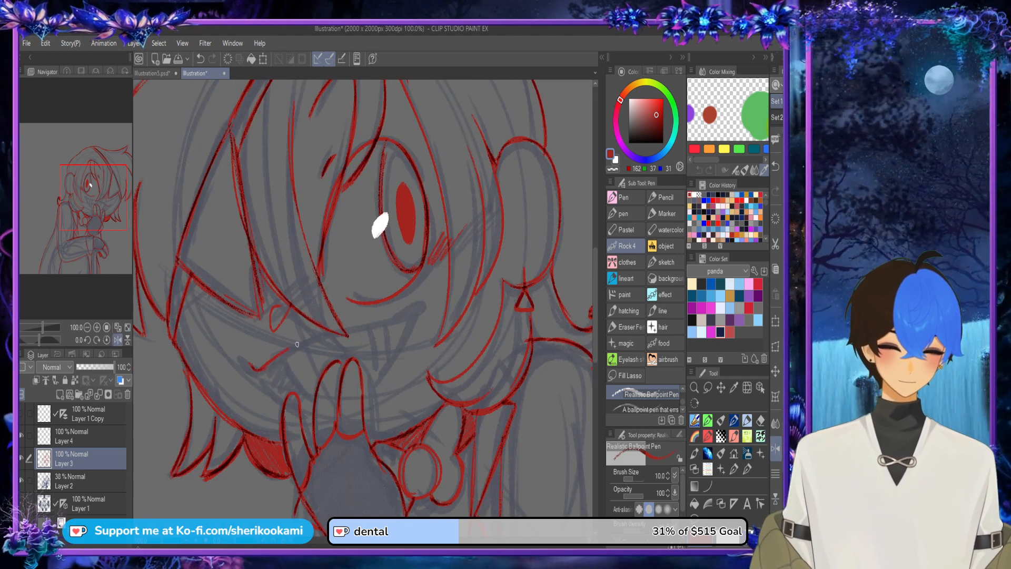
key("ctrl+z")
mouse_move(269, 367)
left_mouse_down()
mouse_move(421, 300)
mouse_move(387, 316)
mouse_move(419, 296)
left_mouse_up()
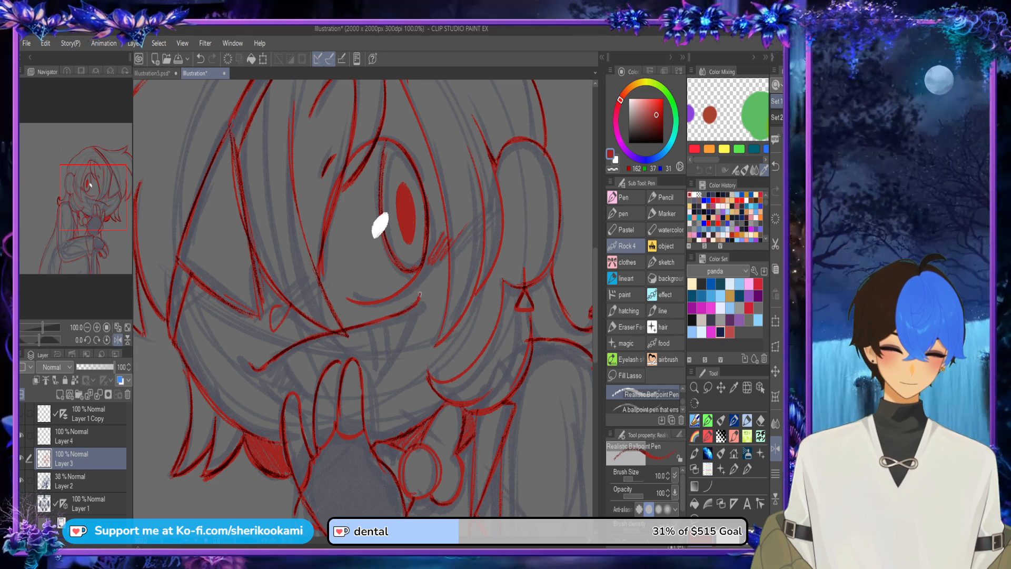
left_click(396, 308, "alt")
left_click(388, 306, "alt")
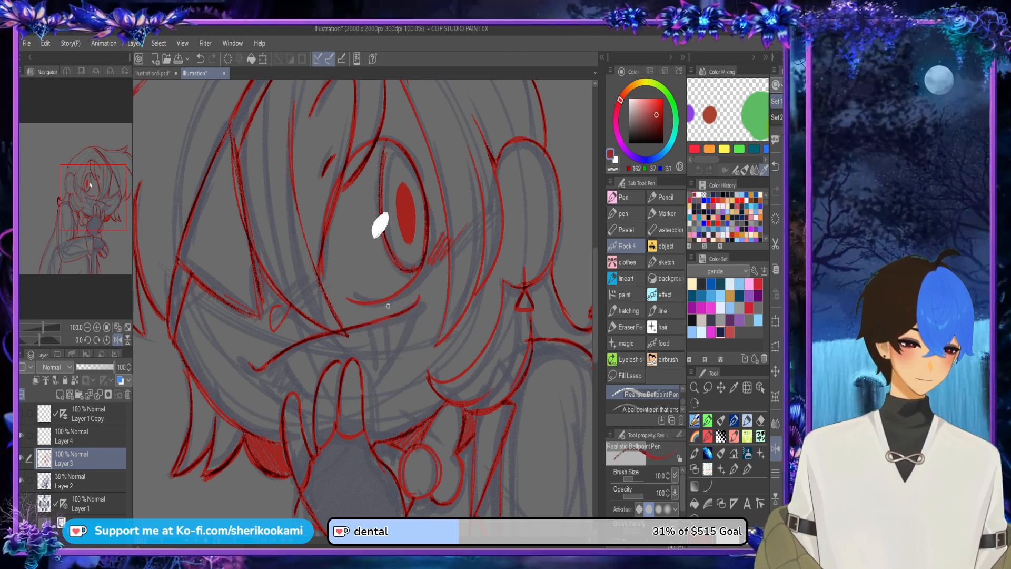
left_click_drag(412, 307, 421, 292)
left_click_drag(397, 314, 420, 295)
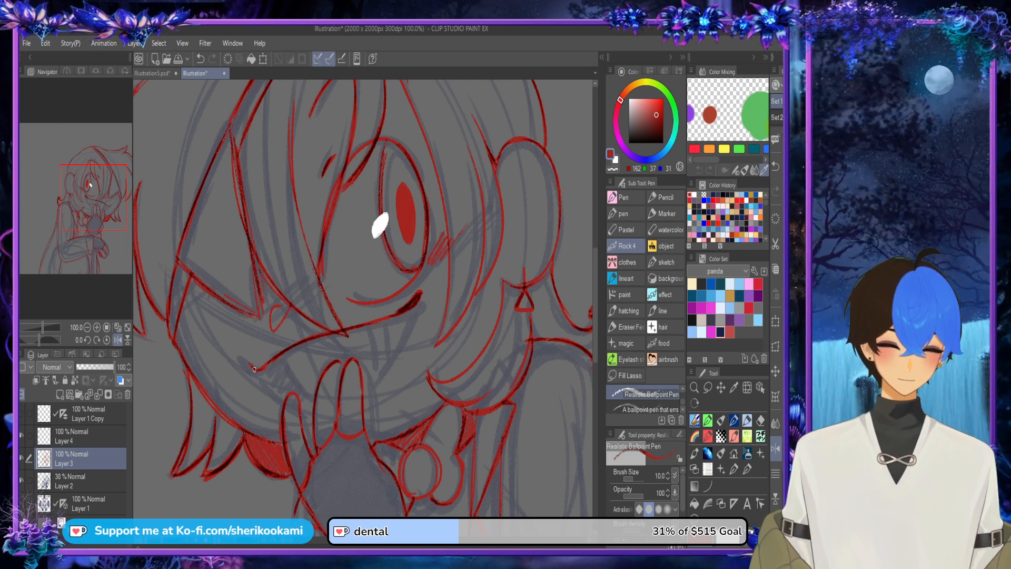
Step: Draw the grin's other corner and the two lower mouth edges slanting down toward the raised fingers
mouse_move(255, 368)
left_mouse_down()
mouse_move(243, 364)
mouse_move(263, 370)
mouse_move(243, 362)
mouse_move(287, 400)
left_mouse_up()
left_click_drag(267, 380, 284, 398)
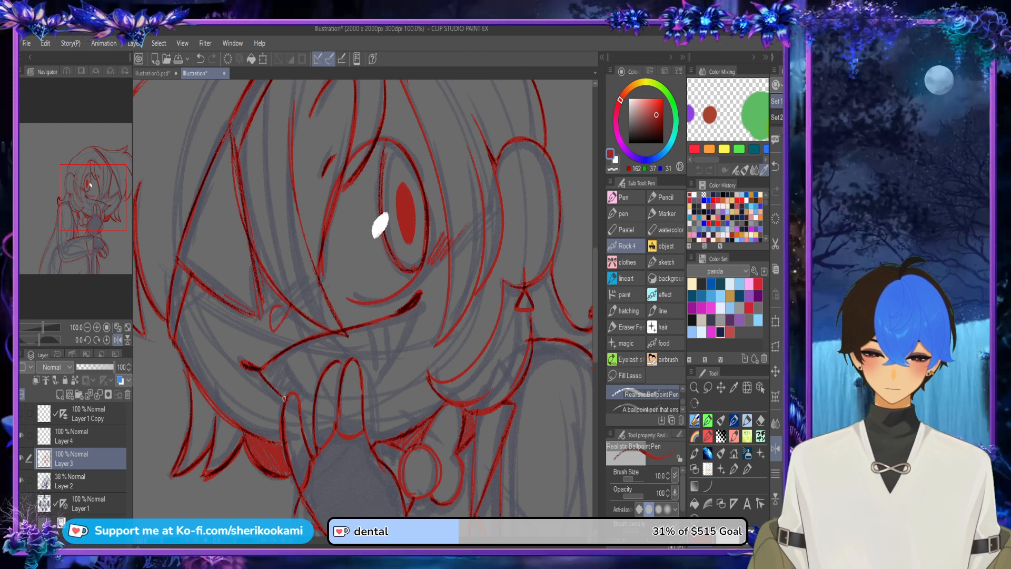
left_click_drag(408, 310, 383, 371)
left_click_drag(411, 310, 368, 397)
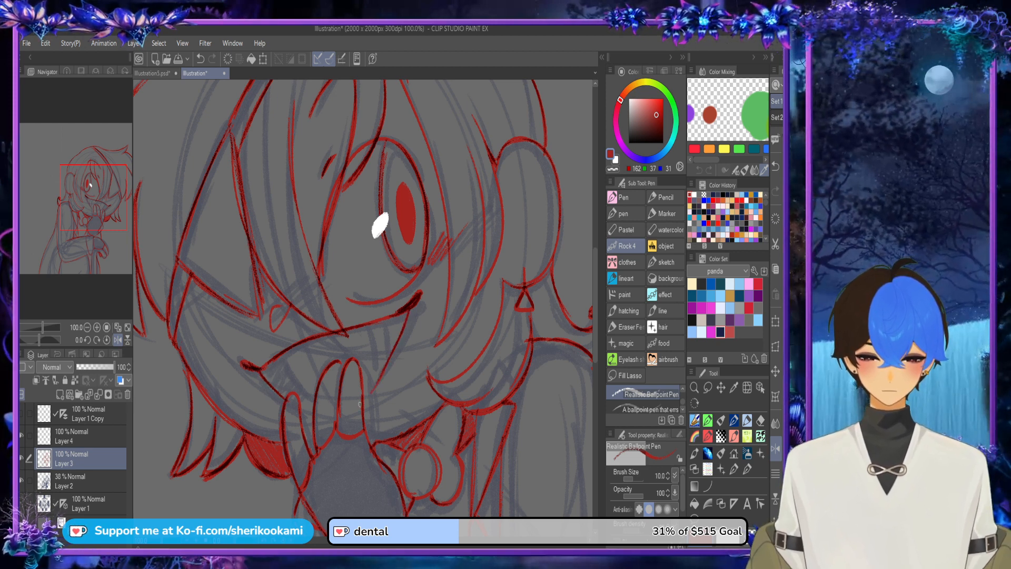
mouse_move(388, 358)
left_mouse_down()
mouse_move(361, 403)
mouse_move(420, 294)
left_mouse_up()
left_click_drag(261, 372, 312, 414)
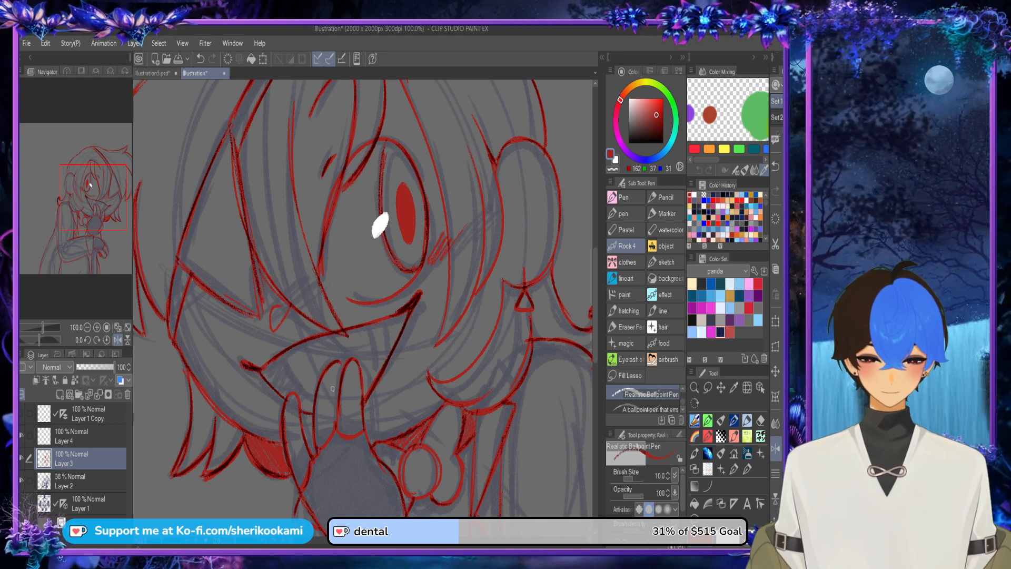
Step: Draw the tooth divider lines inside the grin on both sides of the raised fingers
mouse_move(282, 356)
left_mouse_down()
mouse_move(313, 399)
mouse_move(298, 385)
mouse_move(312, 406)
left_mouse_up()
left_click_drag(305, 399, 284, 366)
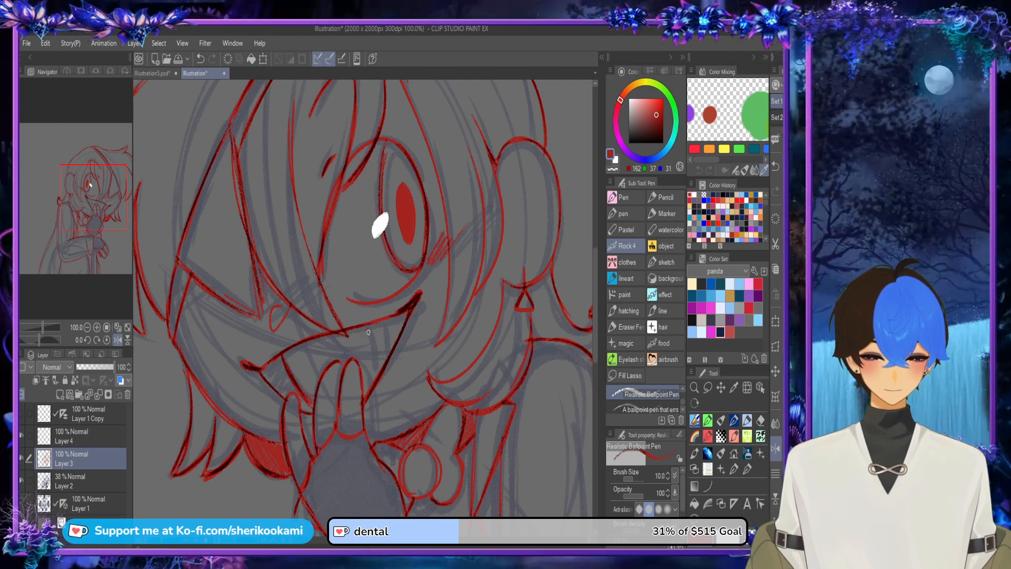
left_click_drag(375, 329, 368, 381)
mouse_move(393, 314)
left_mouse_down()
mouse_move(393, 358)
mouse_move(388, 321)
mouse_move(363, 344)
left_mouse_up()
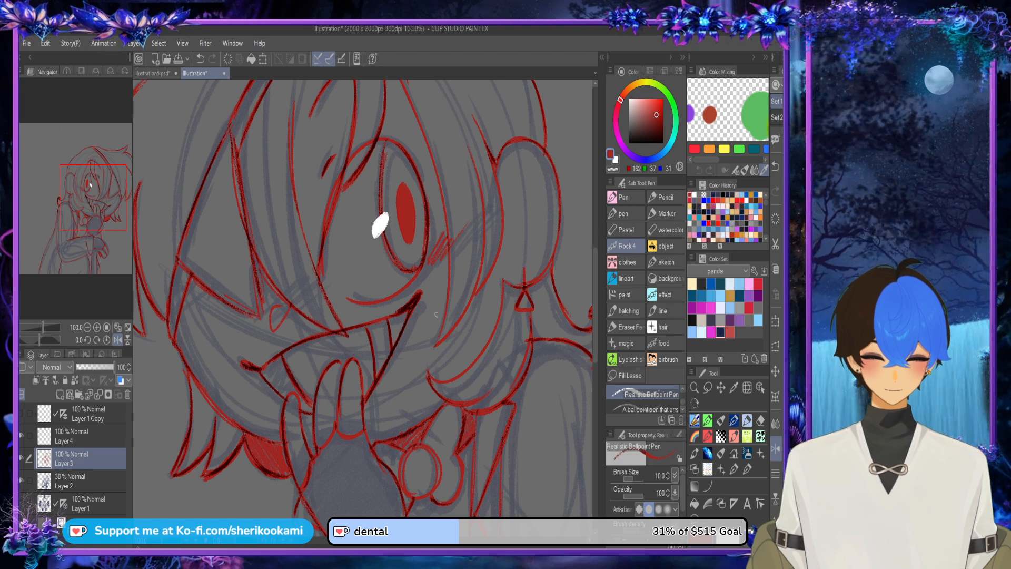
Step: Hatch short red blush strokes on the cheek along the lower edge of the triangular eye patch
scroll(436, 314, "down", 1)
left_click_drag(282, 299, 269, 313)
left_click_drag(295, 305, 271, 317)
left_click_drag(300, 307, 280, 317)
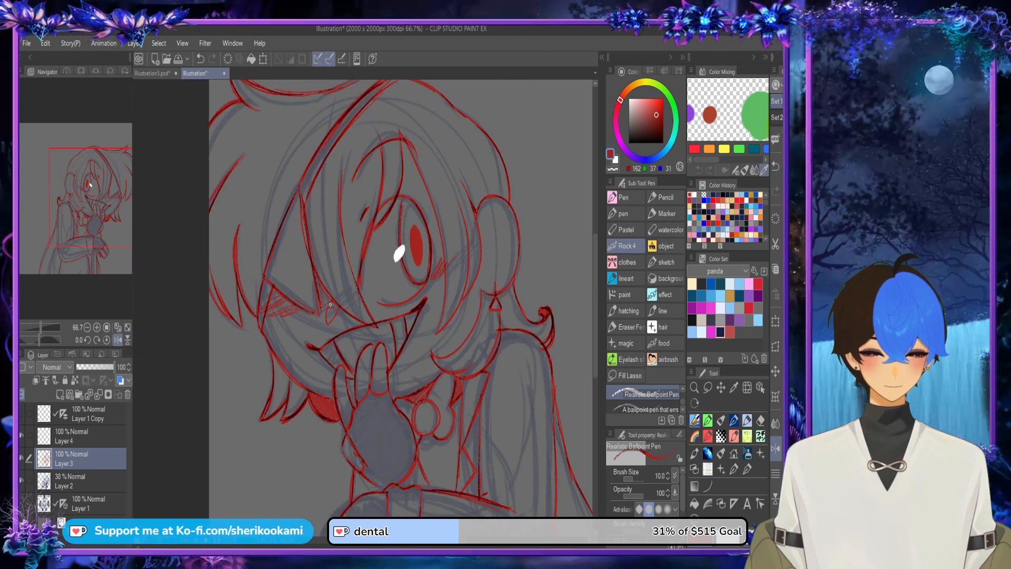
Step: Switch back to the red drawing colour and retrace the hair strand line running down from the eye patch's upper point
scroll(363, 266, "down", 1)
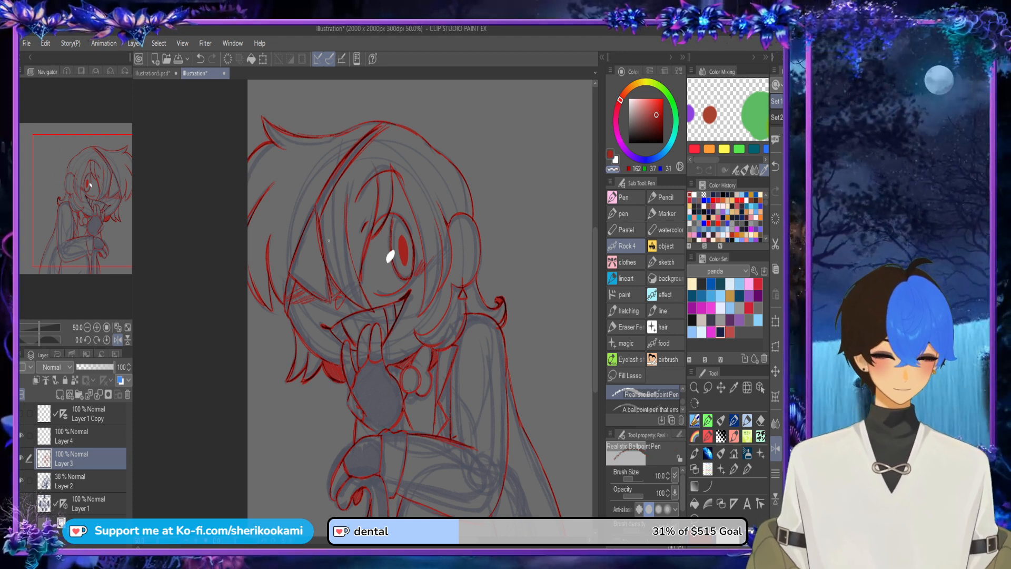
scroll(328, 240, "up", 3)
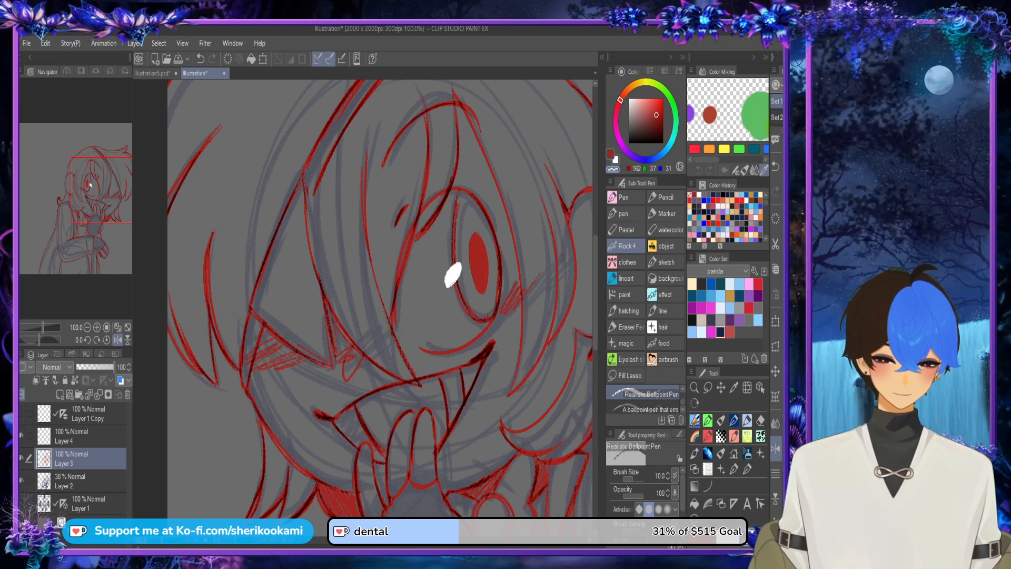
key("c")
mouse_move(307, 233)
left_mouse_down()
mouse_move(318, 179)
mouse_move(309, 255)
left_mouse_up()
left_click_drag(308, 210, 315, 269)
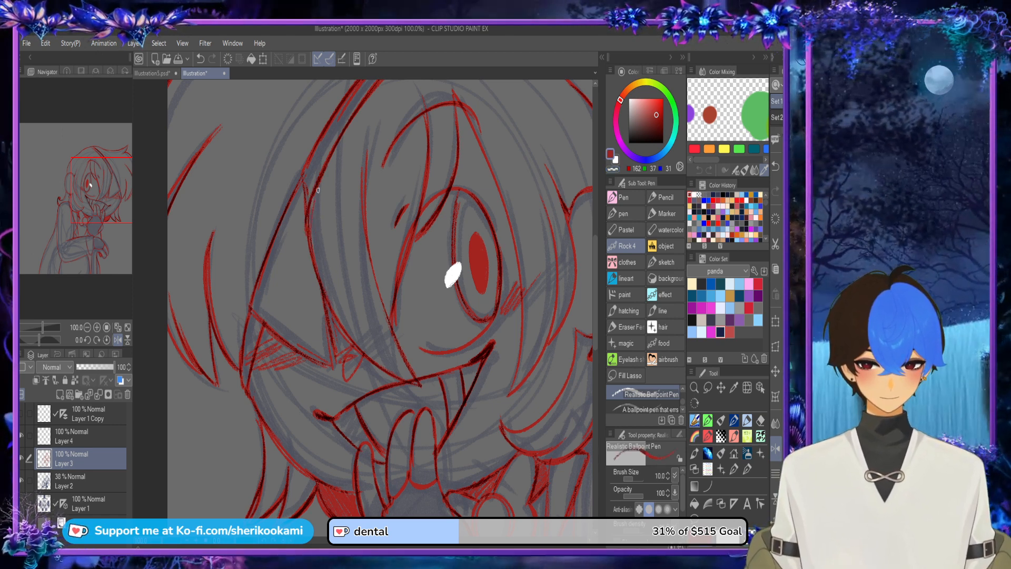
left_click_drag(319, 187, 316, 273)
key("ctrl+z")
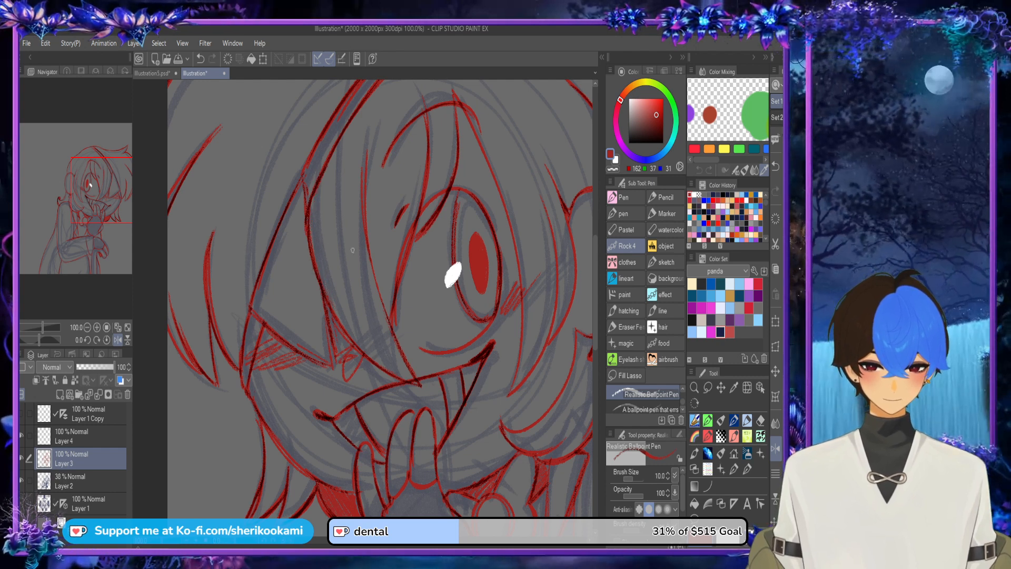
Step: Draw a short line below the bent forearm at the canvas's bottom edge and hide the Layer 2 sketch
scroll(385, 138, "down", 1)
scroll(400, 223, "down", 1)
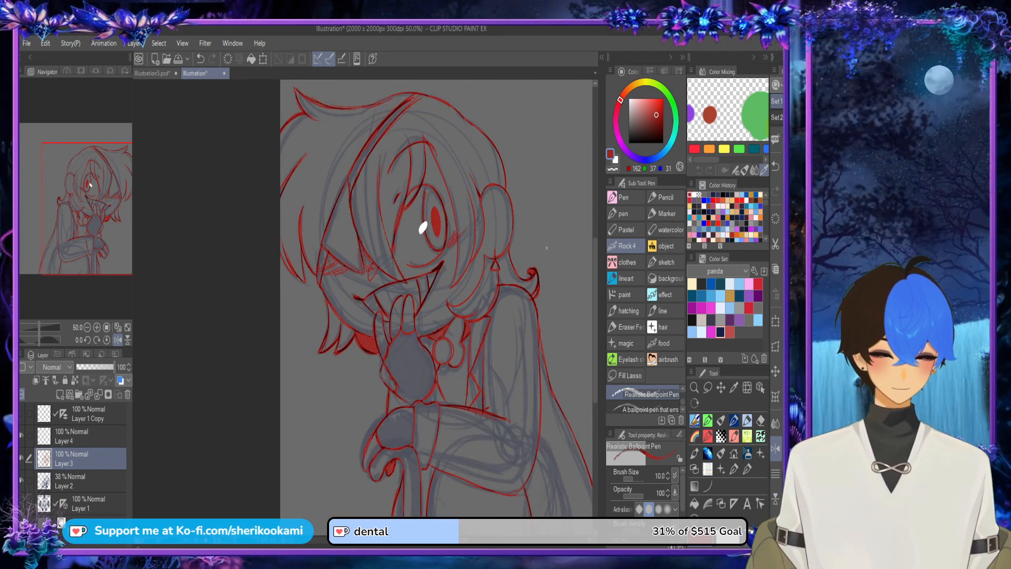
scroll(546, 244, "down", 1)
left_click_drag(519, 440, 439, 427)
scroll(439, 427, "up", 2)
left_click_drag(375, 408, 415, 461)
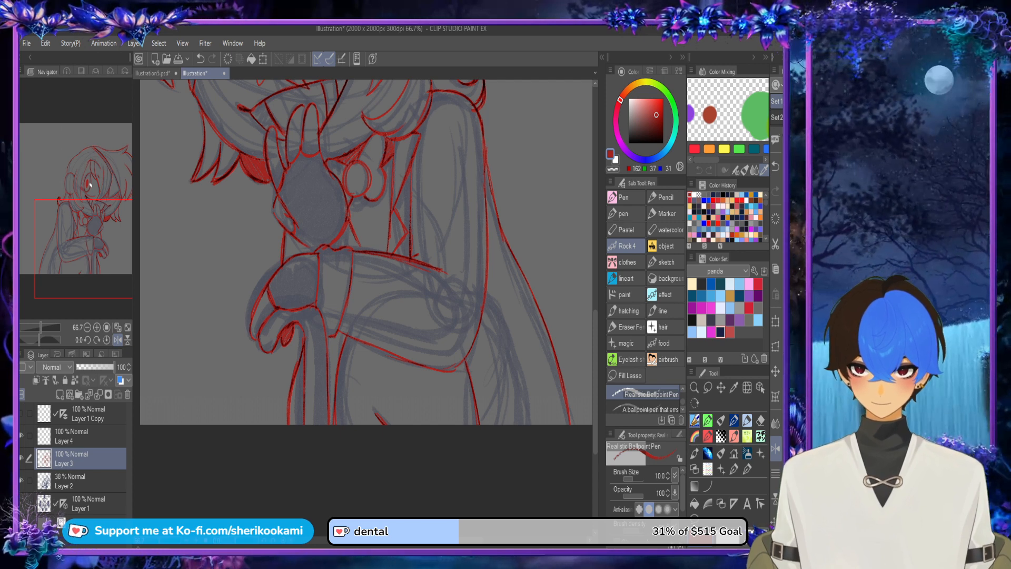
left_click(21, 480)
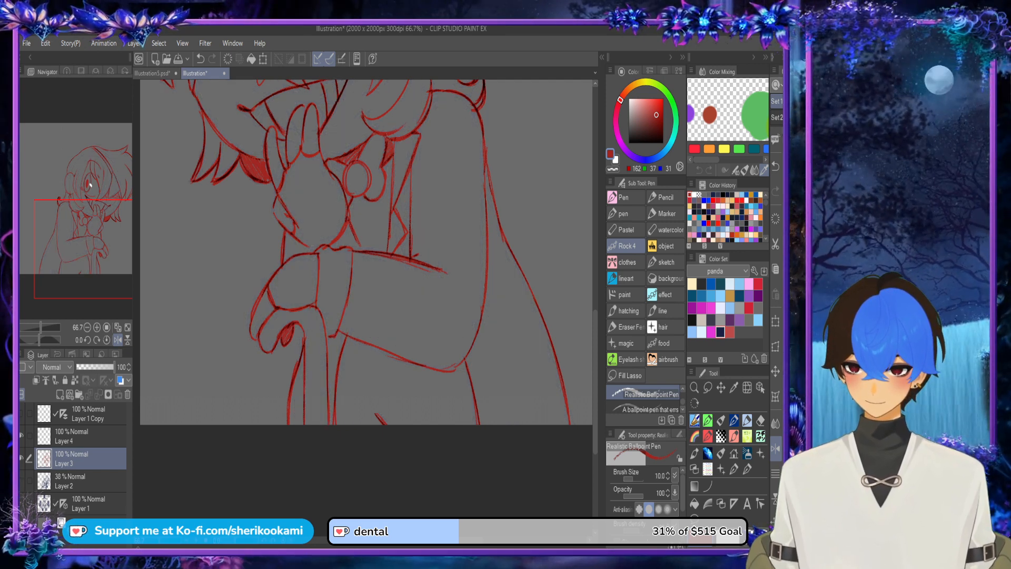
Step: Draw the narrow curved brim of a small tilted hat against the back of the head
scroll(192, 351, "down", 2)
scroll(580, 232, "up", 3)
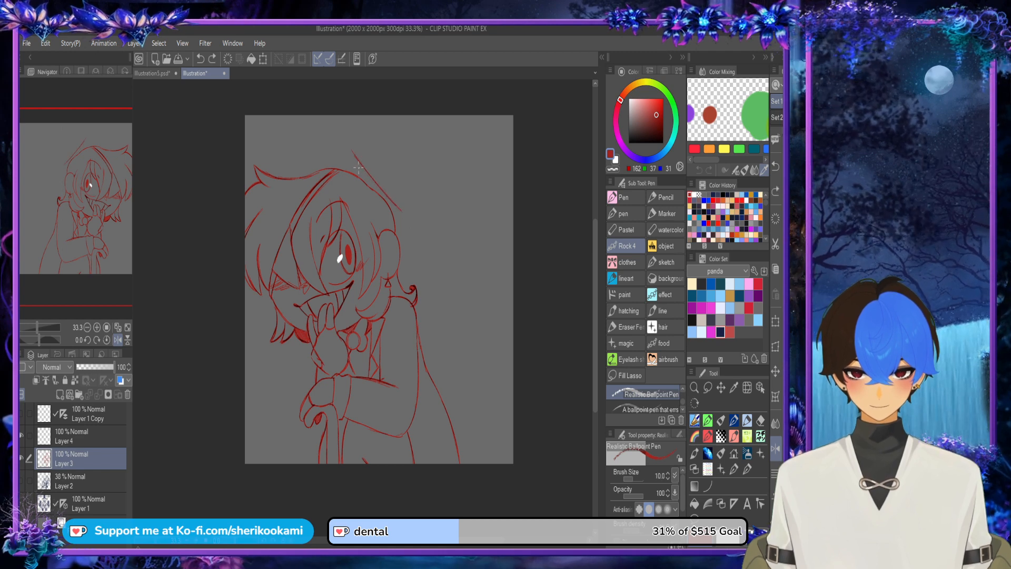
key("ctrl+z")
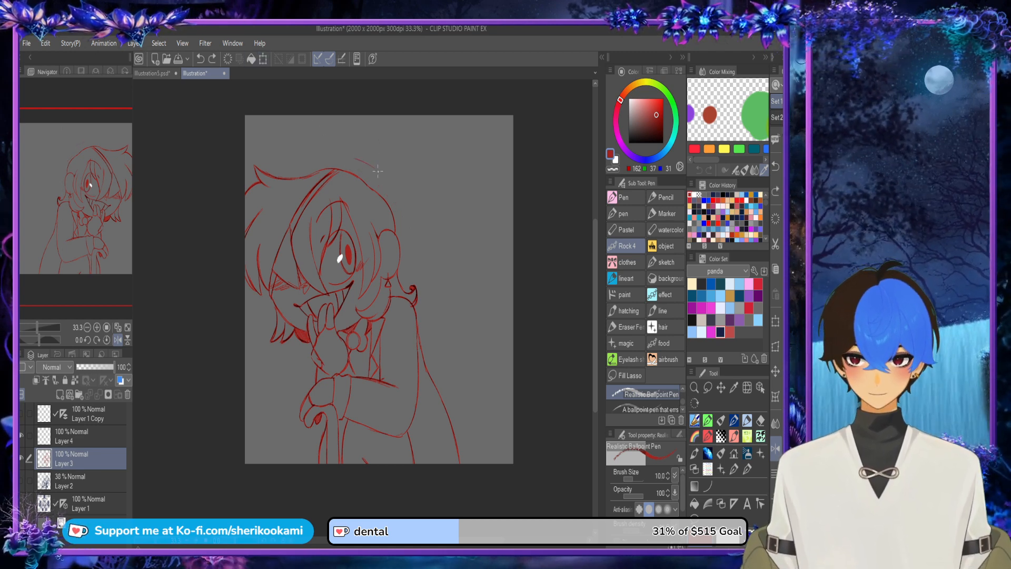
left_click_drag(356, 157, 395, 174)
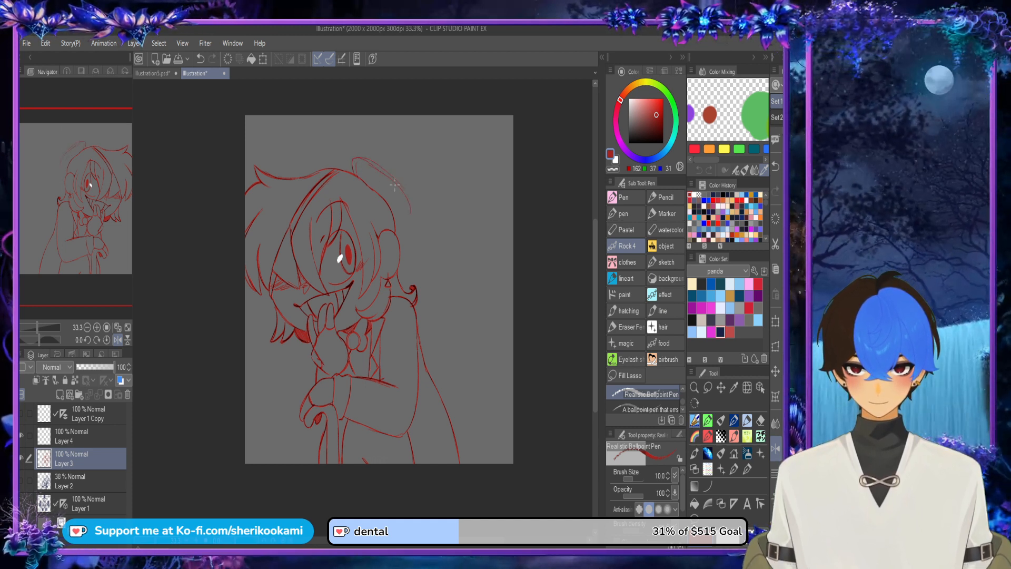
left_click_drag(390, 216, 412, 208)
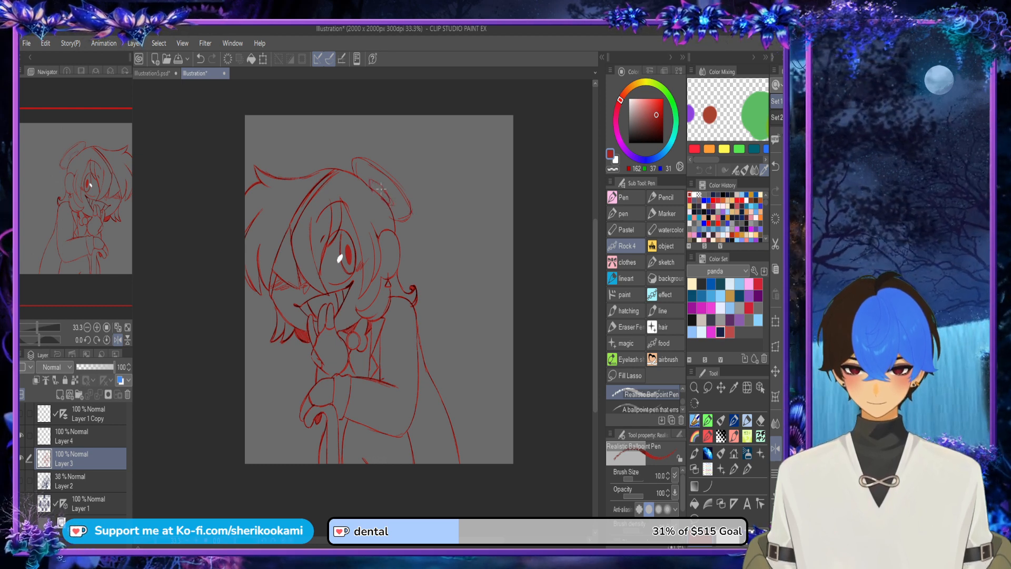
Step: Draw the hat's tall slanted crown with a band above the brim, then redo its top edge with darker strokes
mouse_move(372, 164)
left_mouse_down()
mouse_move(400, 122)
mouse_move(410, 177)
mouse_move(382, 152)
mouse_move(404, 188)
left_mouse_up()
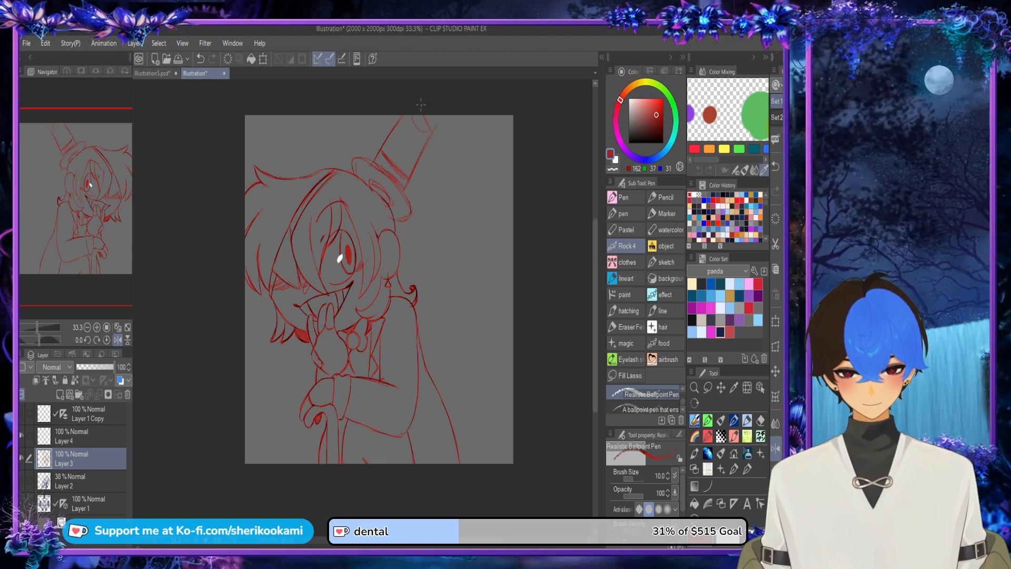
key("ctrl+z")
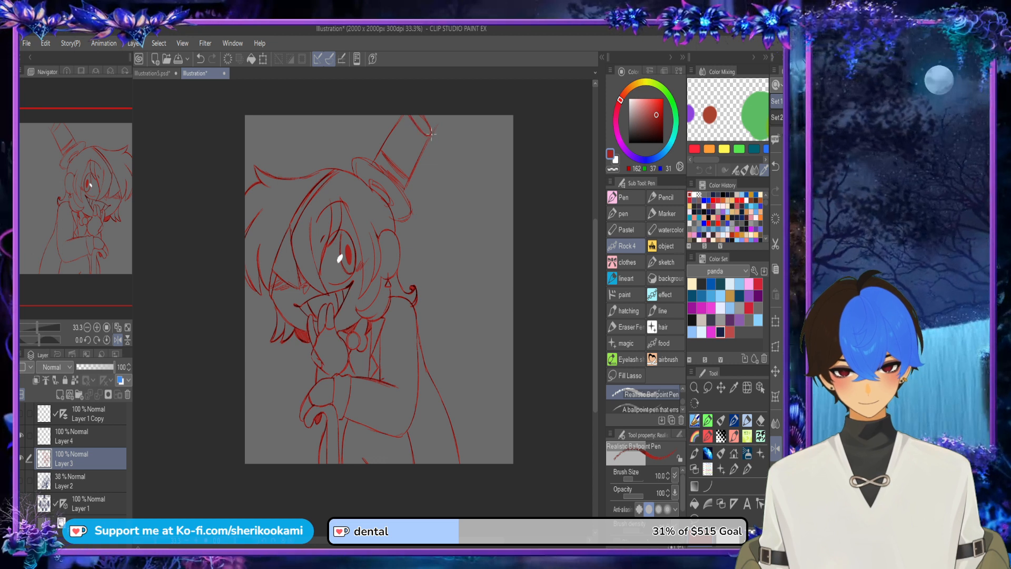
key("ctrl+z")
key("ctrl+z")
left_click_drag(414, 116, 430, 132)
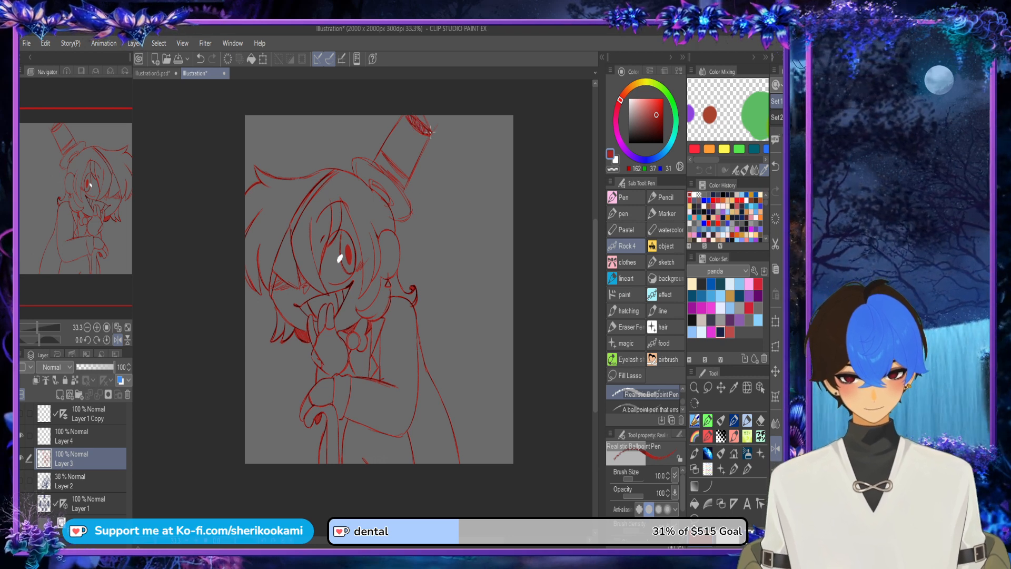
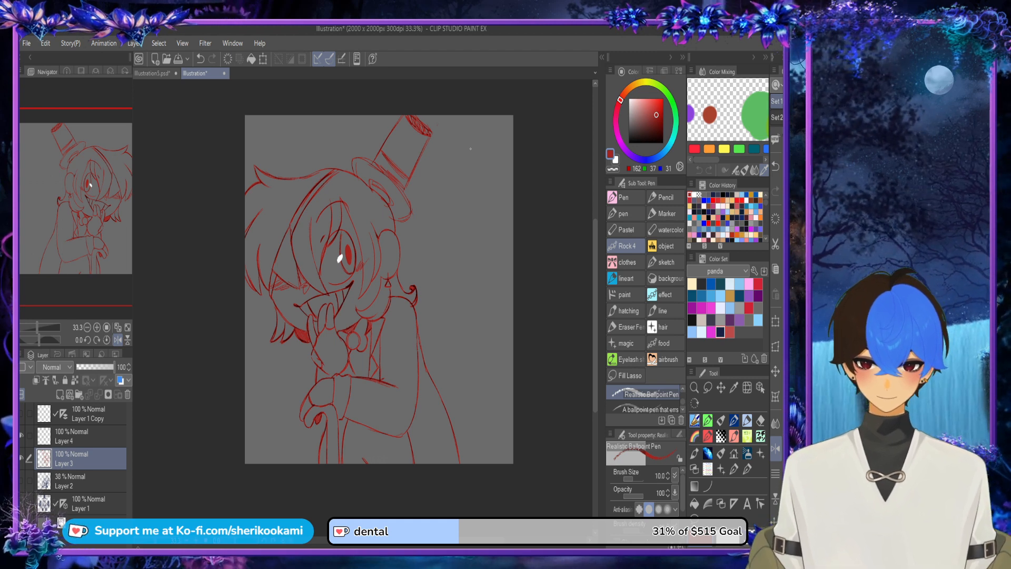
Step: Erase the upper tip of the outer hair strand line with the transparent colour and switch back to red
scroll(245, 206, "up", 3)
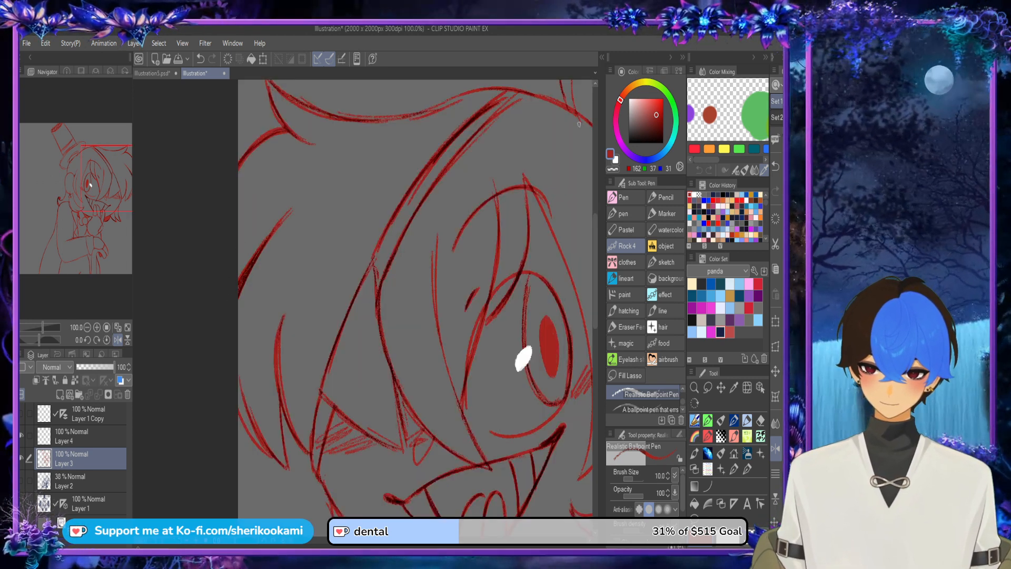
left_click(612, 169)
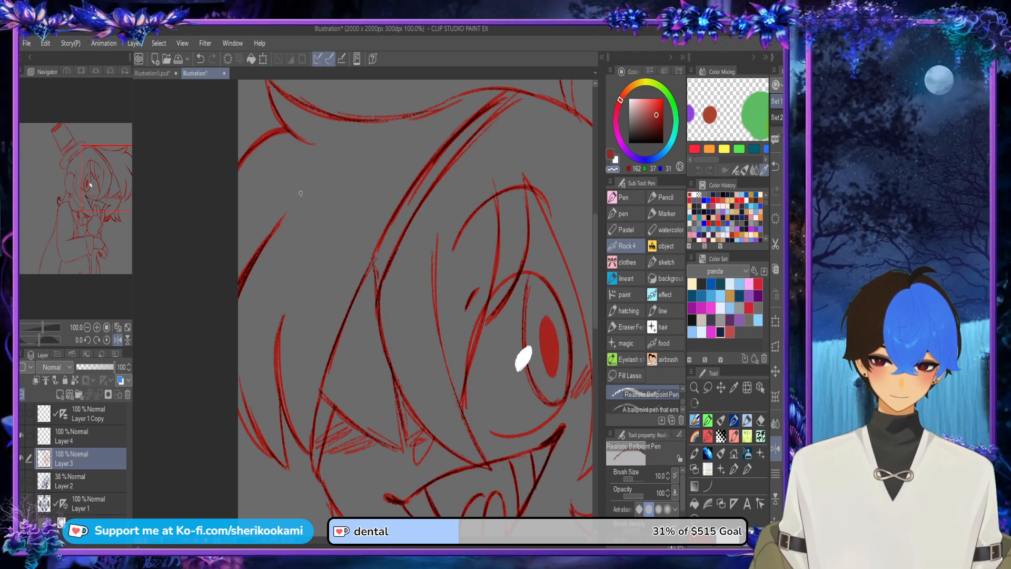
key("c")
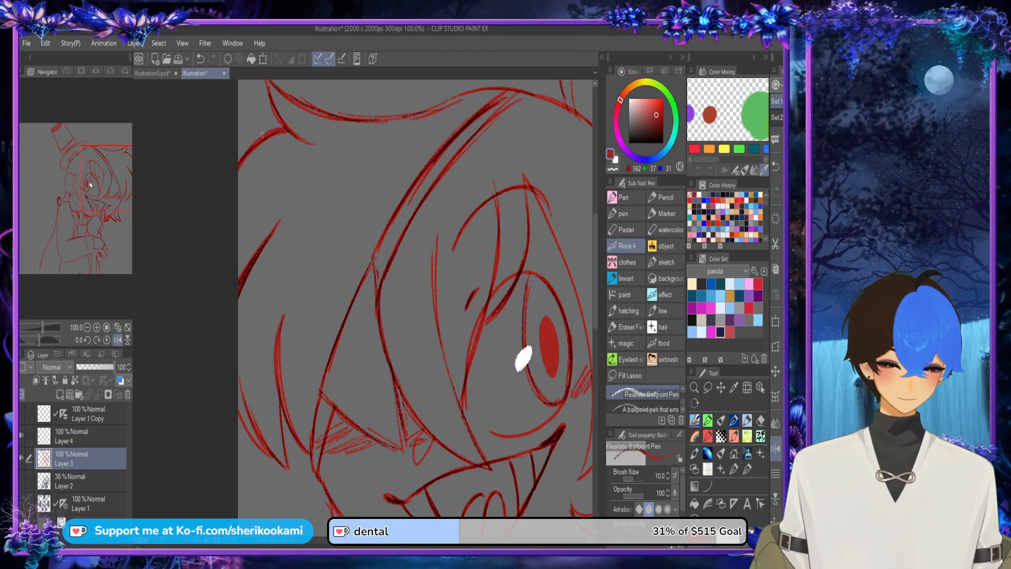
Step: Mirror the view and darken the notch under the hair tuft at the back of the head with red strokes
left_click_drag(299, 141, 265, 138)
key("ctrl+z")
key("h")
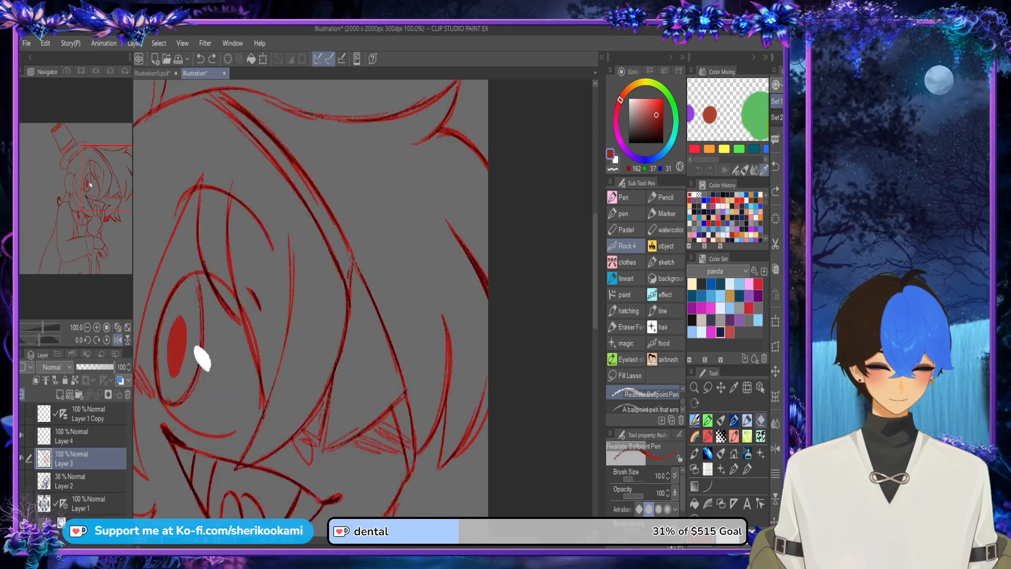
left_click_drag(411, 142, 450, 135)
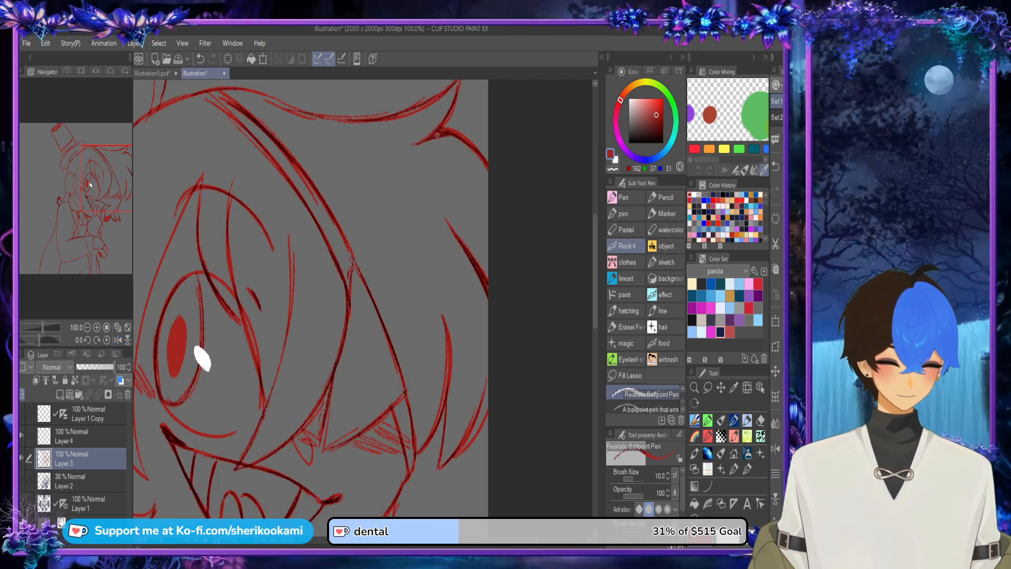
scroll(521, 187, "down", 2)
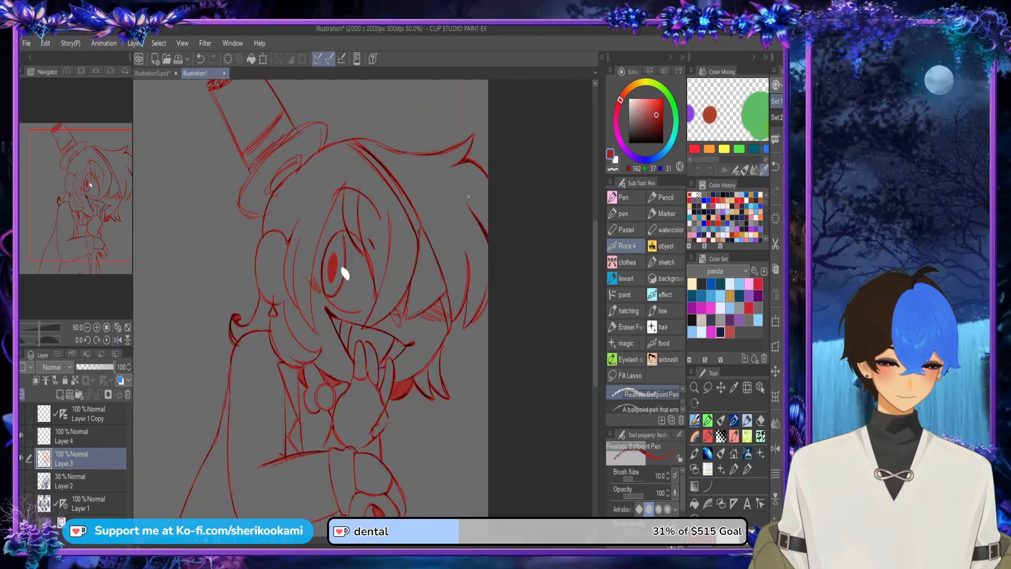
Step: Darken the corners where the hair lines meet above the triangular earring and along the collar
scroll(268, 324, "up", 3)
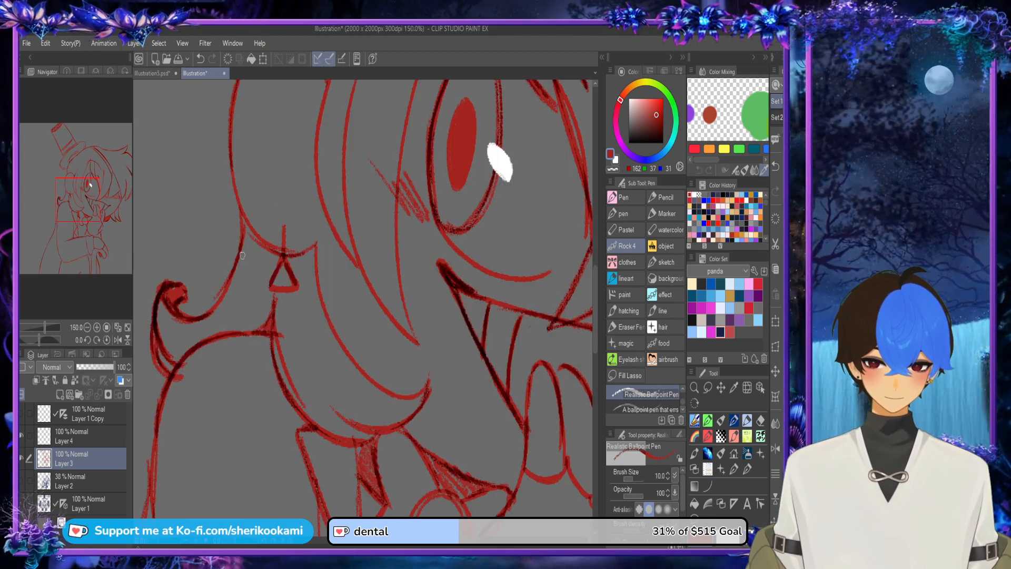
mouse_move(243, 255)
left_mouse_down()
mouse_move(275, 263)
mouse_move(252, 246)
mouse_move(243, 253)
mouse_move(270, 263)
mouse_move(245, 245)
mouse_move(246, 228)
mouse_move(275, 264)
mouse_move(276, 255)
mouse_move(293, 271)
mouse_move(305, 256)
mouse_move(303, 250)
left_mouse_up()
key("ctrl+z")
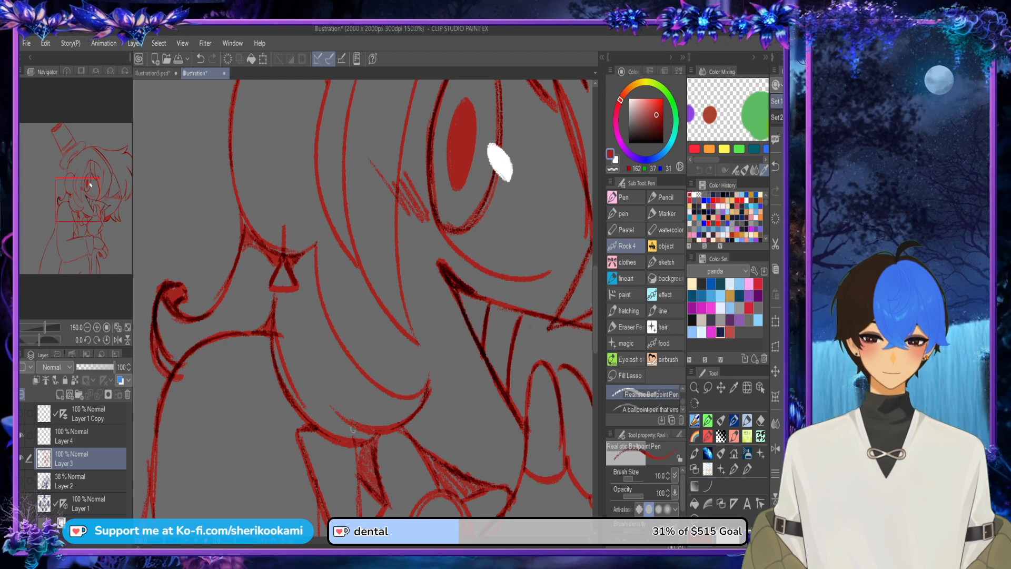
mouse_move(345, 419)
left_mouse_down()
mouse_move(352, 448)
mouse_move(370, 432)
left_mouse_up()
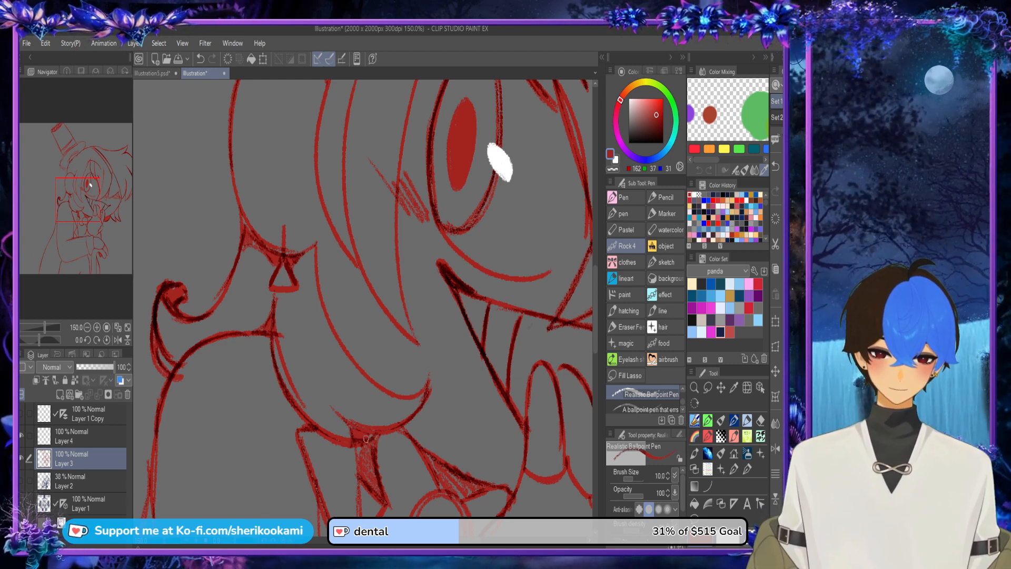
scroll(501, 251, "down", 3)
left_click_drag(273, 96, 143, 170)
scroll(363, 316, "down", 2)
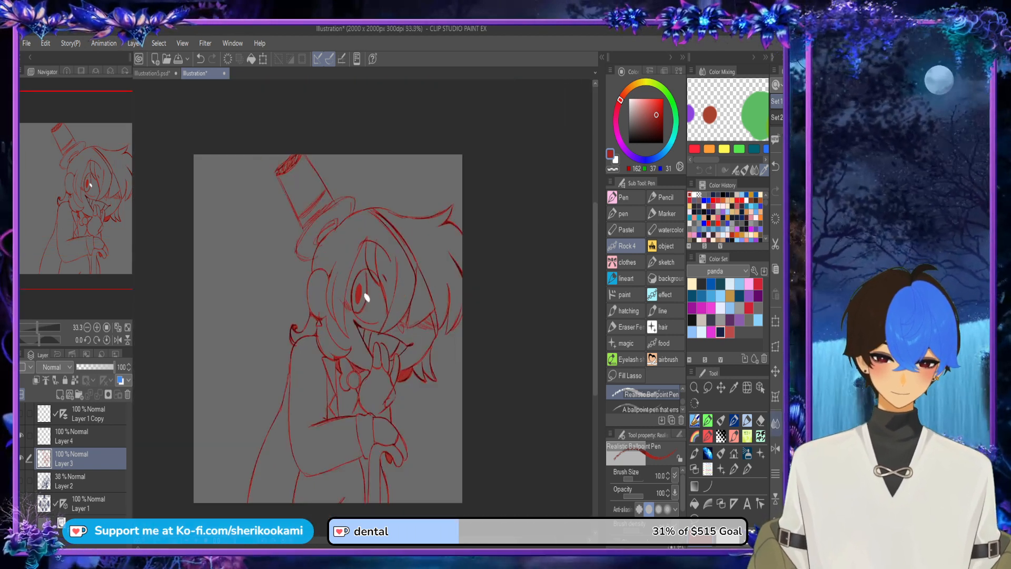
Step: Unflip the view, fade Layer 3 to 40% opacity and add a new layer directly above it
left_click(776, 423)
left_click(775, 449)
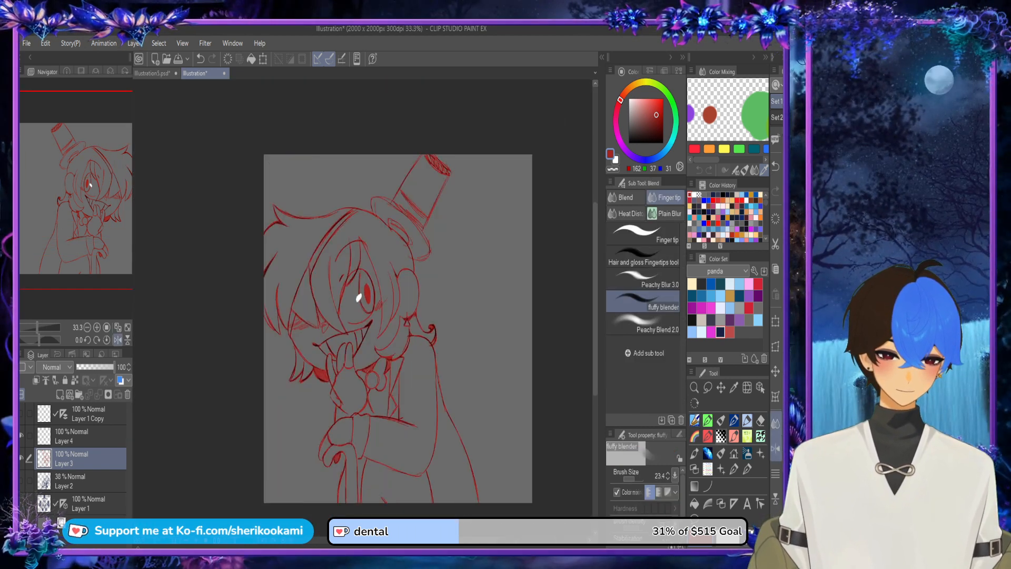
key("p")
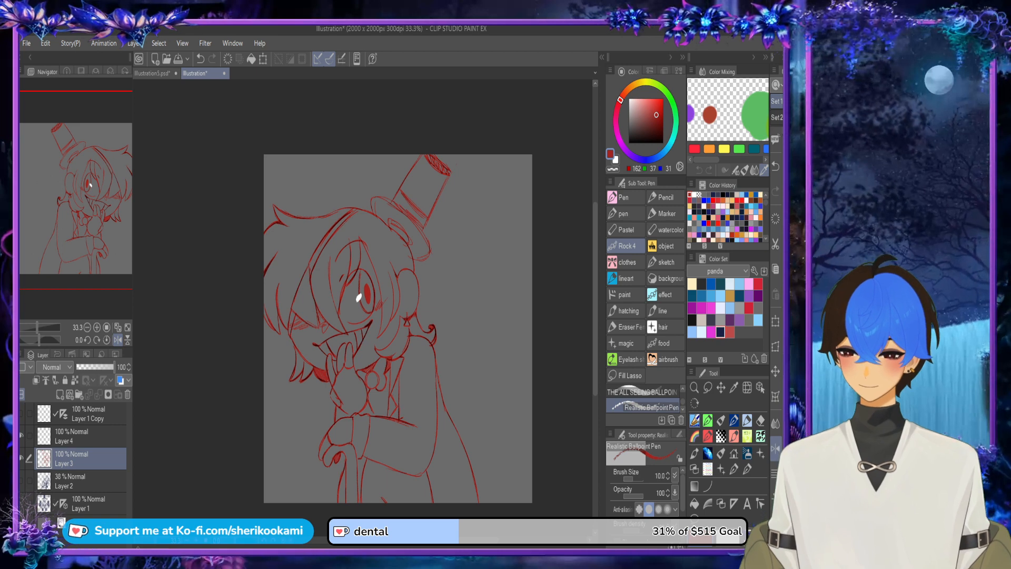
left_click(92, 367)
left_click(60, 395)
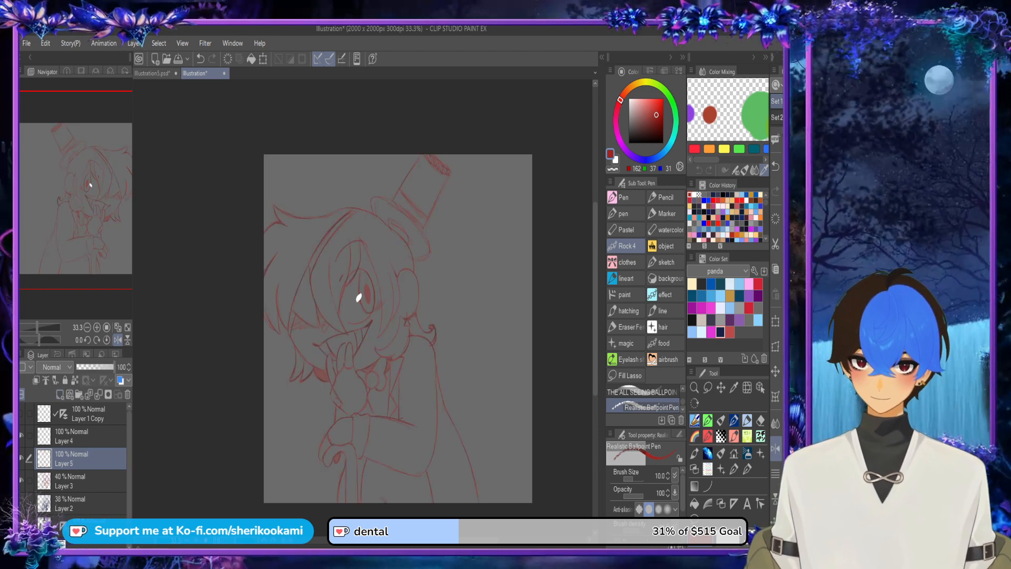
Step: Choose black and ink the long curved hair strand line descending from just below the eye patch's upper point
left_click(629, 143)
scroll(320, 306, "up", 4)
mouse_move(386, 385)
left_mouse_down()
mouse_move(333, 334)
mouse_move(309, 293)
left_mouse_up()
left_click_drag(313, 300, 388, 386)
left_click_drag(280, 134, 350, 348)
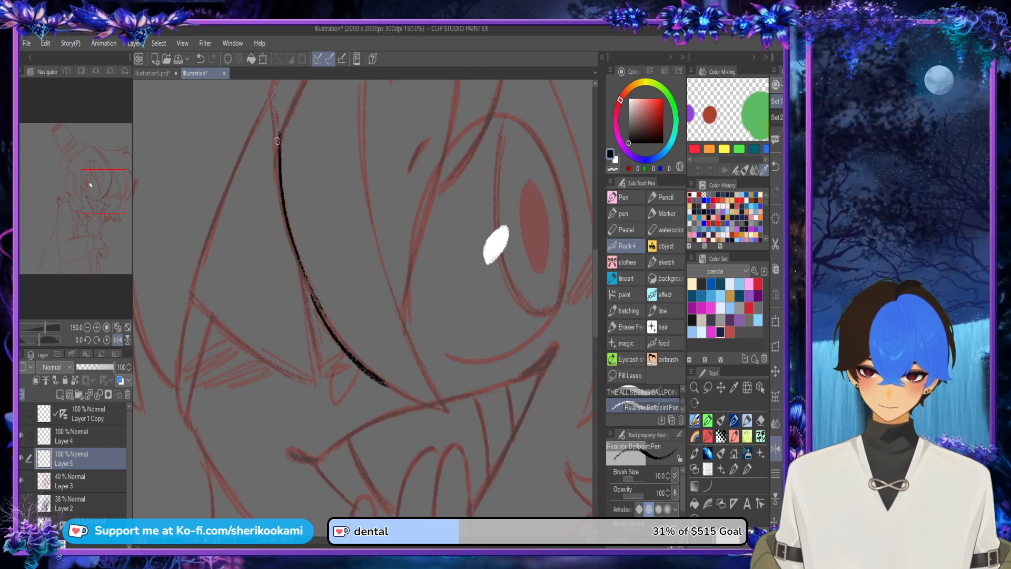
left_click_drag(280, 148, 337, 347)
left_click_drag(292, 242, 346, 347)
key("ctrl+z")
key("ctrl+z")
left_click_drag(280, 176, 327, 326)
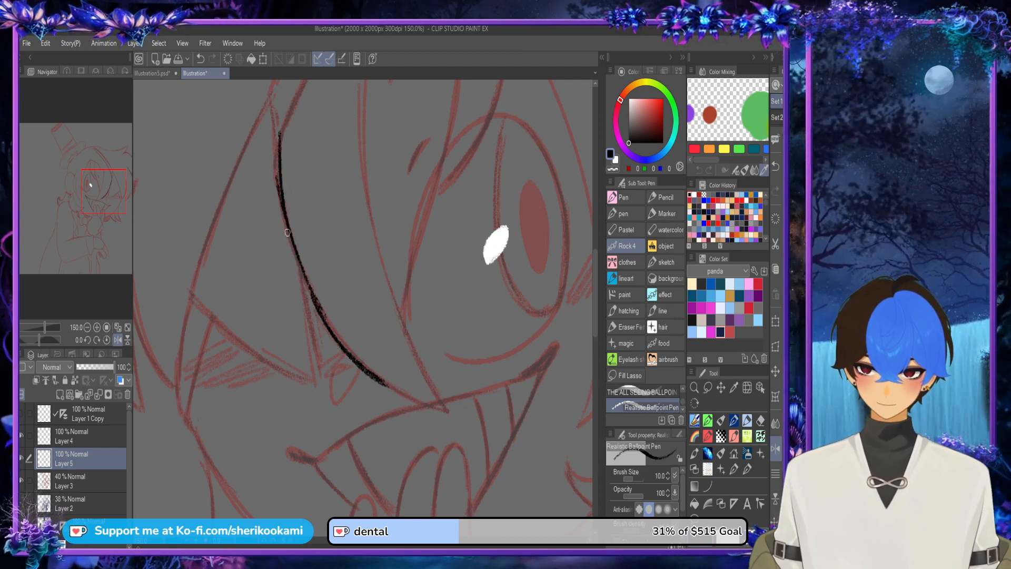
mouse_move(280, 194)
left_mouse_down()
mouse_move(339, 346)
mouse_move(281, 163)
left_mouse_up()
left_click_drag(288, 233, 279, 130)
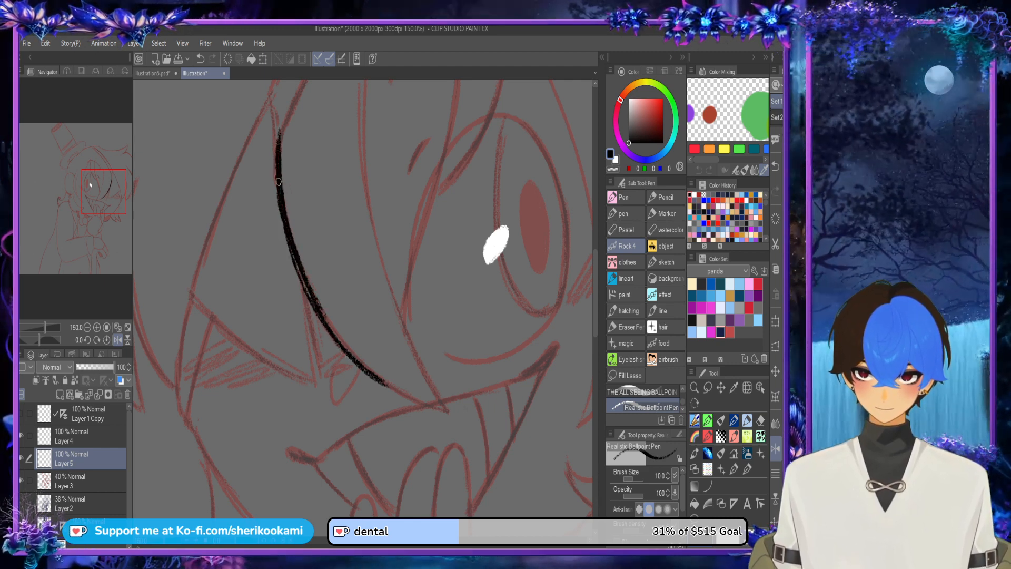
Step: Thicken the long strand line's lower part and extend it to the pointed tip at the mouth's upper edge
mouse_move(278, 182)
left_mouse_down()
mouse_move(312, 303)
mouse_move(351, 355)
mouse_move(402, 392)
left_mouse_up()
left_click_drag(349, 350, 448, 411)
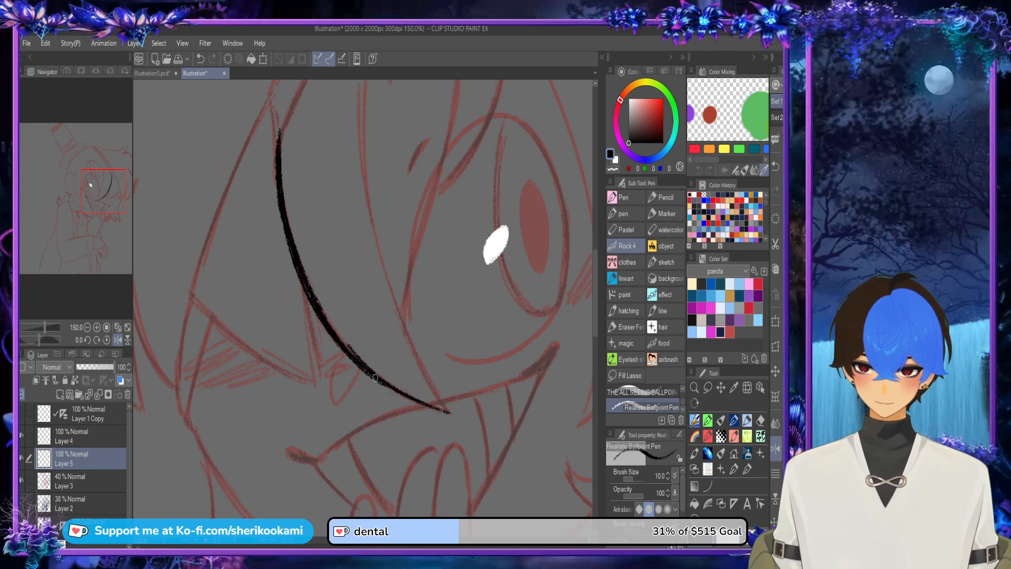
key("ctrl+z")
mouse_move(365, 373)
left_mouse_down()
mouse_move(446, 409)
mouse_move(426, 405)
left_mouse_up()
Step: Ink the strand's opposite edge in black, curving from the pointed tip up the forehead with a tapering end
left_click_drag(362, 132, 420, 346)
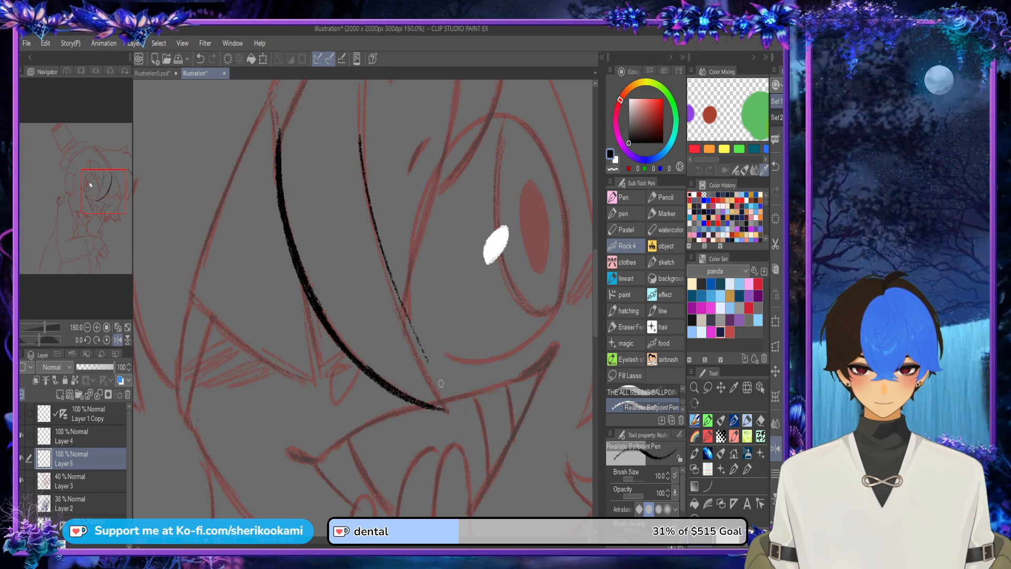
key("ctrl+z")
mouse_move(449, 413)
left_mouse_down()
mouse_move(392, 308)
mouse_move(382, 238)
mouse_move(410, 342)
mouse_move(377, 244)
left_mouse_up()
key("ctrl+z")
key("ctrl+z")
left_click_drag(390, 293, 372, 221)
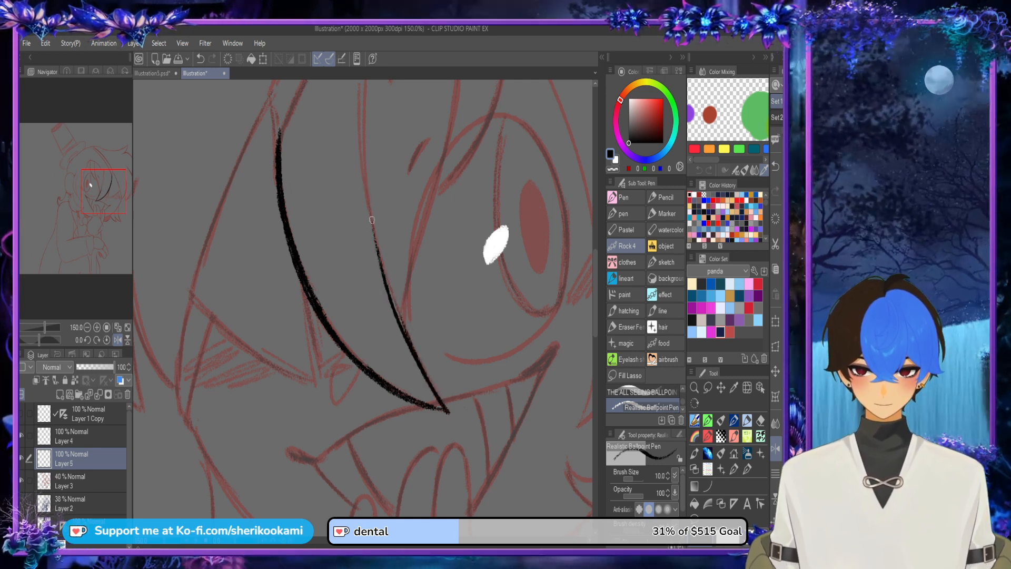
left_click_drag(420, 358, 367, 188)
key("ctrl+z")
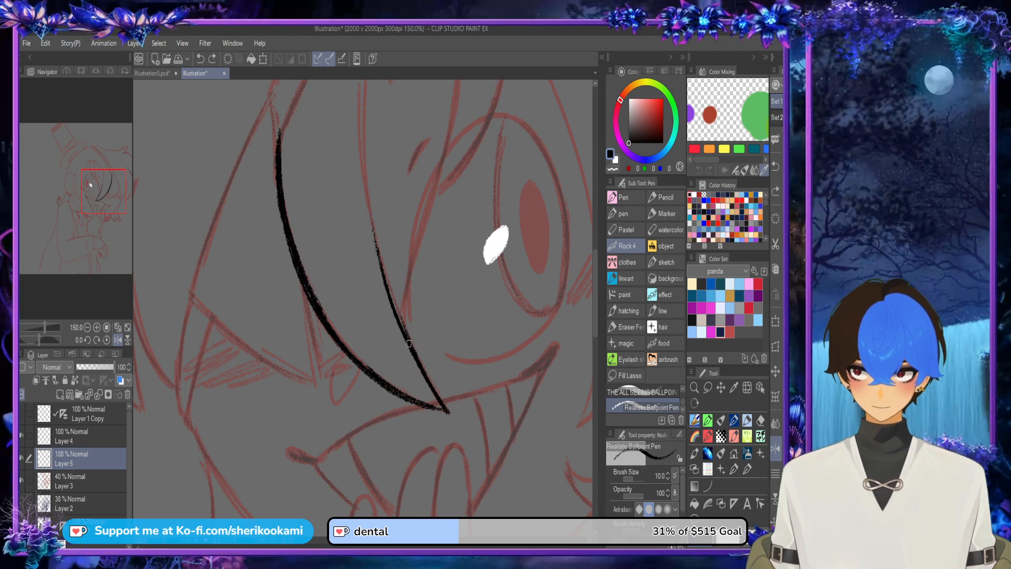
mouse_move(408, 341)
left_mouse_down()
mouse_move(383, 271)
mouse_move(363, 153)
left_mouse_up()
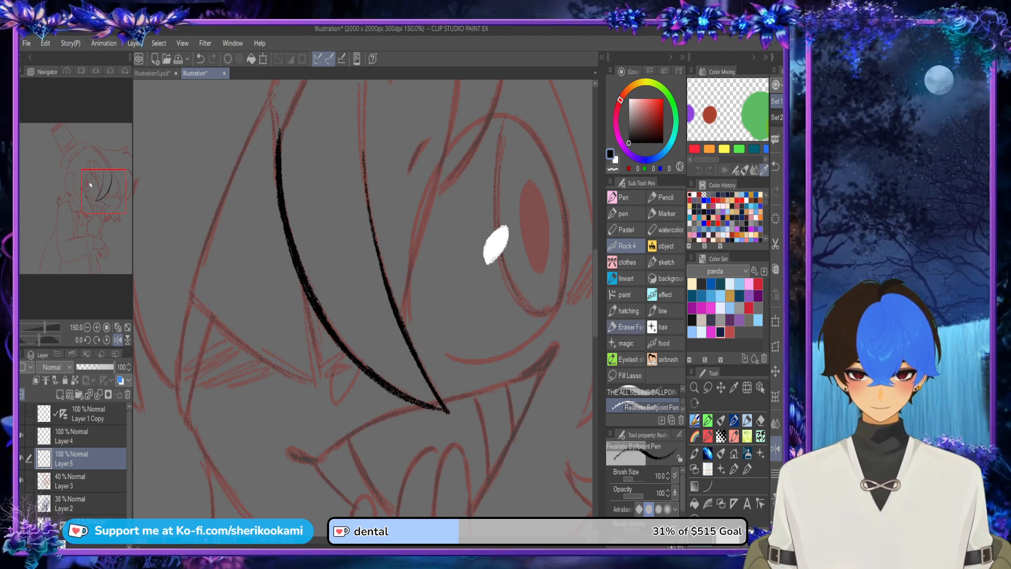
Step: Ink a curved line branching upward from the strand's inner edge toward the eye's upper arch, and lengthen that inner edge
scroll(363, 299, "up", 4)
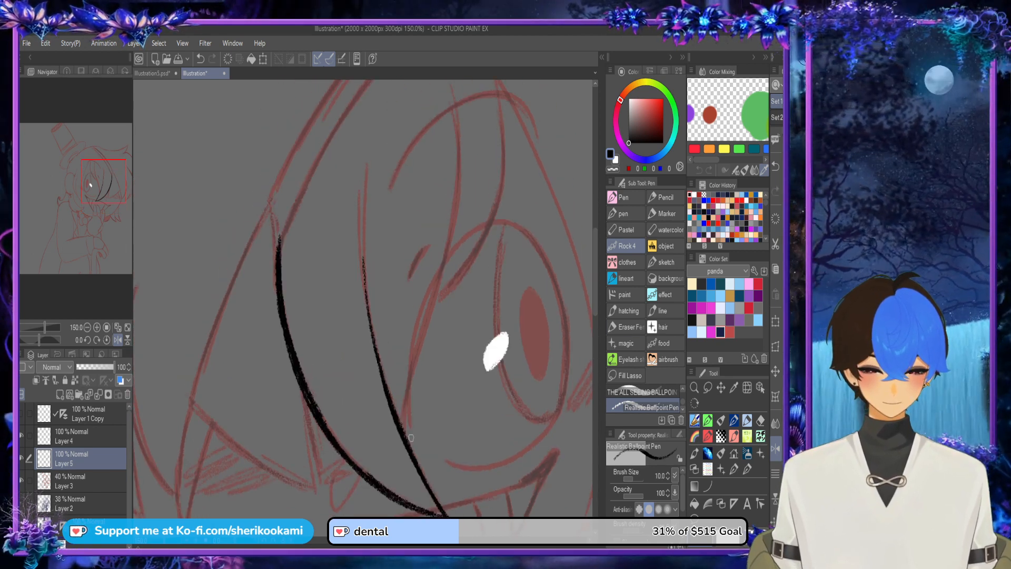
left_click_drag(406, 433, 454, 138)
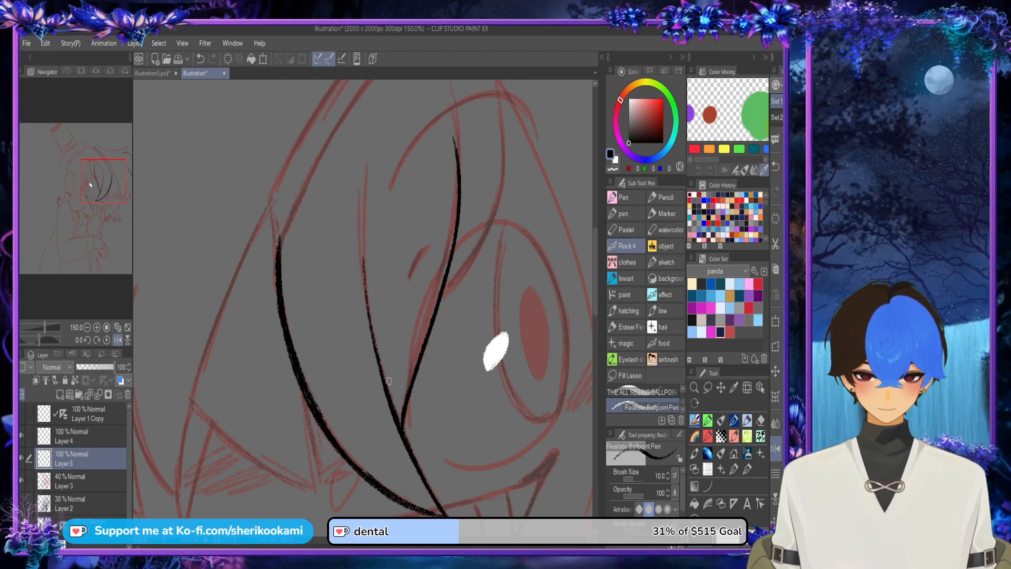
left_click_drag(379, 373, 363, 239)
key("ctrl+z")
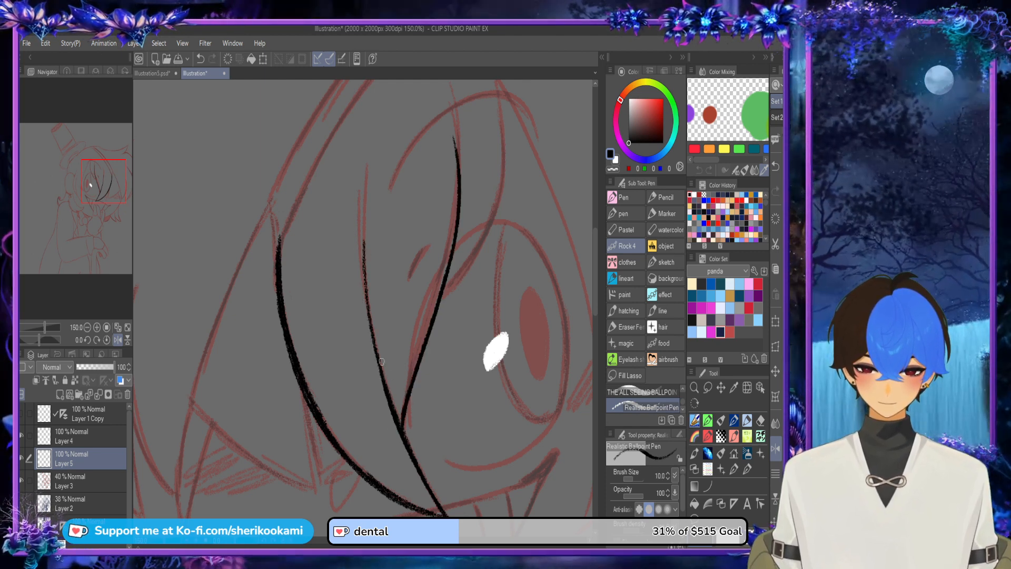
Step: Fill the narrow fork between the two branching strand lines with solid black strokes
left_click_drag(372, 334, 406, 398)
left_click_drag(377, 355, 407, 406)
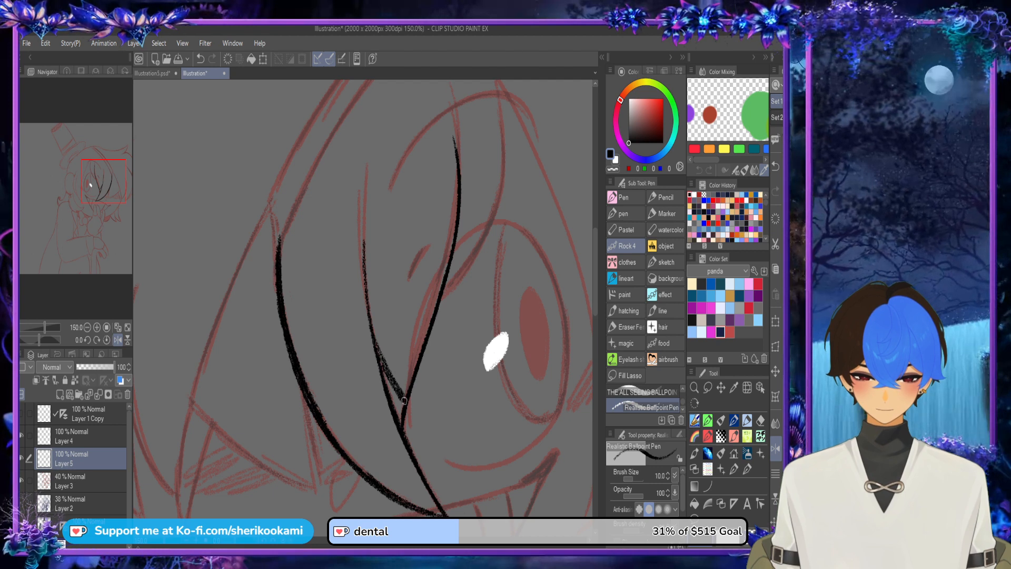
left_click_drag(384, 374, 401, 422)
left_click_drag(392, 393, 399, 415)
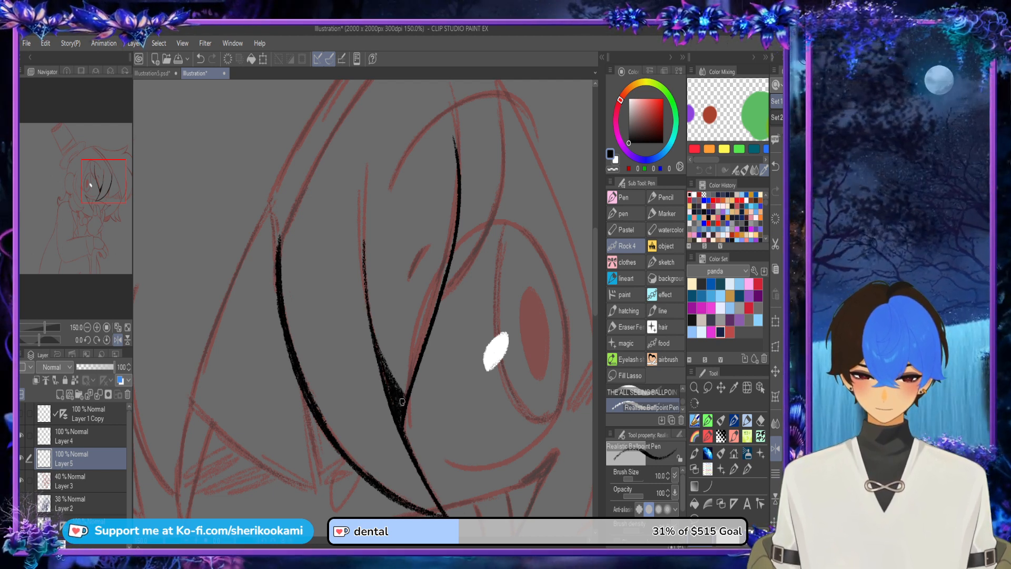
scroll(399, 390, "down", 2)
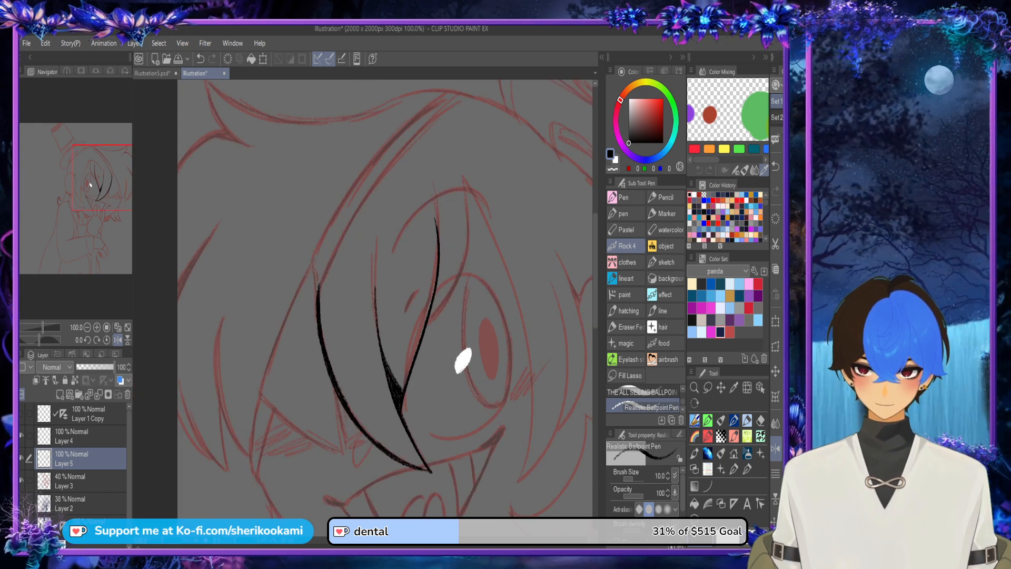
Step: Ink a second curved strand line sweeping over the top of the eye and fill the fork where it joins
left_click_drag(400, 390, 307, 405)
mouse_move(339, 343)
left_mouse_down()
mouse_move(373, 287)
mouse_move(362, 182)
left_mouse_up()
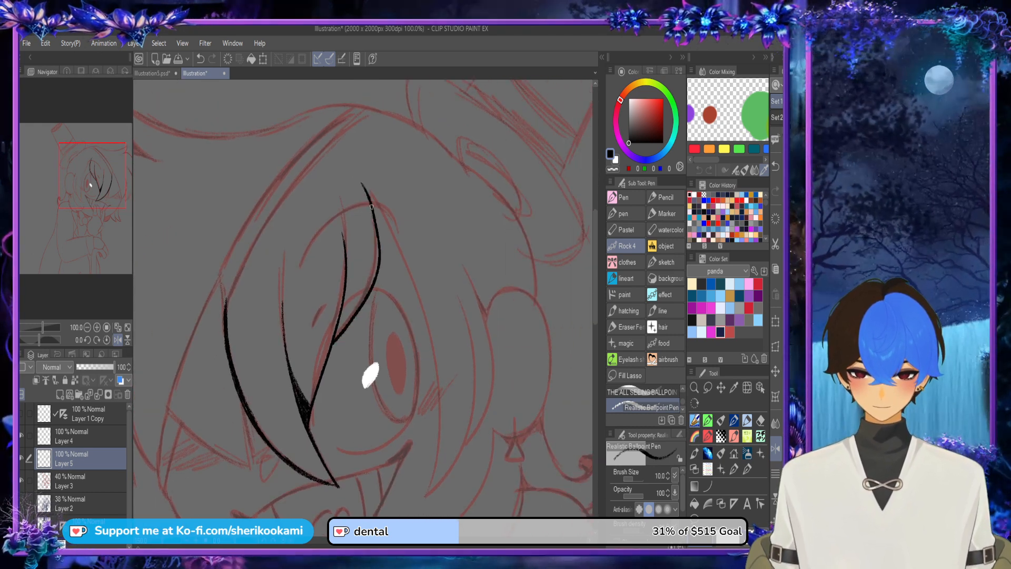
scroll(353, 327, "up", 2)
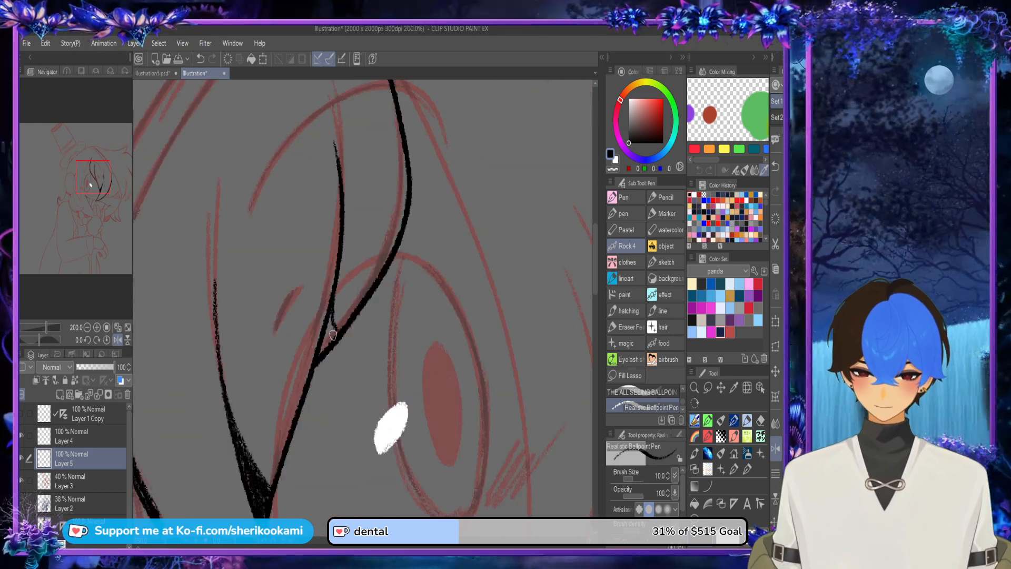
left_click_drag(328, 335, 335, 328)
scroll(416, 248, "down", 3)
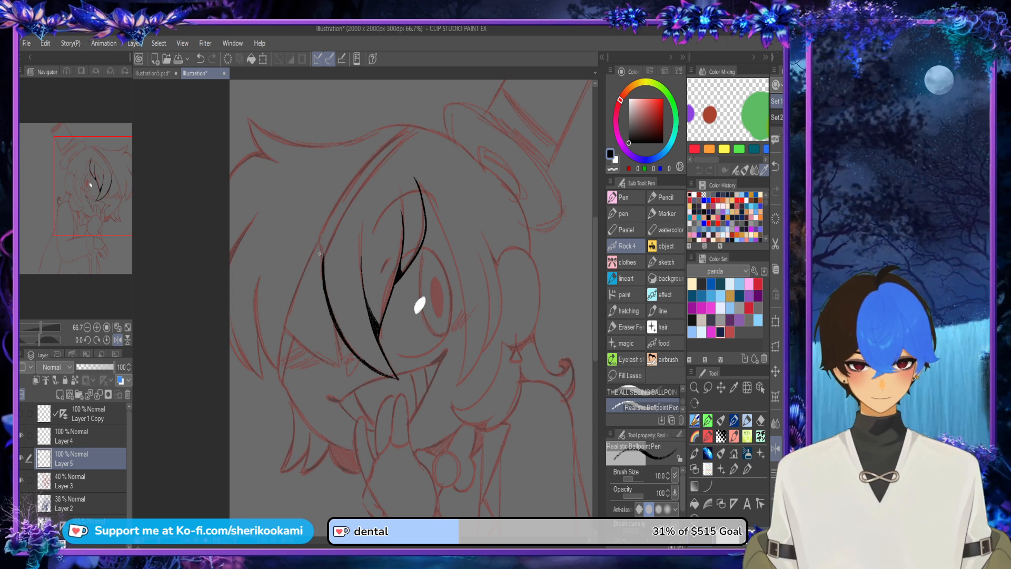
Step: Ink the triangular eye patch's outer edge in black, starting from its upper point
scroll(323, 251, "up", 2)
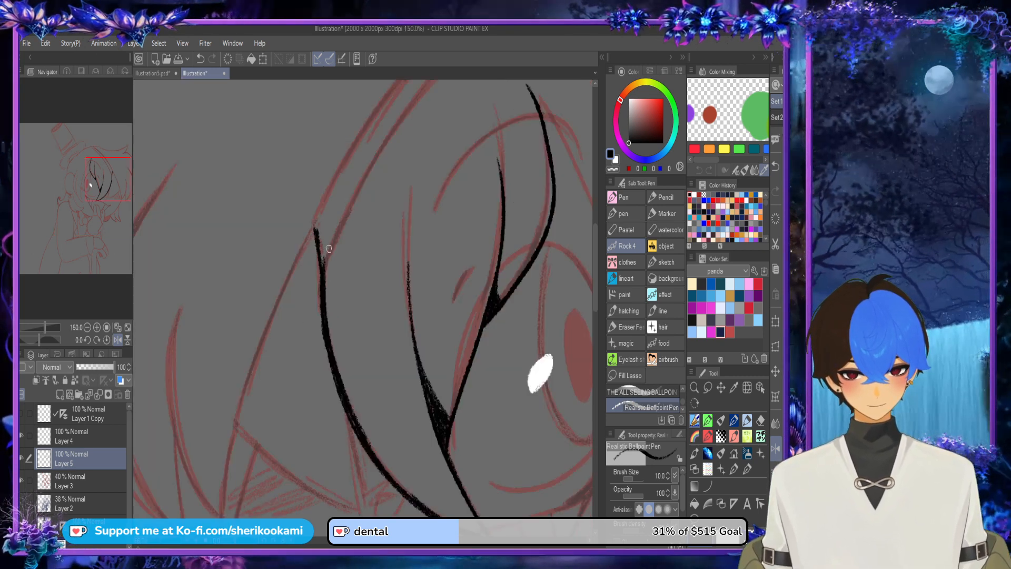
mouse_move(235, 428)
left_mouse_down()
mouse_move(306, 214)
mouse_move(286, 274)
left_mouse_up()
key("ctrl+z")
key("ctrl+z")
left_click_drag(315, 221, 246, 383)
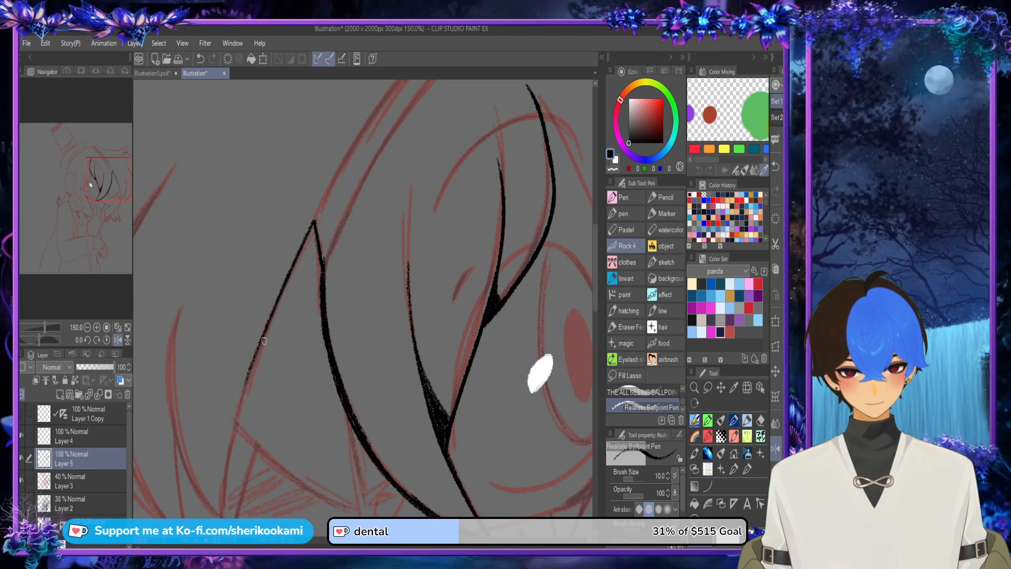
Step: Ink the eye patch's bottom edge and its short inner edge rising to the long hair strand, closing the triangle
mouse_move(262, 341)
left_mouse_down()
mouse_move(233, 425)
mouse_move(326, 507)
left_mouse_up()
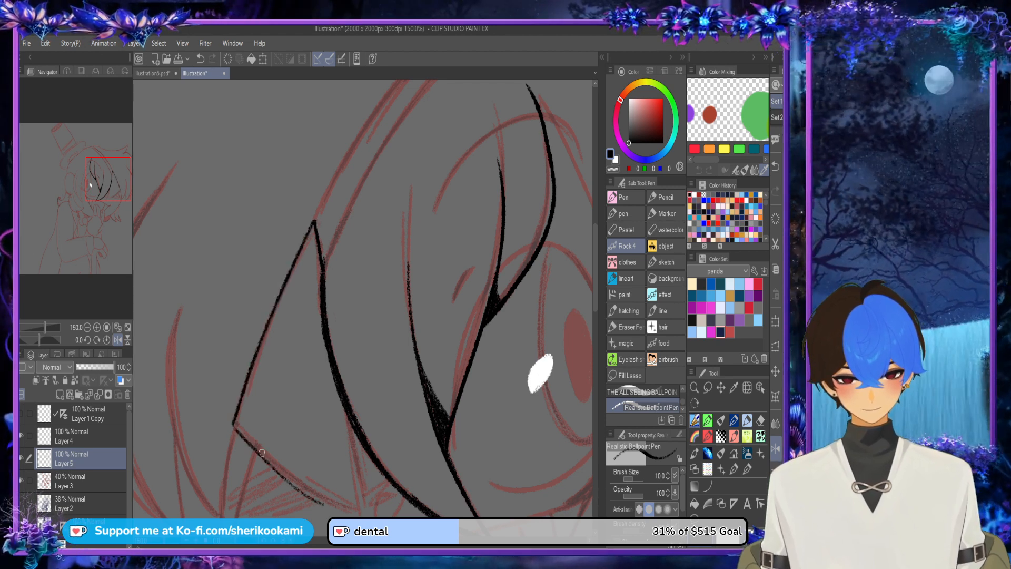
key("ctrl+z")
mouse_move(233, 427)
left_mouse_down()
mouse_move(315, 501)
mouse_move(346, 509)
mouse_move(263, 455)
mouse_move(356, 513)
mouse_move(345, 415)
left_mouse_up()
key("ctrl+z")
key("ctrl+z")
left_click_drag(359, 515, 345, 409)
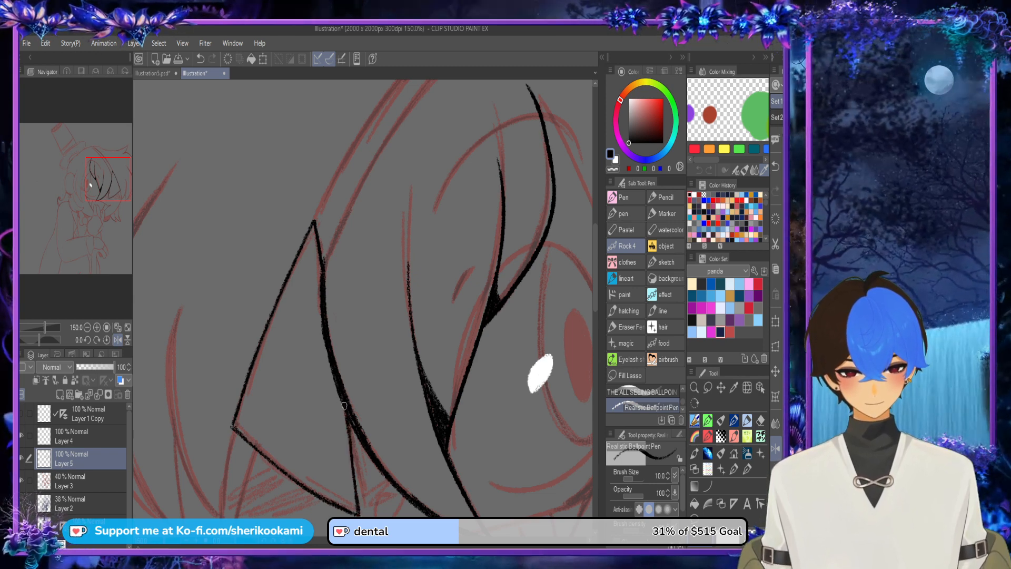
scroll(369, 481, "down", 3)
scroll(373, 319, "up", 3)
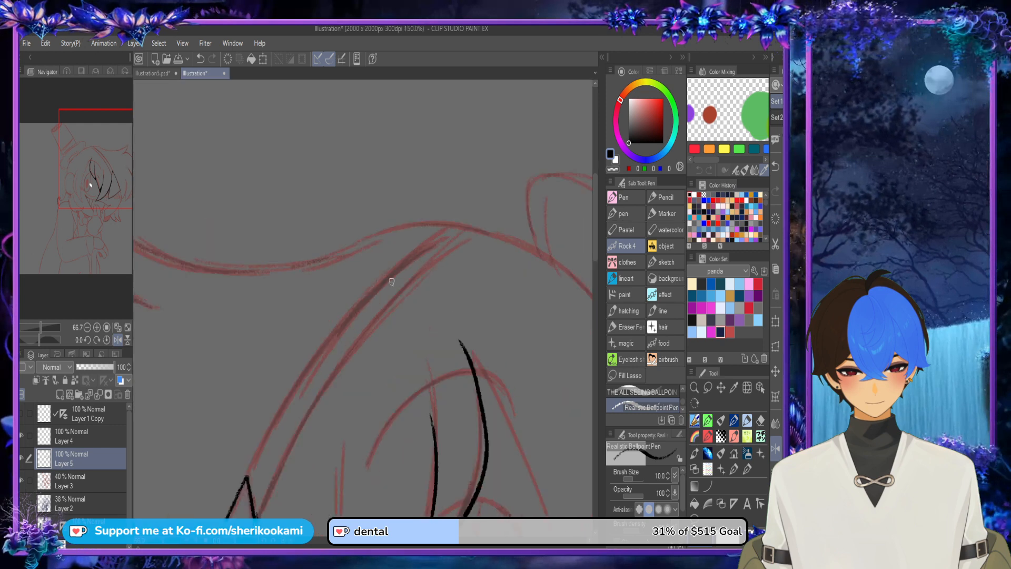
Step: Ink the eye patch strap's outer line in black from the patch's upper point up to the top of the head
mouse_move(246, 481)
left_mouse_down()
mouse_move(359, 298)
mouse_move(433, 227)
left_mouse_up()
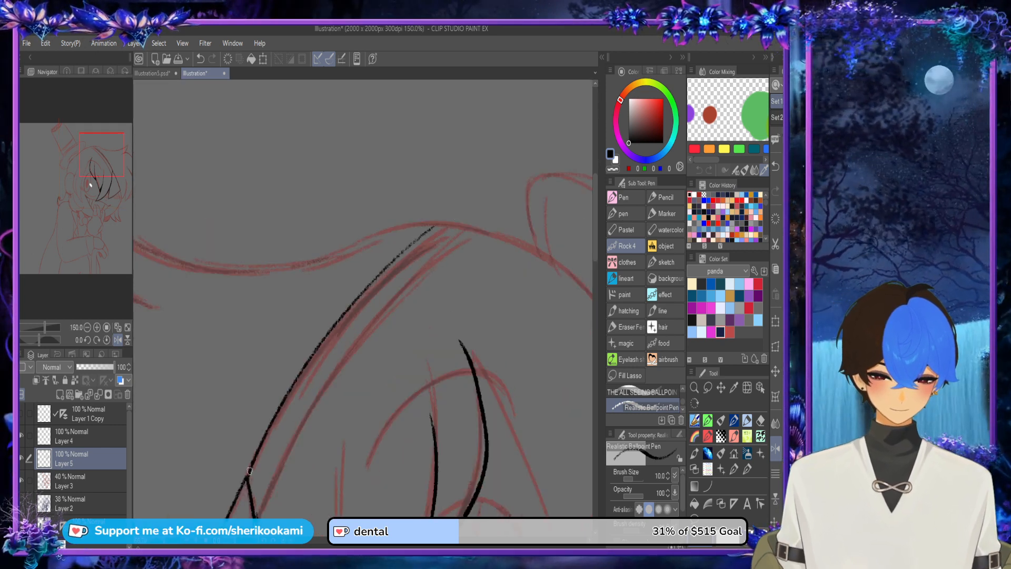
left_click_drag(250, 472, 464, 204)
key("ctrl+z")
mouse_move(247, 474)
left_mouse_down()
mouse_move(302, 371)
mouse_move(440, 231)
left_mouse_up()
key("ctrl+z")
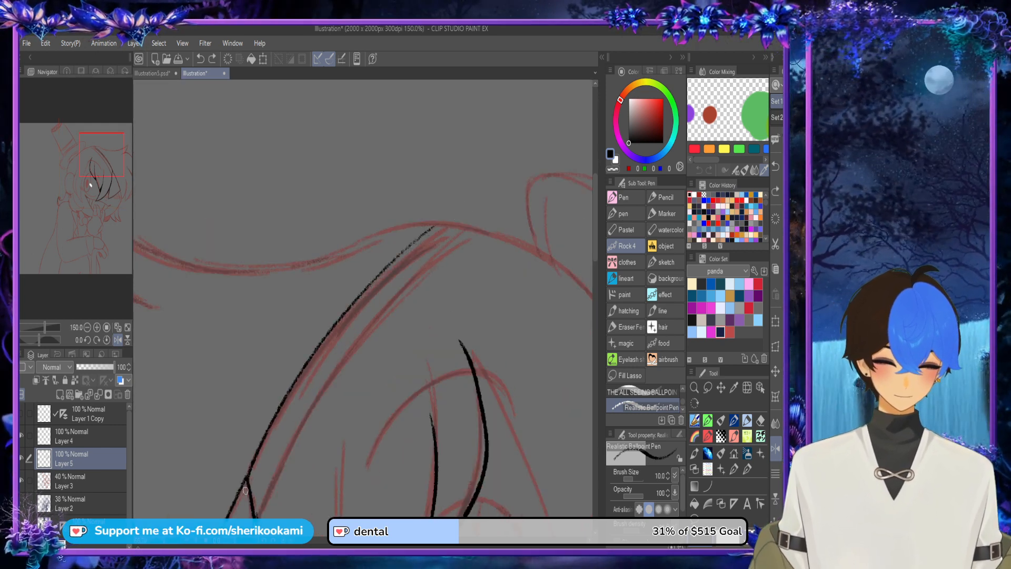
mouse_move(247, 476)
left_mouse_down()
mouse_move(265, 439)
mouse_move(436, 240)
mouse_move(252, 479)
mouse_move(273, 419)
mouse_move(453, 219)
left_mouse_up()
key("ctrl+z")
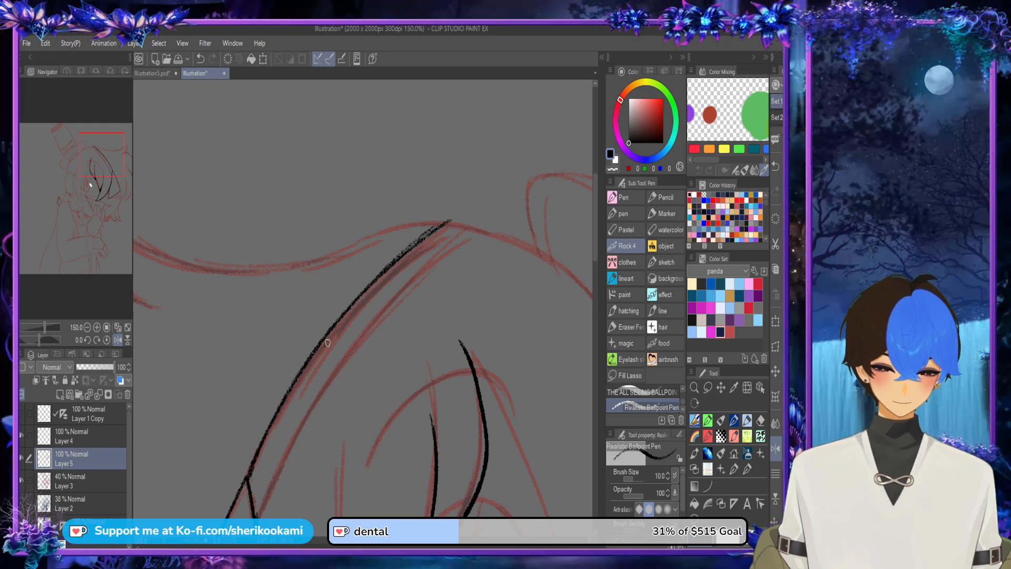
left_click_drag(327, 343, 438, 224)
key("ctrl+z")
left_click_drag(345, 309, 438, 224)
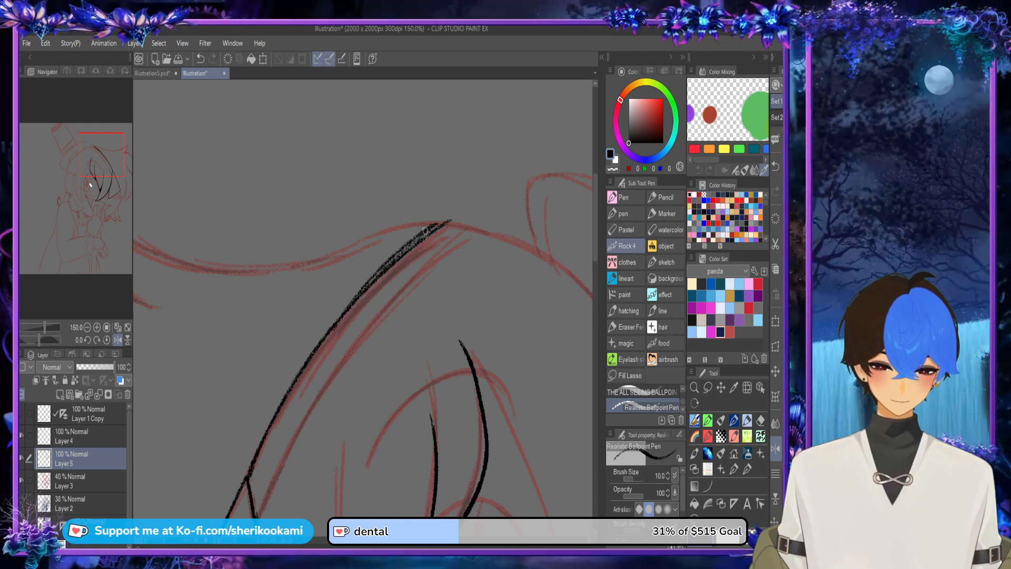
key("ctrl+z")
left_click_drag(357, 295, 447, 221)
key("ctrl+z")
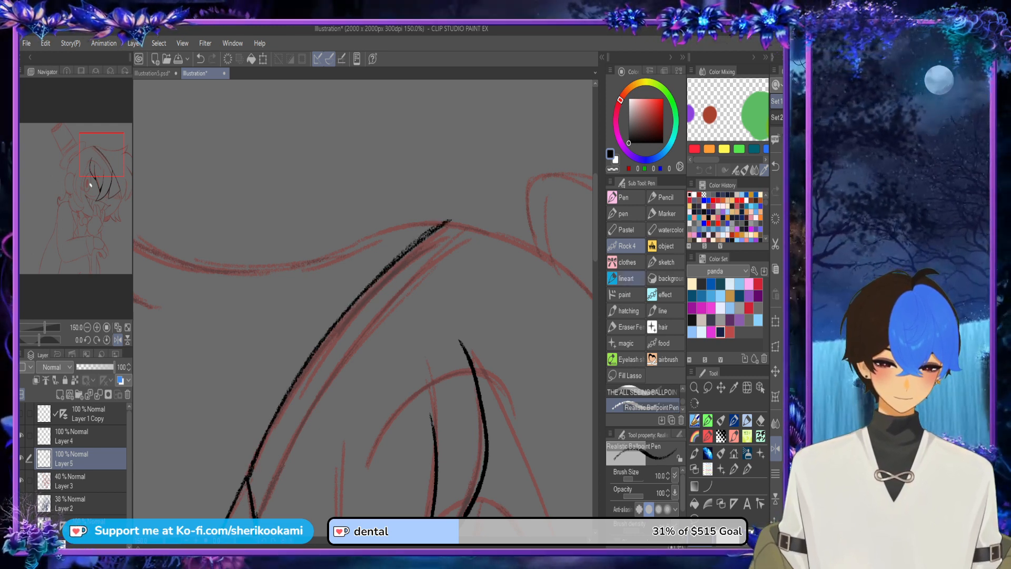
Step: Ink the strap's second, parallel line from the patch's inner edge up to the top of the head
left_click_drag(595, 237, 595, 247)
mouse_move(258, 471)
left_mouse_down()
mouse_move(334, 329)
mouse_move(392, 254)
left_mouse_up()
mouse_move(473, 185)
left_mouse_down()
mouse_move(335, 316)
mouse_move(414, 231)
mouse_move(383, 262)
mouse_move(333, 340)
left_mouse_up()
key("ctrl+z")
key("ctrl+z")
left_click_drag(356, 296, 445, 207)
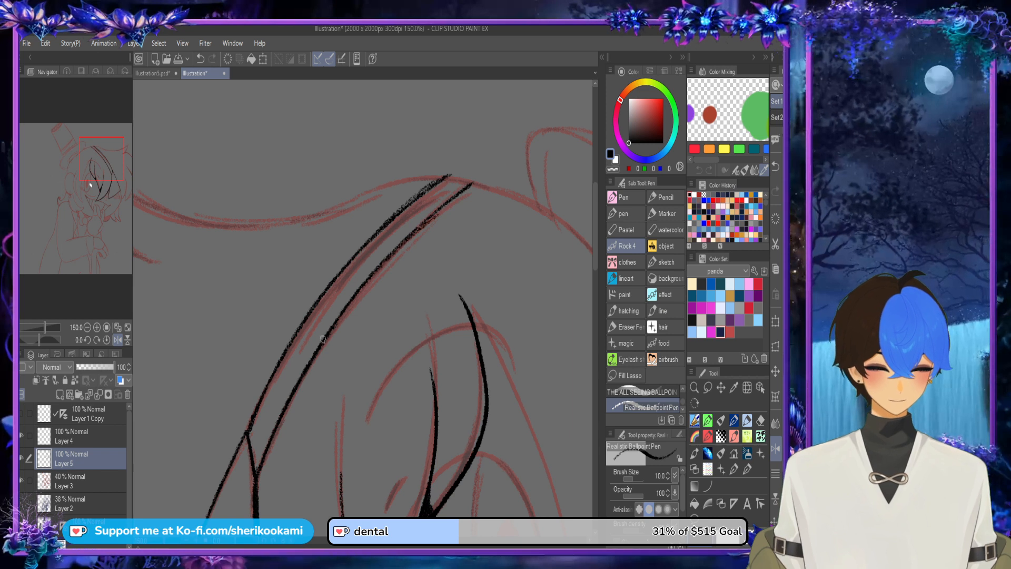
key("ctrl+z")
left_click_drag(369, 281, 459, 195)
key("ctrl+z")
left_click_drag(422, 226, 463, 196)
Step: Thicken the strap's inner line and fill its small junction with the eye patch in solid black
key("ctrl+z")
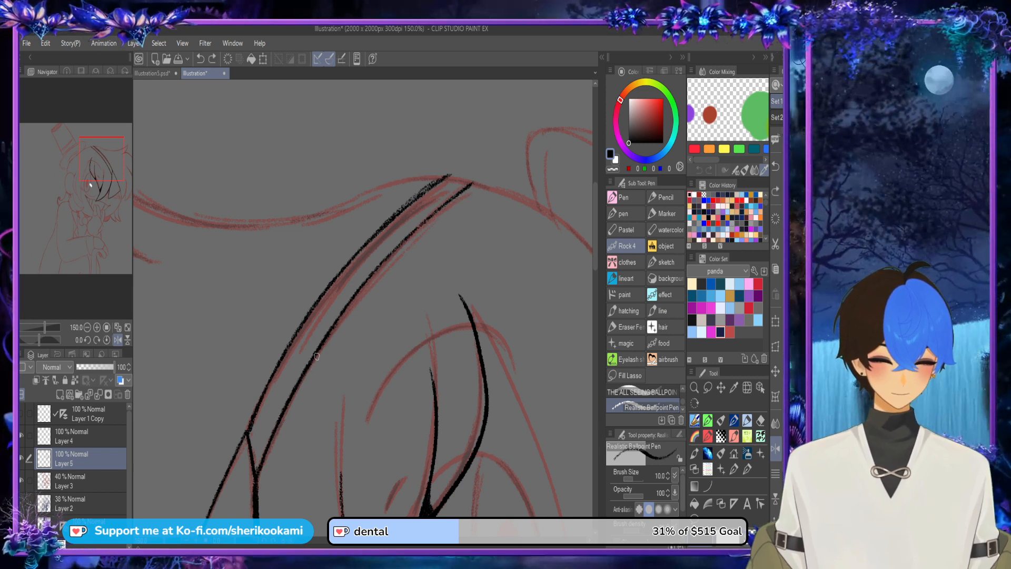
mouse_move(335, 322)
left_mouse_down()
mouse_move(460, 196)
mouse_move(339, 321)
left_mouse_up()
key("ctrl+z")
key("ctrl+z")
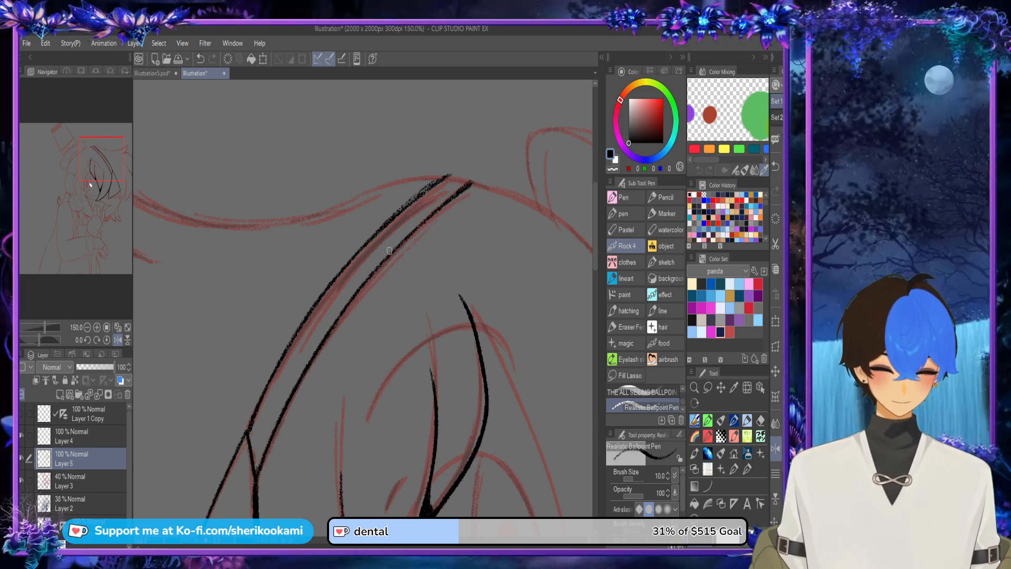
left_click_drag(471, 185, 334, 325)
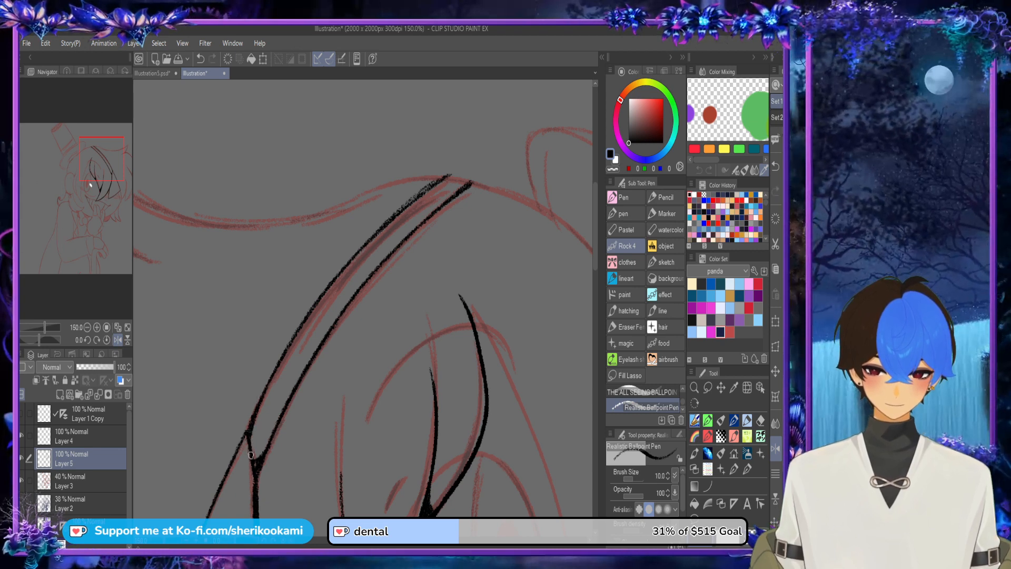
scroll(450, 210, "down", 3)
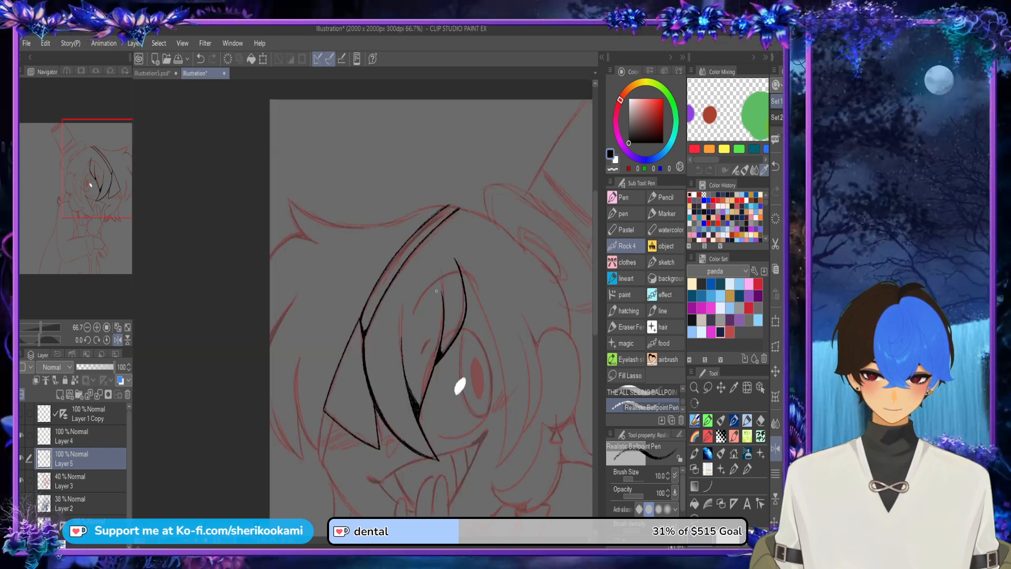
Step: Ink the lower strap's two curved lines running from the patch's outer bottom corner down to the cheek edge
scroll(347, 439, "up", 3)
left_click_drag(318, 398, 295, 515)
mouse_move(293, 378)
left_mouse_down()
mouse_move(276, 471)
mouse_move(295, 511)
left_mouse_up()
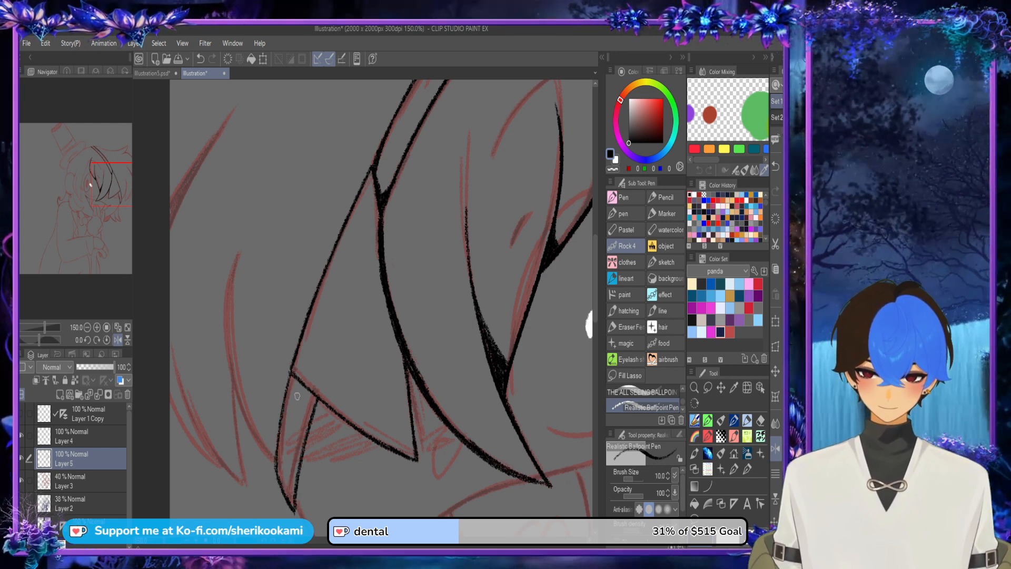
Step: Thicken the joints where the two lower strap lines meet the eye patch's bottom edge
scroll(314, 401, "up", 3)
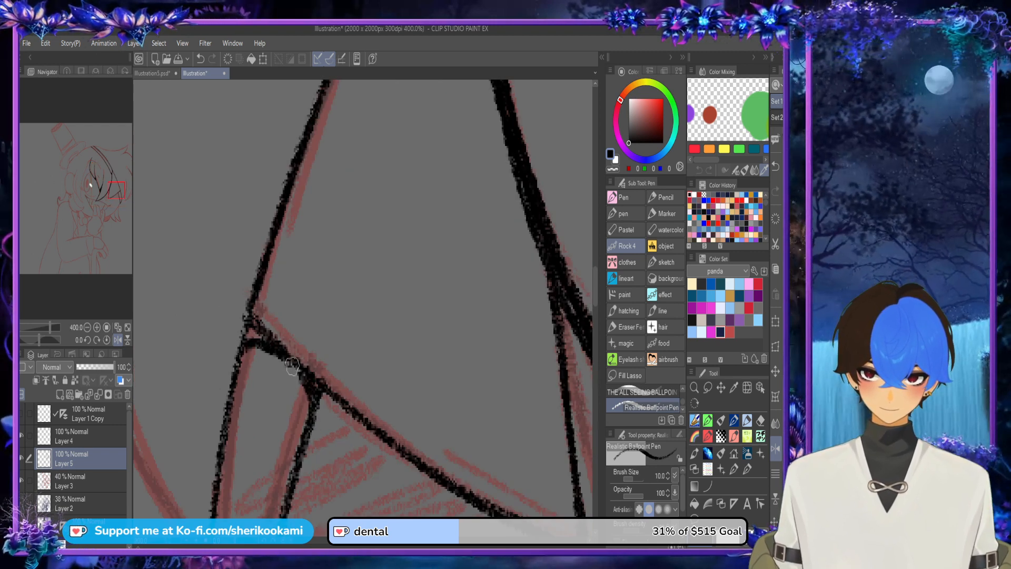
left_click_drag(252, 332, 270, 339)
mouse_move(320, 405)
left_mouse_down()
mouse_move(348, 408)
mouse_move(380, 433)
mouse_move(321, 395)
mouse_move(361, 418)
mouse_move(317, 410)
mouse_move(362, 420)
left_mouse_up()
key("ctrl+z")
key("ctrl+z")
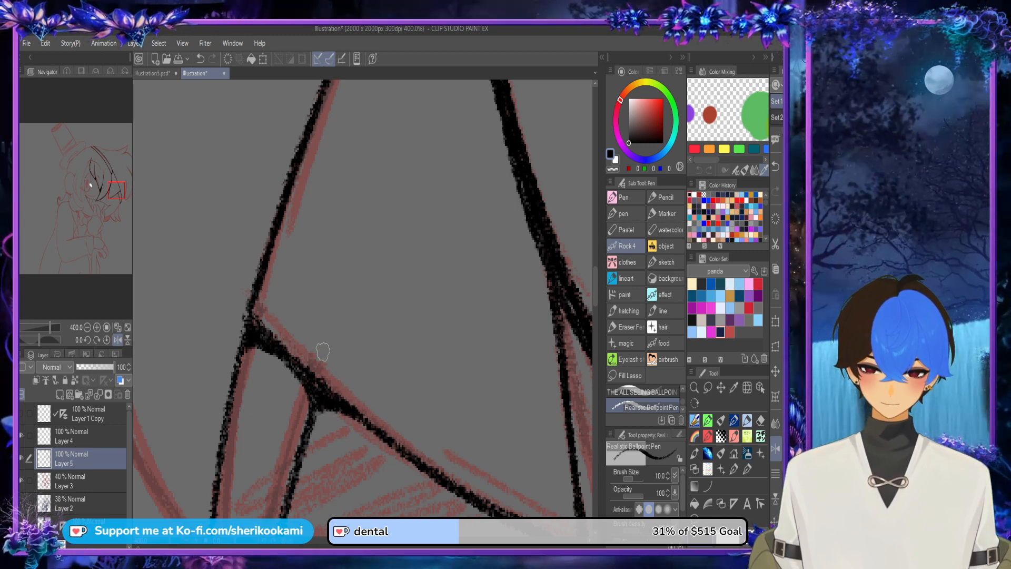
Step: Ink the cheek and jaw contour from the lower strap to the raised hand, thickening its start beside the strap
scroll(324, 350, "down", 5)
left_click_drag(238, 229, 237, 215)
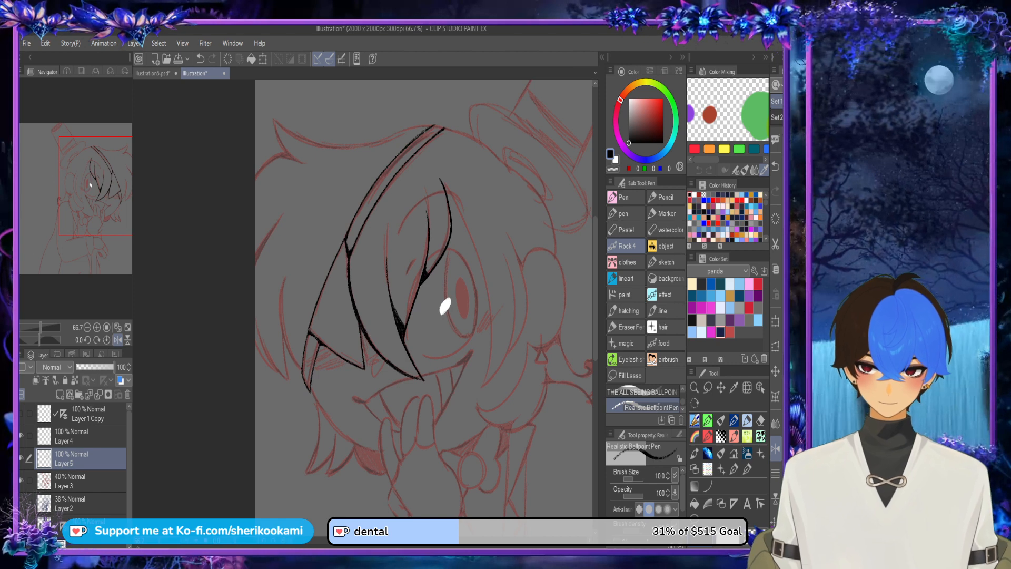
left_click_drag(595, 235, 595, 263)
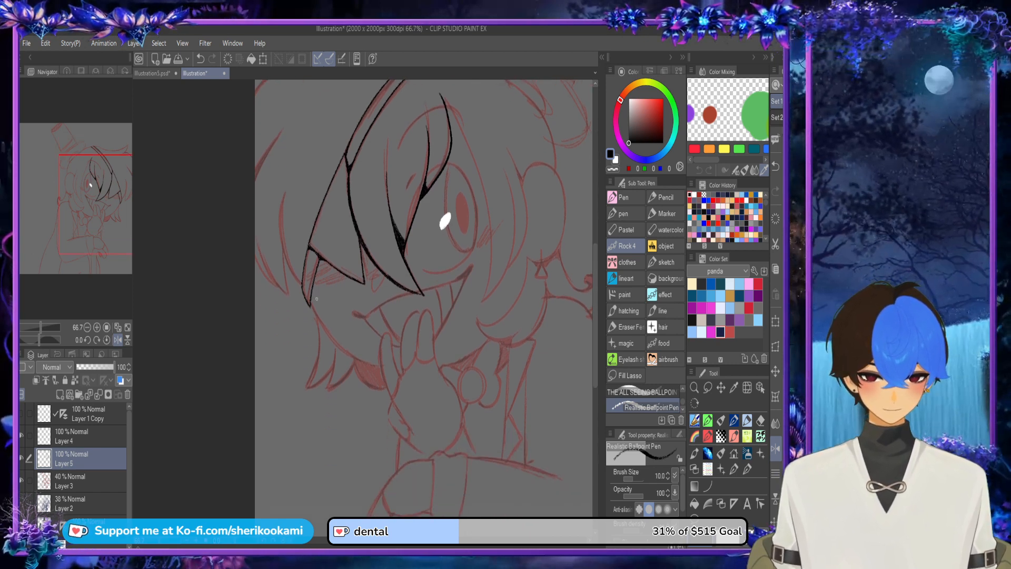
scroll(316, 298, "up", 5)
left_click_drag(303, 318, 360, 395)
key("ctrl+z")
mouse_move(305, 317)
left_mouse_down()
mouse_move(371, 412)
mouse_move(424, 448)
left_mouse_up()
mouse_move(357, 396)
left_mouse_down()
mouse_move(462, 448)
mouse_move(365, 404)
mouse_move(454, 452)
left_mouse_up()
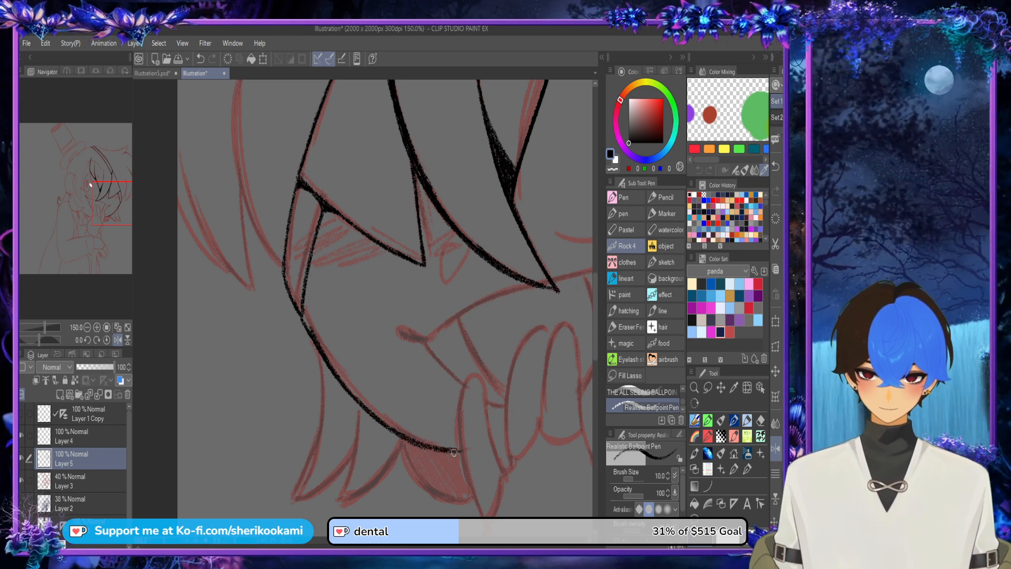
mouse_move(315, 345)
left_mouse_down()
mouse_move(311, 239)
mouse_move(315, 341)
mouse_move(308, 265)
left_mouse_up()
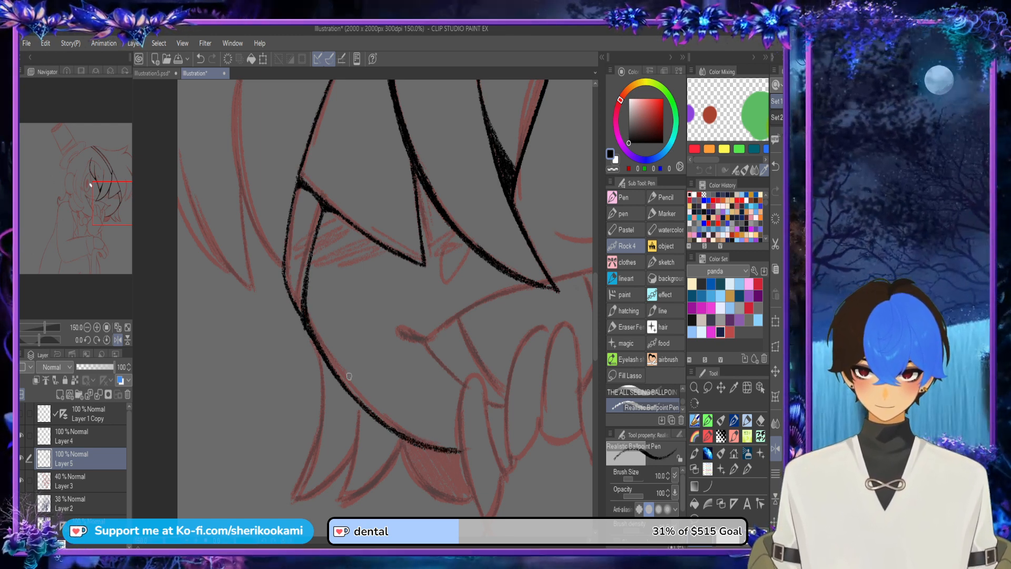
Step: Ink the outermost finger of the raised hand as a narrow rounded loop crossing the end of the jawline
scroll(348, 376, "down", 2)
scroll(348, 376, "down", 1)
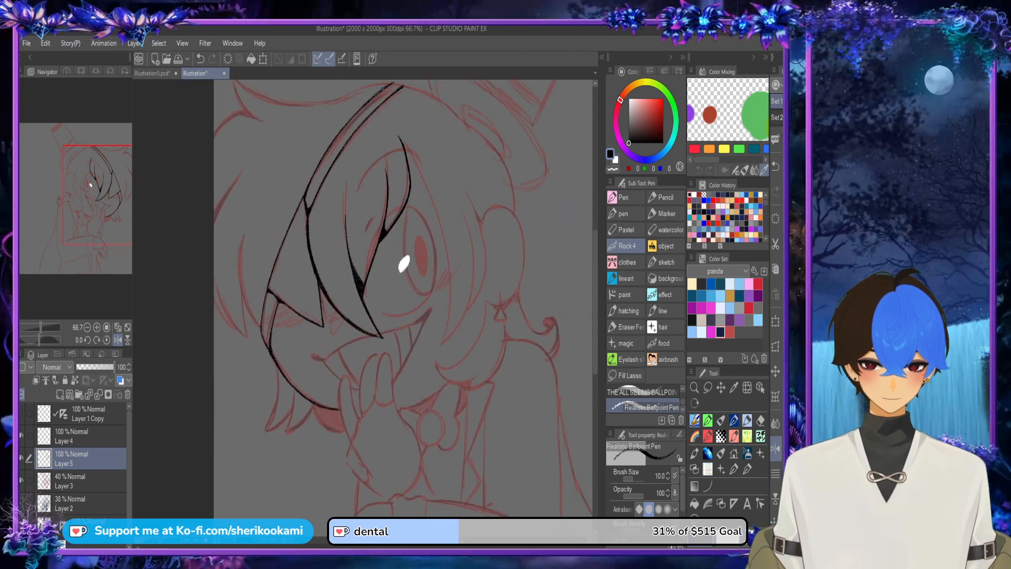
scroll(355, 499, "up", 3)
left_click_drag(355, 497, 325, 393)
key("ctrl+z")
left_click_drag(335, 450, 323, 376)
mouse_move(325, 411)
left_mouse_down()
mouse_move(325, 355)
mouse_move(345, 343)
mouse_move(360, 420)
left_mouse_up()
mouse_move(356, 380)
left_mouse_down()
mouse_move(370, 431)
mouse_move(369, 358)
left_mouse_up()
left_click_drag(369, 414, 382, 316)
key("ctrl+z")
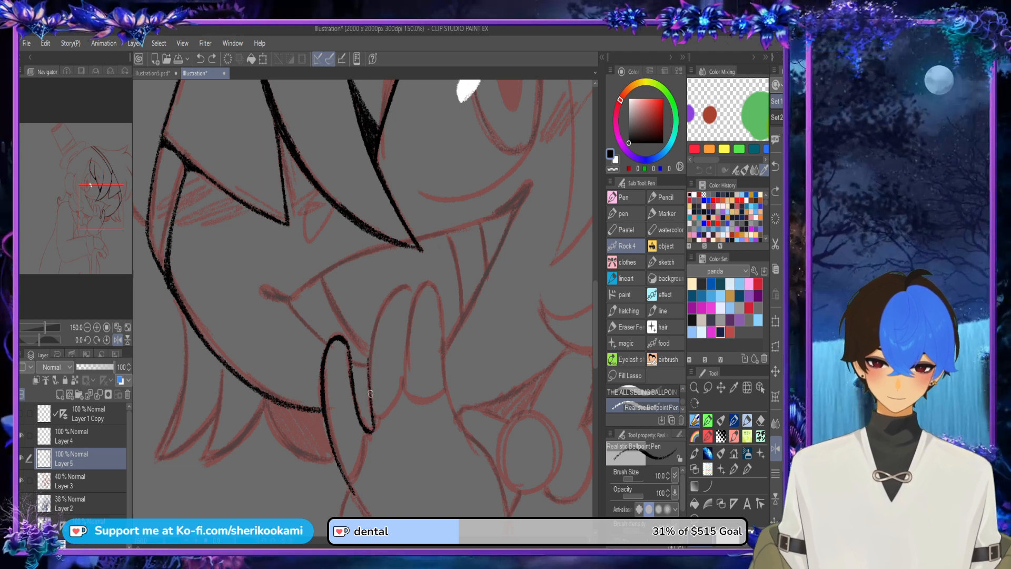
Step: Ink the middle raised finger's rounded tip and both sides beside the outermost finger
left_click_drag(370, 401, 380, 315)
left_click_drag(370, 353, 391, 295)
key("ctrl+z")
key("ctrl+z")
left_click_drag(371, 410, 380, 314)
left_click_drag(370, 363, 401, 282)
key("ctrl+z")
mouse_move(370, 352)
left_mouse_down()
mouse_move(389, 300)
mouse_move(380, 313)
mouse_move(413, 301)
left_mouse_up()
left_click_drag(403, 392, 413, 303)
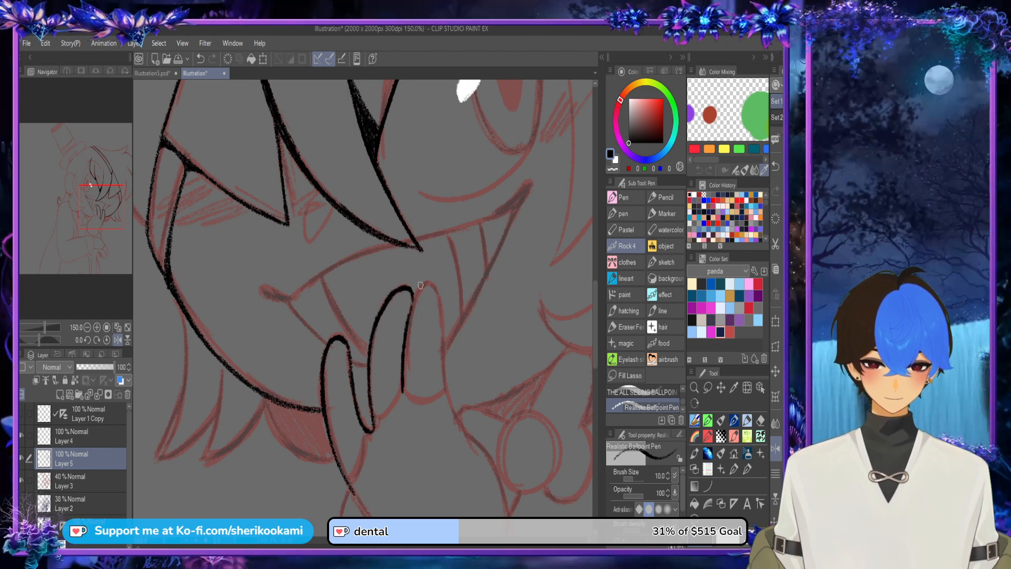
Step: Ink the third raised finger, the curved finger bases, and the start of the hand's edges below them
left_click_drag(406, 373, 420, 290)
left_click_drag(409, 326, 422, 289)
key("ctrl+z")
key("ctrl+z")
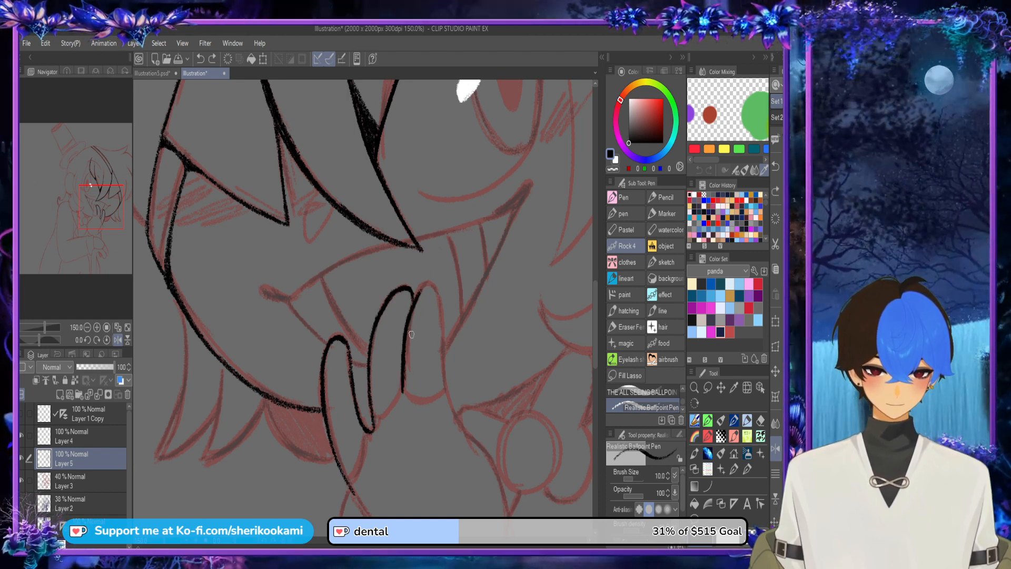
left_click_drag(404, 378, 419, 290)
key("ctrl+z")
key("ctrl+z")
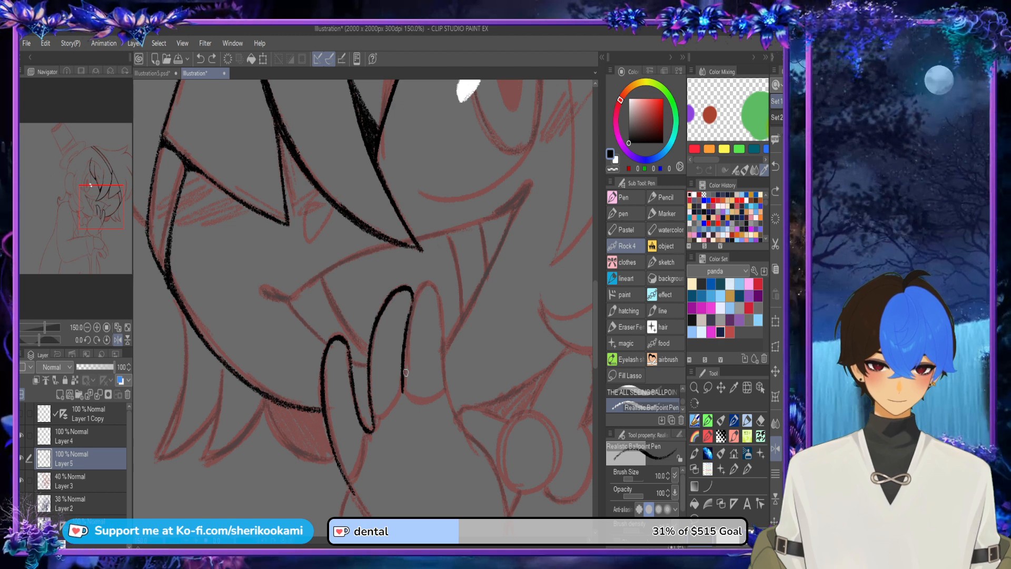
mouse_move(407, 332)
left_mouse_down()
mouse_move(423, 285)
mouse_move(498, 469)
left_mouse_up()
mouse_move(349, 483)
left_mouse_down()
mouse_move(366, 436)
mouse_move(393, 413)
mouse_move(404, 383)
mouse_move(417, 403)
mouse_move(439, 397)
mouse_move(444, 377)
left_mouse_up()
Step: Ink the thumb's outer curve down to the wrist, its inner line, and the small nail arc
scroll(445, 339, "down", 2)
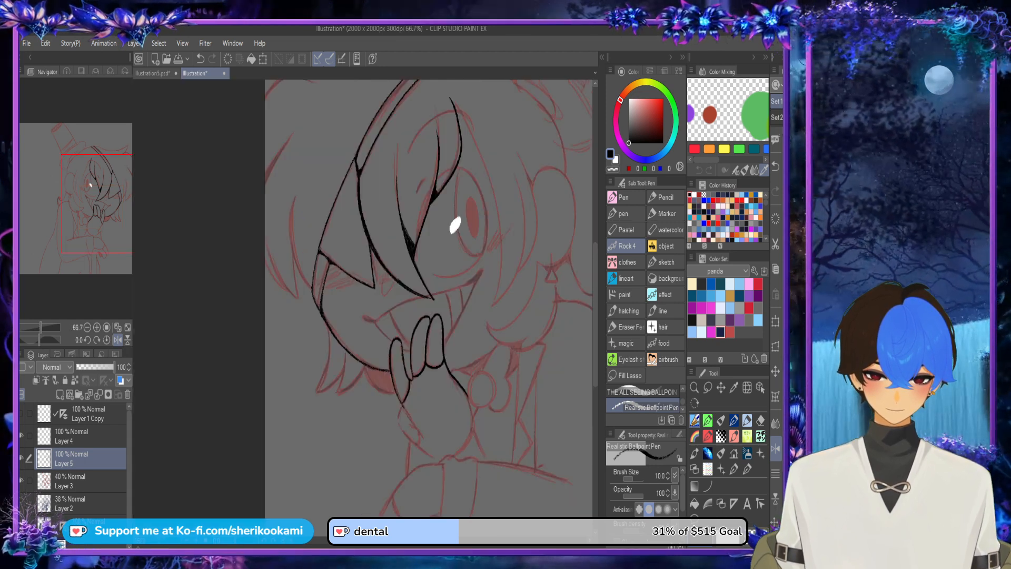
left_click_drag(595, 316, 596, 343)
scroll(407, 333, "up", 2)
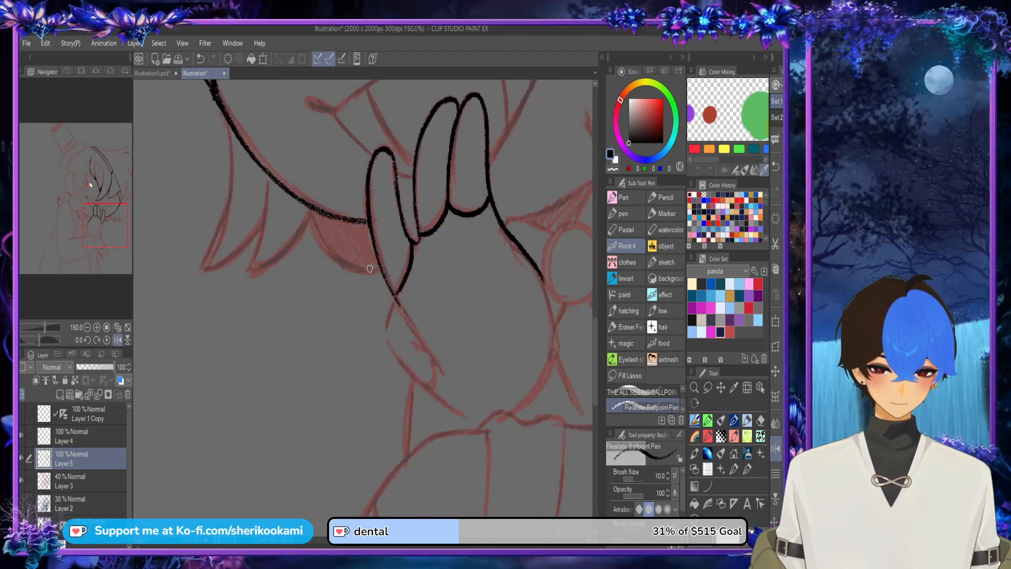
mouse_move(392, 294)
left_mouse_down()
mouse_move(384, 329)
mouse_move(425, 388)
mouse_move(476, 422)
left_mouse_up()
key("ctrl+z")
key("ctrl+z")
left_click_drag(422, 389, 484, 427)
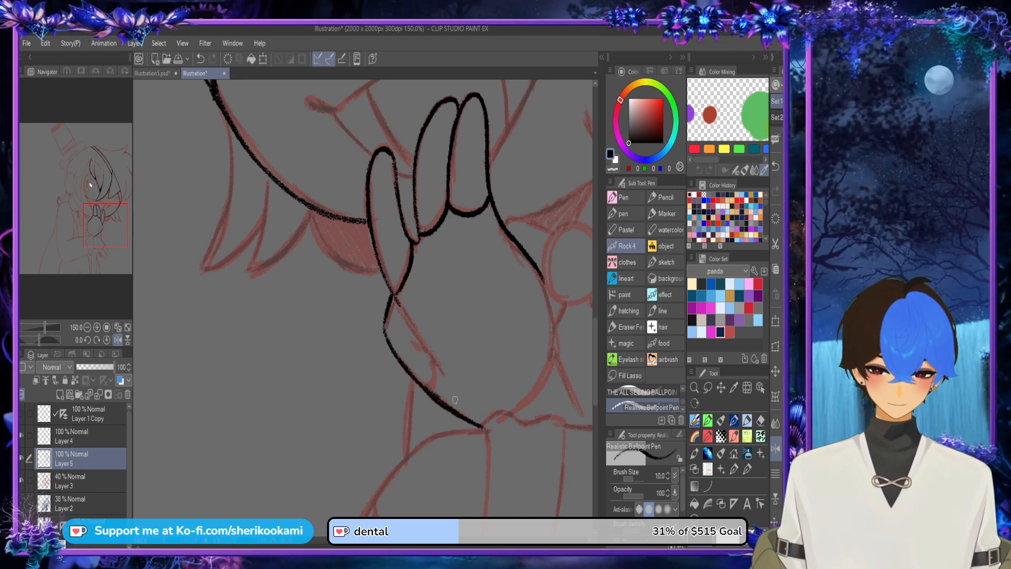
mouse_move(393, 298)
left_mouse_down()
mouse_move(442, 378)
mouse_move(414, 341)
left_mouse_up()
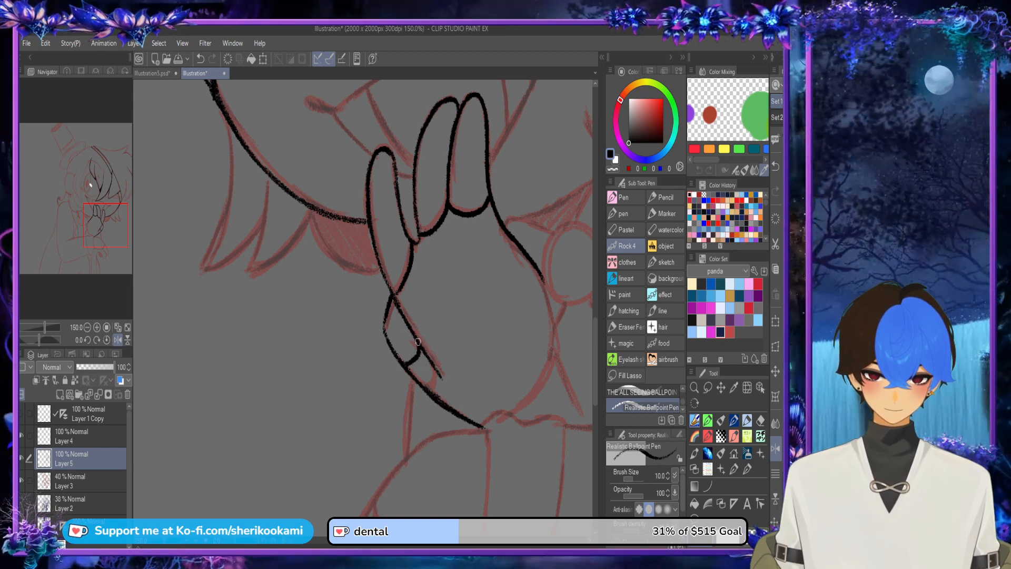
Step: With the canvas view mirrored, ink the hand's long side curving down toward the wrist, and restore the view's original orientation
scroll(417, 342, "down", 4)
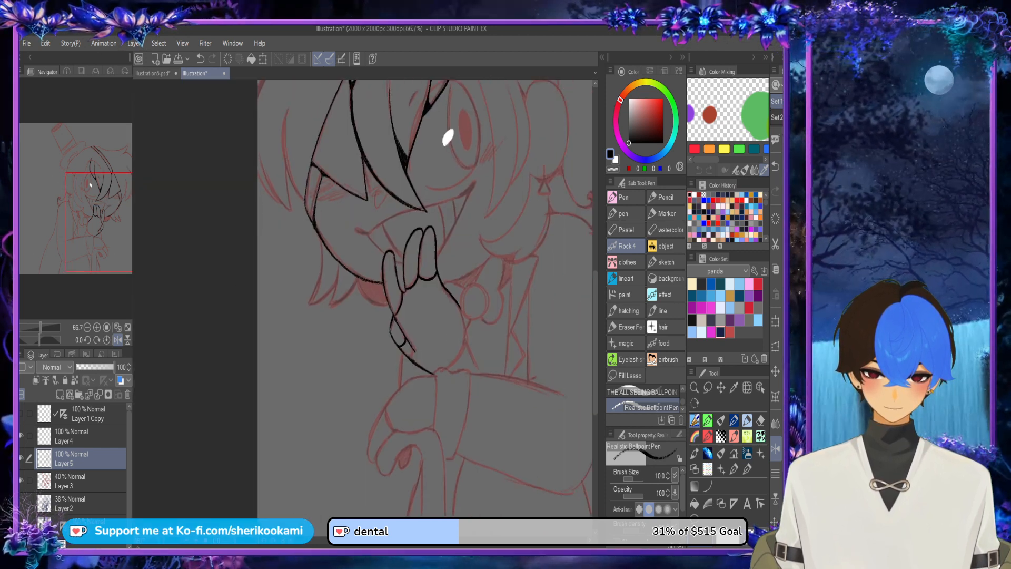
scroll(495, 316, "up", 4)
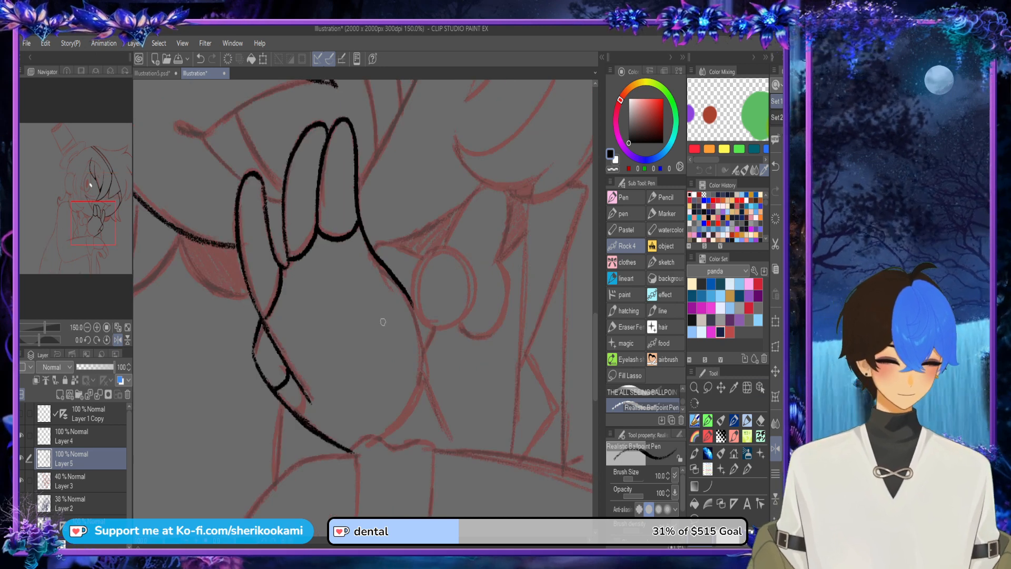
left_click(775, 449)
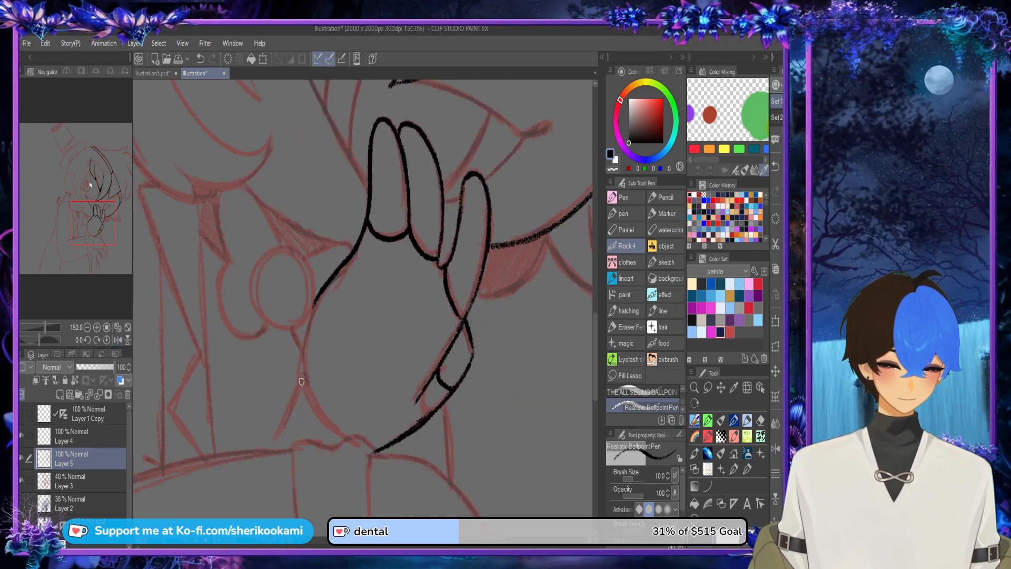
left_click_drag(301, 382, 323, 290)
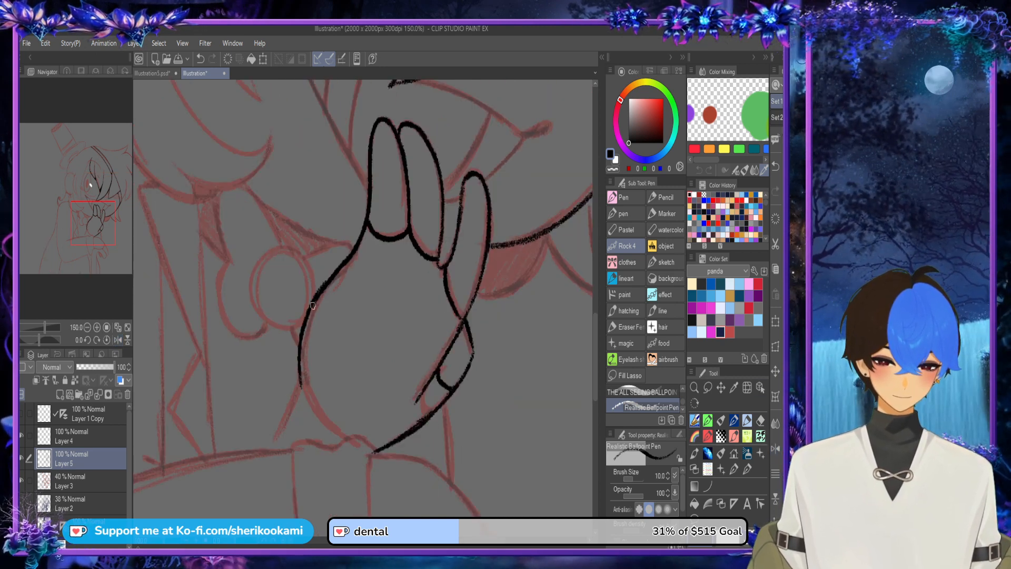
scroll(386, 162, "down", 2)
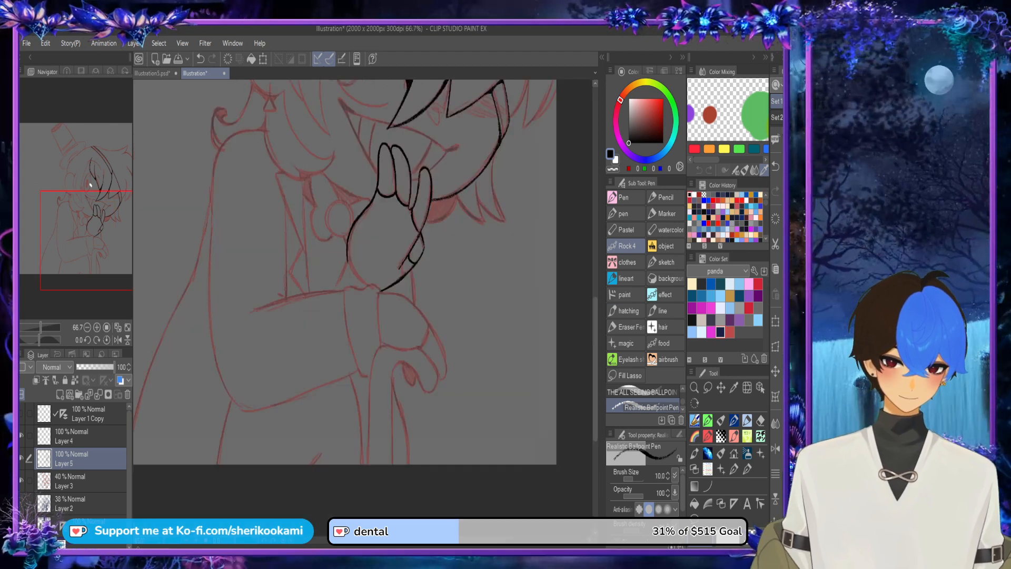
left_click_drag(595, 368, 595, 331)
left_click(775, 449)
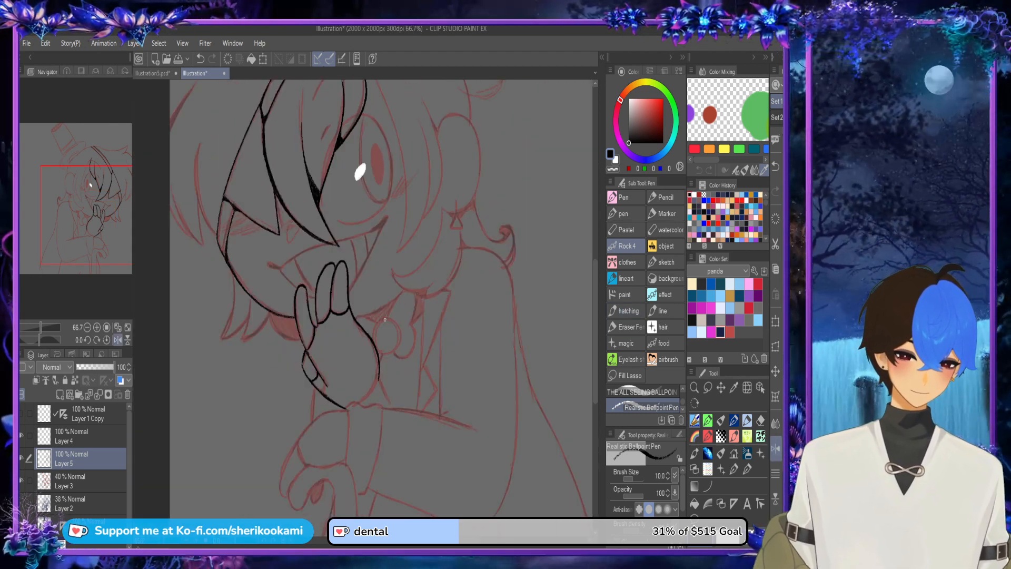
scroll(327, 304, "up", 3)
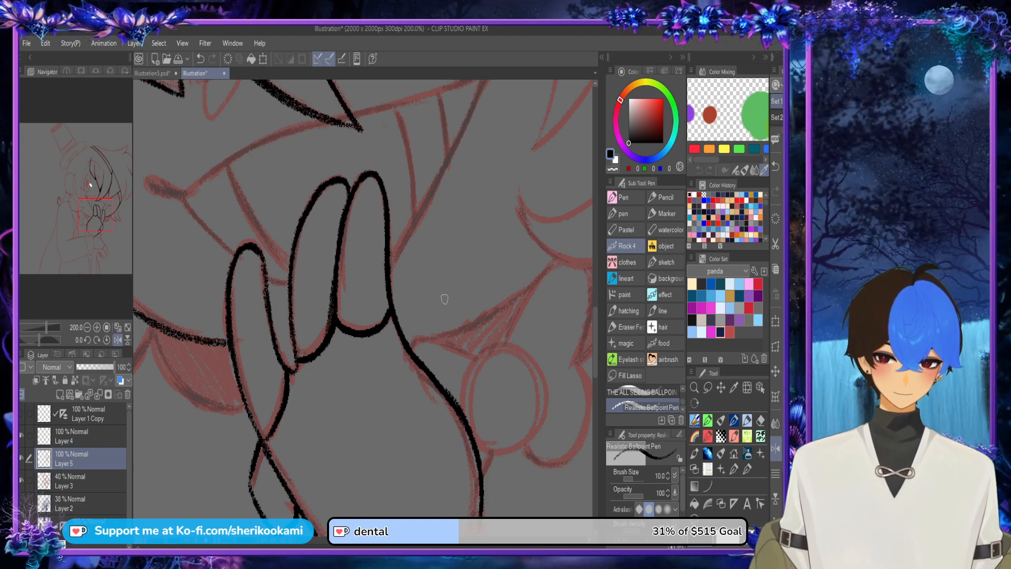
scroll(447, 300, "down", 2)
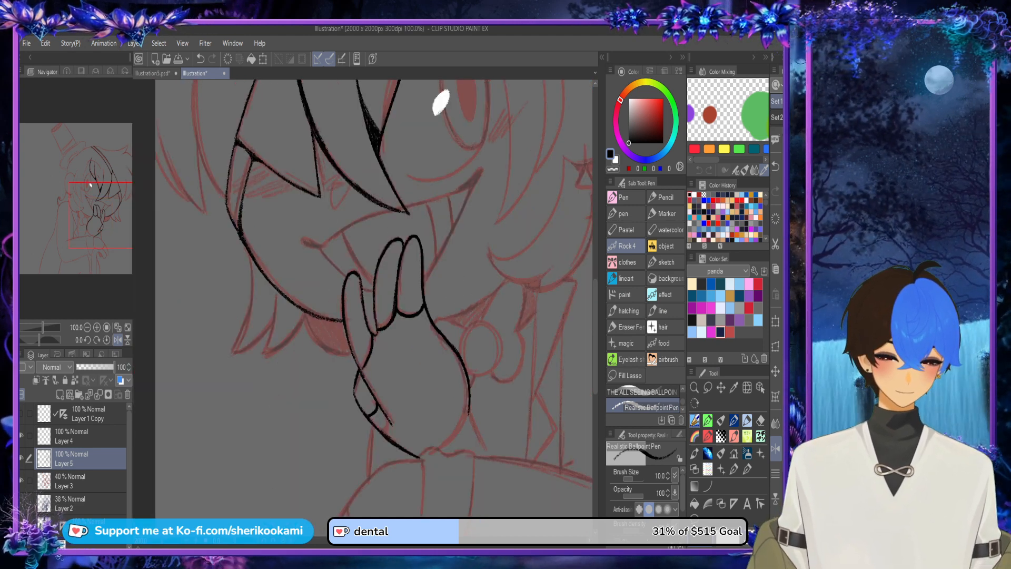
left_click_drag(440, 103, 472, 489)
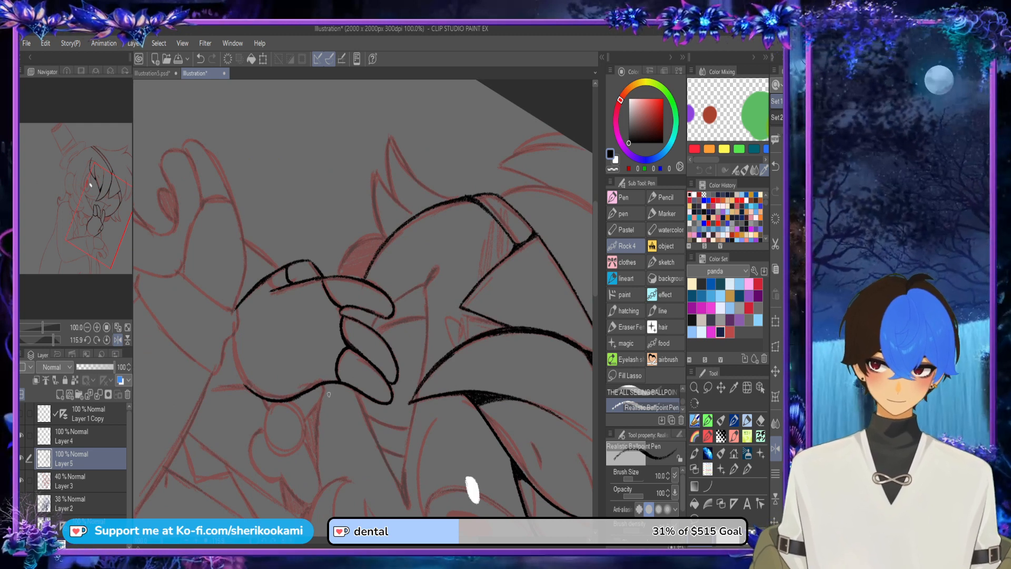
left_click_drag(322, 405, 320, 463)
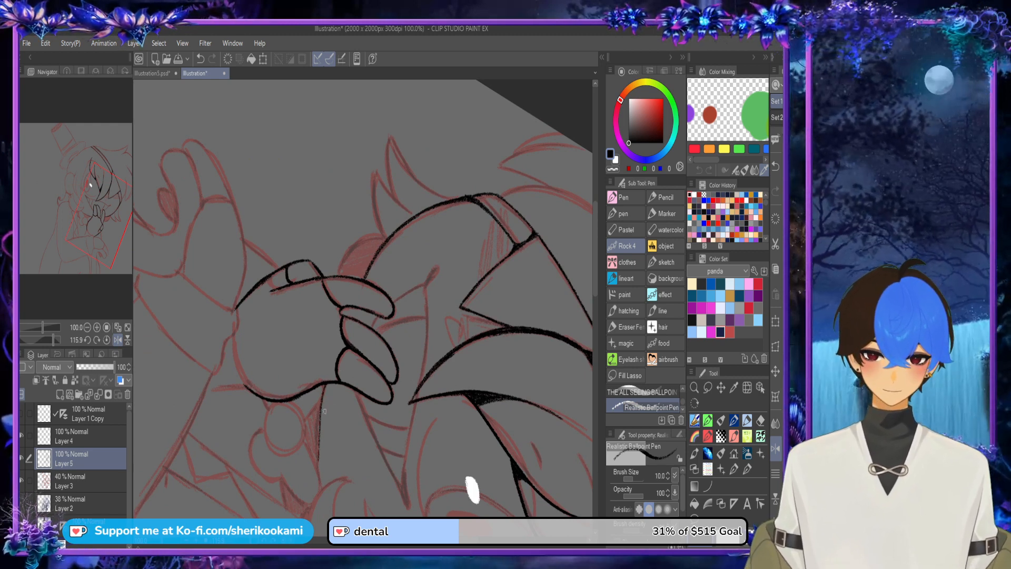
key("ctrl+z")
left_click_drag(327, 385, 324, 492)
key("ctrl+z")
key("ctrl+z")
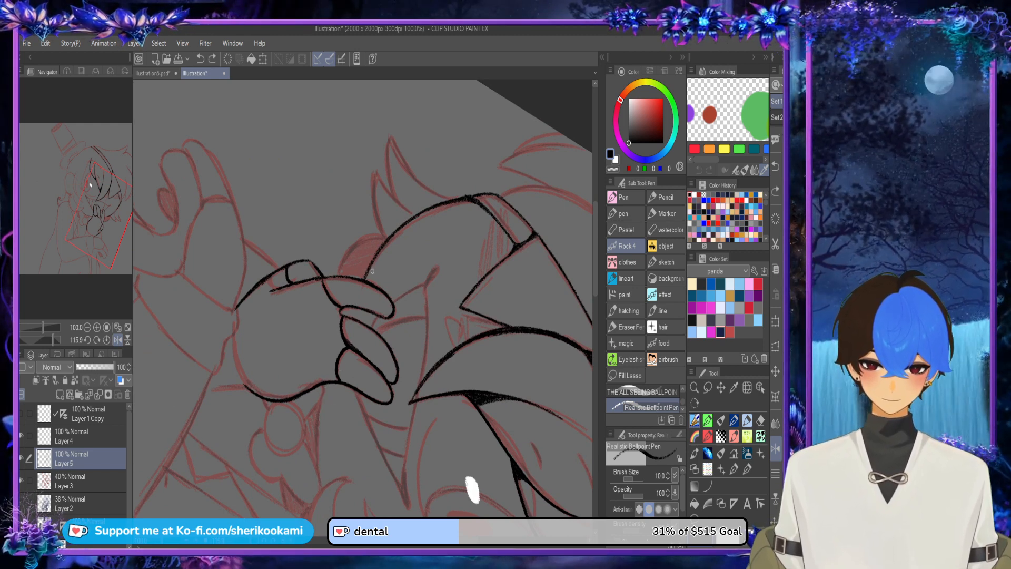
left_click_drag(350, 315, 354, 304)
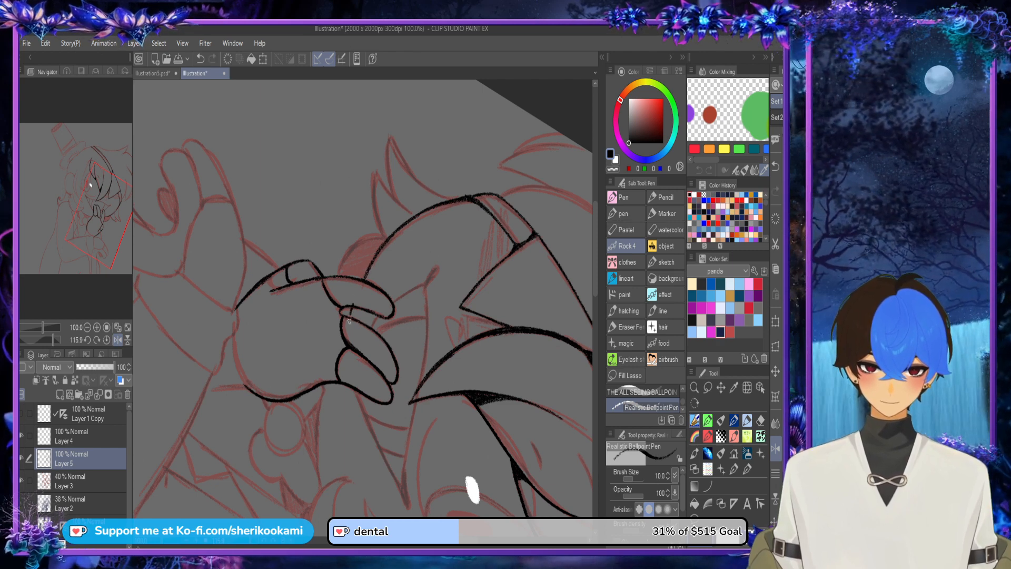
key("ctrl+z")
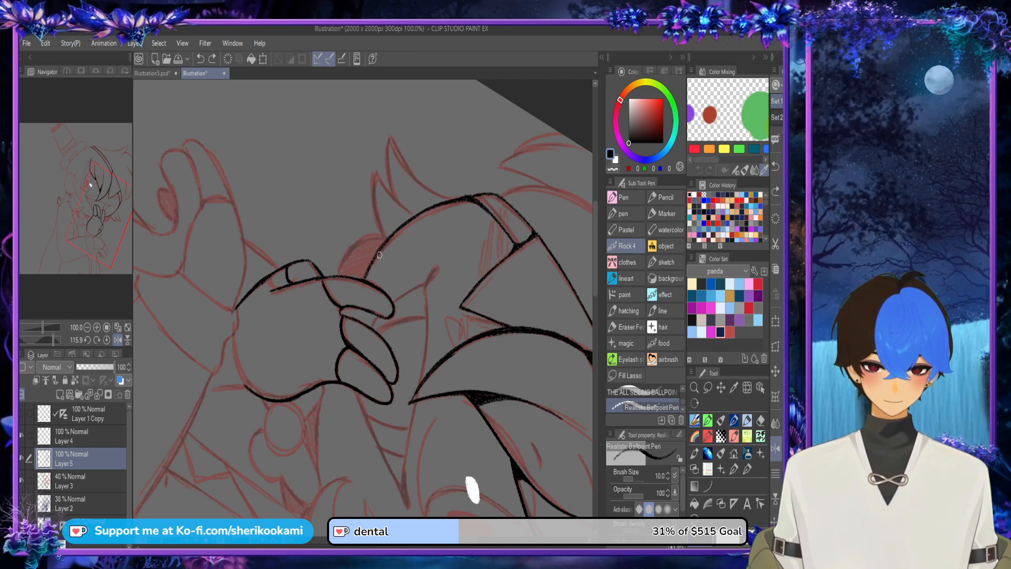
Step: With the canvas view rotated, erase the chin line beside the outermost finger and ink the jaw segment on the hand's other side
mouse_move(379, 255)
left_mouse_down()
mouse_move(366, 277)
mouse_move(404, 211)
left_mouse_up()
left_click_drag(318, 490, 325, 385)
key("ctrl+z")
left_click_drag(316, 461, 323, 387)
key("ctrl+z")
left_click_drag(316, 440, 322, 386)
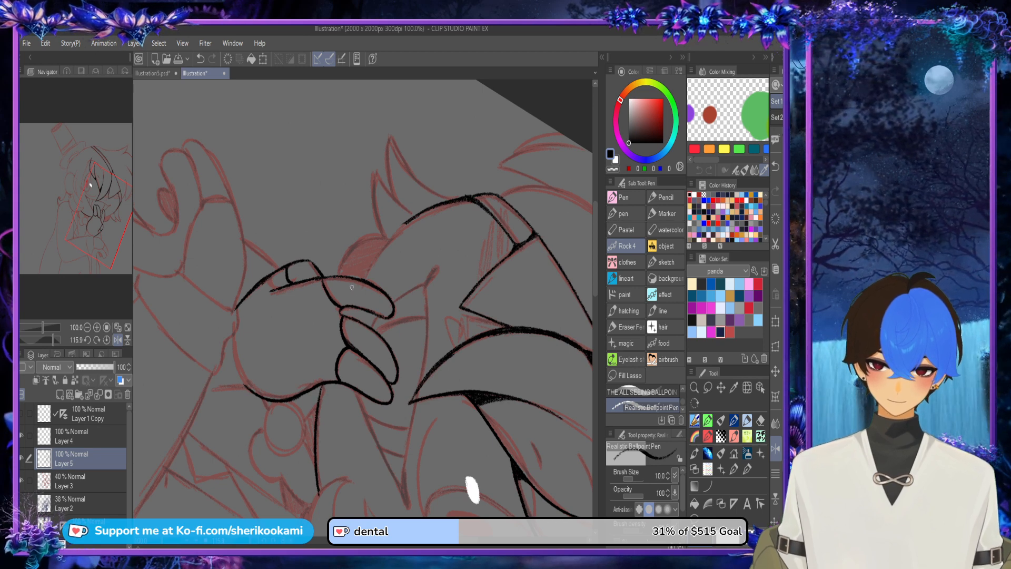
Step: Re-ink the erased chin line as a thicker curve joining the inked cheek contour
mouse_move(354, 283)
left_mouse_down()
mouse_move(412, 215)
mouse_move(374, 247)
mouse_move(438, 196)
left_mouse_up()
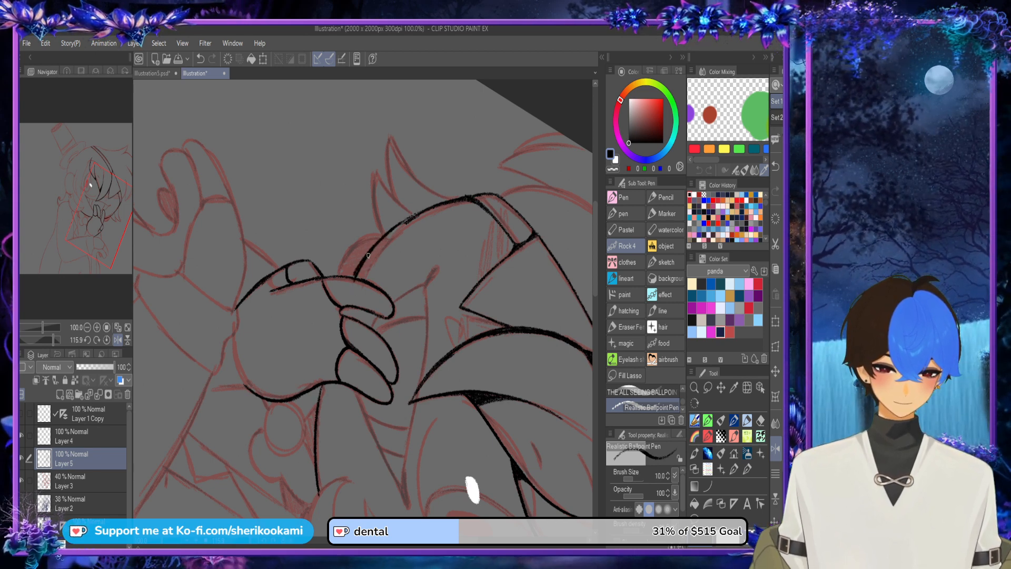
left_click_drag(368, 256, 450, 199)
key("x")
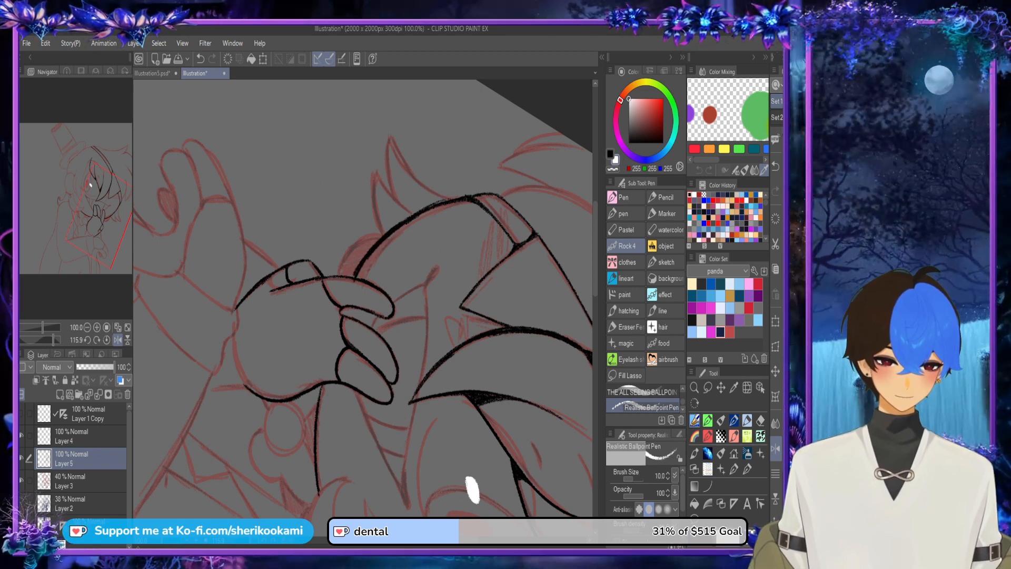
key("ctrl+z")
key("x")
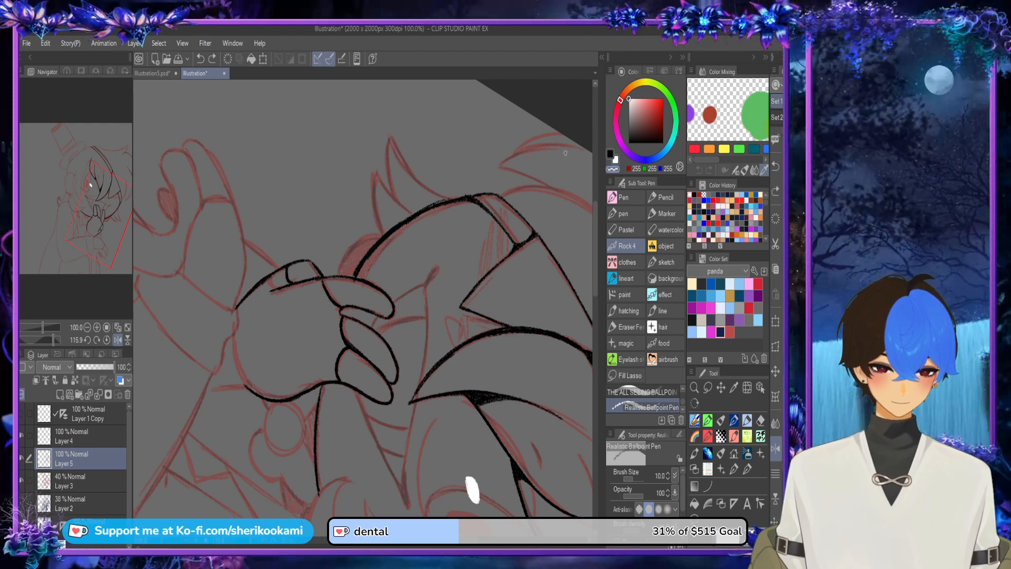
Step: Restore the canvas view's original orientation and thicken the jawline stretch below the cheek in black
left_click(312, 429, "alt")
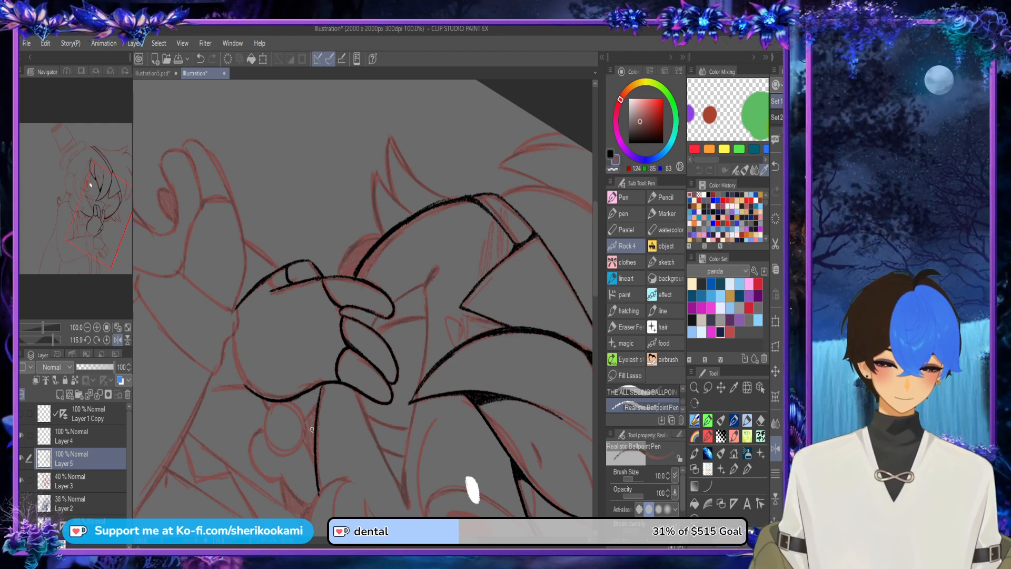
key("ctrl+at")
key("c")
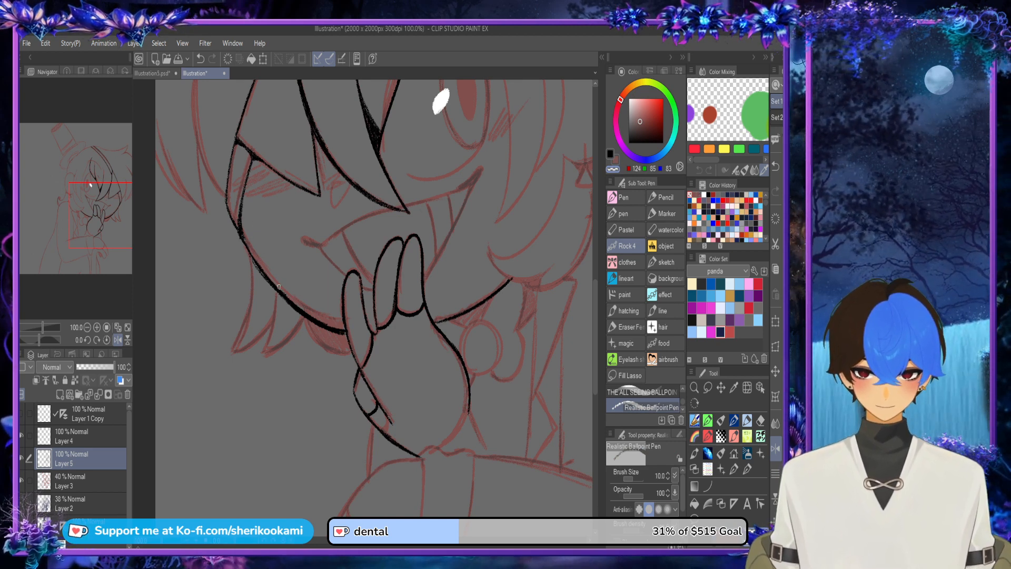
key("c")
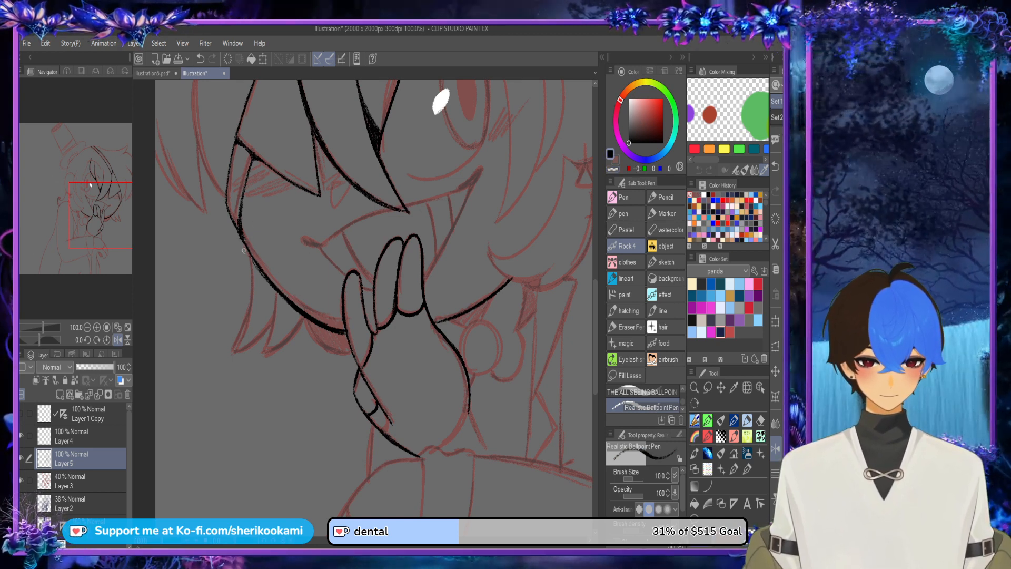
left_click_drag(237, 229, 265, 278)
key("ctrl+z")
left_click_drag(233, 220, 275, 286)
key("ctrl+z")
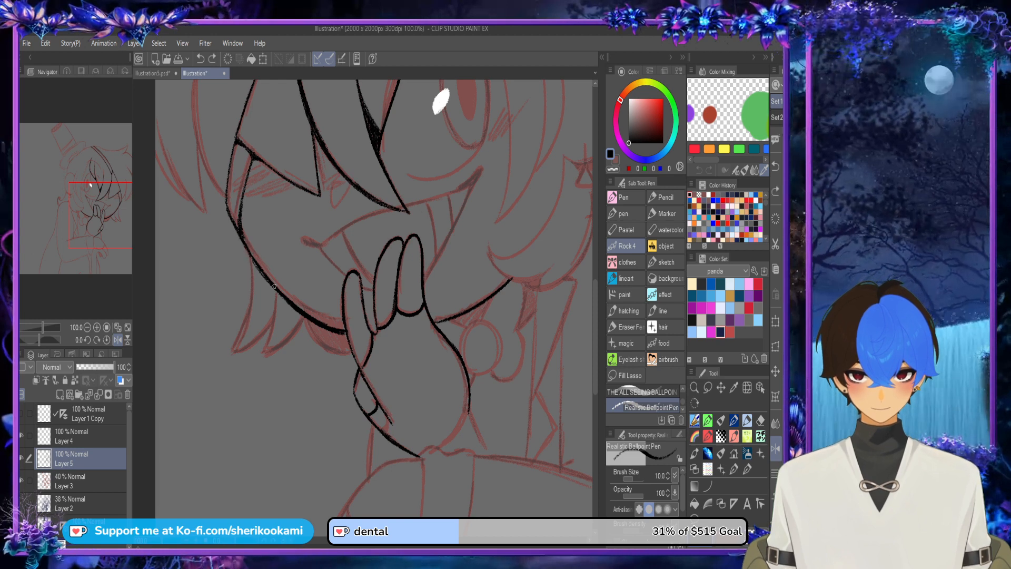
left_click_drag(229, 208, 275, 287)
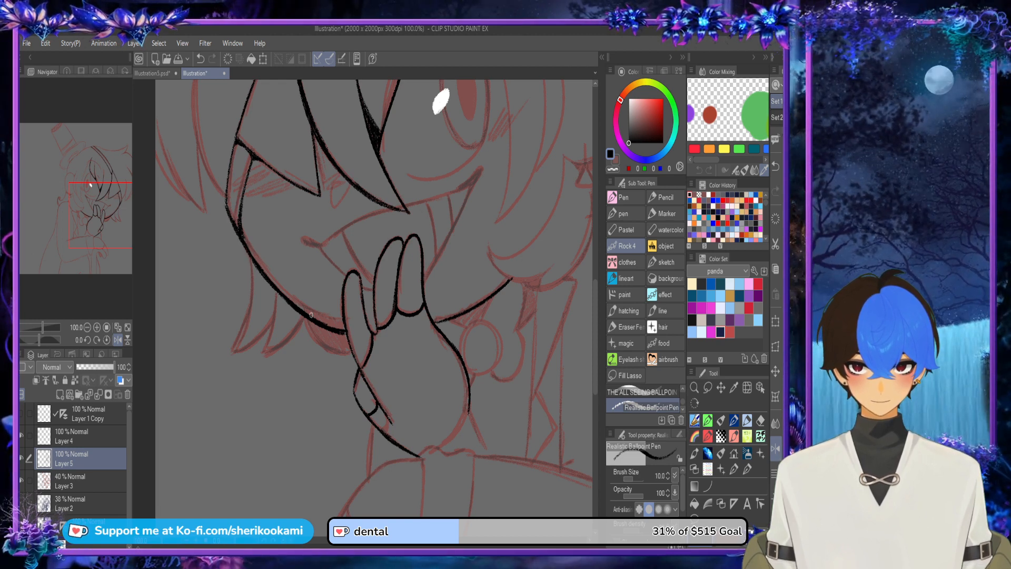
Step: Touch up the join where the jawline meets the outermost raised finger
scroll(354, 320, "up", 1)
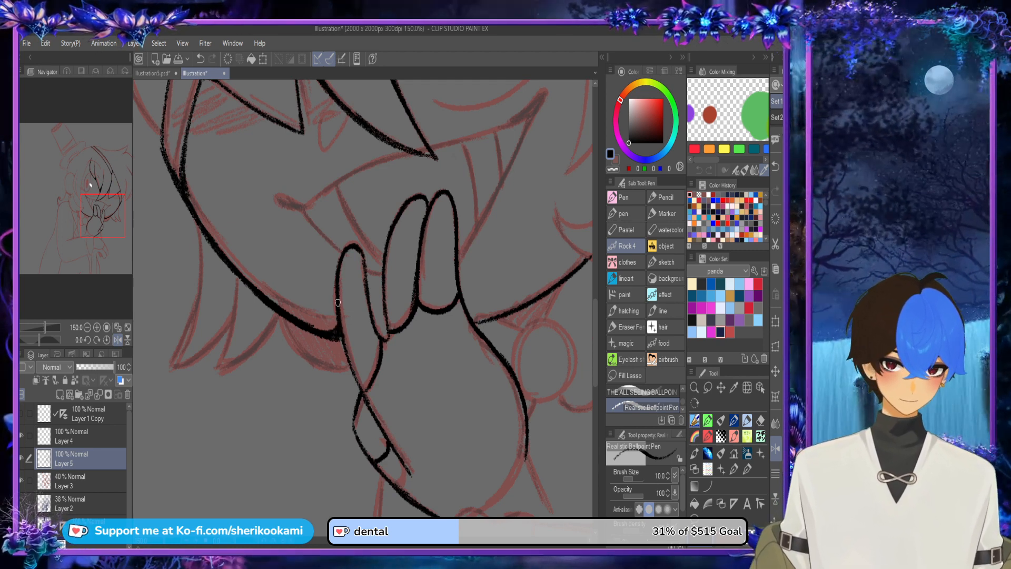
left_click_drag(339, 342, 338, 338)
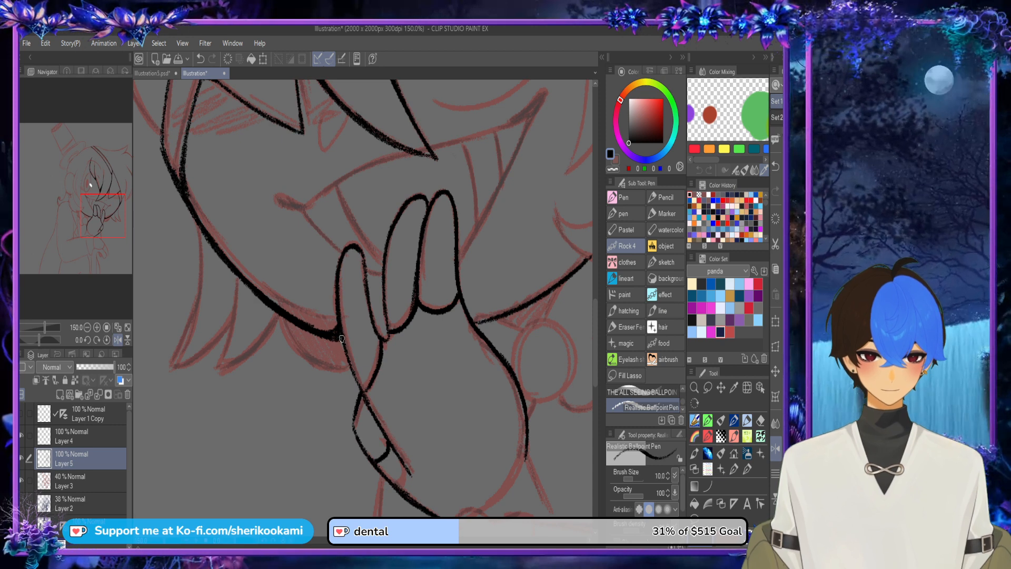
key("ctrl+minus")
key("ctrl+minus")
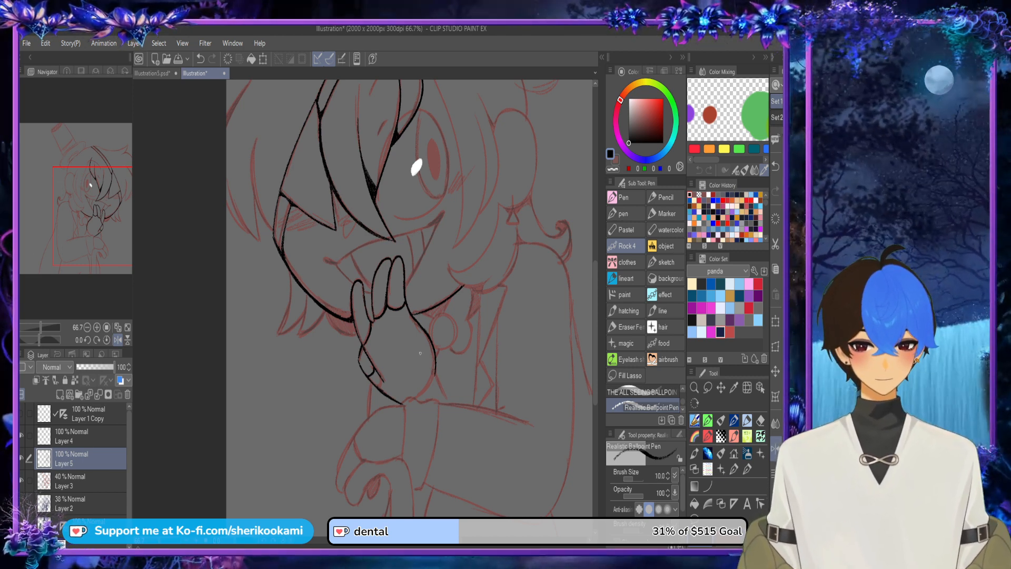
Step: Ink the palm's lower edge down to the wrist and the slanted bow tail line beside it
left_click_drag(411, 305, 353, 324)
scroll(384, 394, "up", 3)
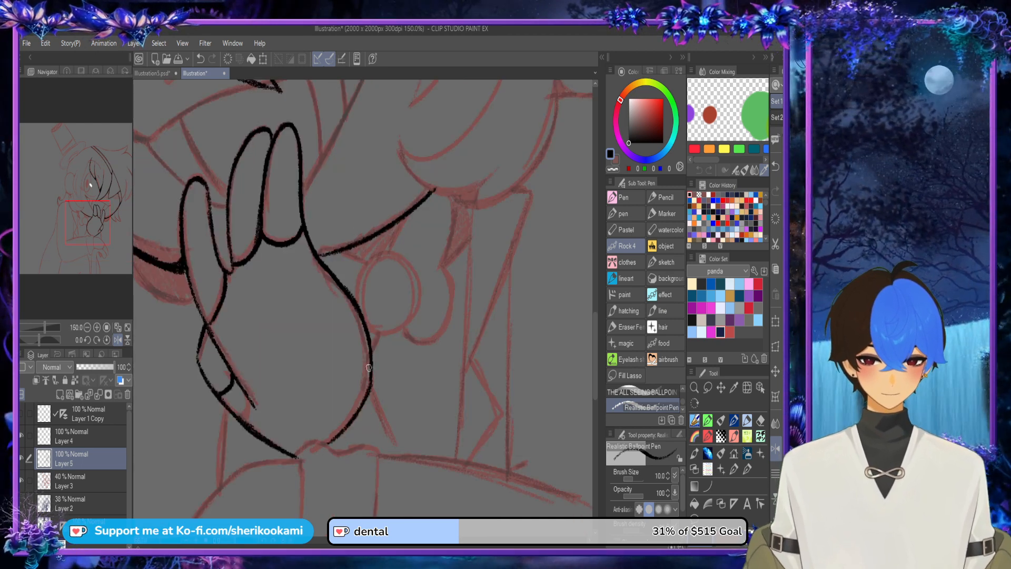
mouse_move(373, 359)
left_mouse_down()
mouse_move(403, 398)
mouse_move(423, 455)
left_mouse_up()
key("ctrl+z")
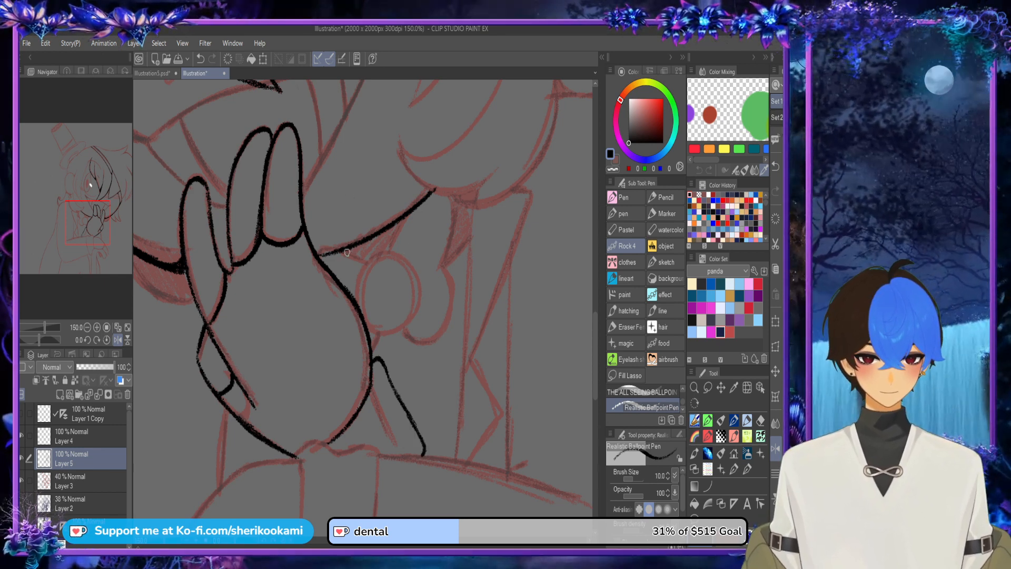
Step: Ink the bow's round knot beside the hand and the short lines linking it to the jawline
mouse_move(347, 253)
left_mouse_down()
mouse_move(370, 259)
mouse_move(358, 295)
mouse_move(374, 257)
mouse_move(403, 258)
mouse_move(418, 288)
mouse_move(394, 334)
mouse_move(412, 325)
mouse_move(391, 257)
mouse_move(398, 334)
left_mouse_up()
key("ctrl+z")
key("ctrl+z")
left_click_drag(392, 248, 405, 219)
left_click_drag(395, 244, 404, 221)
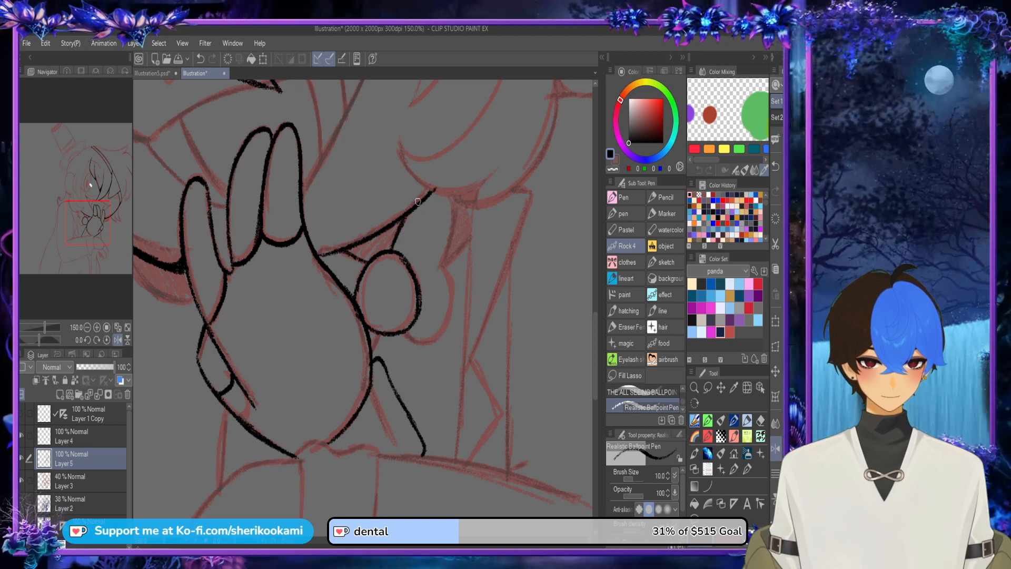
Step: Ink the rounded upper and lower bow lobes beside the knot
mouse_move(443, 194)
left_mouse_down()
mouse_move(452, 244)
mouse_move(441, 266)
left_mouse_up()
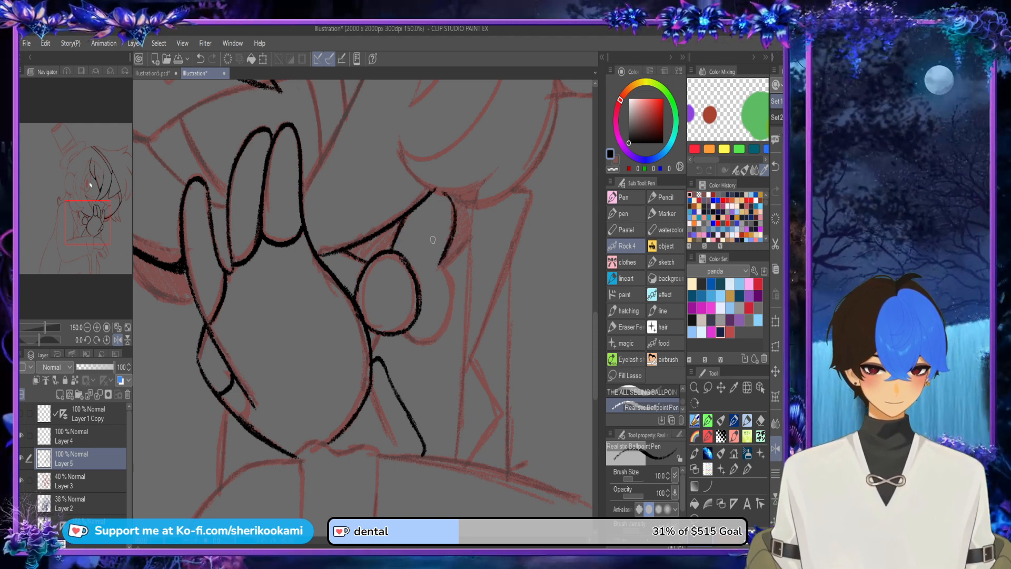
mouse_move(408, 329)
left_mouse_down()
mouse_move(452, 280)
mouse_move(452, 301)
left_mouse_up()
key("ctrl+z")
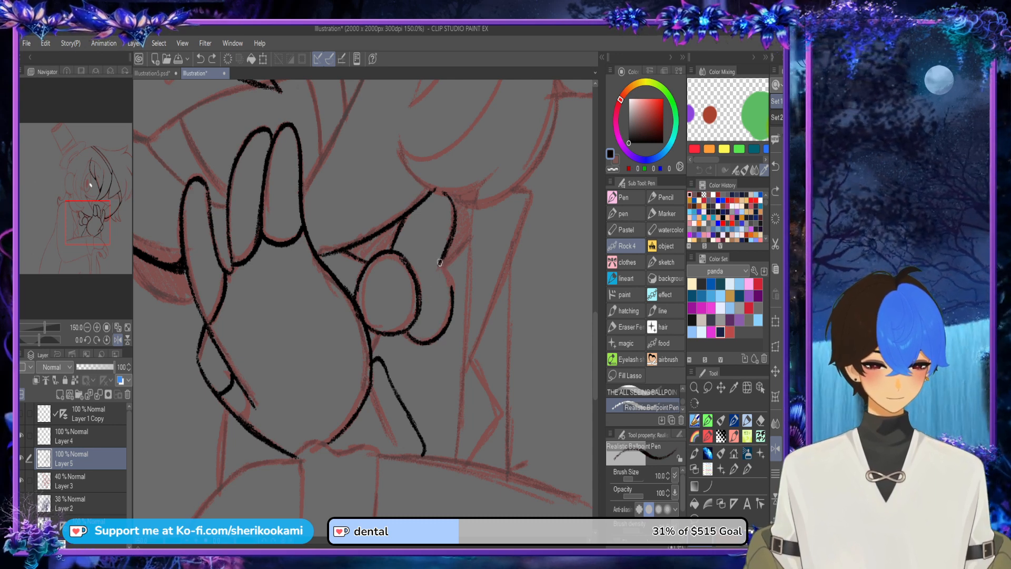
left_click_drag(440, 263, 452, 311)
Step: Ink the fold line between the bow lobes and darken the small gaps around the knot
left_click_drag(416, 277, 429, 253)
key("ctrl+z")
left_click_drag(419, 287, 423, 280)
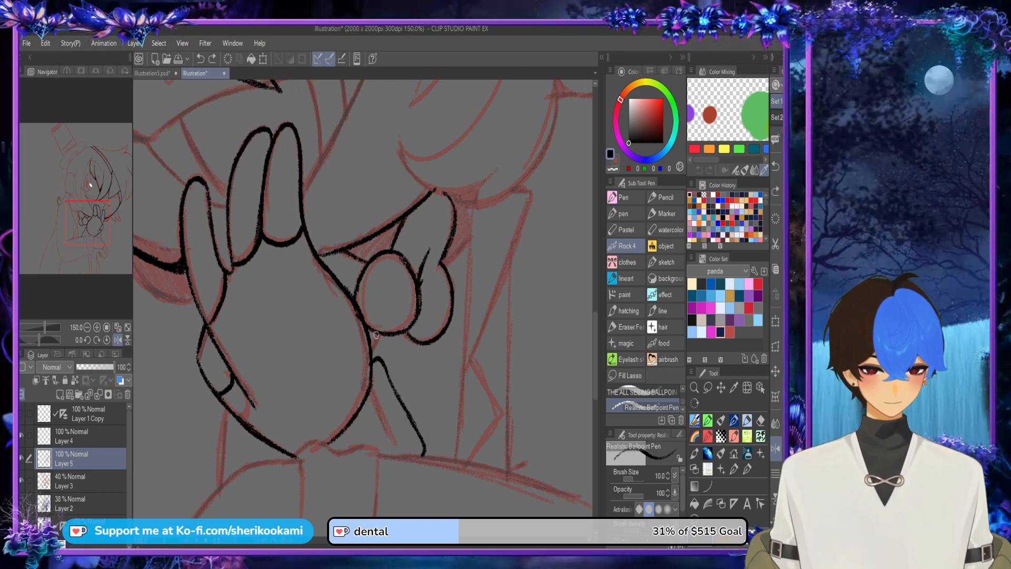
mouse_move(376, 335)
left_mouse_down()
mouse_move(370, 353)
mouse_move(375, 330)
left_mouse_up()
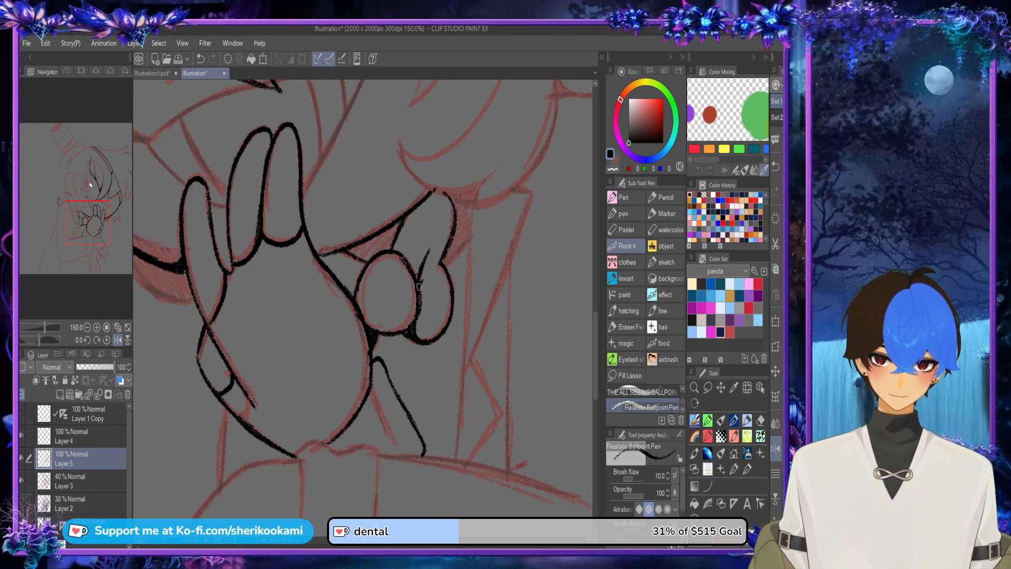
Step: Ink the long vertical clothing line beside the bow, running from under the hair down to the sleeve
scroll(447, 230, "down", 5)
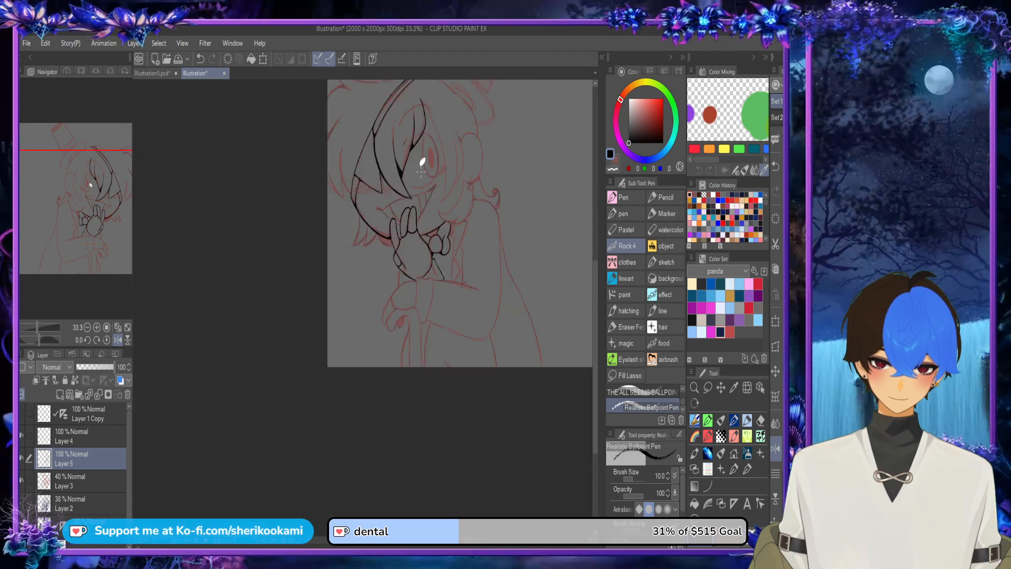
scroll(465, 255, "up", 4)
mouse_move(435, 164)
left_mouse_down()
mouse_move(426, 335)
mouse_move(434, 198)
mouse_move(426, 283)
left_mouse_up()
key("ctrl+z")
key("ctrl+z")
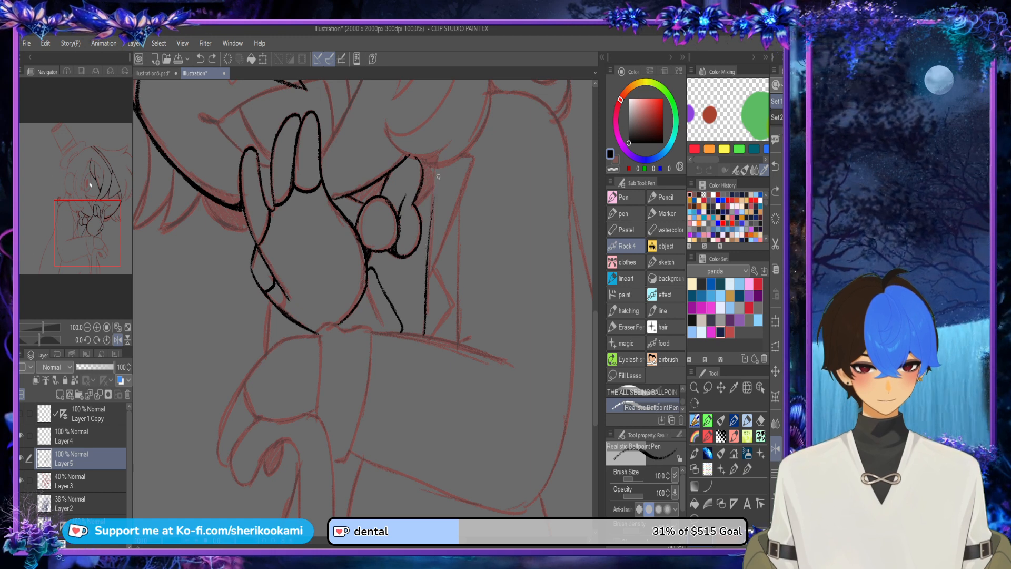
key("ctrl+z")
left_click_drag(435, 168, 428, 276)
mouse_move(432, 213)
left_mouse_down()
mouse_move(426, 313)
mouse_move(430, 253)
left_mouse_up()
key("ctrl+z")
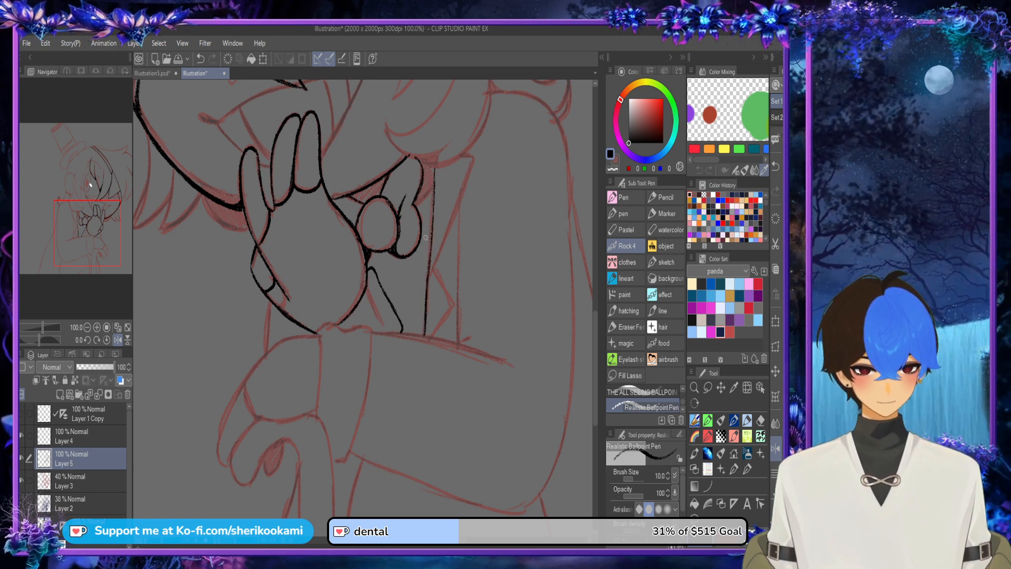
left_click_drag(424, 338, 434, 185)
left_click_drag(430, 263, 434, 164)
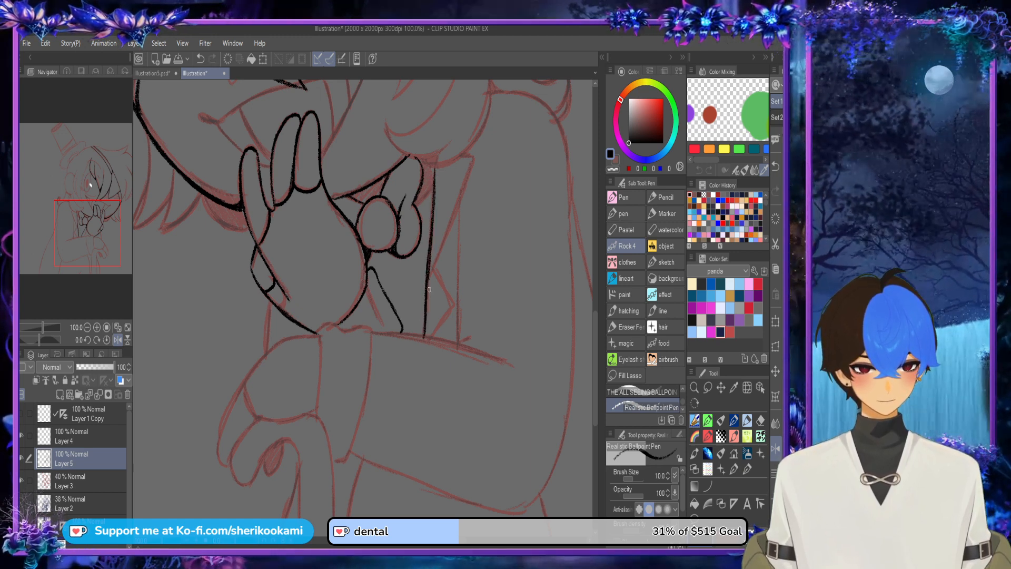
Step: Ink the curved inner edge of the hair lock above the bow, sweeping down from the ear to its pointed tip
scroll(453, 133, "down", 3)
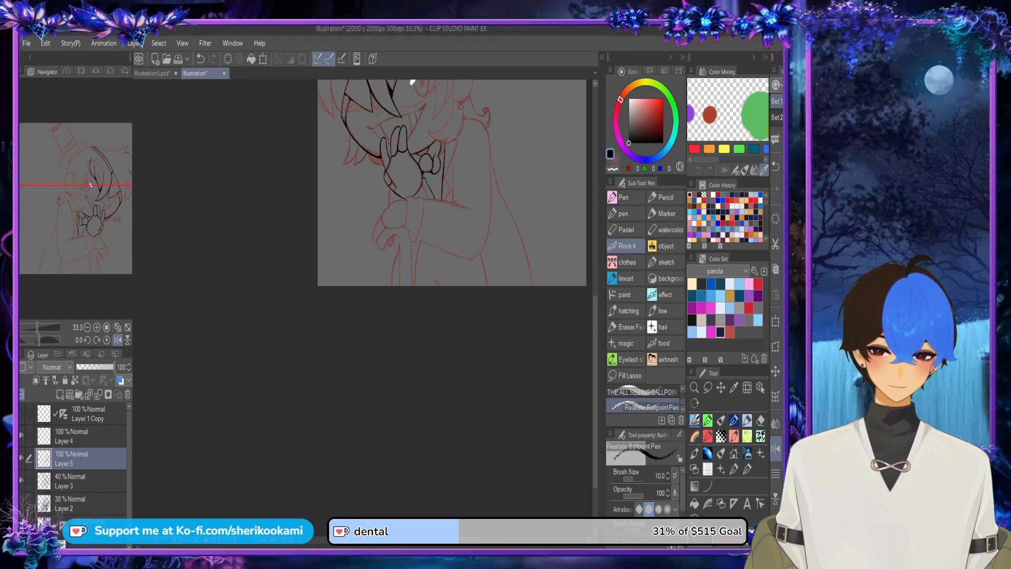
left_click_drag(452, 190, 449, 283)
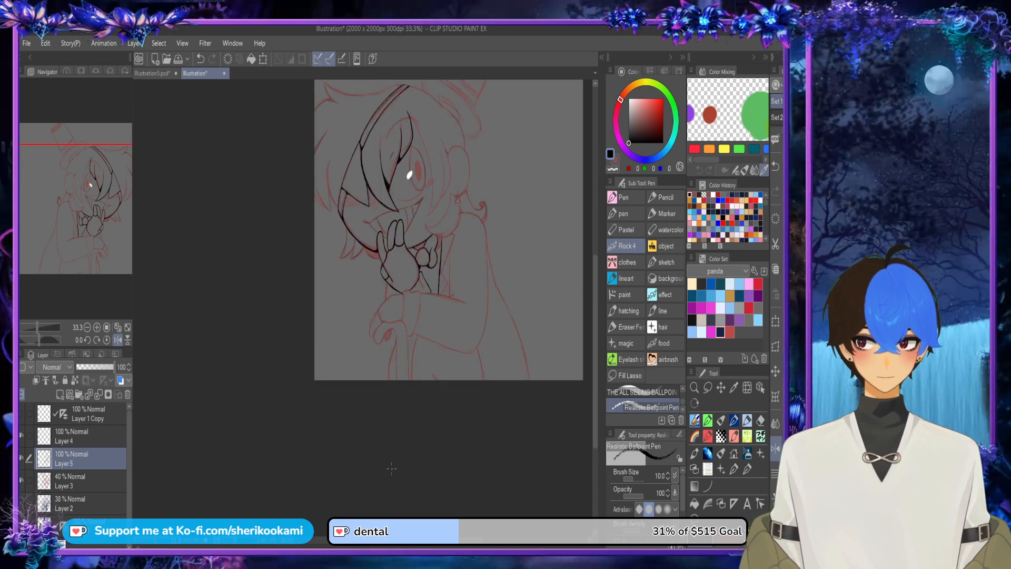
left_click_drag(389, 540, 433, 541)
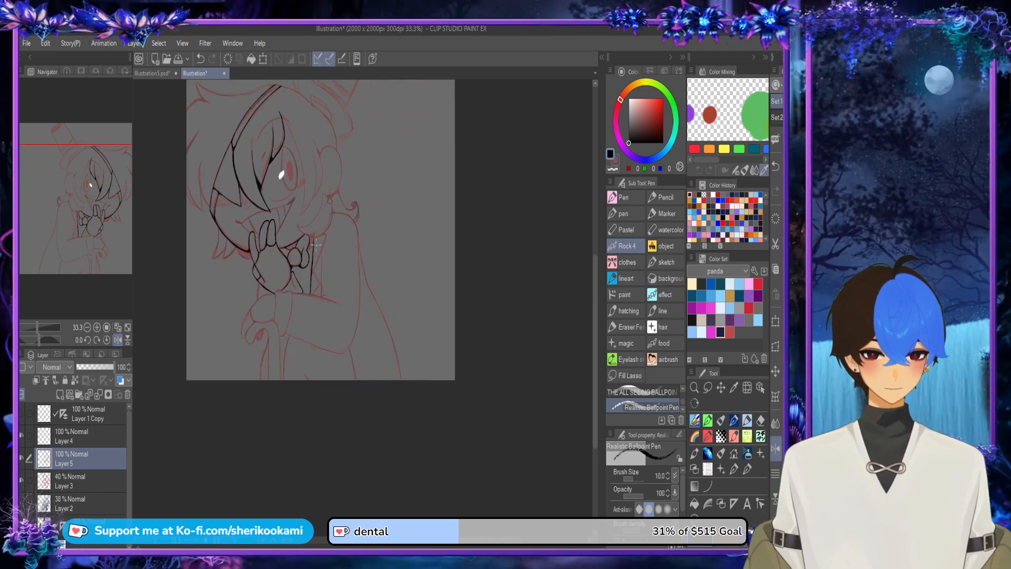
scroll(314, 244, "up", 5)
left_click_drag(316, 185, 348, 397)
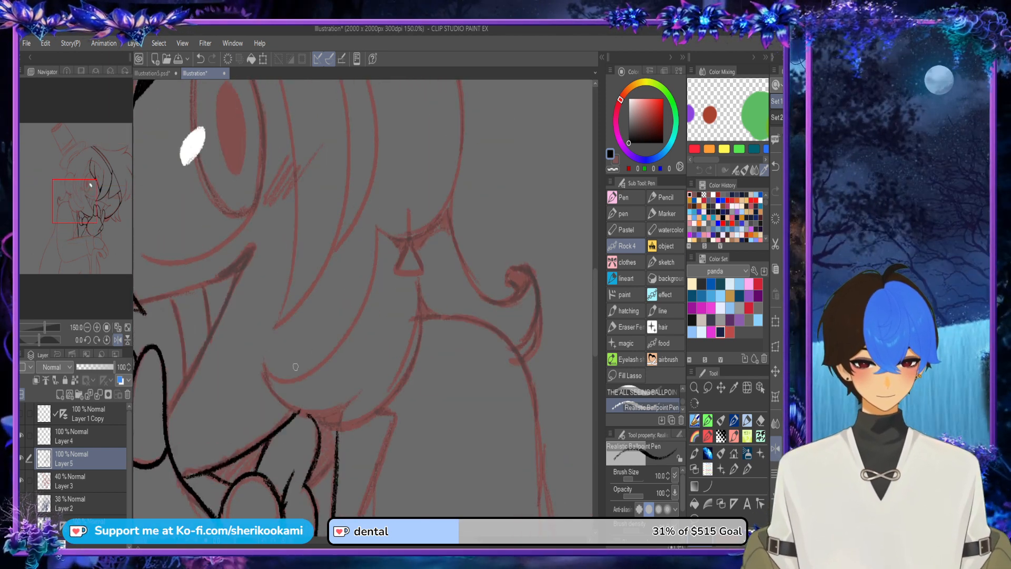
mouse_move(264, 370)
left_mouse_down()
mouse_move(318, 363)
mouse_move(365, 239)
mouse_move(339, 331)
mouse_move(262, 363)
left_mouse_up()
key("ctrl+z")
key("ctrl+z")
mouse_move(378, 234)
left_mouse_down()
mouse_move(262, 363)
mouse_move(362, 389)
left_mouse_up()
key("ctrl+z")
left_click_drag(263, 365, 368, 381)
Step: Ink the underside of the hair lock above the bow, curving back from its pointed tip
key("ctrl+z")
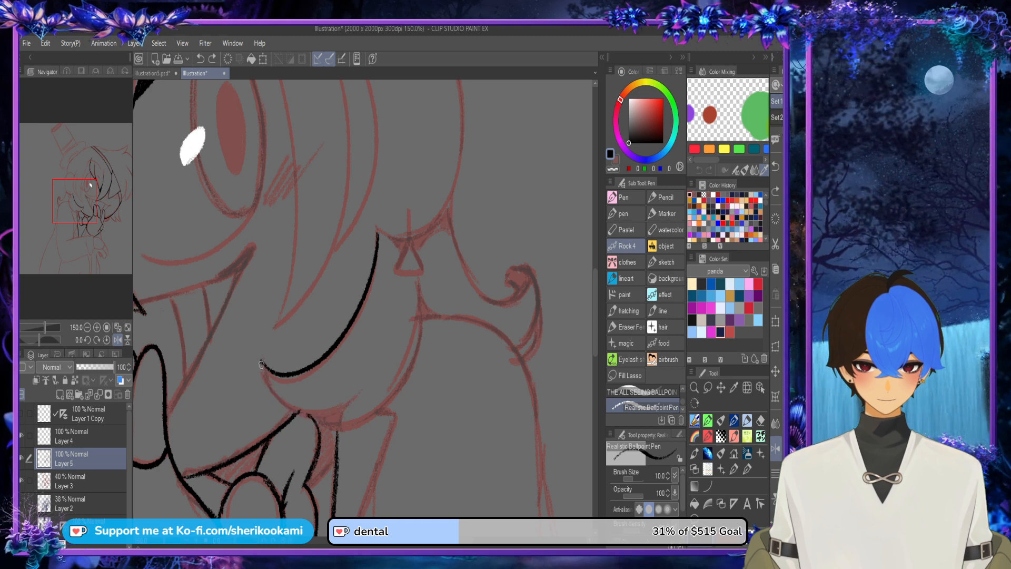
left_click_drag(262, 363, 362, 386)
mouse_move(313, 418)
left_mouse_down()
mouse_move(340, 434)
mouse_move(420, 304)
left_mouse_up()
Step: Ink the hair lock's outer curve up to just below the earring and fill the gap where it meets the jaw
key("ctrl+z")
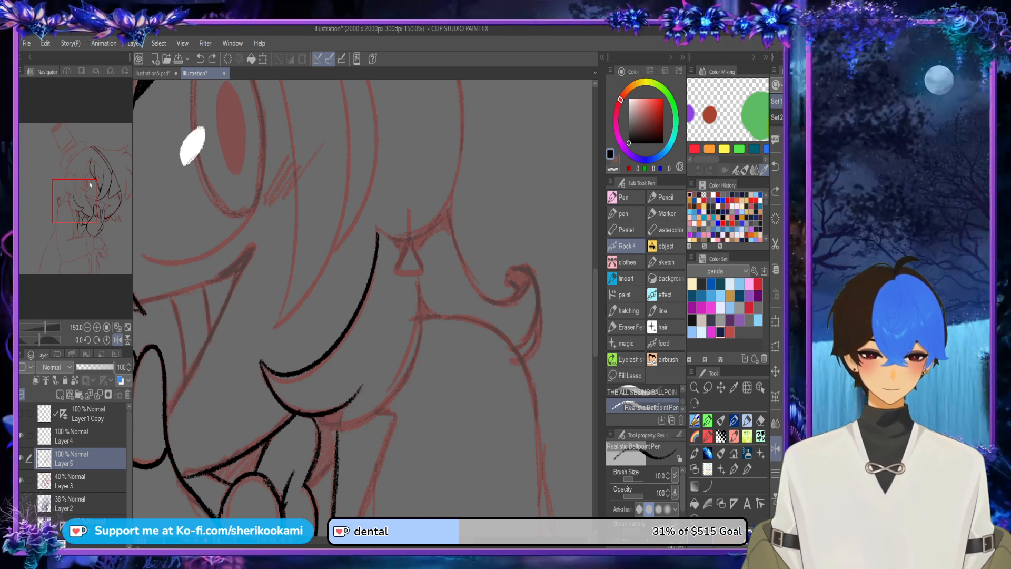
mouse_move(315, 415)
left_mouse_down()
mouse_move(414, 371)
mouse_move(421, 304)
mouse_move(379, 415)
mouse_move(422, 304)
mouse_move(352, 433)
mouse_move(422, 303)
mouse_move(360, 433)
mouse_move(422, 304)
mouse_move(420, 336)
left_mouse_up()
key("ctrl+z")
key("ctrl+z")
key("ctrl+z")
key("ctrl+z")
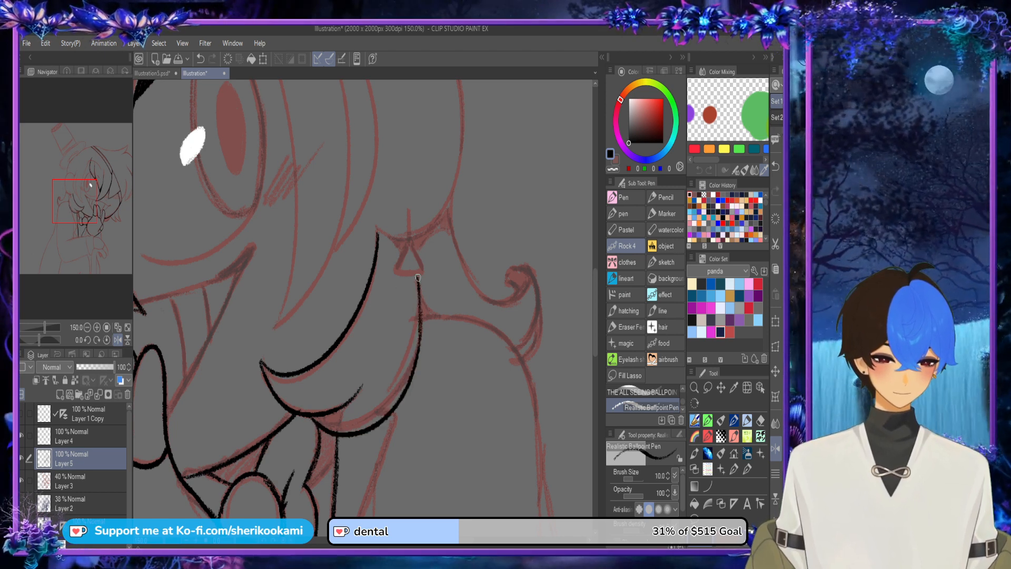
left_click_drag(418, 278, 418, 345)
mouse_move(335, 435)
left_mouse_down()
mouse_move(349, 405)
mouse_move(316, 417)
mouse_move(340, 410)
left_mouse_up()
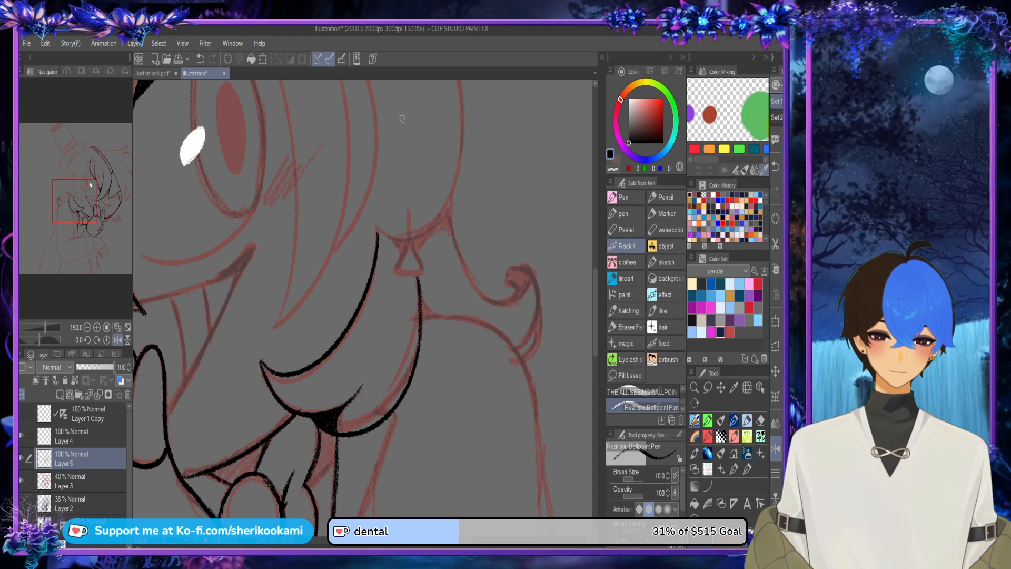
Step: Ink the triangular earring with the short vertical line it hangs from
mouse_move(408, 210)
left_mouse_down()
mouse_move(396, 272)
mouse_move(421, 273)
left_mouse_up()
key("ctrl+z")
mouse_move(409, 239)
left_mouse_down()
mouse_move(395, 270)
mouse_move(409, 238)
mouse_move(404, 248)
mouse_move(409, 239)
mouse_move(423, 270)
left_mouse_up()
key("ctrl+z")
key("ctrl+z")
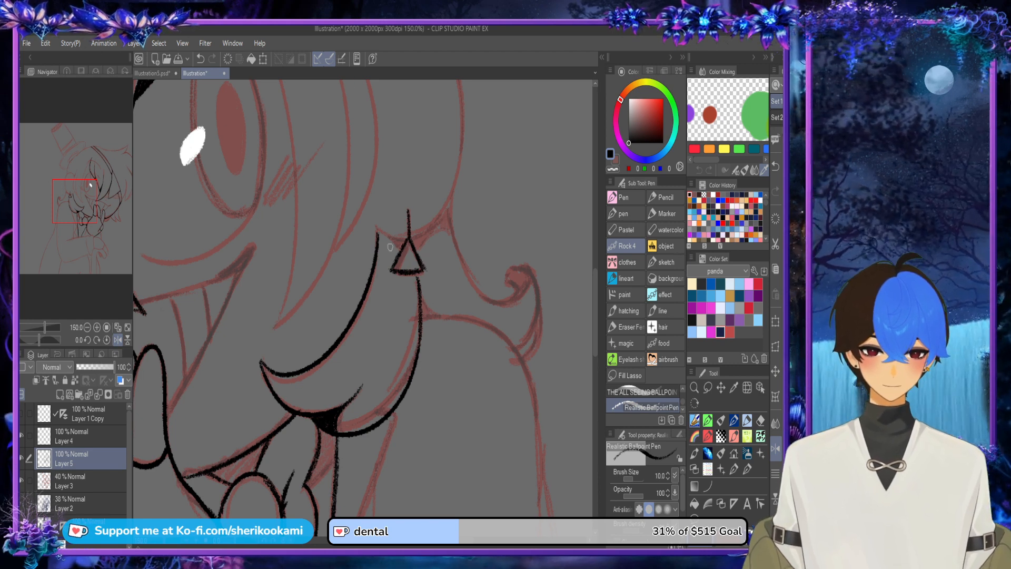
Step: Ink the smile's upper line with a thick corner on the cheek below the eye, plus the mouth's side edge down to the fingers
scroll(390, 247, "down", 3)
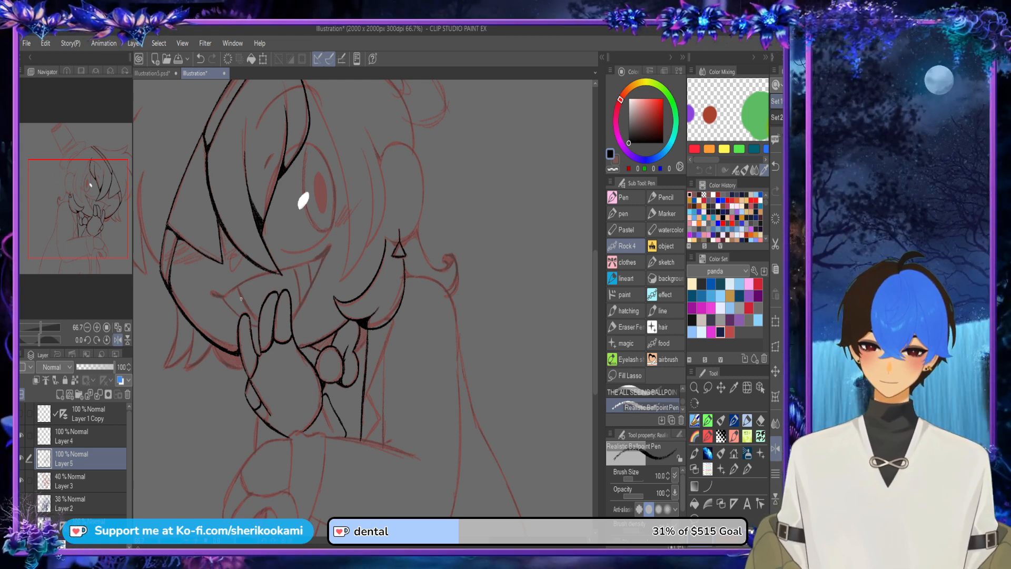
scroll(241, 299, "up", 2)
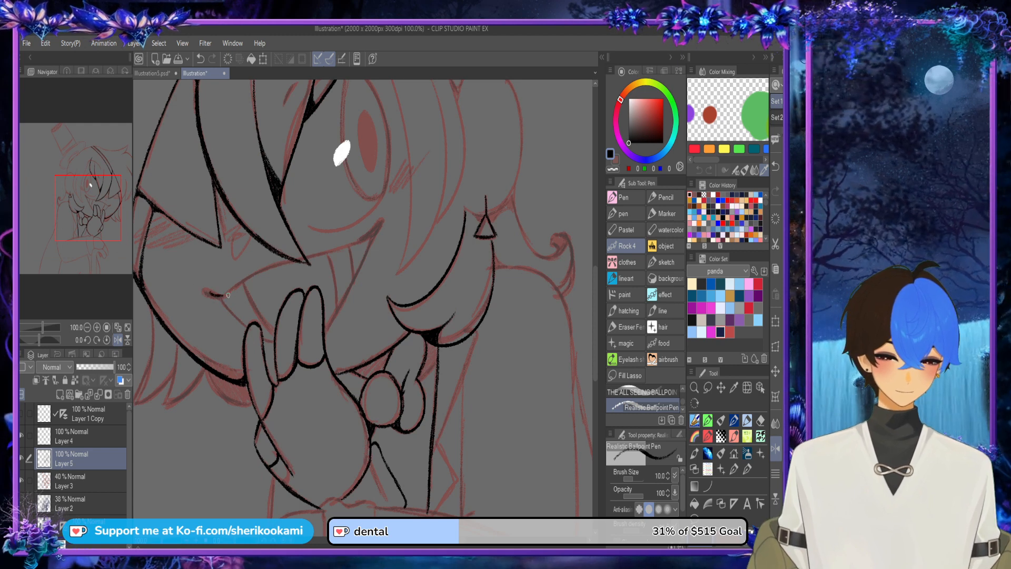
mouse_move(209, 292)
left_mouse_down()
mouse_move(357, 234)
mouse_move(334, 248)
mouse_move(374, 236)
mouse_move(362, 243)
mouse_move(335, 252)
mouse_move(373, 237)
mouse_move(340, 248)
mouse_move(373, 232)
left_mouse_up()
key("ctrl+z")
key("ctrl+z")
key("ctrl+z")
scroll(366, 238, "up", 3)
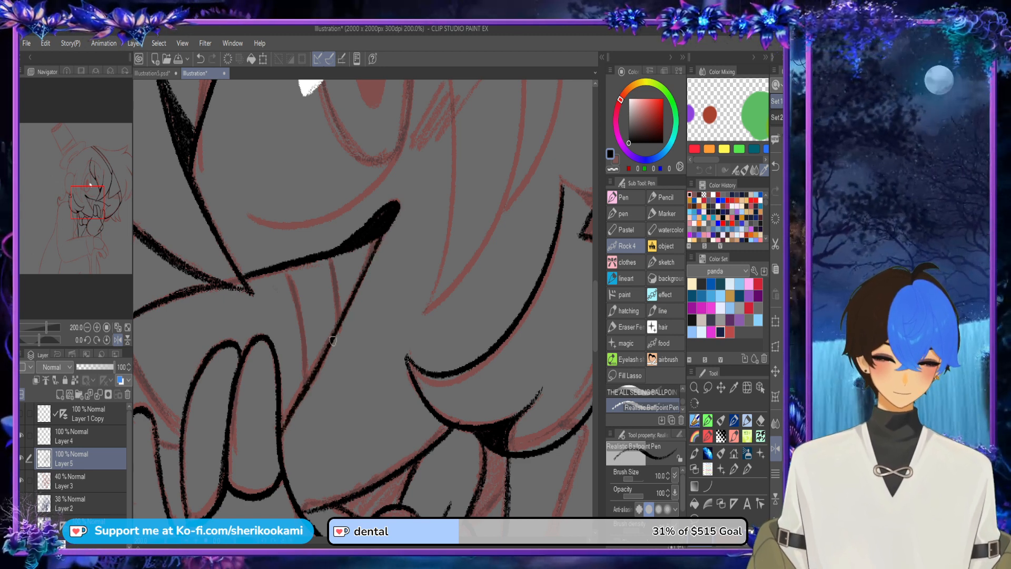
Step: Thicken the smile's opposite corner and ink the lower mouth edge running from it to behind the fingers
scroll(350, 359, "down", 3)
scroll(213, 361, "up", 2)
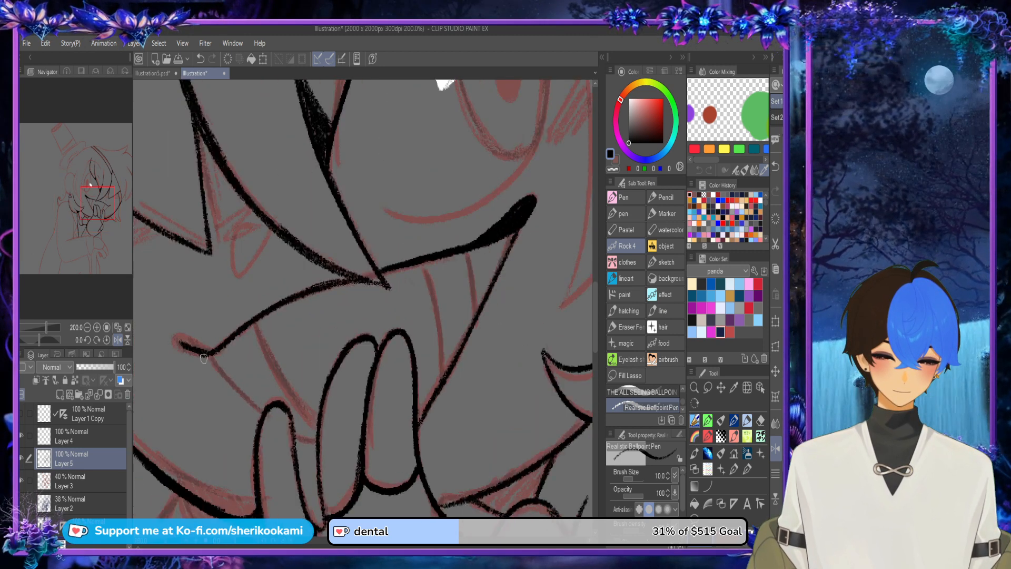
mouse_move(203, 354)
left_mouse_down()
mouse_move(176, 332)
mouse_move(211, 347)
mouse_move(182, 336)
mouse_move(210, 347)
mouse_move(195, 343)
mouse_move(211, 345)
mouse_move(220, 330)
mouse_move(182, 333)
mouse_move(239, 338)
mouse_move(180, 339)
mouse_move(257, 408)
mouse_move(213, 360)
mouse_move(257, 411)
left_mouse_up()
key("ctrl+z")
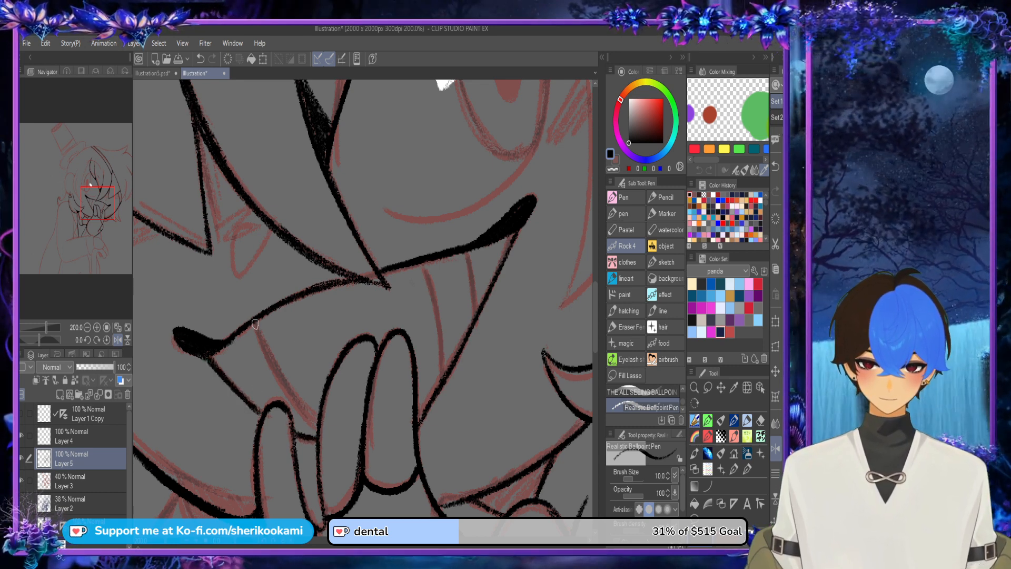
Step: Ink the three curved dividing lines inside the open mouth, on both sides of the raised fingers
left_click_drag(255, 324, 320, 430)
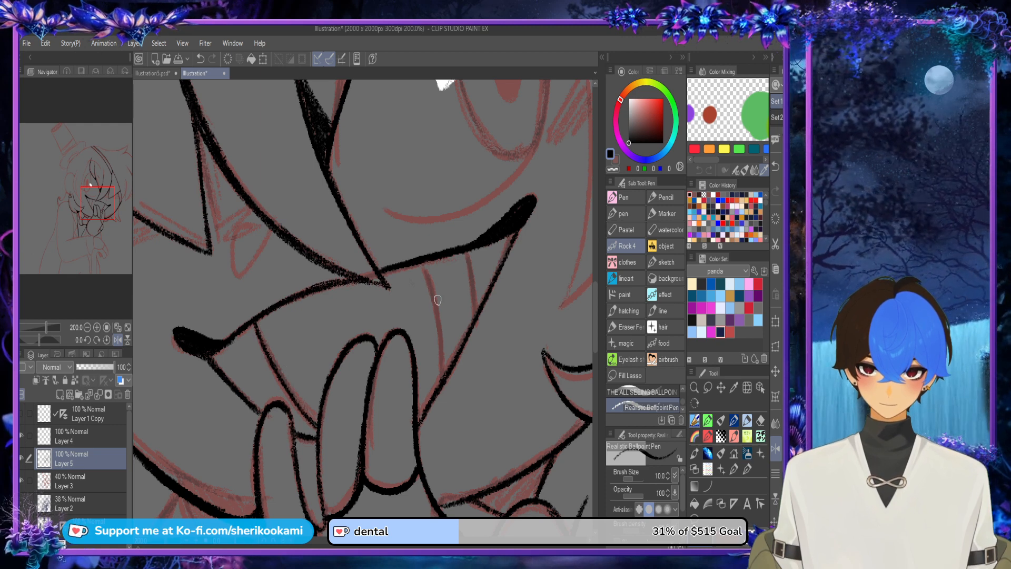
left_click_drag(420, 264, 443, 378)
key("ctrl+z")
mouse_move(468, 254)
left_mouse_down()
mouse_move(477, 329)
mouse_move(475, 284)
mouse_move(476, 318)
left_mouse_up()
key("ctrl+z")
Step: Ink the small teardrop-shaped mark just below the bangs, above the smile
key("ctrl+minus")
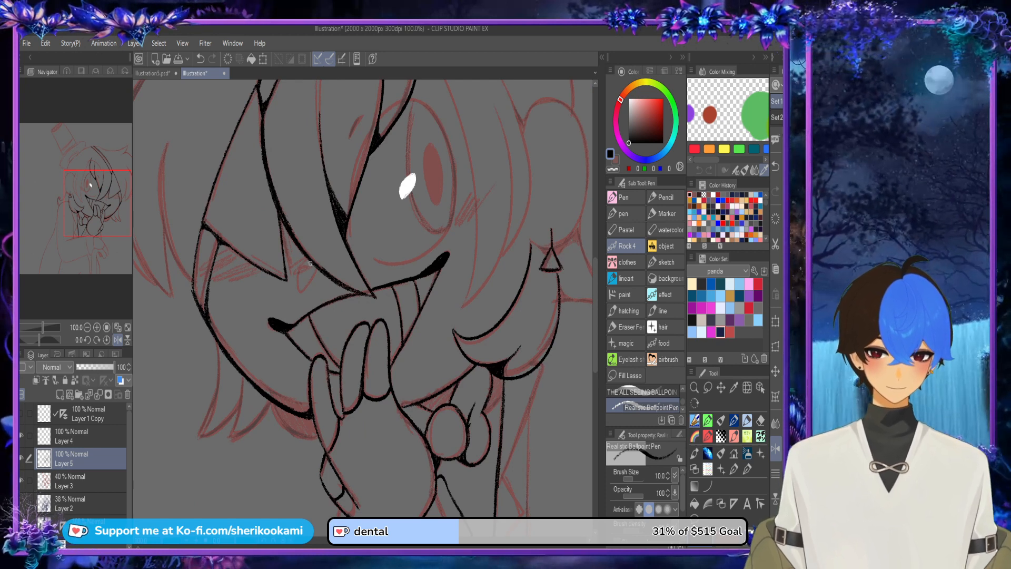
mouse_move(314, 269)
left_mouse_down()
mouse_move(300, 287)
mouse_move(303, 267)
mouse_move(300, 292)
mouse_move(303, 268)
left_mouse_up()
key("ctrl+z")
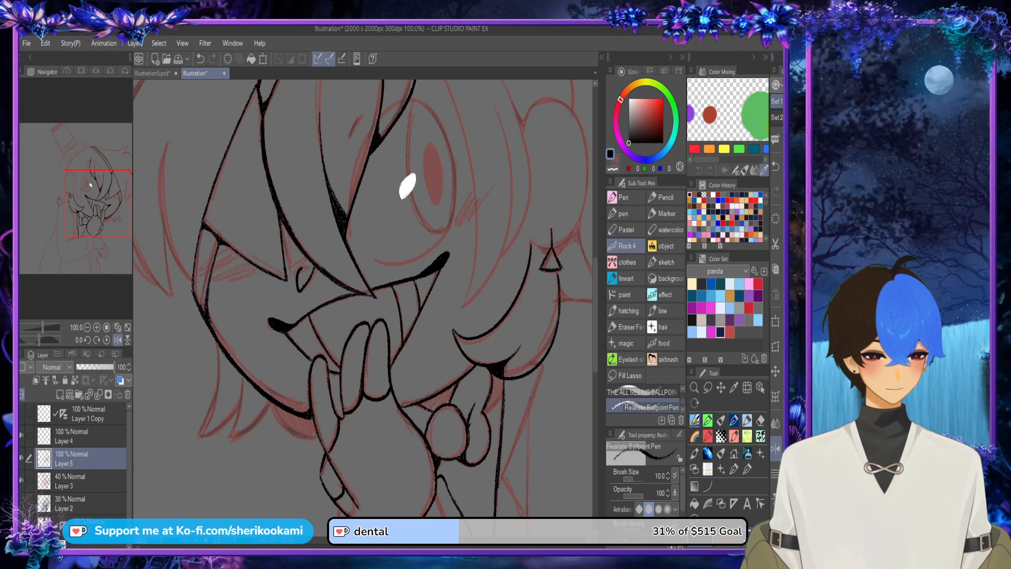
Step: Ink the outer side curve of the large eye, from near the mouth corner upward
left_click(776, 449)
mouse_move(283, 236)
left_mouse_down()
mouse_move(272, 159)
mouse_move(274, 229)
left_mouse_up()
scroll(274, 229, "up", 2)
key("ctrl+z")
left_click_drag(298, 452, 275, 280)
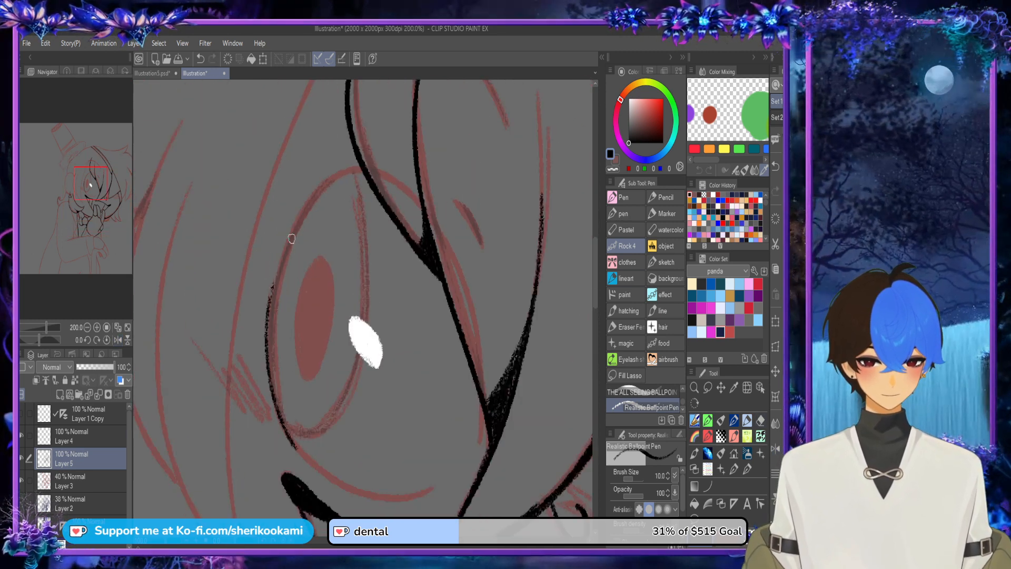
mouse_move(283, 428)
left_mouse_down()
mouse_move(294, 241)
mouse_move(306, 214)
left_mouse_up()
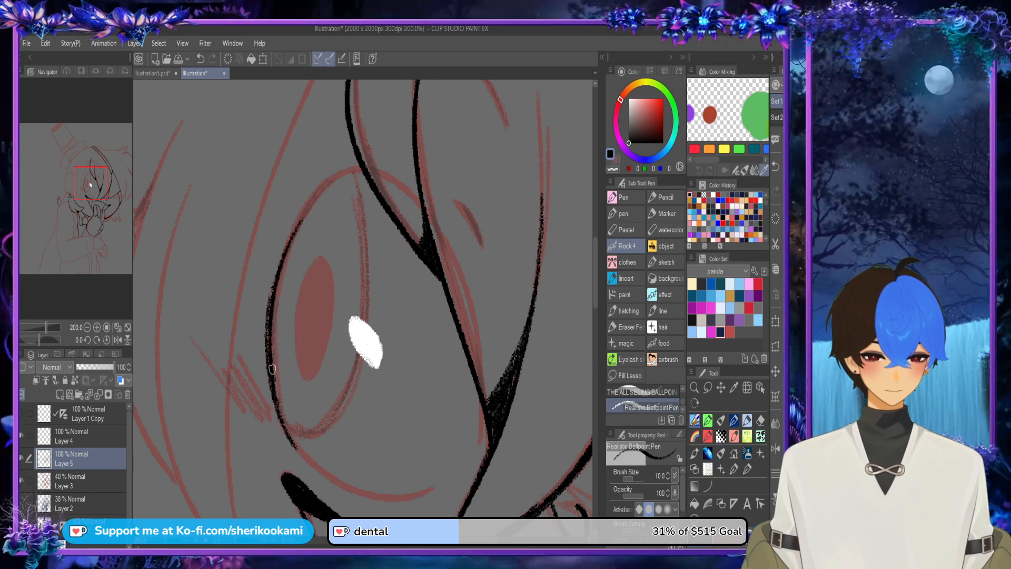
Step: Extend the eye's outer outline over the top to the hair strand and thicken the curve
left_click_drag(273, 368, 328, 190)
left_click_drag(273, 352, 342, 164)
mouse_move(282, 261)
left_mouse_down()
mouse_move(358, 164)
mouse_move(284, 257)
left_mouse_up()
key("ctrl+z")
key("ctrl+z")
mouse_move(359, 167)
left_mouse_down()
mouse_move(332, 182)
mouse_move(278, 321)
left_mouse_up()
key("ctrl+z")
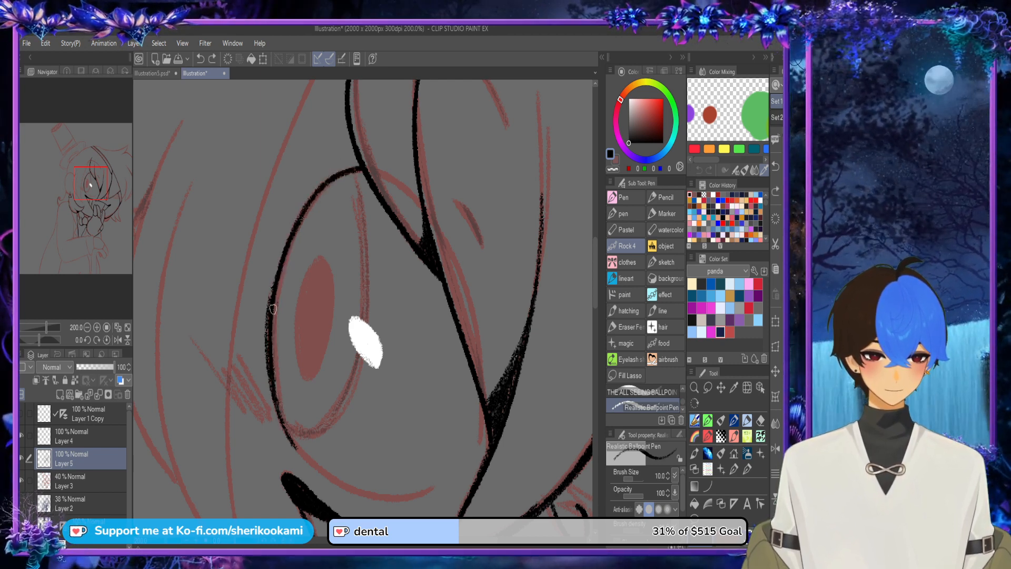
left_click_drag(274, 375, 294, 227)
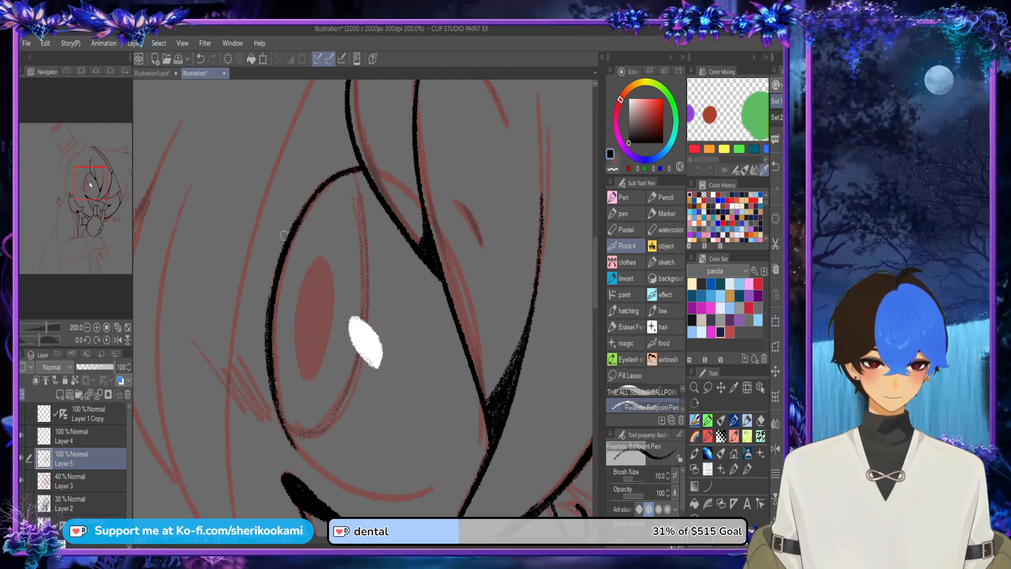
Step: Ink the lower curve of the eye outline around to the hair strand and blend it into the outer side
mouse_move(491, 496)
left_mouse_down()
mouse_move(323, 529)
mouse_move(220, 487)
left_mouse_up()
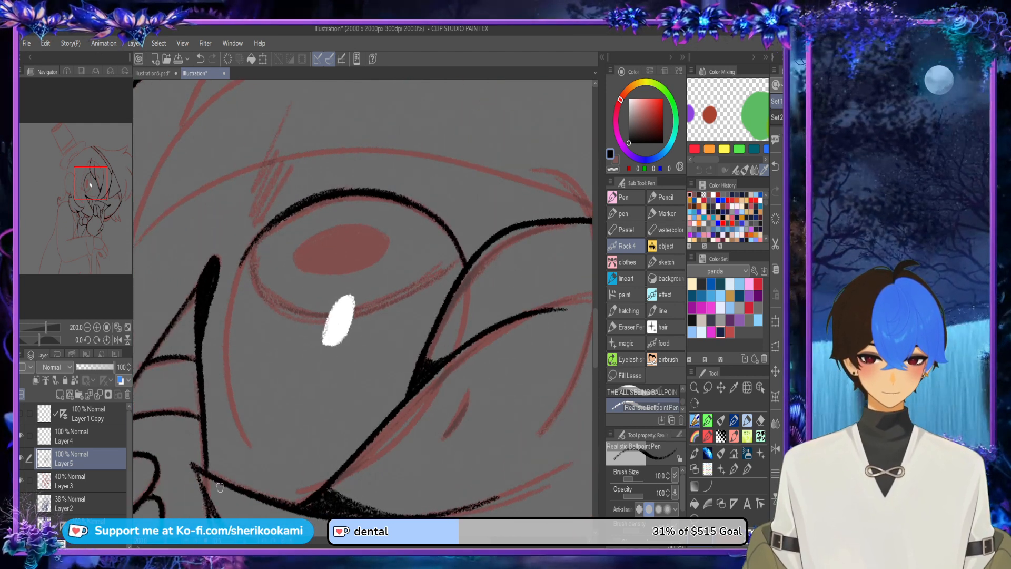
mouse_move(249, 449)
left_mouse_down()
mouse_move(224, 320)
mouse_move(246, 449)
mouse_move(229, 298)
mouse_move(259, 241)
left_mouse_up()
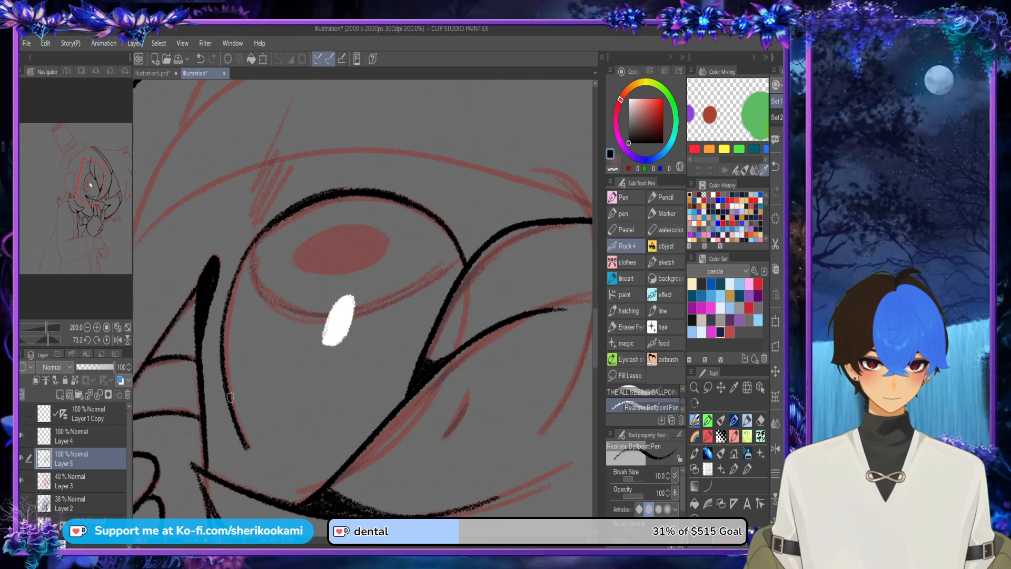
left_click_drag(225, 371, 274, 221)
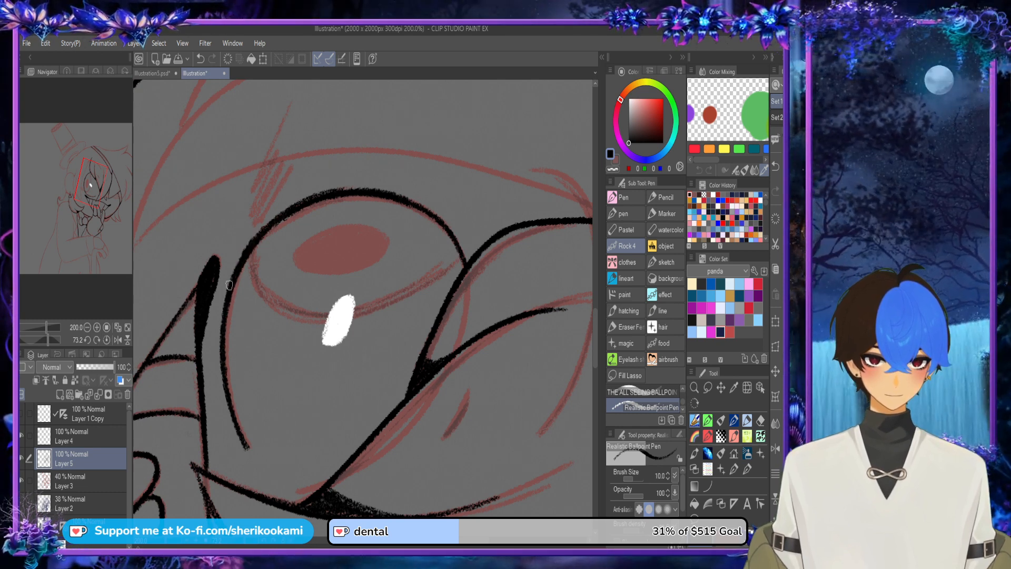
mouse_move(248, 445)
left_mouse_down()
mouse_move(269, 475)
mouse_move(295, 477)
left_mouse_up()
key("ctrl+z")
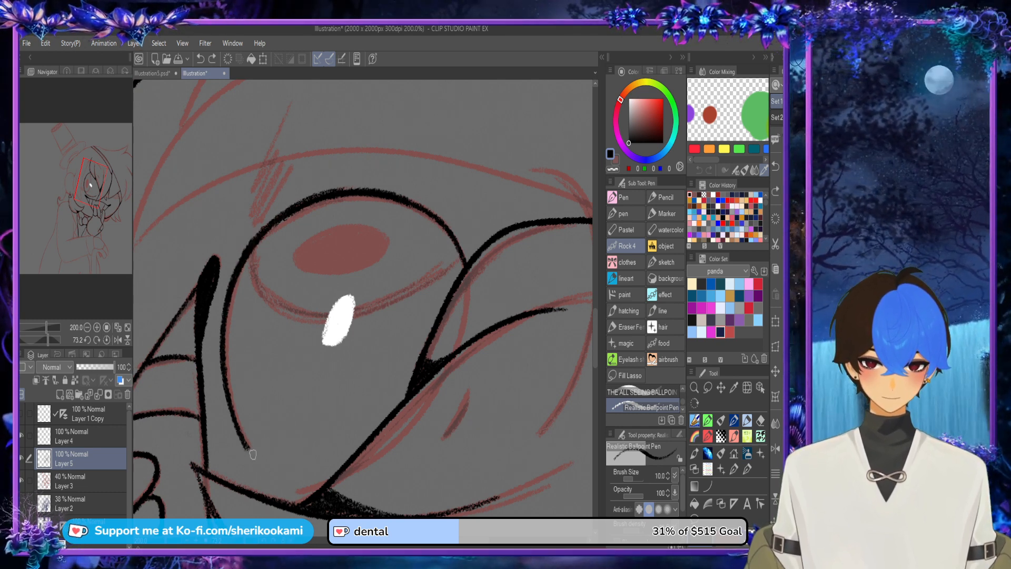
mouse_move(246, 442)
left_mouse_down()
mouse_move(327, 484)
mouse_move(255, 453)
mouse_move(315, 488)
mouse_move(319, 478)
mouse_move(246, 441)
mouse_move(276, 473)
mouse_move(333, 477)
left_mouse_up()
scroll(338, 438, "down", 1)
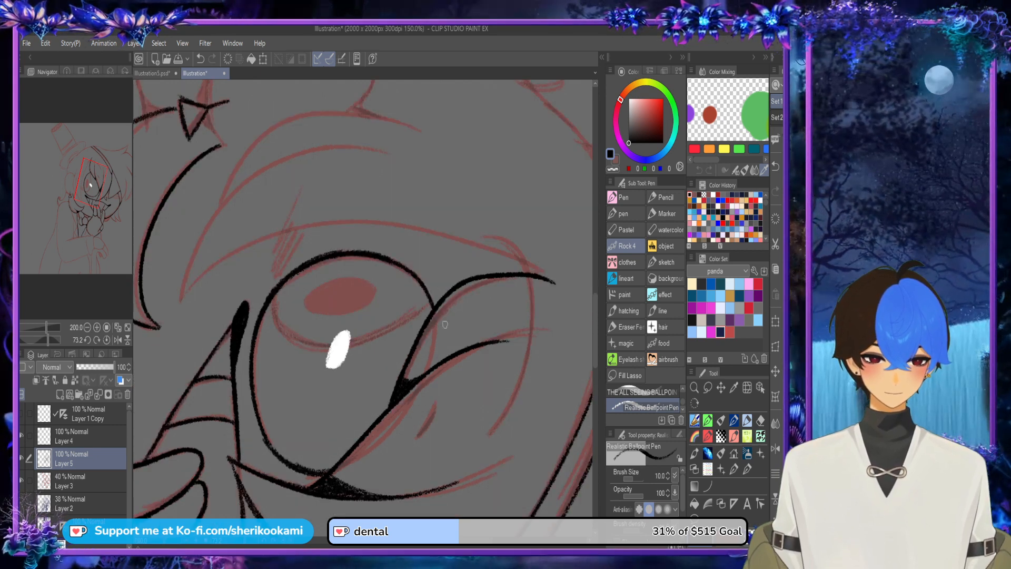
Step: Ink the iris outline as a tall ellipse inside the eye, joining the outer outline at top and bottom
left_click(107, 340)
left_click(613, 169)
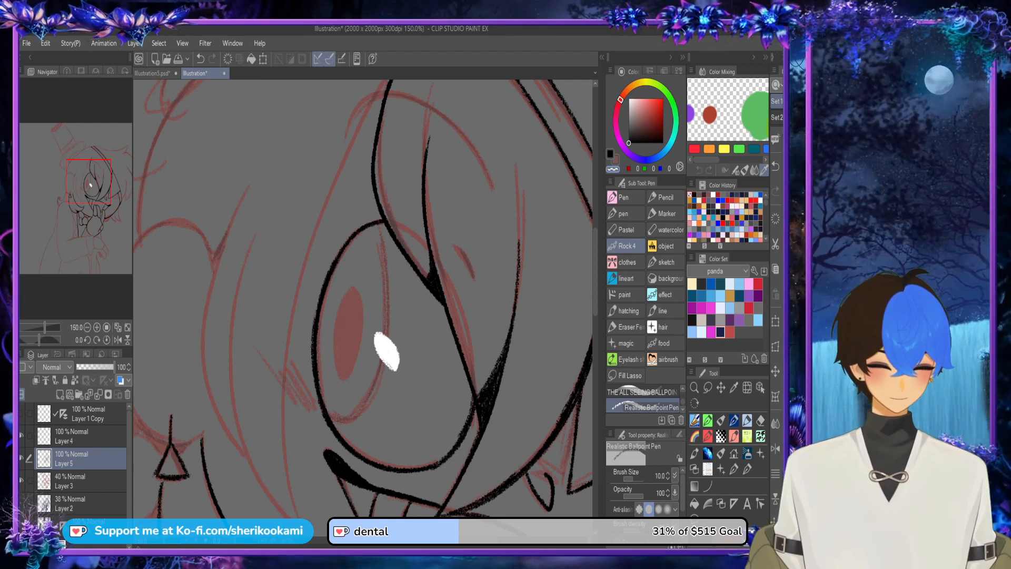
key("c")
mouse_move(333, 419)
left_mouse_down()
mouse_move(380, 394)
mouse_move(390, 291)
mouse_move(367, 219)
left_mouse_up()
key("ctrl+z")
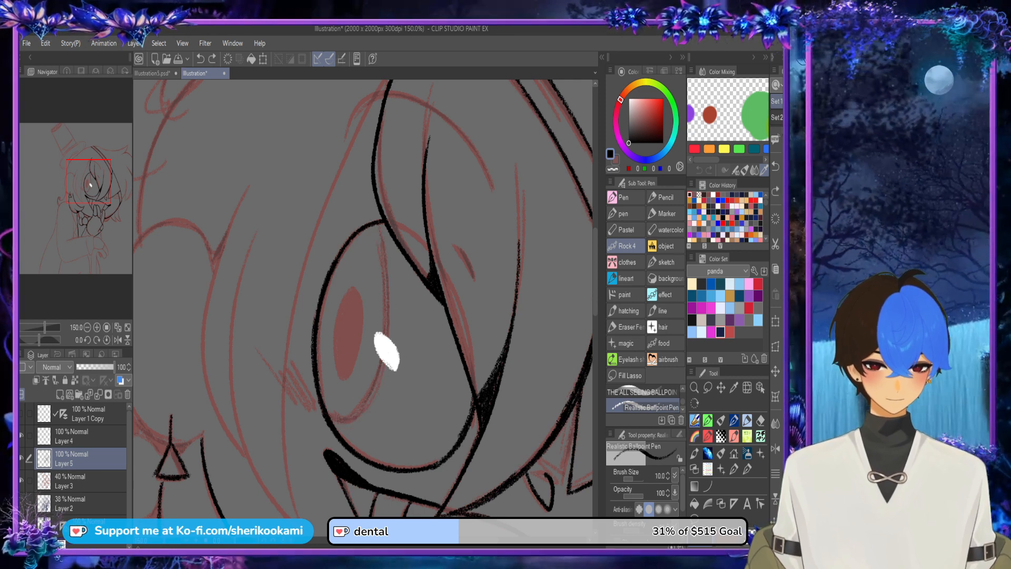
mouse_move(335, 421)
left_mouse_down()
mouse_move(345, 425)
mouse_move(390, 248)
mouse_move(351, 431)
mouse_move(339, 417)
left_mouse_up()
key("ctrl+z")
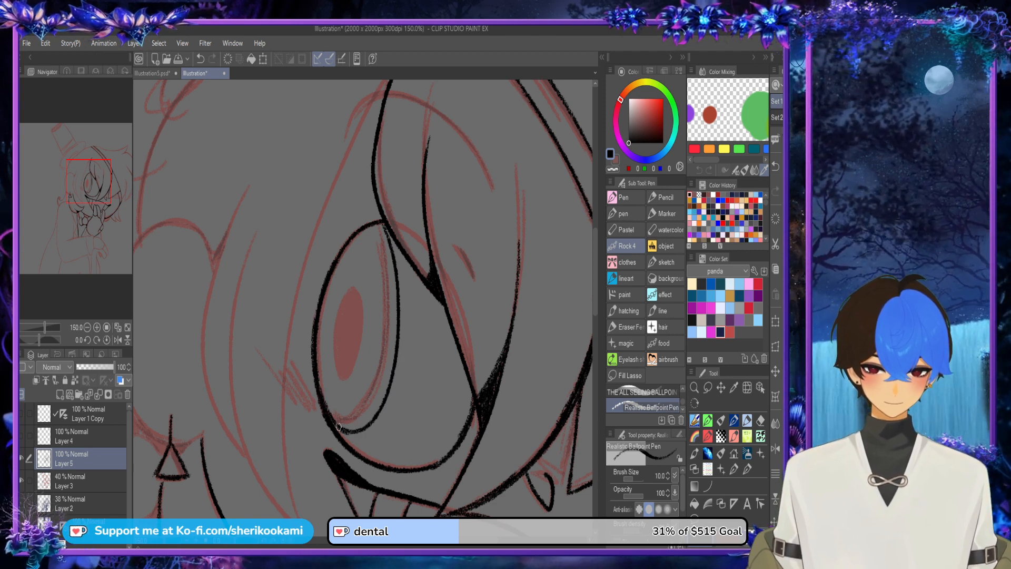
Step: Thicken the outer edge of the eye where the iris meets the eye outline
left_click_drag(320, 384, 328, 310)
key("ctrl+z")
mouse_move(322, 395)
left_mouse_down()
mouse_move(330, 285)
mouse_move(347, 250)
left_mouse_up()
left_click_drag(320, 319, 384, 216)
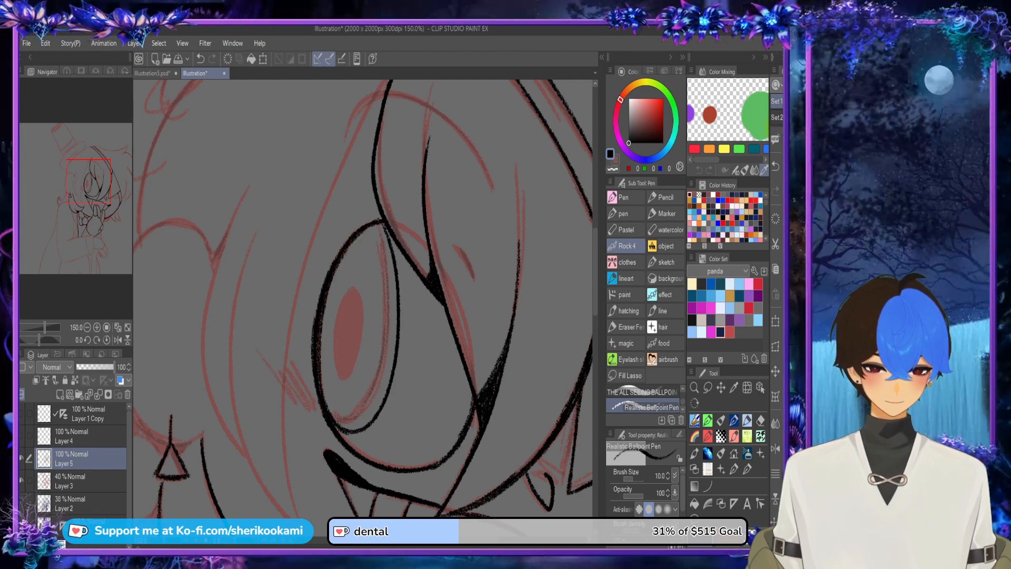
Step: Darken the gap at the top of the eye where the iris, eye outline and hair strand meet
left_click(776, 448)
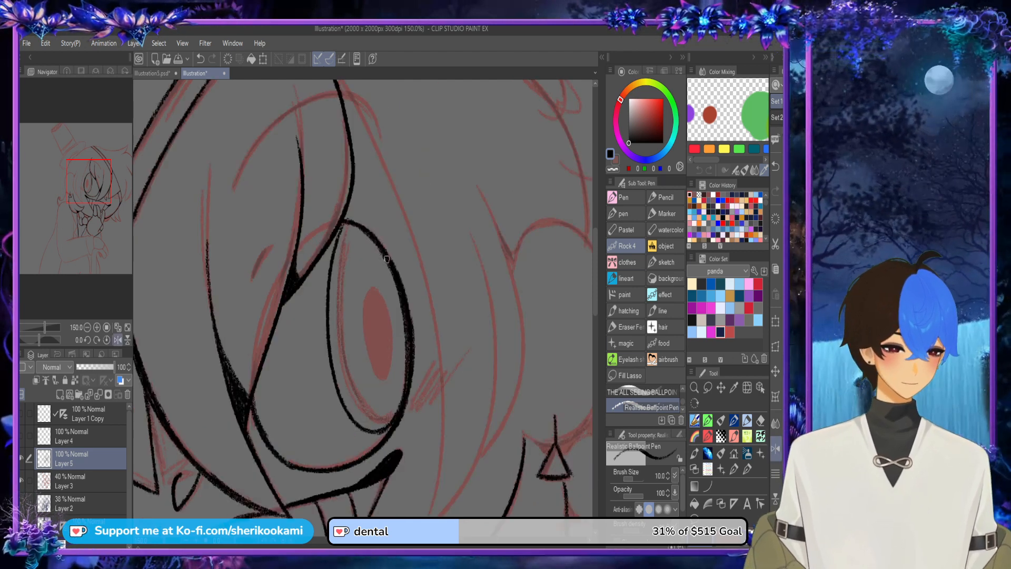
mouse_move(333, 263)
left_mouse_down()
mouse_move(348, 230)
mouse_move(367, 232)
mouse_move(329, 250)
mouse_move(332, 259)
mouse_move(341, 228)
left_mouse_up()
key("ctrl+z")
left_click_drag(332, 266, 355, 230)
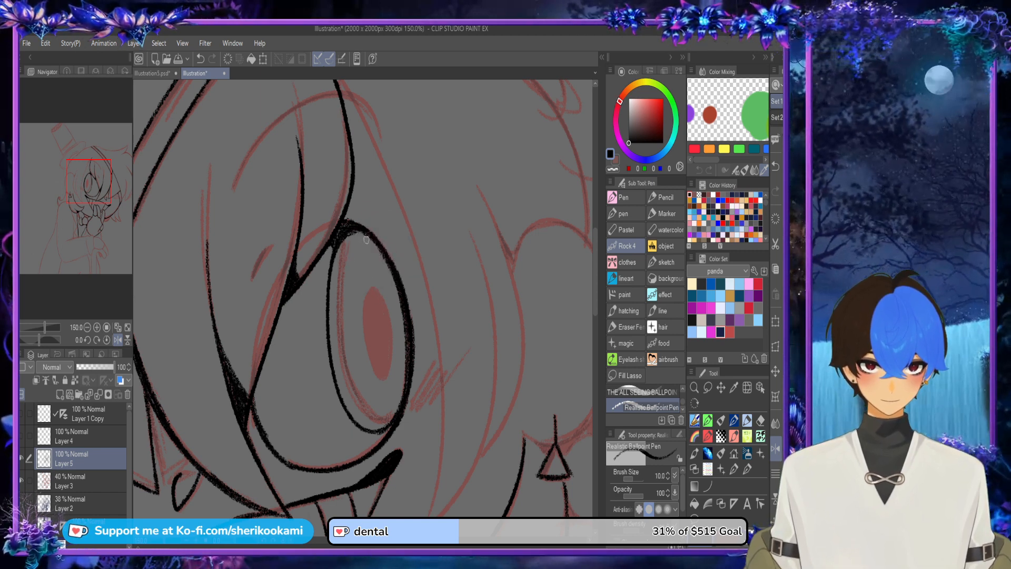
key("h")
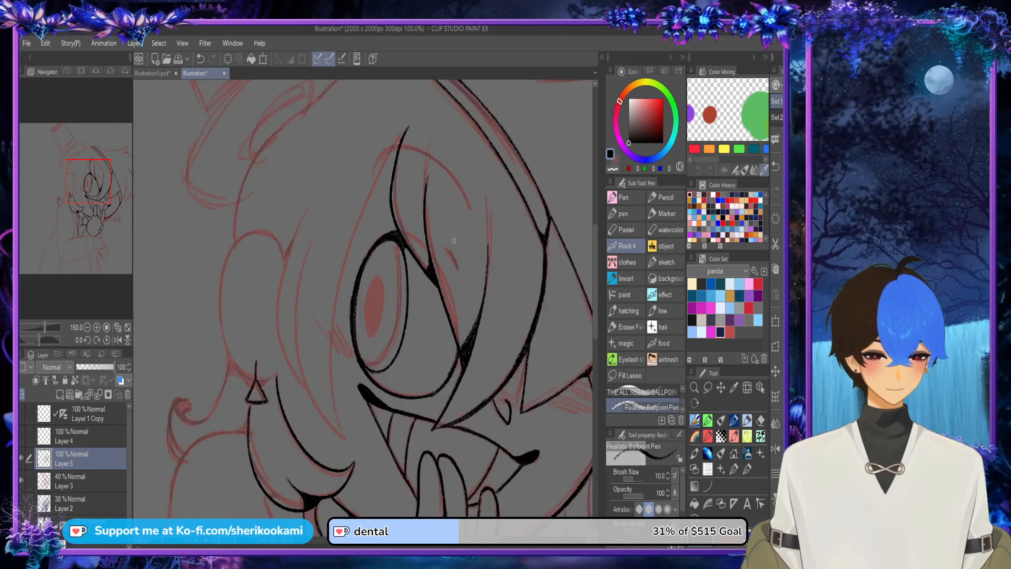
Step: Ink the lower edge of the long hair strand beside the eye, rising from its pointed tip on the cheek
key("ctrl+minus")
key("ctrl+minus")
key("ctrl+minus")
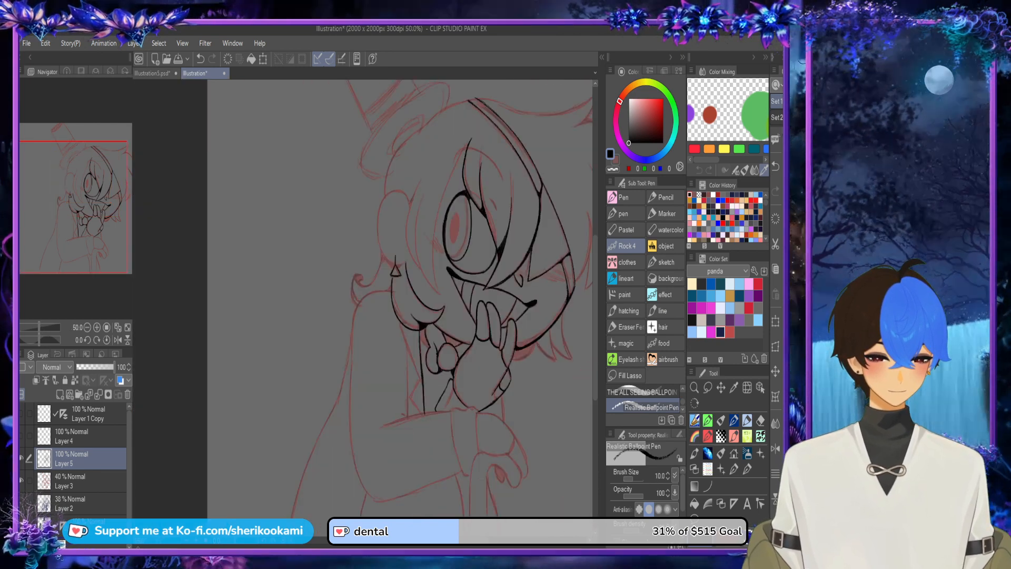
left_click_drag(410, 295, 320, 309)
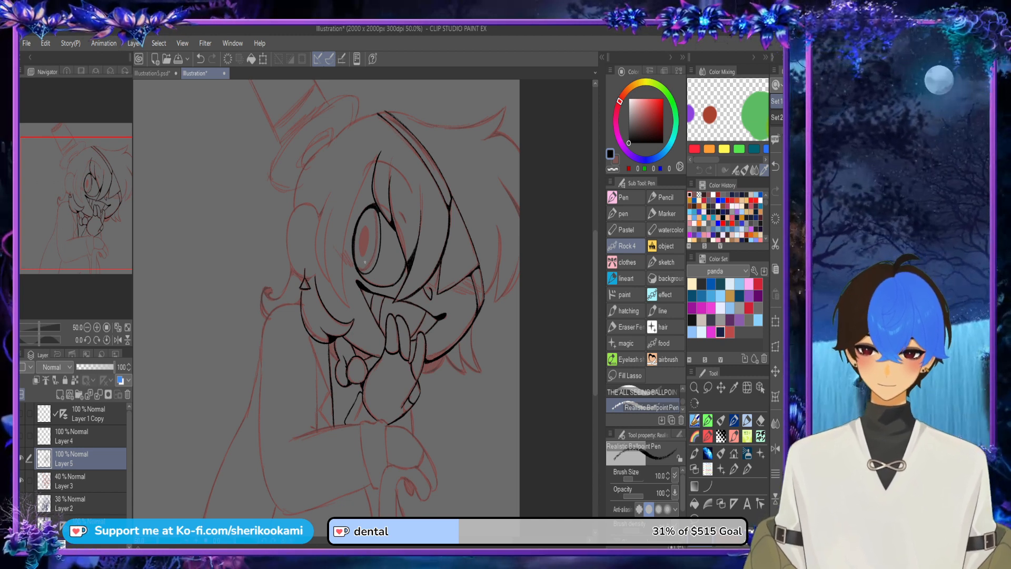
scroll(365, 262, "up", 1)
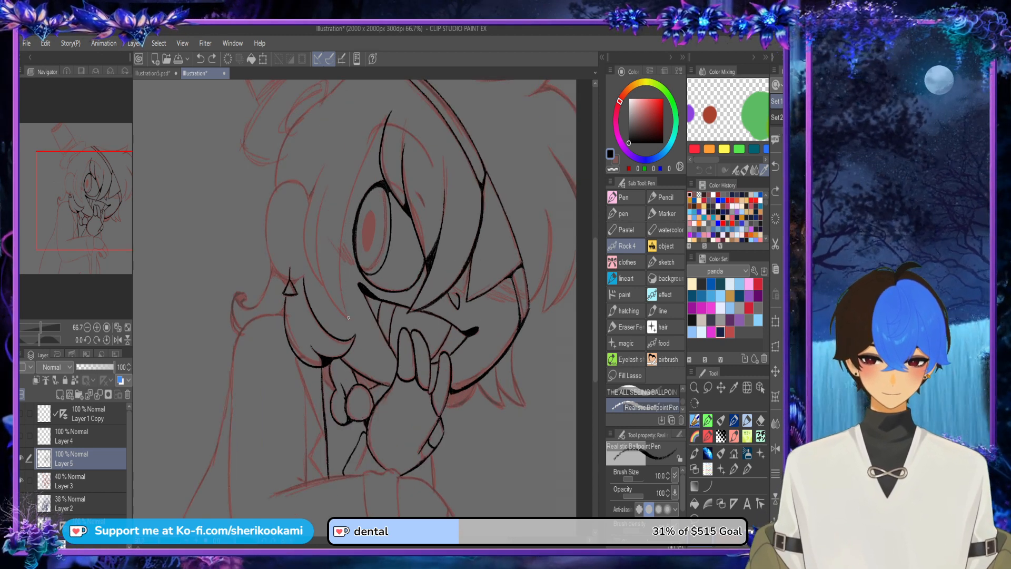
left_click_drag(348, 318, 350, 201)
key("ctrl+z")
Step: Extend the long hair strand's edge upward past the outer side of the eye
key("ctrl+z")
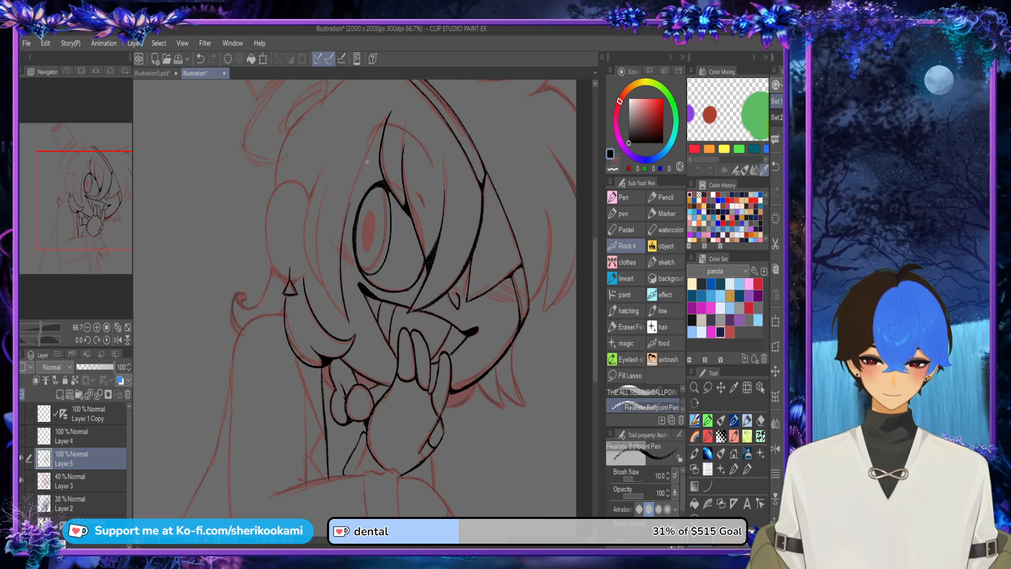
left_click_drag(346, 310, 365, 162)
key("ctrl+z")
left_click_drag(341, 281, 368, 145)
key("ctrl+z")
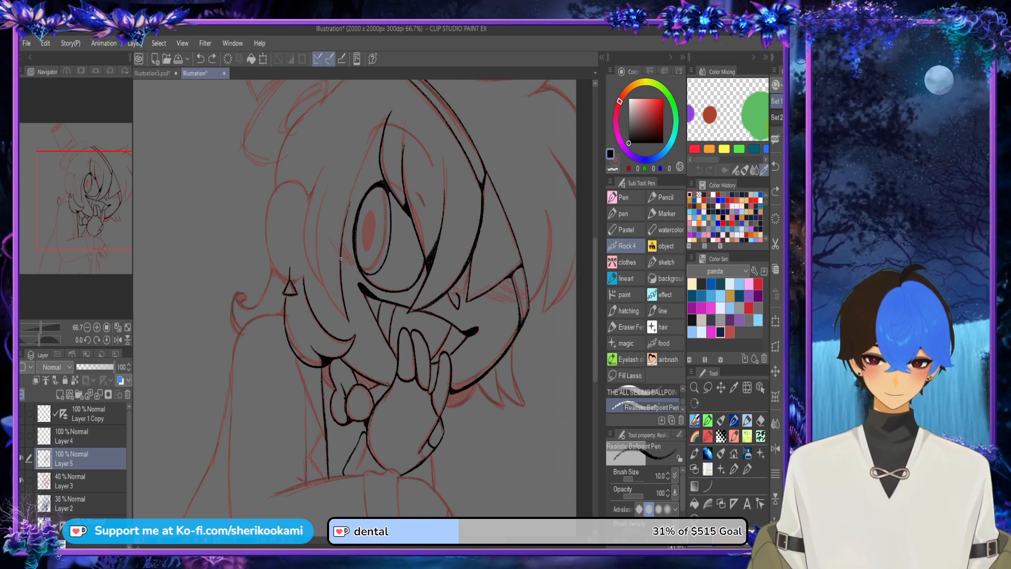
mouse_move(341, 250)
left_mouse_down()
mouse_move(386, 121)
mouse_move(359, 175)
left_mouse_up()
Step: Ink the top of the long strand's edge from the pointed bangs tip above the eye down to the line beside it
key("ctrl+z")
key("ctrl+z")
left_click_drag(390, 114, 365, 158)
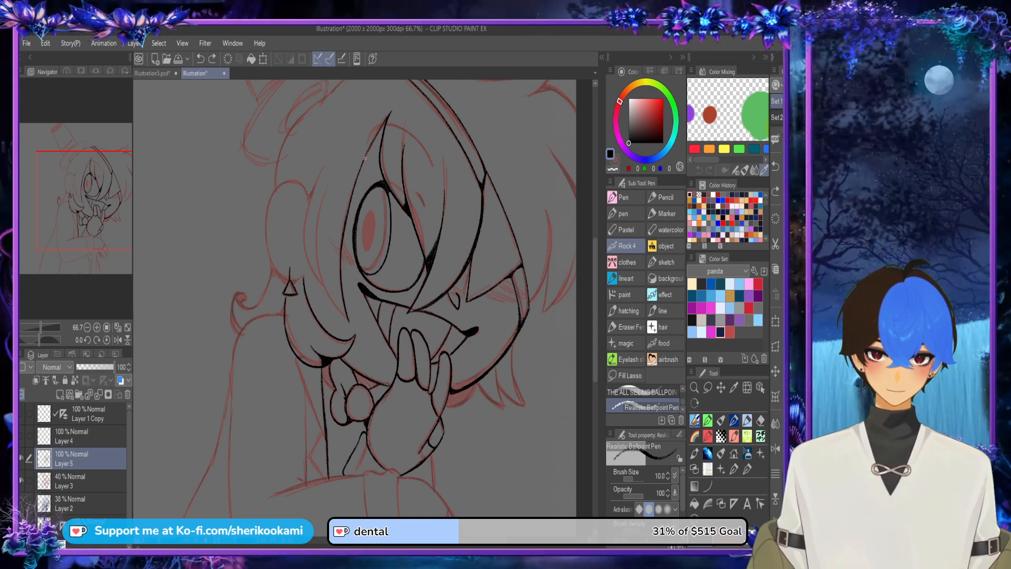
left_click_drag(389, 113, 355, 190)
key("ctrl+z")
mouse_move(372, 144)
left_mouse_down()
mouse_move(362, 168)
mouse_move(377, 135)
left_mouse_up()
key("ctrl+z")
scroll(385, 117, "up", 1)
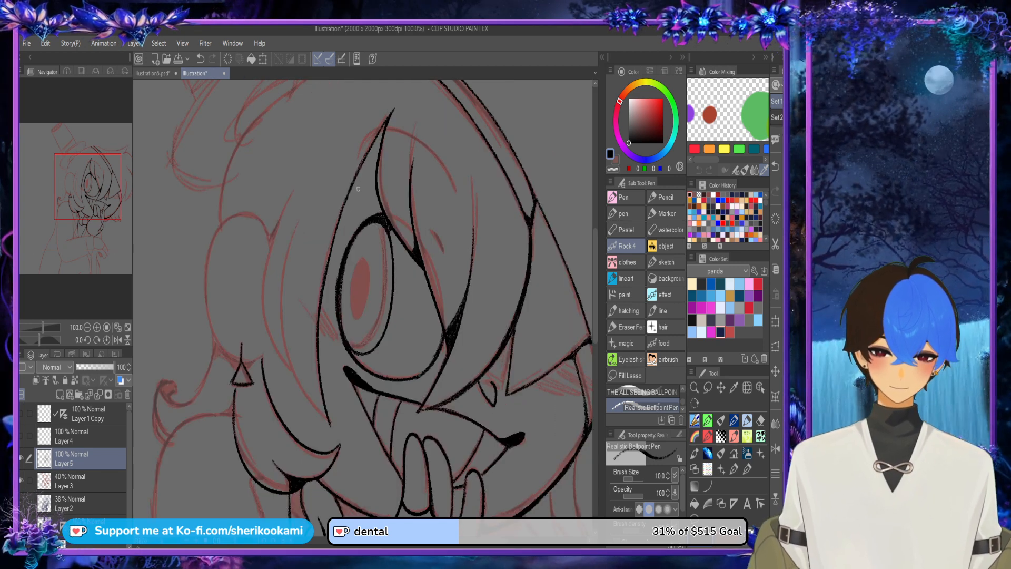
Step: Ink the lower part of the next side strand's inner edge, rising from the long strand's pointed tip on the cheek
left_click_drag(345, 199, 372, 143)
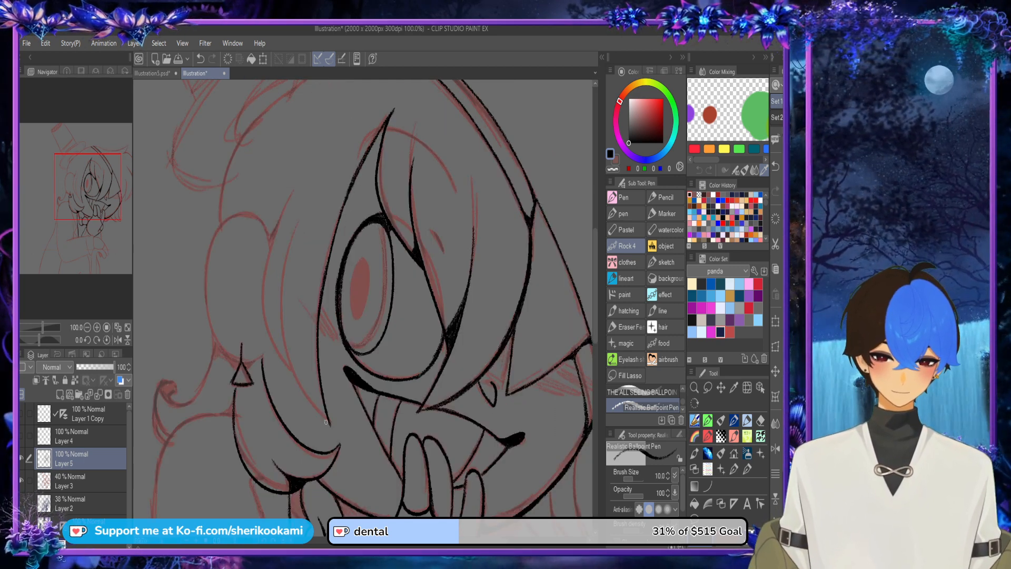
left_click_drag(326, 422, 288, 356)
key("ctrl+z")
mouse_move(327, 423)
left_mouse_down()
mouse_move(286, 347)
mouse_move(282, 261)
left_mouse_up()
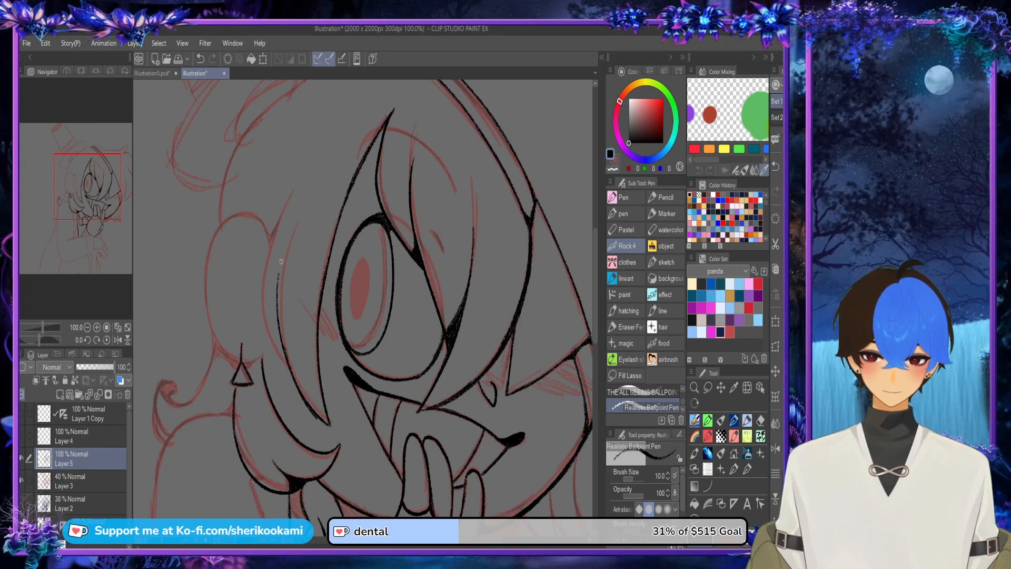
key("ctrl+z")
left_click_drag(319, 417, 279, 282)
key("ctrl+z")
Step: Extend the side strand's inner edge upward alongside the long hair strand, following the red sketch
left_click_drag(305, 398, 281, 257)
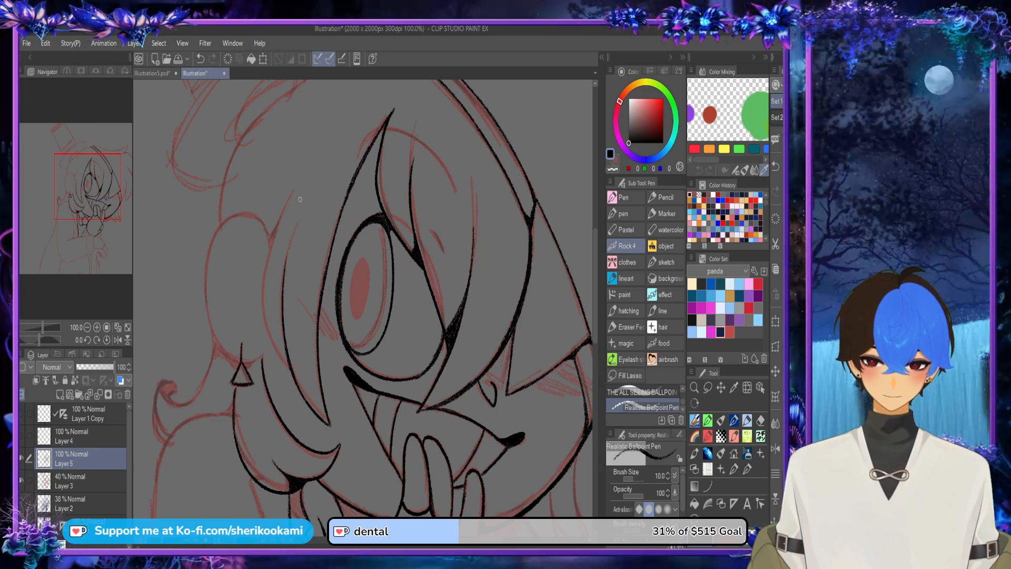
key("ctrl+z")
left_click_drag(305, 399, 292, 259)
key("ctrl+z")
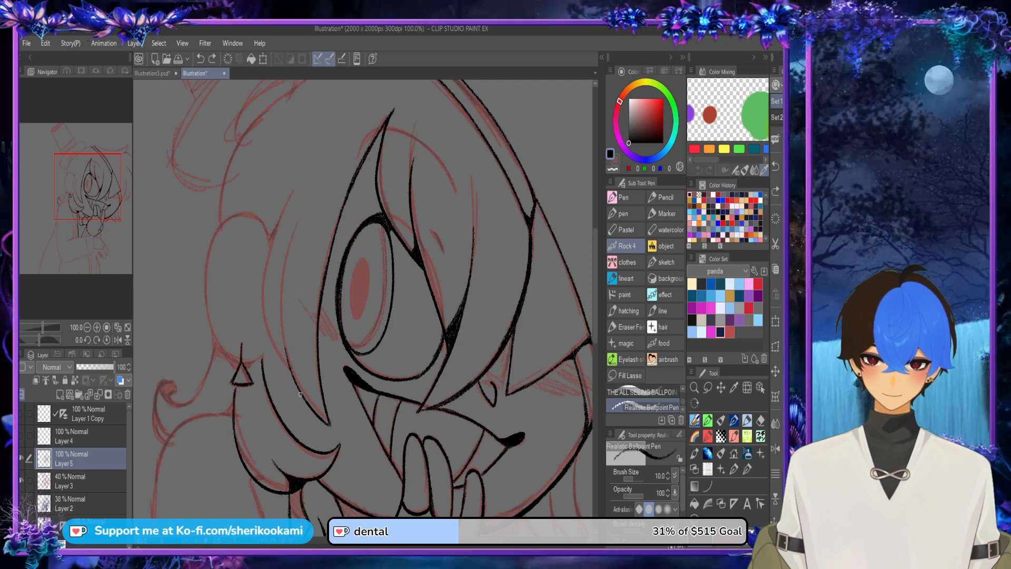
left_click_drag(301, 394, 287, 259)
Step: Ink the side strand's outer edge and thicken the line where it meets the inner edge near the cheek
left_click_drag(278, 357, 287, 205)
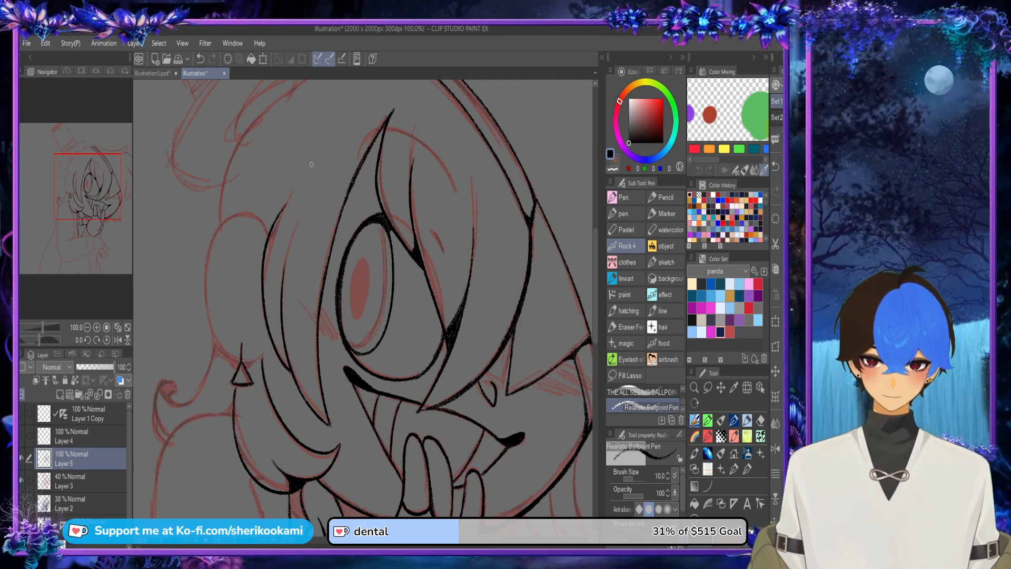
key("ctrl+z")
left_click_drag(275, 355, 287, 207)
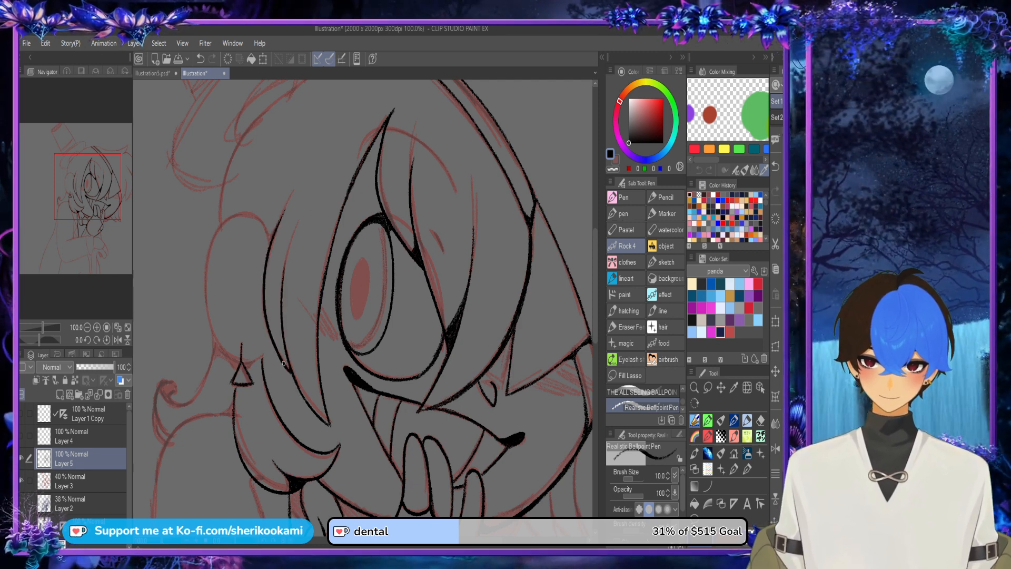
mouse_move(284, 363)
left_mouse_down()
mouse_move(268, 305)
mouse_move(296, 382)
left_mouse_up()
key("ctrl+z")
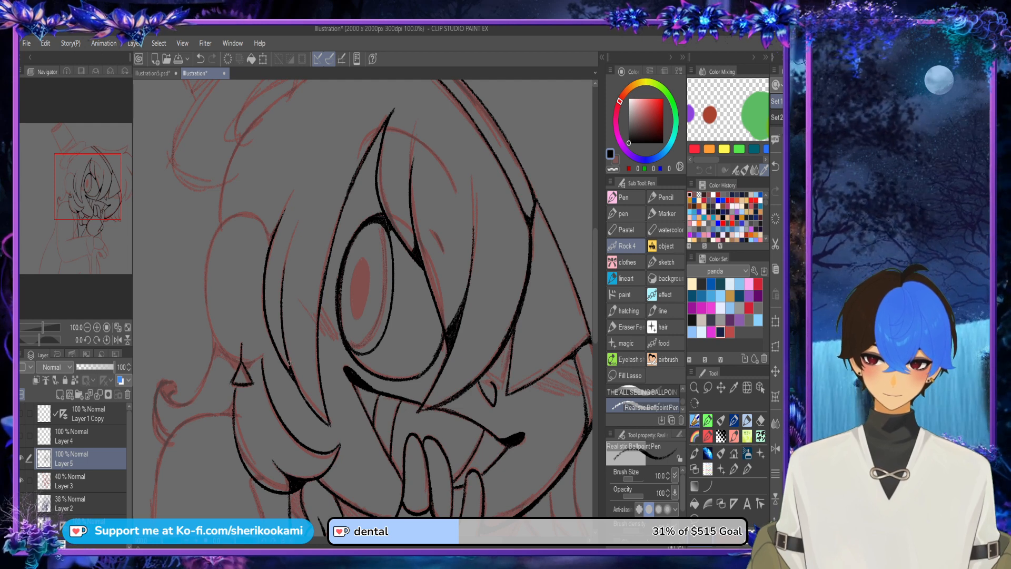
scroll(290, 362, "up", 2)
mouse_move(279, 356)
left_mouse_down()
mouse_move(293, 380)
mouse_move(276, 338)
mouse_move(272, 263)
mouse_move(274, 306)
left_mouse_up()
scroll(349, 300, "down", 2)
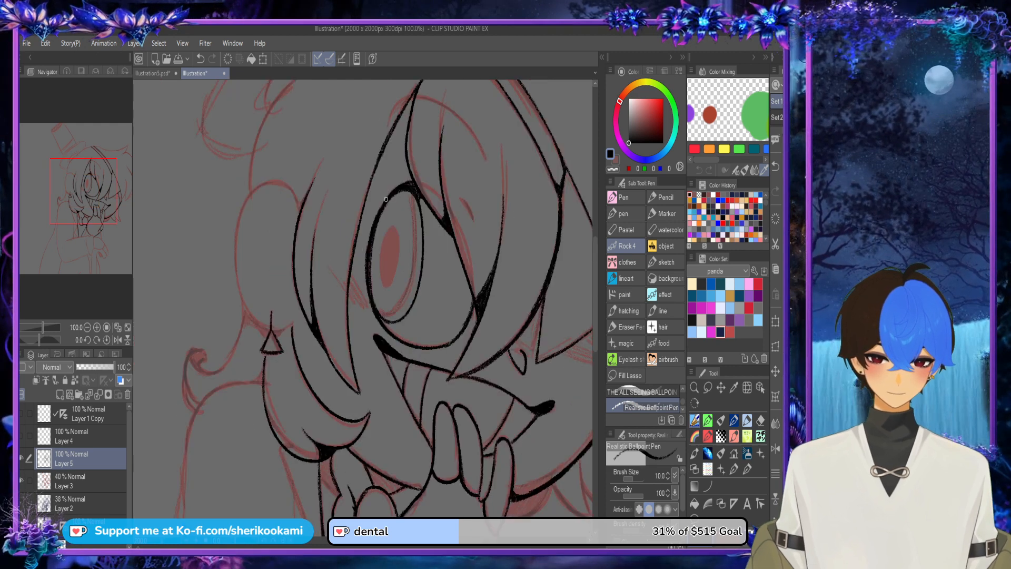
Step: Ink the rounded ear outline from the side strand around to the lobe above the triangular earring
scroll(382, 158, "down", 2)
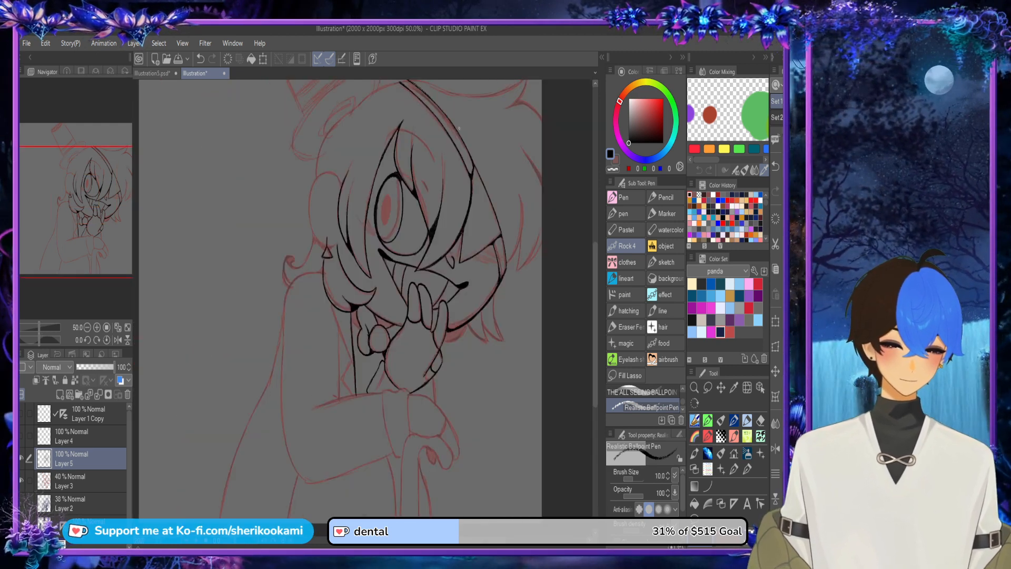
left_click_drag(459, 128, 479, 192)
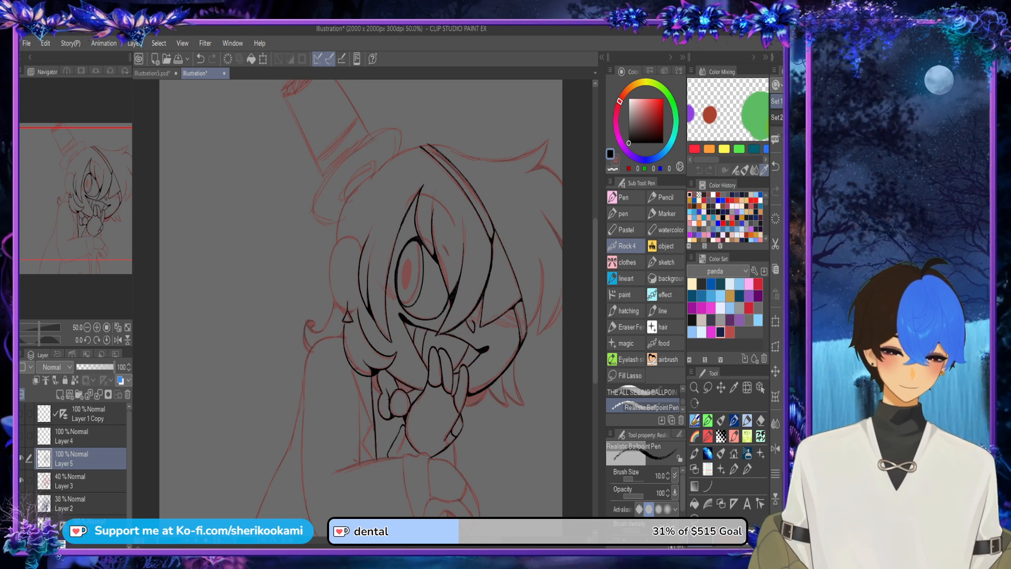
left_click(775, 449)
scroll(363, 226, "up", 3)
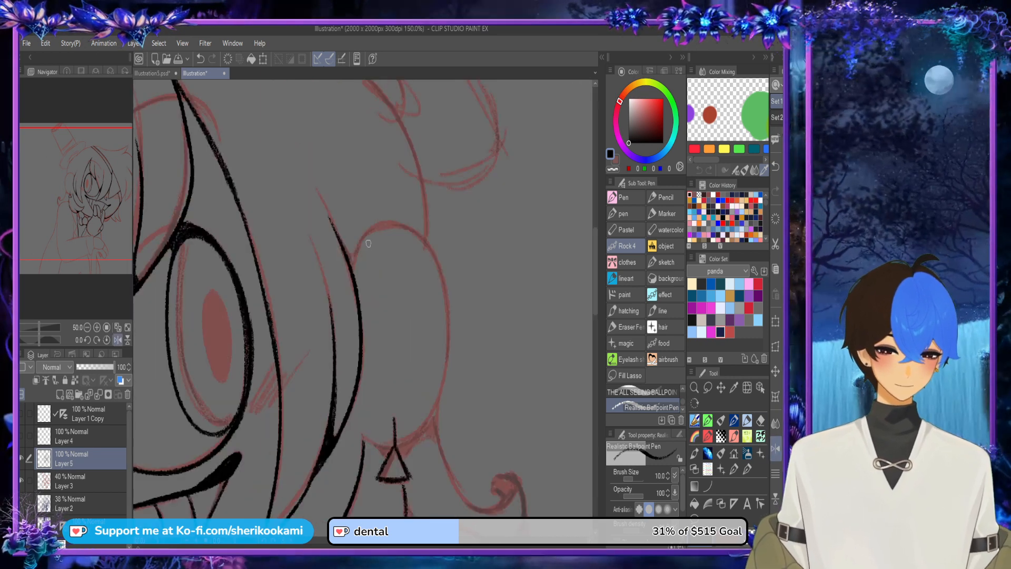
key("ctrl+z")
mouse_move(364, 439)
left_mouse_down()
mouse_move(385, 449)
mouse_move(351, 269)
mouse_move(437, 414)
mouse_move(368, 448)
left_mouse_up()
key("ctrl+z")
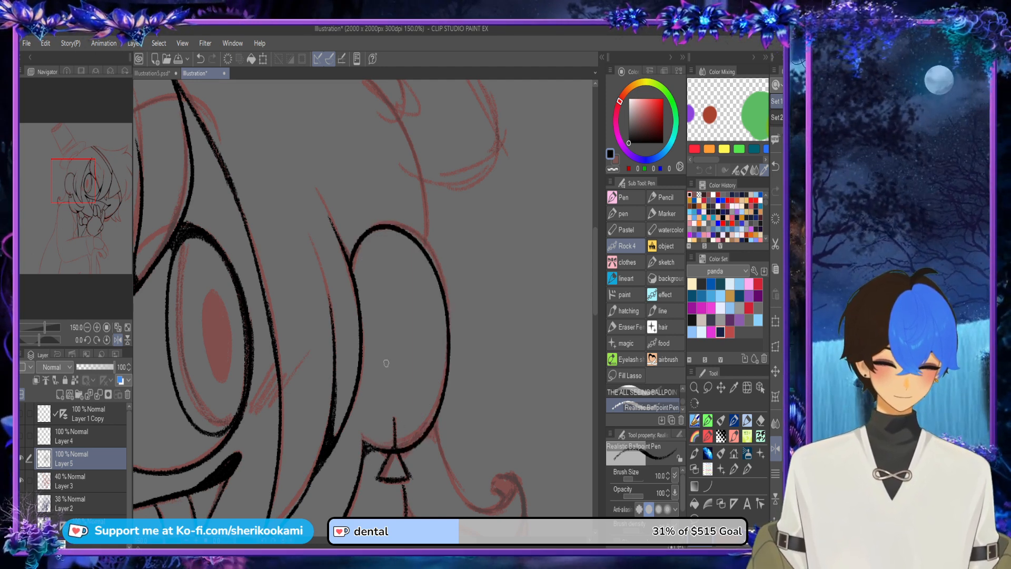
Step: Ink the outer outline of the small hair curl behind the ear, from its hooked end down to its base
left_click_drag(595, 291, 595, 332)
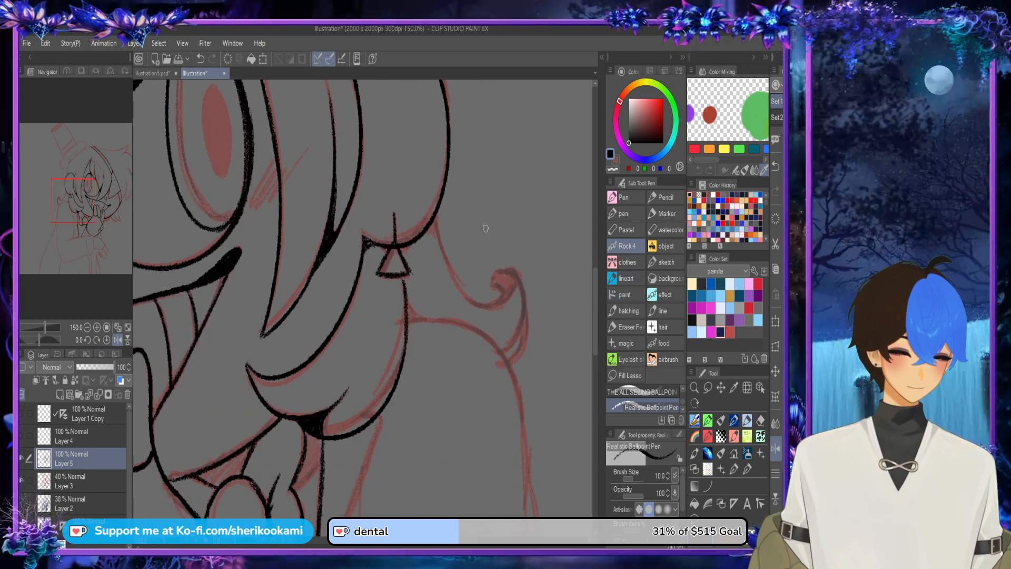
key("h")
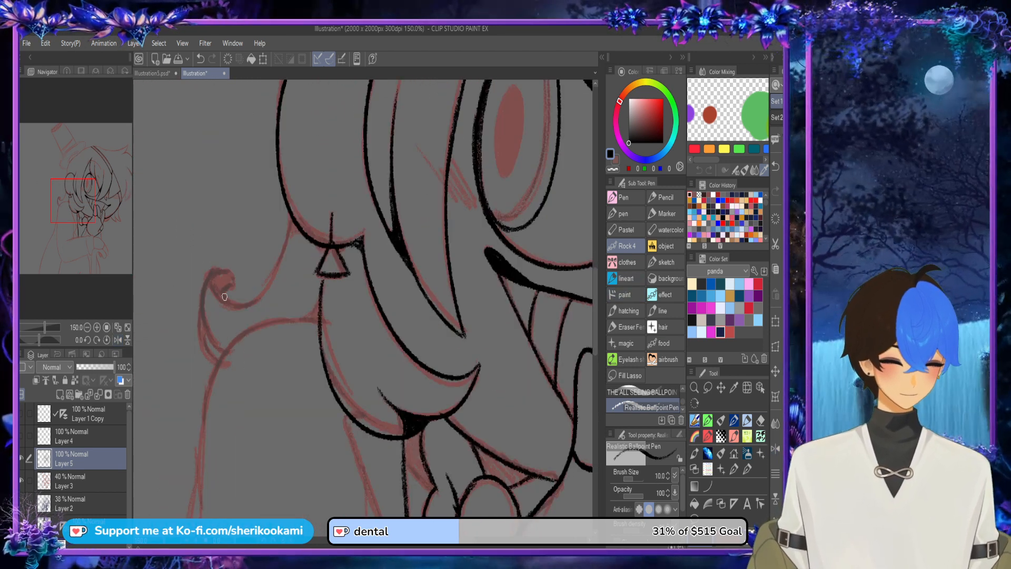
mouse_move(223, 301)
left_mouse_down()
mouse_move(216, 278)
mouse_move(230, 283)
mouse_move(214, 287)
mouse_move(230, 273)
mouse_move(205, 298)
mouse_move(216, 273)
mouse_move(209, 328)
mouse_move(212, 289)
mouse_move(221, 351)
left_mouse_up()
key("ctrl+z")
left_click_drag(202, 311, 222, 356)
mouse_move(201, 321)
left_mouse_down()
mouse_move(204, 303)
mouse_move(203, 340)
mouse_move(220, 361)
mouse_move(202, 320)
left_mouse_up()
key("ctrl+z")
key("ctrl+z")
key("ctrl+z")
mouse_move(226, 362)
left_mouse_down()
mouse_move(211, 352)
mouse_move(202, 305)
left_mouse_up()
key("ctrl+z")
Step: Ink the inner edge of the curl's base and darken its tapered lower part and hooked end
key("ctrl+z")
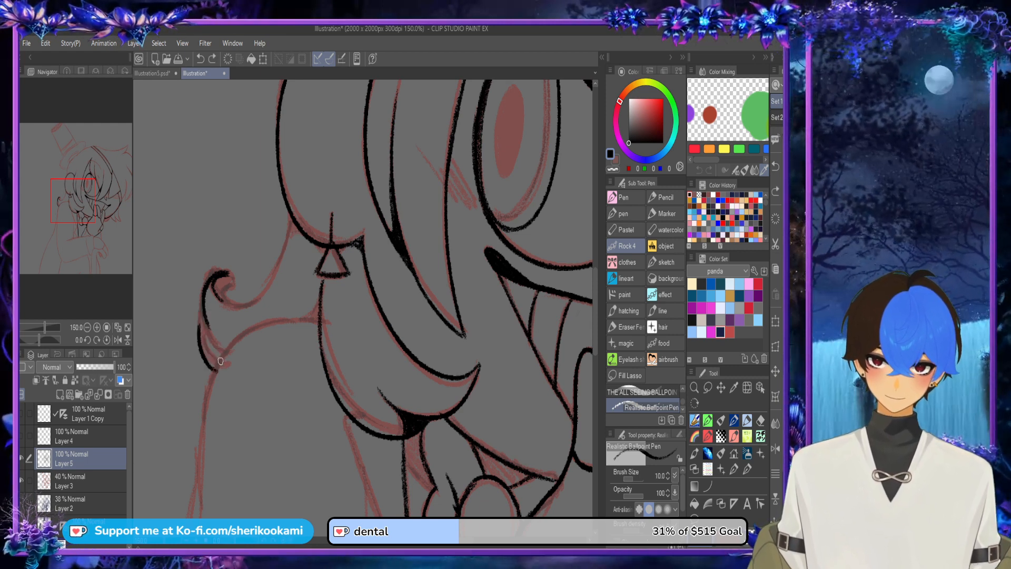
left_click_drag(224, 364, 203, 303)
key("ctrl+z")
mouse_move(221, 365)
left_mouse_down()
mouse_move(208, 345)
mouse_move(208, 295)
mouse_move(201, 333)
mouse_move(224, 357)
mouse_move(216, 345)
mouse_move(209, 357)
mouse_move(200, 338)
mouse_move(218, 352)
left_mouse_up()
key("ctrl+z")
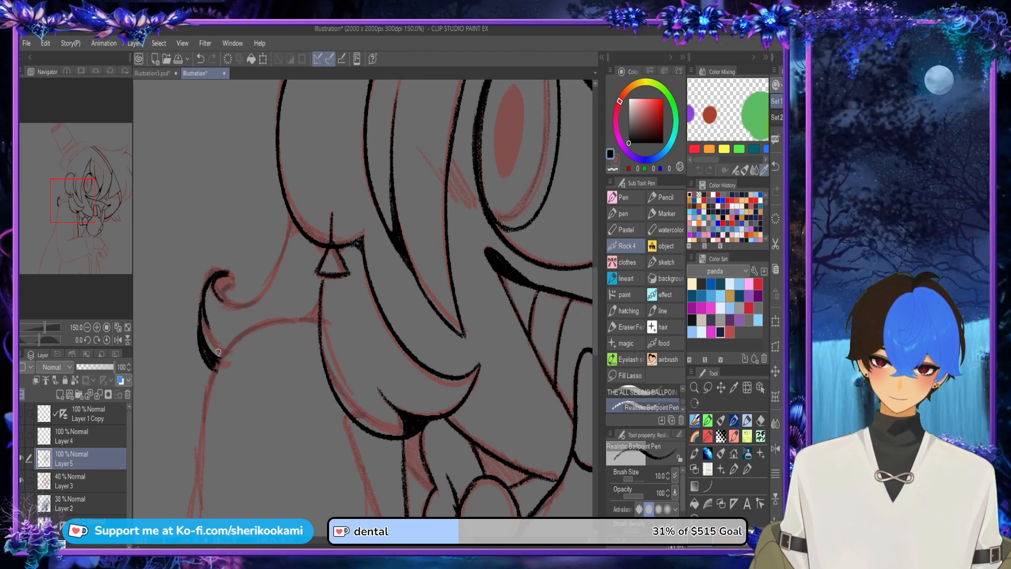
mouse_move(222, 274)
left_mouse_down()
mouse_move(237, 279)
mouse_move(223, 301)
mouse_move(225, 275)
mouse_move(220, 294)
mouse_move(231, 281)
left_mouse_up()
key("ctrl+z")
scroll(299, 131, "down", 2)
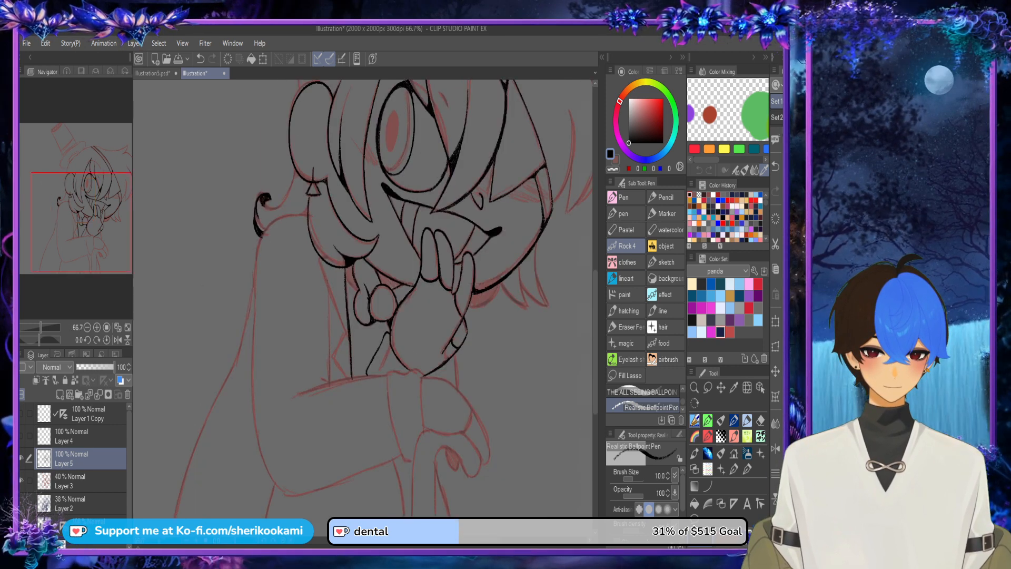
Step: Ink the hair edge sweeping from below the ear to the curl, and darken the corner where hair and shoulder meet
left_click(775, 448)
scroll(437, 185, "up", 2)
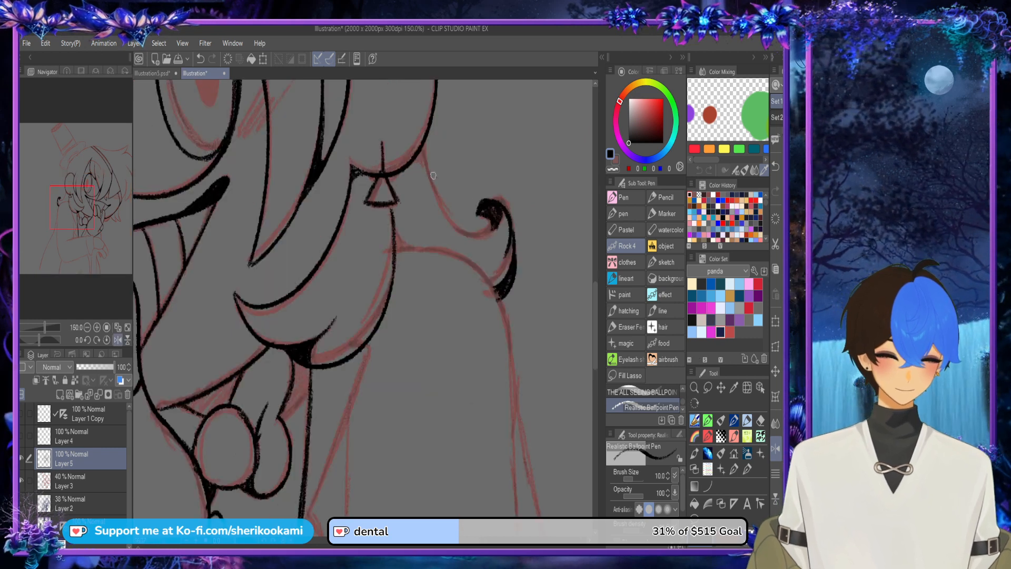
left_click_drag(423, 149, 467, 231)
mouse_move(428, 169)
left_mouse_down()
mouse_move(468, 227)
mouse_move(482, 213)
mouse_move(485, 229)
mouse_move(466, 225)
mouse_move(479, 206)
mouse_move(487, 226)
left_mouse_up()
key("ctrl+z")
key("ctrl+z")
key("ctrl+z")
mouse_move(431, 177)
left_mouse_down()
mouse_move(488, 231)
mouse_move(465, 234)
mouse_move(492, 228)
left_mouse_up()
key("ctrl+z")
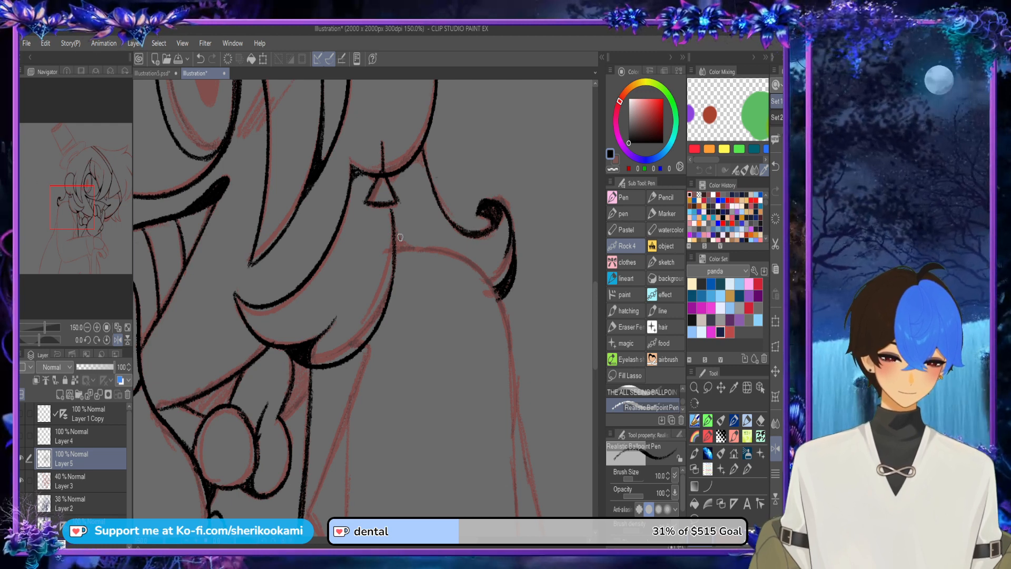
mouse_move(397, 238)
left_mouse_down()
mouse_move(415, 246)
mouse_move(398, 242)
left_mouse_up()
scroll(448, 164, "down", 3)
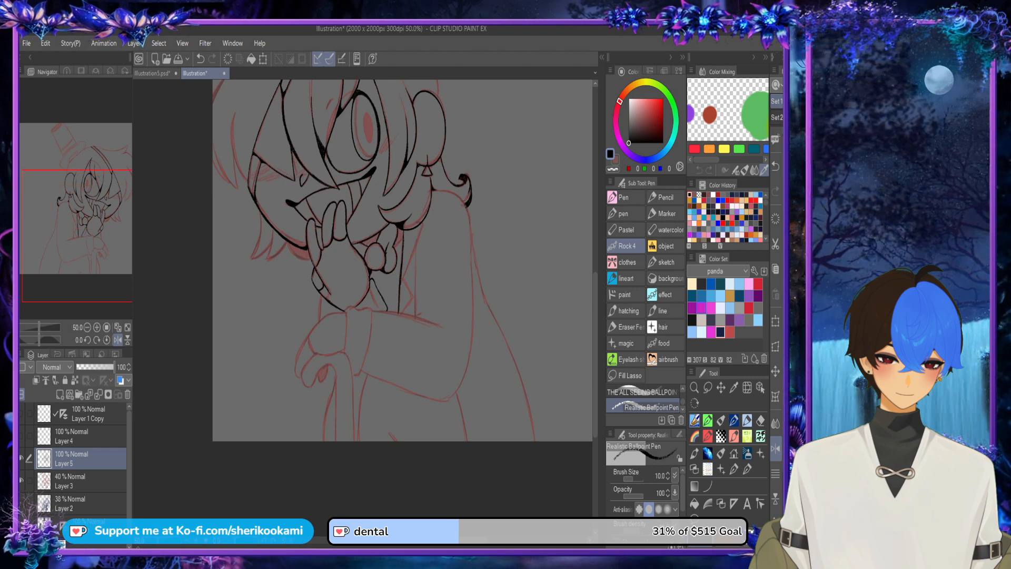
Step: Reduce the opacity of sketch Layer 3 to 20% and return to Layer 5 for inking
left_click(775, 449)
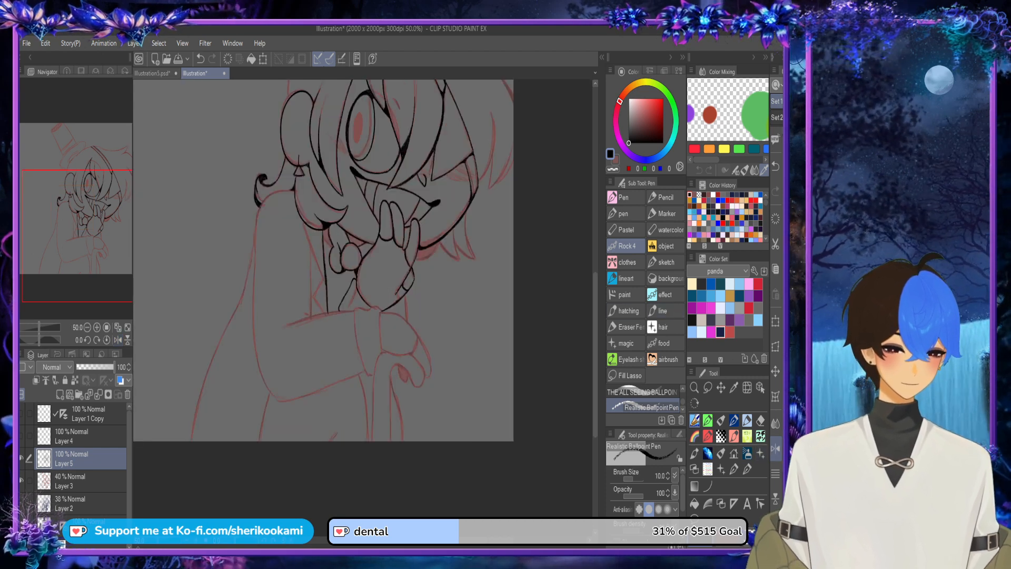
left_click(84, 482)
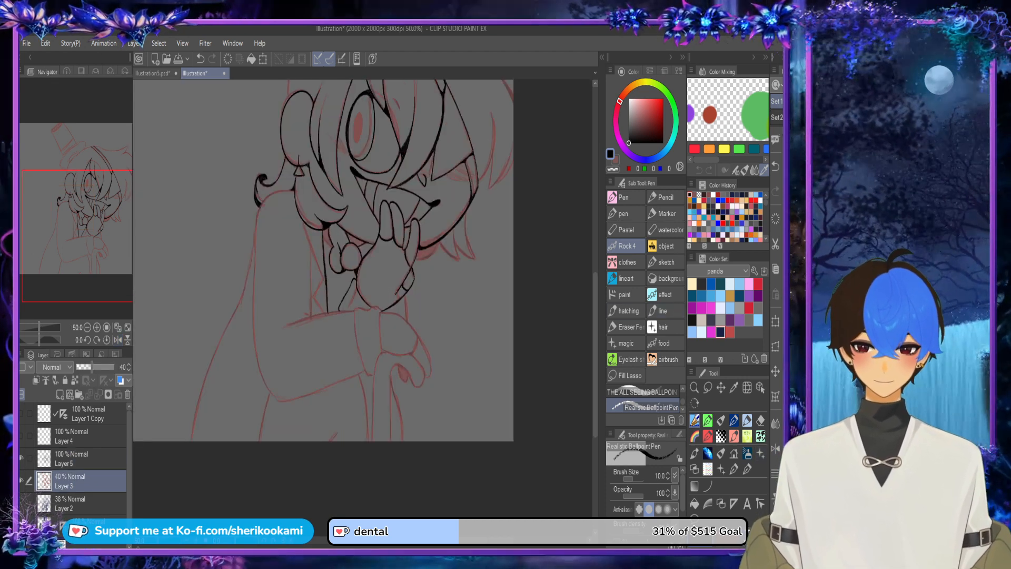
left_click(87, 367)
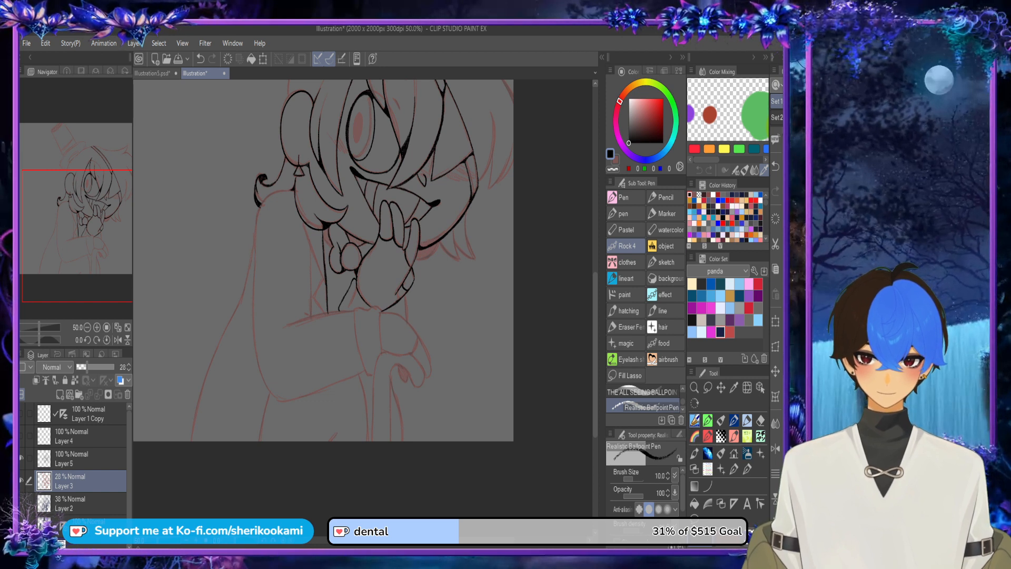
left_click(84, 458)
Step: Ink the lower outer edge of the cloak from the bottom of the canvas up along the back
mouse_move(241, 304)
left_mouse_down()
mouse_move(198, 441)
mouse_move(223, 342)
left_mouse_up()
key("ctrl+z")
left_click_drag(188, 443, 227, 329)
key("ctrl+z")
key("ctrl+z")
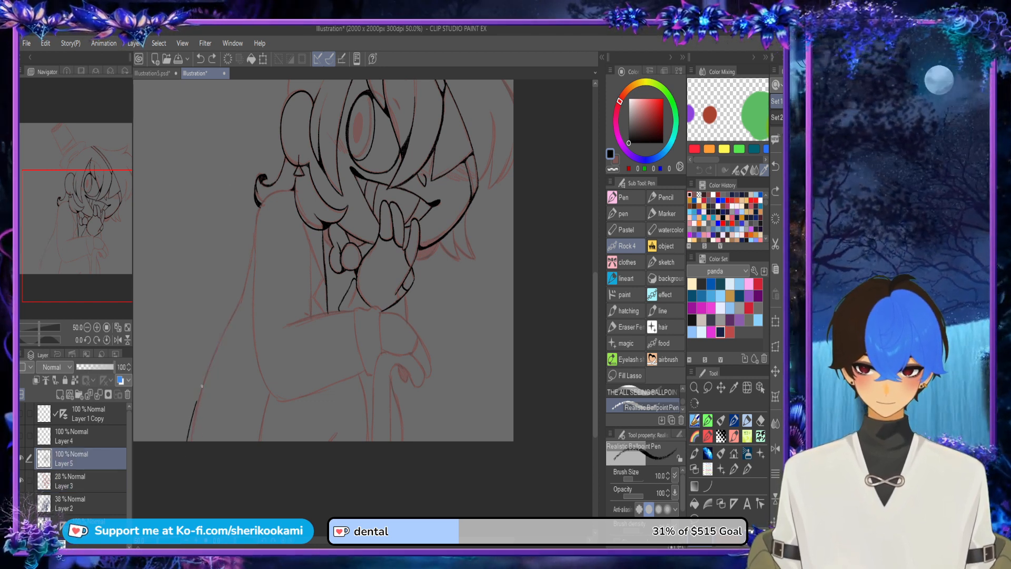
left_click_drag(191, 420, 221, 337)
left_click_drag(202, 385, 237, 304)
key("ctrl+z")
mouse_move(191, 415)
left_mouse_down()
mouse_move(235, 308)
mouse_move(232, 315)
left_mouse_up()
key("ctrl+z")
key("ctrl+z")
left_click_drag(207, 371, 241, 301)
Step: Continue the cloak's outer edge upward along the back to the base of the hair curl
left_click_drag(211, 134, 219, 207)
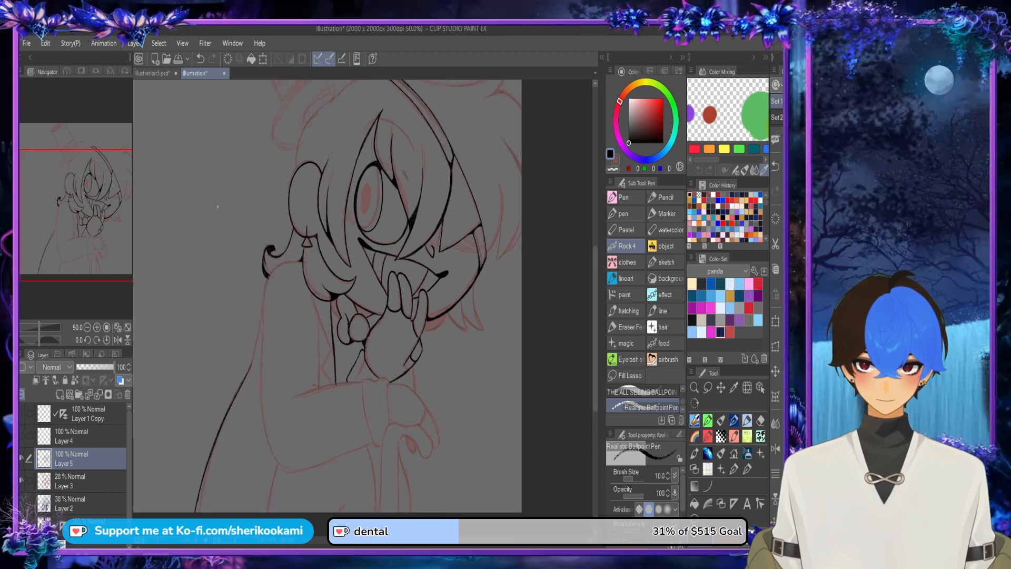
scroll(254, 352, "up", 2)
left_click_drag(237, 407, 260, 318)
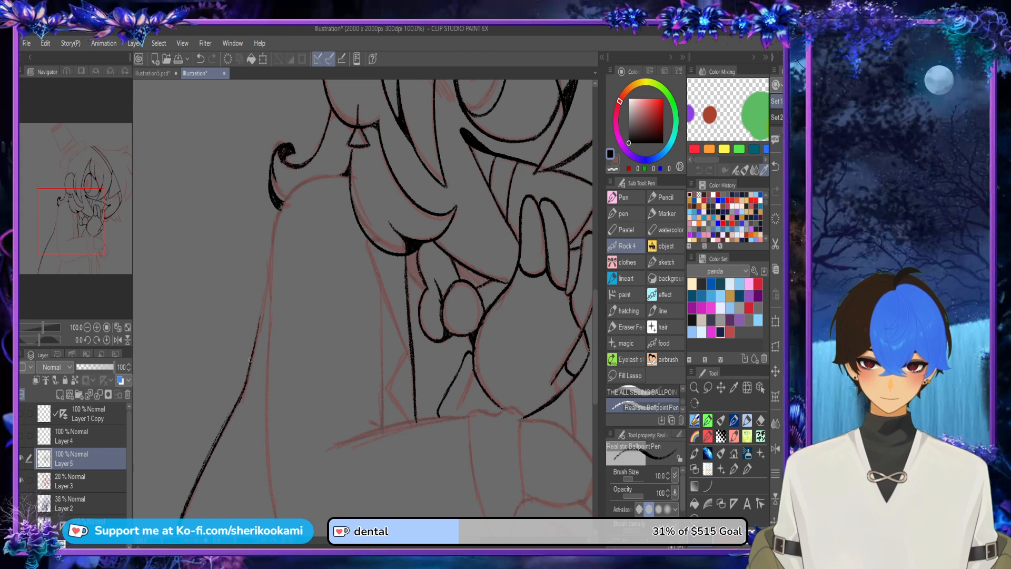
left_click_drag(250, 363, 267, 237)
left_click_drag(260, 323, 281, 205)
mouse_move(264, 255)
left_mouse_down()
mouse_move(283, 203)
mouse_move(311, 182)
left_mouse_up()
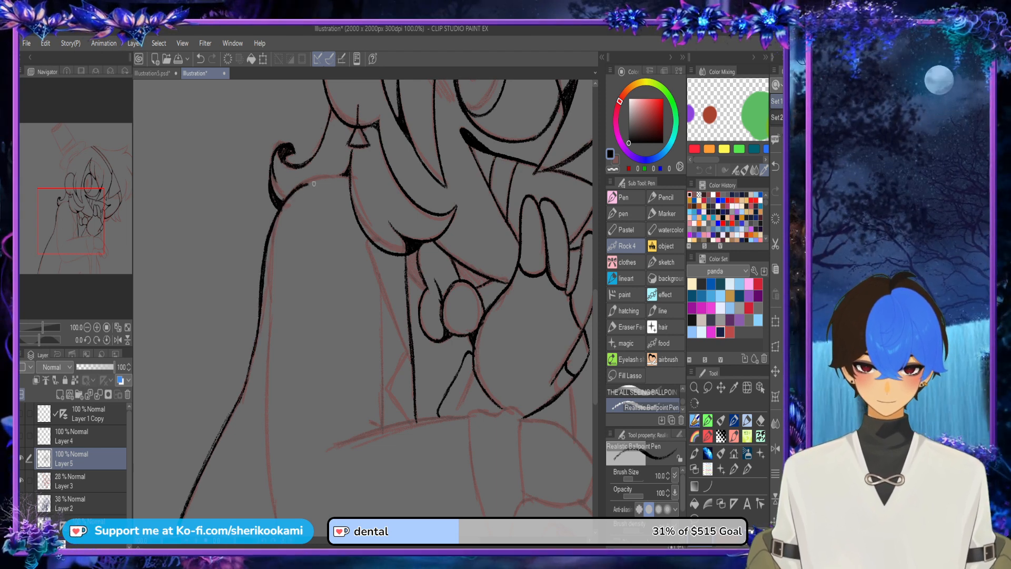
Step: Redo the top of the shoulder as a curve from the hair below the earring to the curl's base
key("ctrl+z")
key("h")
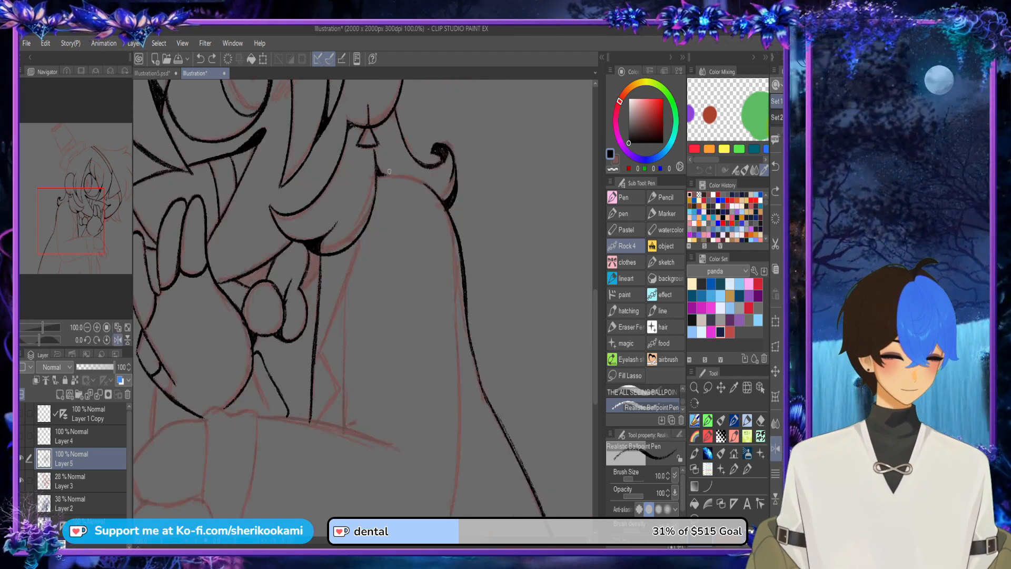
left_click_drag(379, 173, 429, 185)
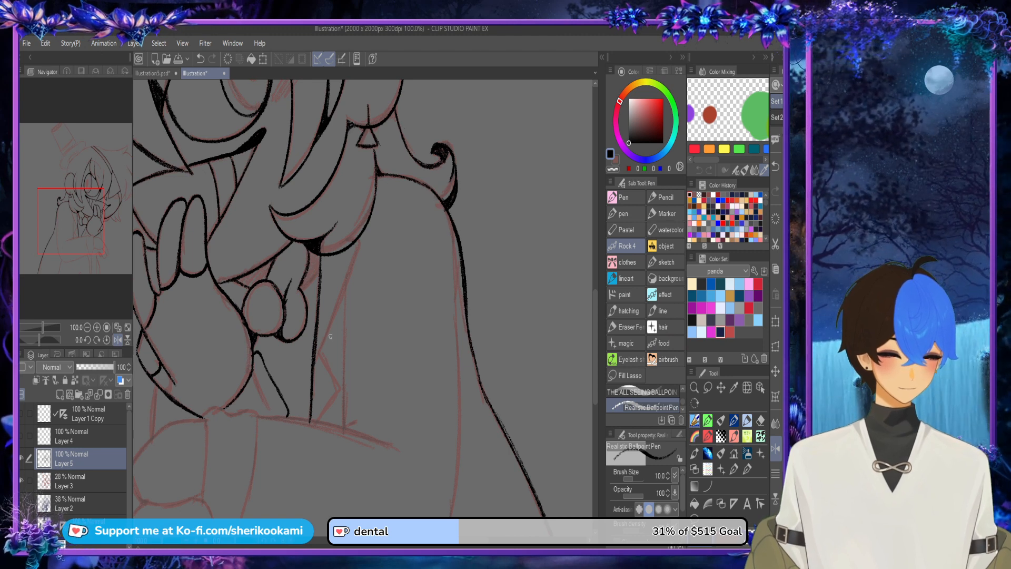
Step: Ink the lapel's diagonal edge from the chest line up to its point beneath the hair
mouse_move(349, 241)
left_mouse_down()
mouse_move(371, 236)
mouse_move(325, 340)
mouse_move(344, 298)
left_mouse_up()
key("ctrl+z")
key("ctrl+z")
key("ctrl+z")
left_click_drag(317, 359, 367, 248)
key("ctrl+z")
left_click_drag(319, 349, 364, 249)
key("ctrl+z")
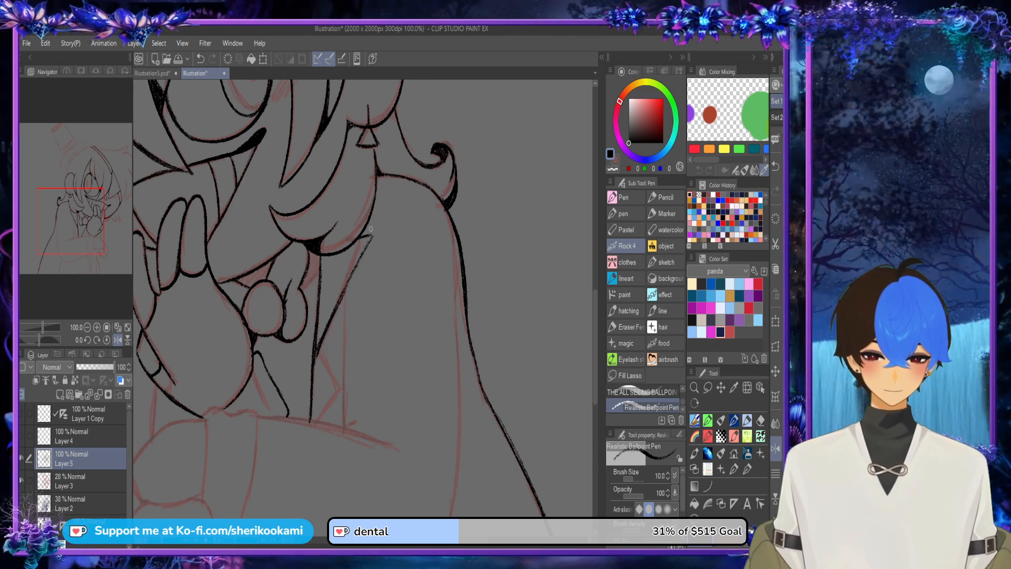
Step: Thicken the lapel's diagonal edge and ink the pointed notch beneath it down to the forearm
left_click_drag(322, 336, 362, 259)
mouse_move(320, 349)
left_mouse_down()
mouse_move(340, 378)
mouse_move(312, 424)
mouse_move(342, 384)
left_mouse_up()
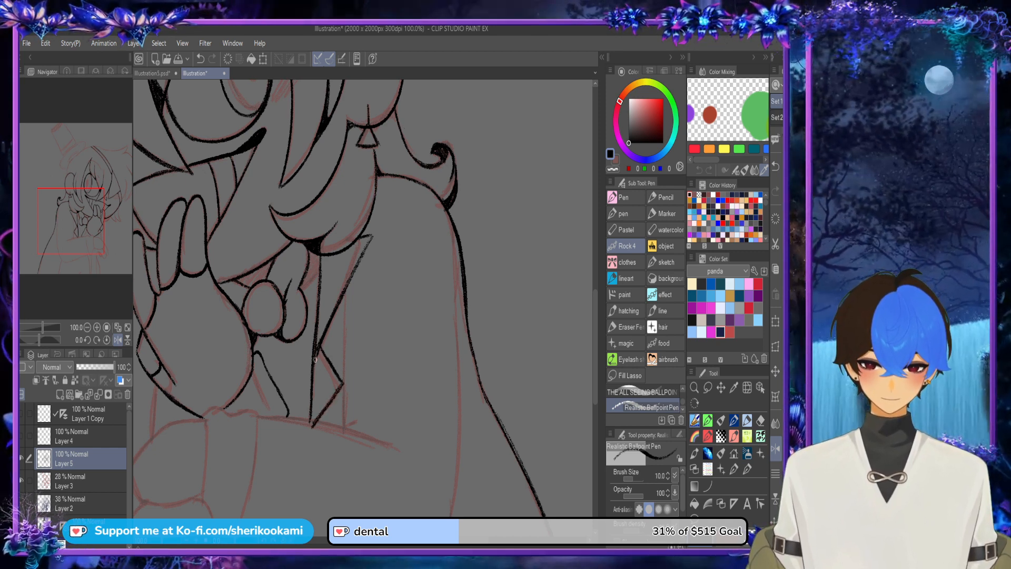
key("ctrl+z")
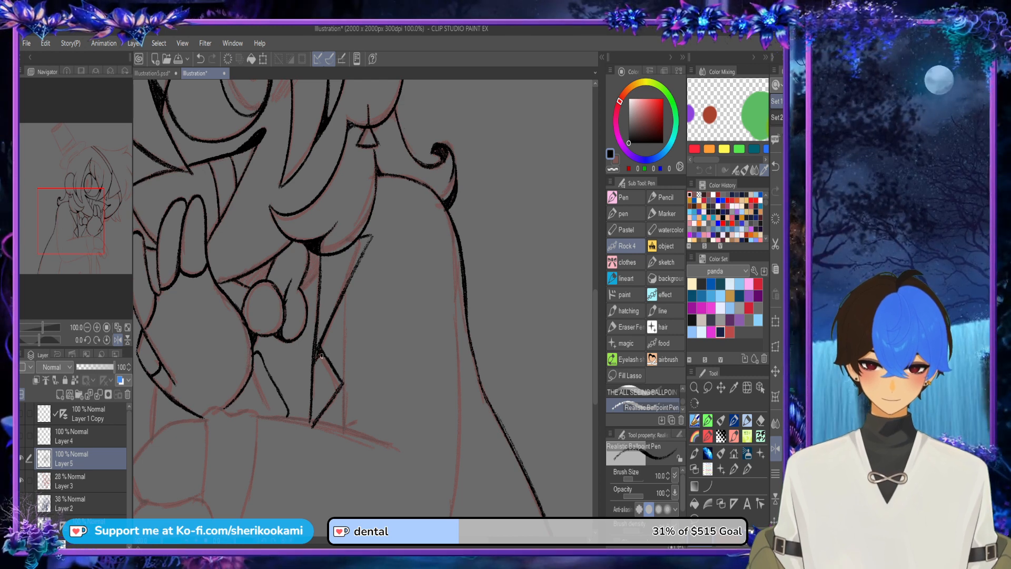
Step: Ink the vertical coat line from the forearm up to the lapel and darken where the two lines meet
mouse_move(346, 297)
left_mouse_down()
mouse_move(343, 354)
mouse_move(345, 298)
left_mouse_up()
key("ctrl+z")
key("ctrl+z")
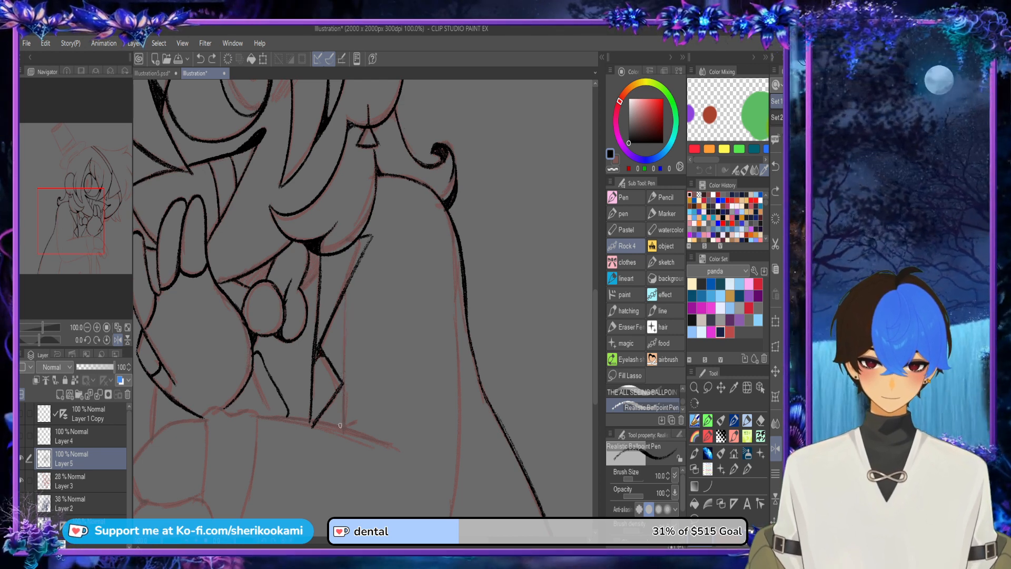
mouse_move(341, 426)
left_mouse_down()
mouse_move(344, 292)
mouse_move(343, 416)
left_mouse_up()
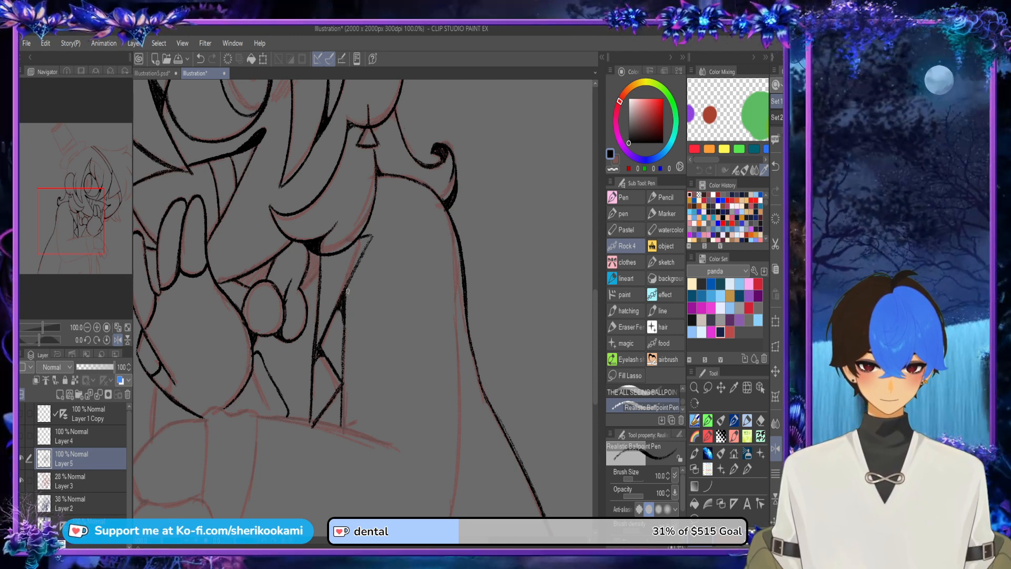
left_click_drag(345, 304, 362, 257)
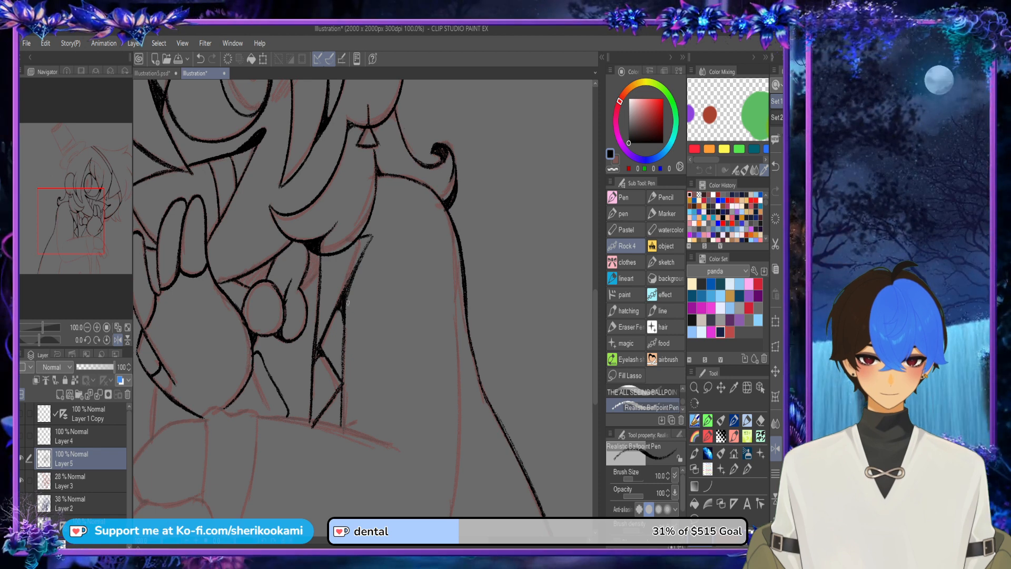
Step: Ink the sleeve's outer line from below the shoulder down to the rounded elbow
key("ctrl+minus")
key("ctrl+minus")
left_click(776, 448)
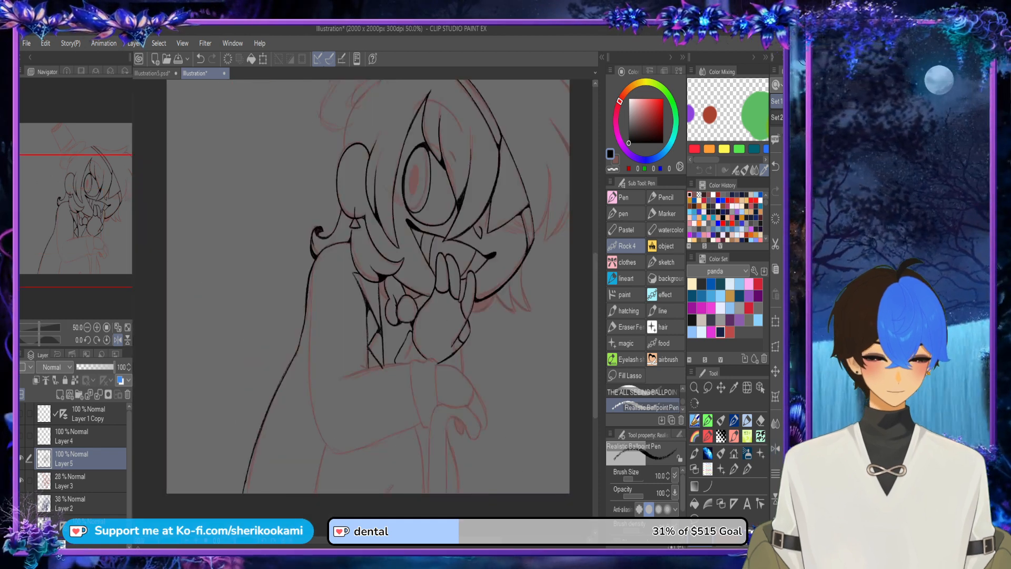
mouse_move(313, 279)
left_mouse_down()
mouse_move(308, 369)
mouse_move(313, 283)
mouse_move(314, 420)
left_mouse_up()
key("ctrl+z")
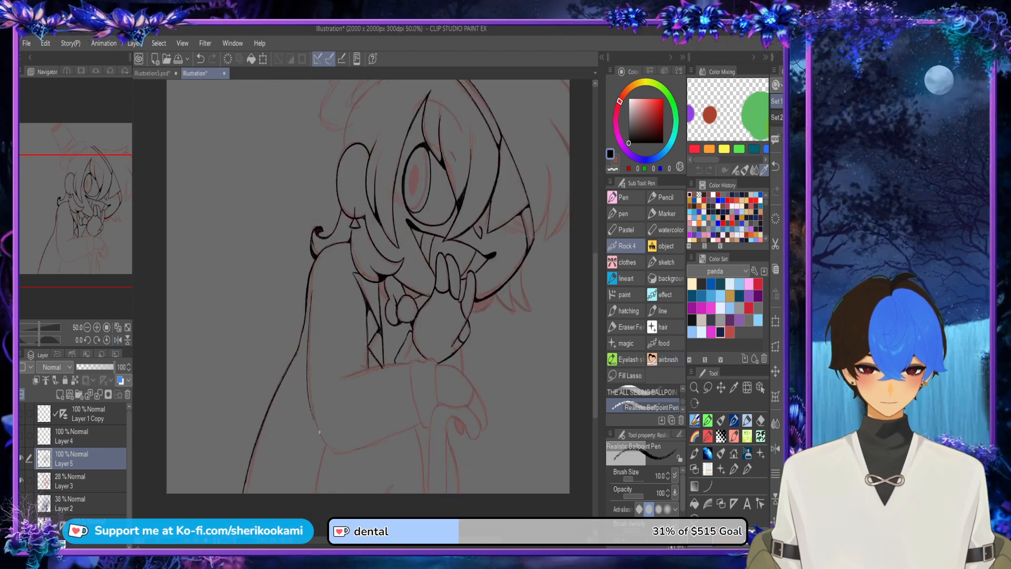
mouse_move(307, 342)
left_mouse_down()
mouse_move(307, 395)
mouse_move(328, 446)
mouse_move(309, 397)
left_mouse_up()
key("ctrl+z")
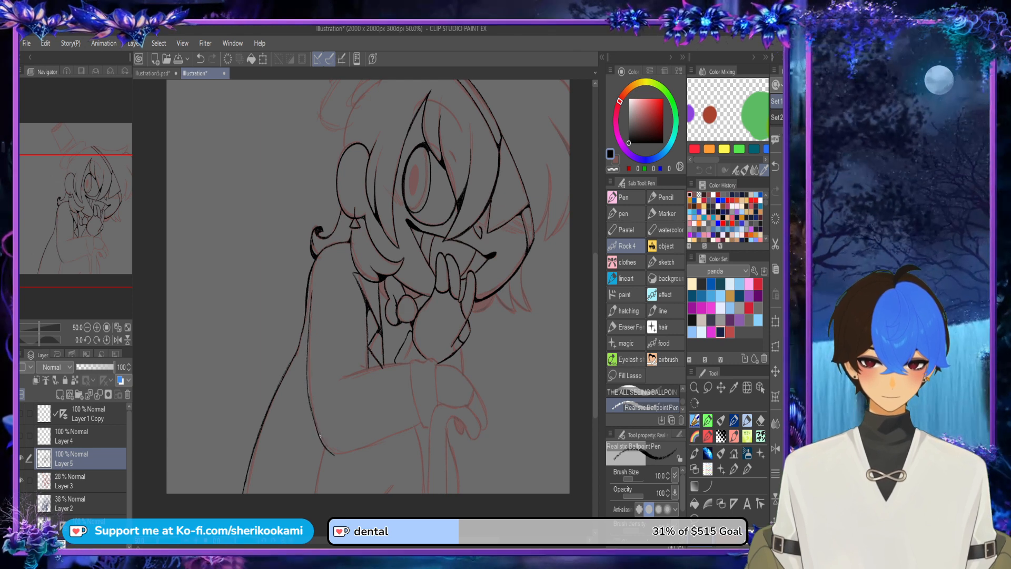
key("ctrl+z")
left_click_drag(338, 456, 312, 404)
key("ctrl+z")
left_click_drag(335, 455, 313, 413)
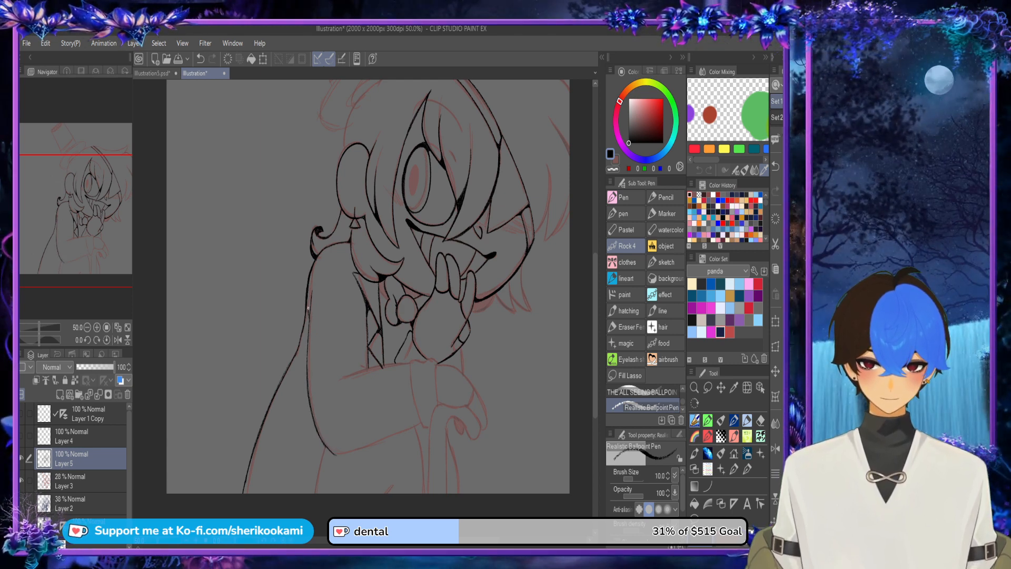
Step: Ink the forearm's upper edge as one curve from the inner elbow past the lapel to the cuff
key("h")
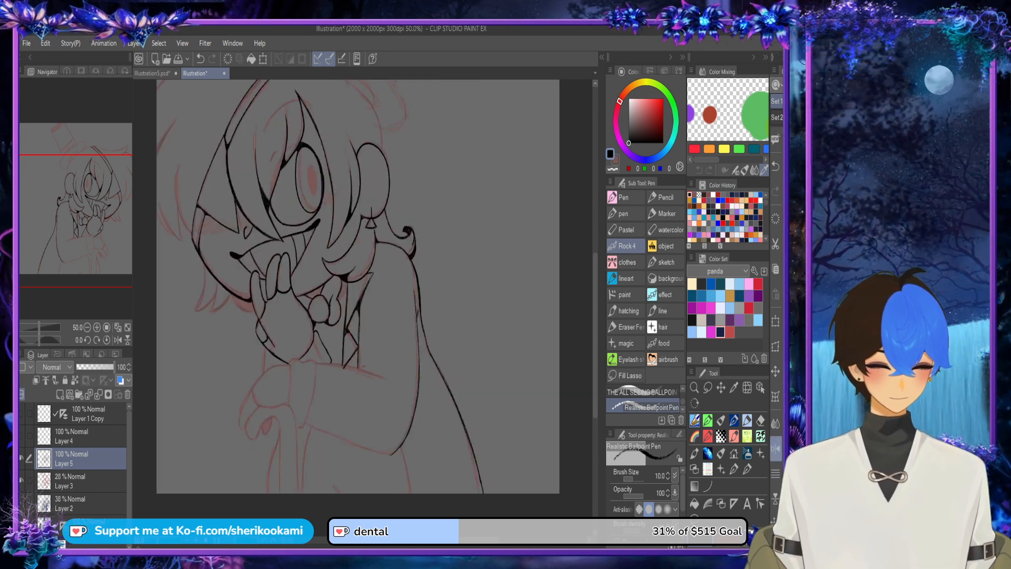
scroll(282, 379, "up", 3)
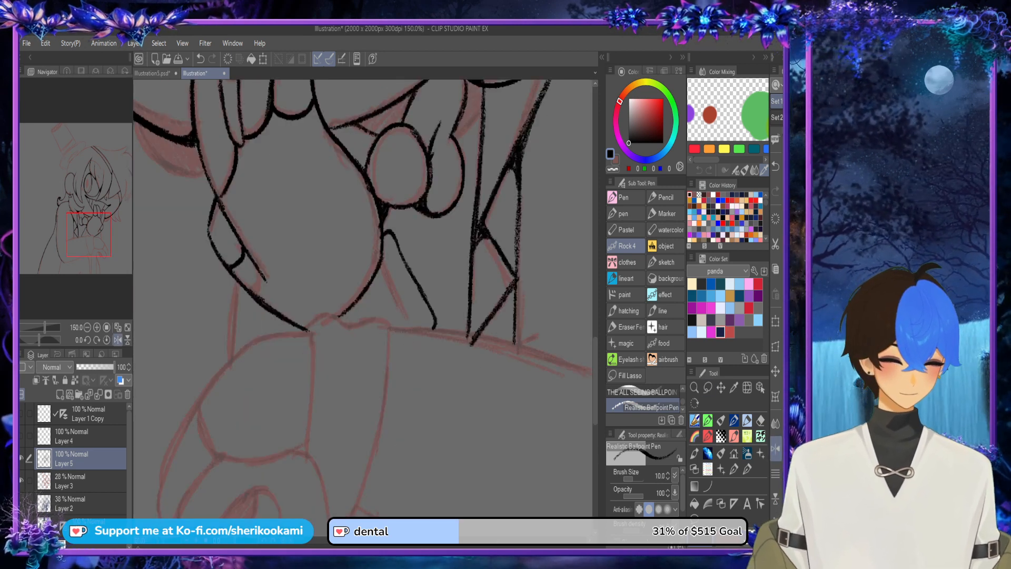
scroll(363, 299, "right", 6)
key("h")
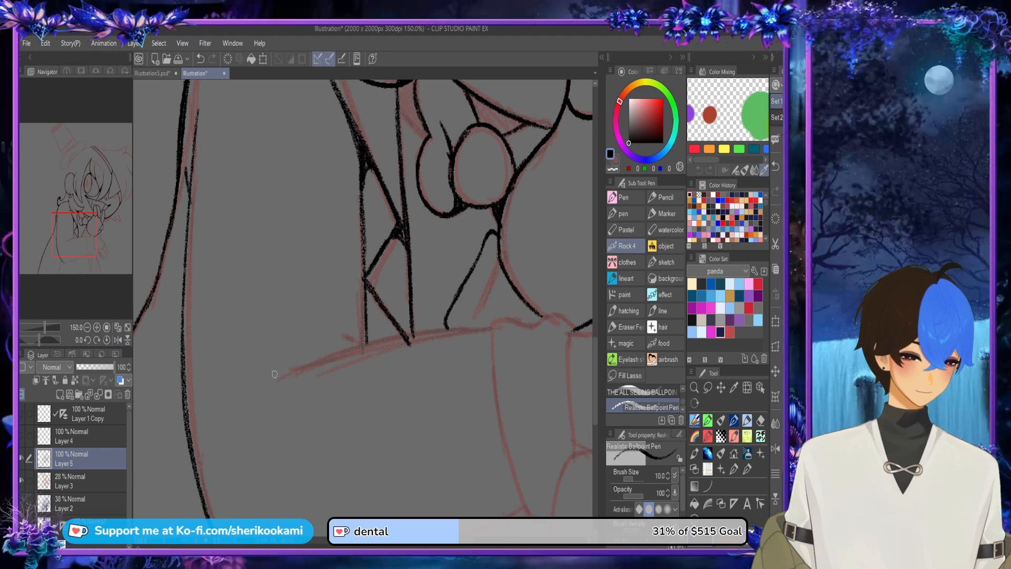
mouse_move(274, 376)
left_mouse_down()
mouse_move(399, 335)
mouse_move(502, 333)
left_mouse_up()
key("ctrl+z")
left_click_drag(345, 350, 483, 331)
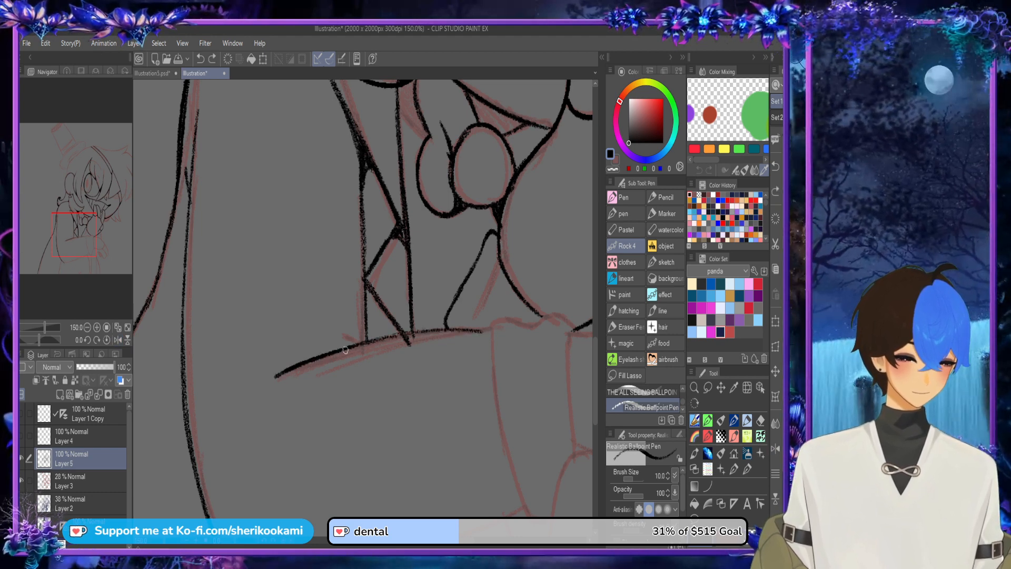
left_click_drag(312, 352, 485, 331)
key("ctrl+z")
left_click_drag(361, 344, 492, 330)
key("ctrl+z")
Step: Erase the lapel tips overshooting the forearm and ink a small fold where the vertical coat line meets it
key("c")
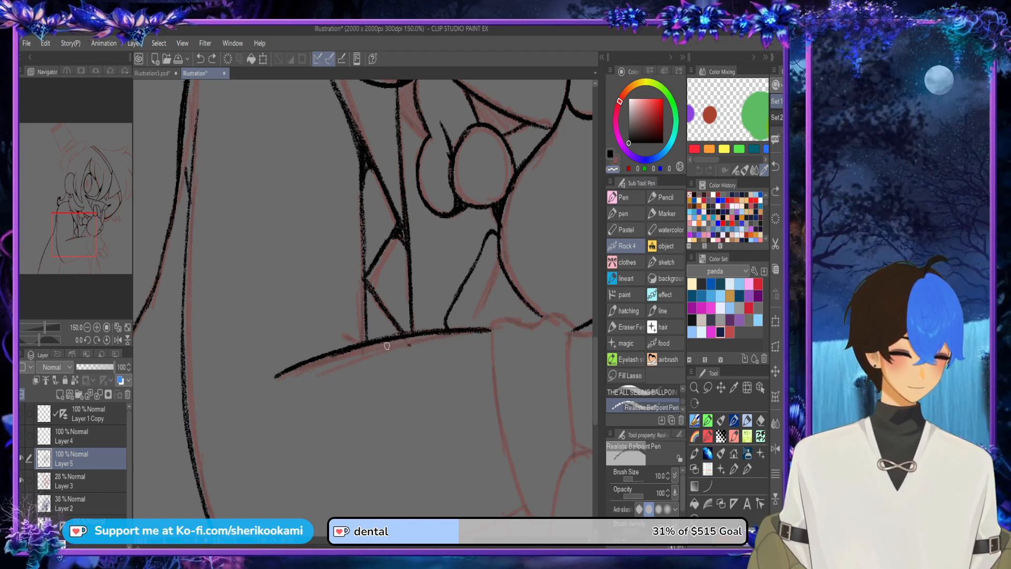
key("c")
mouse_move(361, 345)
left_mouse_down()
mouse_move(334, 339)
mouse_move(364, 331)
left_mouse_up()
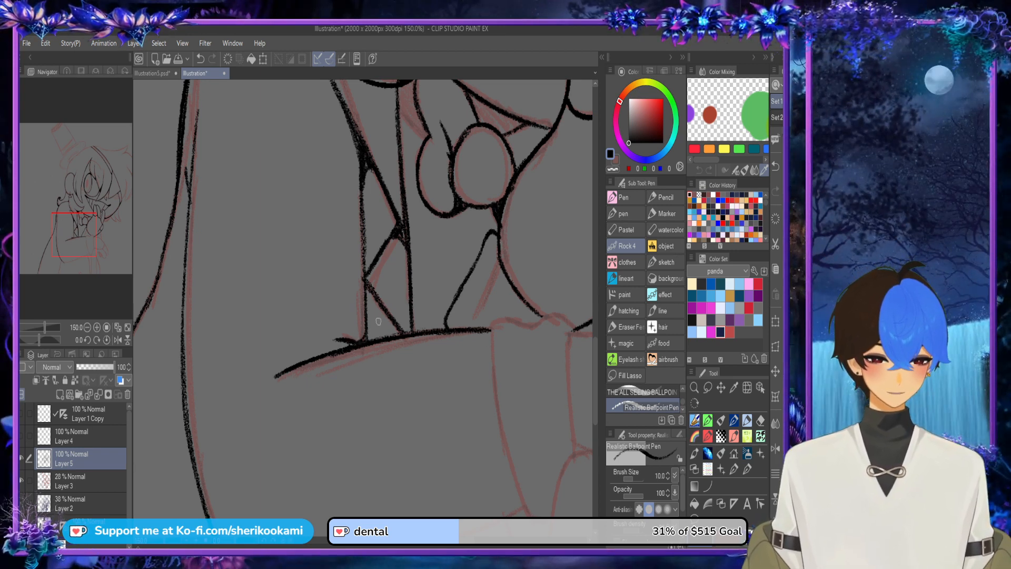
Step: Ink the forearm's lower edge from the elbow to the cuff
scroll(378, 321, "down", 2)
left_click(776, 449)
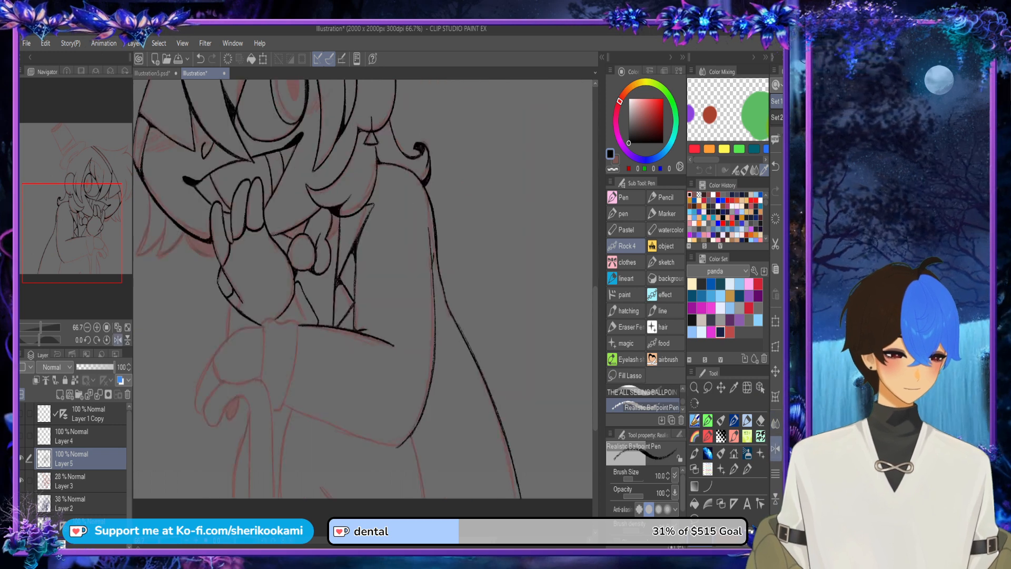
left_click_drag(301, 433, 278, 207)
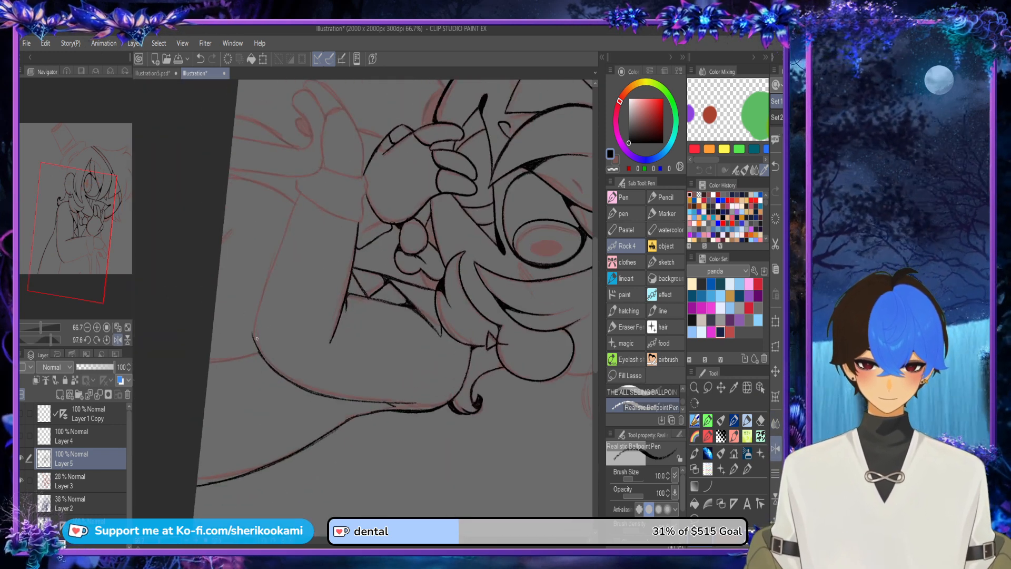
left_click_drag(255, 337, 289, 215)
left_click_drag(254, 327, 291, 210)
left_click_drag(280, 245, 301, 191)
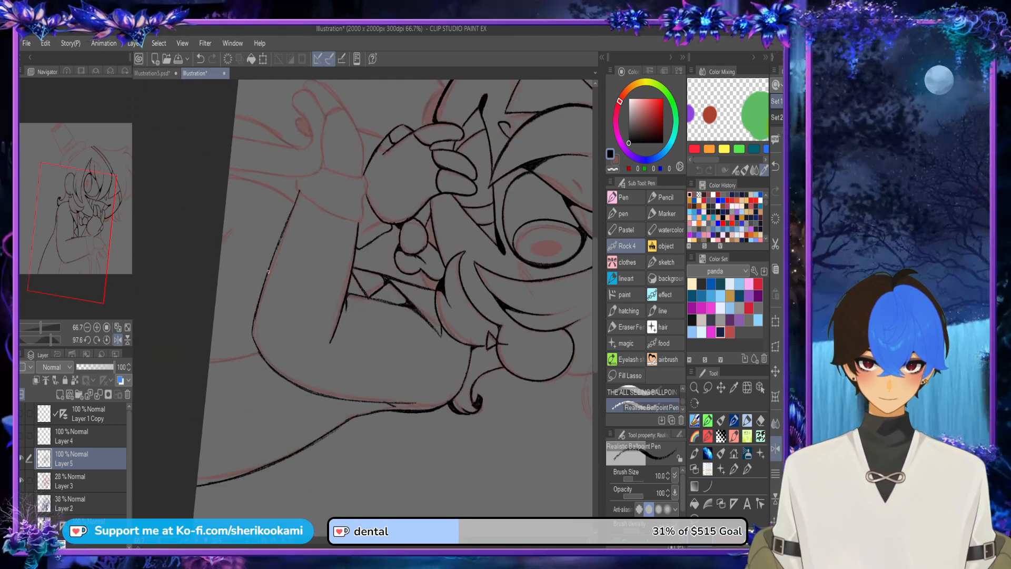
key("ctrl+z")
left_click_drag(284, 231, 301, 191)
key("ctrl+z")
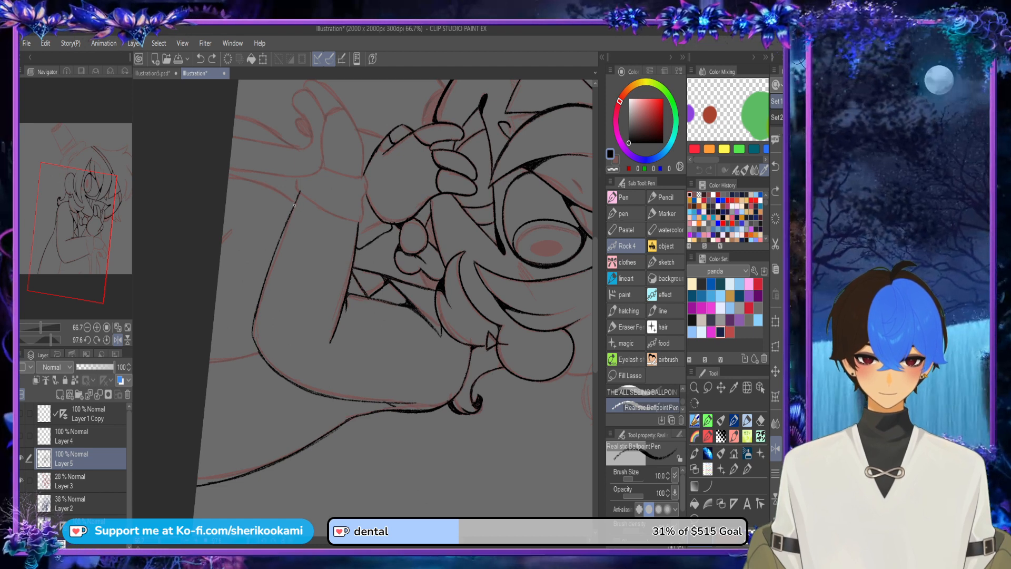
Step: Thicken and smooth the outline around the elbow where the forearm meets the sleeve
scroll(258, 336, "up", 2)
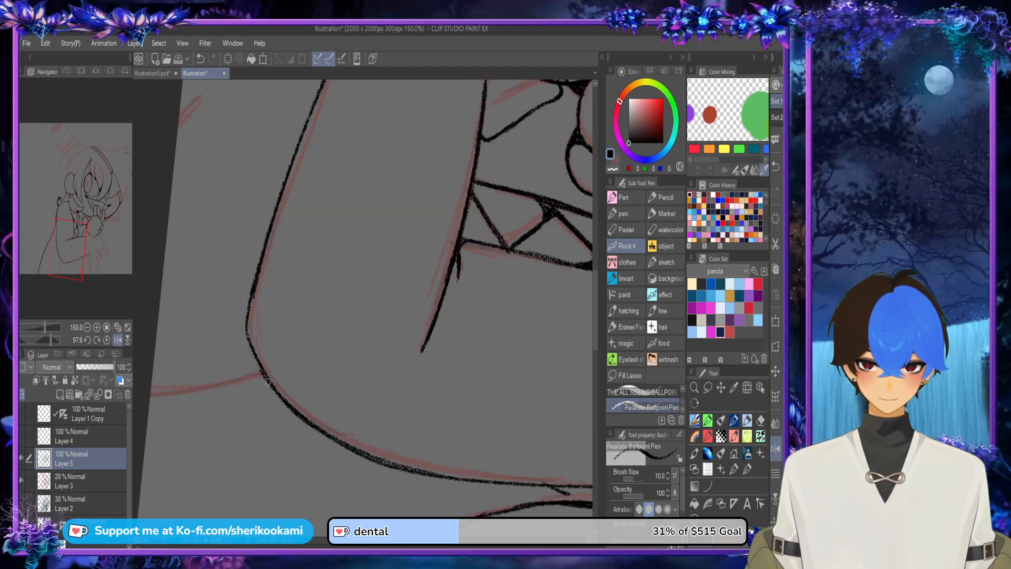
mouse_move(269, 387)
left_mouse_down()
mouse_move(263, 269)
mouse_move(250, 342)
mouse_move(277, 399)
left_mouse_up()
key("ctrl+z")
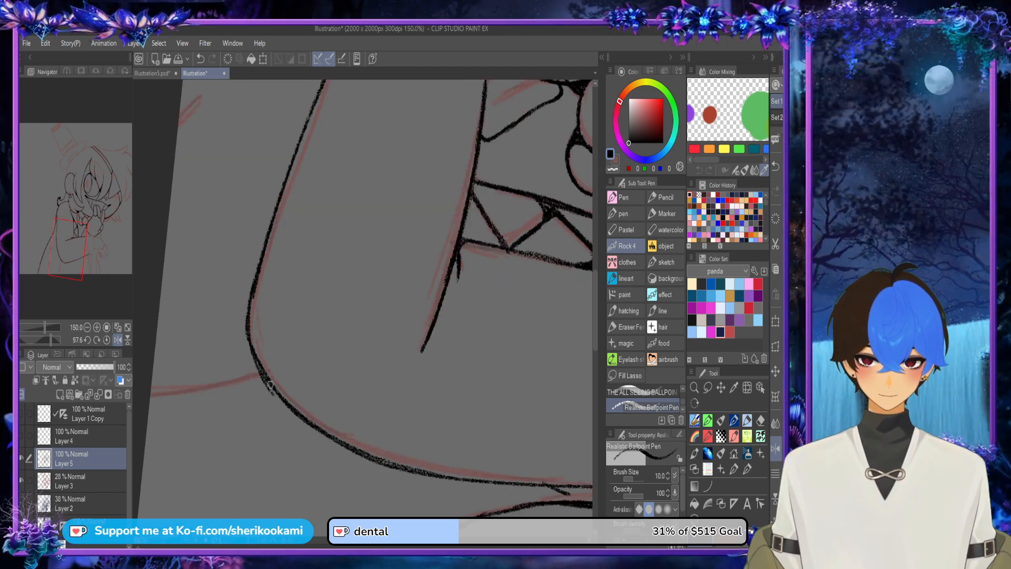
key("ctrl+z")
mouse_move(251, 344)
left_mouse_down()
mouse_move(259, 367)
mouse_move(253, 303)
left_mouse_up()
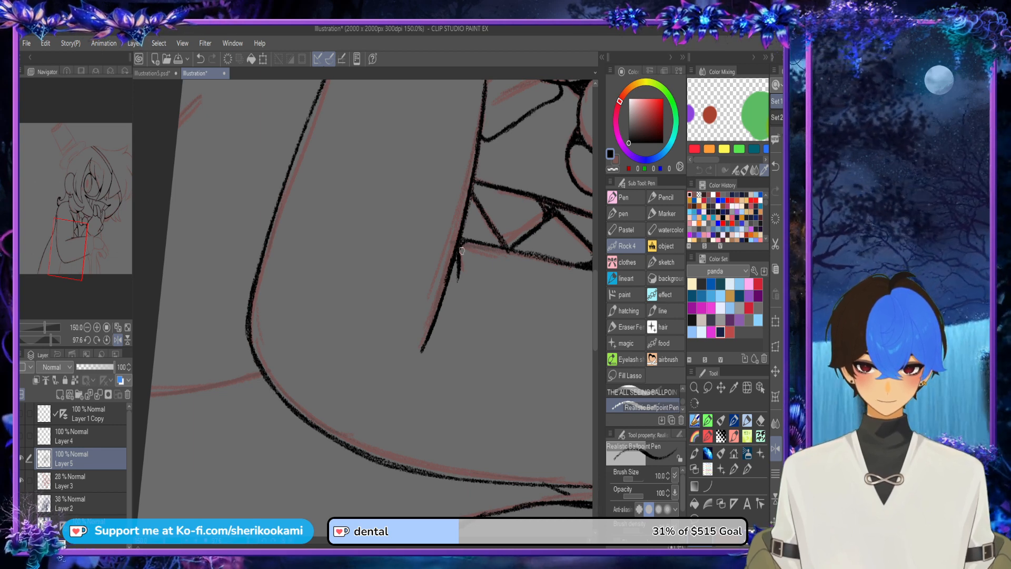
Step: Ink the cuff's edge on the sleeve side, from its lower tip up to the forearm's upper edge
scroll(462, 252, "down", 3)
key("ctrl+@")
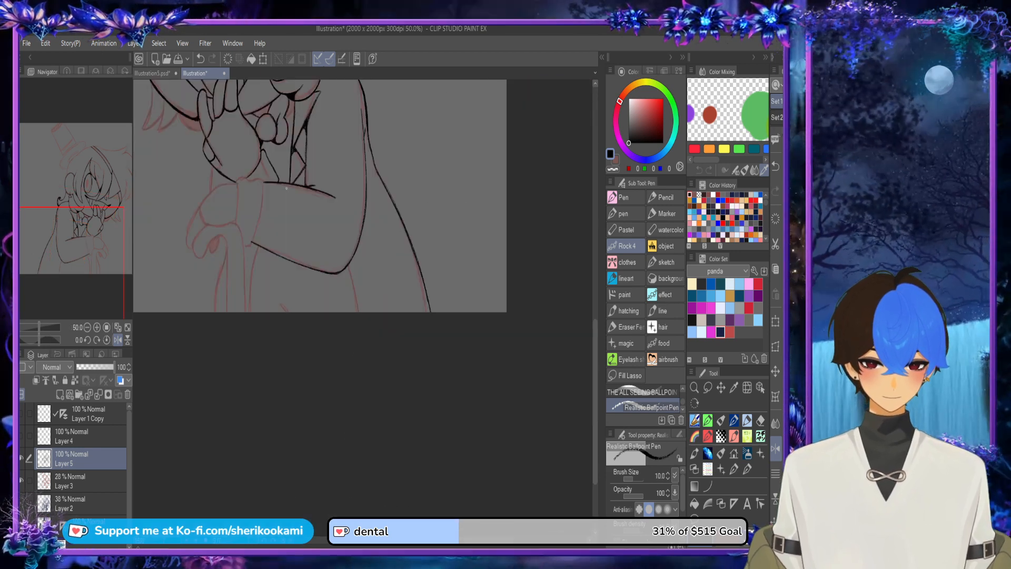
left_click_drag(272, 209, 327, 268)
scroll(327, 269, "up", 3)
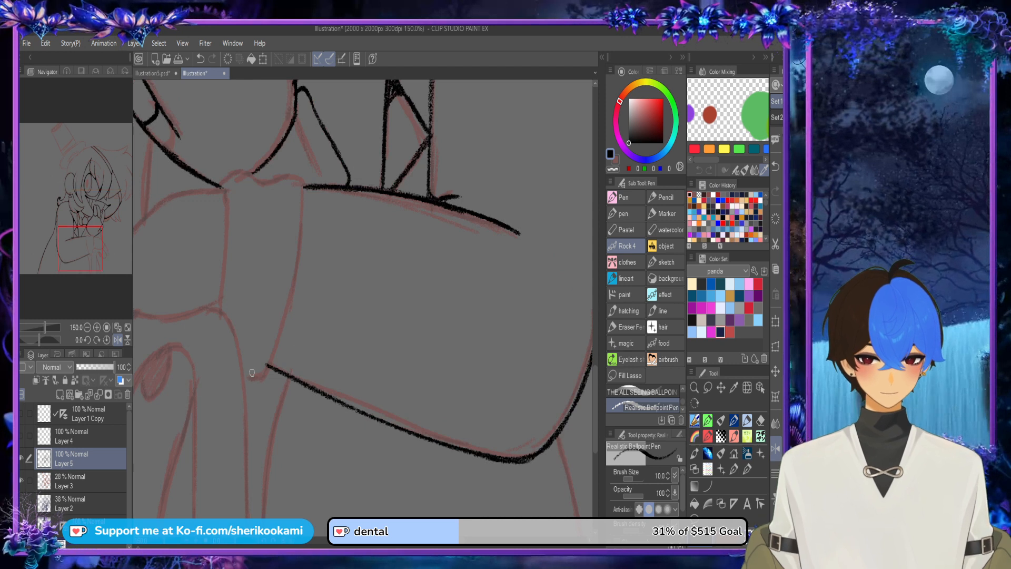
mouse_move(247, 379)
left_mouse_down()
mouse_move(269, 368)
mouse_move(302, 200)
left_mouse_up()
key("ctrl+z")
left_click_drag(291, 277, 304, 188)
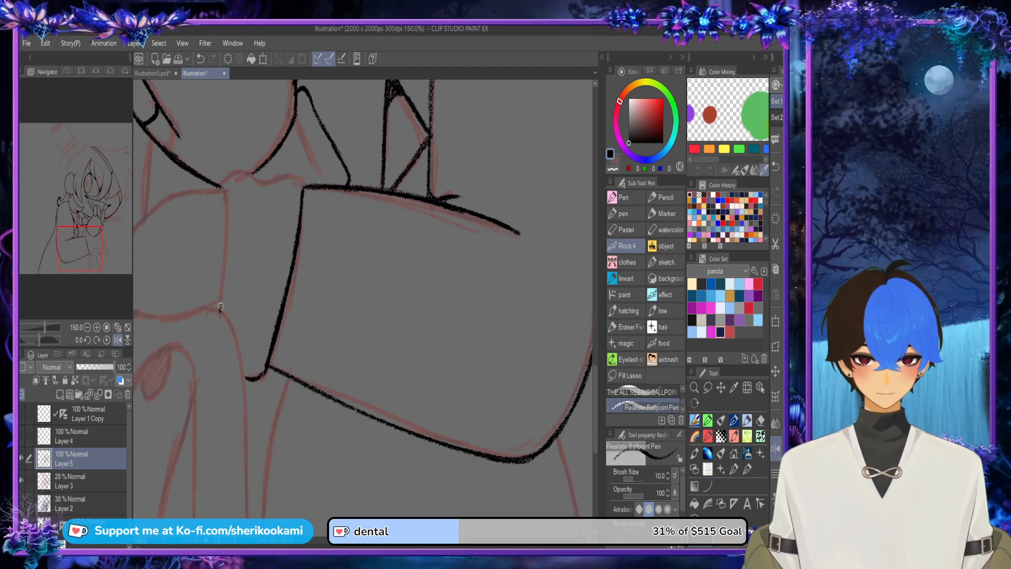
Step: Ink the cuff's hand-side edge and wavy top, and darken the corner where the cuff meets the forearm's underside
mouse_move(221, 306)
left_mouse_down()
mouse_move(237, 170)
mouse_move(305, 186)
left_mouse_up()
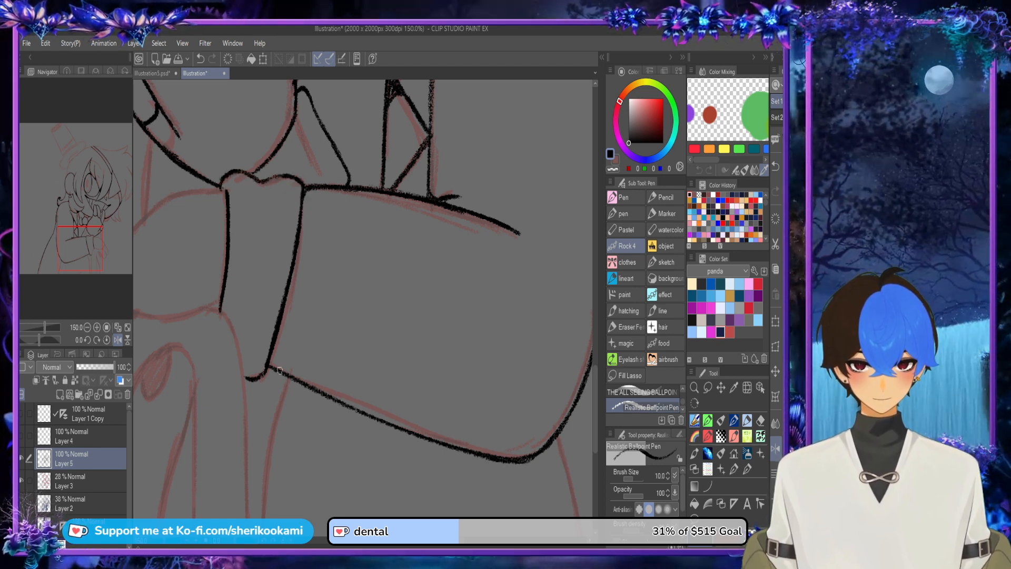
mouse_move(279, 371)
left_mouse_down()
mouse_move(276, 337)
mouse_move(288, 374)
left_mouse_up()
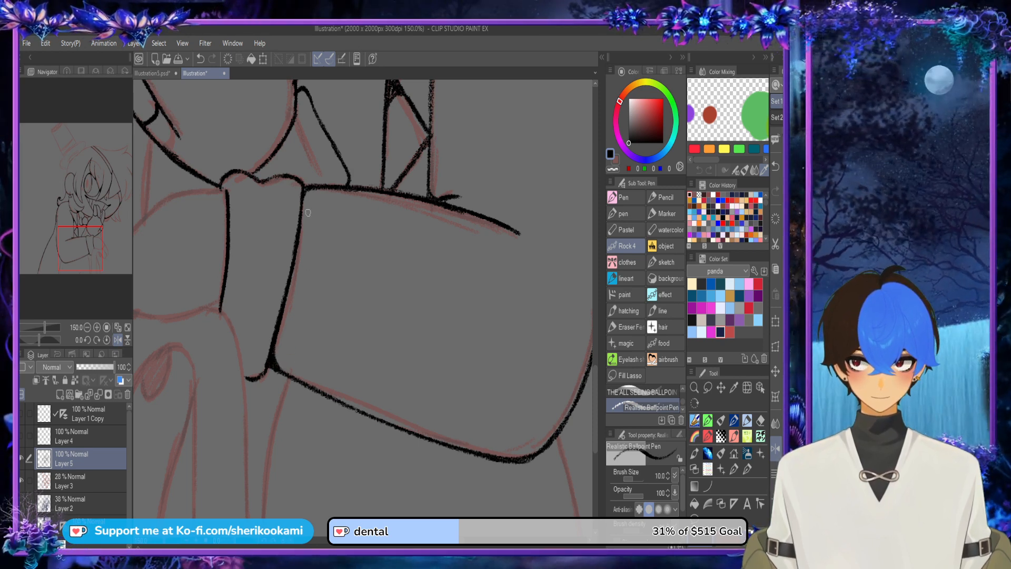
Step: Ink the back of the cane-holding hand from the fingertip up and over to the cuff
scroll(308, 213, "down", 4)
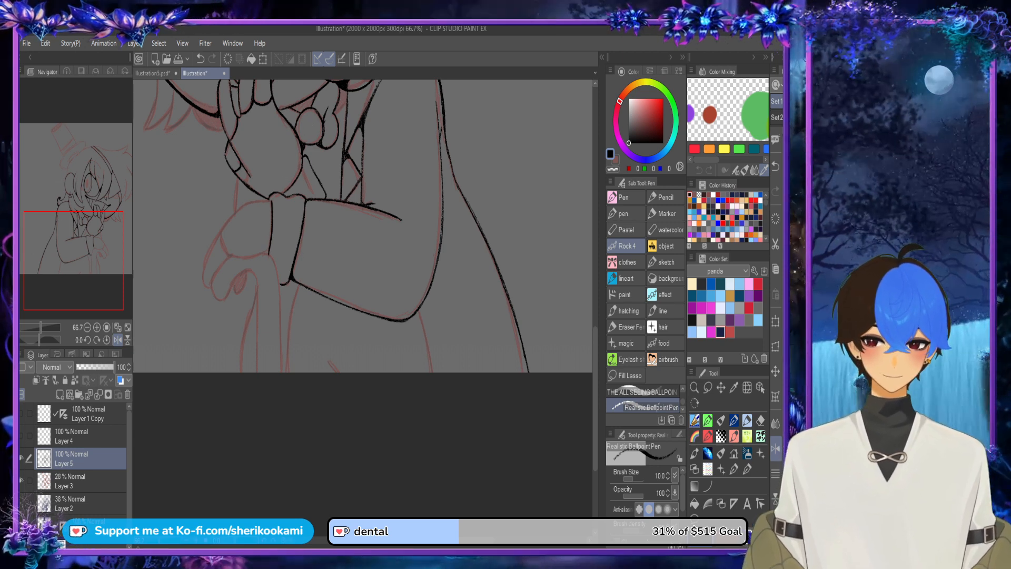
left_click_drag(327, 221, 377, 269)
scroll(275, 290, "up", 4)
mouse_move(238, 410)
left_mouse_down()
mouse_move(228, 424)
mouse_move(205, 374)
left_mouse_up()
left_click_drag(225, 322, 204, 403)
left_click_drag(235, 302, 288, 222)
mouse_move(217, 359)
left_mouse_down()
mouse_move(269, 248)
mouse_move(362, 162)
mouse_move(392, 158)
left_mouse_up()
key("ctrl+z")
key("ctrl+z")
mouse_move(293, 208)
left_mouse_down()
mouse_move(353, 164)
mouse_move(385, 166)
left_mouse_up()
left_click_drag(353, 162, 406, 165)
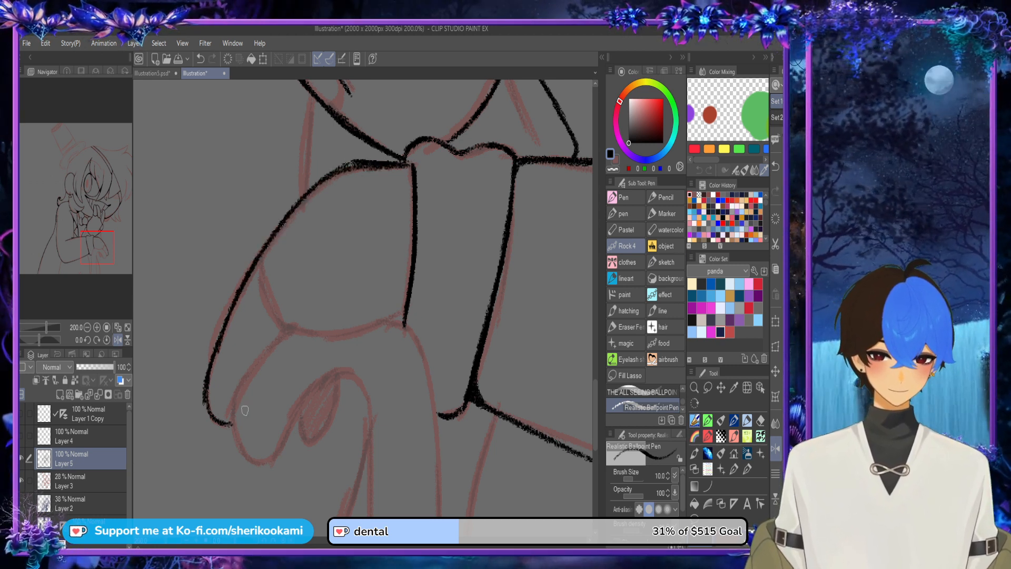
Step: Ink the hand's lower edge above the cane handle to the cuff and trim its loose end
mouse_move(271, 312)
left_mouse_down()
mouse_move(364, 338)
mouse_move(404, 320)
mouse_move(406, 303)
mouse_move(405, 312)
left_mouse_up()
mouse_move(398, 165)
left_mouse_down()
mouse_move(414, 194)
mouse_move(412, 175)
left_mouse_up()
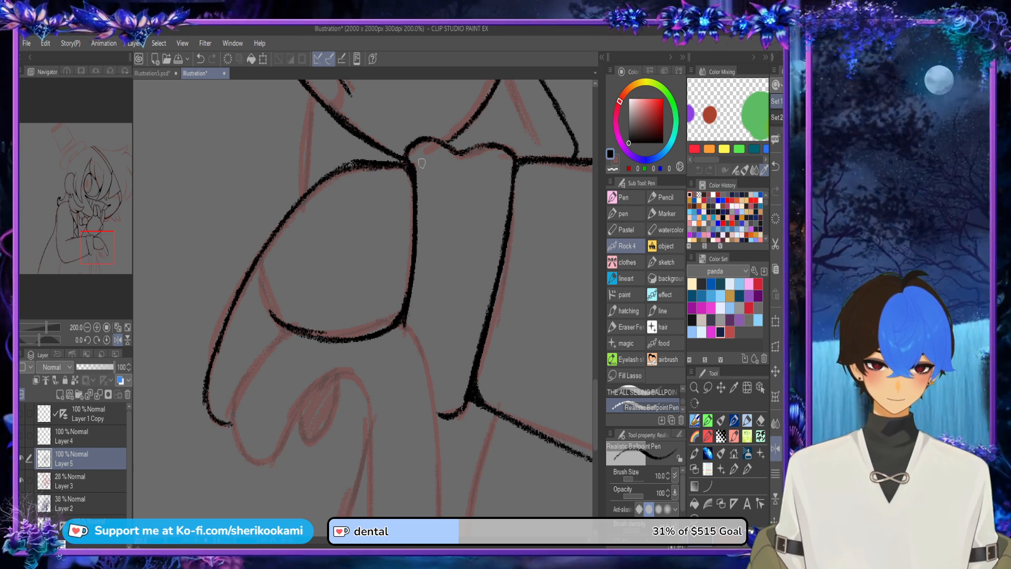
key("c")
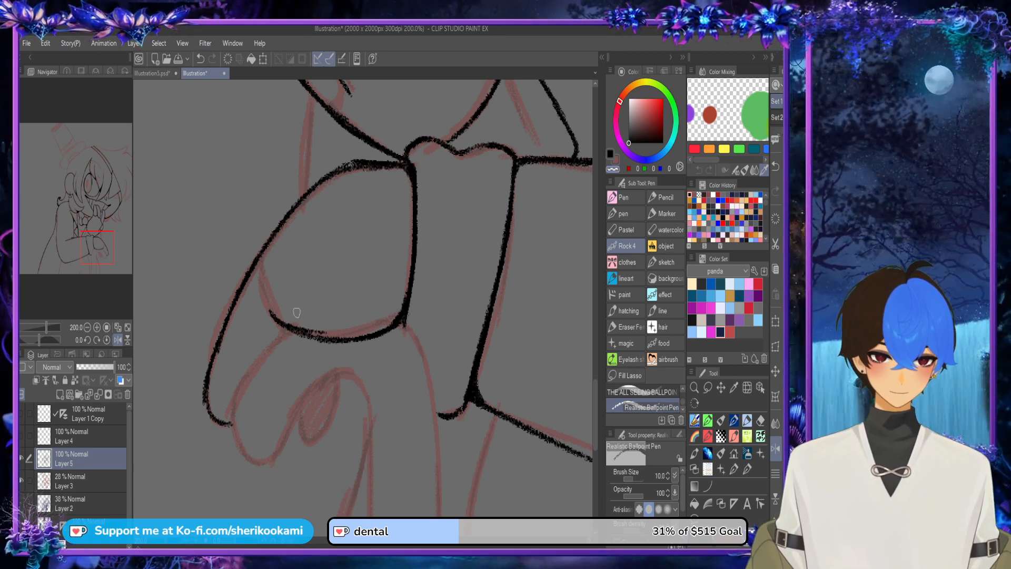
mouse_move(263, 307)
left_mouse_down()
mouse_move(334, 334)
mouse_move(240, 383)
left_mouse_up()
key("c")
Step: Ink the outer curve of the cane's hooked handle from beneath the hand down to its tip
left_click_drag(283, 331, 238, 453)
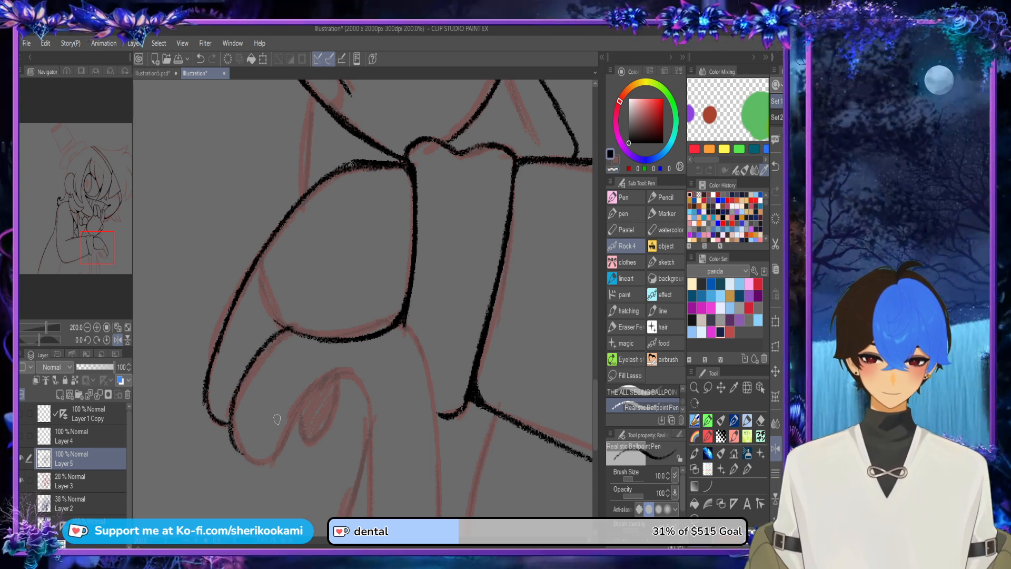
key("ctrl+z")
key("ctrl+z")
left_click_drag(283, 331, 237, 453)
left_click_drag(231, 408, 252, 459)
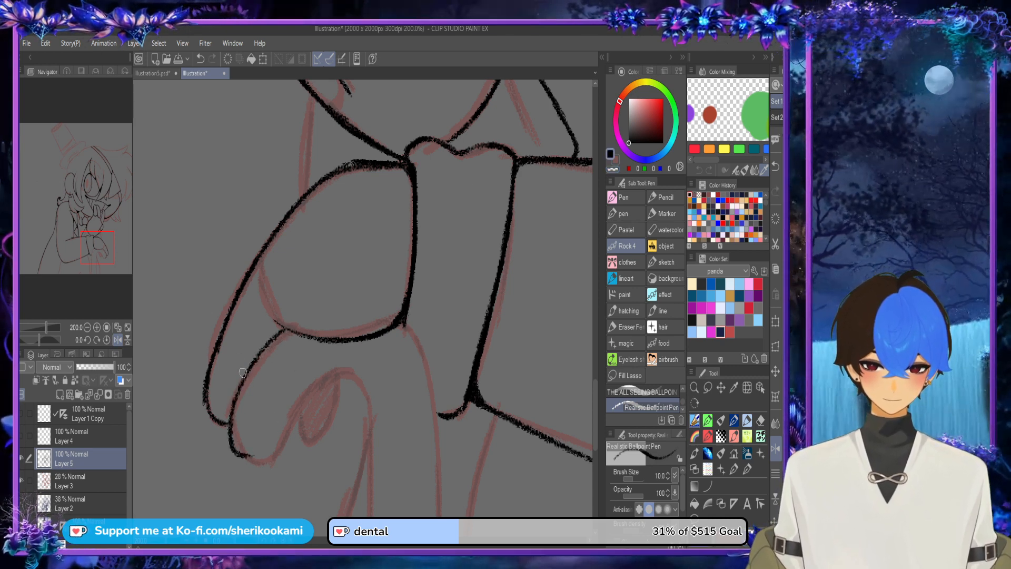
Step: Ink the rounded tip of the cane handle and its inner curve up to the top of the hook
key("ctrl+z")
mouse_move(233, 414)
left_mouse_down()
mouse_move(259, 463)
mouse_move(281, 457)
mouse_move(310, 406)
left_mouse_up()
key("ctrl+z")
left_click_drag(280, 457, 322, 387)
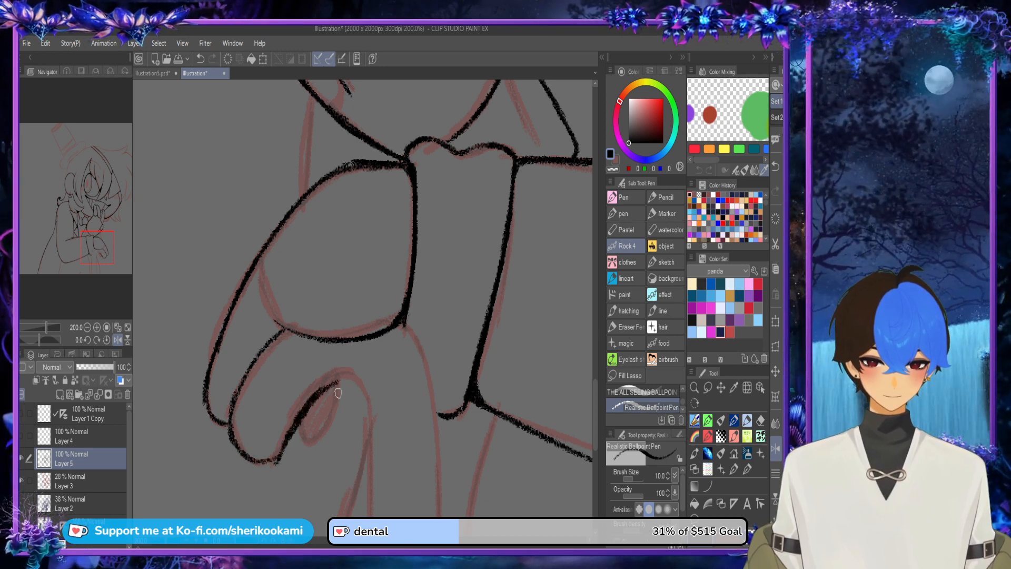
key("ctrl+z")
key("ctrl+z")
left_click_drag(271, 460, 347, 371)
Step: Thicken the handle's outer curve up to where it joins the hand and save the illustration
left_click_drag(234, 437, 288, 332)
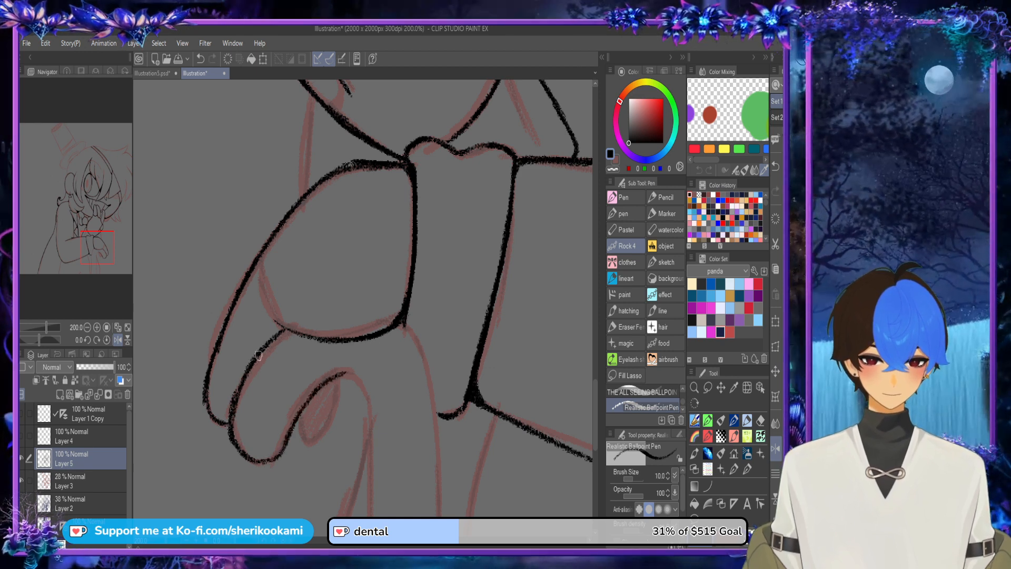
key("ctrl+s")
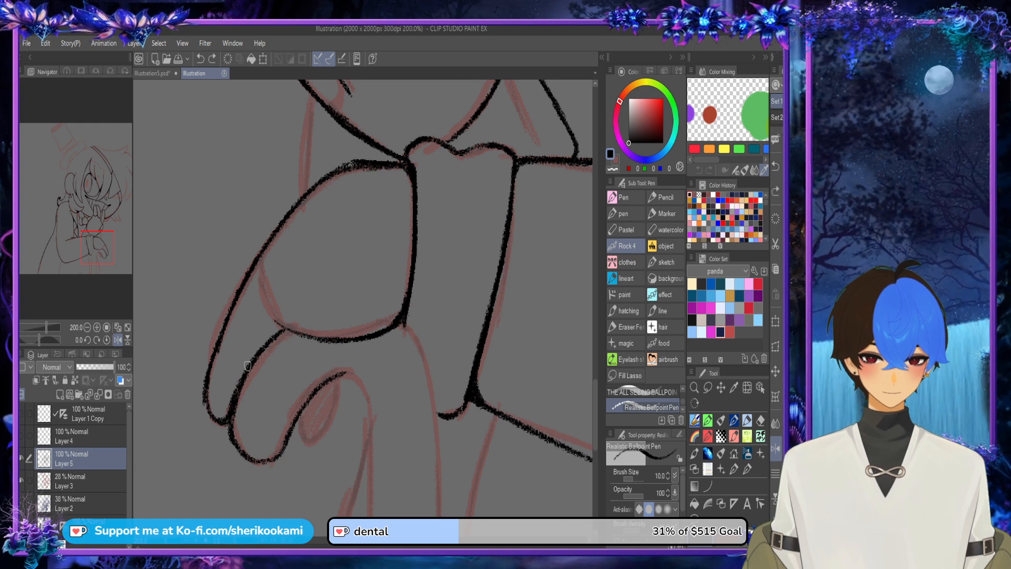
left_click_drag(267, 347, 312, 333)
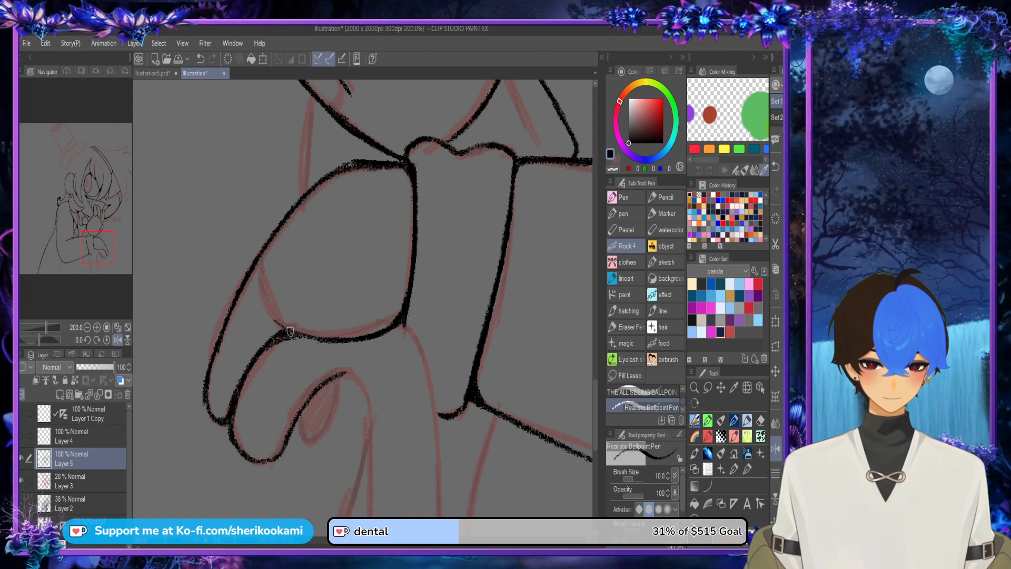
Step: Finish the hook's inner curve and ink both sides of the cane shaft downward from the hand
scroll(415, 353, "down", 2)
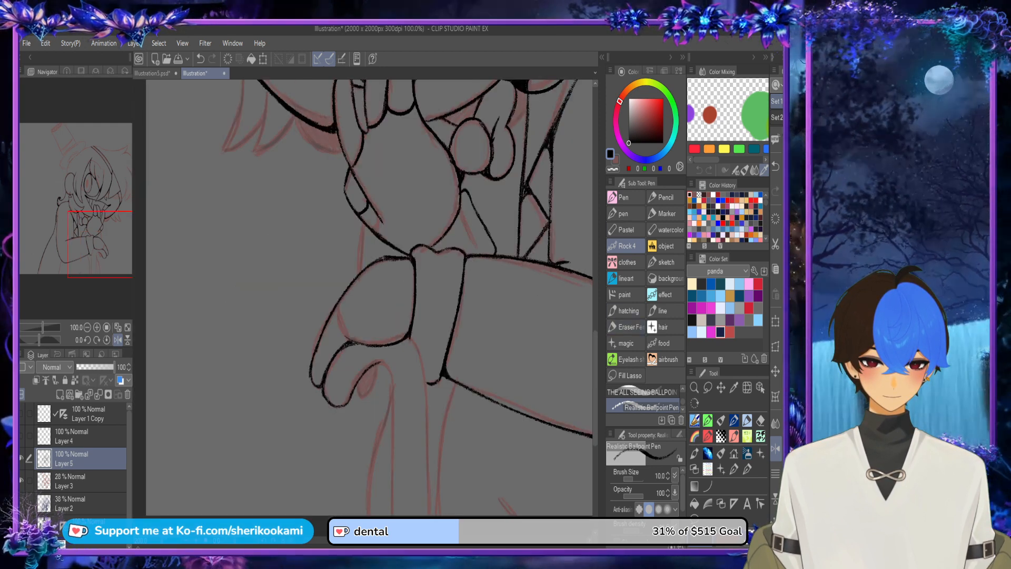
mouse_move(374, 365)
left_mouse_down()
mouse_move(390, 381)
mouse_move(395, 513)
left_mouse_up()
key("ctrl+z")
left_click_drag(390, 384, 388, 513)
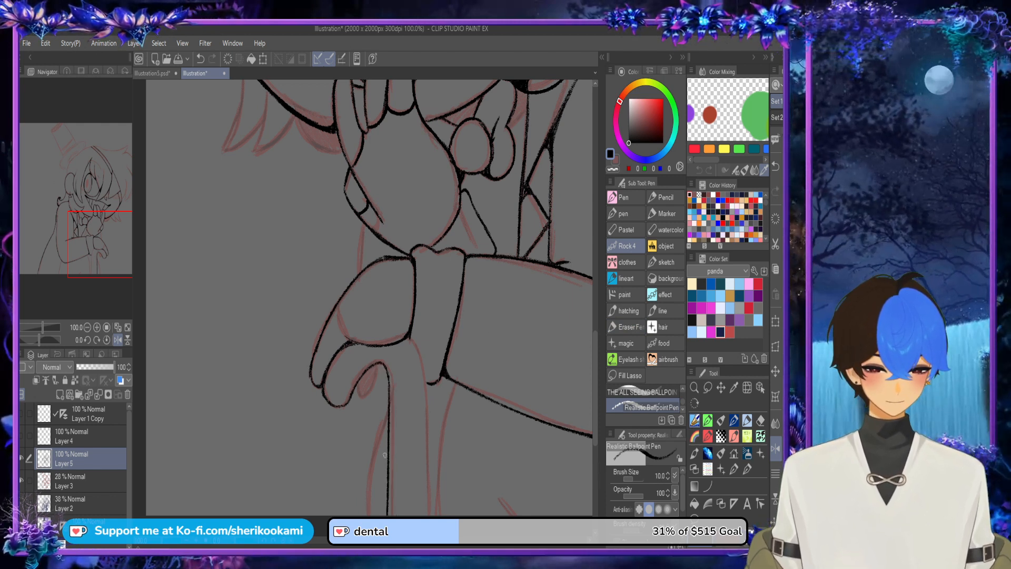
left_click_drag(411, 341, 430, 515)
left_click_drag(388, 410, 373, 455)
key("c")
key("ctrl+z")
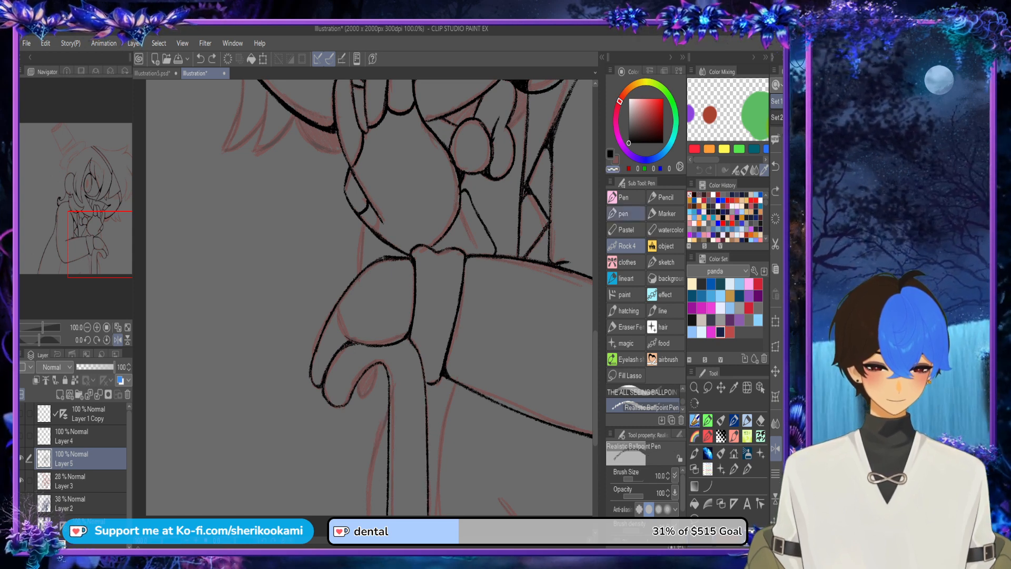
Step: Ink the coat edge that branches off the cane shaft below the hook and runs down to the canvas edge
key("c")
left_click_drag(385, 407, 366, 513)
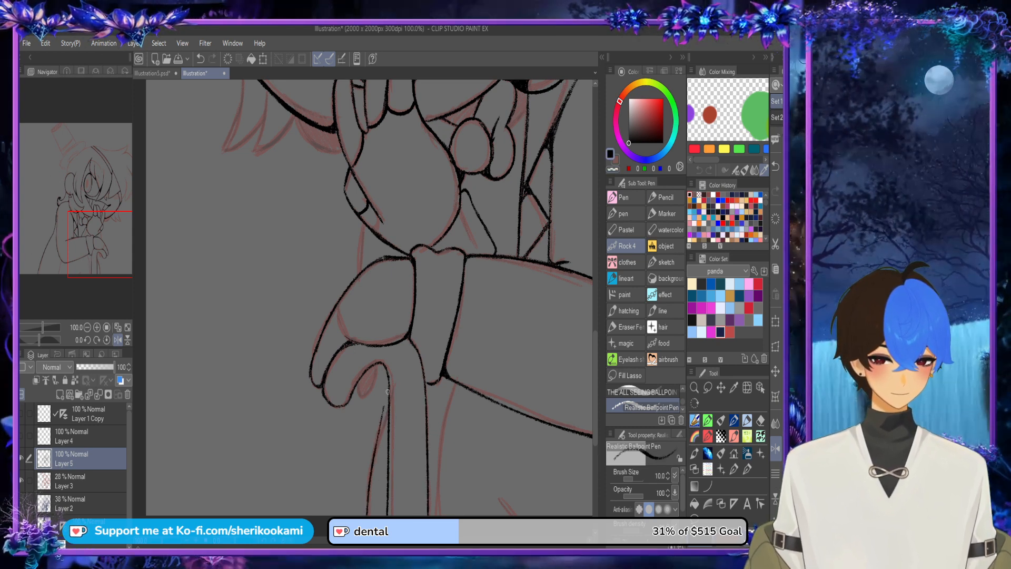
key("ctrl+z")
left_click_drag(391, 398, 365, 514)
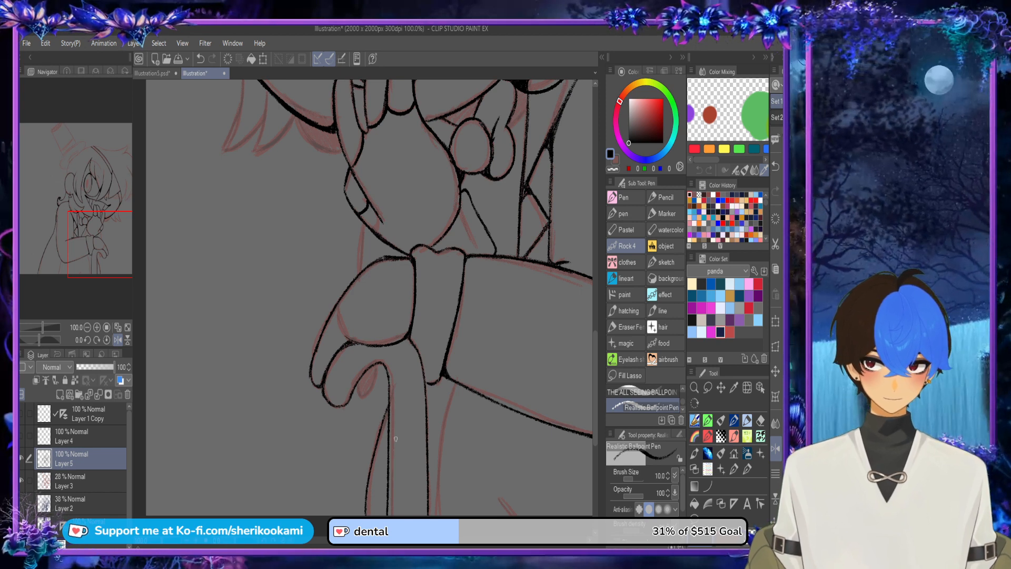
Step: Outline and blacken the small oval inside the cane's hook, and ink the inner curve of the hand gripping it
scroll(395, 438, "up", 3)
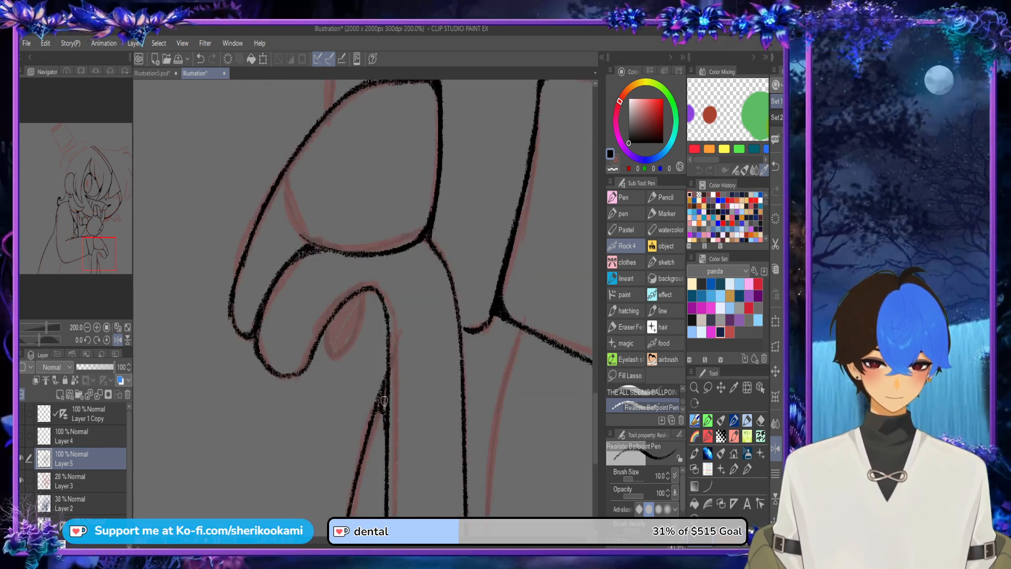
mouse_move(335, 330)
left_mouse_down()
mouse_move(338, 350)
mouse_move(361, 300)
mouse_move(328, 344)
mouse_move(343, 363)
mouse_move(363, 300)
mouse_move(354, 347)
left_mouse_up()
key("ctrl+z")
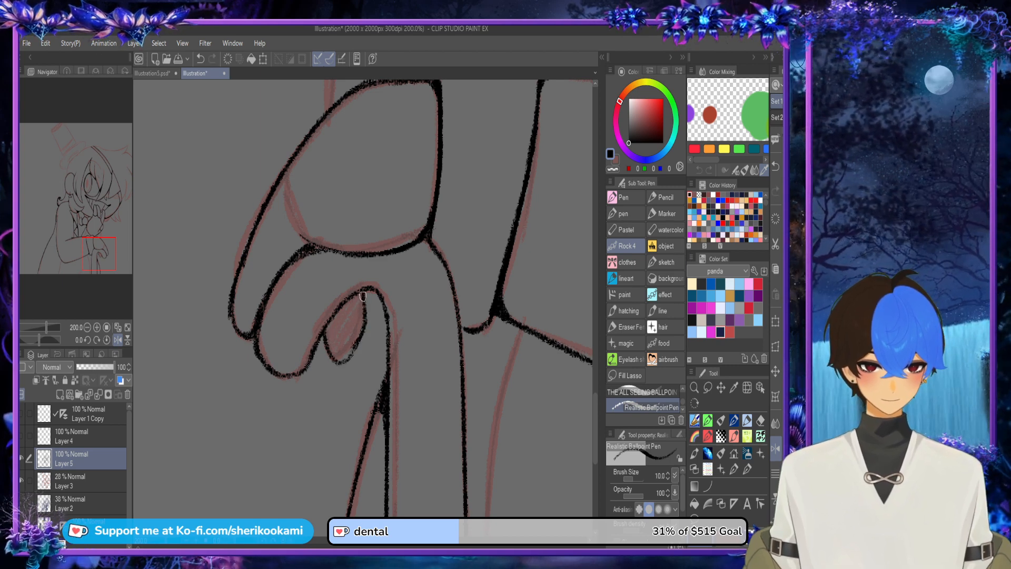
mouse_move(364, 298)
left_mouse_down()
mouse_move(333, 362)
mouse_move(332, 345)
mouse_move(336, 359)
mouse_move(368, 307)
mouse_move(325, 332)
mouse_move(359, 300)
mouse_move(348, 352)
mouse_move(359, 292)
left_mouse_up()
key("ctrl+z")
scroll(395, 305, "down", 4)
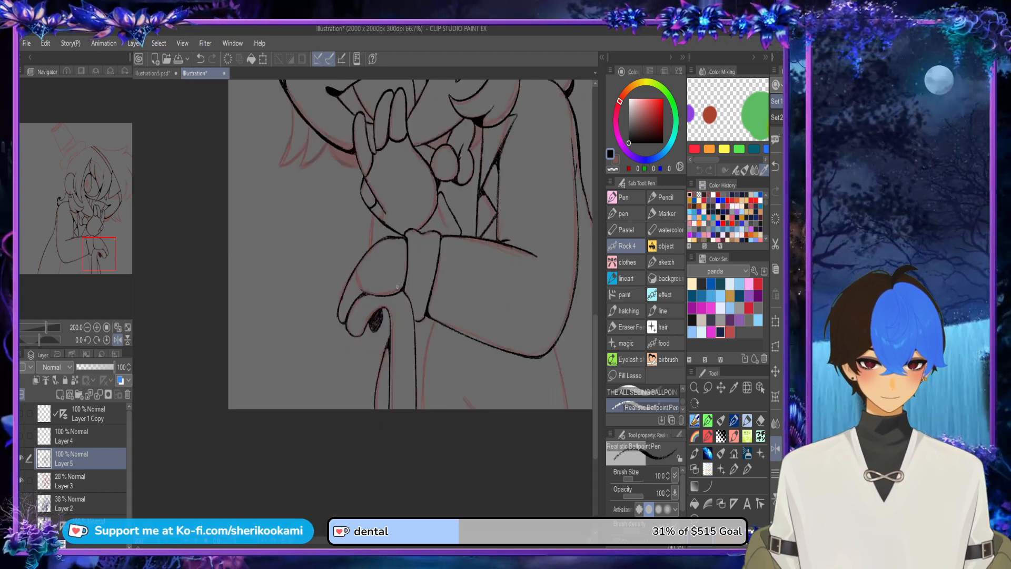
scroll(356, 270, "up", 4)
mouse_move(382, 338)
left_mouse_down()
mouse_move(363, 309)
mouse_move(354, 253)
mouse_move(381, 336)
left_mouse_up()
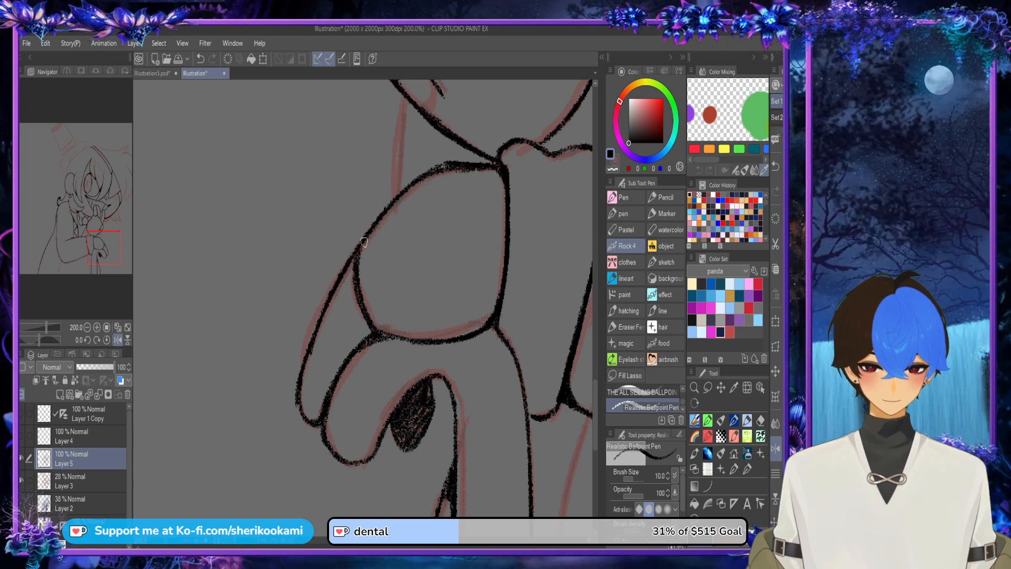
Step: Ink the body lines below the sleeve: the curve beside the cane, the short fold at the canvas edge and the line under the elbow
scroll(519, 202, "down", 2)
left_click_drag(500, 227, 274, 259)
left_click_drag(329, 343, 310, 478)
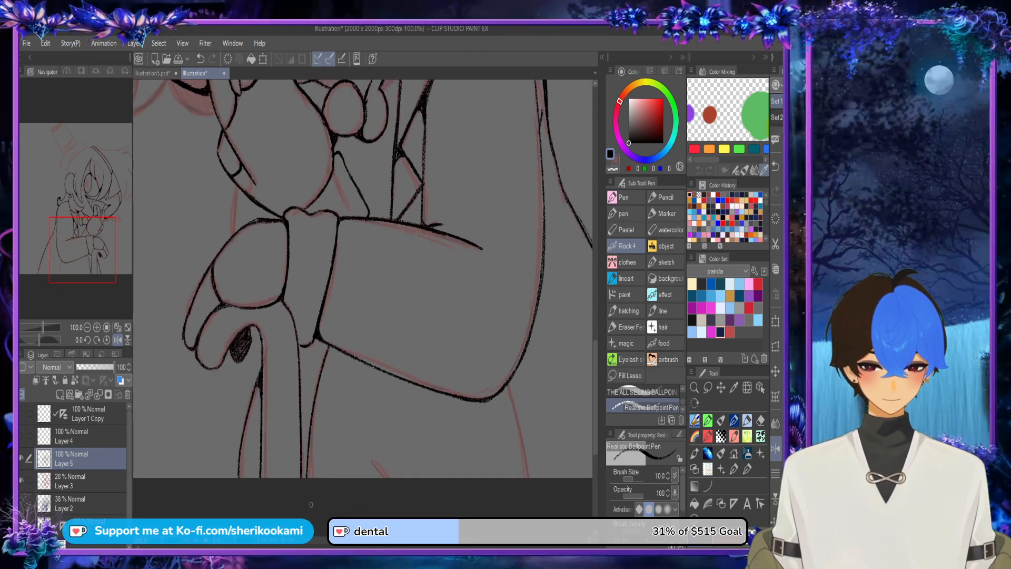
key("ctrl+z")
left_click_drag(331, 348, 310, 477)
left_click_drag(378, 474, 448, 480)
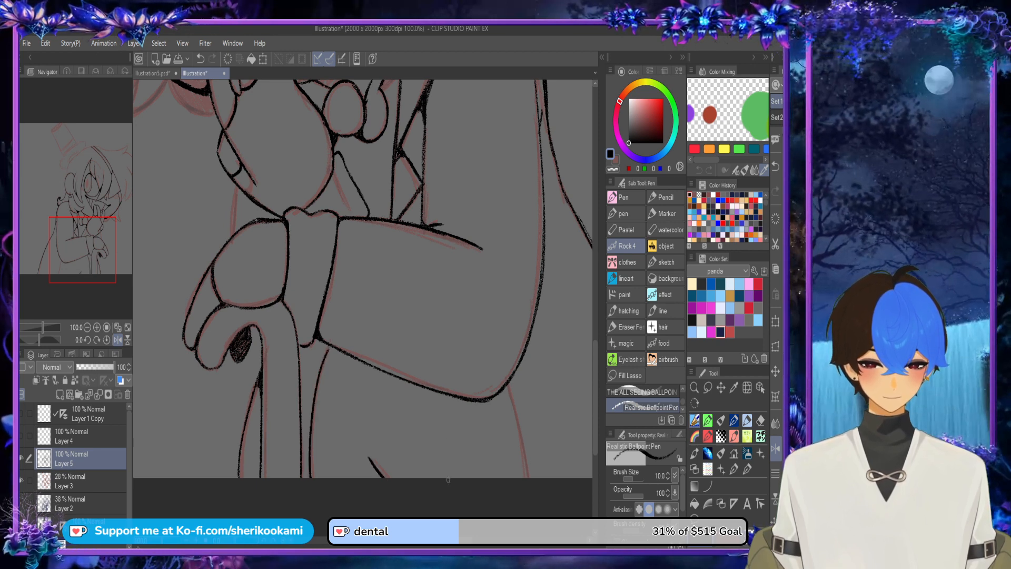
left_click_drag(513, 392, 526, 477)
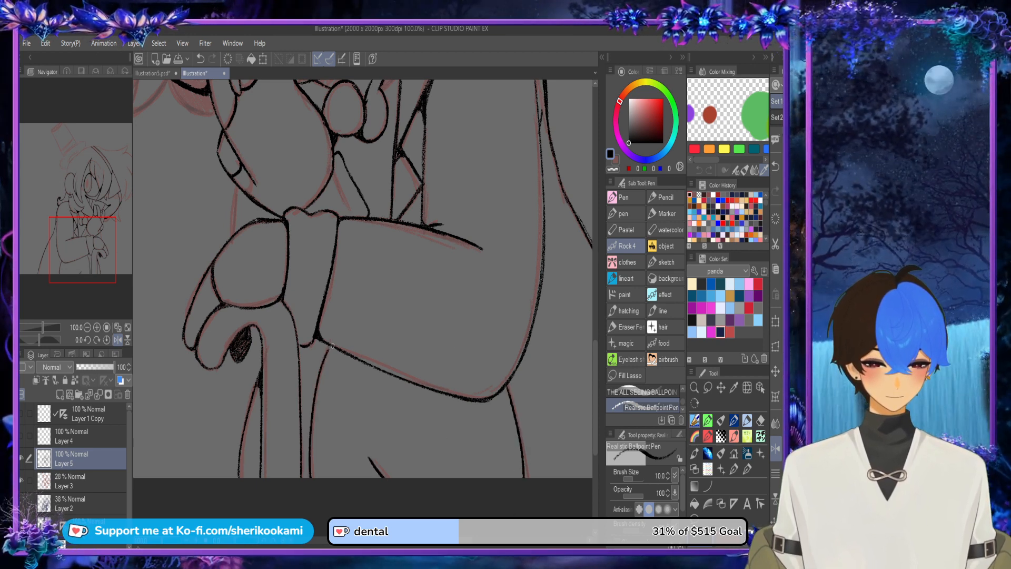
Step: Extend the body line beside the cane up to join the underside of the sleeve near the cuff
scroll(332, 346, "up", 2)
mouse_move(332, 338)
left_mouse_down()
mouse_move(315, 395)
mouse_move(331, 342)
mouse_move(322, 363)
left_mouse_up()
key("ctrl+z")
key("ctrl+z")
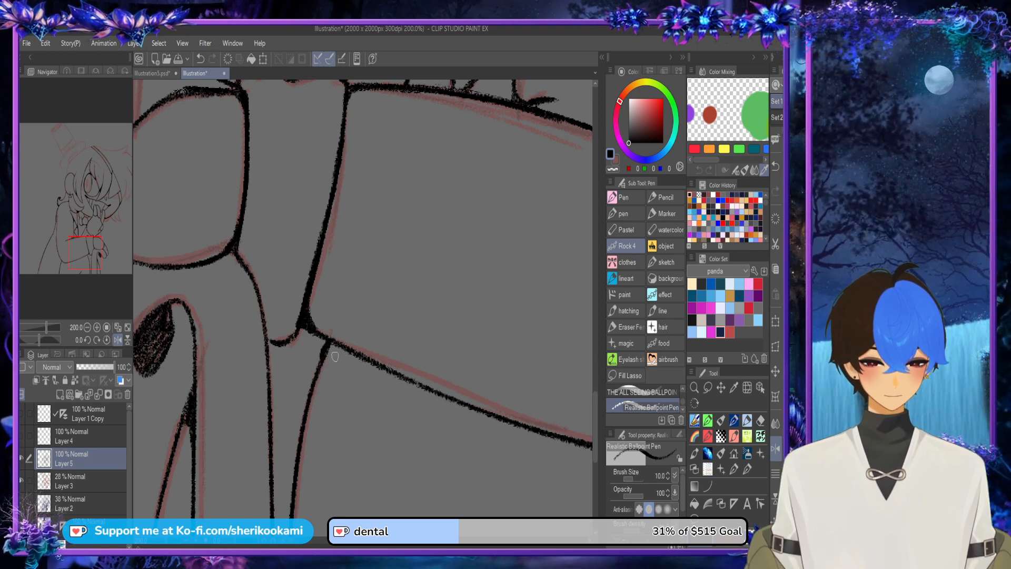
key("ctrl+z")
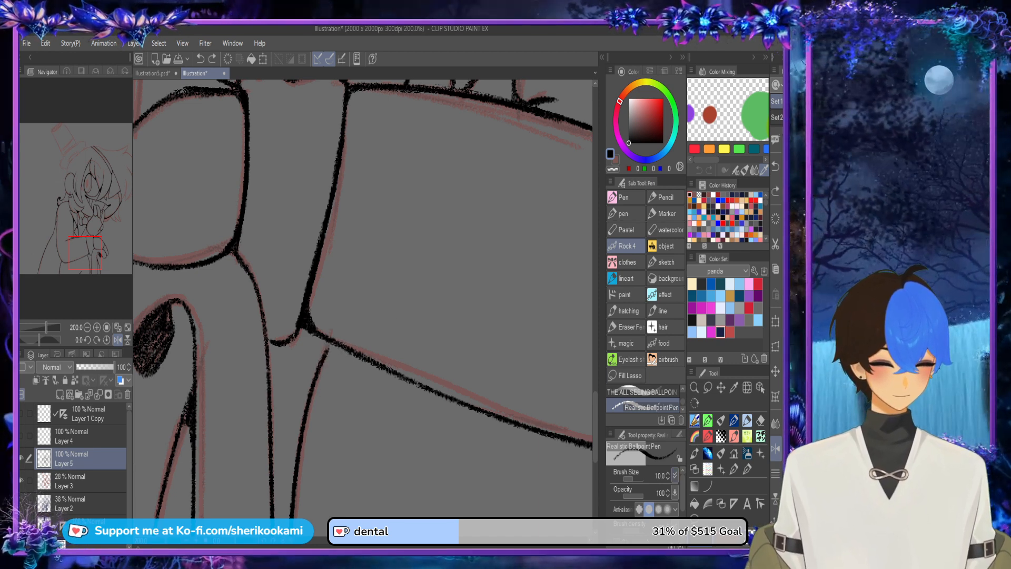
left_click_drag(331, 341, 322, 370)
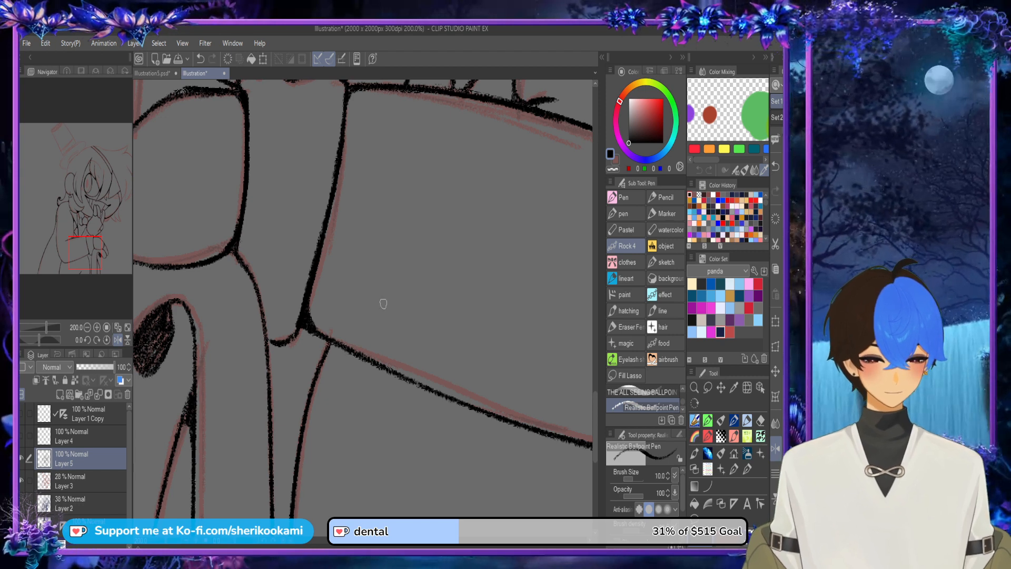
scroll(480, 224, "down", 3)
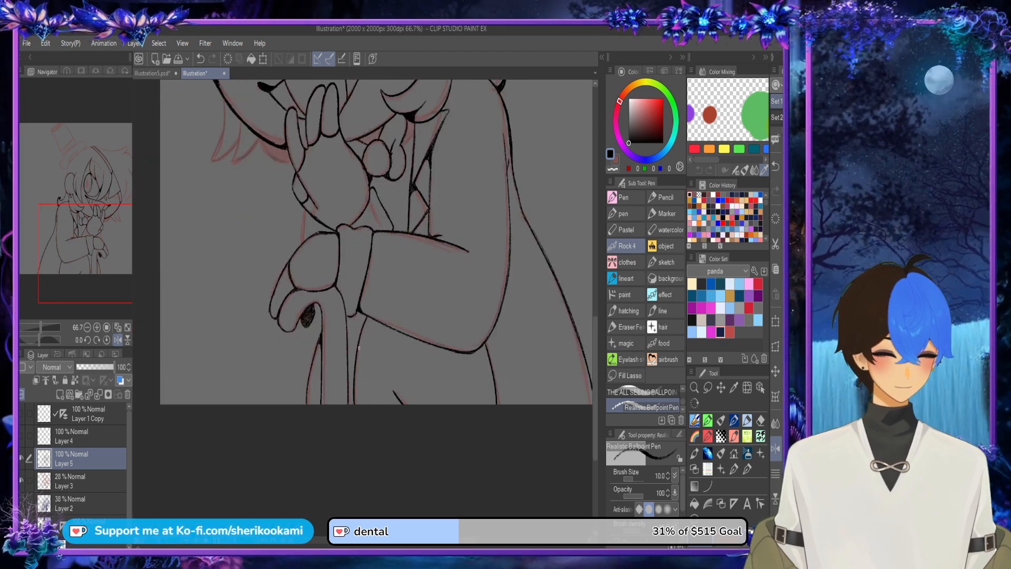
mouse_move(362, 342)
left_mouse_down()
mouse_move(410, 333)
mouse_move(391, 326)
left_mouse_up()
key("ctrl+z")
Step: Clean up the line above the cane hand and fill the gap between it and the raised hand with black
key("ctrl+minus")
key("ctrl+minus")
left_click_drag(595, 360, 595, 317)
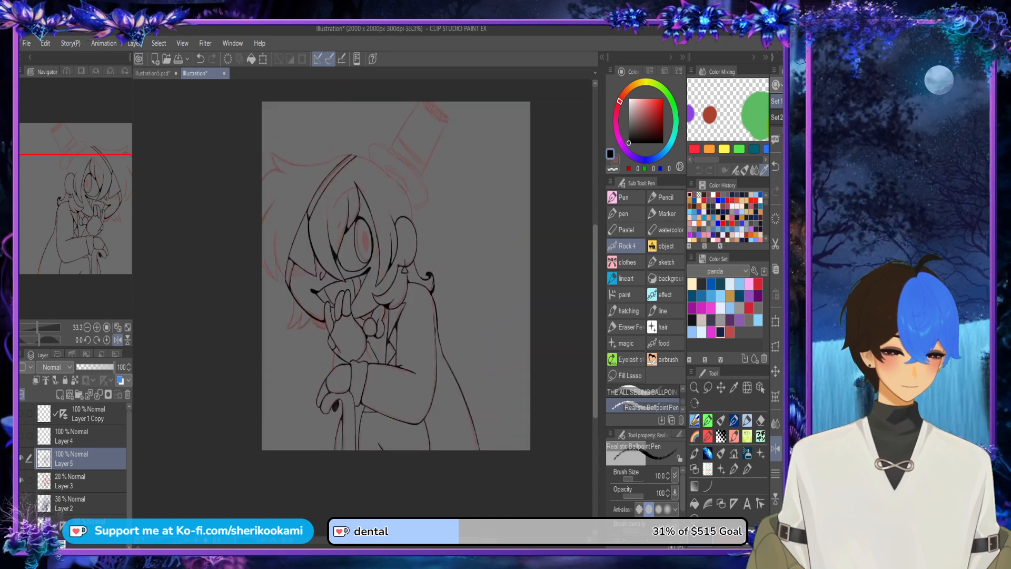
scroll(334, 335, "up", 4)
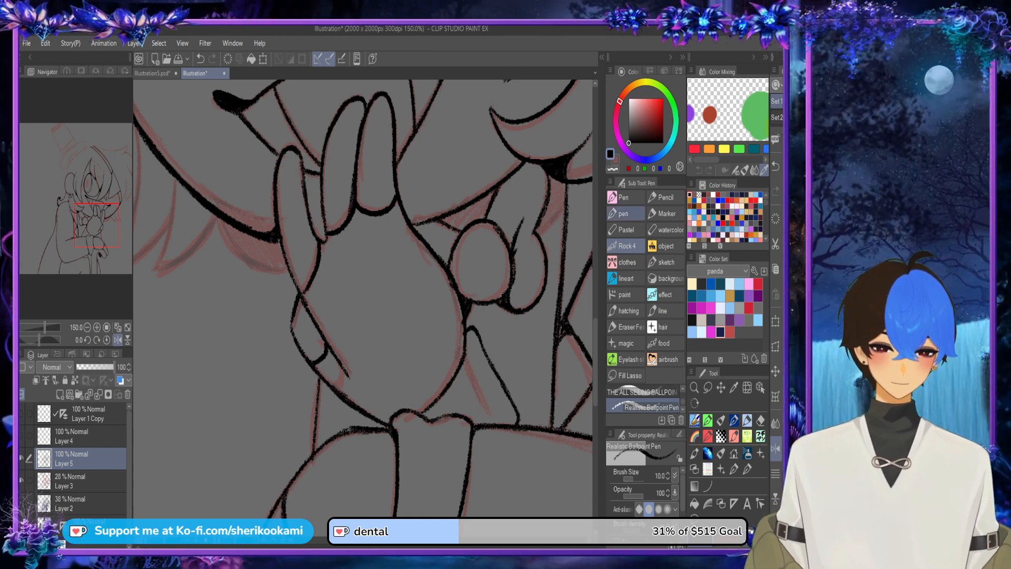
left_click(612, 169)
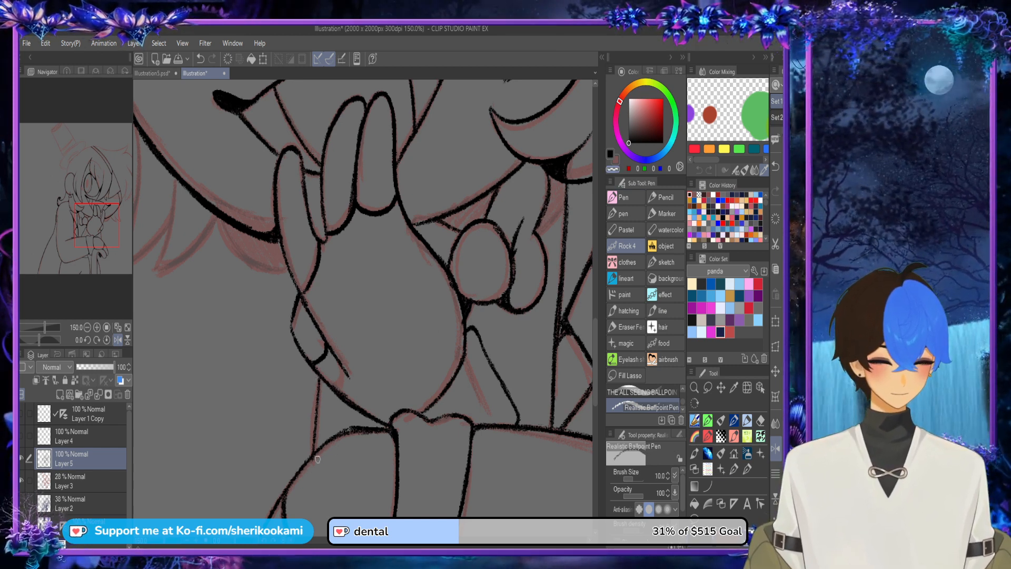
left_click_drag(320, 456, 330, 439)
key("c")
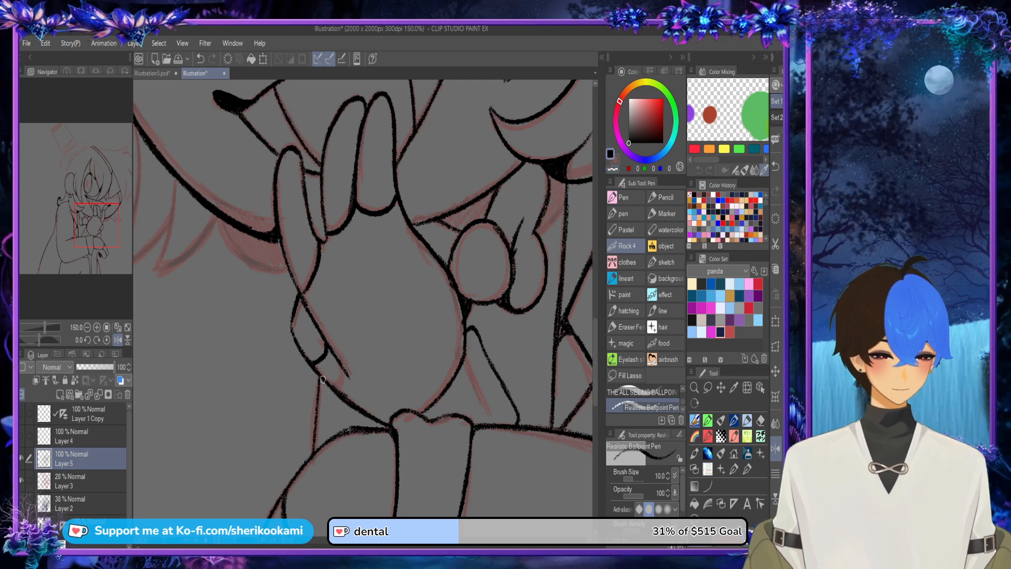
mouse_move(322, 380)
left_mouse_down()
mouse_move(324, 405)
mouse_move(340, 394)
mouse_move(318, 423)
mouse_move(342, 403)
mouse_move(316, 432)
mouse_move(354, 405)
mouse_move(325, 438)
mouse_move(363, 415)
mouse_move(384, 432)
left_mouse_up()
scroll(459, 413, "down", 2)
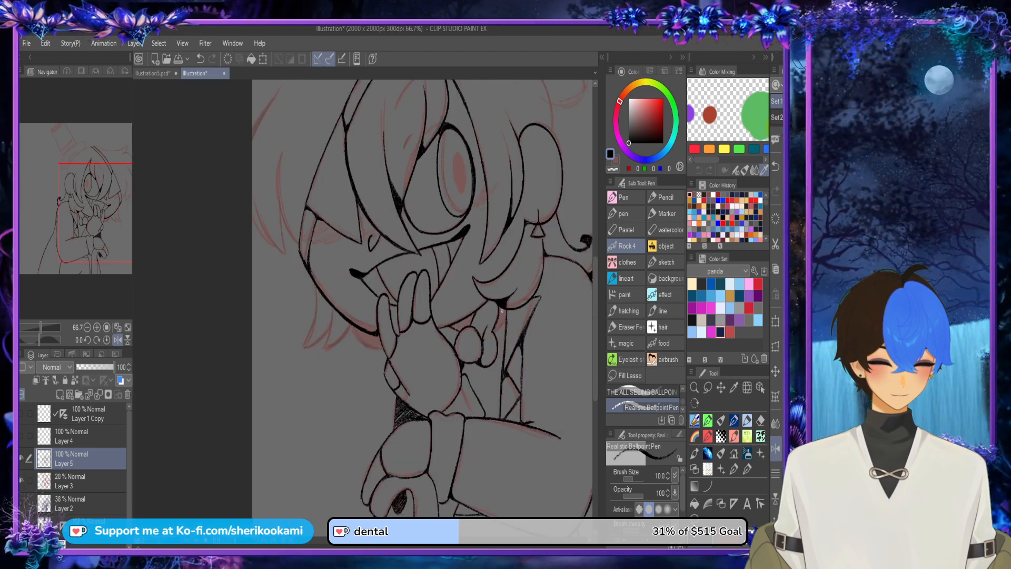
scroll(504, 316, "down", 1)
Step: Fill the small collar gaps between the raised hand, the chin and the bow with black
scroll(470, 360, "up", 3)
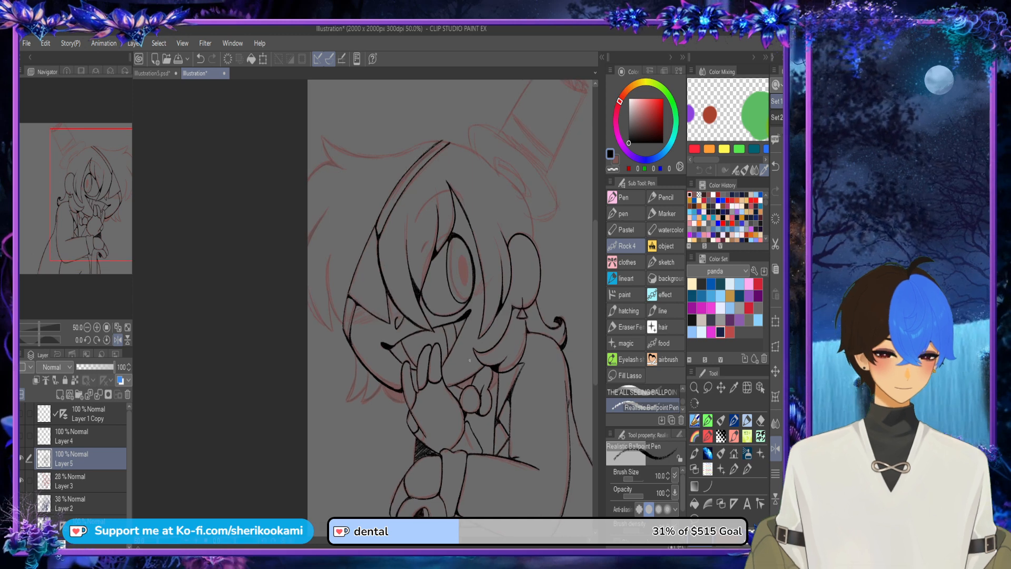
scroll(460, 398, "up", 4)
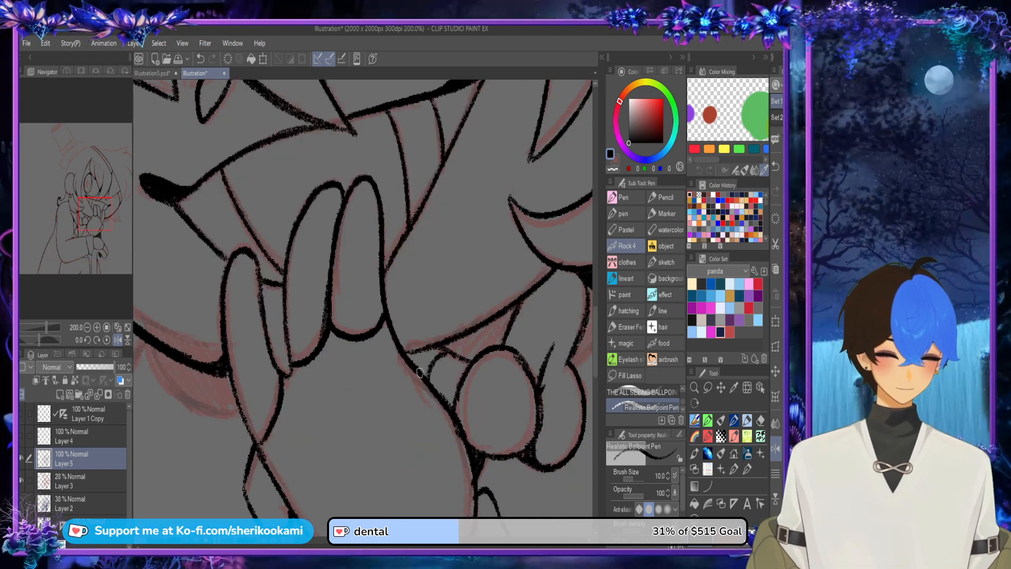
mouse_move(410, 358)
left_mouse_down()
mouse_move(427, 377)
mouse_move(439, 351)
mouse_move(424, 375)
left_mouse_up()
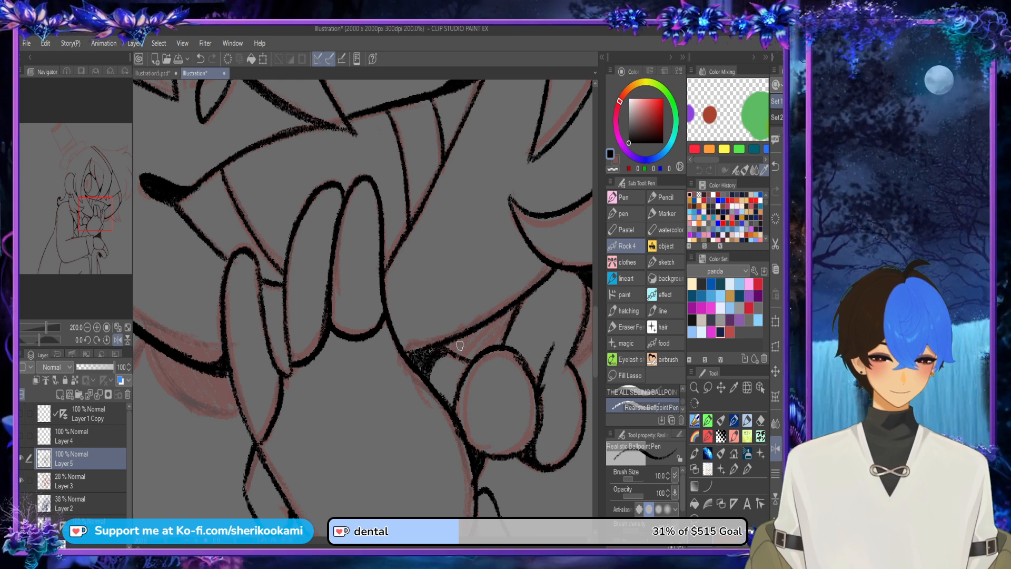
mouse_move(446, 352)
left_mouse_down()
mouse_move(488, 328)
mouse_move(469, 355)
mouse_move(454, 355)
mouse_move(456, 344)
mouse_move(478, 353)
mouse_move(469, 356)
mouse_move(481, 332)
left_mouse_up()
scroll(482, 333, "down", 3)
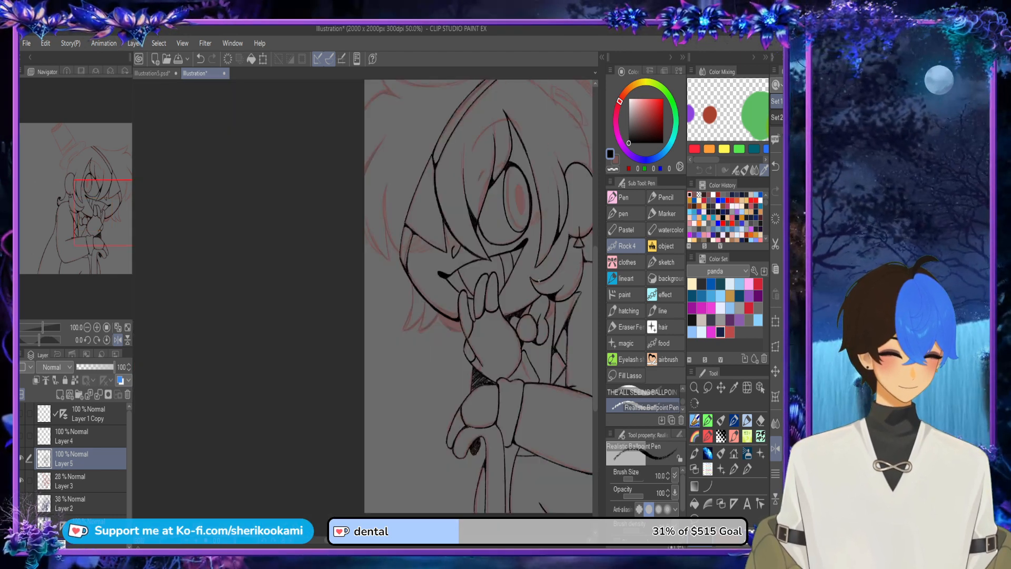
left_click_drag(558, 228, 486, 236)
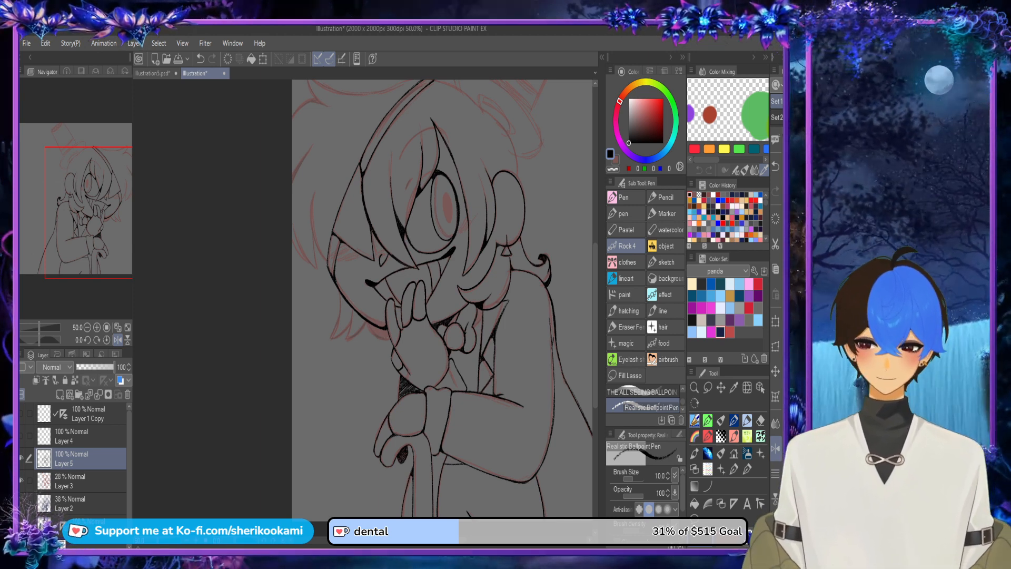
Step: Ink both sides of the outermost pointed hair strand hanging below the jaw
scroll(334, 311, "up", 4)
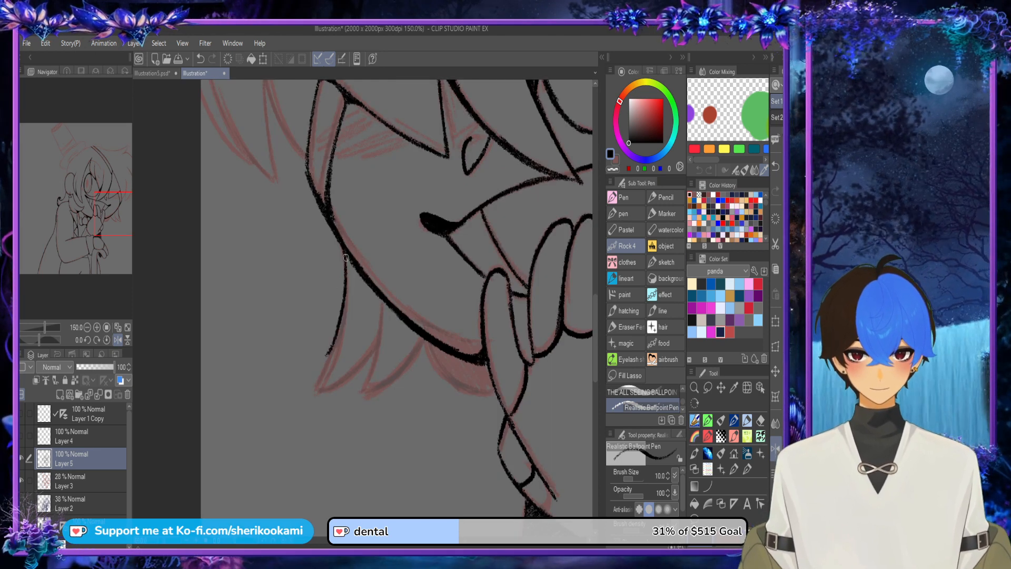
key("ctrl+z")
mouse_move(310, 387)
left_mouse_down()
mouse_move(337, 326)
mouse_move(378, 347)
left_mouse_up()
key("ctrl+z")
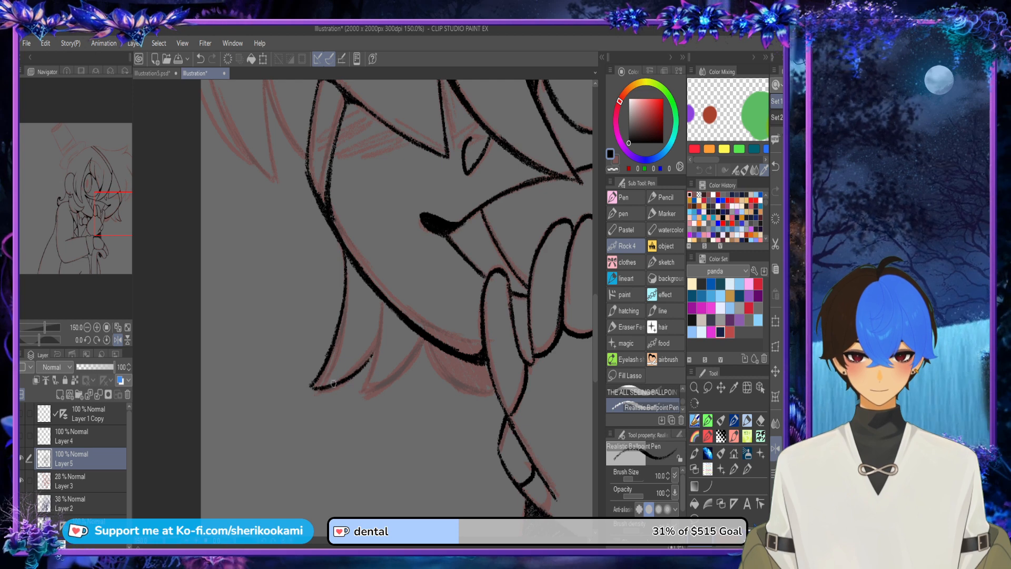
mouse_move(331, 385)
left_mouse_down()
mouse_move(378, 341)
mouse_move(320, 390)
mouse_move(373, 350)
left_mouse_up()
key("ctrl+z")
key("ctrl+z")
Step: Ink the second pointed hair strand below the jaw, next to the outermost one
key("ctrl+z")
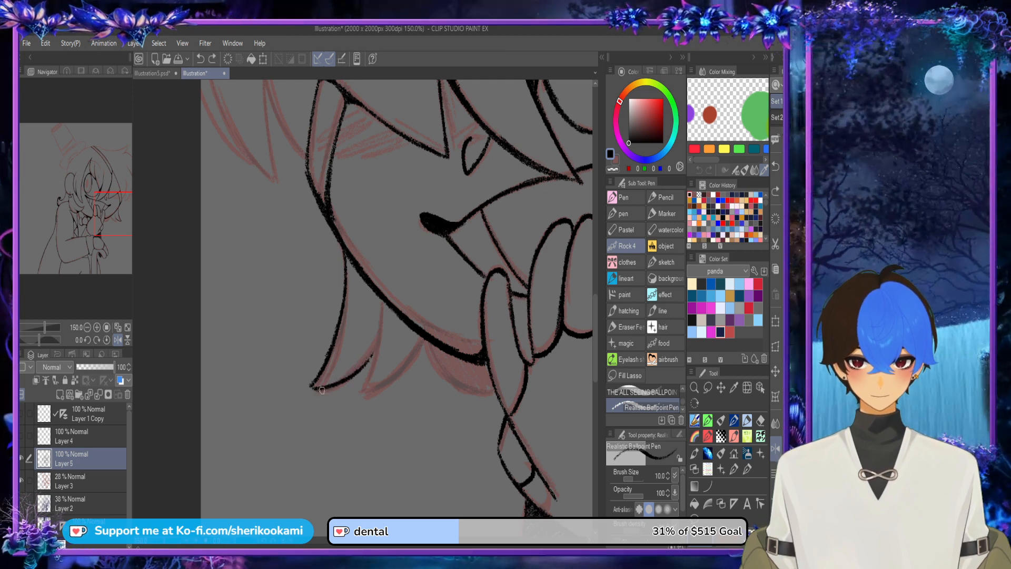
left_click_drag(318, 390, 378, 345)
mouse_move(380, 303)
left_mouse_down()
mouse_move(382, 333)
mouse_move(373, 359)
mouse_move(381, 317)
mouse_move(361, 378)
mouse_move(380, 302)
mouse_move(375, 372)
mouse_move(370, 358)
mouse_move(352, 390)
mouse_move(377, 389)
mouse_move(361, 396)
mouse_move(423, 339)
left_mouse_up()
Step: Ink the rounded outline of the hair tuft beneath the chin, from the second strand to the raised hand
key("ctrl+z")
key("ctrl+z")
key("ctrl+z")
mouse_move(401, 378)
left_mouse_down()
mouse_move(363, 396)
mouse_move(378, 339)
mouse_move(475, 392)
left_mouse_up()
key("ctrl+z")
mouse_move(422, 343)
left_mouse_down()
mouse_move(460, 404)
mouse_move(494, 401)
left_mouse_up()
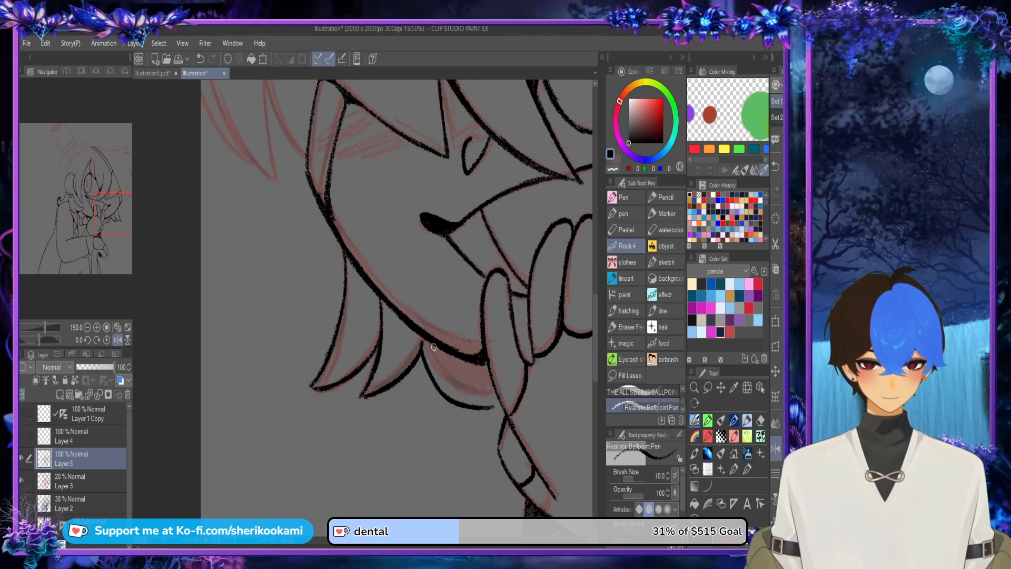
key("ctrl+z")
mouse_move(423, 338)
left_mouse_down()
mouse_move(480, 403)
mouse_move(472, 376)
mouse_move(428, 352)
mouse_move(437, 377)
mouse_move(498, 398)
left_mouse_up()
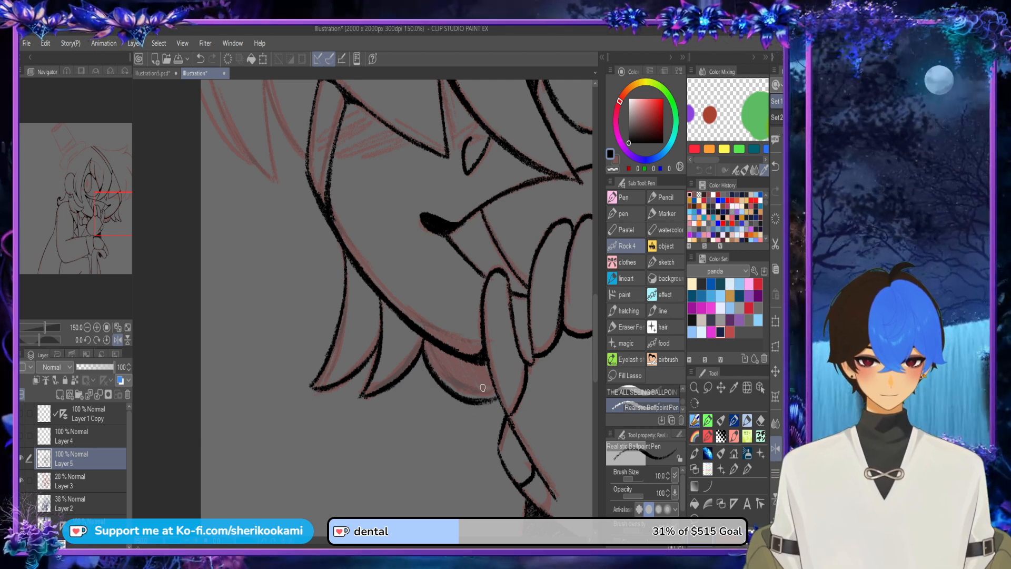
key("ctrl+z")
mouse_move(436, 367)
left_mouse_down()
mouse_move(495, 401)
mouse_move(459, 377)
mouse_move(456, 397)
mouse_move(498, 400)
left_mouse_up()
key("ctrl+z")
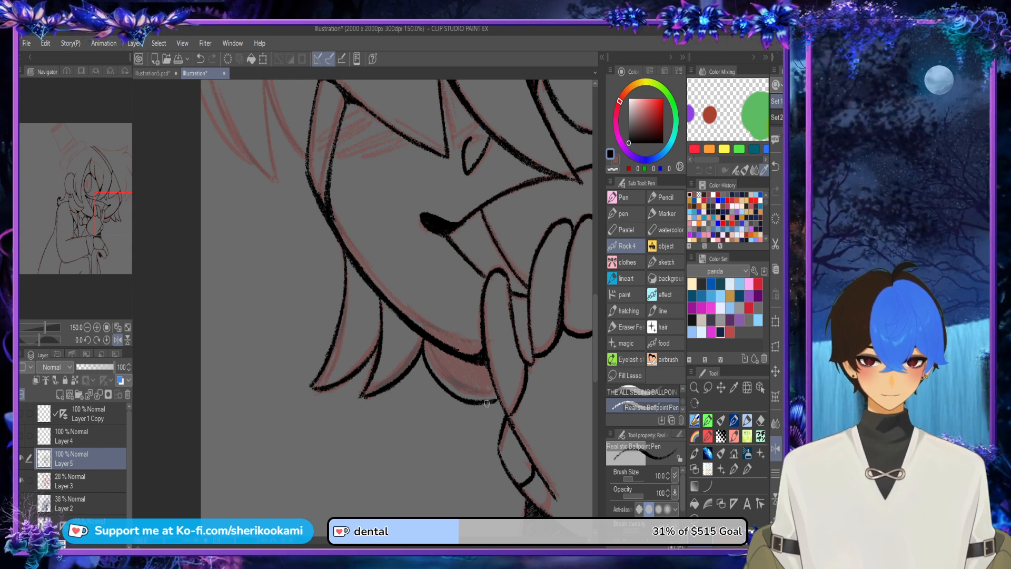
Step: Ink the long curved hair lock outside the eye patch down to the cheek, plus the short pointed strand beside it
scroll(462, 288, "down", 3)
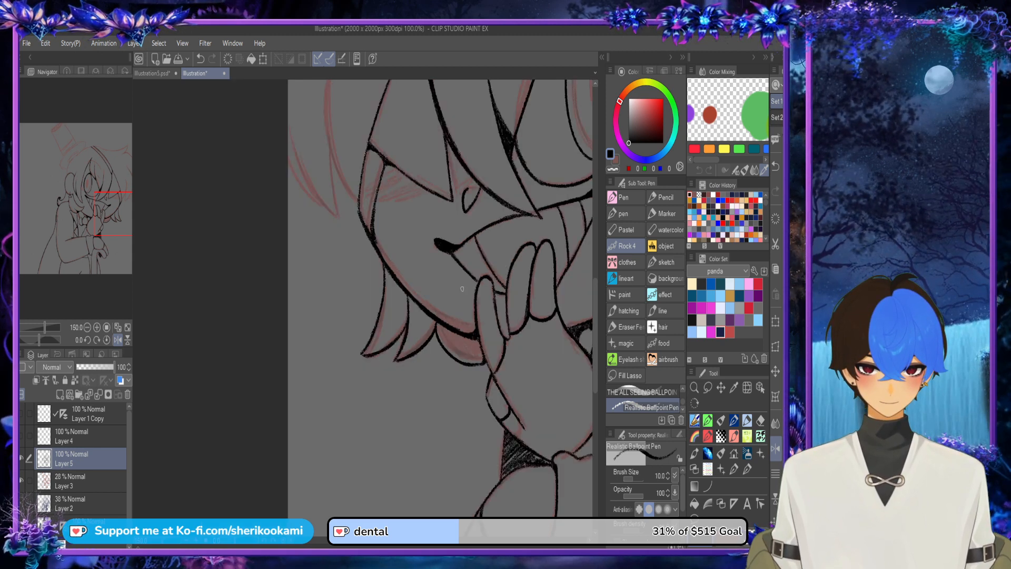
left_click_drag(461, 289, 377, 387)
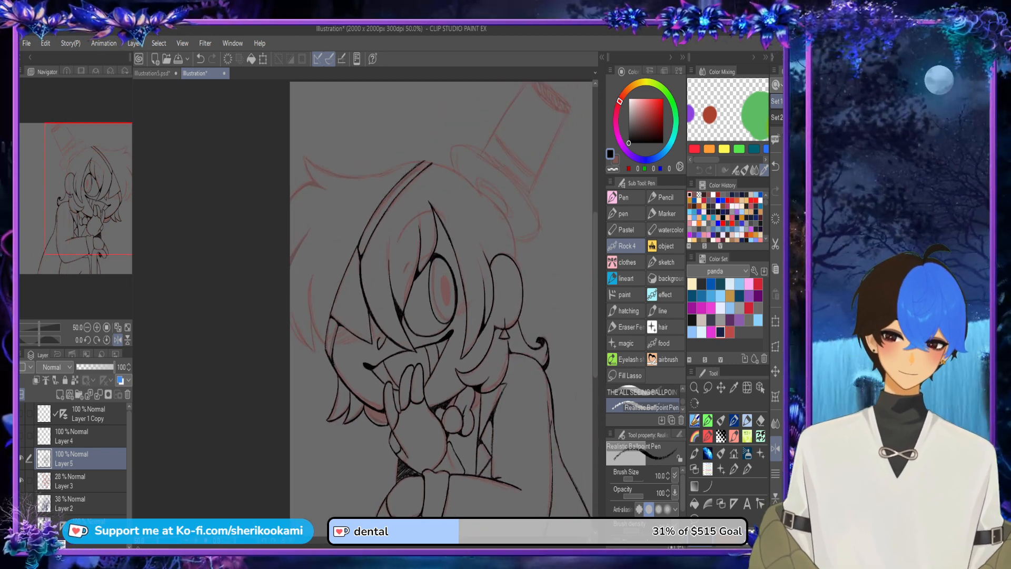
scroll(319, 343, "up", 2)
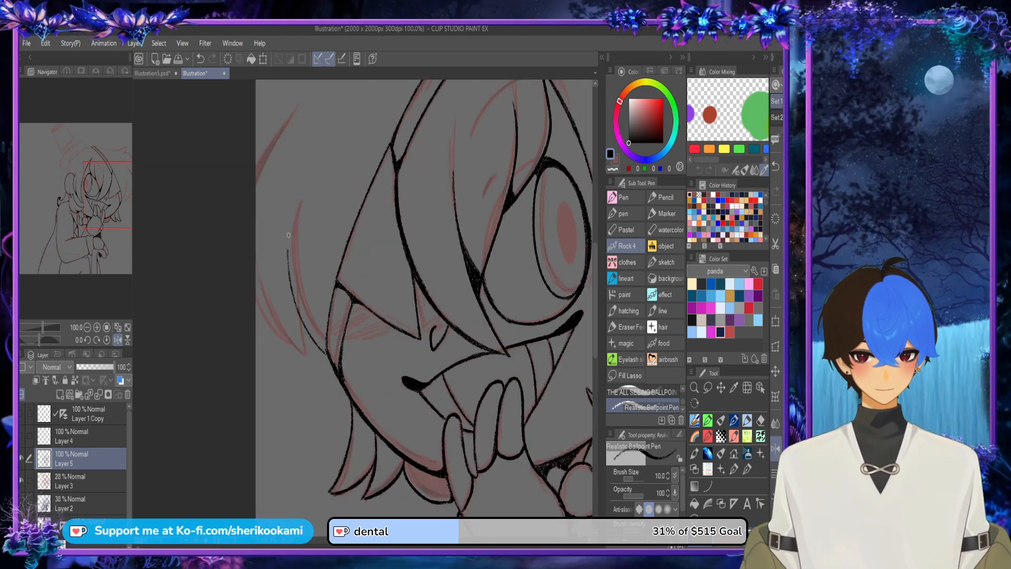
mouse_move(317, 344)
left_mouse_down()
mouse_move(293, 220)
mouse_move(298, 309)
left_mouse_up()
key("ctrl+z")
mouse_move(332, 363)
left_mouse_down()
mouse_move(287, 245)
mouse_move(302, 207)
mouse_move(308, 322)
mouse_move(330, 360)
mouse_move(293, 287)
mouse_move(305, 189)
mouse_move(297, 284)
mouse_move(330, 356)
mouse_move(289, 218)
left_mouse_up()
key("ctrl+z")
key("ctrl+z")
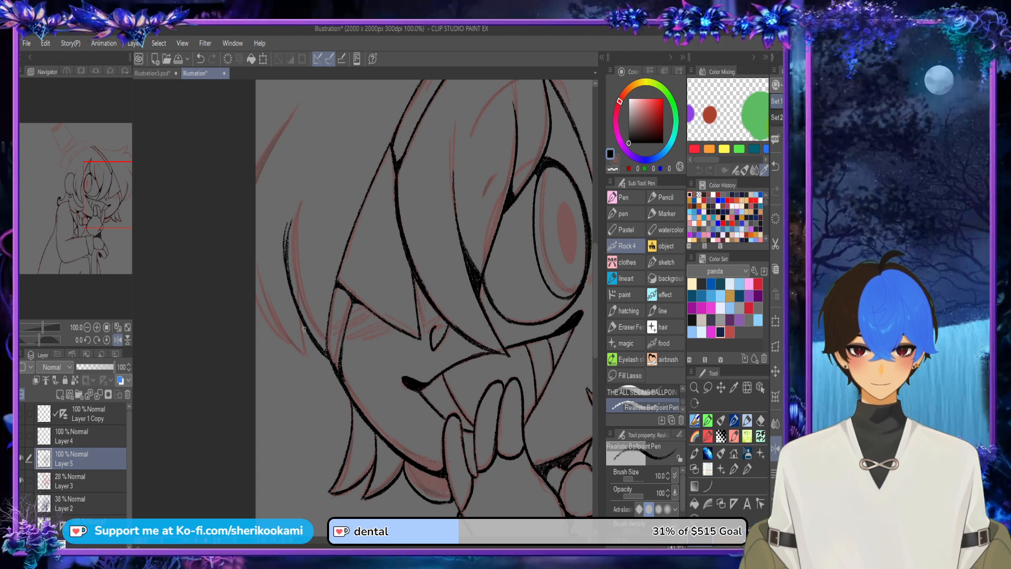
key("ctrl+z")
left_click_drag(331, 360, 290, 212)
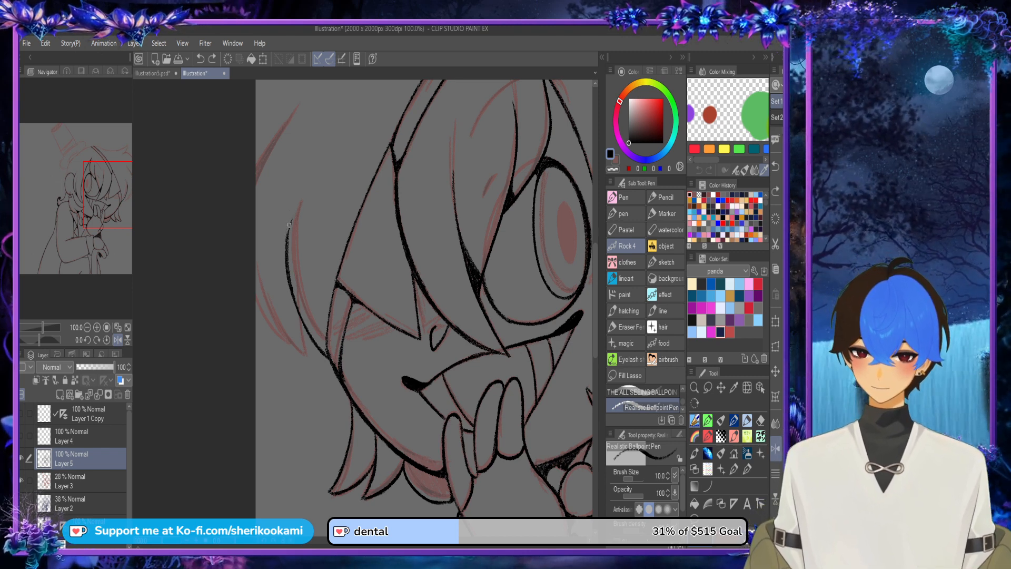
left_click_drag(289, 225, 292, 215)
left_click_drag(306, 359, 298, 309)
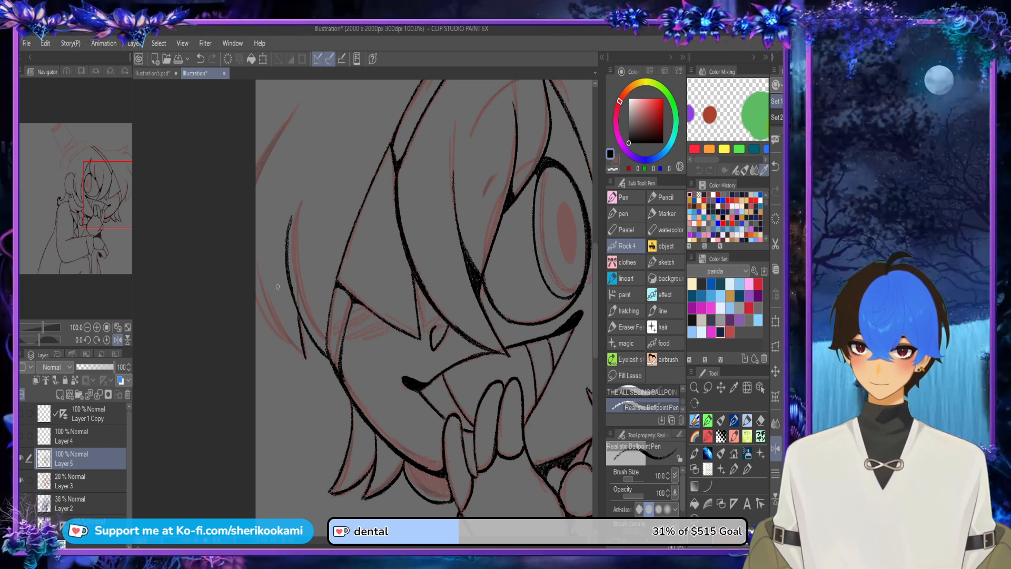
Step: Ink the outer edge of the outermost hair lock, from its pointed tip beside the cheek up to the canvas edge
left_click_drag(304, 360, 261, 290)
key("ctrl+z")
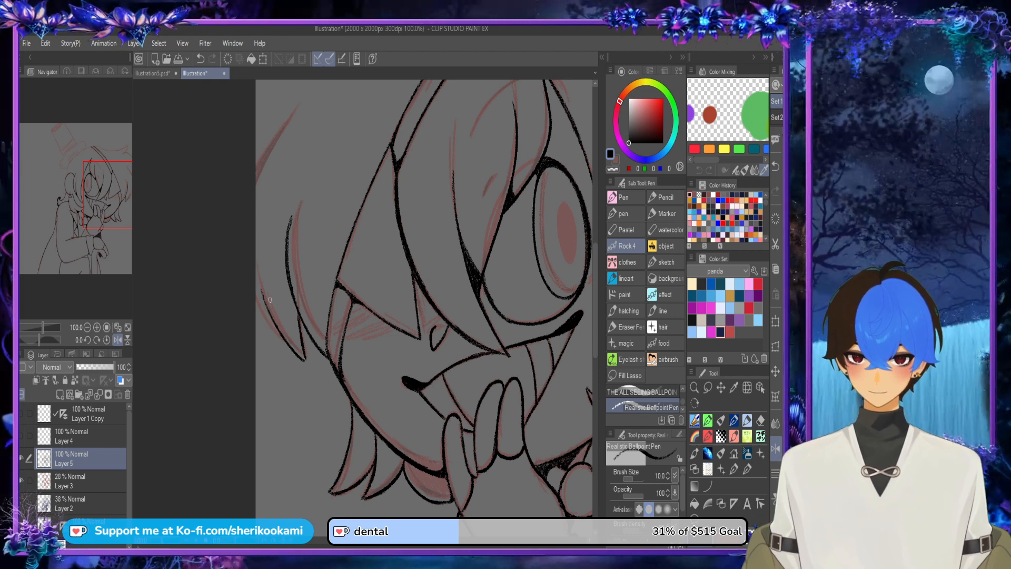
left_click_drag(288, 345, 258, 264)
key("ctrl+z")
key("ctrl+z")
mouse_move(306, 360)
left_mouse_down()
mouse_move(273, 323)
mouse_move(256, 270)
left_mouse_up()
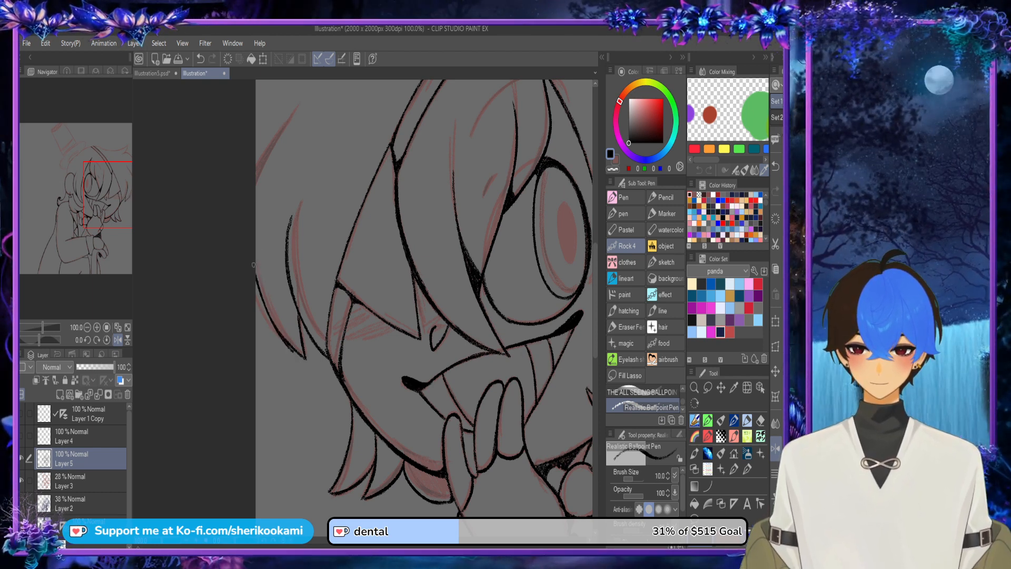
Step: Thicken the outermost hair lock's line with a filled black wedge where it meets the canvas edge
key("ctrl+z")
left_click_drag(275, 322, 256, 263)
key("ctrl+z")
left_click_drag(270, 316, 255, 276)
key("ctrl+z")
mouse_move(285, 336)
left_mouse_down()
mouse_move(255, 310)
mouse_move(270, 324)
mouse_move(259, 300)
mouse_move(272, 326)
left_mouse_up()
left_click_drag(267, 315, 256, 285)
left_click_drag(266, 313, 255, 280)
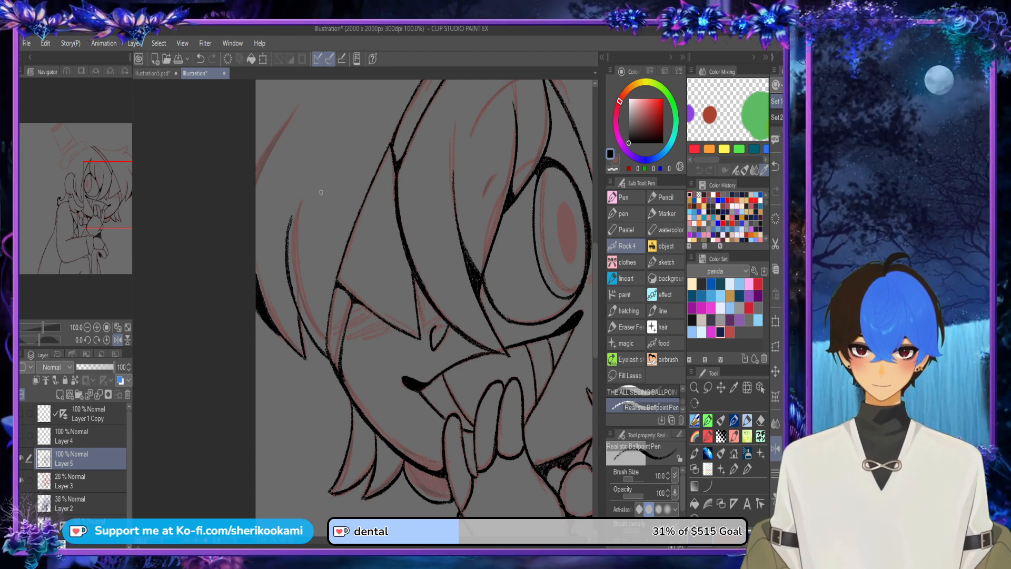
Step: Ink the short slanted hair stroke rising from the canvas edge above the outer lock, and darken its upper end
scroll(348, 120, "down", 1)
left_click_drag(349, 111, 342, 280)
scroll(308, 304, "up", 2)
left_click_drag(294, 303, 245, 385)
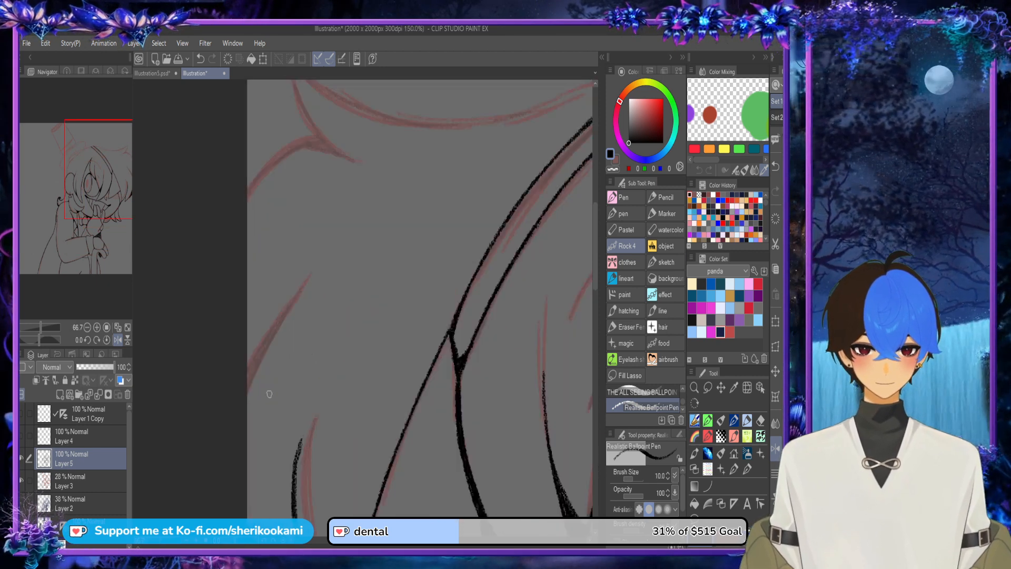
key("ctrl+z")
left_click_drag(238, 421, 310, 278)
left_click_drag(267, 339, 311, 274)
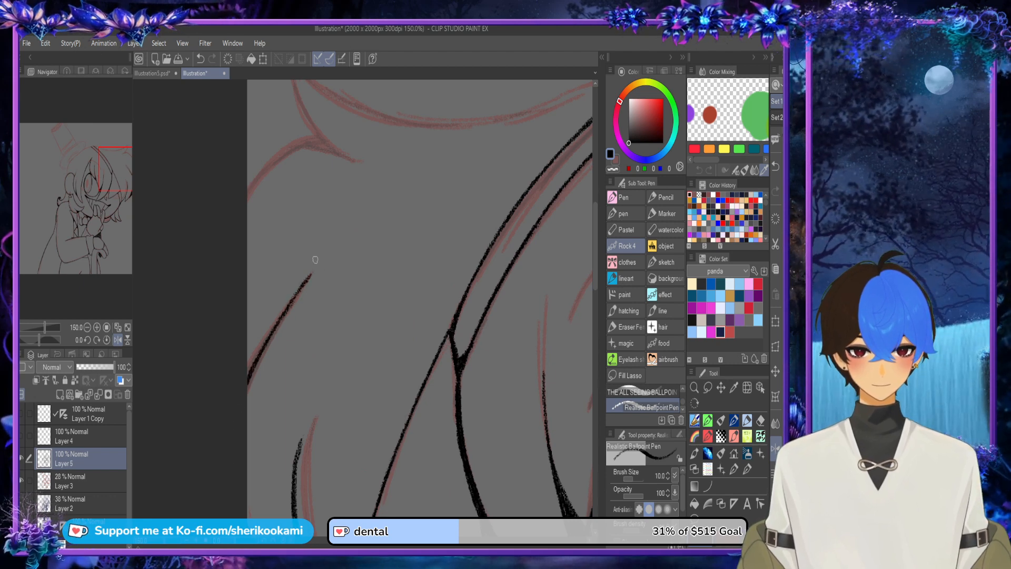
scroll(309, 276, "down", 2)
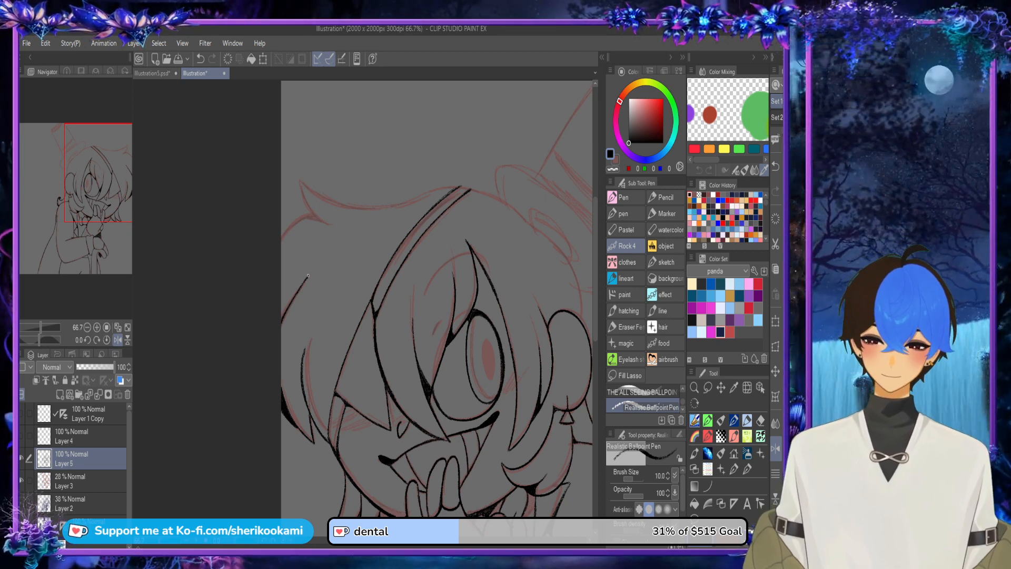
Step: Close the open upper end of the narrow diagonal band at the crown with a short inked line
left_click(775, 448)
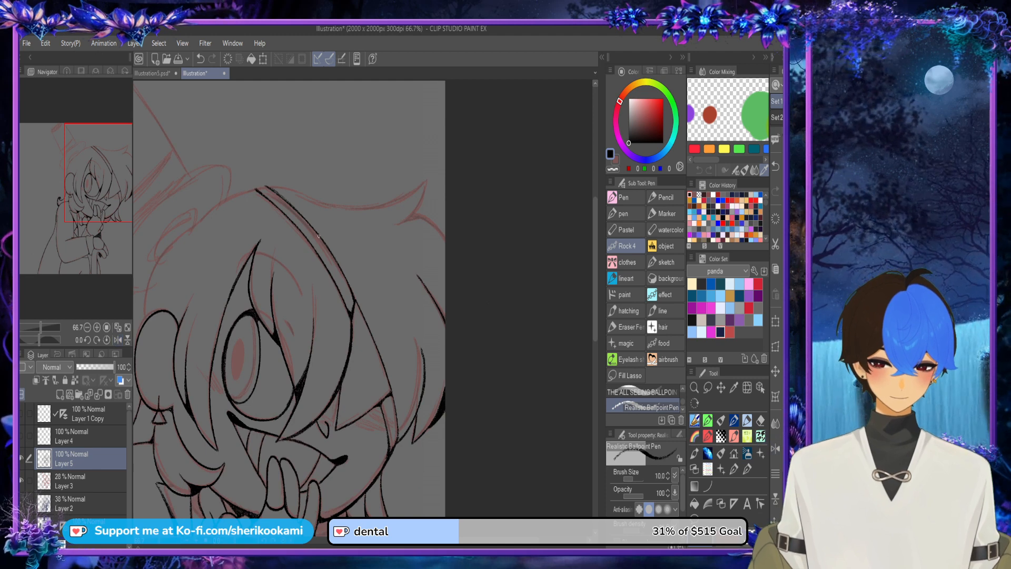
scroll(255, 196, "up", 4)
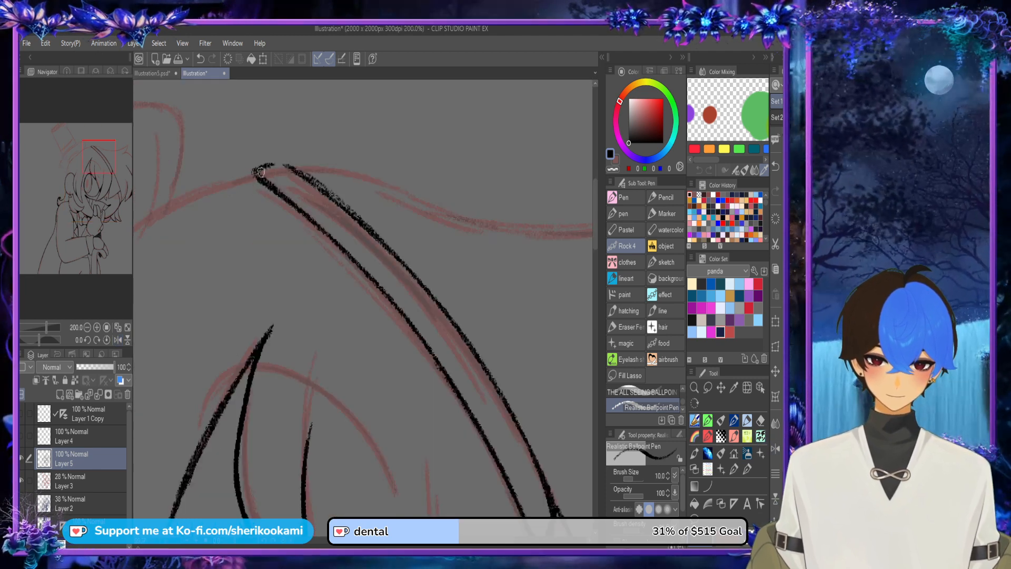
scroll(400, 174, "down", 3)
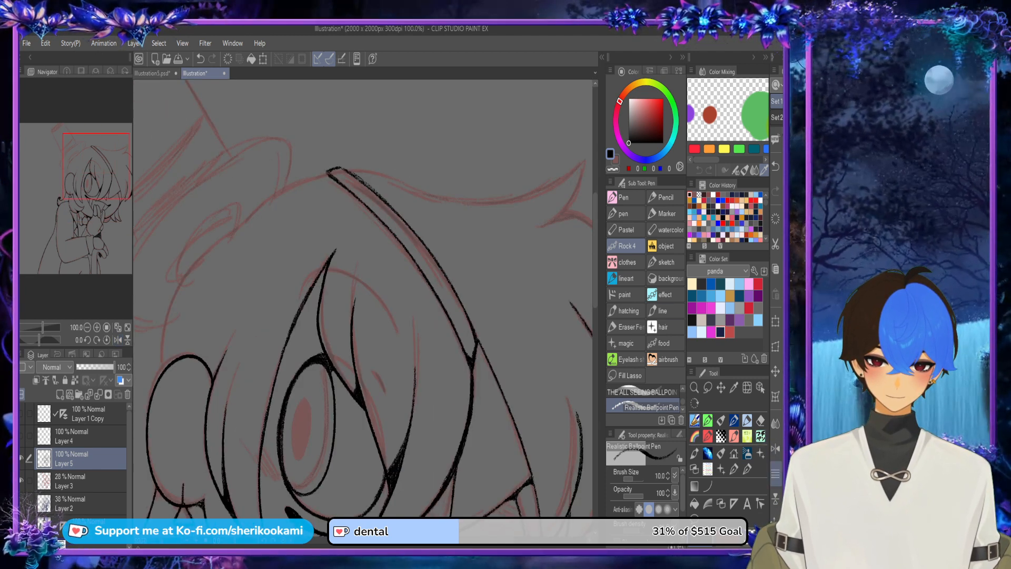
Step: Ink the curved hair outline running from the canvas edge to the base of the pointed tuft
left_click(776, 448)
left_click_drag(253, 237, 370, 232)
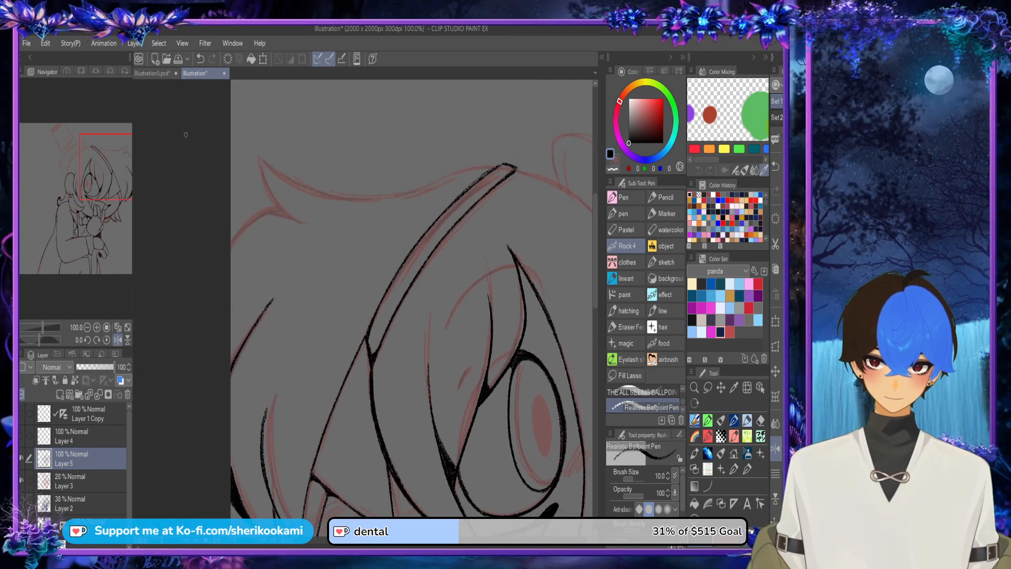
left_click_drag(231, 229, 273, 207)
key("ctrl+z")
key("ctrl+z")
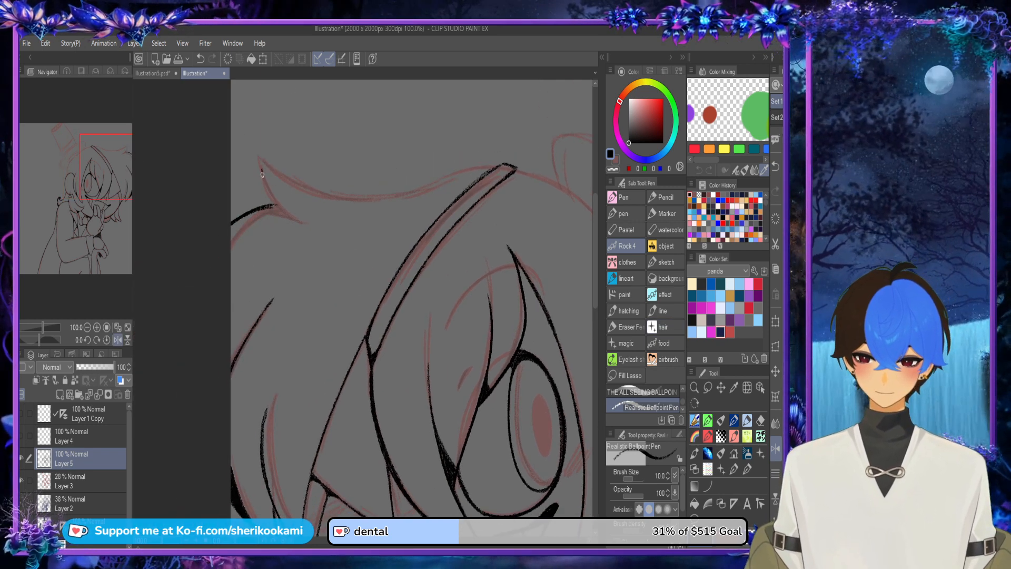
Step: Ink the inner edge of the pointed tuft and thicken the junction at its base
mouse_move(261, 166)
left_mouse_down()
mouse_move(292, 210)
mouse_move(264, 190)
mouse_move(288, 219)
left_mouse_up()
key("ctrl+z")
key("ctrl+z")
left_click(775, 449)
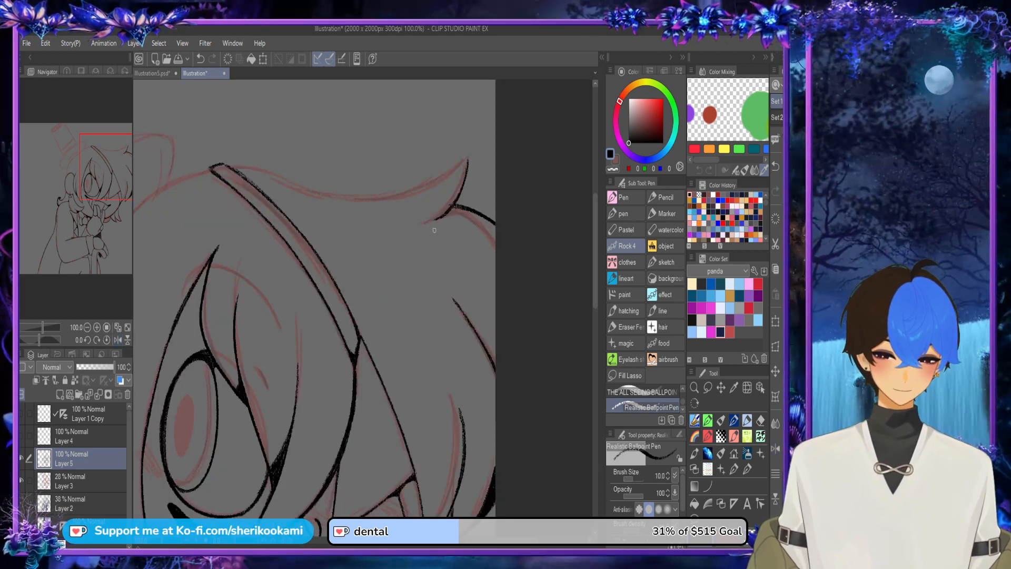
scroll(458, 213, "up", 2)
mouse_move(416, 225)
left_mouse_down()
mouse_move(488, 213)
mouse_move(446, 210)
left_mouse_up()
scroll(518, 207, "down", 2)
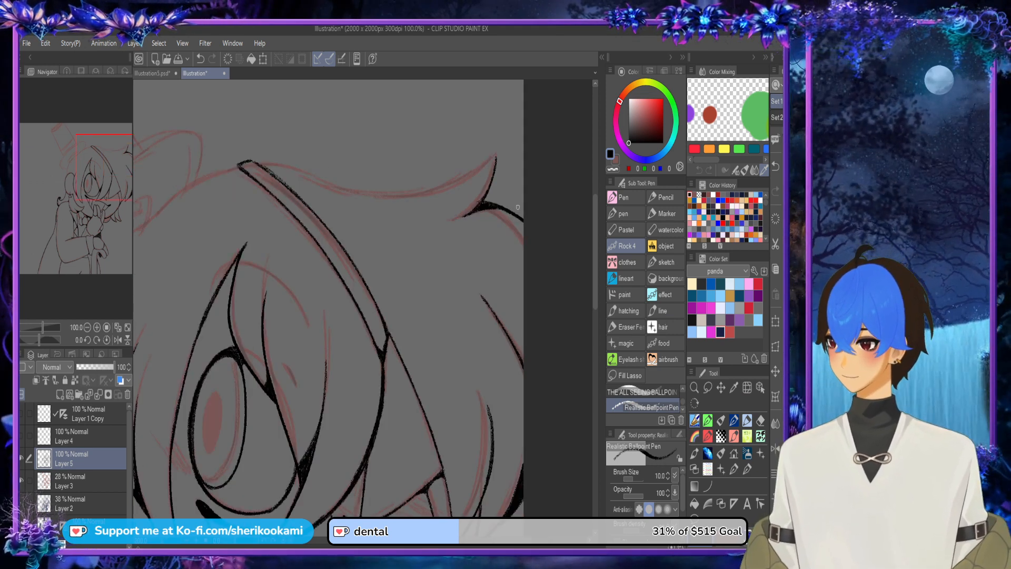
Step: Ink the first stretch of the crown's hair outline, starting at the tip of the pointed tuft
scroll(518, 207, "down", 2)
scroll(363, 303, "up", 1)
left_click(775, 448)
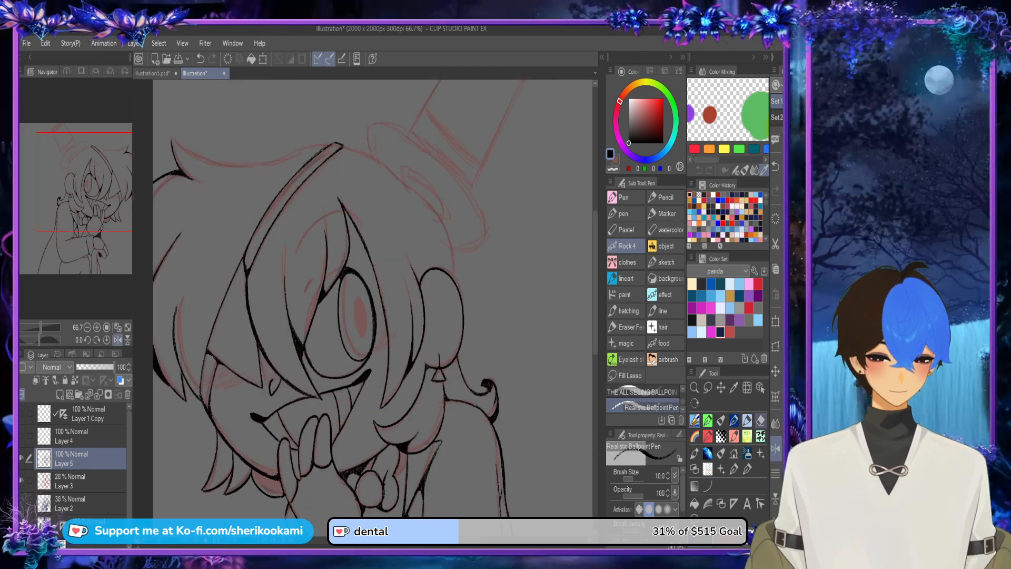
mouse_move(174, 140)
left_mouse_down()
mouse_move(252, 159)
mouse_move(211, 152)
mouse_move(244, 161)
left_mouse_up()
key("ctrl+z")
key("ctrl+z")
key("ctrl+z")
key("ctrl+z")
left_click_drag(173, 140, 236, 161)
Step: Extend the crown's hair outline along the sketch toward the upper end of the narrow diagonal band
key("ctrl+z")
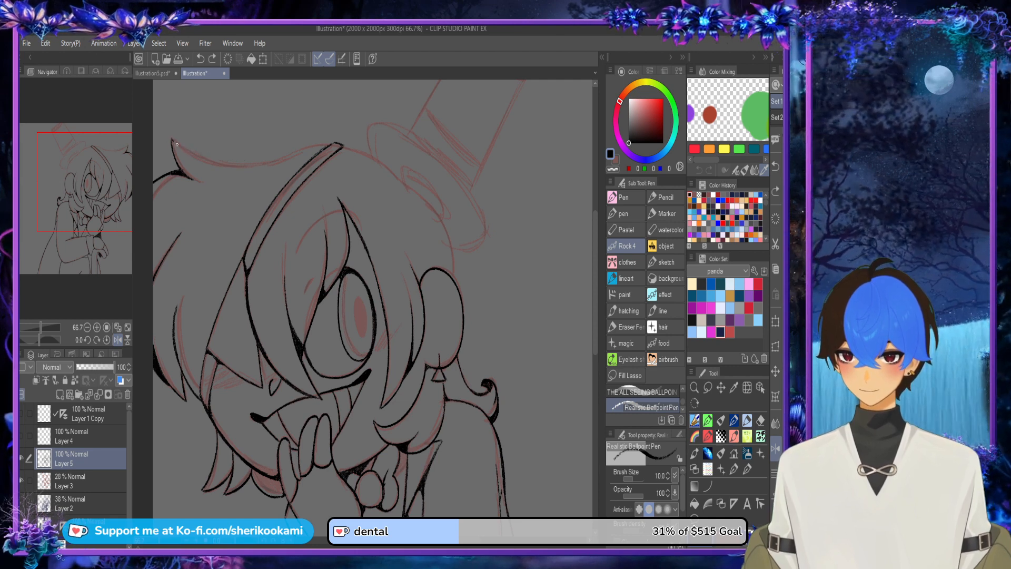
mouse_move(173, 140)
left_mouse_down()
mouse_move(249, 163)
mouse_move(290, 158)
left_mouse_up()
key("ctrl+z")
left_click_drag(211, 158, 316, 151)
key("ctrl+z")
key("ctrl+z")
left_click_drag(210, 158, 291, 158)
key("ctrl+z")
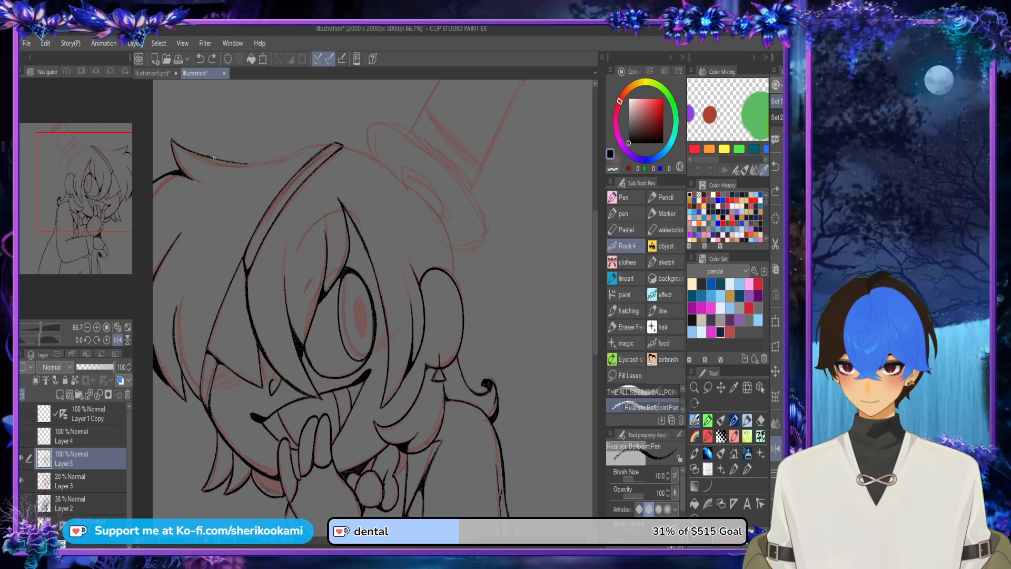
left_click_drag(210, 158, 300, 154)
key("ctrl+z")
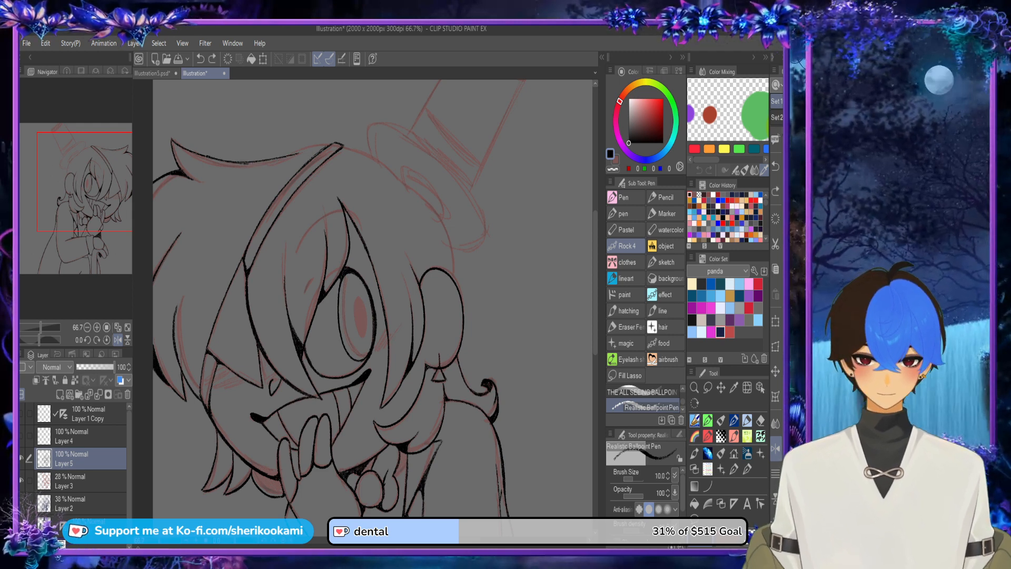
Step: Join the crown's hair outline to the upper end of the narrow band with inked strokes
key("h")
scroll(401, 194, "up", 3)
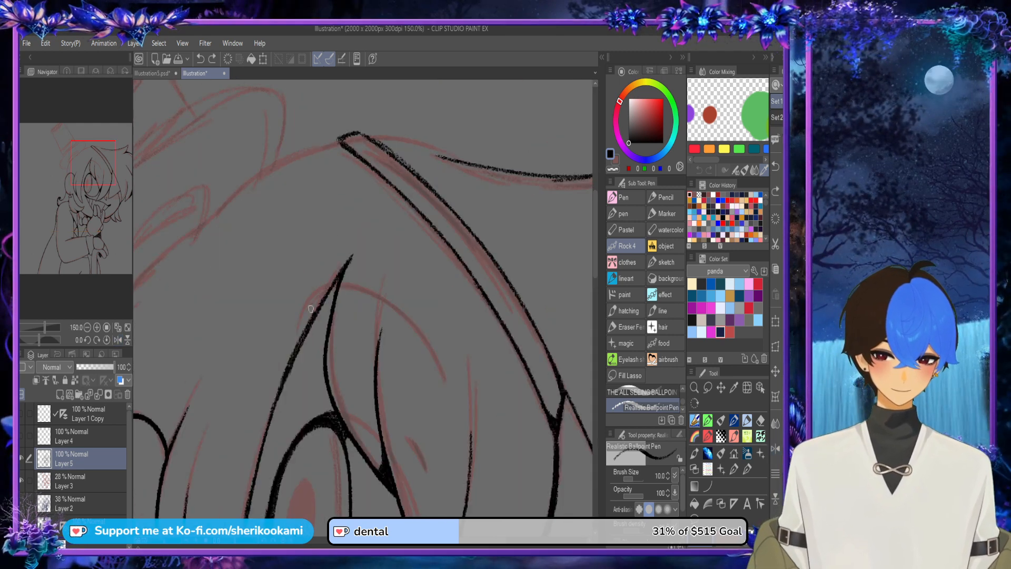
mouse_move(401, 194)
left_mouse_down()
mouse_move(294, 183)
mouse_move(298, 149)
mouse_move(331, 122)
left_mouse_up()
key("ctrl+z")
left_click_drag(263, 196, 352, 93)
left_click_drag(275, 180, 358, 88)
left_click_drag(310, 122, 333, 243)
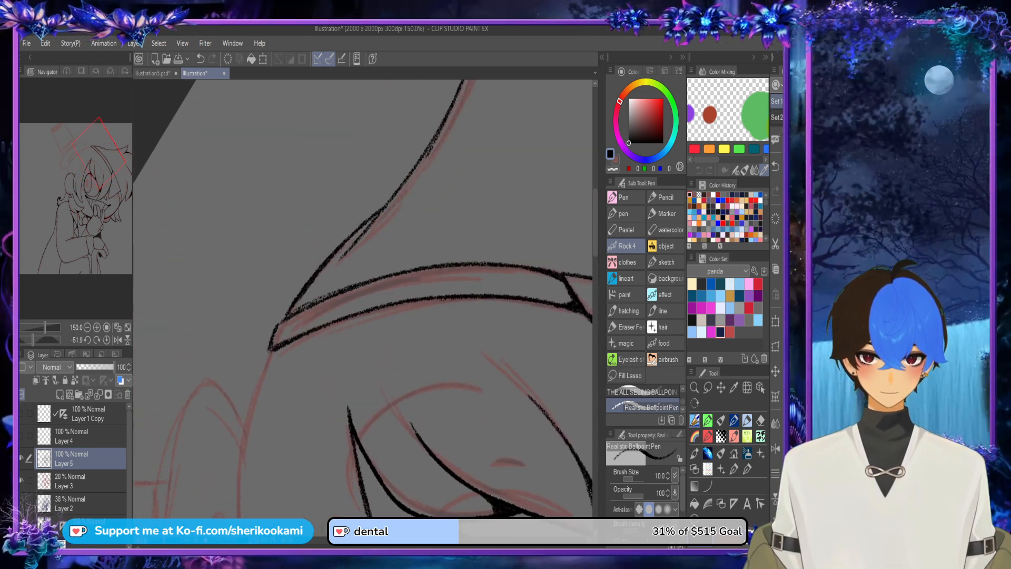
Step: Thicken the crown outline where the new stroke overlaps the earlier one
left_click_drag(290, 303, 426, 150)
left_click_drag(326, 264, 449, 121)
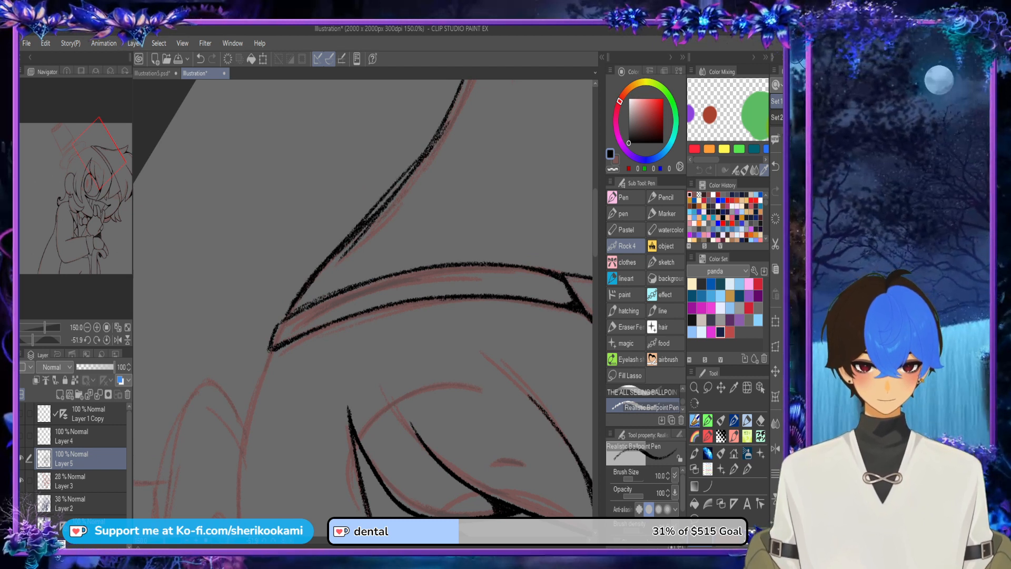
key("ctrl+z")
left_click_drag(327, 260, 445, 117)
Step: Erase the stray overlapping stroke along the inner side of the crown outline with the transparent color
key("x")
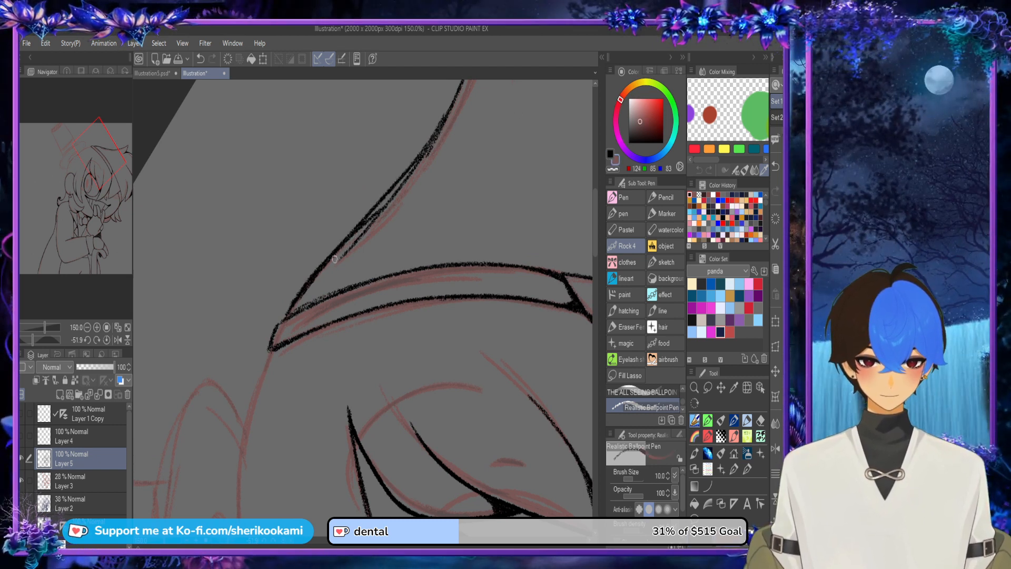
left_click_drag(337, 259, 437, 151)
key("ctrl+z")
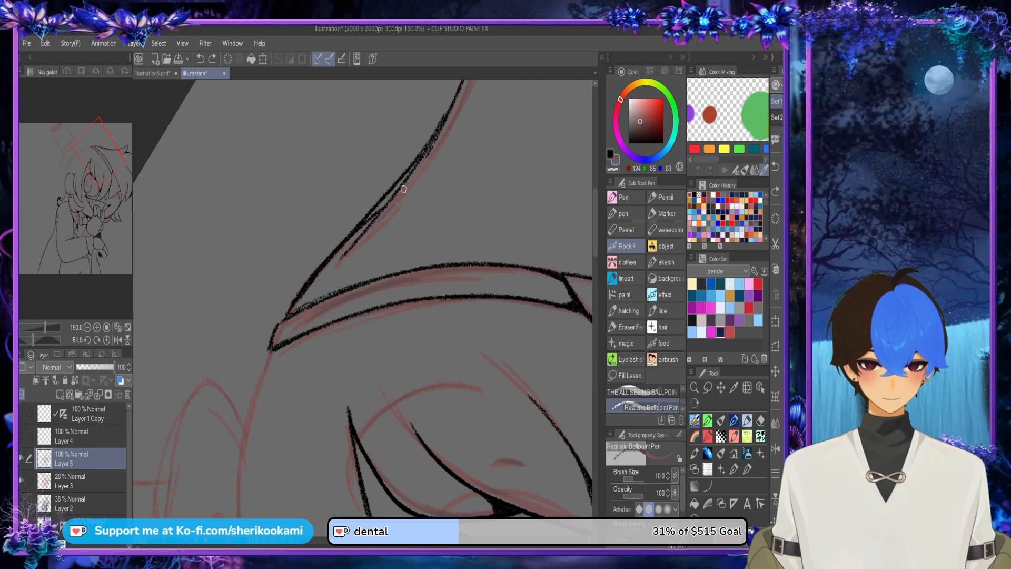
left_click_drag(338, 268, 401, 195)
key("ctrl+z")
key("c")
left_click_drag(337, 261, 438, 134)
left_click_drag(394, 193, 428, 151)
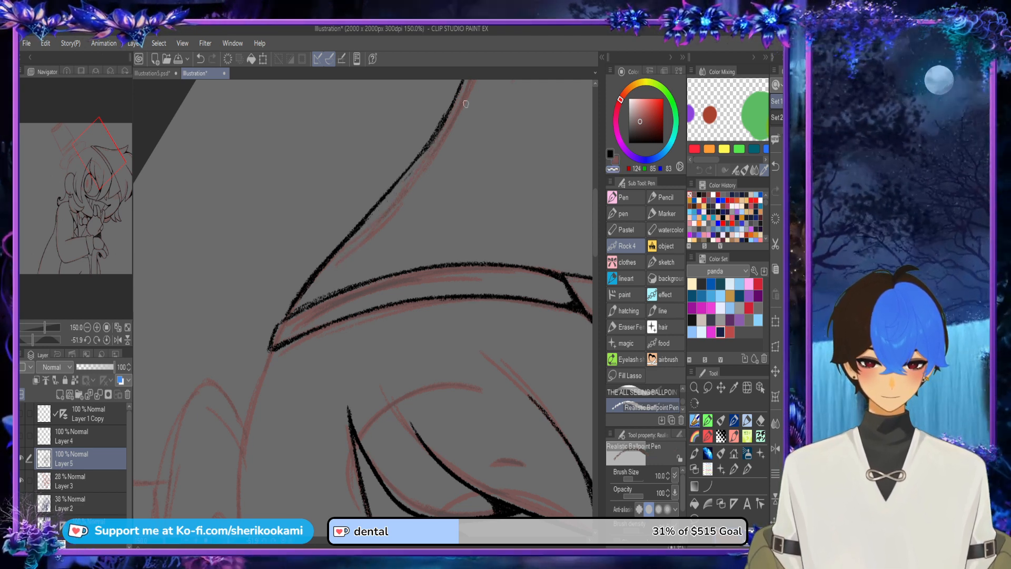
Step: Restore the black ink and reinforce the cleaned middle section of the crown outline
key("c")
left_click_drag(342, 242, 426, 155)
key("ctrl+z")
left_click_drag(368, 216, 431, 135)
key("ctrl+z")
left_click_drag(347, 236, 424, 149)
key("ctrl+z")
left_click_drag(365, 222, 423, 151)
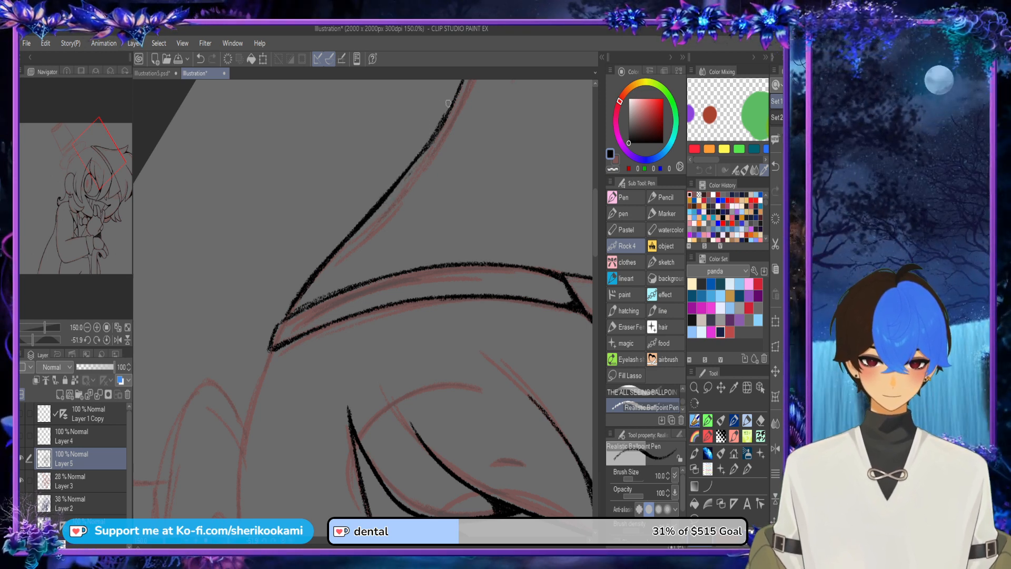
Step: Try to thicken and smooth the bend of the crown outline in the mirrored view
scroll(427, 173, "down", 3)
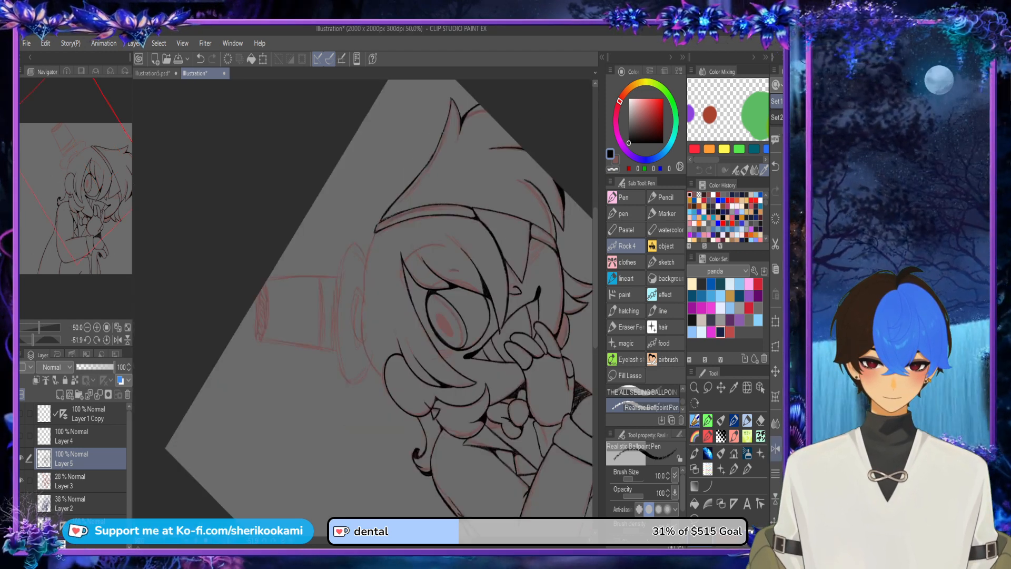
left_click(775, 449)
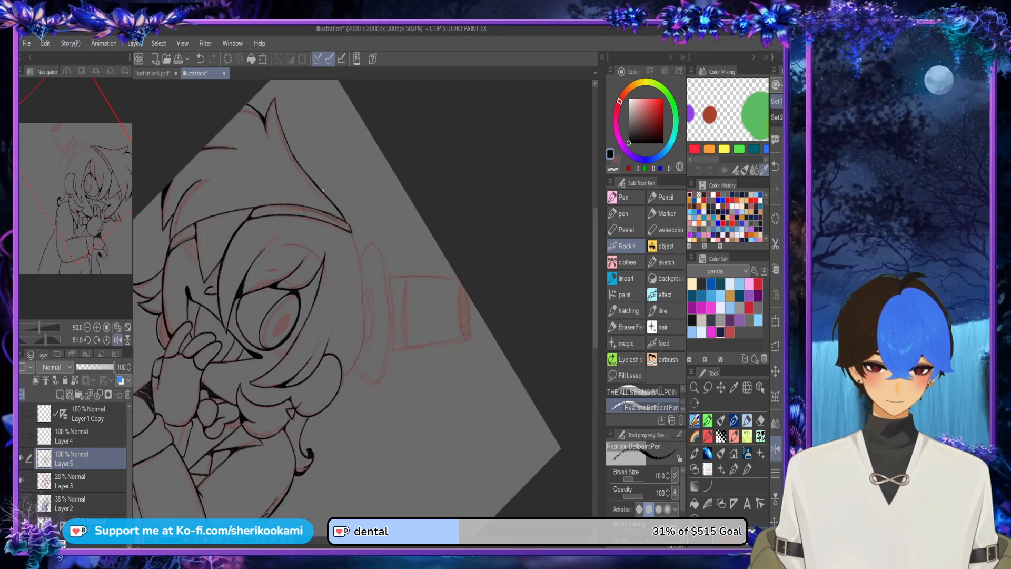
scroll(323, 190, "up", 5)
left_click_drag(279, 147, 343, 252)
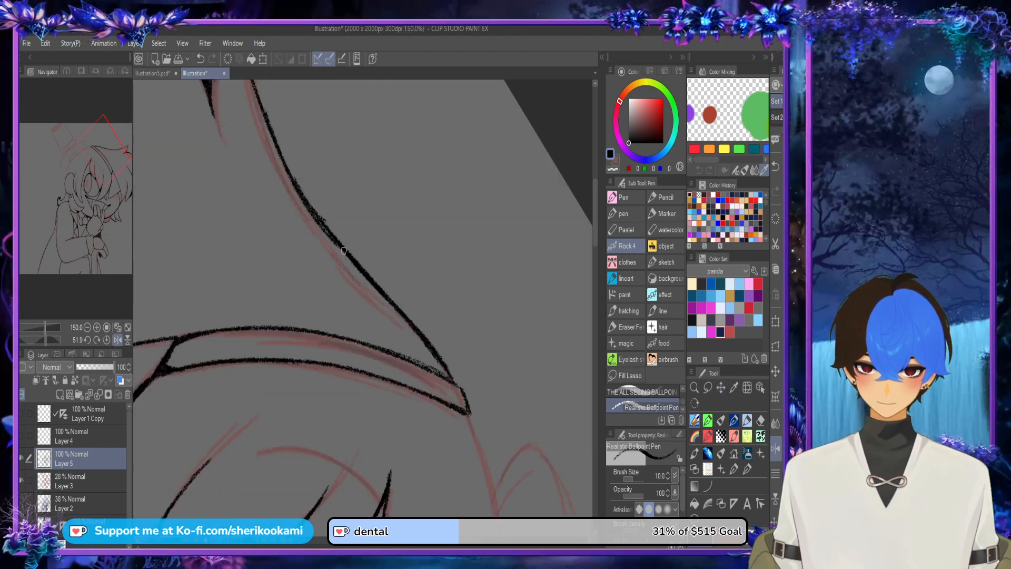
key("ctrl+z")
mouse_move(273, 129)
left_mouse_down()
mouse_move(350, 254)
mouse_move(274, 137)
mouse_move(332, 233)
left_mouse_up()
key("ctrl+z")
key("ctrl+z")
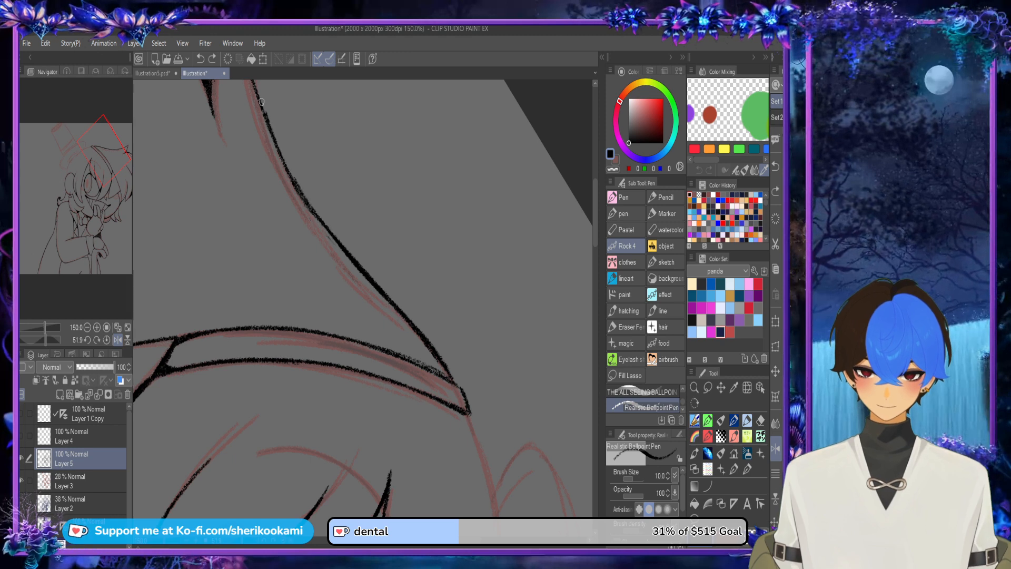
Step: Thicken the crown outline near the tip of the pointed tuft
mouse_move(262, 102)
left_mouse_down()
mouse_move(319, 224)
mouse_move(351, 257)
mouse_move(249, 294)
left_mouse_up()
left_click_drag(156, 113, 207, 281)
left_click_drag(194, 234, 235, 362)
key("ctrl+z")
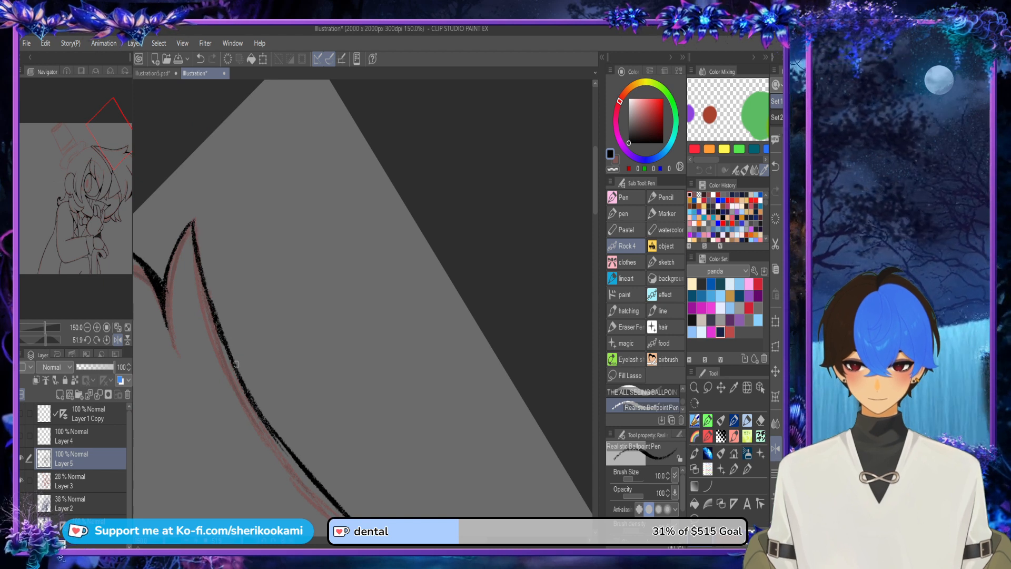
key("ctrl+z")
left_click_drag(195, 232, 235, 357)
key("ctrl+z")
left_click_drag(195, 231, 209, 297)
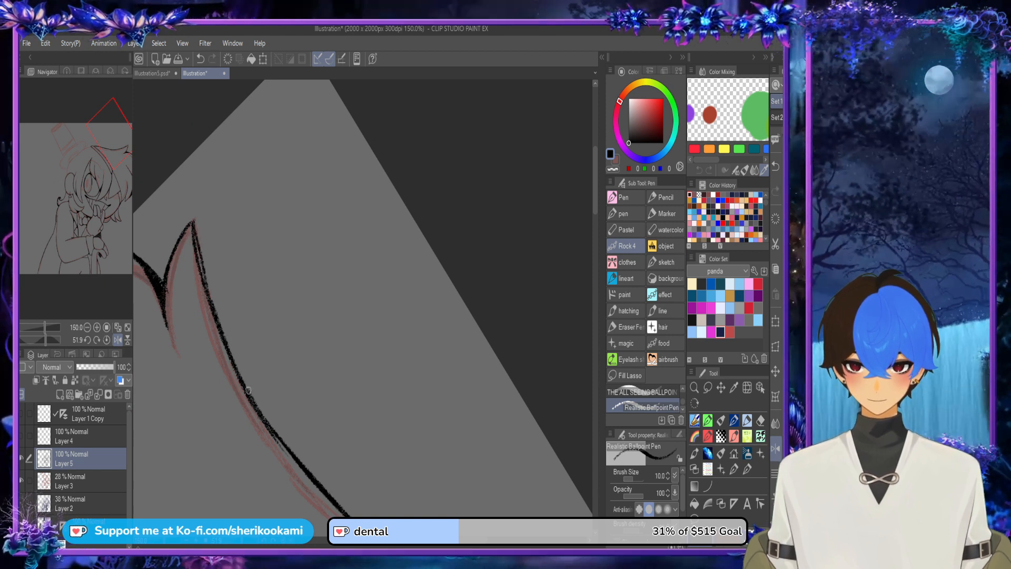
key("ctrl+z")
left_click_drag(194, 229, 208, 290)
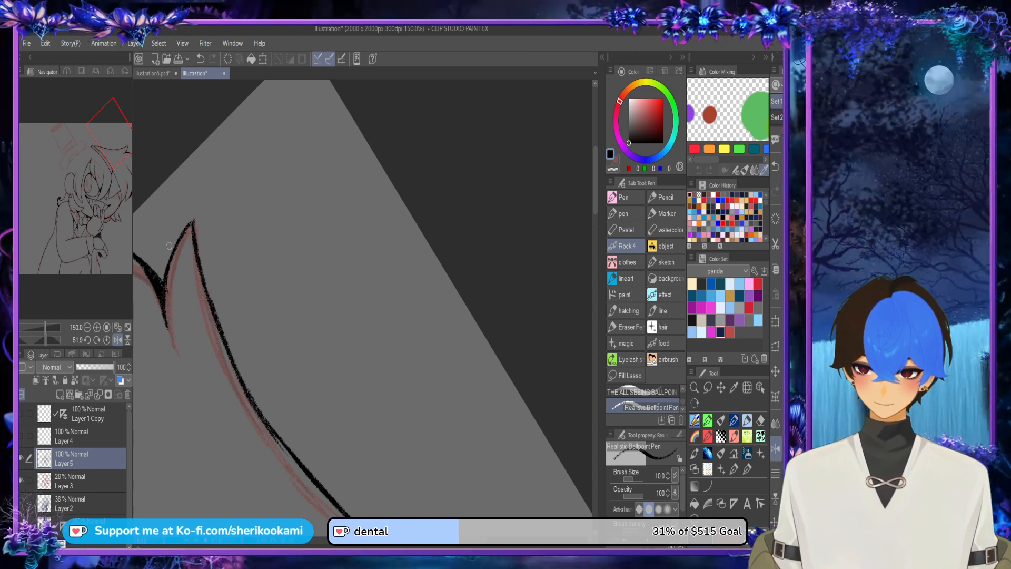
key("ctrl+@")
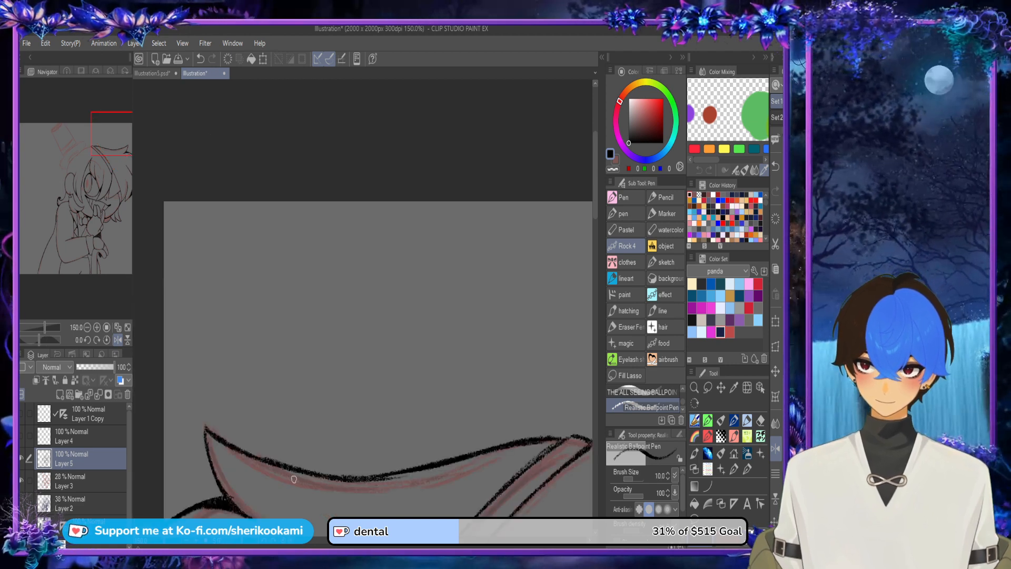
key("ctrl+minus")
key("ctrl+minus")
left_click_drag(137, 358, 141, 183)
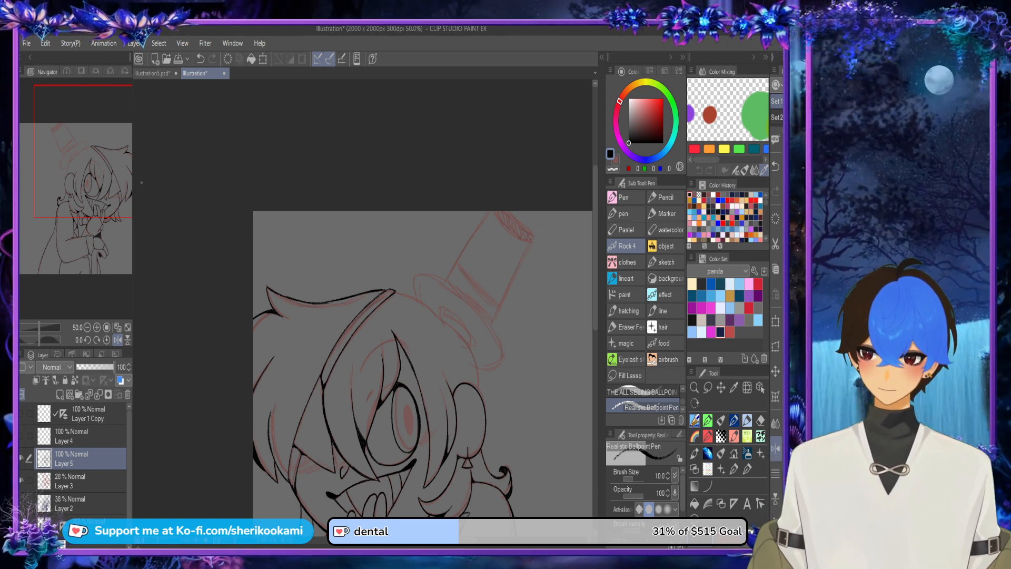
scroll(588, 283, "down", 3)
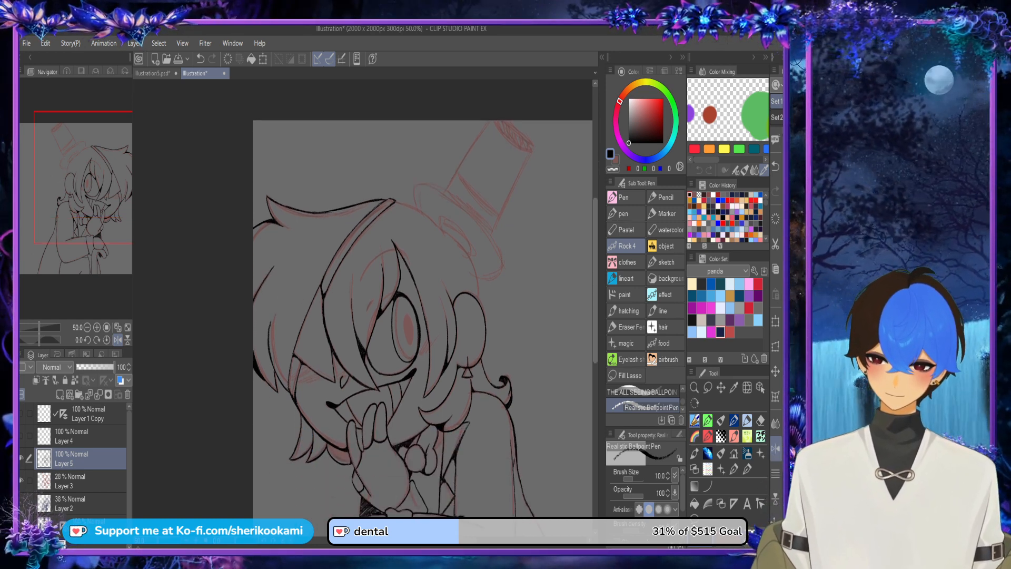